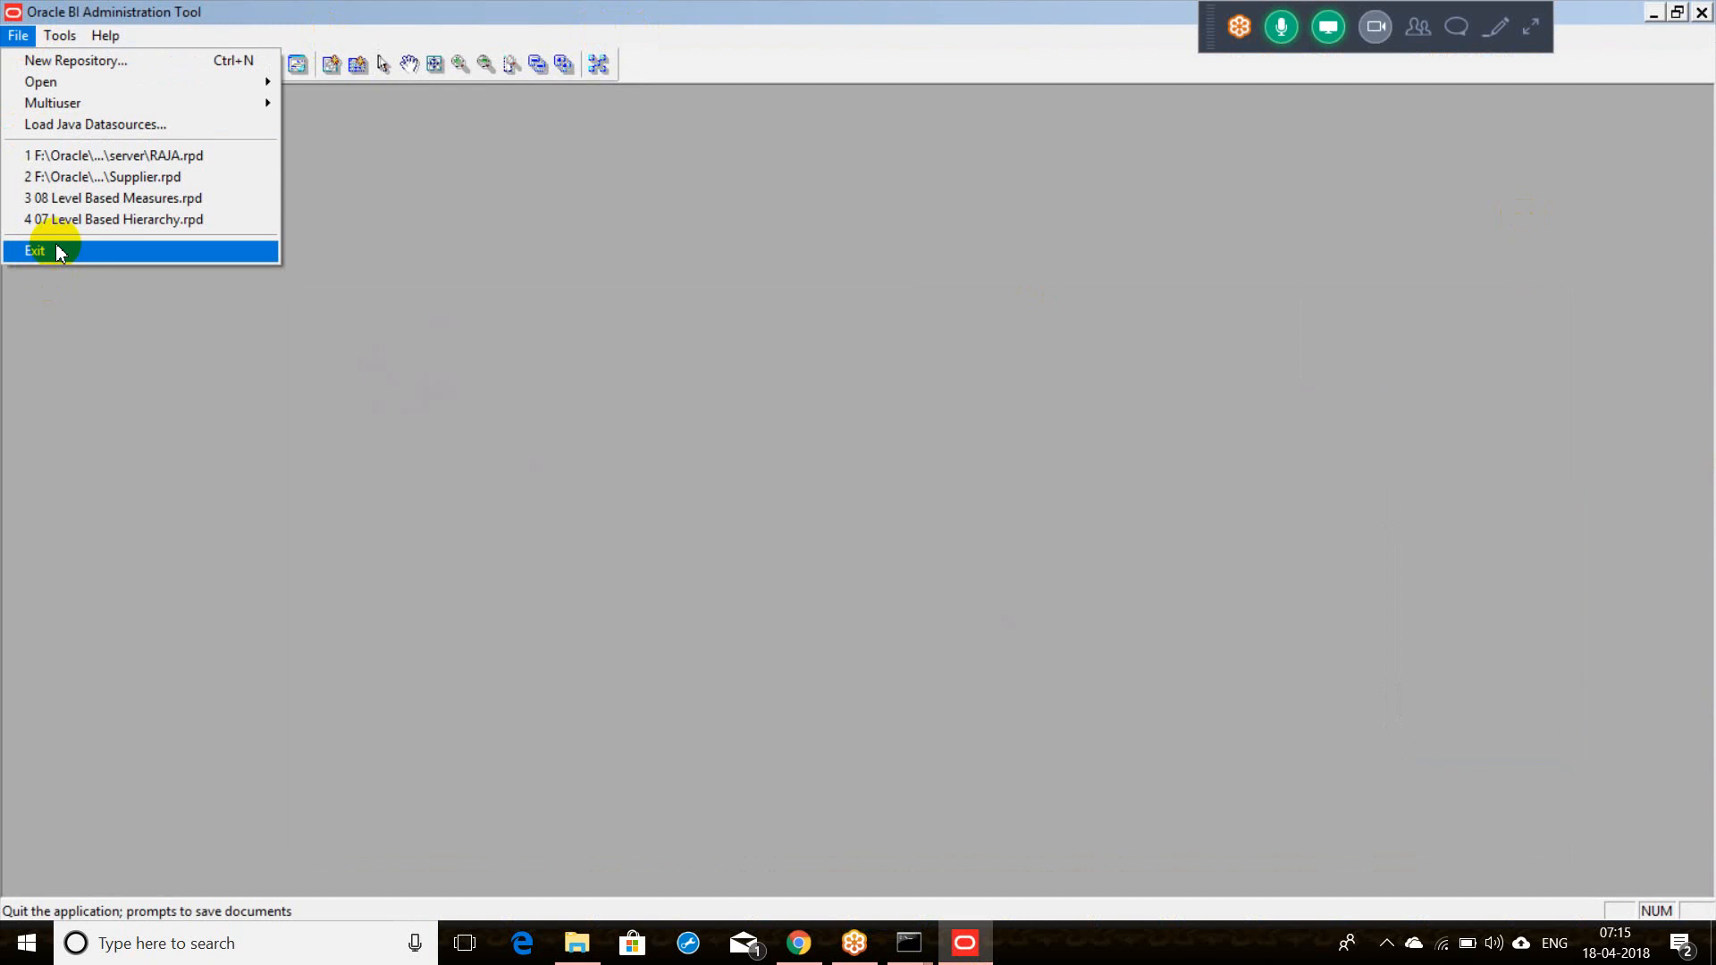
Step: Open the recent Supplier.rpd offline, entering the repository password
left_click(138, 177)
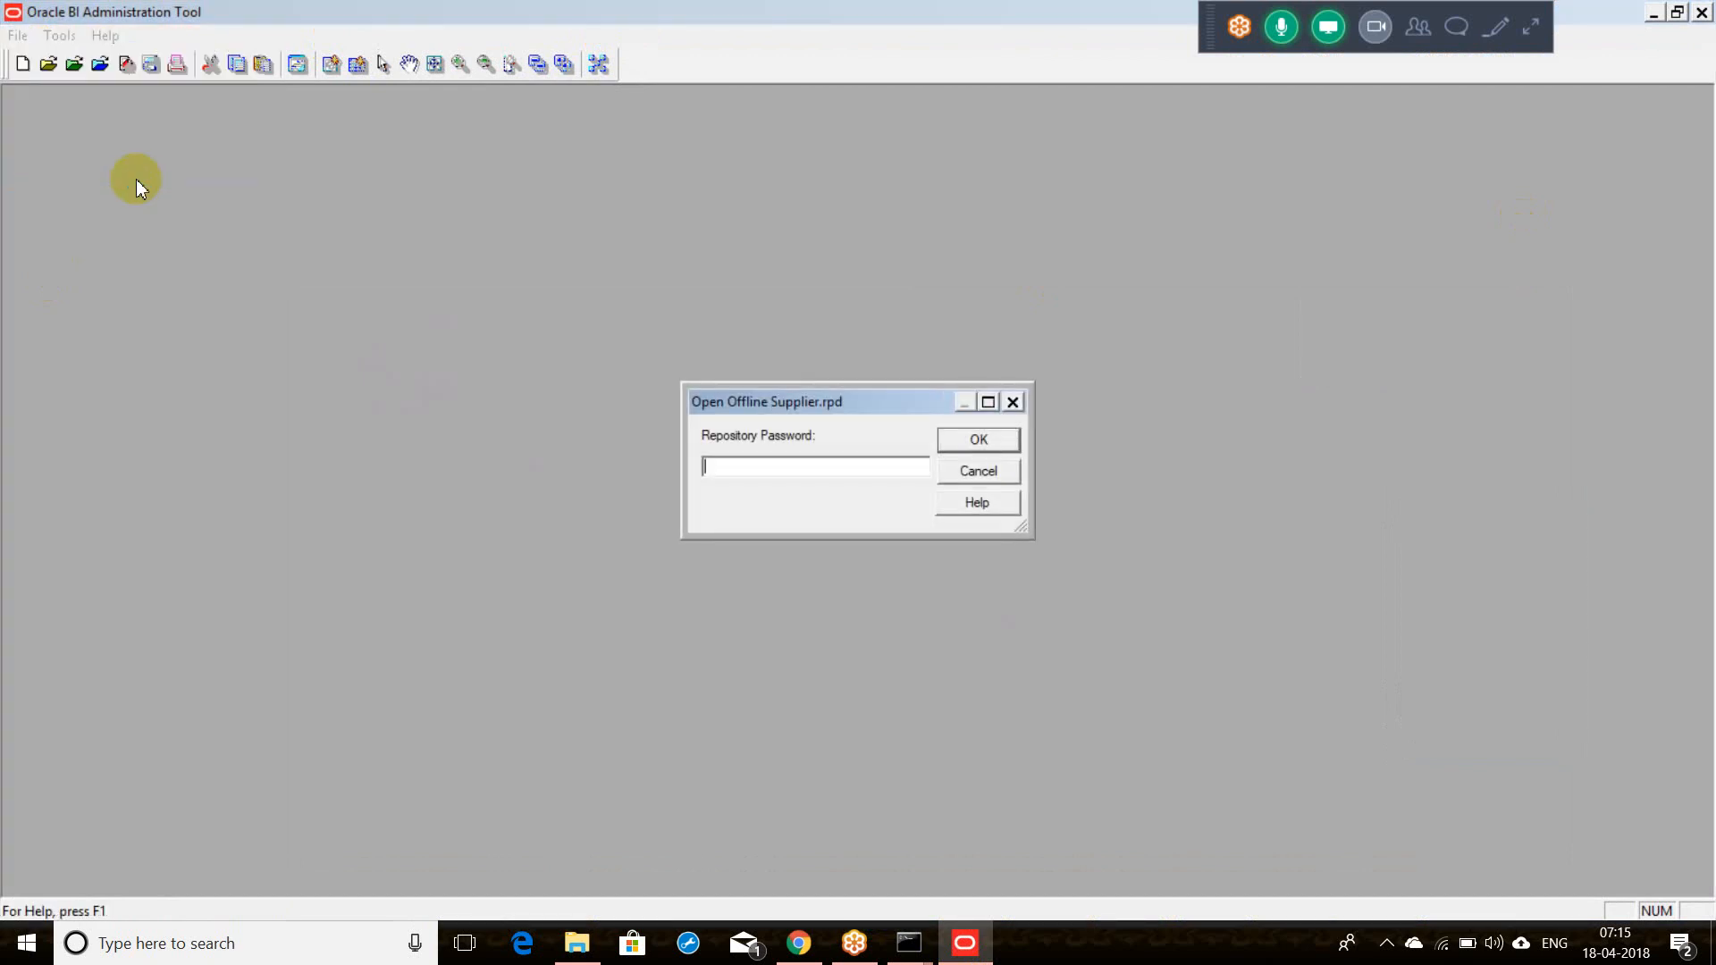
type("••••••••")
key("Return")
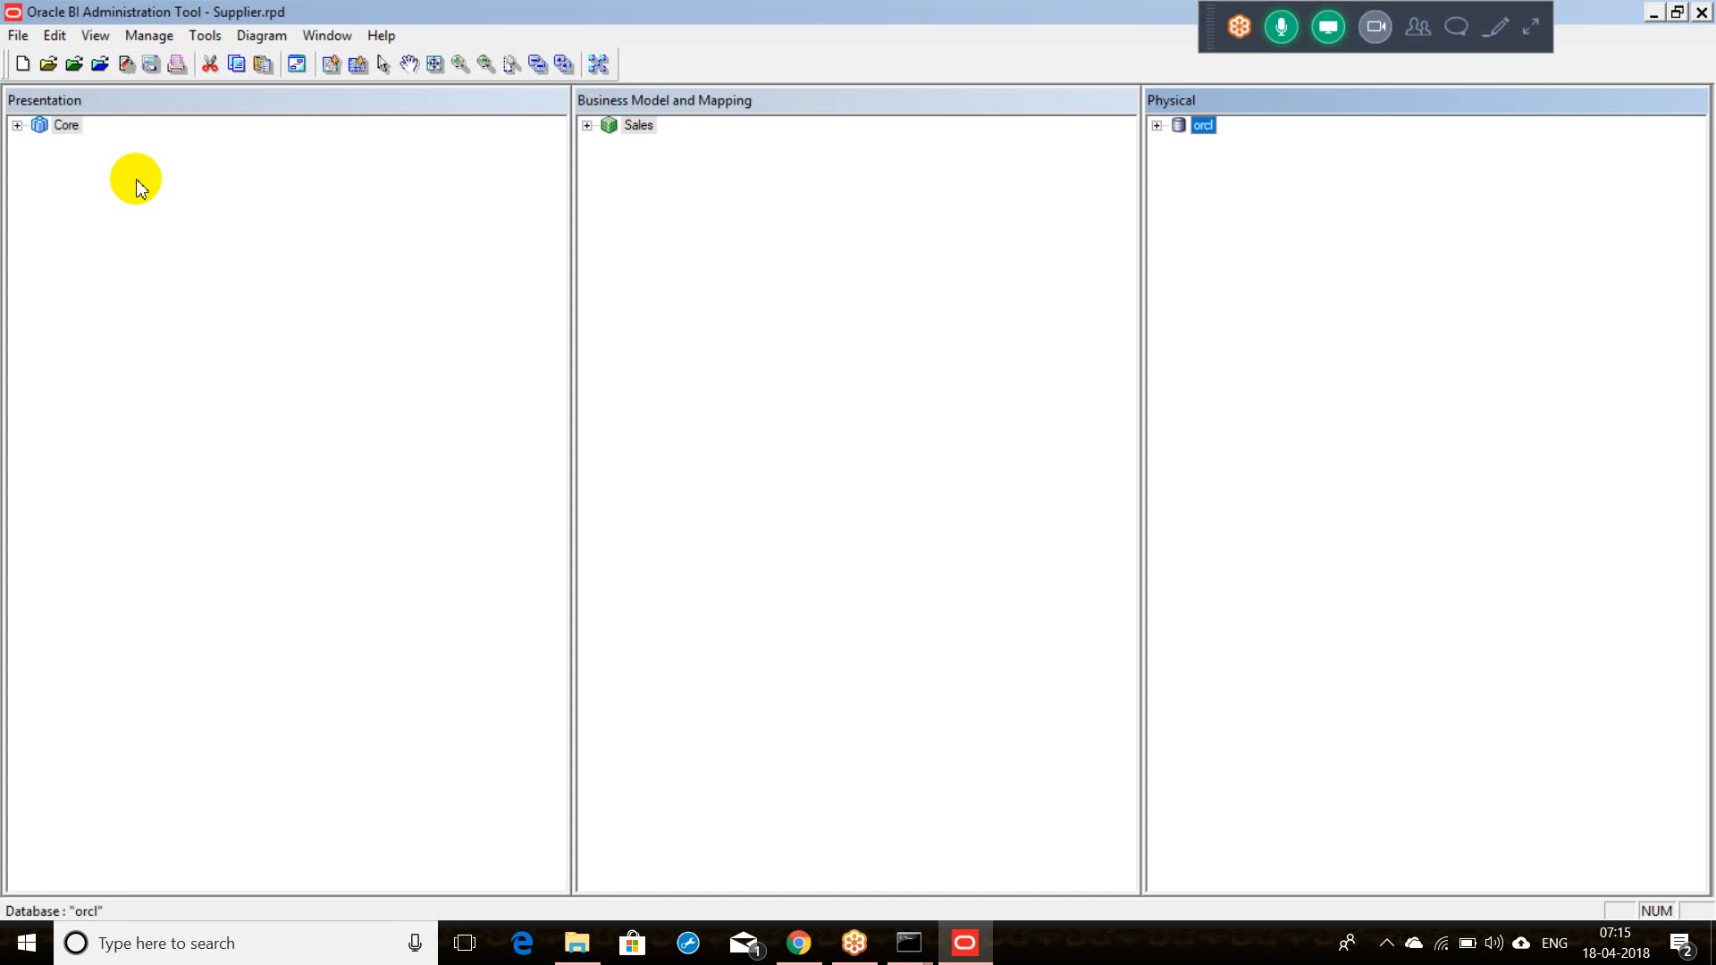
Step: Expand orcl and its HR schema to list the D1_ tables, then mute and unmute the meeting mic
left_click(1155, 126)
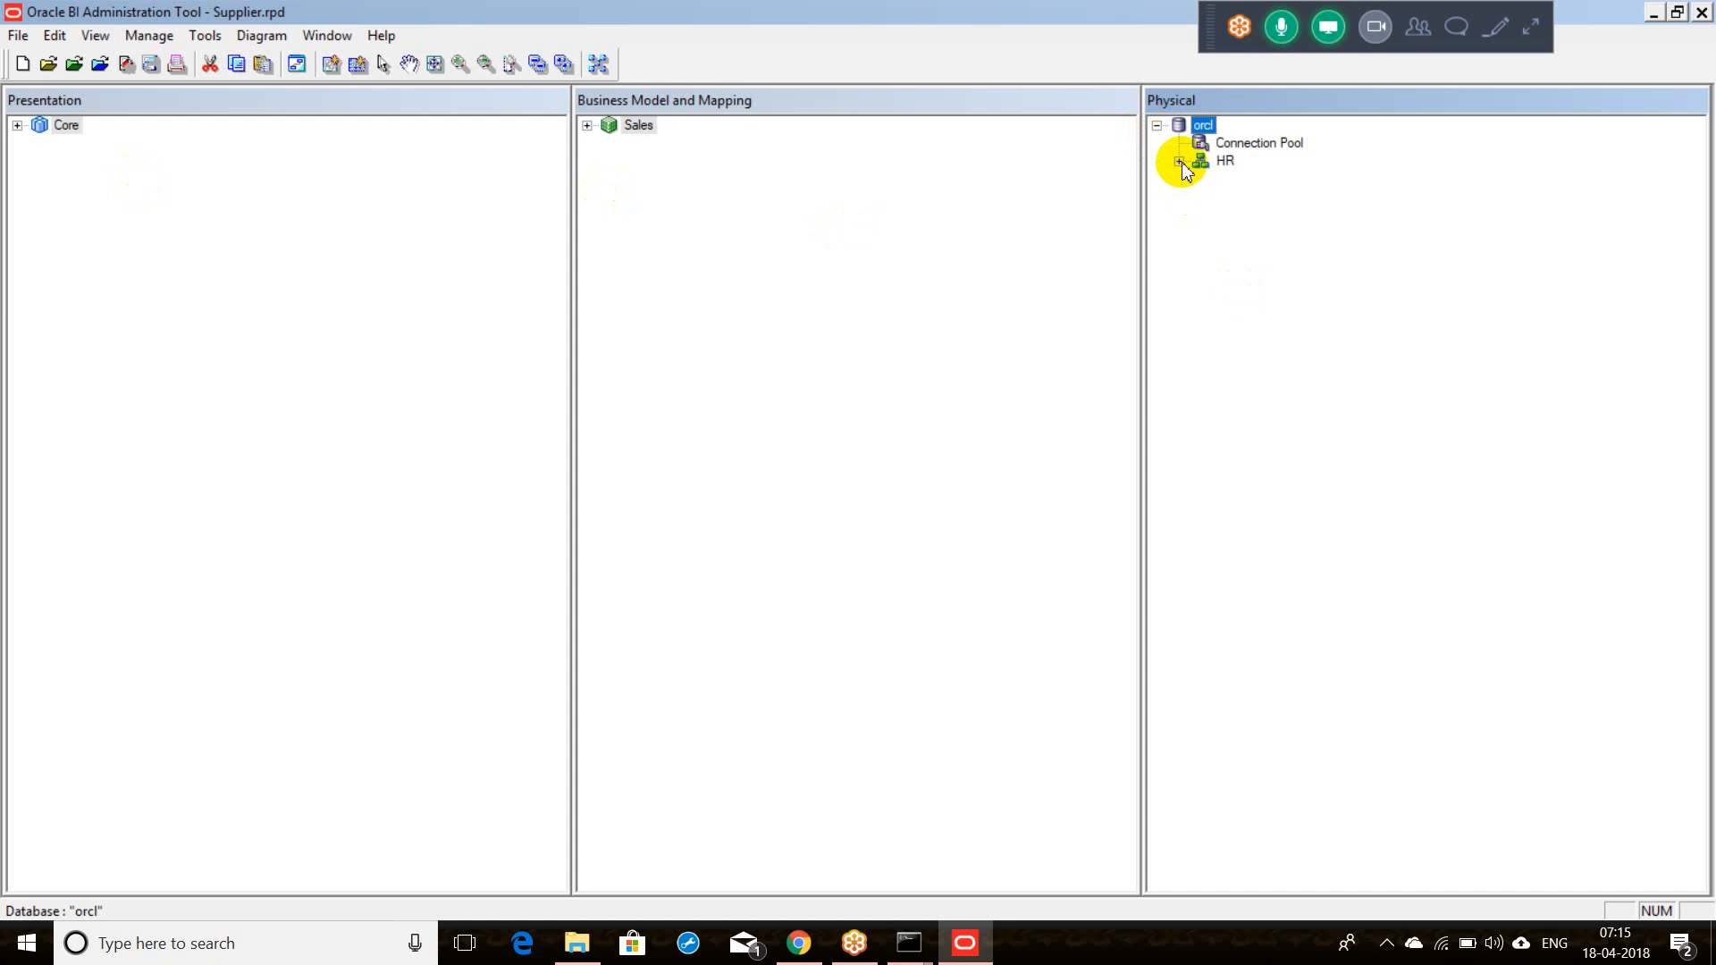
left_click(1179, 162)
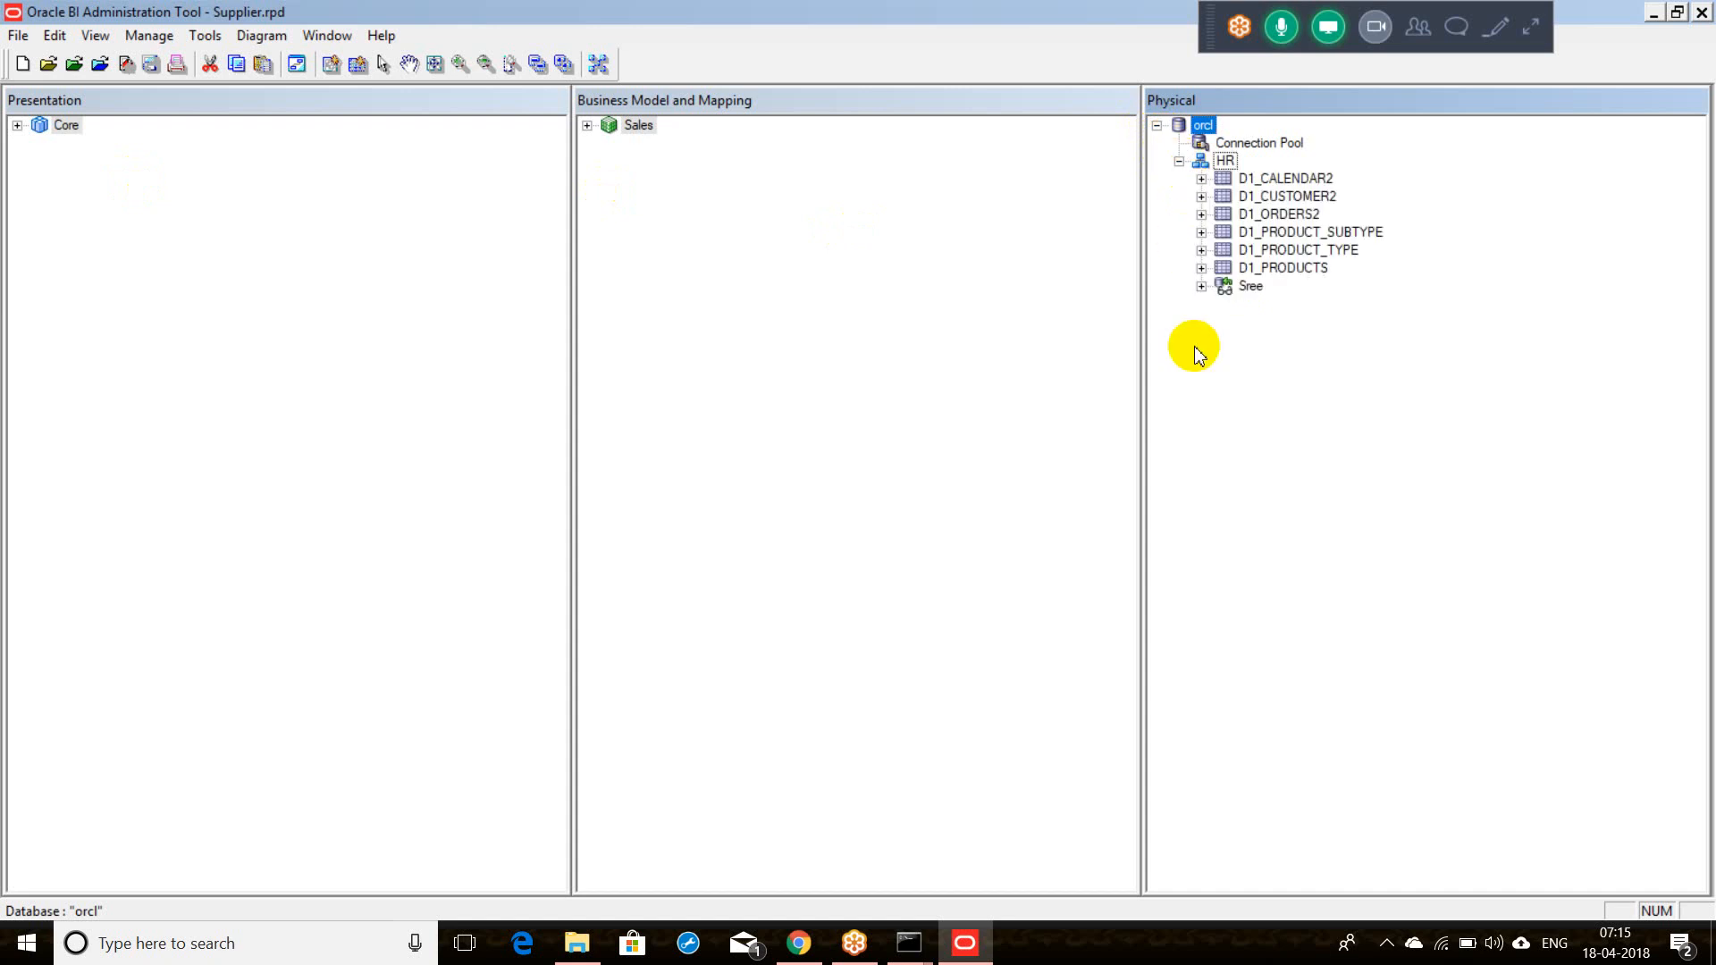
left_click(1283, 27)
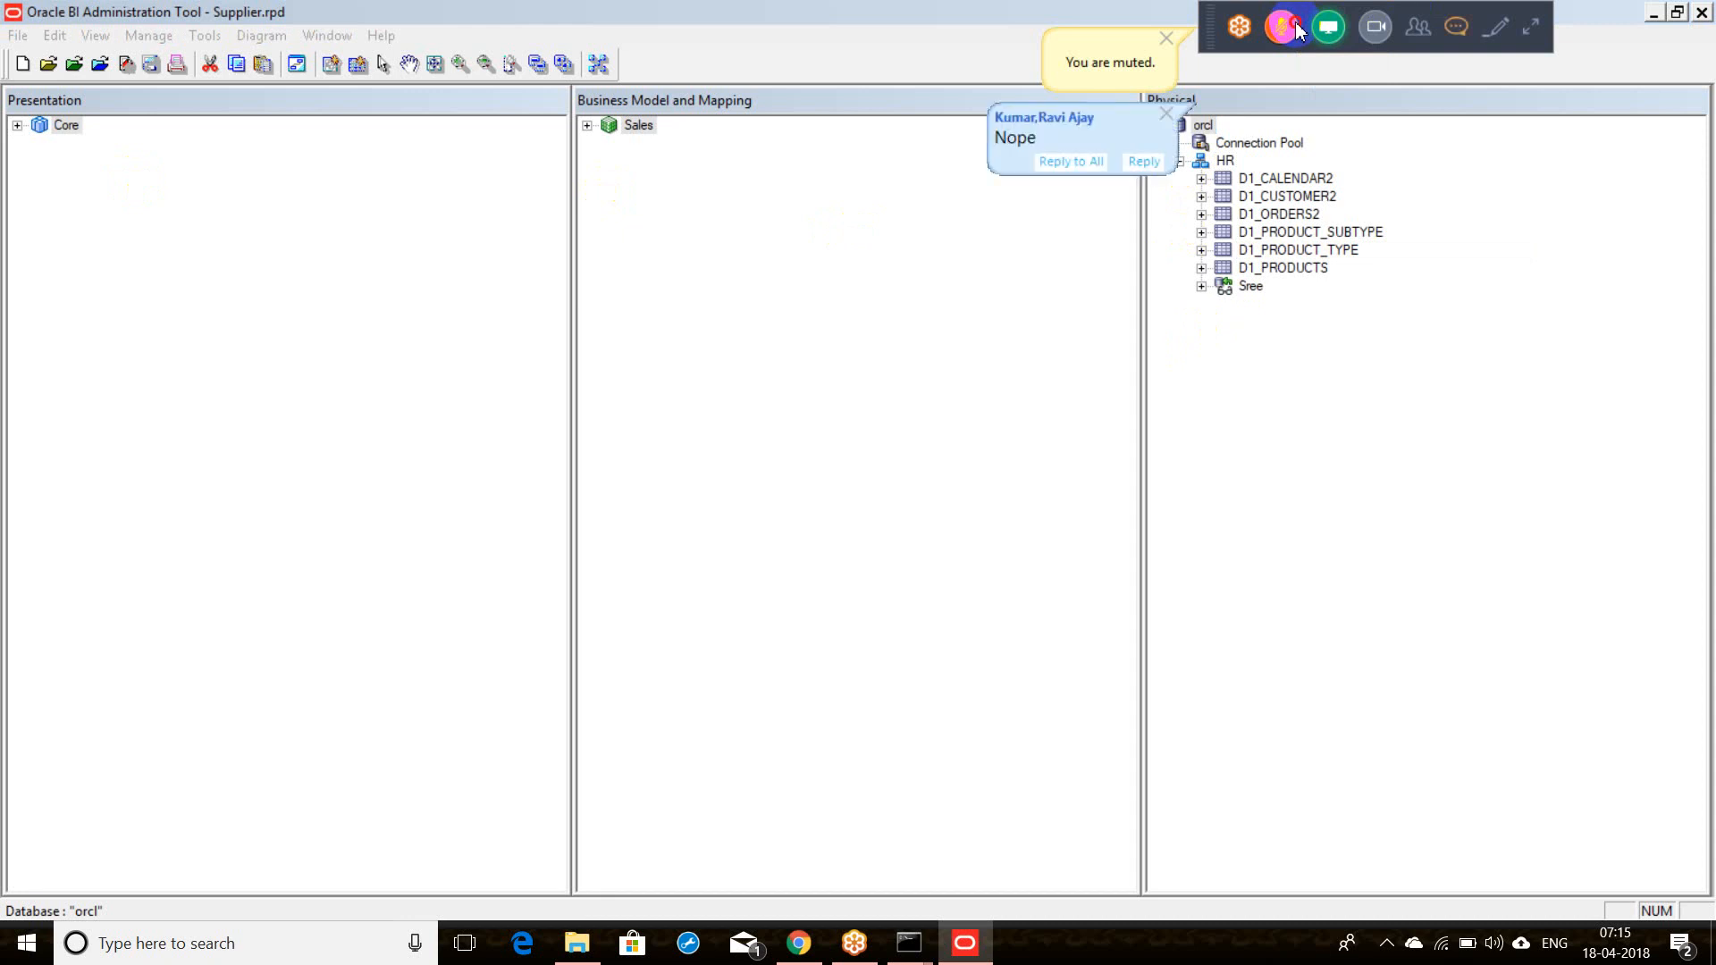
left_click(1296, 27)
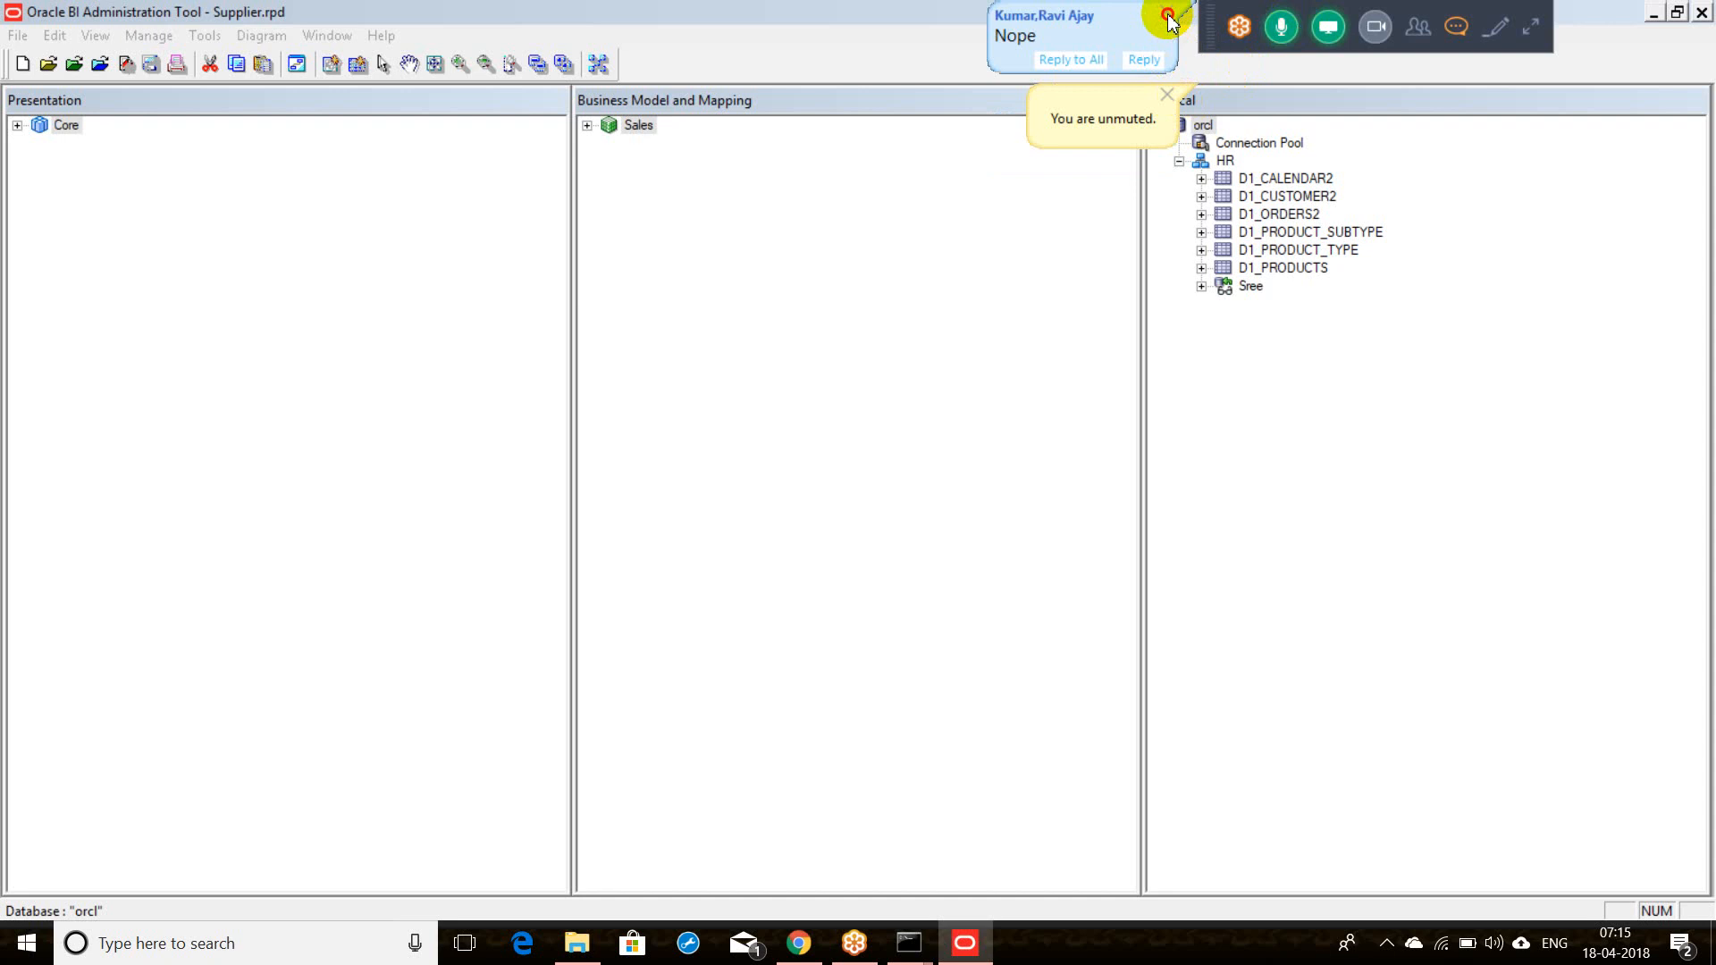
Step: Expand Sales and Fact - sales to reveal Amount, Units Ordered and Units Shipped, cancelling a stray rename
left_click(586, 131)
left_click(585, 130)
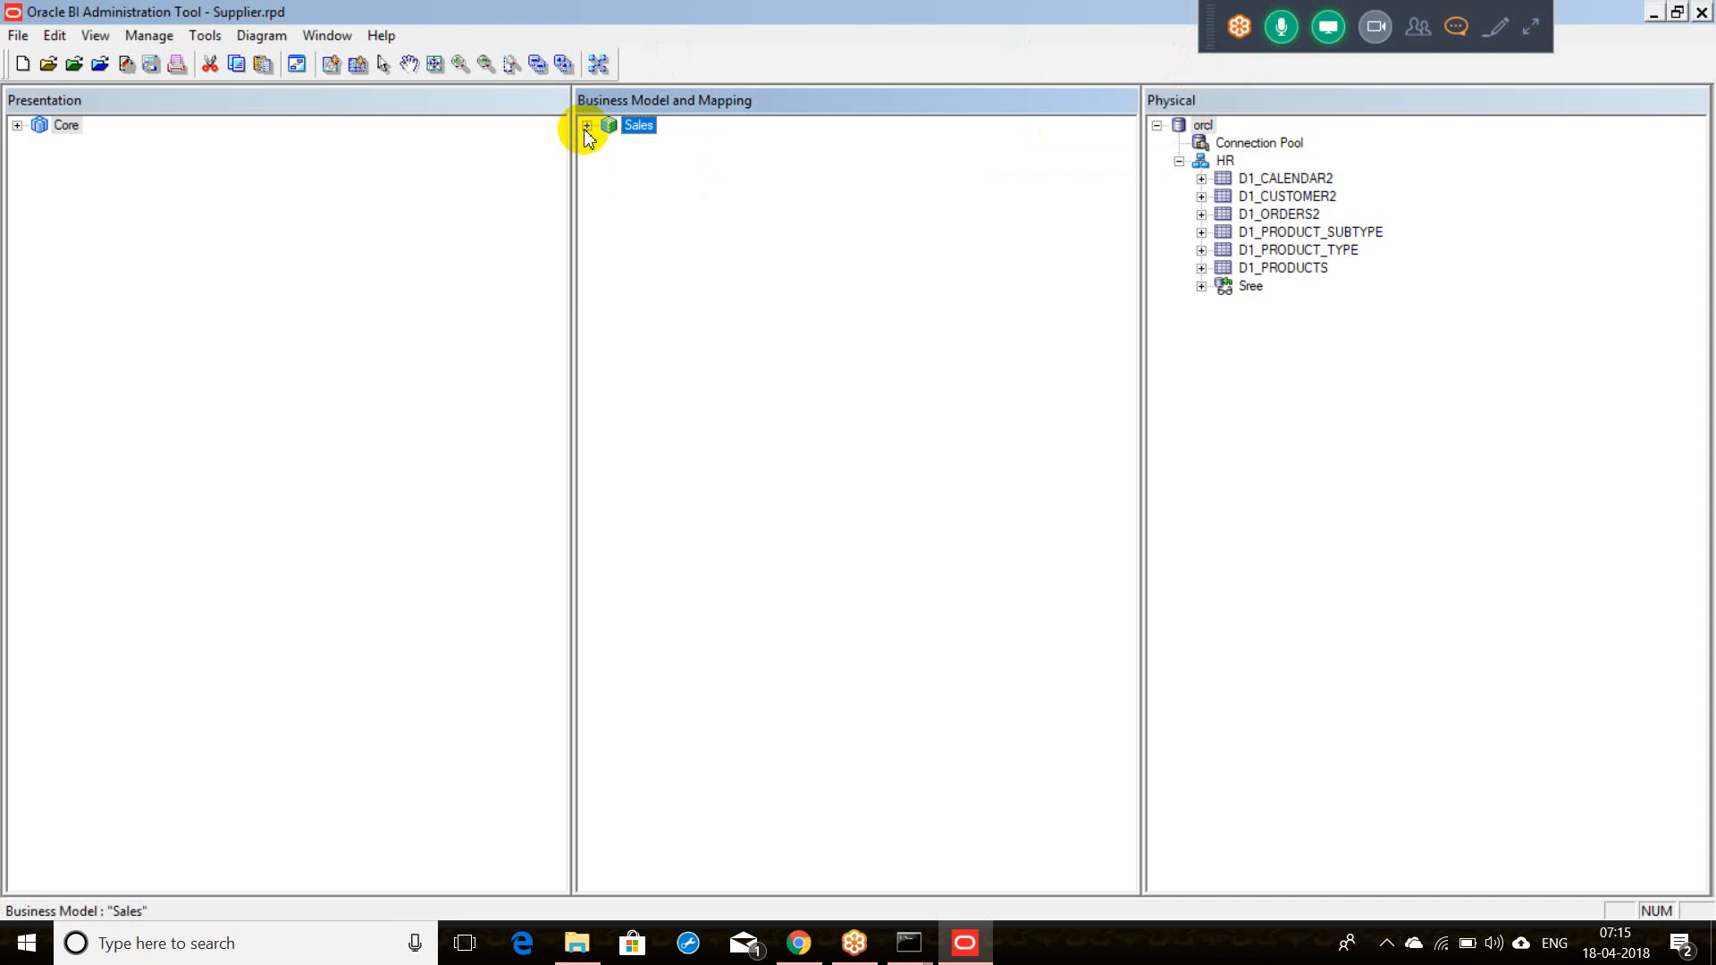
left_click(585, 130)
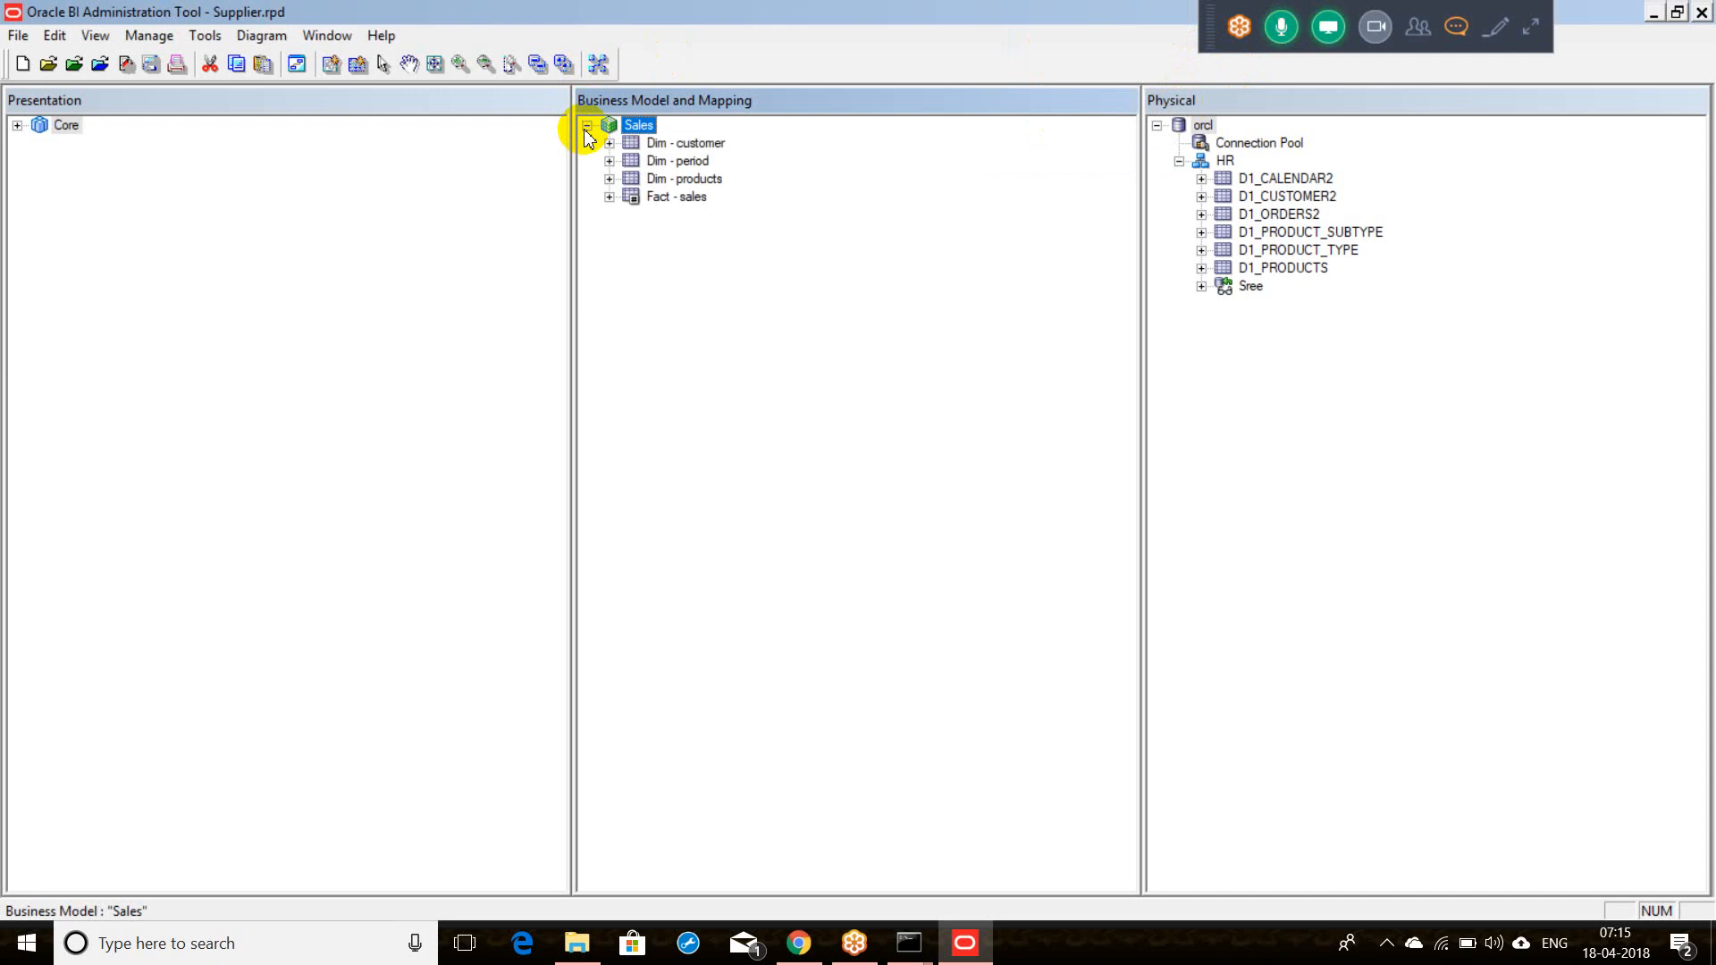
left_click(609, 197)
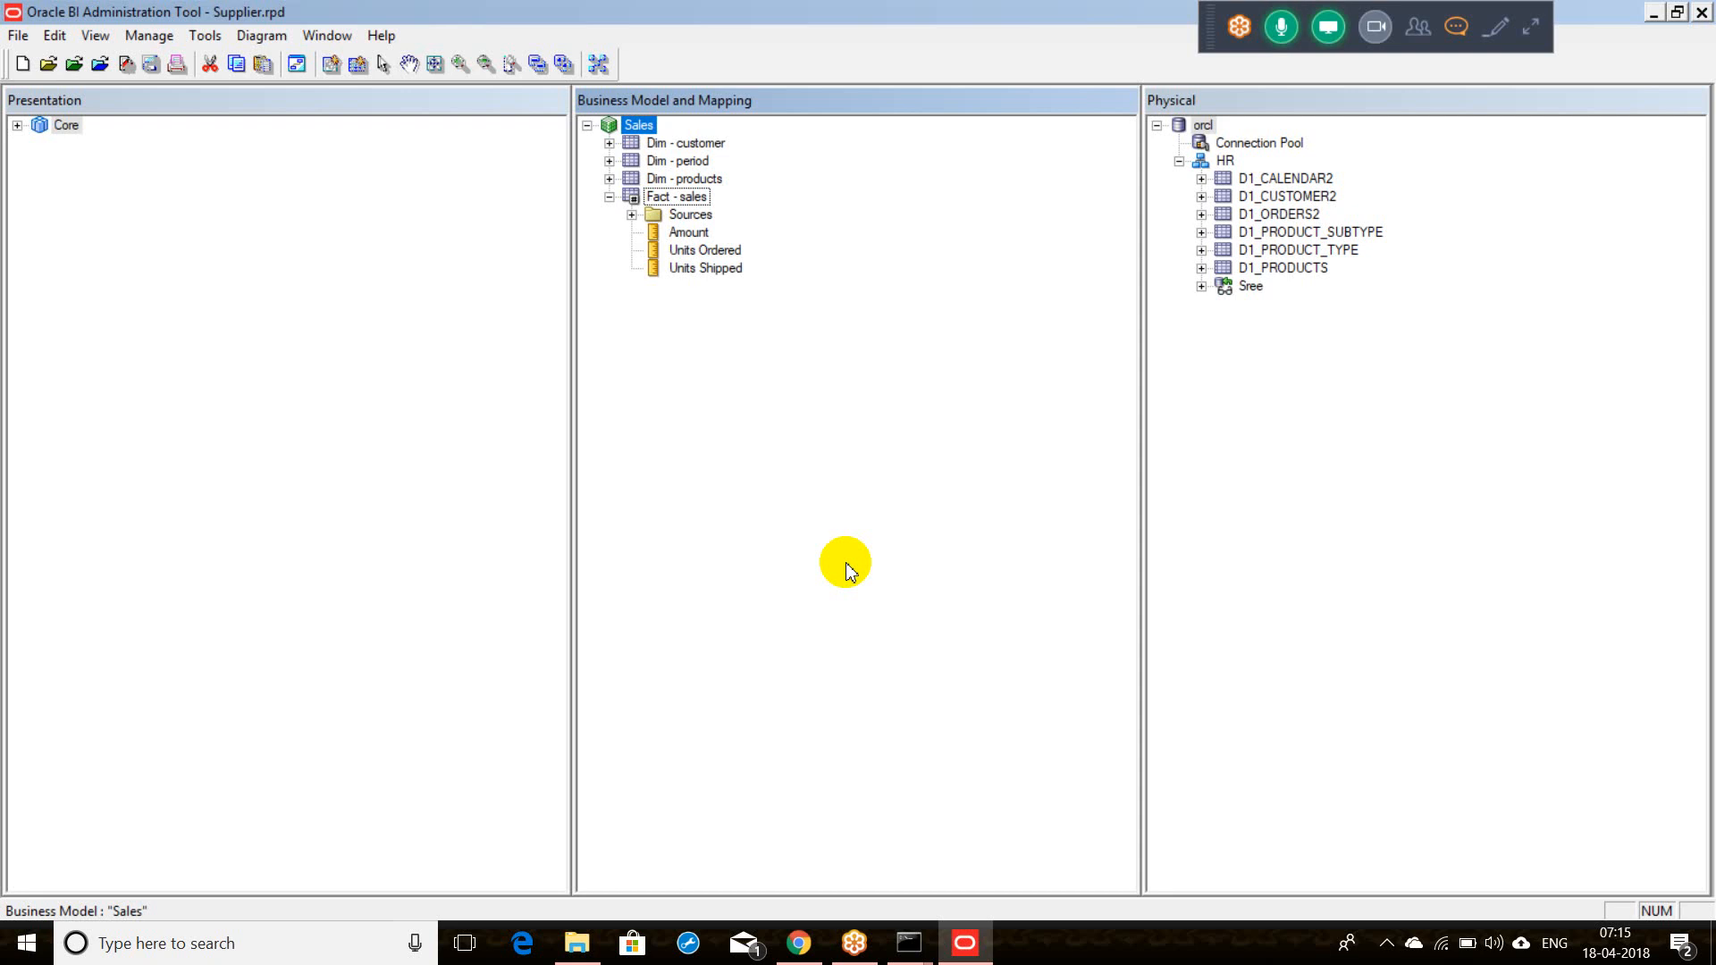
left_click(705, 269)
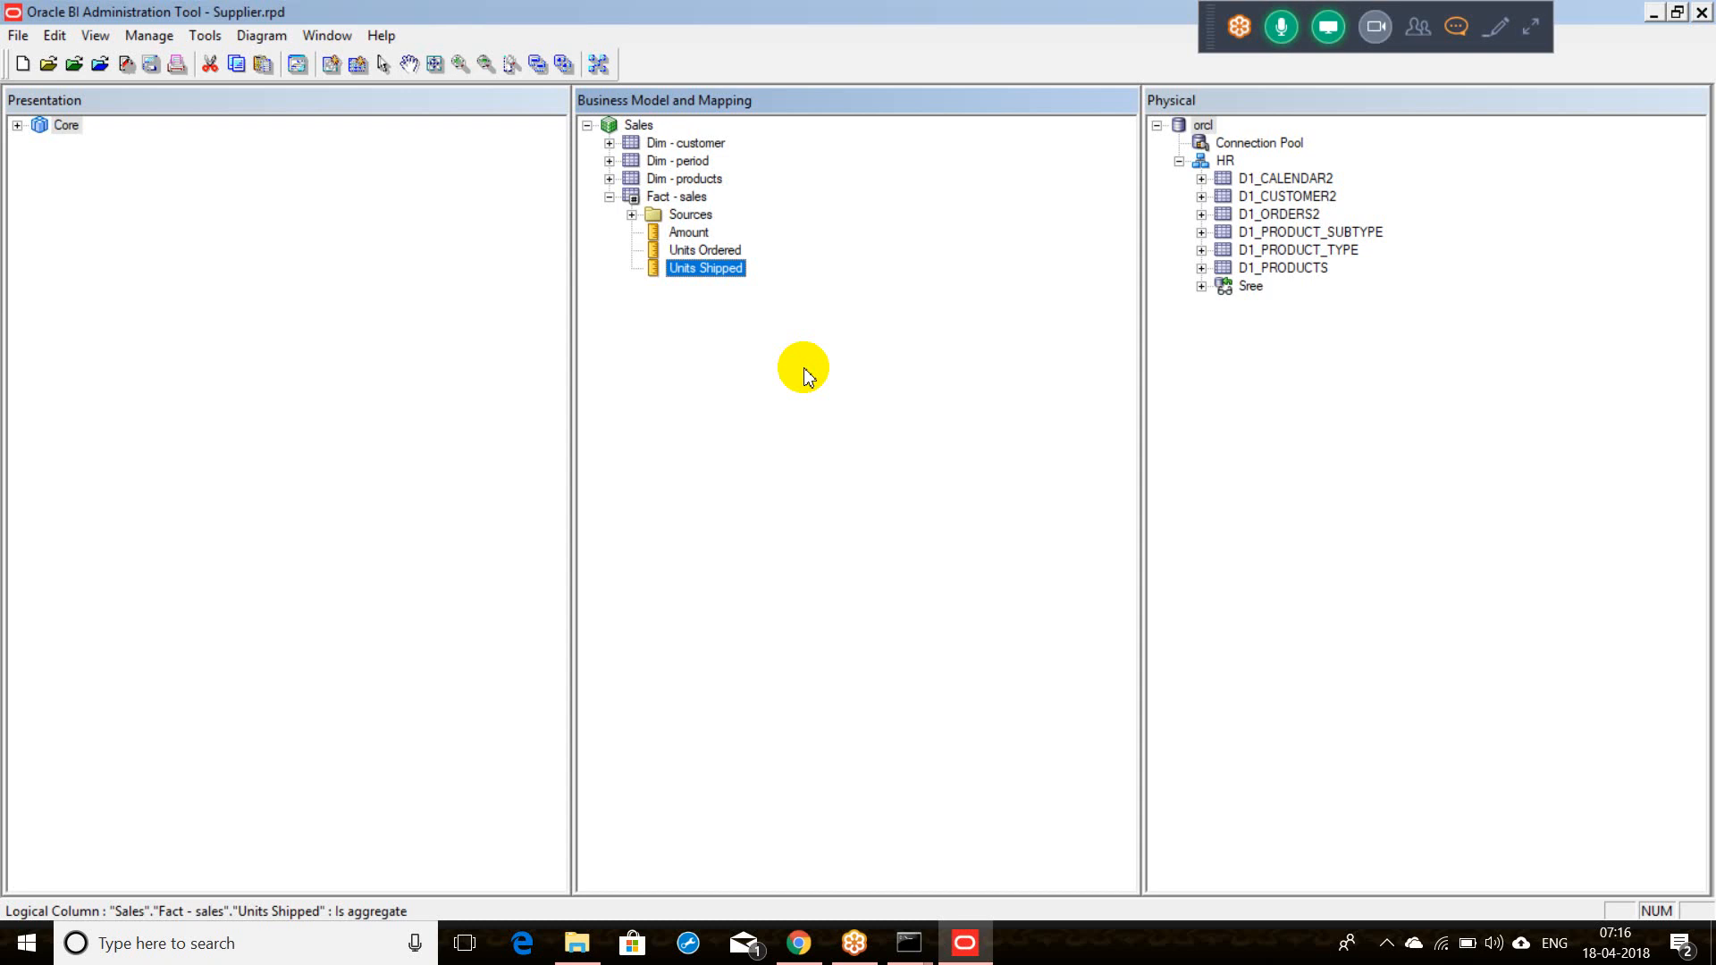
left_click(678, 198)
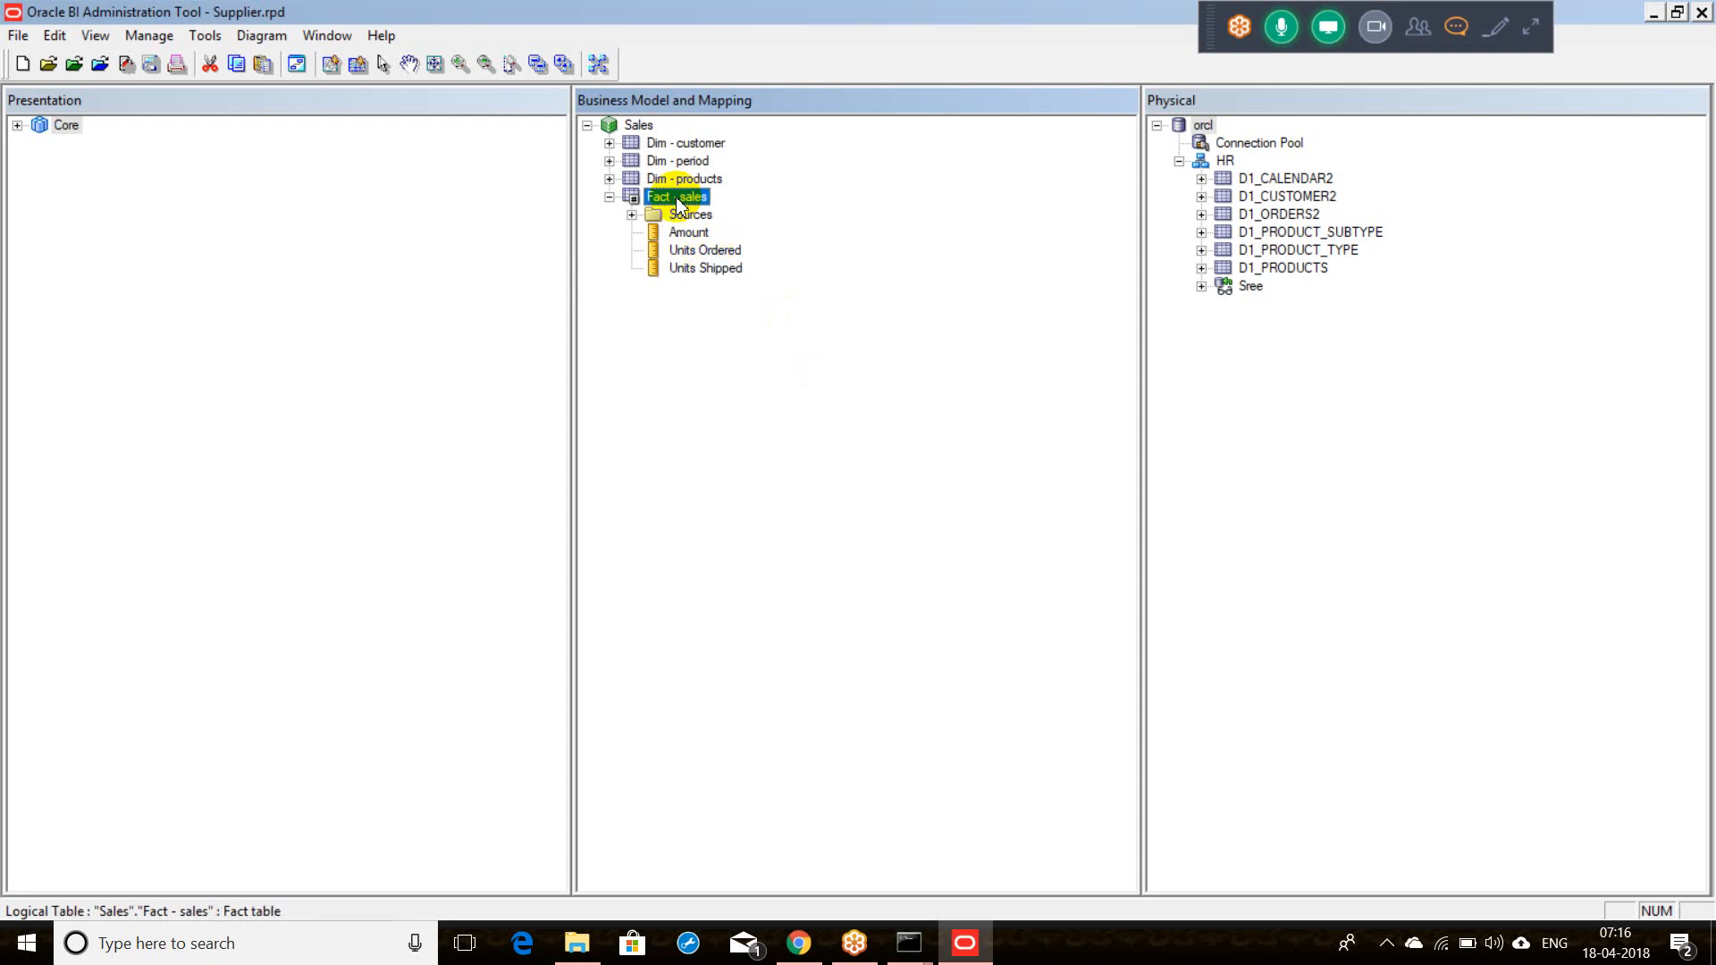
left_click(677, 199)
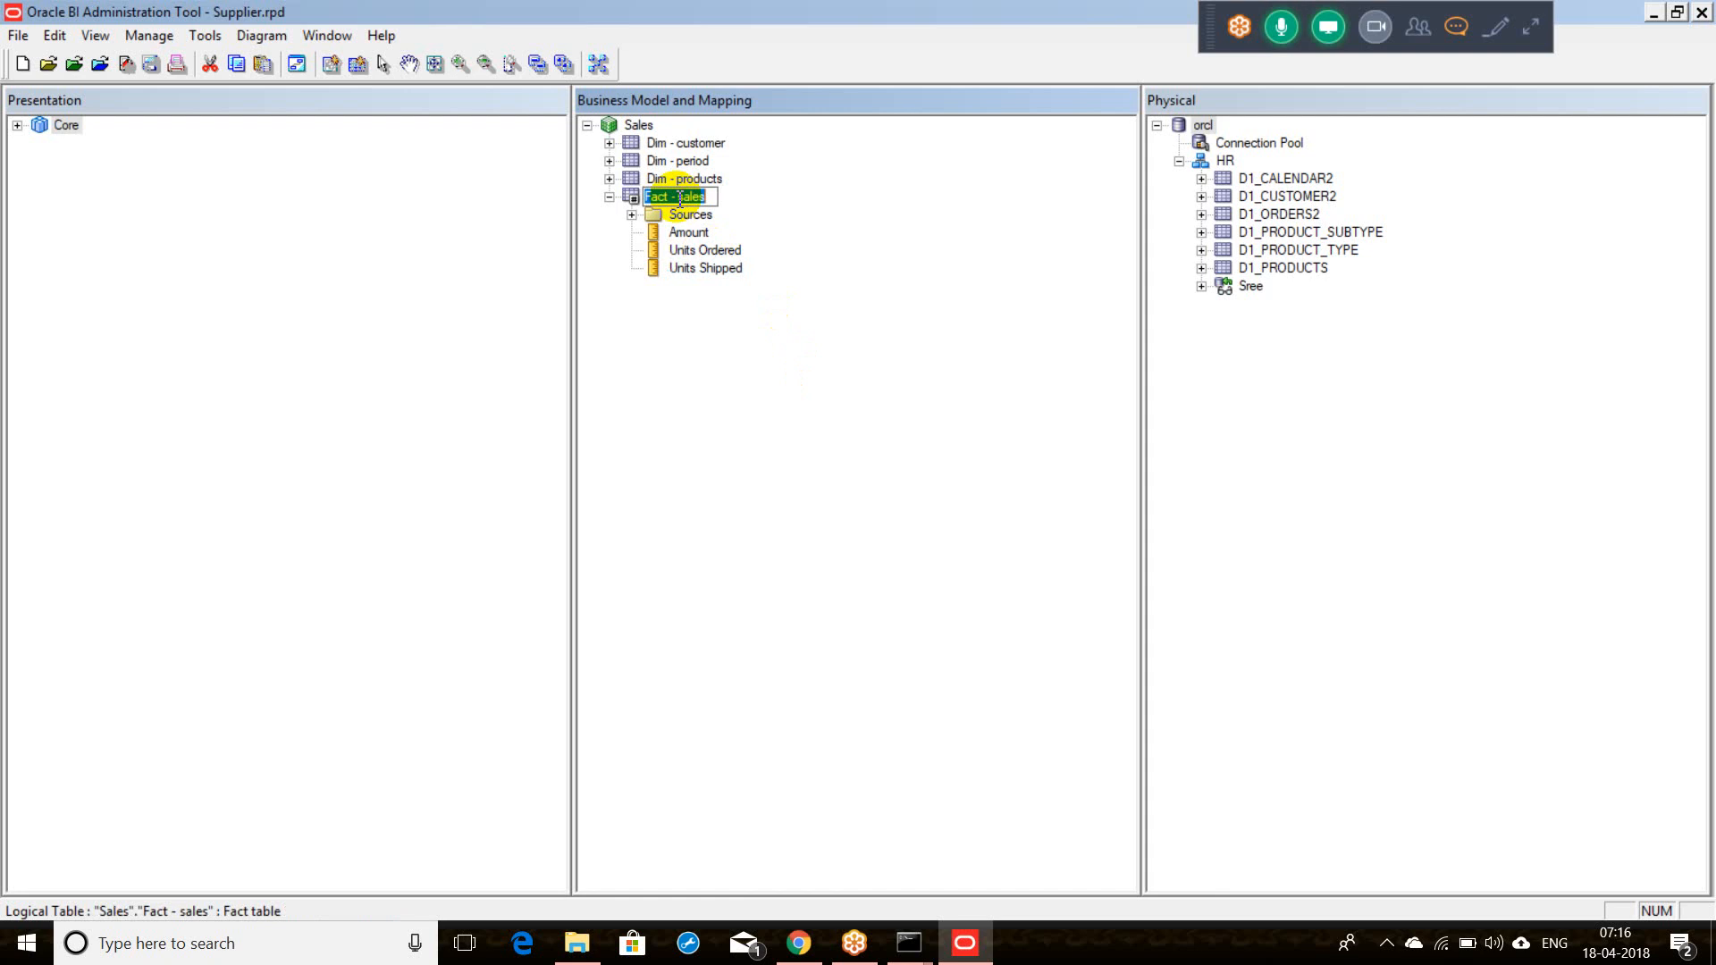
left_click(796, 222)
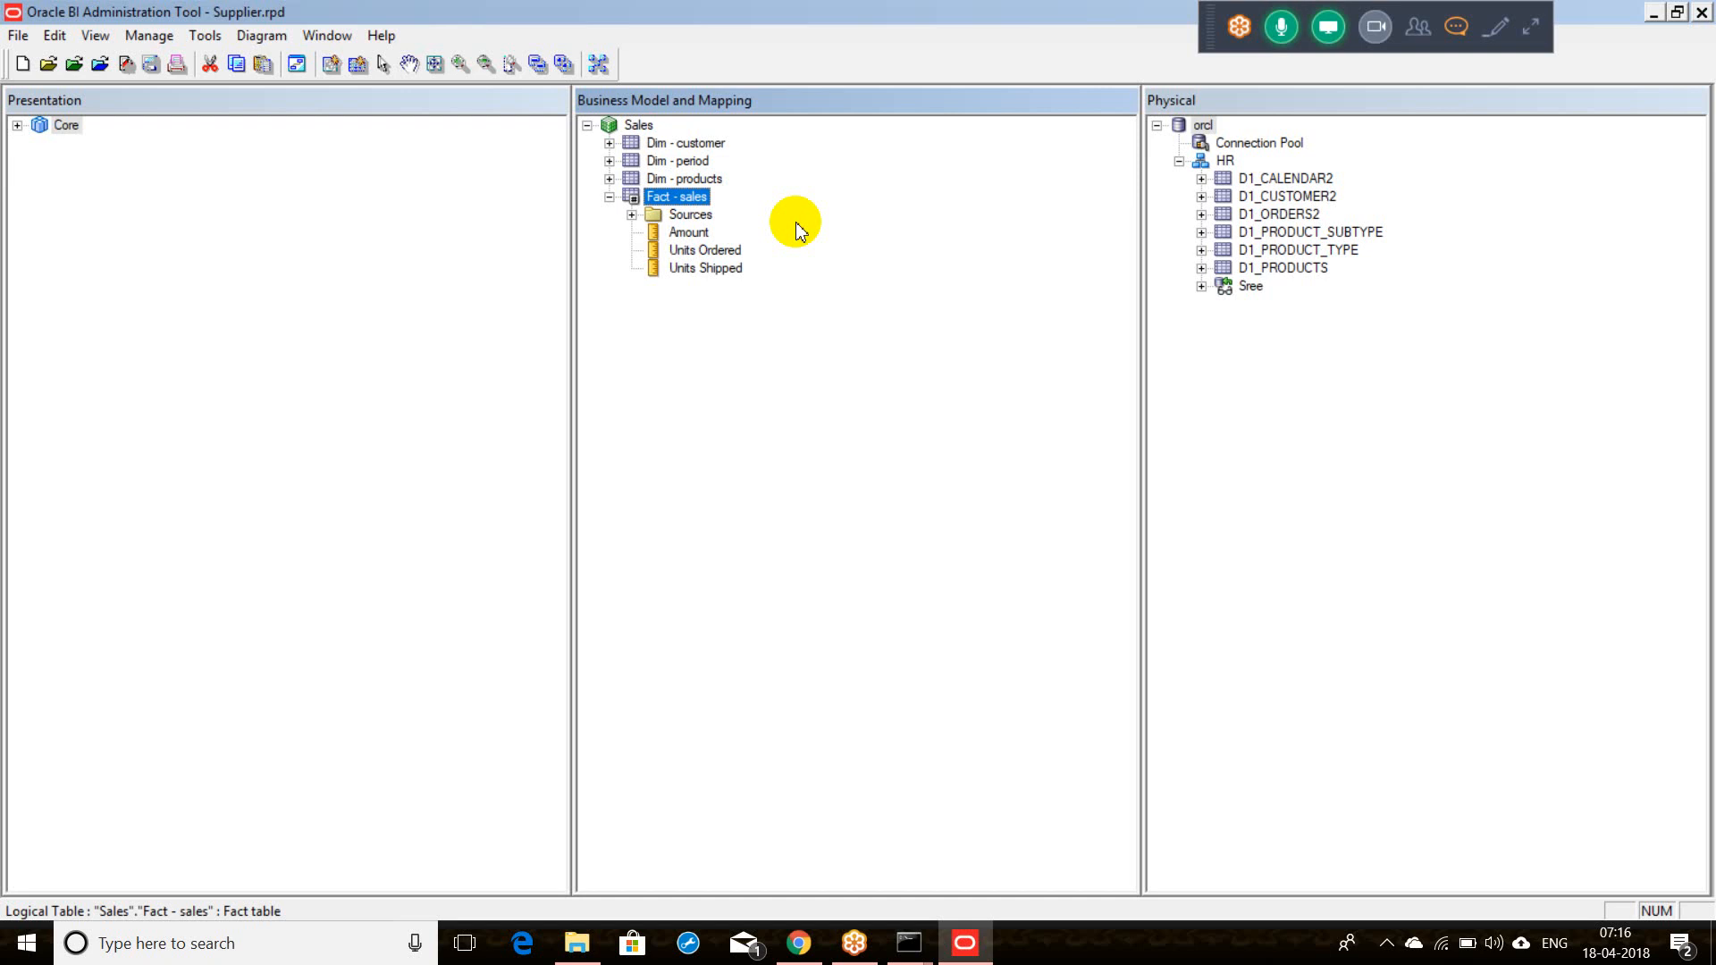
Step: Create a new Fact - sales logical column named 'Pending Orders' and show its Column Source settings
right_click(650, 205)
mouse_move(706, 219)
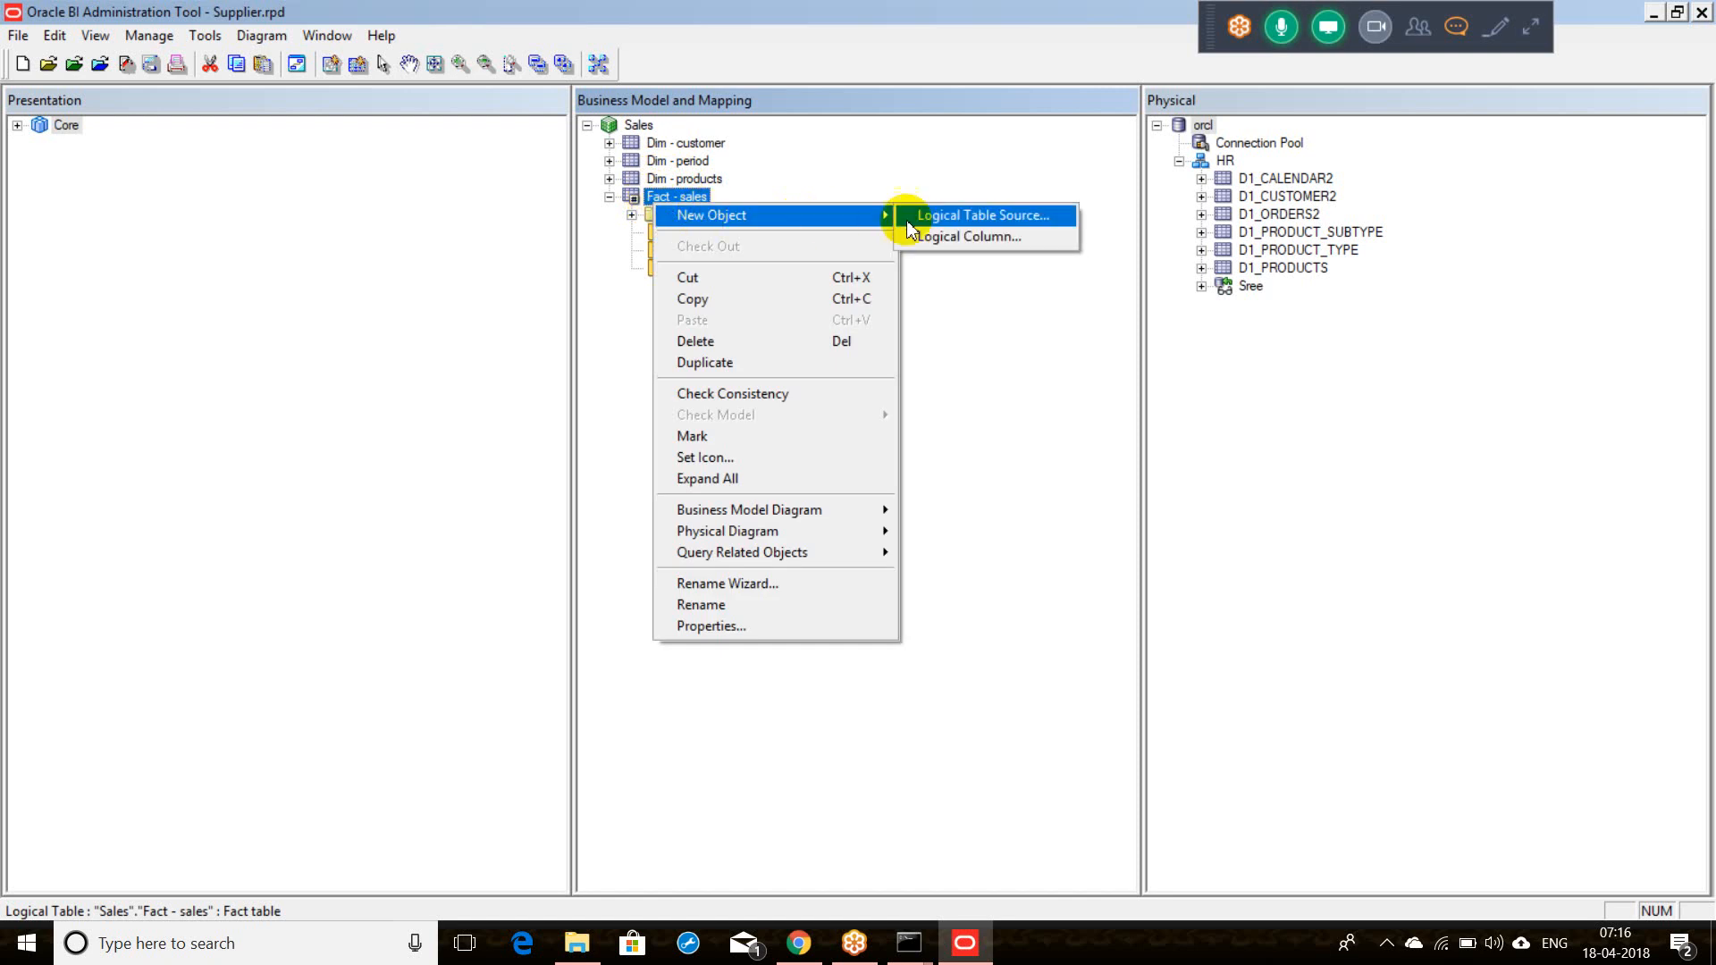
left_click(936, 240)
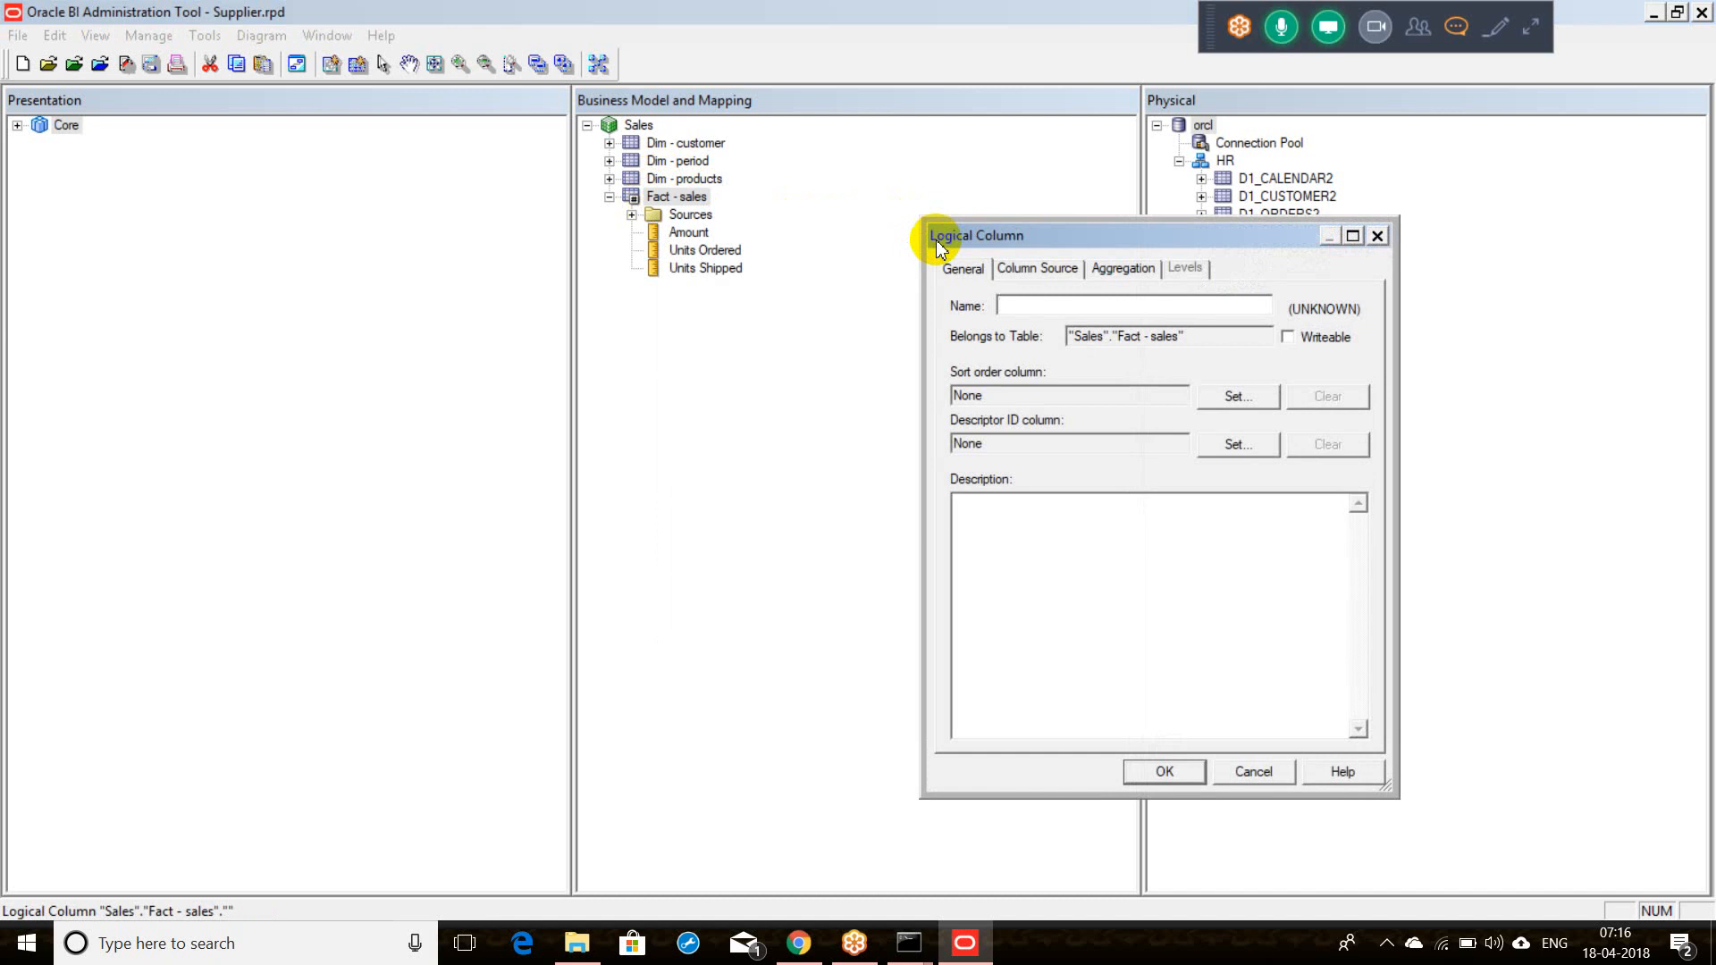
type("Pend")
type("ign")
key("BackSpace")
key("BackSpace")
key("BackSpace")
type("n")
key("BackSpace")
key("BackSpace")
key("BackSpace")
type("ding Orders")
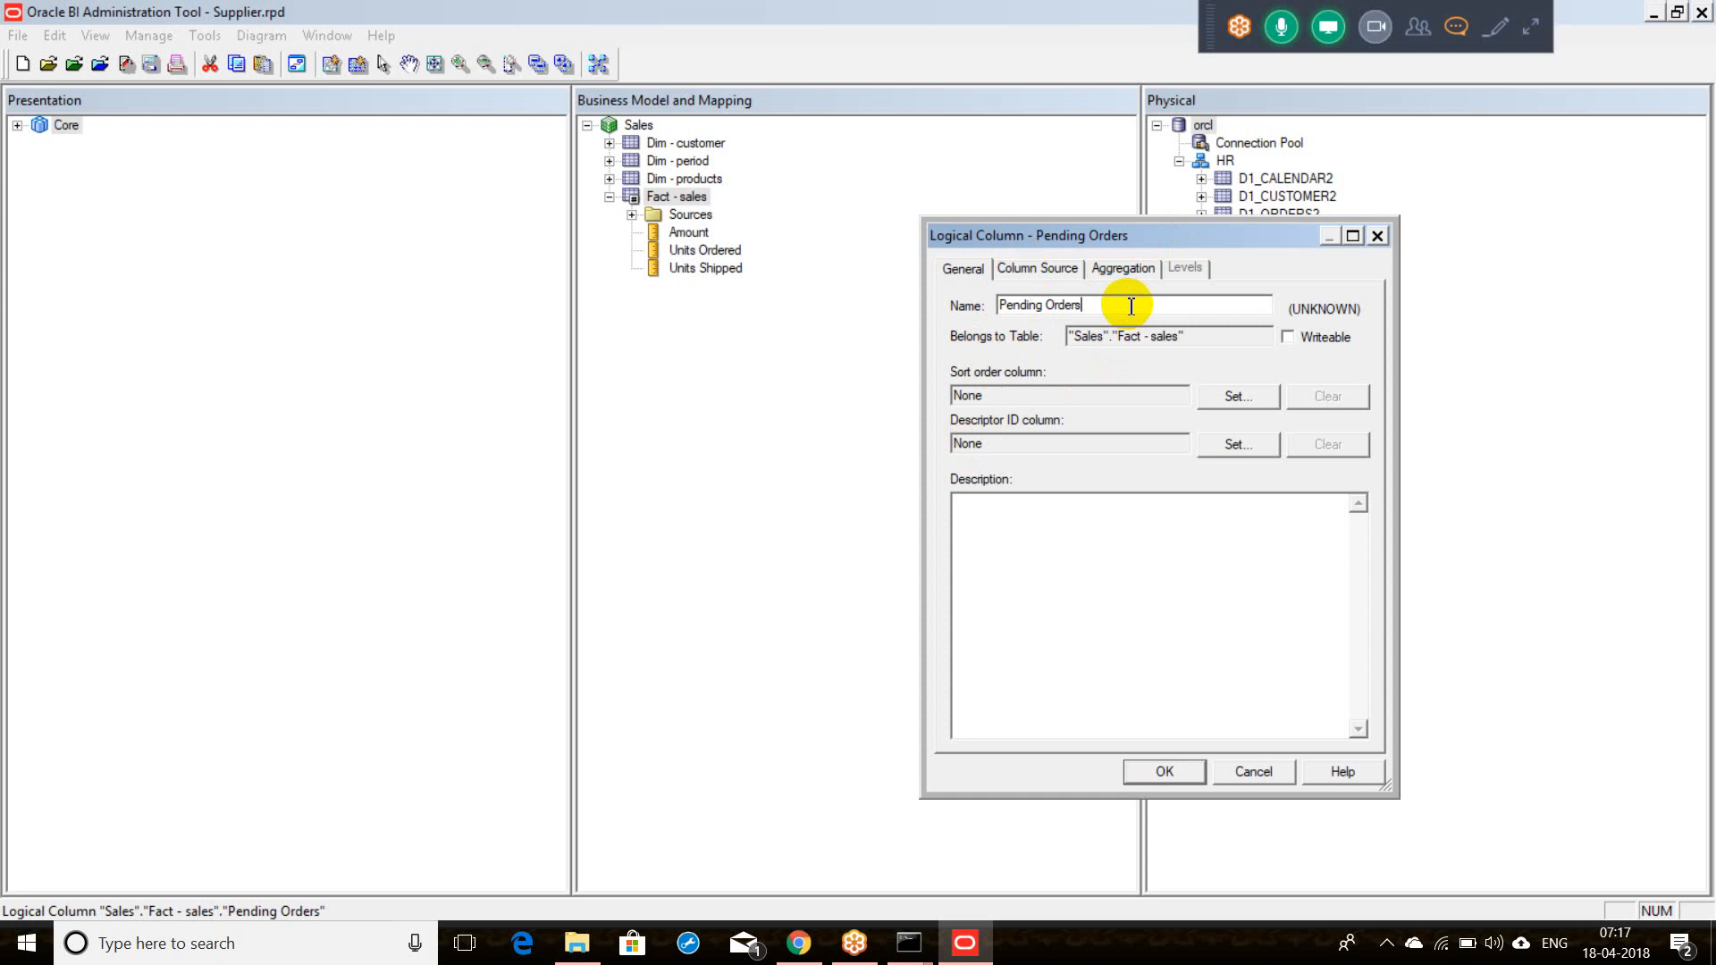
left_click_drag(1130, 305, 949, 305)
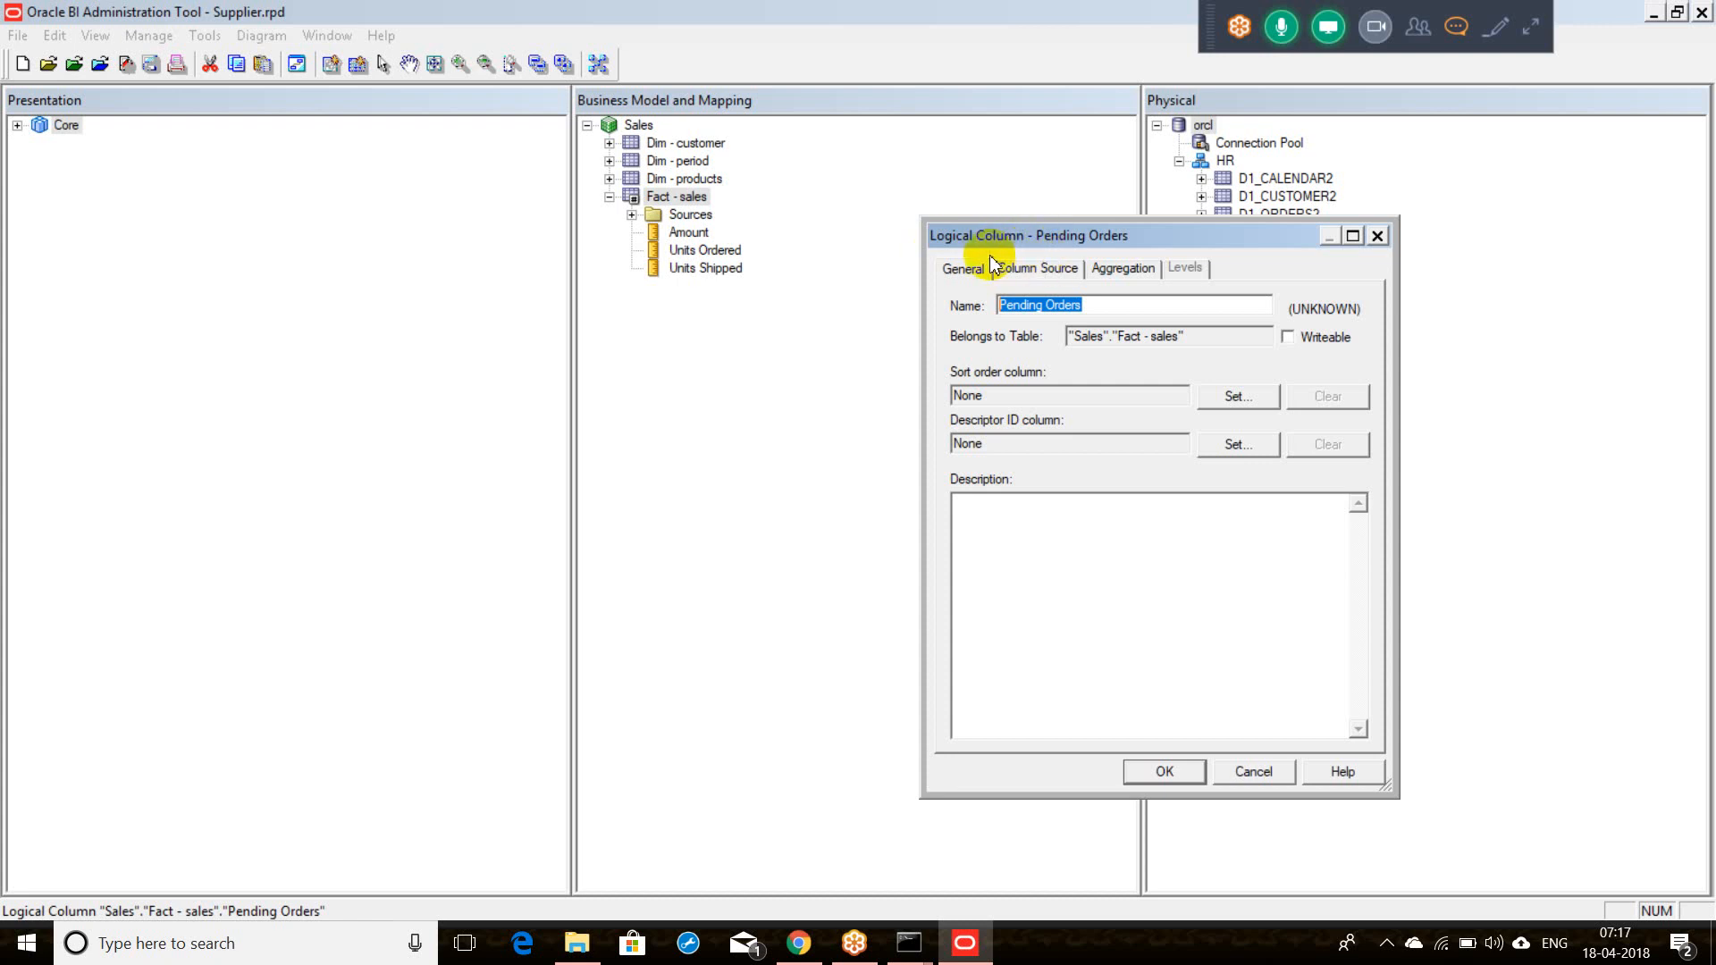
left_click(1040, 272)
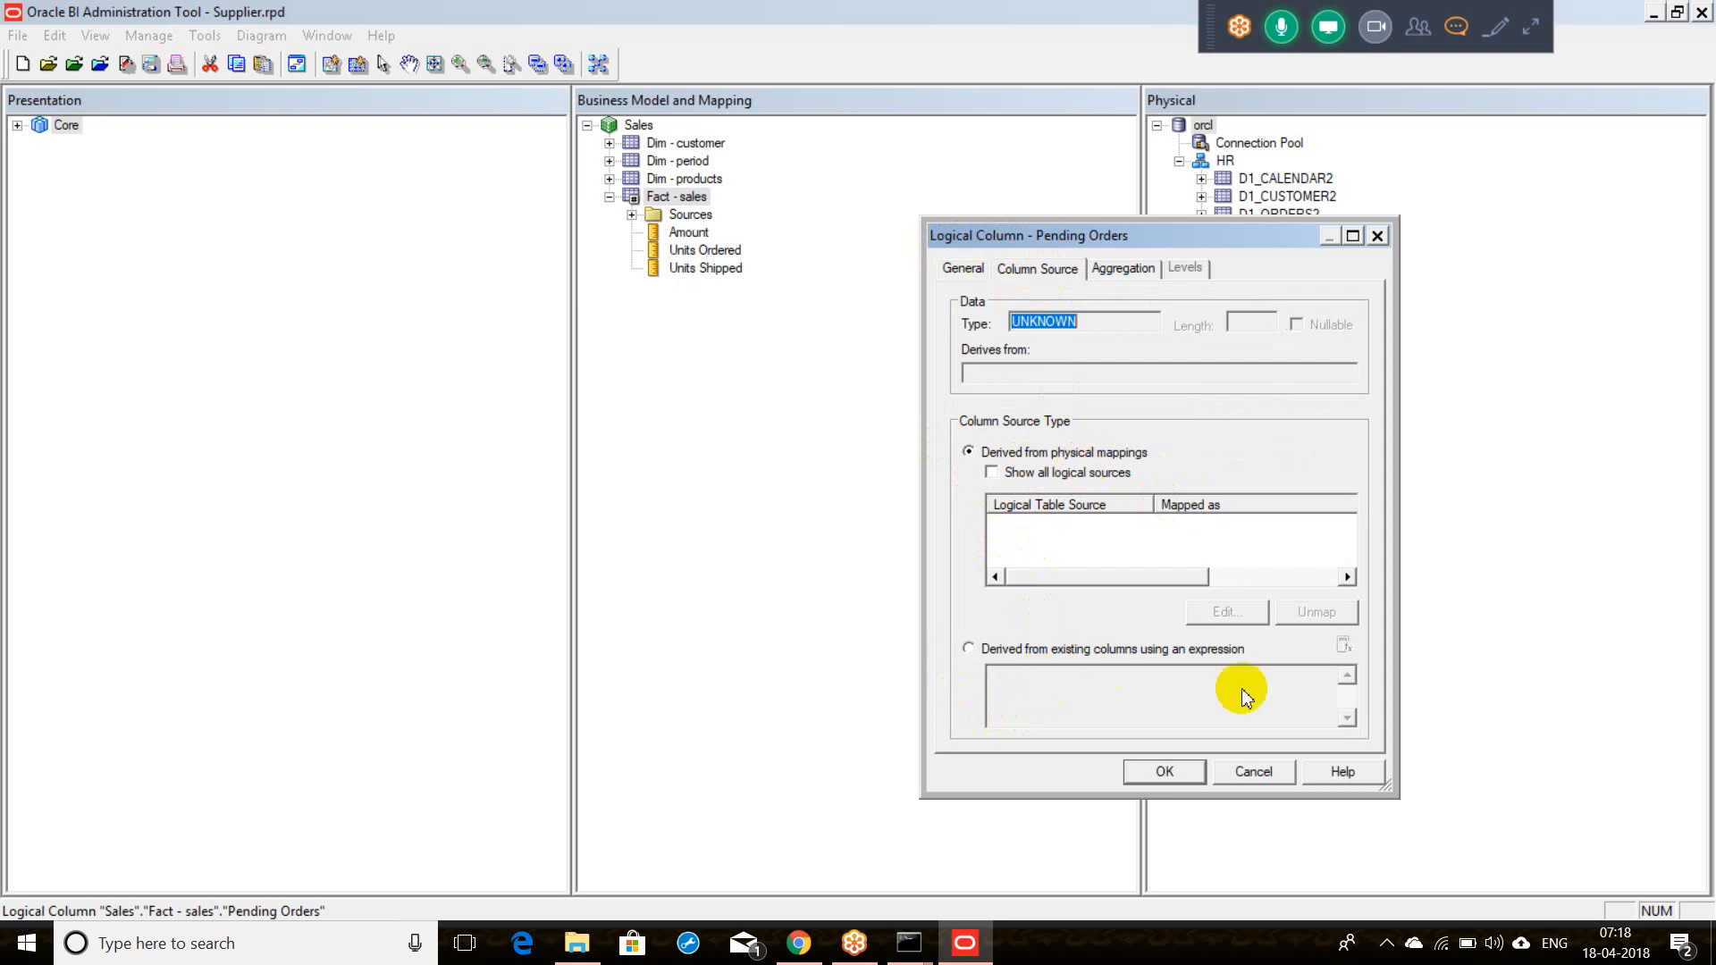
Step: Derive Pending Orders from the expression Units Ordered - Units Shipped and save the column
left_click(969, 650)
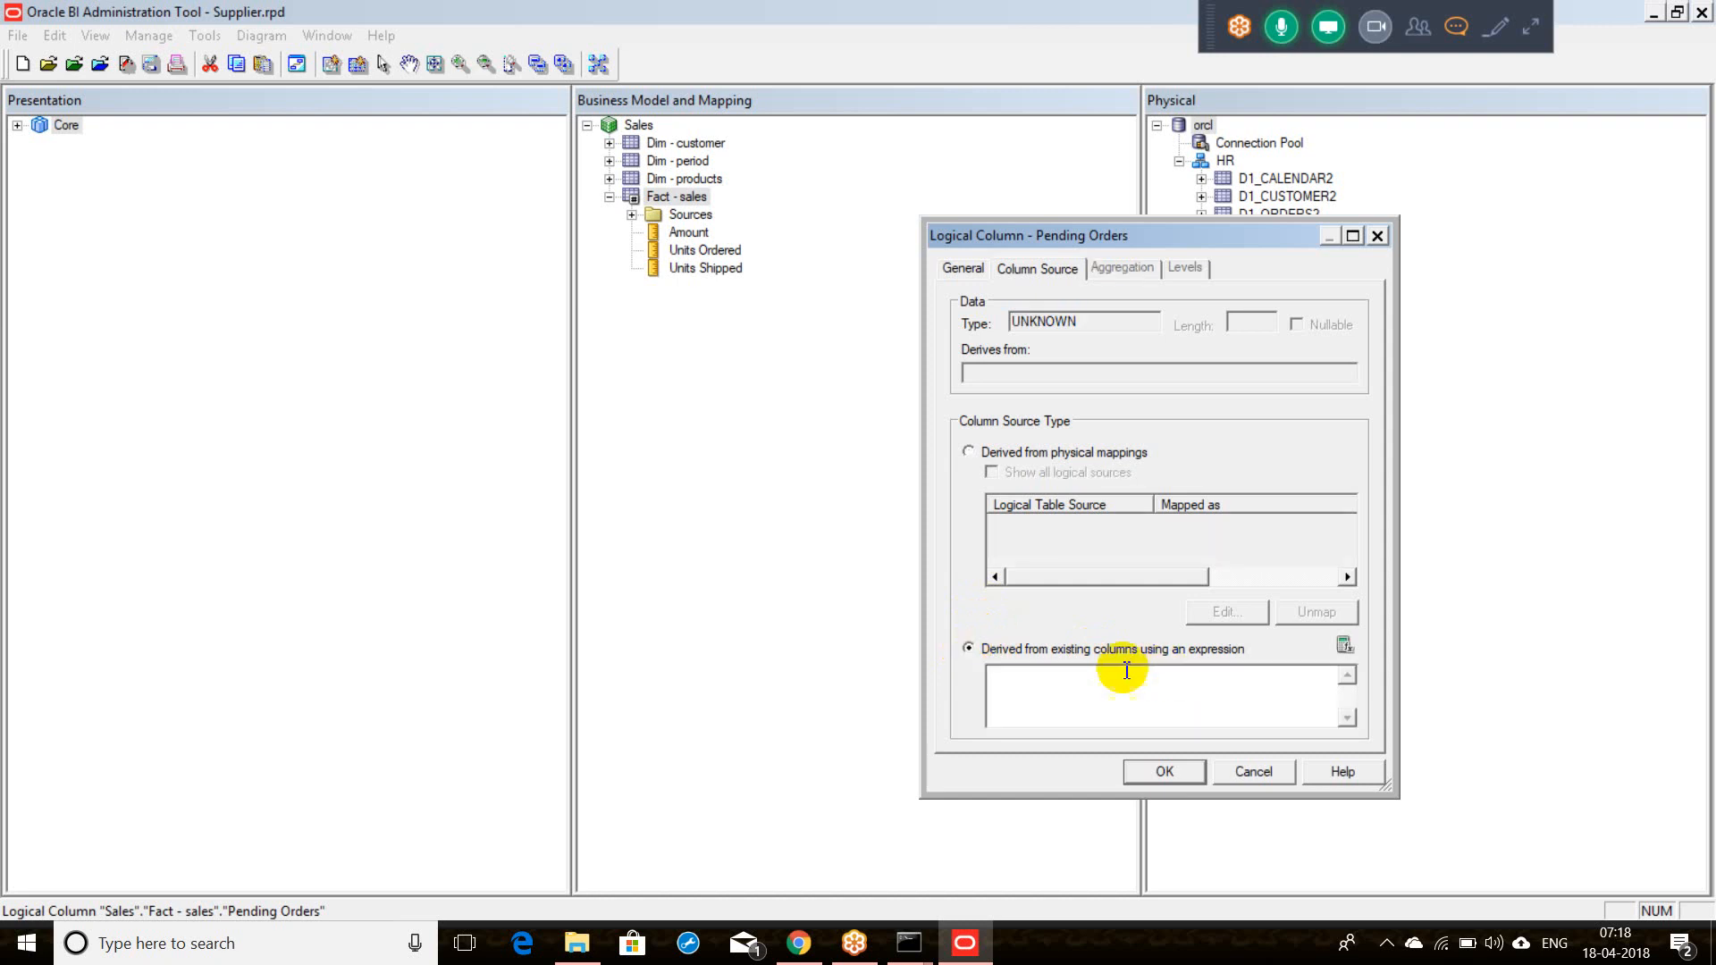
left_click(1342, 645)
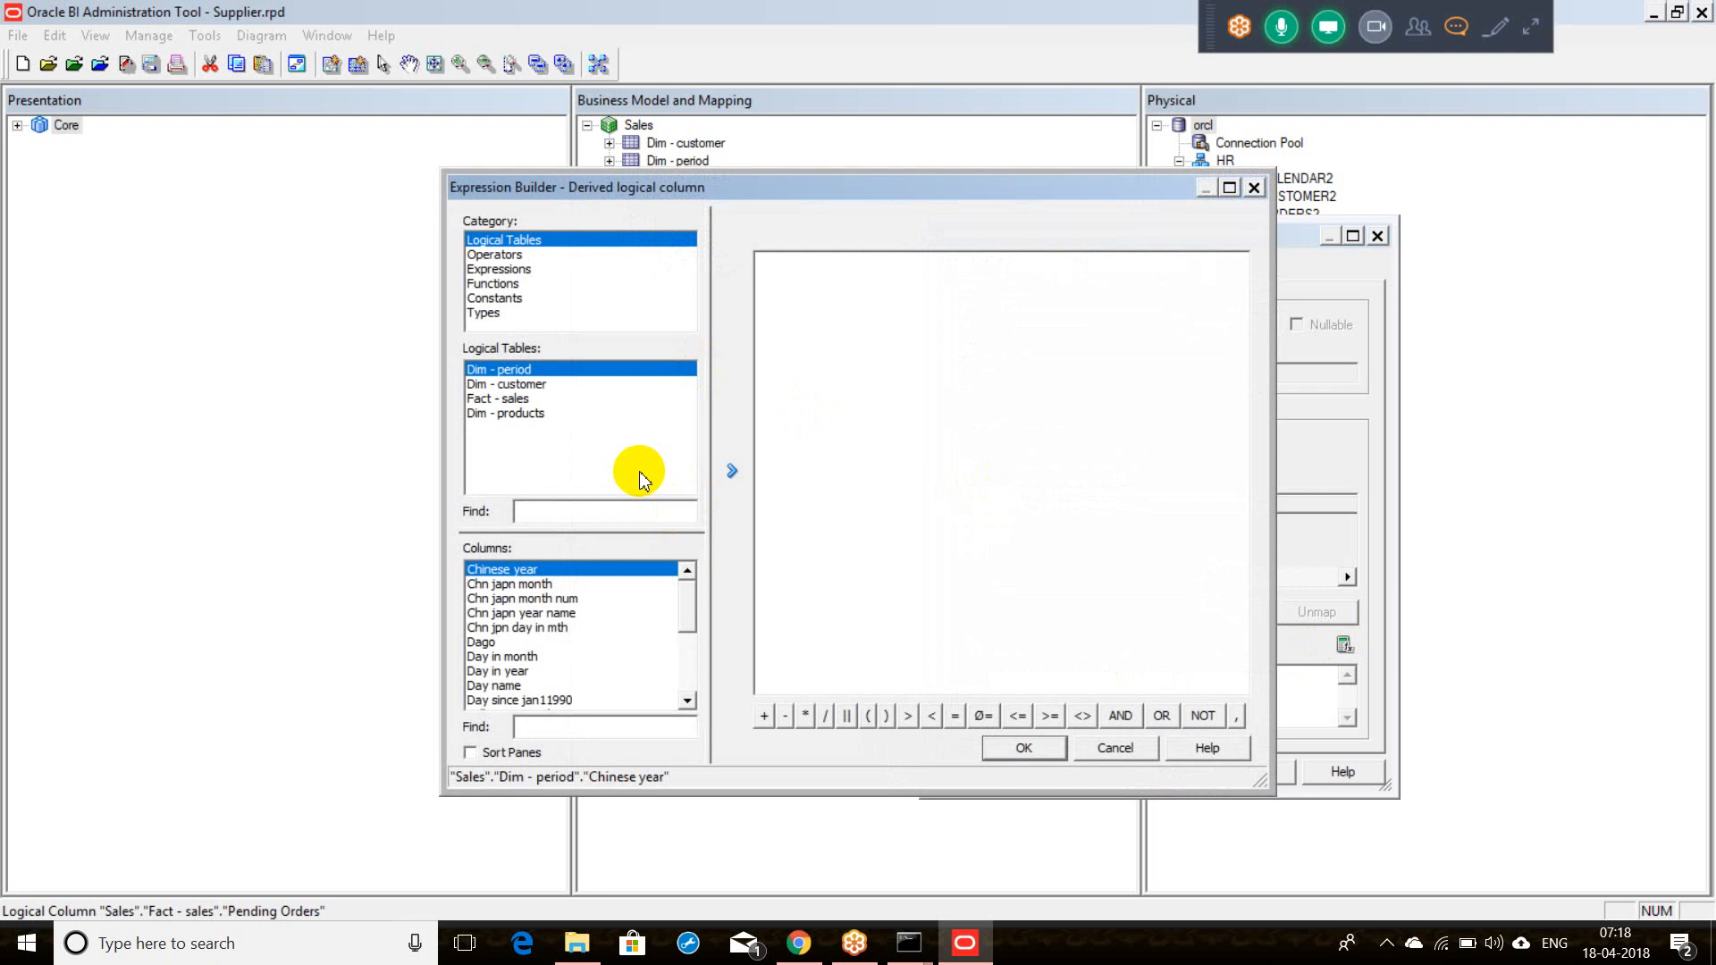
left_click(523, 403)
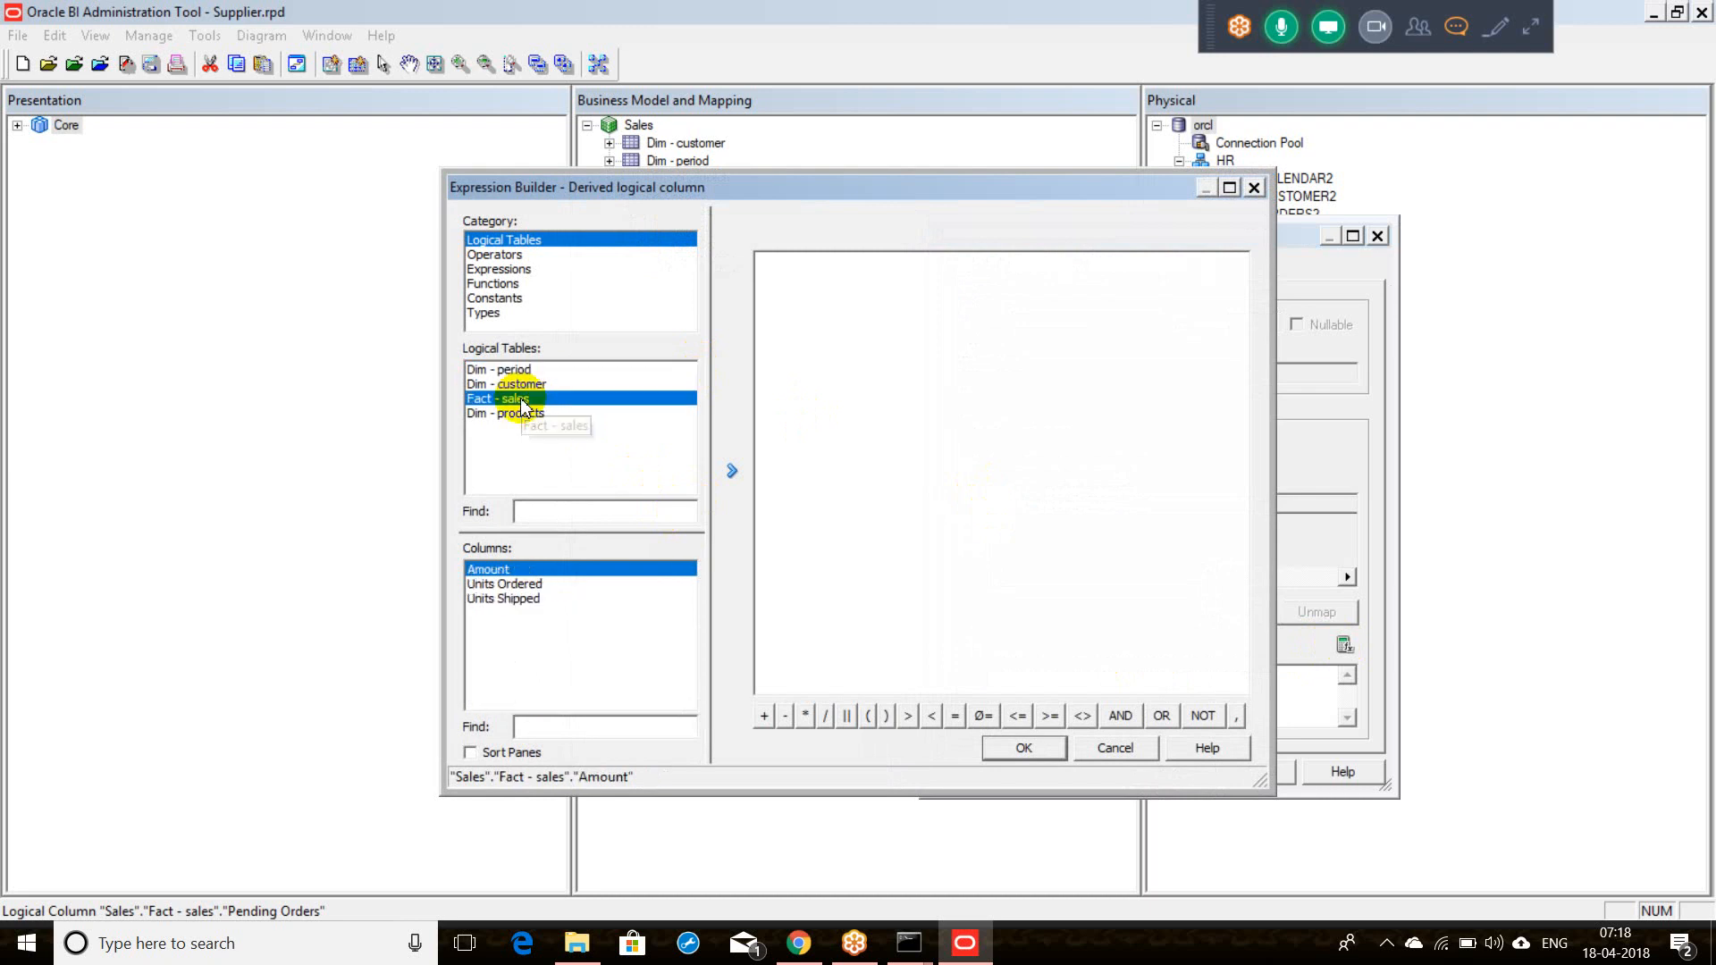
left_click(533, 586)
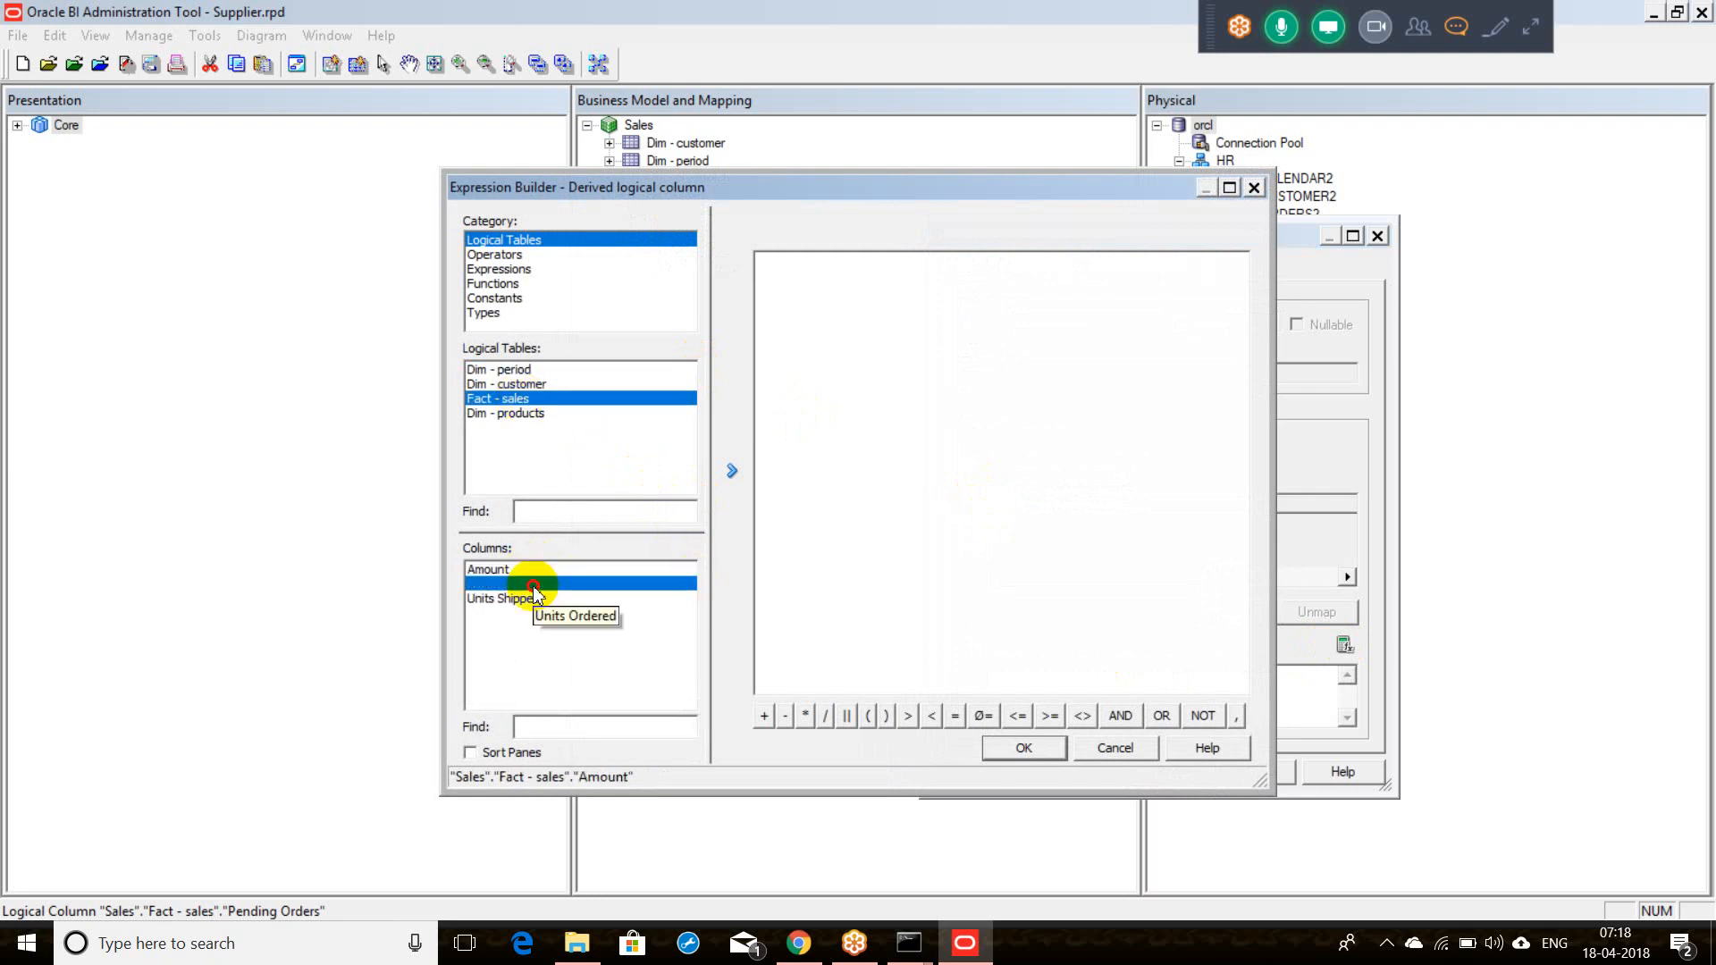
left_click(733, 471)
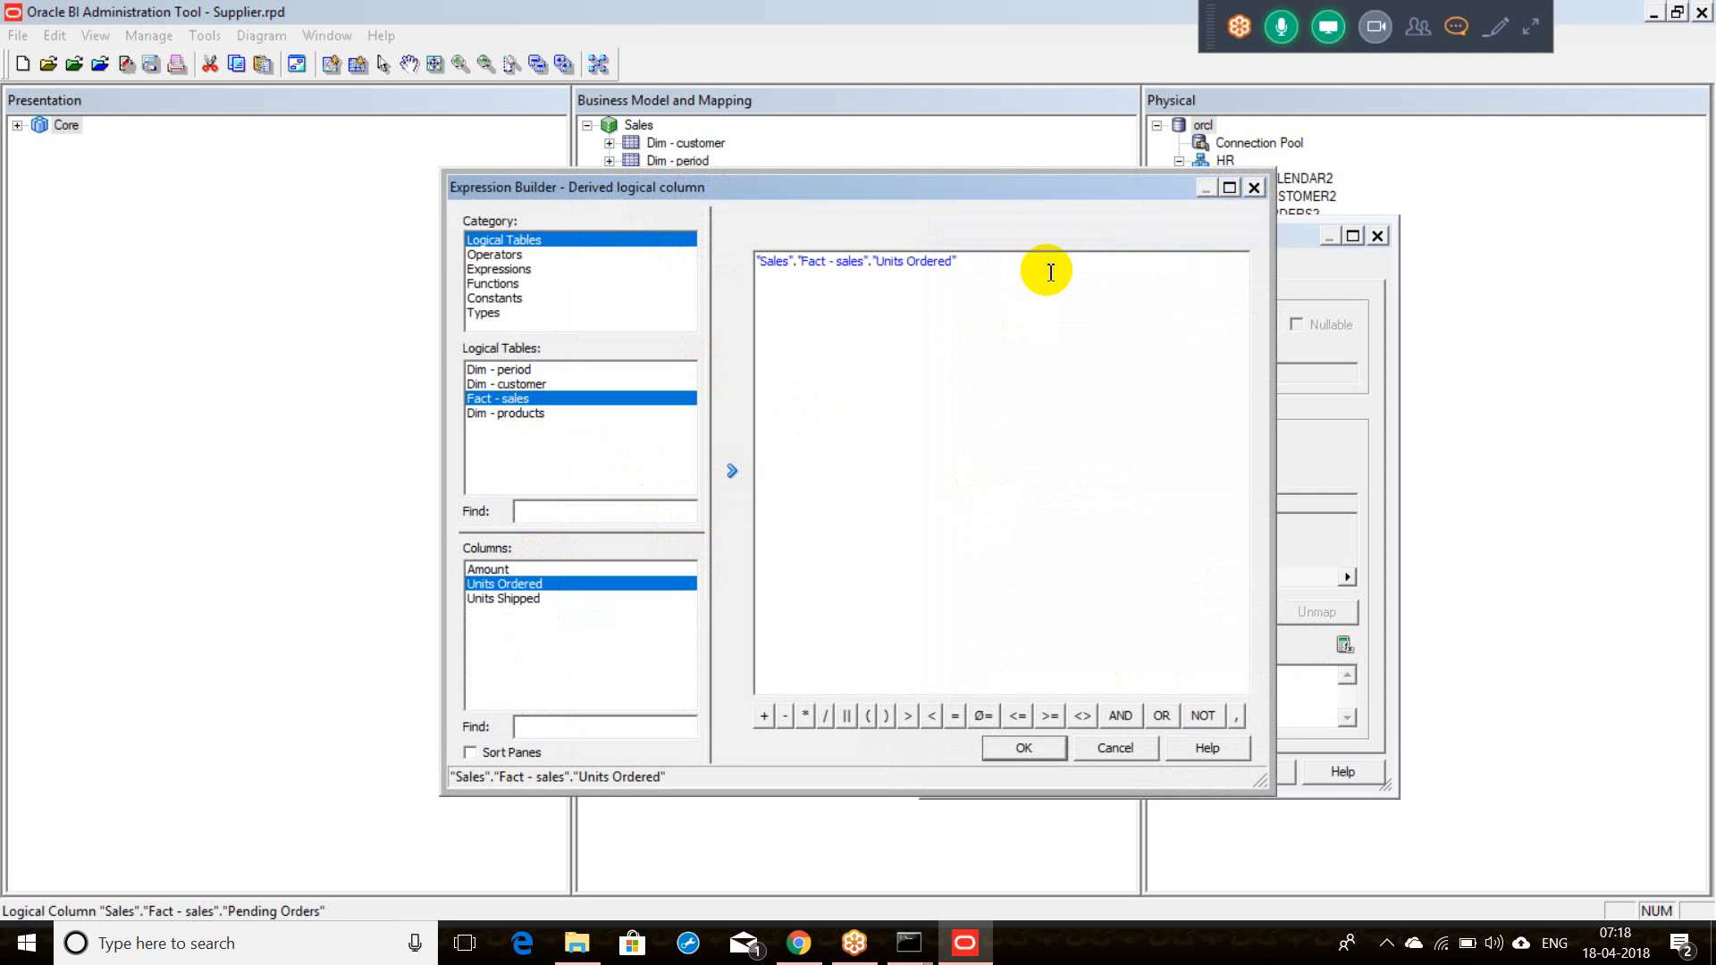
type("-")
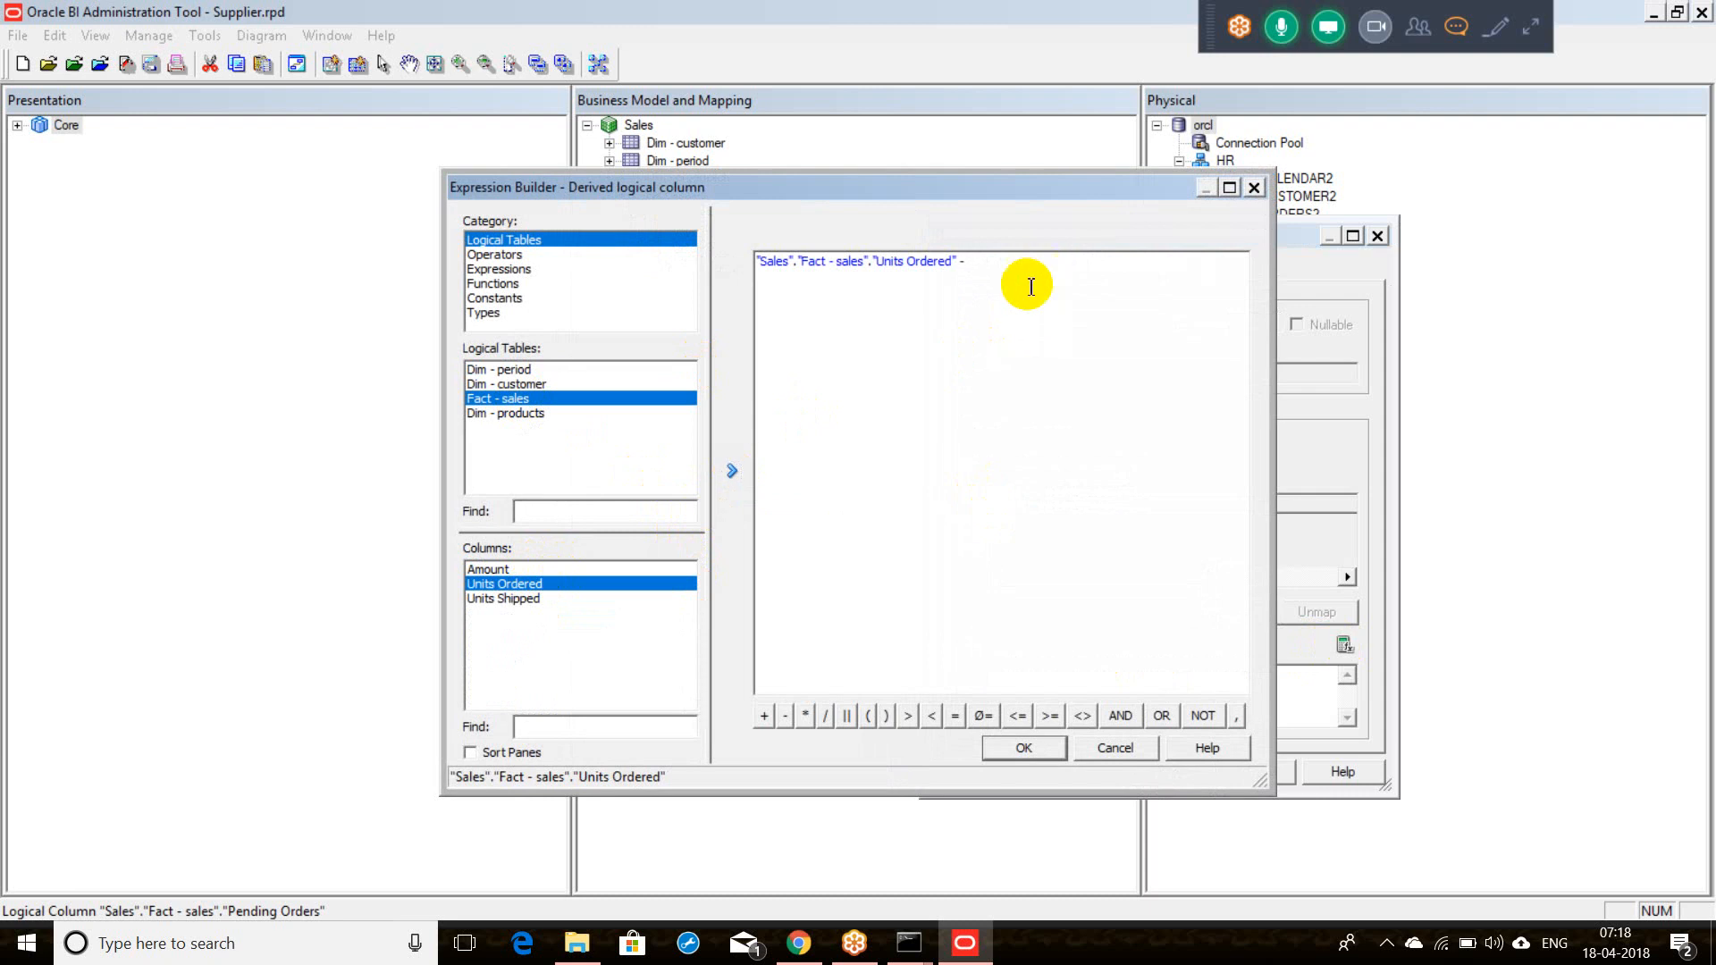
left_click(519, 598)
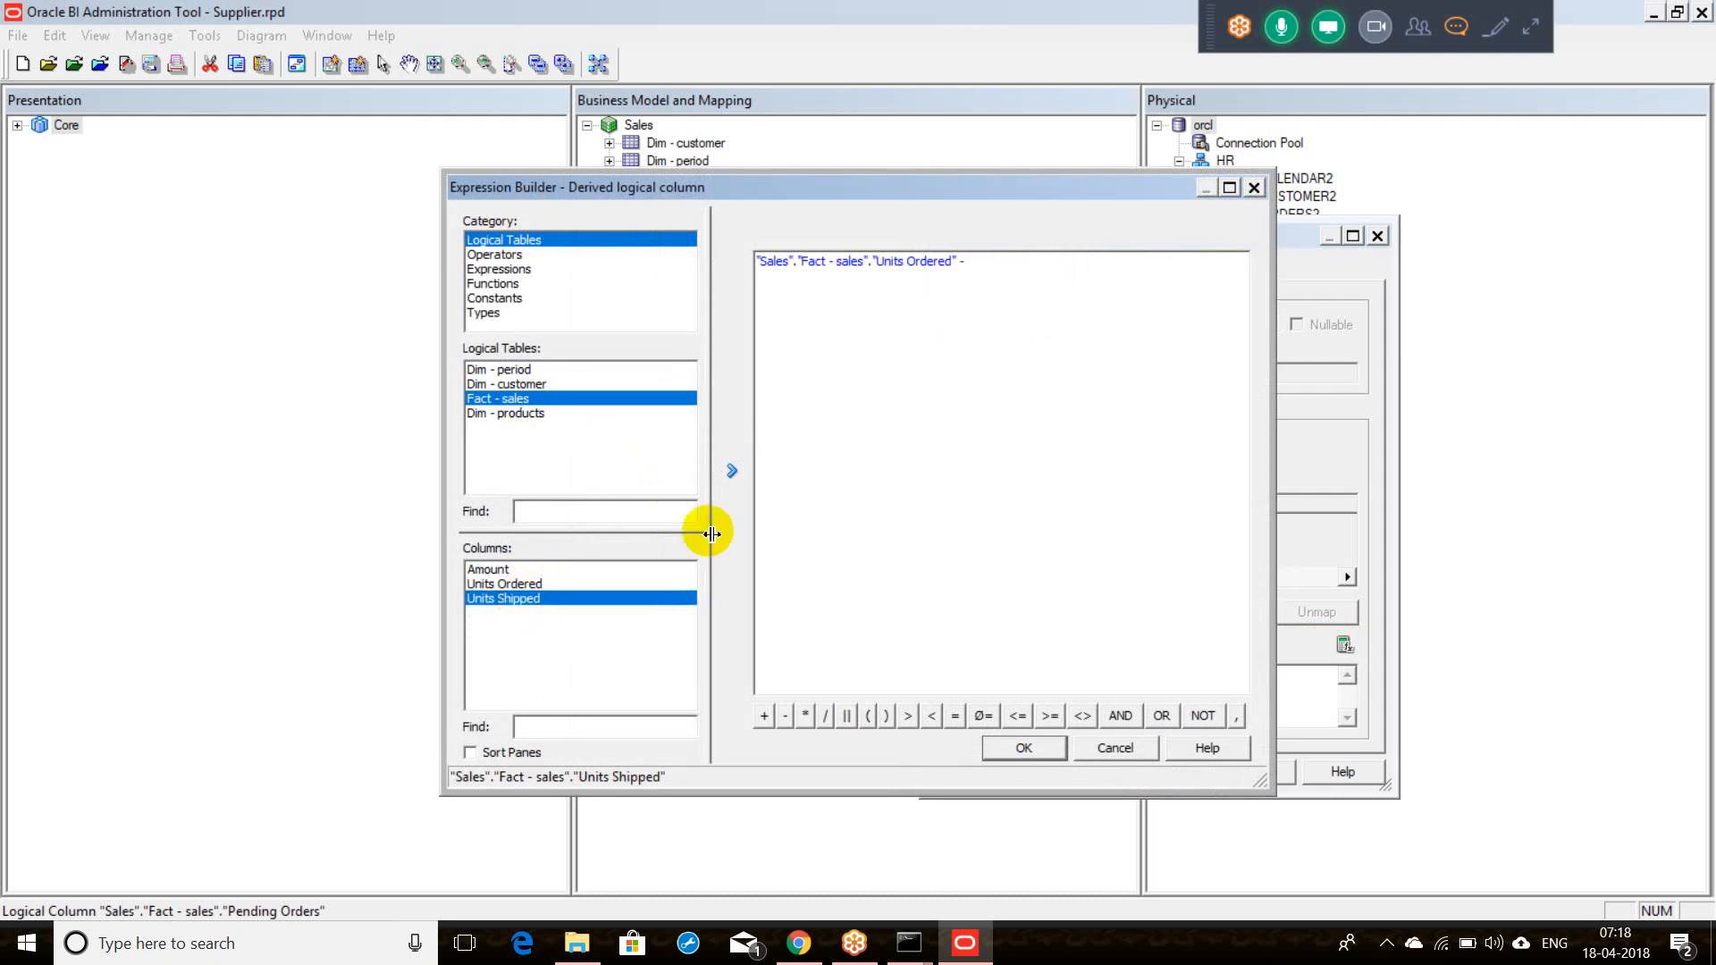
left_click(731, 471)
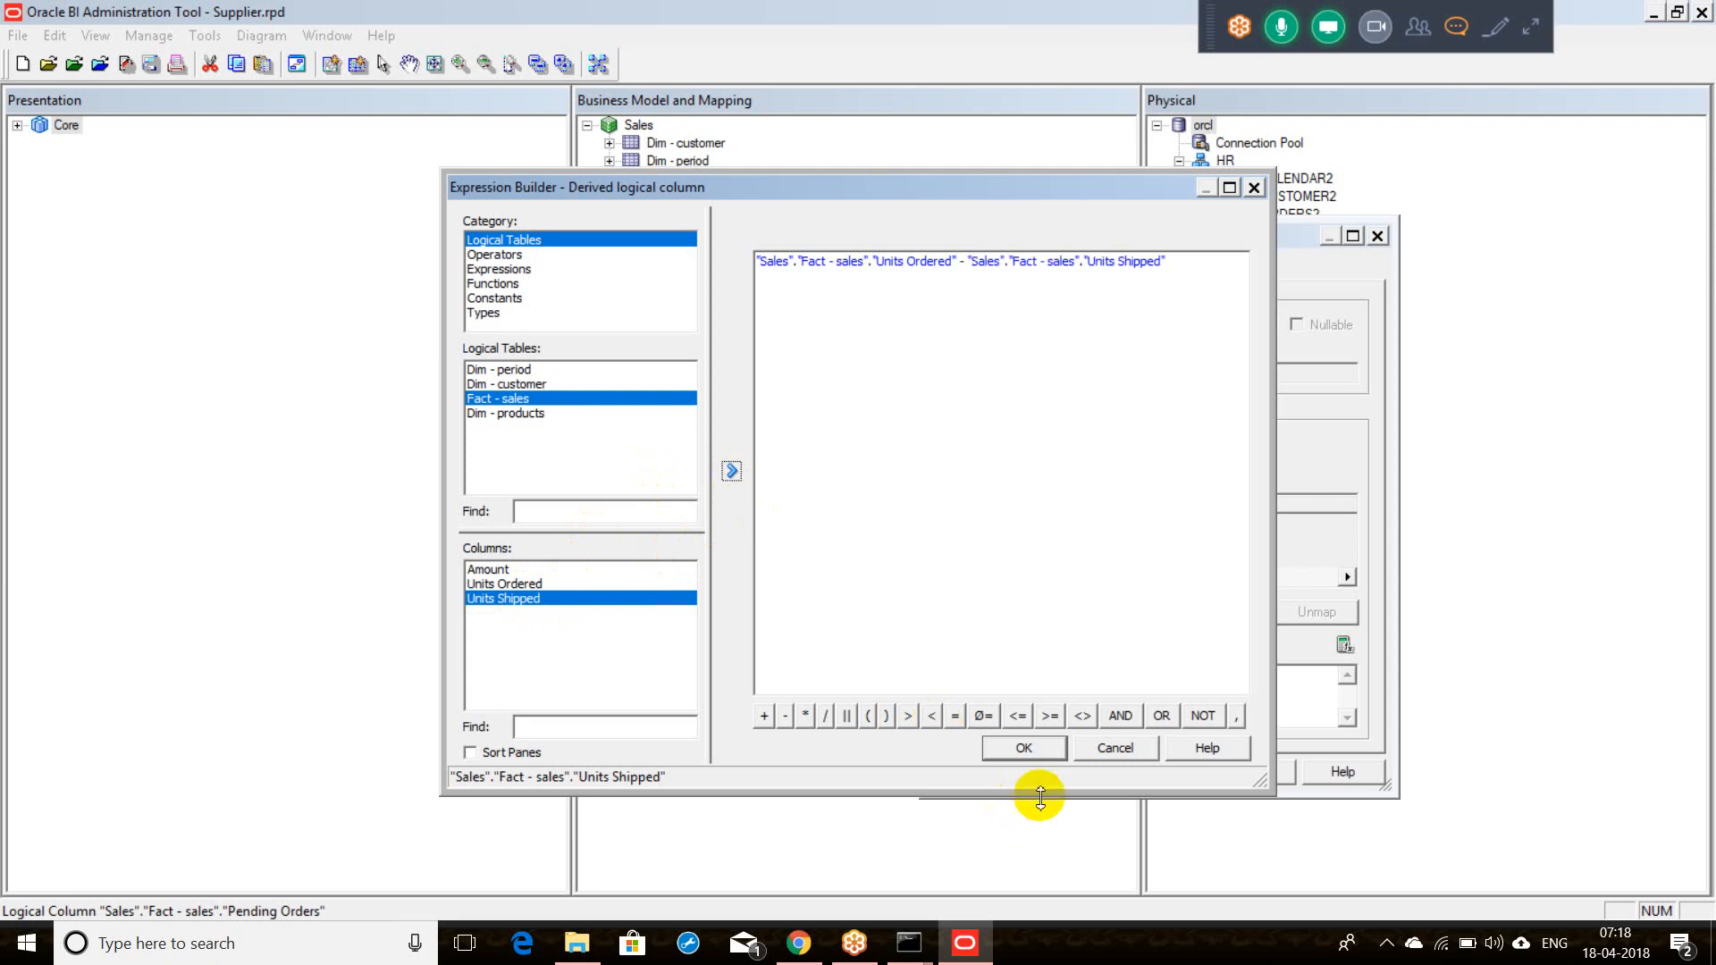
left_click(1037, 747)
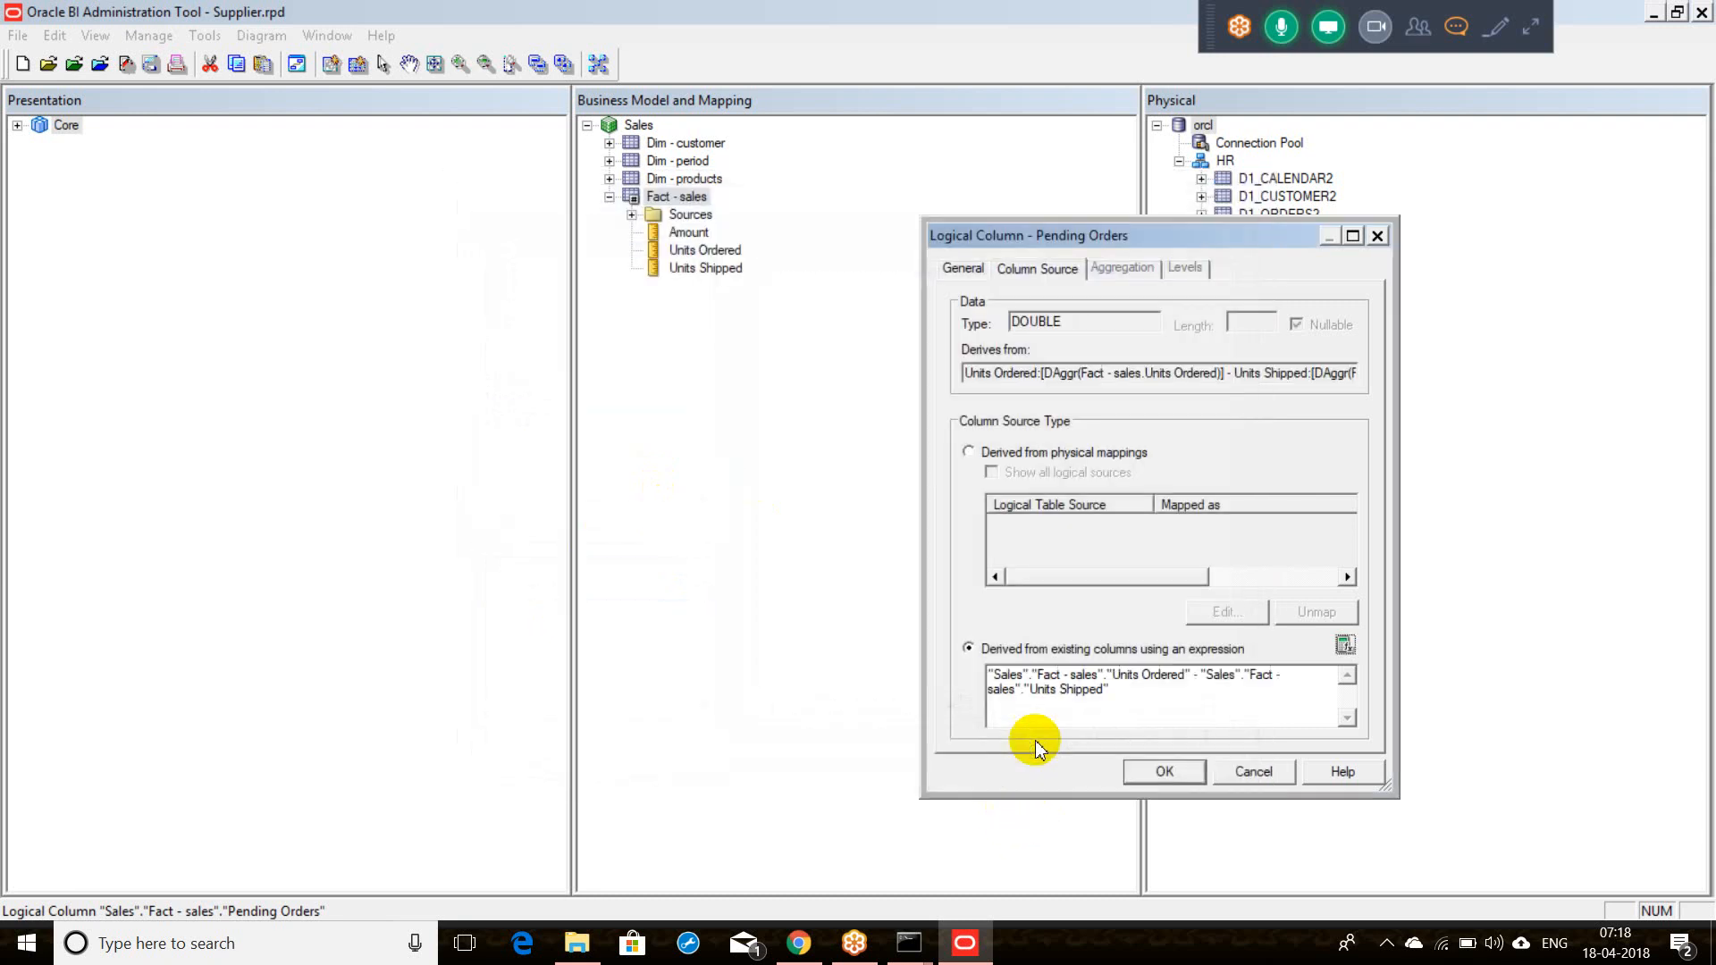
left_click(1147, 775)
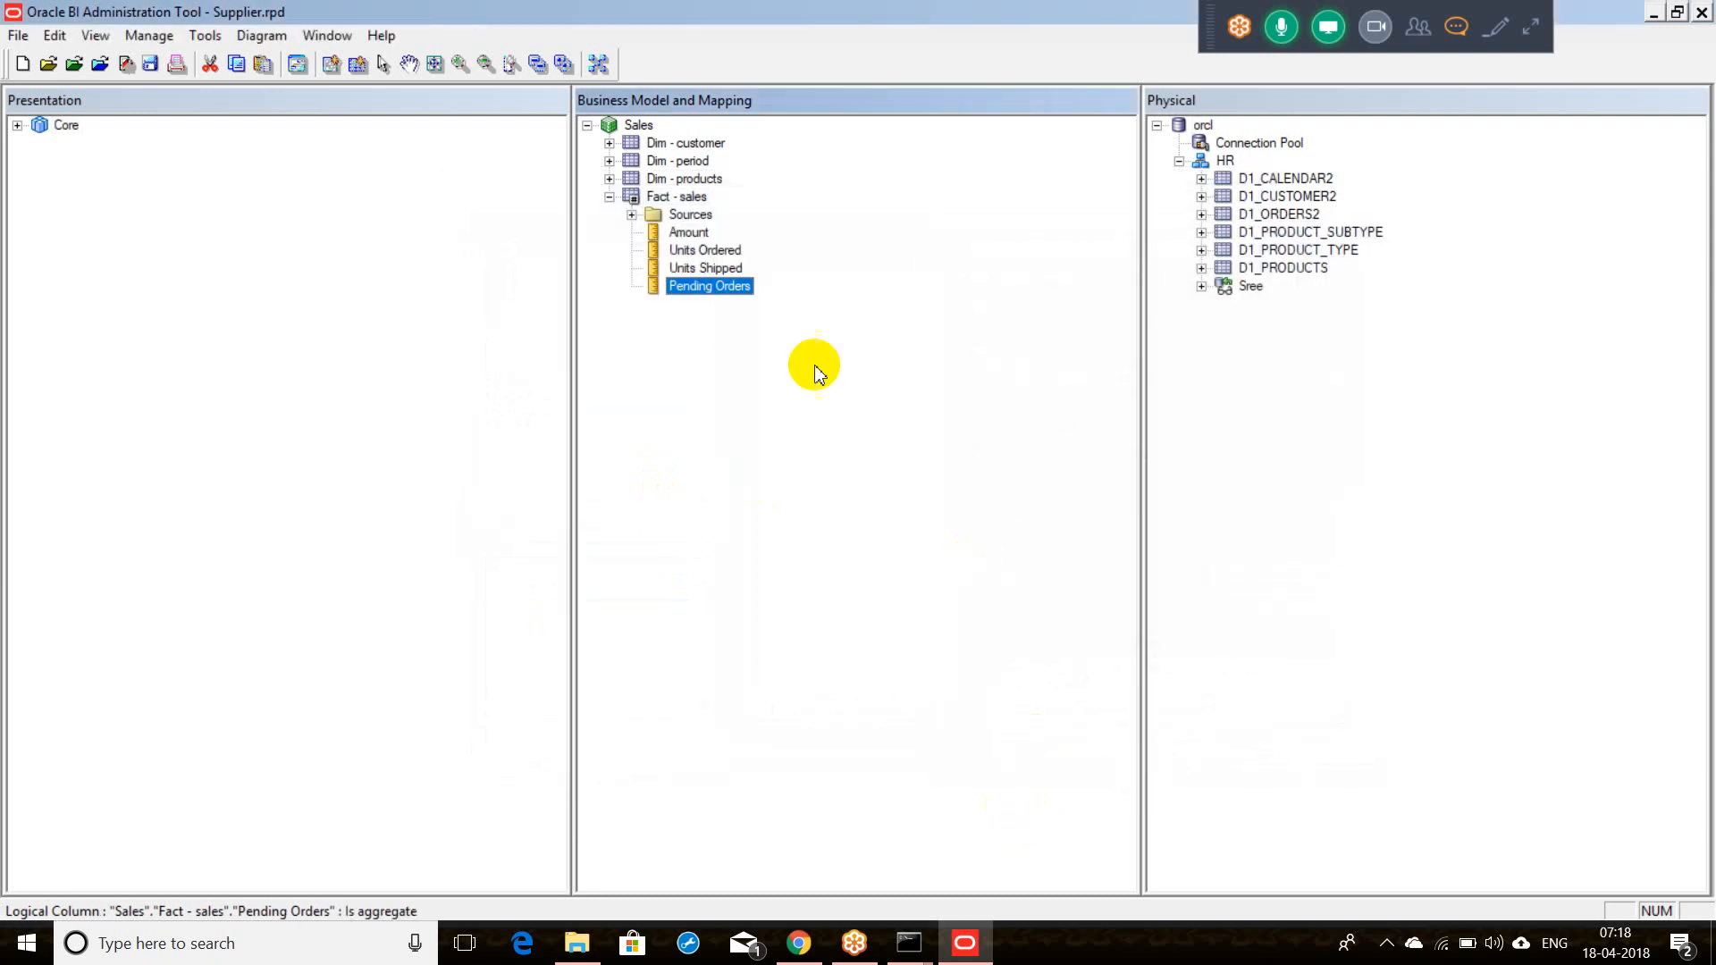
Step: Rename the derived column to 'Pending Orders - Logical Layer' in its General properties
double_click(719, 288)
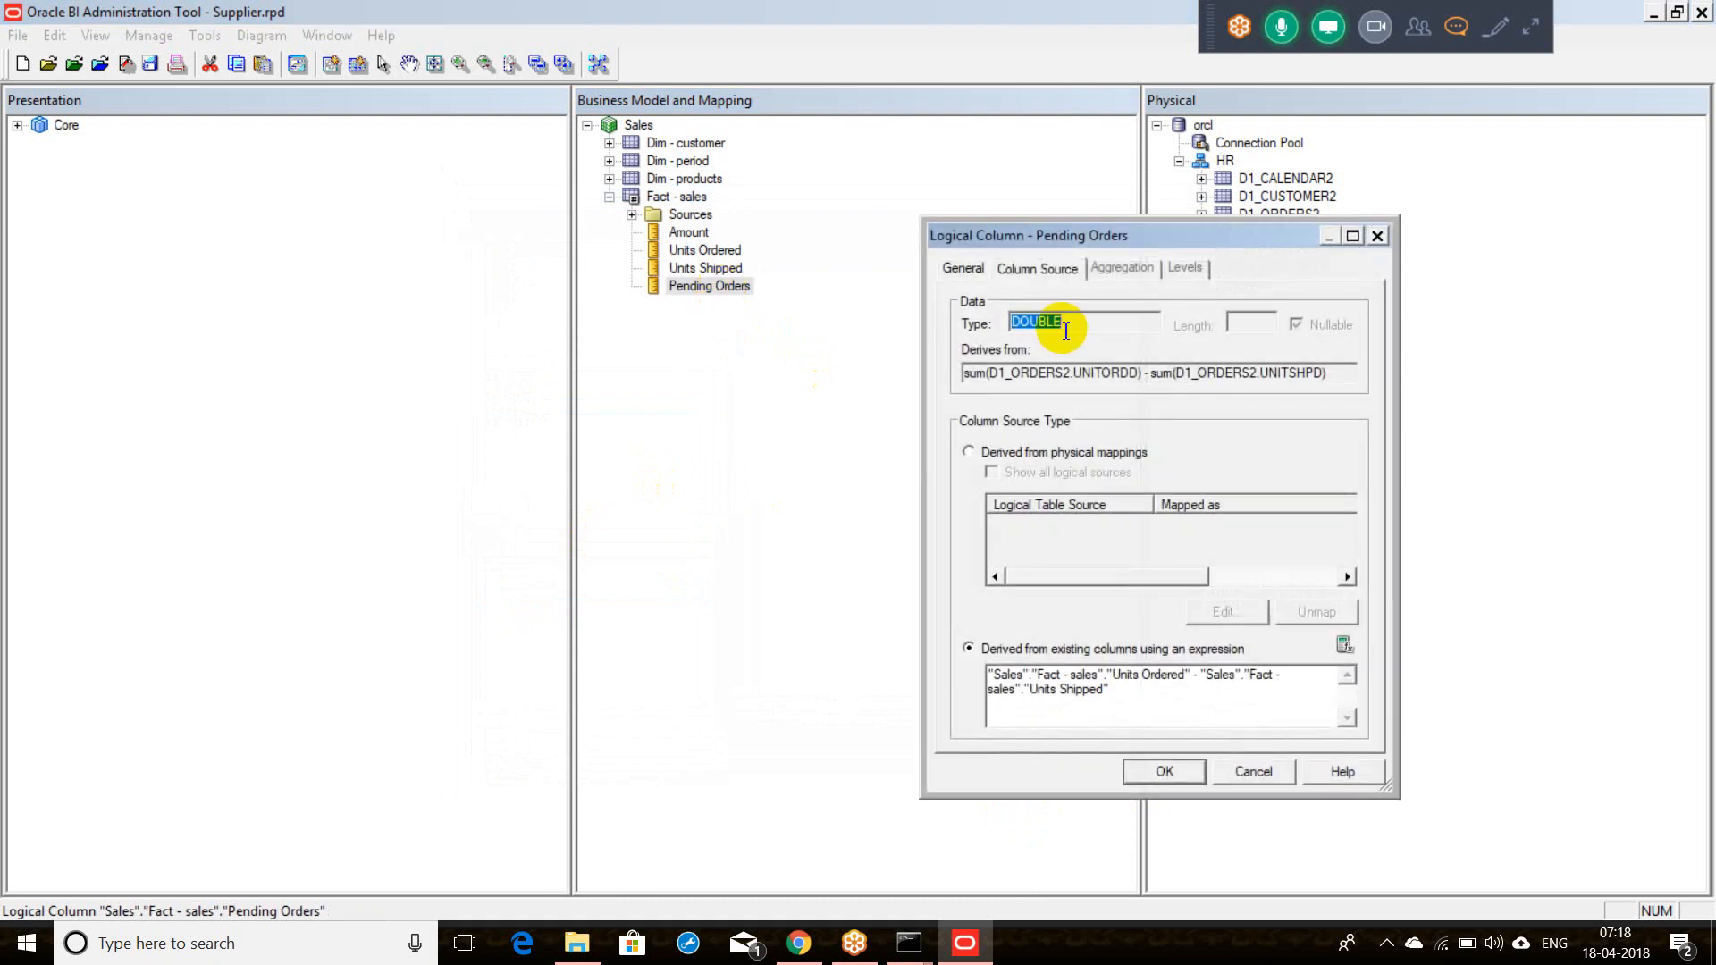
left_click(965, 269)
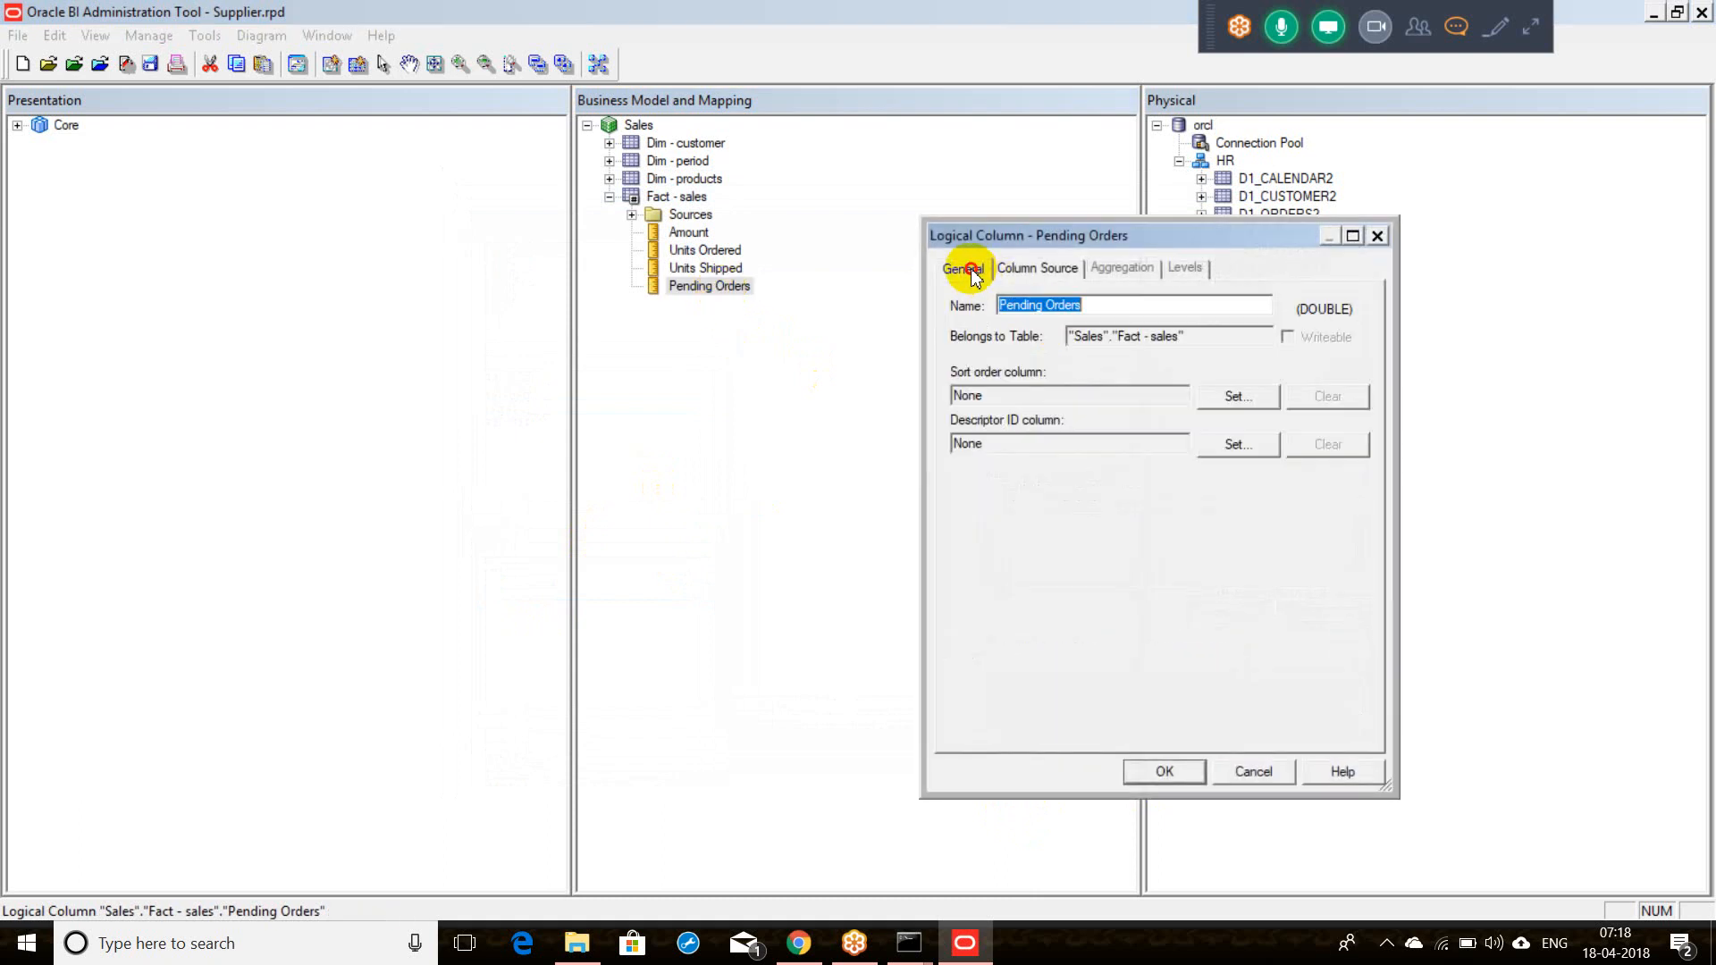
left_click(1096, 304)
type("-")
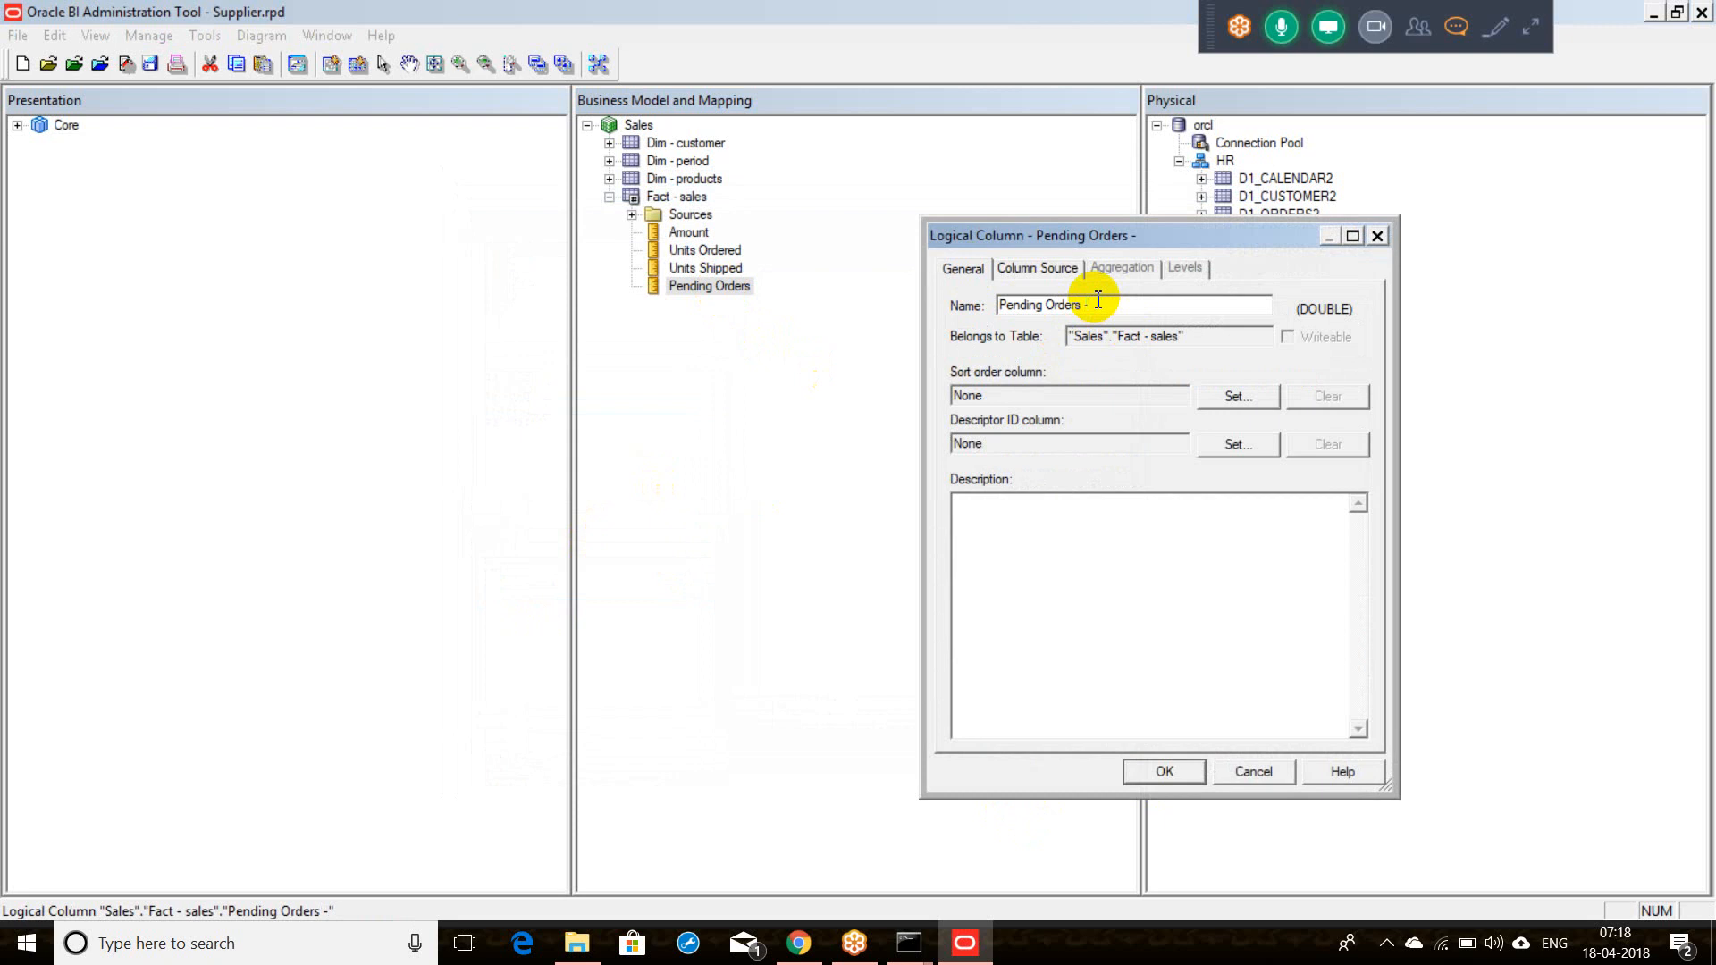
type(" Lo")
left_click(1097, 300)
type("gical Layer")
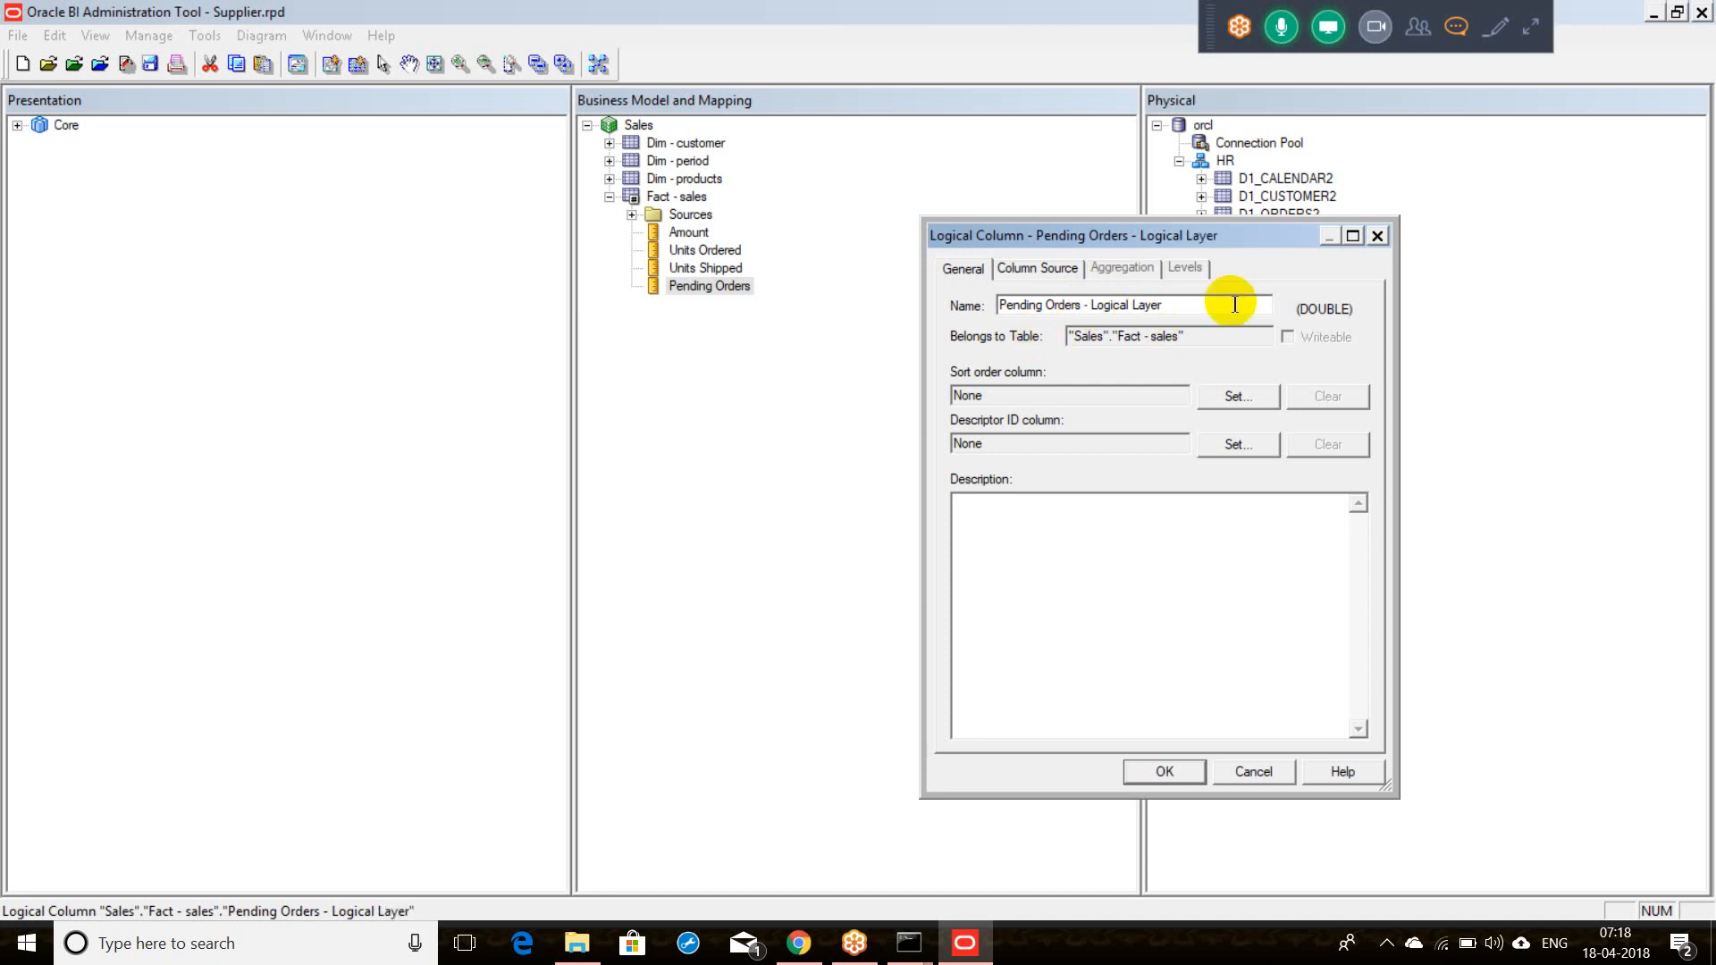
left_click_drag(1228, 300, 982, 308)
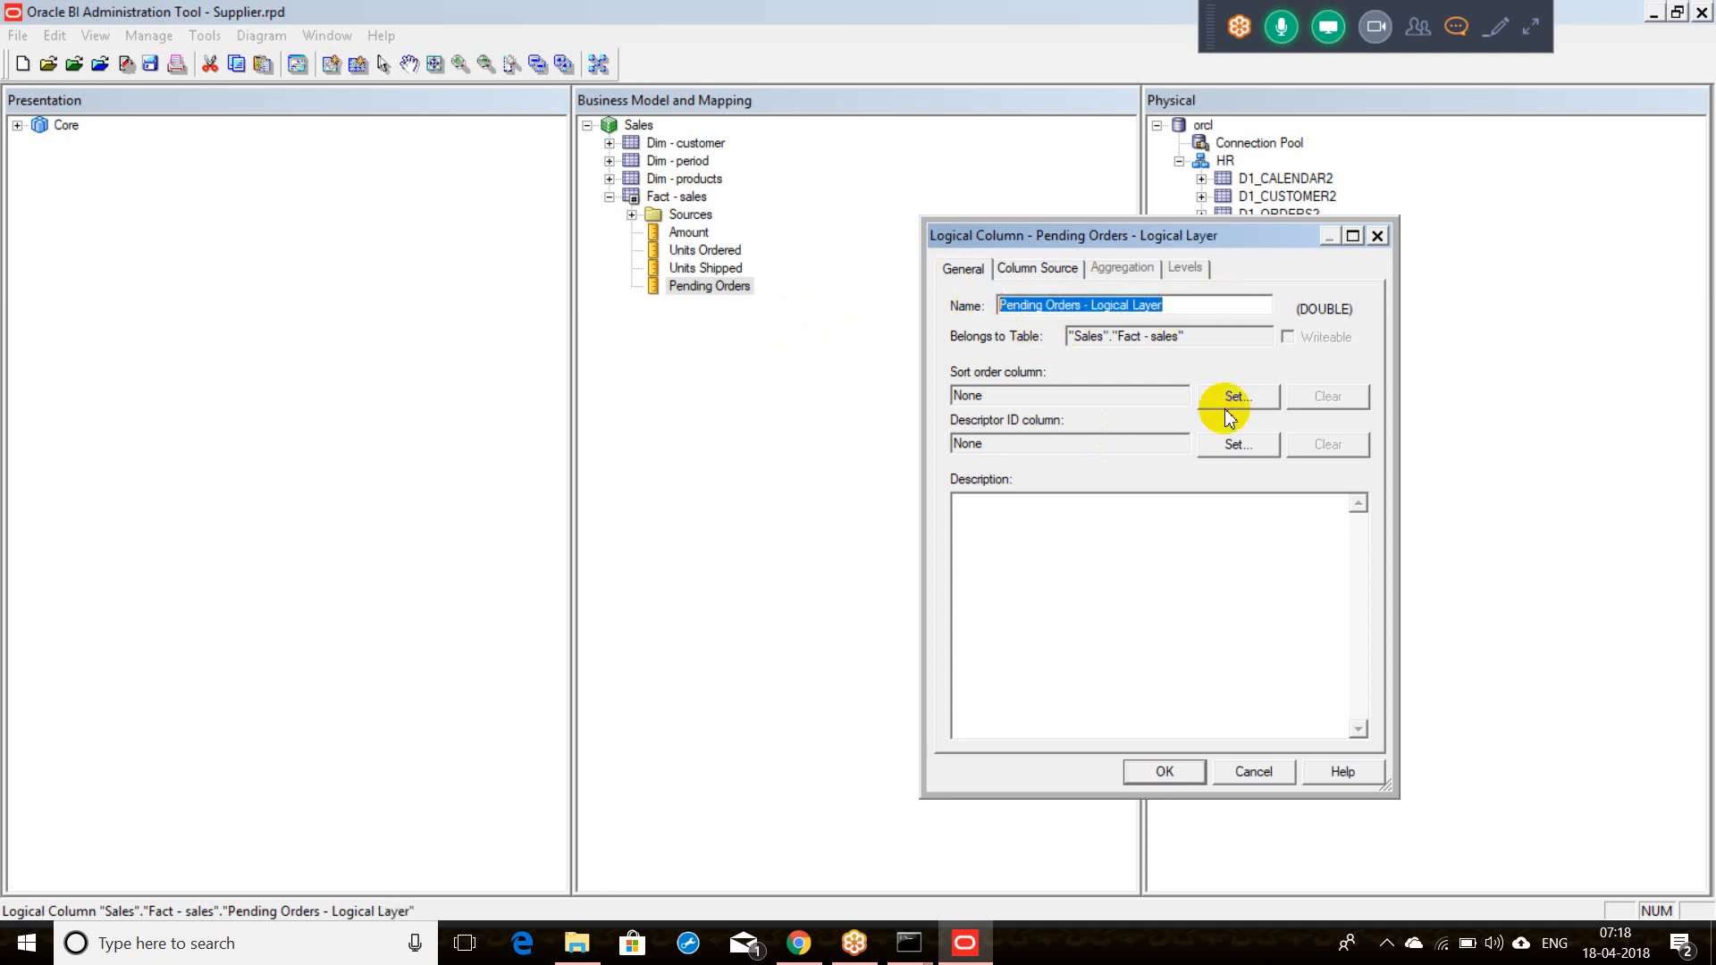
left_click(1135, 768)
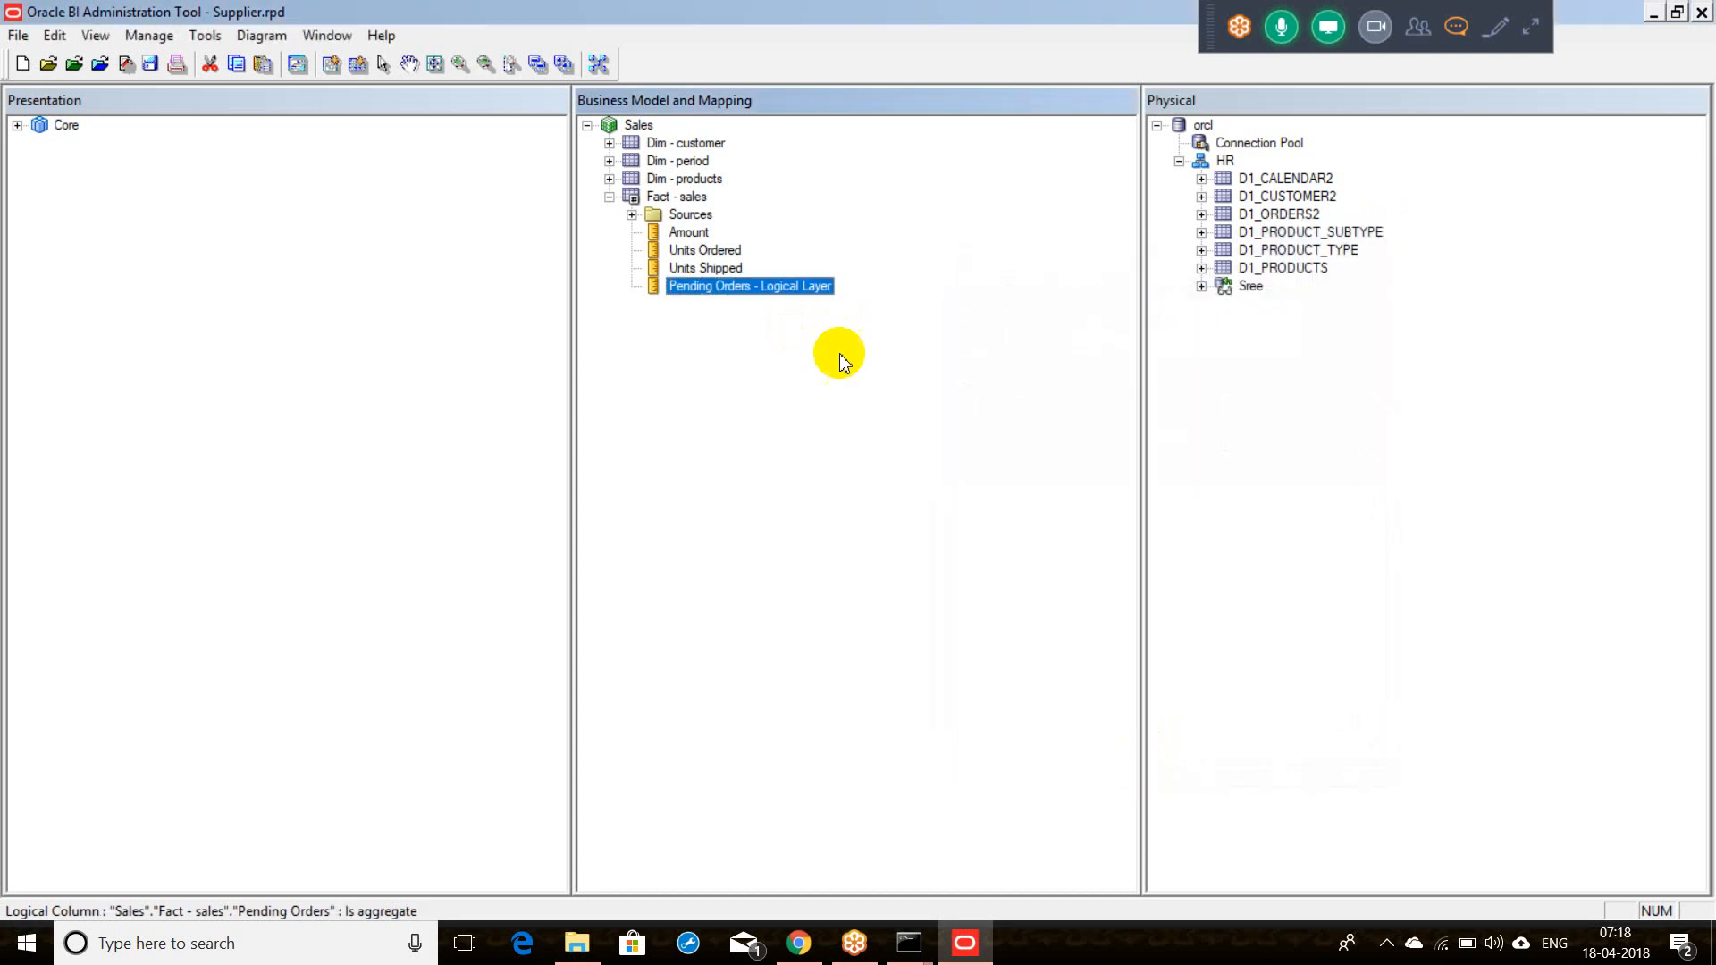
left_click(690, 202)
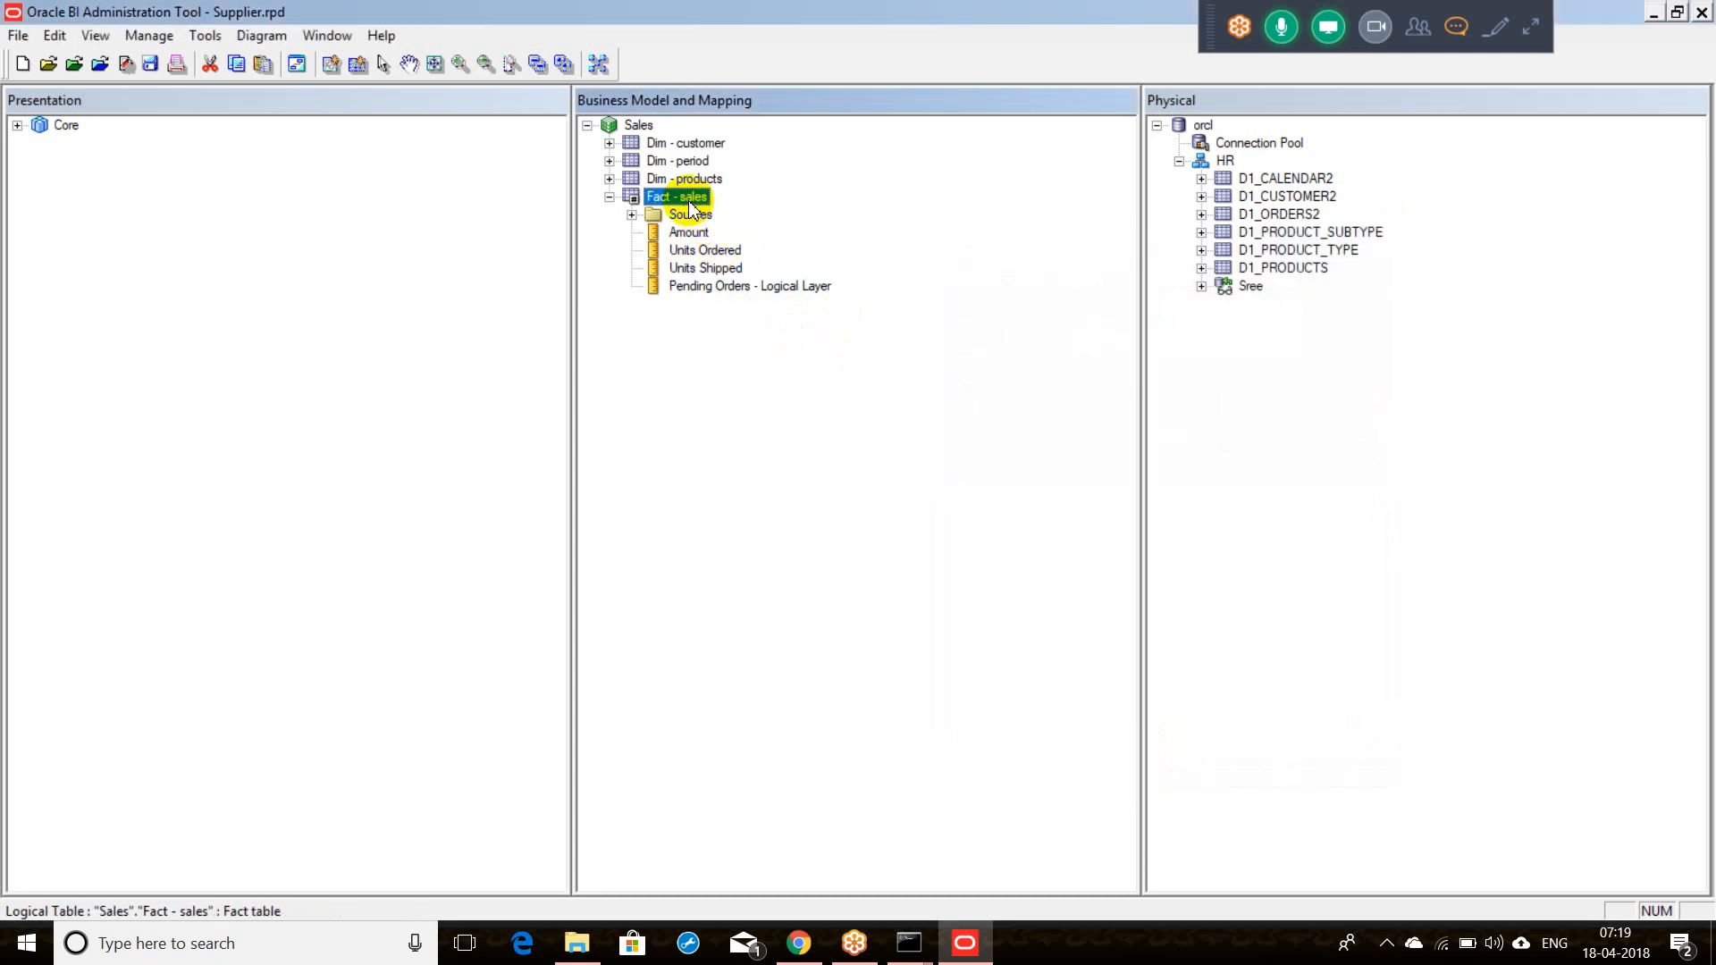
Step: Add another Fact - sales logical column named 'Pendign Orders - Physical Layer' and view its source settings
right_click(689, 204)
mouse_move(720, 216)
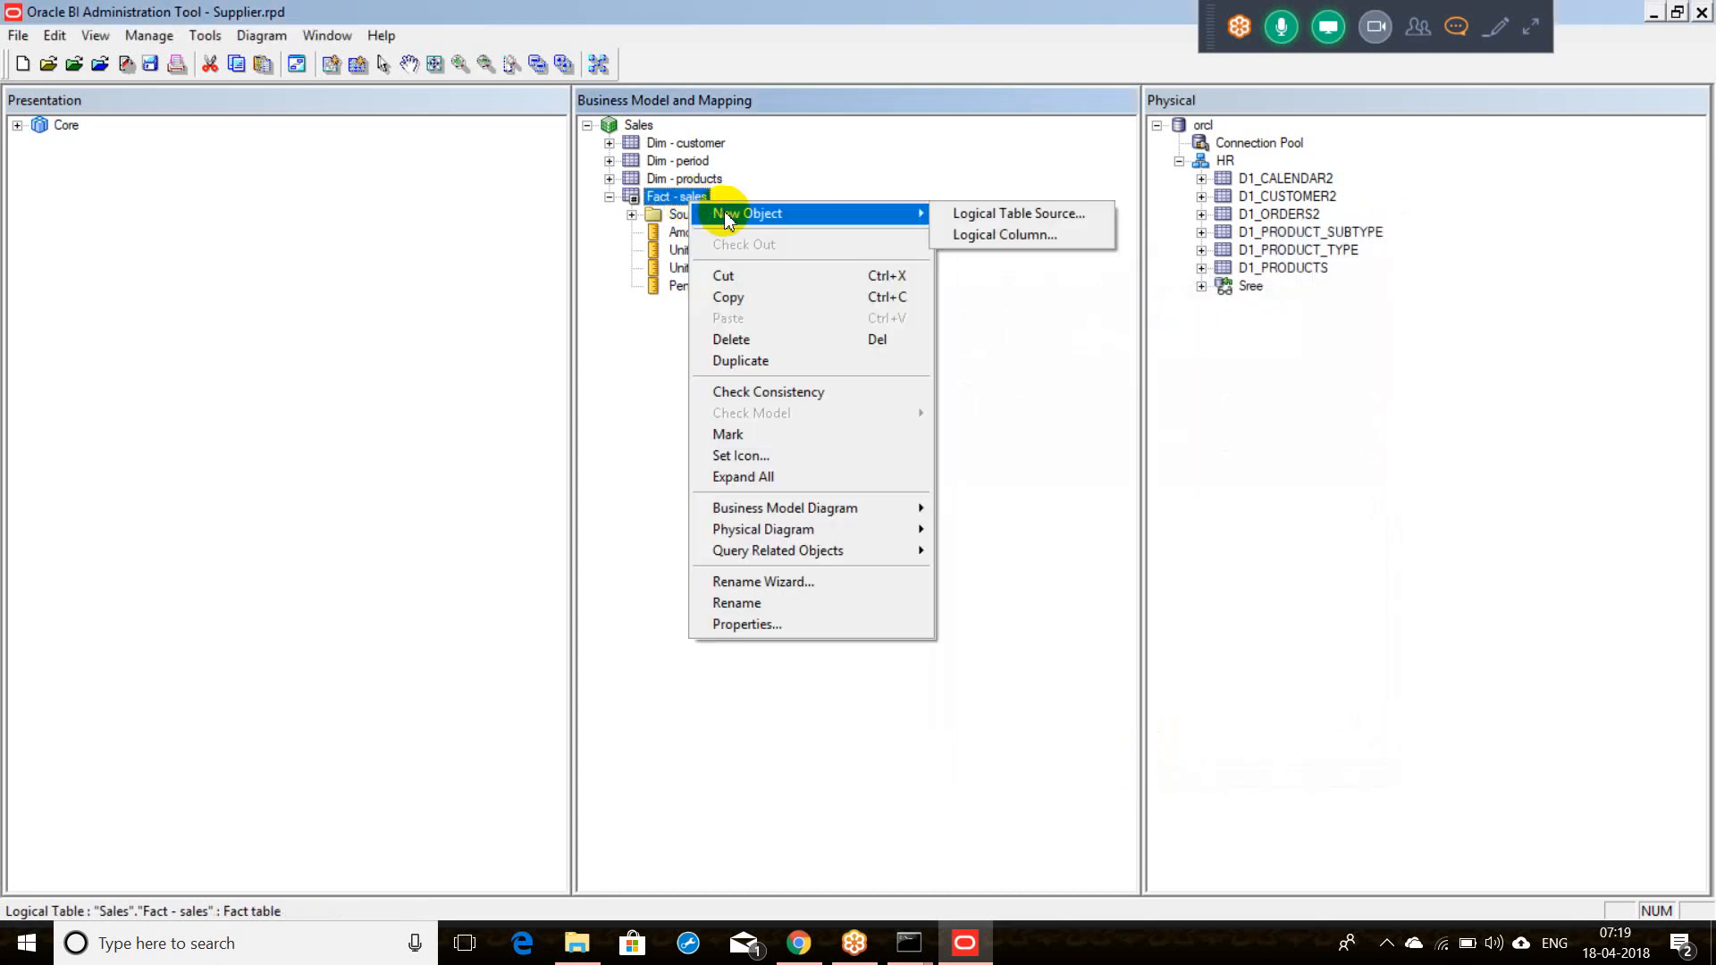
left_click(974, 235)
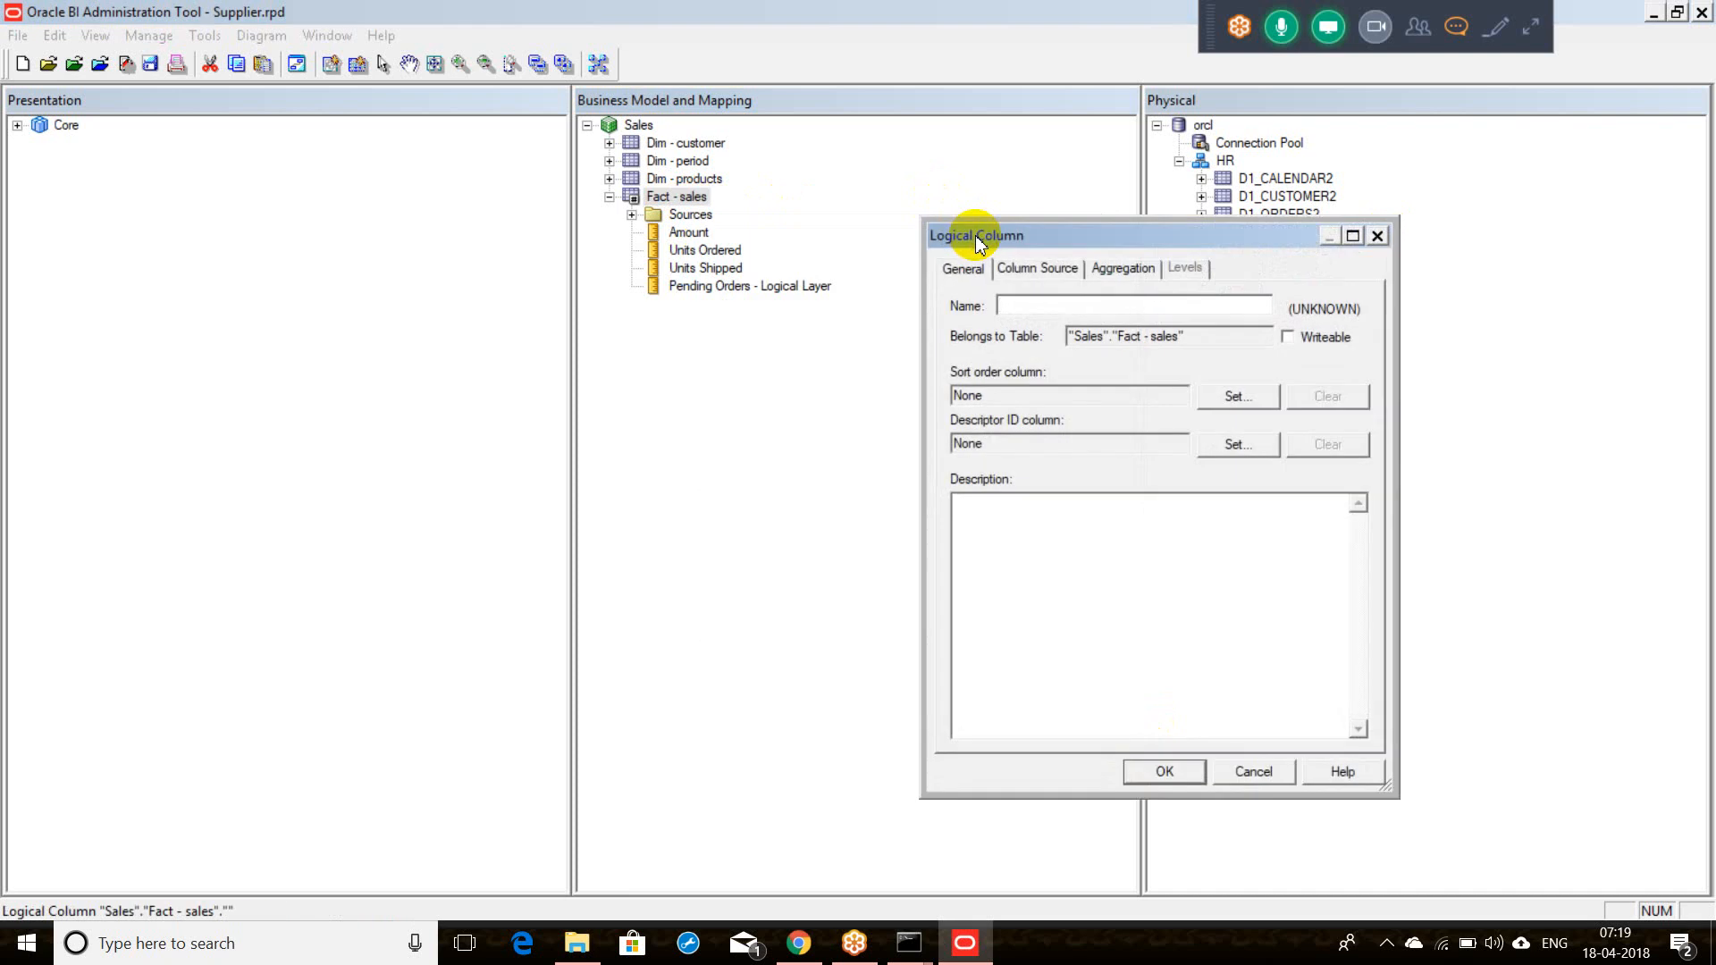
type("Pendign Orders")
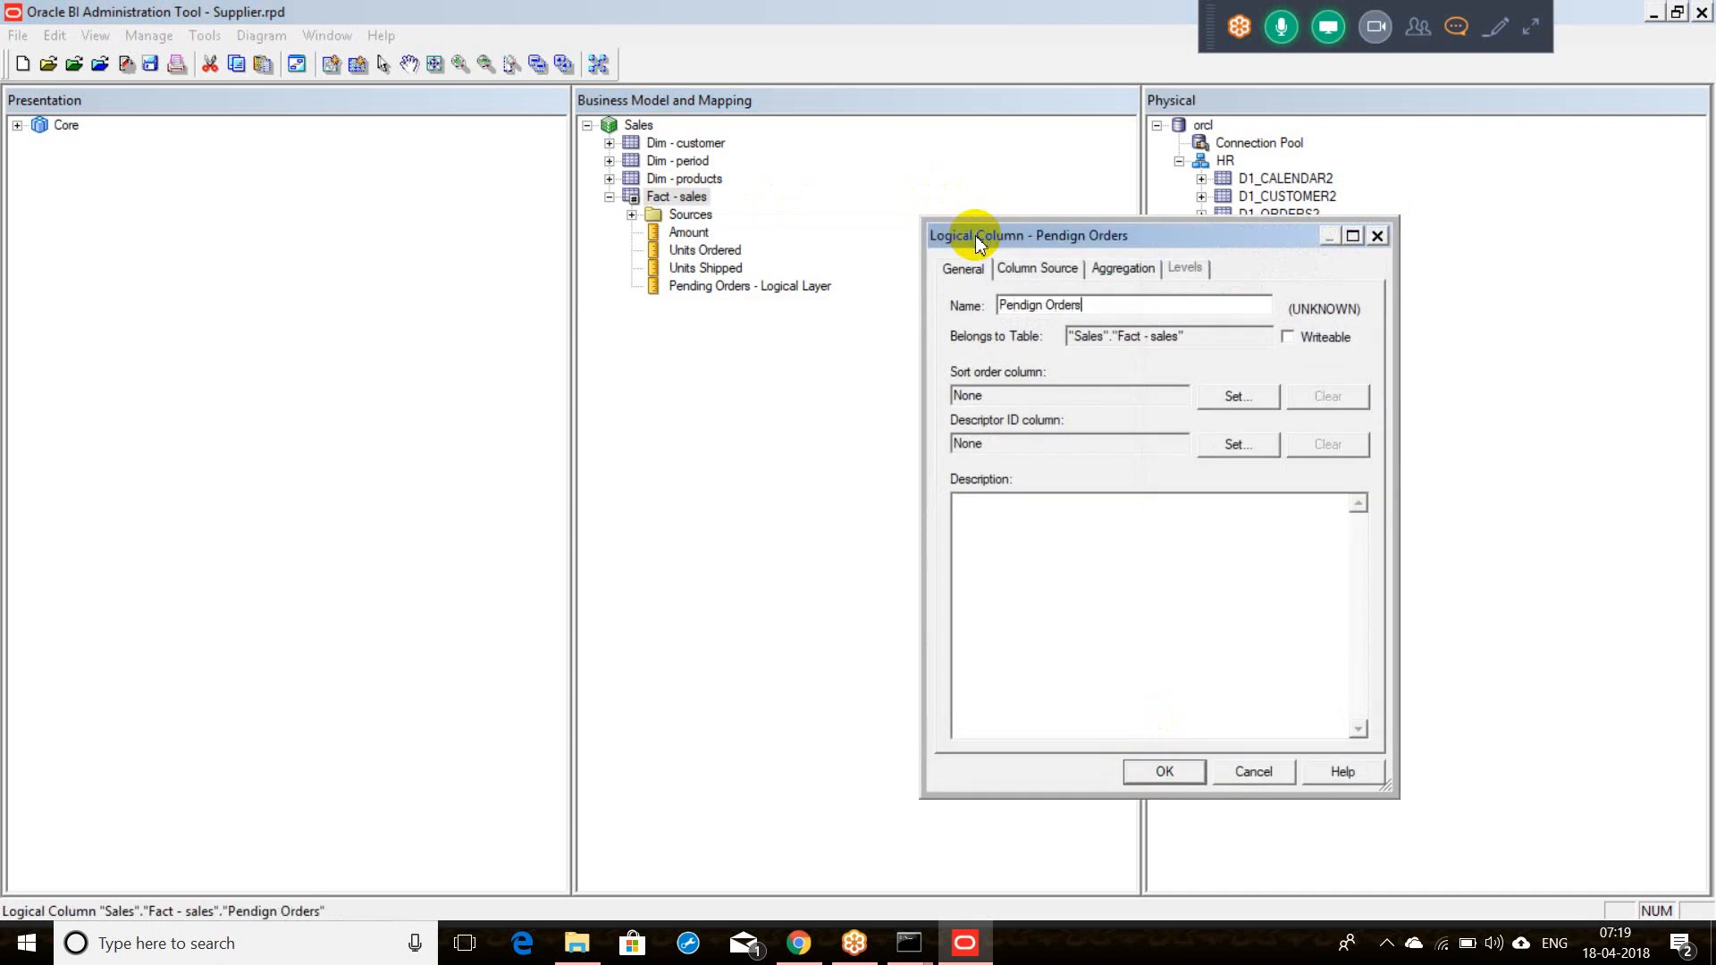
type(" - Physical Layer")
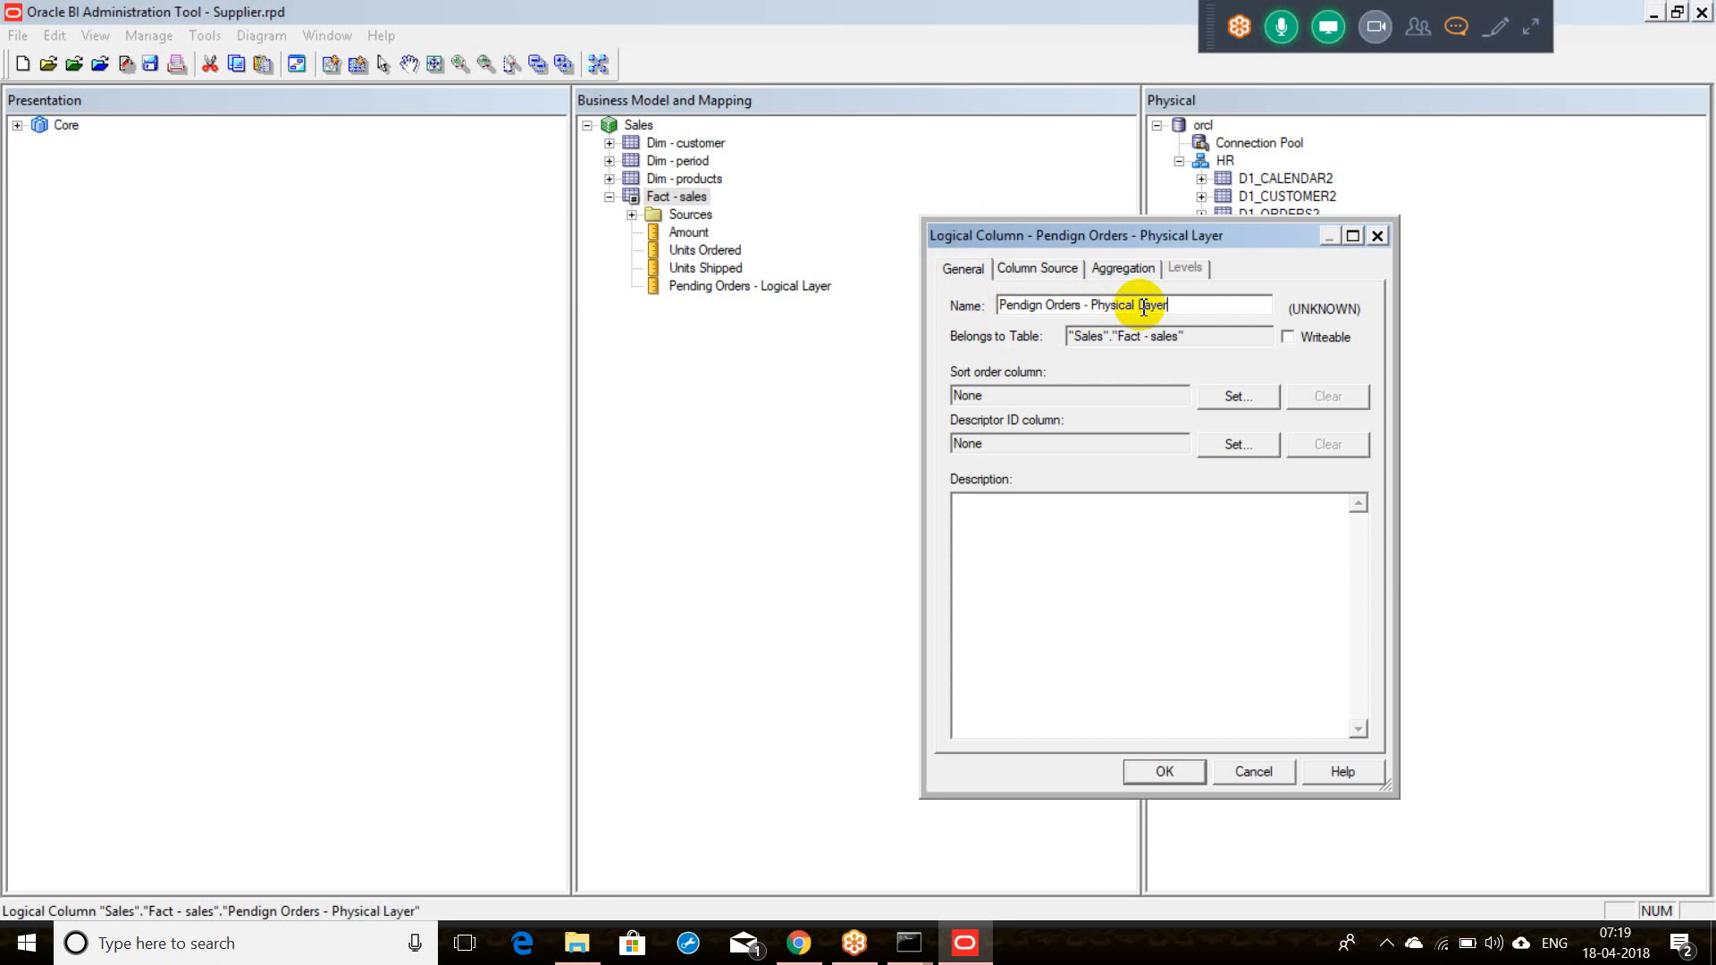
left_click(1047, 271)
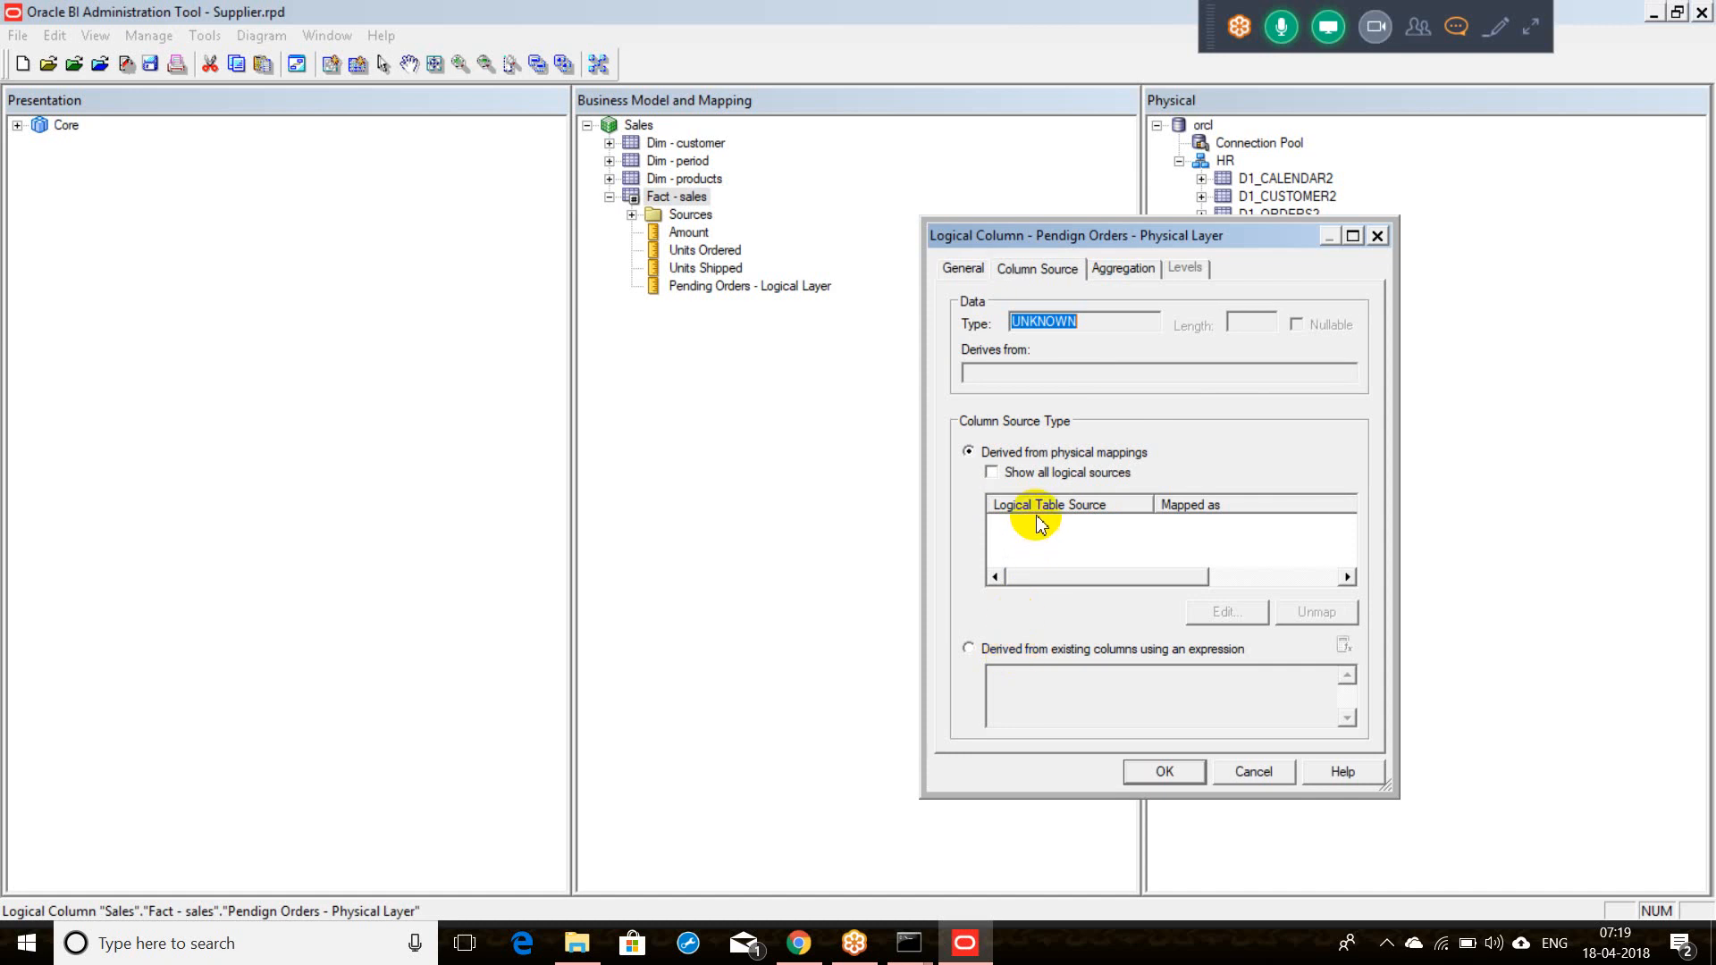
Step: Open the D1_ORDERS2 source's column mappings with unmapped columns shown and pick the Pendign Orders row
left_click(992, 472)
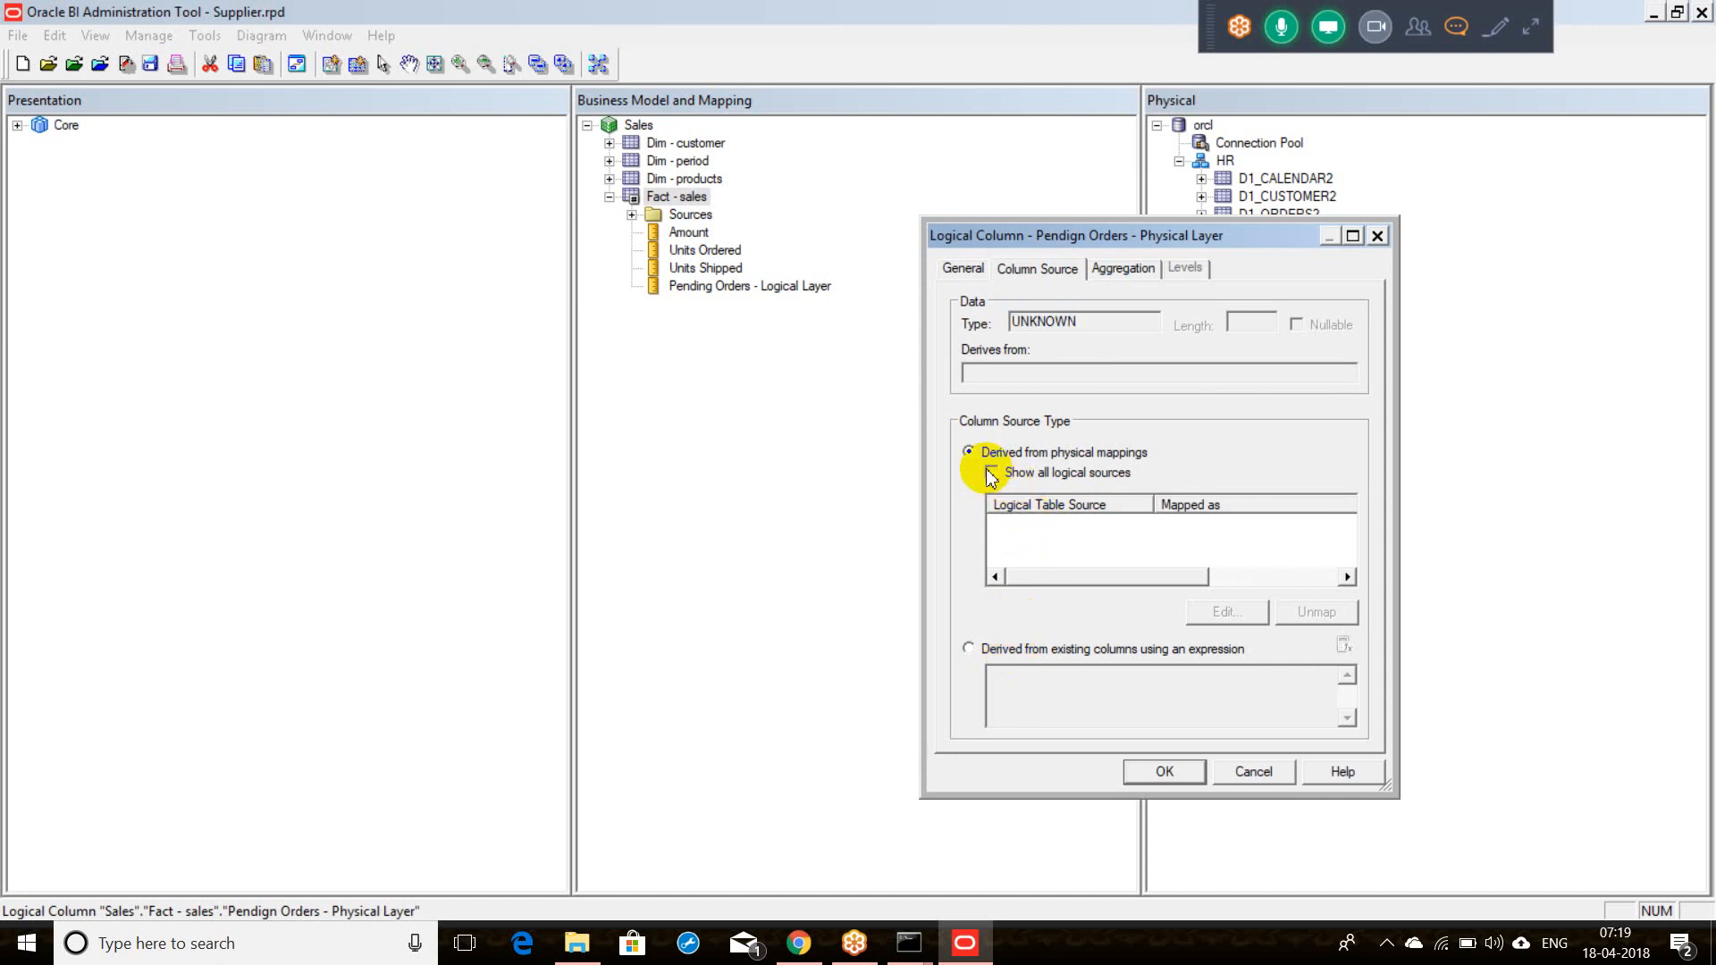
left_click(1050, 525)
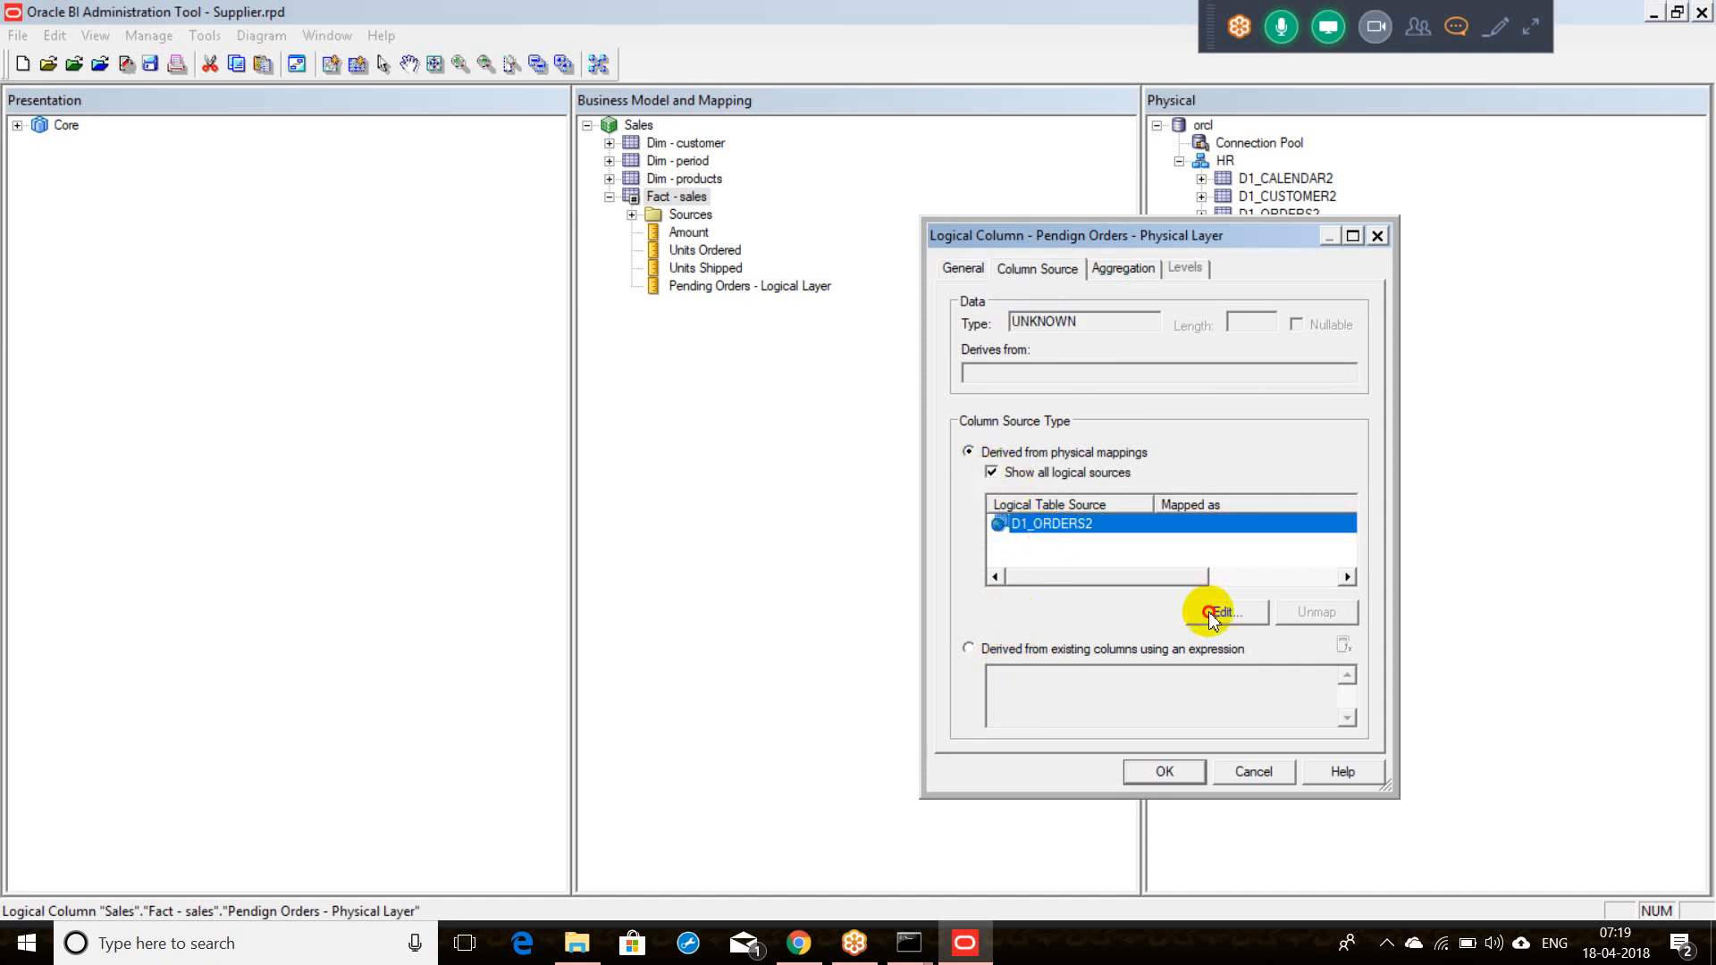
left_click(1211, 612)
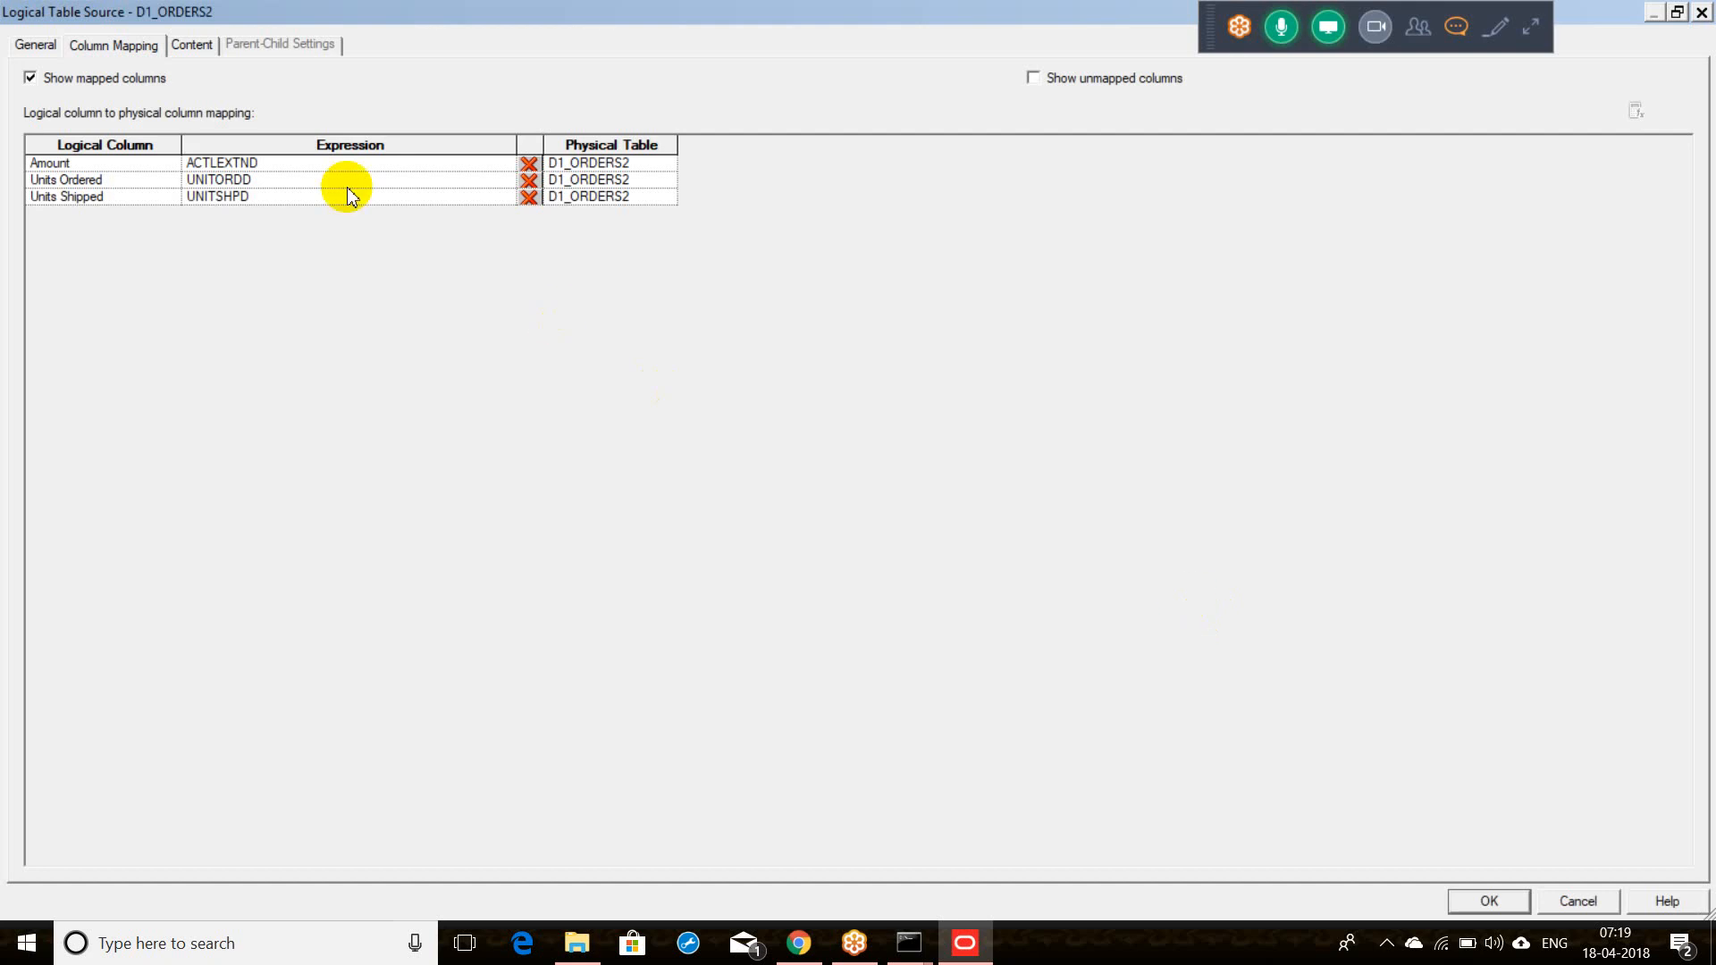
left_click(1037, 80)
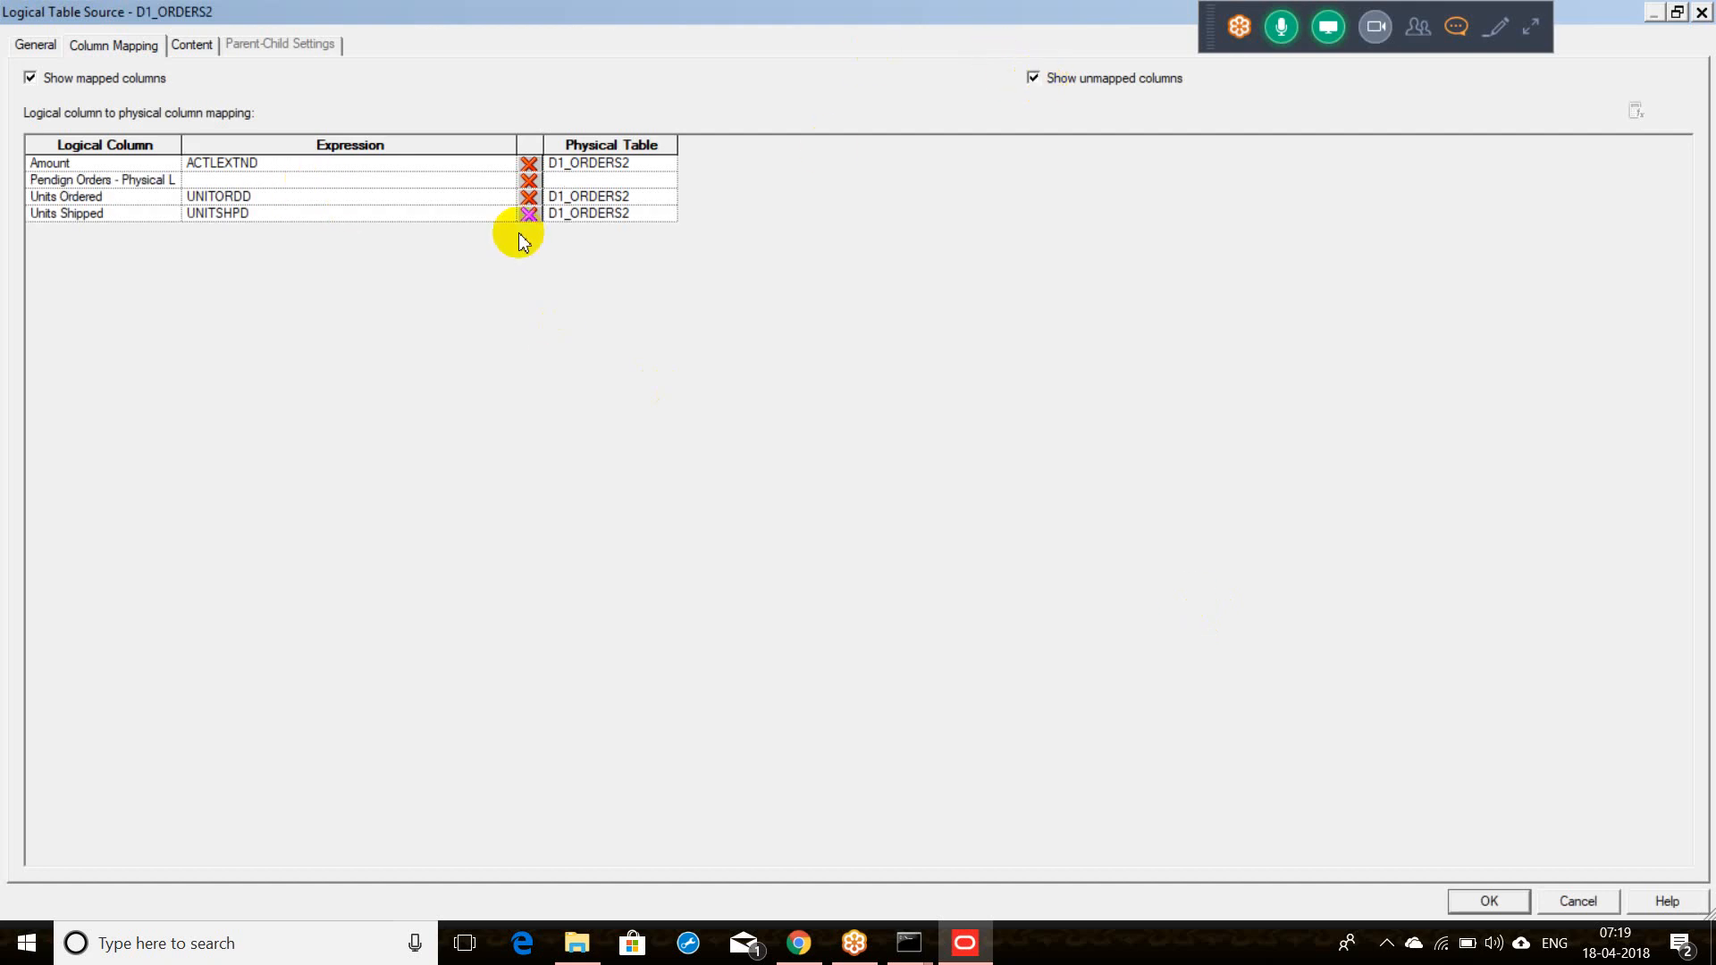
left_click(405, 181)
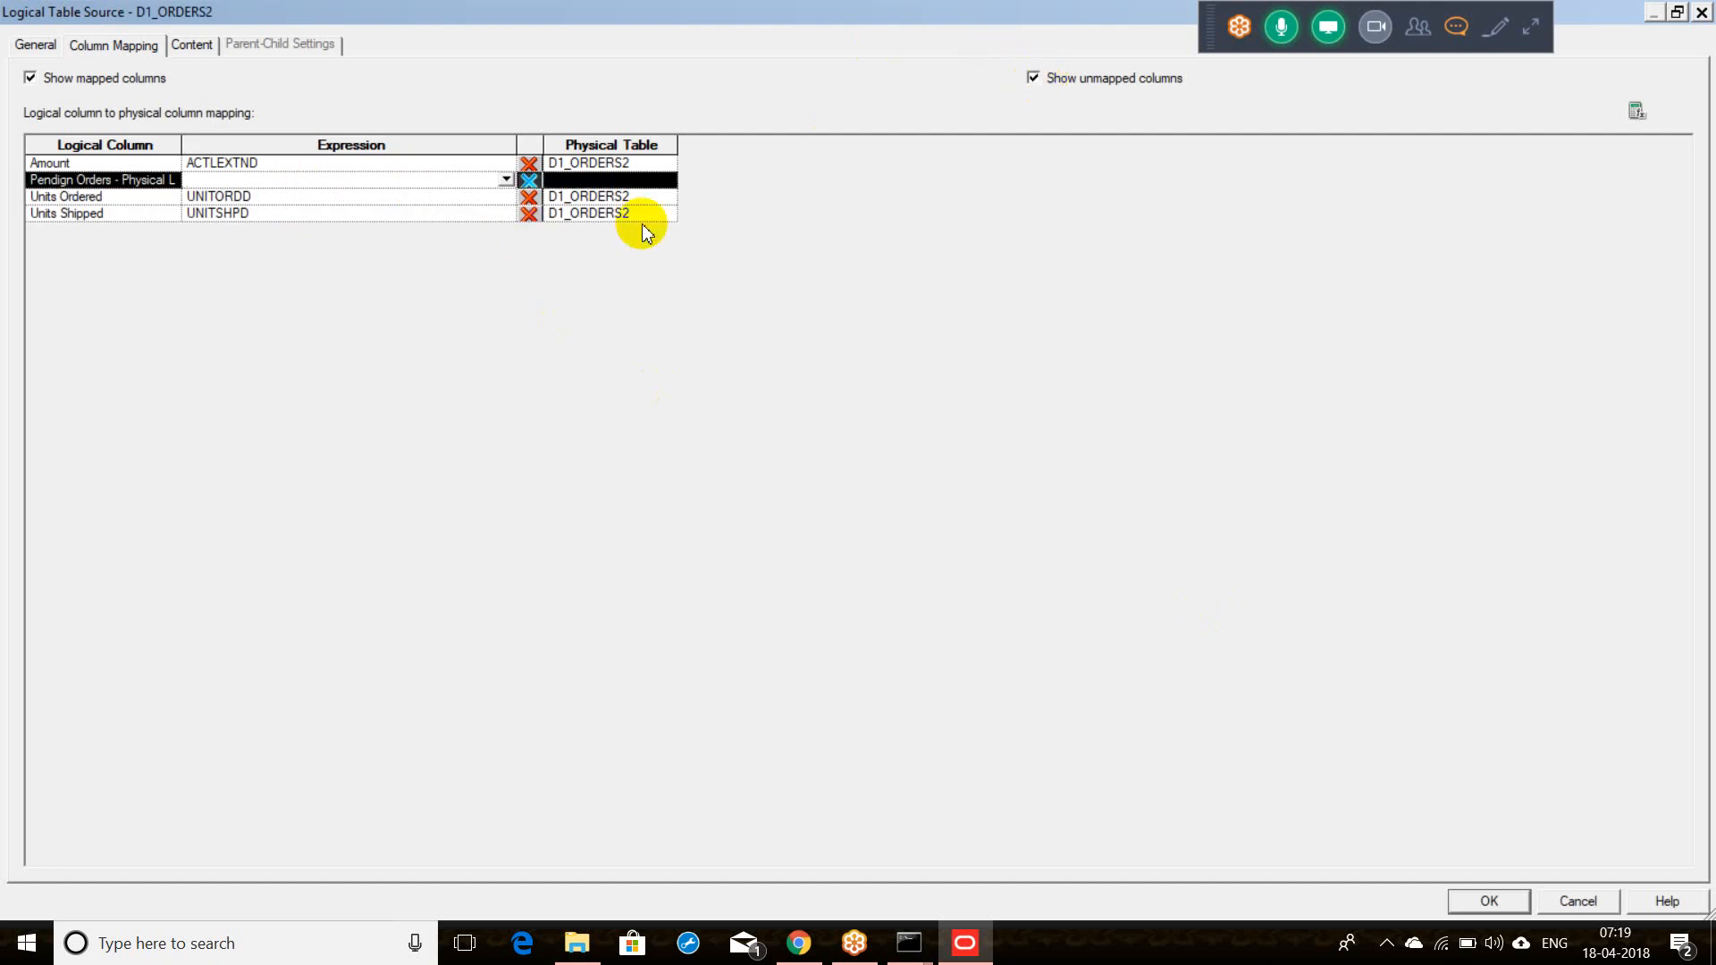
Step: Map Pendign Orders - Physical Layer to UNITORDD - UNITSHPD and accept the D1_ORDERS2 mappings
left_click(1636, 116)
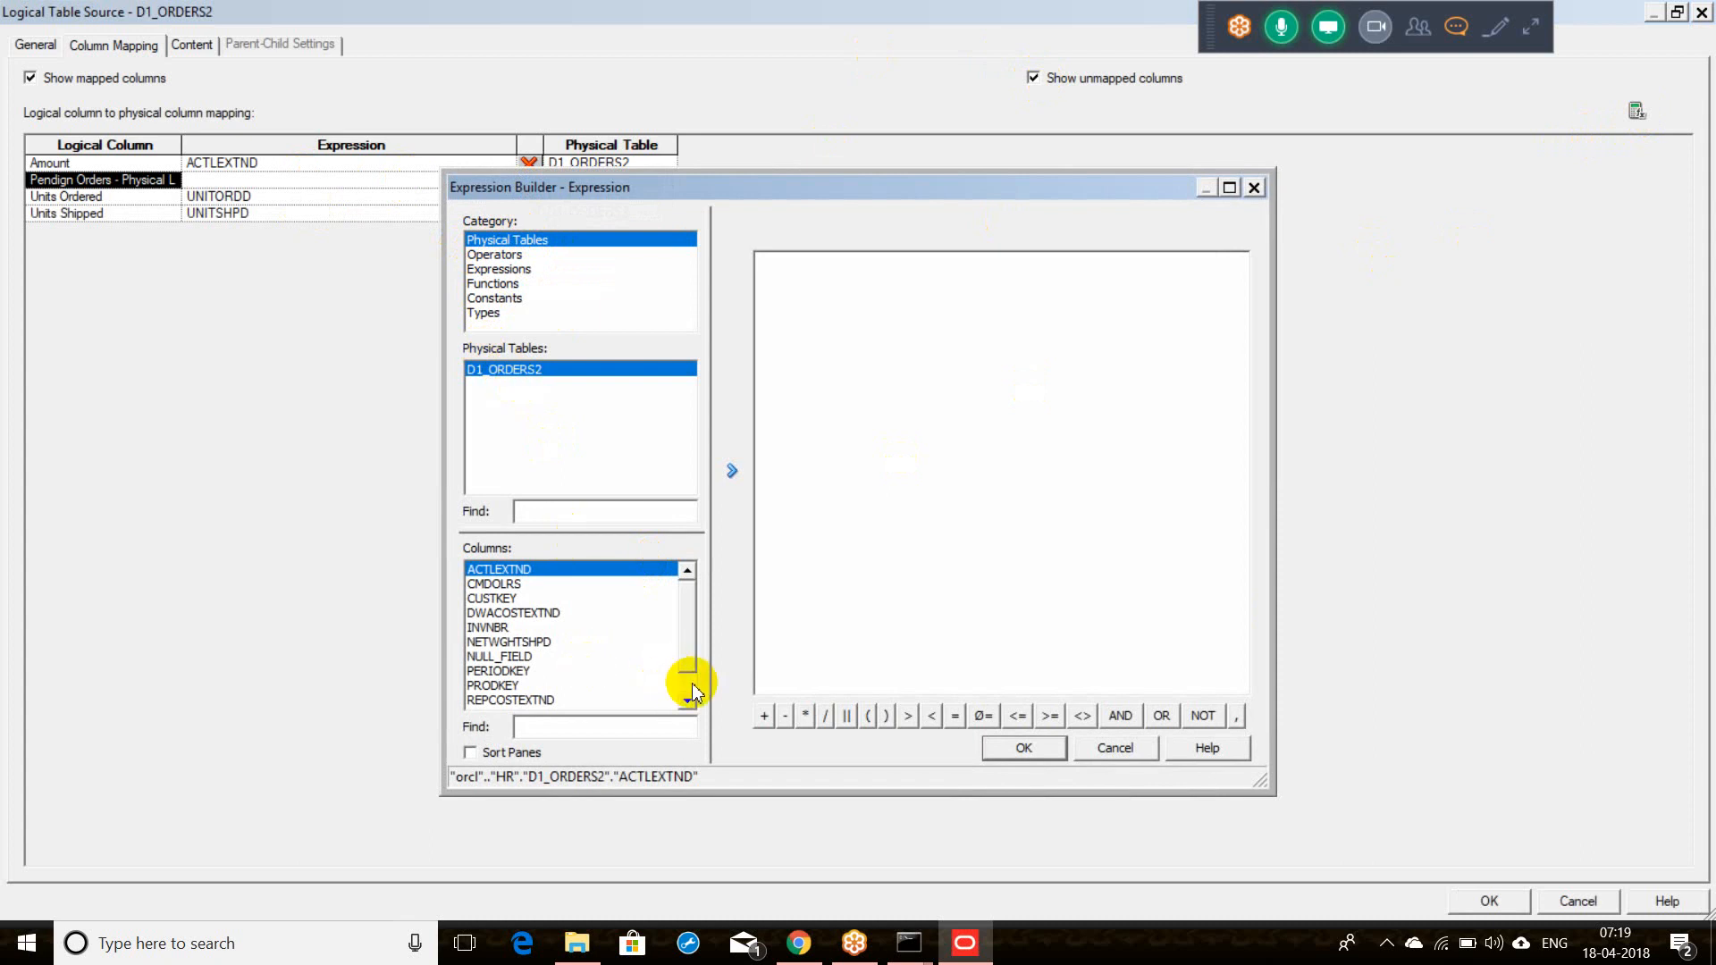
left_click_drag(694, 643, 690, 672)
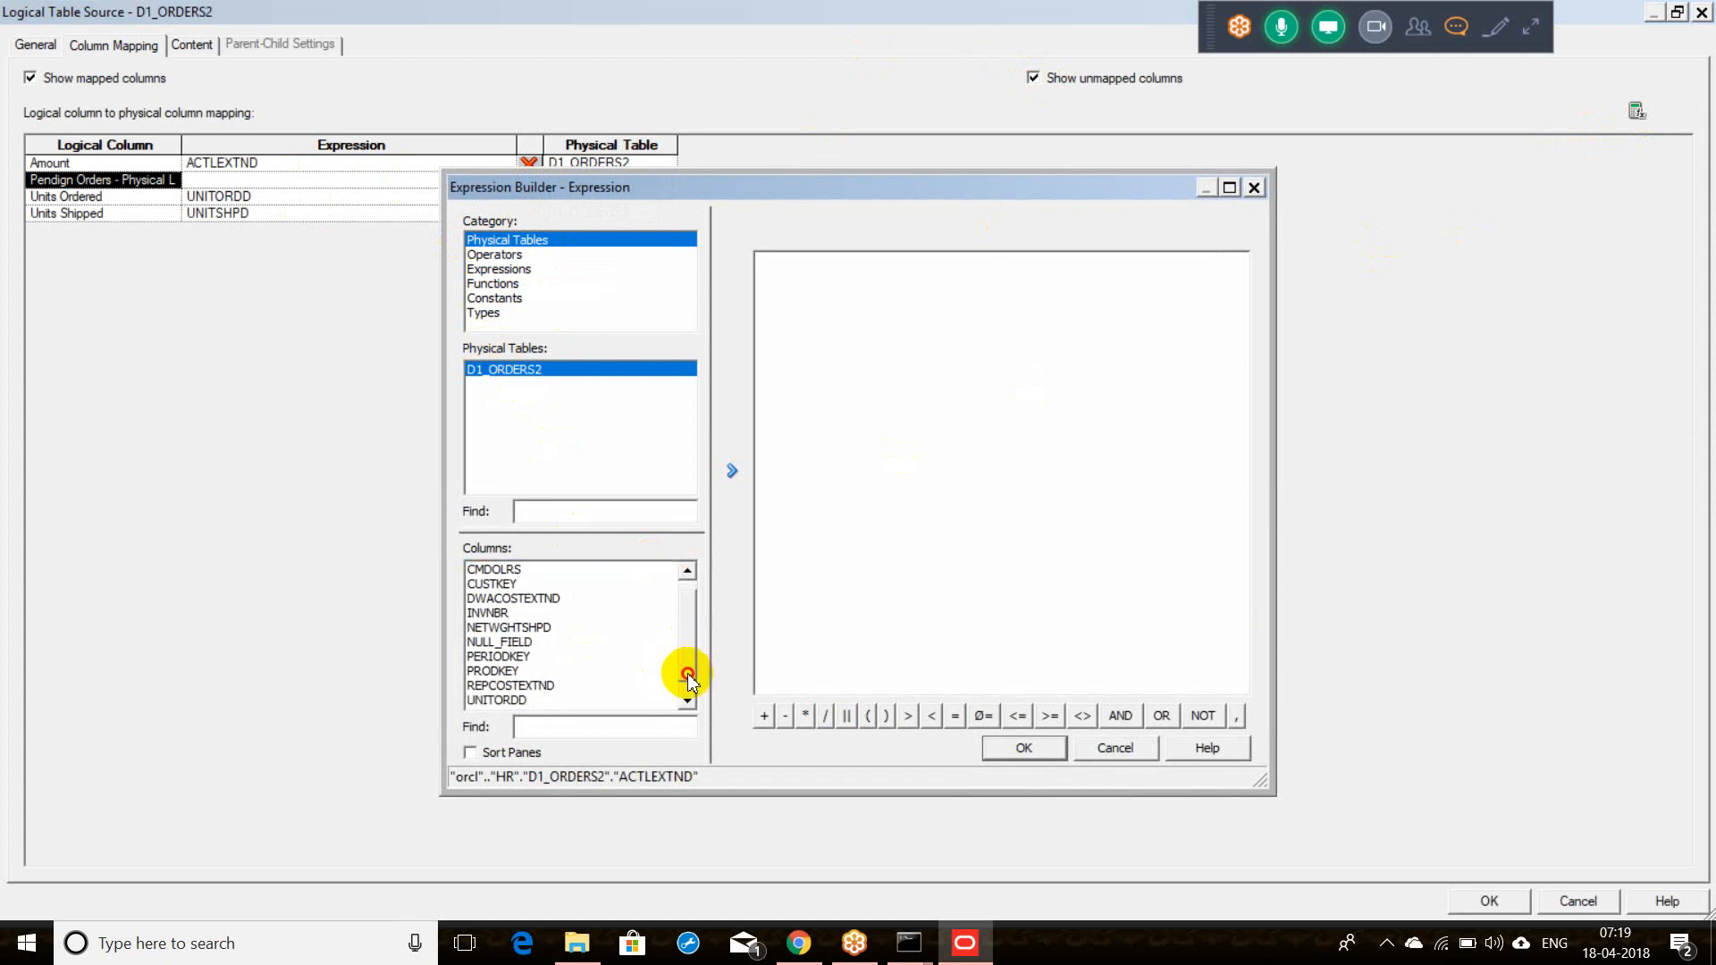
left_click(525, 701)
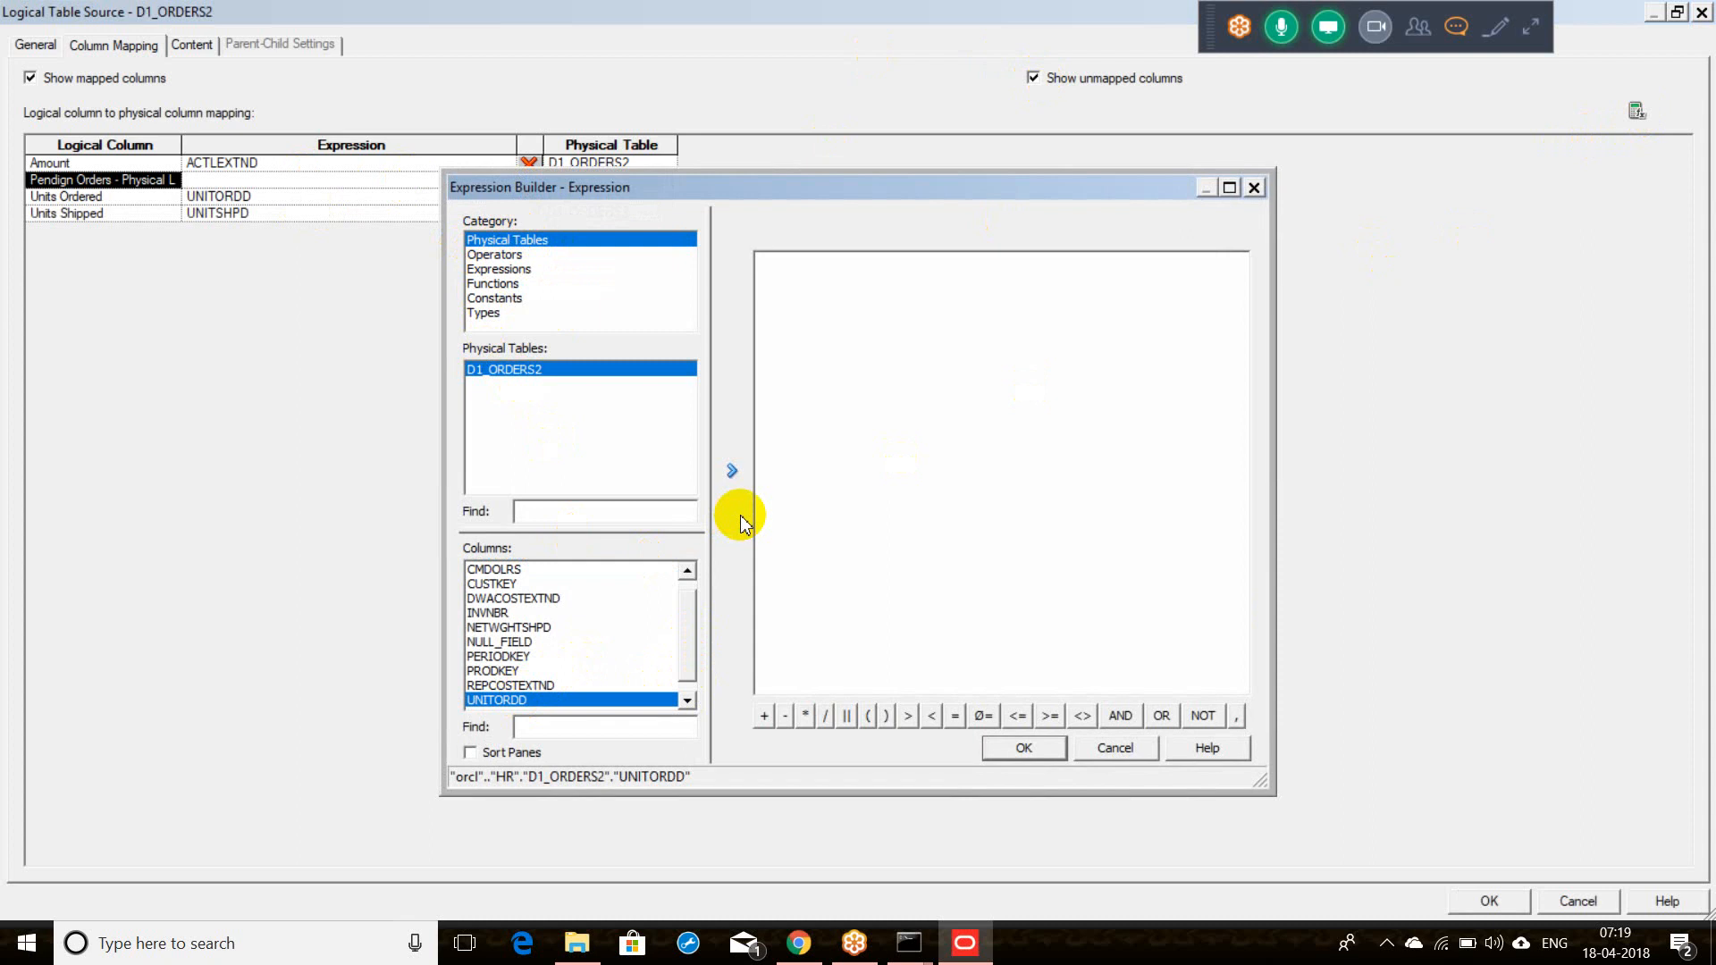
left_click(741, 481)
left_click(1030, 265)
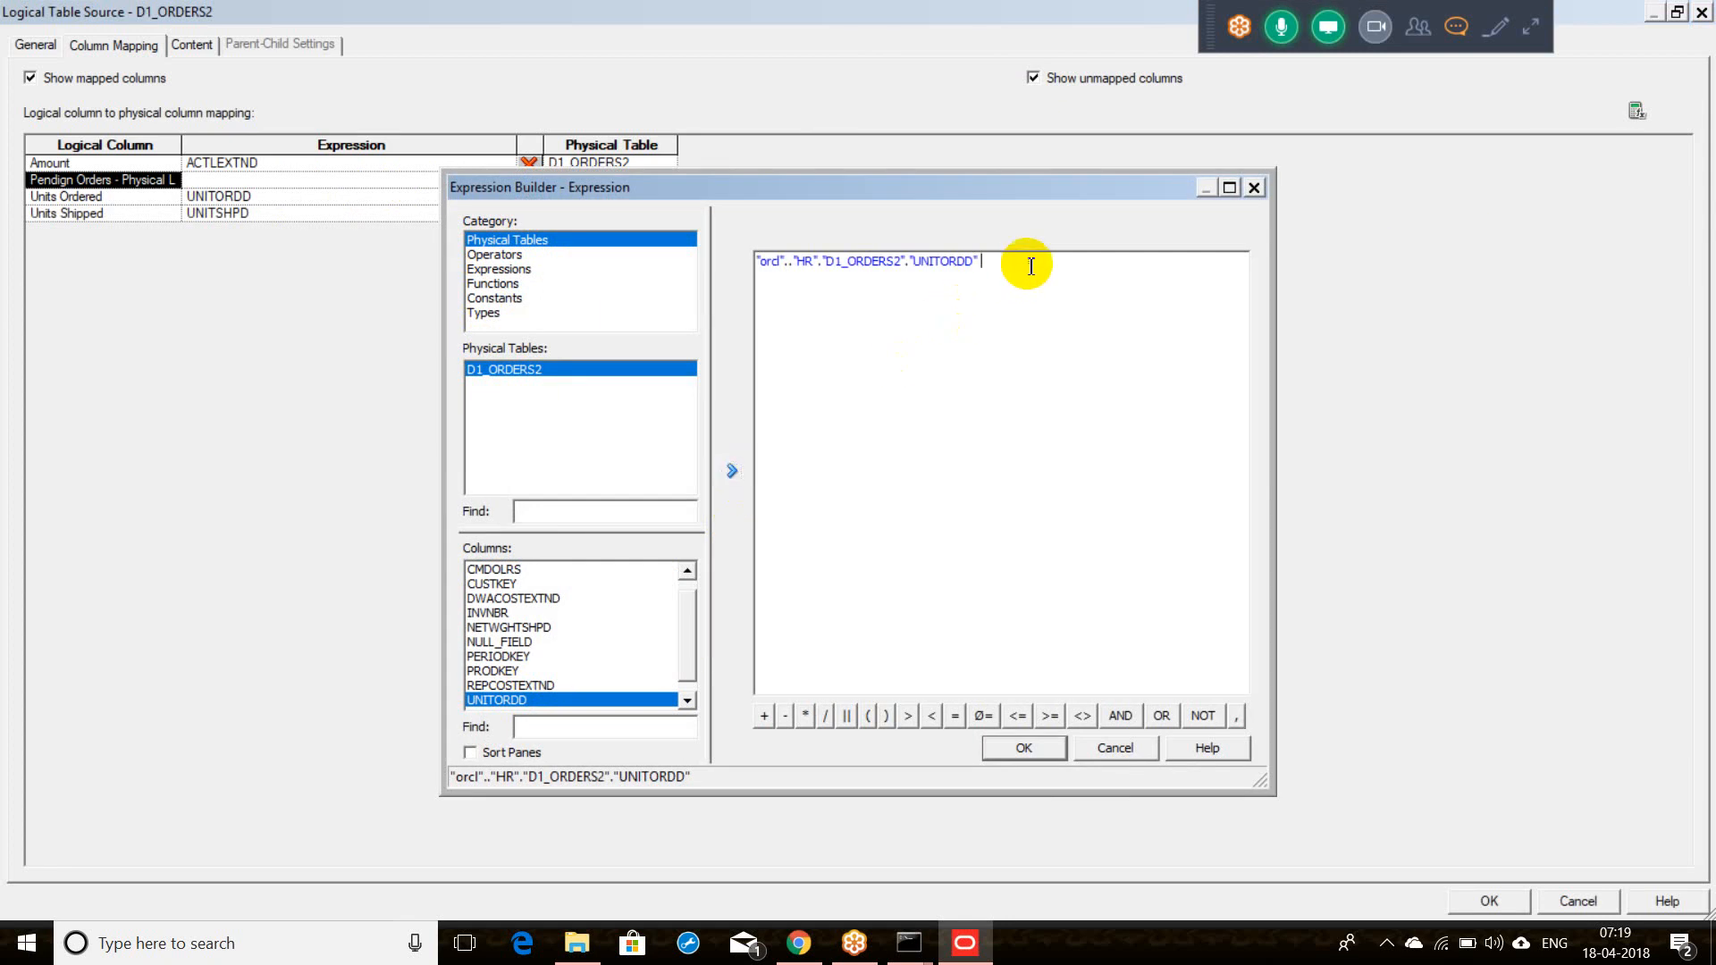
type("-")
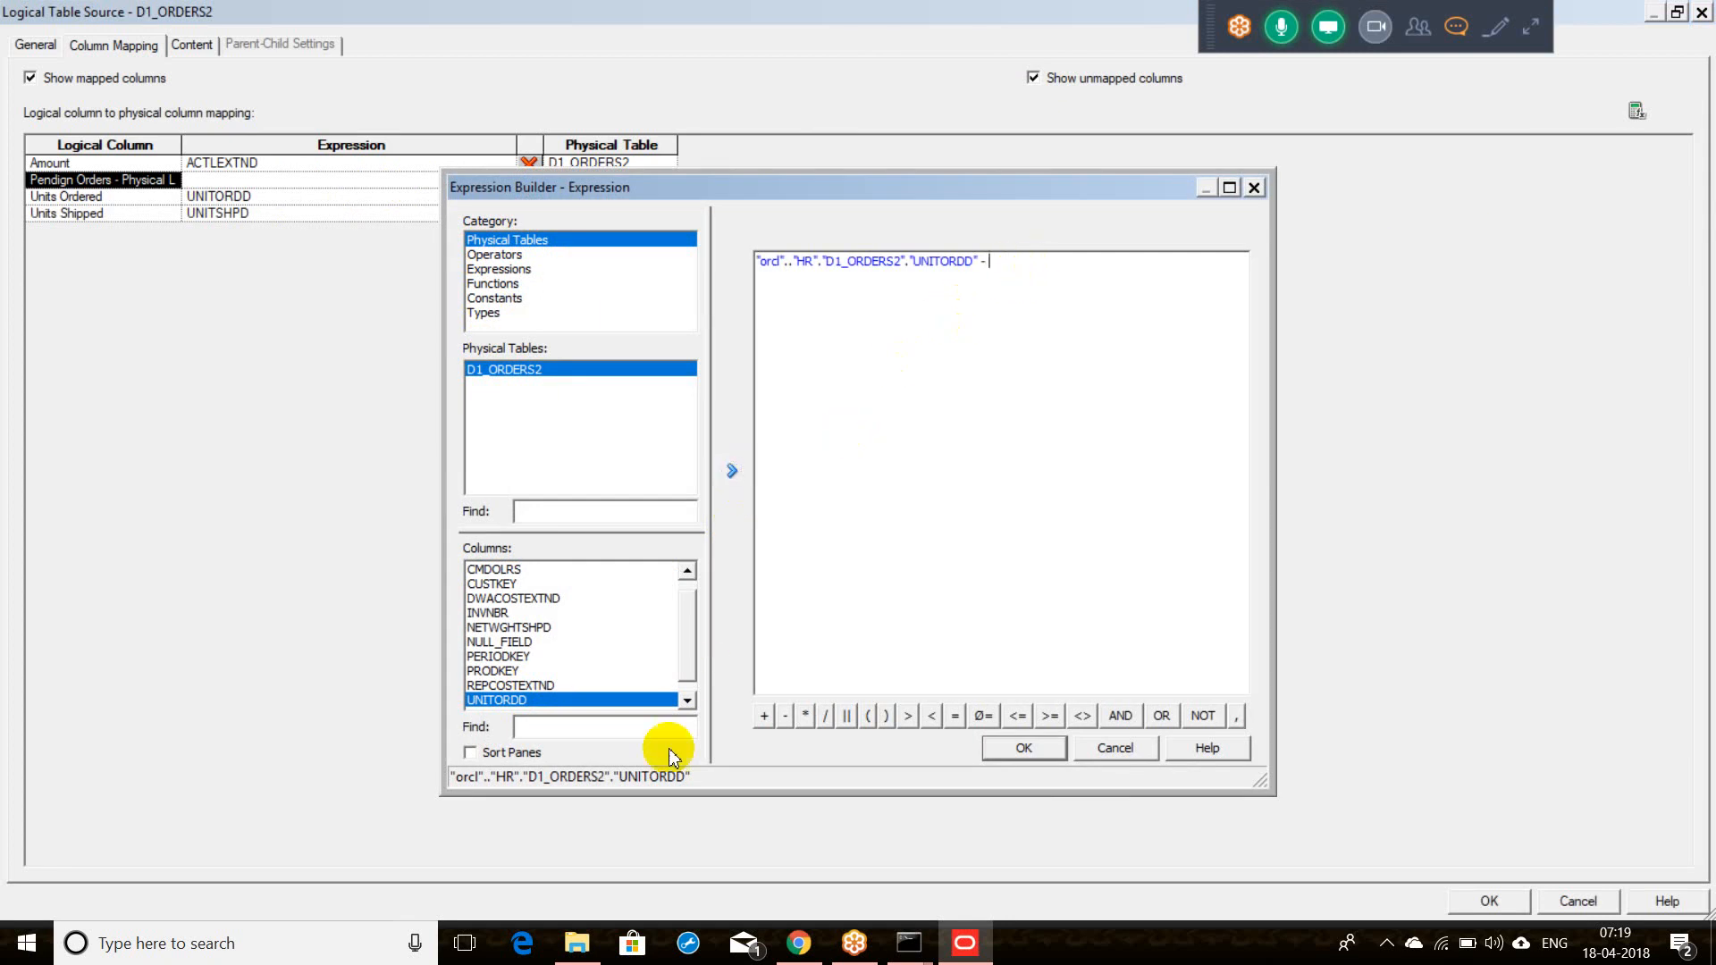
left_click(688, 700)
left_click(613, 700)
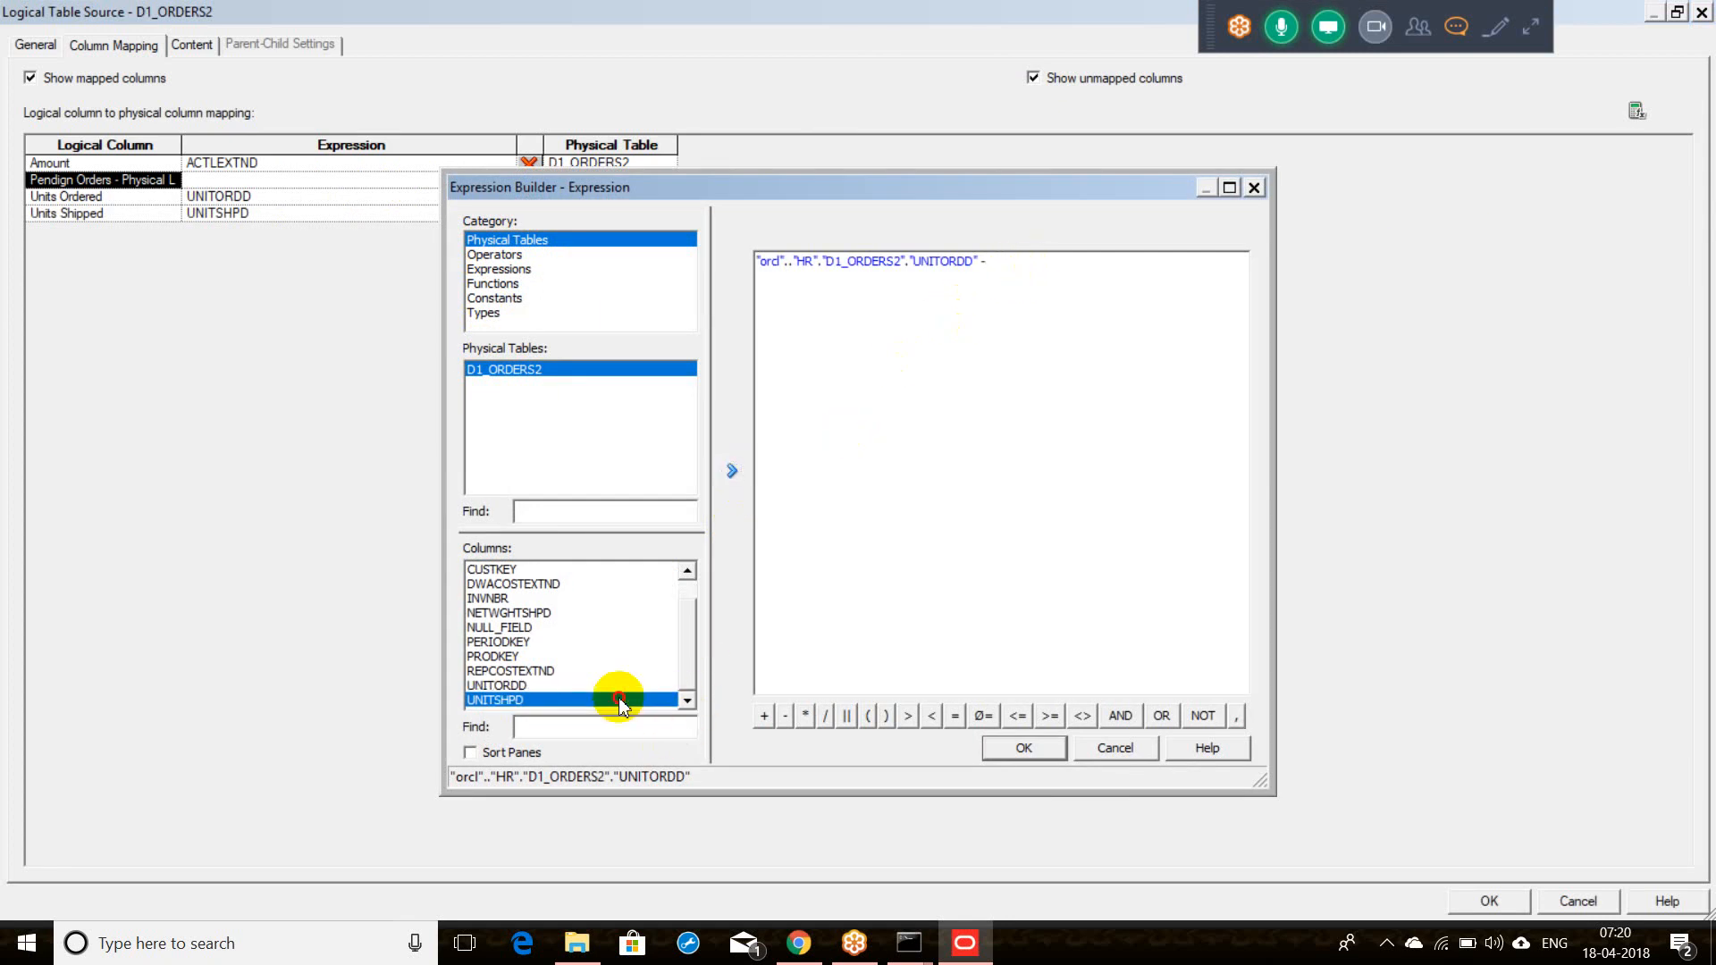
left_click(731, 468)
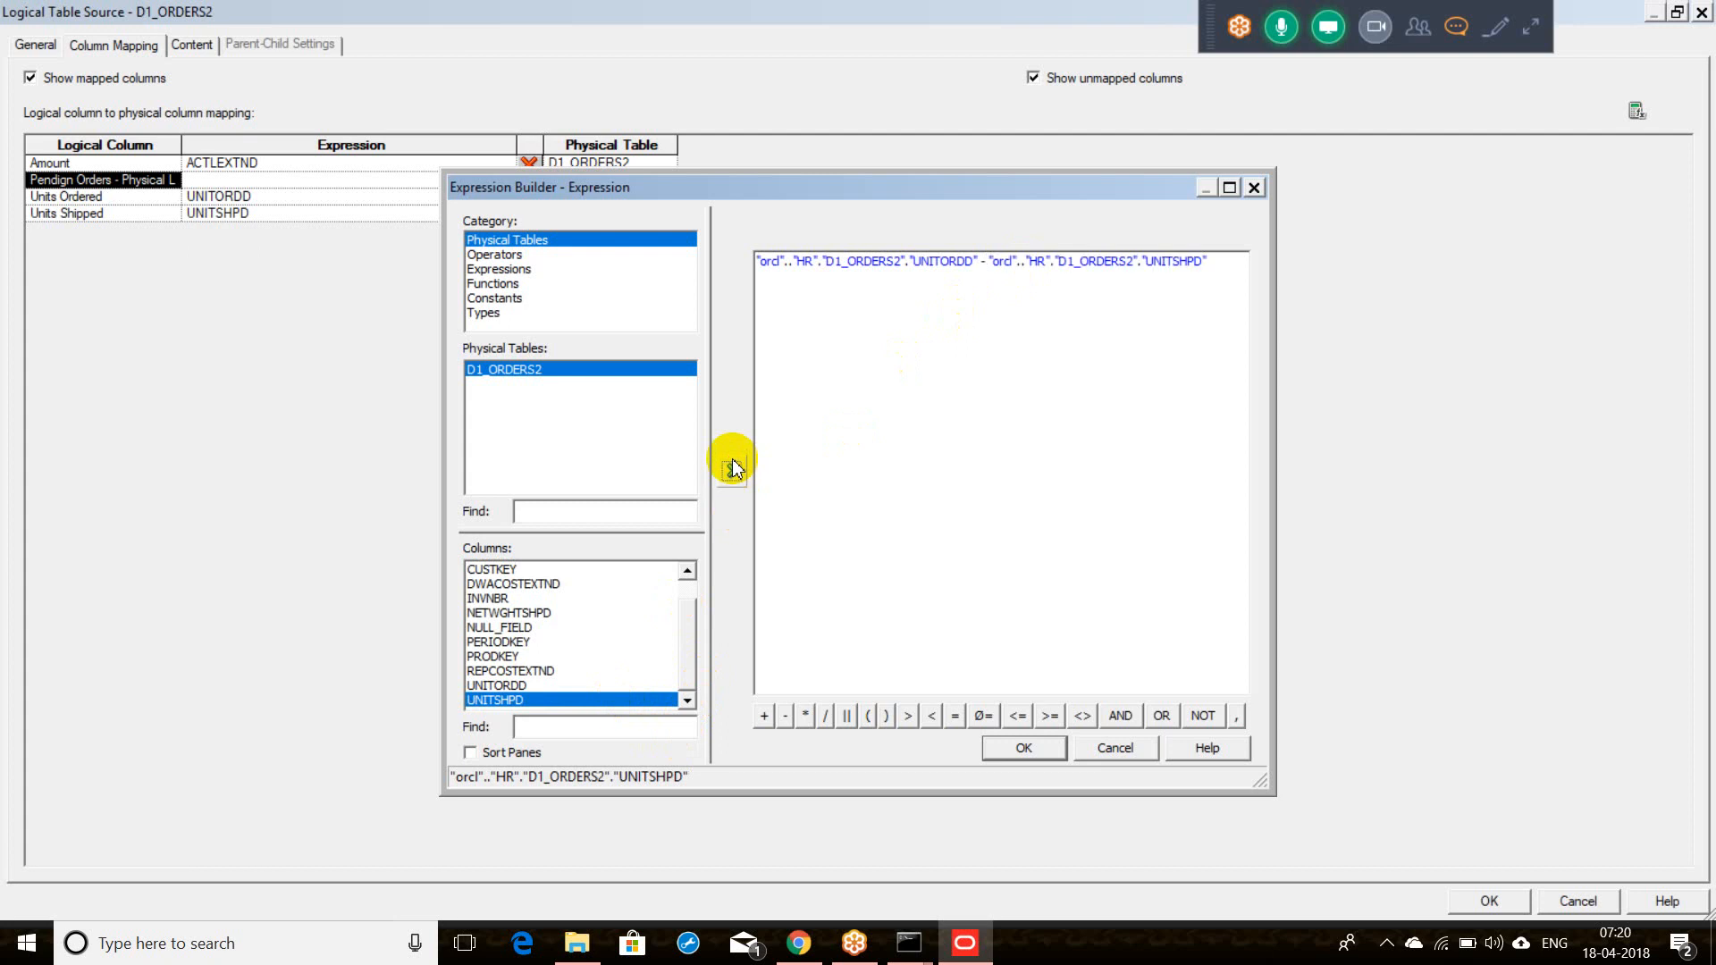
left_click(1005, 751)
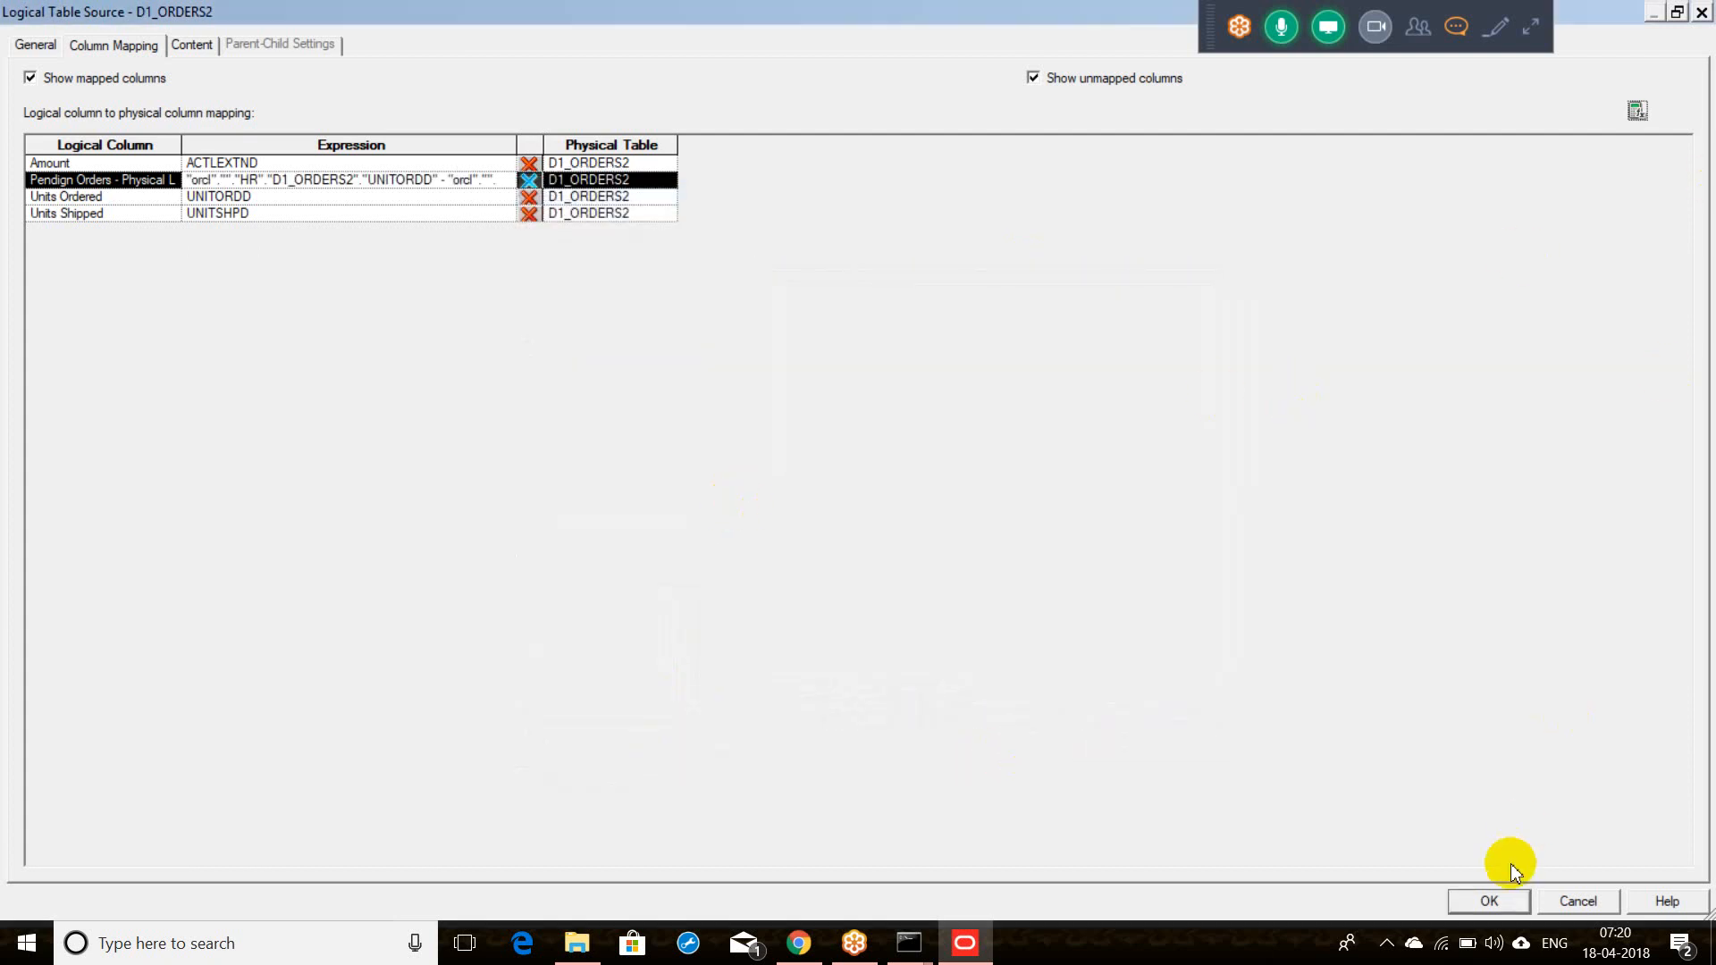
left_click(1502, 903)
Step: Create the Physical Layer column, then set its default aggregation rule to Sum
left_click(1193, 770)
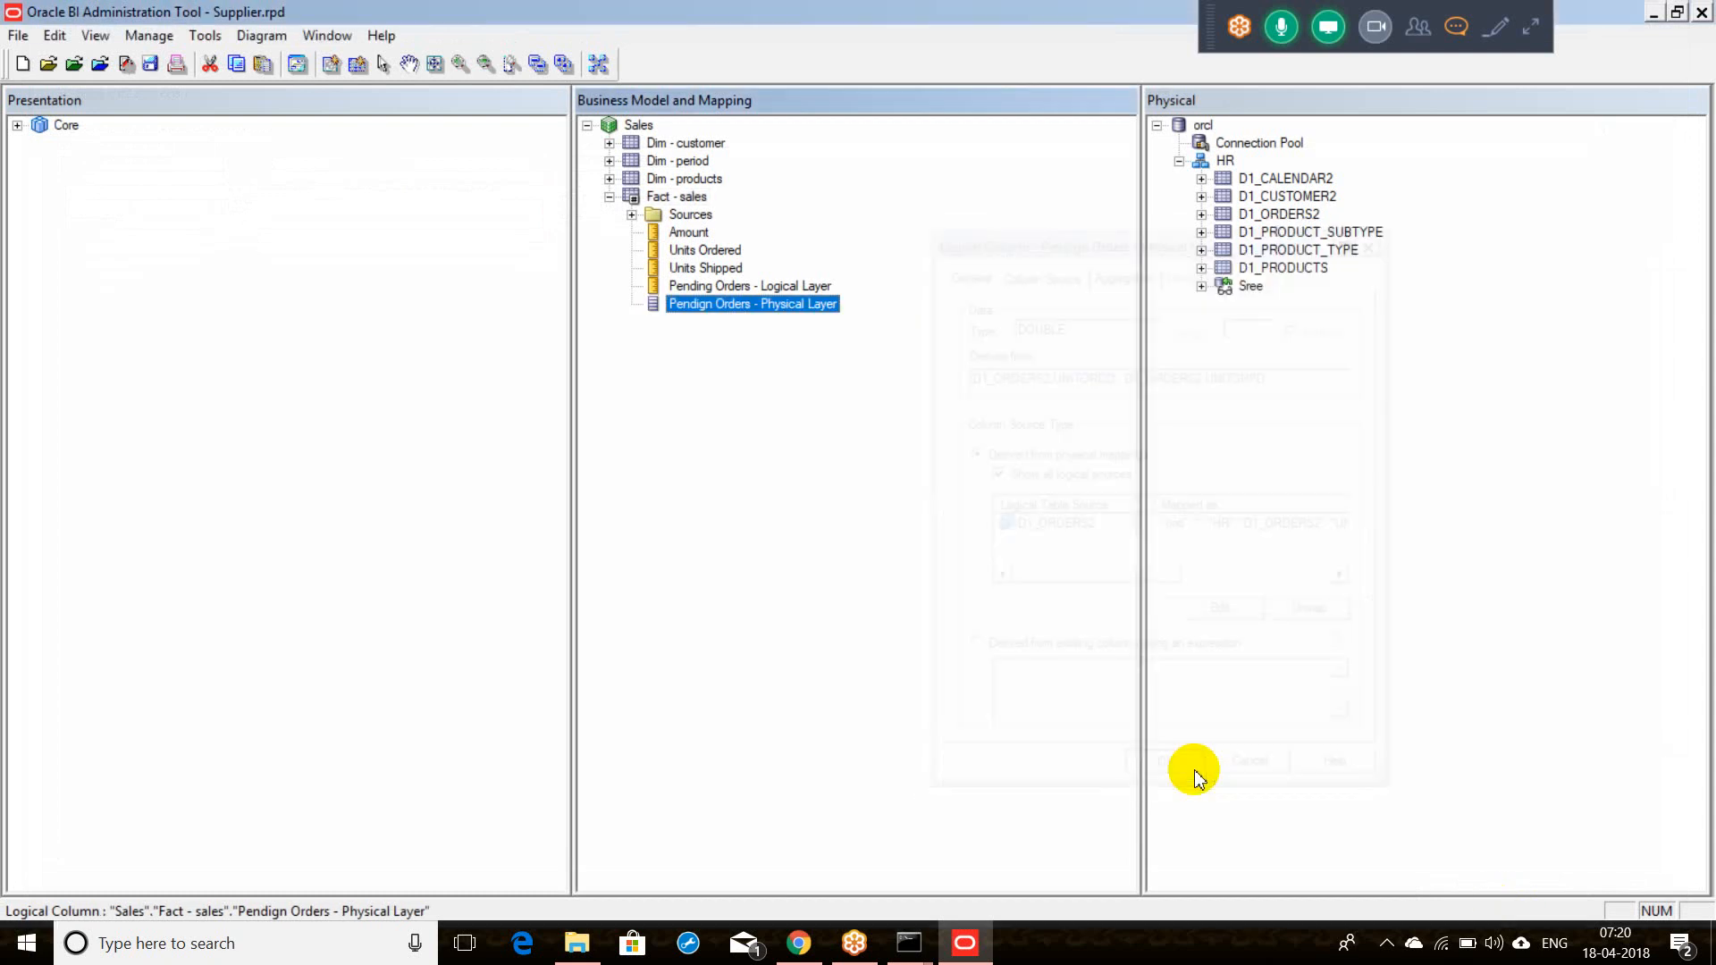
left_click(714, 309)
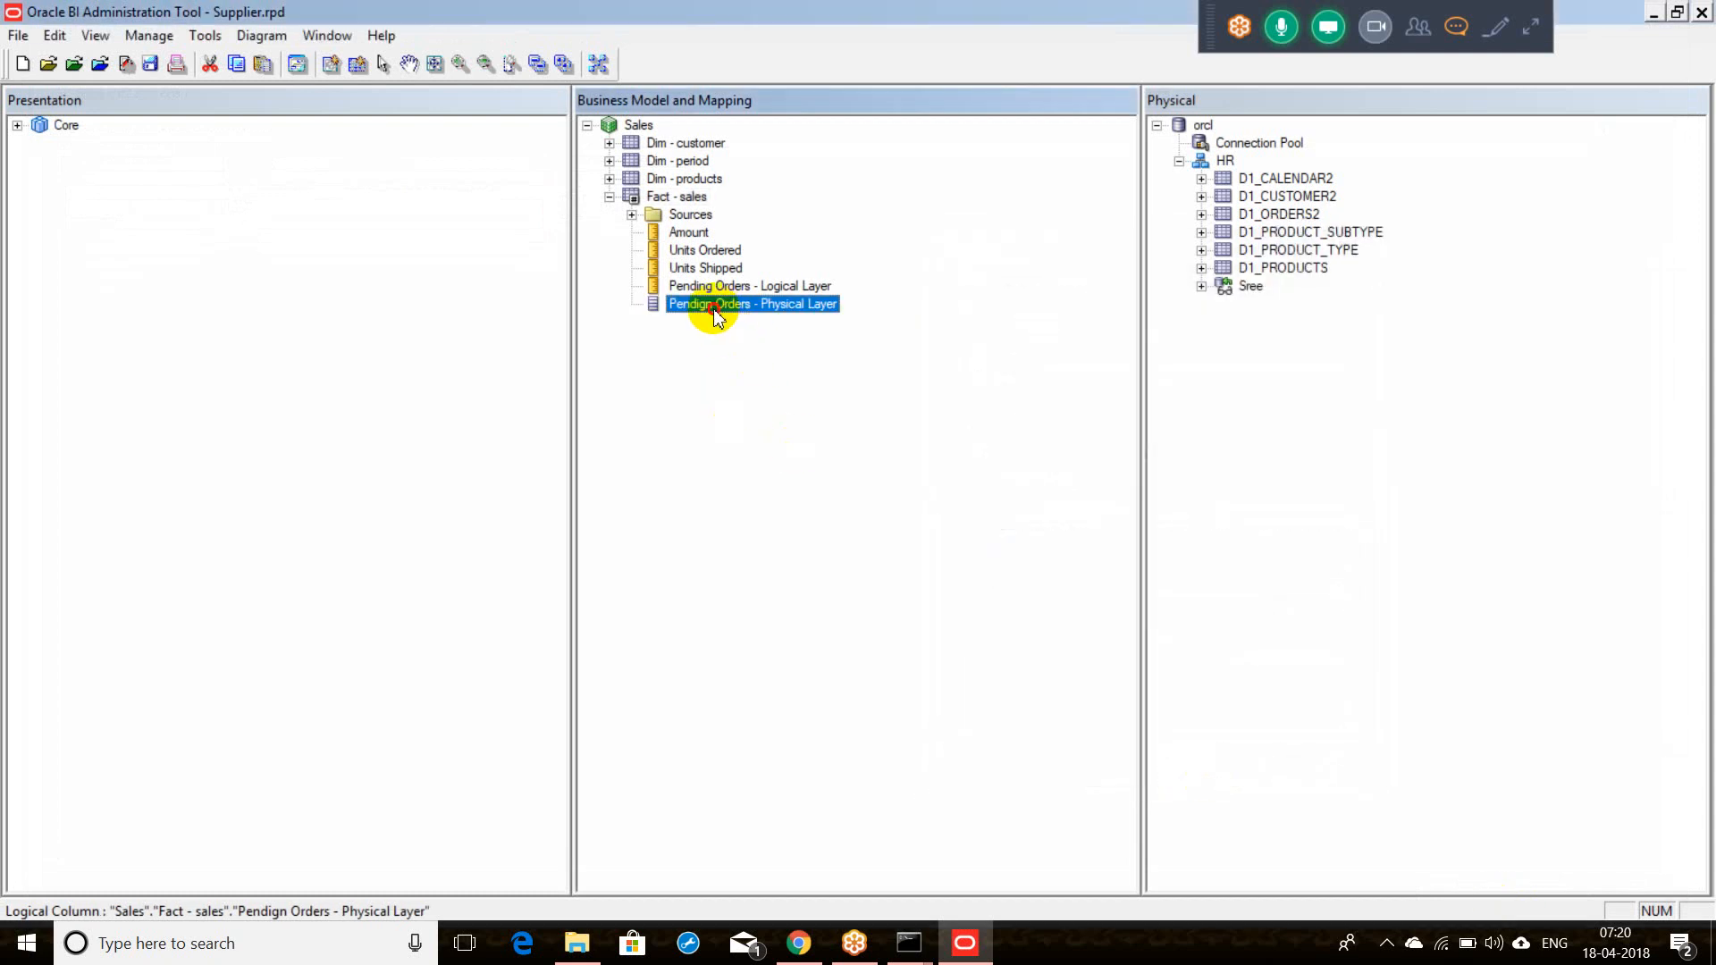
double_click(714, 308)
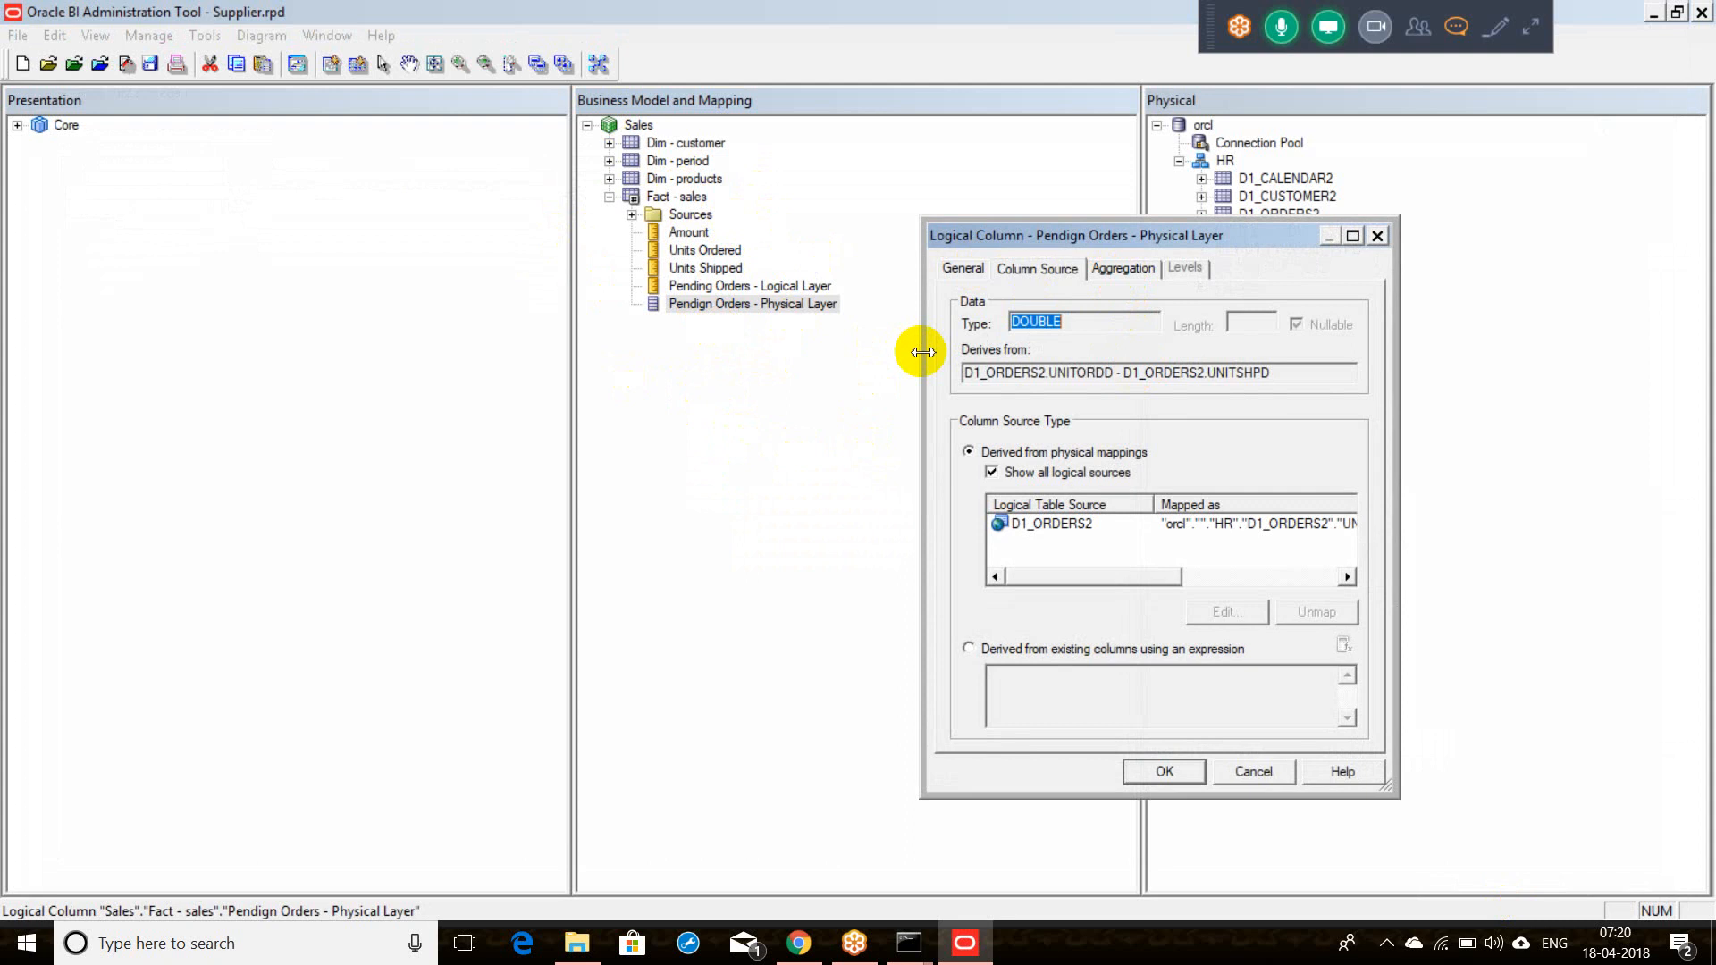
left_click(1126, 269)
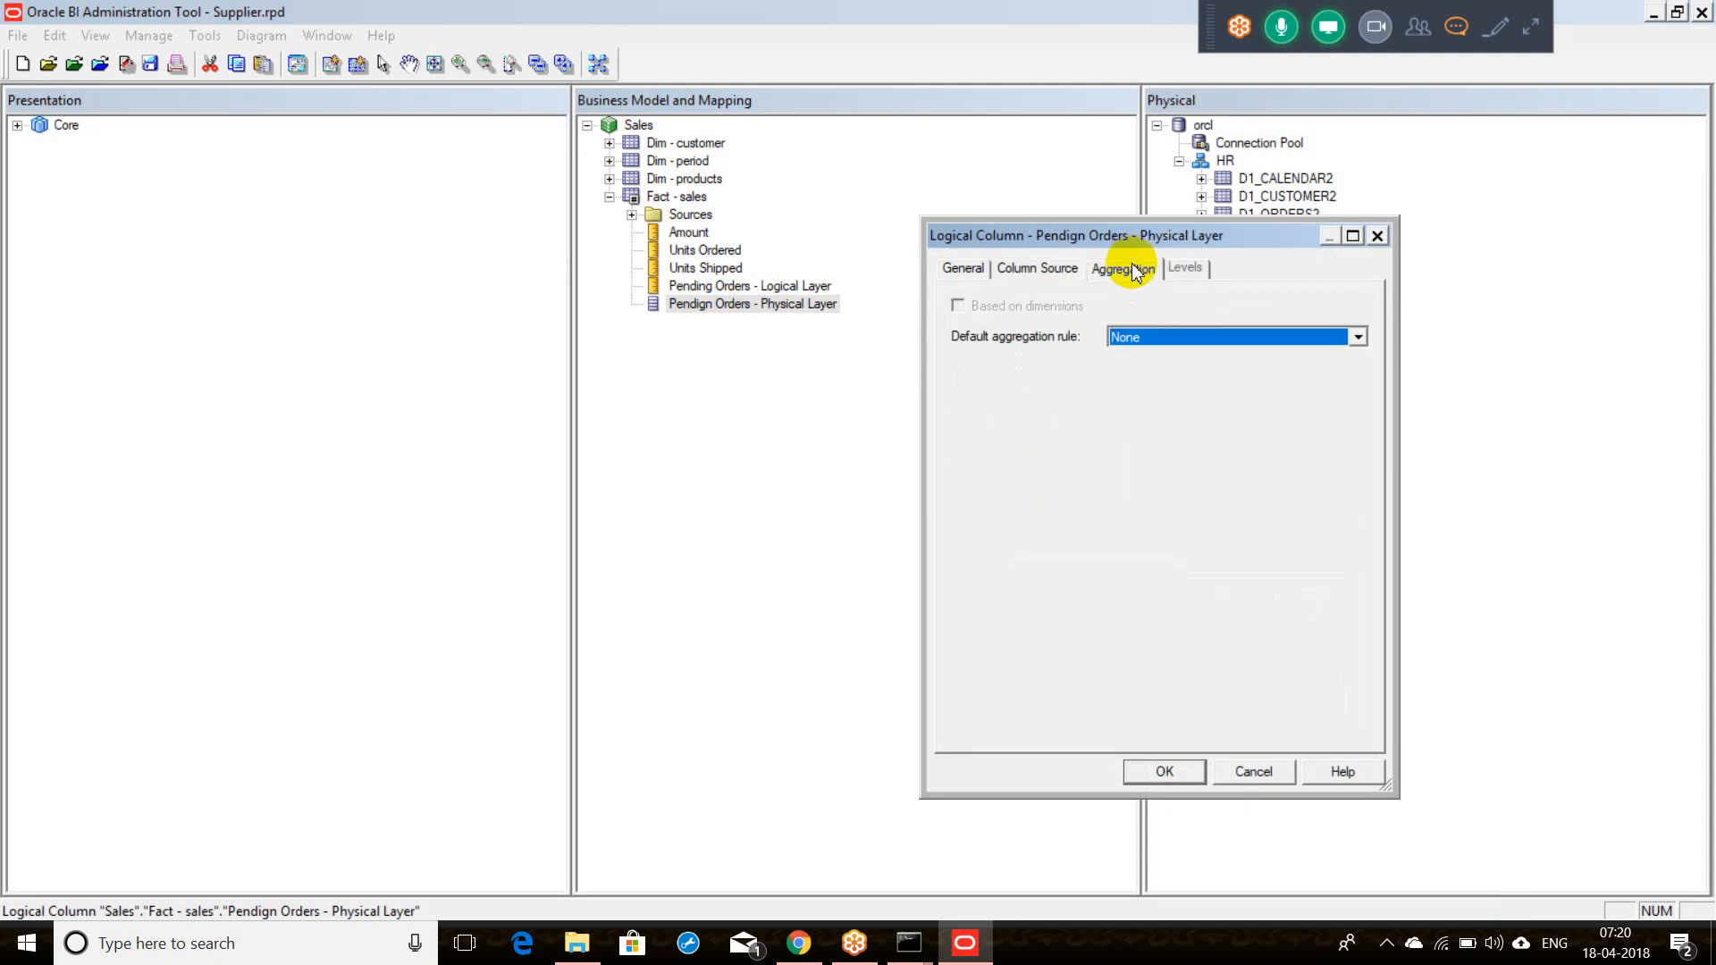
left_click(1130, 337)
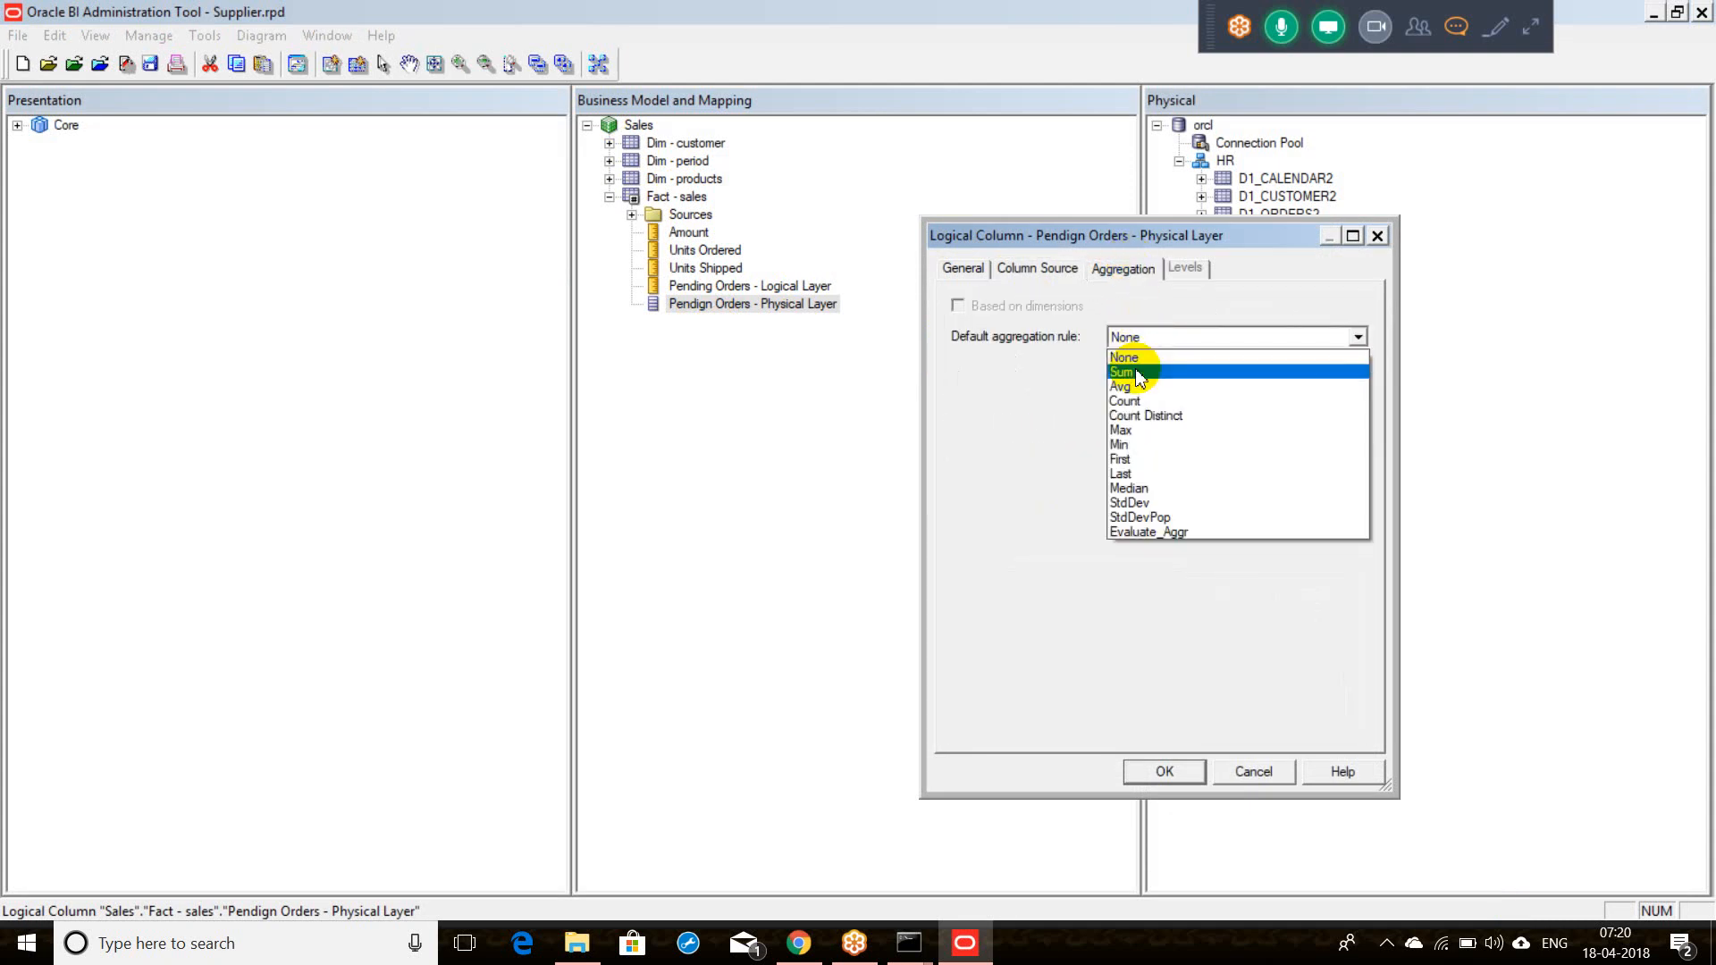
left_click(1137, 374)
left_click(1161, 767)
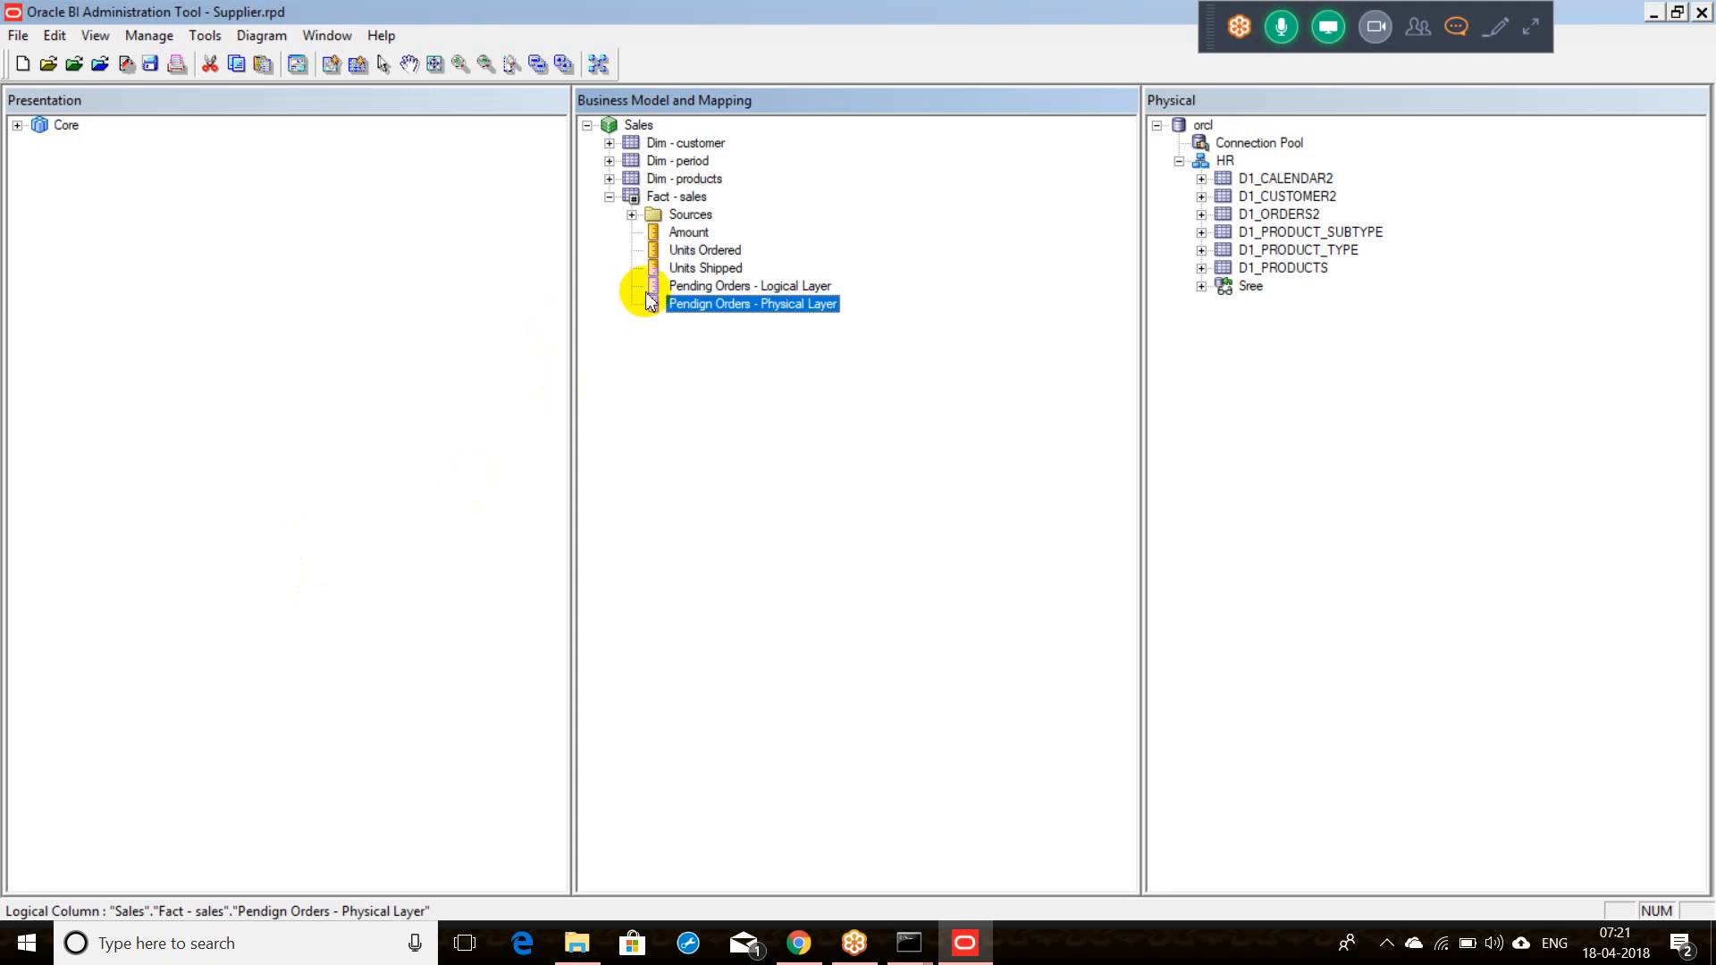
Step: Select both Pending Orders columns together in the business model's Fact - sales
left_click(709, 269)
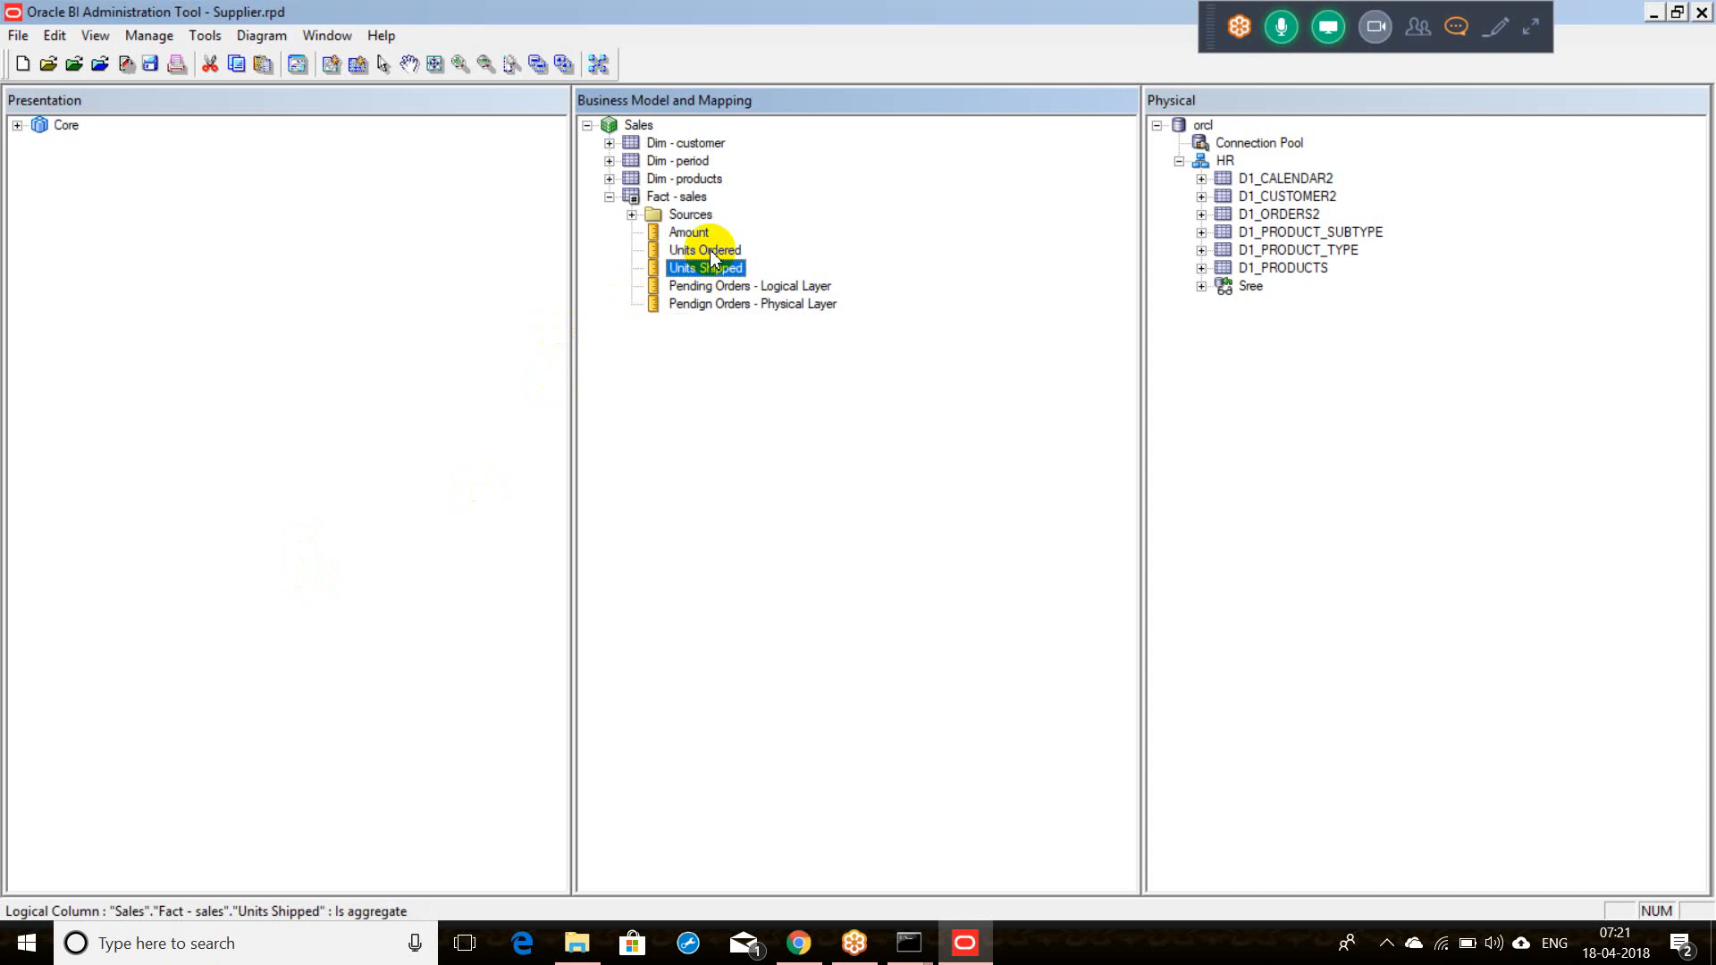
left_click(712, 253)
left_click(717, 268)
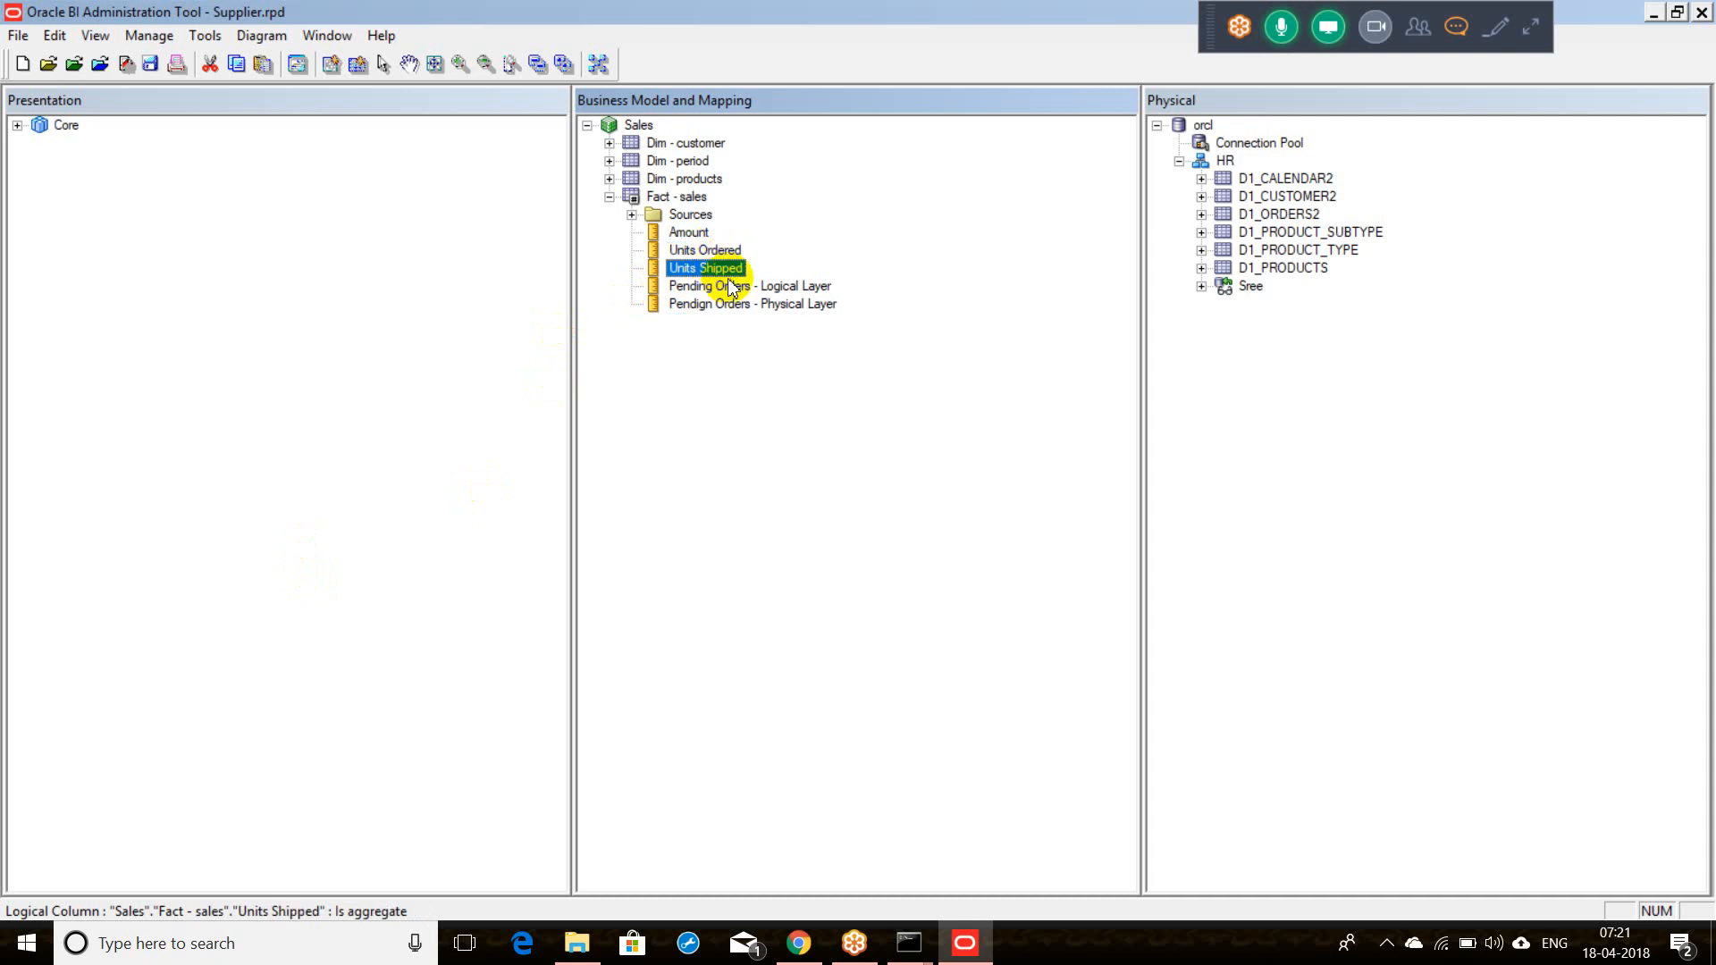
left_click(737, 306)
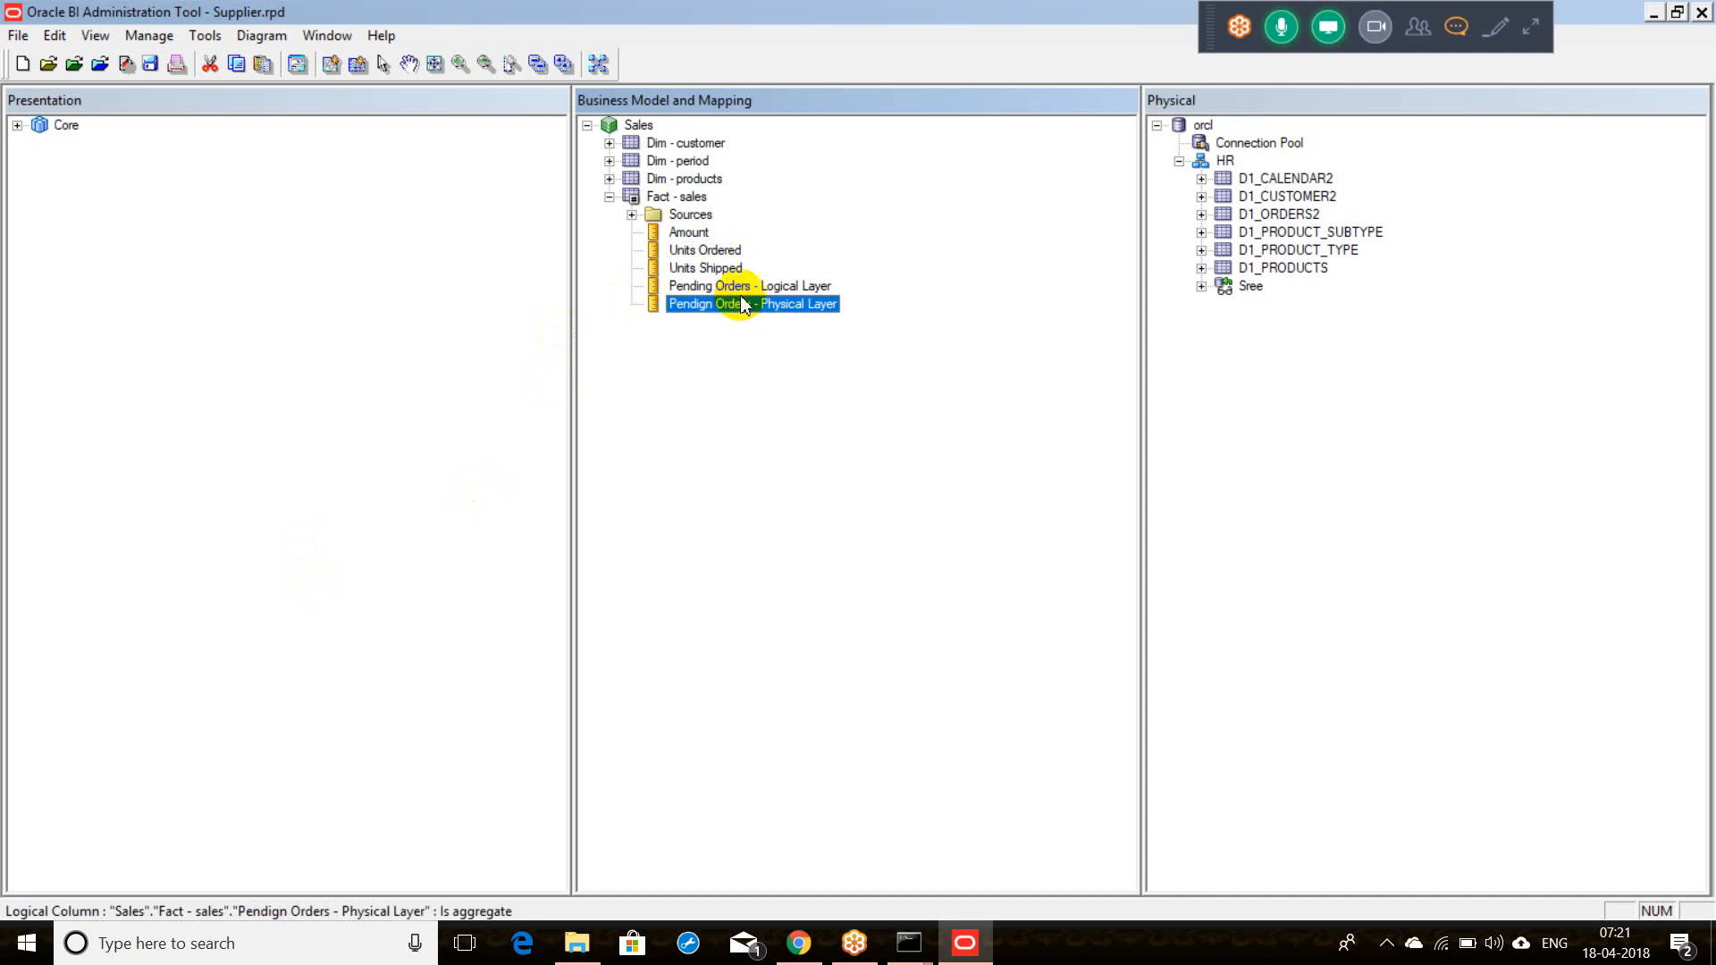
left_click(742, 286)
left_click(750, 306)
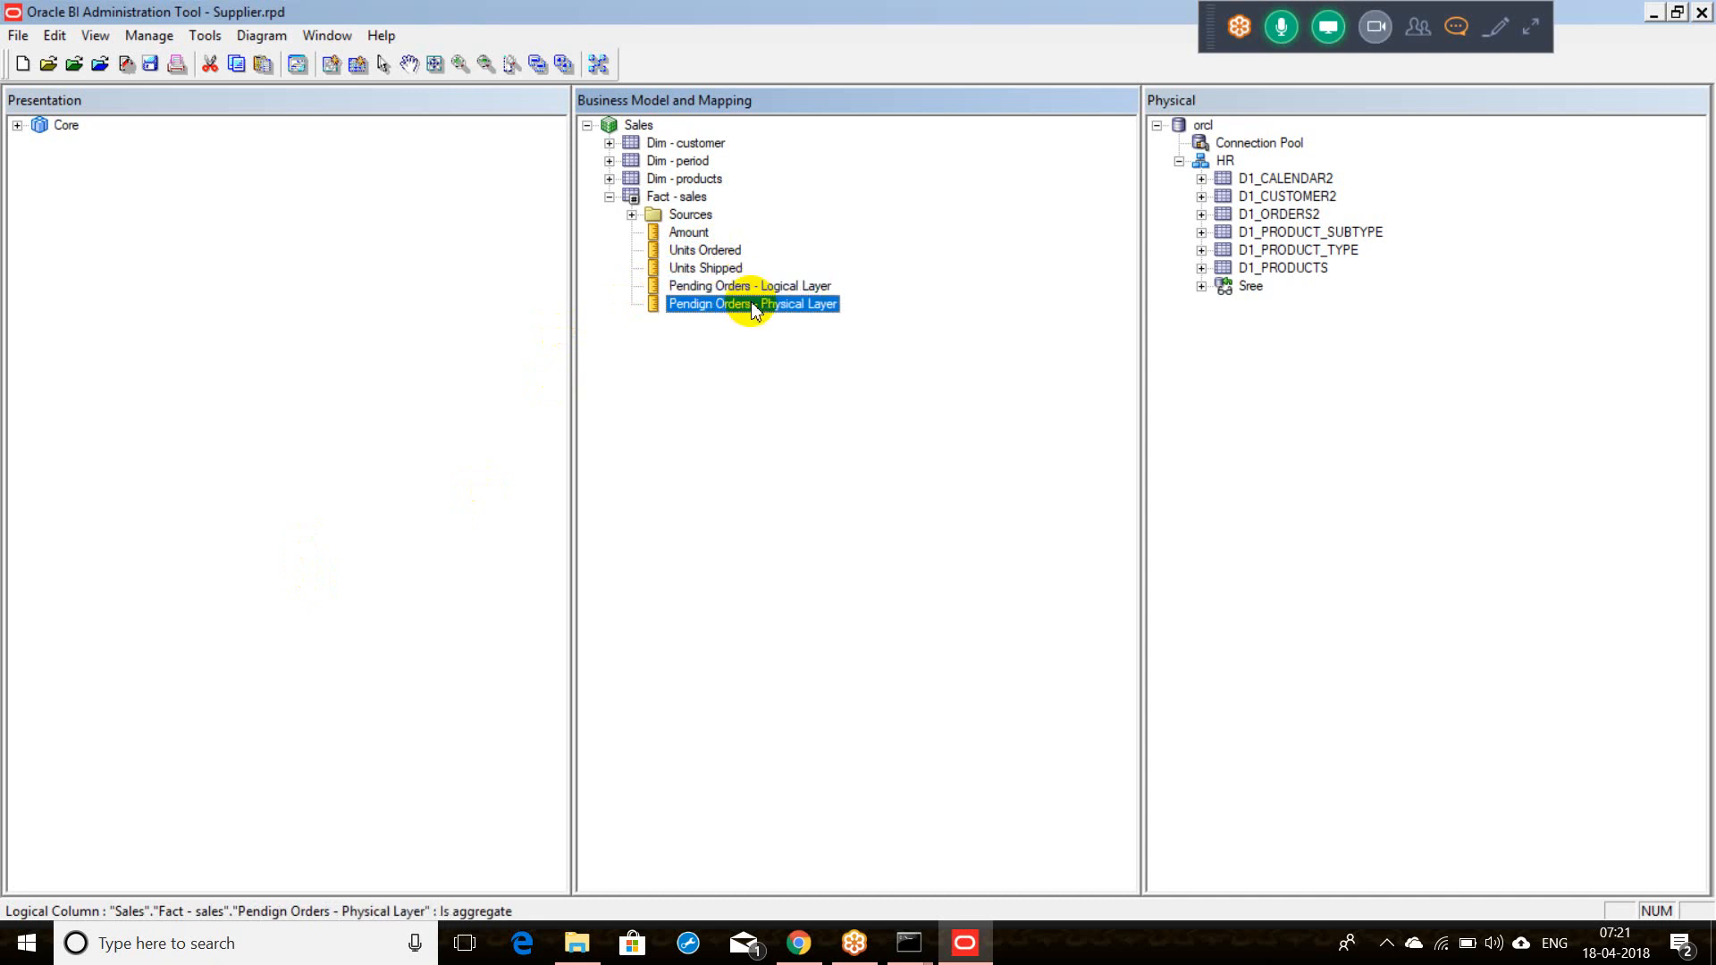
left_click(755, 284)
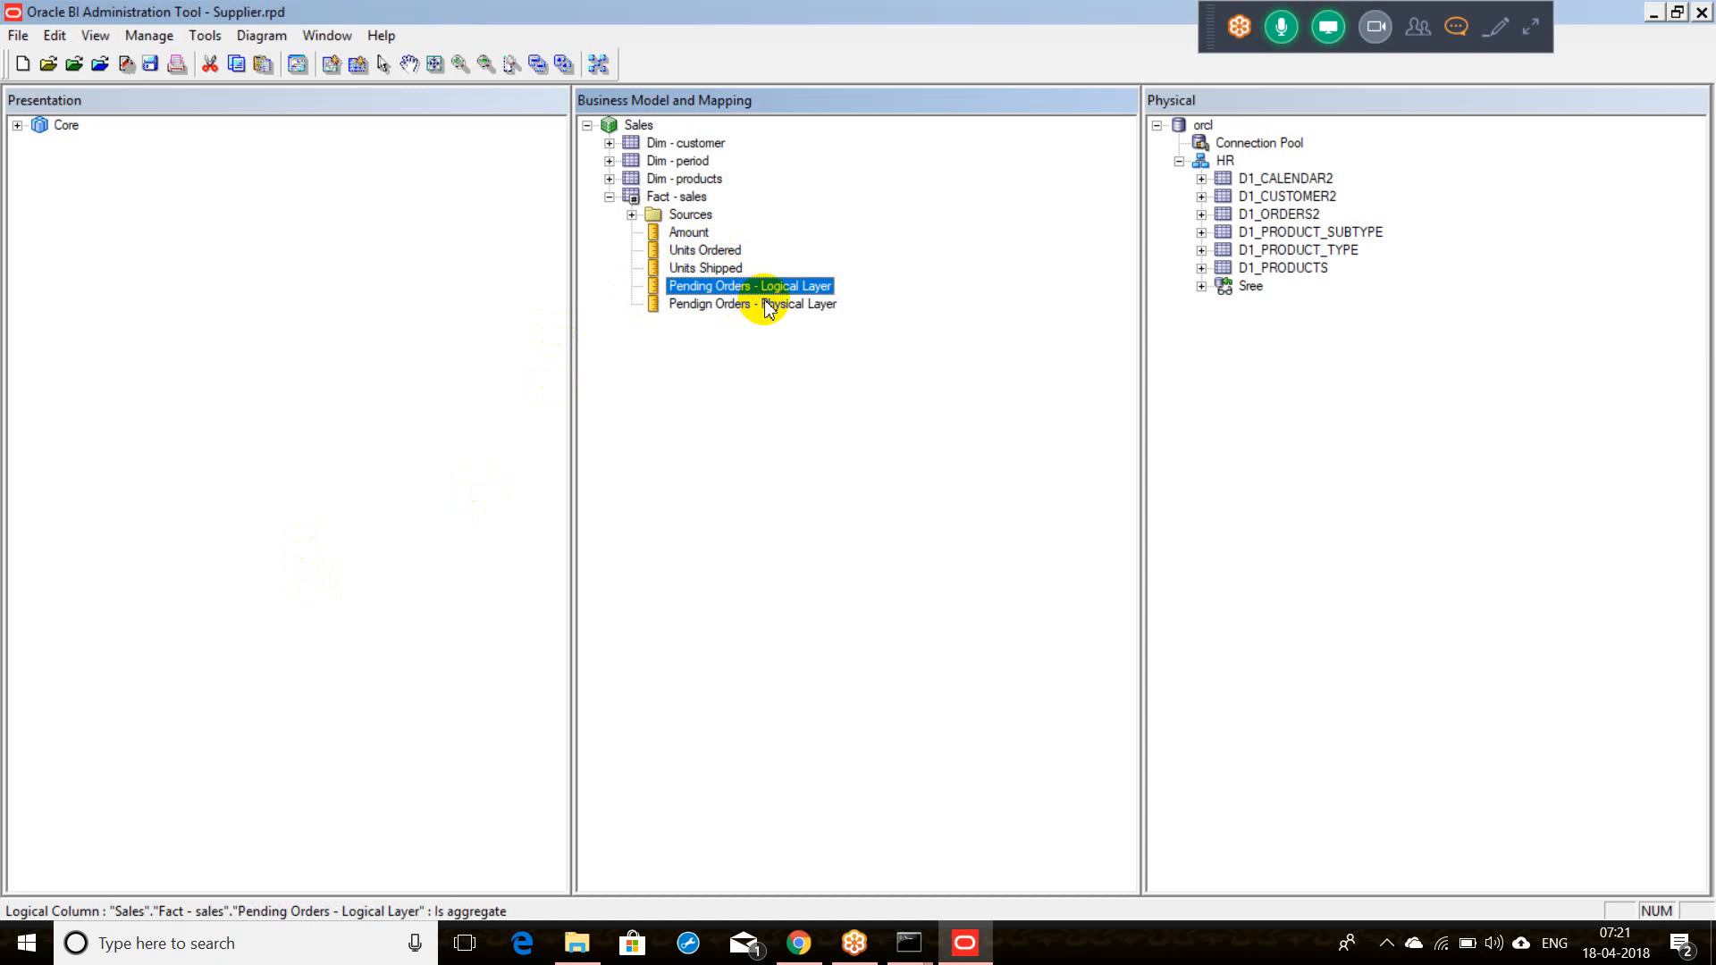
left_click(759, 304)
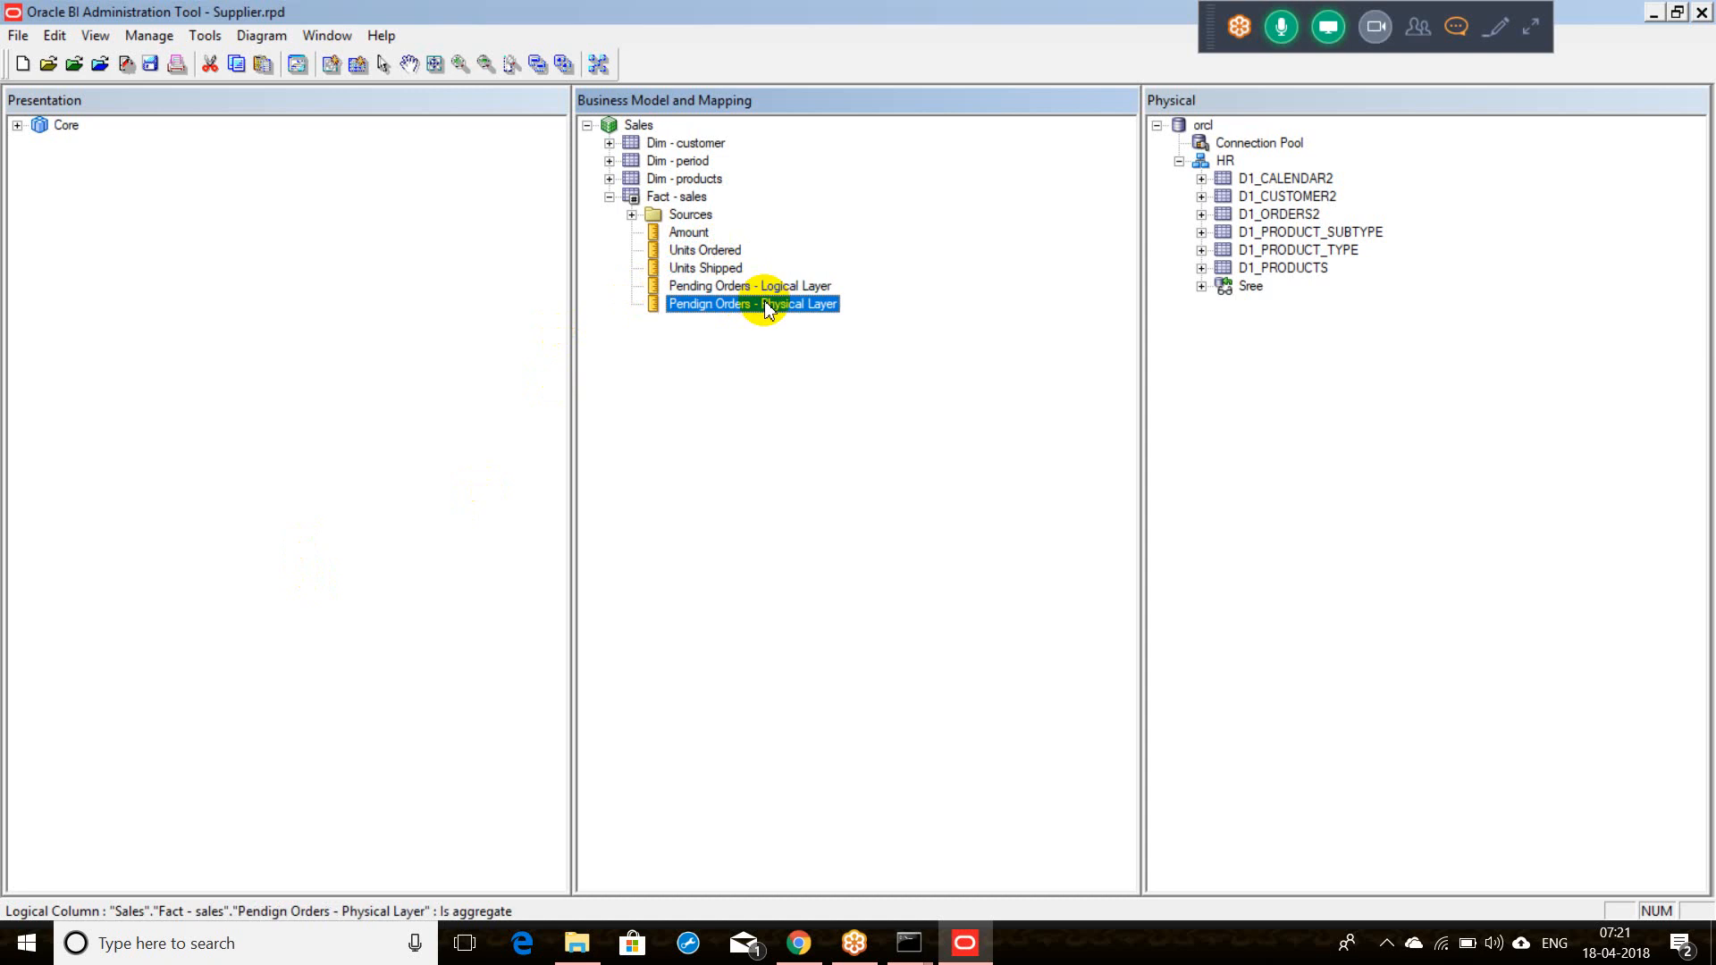
left_click(761, 292)
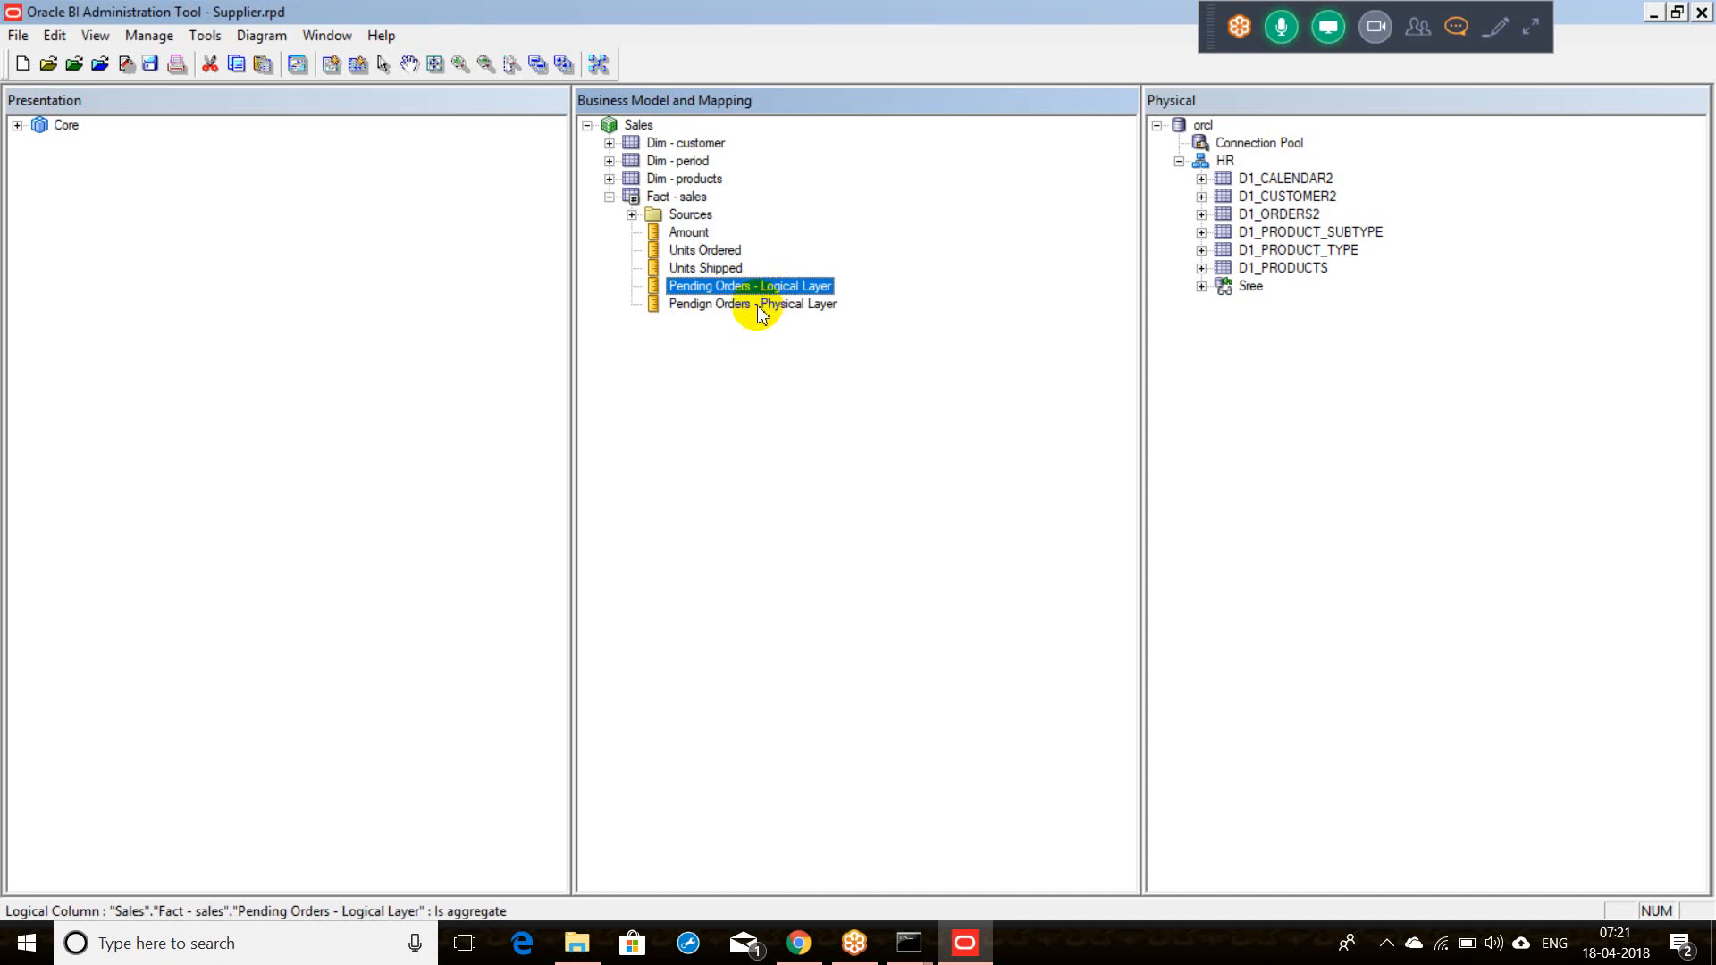
left_click(760, 303)
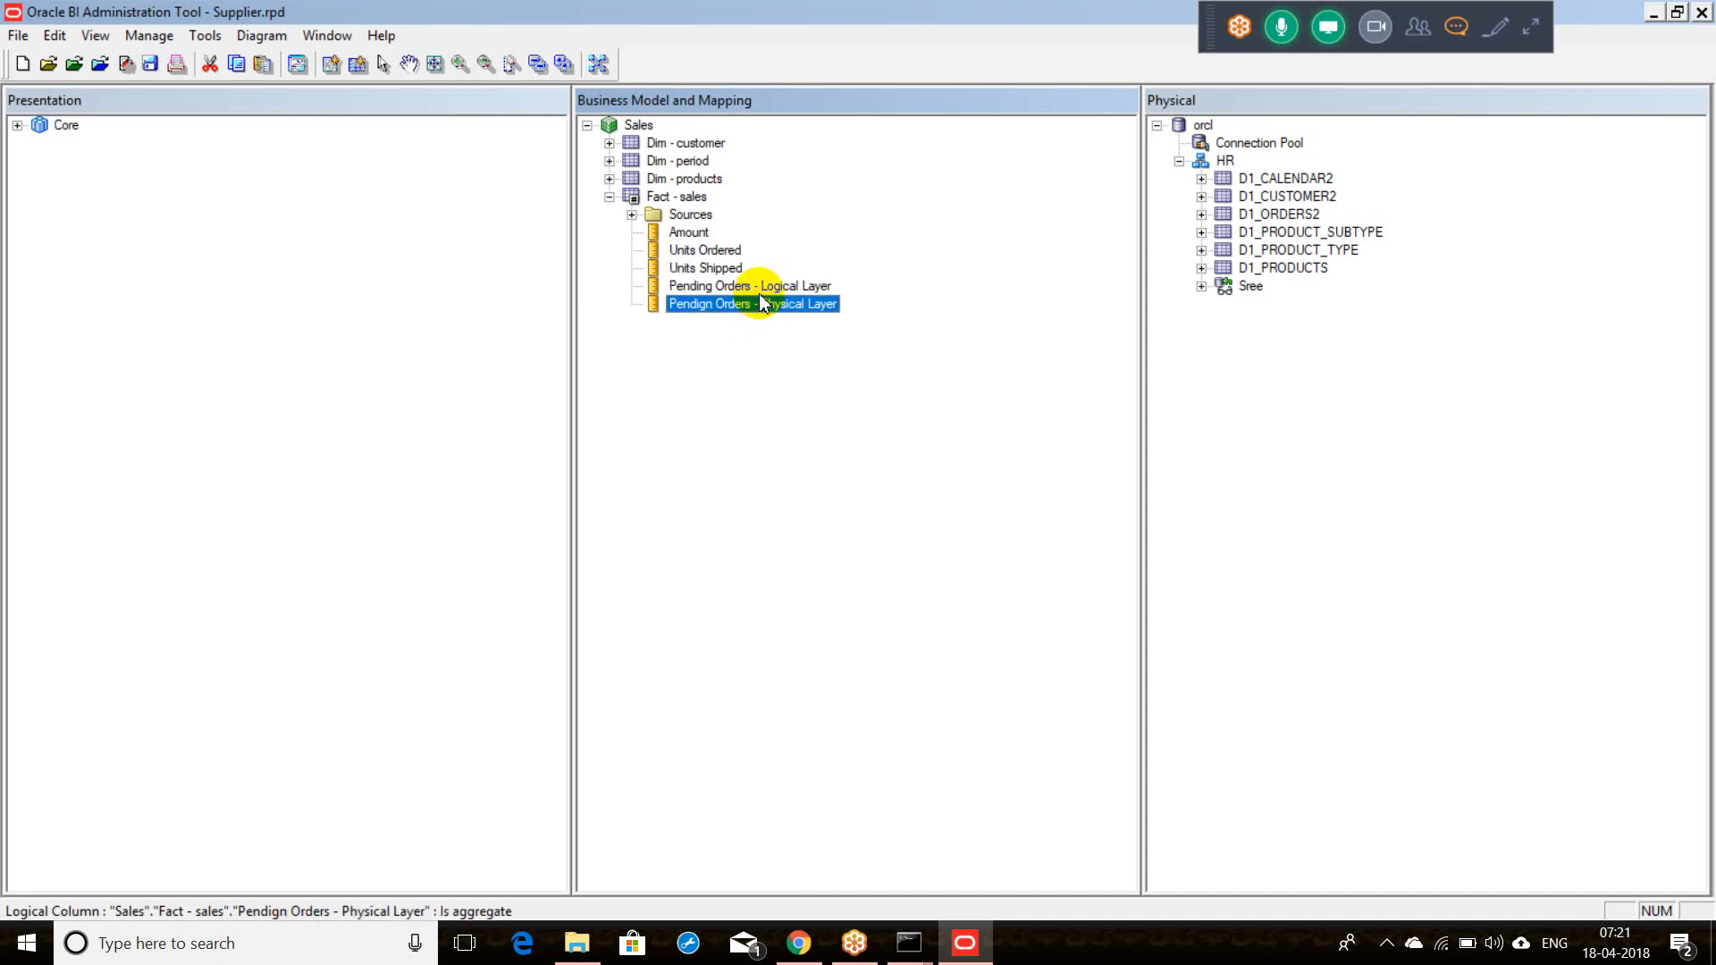
left_click(759, 292, "ctrl")
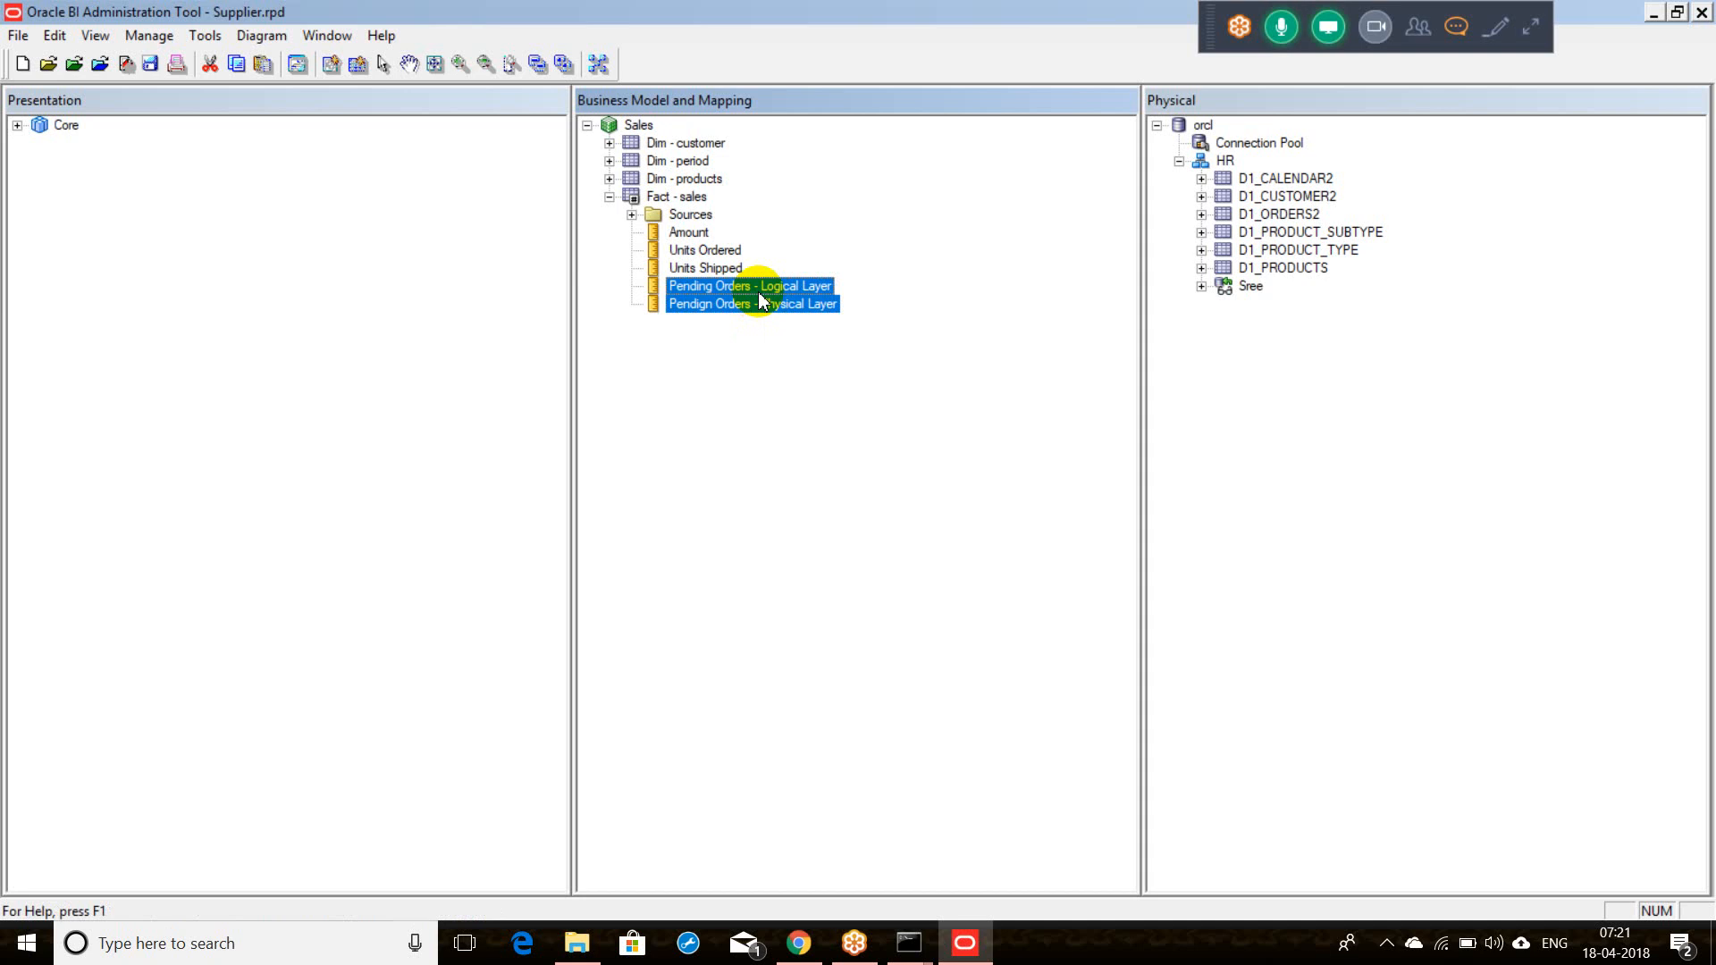
Step: Drag both columns into Core's Fact - sales presentation table and expand it to confirm
left_click(17, 125)
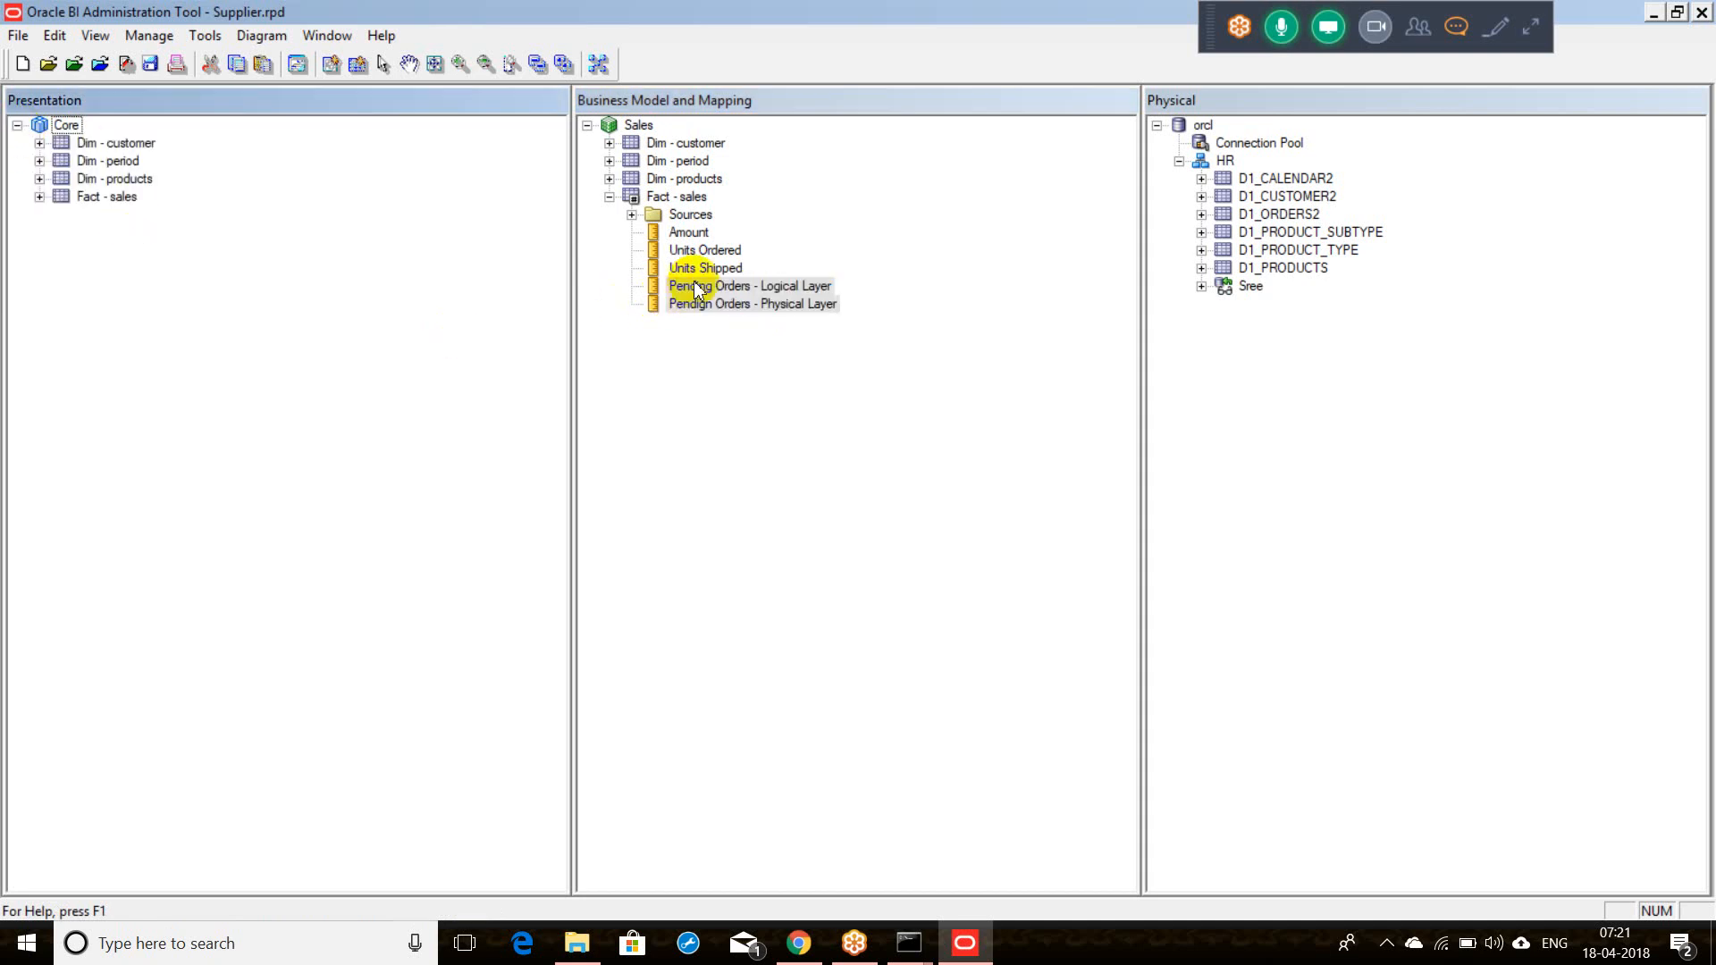
left_click_drag(696, 291, 67, 131)
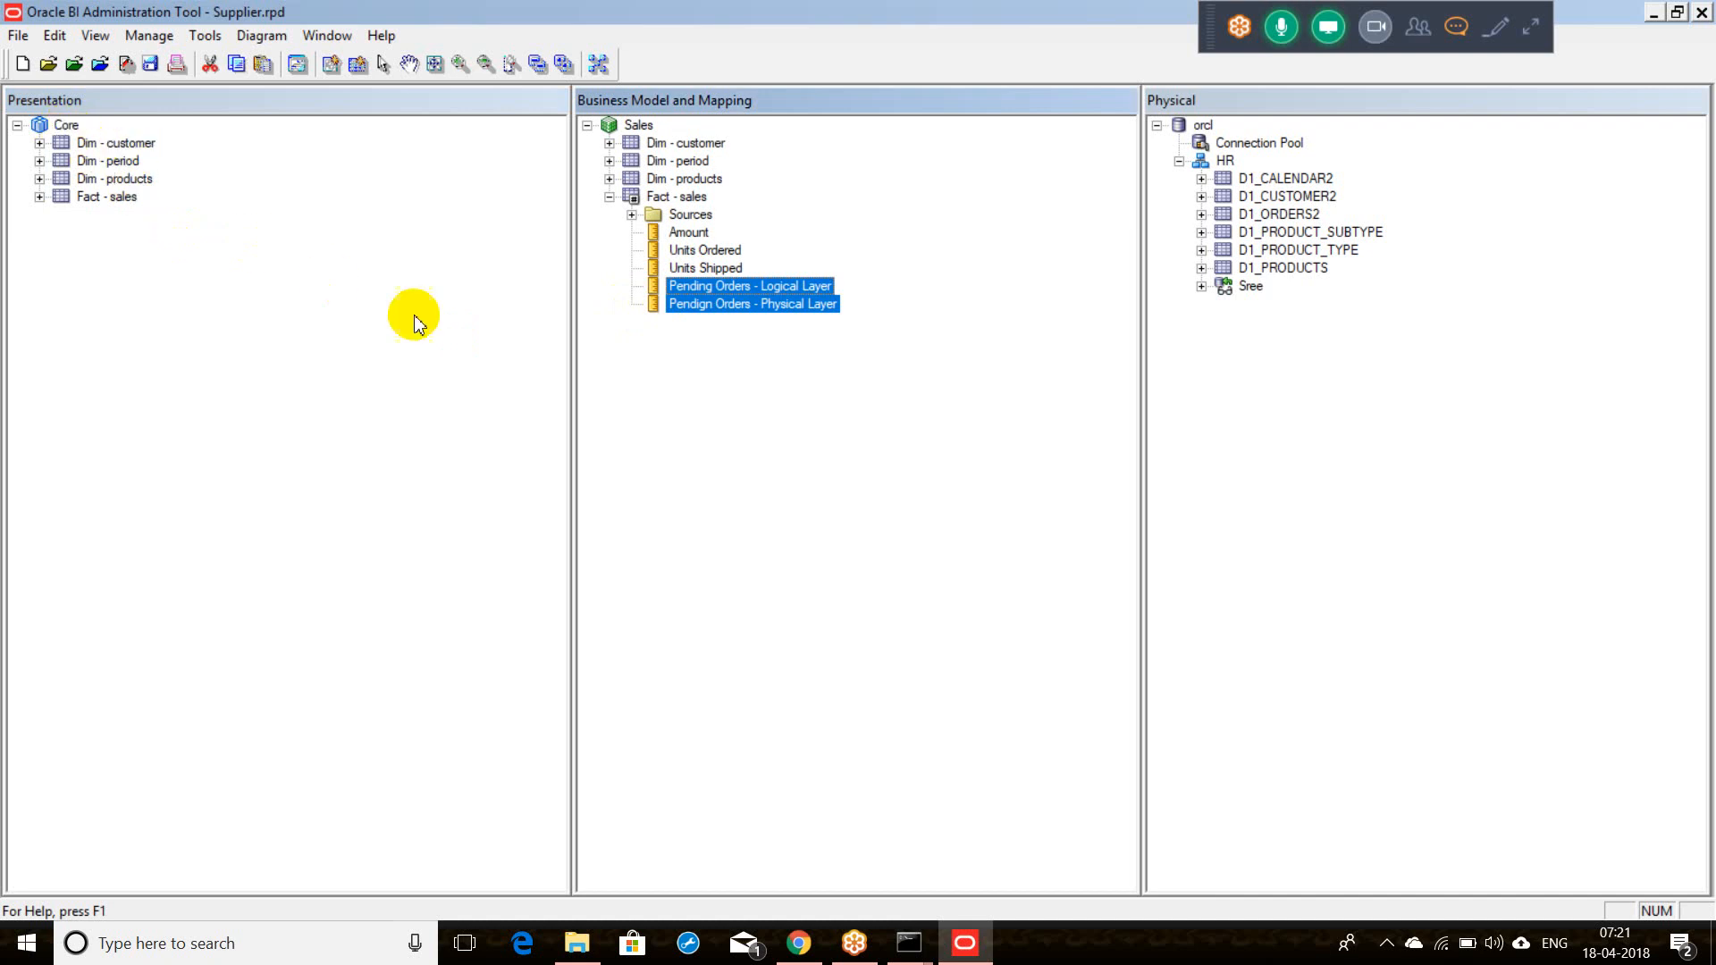
left_click_drag(674, 299, 105, 204)
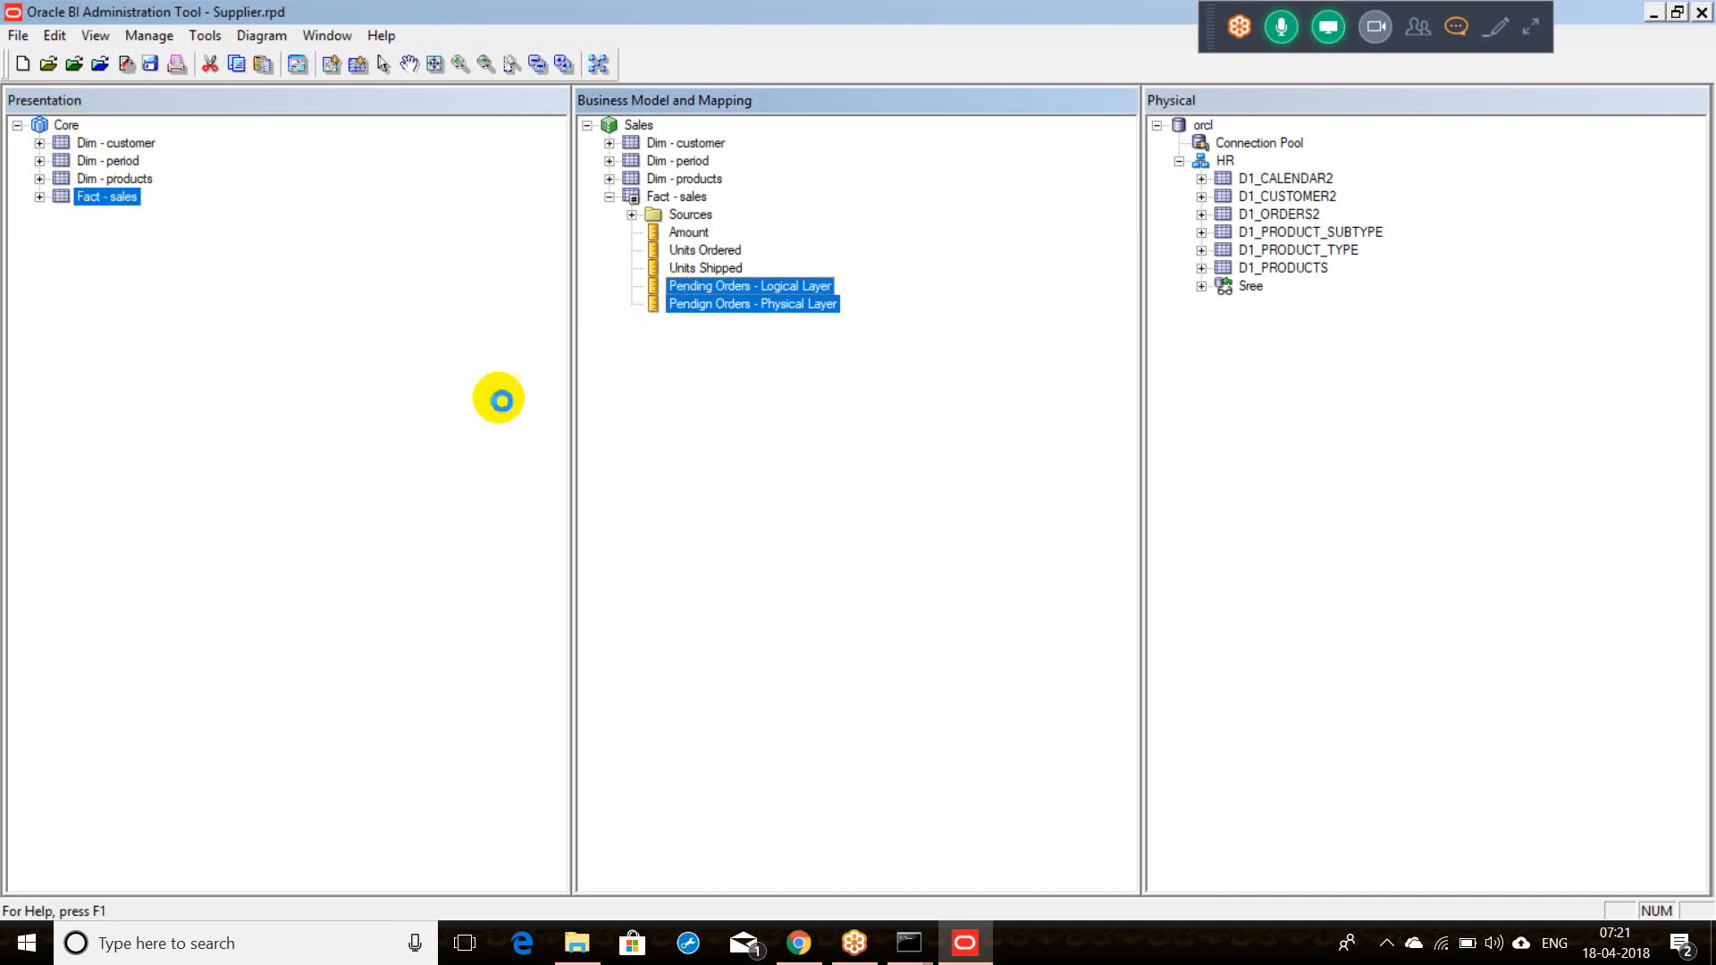
left_click(712, 362)
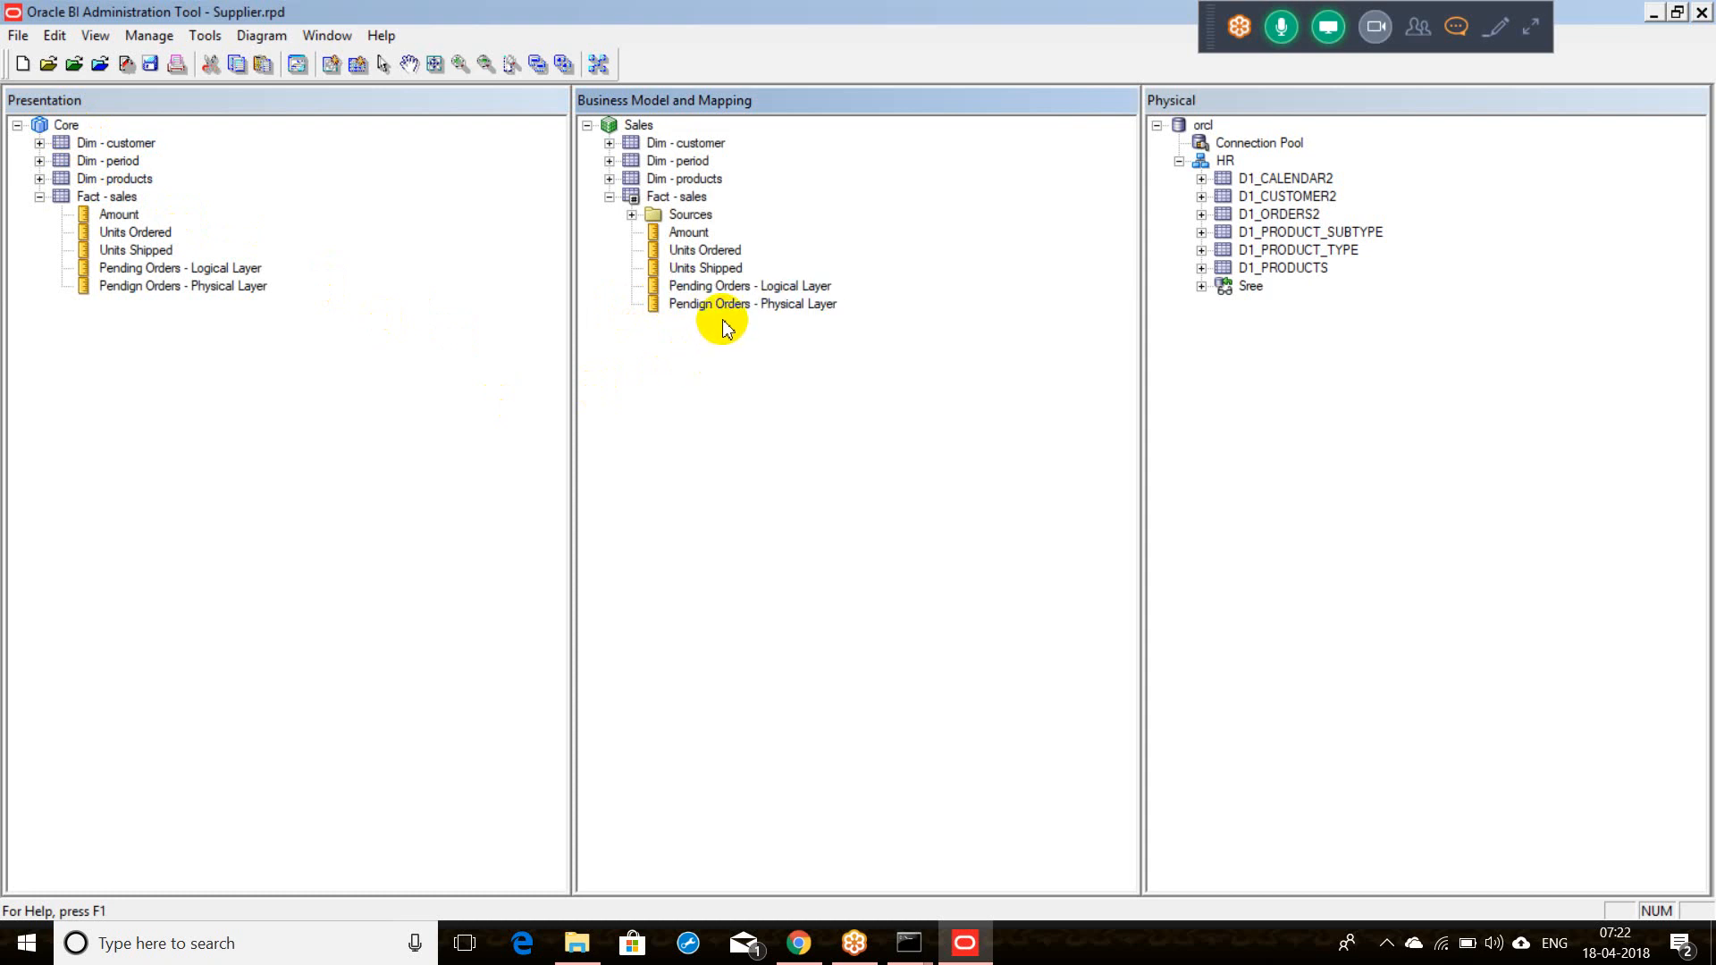
left_click(733, 288)
double_click(733, 288)
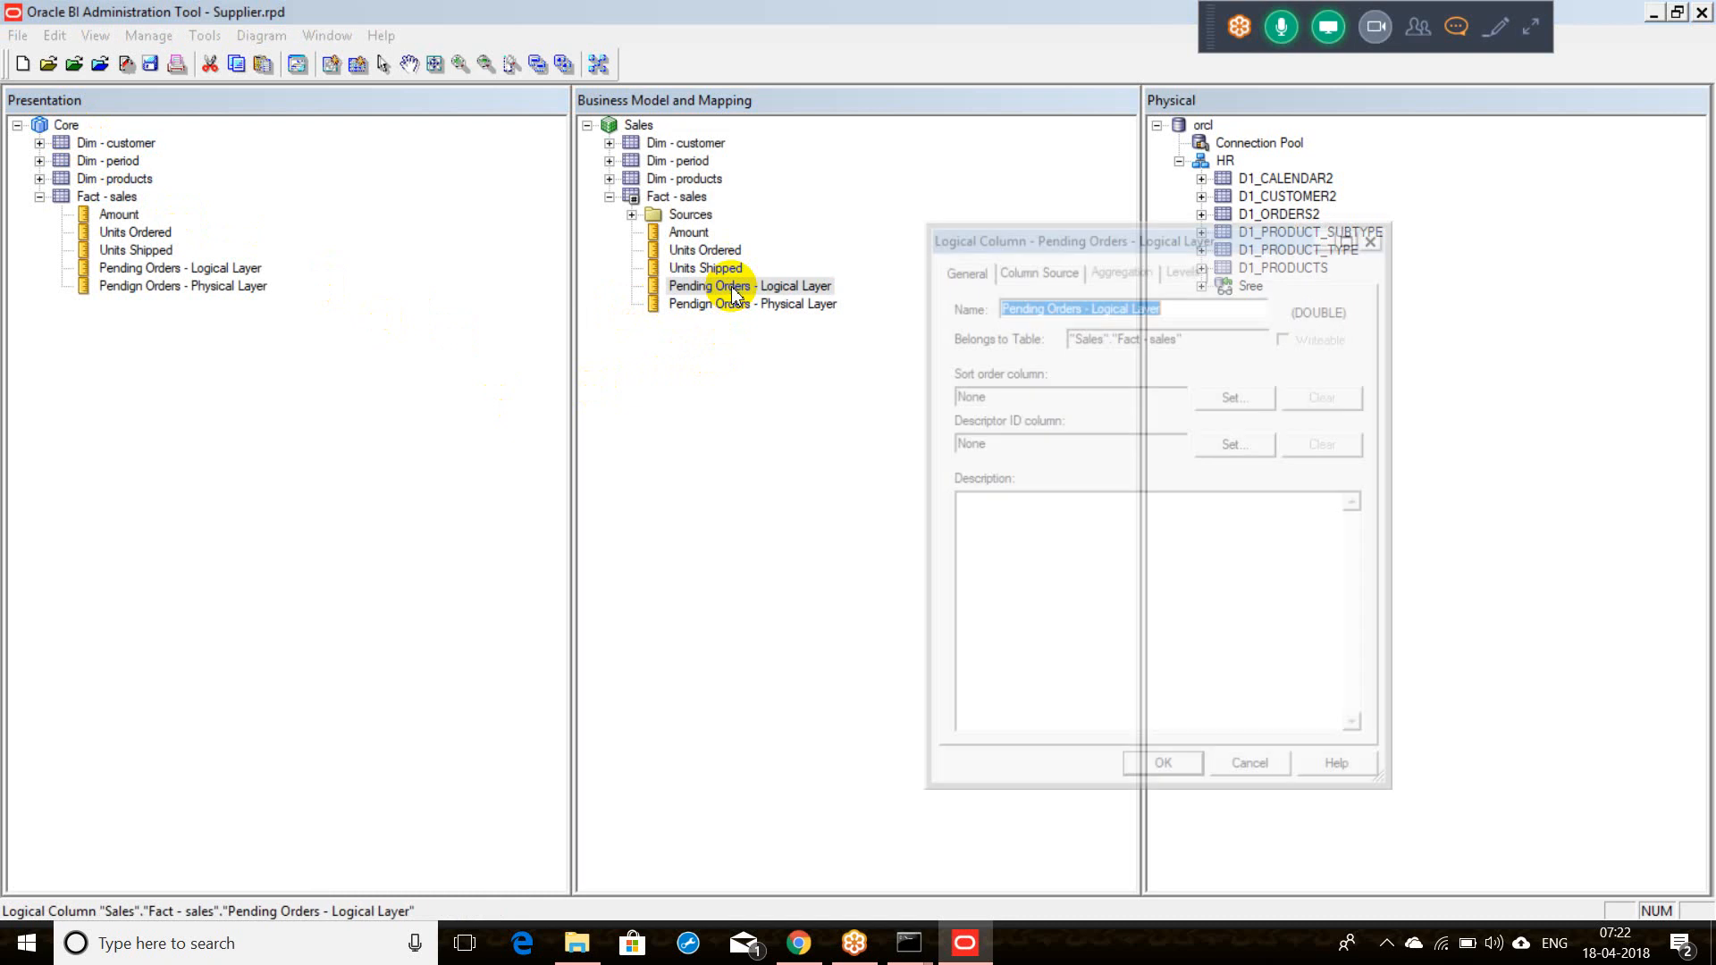
left_click(1015, 270)
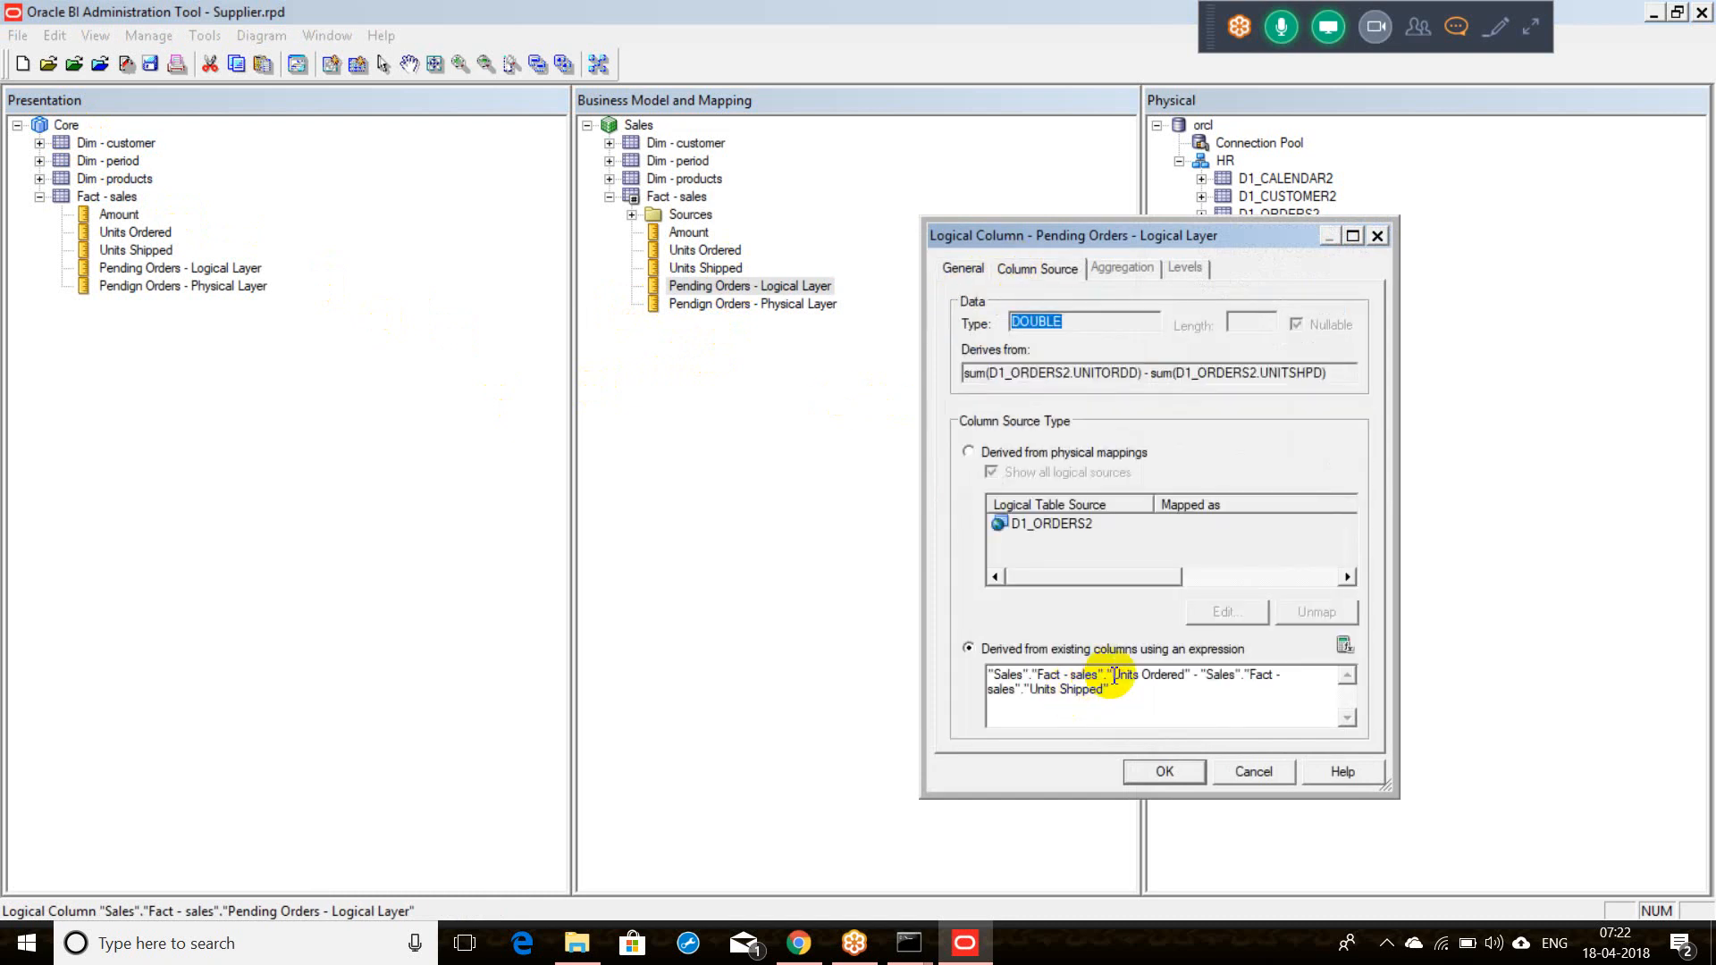
left_click_drag(1121, 697, 932, 678)
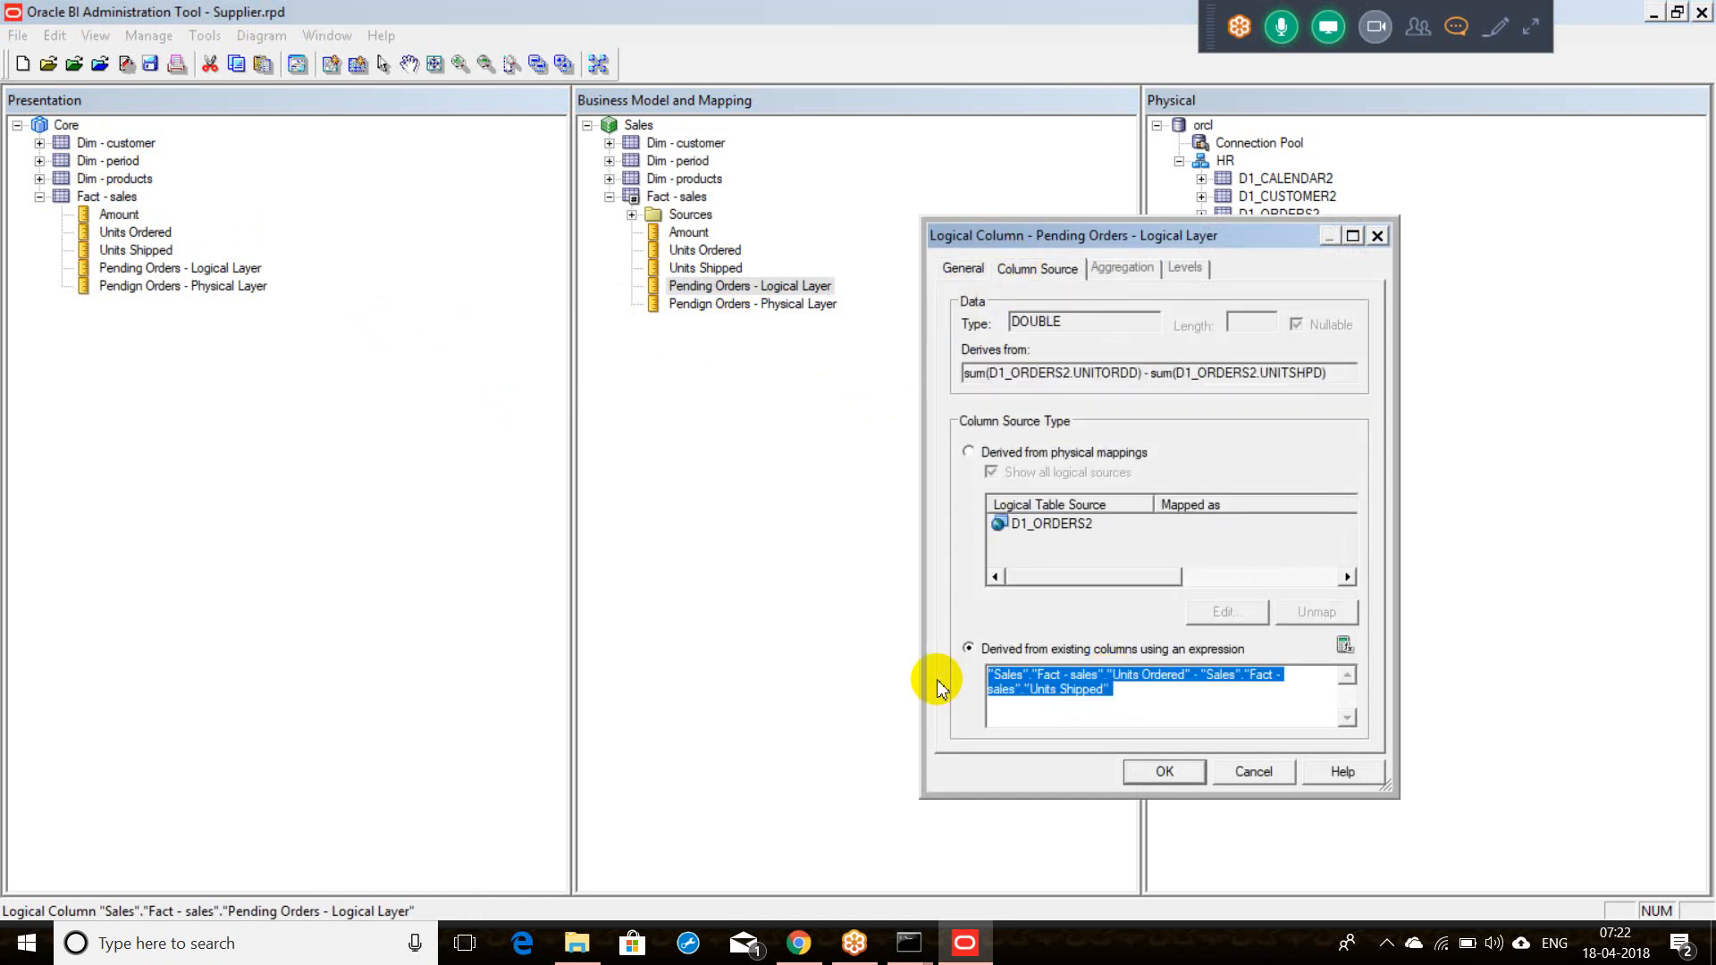
left_click(1254, 771)
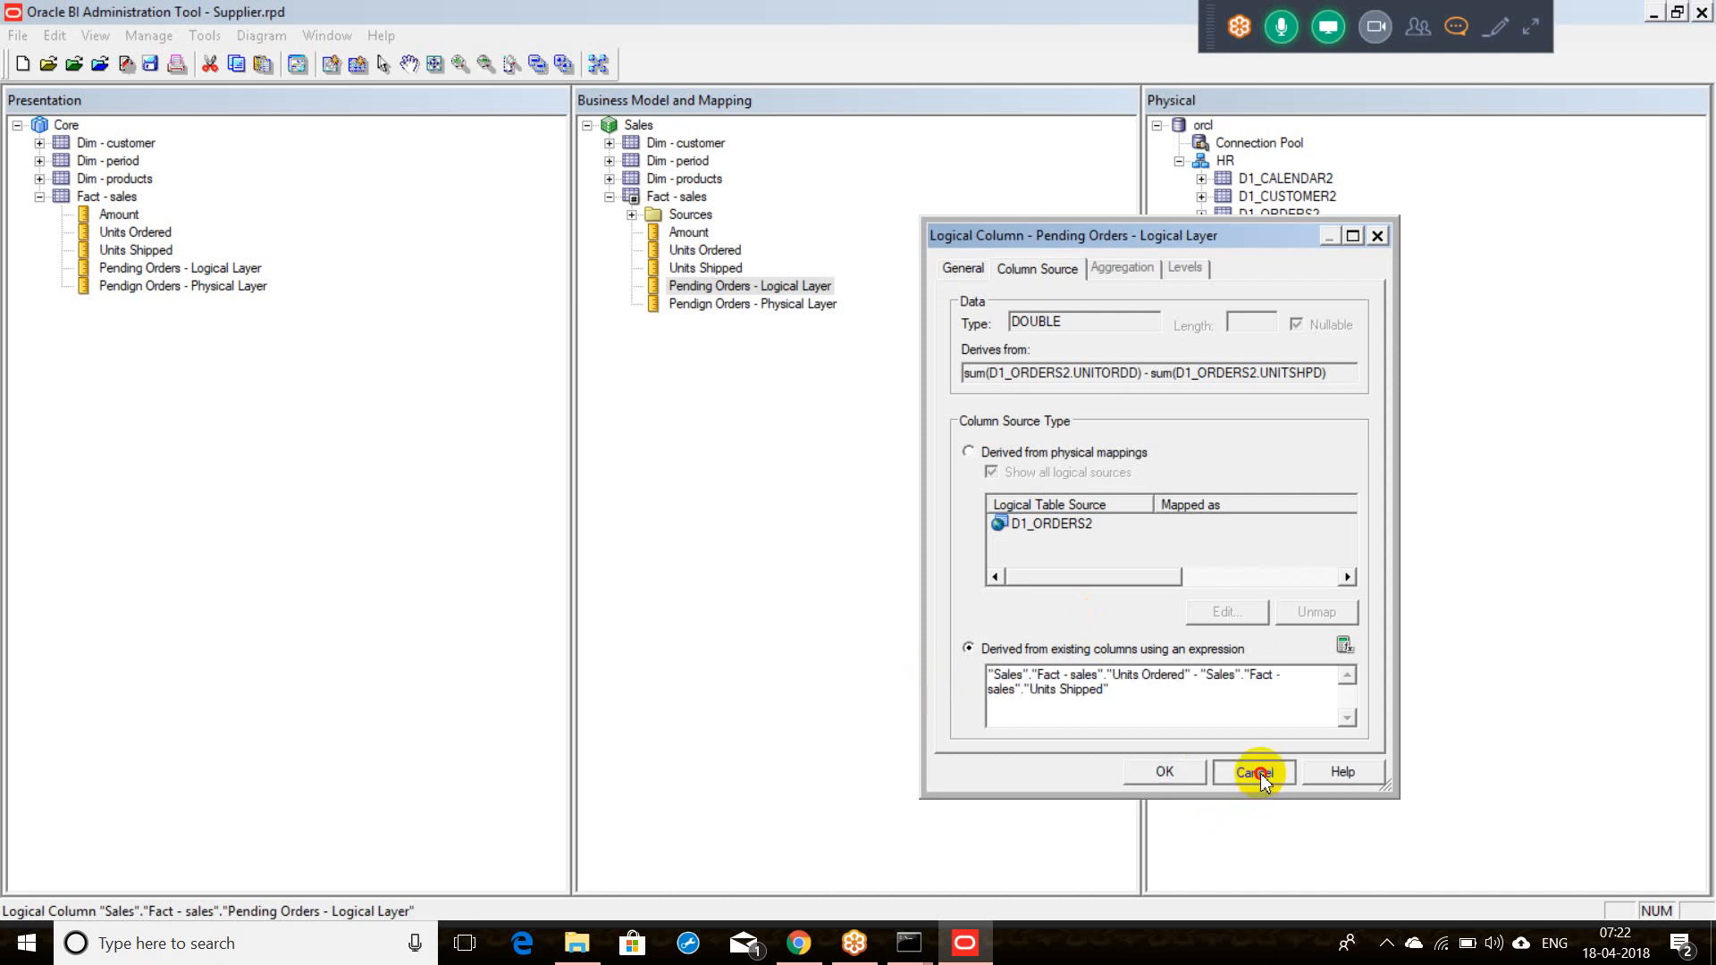
double_click(768, 304)
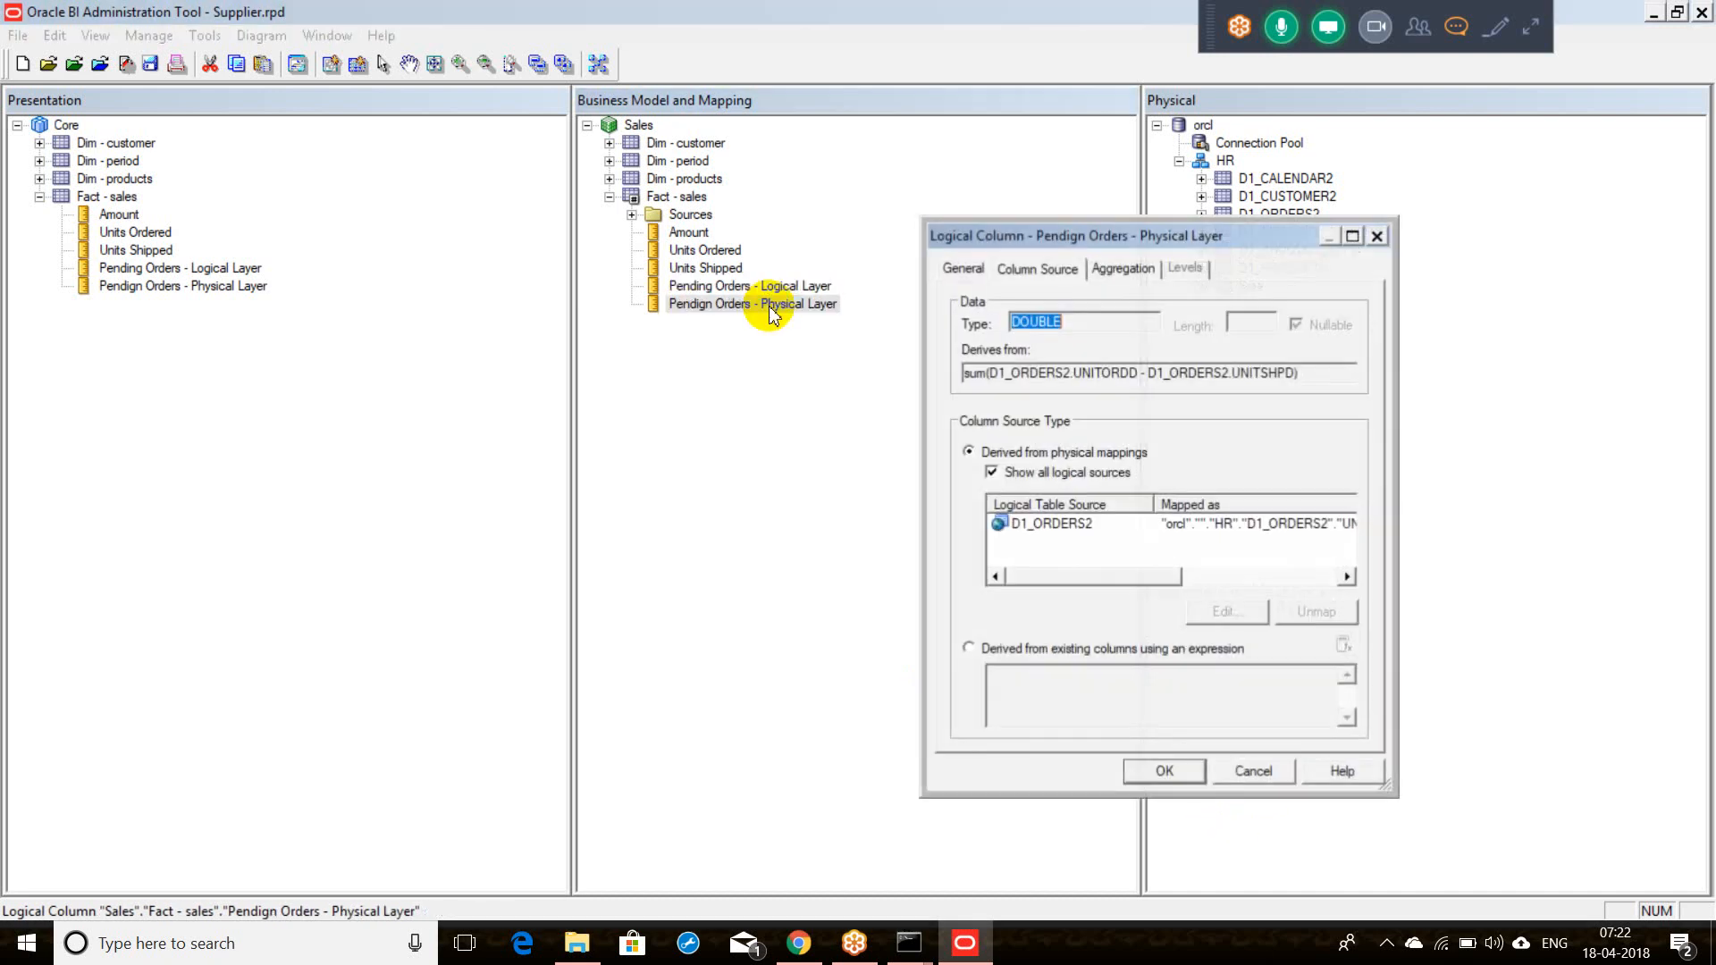
left_click(1046, 535)
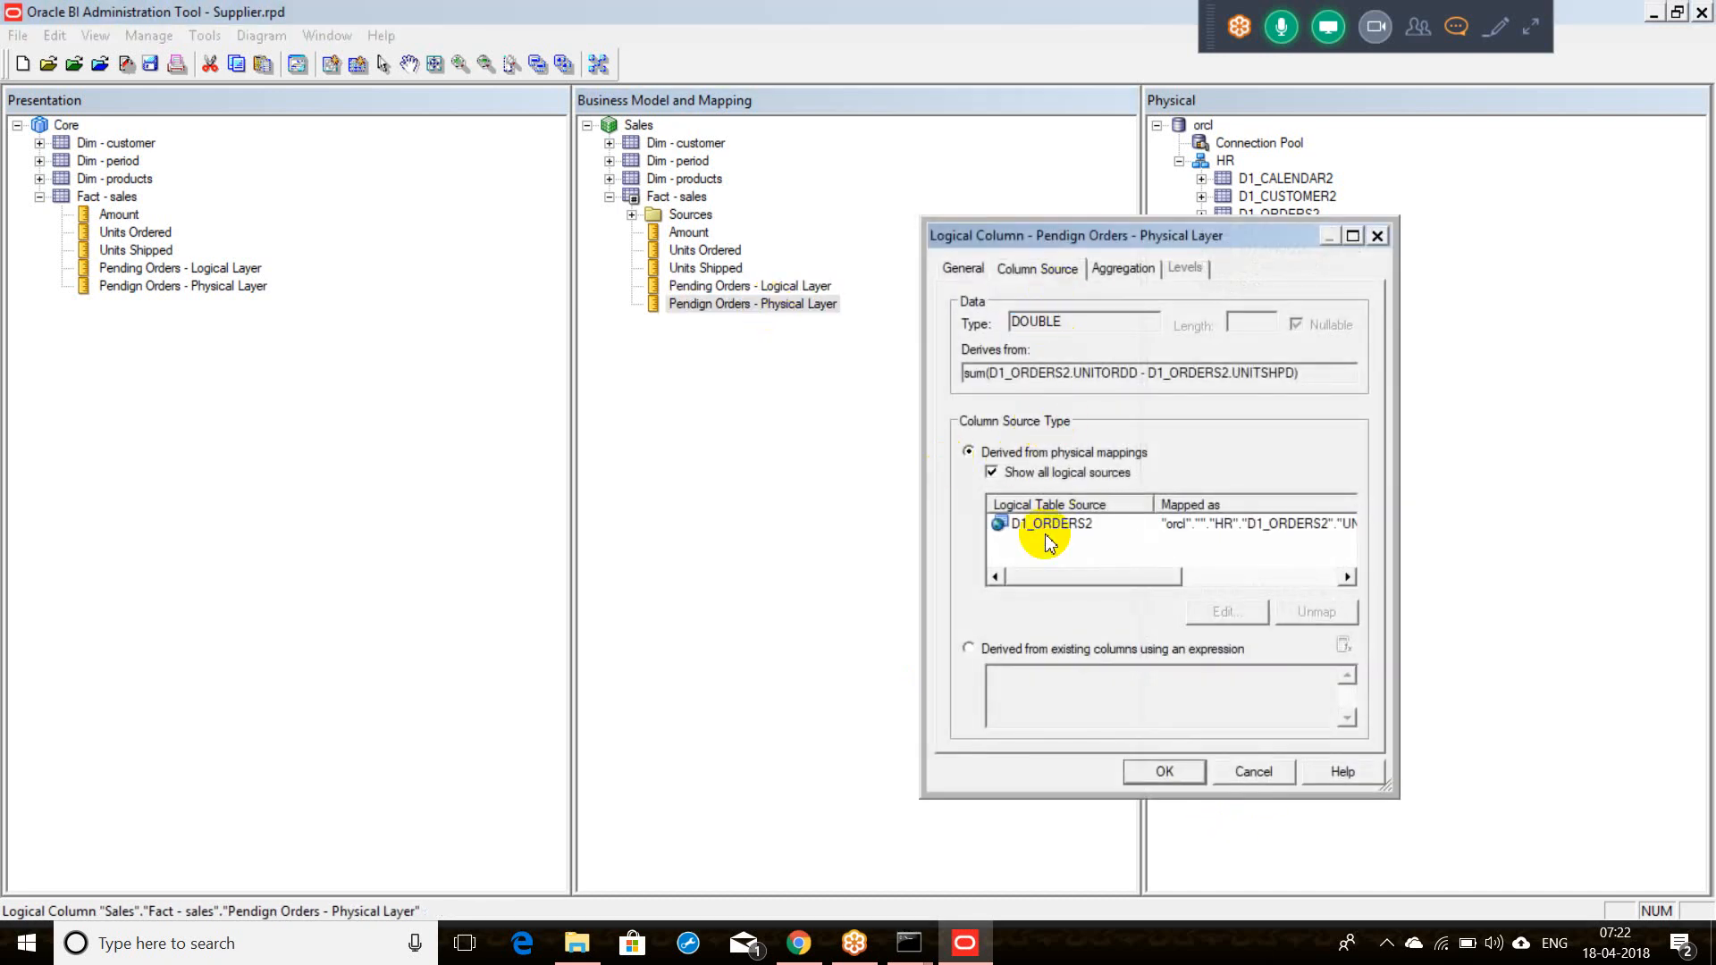
left_click_drag(1055, 577, 1220, 603)
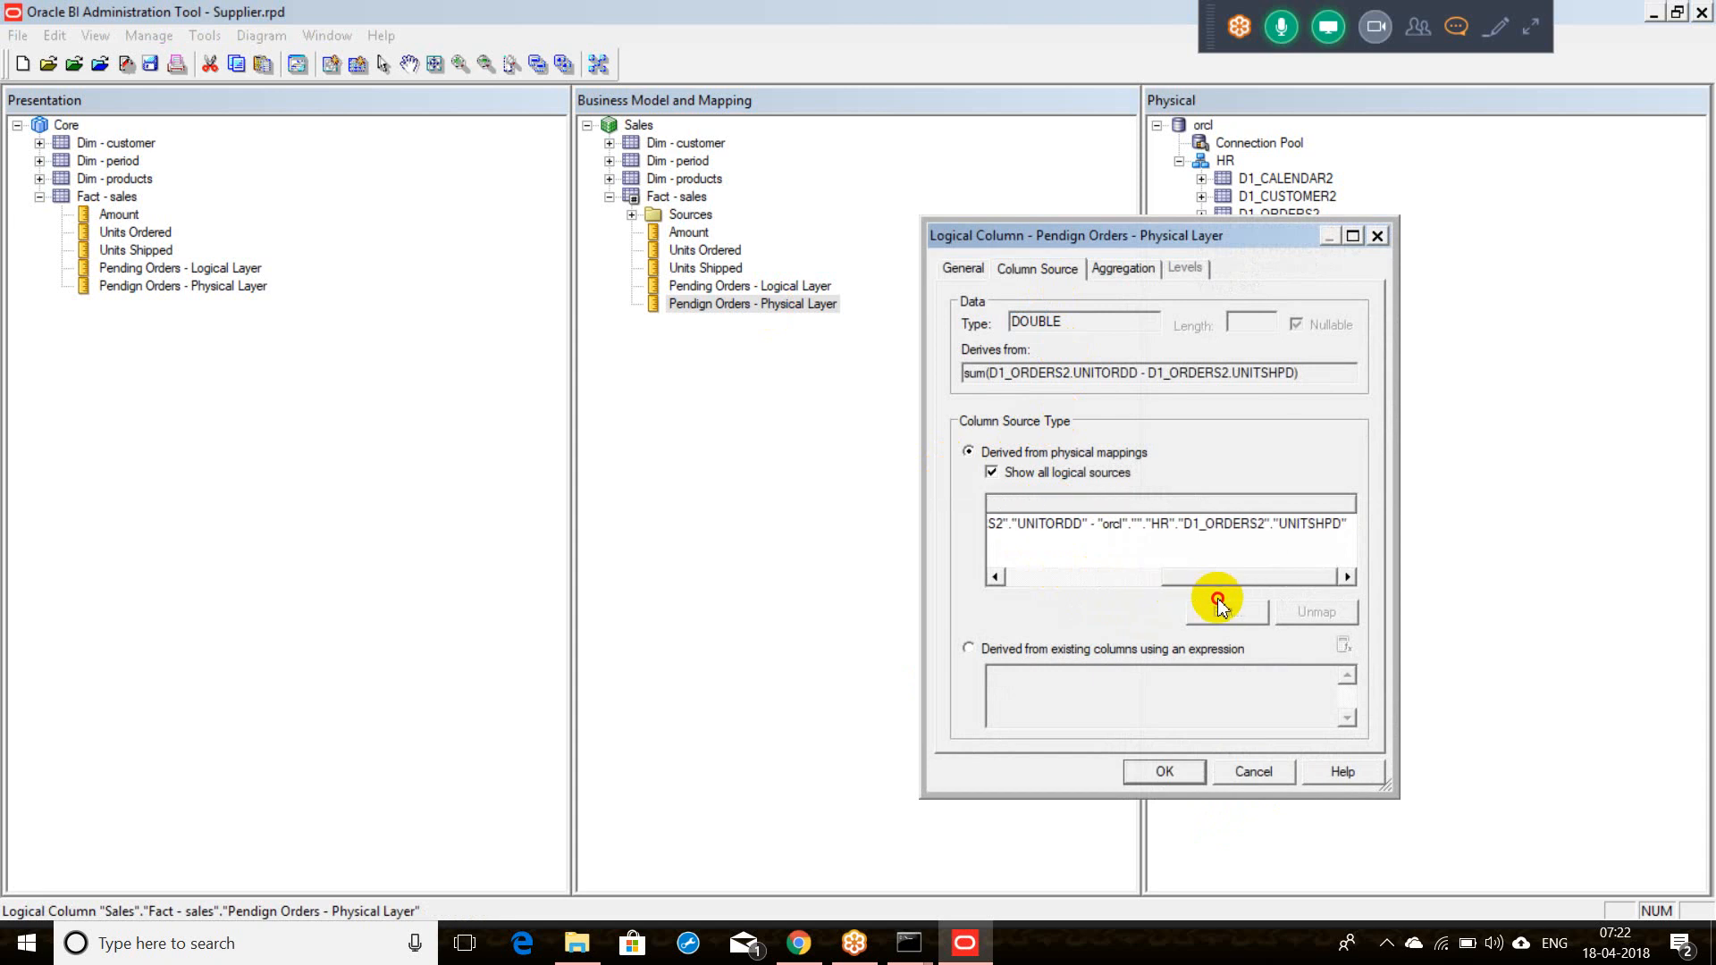
left_click(1104, 526)
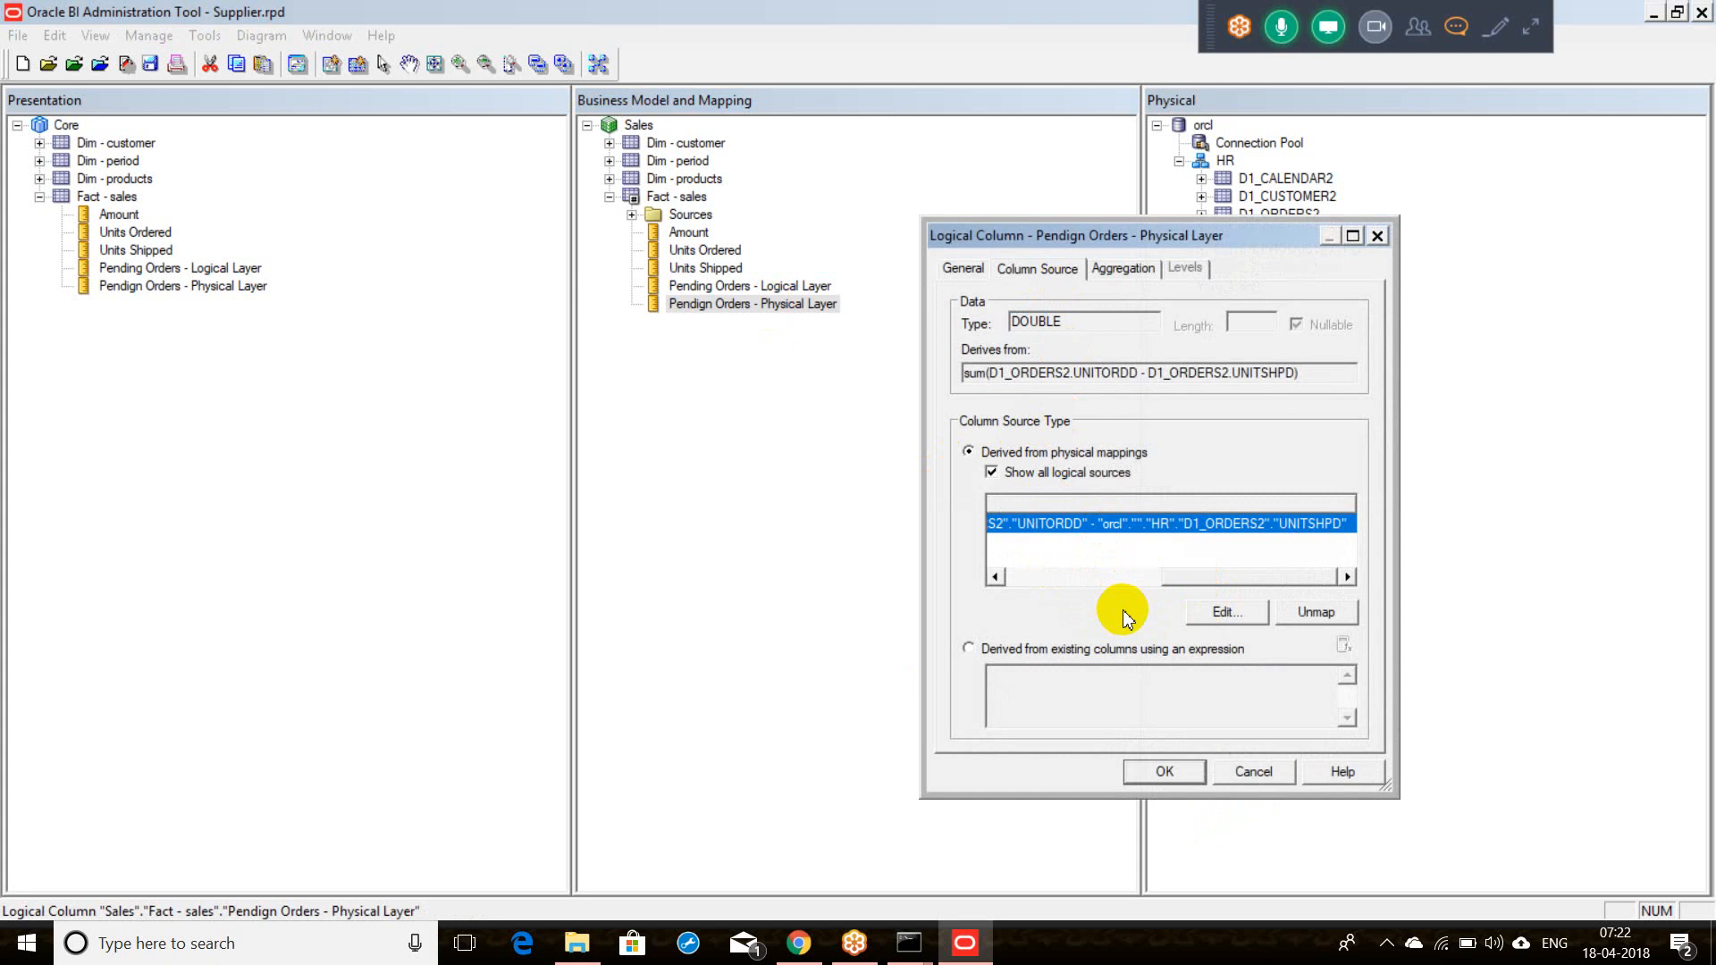
left_click(1061, 587)
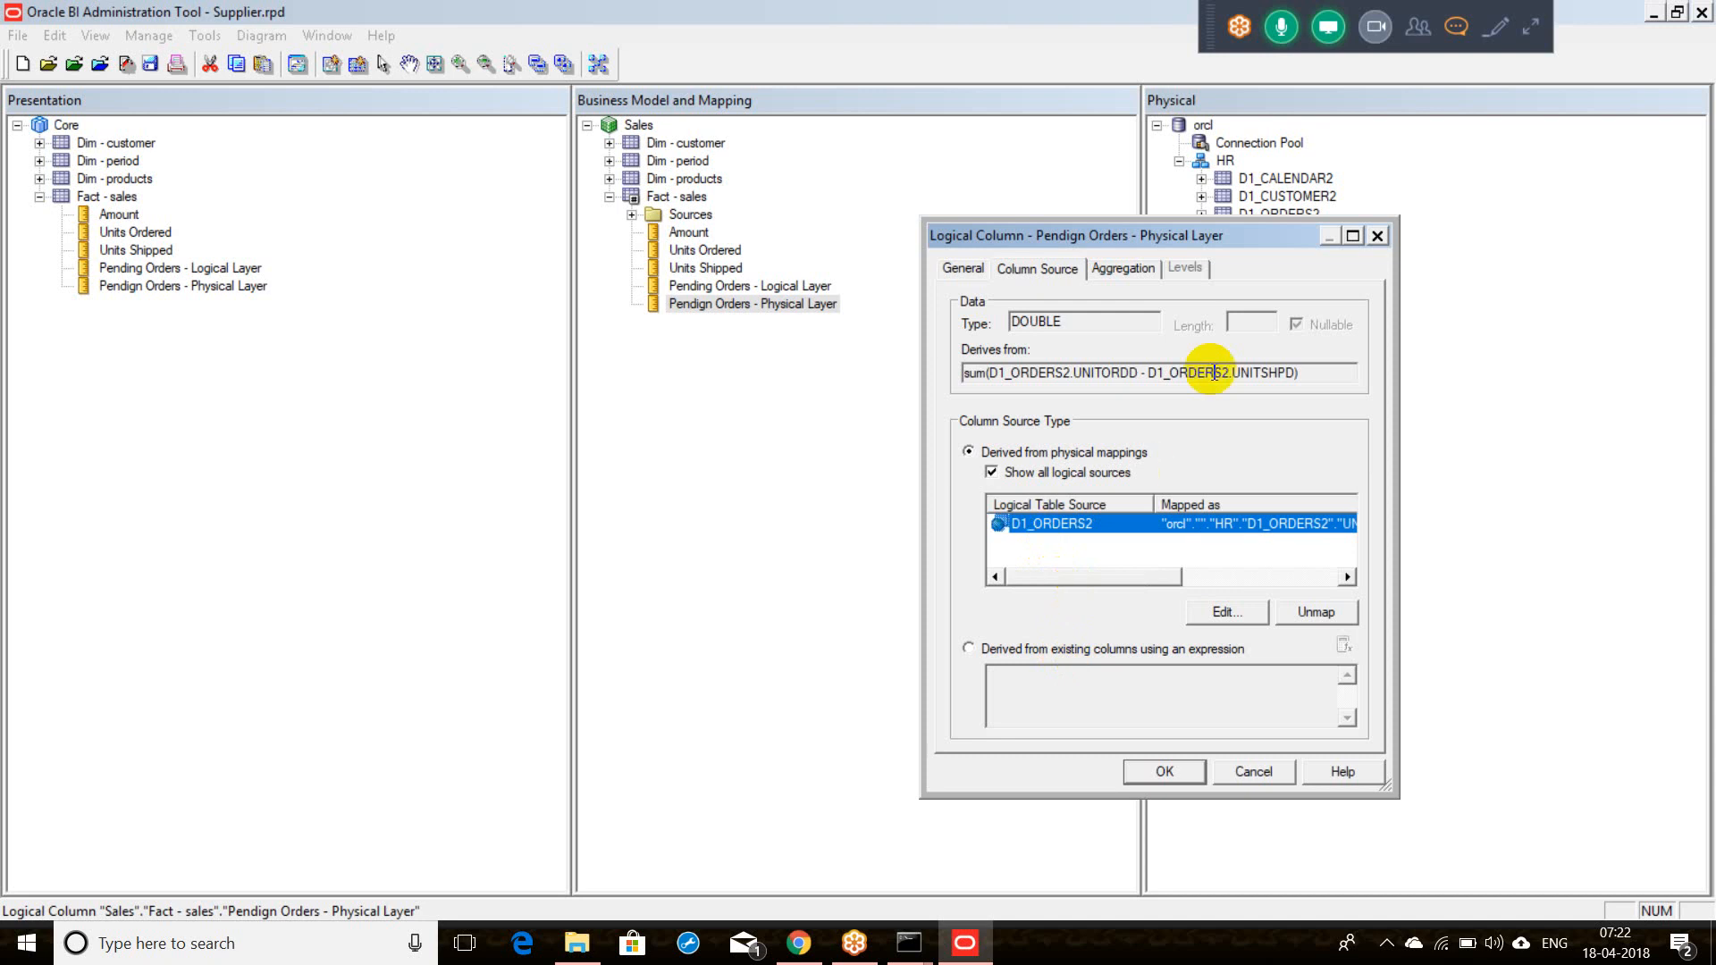
left_click(1377, 237)
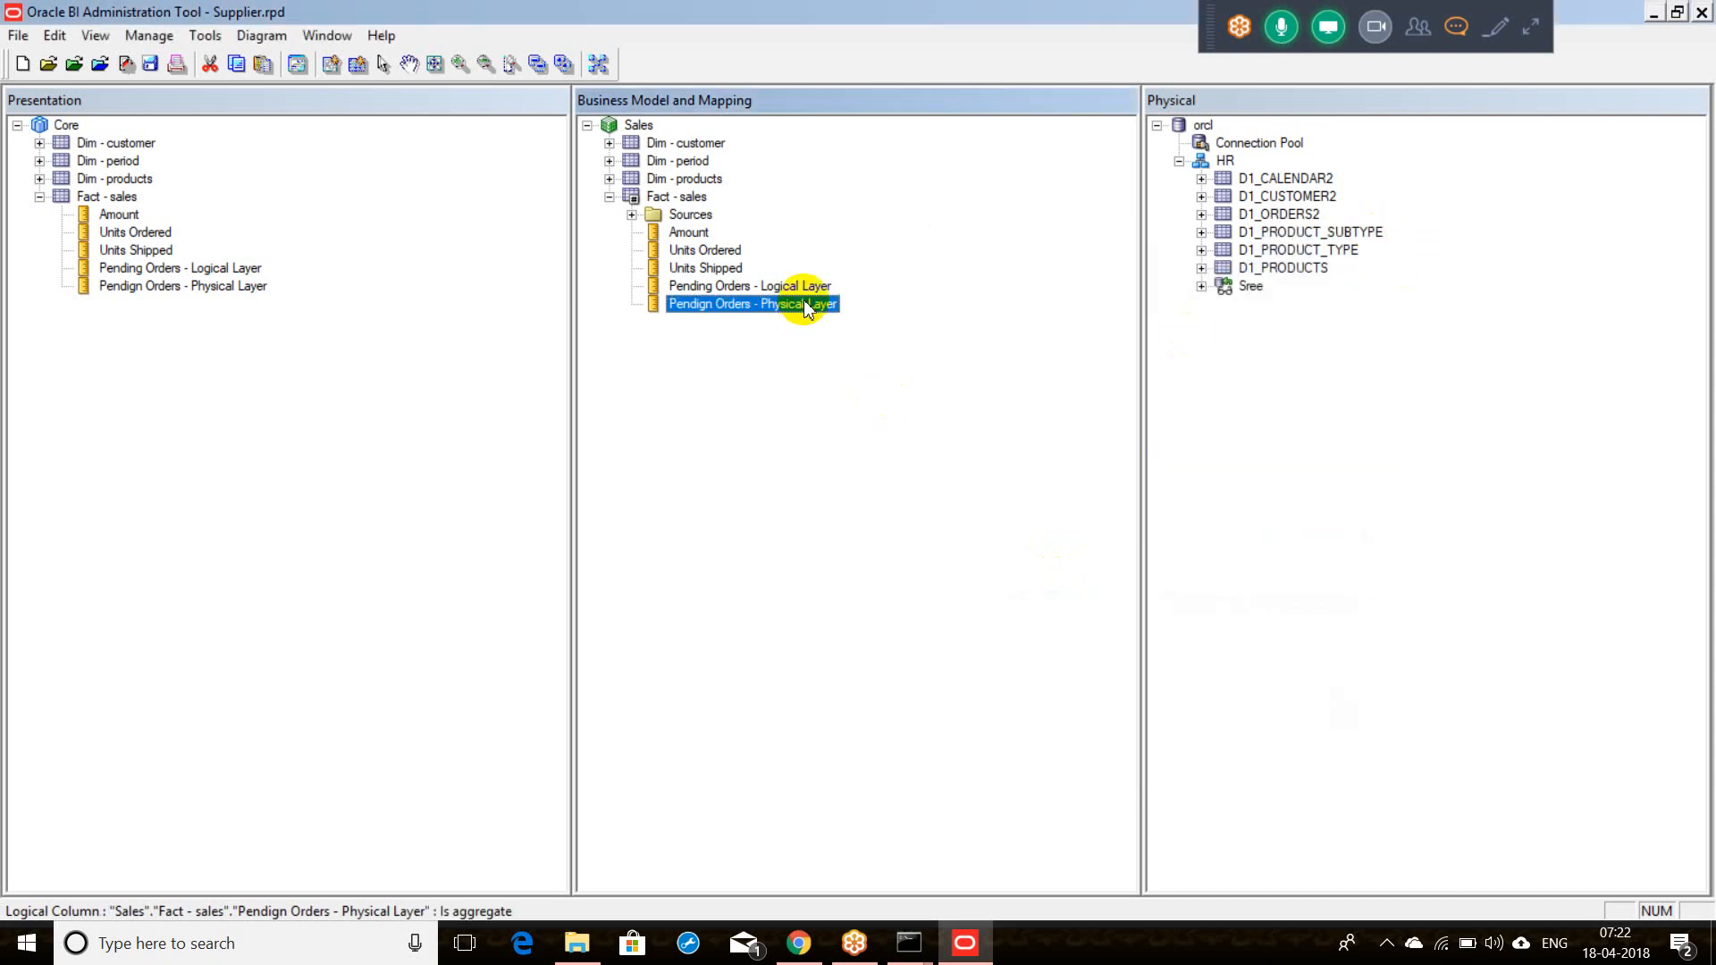
left_click(908, 943)
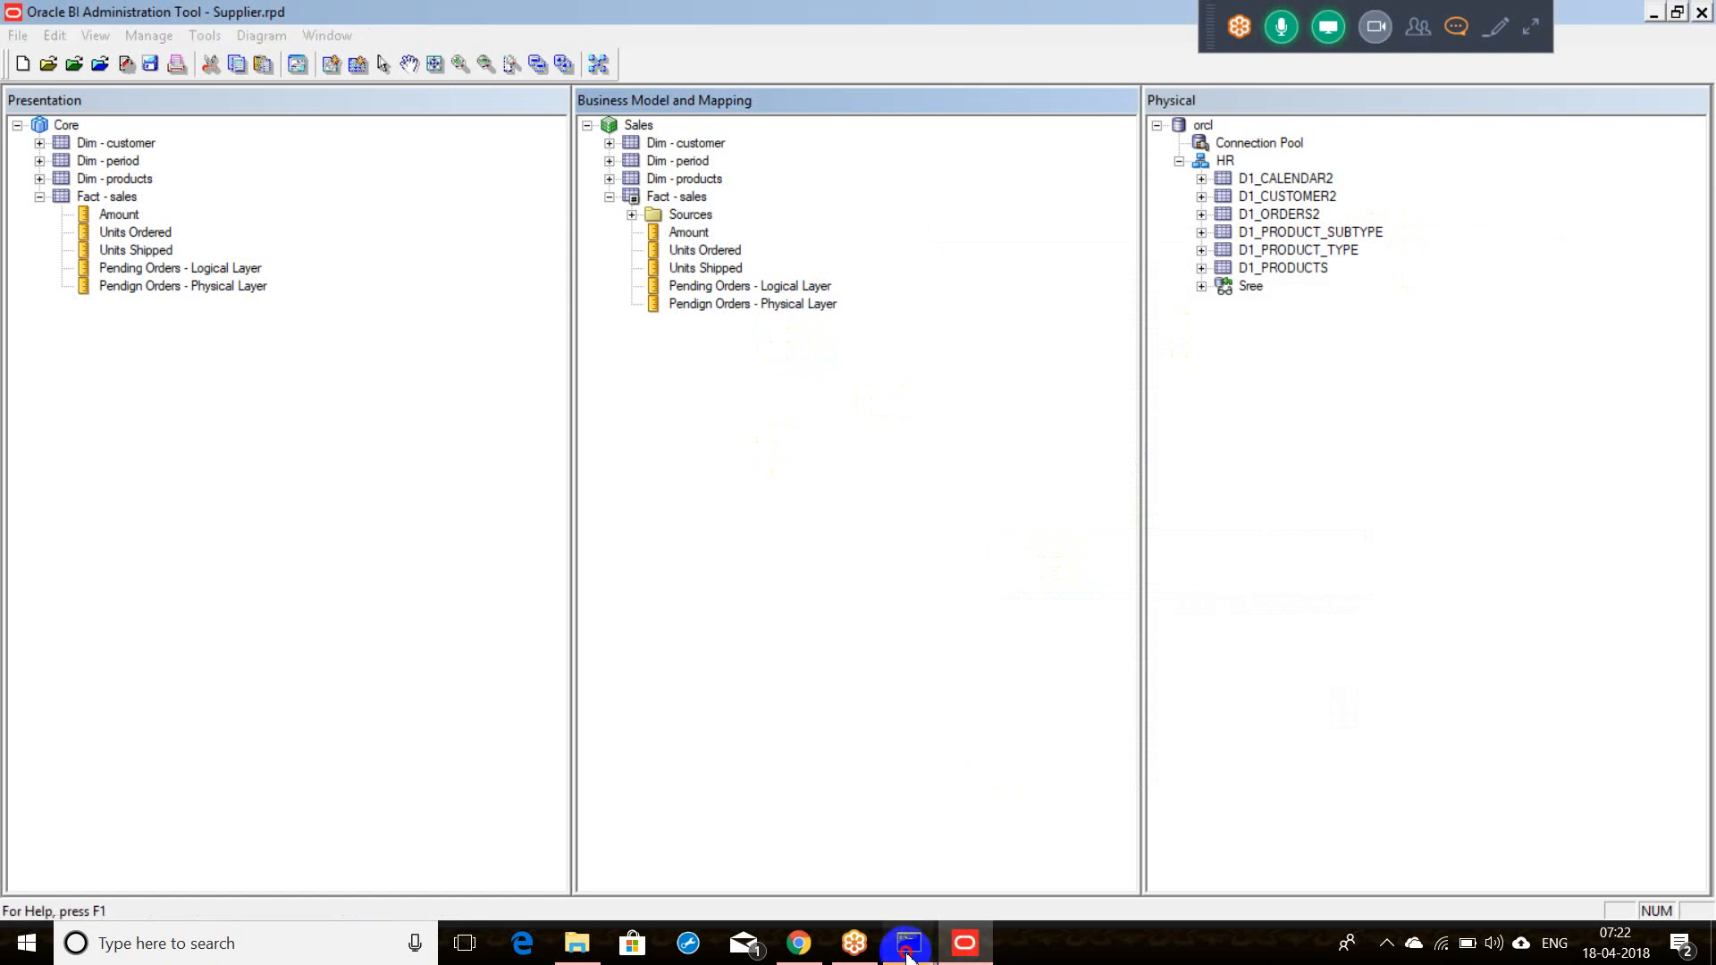
Step: Search Windows for 'excel' and launch the Excel desktop app to its start screen
left_click(865, 904)
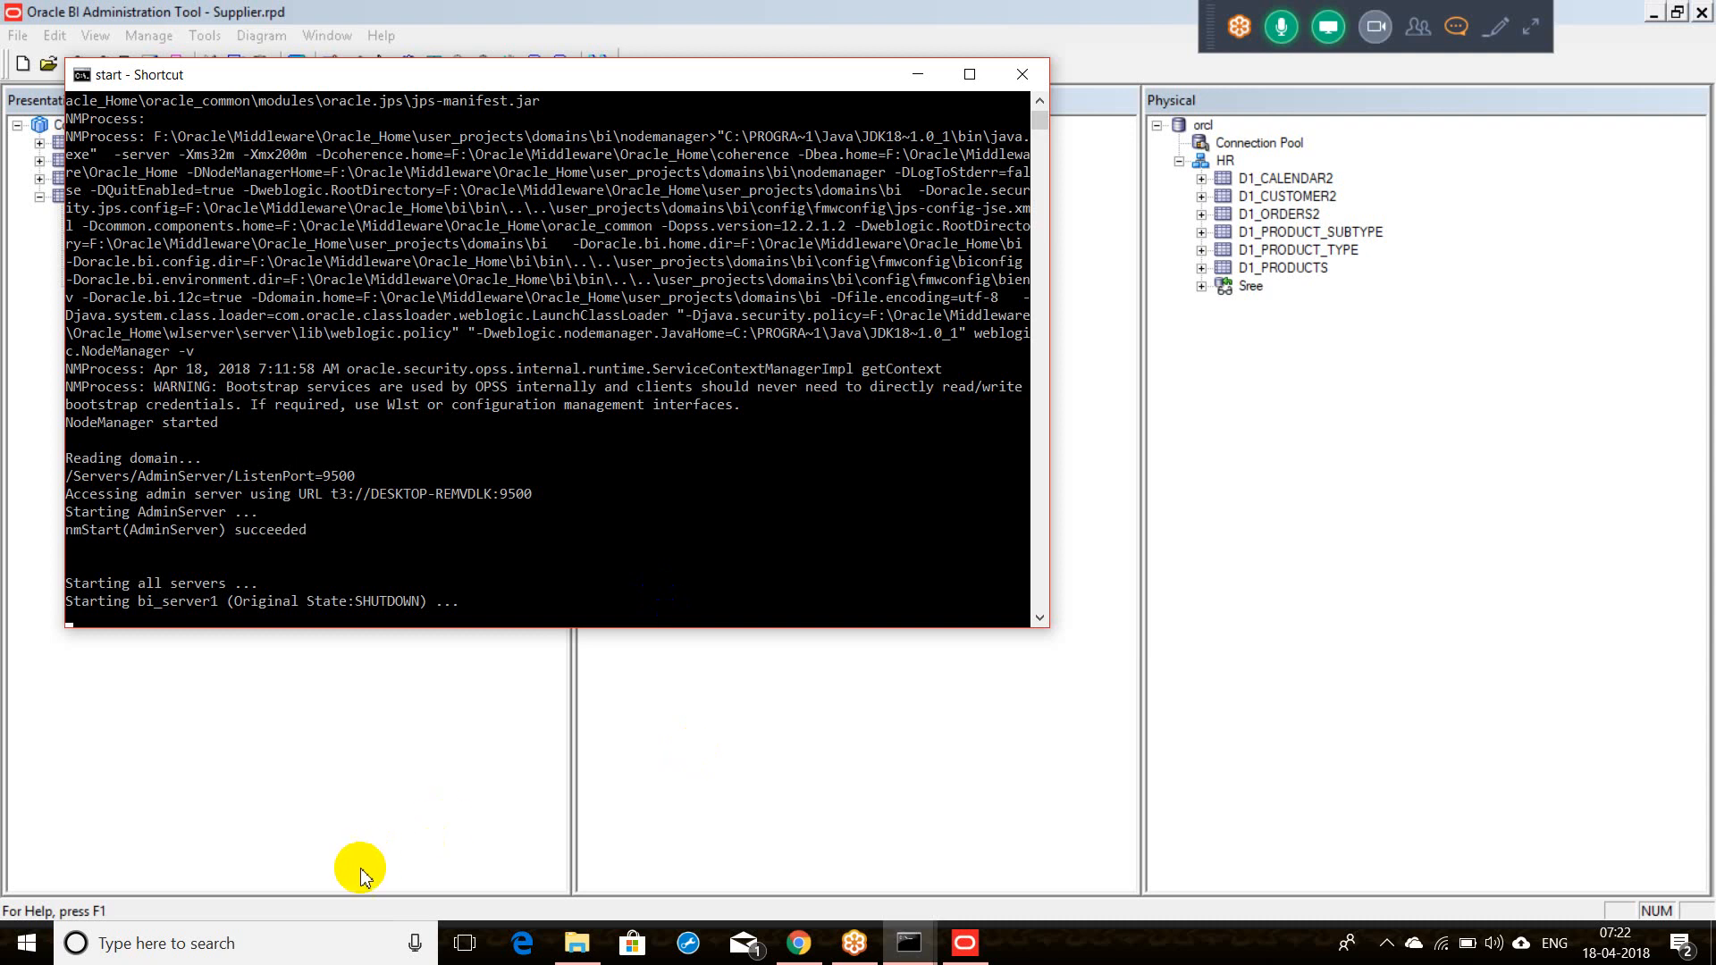
left_click(327, 942)
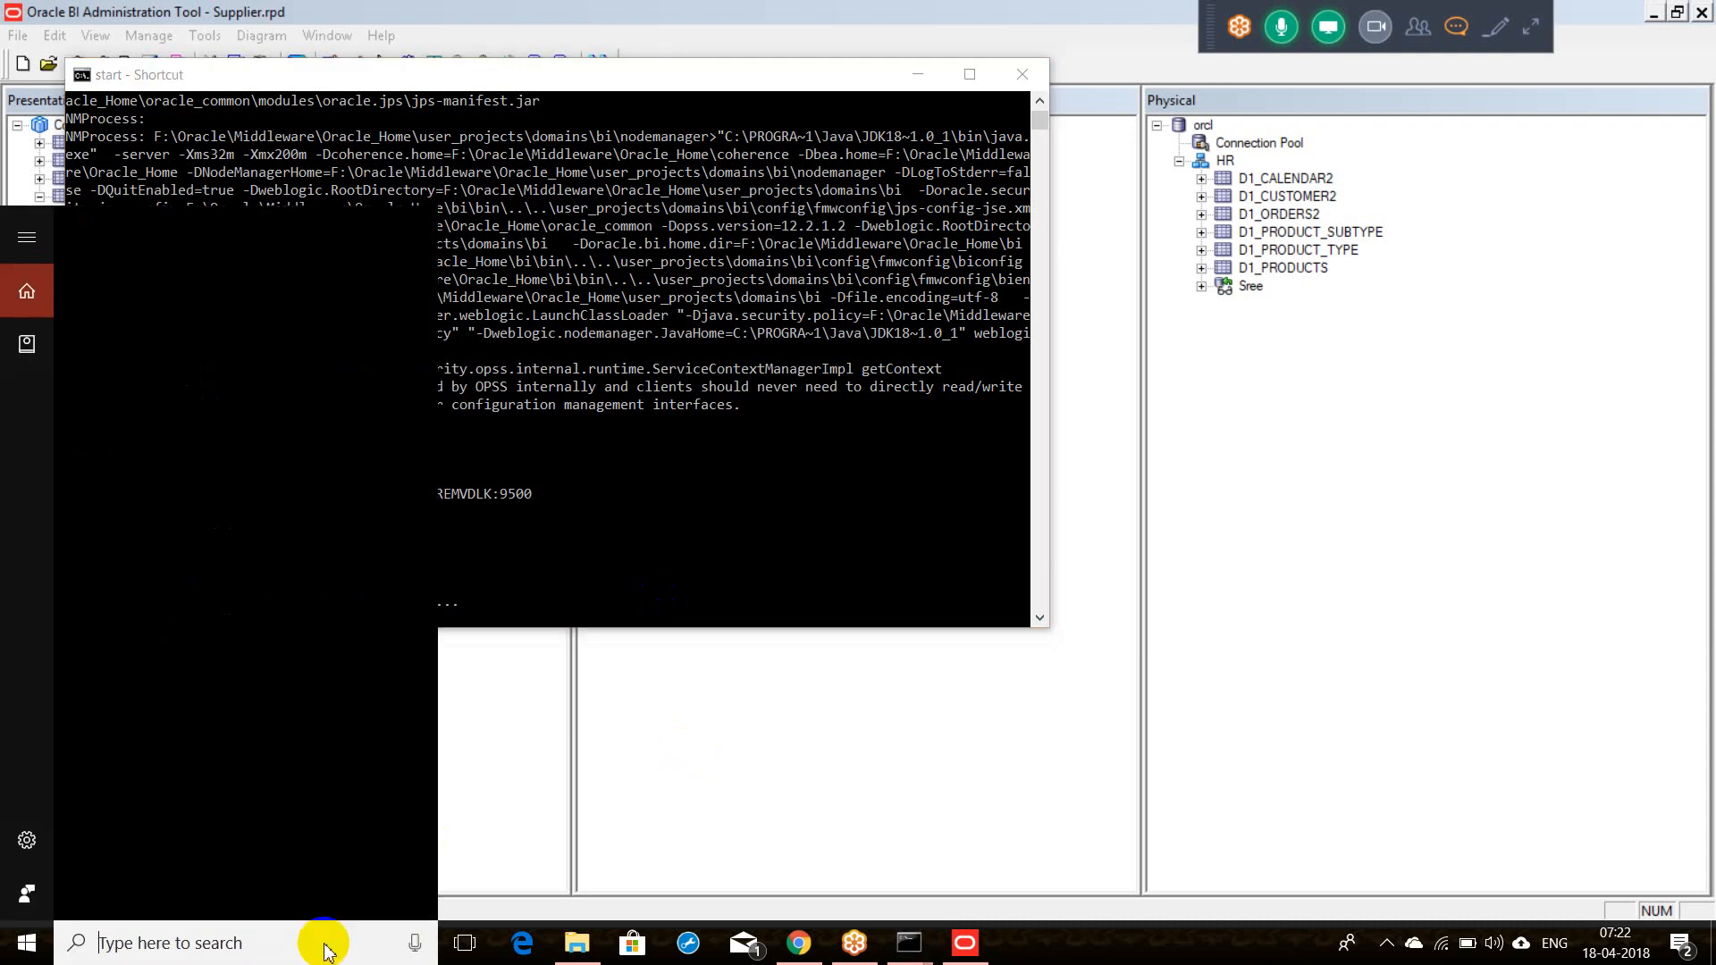
type("e")
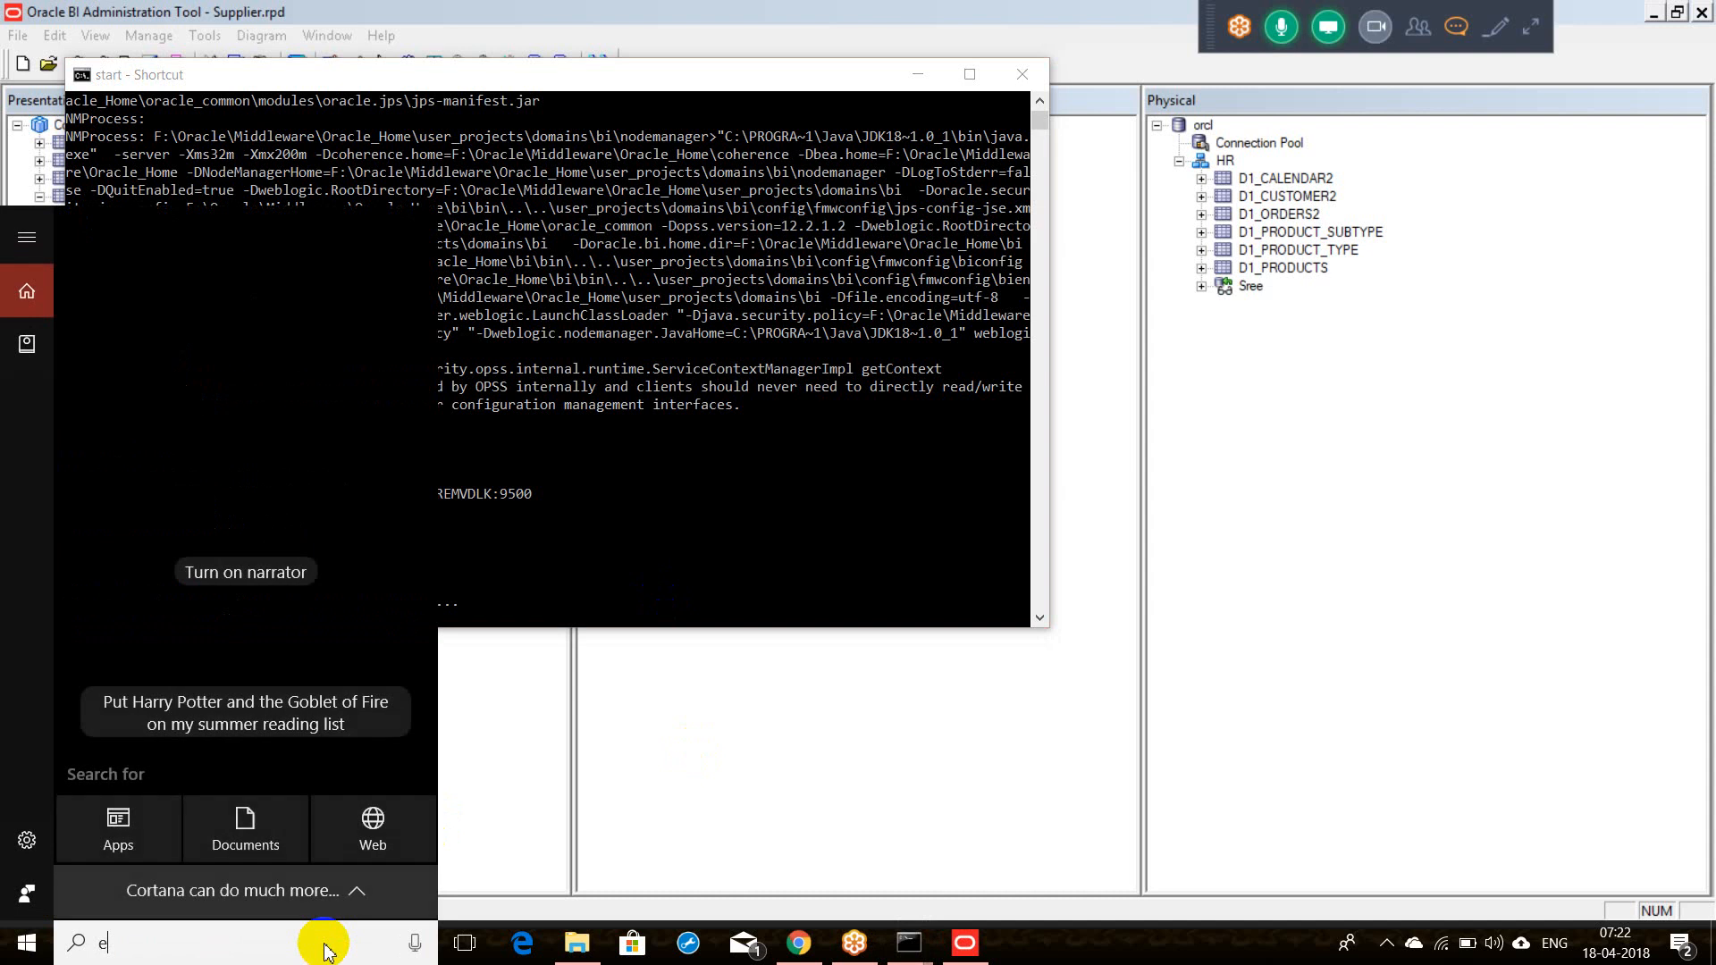
type("xcel")
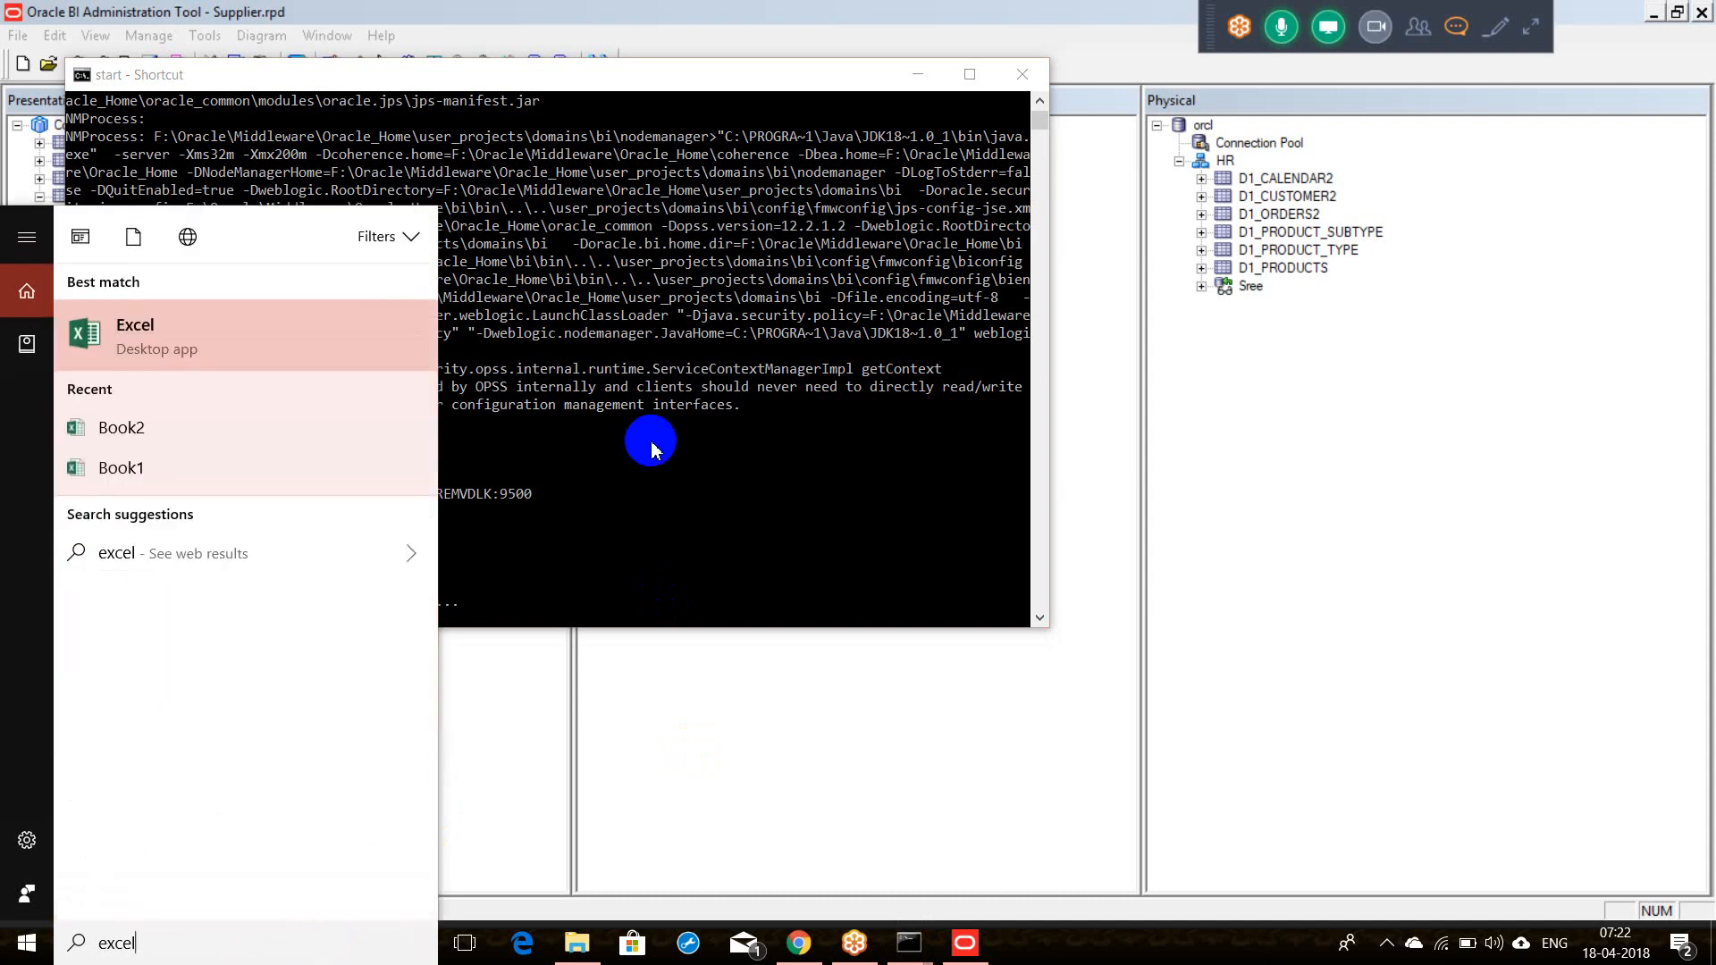
left_click(903, 77)
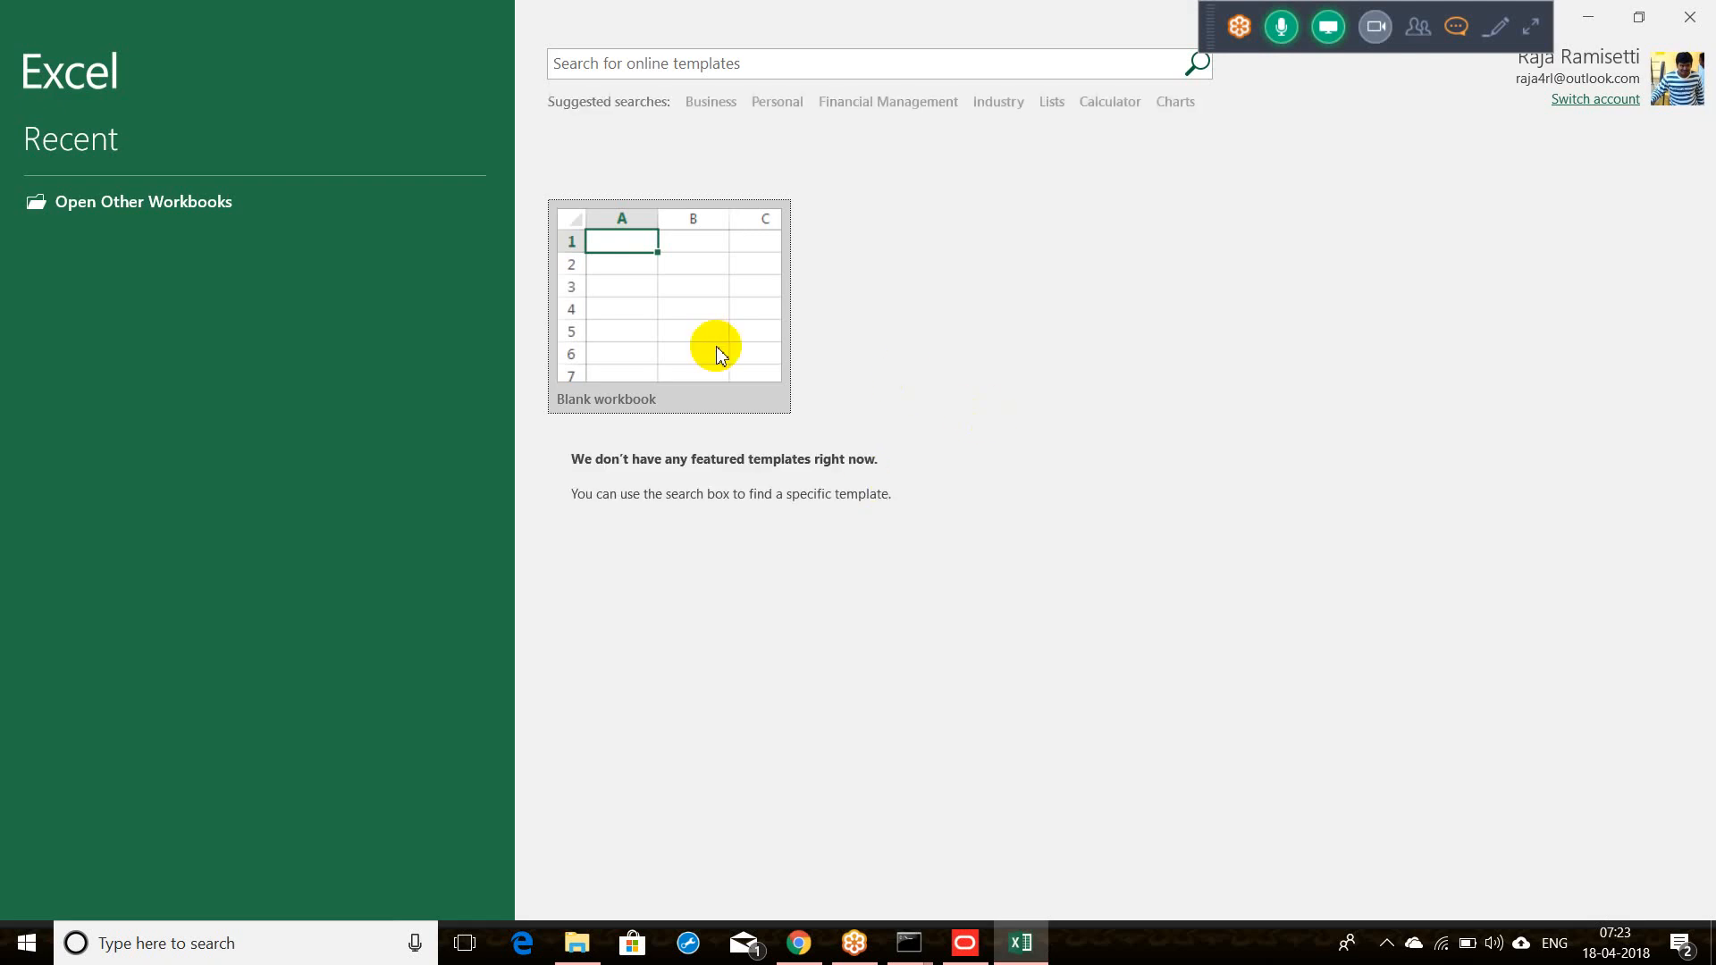
left_click(717, 349)
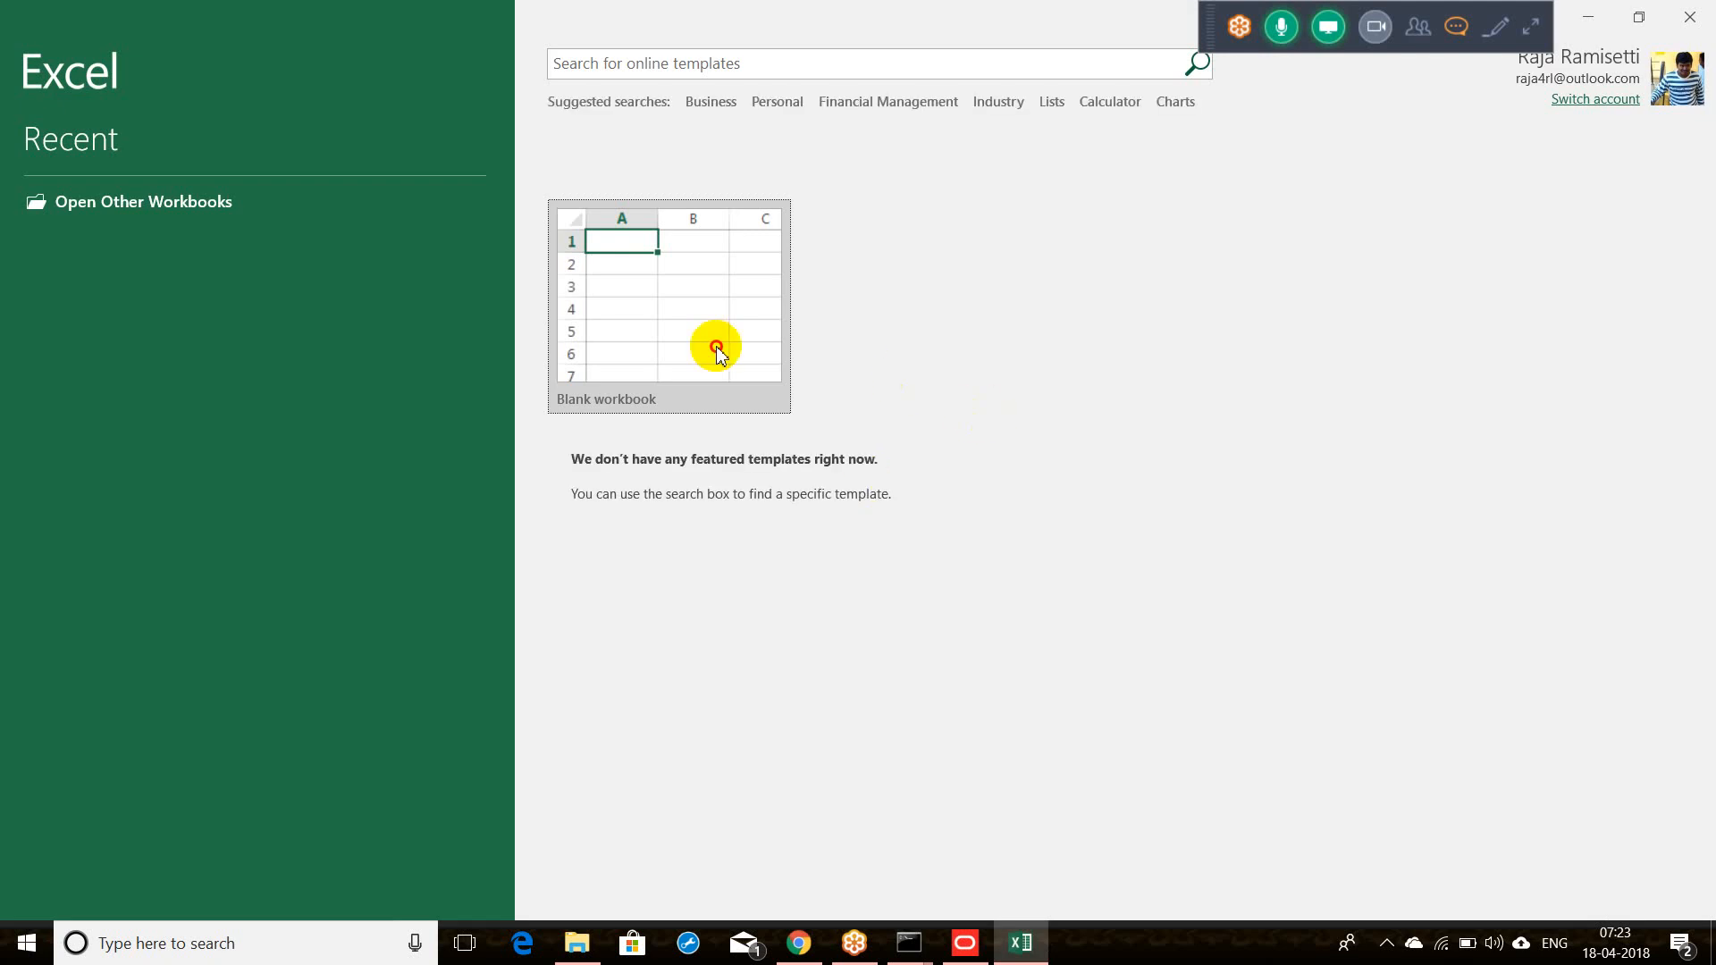
Step: Select the Pendign Orders - Physical Layer column in the repository, then bring Excel's Book1 forward
left_click(962, 943)
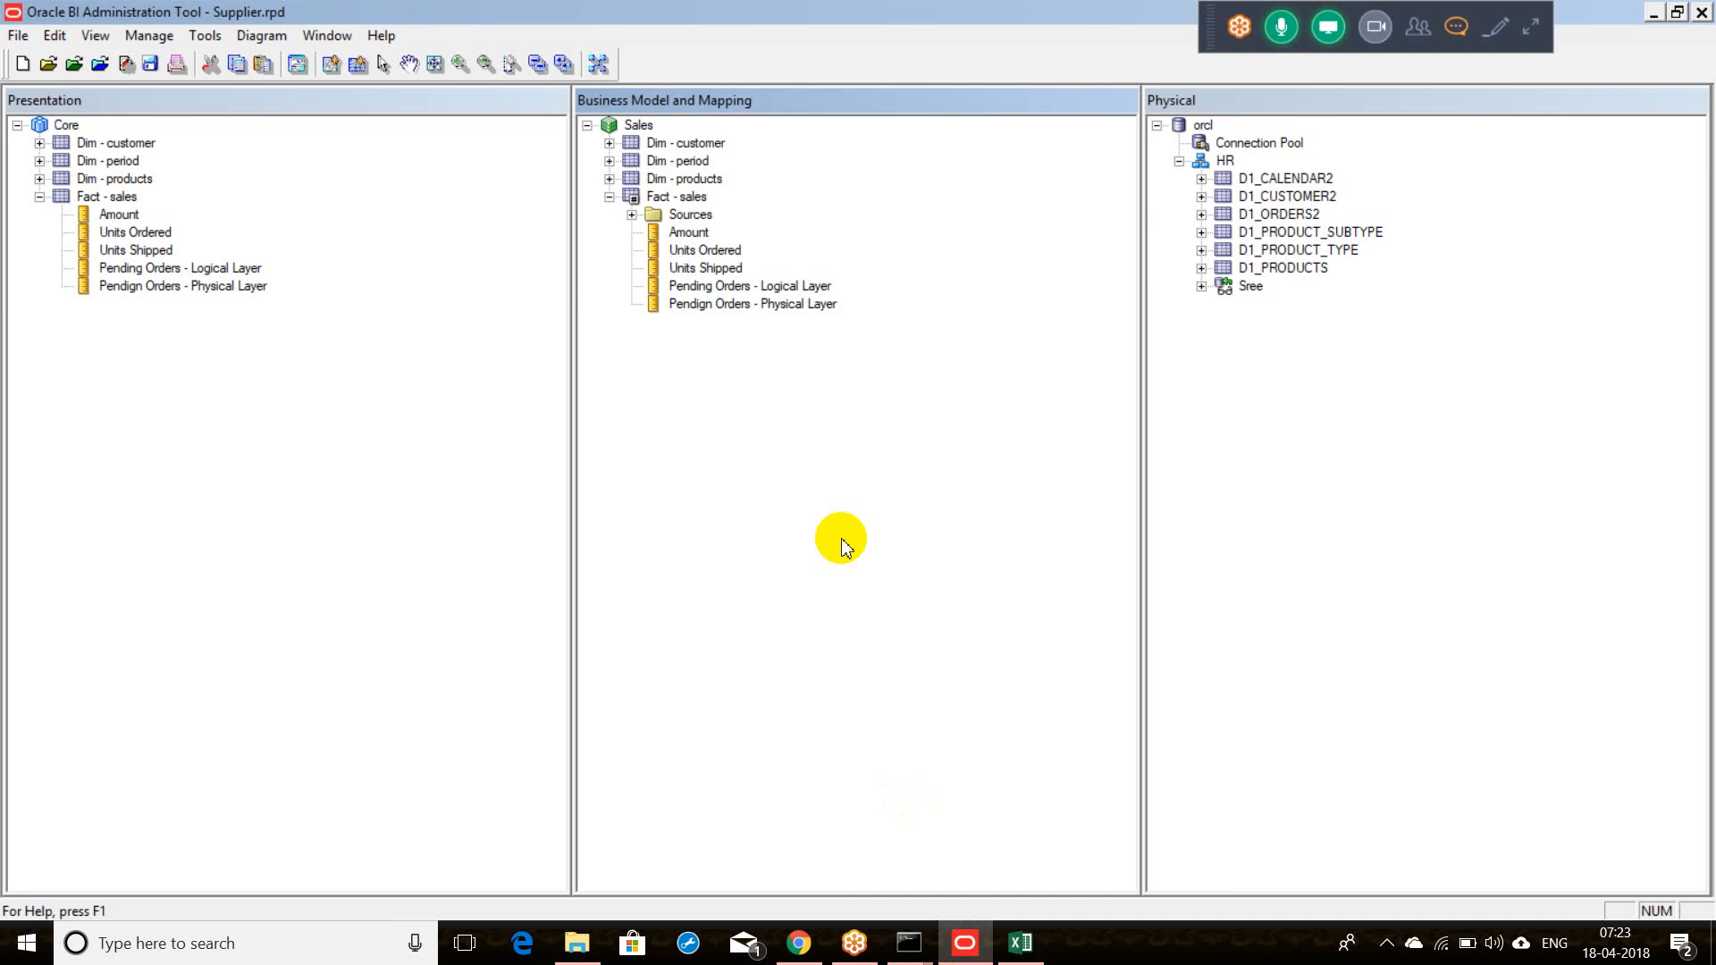
left_click(733, 308)
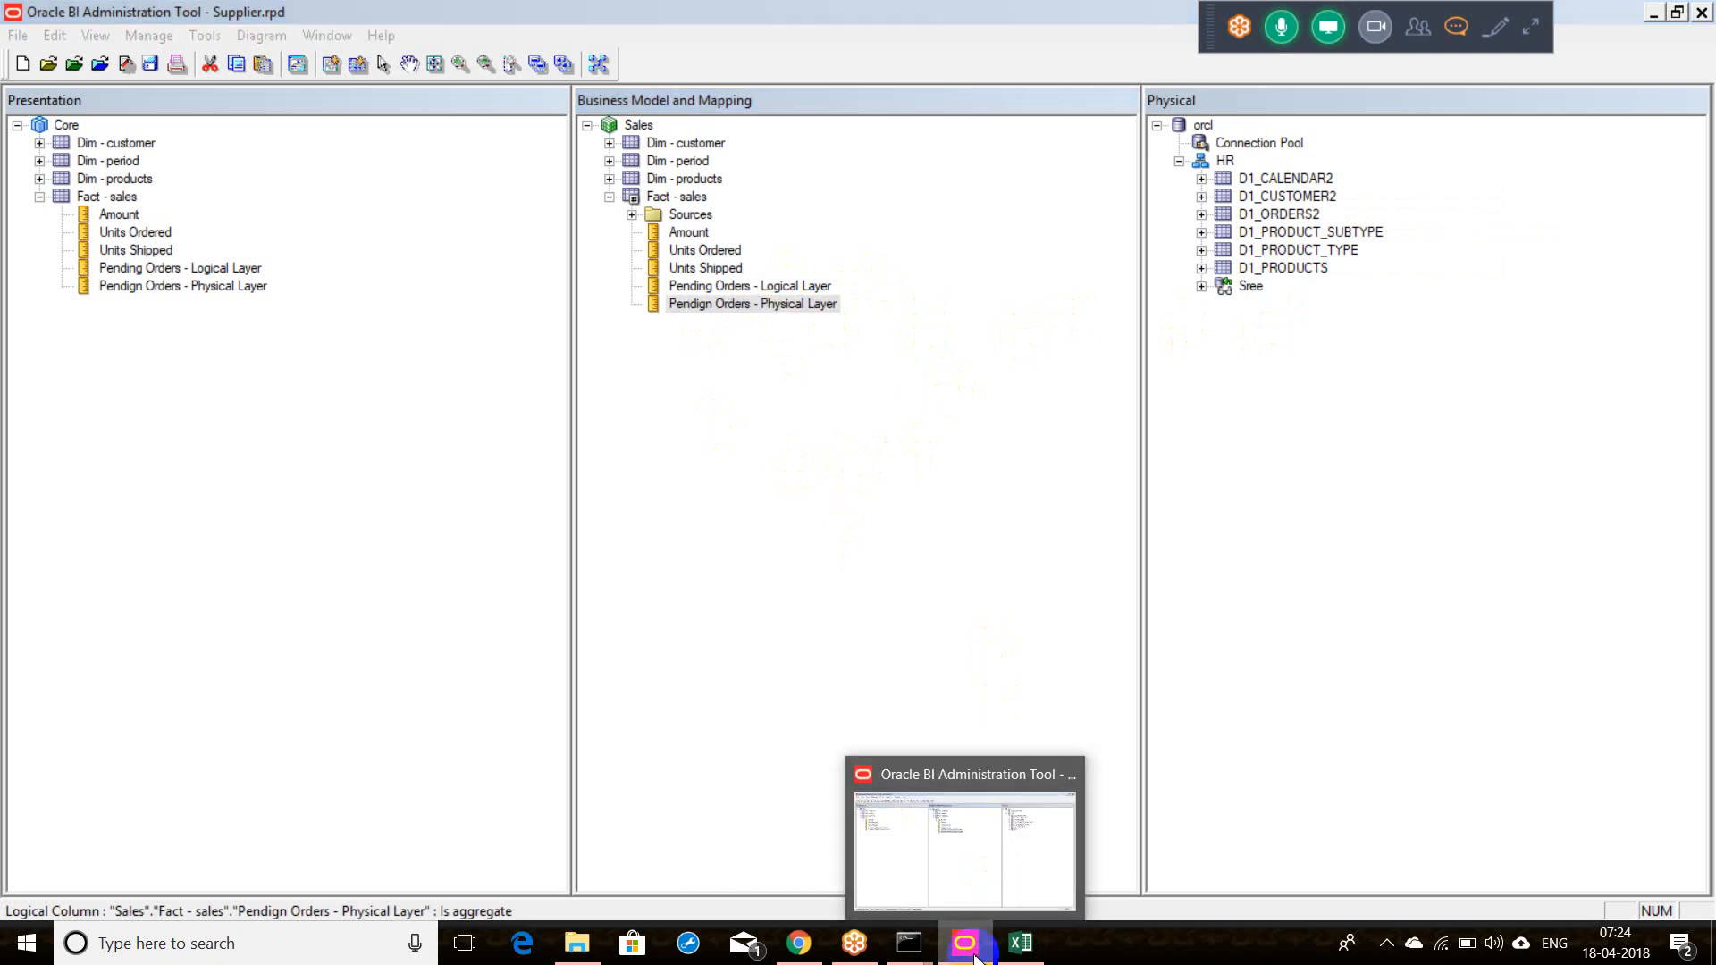
left_click(1020, 943)
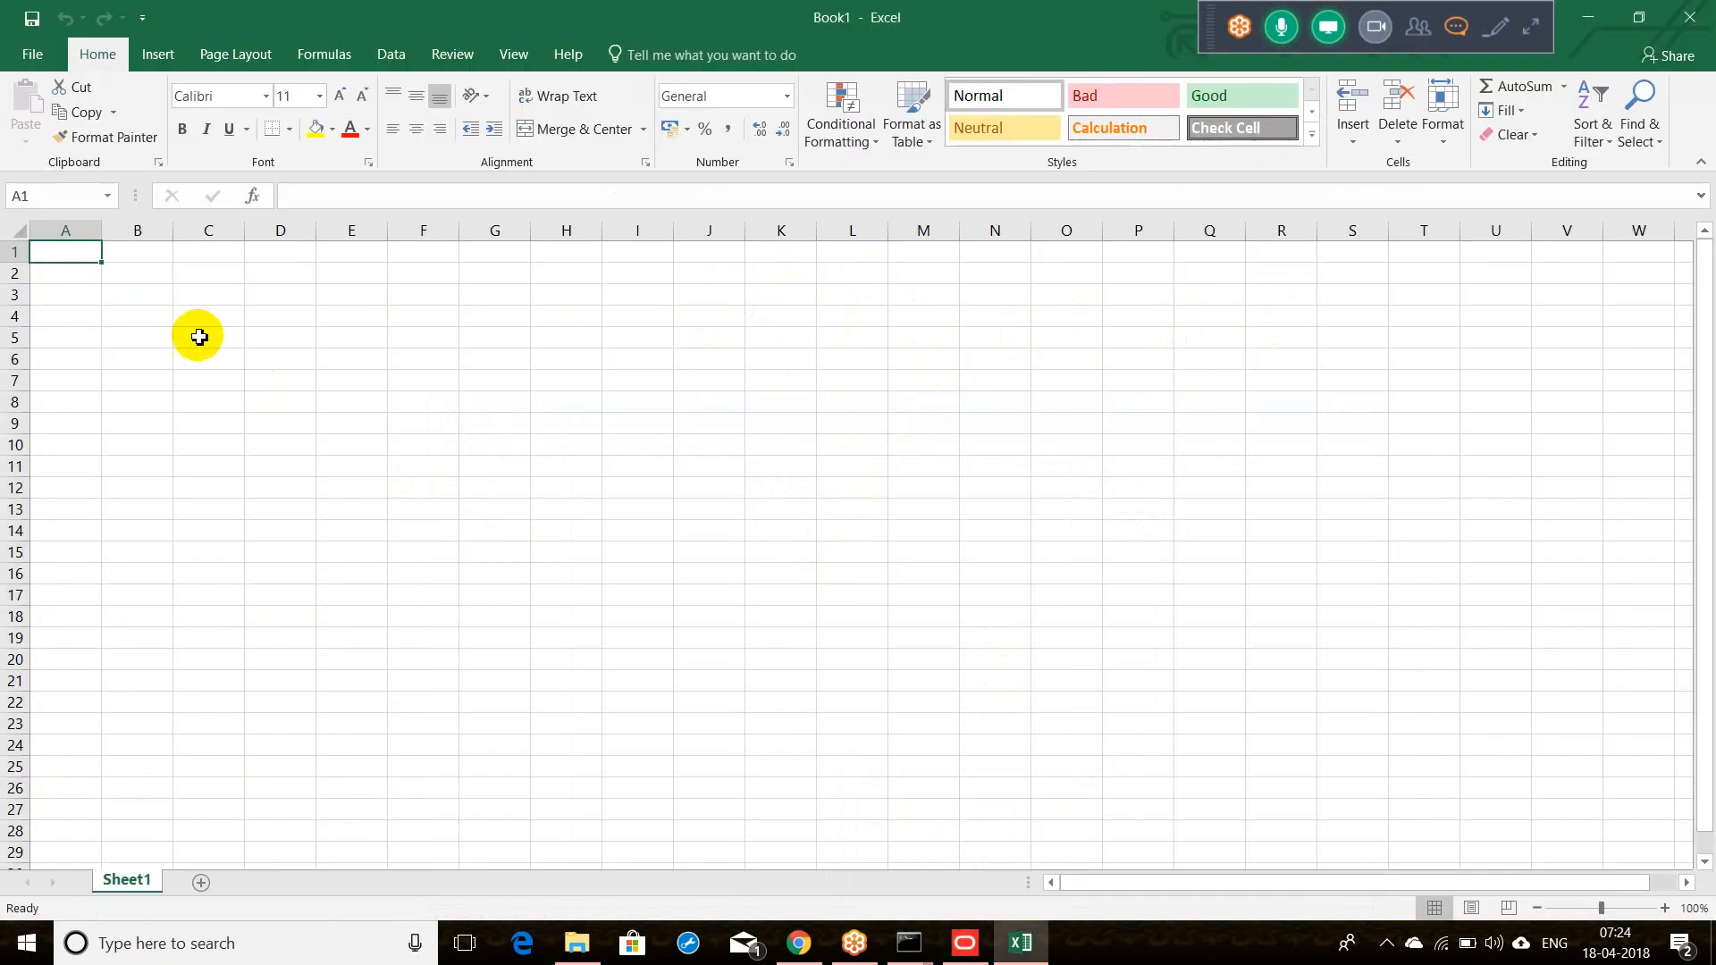
Step: Merge and centre A1:C1 and type the heading 'Logical Calc'
left_click_drag(69, 259, 181, 261)
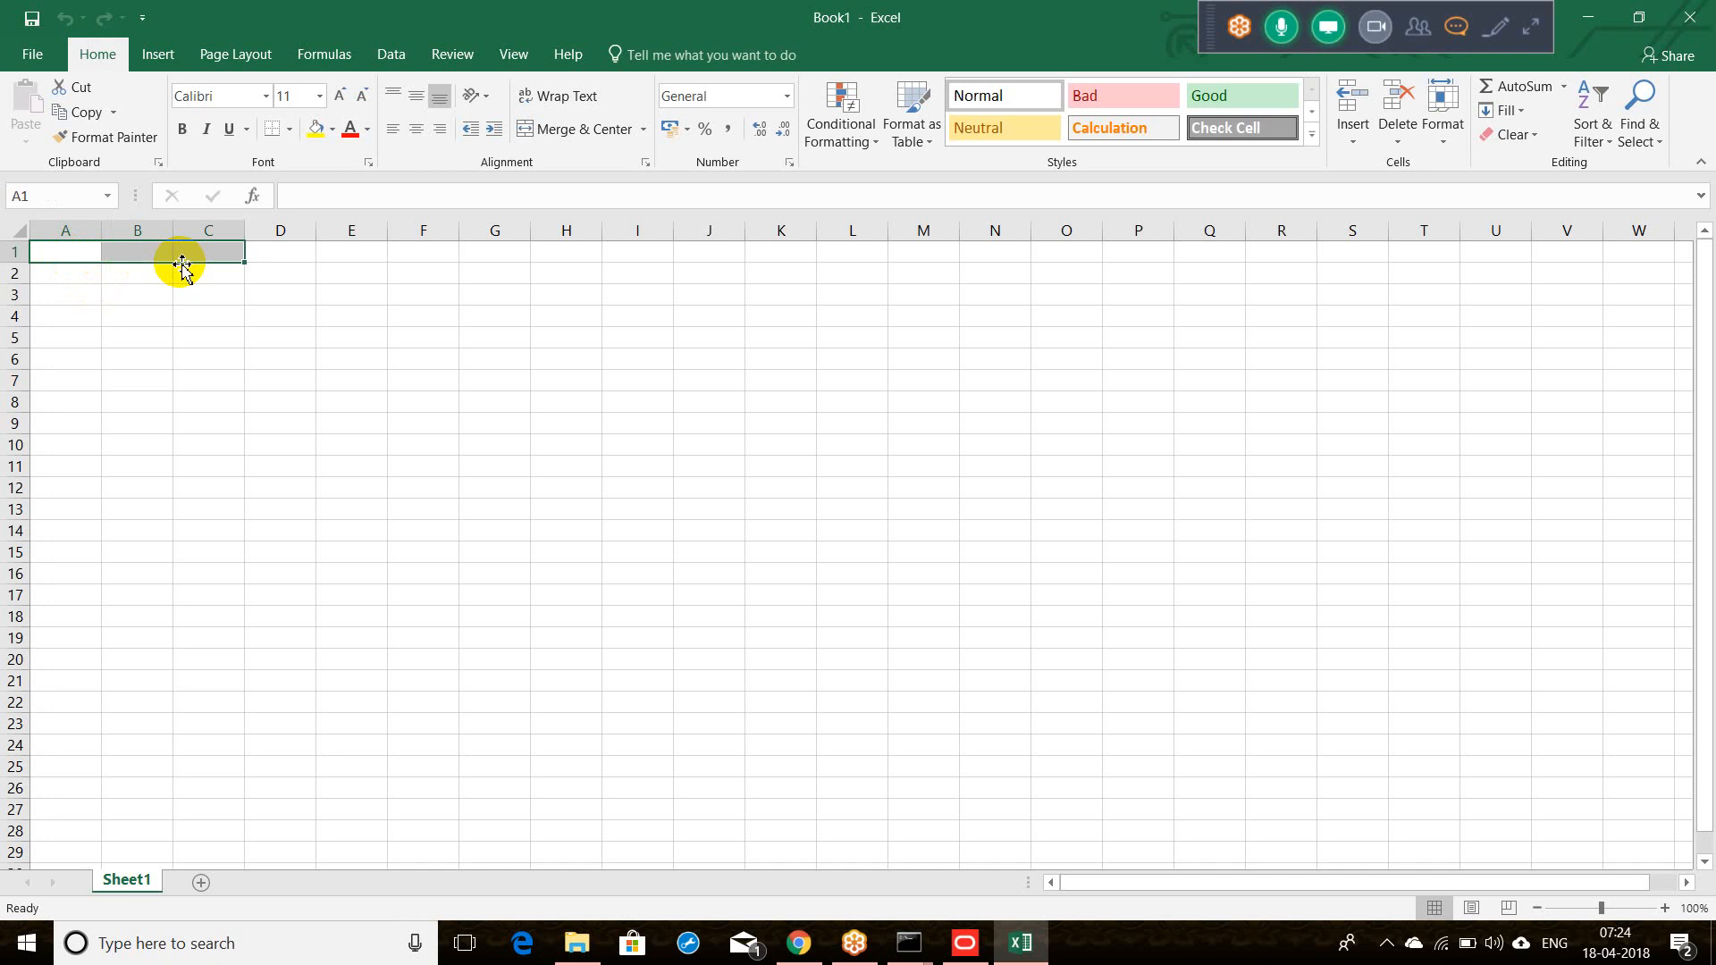
left_click(565, 141)
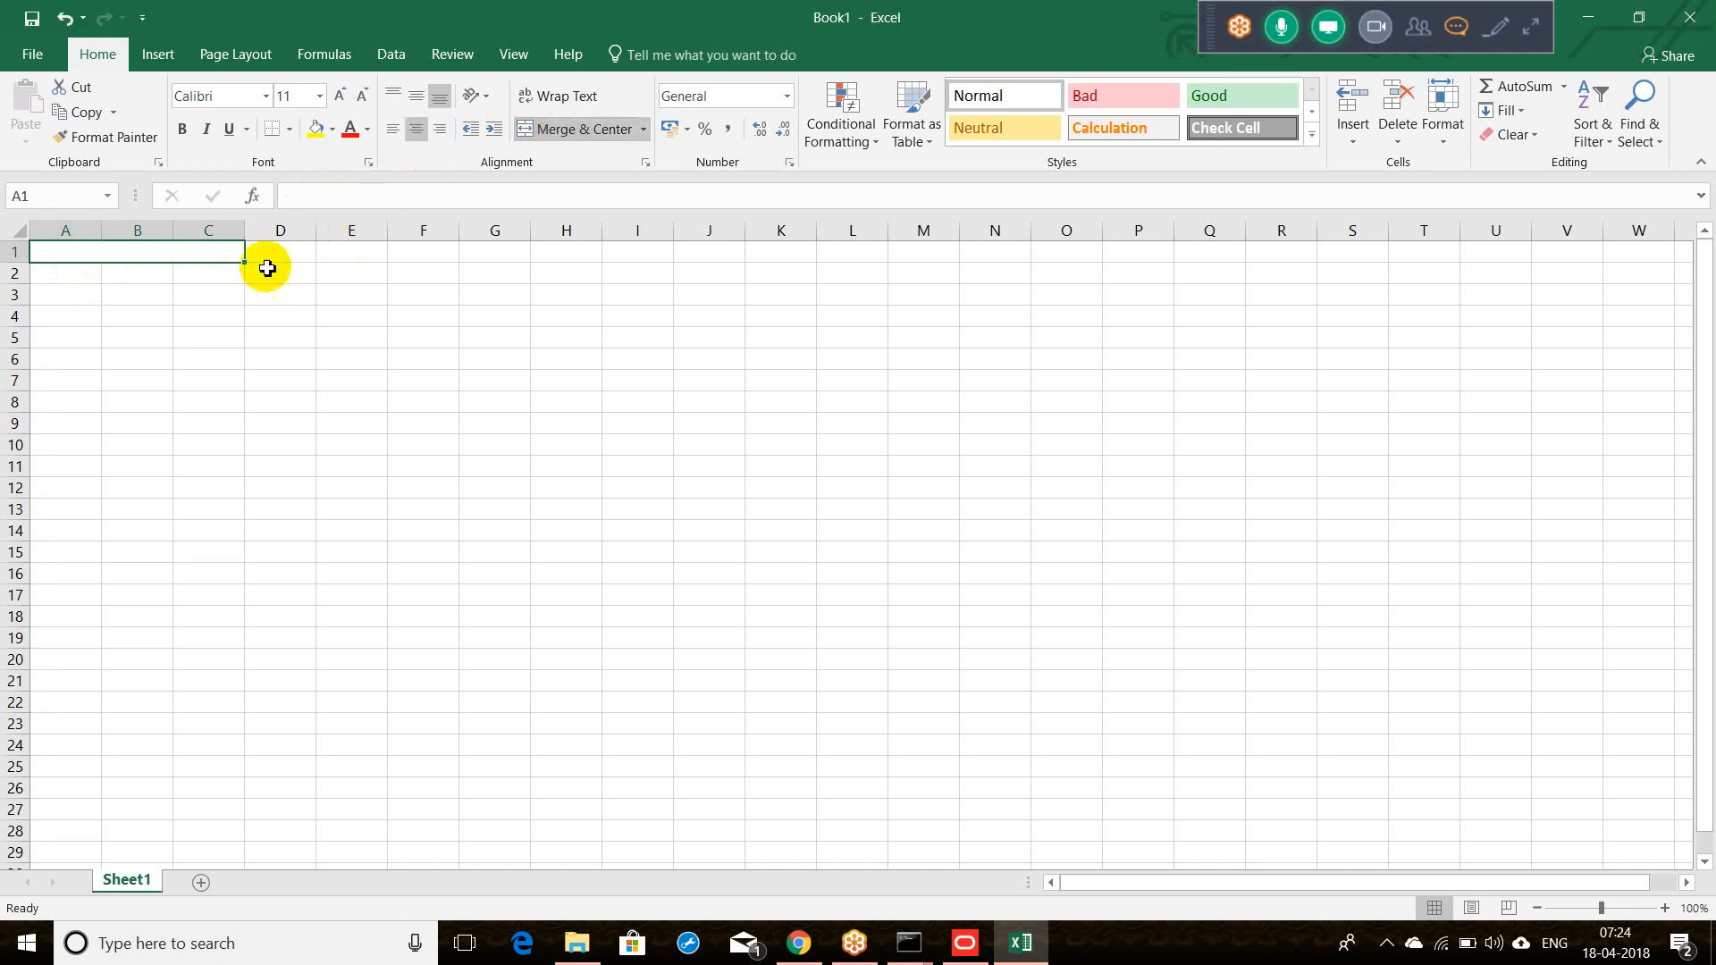
double_click(217, 255)
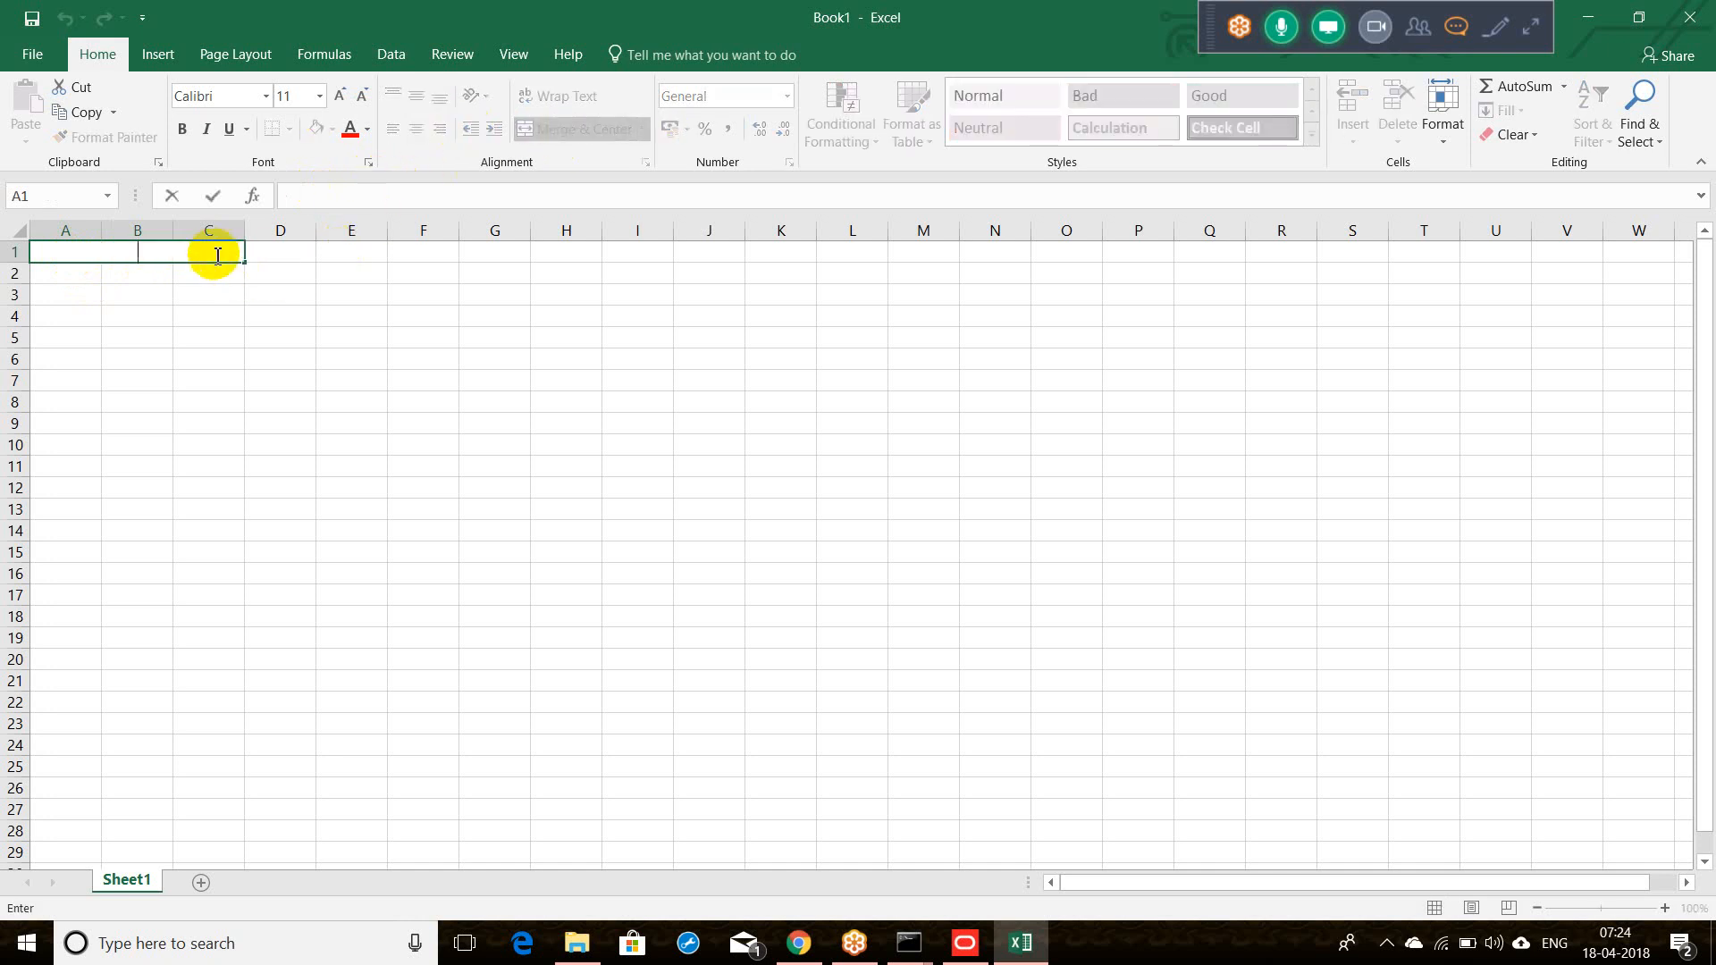
type("Logical Calc")
Step: Enter column labels U.O, U.S and P.O in A2:C2 and the value 1 in A3
left_click(211, 358)
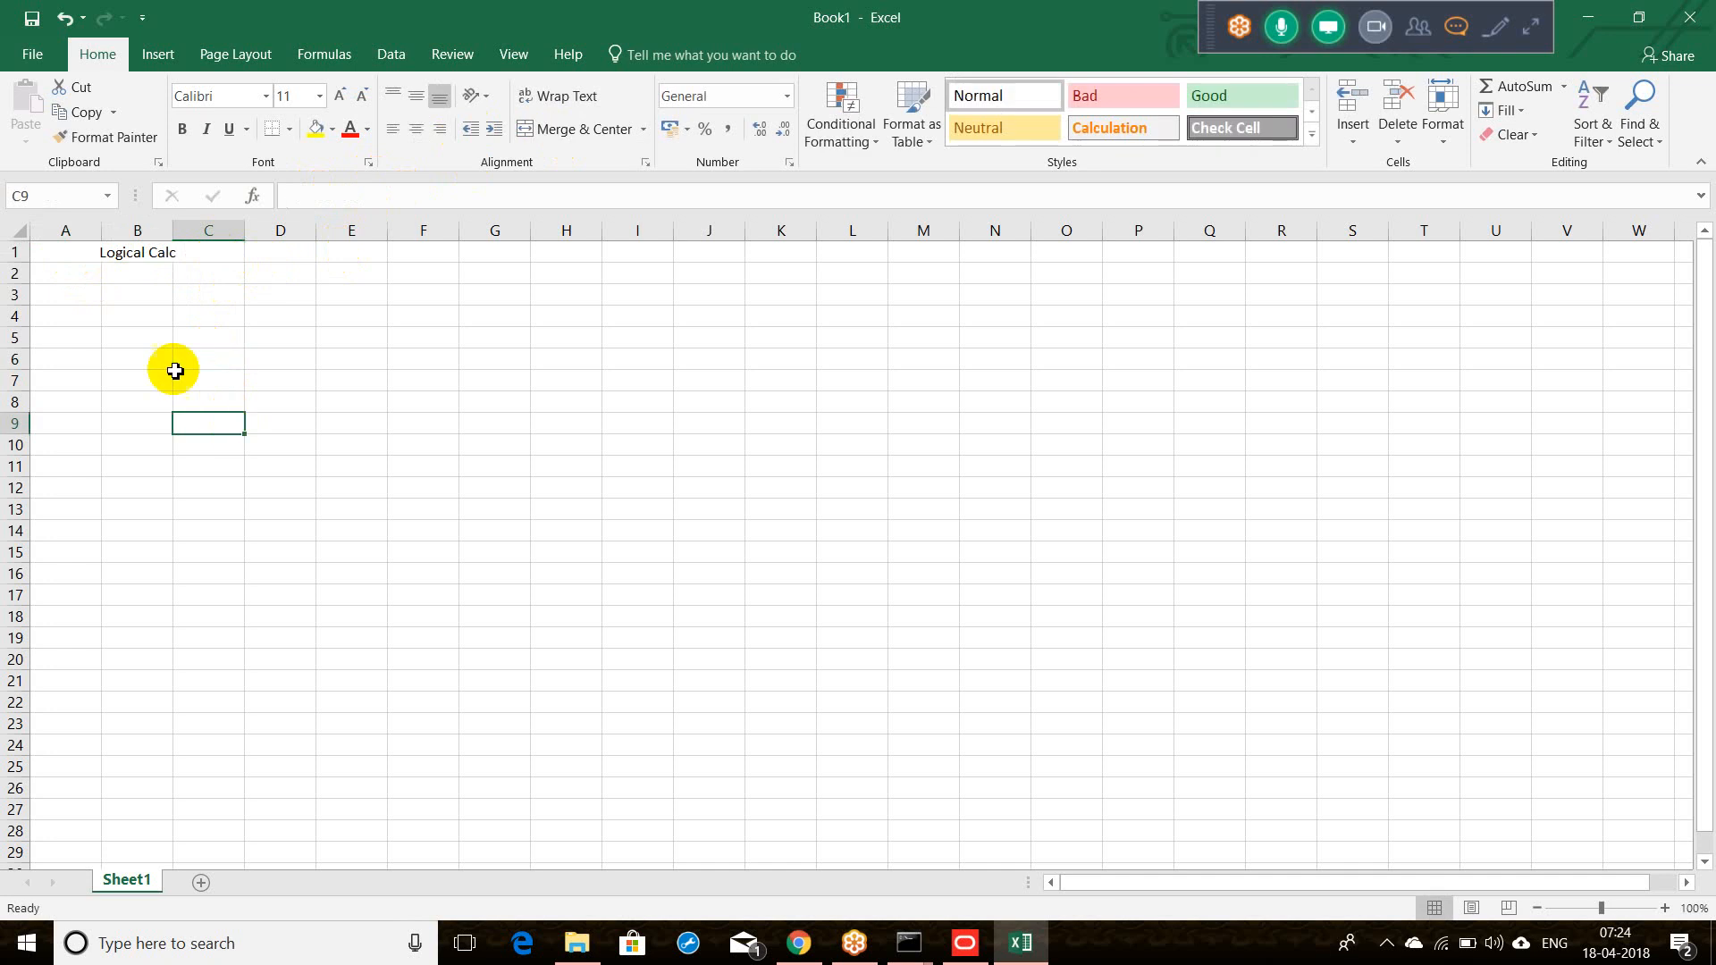
left_click(91, 280)
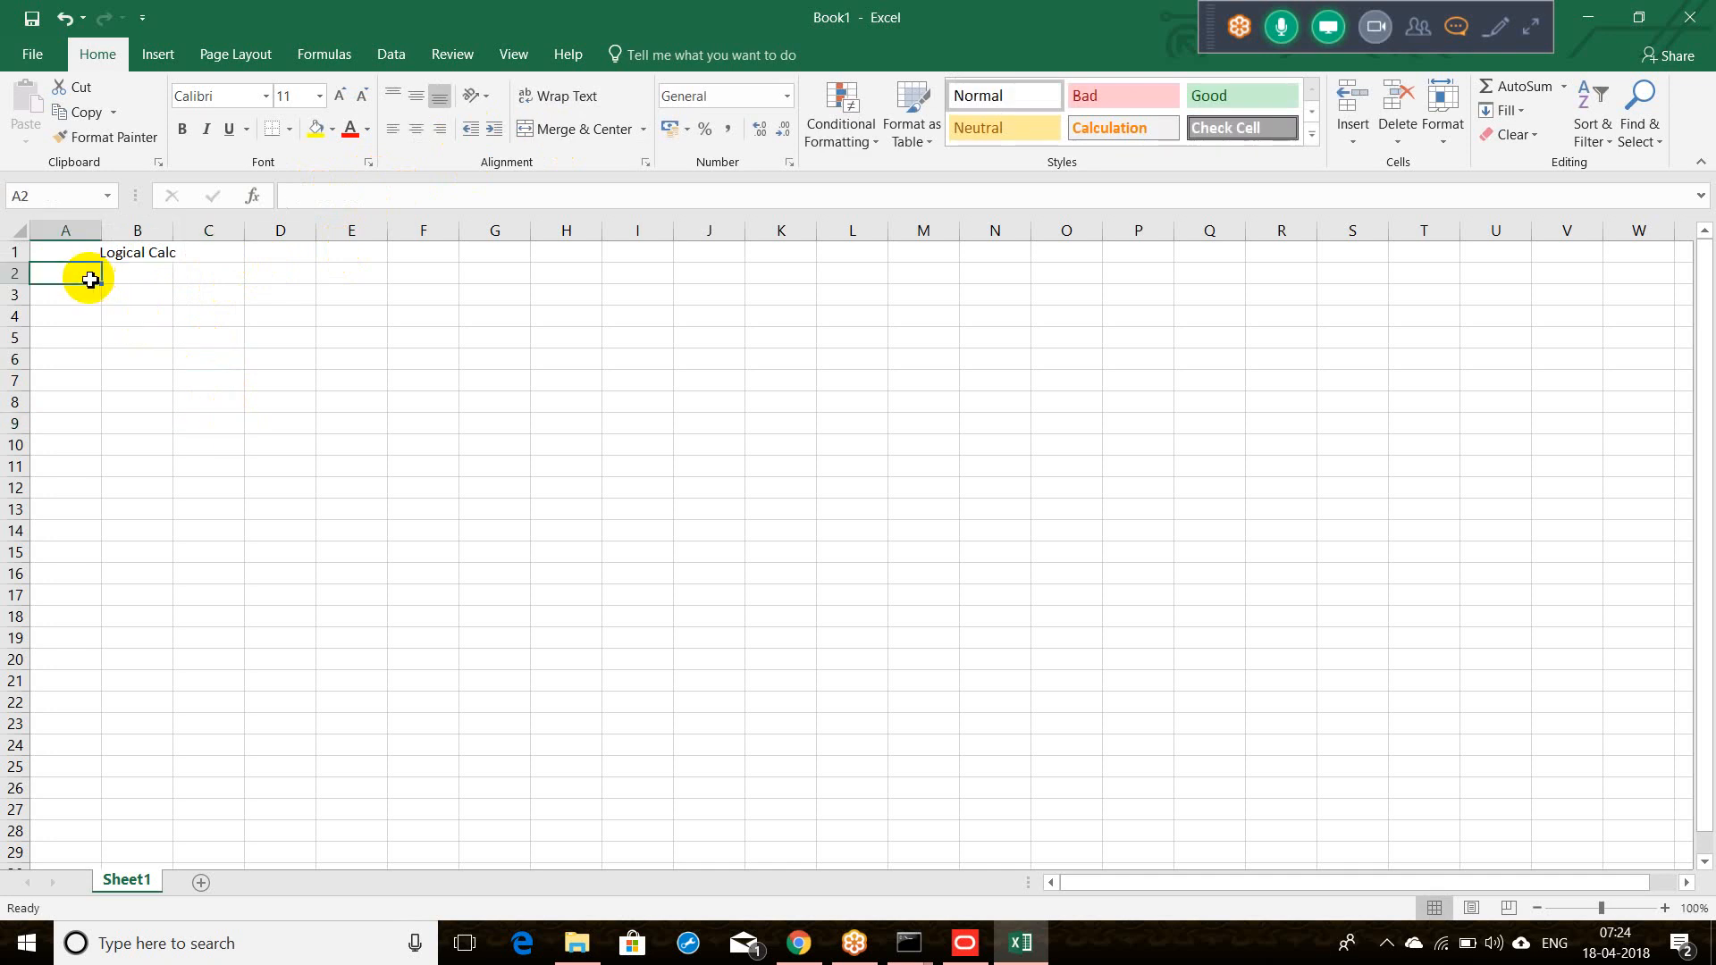
type("U")
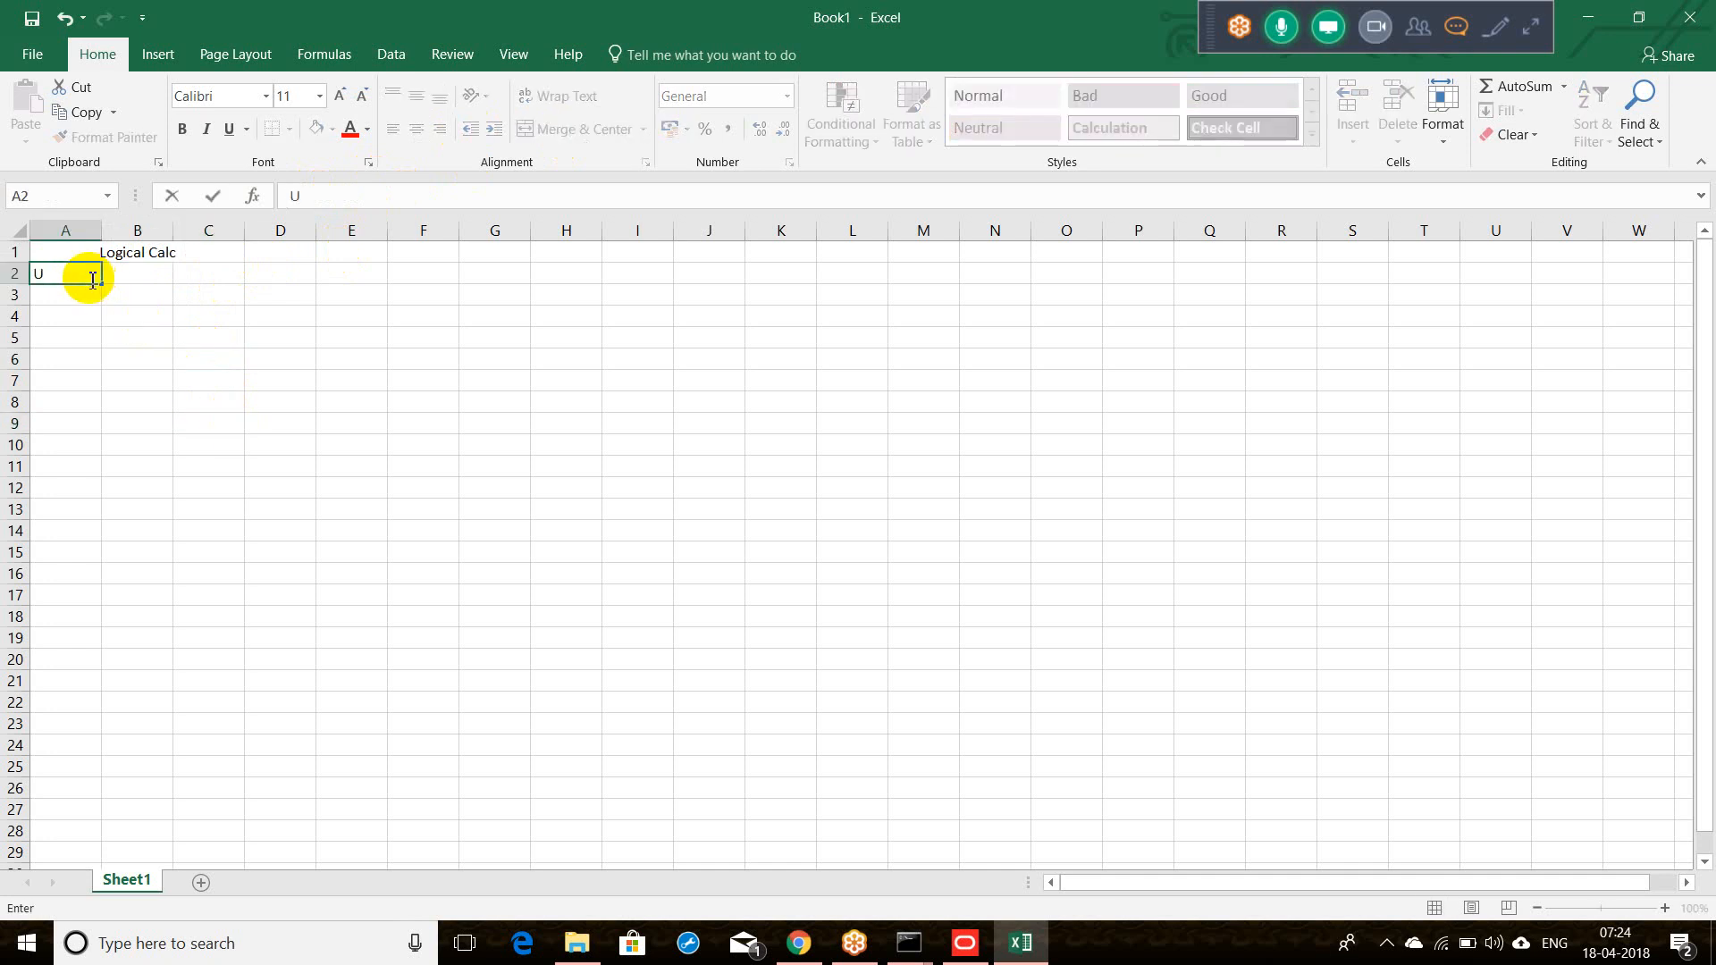
type(".O")
key("Tab")
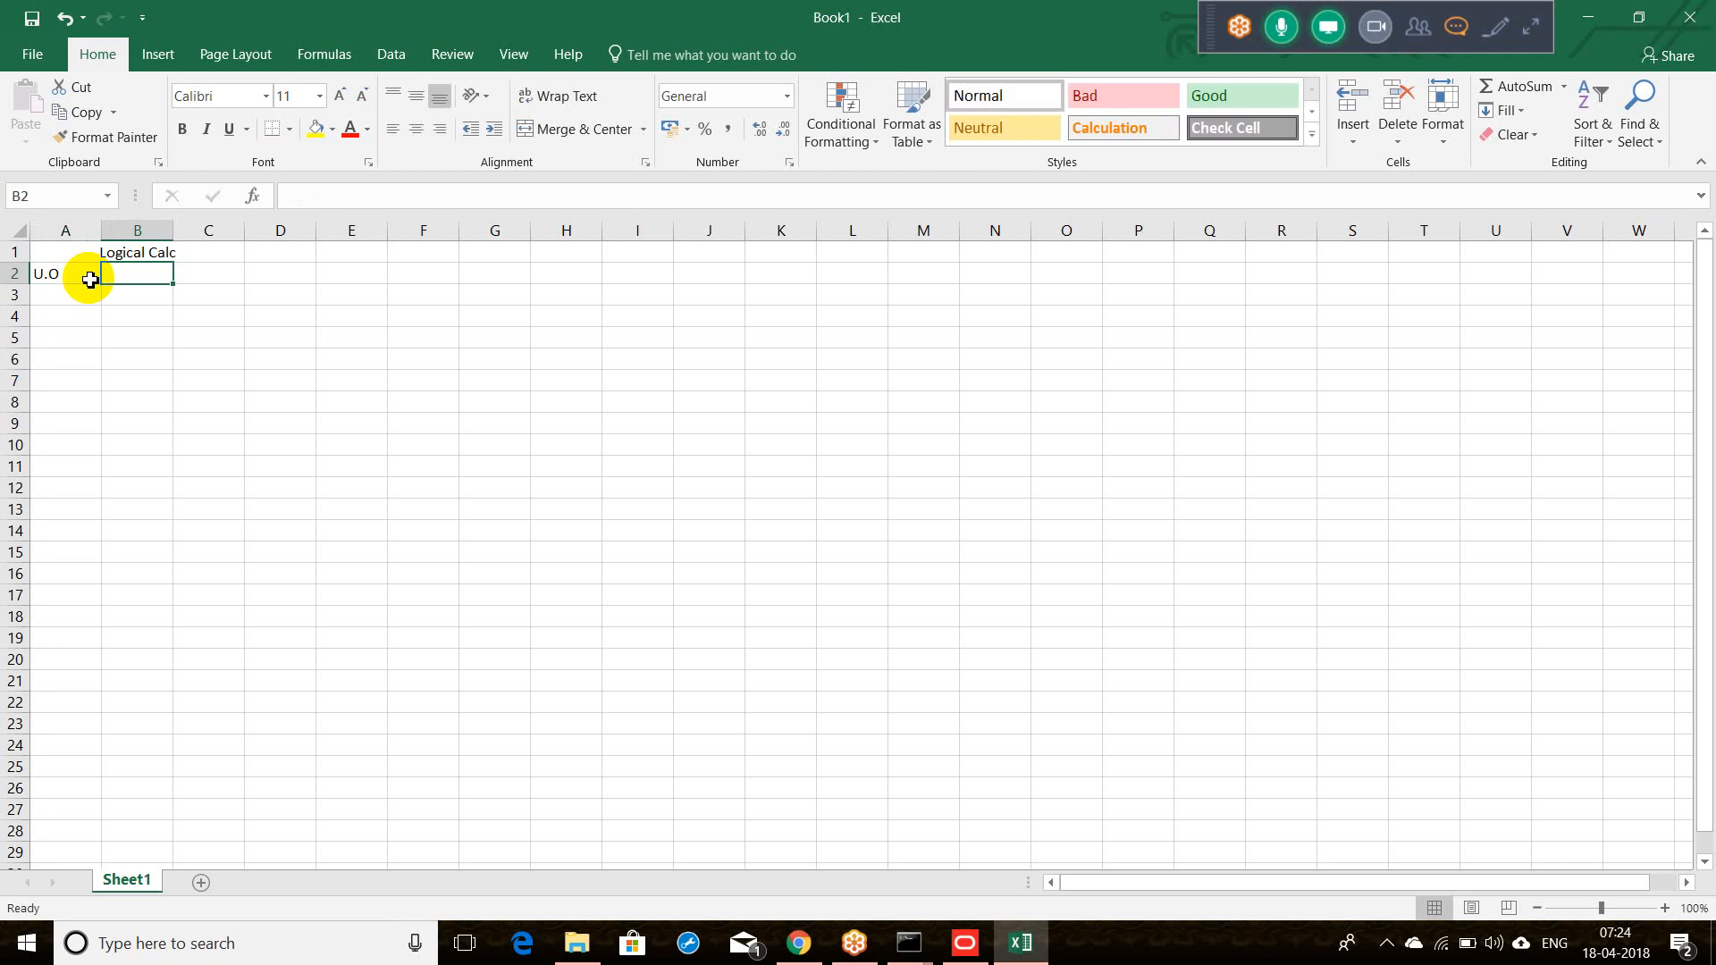
type("U.S")
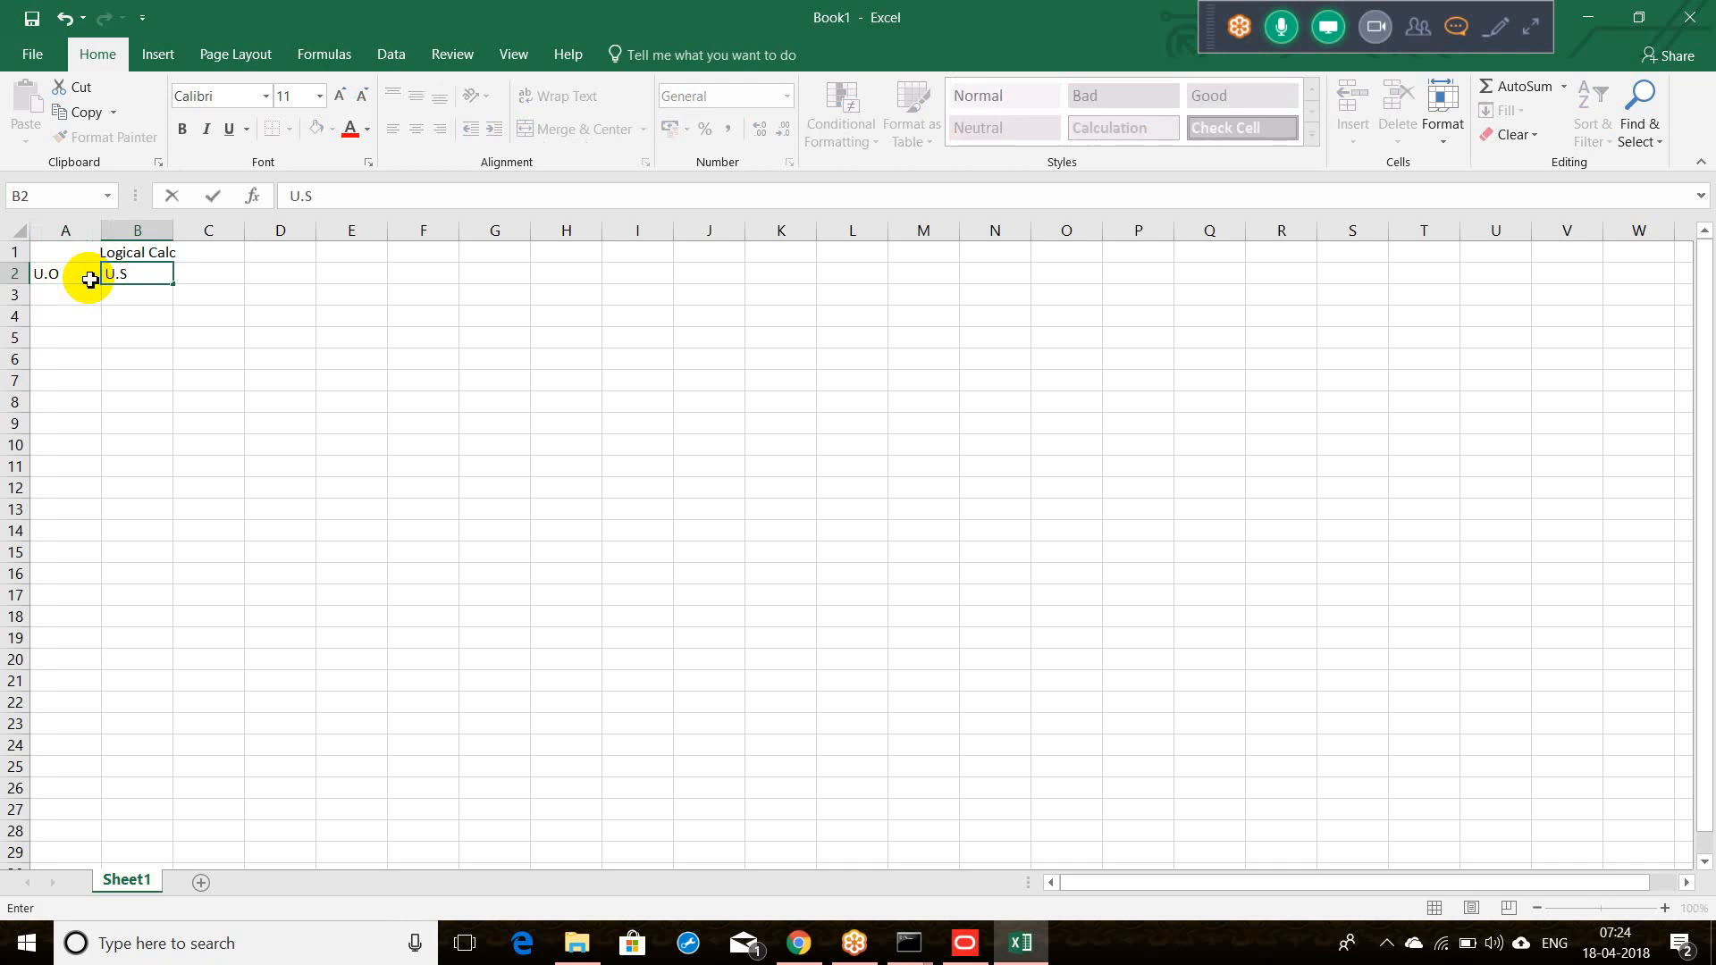
key("Tab")
type("P.O")
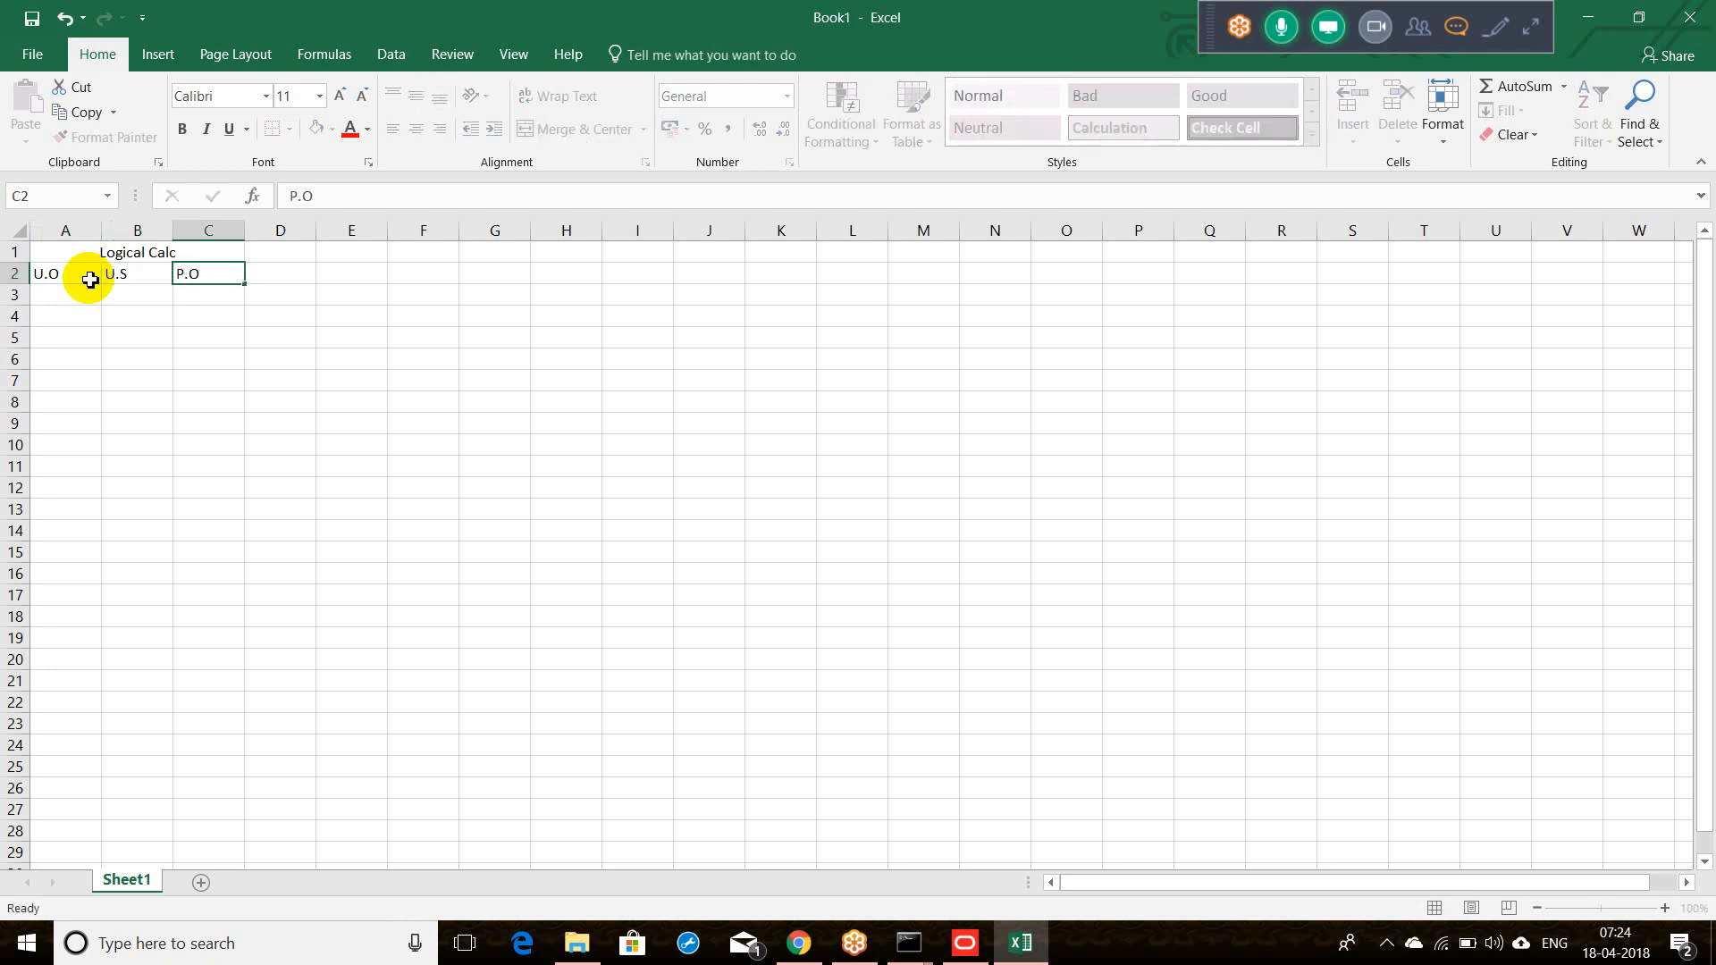
key("Tab")
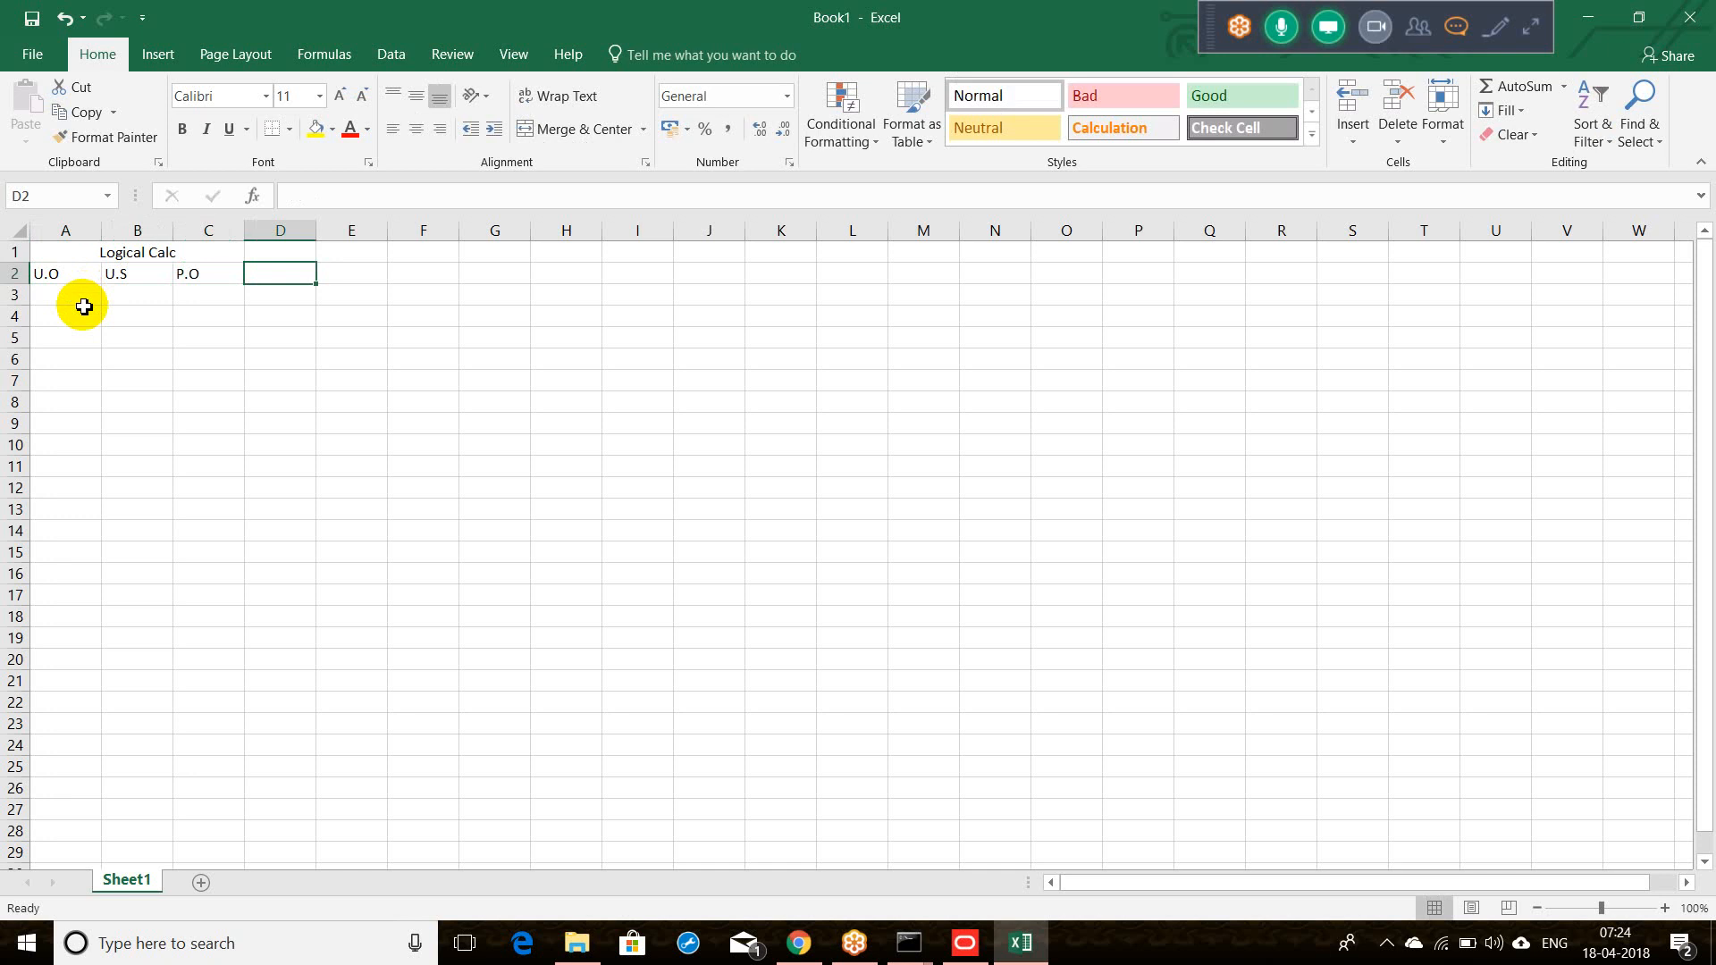
left_click(84, 306)
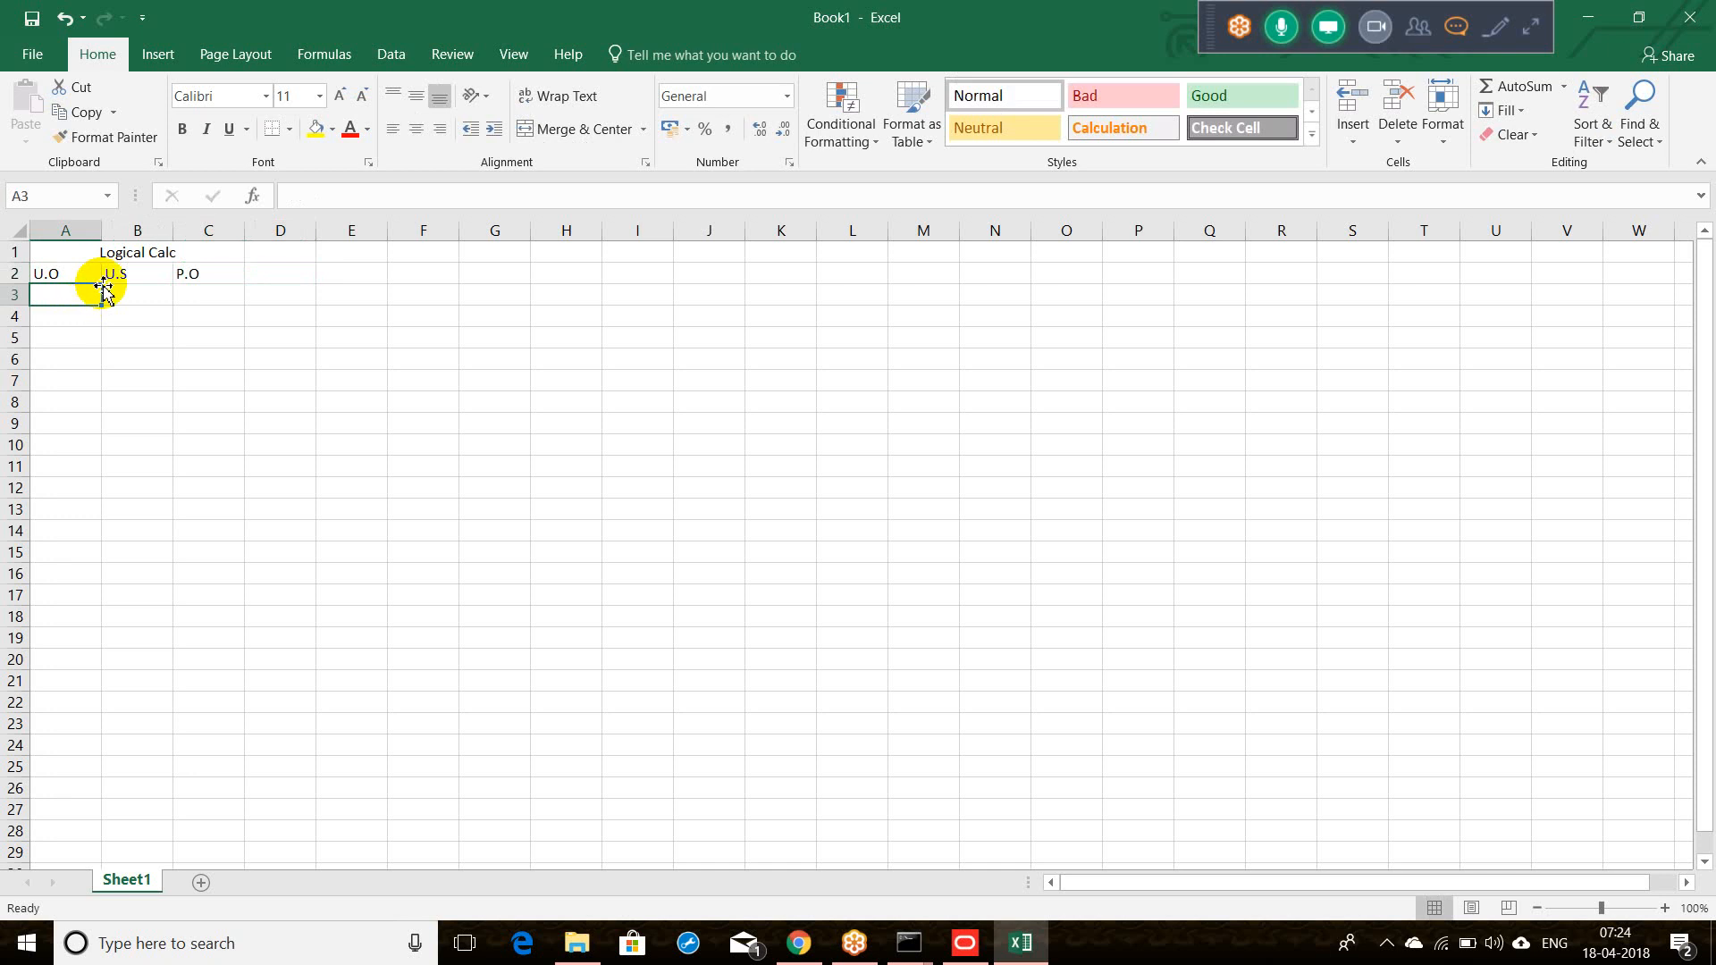
type("1")
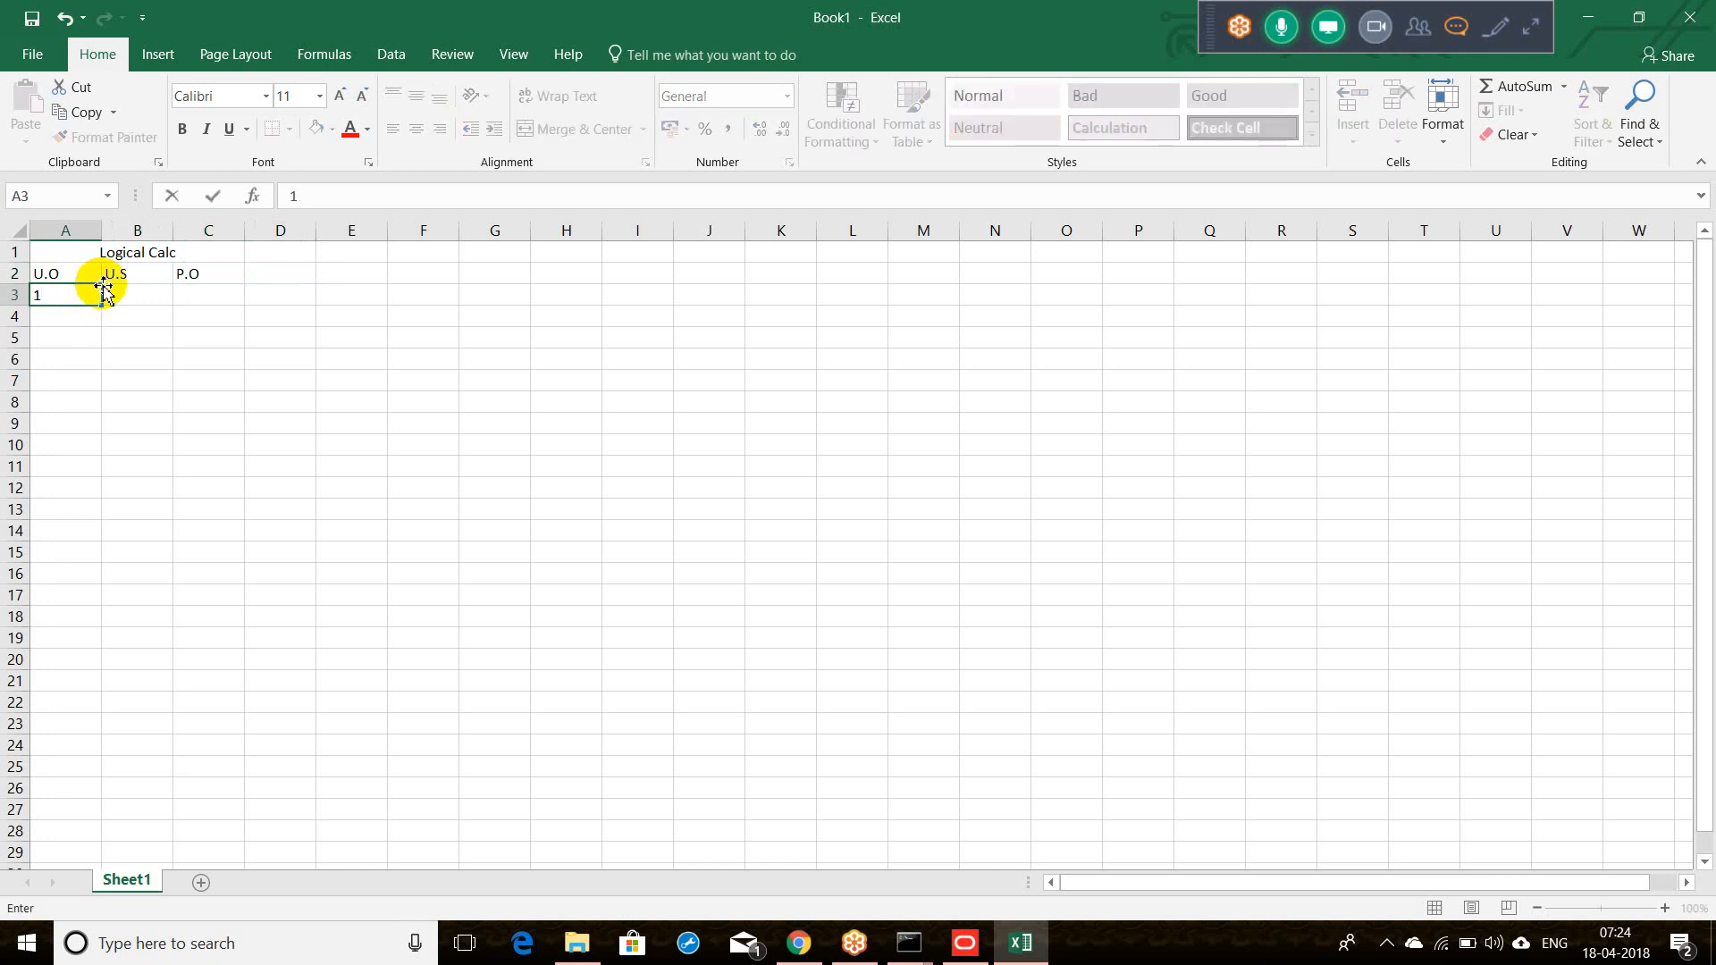
left_click(82, 232)
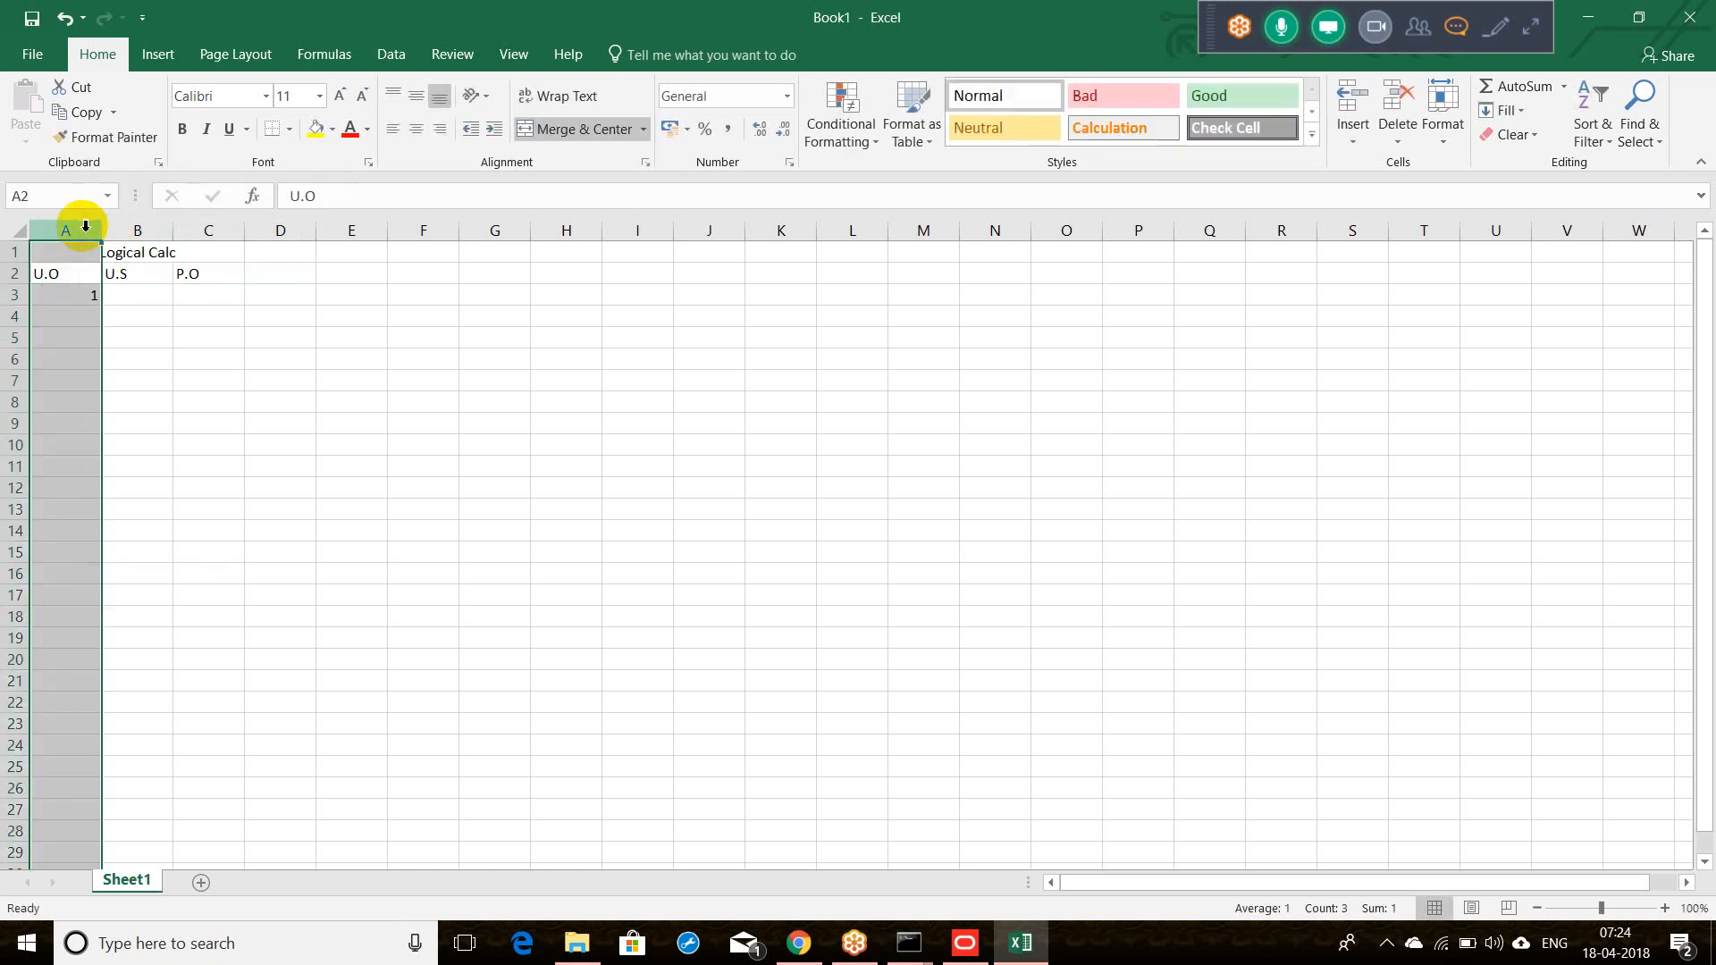
Step: Insert a new column A labelled Customer and enter customer A with U.O 100, U.S 90
right_click(86, 225)
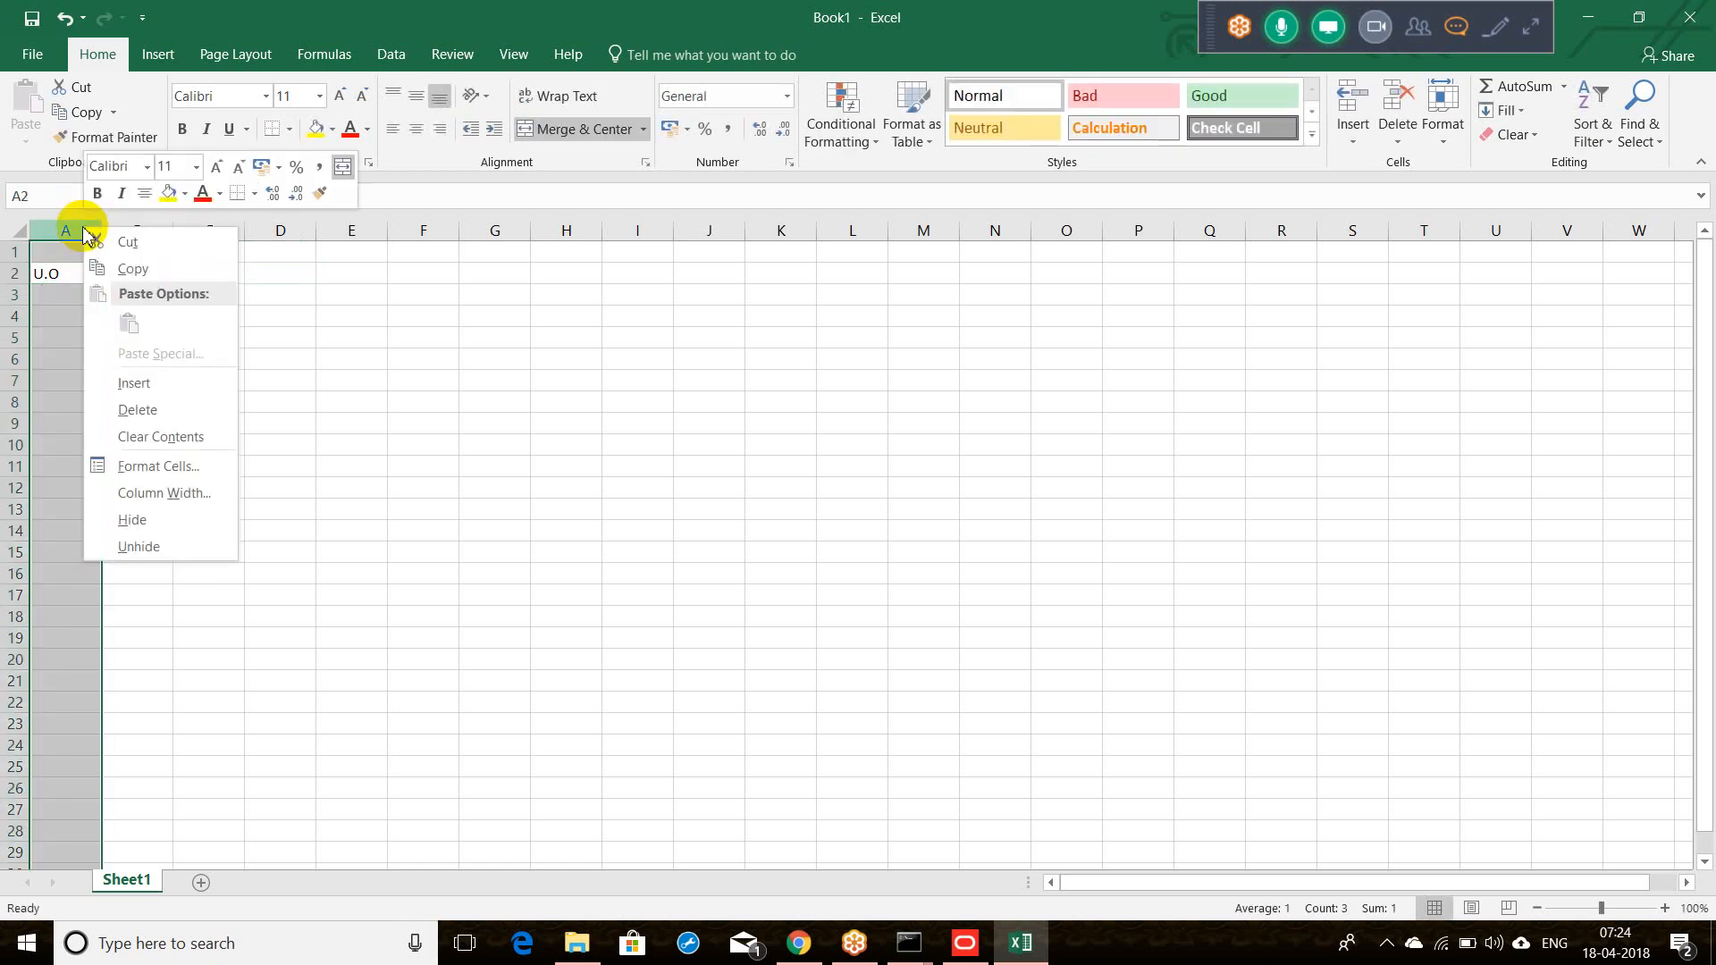
left_click(129, 387)
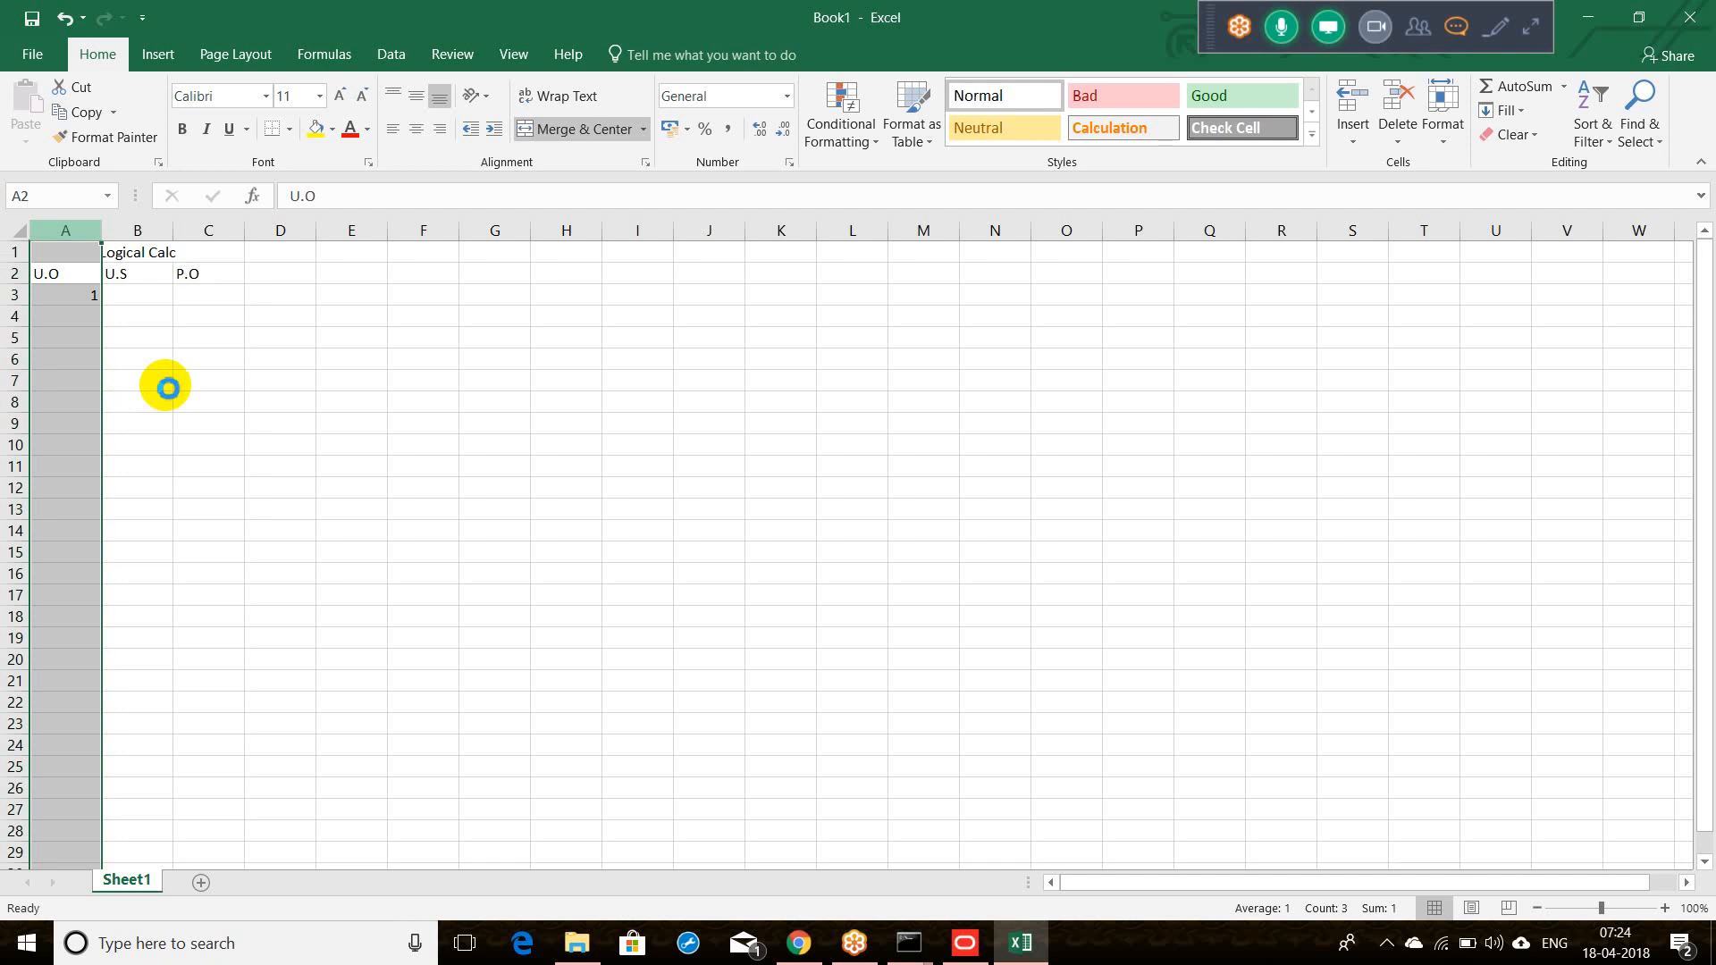
left_click(73, 283)
type("C")
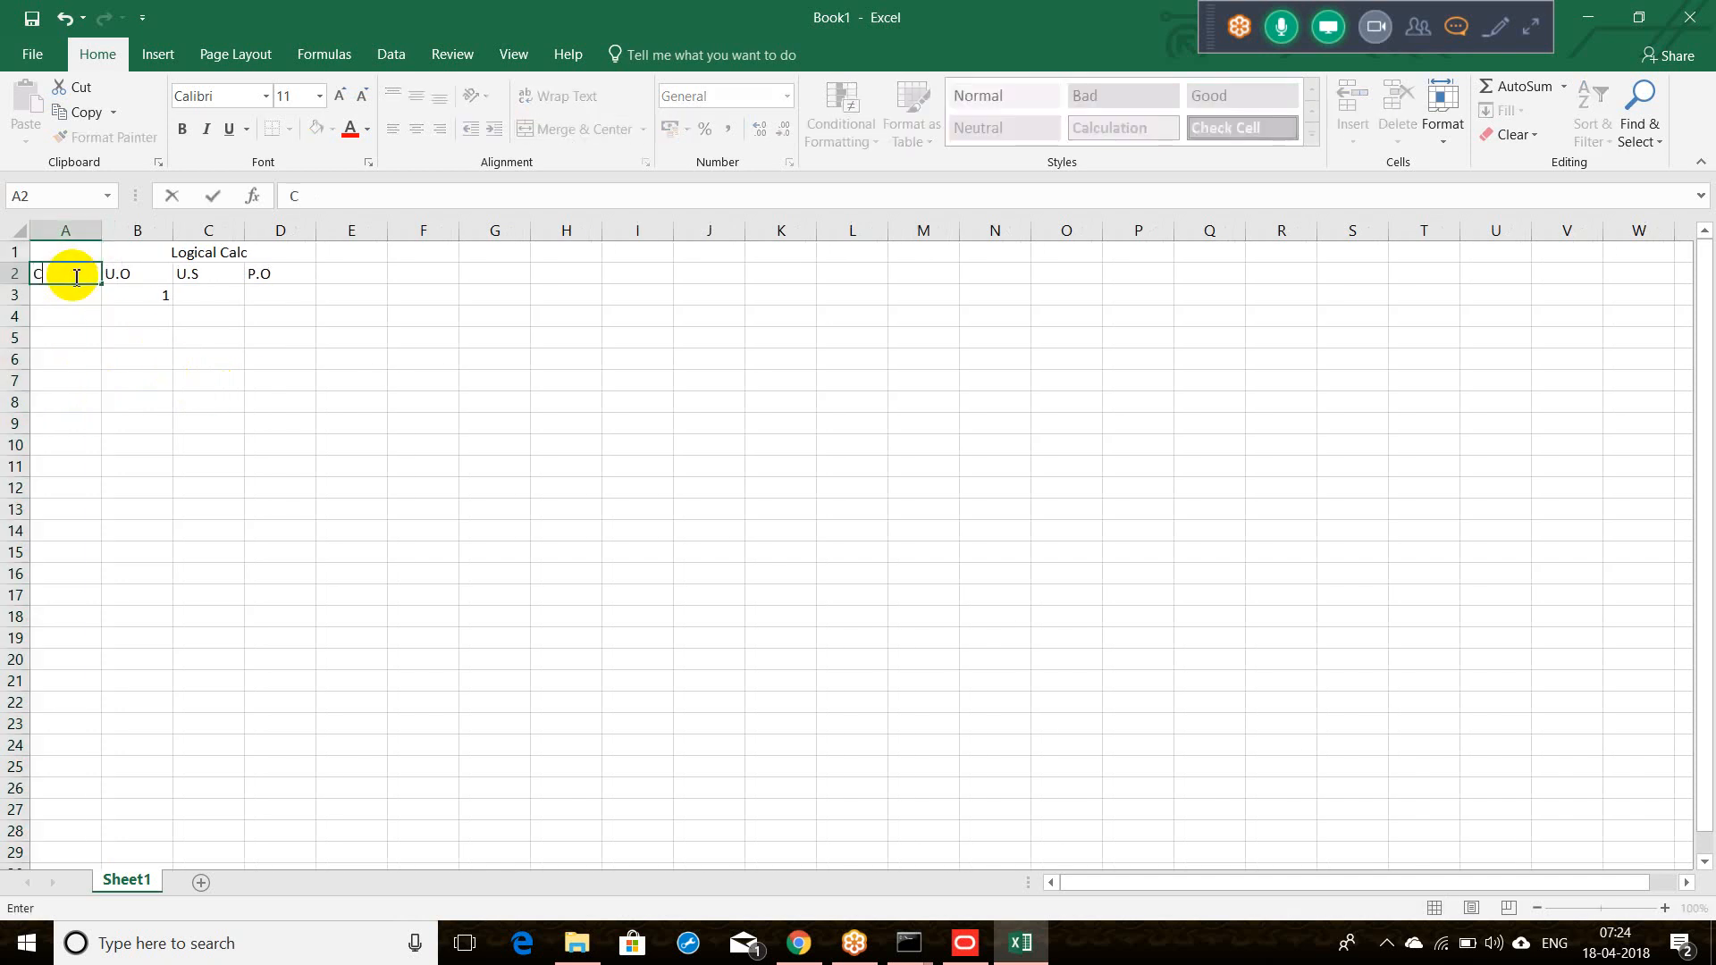
type("ustomer")
left_click(73, 295)
type("A")
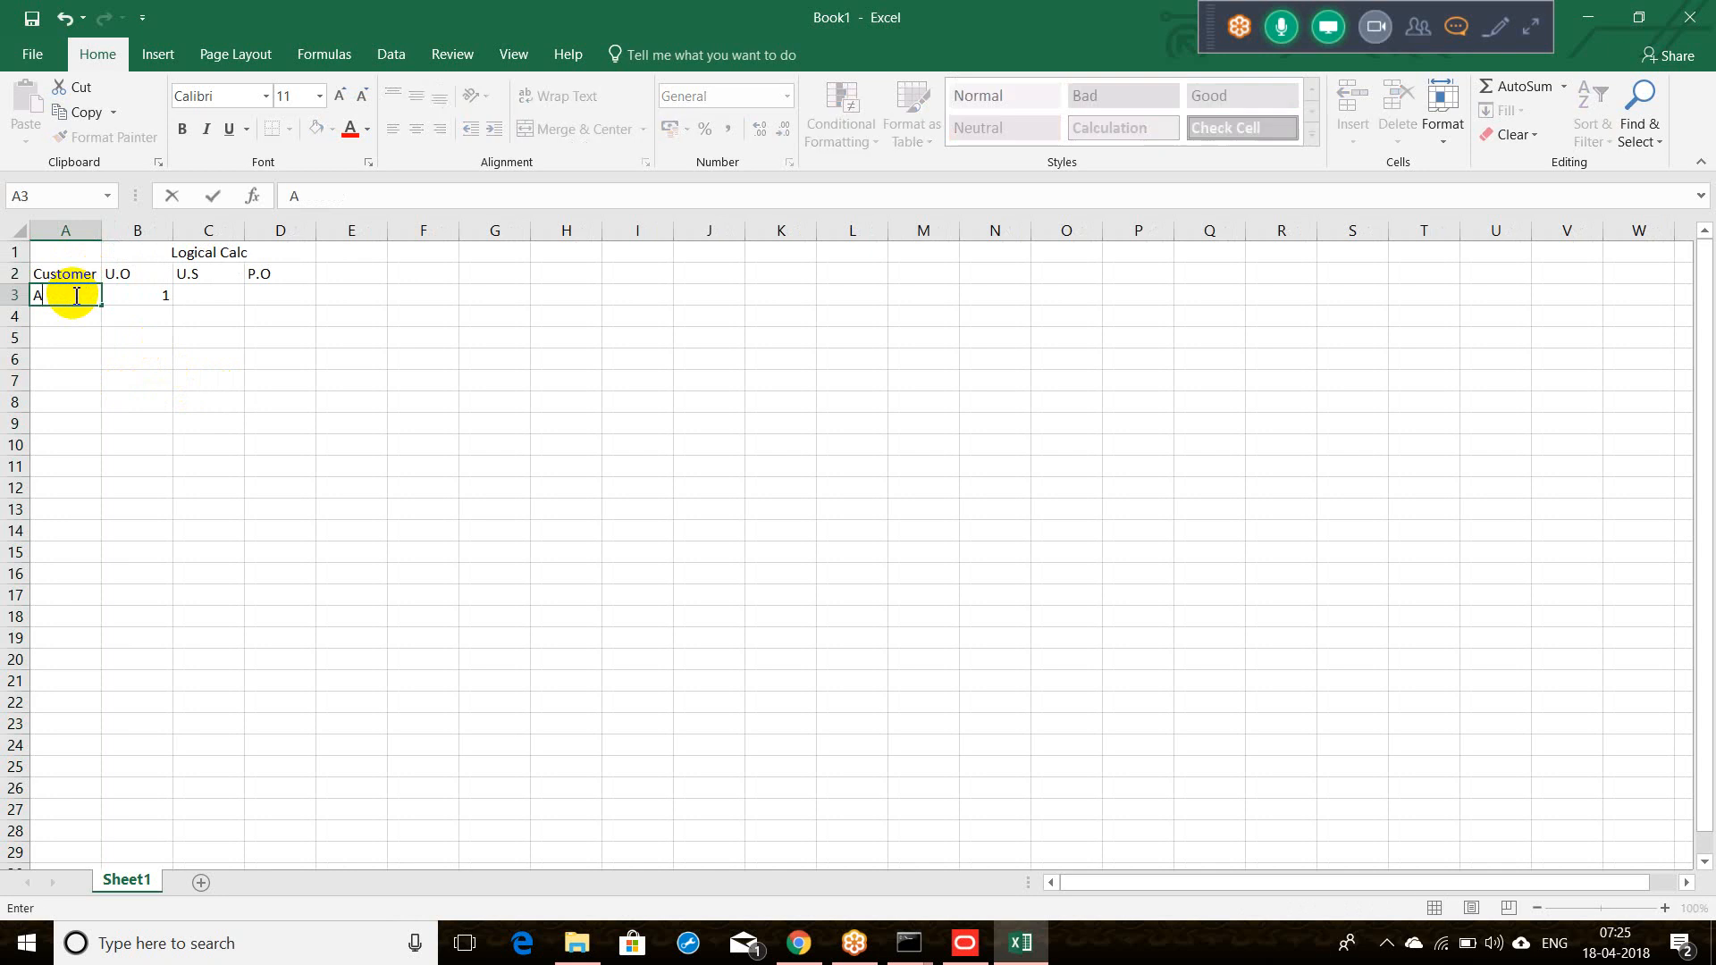
left_click(151, 302)
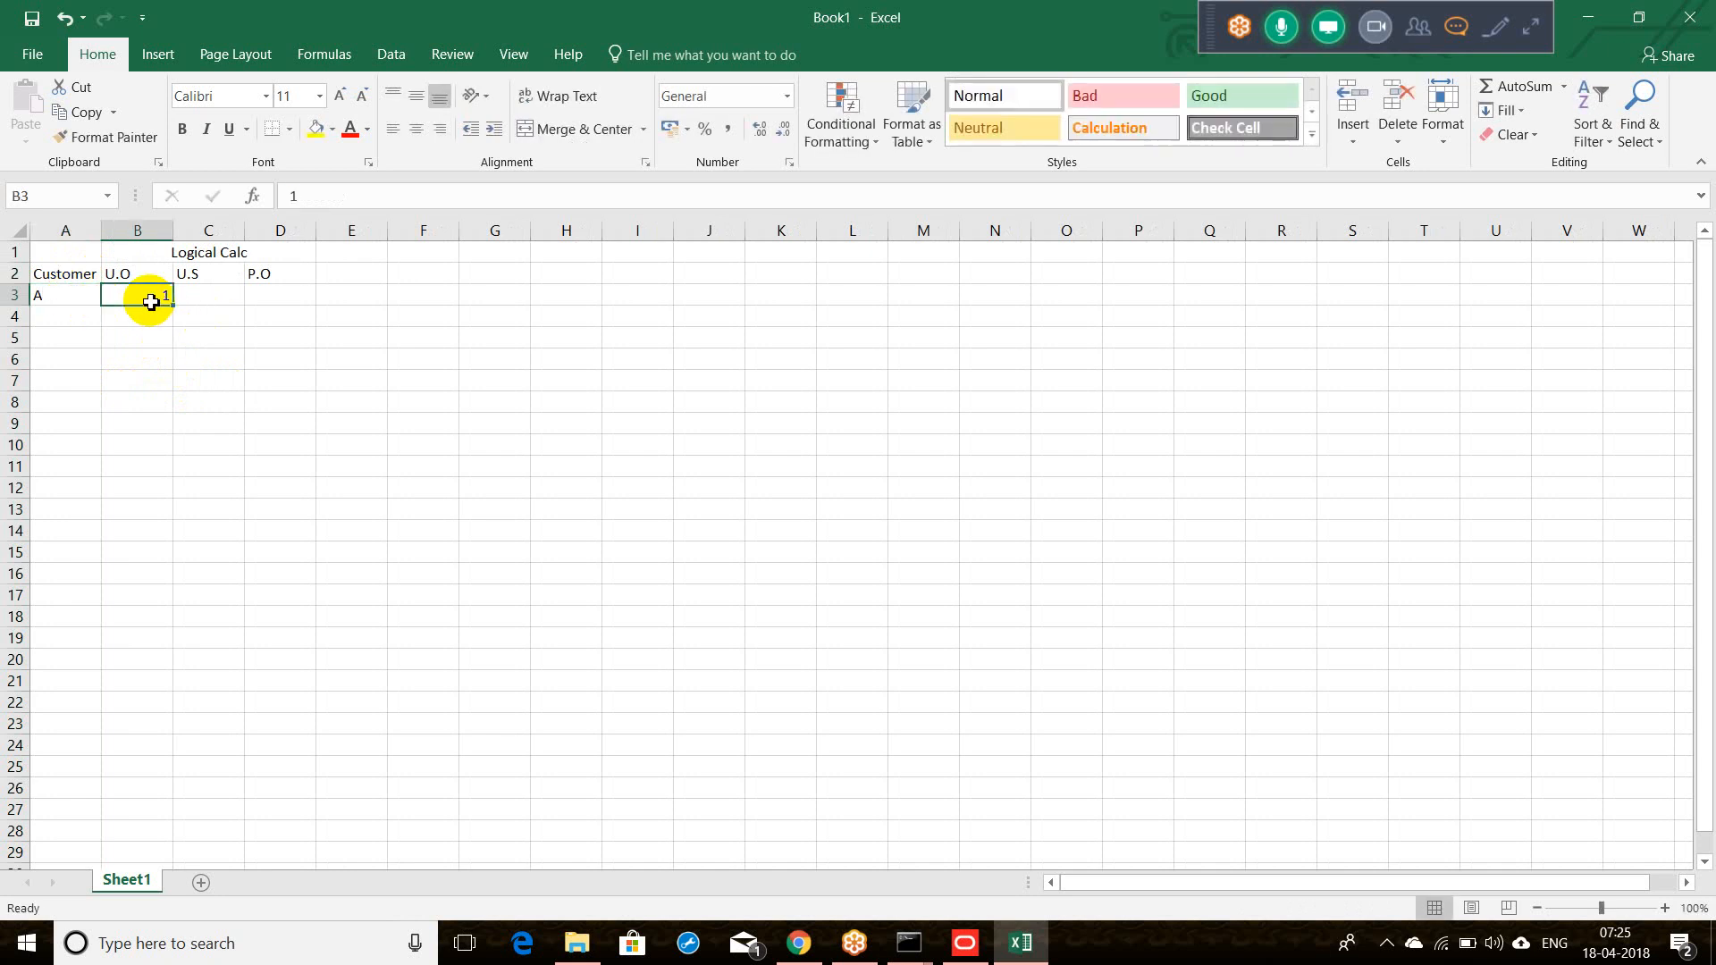
type("100")
key("Tab")
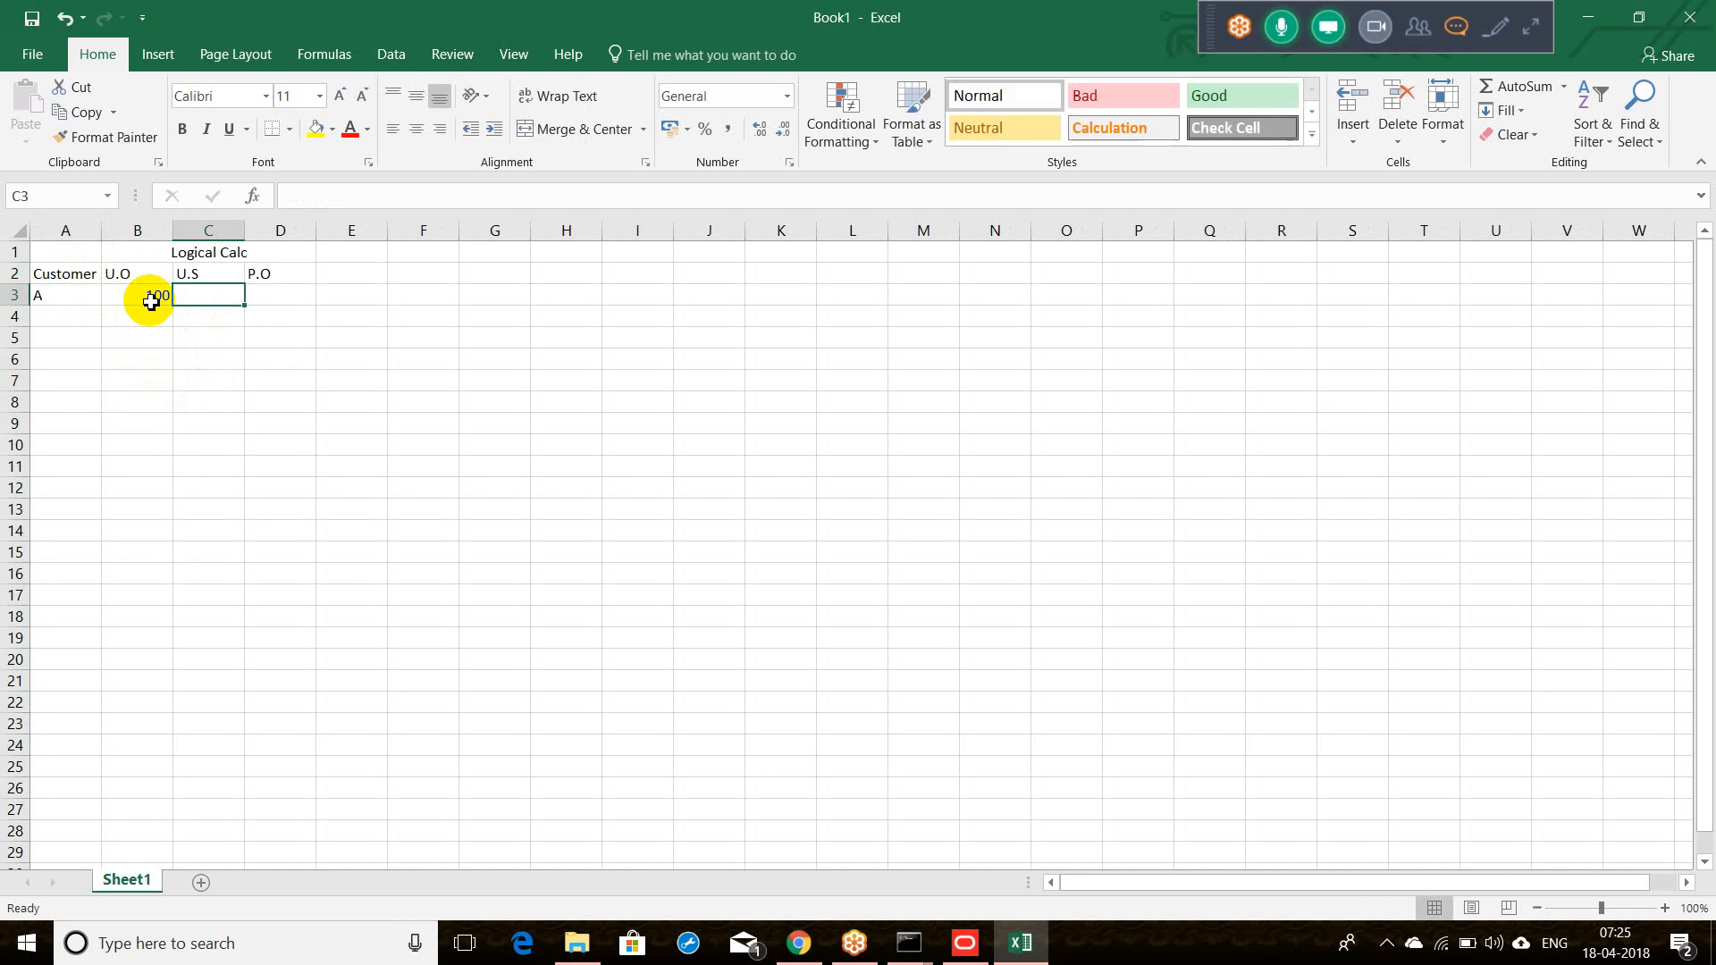
type("90")
key("Tab")
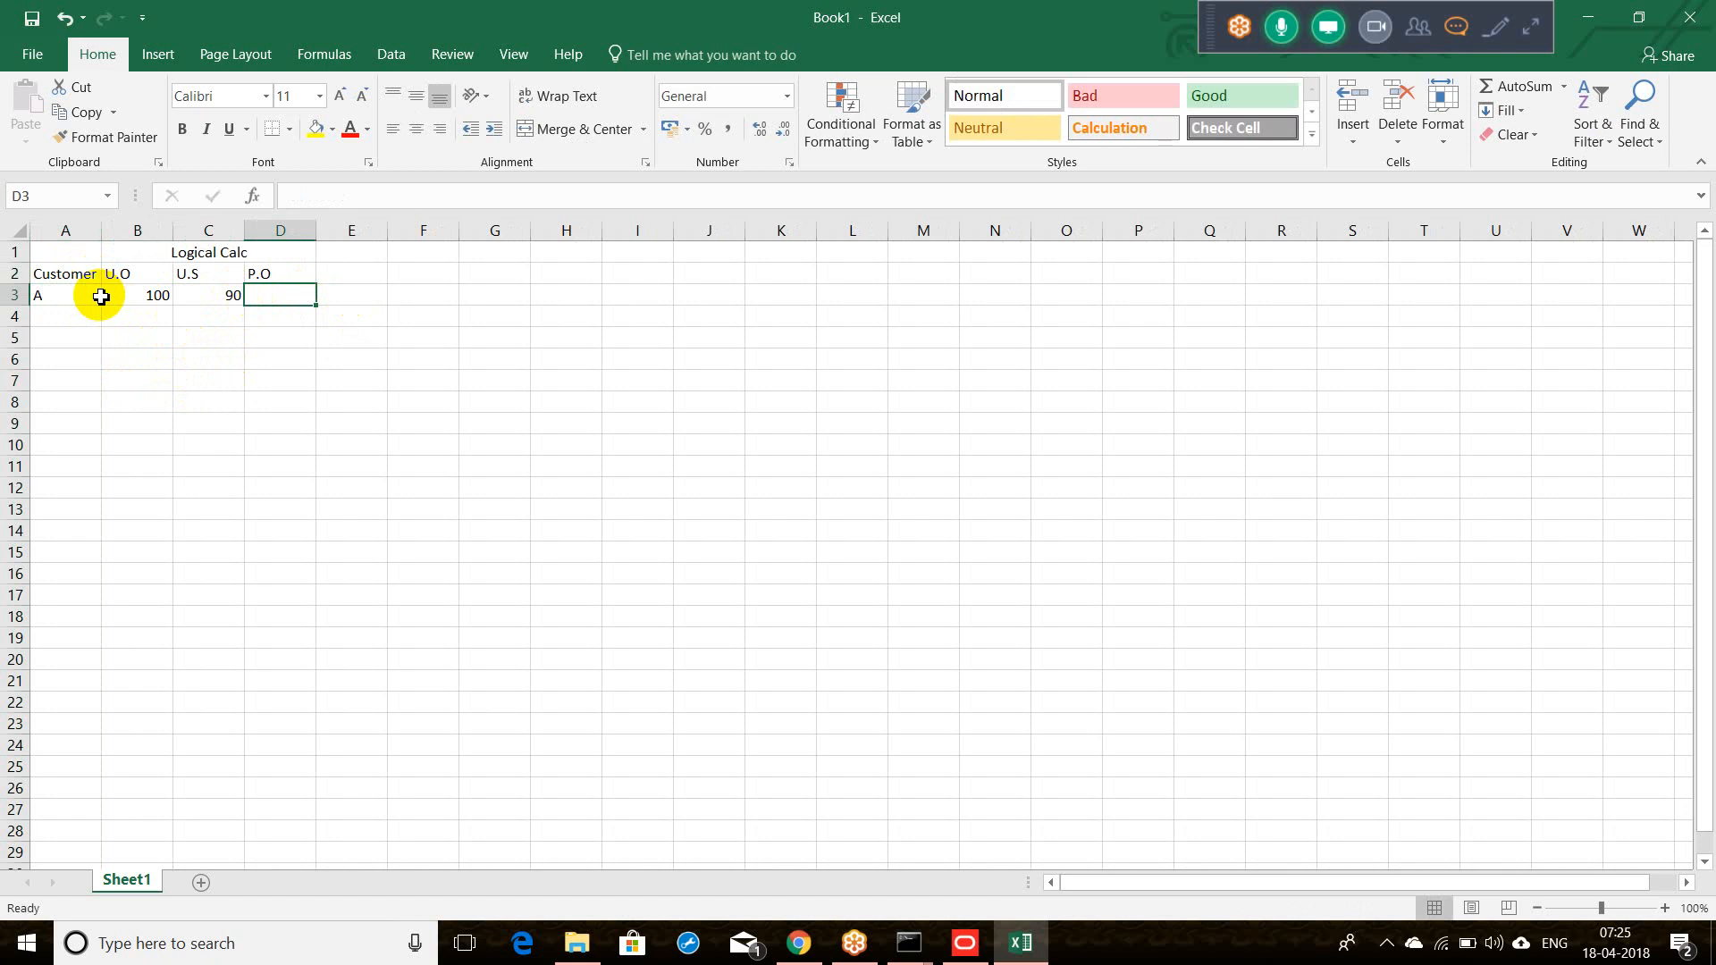
Step: Add customer B (U.O 40, U.S 20) and customer C (U.O 20, U.S 20)
left_click(68, 315)
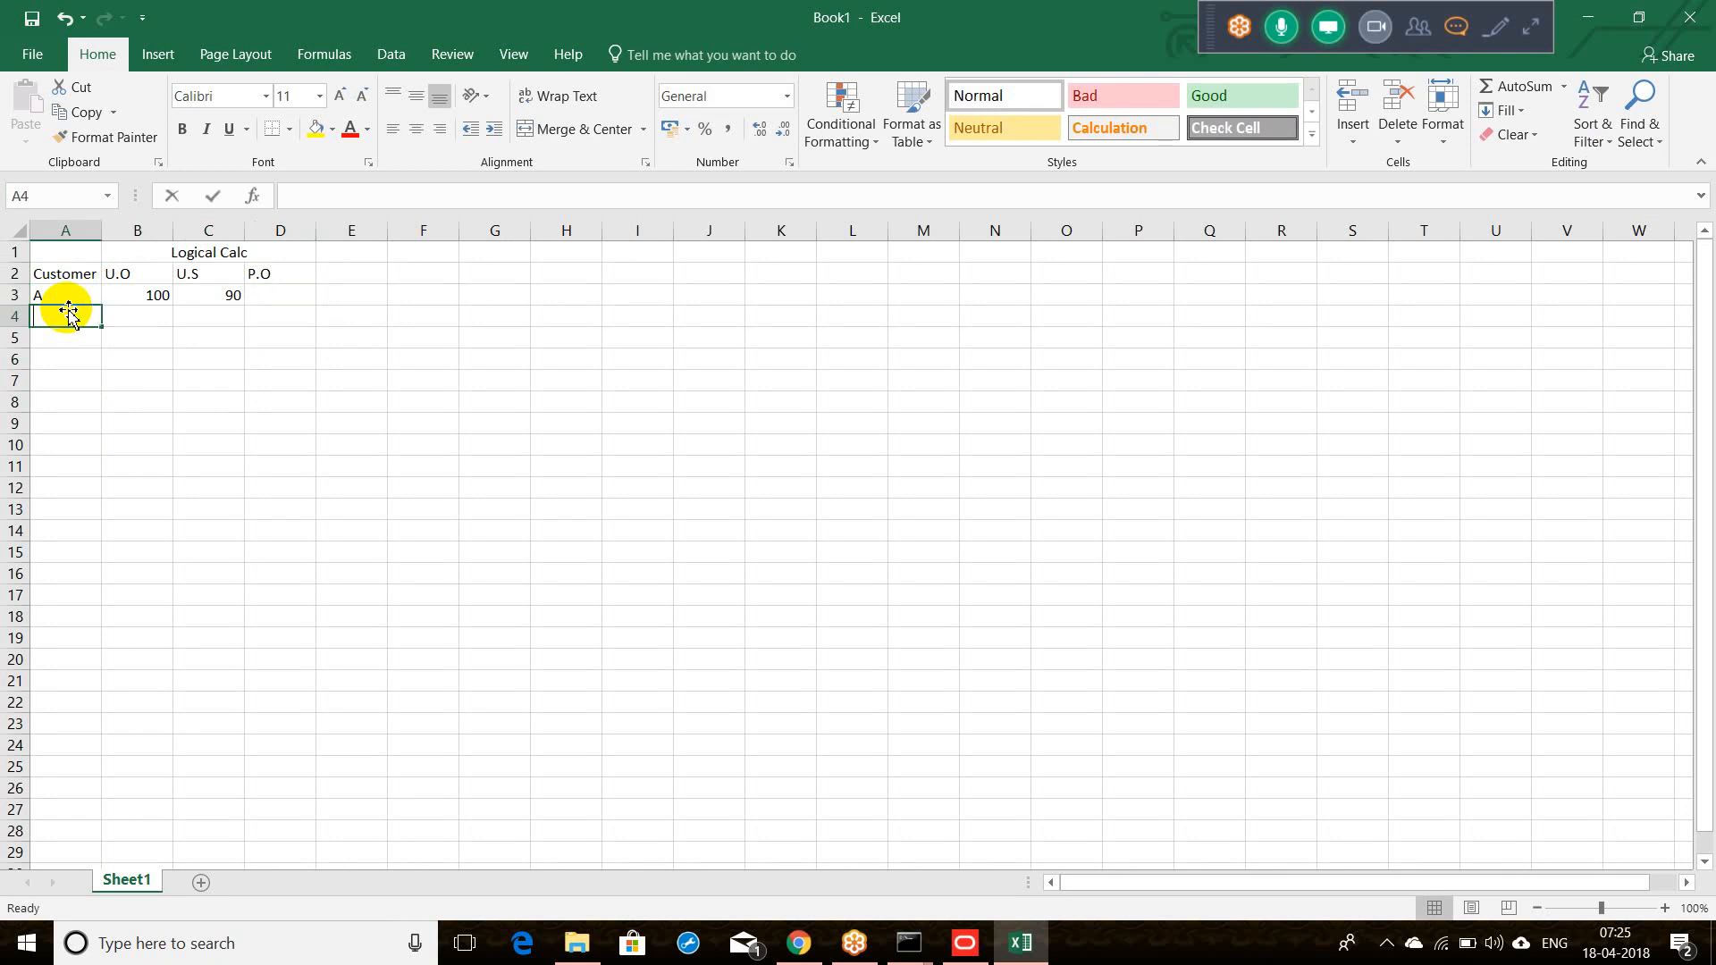
type("b")
type("B")
key("Tab")
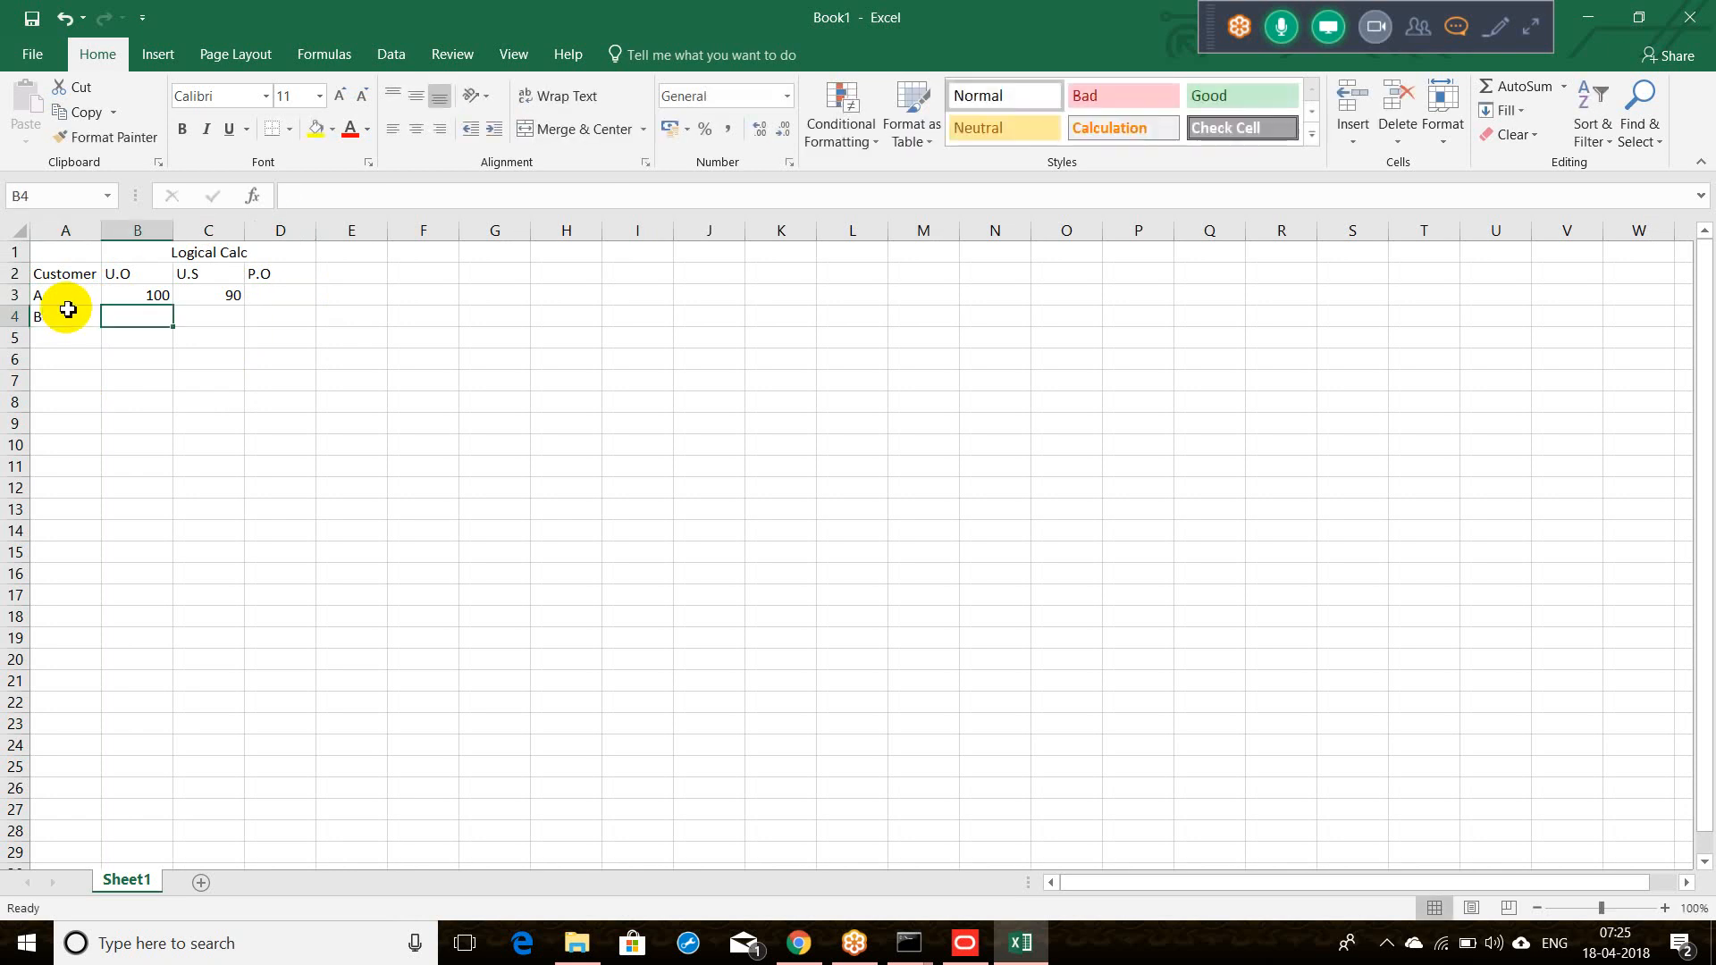
type("40")
key("Tab")
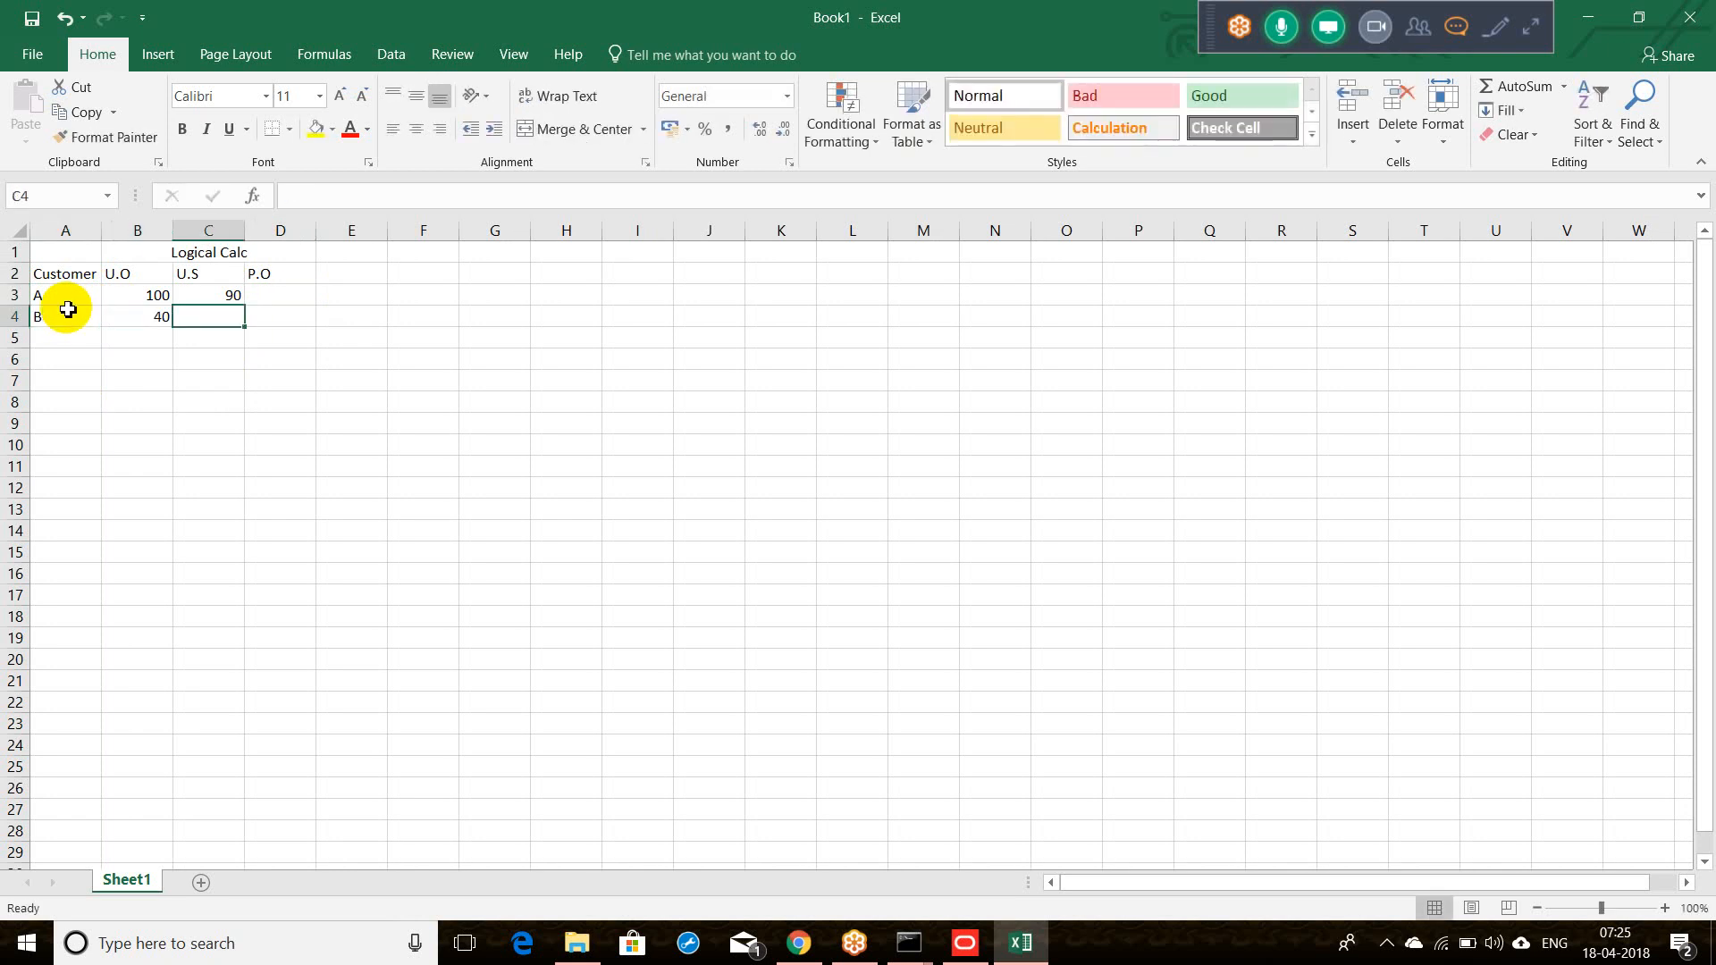
type("20")
key("Tab")
left_click(47, 345)
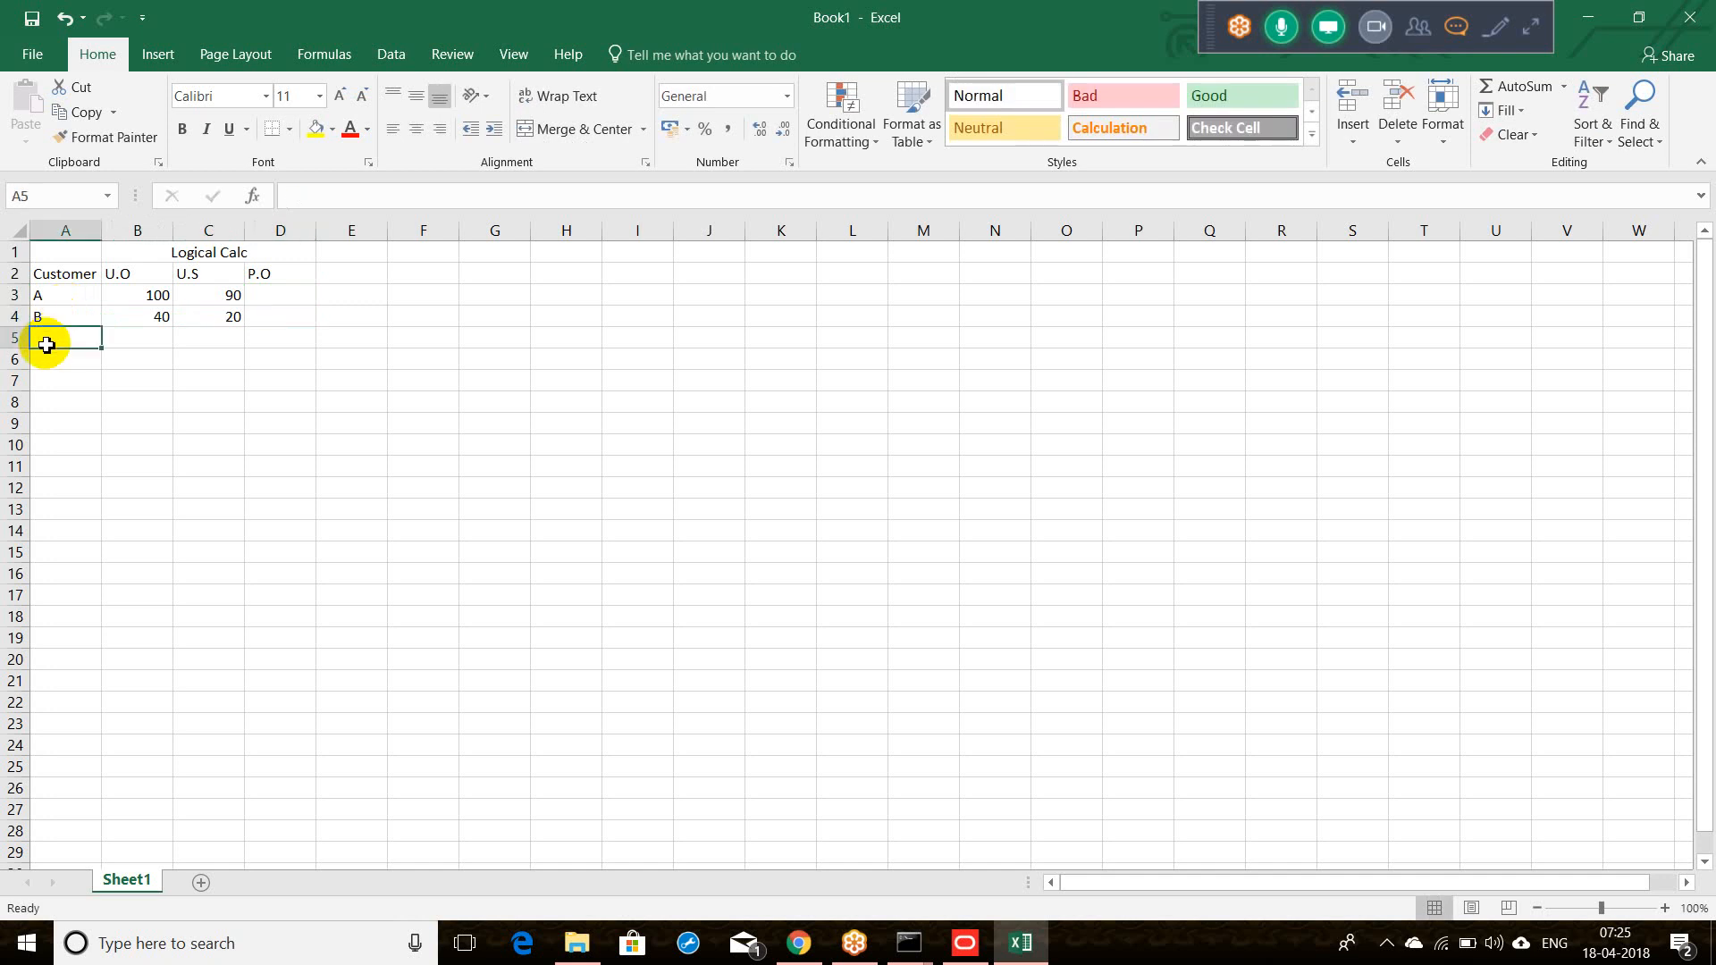
type("Customer")
key("ctrl+Return")
type("C")
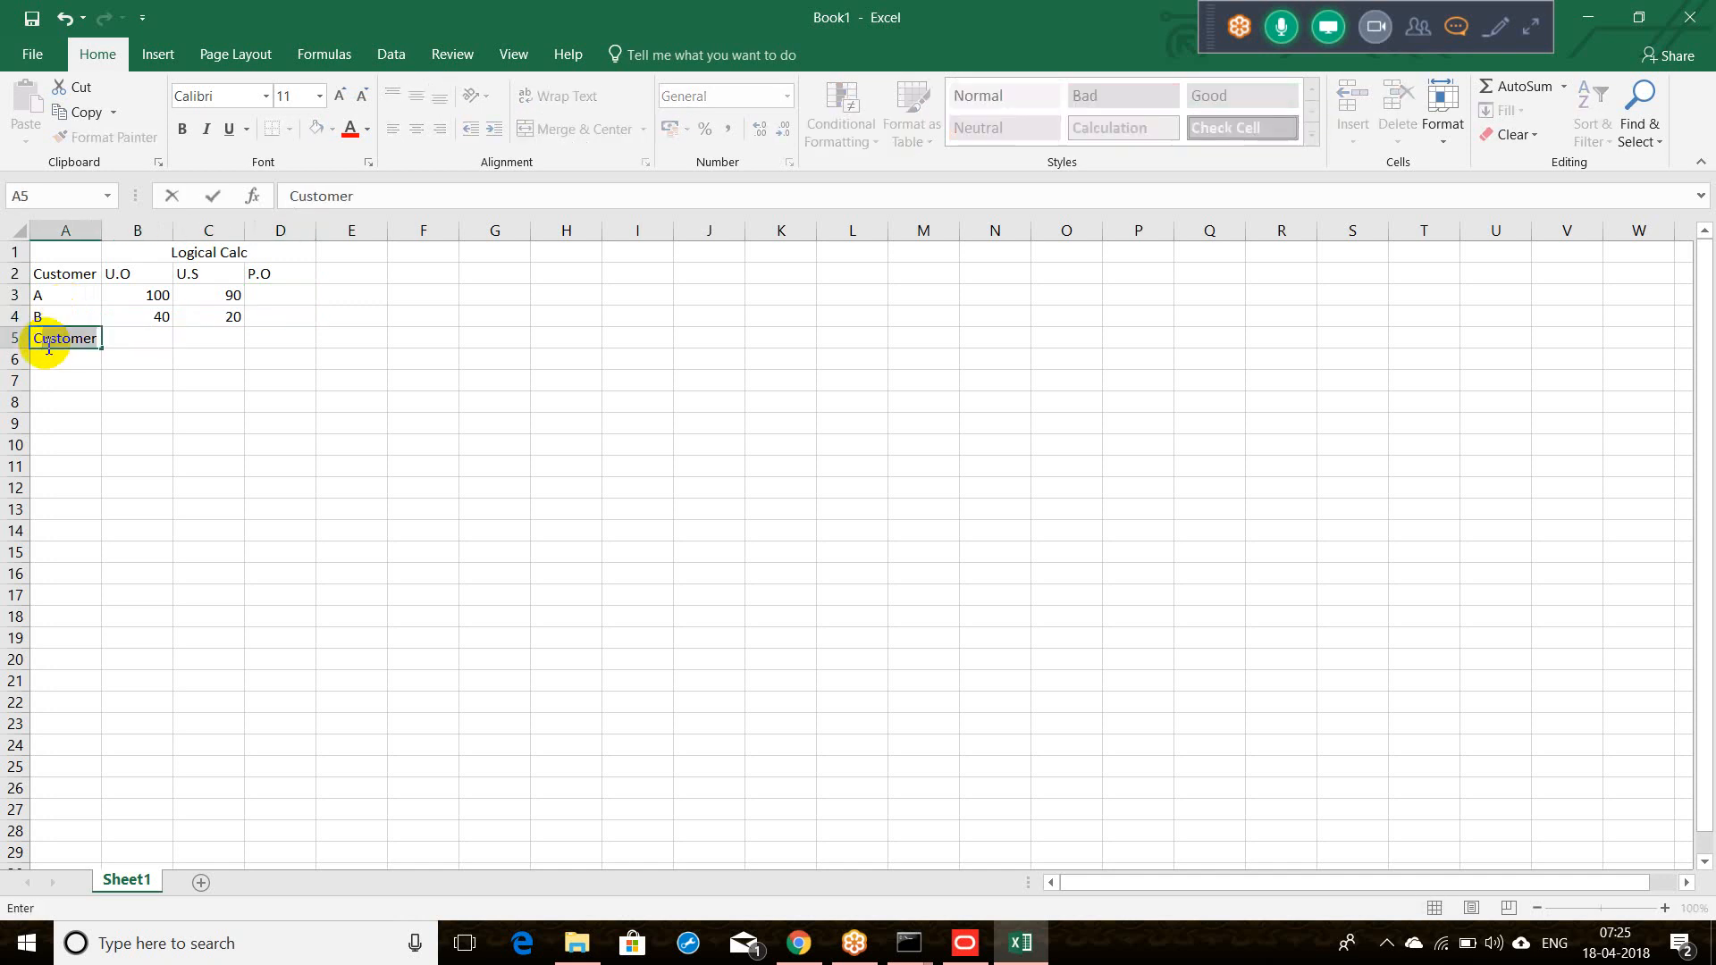
key("BackSpace")
key("Tab")
type("20")
key("Tab")
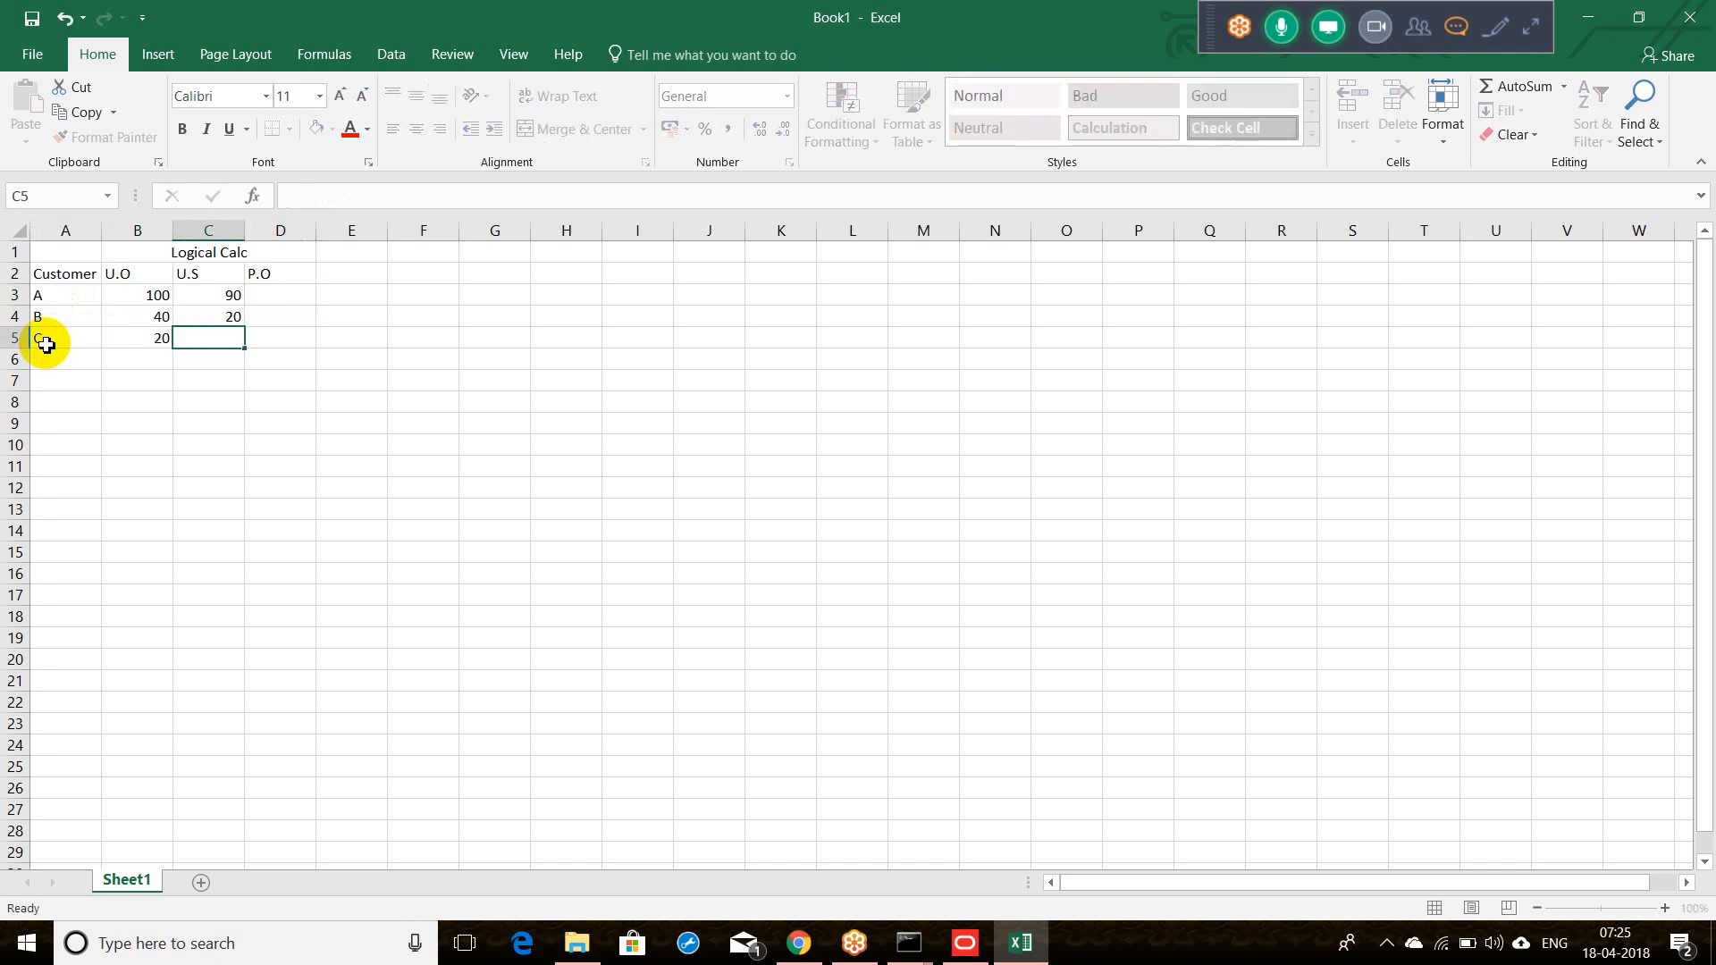
type("20")
key("Tab")
Step: Add customer D (U.O 20, U.S 15) and customer E (U.O 30, U.S 10)
left_click(46, 357)
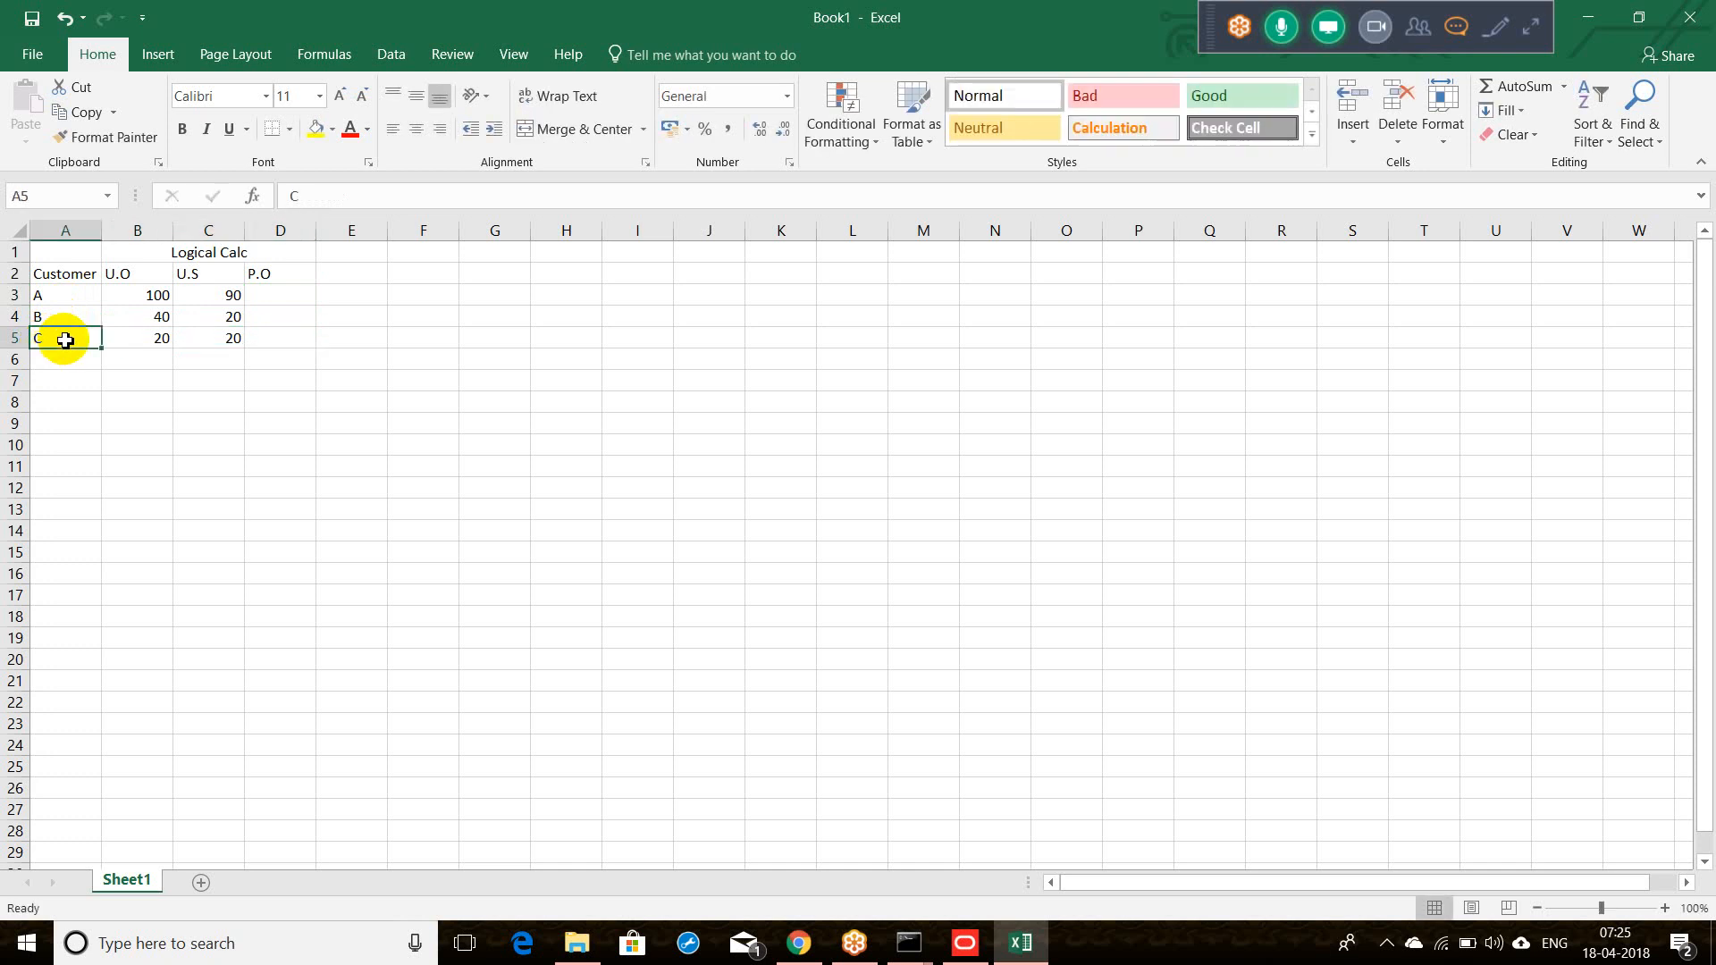
type("D")
key("Tab")
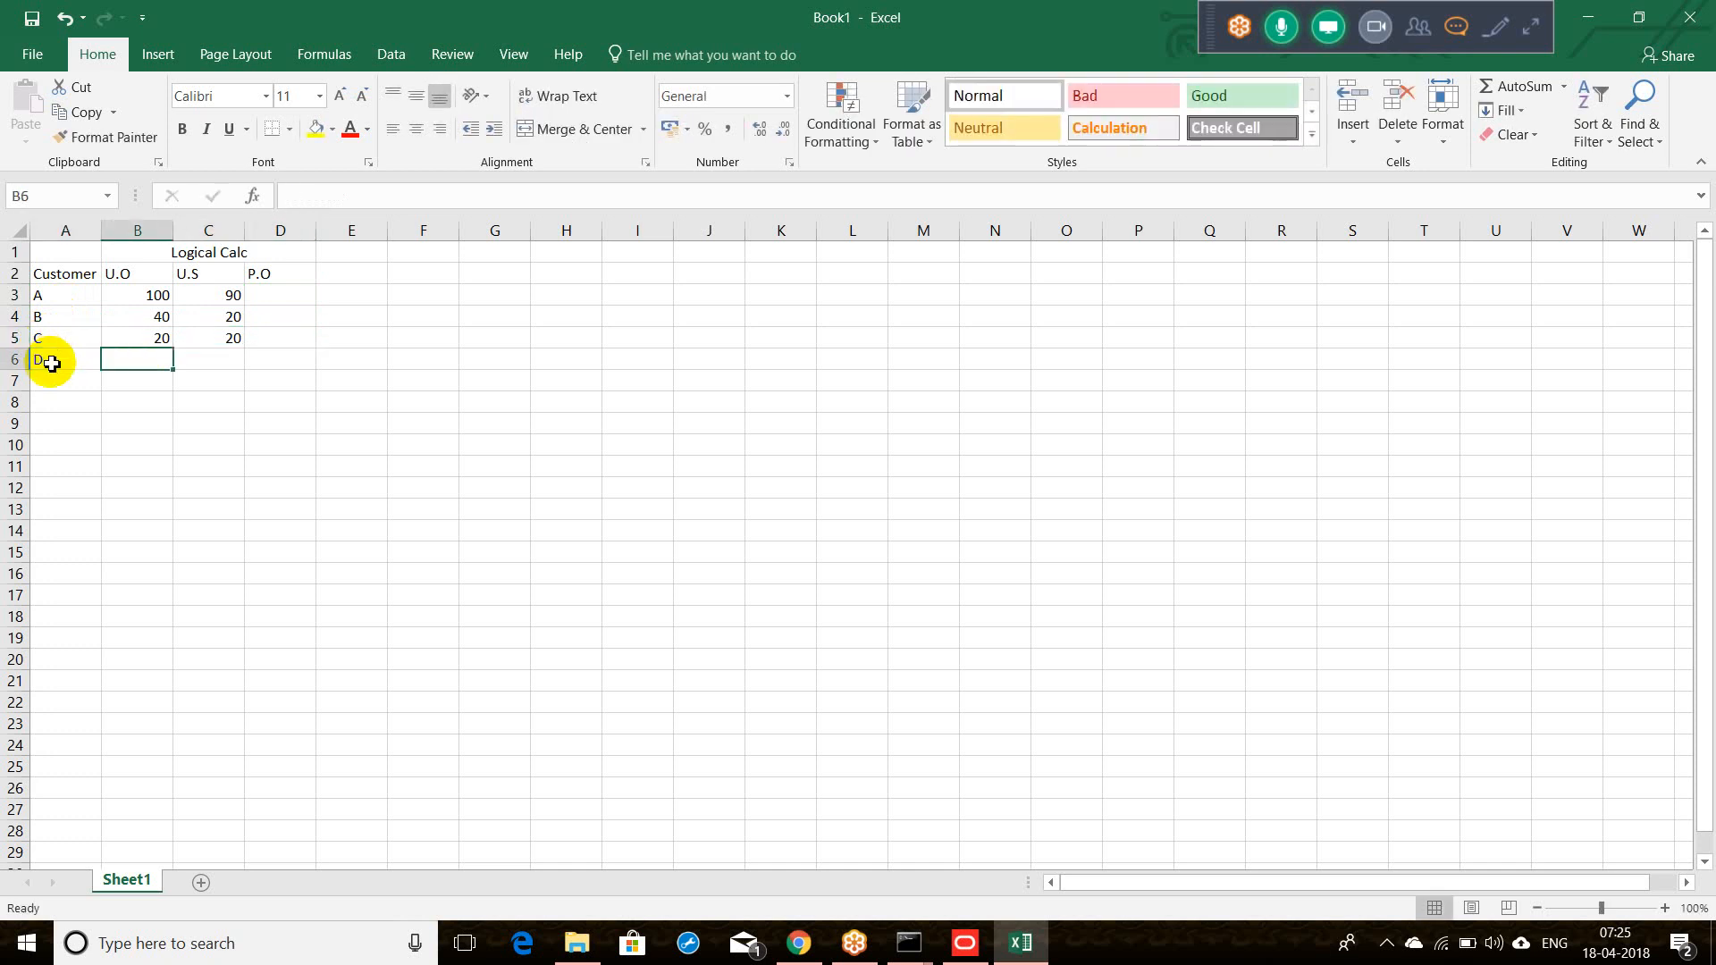
type("20")
key("Tab")
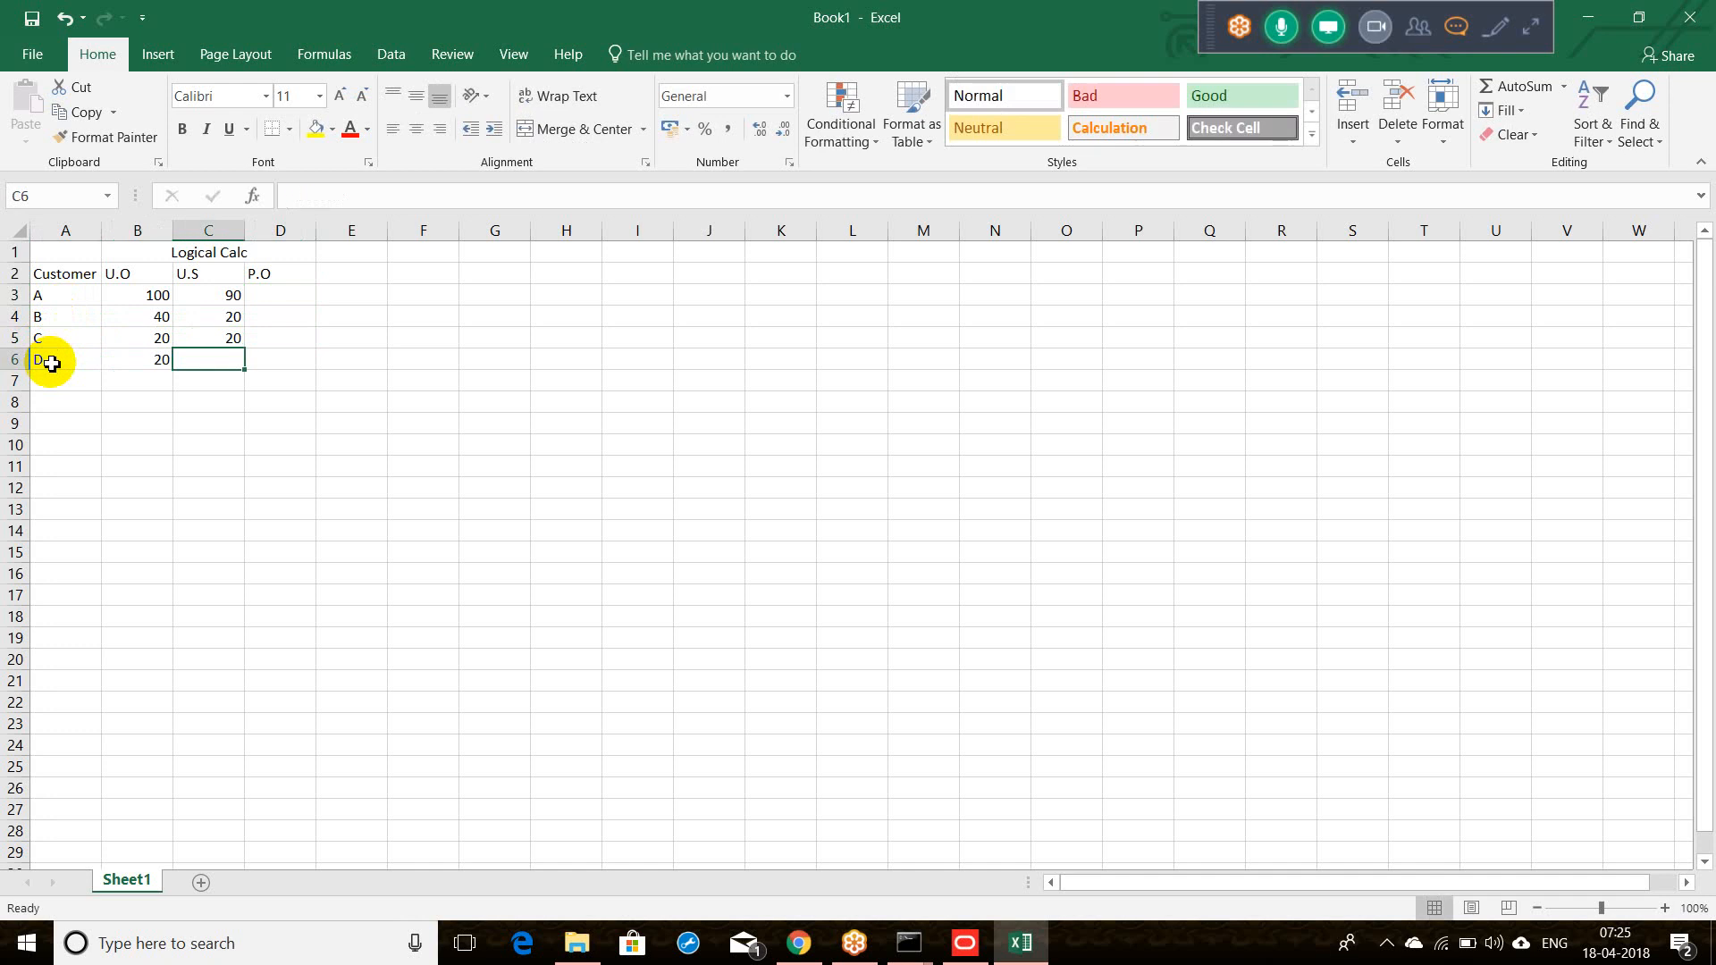
type("15")
key("Tab")
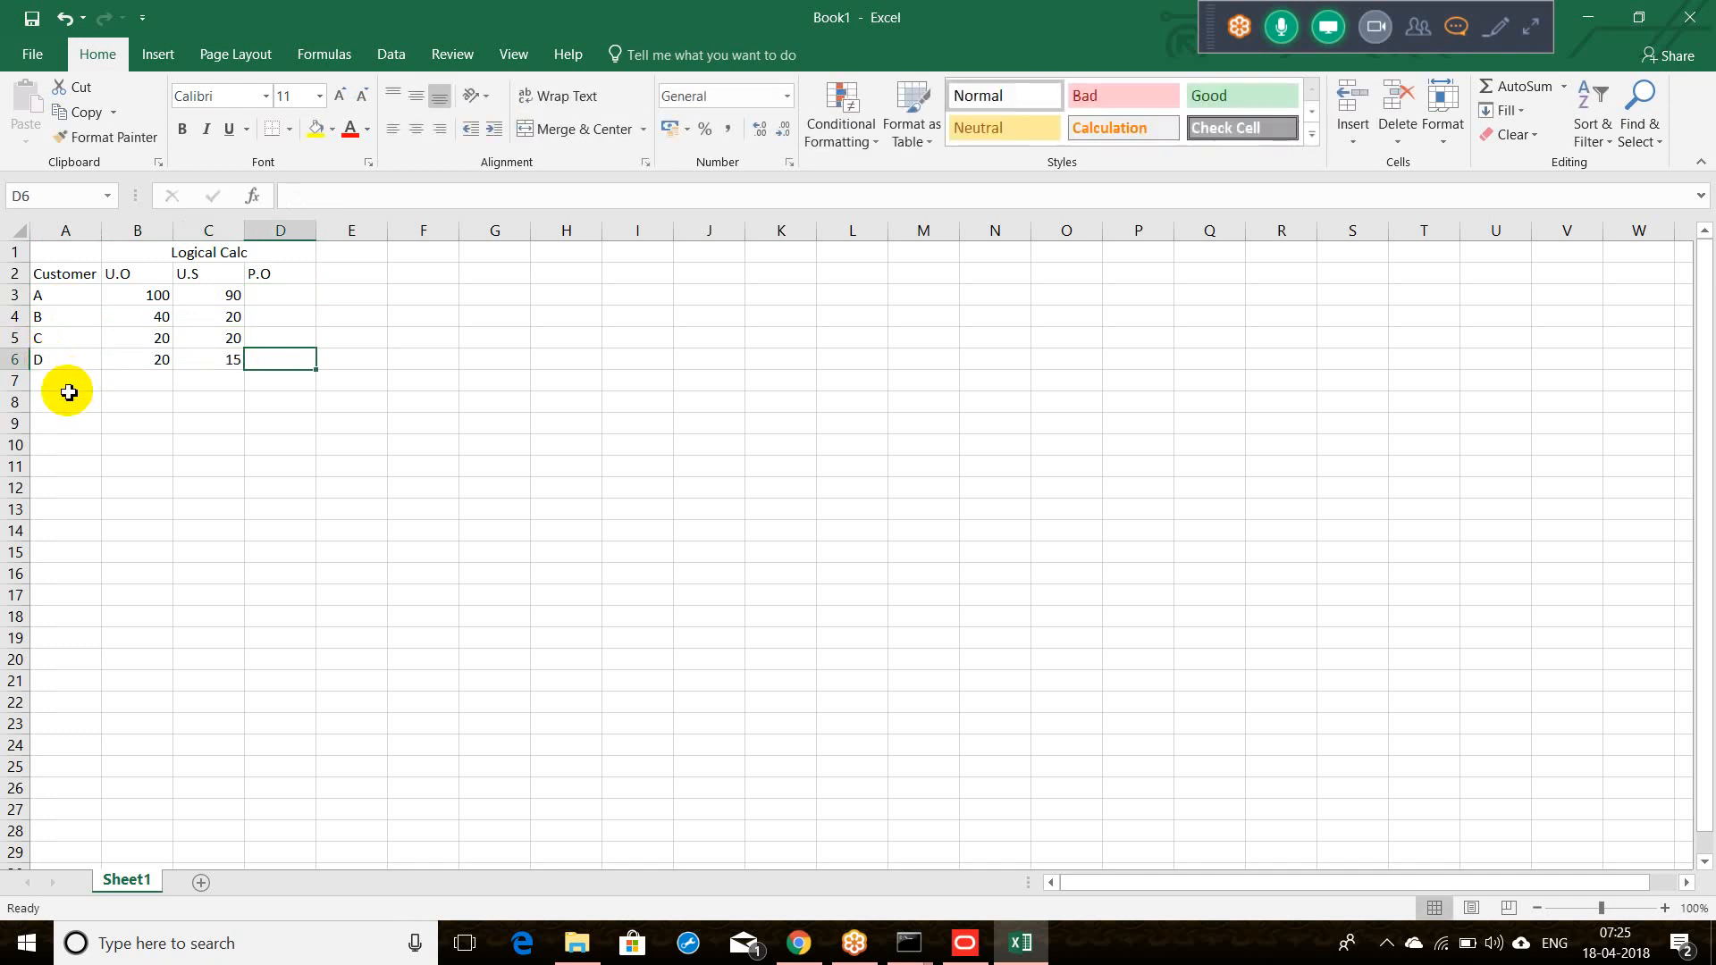
left_click(68, 392)
type("E")
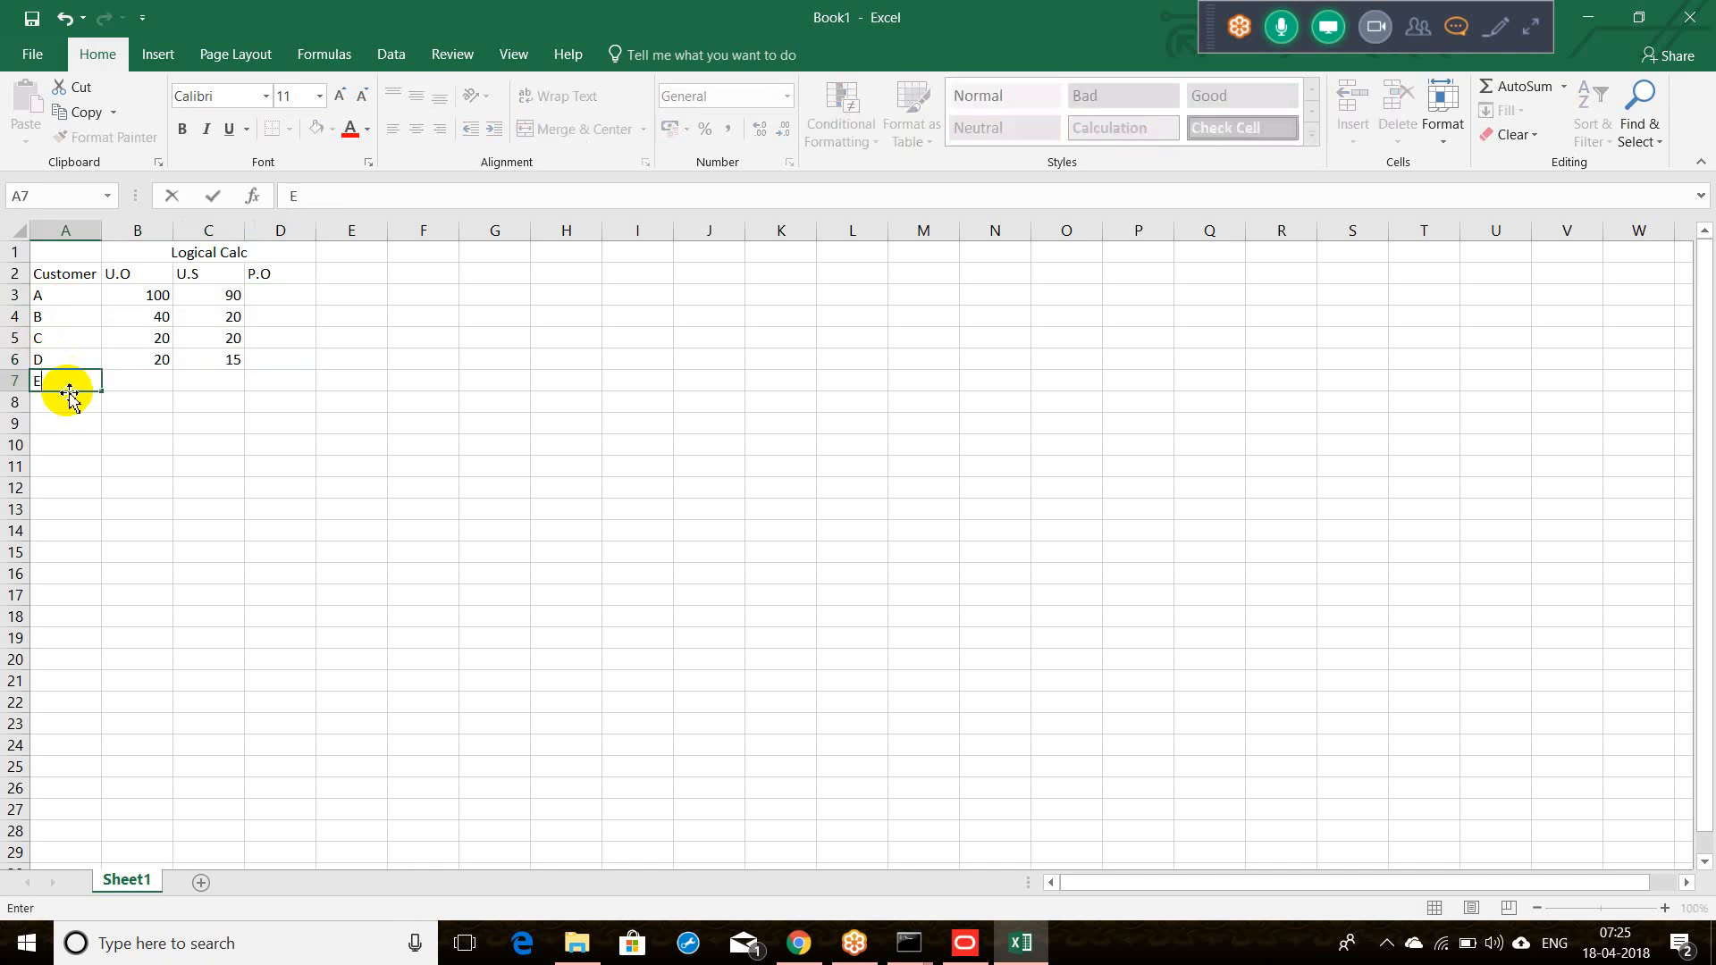
key("Tab")
type("3")
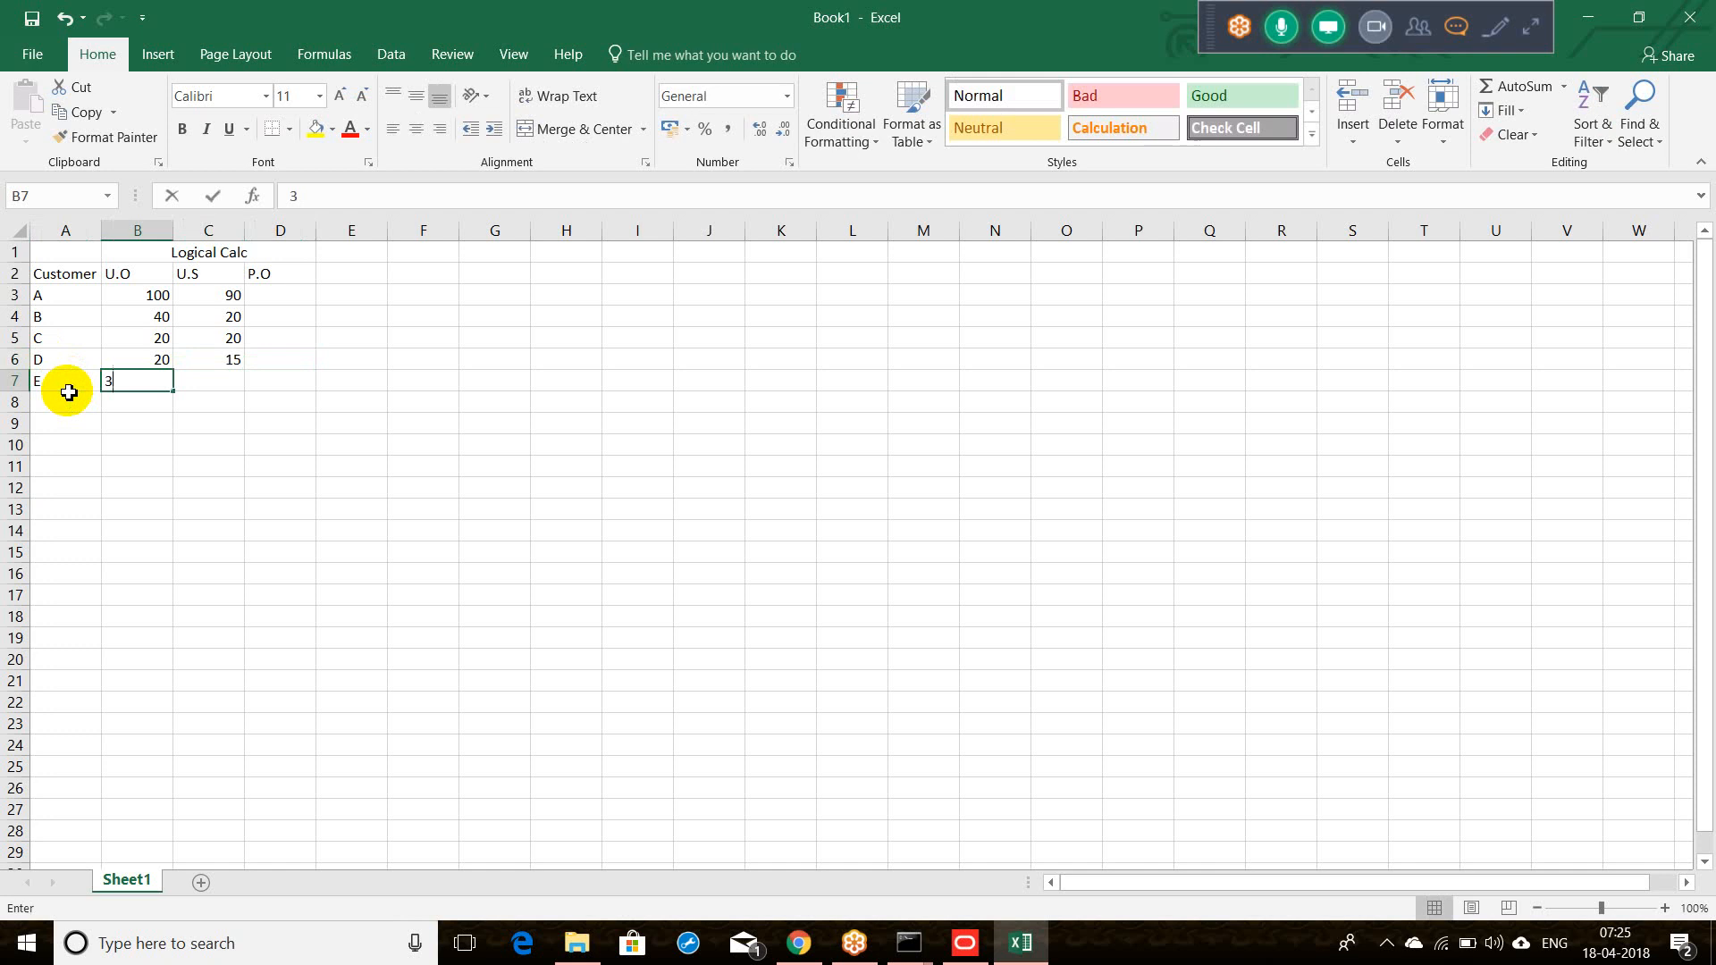
type("0")
key("Tab")
type("10")
key("Tab")
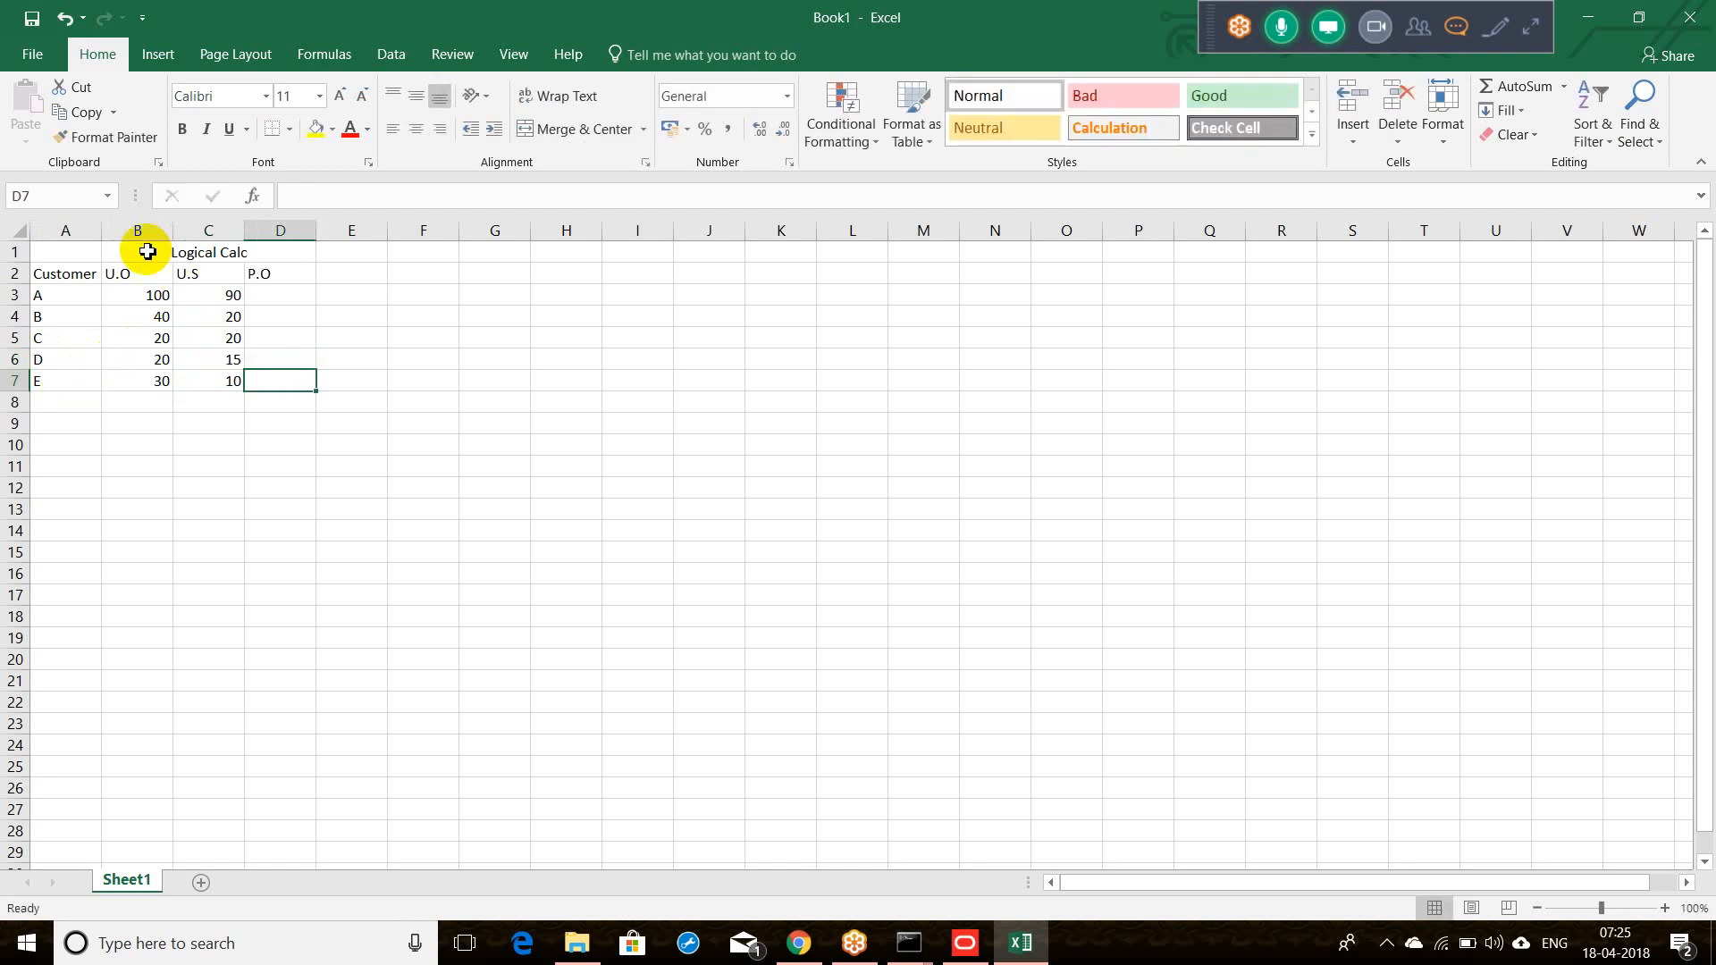
Step: Total the U.O column in B8 with =SUM(B3:B7), giving 210
left_click_drag(80, 252, 250, 258)
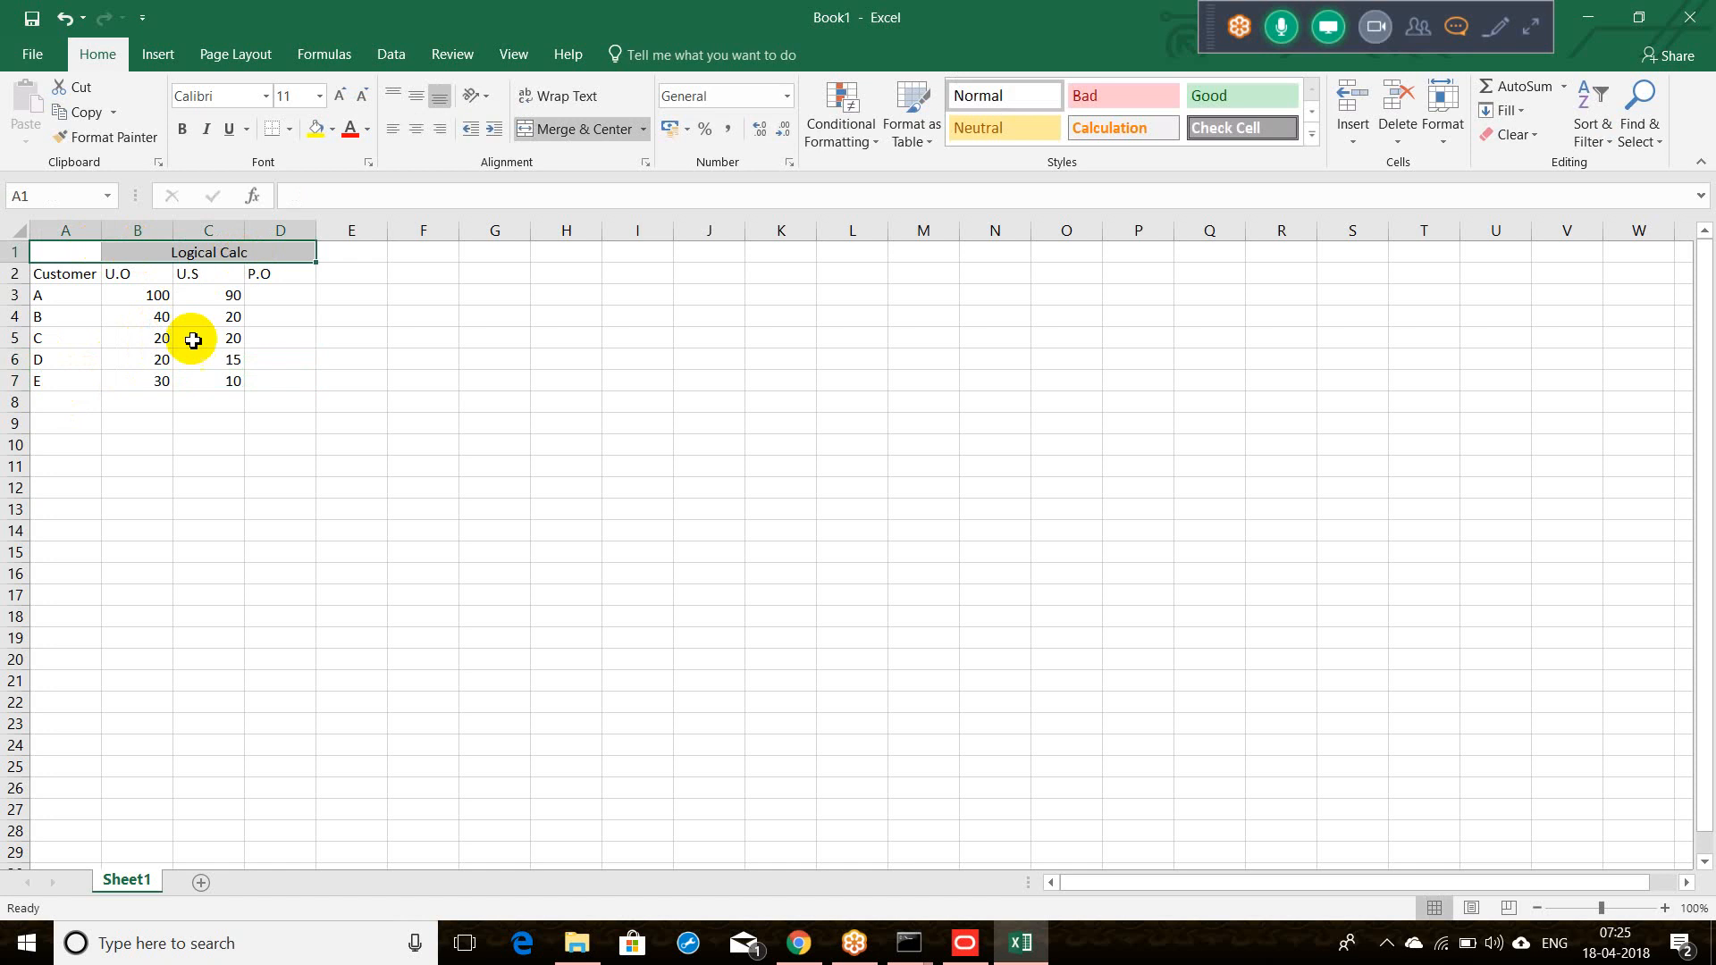
left_click(134, 405)
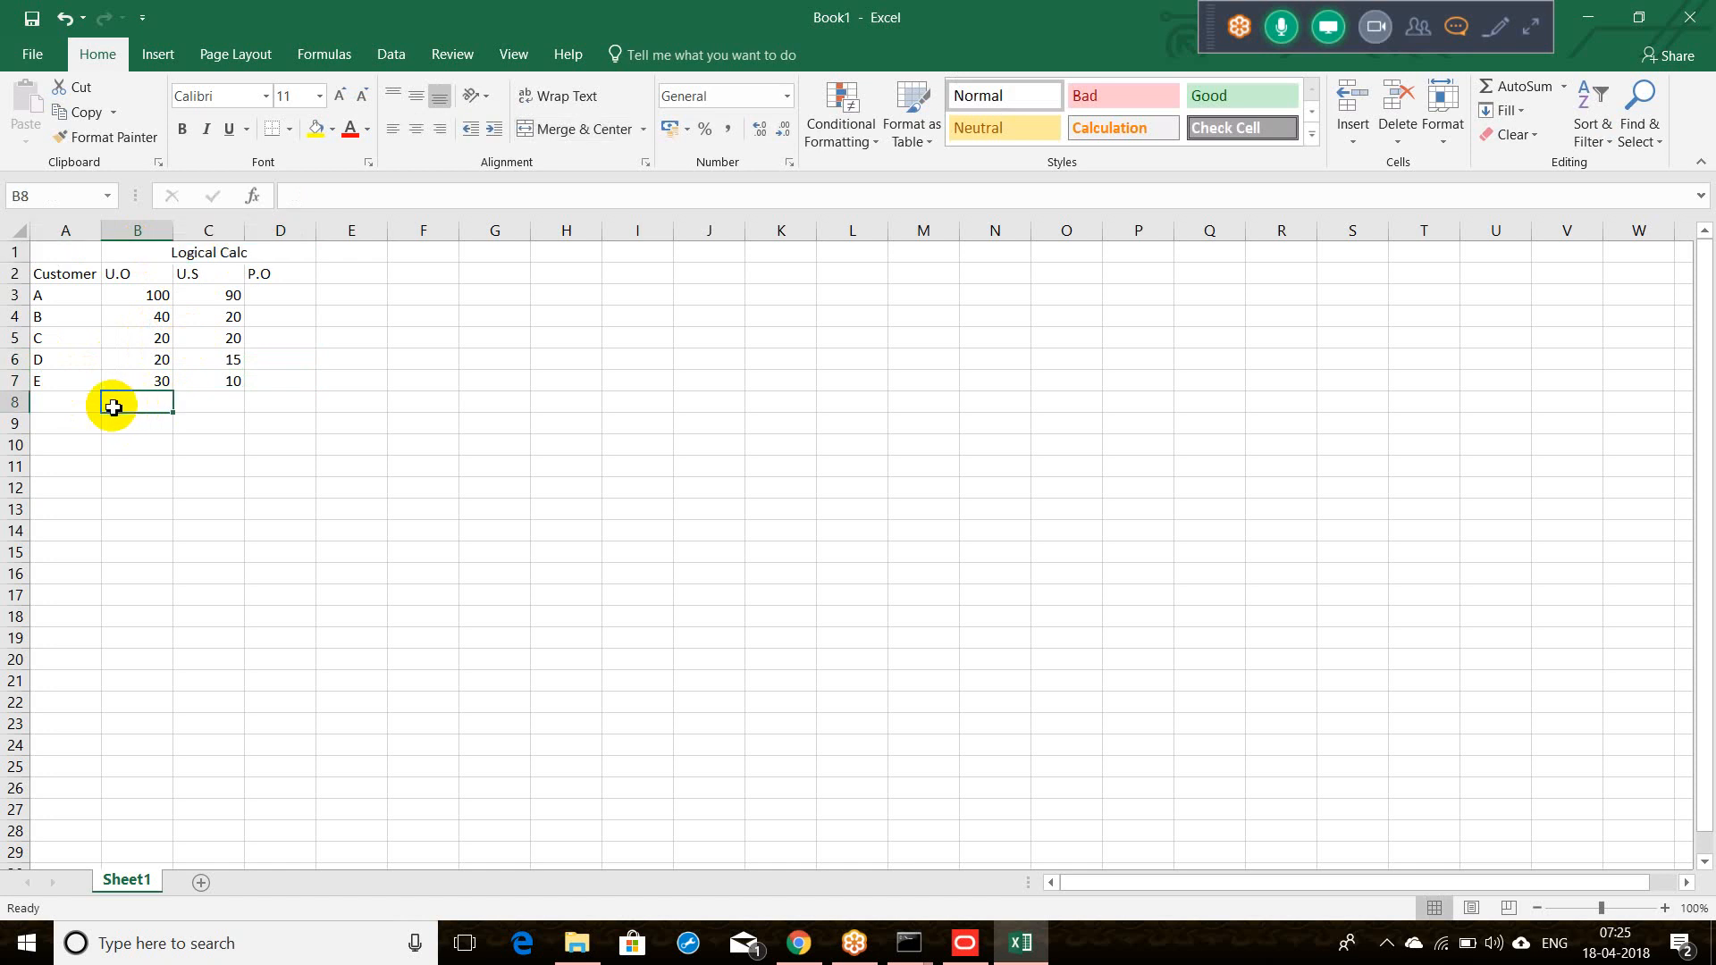
type("=Sum(")
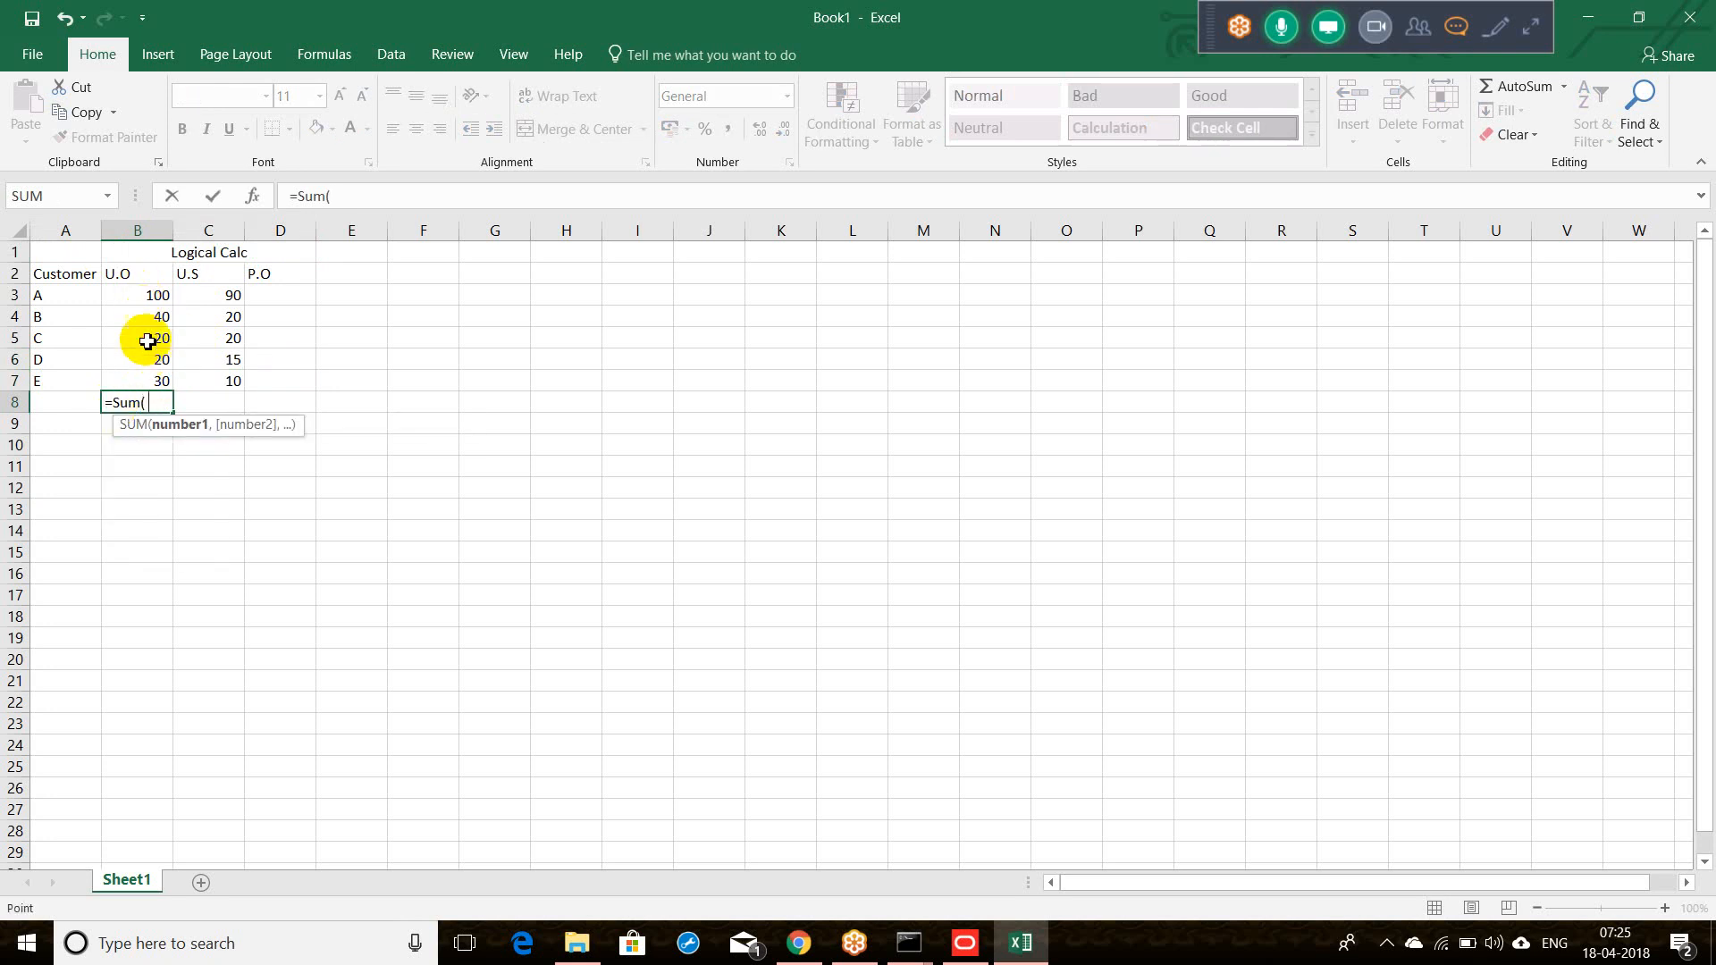
left_click_drag(148, 358, 146, 298)
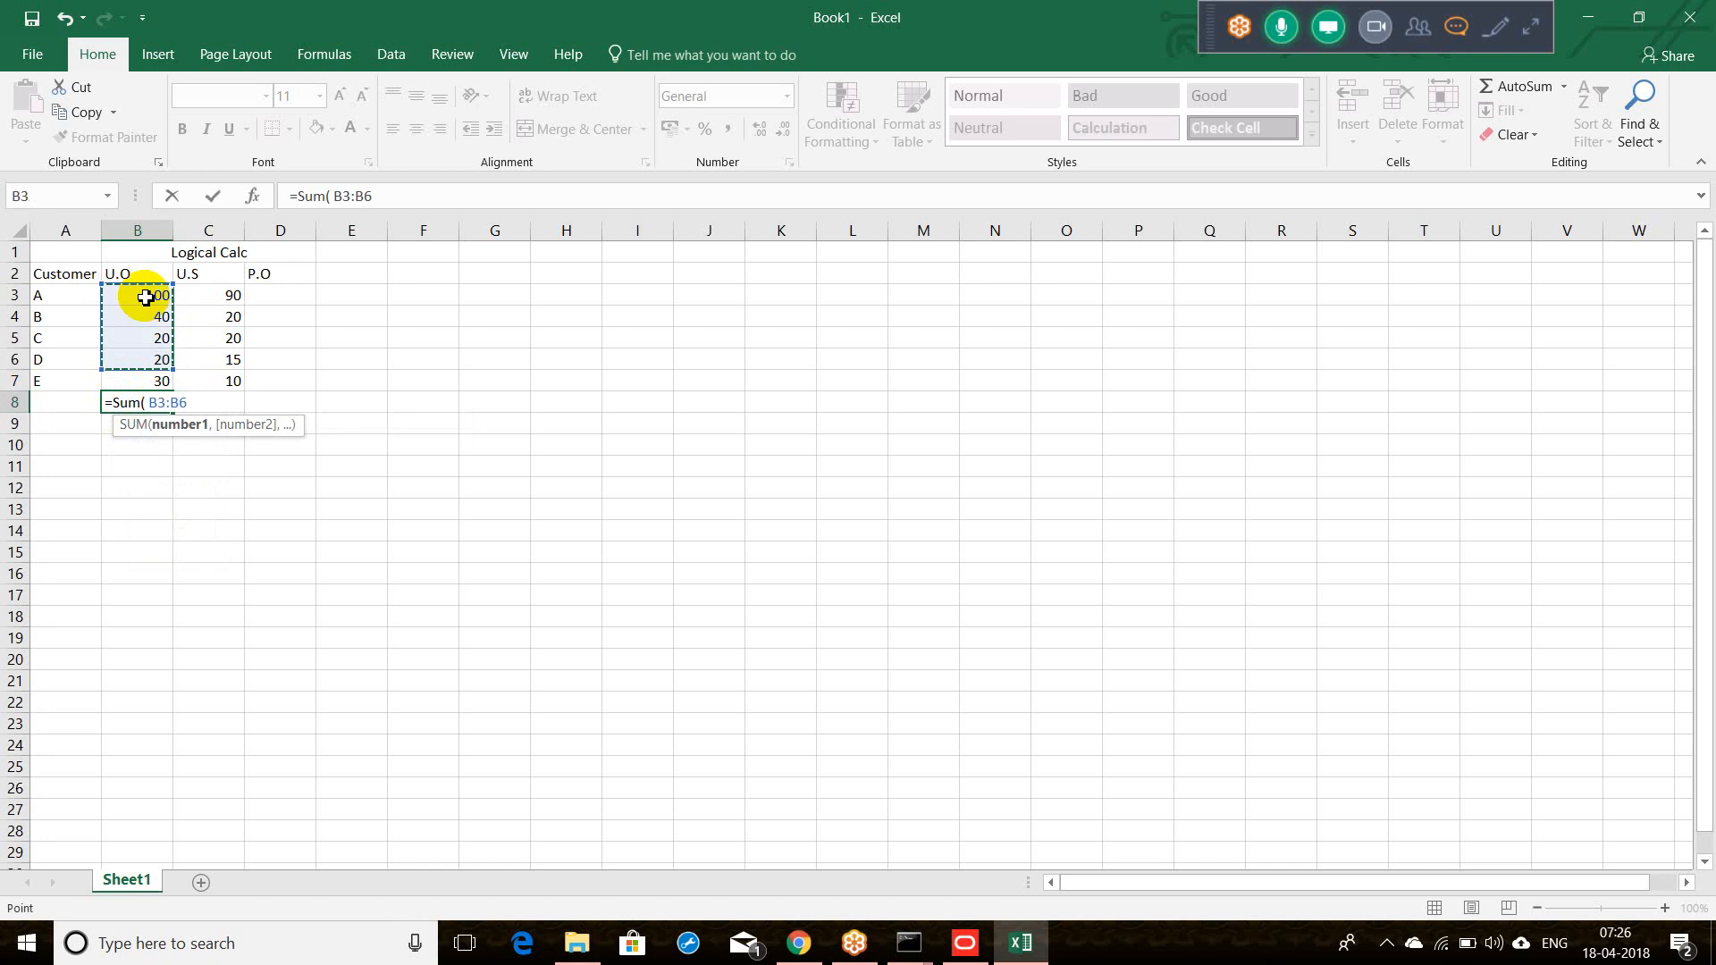
key("shift+Down")
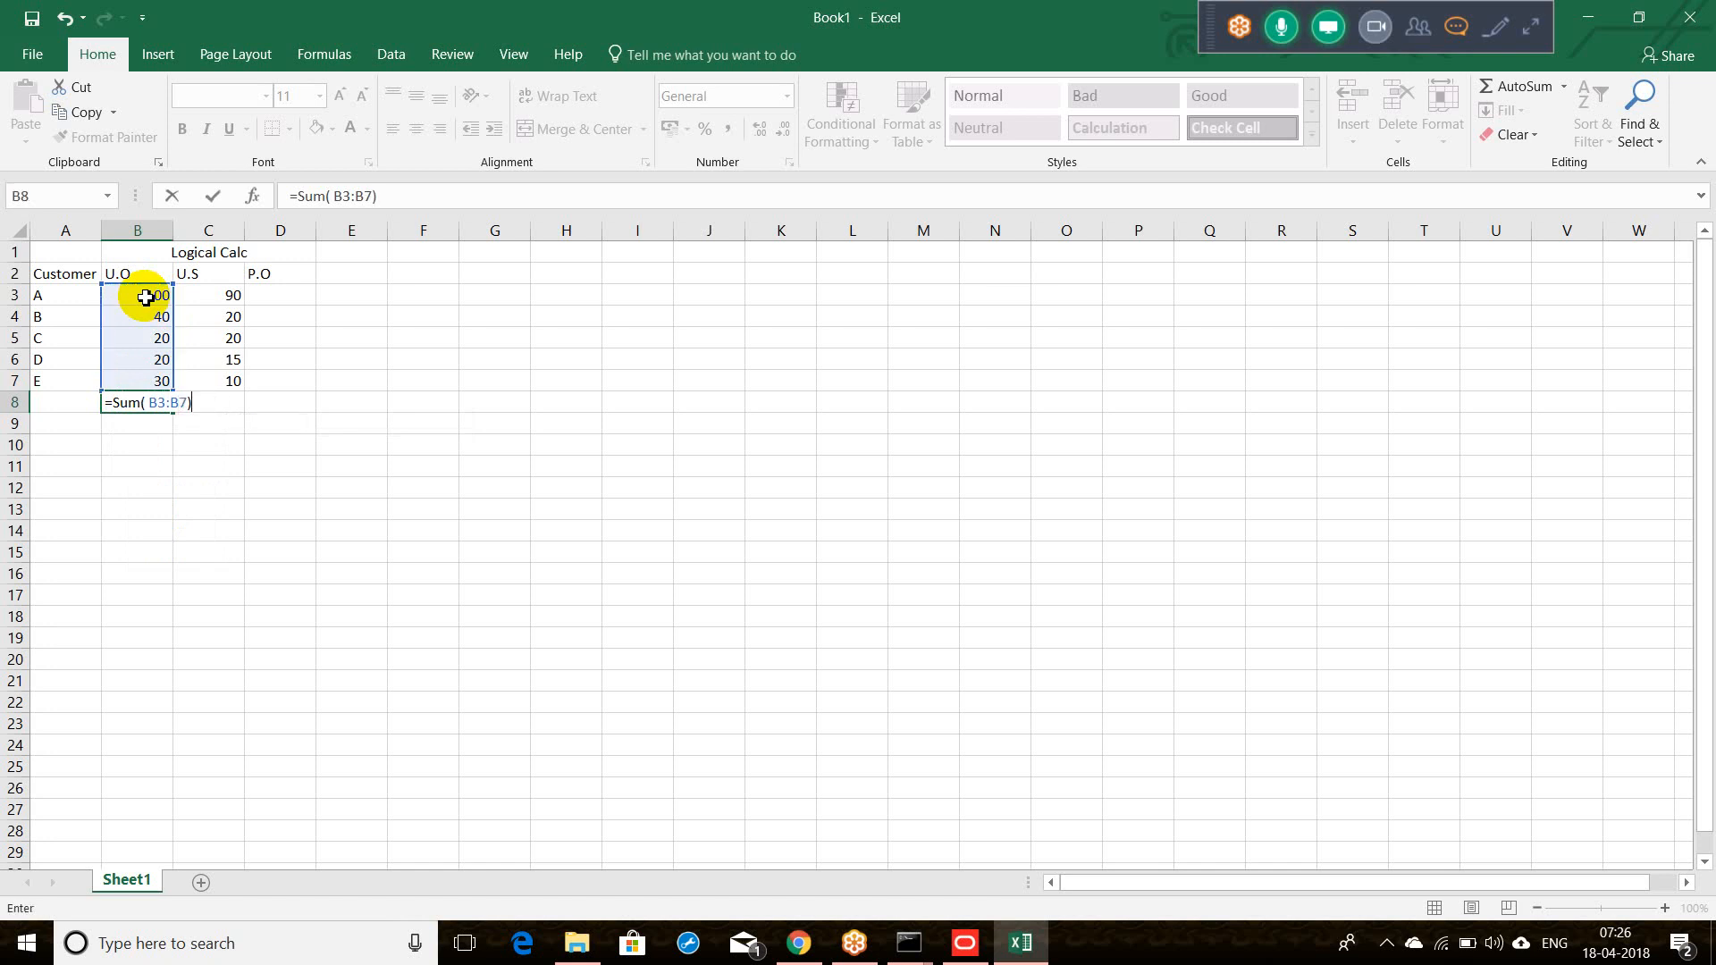
key("Return")
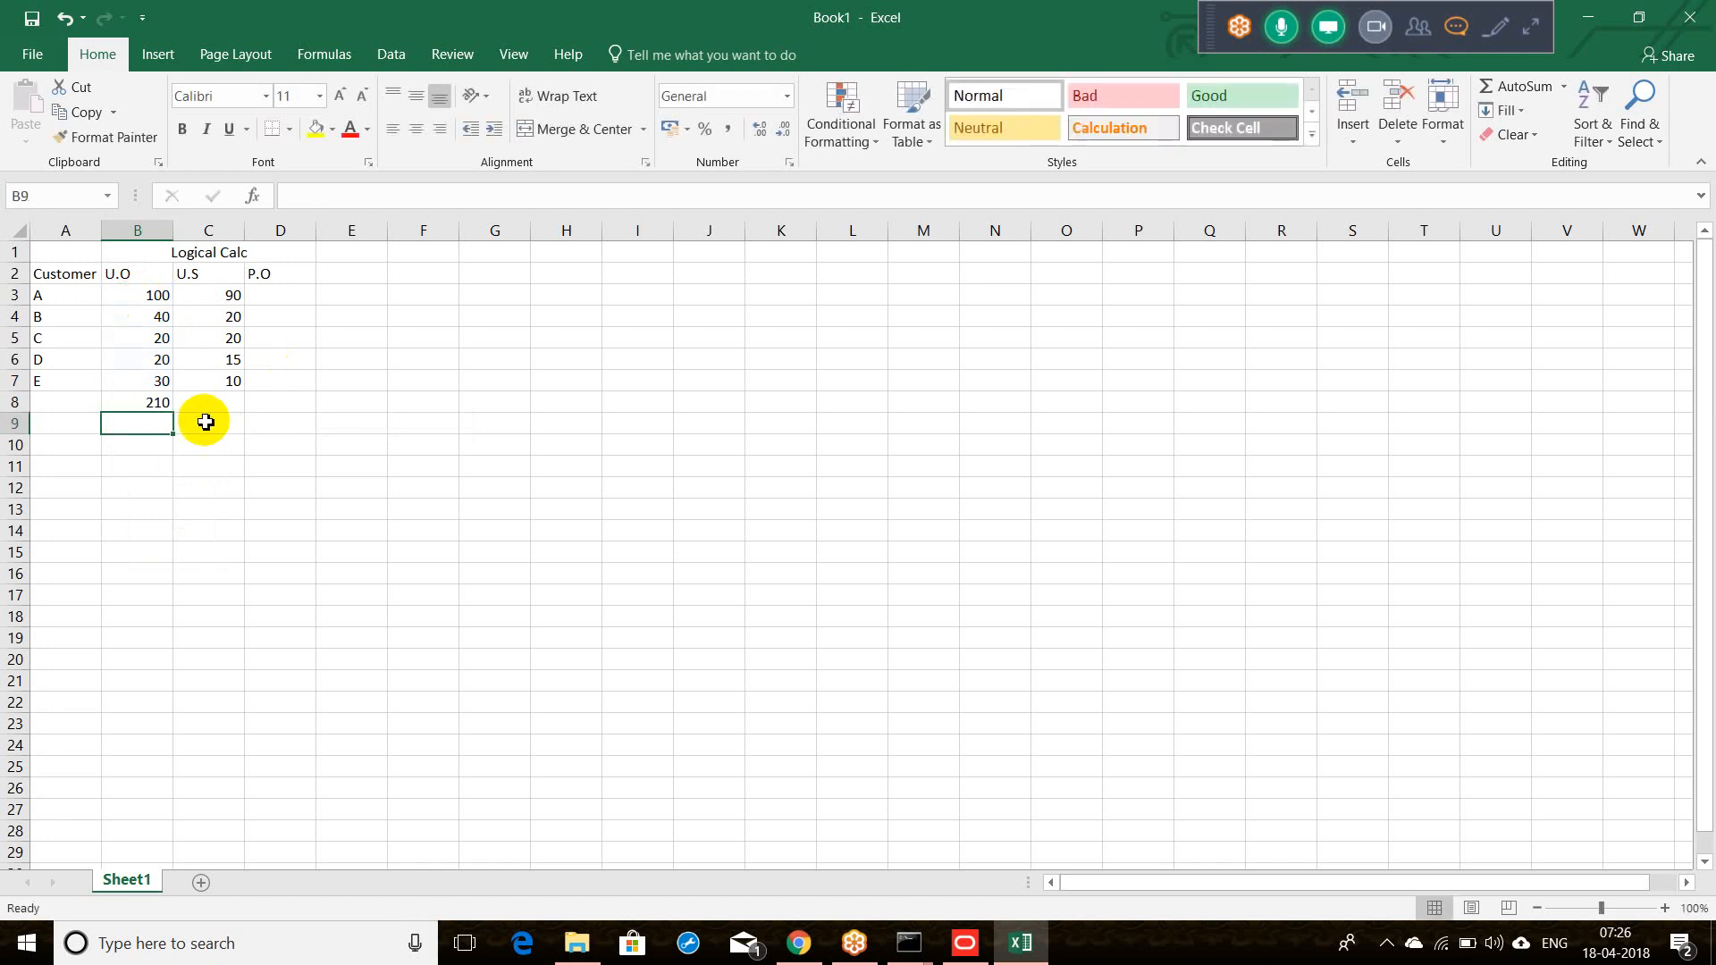
left_click(143, 400)
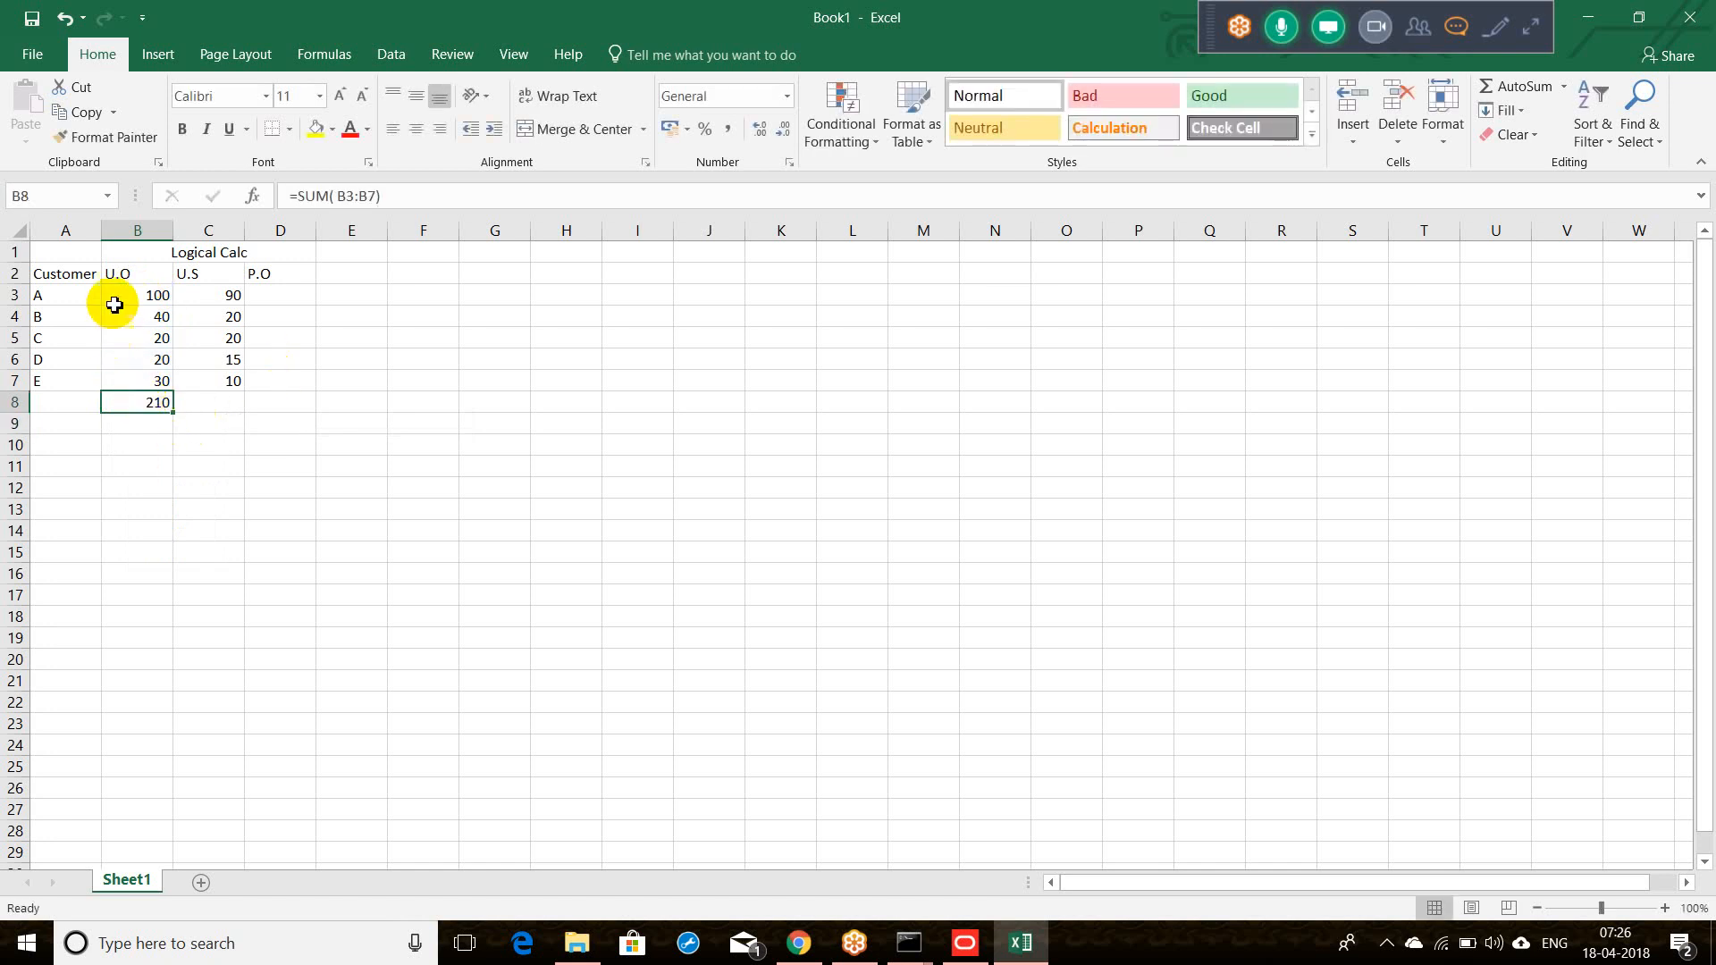
Step: Total U.S in C8 with =SUM(C3:C7) for 155, and set D8 to =B8-C8 for 55
left_click(215, 403)
type("=sum")
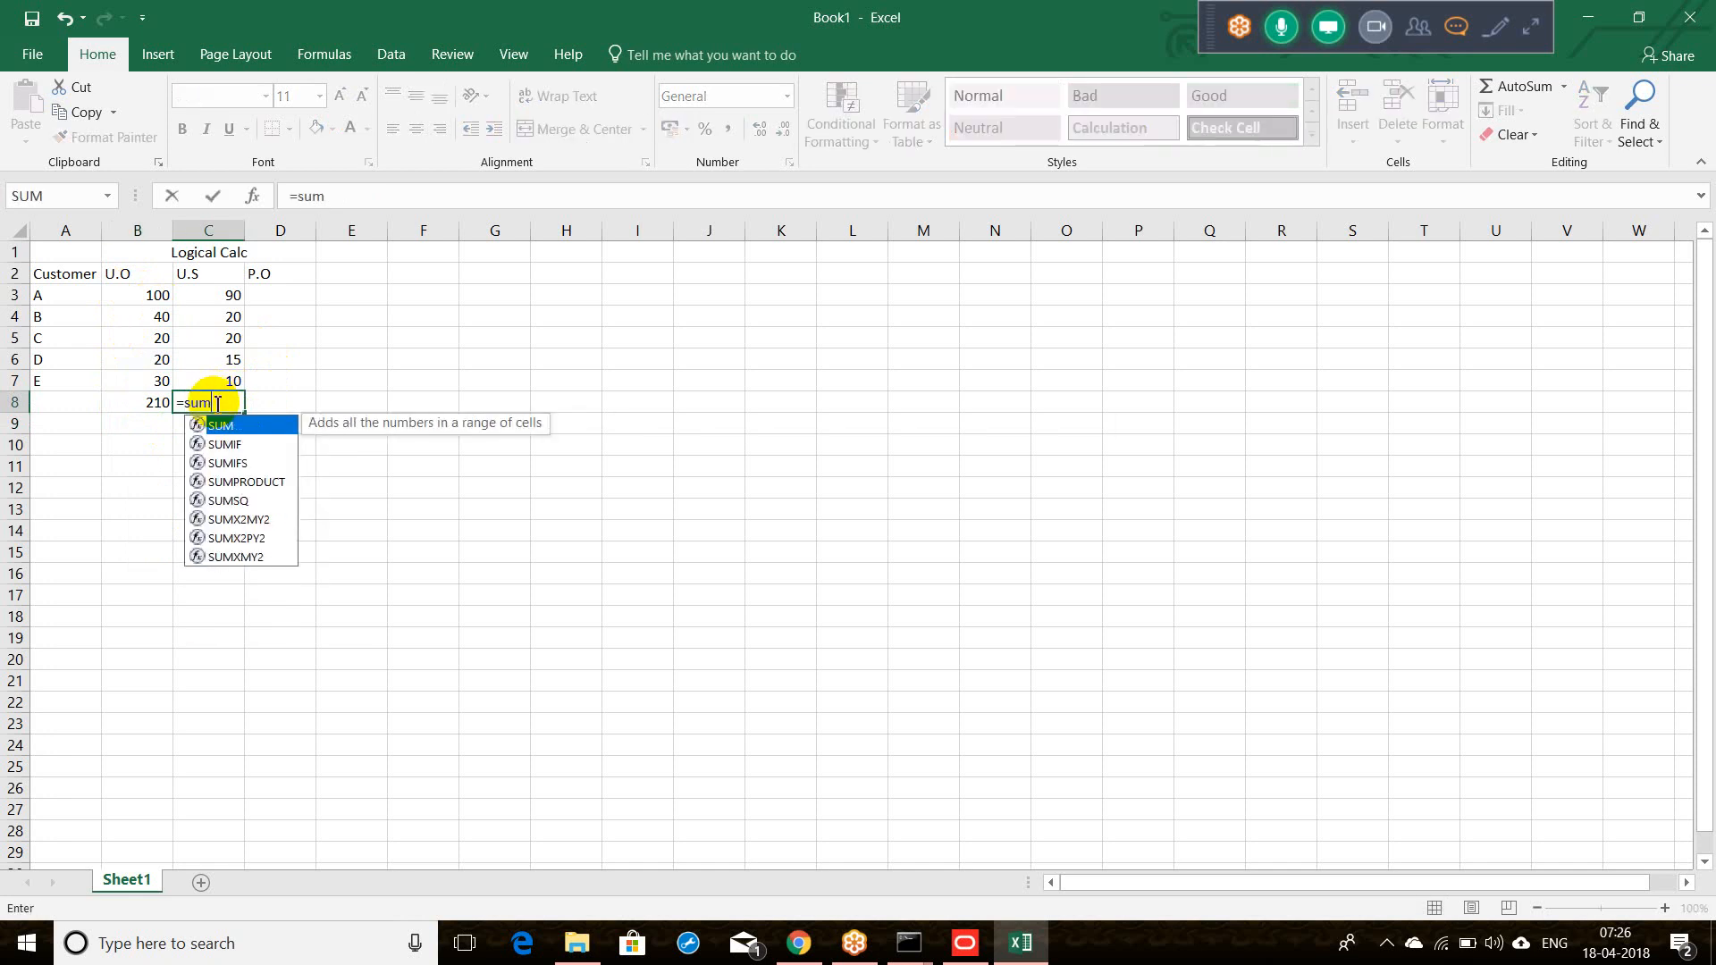
type("(")
left_click_drag(230, 295, 232, 377)
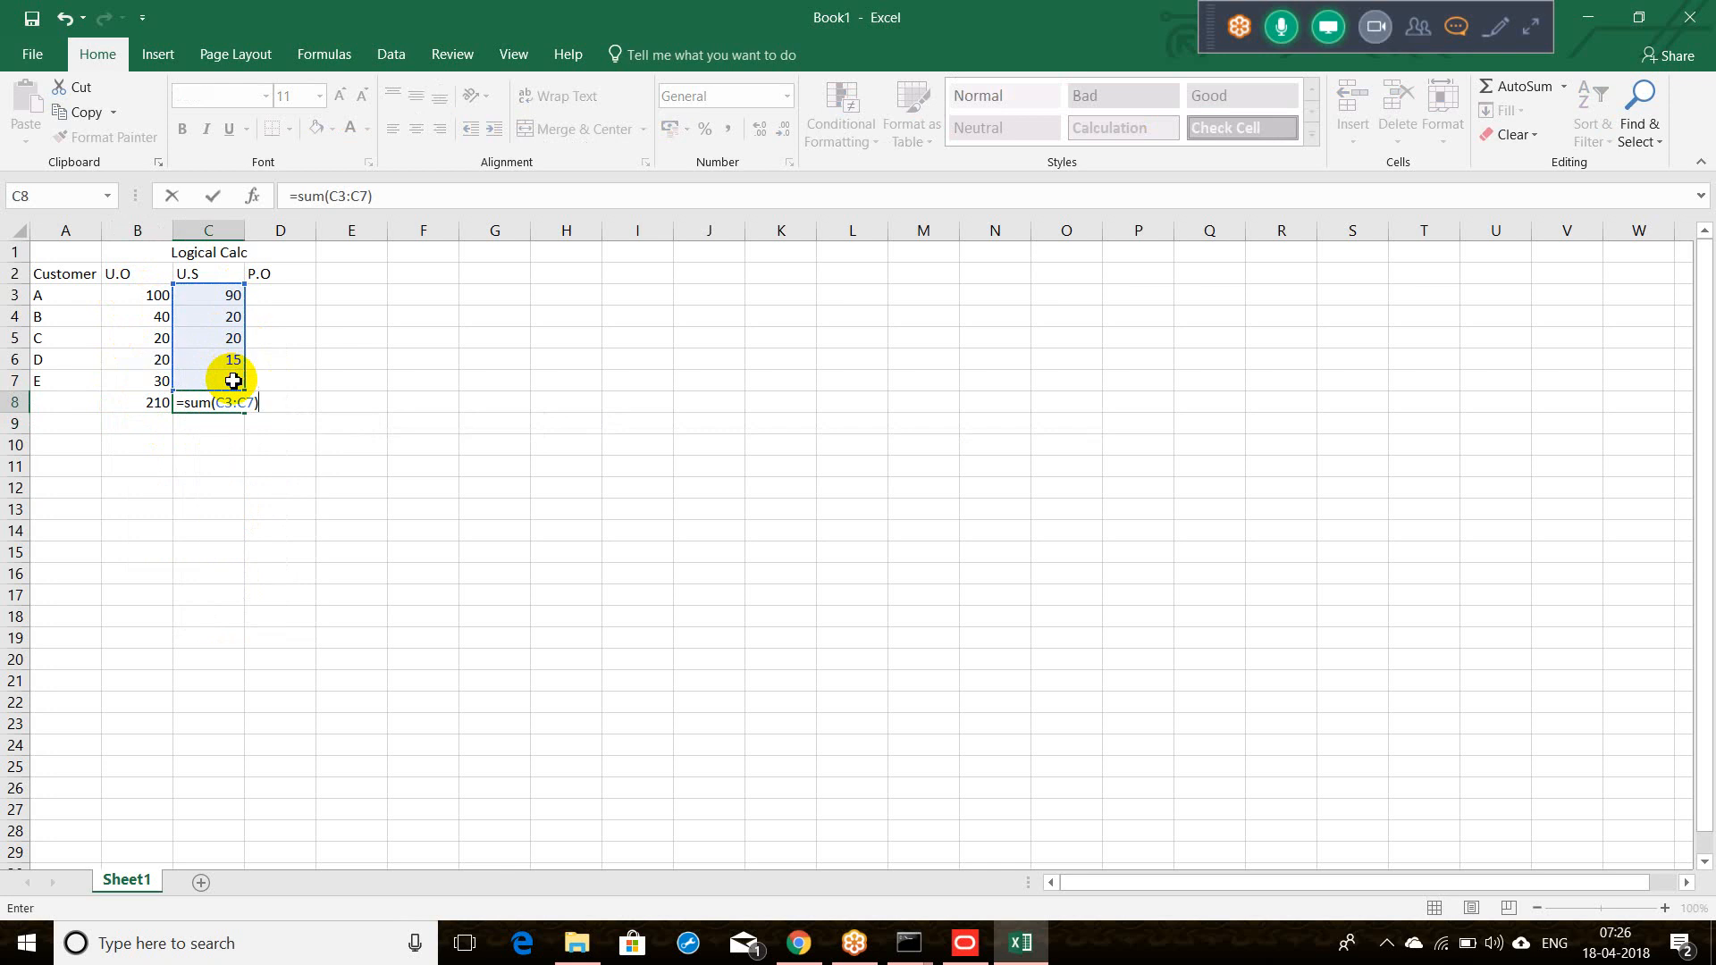
key("Tab")
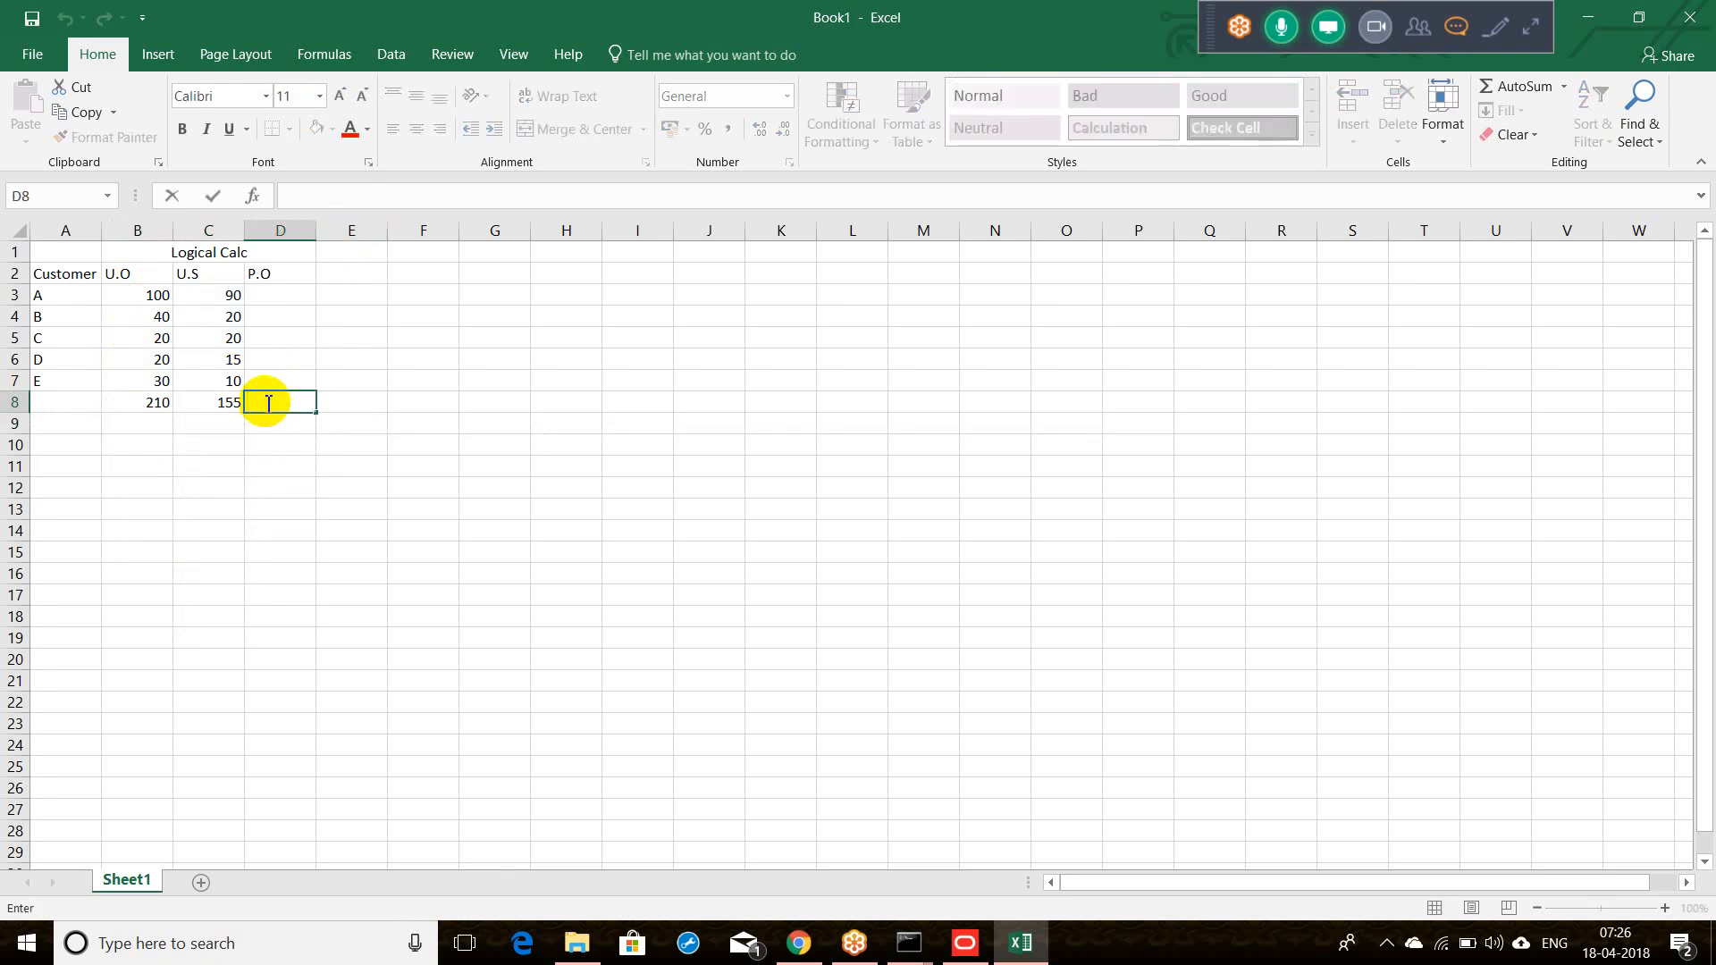
type("=")
left_click(162, 404)
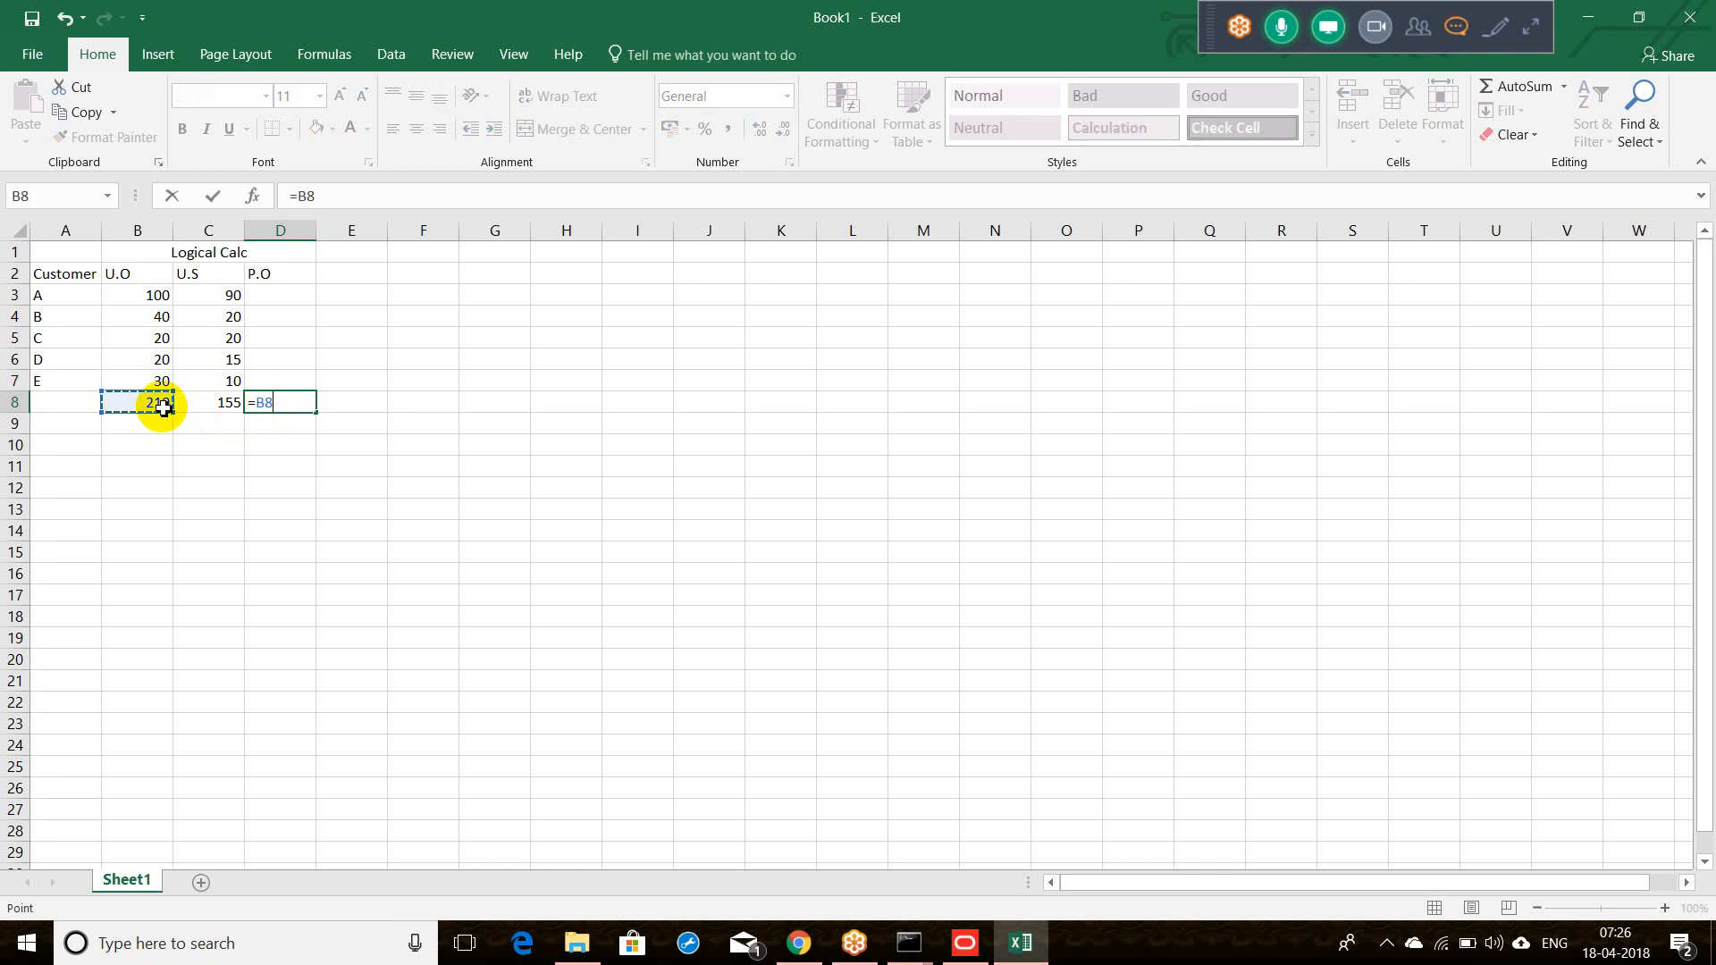
key("Return")
left_click(213, 421)
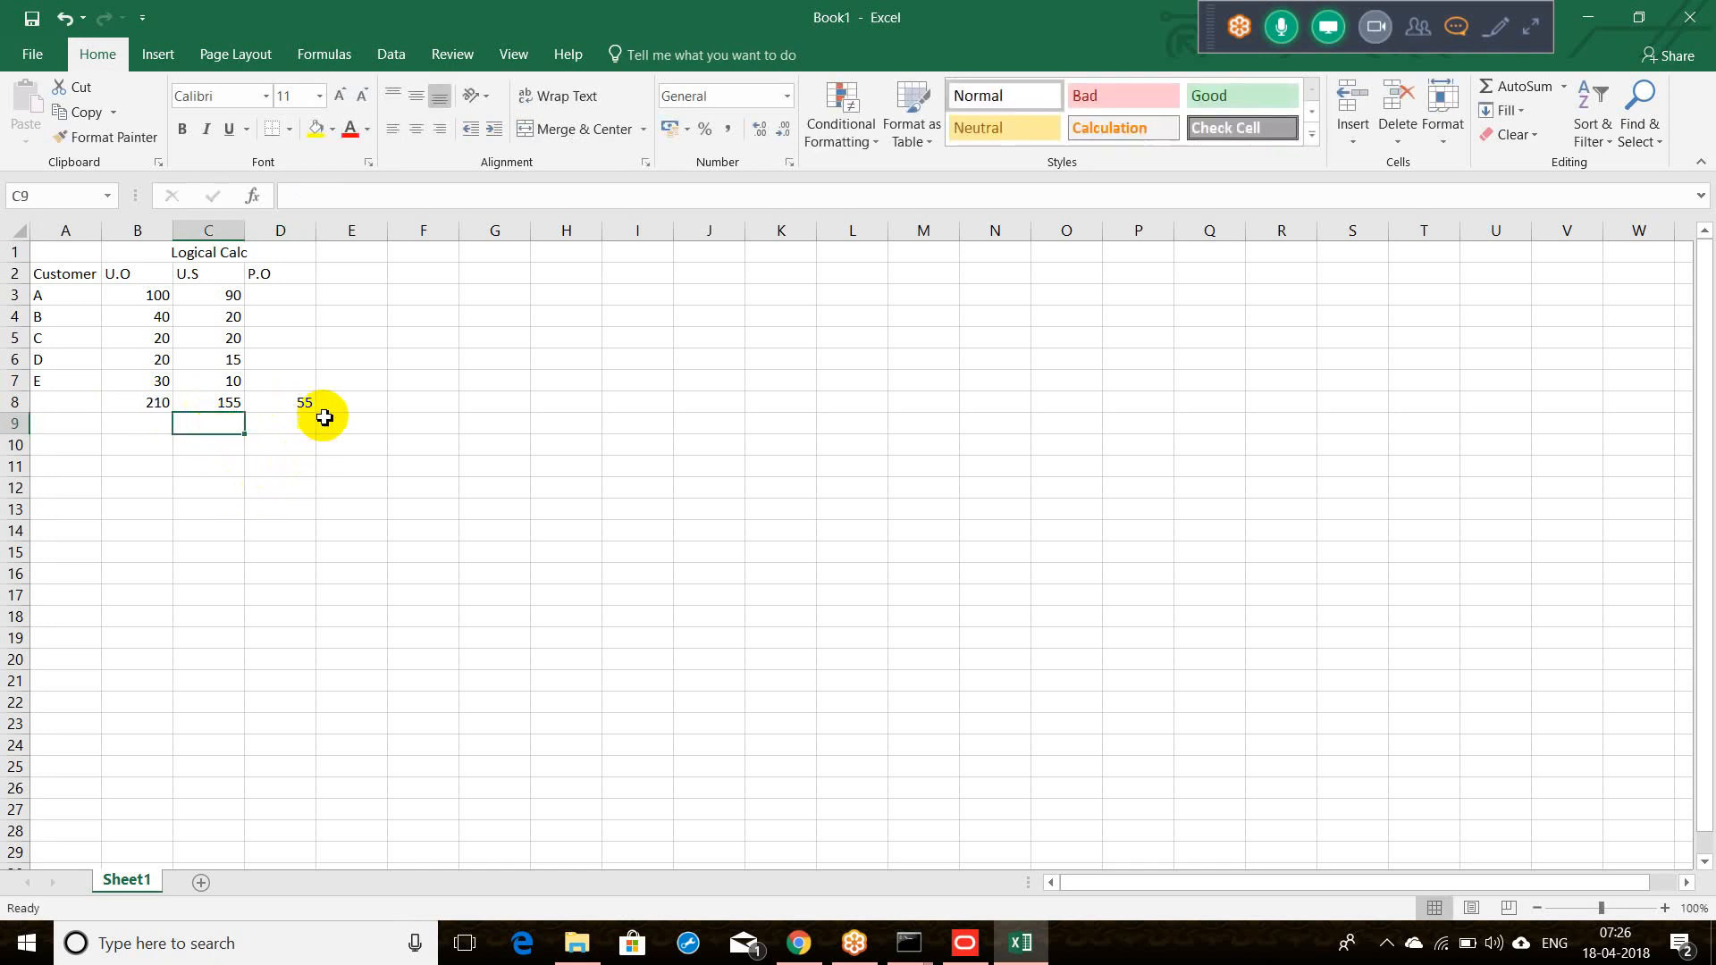
left_click(299, 405)
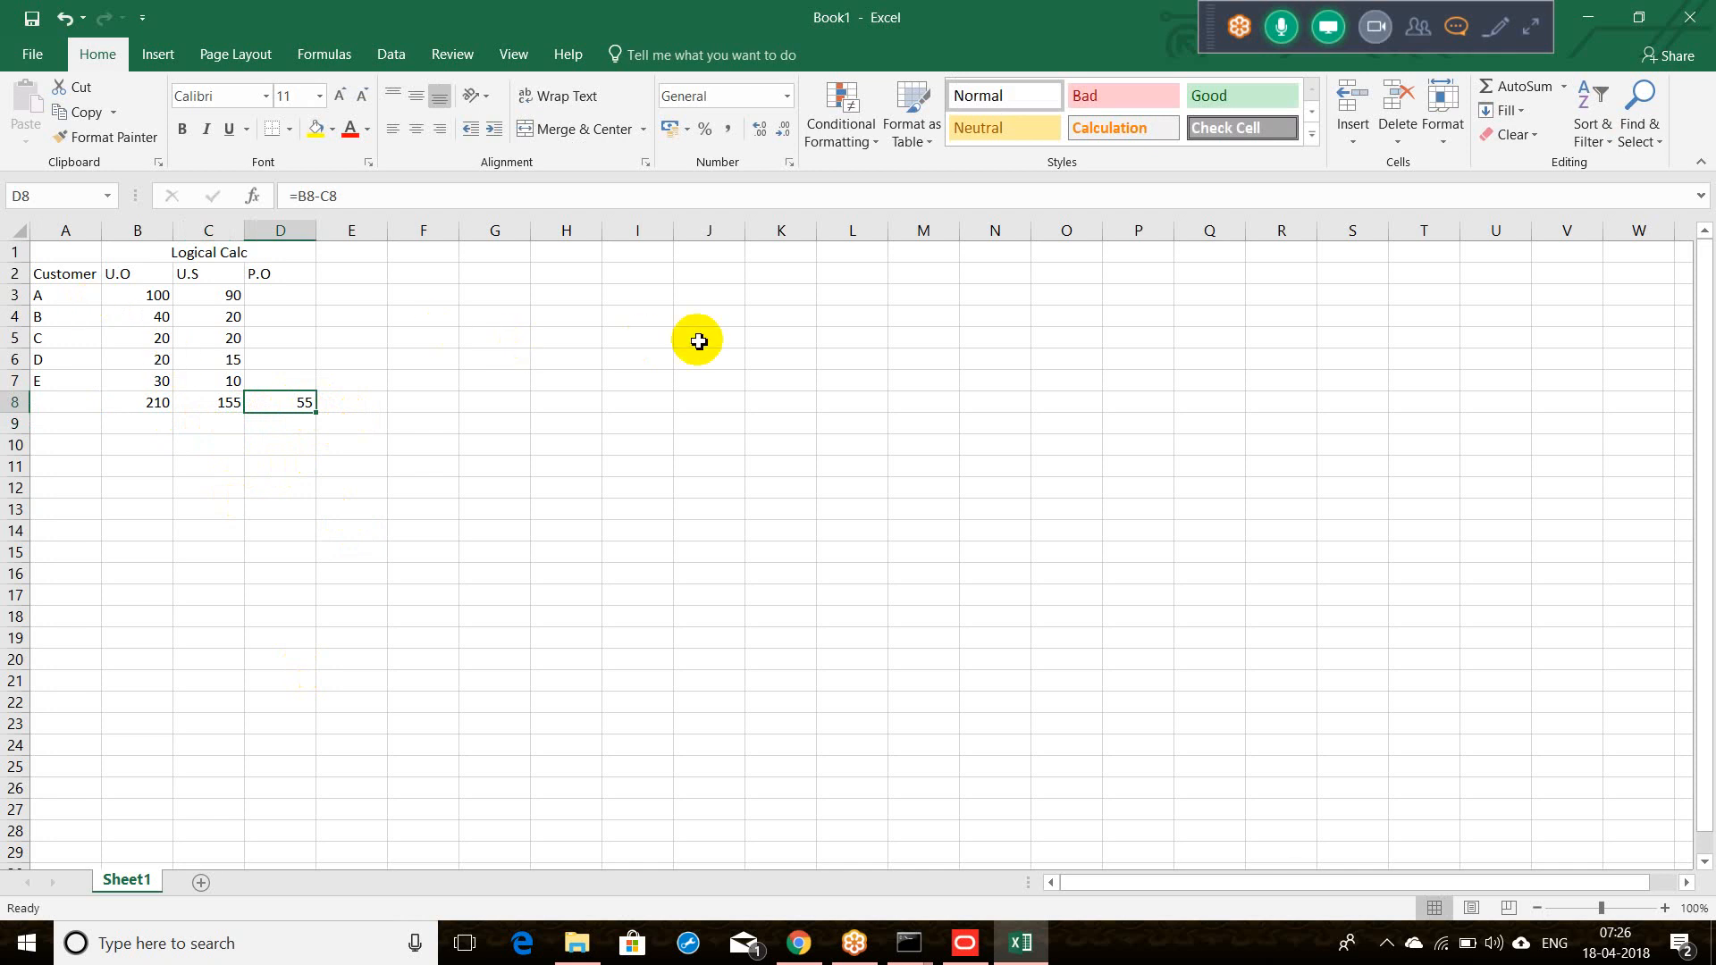
Step: Copy the Logical Calc table A1:D8 to J1 and begin retitling the copy
left_click_drag(54, 253, 152, 402)
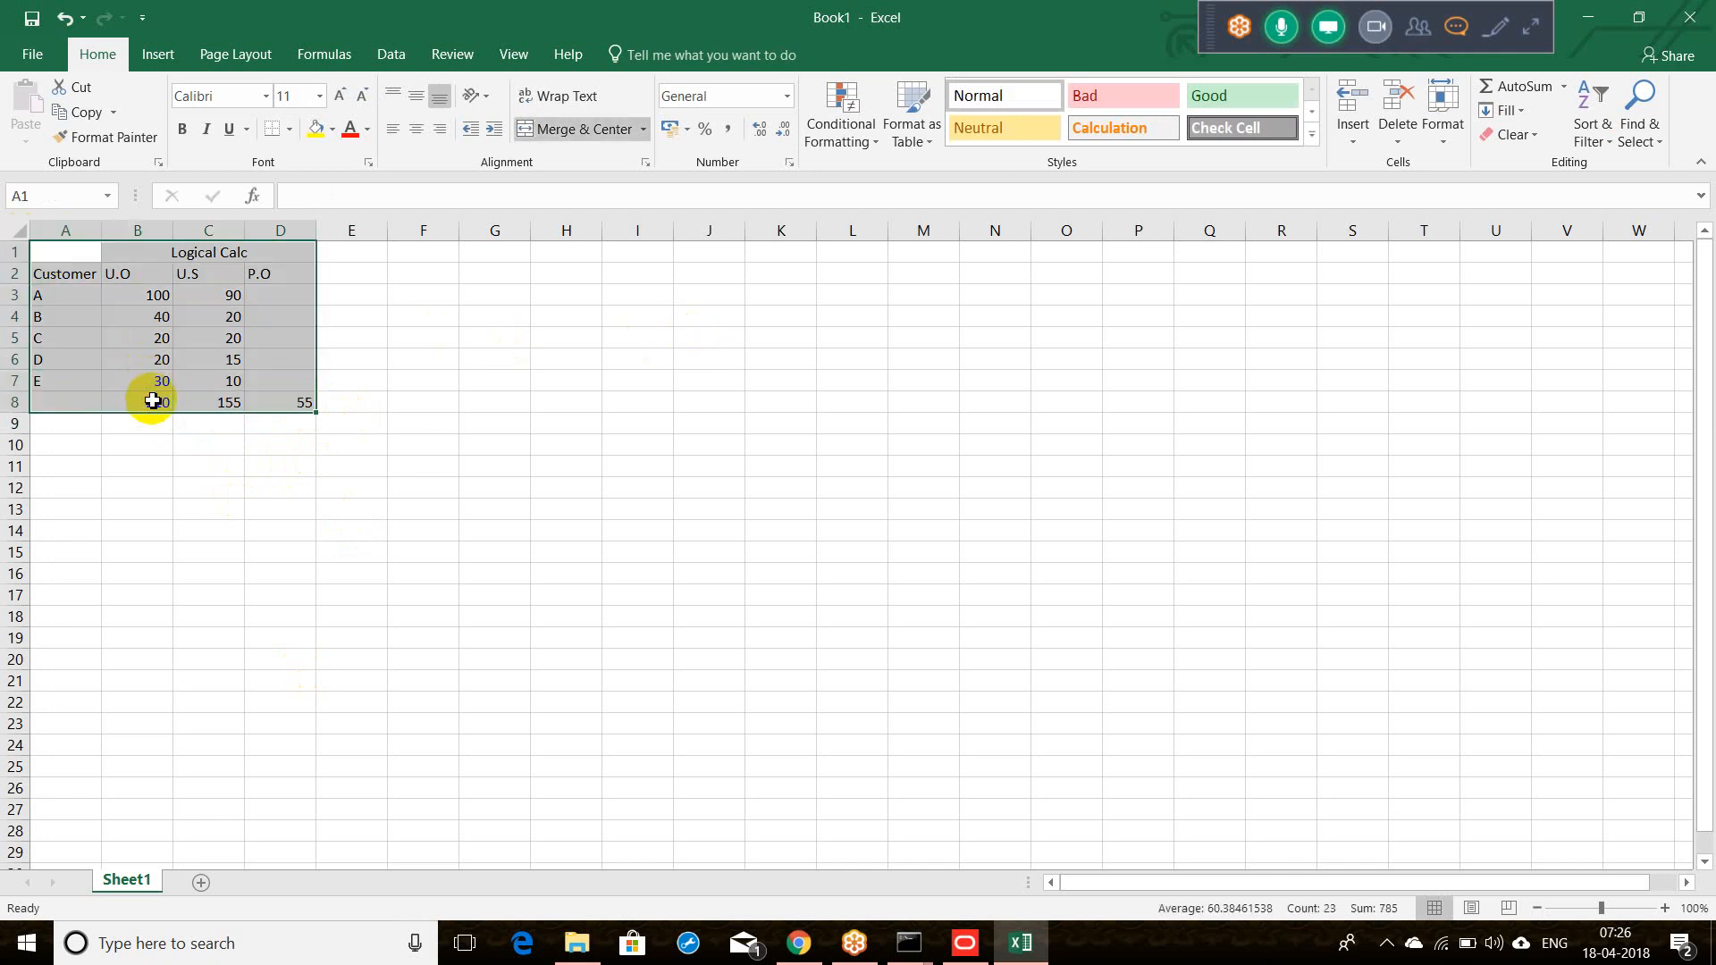
key("ctrl+c")
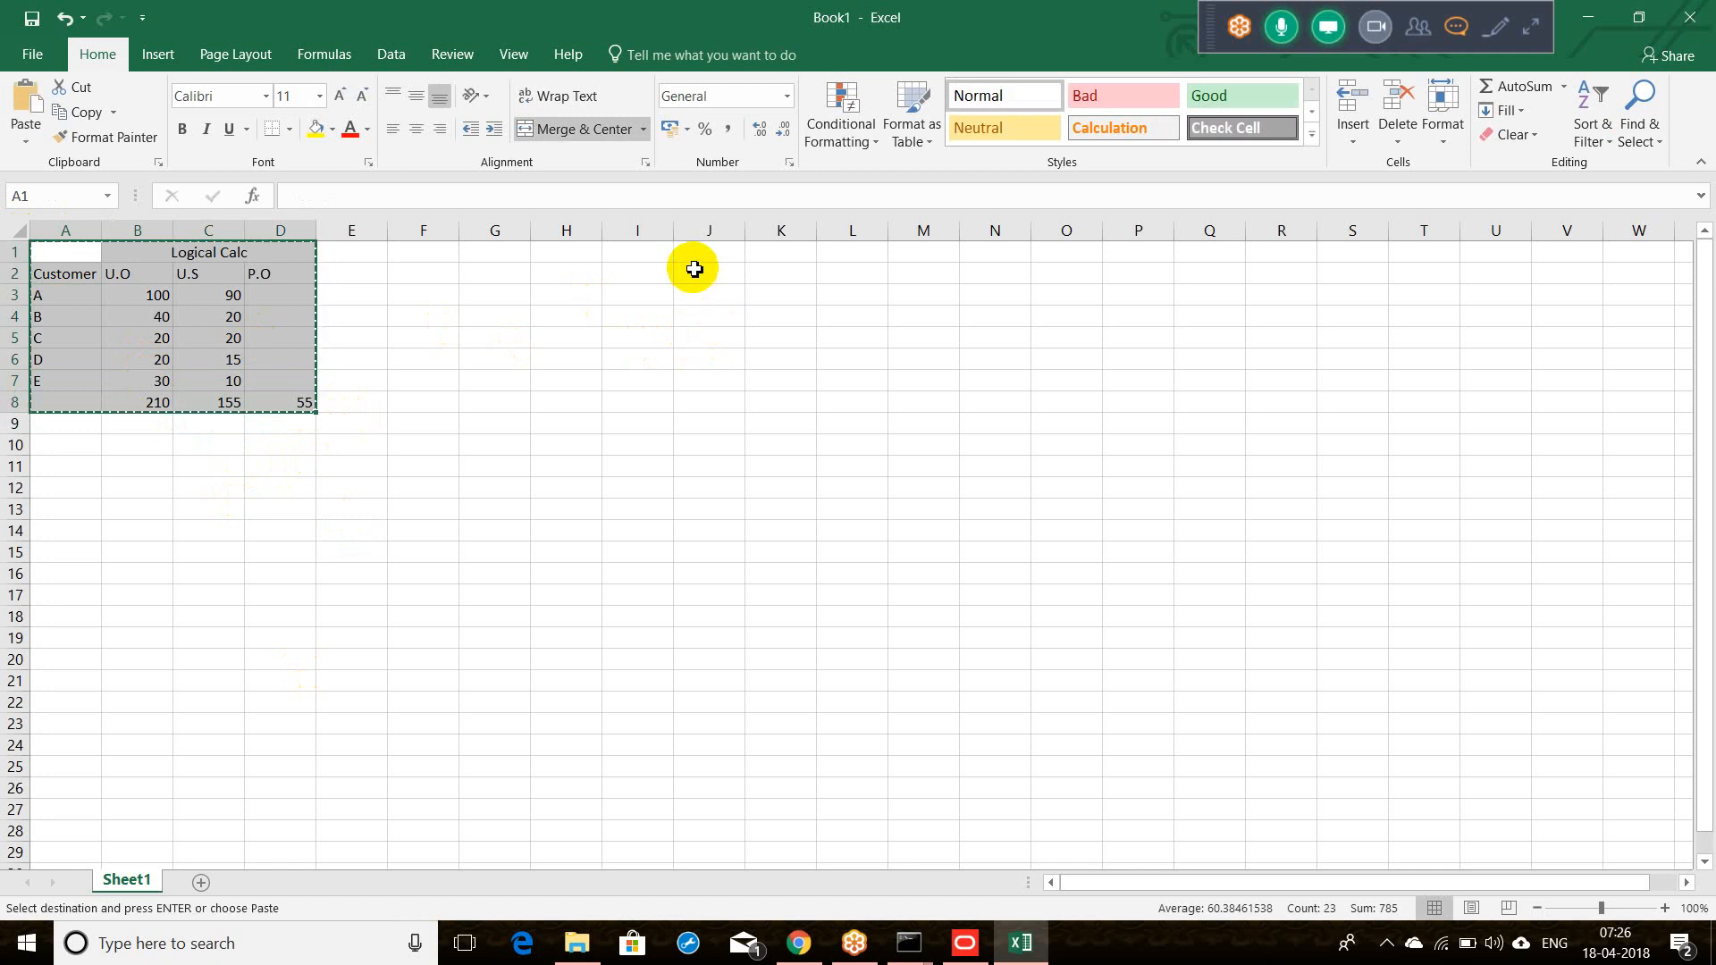
left_click(694, 256)
key("ctrl+v")
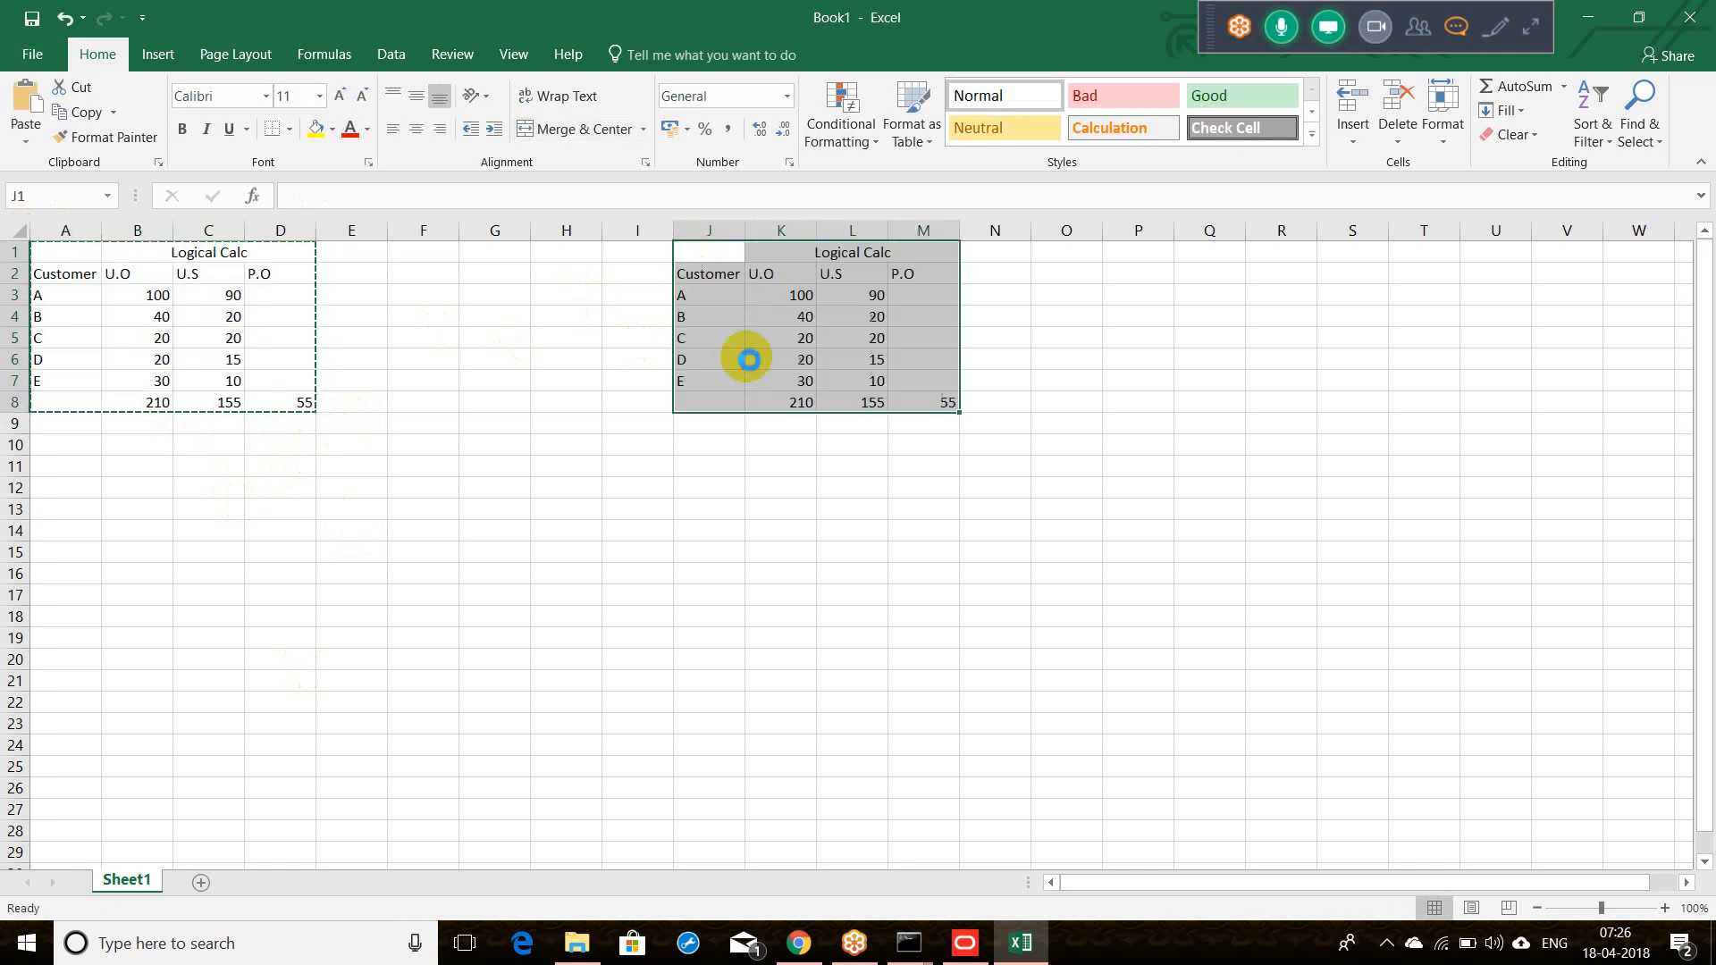
left_click(808, 532)
key("shift+F10")
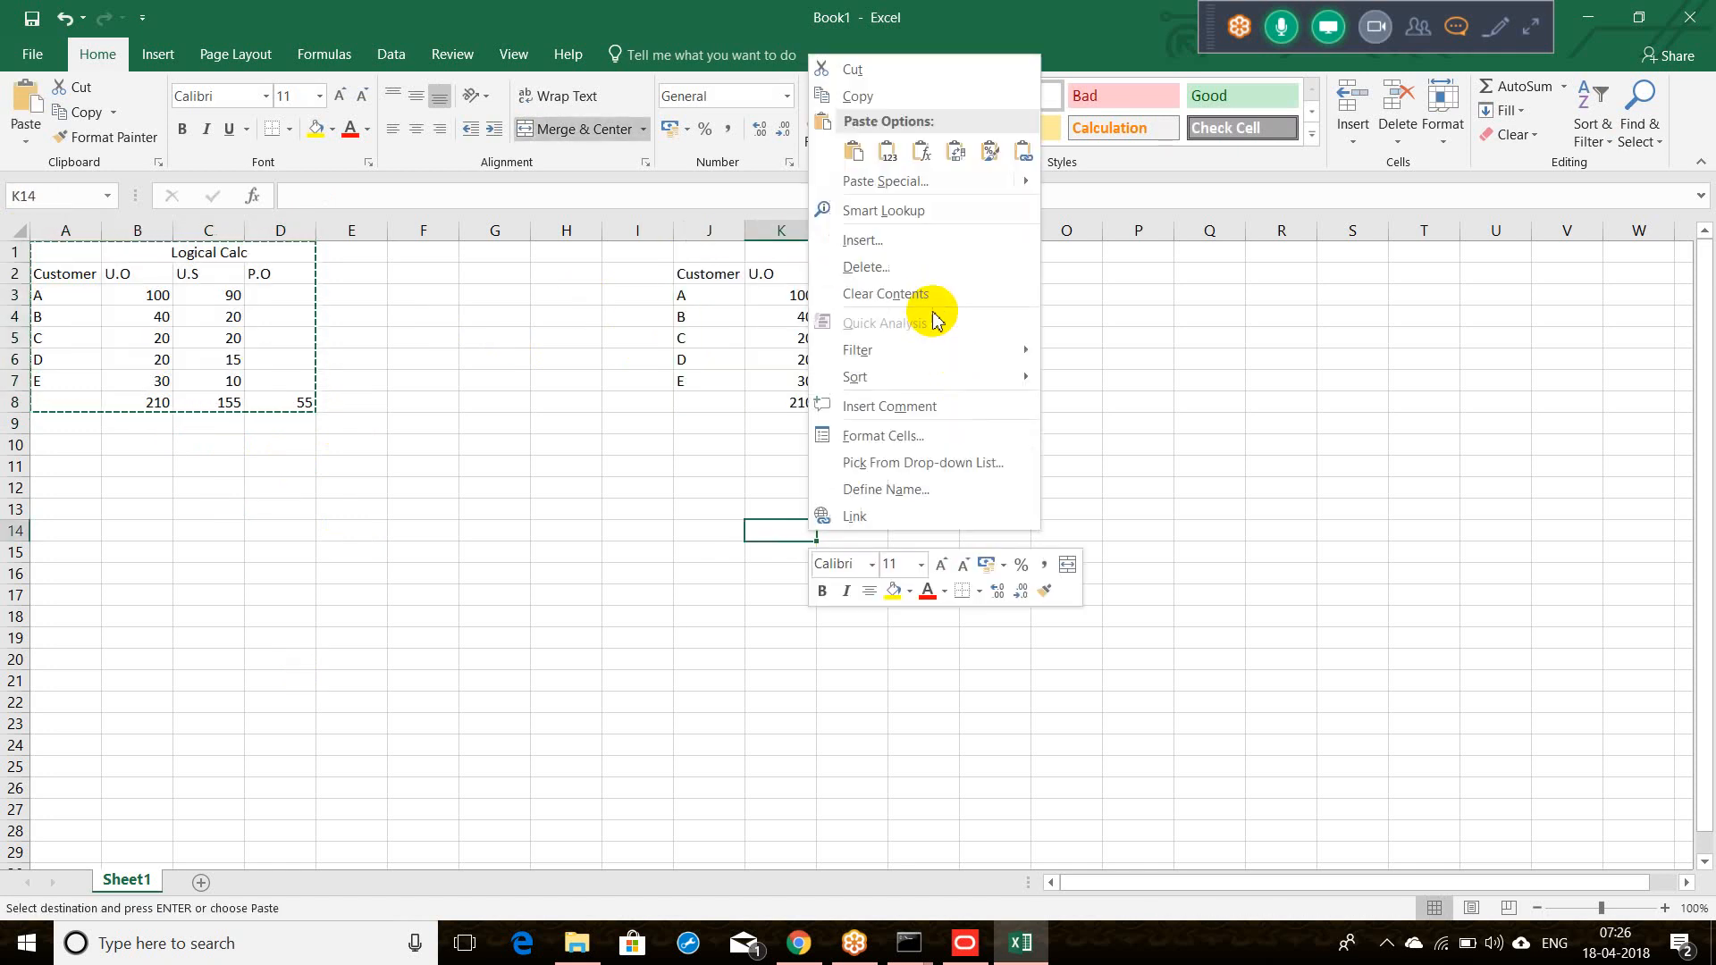
key("Escape")
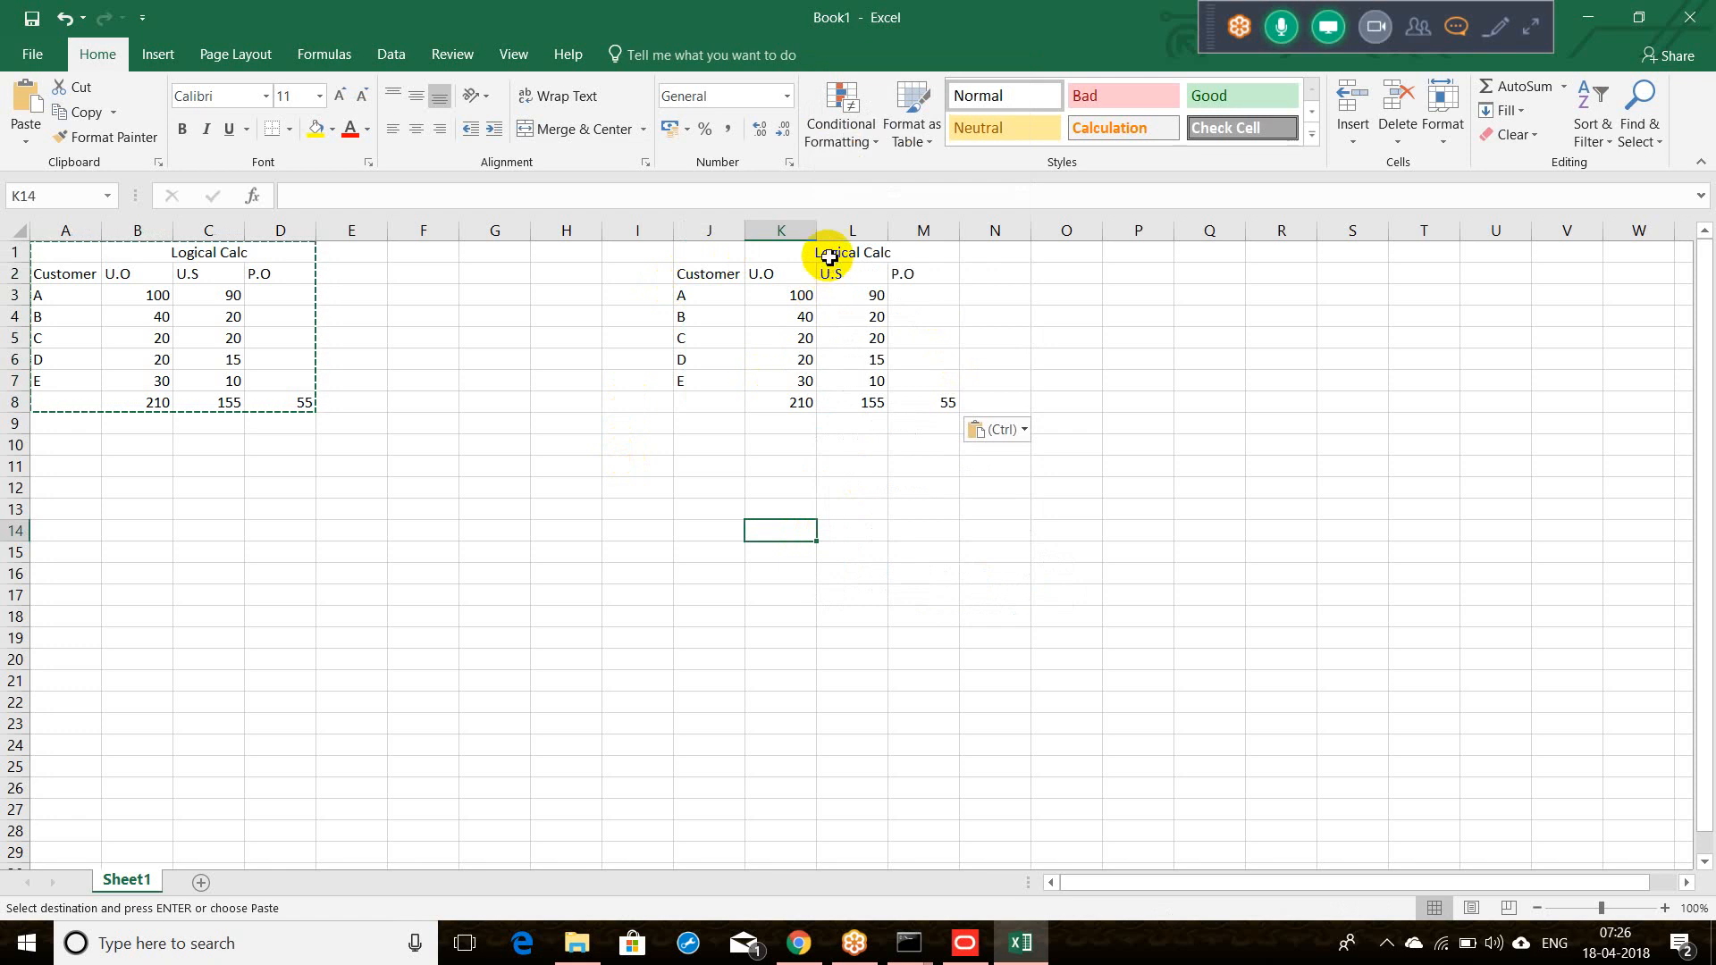
left_click(828, 255)
left_click_drag(334, 196, 286, 201)
Step: Retitle the copied table 'Physical Calc'
type("lc")
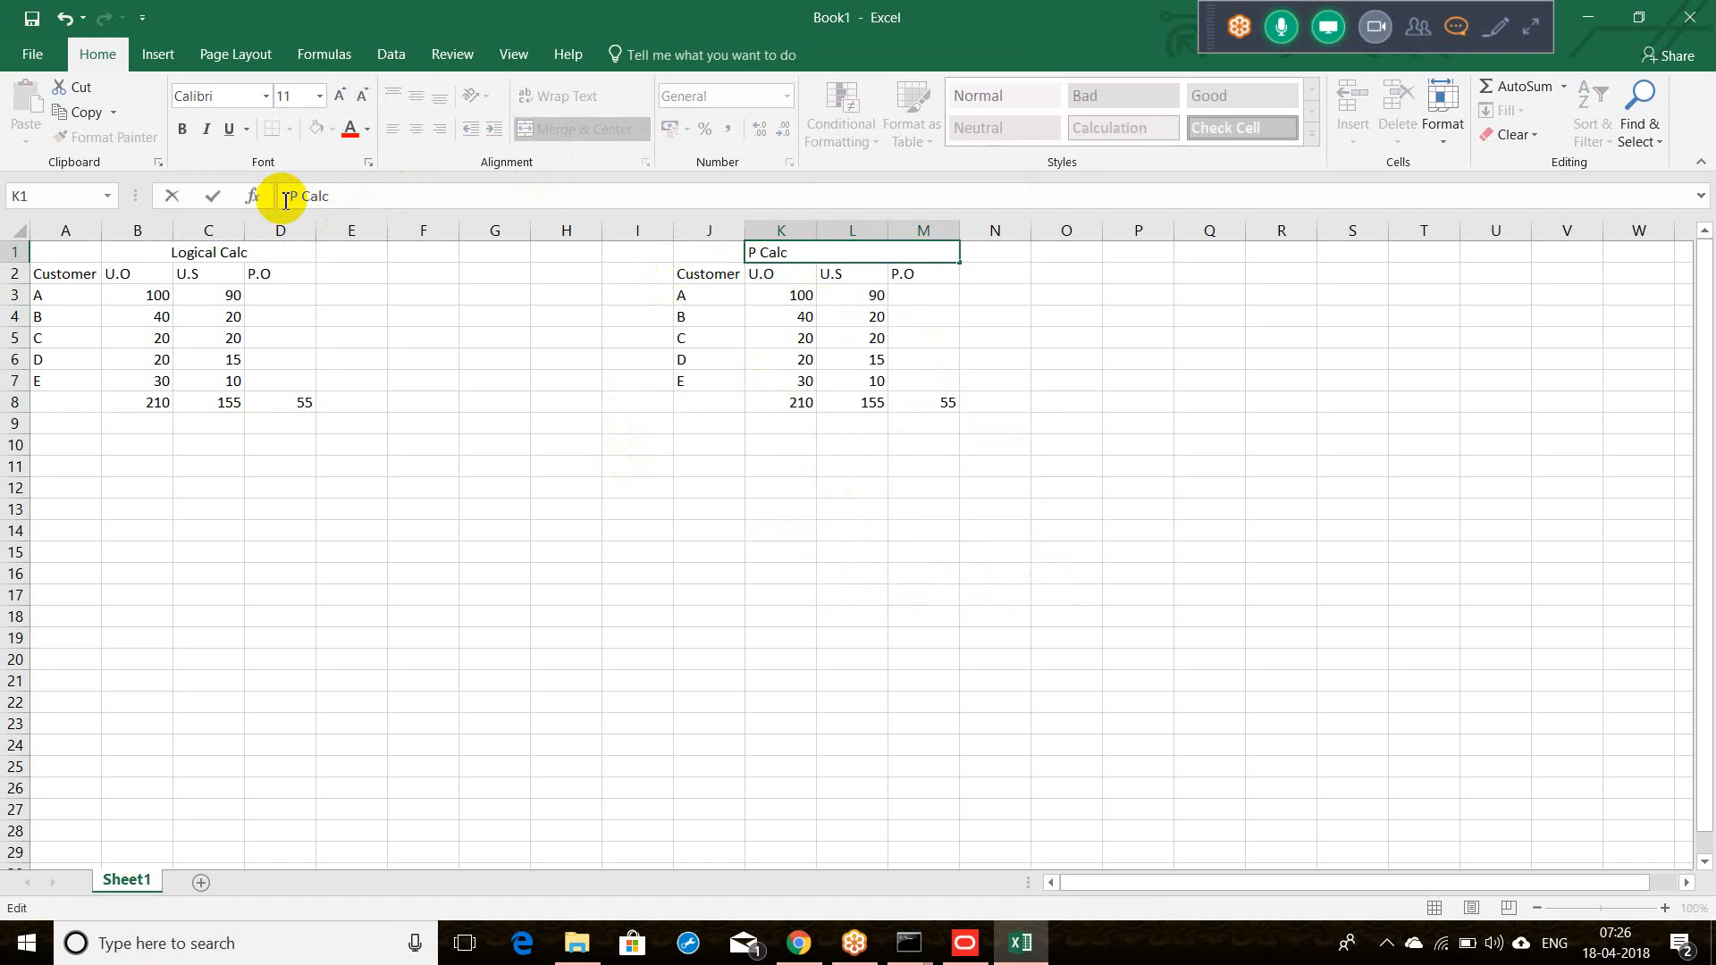
type("hysica")
key("Tab")
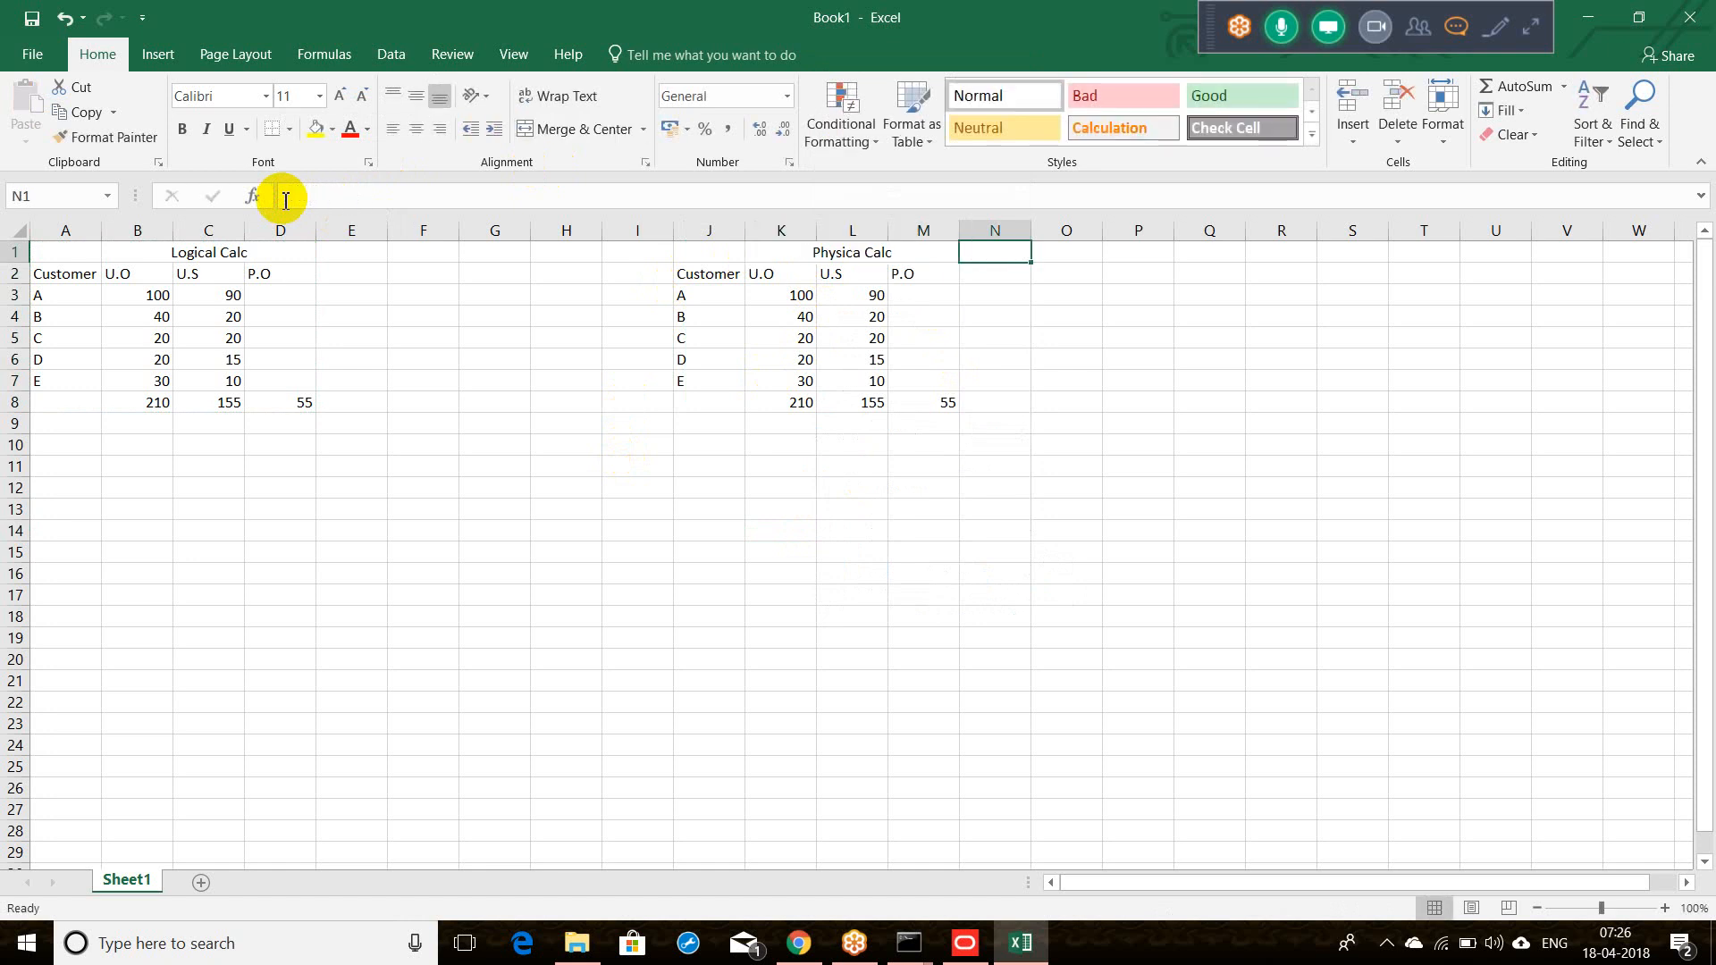
left_click(865, 256)
double_click(865, 256)
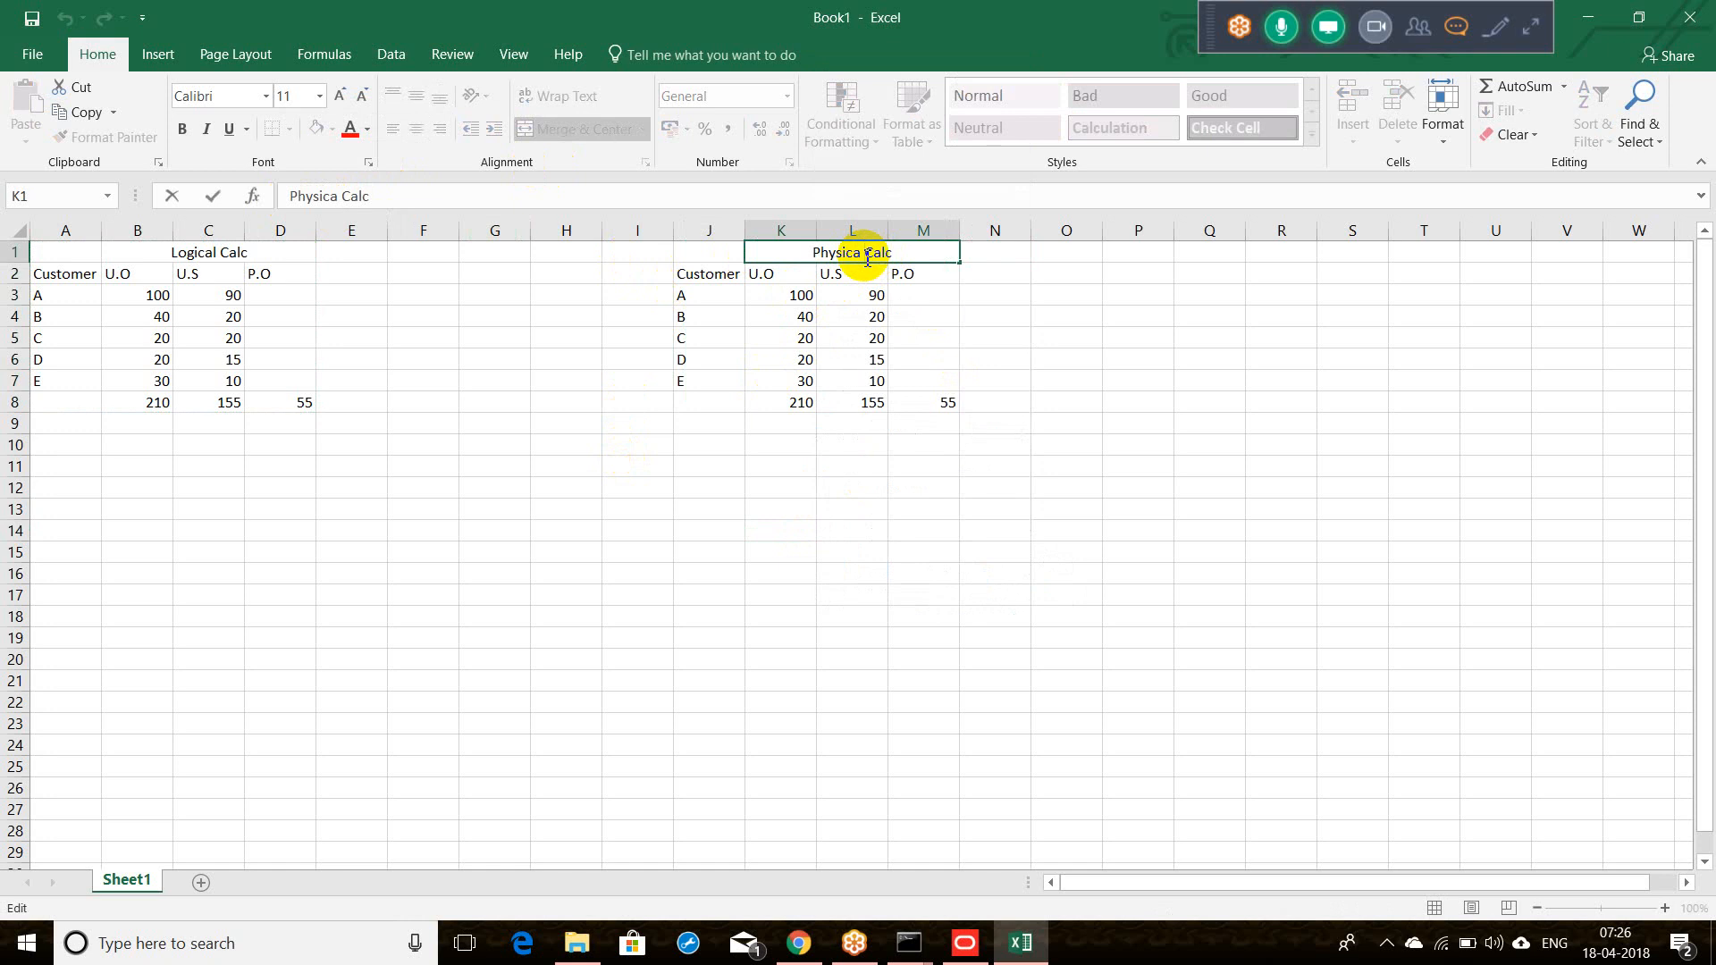
type("l")
Step: Enter =K3-L3 in M3 so customer A's P.O shows 10
left_click(909, 297)
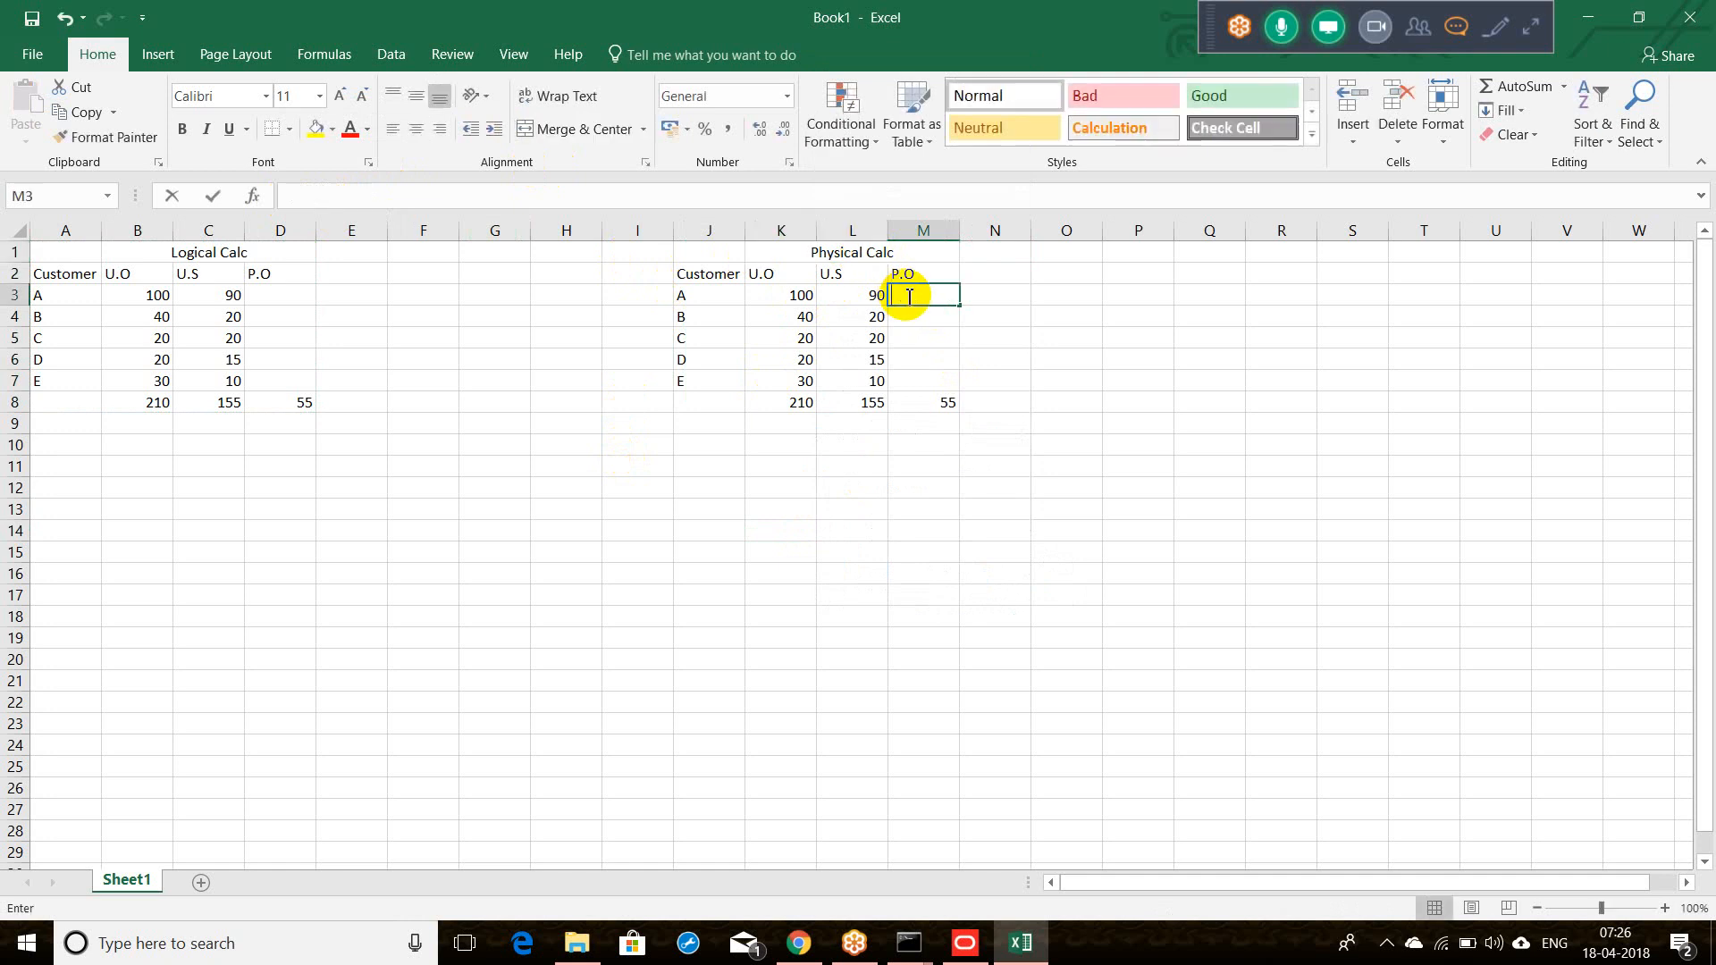
type("=")
left_click(800, 301)
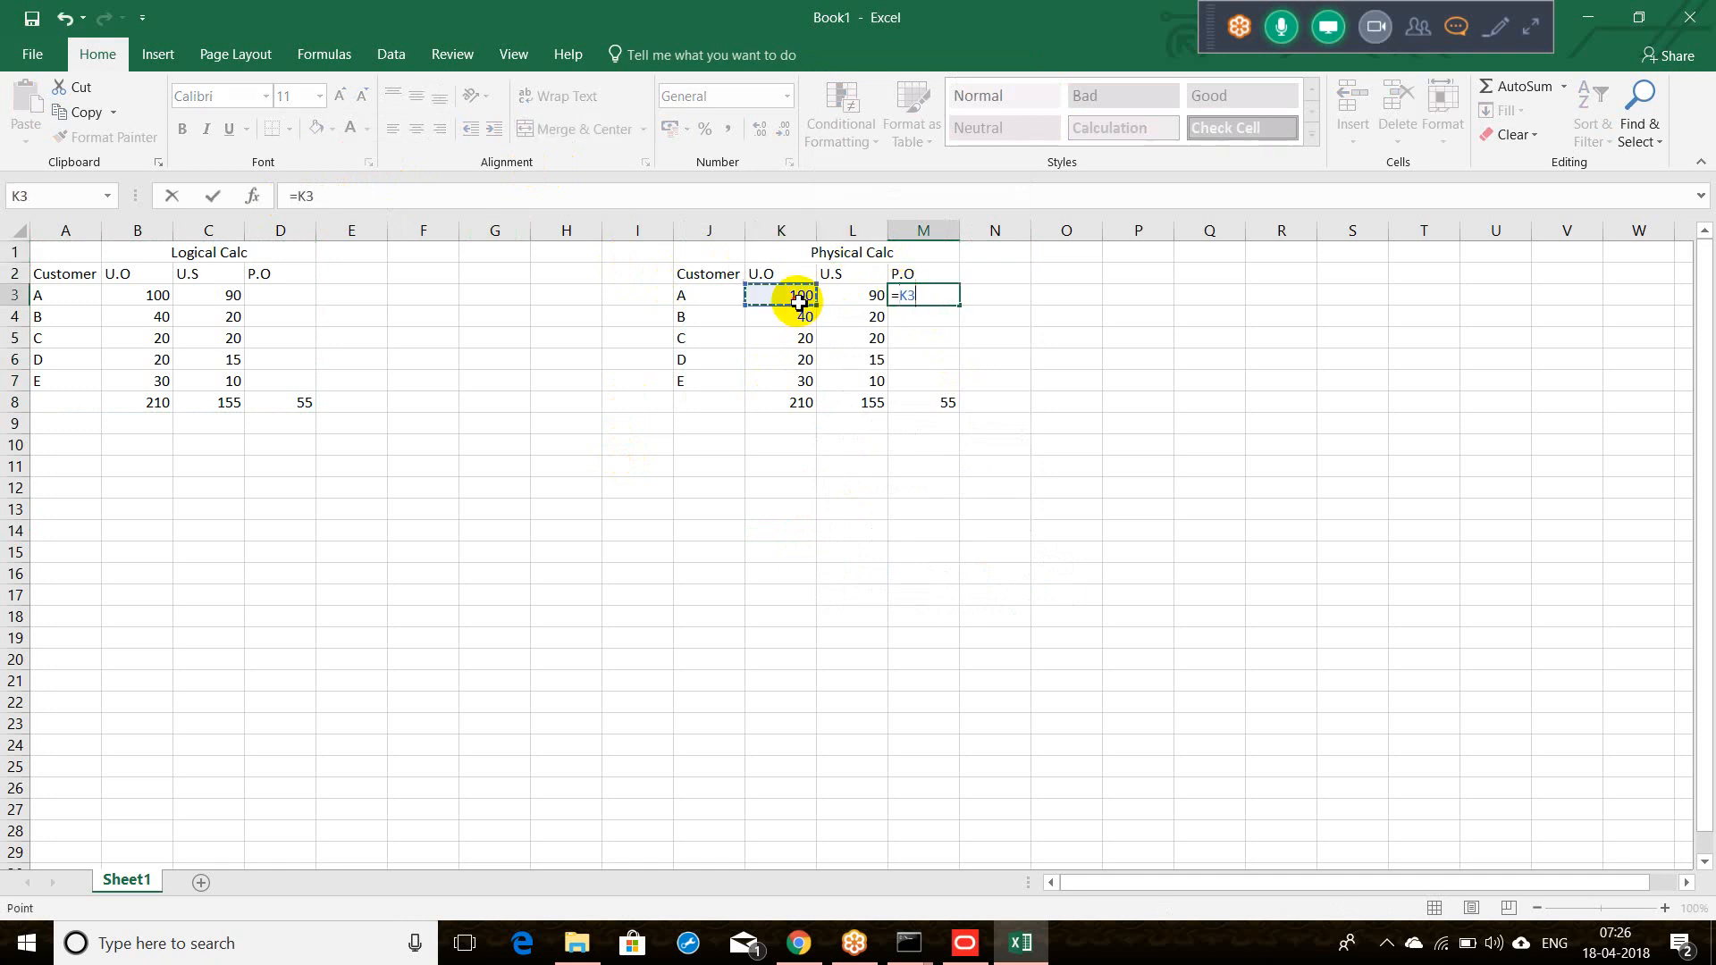
left_click(863, 303)
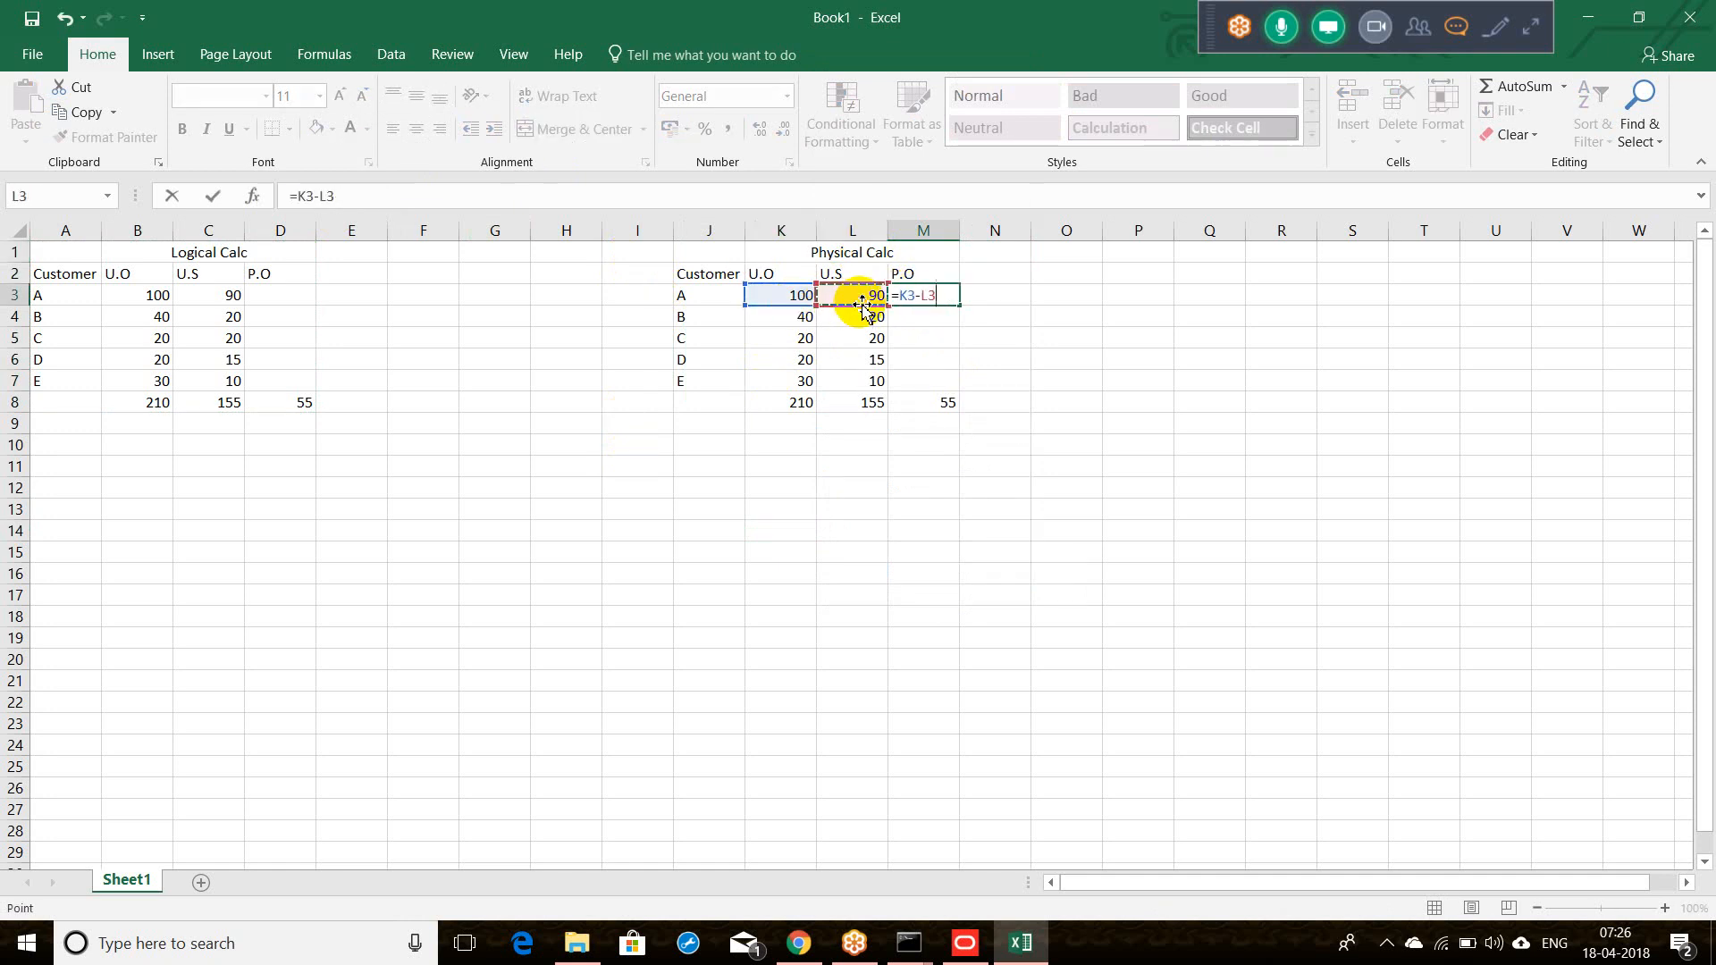
key("Return")
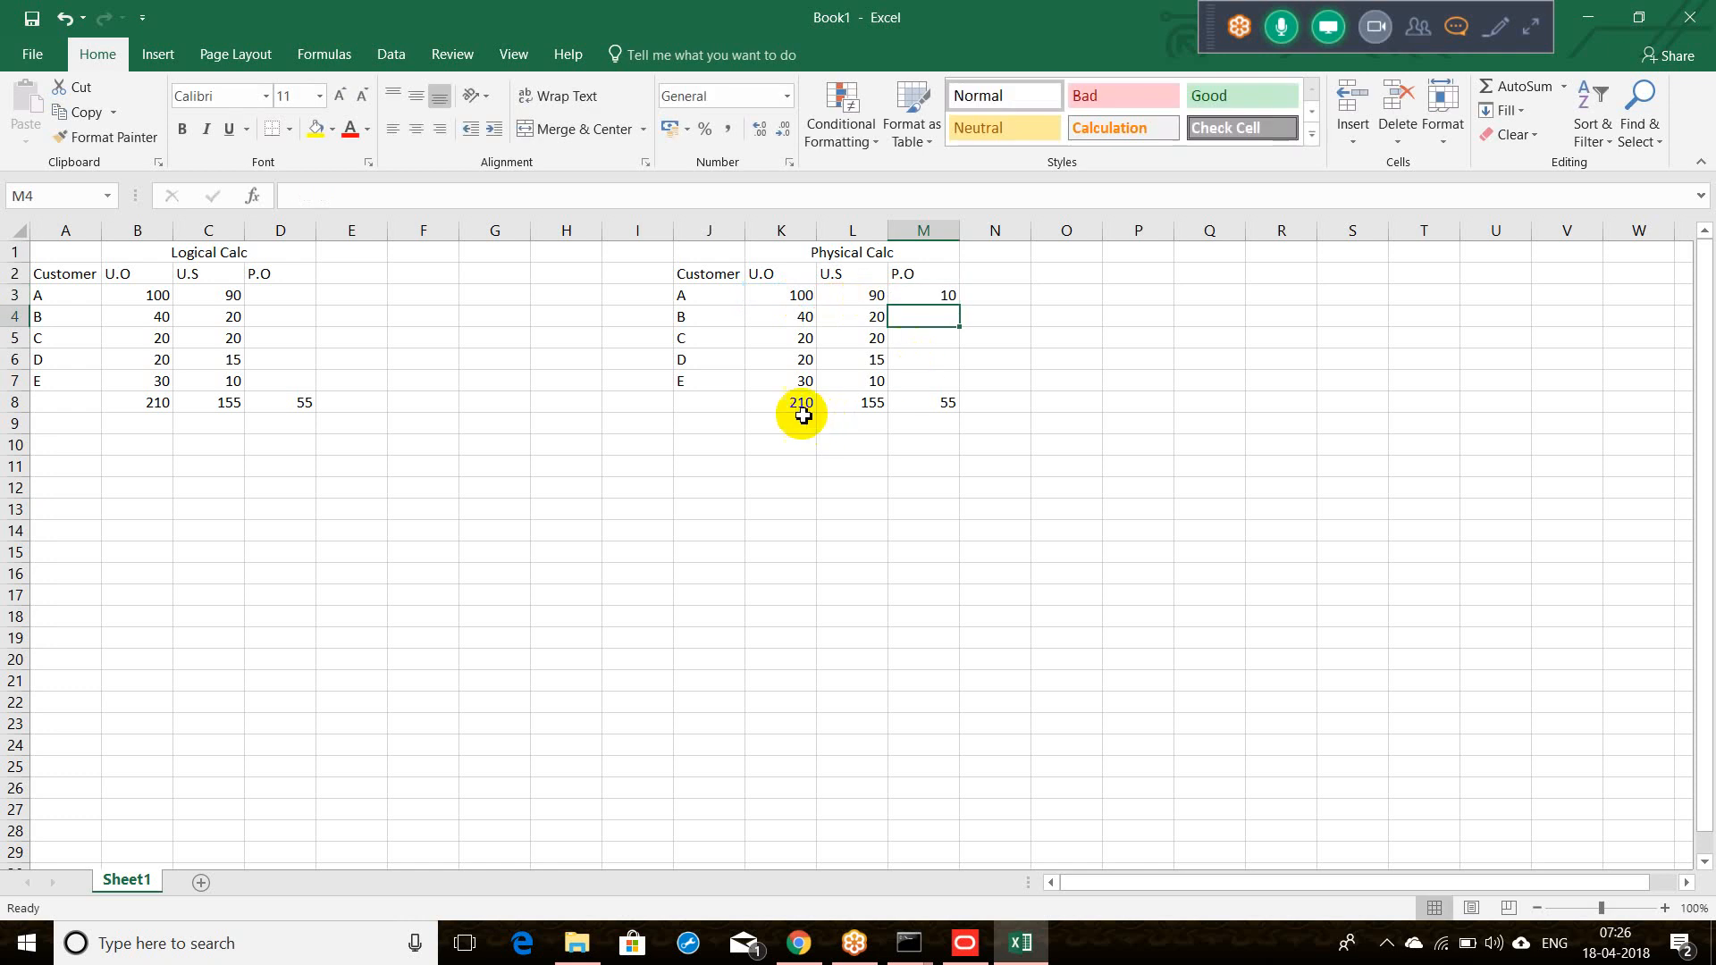
Step: Clear the Physical Calc totals row and fill M3's P.O formula down to M7
left_click(782, 409)
left_click_drag(782, 408, 919, 417)
key("Delete")
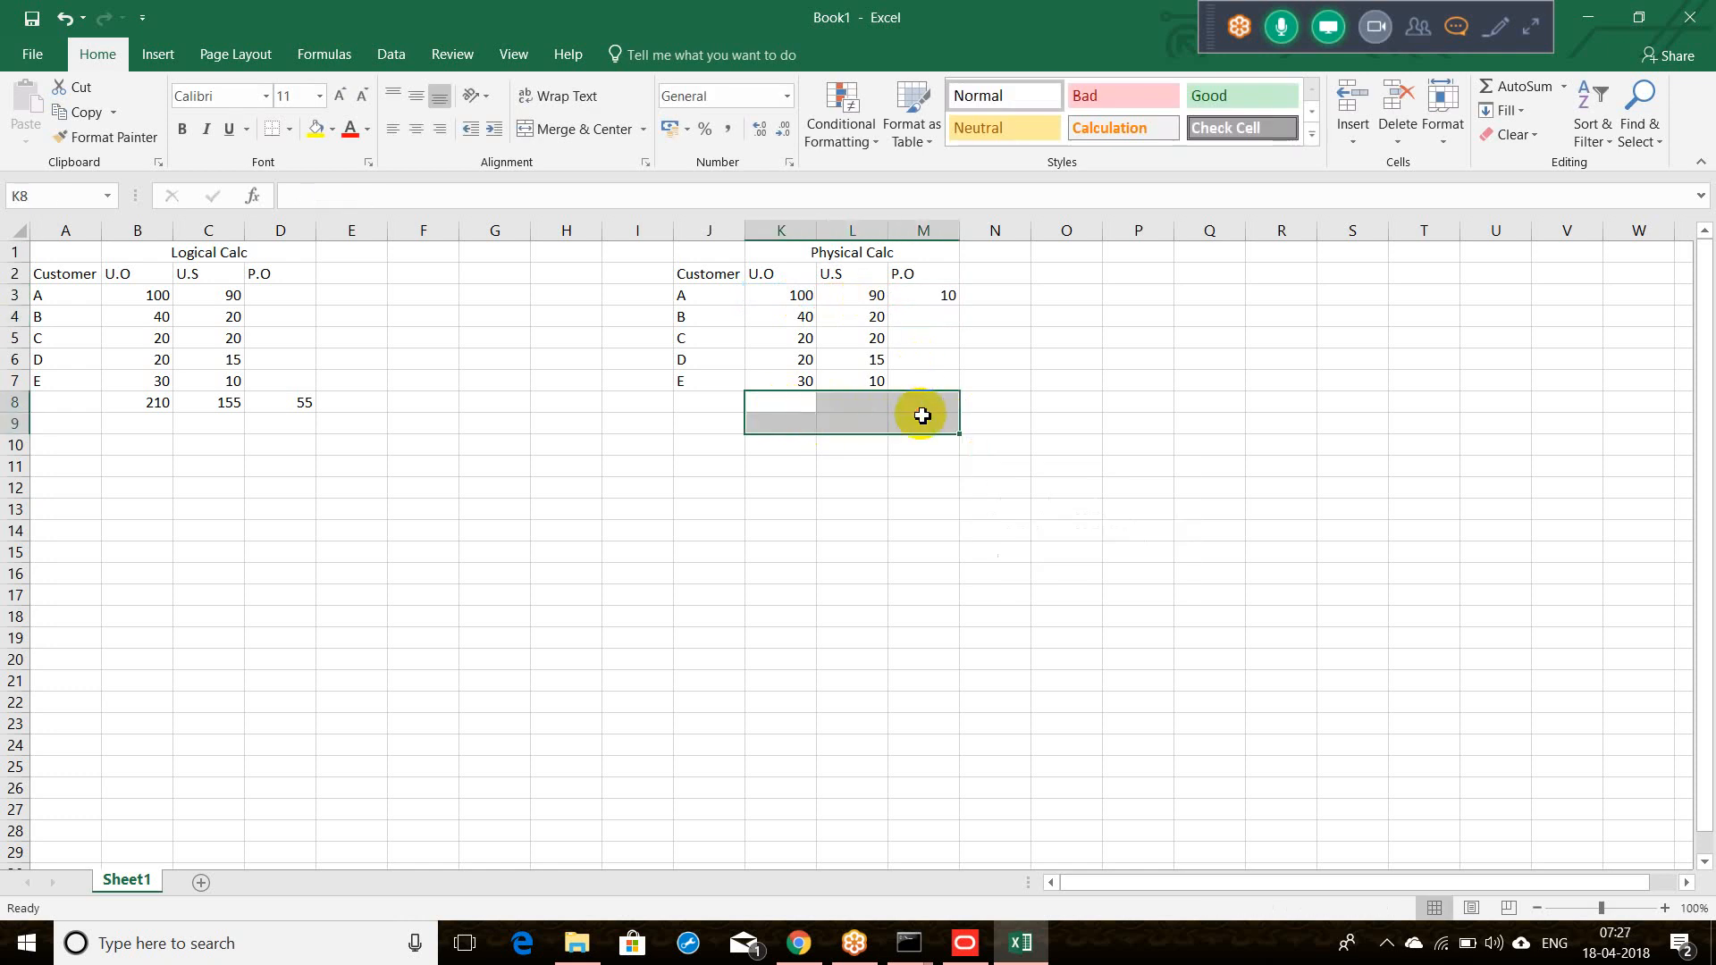
left_click(941, 291)
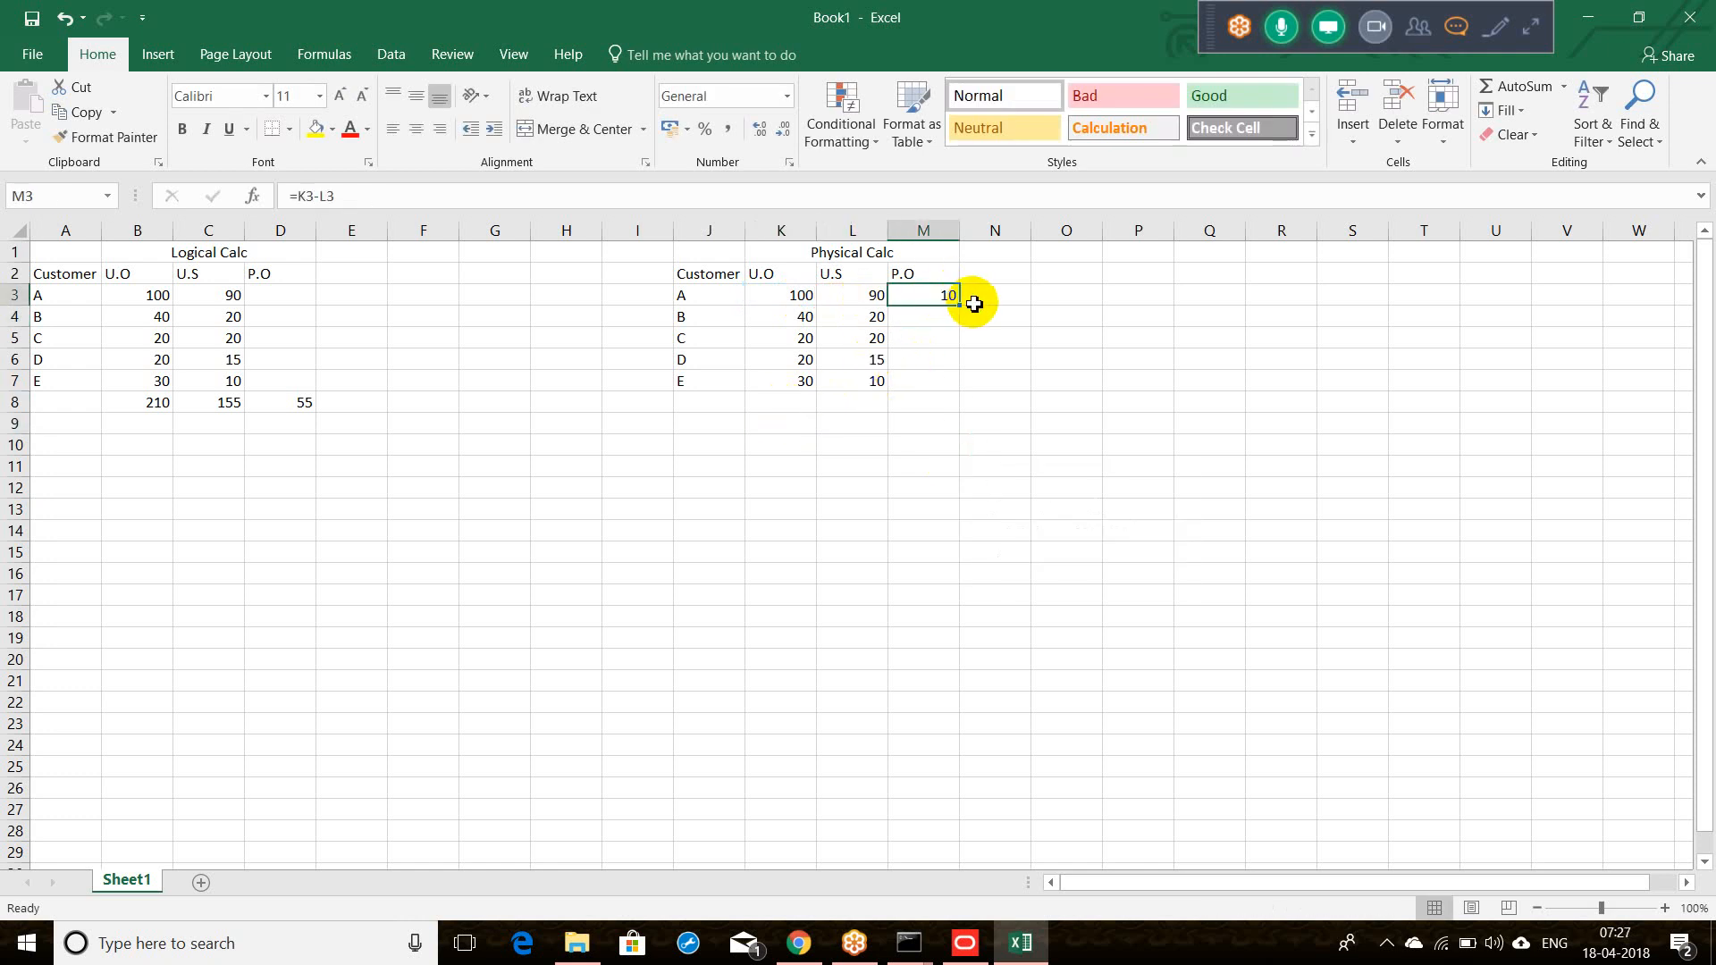
left_click_drag(961, 307, 947, 379)
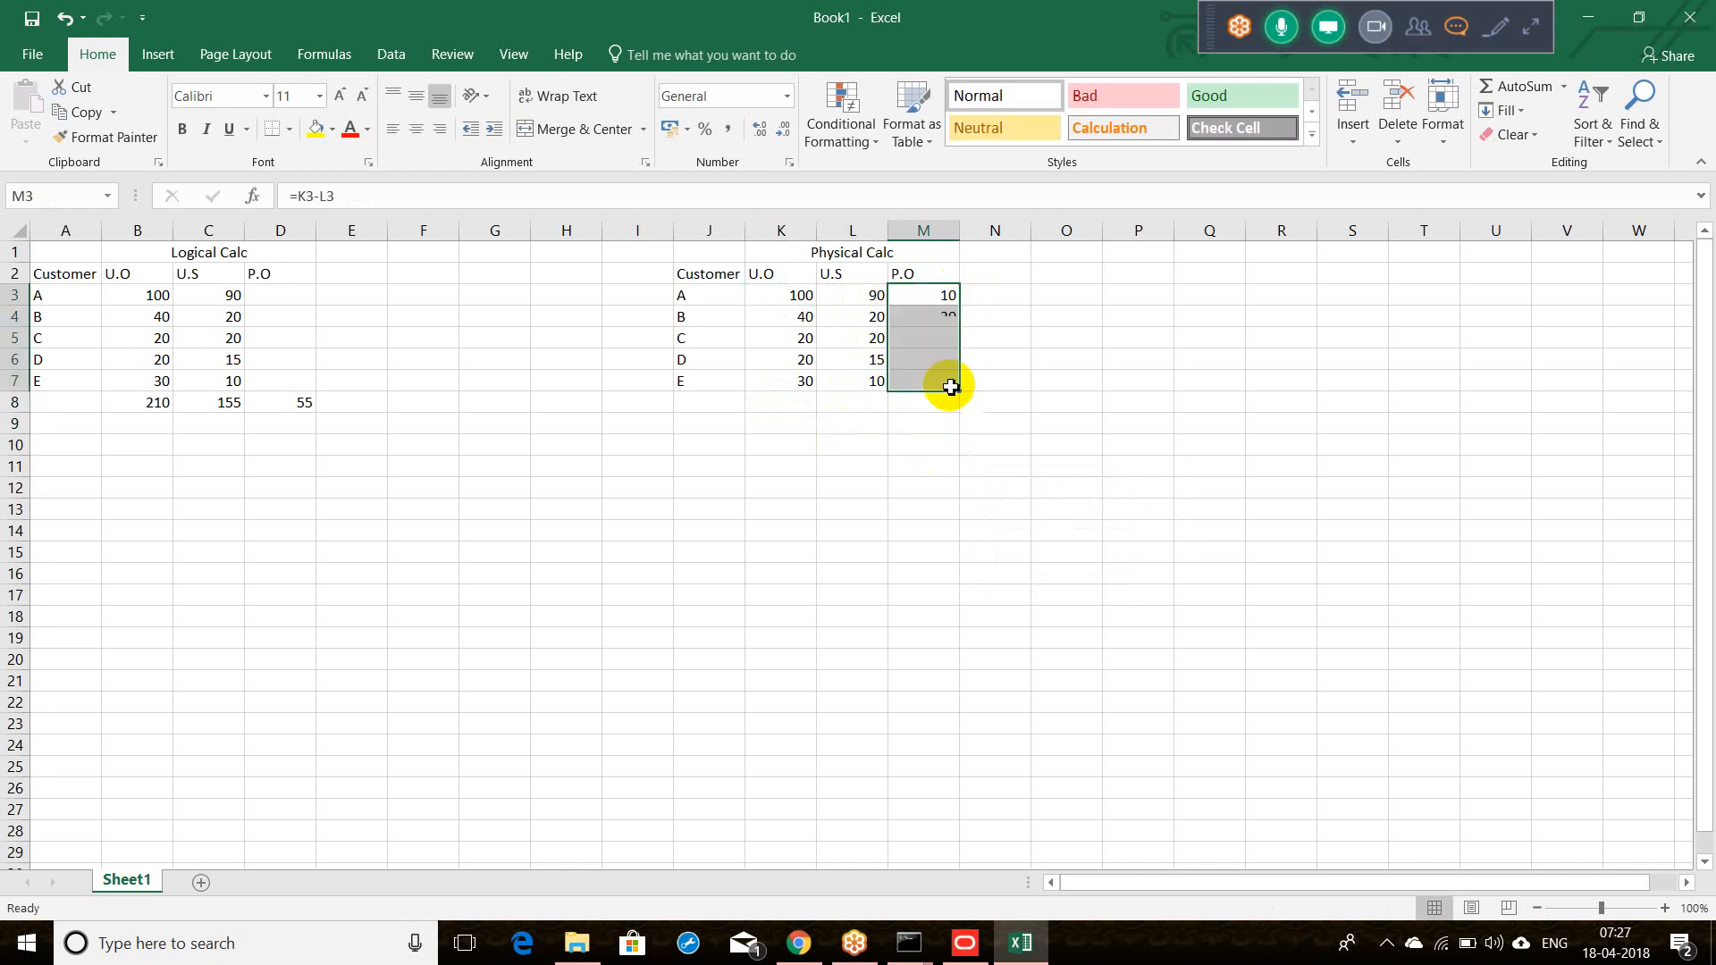
Step: Total P.O in M8 with =SUM(M3:M7), giving 55, and compare it with Logical Calc's total
left_click(919, 408)
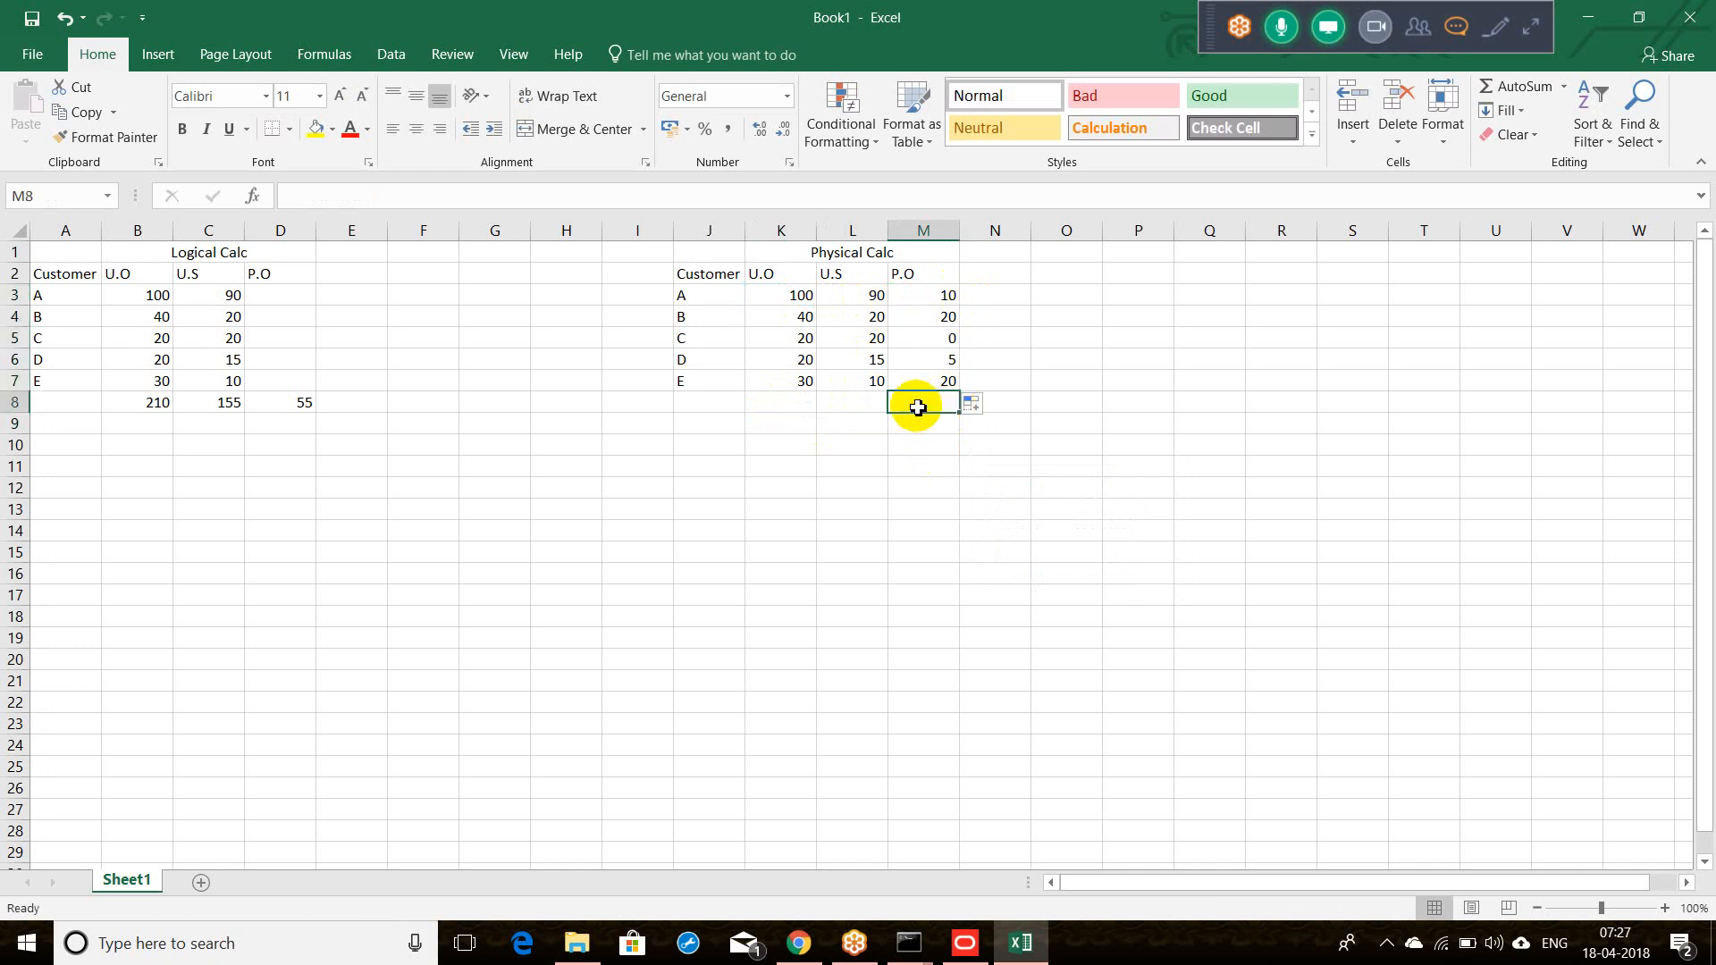
type("=sum(")
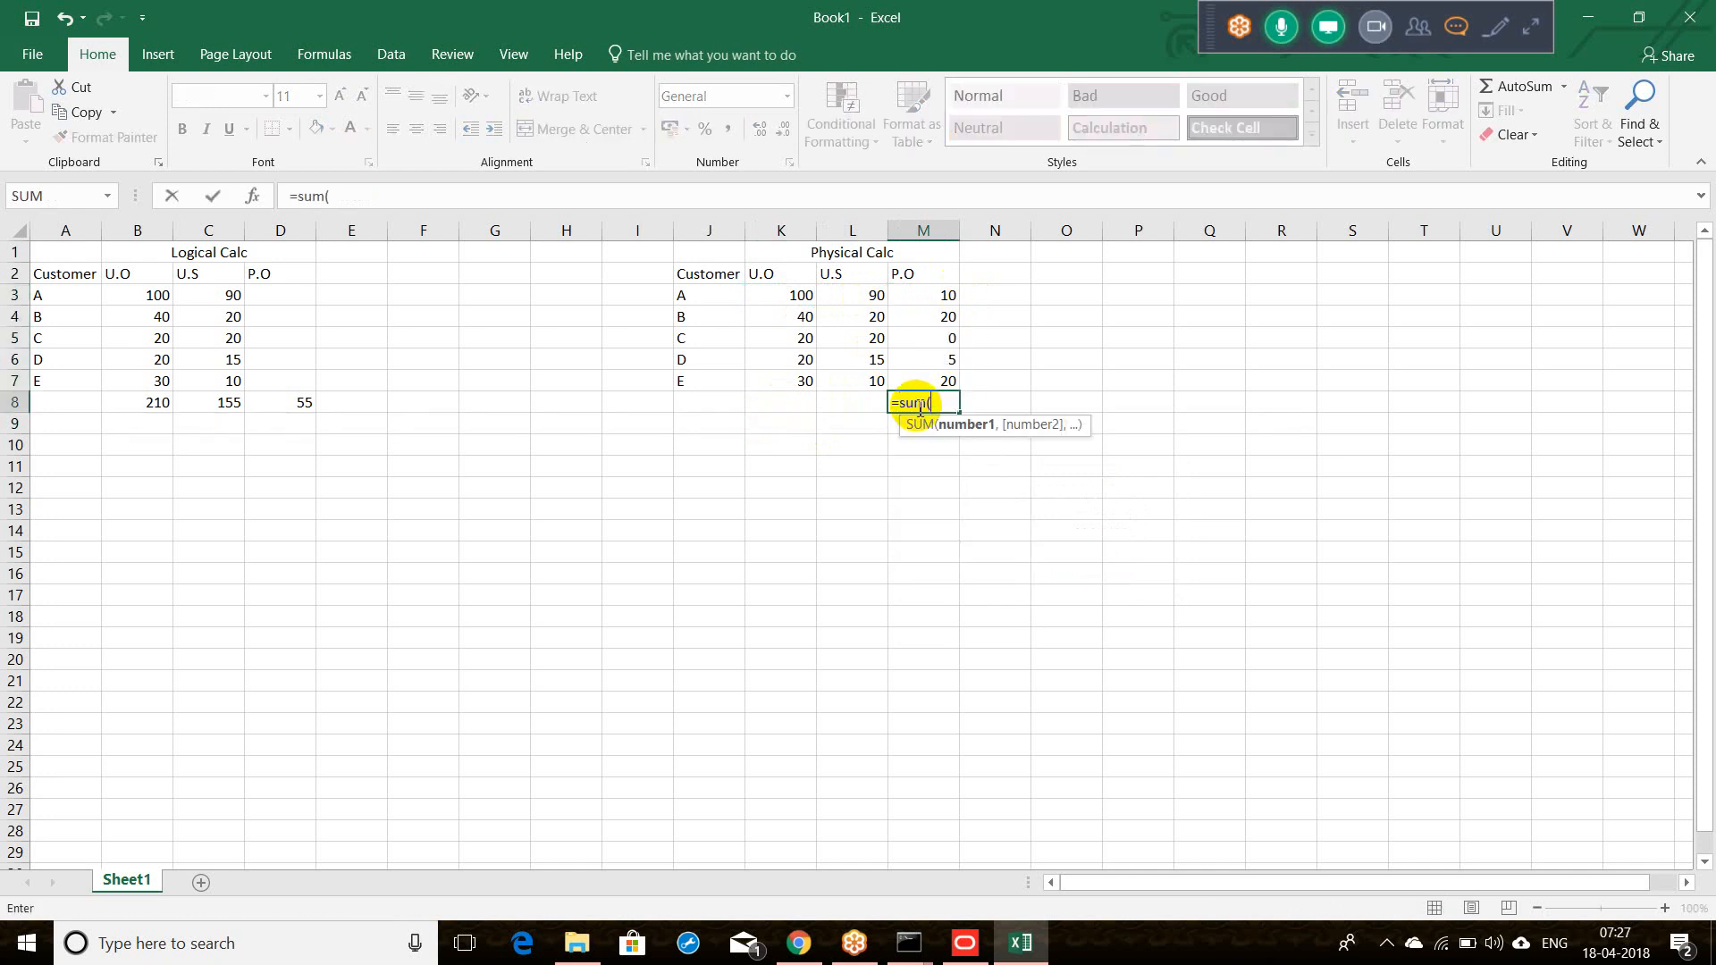
left_click_drag(939, 297, 940, 380)
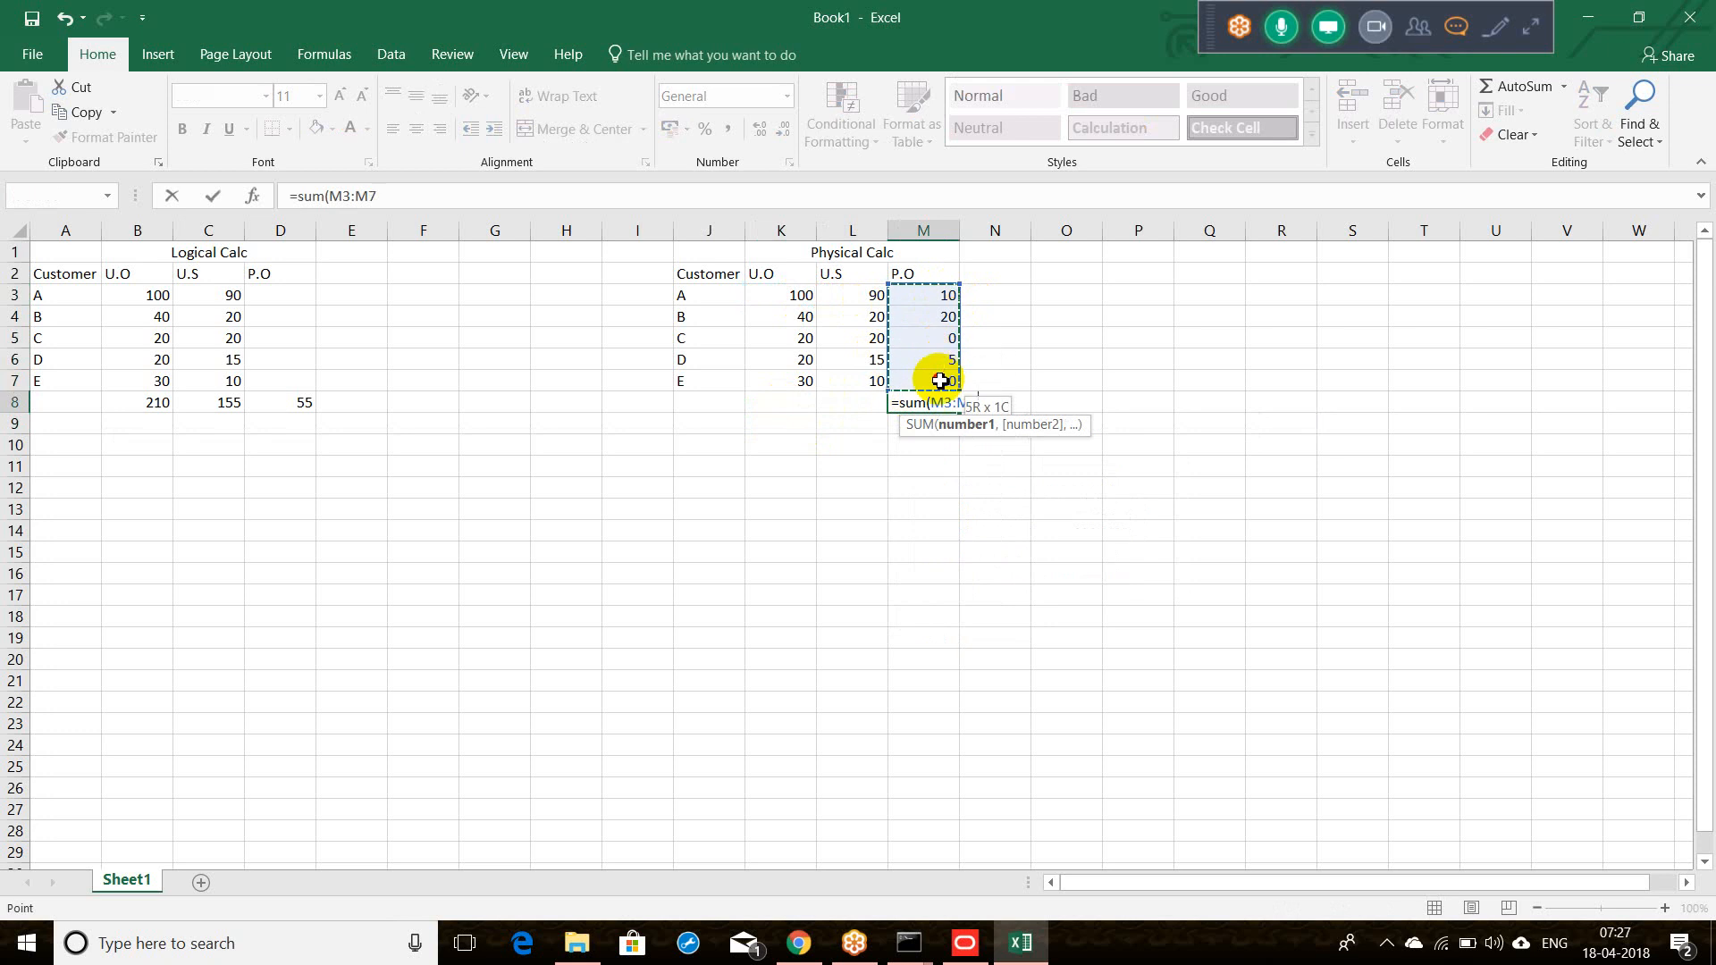
type(")")
key("Return")
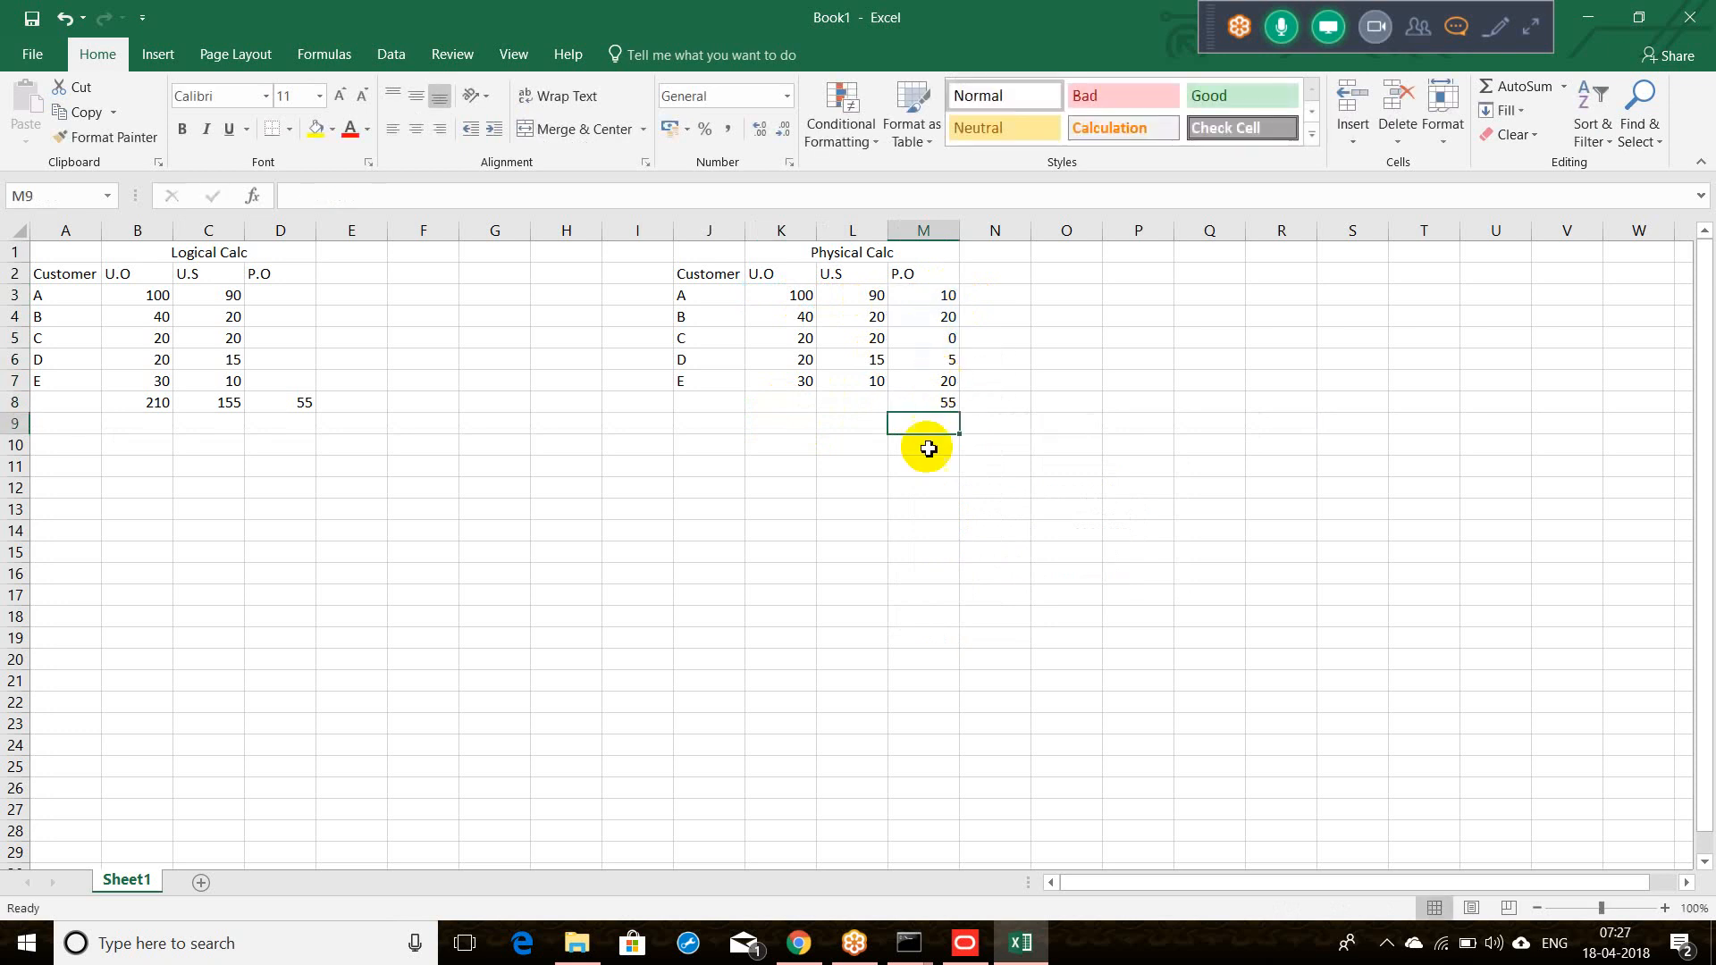
left_click(927, 463)
left_click(291, 404)
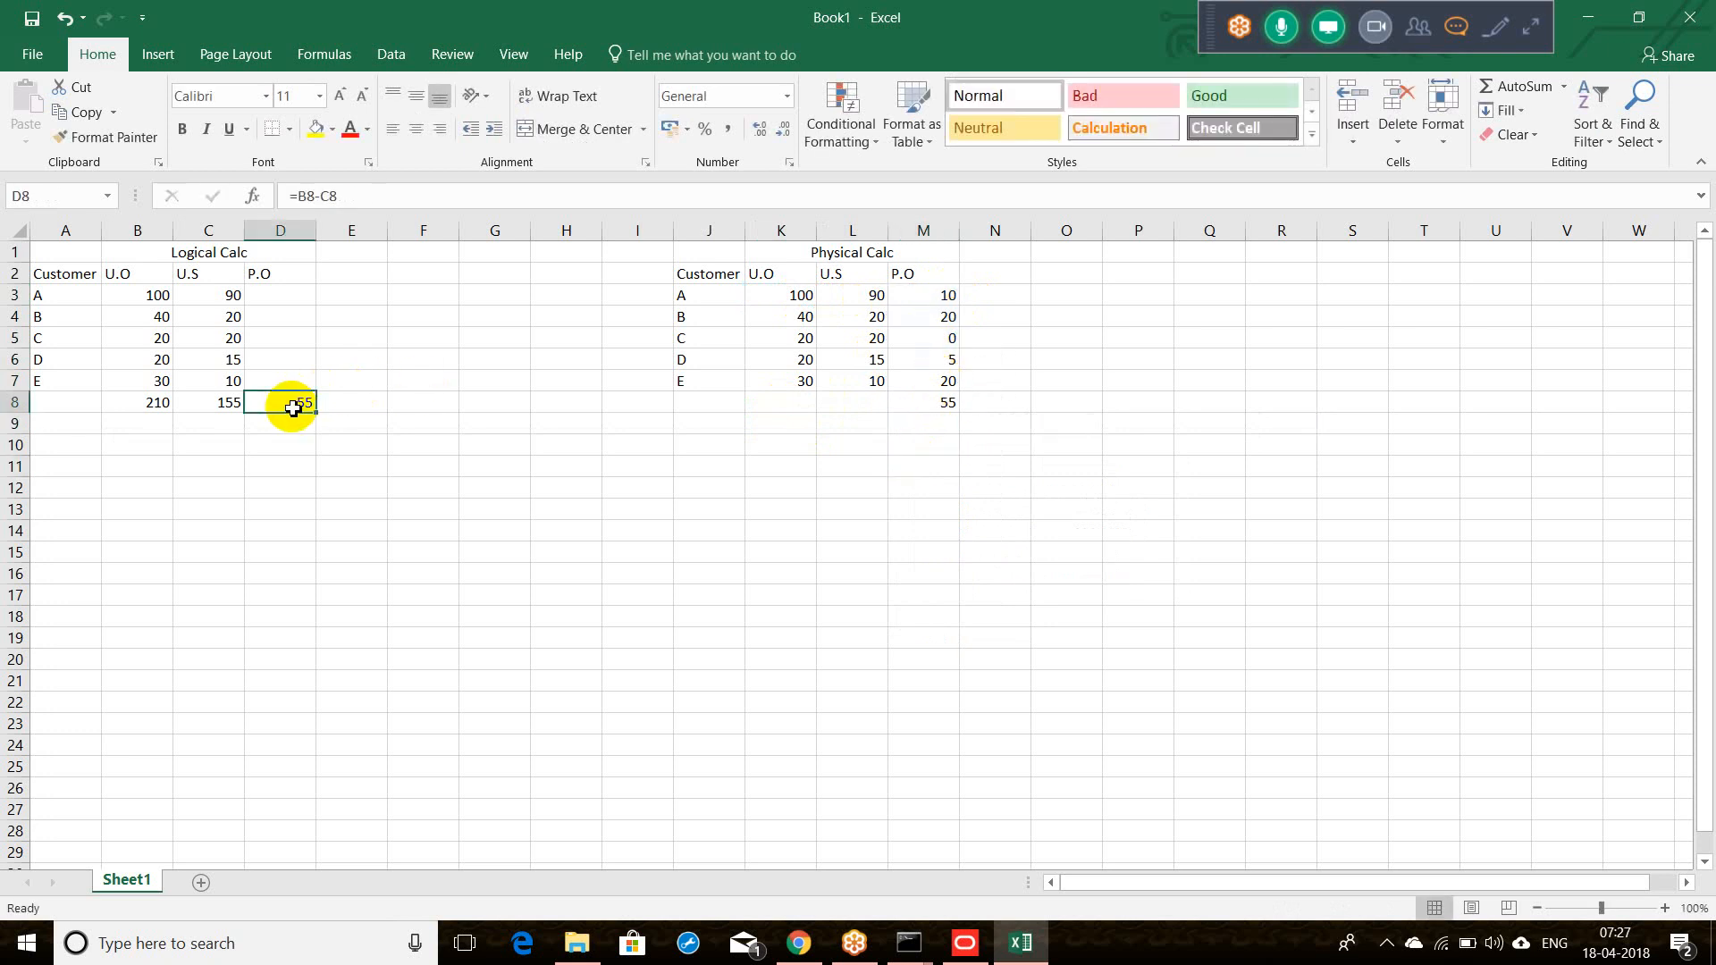
left_click(929, 408)
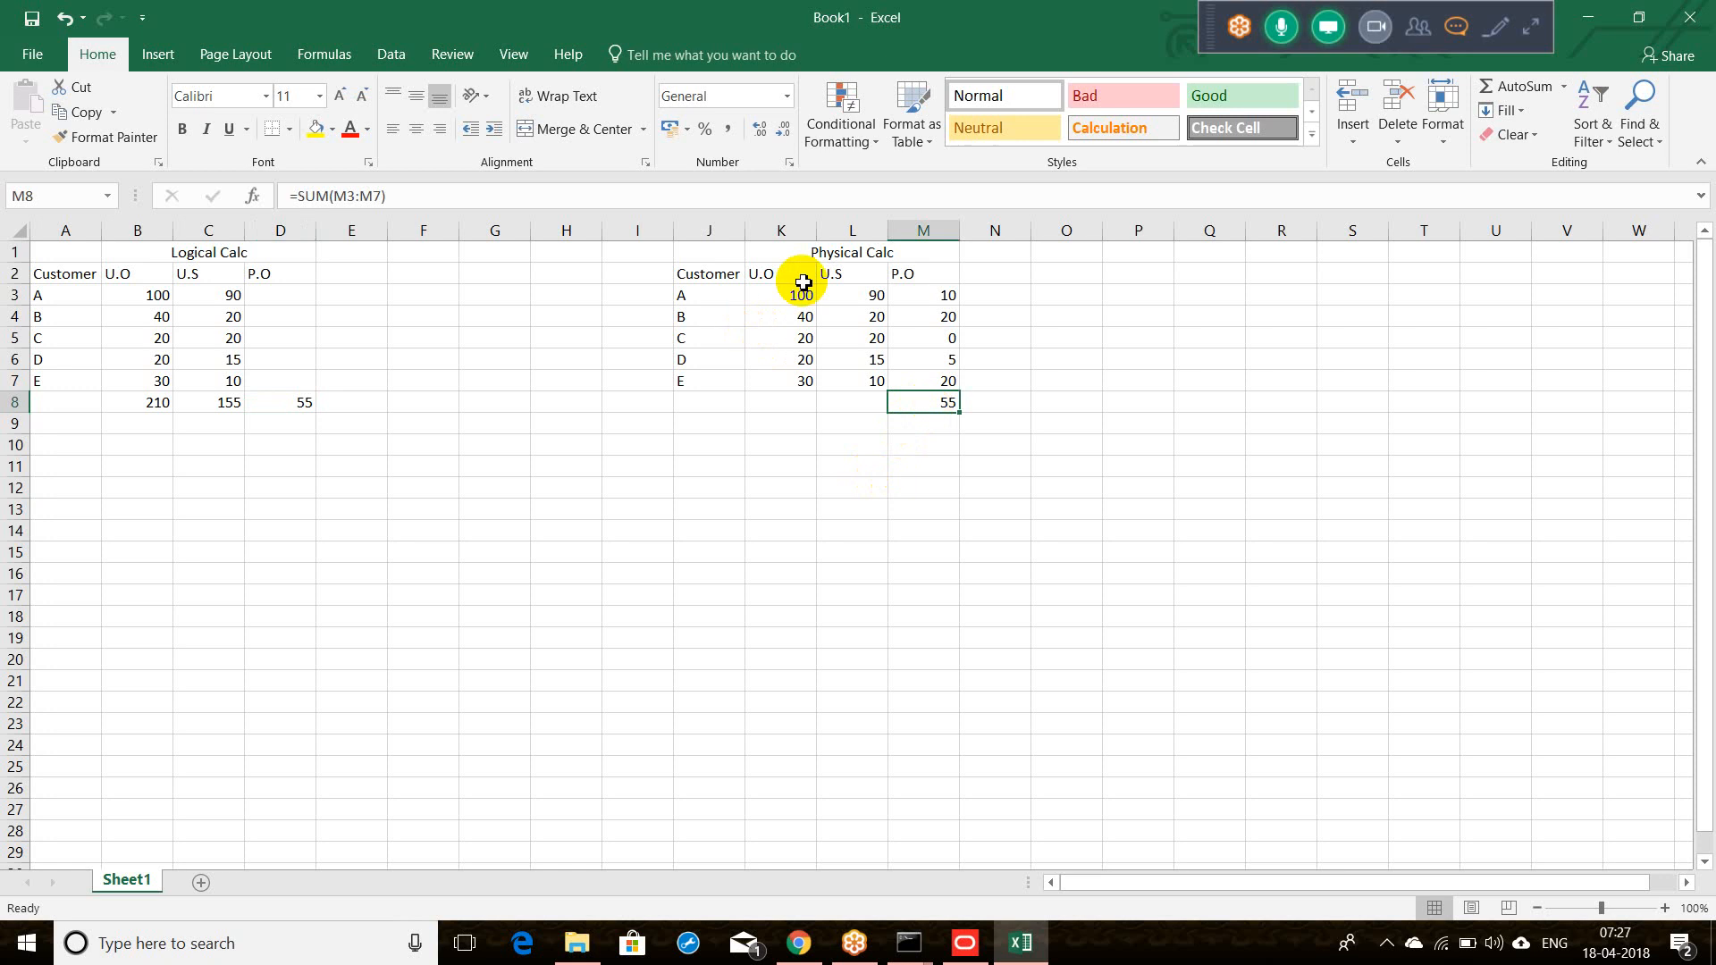
left_click_drag(708, 262, 898, 379)
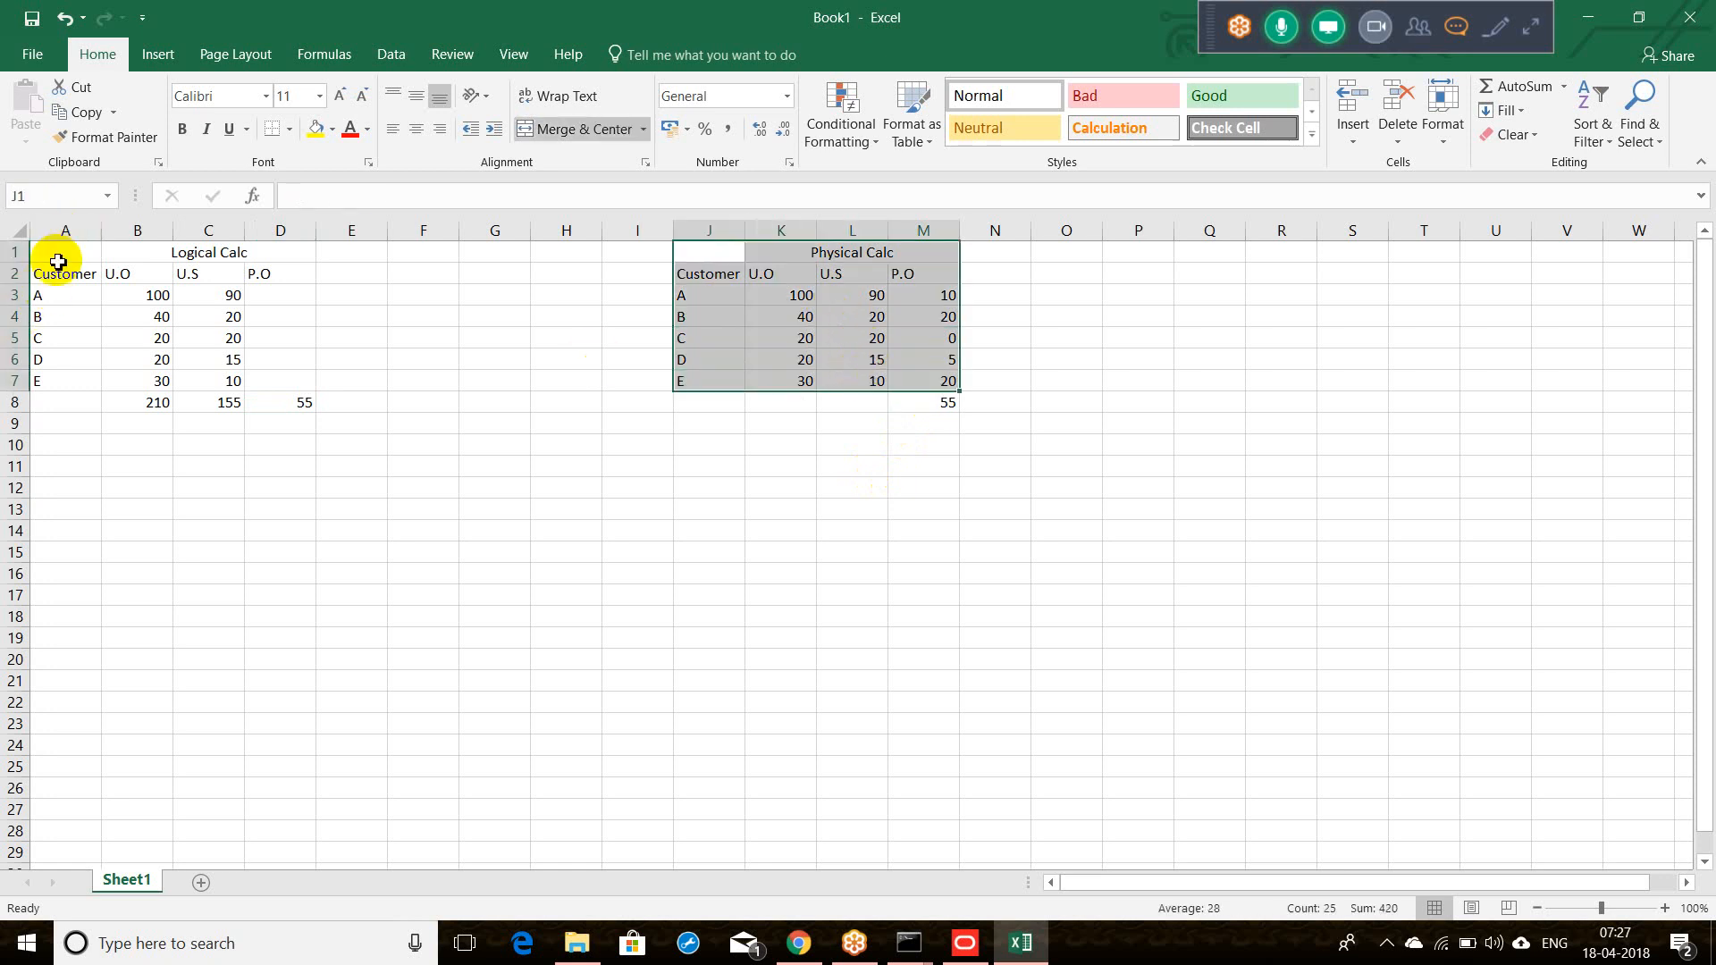
Step: Add the note 'Agg' in B11 and '1st' in C11 below the Logical Calc table
left_click_drag(56, 257, 172, 393)
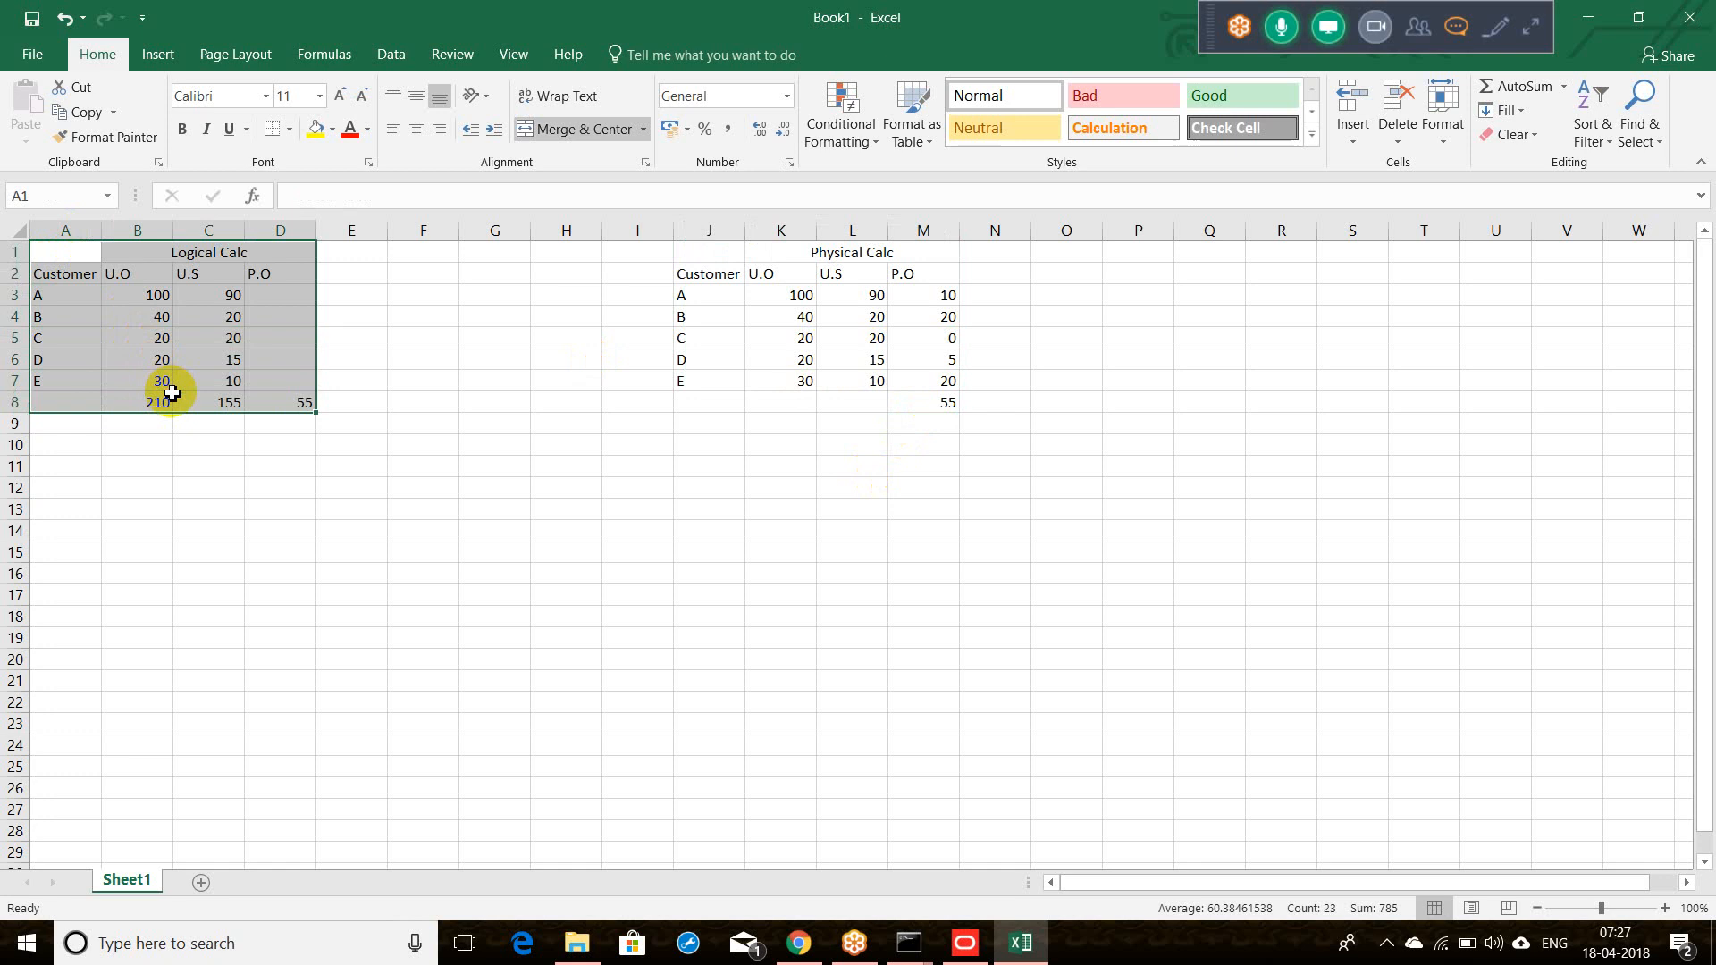
left_click(175, 469)
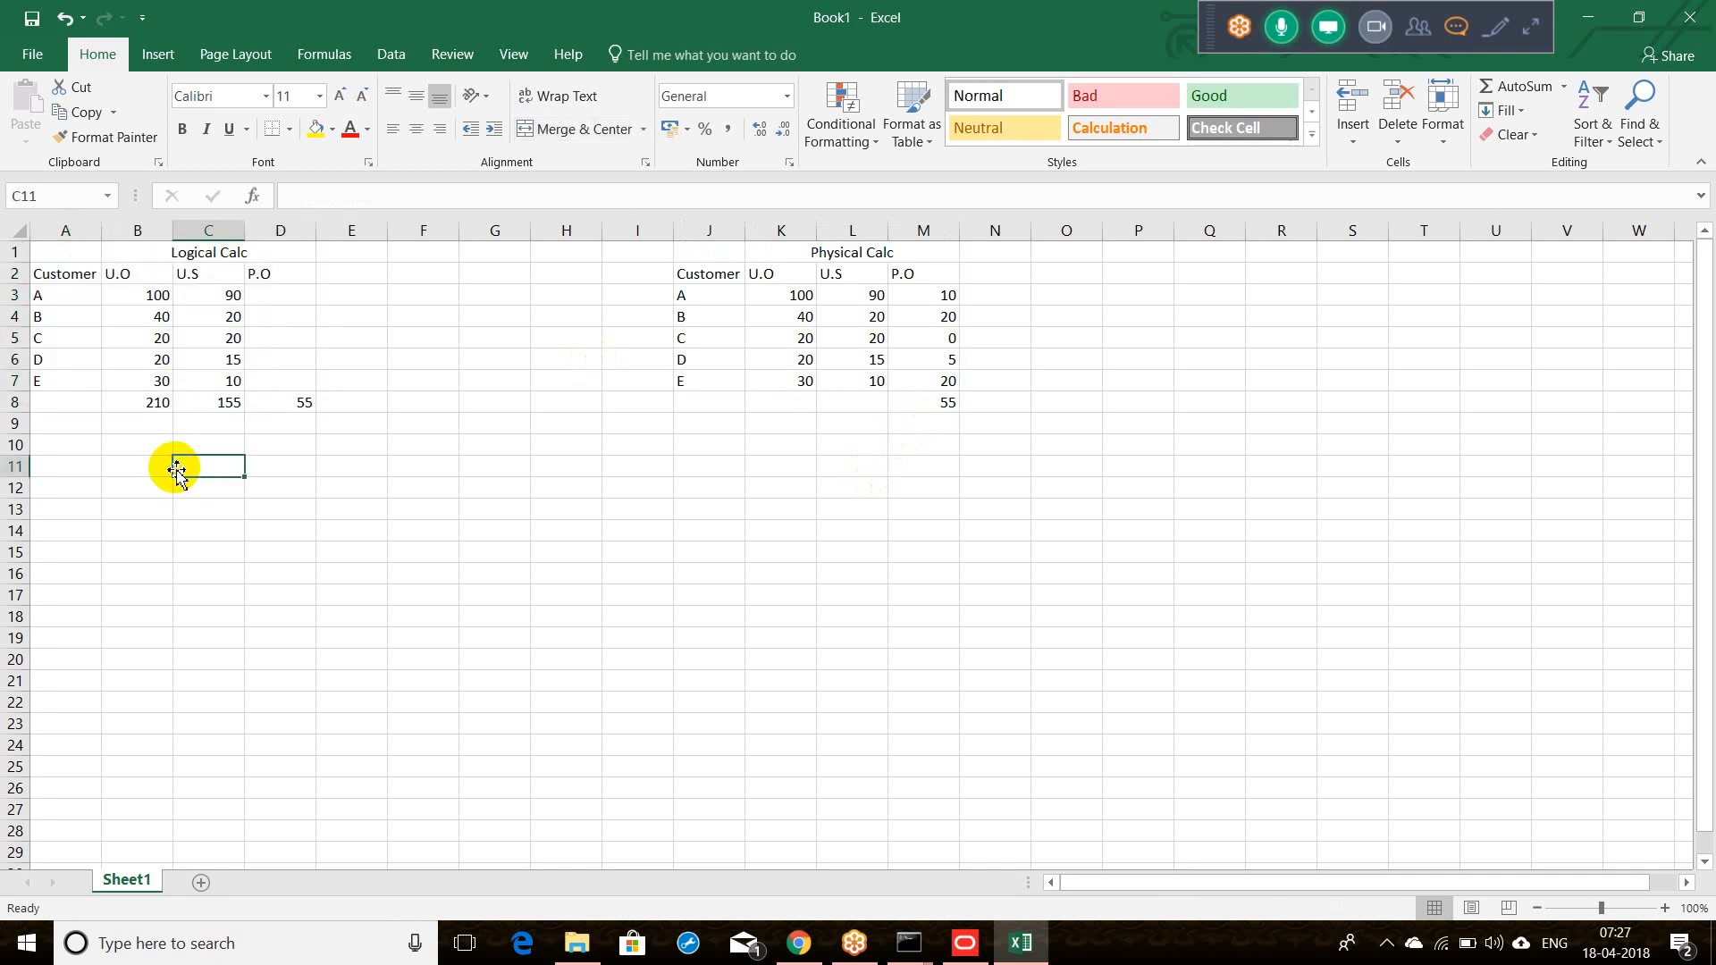
left_click(134, 468)
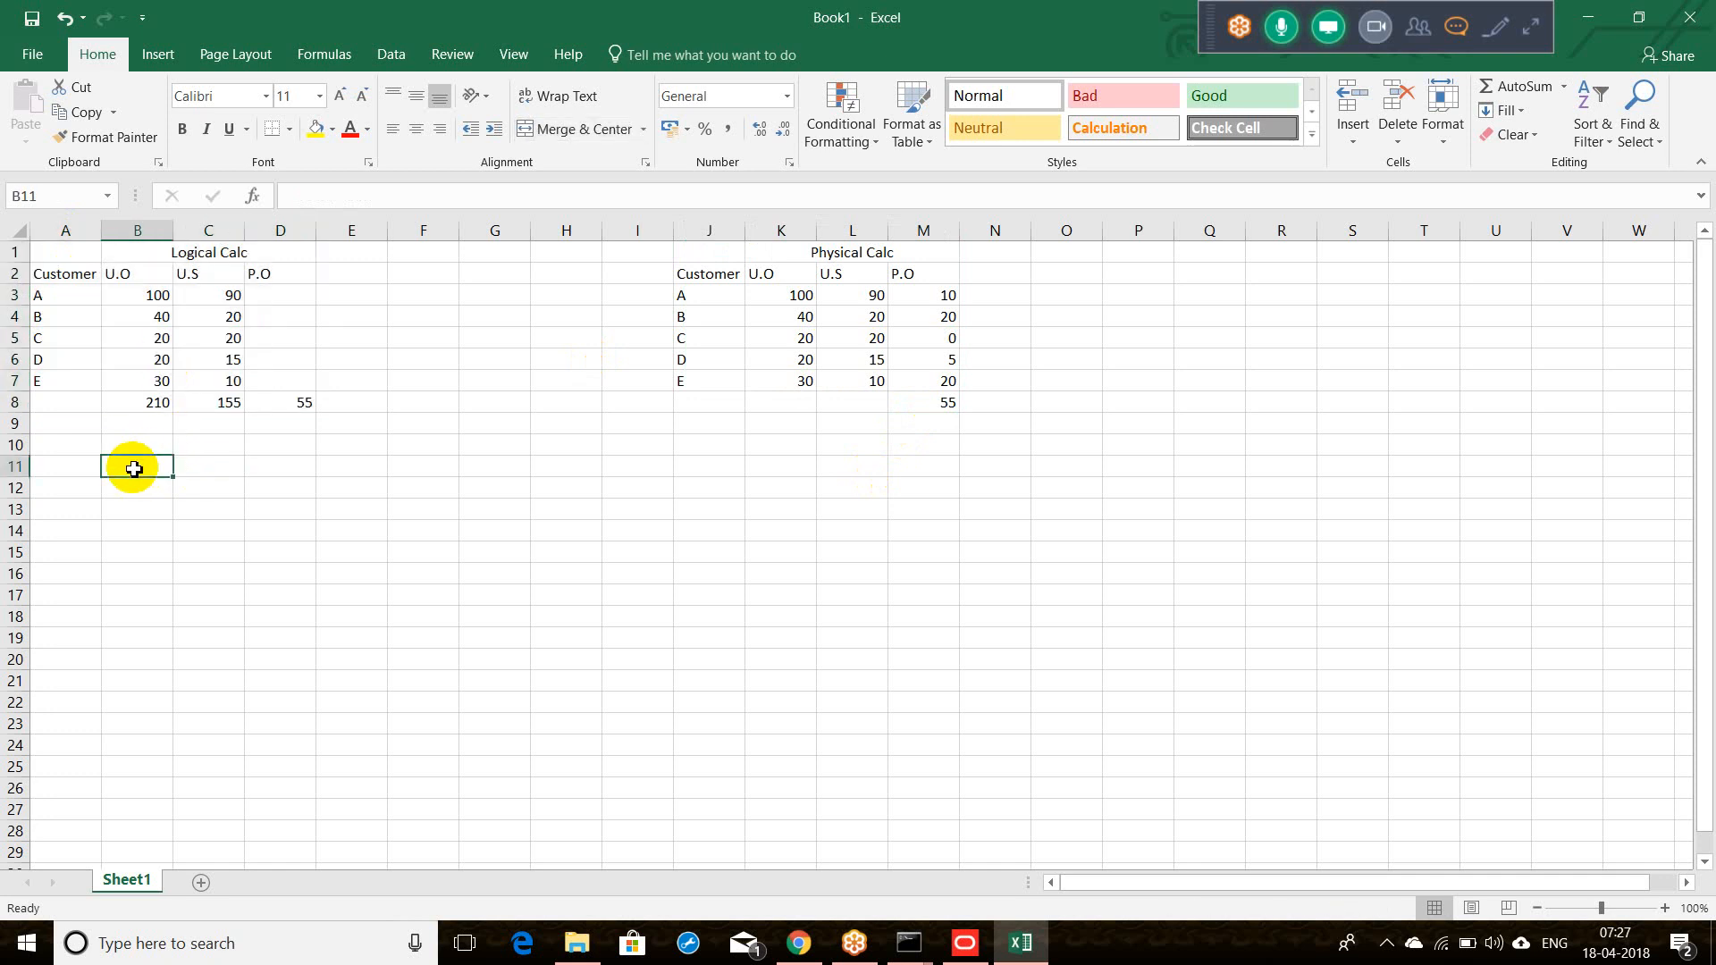
type("Agg")
key("Tab")
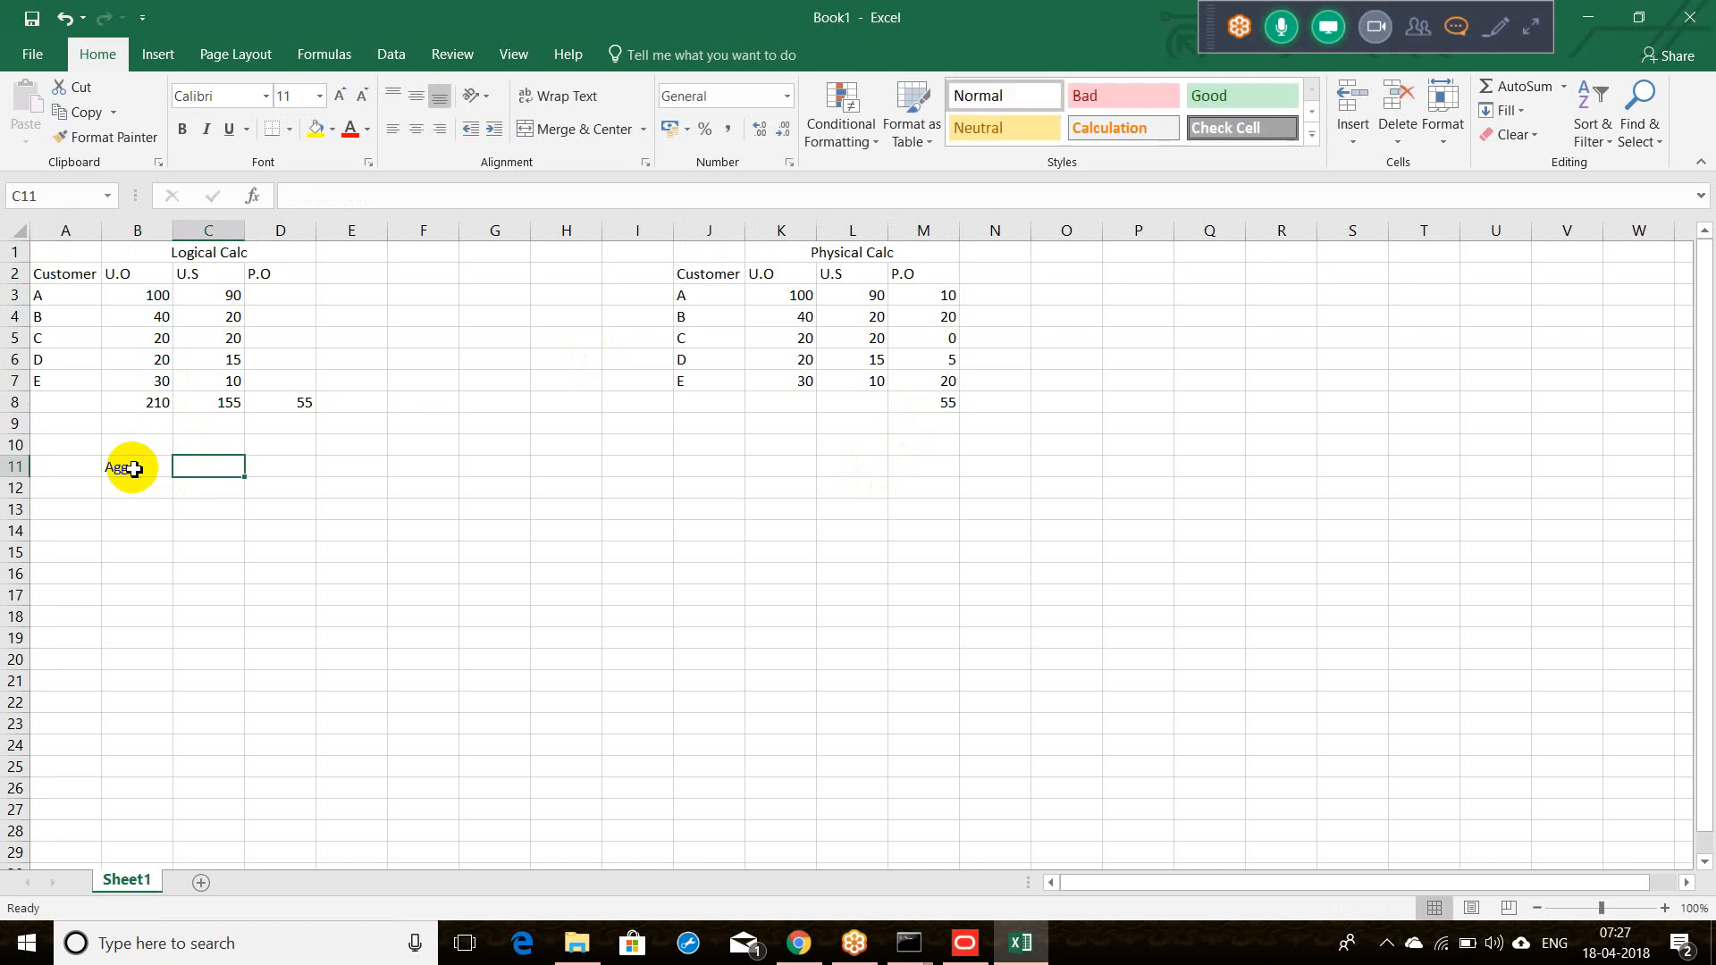
type("1")
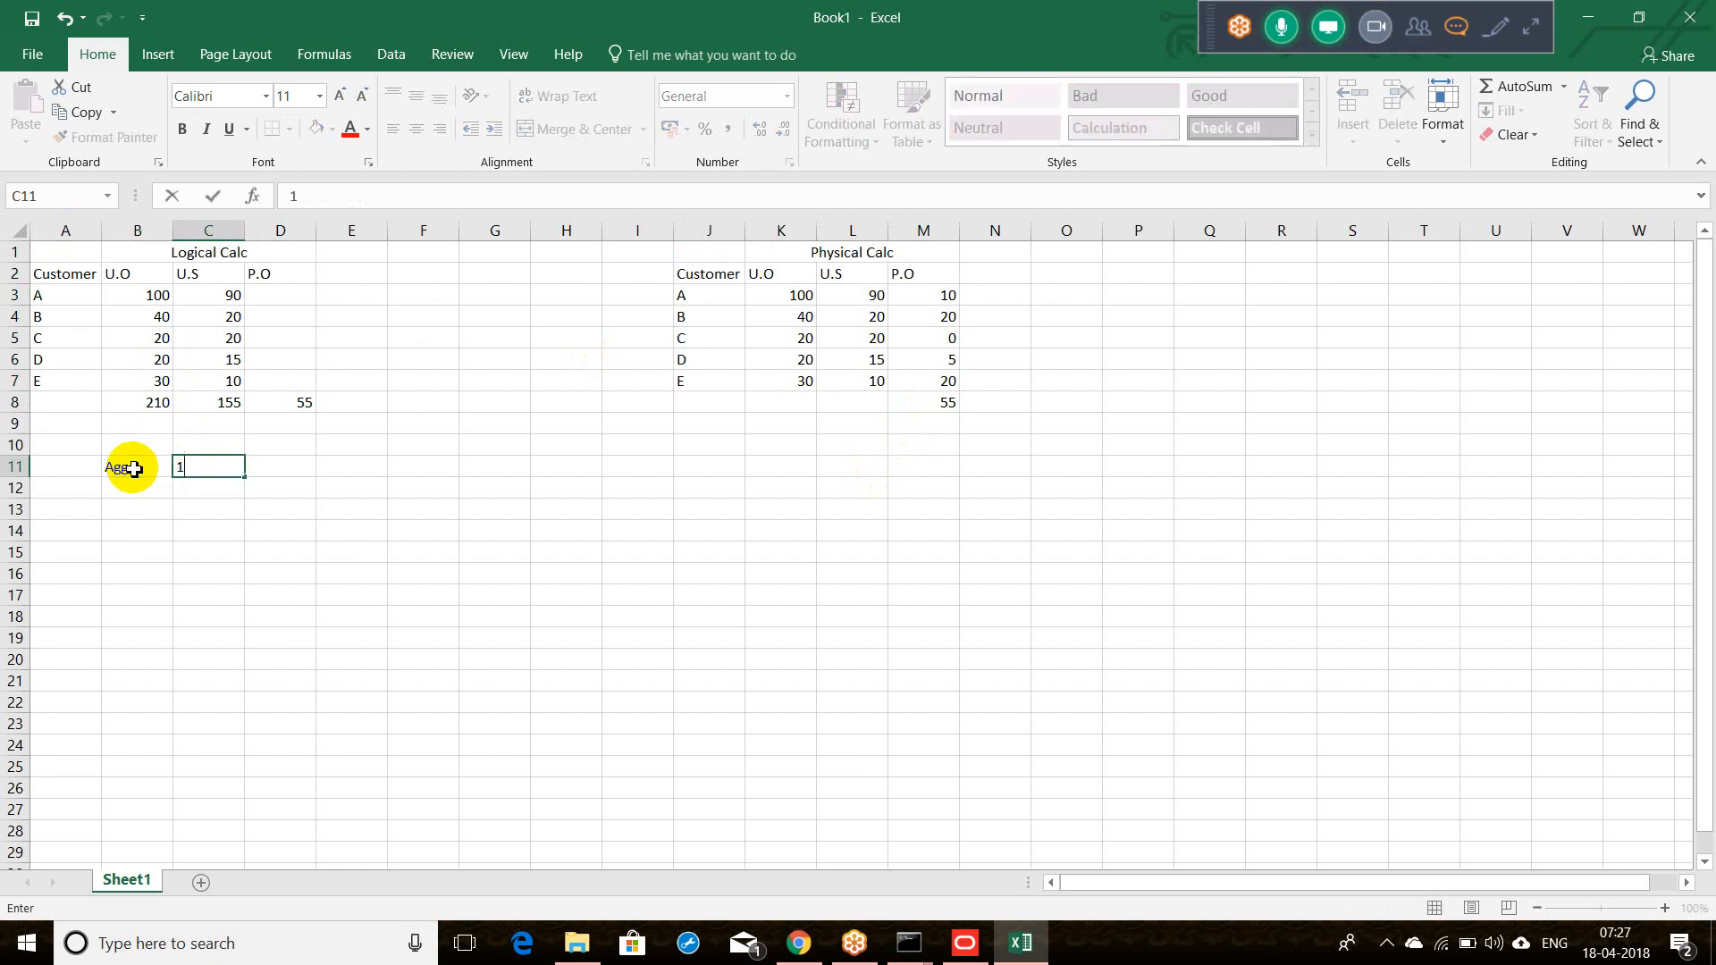
type("st")
key("Tab")
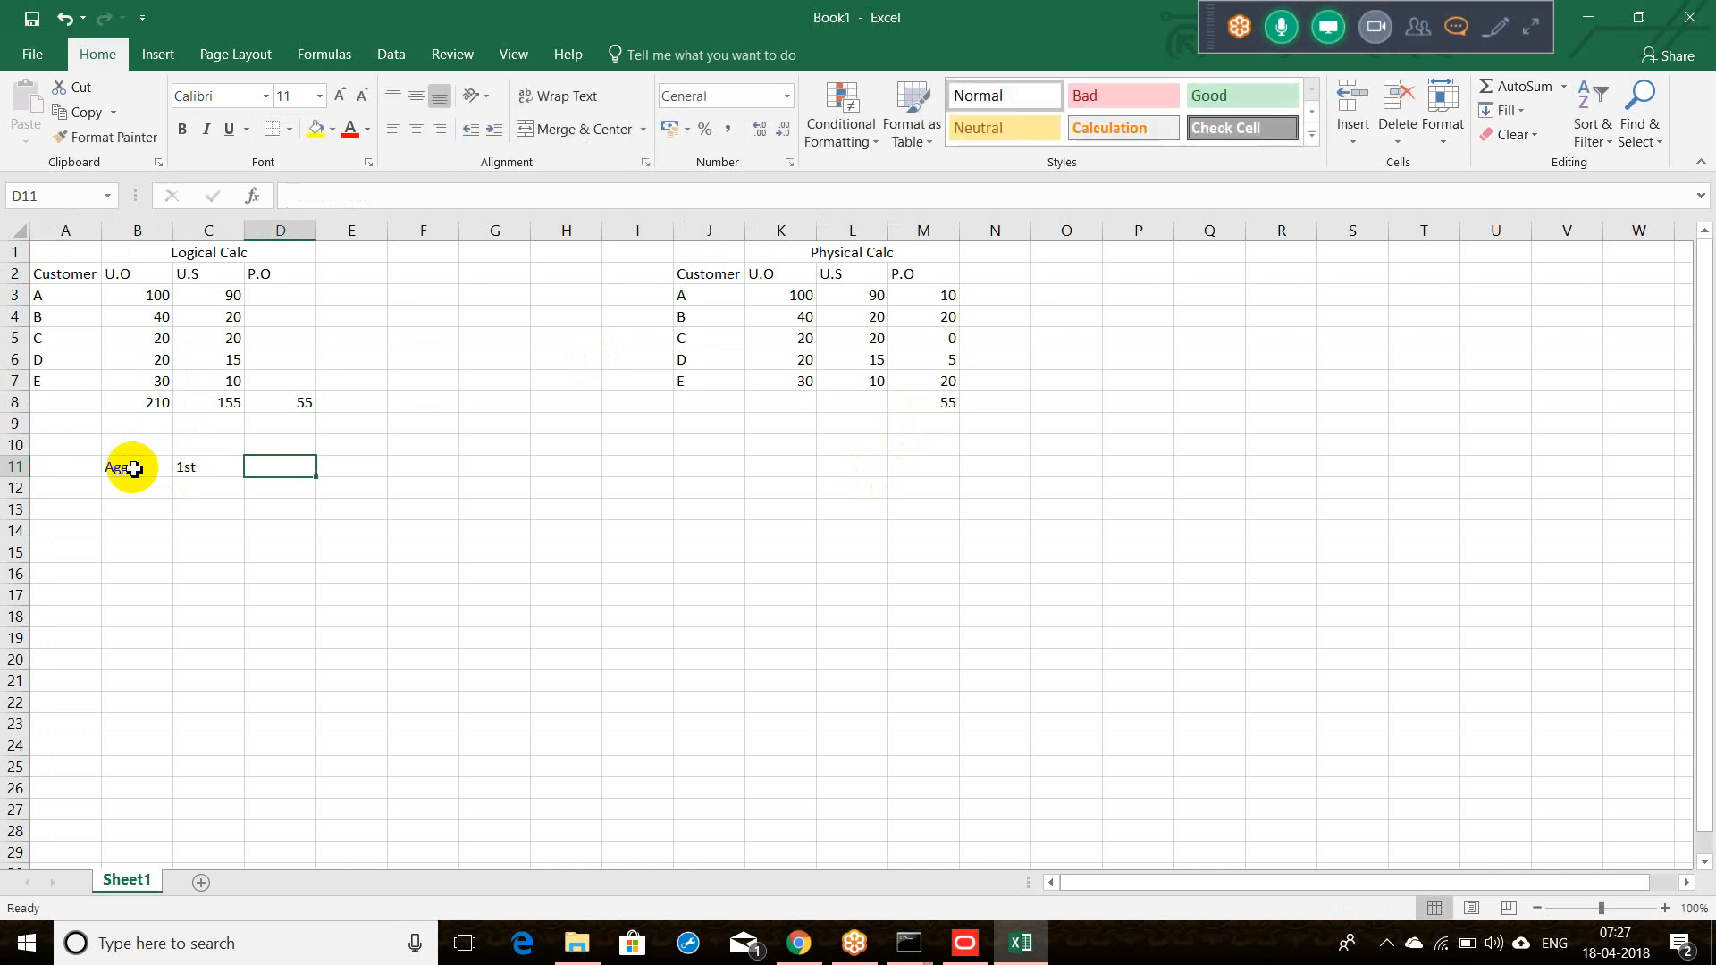
Step: Point out the U.O and U.S values being aggregated, cancelling an accidental move of C3 onto C5
left_click(153, 298)
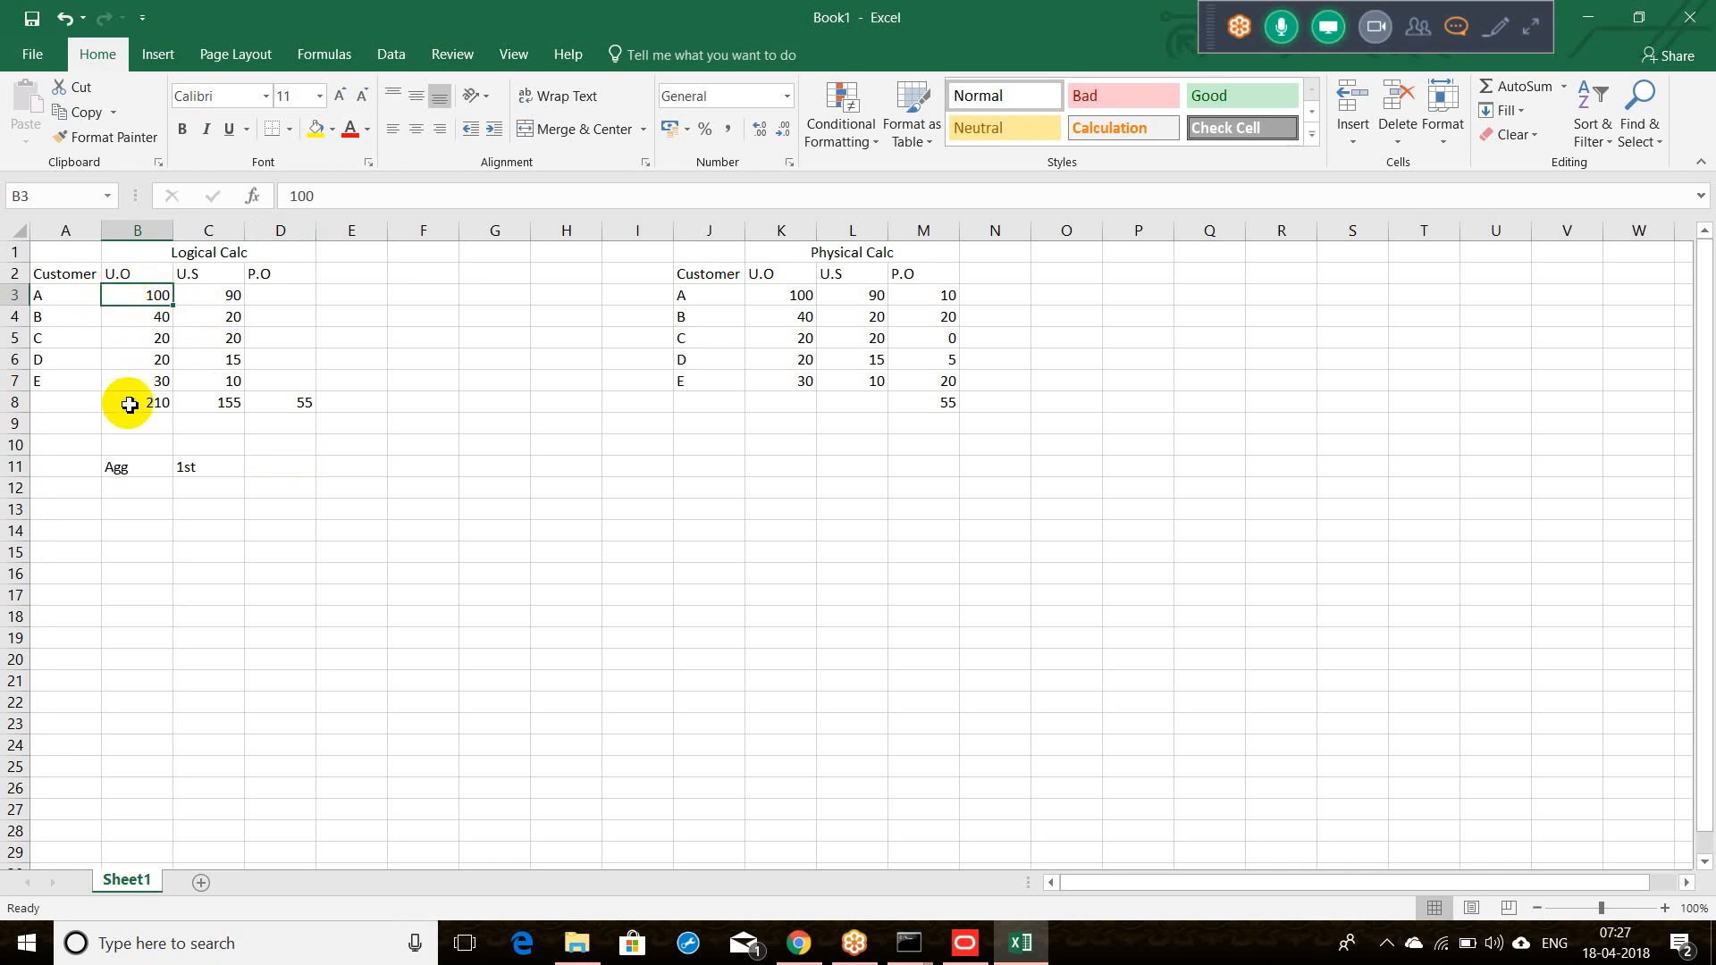
left_click(140, 282)
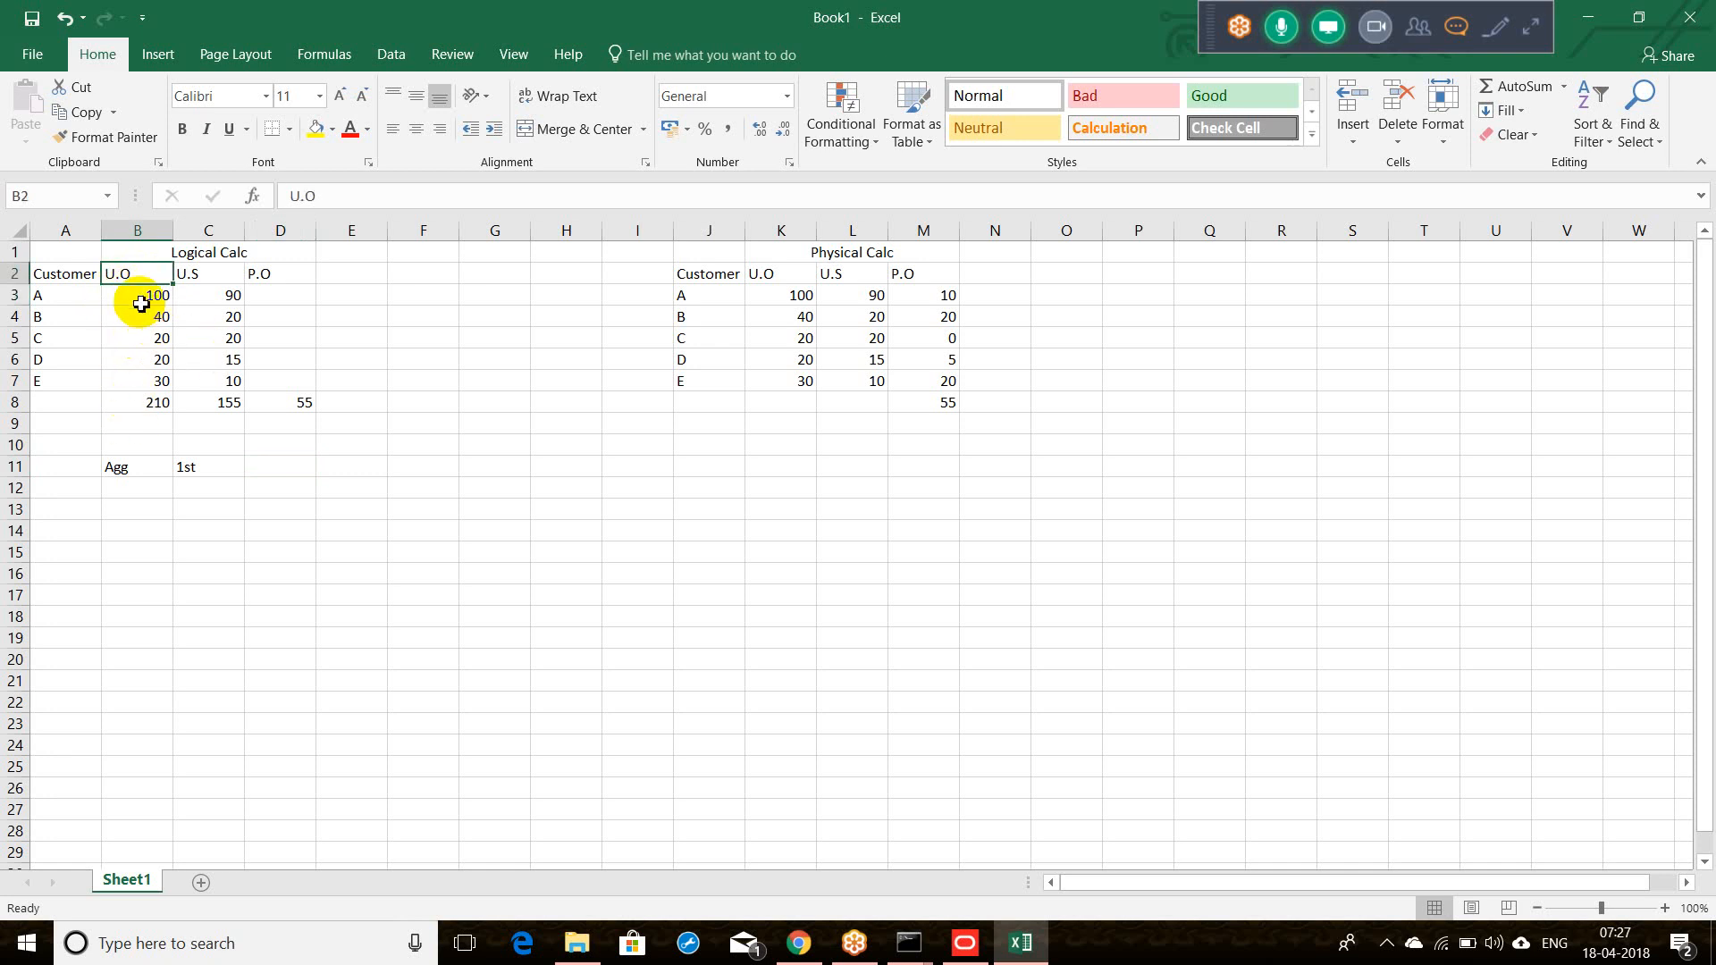
left_click_drag(137, 299, 148, 402)
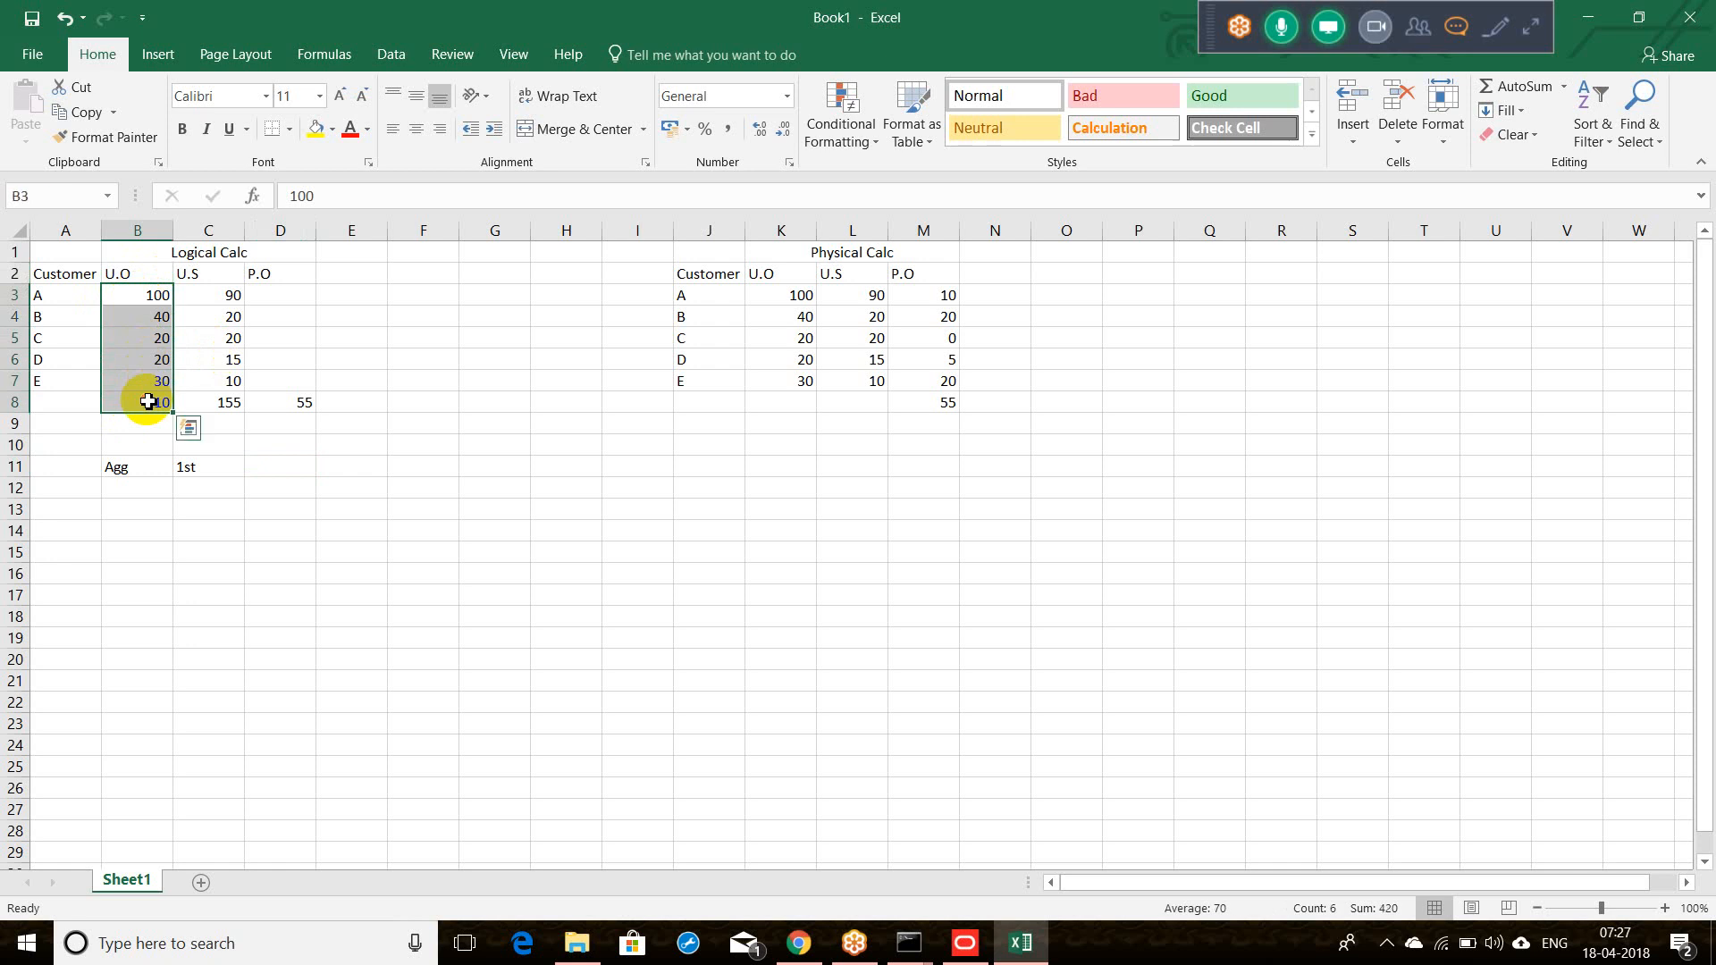
left_click(141, 382)
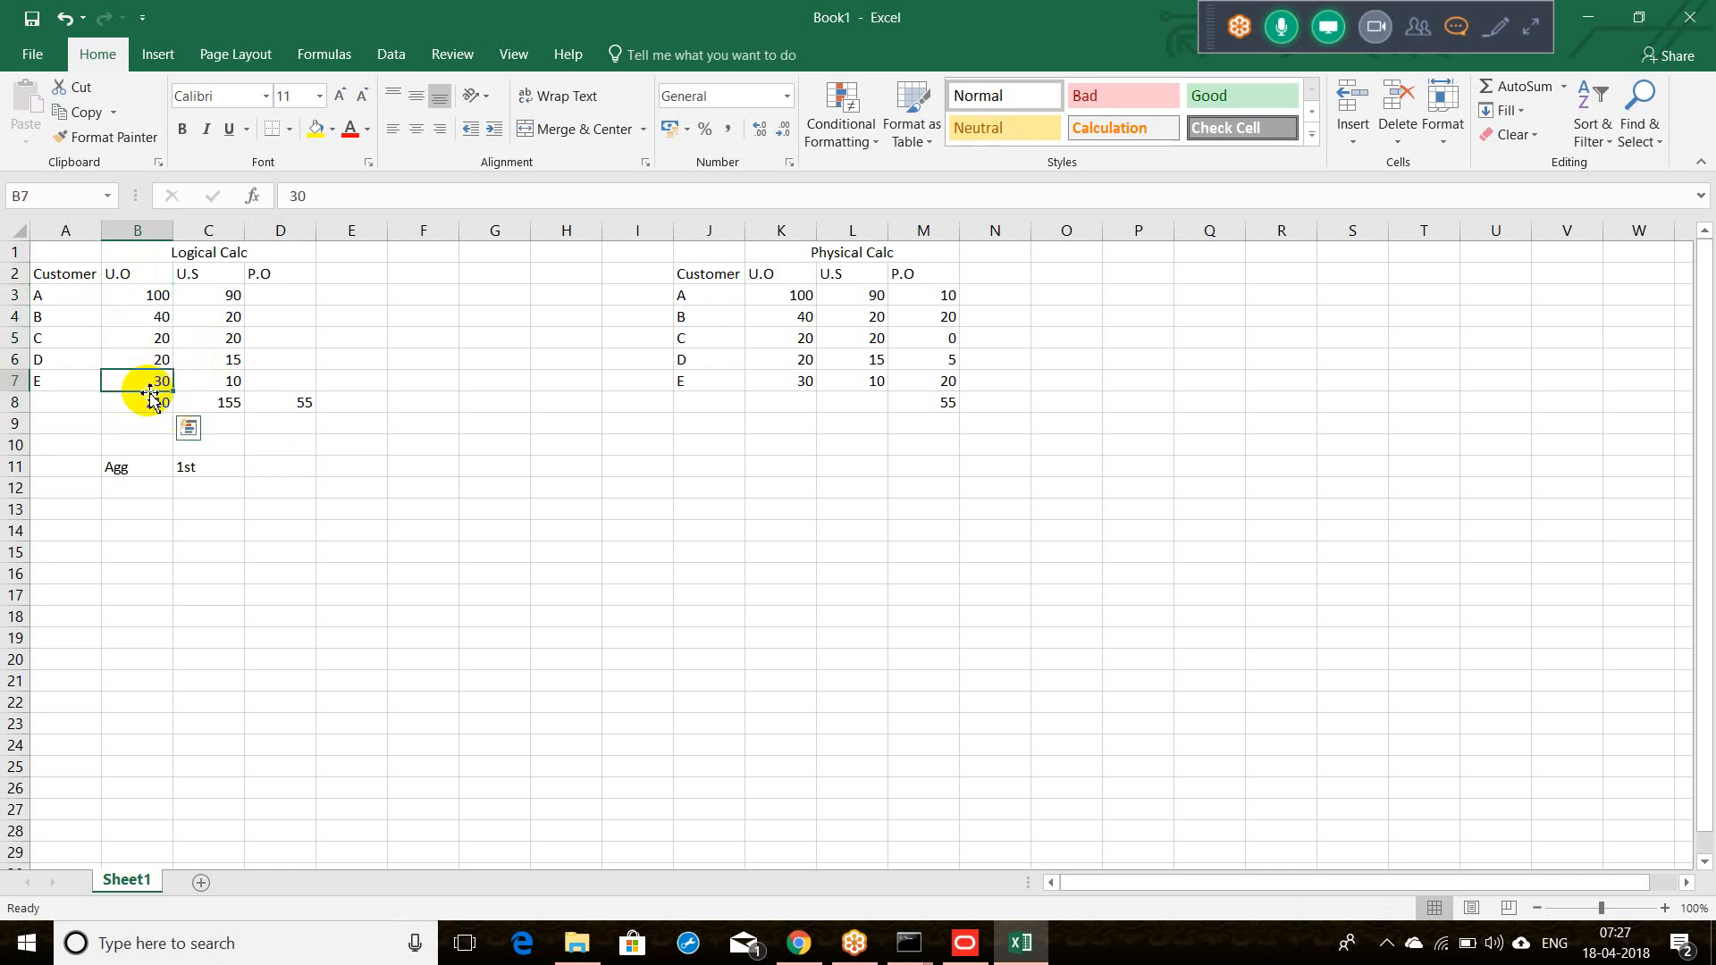
left_click_drag(146, 299, 142, 373)
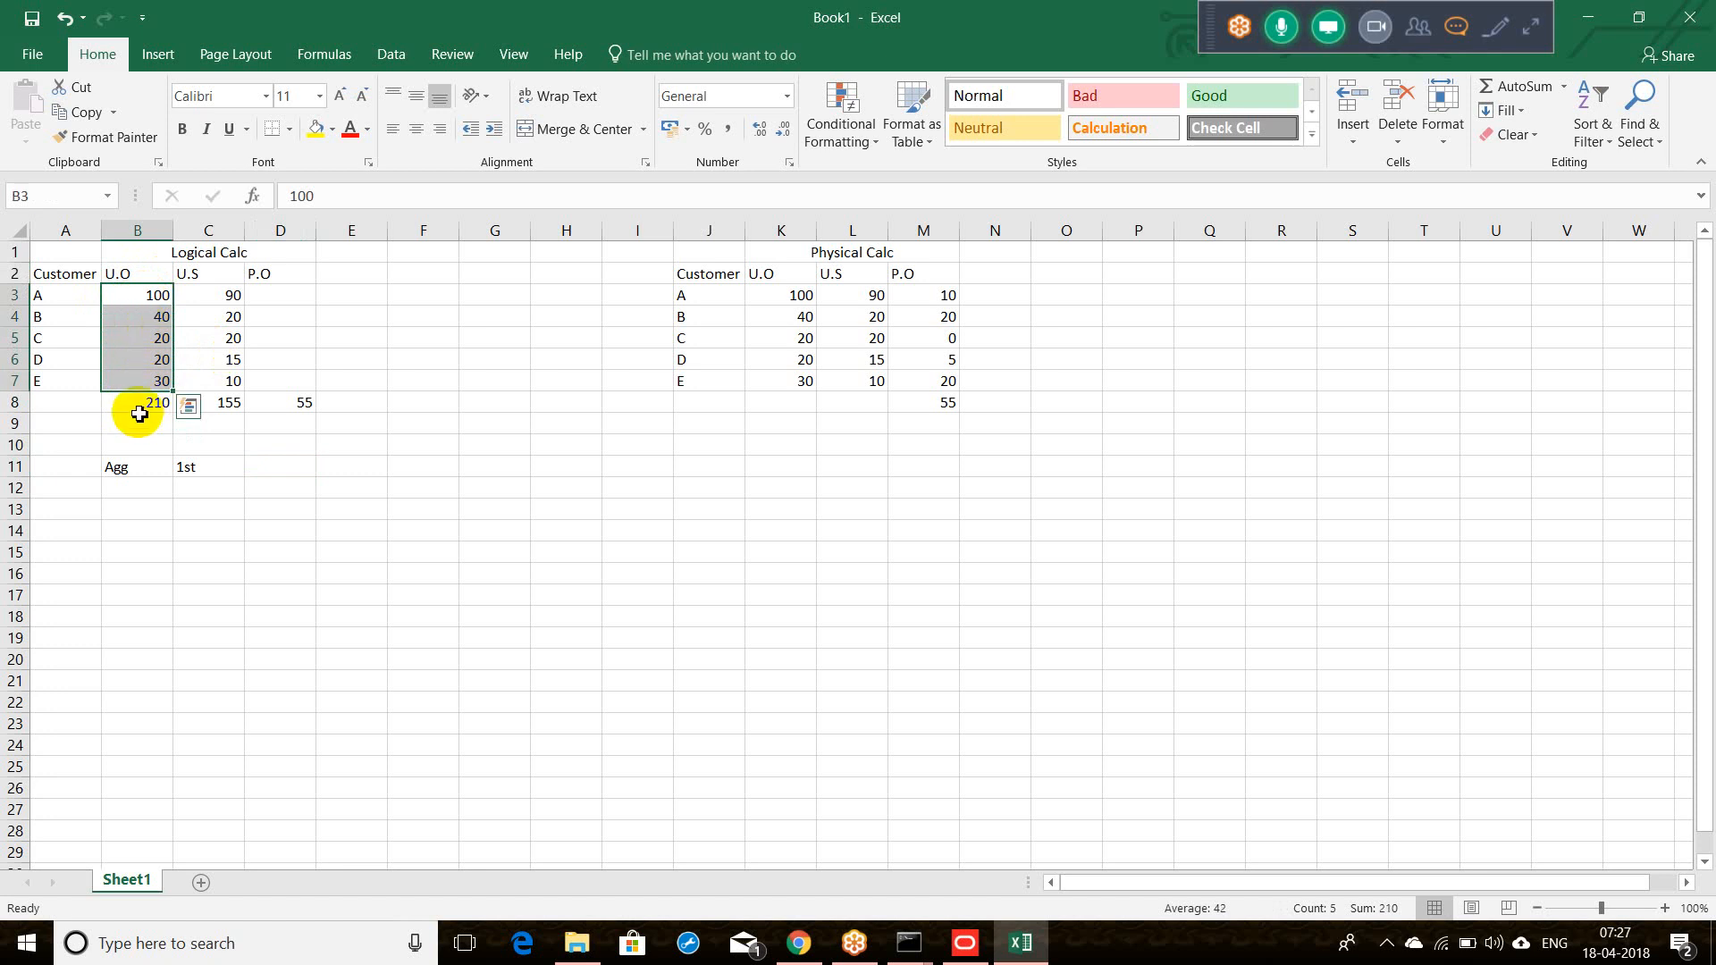
left_click(135, 408)
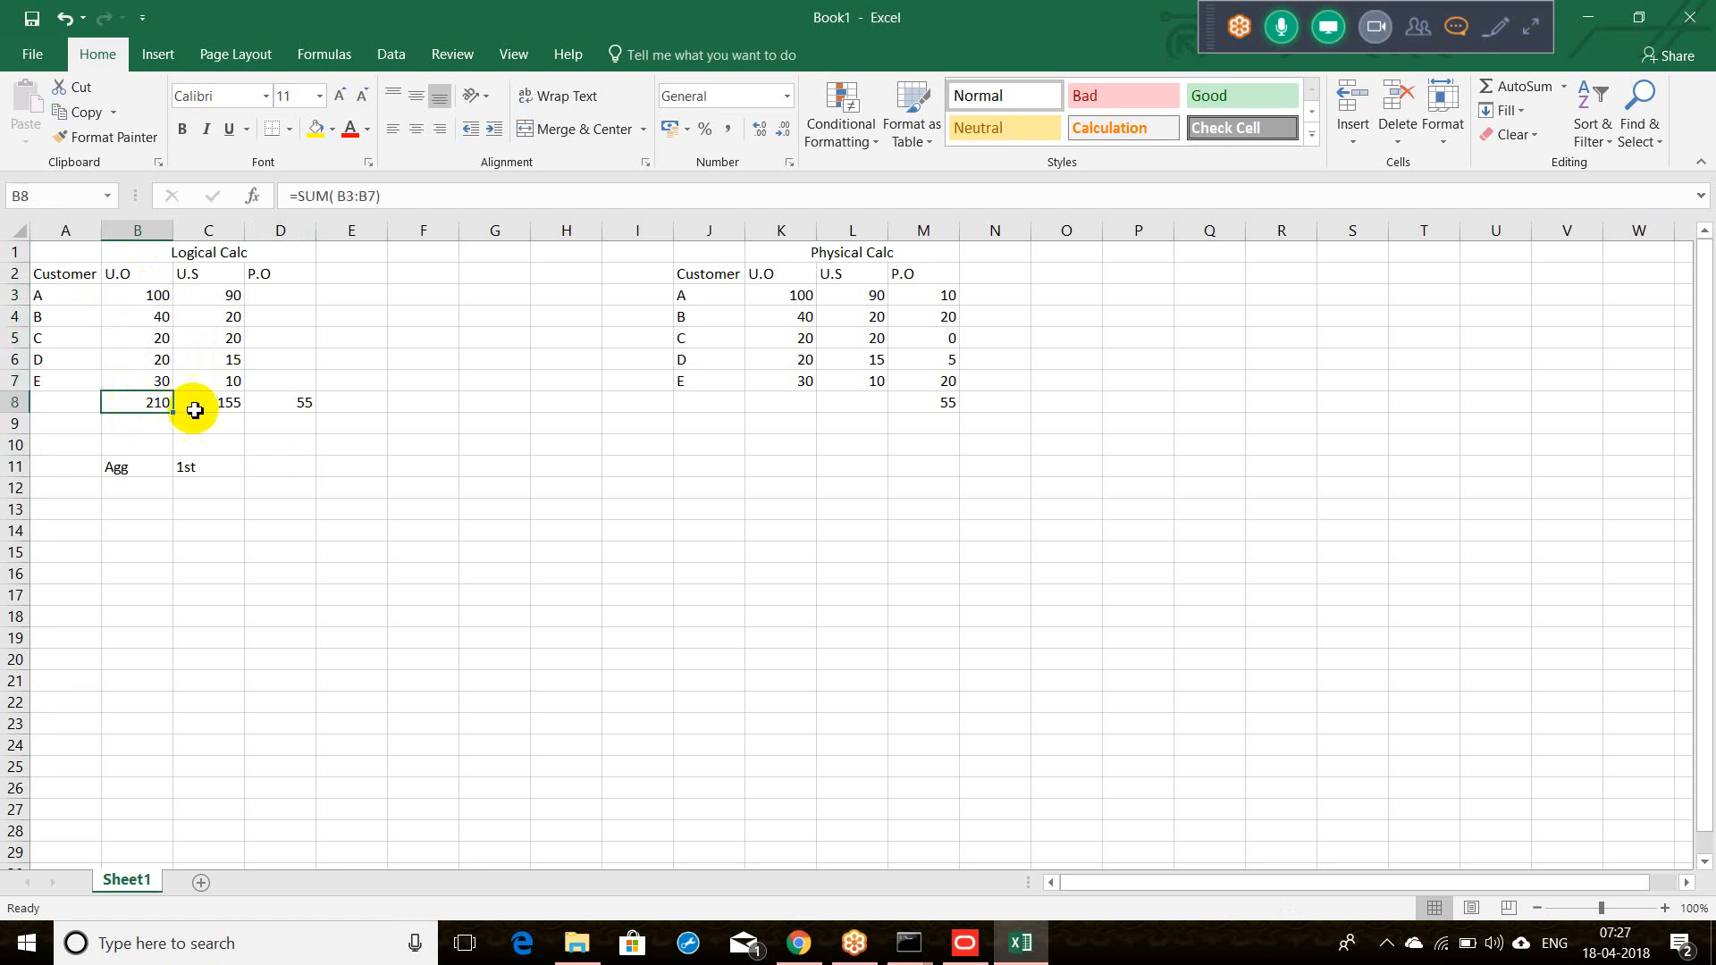
left_click(218, 300)
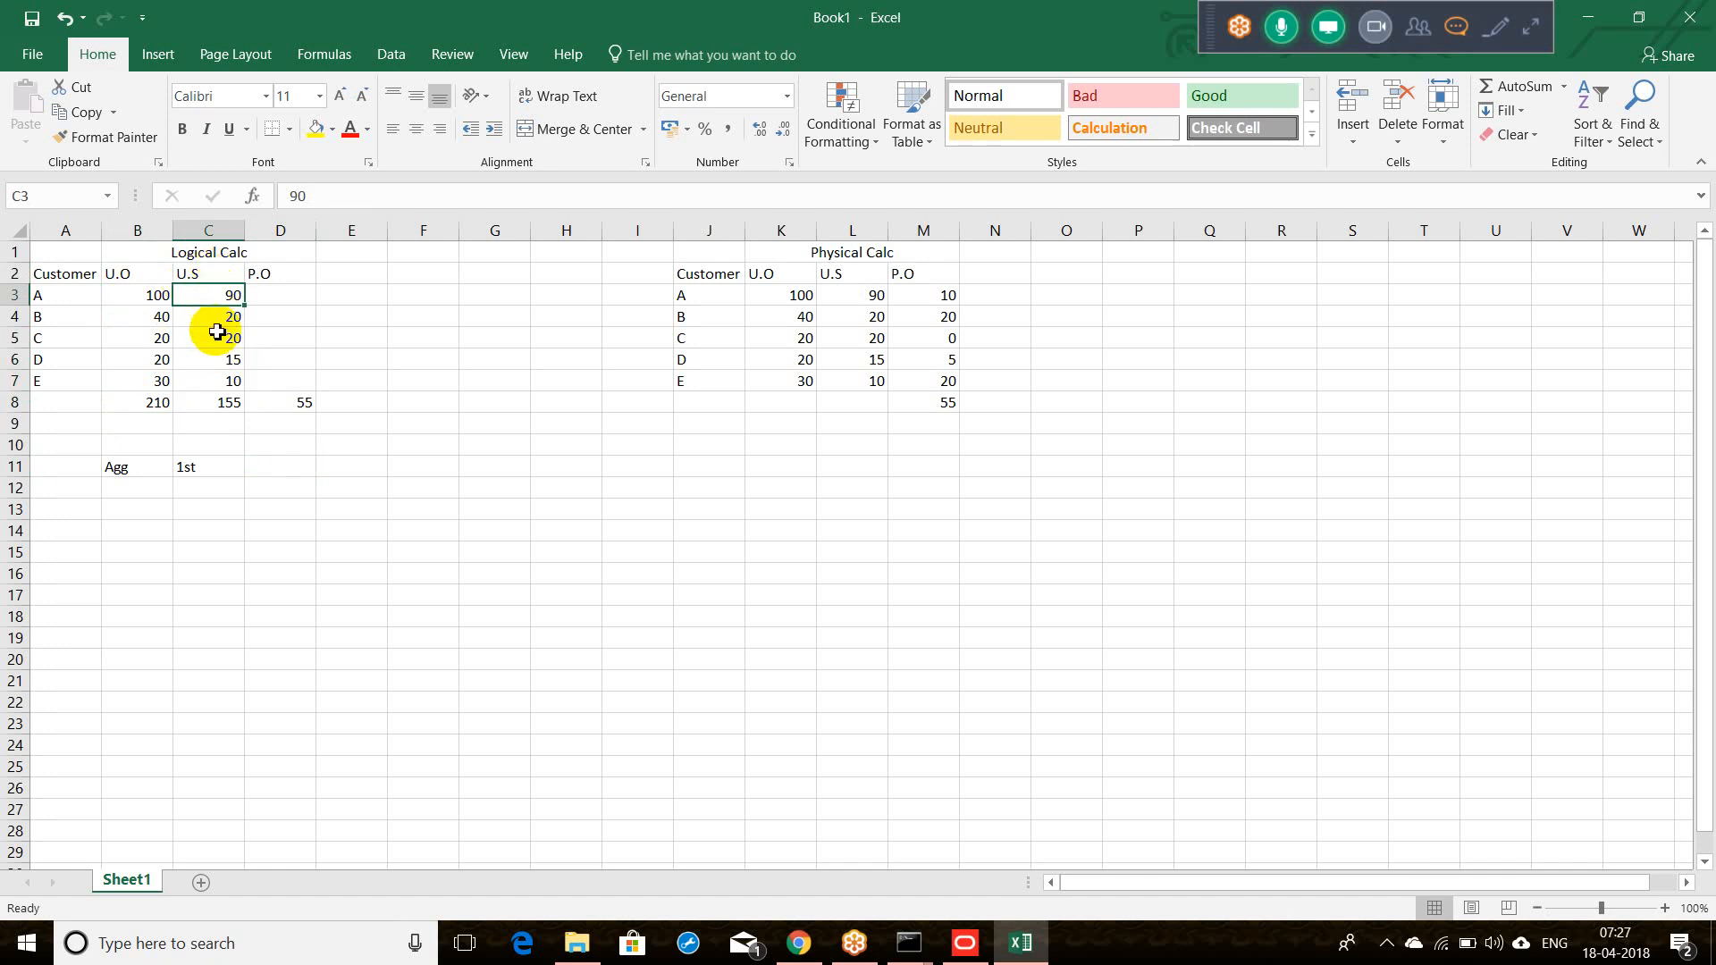
left_click_drag(214, 305, 216, 355)
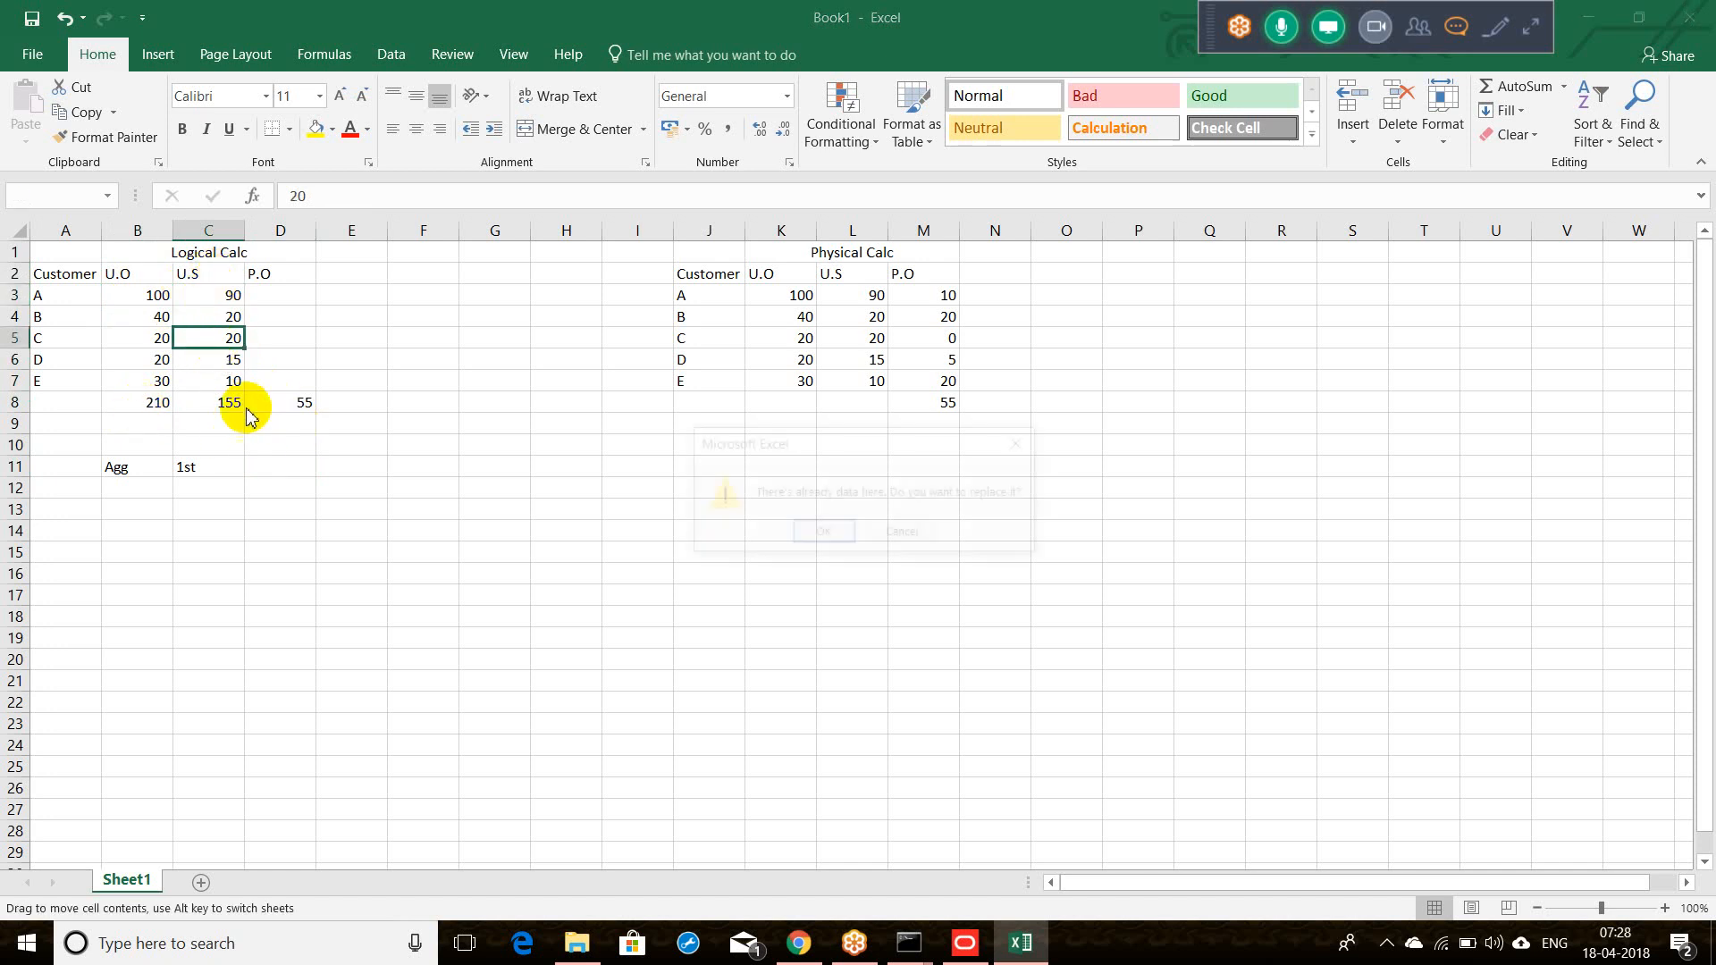
key("Escape")
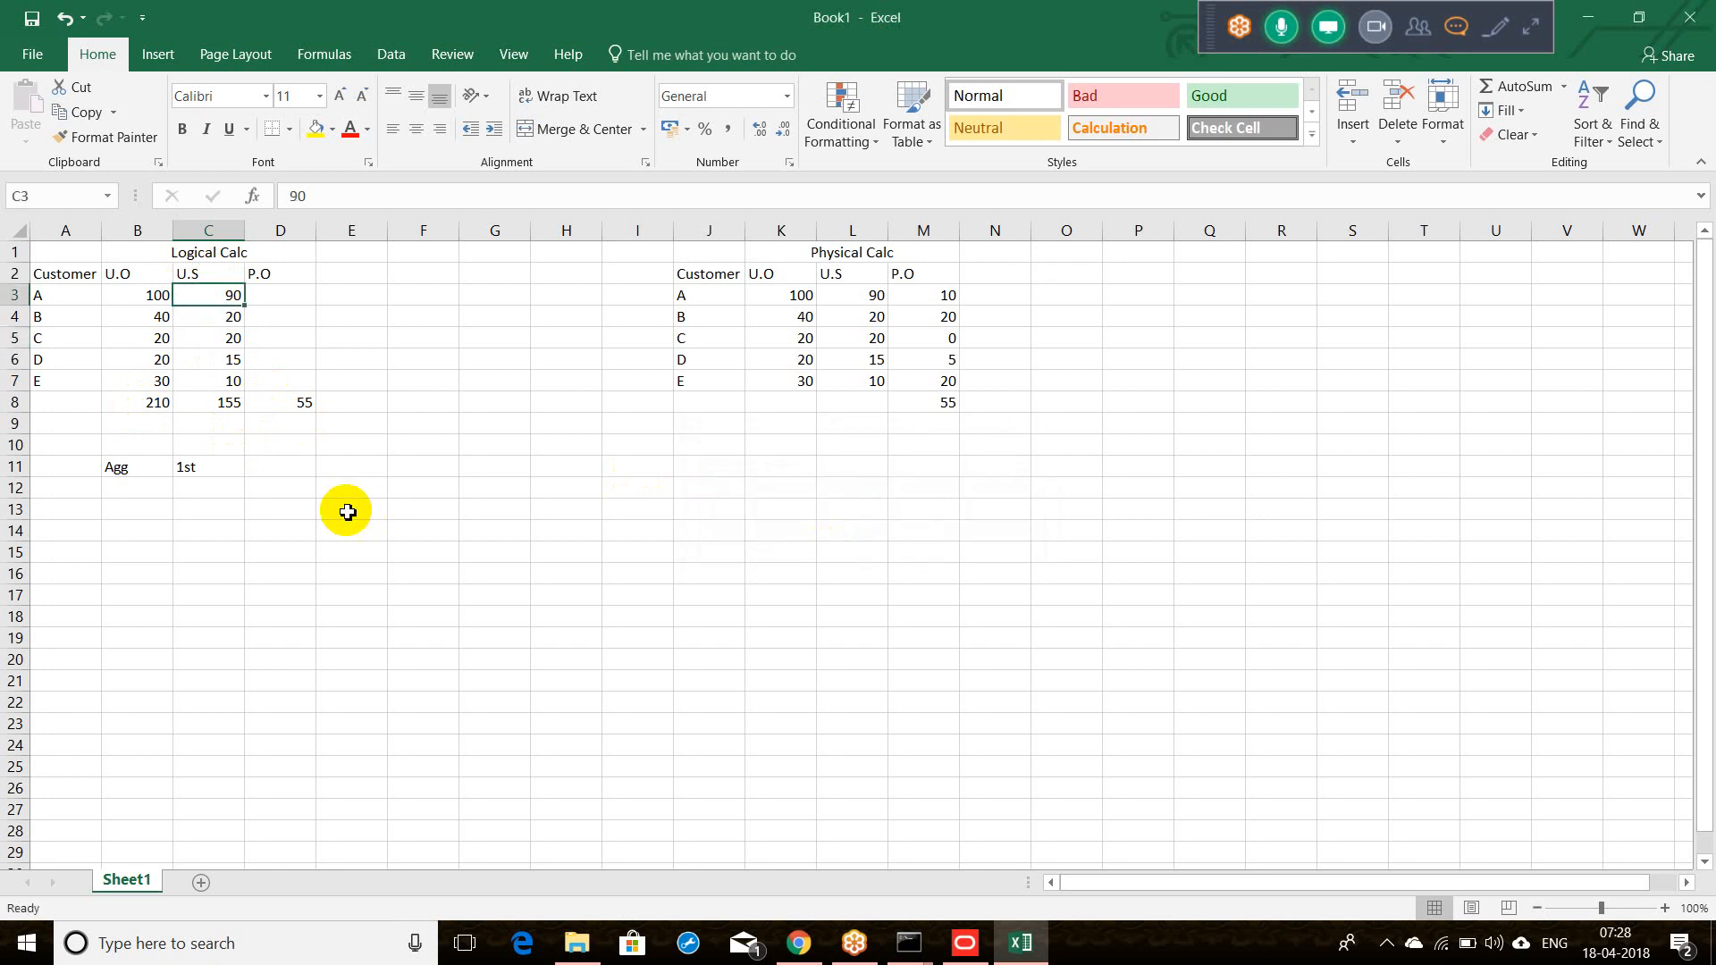
left_click(125, 499)
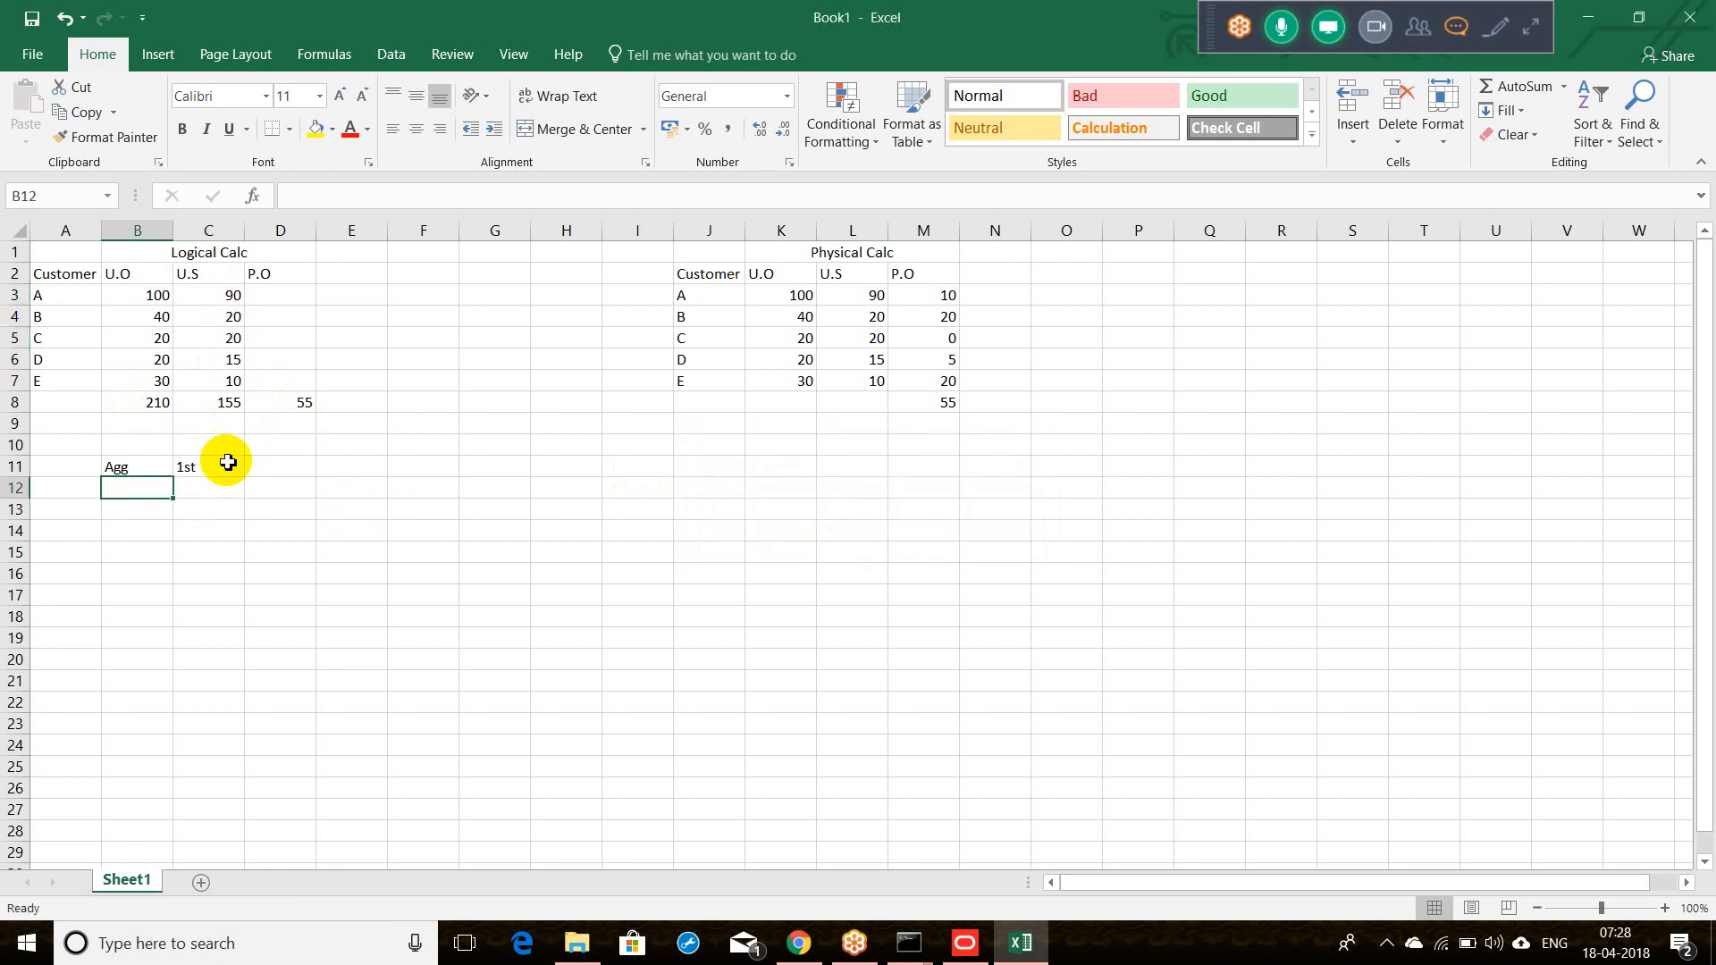
Step: Enter 'Condition' / '2nd' in B12:C12 under the Agg note, then select B11:C12
type("Cond")
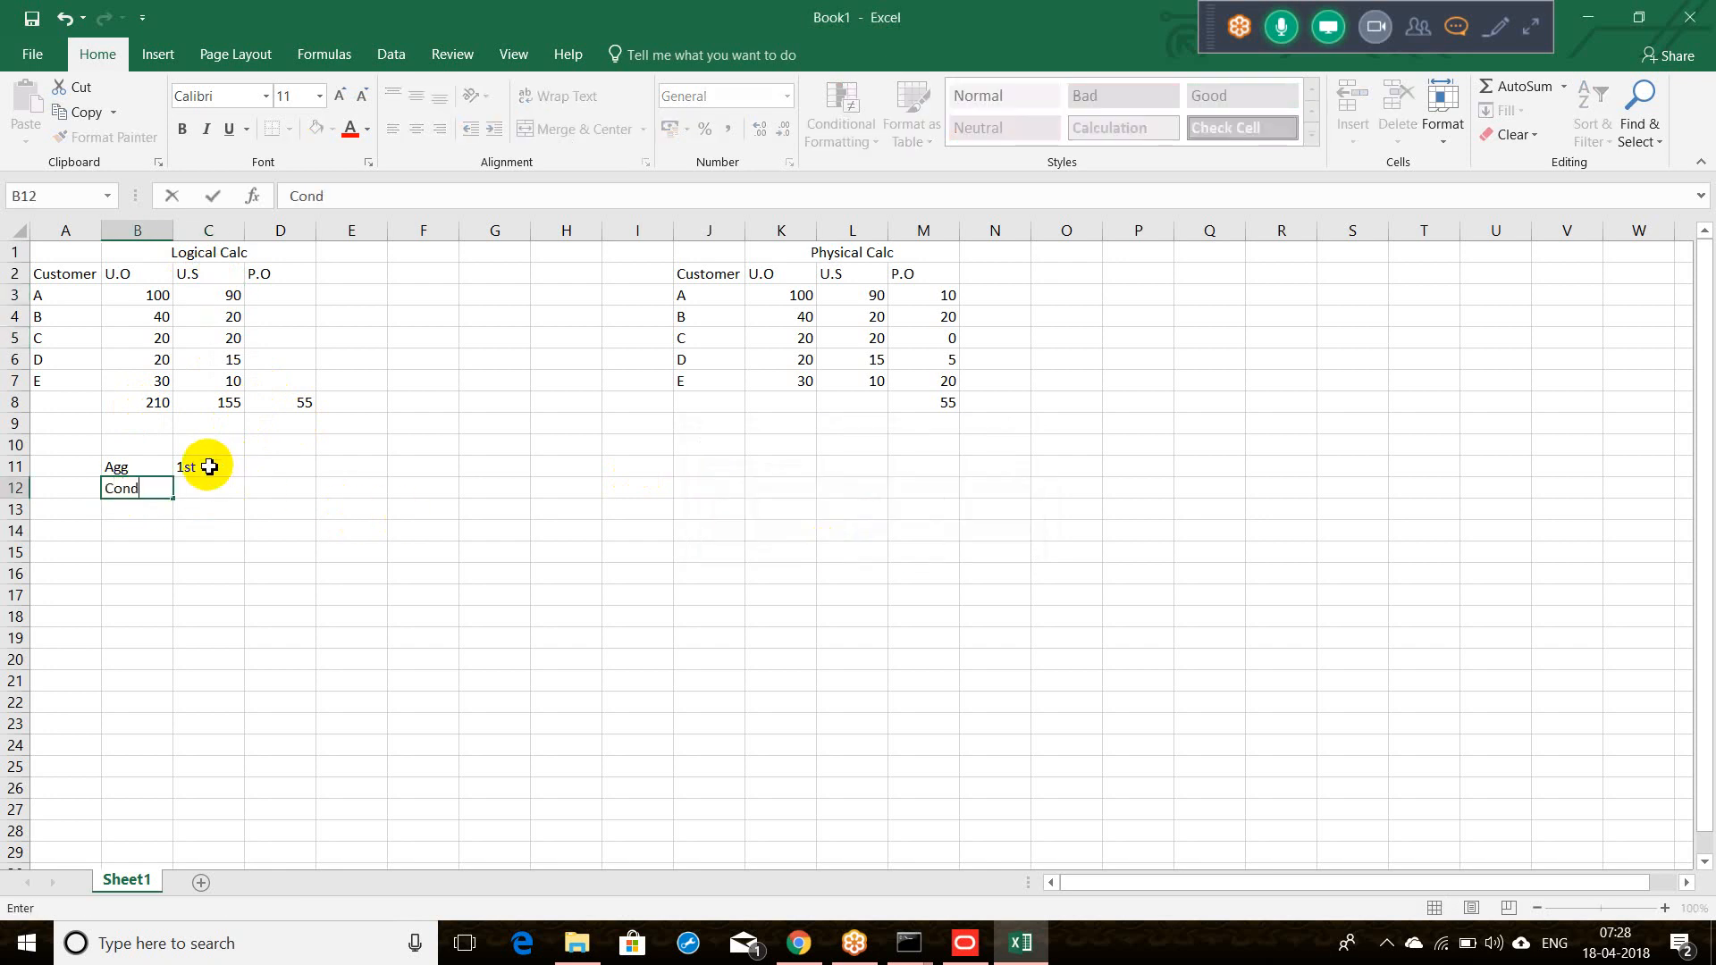
type("ition")
key("Tab")
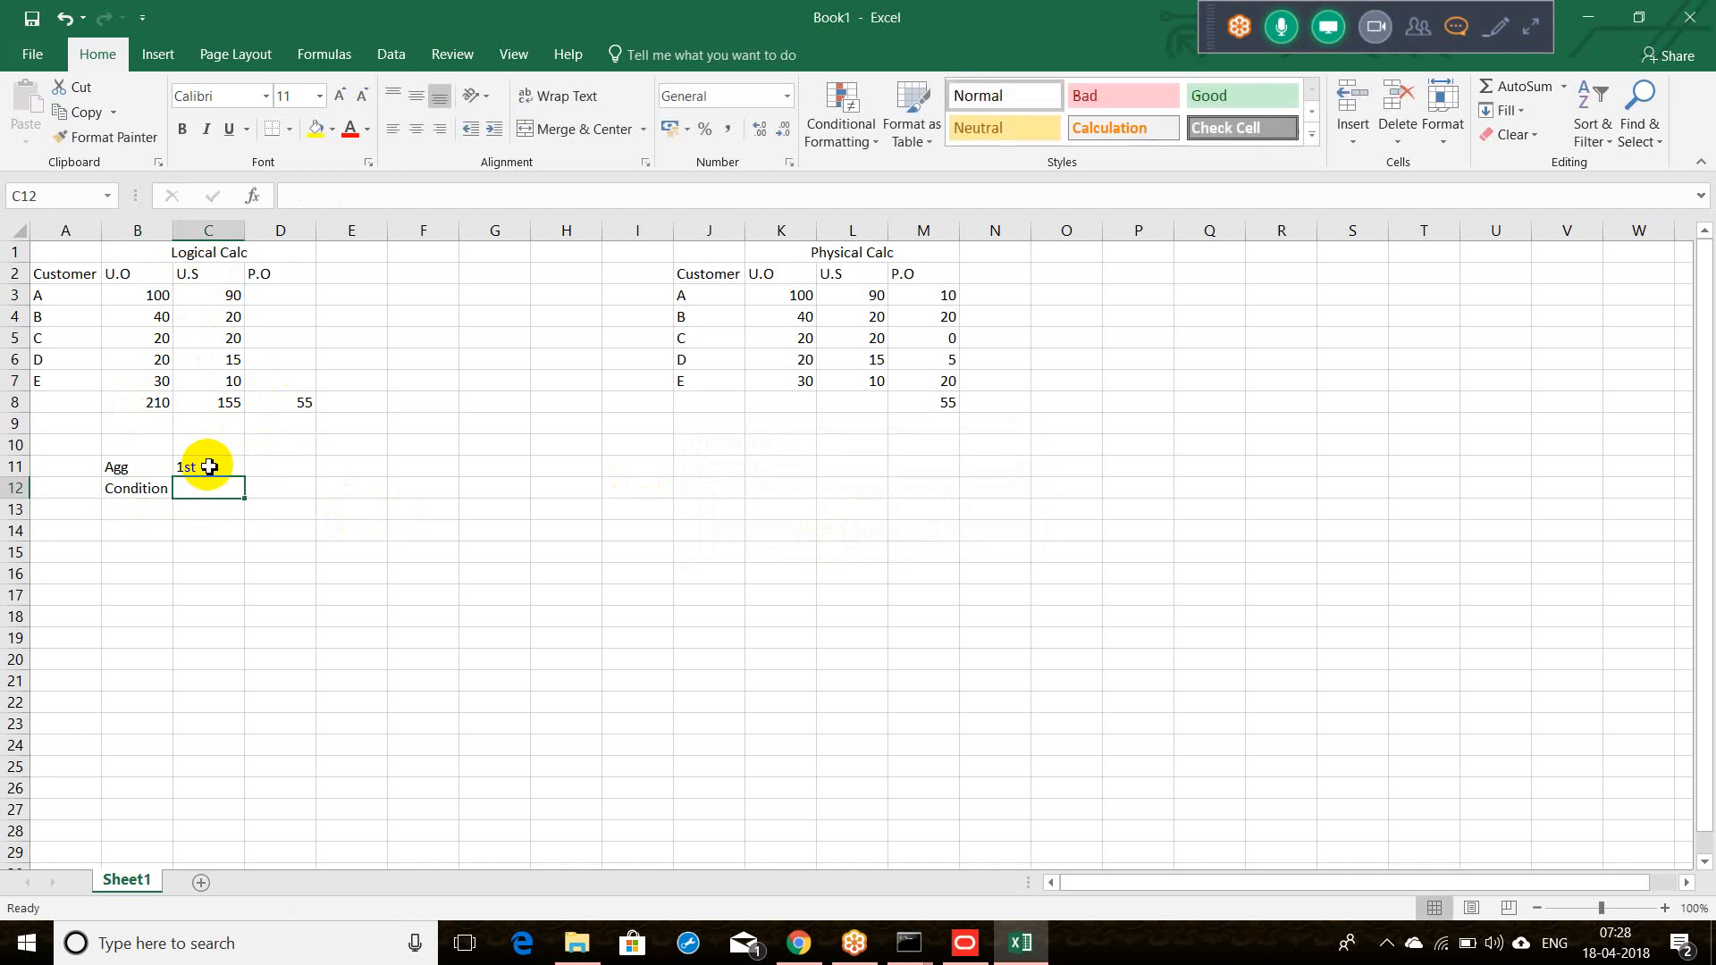
type("2nd")
key("Tab")
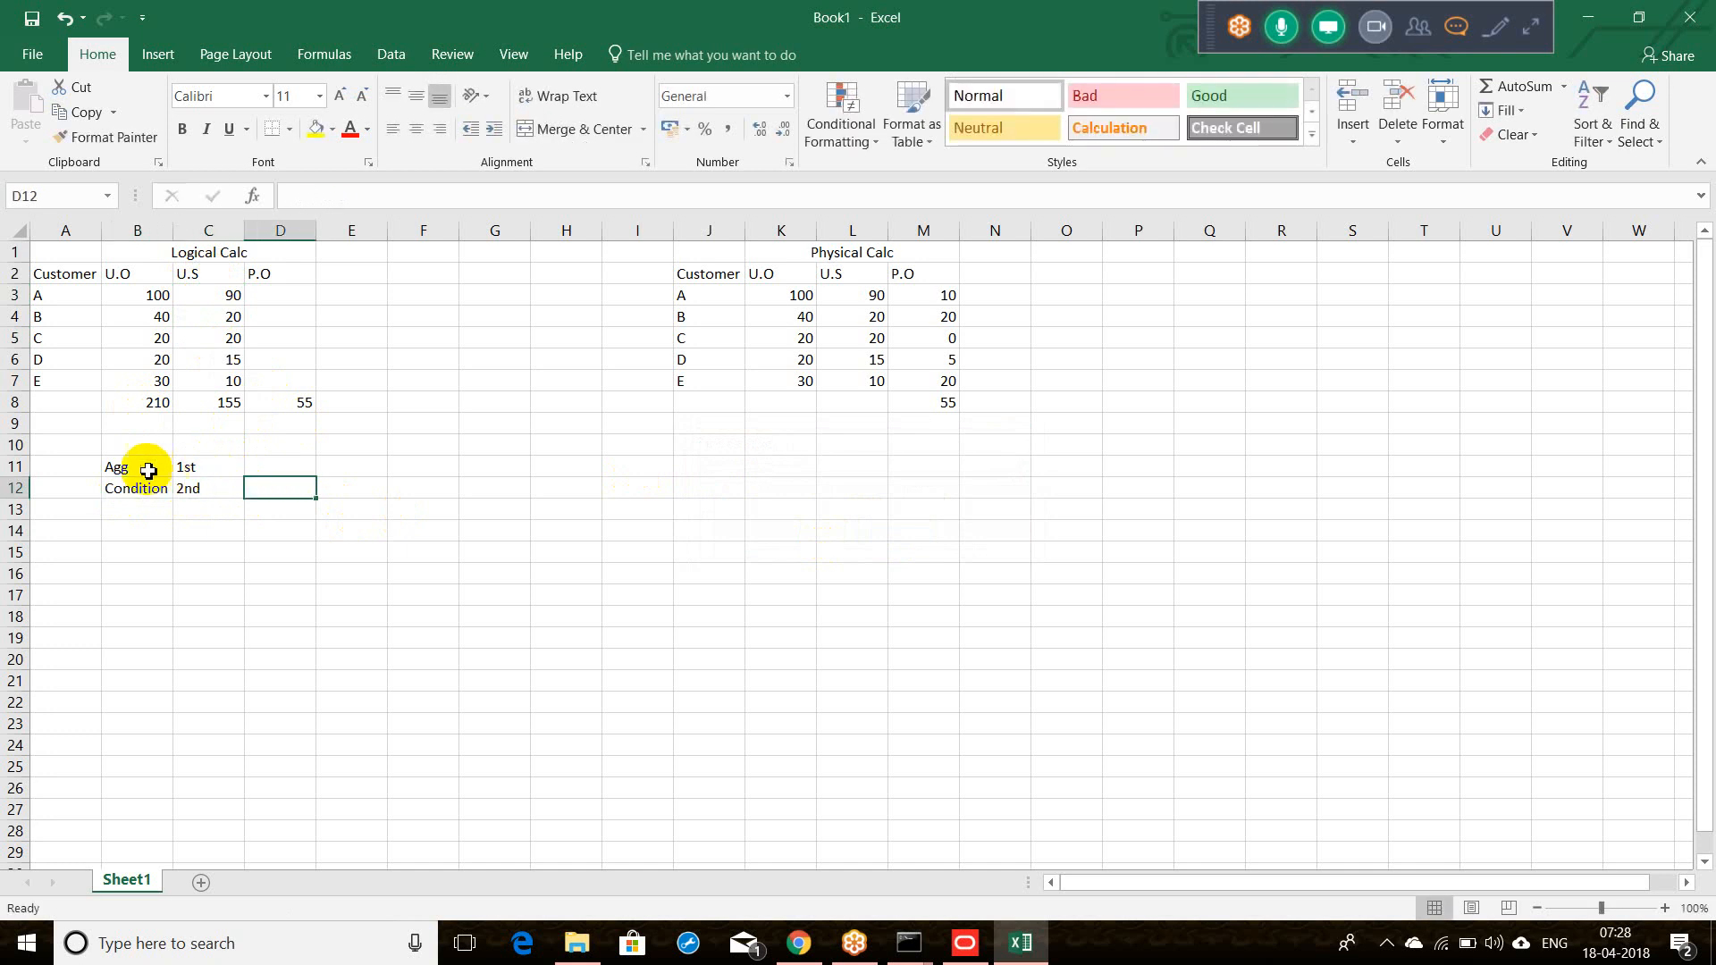
left_click_drag(147, 464, 190, 482)
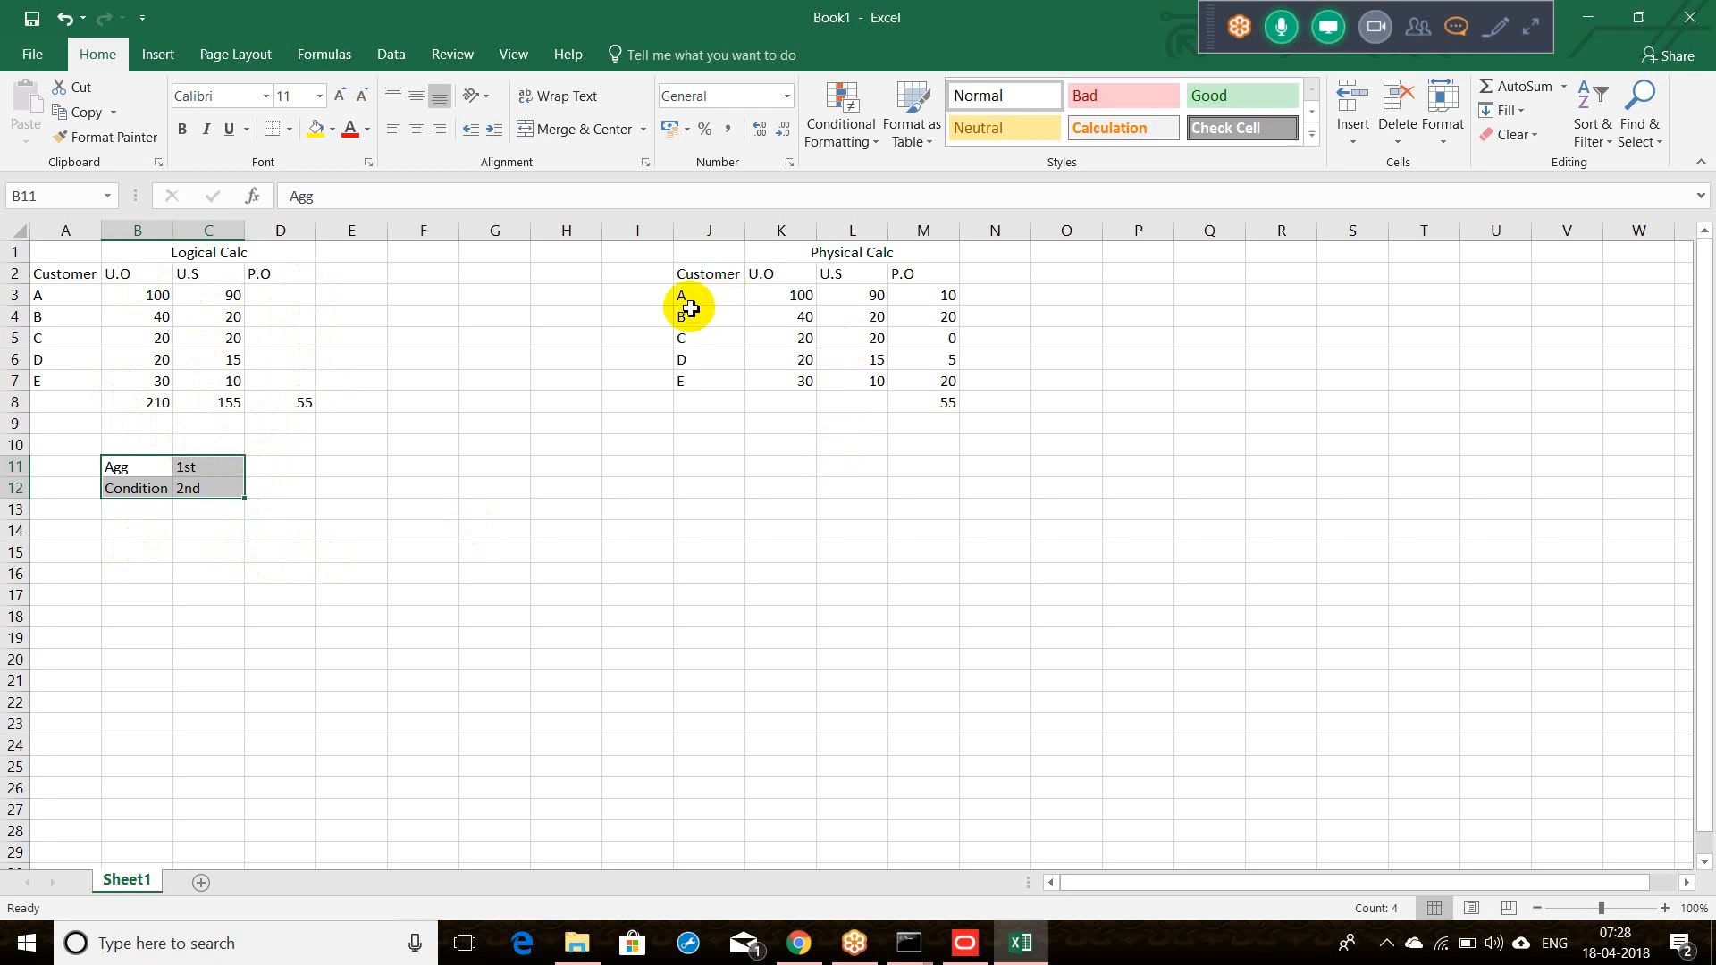
Step: After checking customer values, enter the note 'Condition' / '1st' below the Physical Calc table
left_click(859, 315)
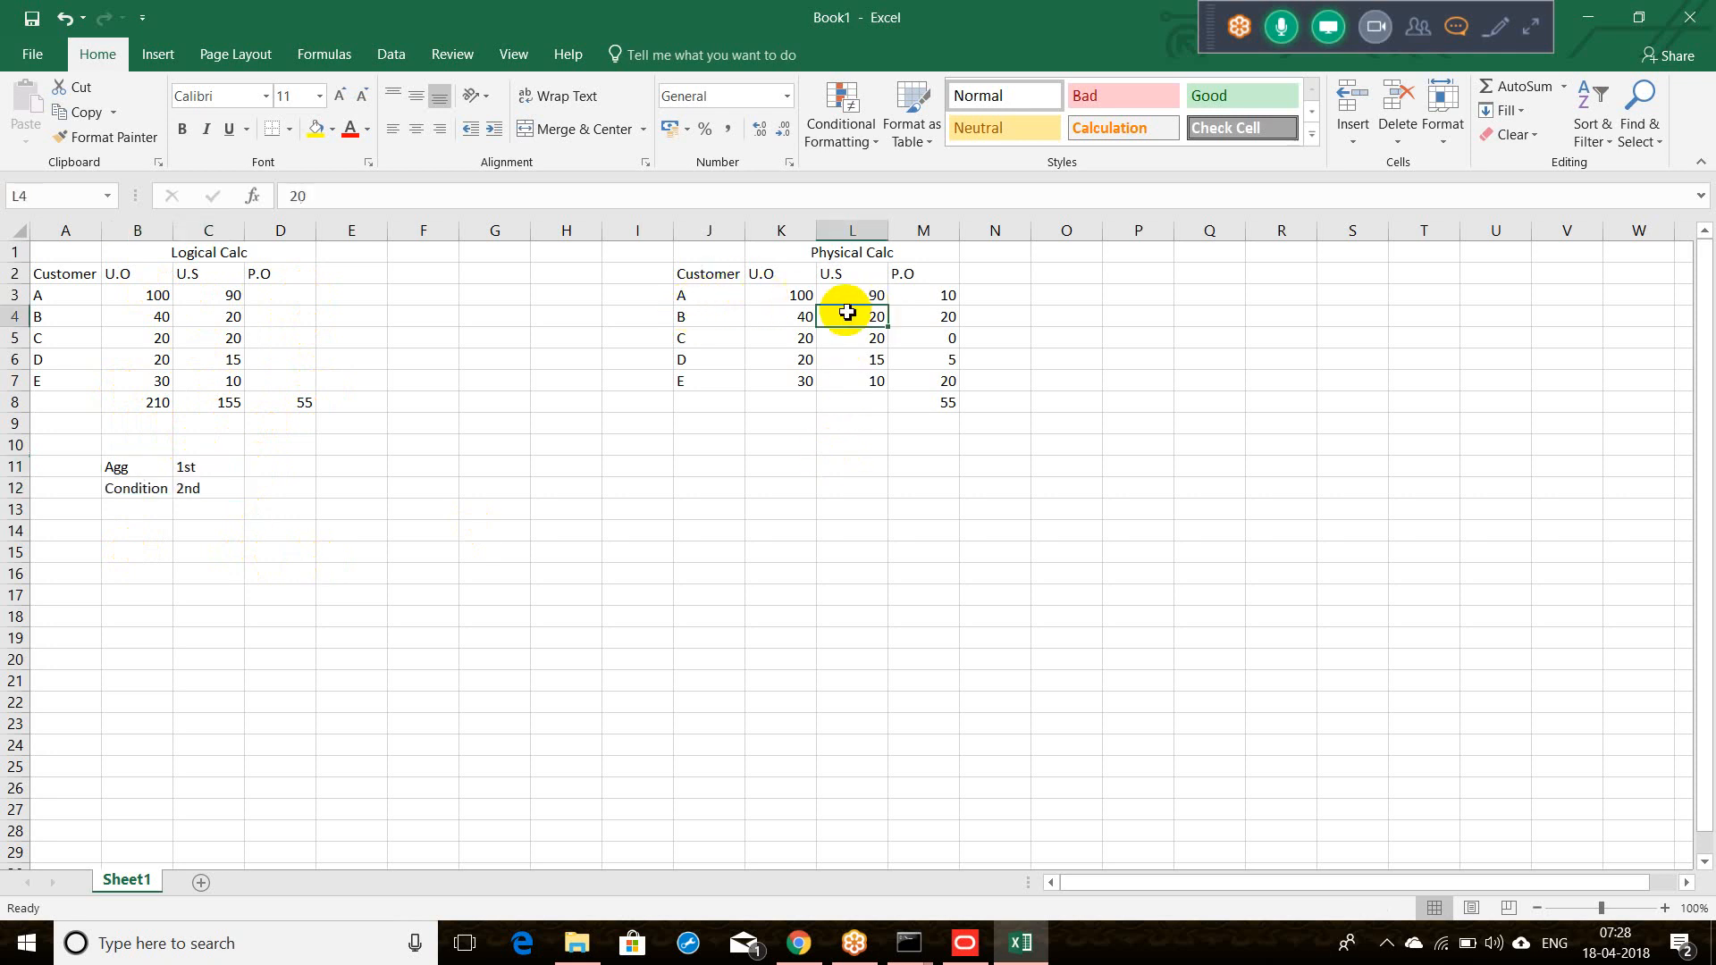
left_click(724, 298)
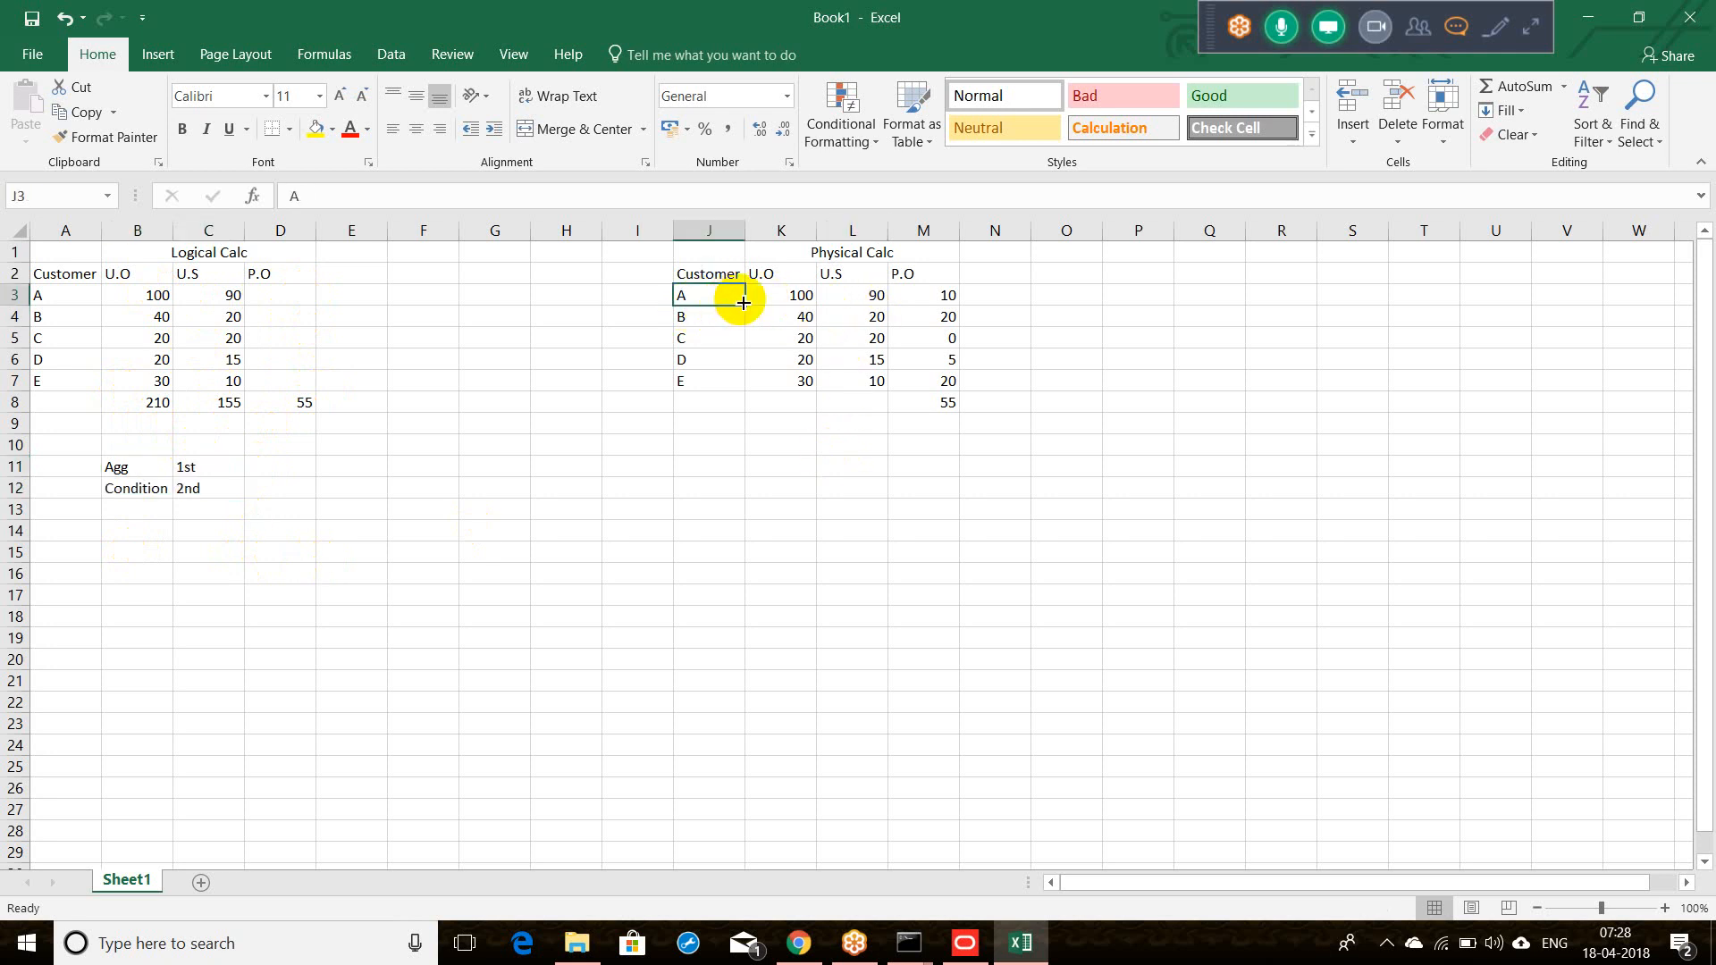
left_click(770, 300)
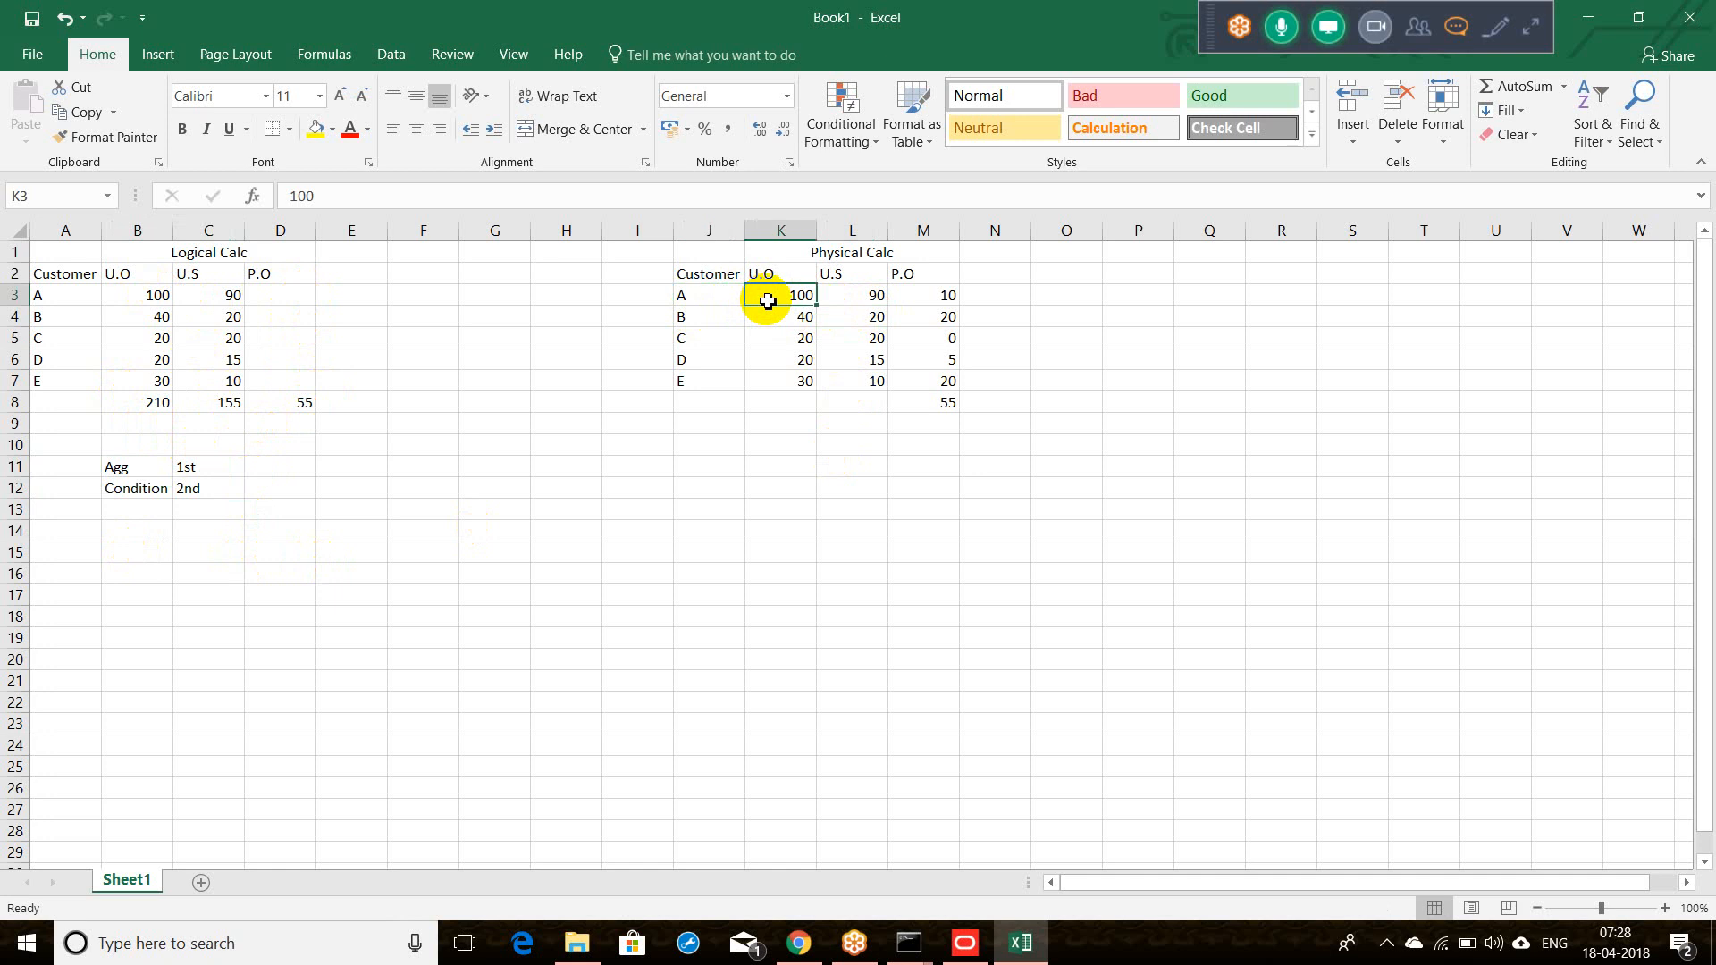
left_click(942, 474)
type("C")
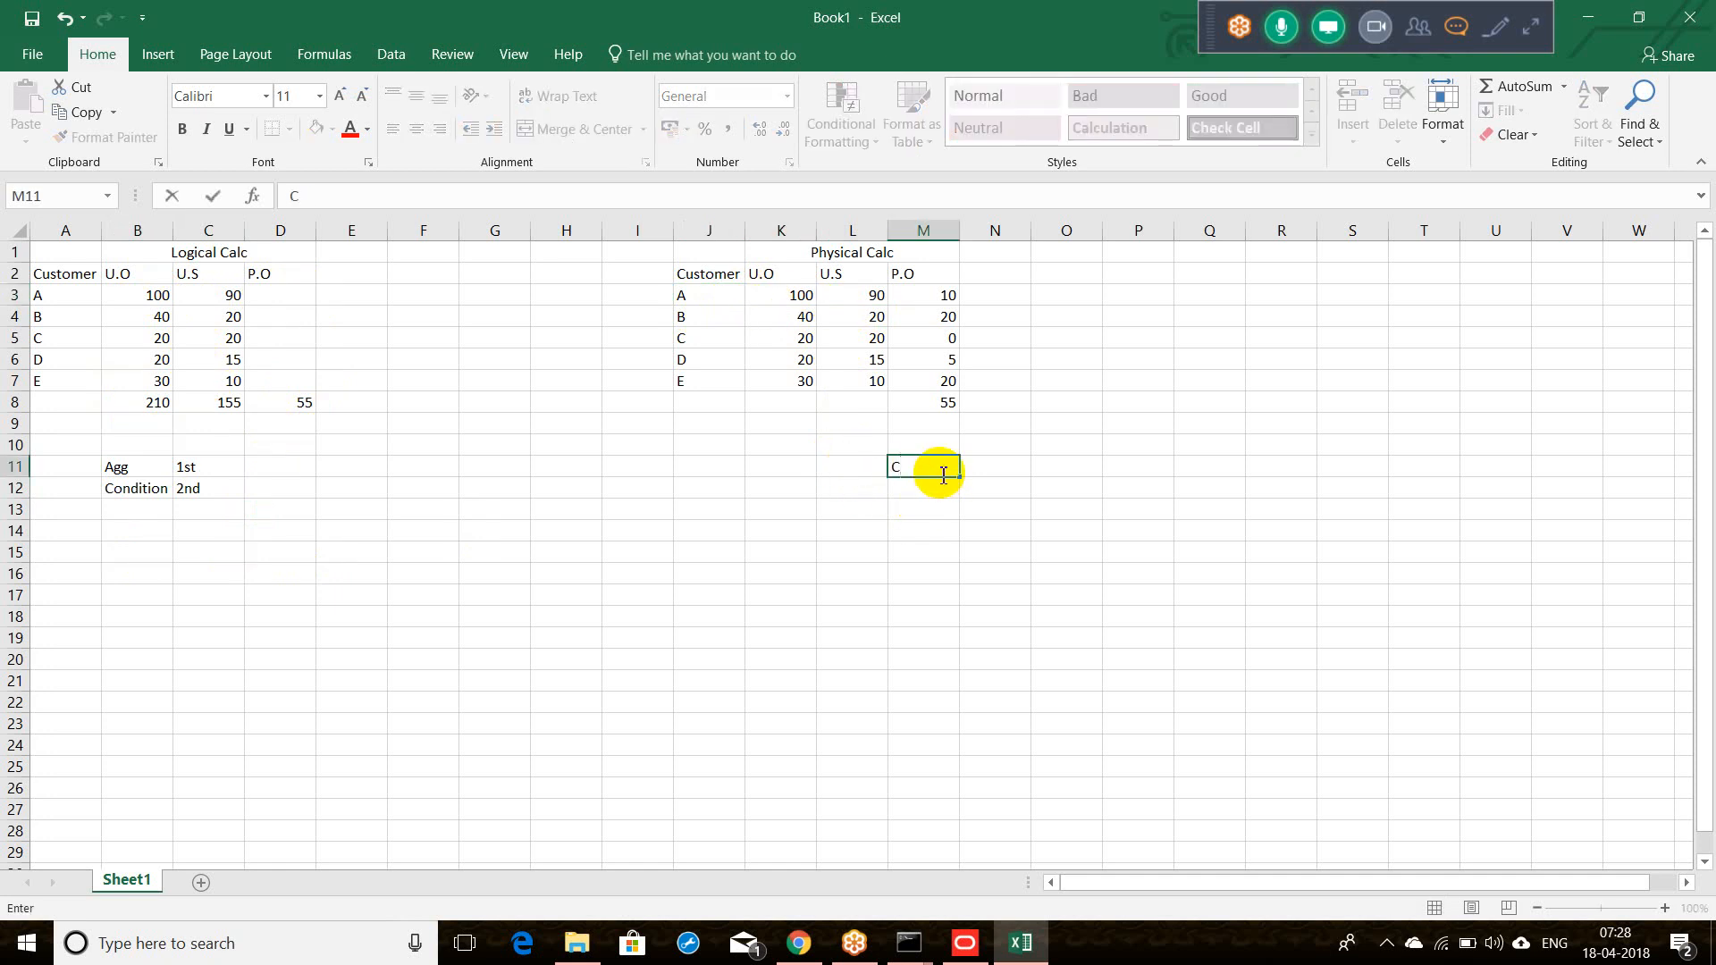
type("ondition")
key("Tab")
type("1st")
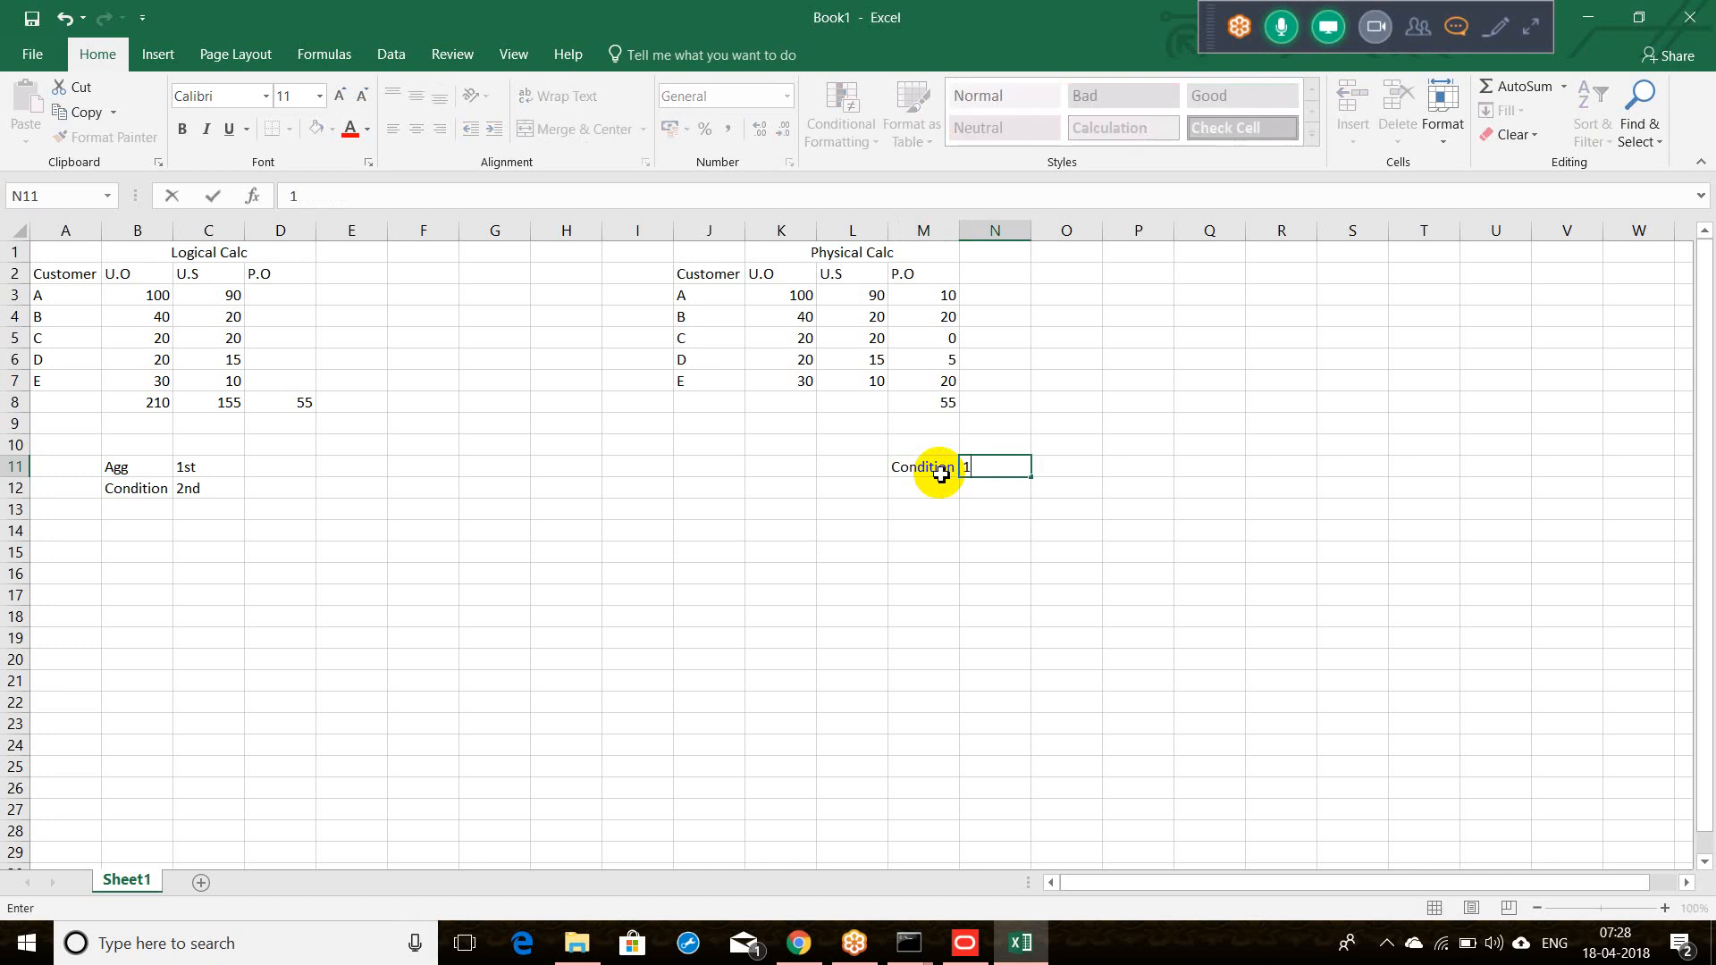
key("Tab")
Step: Compare customers A, B and C's U.O values against their P.O formulas
left_click(935, 303)
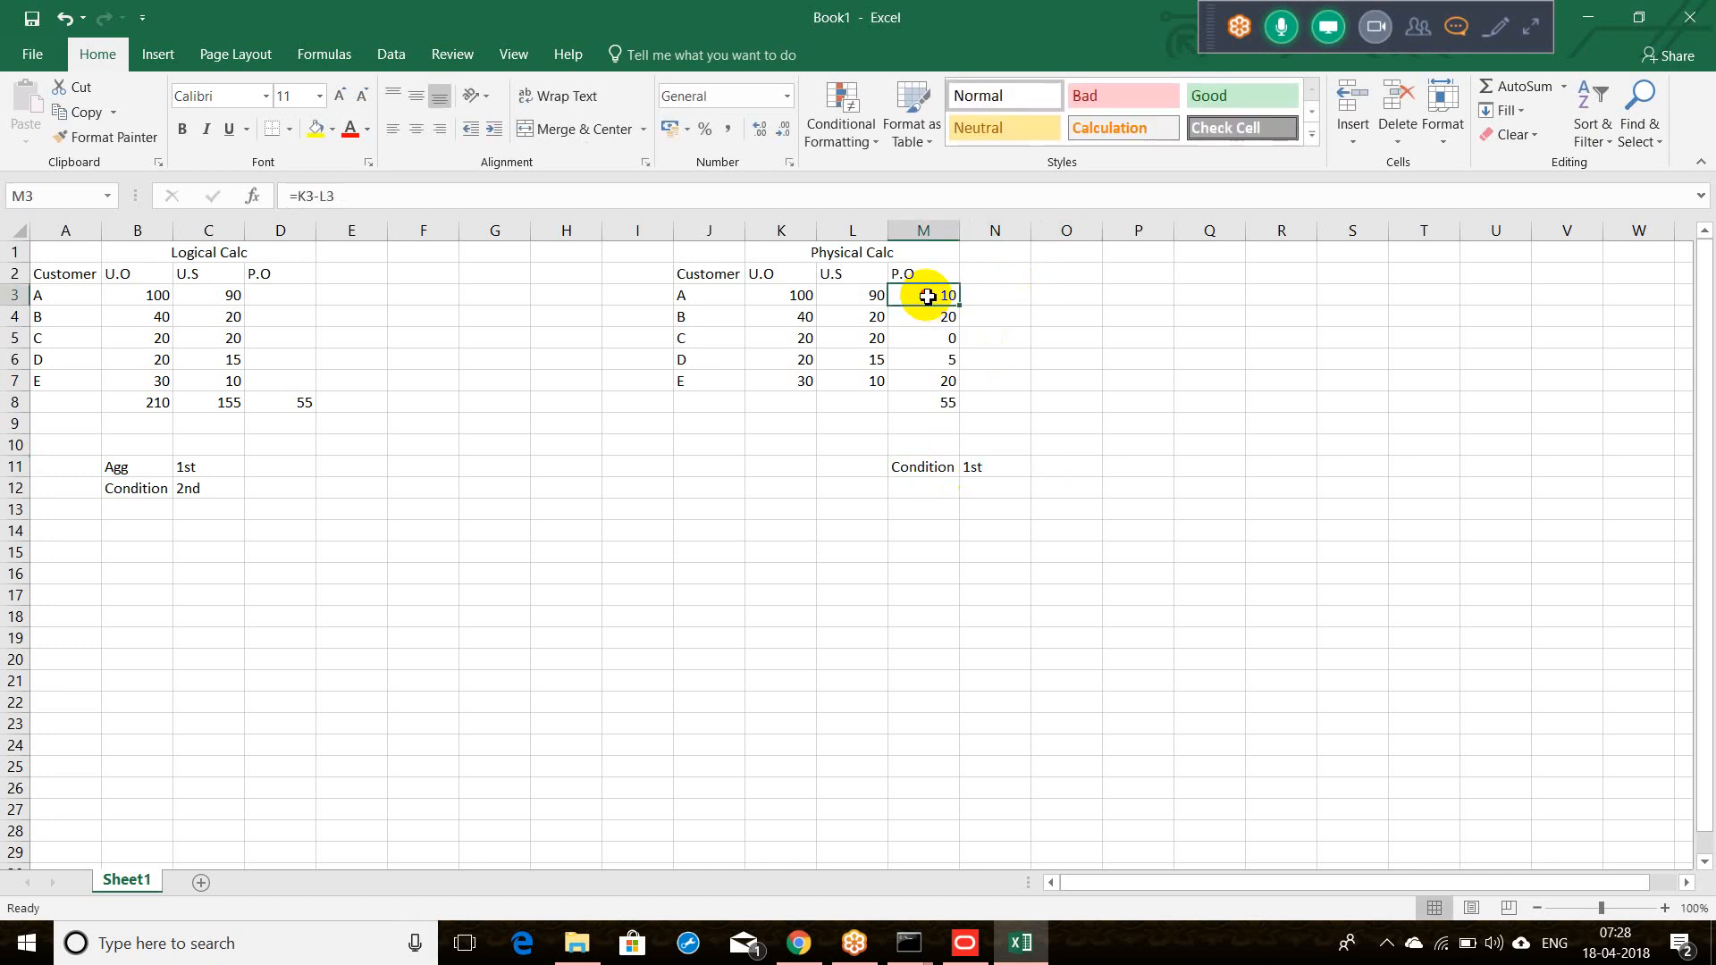
left_click(843, 278)
left_click(910, 275)
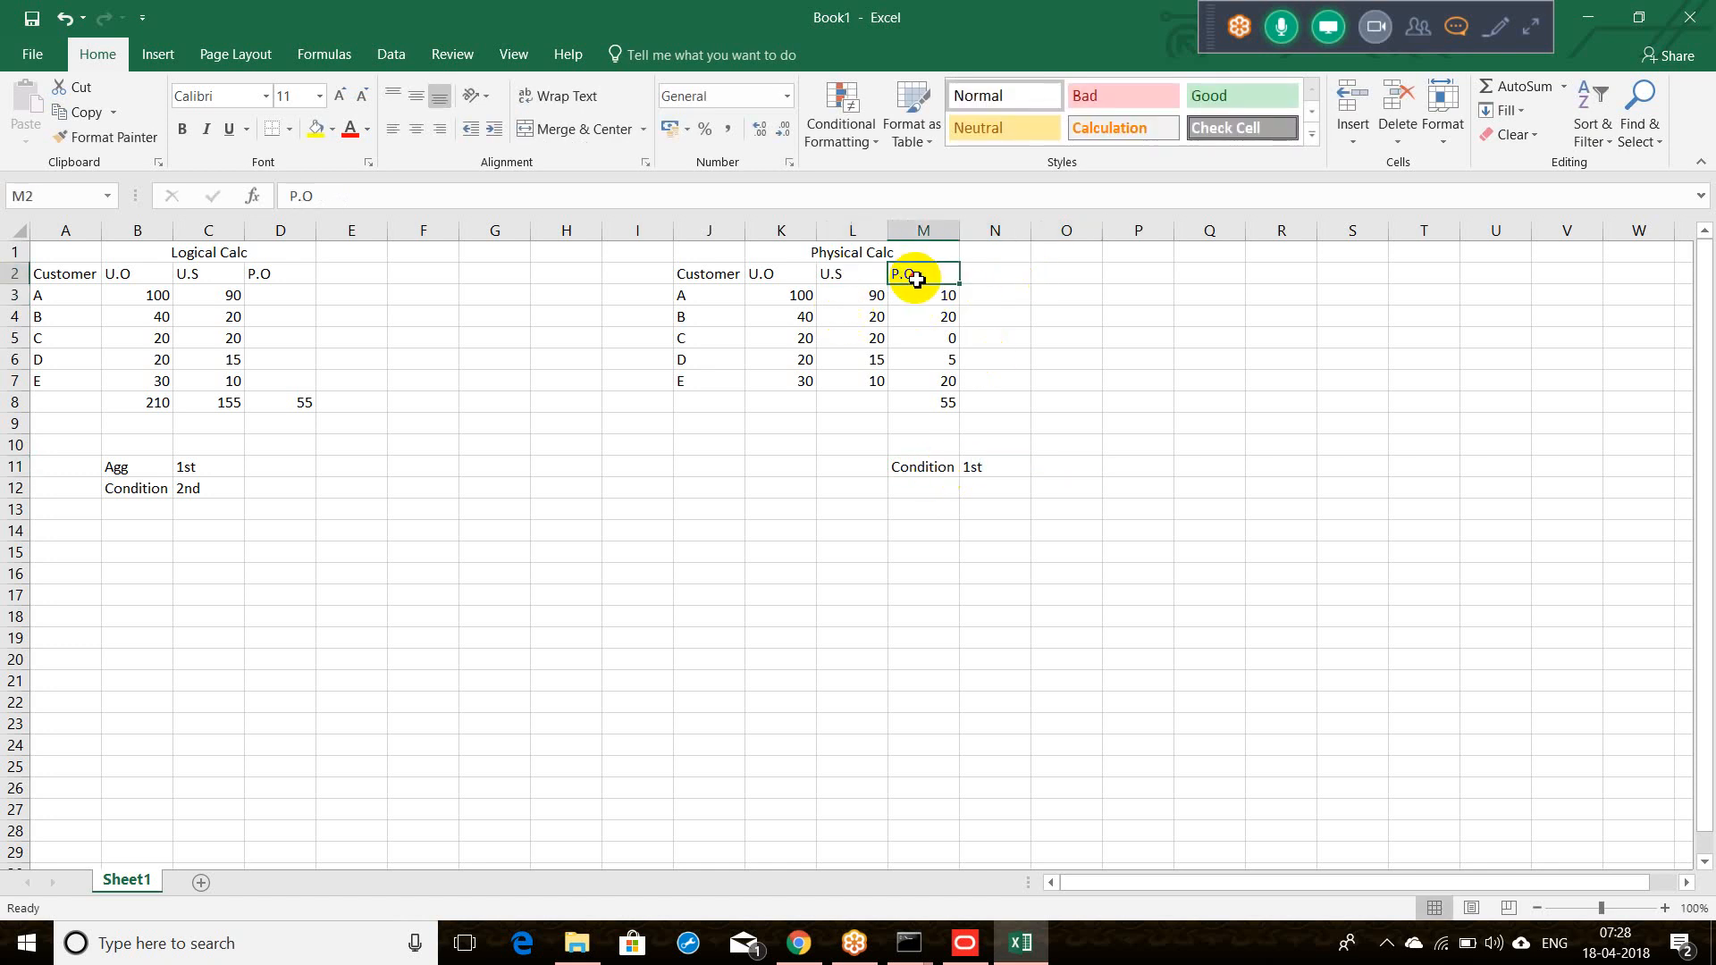
left_click(798, 299)
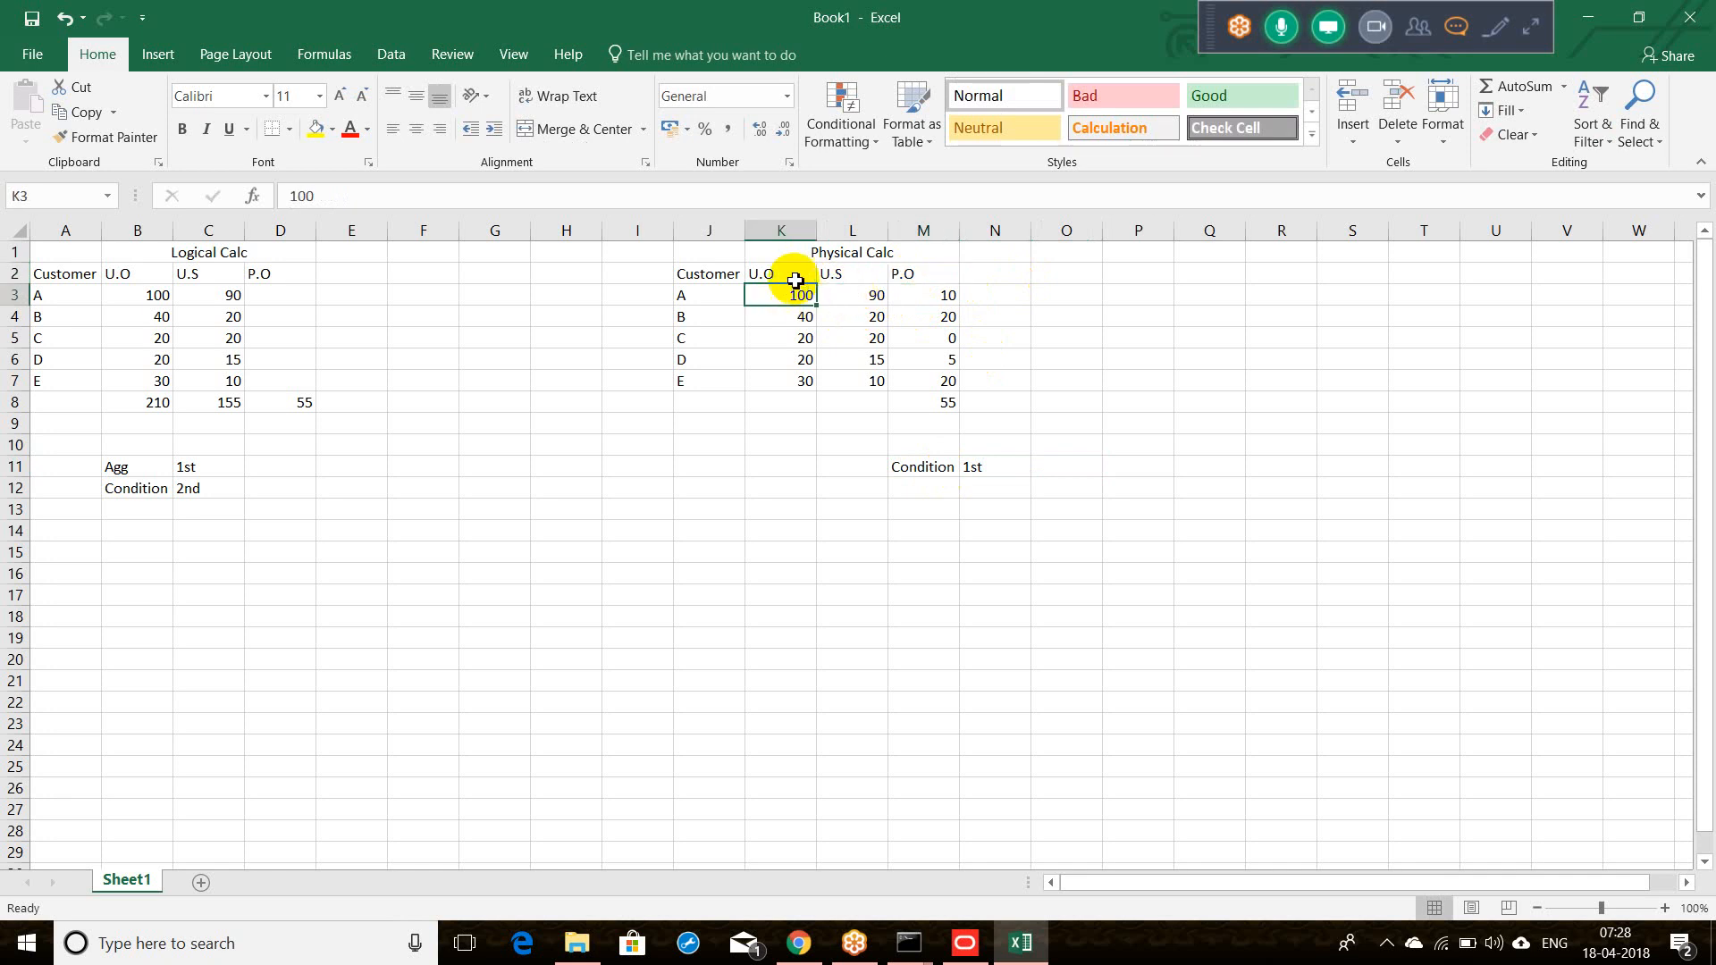
left_click(916, 302)
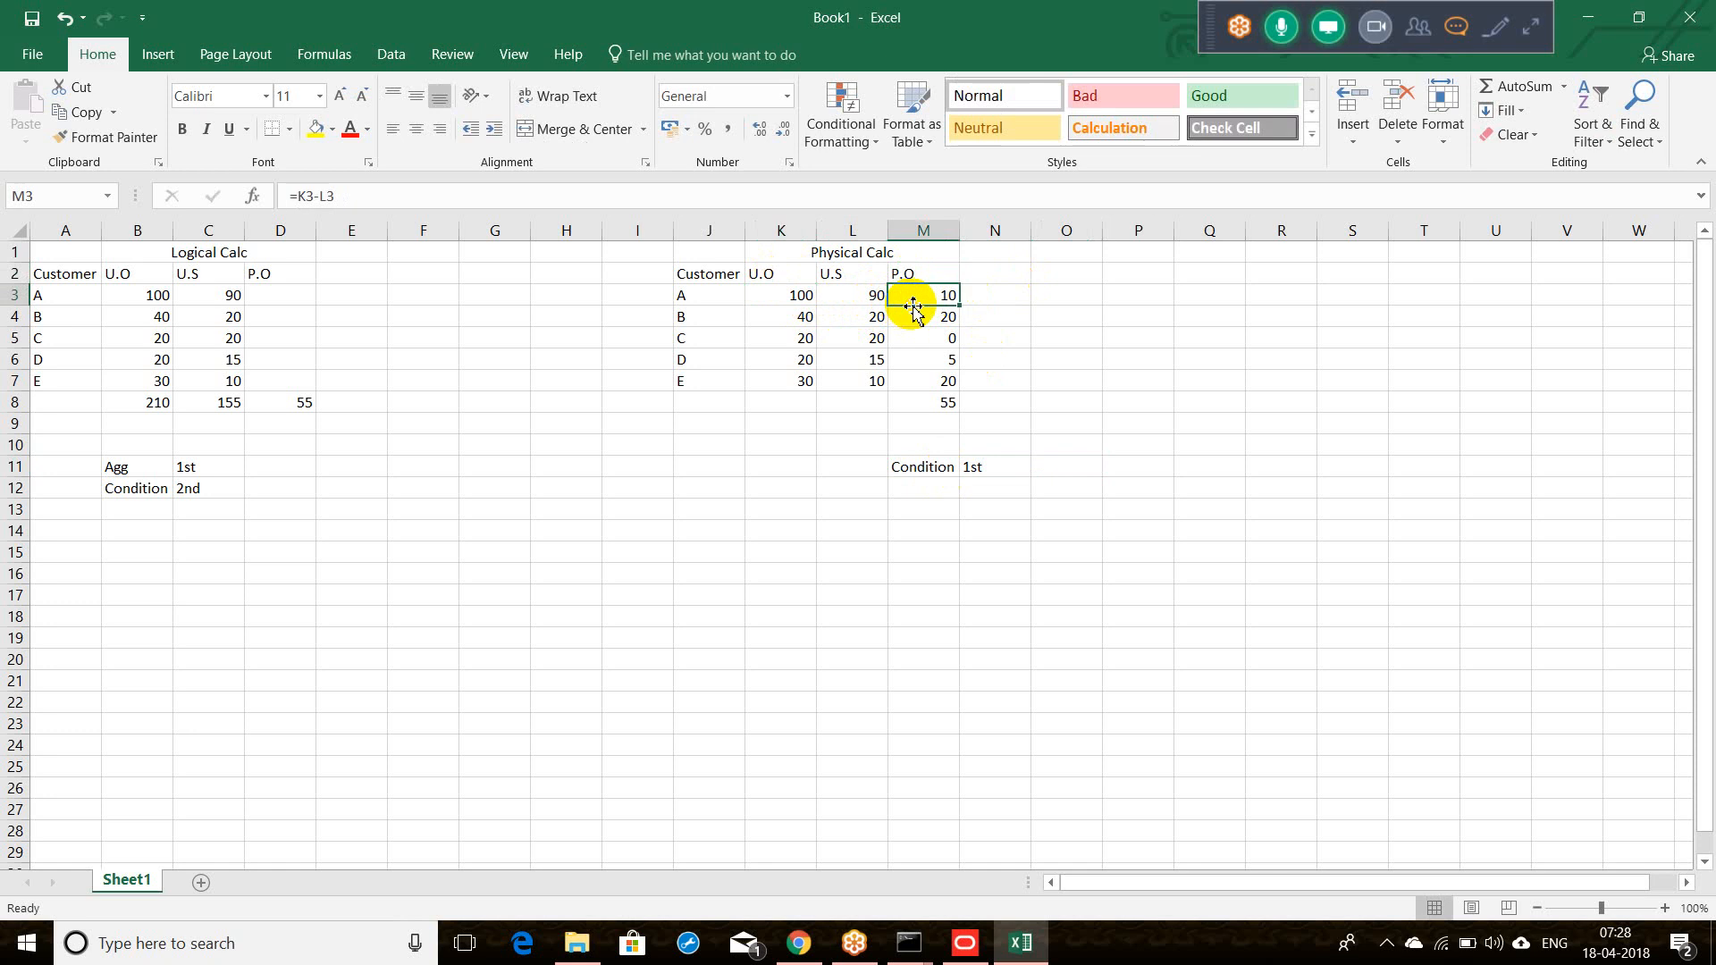
left_click(788, 313)
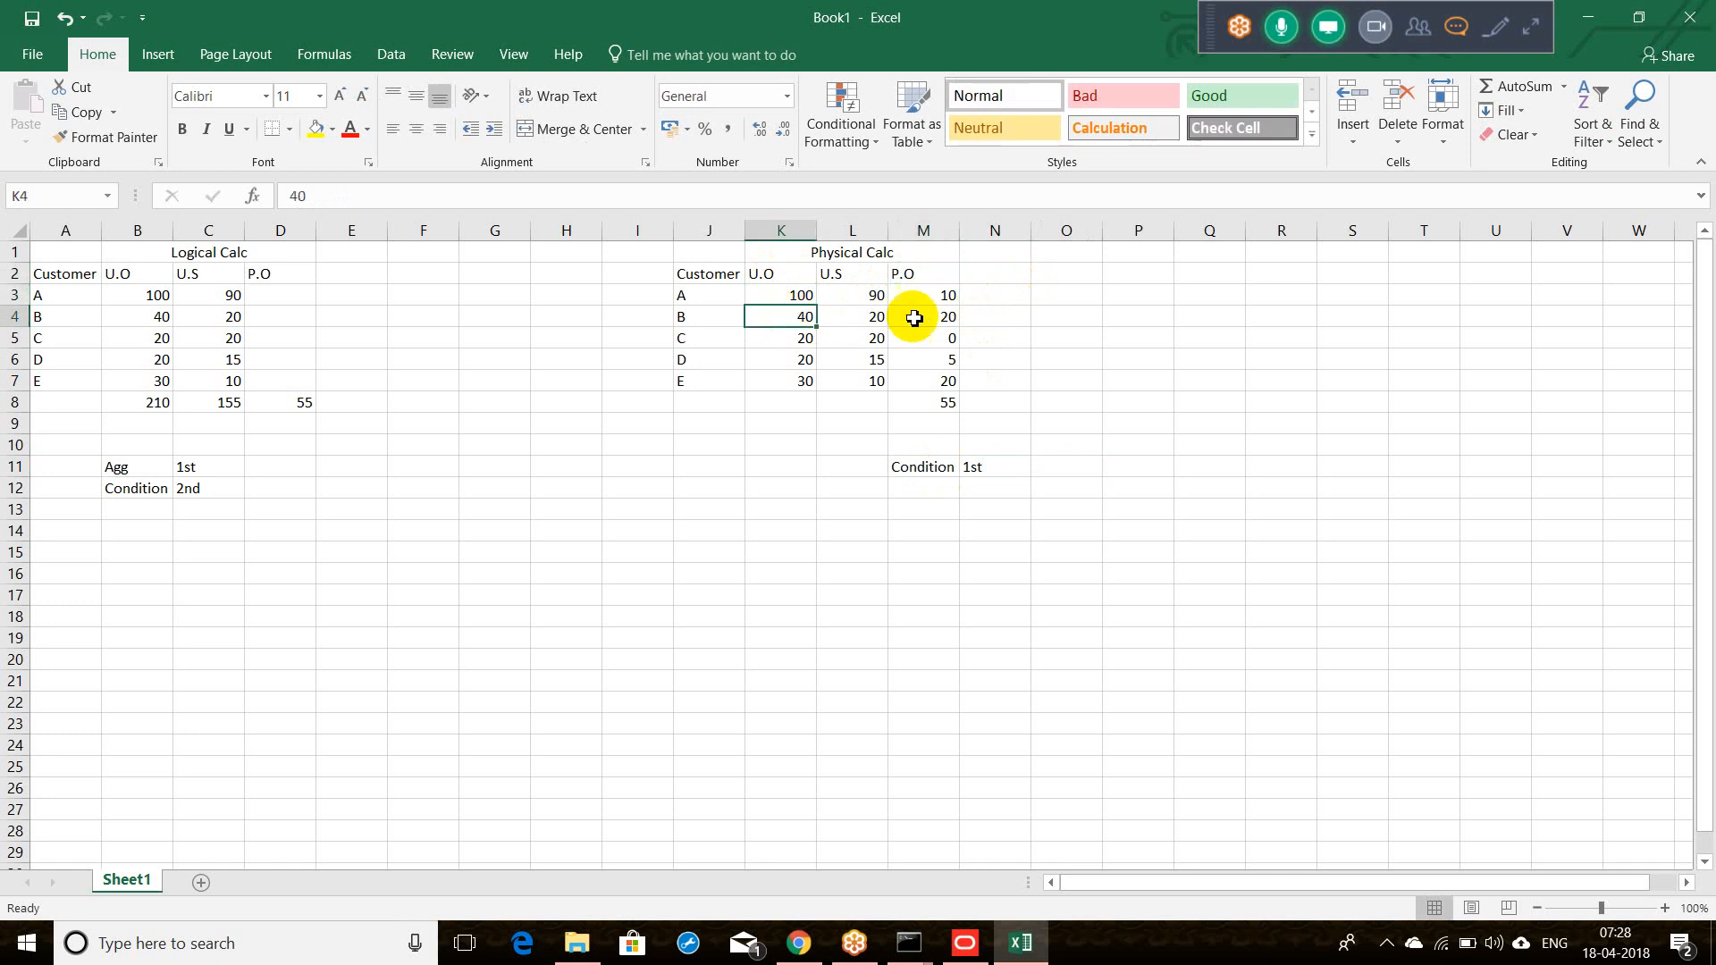
left_click(914, 318)
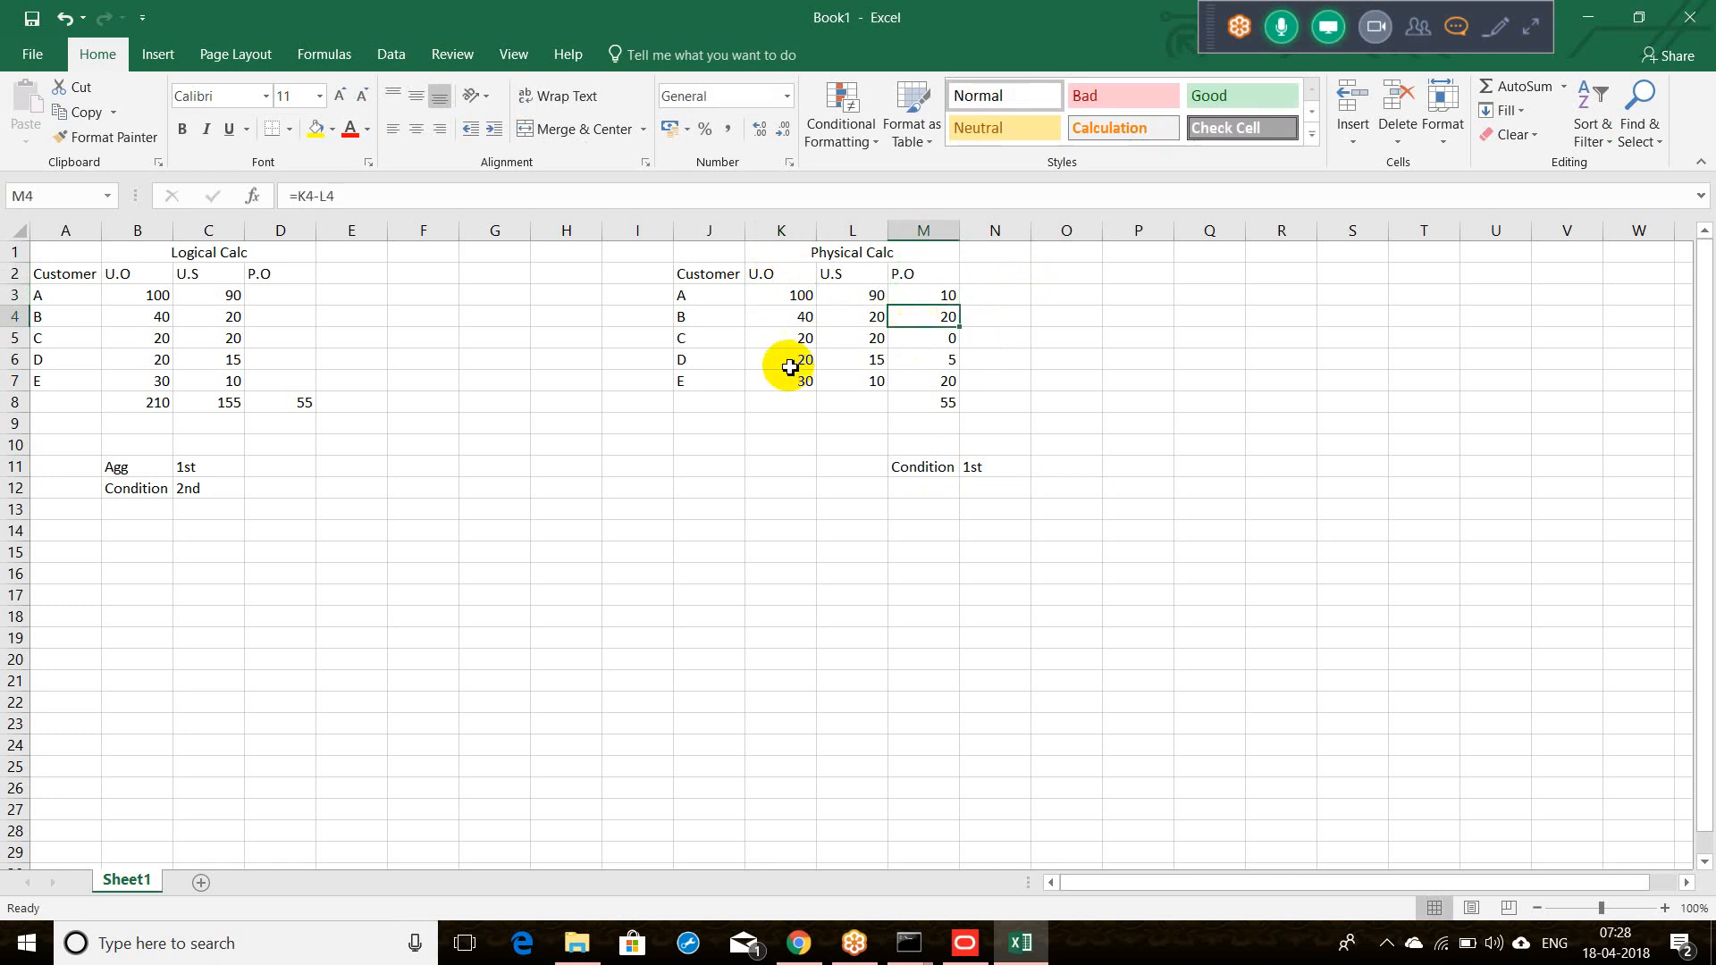
left_click(789, 340)
left_click(930, 337)
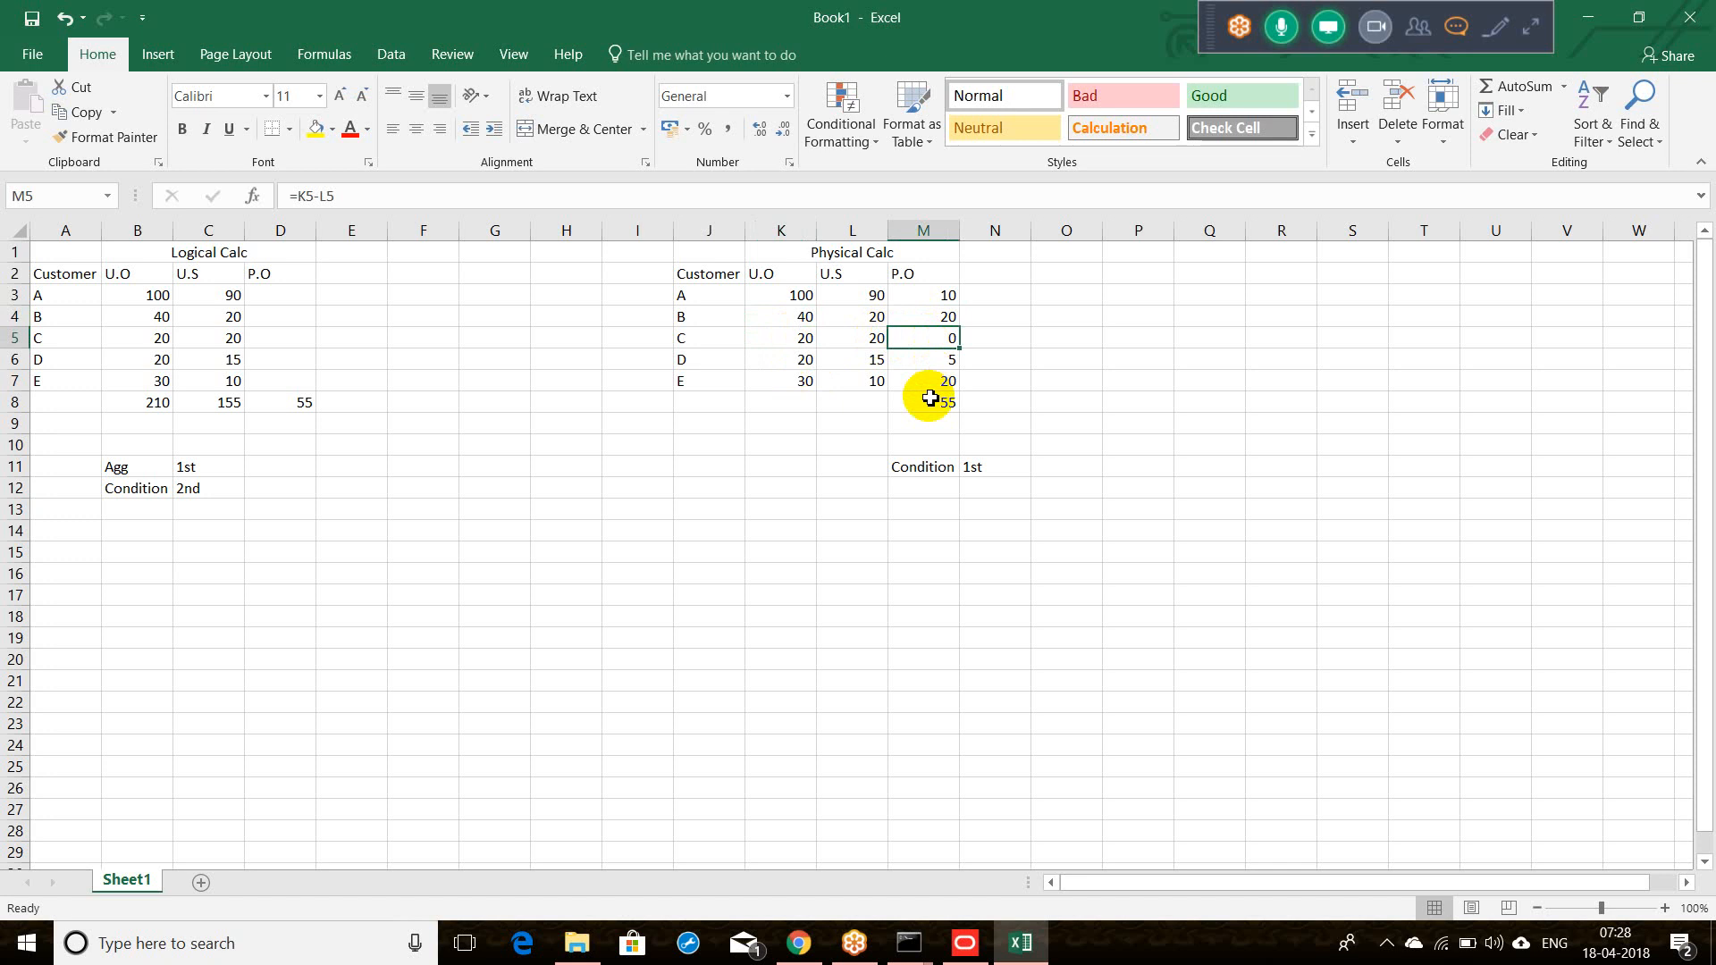
Step: Add 'Agg' / '2nd' under the Condition note and select the P.O values to see their total
left_click(905, 487)
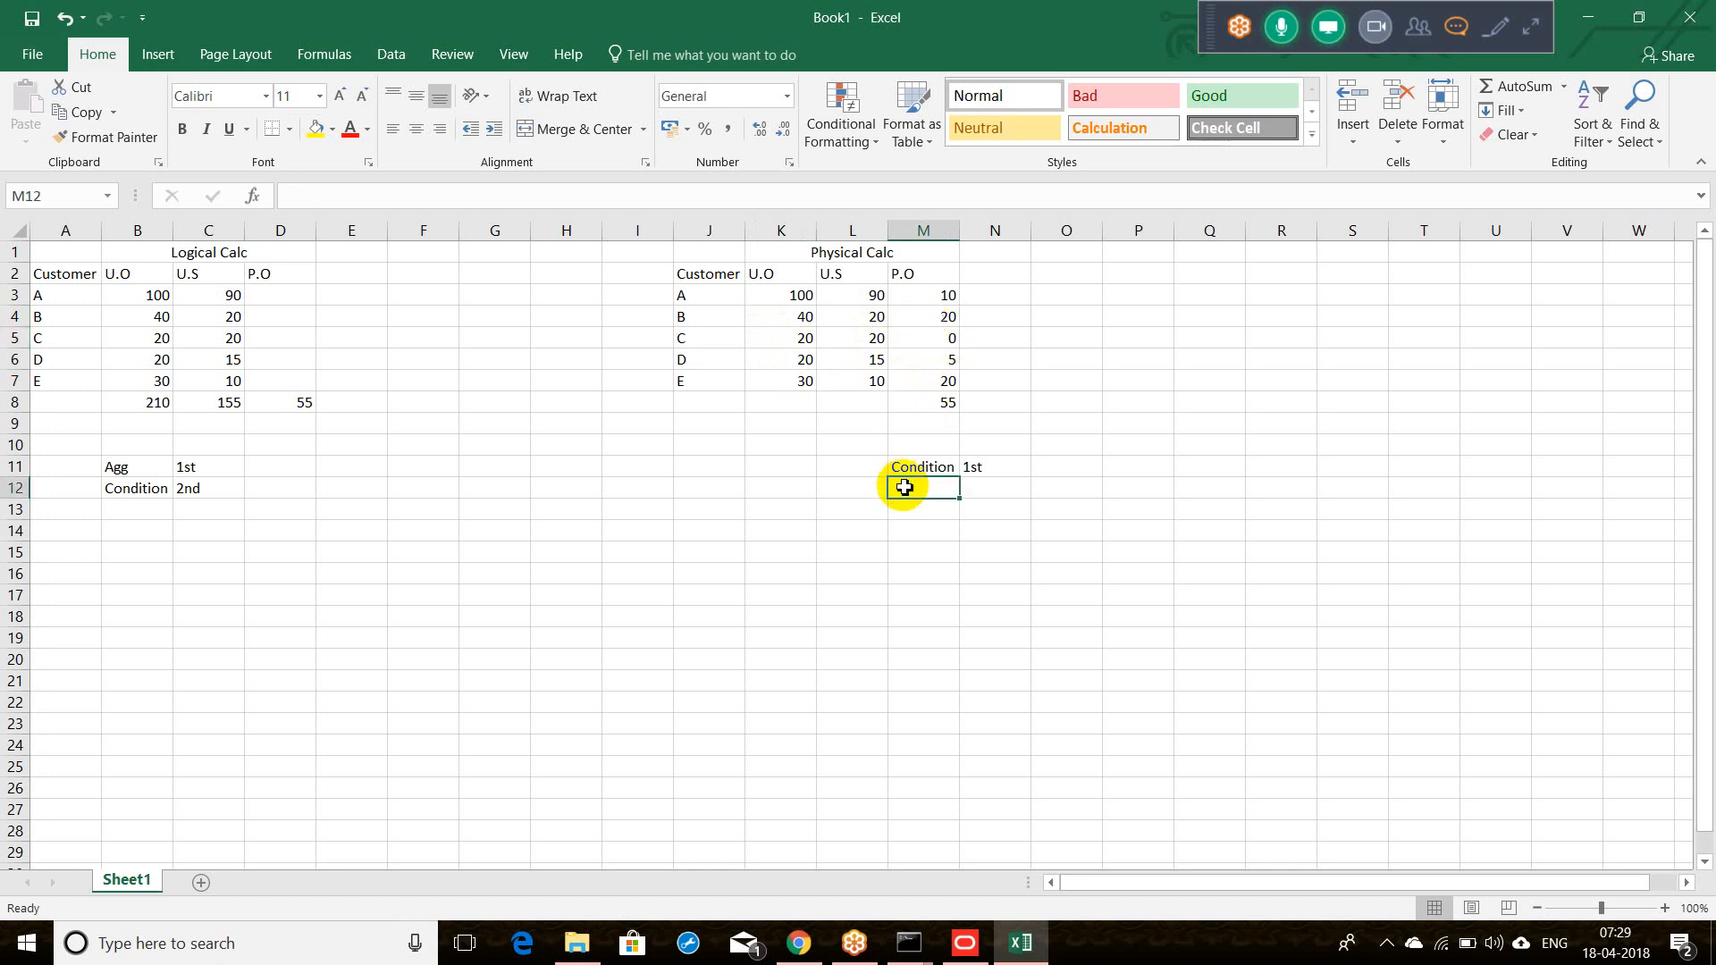
type("Agg")
key("Tab")
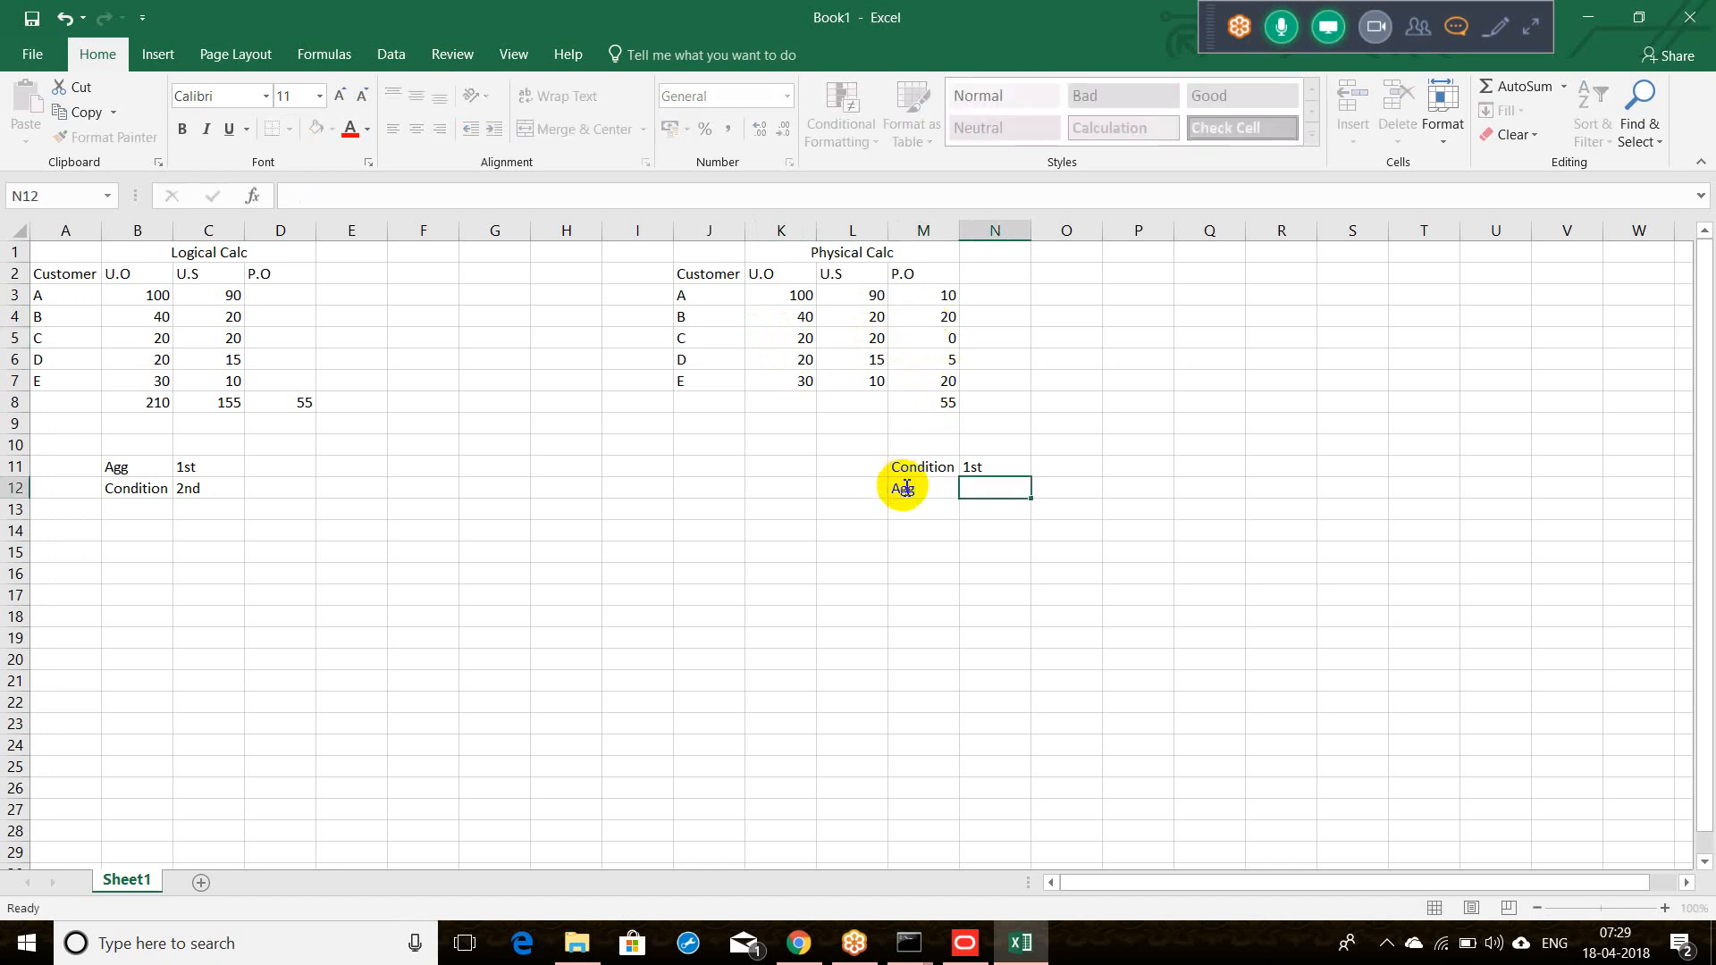
type("2nd")
key("Tab")
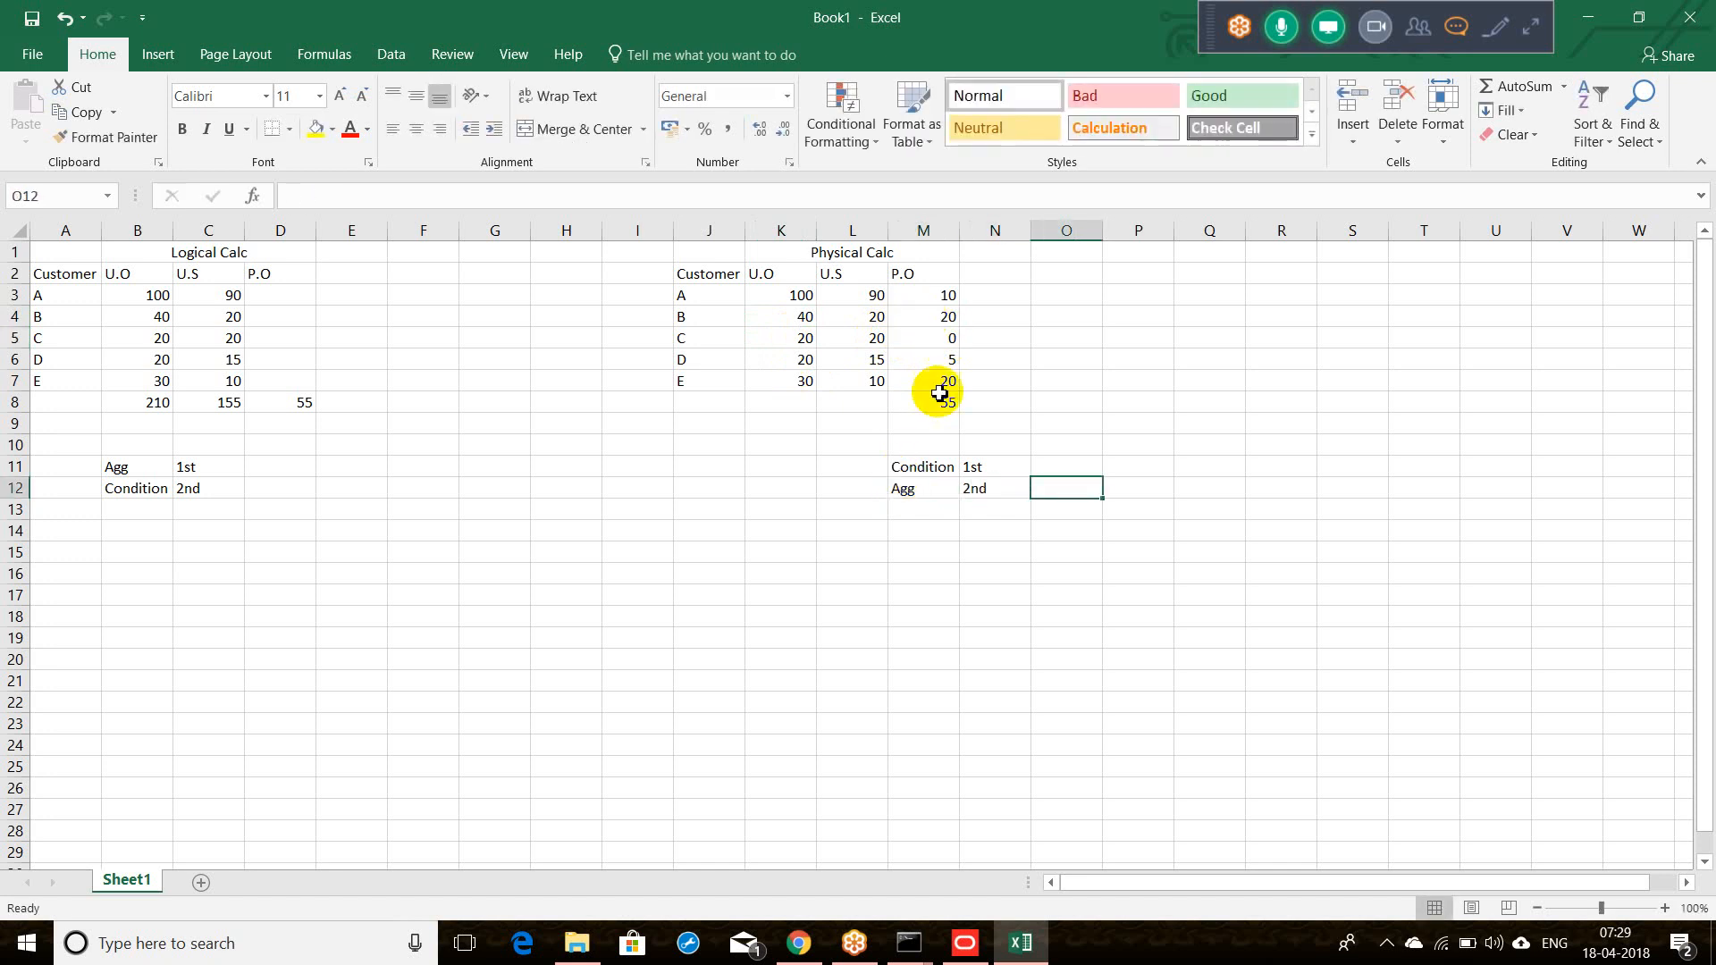
left_click_drag(939, 298, 939, 373)
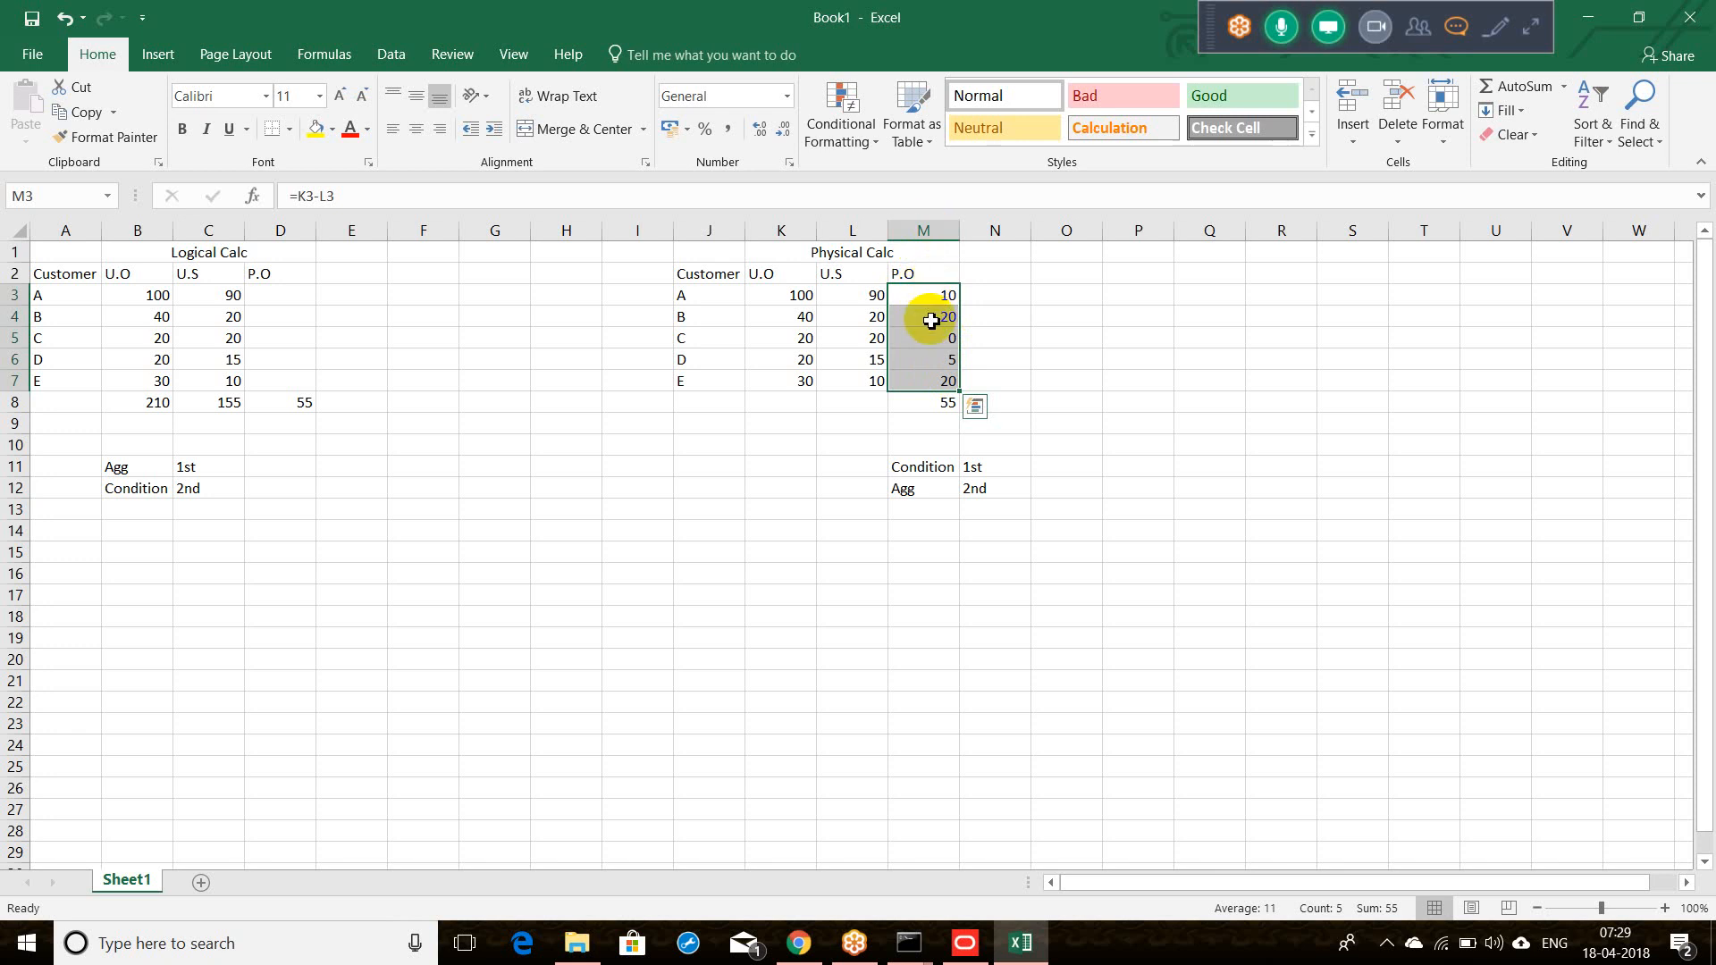
left_click(925, 402)
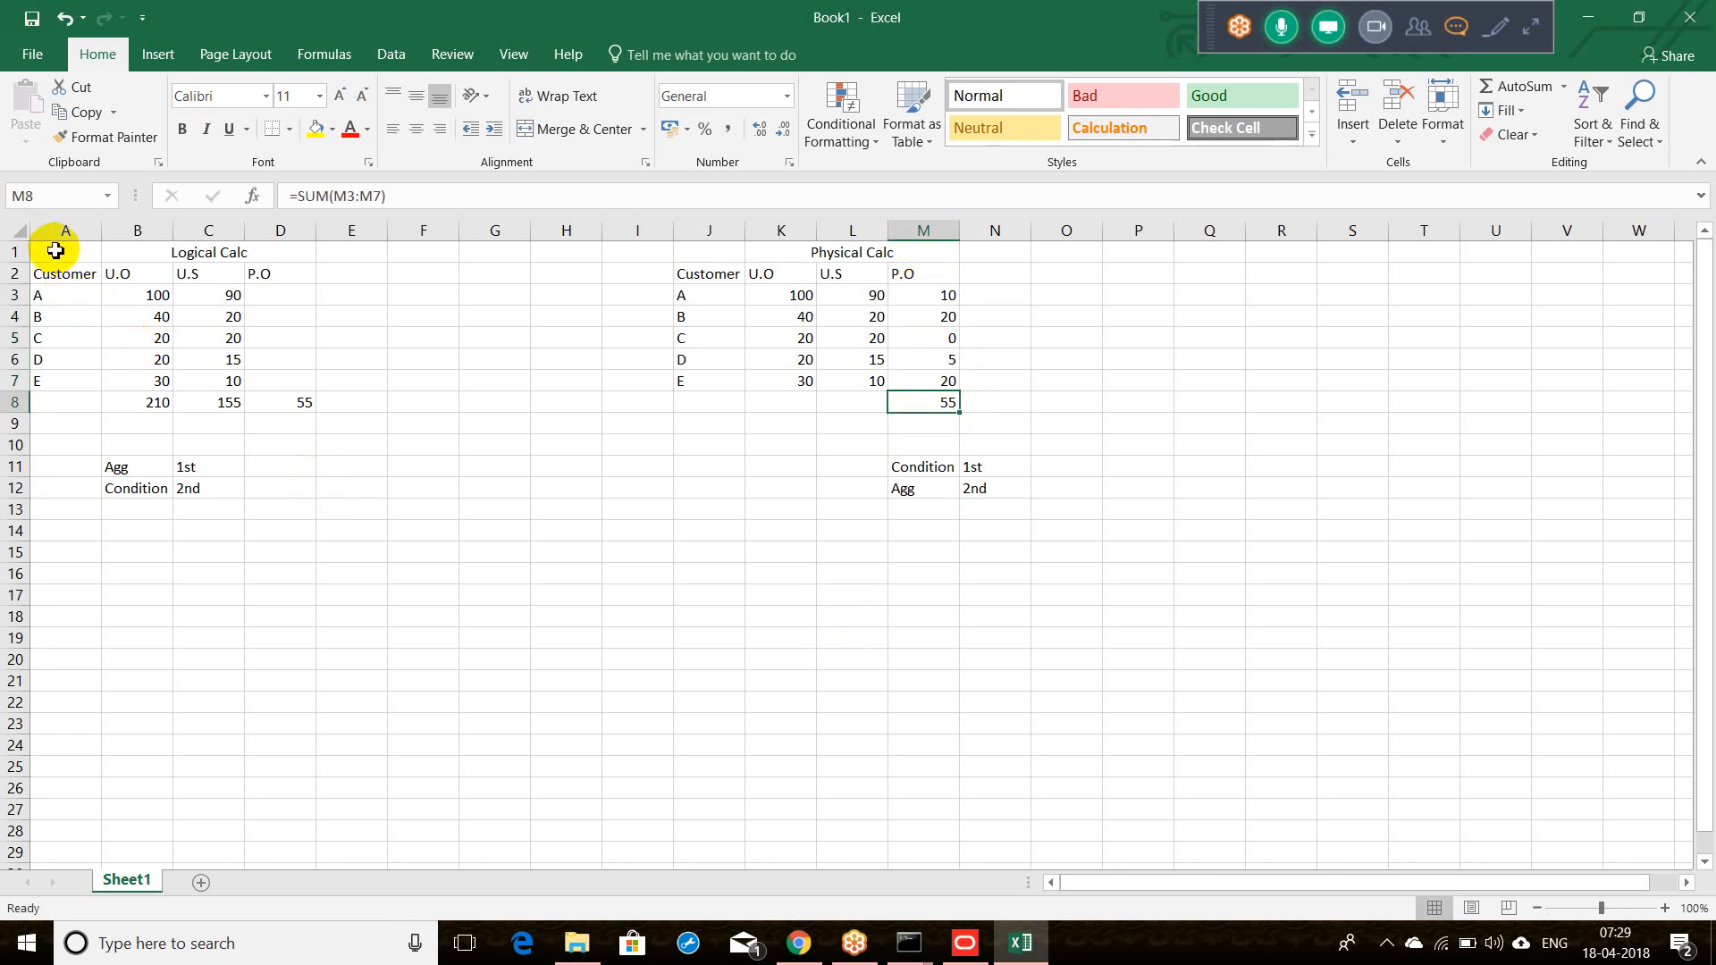
left_click_drag(54, 251, 218, 263)
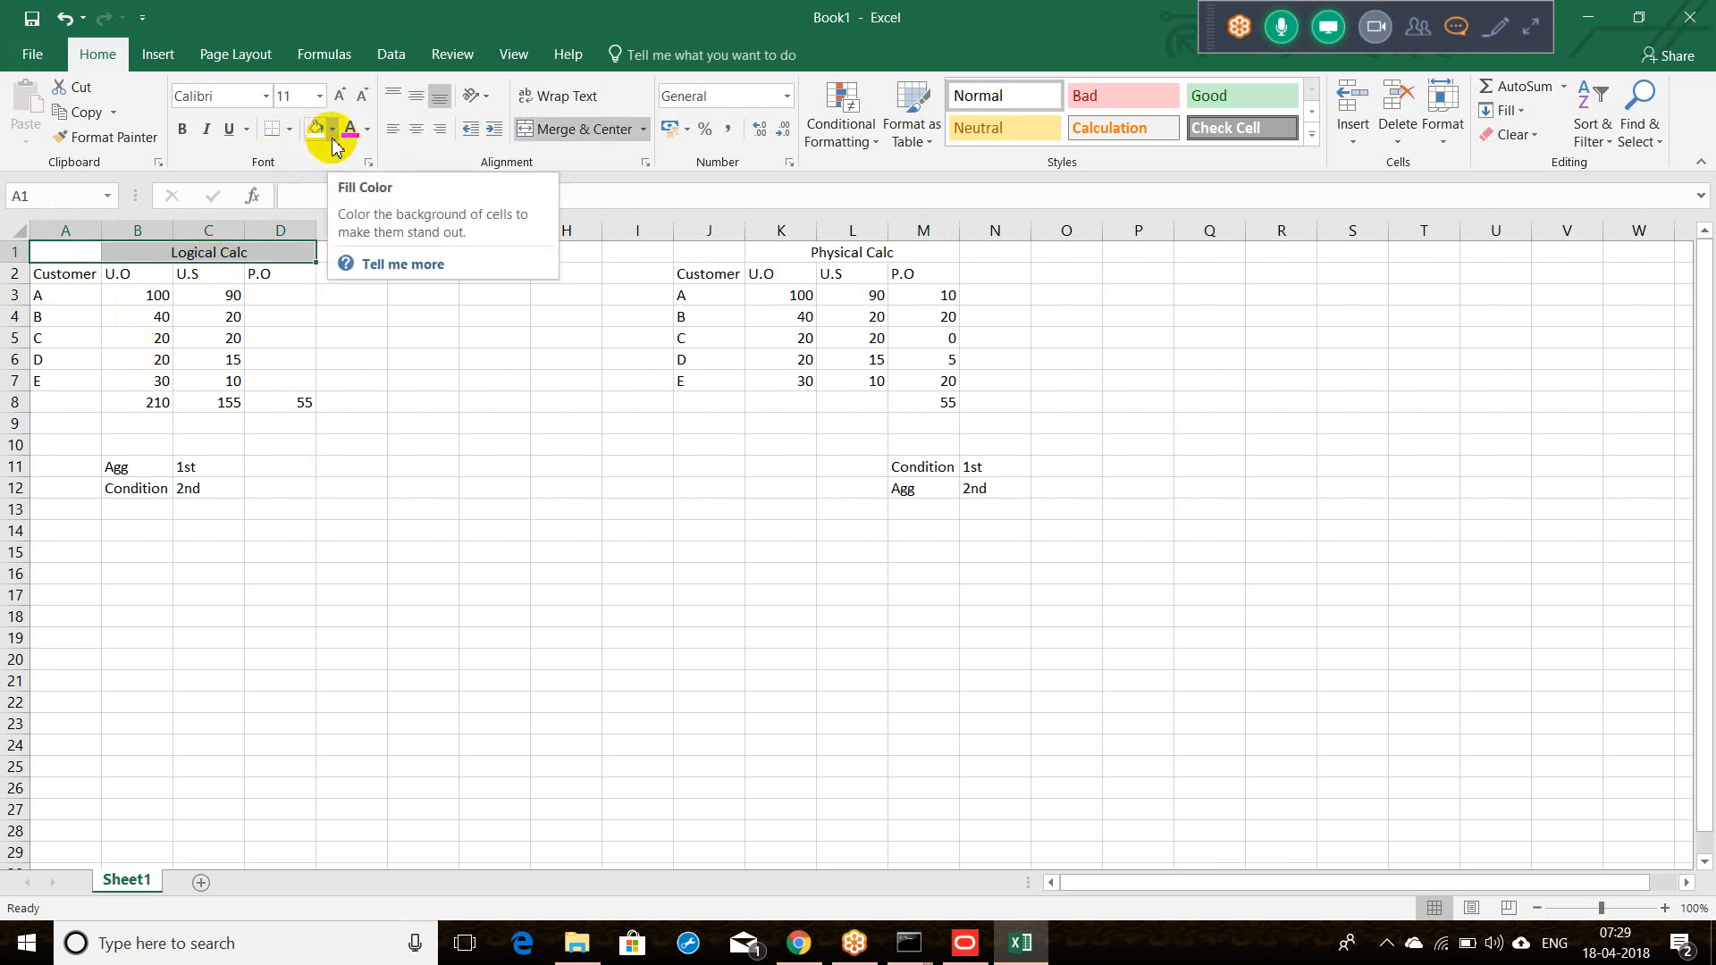
Step: Merge and centre the Logical Calc title across columns A to D
left_click(291, 134)
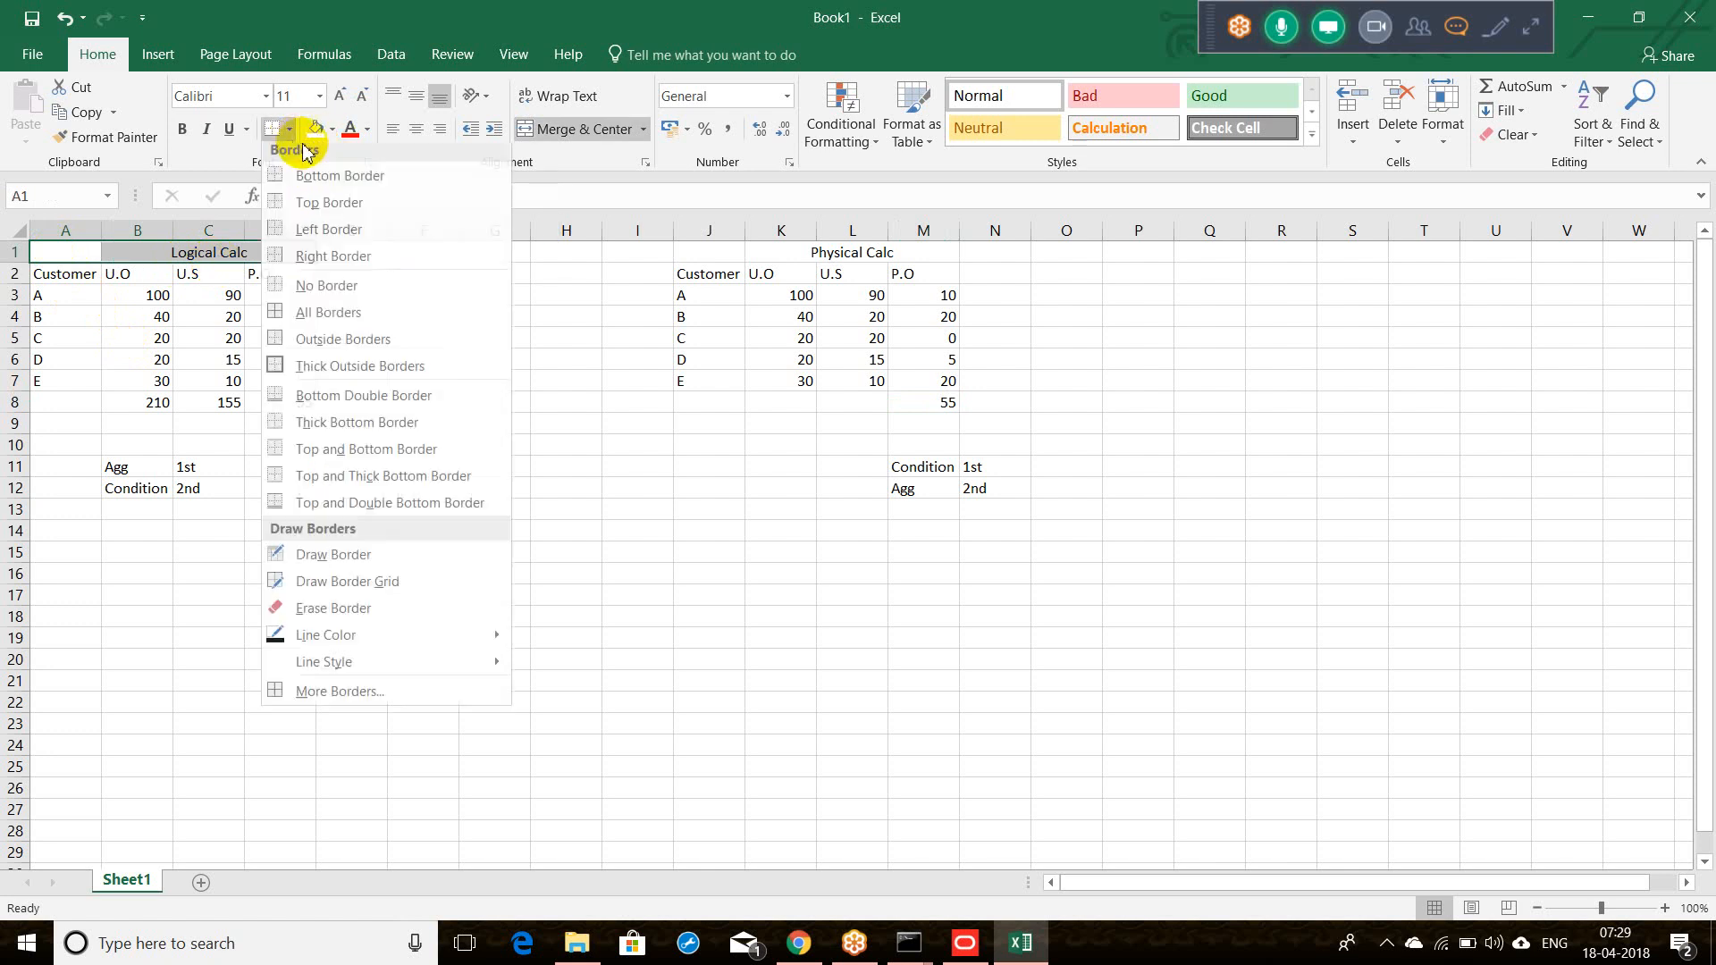
left_click(595, 134)
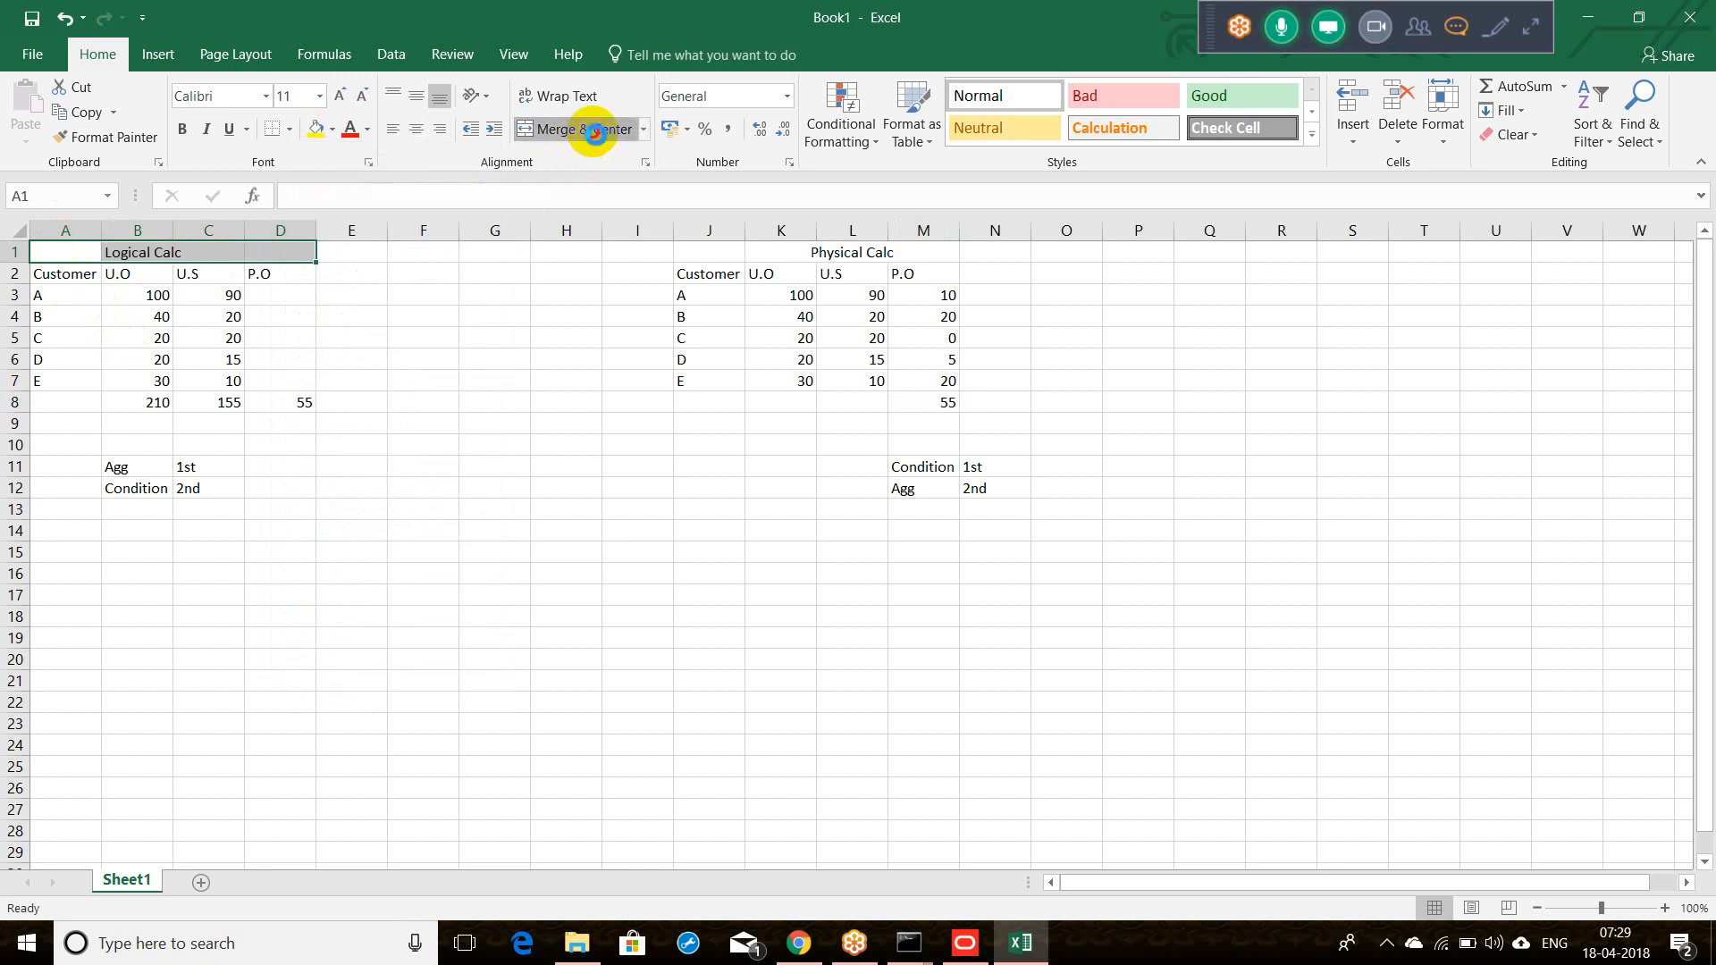
left_click(595, 134)
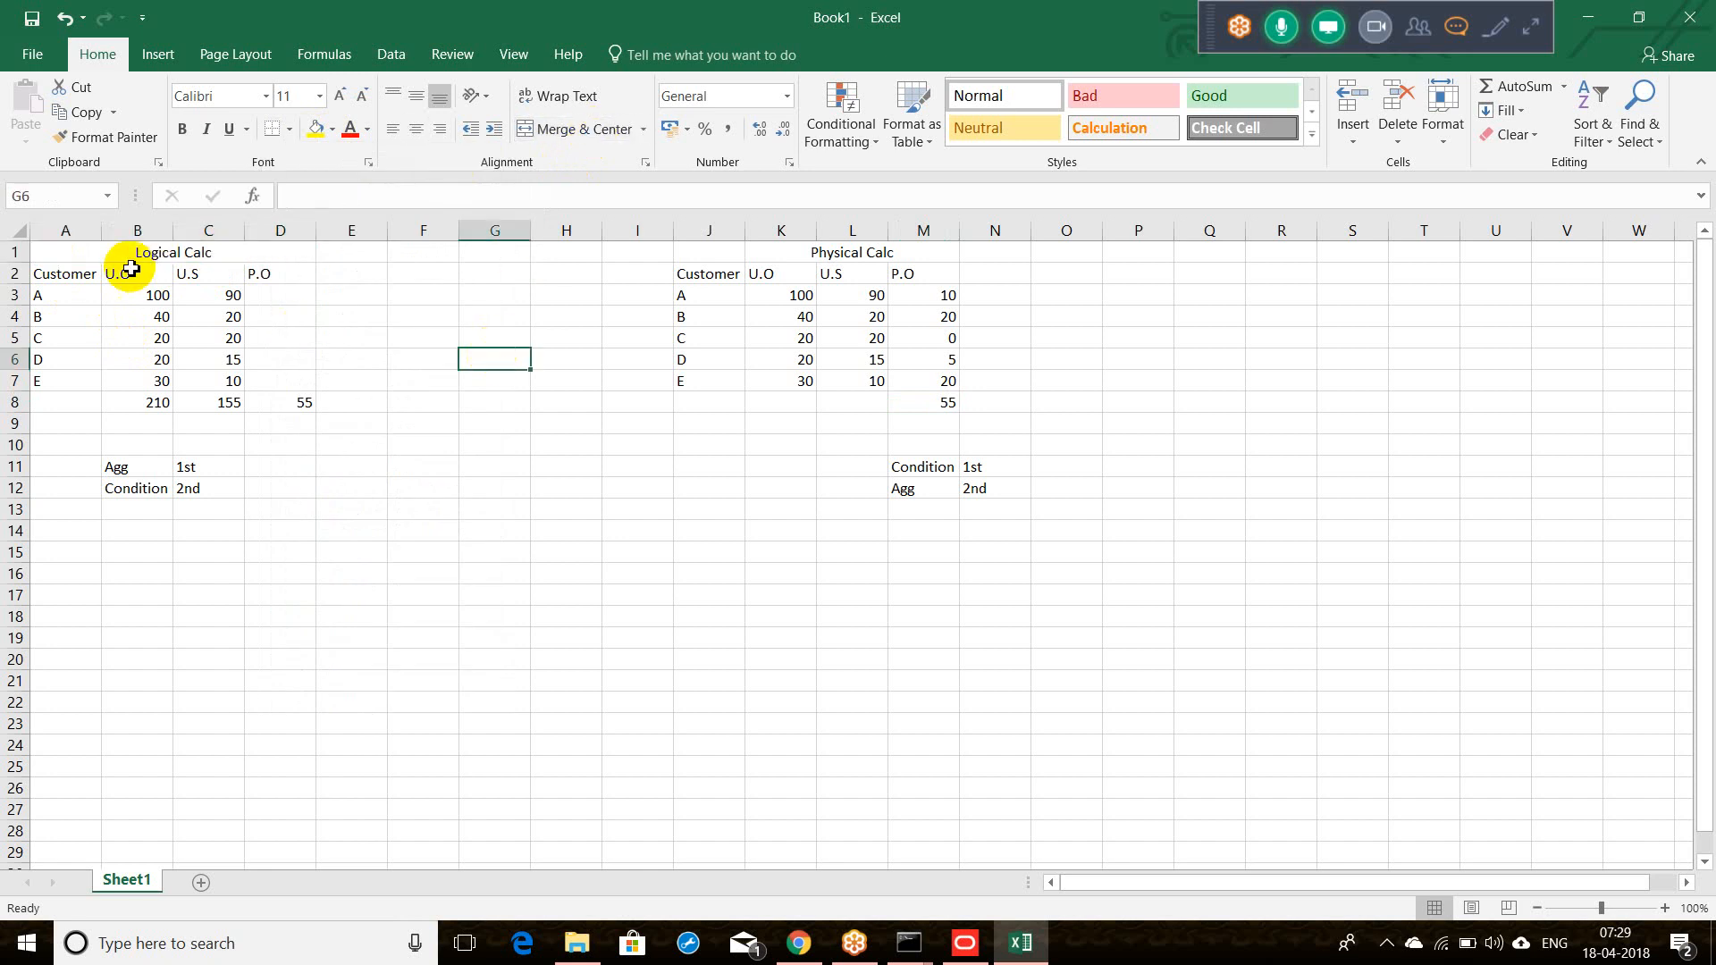
Step: Put a thick outside border around the Logical Calc table A1:D8
left_click_drag(96, 253, 207, 396)
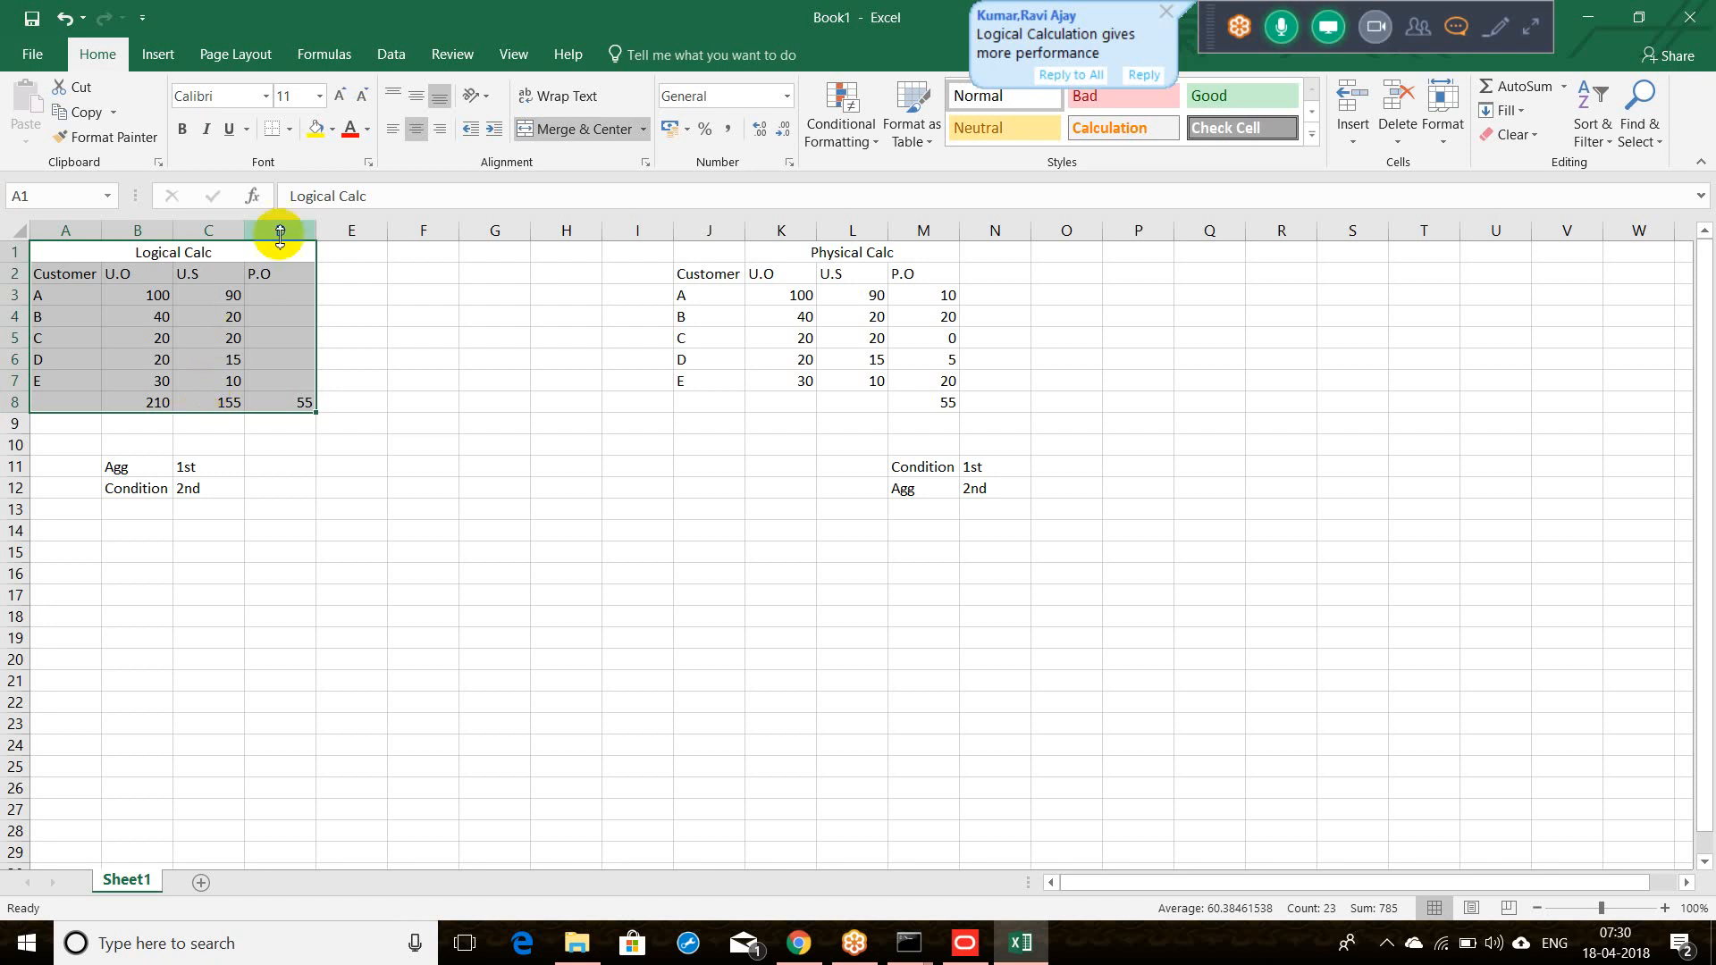
left_click(289, 130)
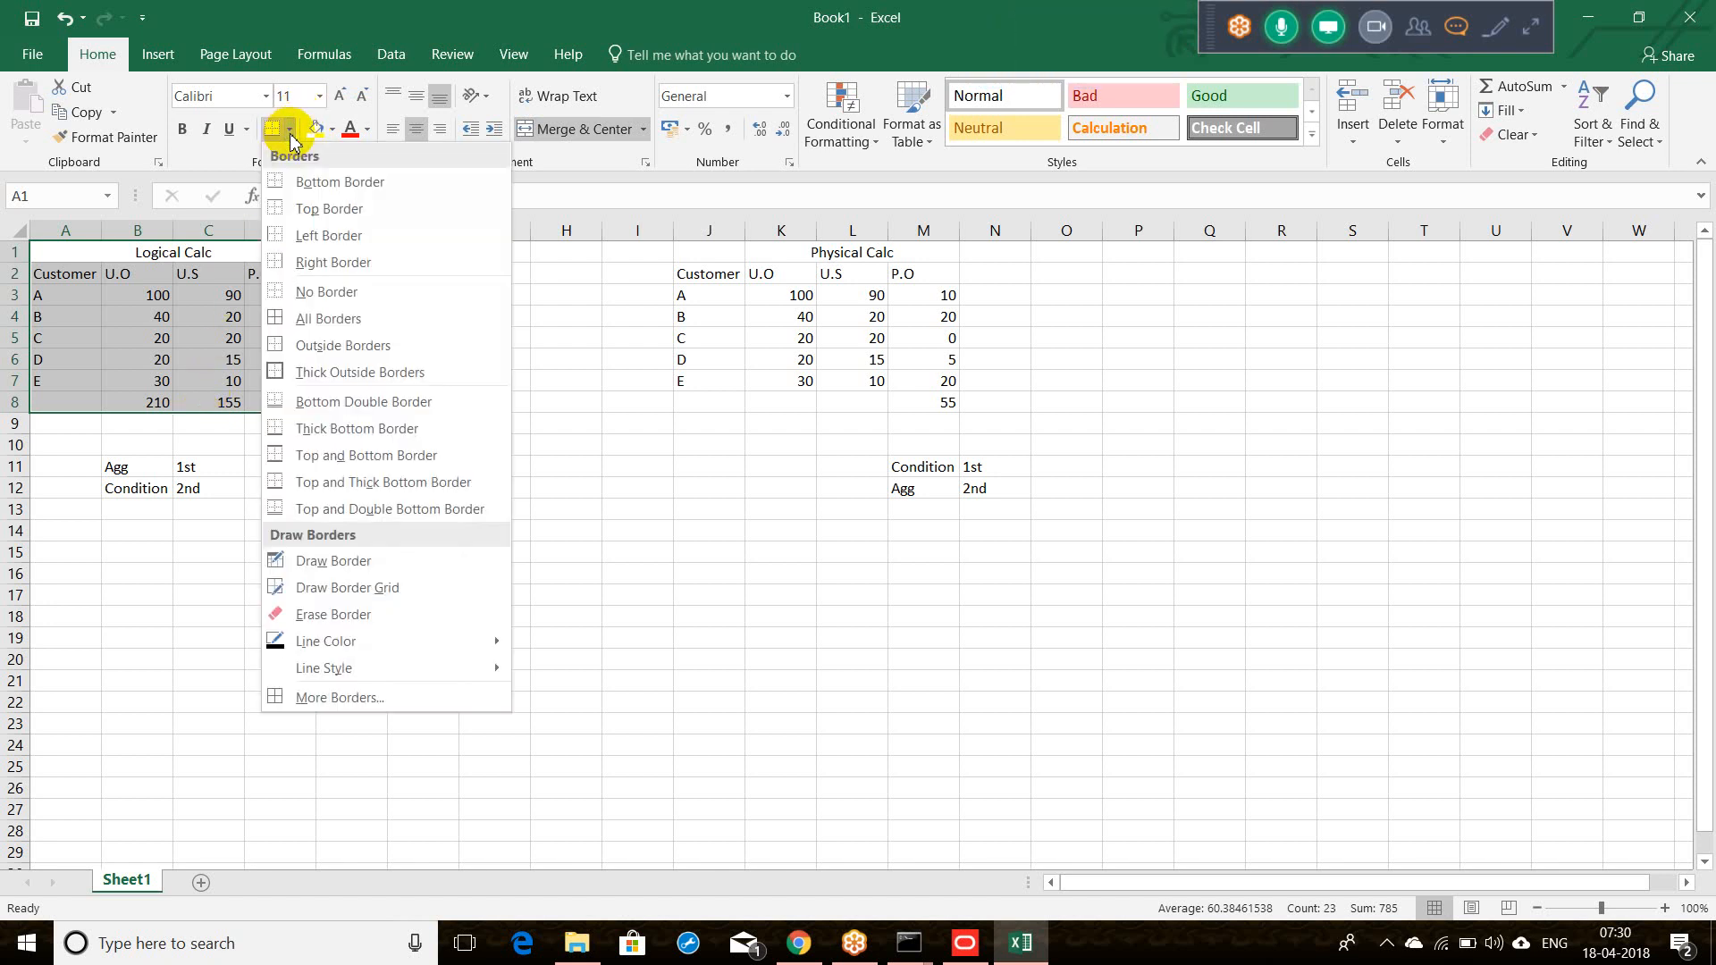
left_click(336, 374)
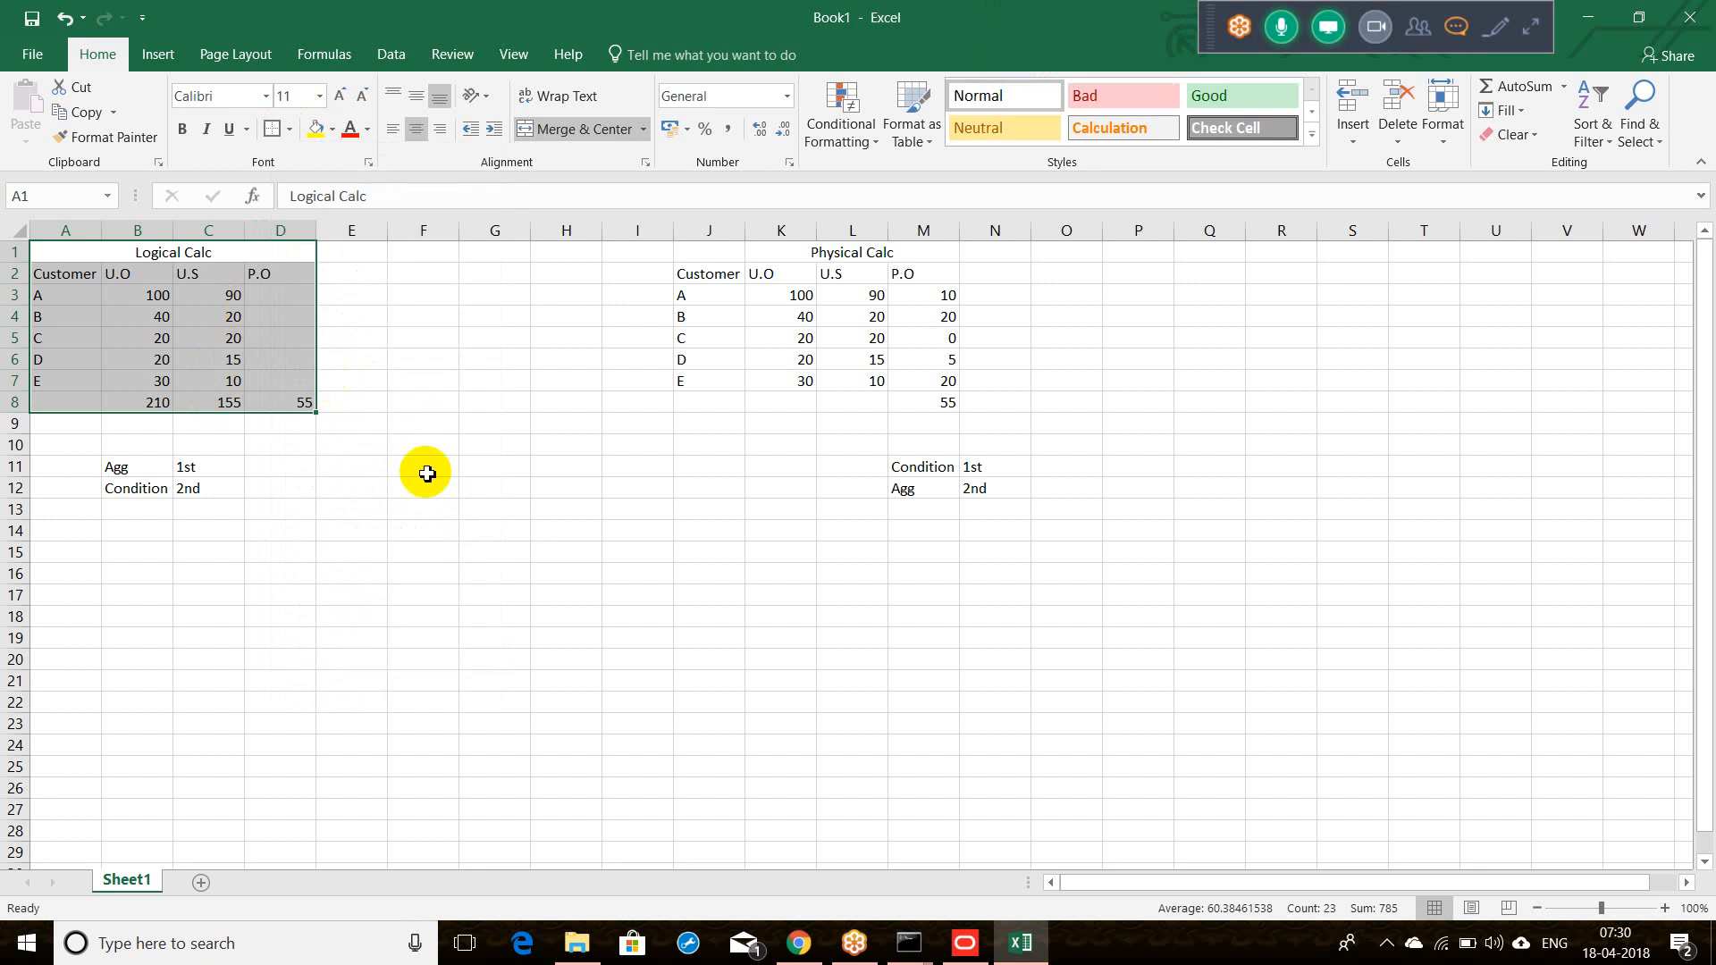
left_click(431, 488)
Step: Fill the merged Logical Calc title with yellow
left_click(85, 258)
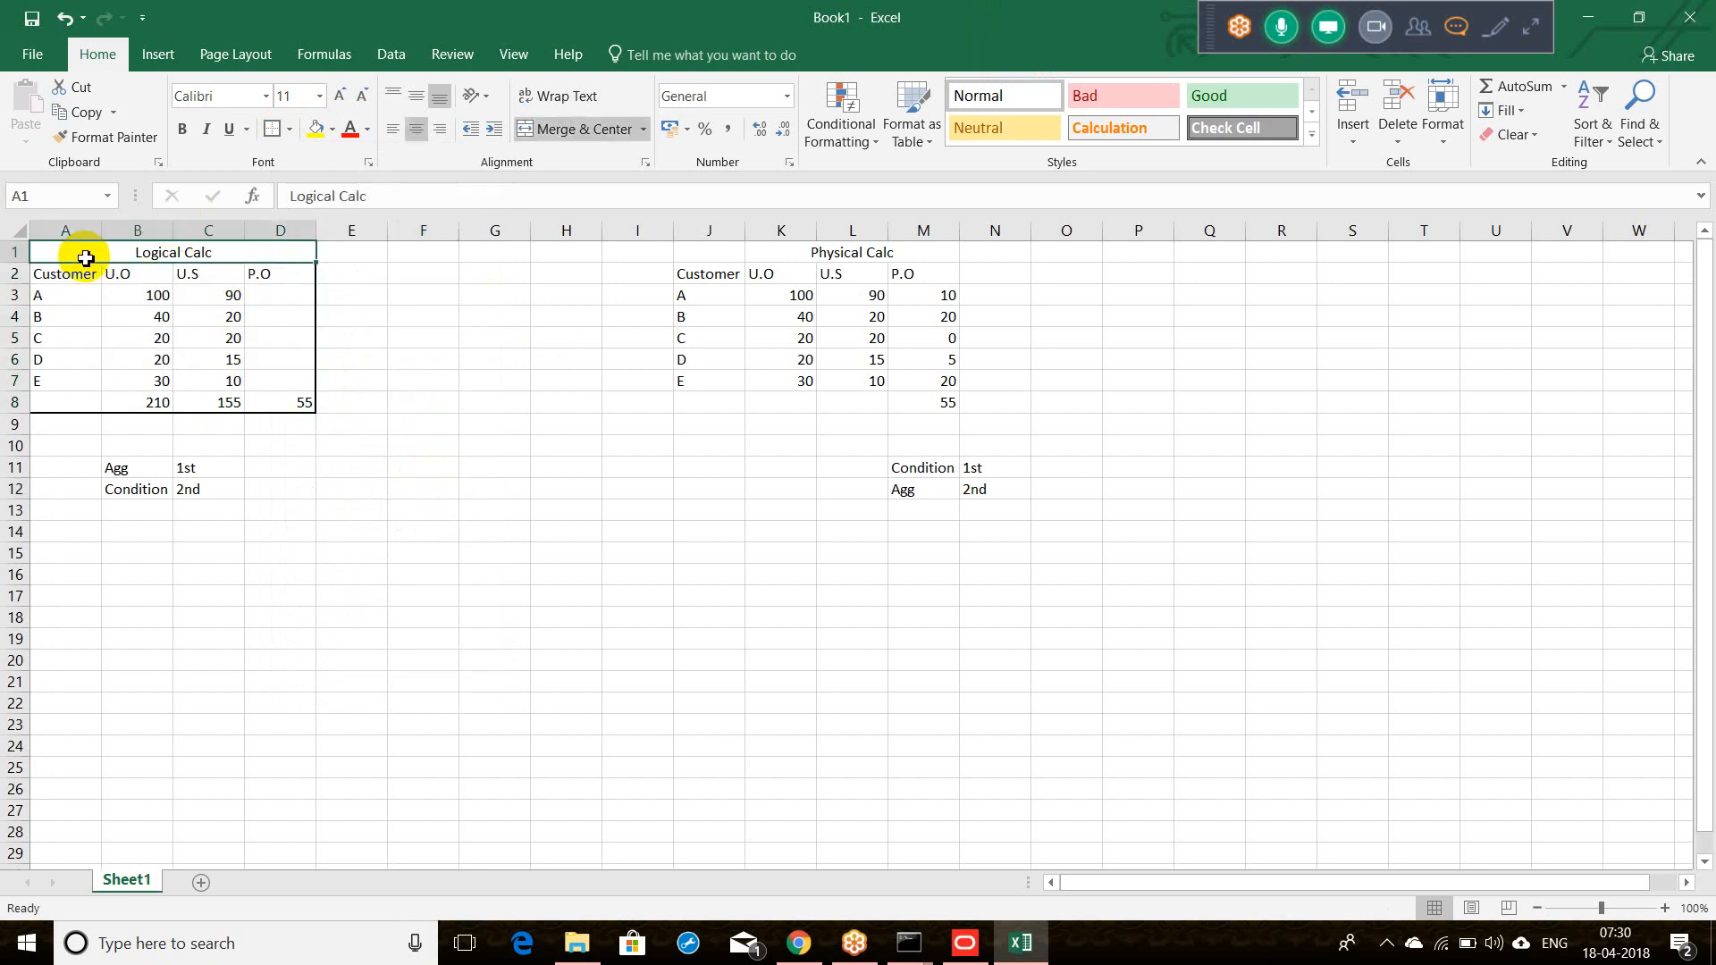
left_click(316, 129)
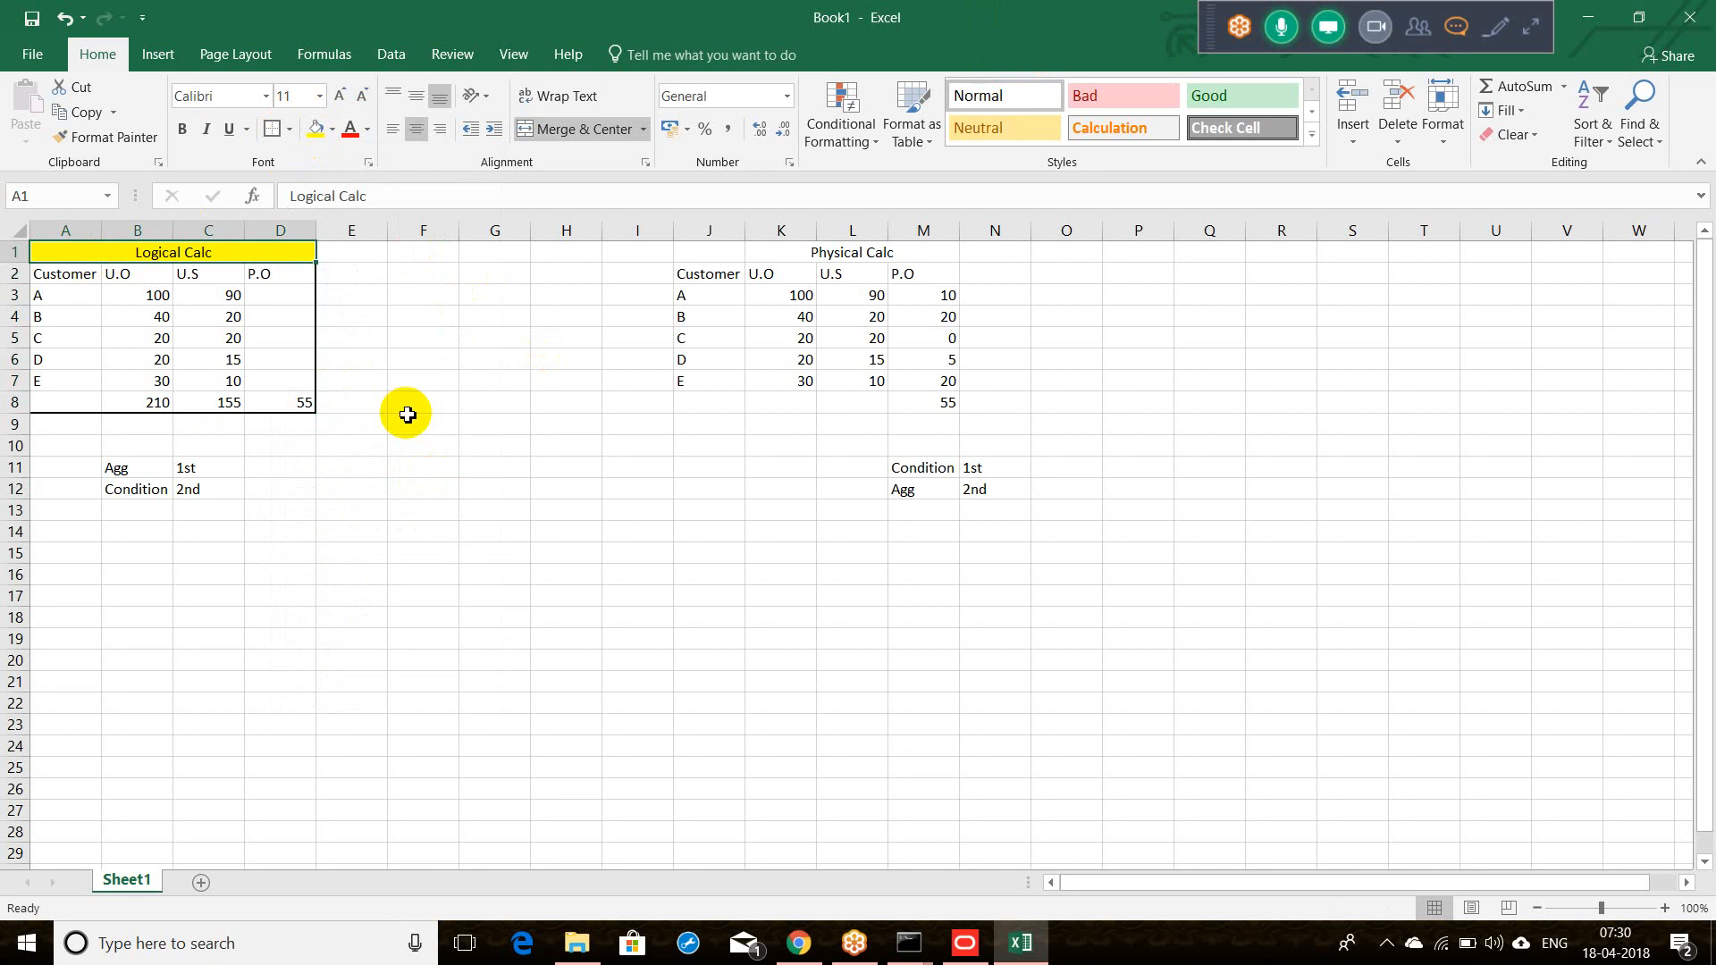
left_click(392, 555)
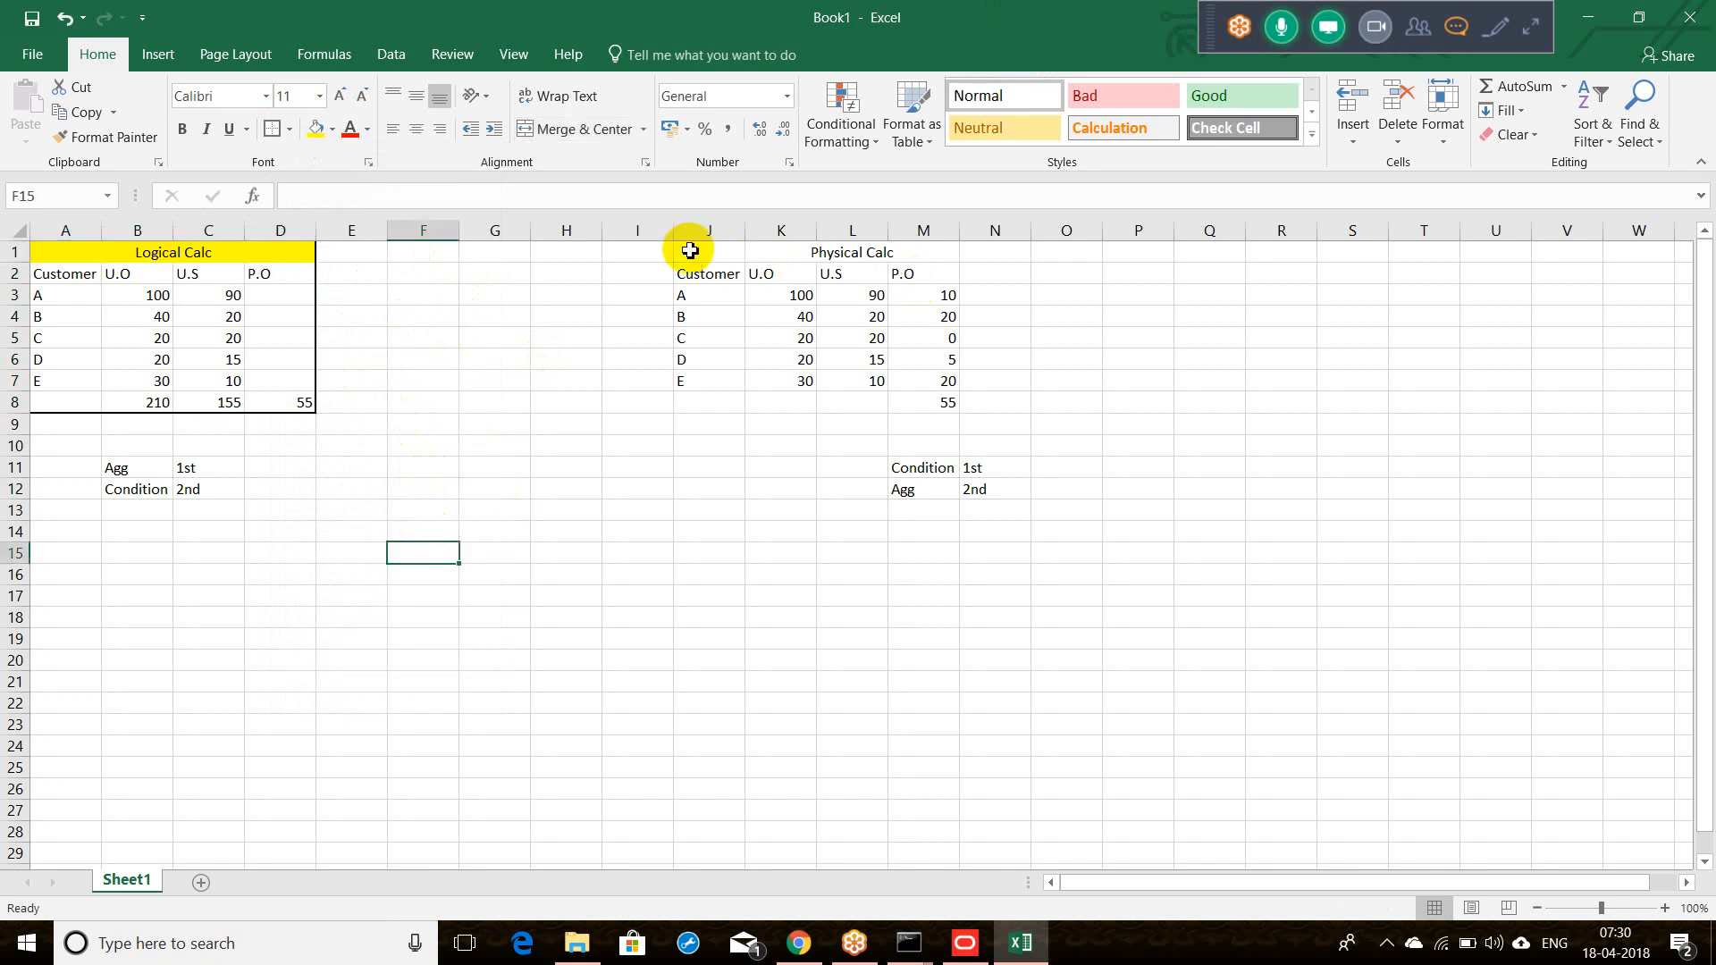
left_click_drag(683, 251, 915, 405)
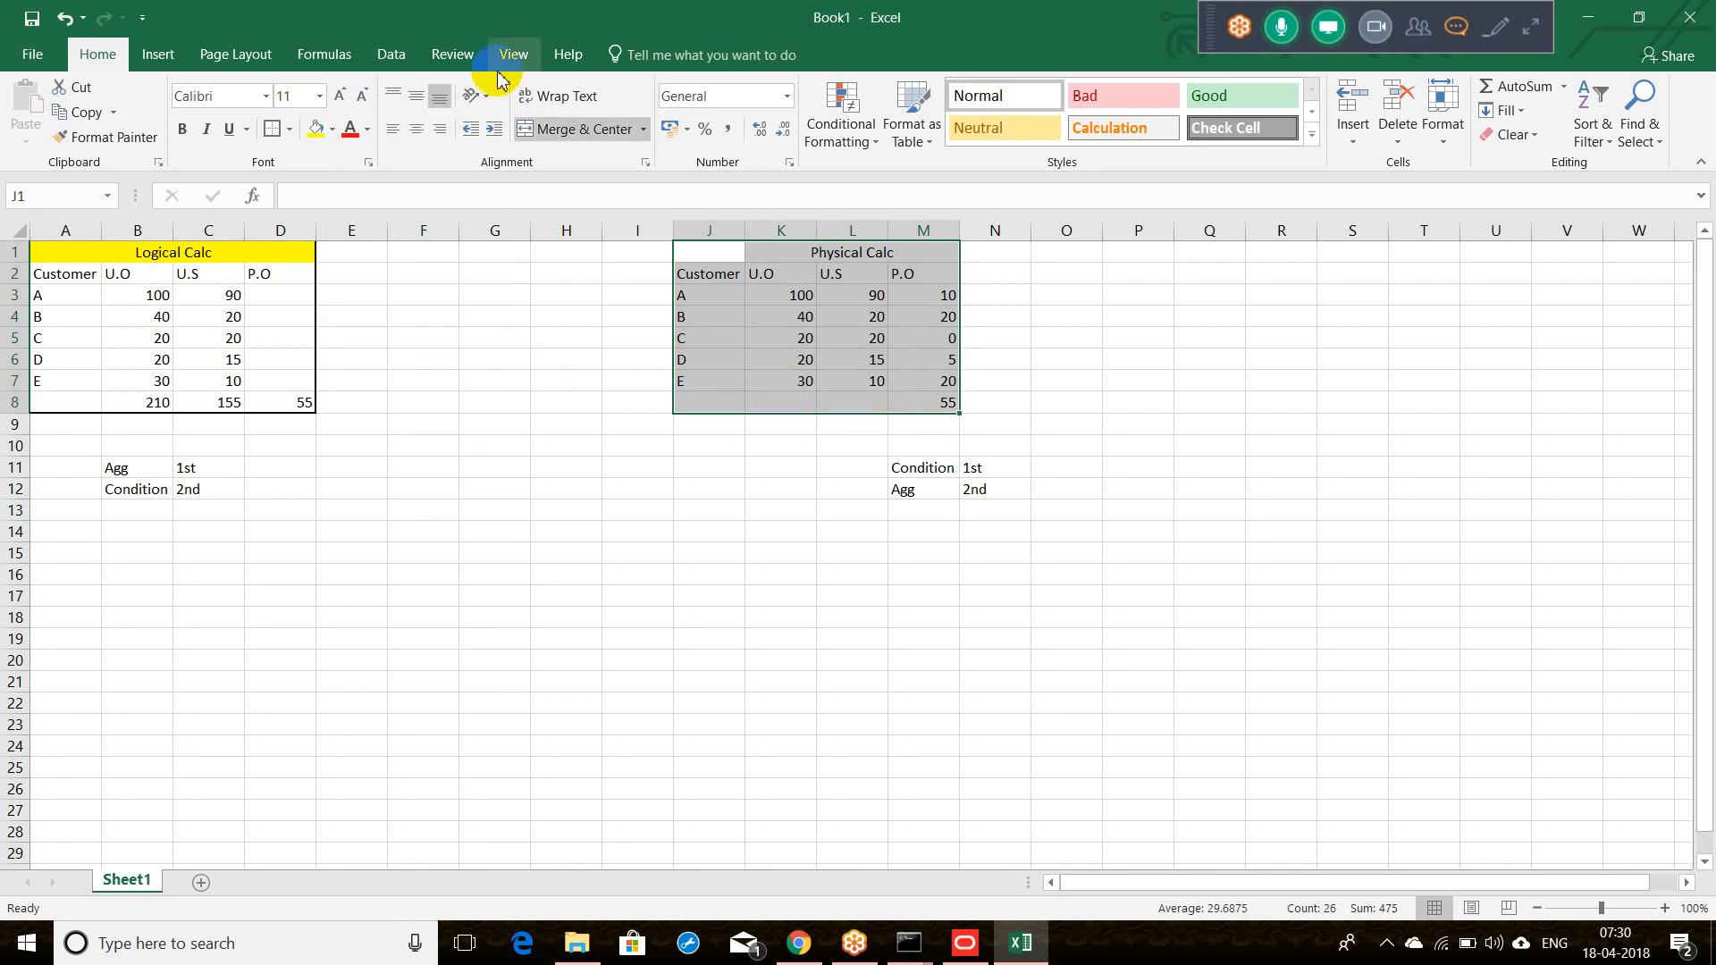
left_click(279, 132)
left_click(437, 353)
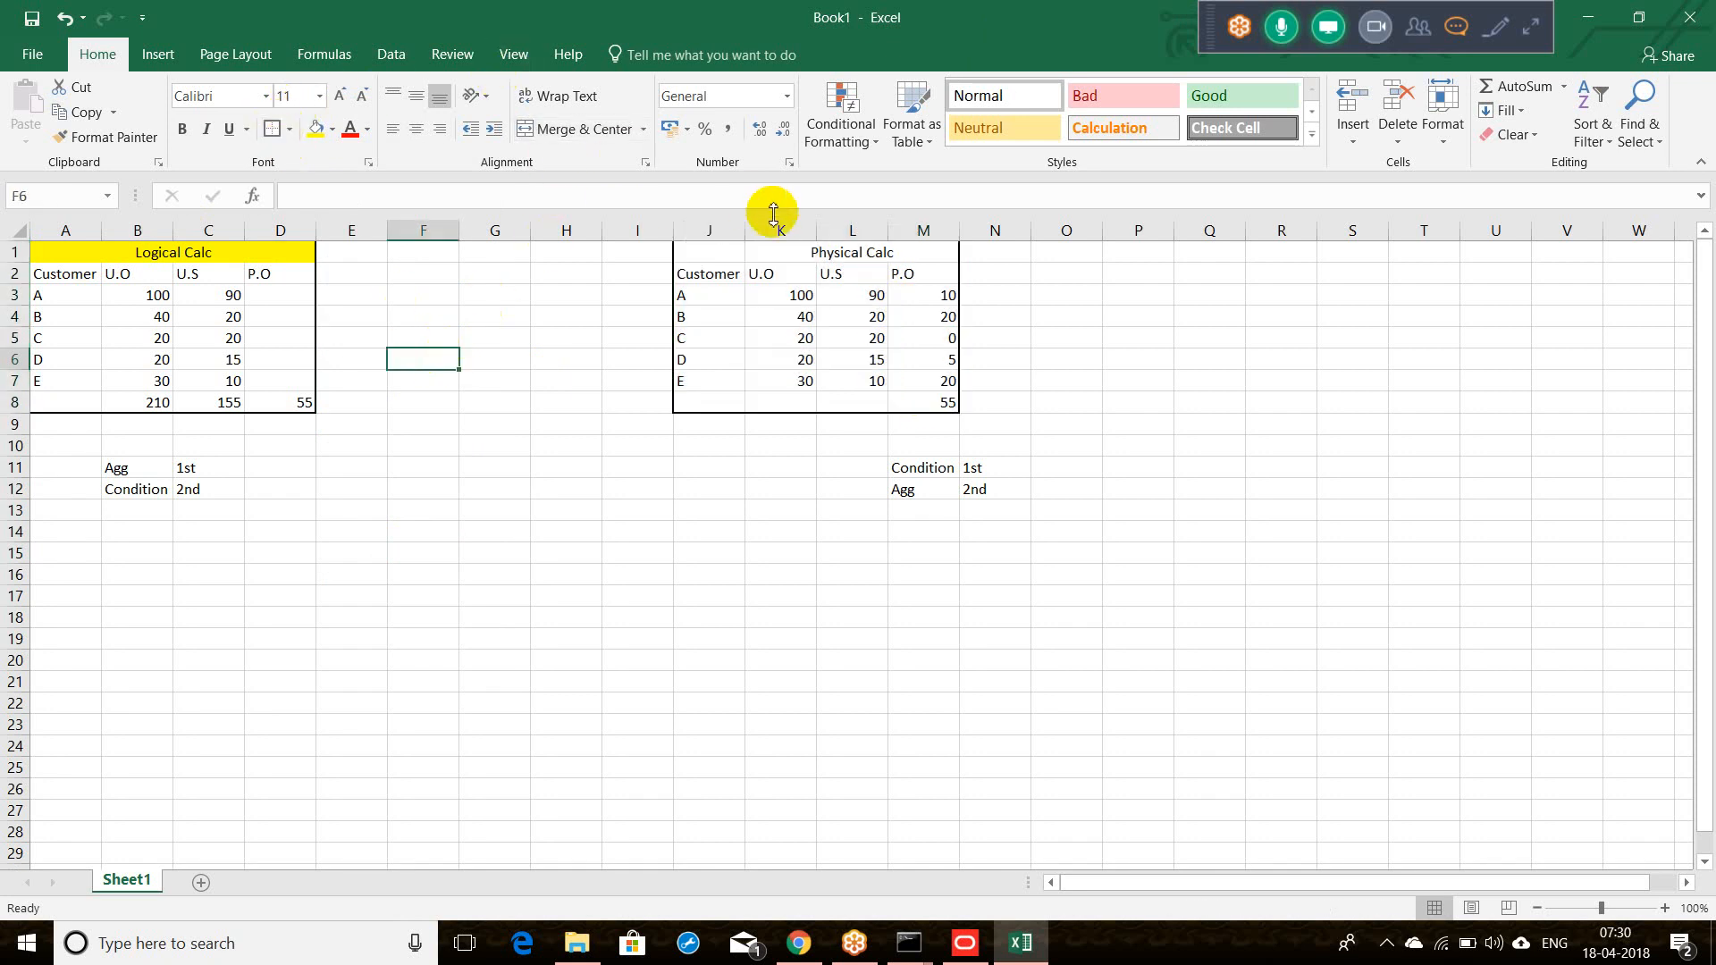
left_click_drag(712, 254, 823, 257)
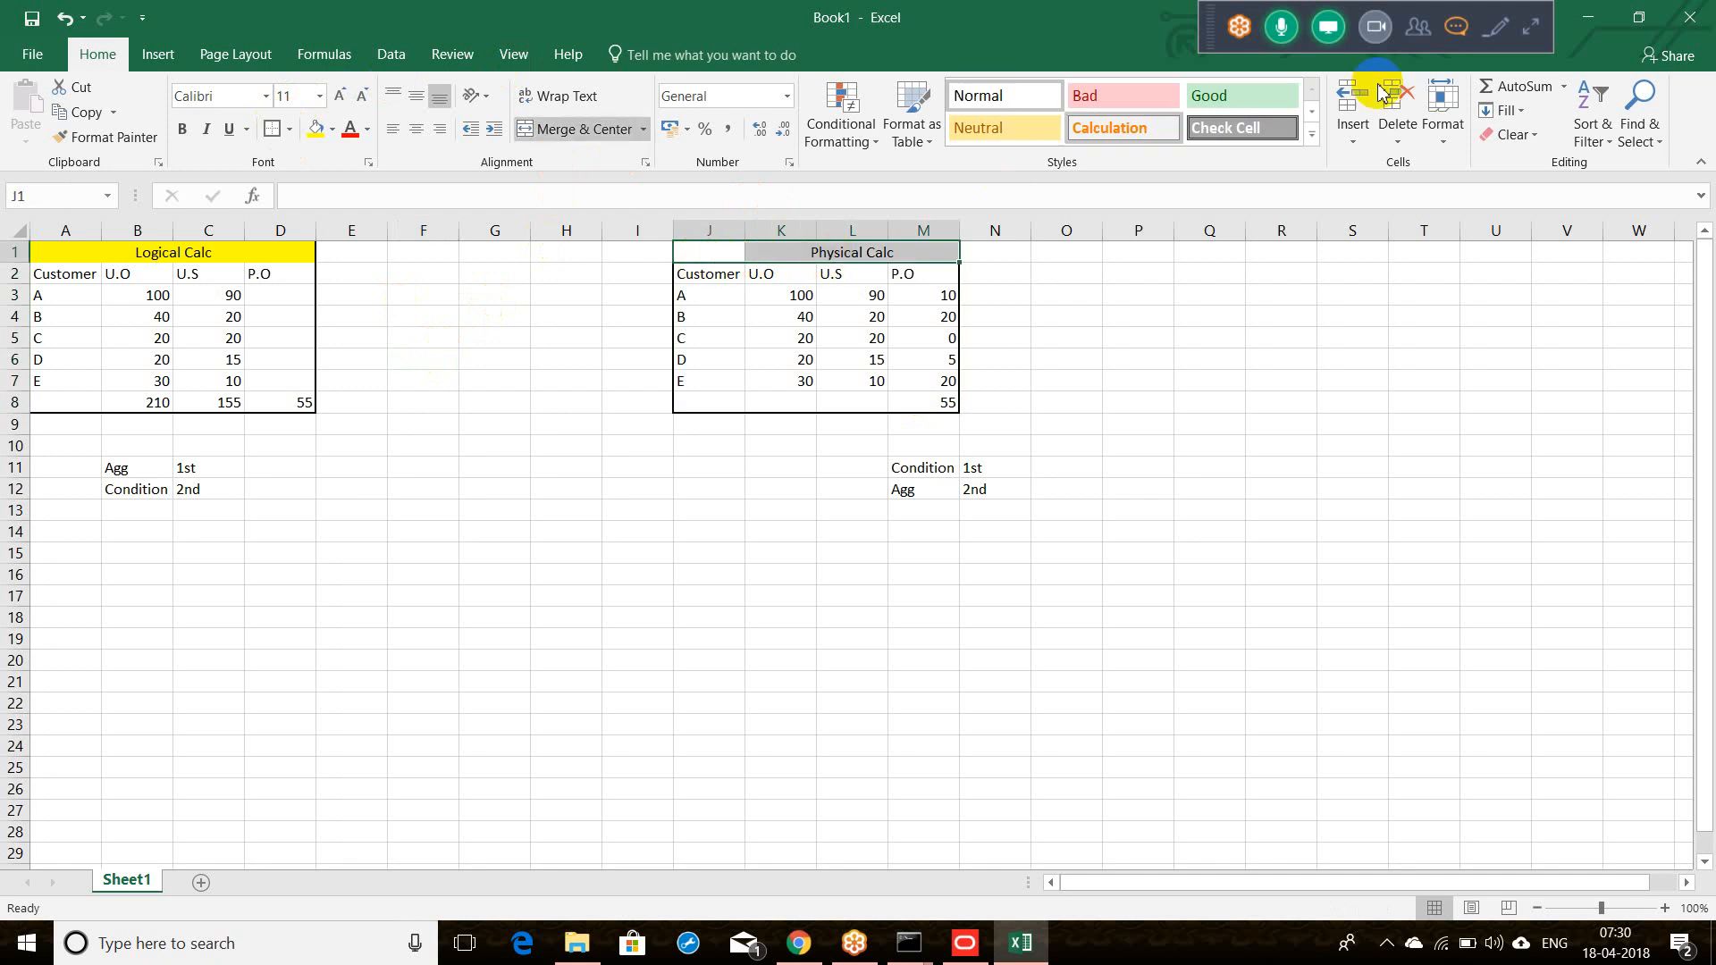
left_click(1418, 27)
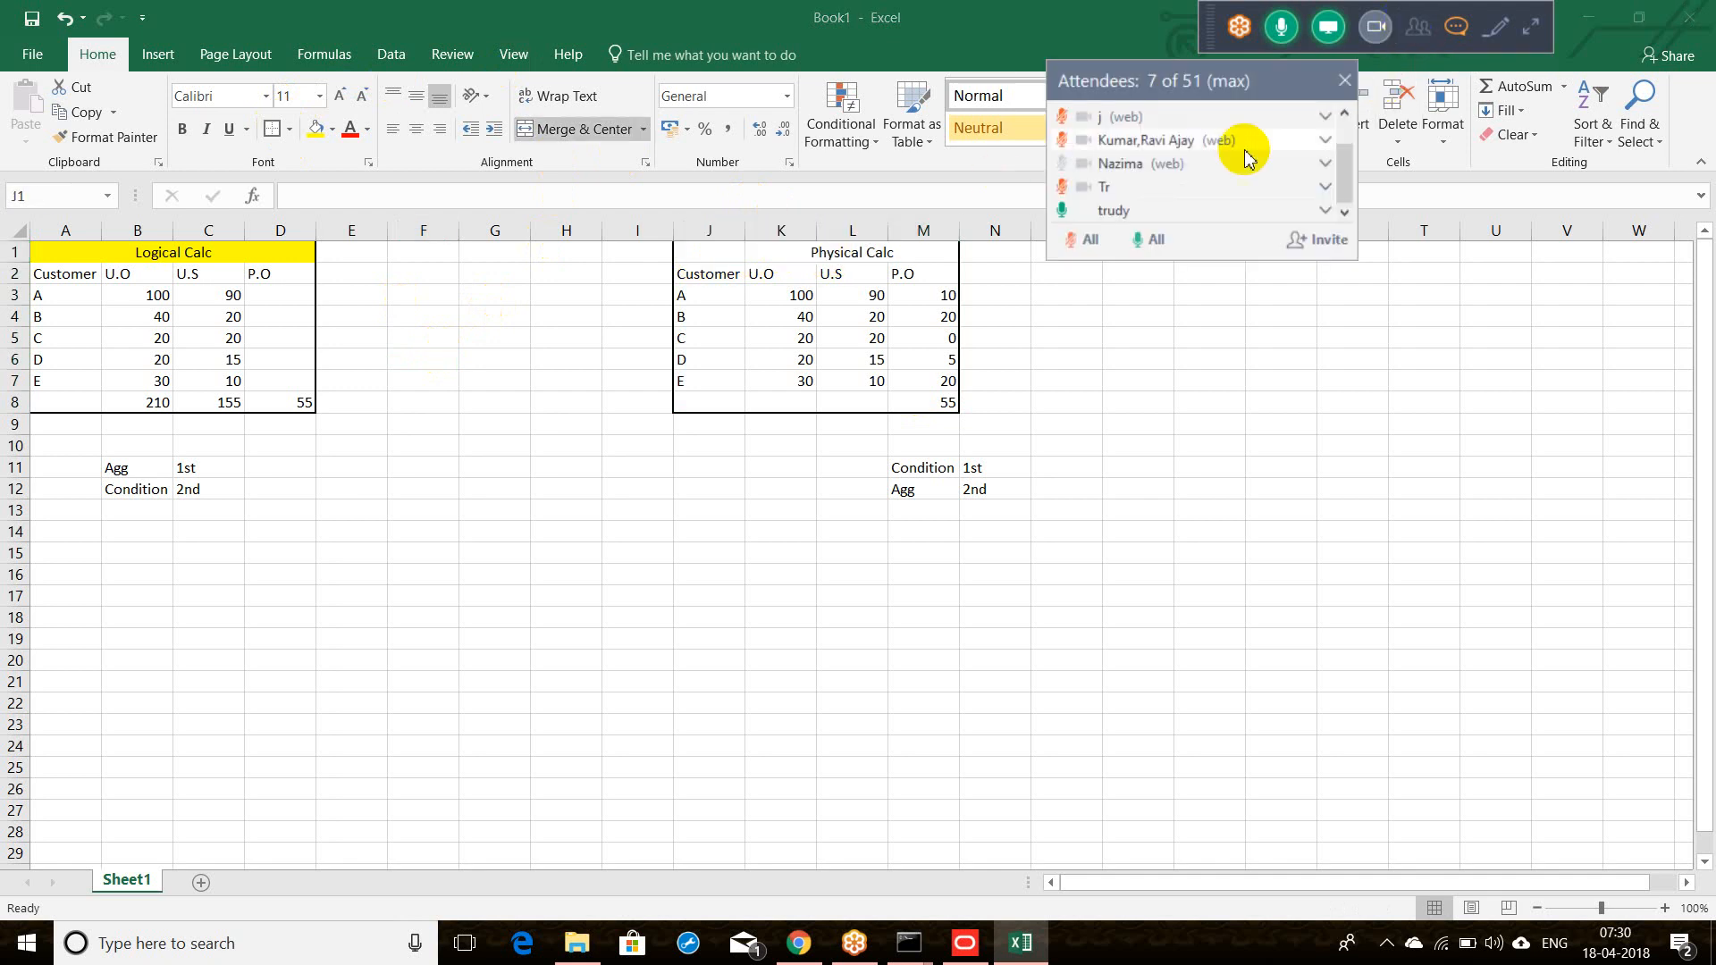
left_click(1076, 243)
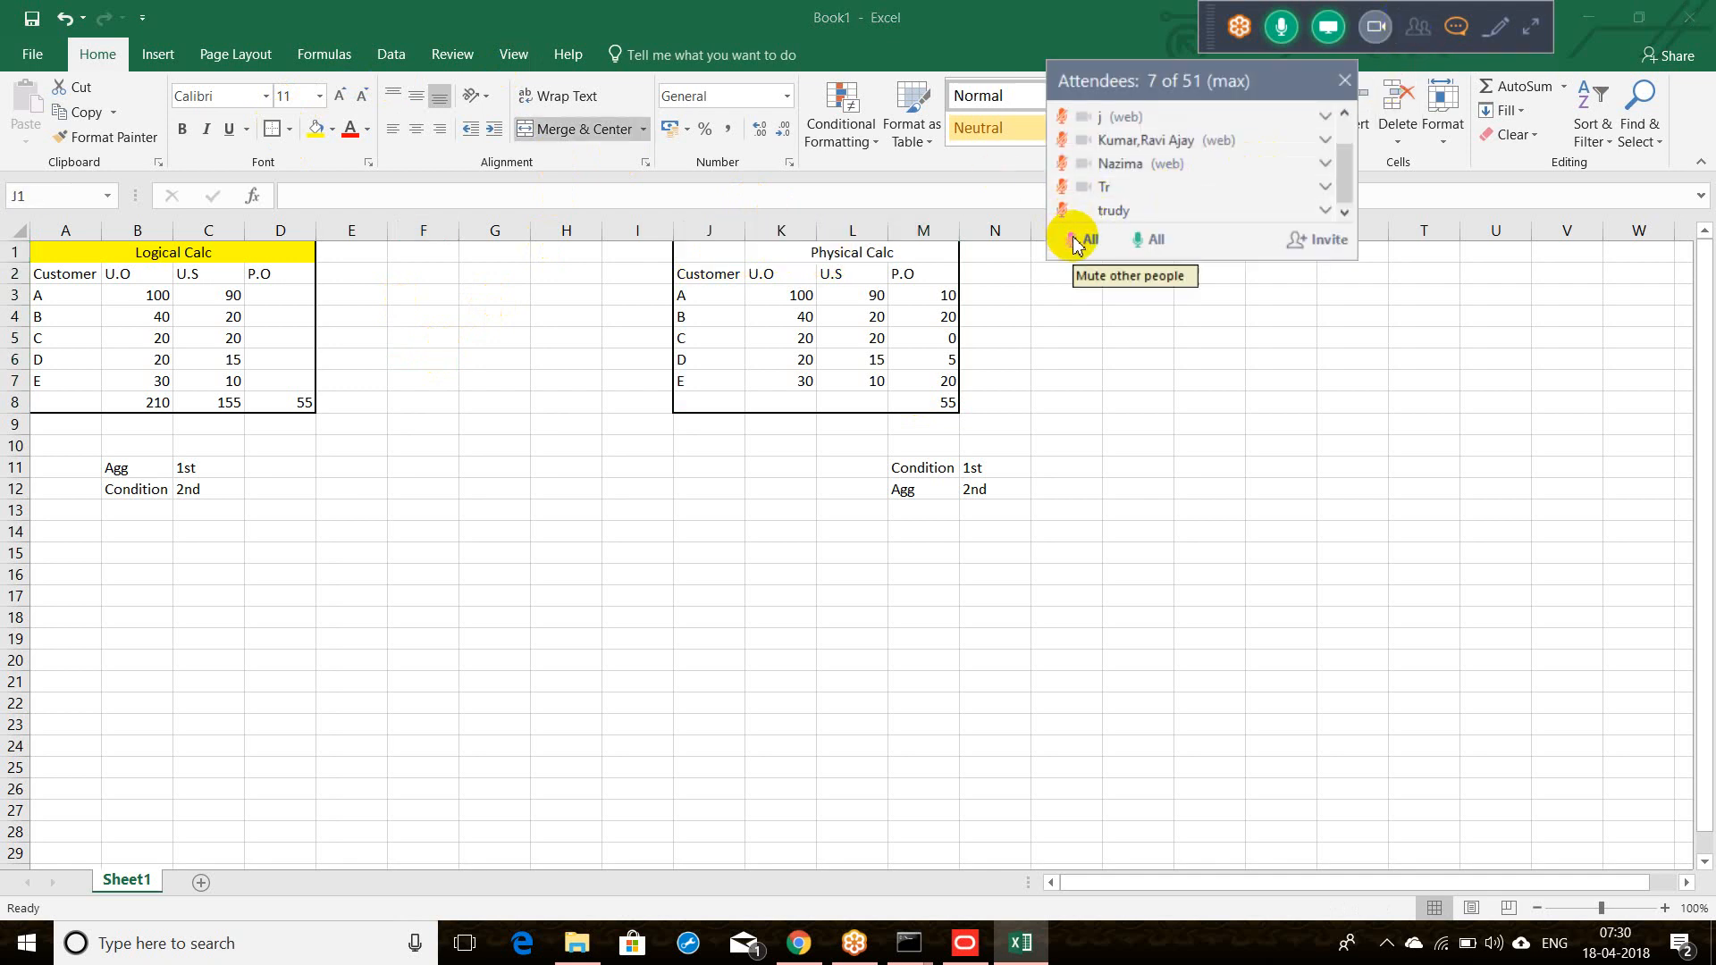
left_click(1345, 82)
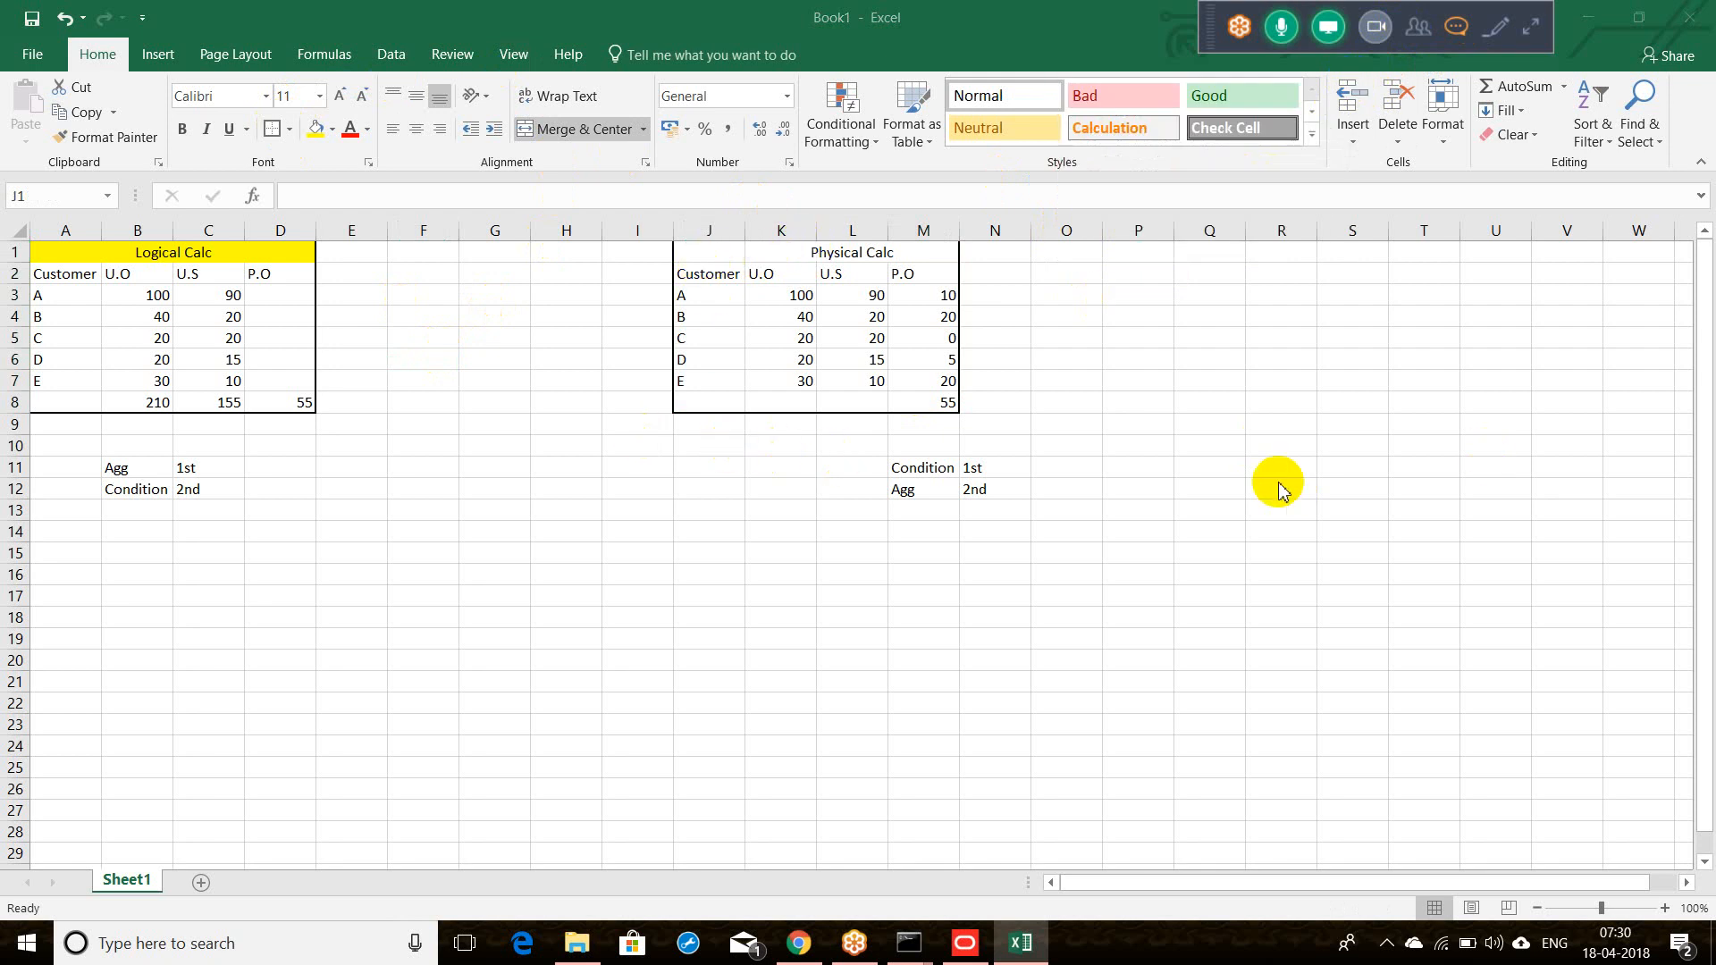
key("shift+Right")
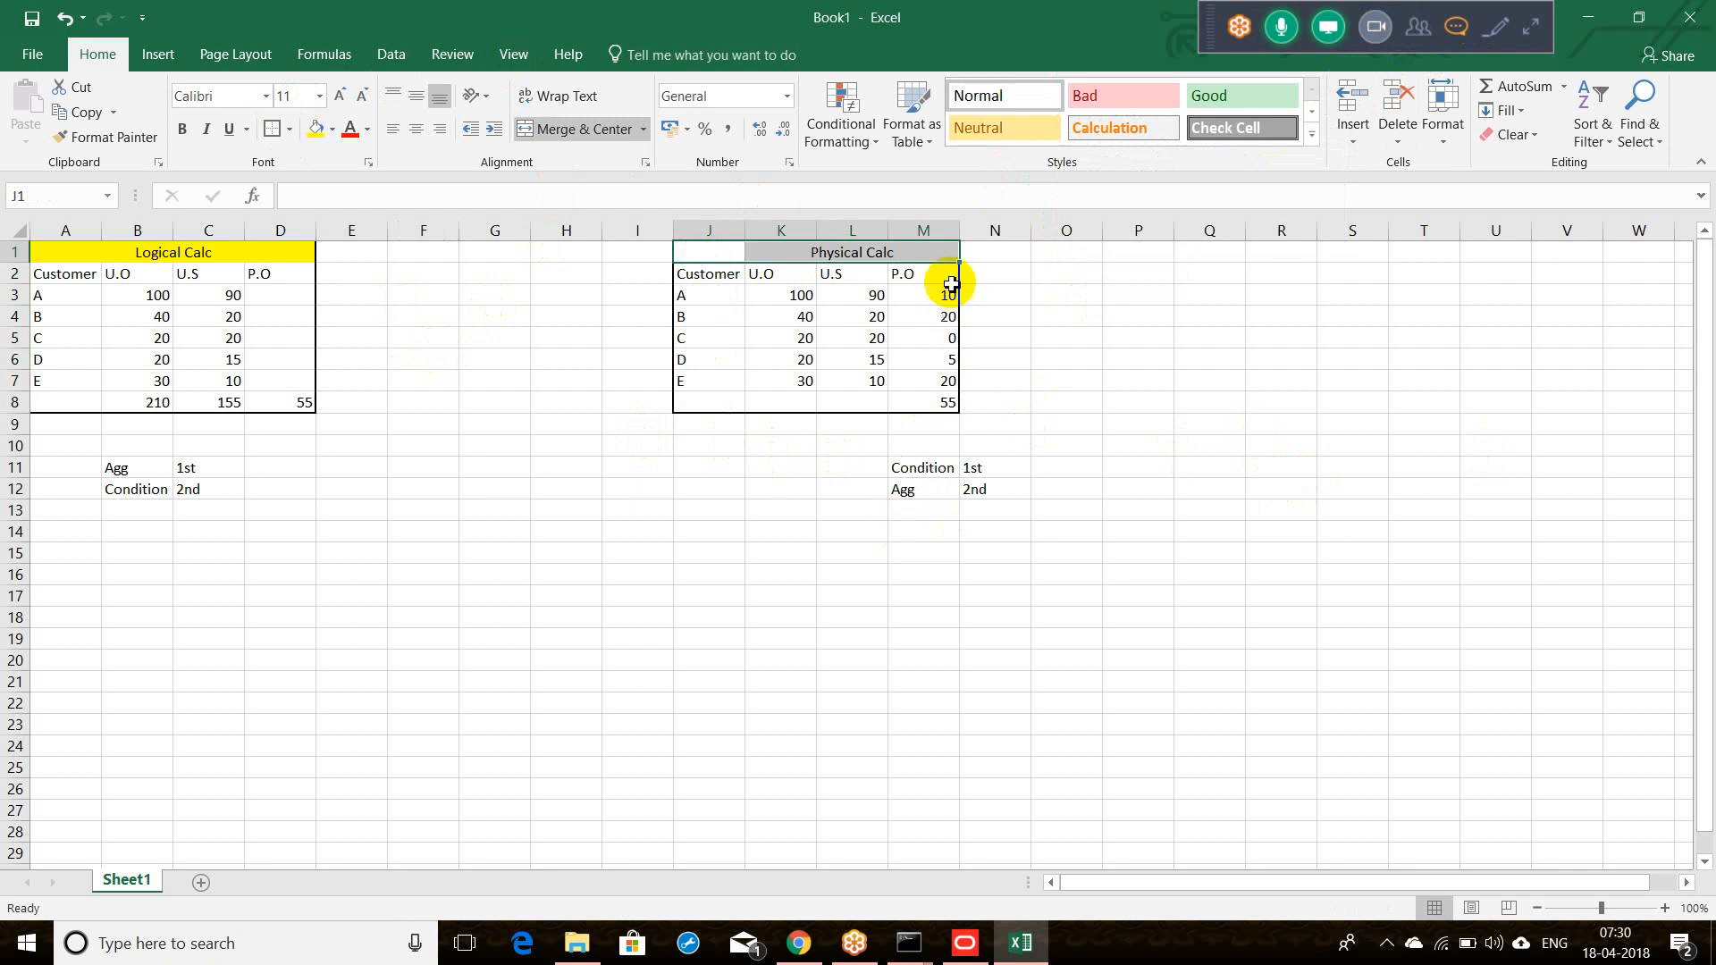
left_click(923, 274)
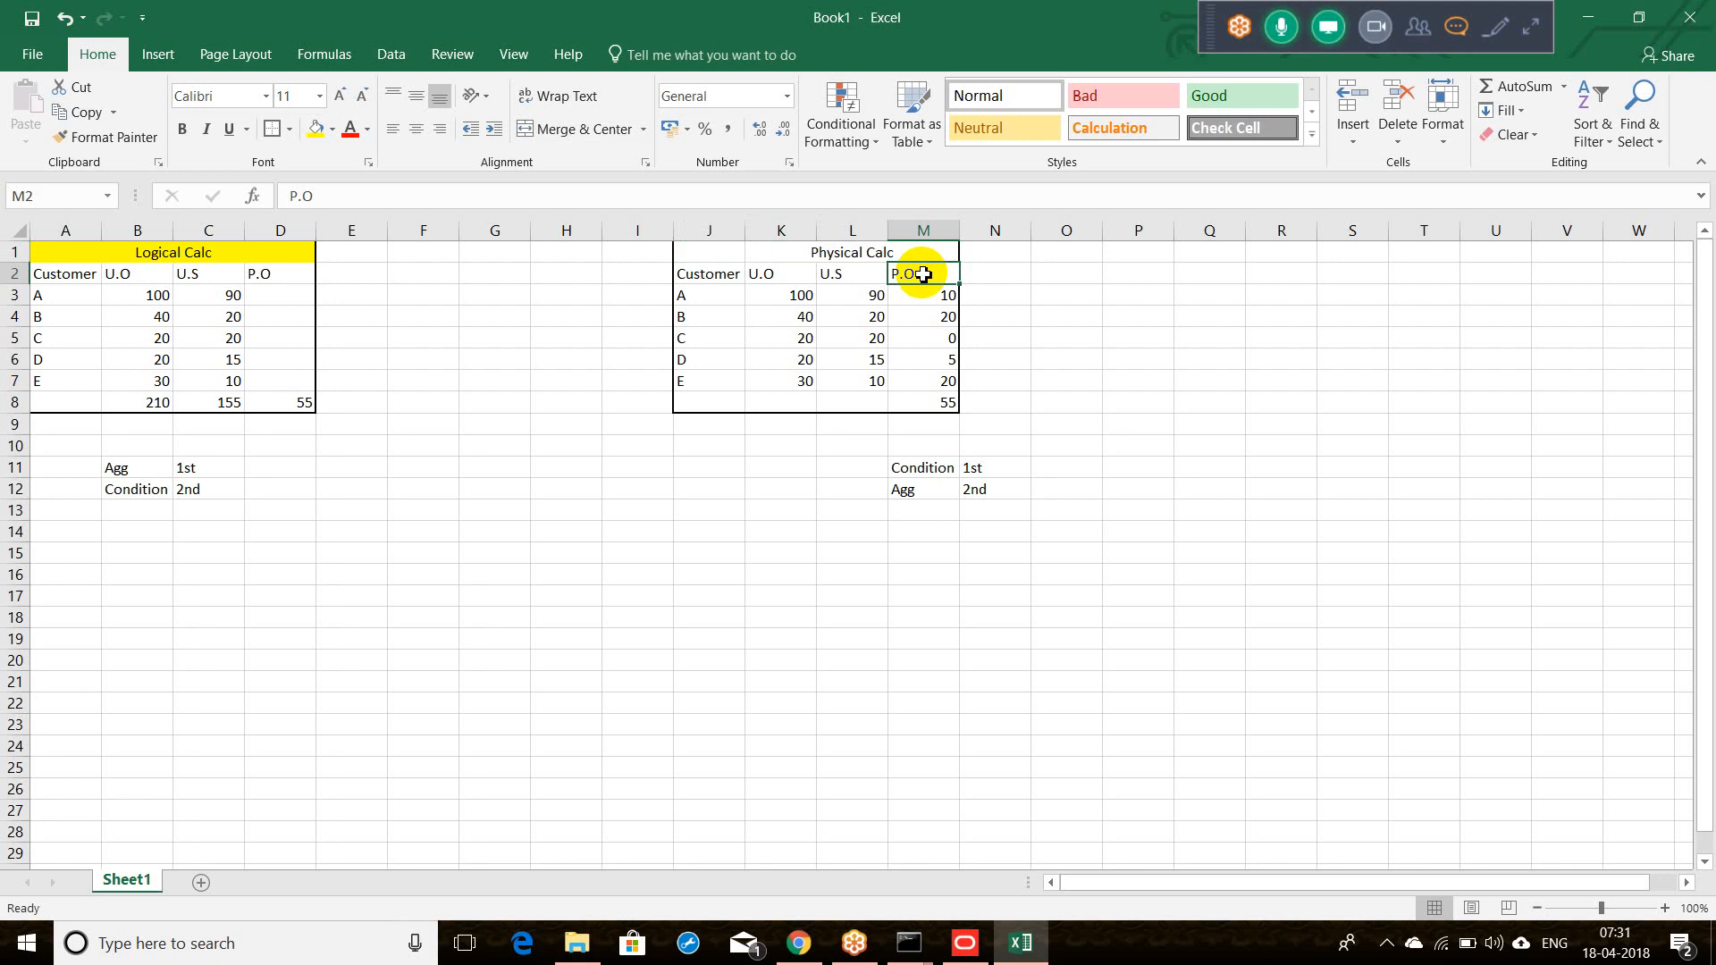
left_click(1071, 301)
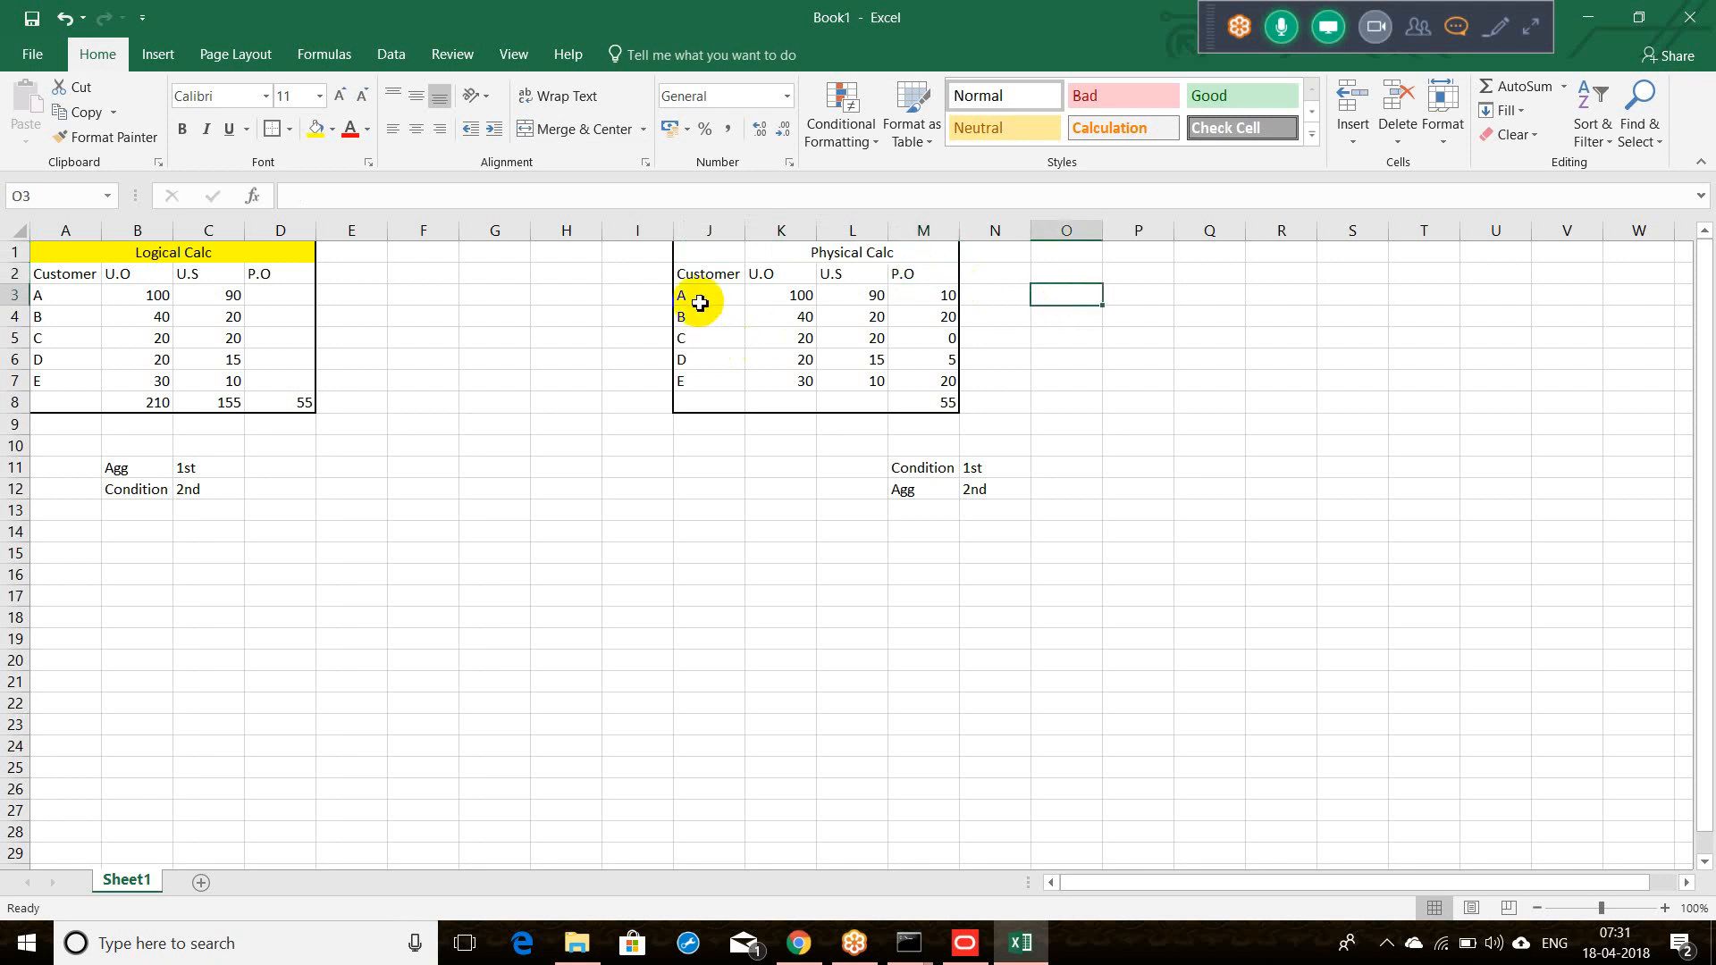
left_click(752, 299)
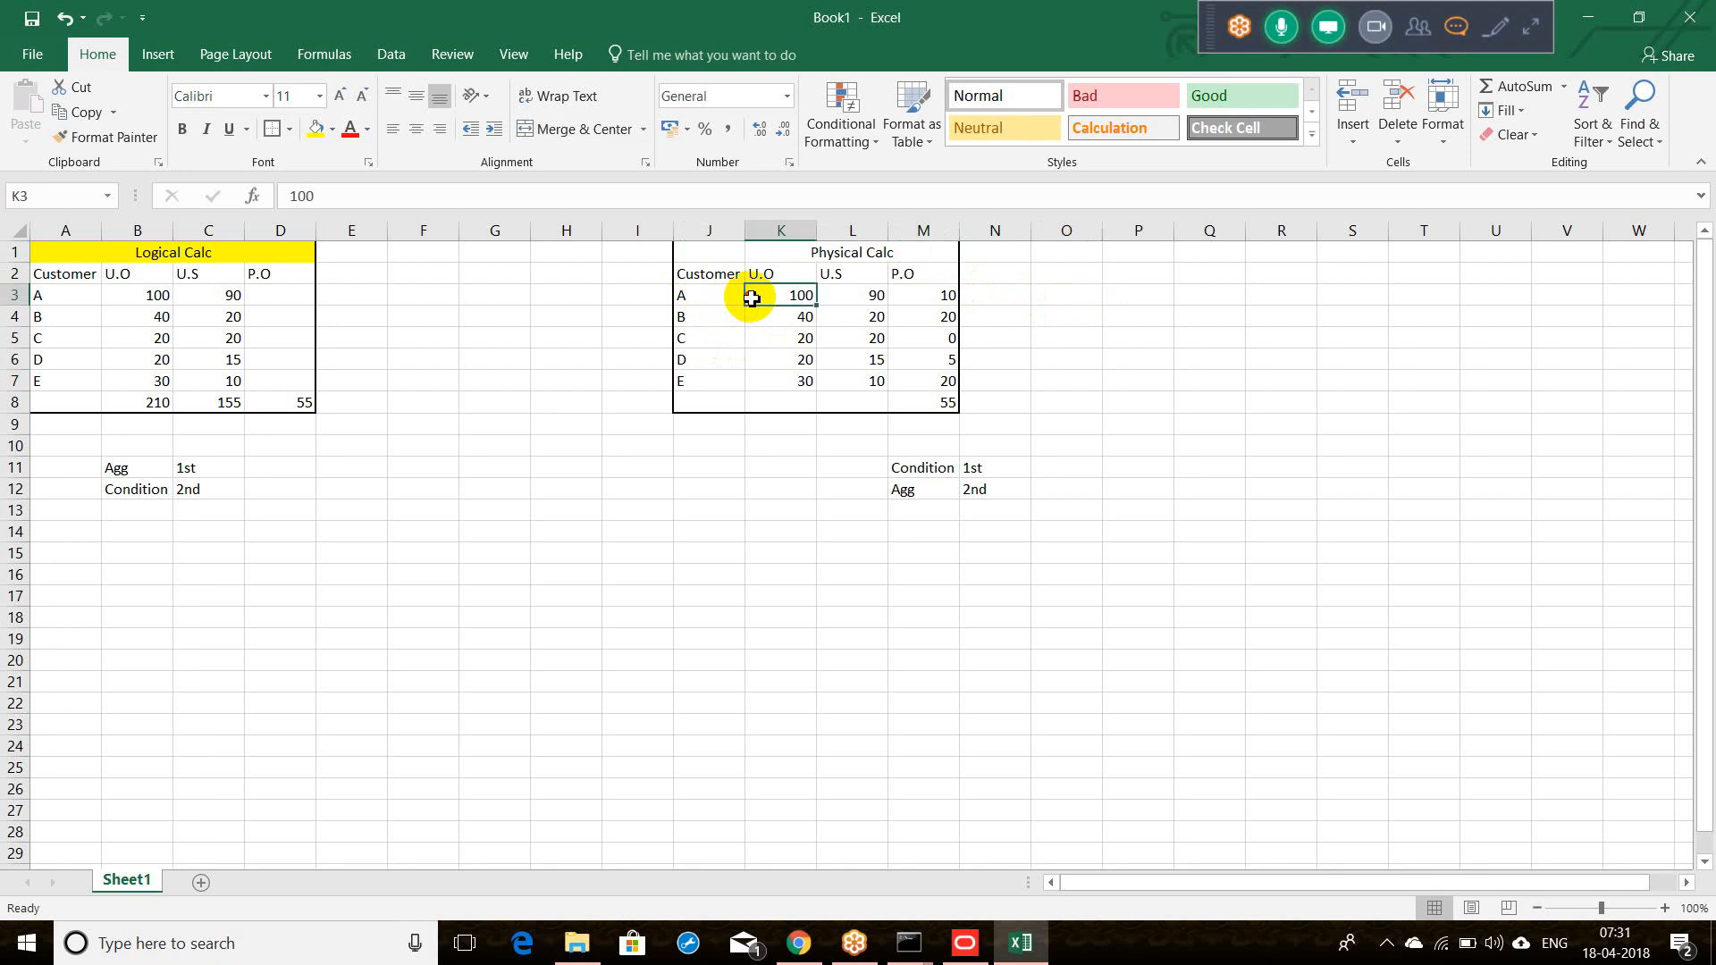
left_click_drag(751, 298, 869, 309)
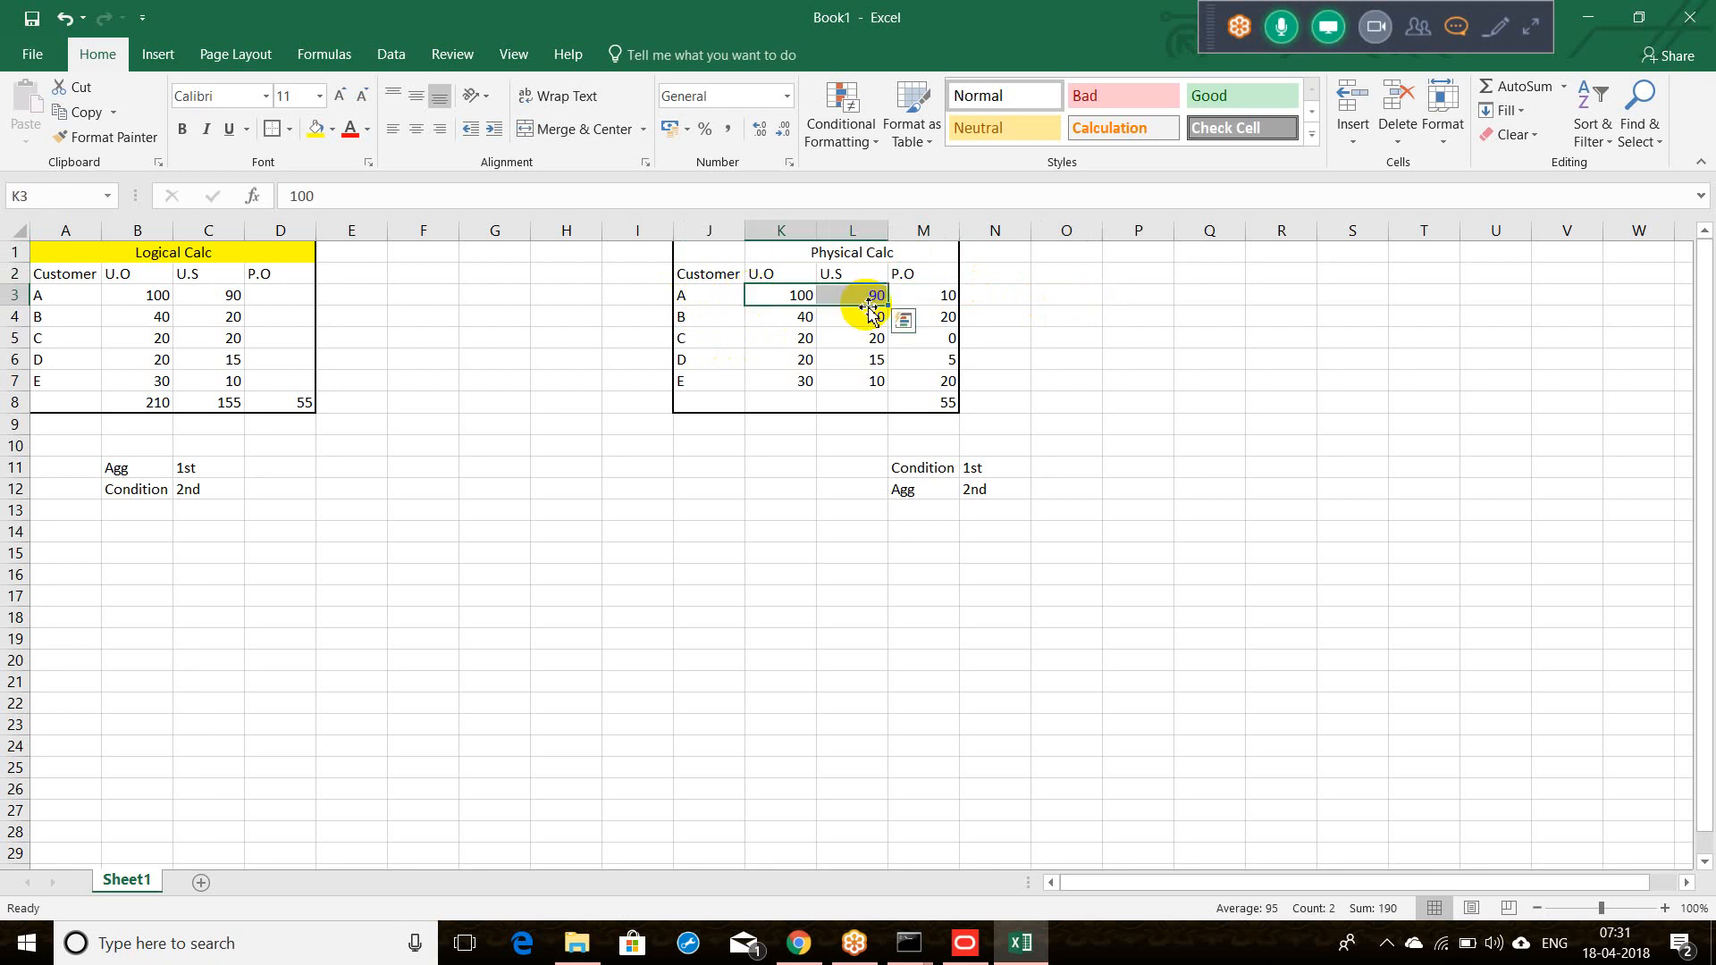
left_click(913, 306)
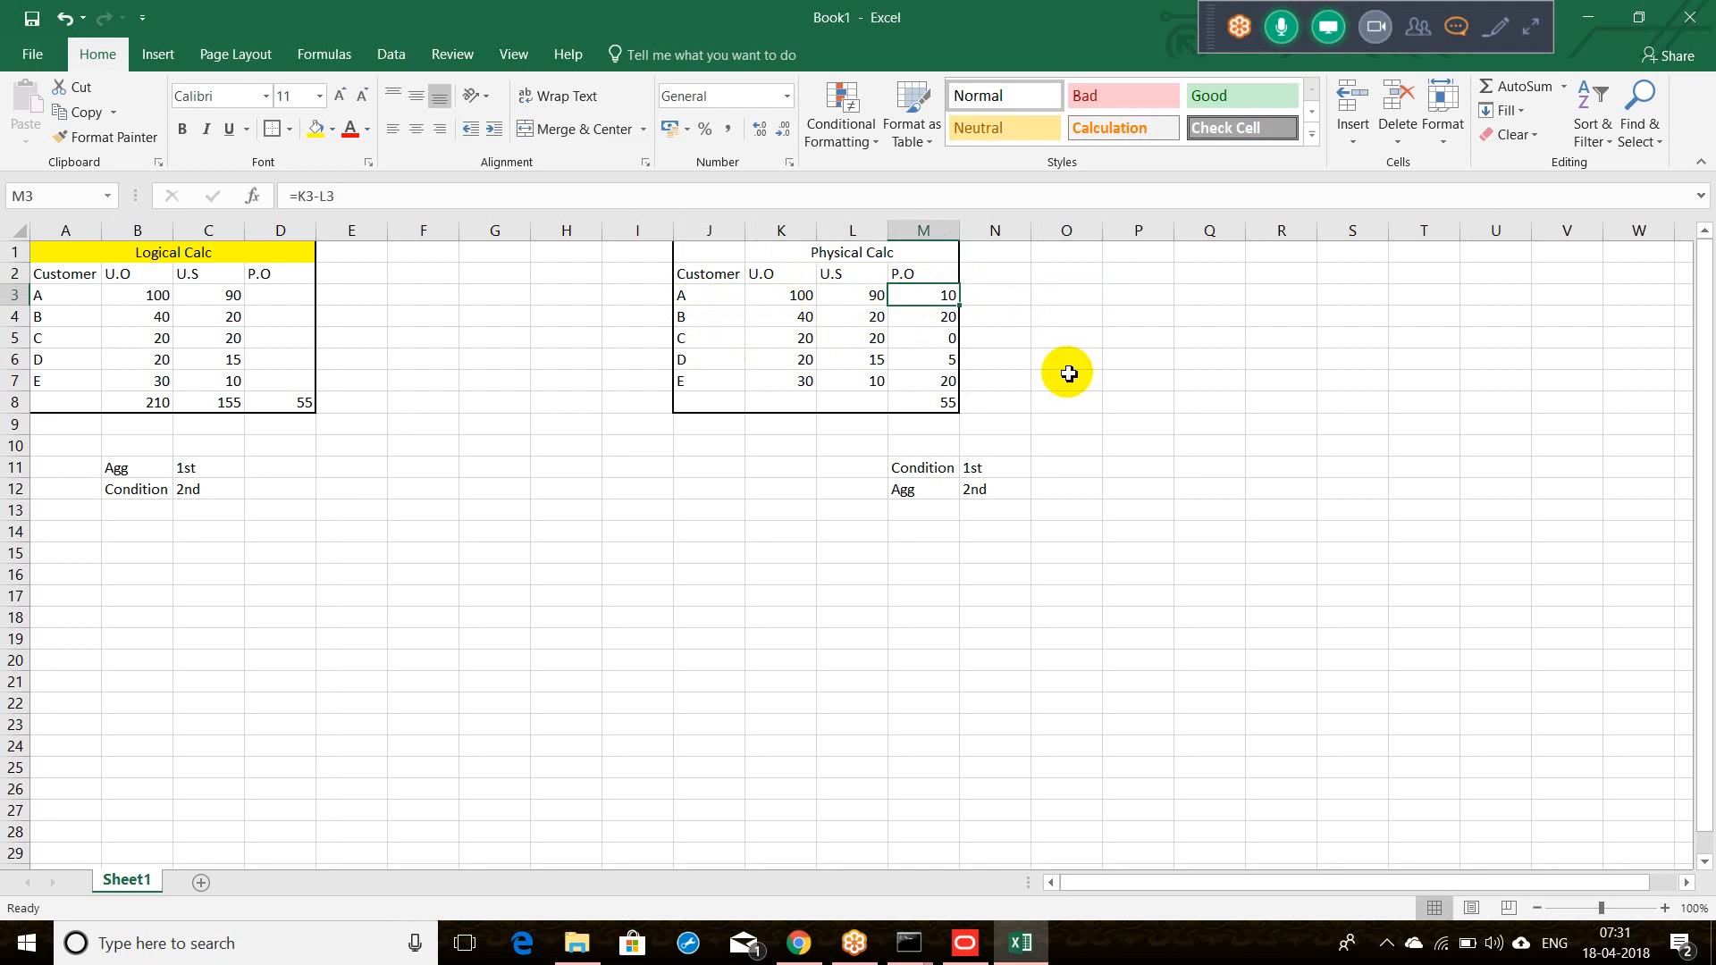
left_click_drag(701, 253, 881, 239)
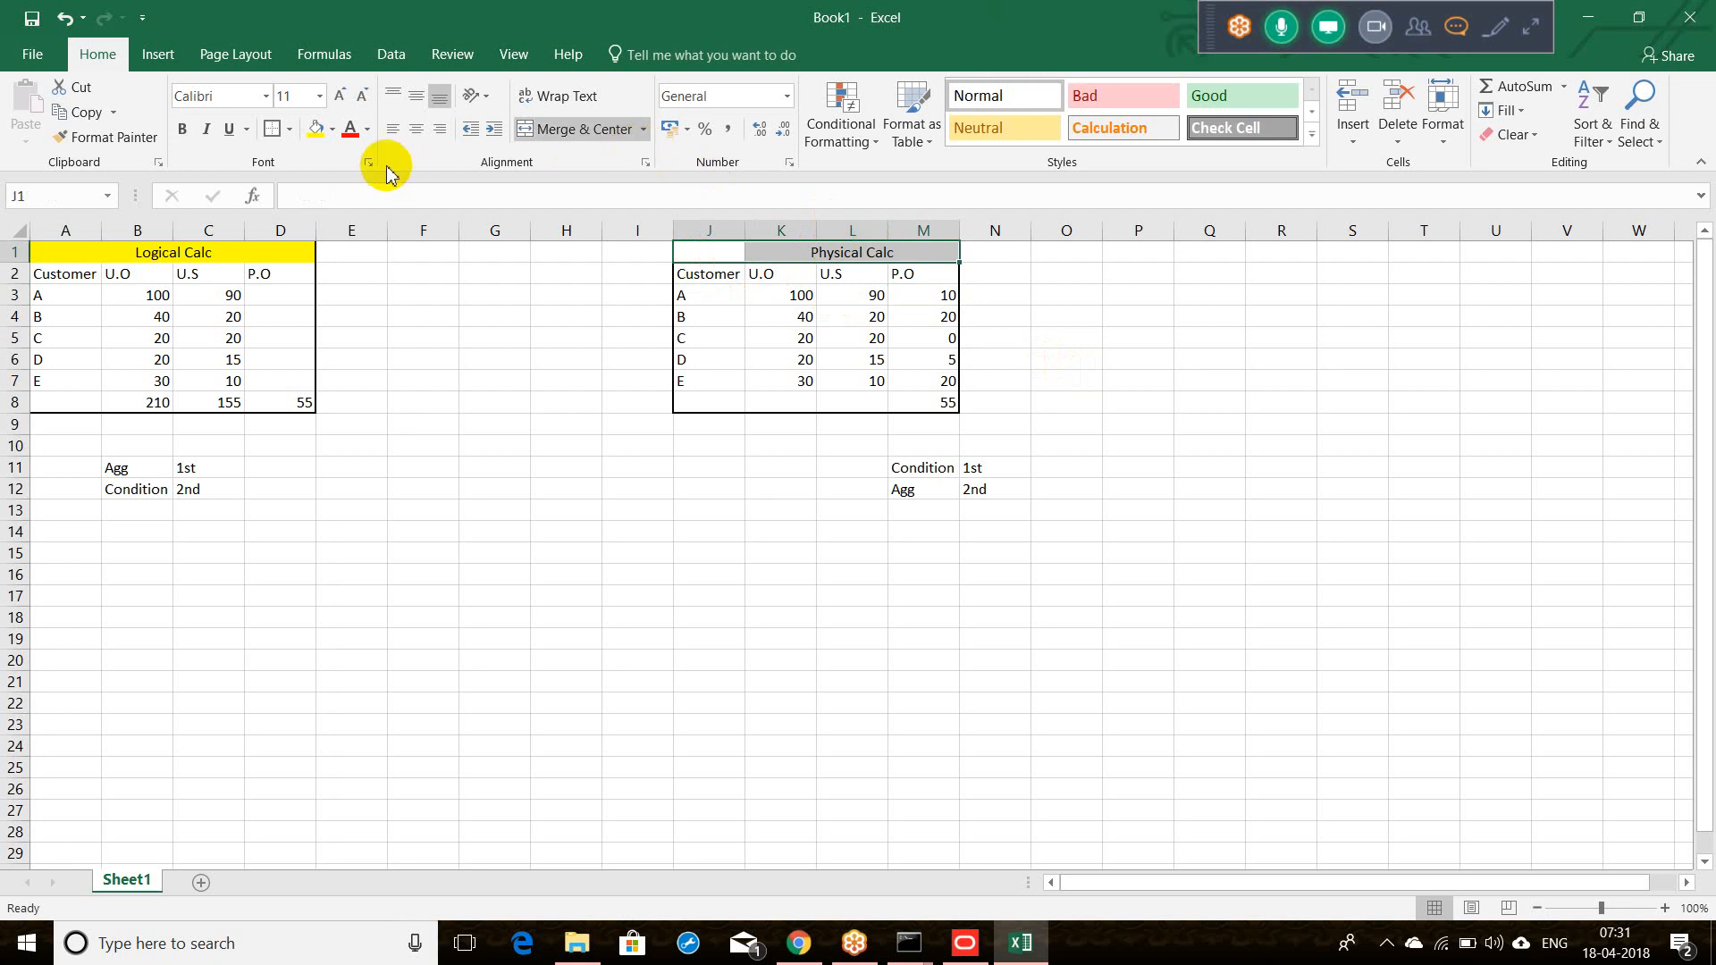
Step: Fill the Physical Calc title yellow, then review the U.O and P.O totals in B8 and D8
left_click(314, 134)
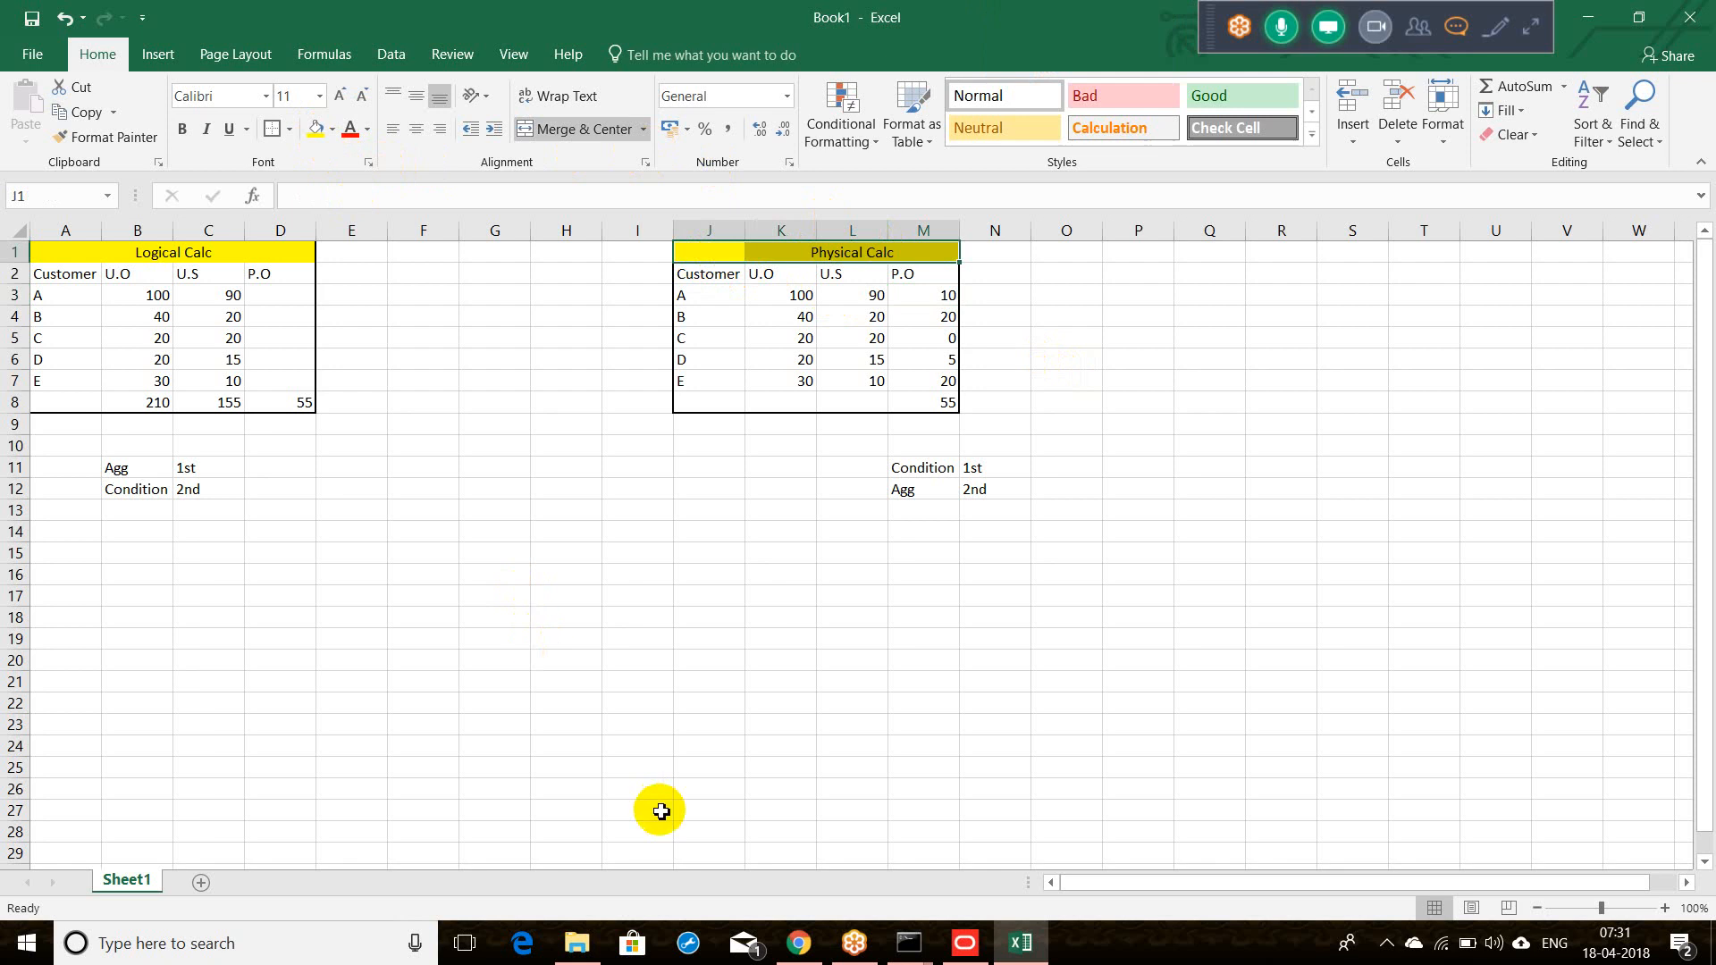
left_click(673, 682)
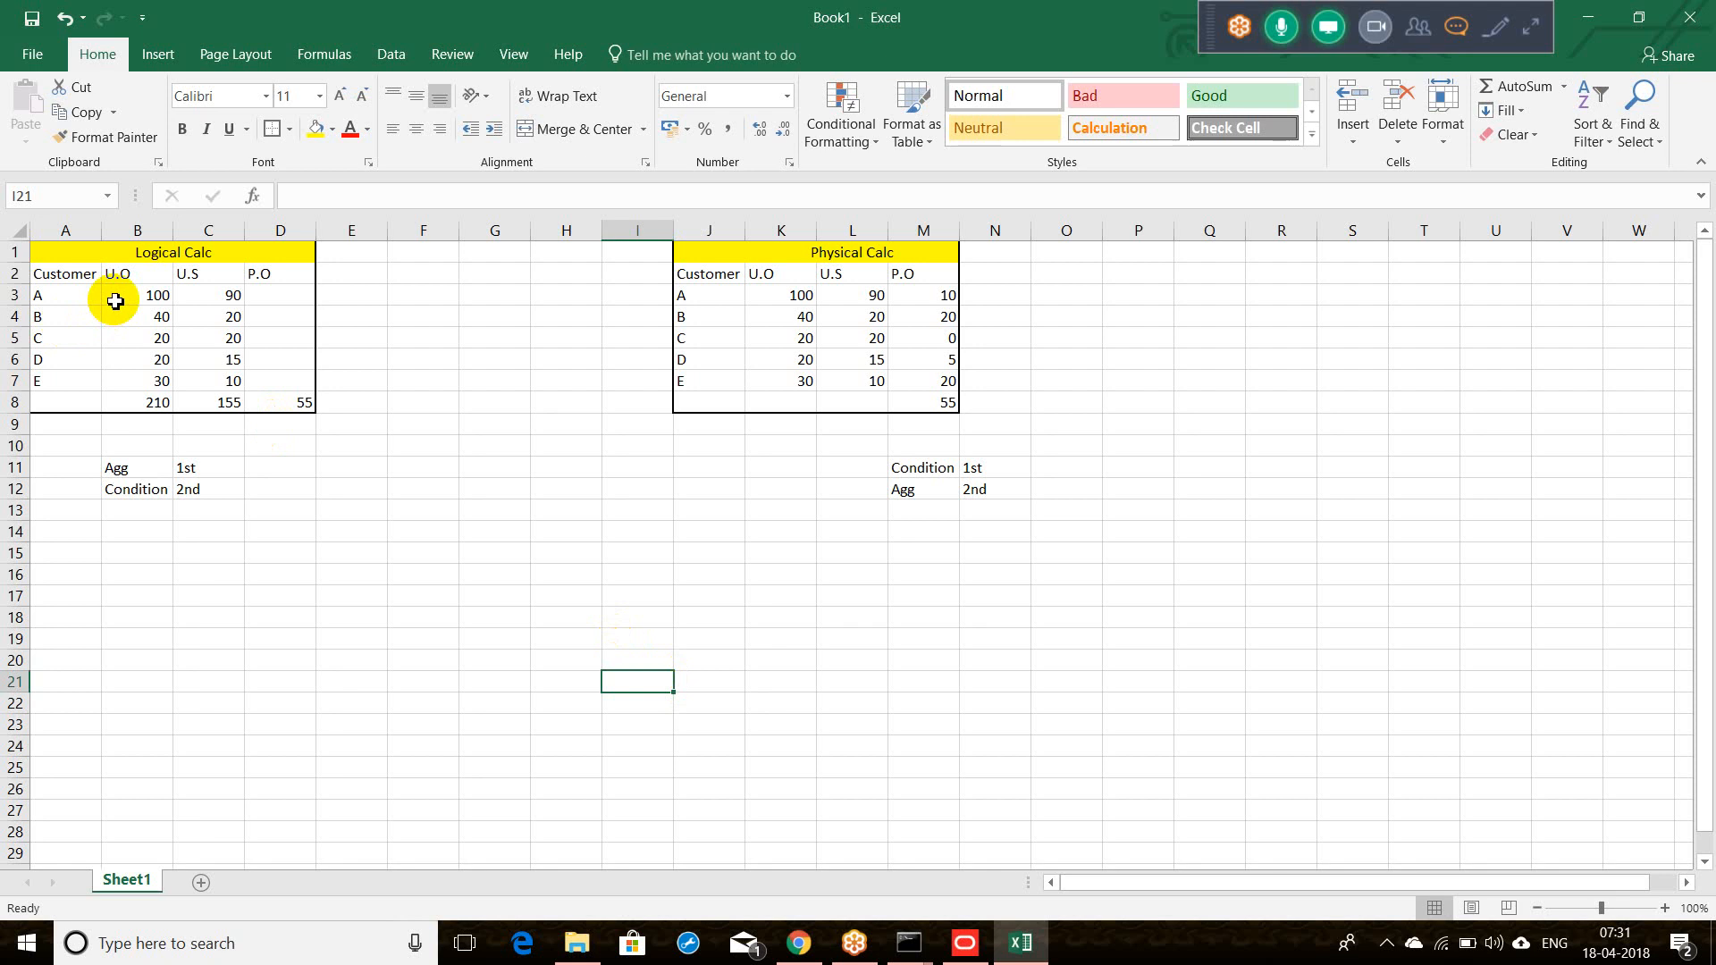
left_click(126, 274)
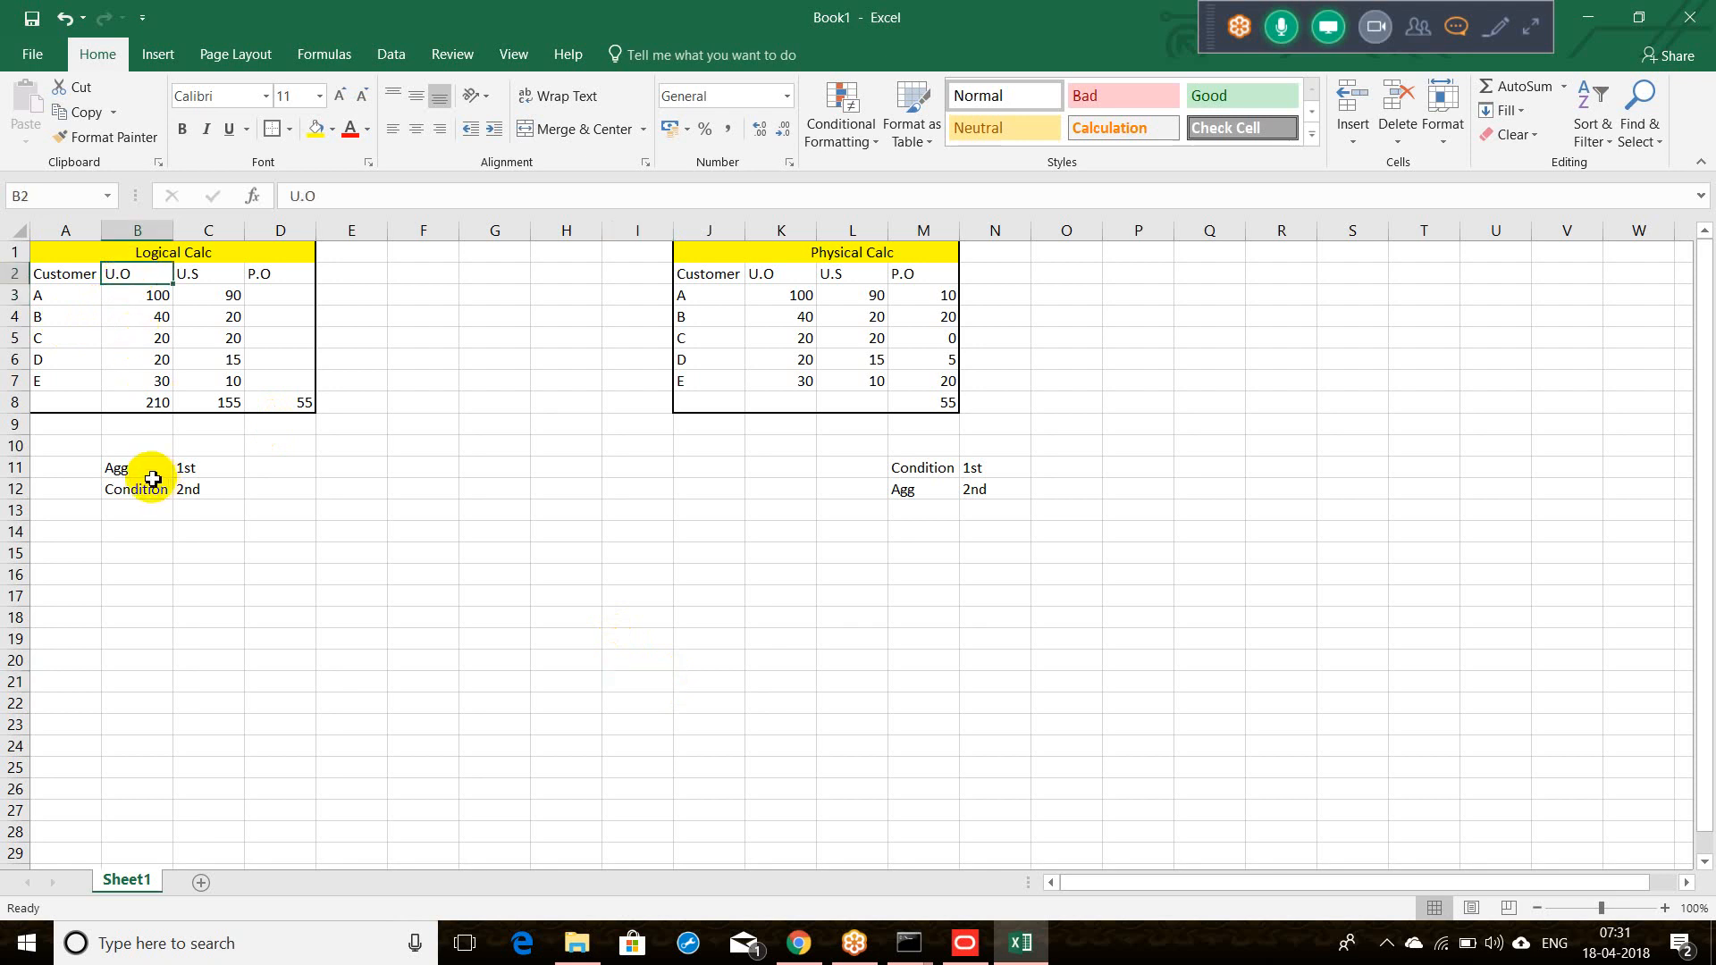
left_click(153, 406)
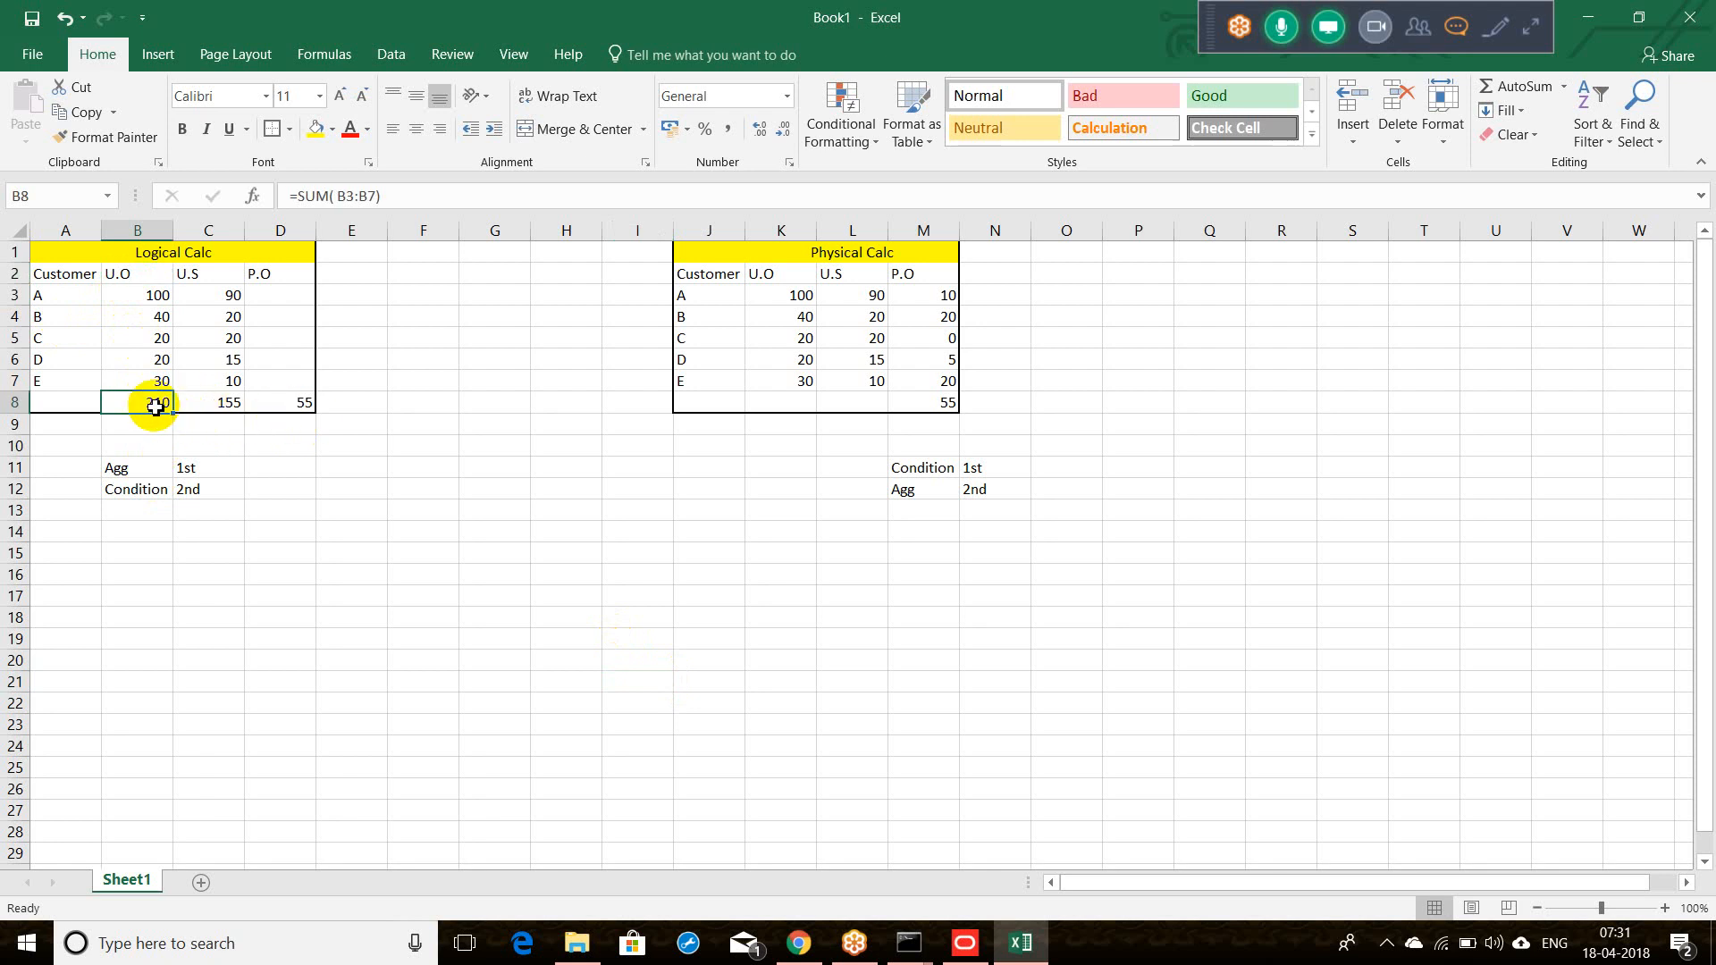
left_click(283, 410)
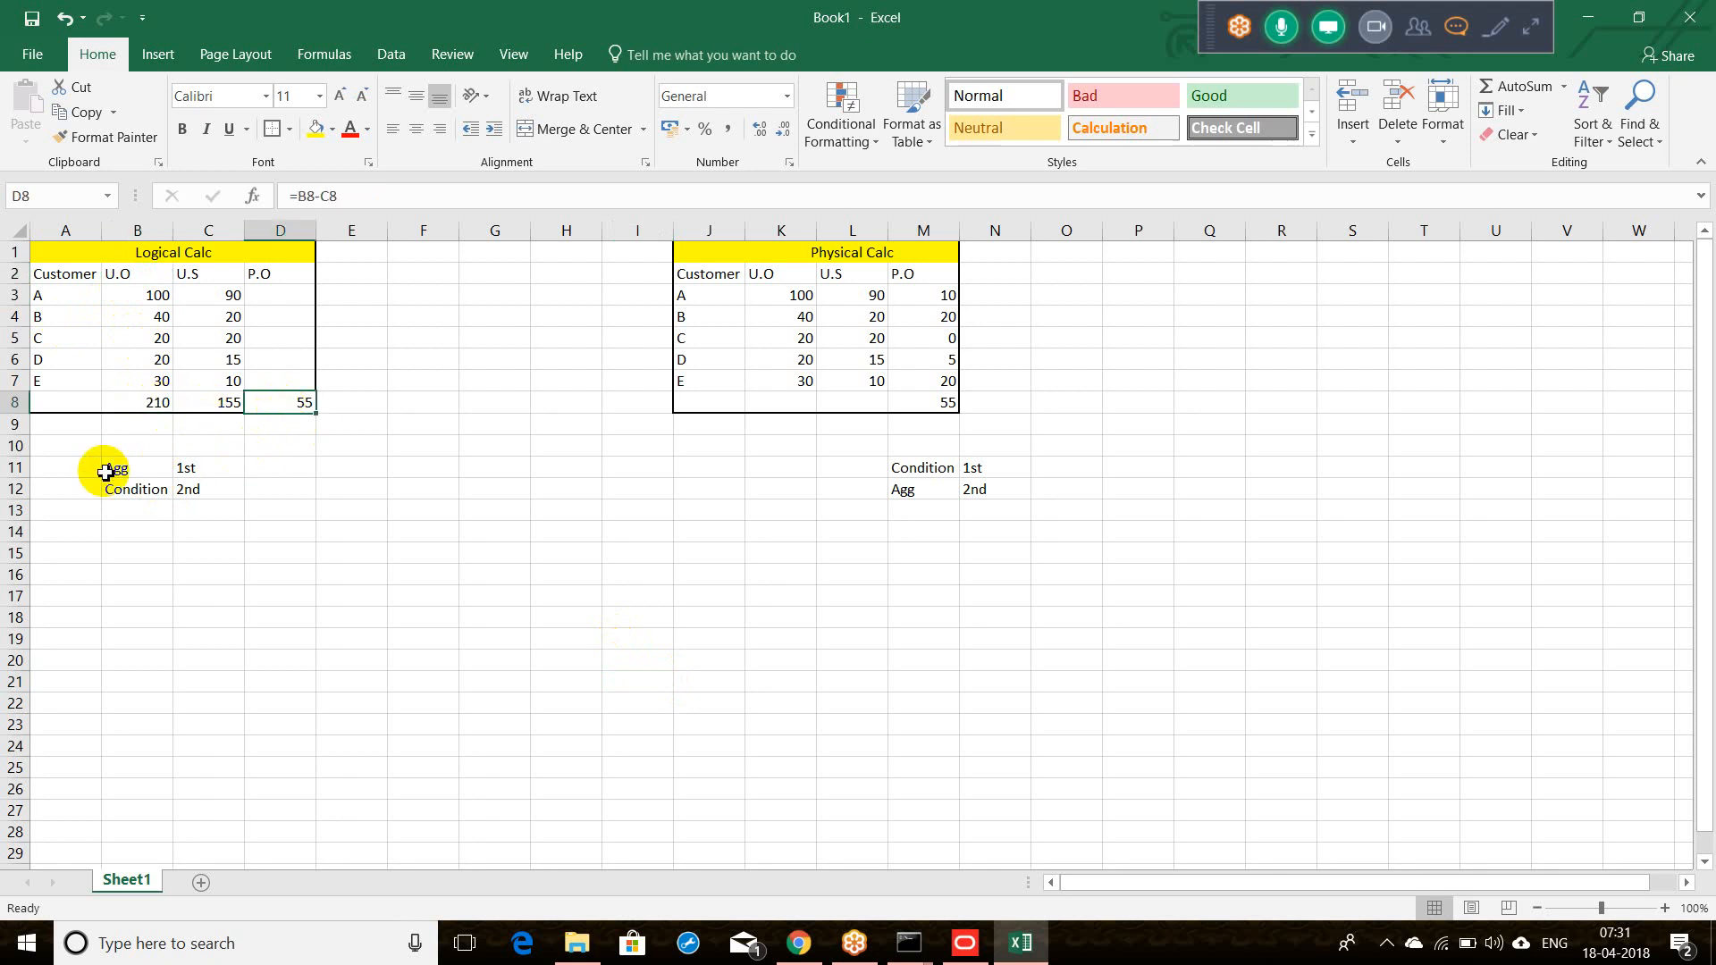
Step: Select the Agg/Condition order notes, then select the Physical Calc title row J1:M1
left_click_drag(107, 466, 162, 480)
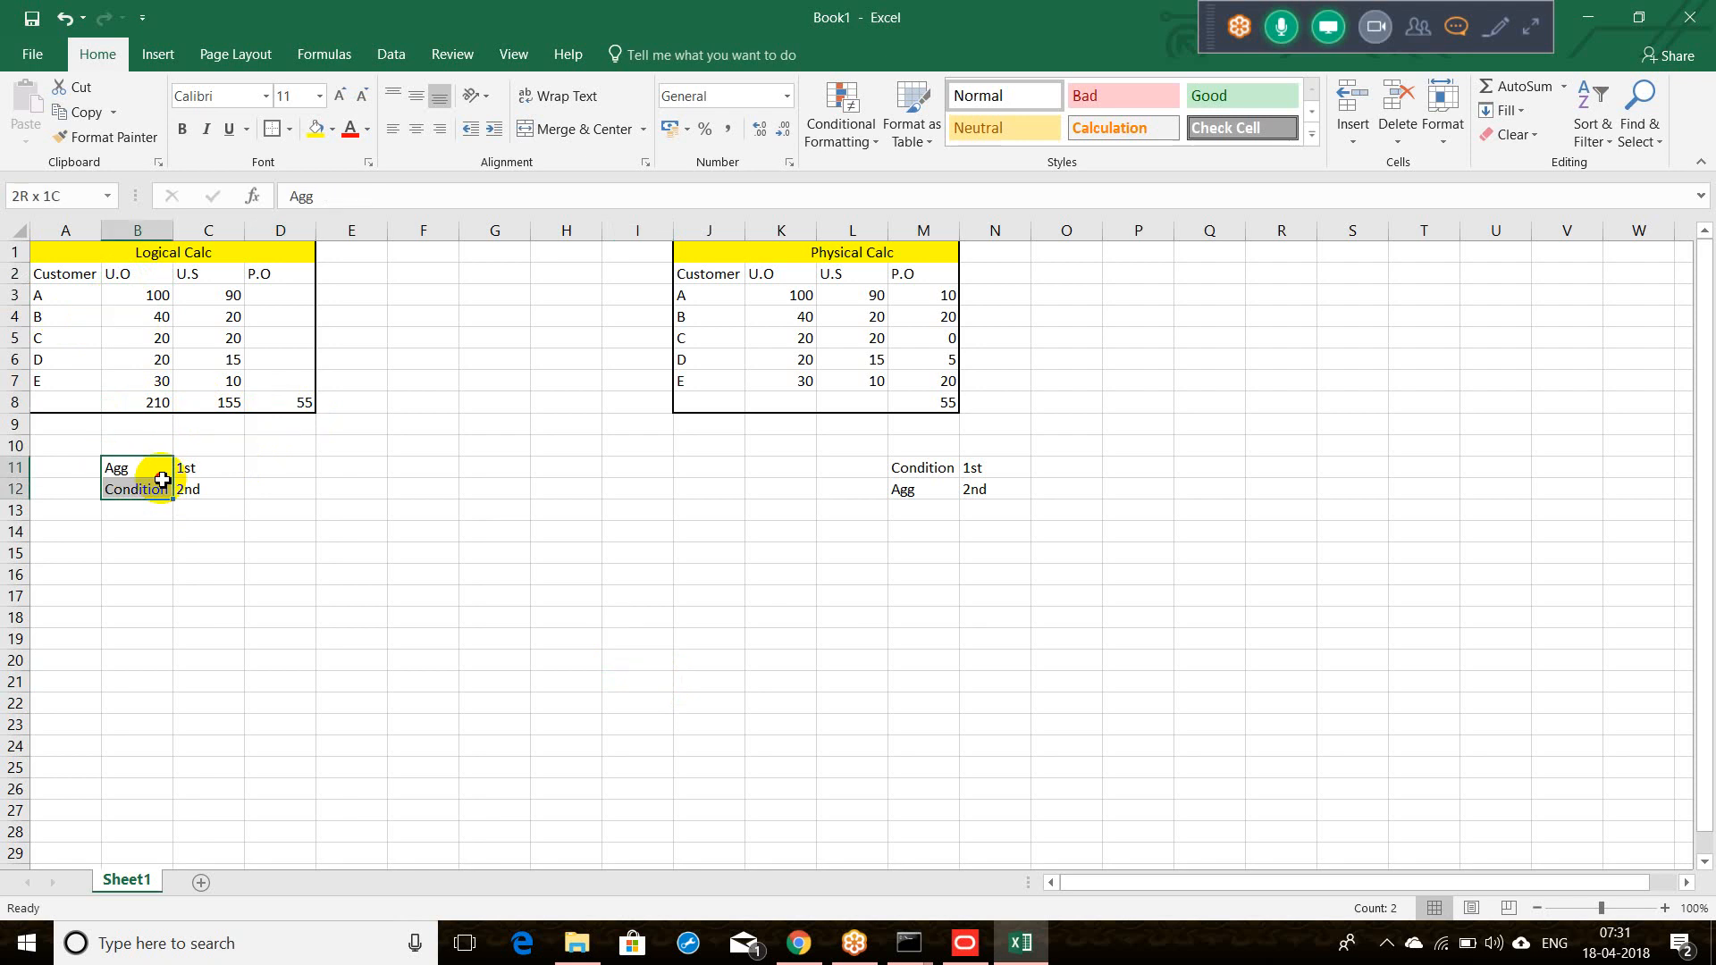
left_click_drag(162, 480, 181, 483)
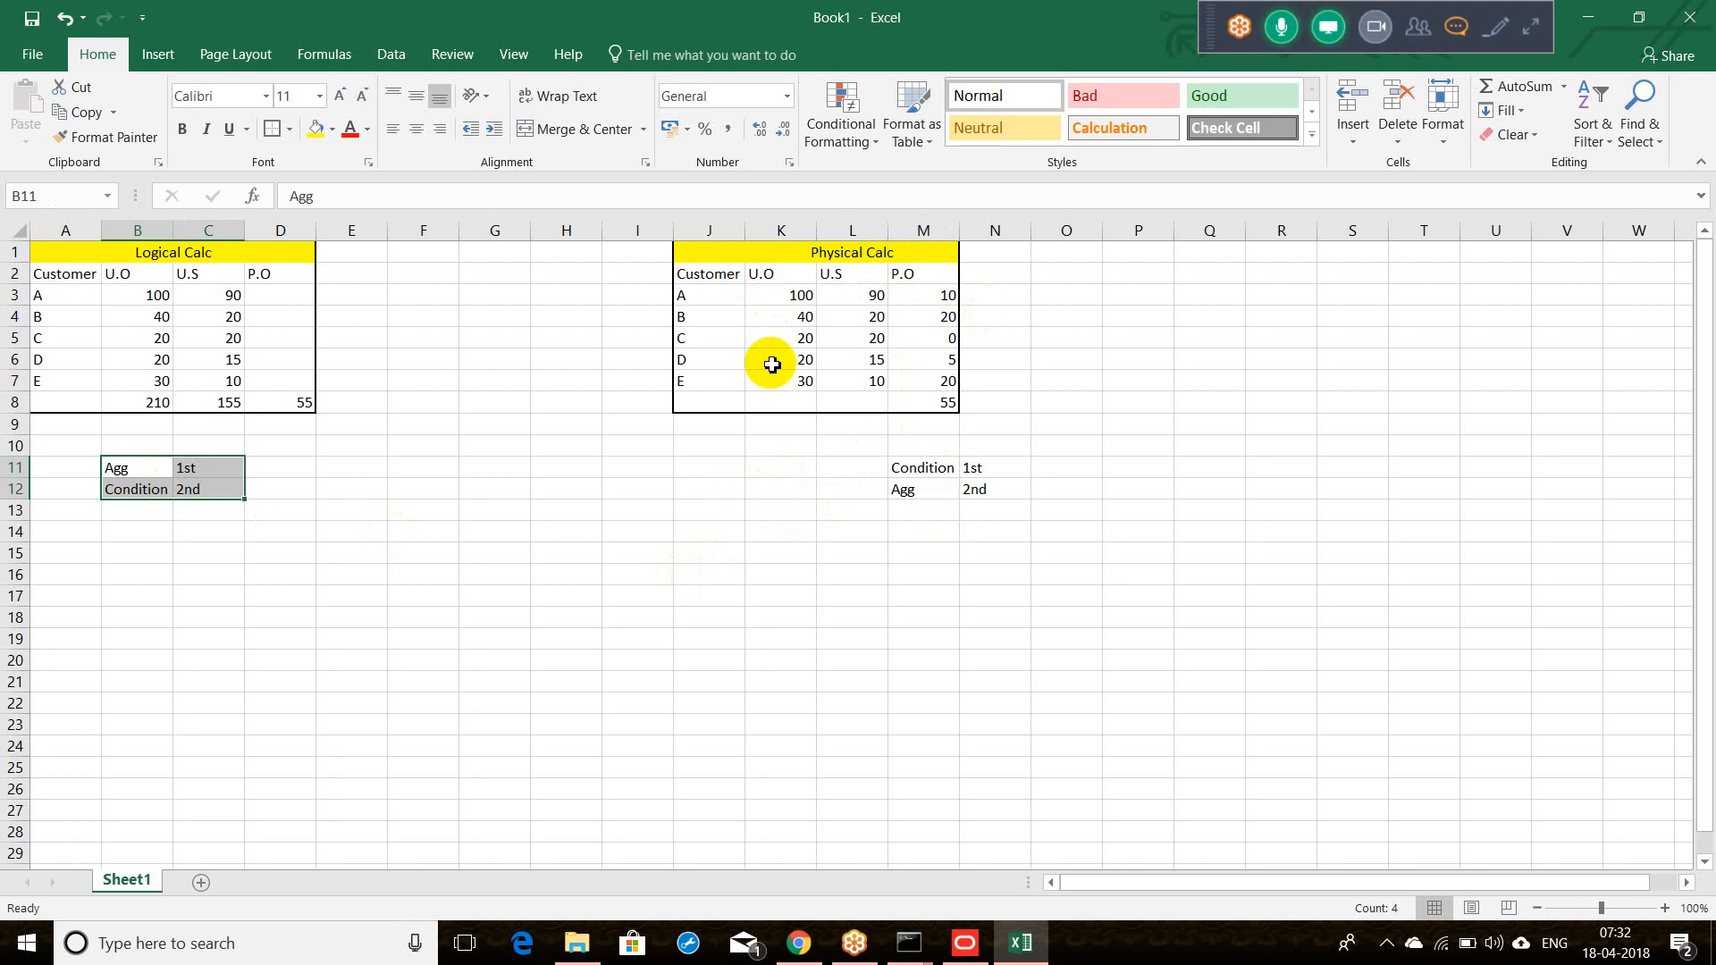
left_click(786, 253)
left_click_drag(711, 255, 881, 256)
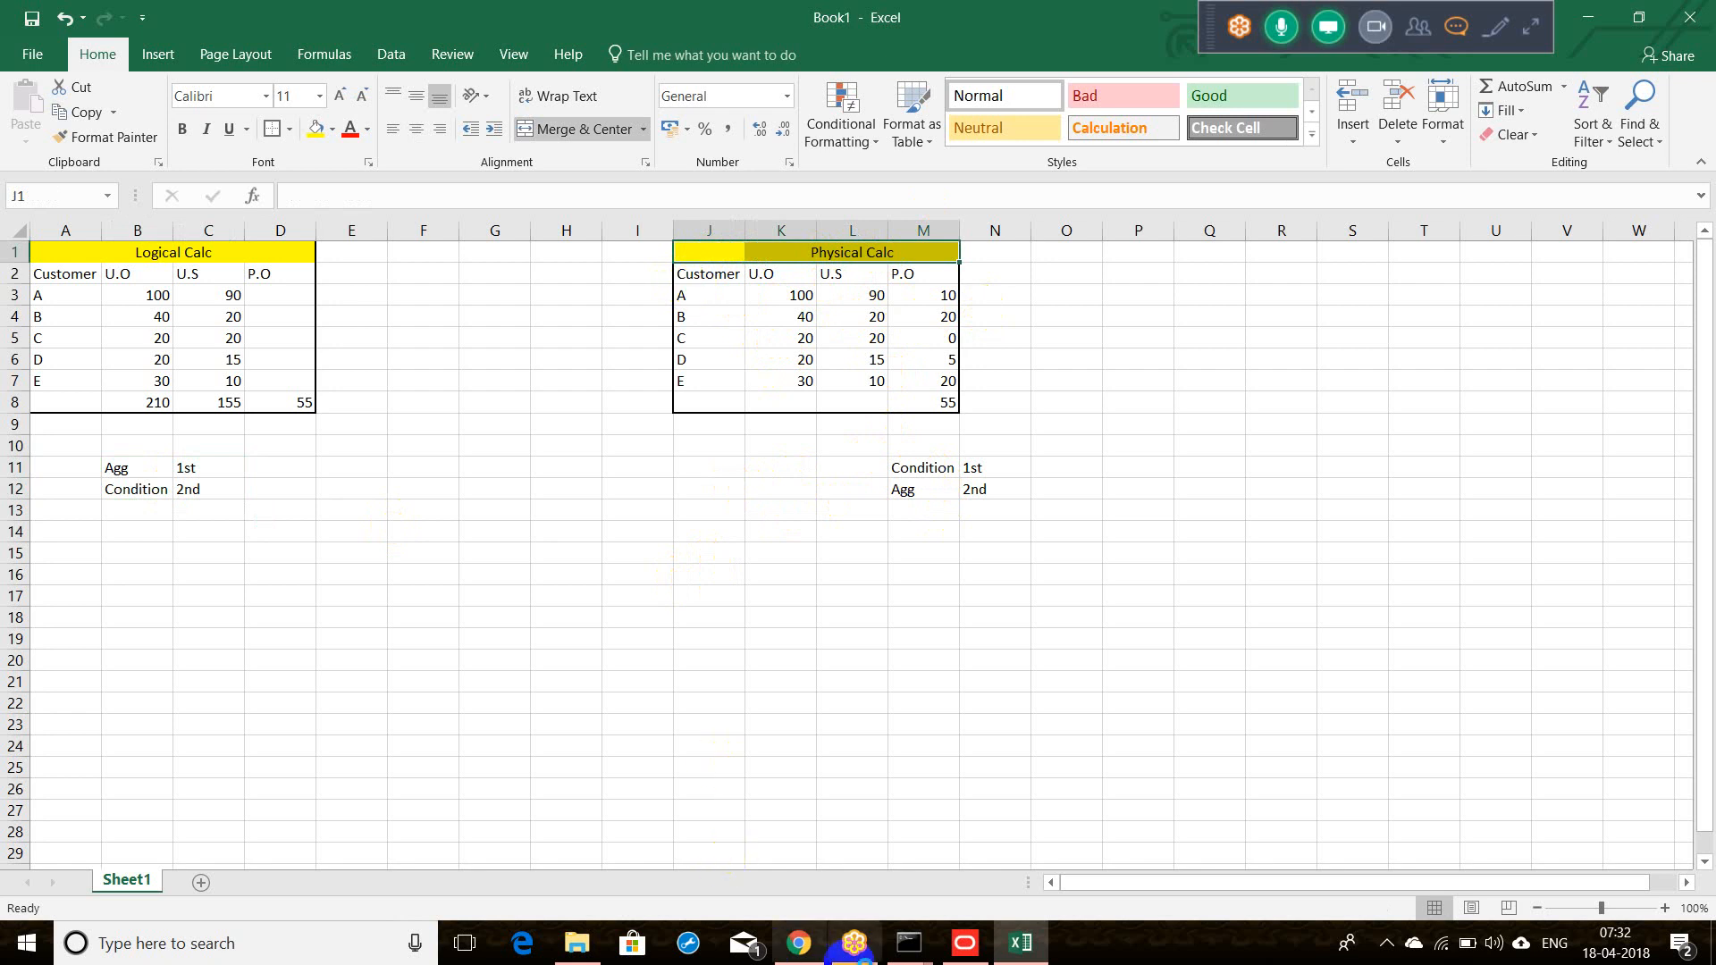
Step: Minimize the server console, bold the Logical Calc title, and minimize Excel
mouse_move(909, 943)
left_click(796, 876)
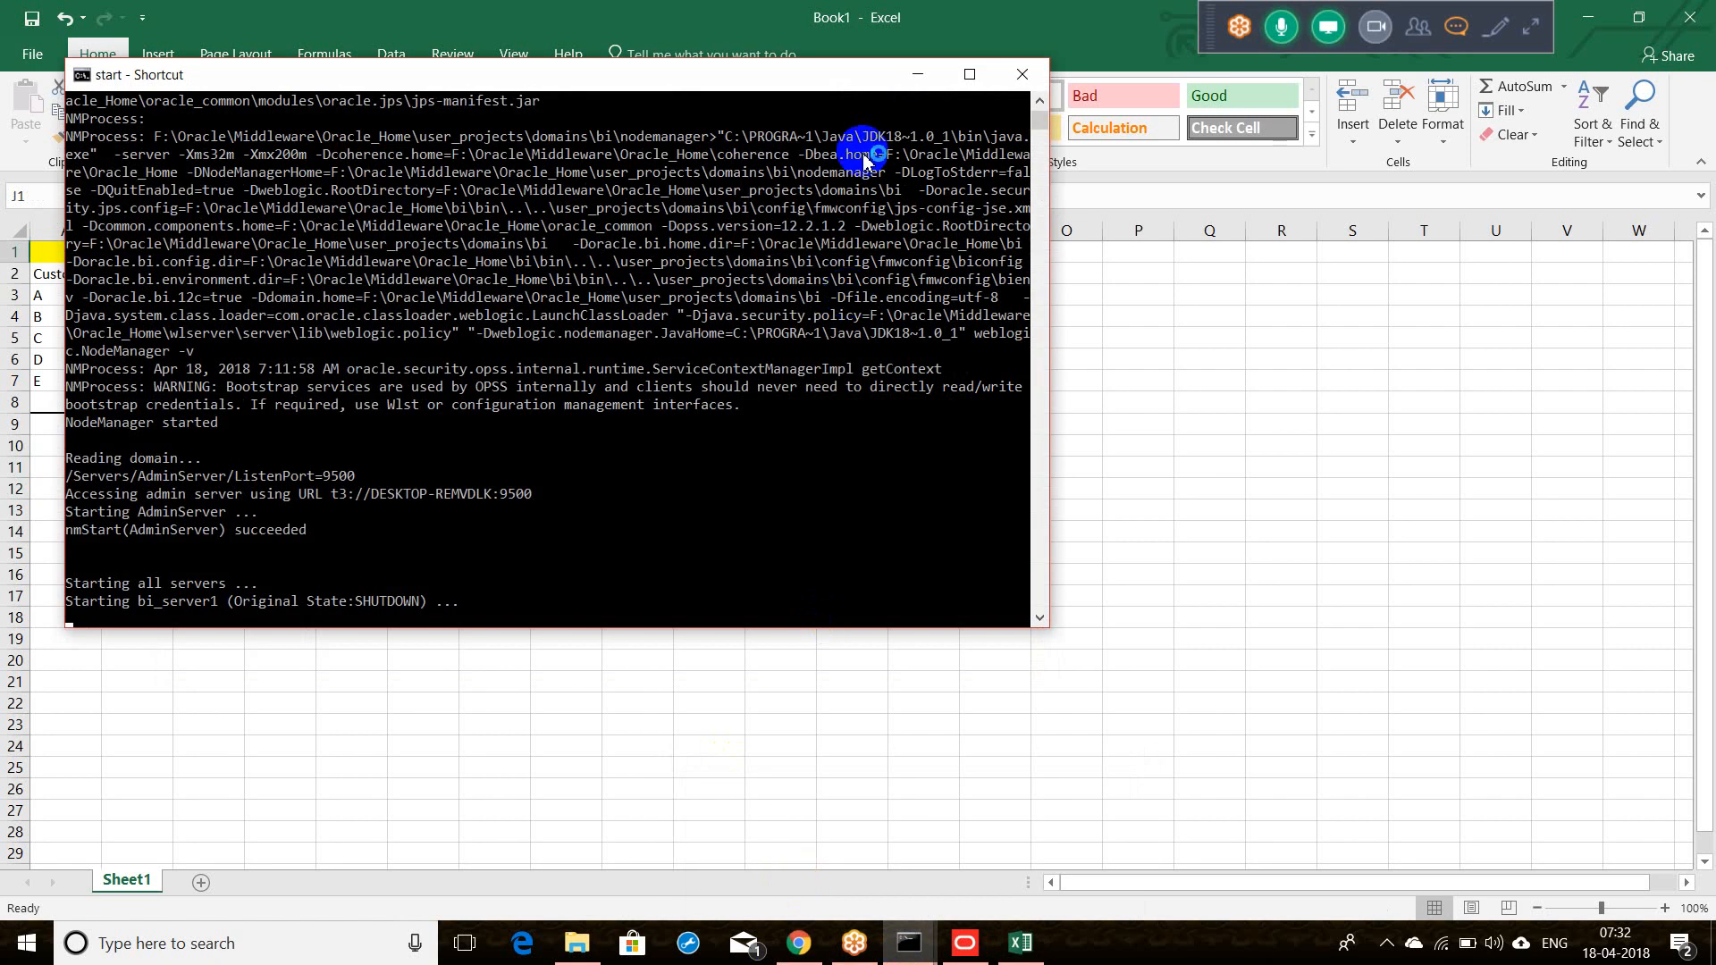
left_click(918, 74)
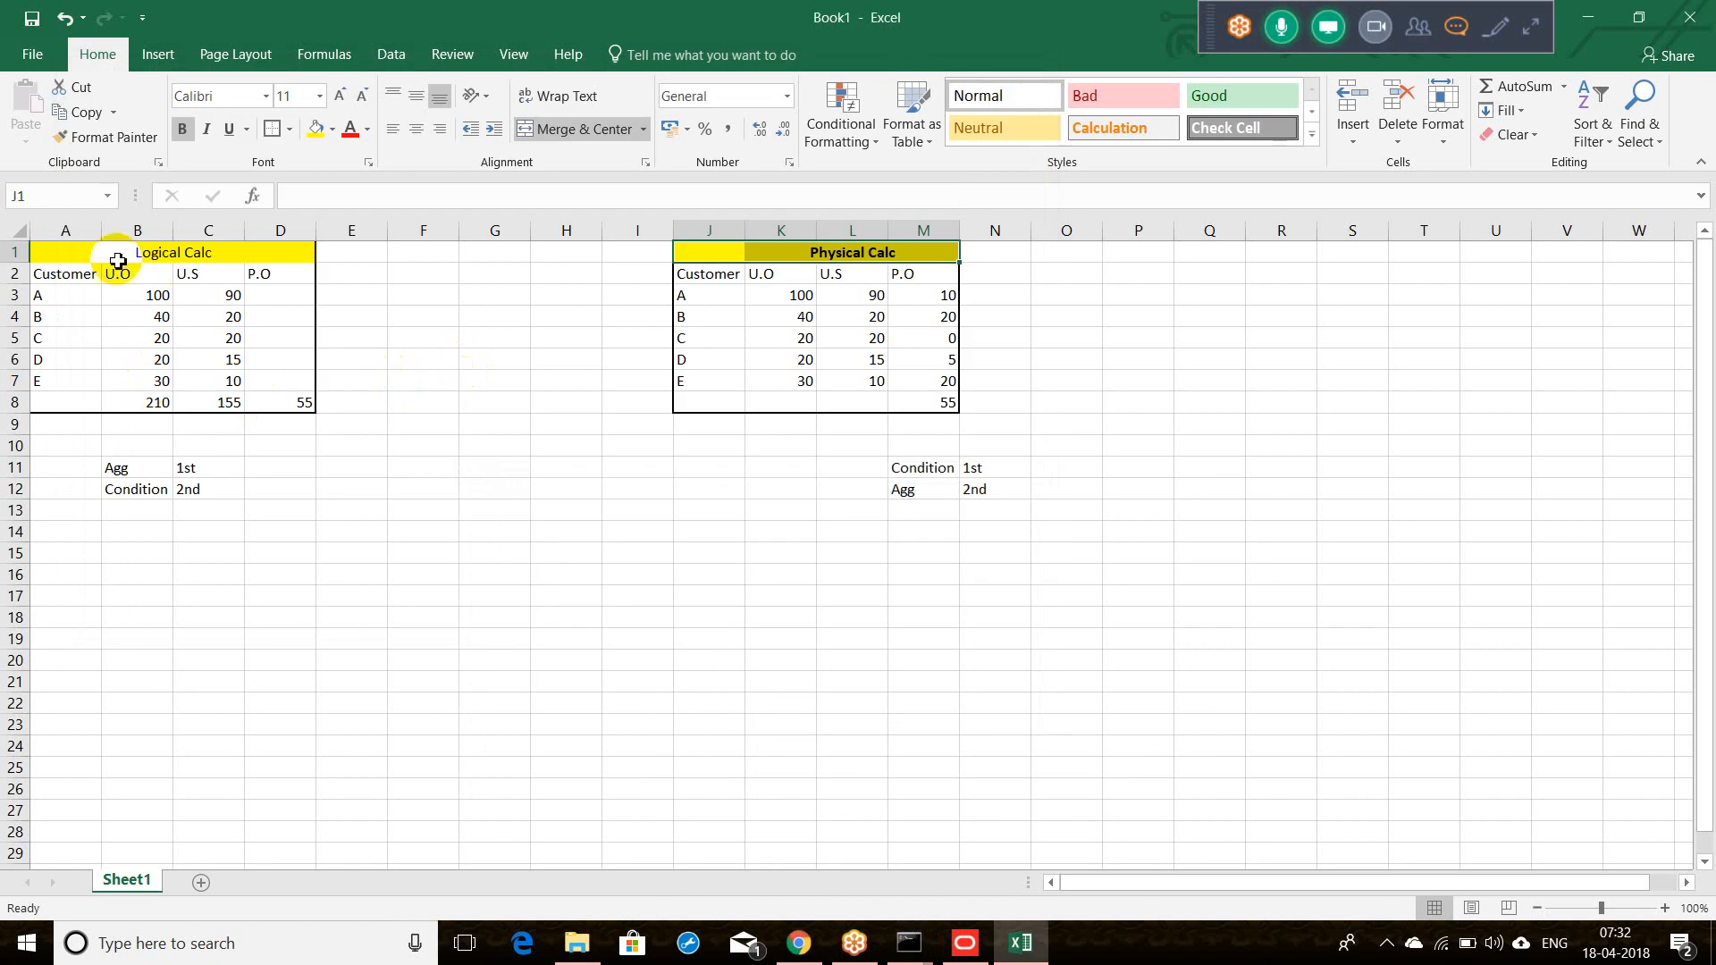
left_click(185, 258)
key("ctrl+b")
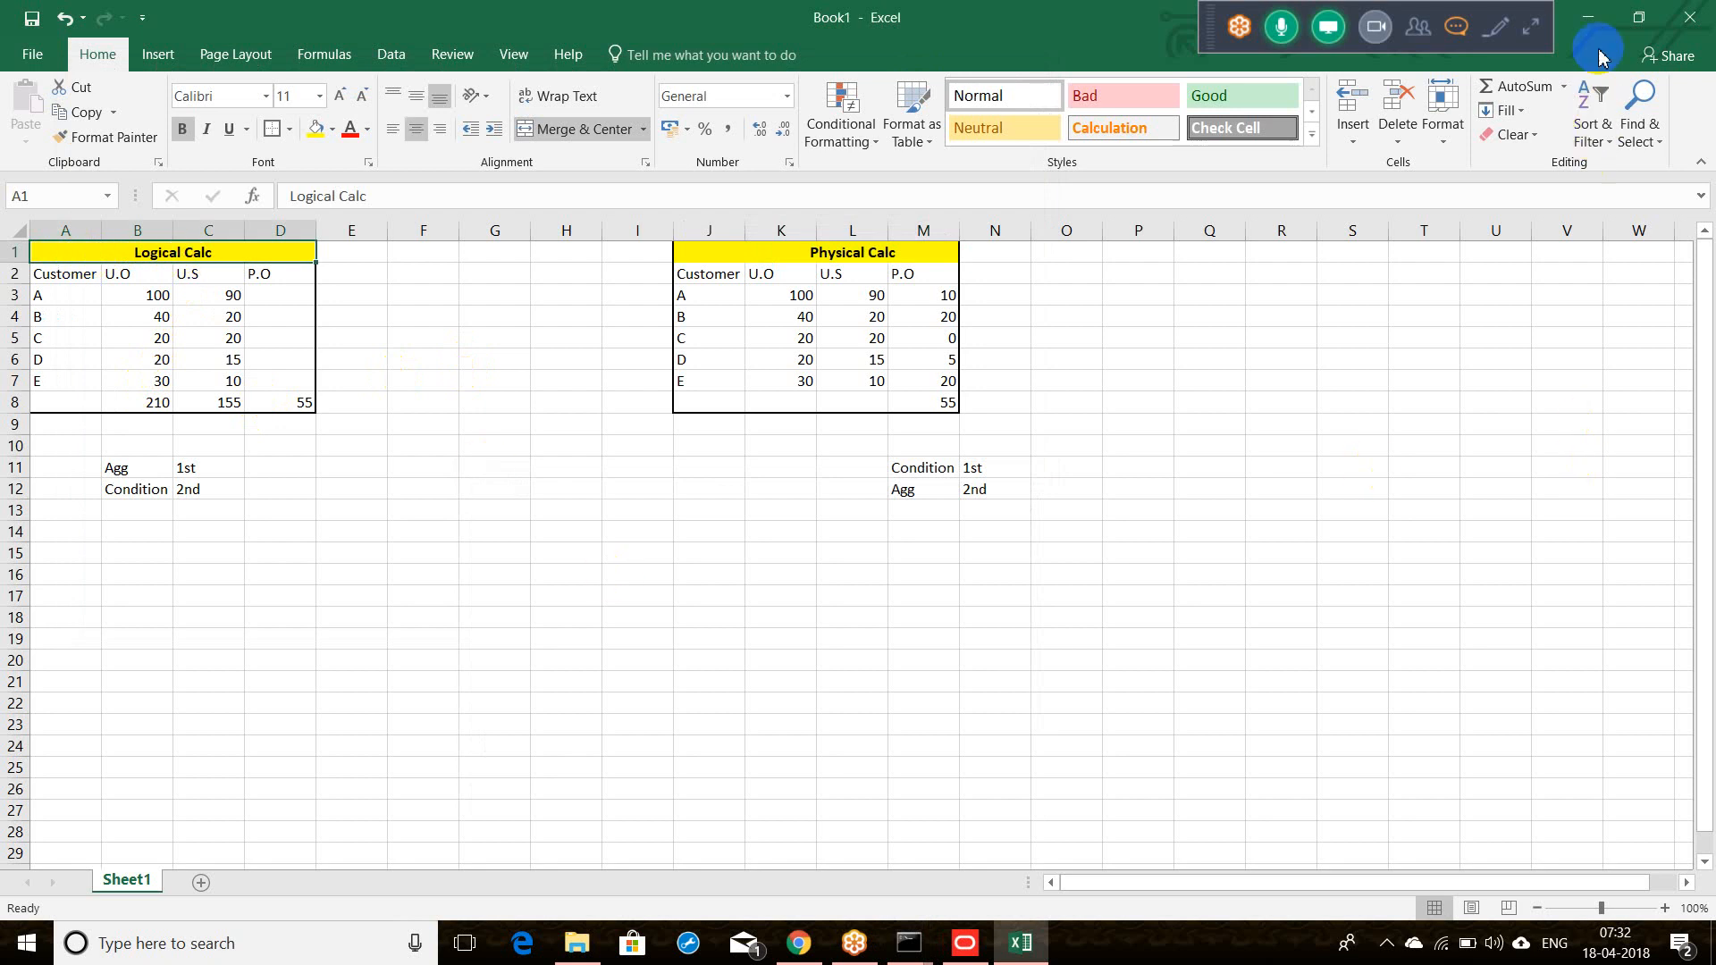
left_click(1588, 17)
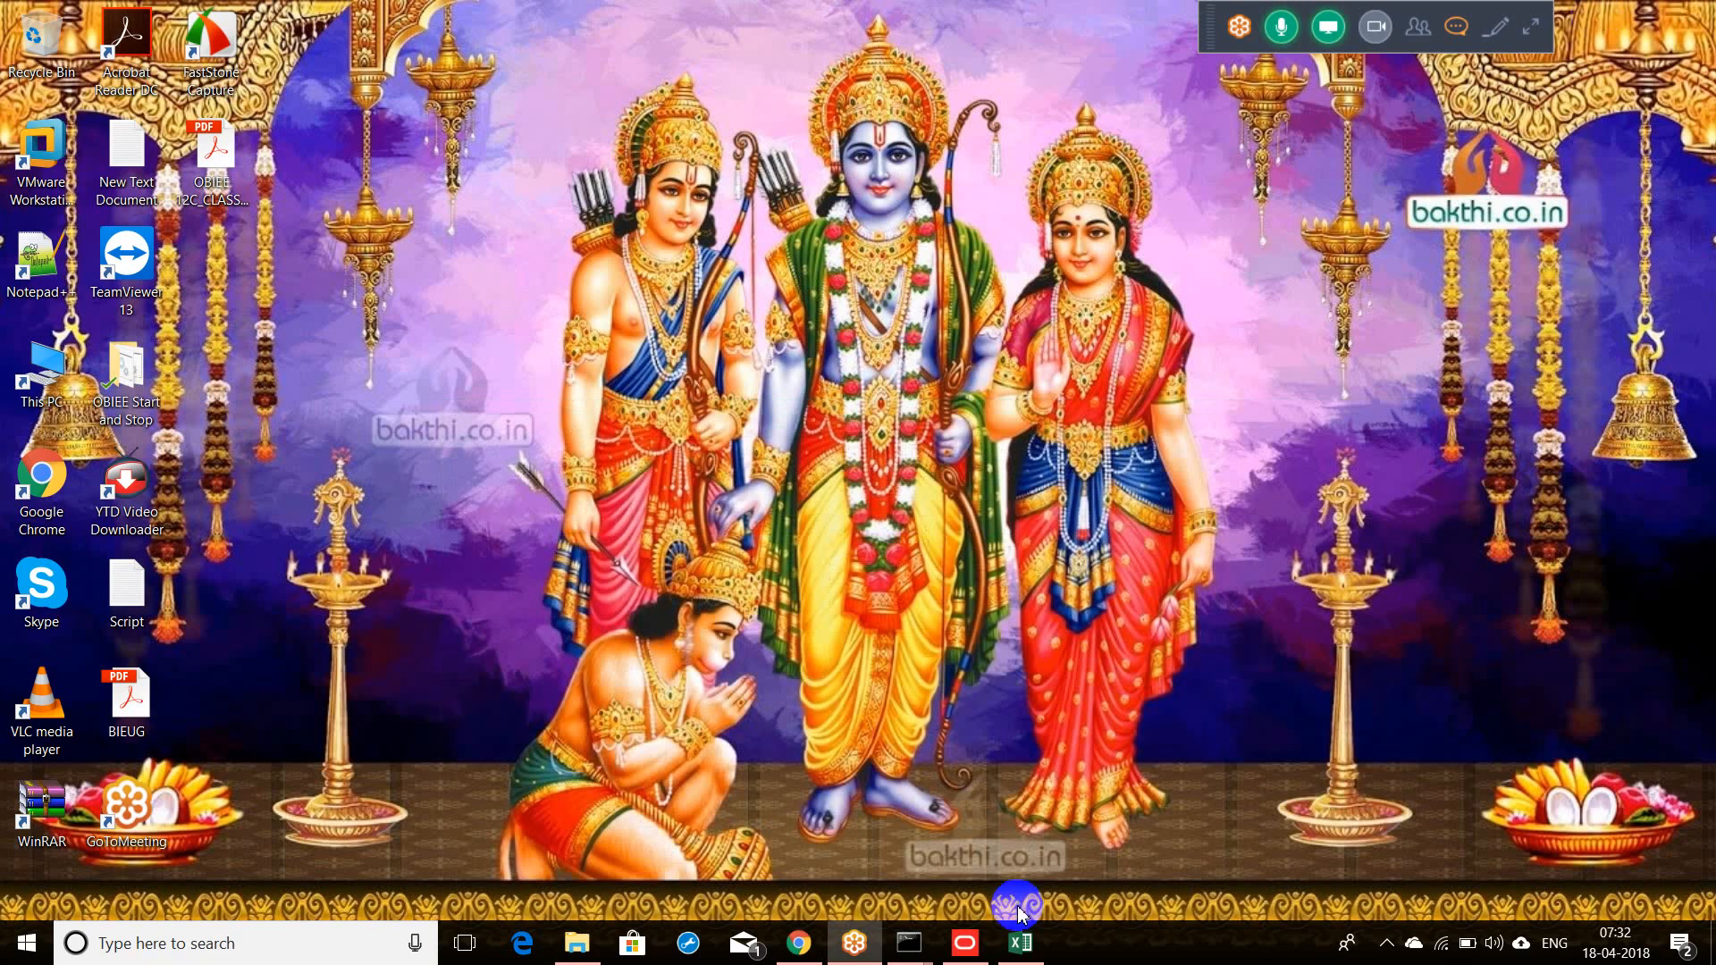
Step: Return to Supplier.rpd, cancel renaming 'Pendign Orders', and select 'Pending Orders - Logical Layer'
left_click(966, 944)
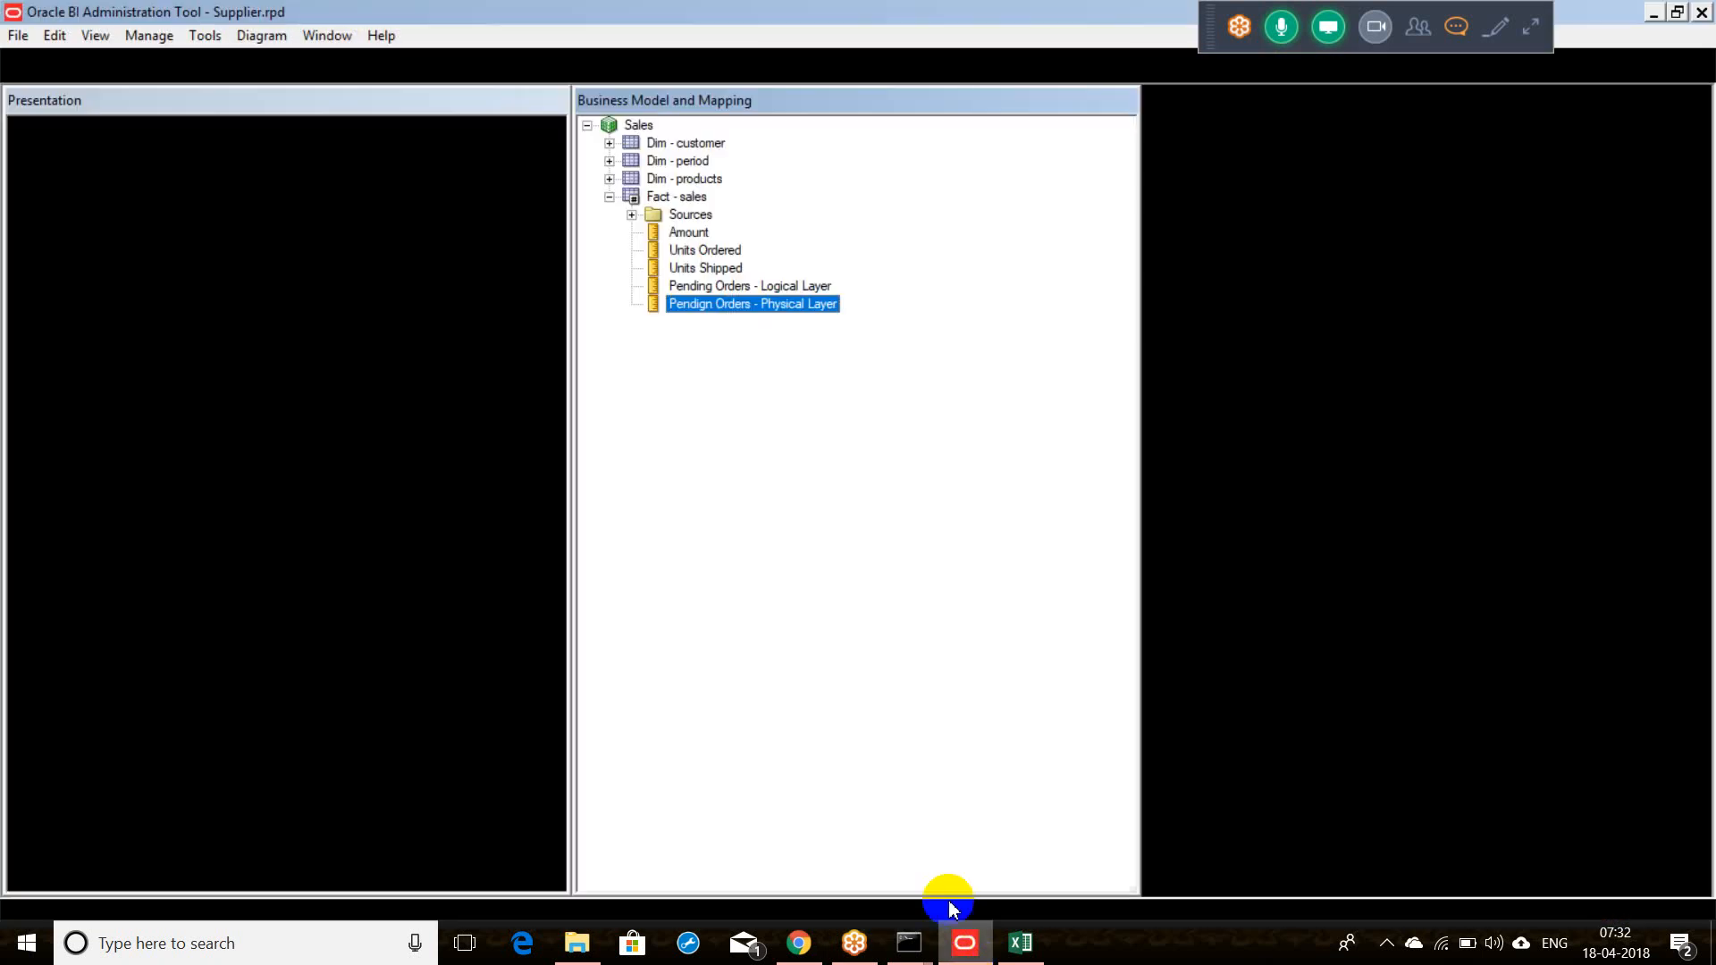
left_click(805, 307)
left_click(825, 349)
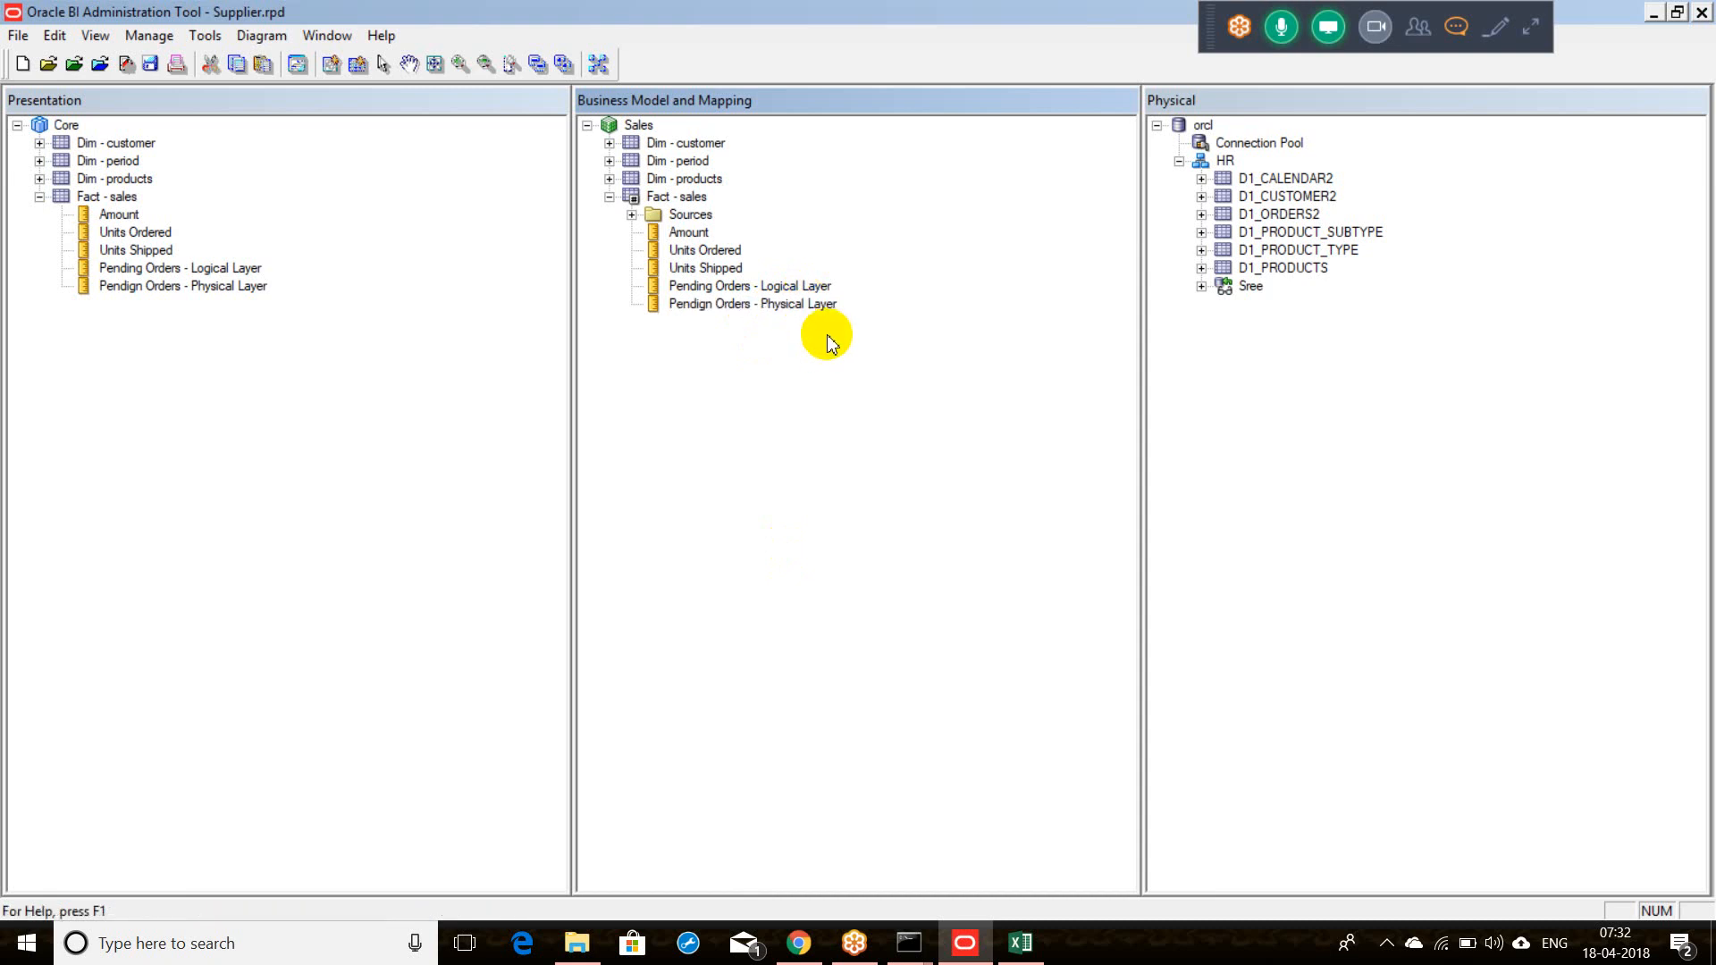
left_click(805, 293)
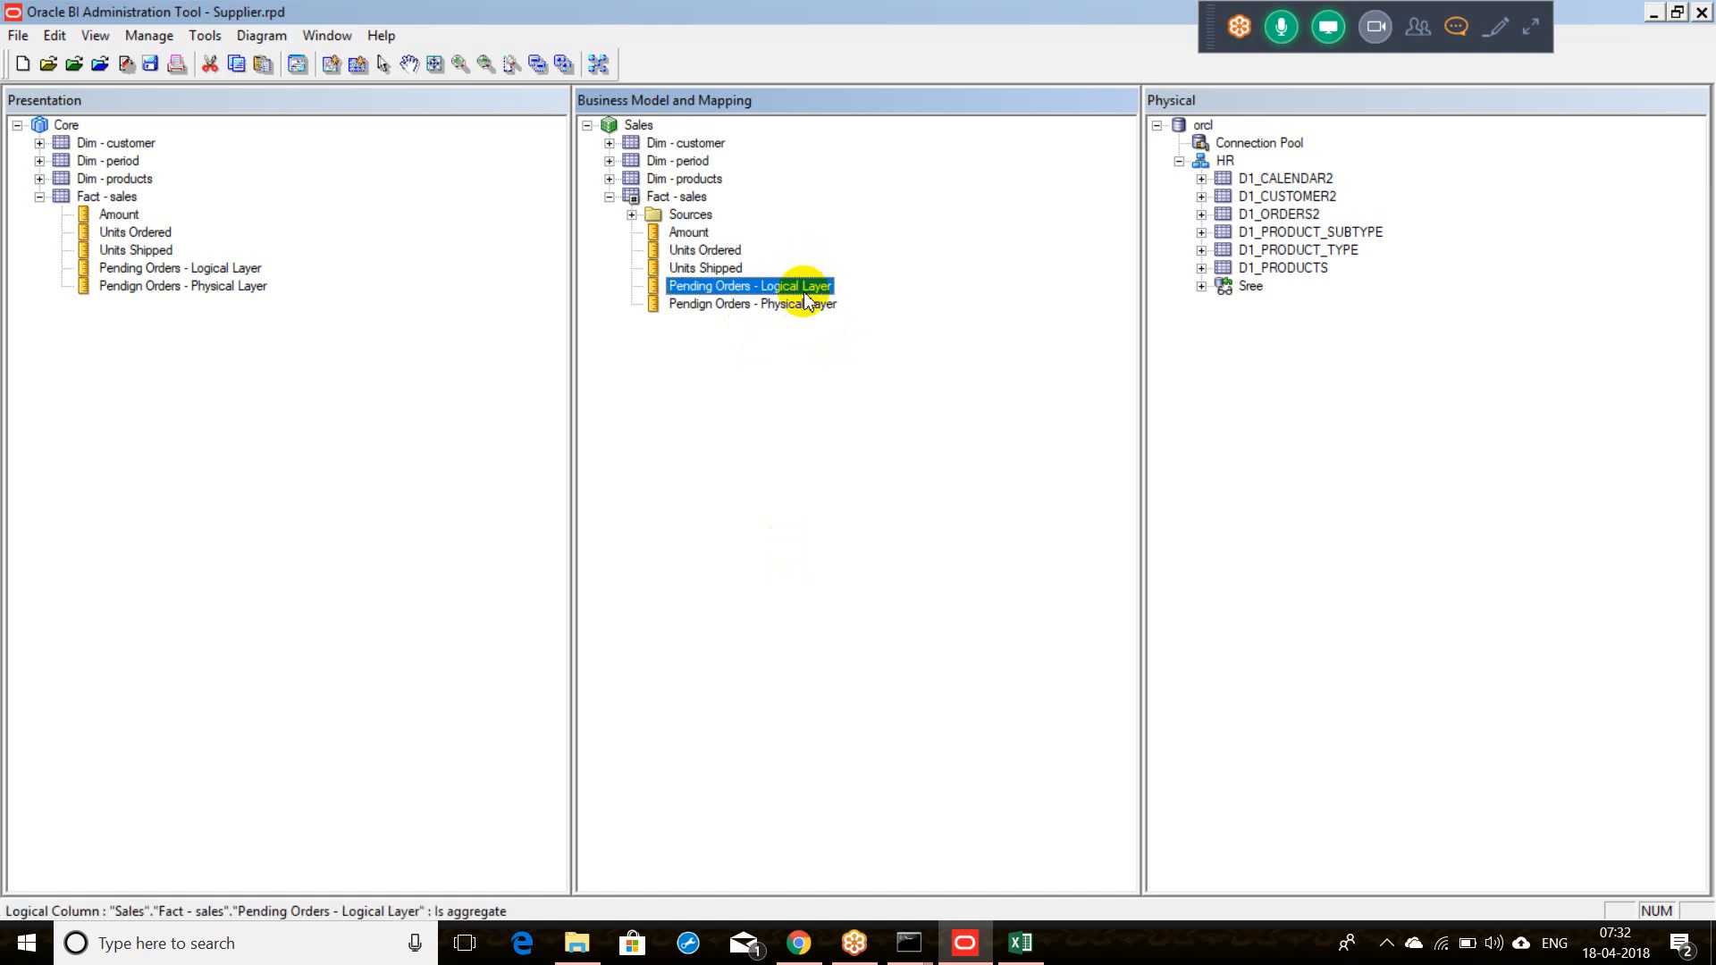
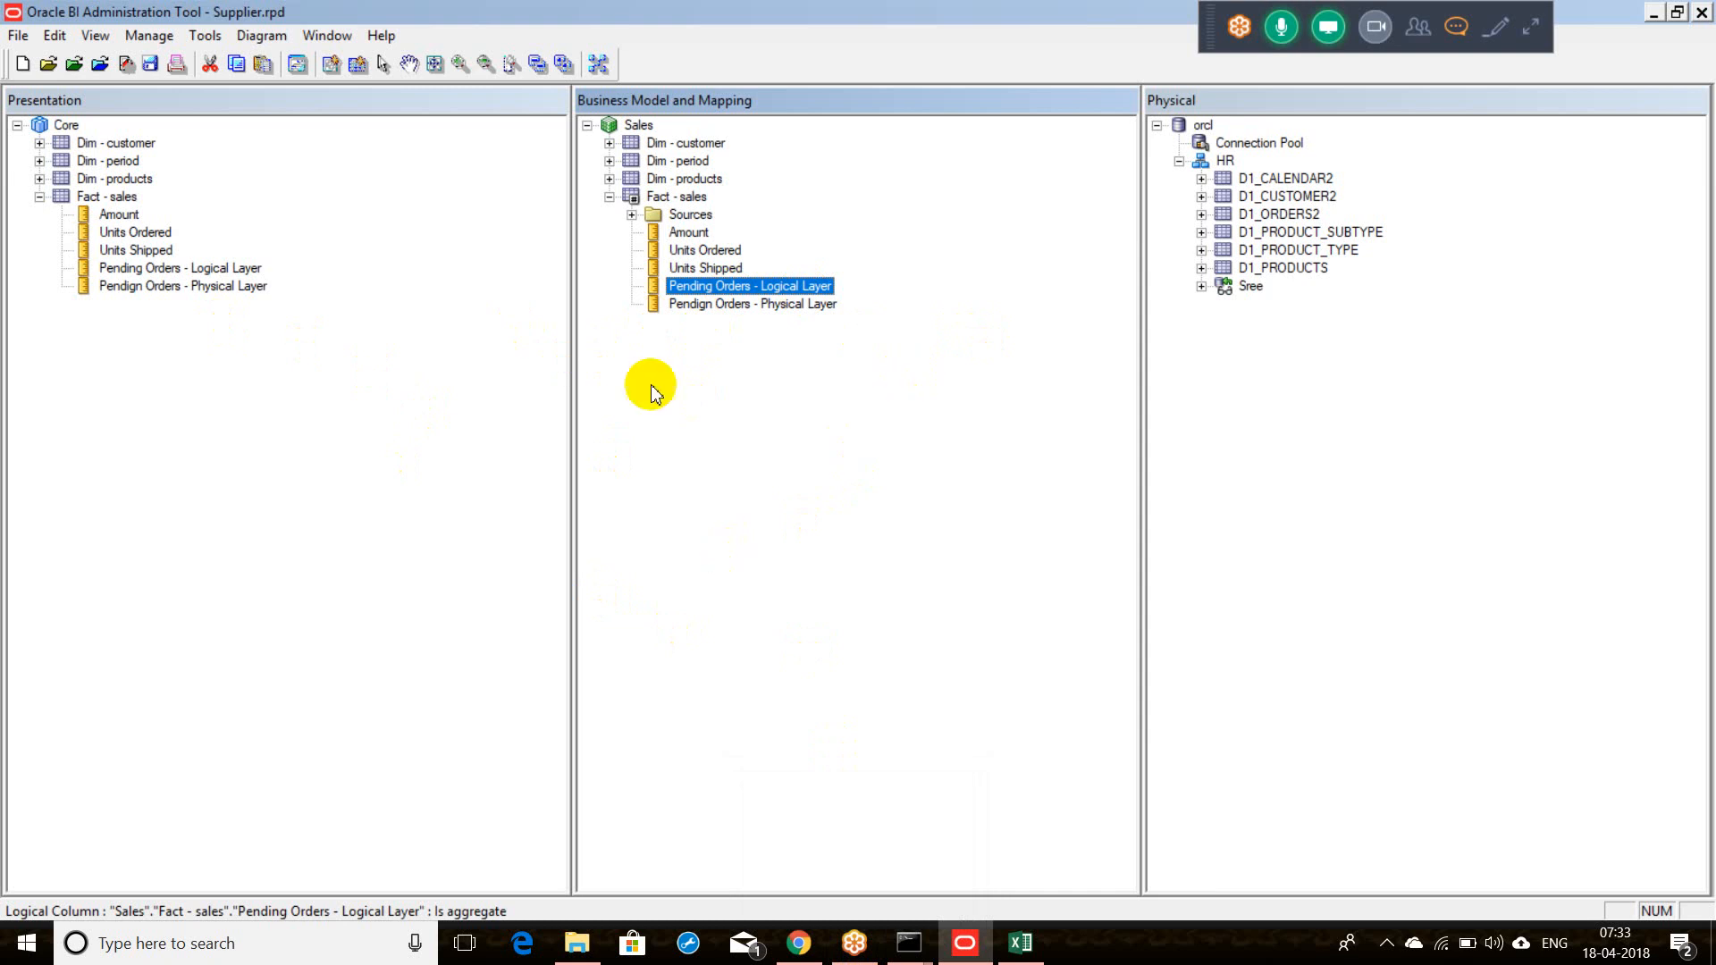
Step: Collapse and re-expand the Fact - sales table, then bring the Excel workbook forward
left_click(609, 197)
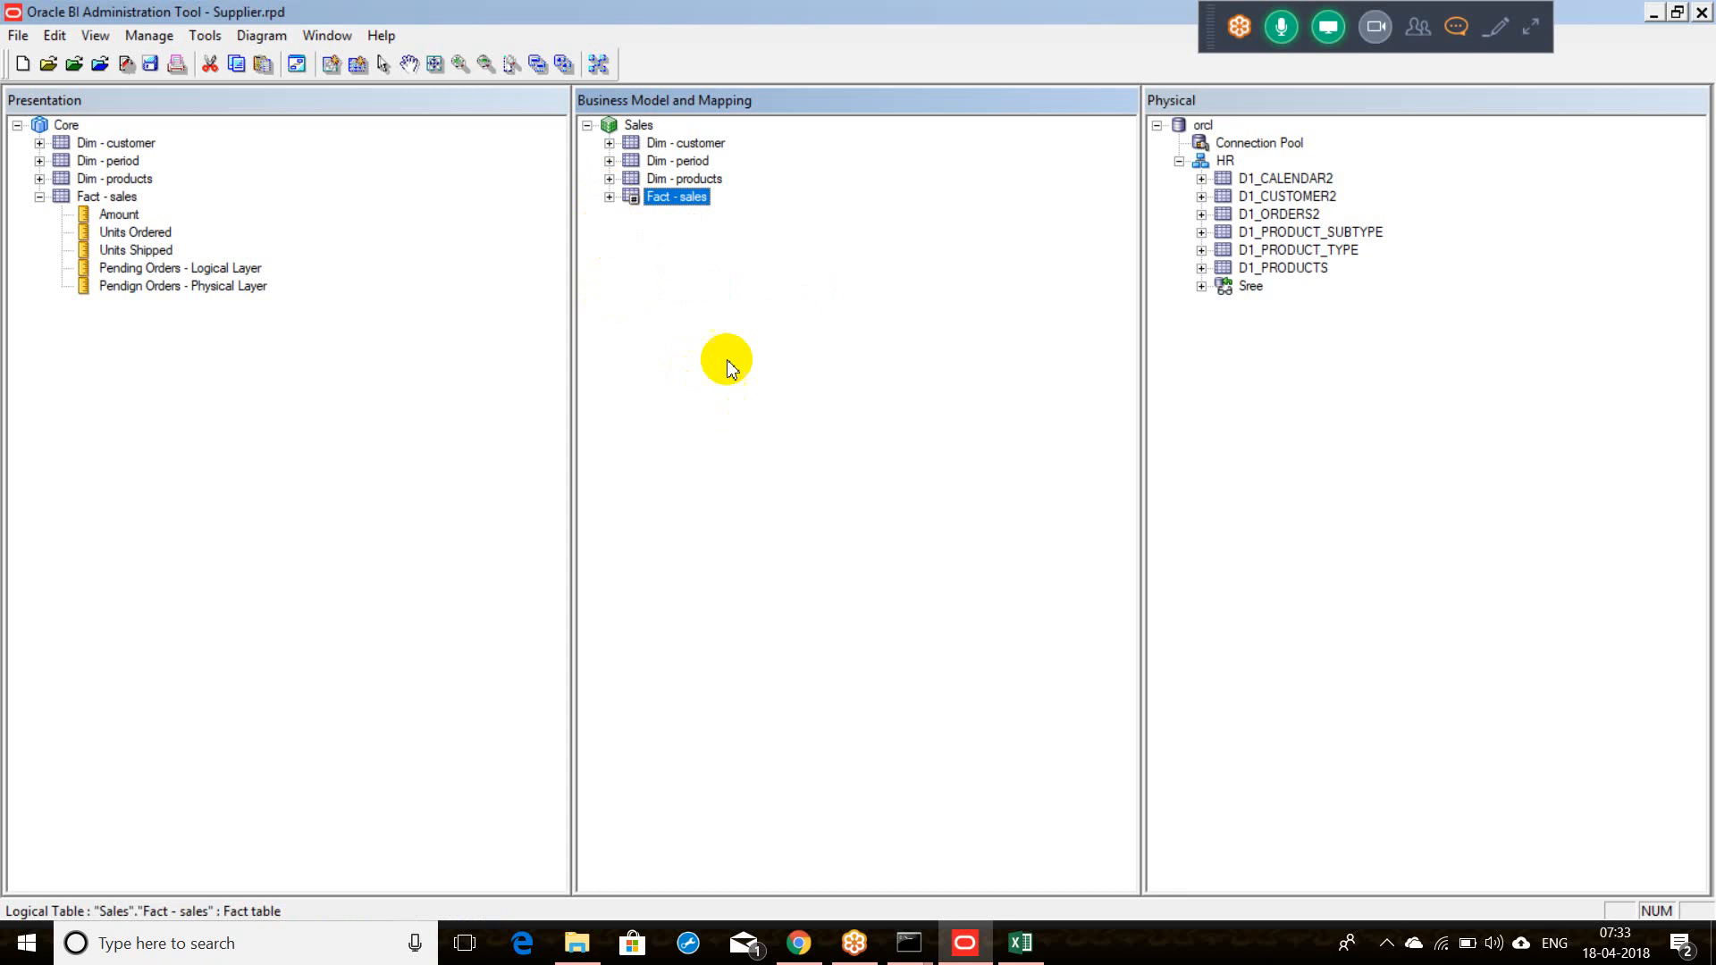
left_click(609, 198)
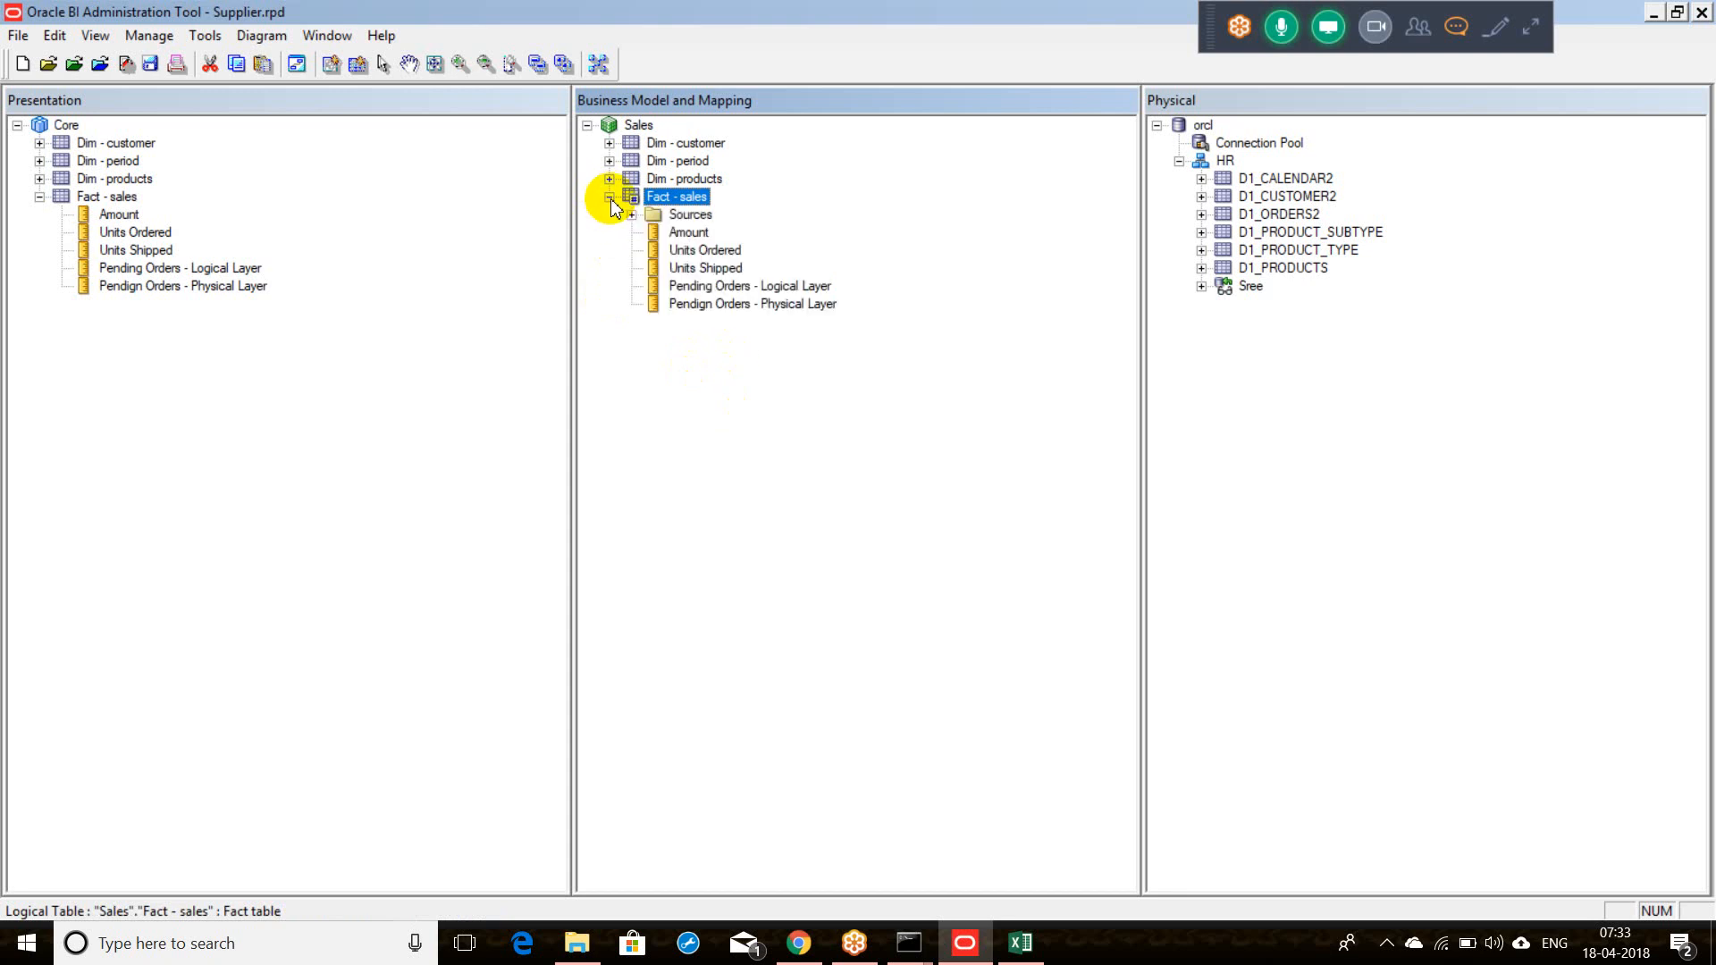
left_click(1017, 948)
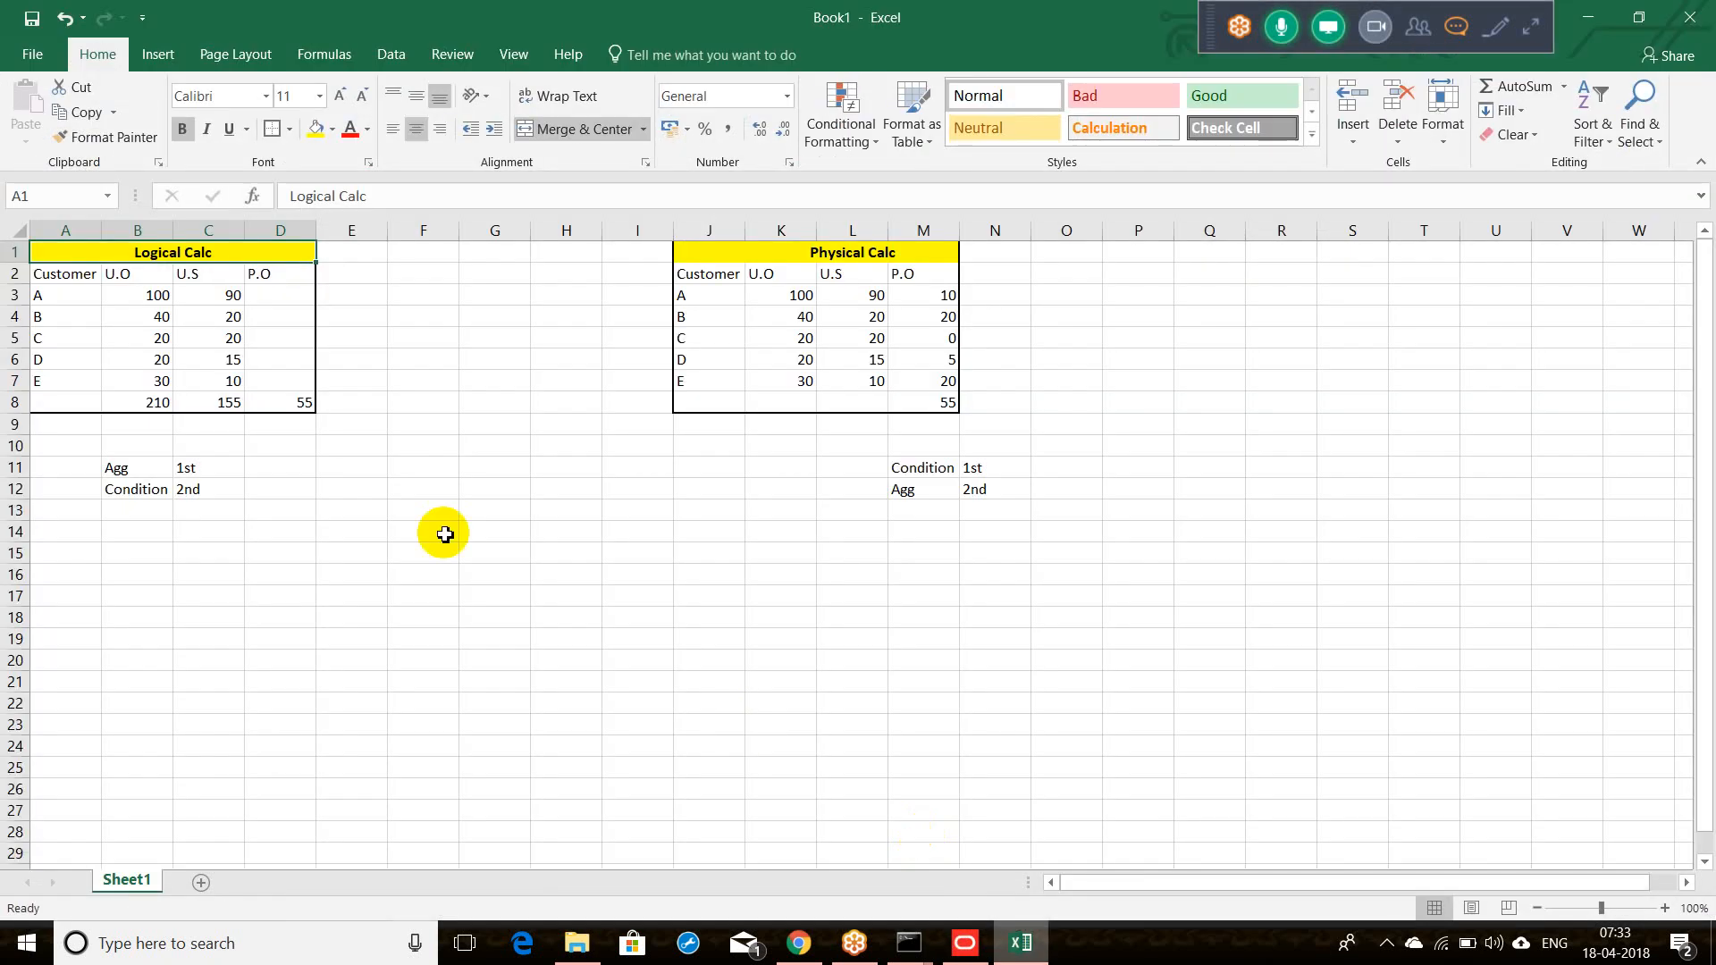
Step: Enter the label 'Hierarchies' in cell B17
left_click(170, 597)
type("Hie")
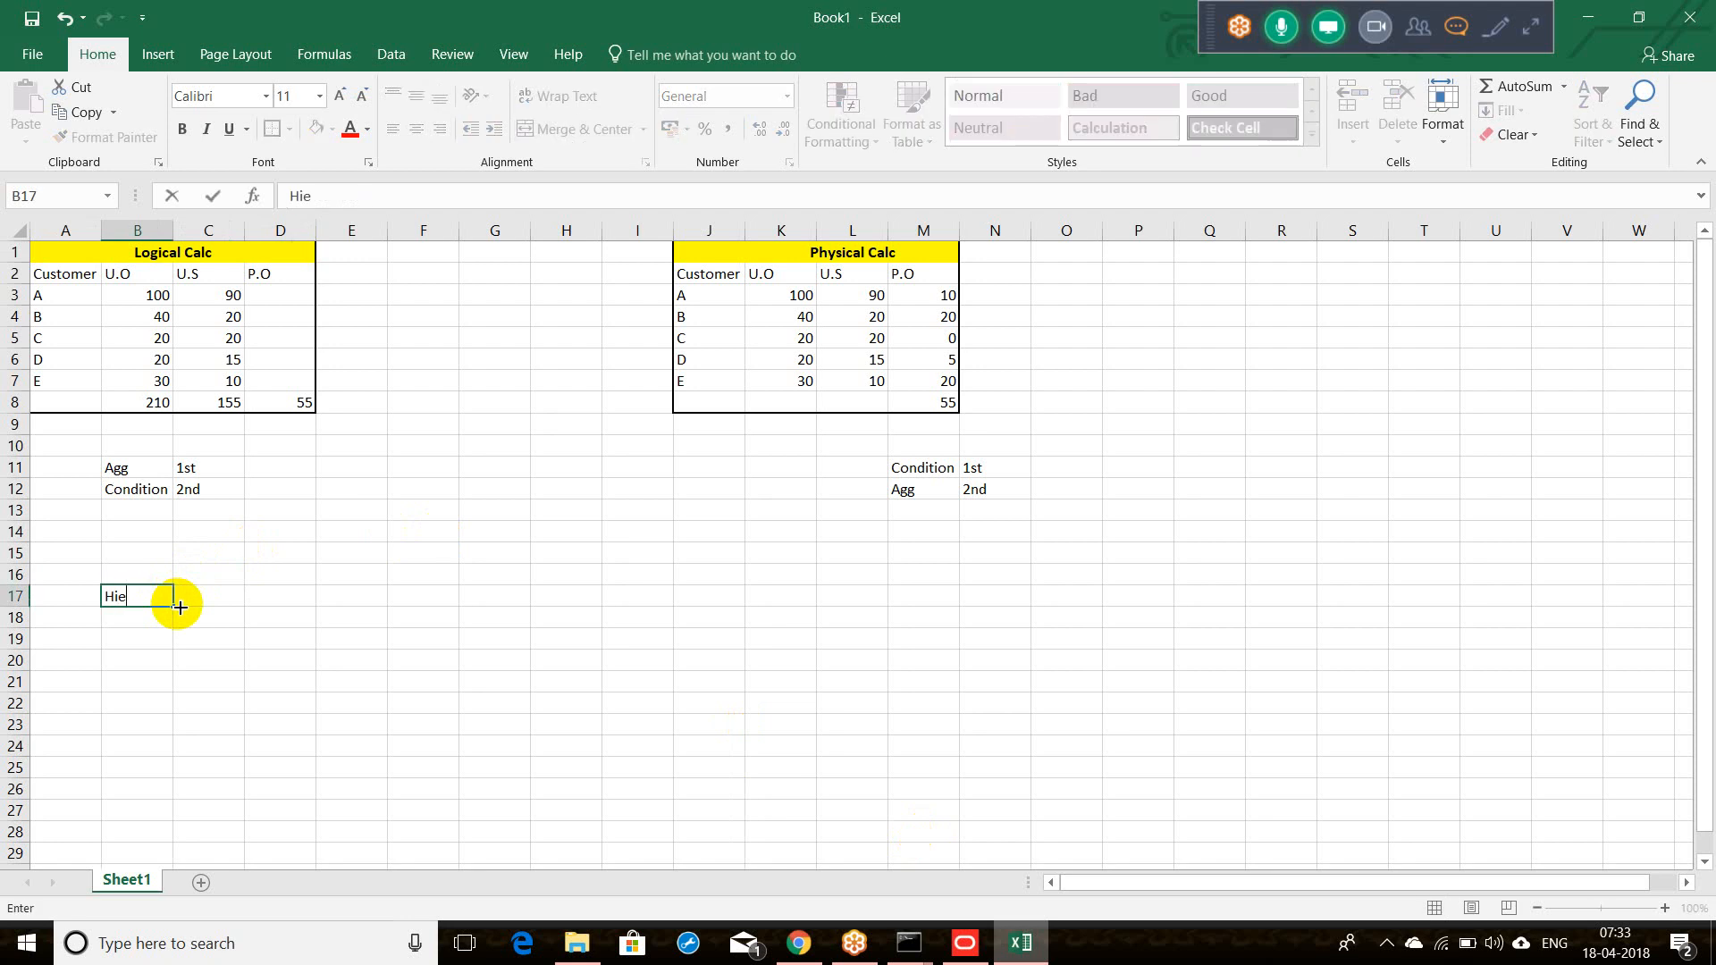
type("rarchies")
left_click(181, 607)
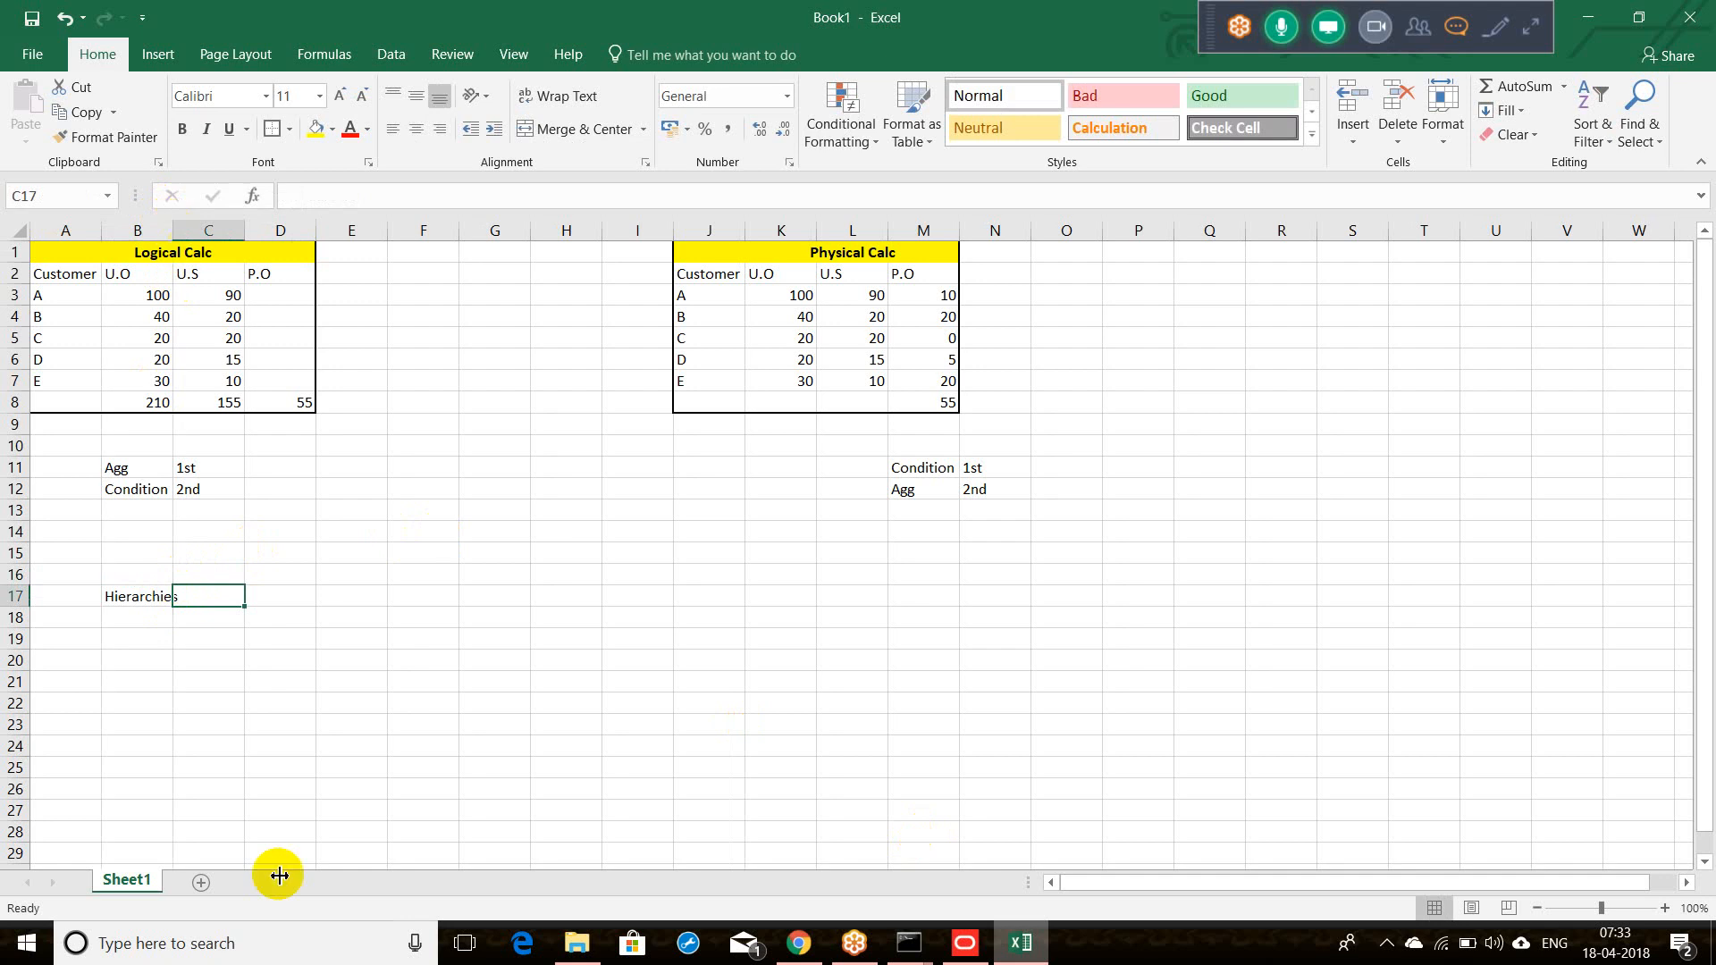
right_click(172, 229)
left_click(777, 672)
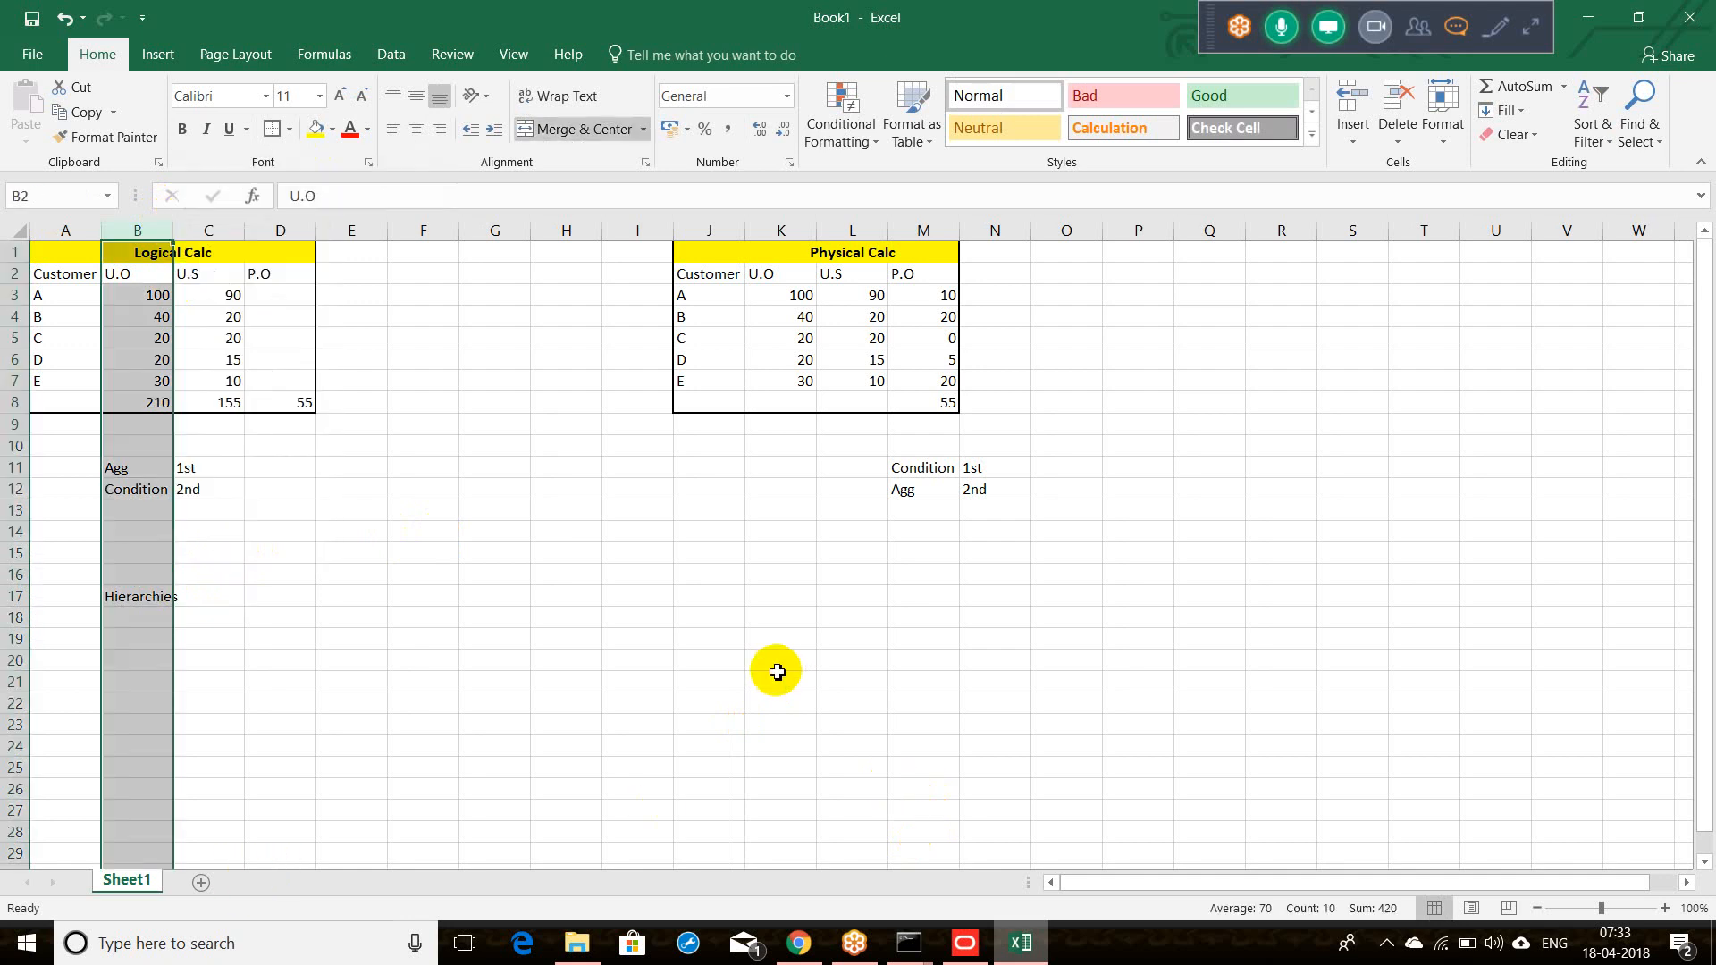
Step: Add headers Year, Sales and Open Order in K20:M20 and autofit column M
right_click(778, 672)
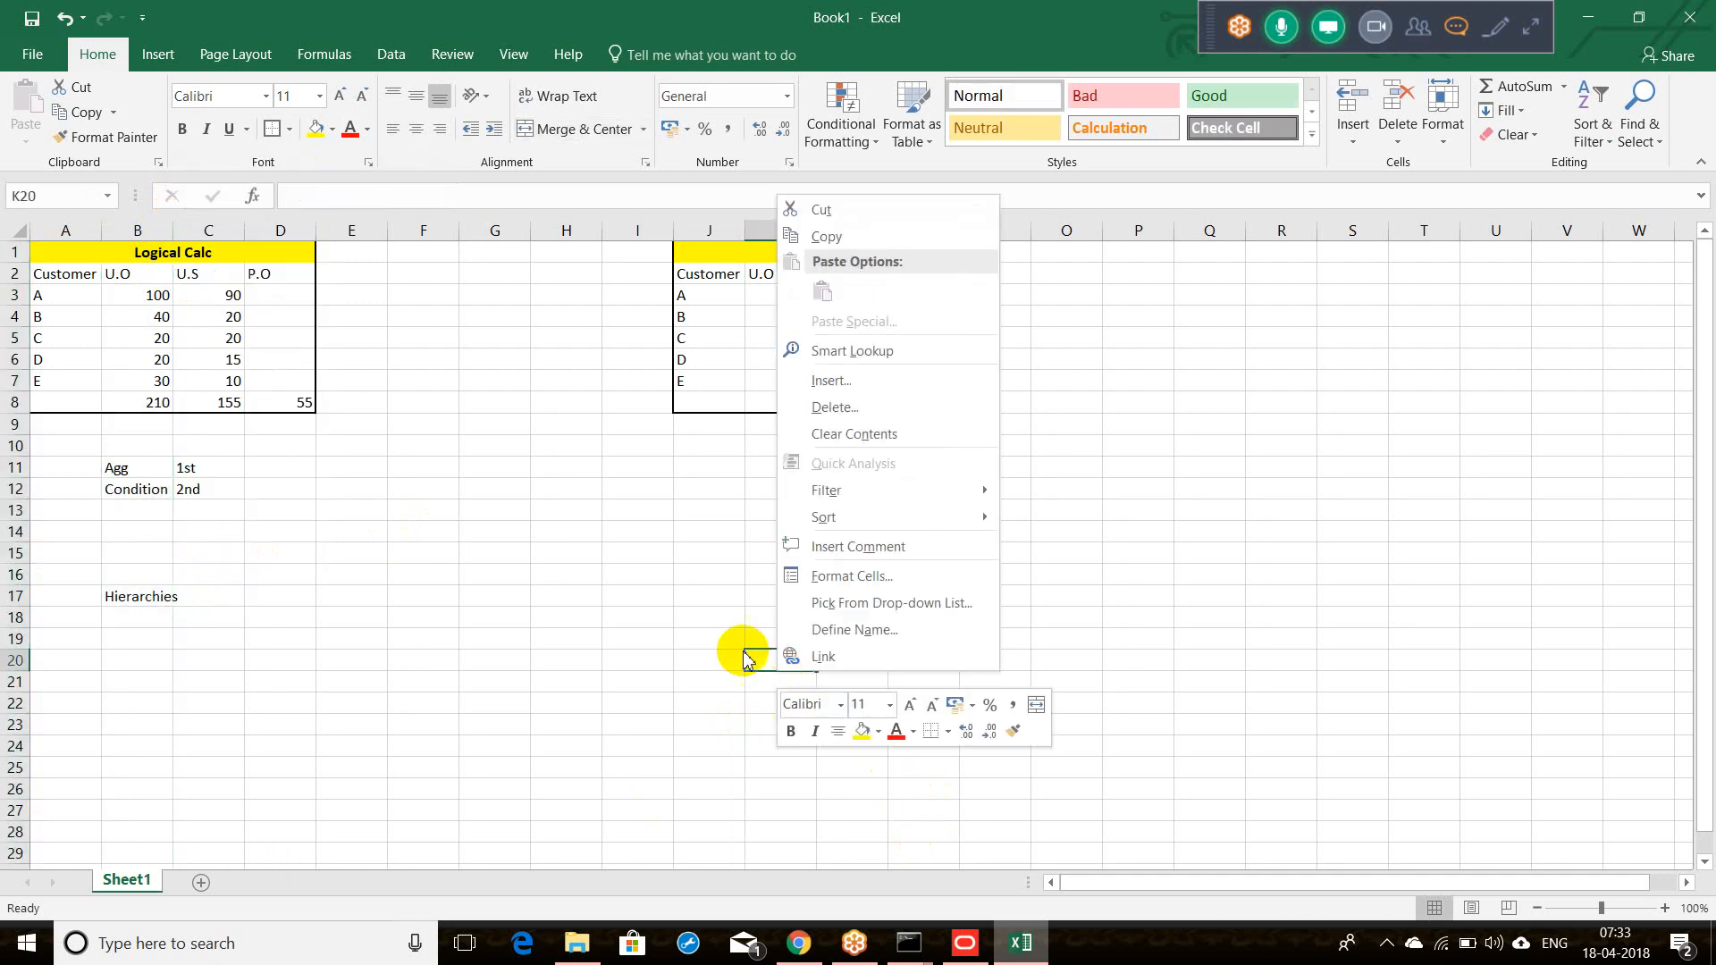
left_click(671, 615)
type("Year")
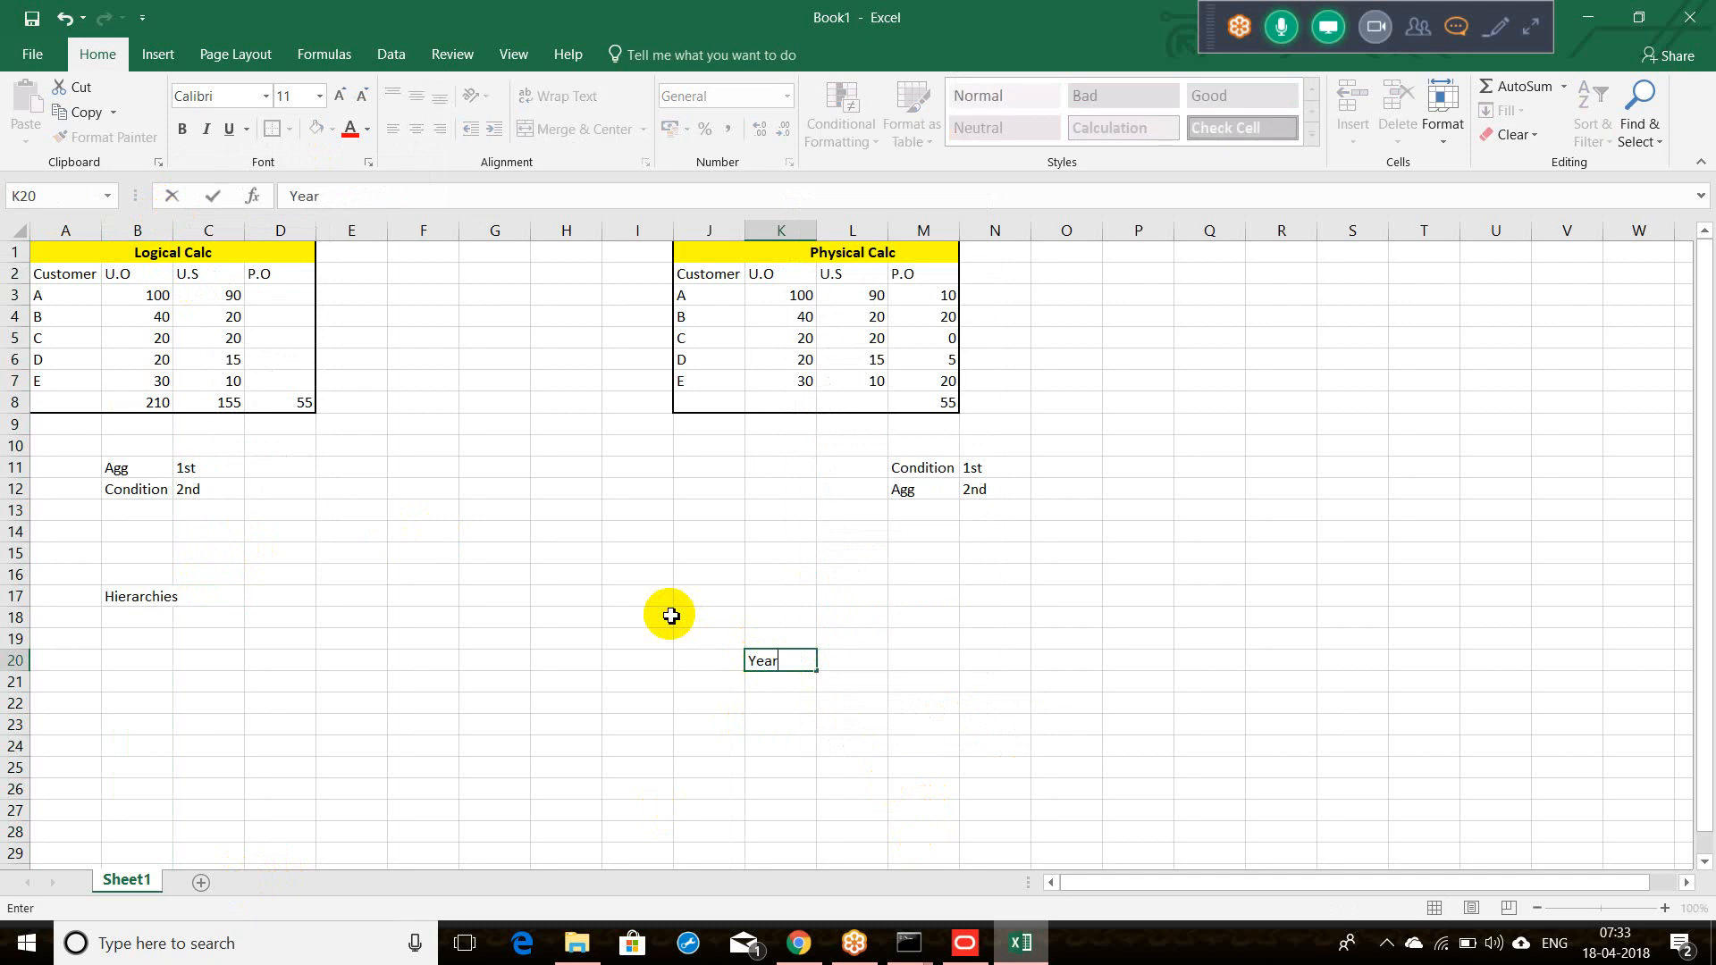
key("Tab")
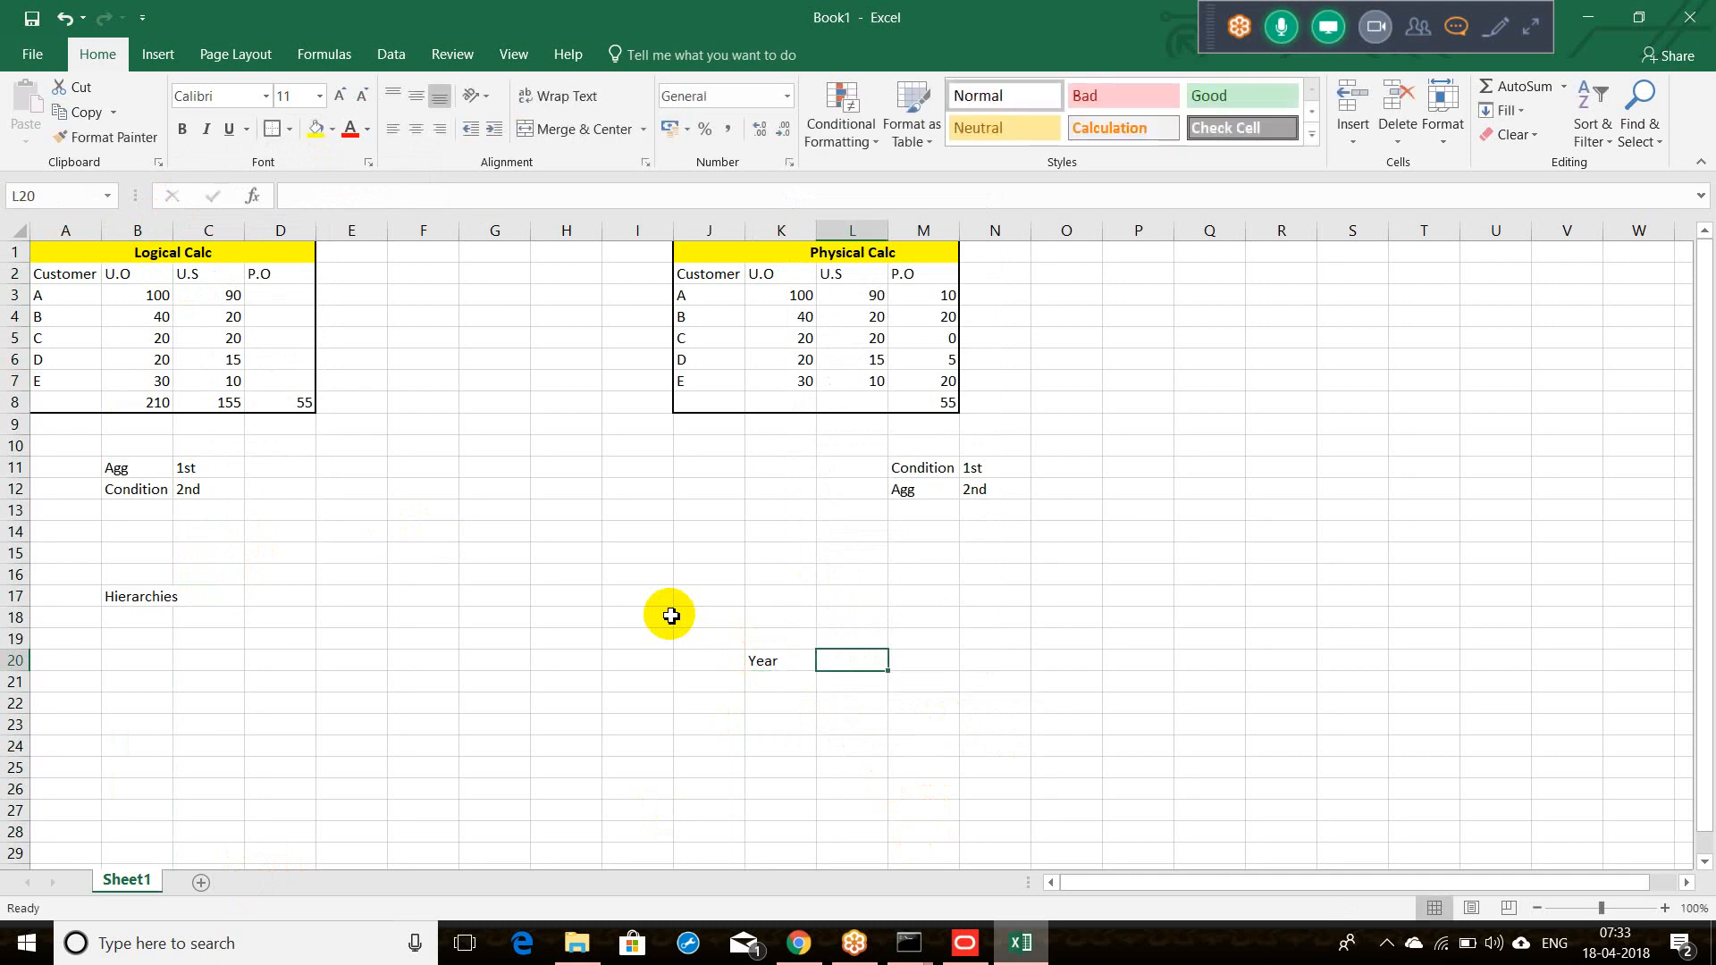
type("Sales")
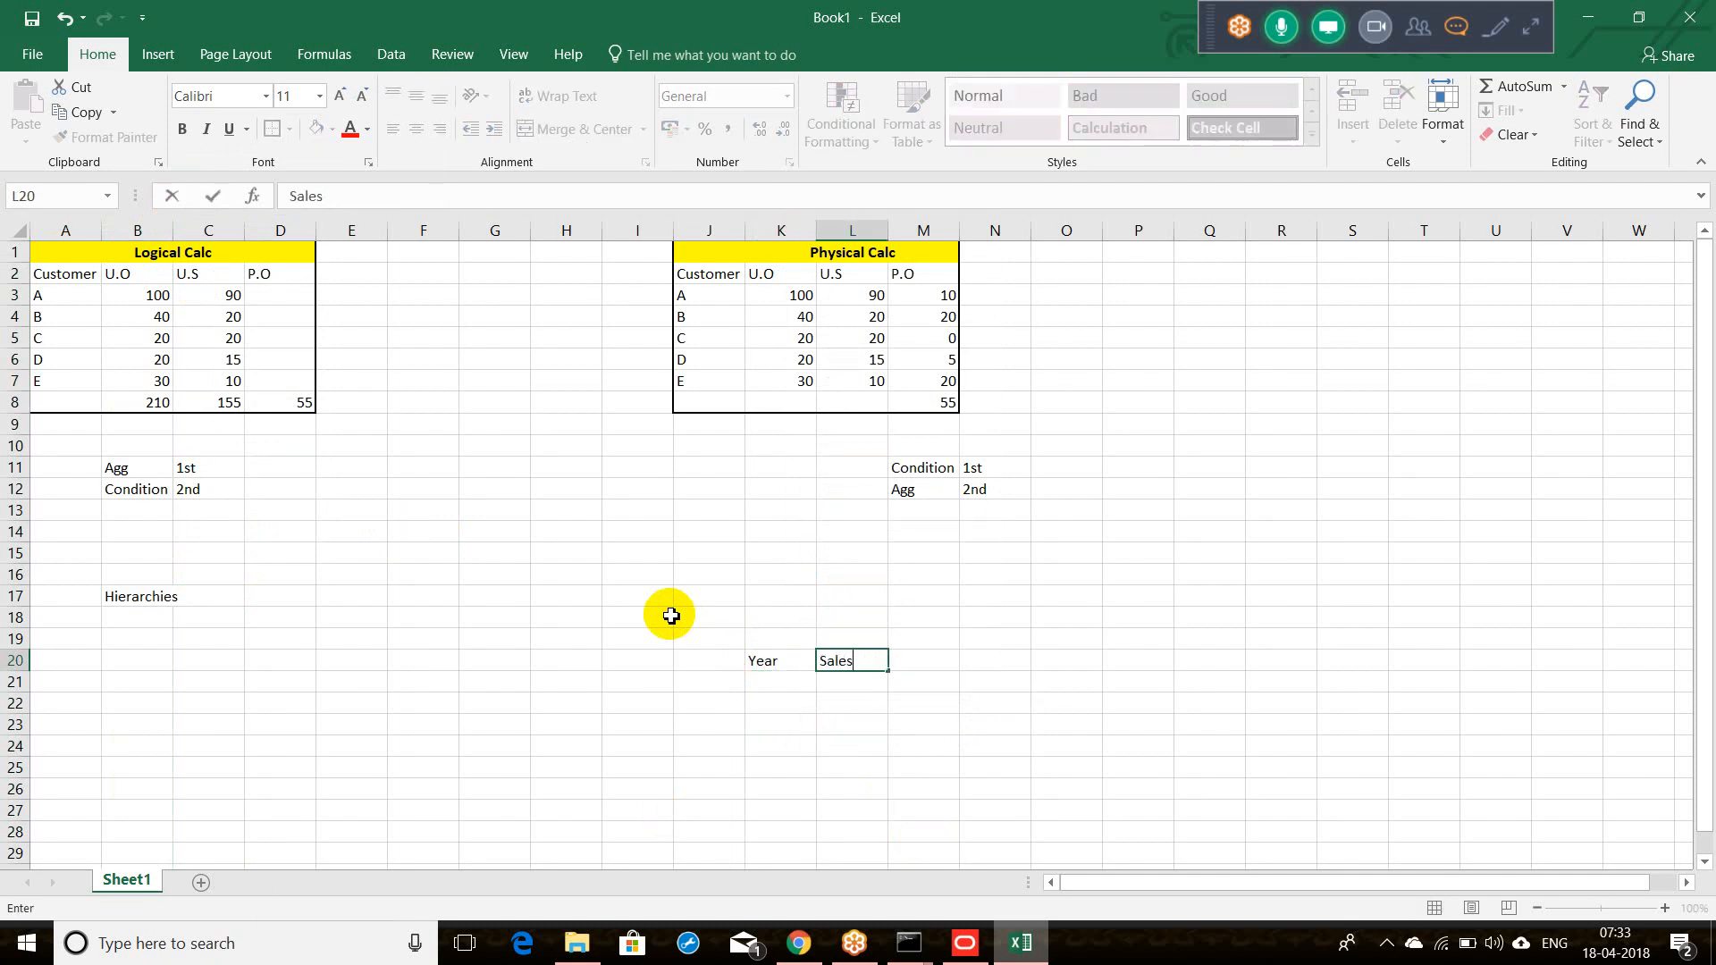
key("Tab")
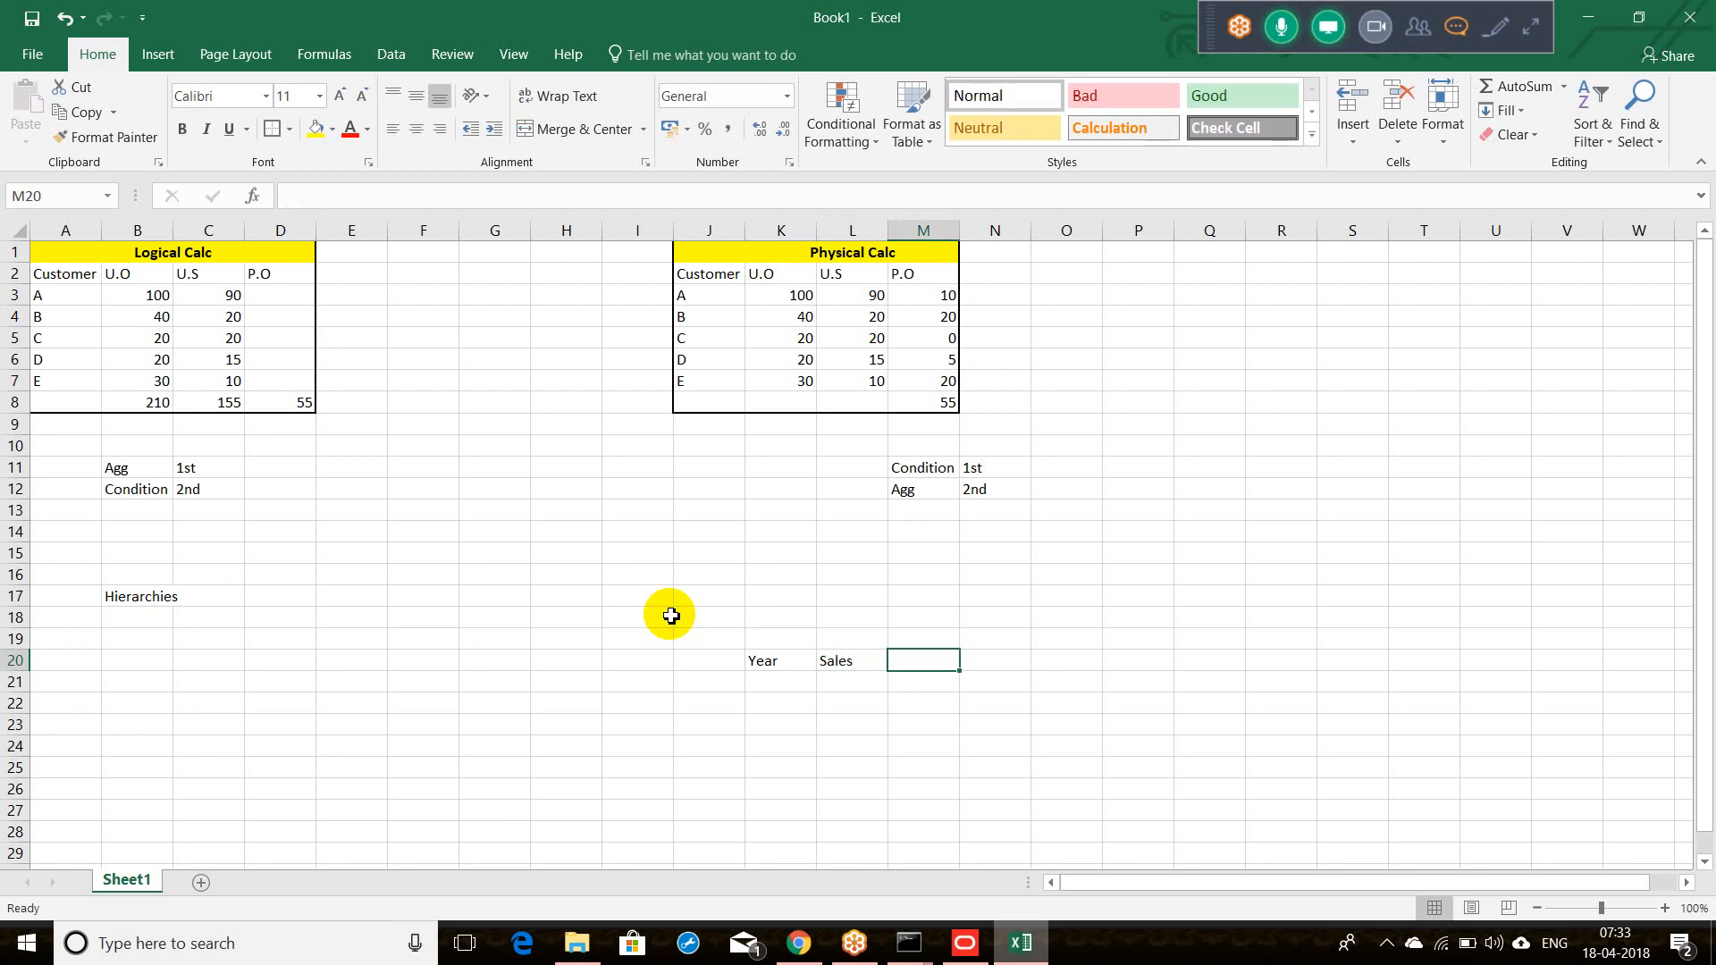
type("Open ")
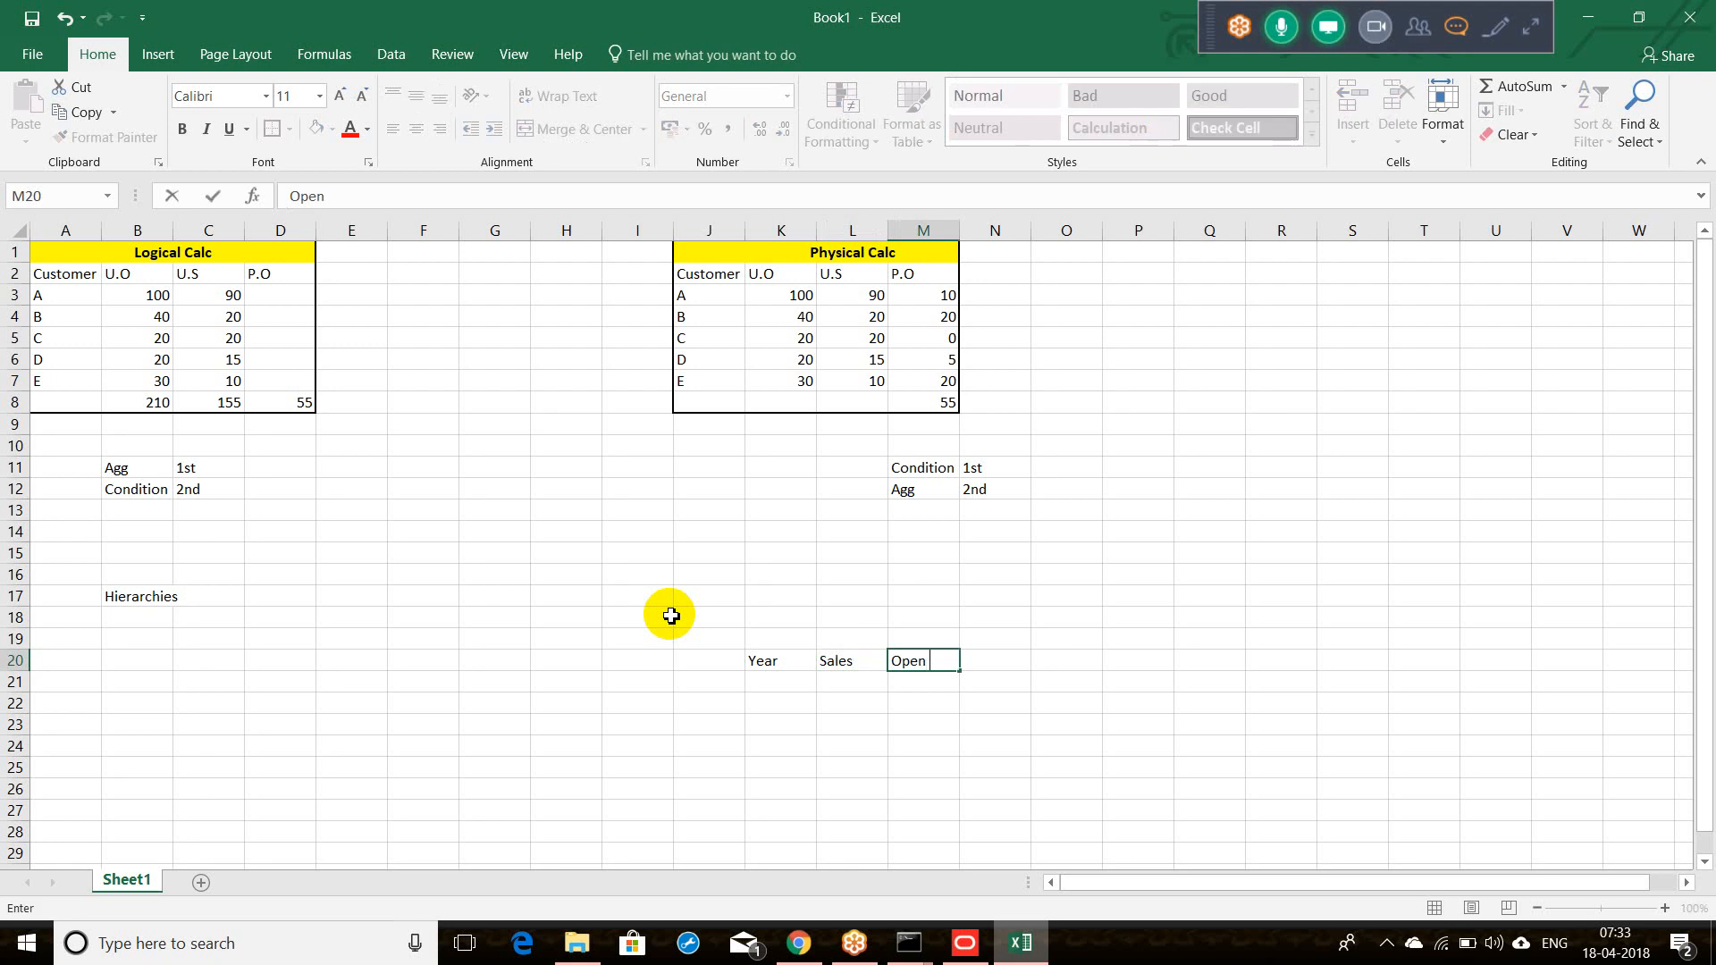
type("Order")
key("Tab")
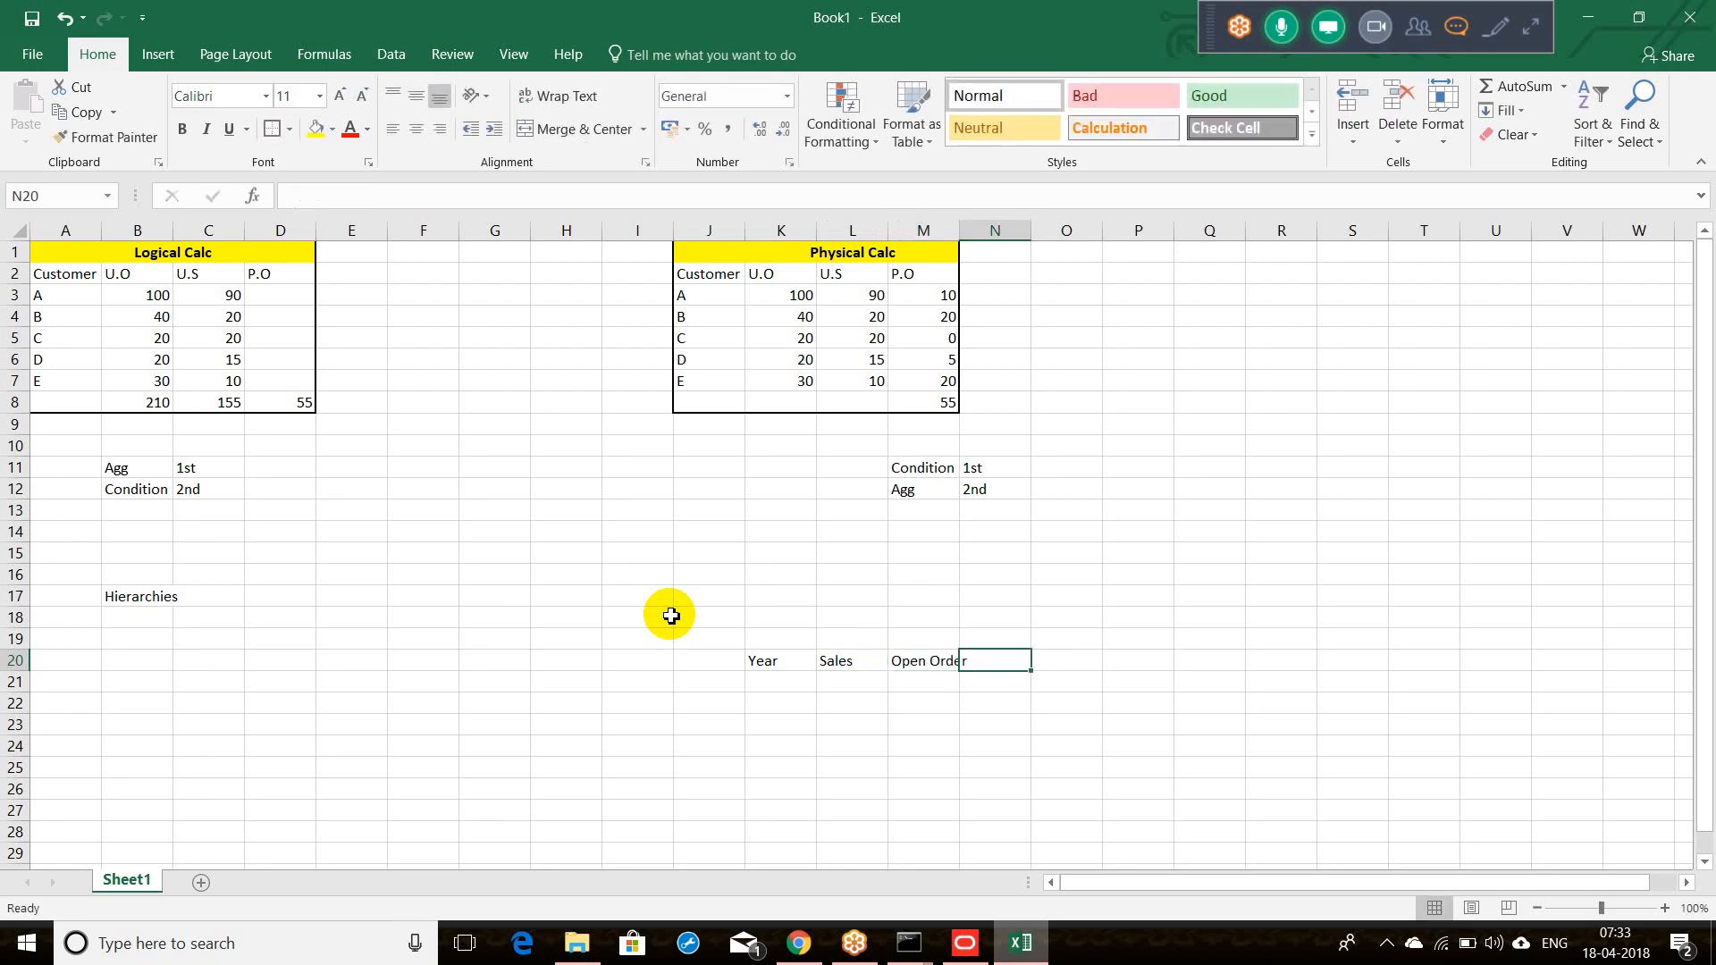
right_click(757, 664)
key("Escape")
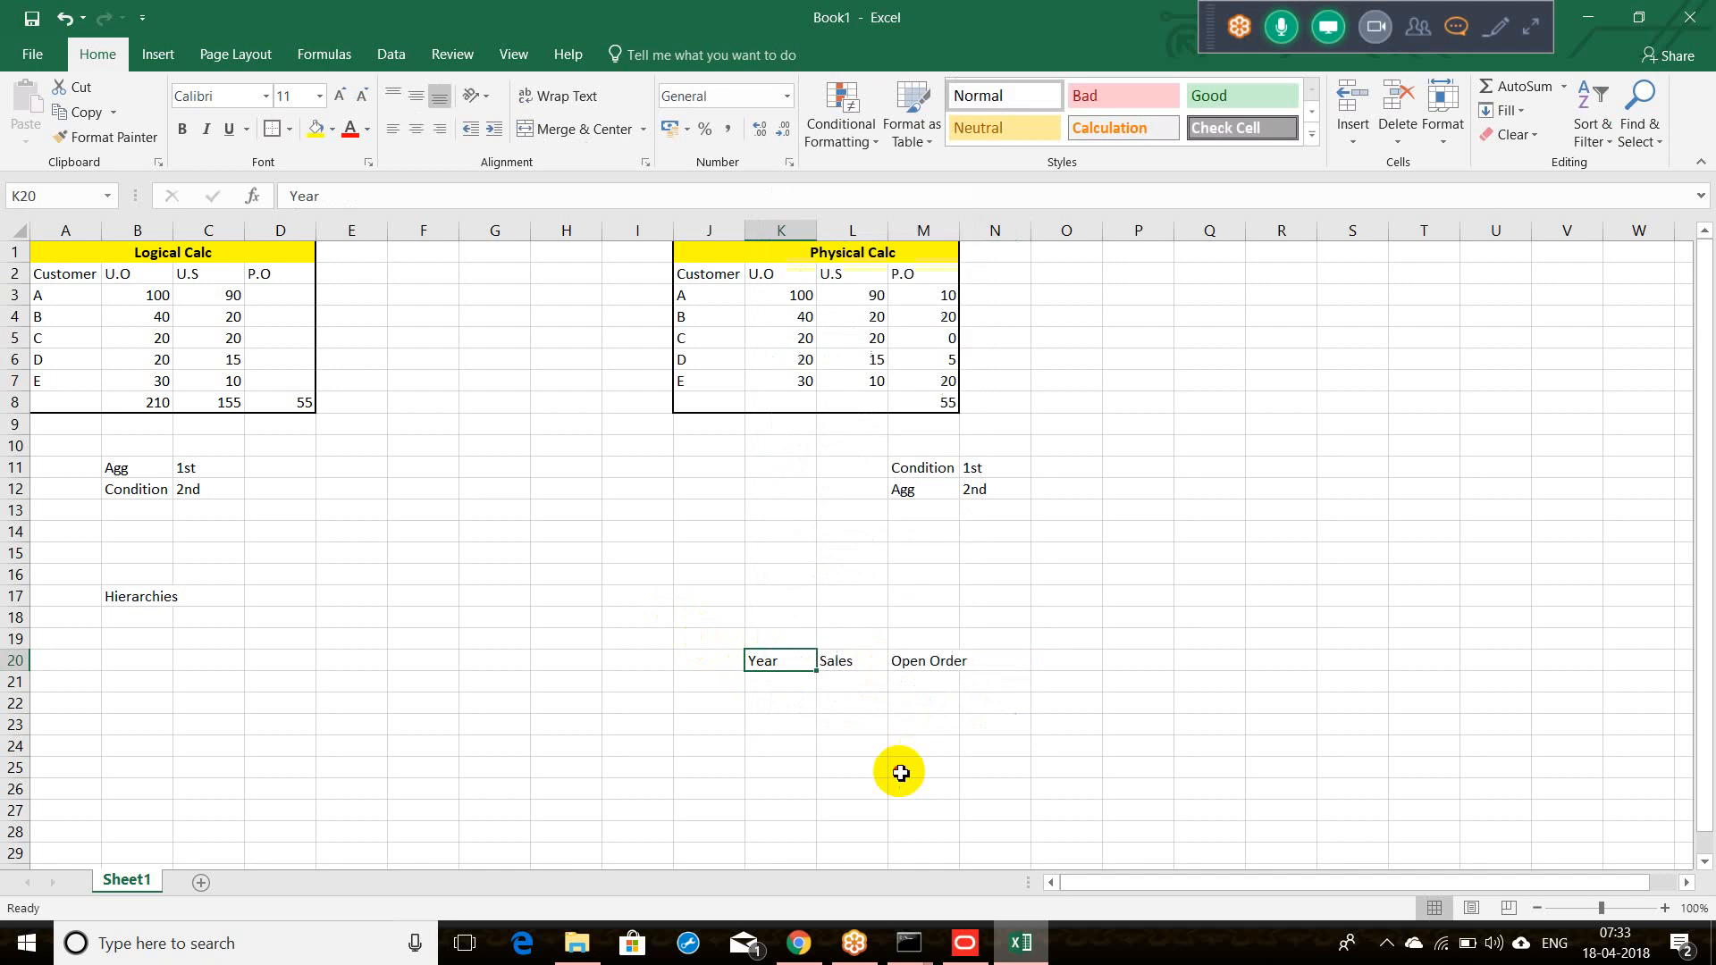
double_click(959, 231)
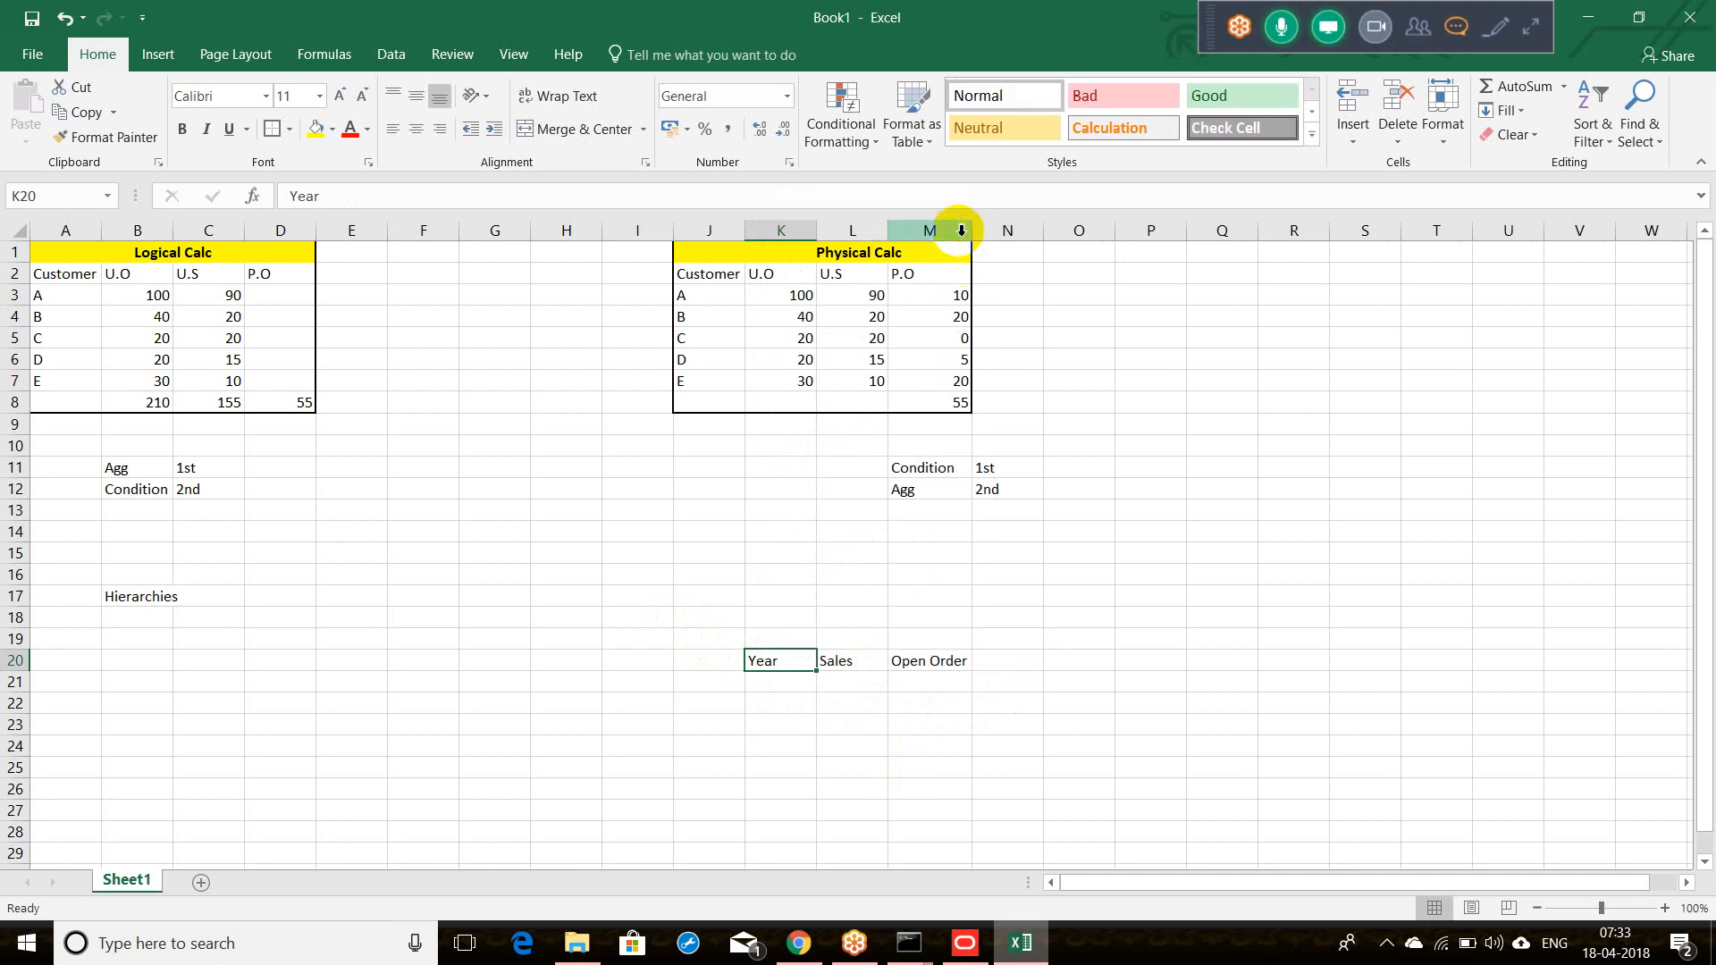
left_click_drag(759, 663, 942, 661)
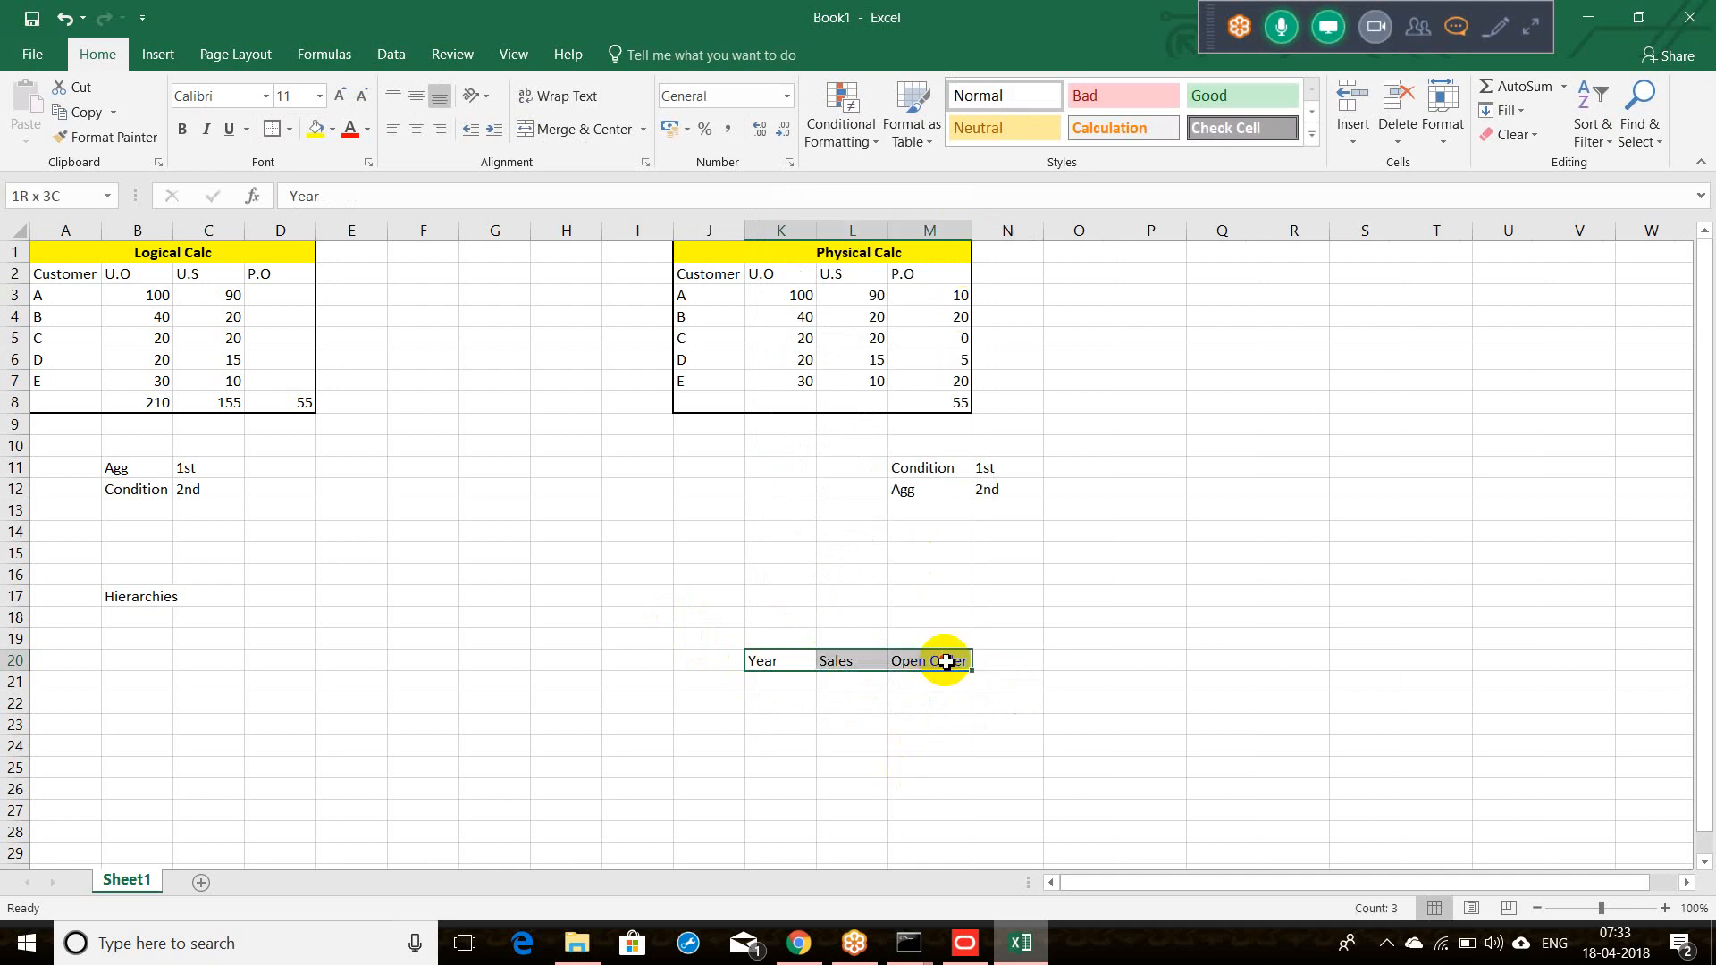
Step: Fill the header row yellow and enter 2018, $50000, 100 in row 21
left_click(315, 129)
left_click(772, 685)
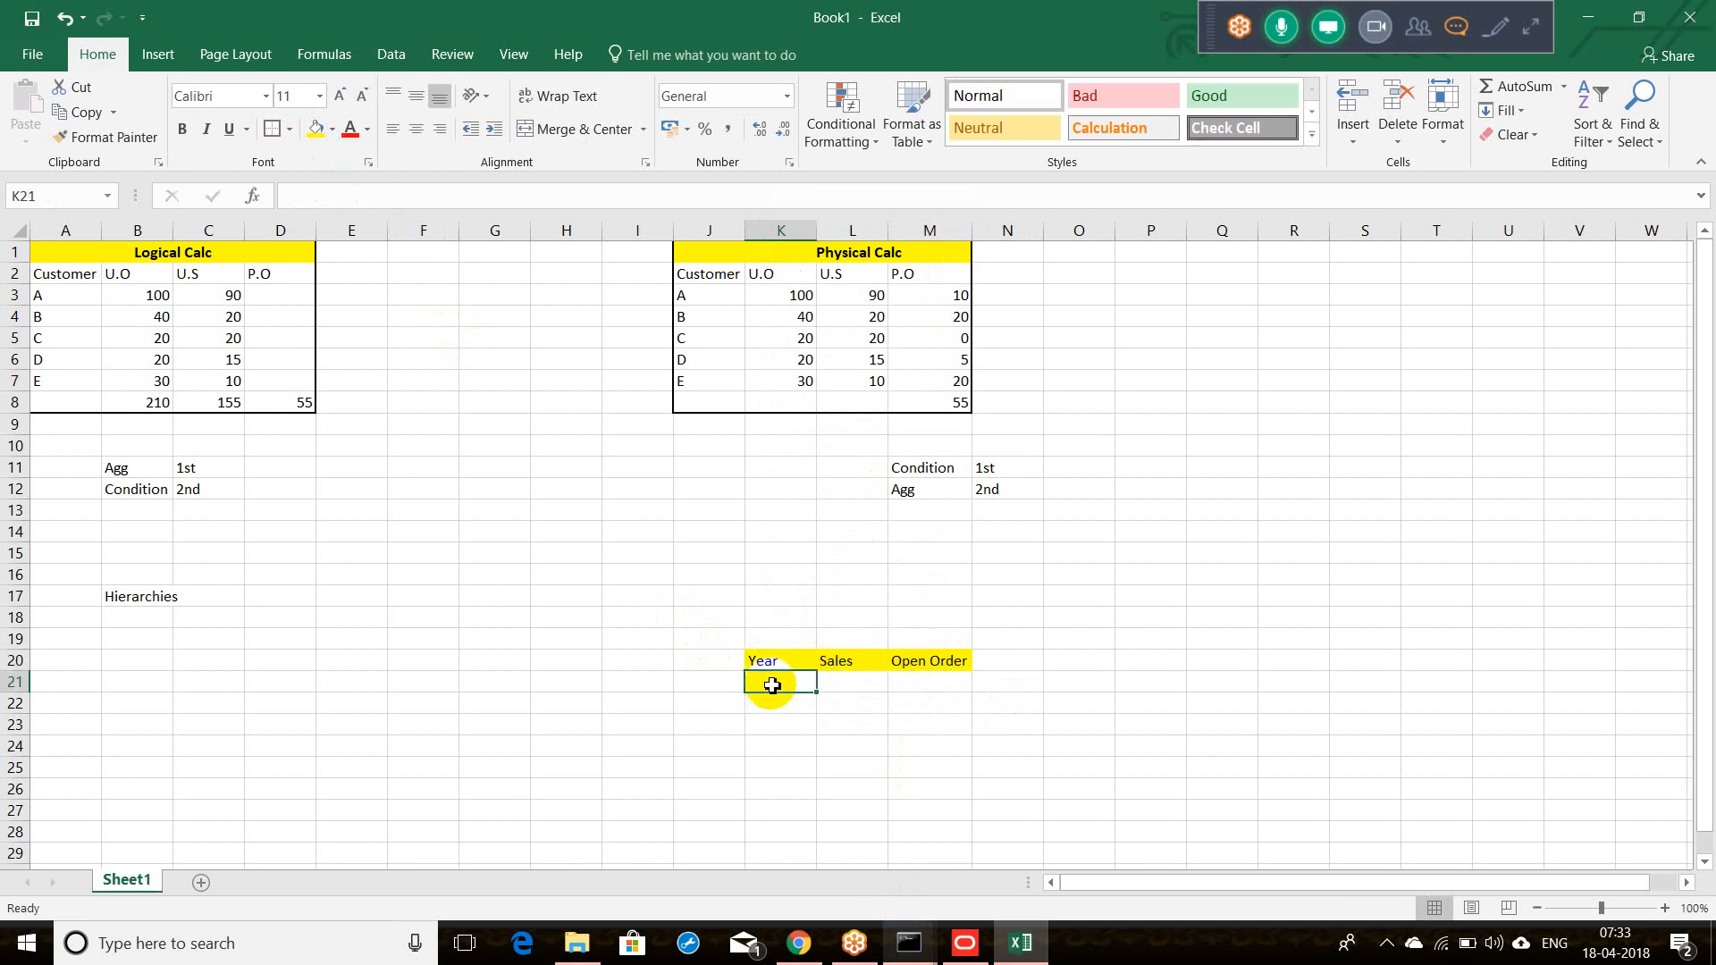
type("2018")
key("Tab")
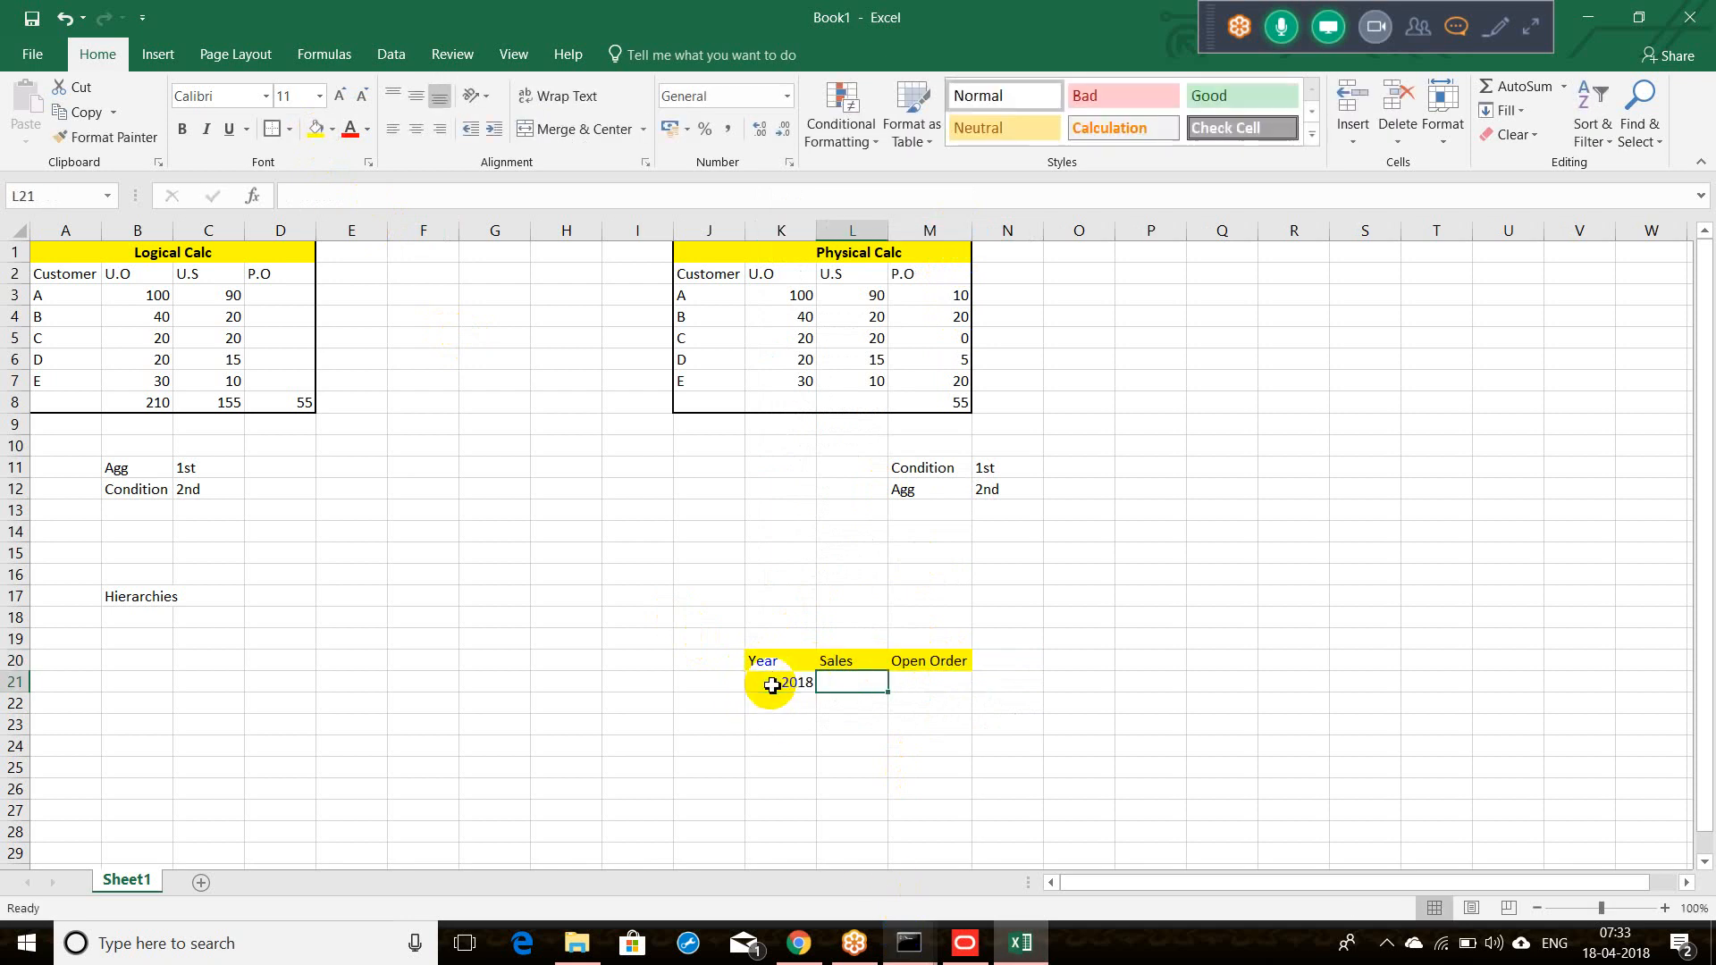
type("$50000")
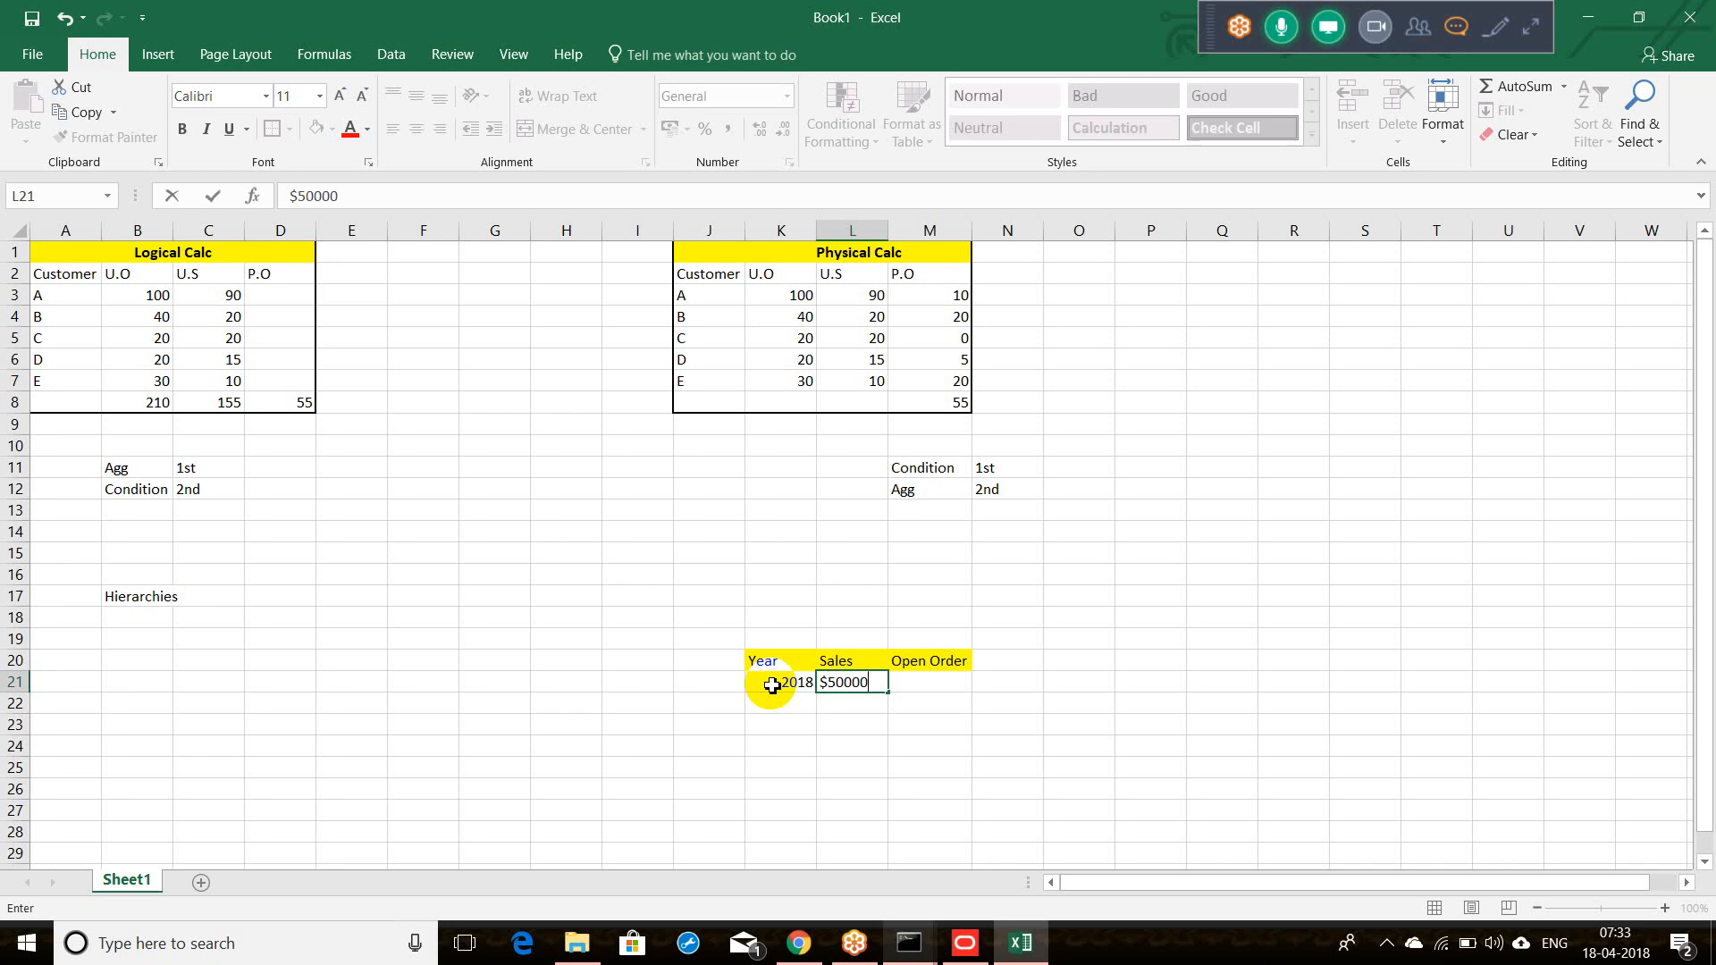
key("Tab")
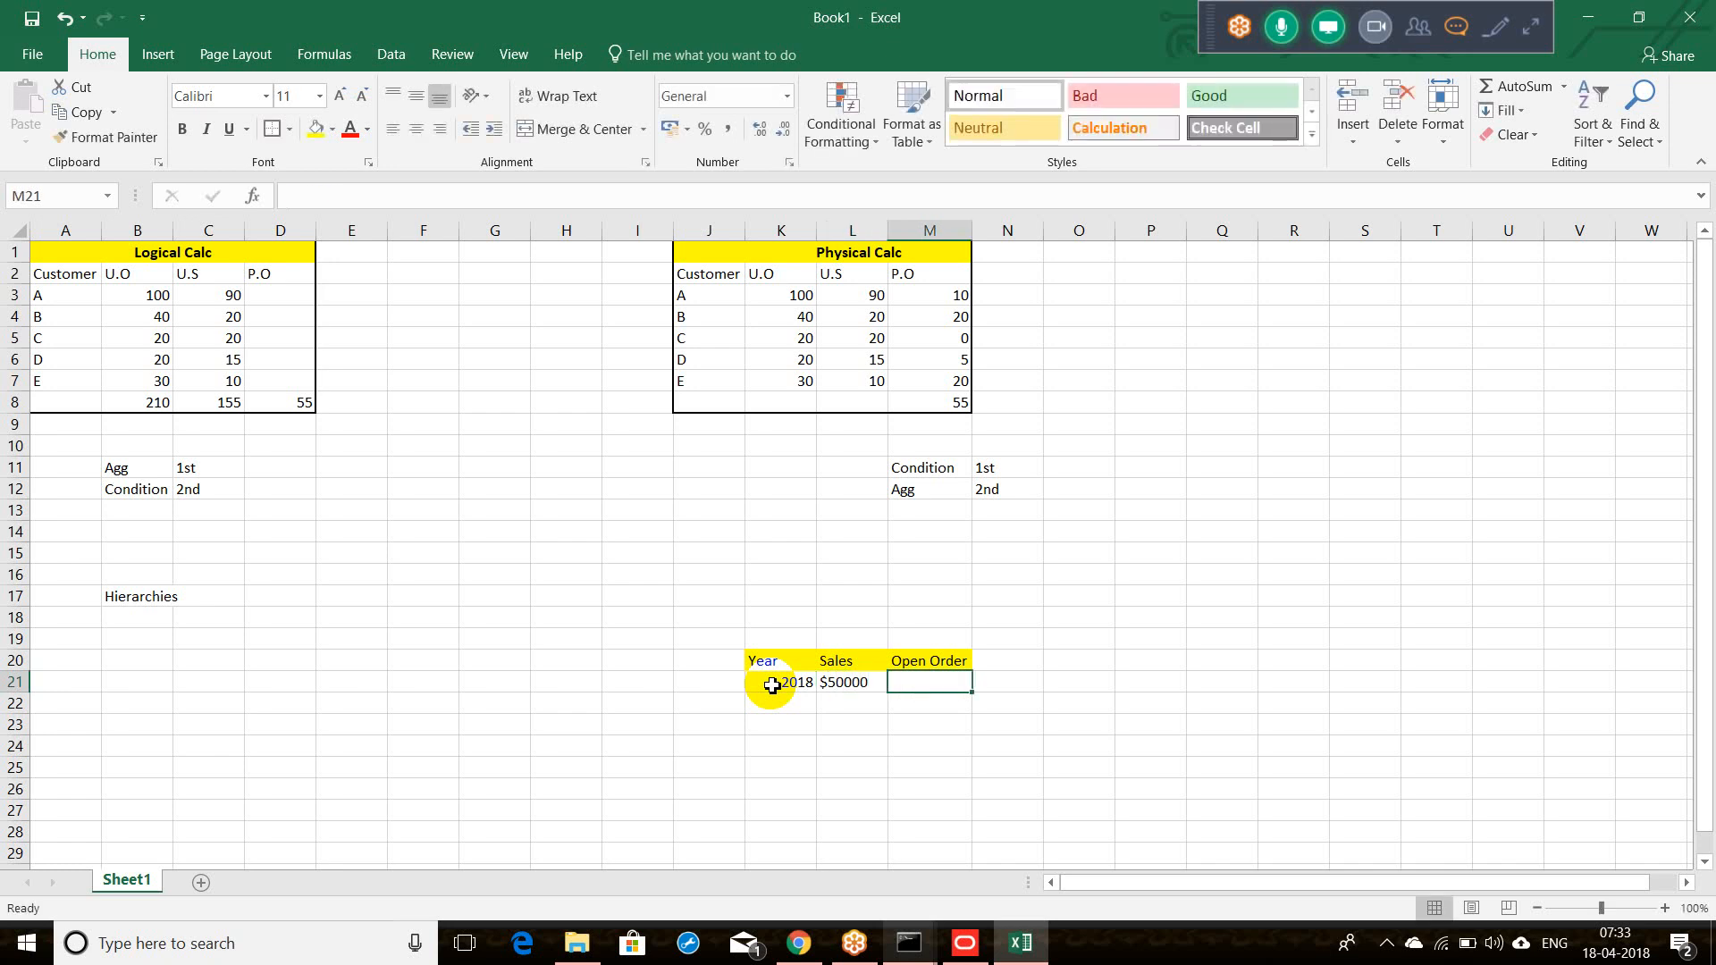
type("100")
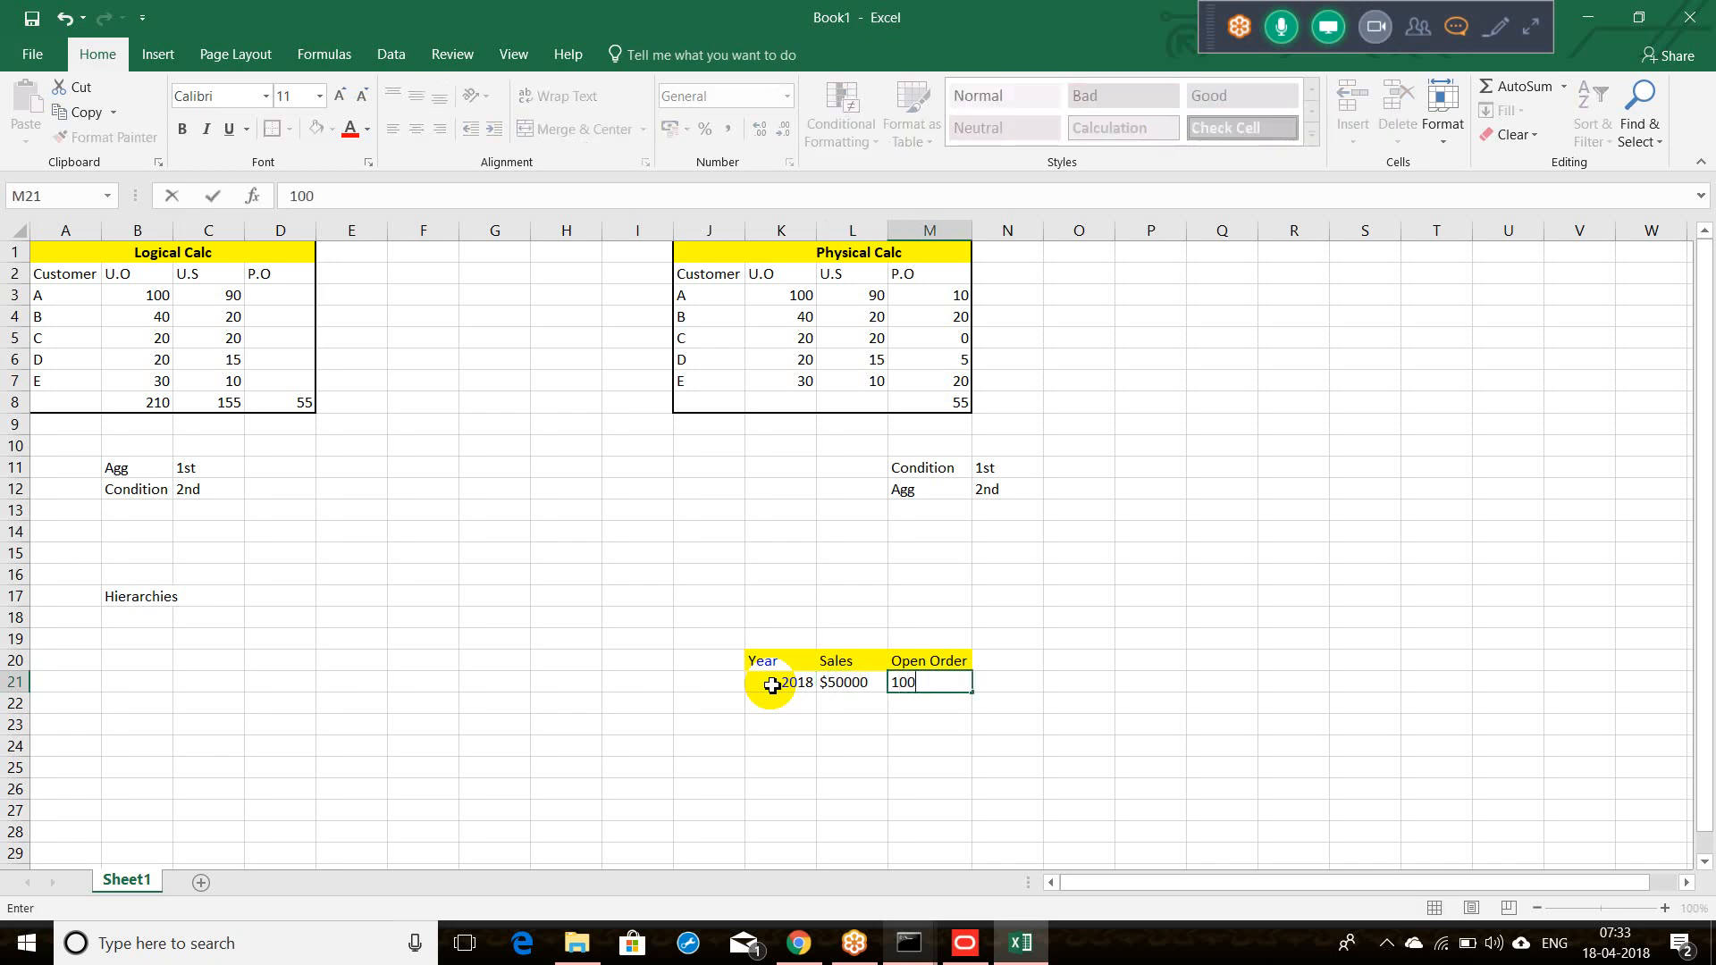
Step: Enter the 2017 row with $100000 sales and 500 open orders
left_click(782, 706)
type("2")
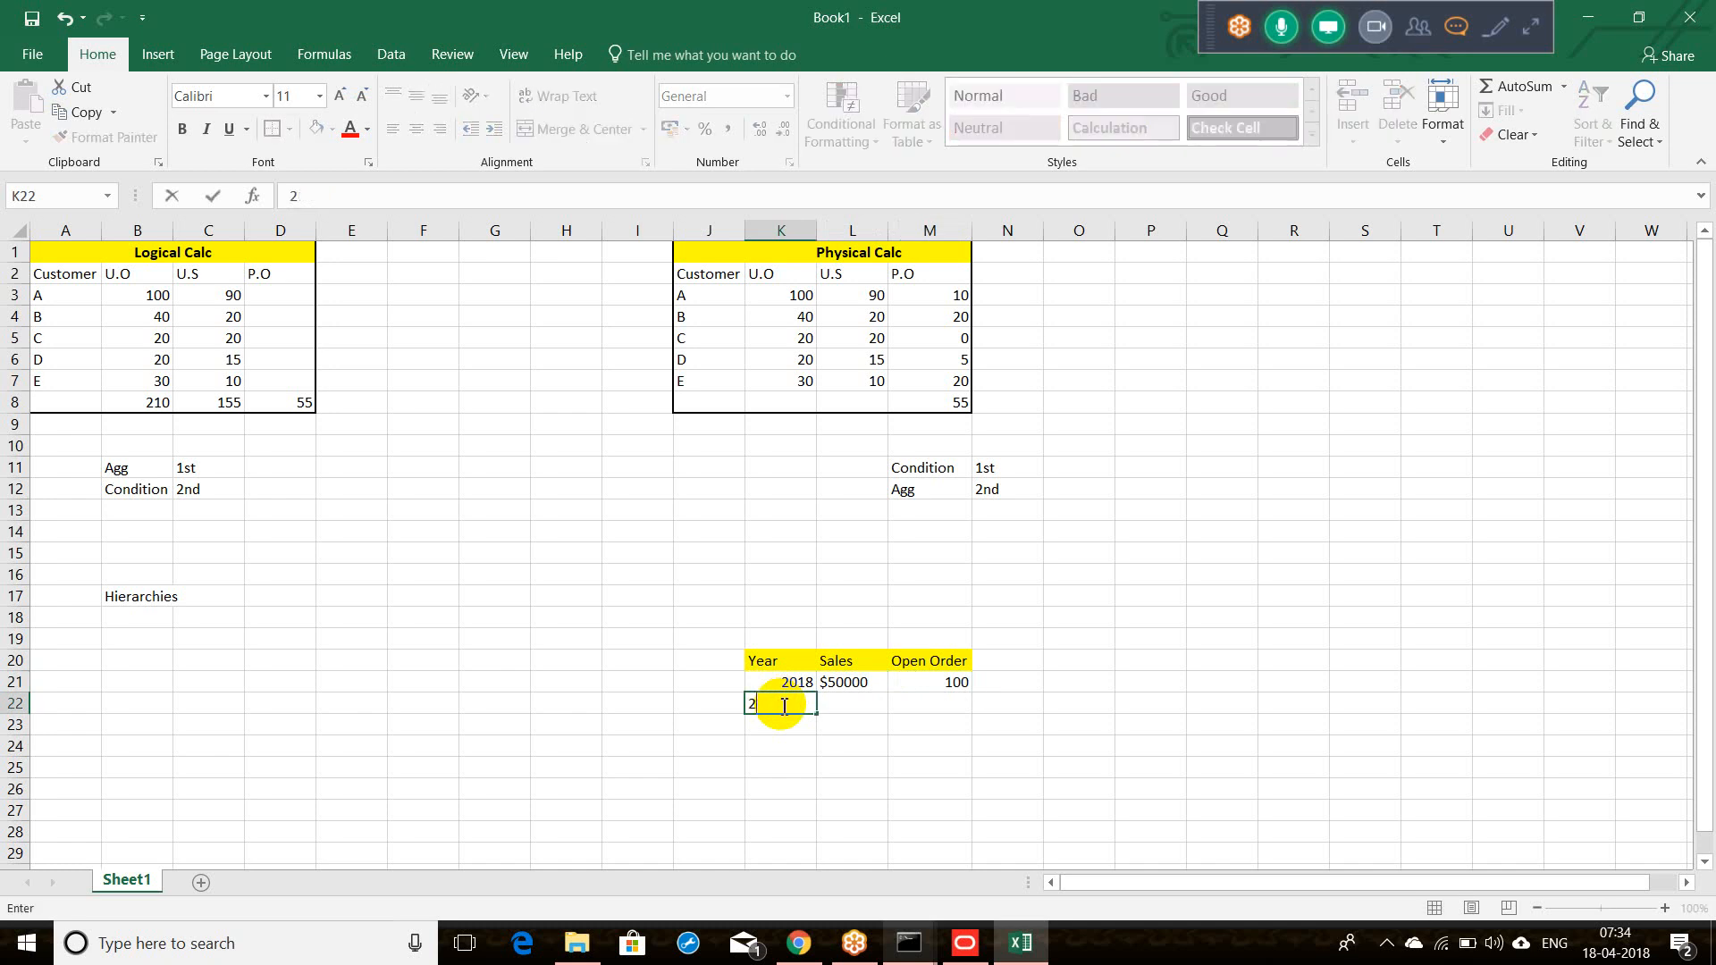
type("017")
key("Tab")
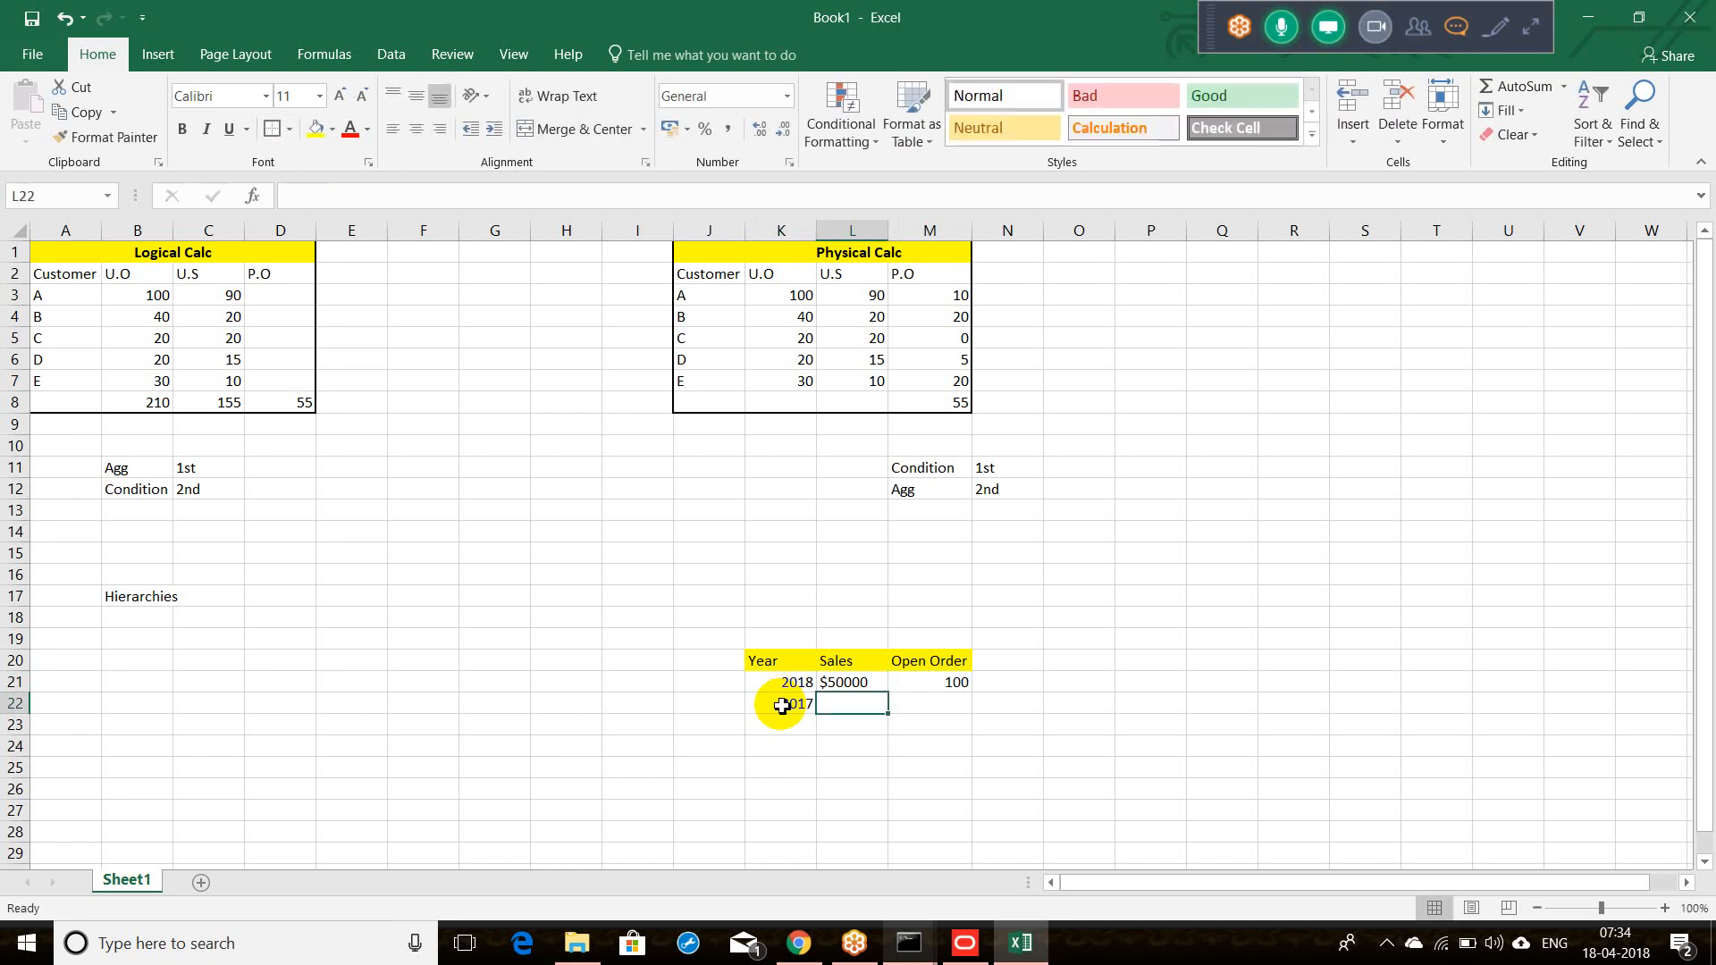
type("$100000")
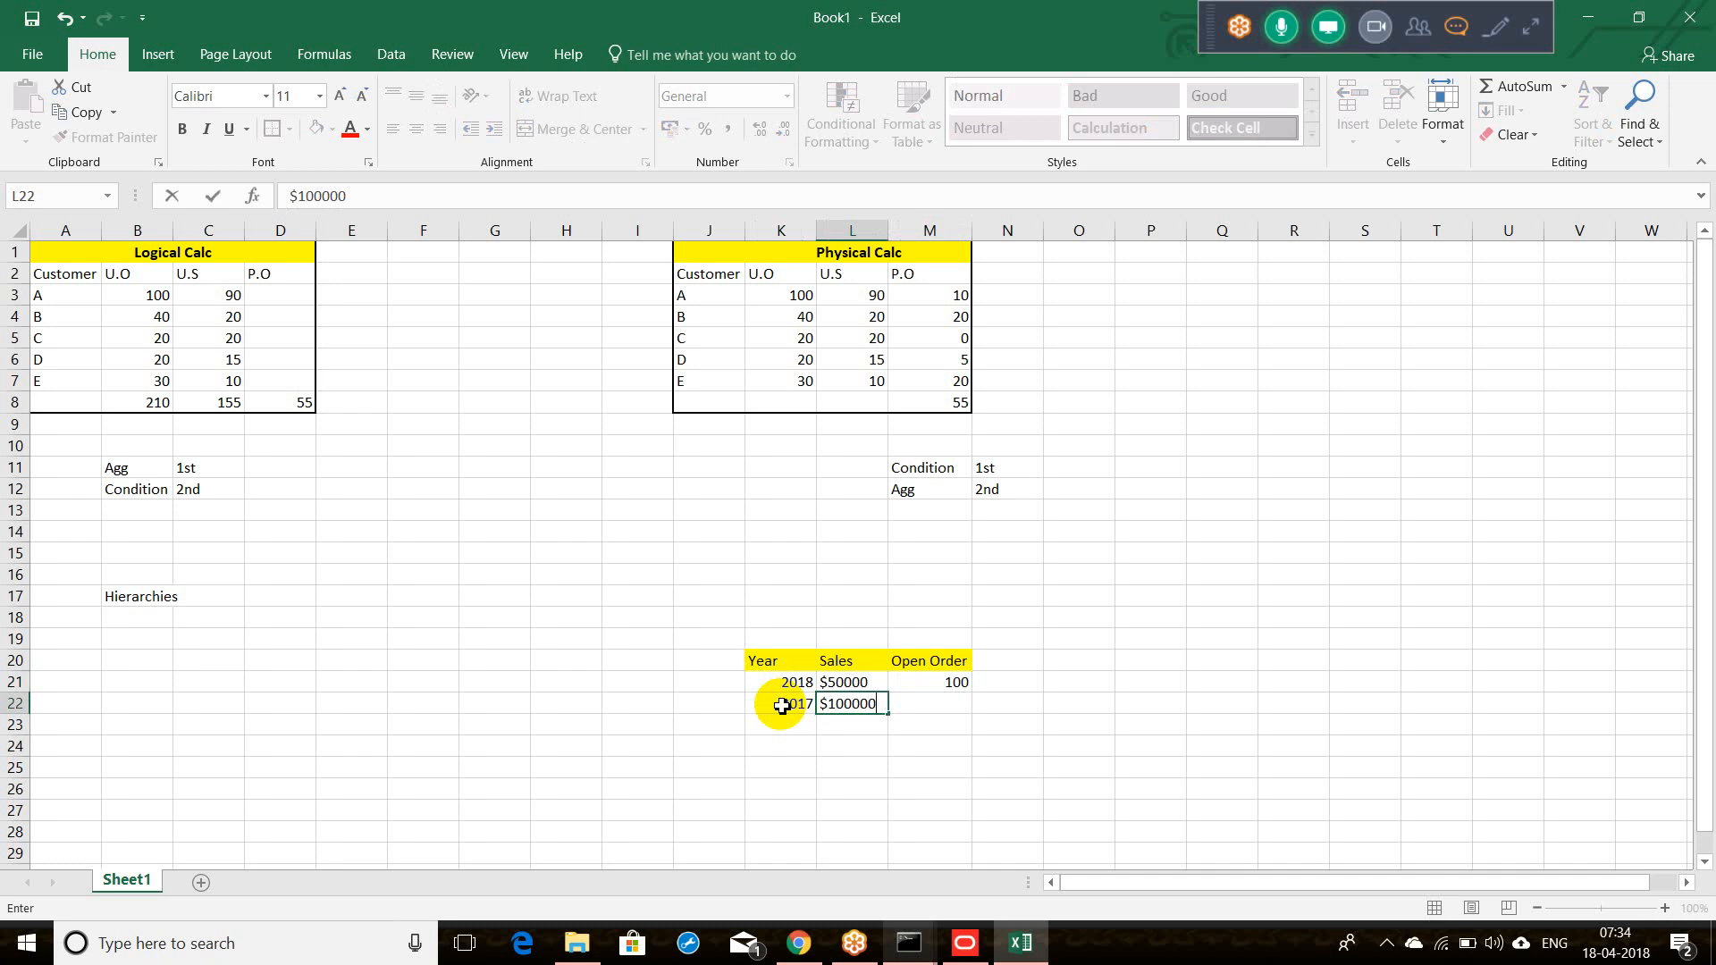
key("Tab")
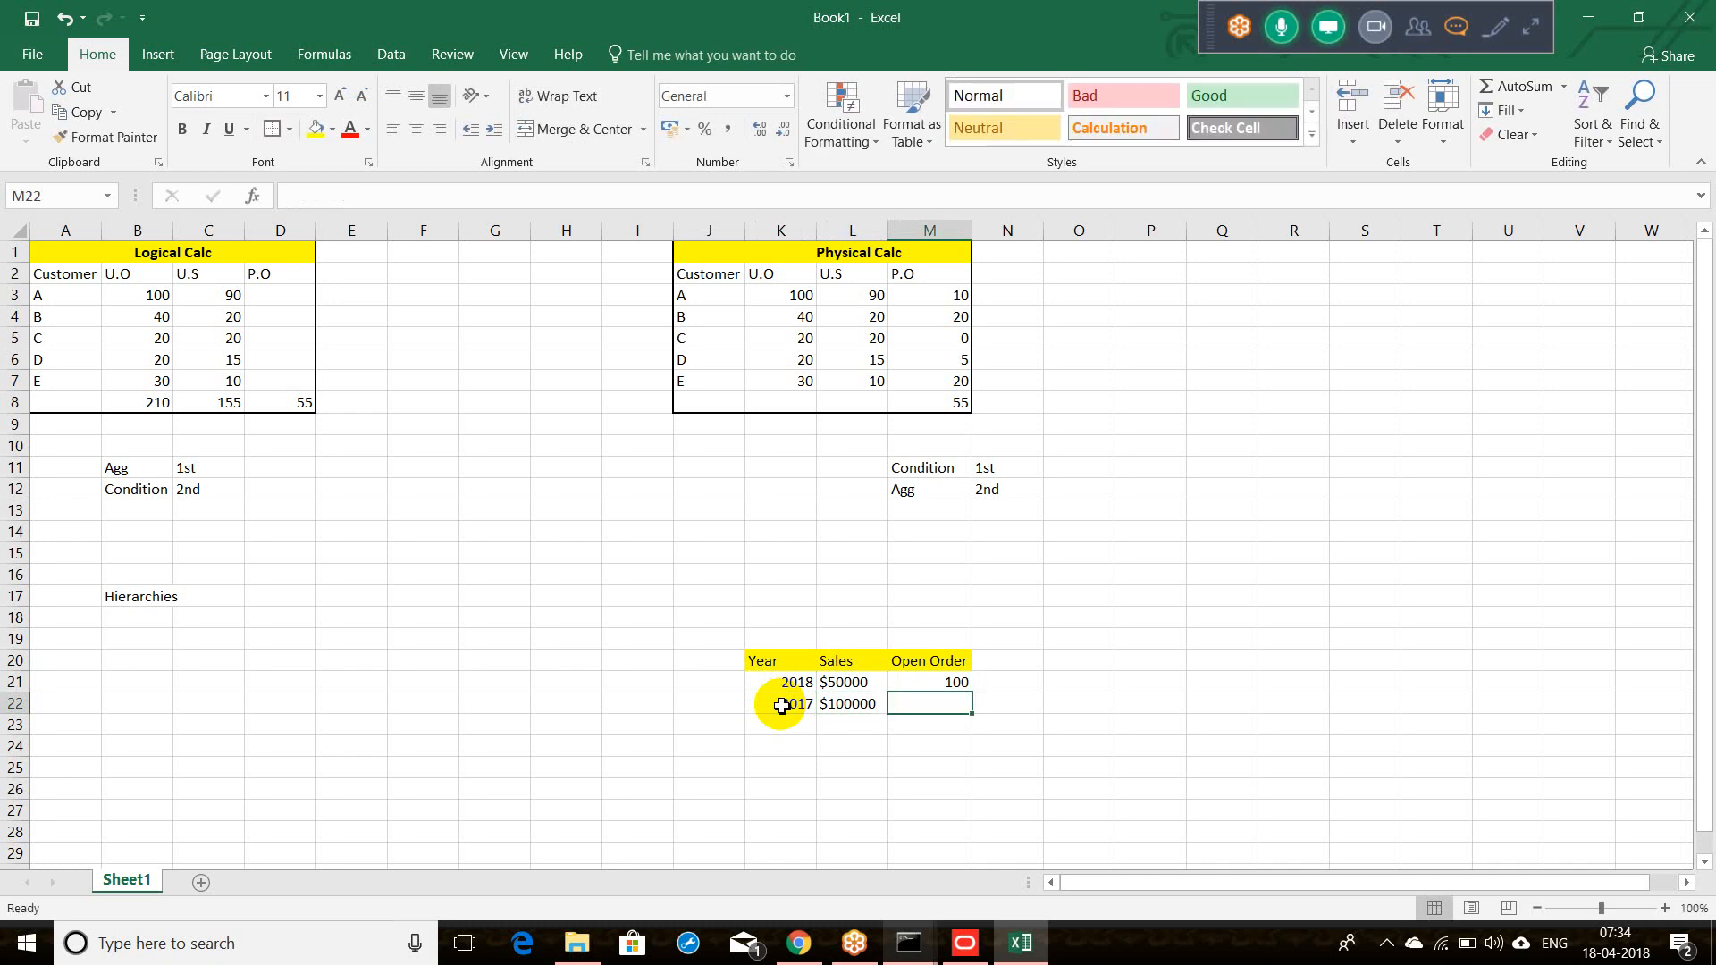
type("500")
key("Tab")
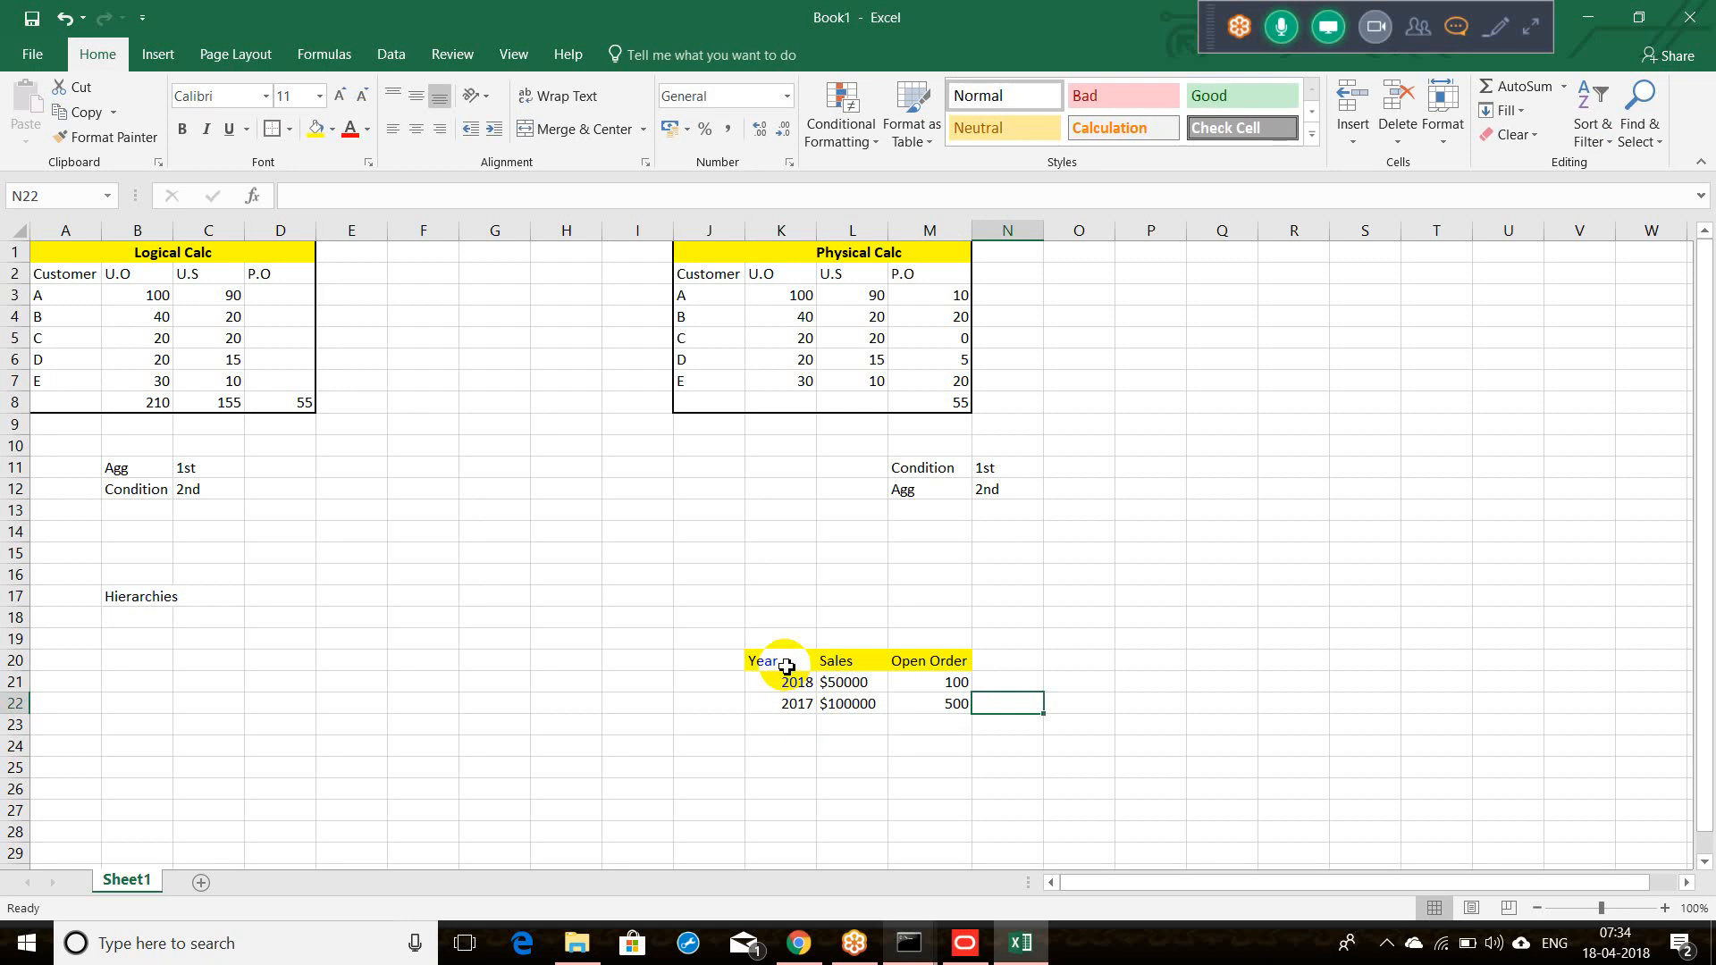
Step: Give the K20:M22 table All Borders plus a Thick Outside Border
left_click_drag(786, 666, 927, 708)
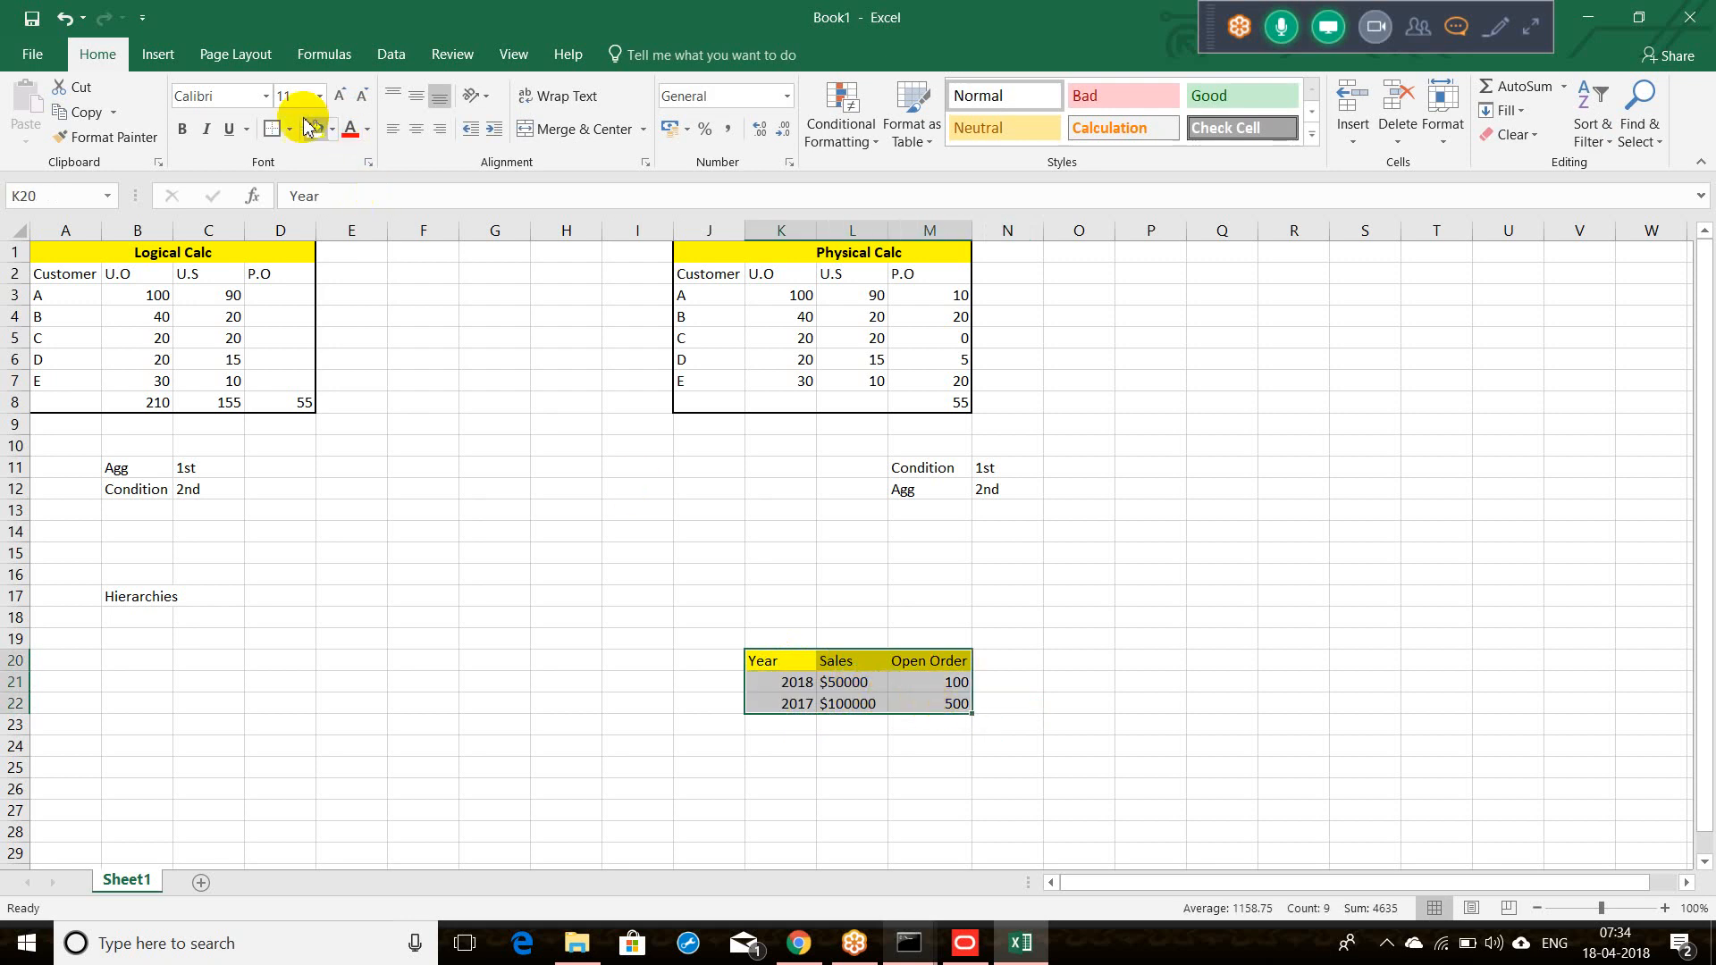
left_click(271, 128)
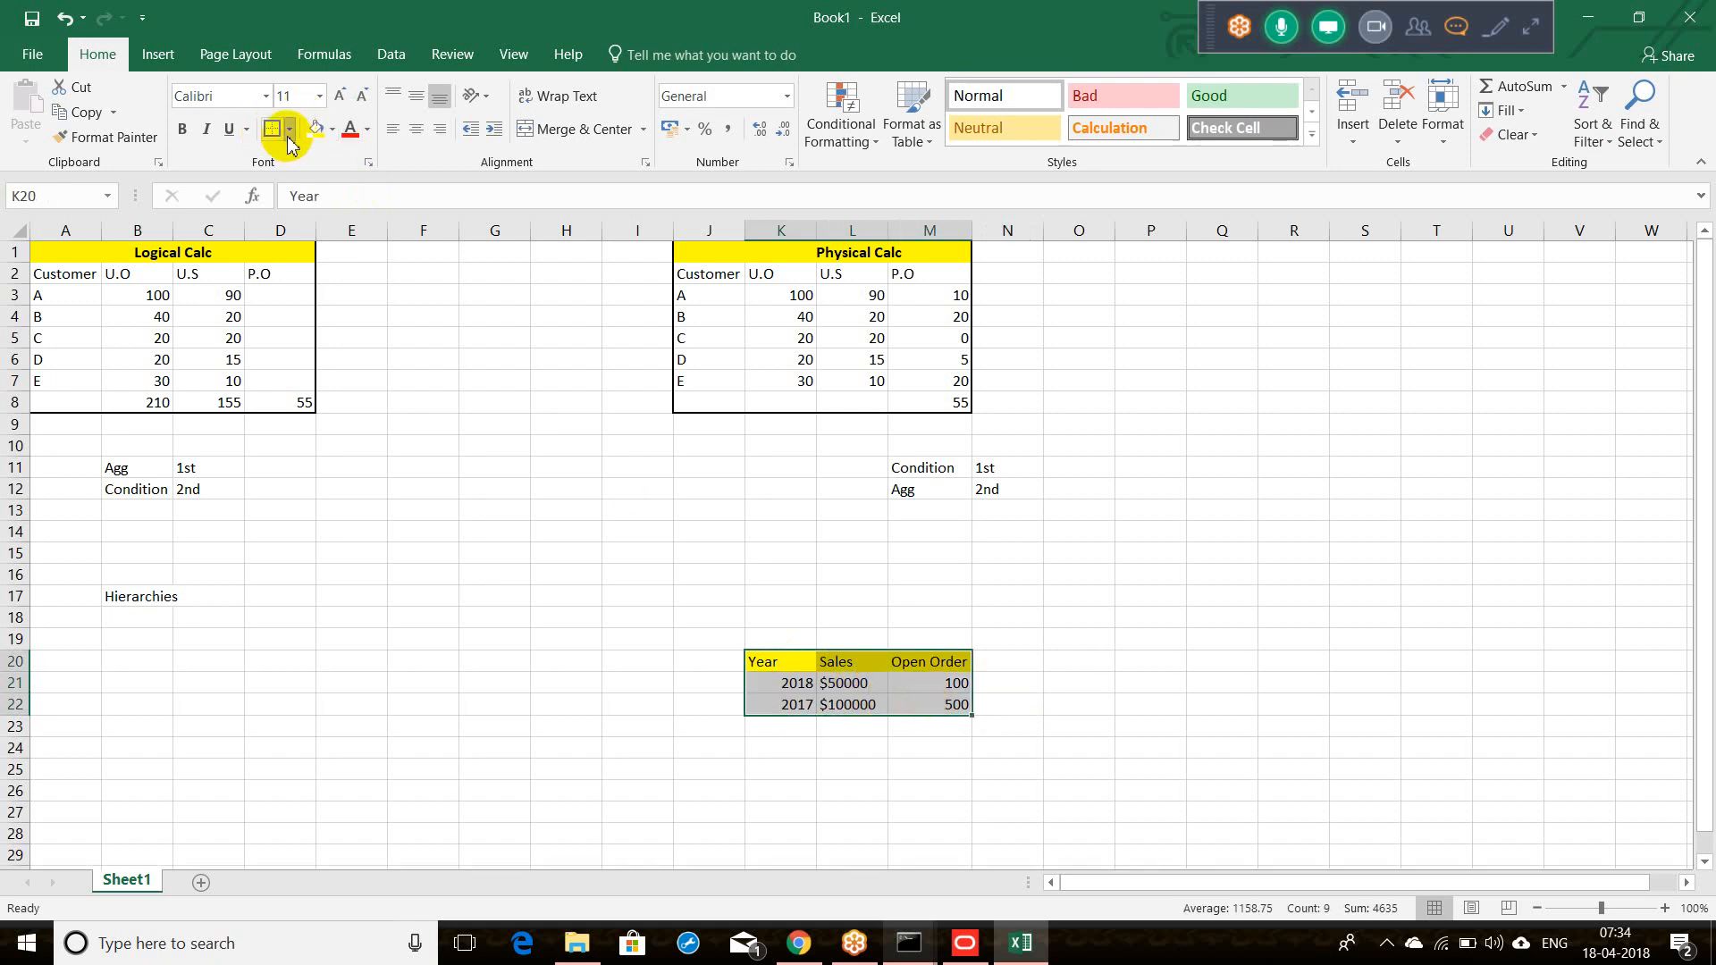
left_click(288, 140)
left_click(308, 310)
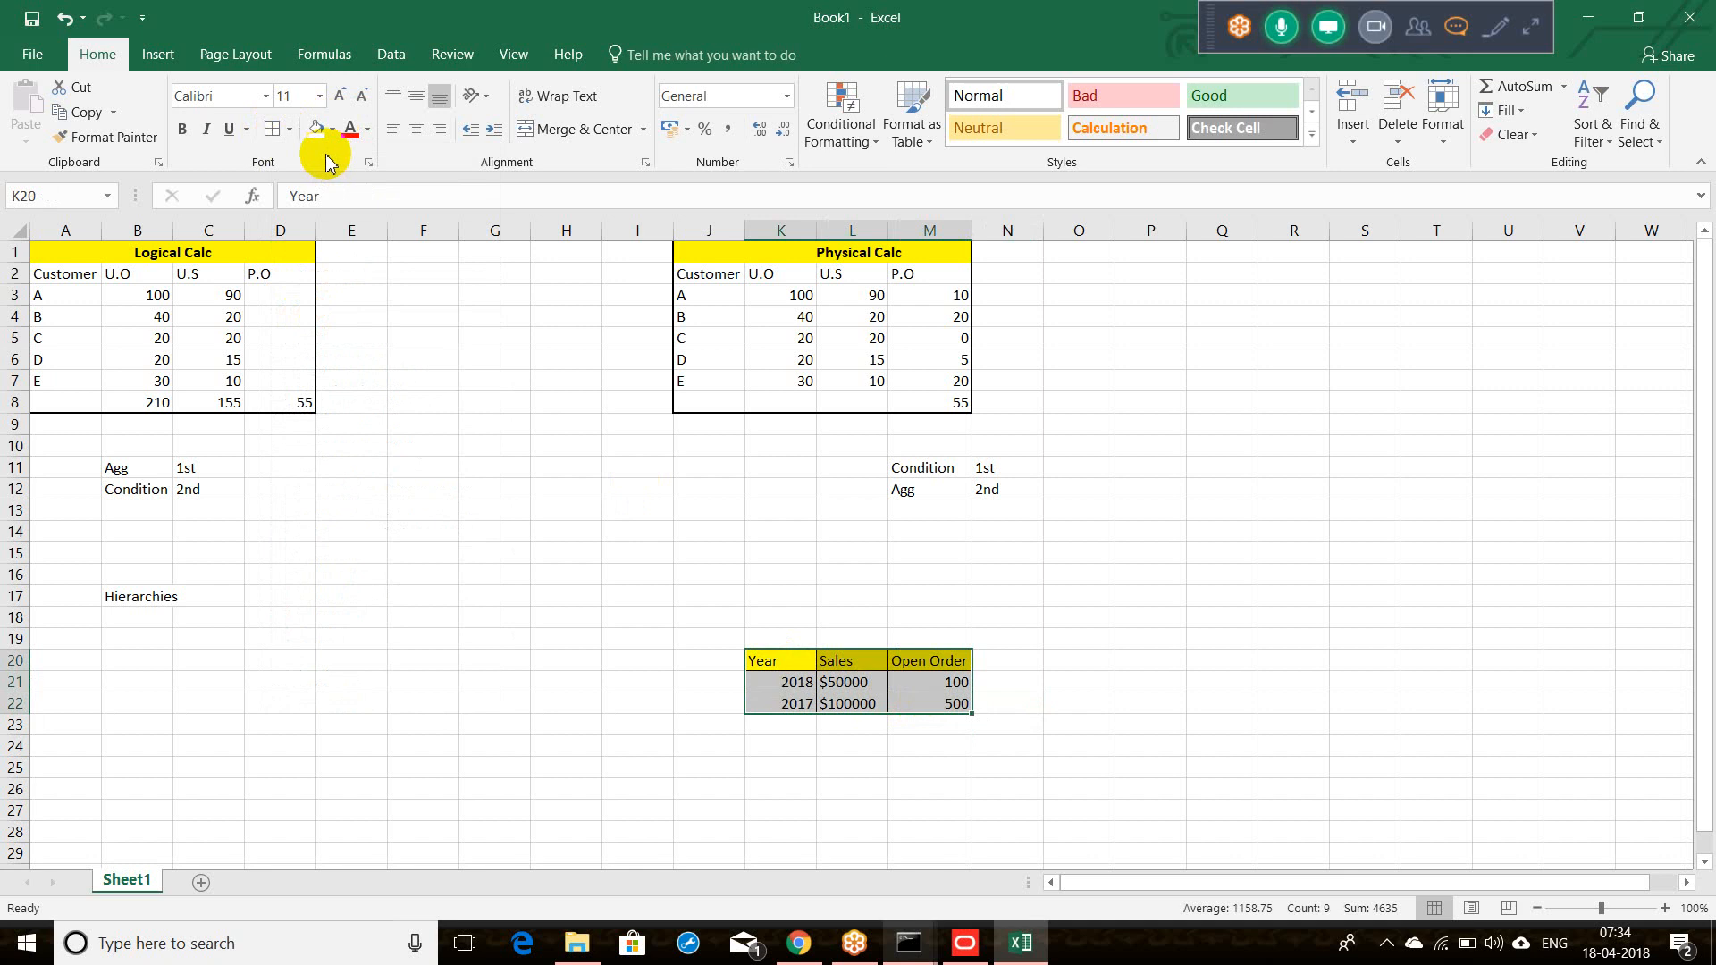
left_click(289, 129)
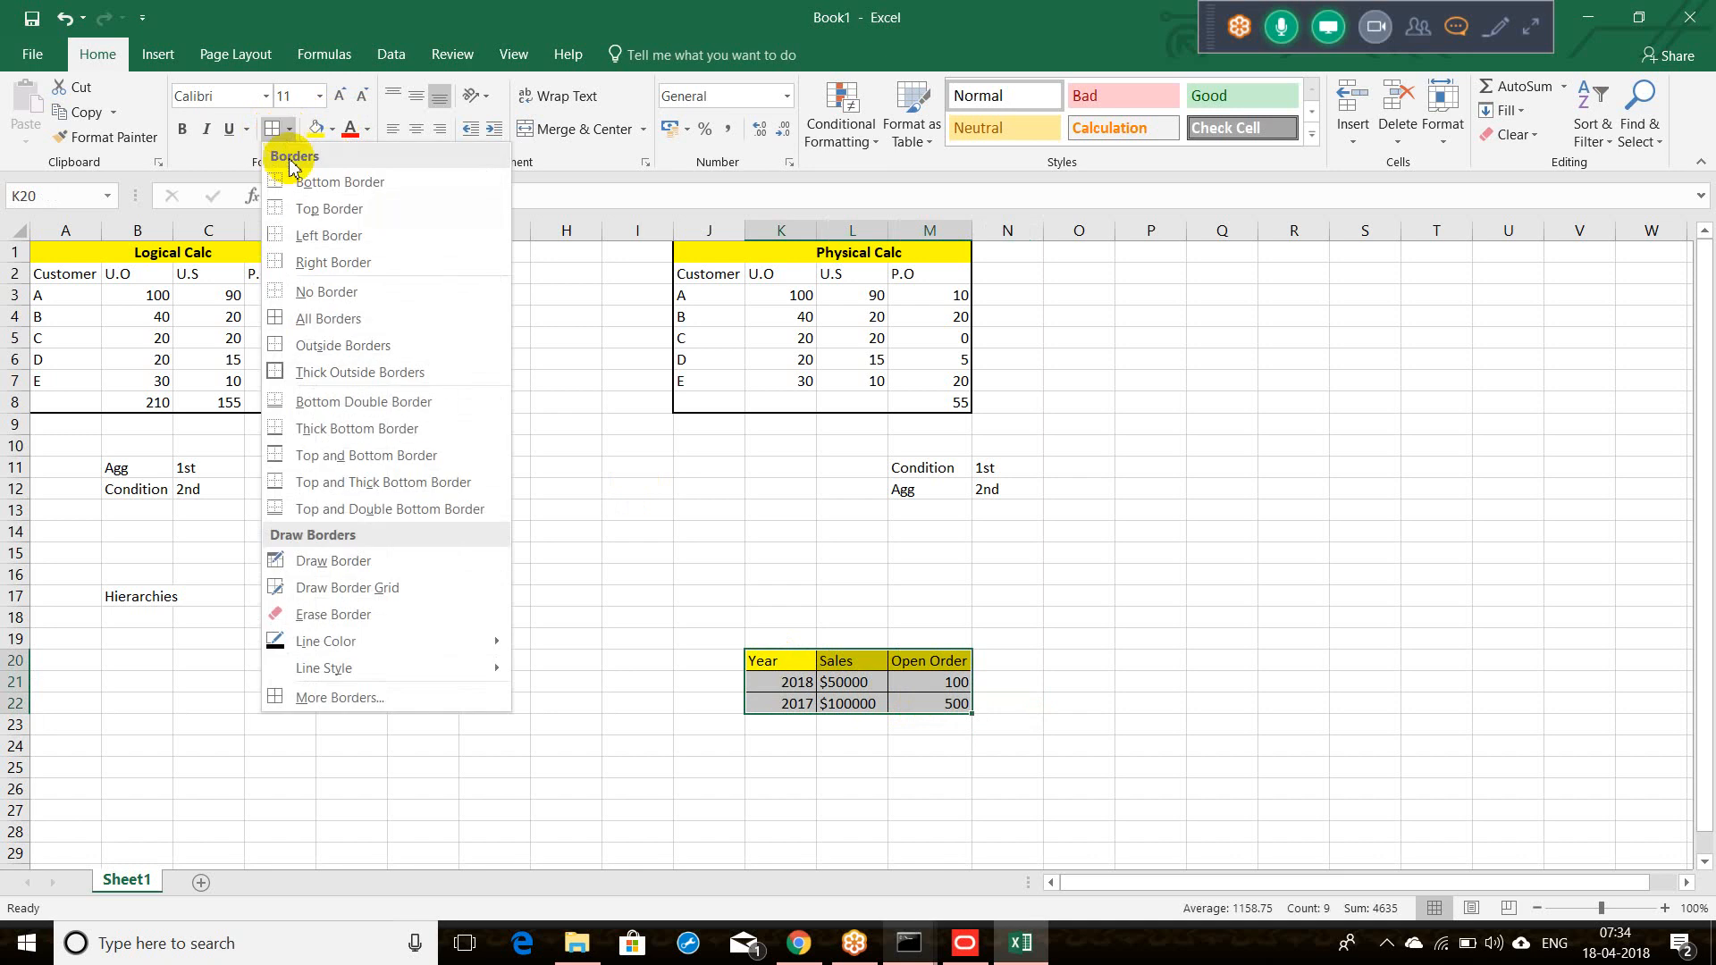
left_click(337, 374)
left_click(894, 758)
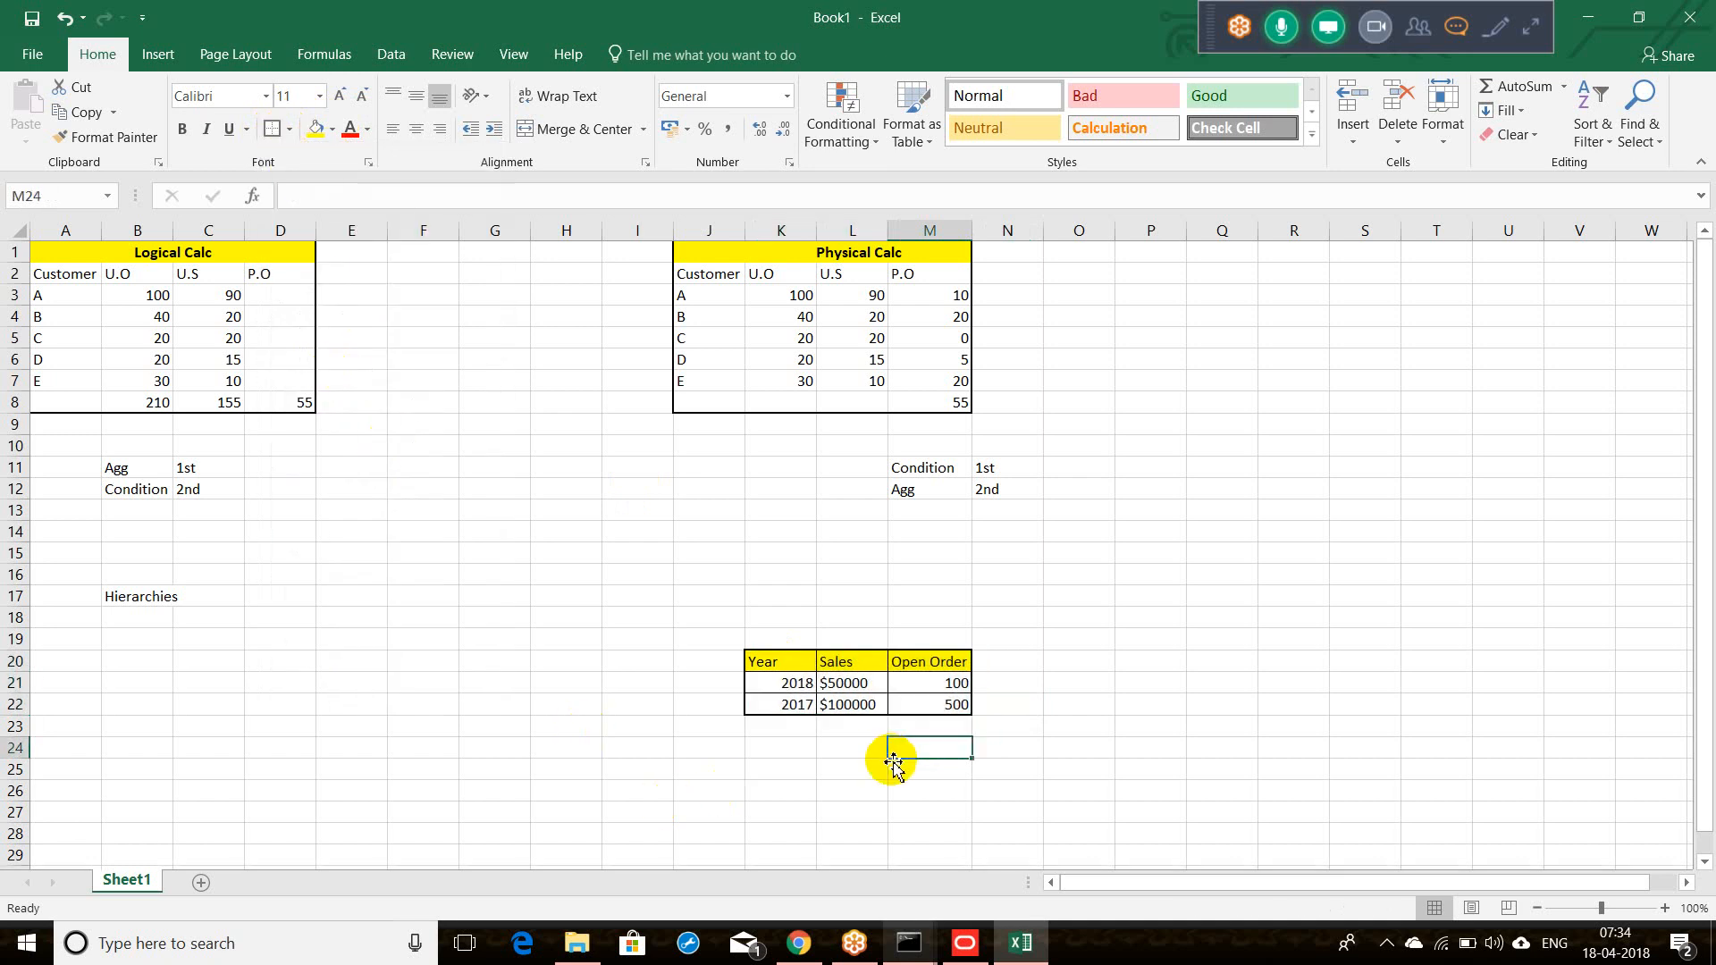
left_click_drag(780, 685, 915, 712)
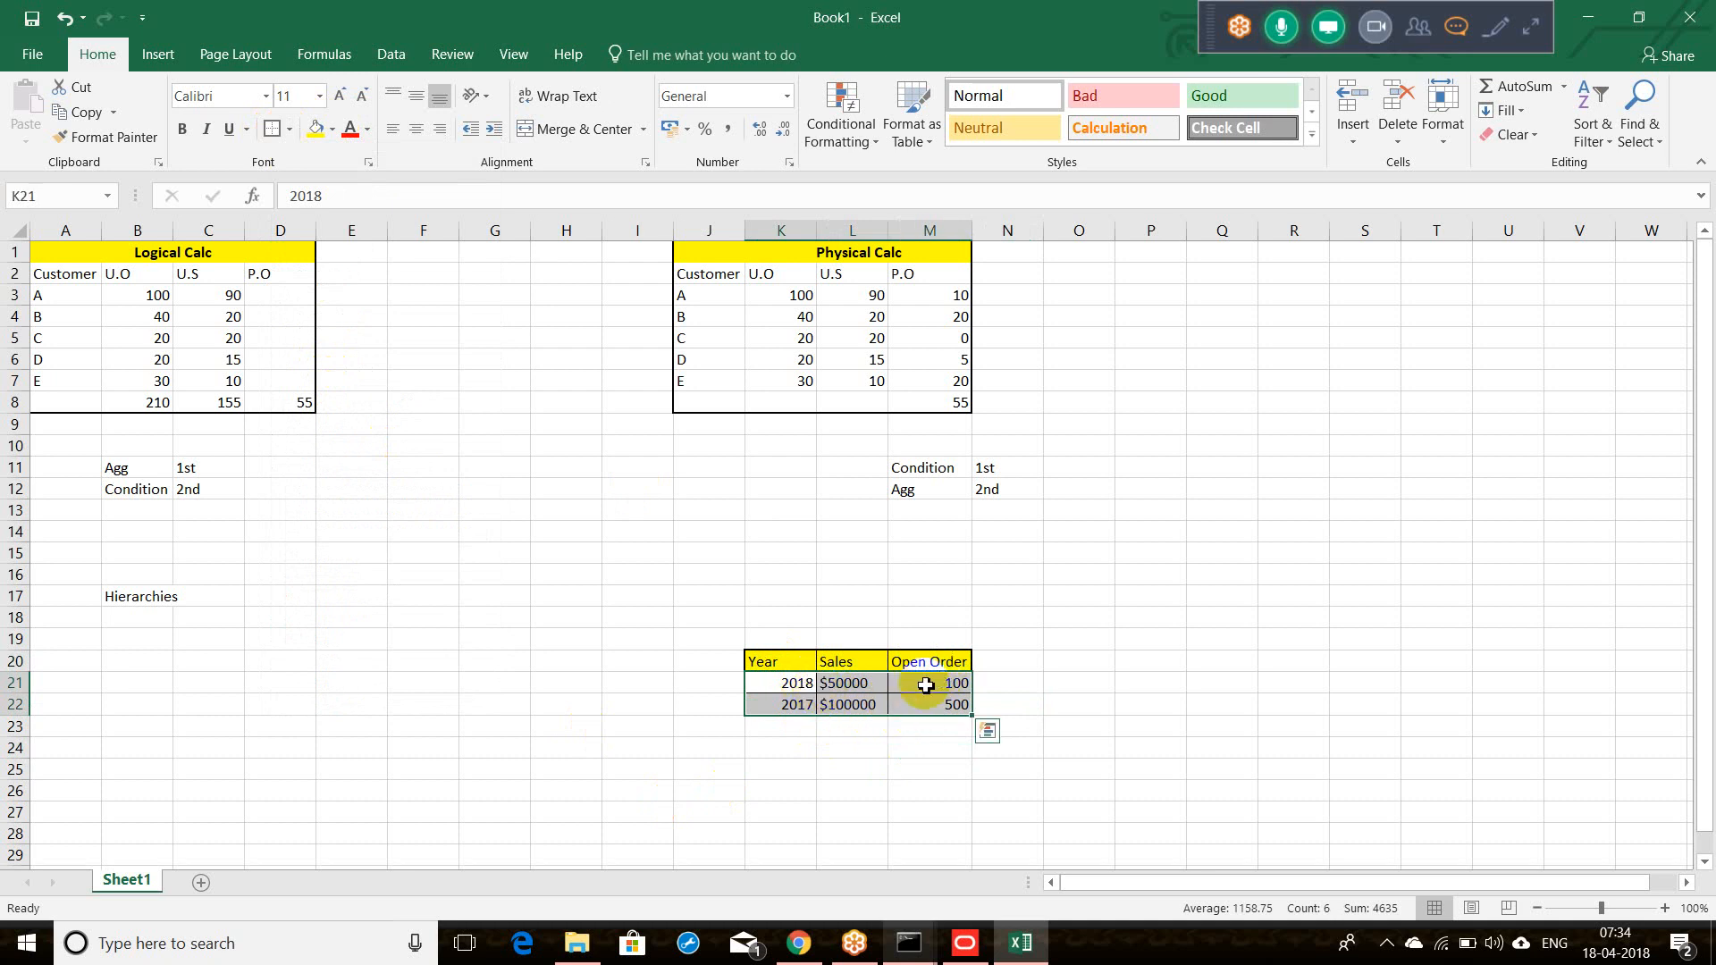
left_click(785, 686)
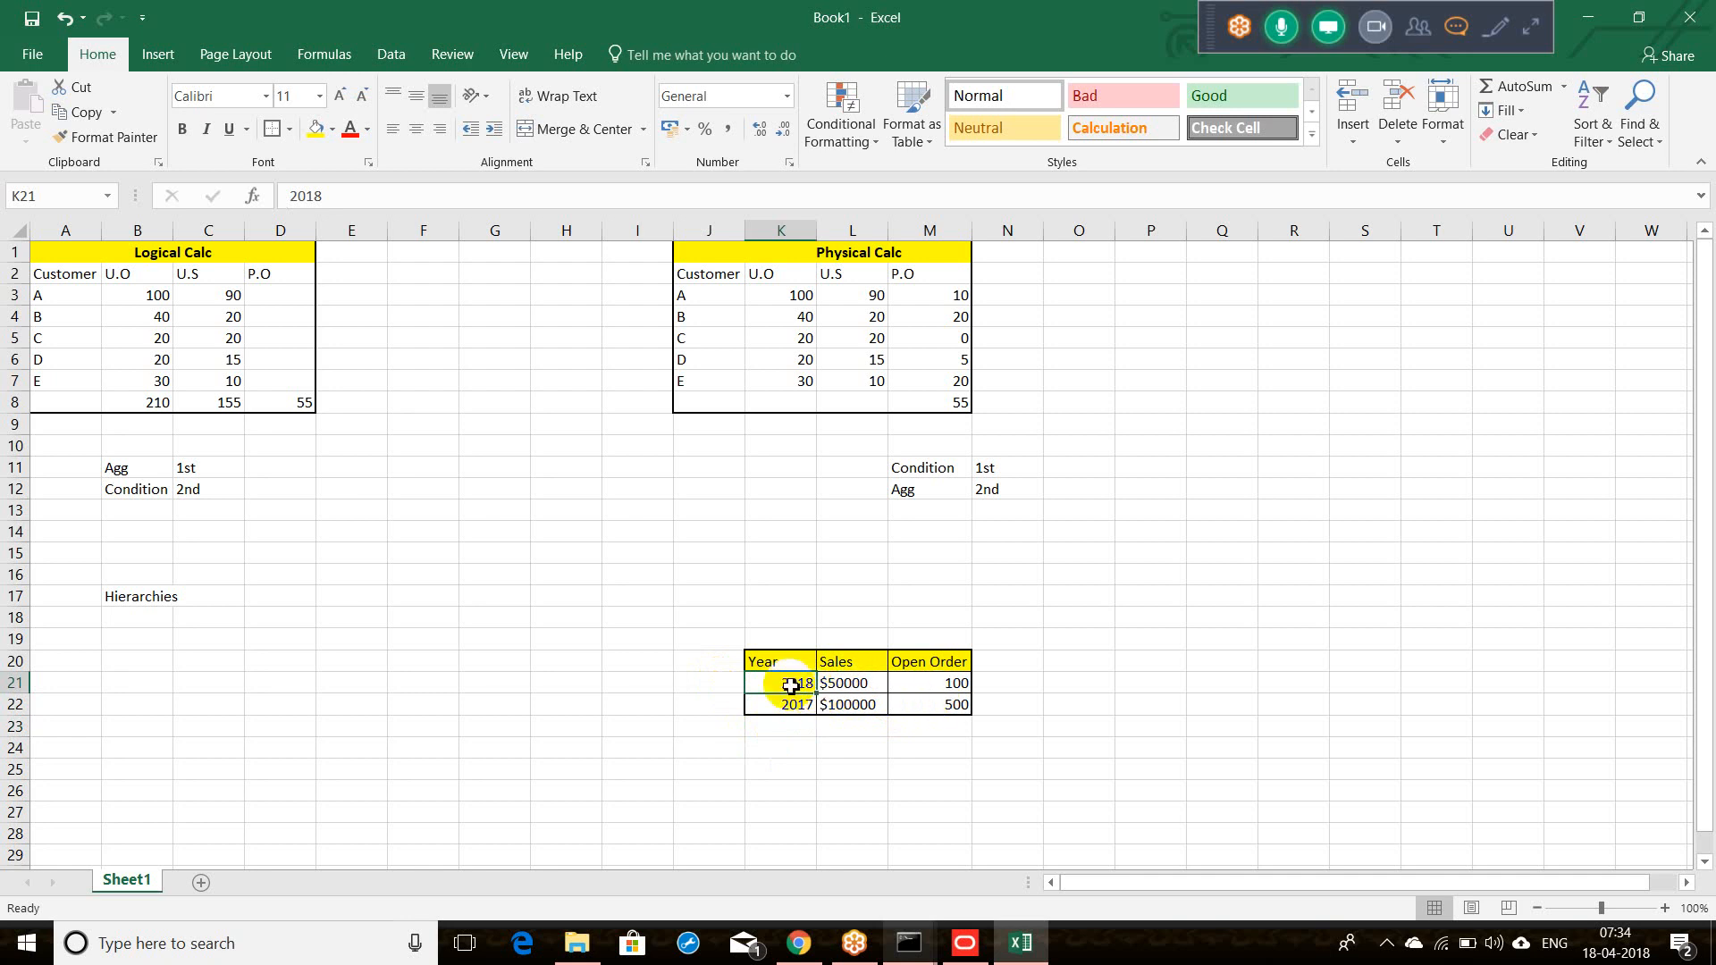
left_click(653, 668)
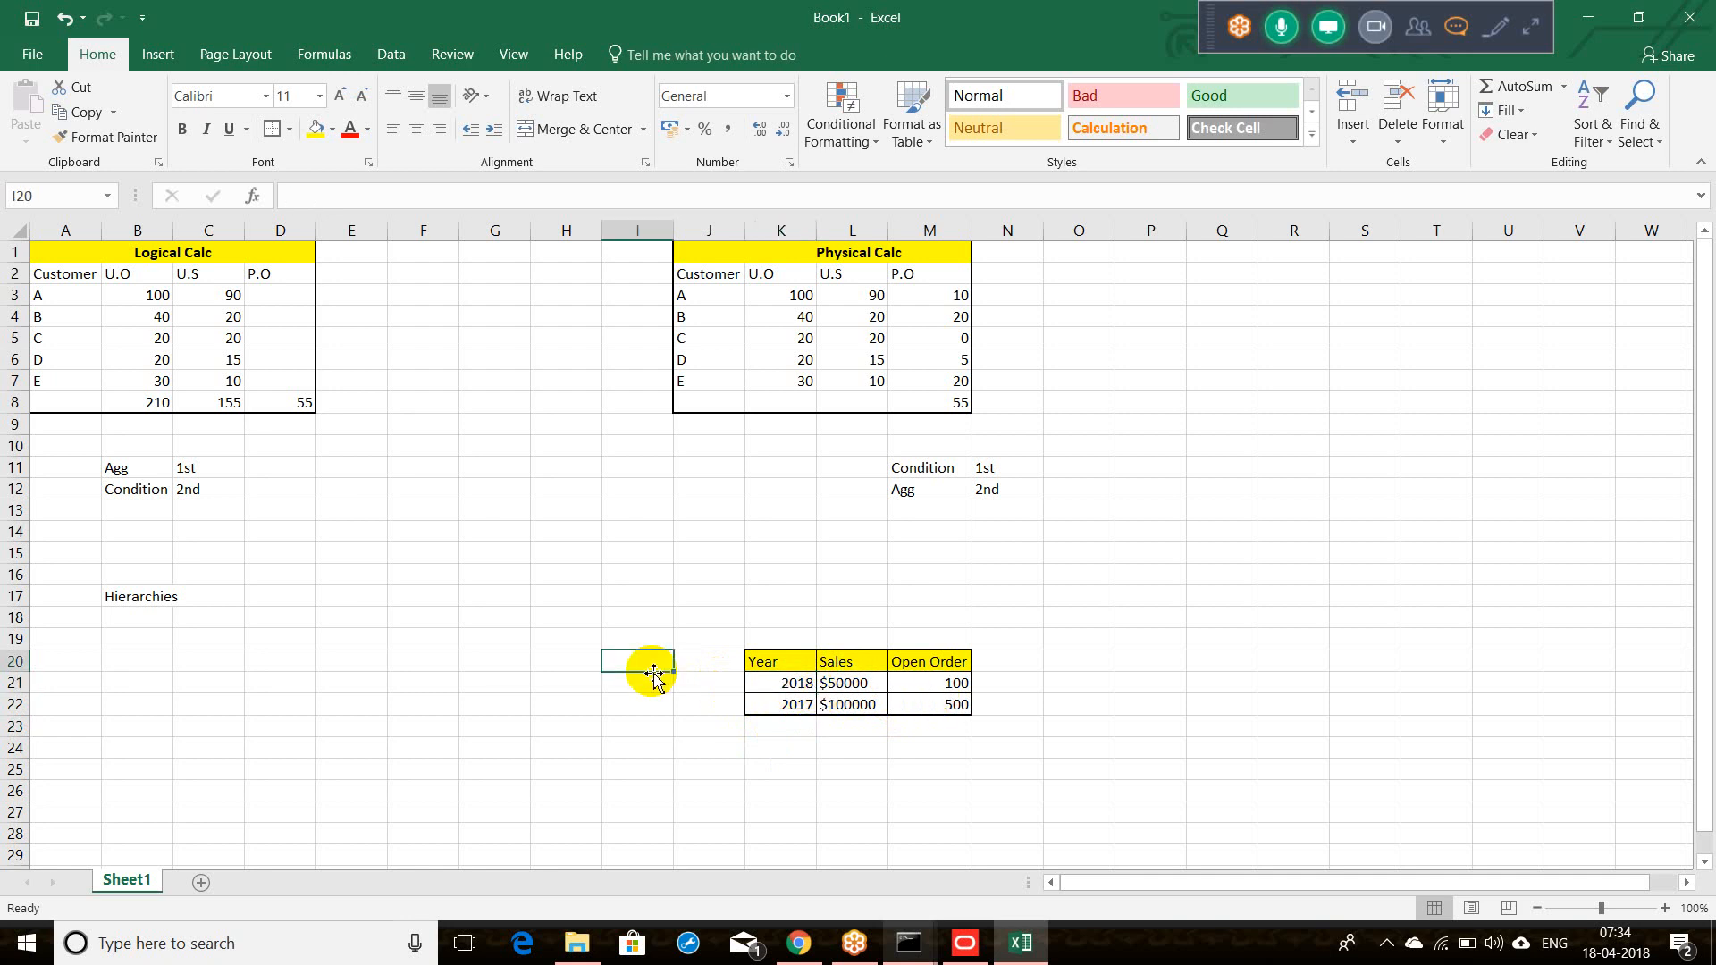
left_click(756, 683)
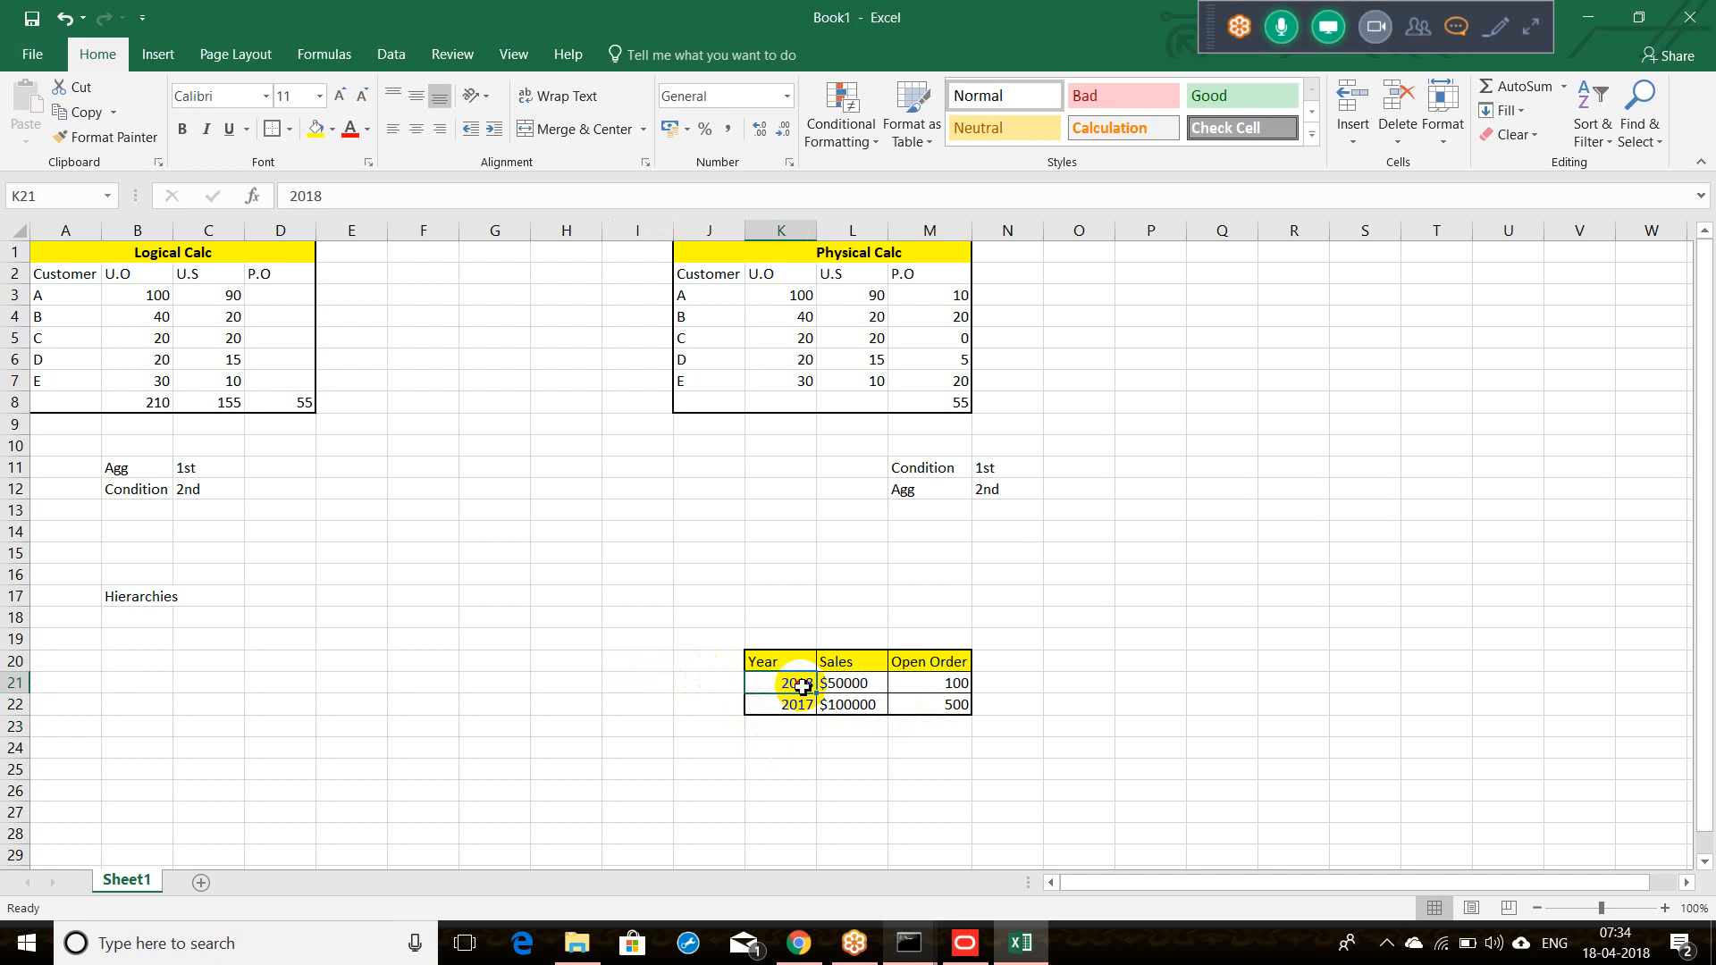
left_click_drag(783, 684, 898, 685)
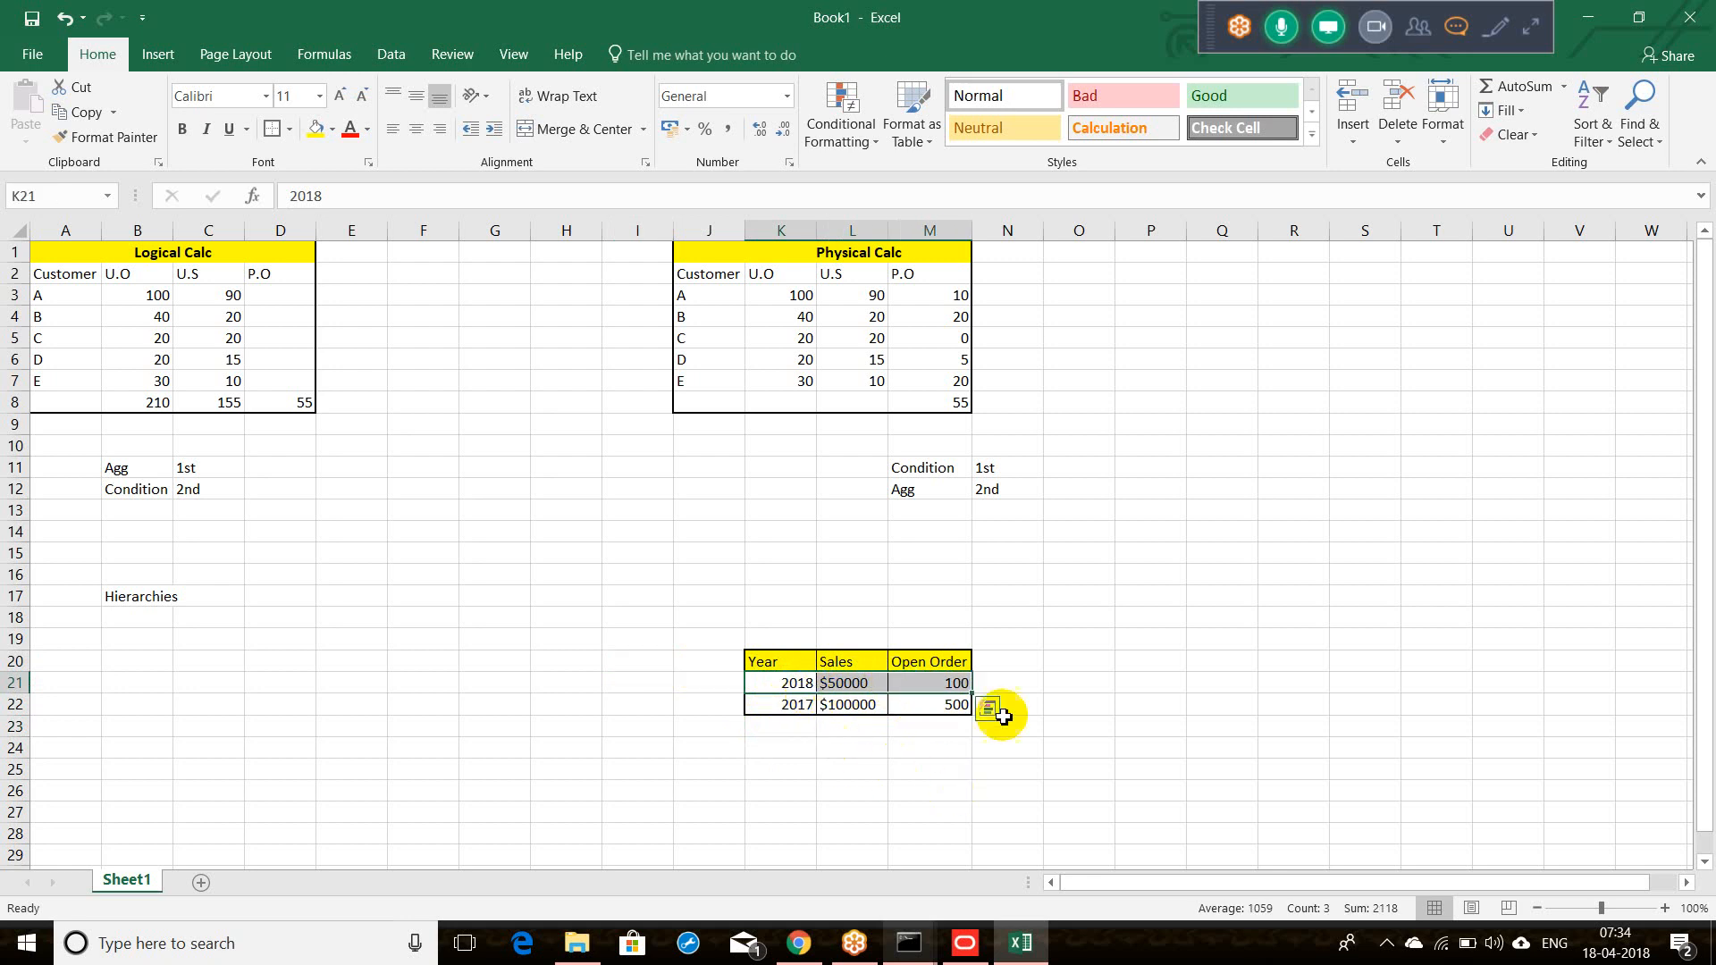
left_click(1003, 685)
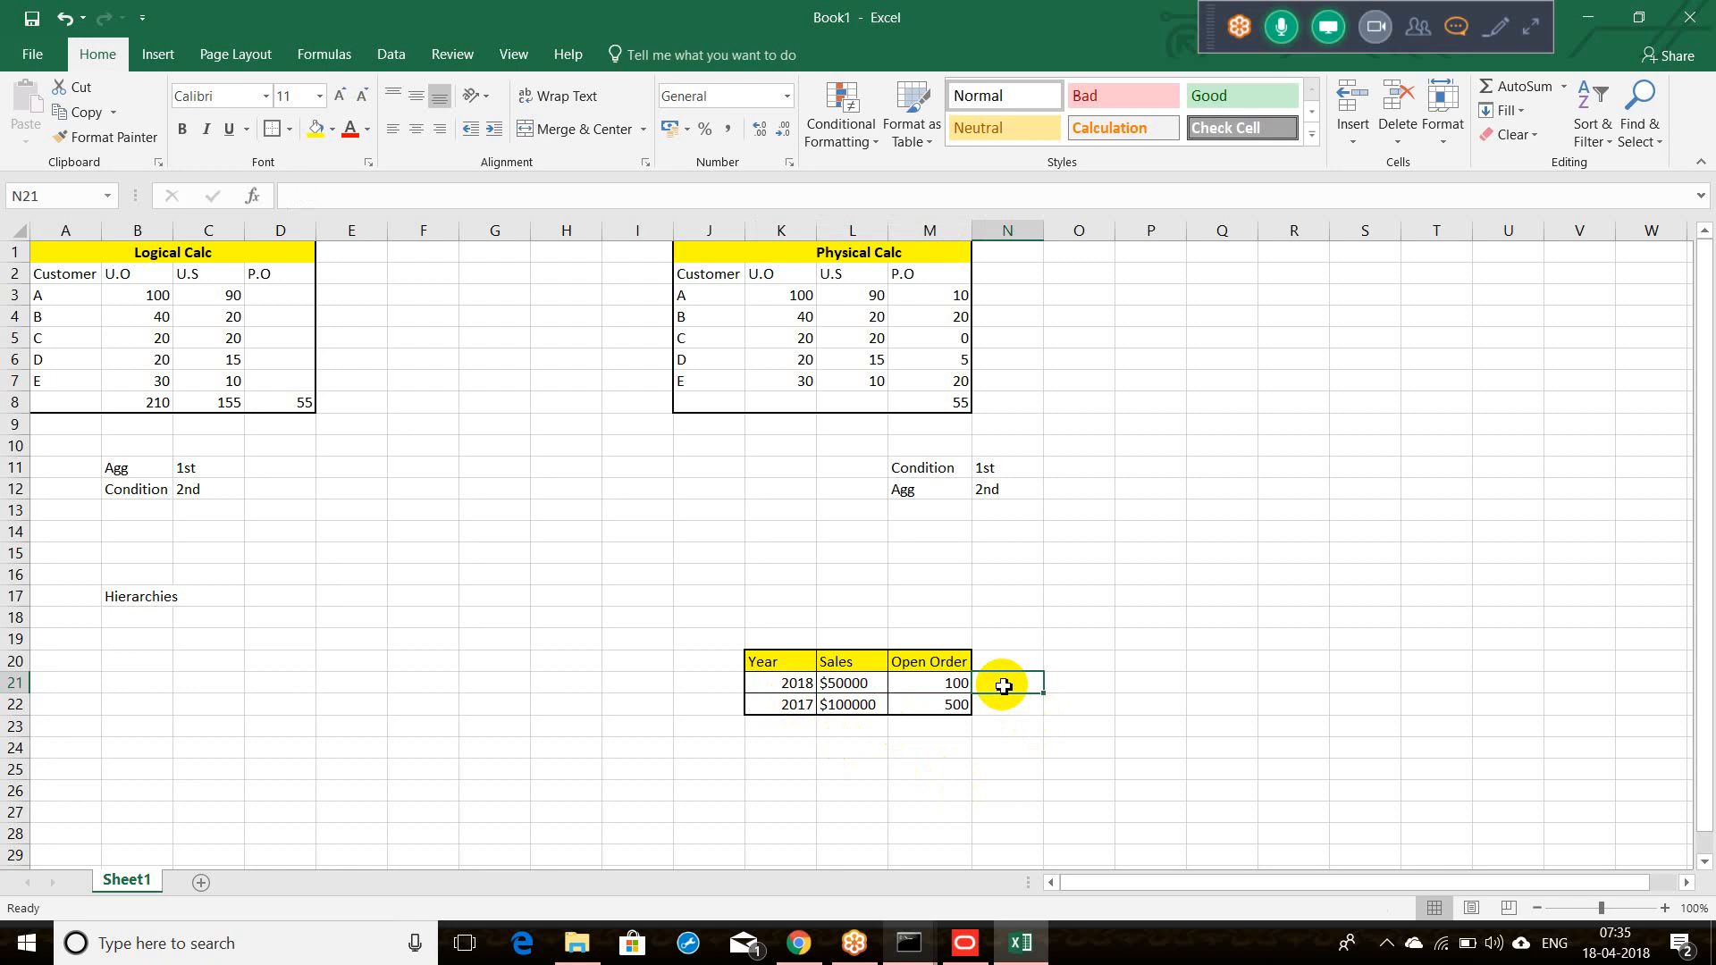
Step: Copy the Year/Sales/Open Order table and paste it at P20
left_click_drag(758, 661, 910, 706)
key("ctrl+c")
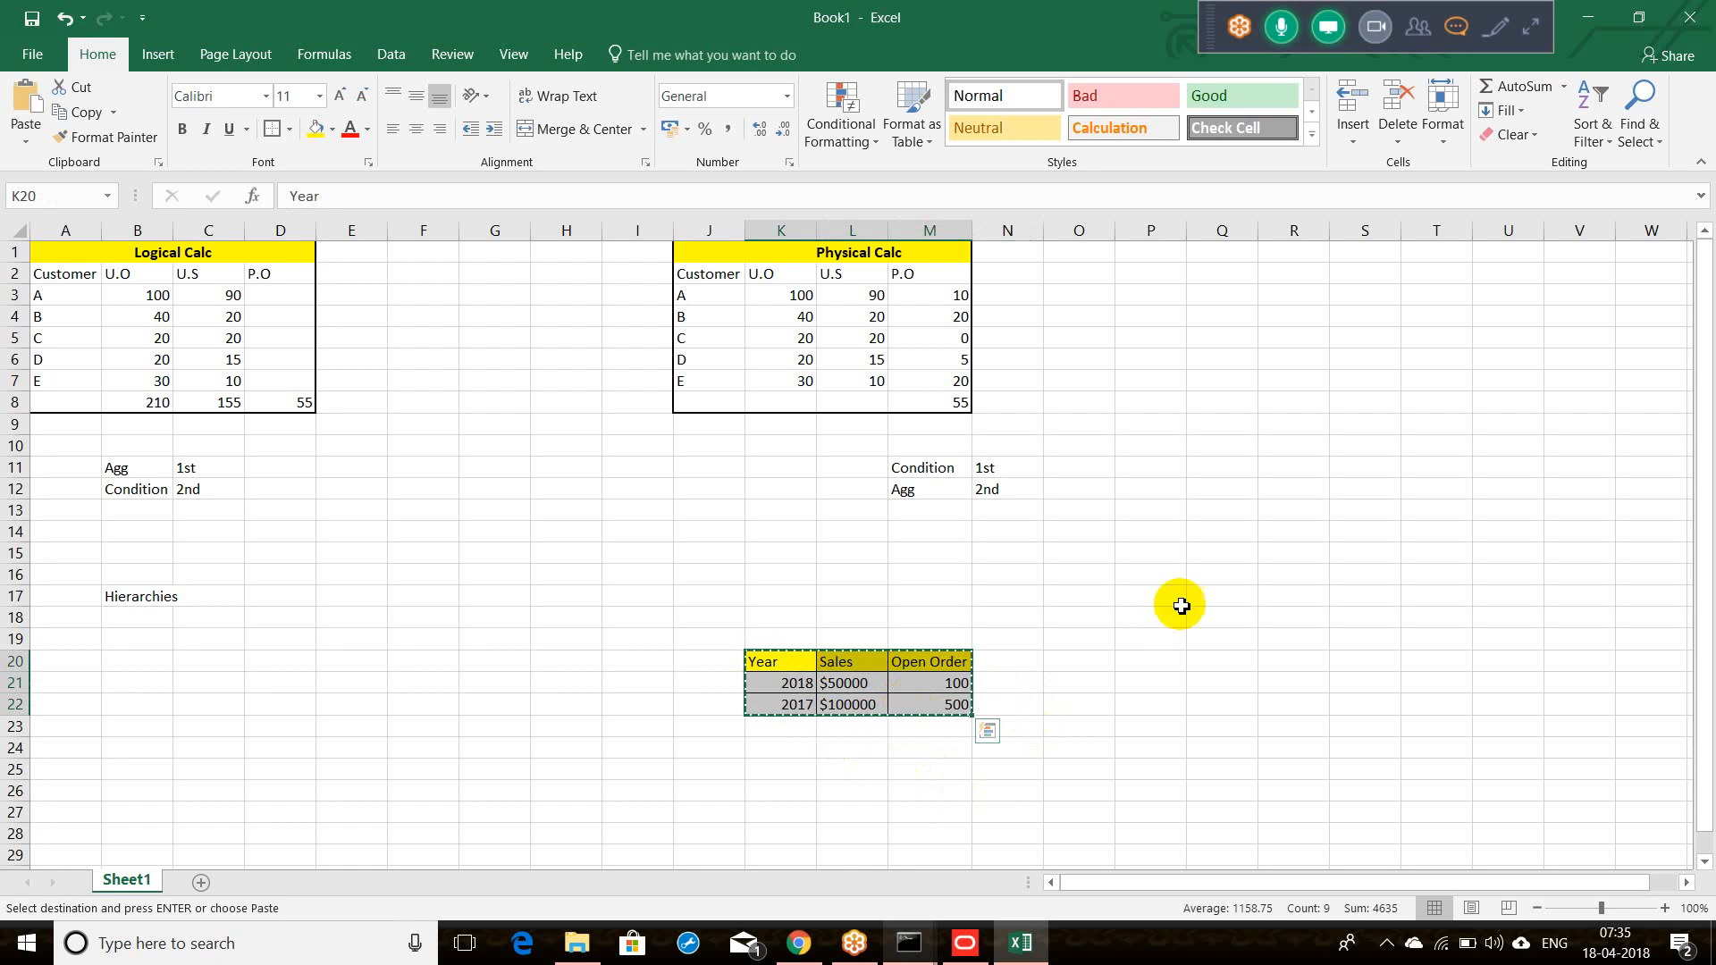
left_click(1121, 668)
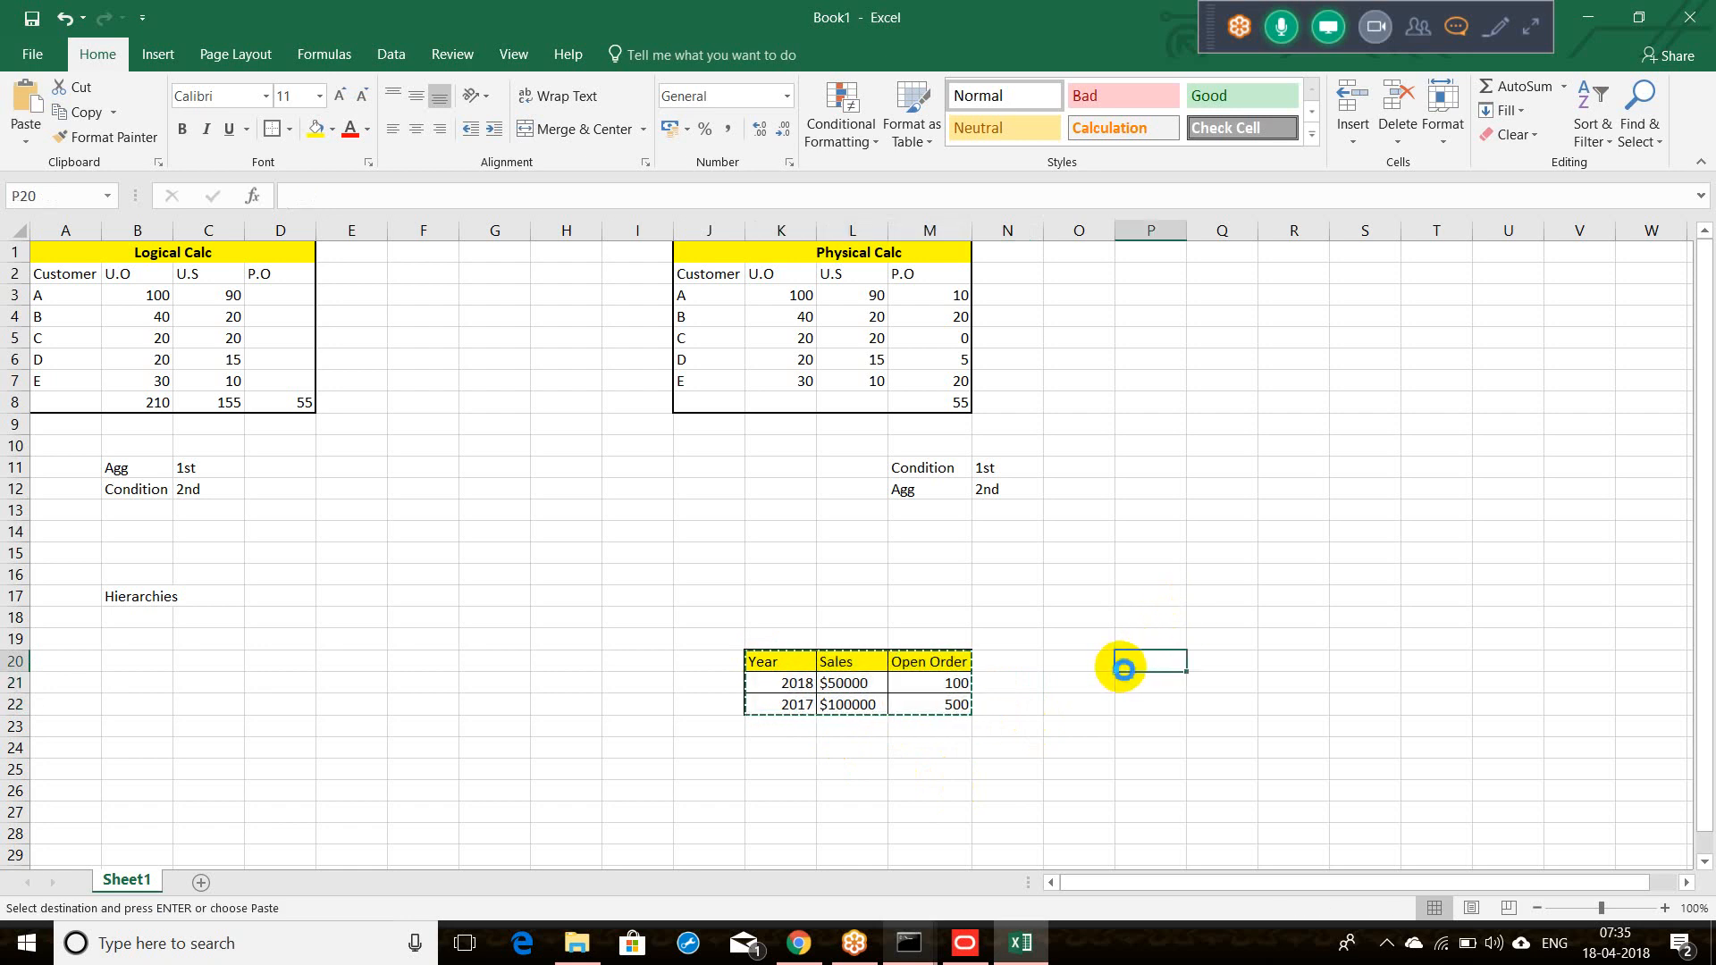
key("ctrl+v")
Step: Insert a new column Q in the copy headed 'H.Year'
left_click(1236, 232)
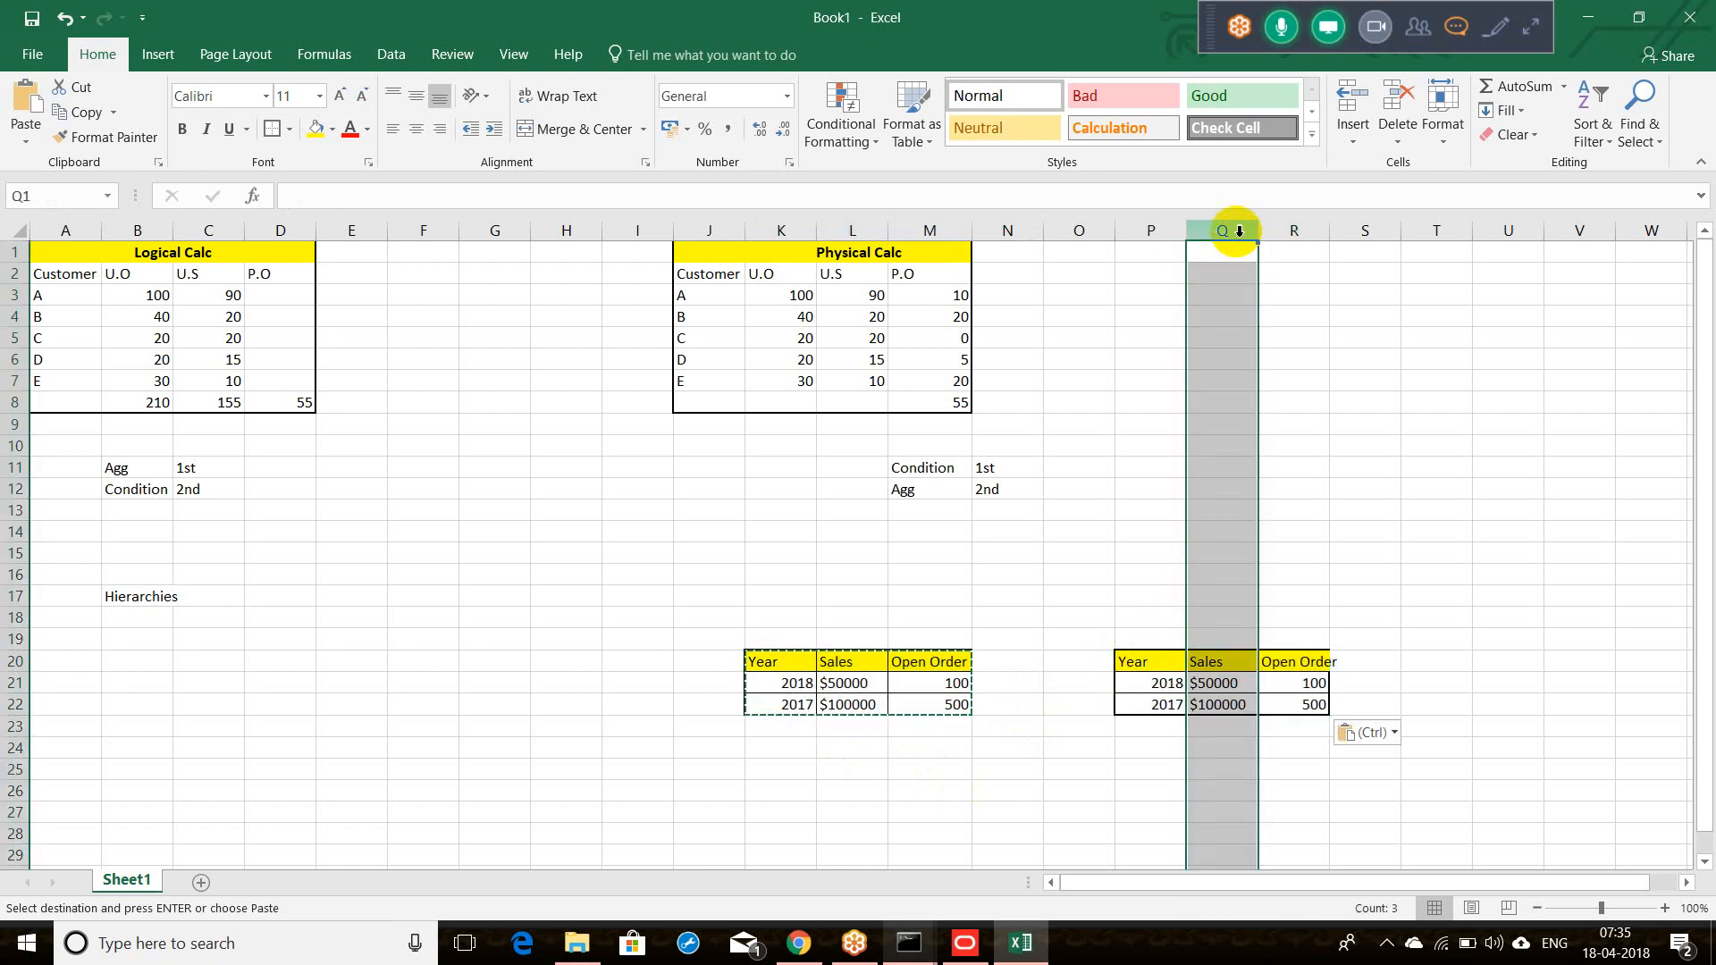
right_click(1238, 233)
left_click(1292, 417)
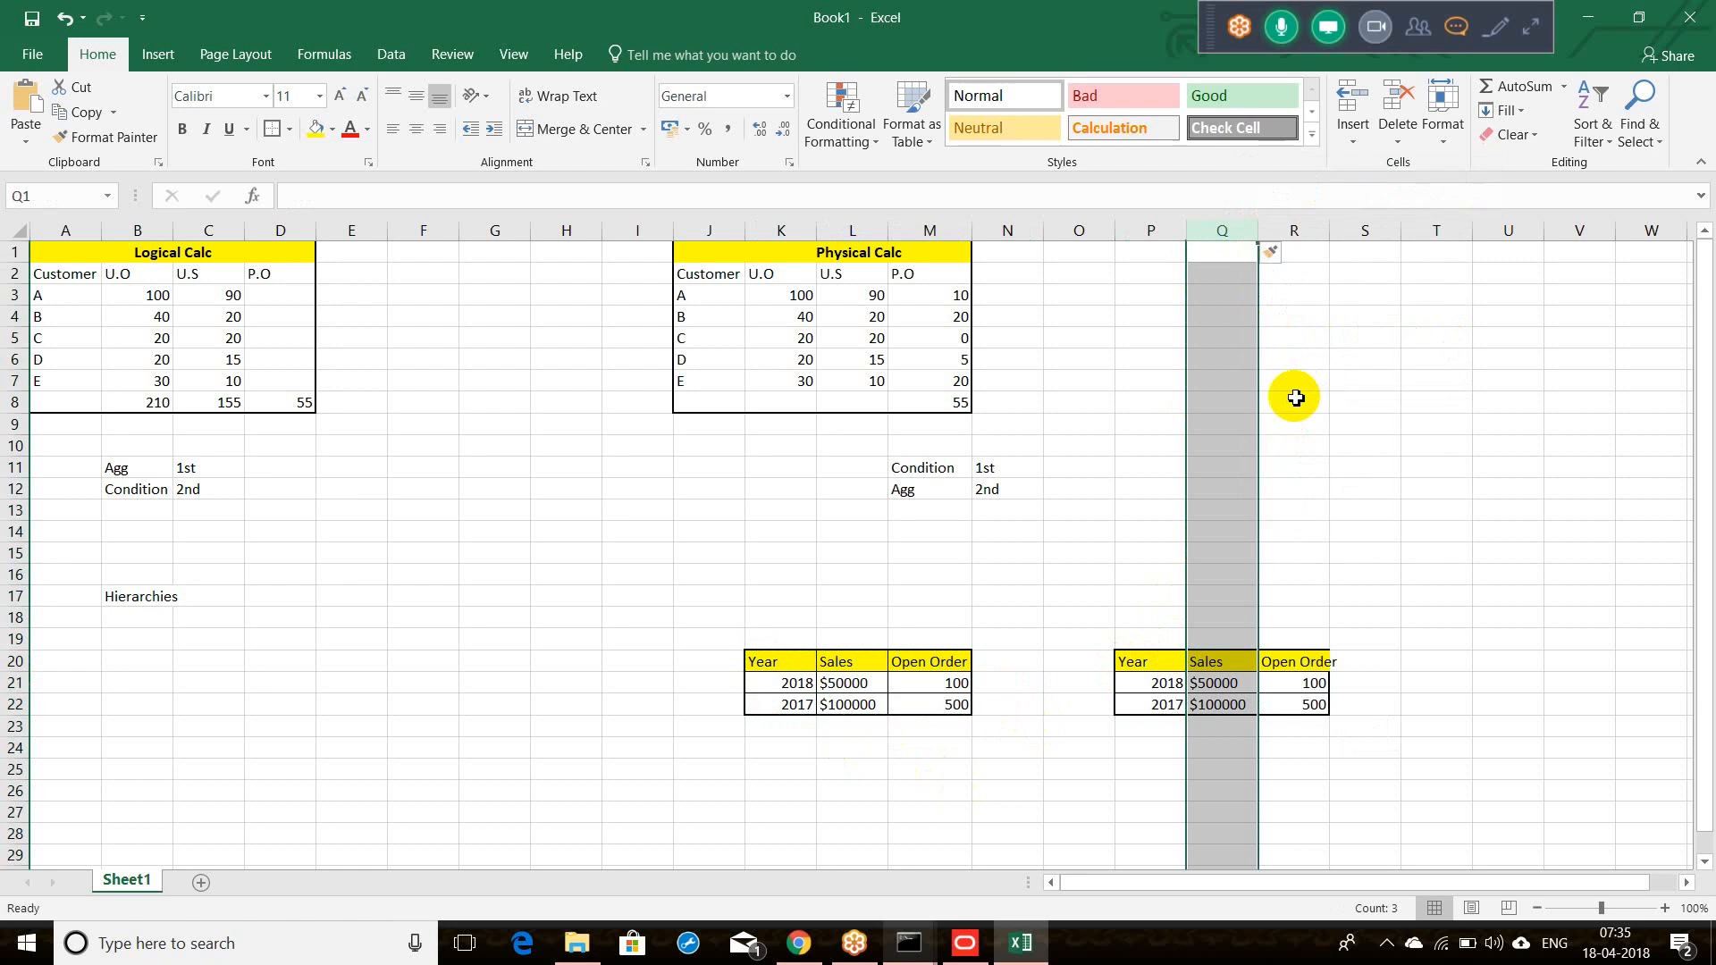
right_click(1200, 662)
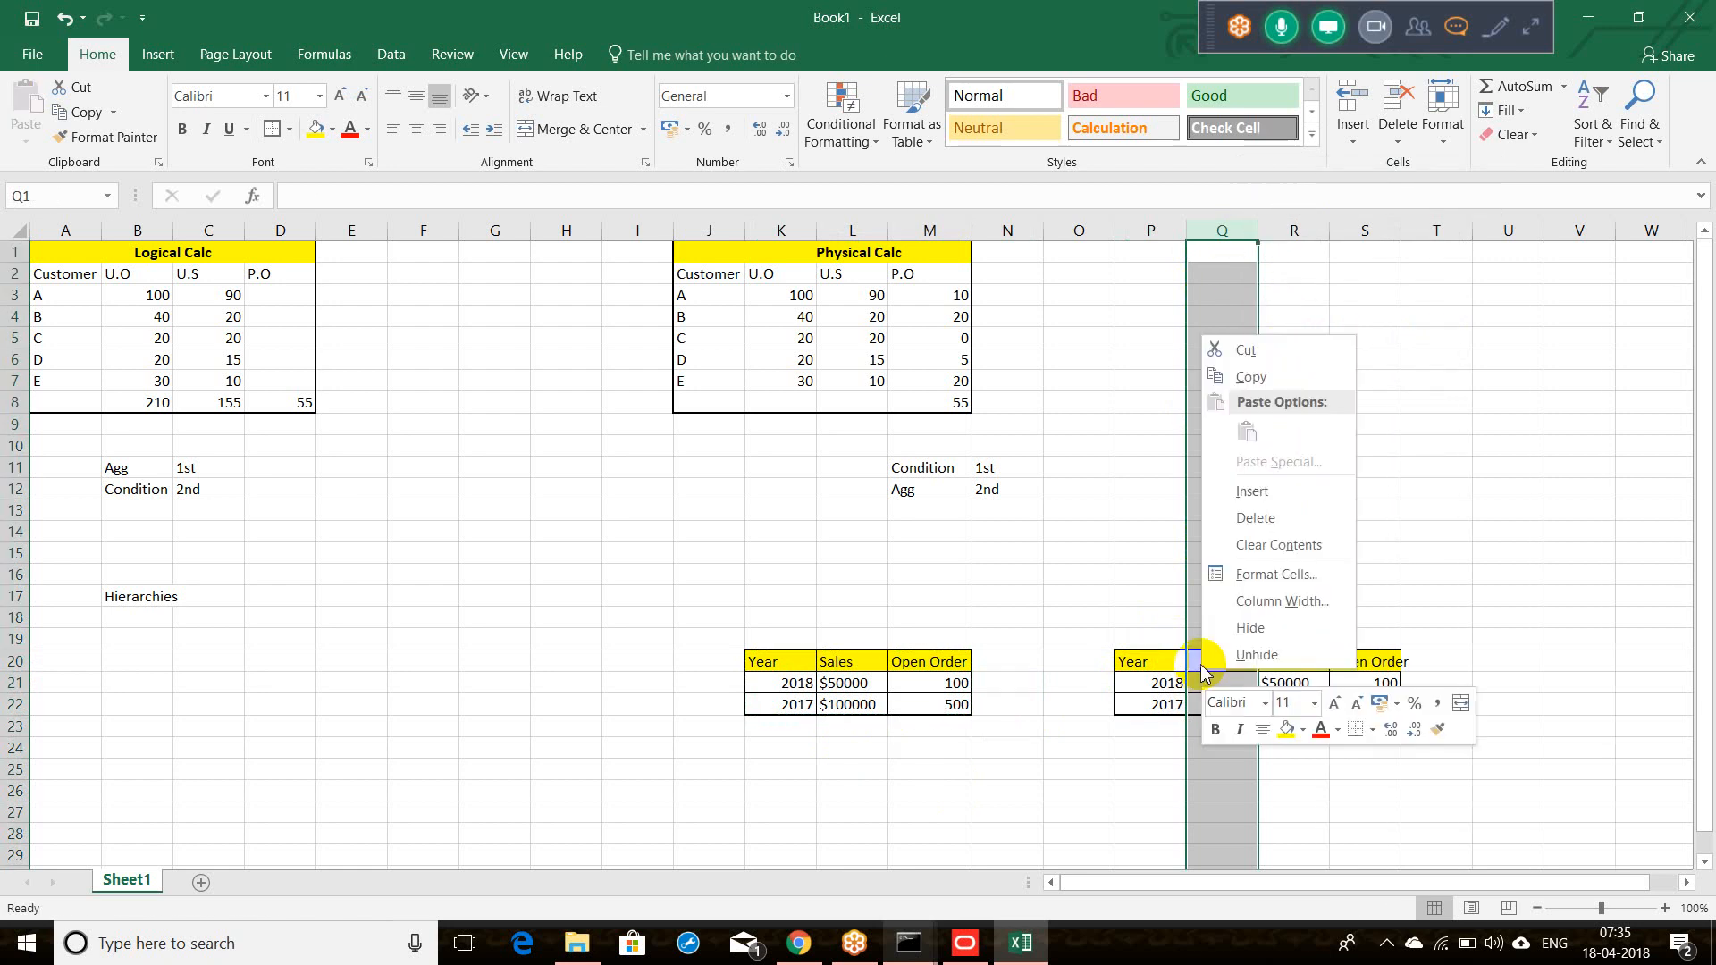
left_click(1202, 665)
type("H.Year")
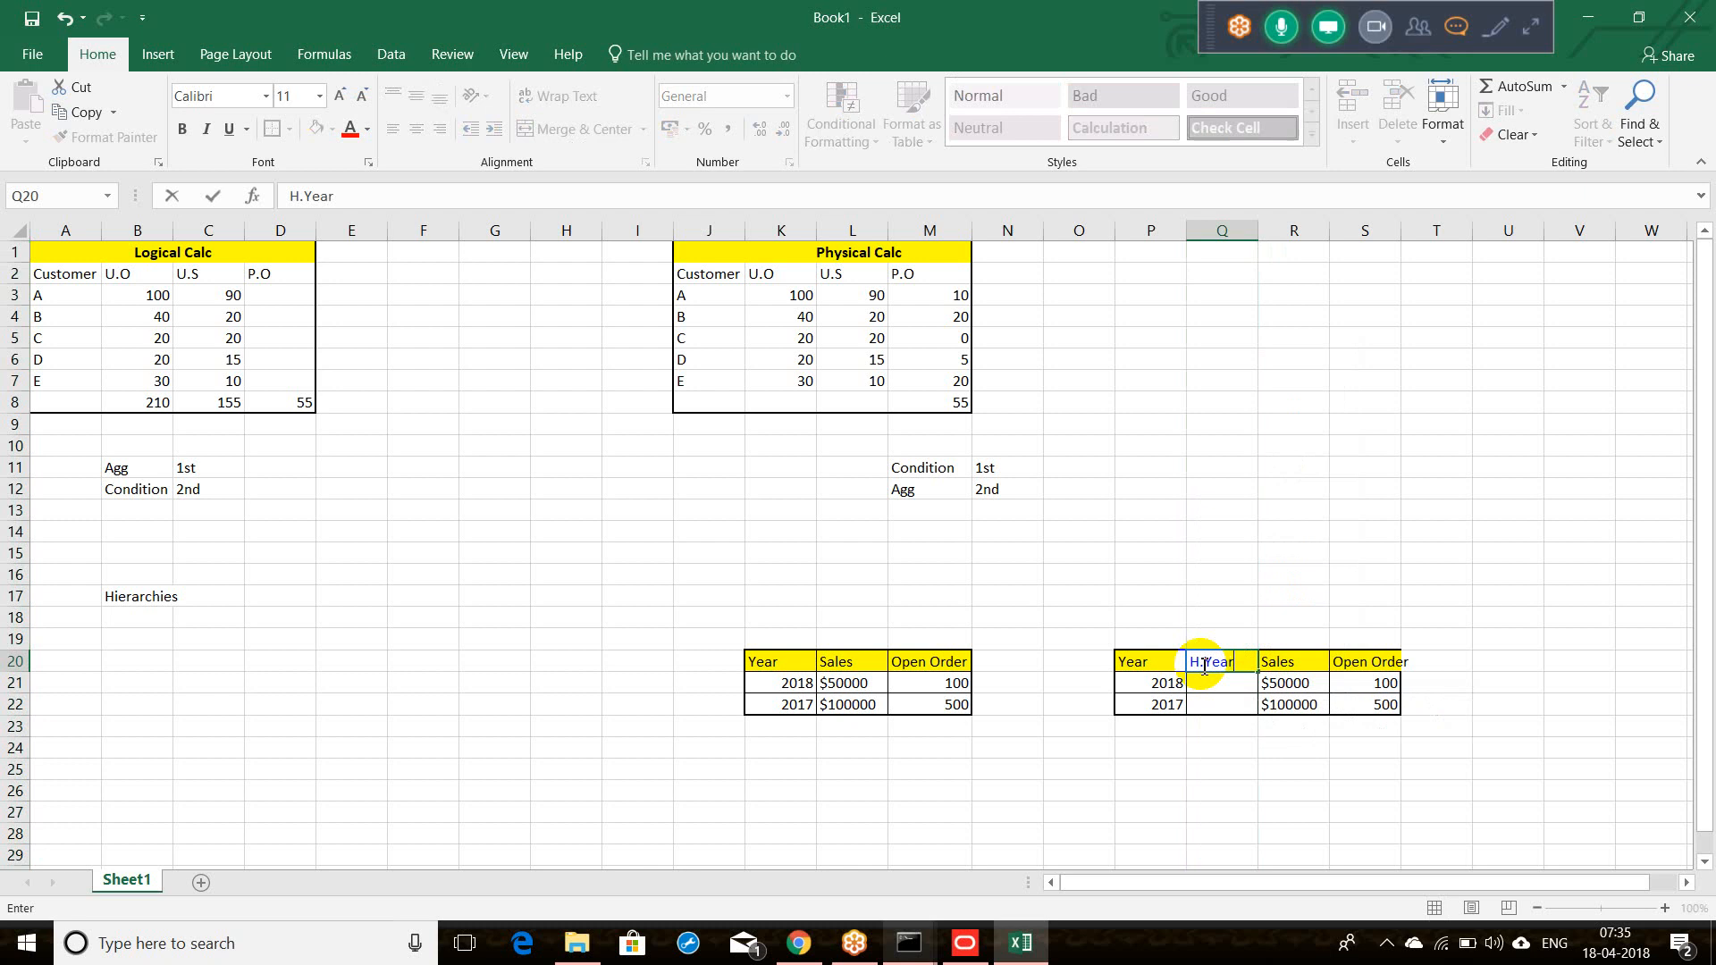
key("Return")
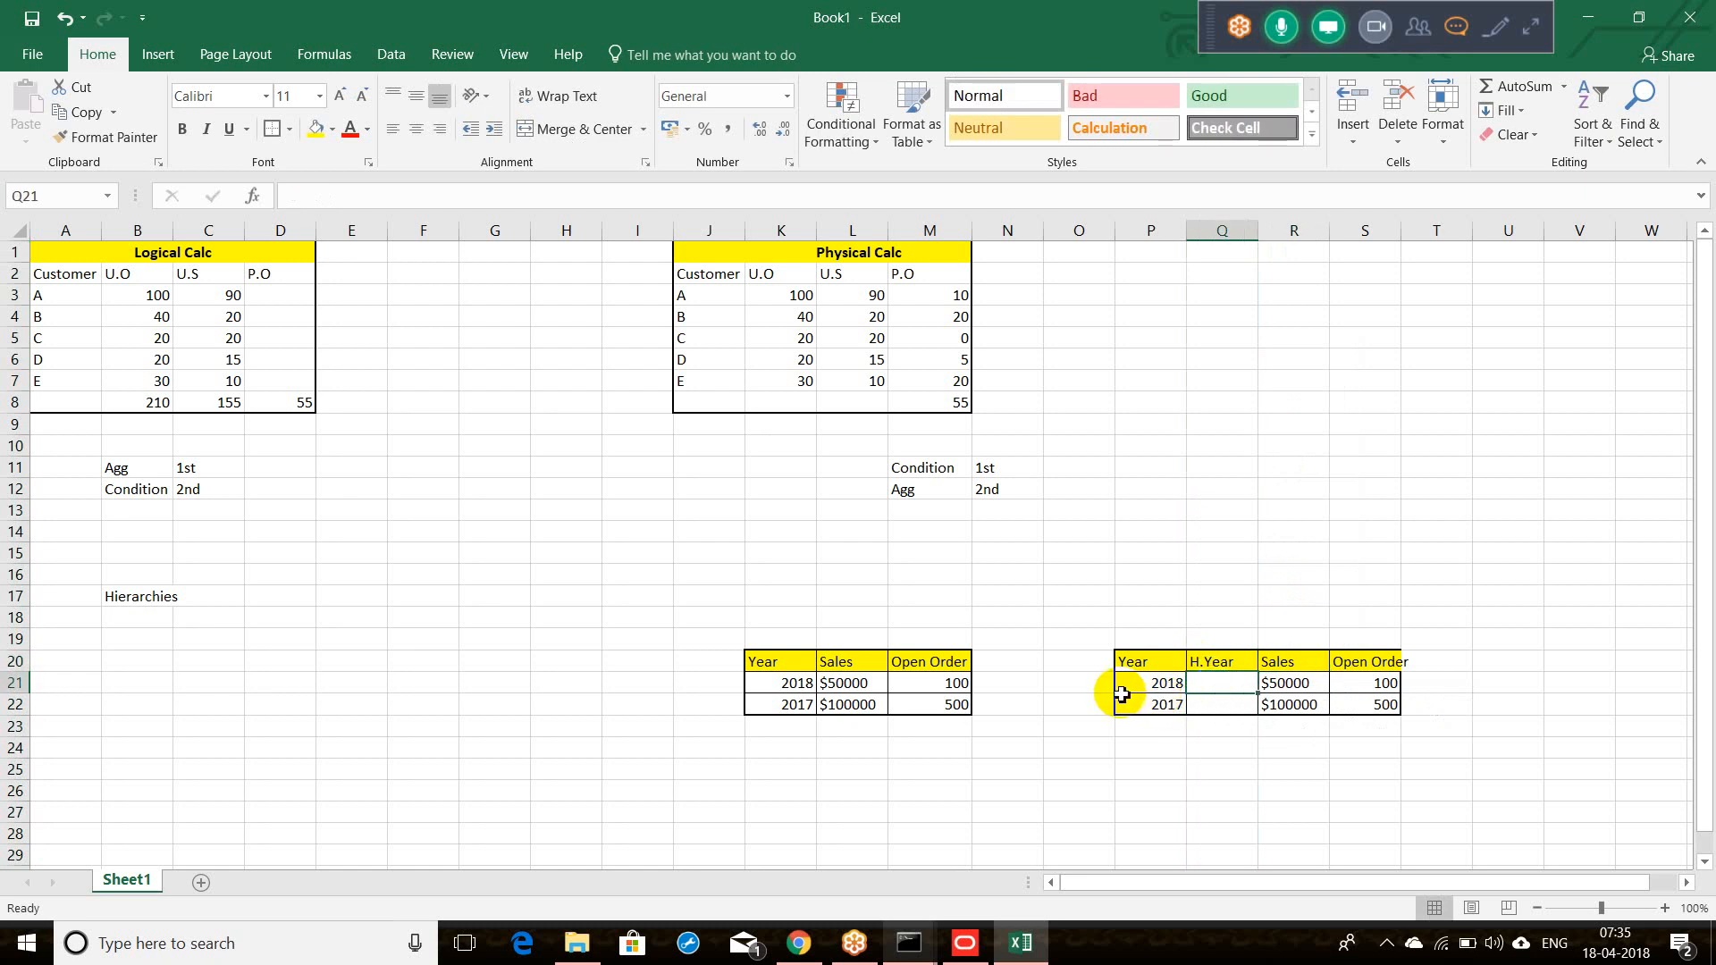
left_click(18, 684)
Step: Insert a blank row above 2018 and give it the plain bordered format
right_click(18, 684)
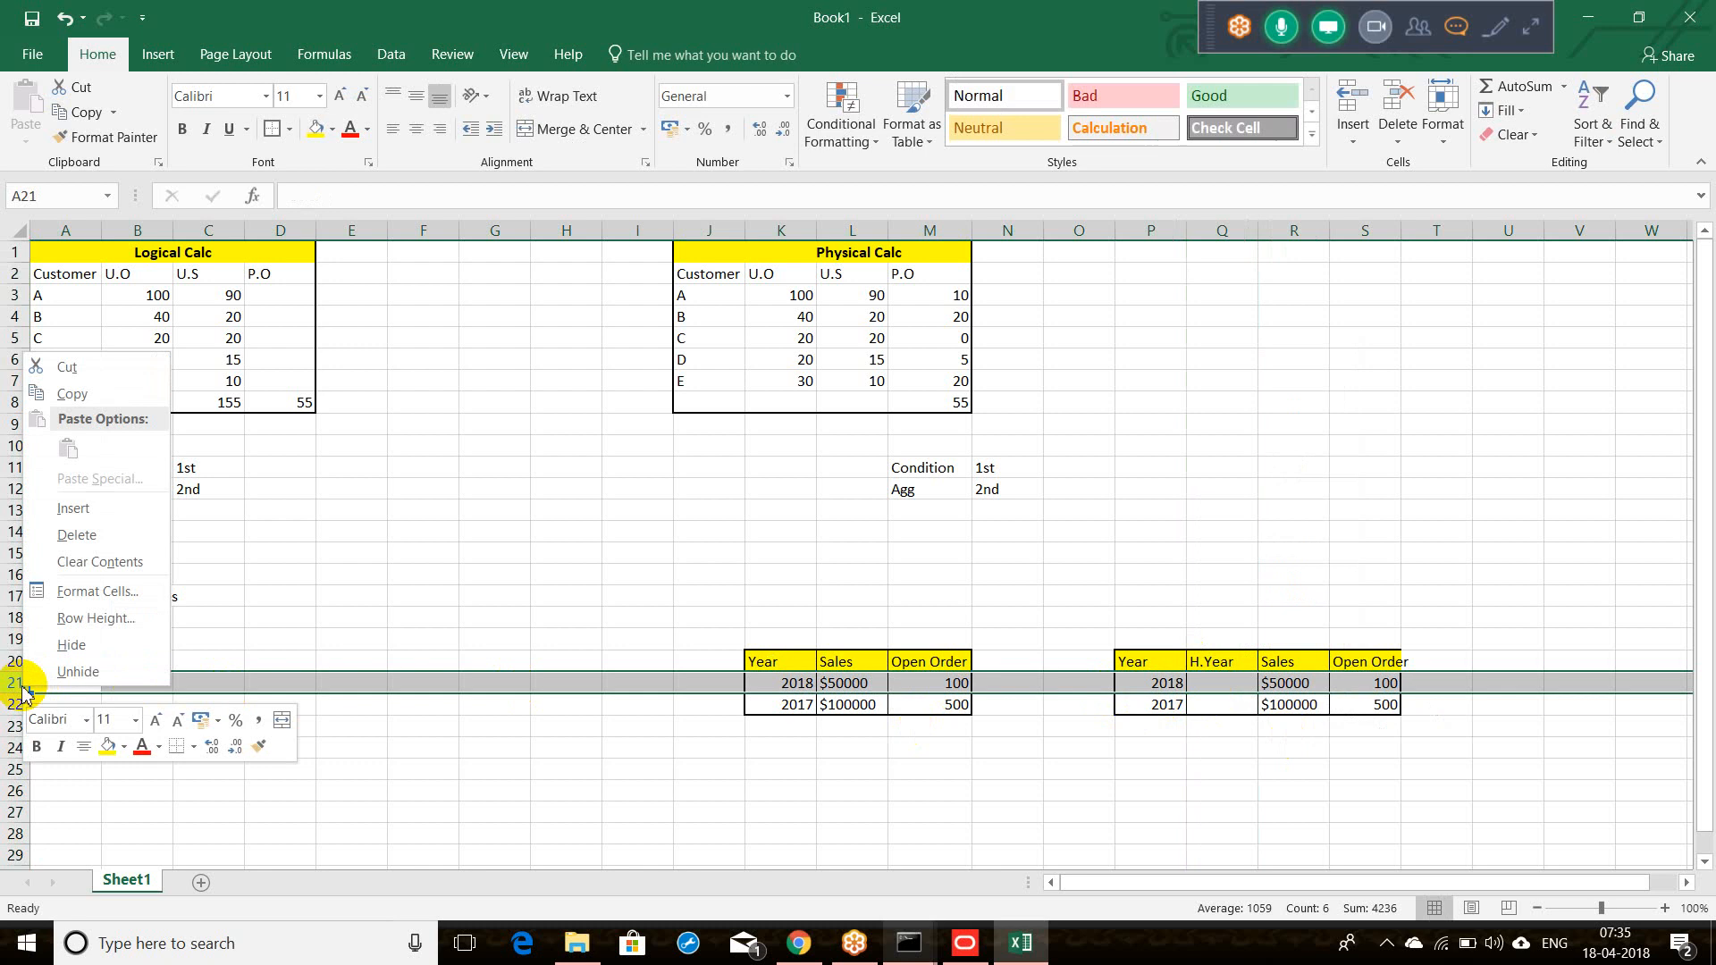
left_click(68, 521)
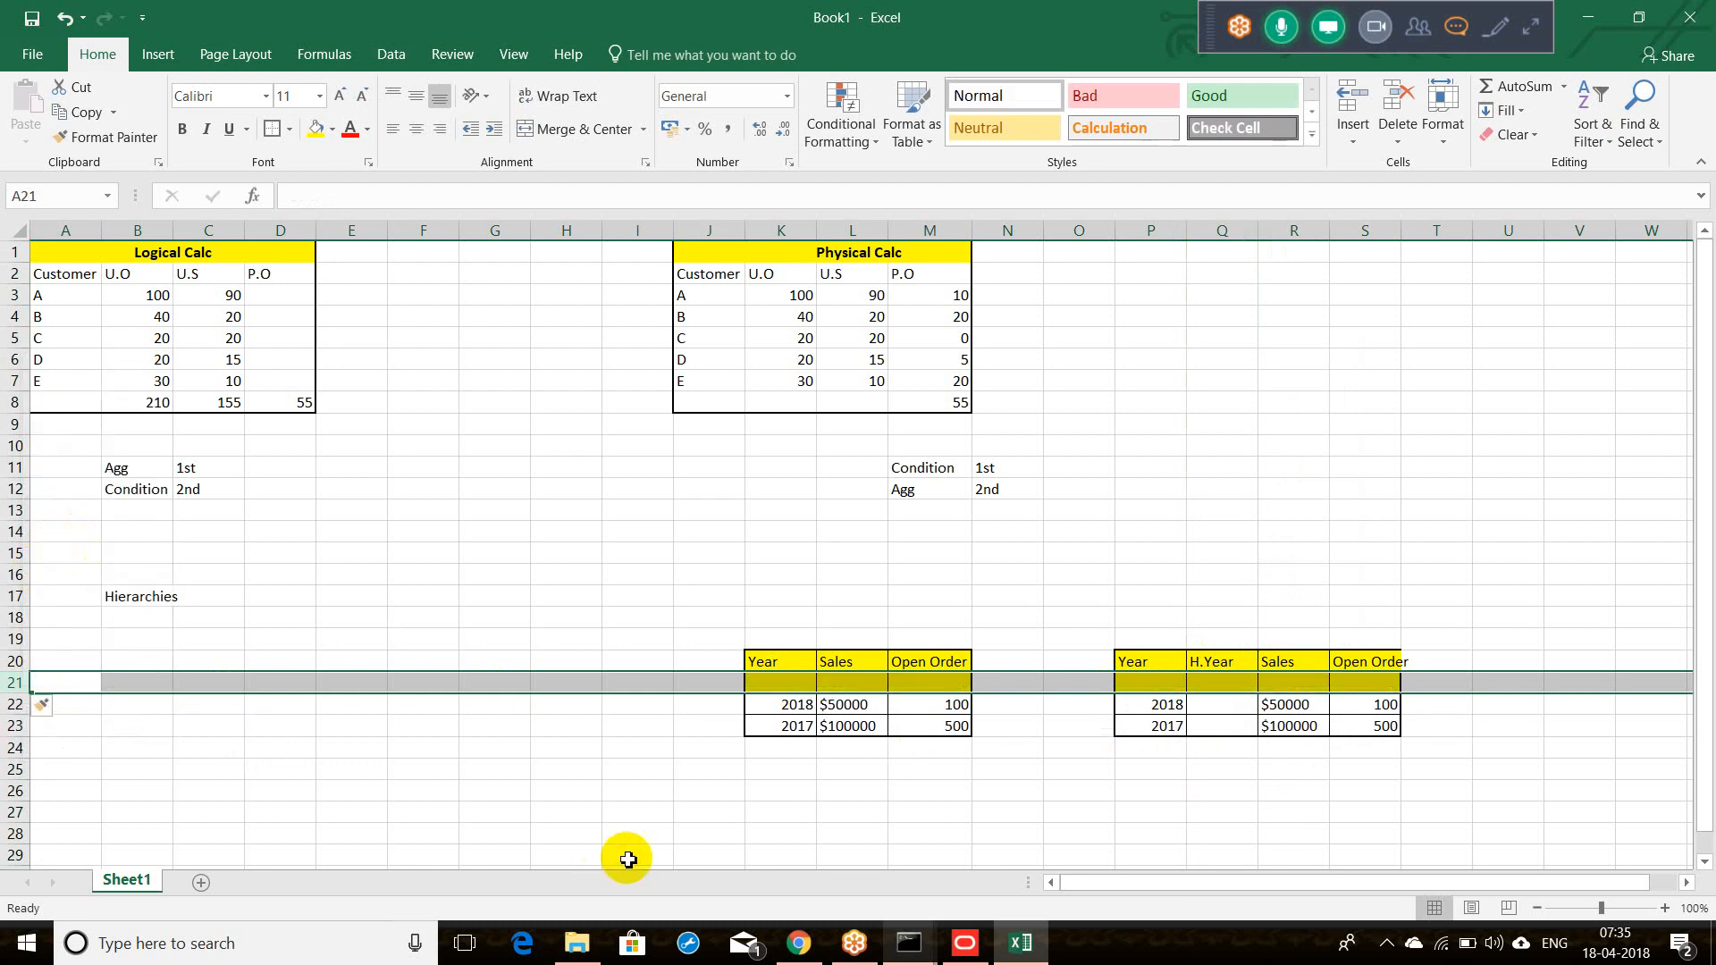
left_click(1111, 727)
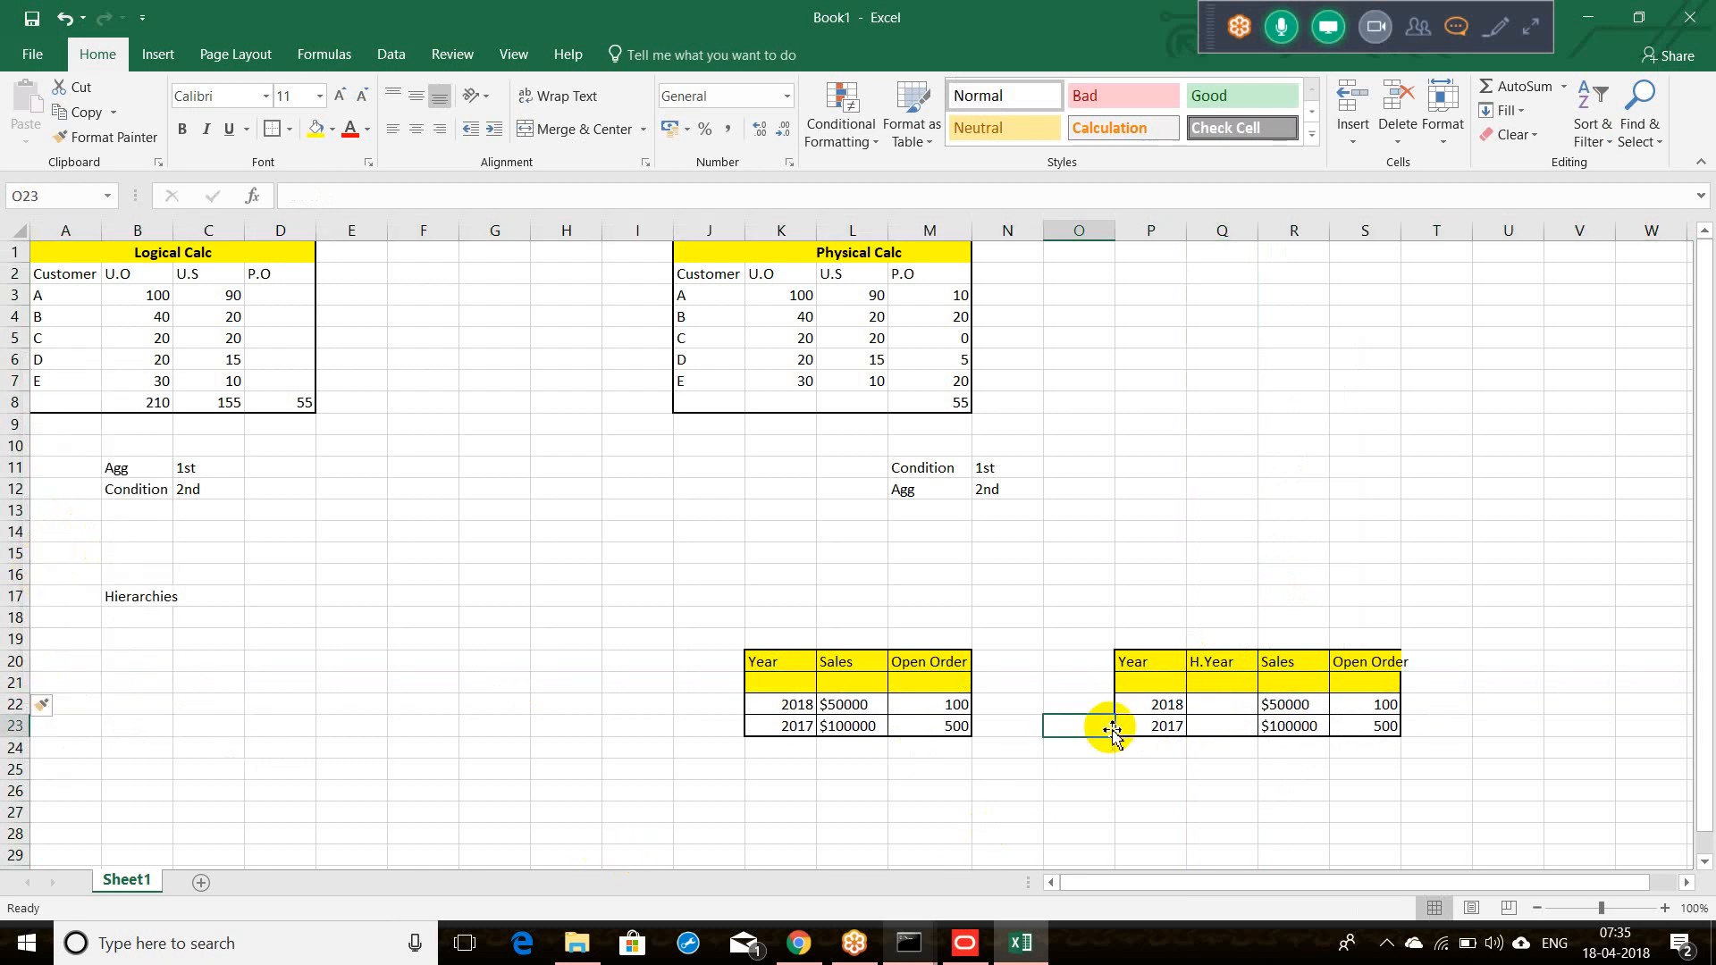
left_click_drag(1147, 700, 1219, 704)
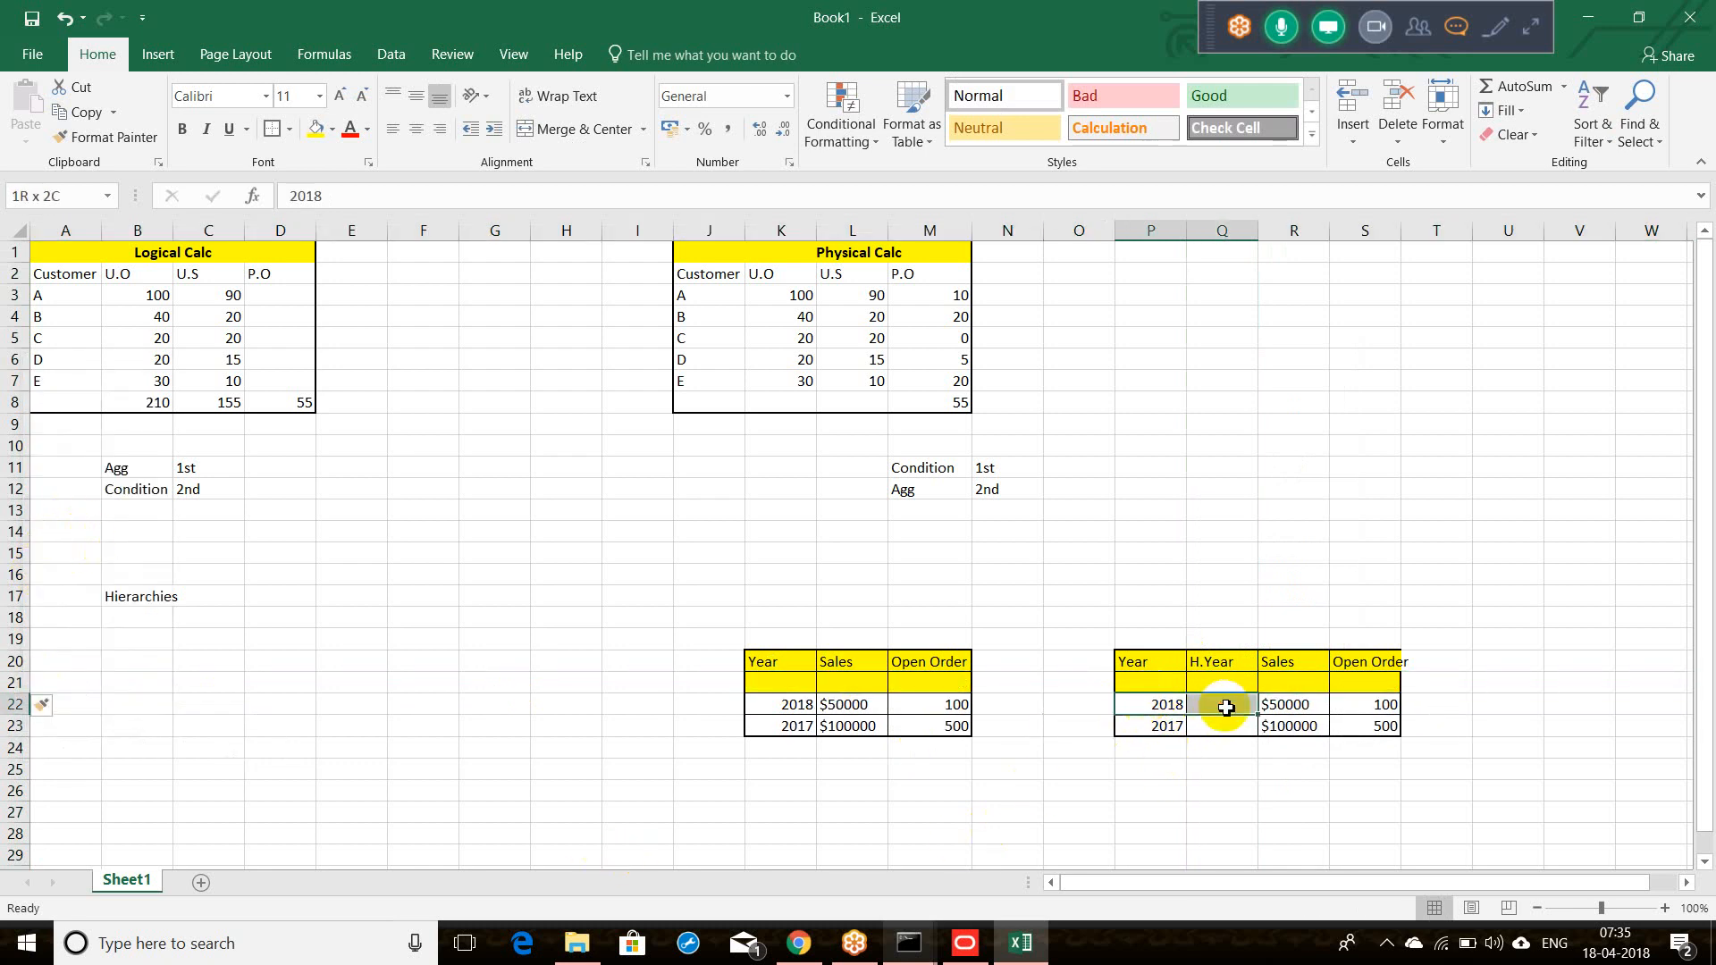
left_click(104, 137)
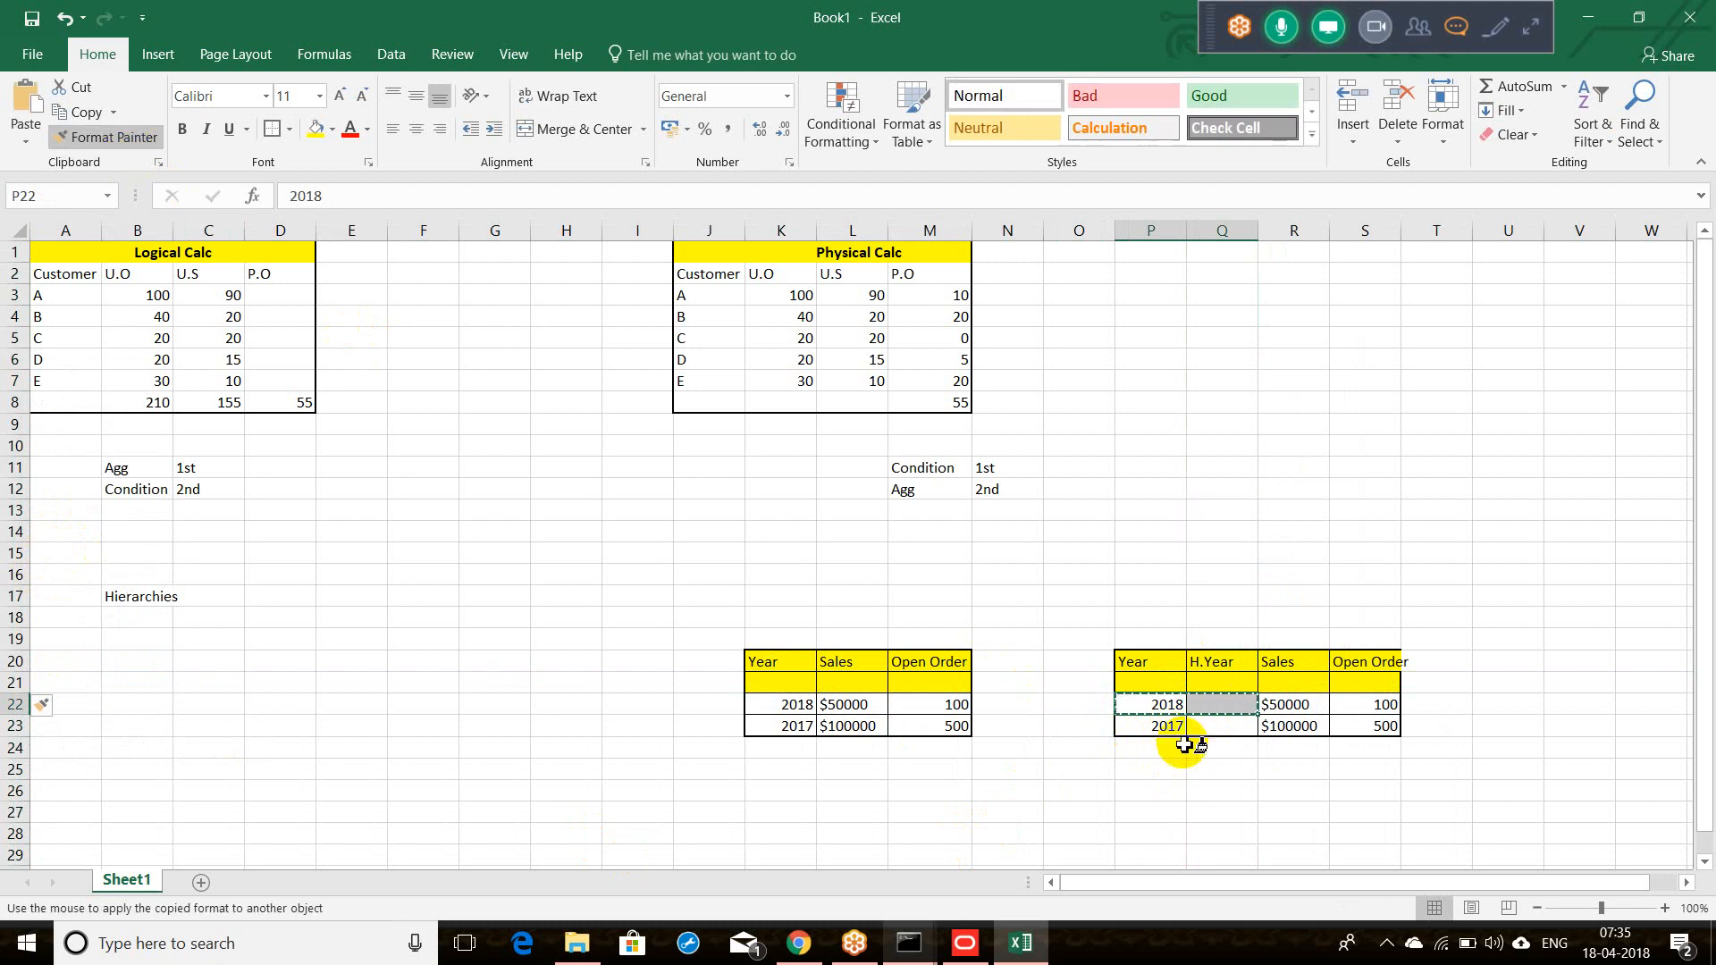
left_click_drag(1133, 681, 1368, 685)
left_click(1170, 807)
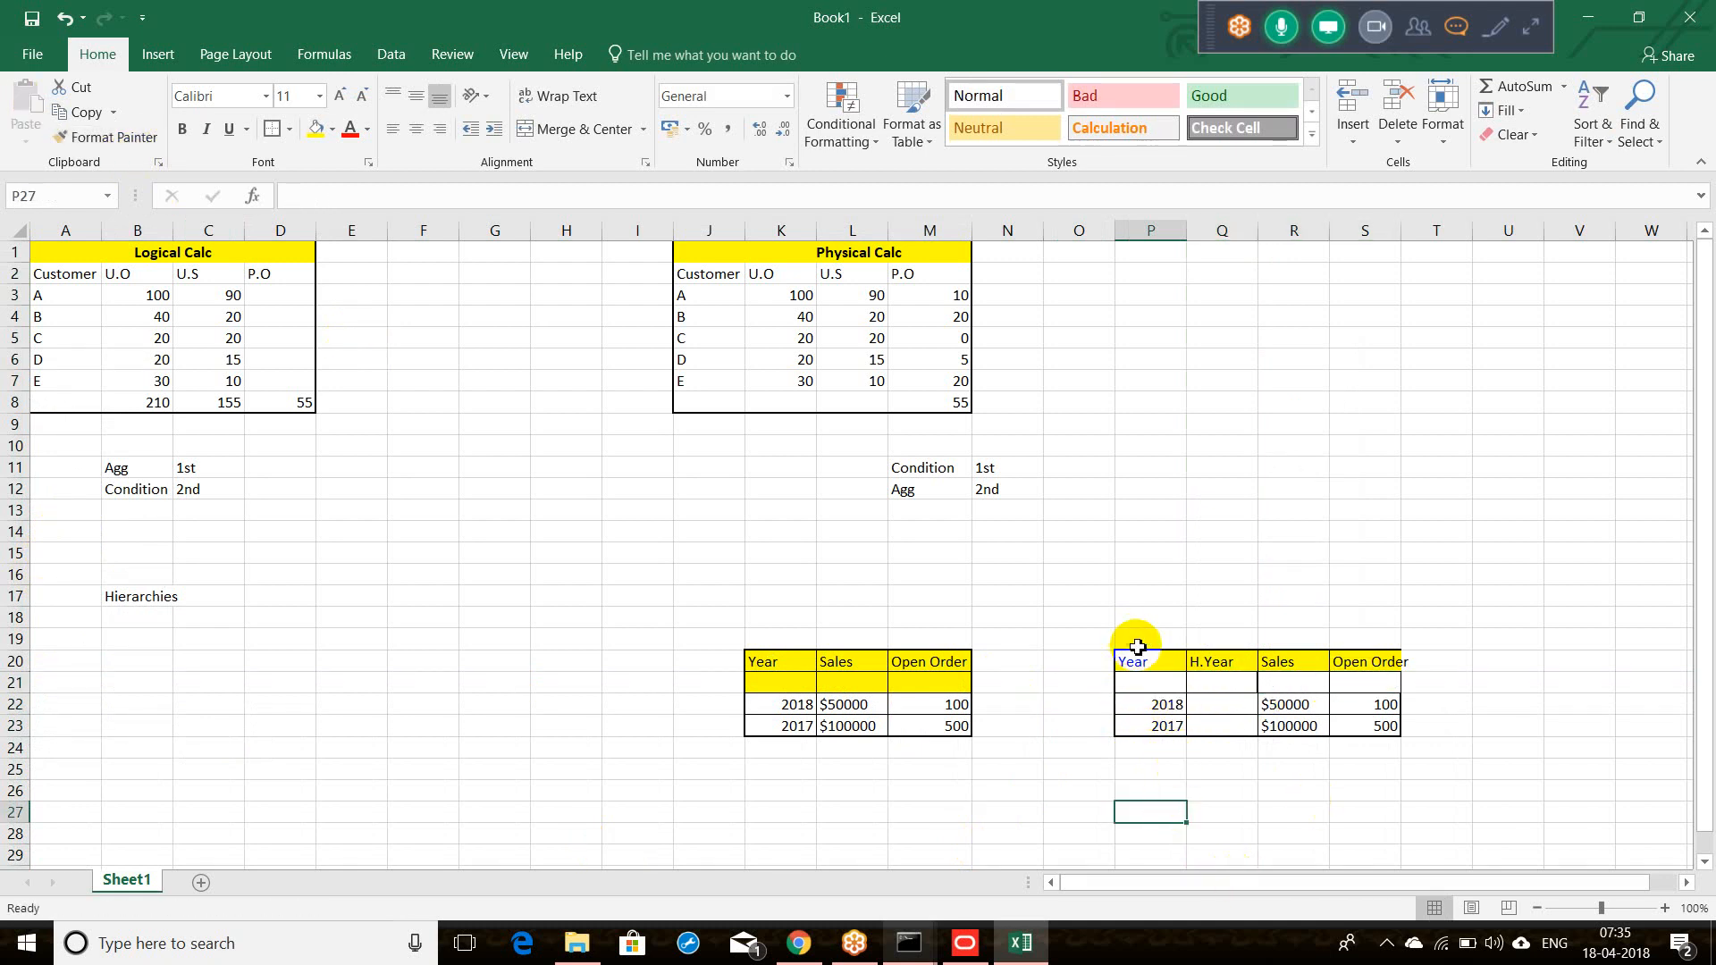
Step: Fill the new row with 2018, H1, $38000 and 82
left_click(1146, 685)
type("2018")
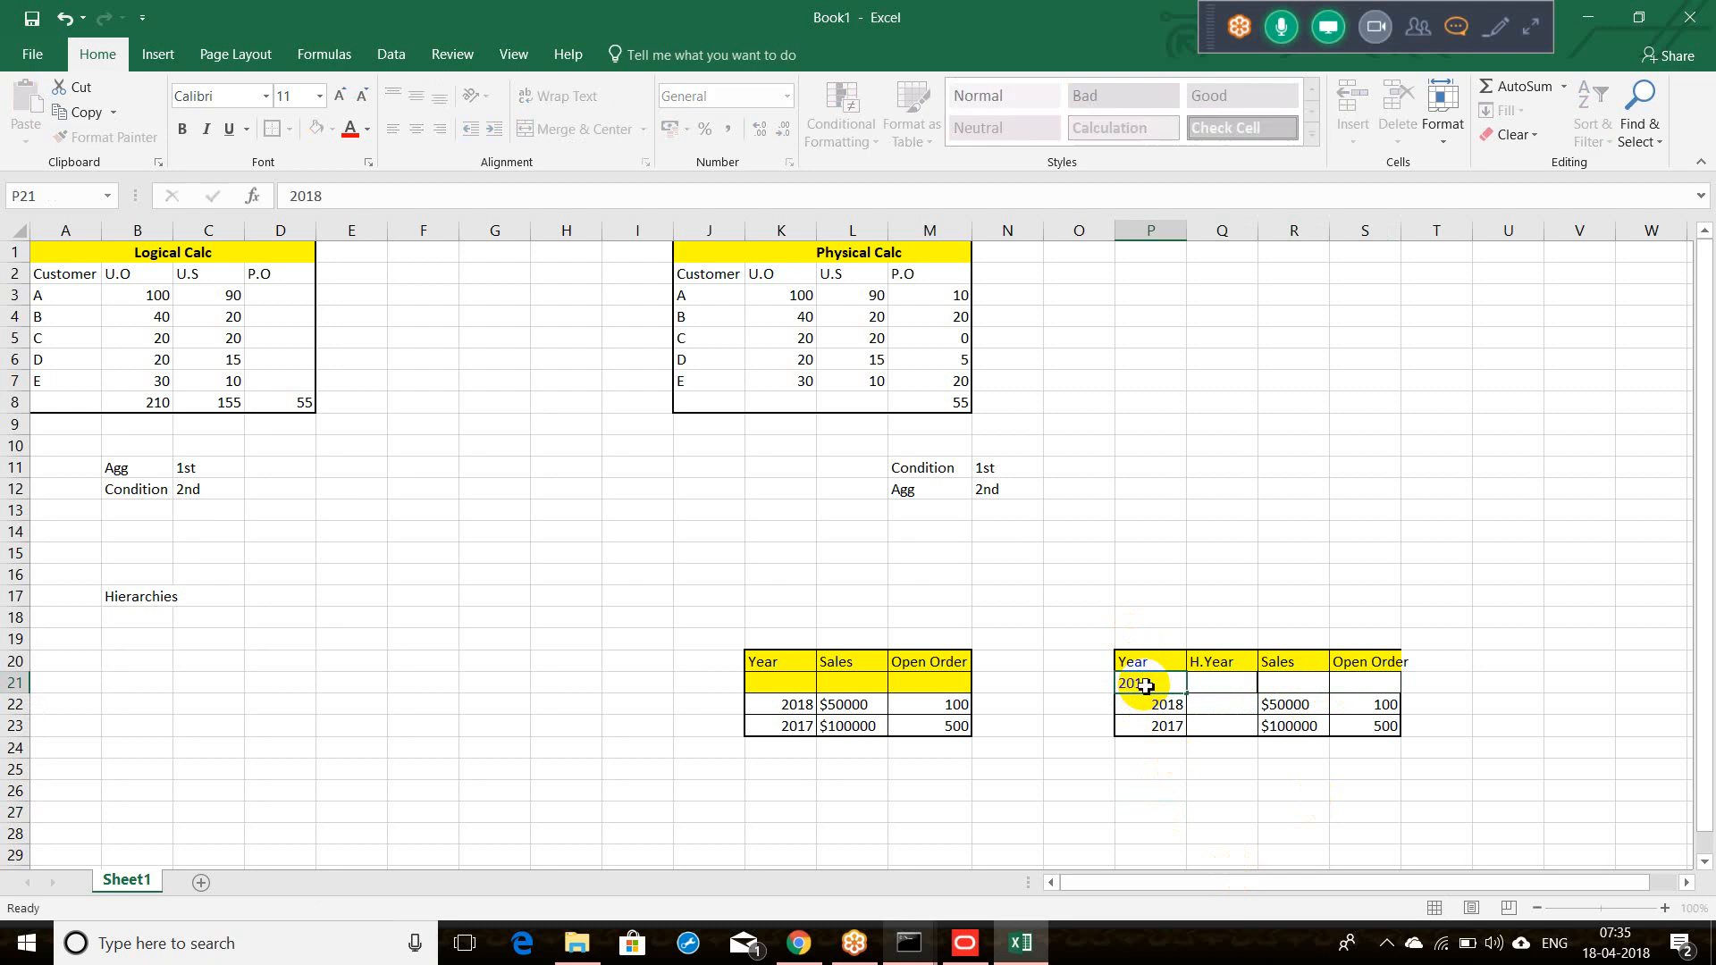
key("Tab")
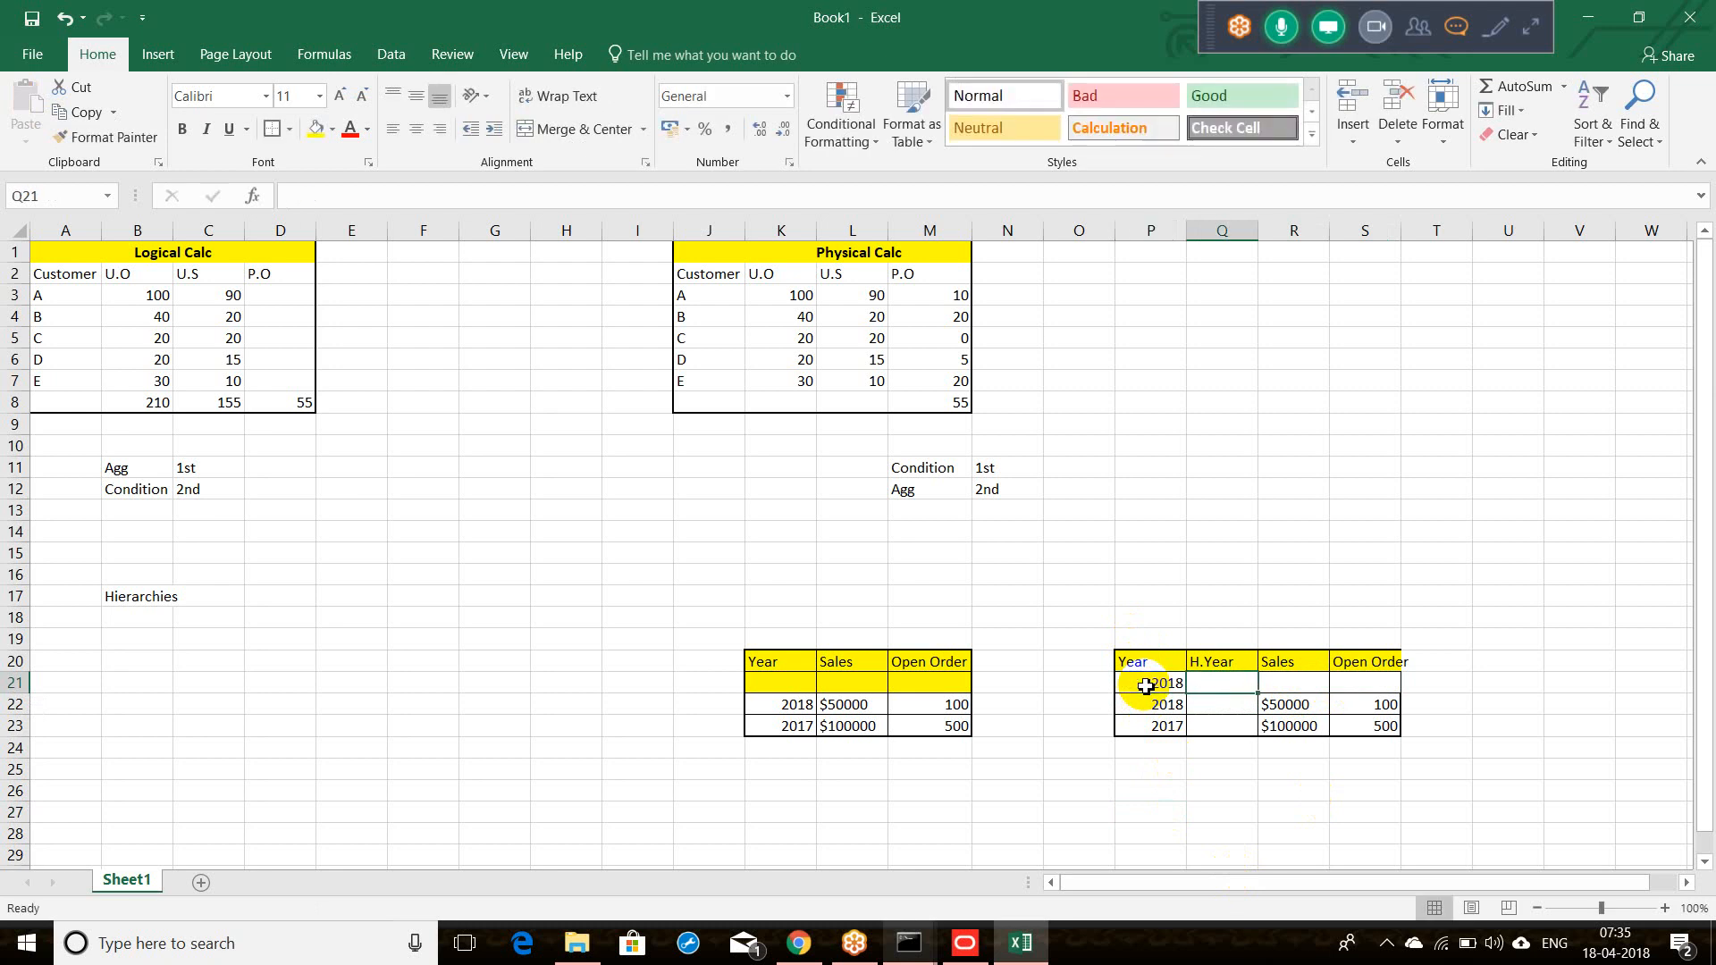
type("H1")
key("Tab")
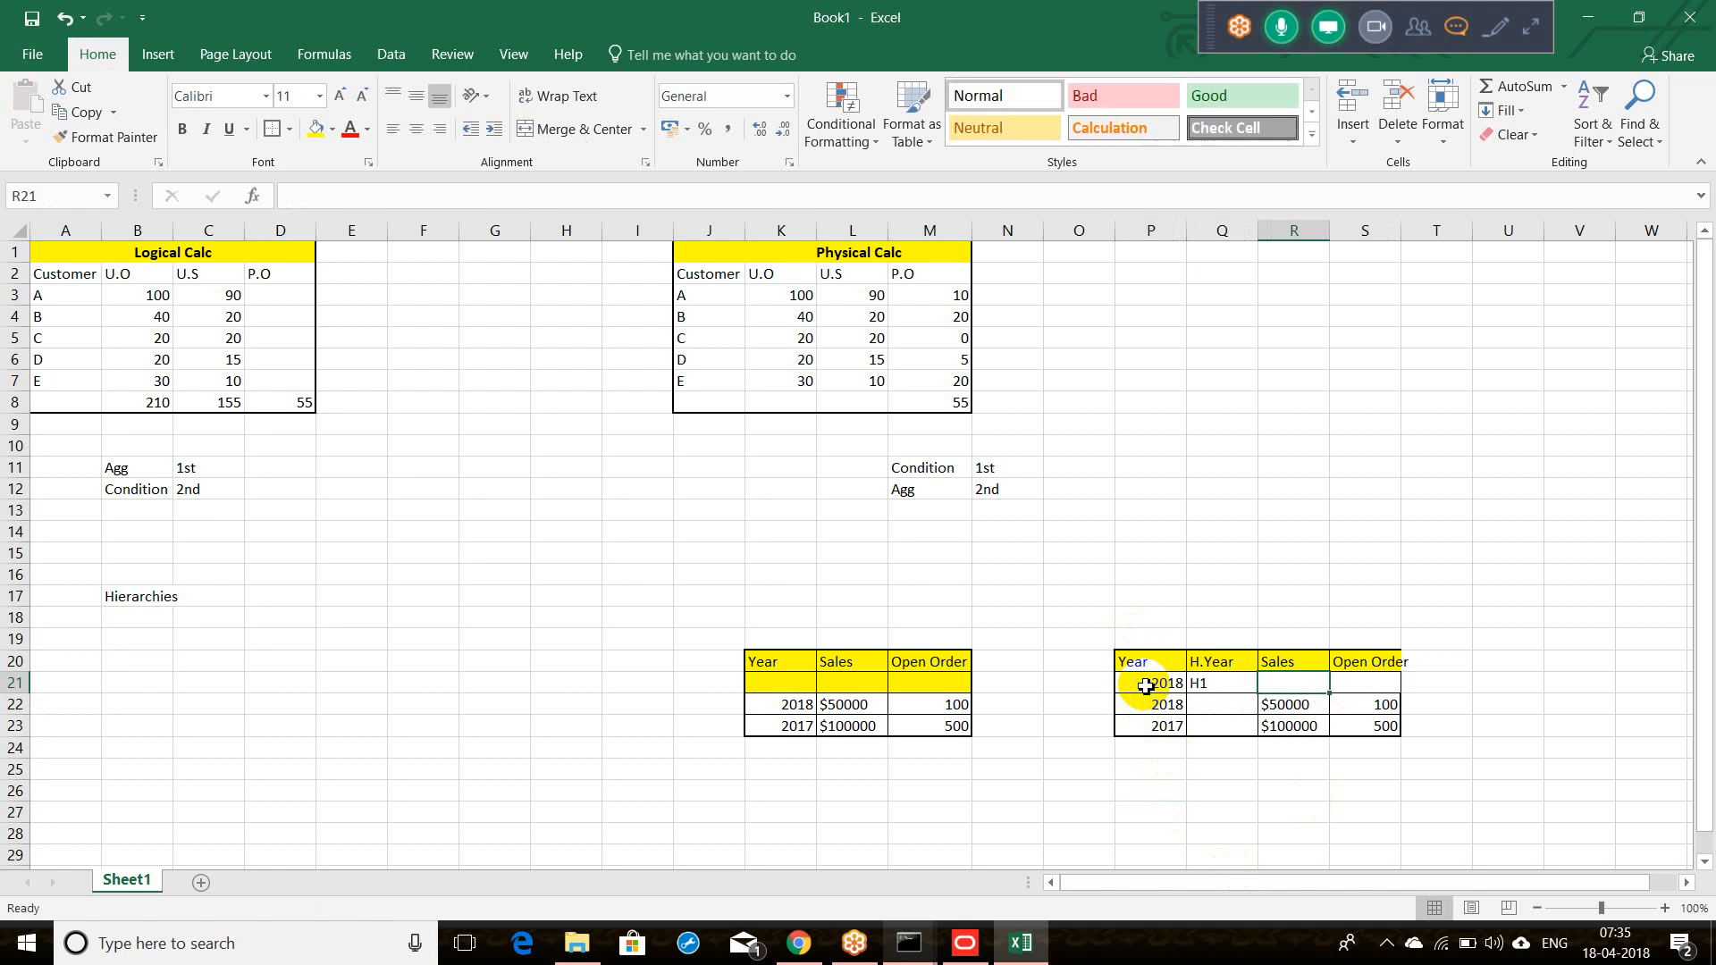
type("$38")
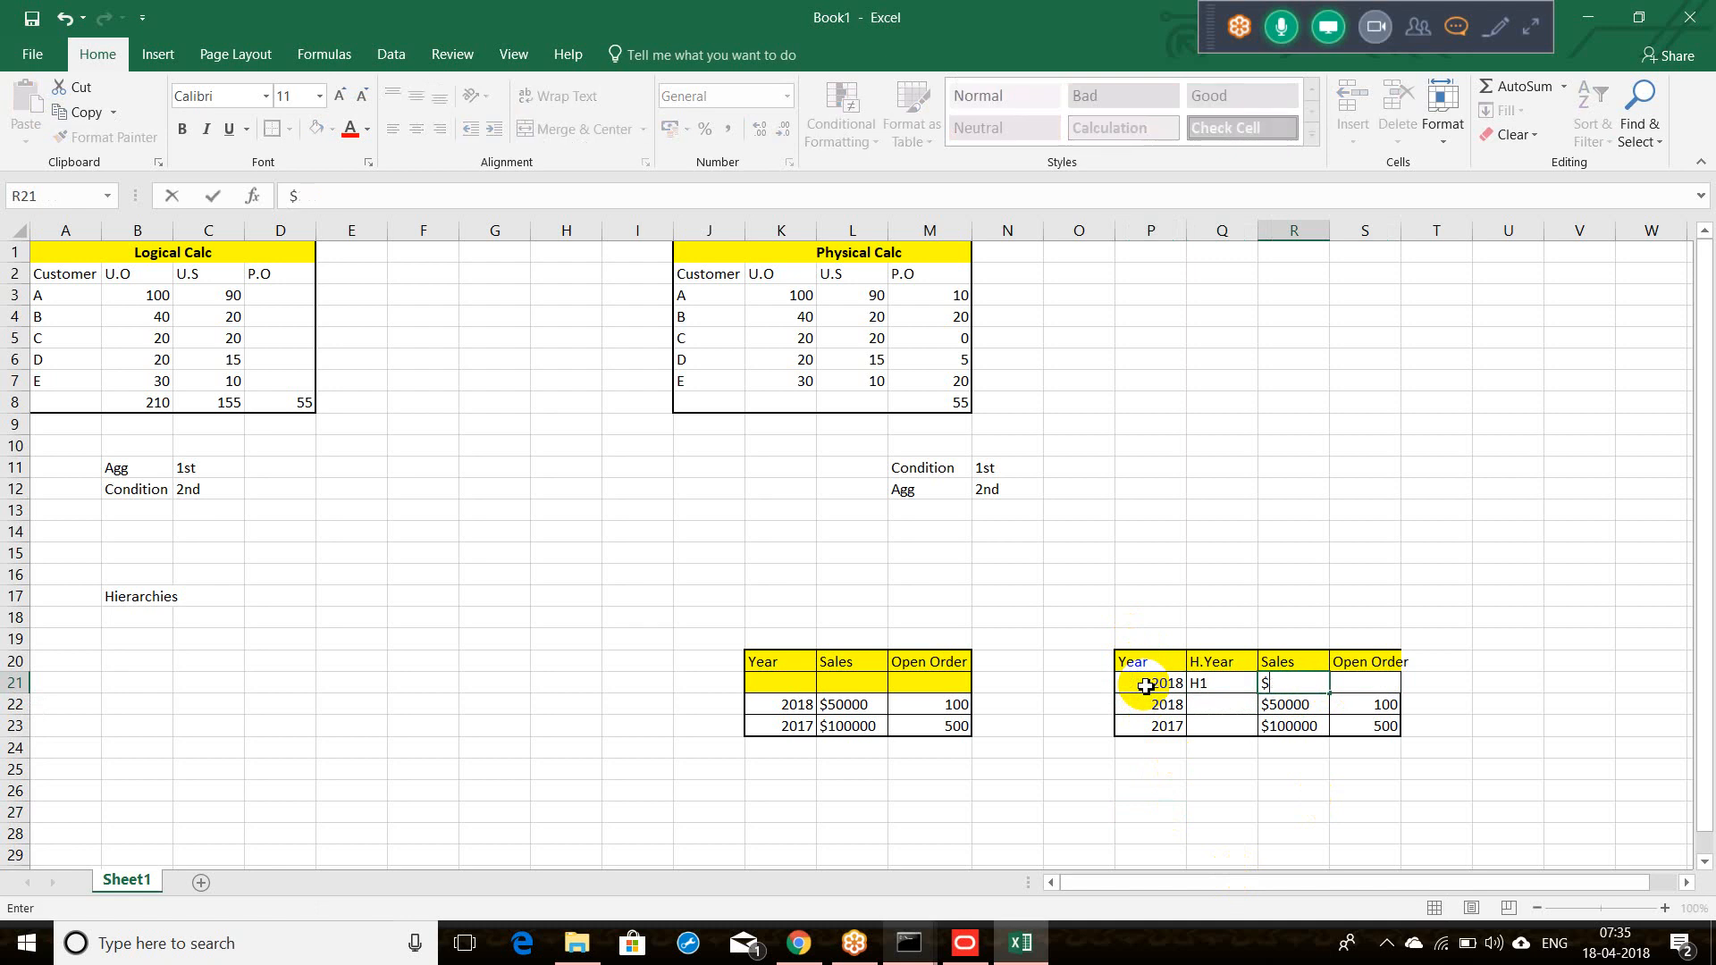
type("000")
key("Tab")
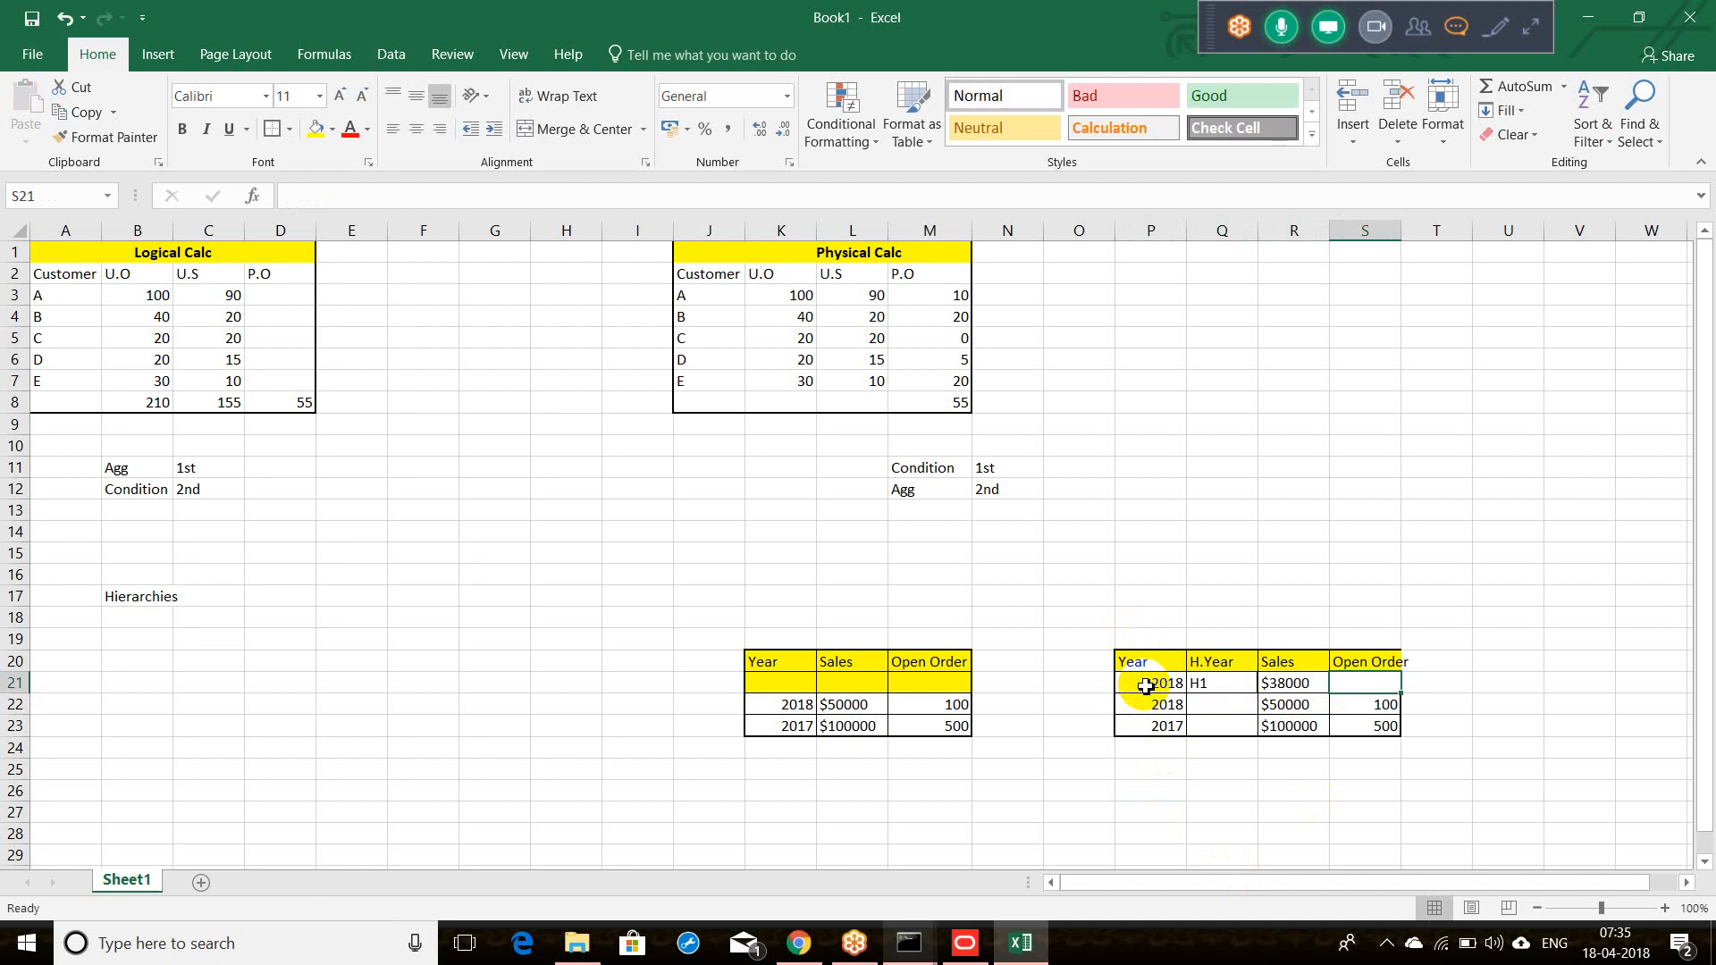
type("2")
key("BackSpace")
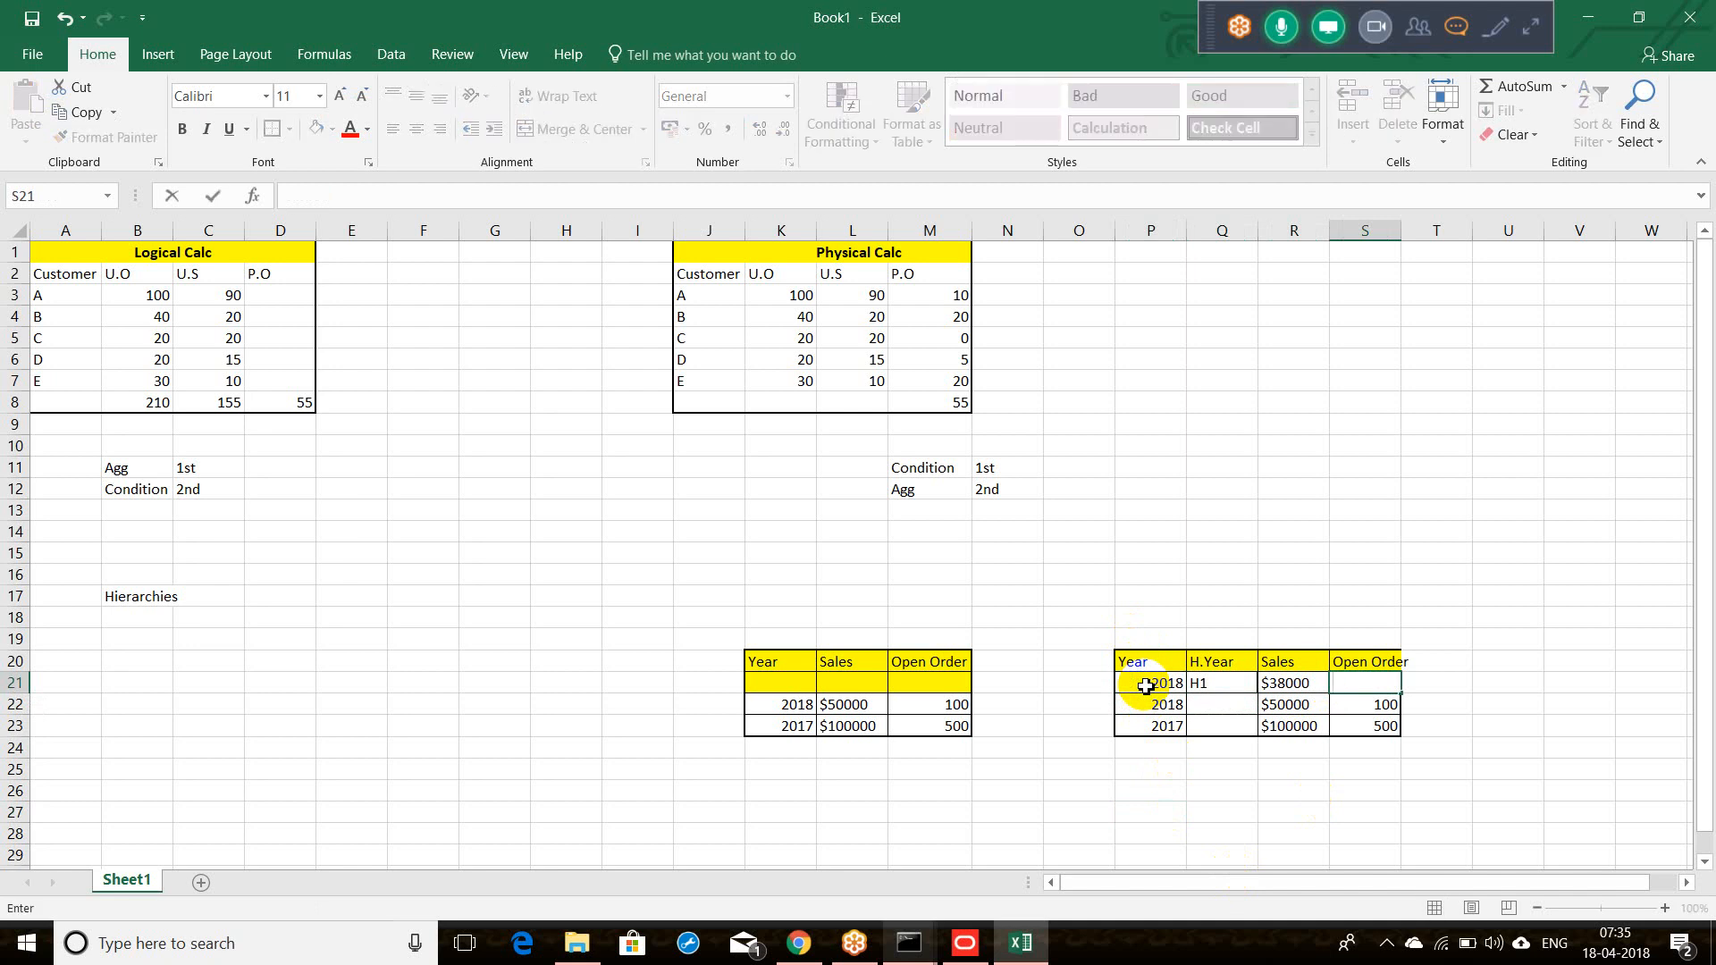
type("82")
left_click(1217, 687)
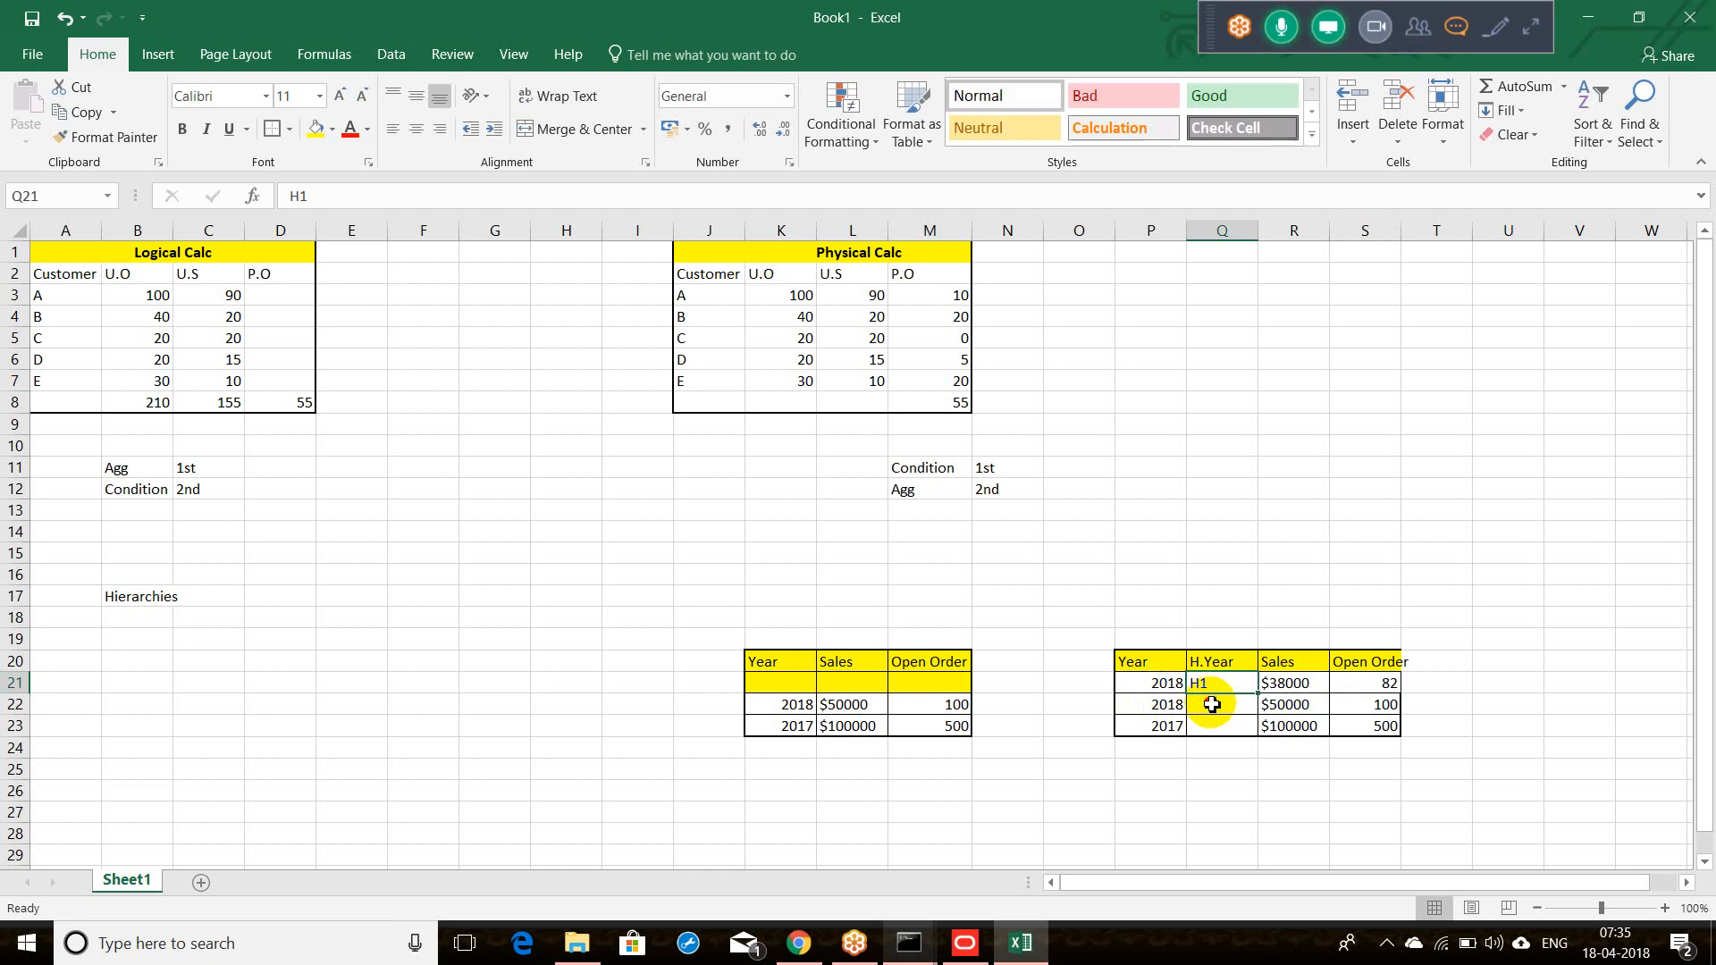
Step: Change the next 2018 row to H2 with $12000 sales and 12 open orders
left_click(1212, 705)
type("H2")
key("Tab")
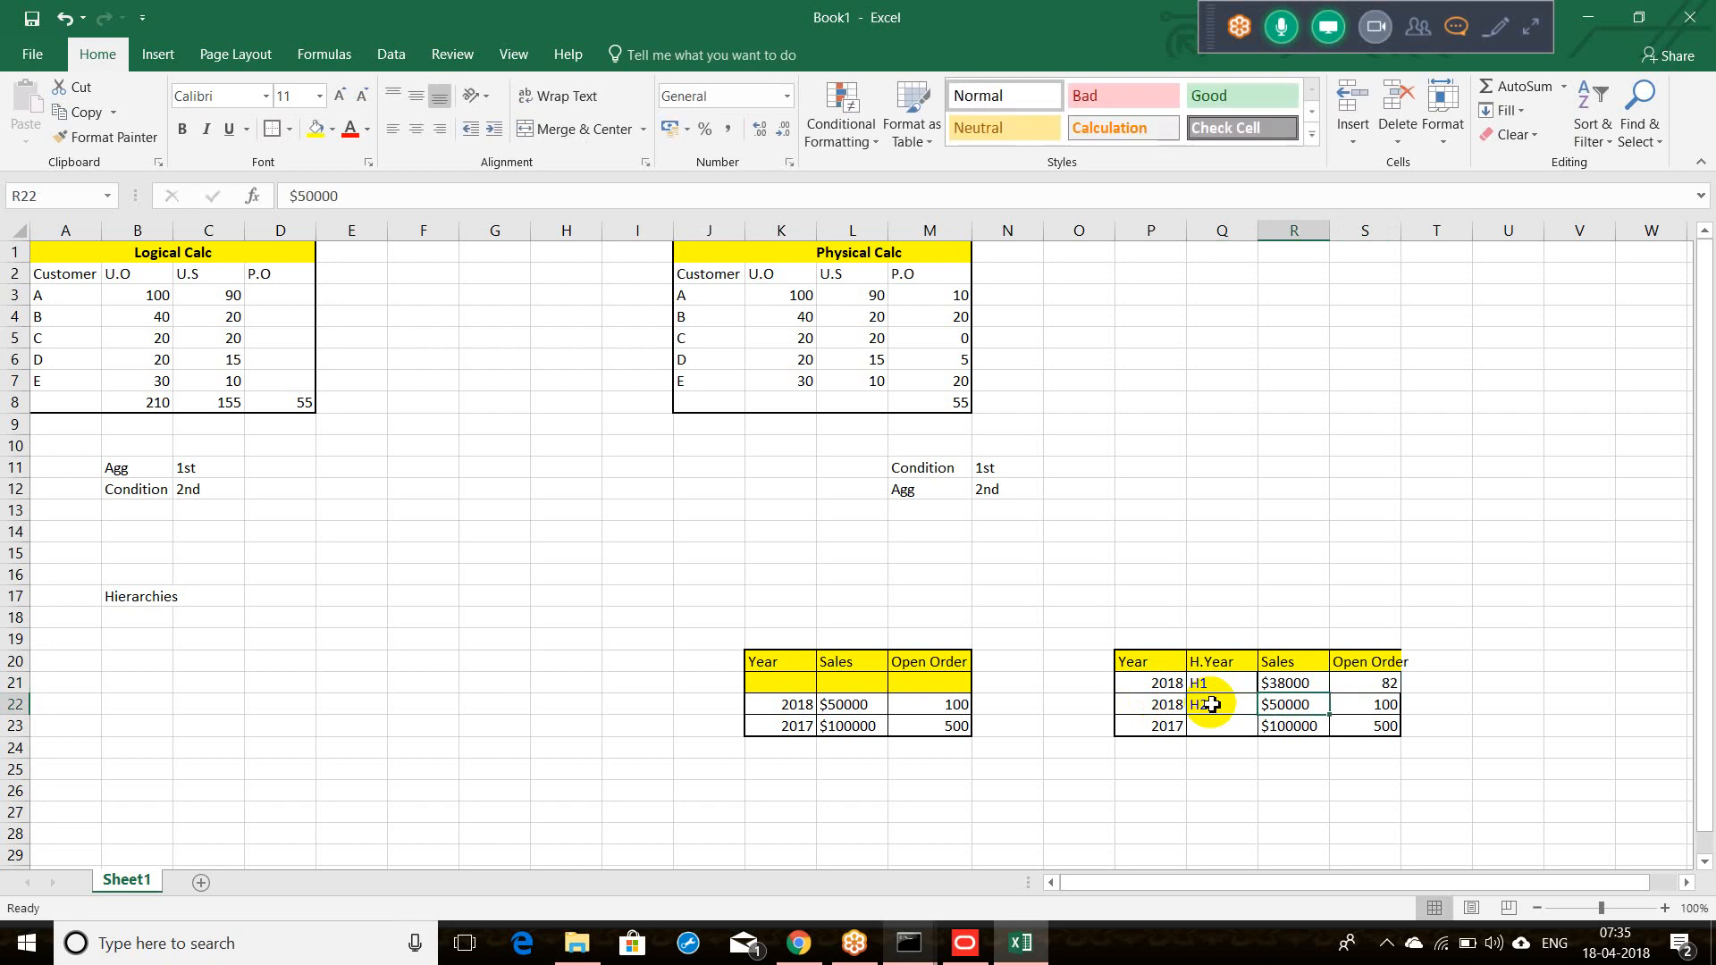
double_click(1284, 705)
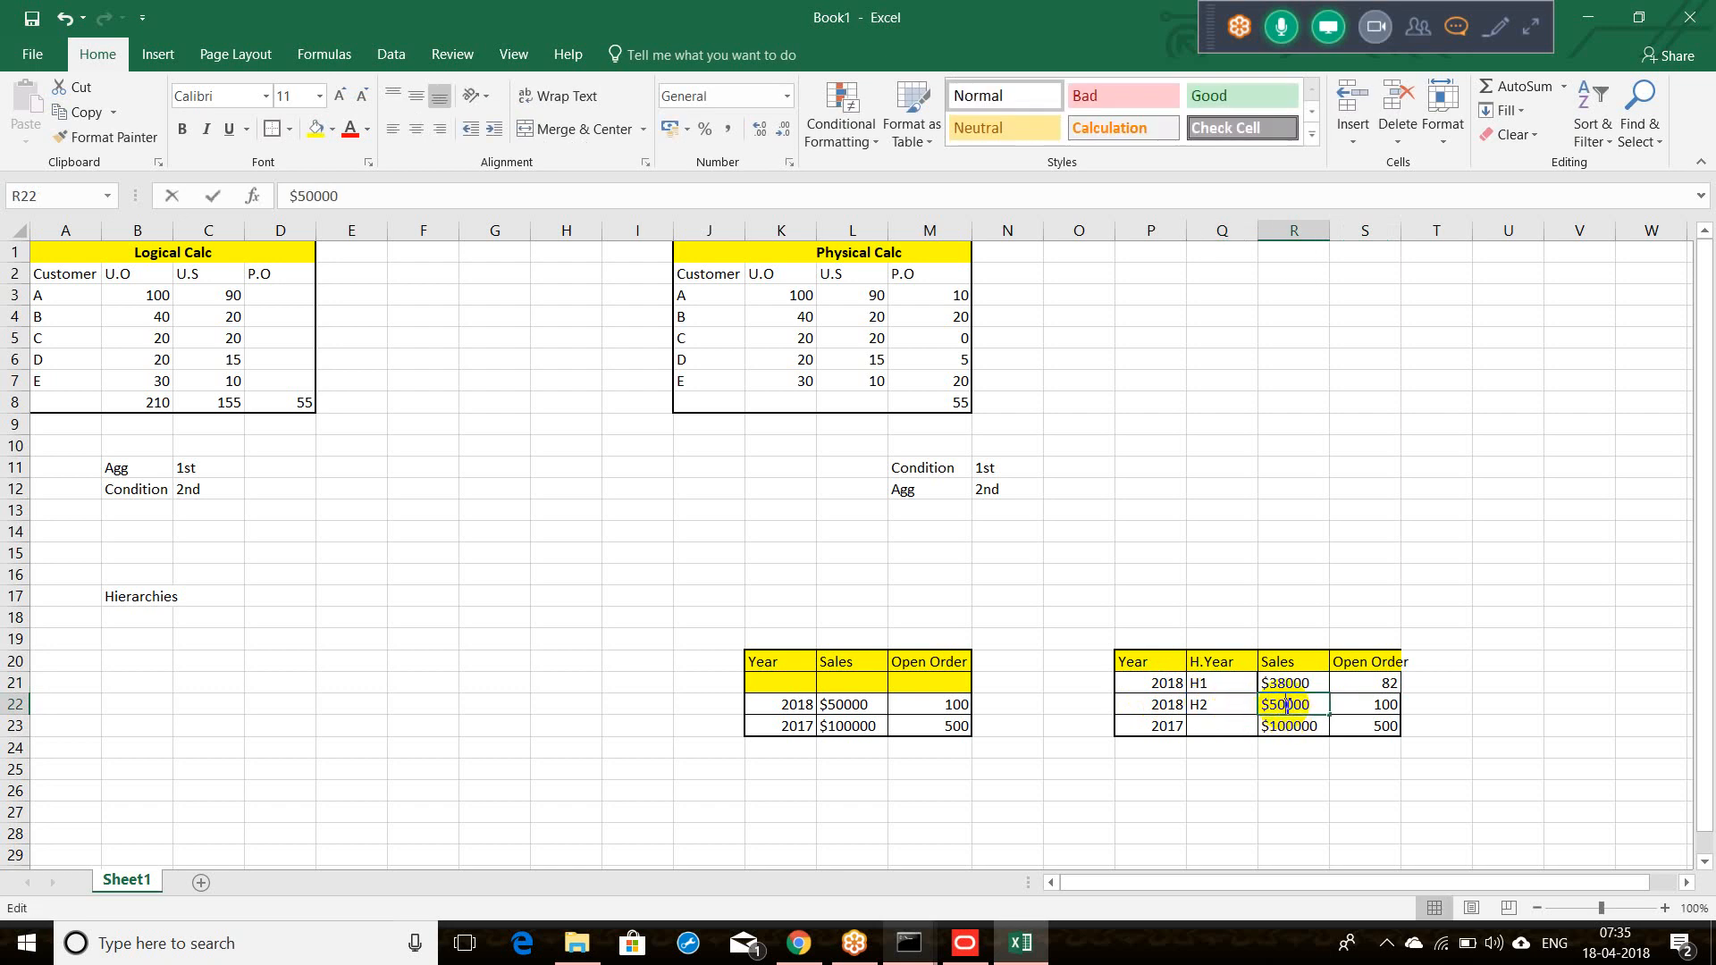
left_click_drag(1302, 705, 1271, 706)
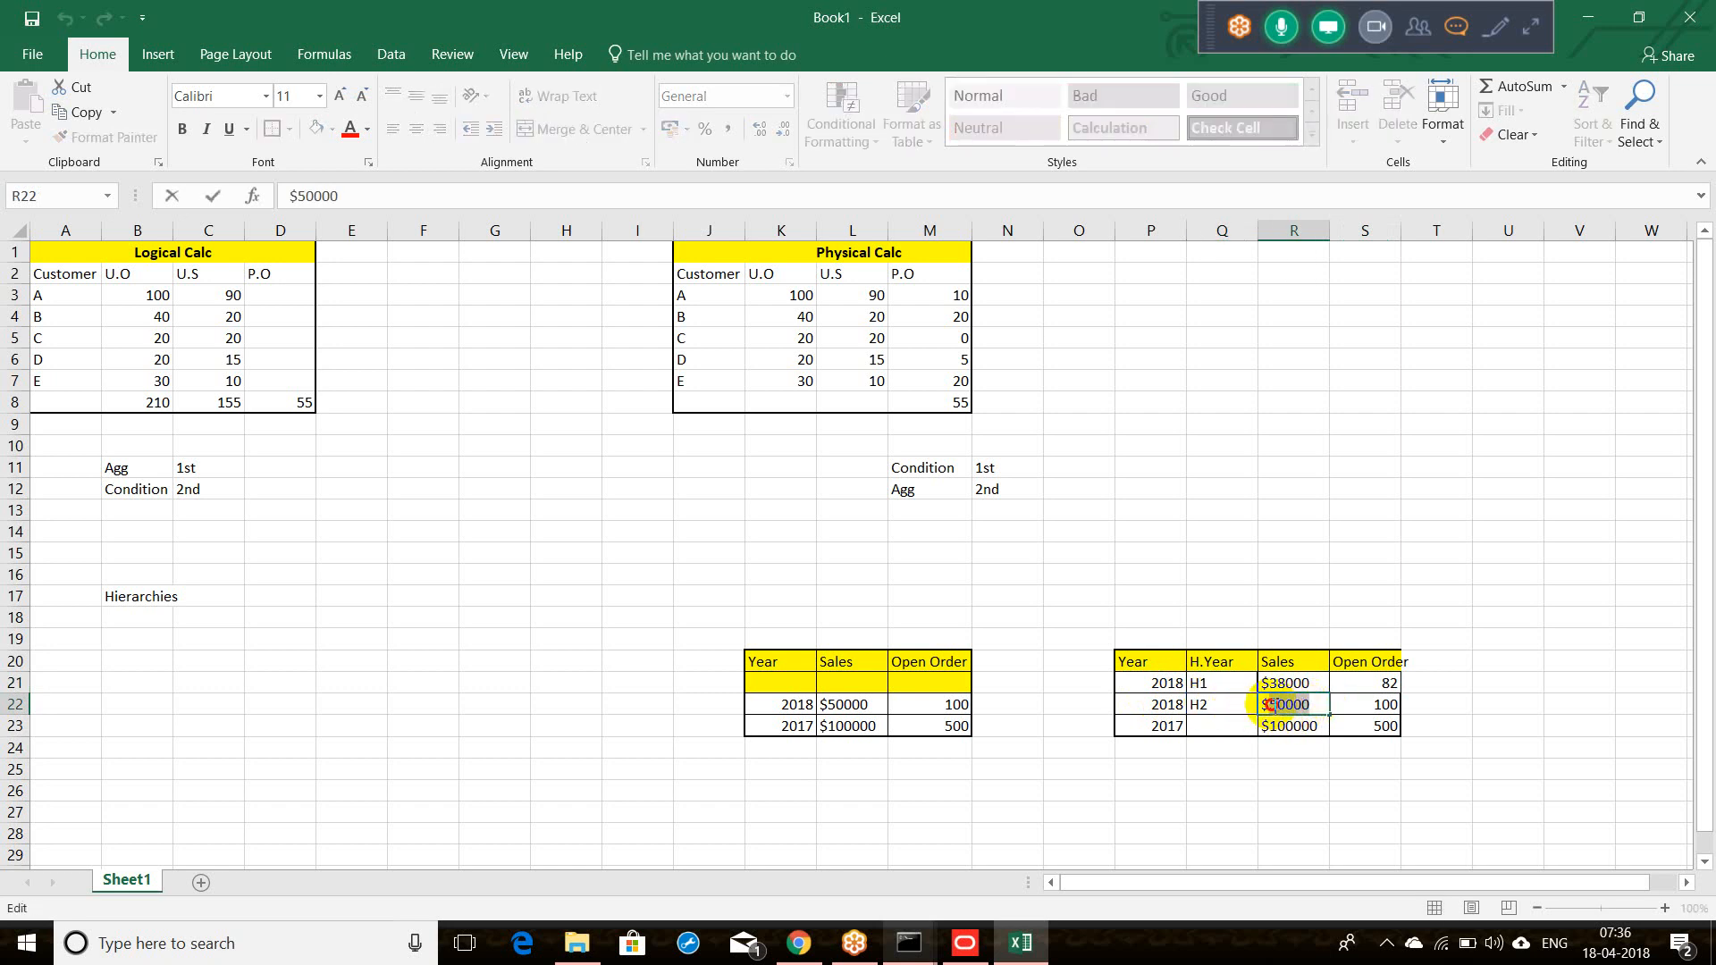
type("12000")
key("Tab")
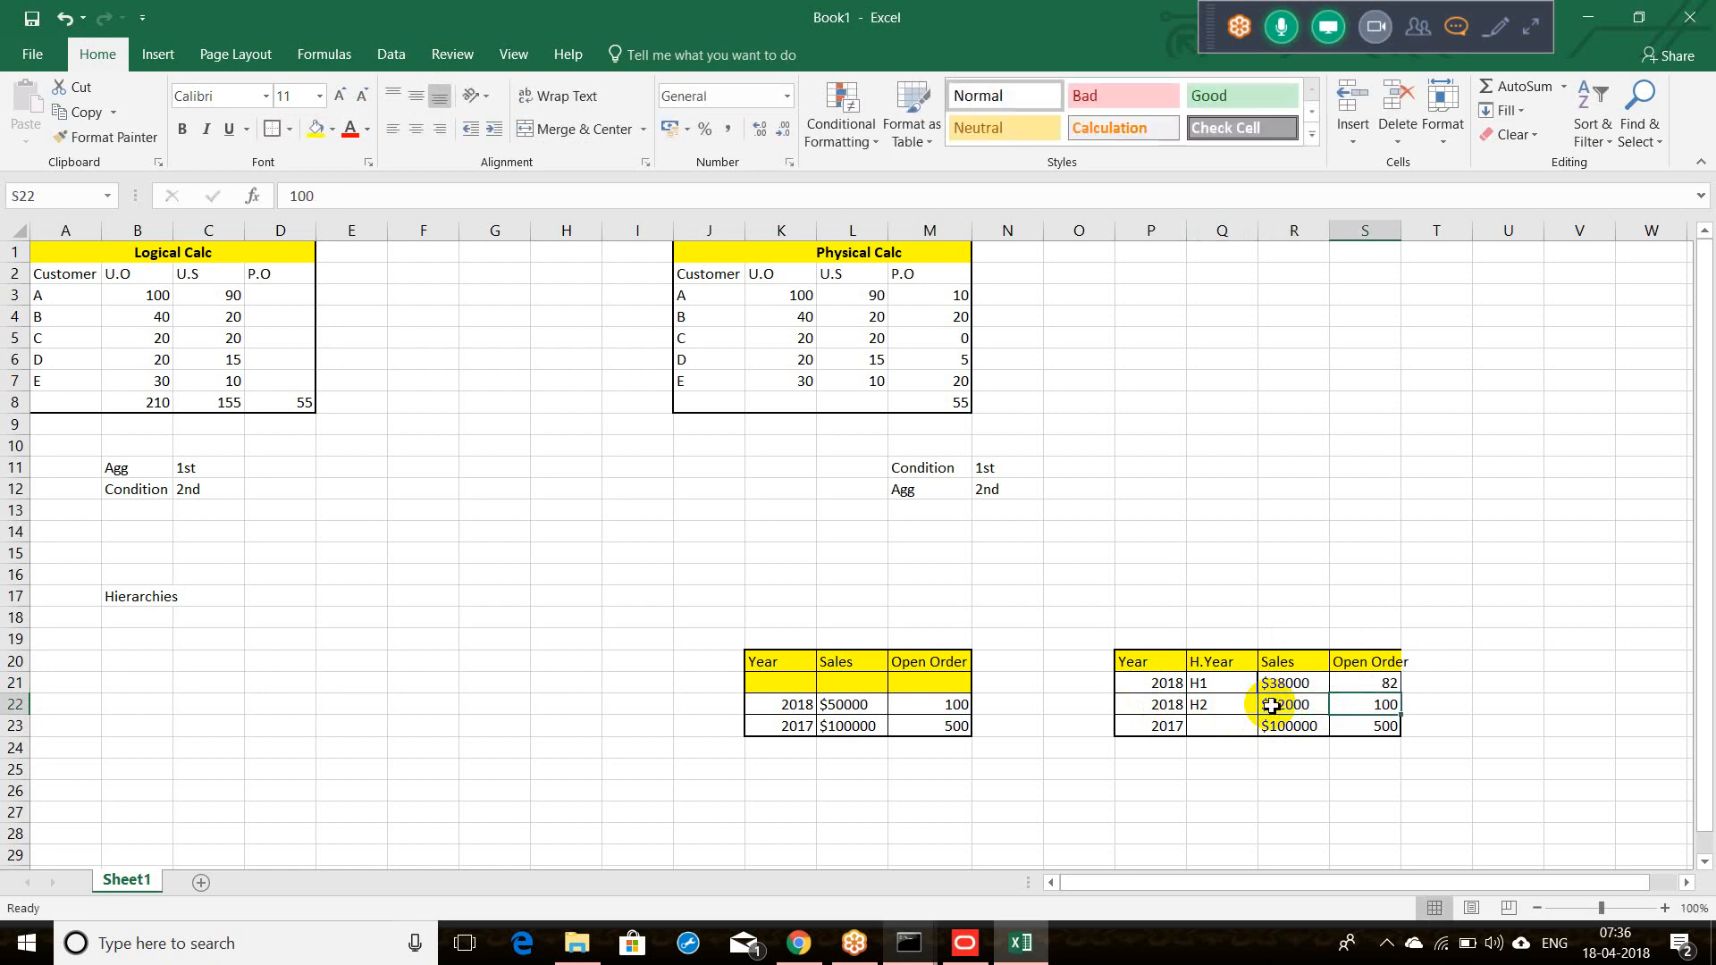
type("12")
key("Tab")
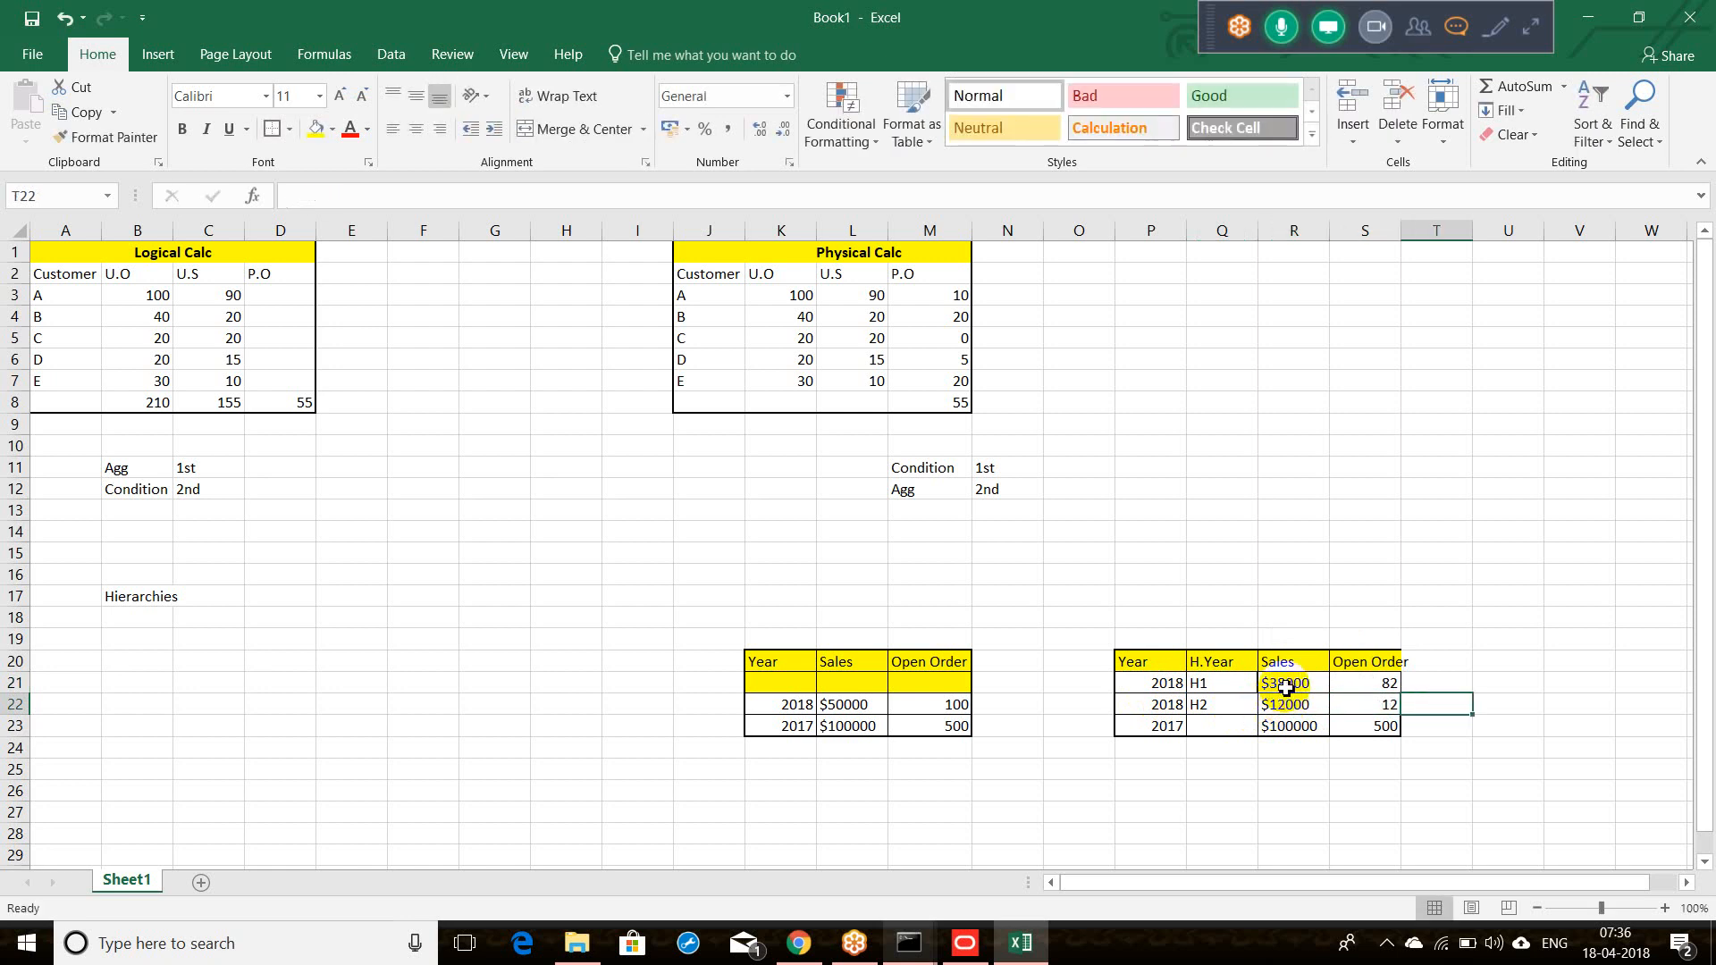
left_click_drag(1286, 686, 1289, 704)
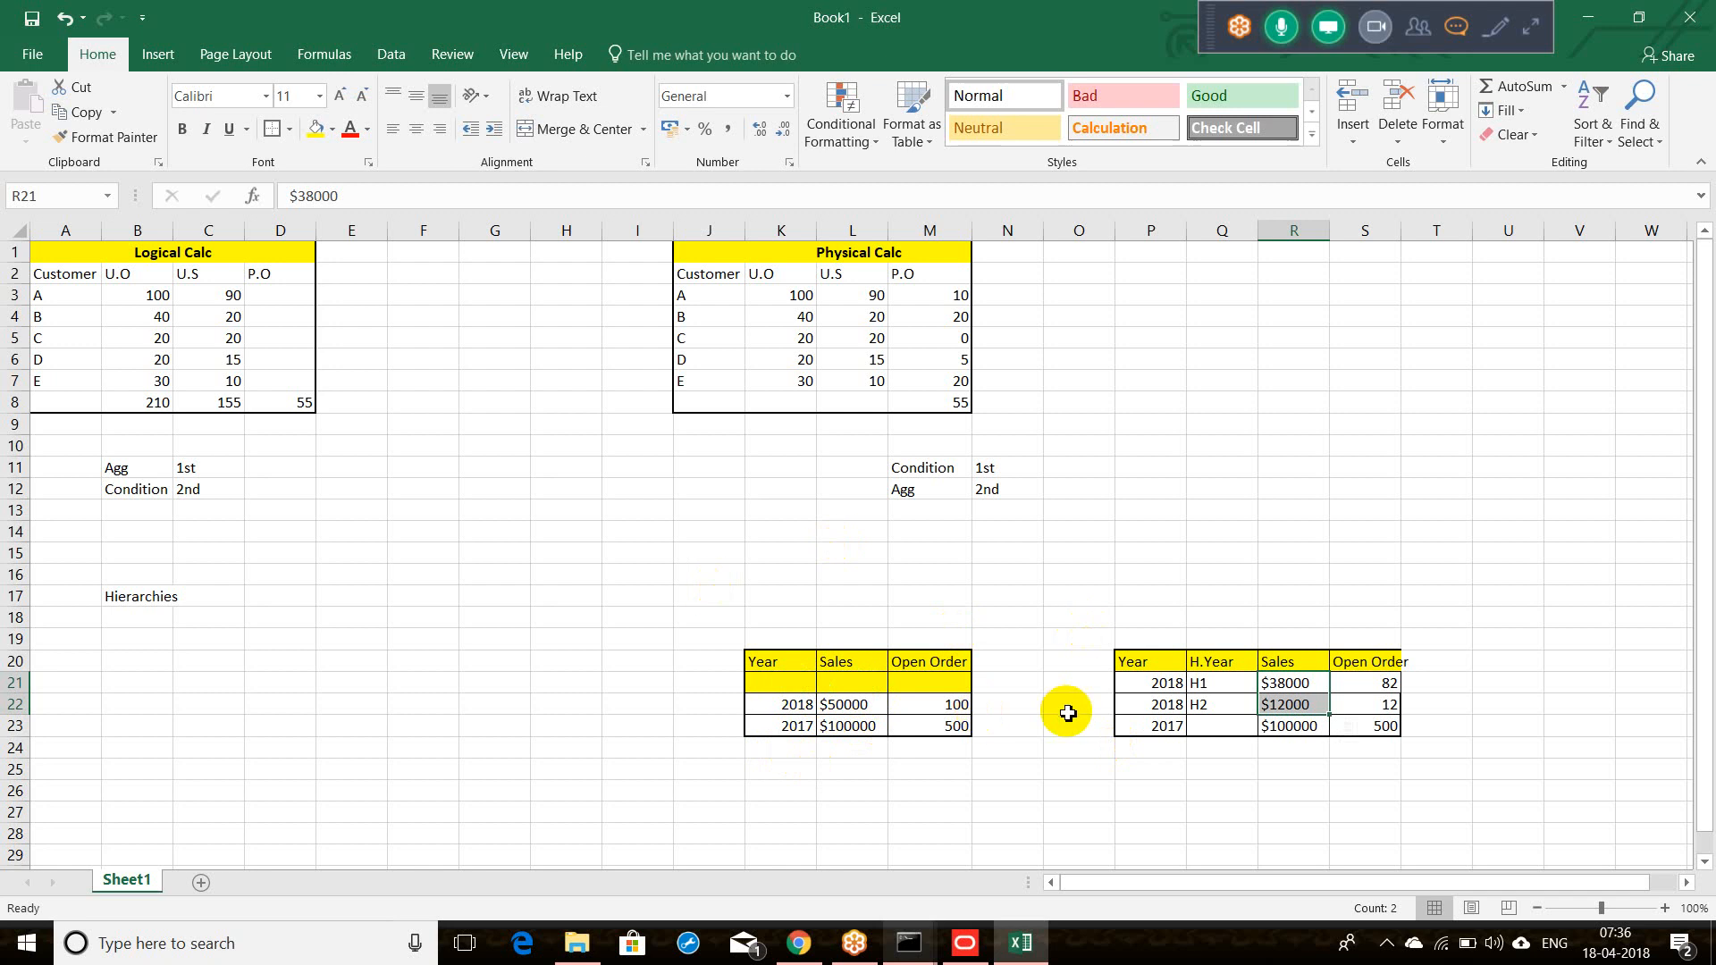
Step: Label the 2017 rows H1 and H2 in the H.Year column
left_click(1164, 742)
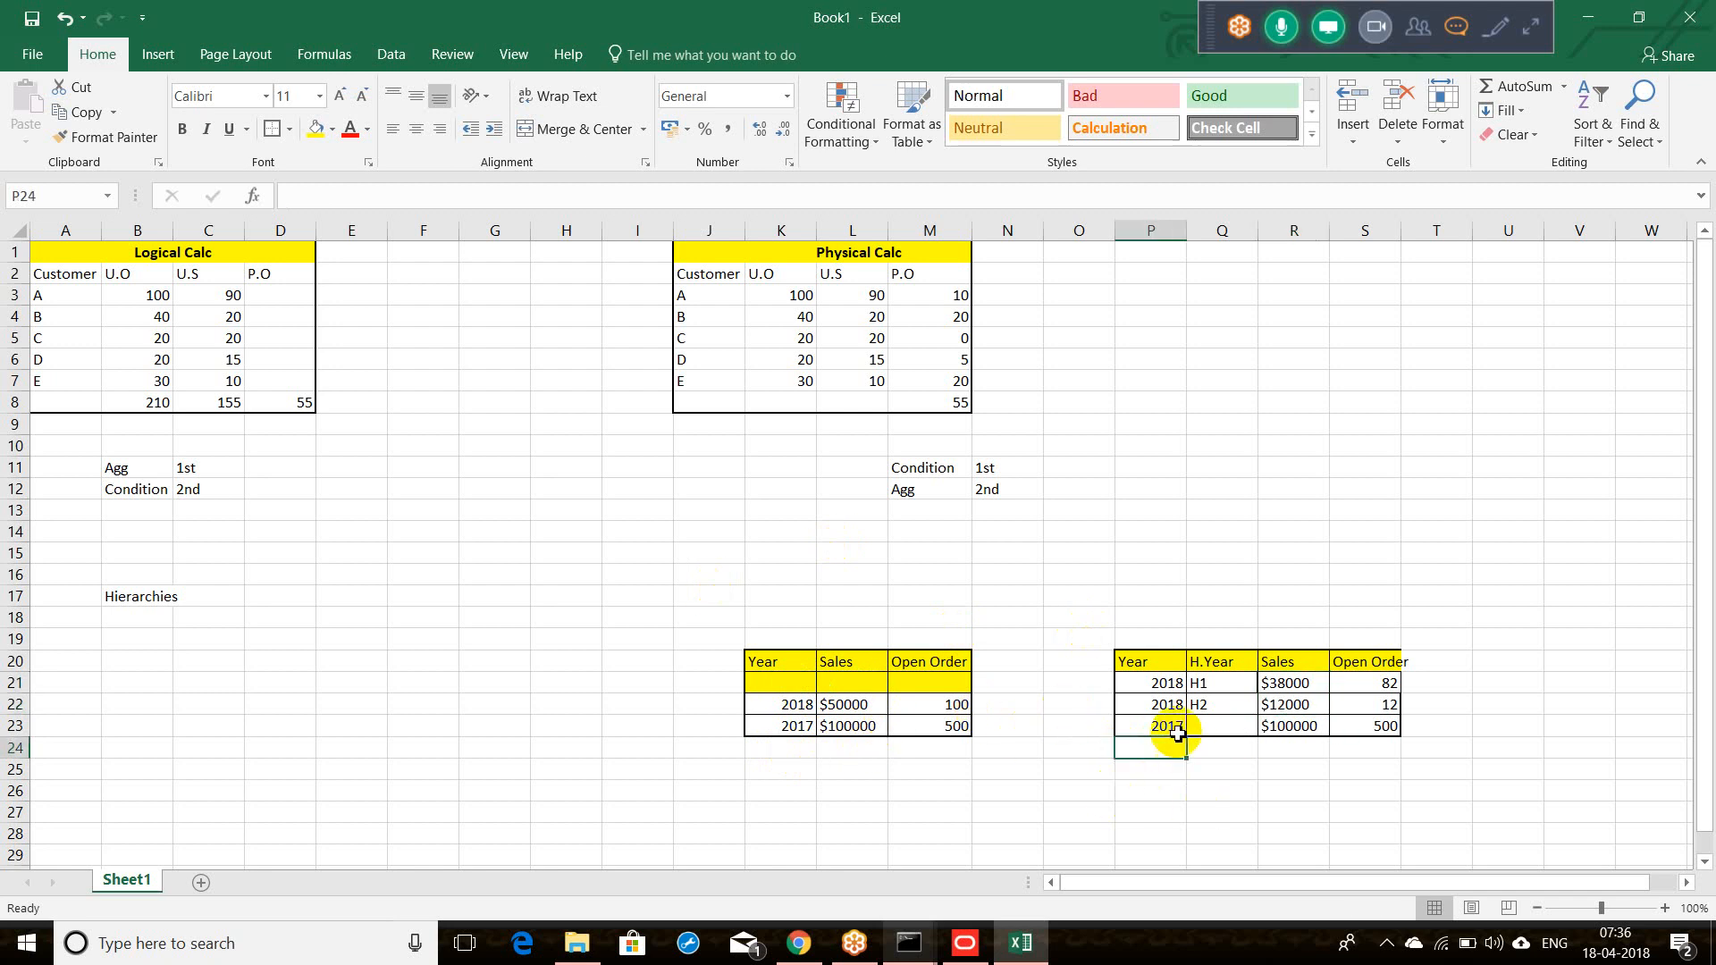
left_click(1206, 728)
type("H1")
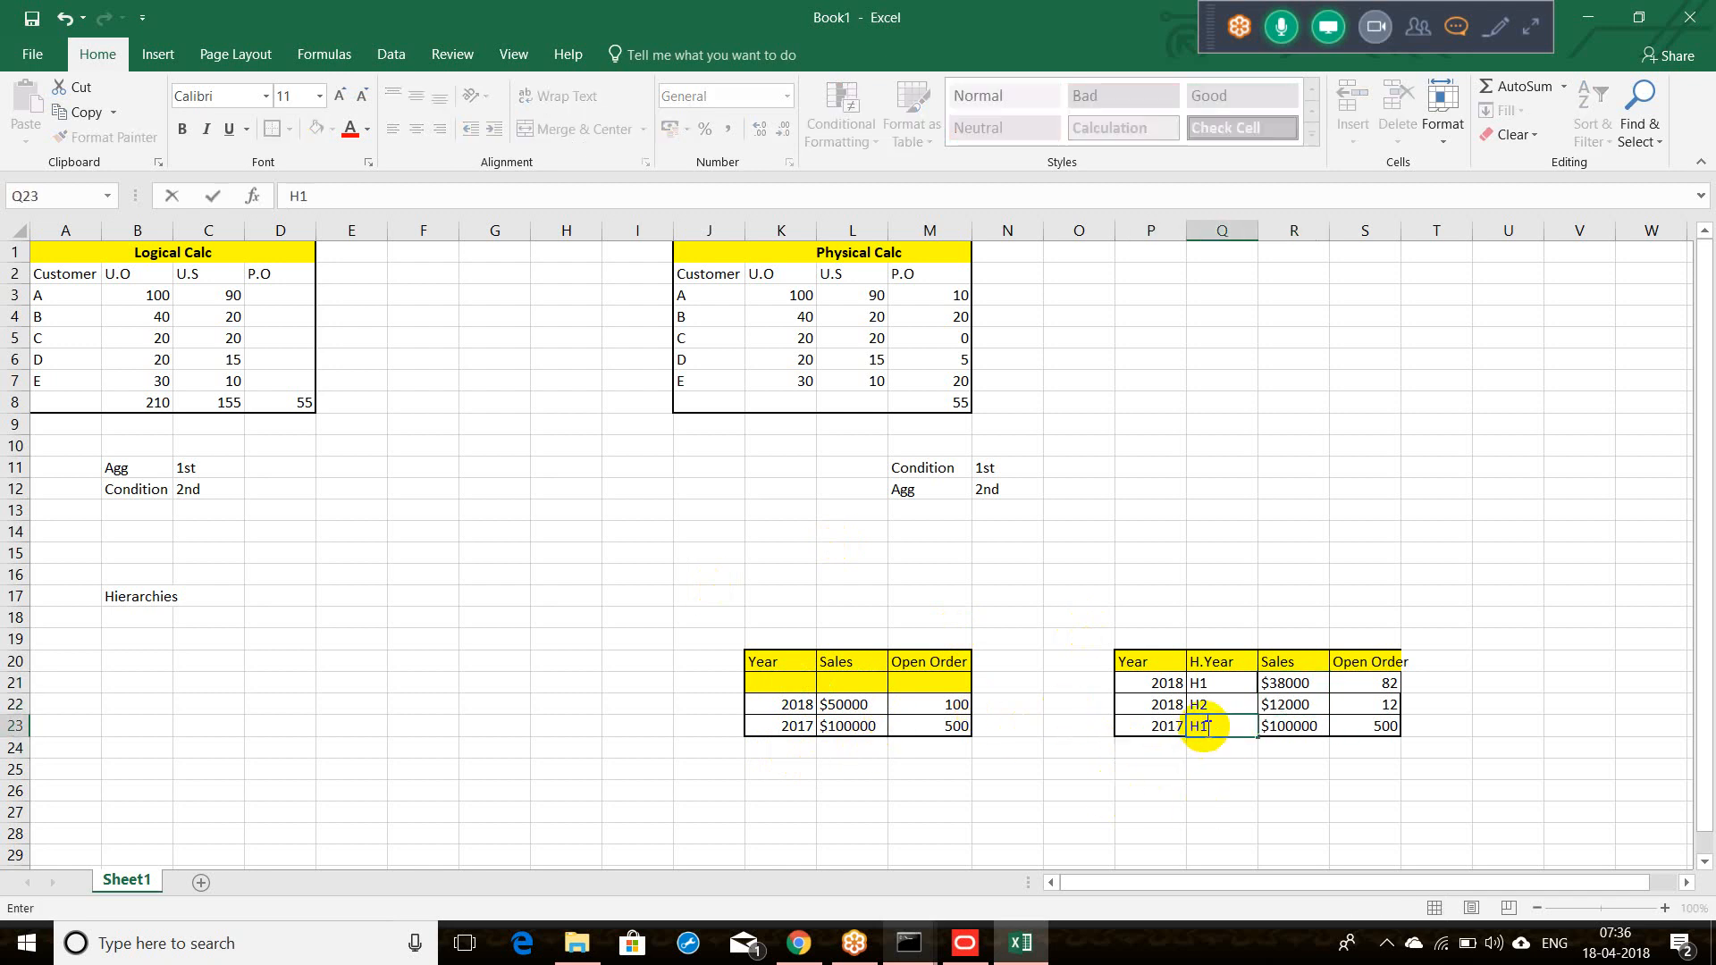
key("Tab")
left_click(1205, 747)
type("H2")
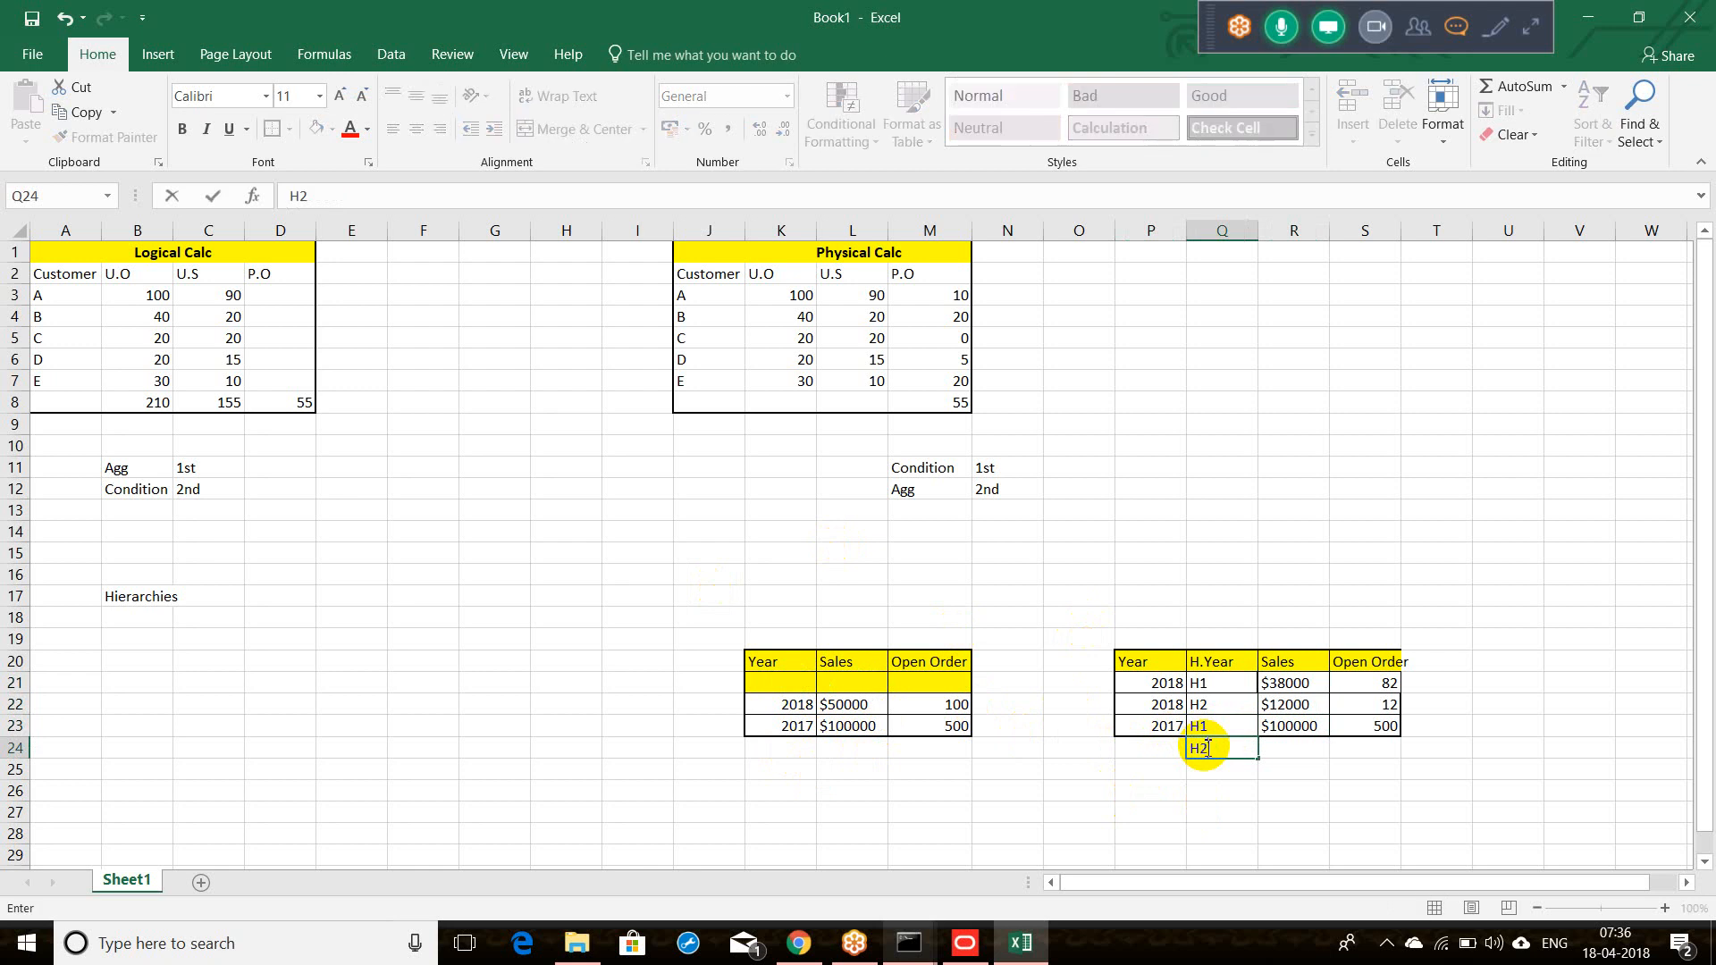
key("Tab")
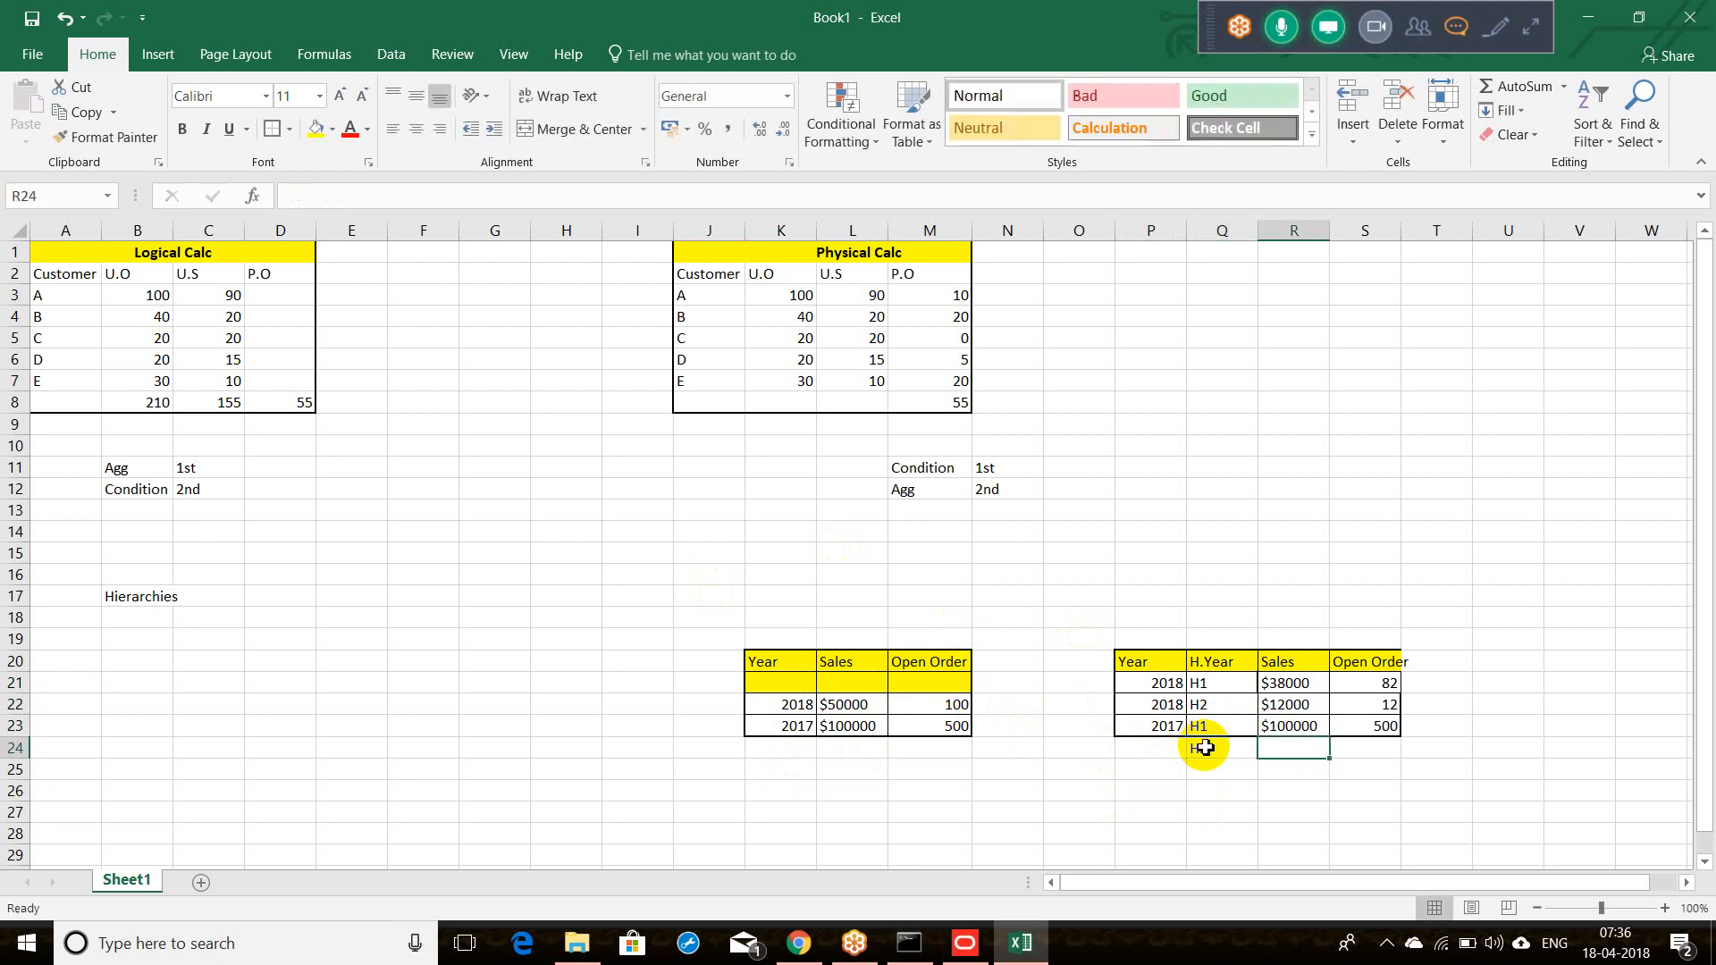
Step: Set 2017 H1 sales to $90000 and open orders to 450
left_click(1301, 726)
double_click(1306, 726)
left_click_drag(1319, 726, 1273, 726)
type("90000")
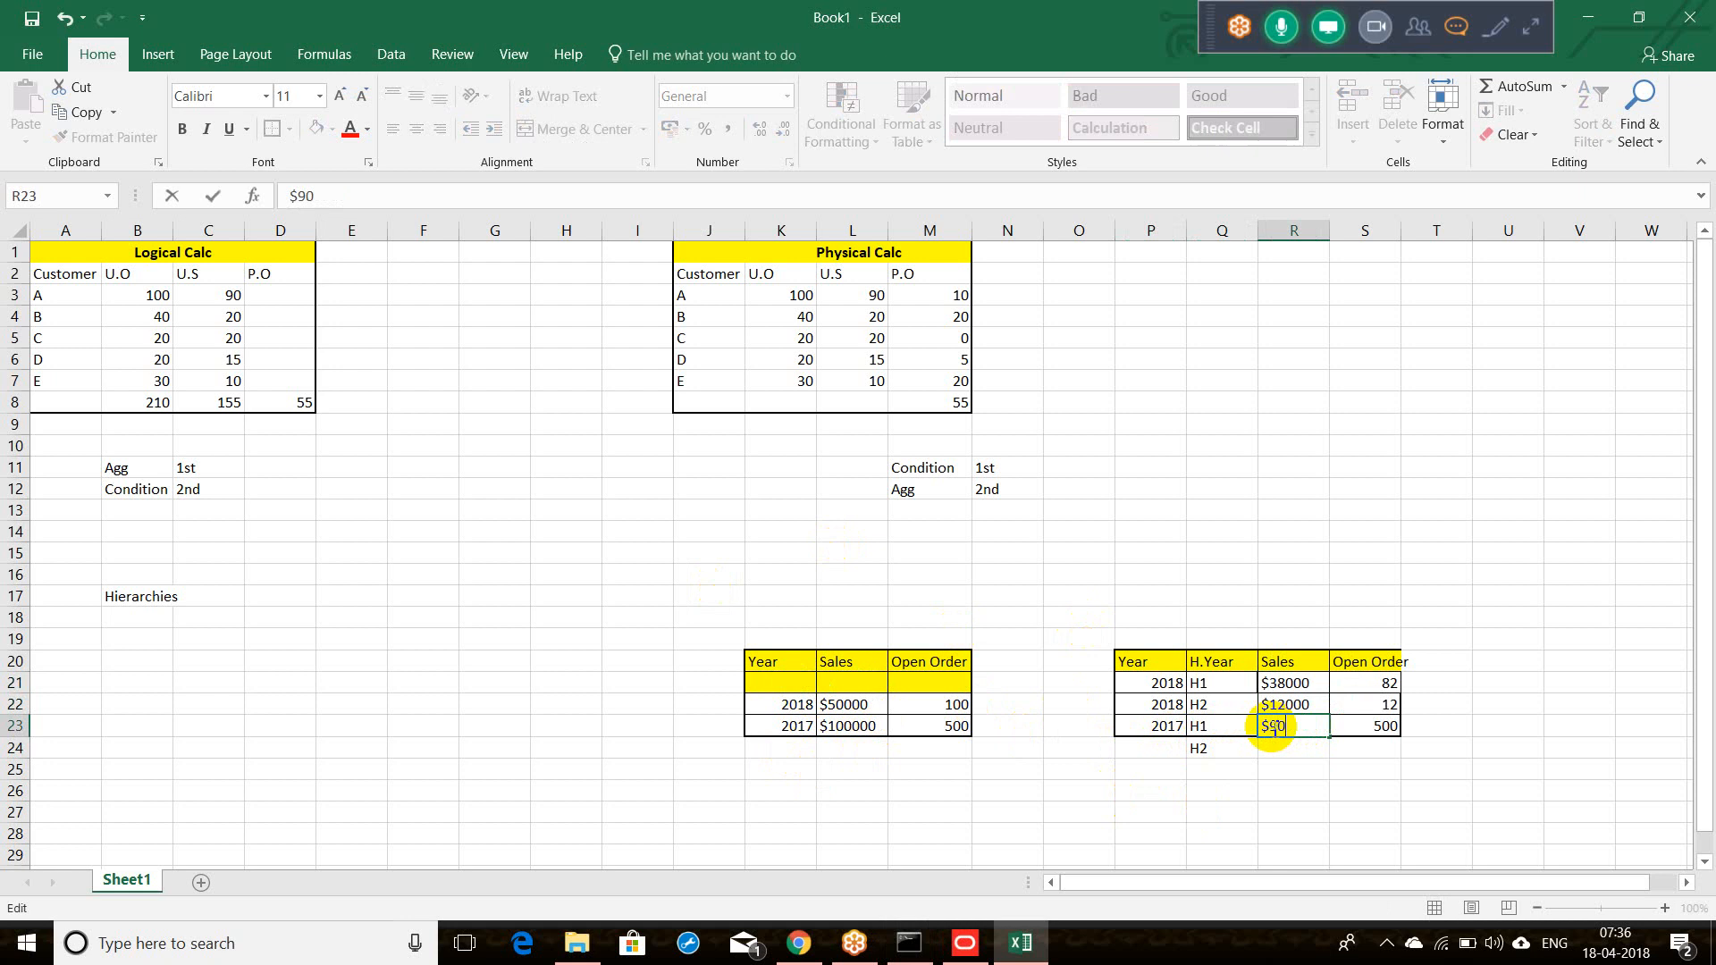
left_click(1368, 731)
type("540")
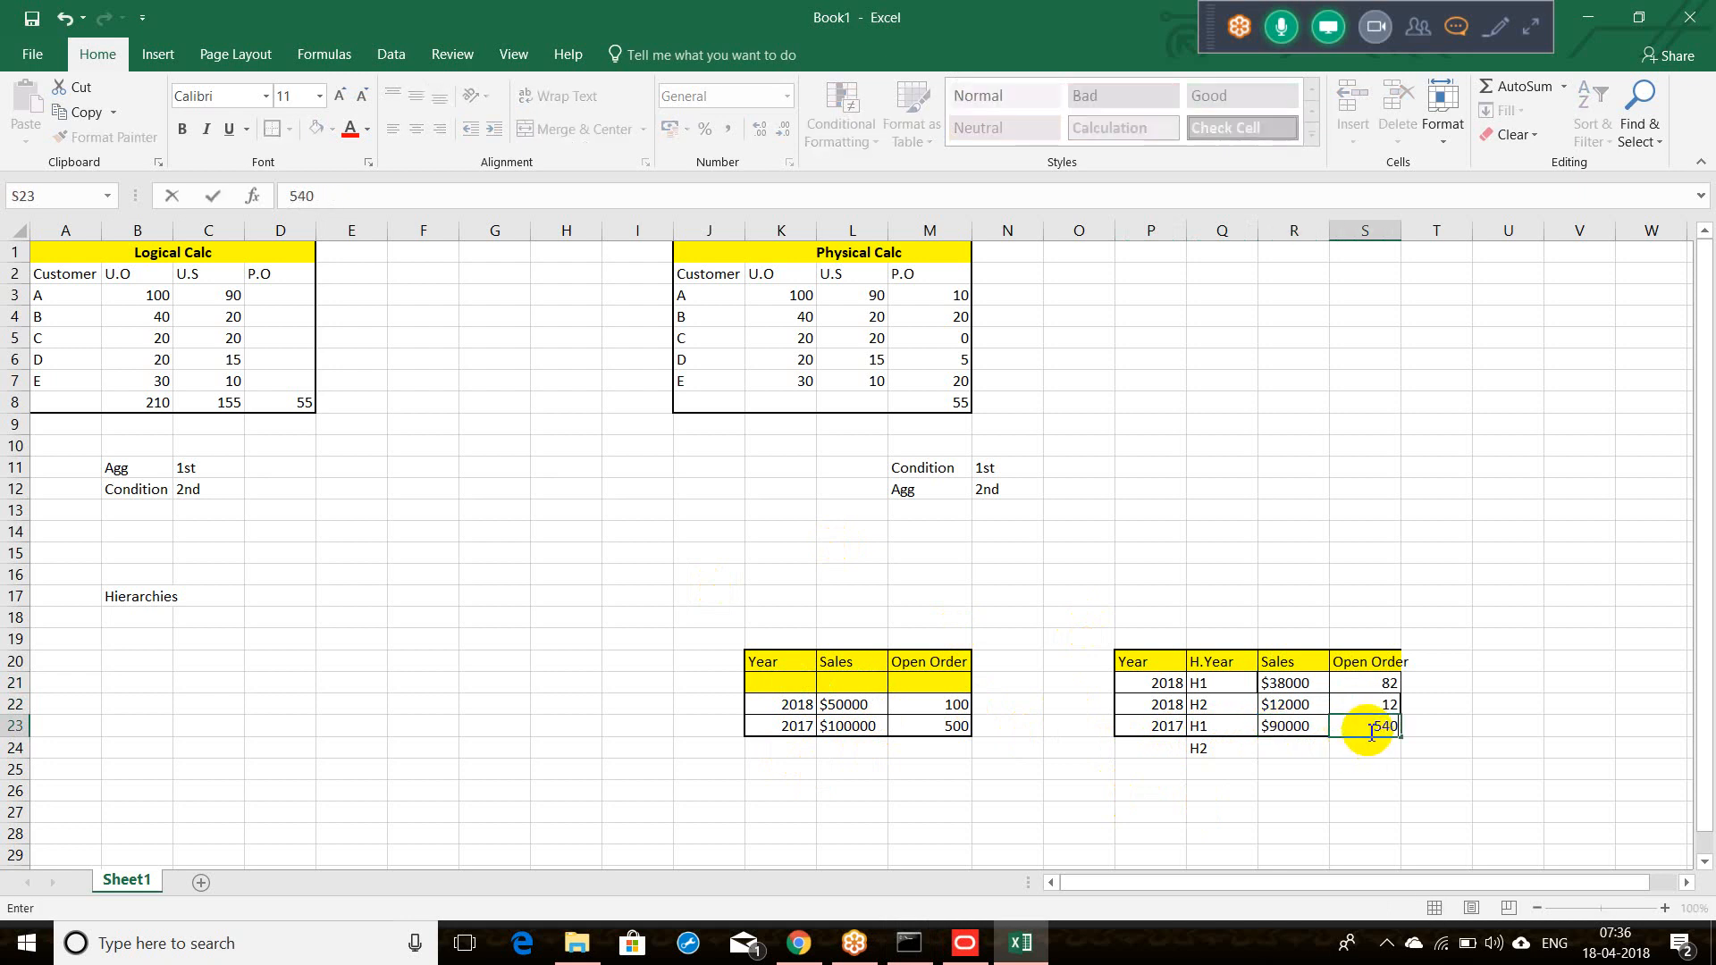
key("Tab")
right_click(1368, 731)
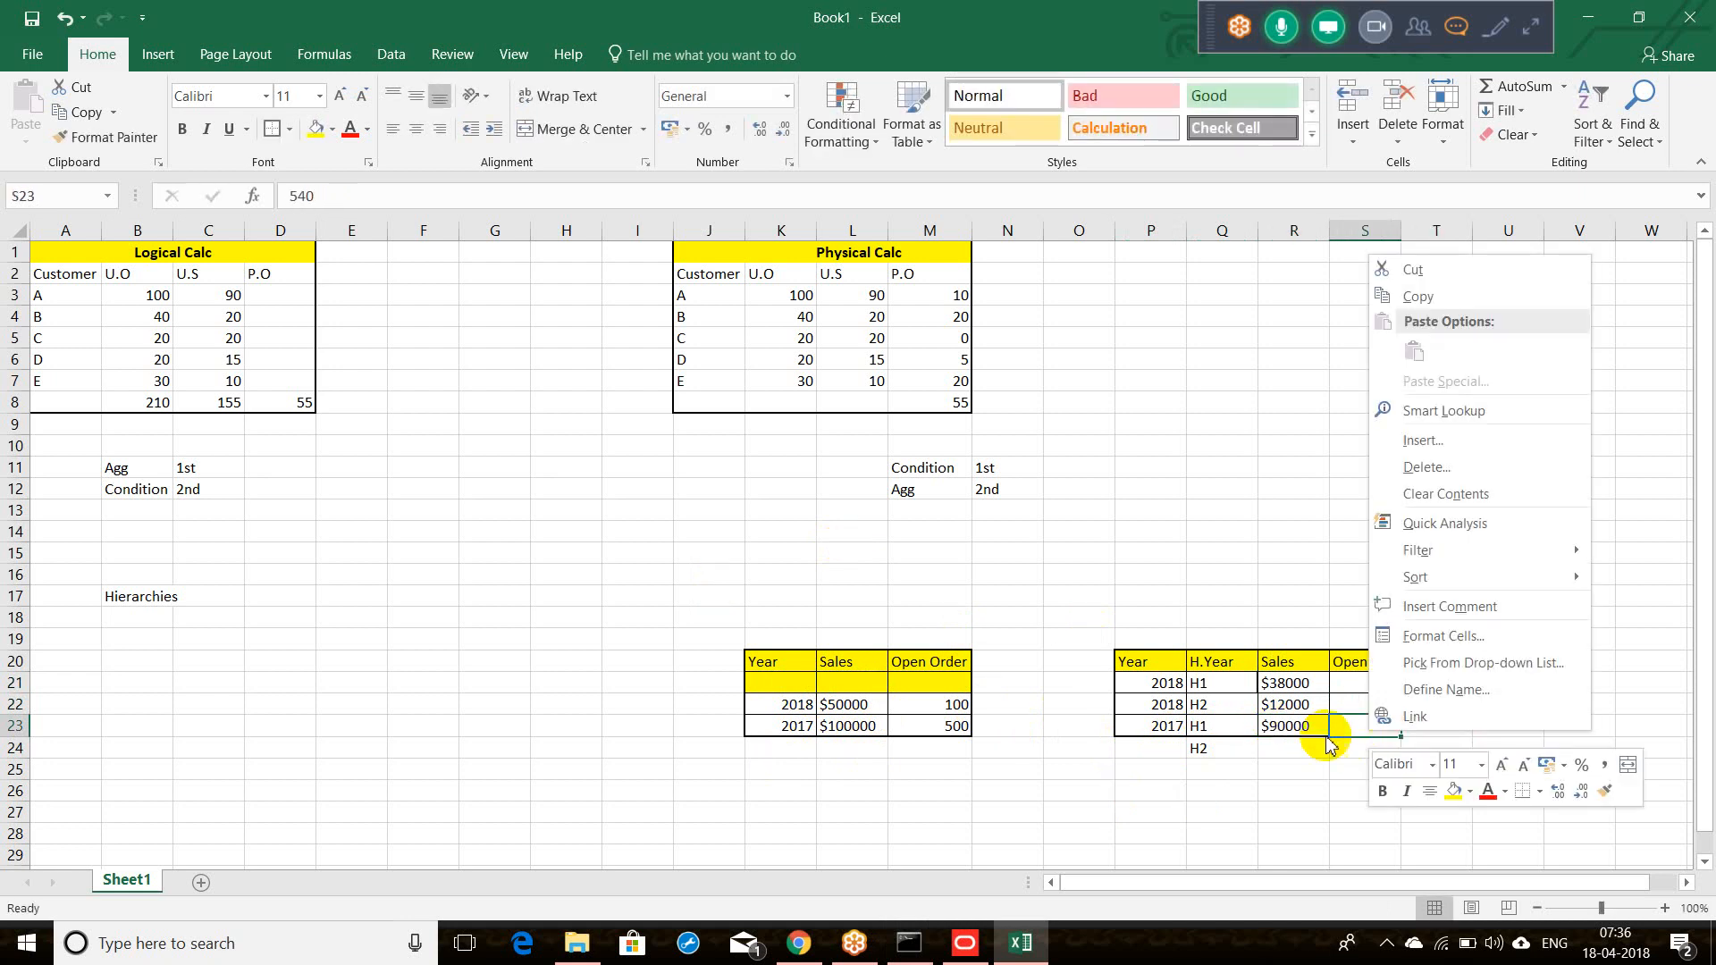
key("Escape")
type("450")
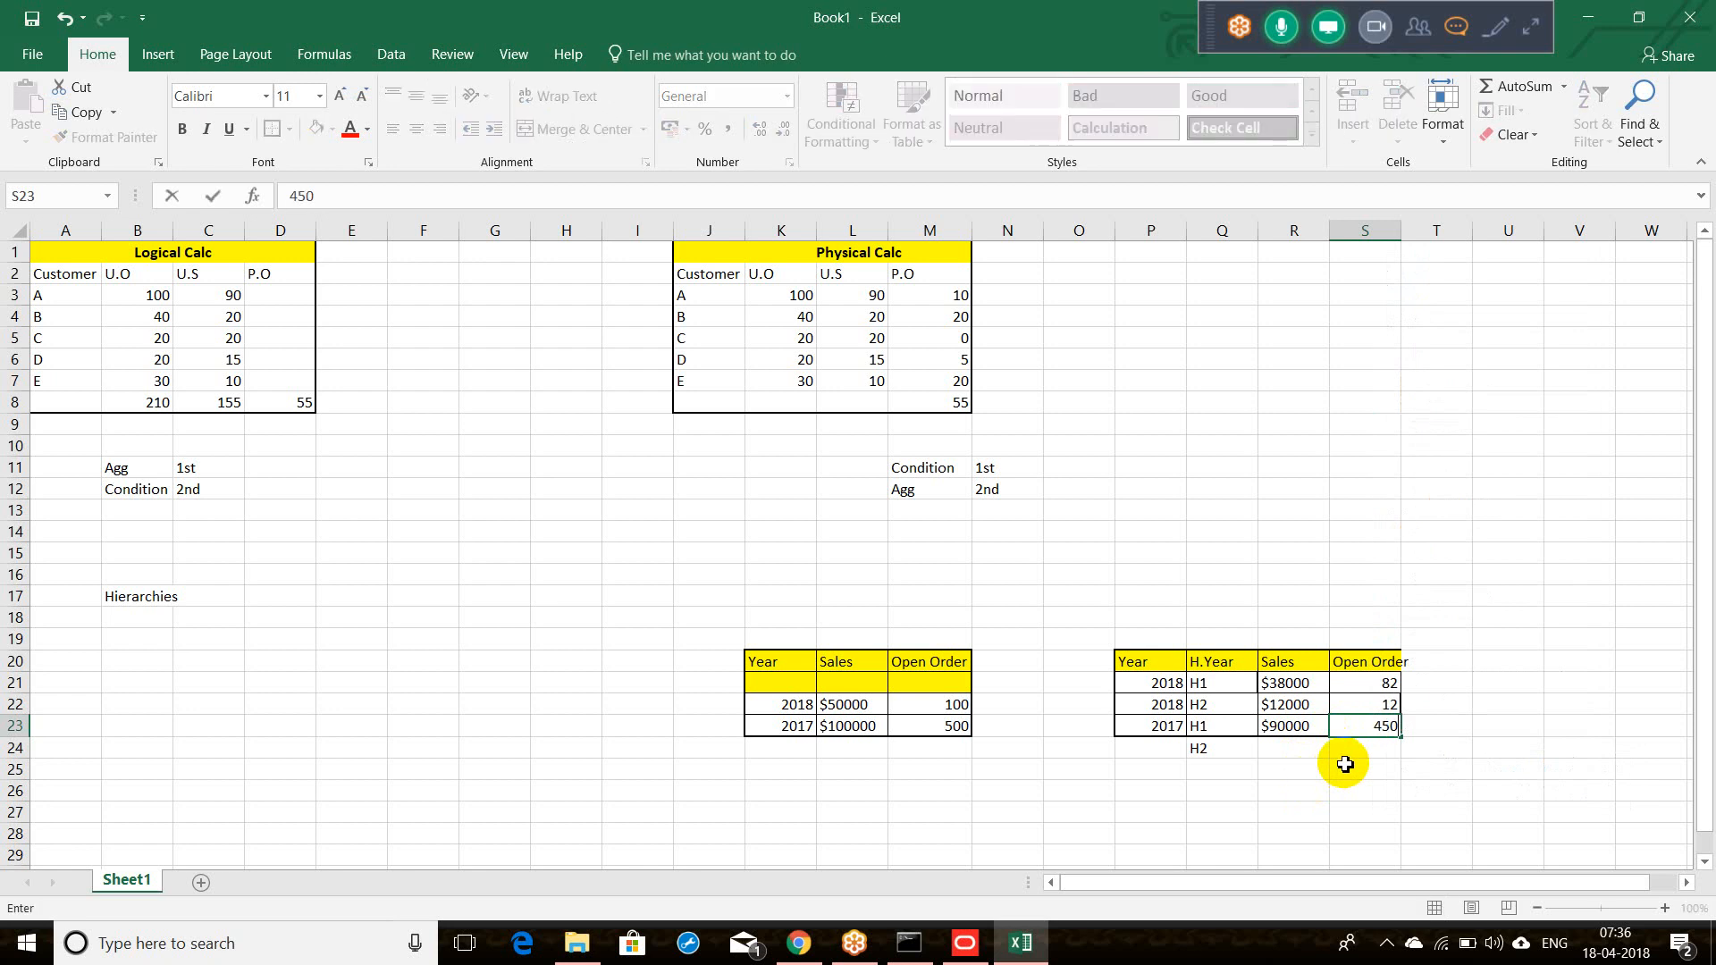
key("Tab")
Step: Complete the 2017 H2 row with $10000 sales and 50 open orders
left_click(1286, 751)
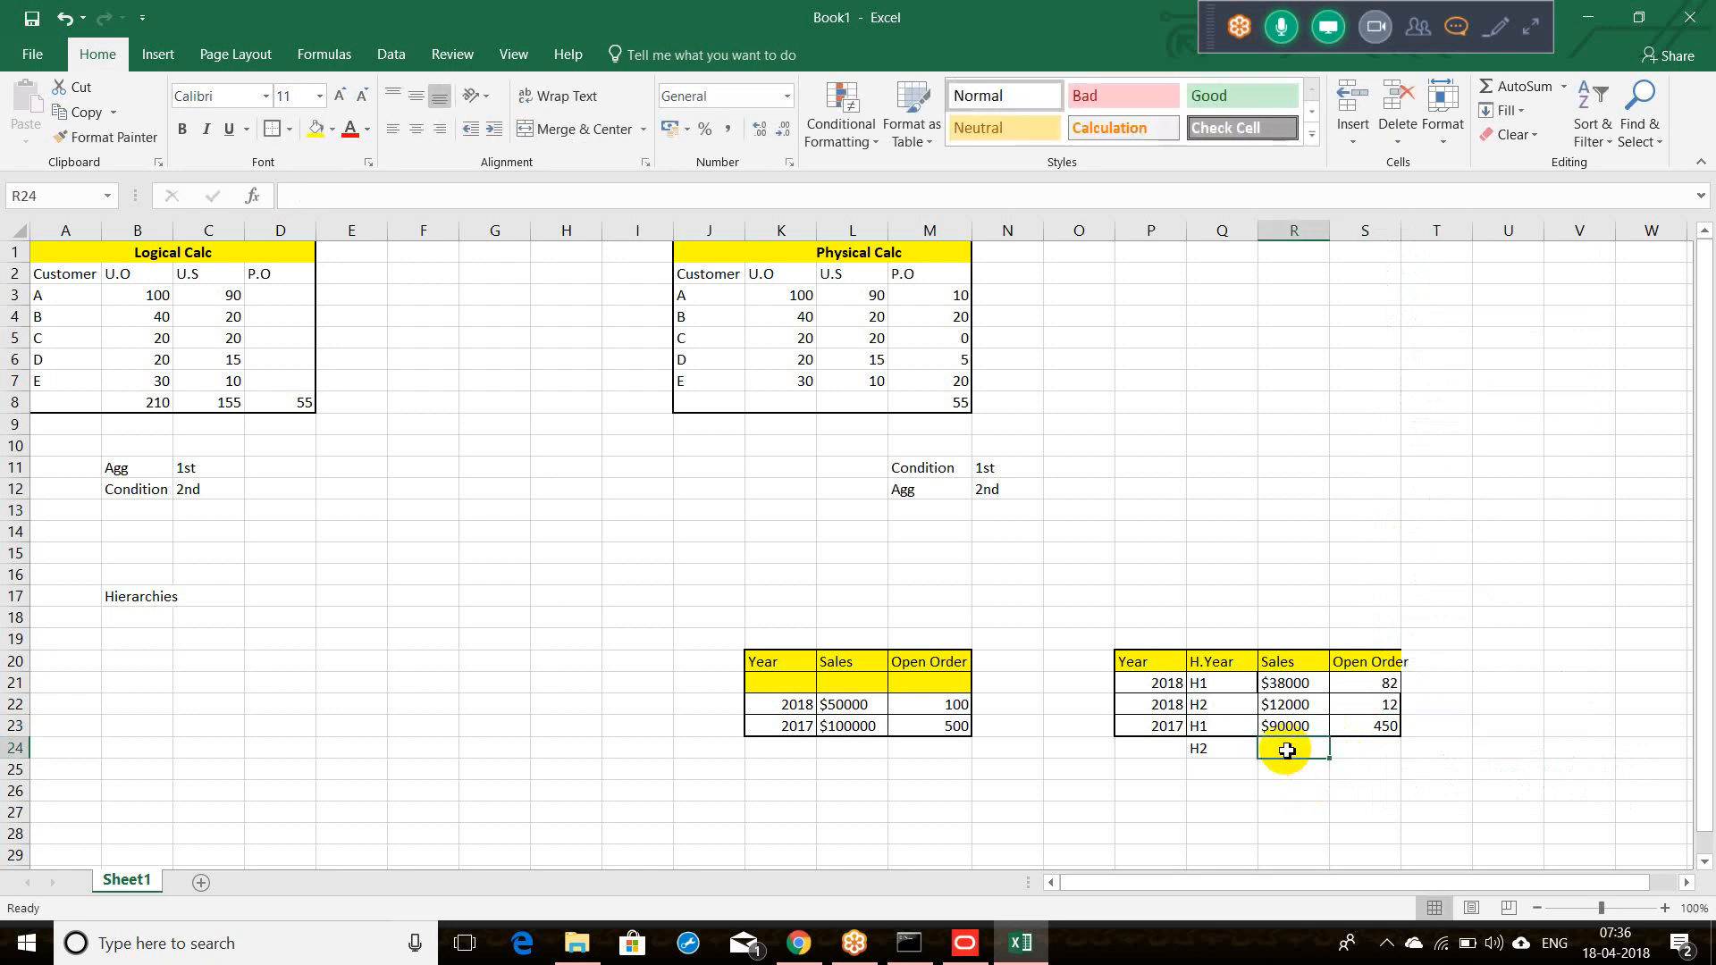
type("$")
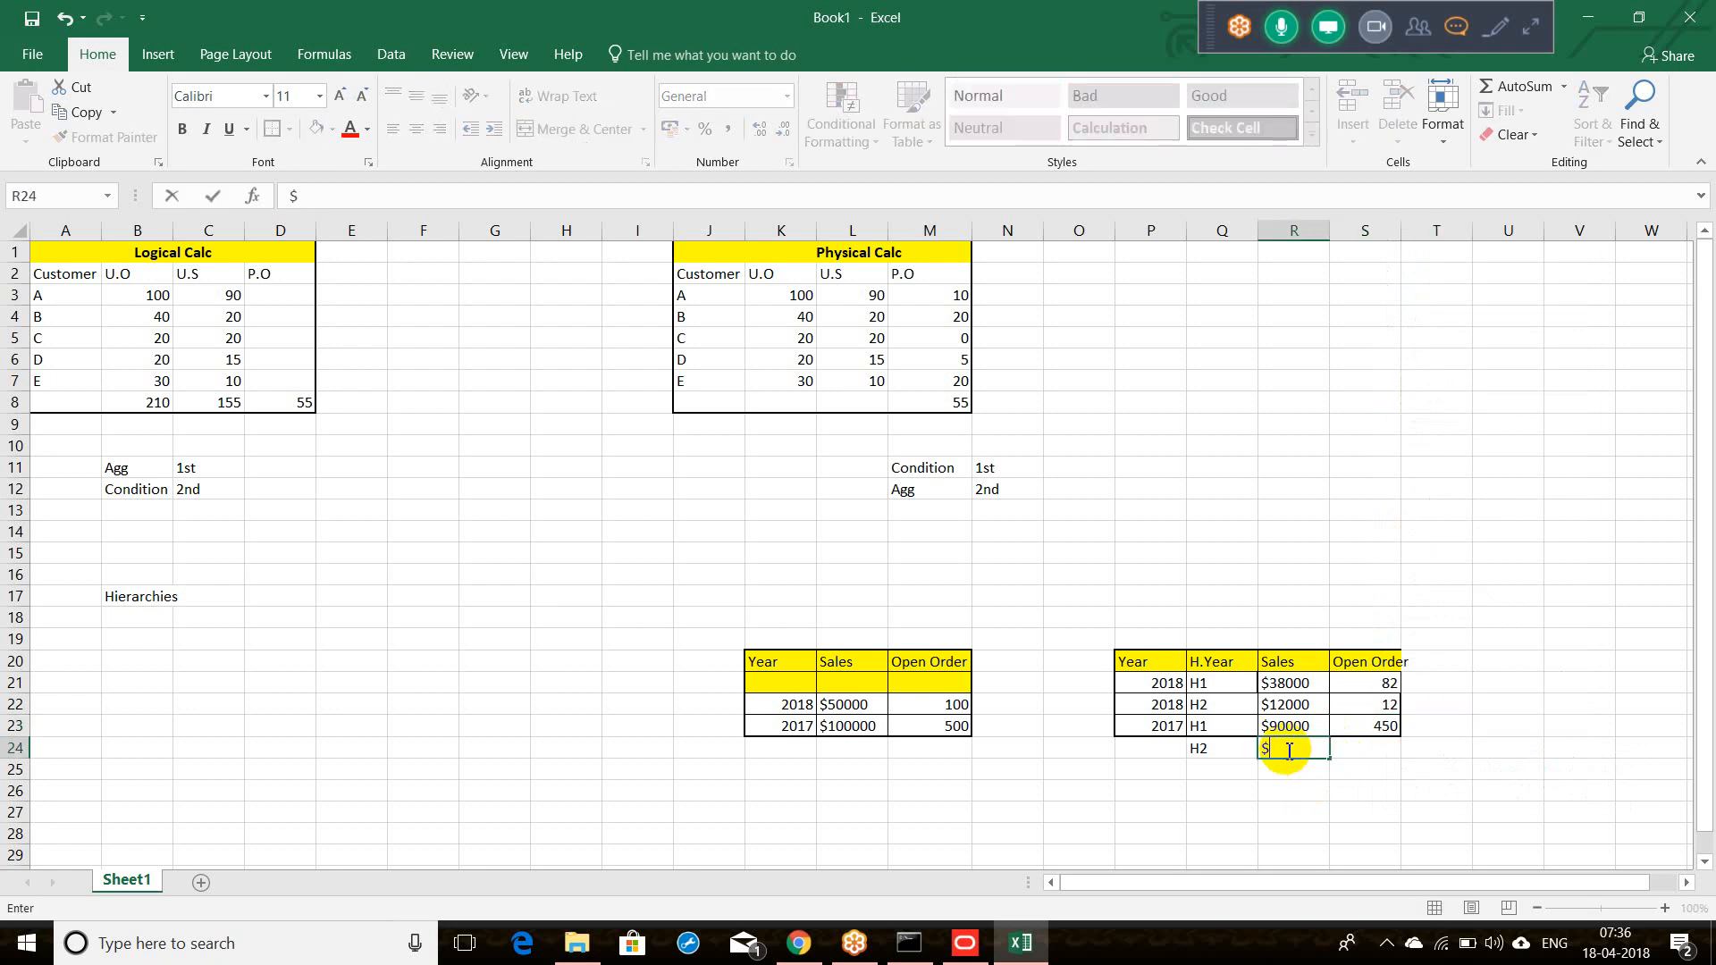
type("10000")
key("Tab")
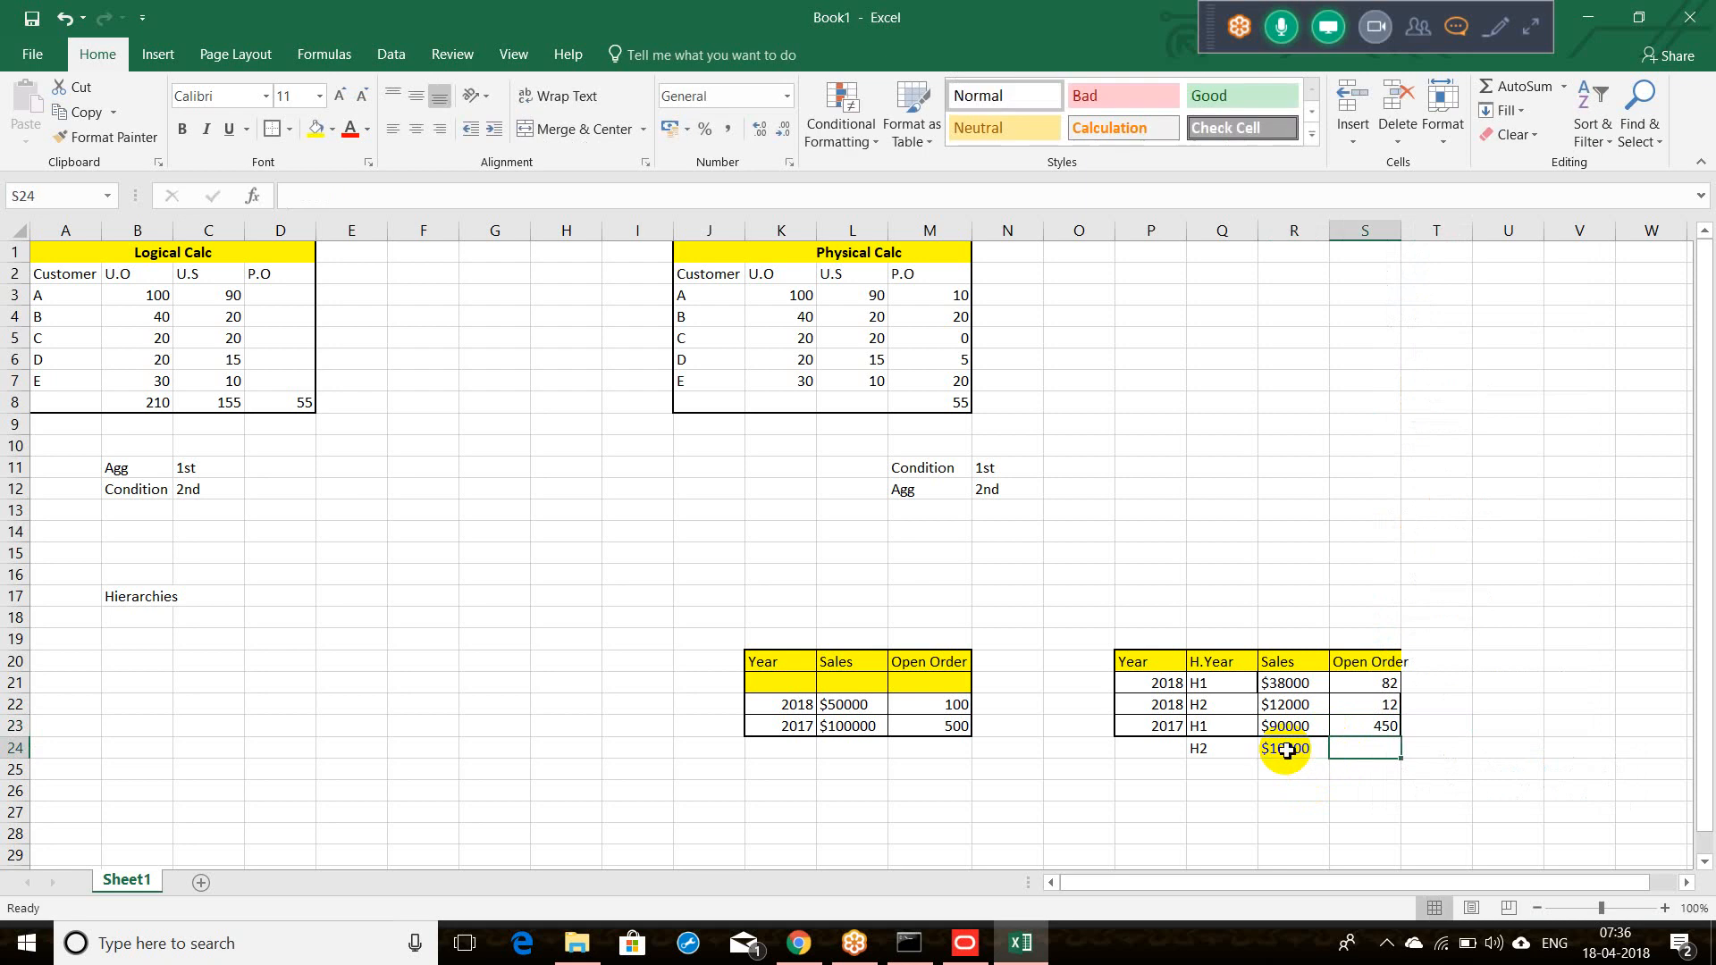
type("50")
key("Tab")
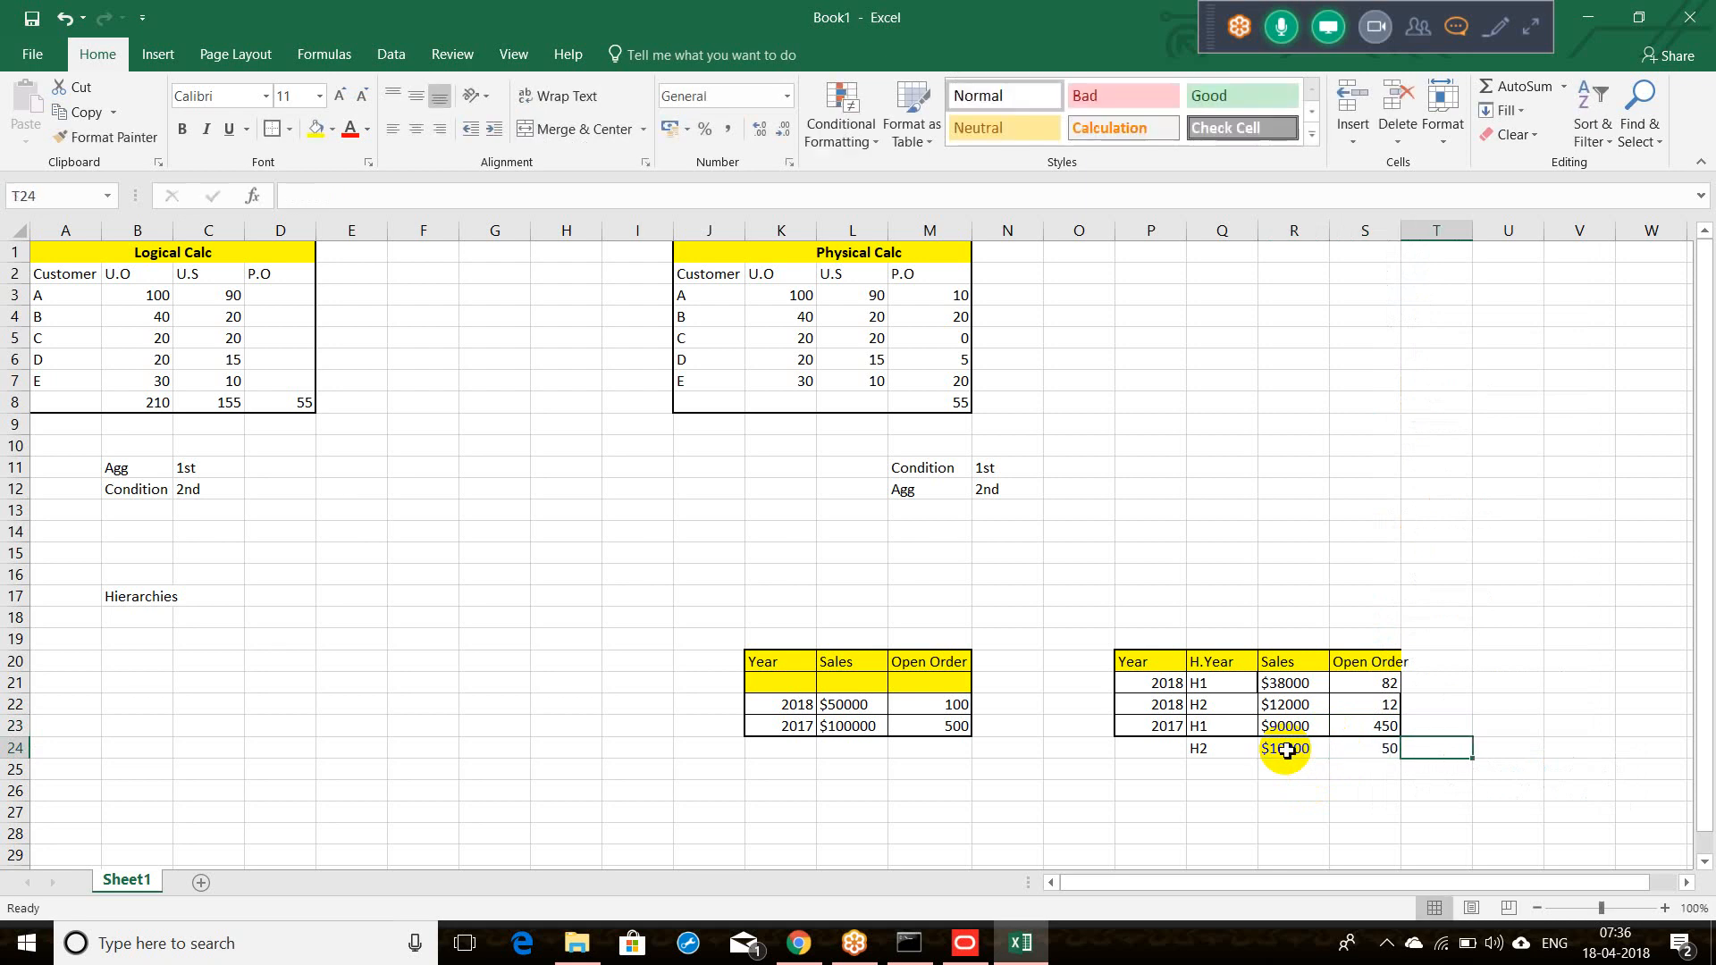
left_click(1142, 756)
type("2017")
key("Tab")
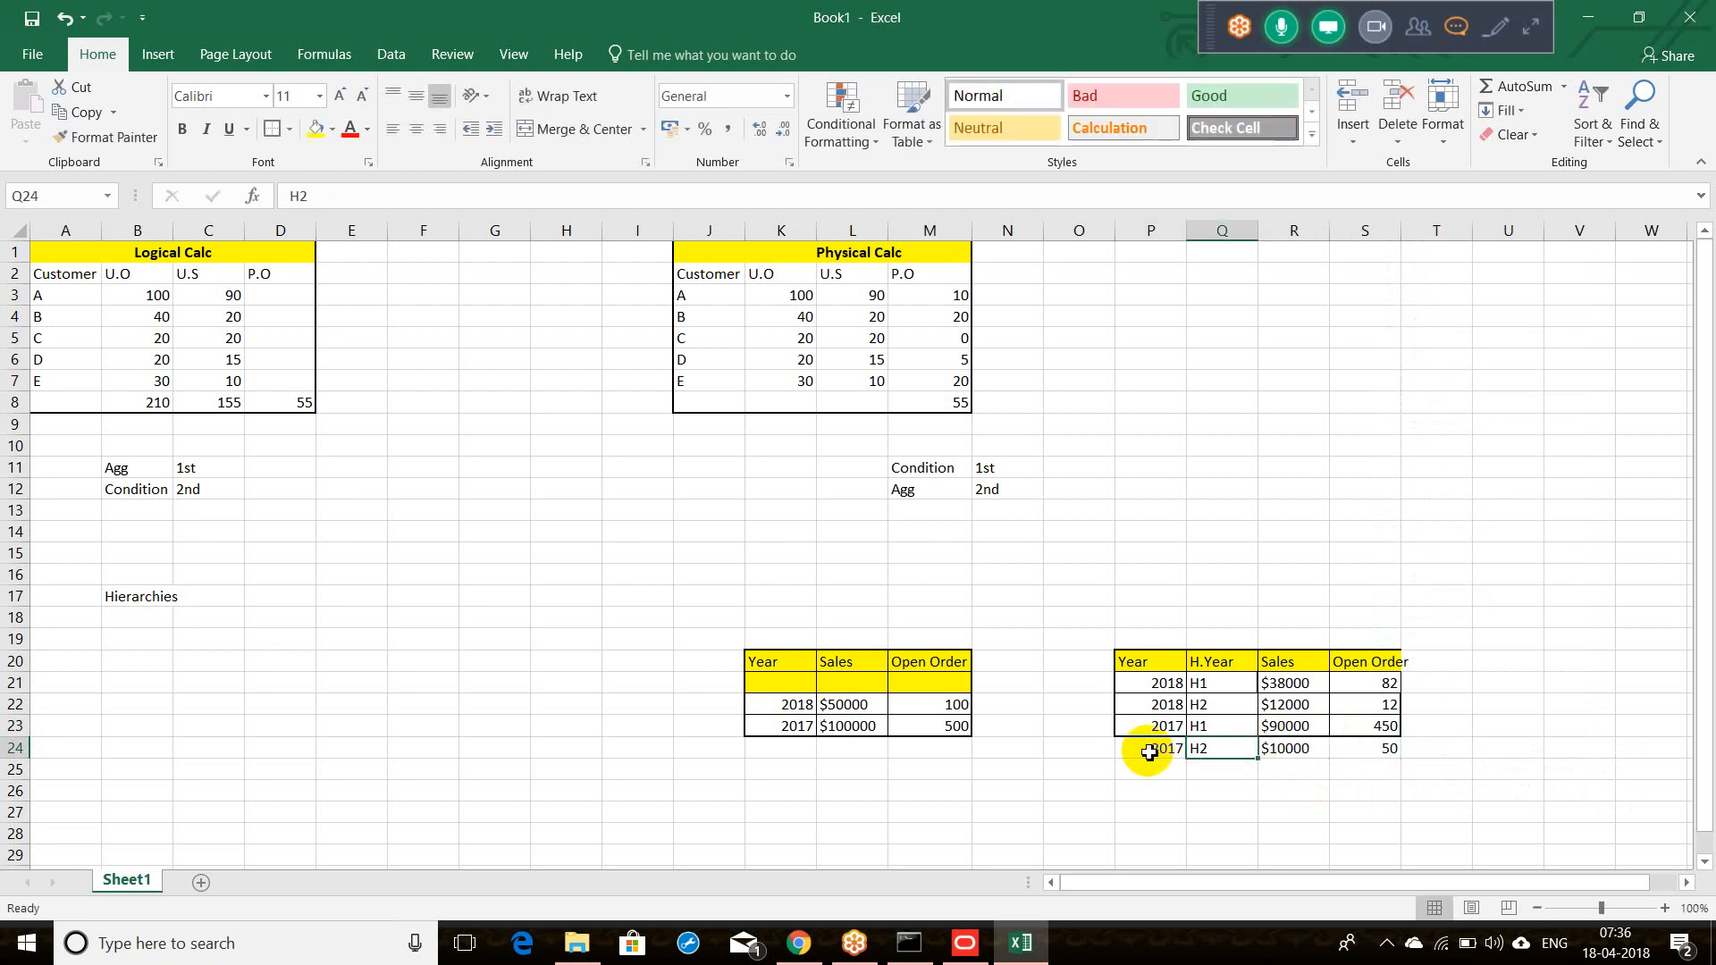
Step: Add borders to the four data rows and autofit column S
left_click_drag(1133, 684, 1358, 762)
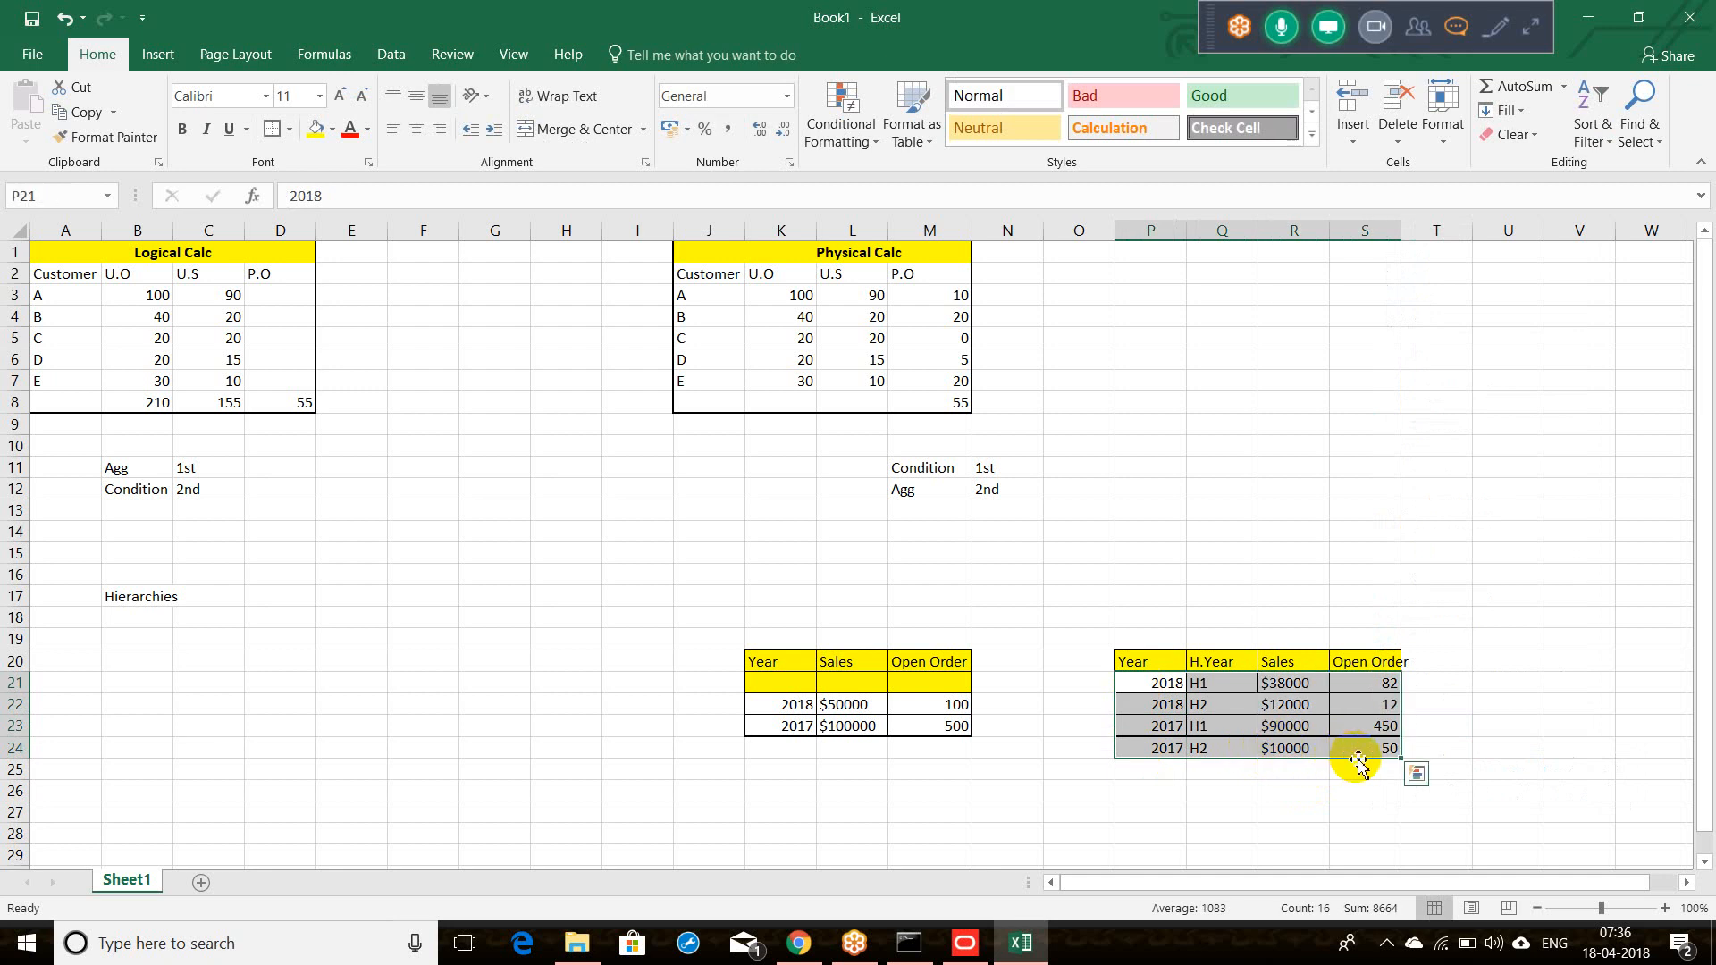
left_click(273, 129)
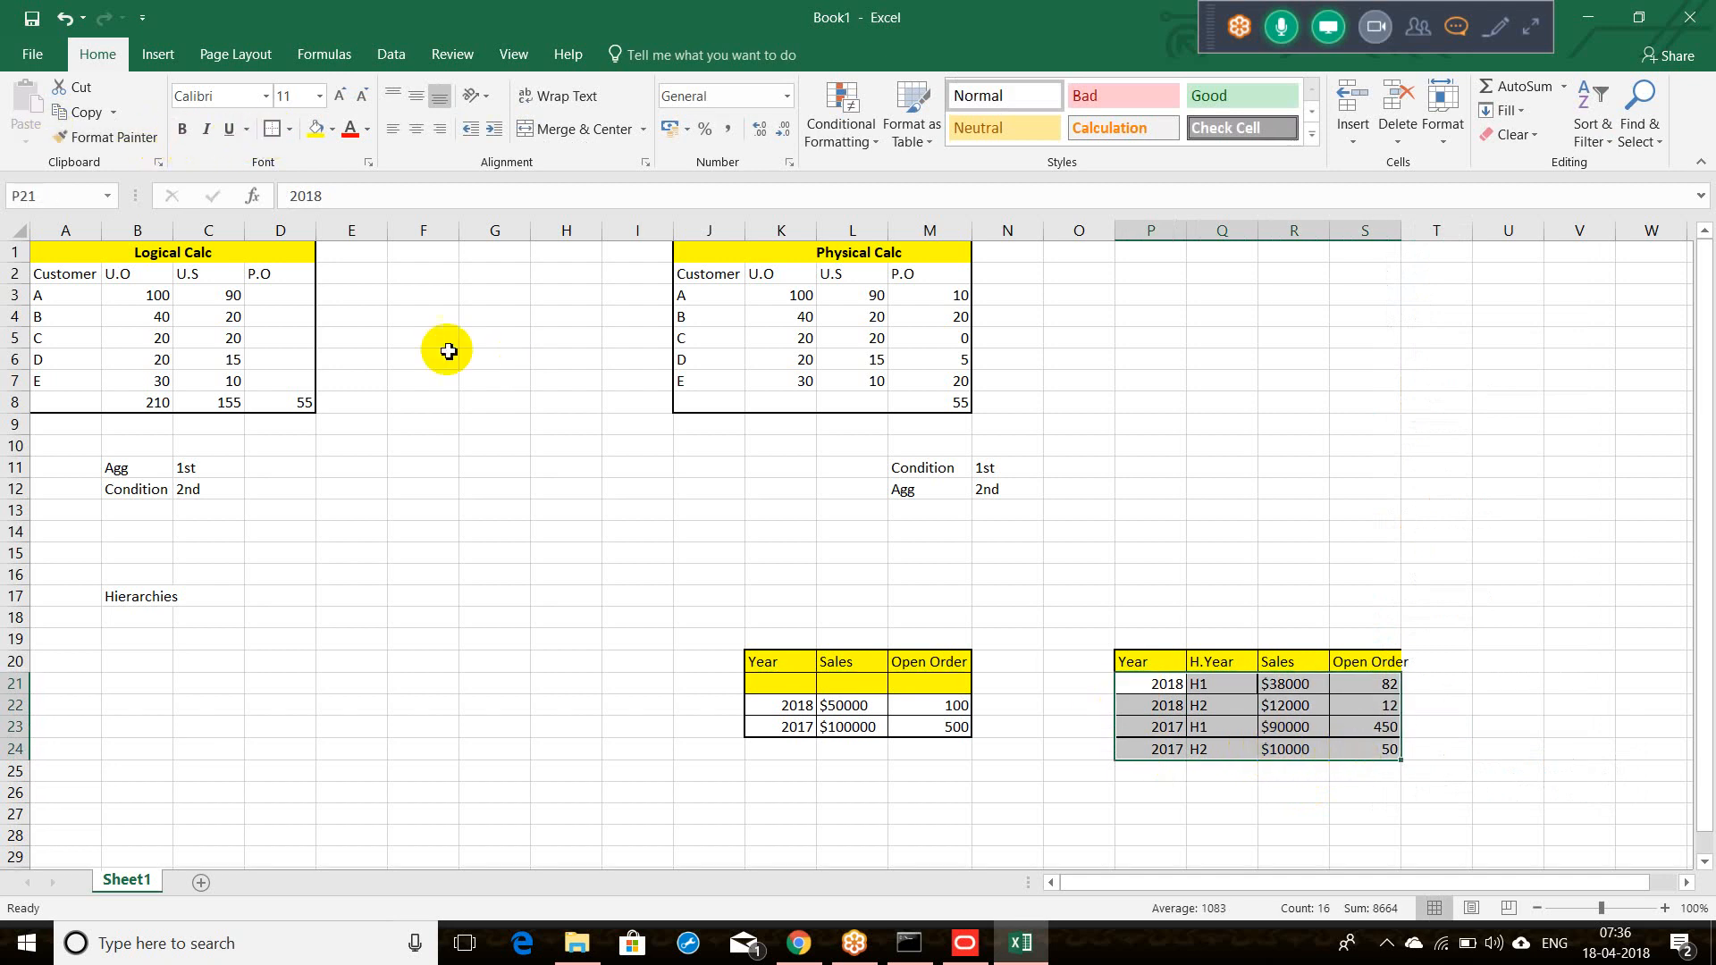
left_click(1135, 795)
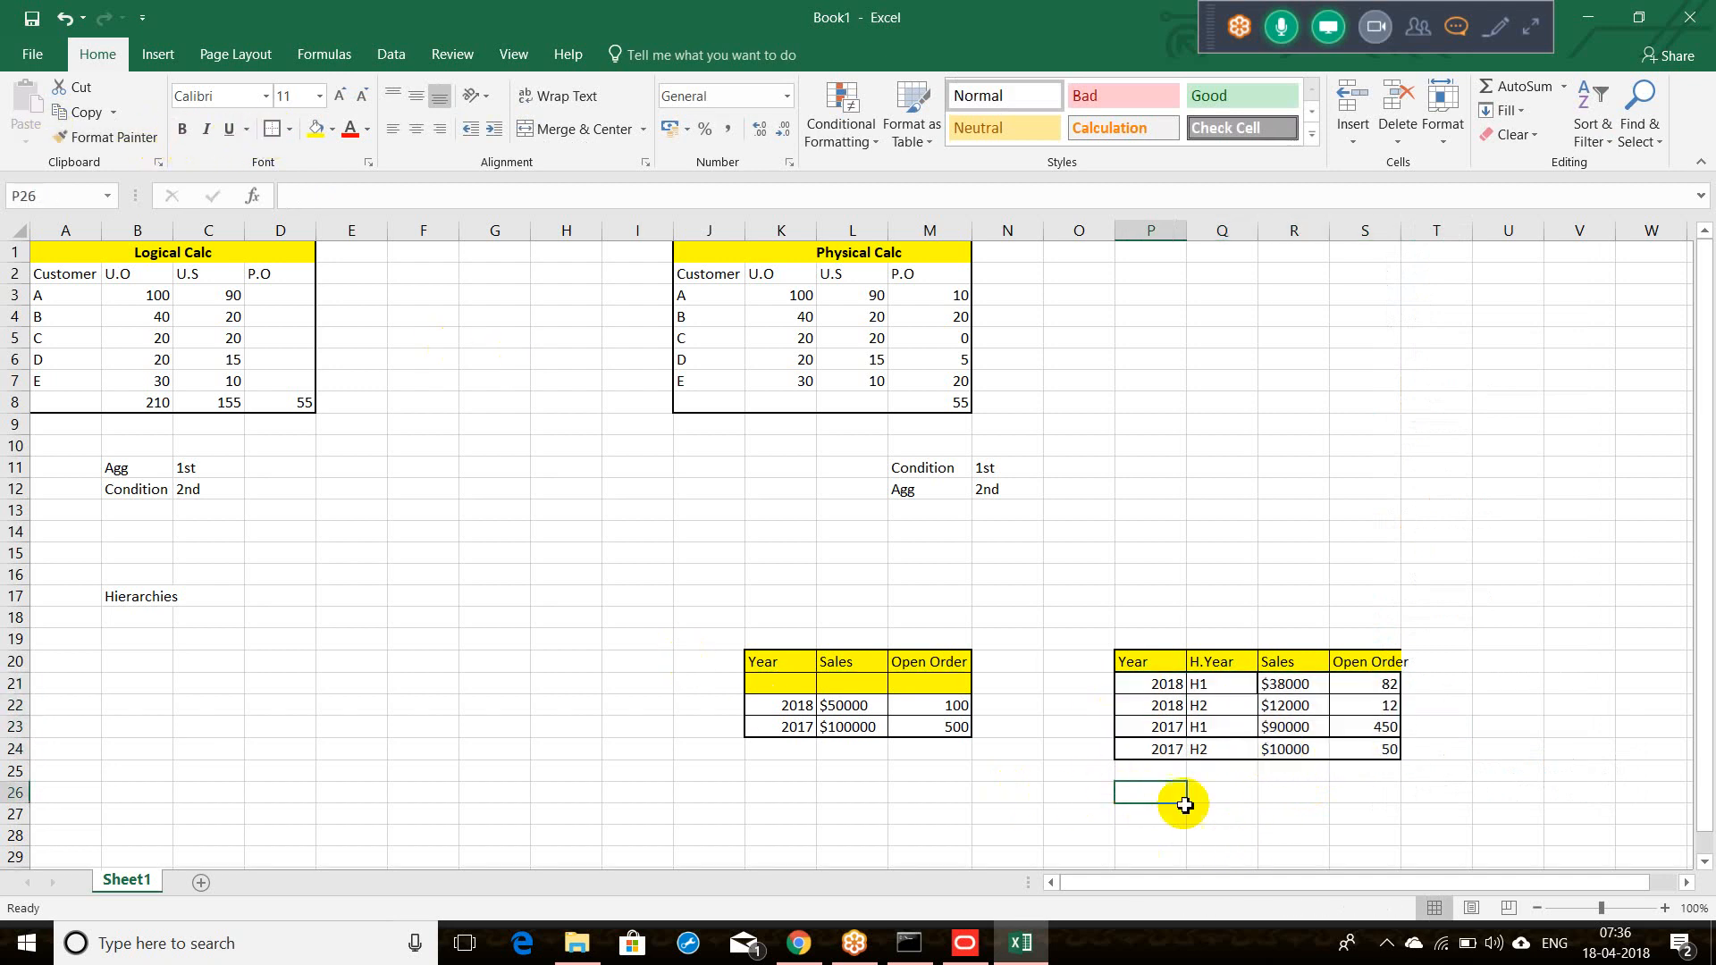
left_click(770, 683)
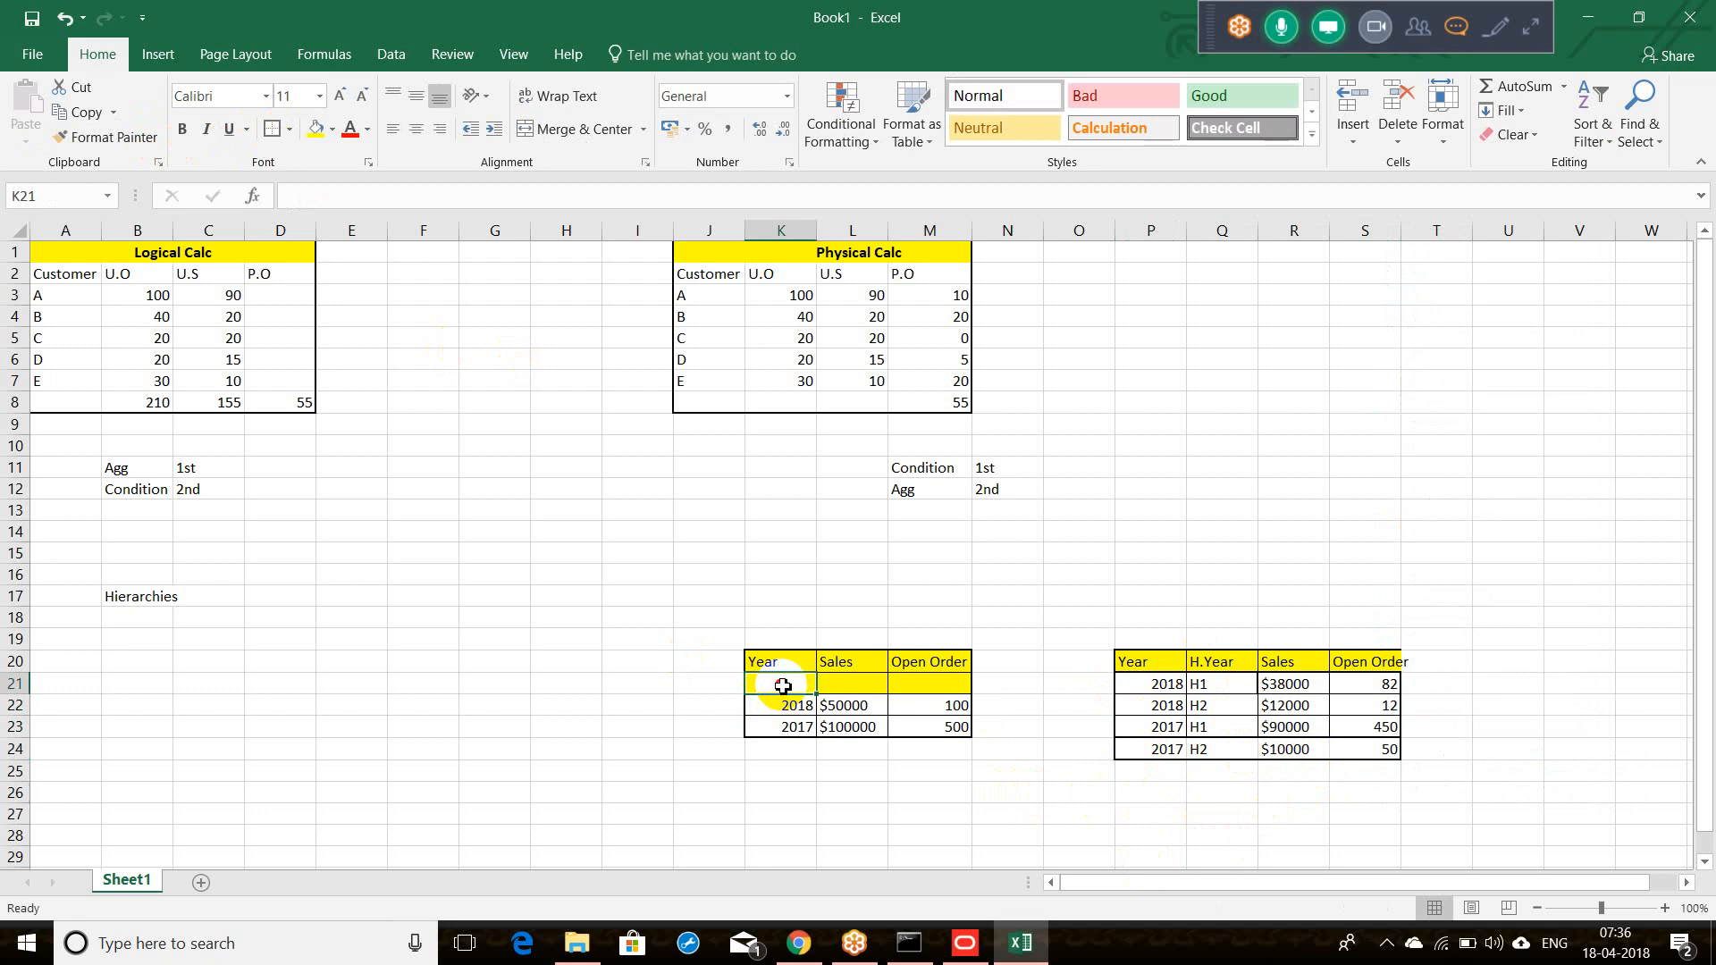
left_click(782, 640)
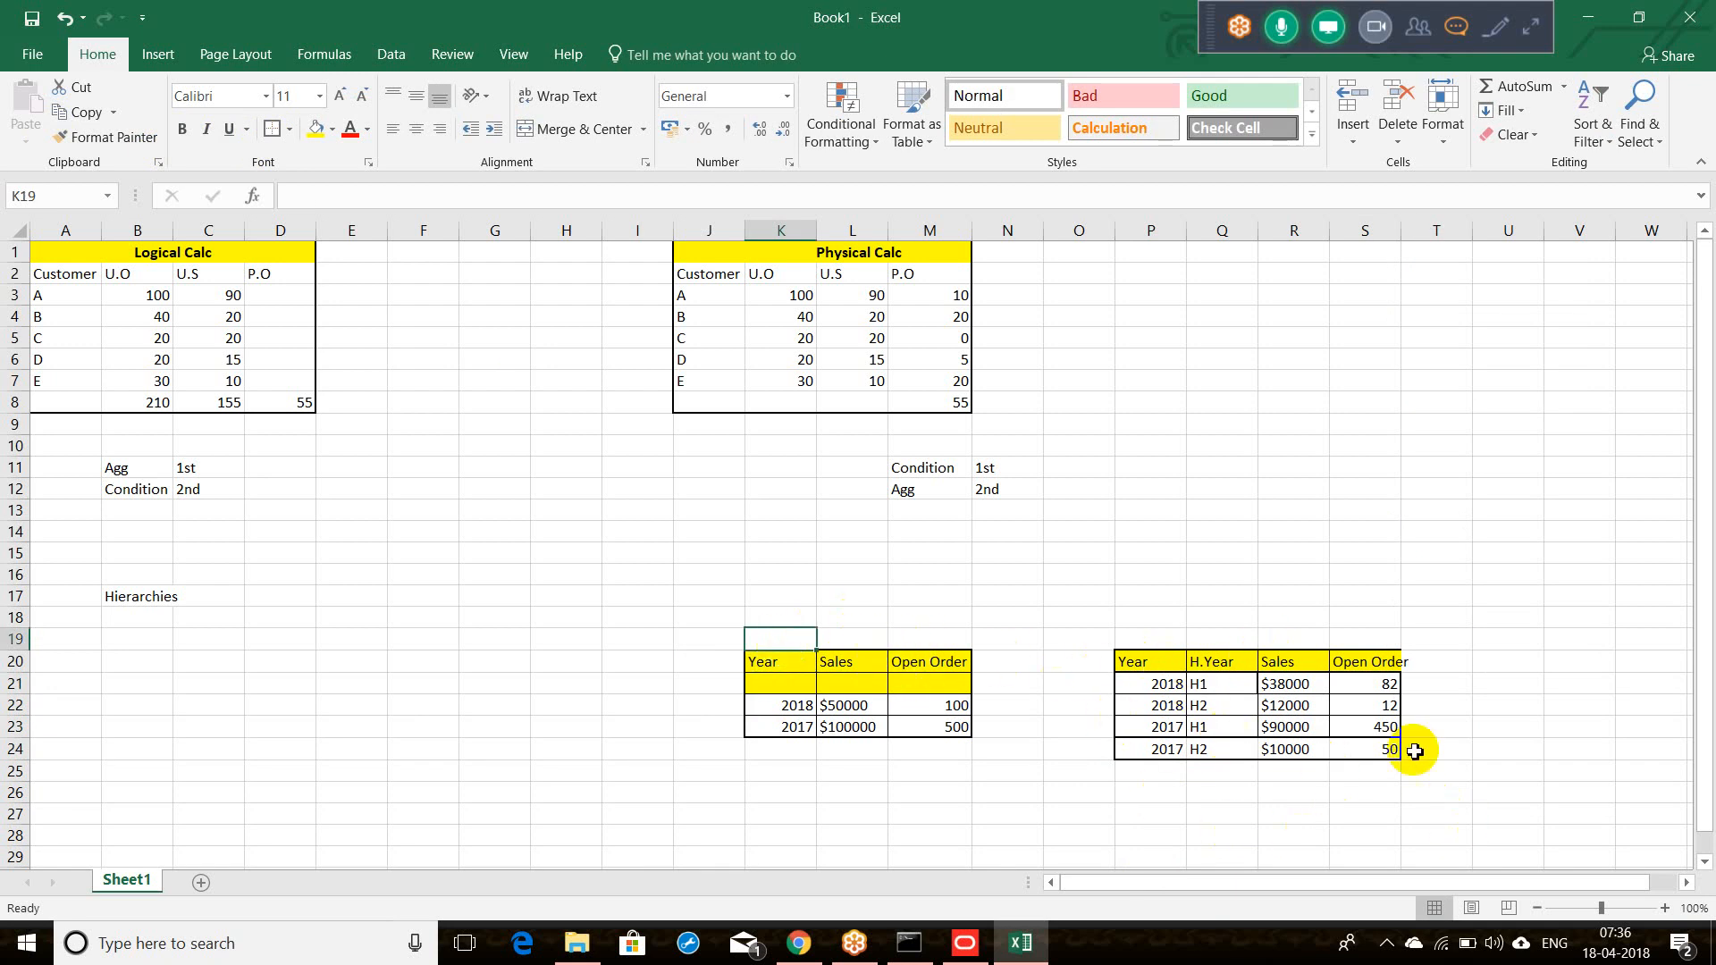
double_click(1406, 234)
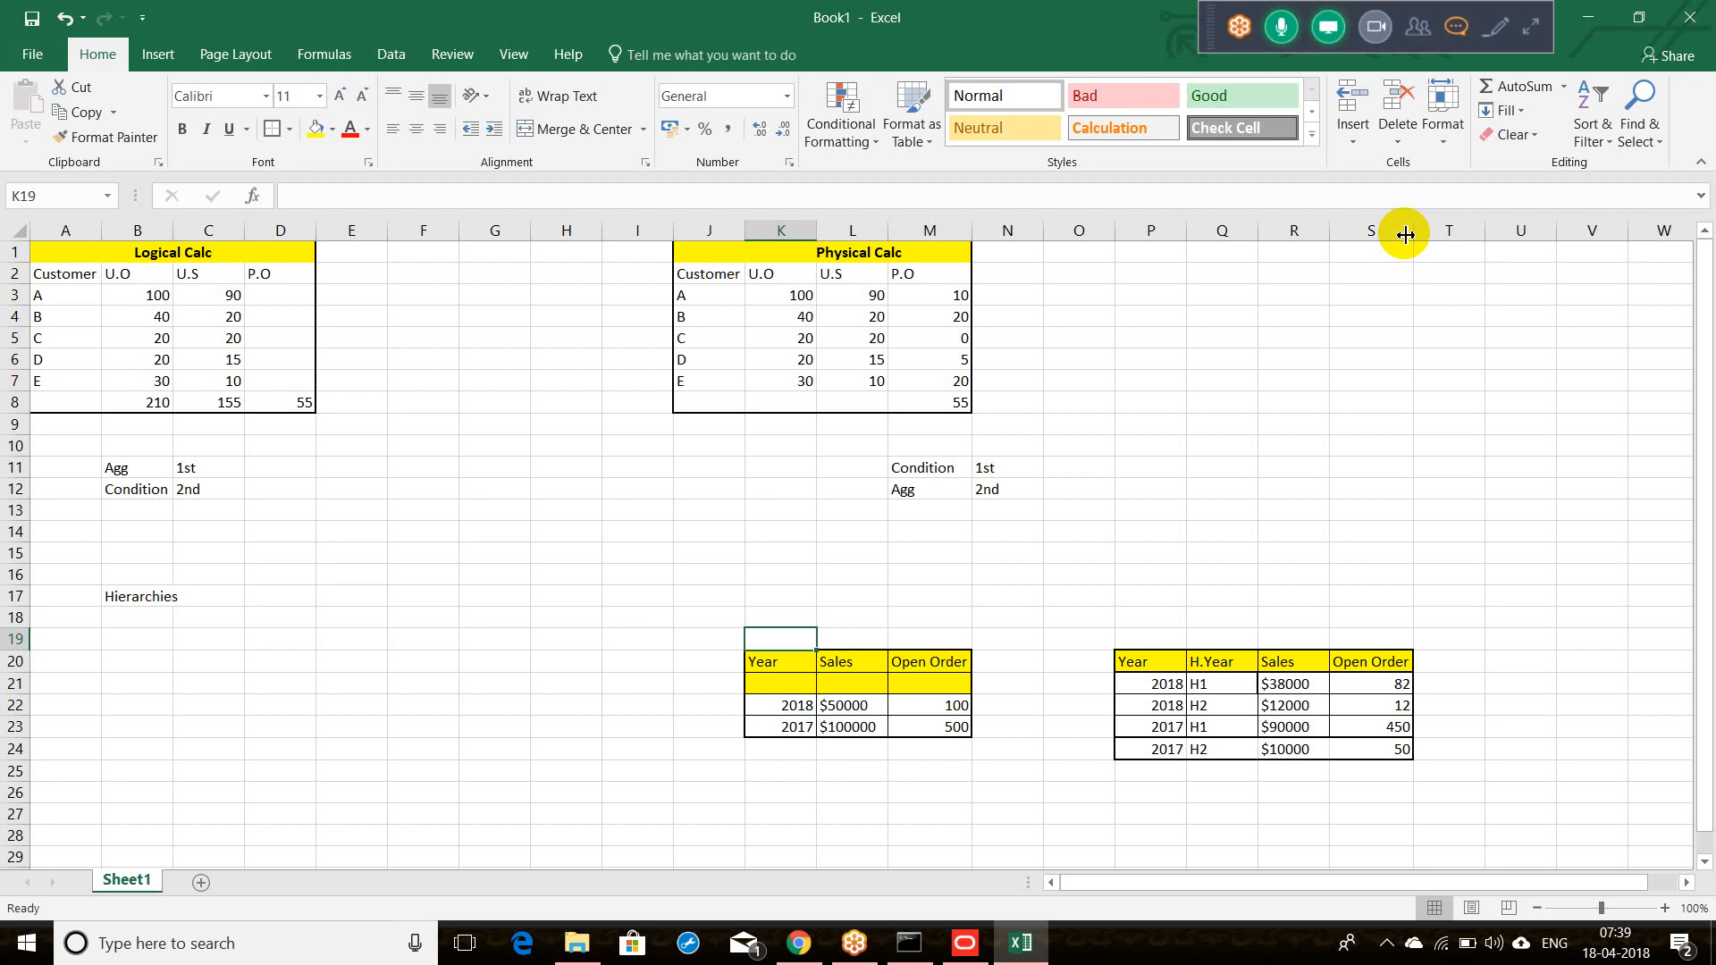
Step: Add notes 'Drill Down' / 'H --> L' in row 26 and 'Drill Up' / 'L --> H' in row 27
left_click(631, 804)
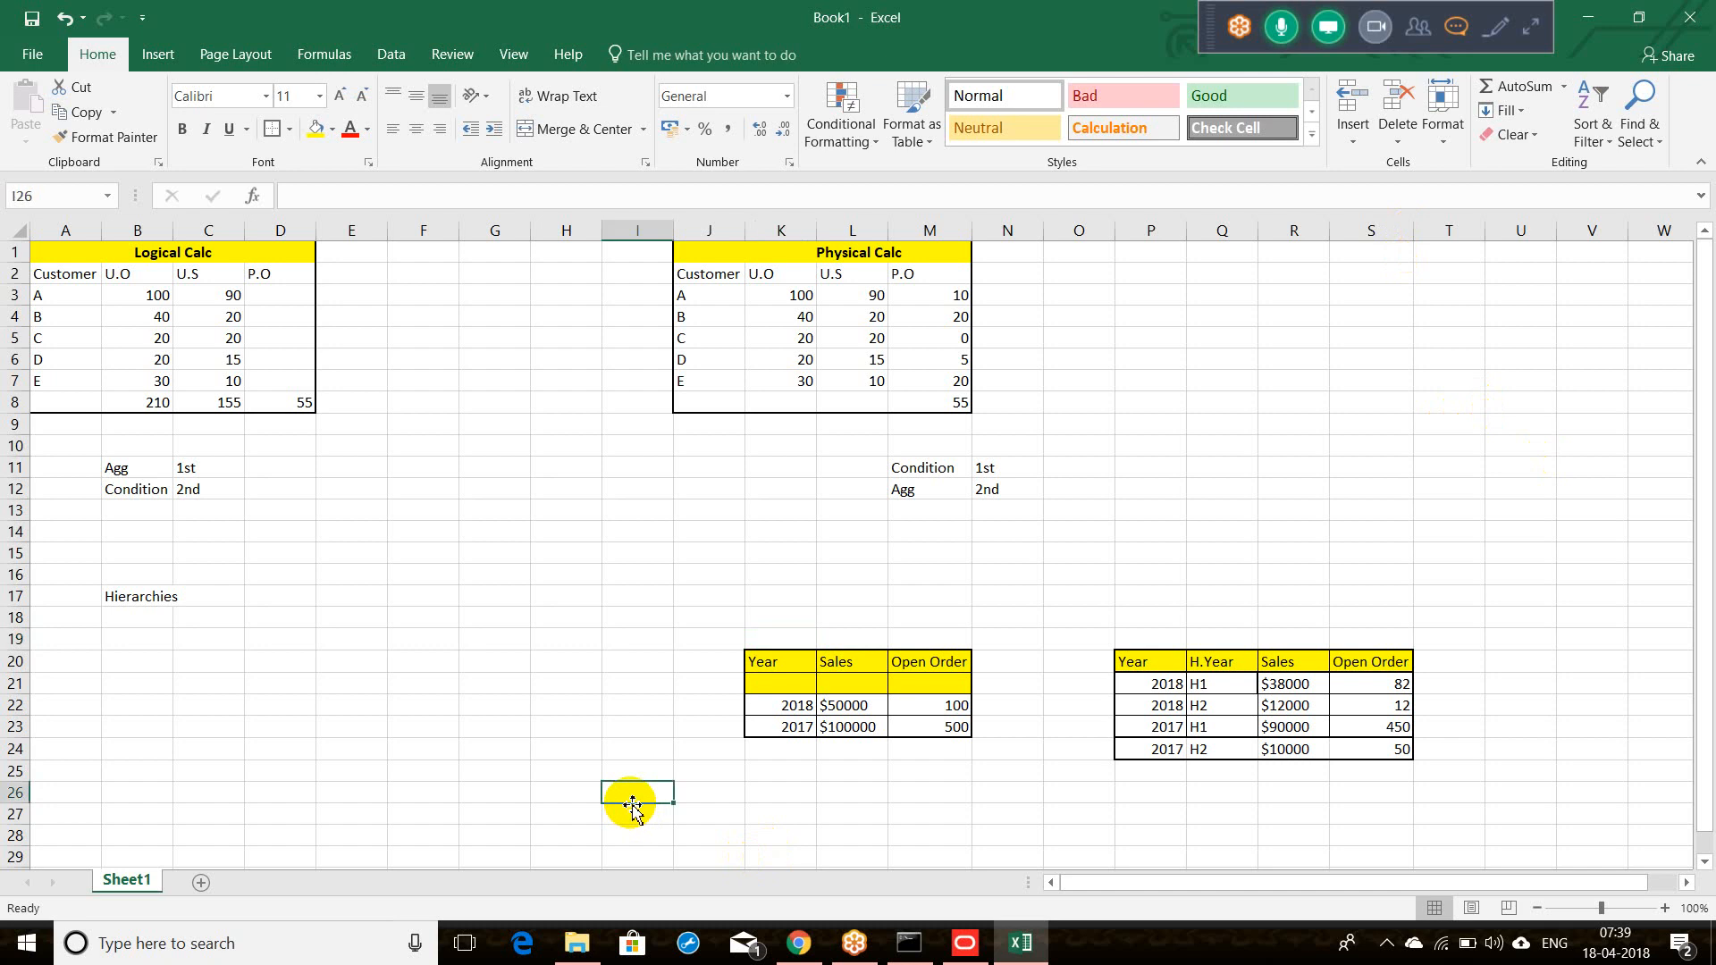
type("Drill")
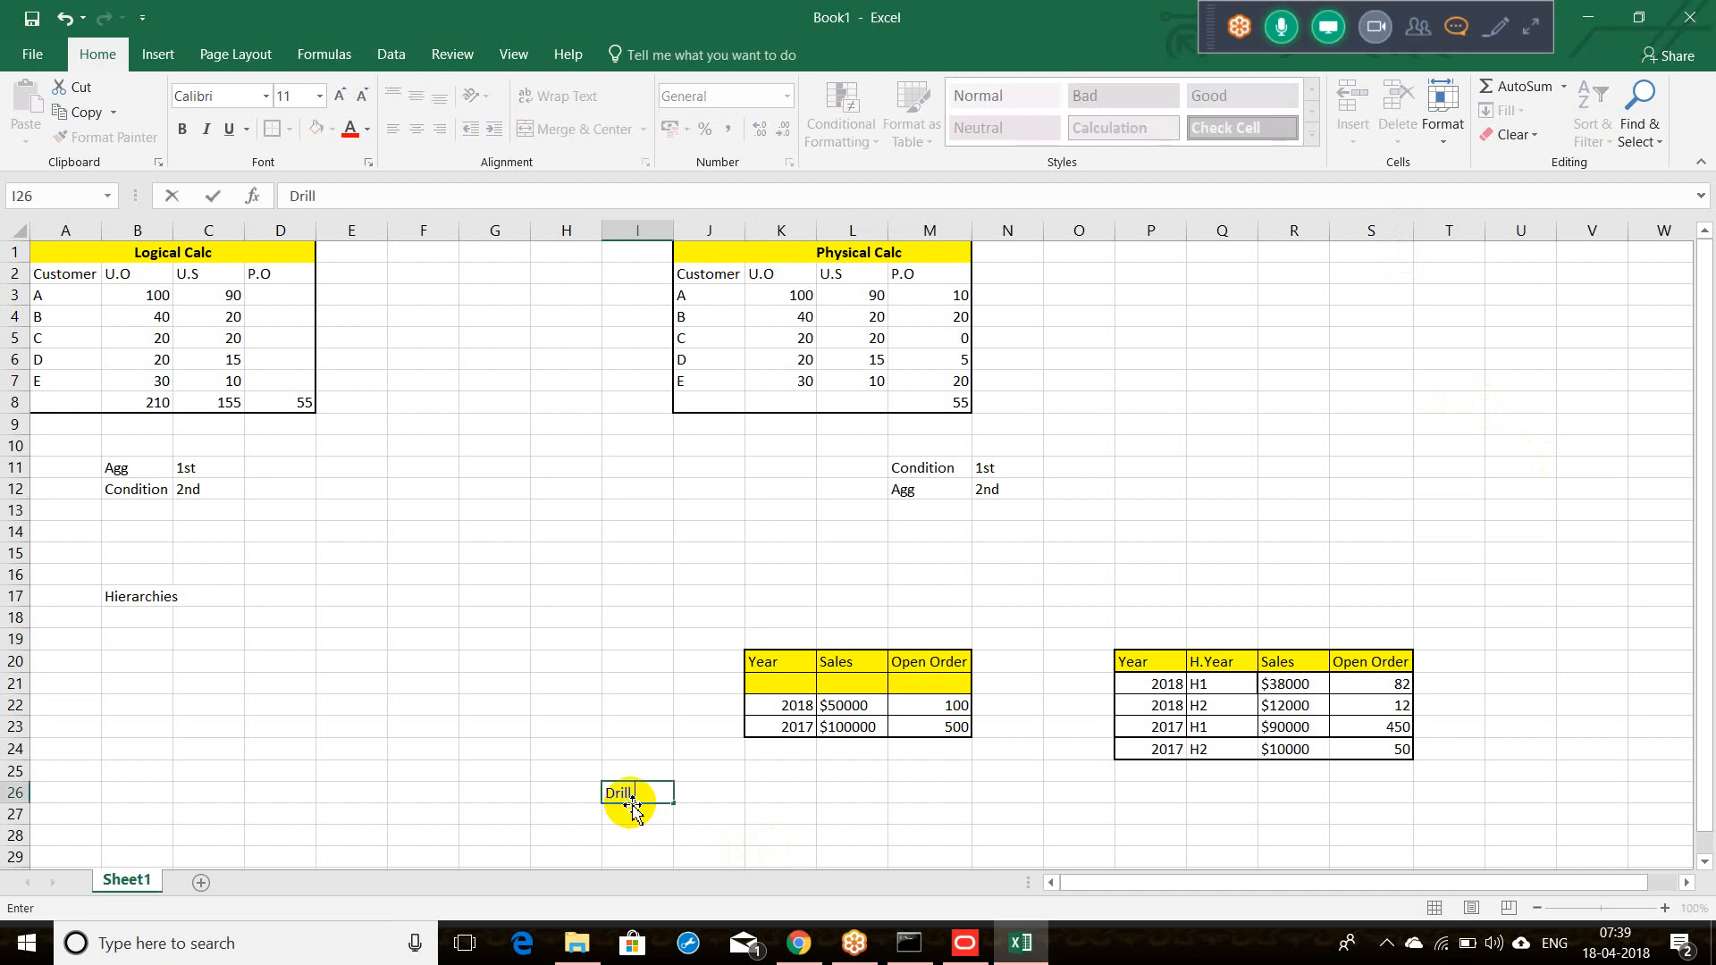
type(" Down")
key("Tab")
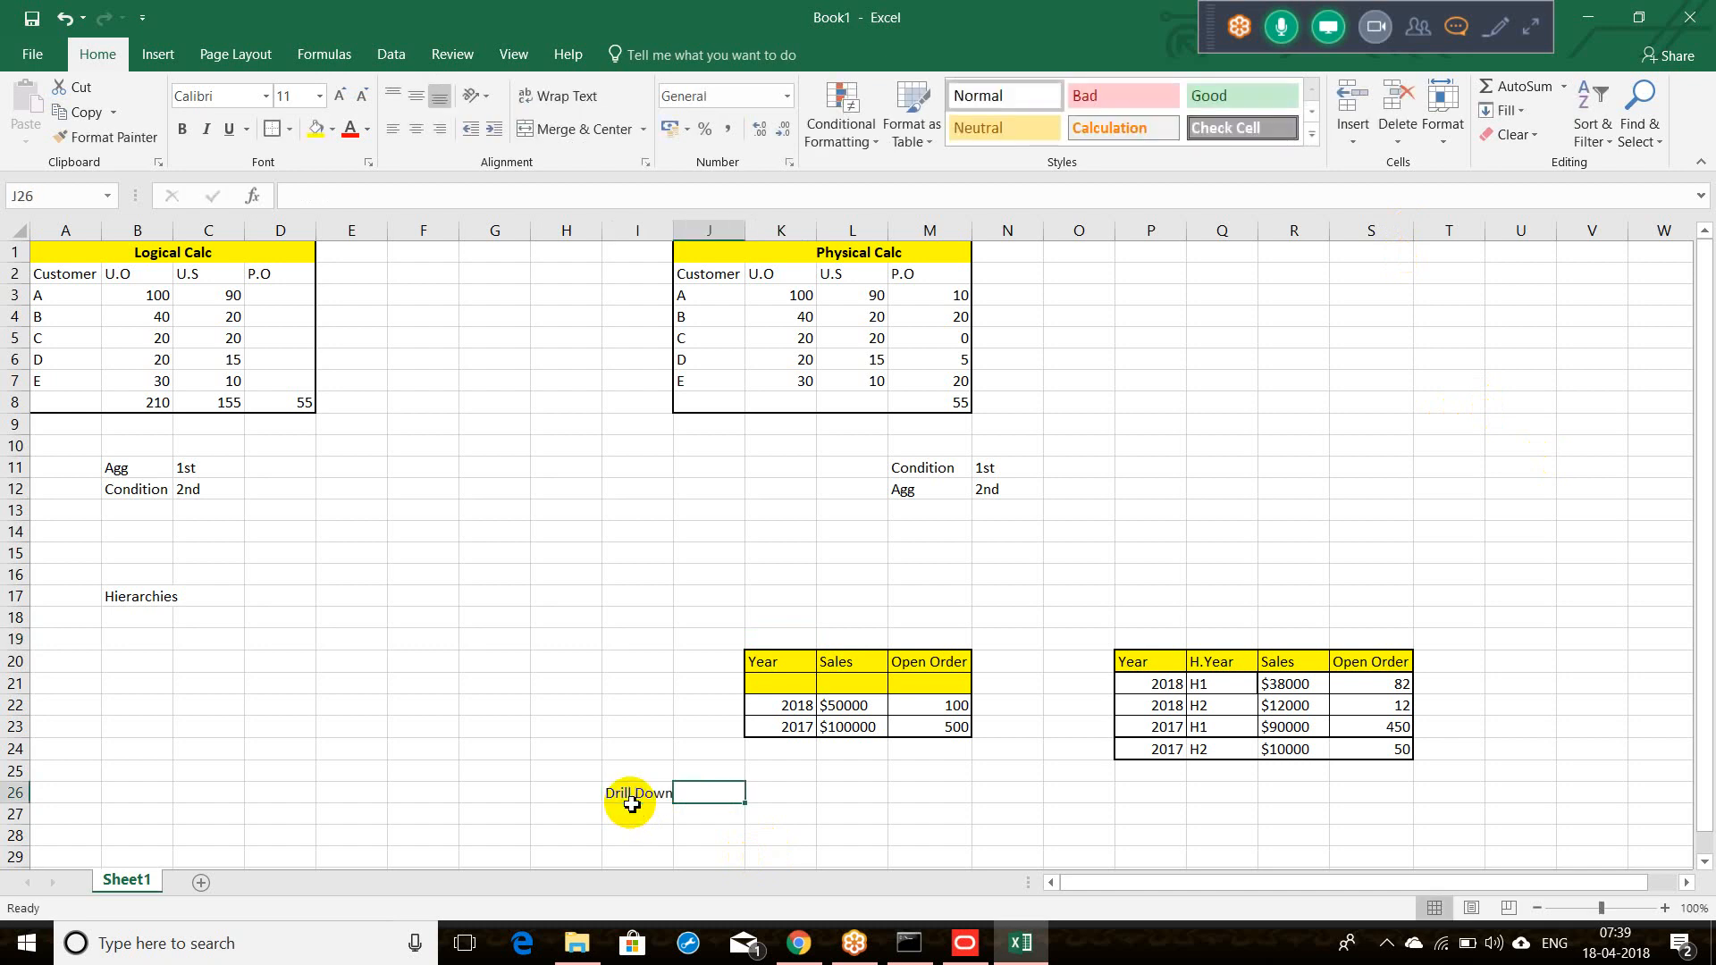
type("H --")
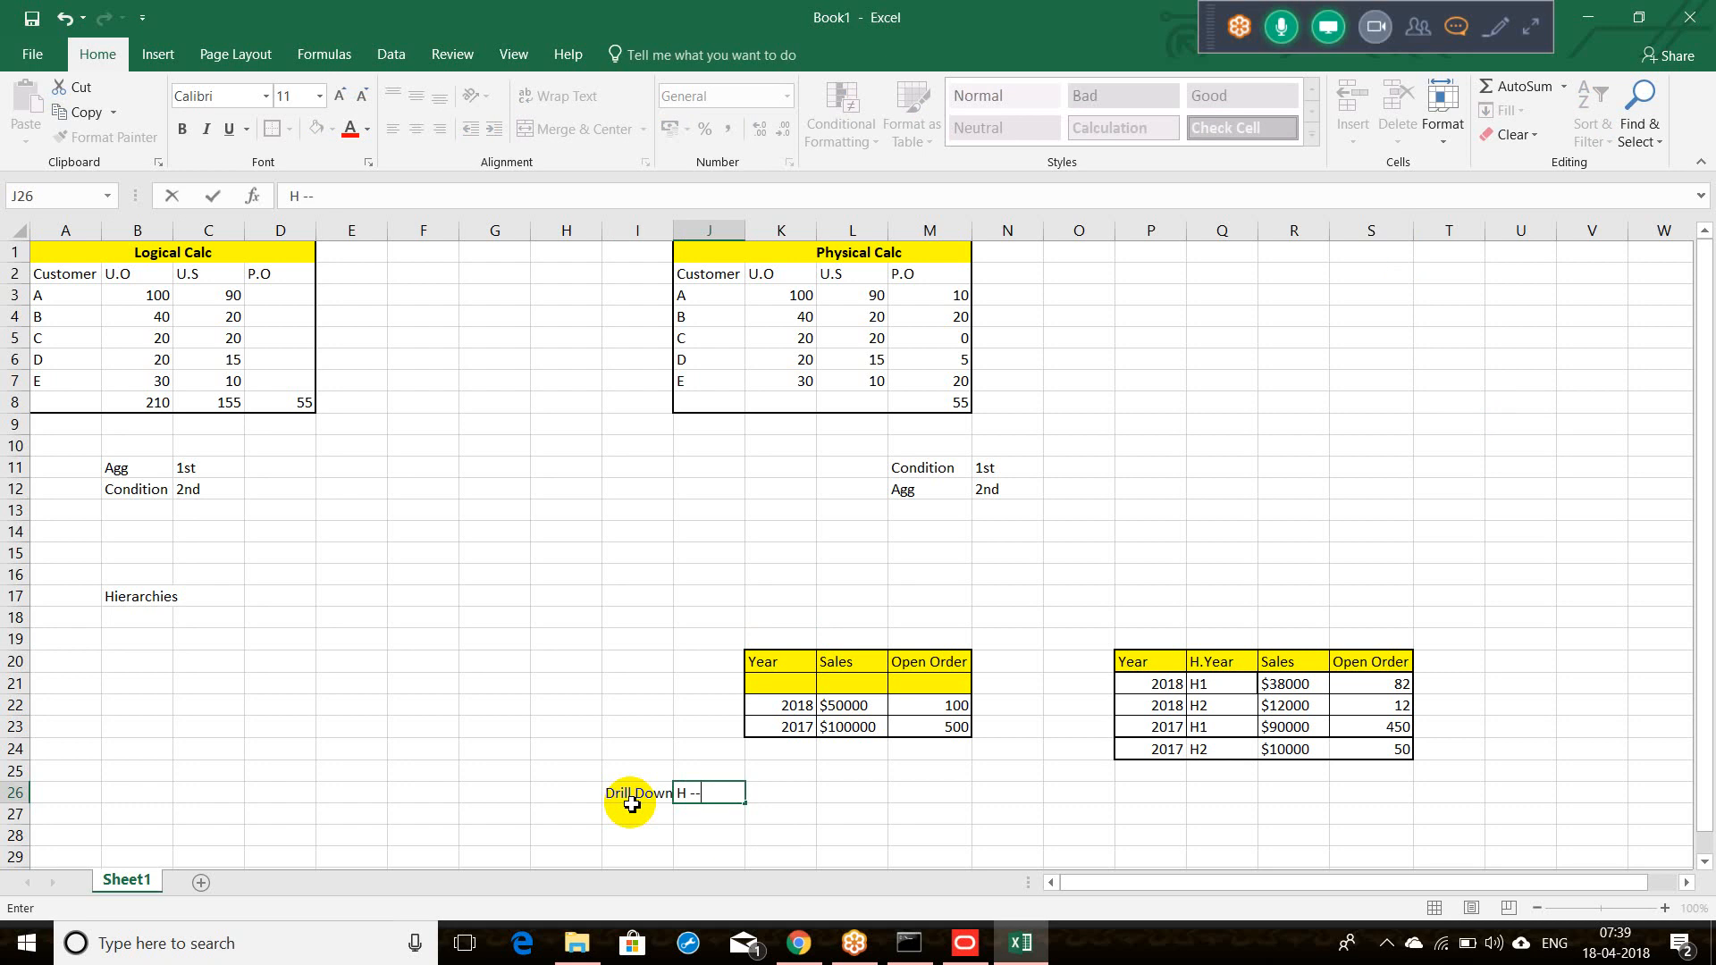
type("> L")
left_click(634, 815)
type("D")
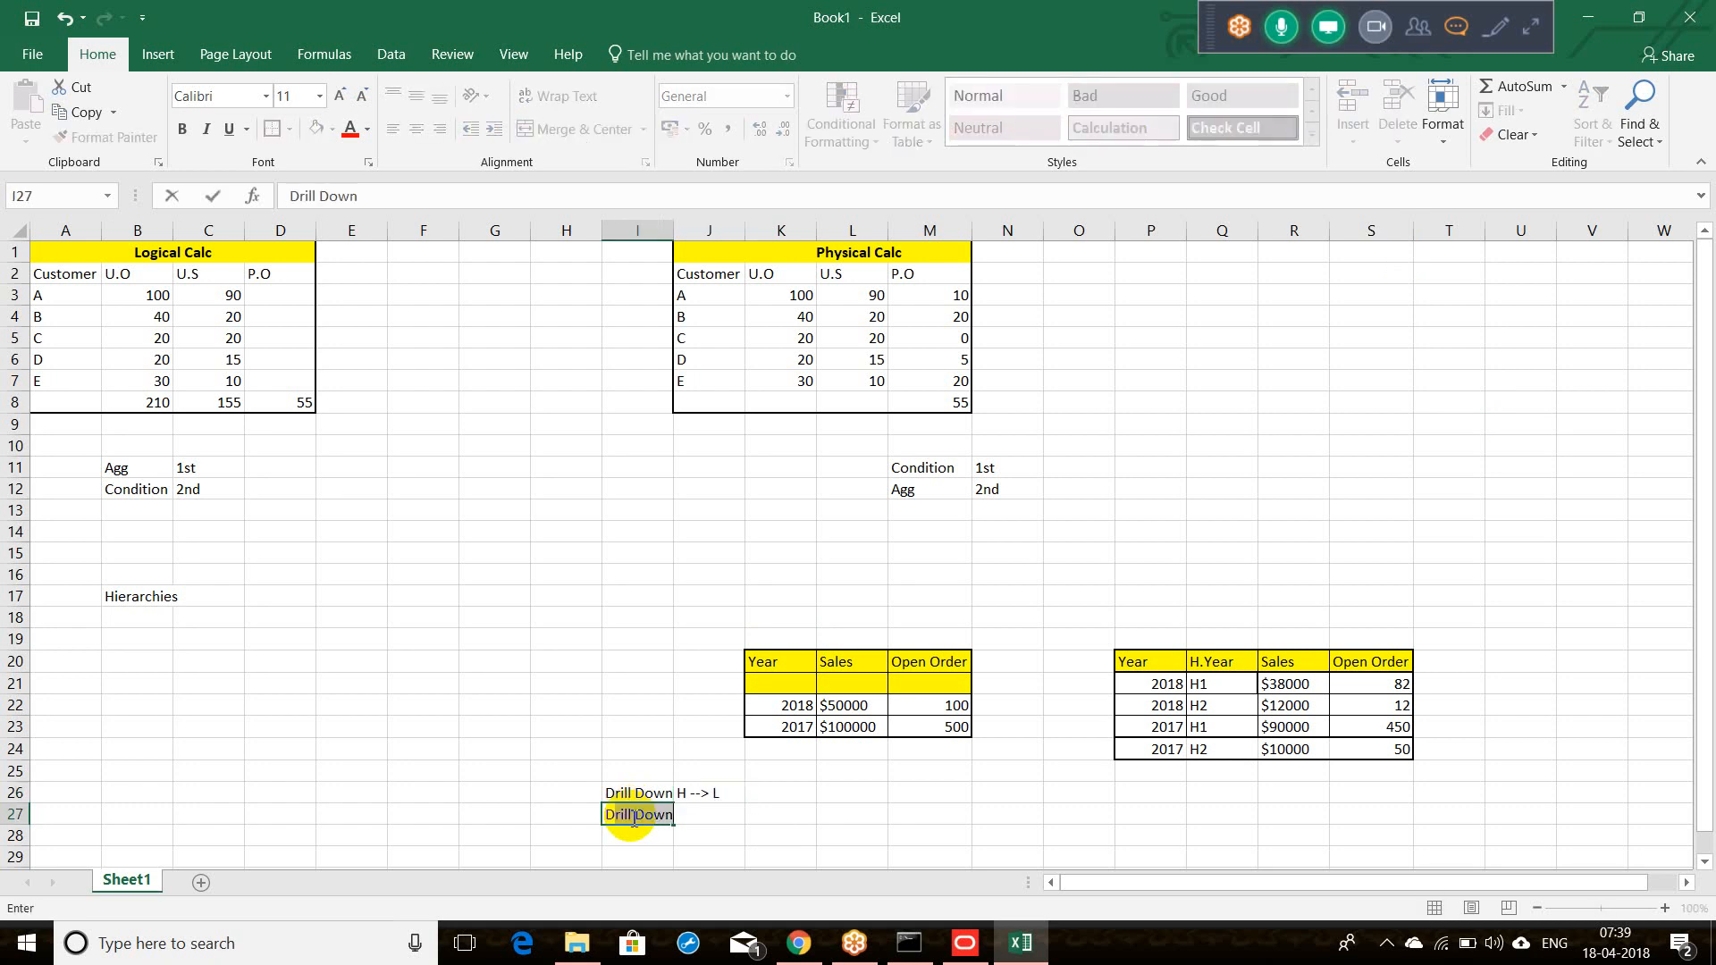
type("rill Up")
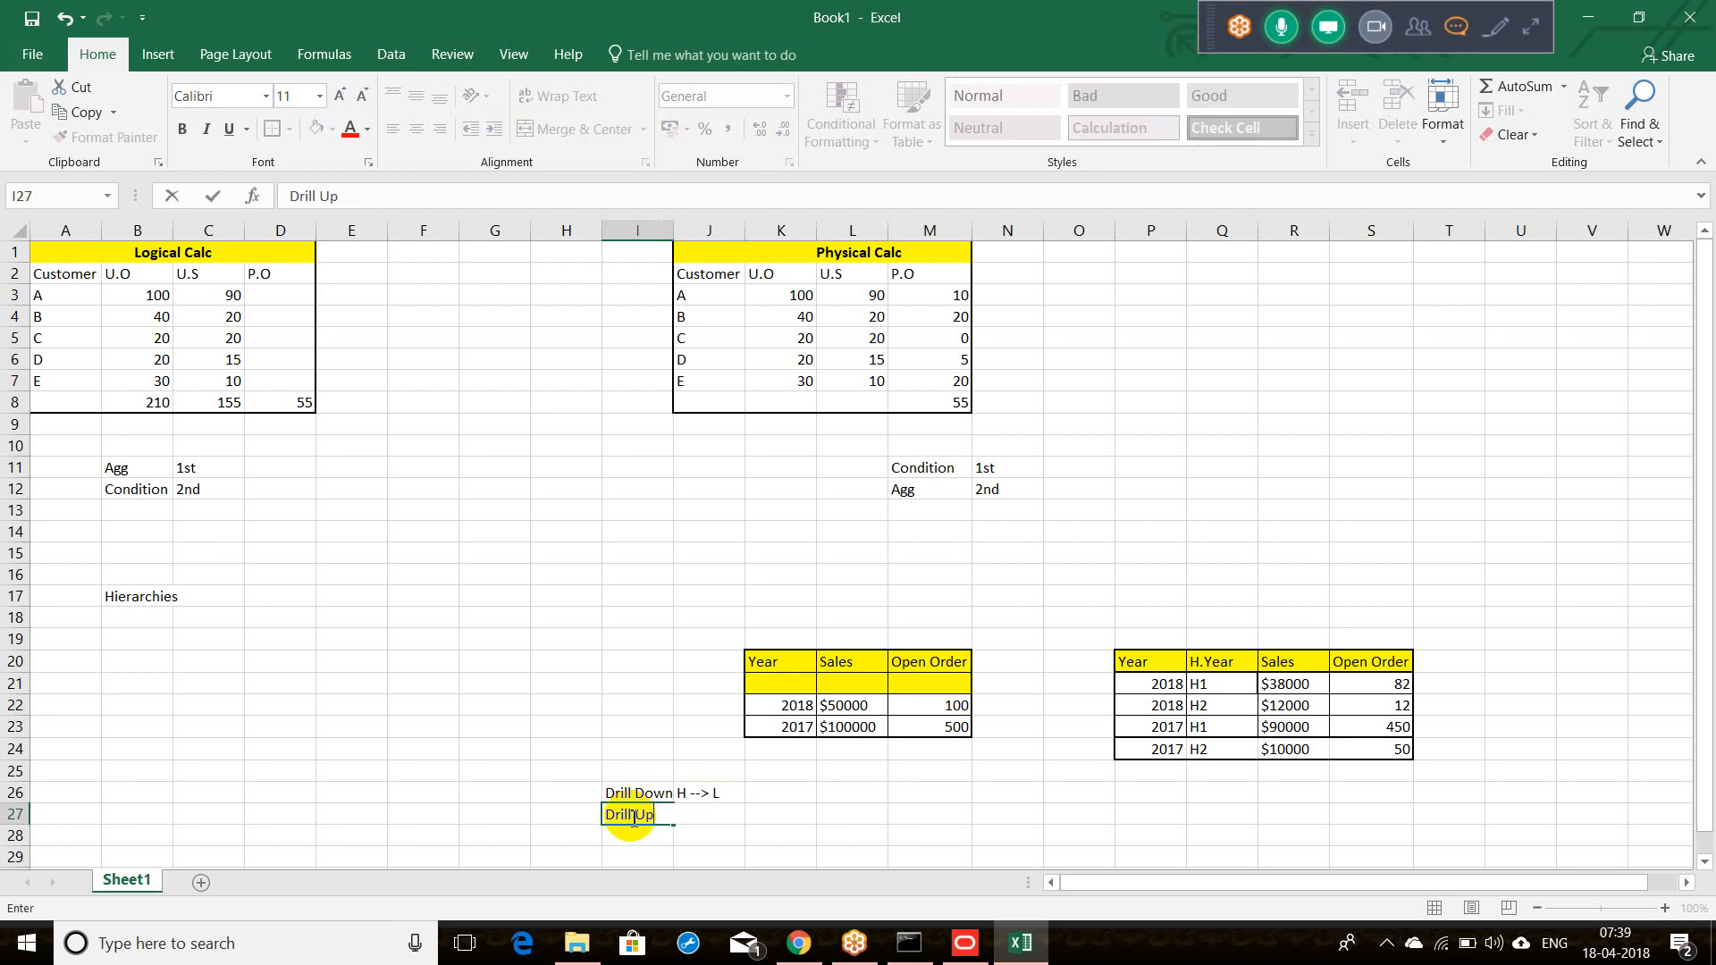
key("Tab")
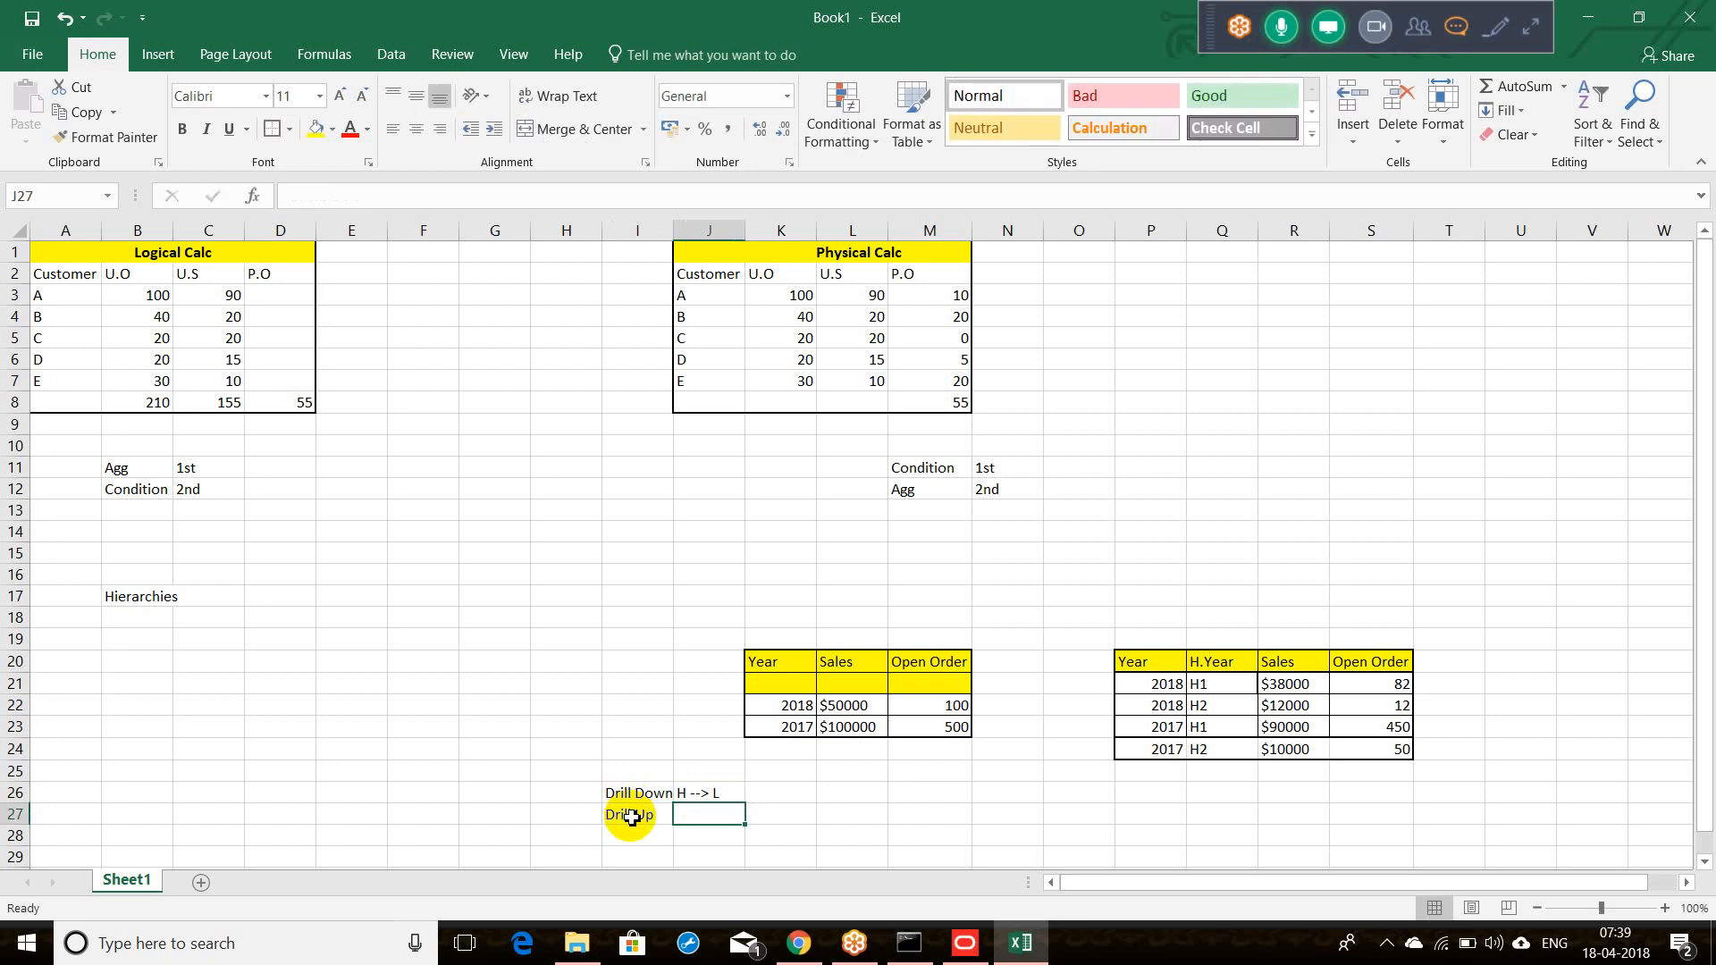
type("L --")
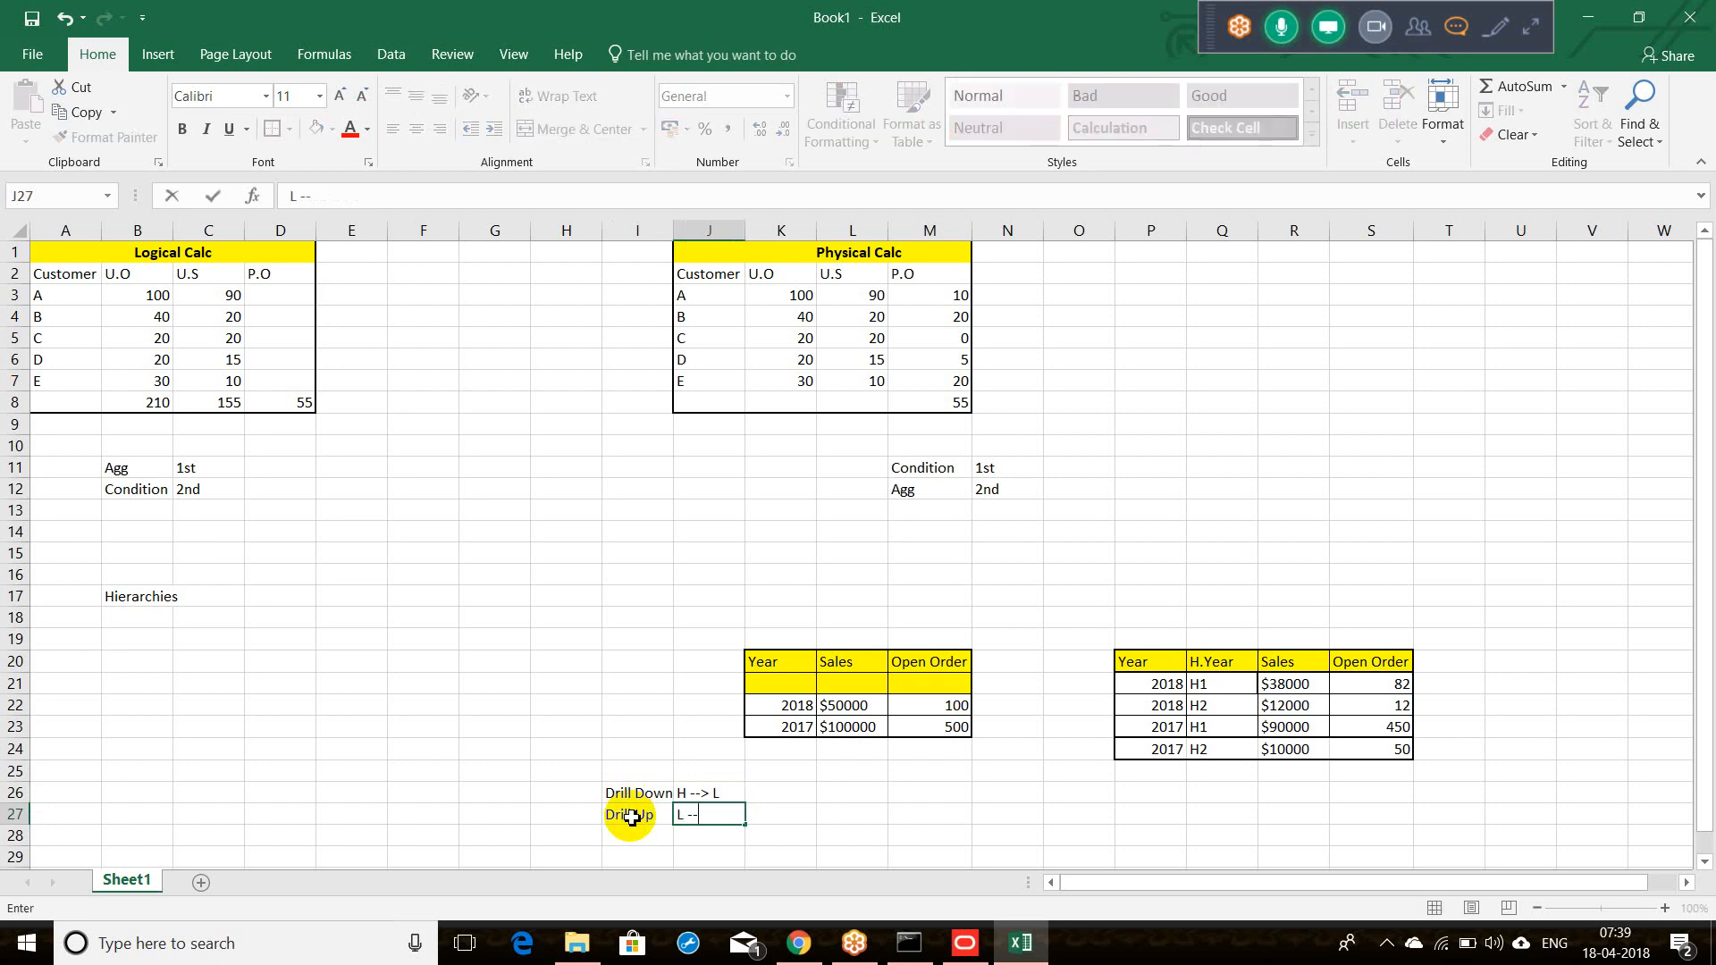
type("> H")
Step: Add 'Drill Across' in I28 with description 'Drill down from One Dimension to Anonther'
left_click(632, 835)
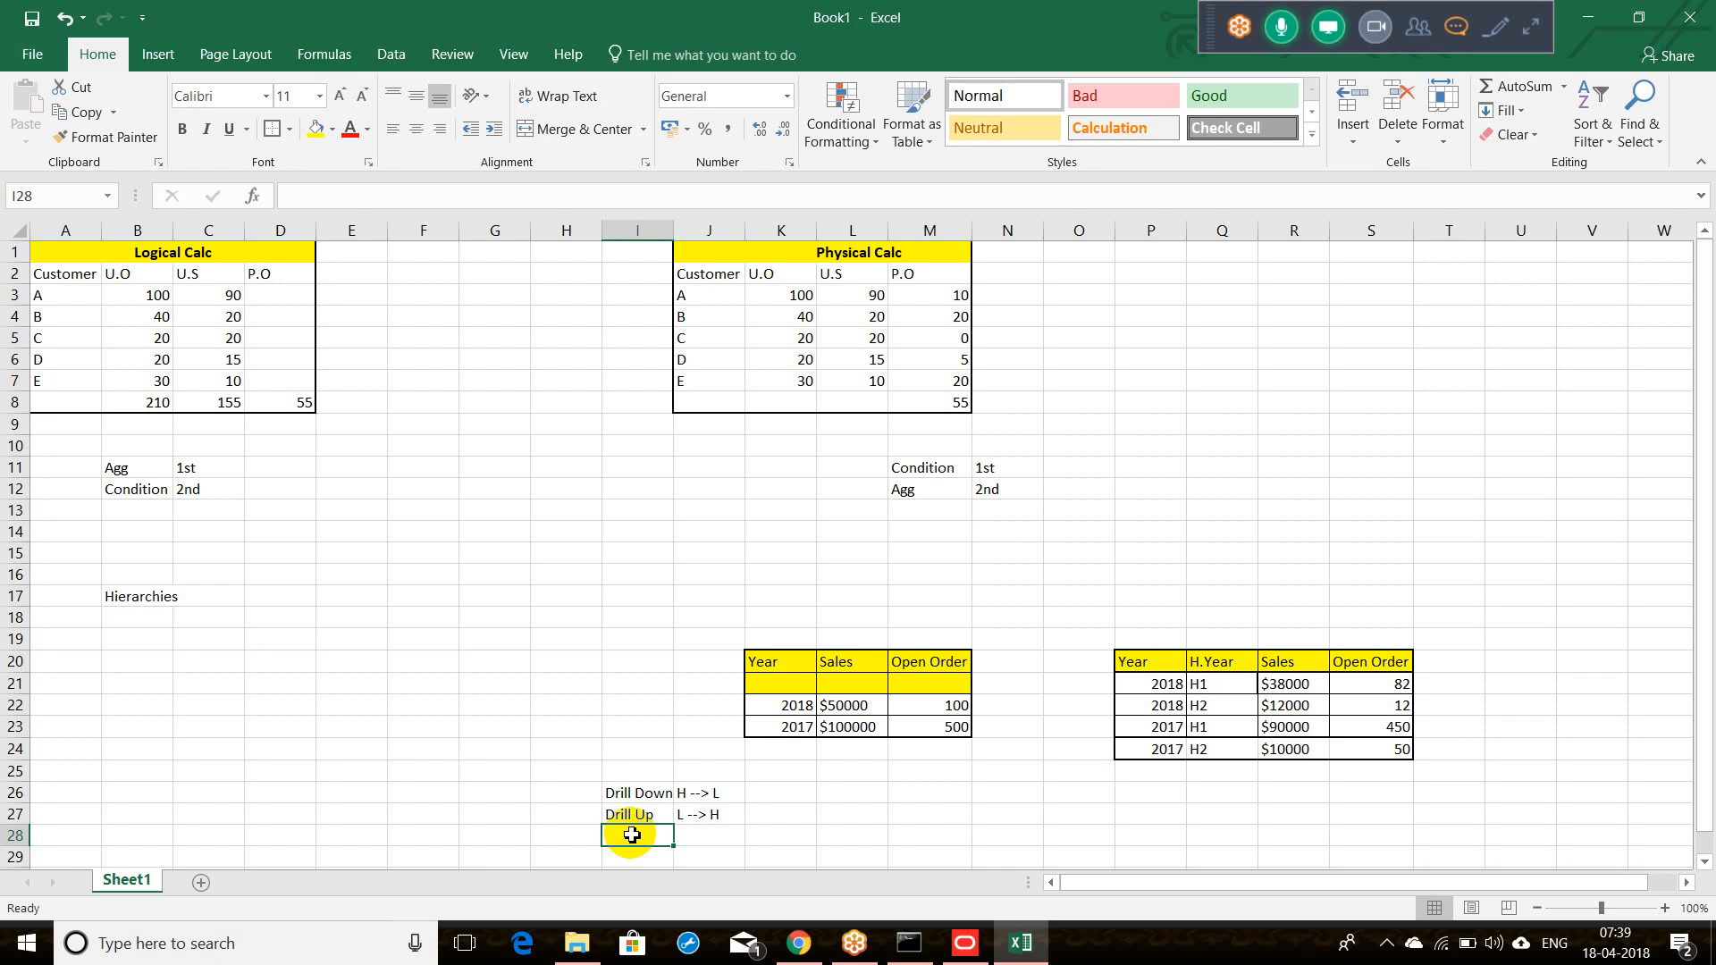
type("Drill")
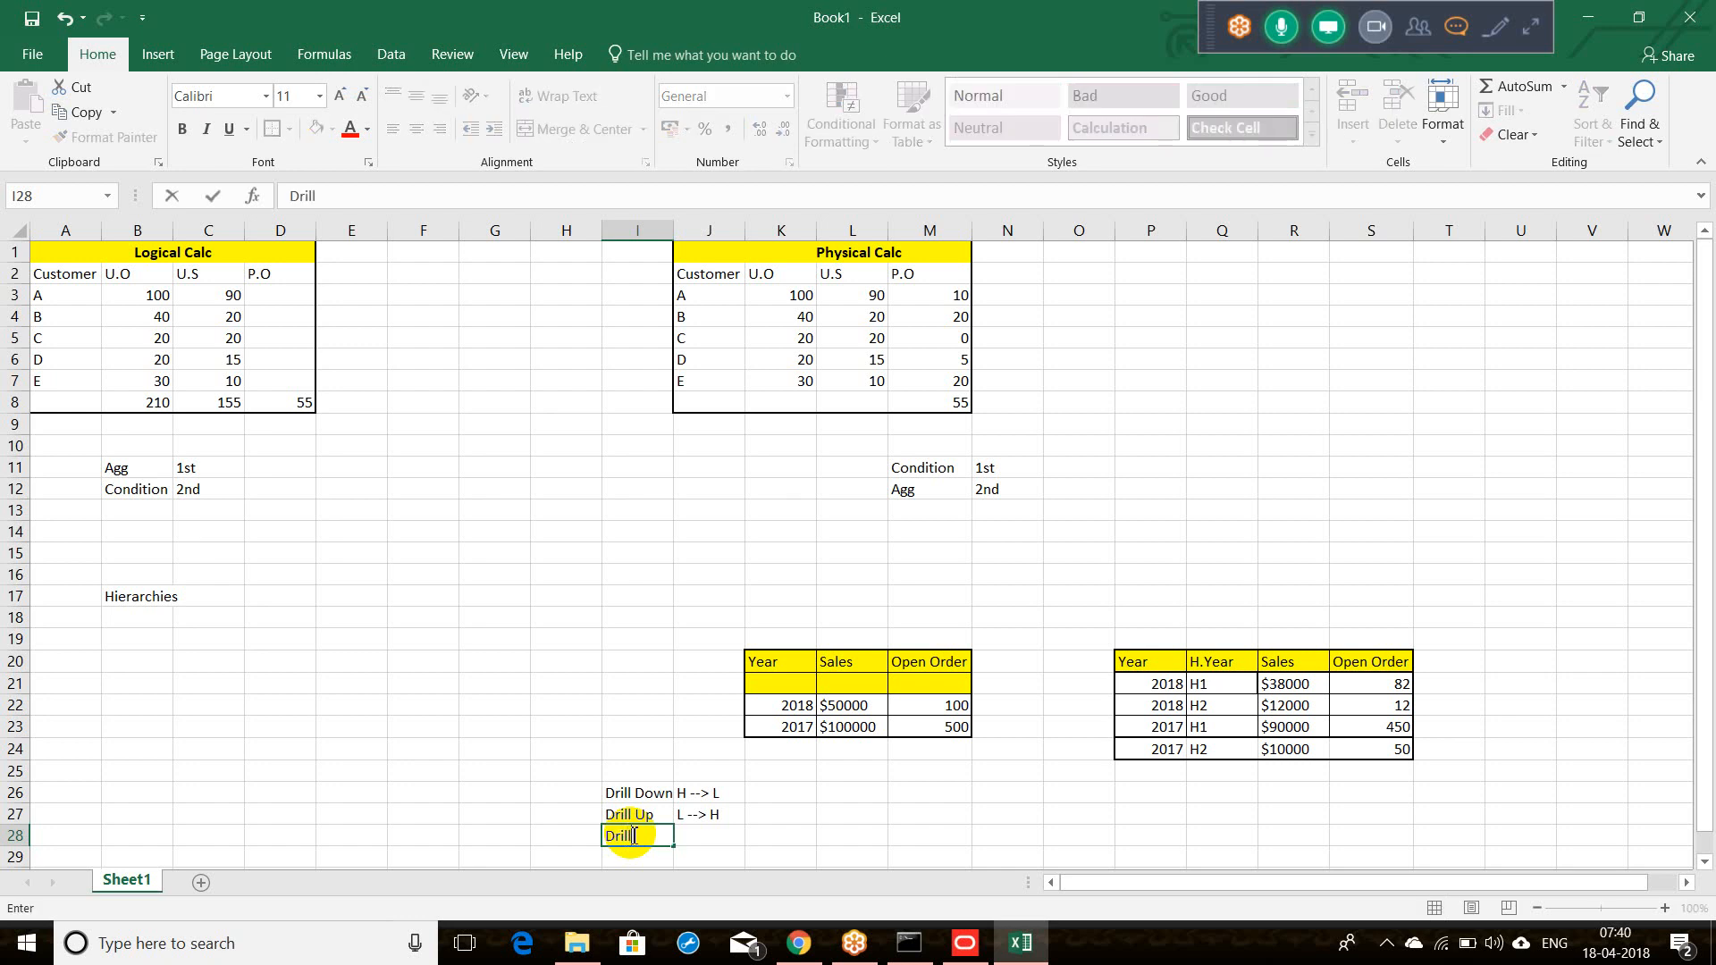
type(" Across")
key("Tab")
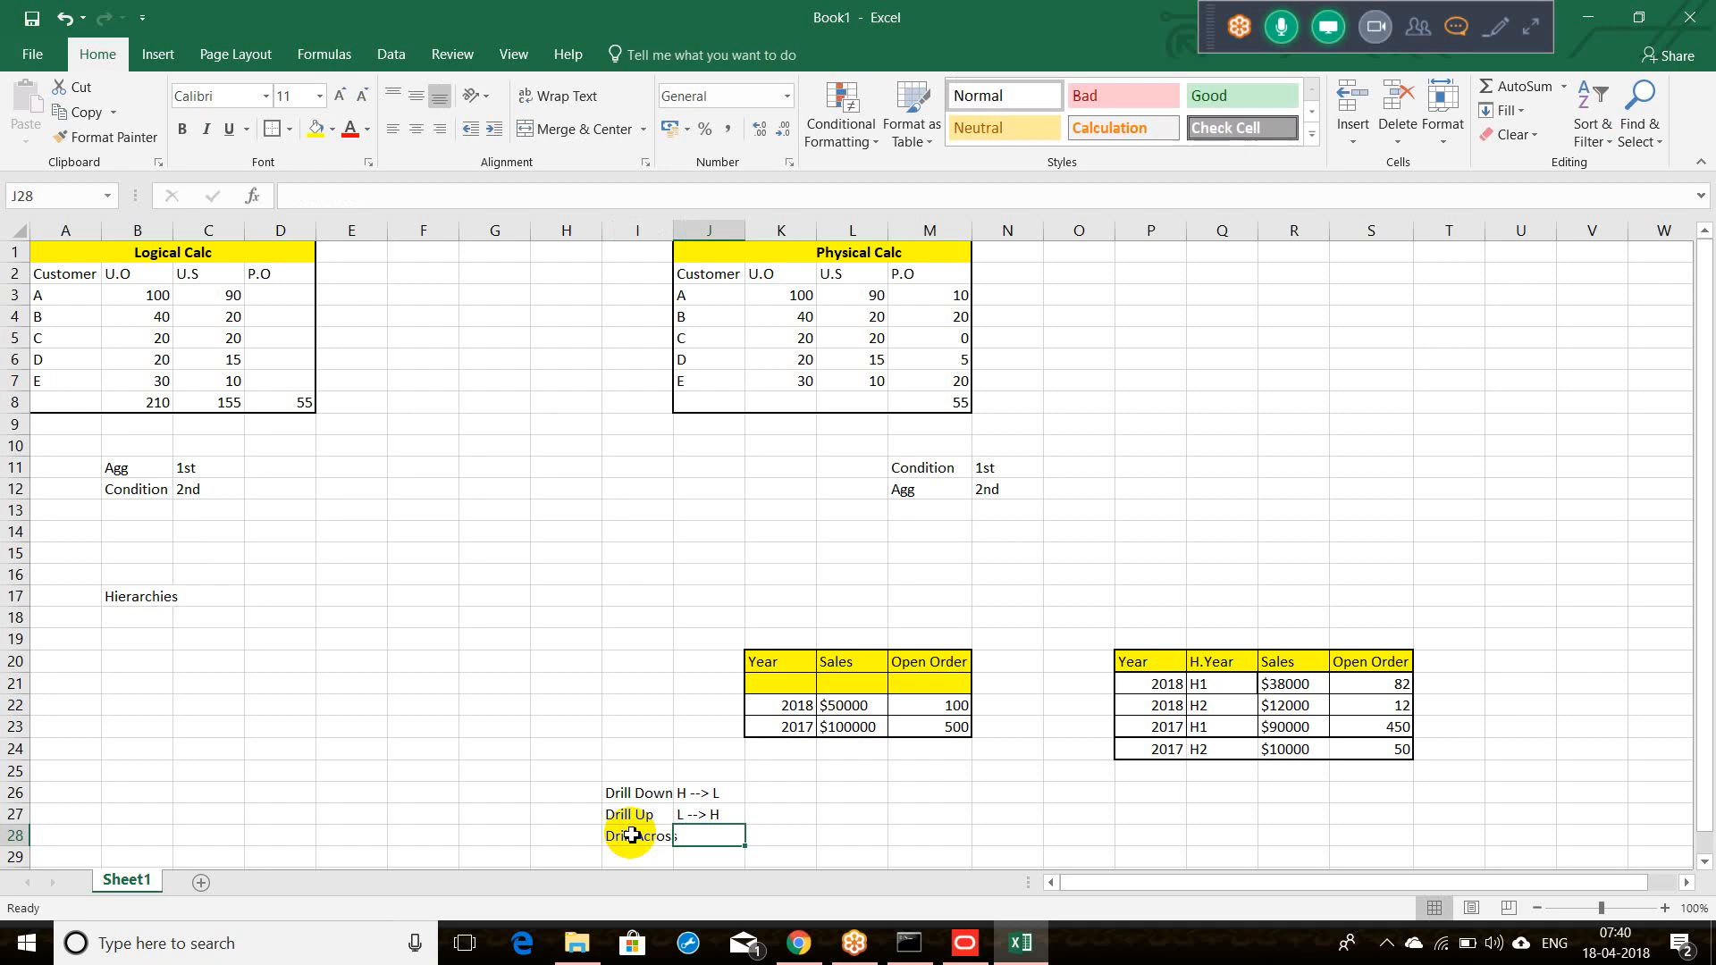
type("Drill d")
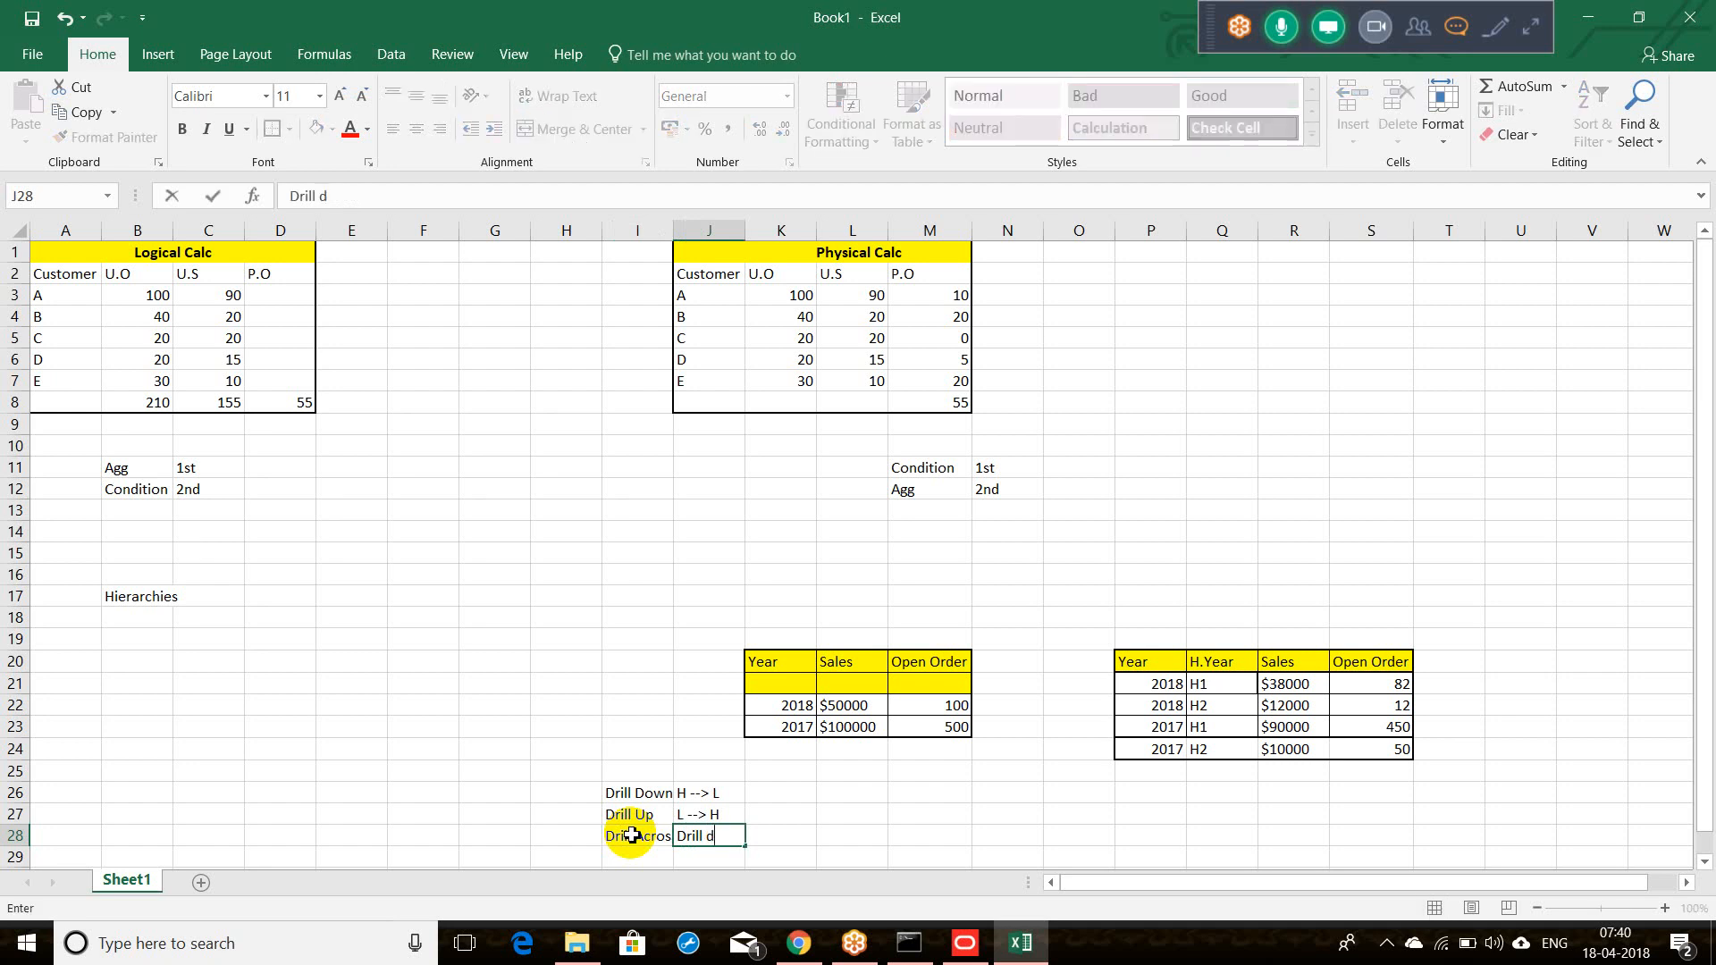
type("own from One Dimensio")
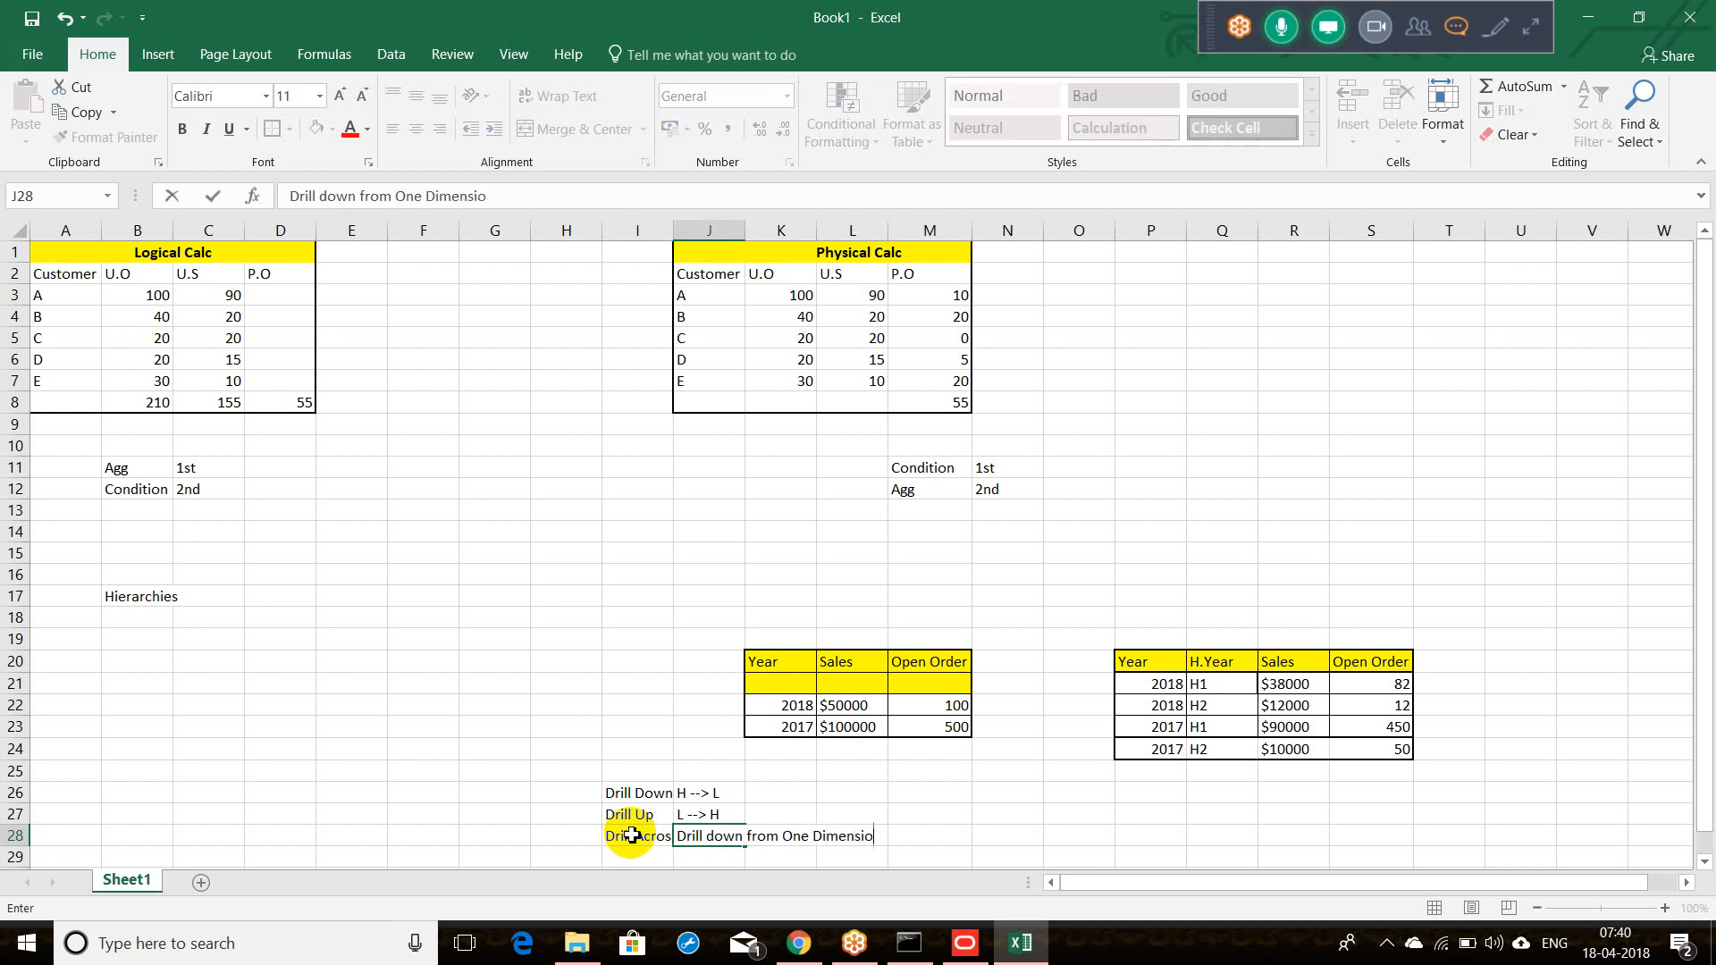
type("n to Anonther")
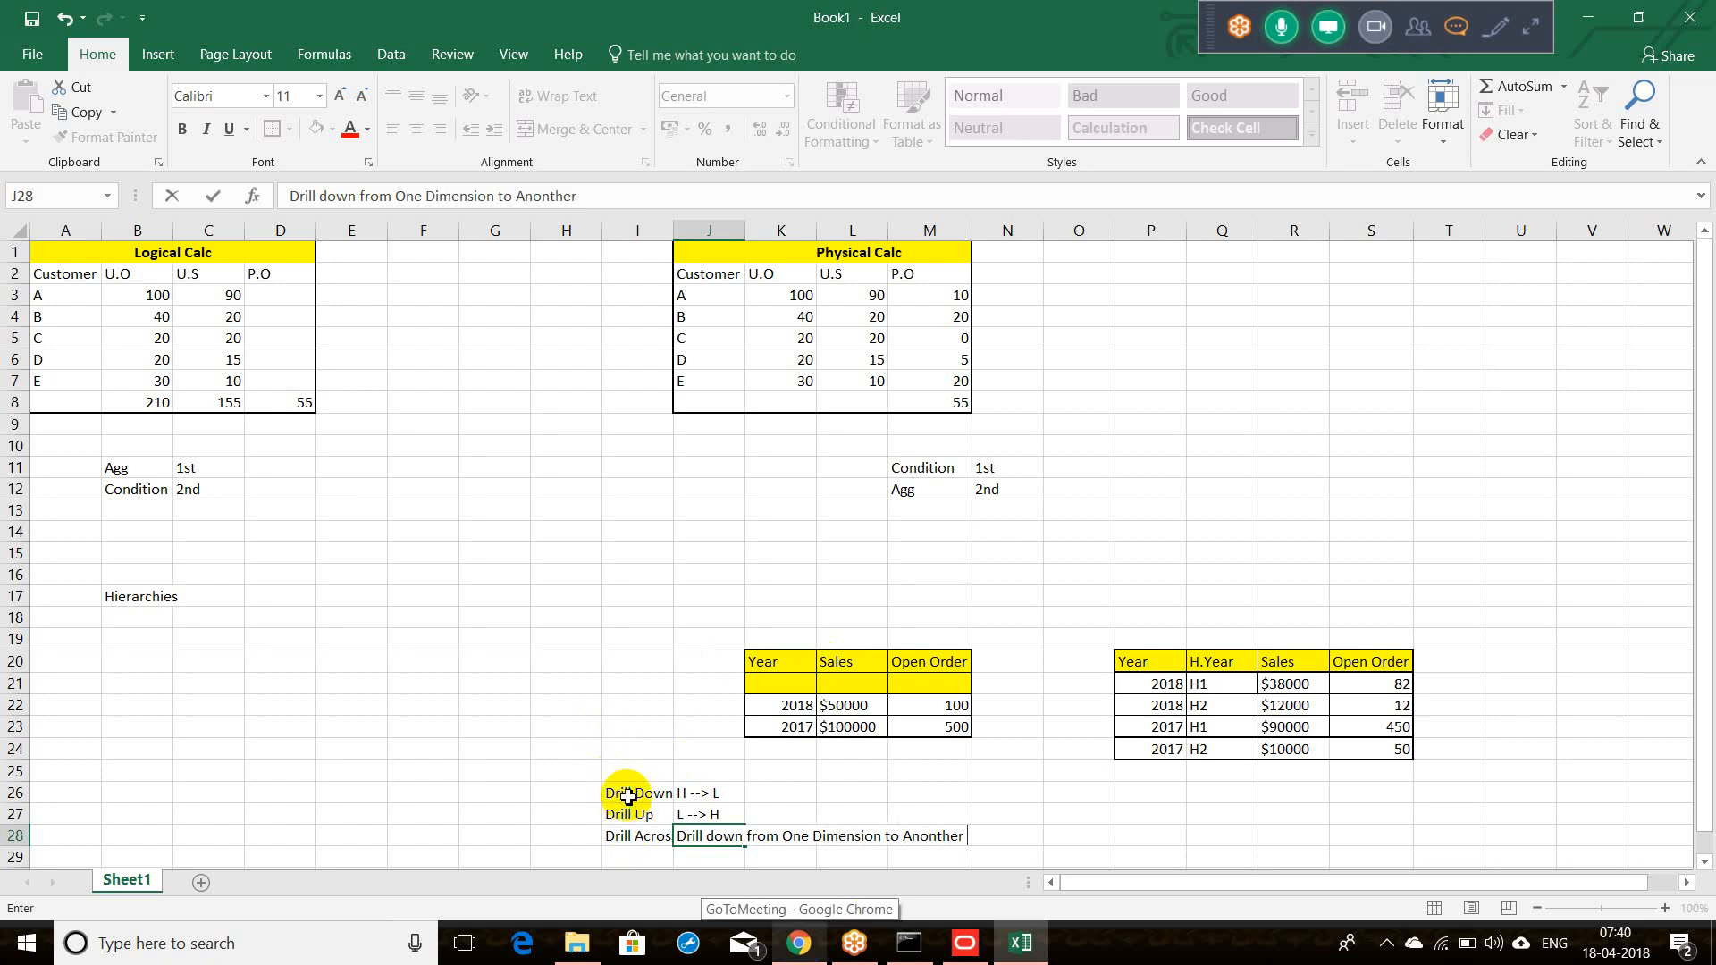
Step: Fill the drill labels in I26:I28 yellow and autofit column I
left_click_drag(628, 793, 632, 836)
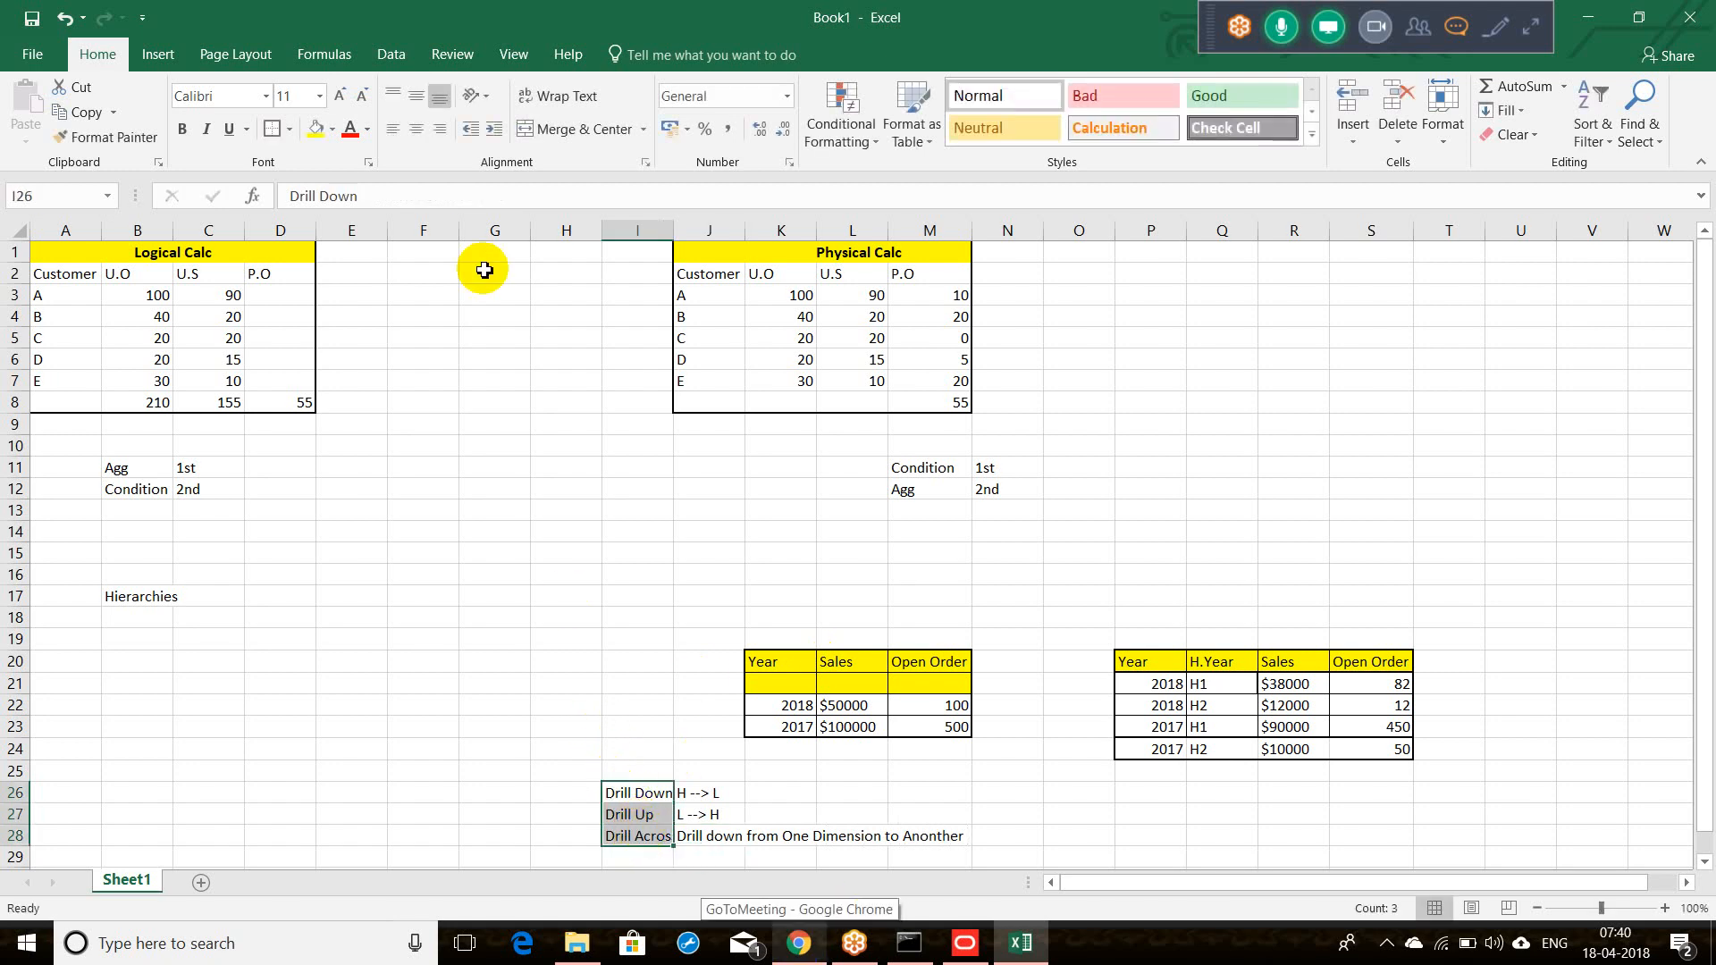
left_click(317, 129)
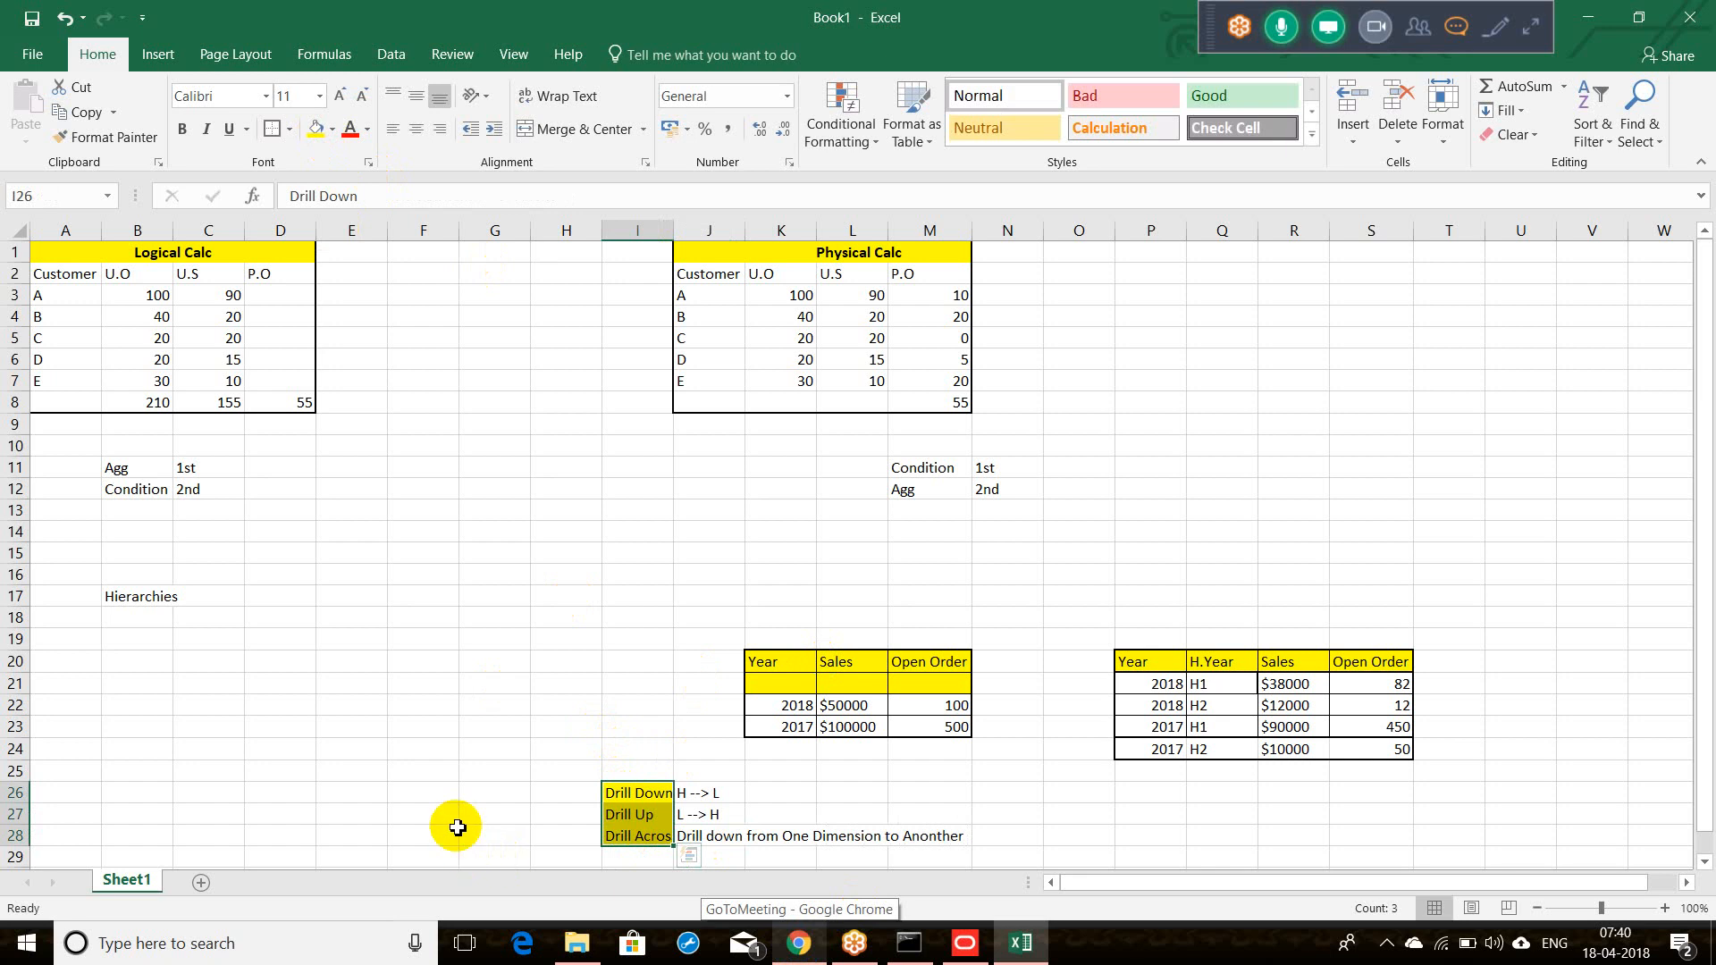
double_click(673, 232)
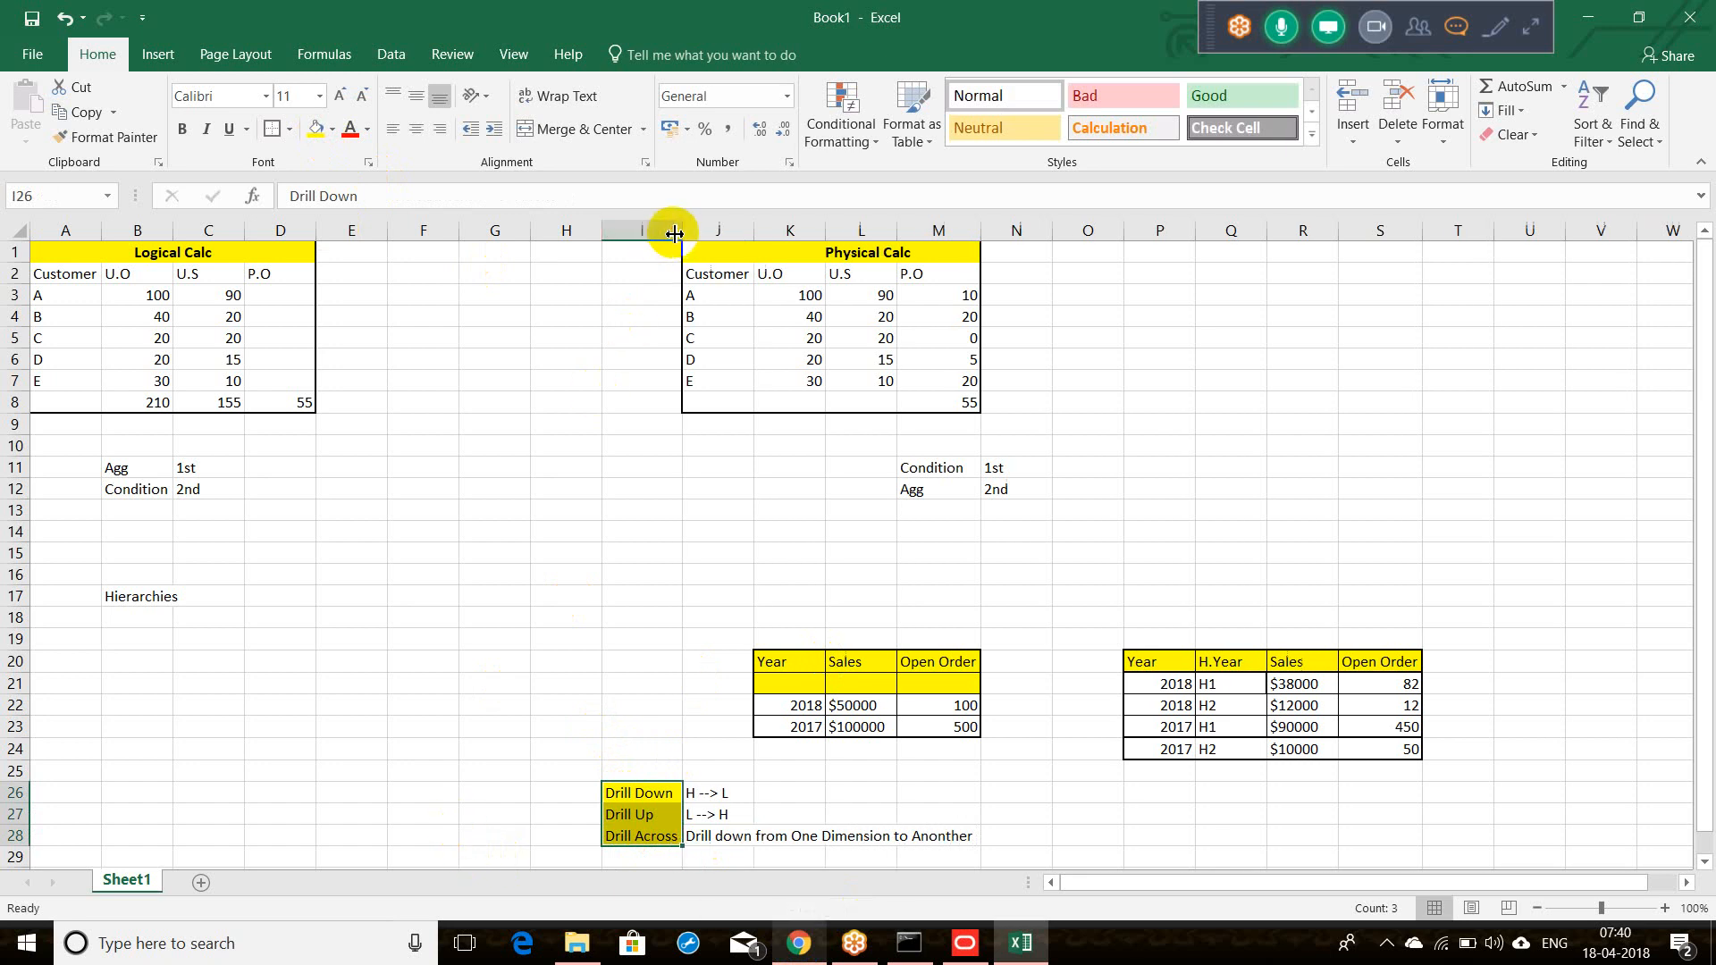
Step: Review the drill notes, then bring up the admintool console window
left_click(724, 794)
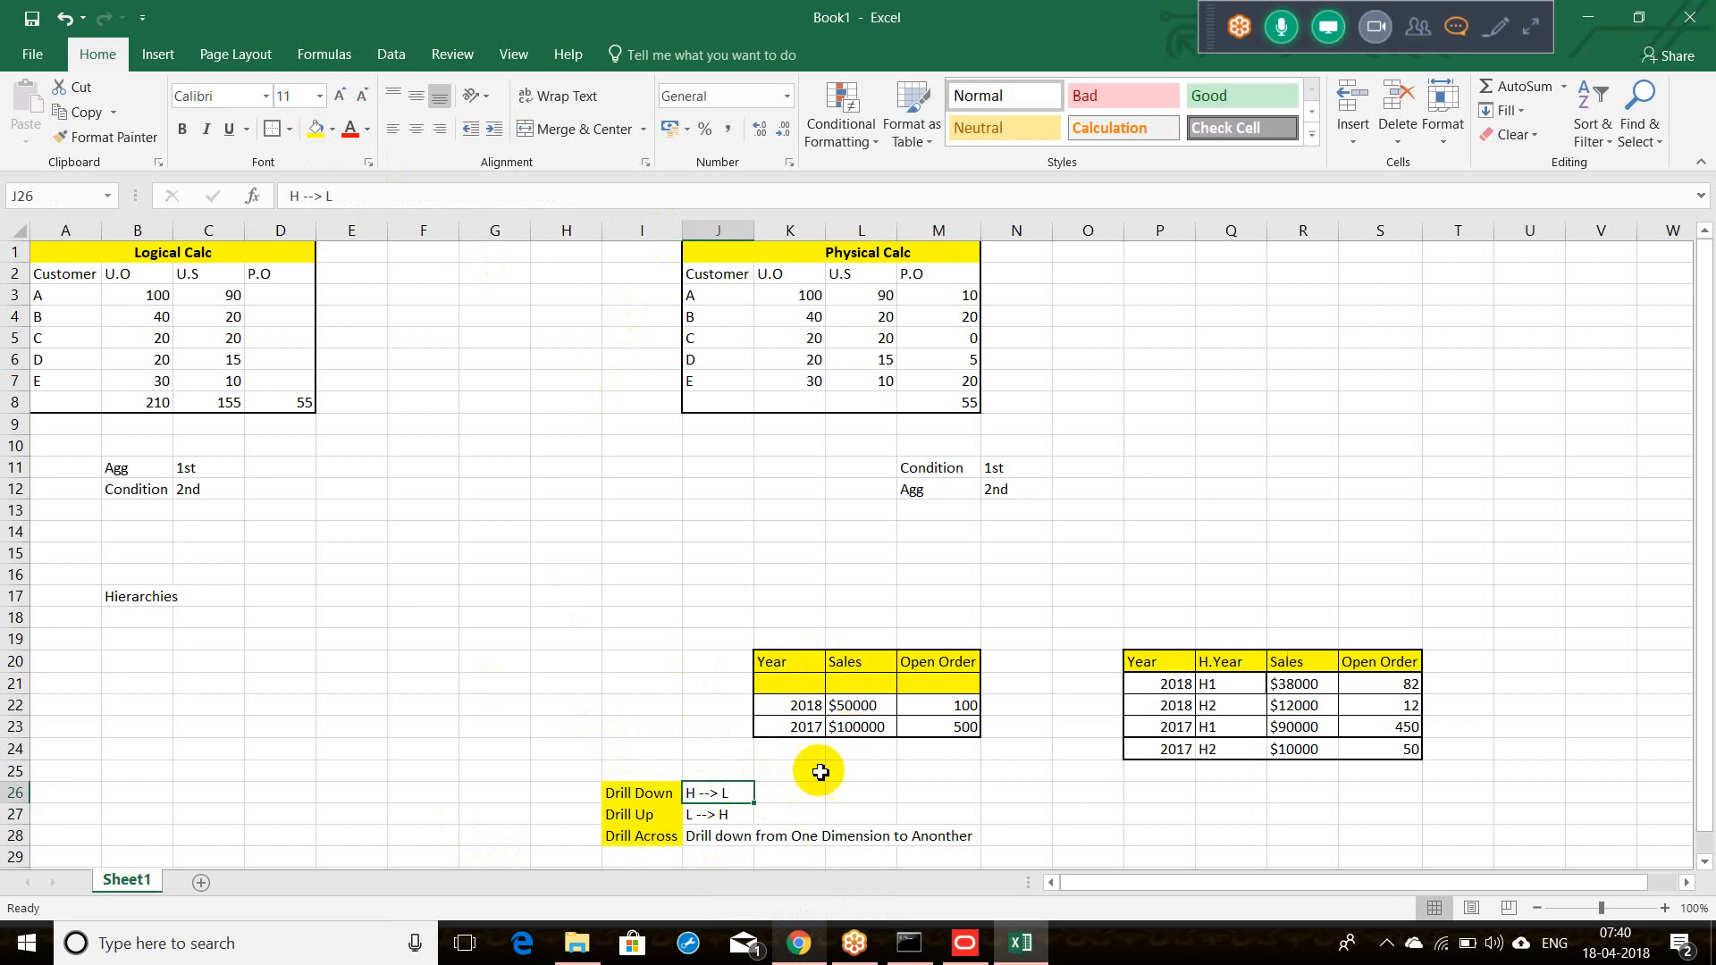
left_click(712, 815)
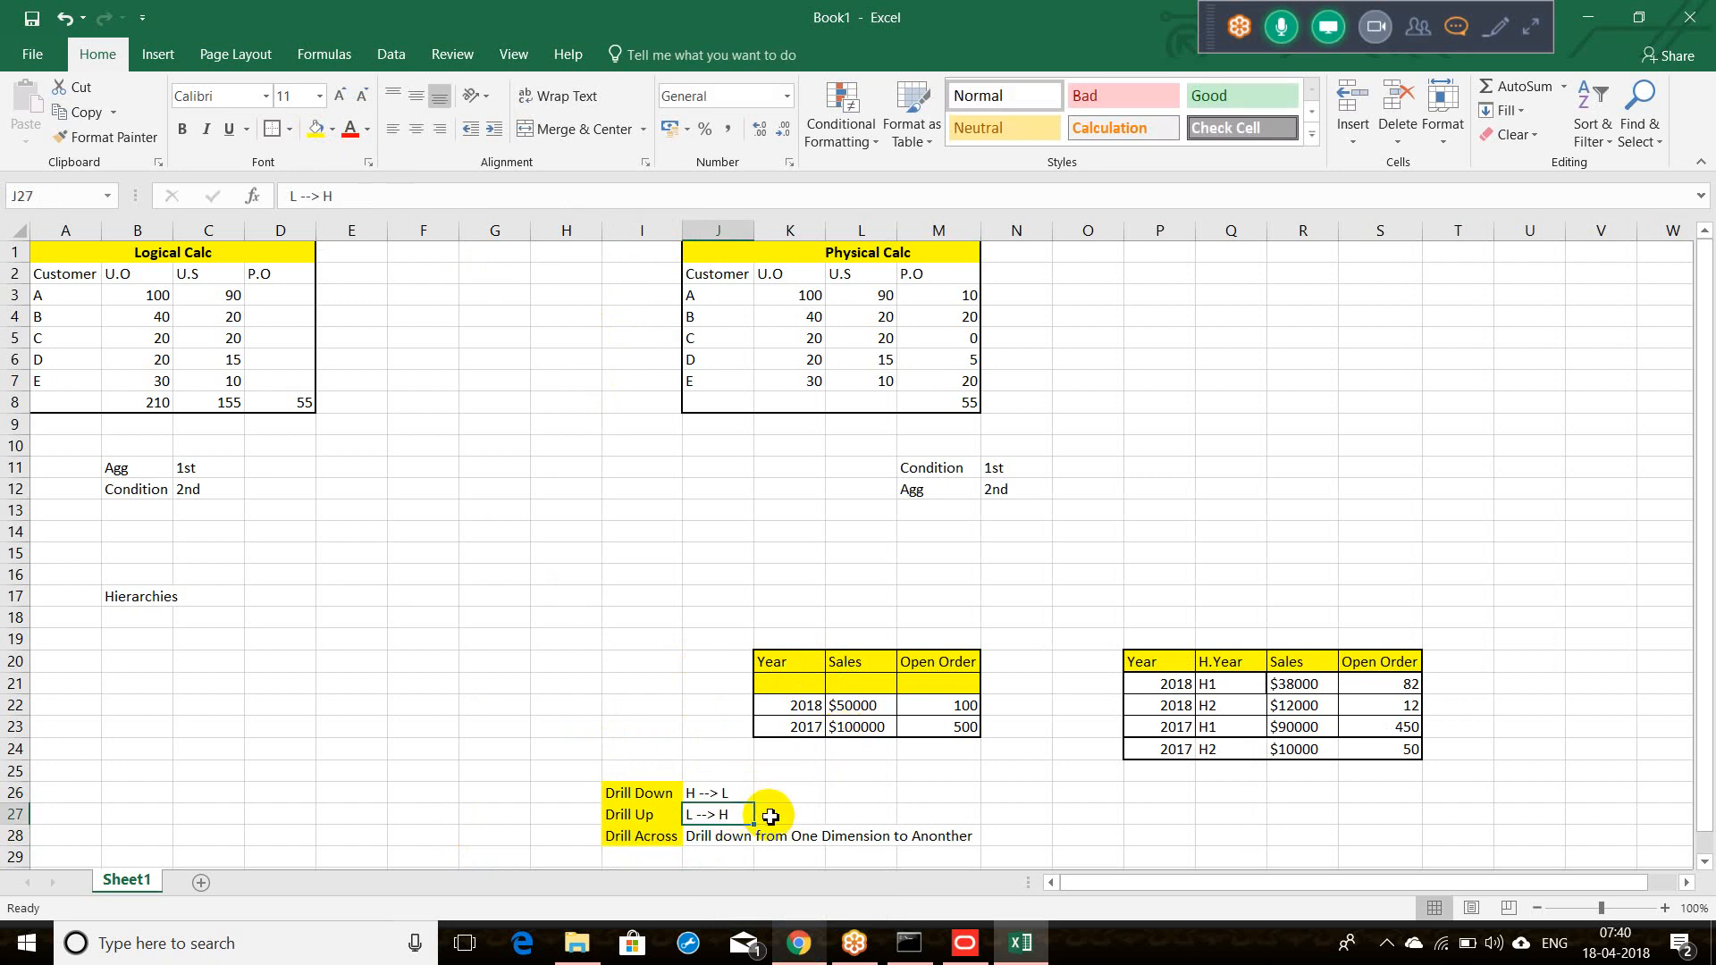
left_click(635, 839)
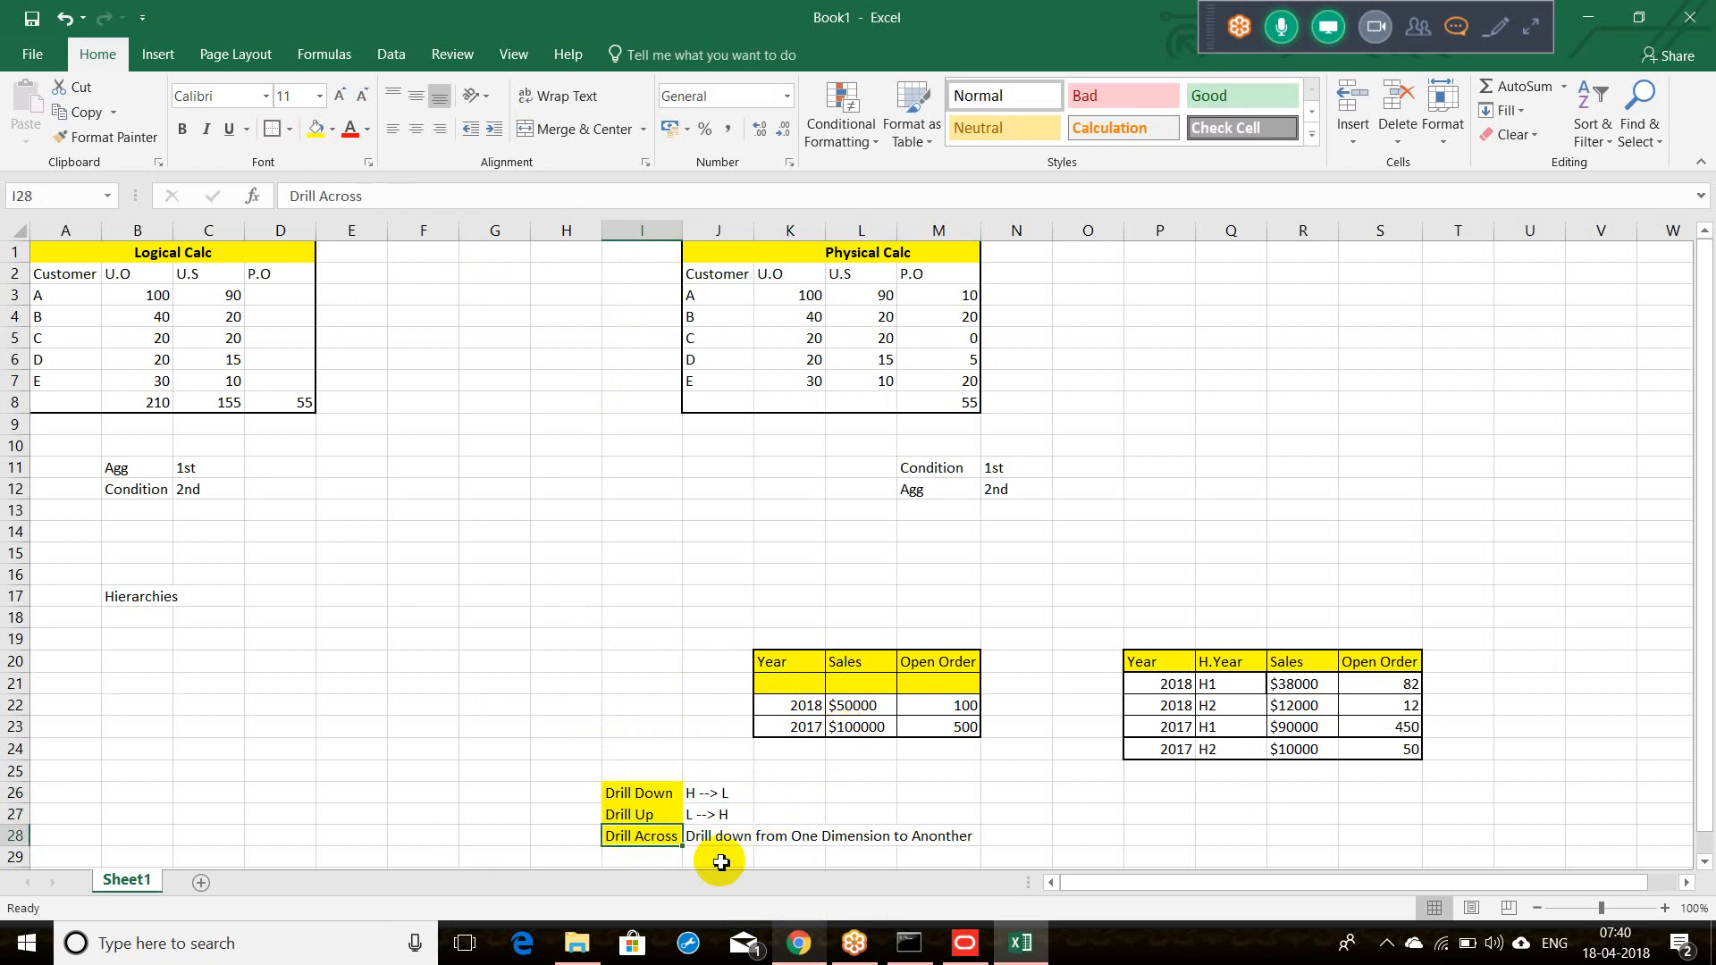
left_click(765, 547)
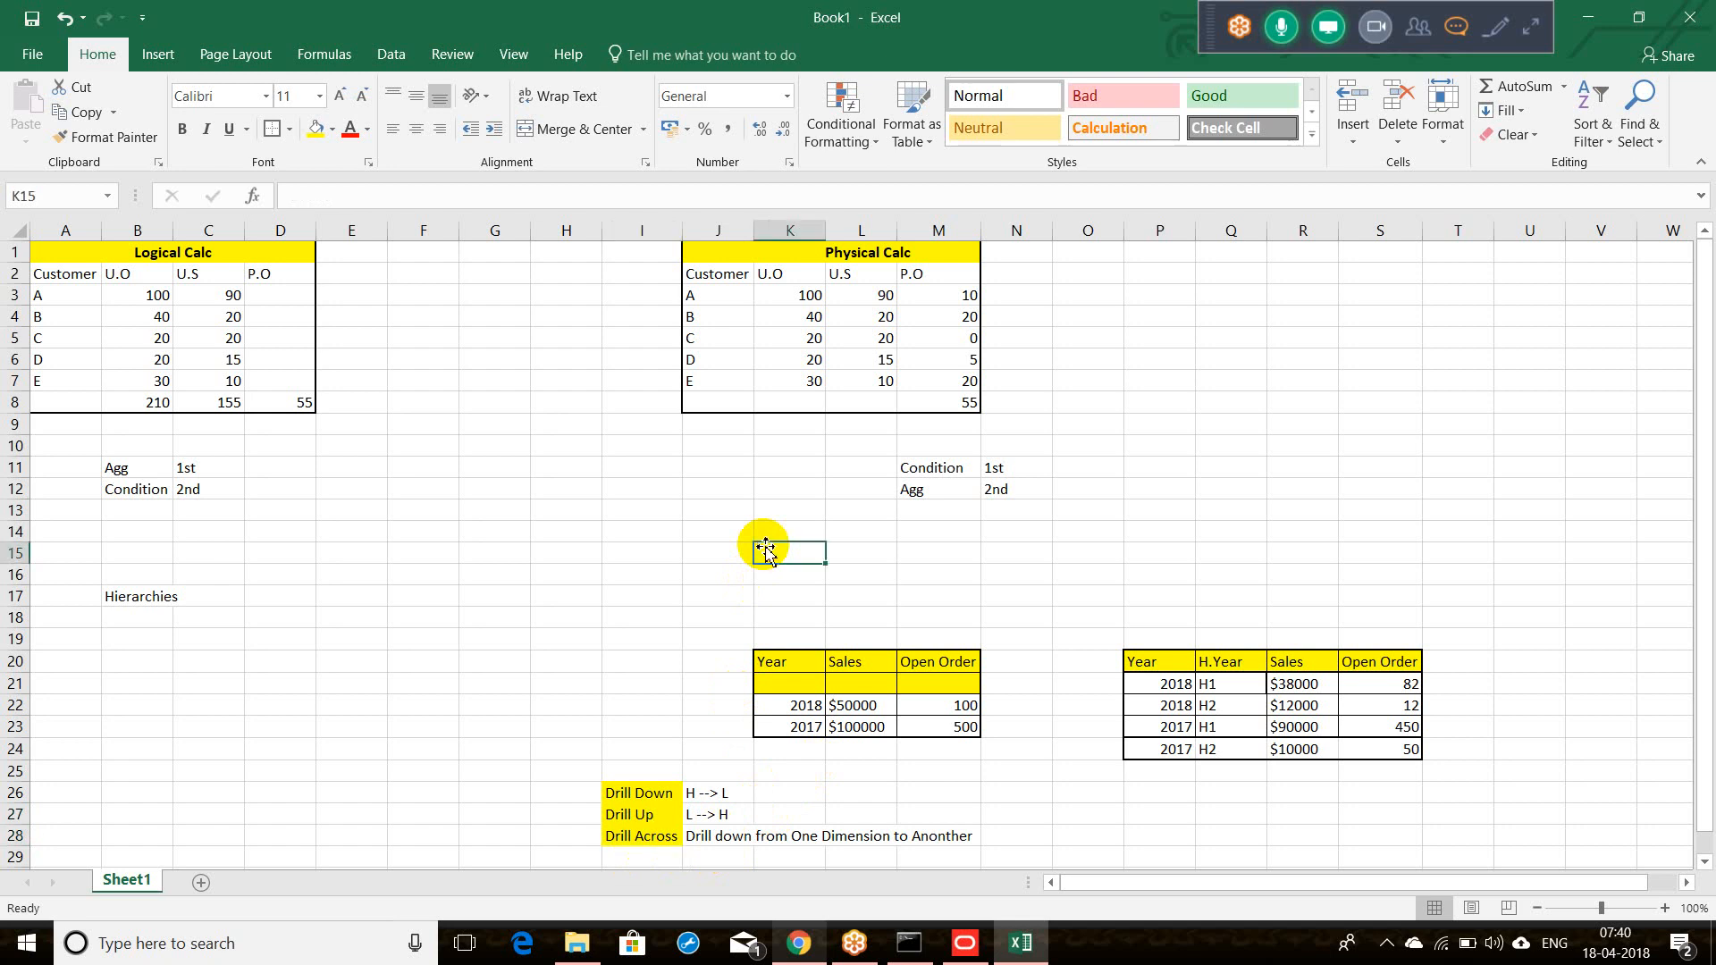
left_click(908, 944)
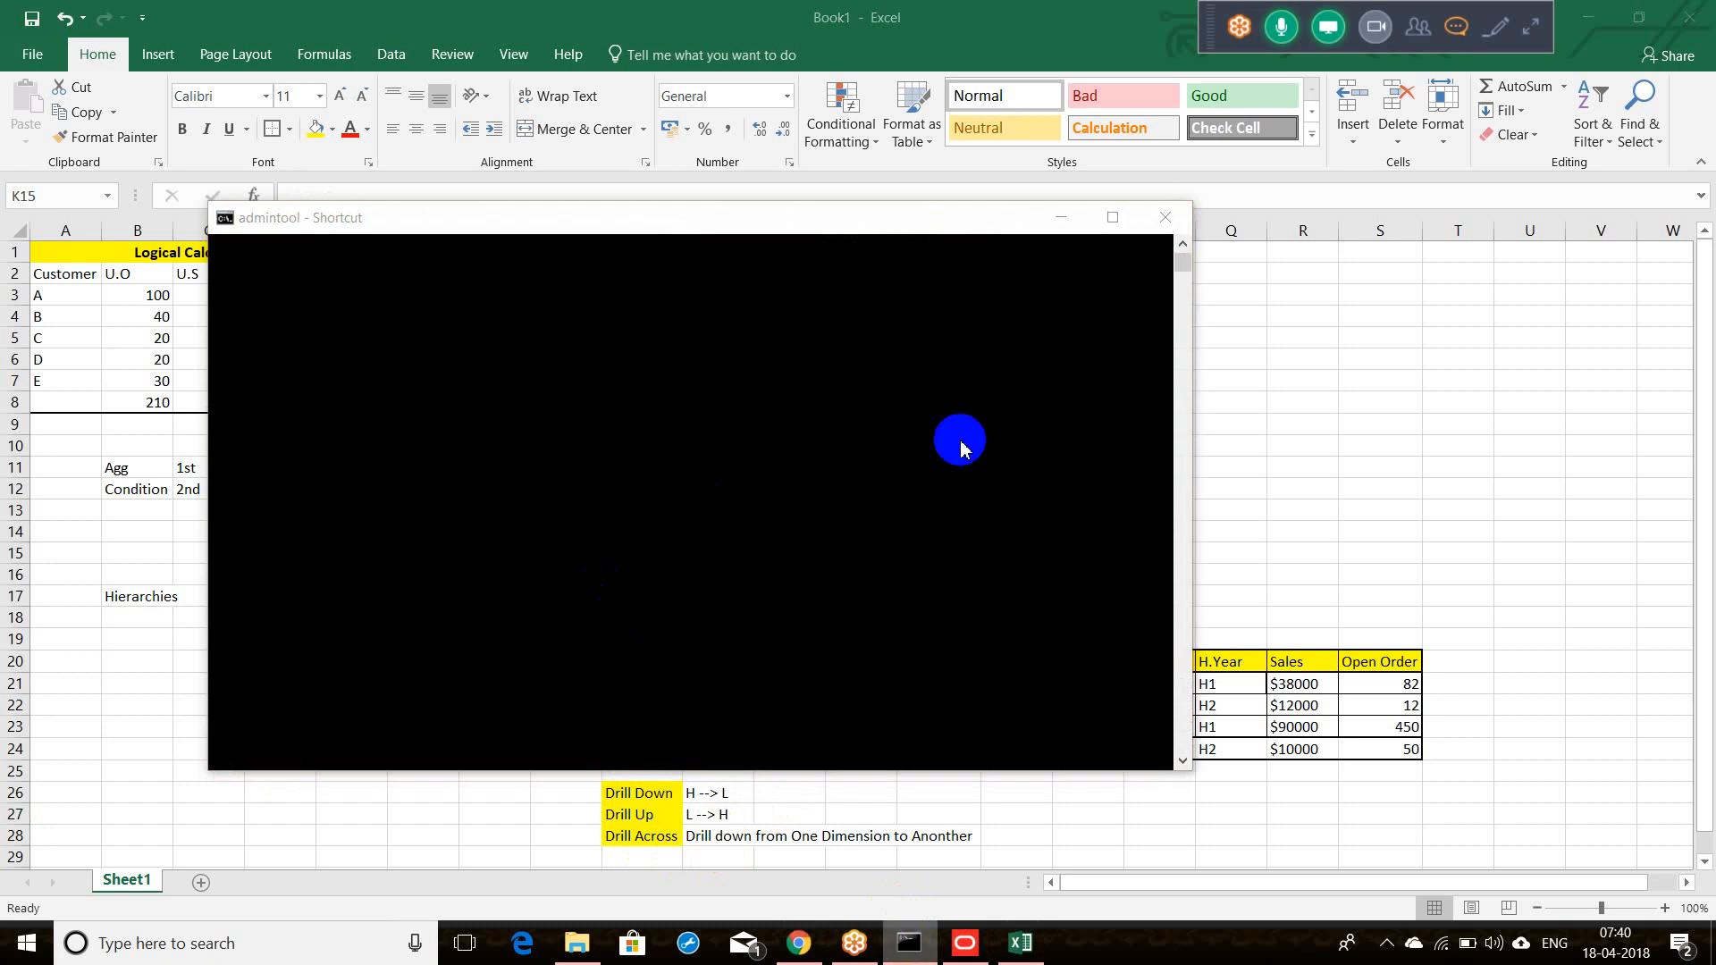
Step: Dismiss the clean consistency check result in the Administration Tool and save Supplier.rpd
left_click(1062, 222)
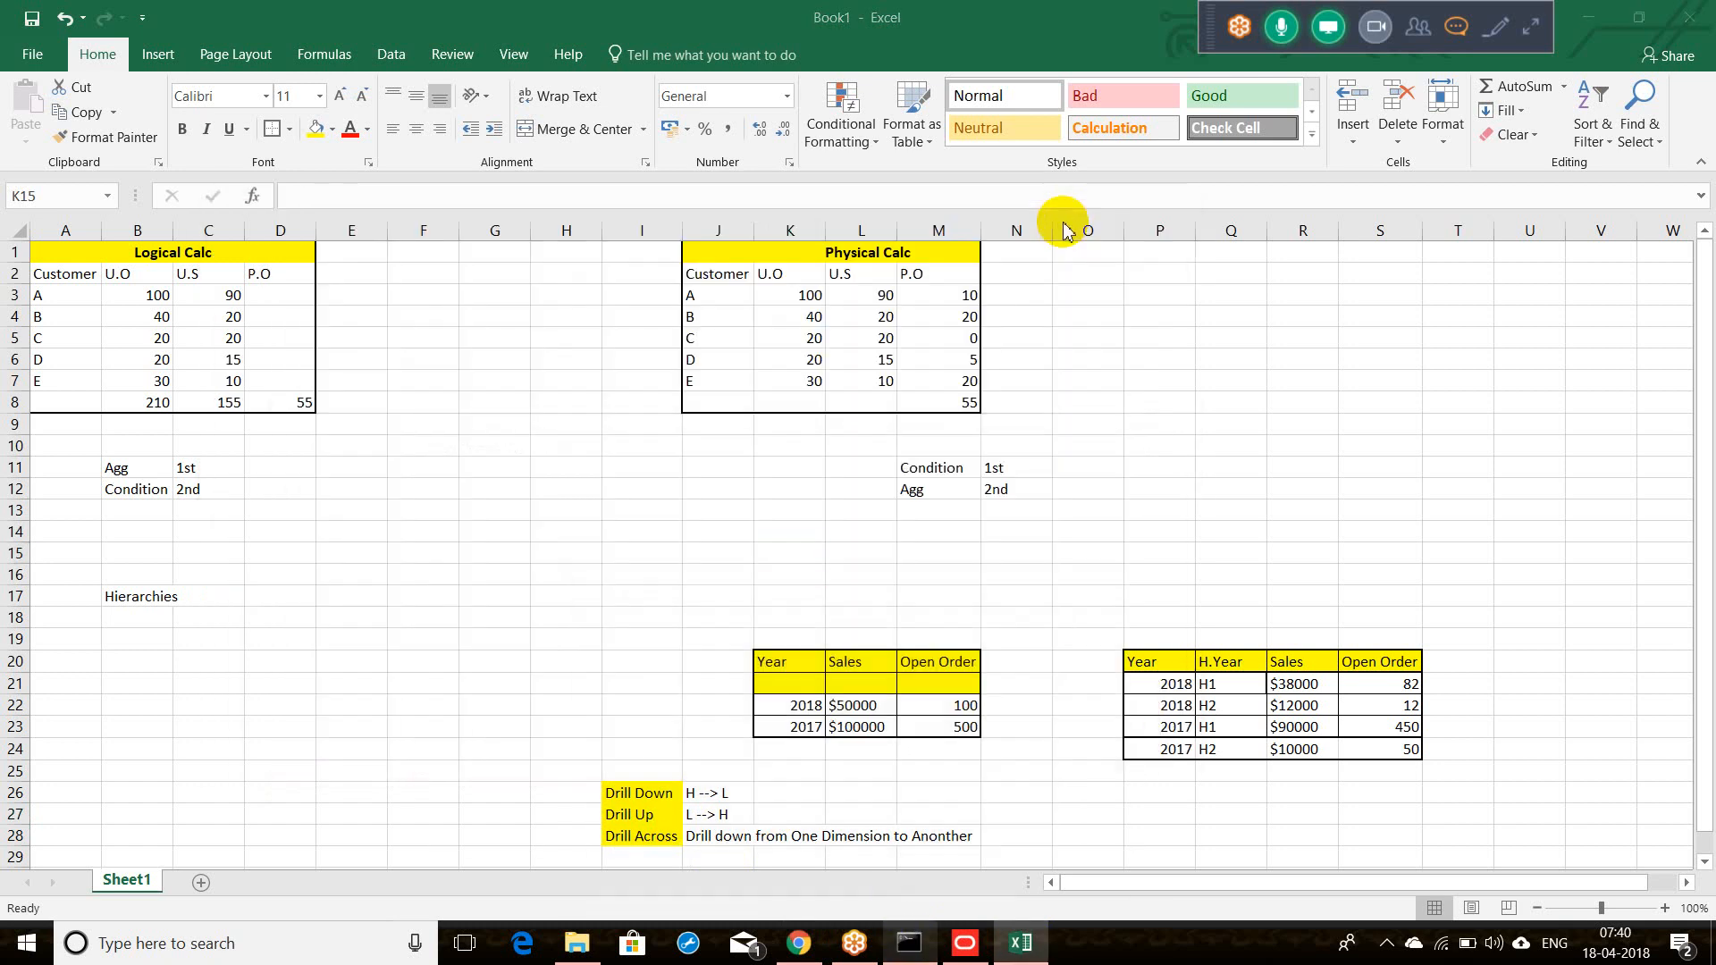
right_click(908, 944)
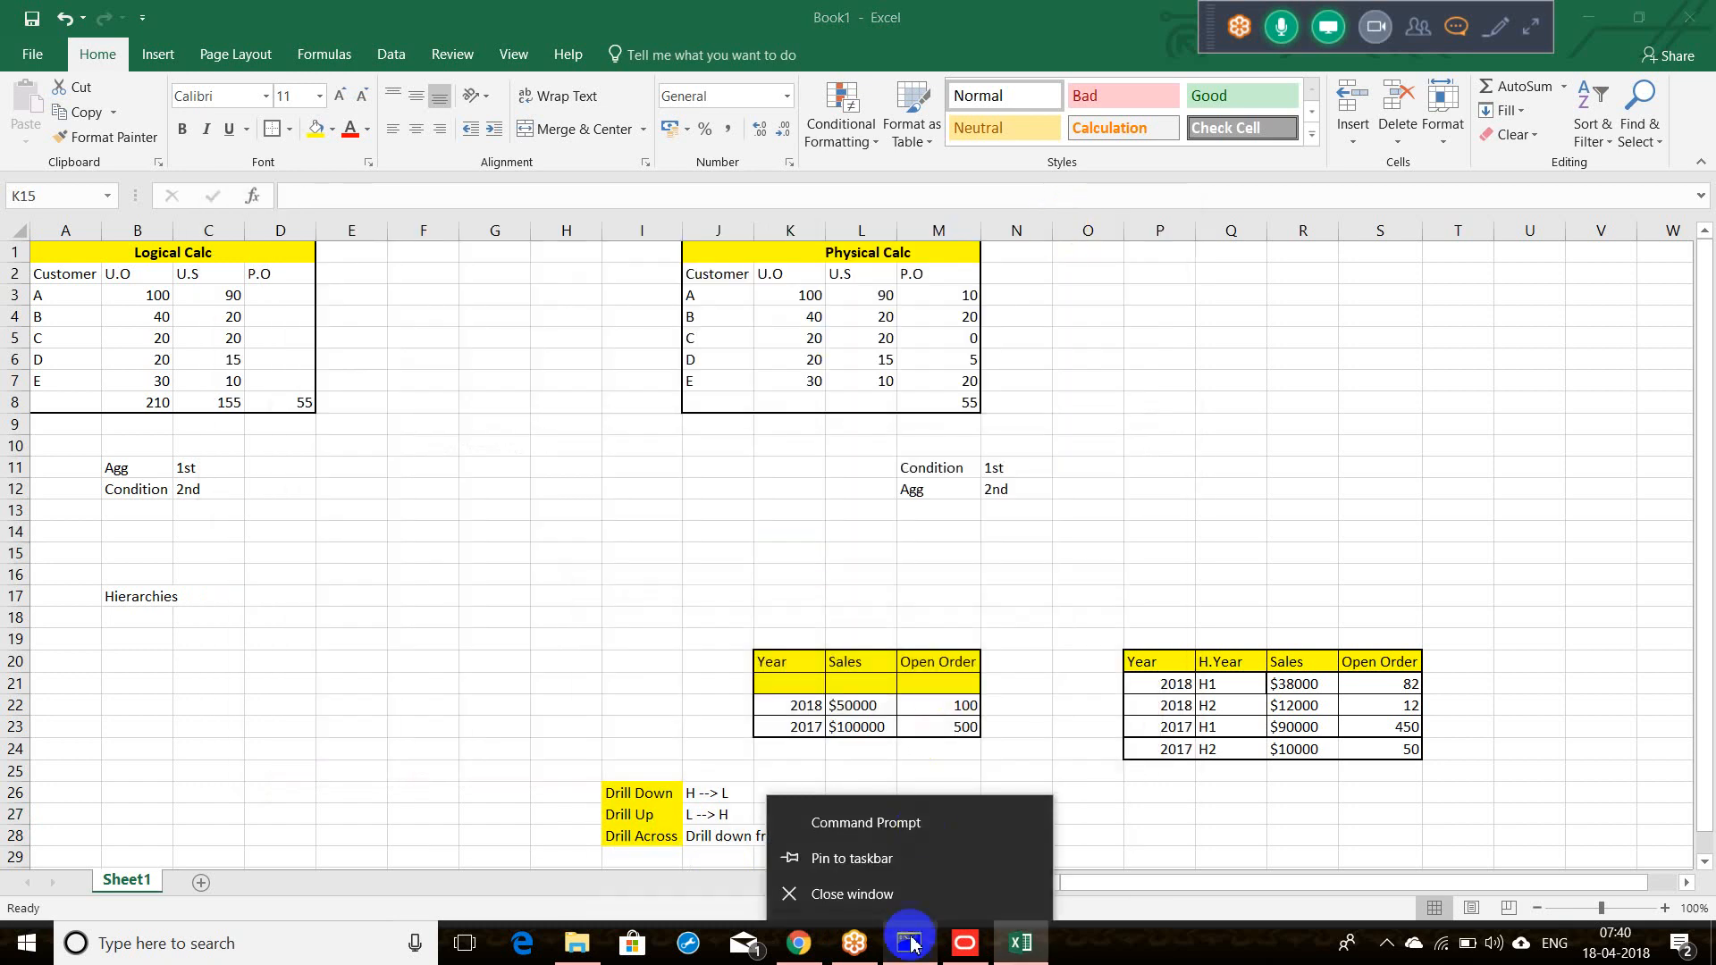
left_click(981, 930)
left_click(614, 518)
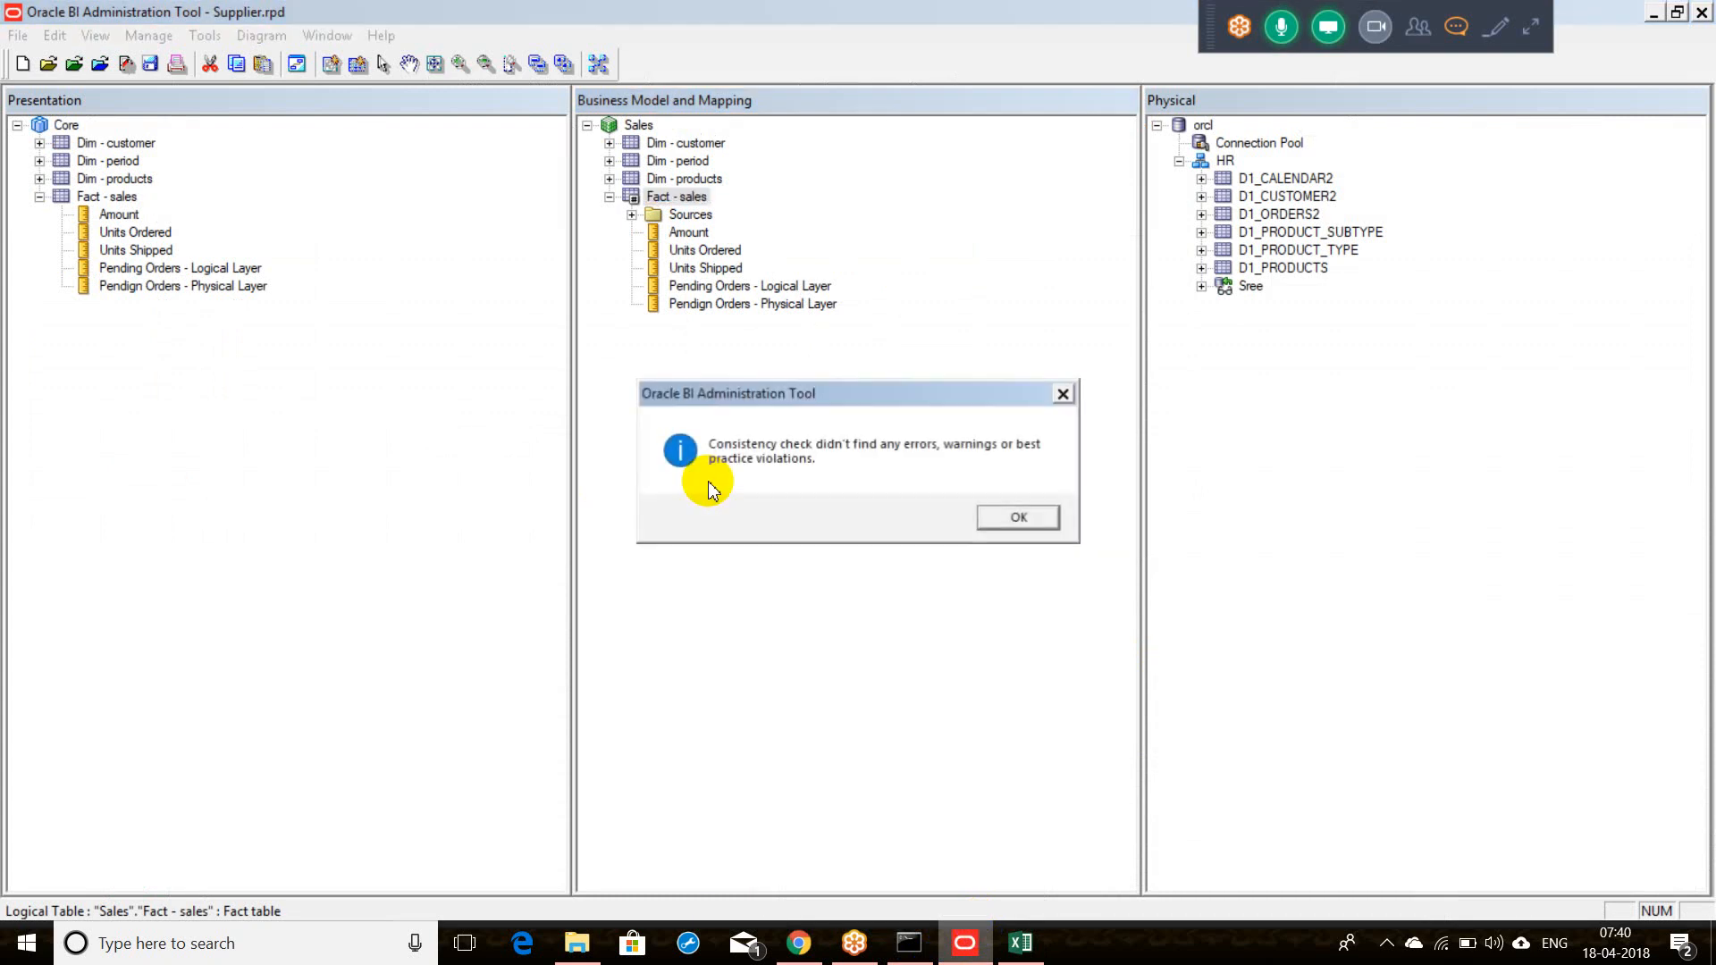
left_click(1024, 520)
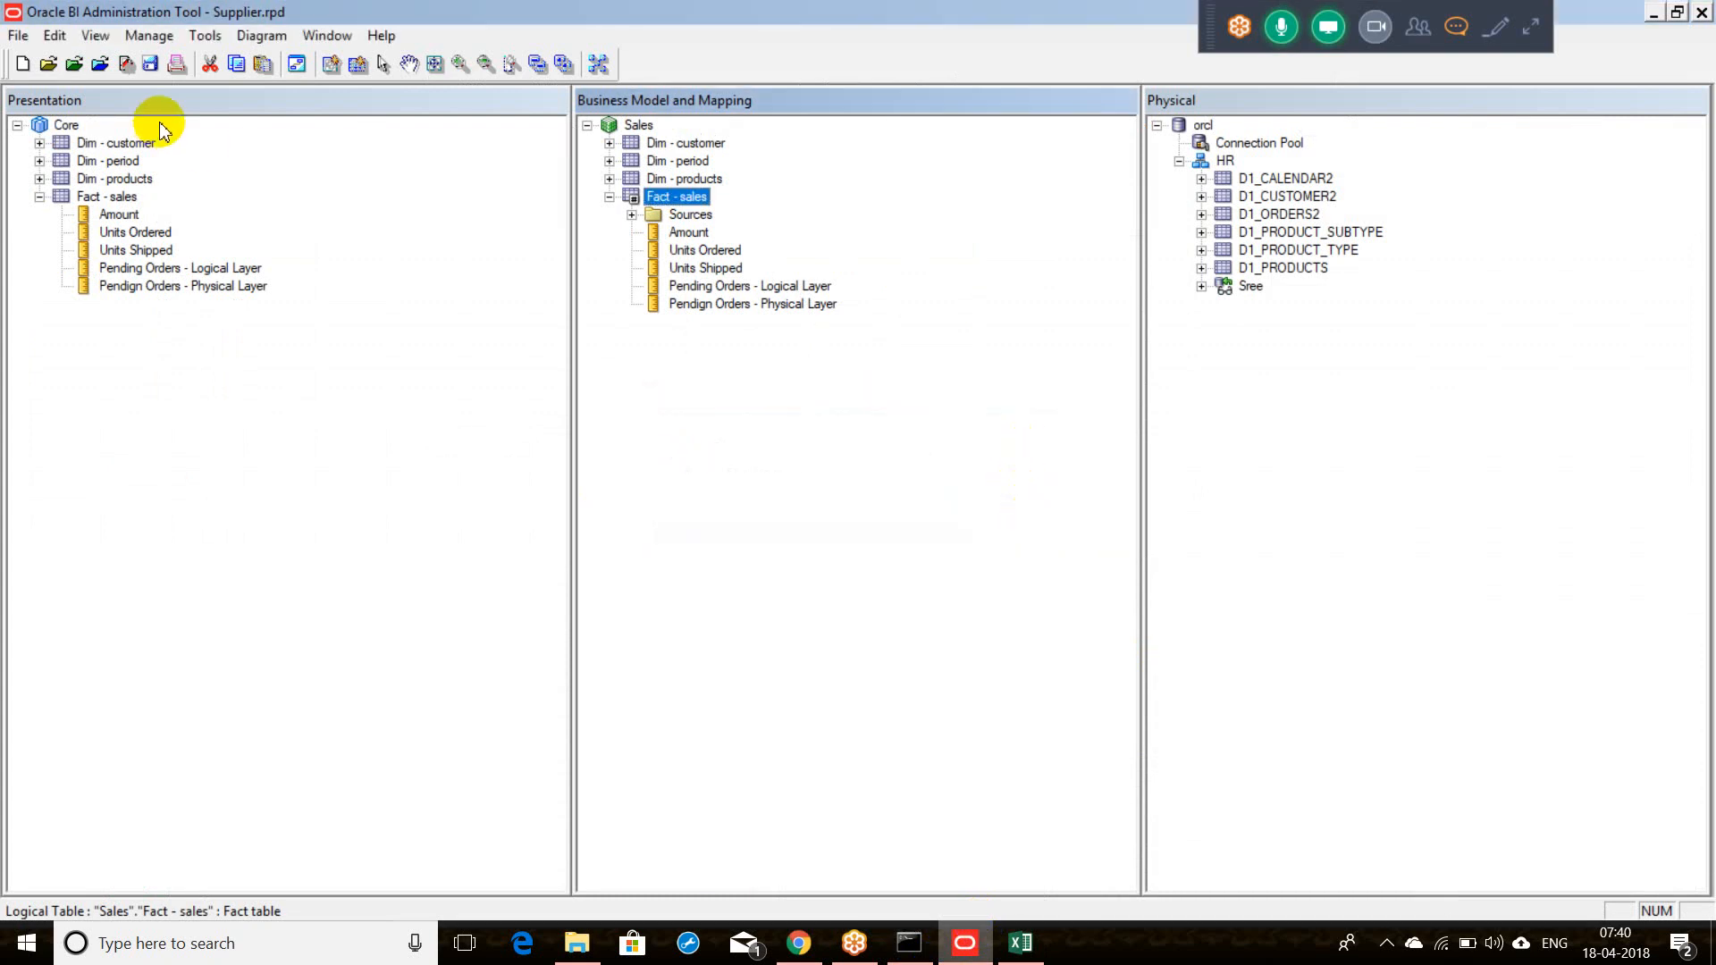
left_click(159, 74)
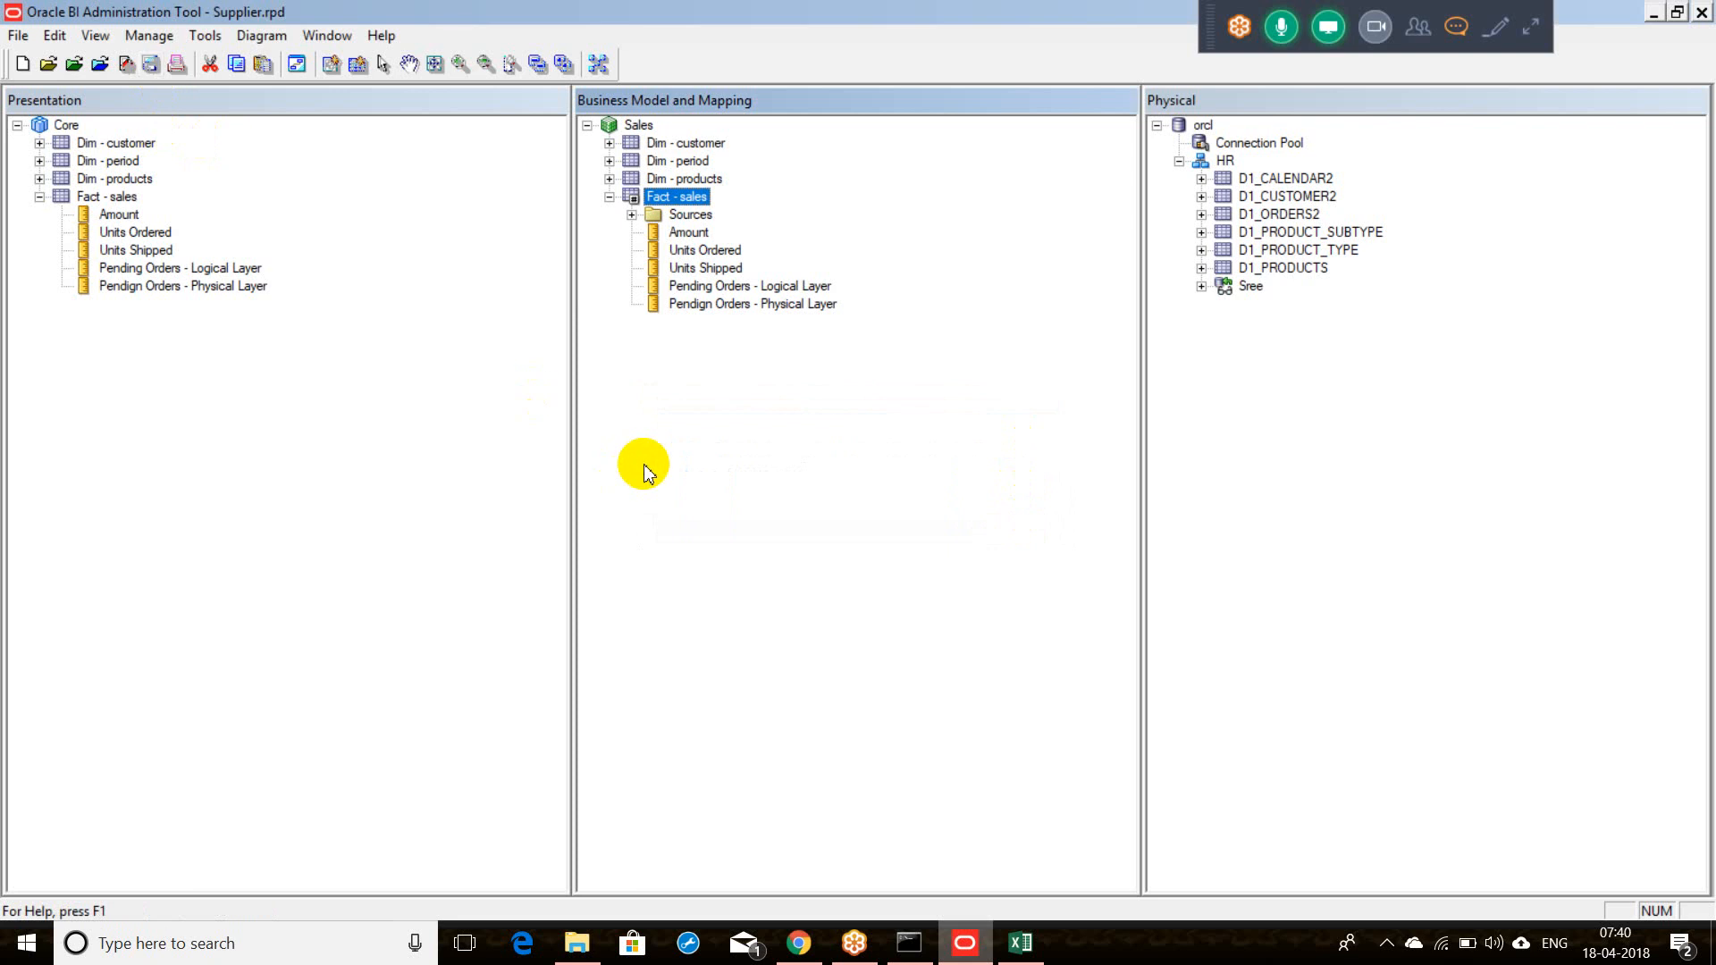
Step: Bring back the File Explorer window showing the OBIEE Start and Stop folder
left_click(354, 943)
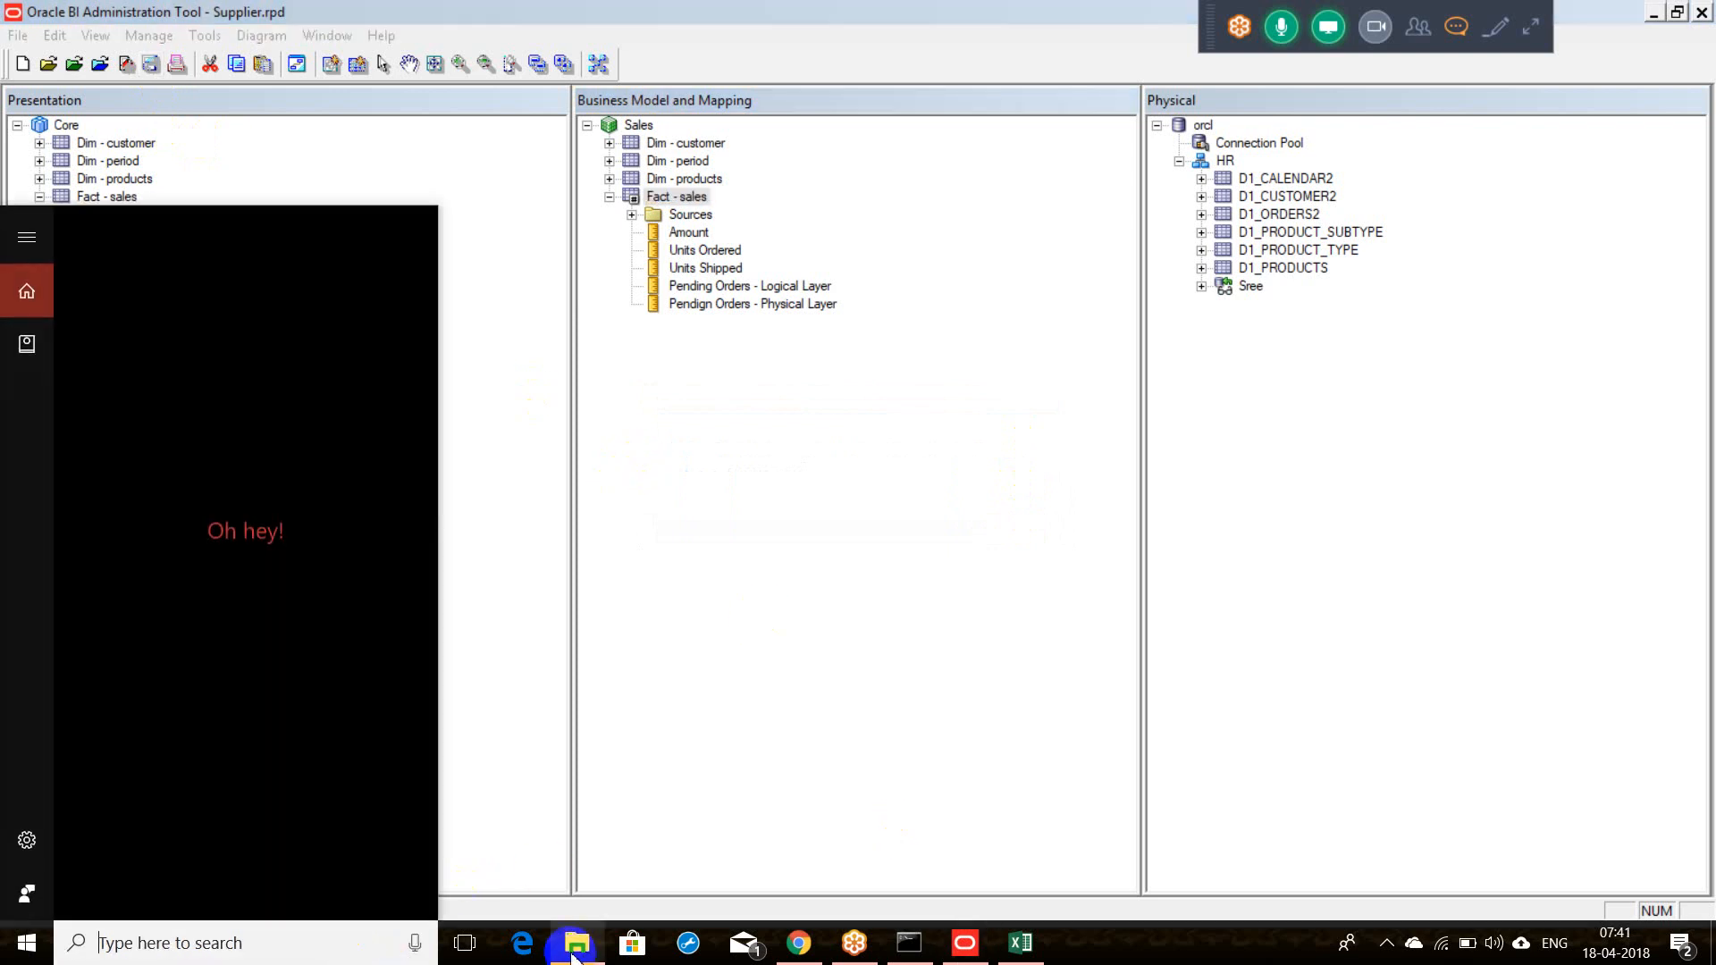
left_click(573, 949)
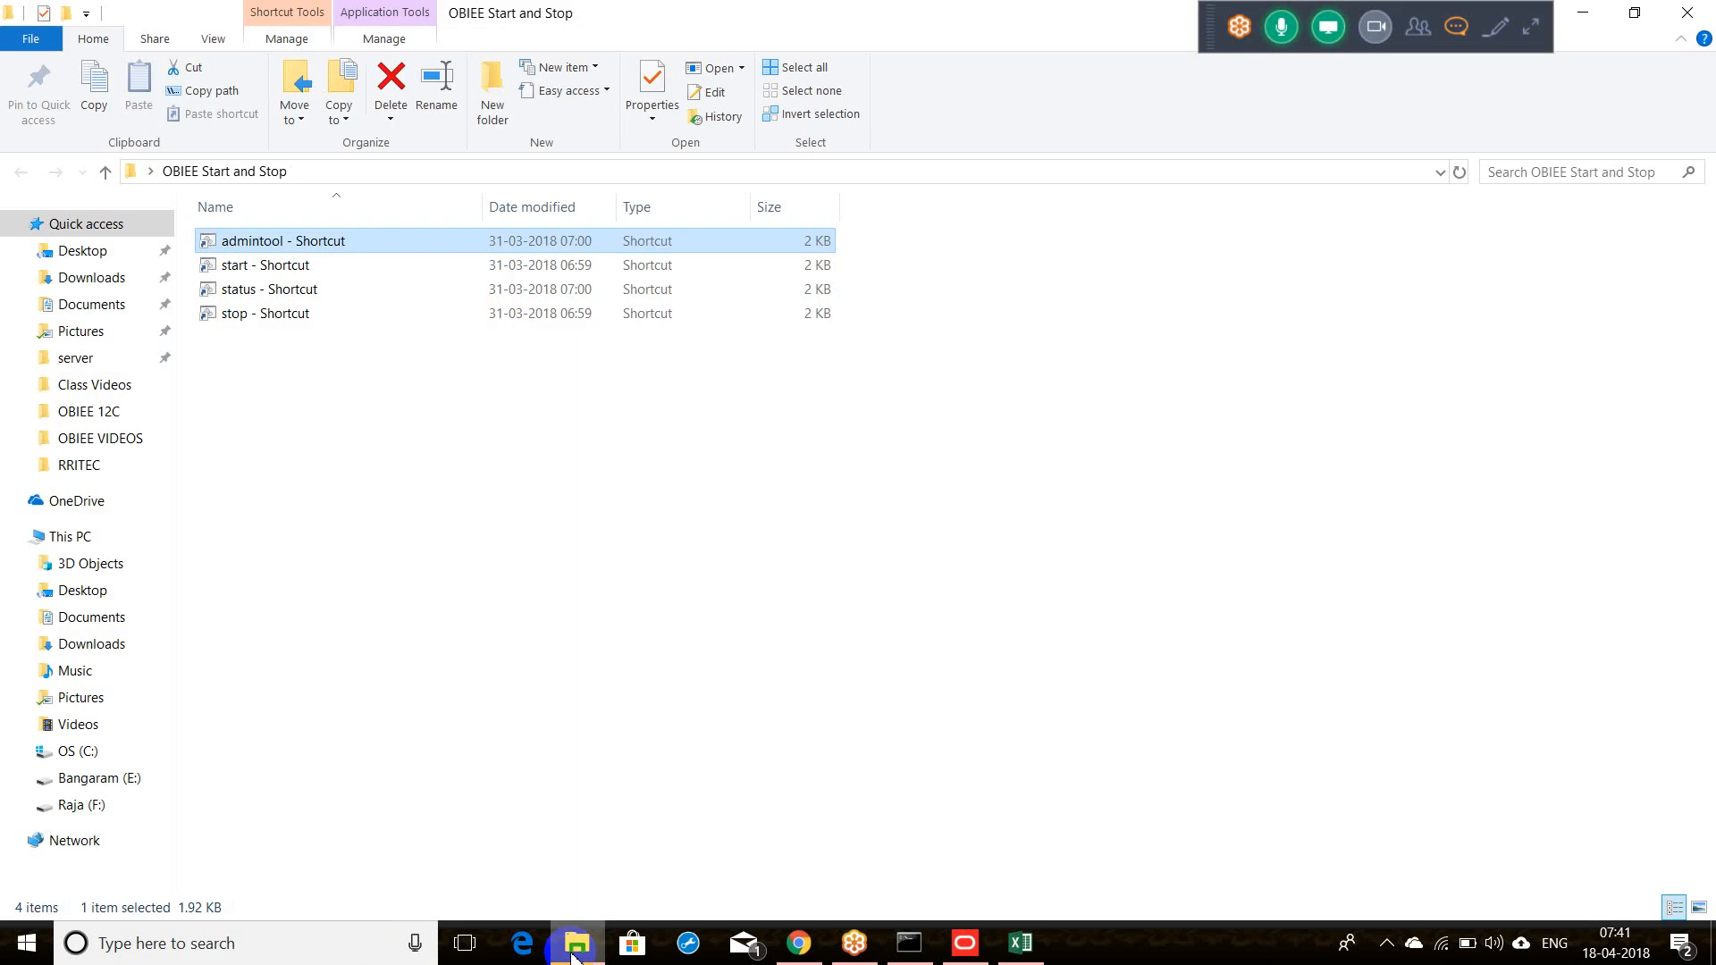
left_click(572, 954)
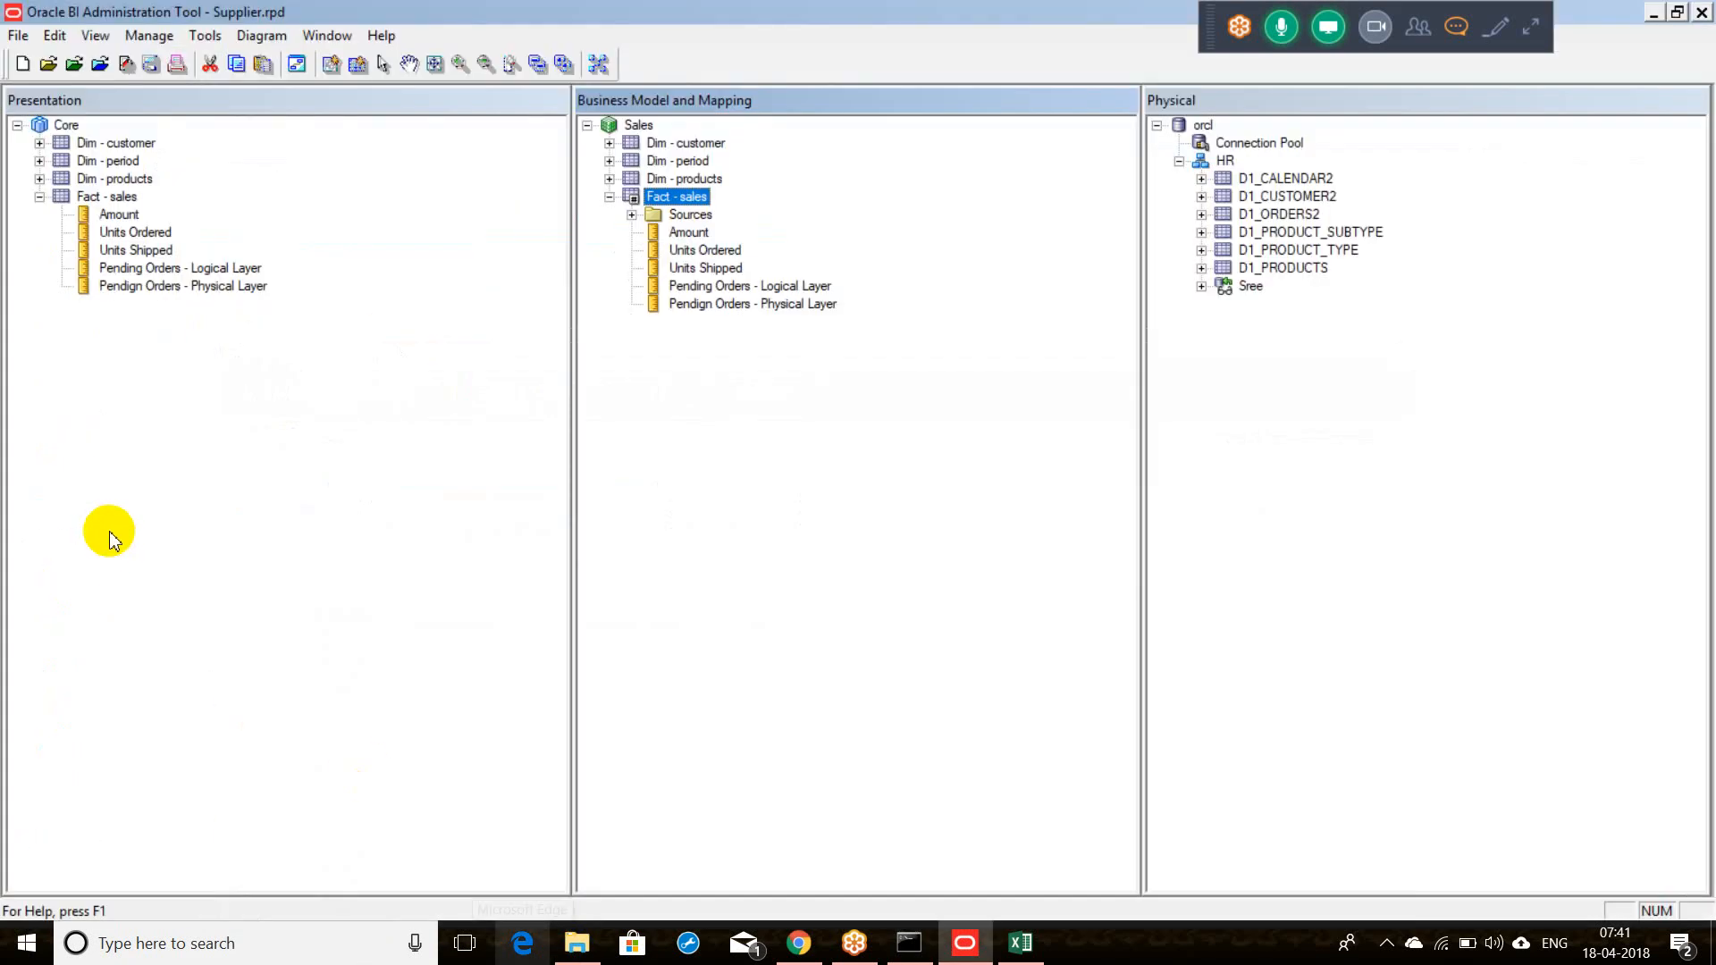
left_click(725, 960)
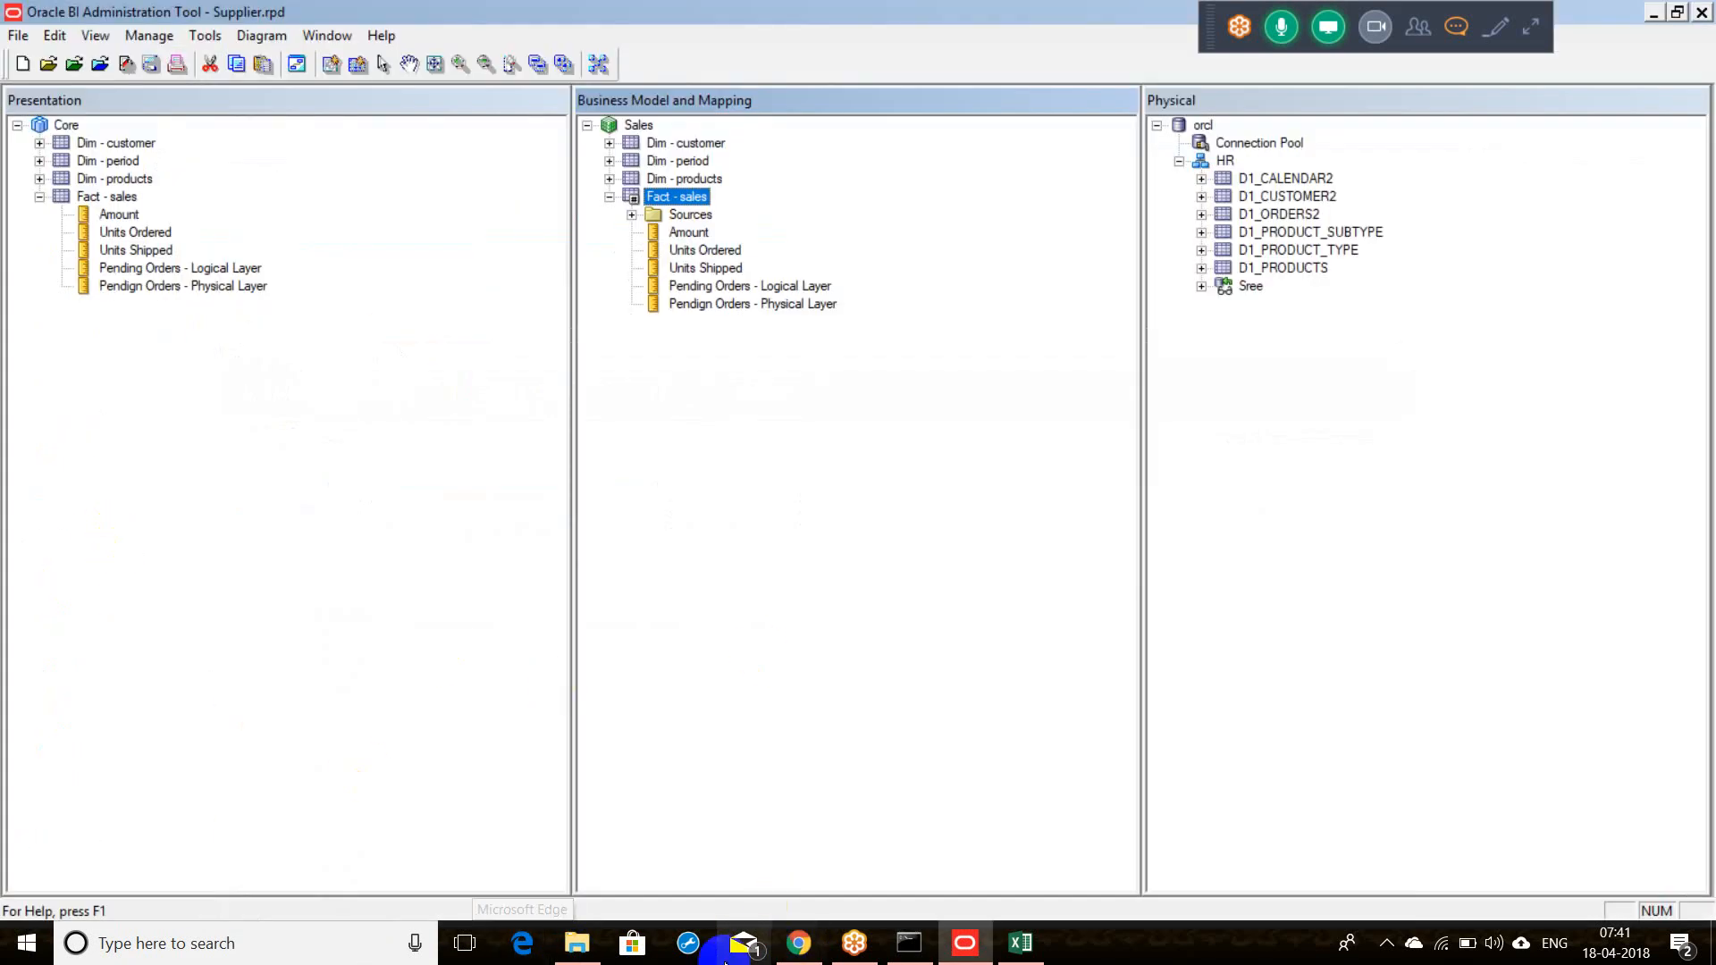
left_click(578, 943)
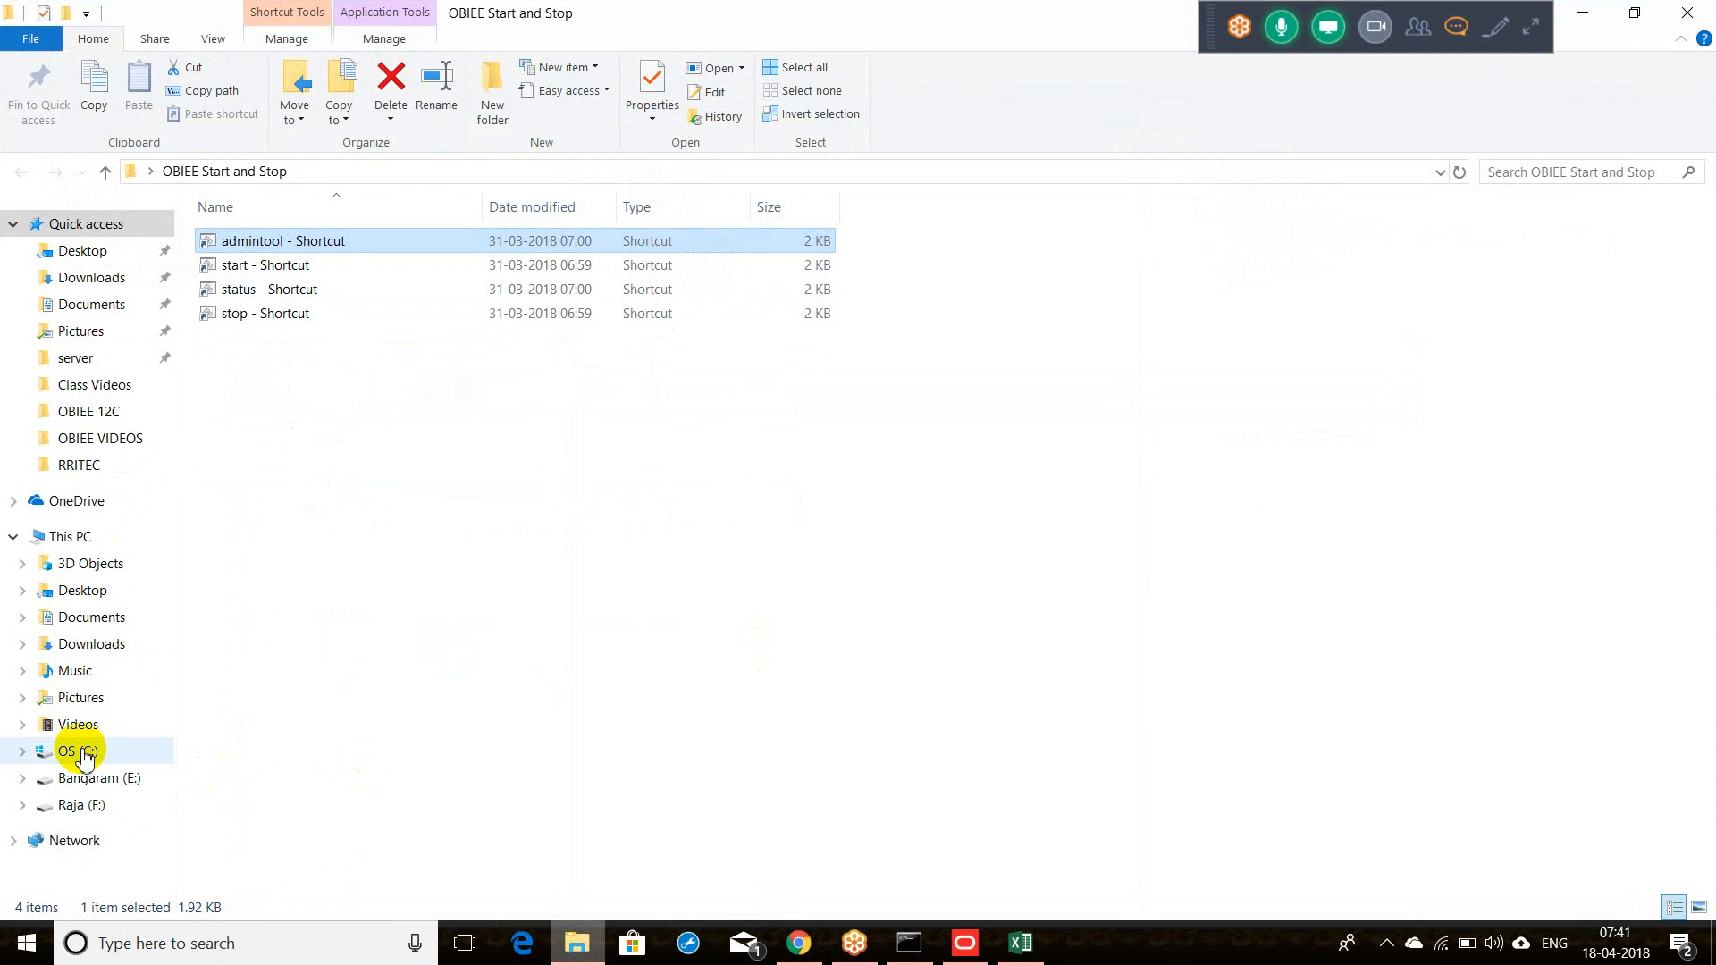
Step: Browse the Raja (F:) drive's Oracle and Middleware folders and select the datamodel file
left_click(99, 807)
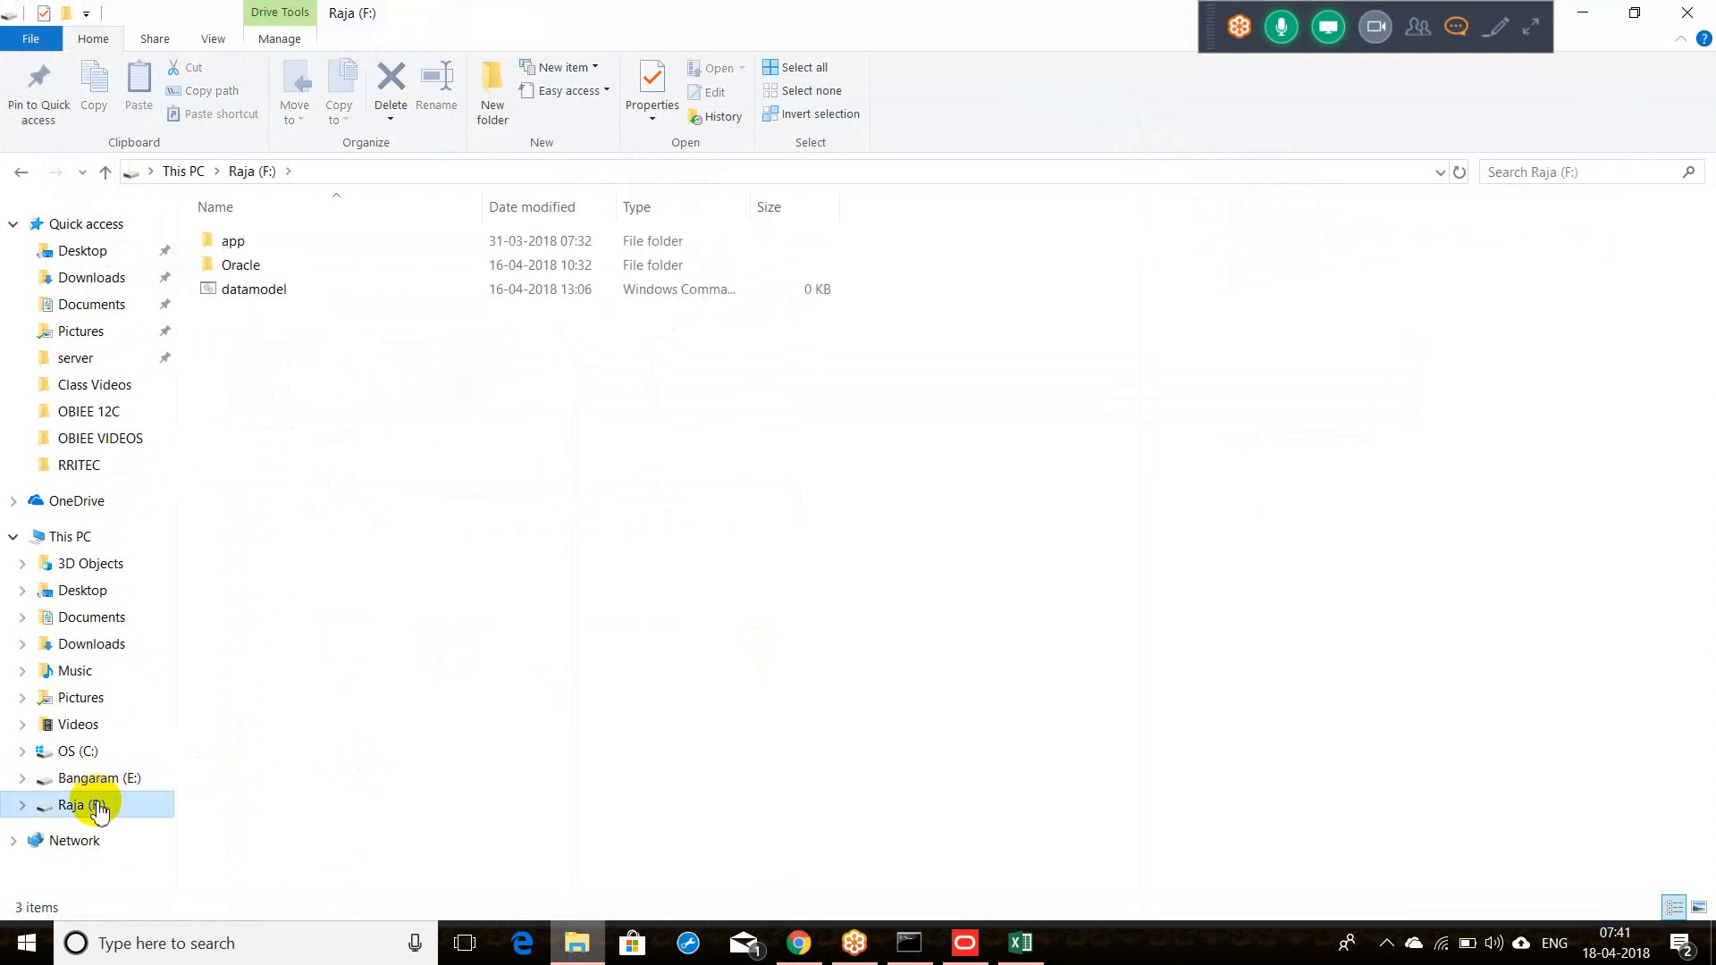
double_click(235, 270)
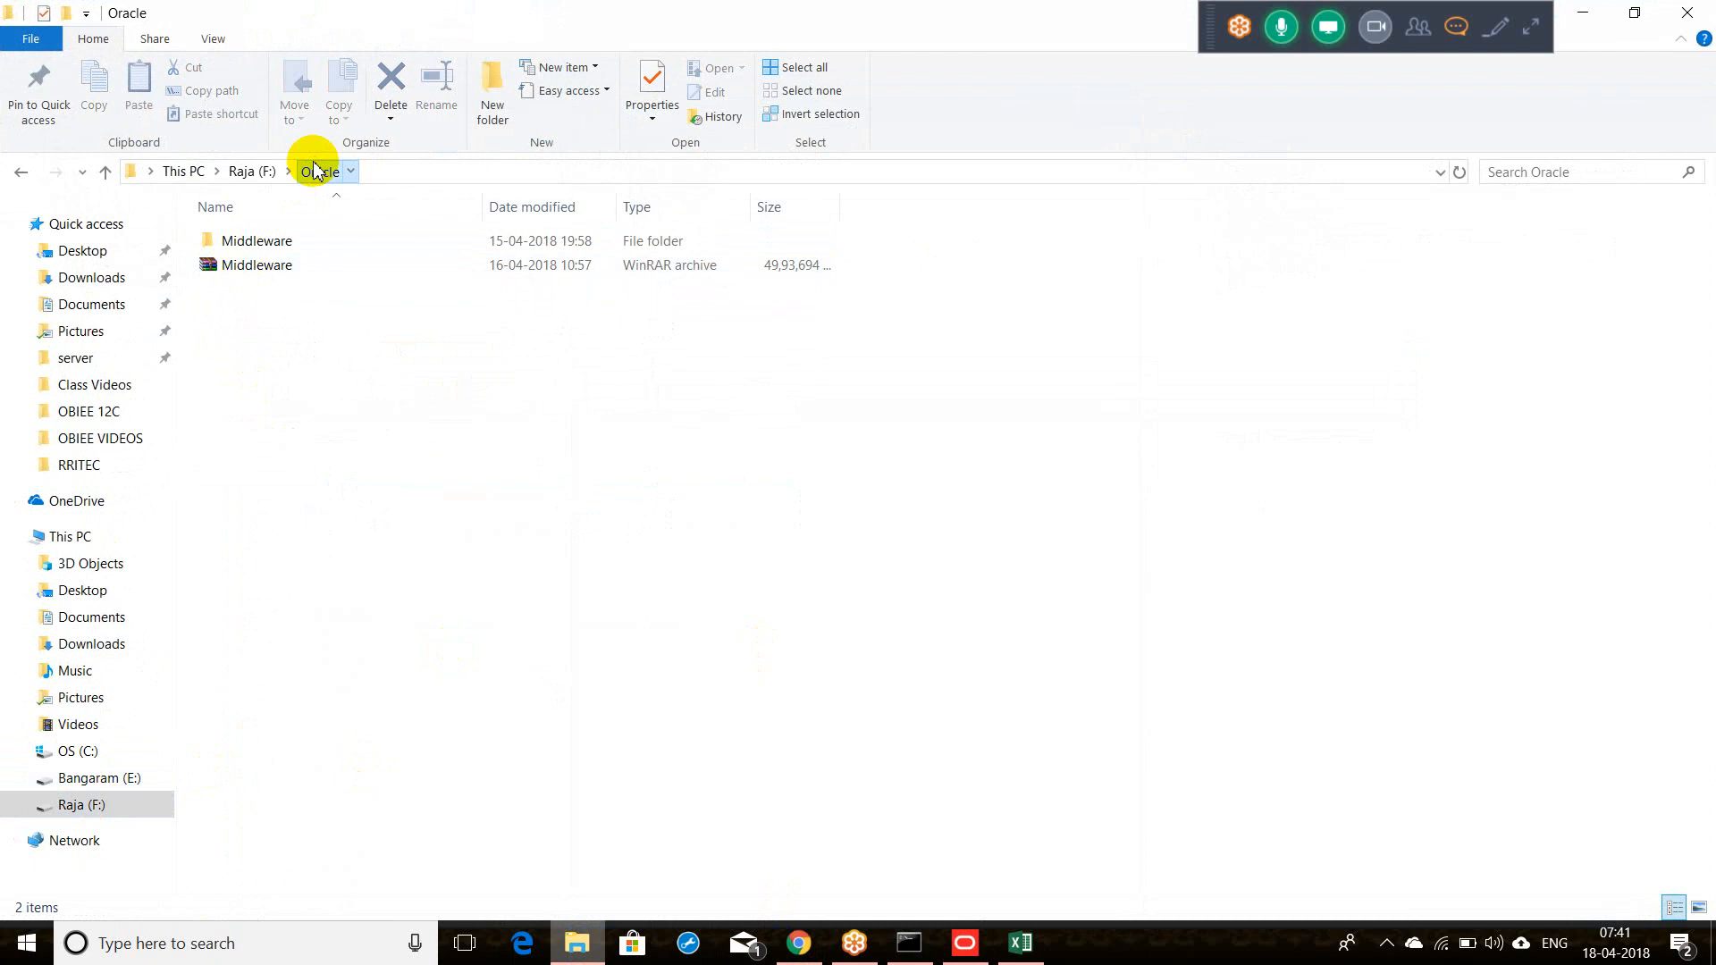
left_click(249, 329)
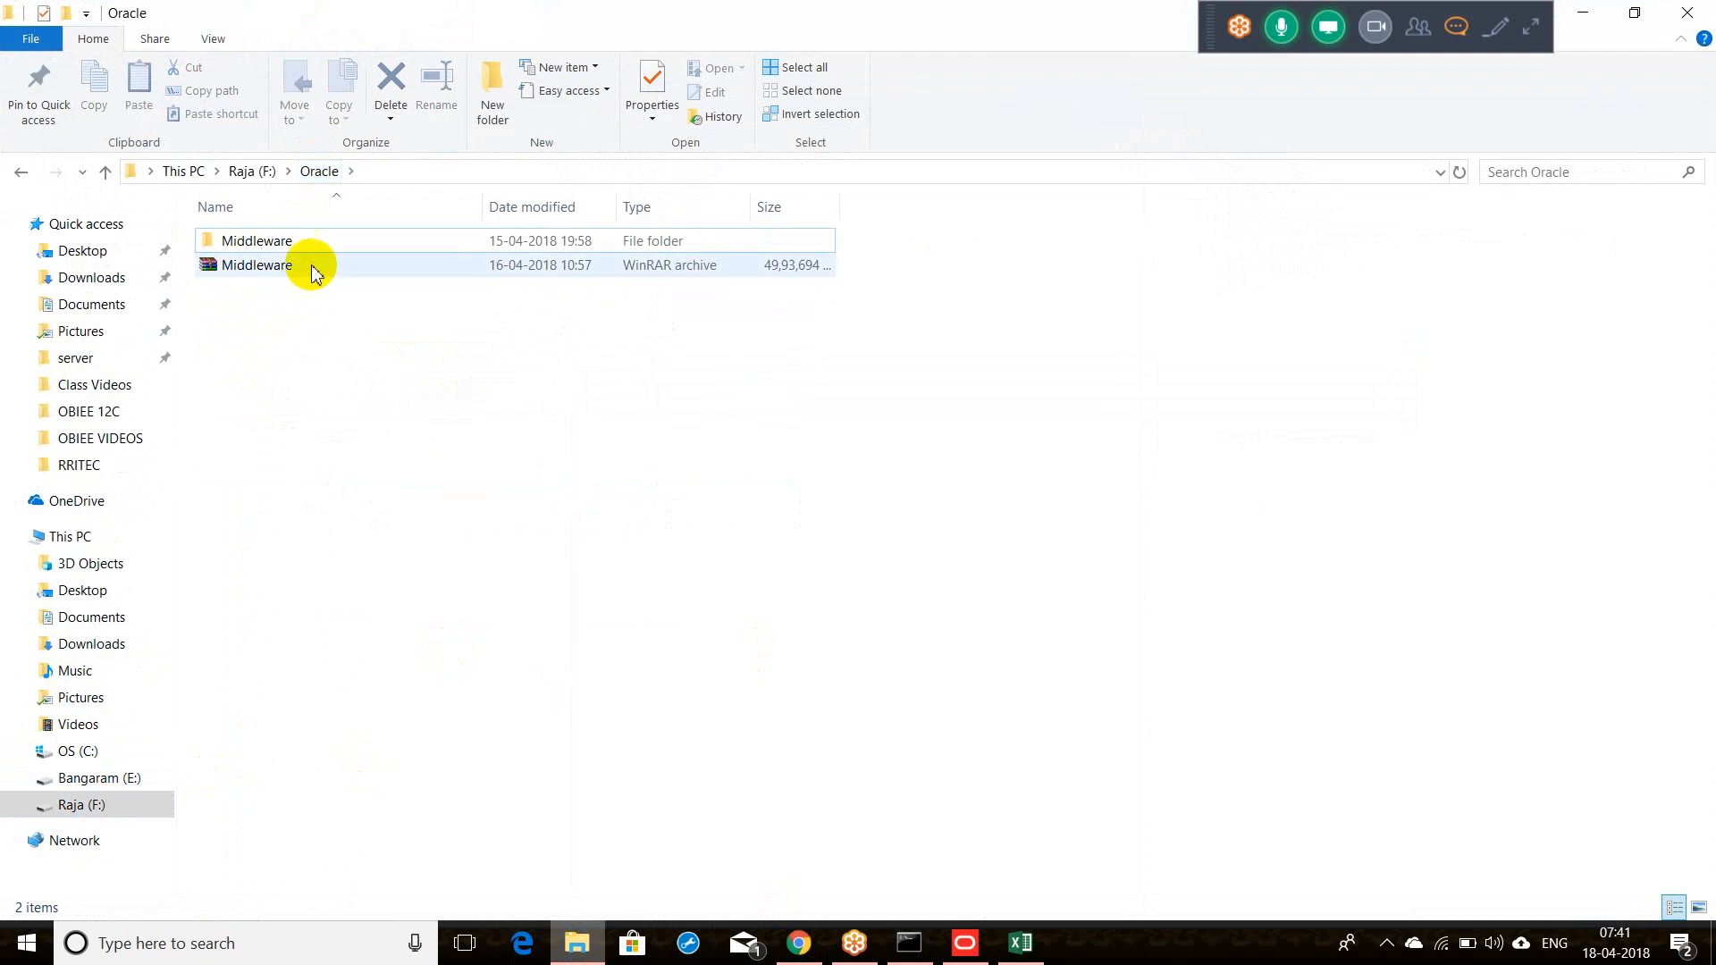
left_click(254, 243)
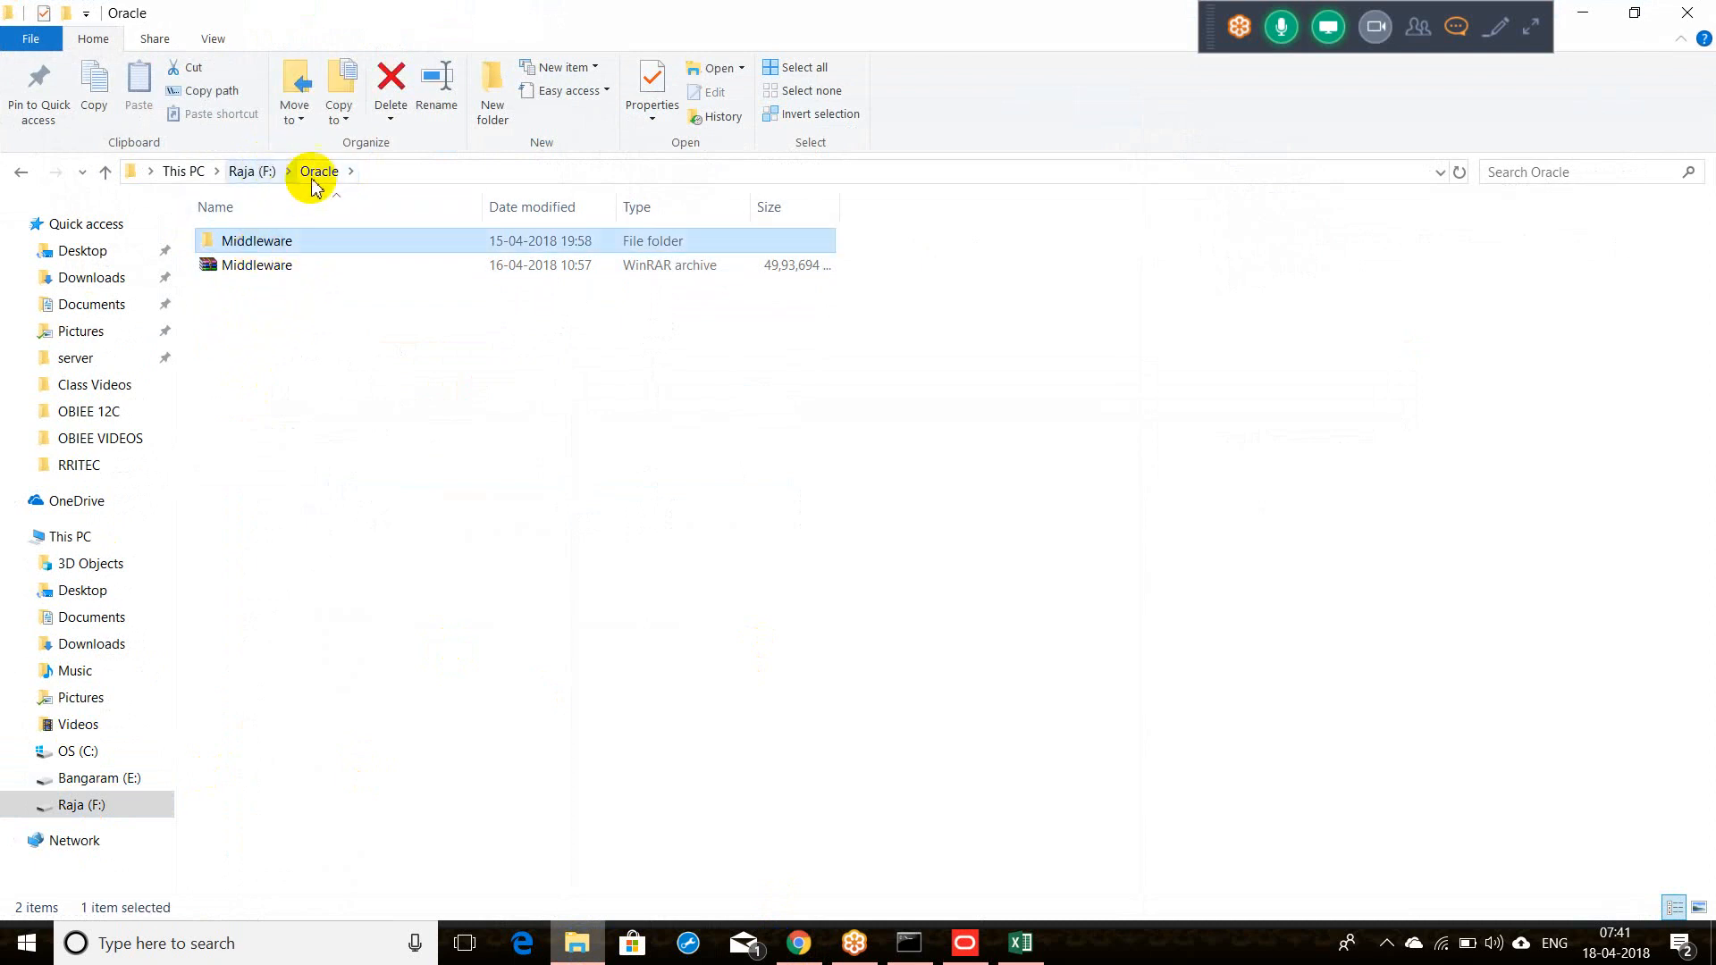
left_click(251, 171)
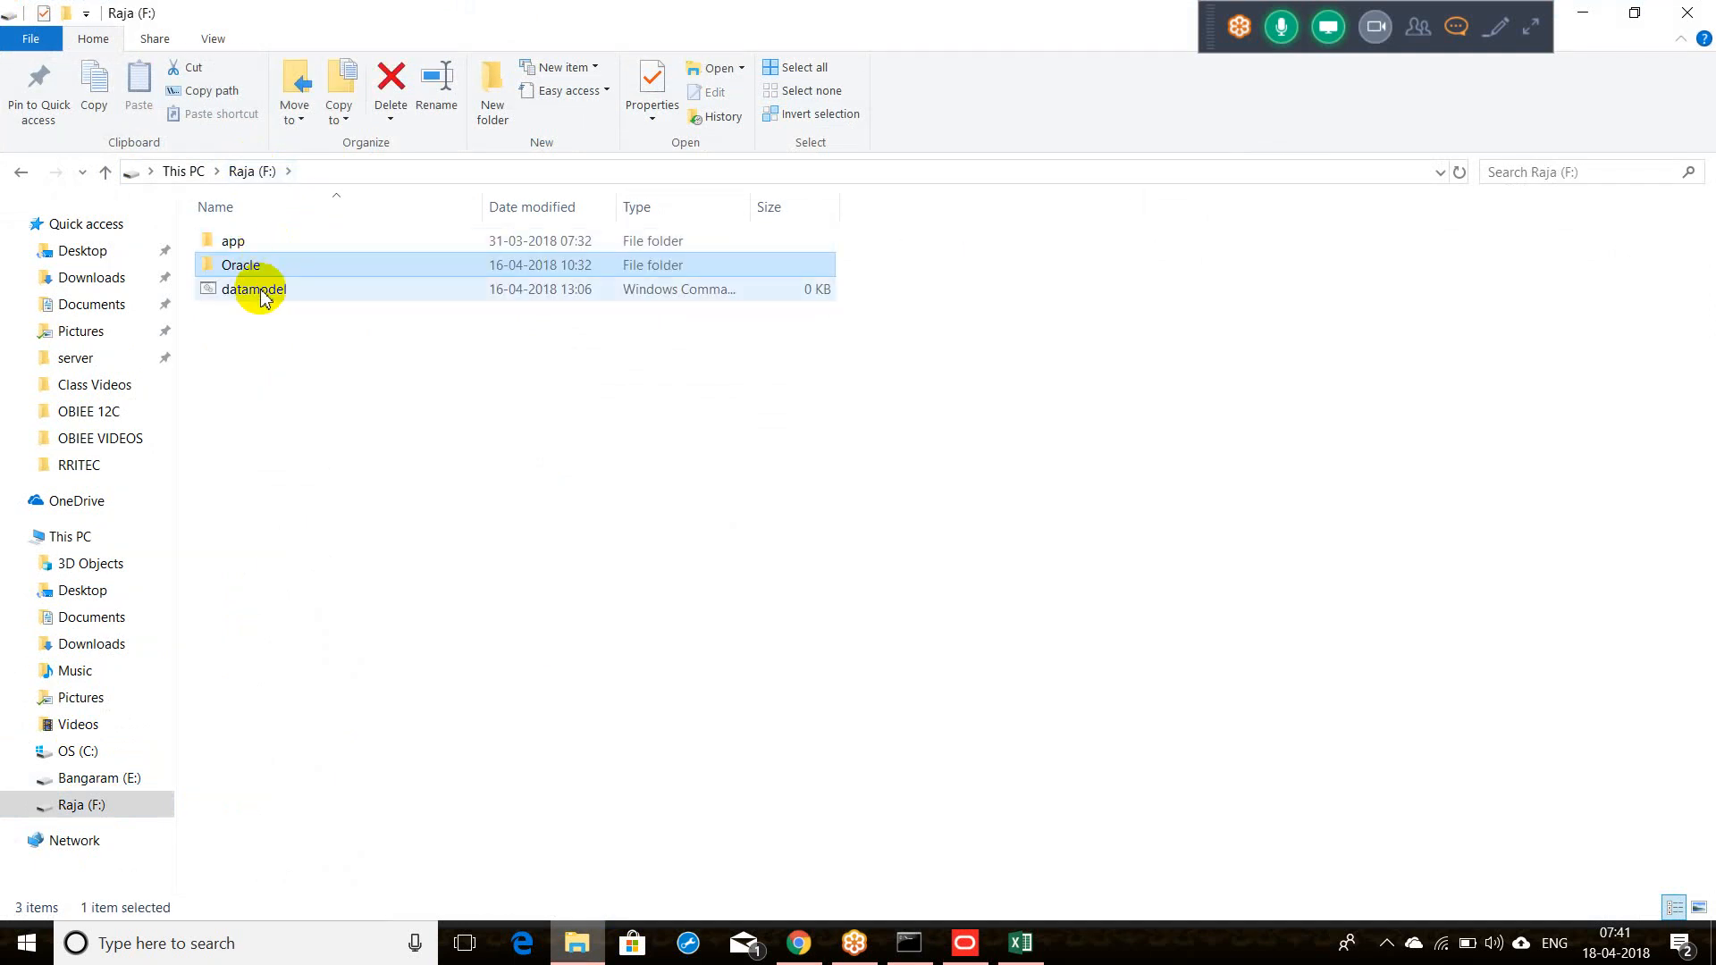
left_click(255, 290)
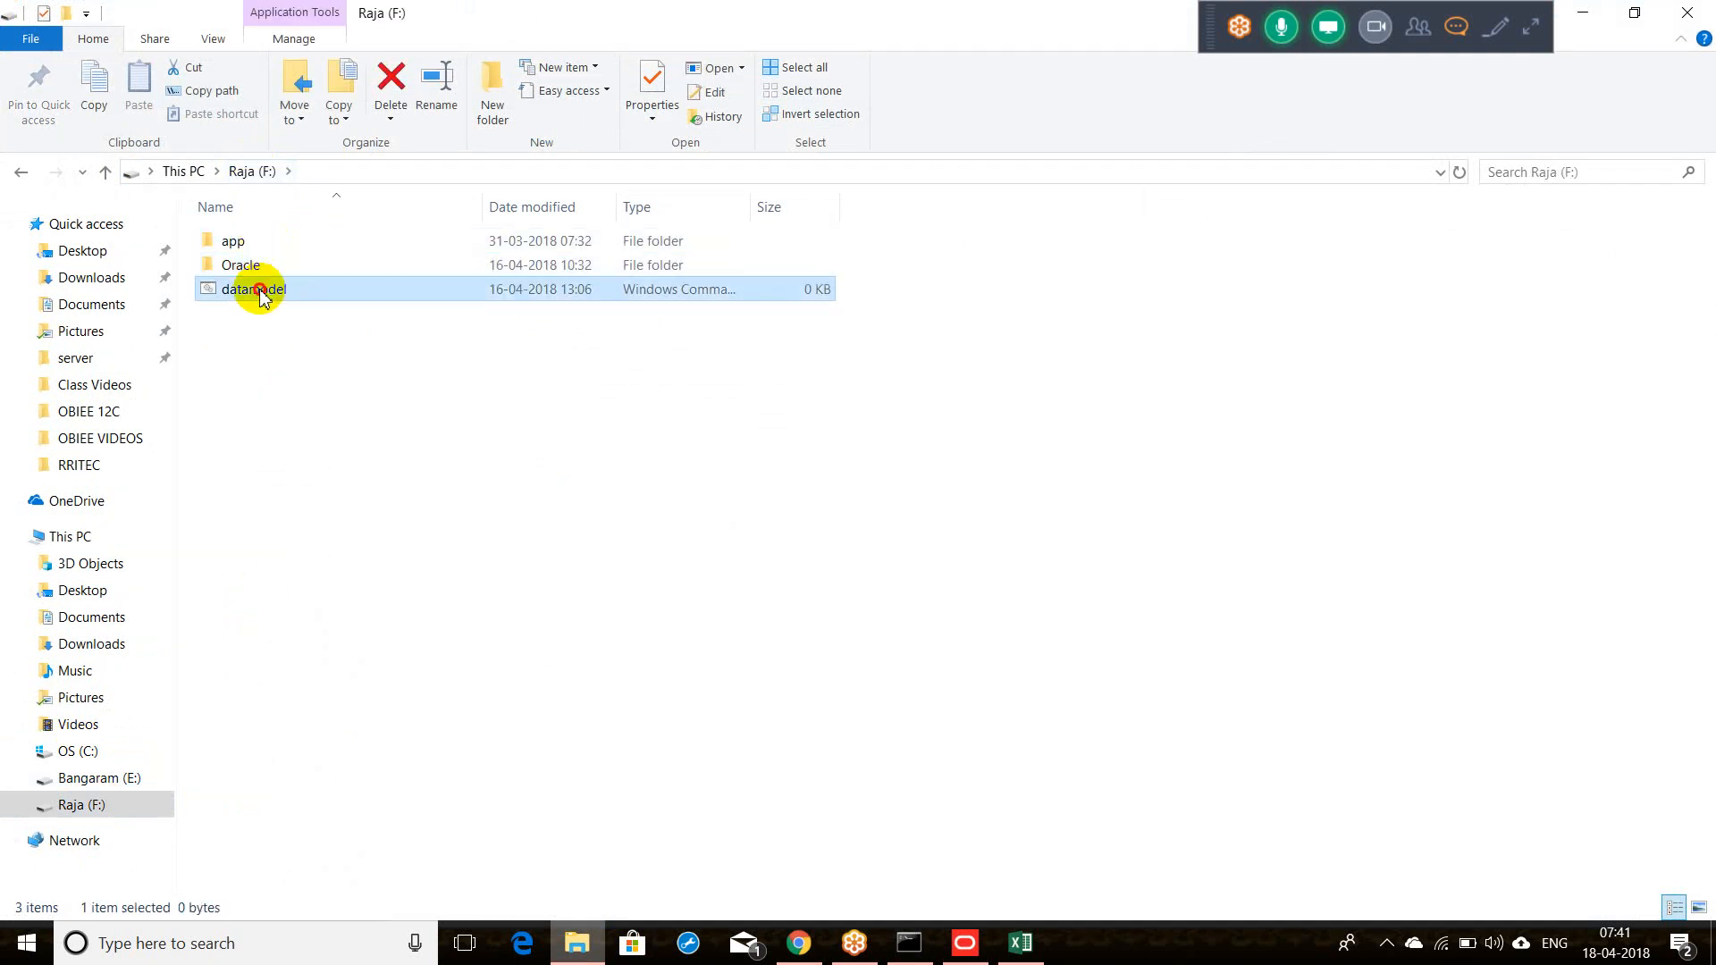
left_click(259, 292)
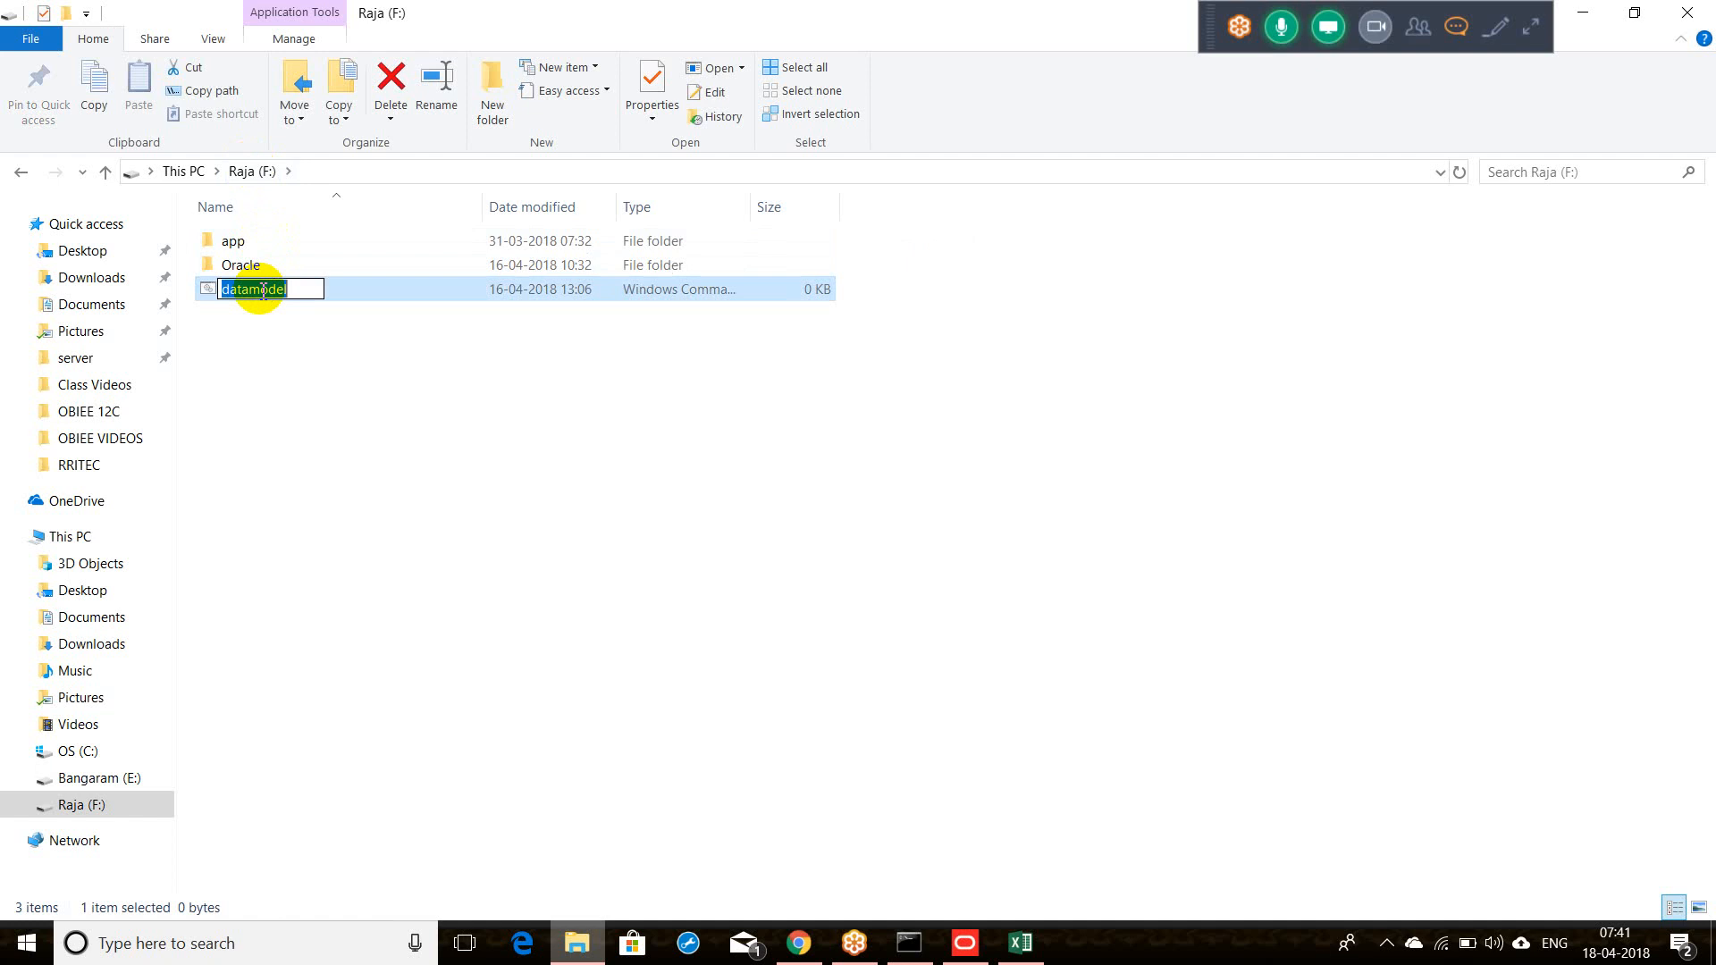
left_click(274, 352)
left_click(262, 299)
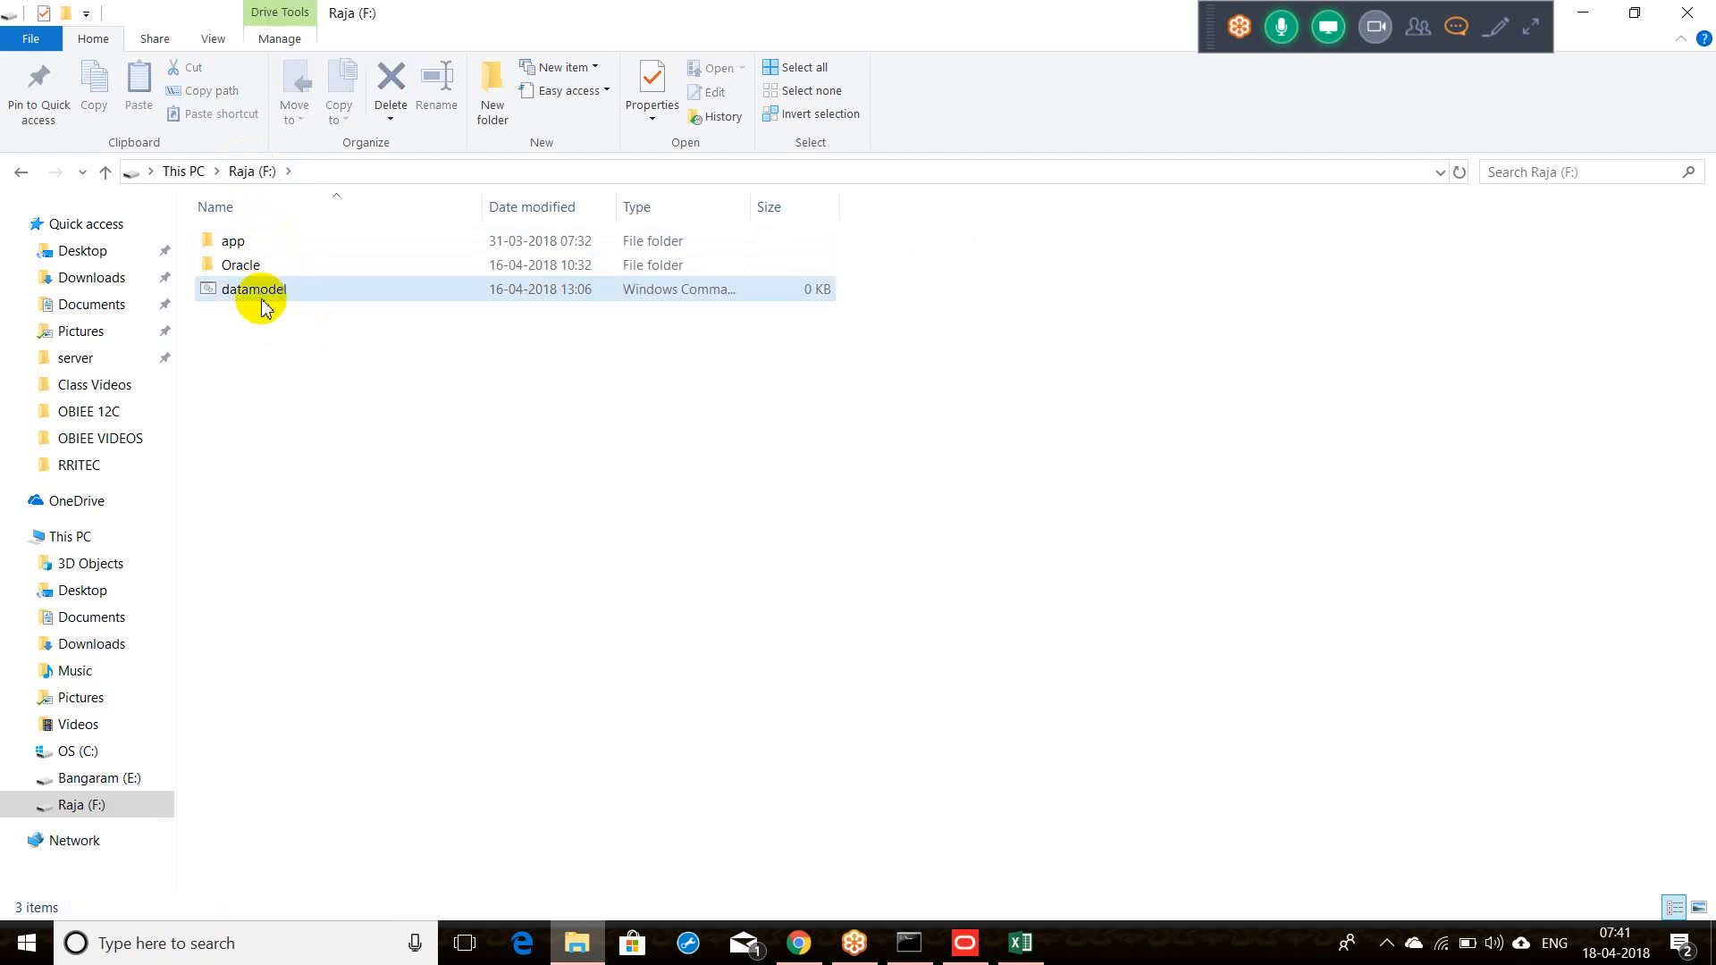
left_click(262, 301)
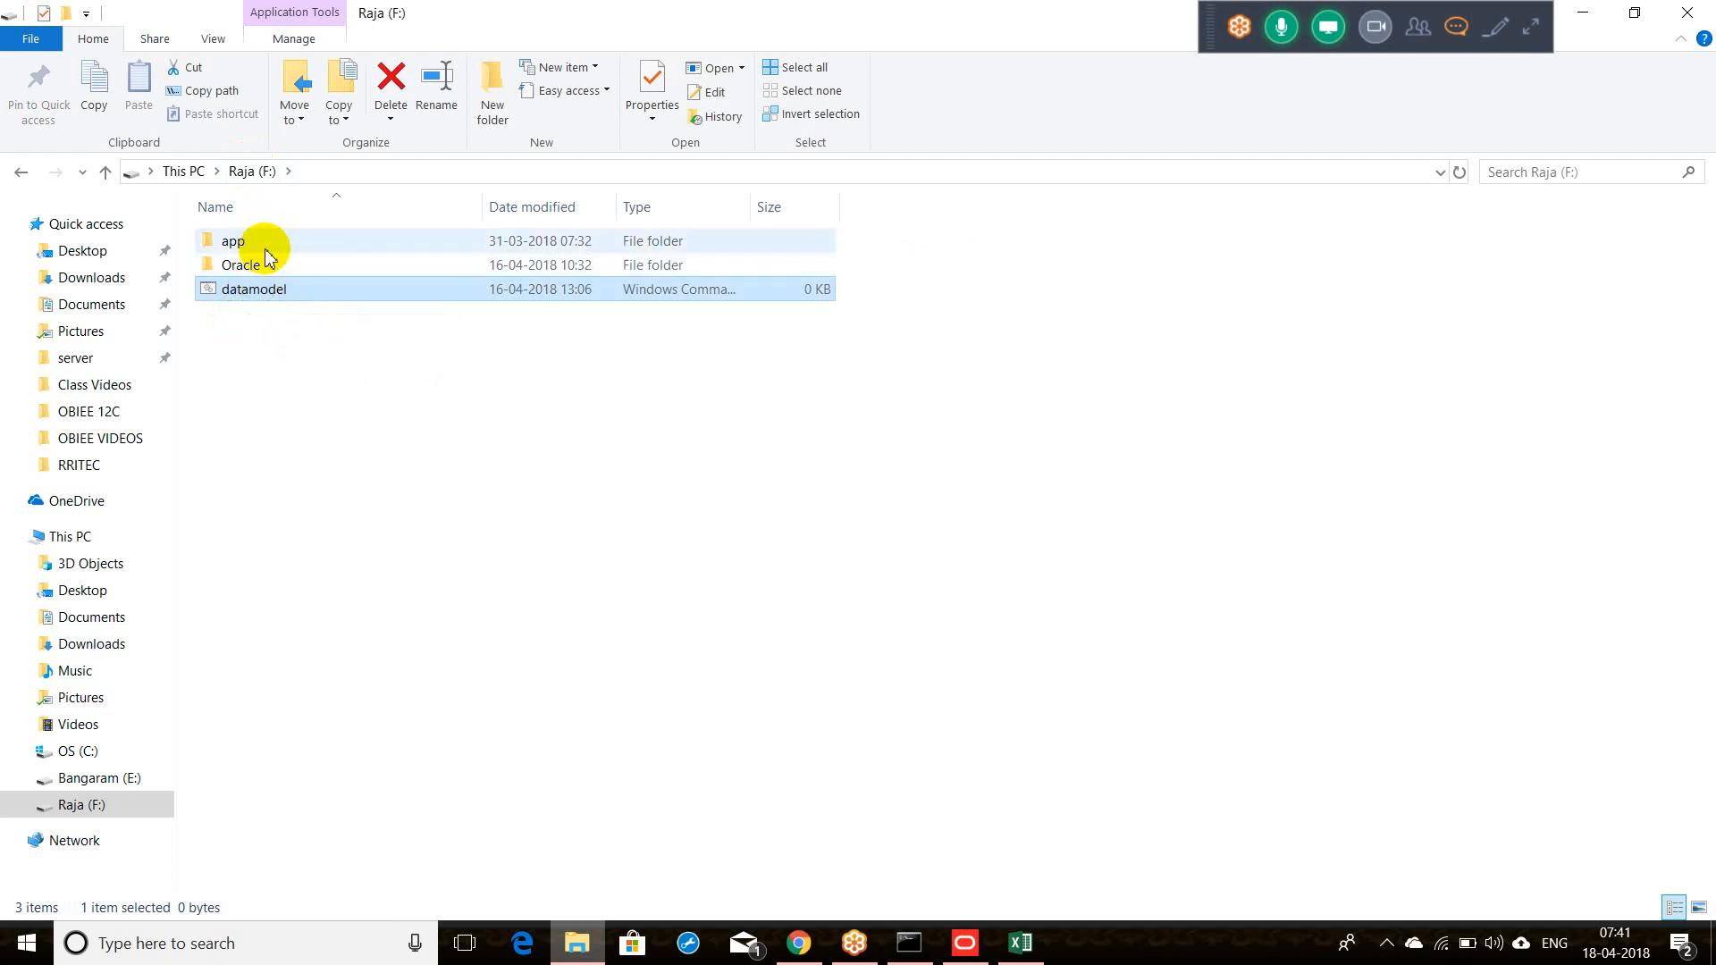
Step: Open Oracle\Middleware\user_projects\domains\bi\bitools\bin and select the address bar path
double_click(266, 264)
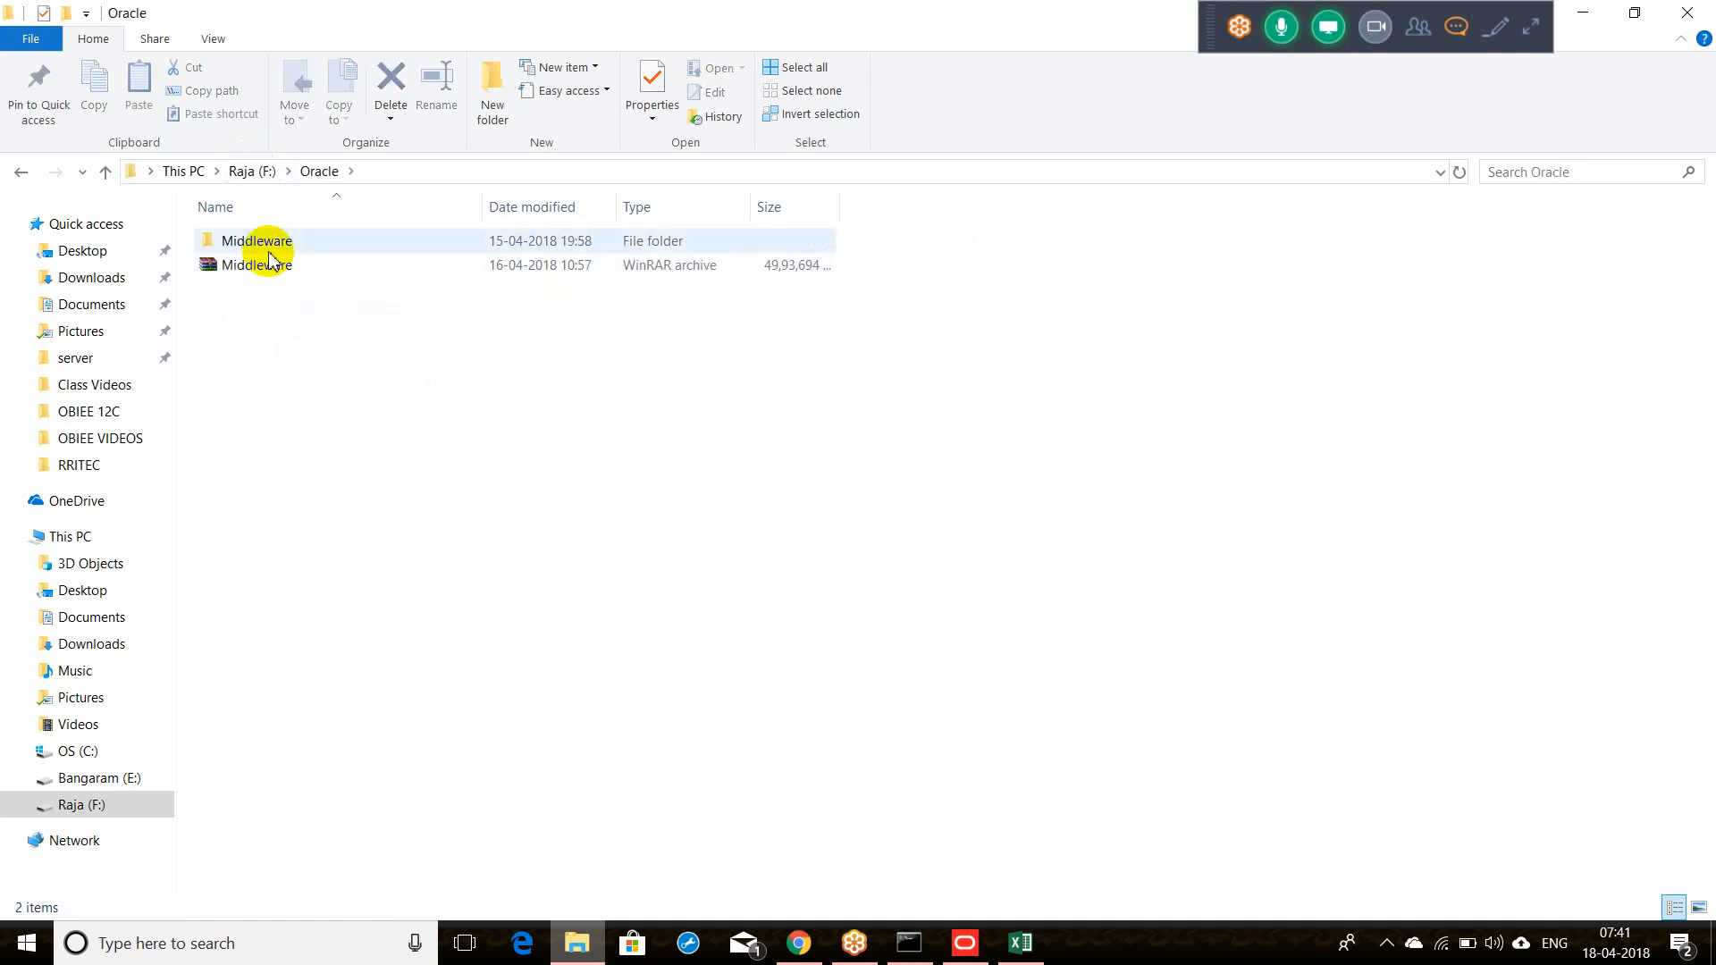
left_click(271, 251)
double_click(269, 241)
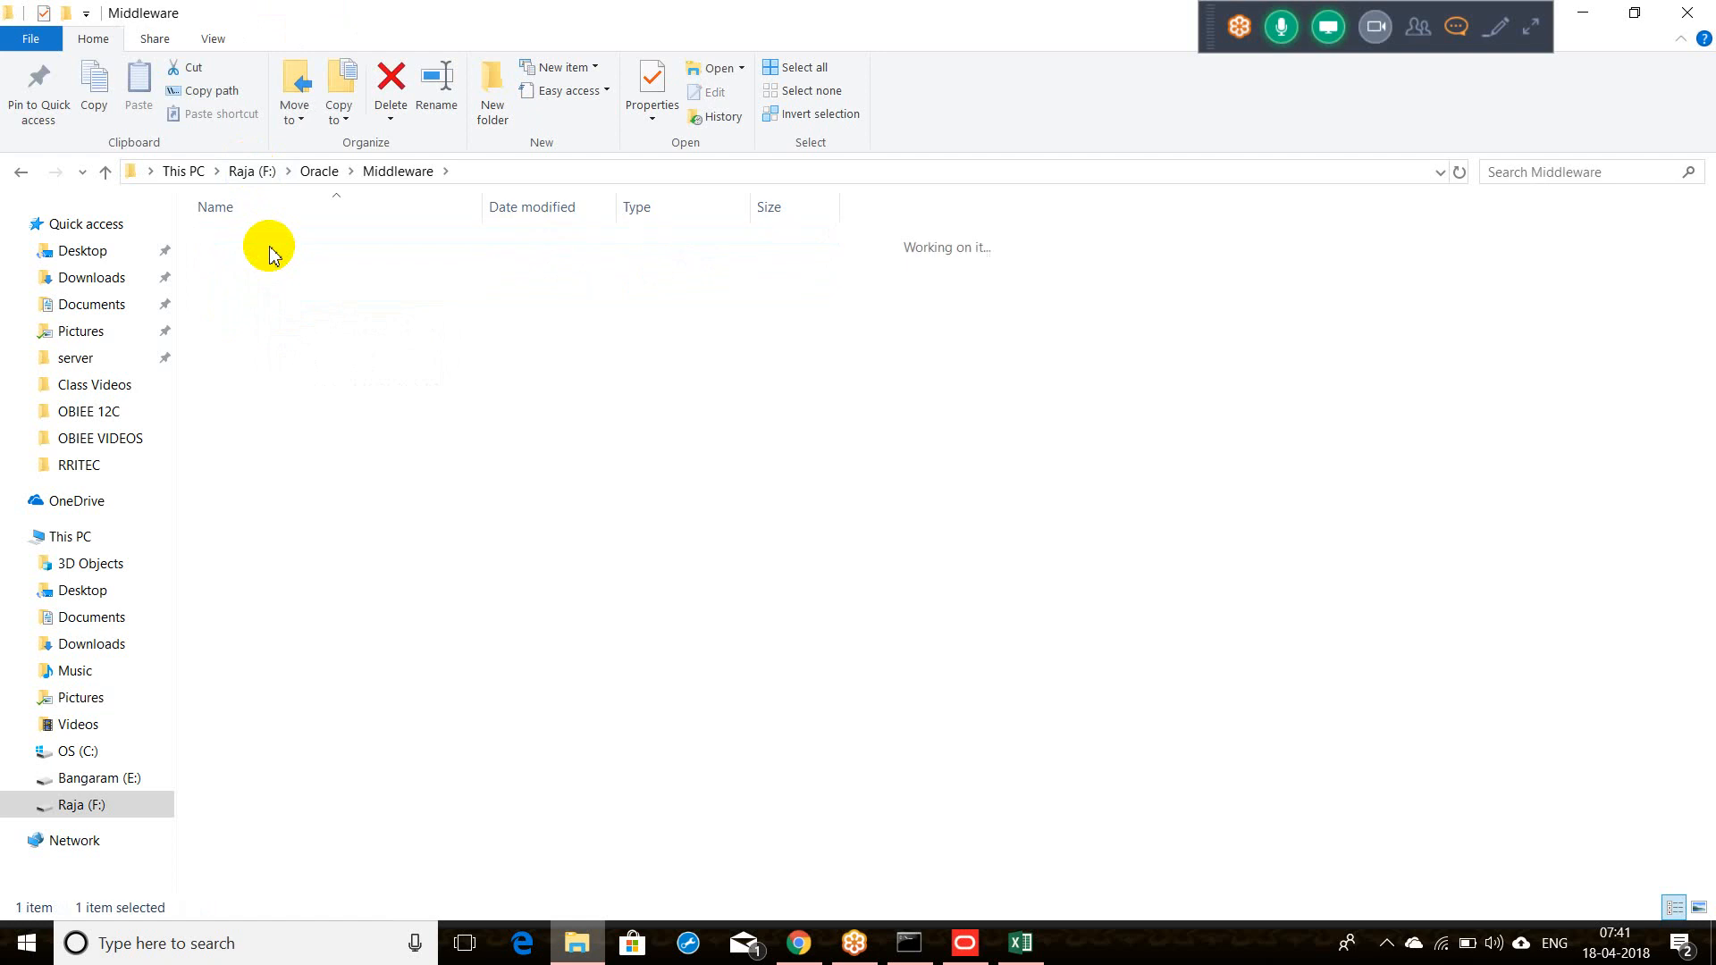
scroll(269, 255, "down", 2)
key("Return")
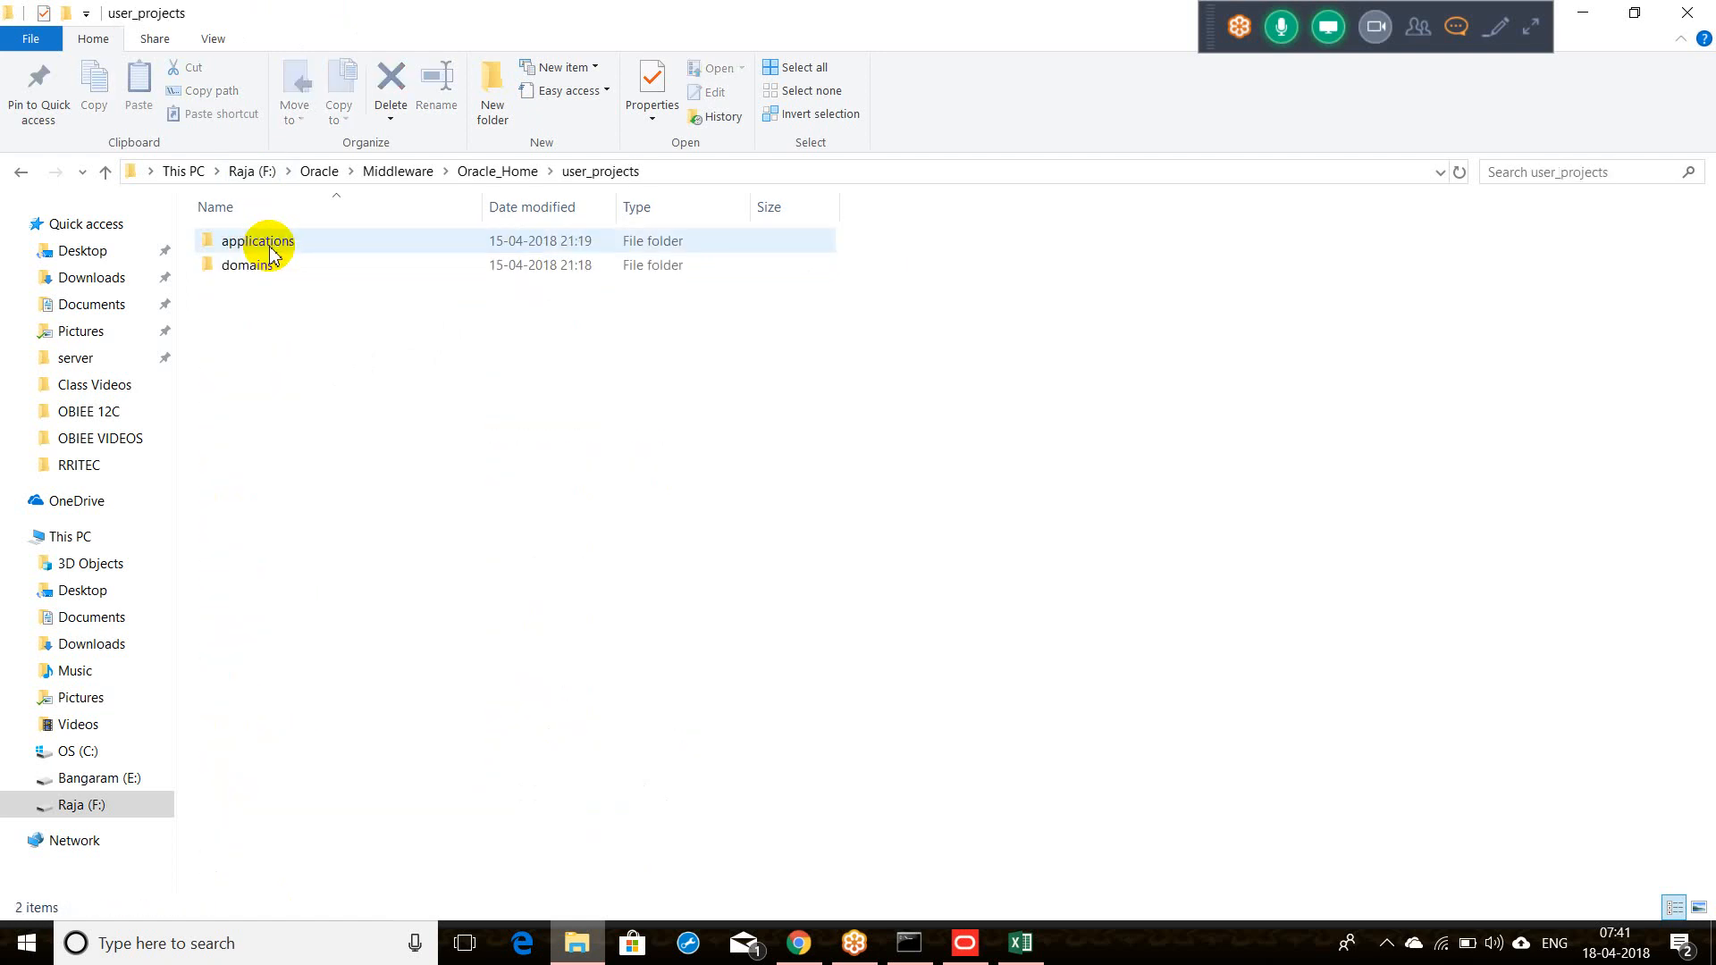
double_click(258, 266)
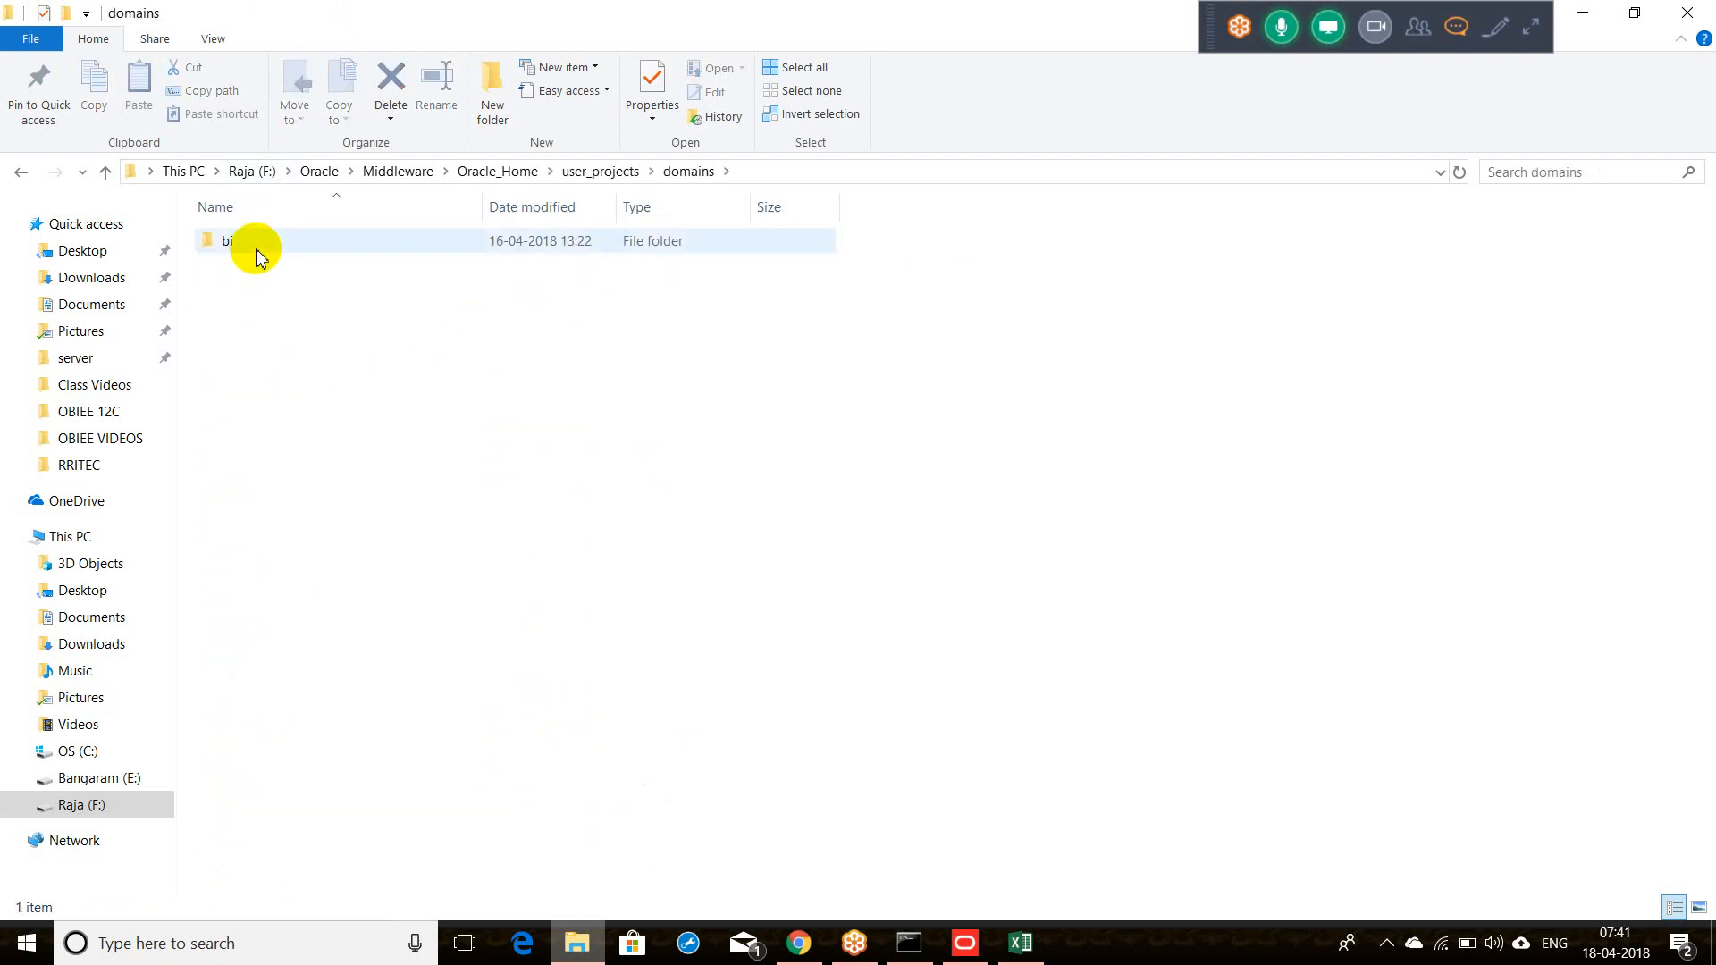
double_click(257, 246)
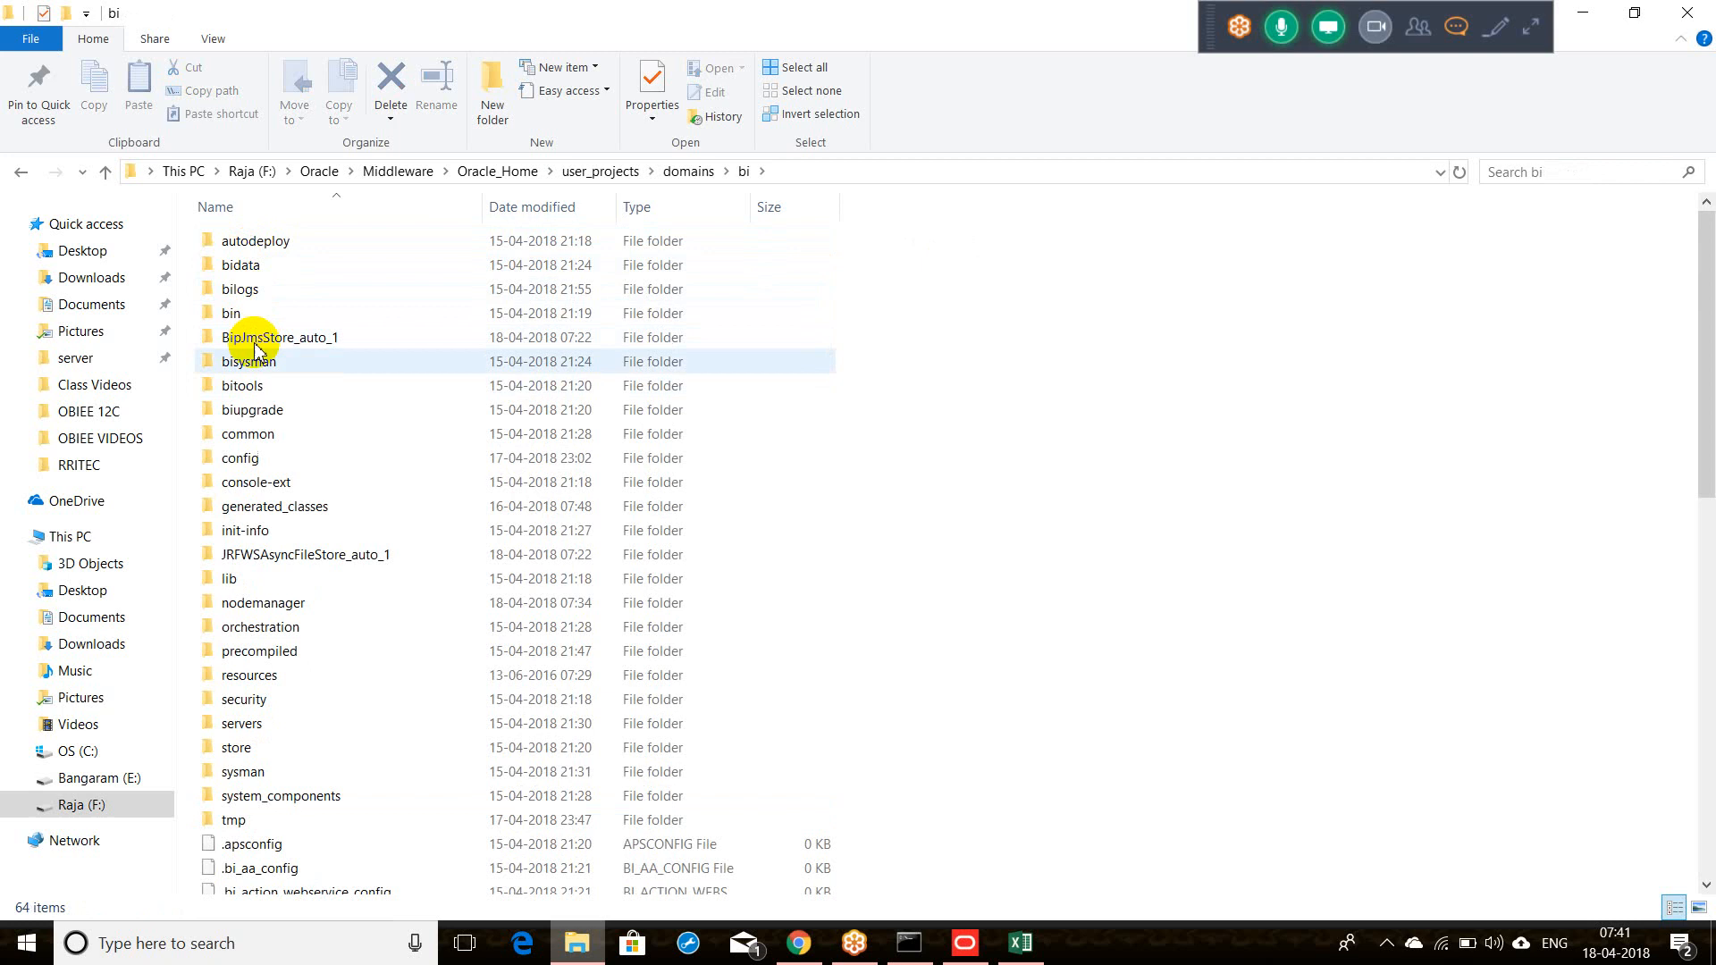
double_click(256, 394)
double_click(254, 243)
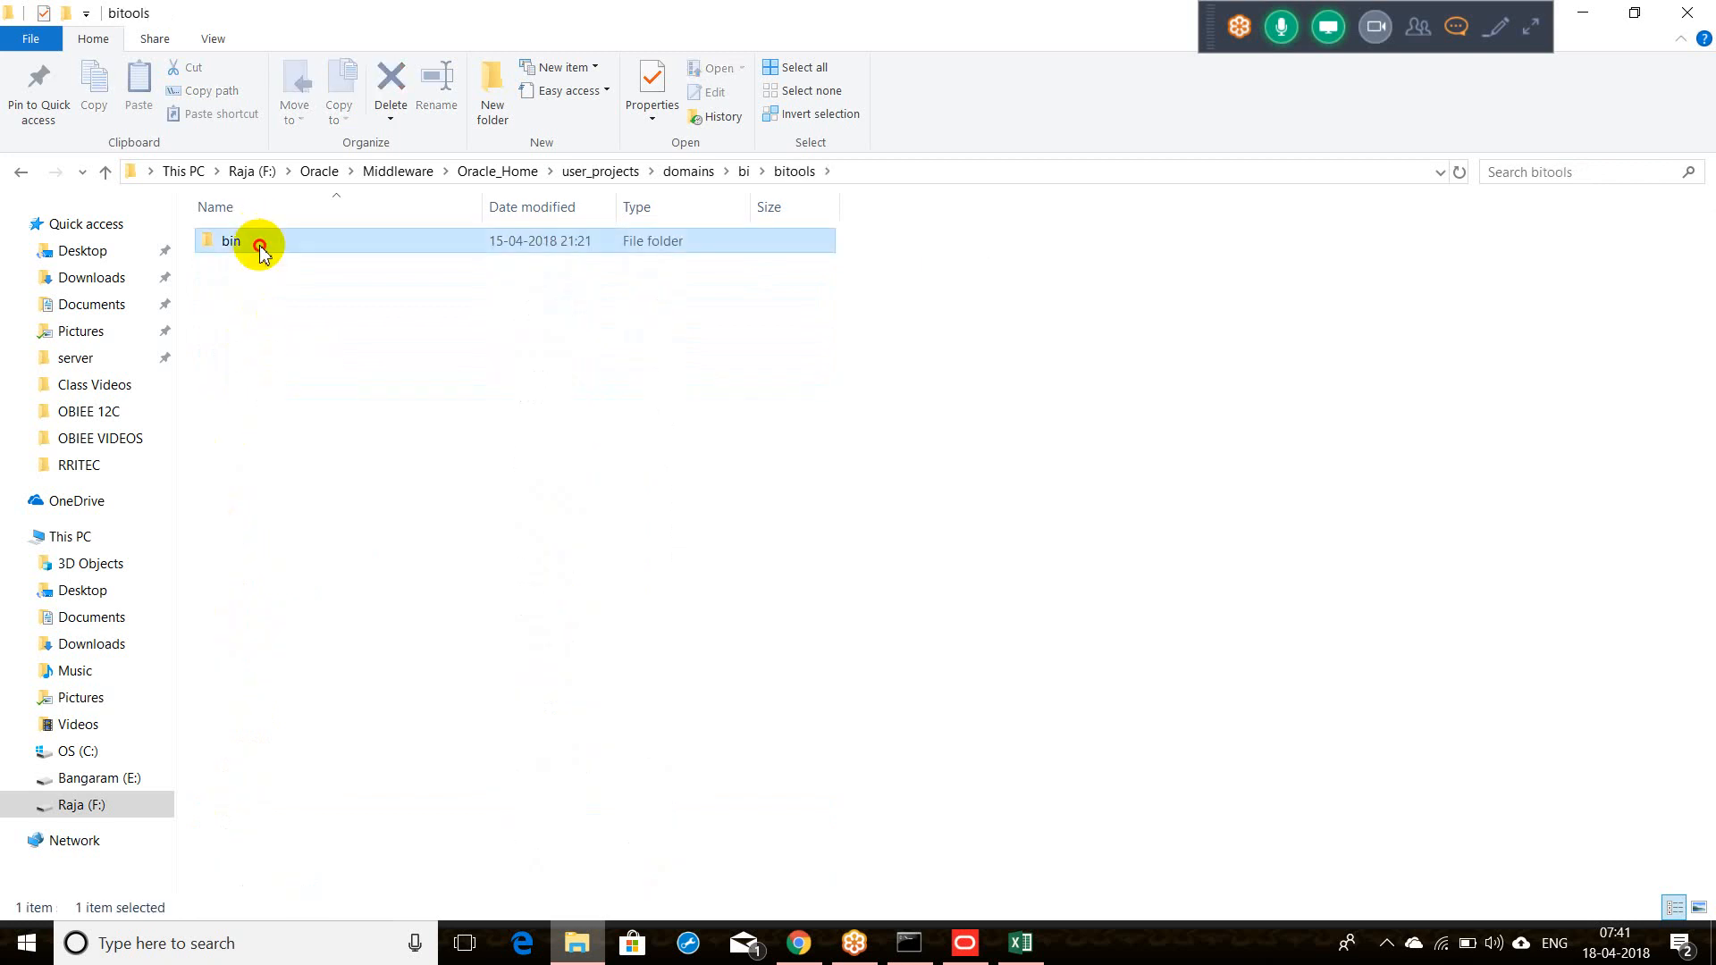
left_click(917, 168)
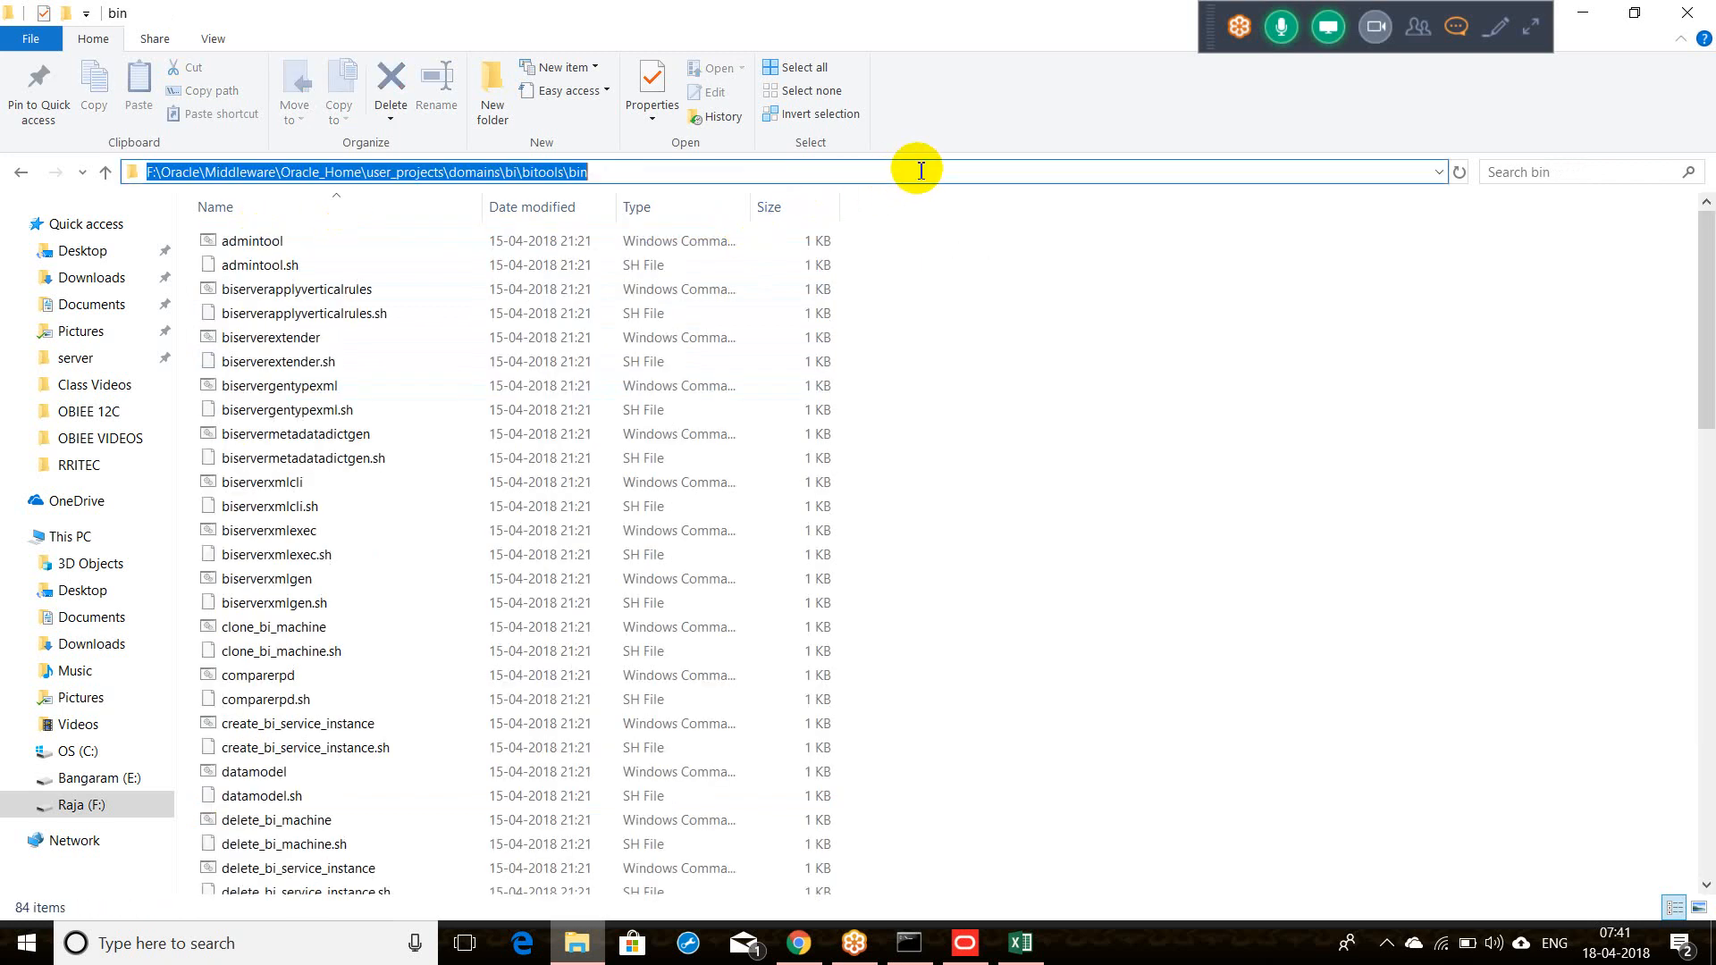
Step: Launch a Command Prompt in the bin folder and start the datamodel uploadrpd -I command
type("cmd")
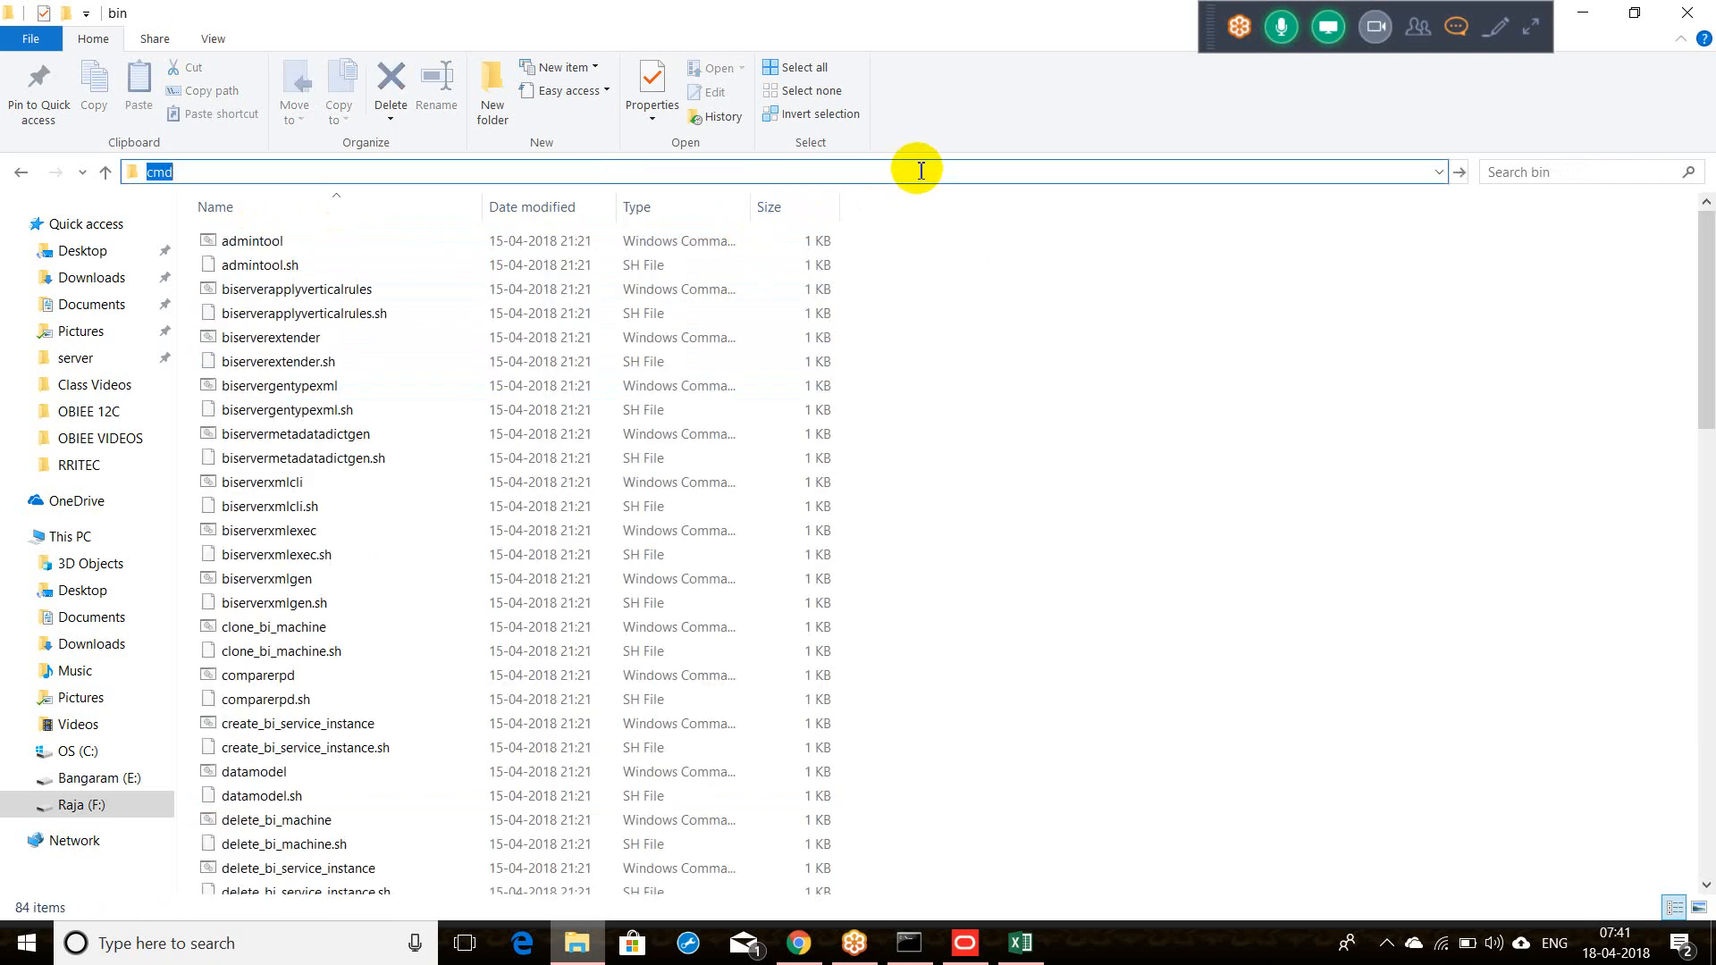
key("Return")
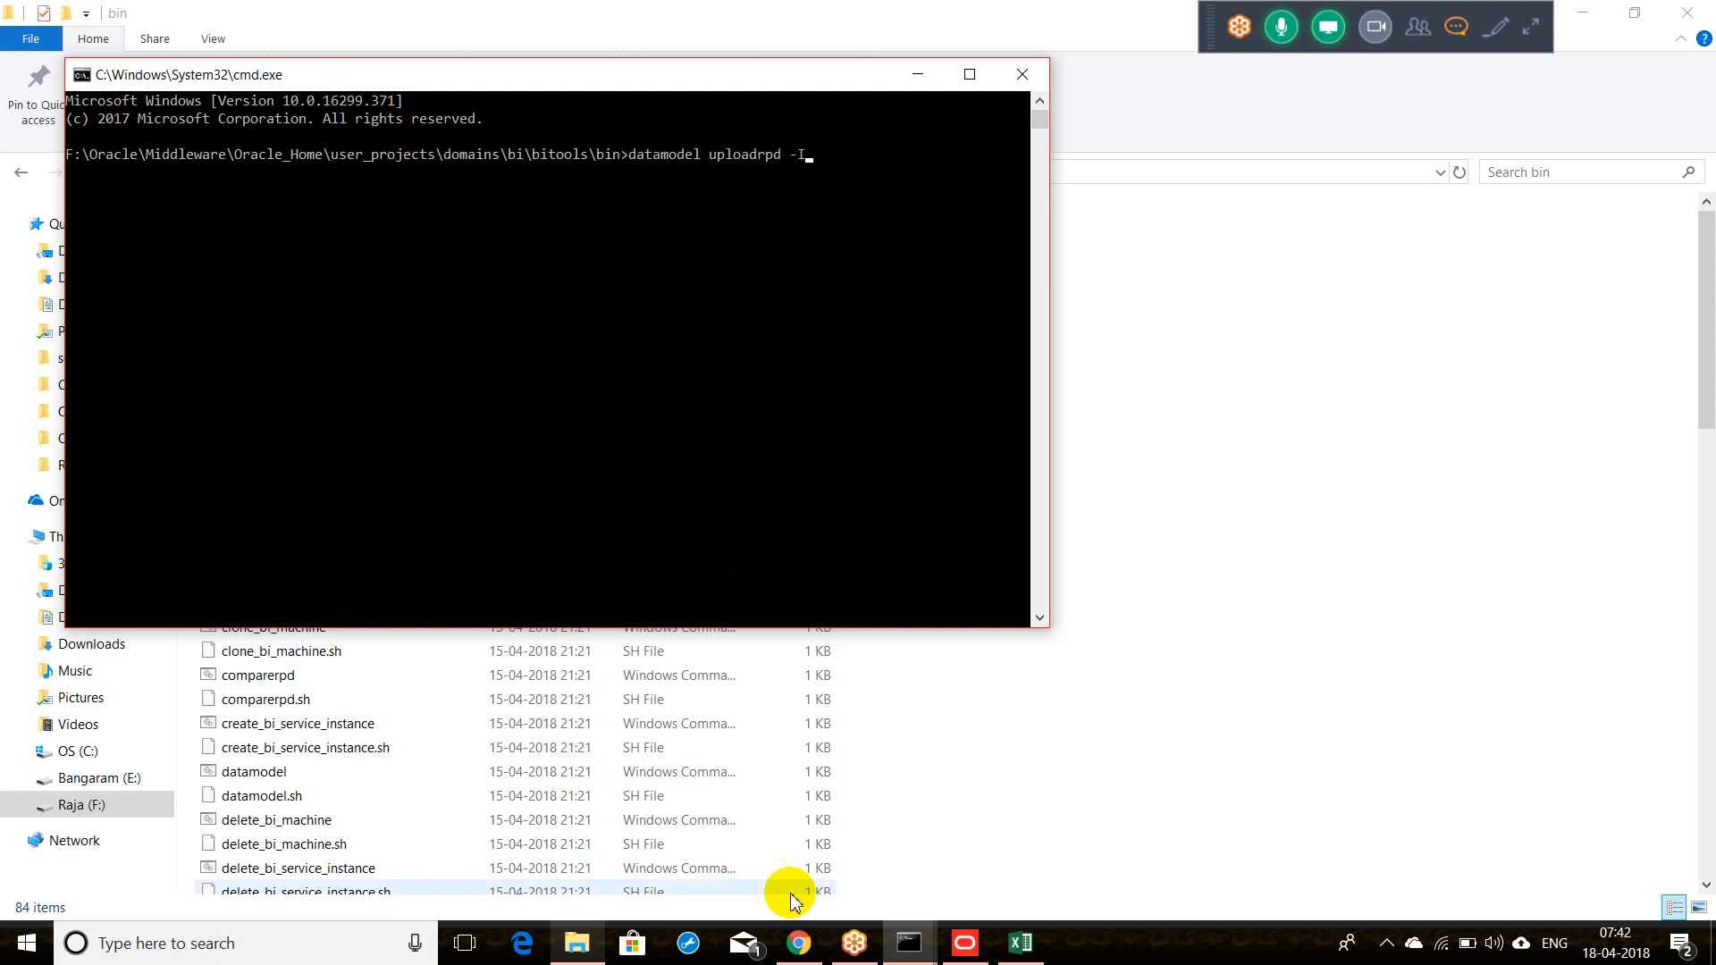
left_click(580, 944)
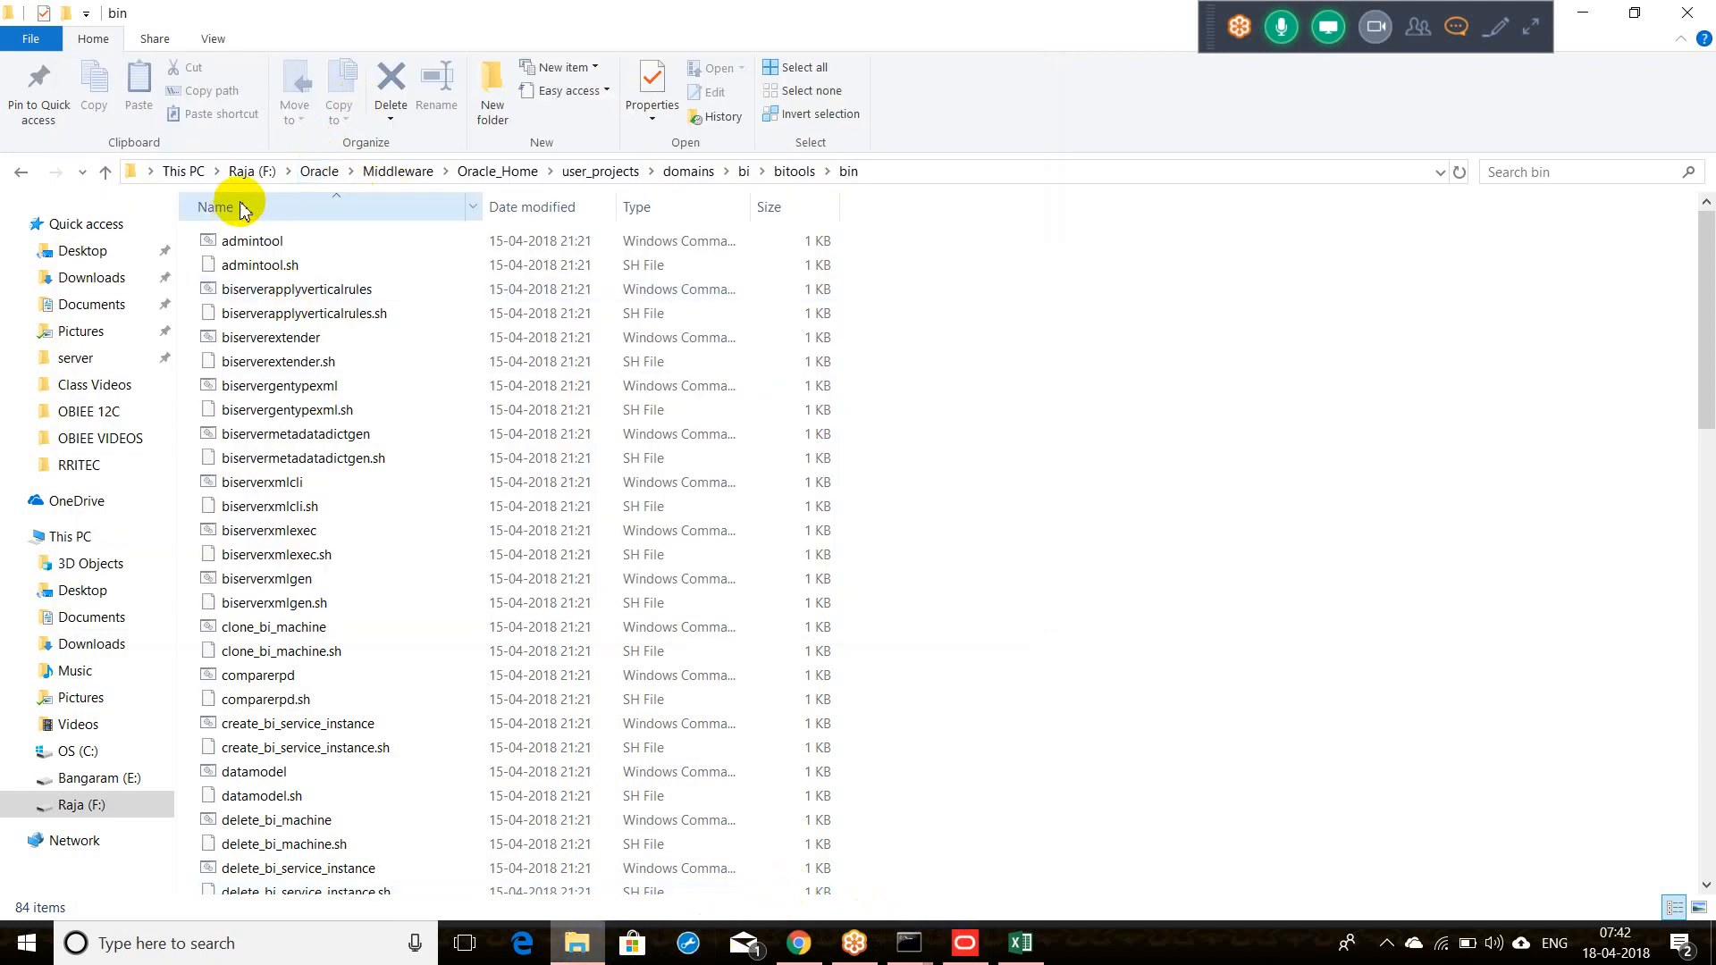
Step: Locate and select Supplier.rpd in Oracle_Home\bi\bifoundation\server
left_click(498, 170)
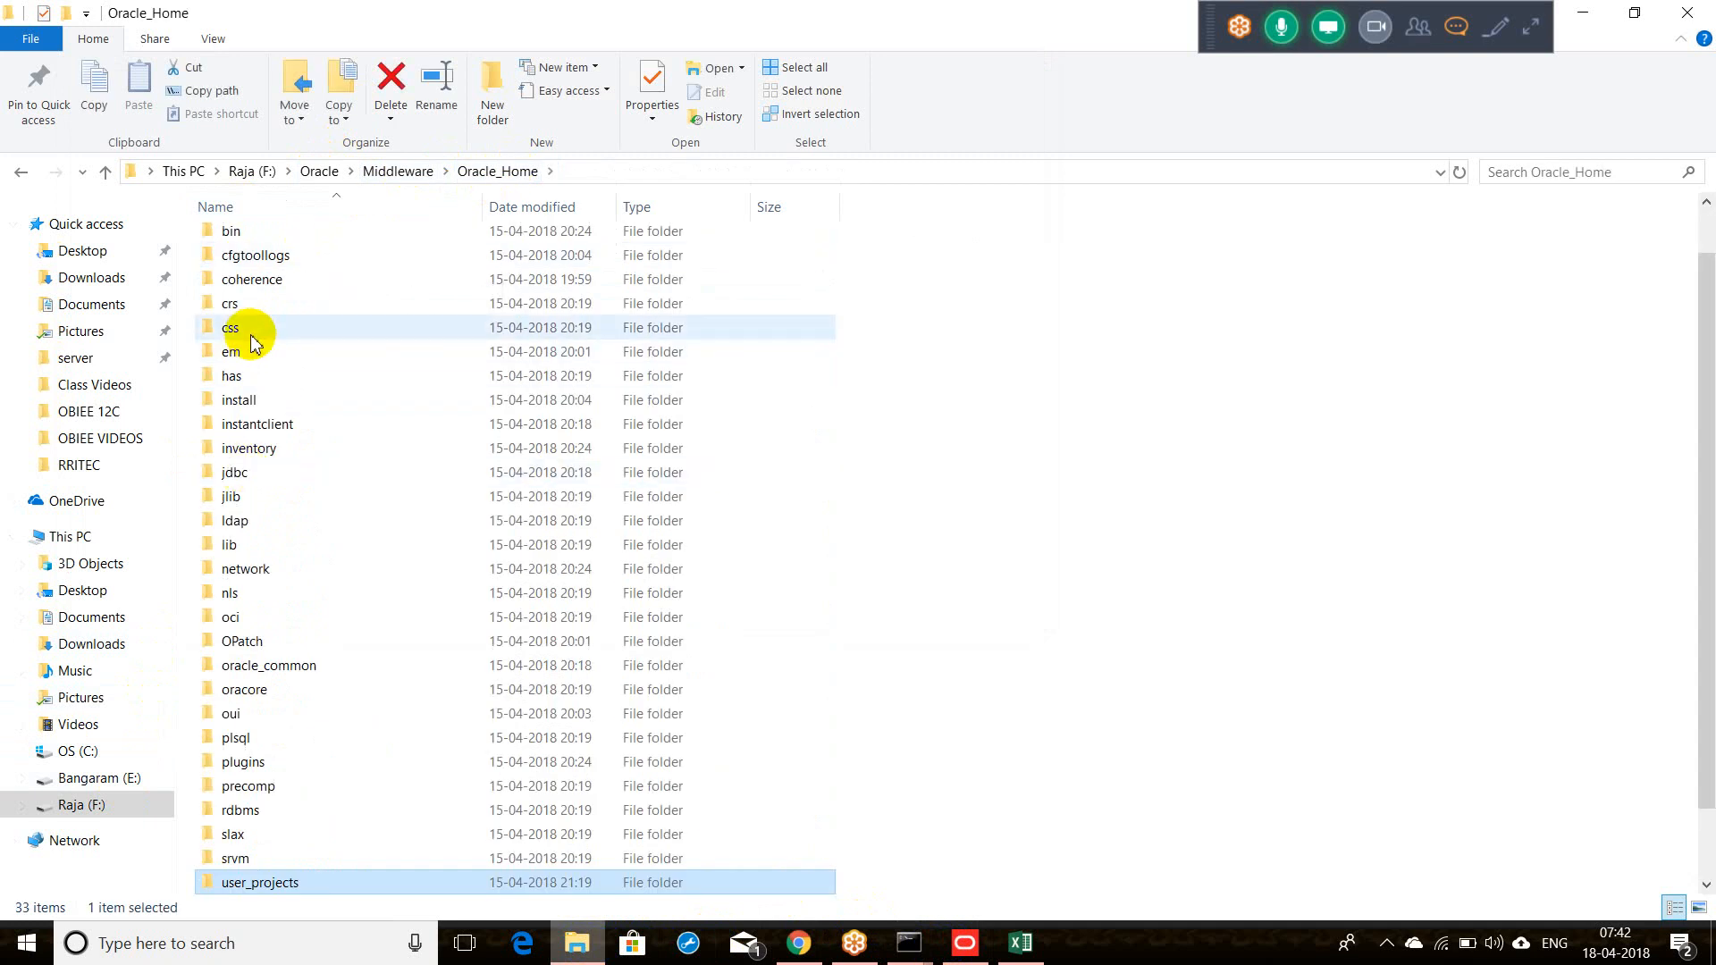
left_click(232, 351)
key("Home")
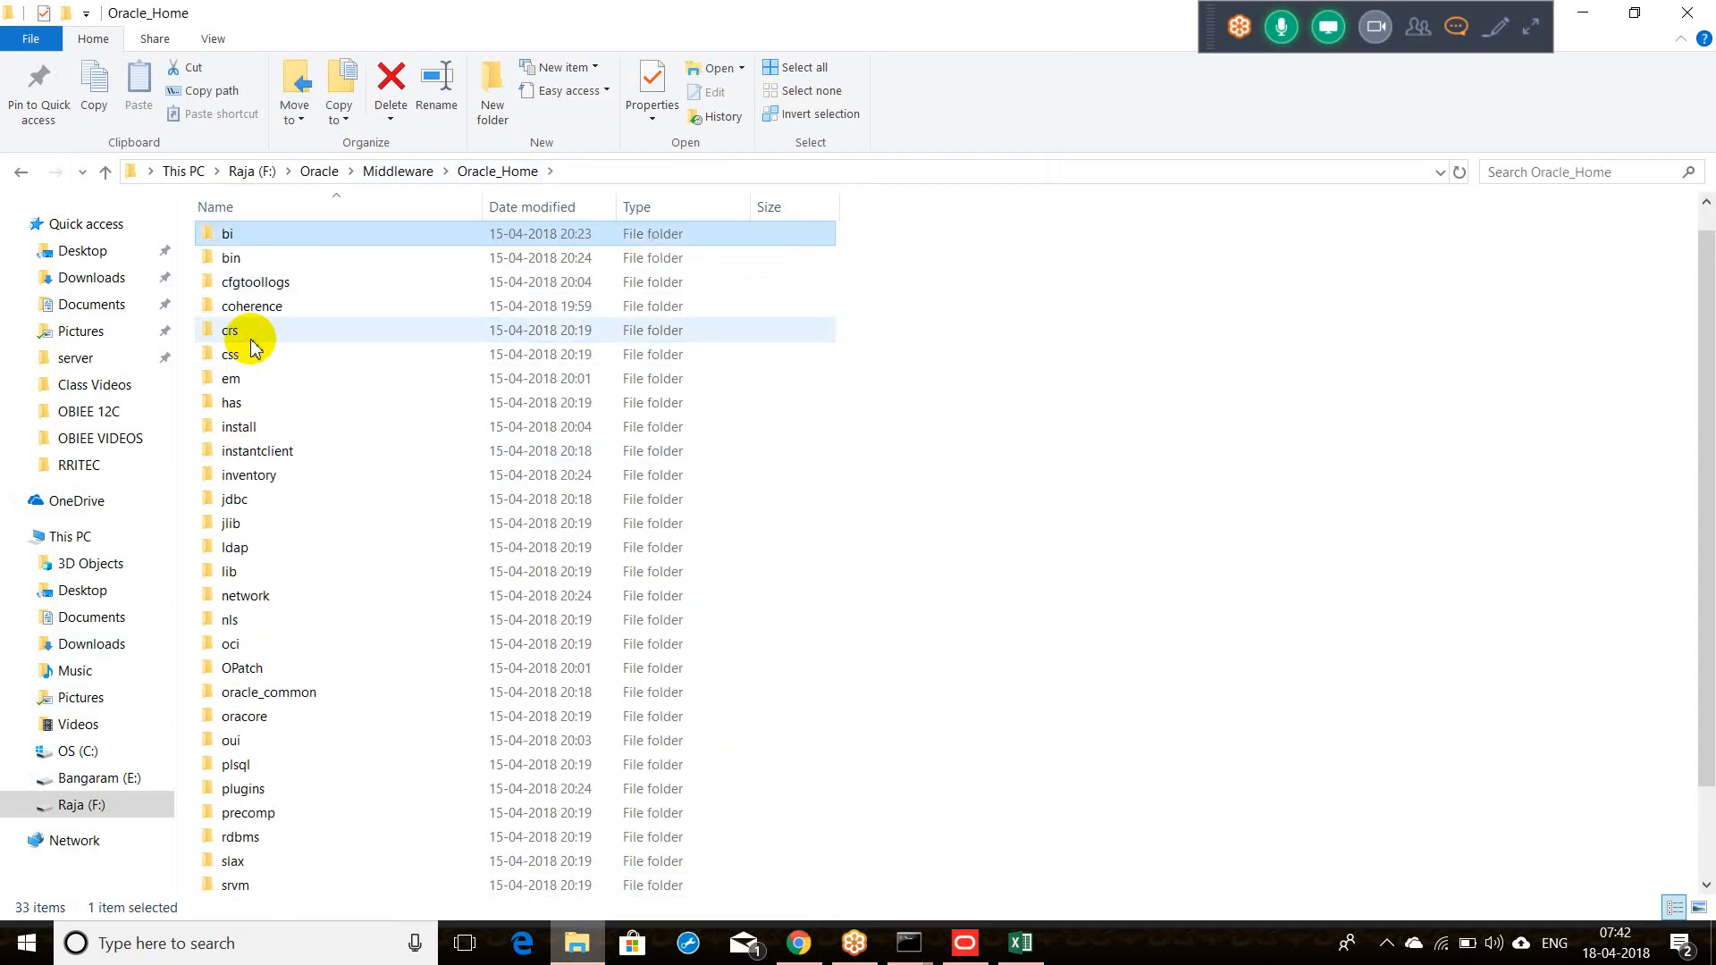
key("Return")
double_click(295, 270)
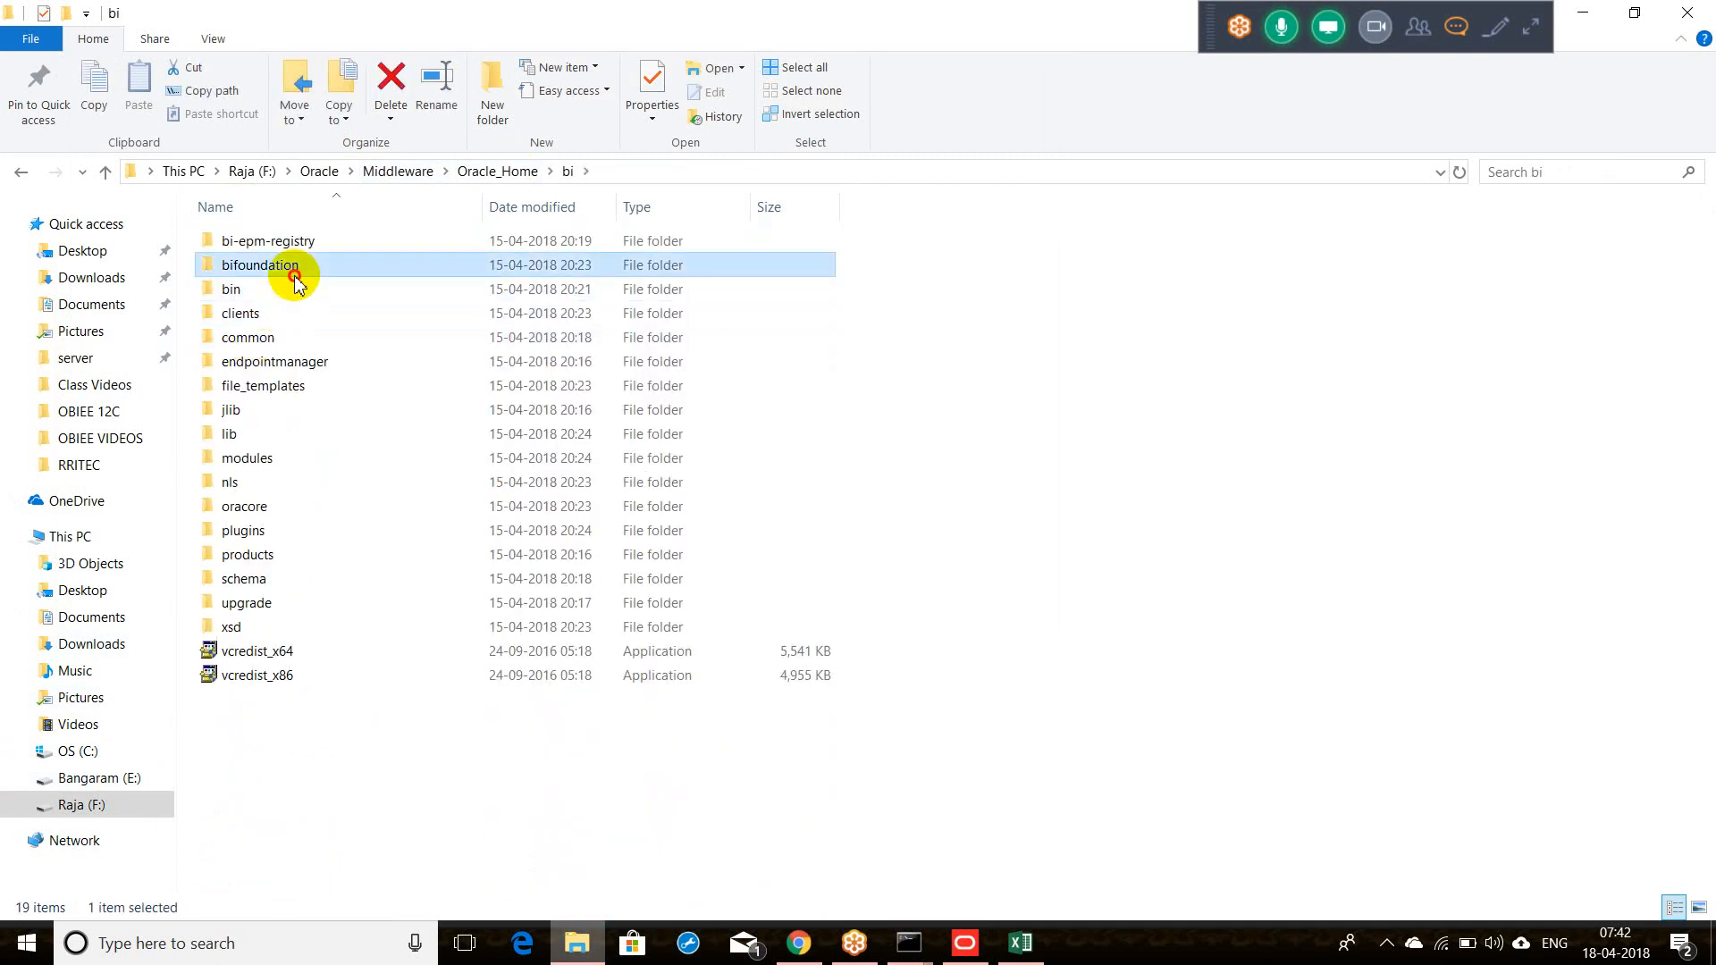
double_click(268, 434)
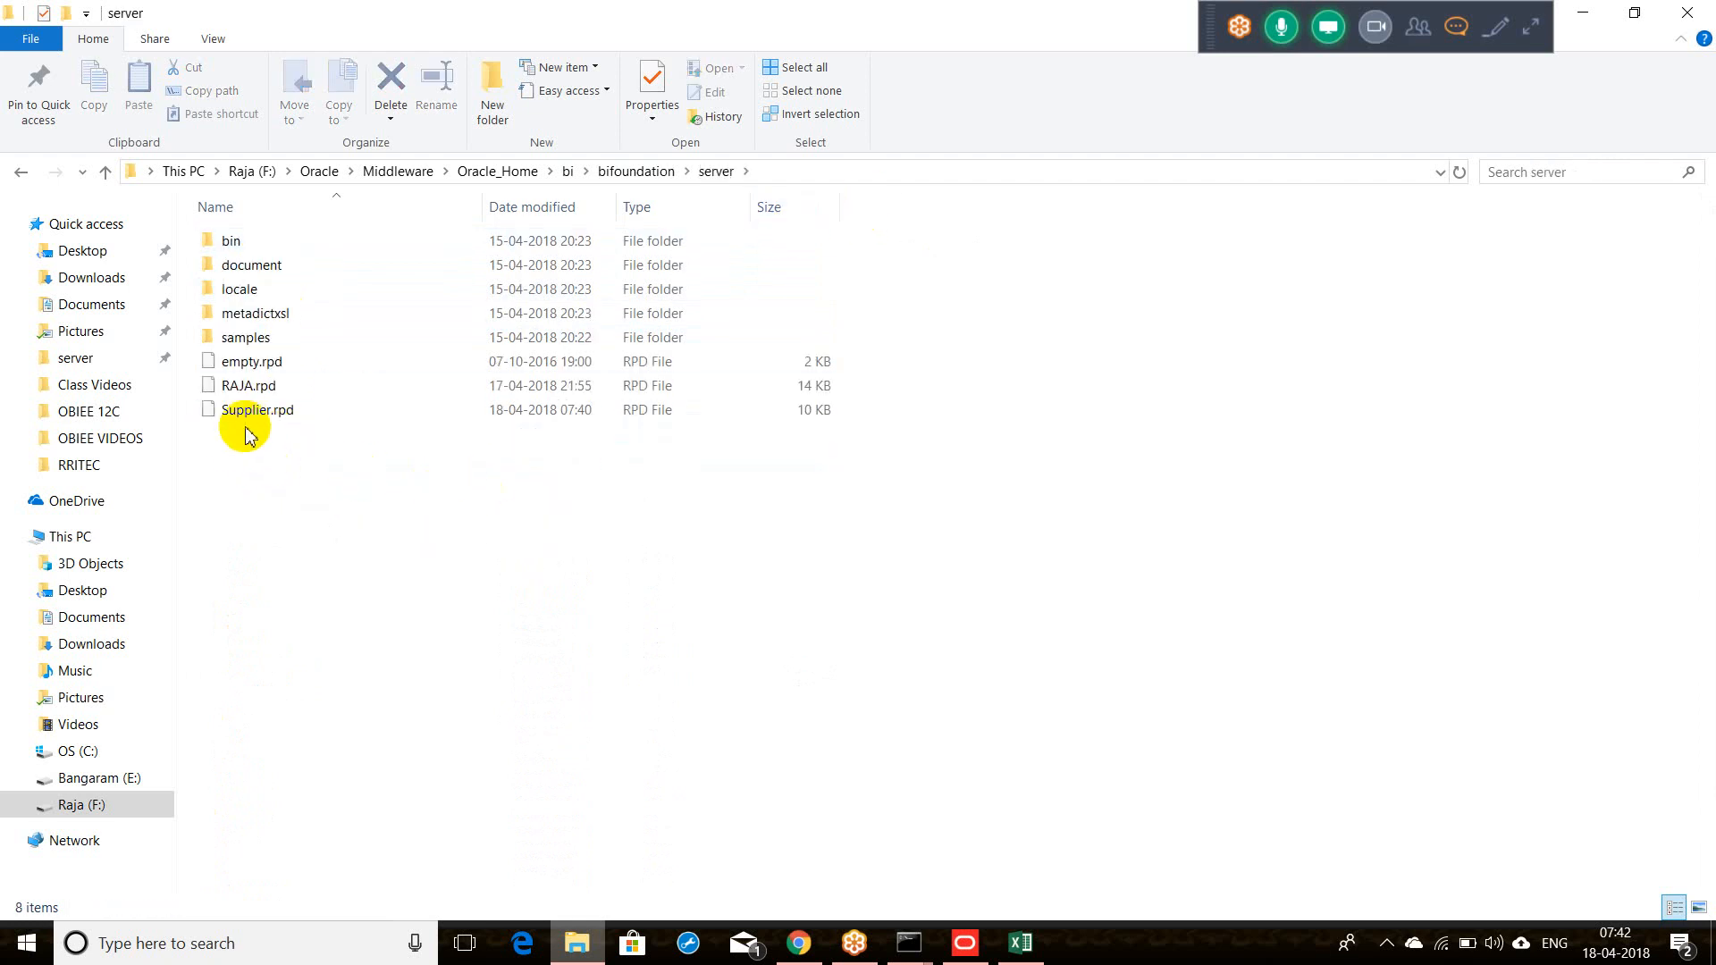
left_click(247, 416)
Step: Restore the Administration Tool window holding Supplier.rpd
left_click(989, 948)
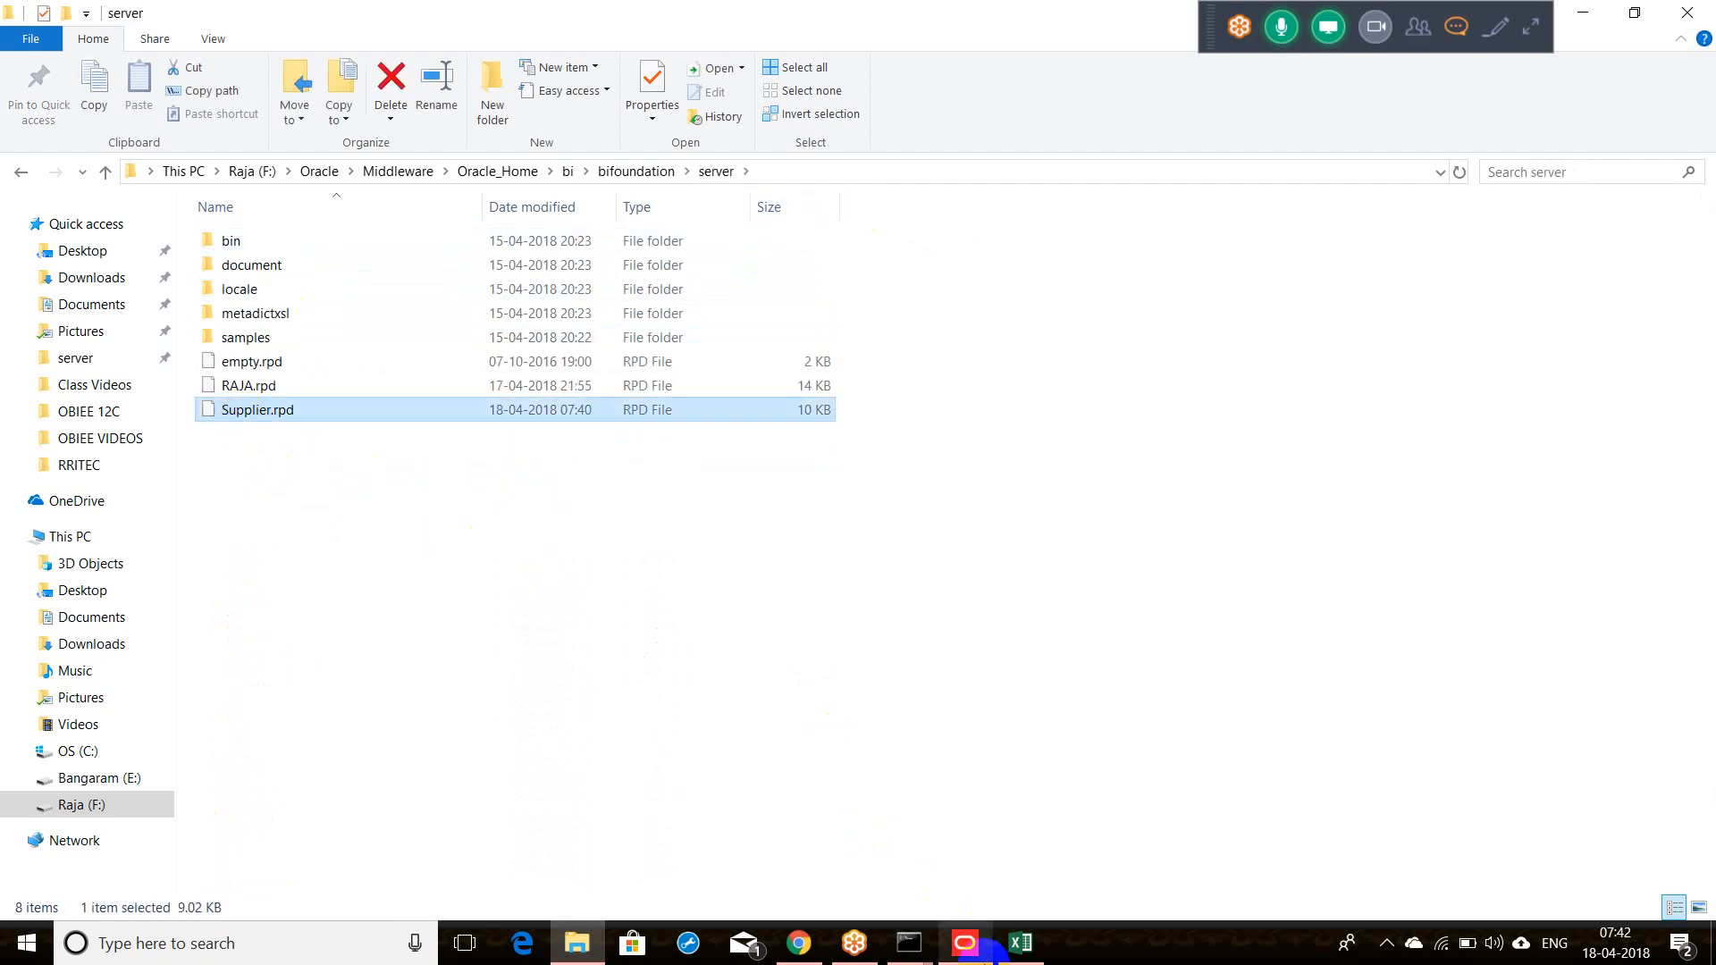
right_click(987, 947)
left_click(961, 949)
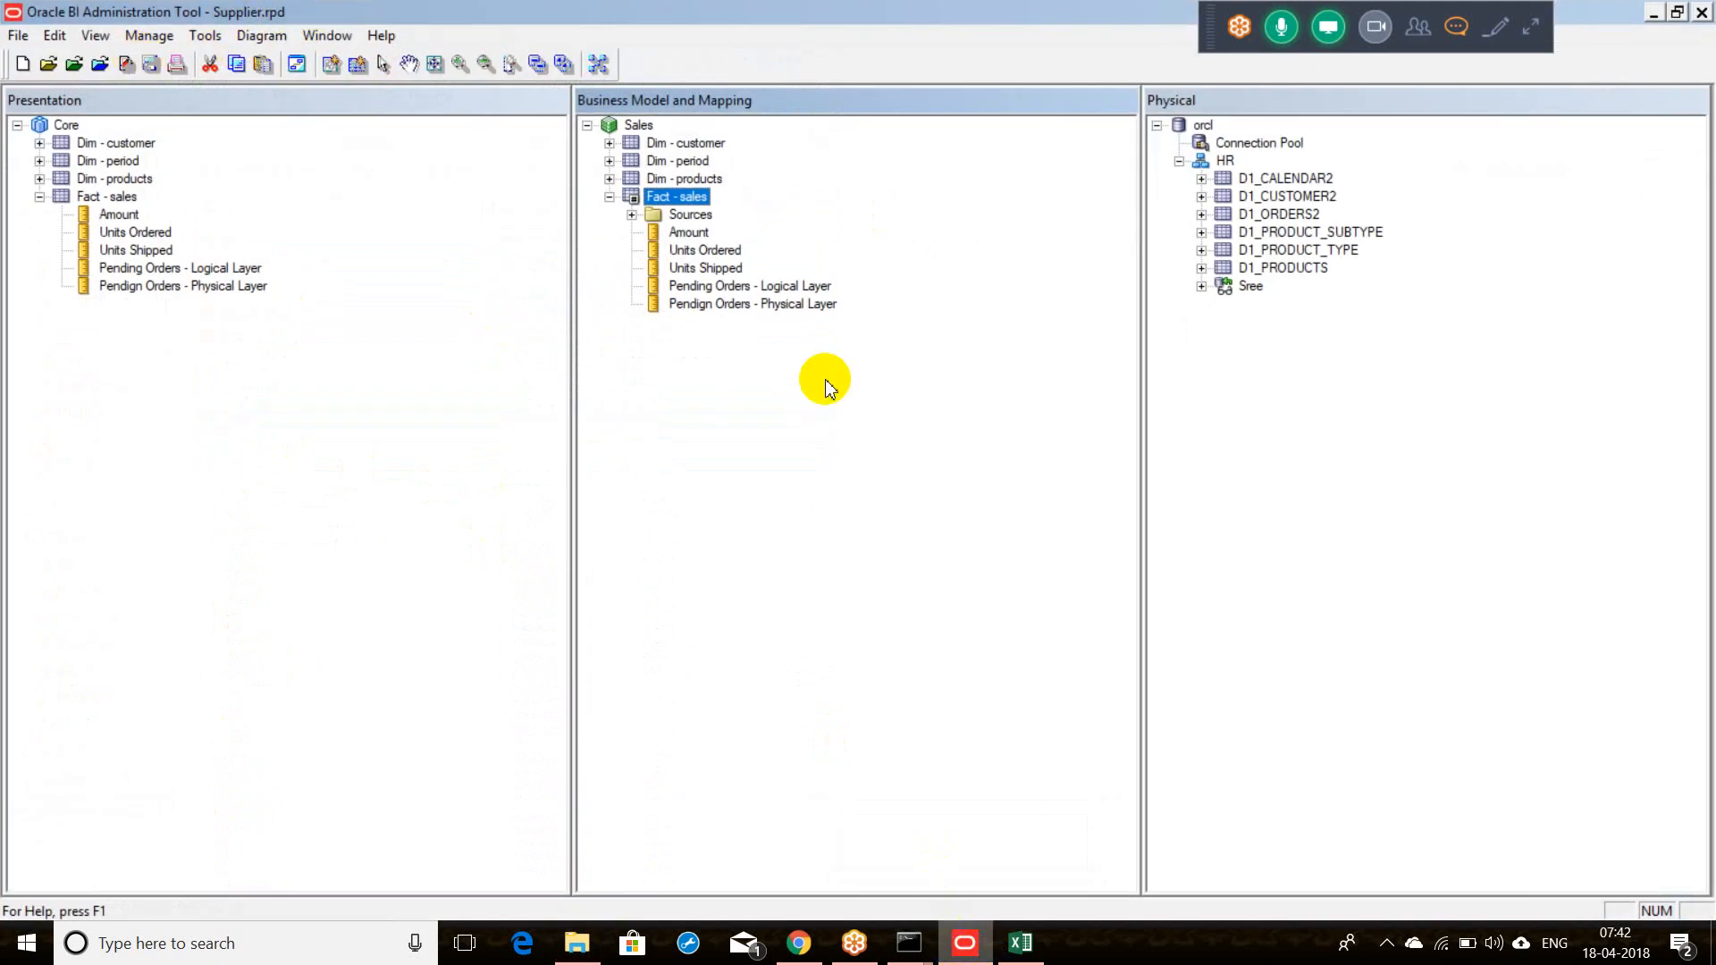
Step: Open the repository Save As dialog and inspect its Save in folder chain
left_click(1019, 947)
left_click(961, 949)
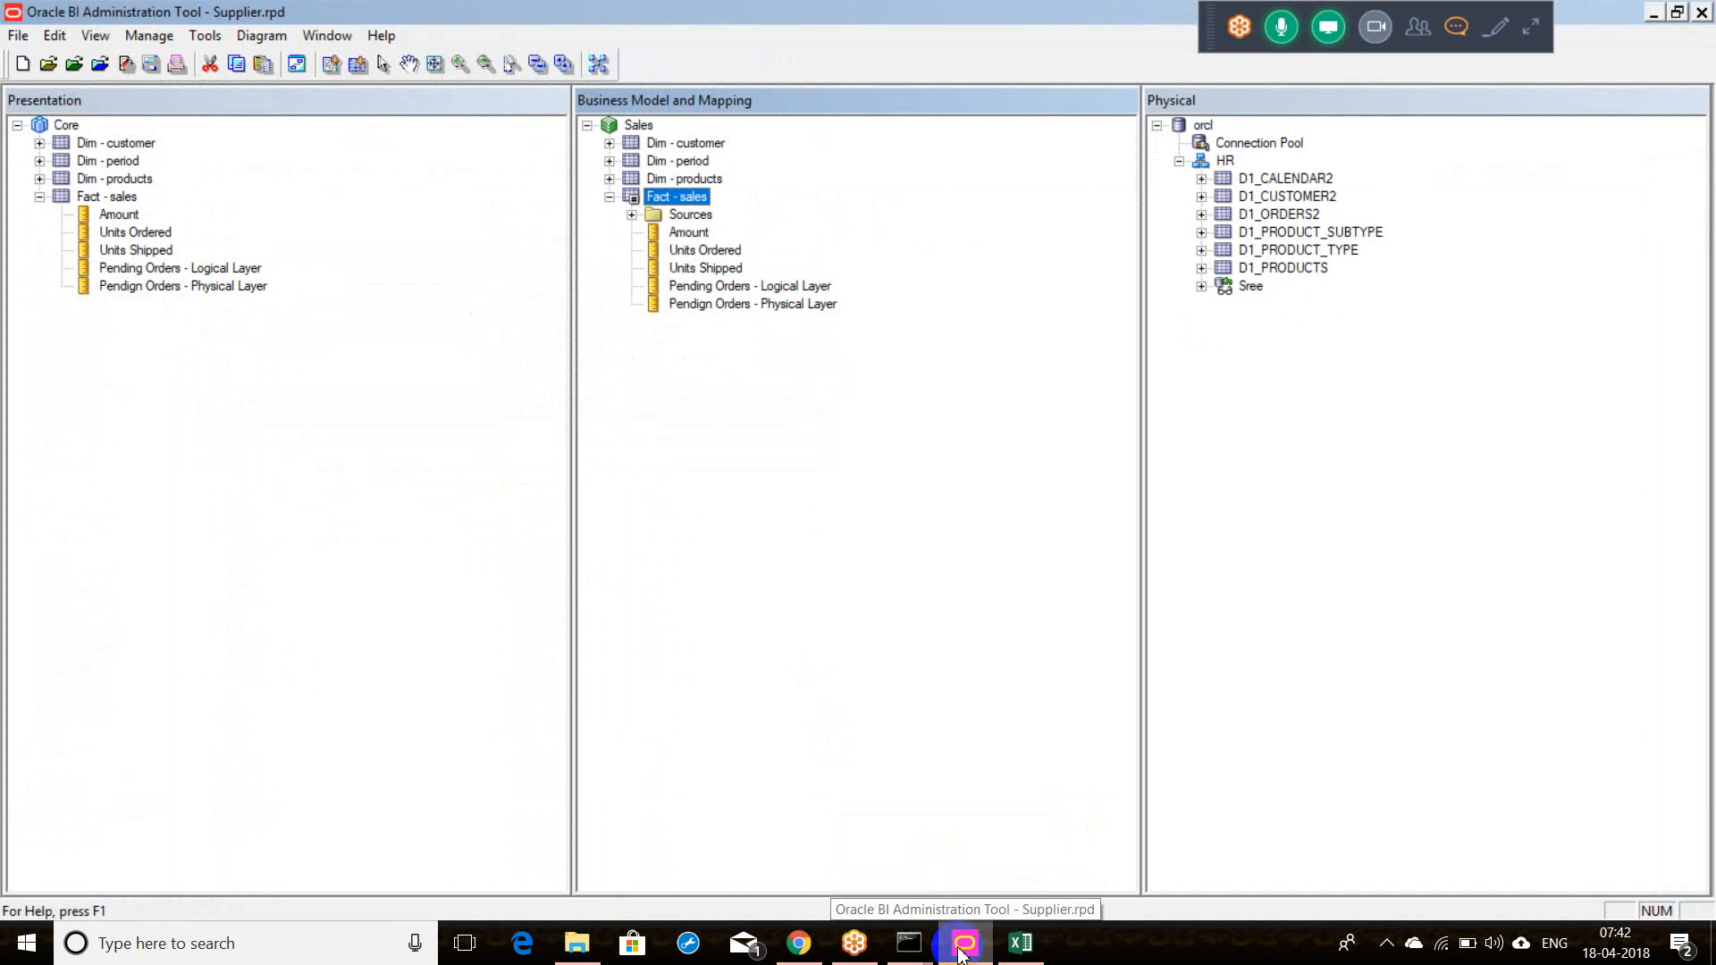
left_click(18, 36)
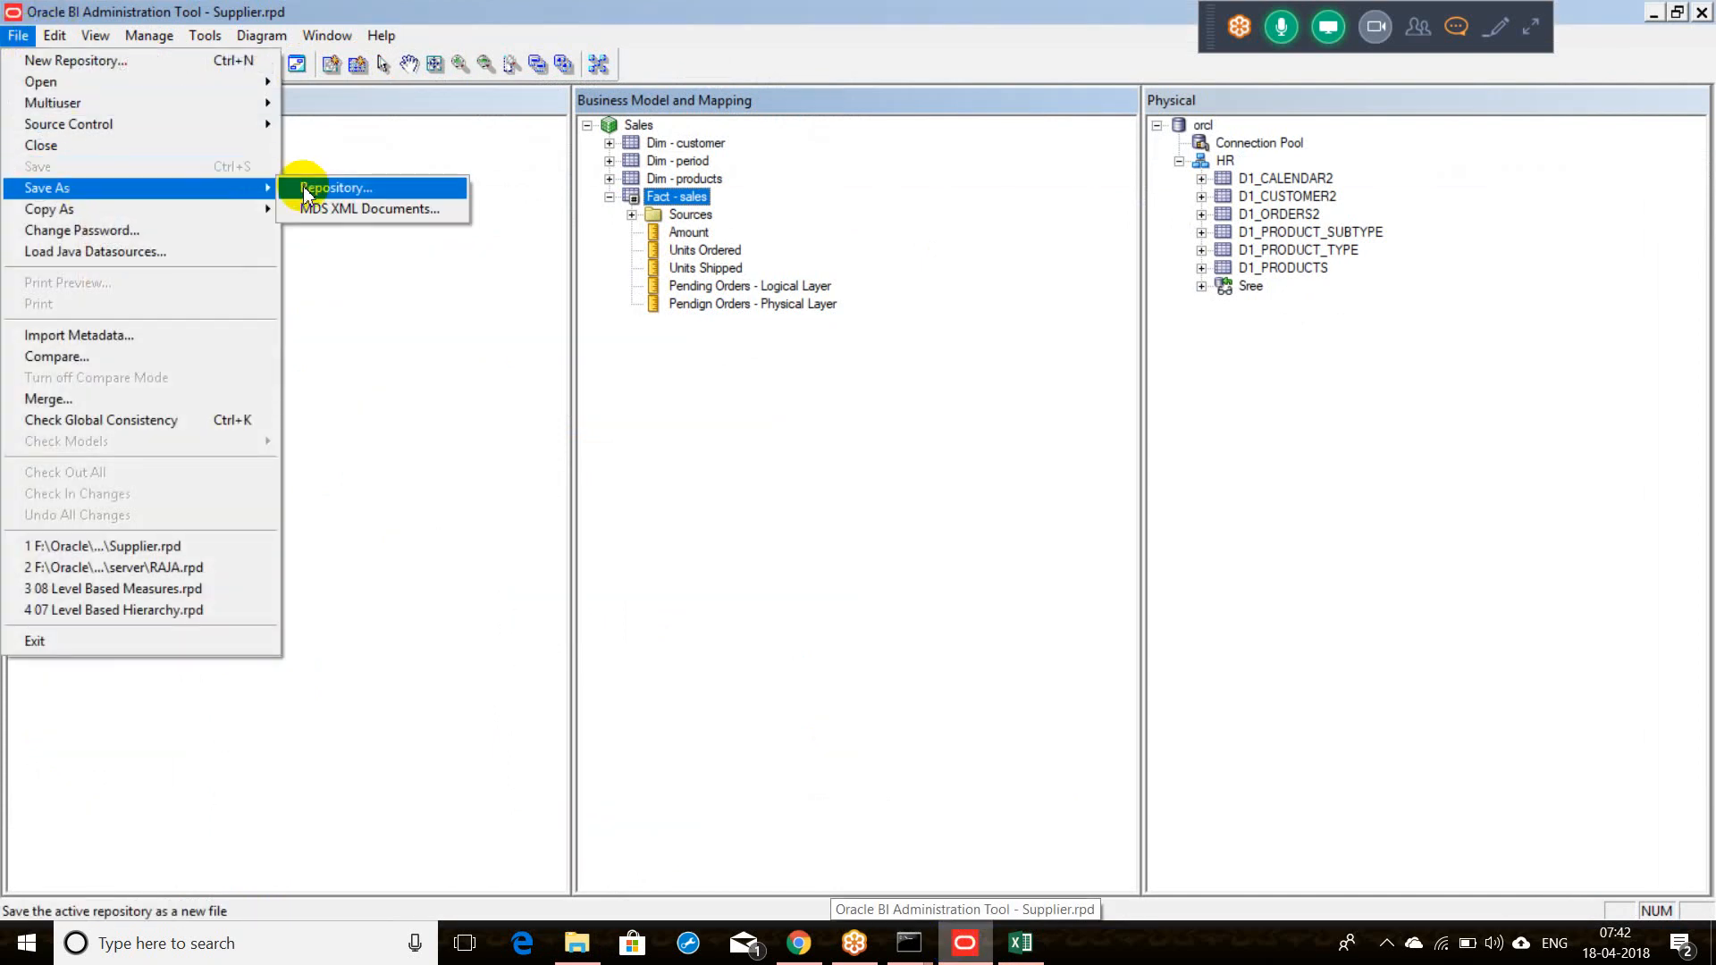
left_click(303, 186)
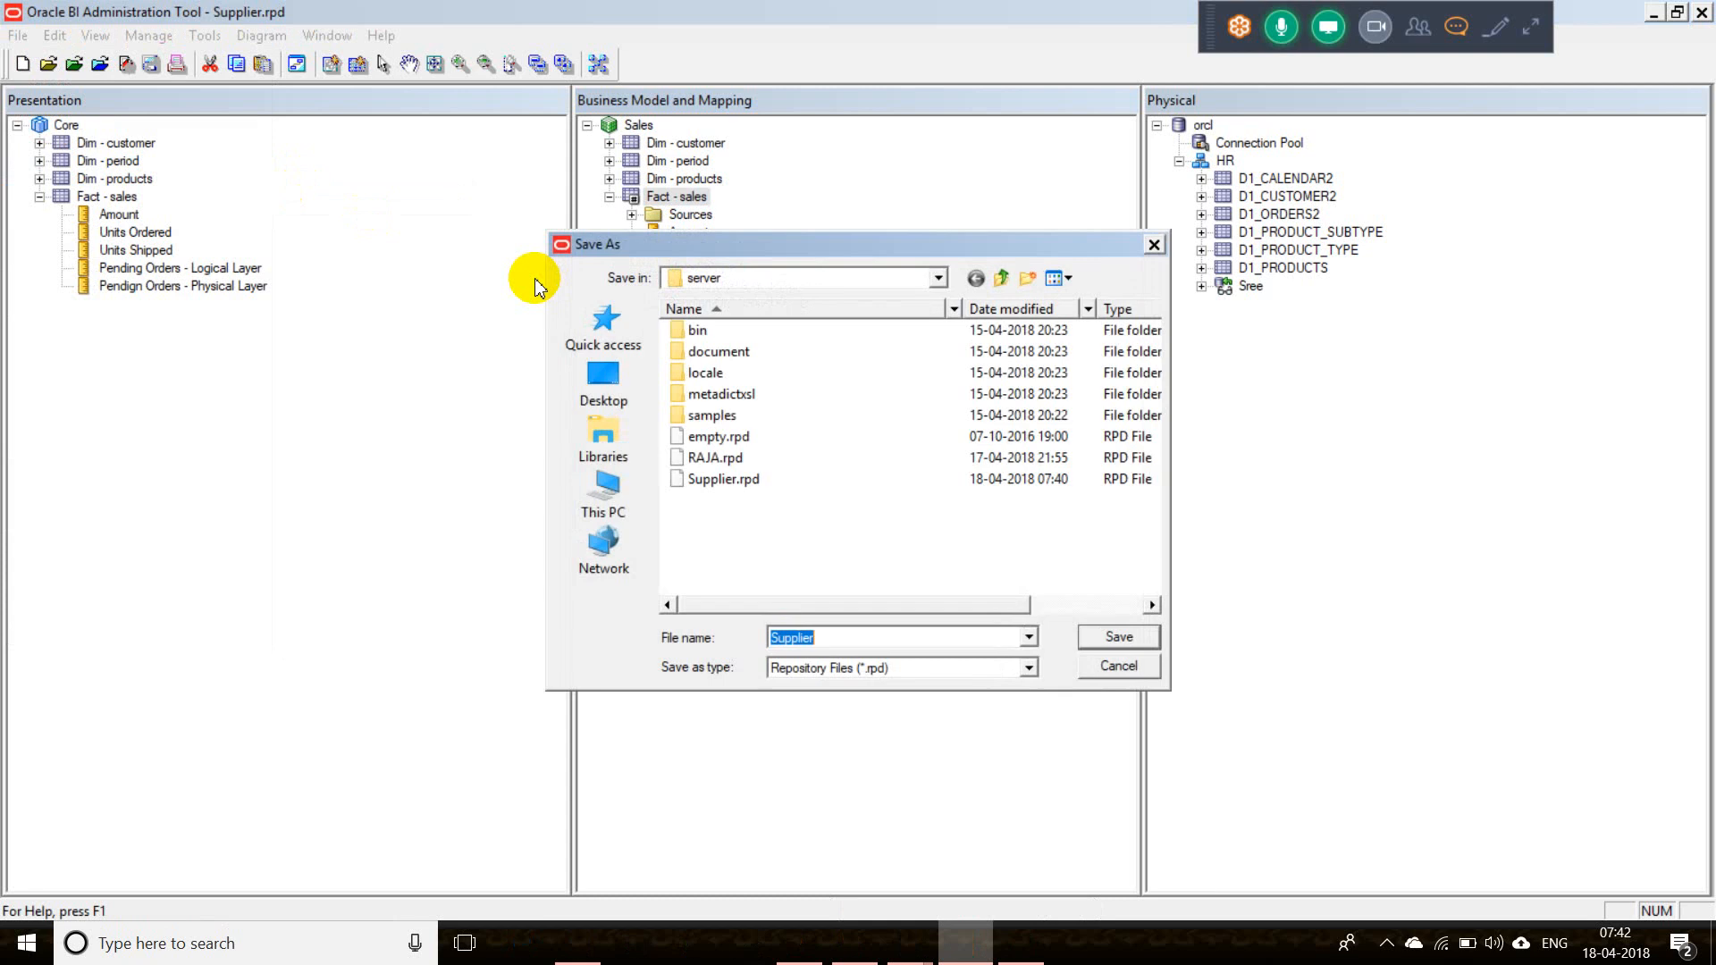
left_click(940, 279)
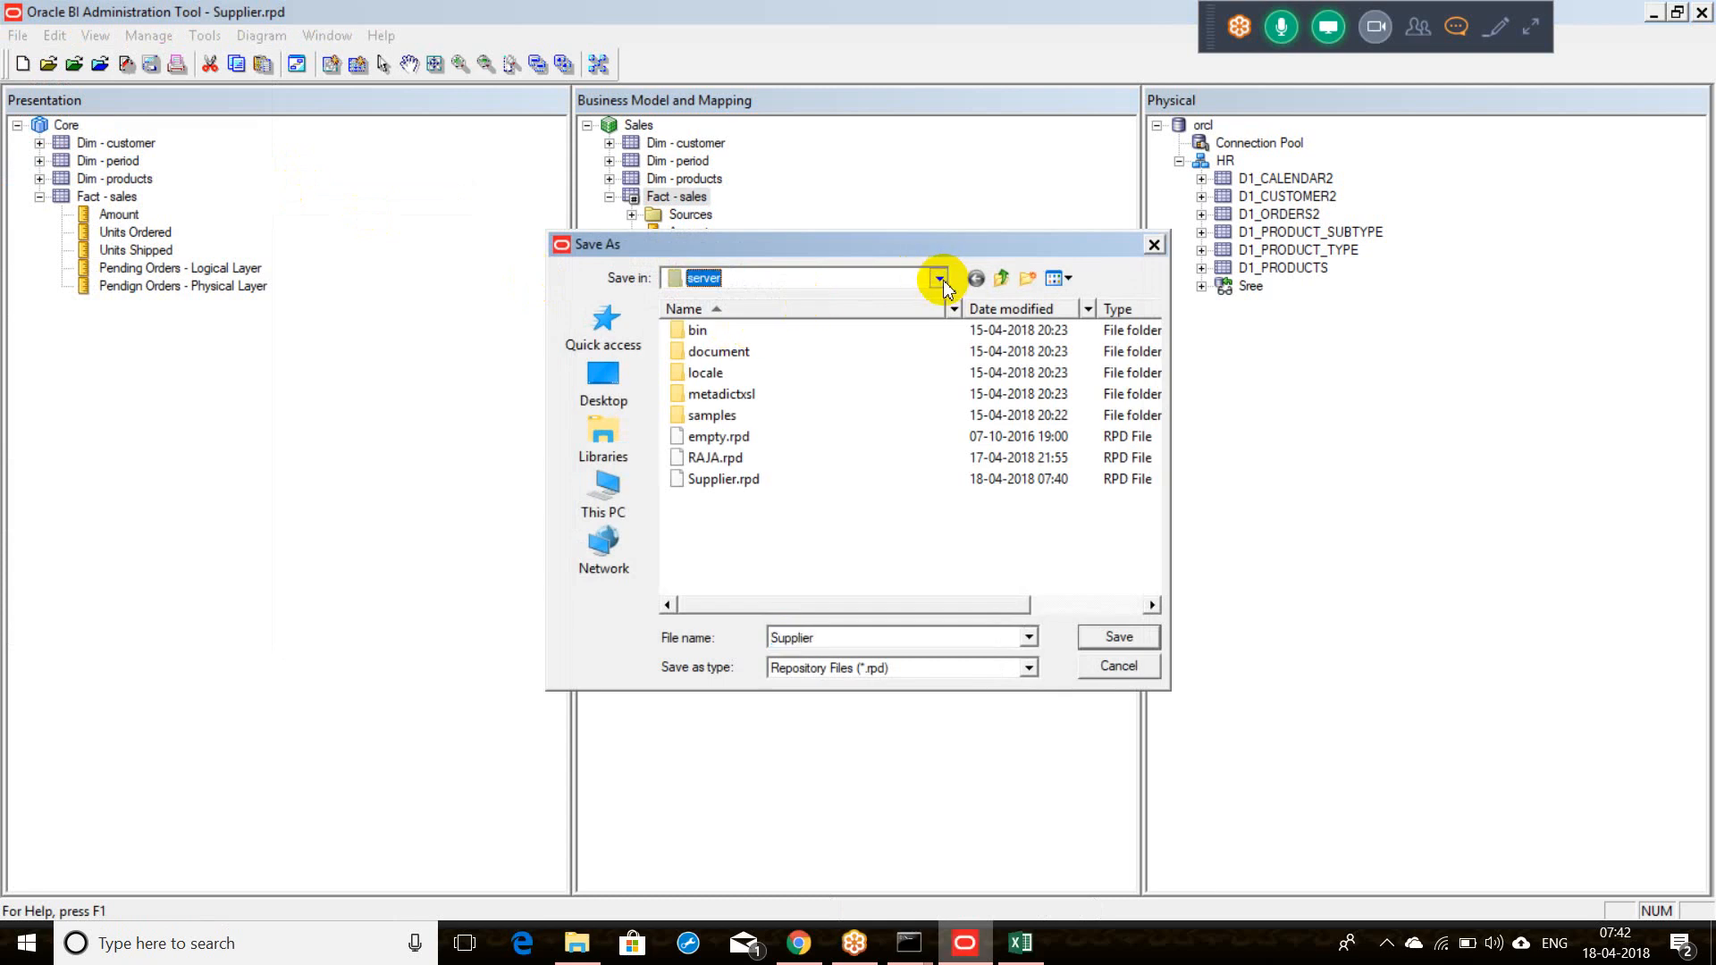
left_click(940, 279)
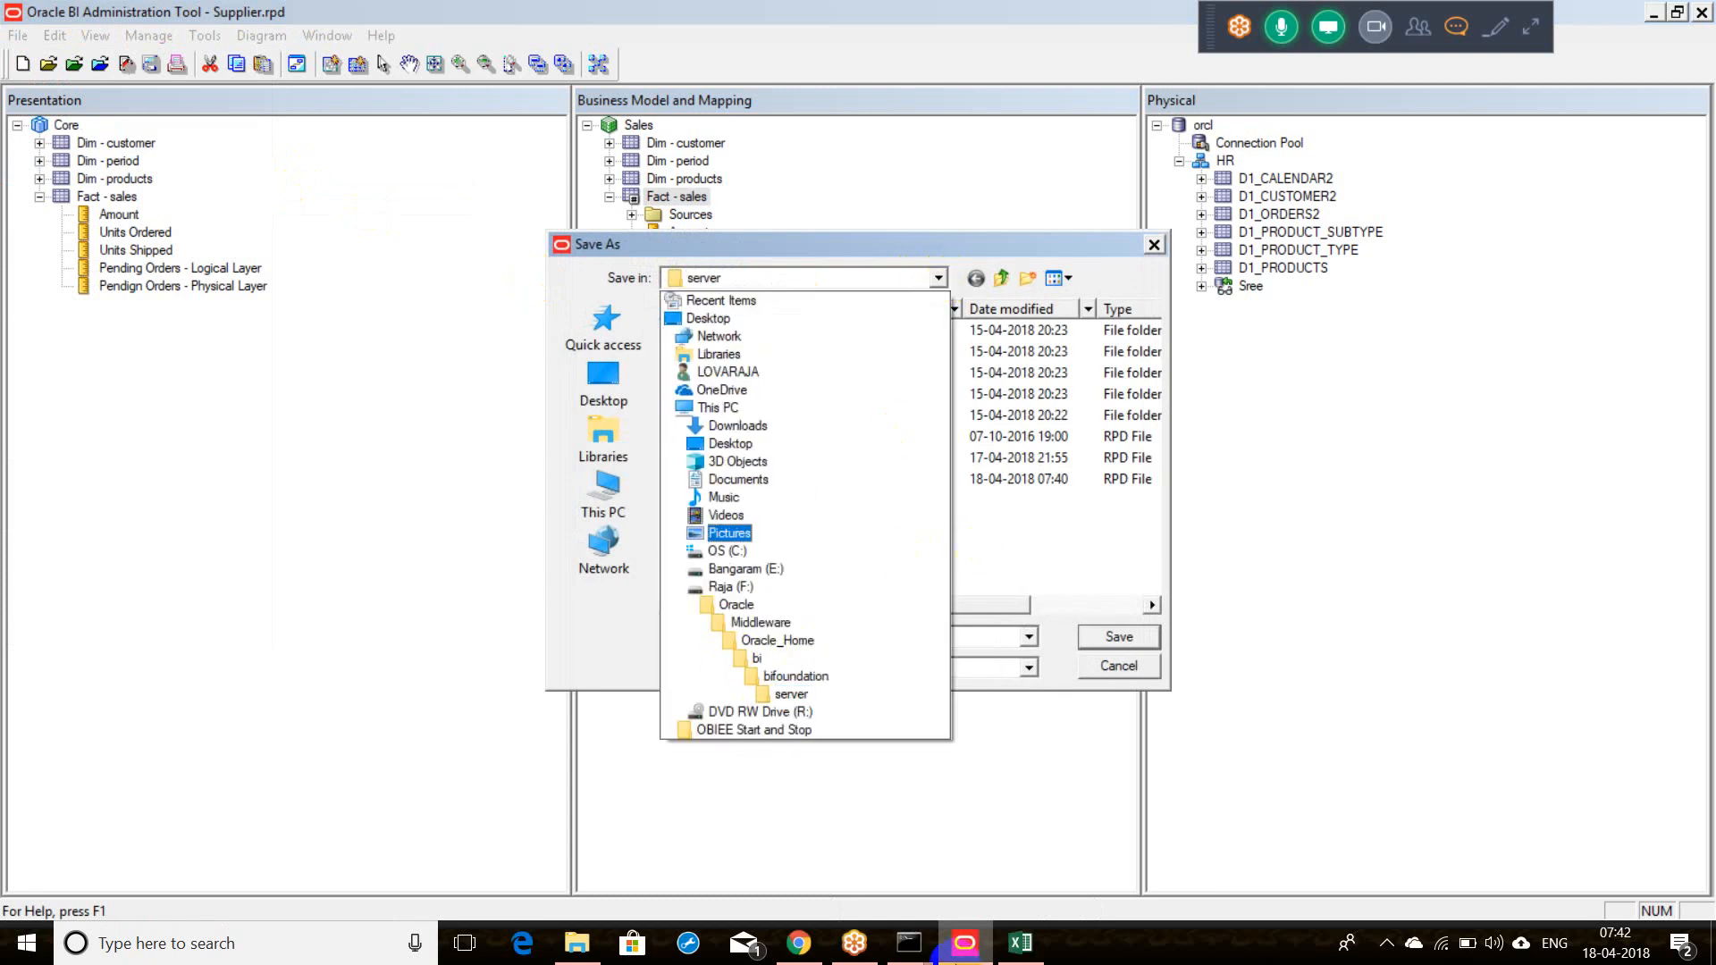
Step: Copy the server folder's full path from File Explorer and return to the command console
left_click(579, 946)
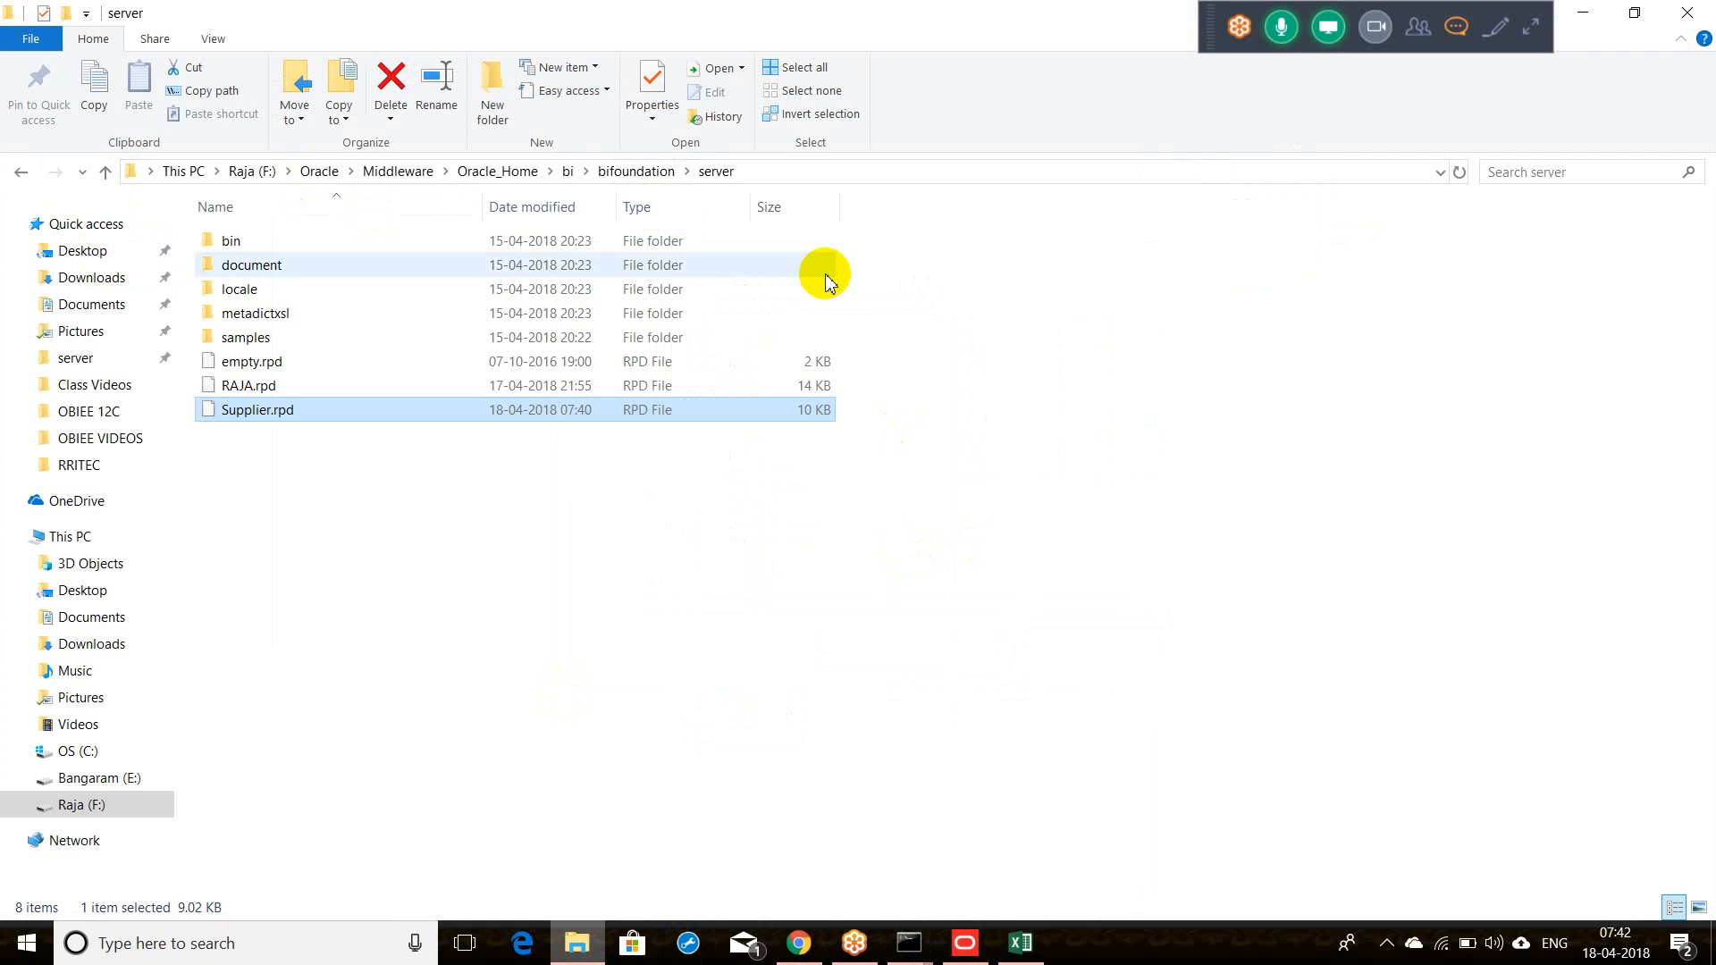
left_click(893, 178)
key("ctrl+c")
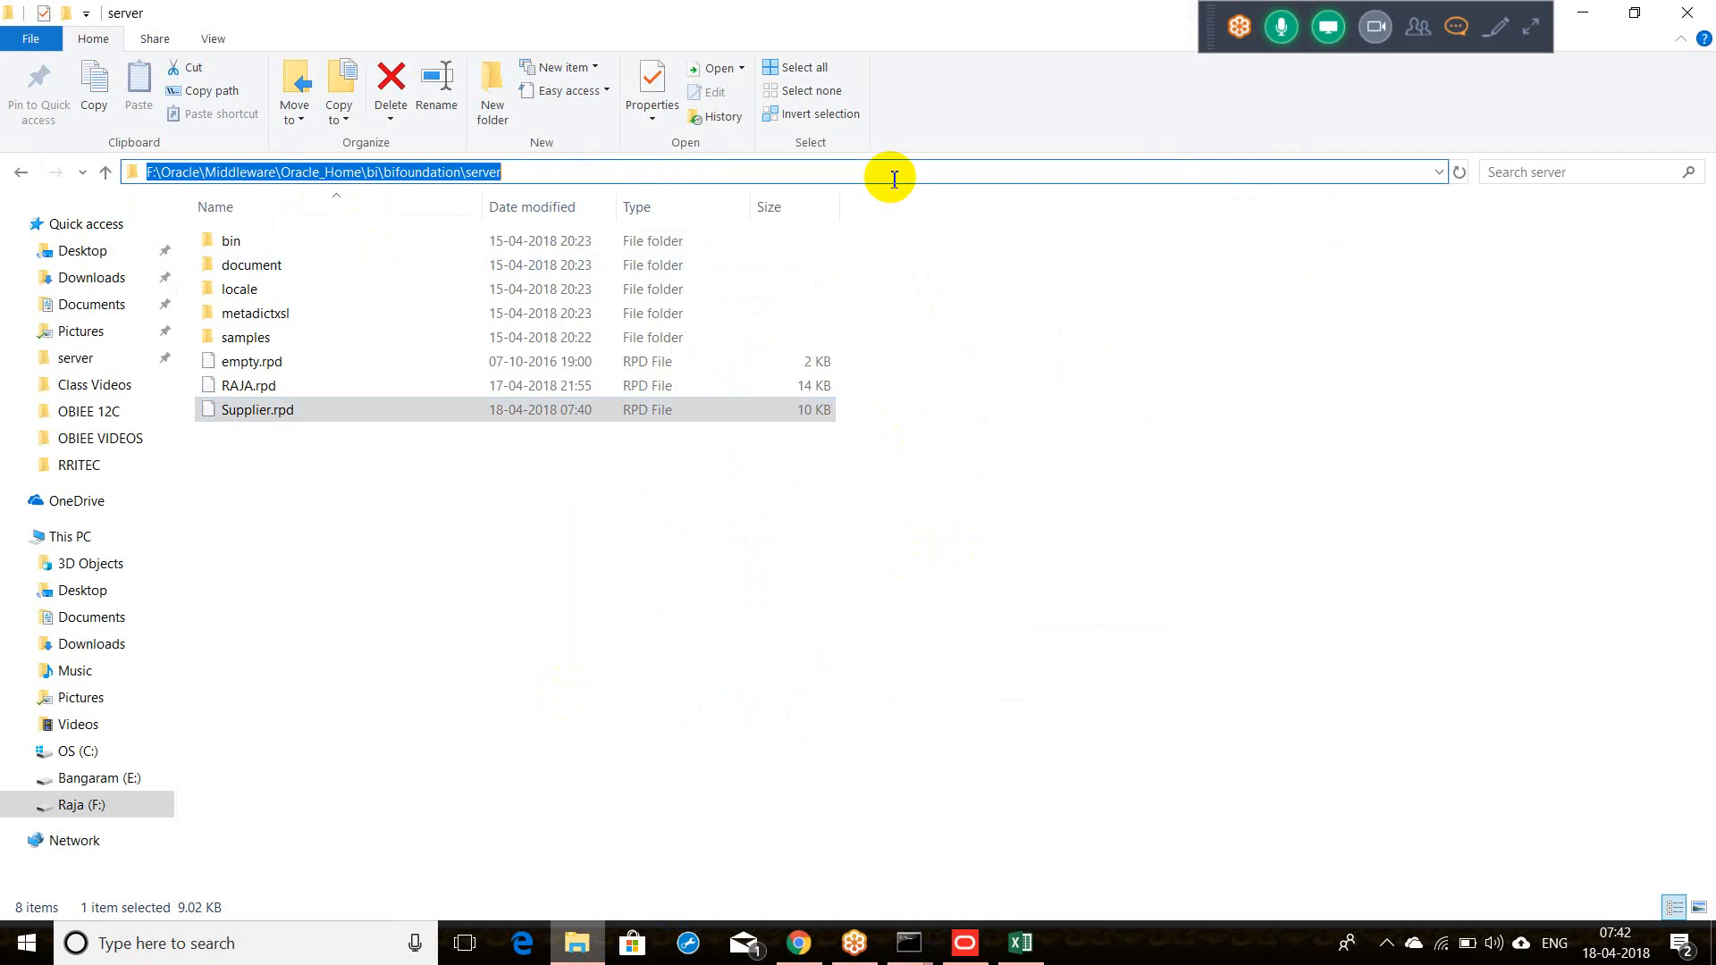
key("alt+Tab")
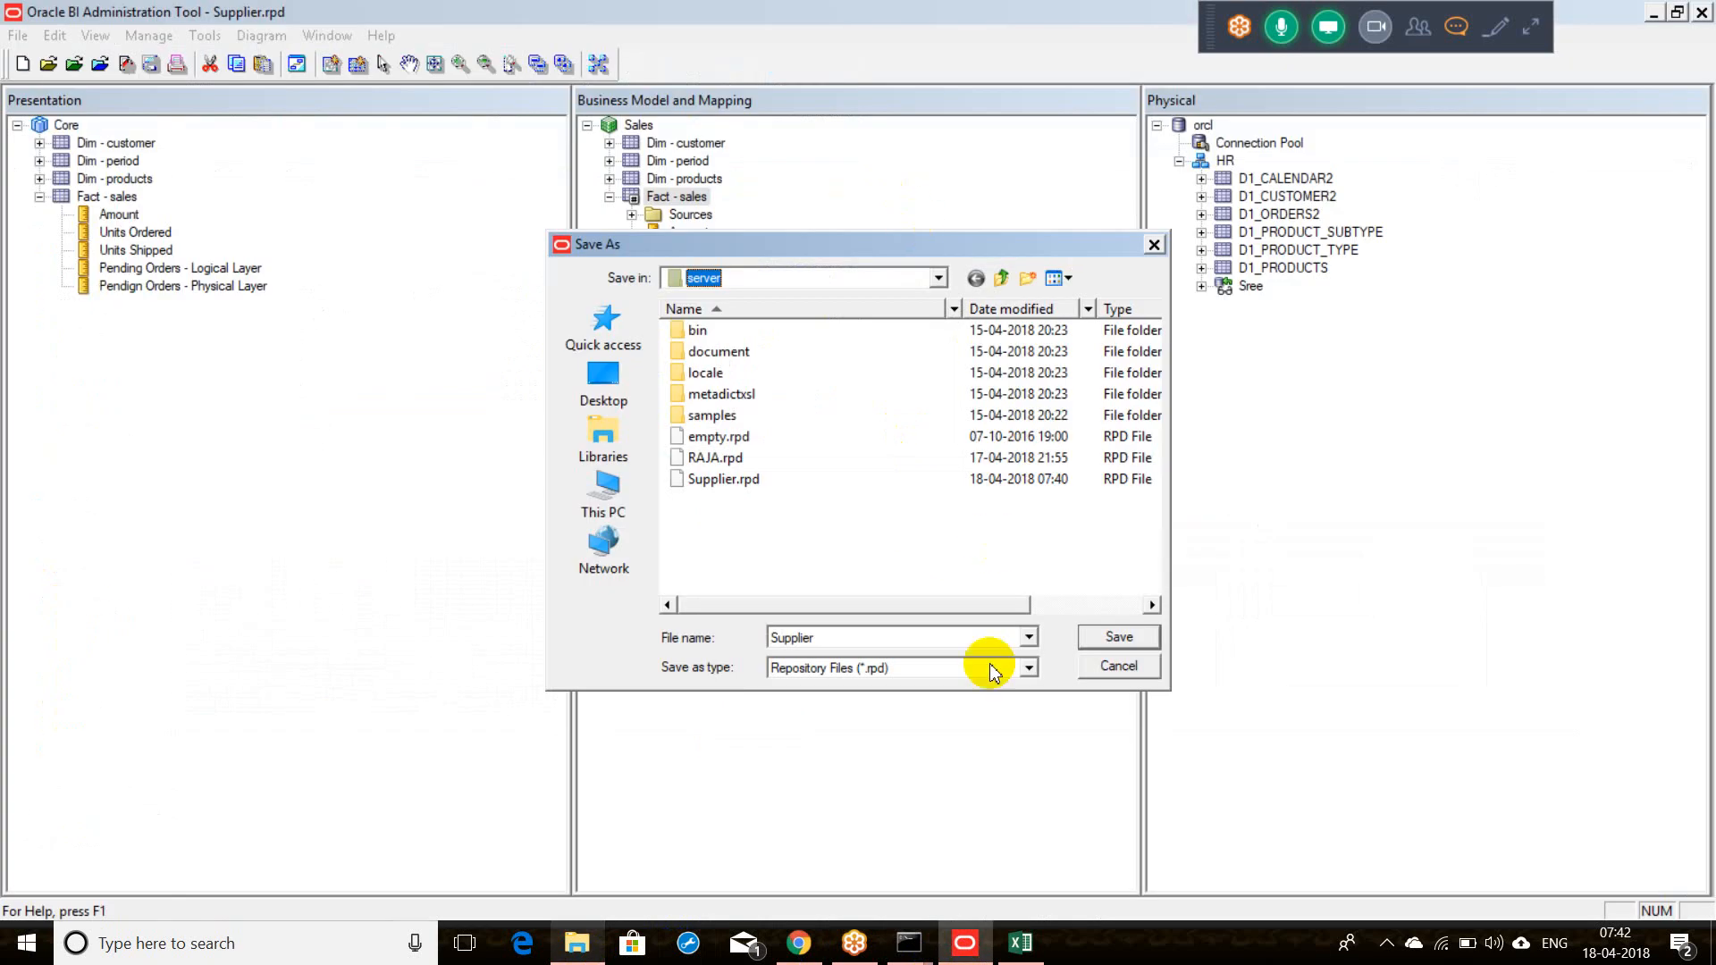
right_click(919, 945)
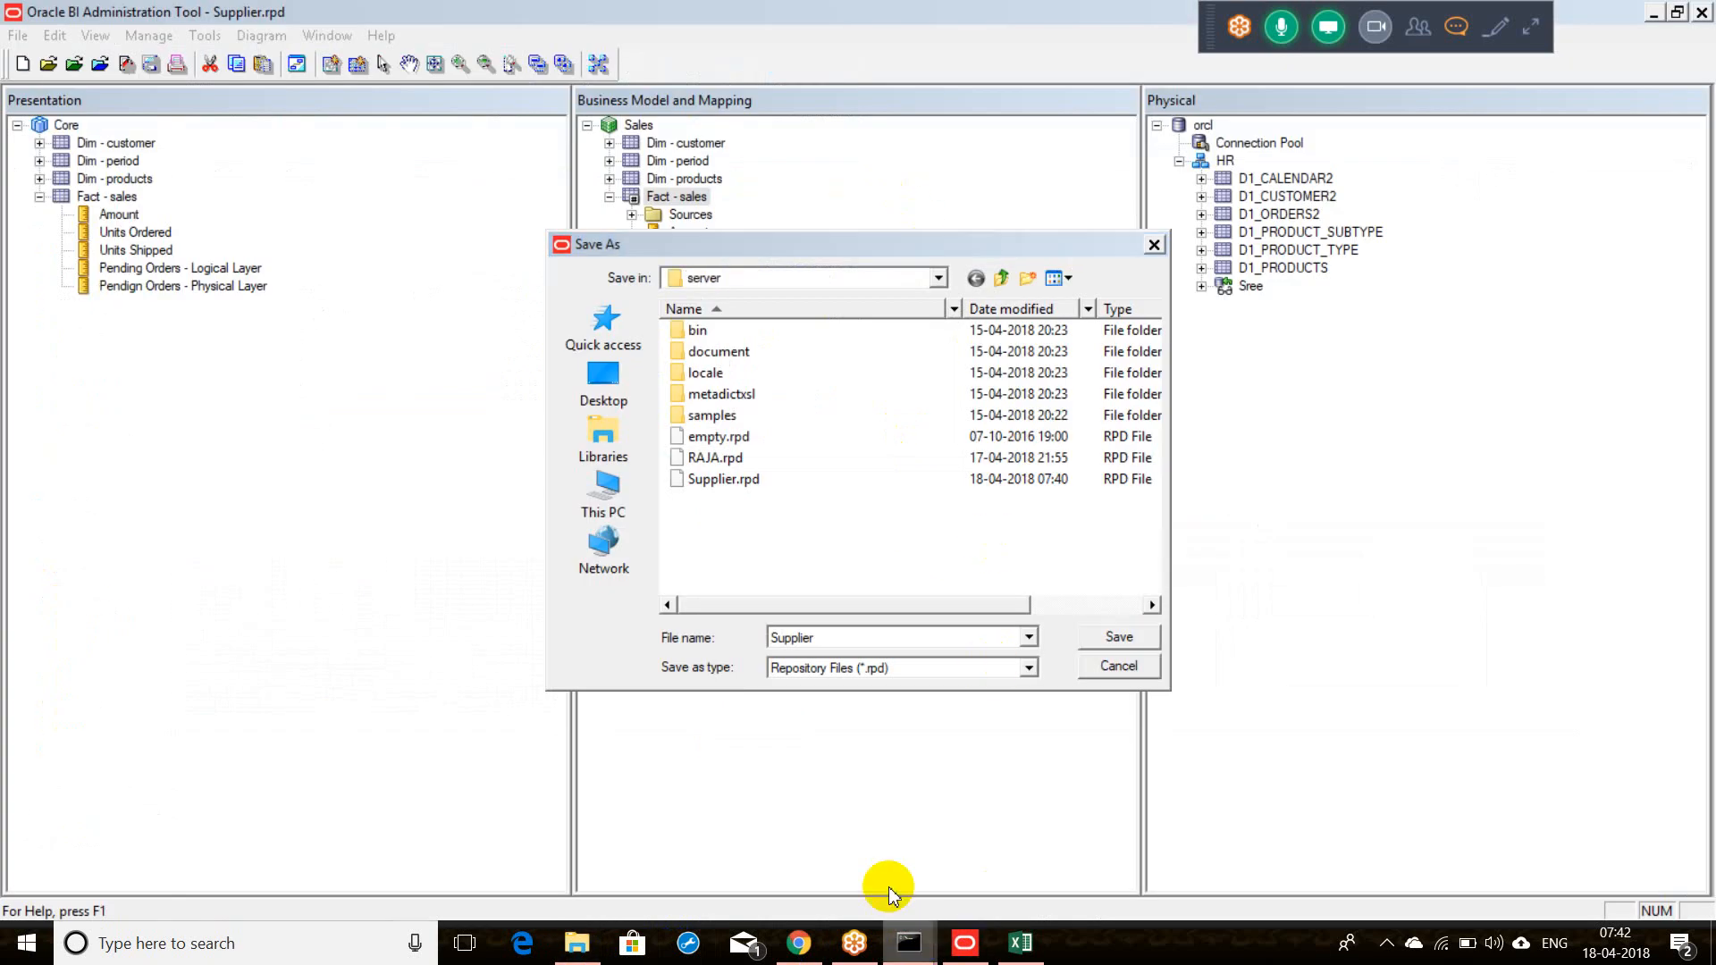
left_click(926, 945)
left_click(957, 904)
Step: Paste the server path after -I, then add \Supplier.rpd, -W and the repository password
key("ctrl+v")
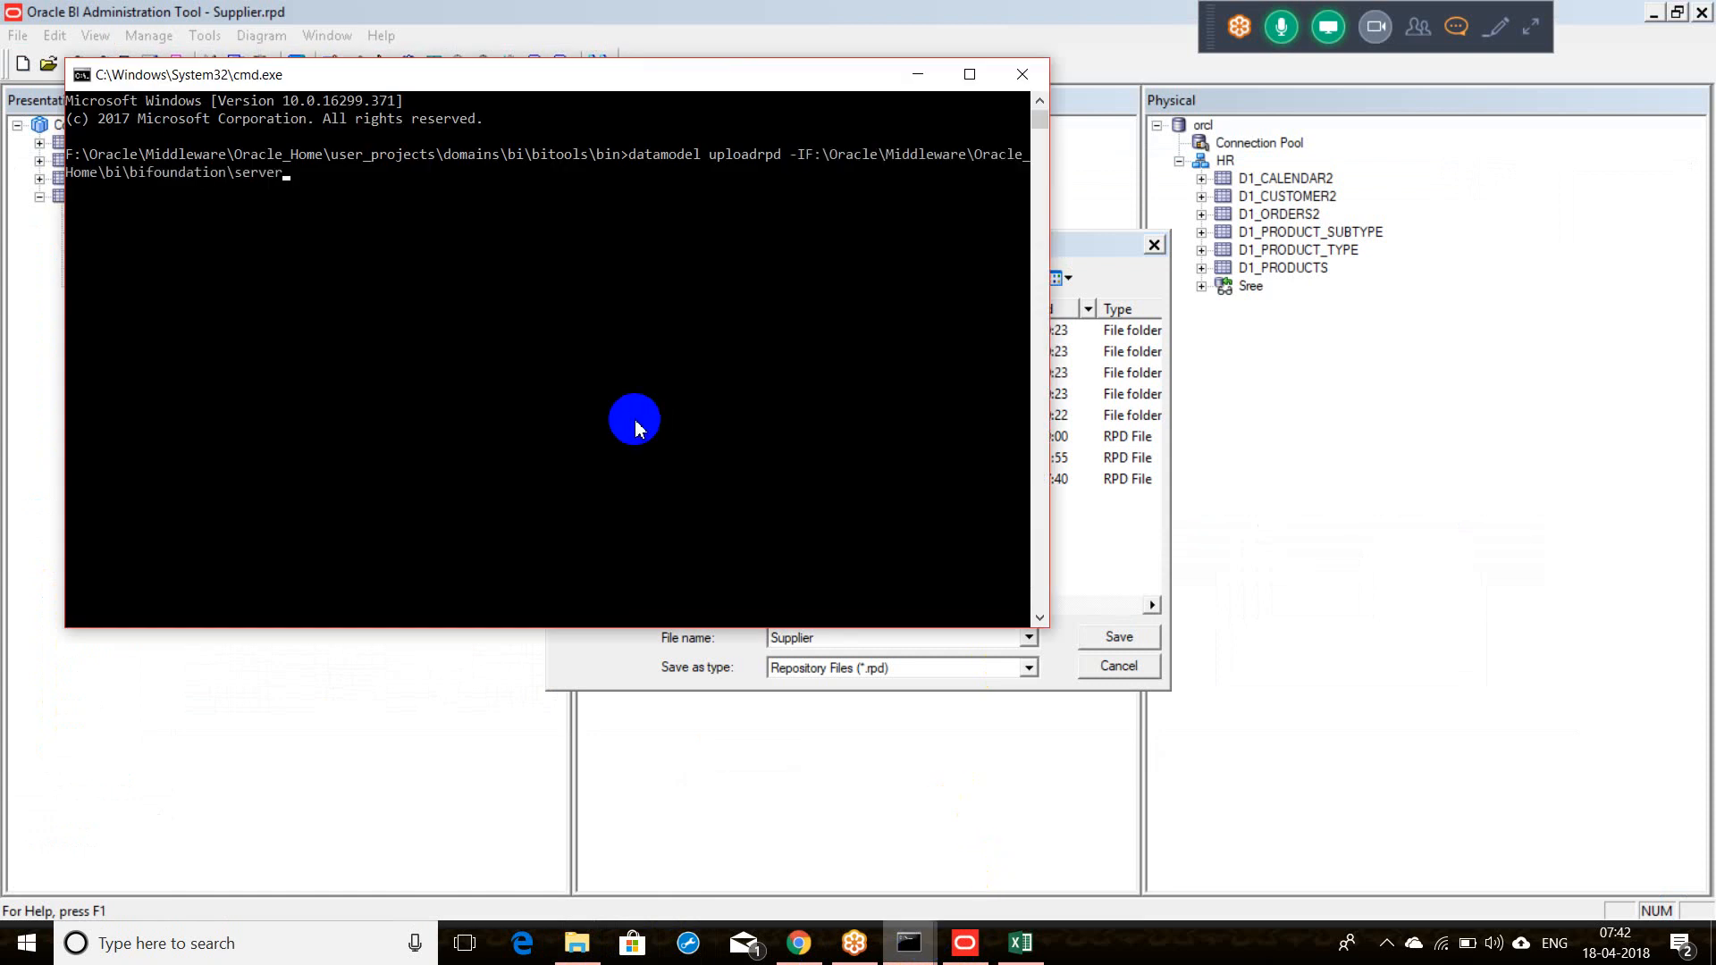
key("BackSpace")
key("BackSpace")
key("BackSpace")
key("BackSpace")
key("BackSpace")
key("BackSpace")
key("BackSpace")
key("BackSpace")
key("BackSpace")
key("BackSpace")
key("BackSpace")
key("BackSpace")
key("BackSpace")
key("BackSpace")
key("BackSpace")
key("BackSpace")
key("BackSpace")
key("BackSpace")
key("BackSpace")
key("BackSpace")
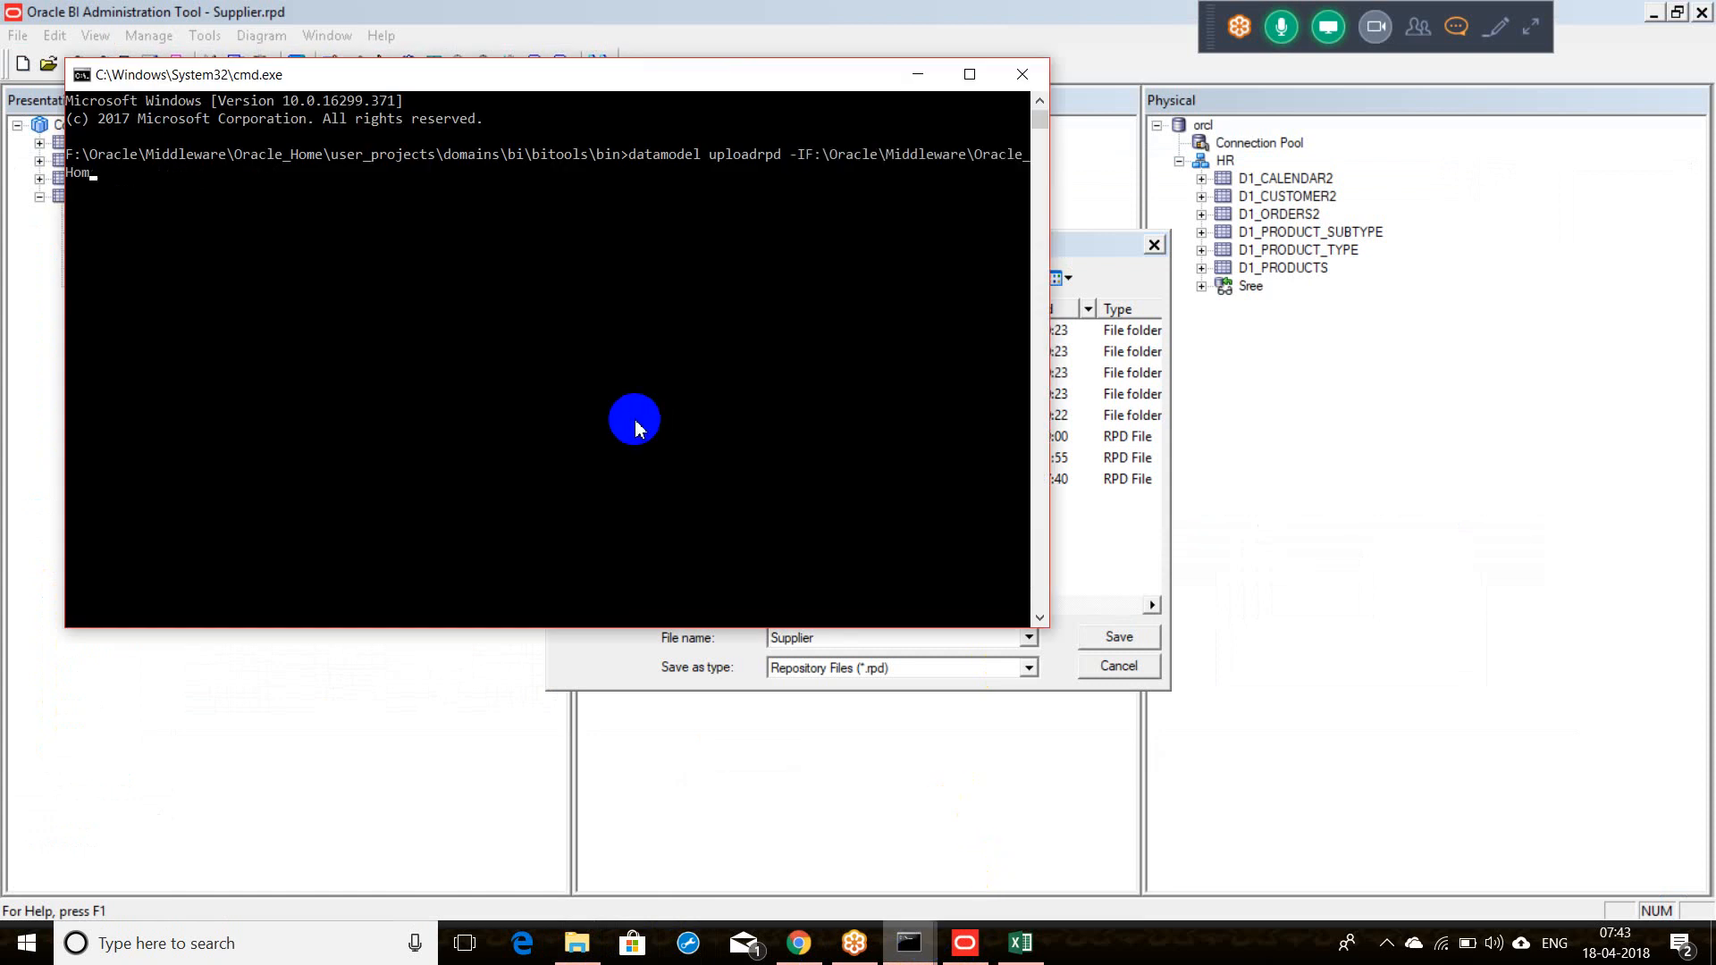
key("BackSpace")
key("BackSpace")
key("BackSpace")
key("BackSpace")
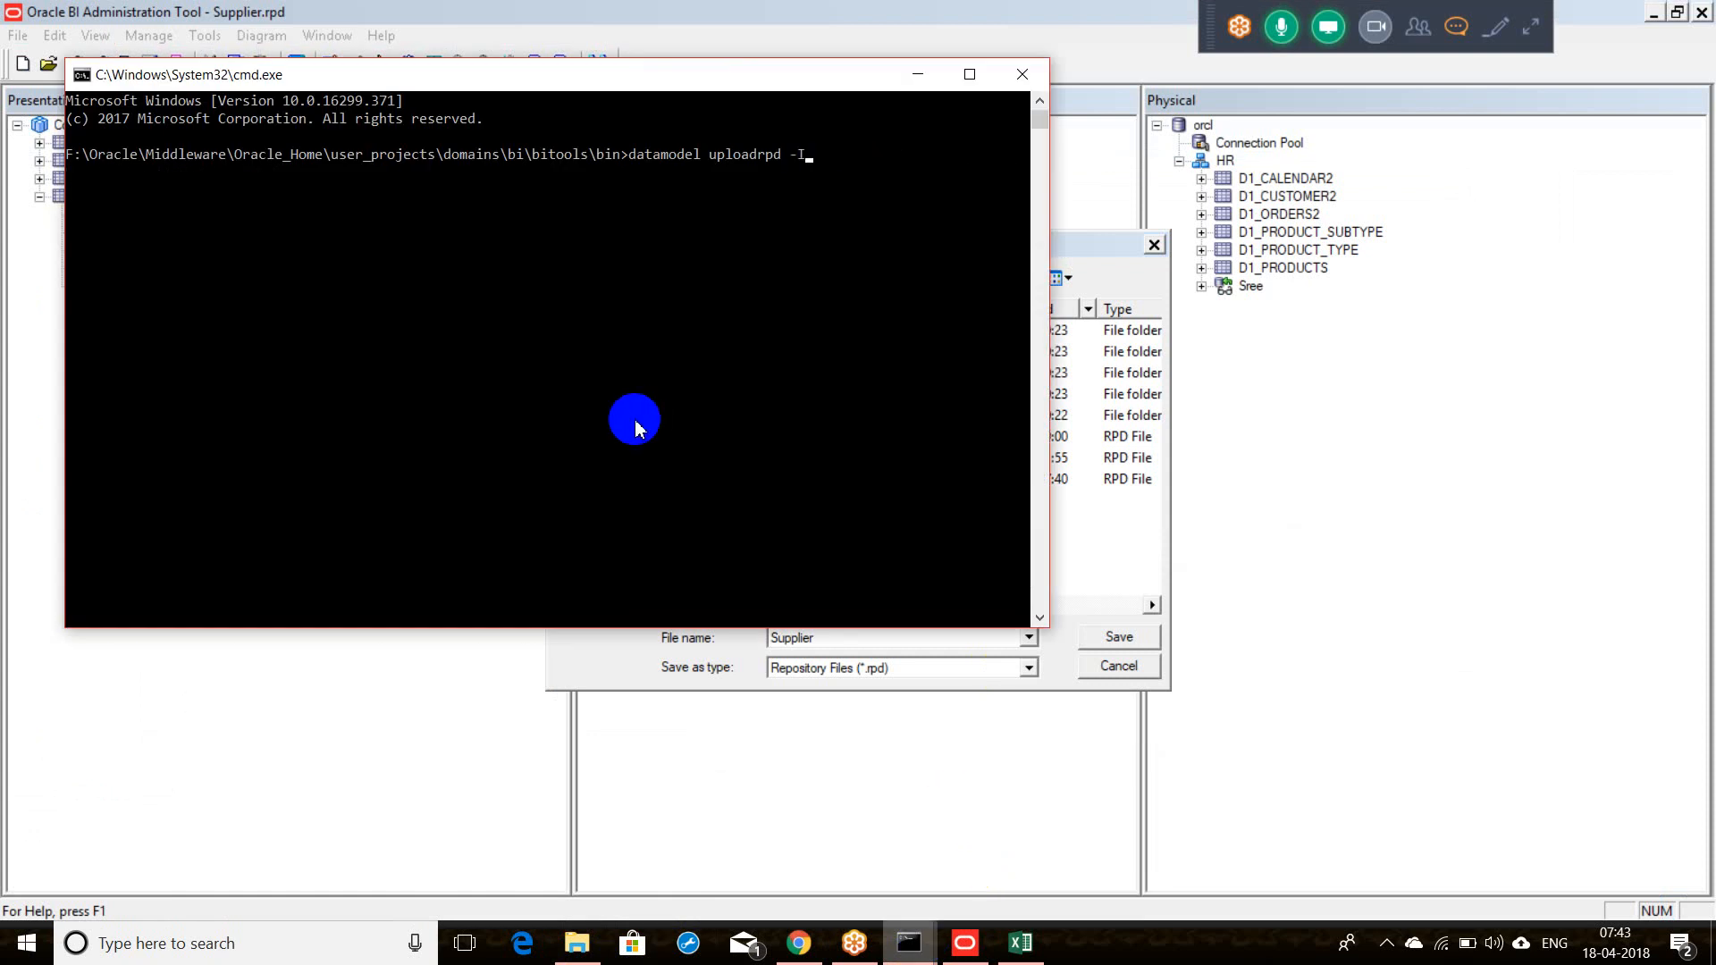
key("ctrl+v")
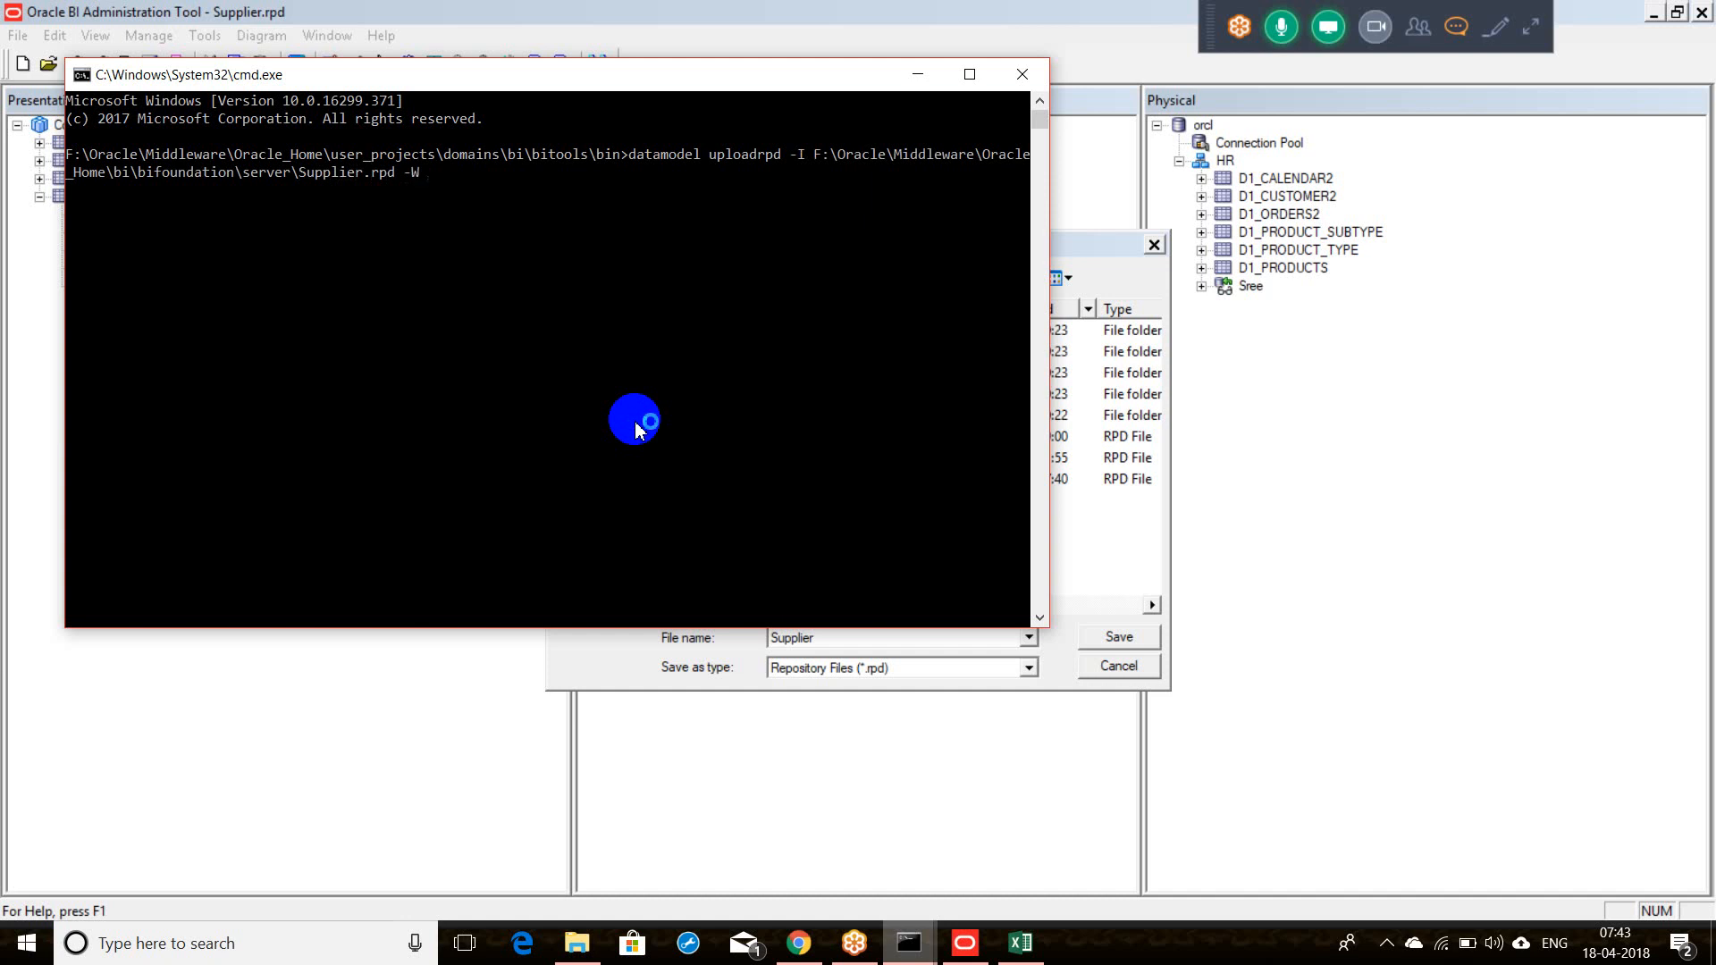
type("dmin123 -")
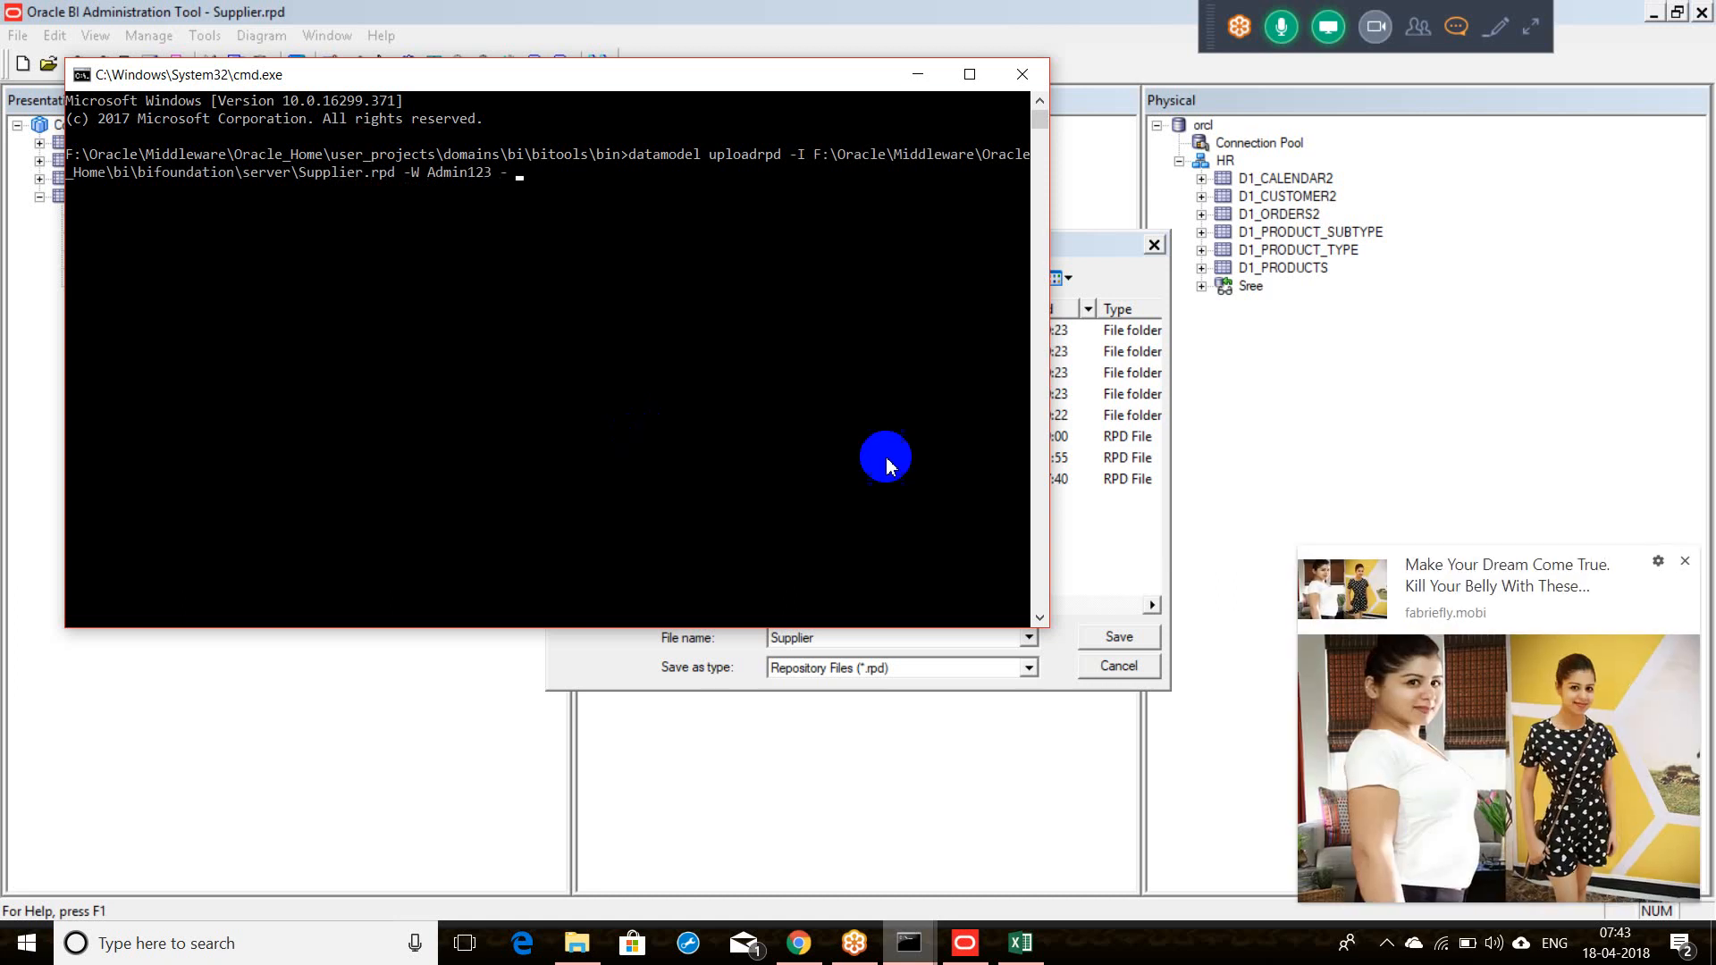
left_click(1686, 566)
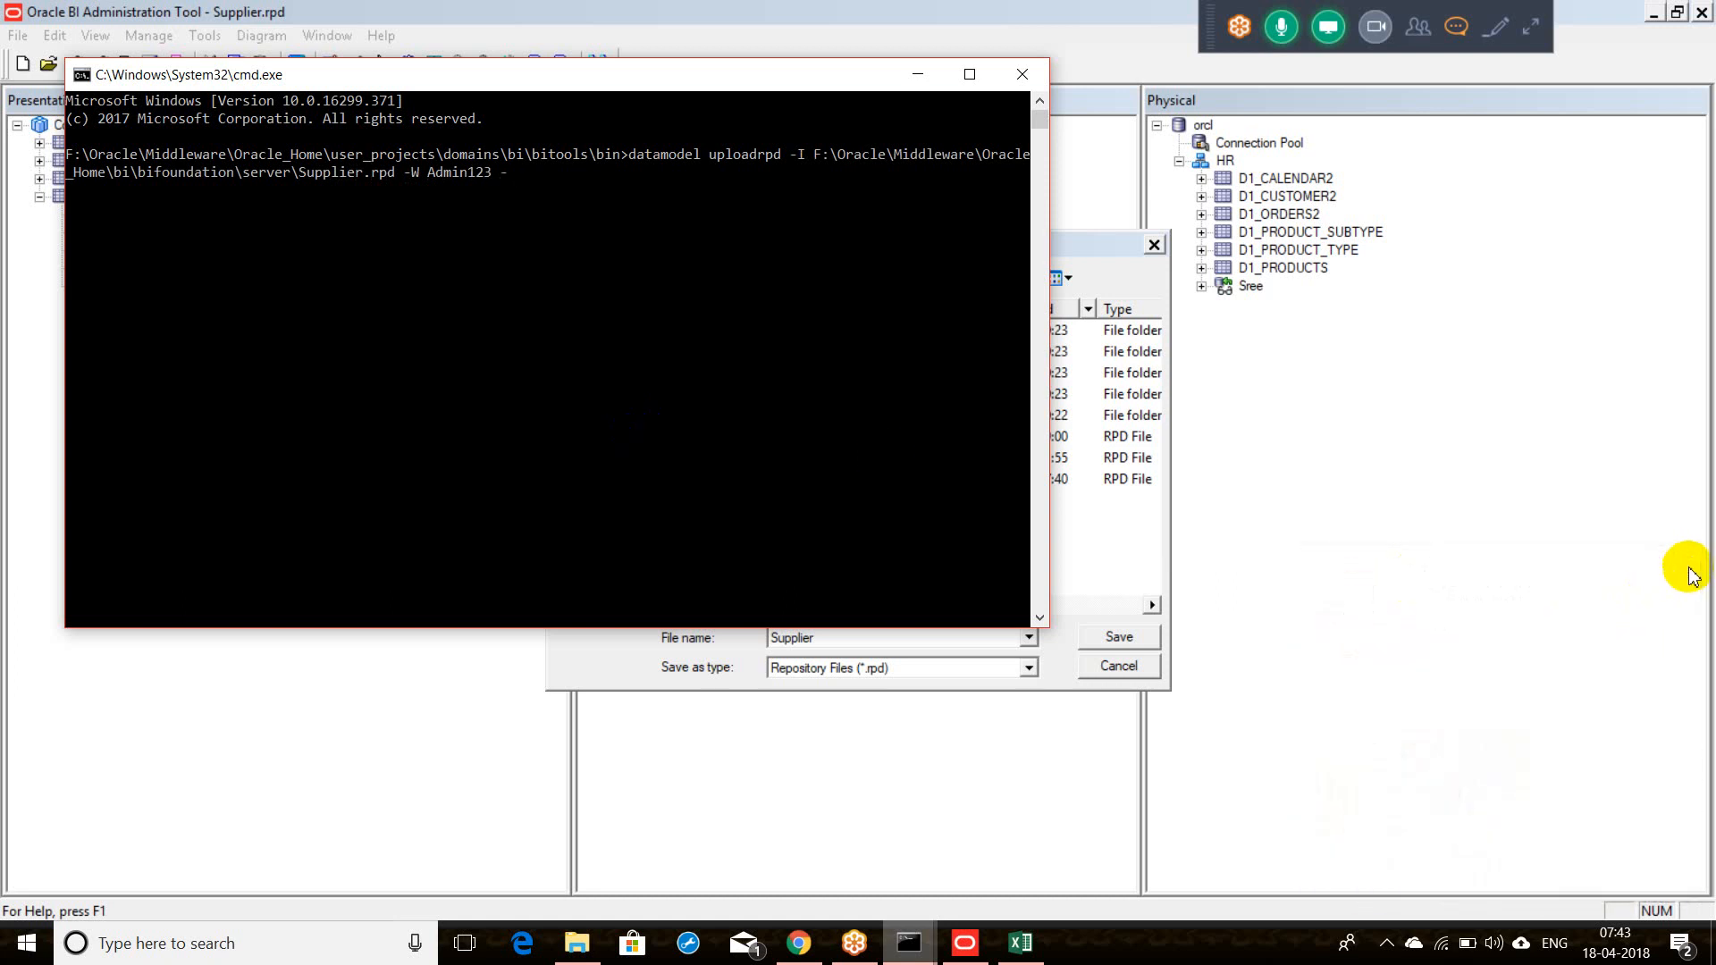
left_click(1422, 553)
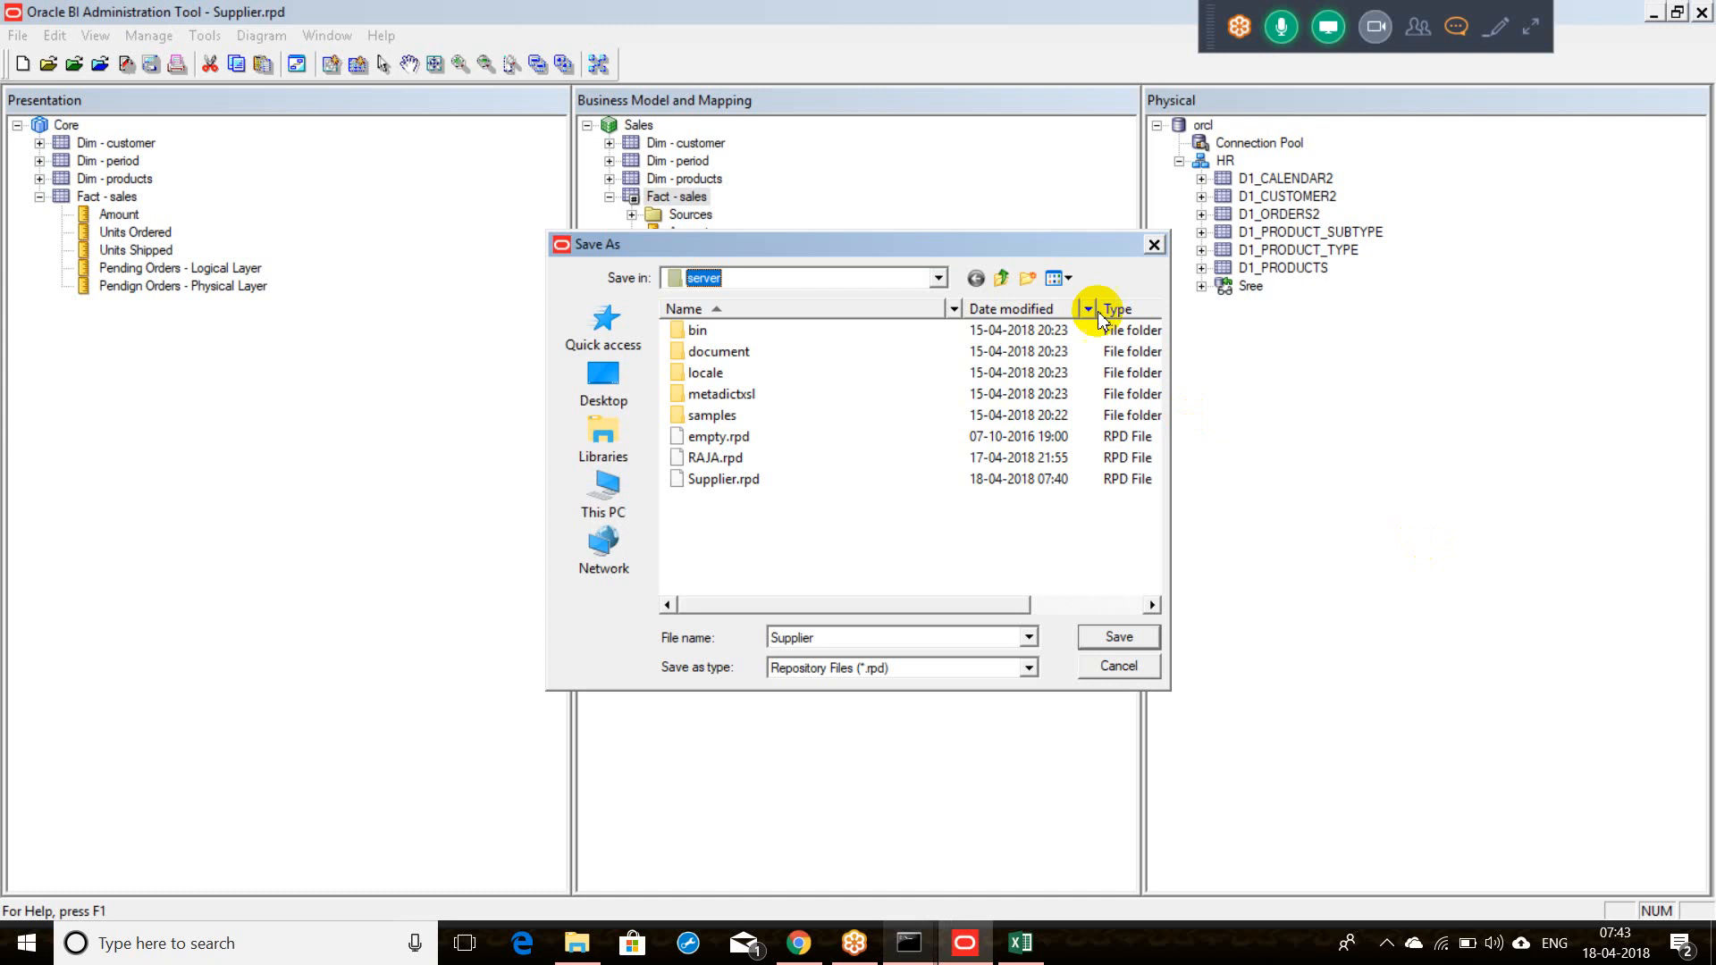
Step: Close the Save As dialog and select the two Pending Orders presentation columns
left_click(1160, 249)
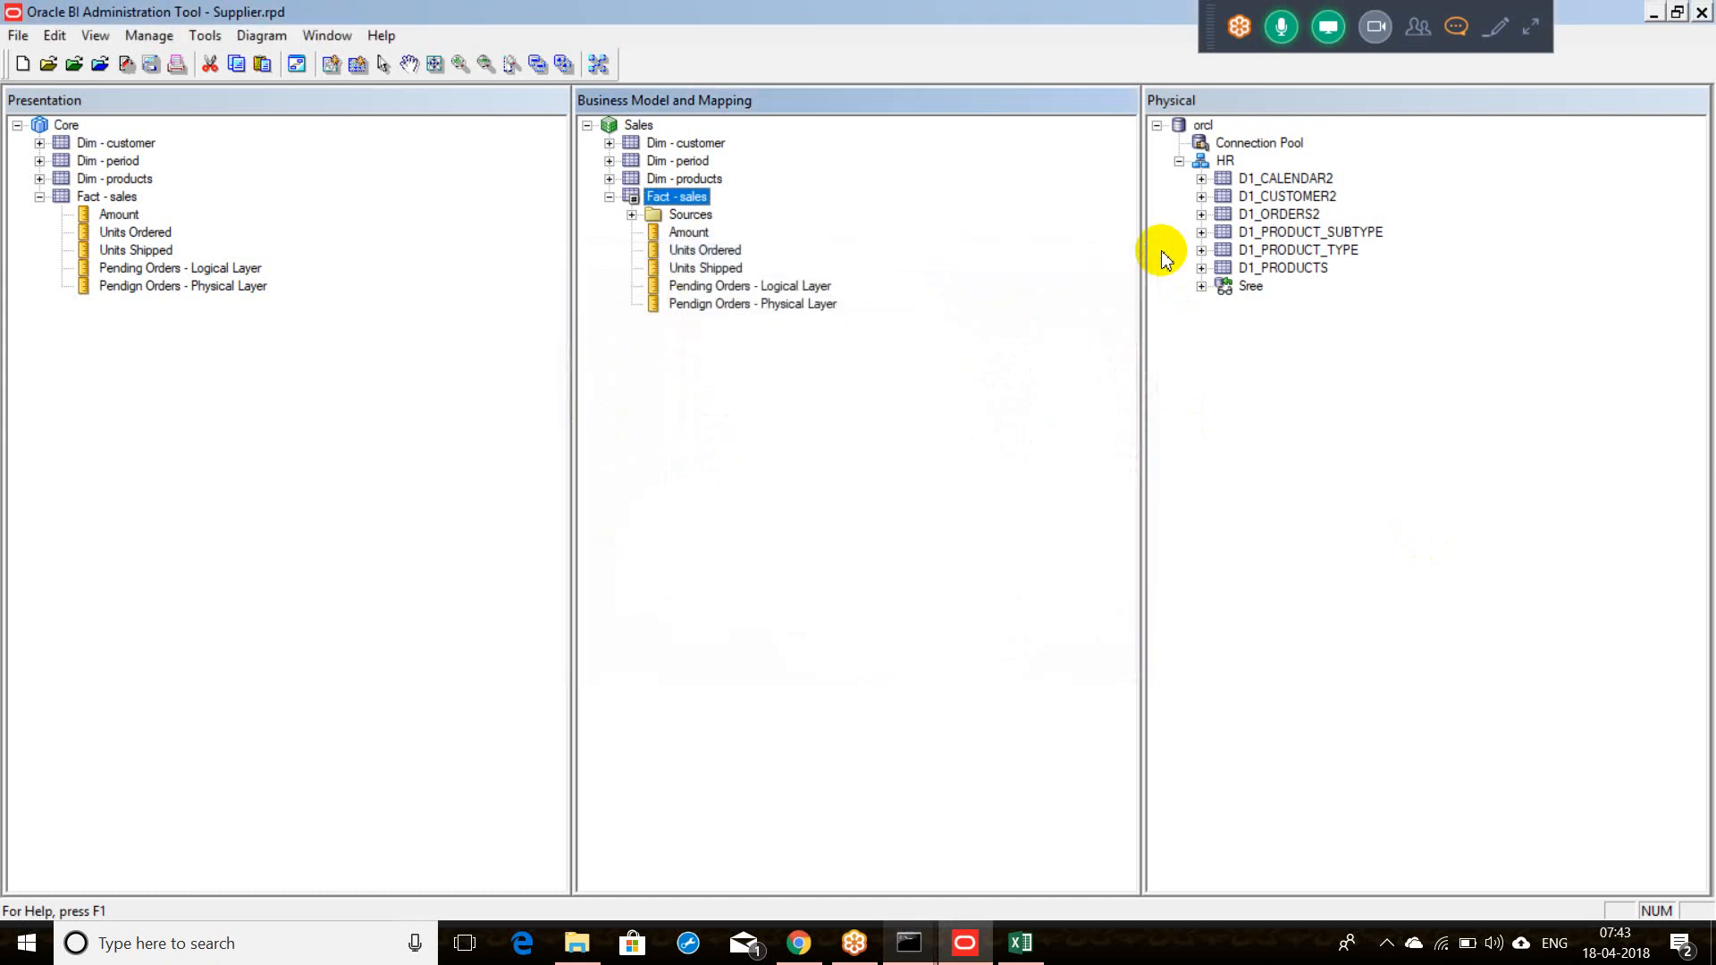
left_click(818, 285)
left_click(821, 305, "ctrl")
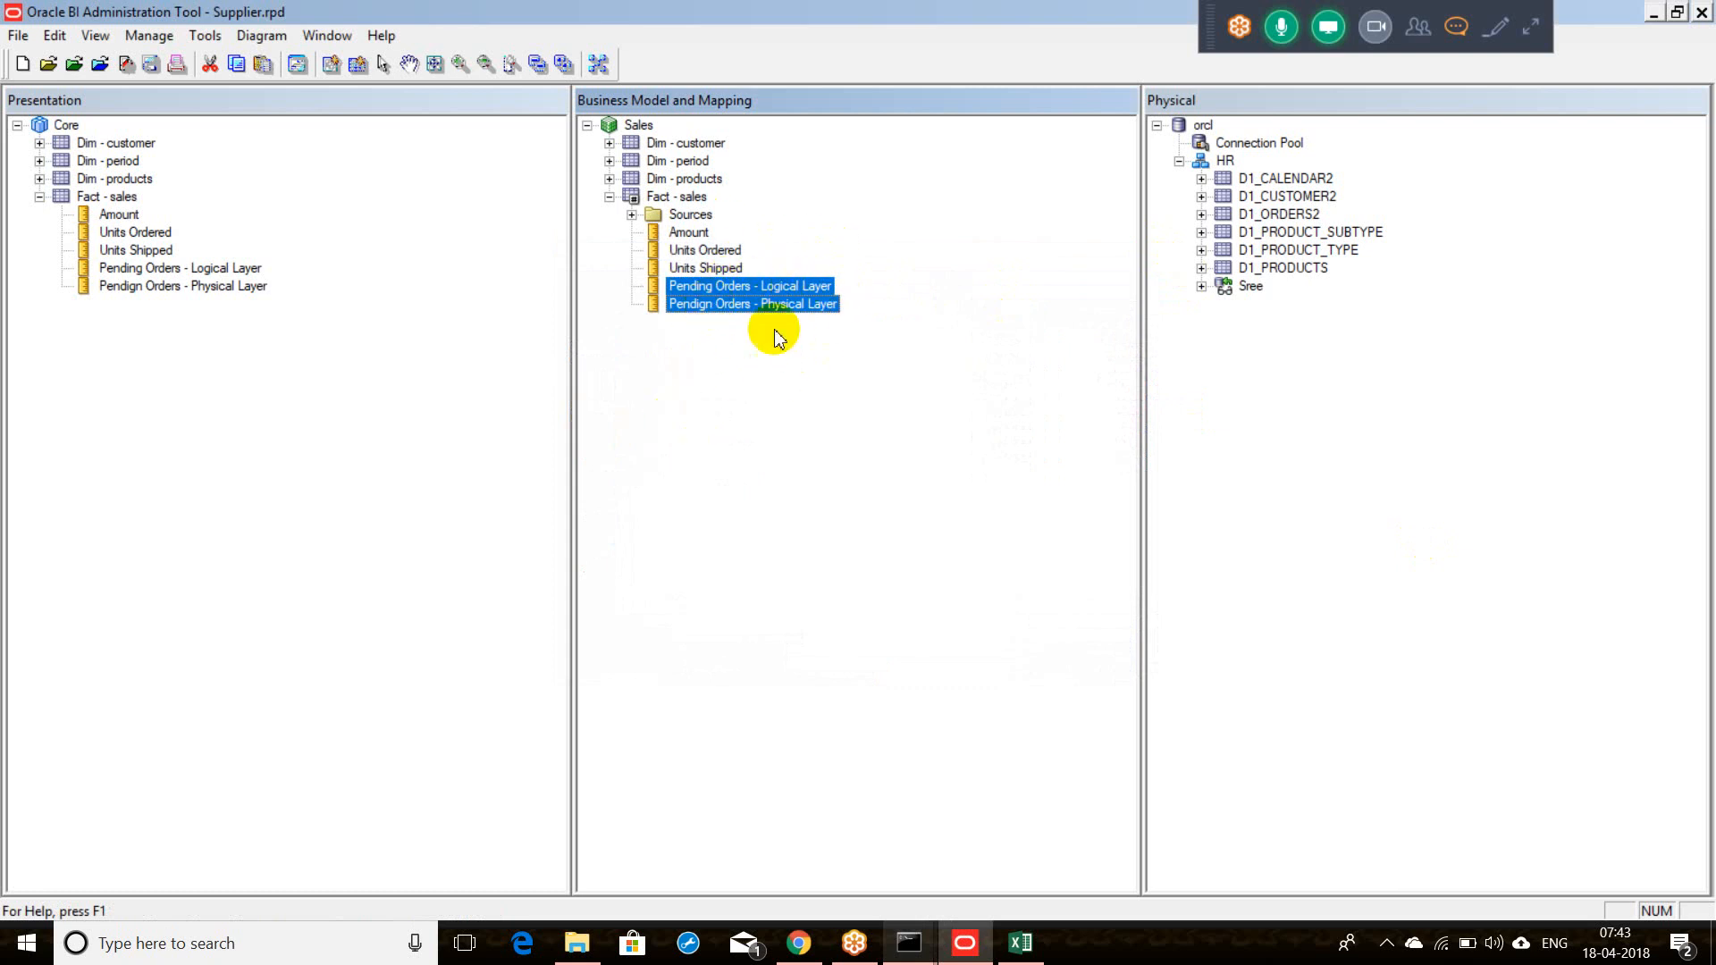
Step: Bring the Chrome window with GoToMeeting to the front and open a new blank tab
mouse_move(798, 946)
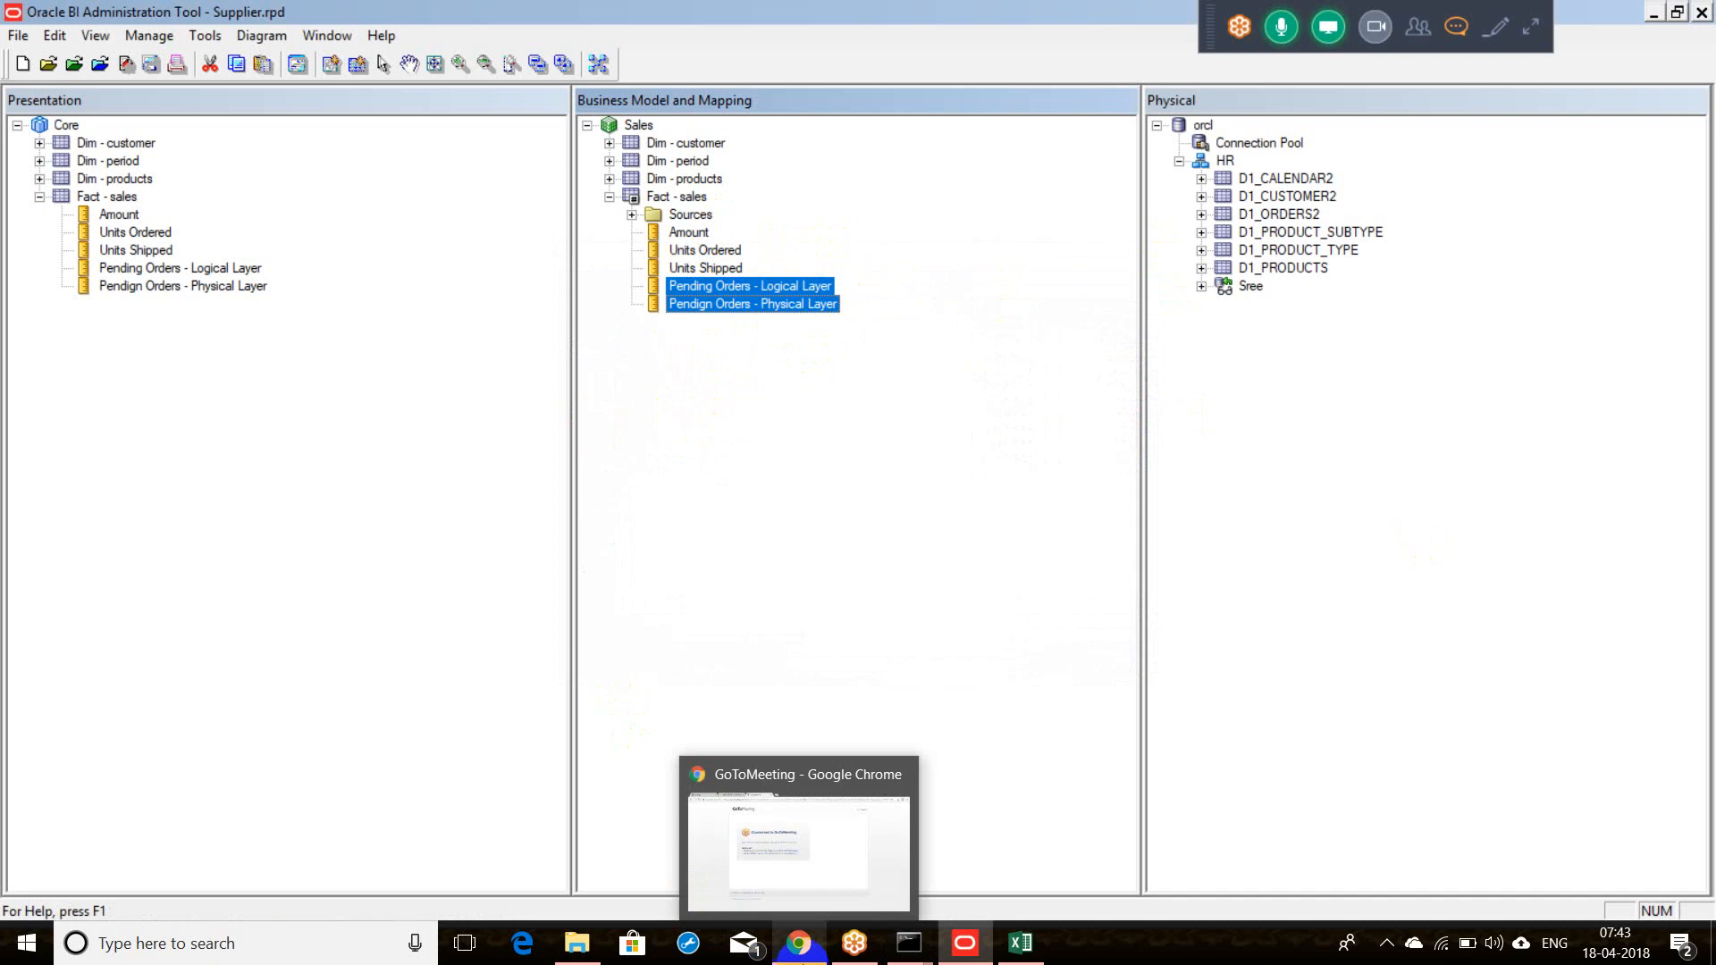
left_click(804, 960)
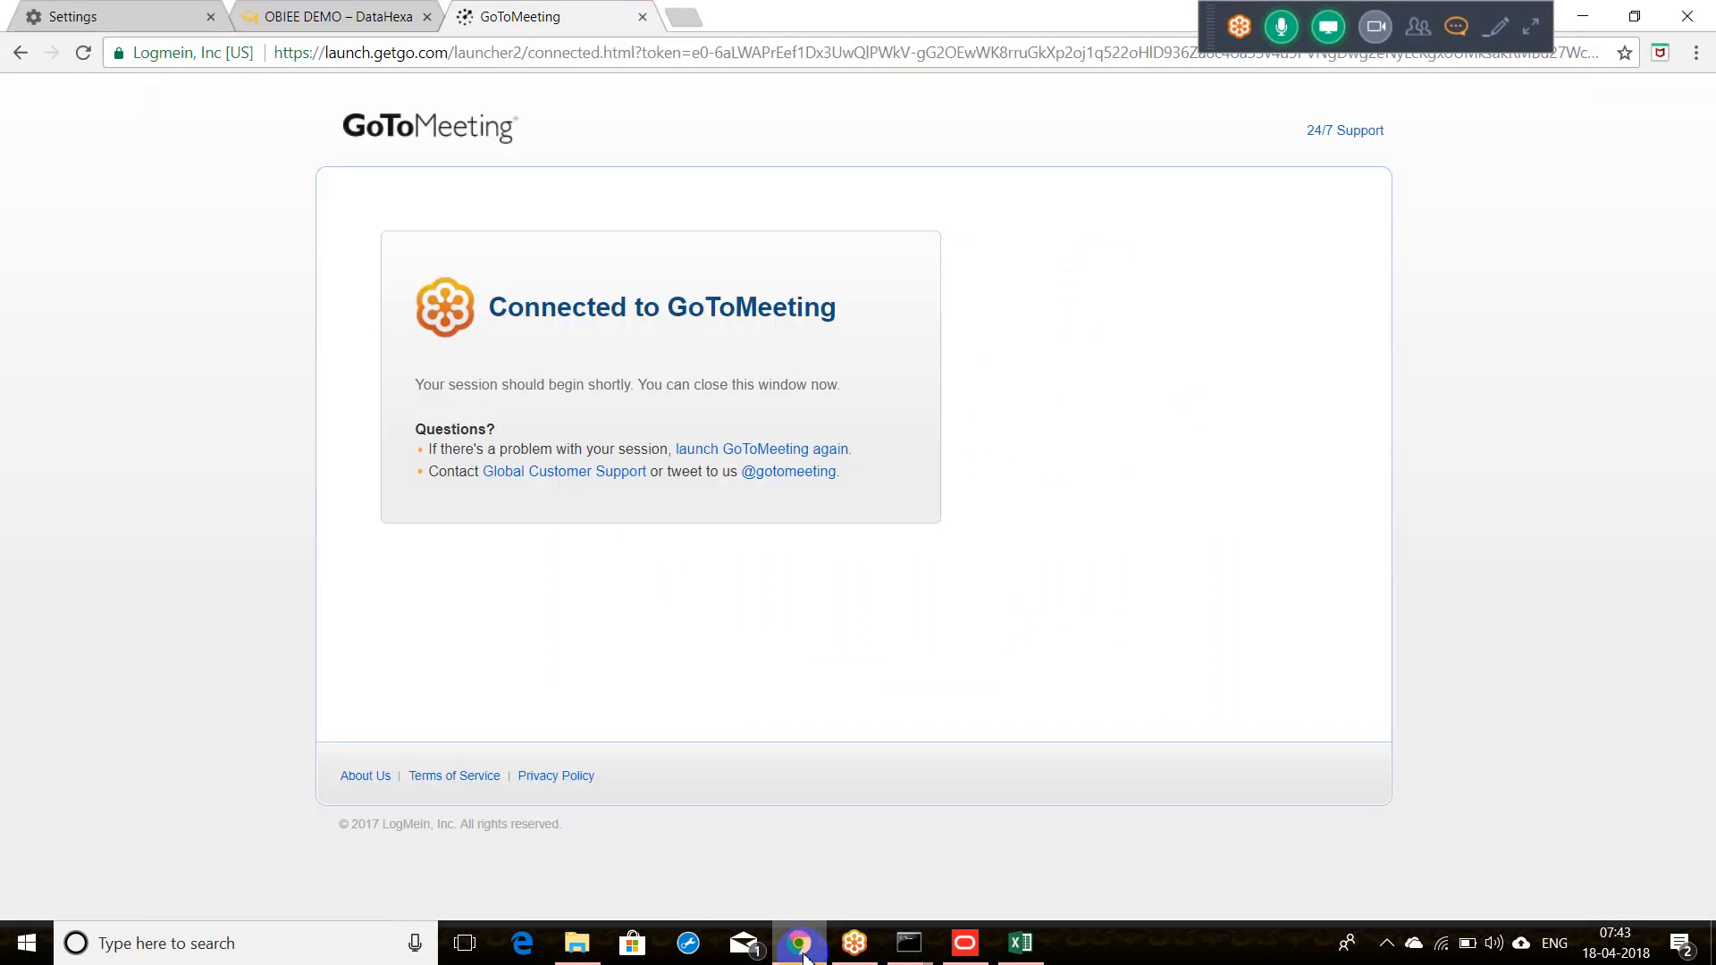
left_click(803, 956)
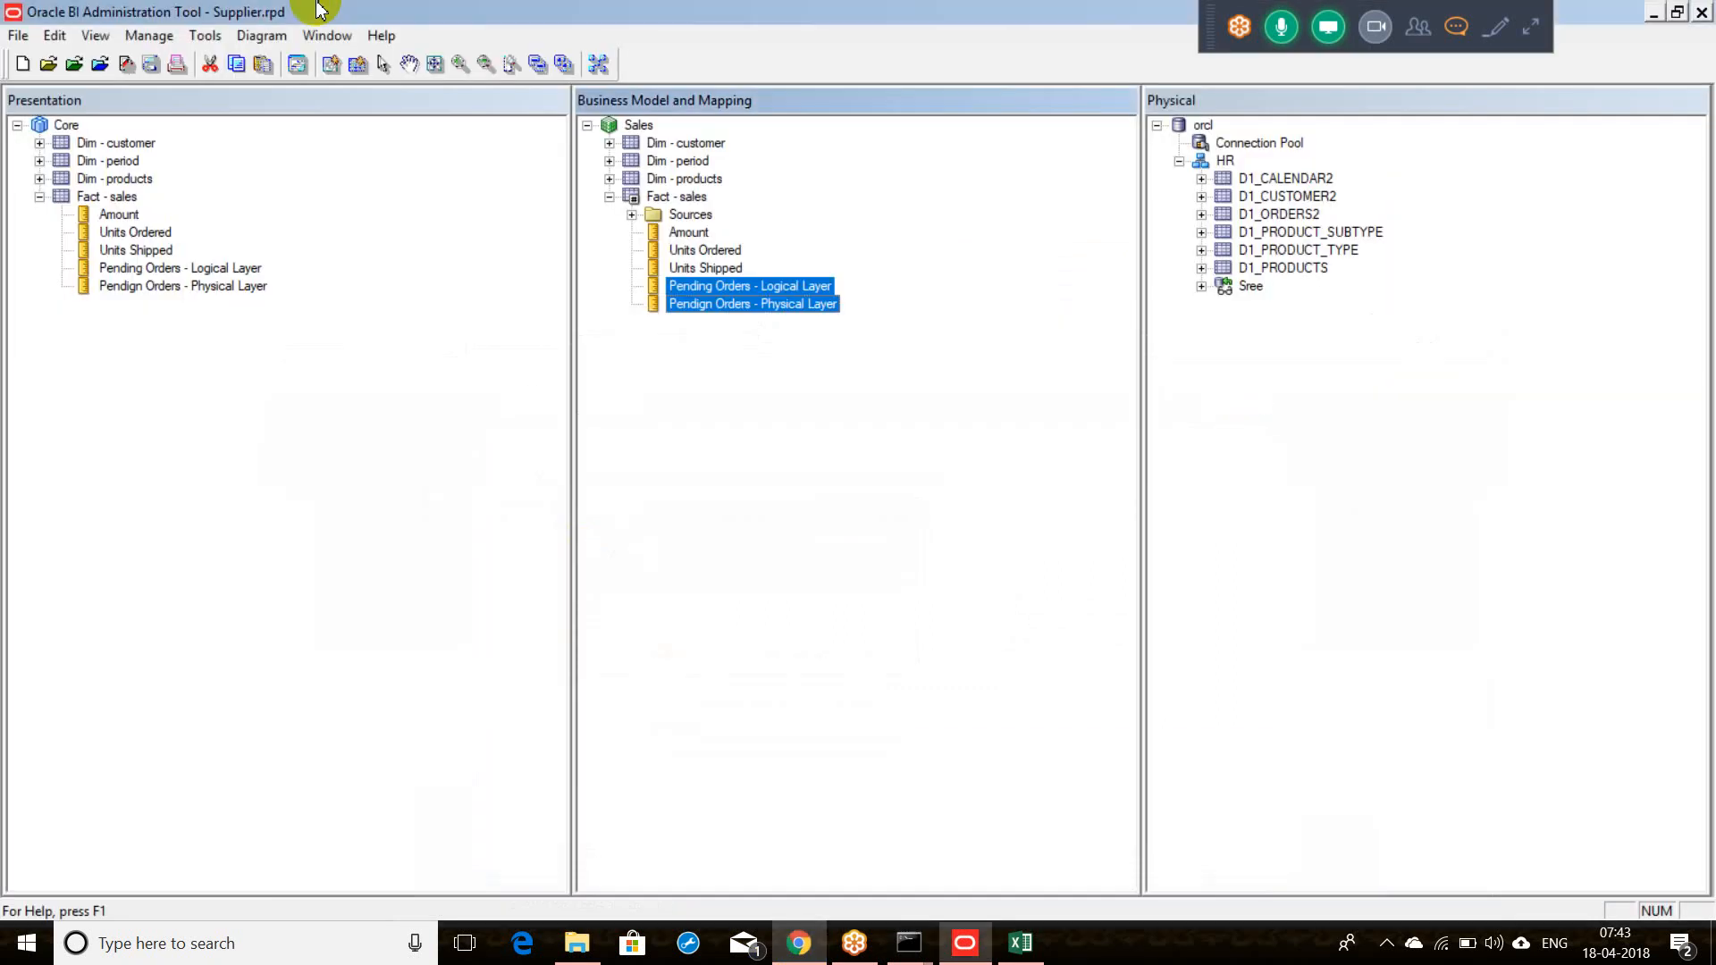
left_click(809, 947)
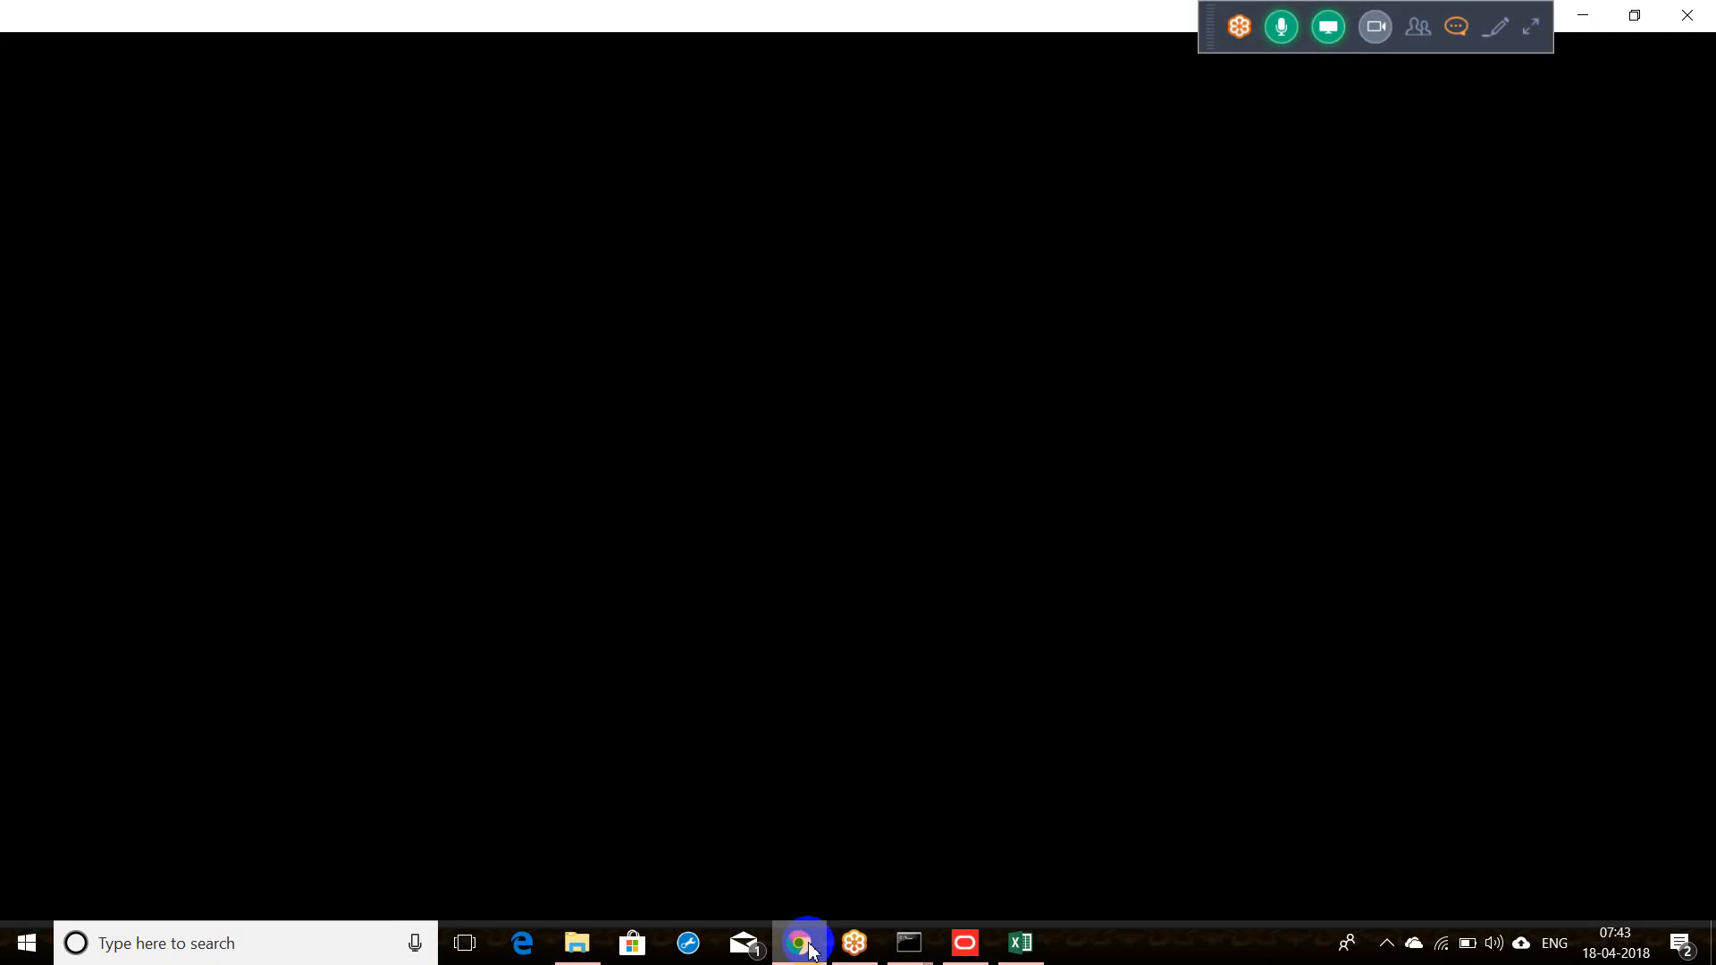
left_click(808, 947)
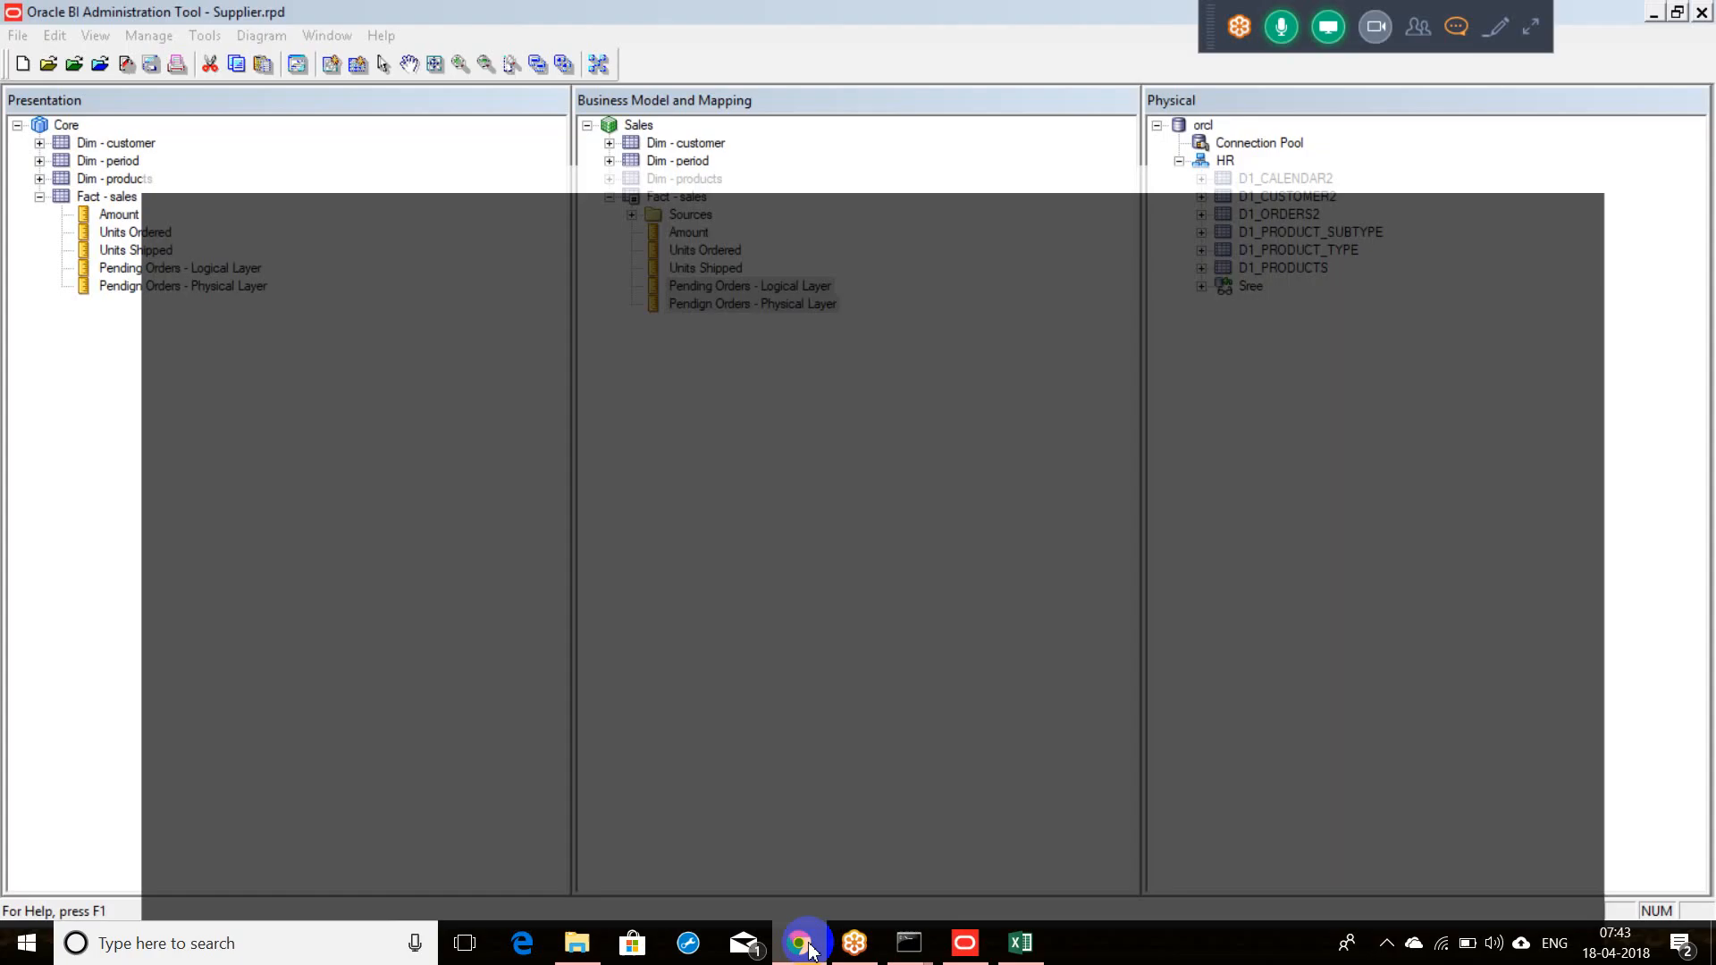
left_click(809, 948)
left_click(504, 534)
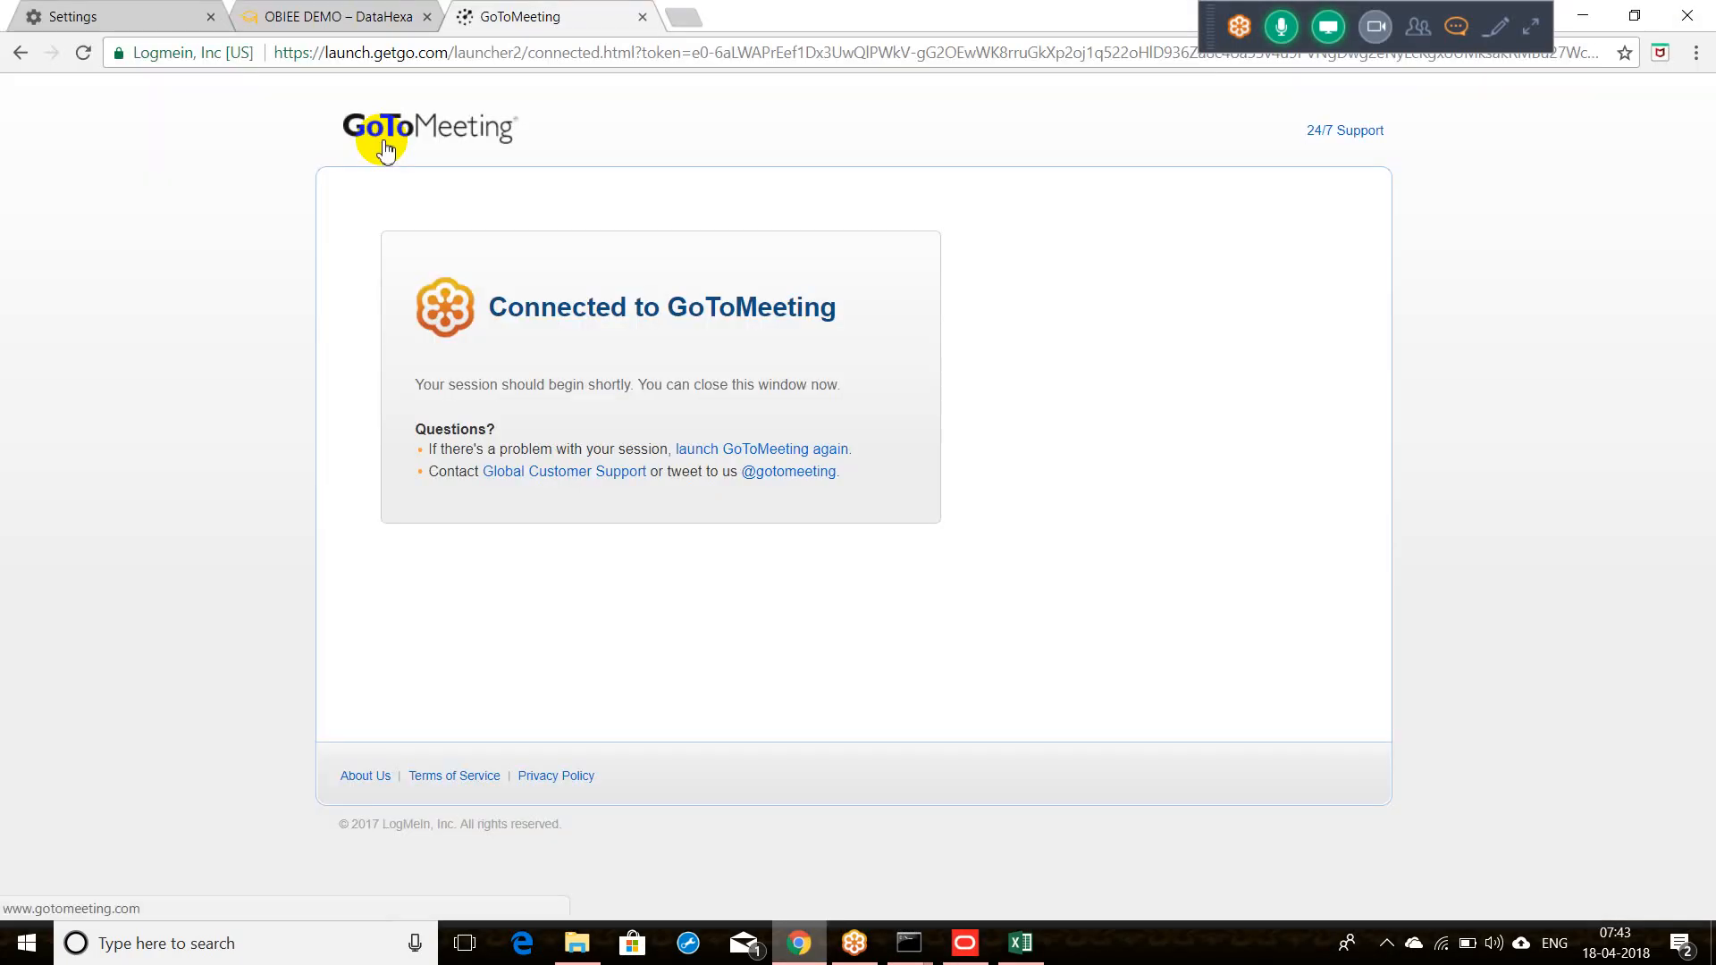
left_click(684, 27)
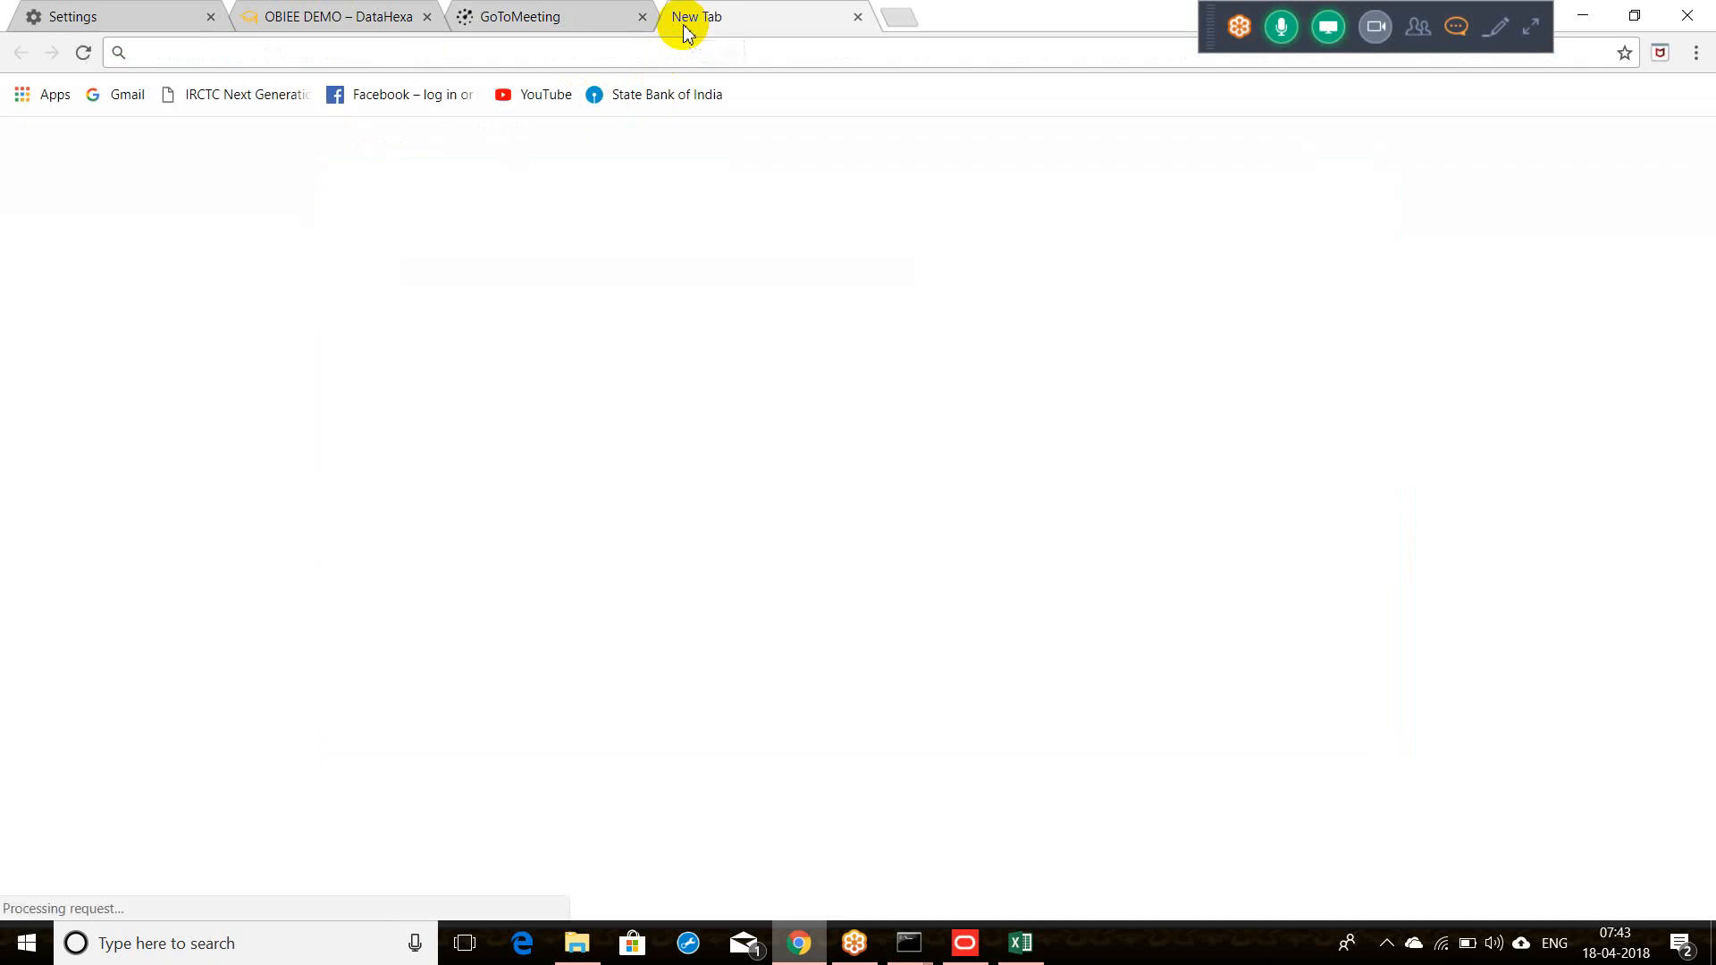
Step: Load localhost:9502/analytics and sign in with the administrator user ID and password
type("lo")
key("Return")
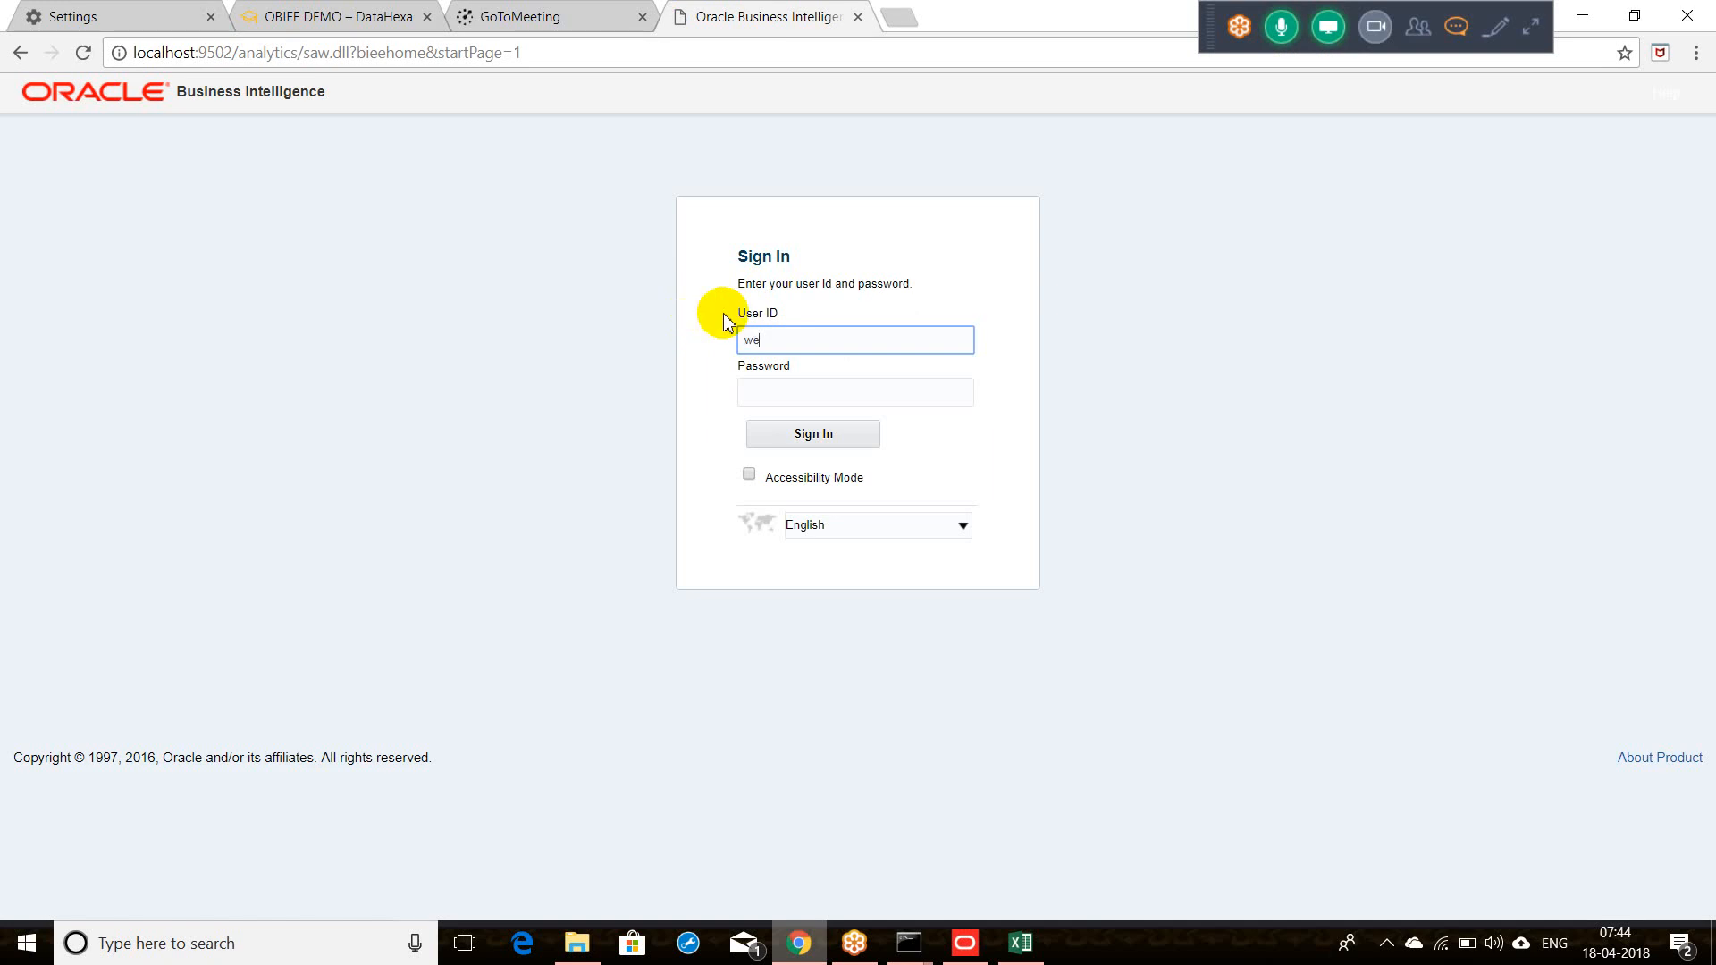
type("blogic")
key("Tab")
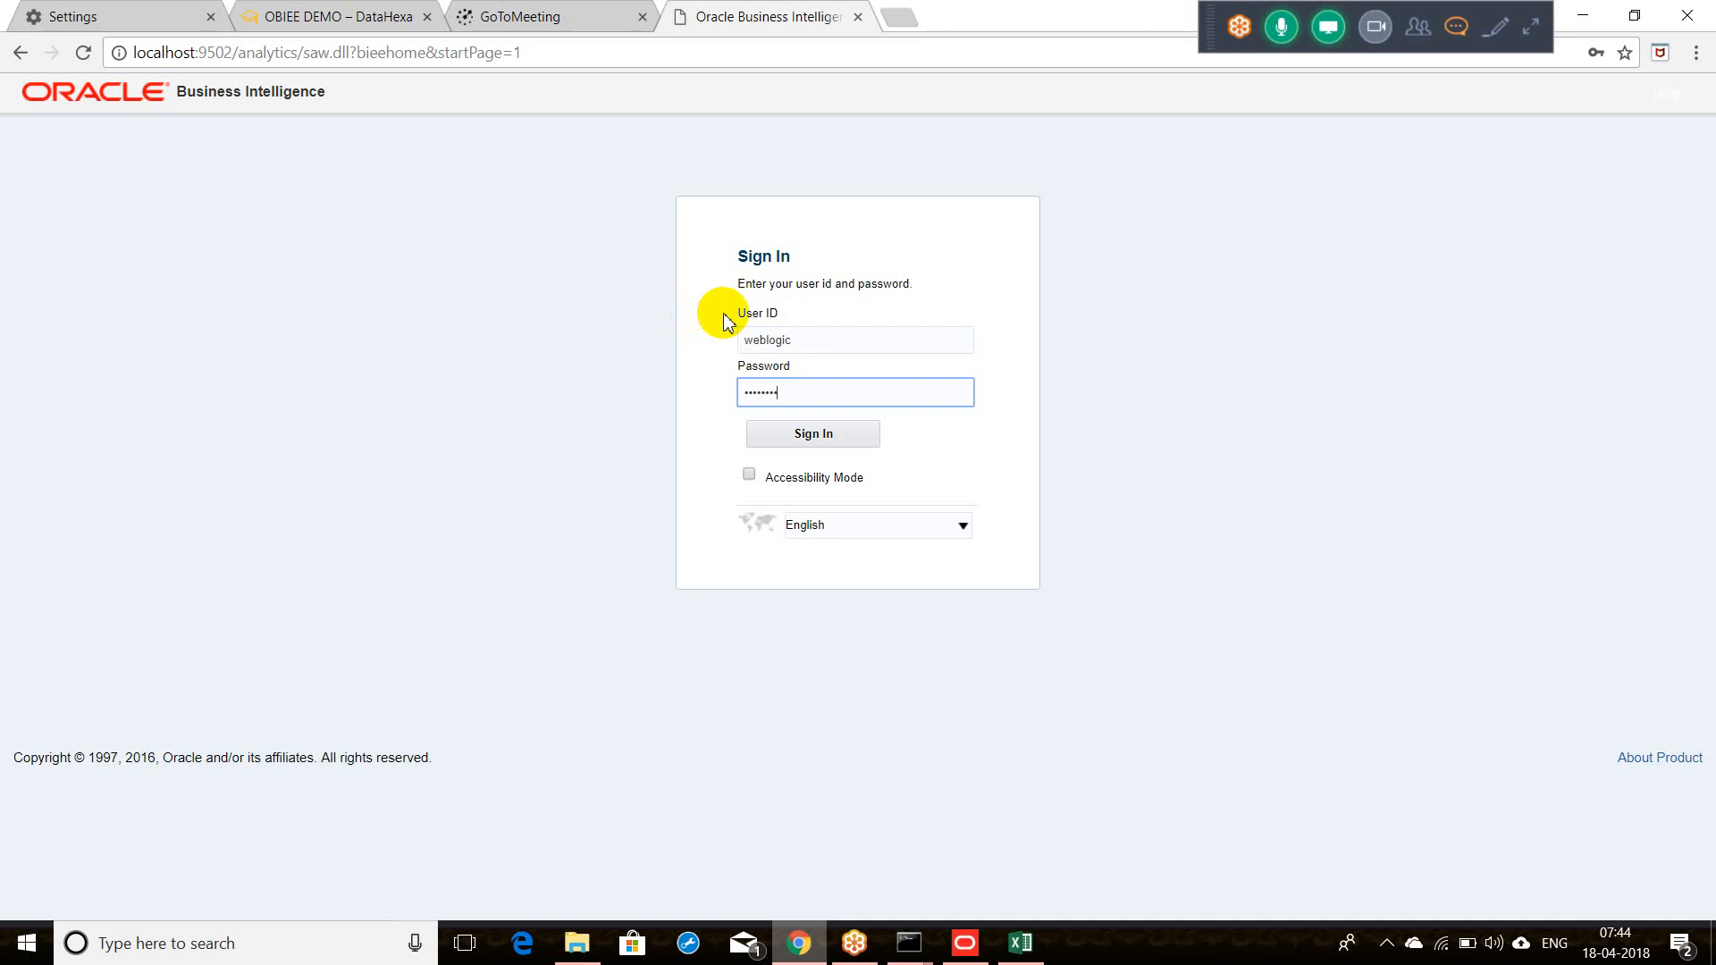
key("Return")
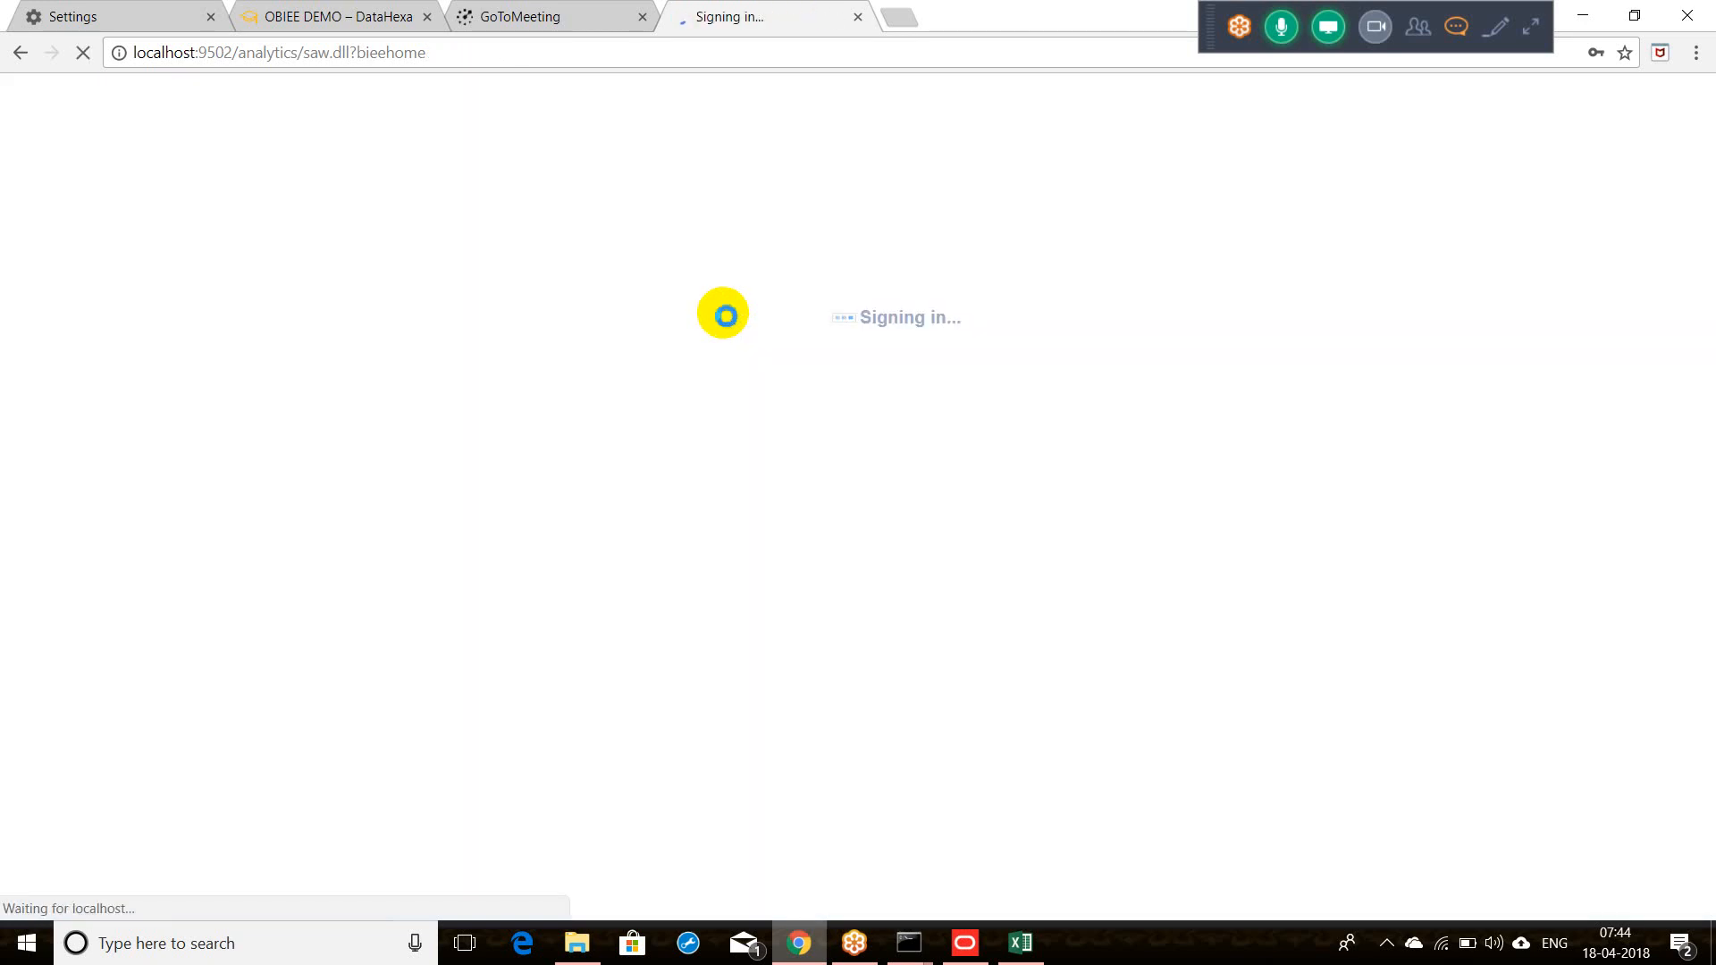
Step: Glance at the Administration Tool, return to the BI Home page, and open the New menu
double_click(276, 53)
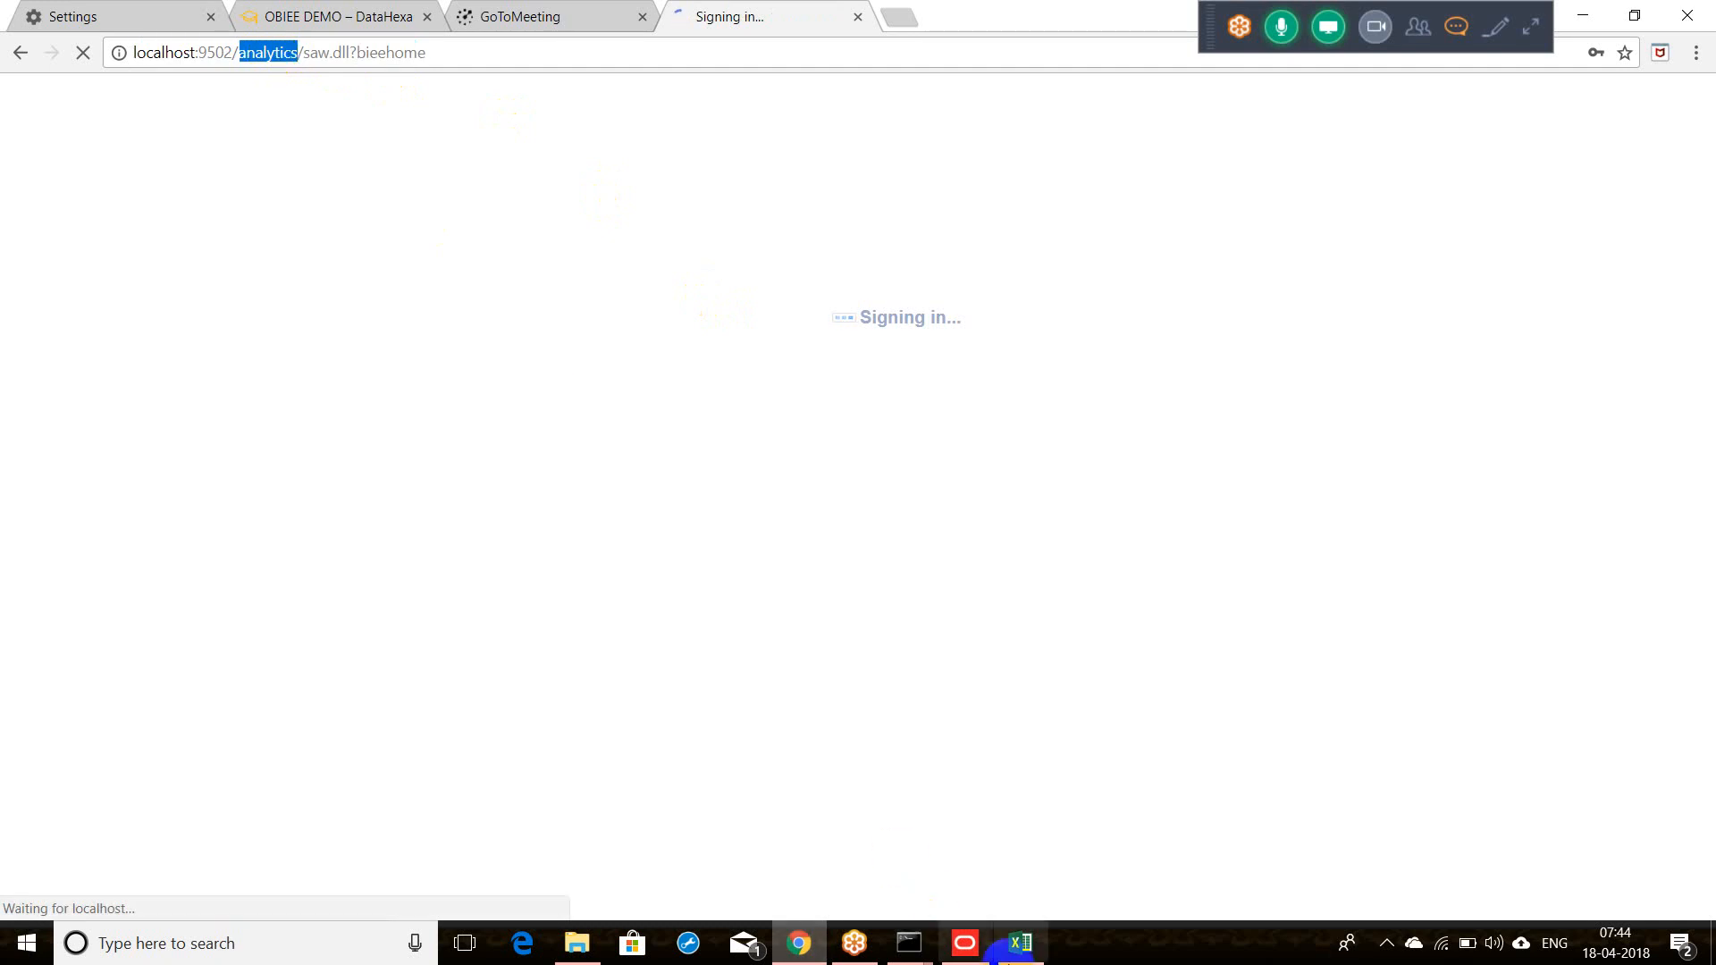
left_click(967, 957)
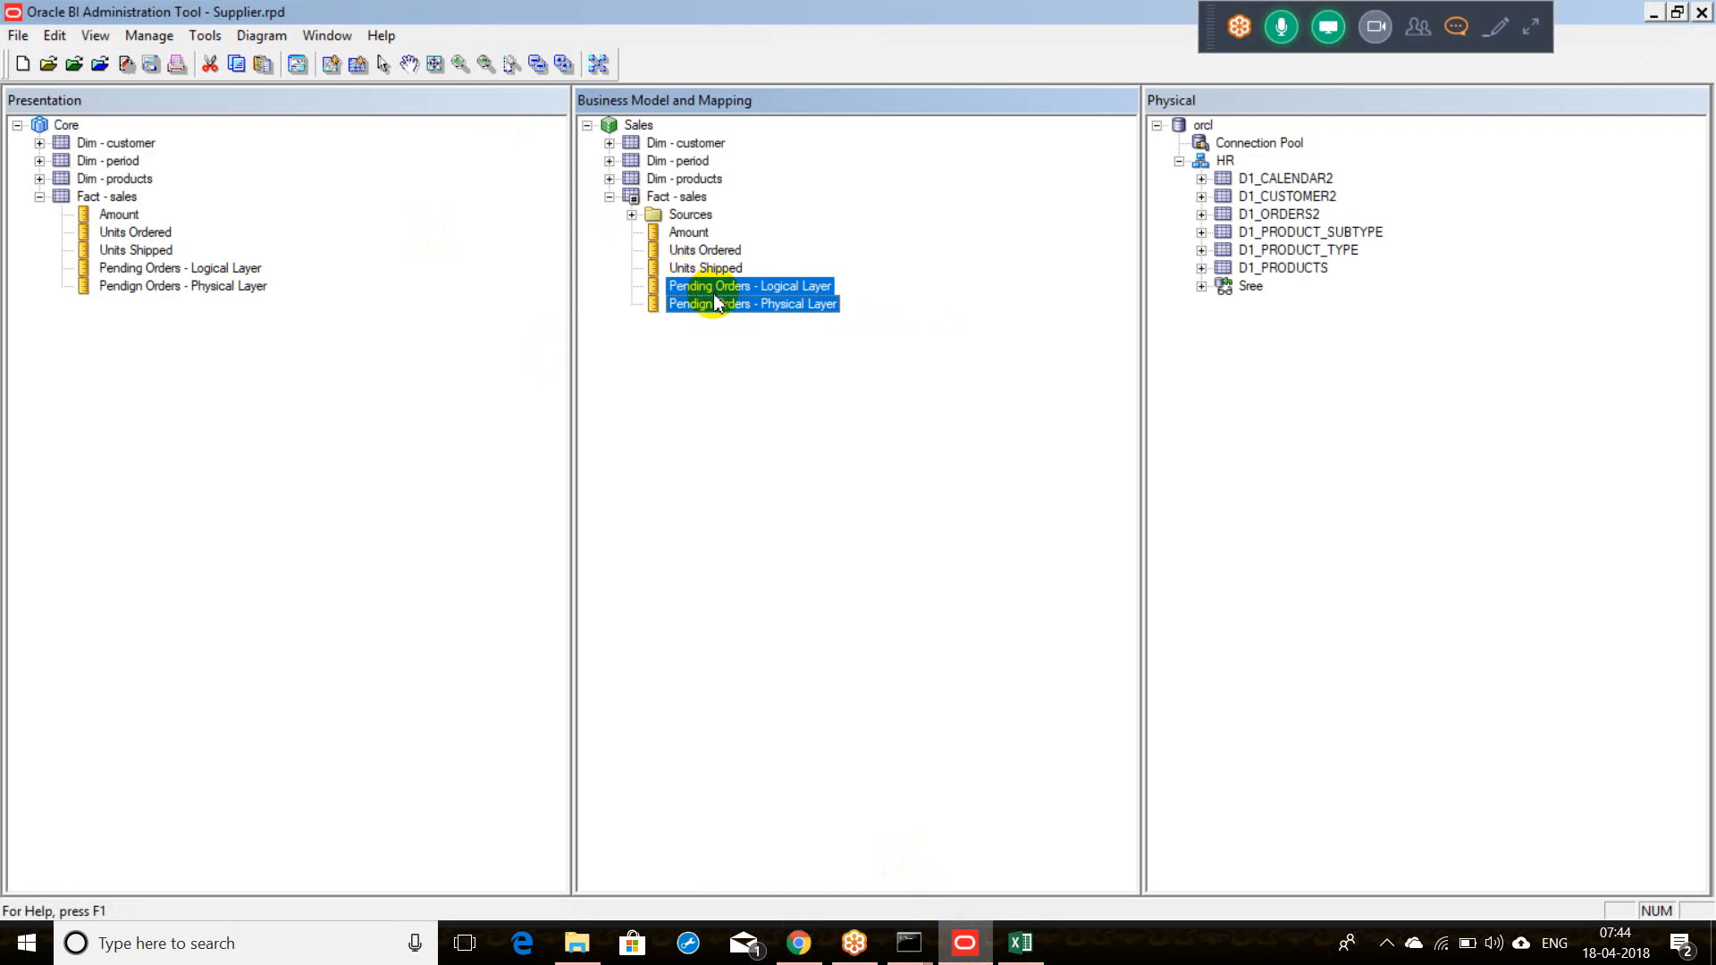
left_click(974, 947)
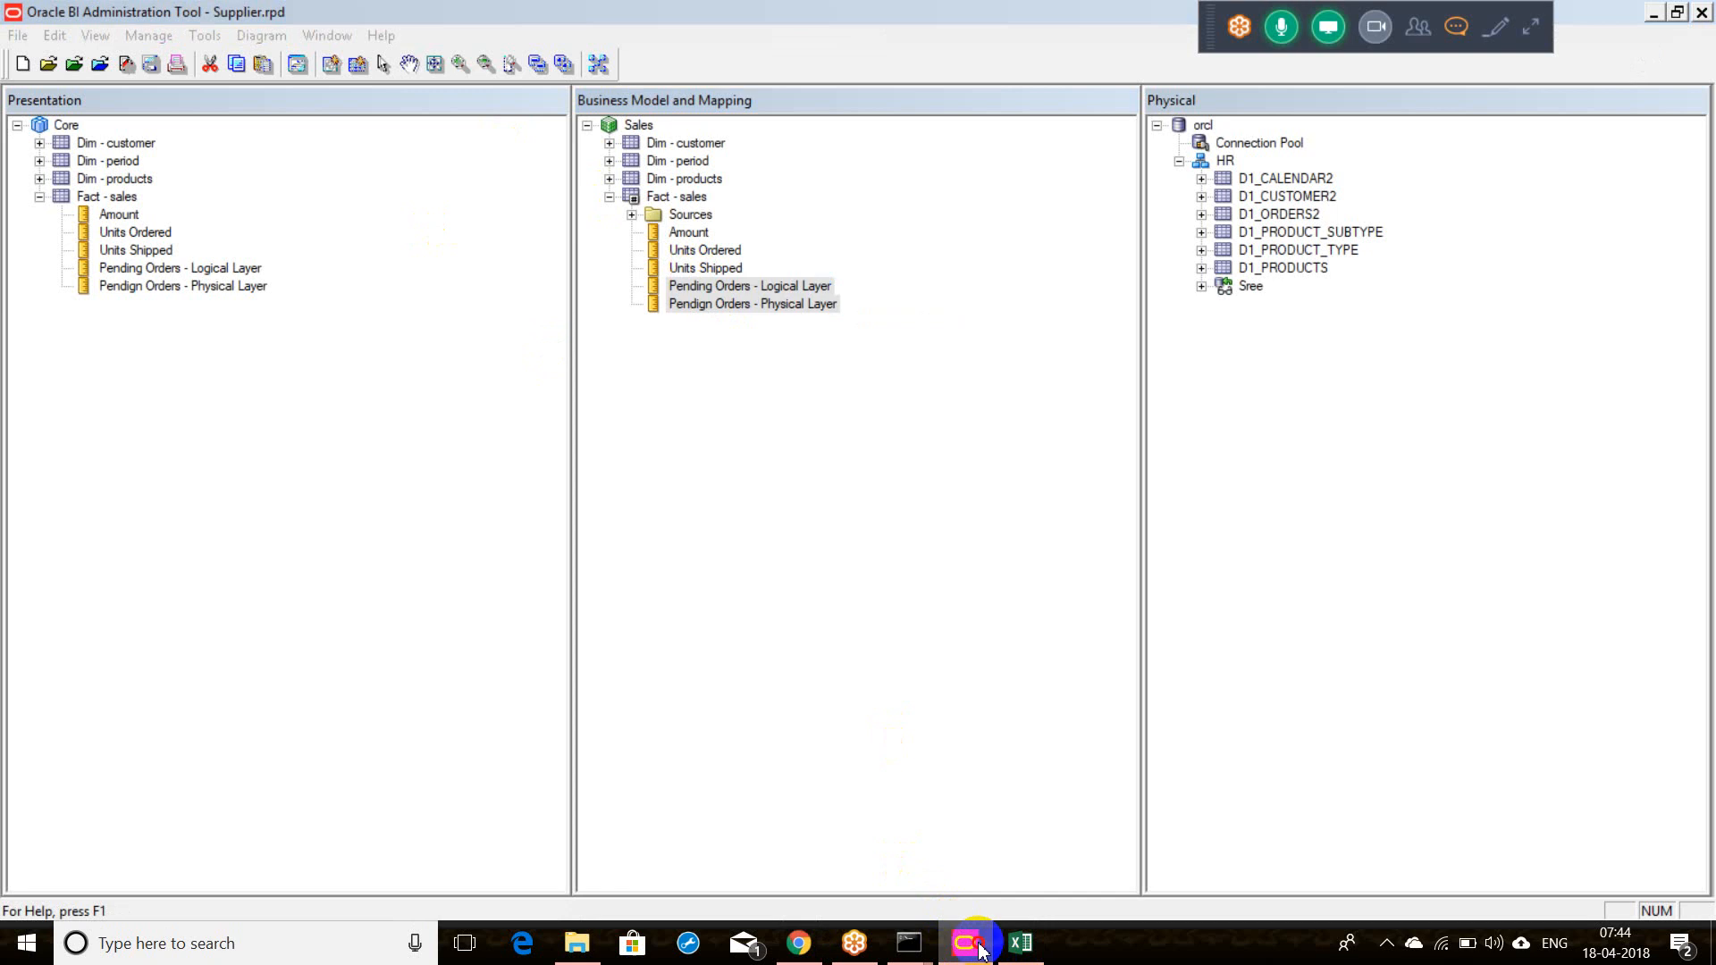
left_click(1403, 143)
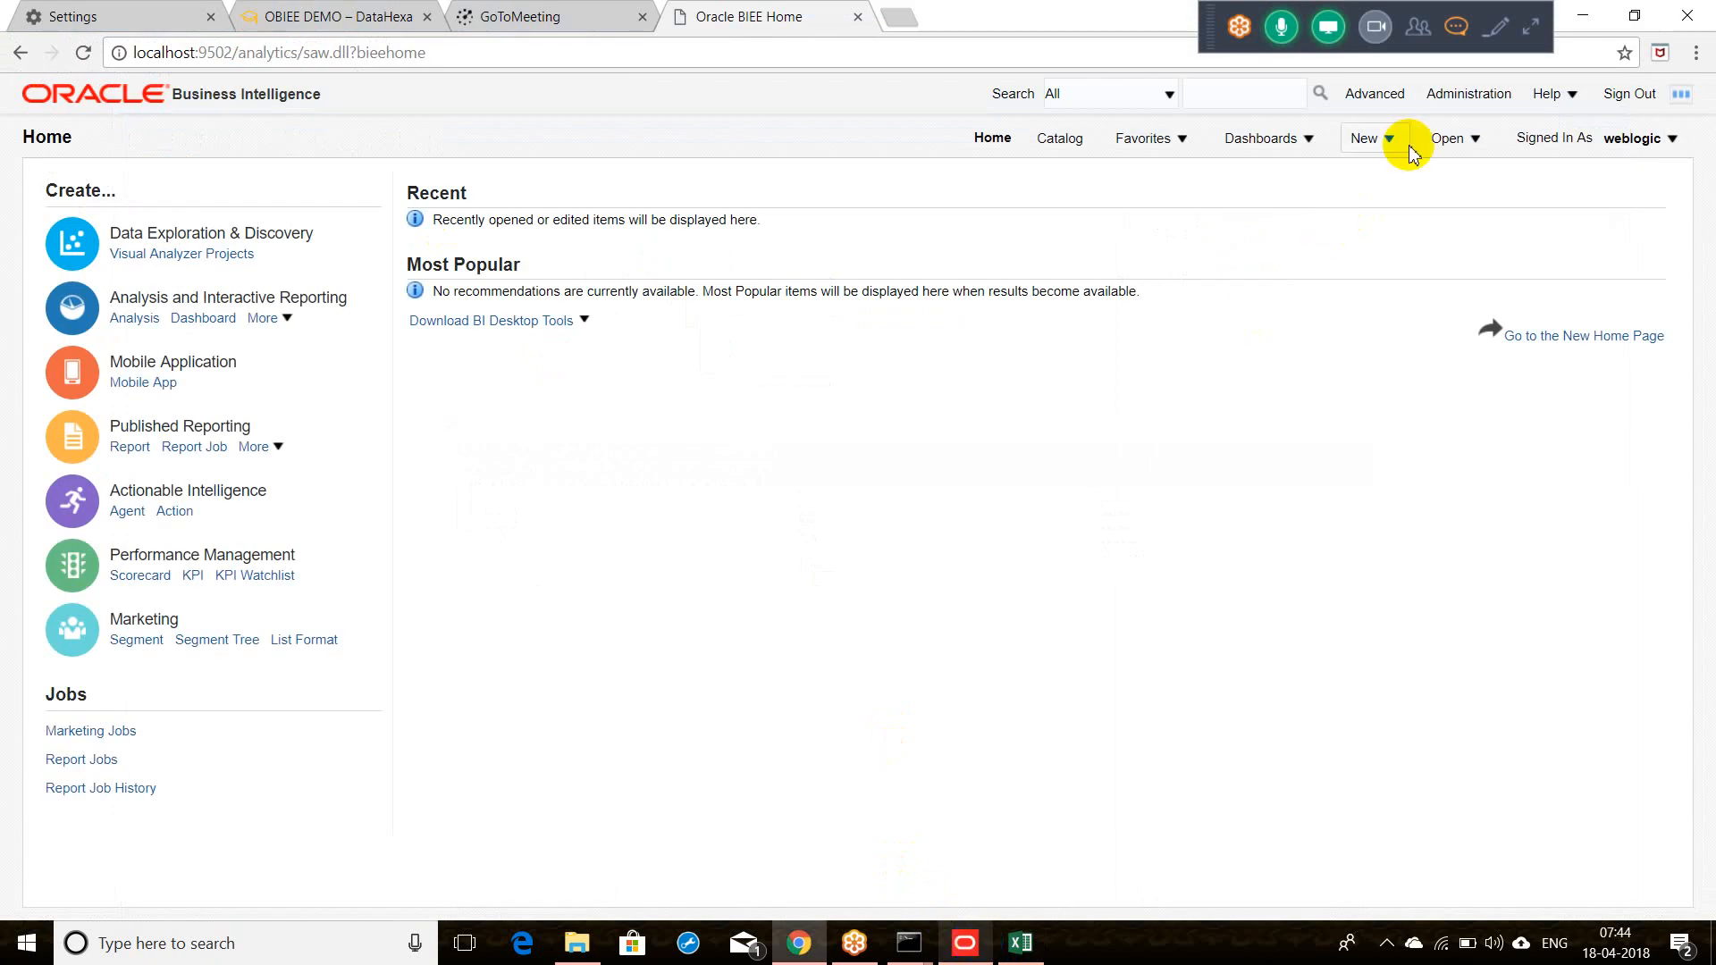
Step: Create a Sales Analysis analysis and expand Fact Tables > Fact - Sales to show Amount, Units Ordered, Units Shipped
left_click(1405, 280)
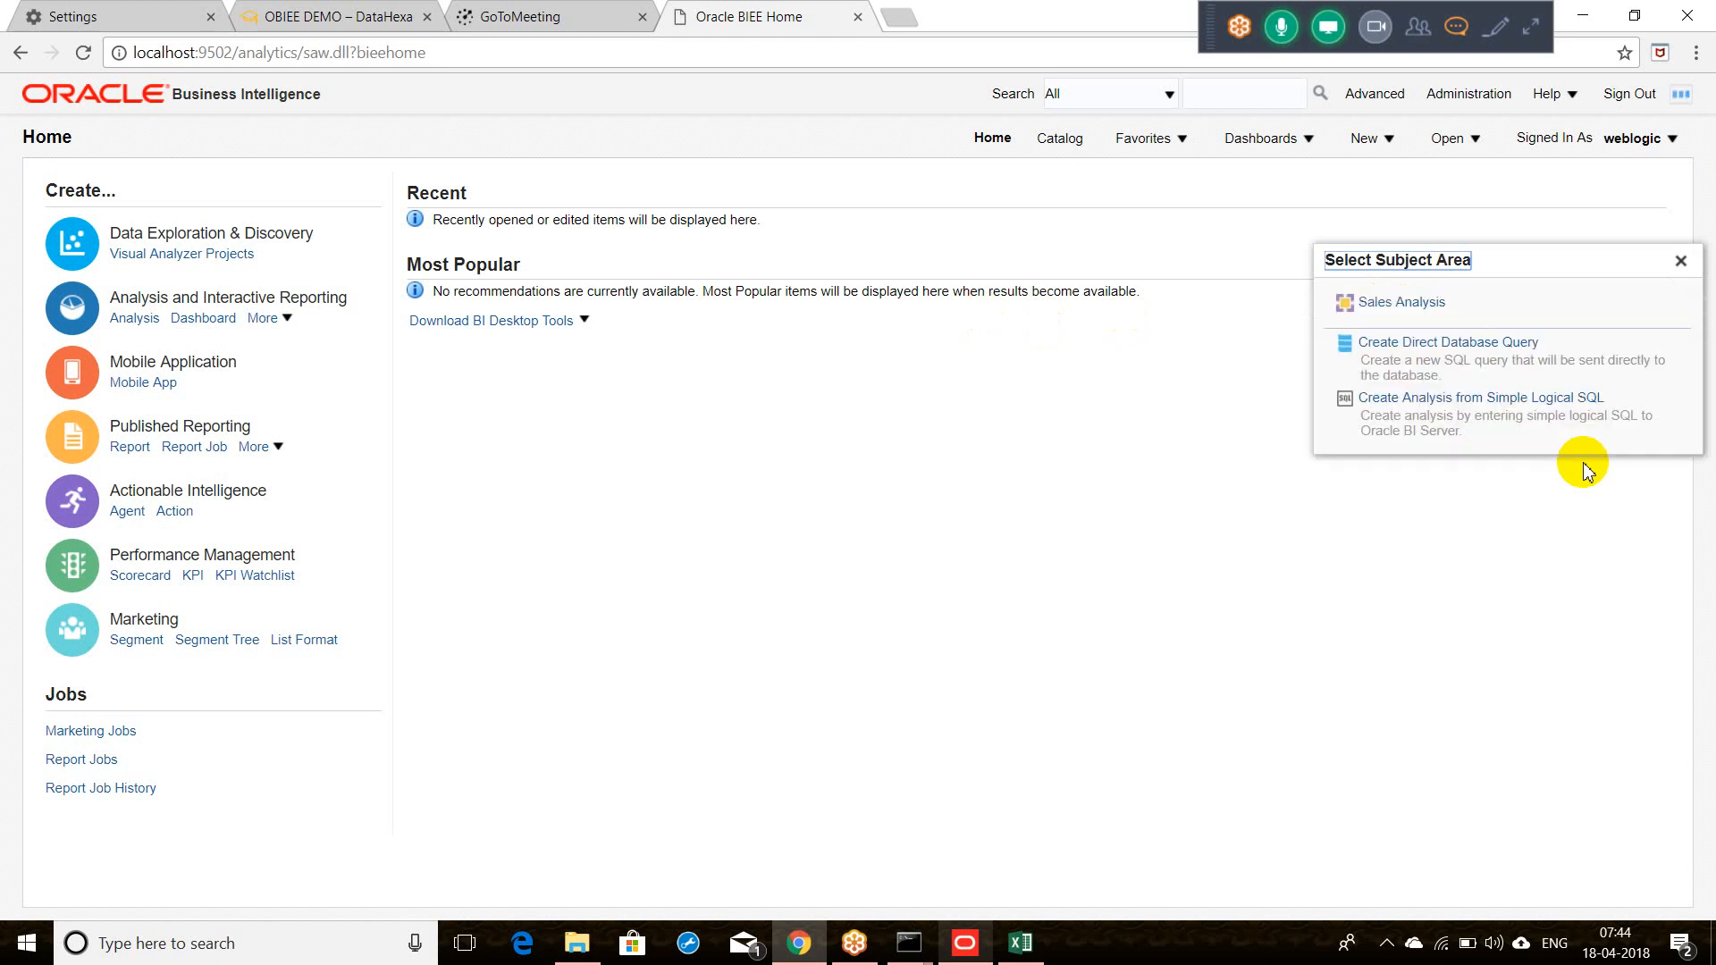
left_click(1412, 304)
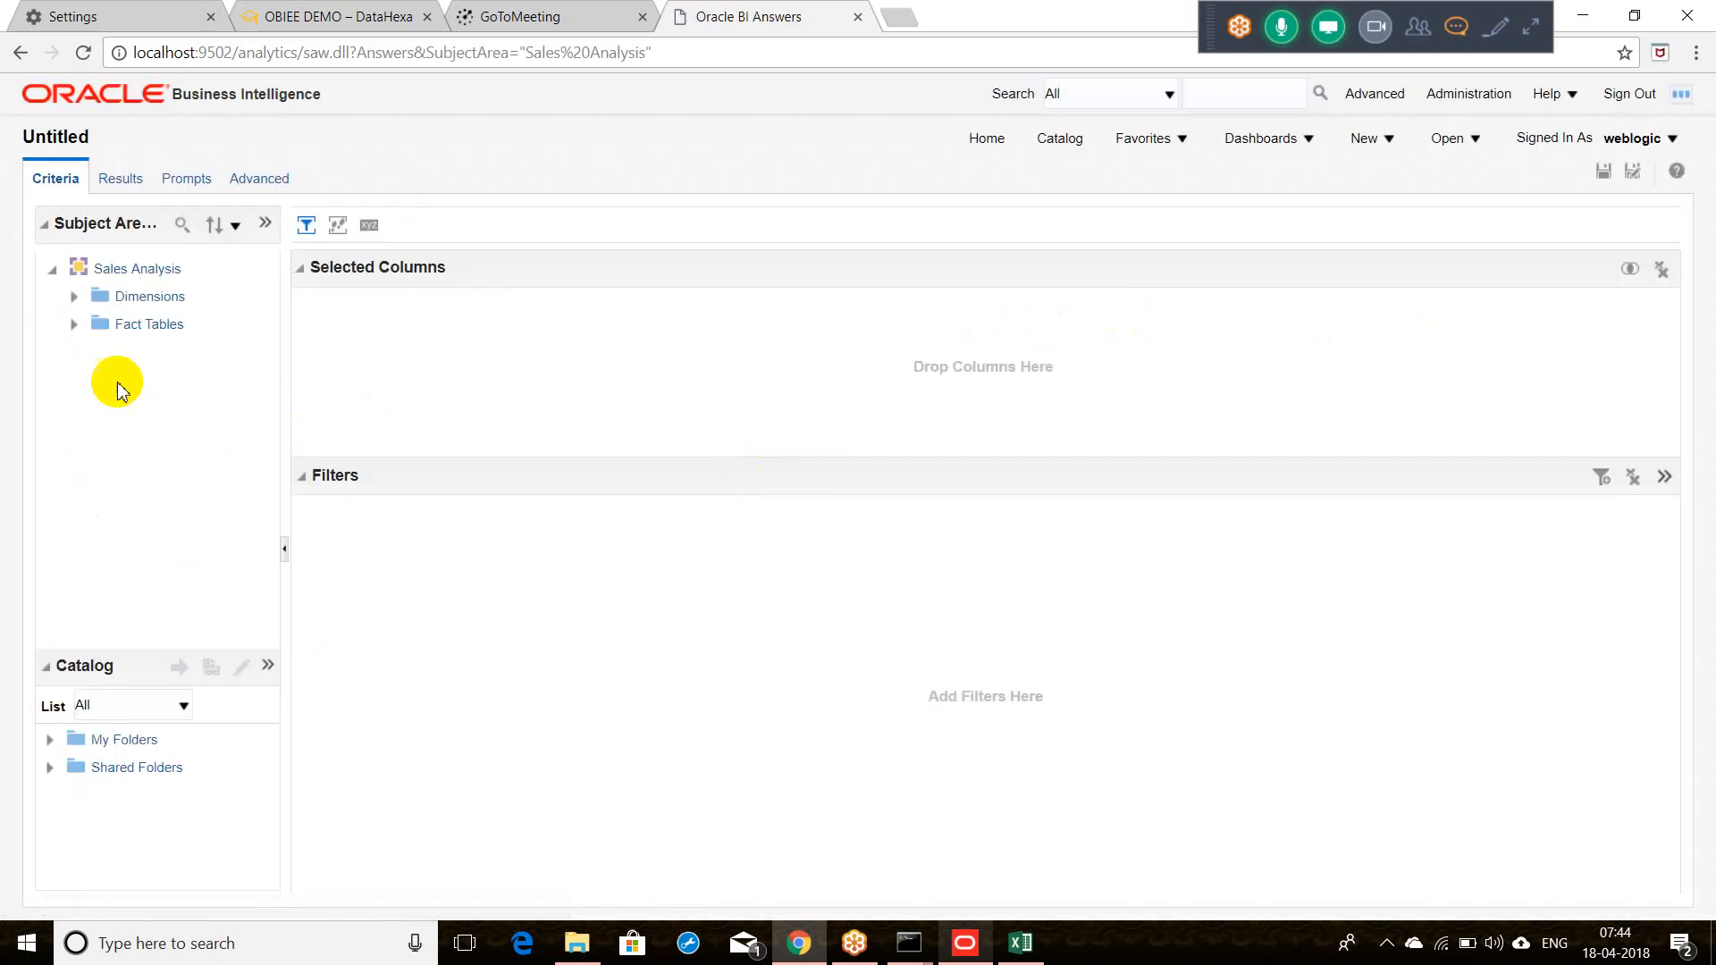
left_click(72, 327)
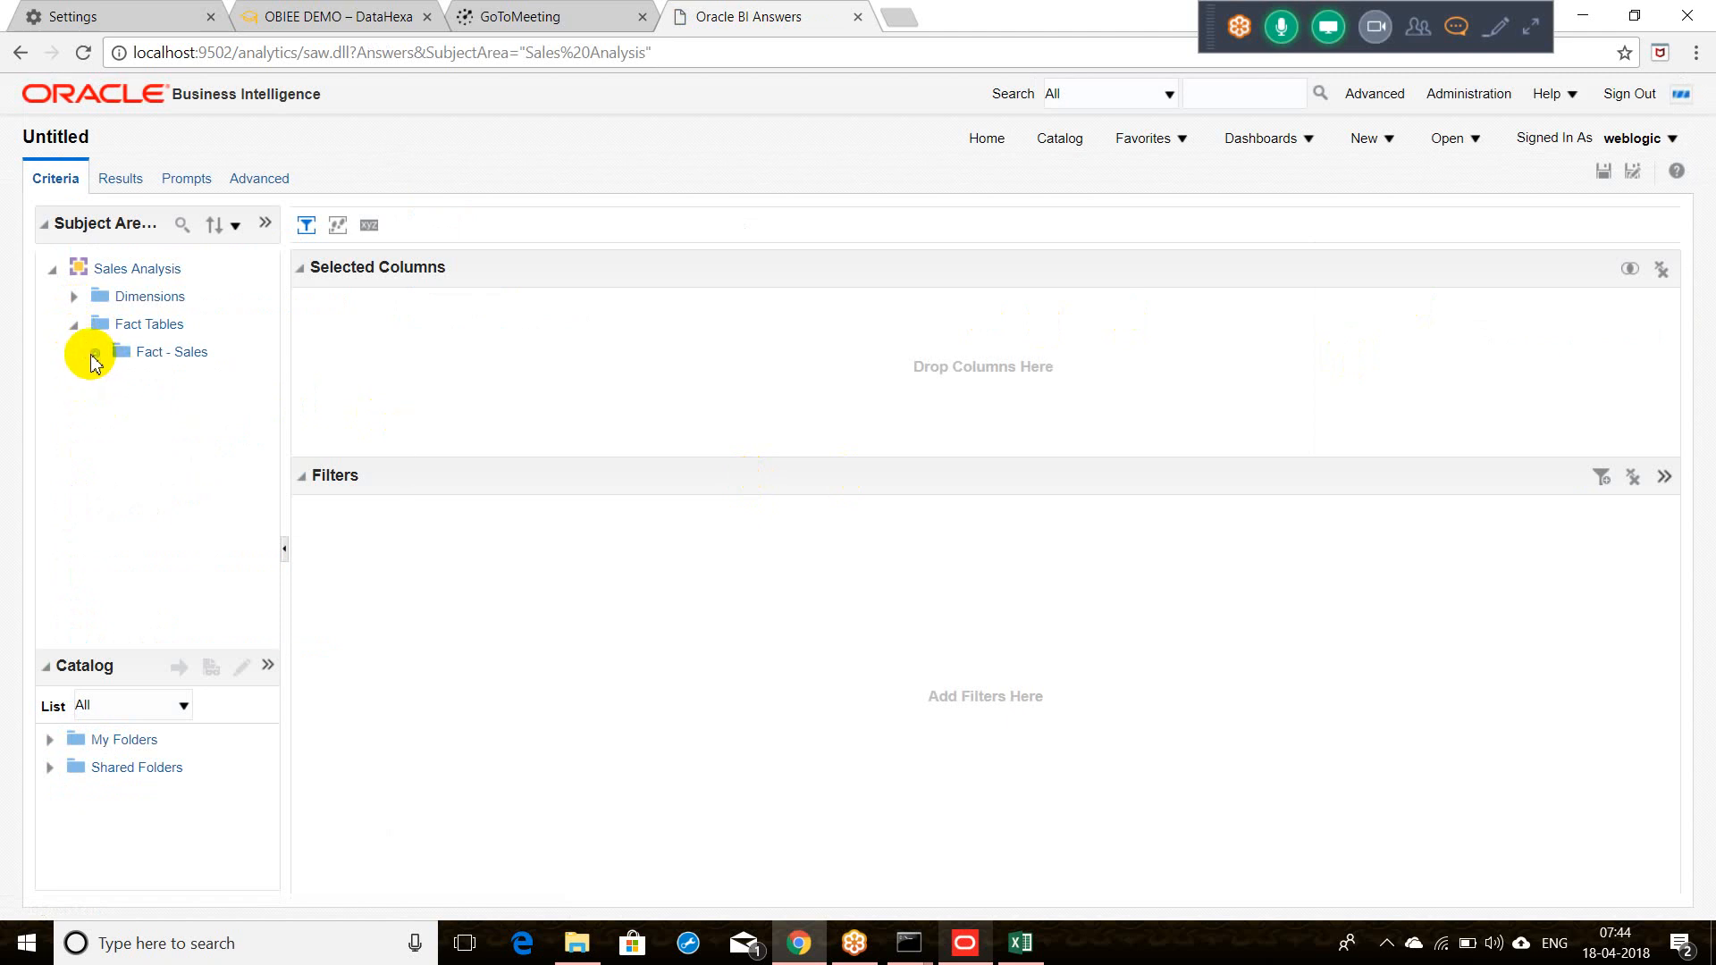
left_click(96, 354)
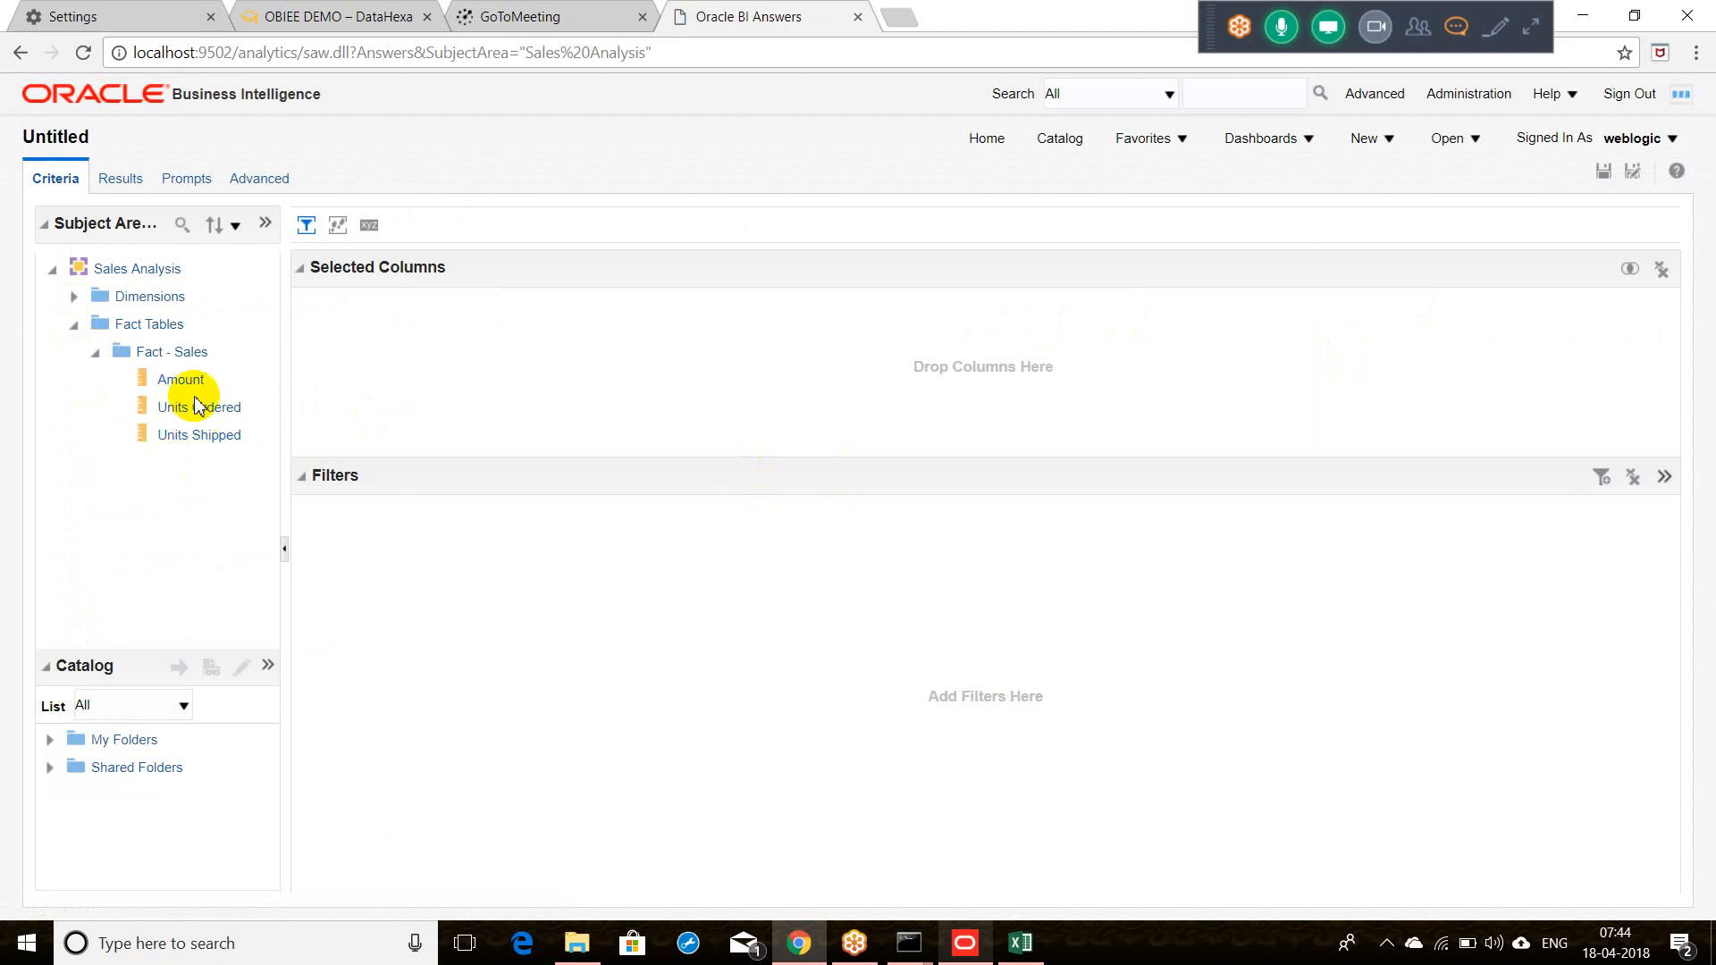
left_click(970, 945)
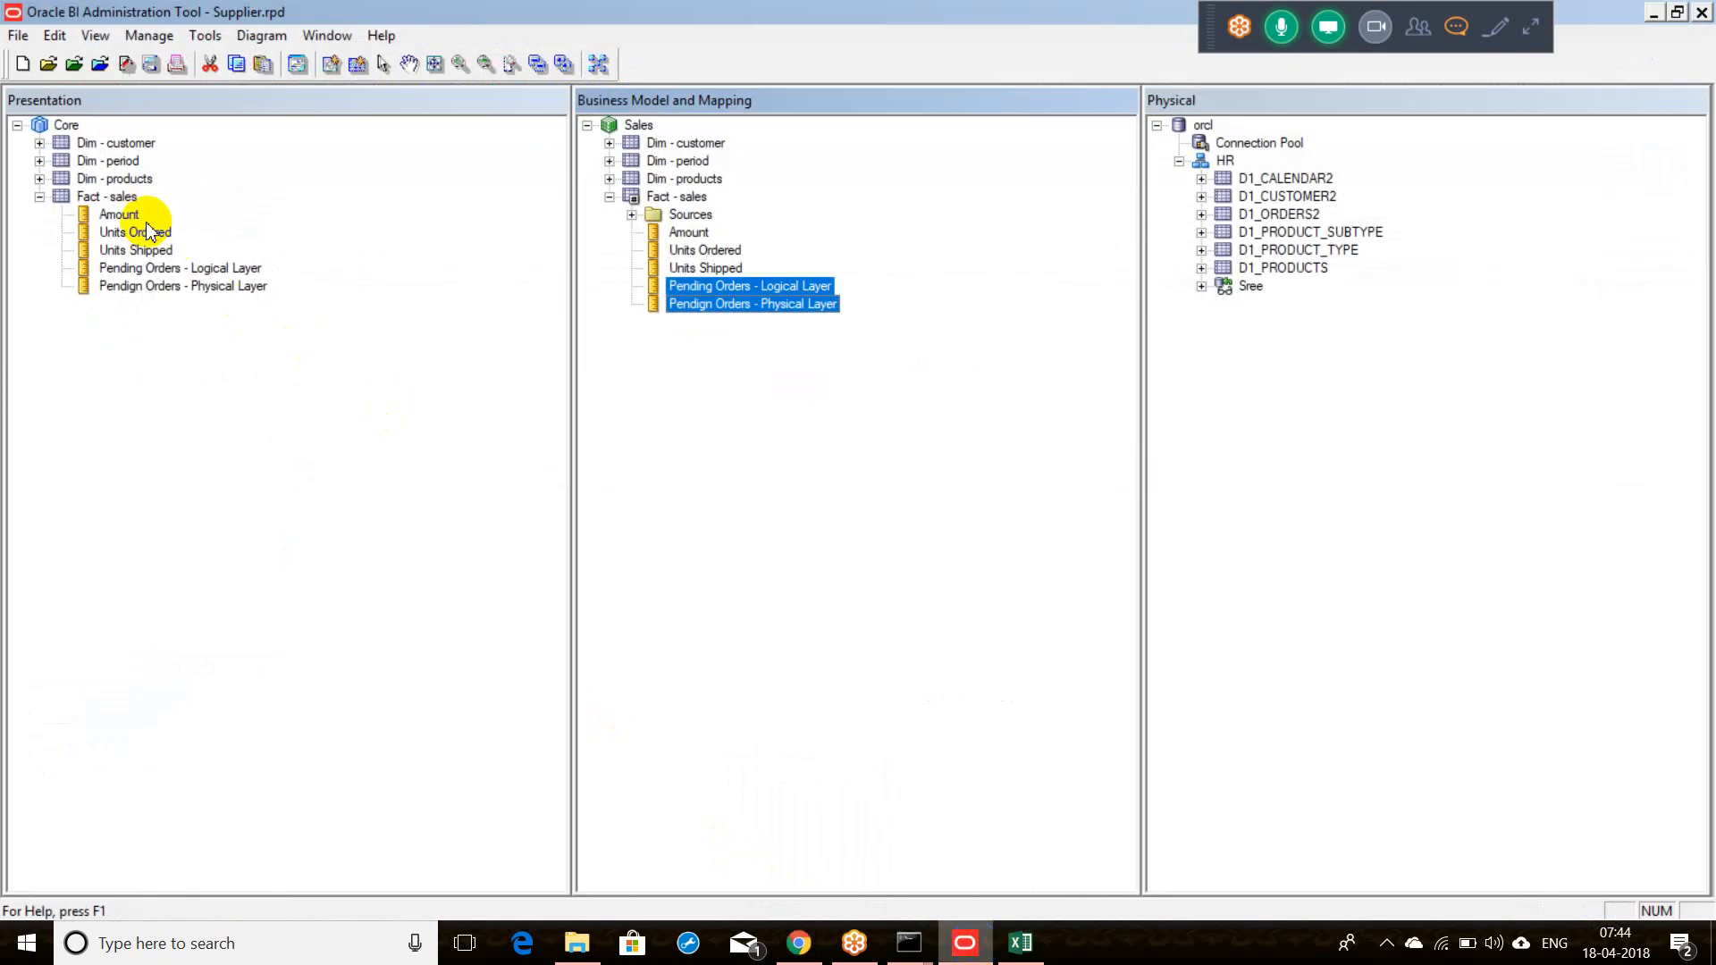
Step: Select the Pending Orders Physical and Logical Layer presentation columns, then clear the selection
left_click(155, 282)
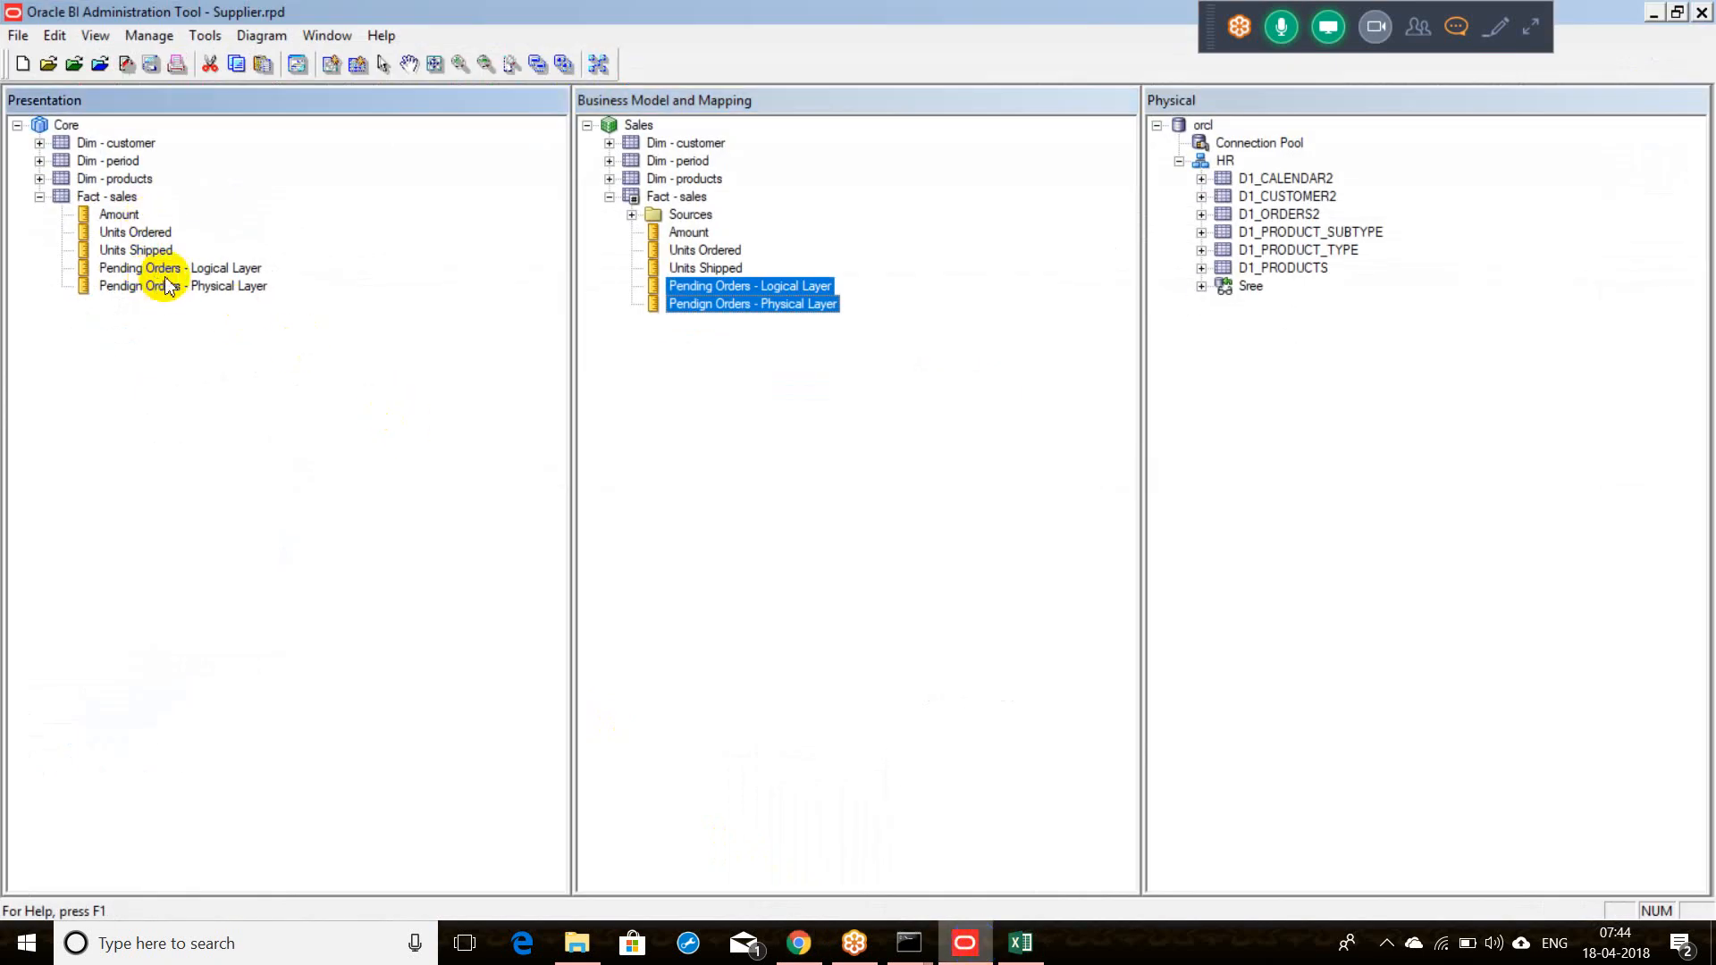
left_click(157, 286)
left_click(165, 272)
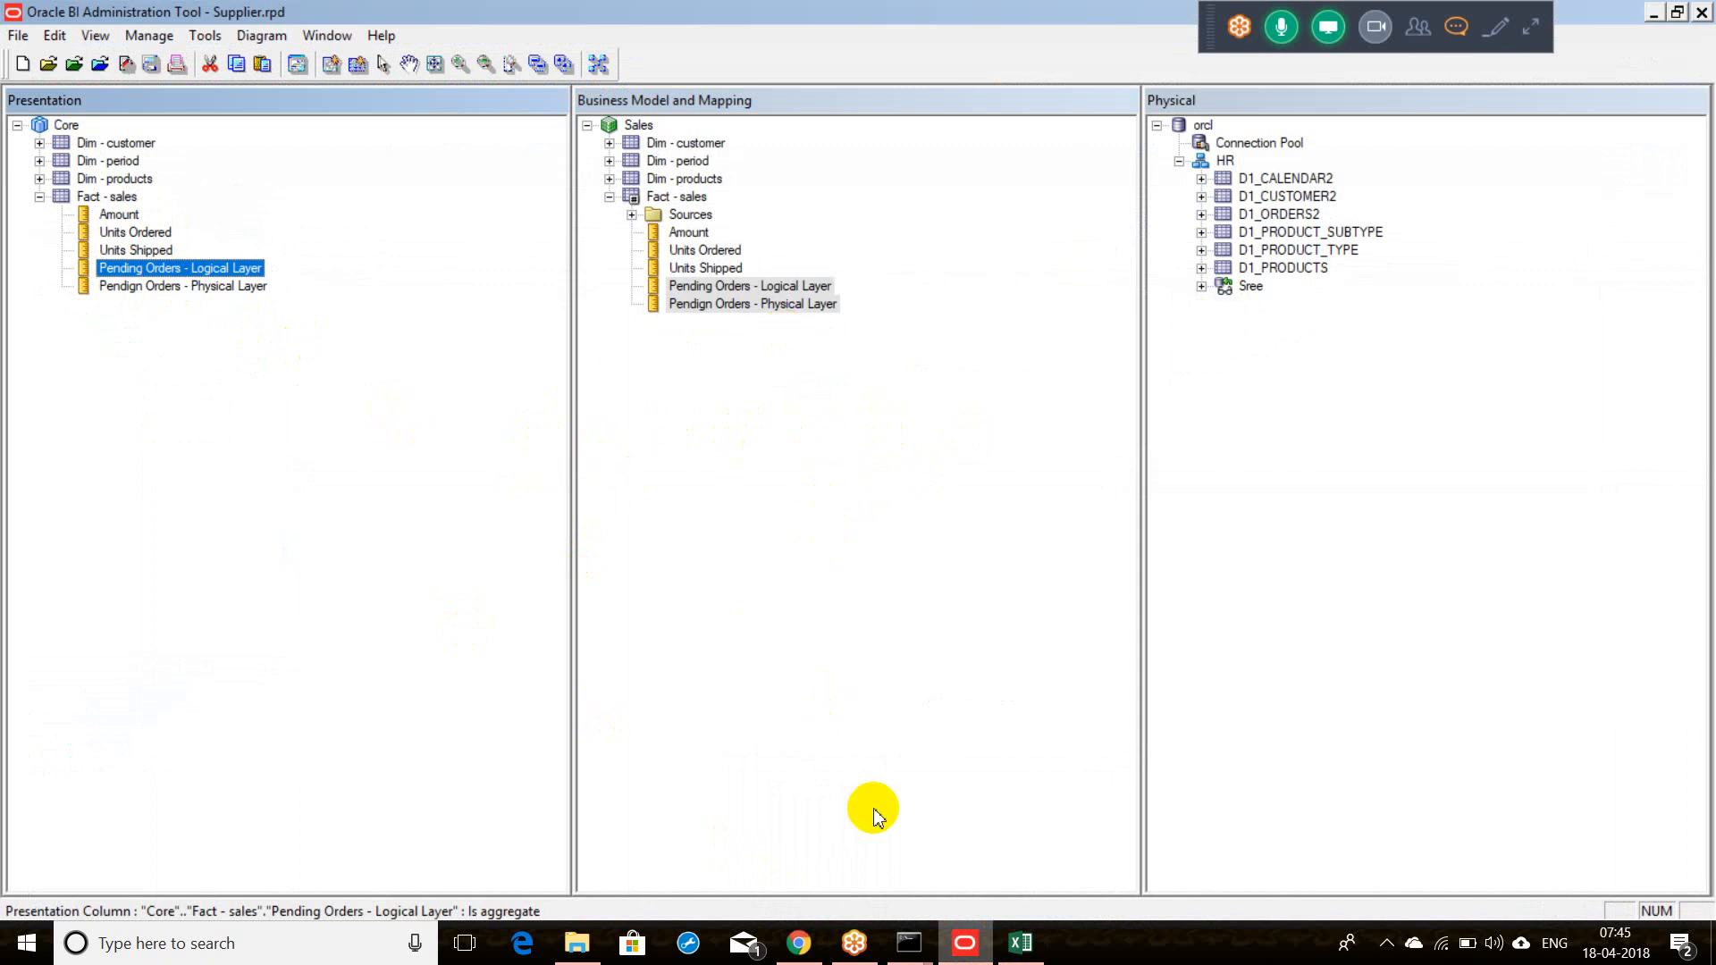
left_click(906, 960)
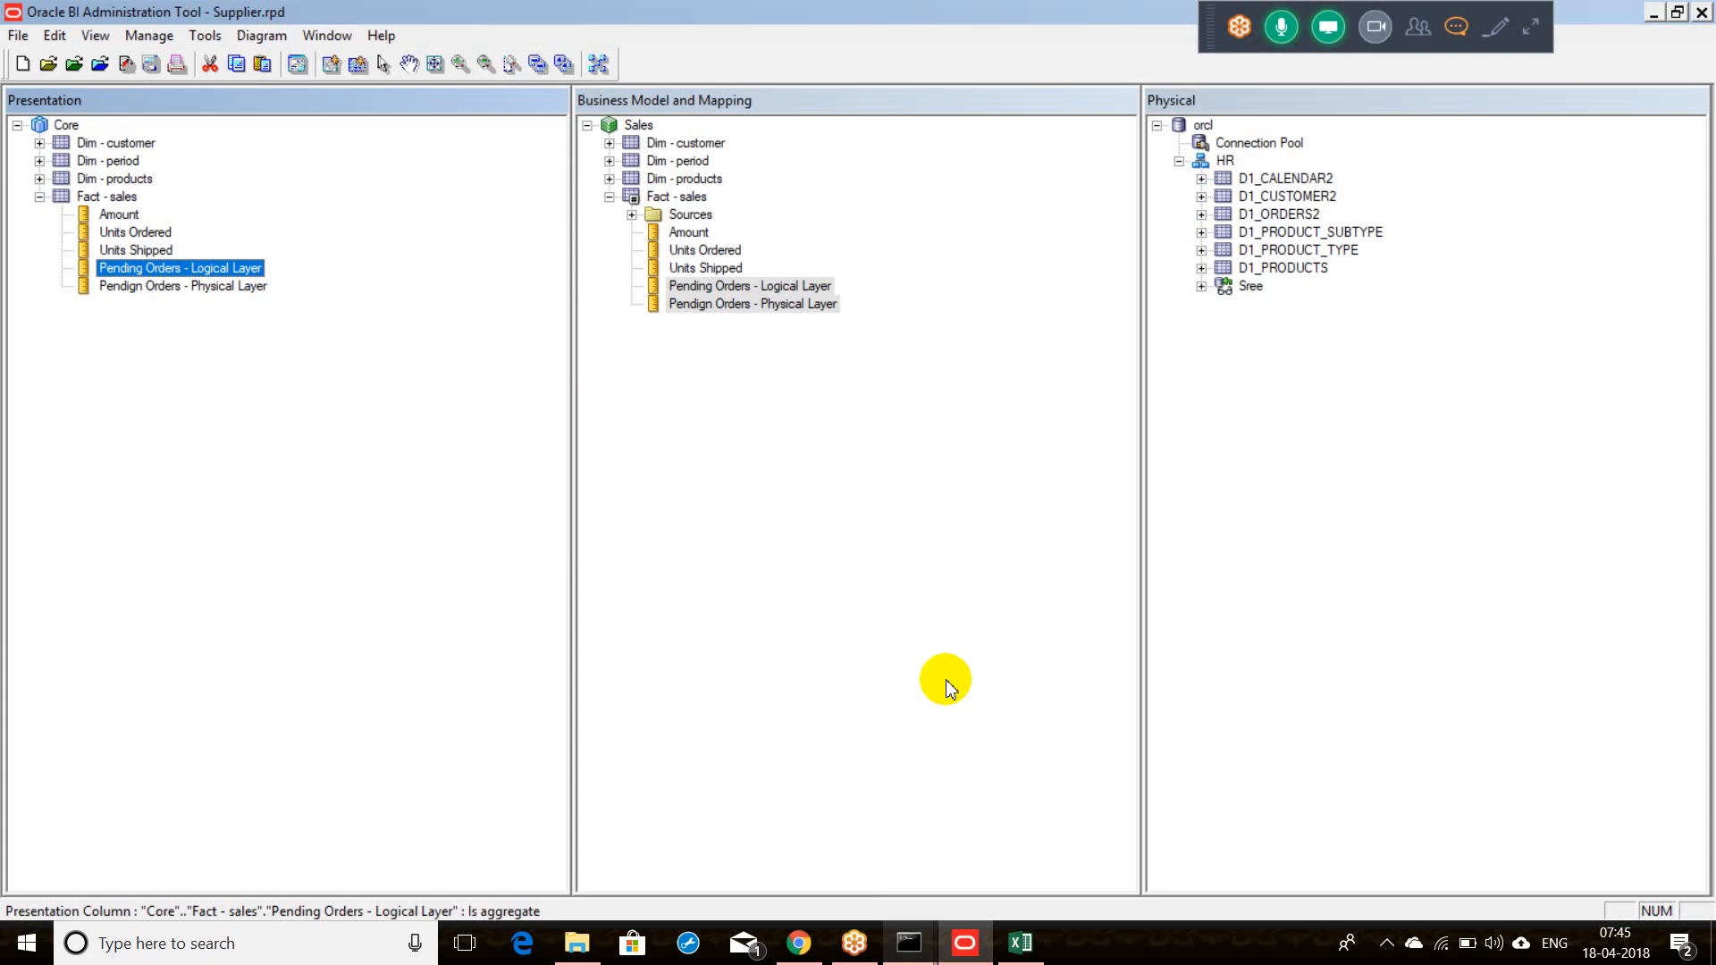
left_click(940, 596)
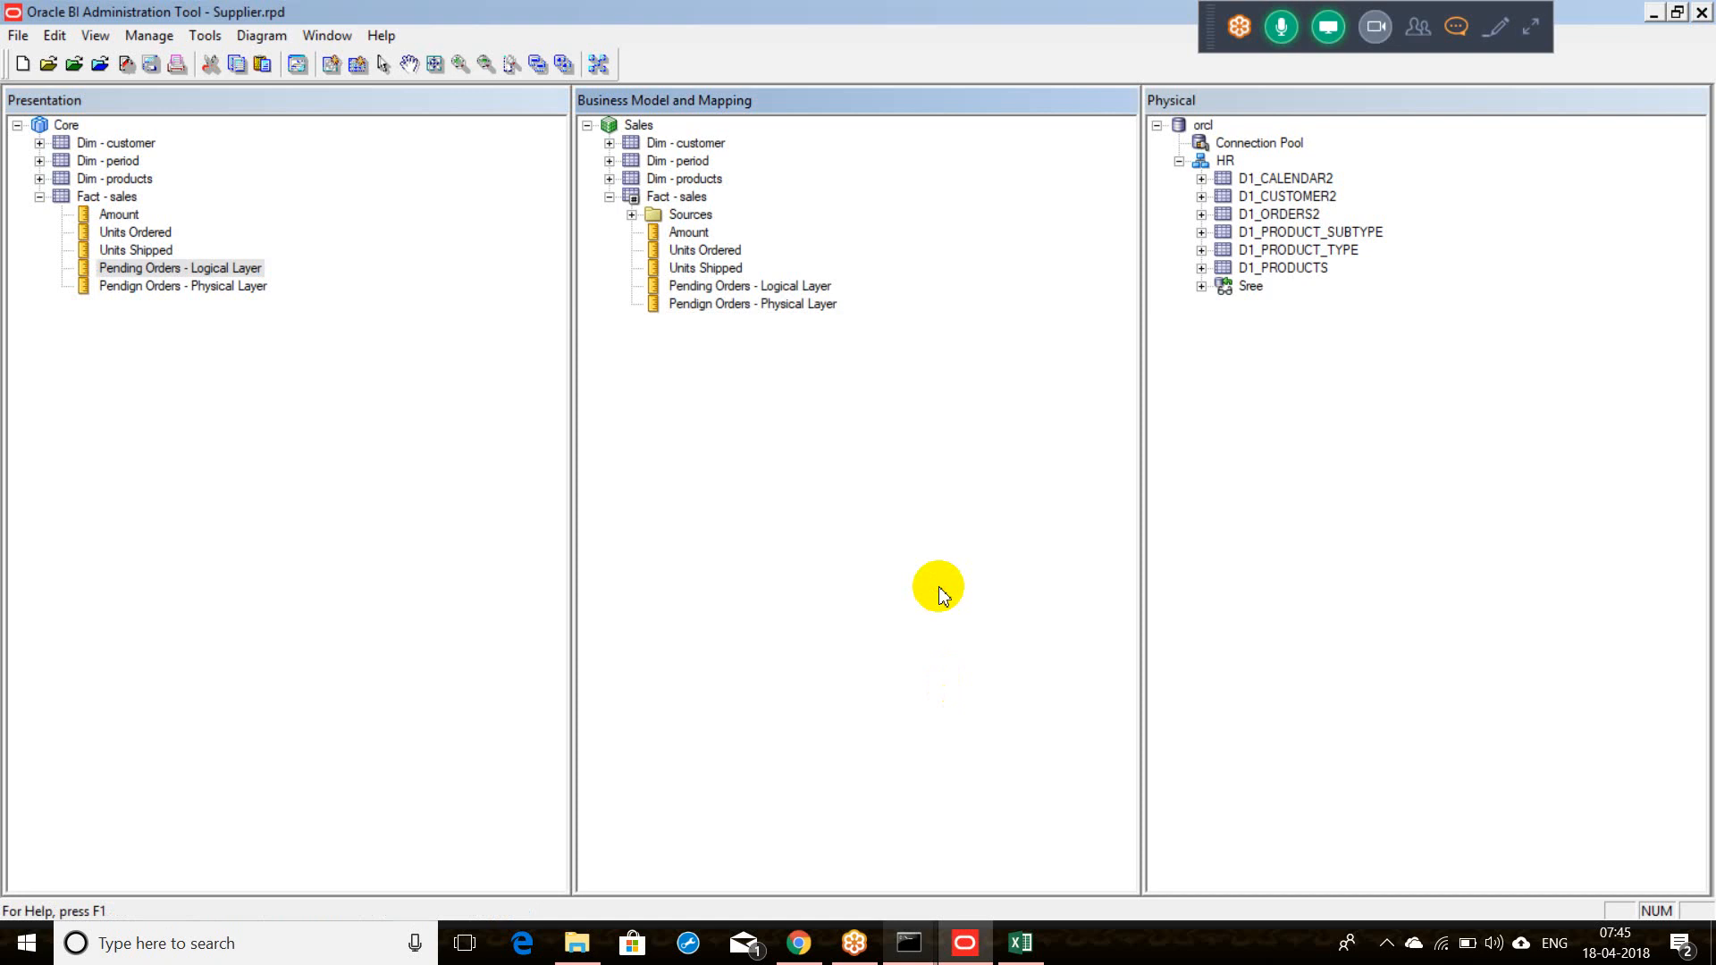
Step: Run Check Global Consistency with Ctrl+K, accept the clean result, and return to the Answers page
key("ctrl+k")
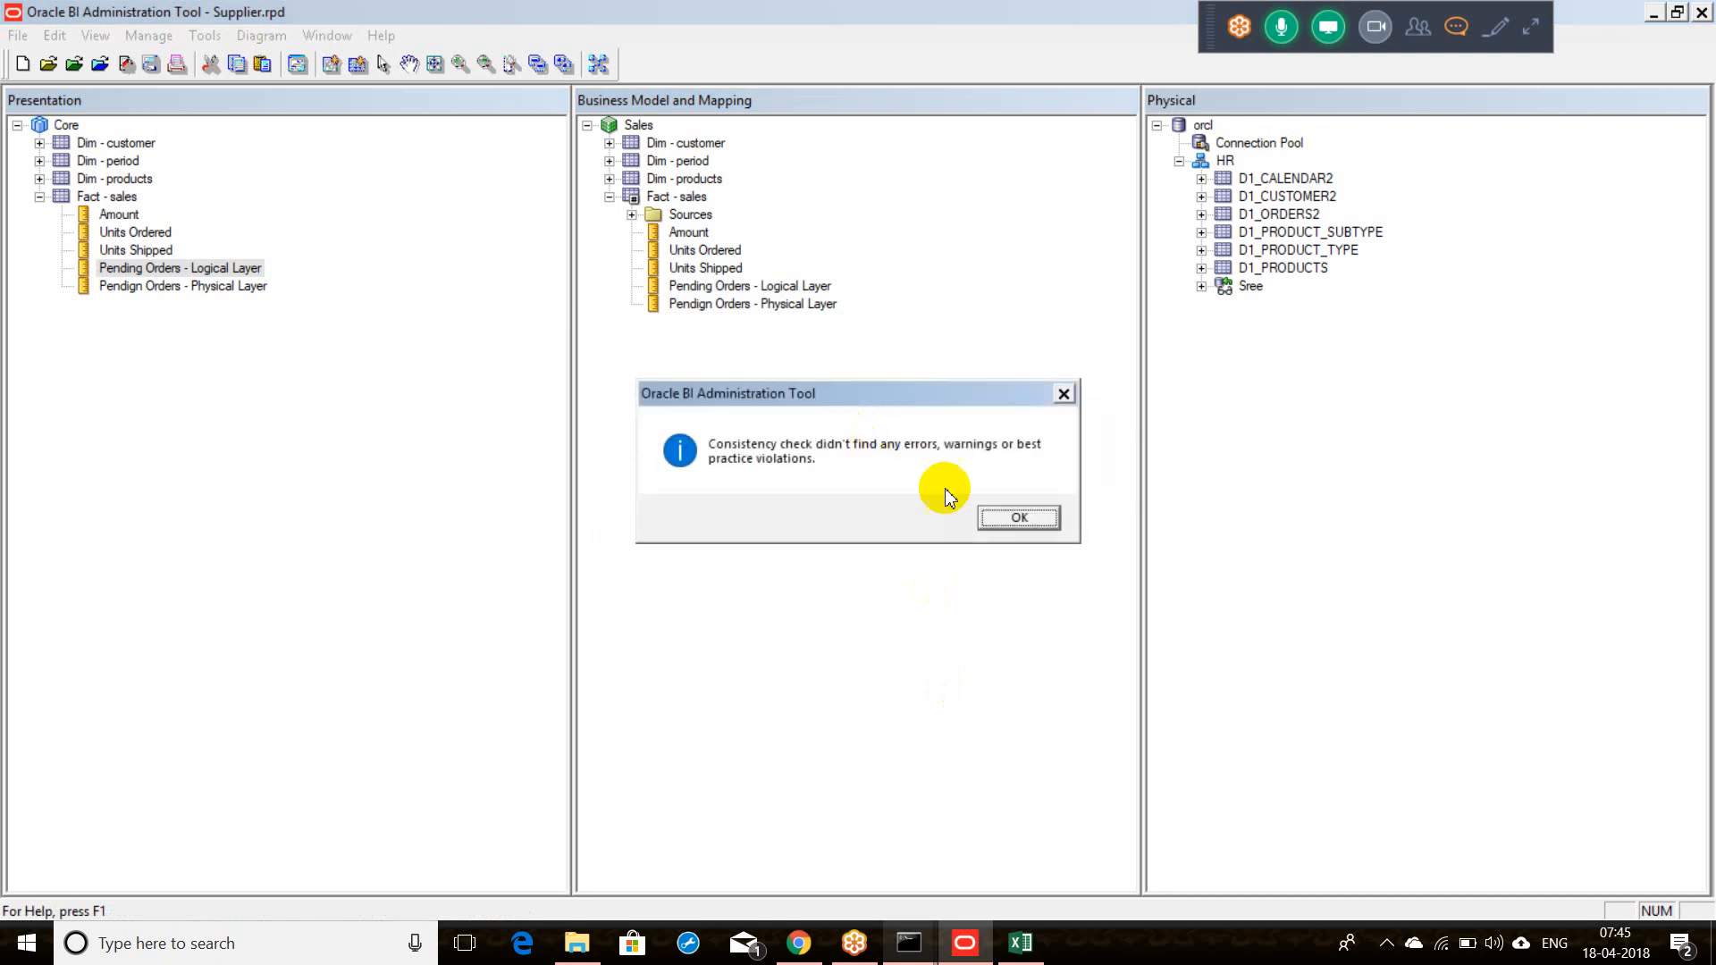
left_click(1005, 527)
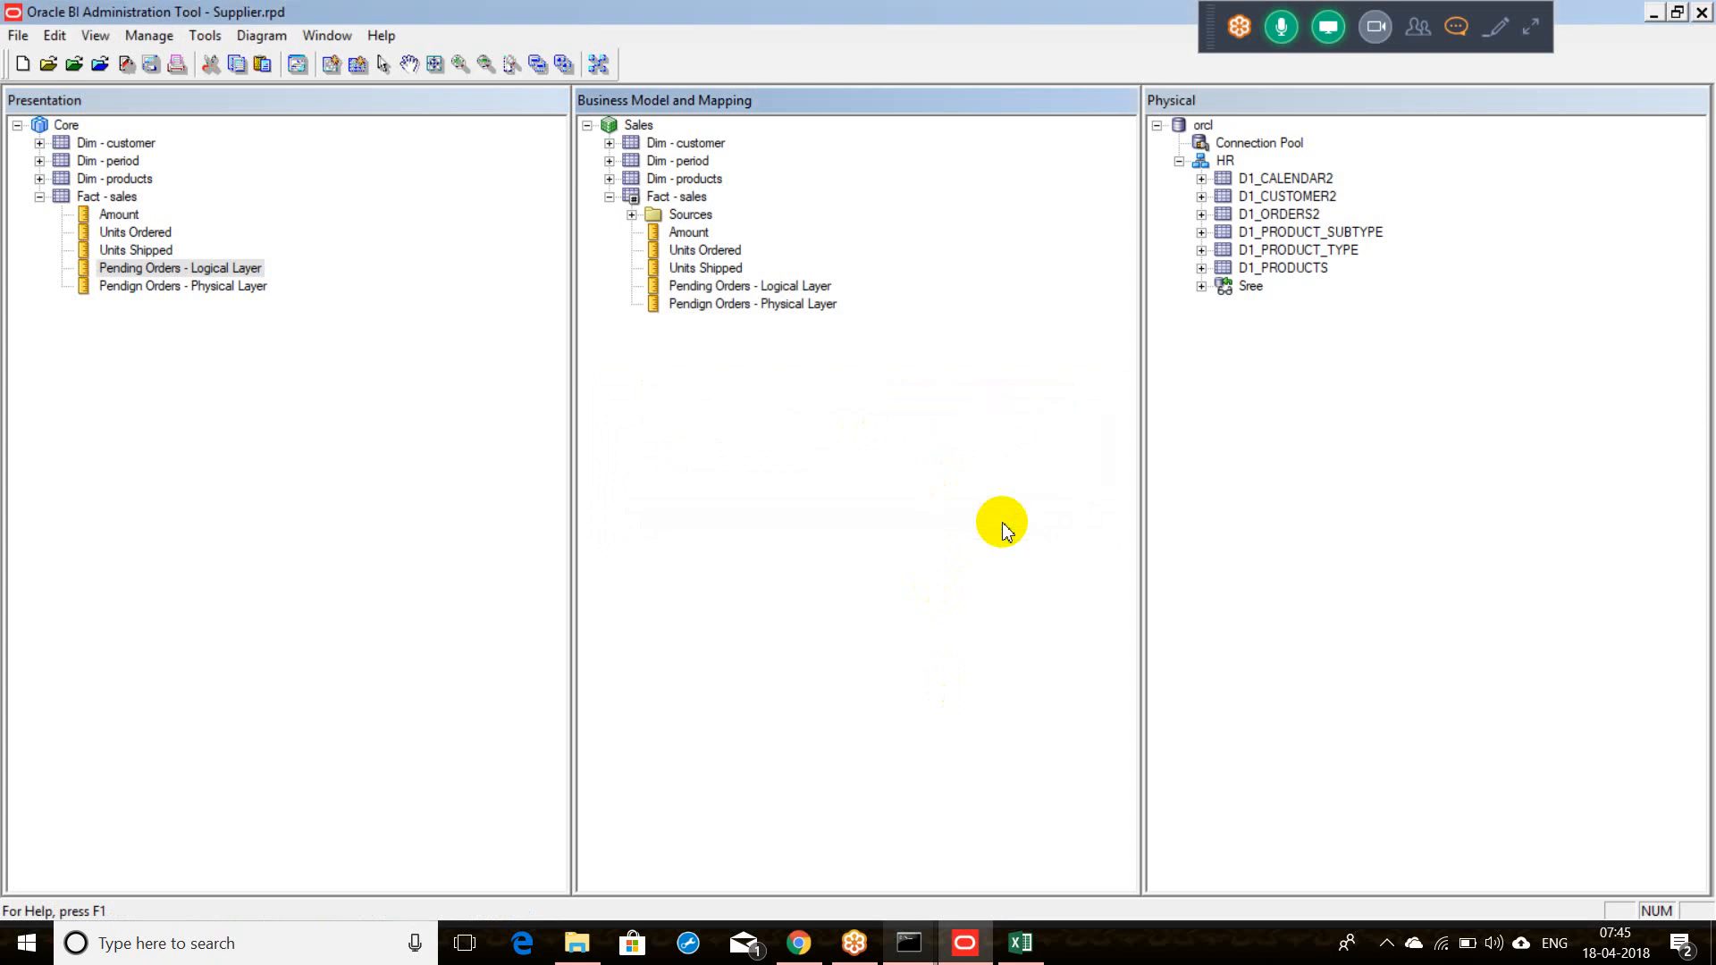
left_click(902, 958)
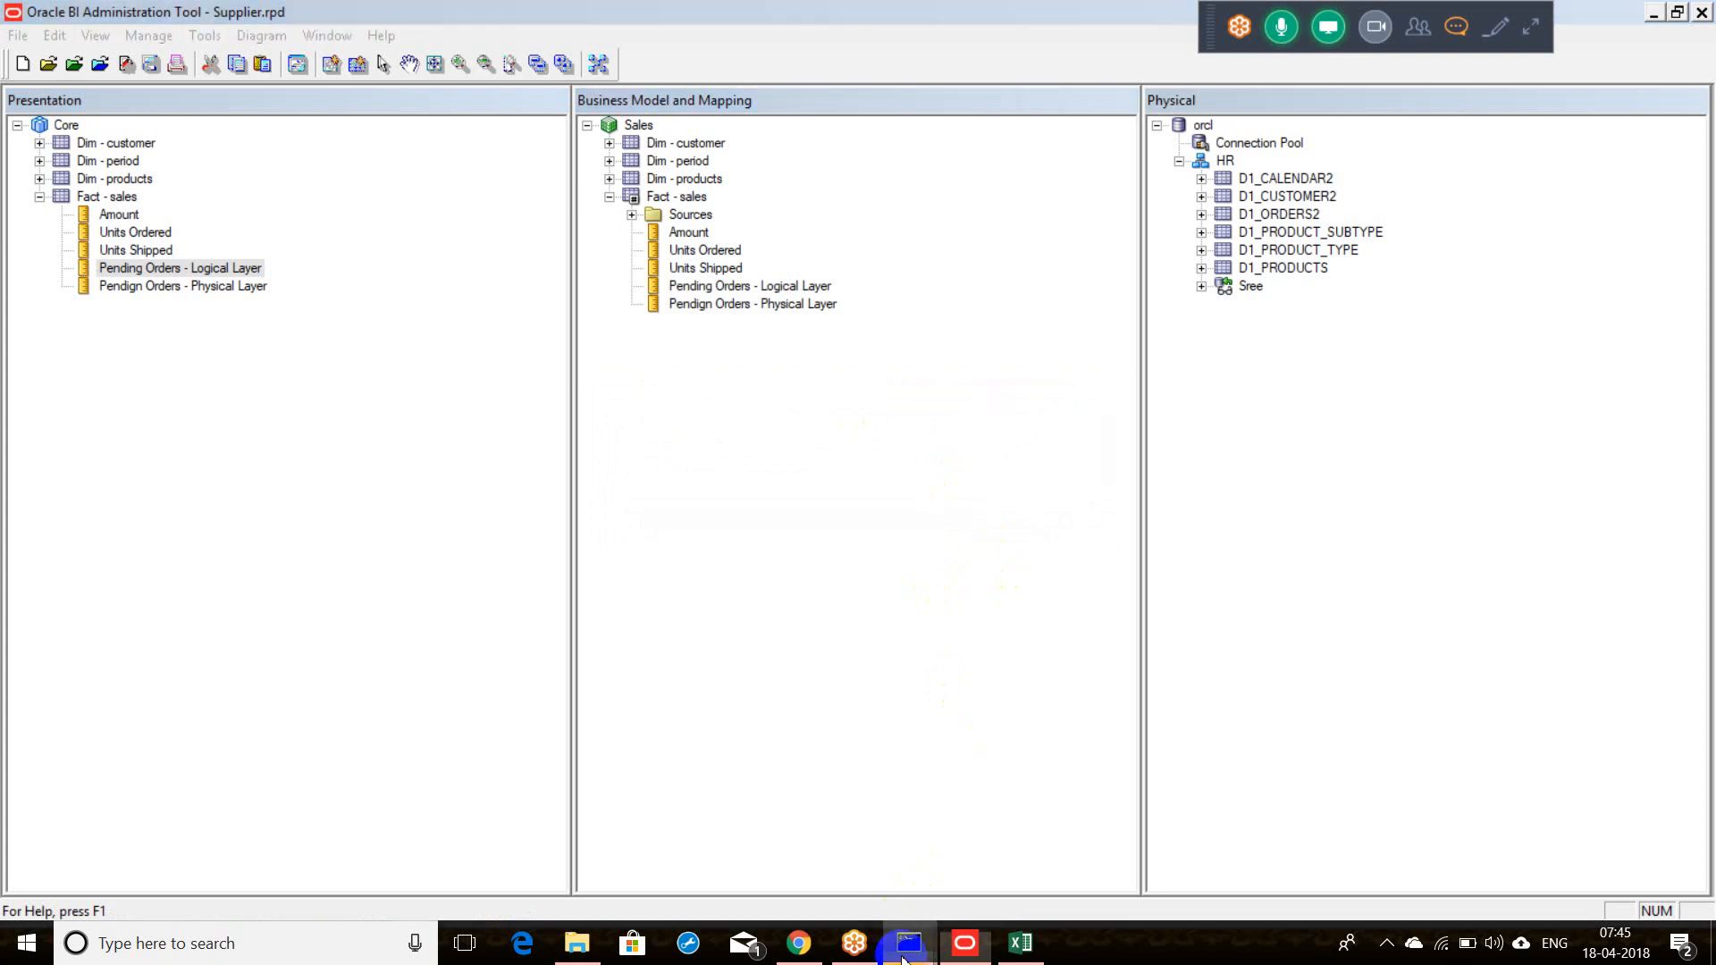
left_click(798, 942)
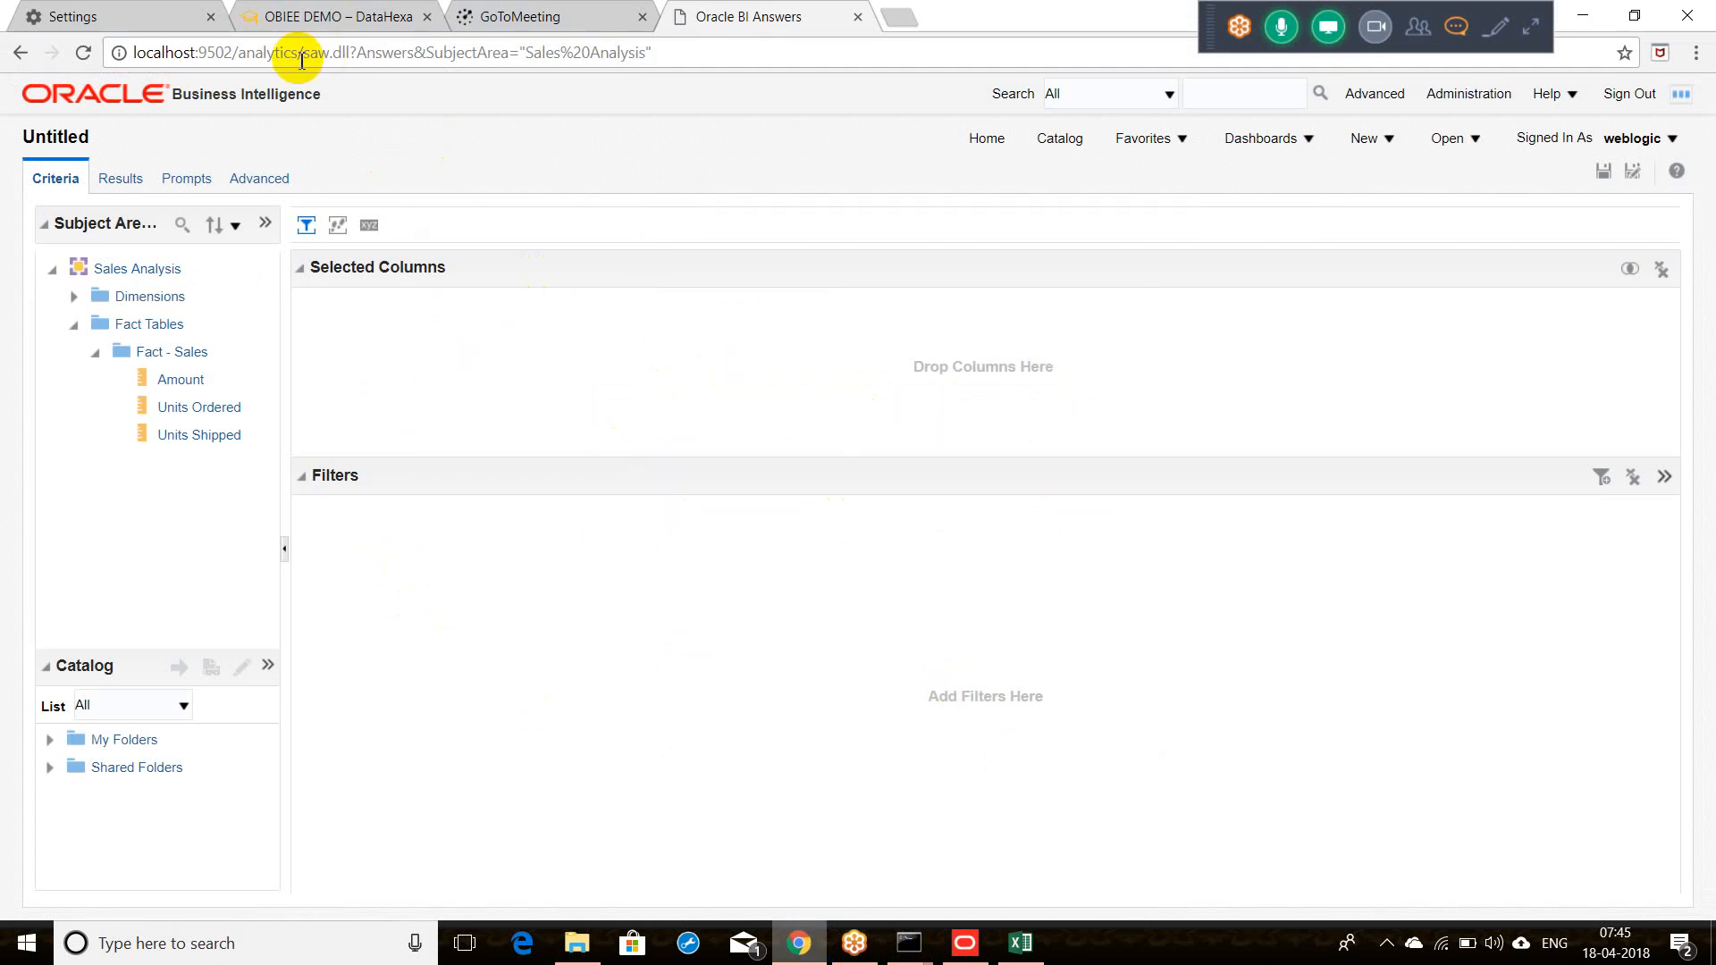
Step: Bring the C:\Windows\System32\cmd.exe Command Prompt to the front, leaving Sales Analysis unchanged
left_click_drag(238, 53, 280, 54)
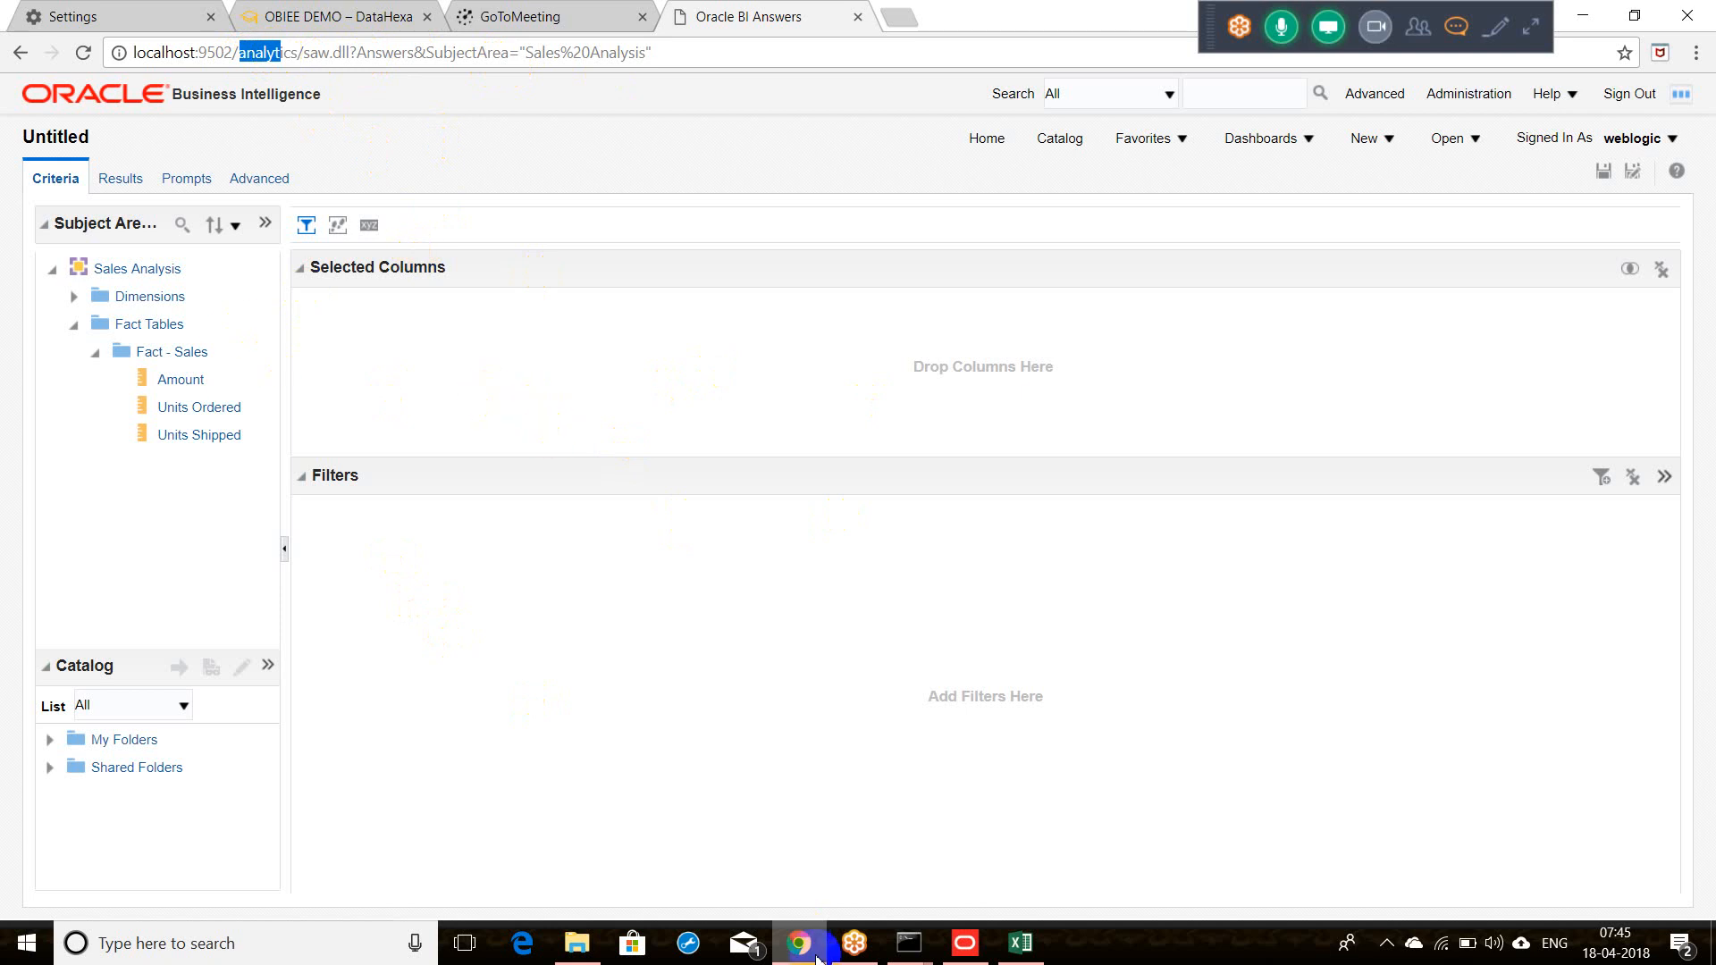
left_click(920, 958)
left_click(1004, 892)
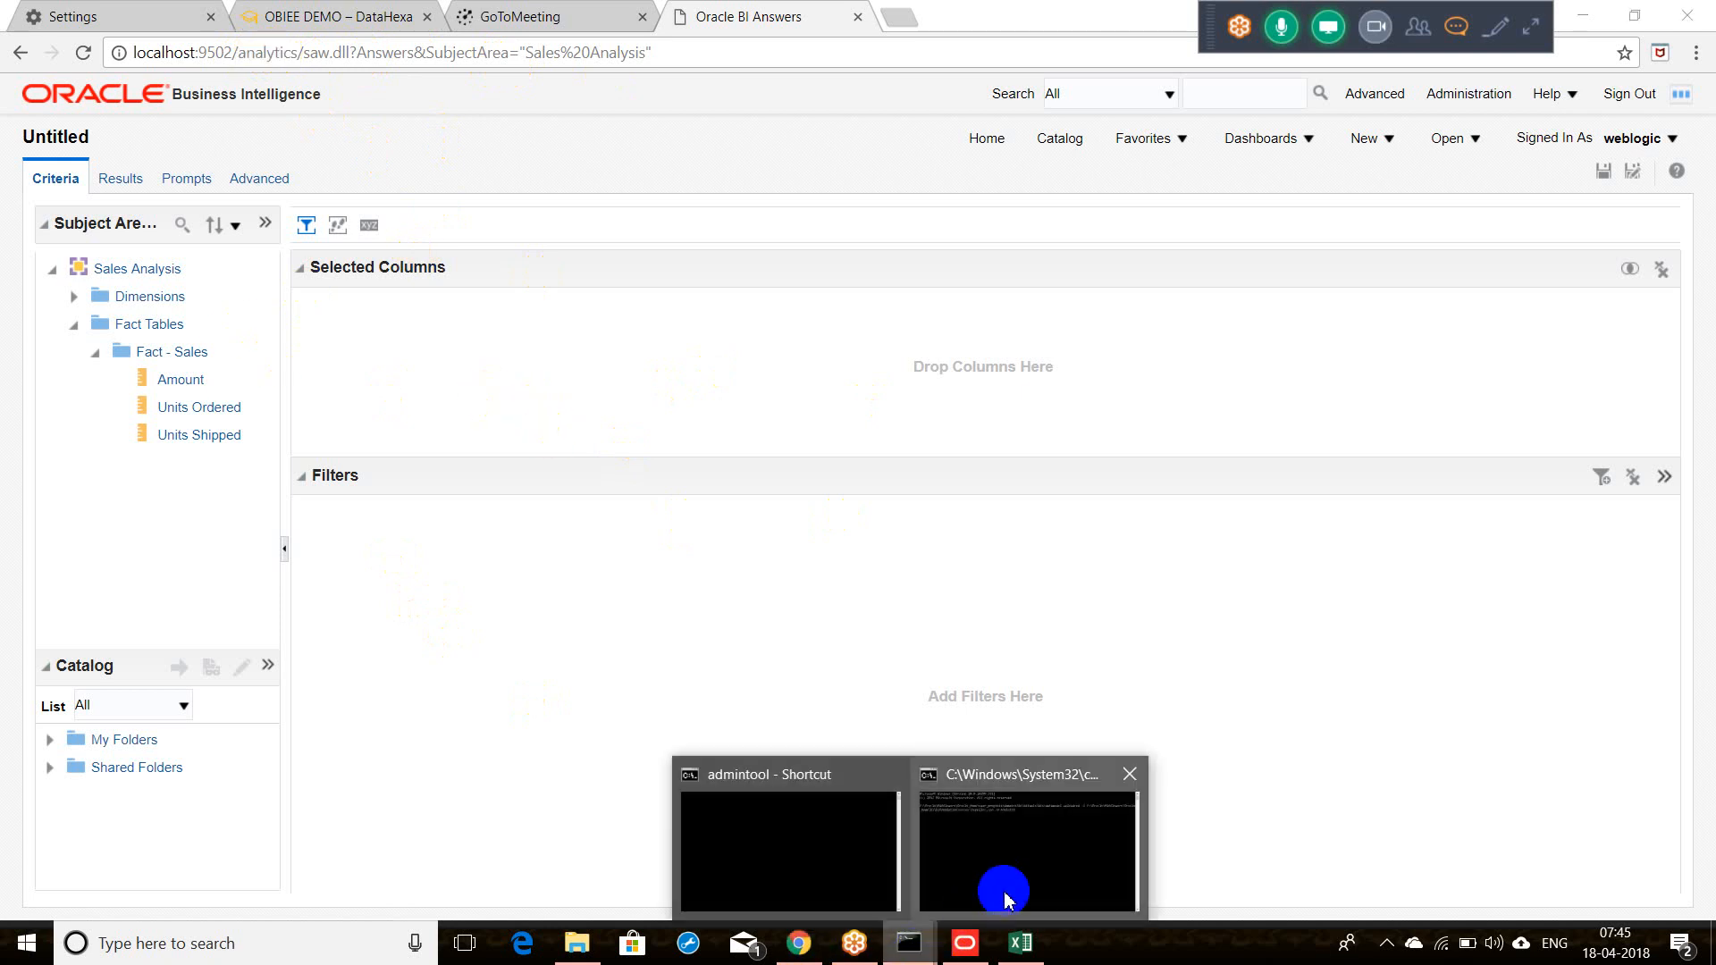
Step: Complete the Supplier.rpd datamodel uploadrpd command with -U admin user, -P password and -SI ssi, and run it
left_click(733, 387)
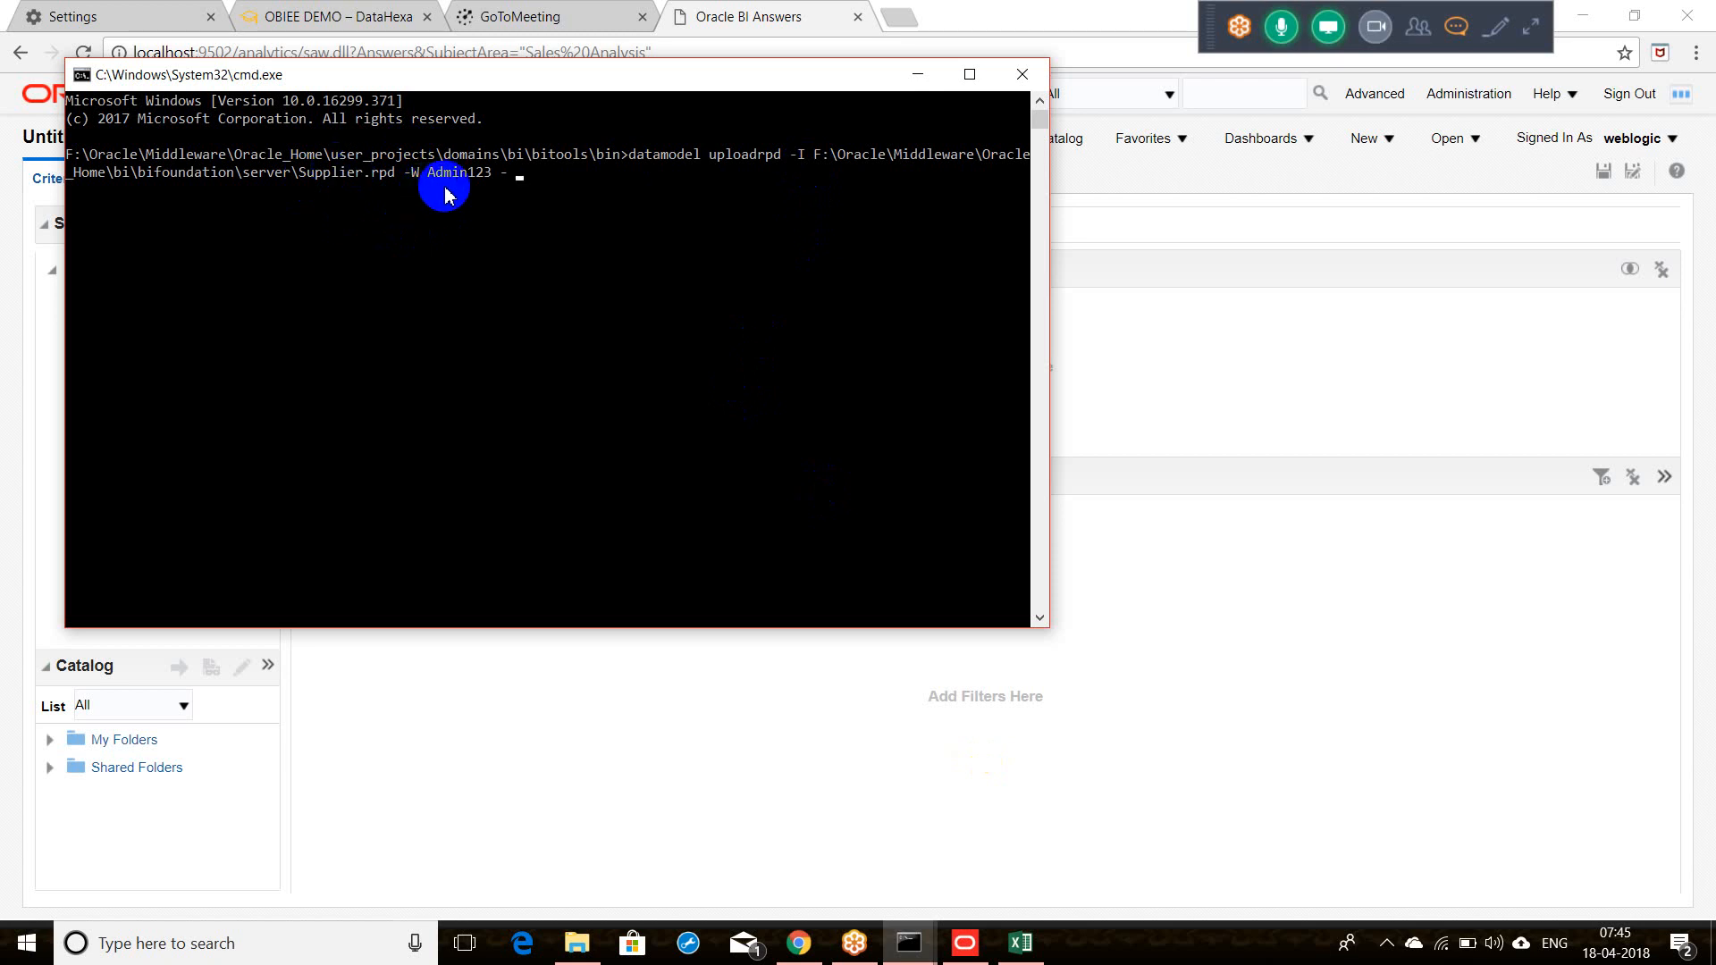
type("U")
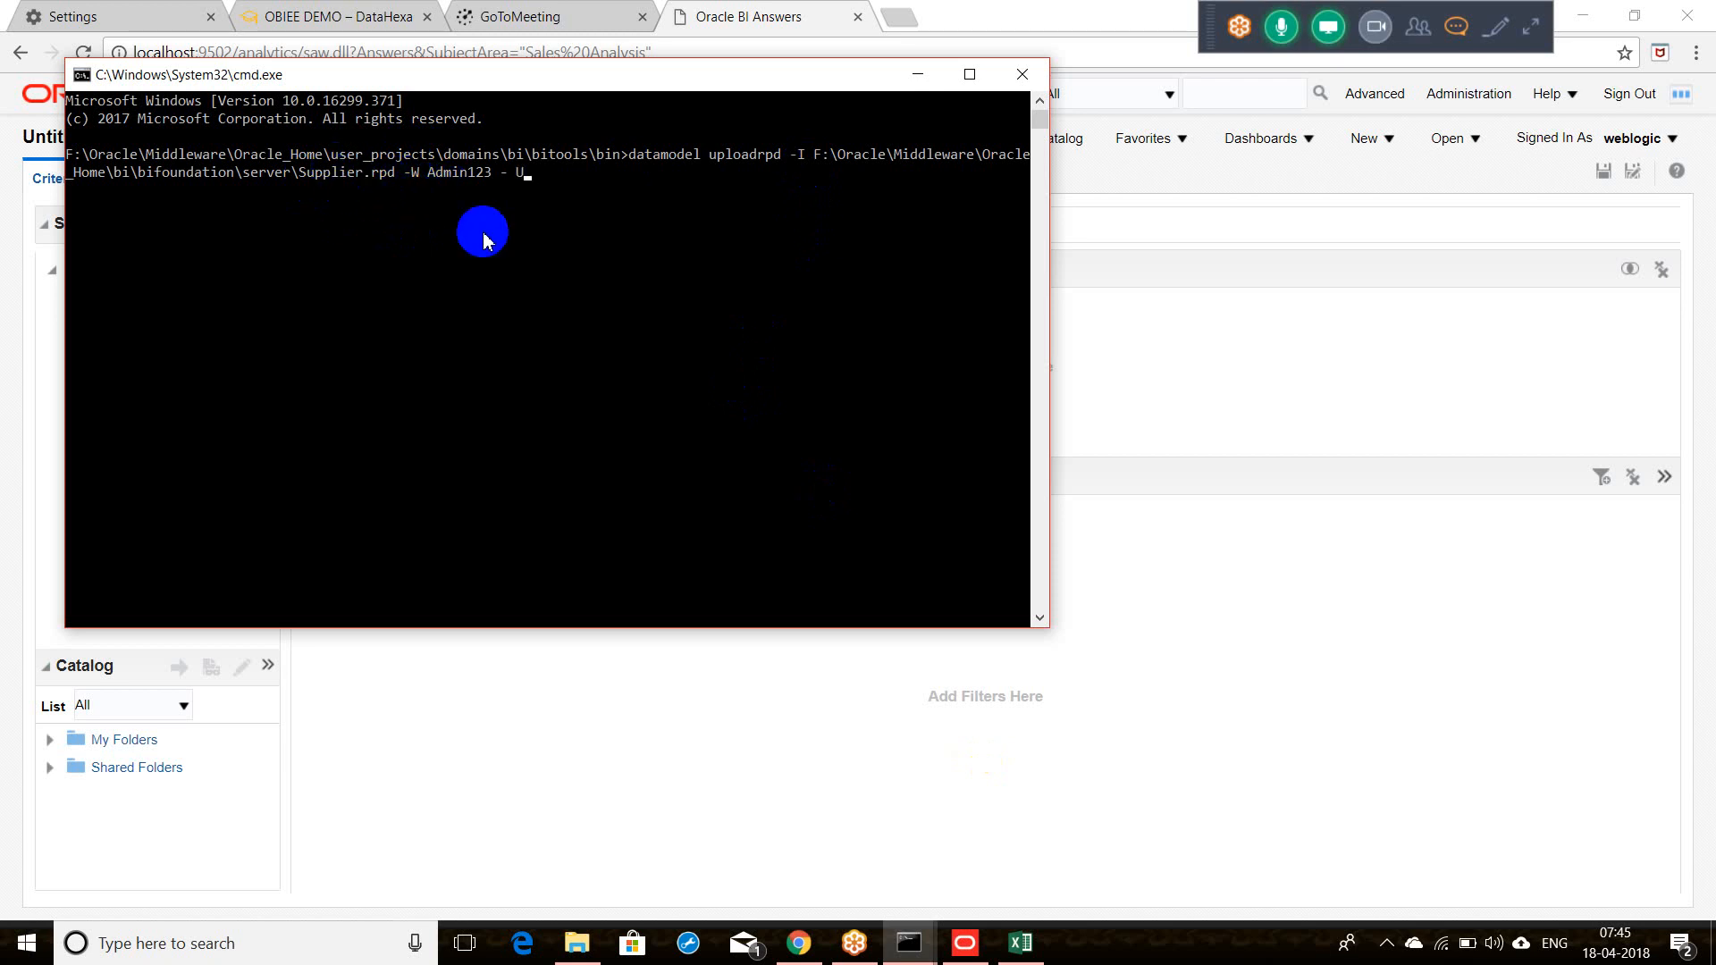
key("BackSpace")
type("U weblogic")
type("-P Admin123 -SI S")
key("BackSpace")
type("ssi")
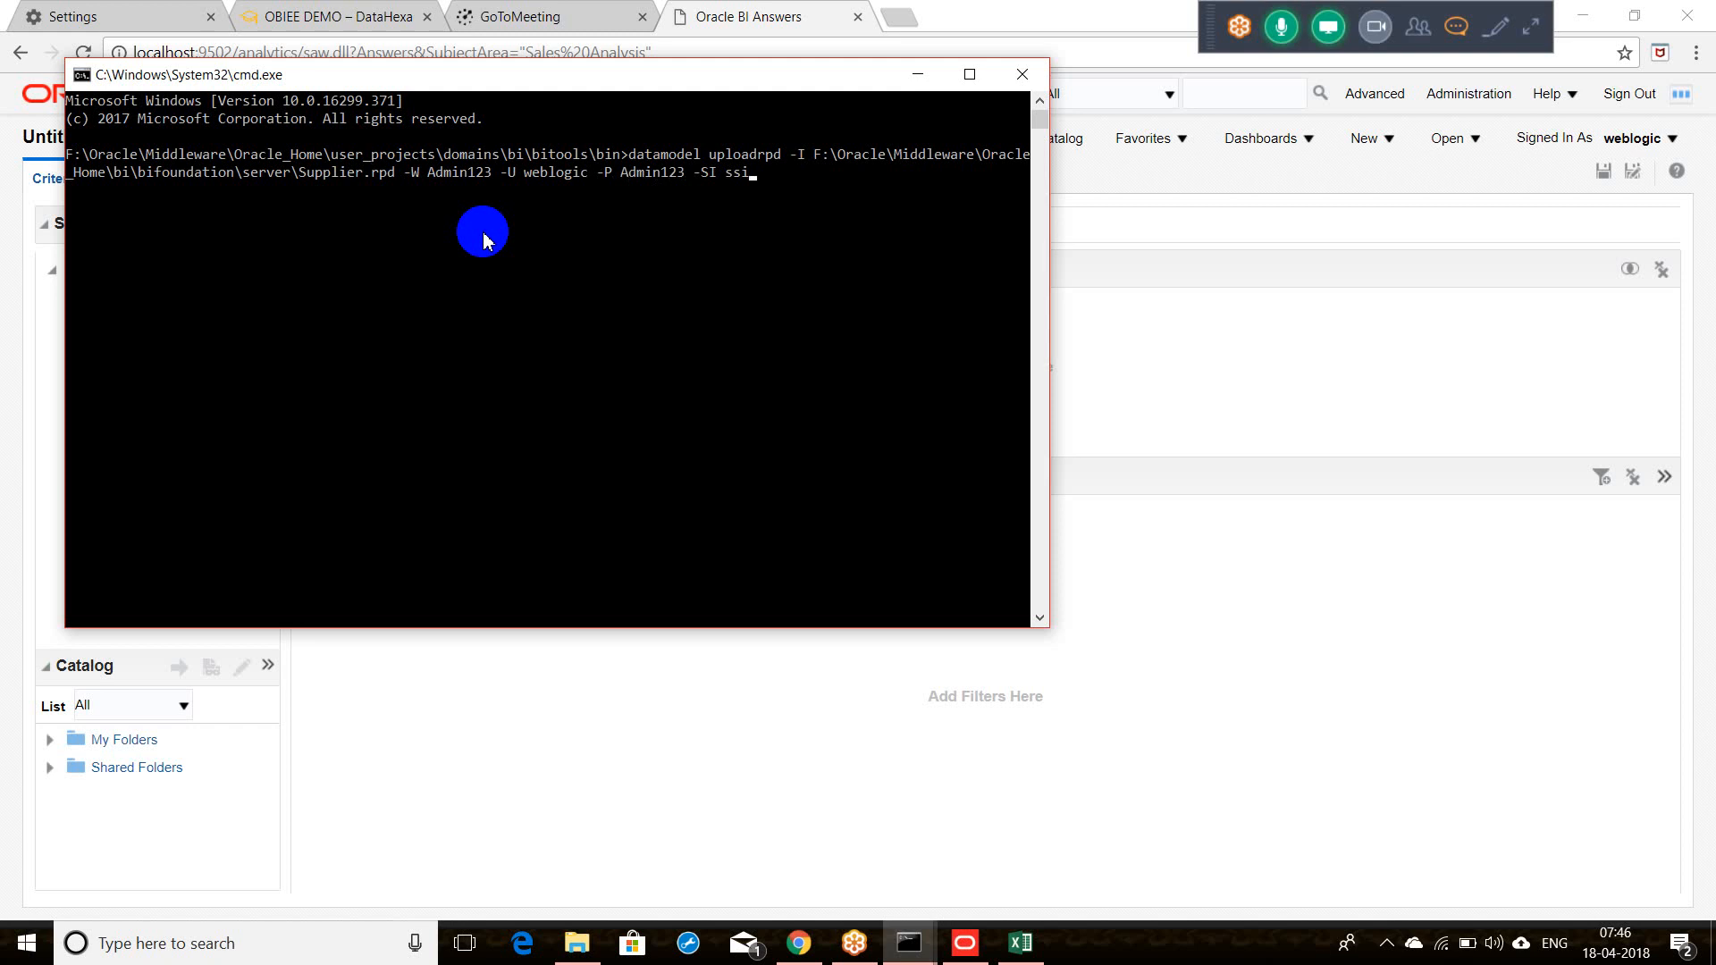
key("Return")
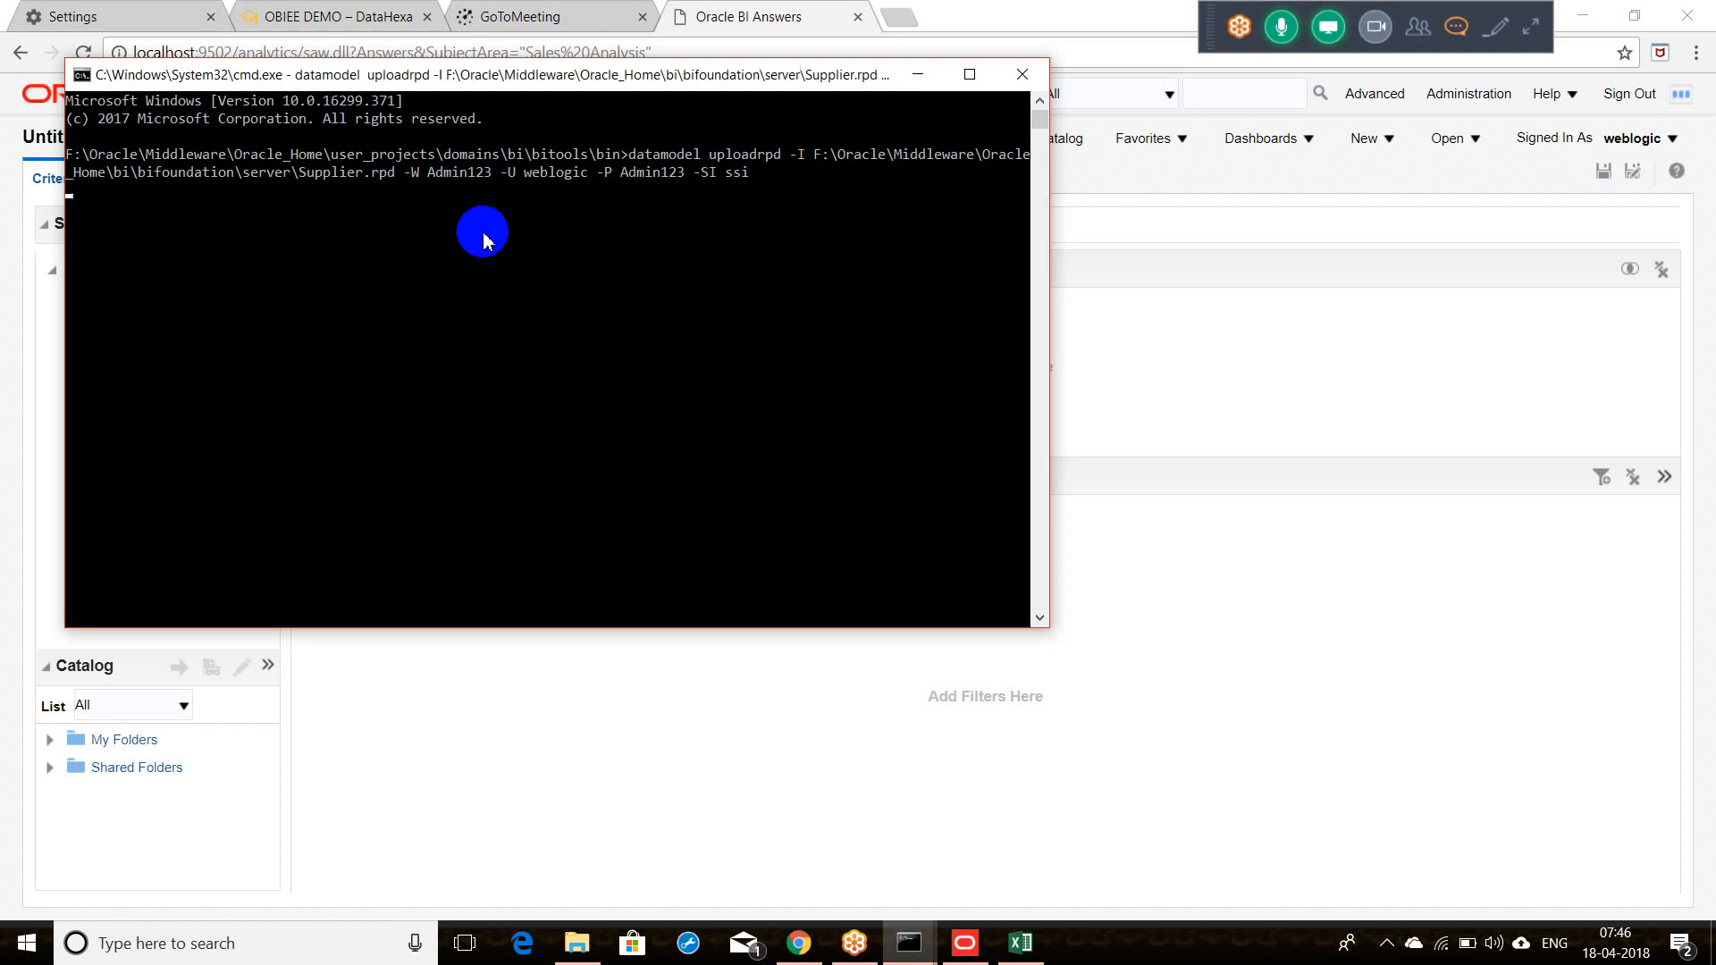
Step: Close the Administration Tool to release Supplier.rpd and move the console aside
left_click(964, 943)
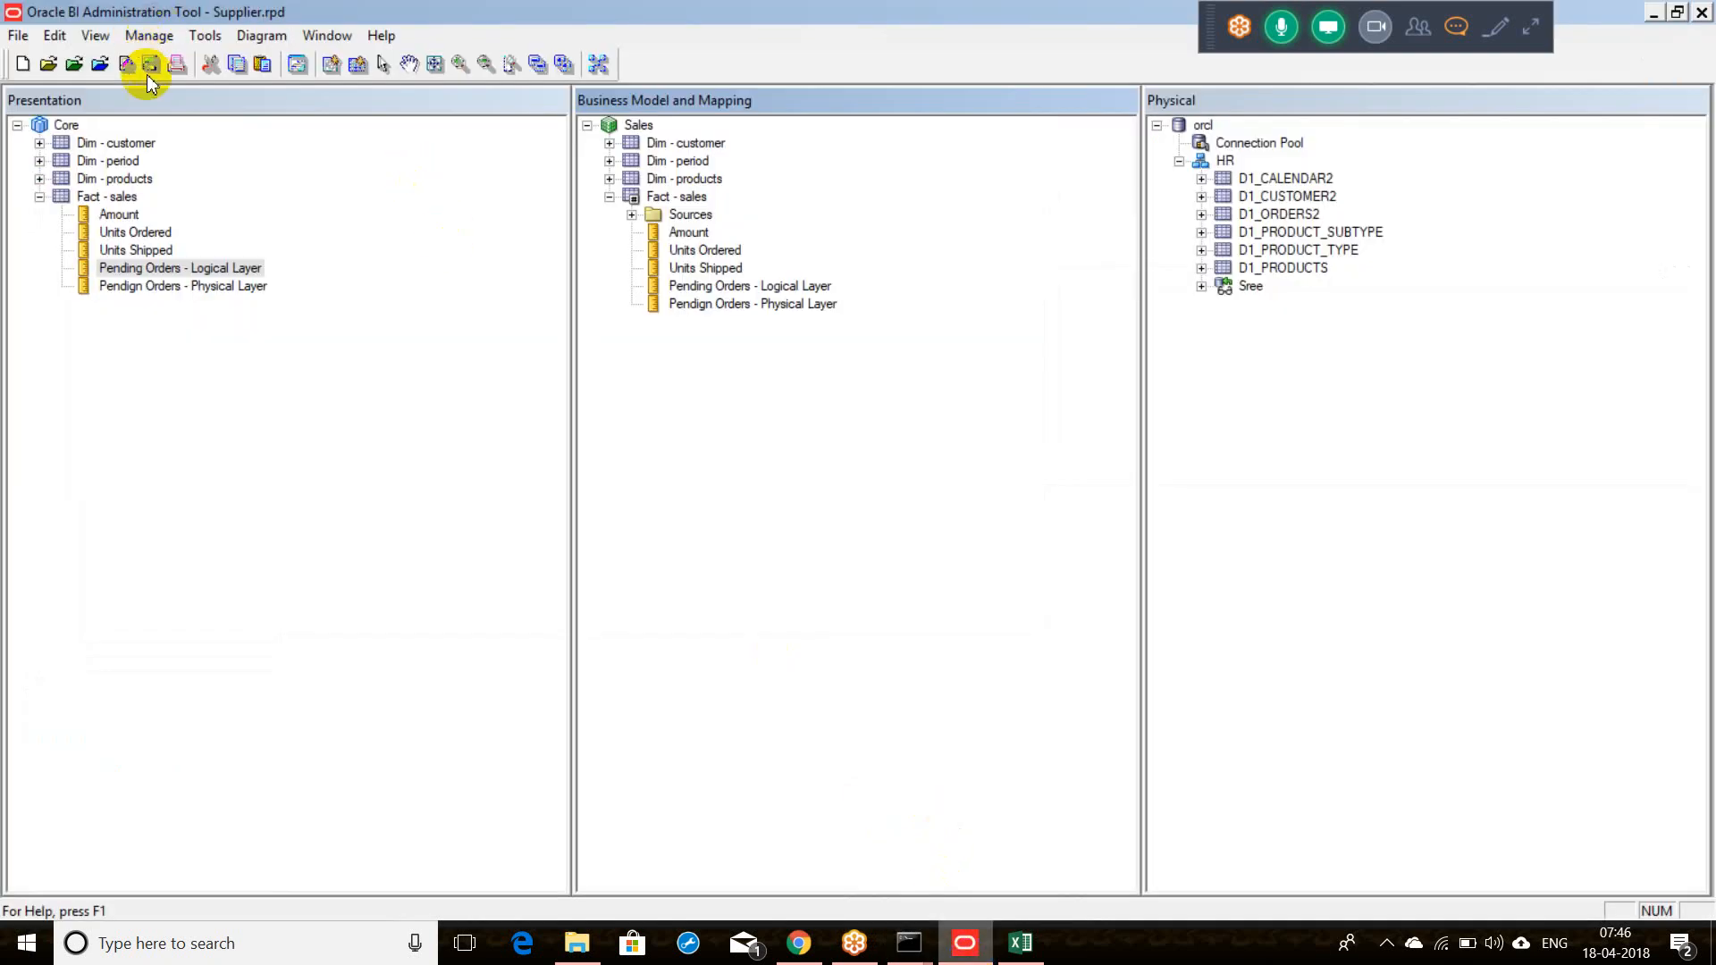
left_click(1701, 12)
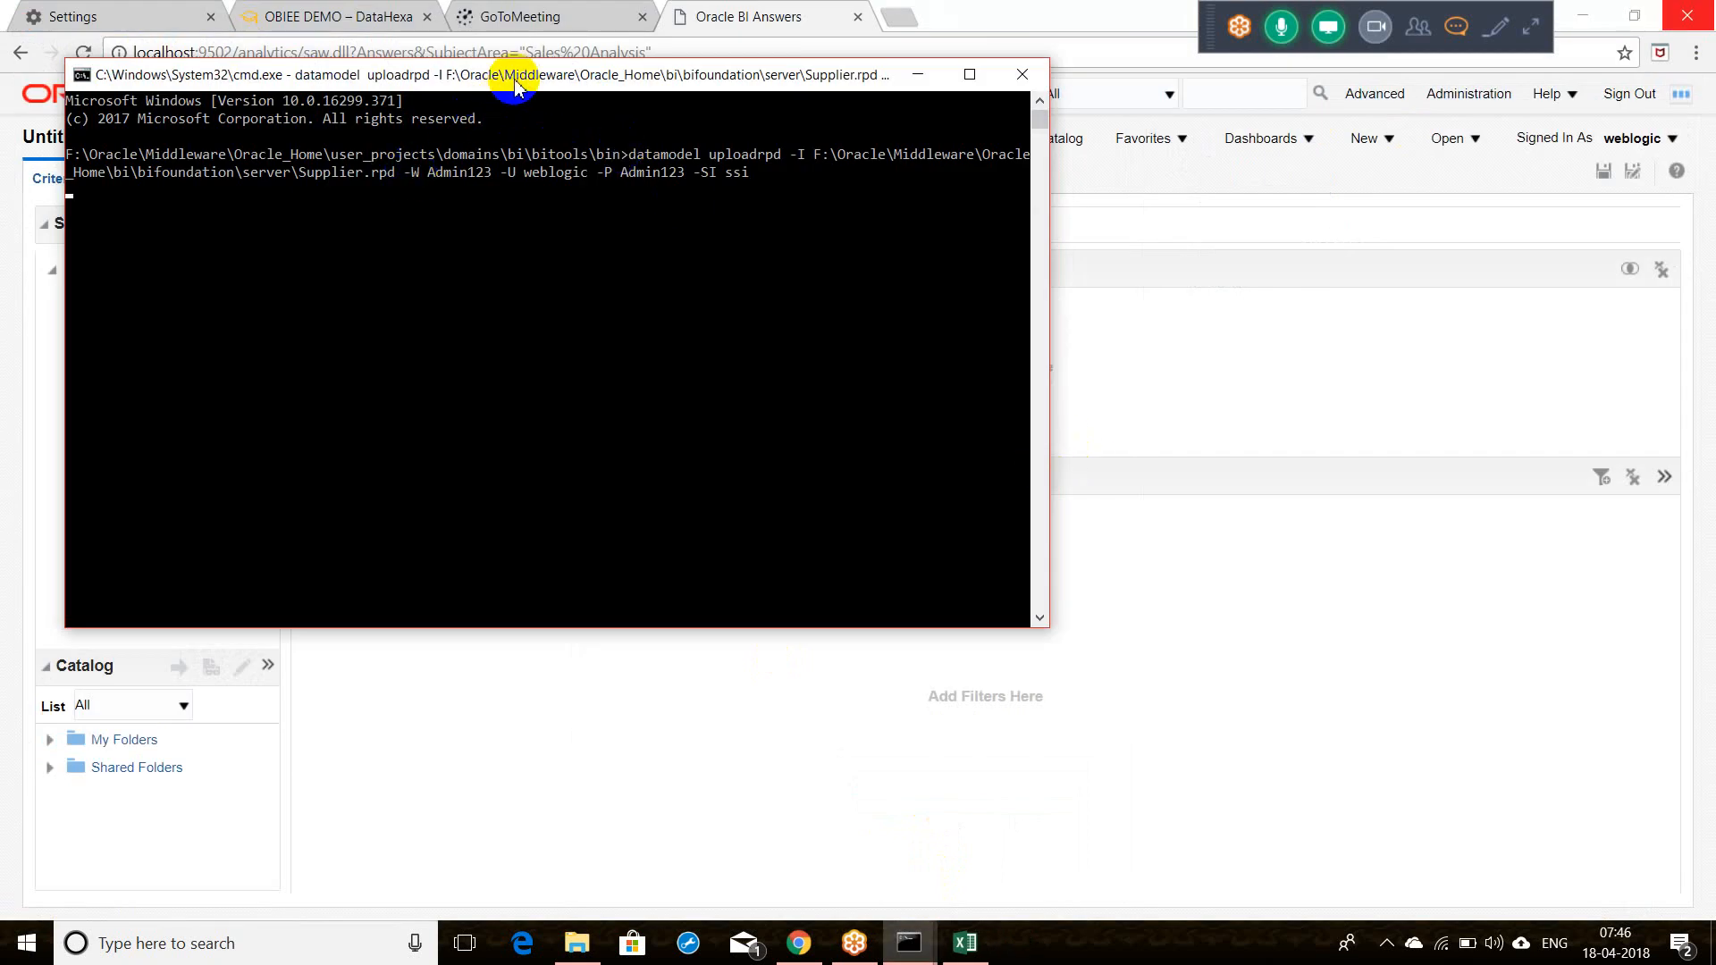
left_click_drag(515, 86, 463, 143)
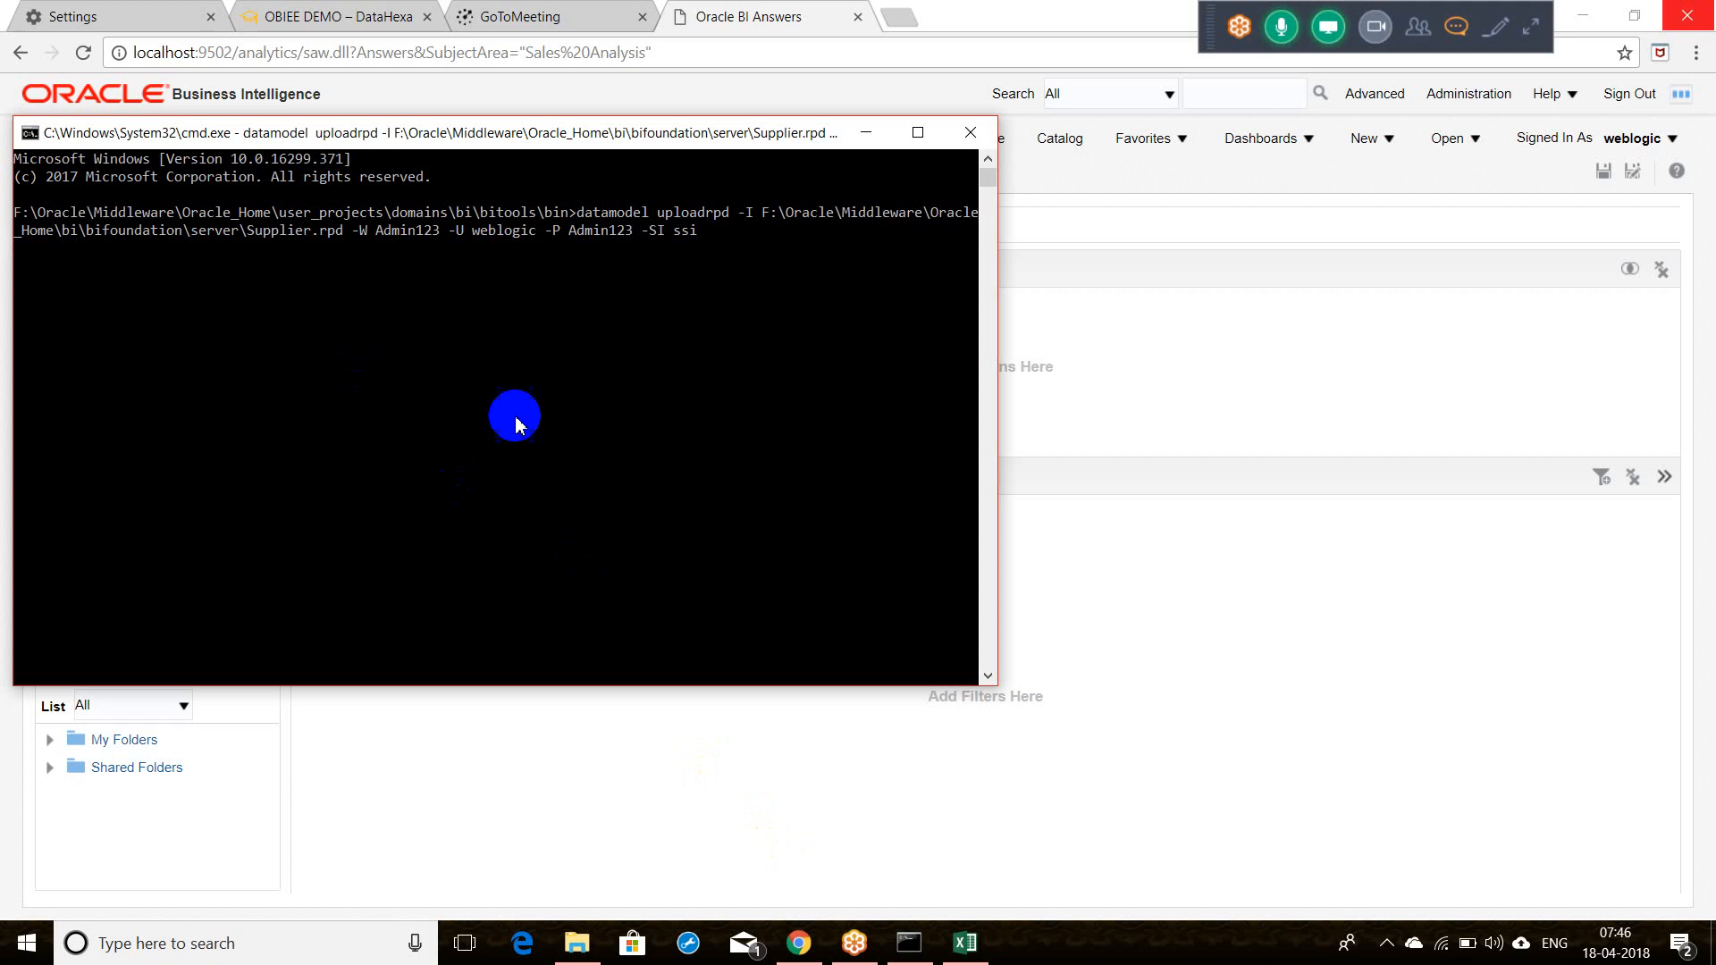
Step: Let the upload finish and read its 'Operation failed' sharing-violation error
left_click(865, 132)
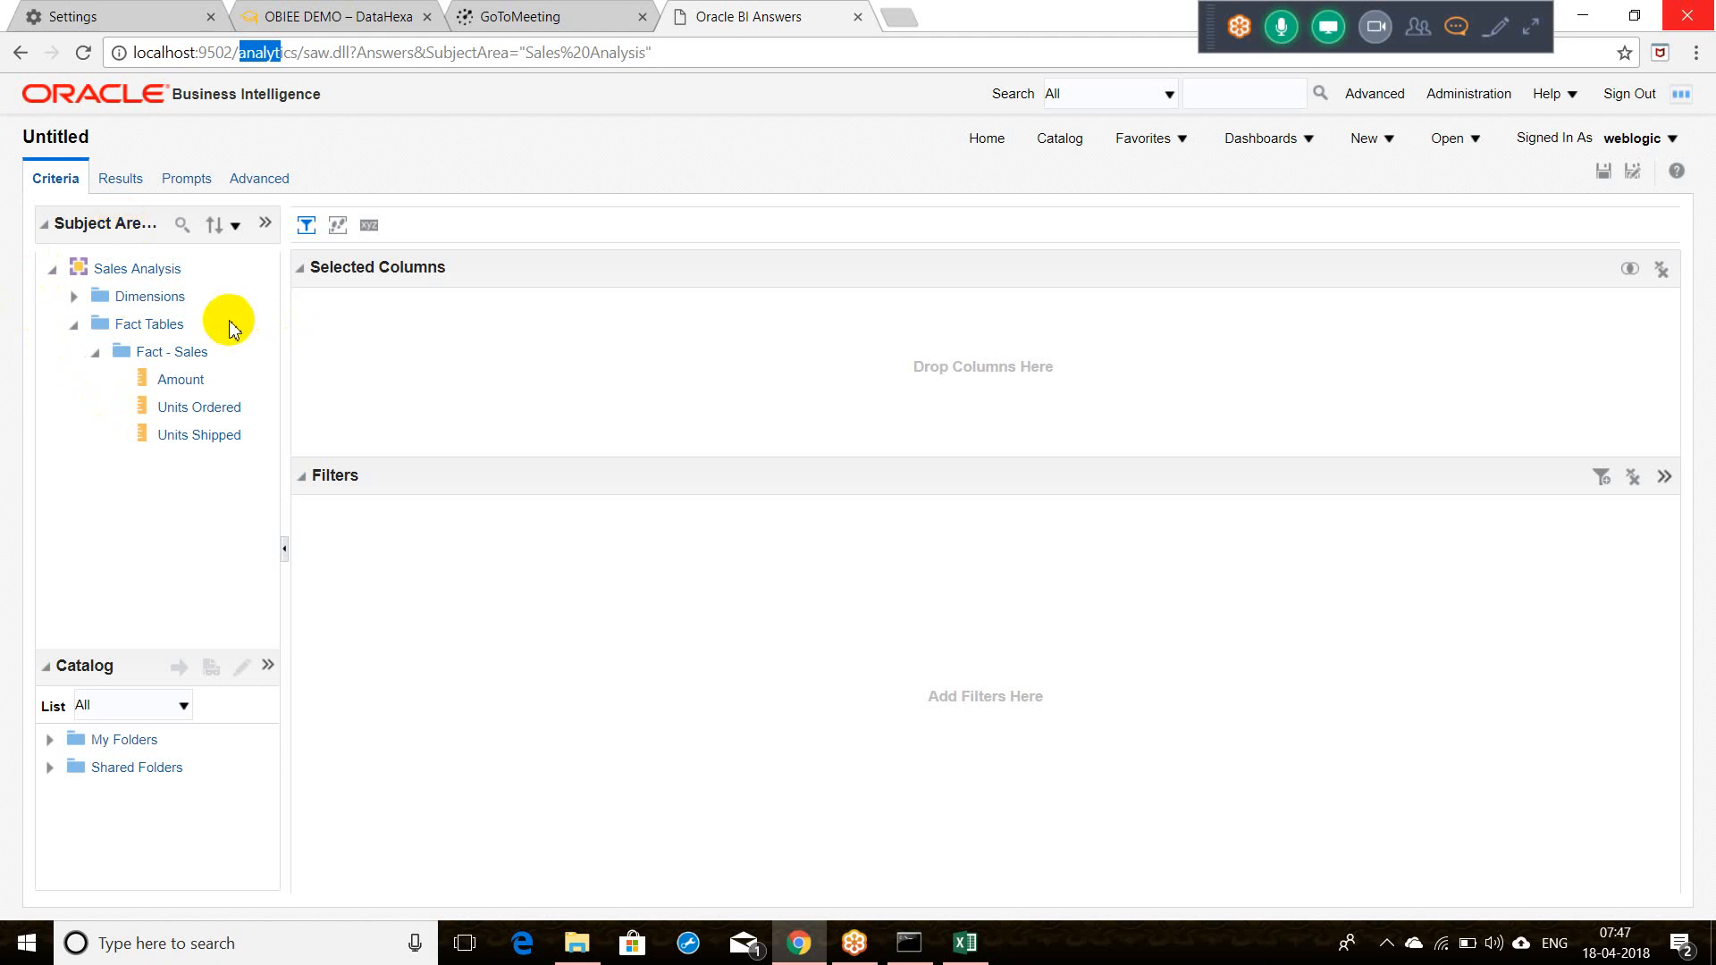
left_click(908, 940)
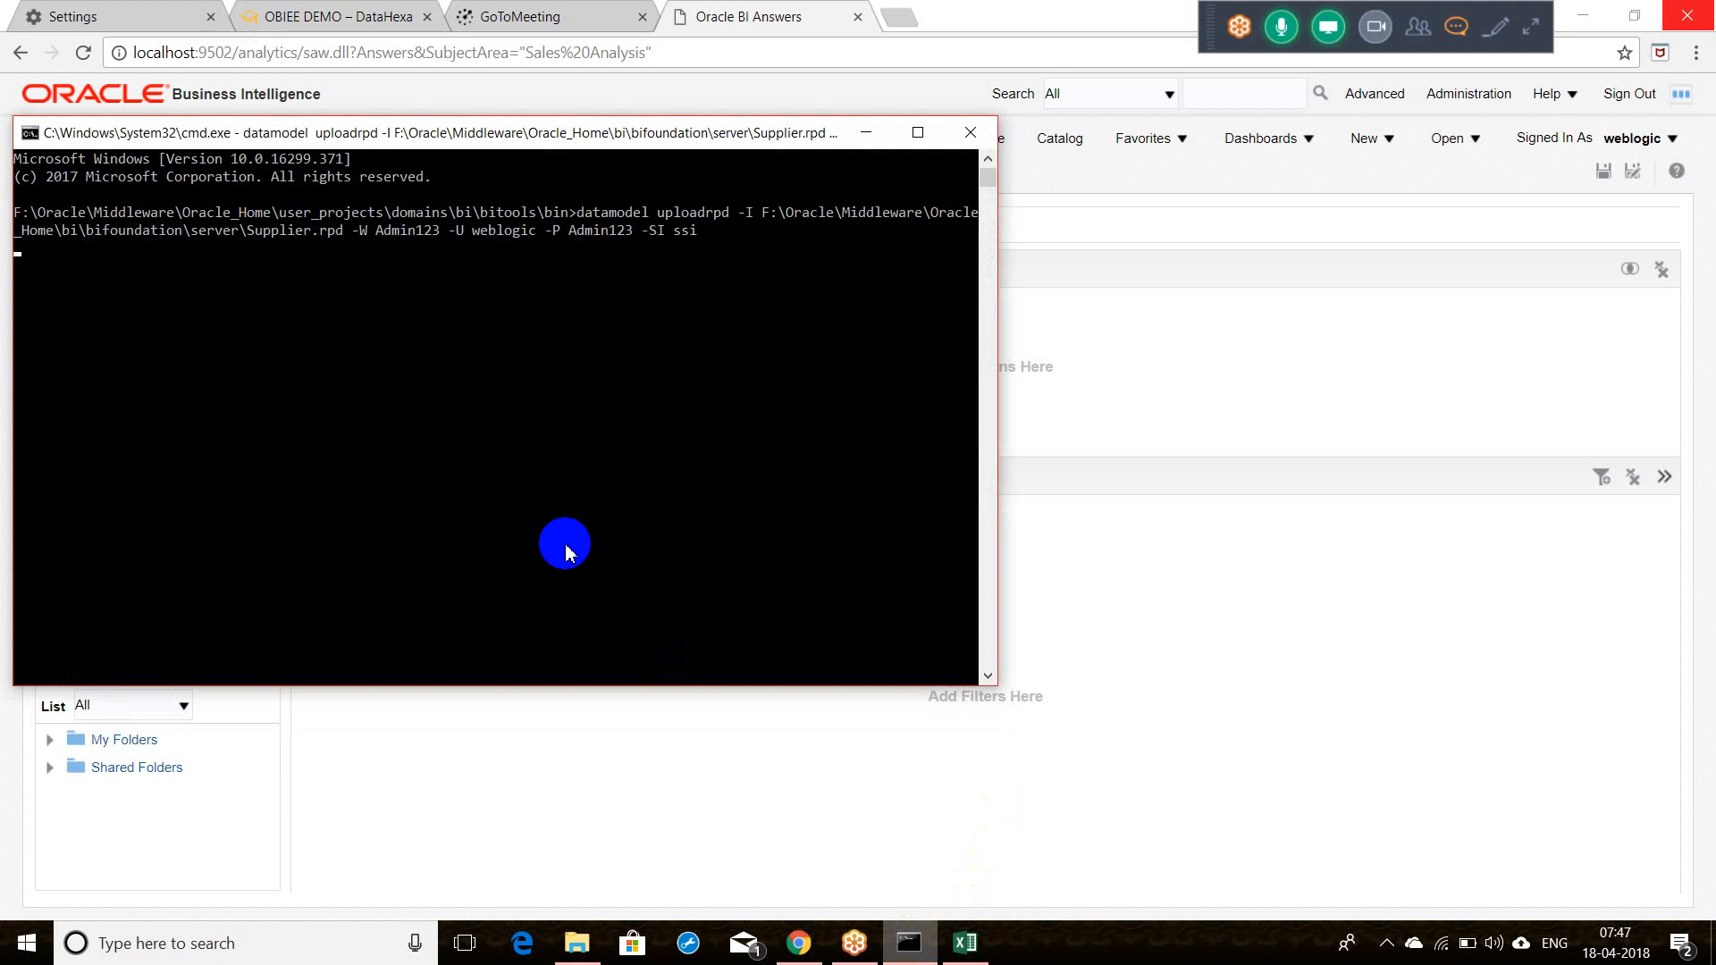
left_click(629, 608)
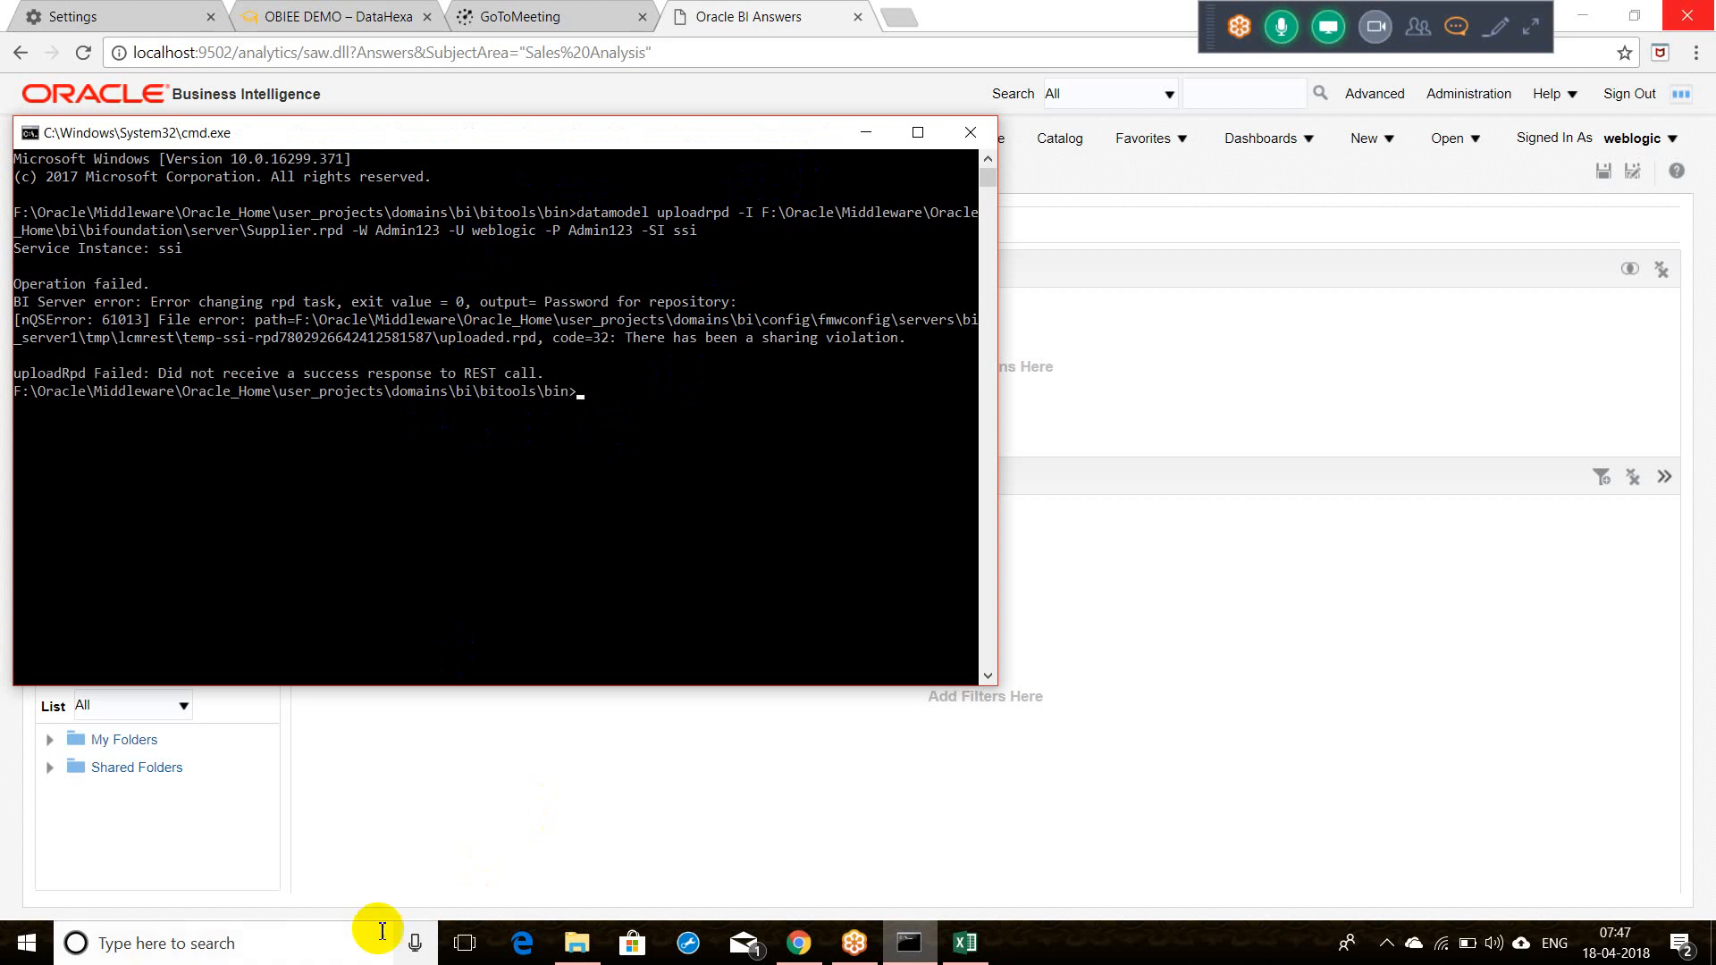
left_click(340, 949)
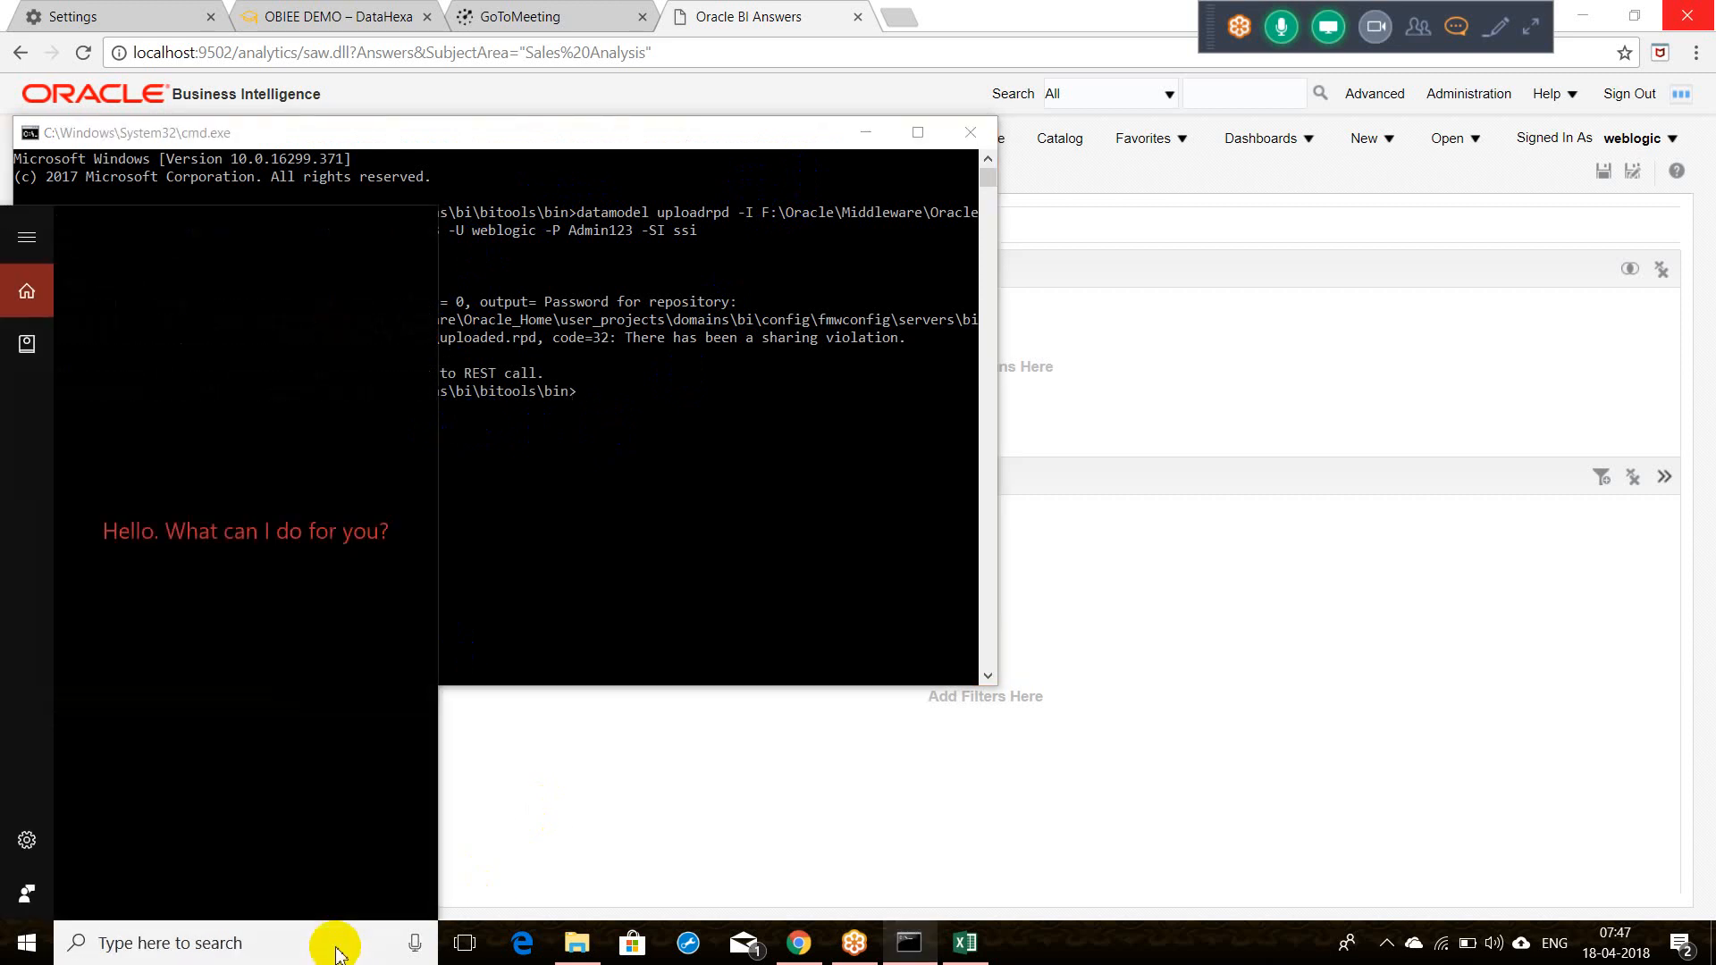
Step: Search for cmd and launch Command Prompt as administrator, opening at C:\WINDOWS\system32
type("cd")
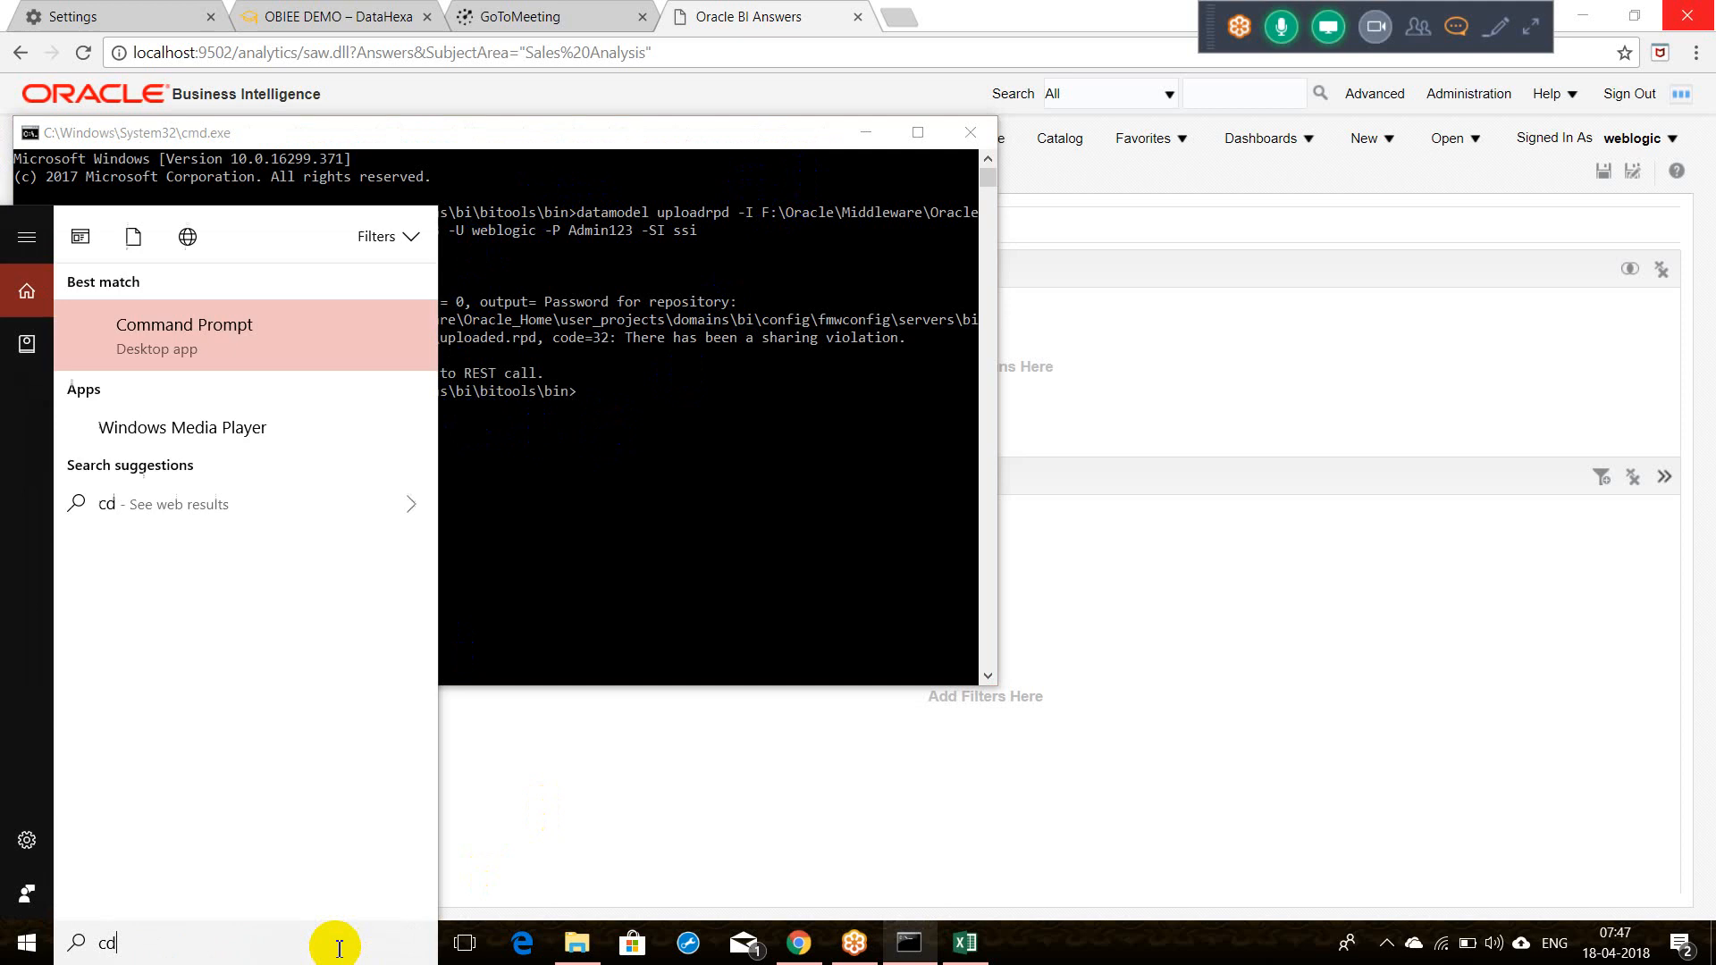
key("BackSpace")
type("md")
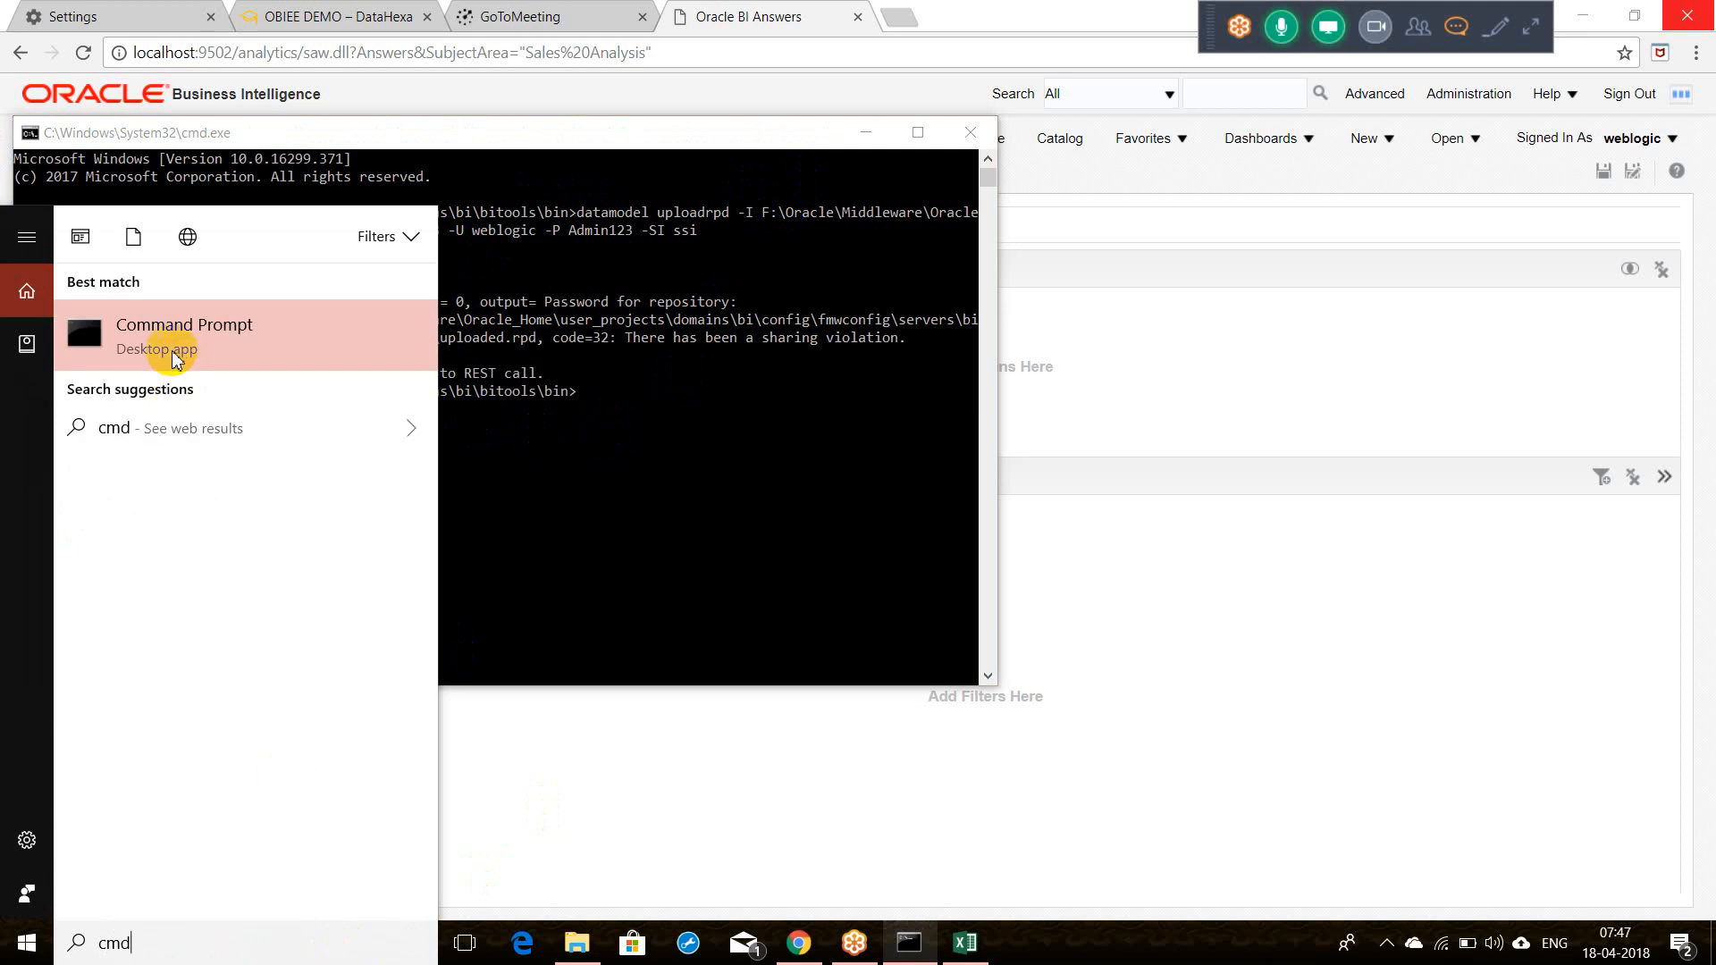
left_click(176, 357)
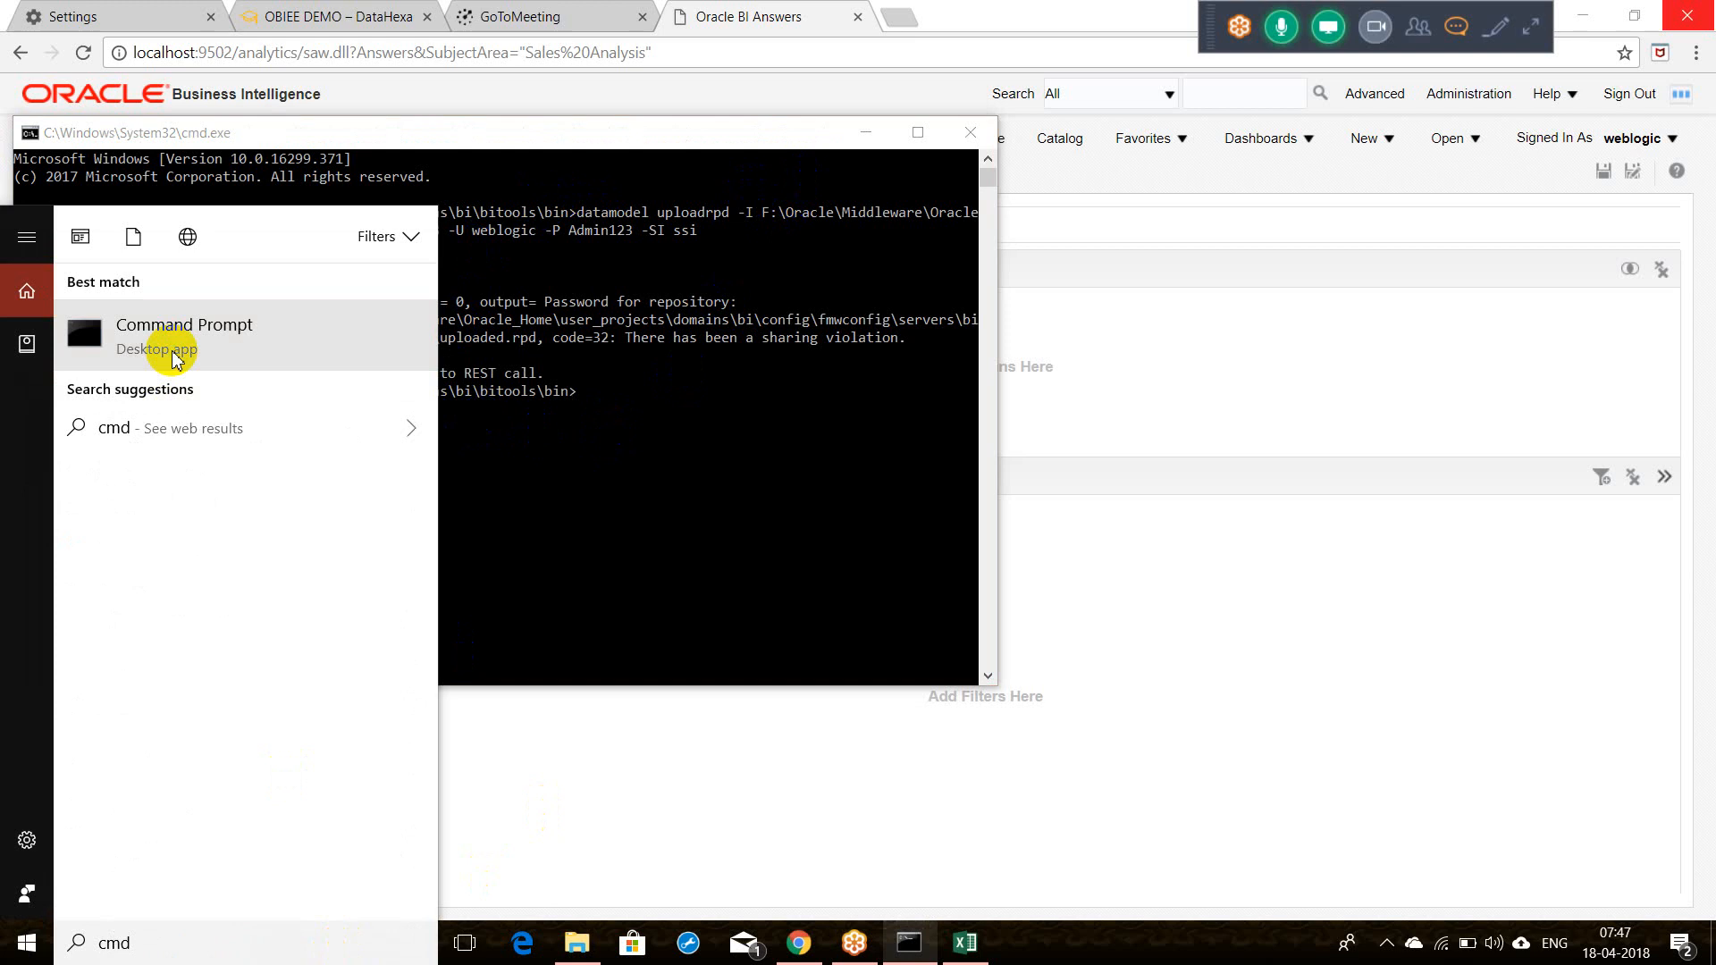
right_click(176, 357)
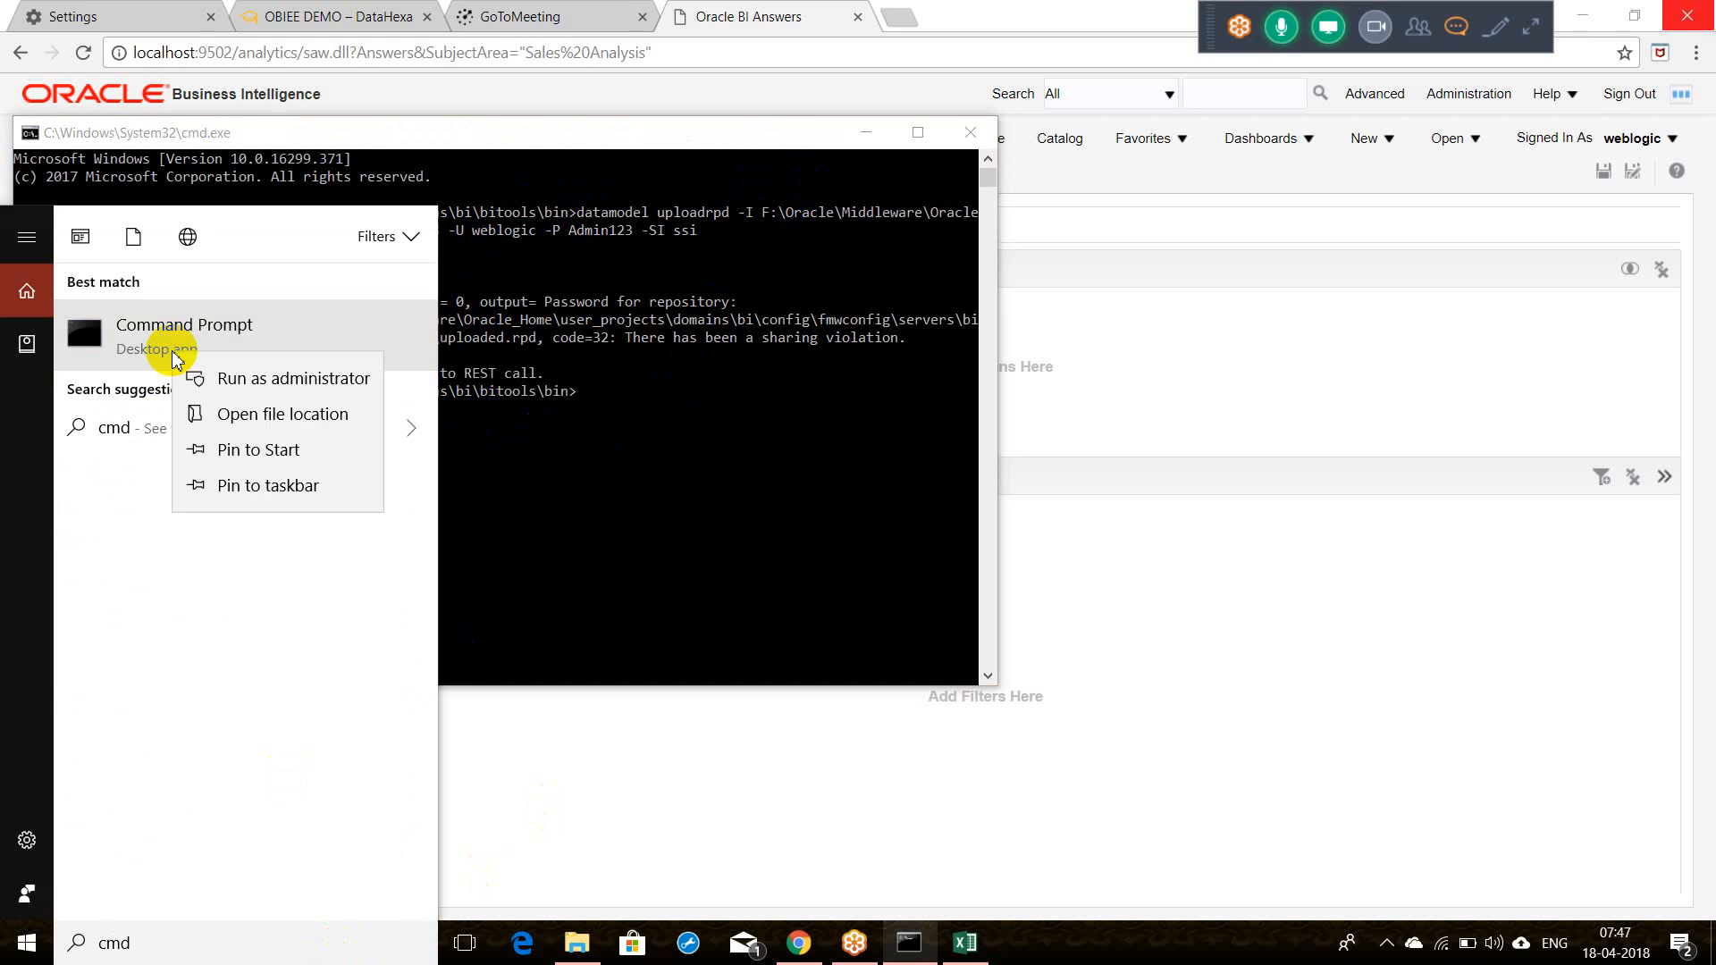
left_click(216, 377)
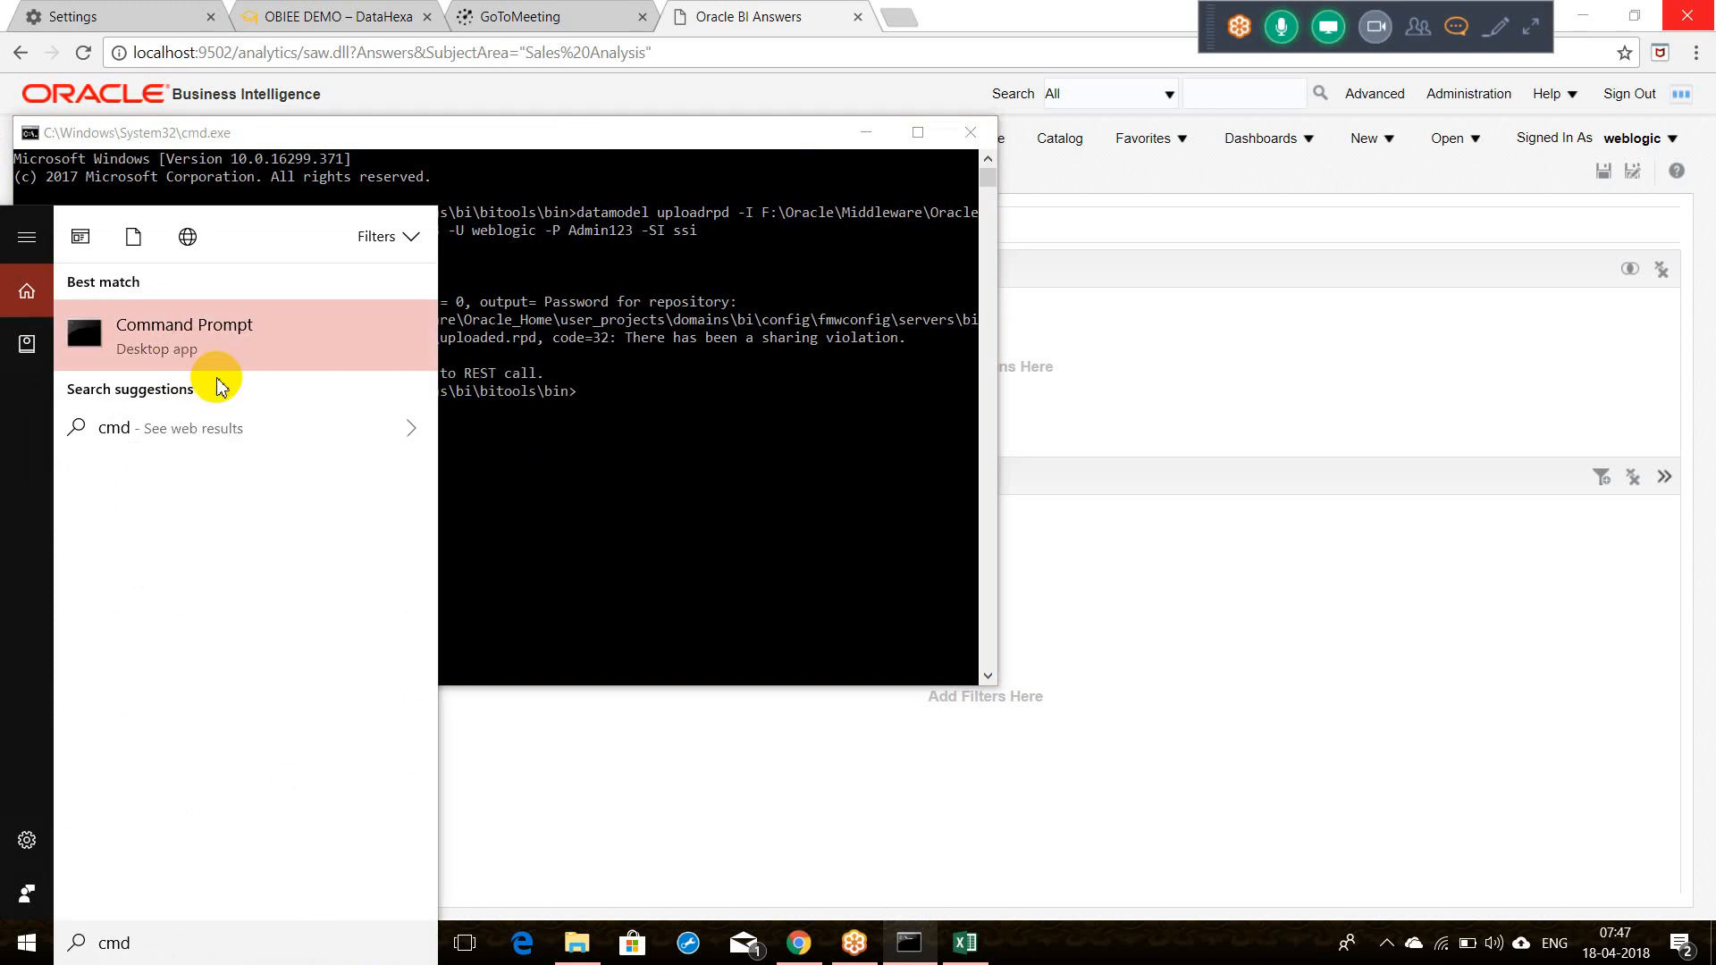
left_click(923, 461)
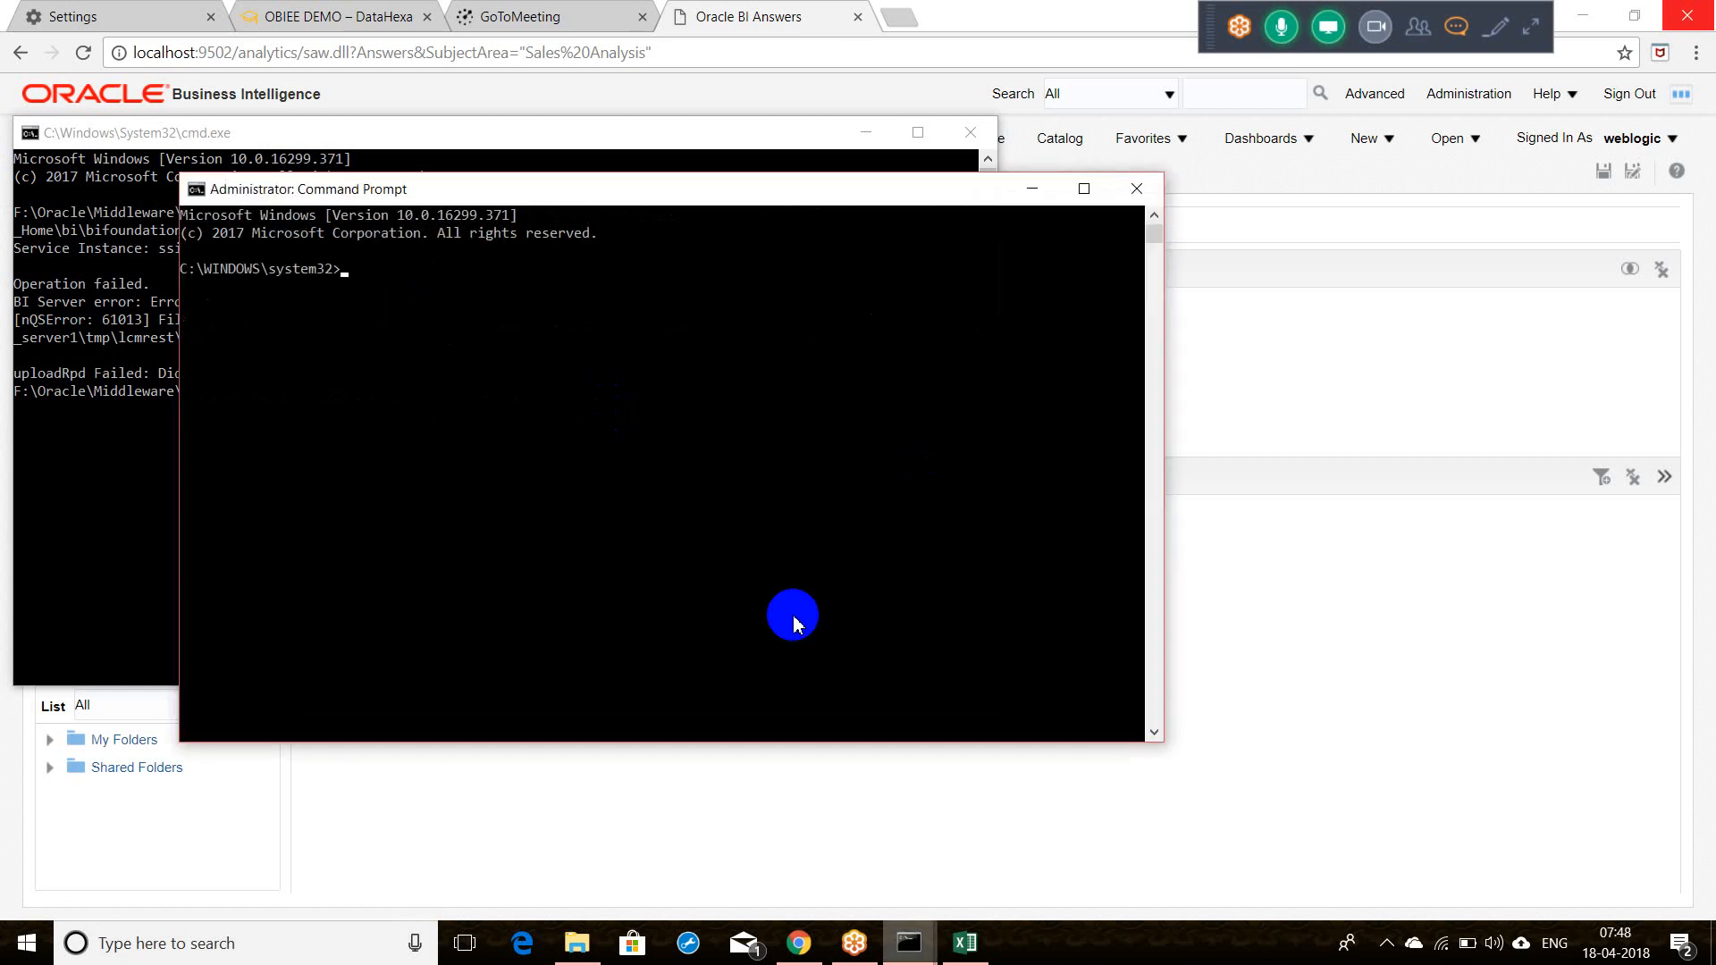
Step: Change the administrator prompt to the old console's bitools\bin folder on the F: drive
left_click(128, 427)
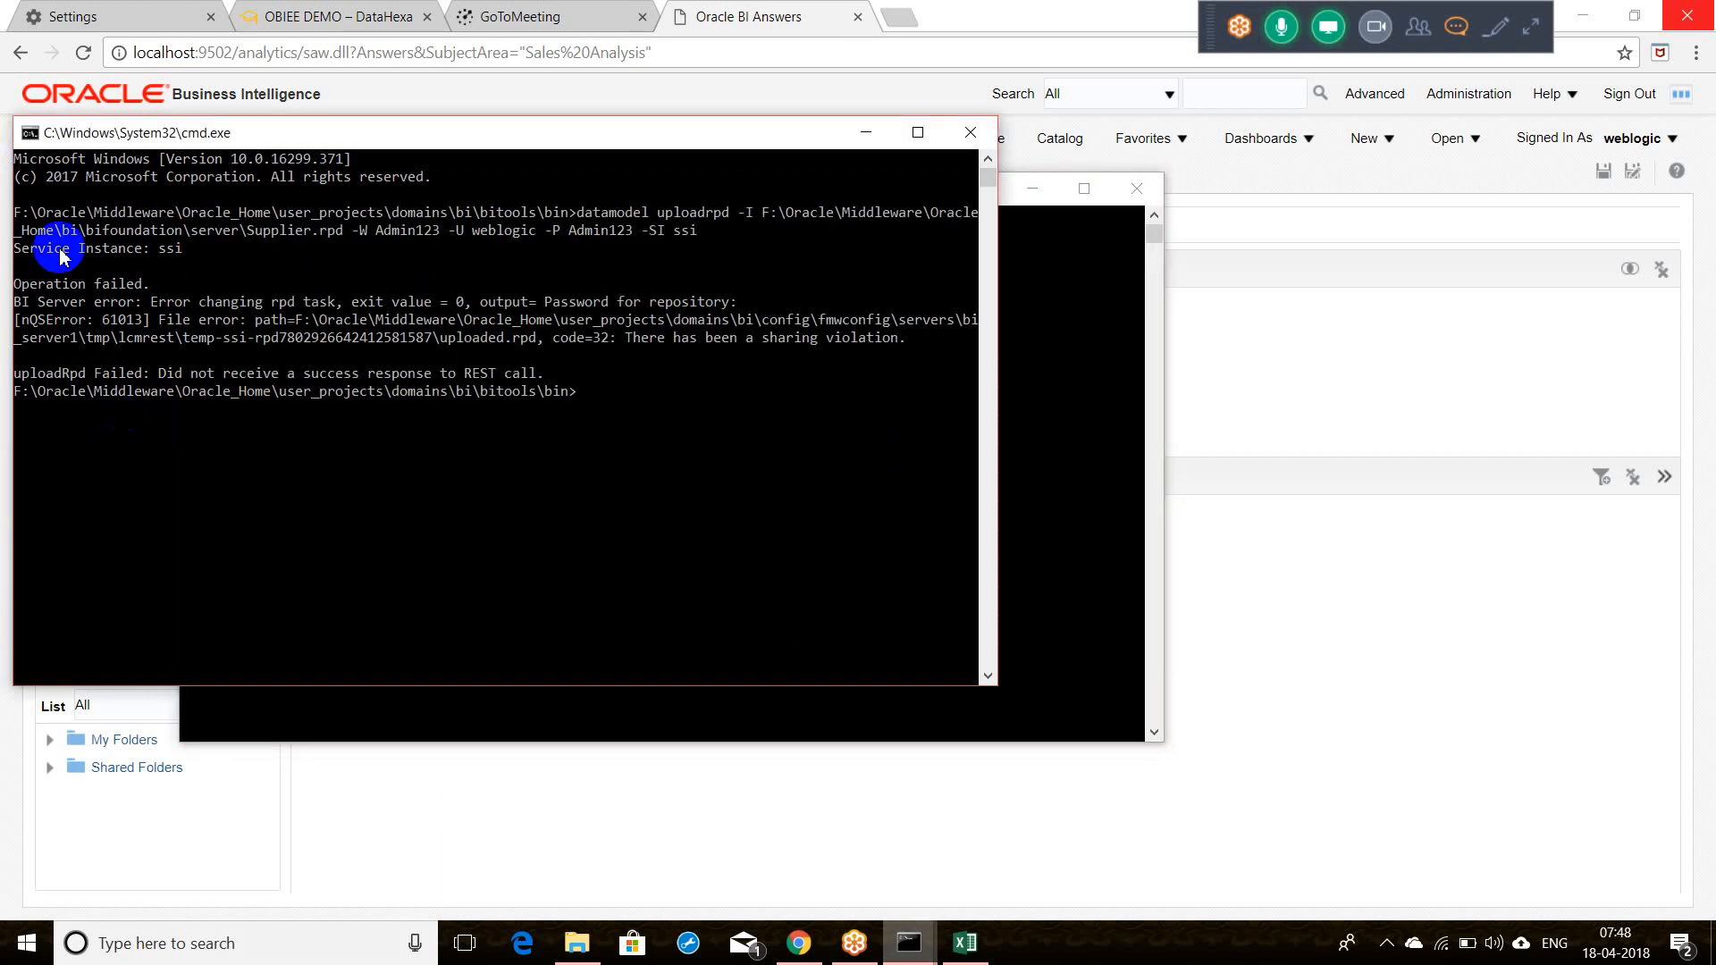
left_click(16, 213)
left_click_drag(16, 212, 564, 218)
key("ctrl+c")
key("alt+Tab")
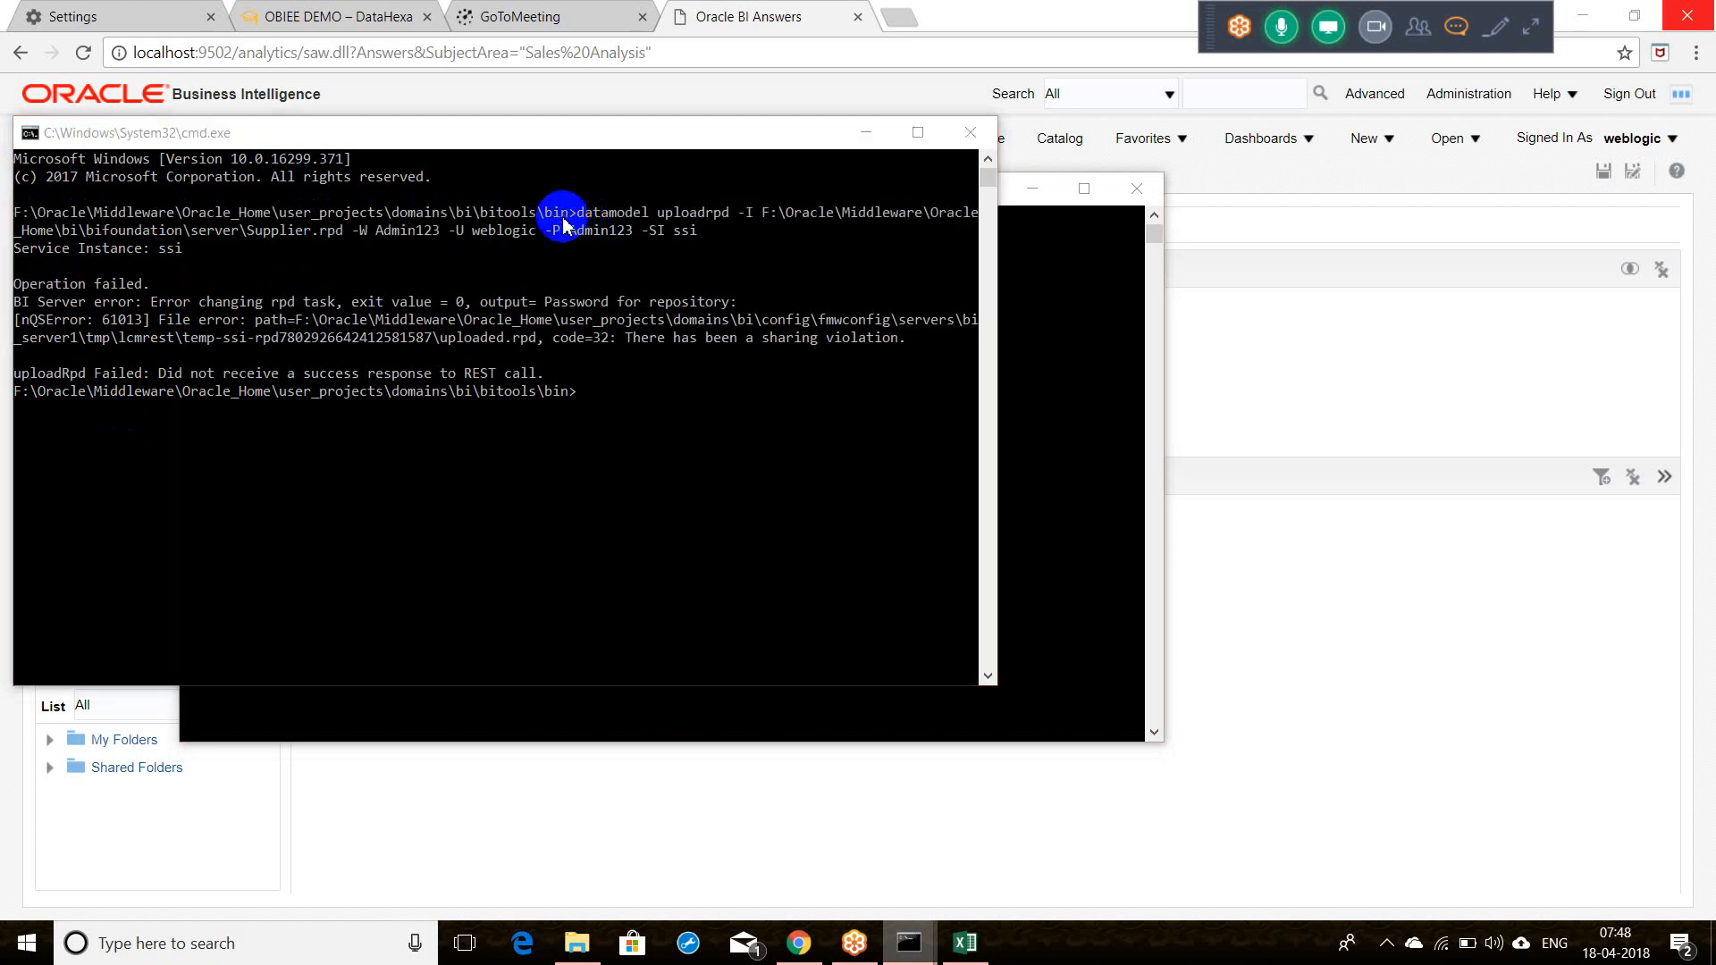
type("cd")
key("ctrl+v")
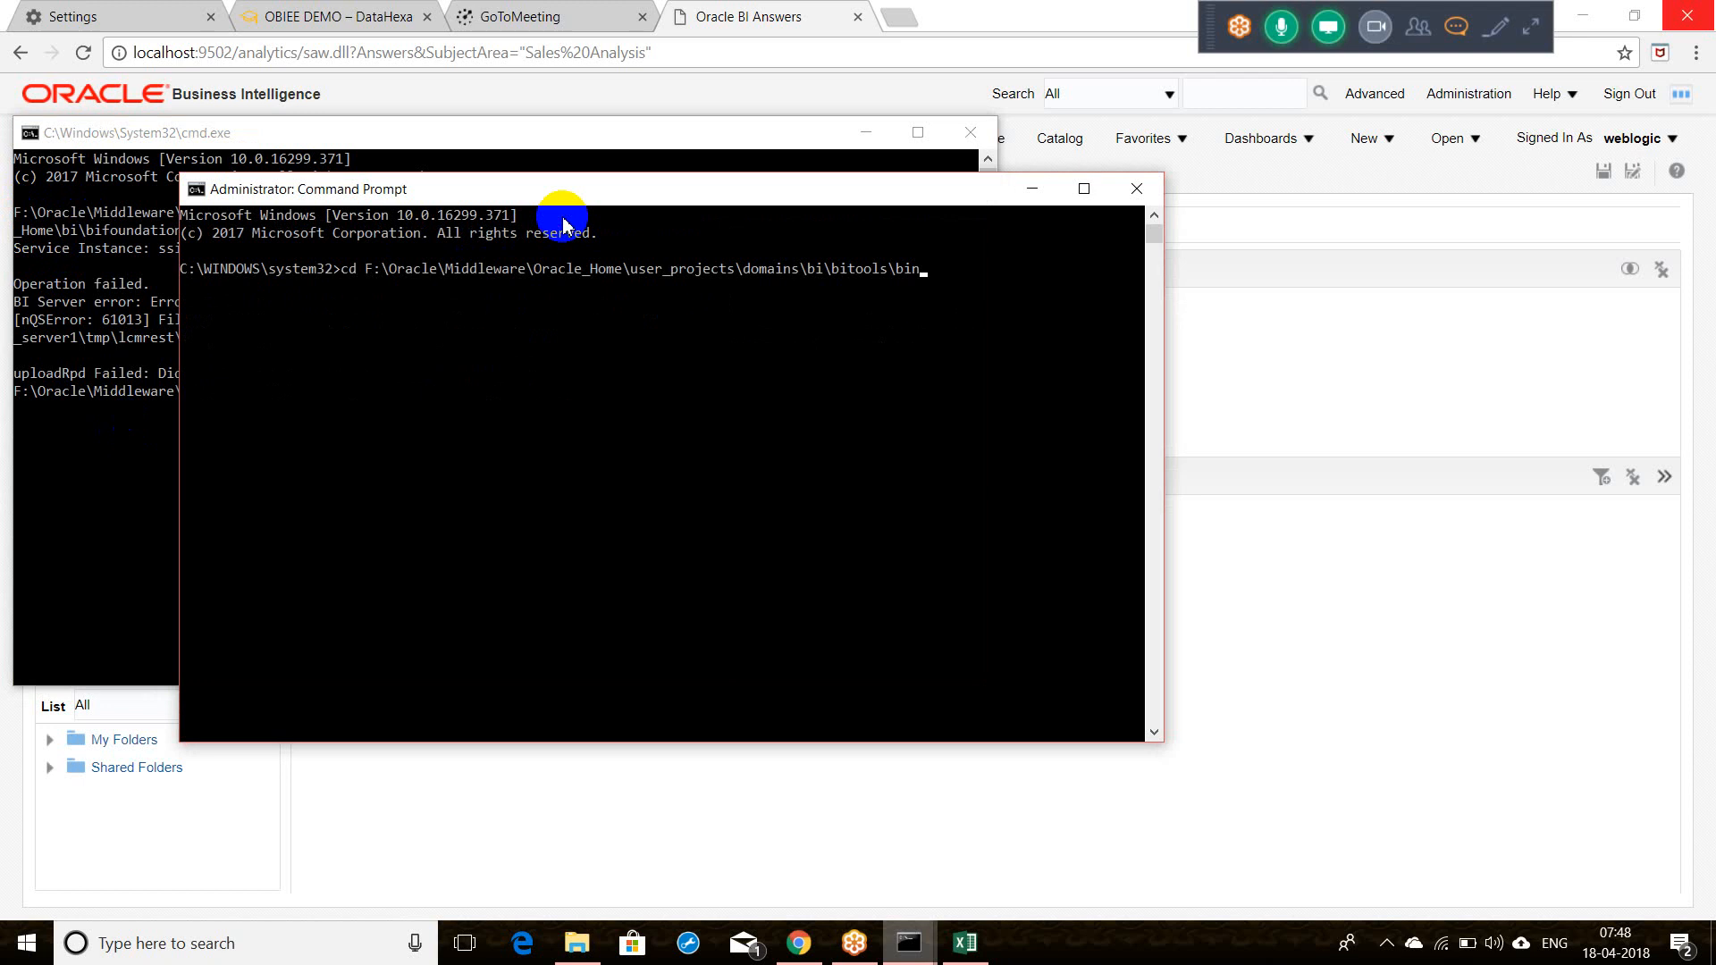
type("f:")
key("Return")
Step: Copy 'datamodel uploadrpd' into the administrator prompt and maximize the original console
left_click(138, 465)
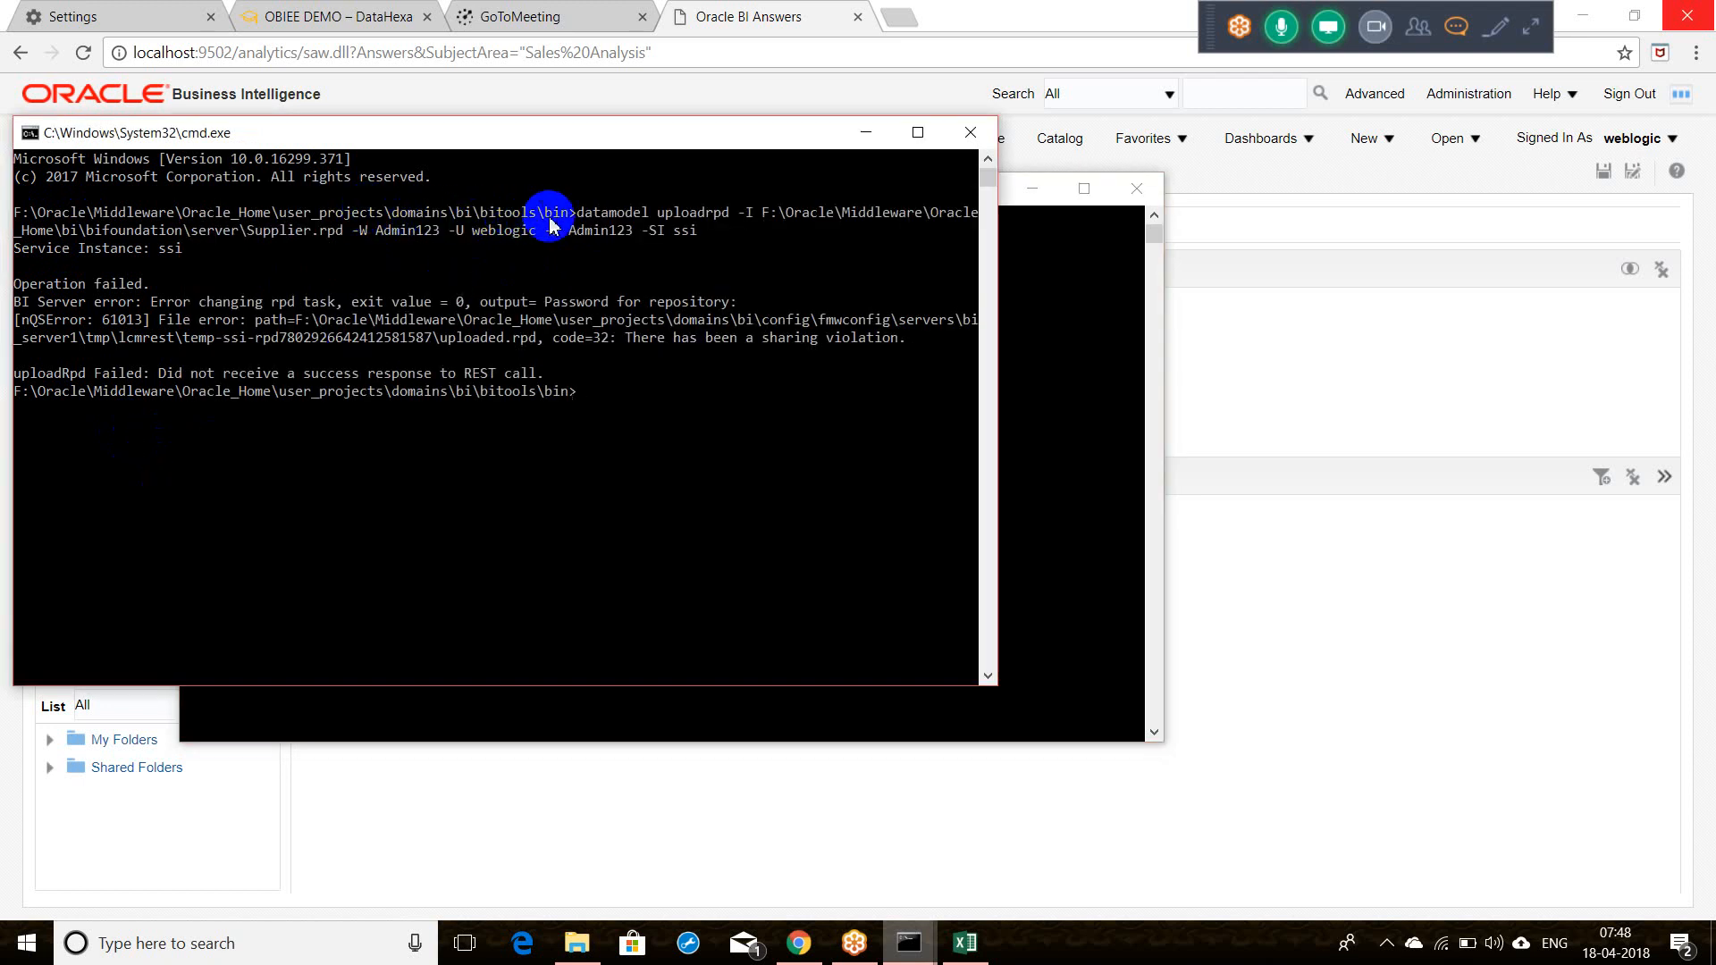
left_click_drag(577, 214, 728, 217)
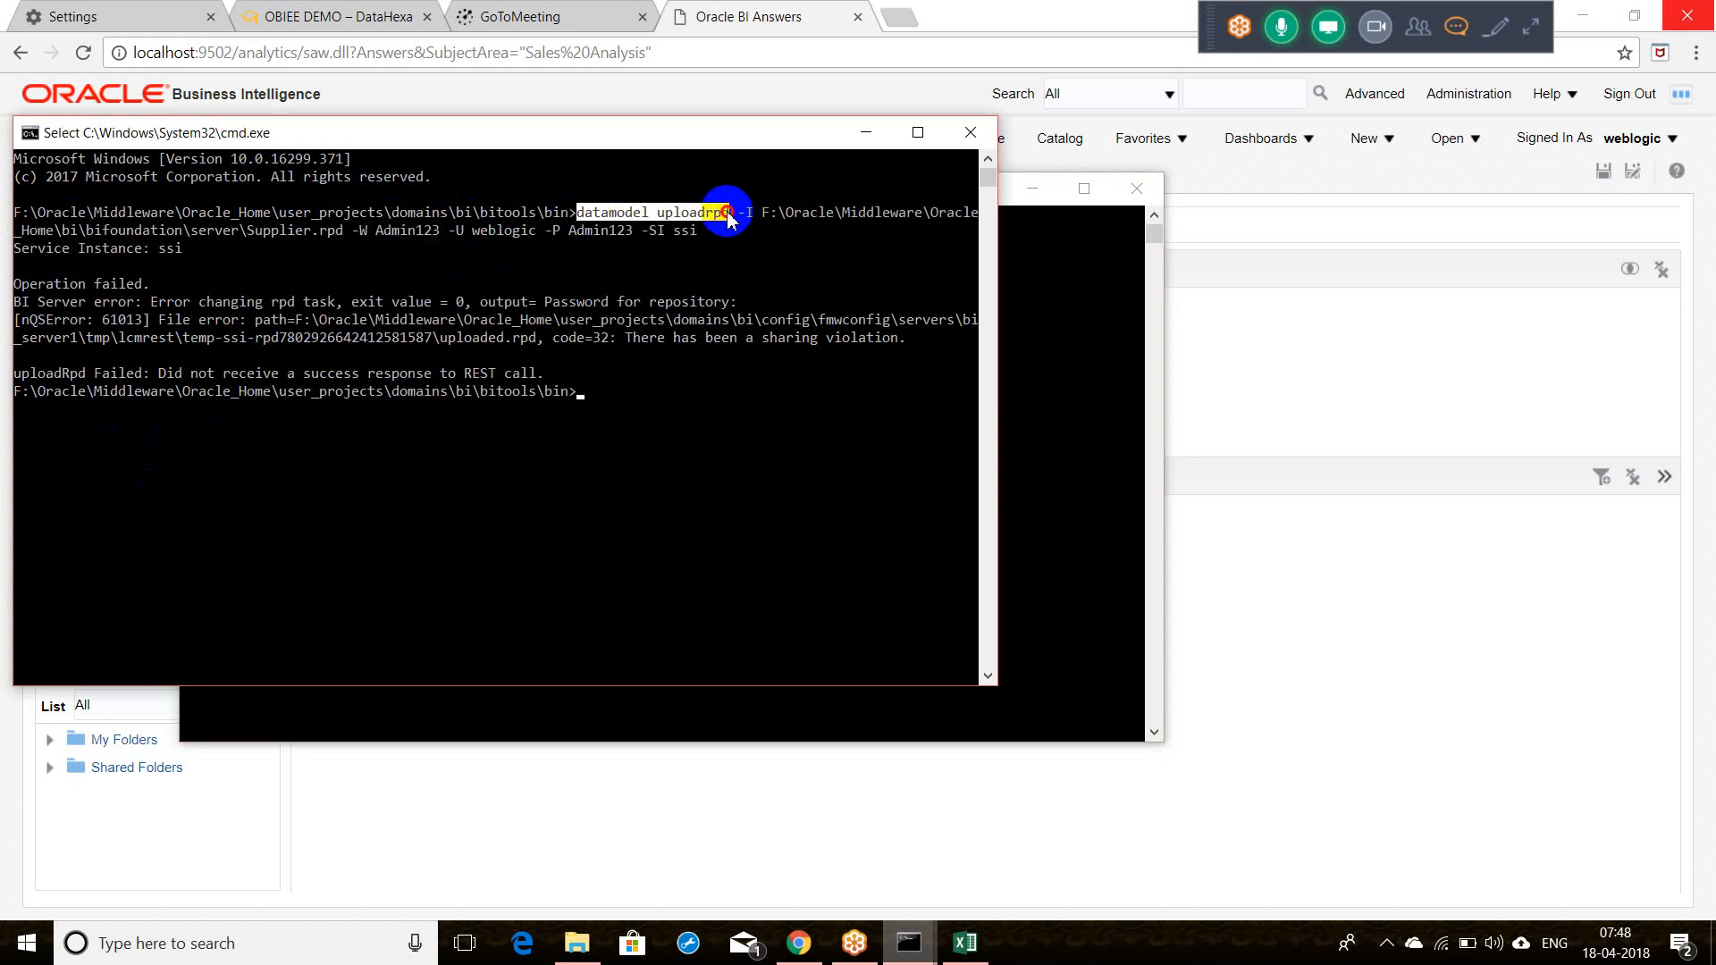
mouse_move(729, 217)
left_mouse_down()
mouse_move(945, 214)
mouse_move(728, 223)
left_mouse_up()
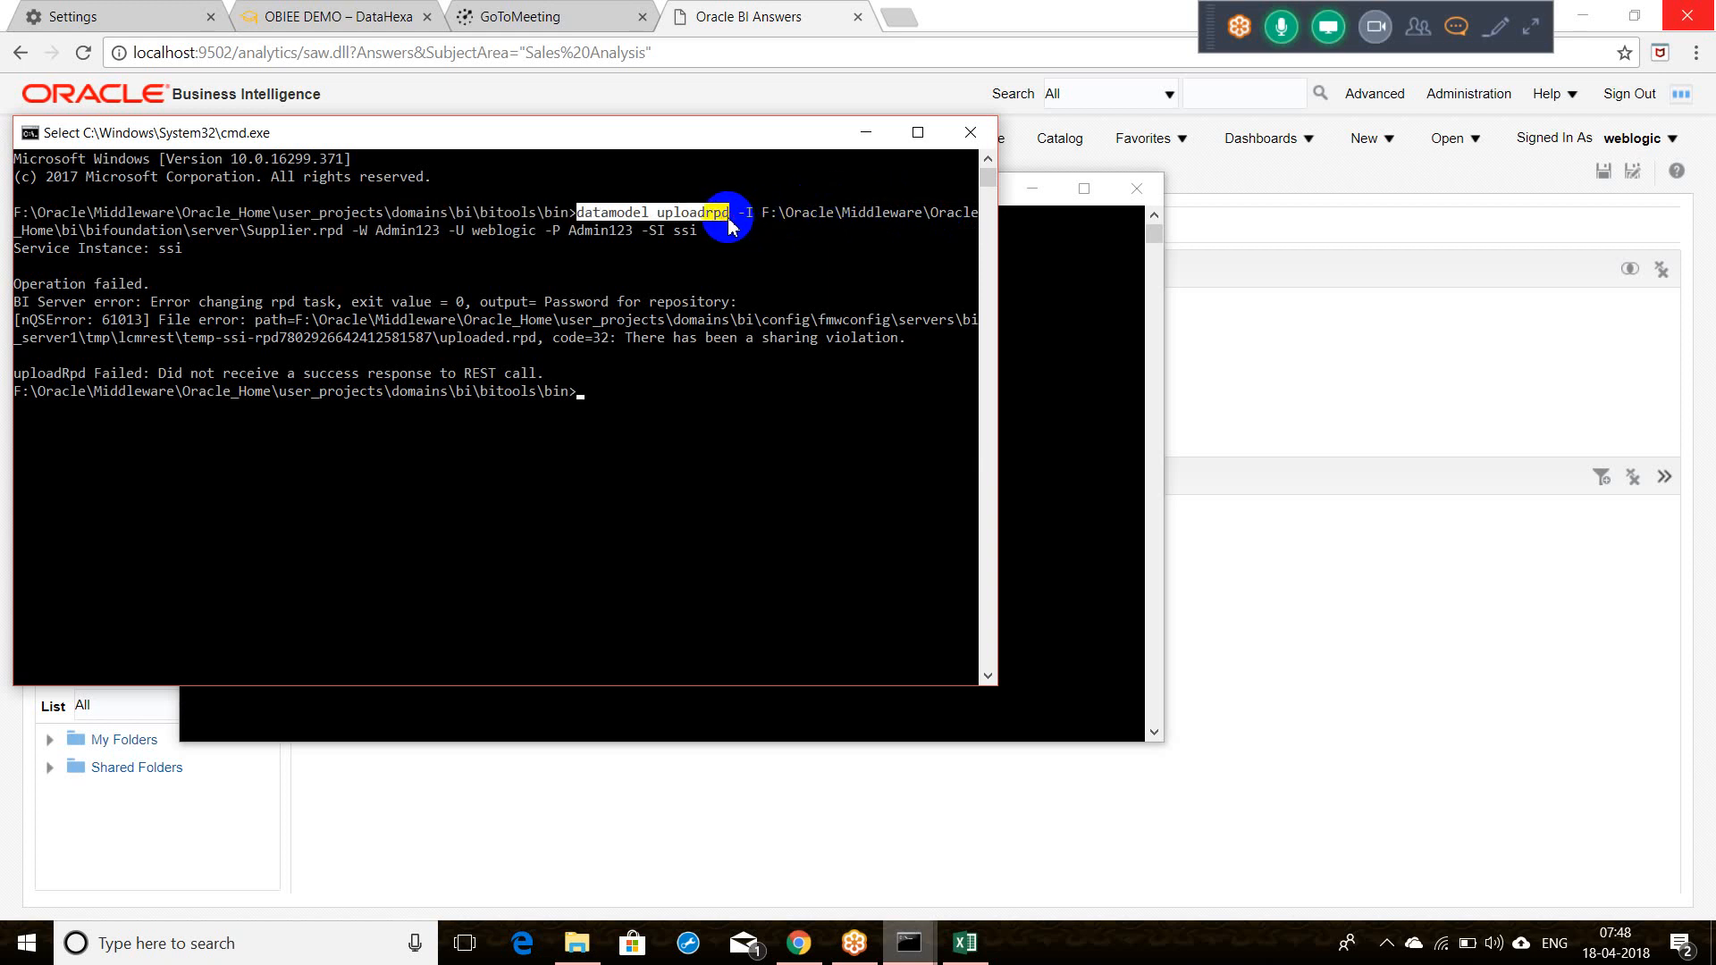
left_click(1044, 347)
key("ctrl+v")
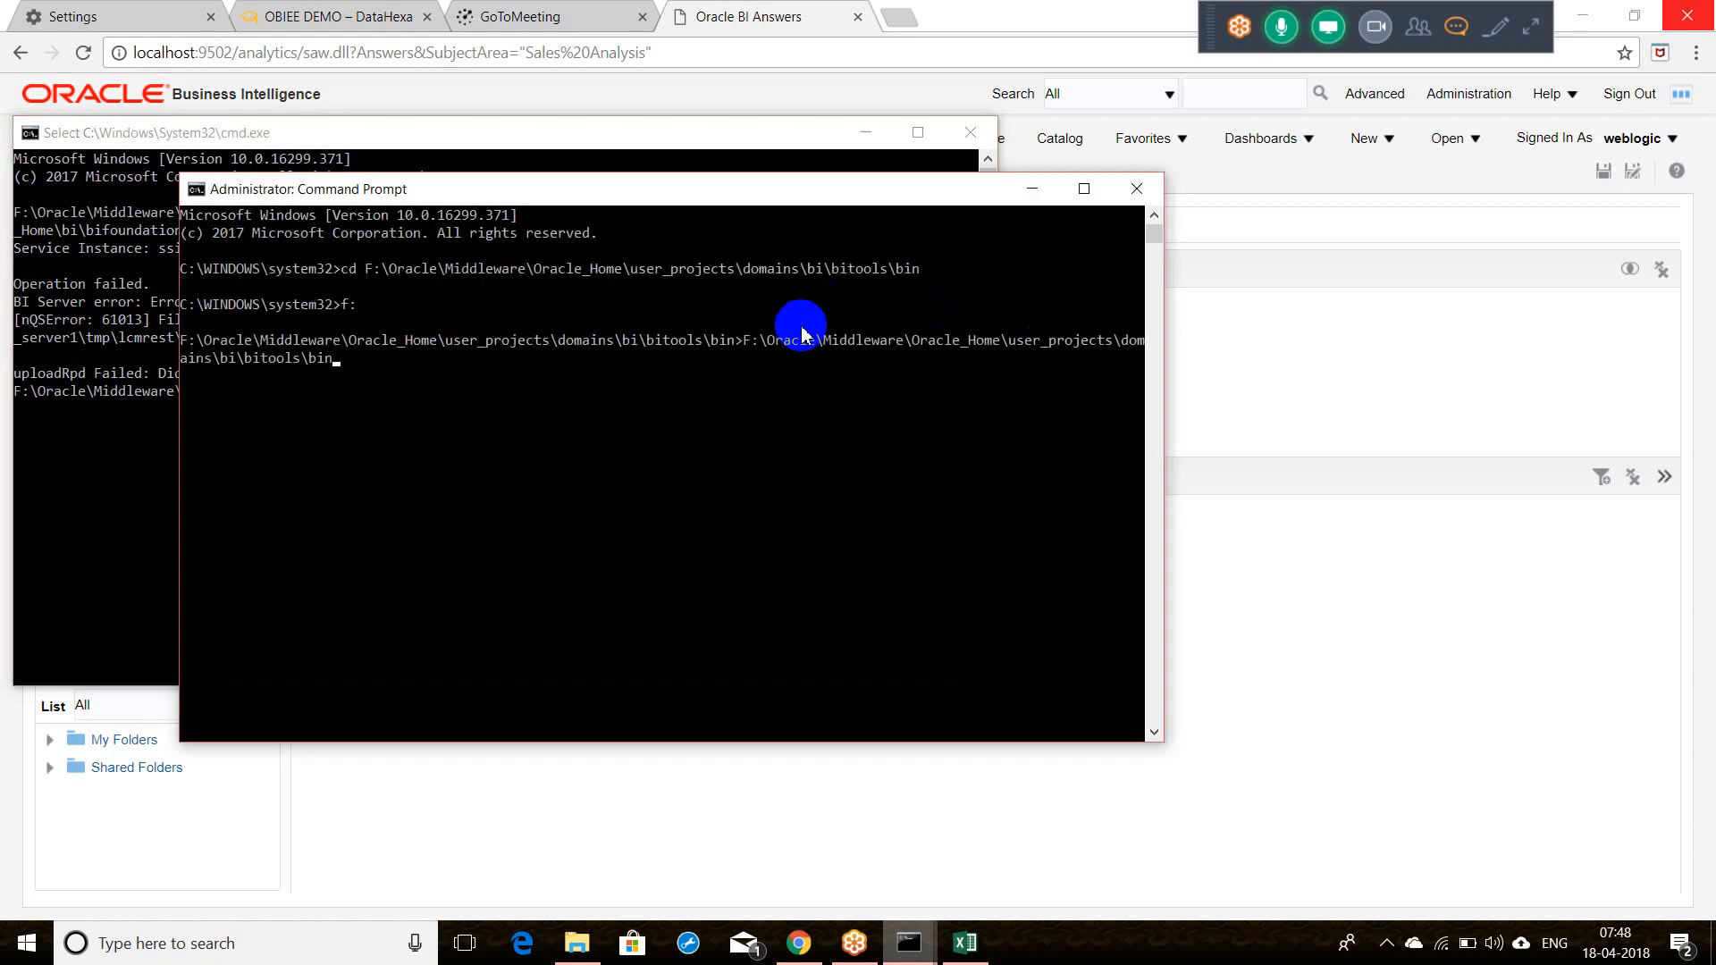
key("BackSpace")
key("BackSpace")
key("BackSpace")
key("BackSpace")
key("BackSpace")
key("BackSpace")
key("BackSpace")
key("BackSpace")
key("BackSpace")
key("BackSpace")
key("BackSpace")
key("BackSpace")
key("BackSpace")
key("BackSpace")
key("BackSpace")
key("BackSpace")
key("BackSpace")
key("BackSpace")
key("BackSpace")
key("BackSpace")
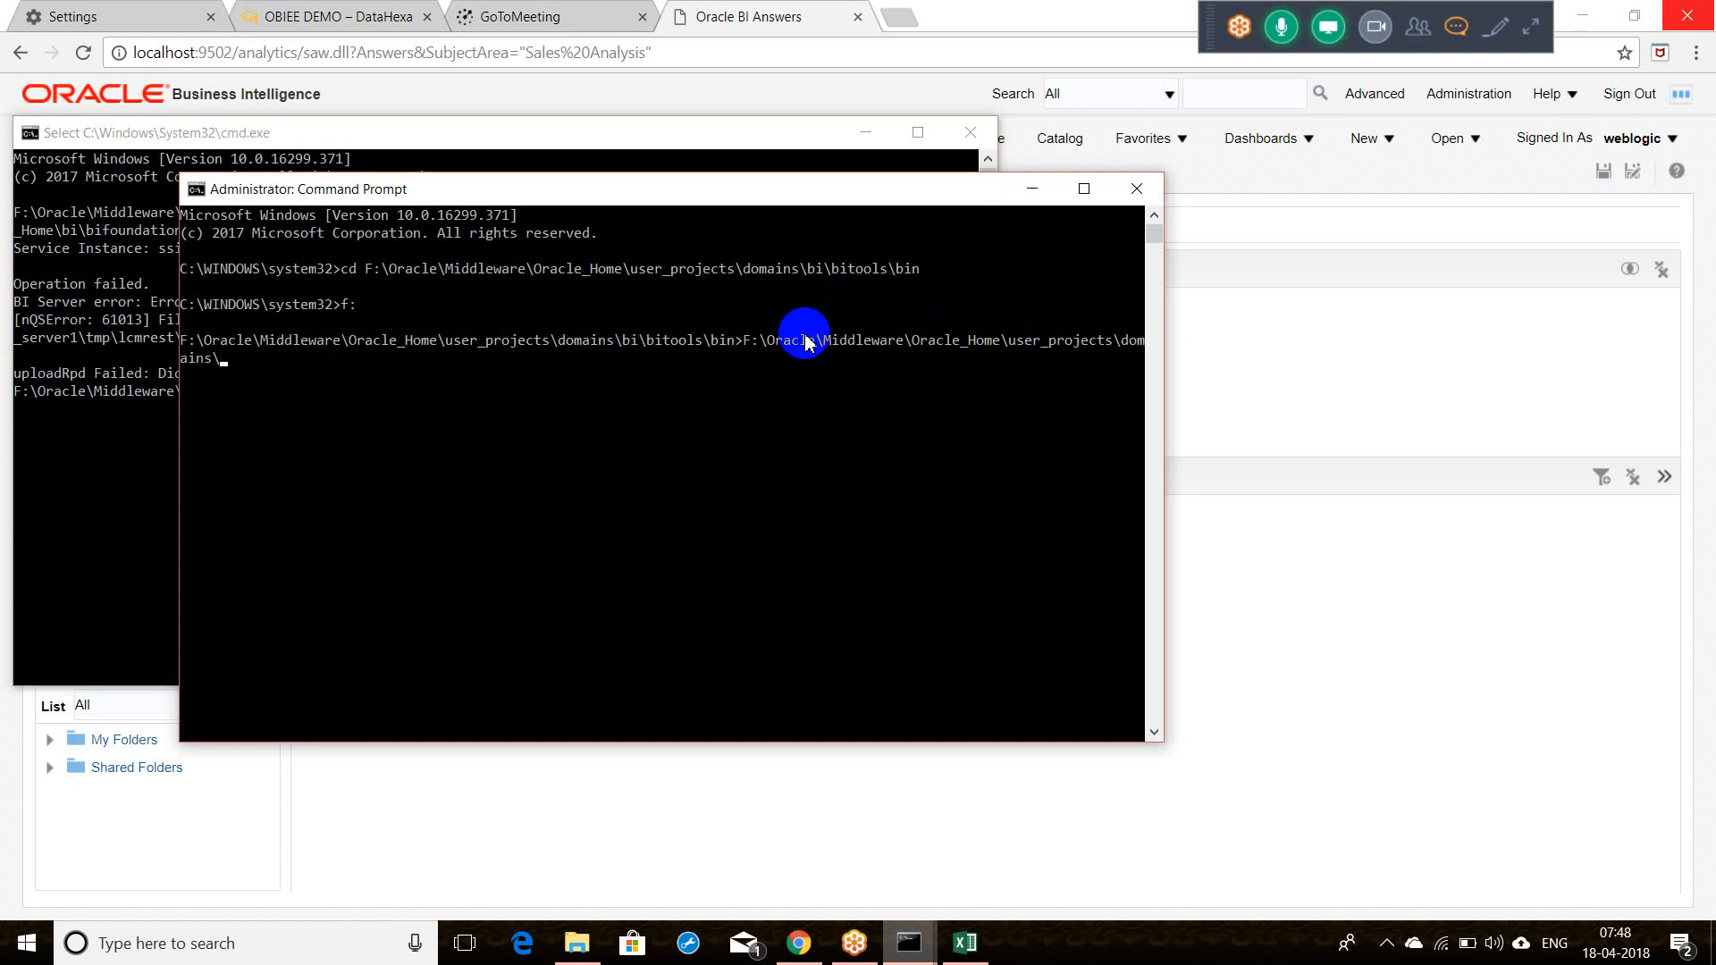
key("BackSpace")
key("BackSpace")
key("BackSpace")
key("BackSpace")
key("BackSpace")
key("BackSpace")
key("BackSpace")
key("BackSpace")
key("BackSpace")
key("BackSpace")
key("BackSpace")
key("BackSpace")
key("BackSpace")
key("BackSpace")
key("BackSpace")
key("BackSpace")
key("BackSpace")
key("BackSpace")
key("BackSpace")
key("BackSpace")
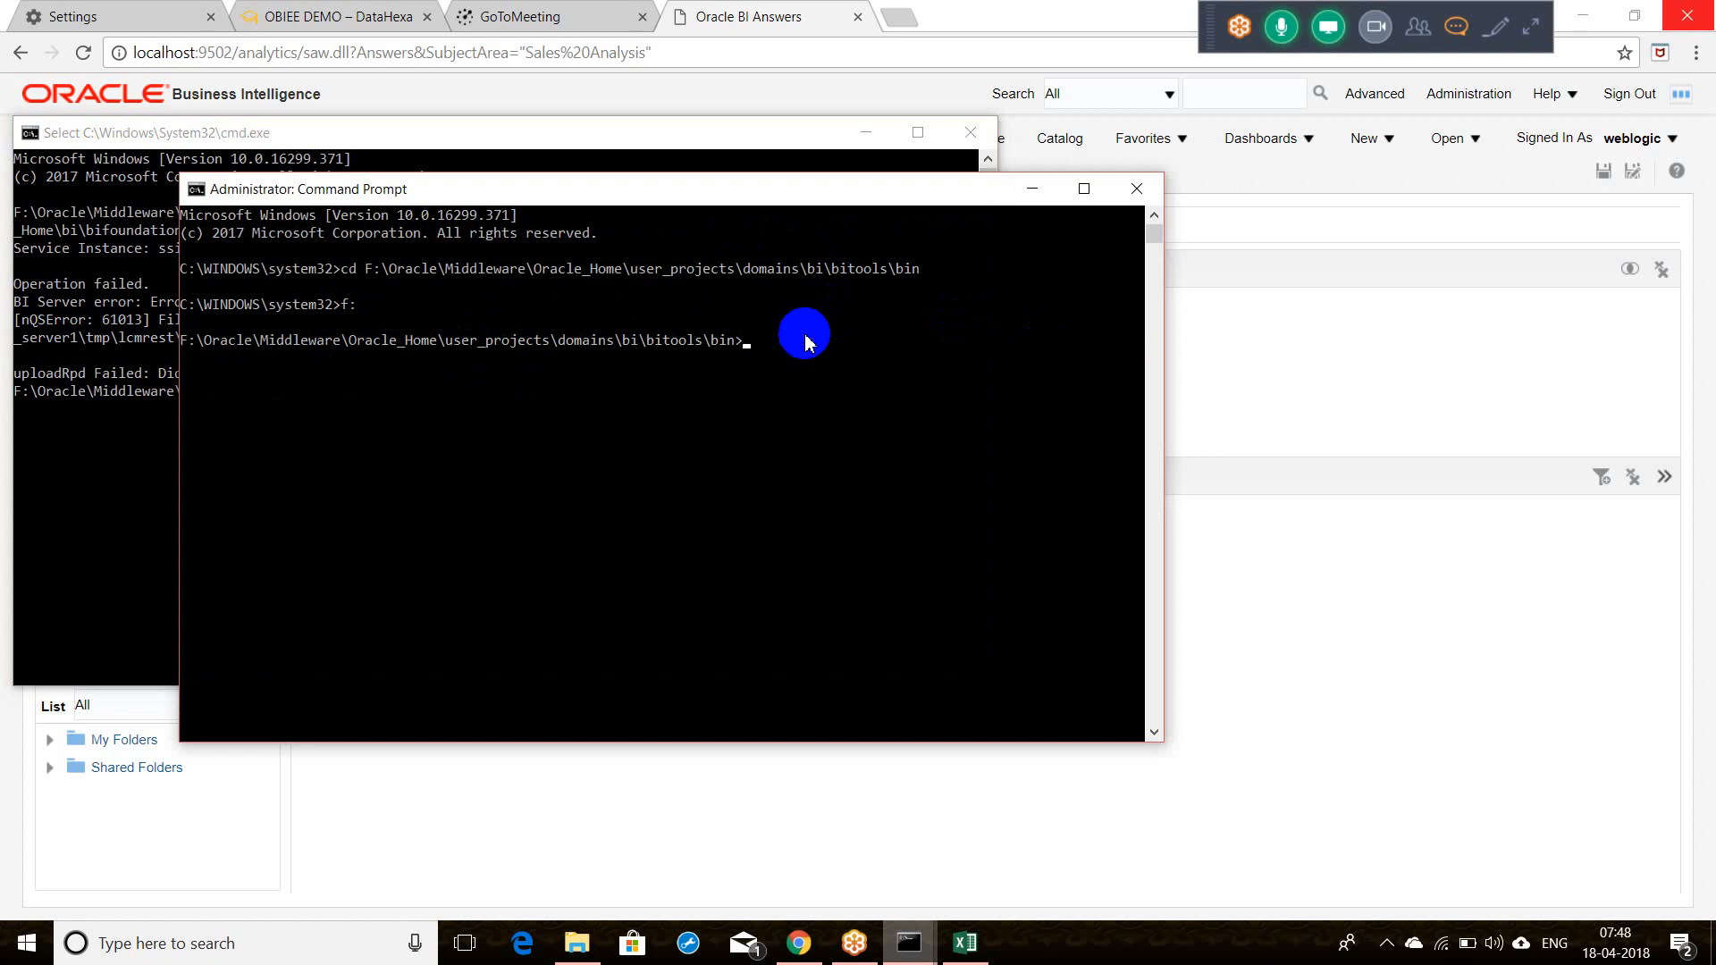
left_click(80, 445)
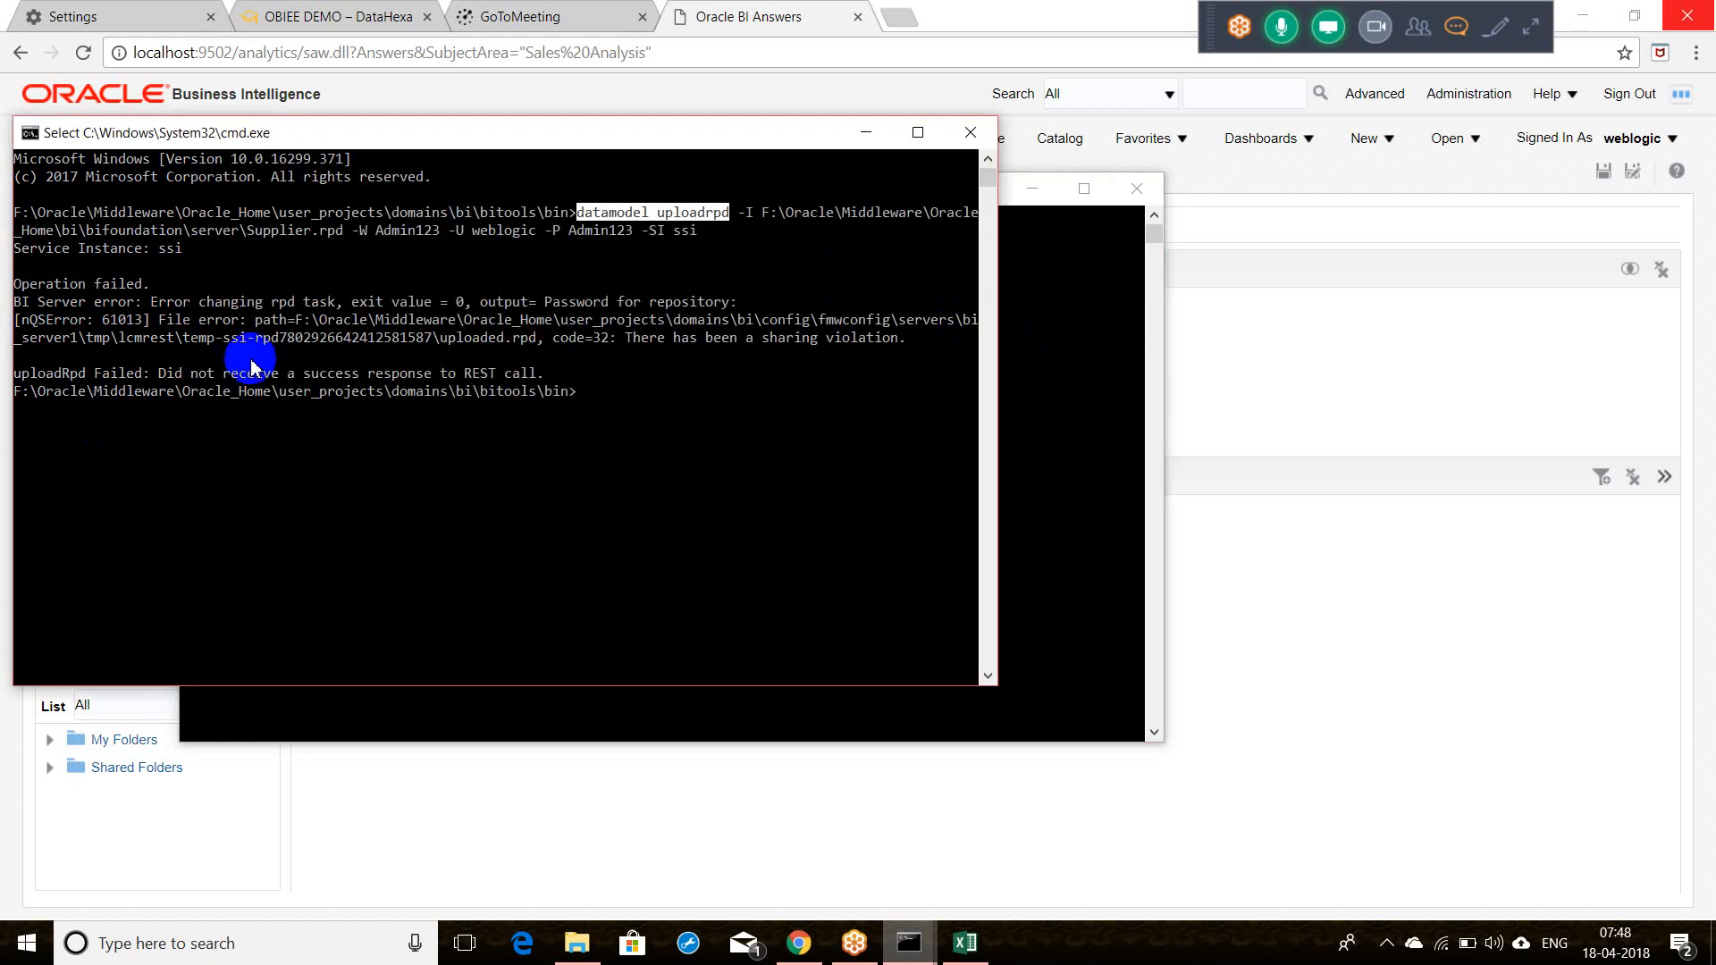
right_click(588, 217)
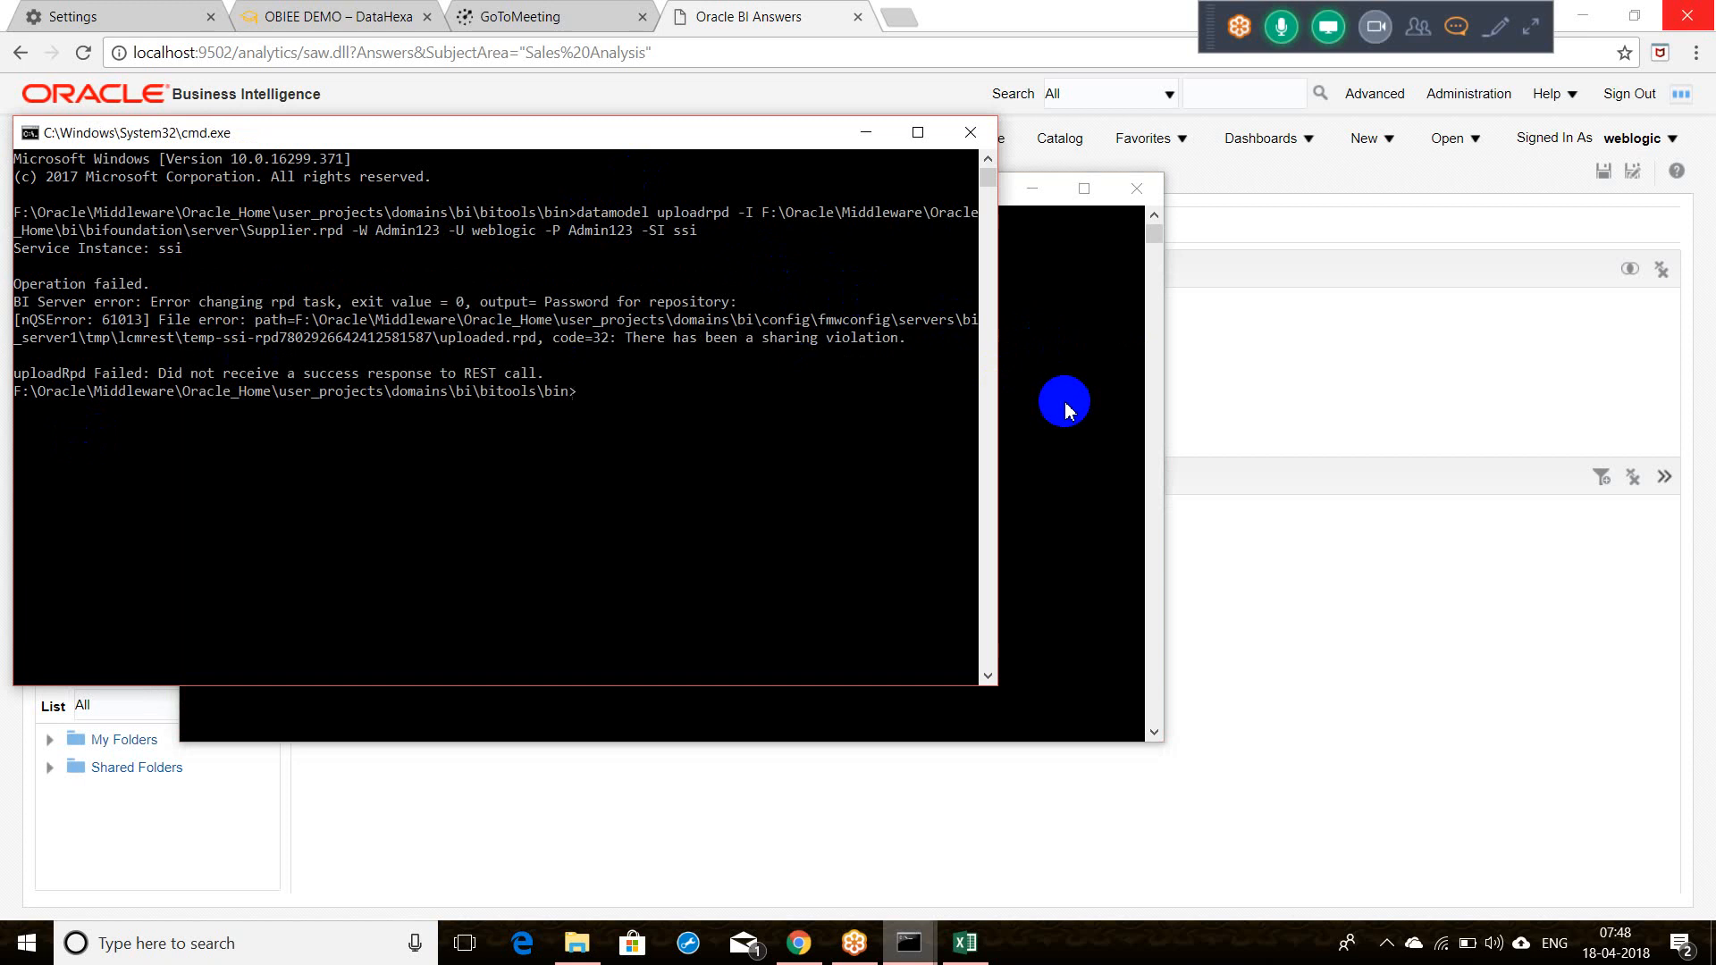
left_click(1064, 402)
right_click(754, 406)
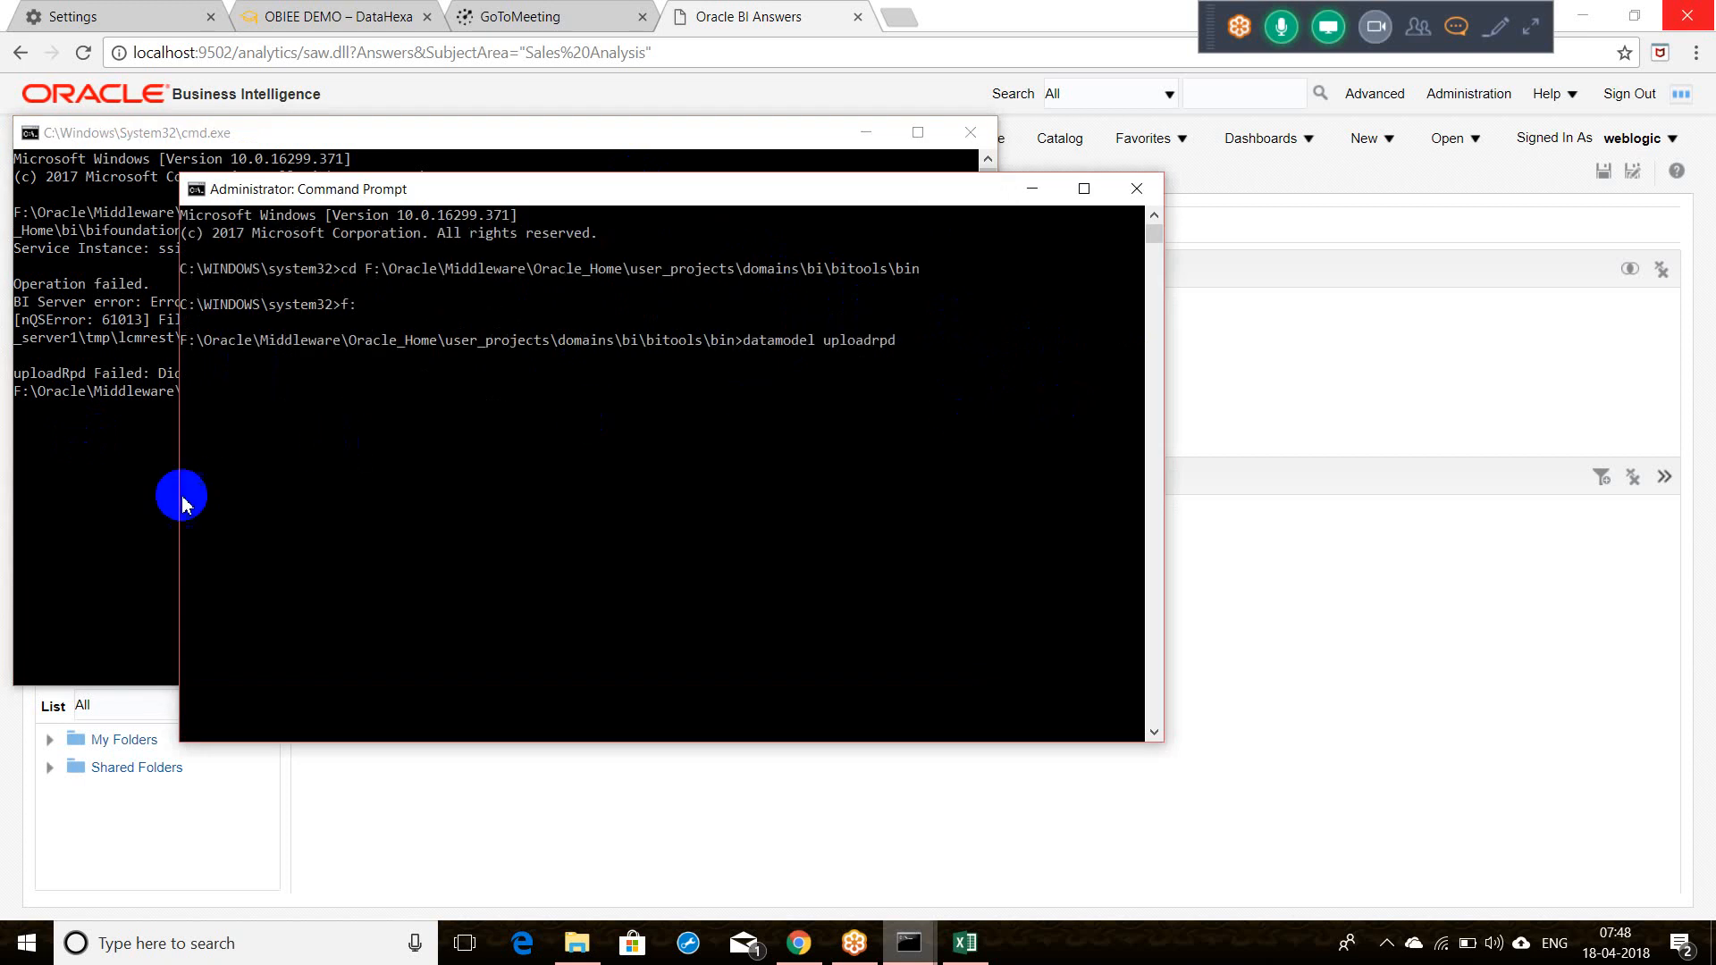
left_click(132, 500)
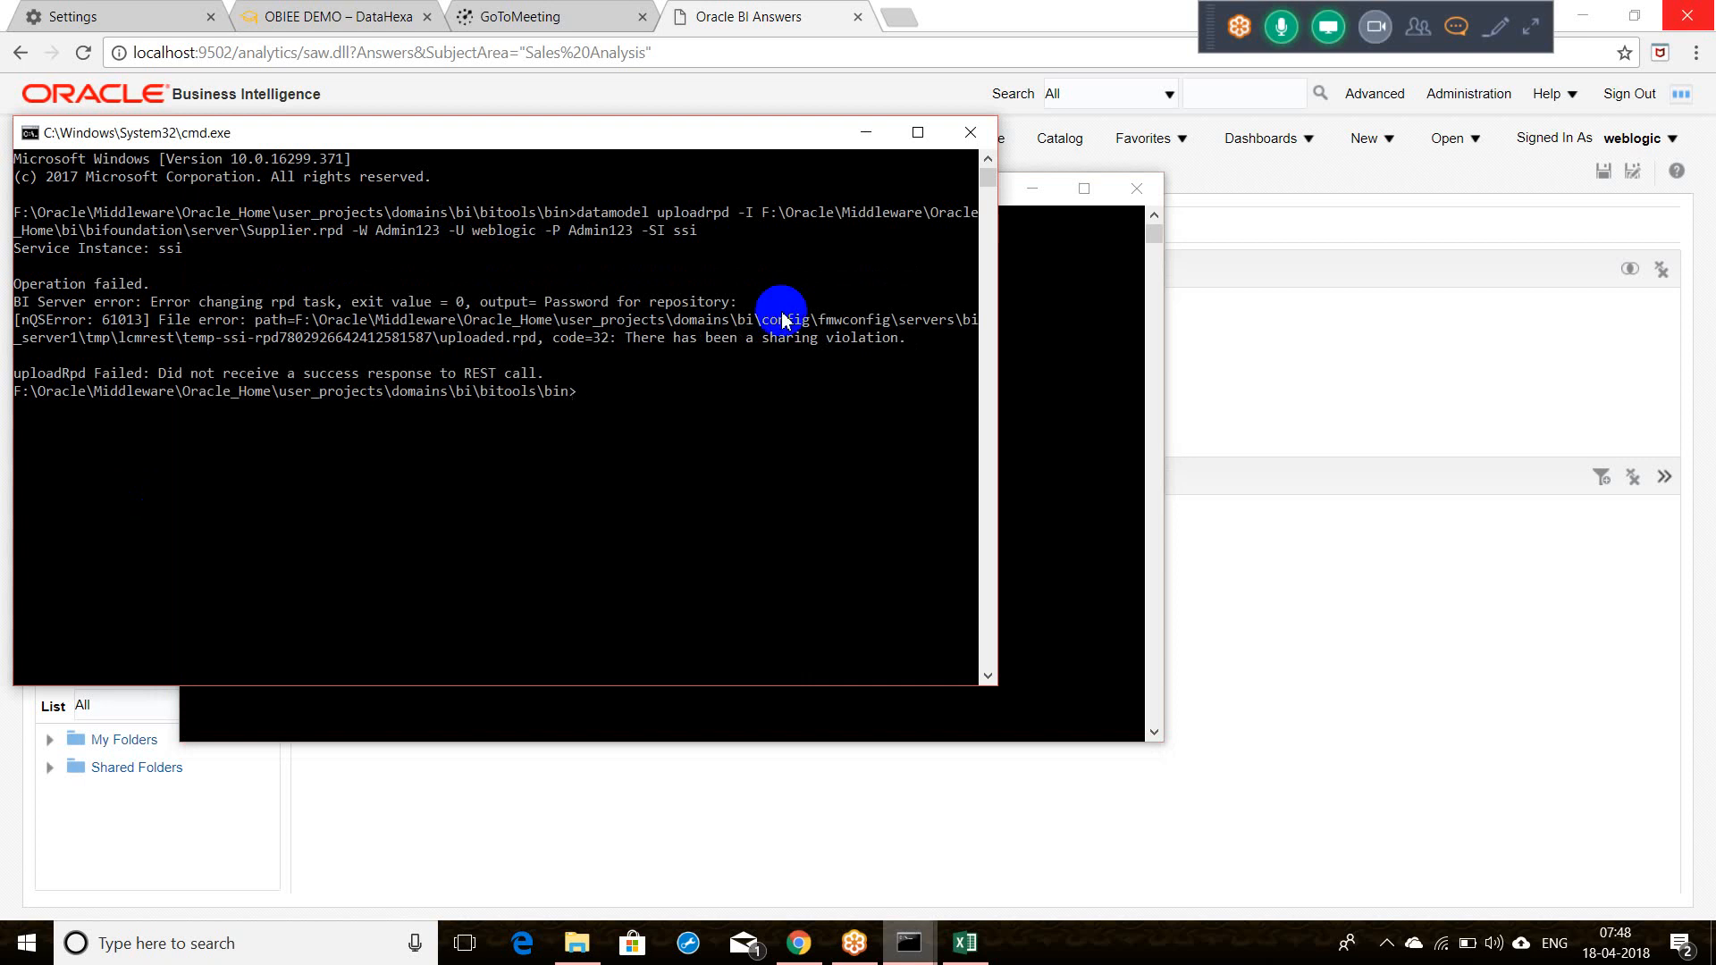
left_click(918, 133)
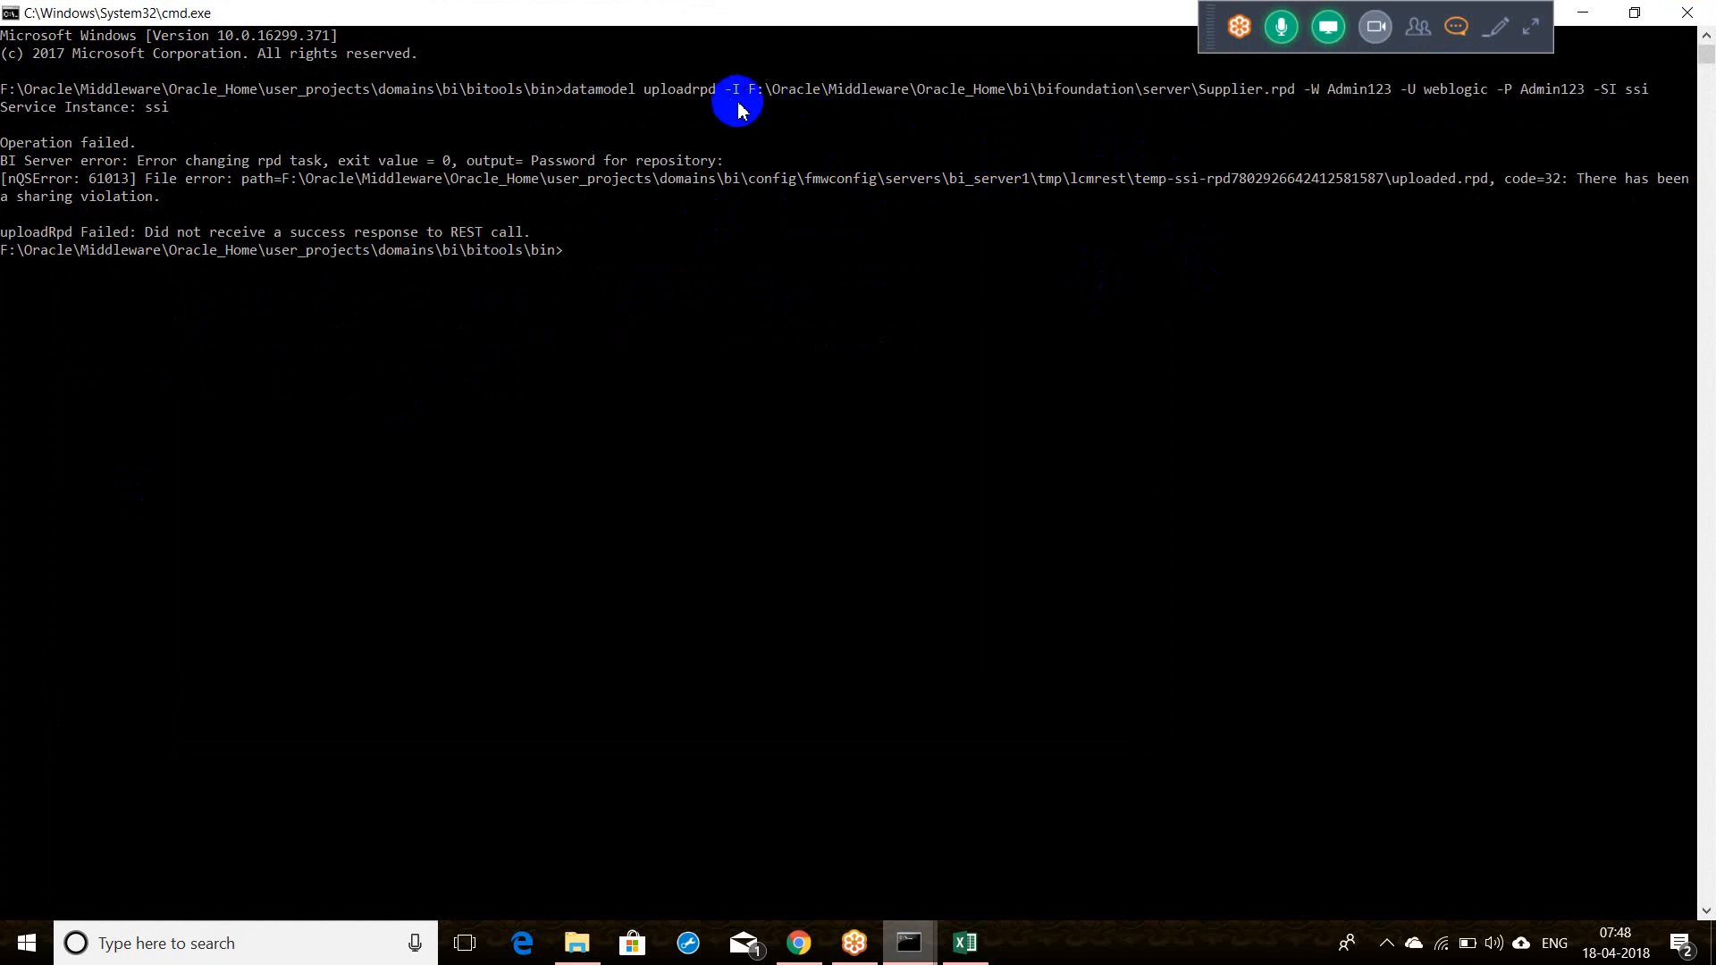
Step: Paste the Supplier.rpd arguments from -I through -SI ssi into the maximized admin prompt and run it
left_click_drag(729, 98, 1649, 89)
right_click(1649, 90)
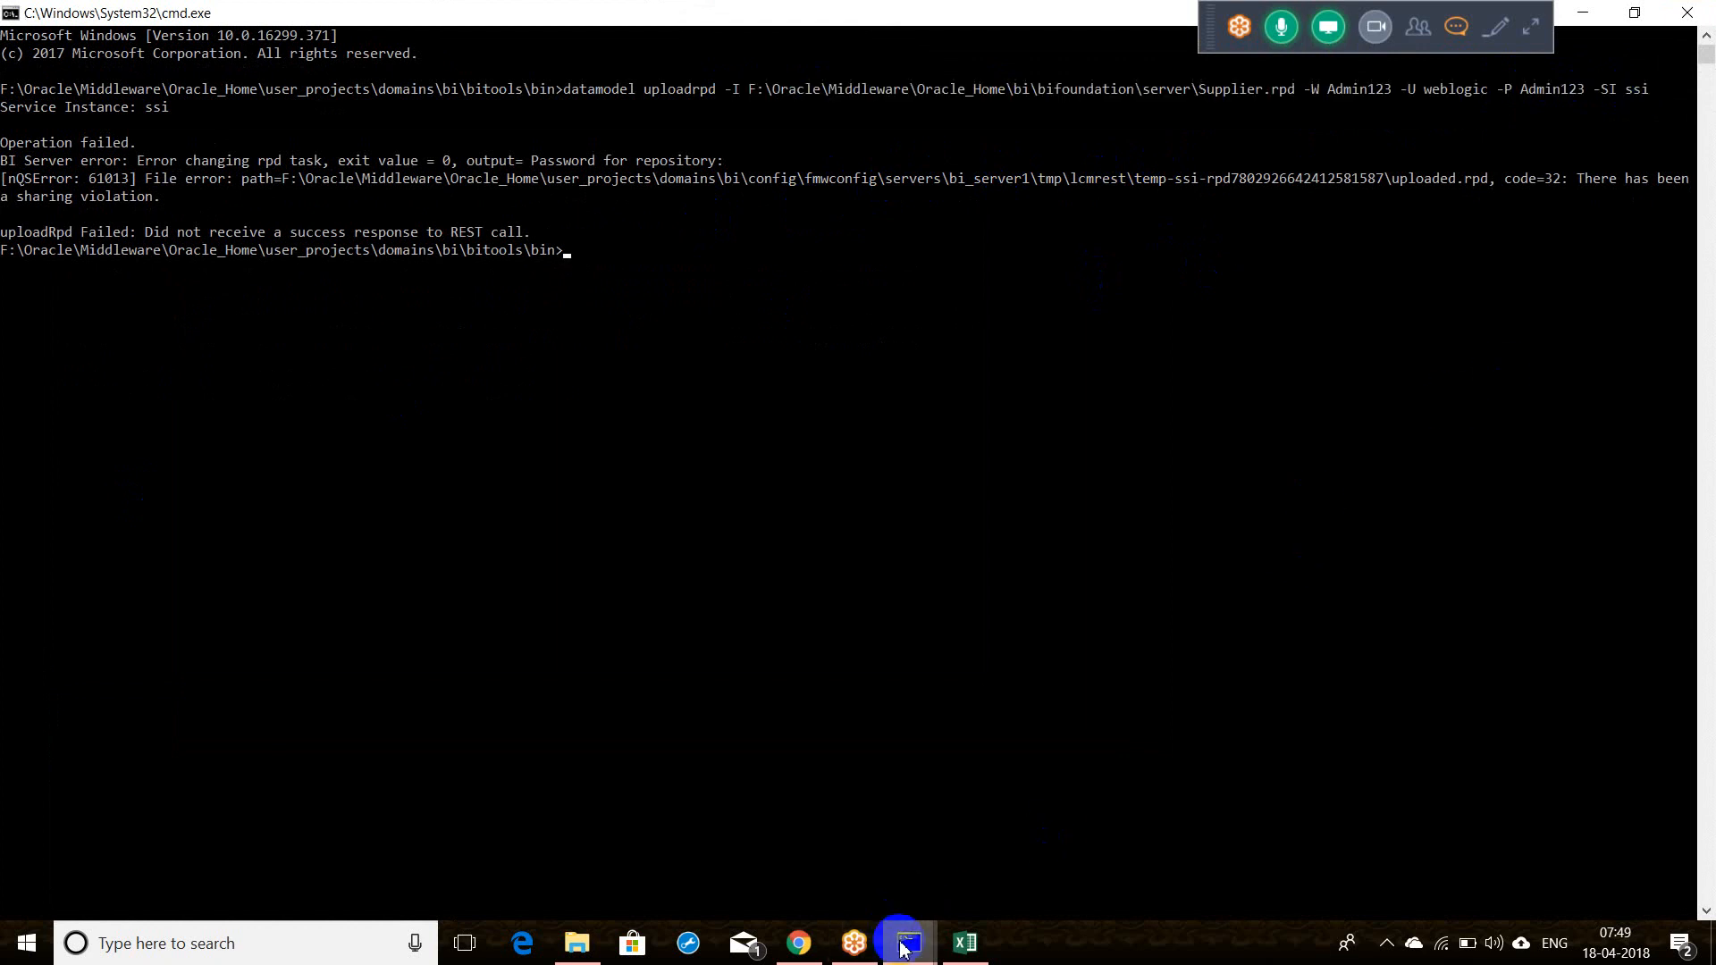
left_click(903, 949)
left_click(989, 866)
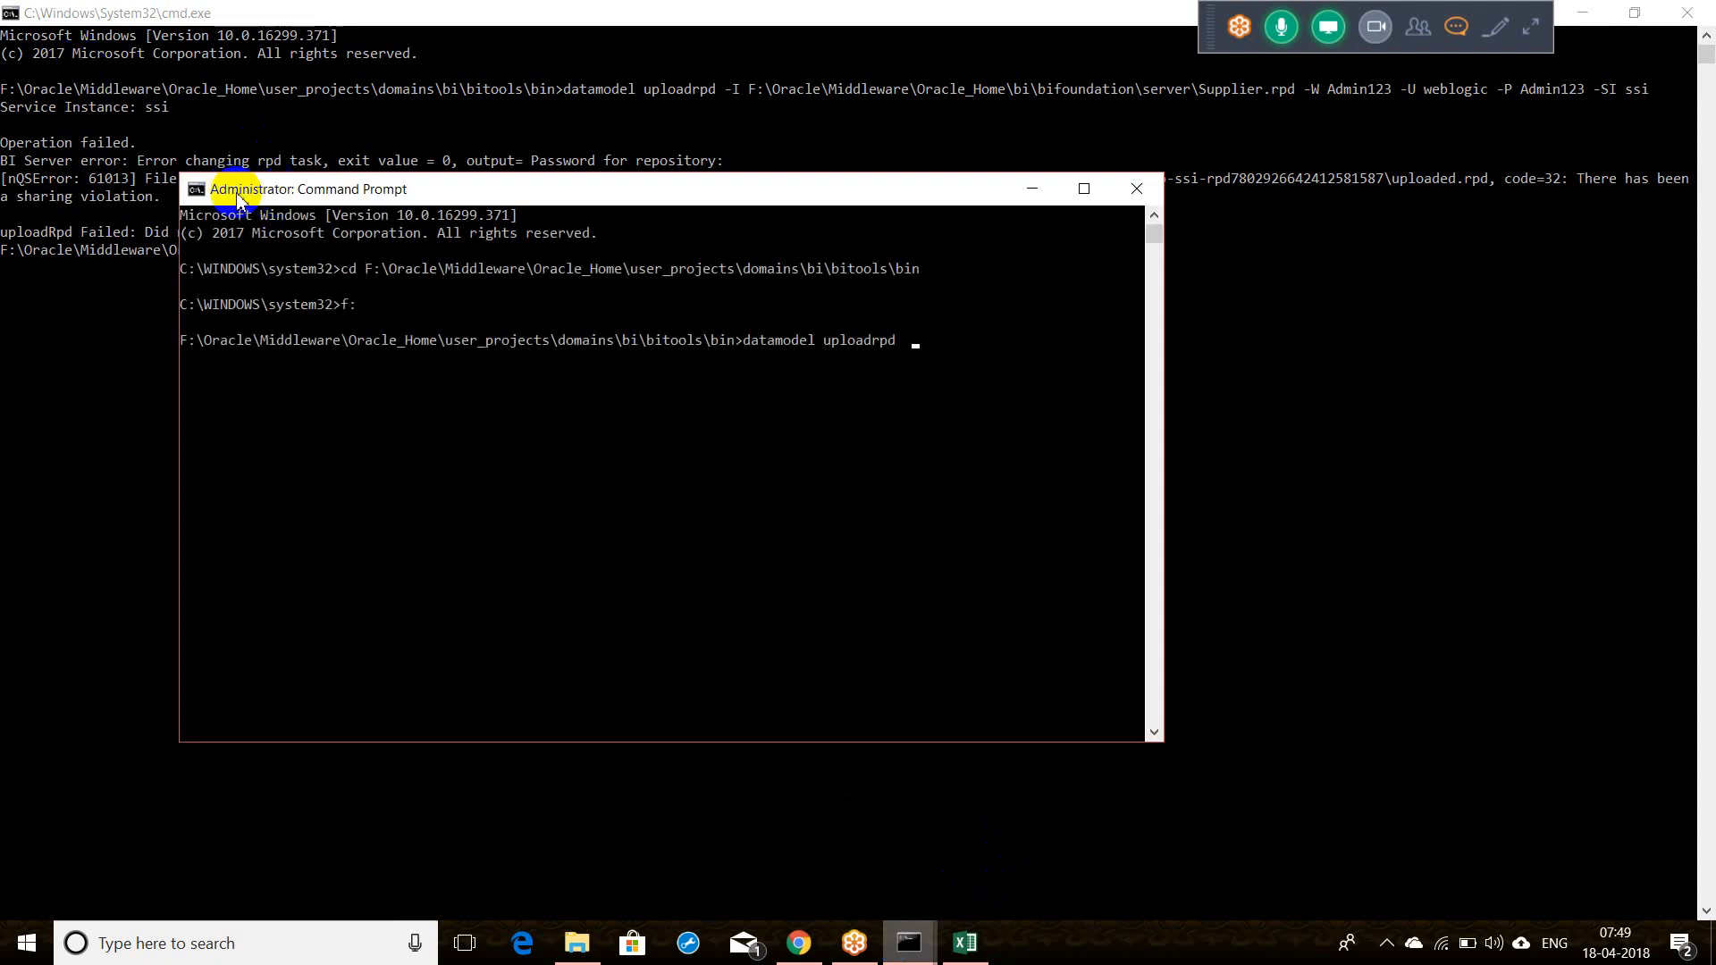
left_click(1082, 188)
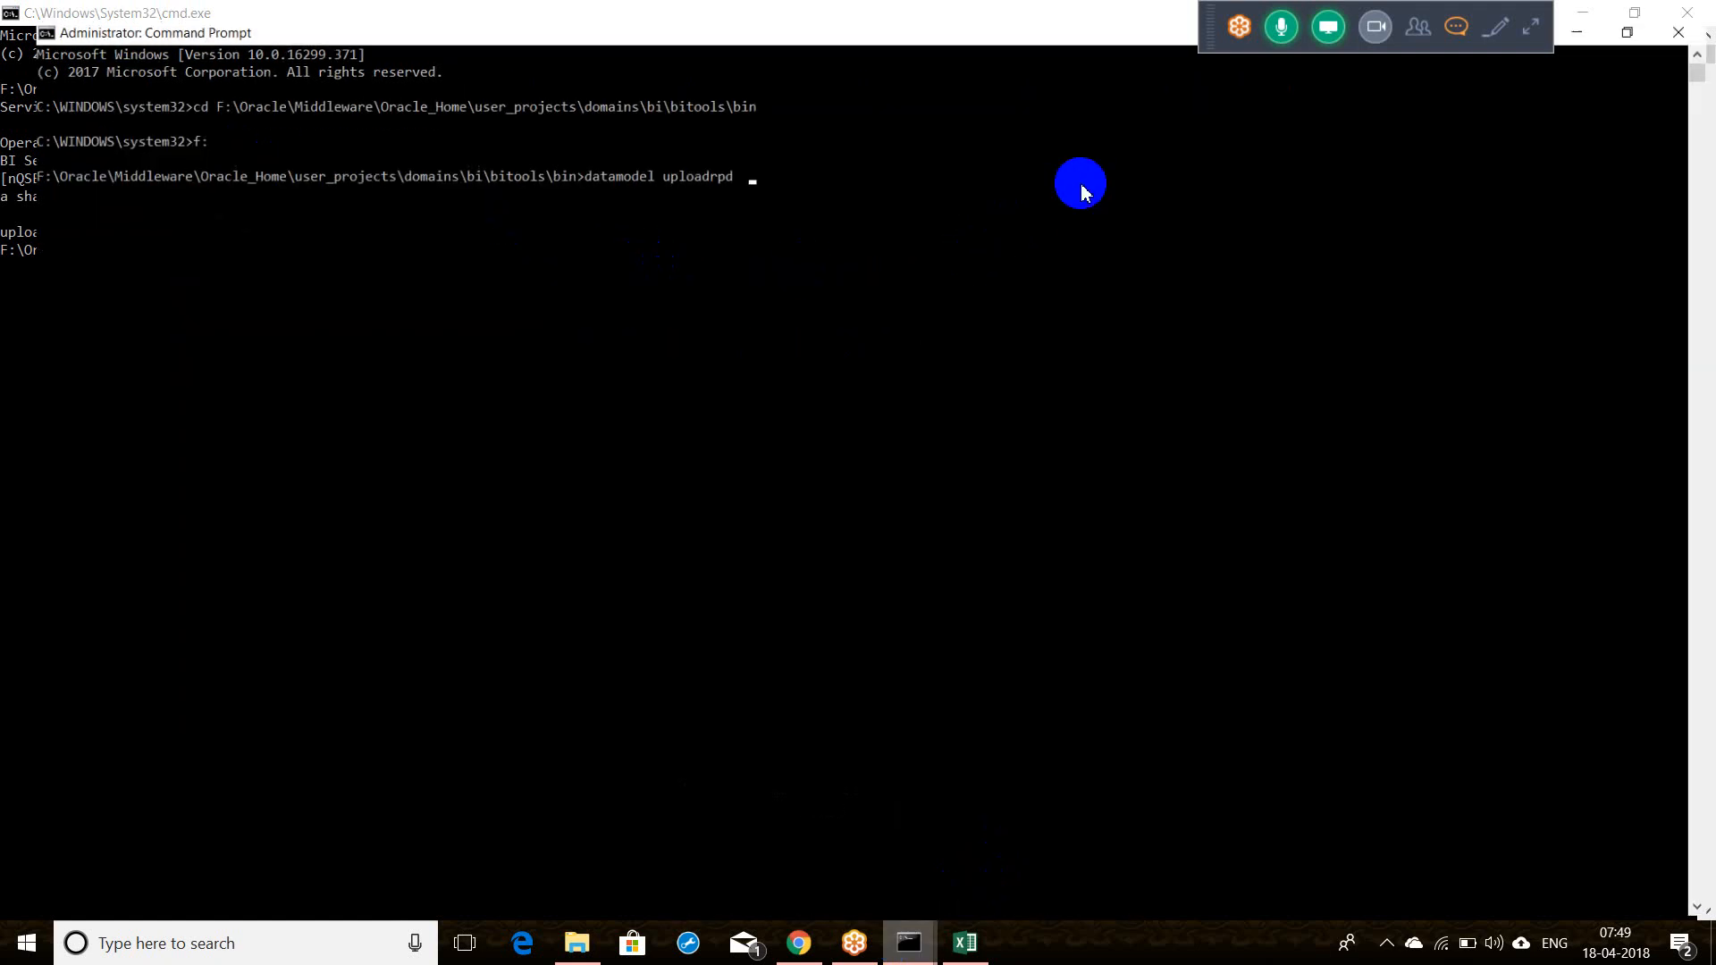
key("ctrl+v")
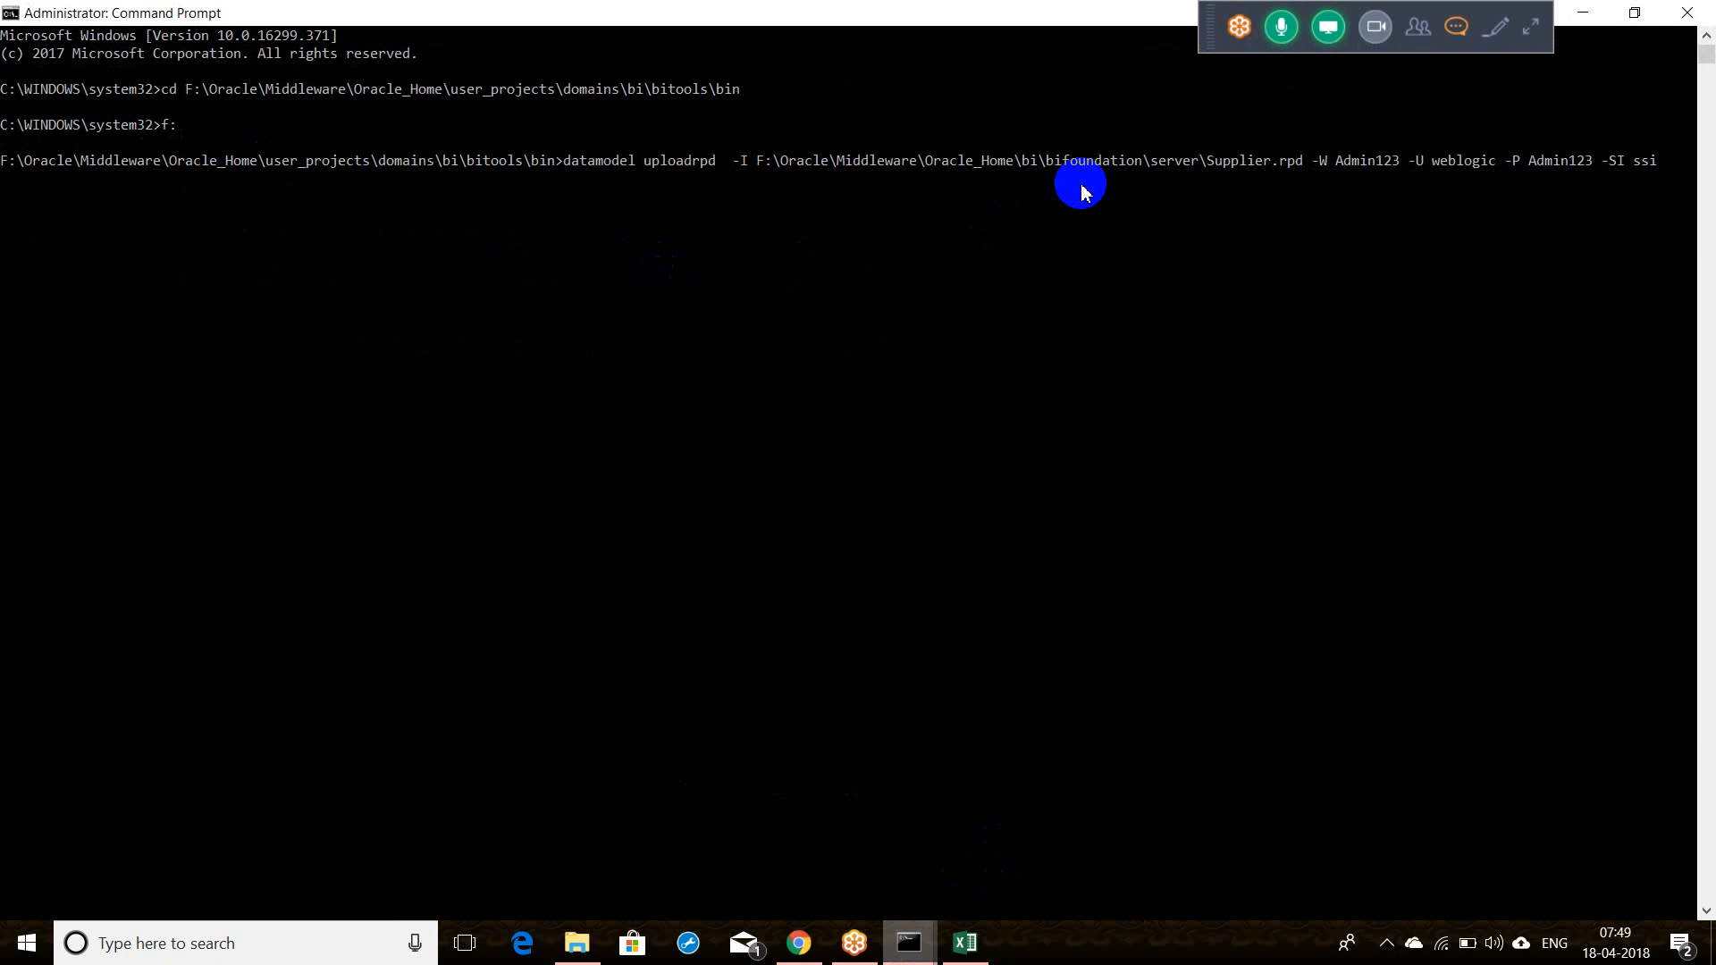
key("BackSpace")
key("Return")
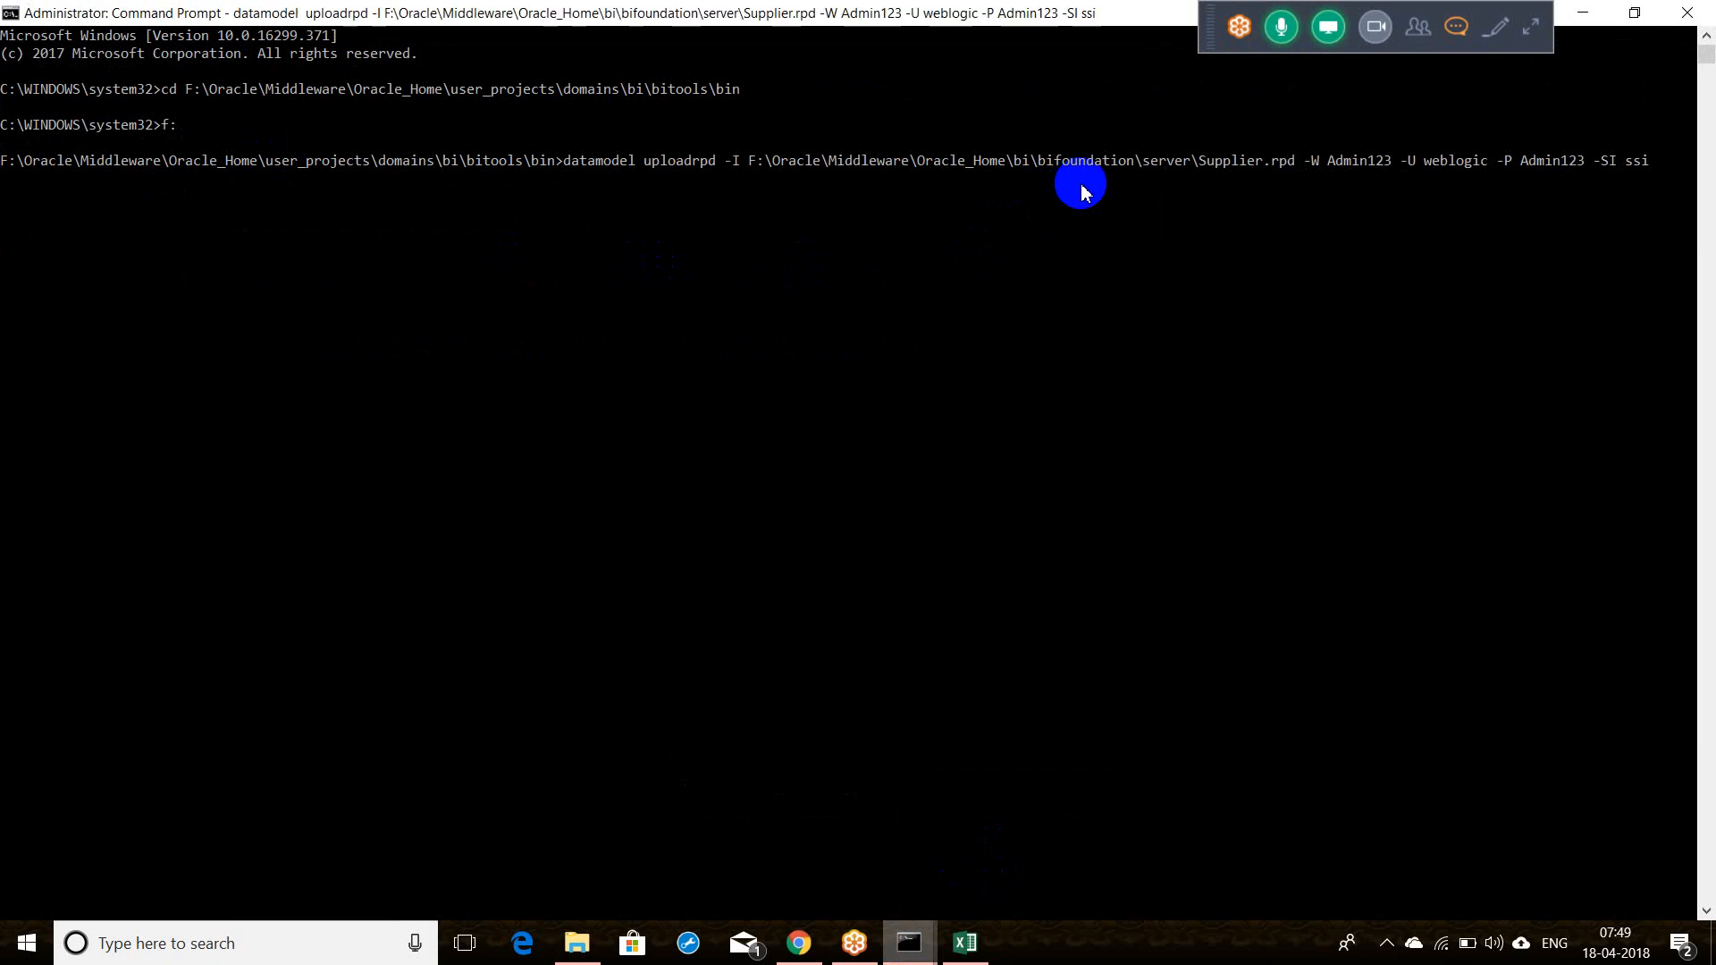
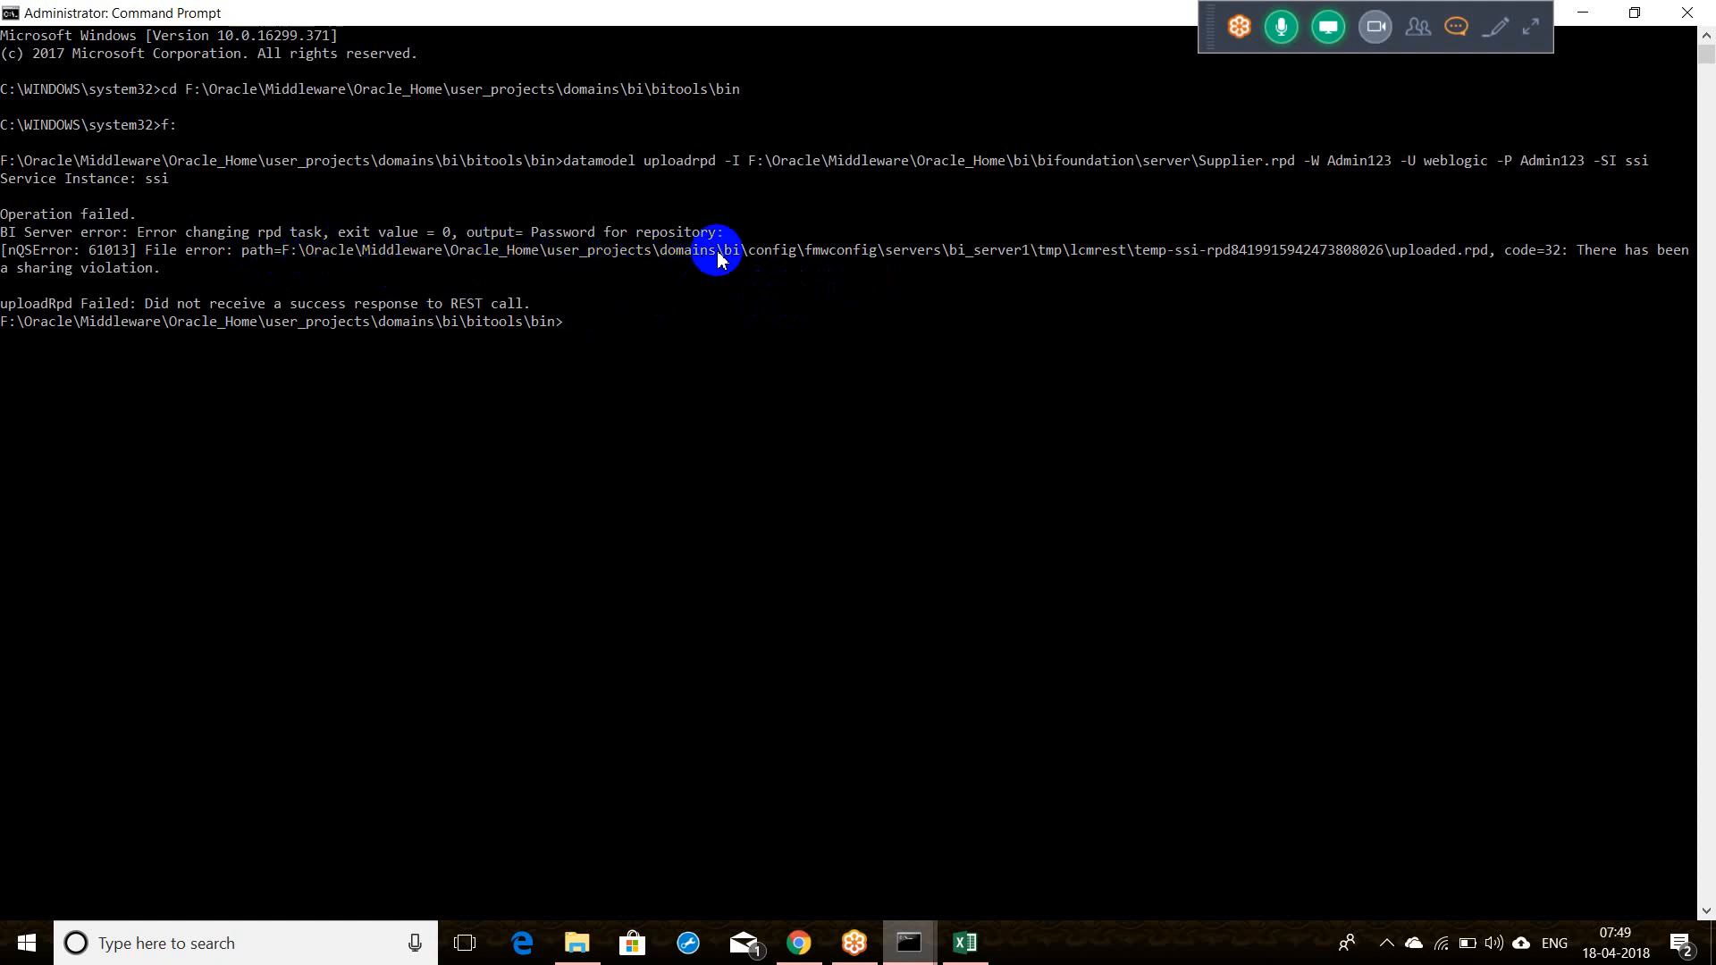
Step: Rerun the Supplier.rpd upload as 'datamodel.cmd uploadrpd' by editing the recalled command
left_click(786, 257)
key("Up")
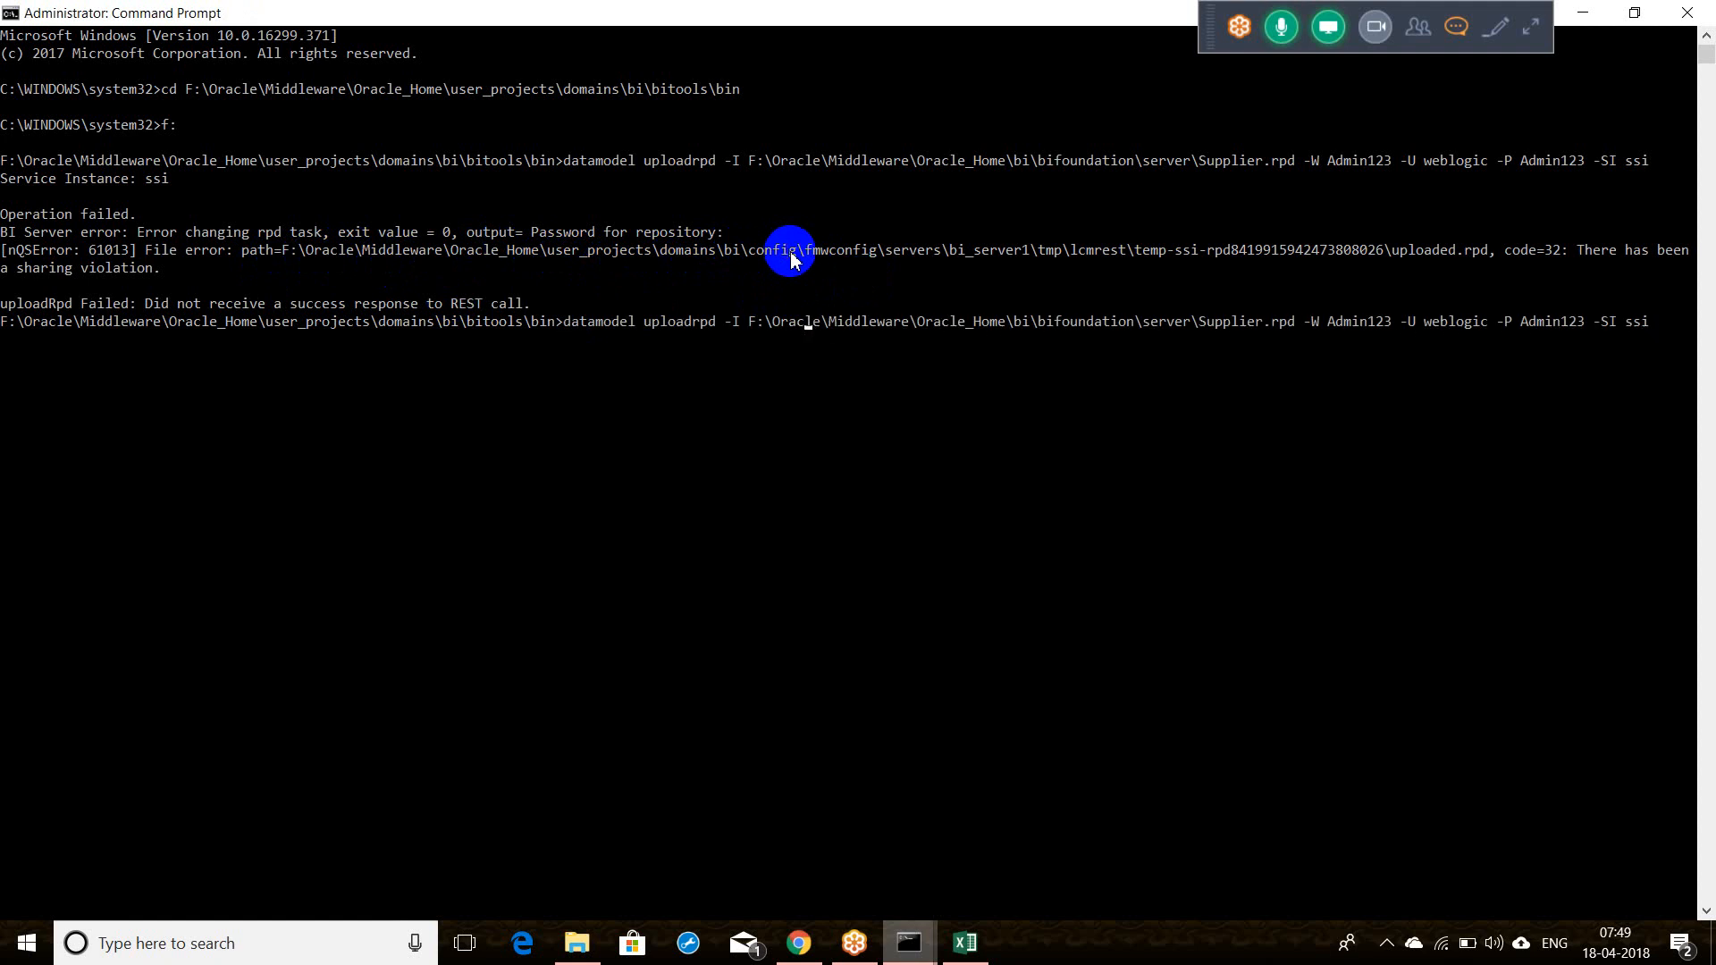
key("Left")
key("Left")
key("Left")
key("Left")
key("Left")
key("Left")
key("Left")
key("Left")
key("Left")
key("Left")
key("Left")
key("Left")
key("Left")
key("Left")
key("Left")
key("Left")
key("Left")
key("Left")
key("Left")
key("Left")
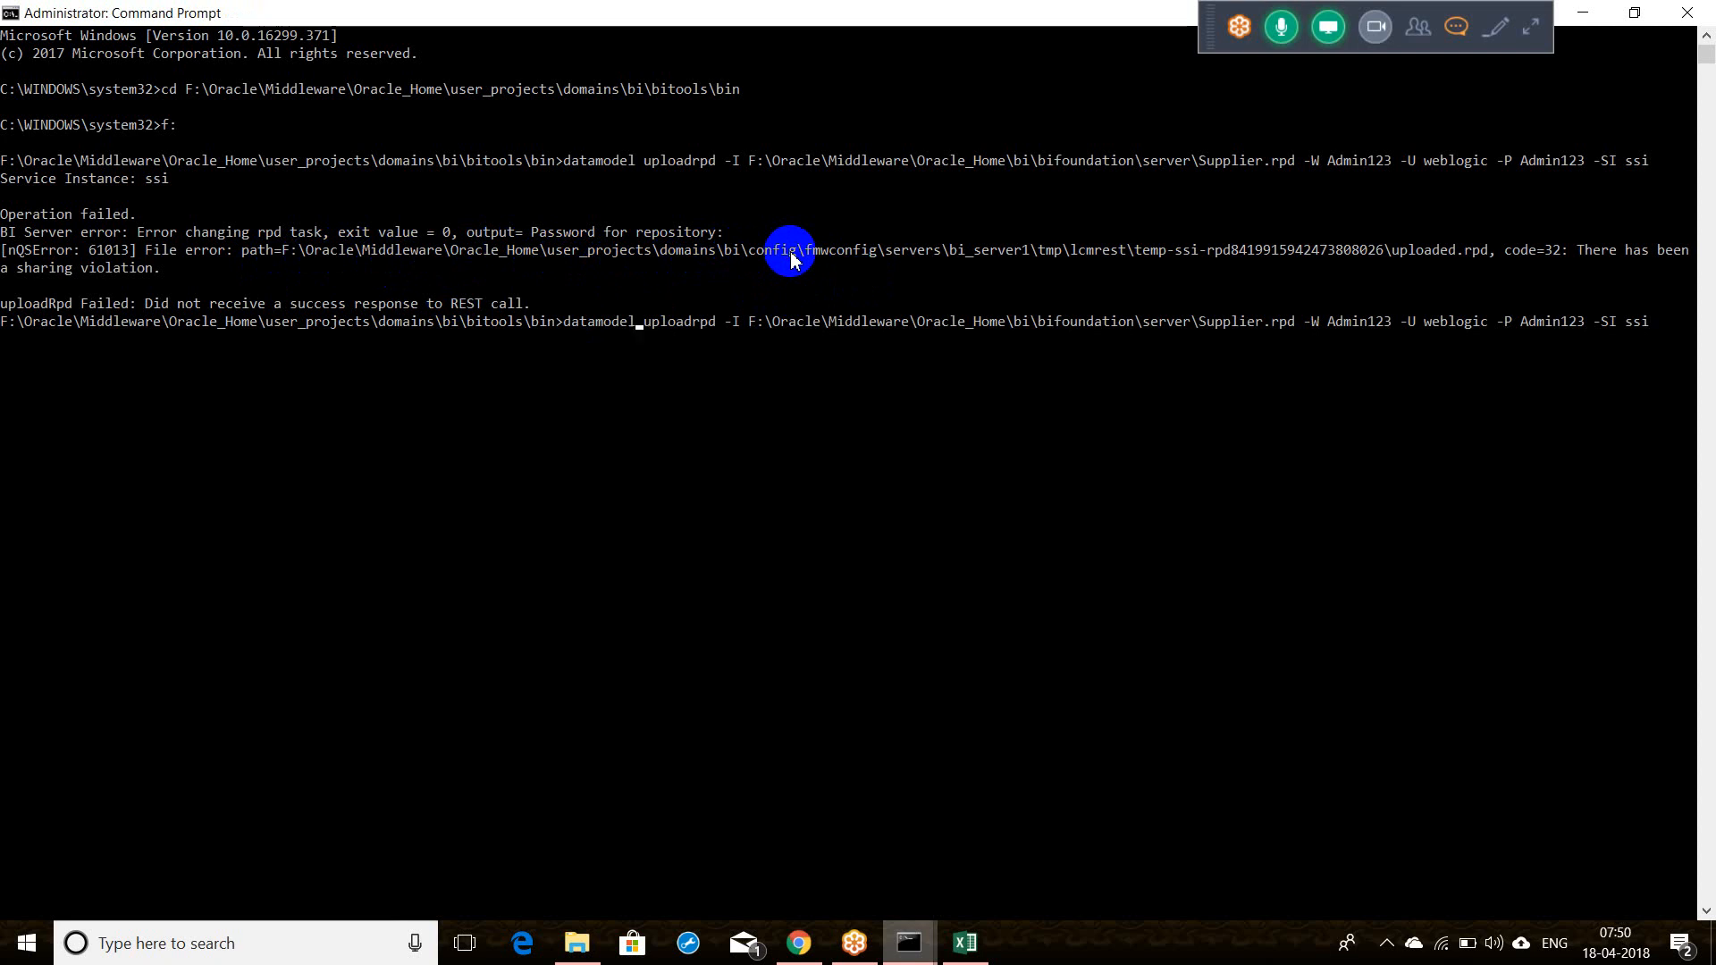
type(".cmd")
key("Return")
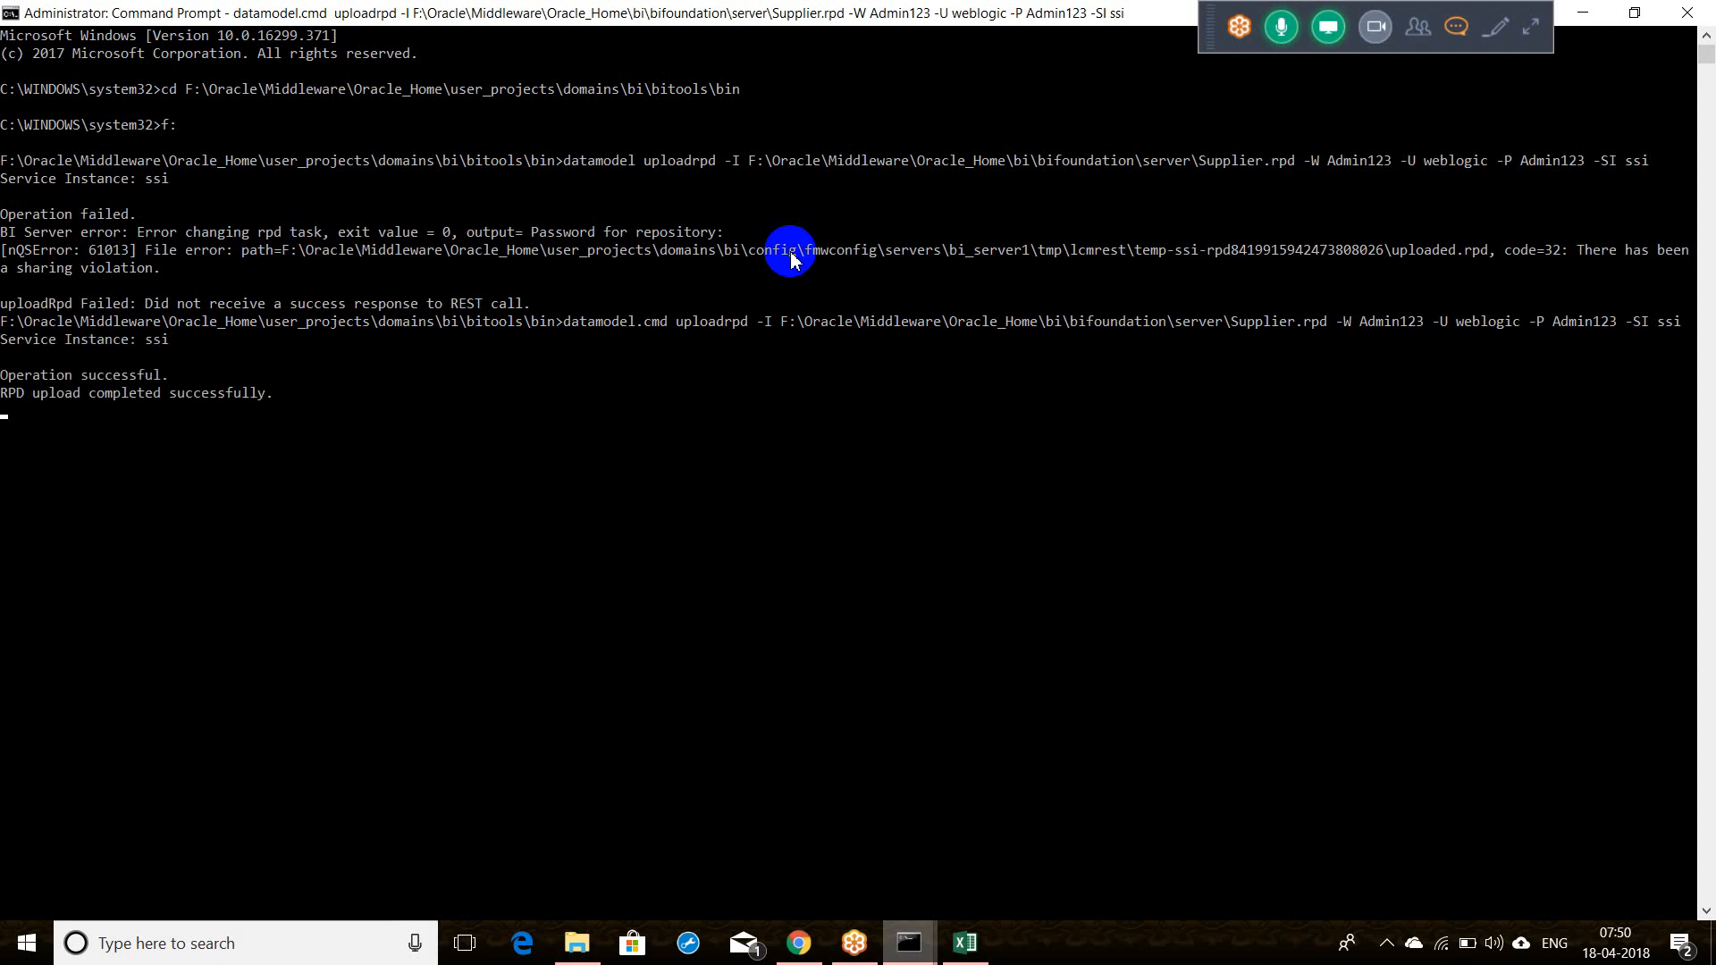
Step: In File Explorer, close the Store window and browse to F:\Oracle\Middleware\Oracle_Home
left_click(577, 949)
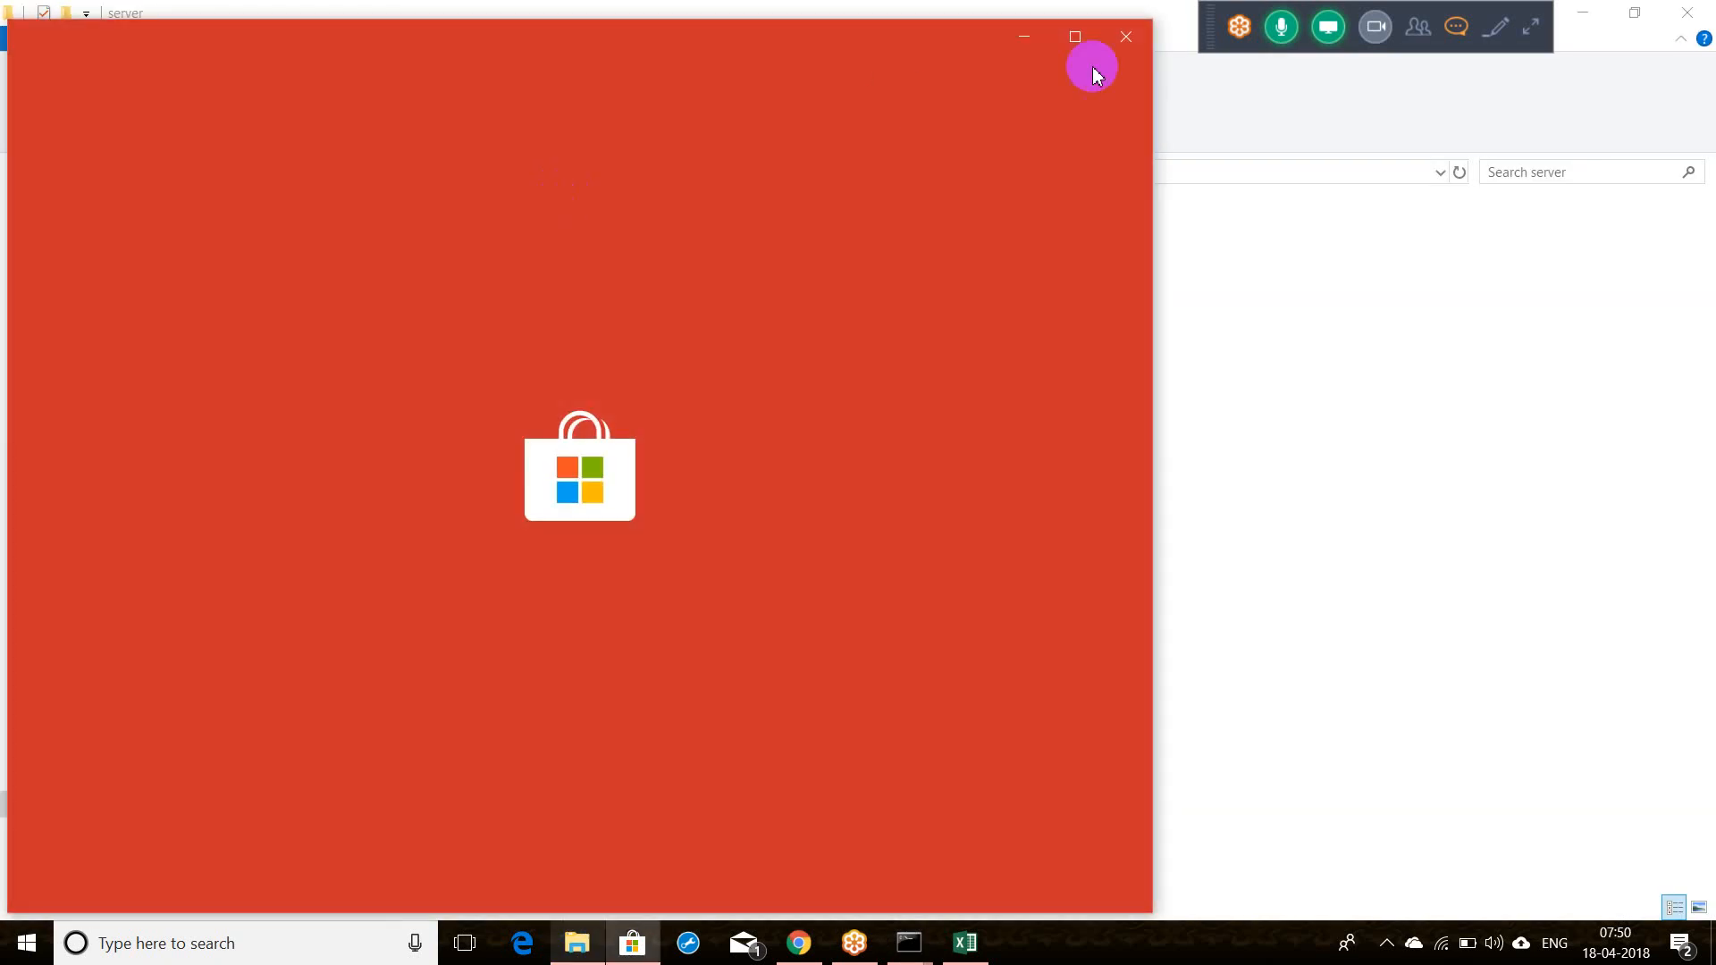
left_click(1128, 38)
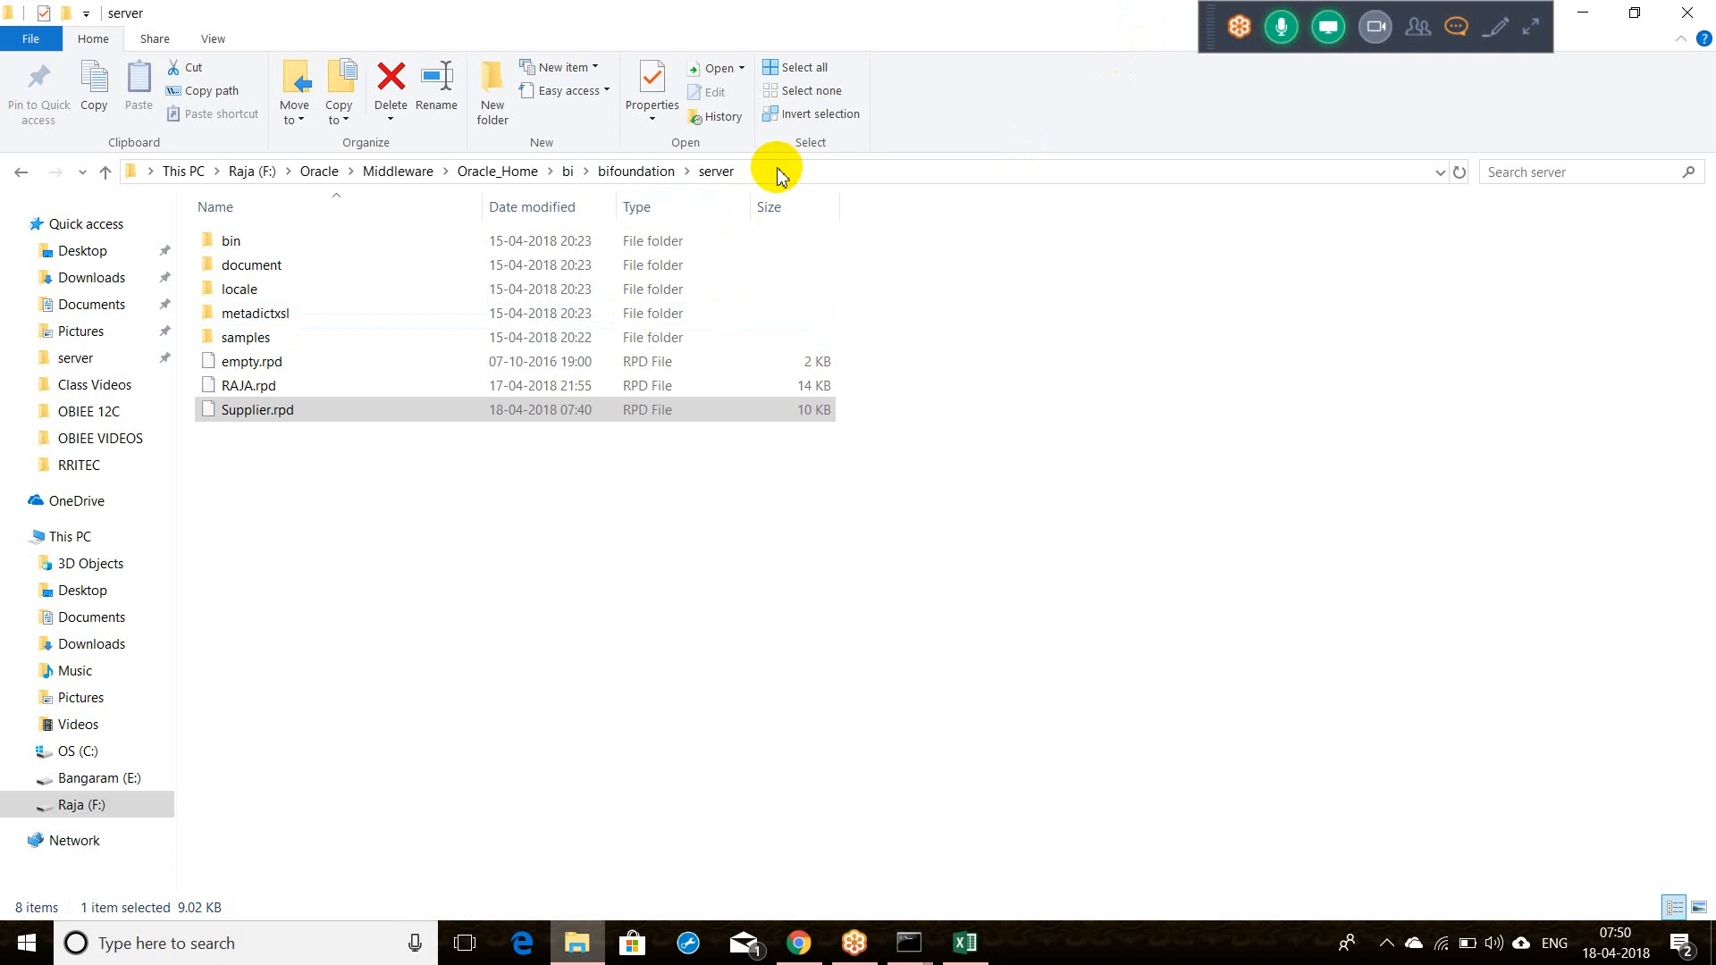
left_click(97, 803)
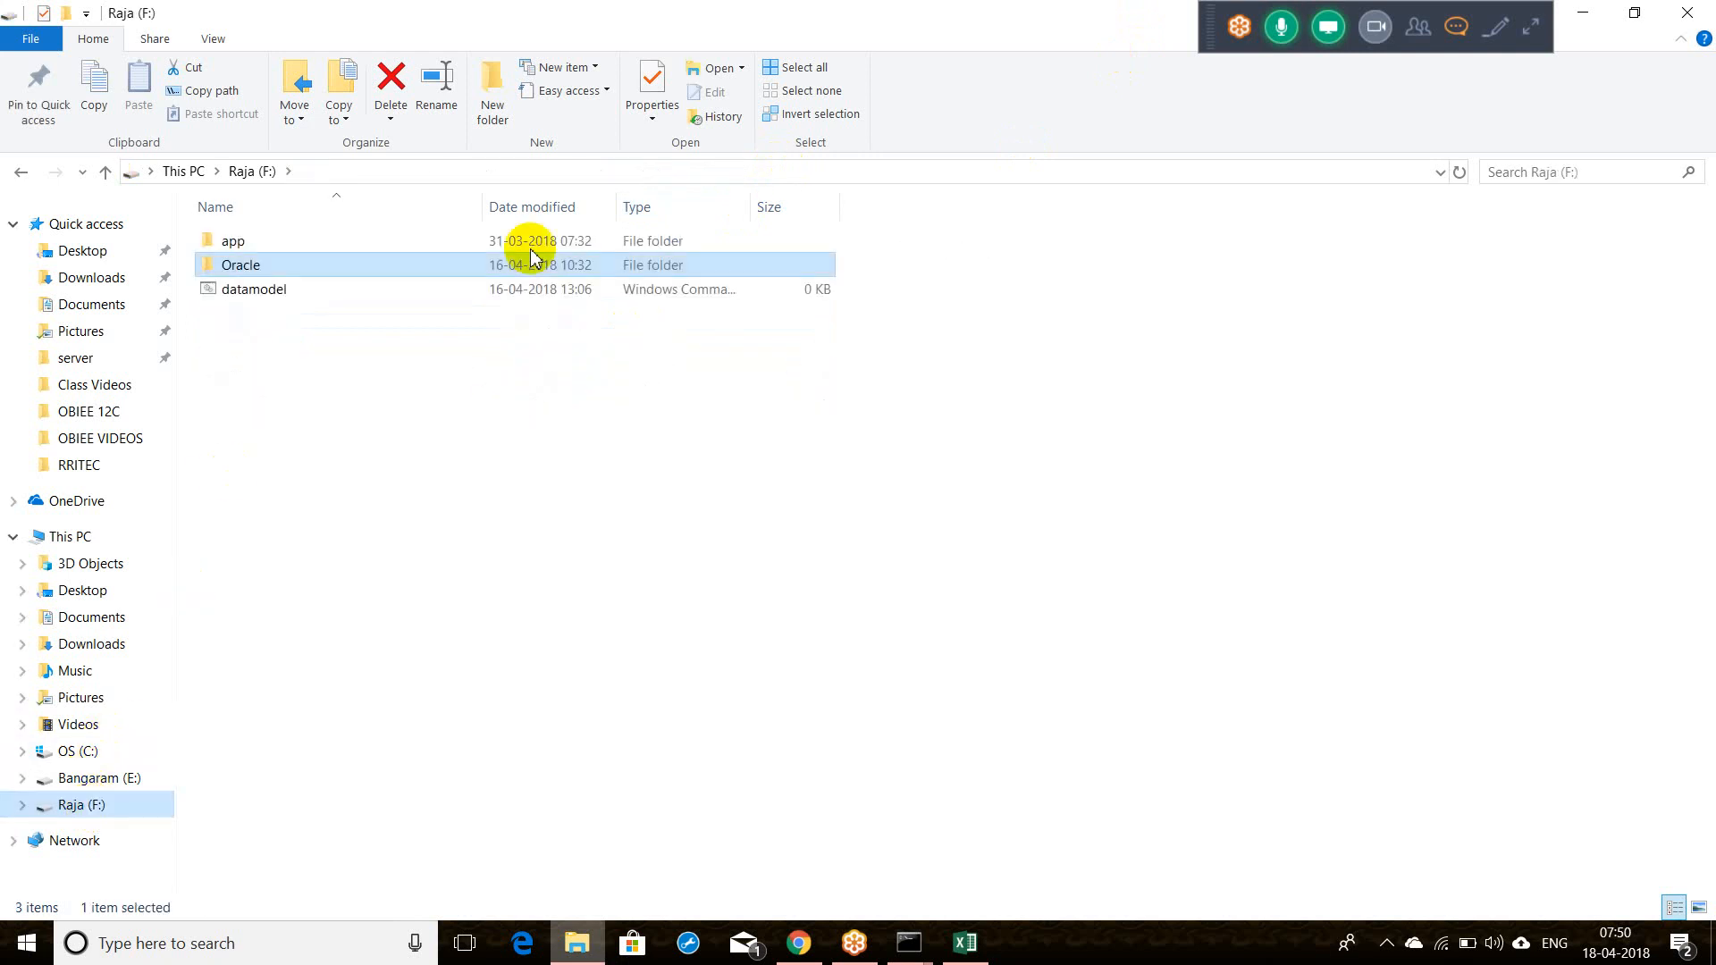
left_click(278, 266)
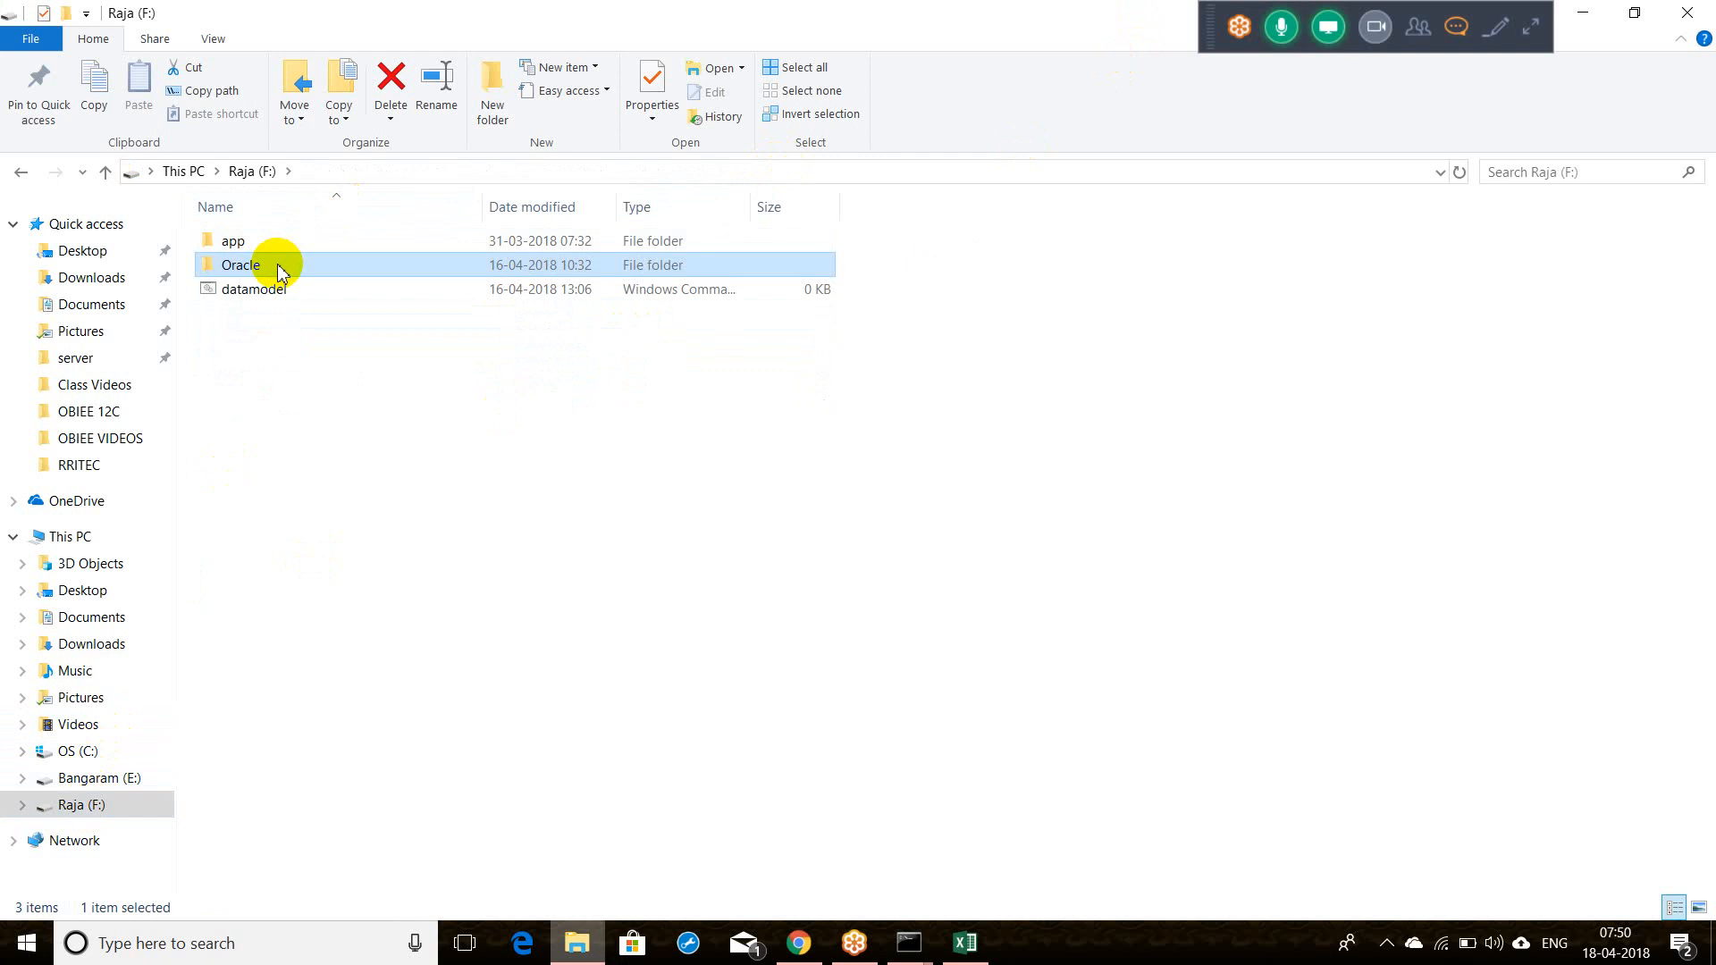
double_click(270, 266)
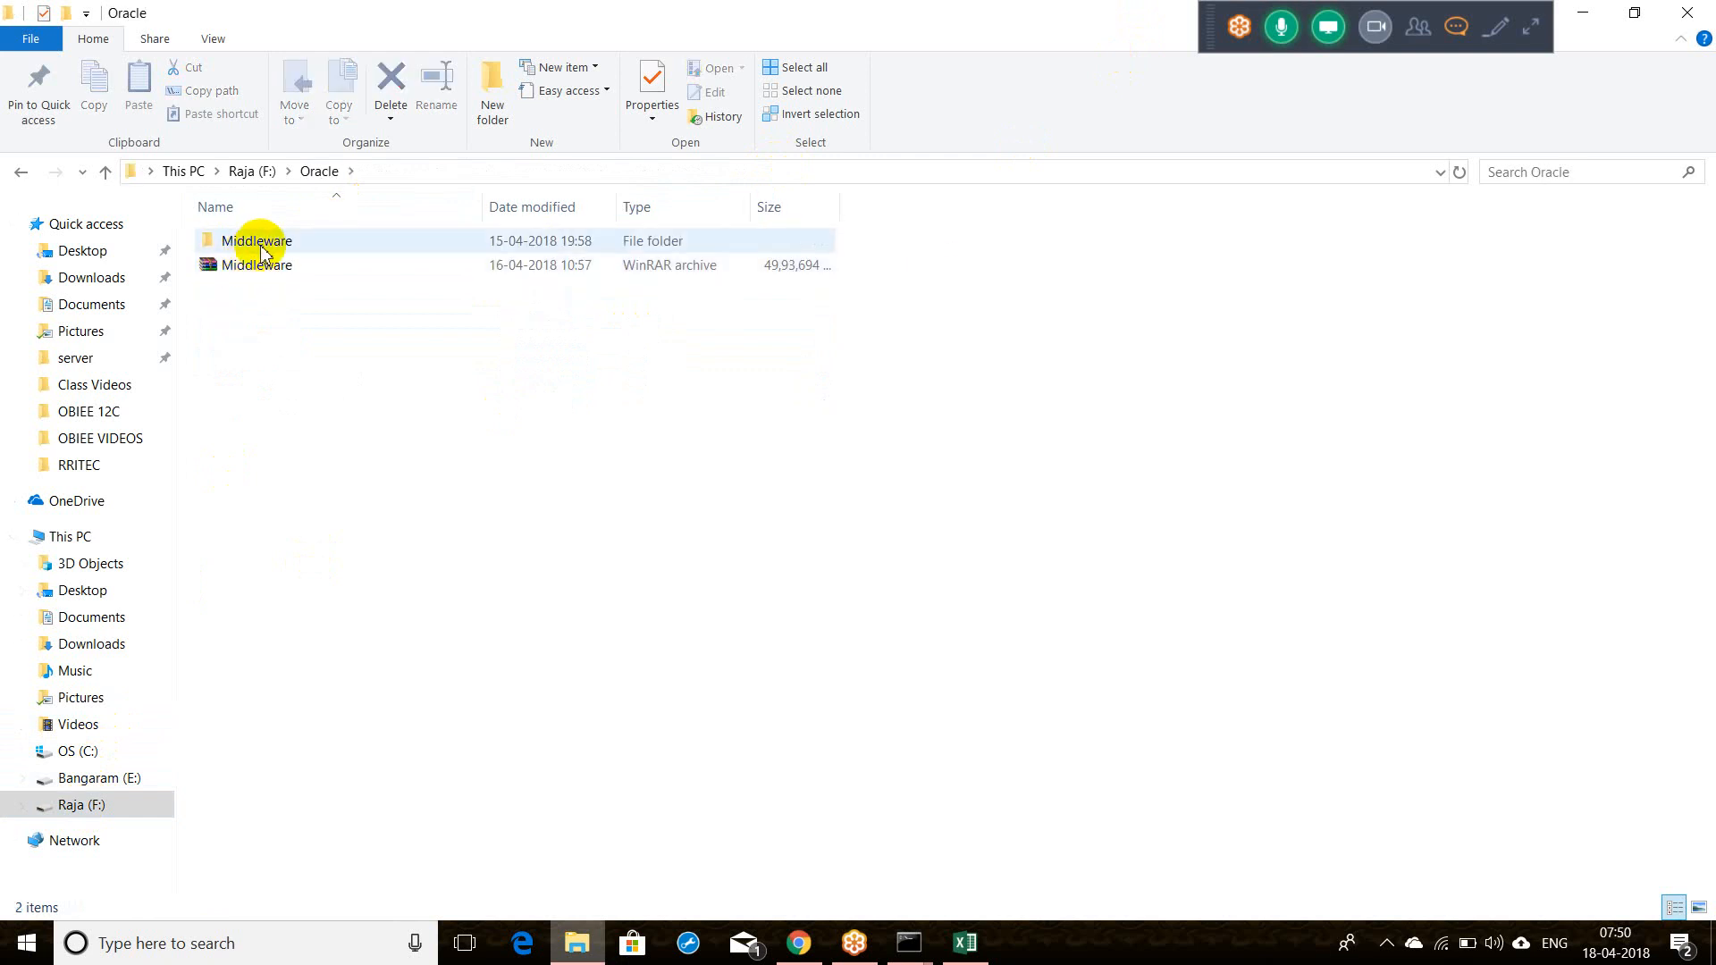
double_click(237, 239)
double_click(261, 241)
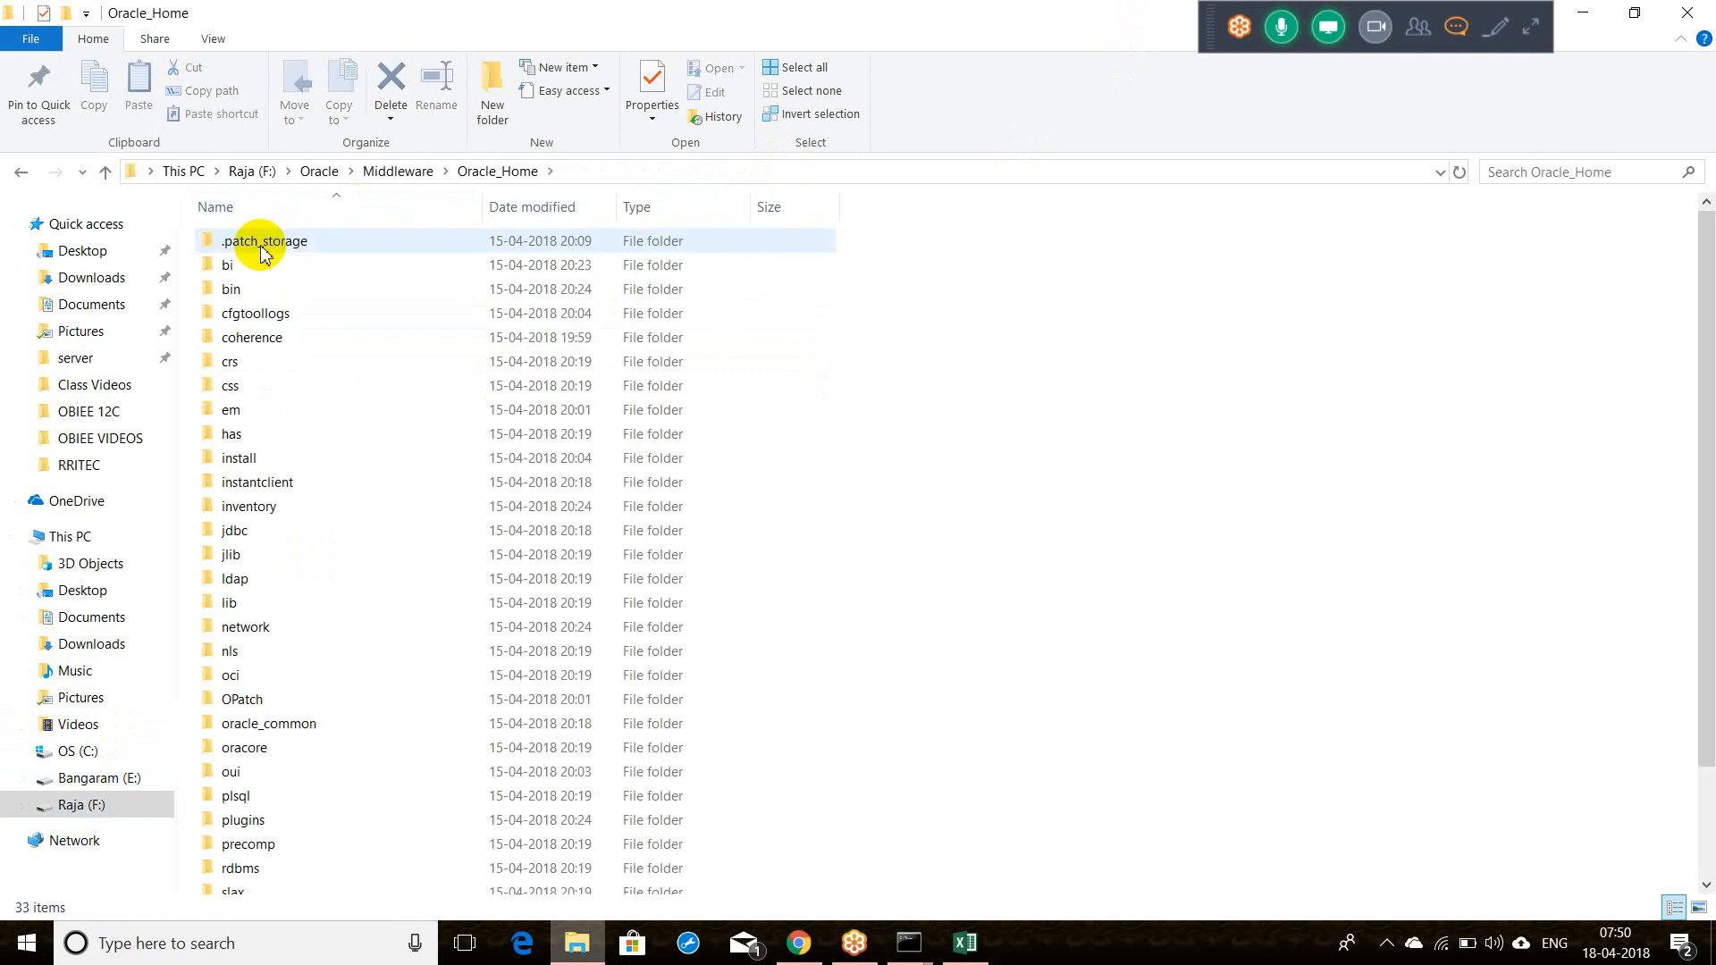
Step: Continue into user_projects\domains\bi\bitools\bin and select the datamodel script
key("u")
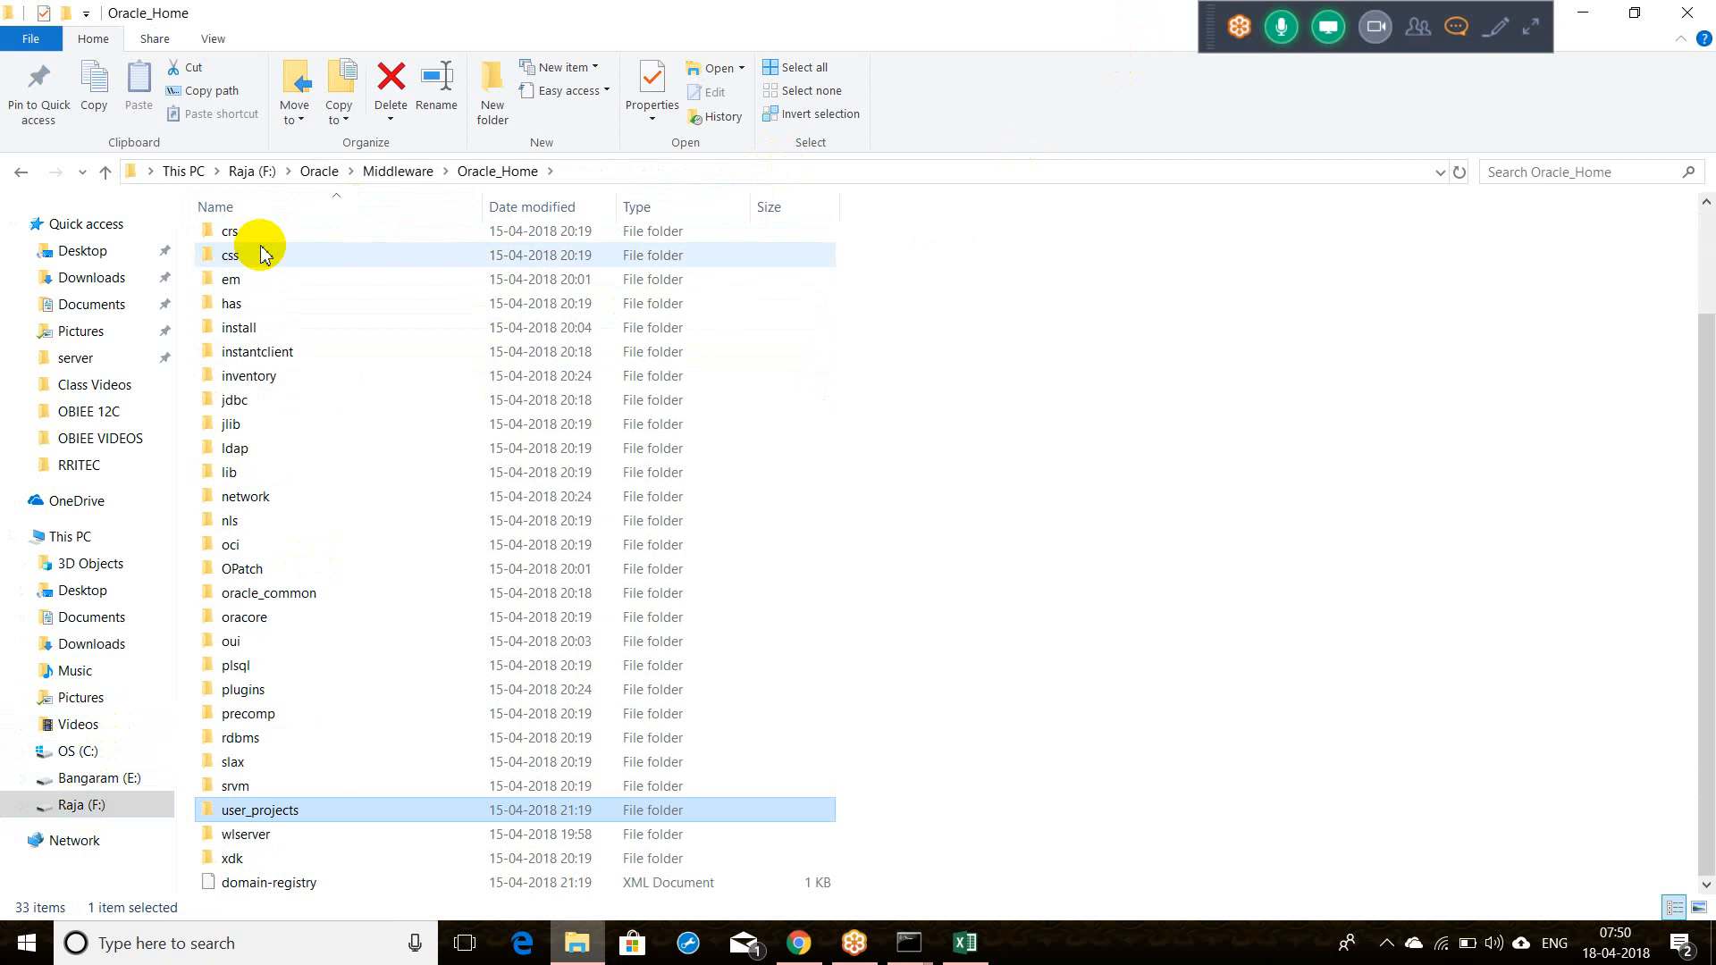
key("Return")
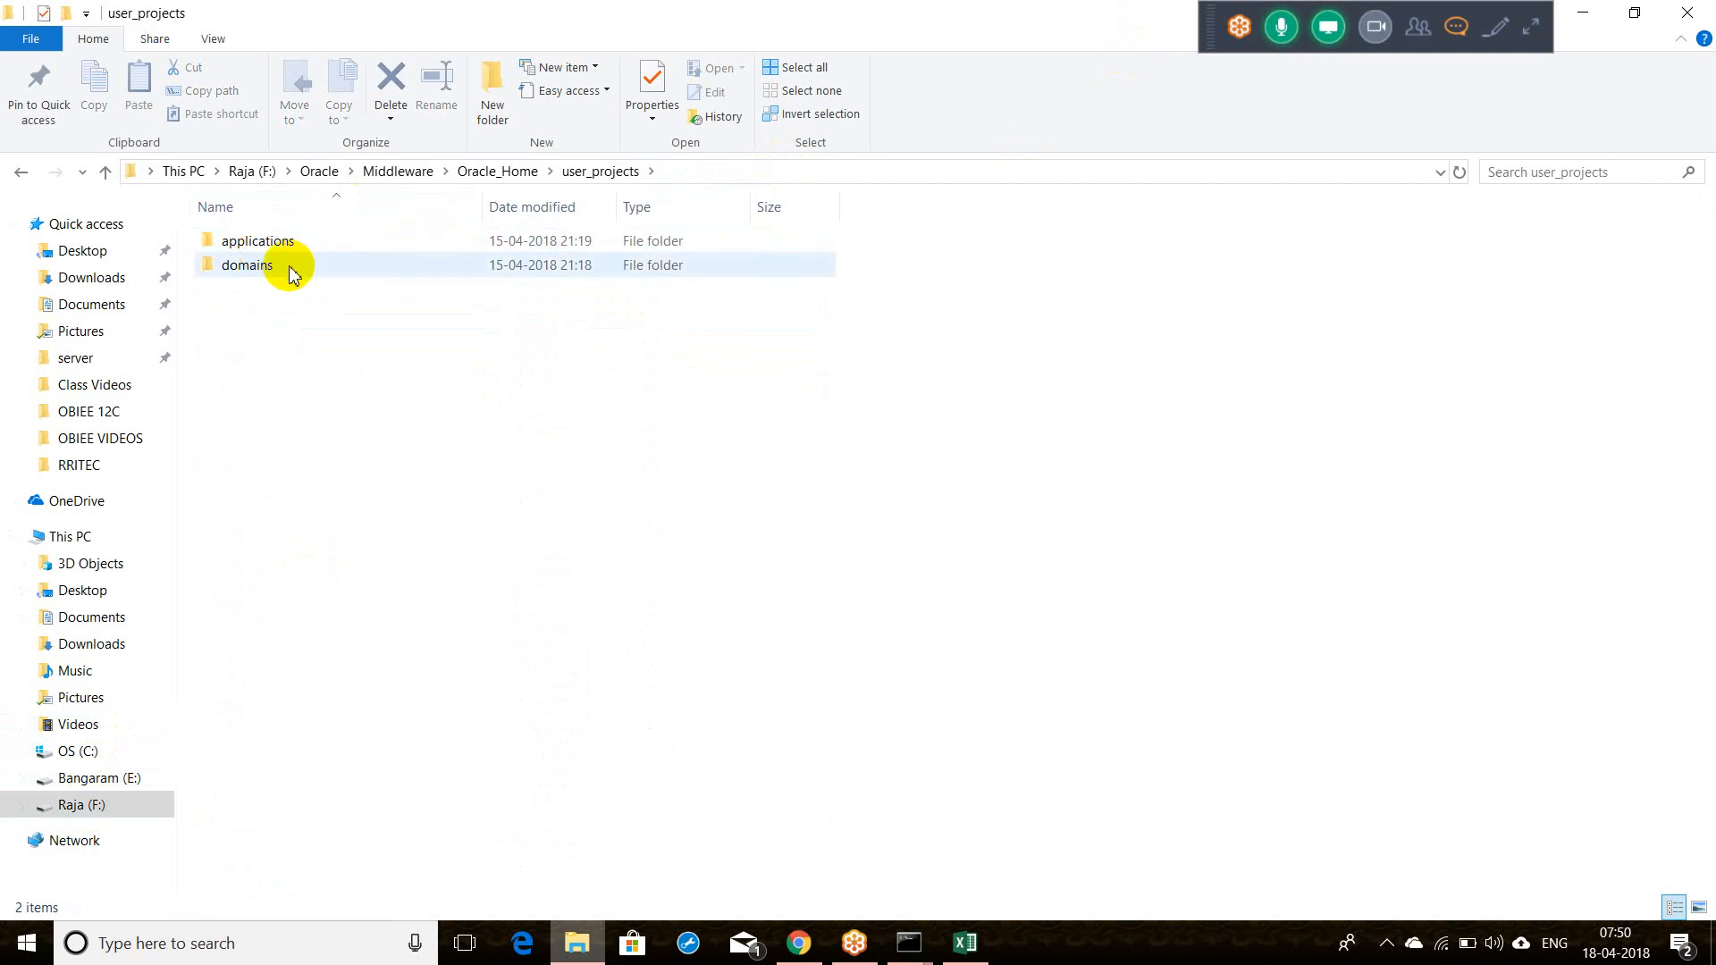
double_click(291, 272)
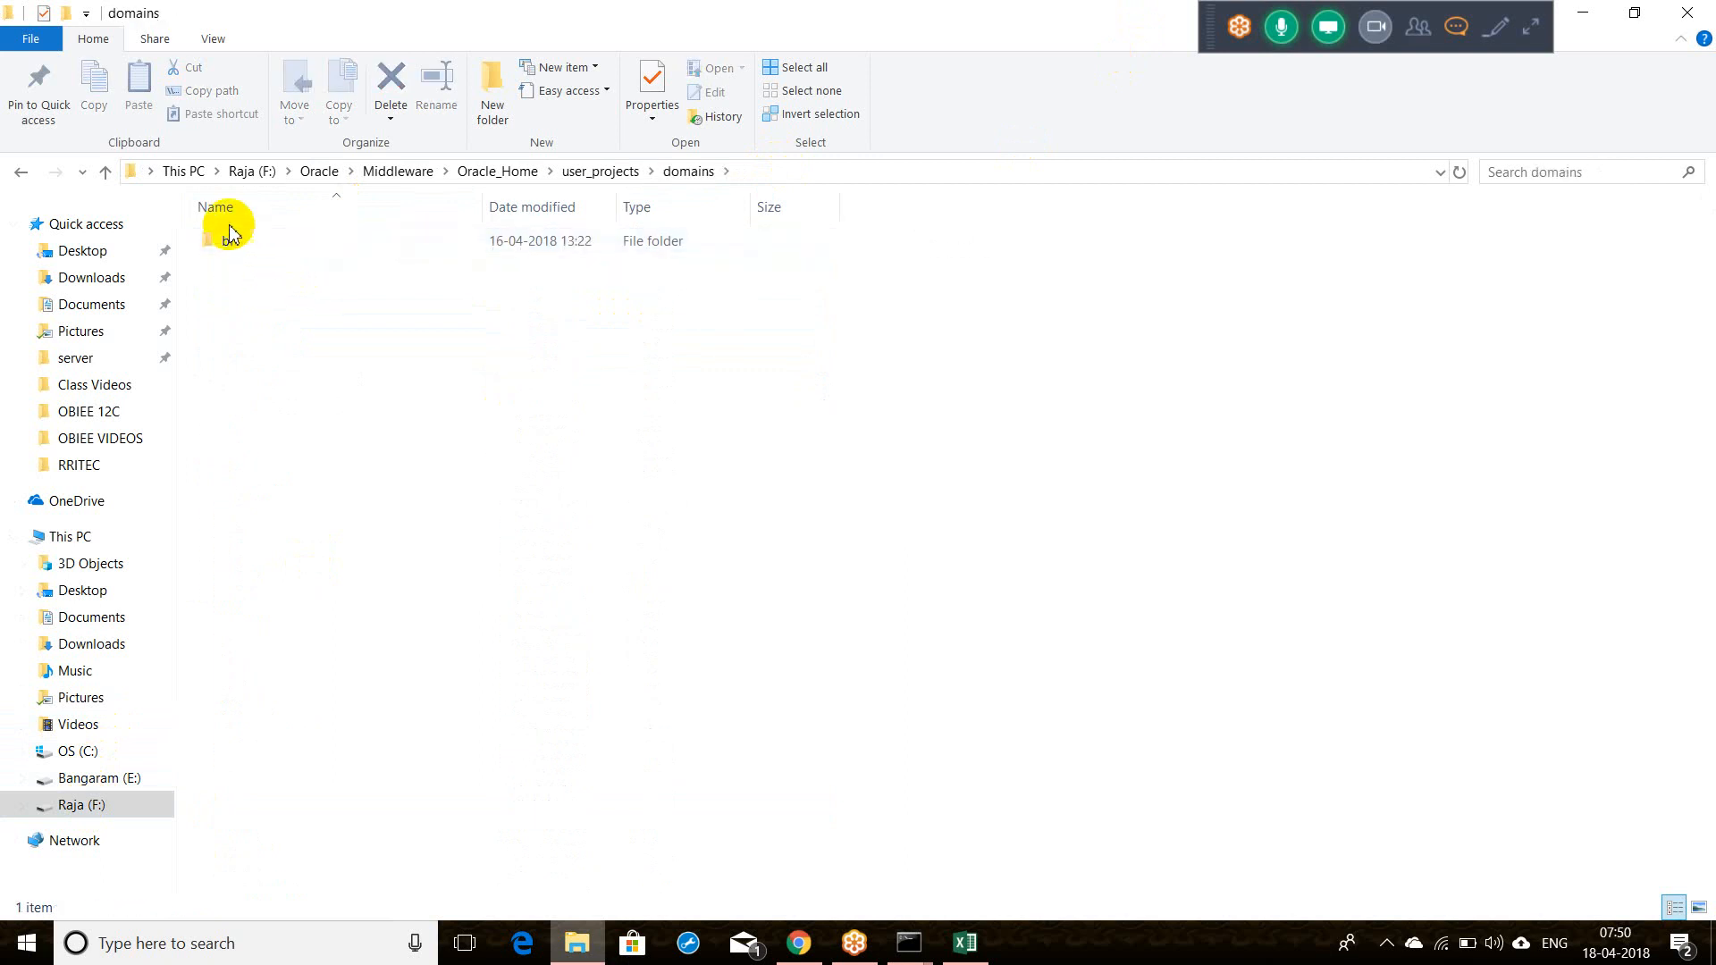
double_click(230, 241)
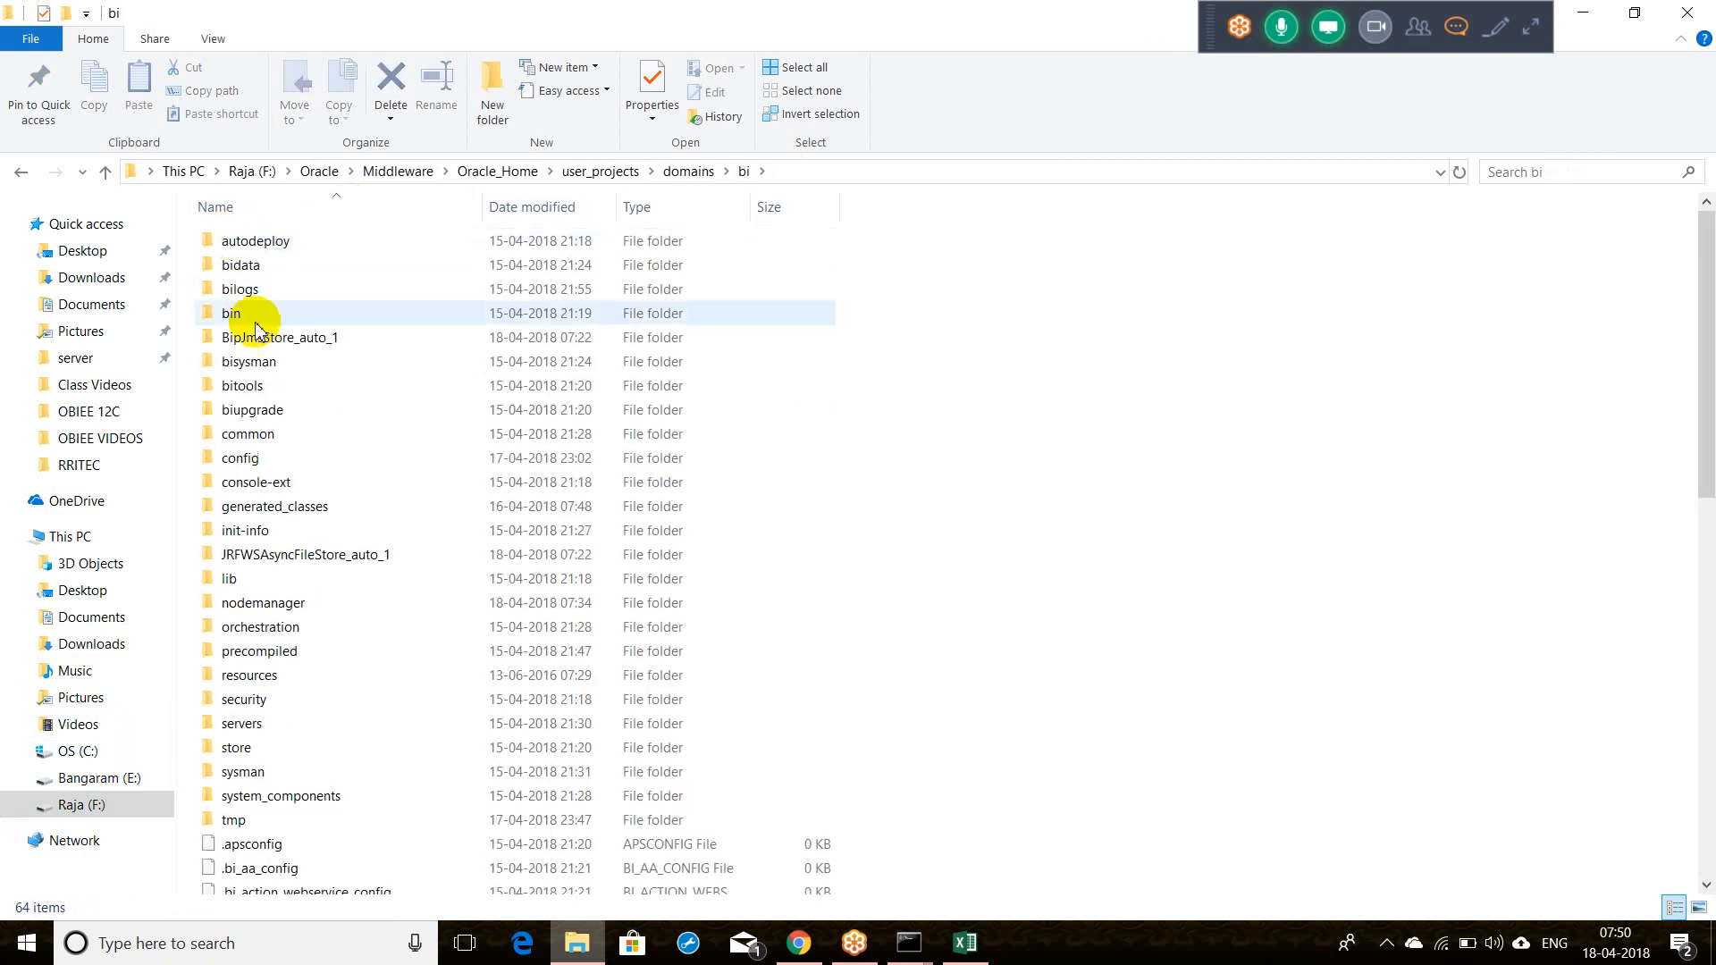
double_click(260, 385)
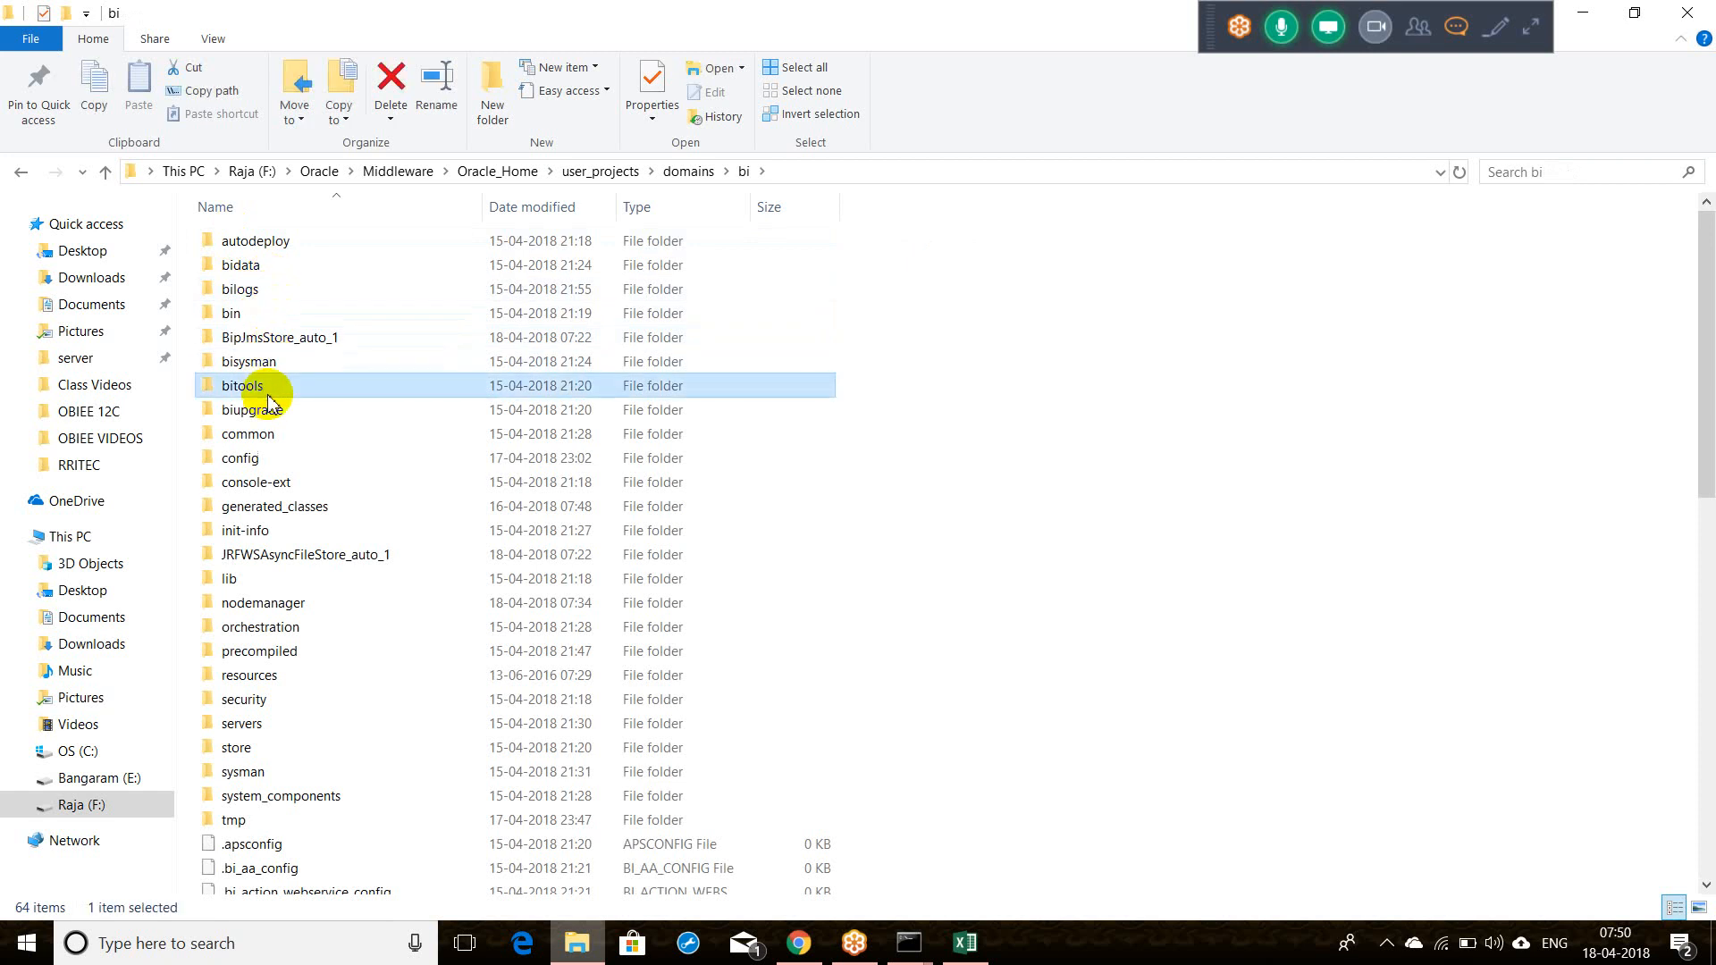
double_click(232, 248)
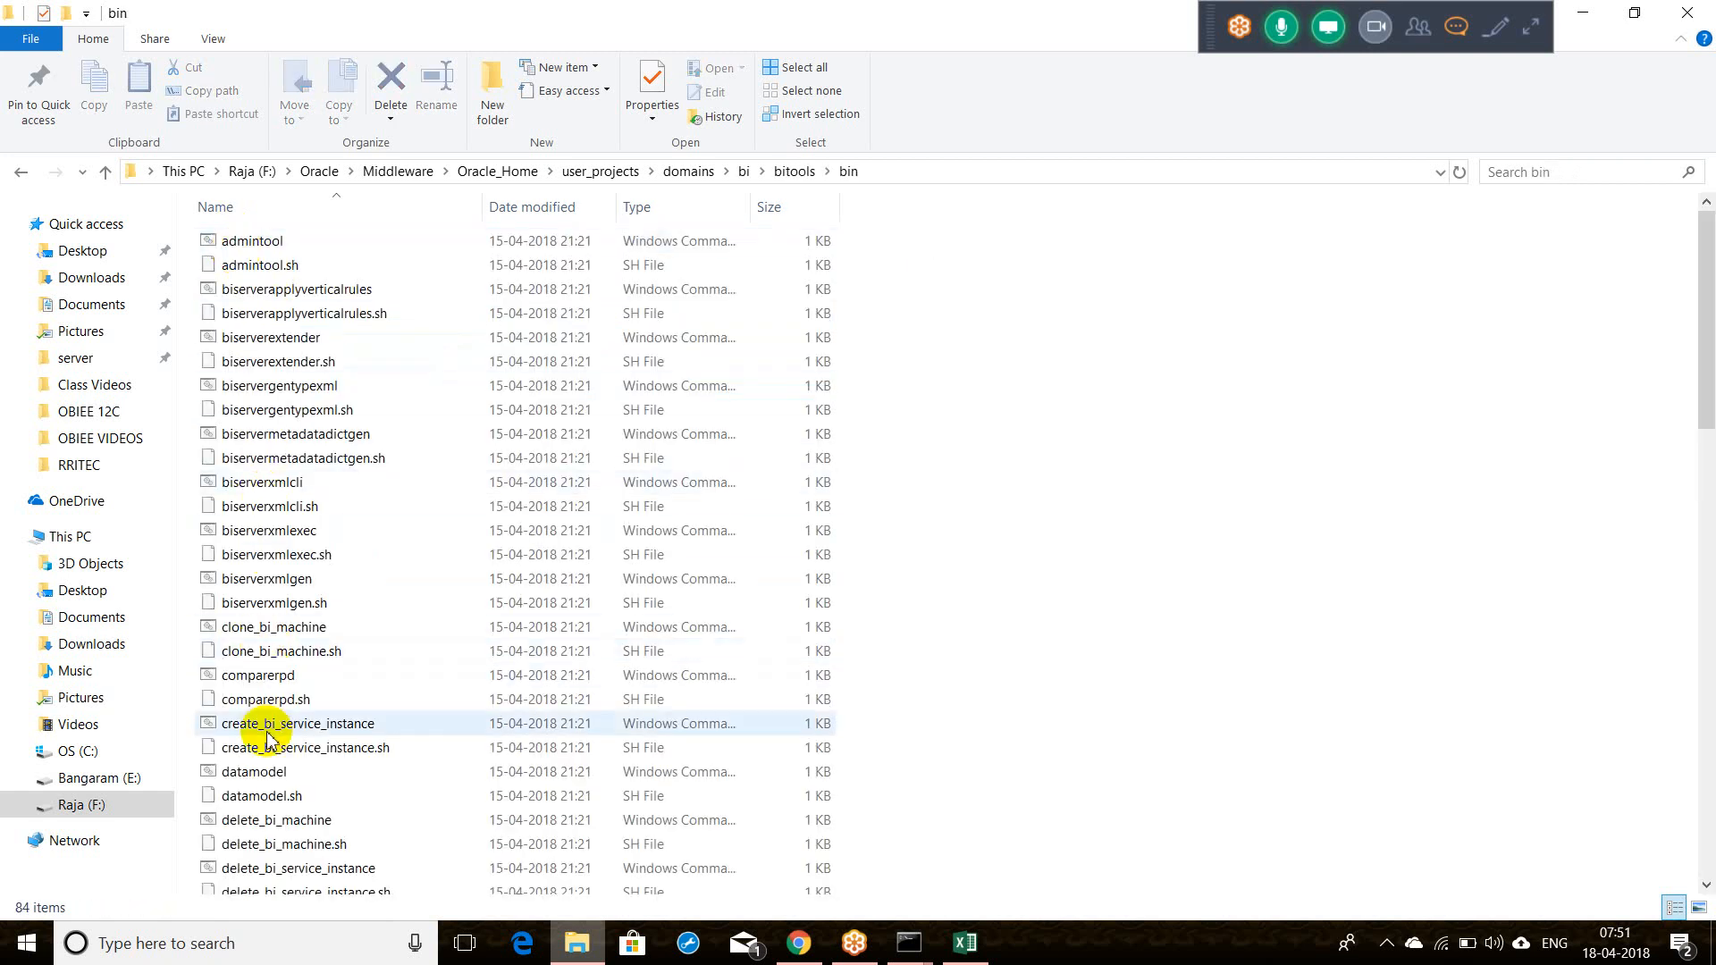
left_click(264, 774)
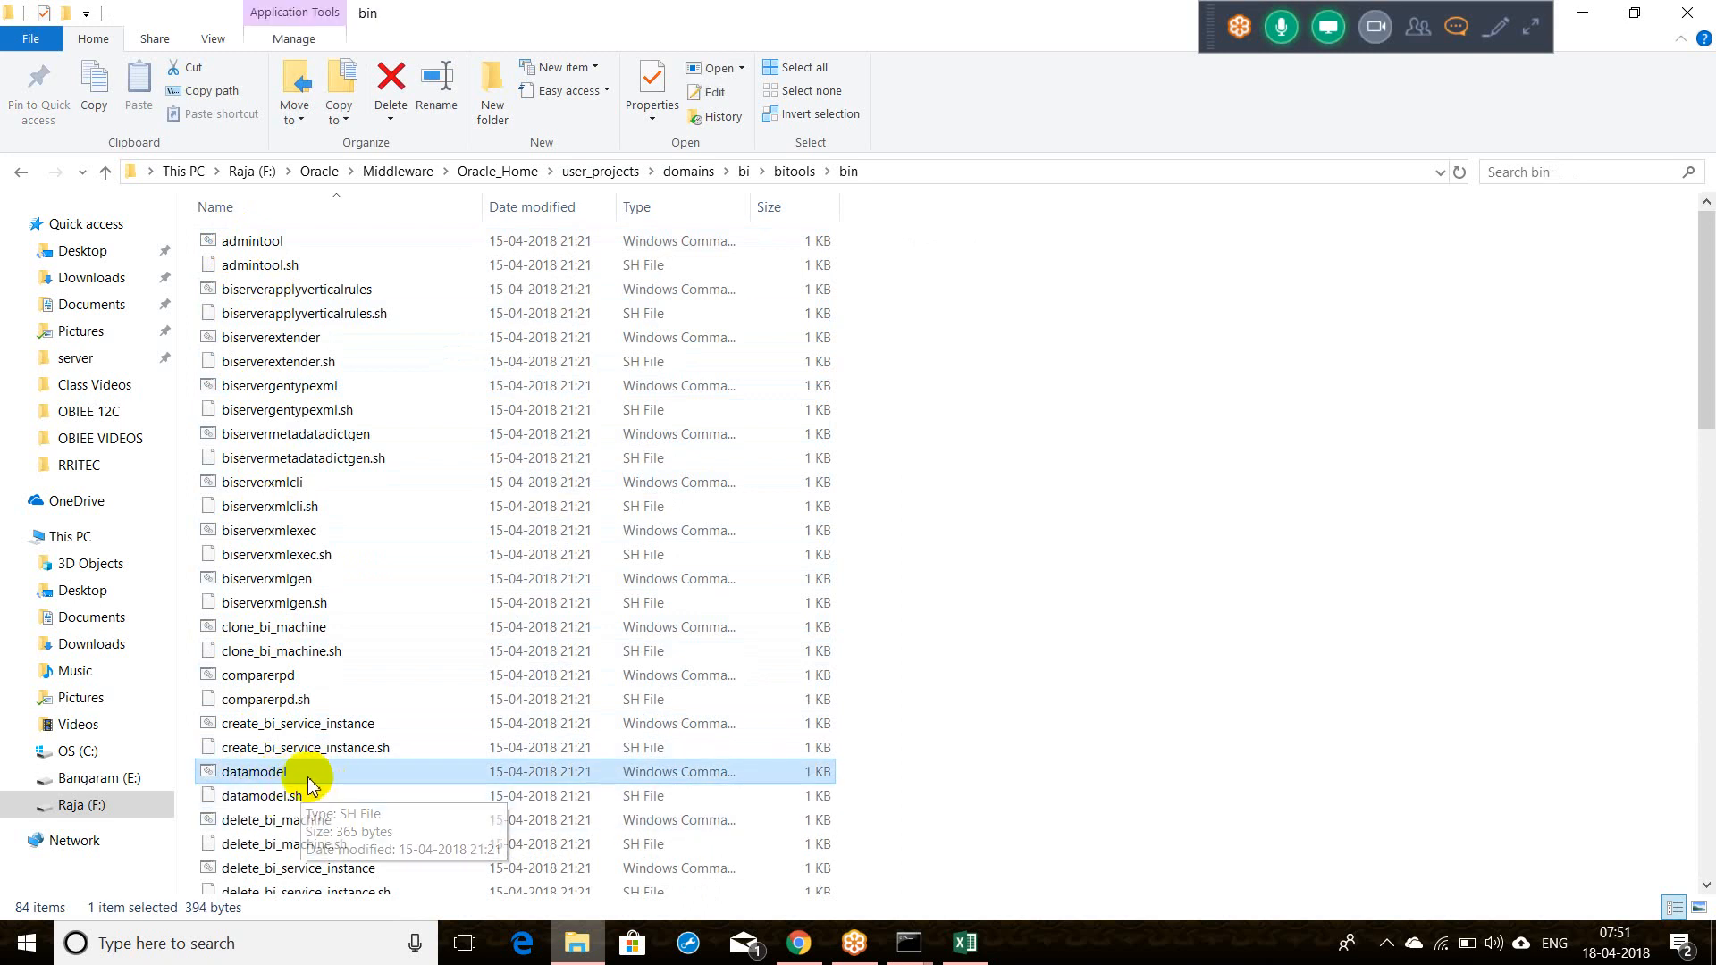
Step: Bring Command Prompt back and highlight the 'RPD upload completed successfully' message
mouse_move(909, 943)
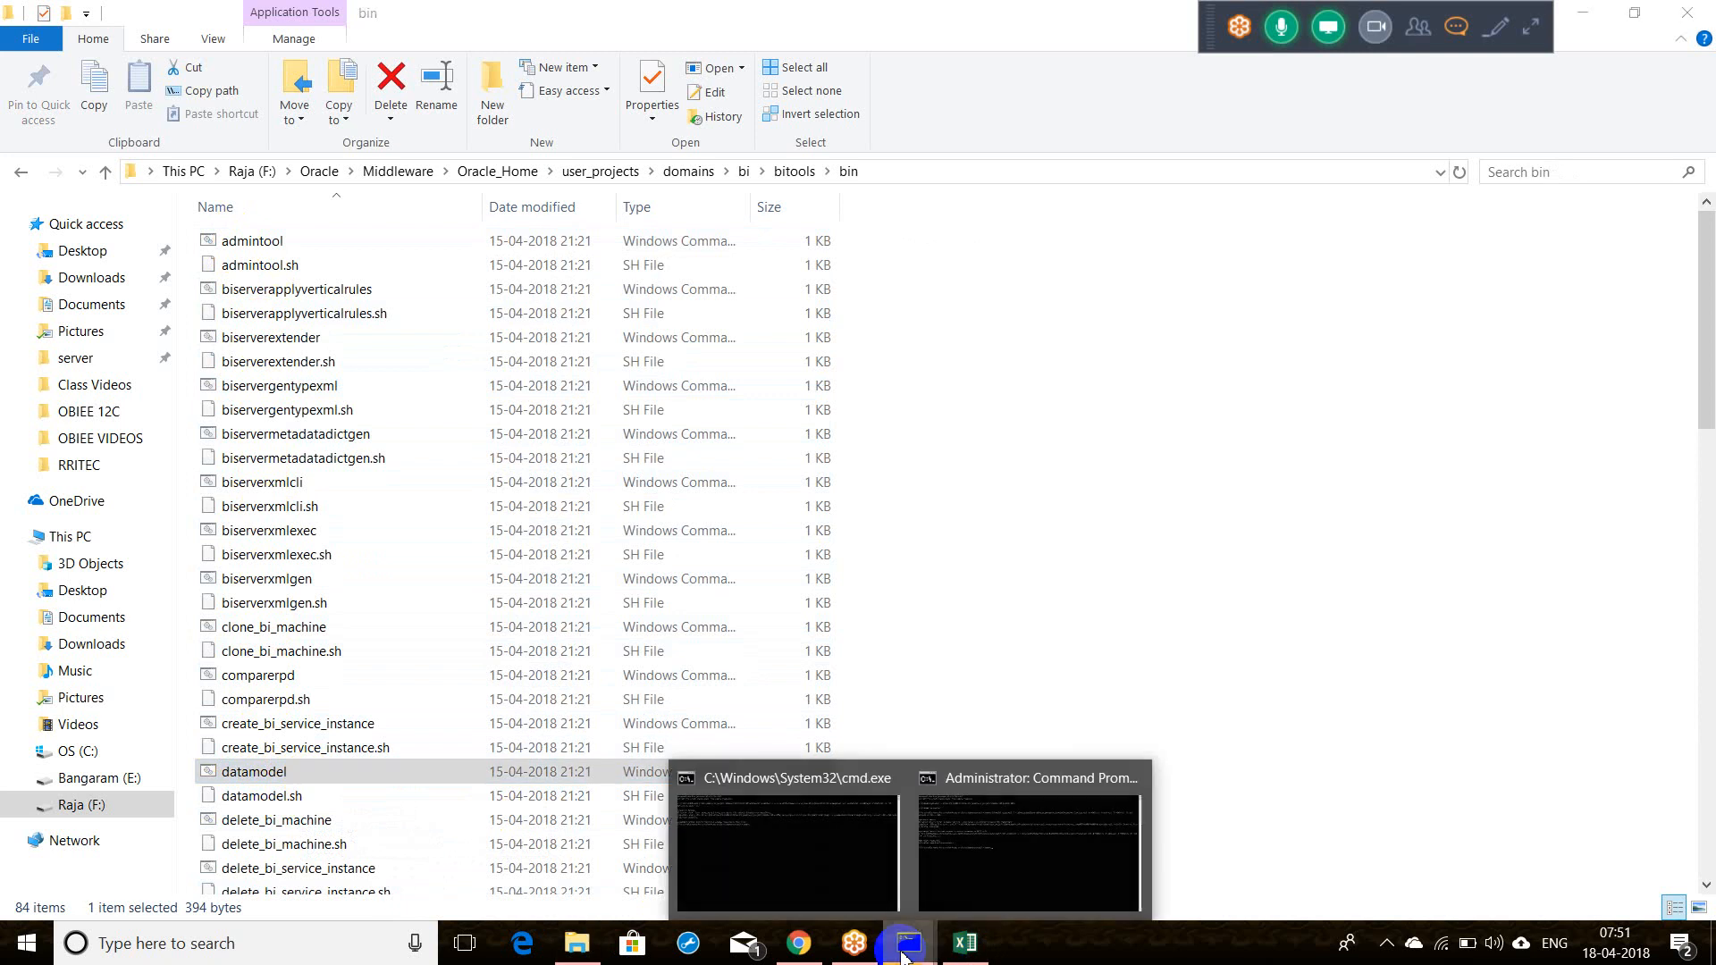
left_click(983, 905)
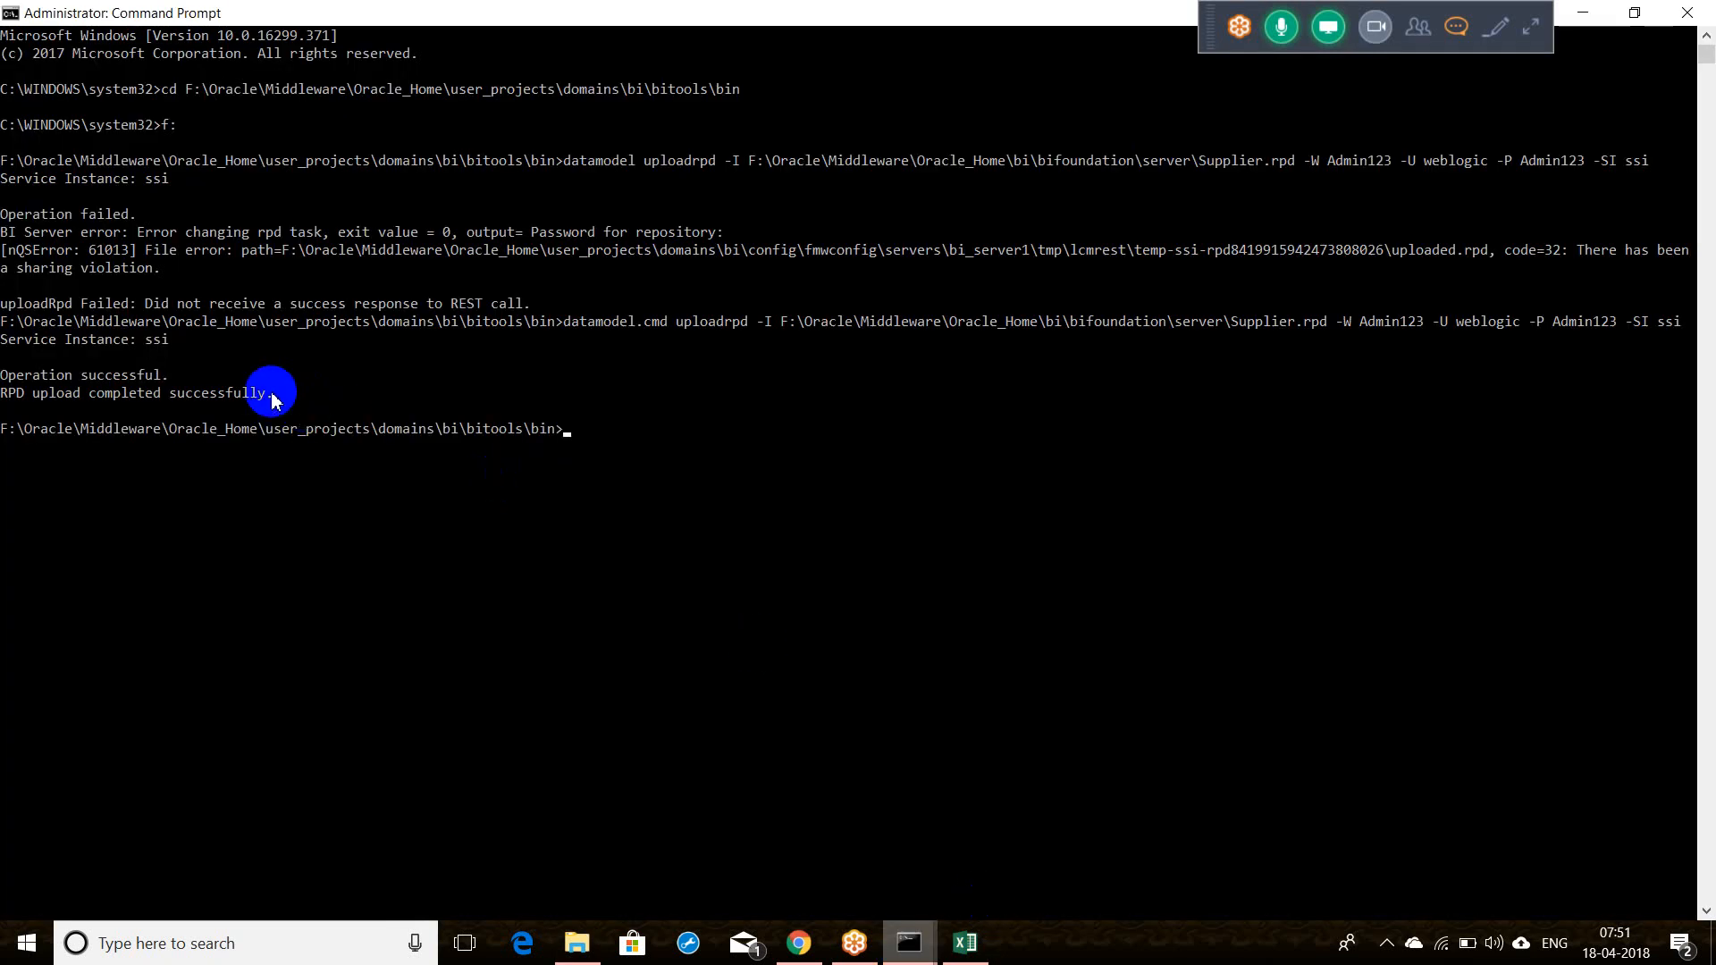
left_click_drag(272, 394, 4, 375)
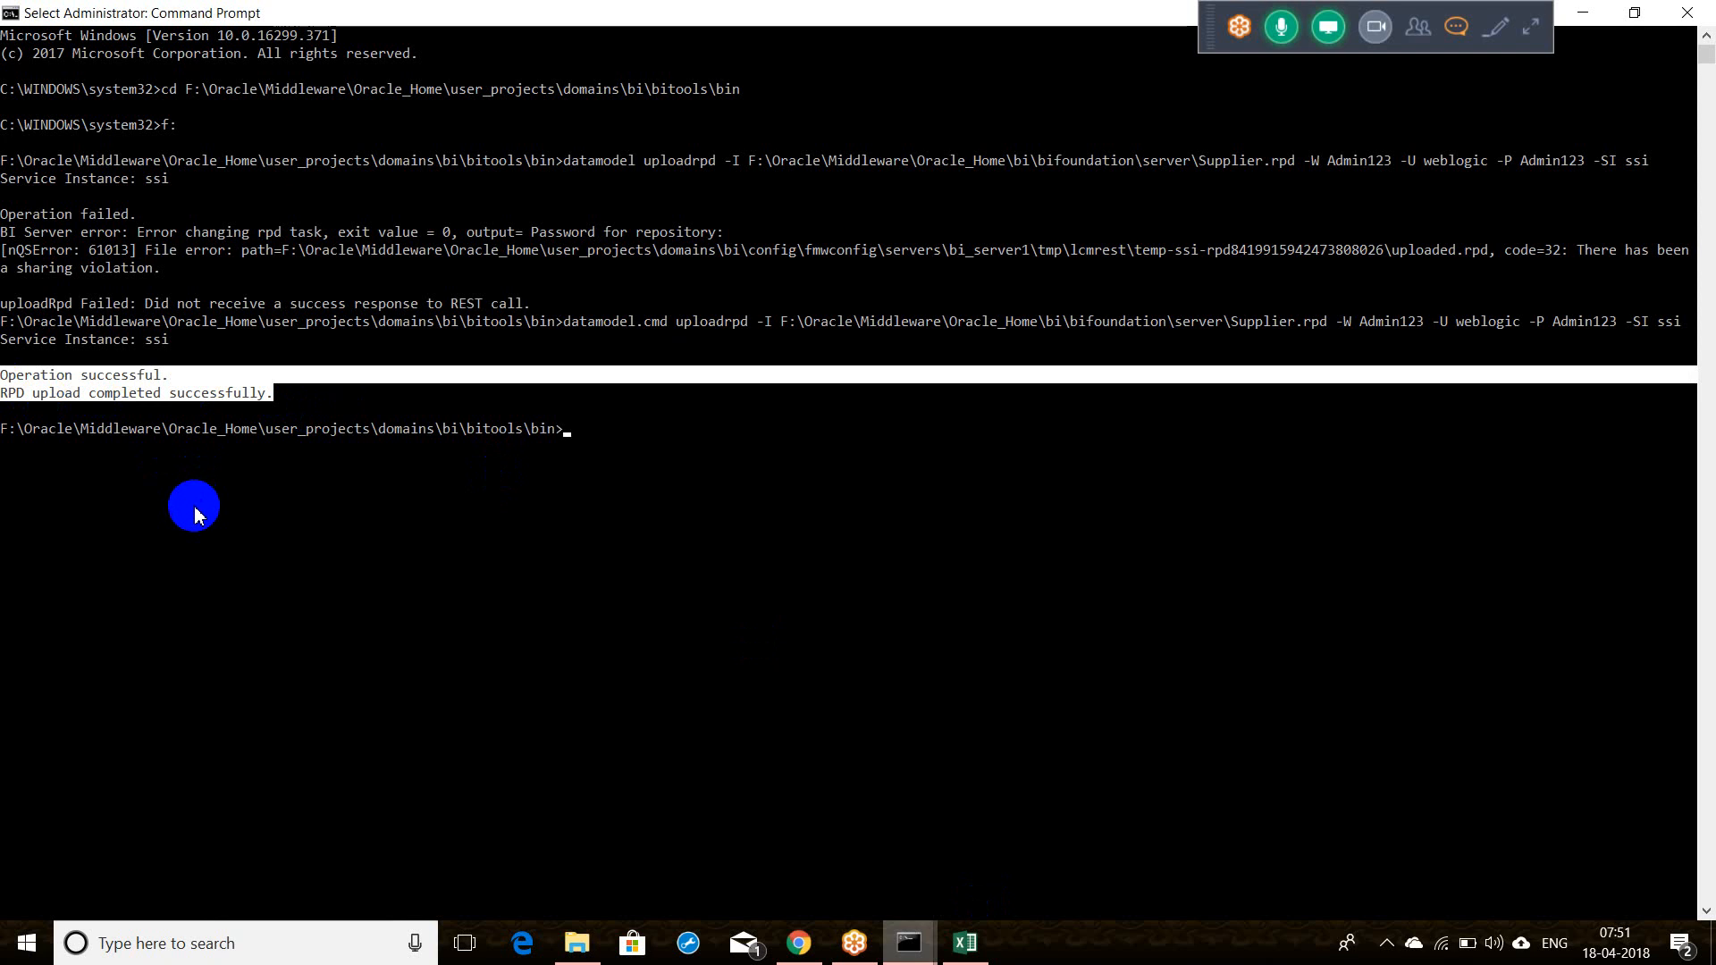
Step: Sign out of Oracle BI in Chrome and sign back in with the saved user ID and password
left_click(809, 953)
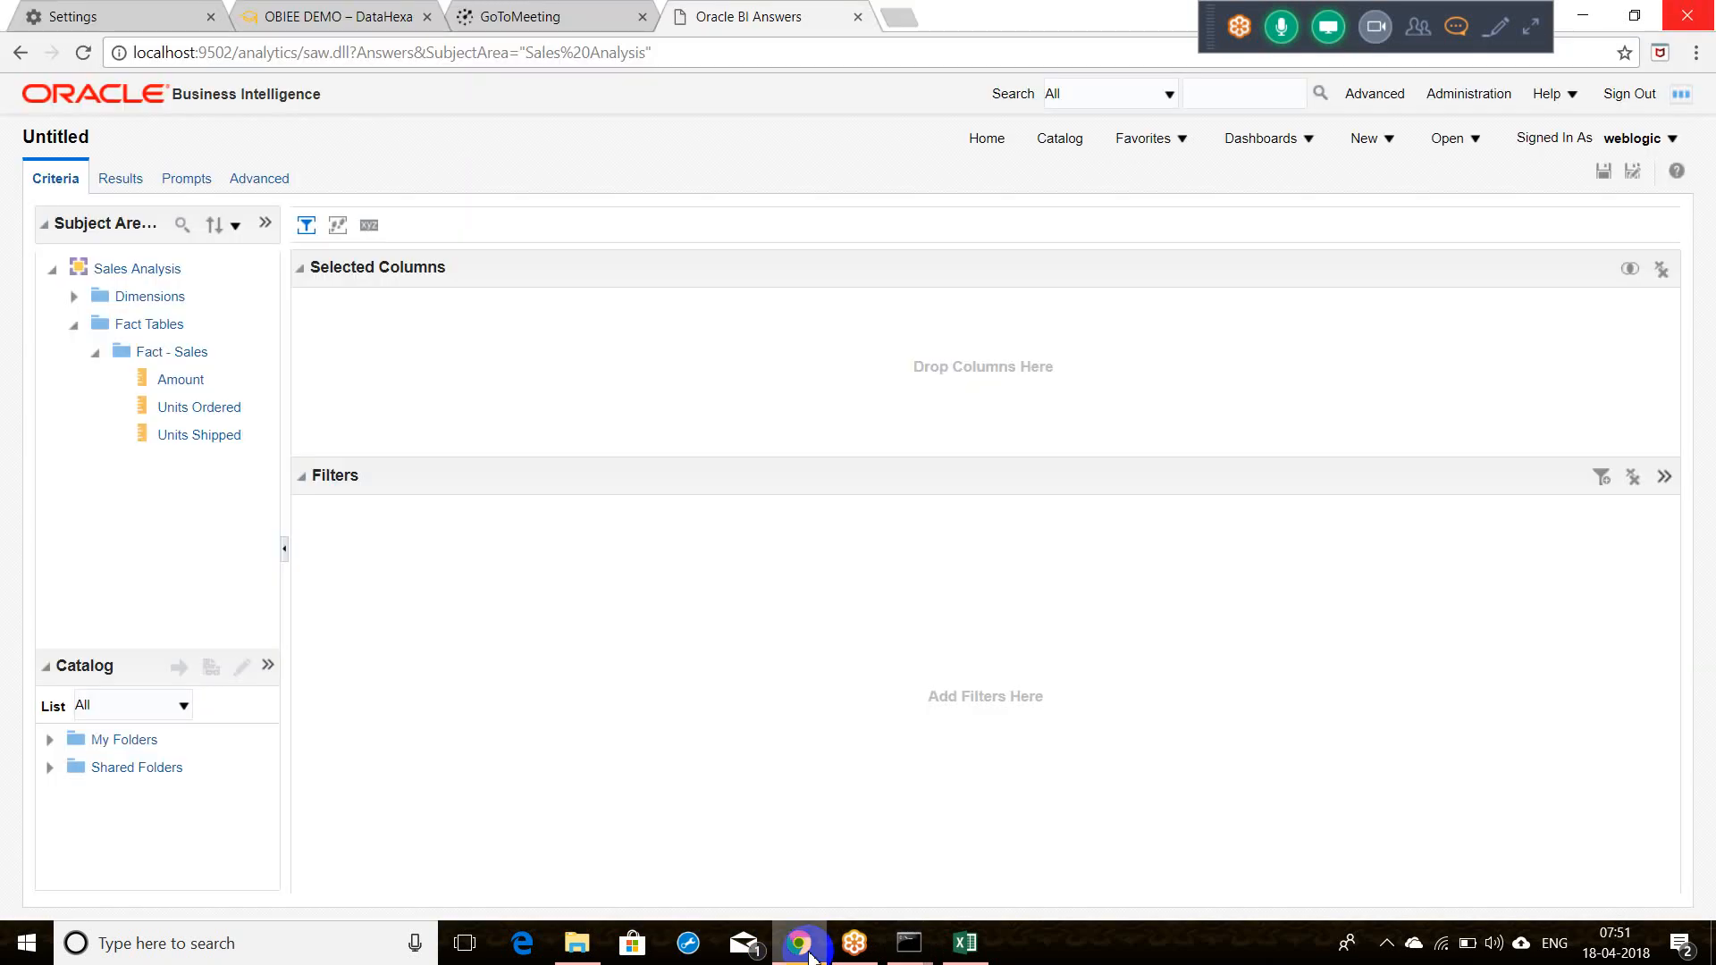
left_click(1629, 102)
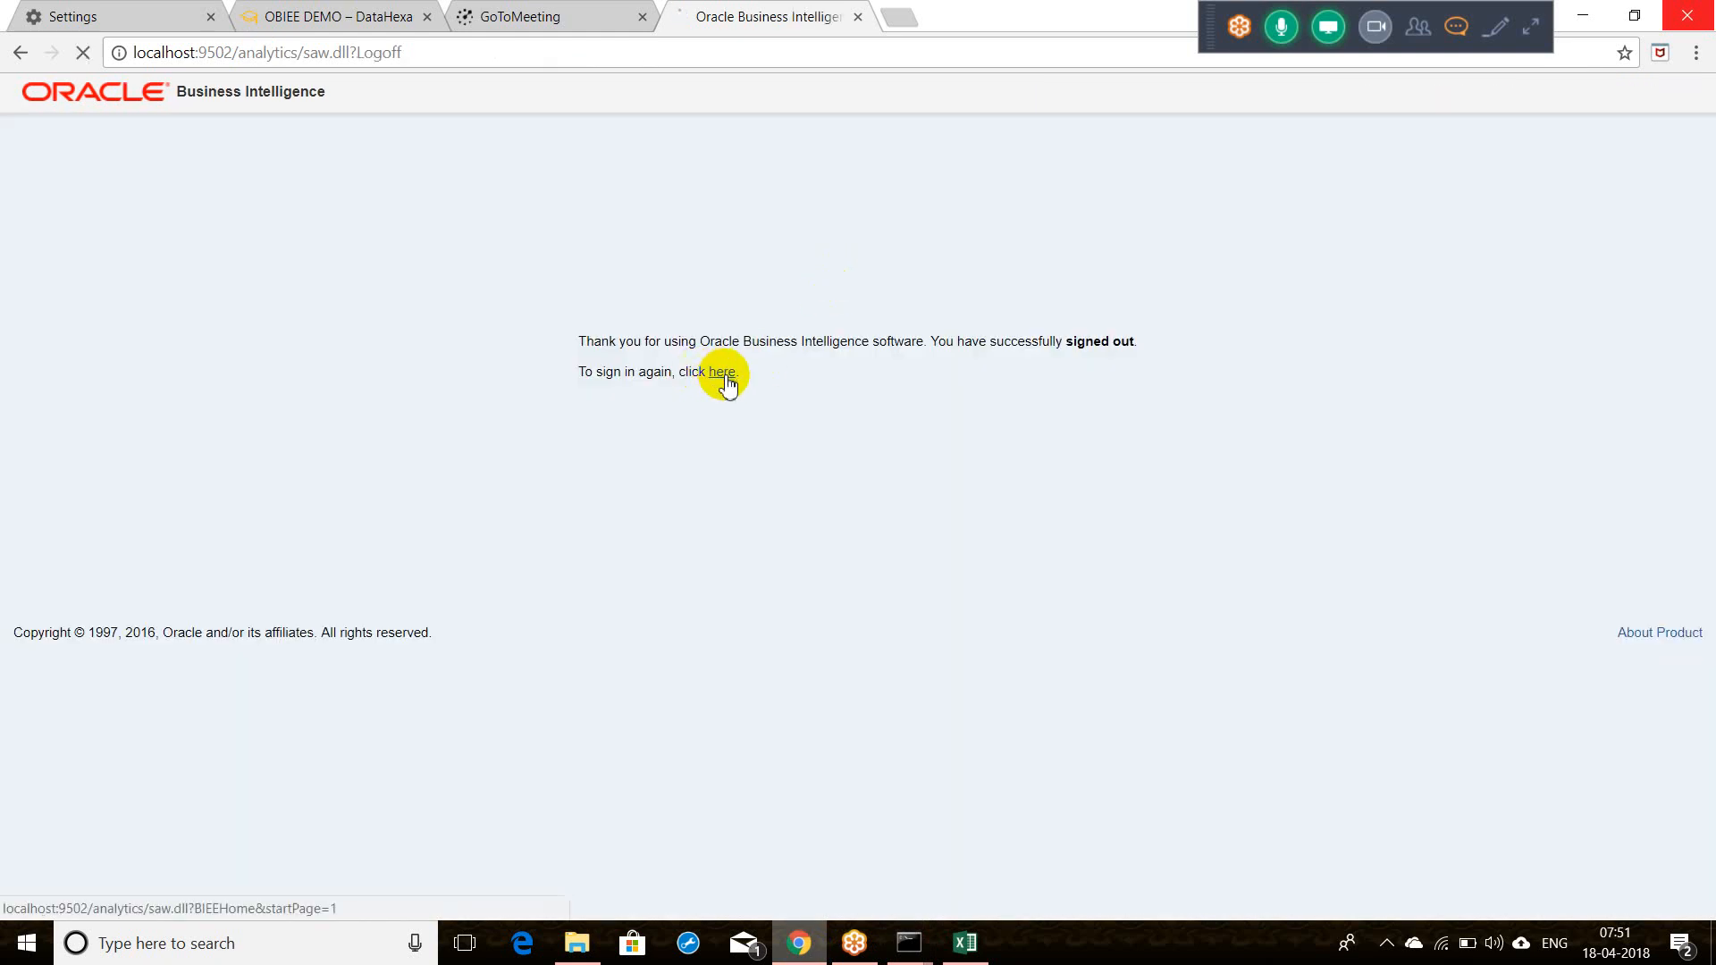
left_click(724, 377)
left_click(766, 339)
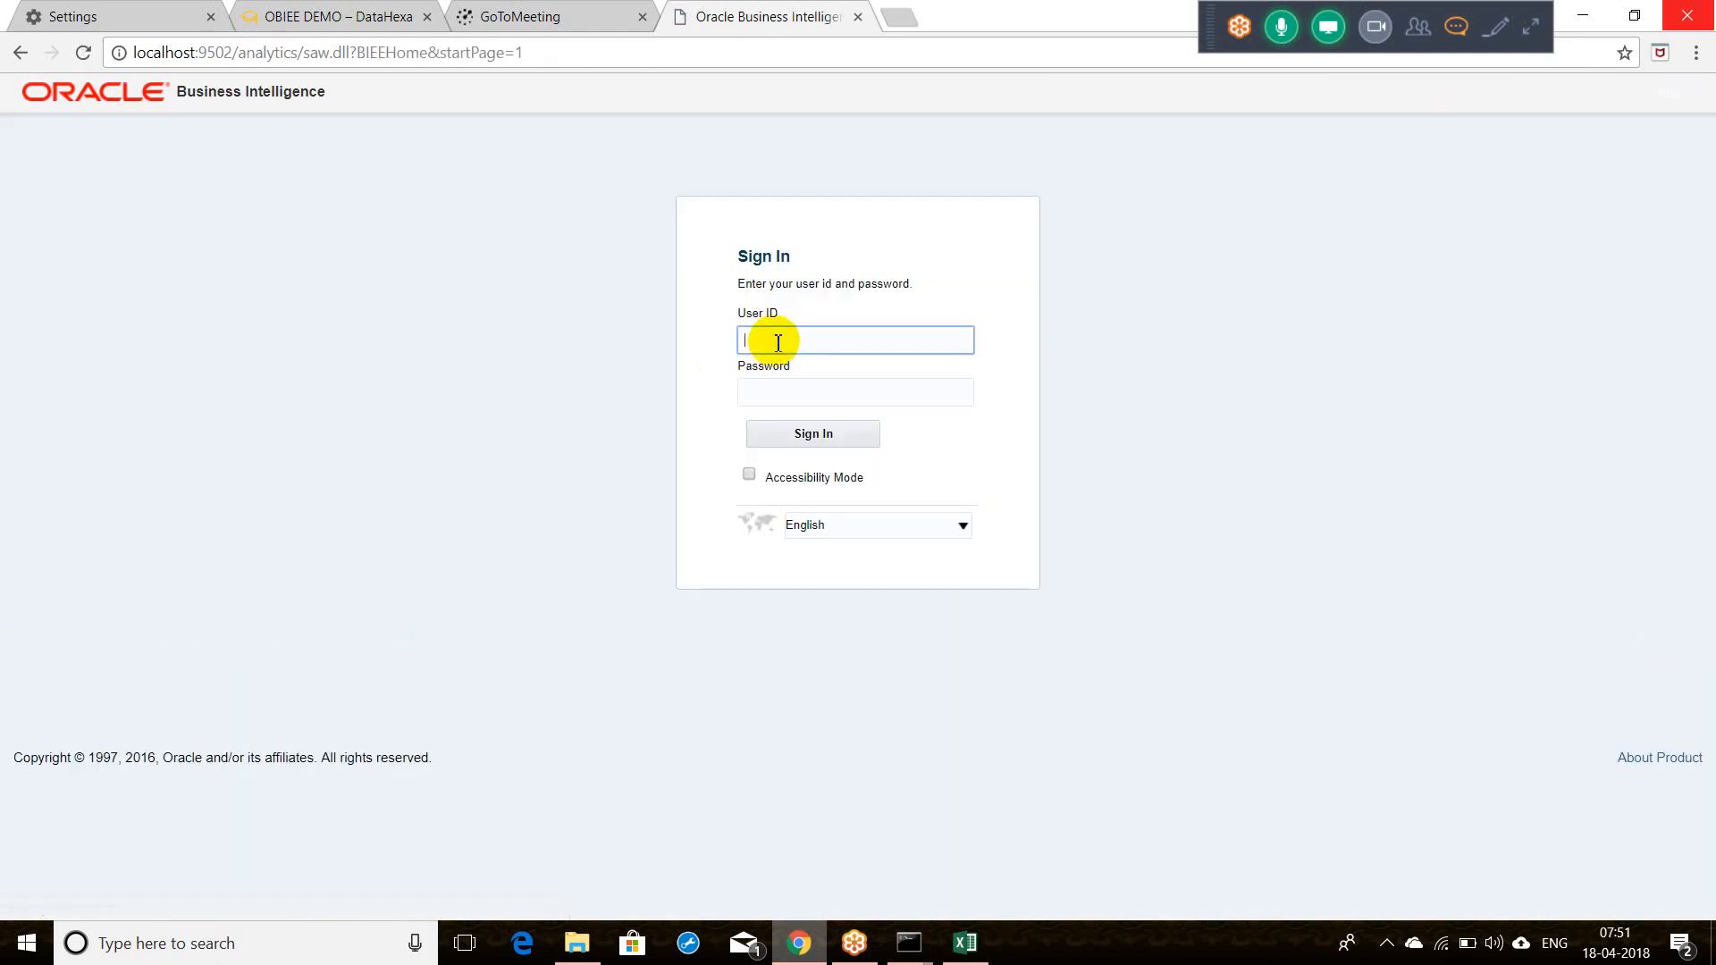
left_click(774, 367)
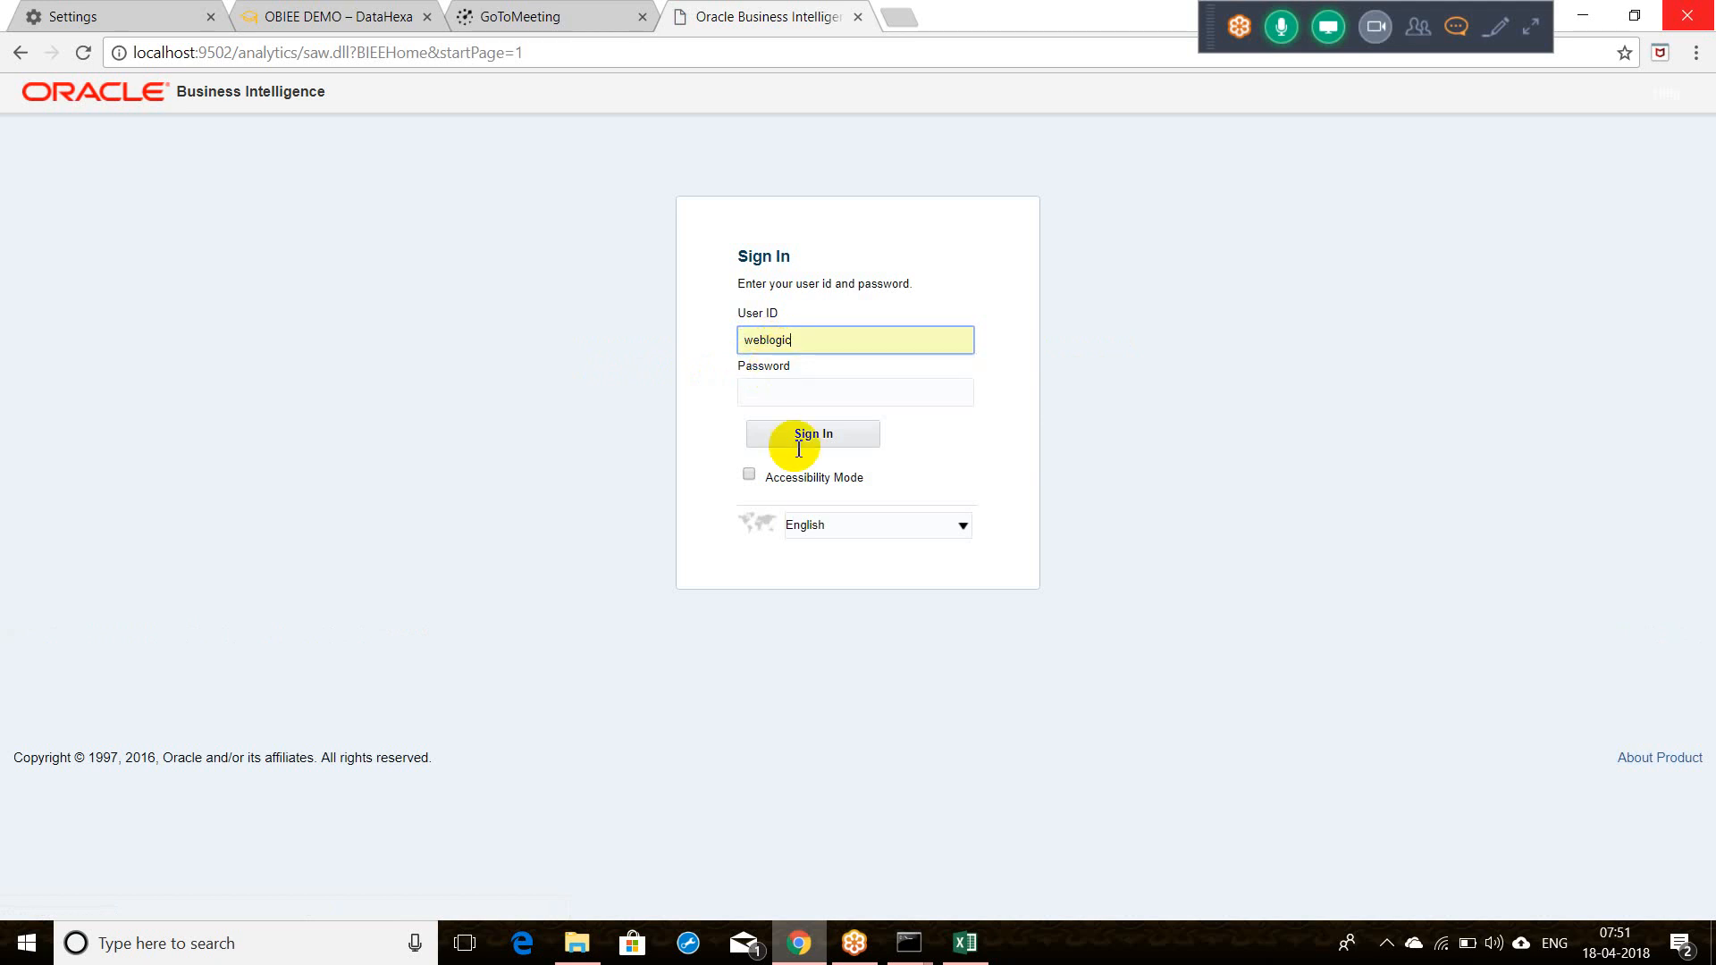
left_click(836, 390)
type("••")
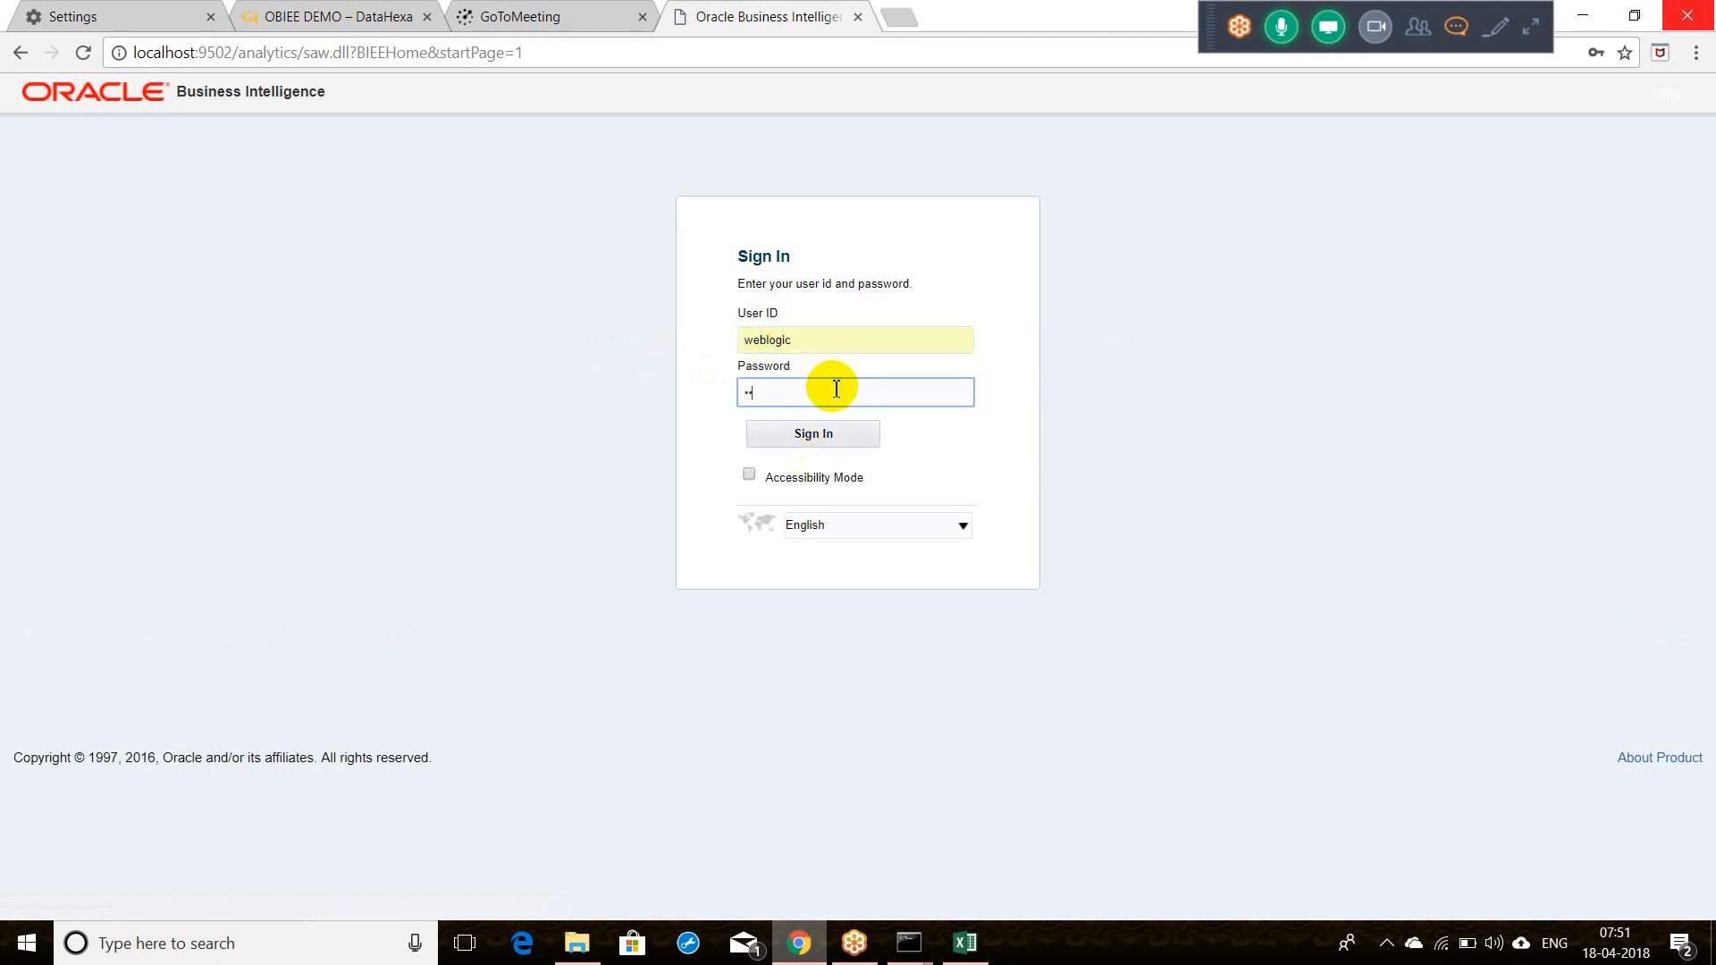
key("Return")
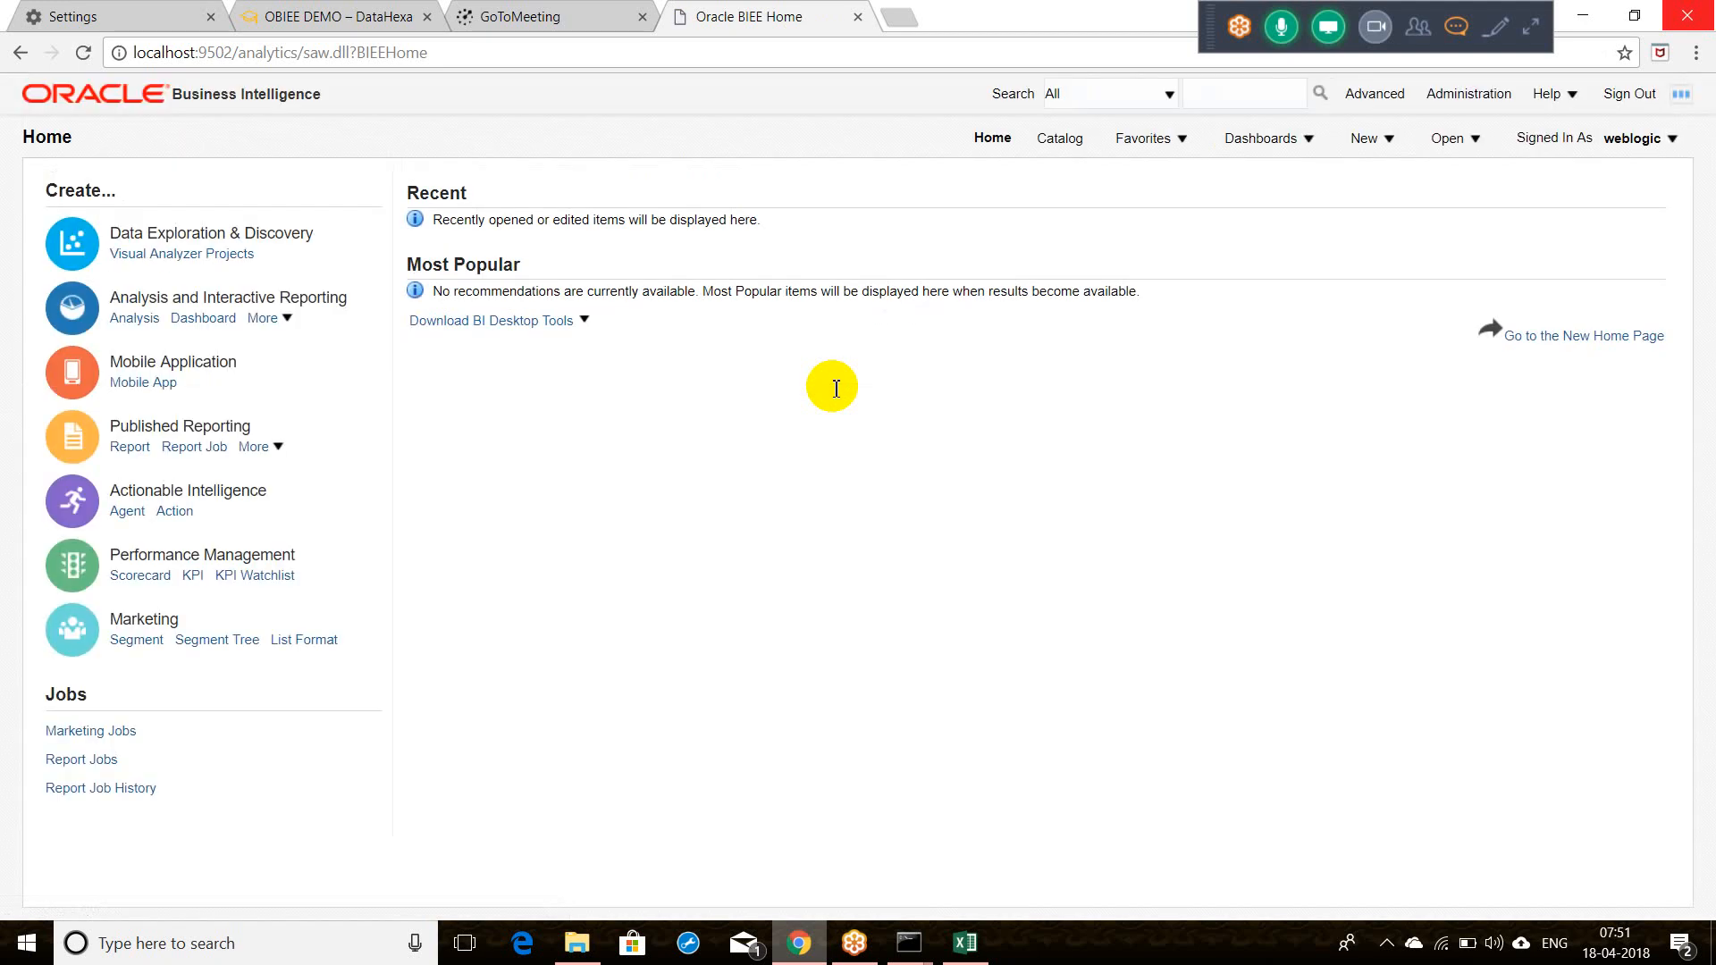
Step: Start a new BI analysis and launch the admintool shortcut from Desktop\OBIEE Start and Stop
left_click(1372, 143)
left_click(1410, 281)
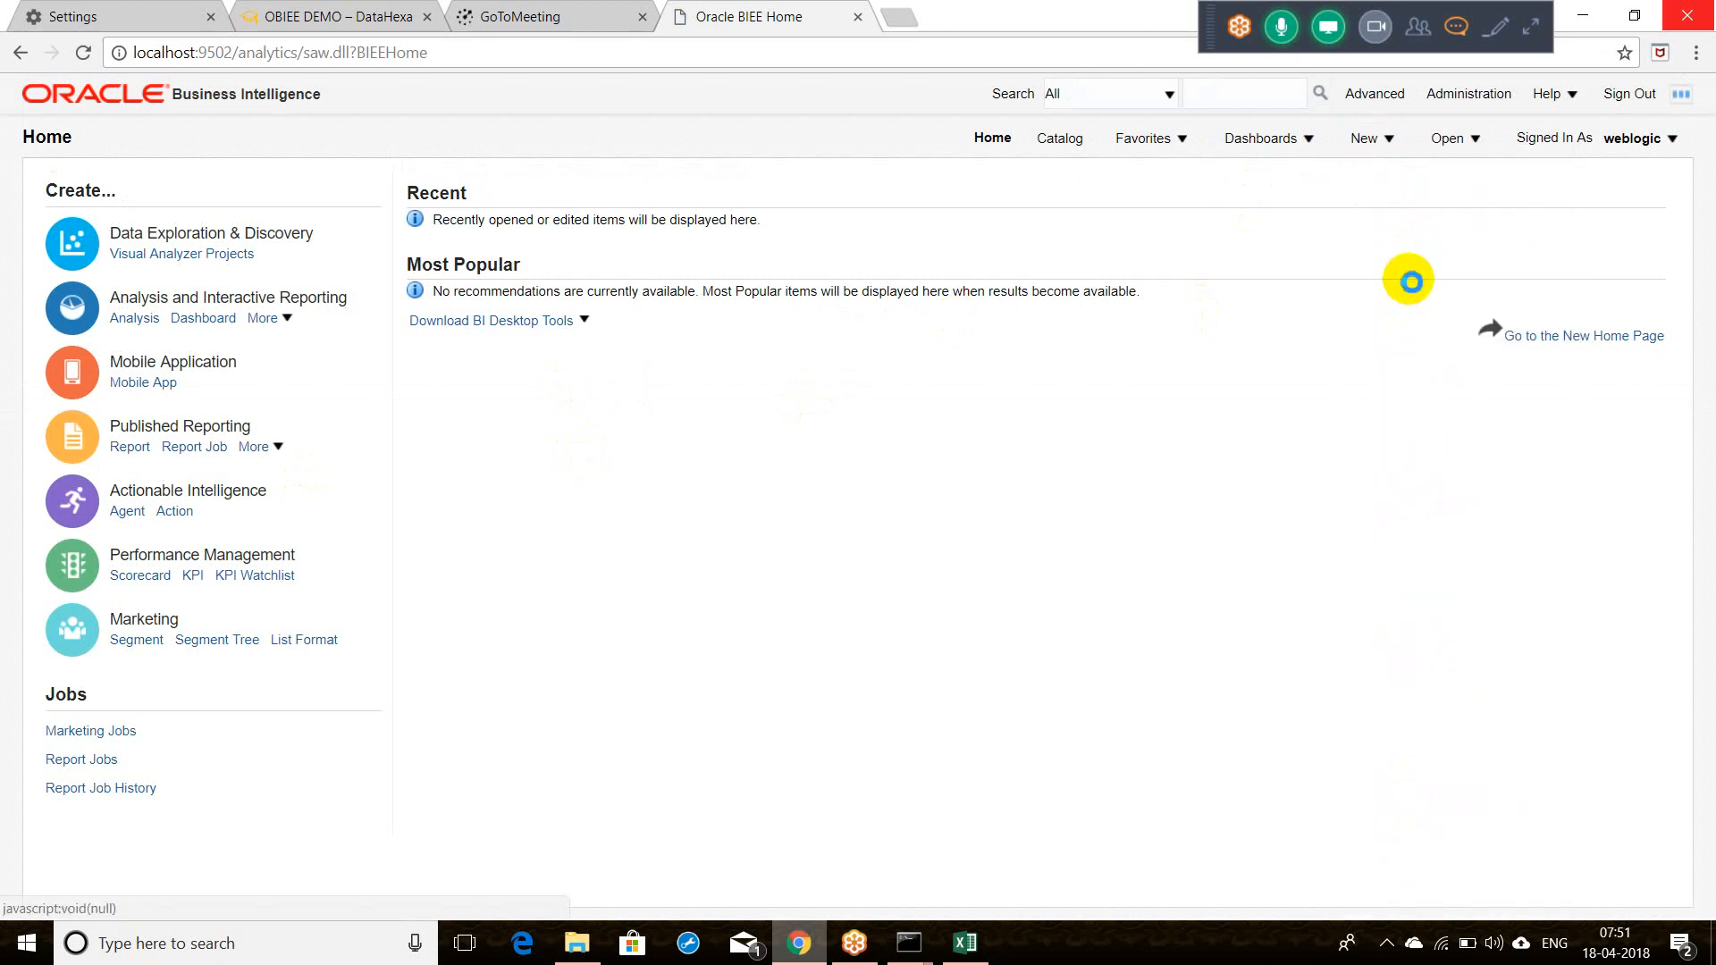
left_click(577, 946)
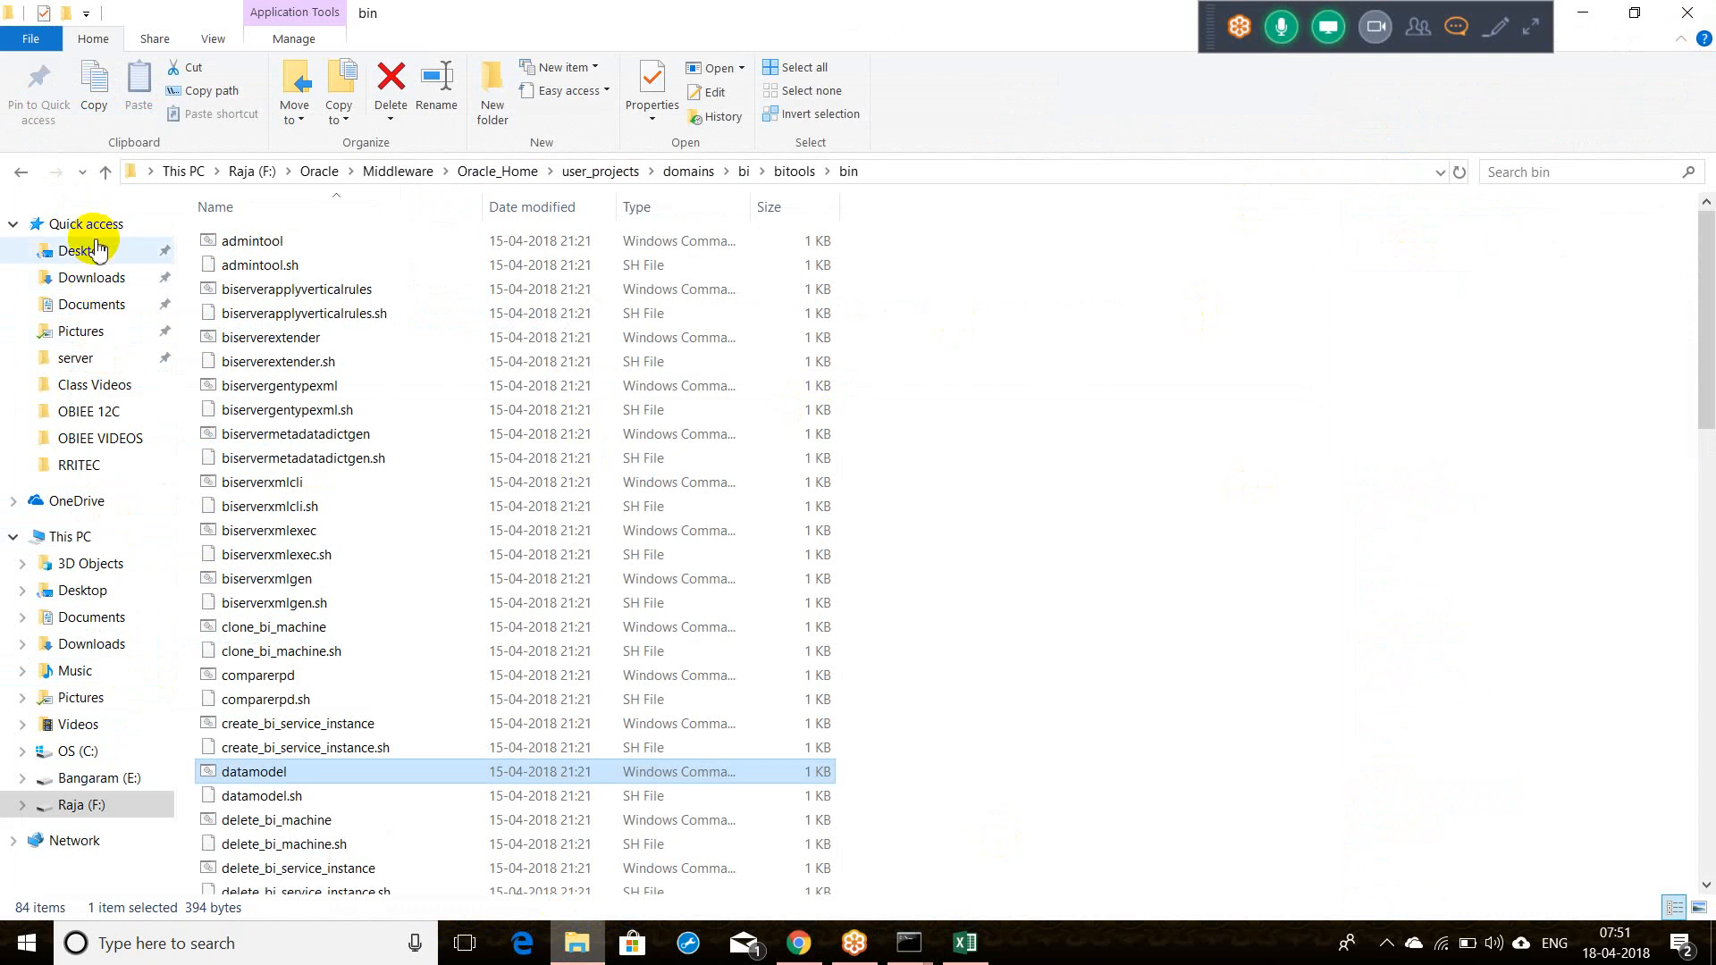
left_click(96, 250)
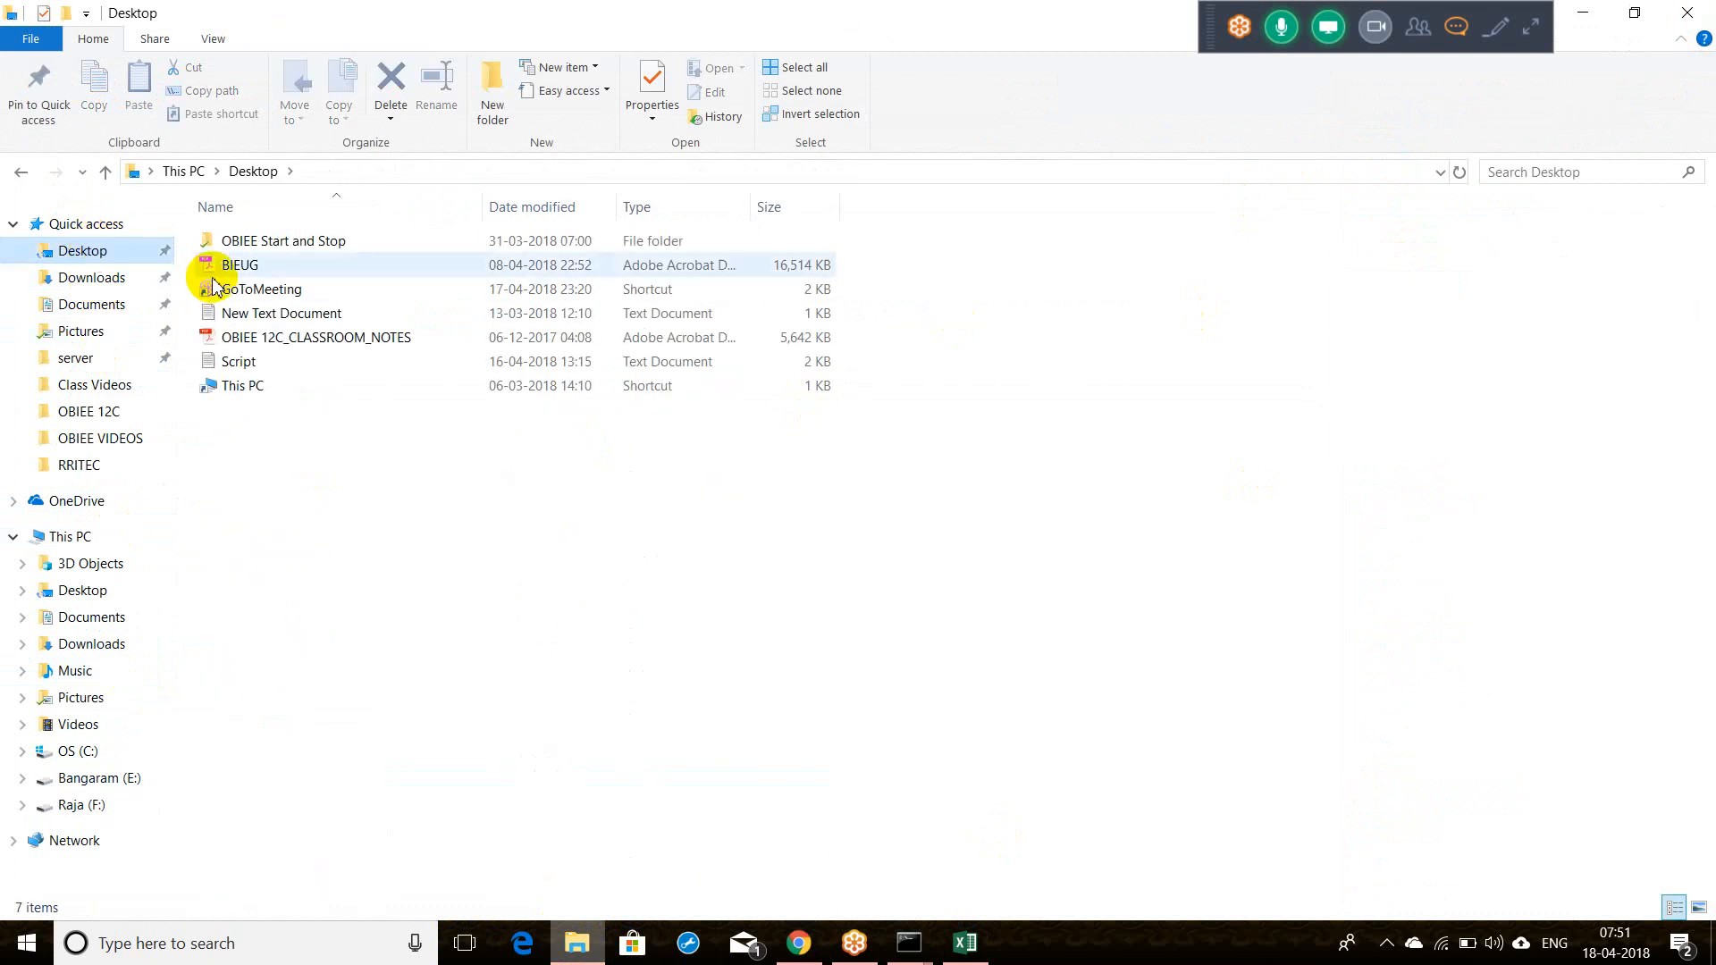
double_click(297, 241)
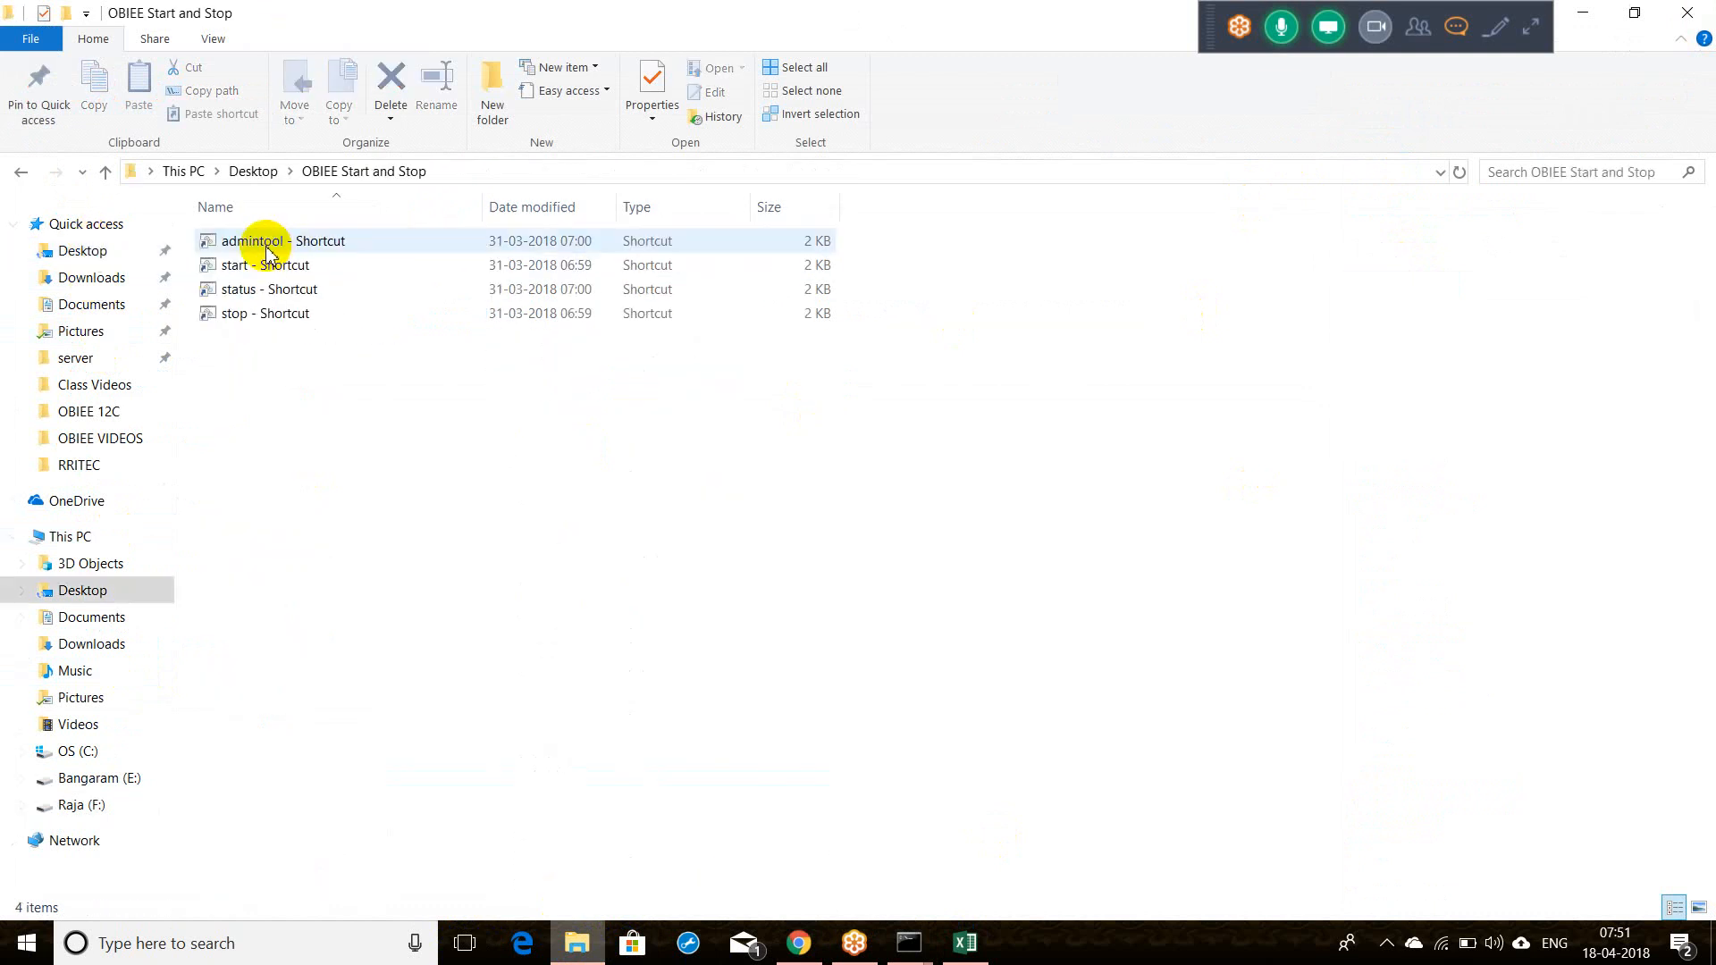
left_click(271, 243)
double_click(268, 252)
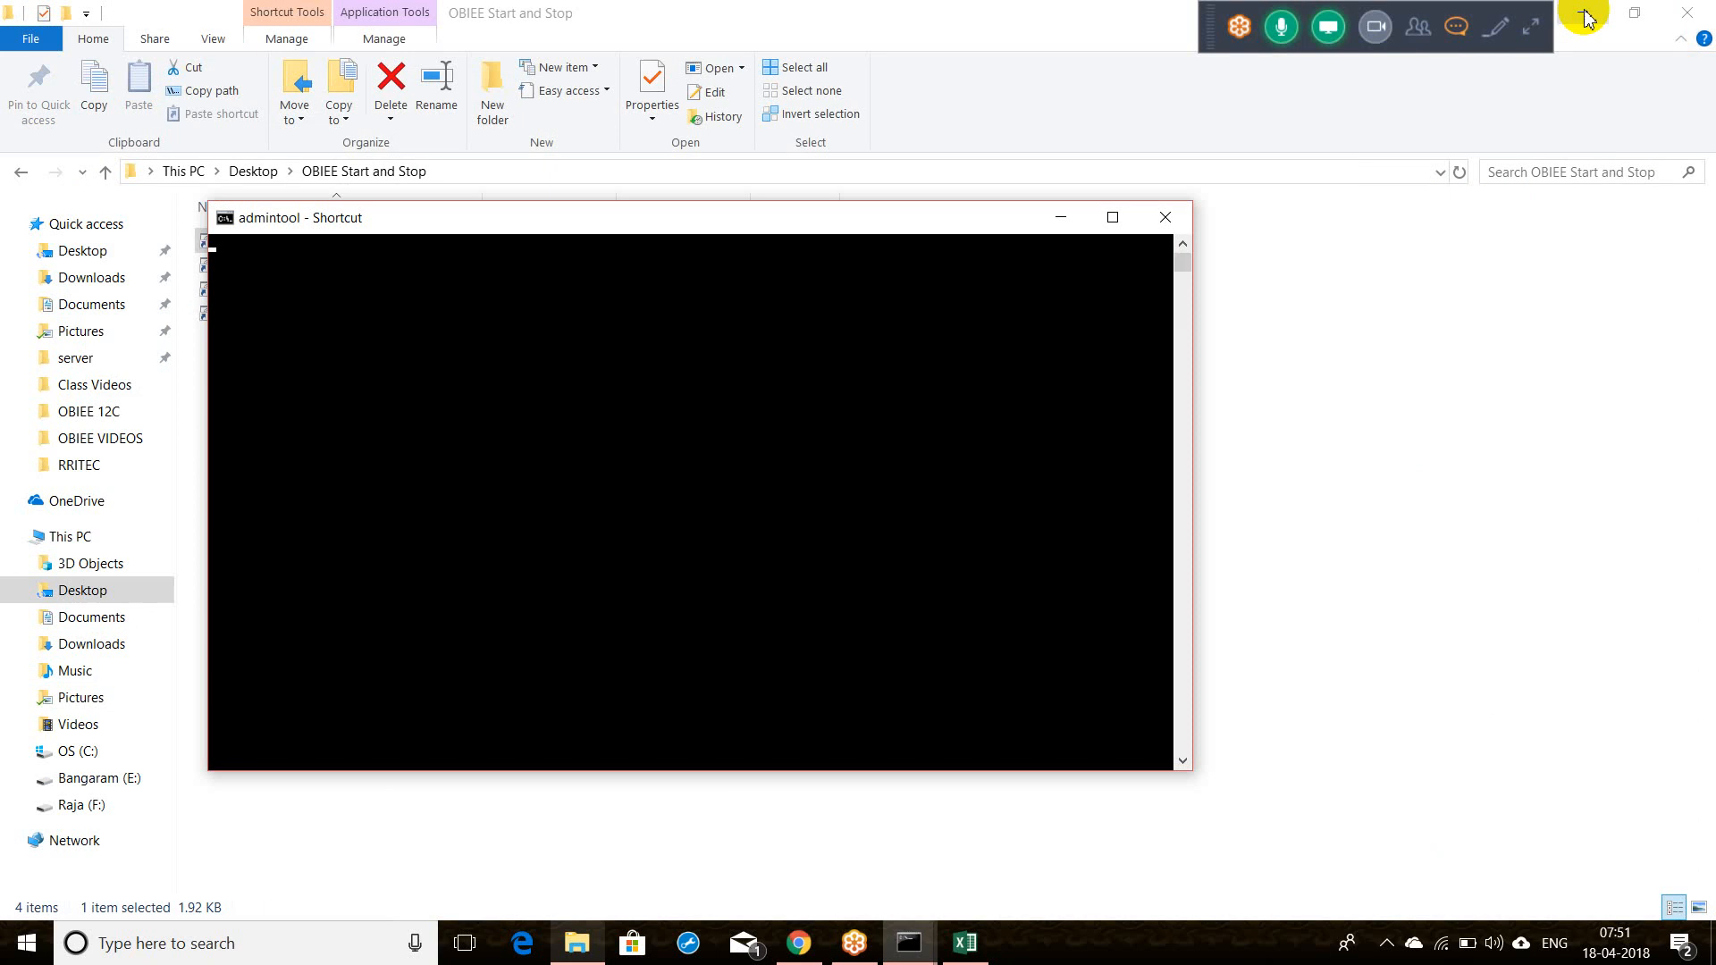
Step: Choose the Core subject area for the analysis, select Dim - customer, and return to the Administration Tool
left_click(1583, 12)
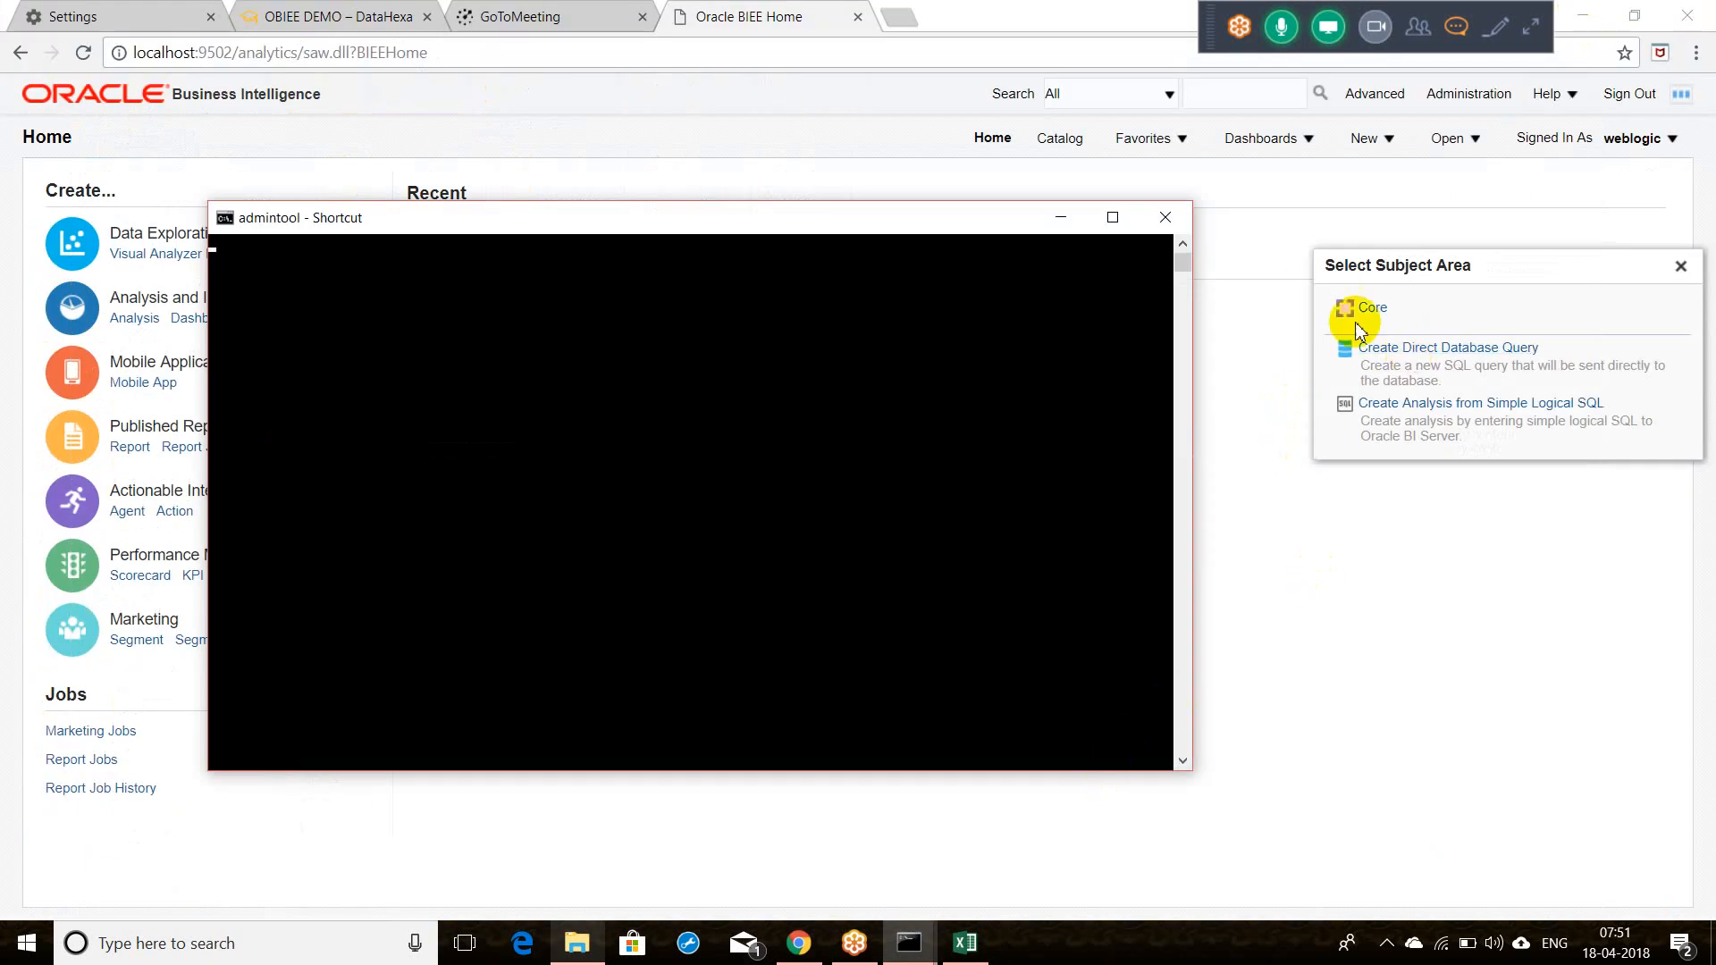
left_click(1374, 309)
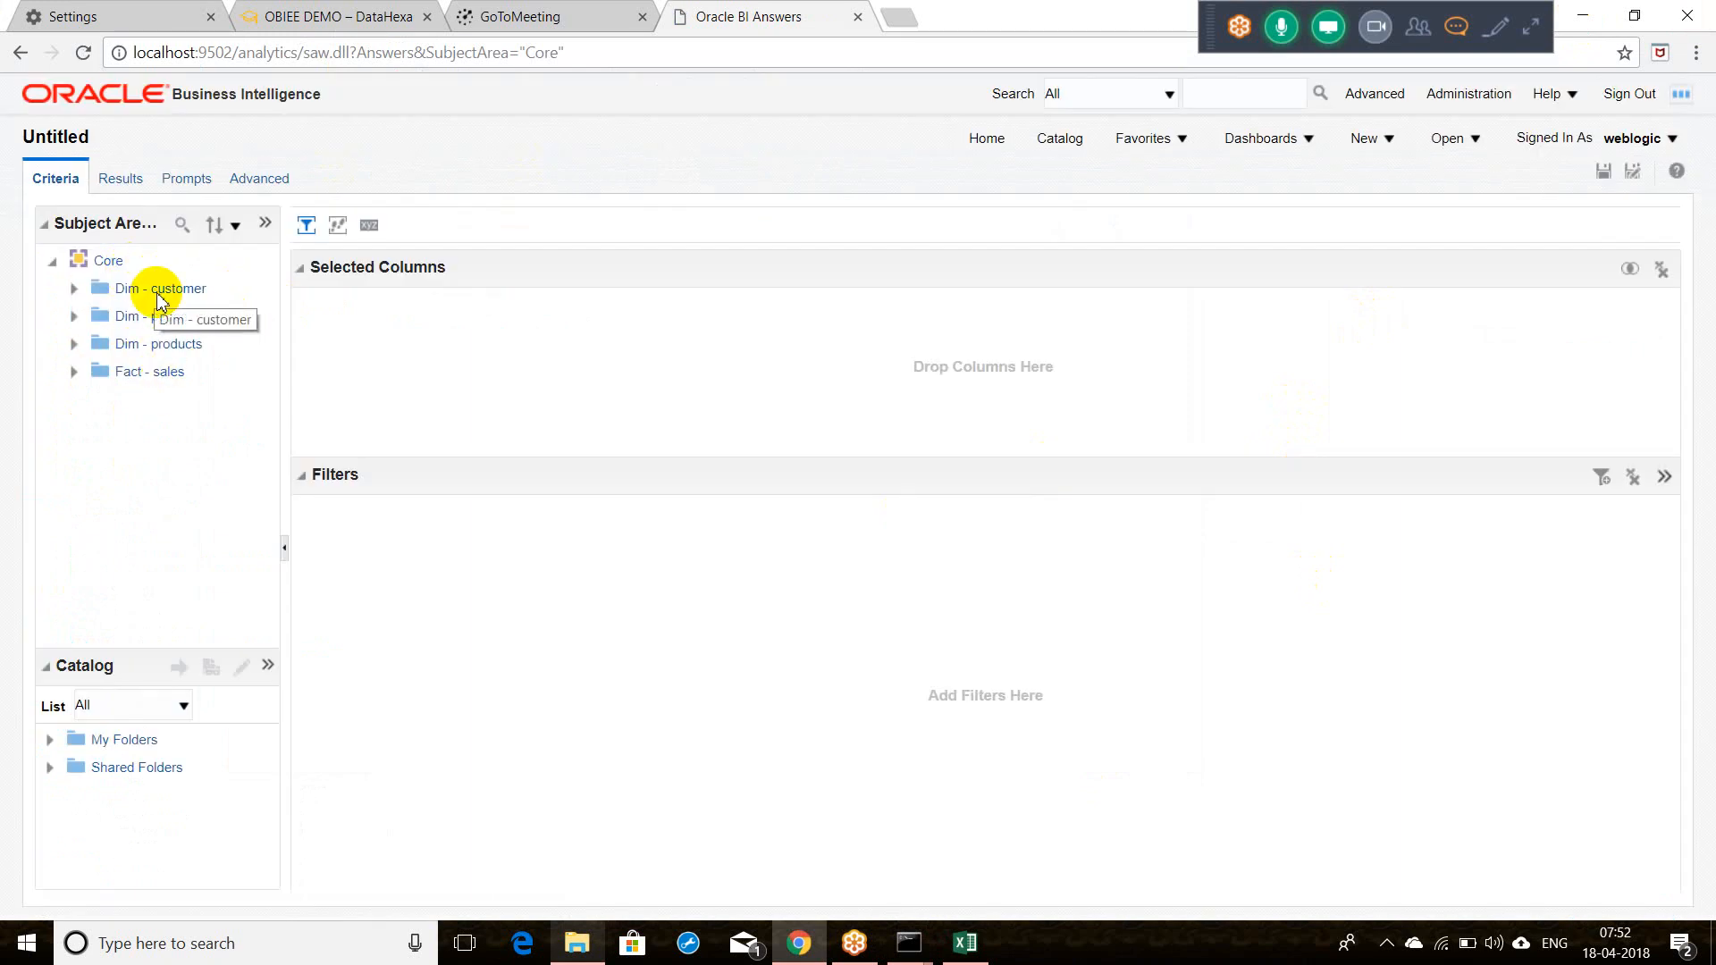
left_click(141, 298)
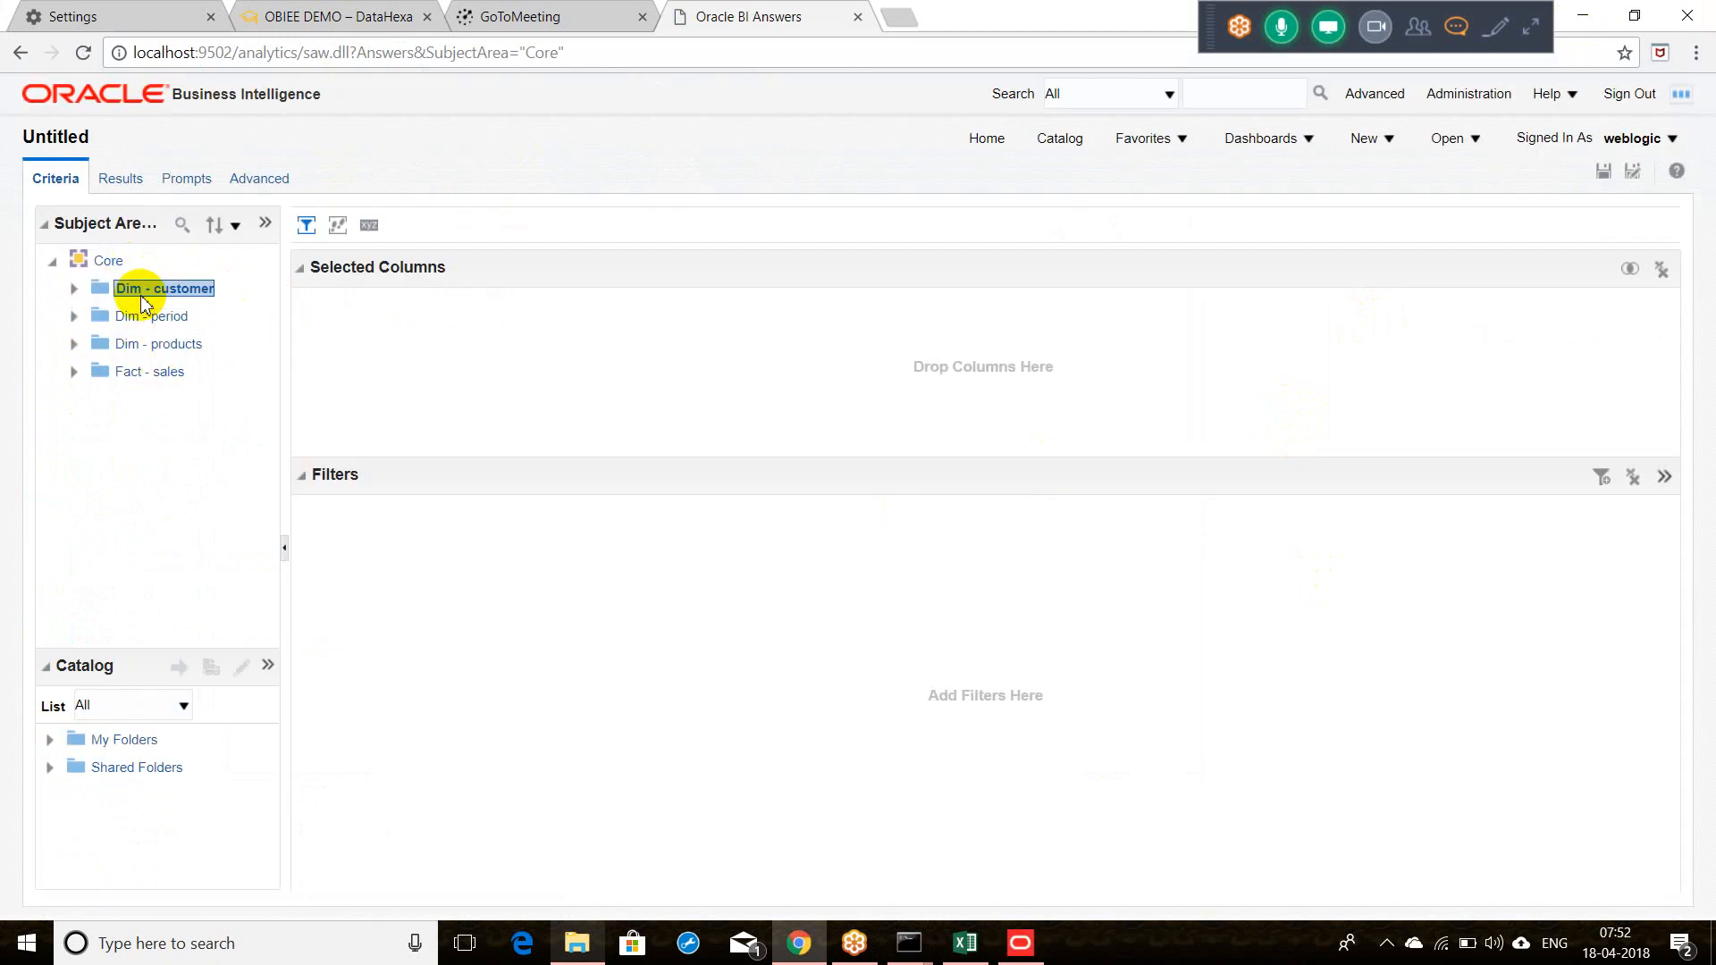
left_click(1020, 943)
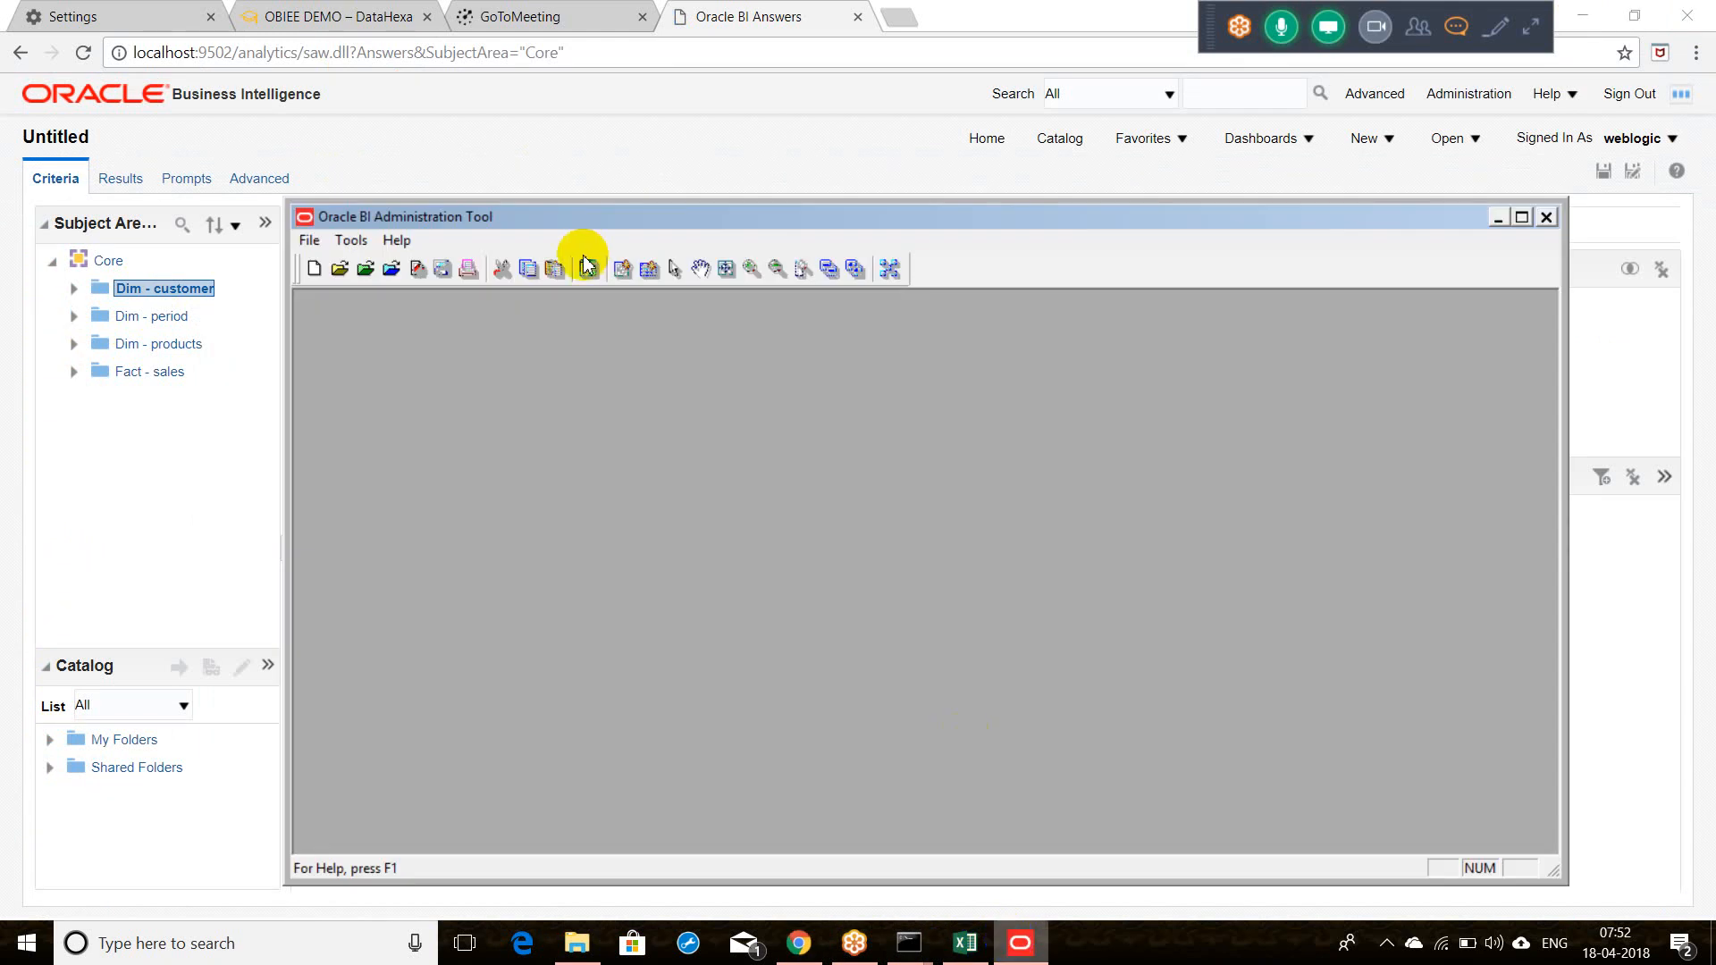
Step: Open the recent Supplier.rpd offline with its repository password and expand the Core subject area
left_click(310, 243)
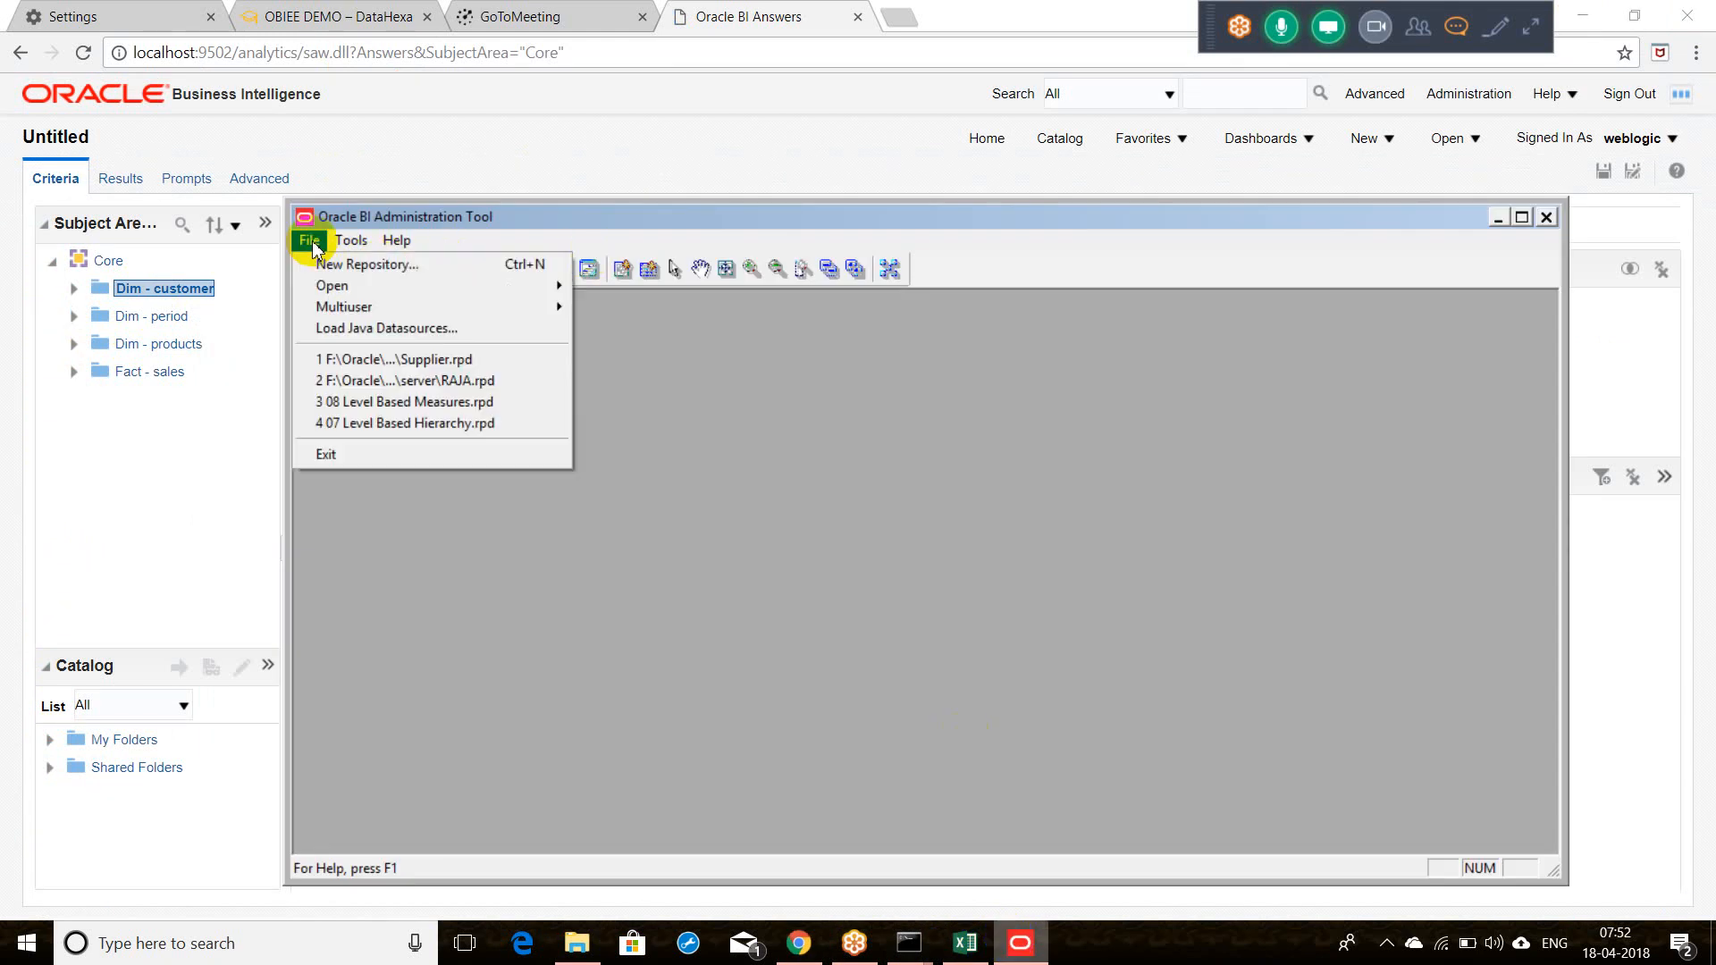
left_click(407, 361)
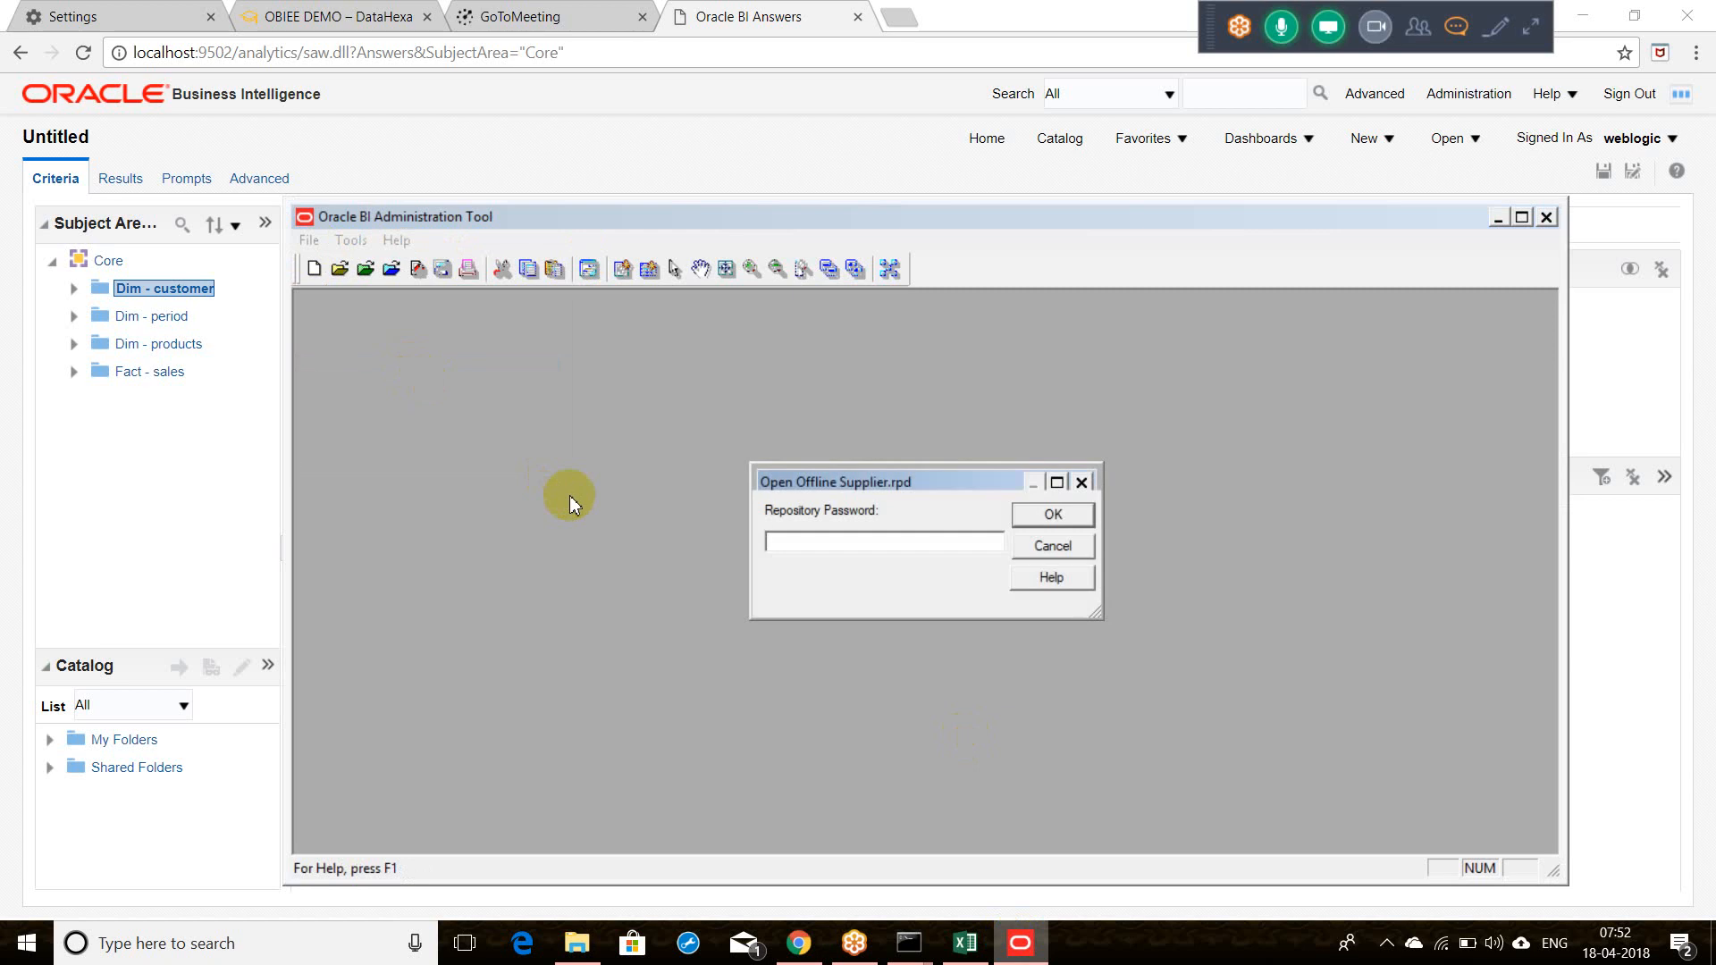
type("******")
key("Return")
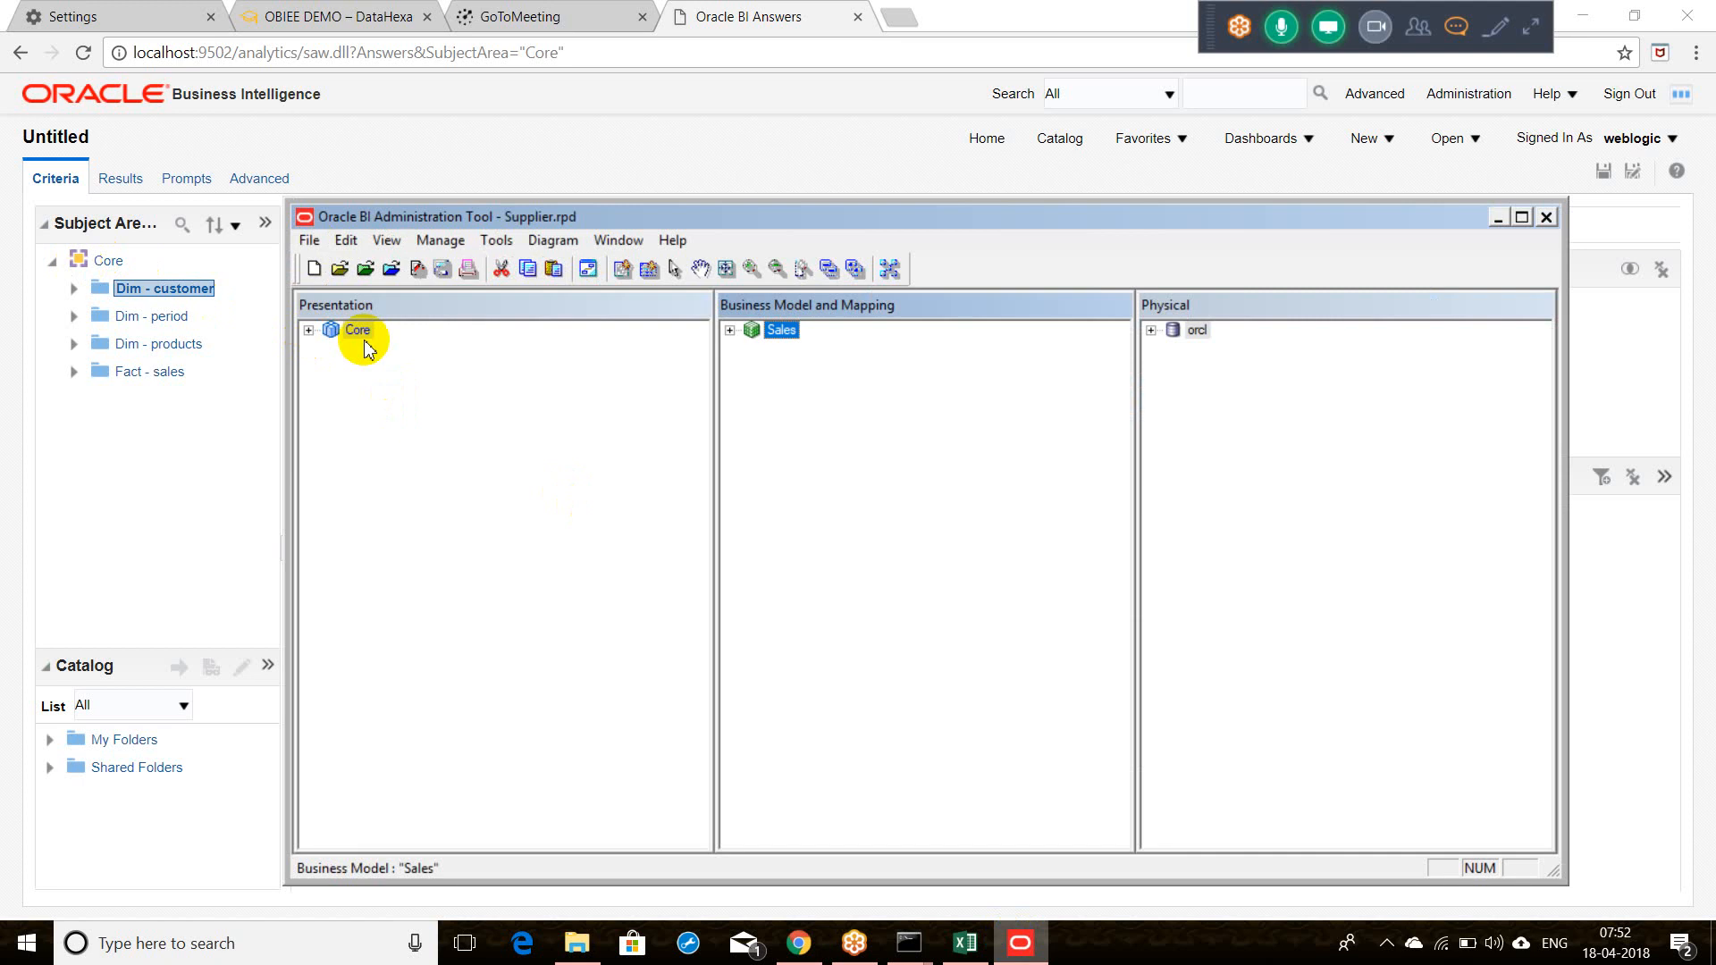
left_click(308, 330)
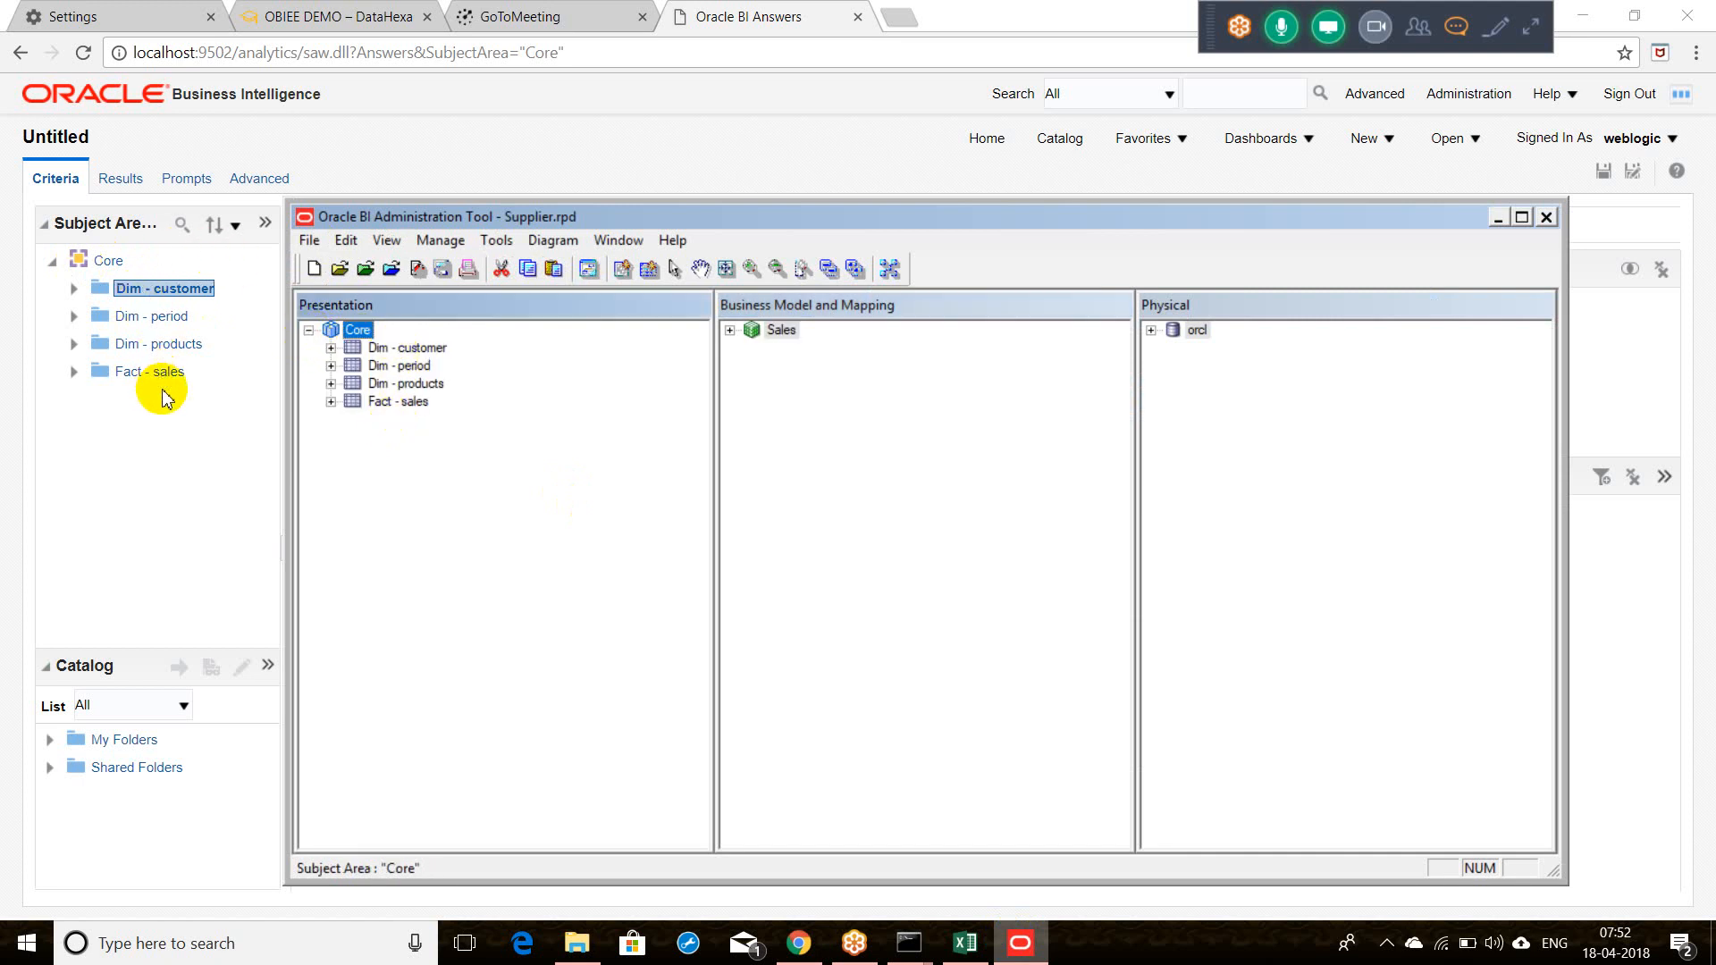
left_click(74, 382)
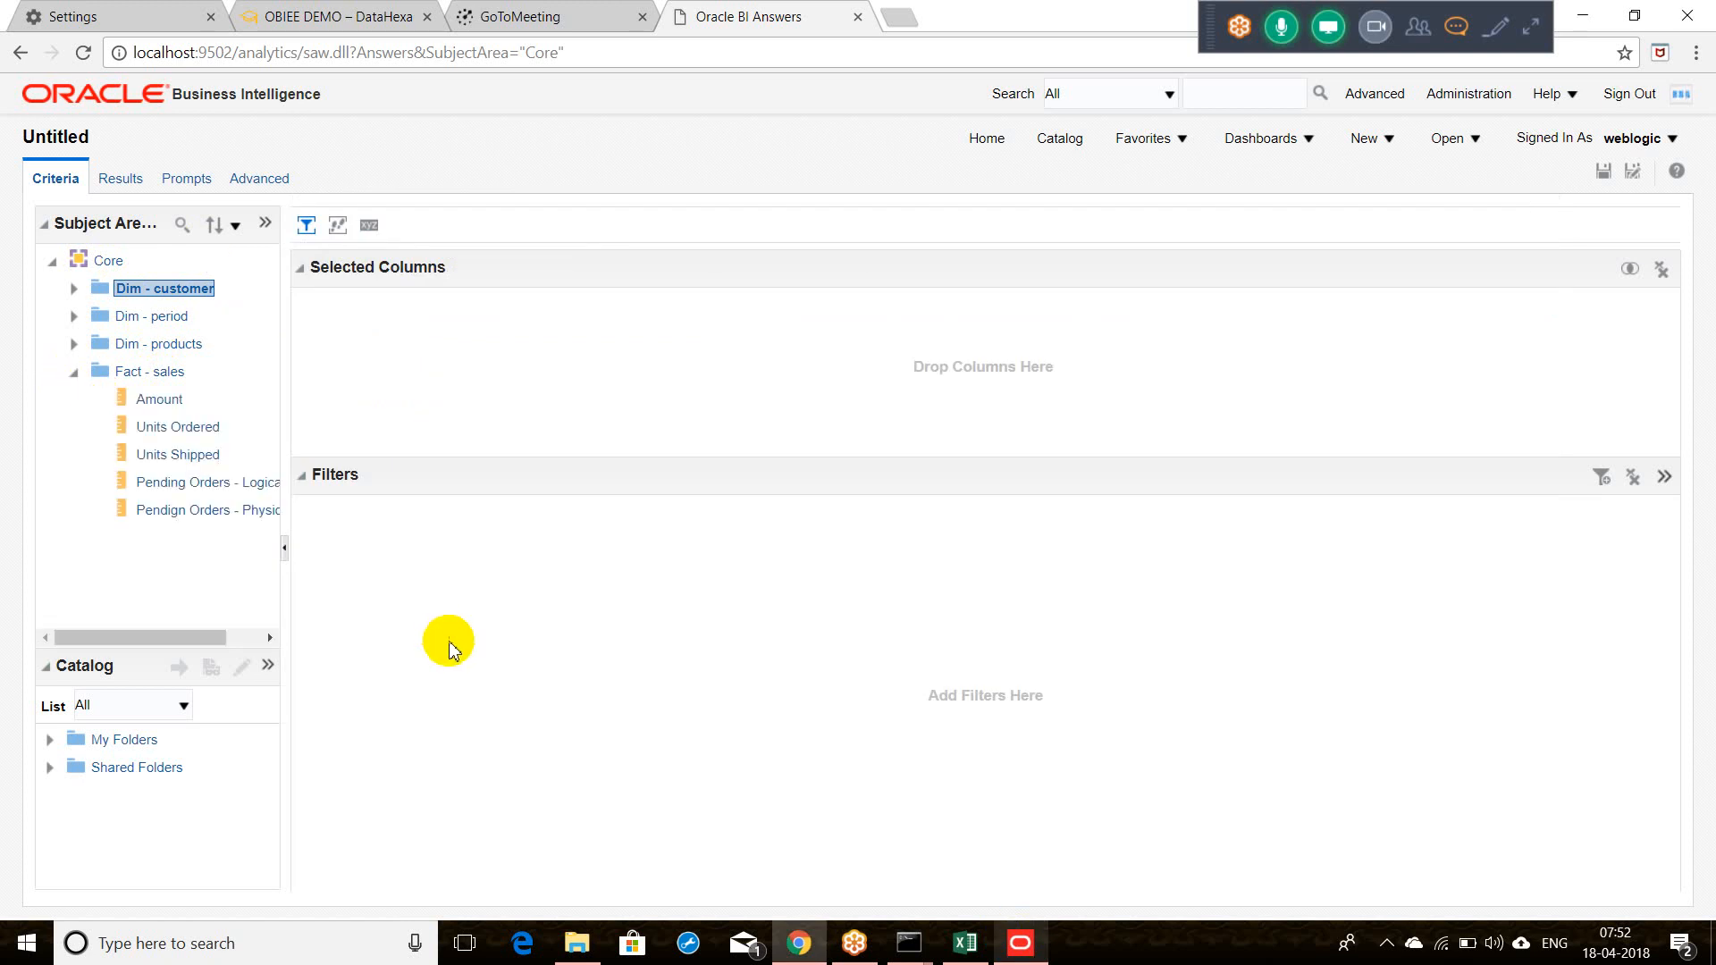
Step: Widen the Subject Areas pane and expand the Dim - period folder to show Month, Yago and Year
left_click(238, 497)
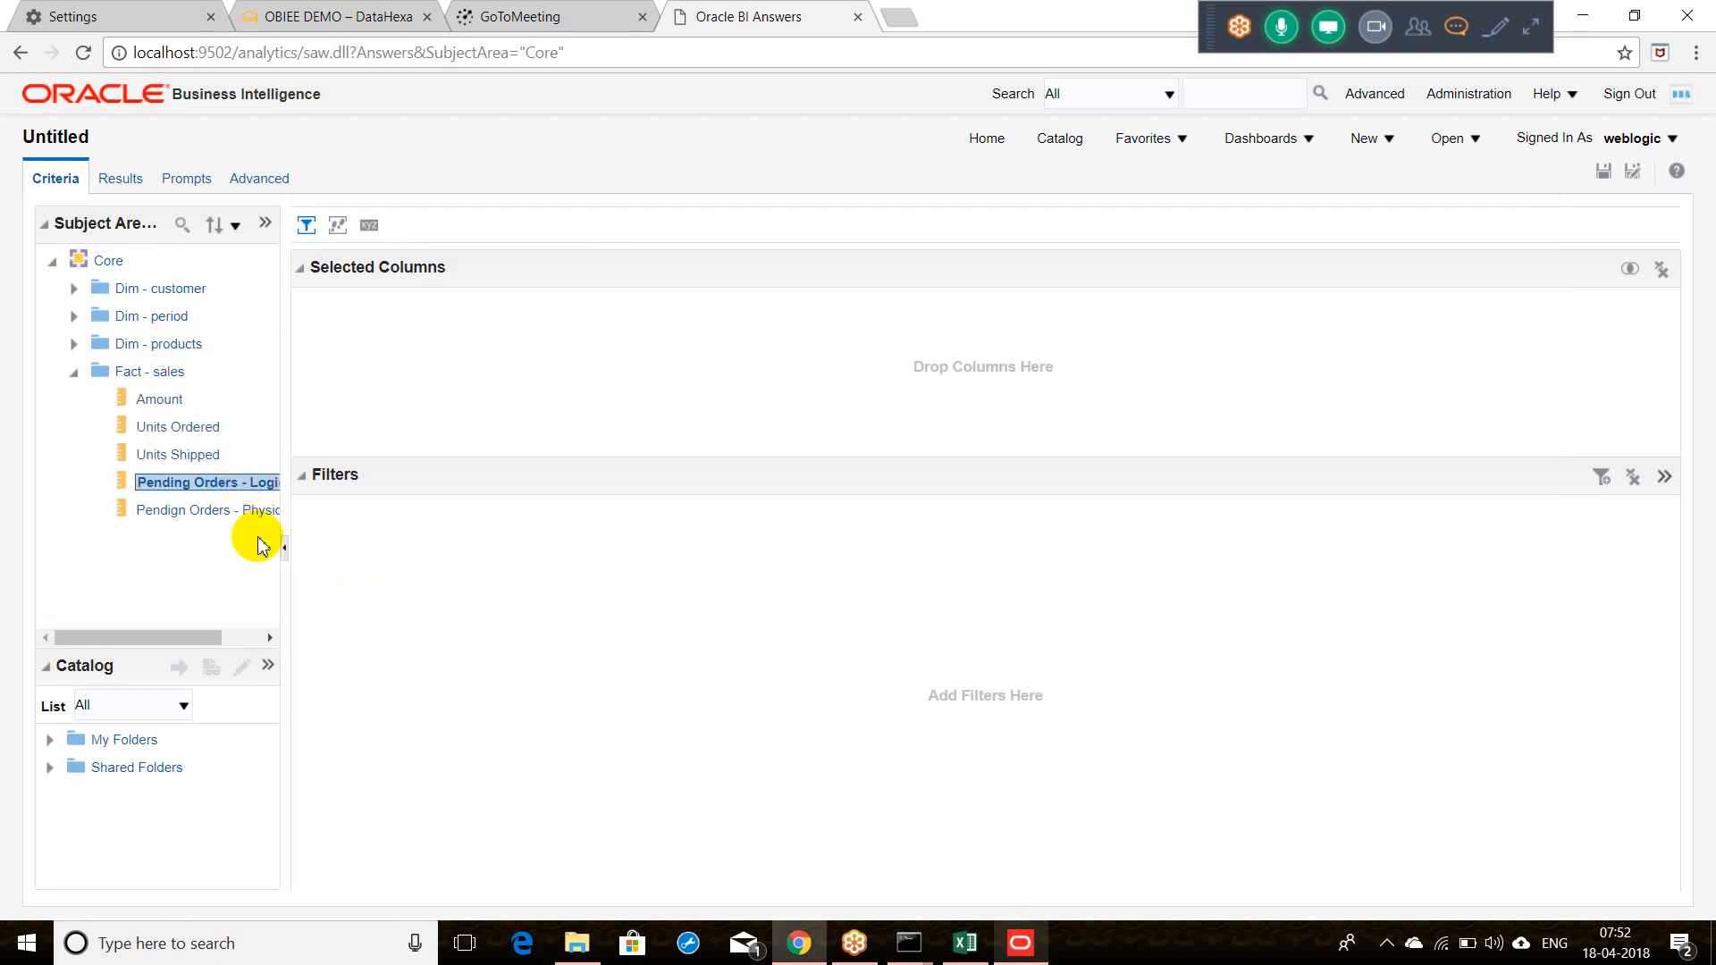
left_click_drag(283, 526, 355, 525)
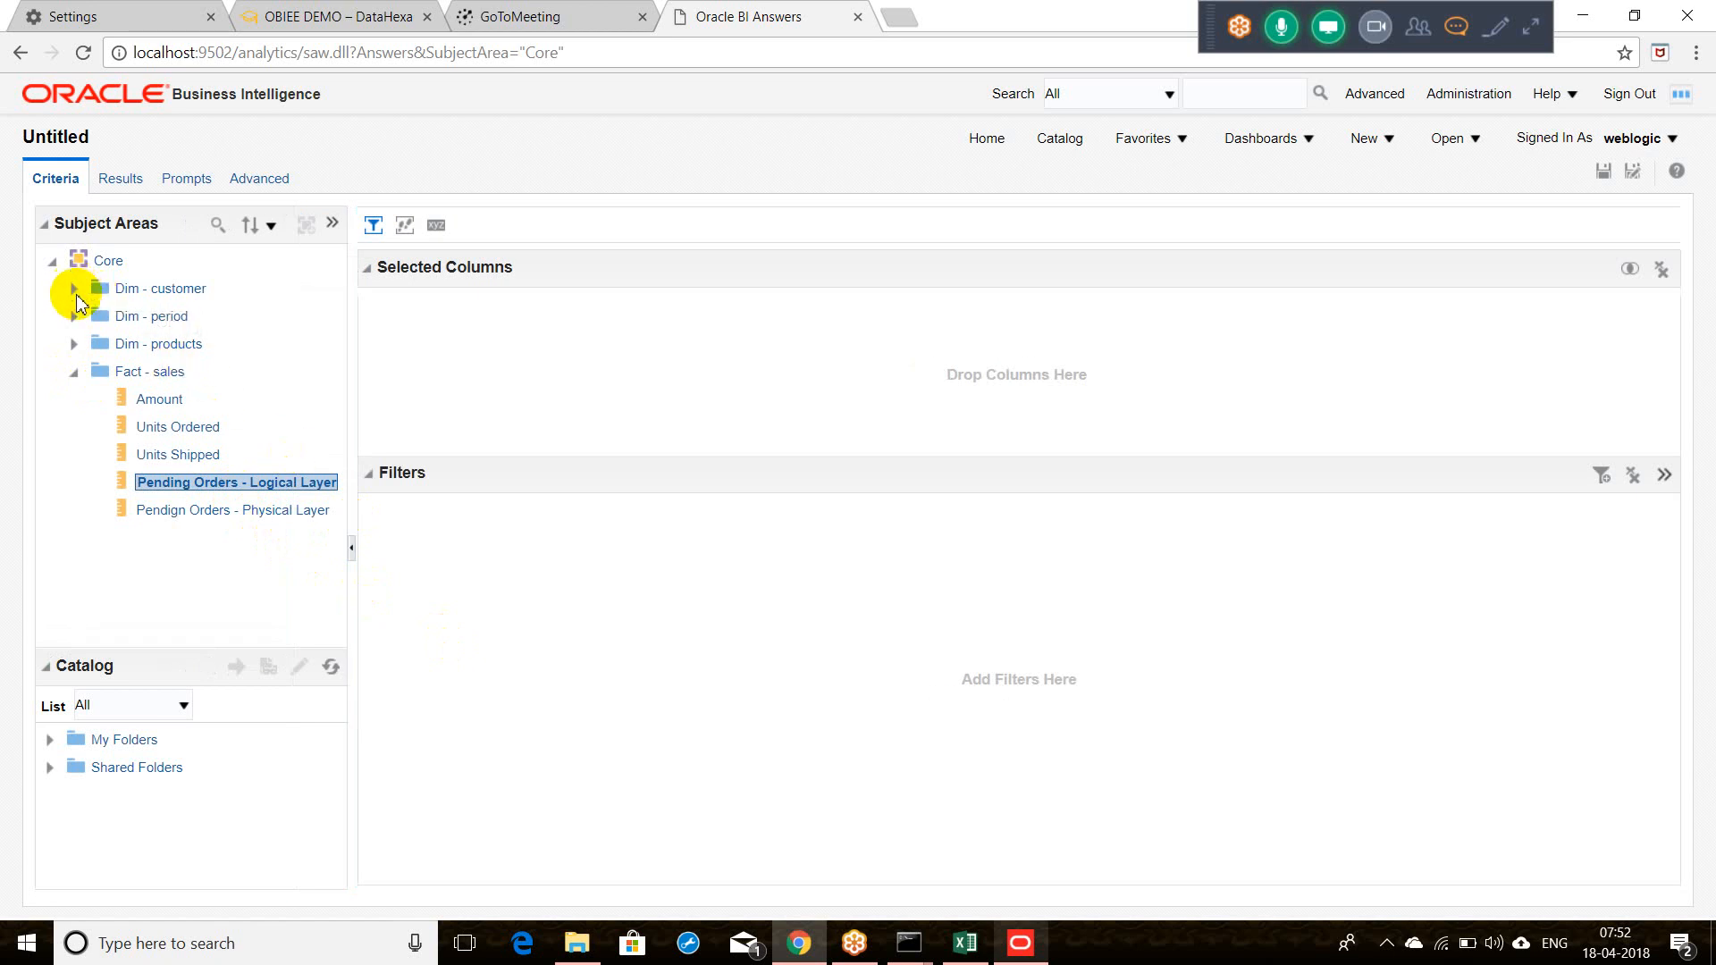
left_click(74, 316)
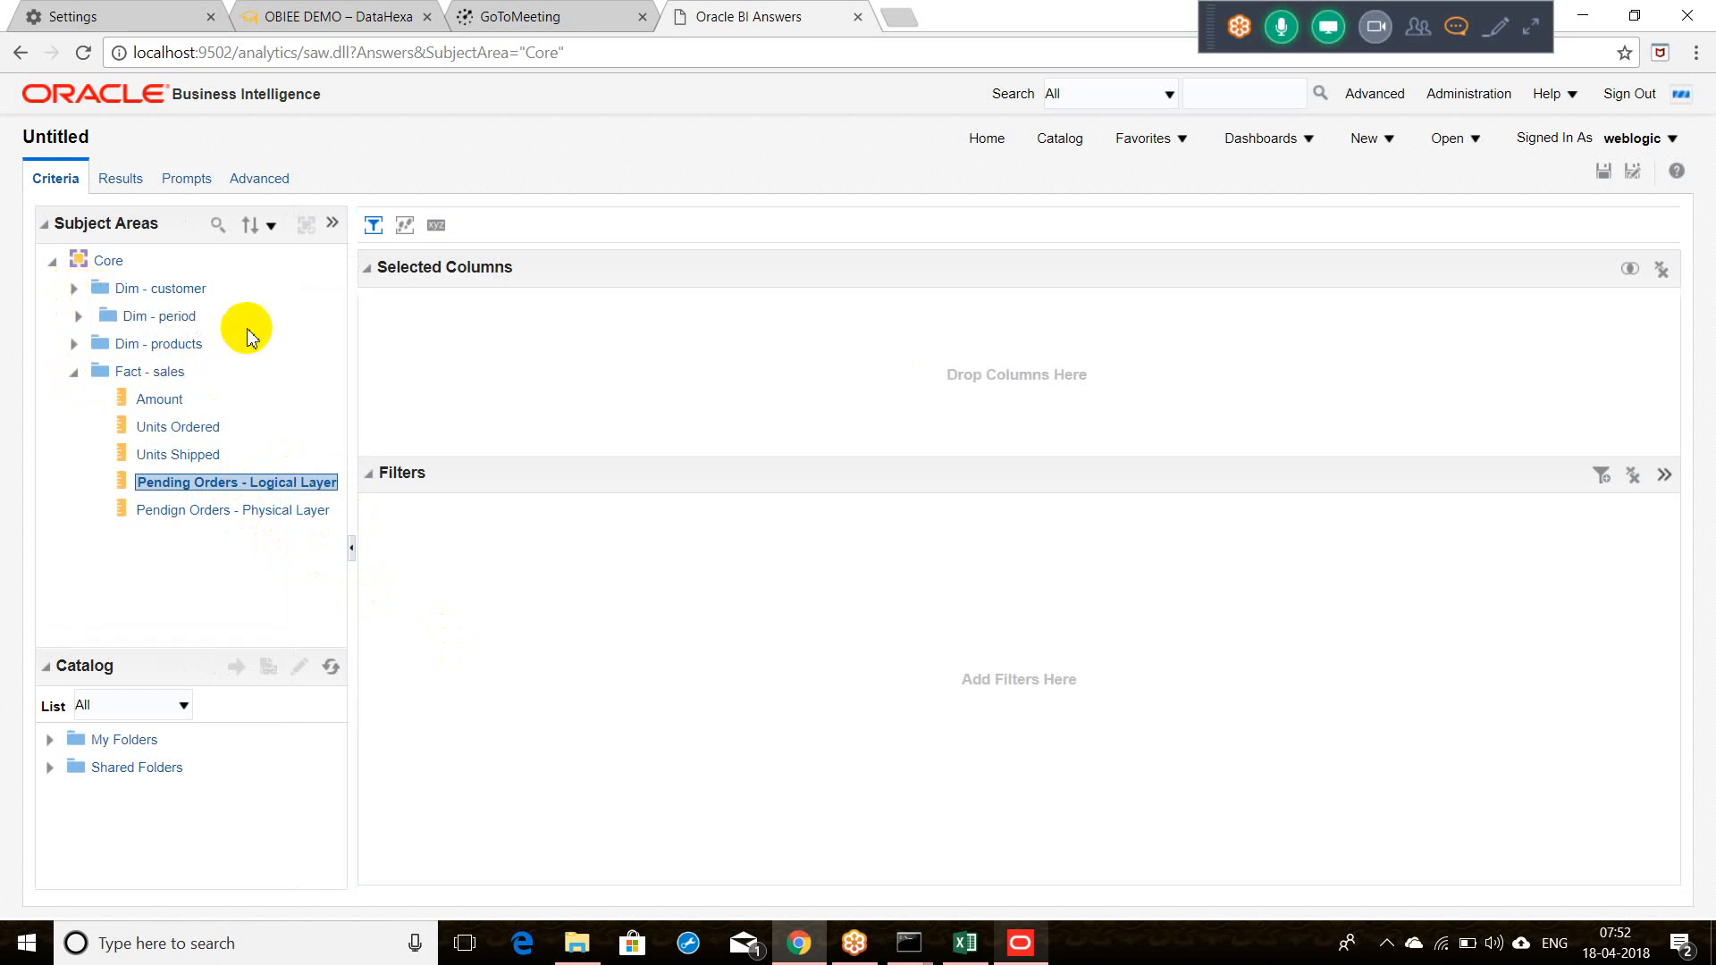
left_click(330, 483)
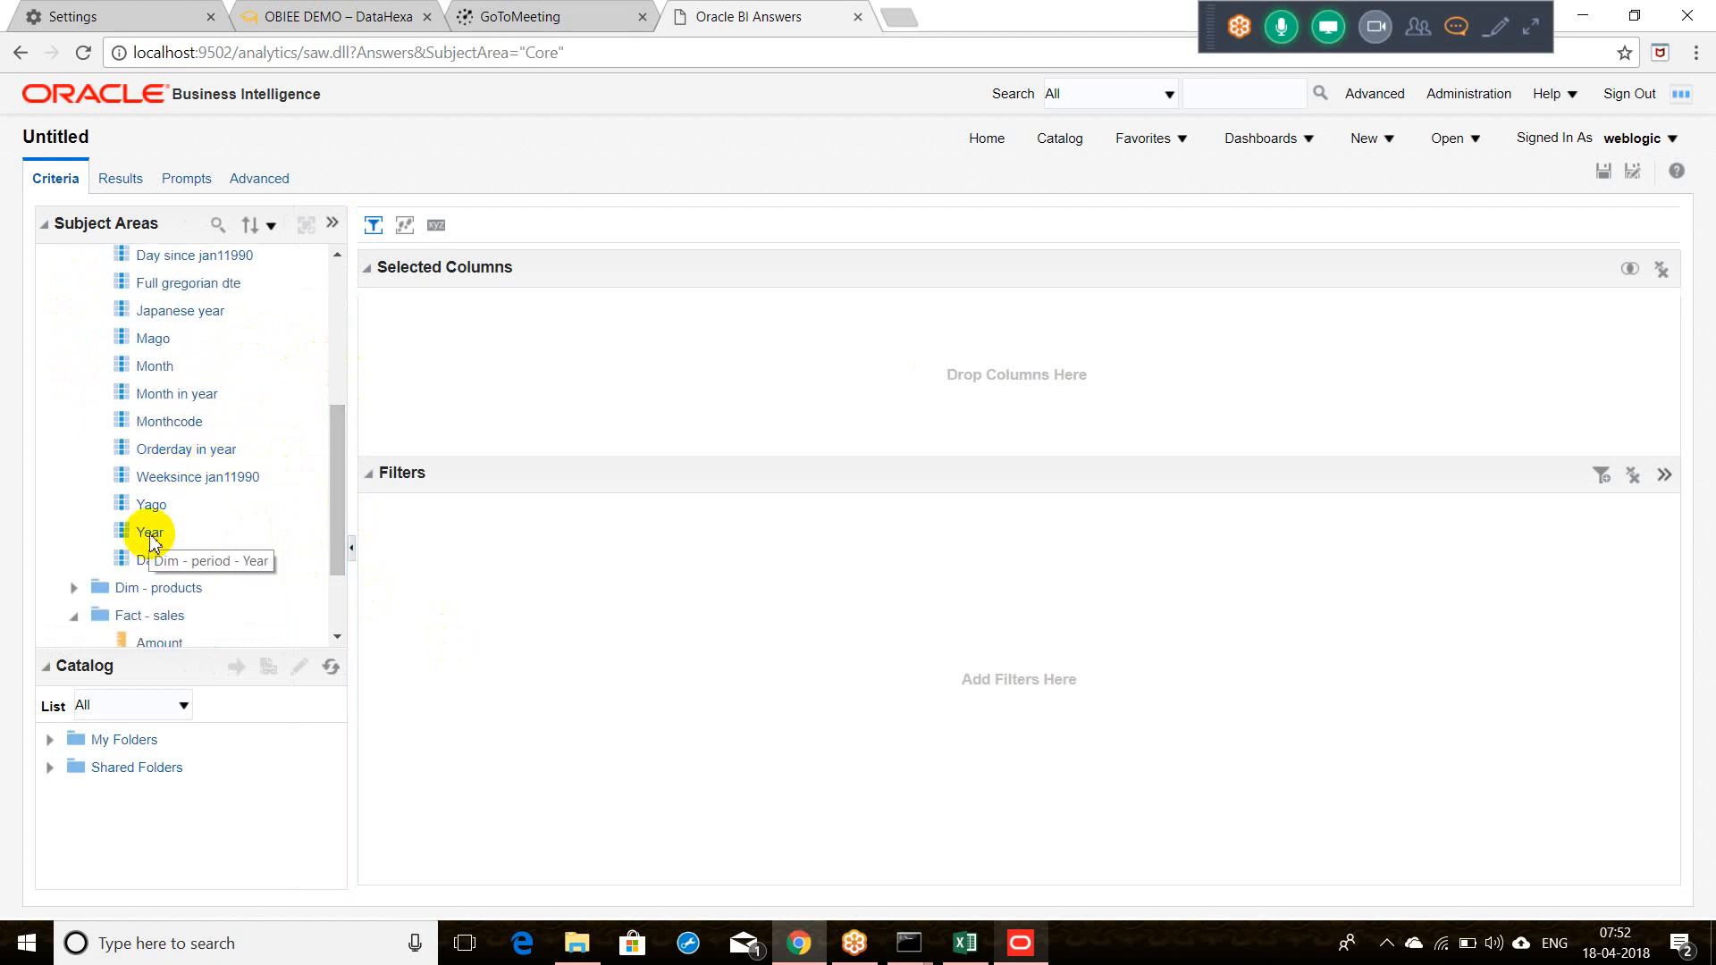
Step: Add Year, Units Ordered and Units Shipped to the analysis's selected columns
left_click_drag(149, 537, 440, 449)
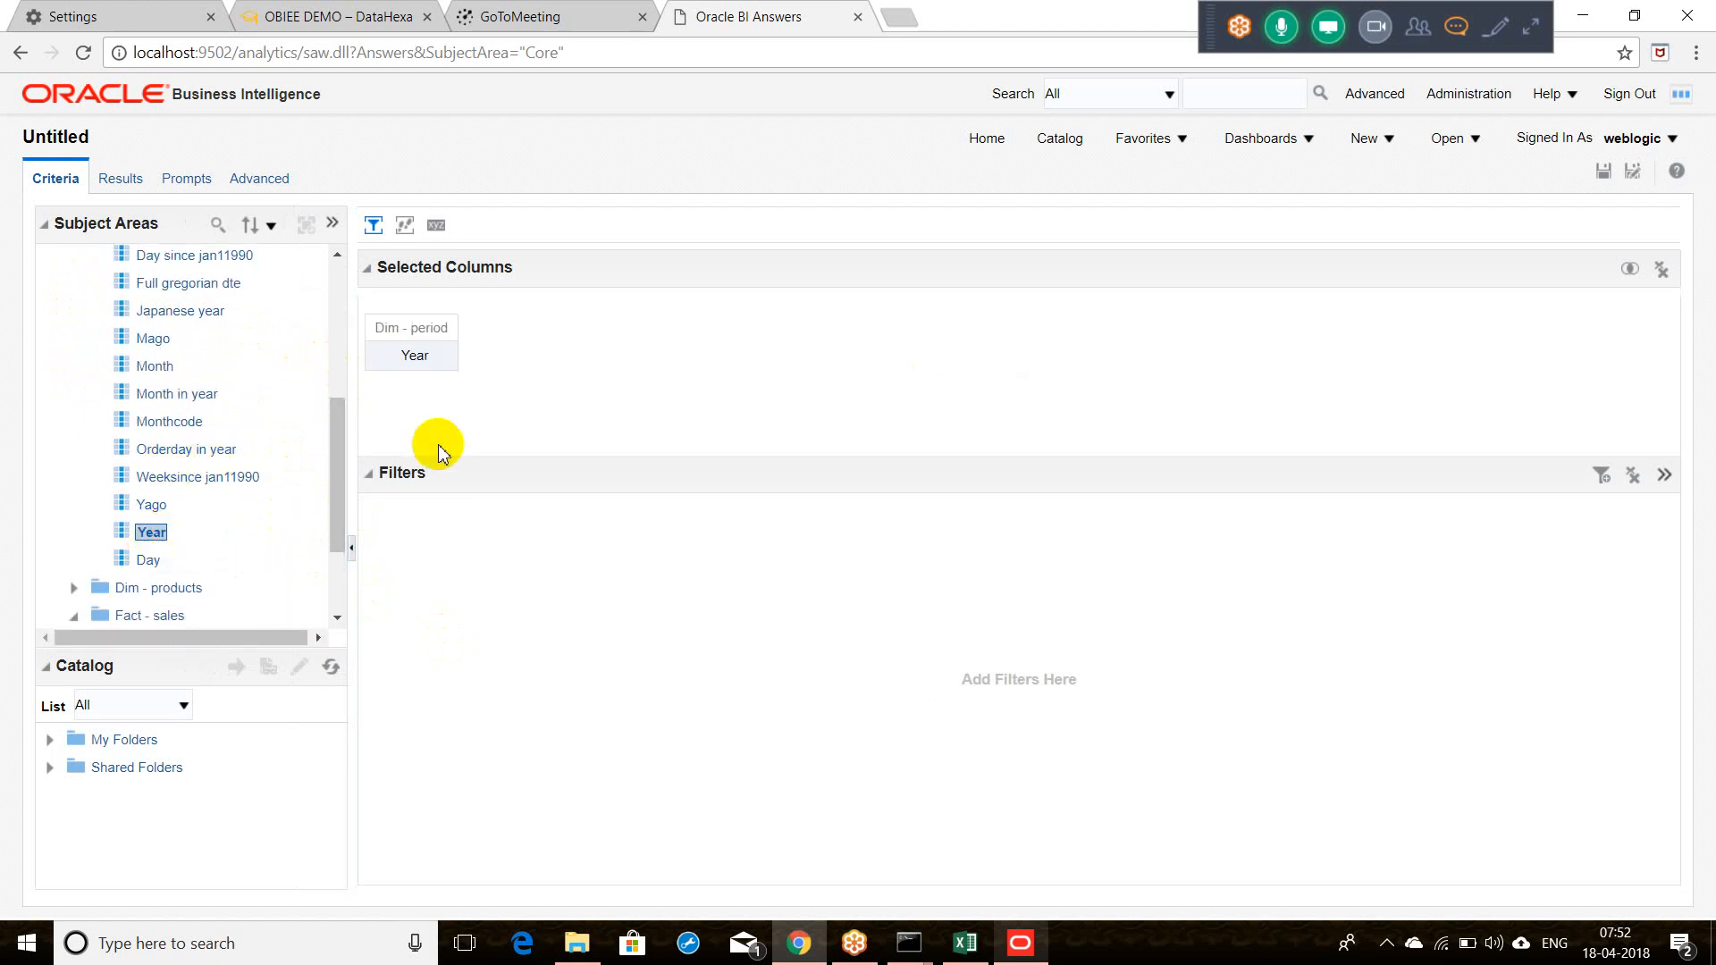
left_click(336, 319)
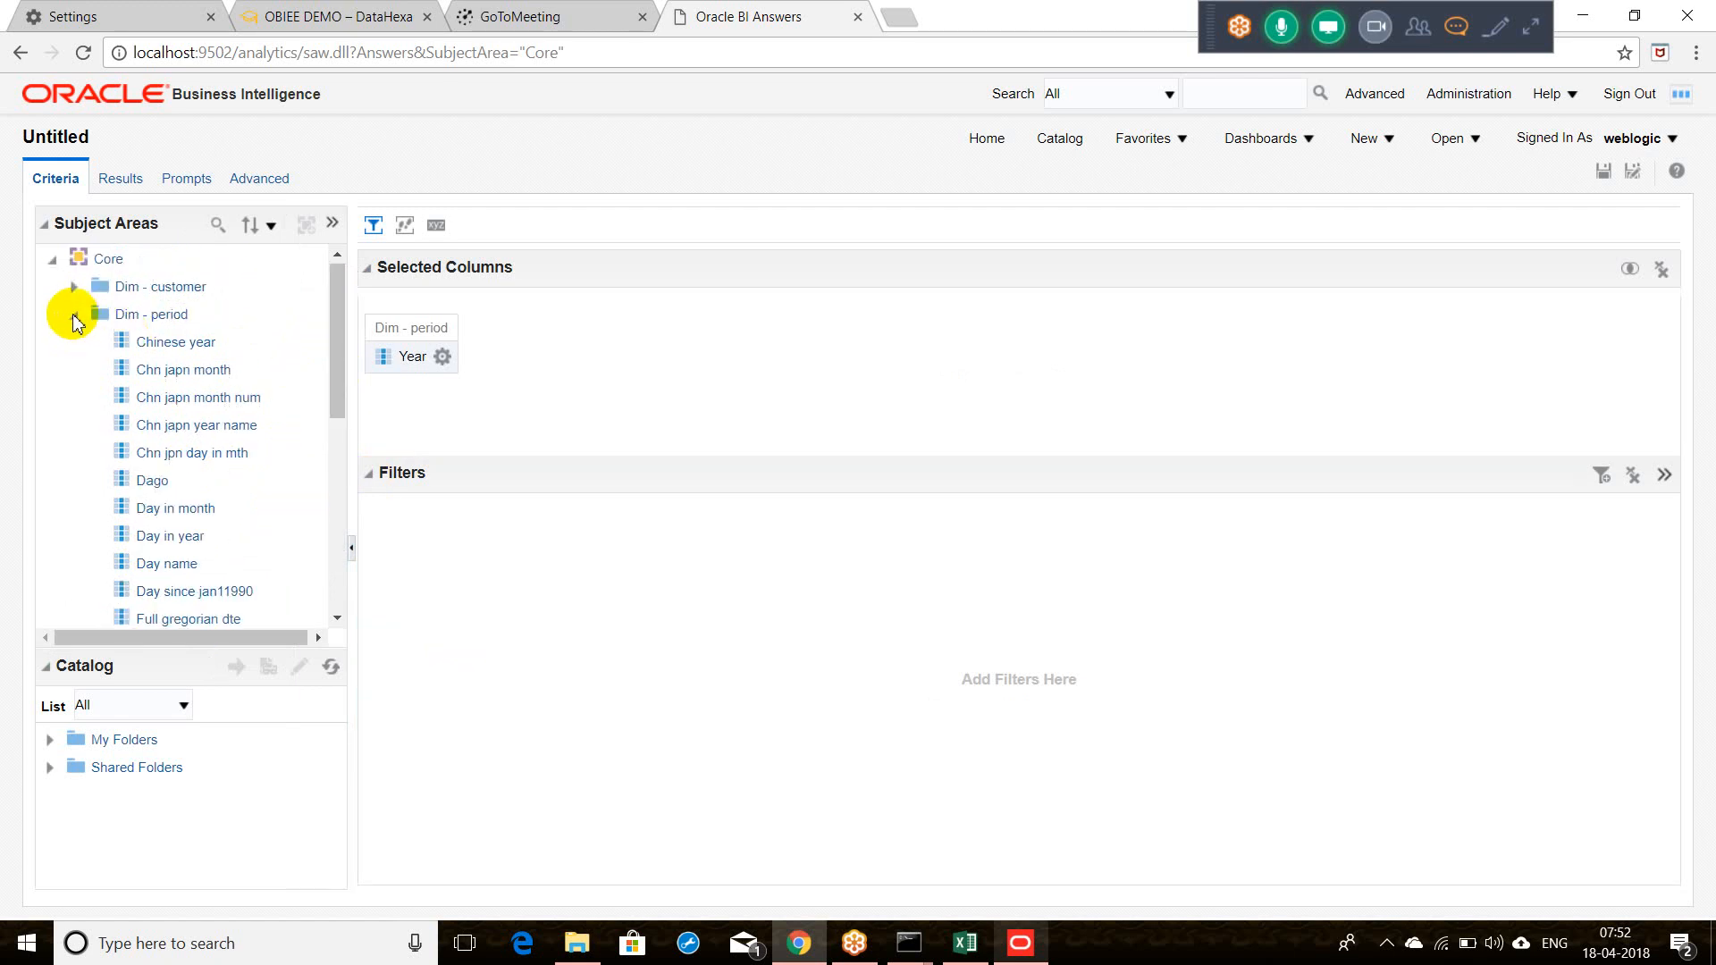
left_click(74, 317)
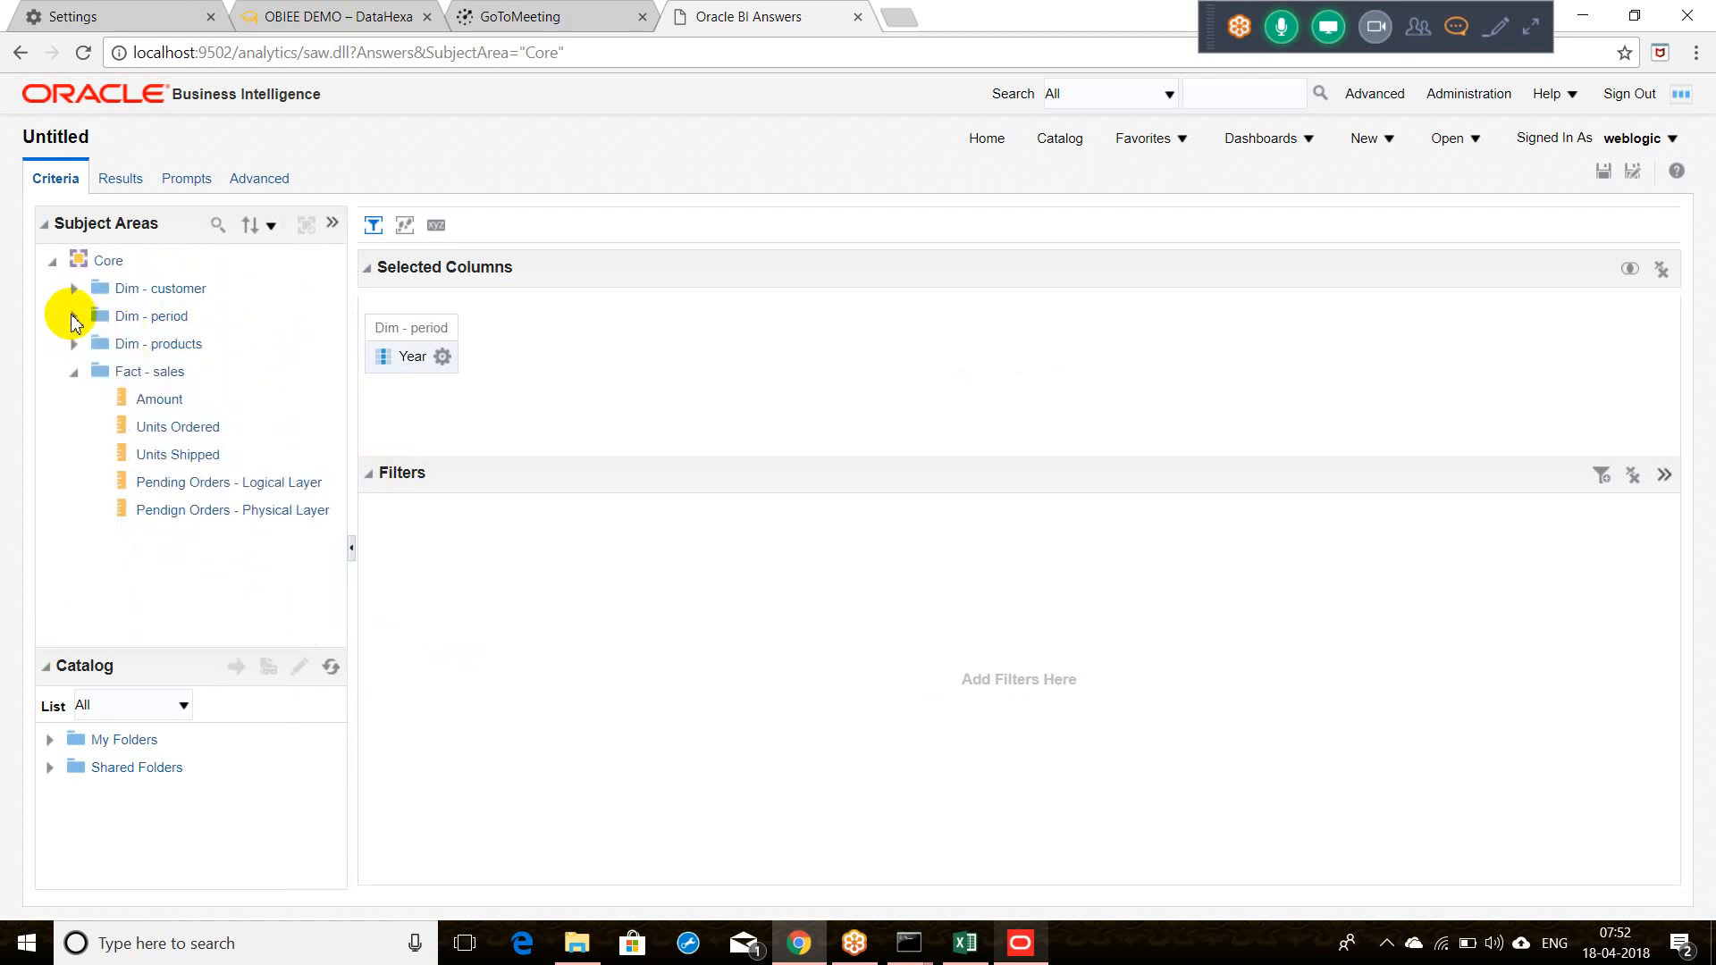
double_click(201, 431)
double_click(202, 458)
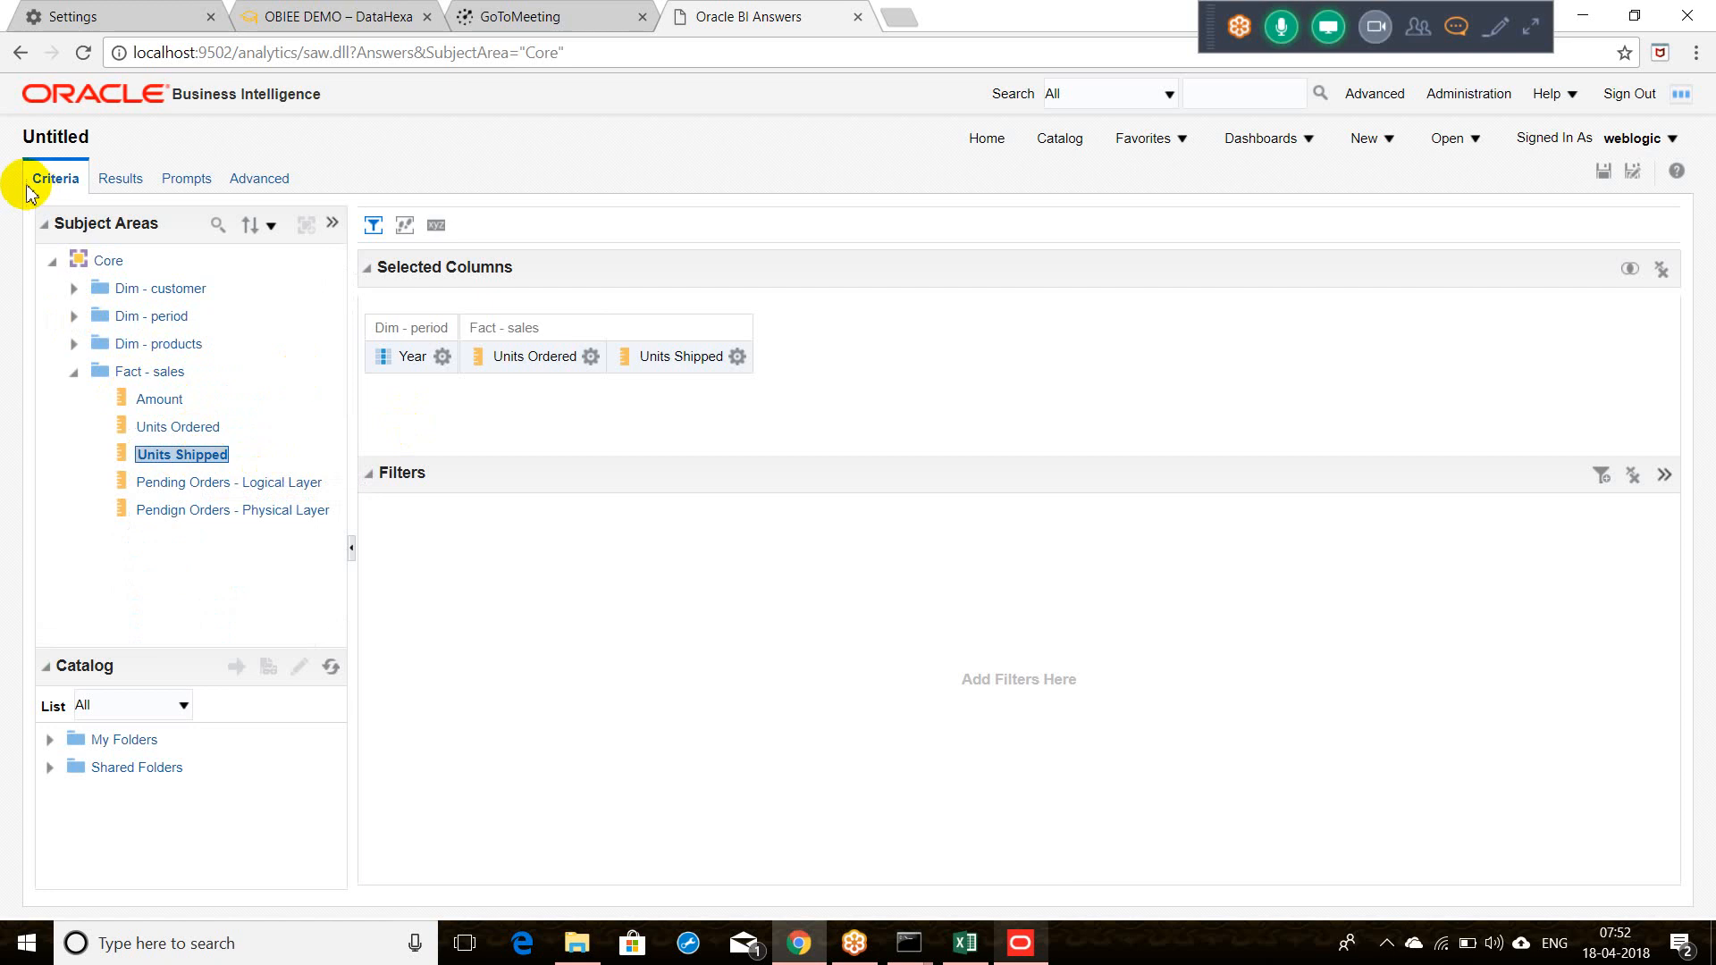
Step: Run the analysis and expand the ORA-00942 error details
left_click(125, 178)
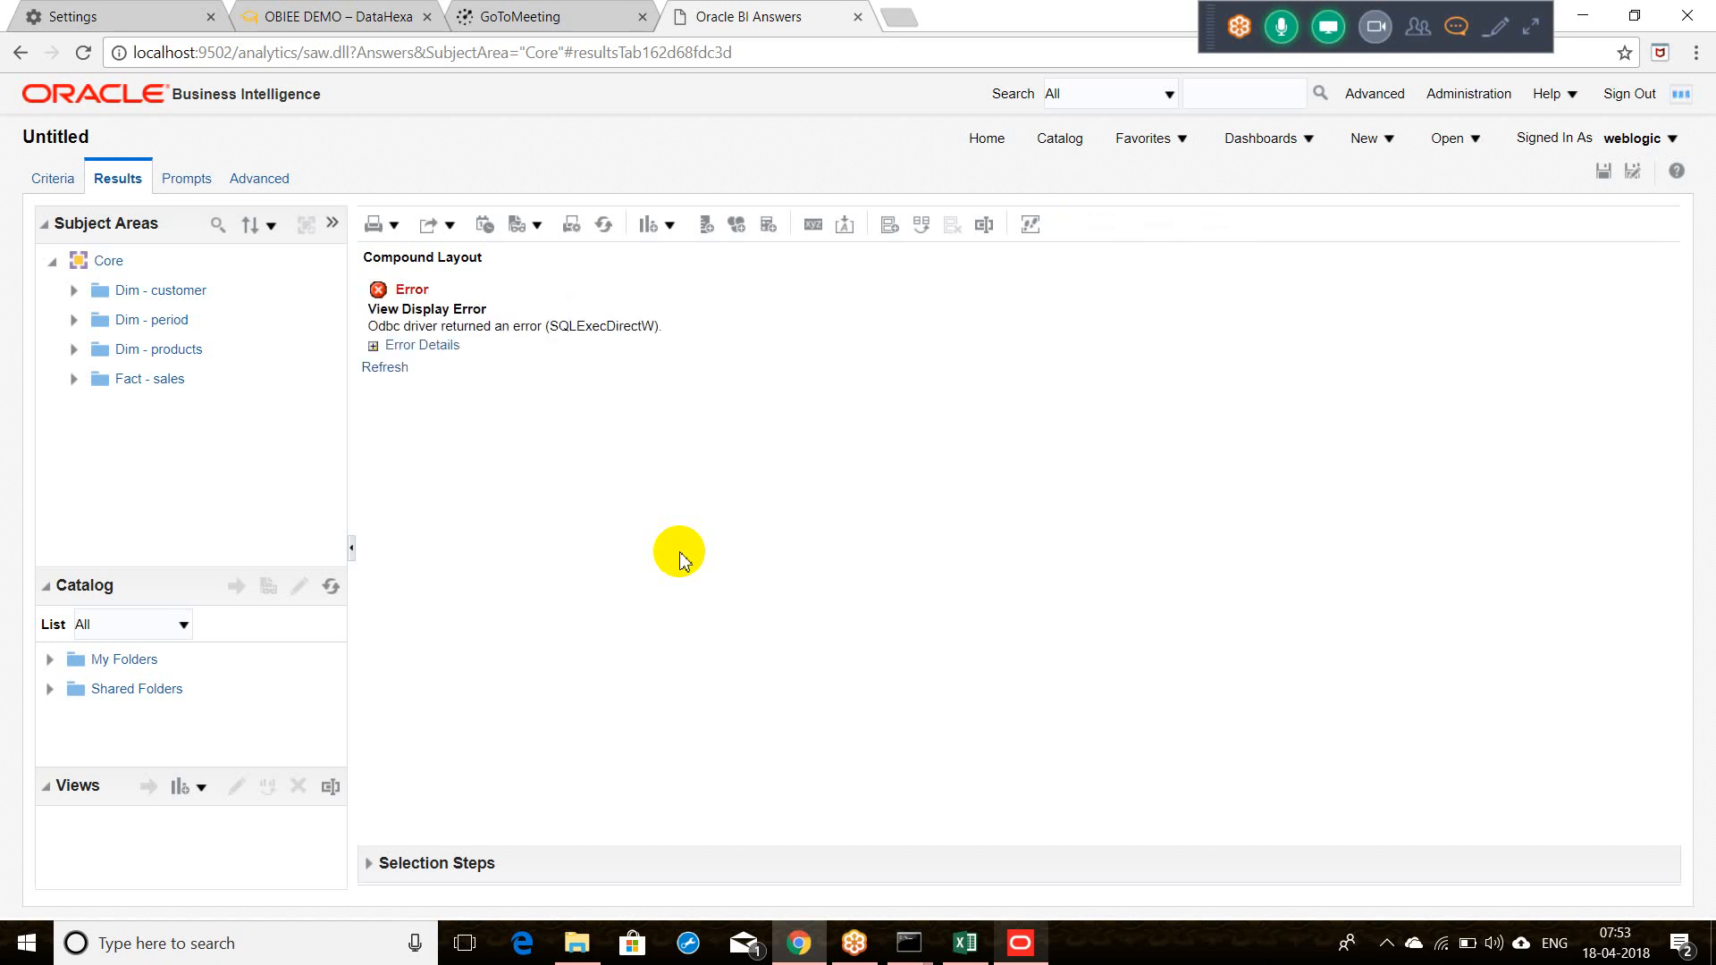
left_click(374, 346)
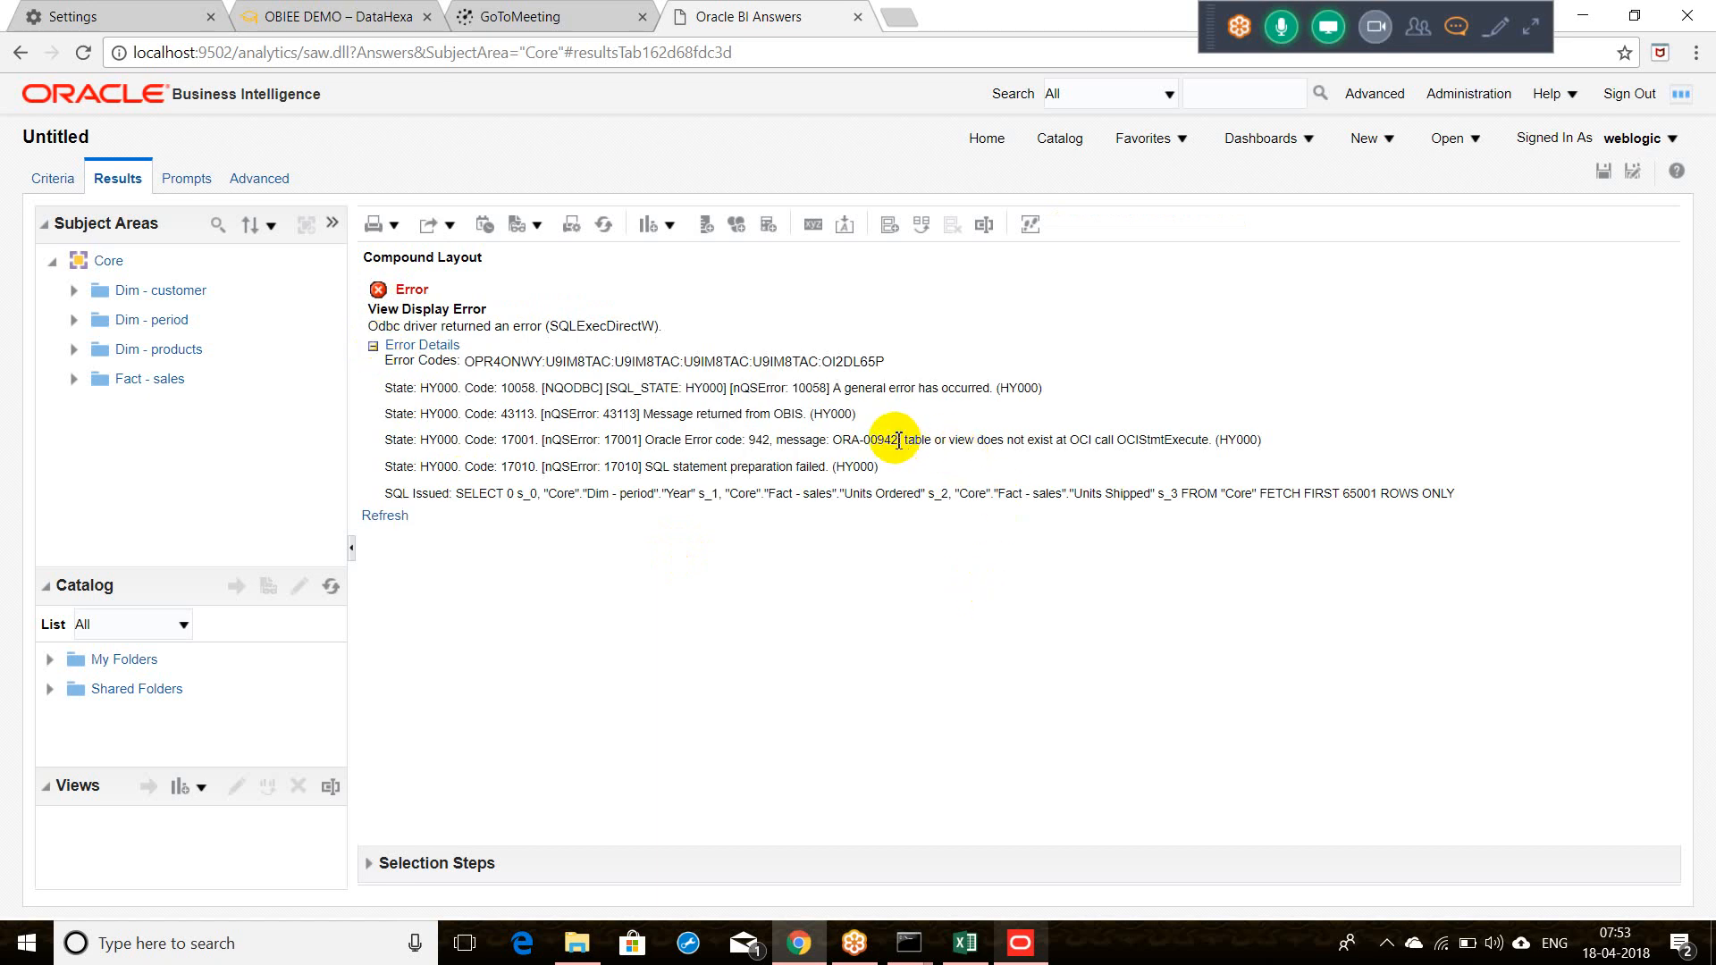
left_click(1021, 949)
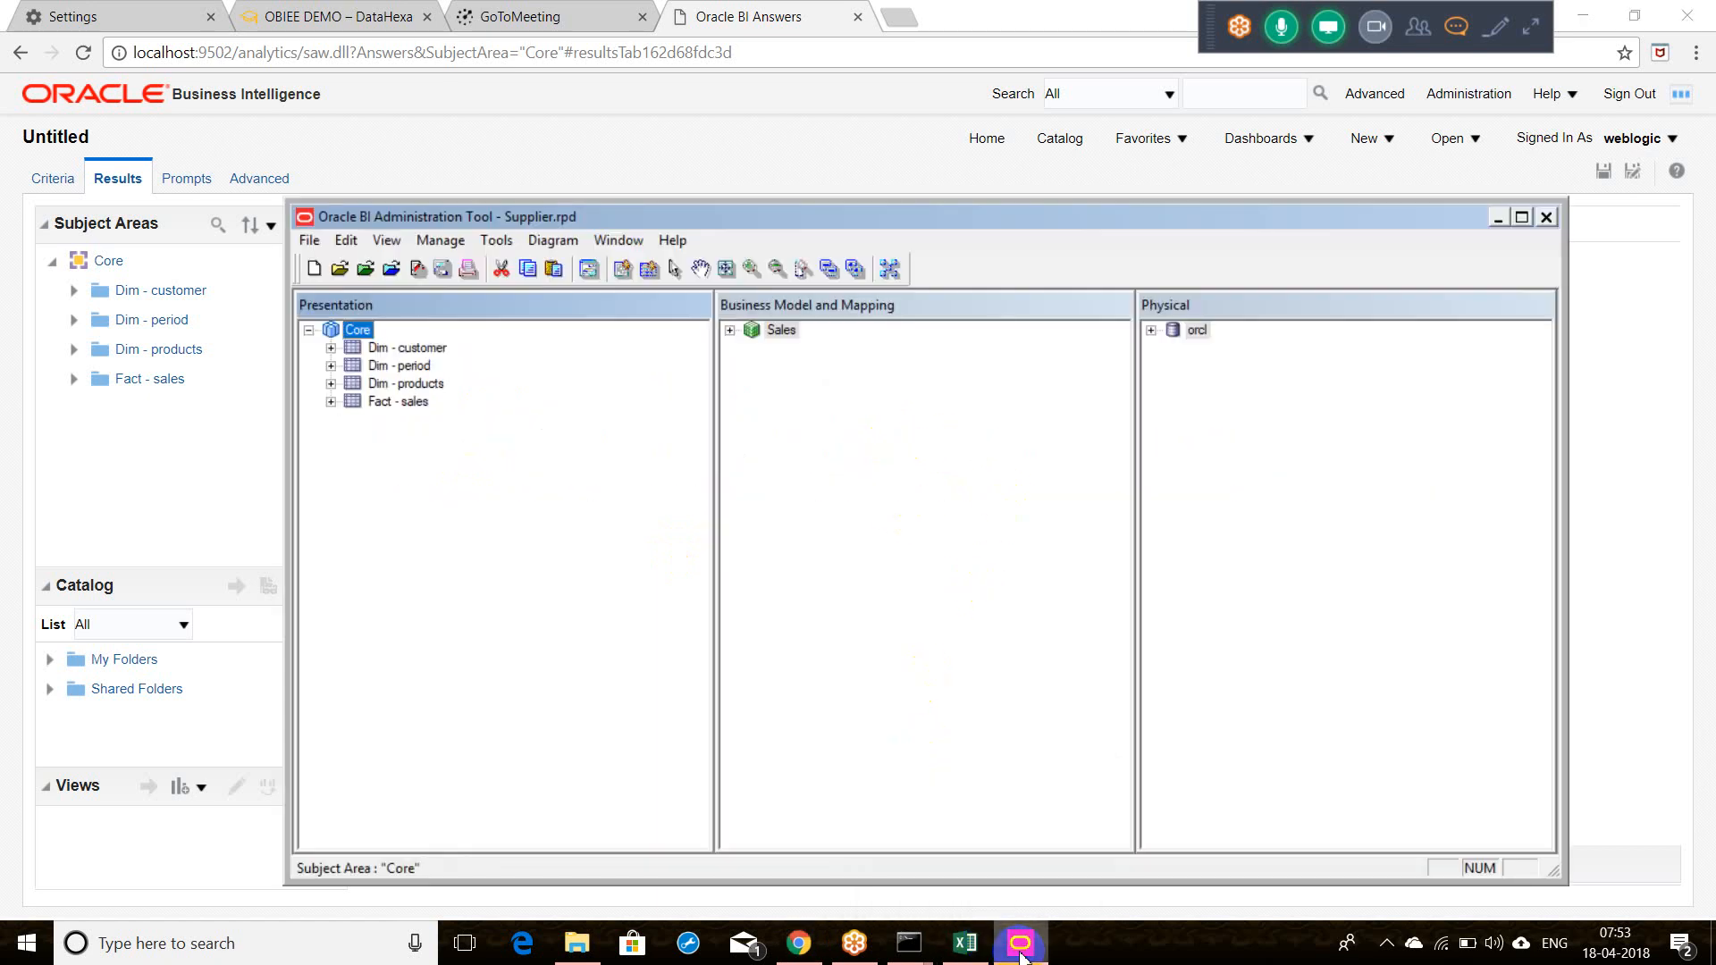
Step: Close the offline Supplier.rpd and reopen the repository online with the password
left_click(315, 247)
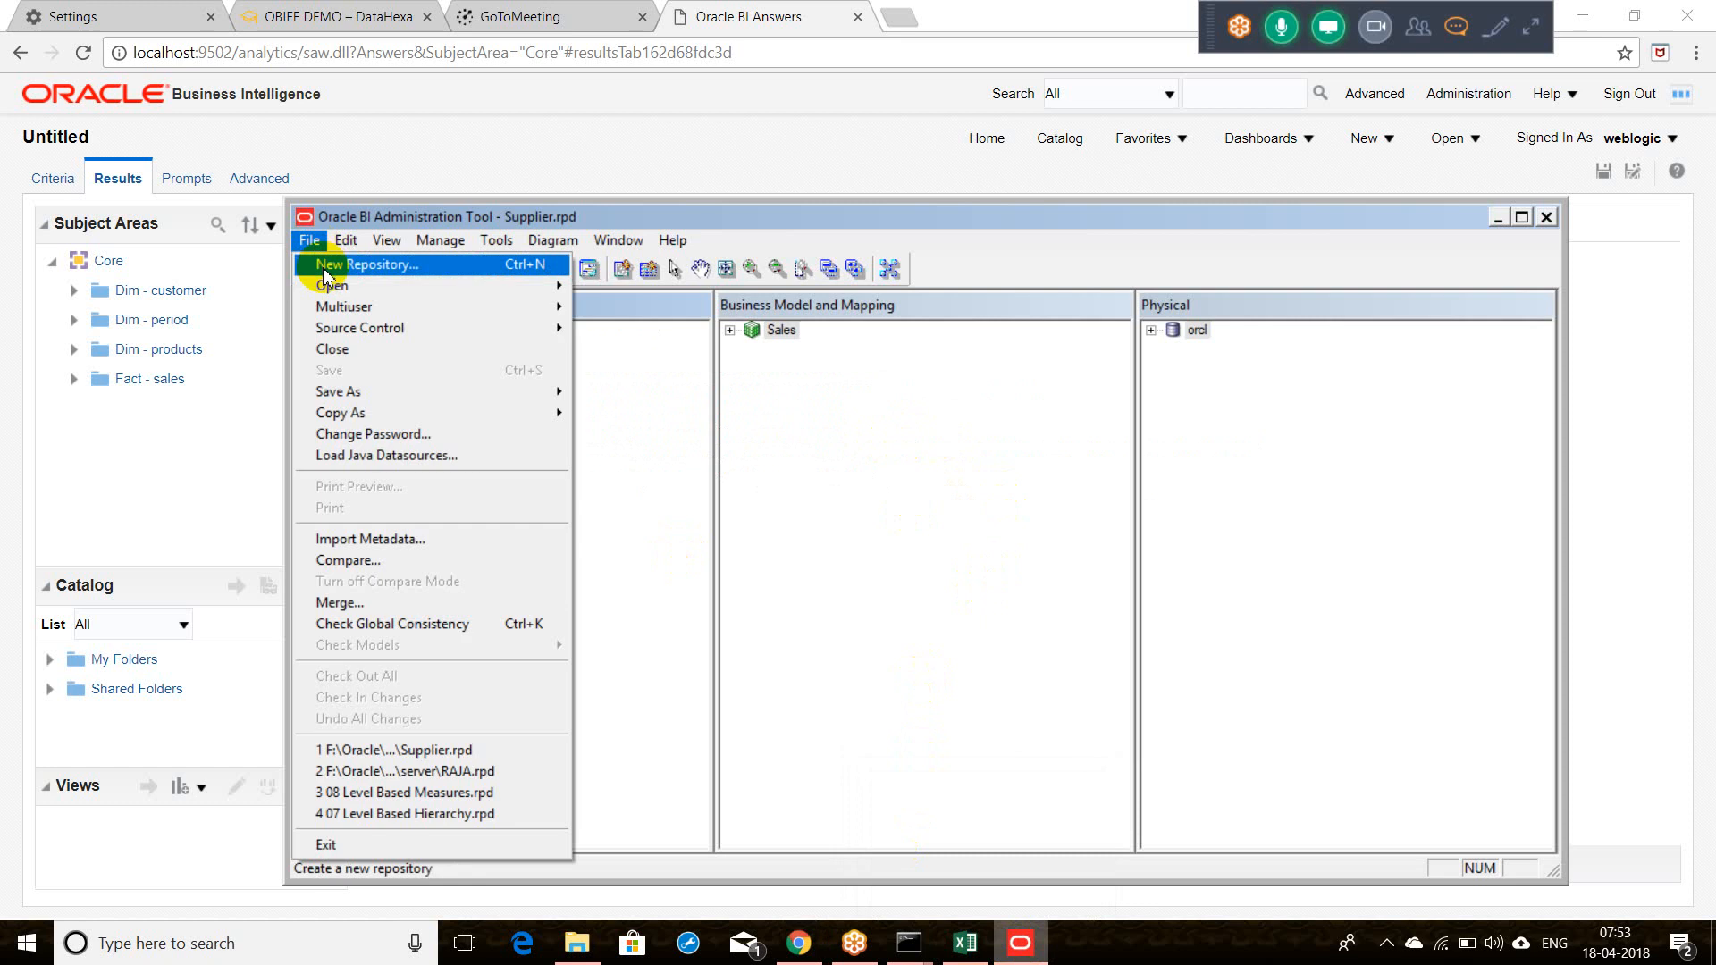
left_click(379, 350)
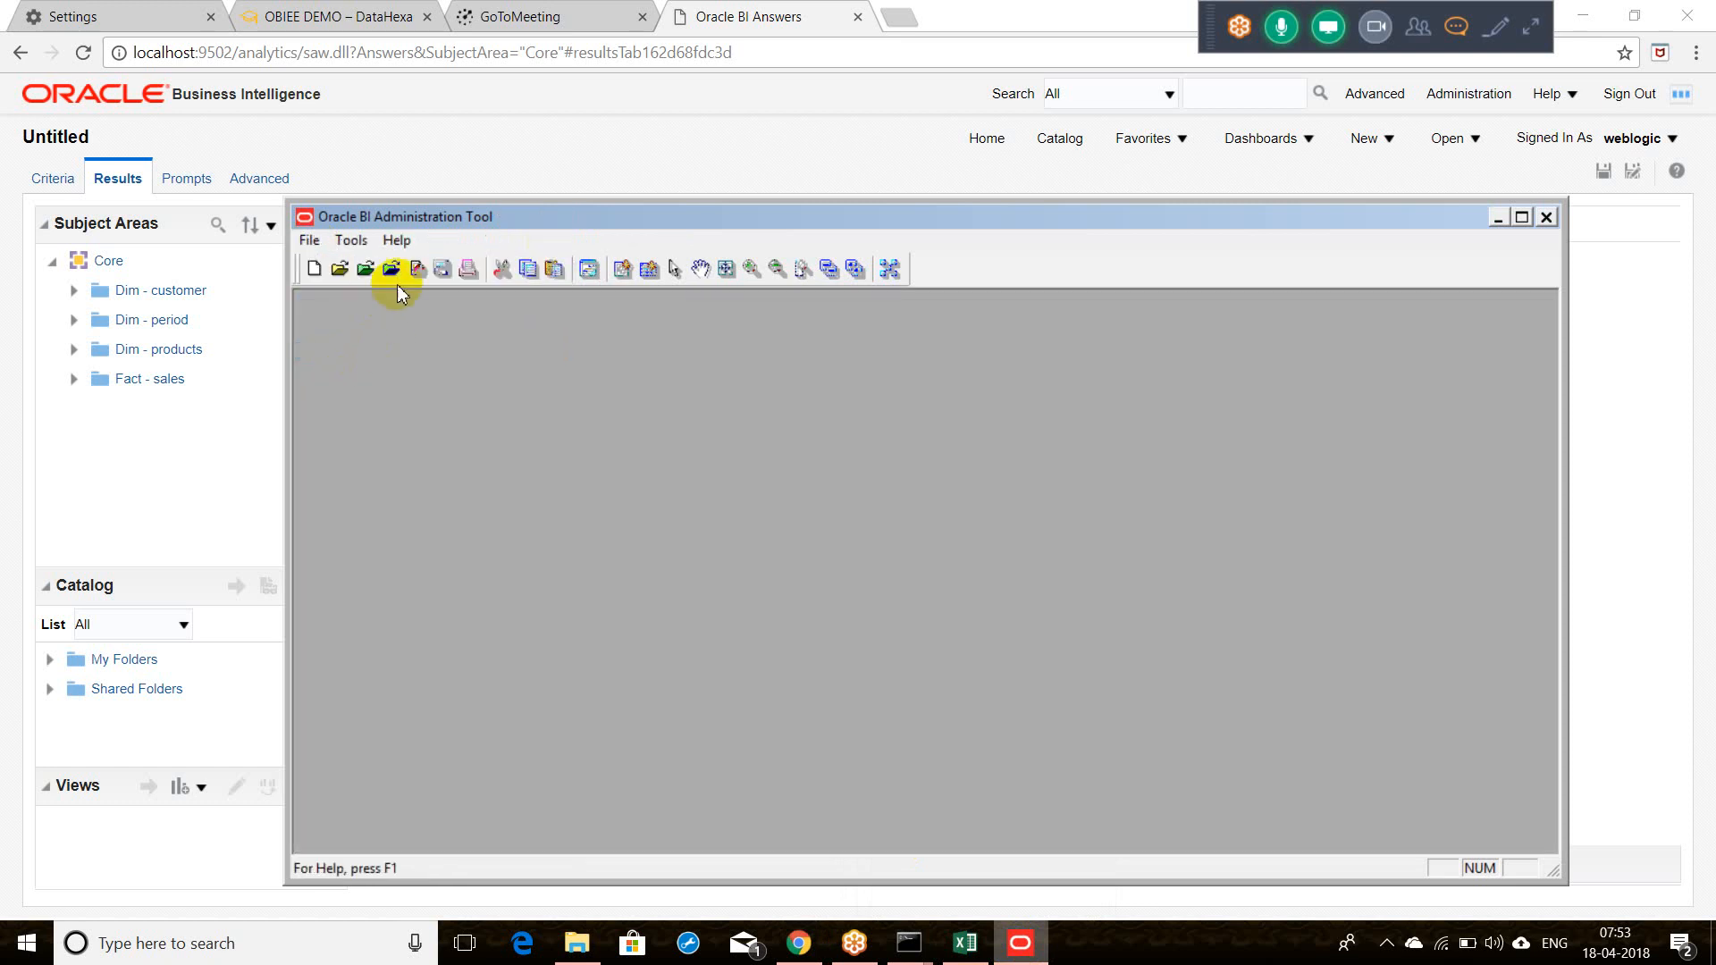
left_click(393, 273)
key("Tab")
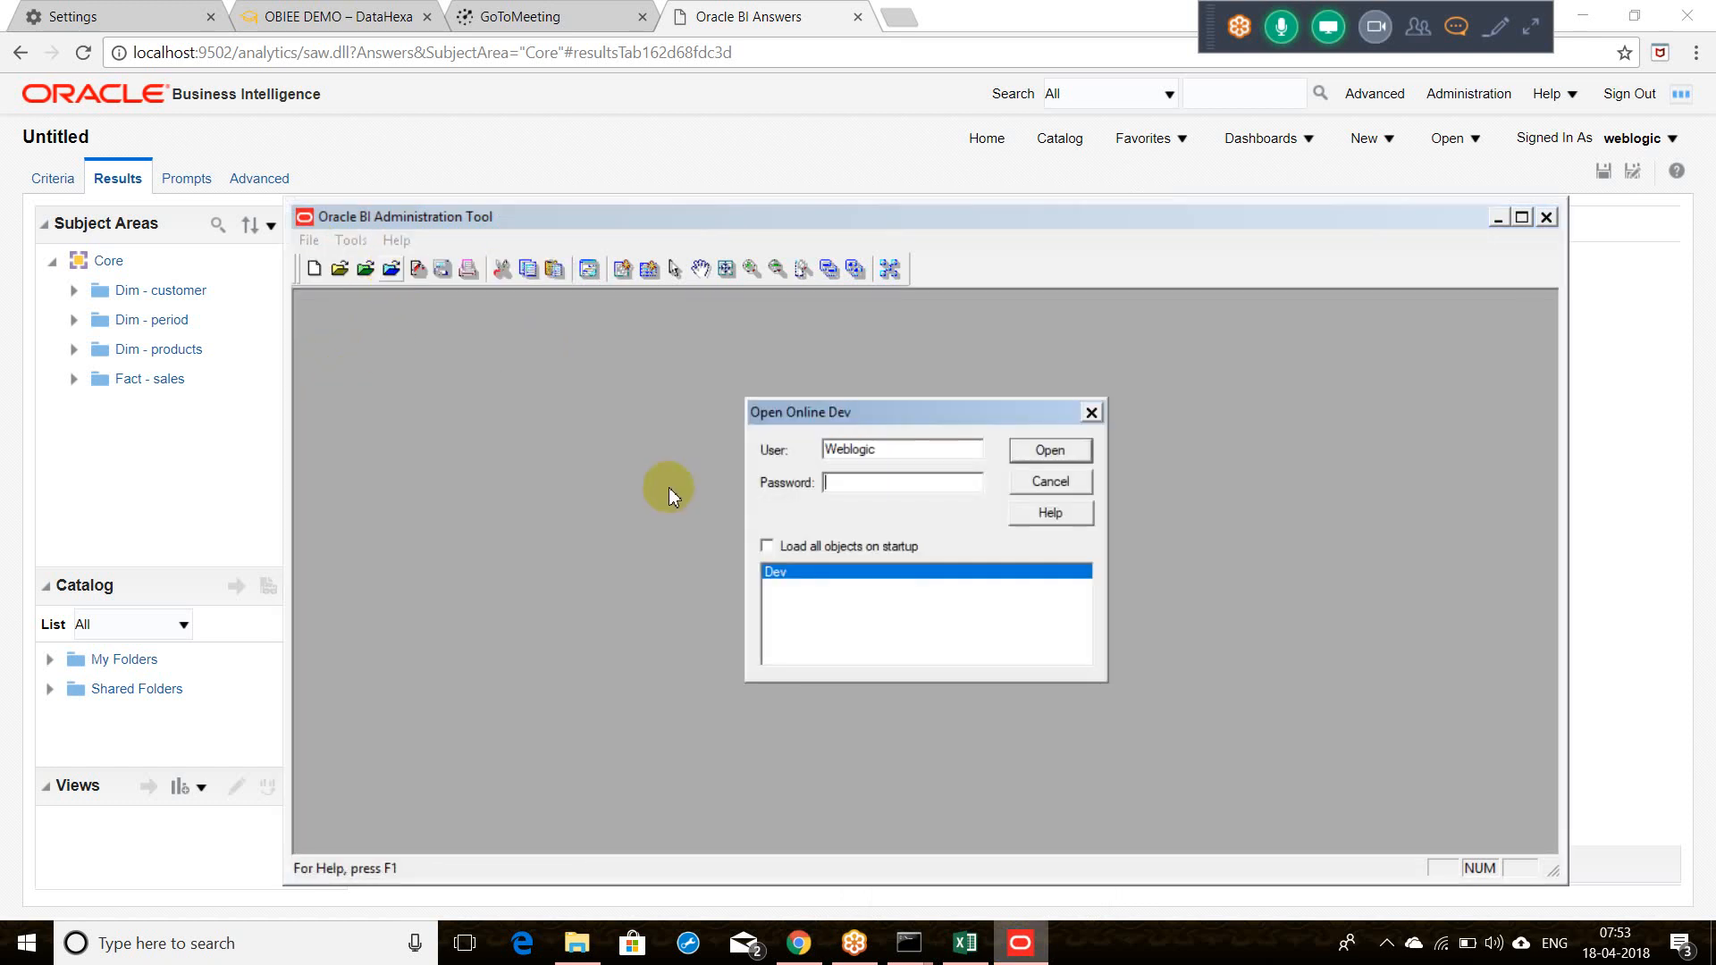
type("******")
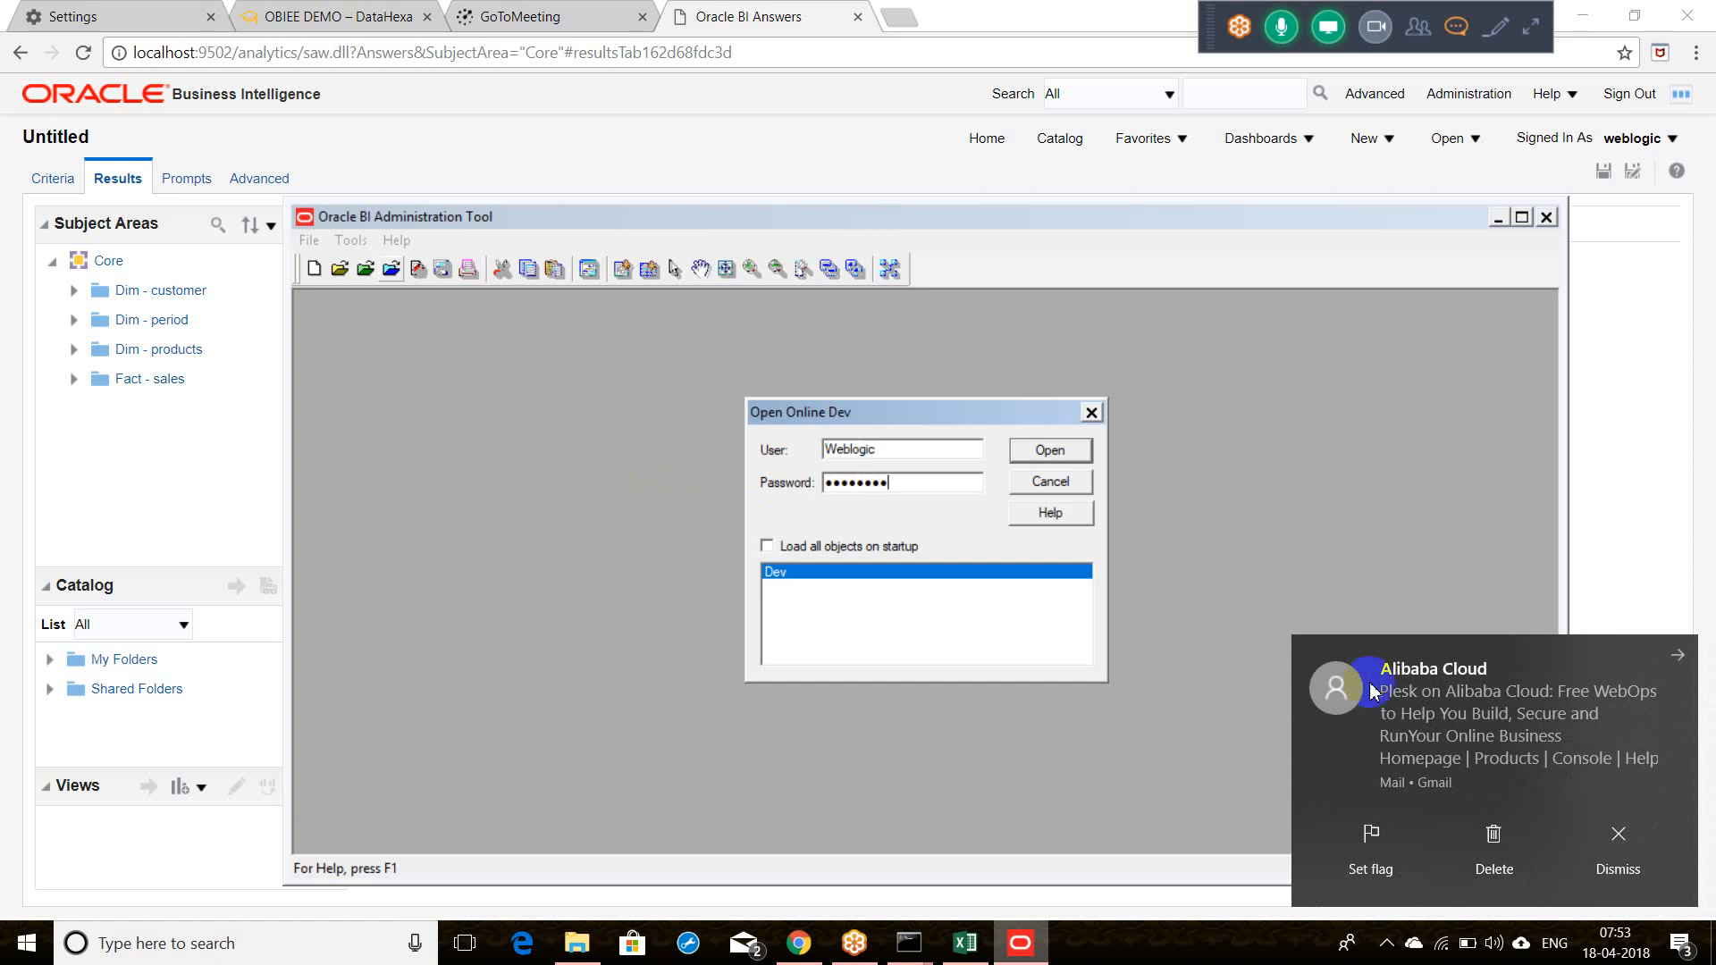
key("Return")
left_click(1617, 836)
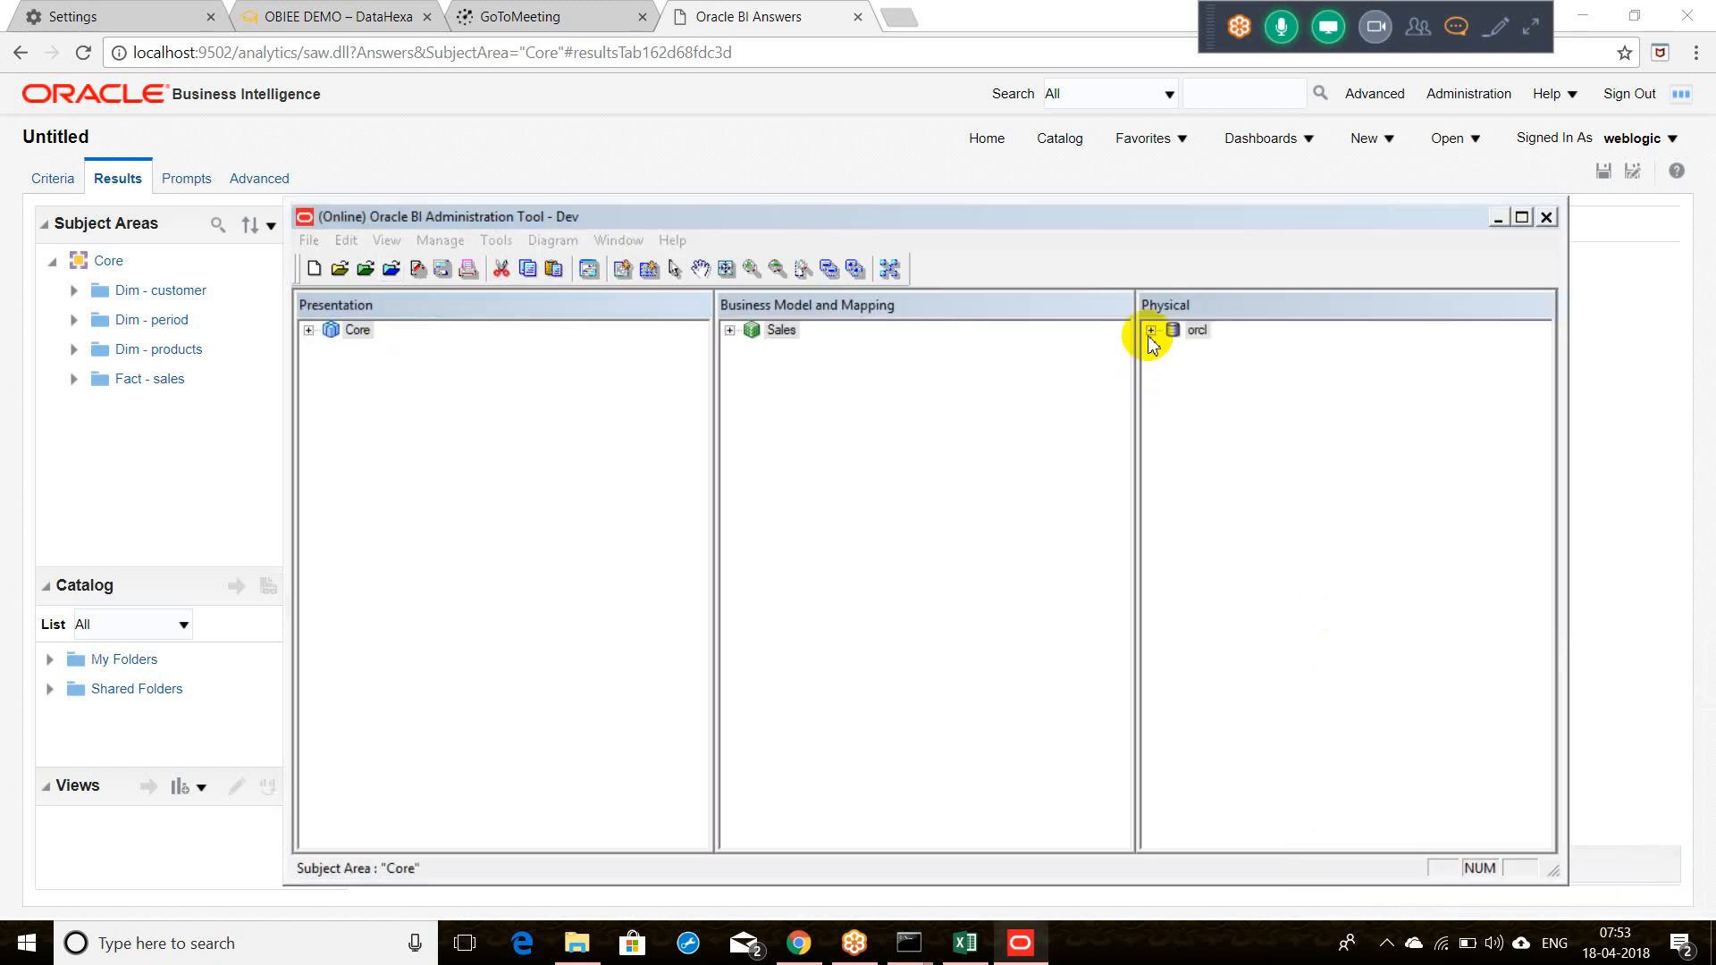
Step: Expand orcl and HR in the Physical layer and open the orcl Connection Pool properties
left_click(1152, 338)
left_click(1151, 331)
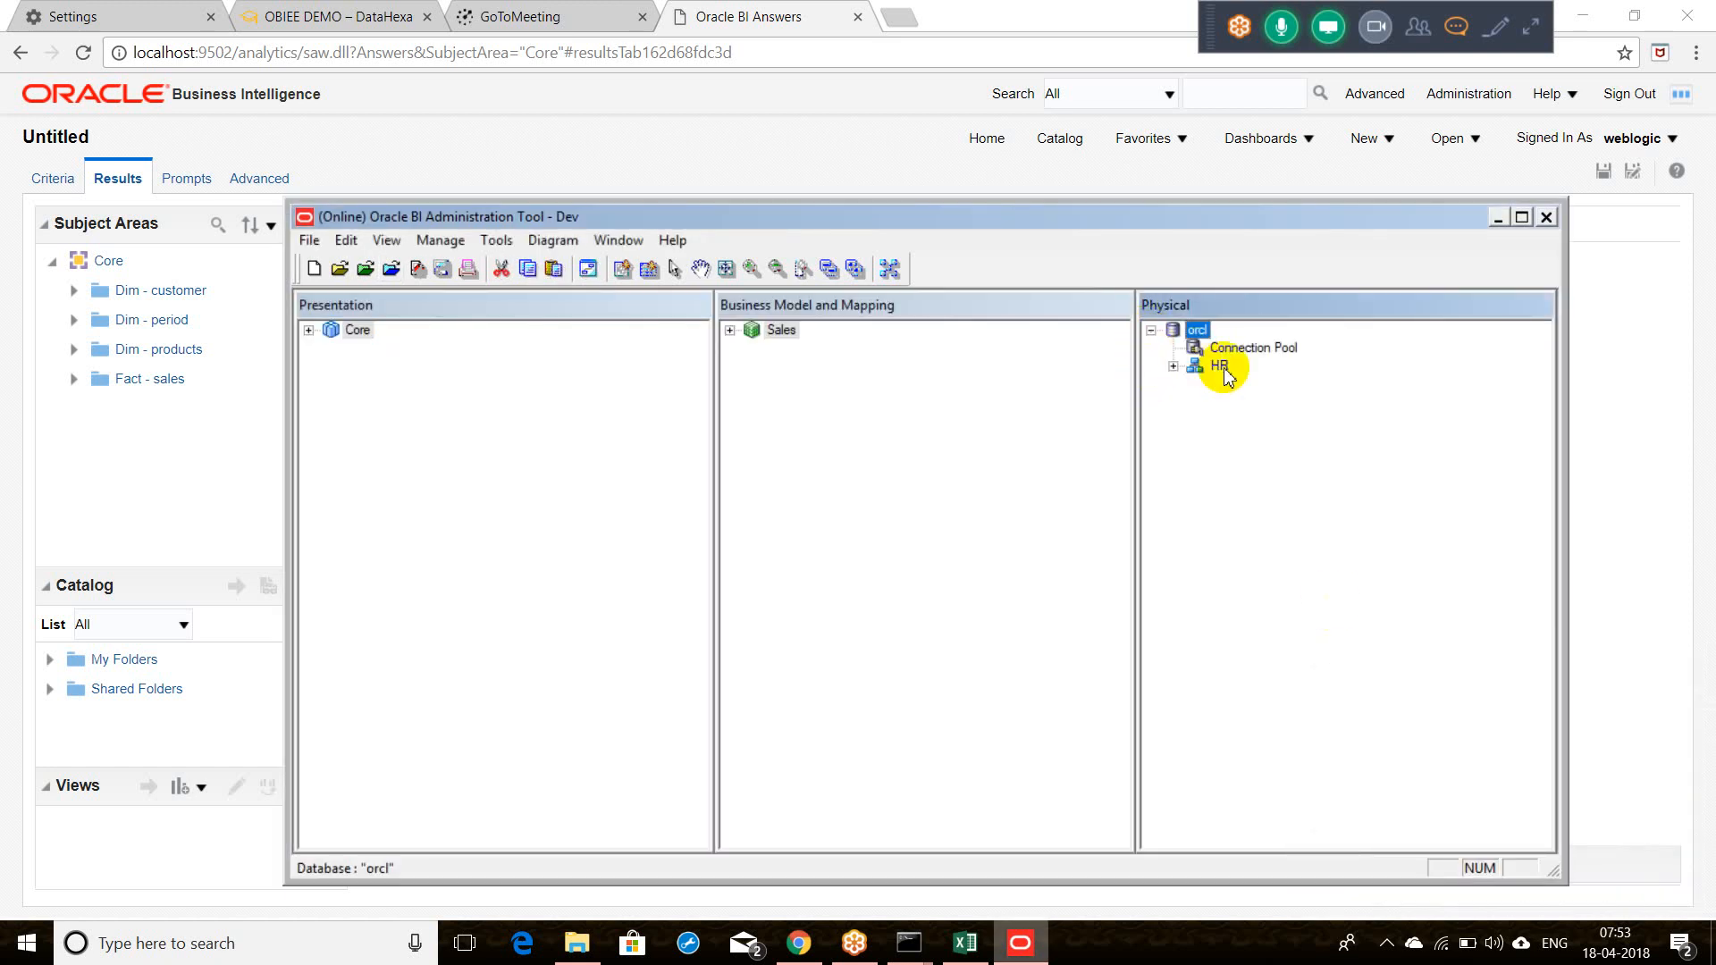
left_click(1174, 366)
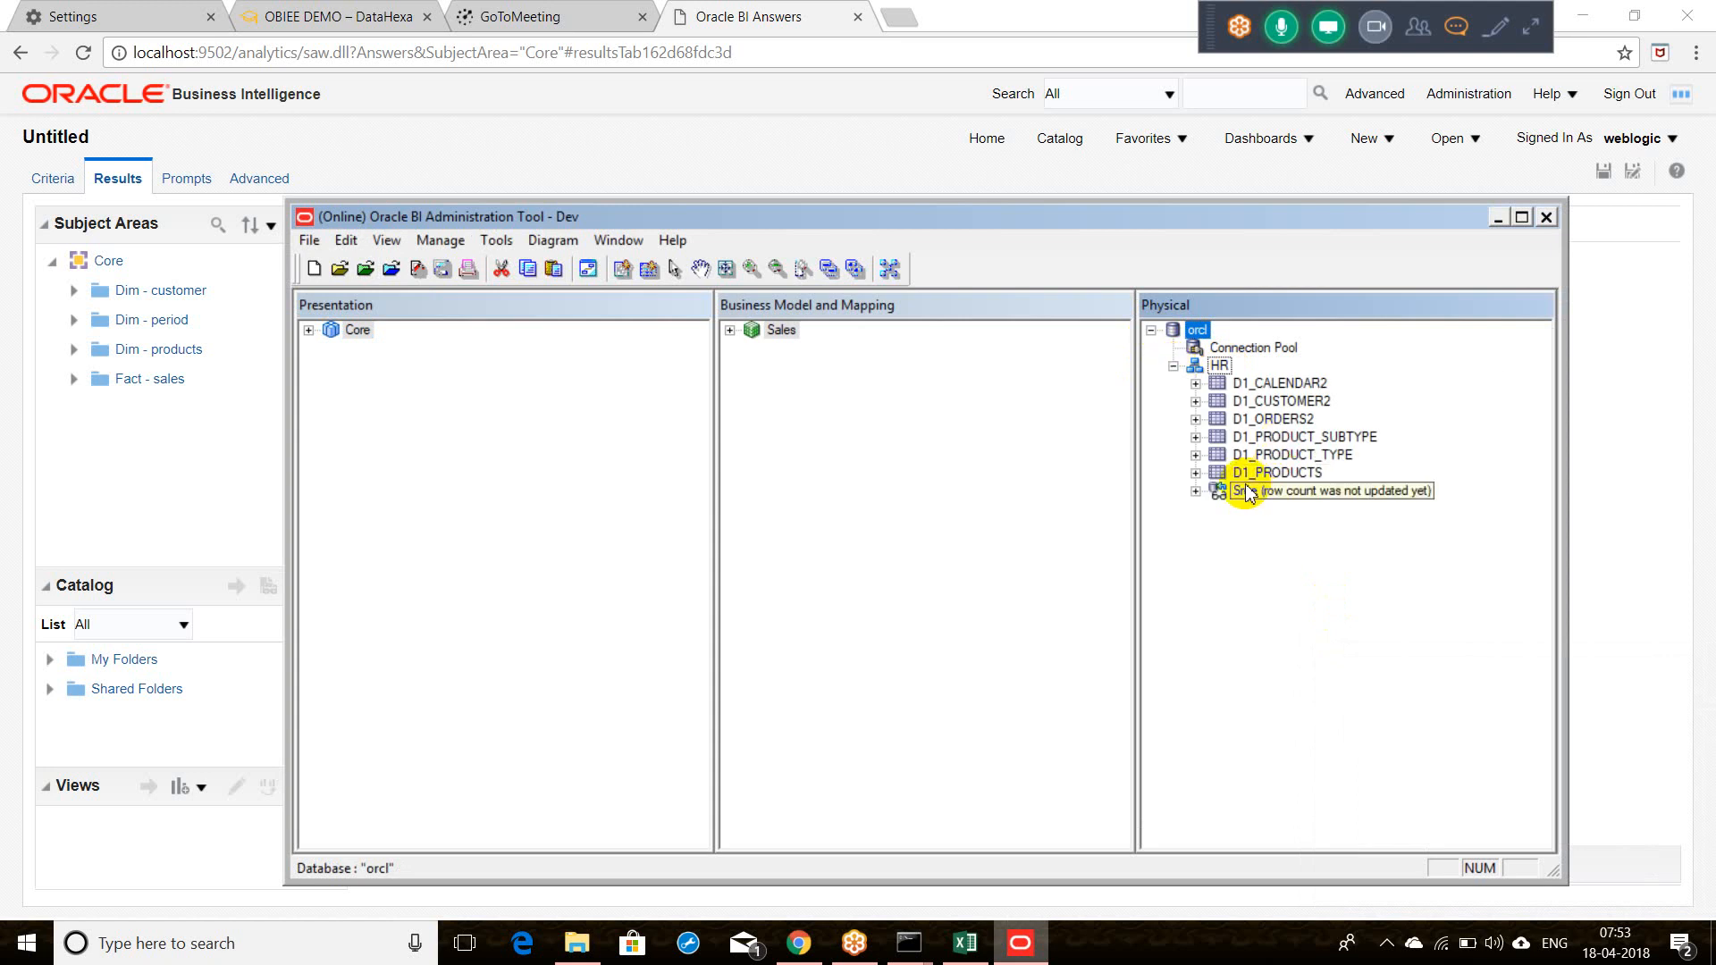
double_click(1260, 349)
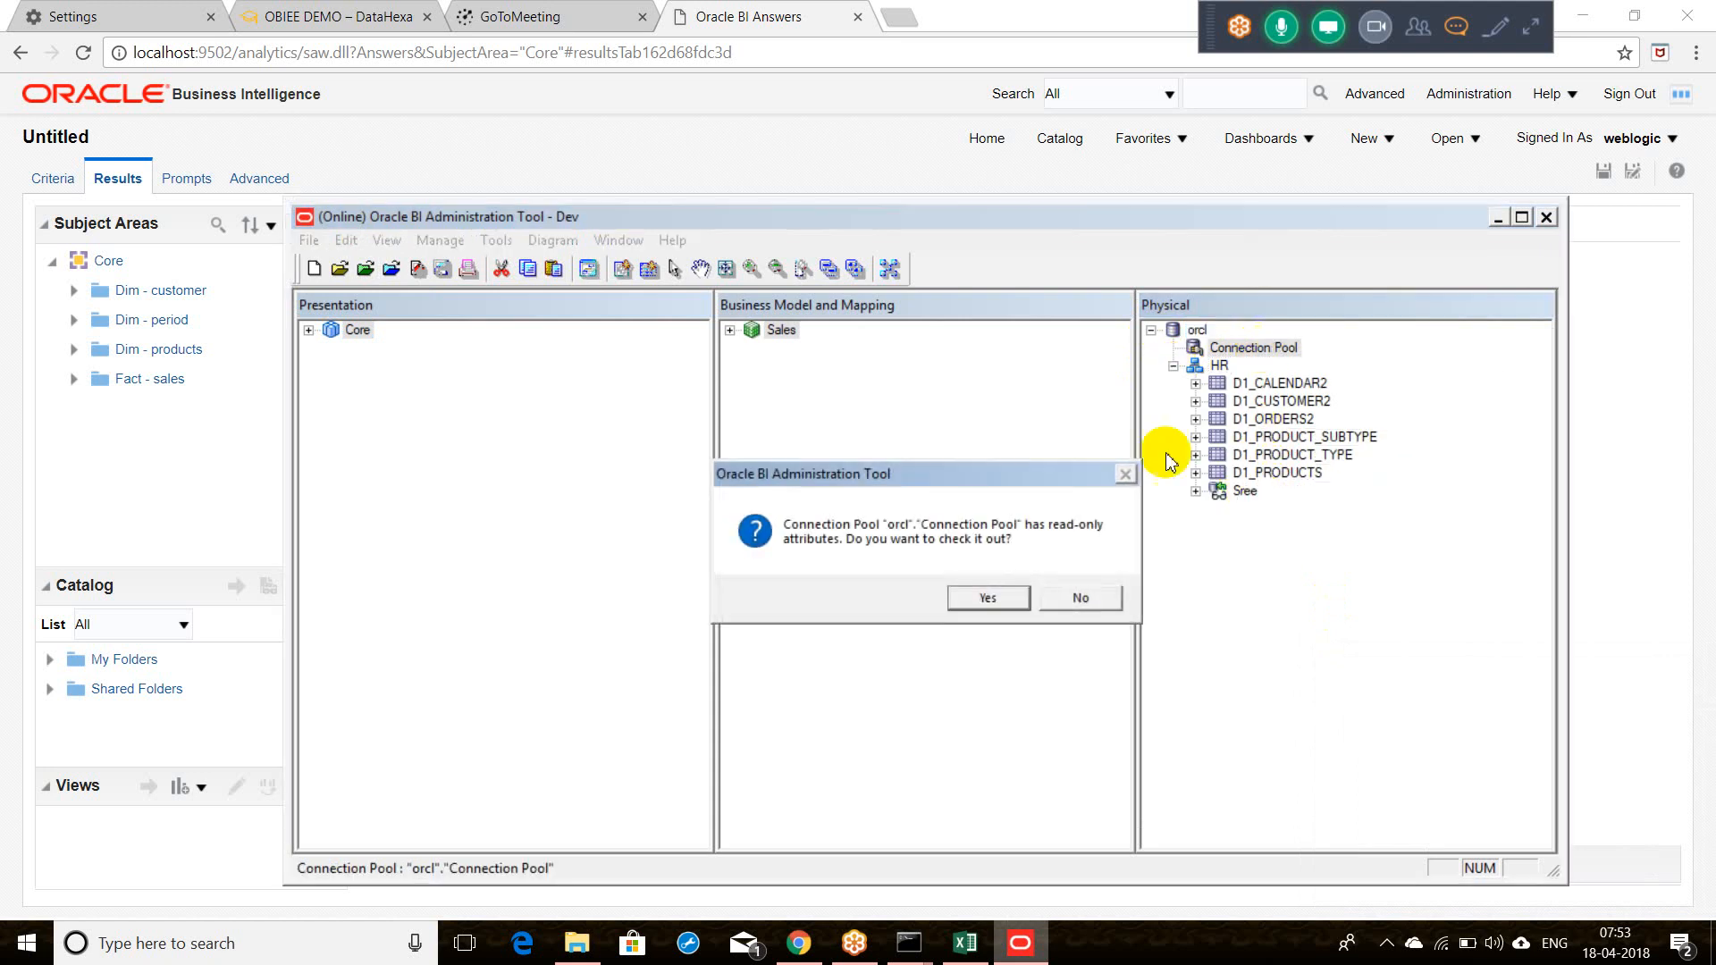
left_click(991, 599)
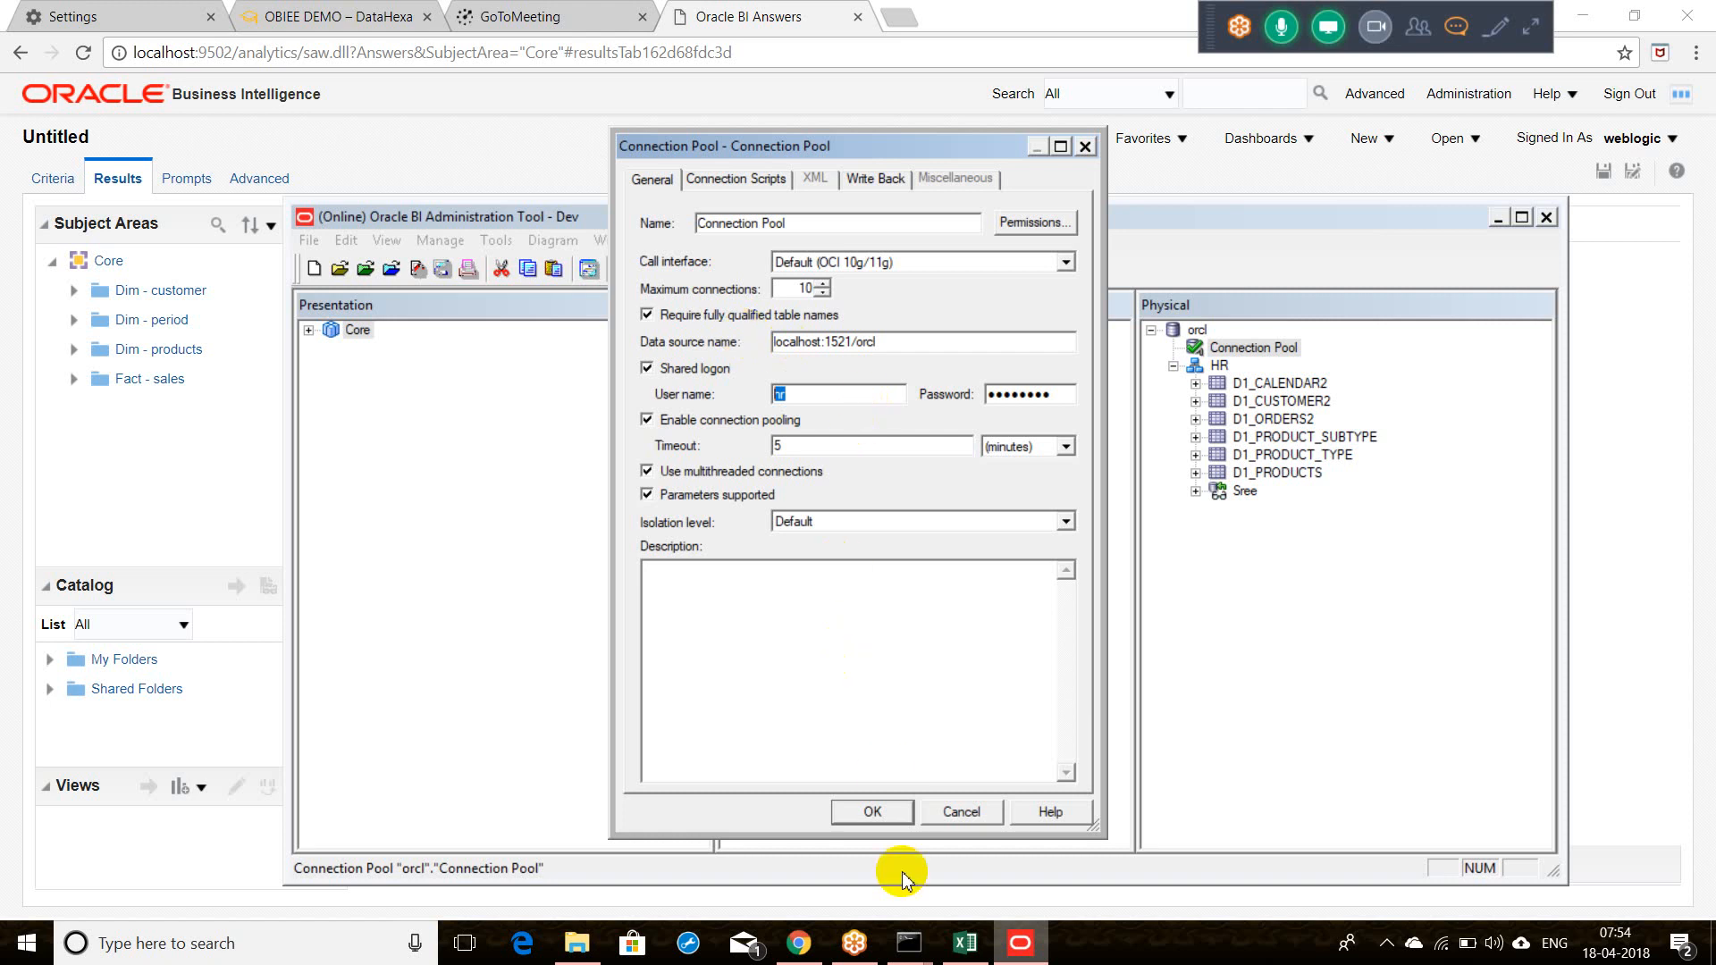
Step: Close the checked-out orcl Connection Pool properties dialog
left_click(1085, 146)
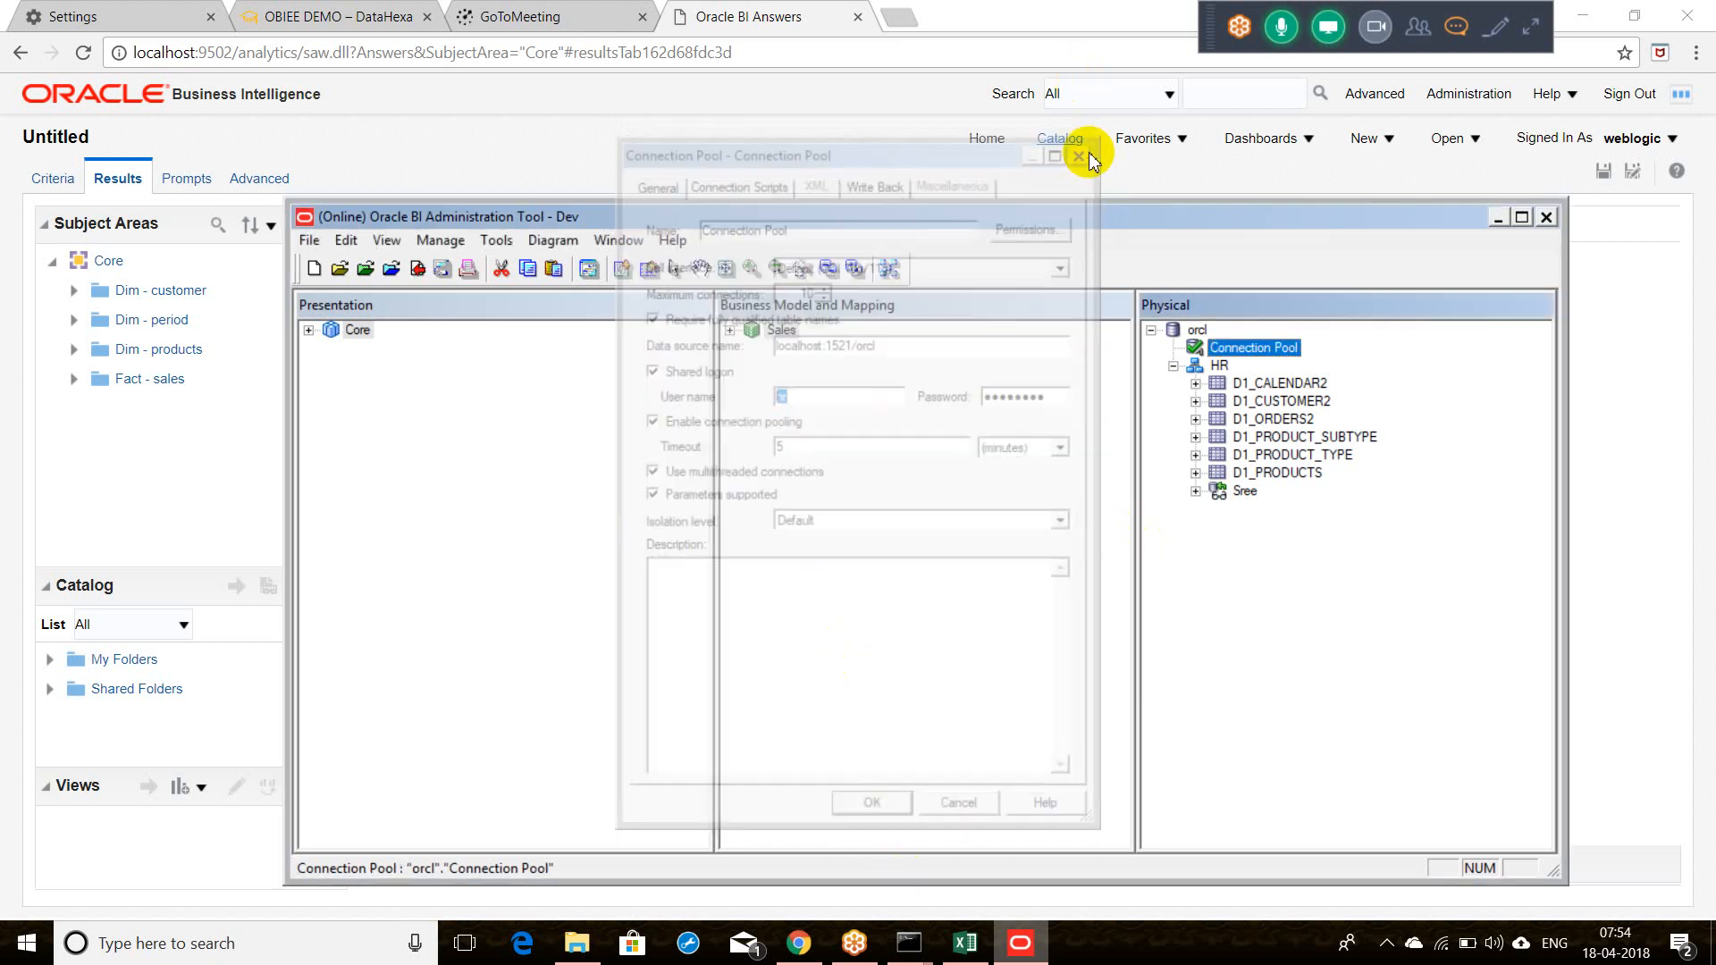
Step: Try viewing D1_CALENDAR2's data, dismissing the errors and closing the empty preview
right_click(1289, 384)
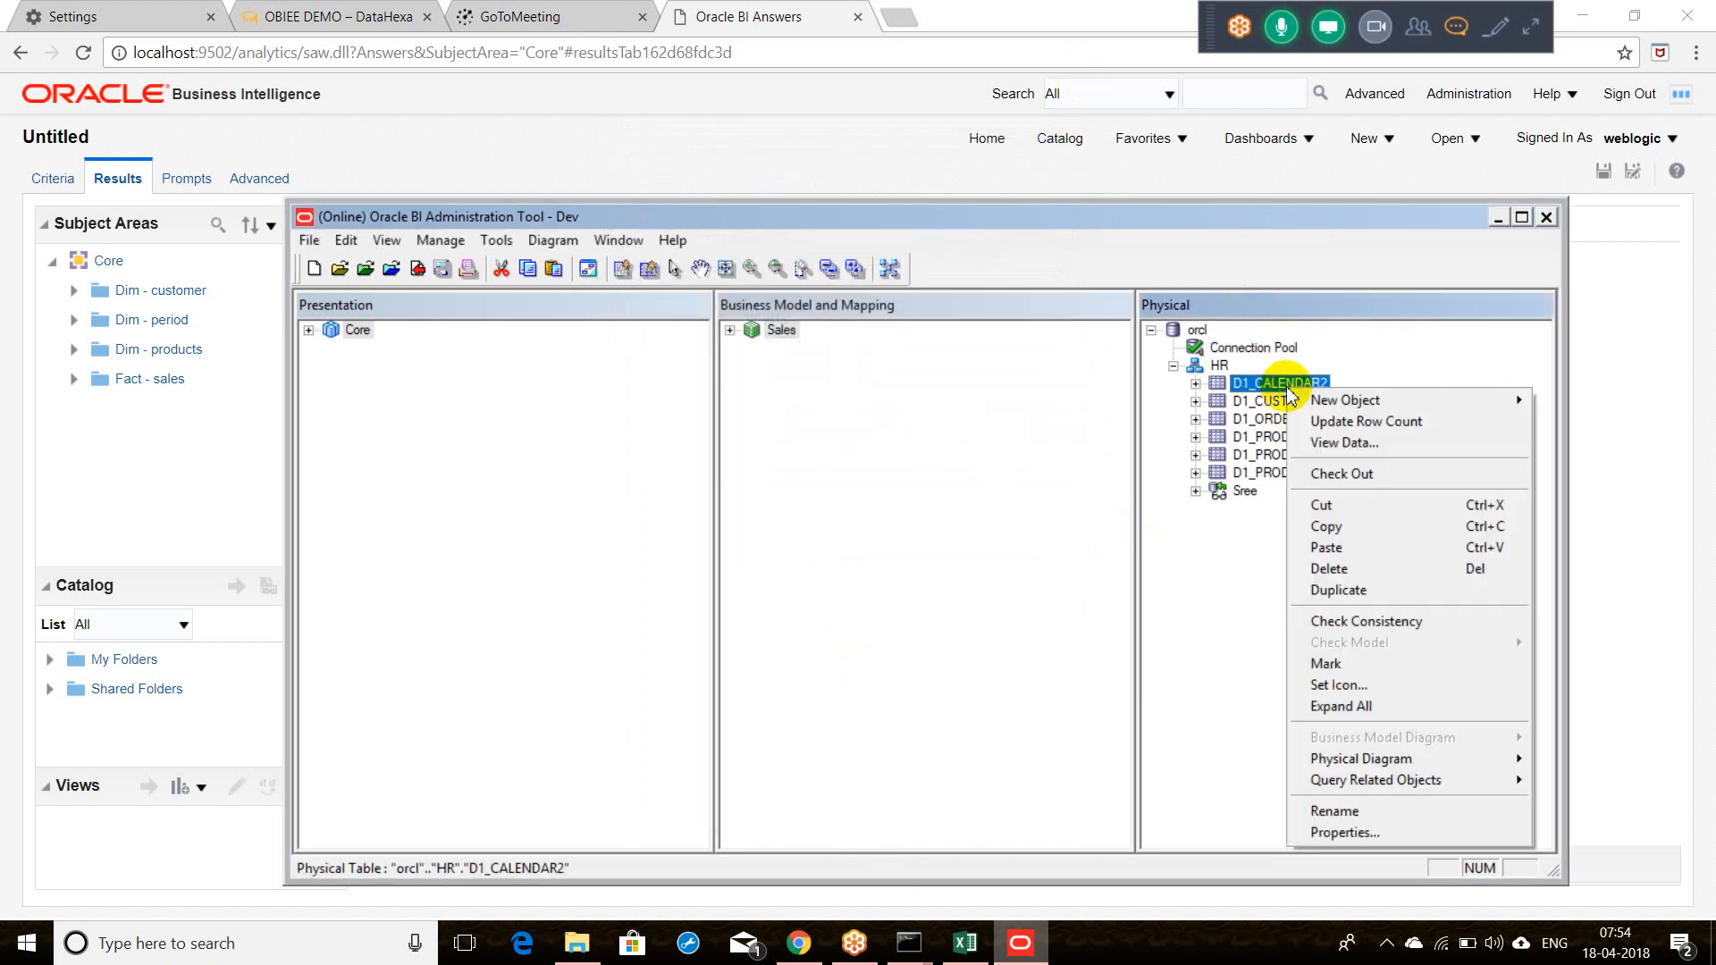
left_click(1346, 443)
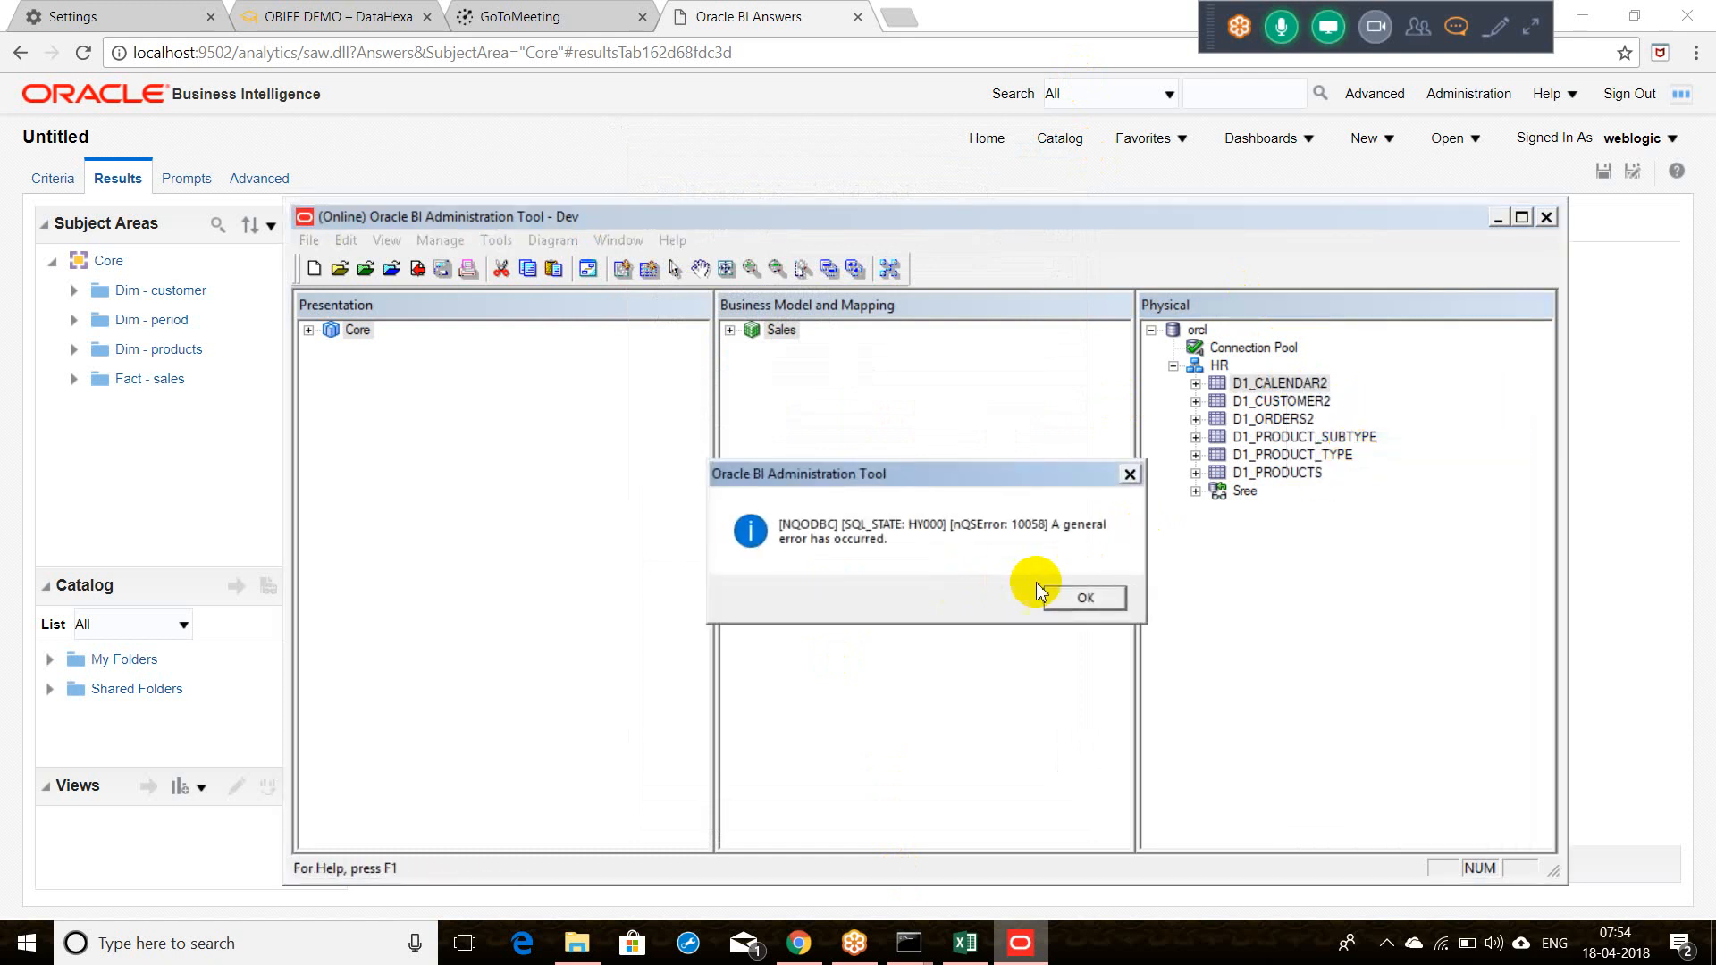
left_click(1081, 603)
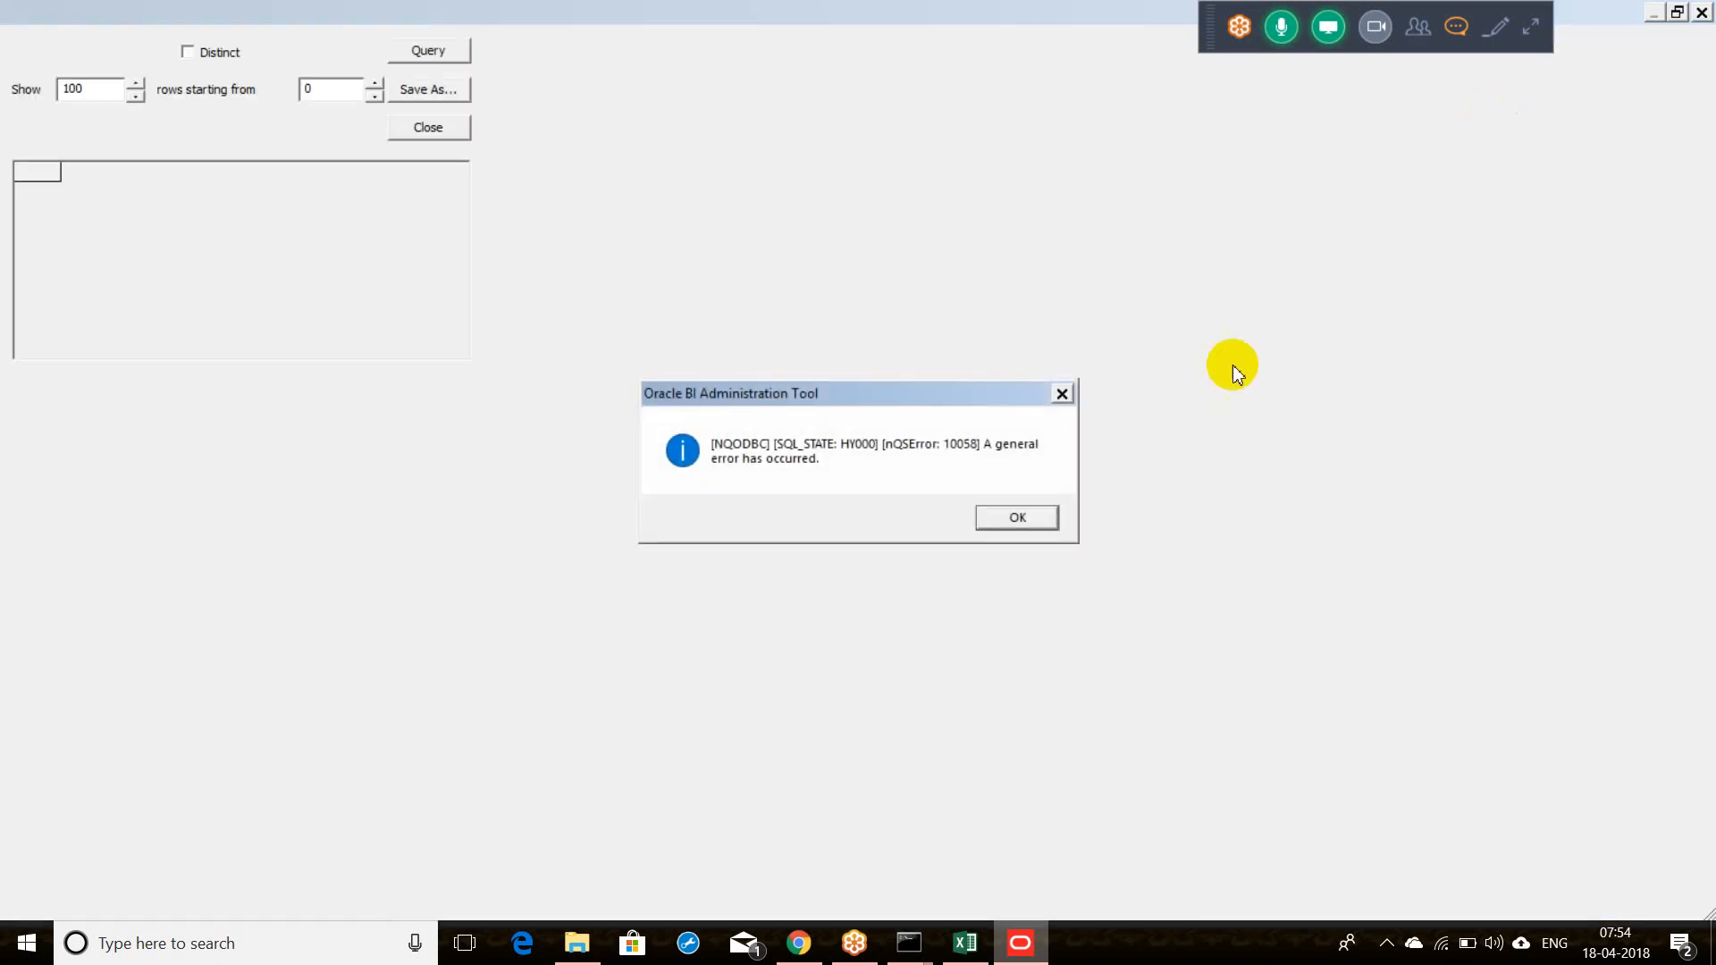
left_click(1014, 518)
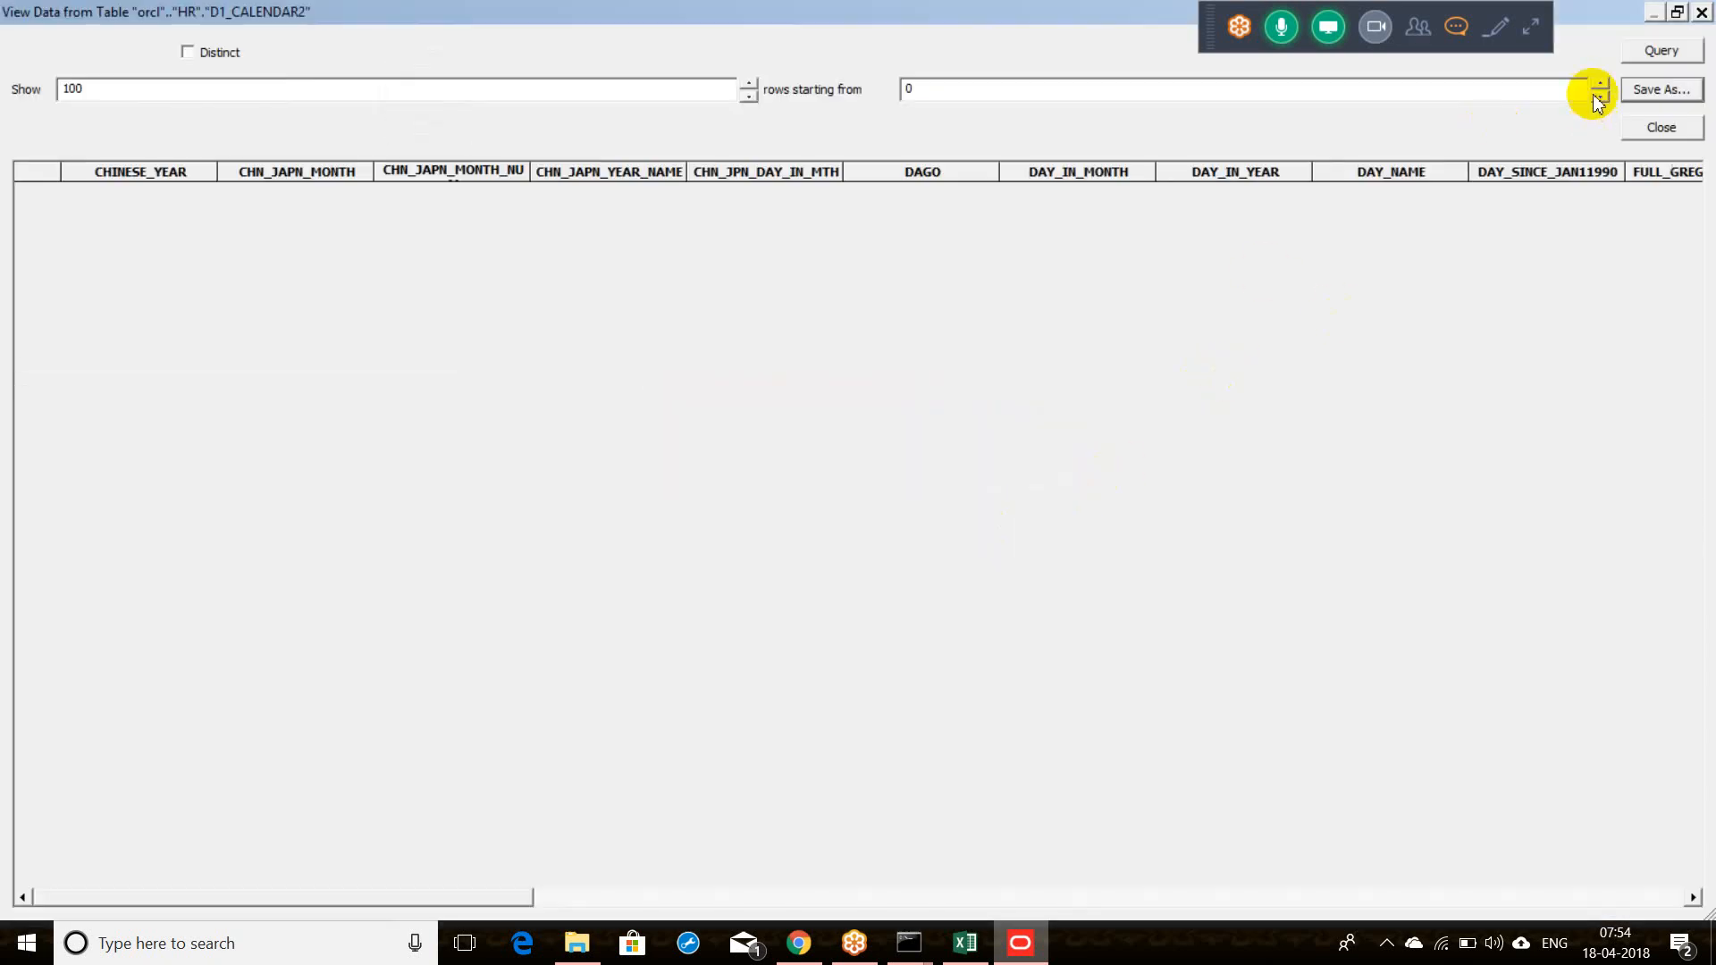
left_click(1701, 14)
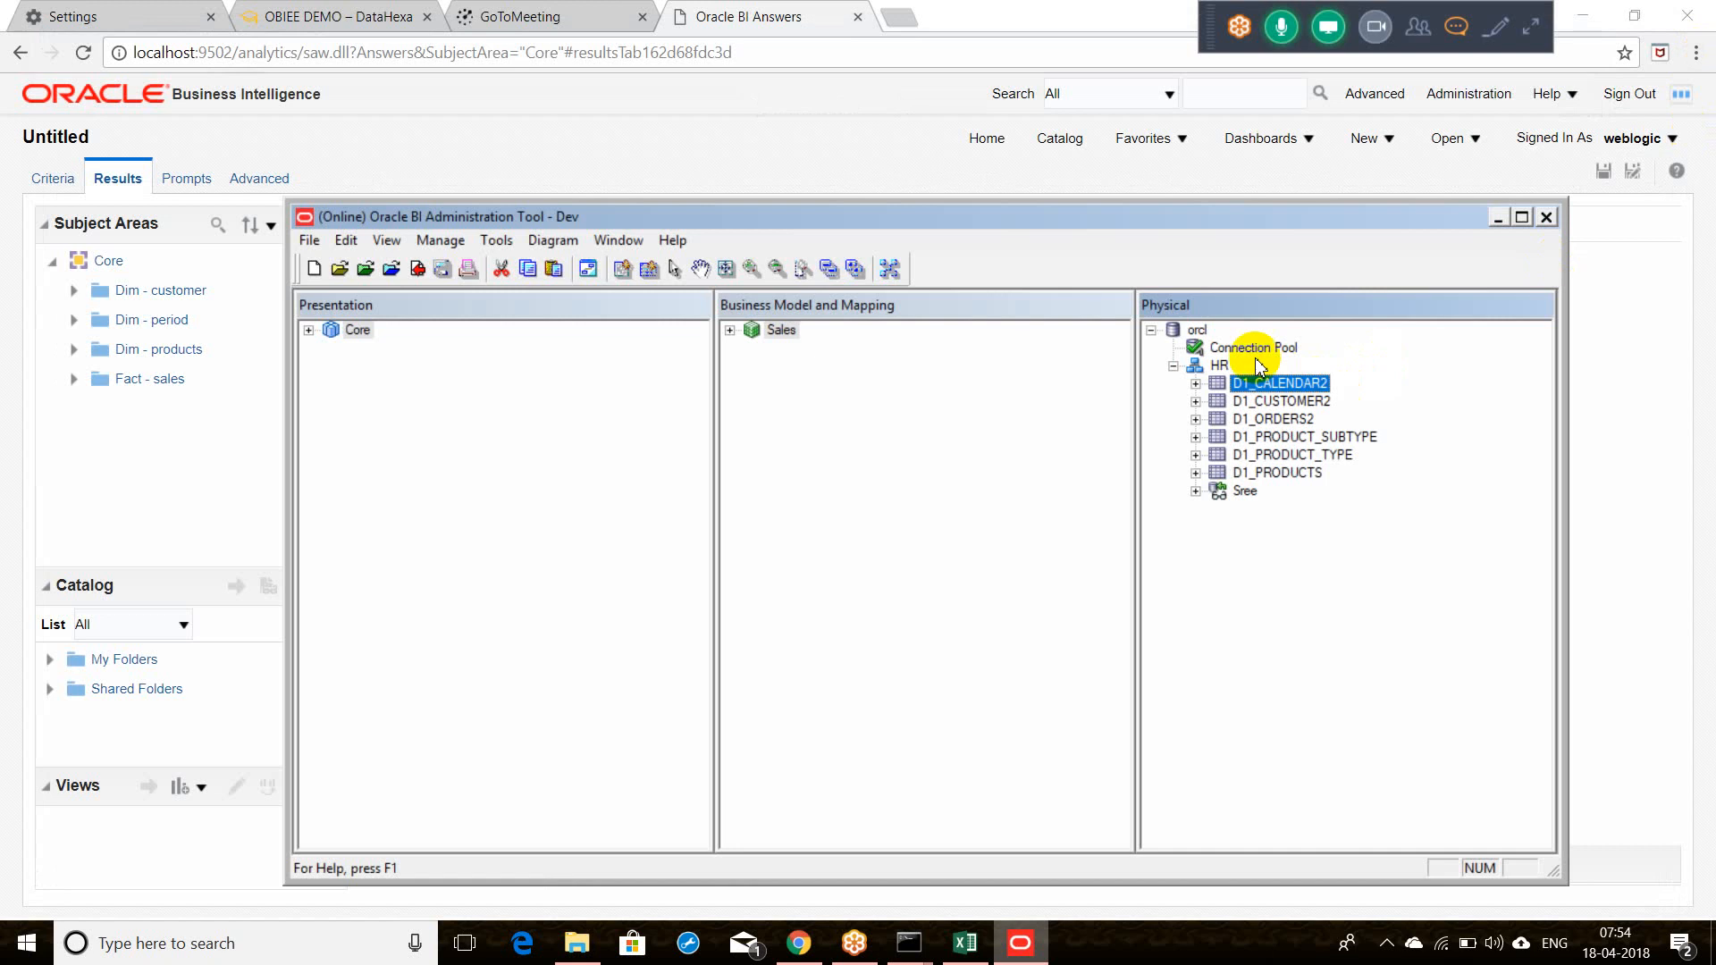
Step: Check out the HR physical schema and rename it to SUPPLIER2
left_click(1221, 364)
double_click(1221, 364)
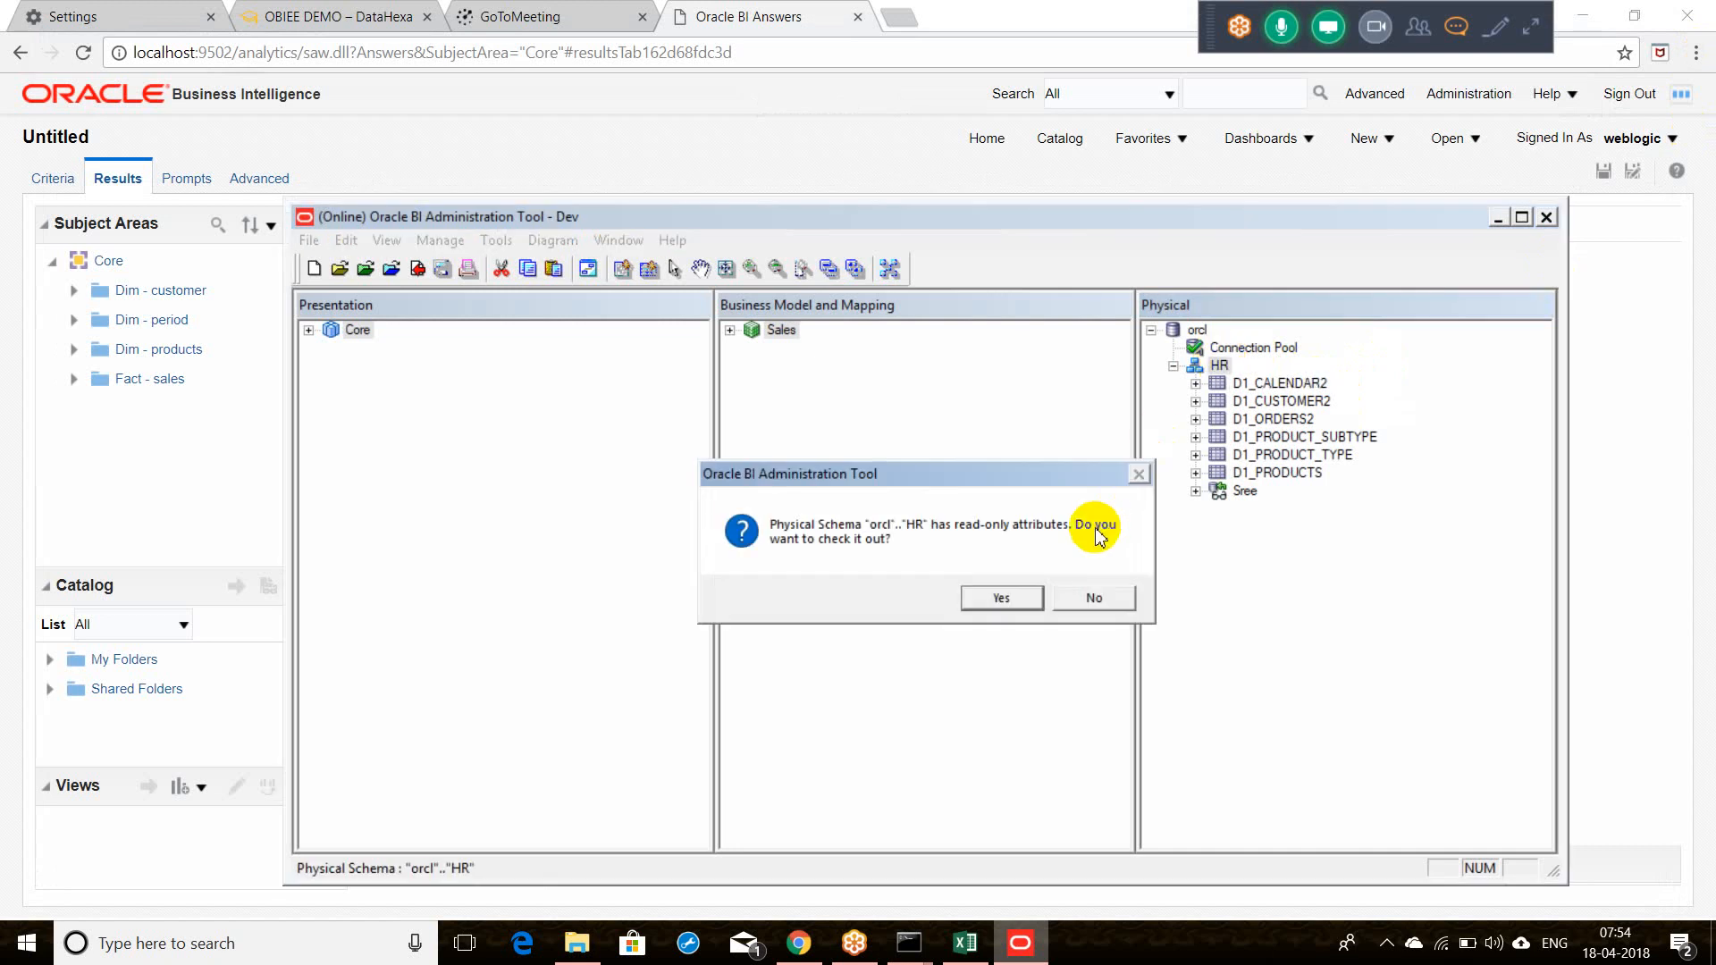
left_click(996, 598)
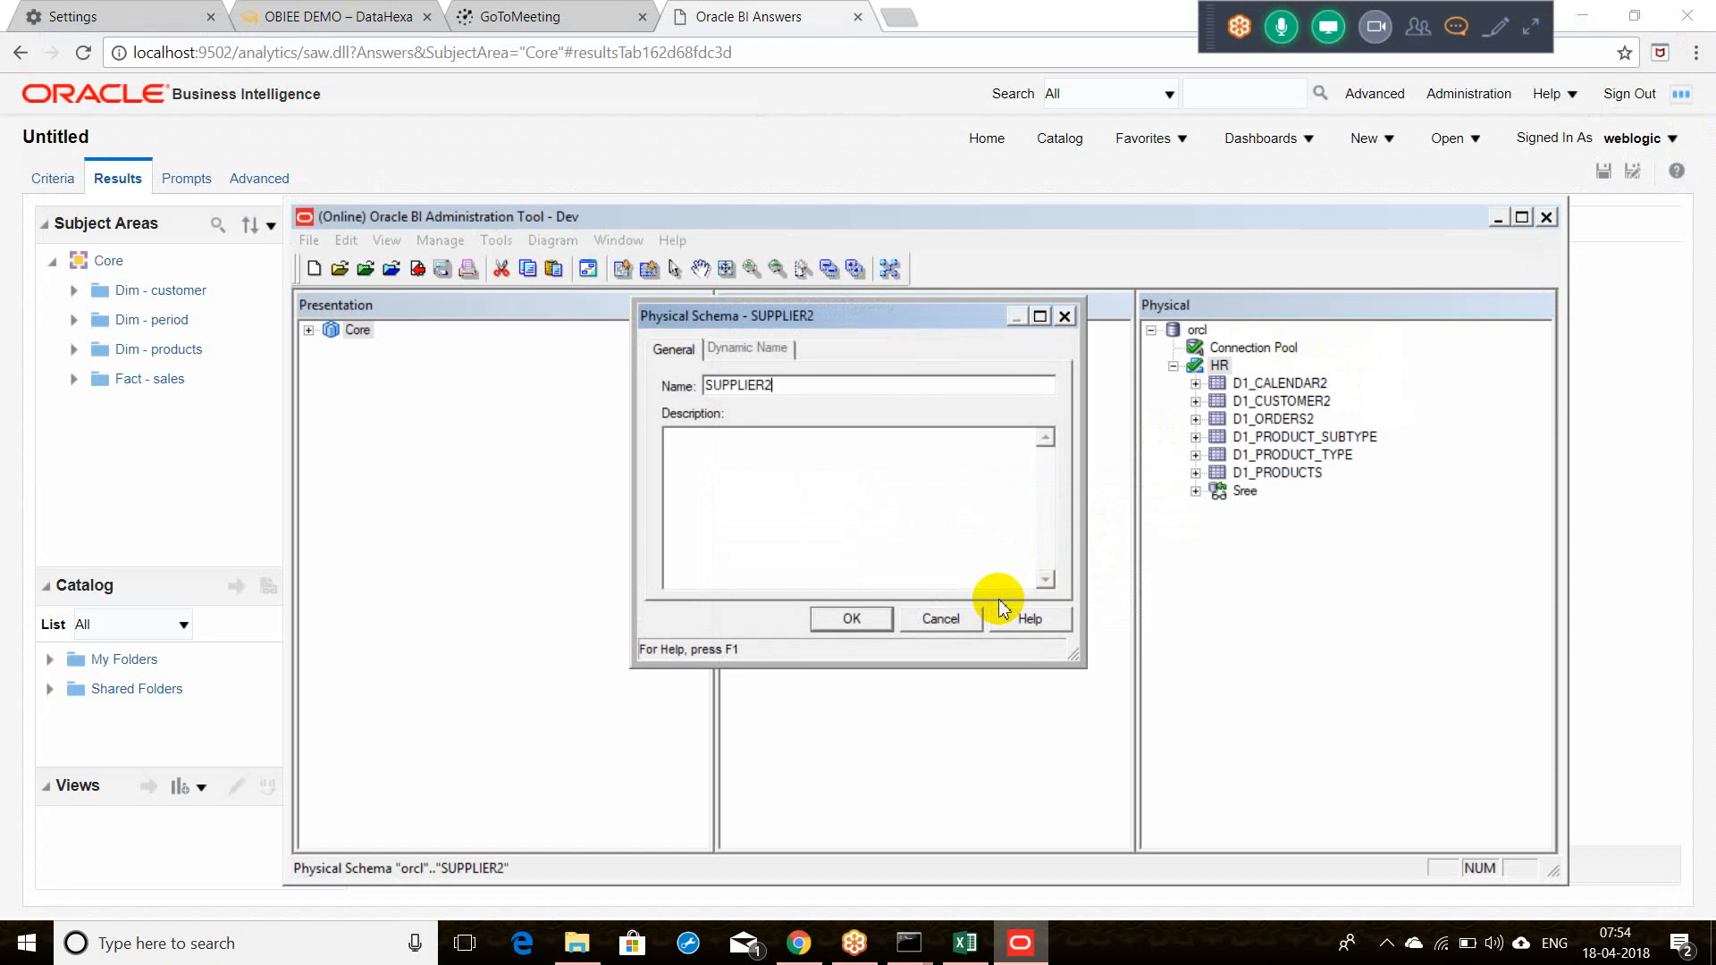
left_click(851, 619)
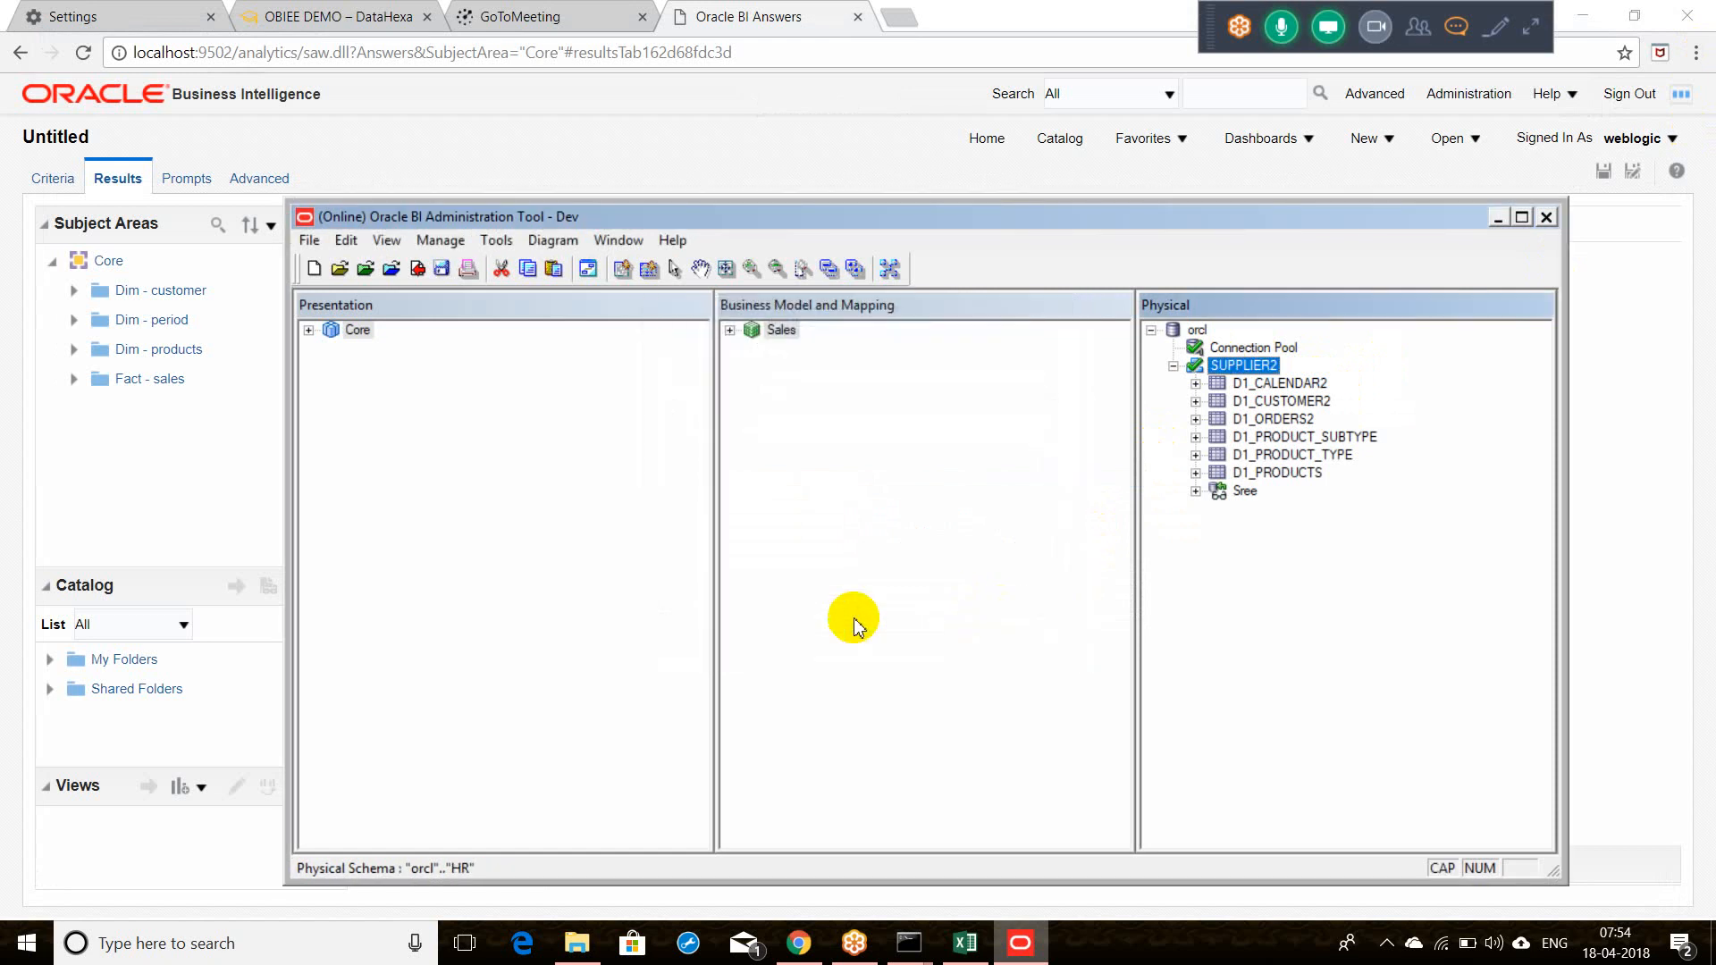
Step: View D1_CALENDAR2's data again, now returning calendar rows, then close the preview
right_click(1267, 382)
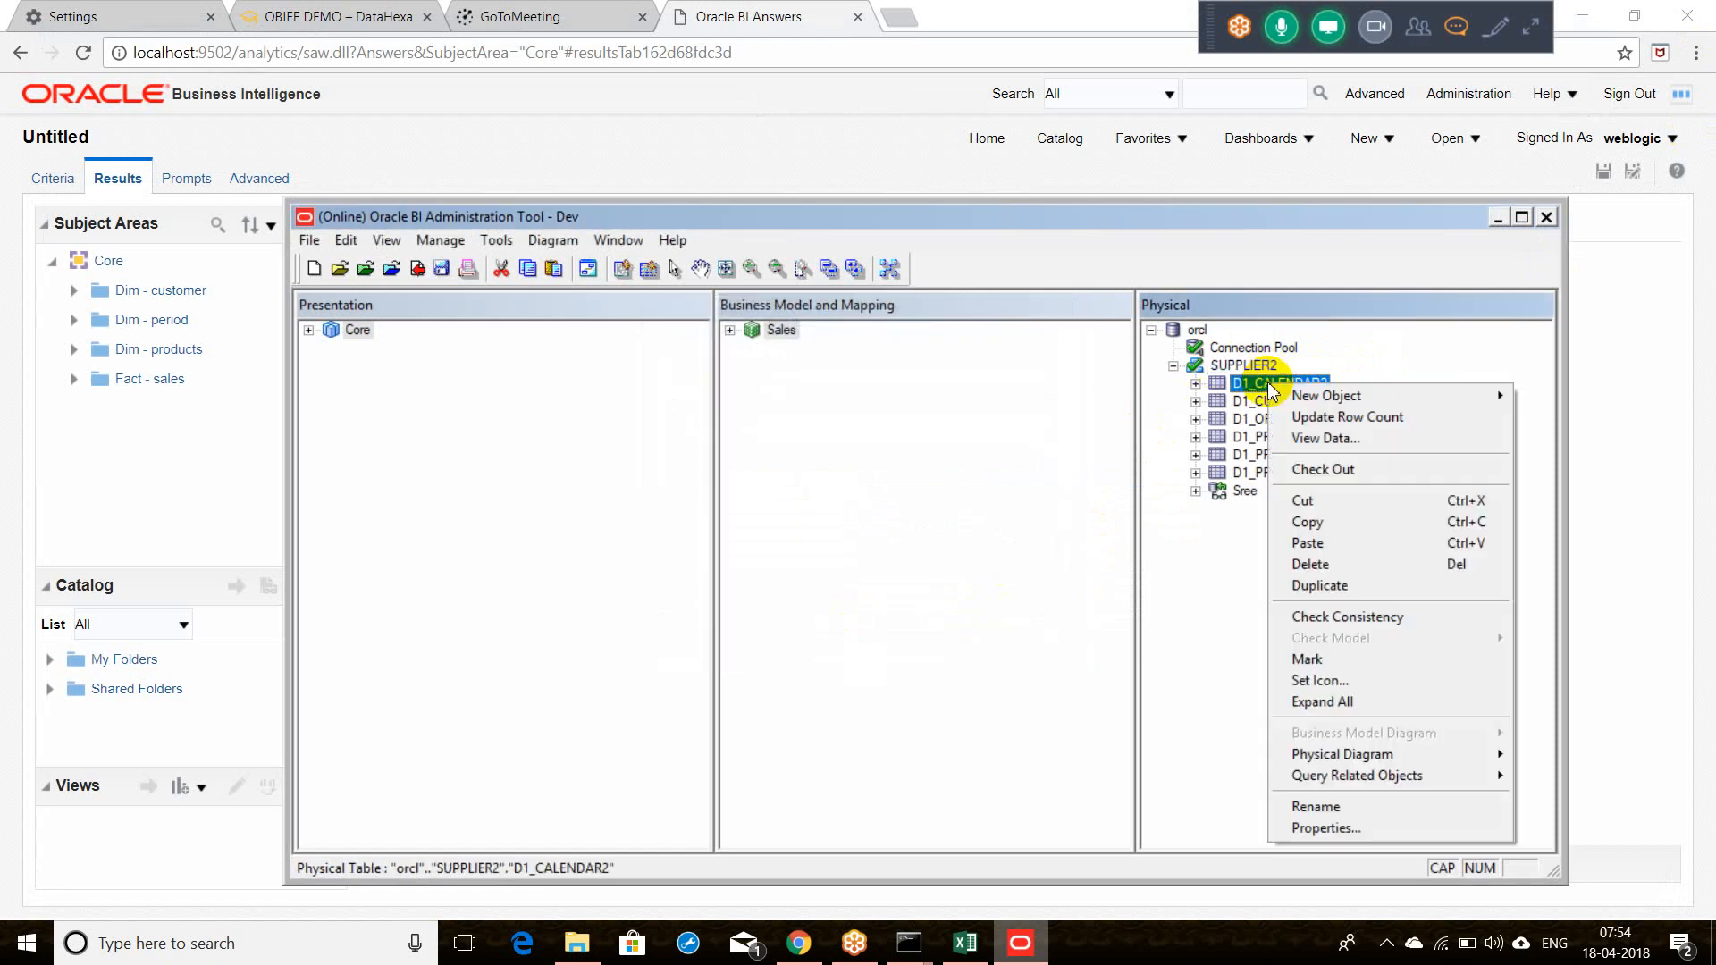
left_click(1289, 440)
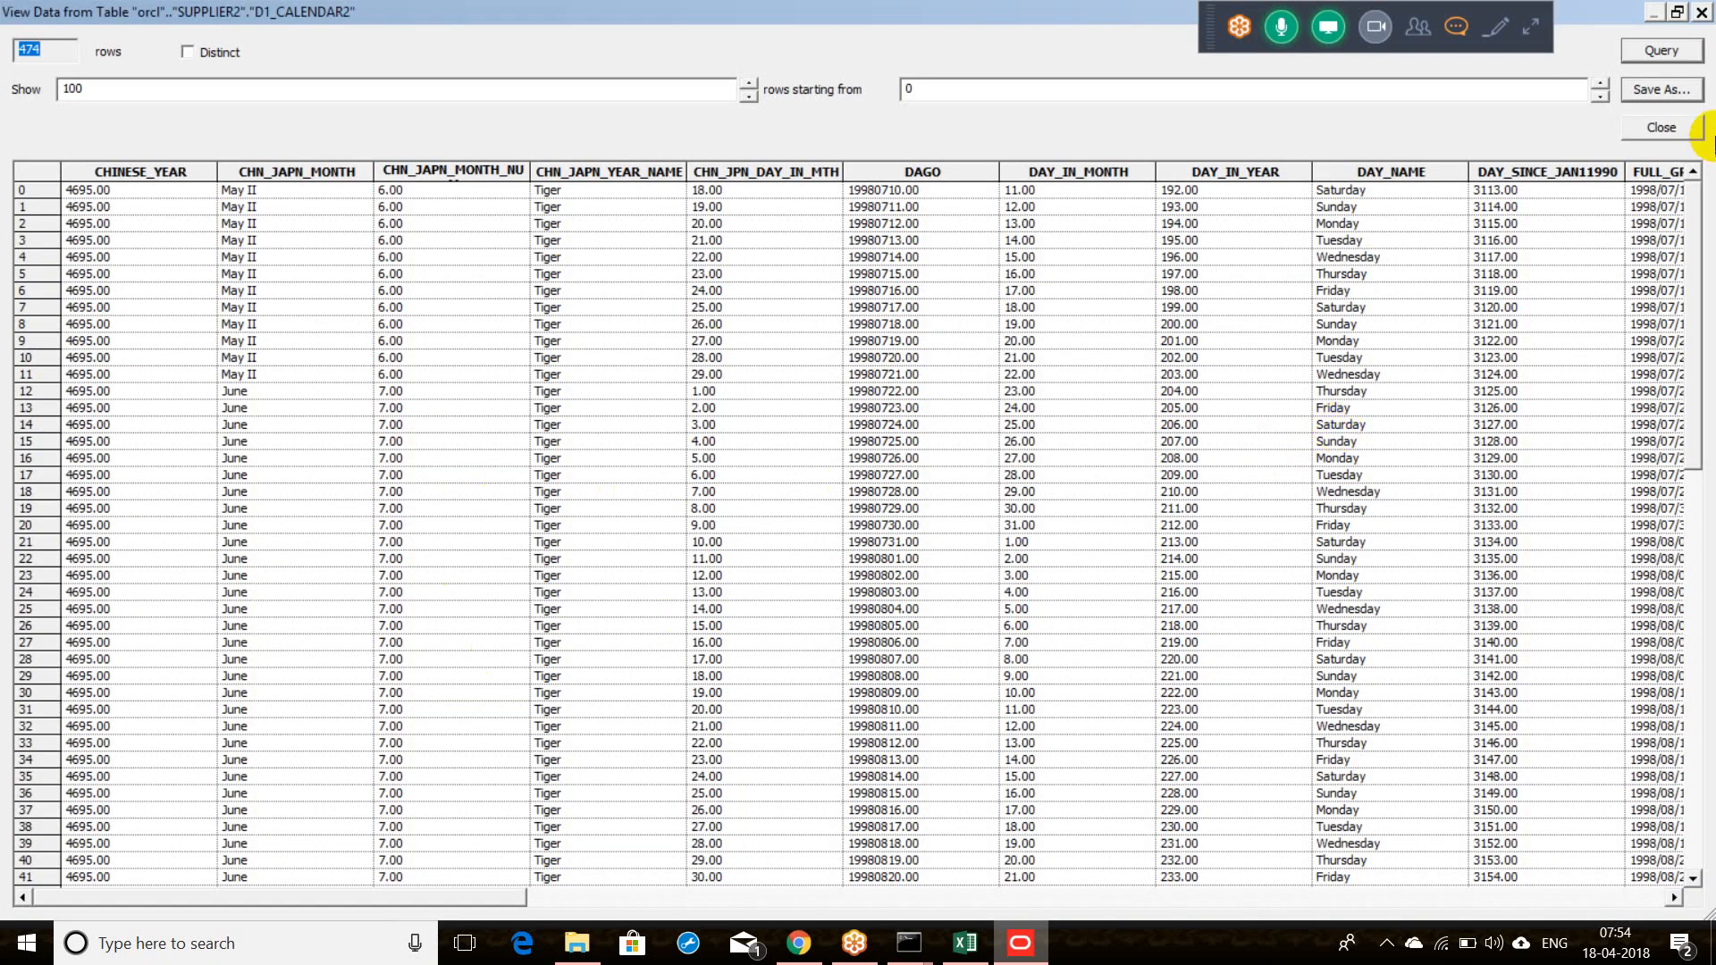
left_click(1671, 134)
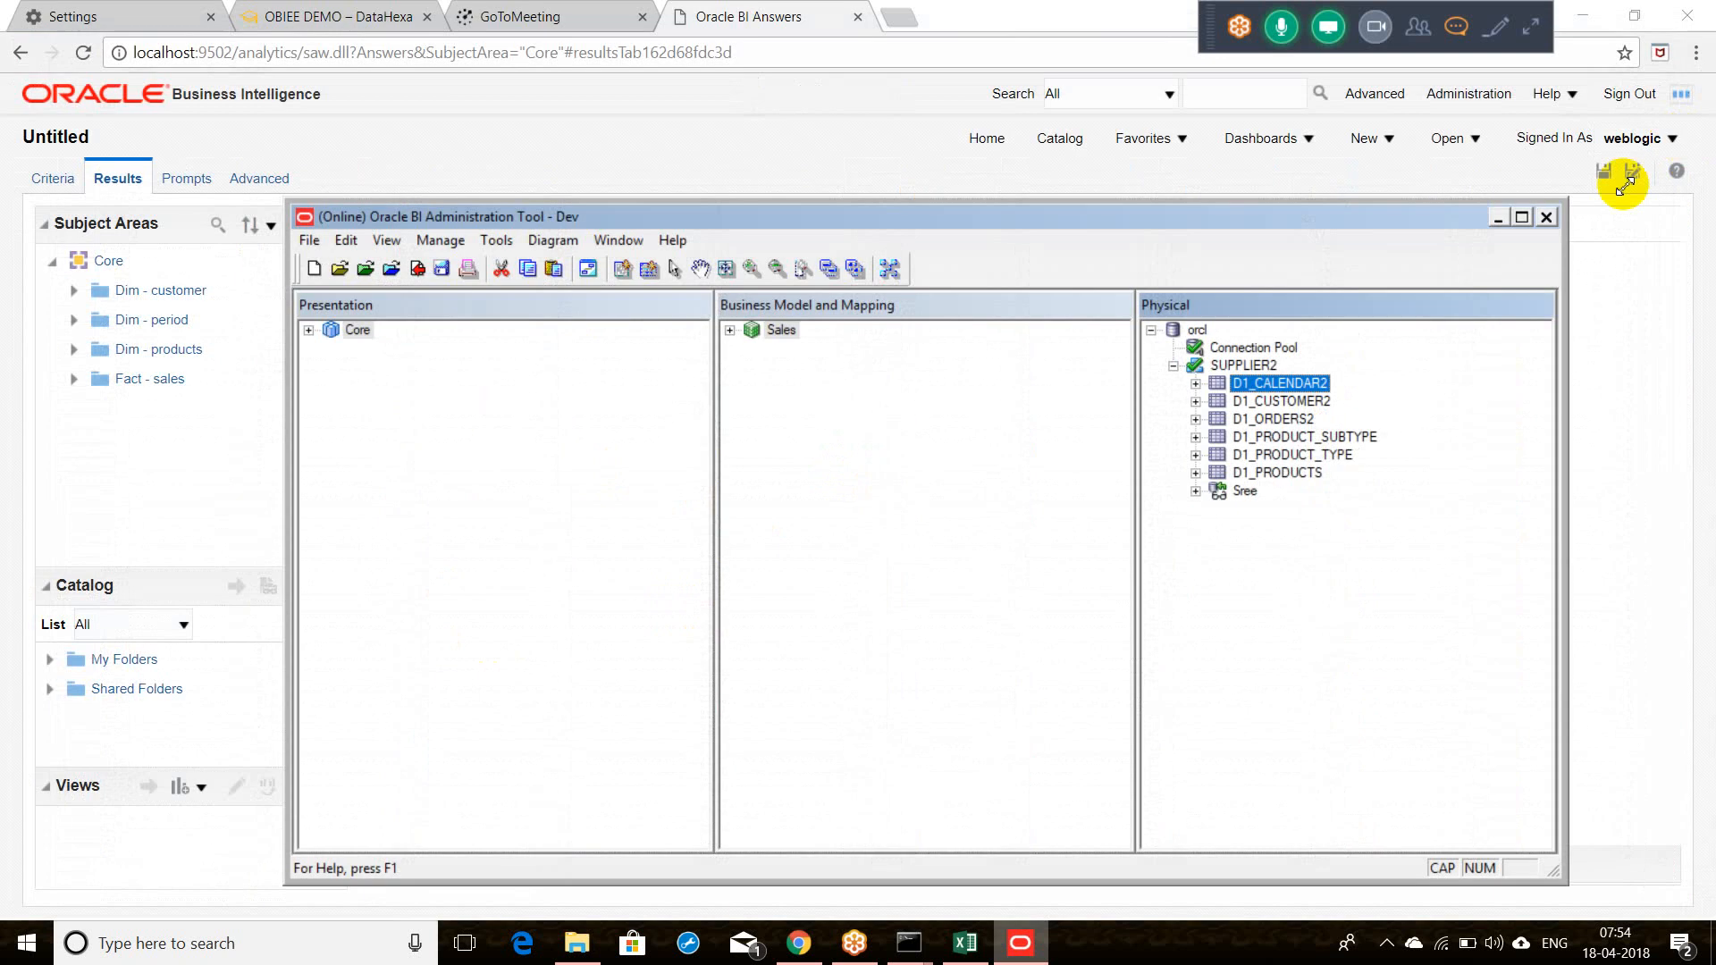
Step: Save the SUPPLIER2 rename online, checking in changes and skipping the global consistency check
left_click(1261, 366)
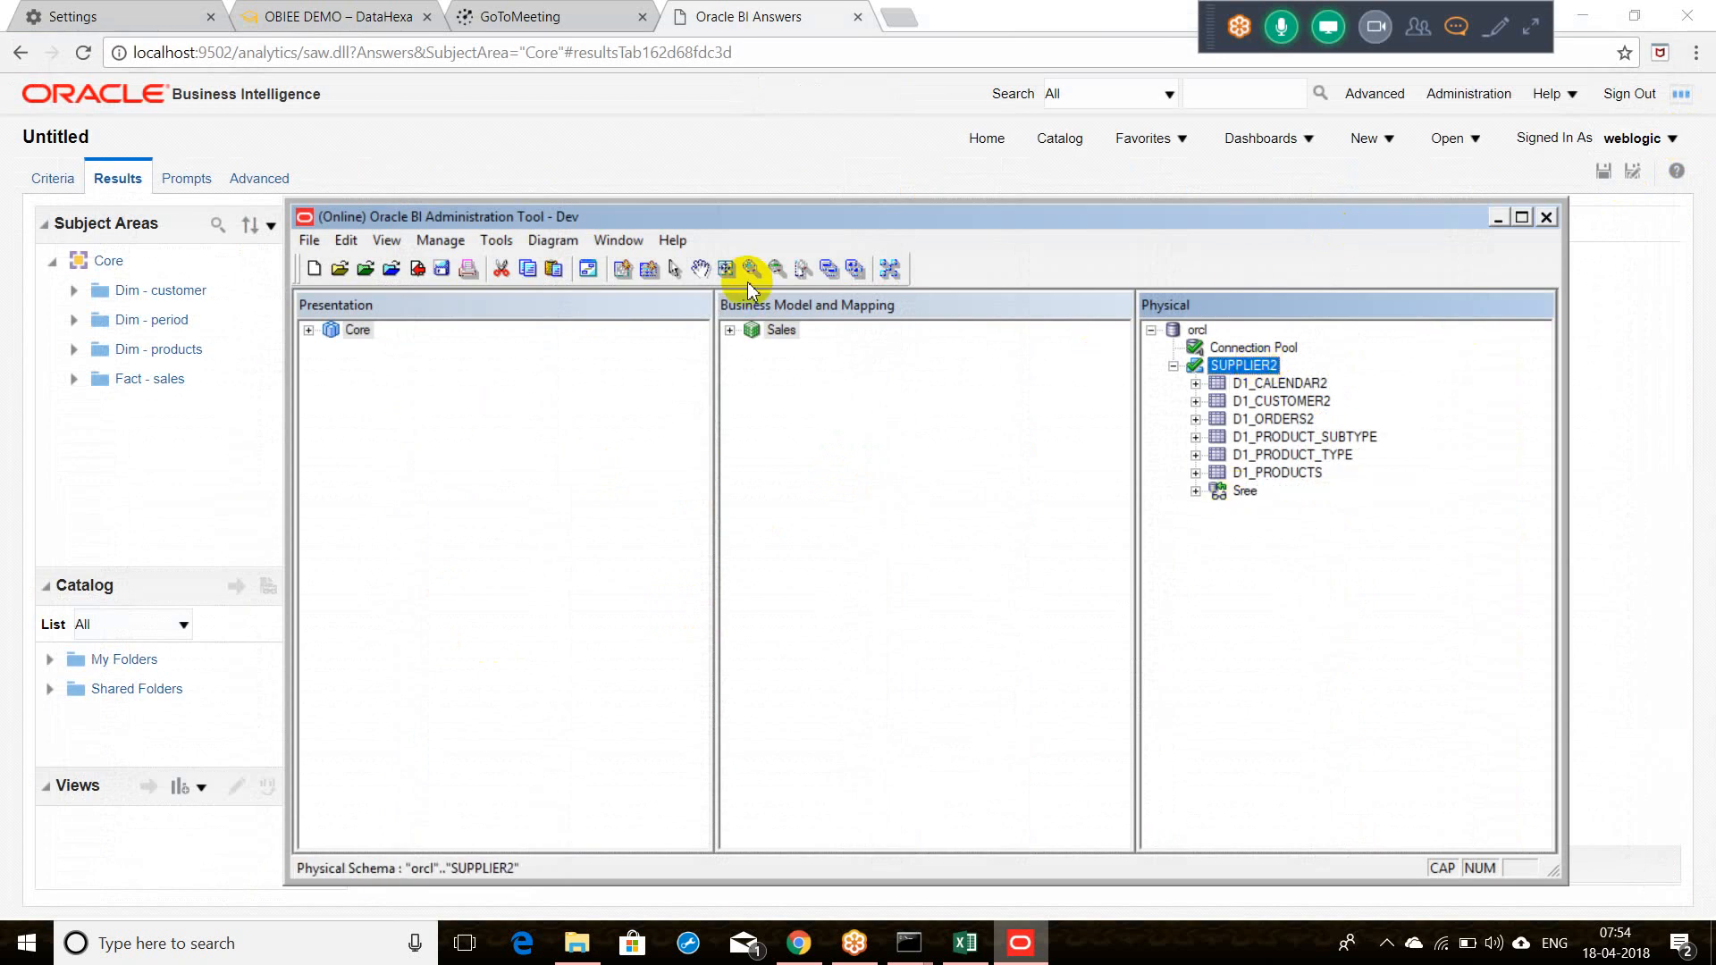
left_click(444, 269)
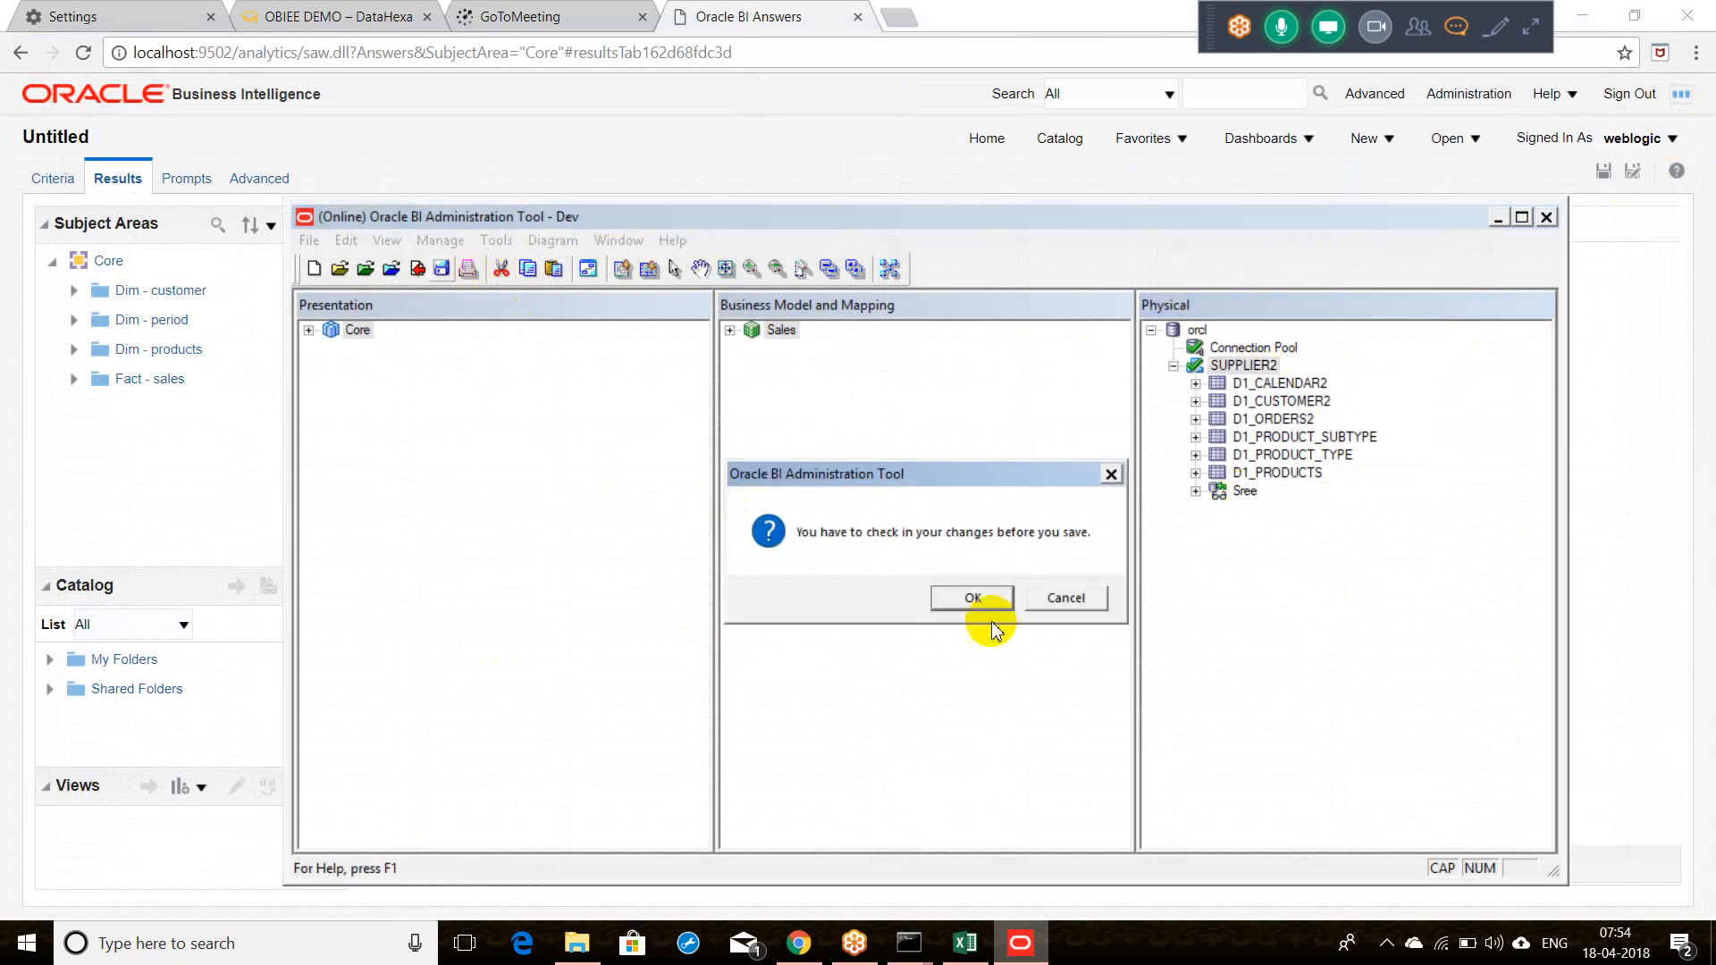
left_click(975, 598)
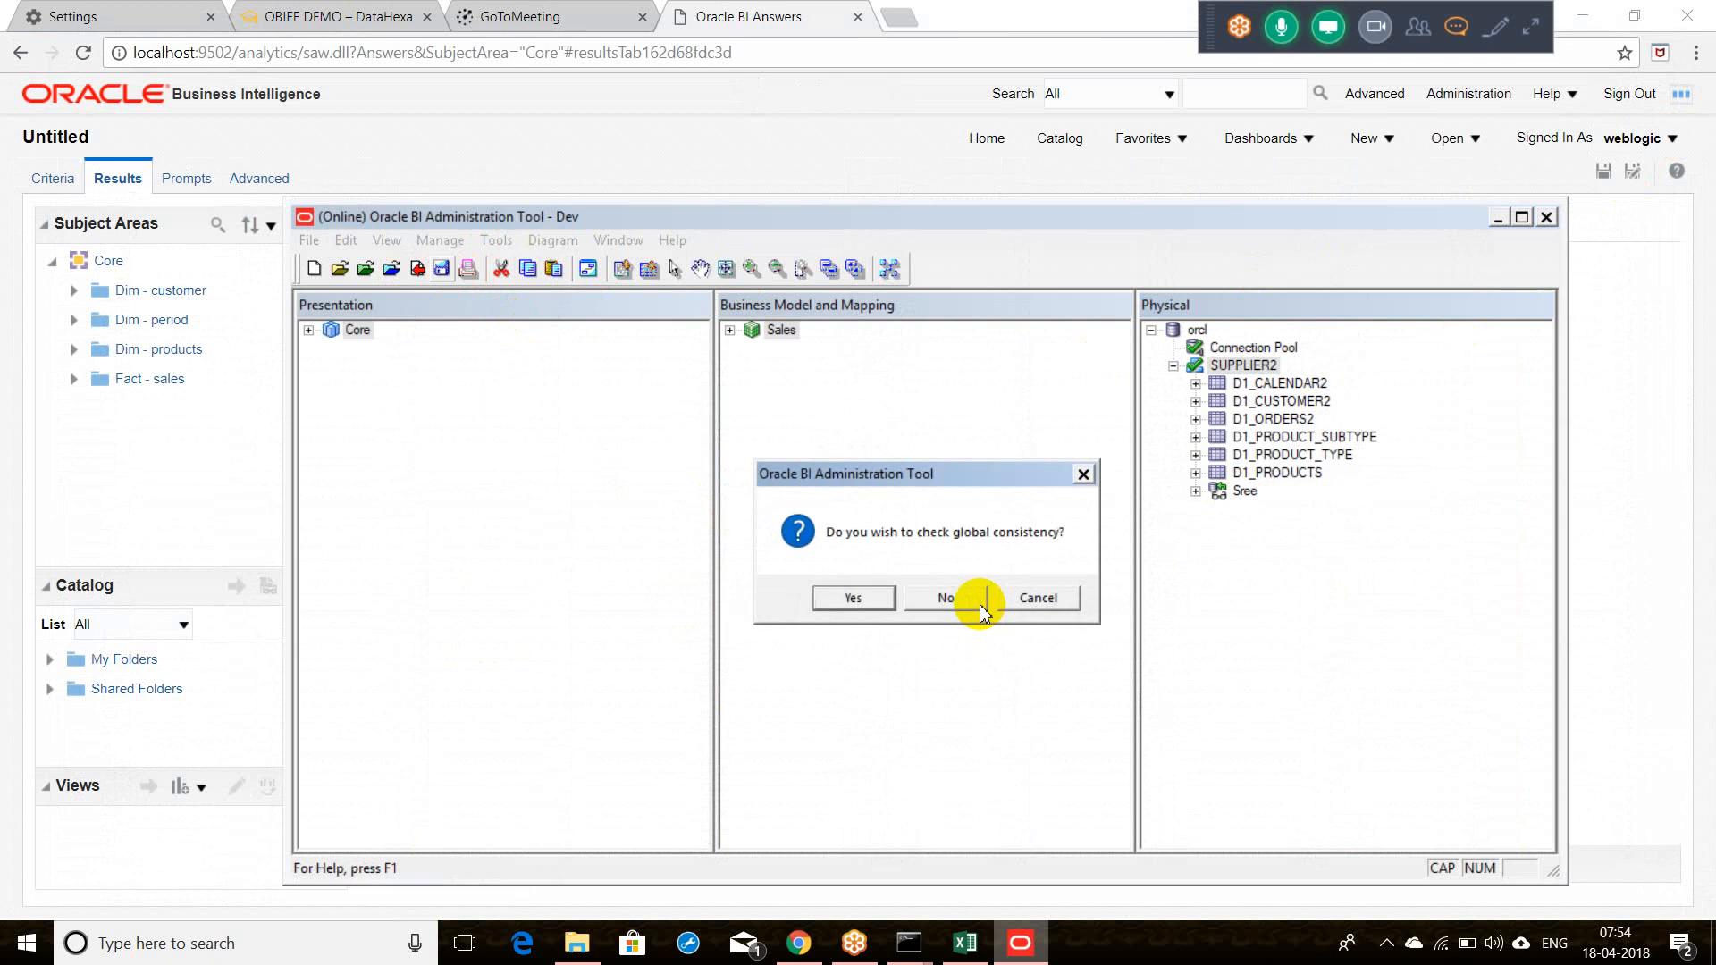
left_click(980, 605)
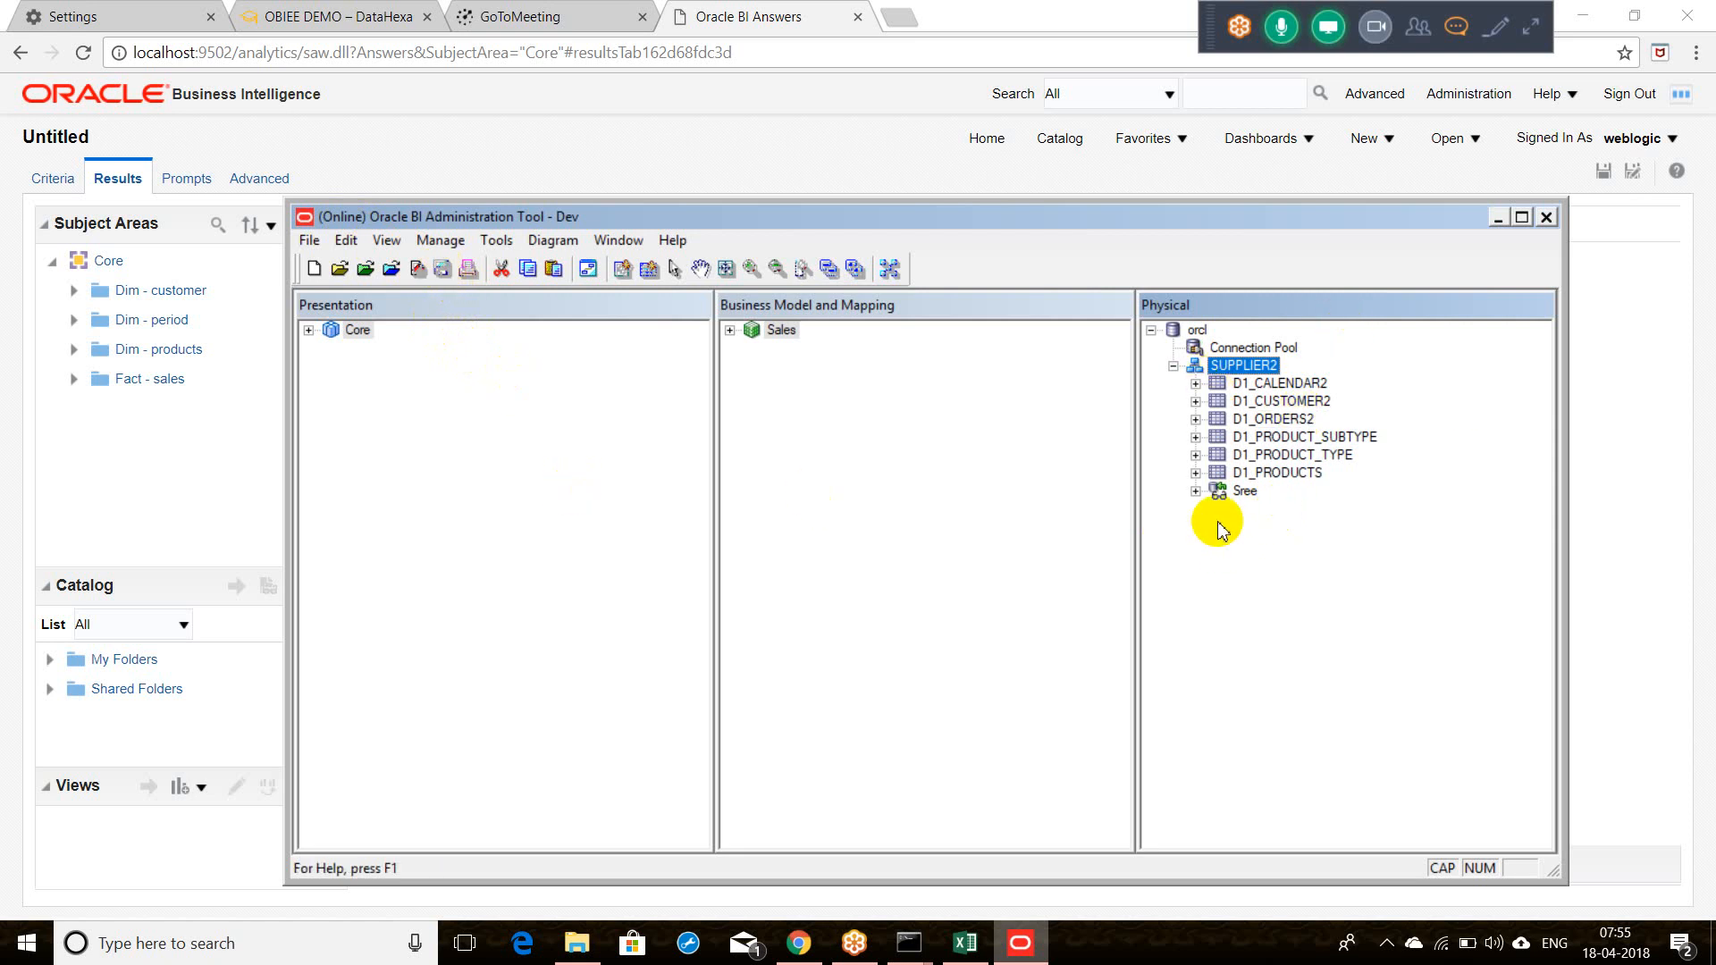
left_click(1249, 373)
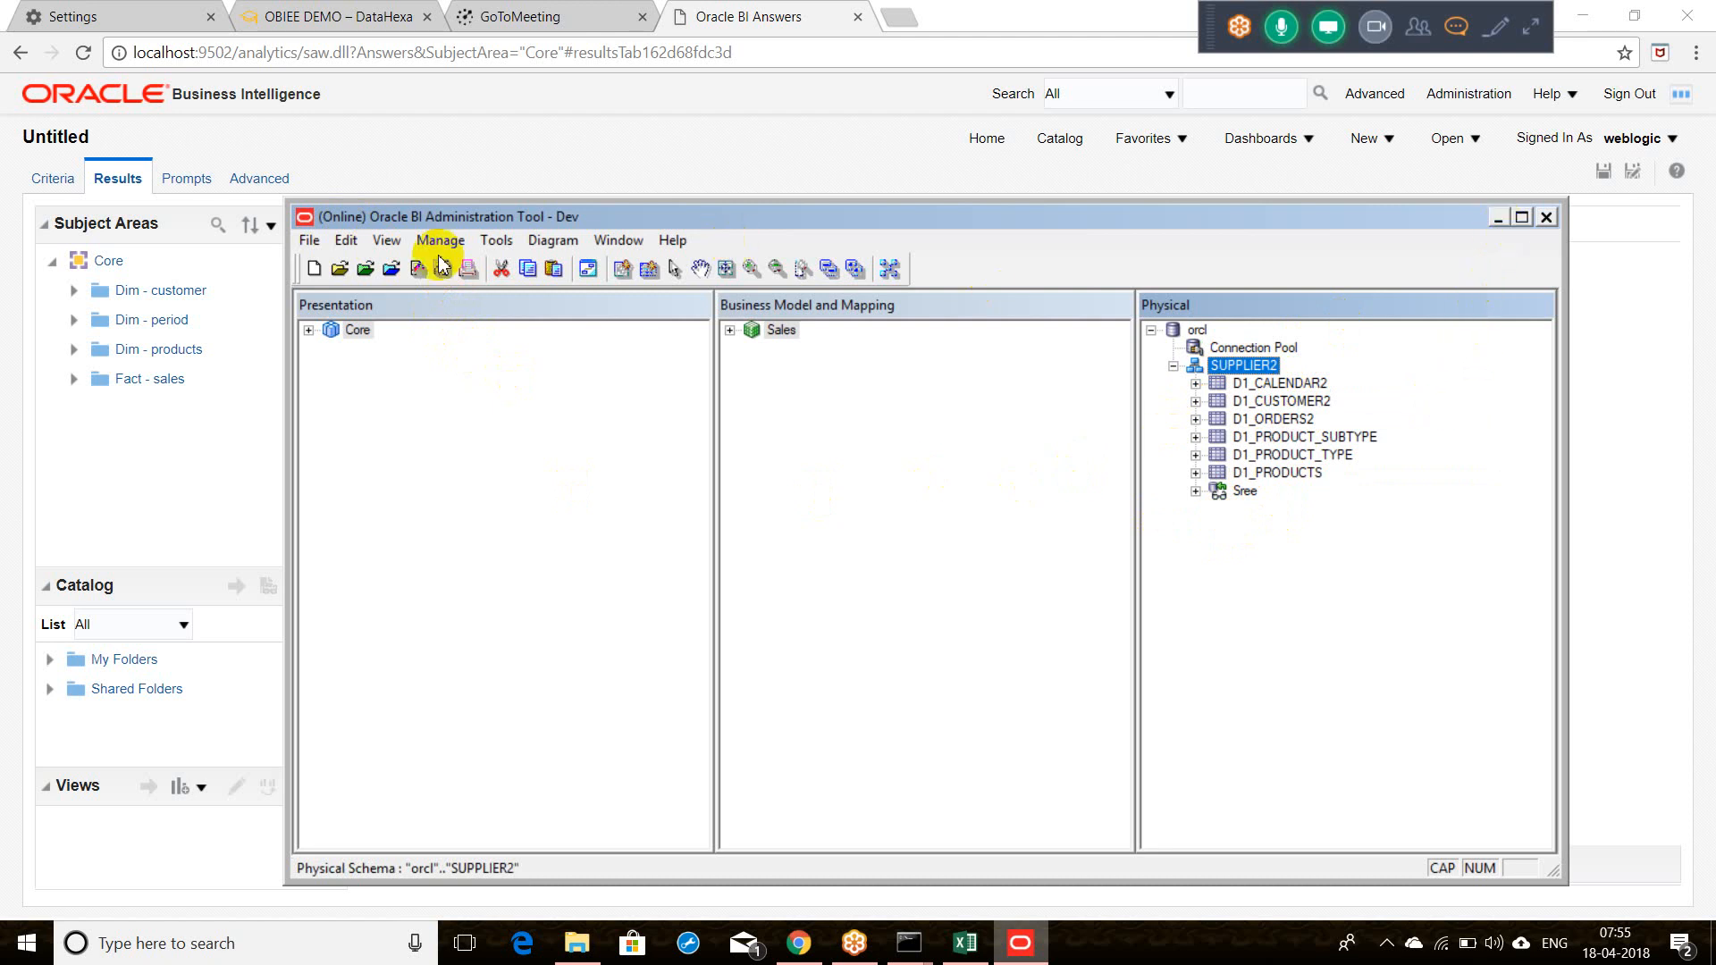
left_click(181, 501)
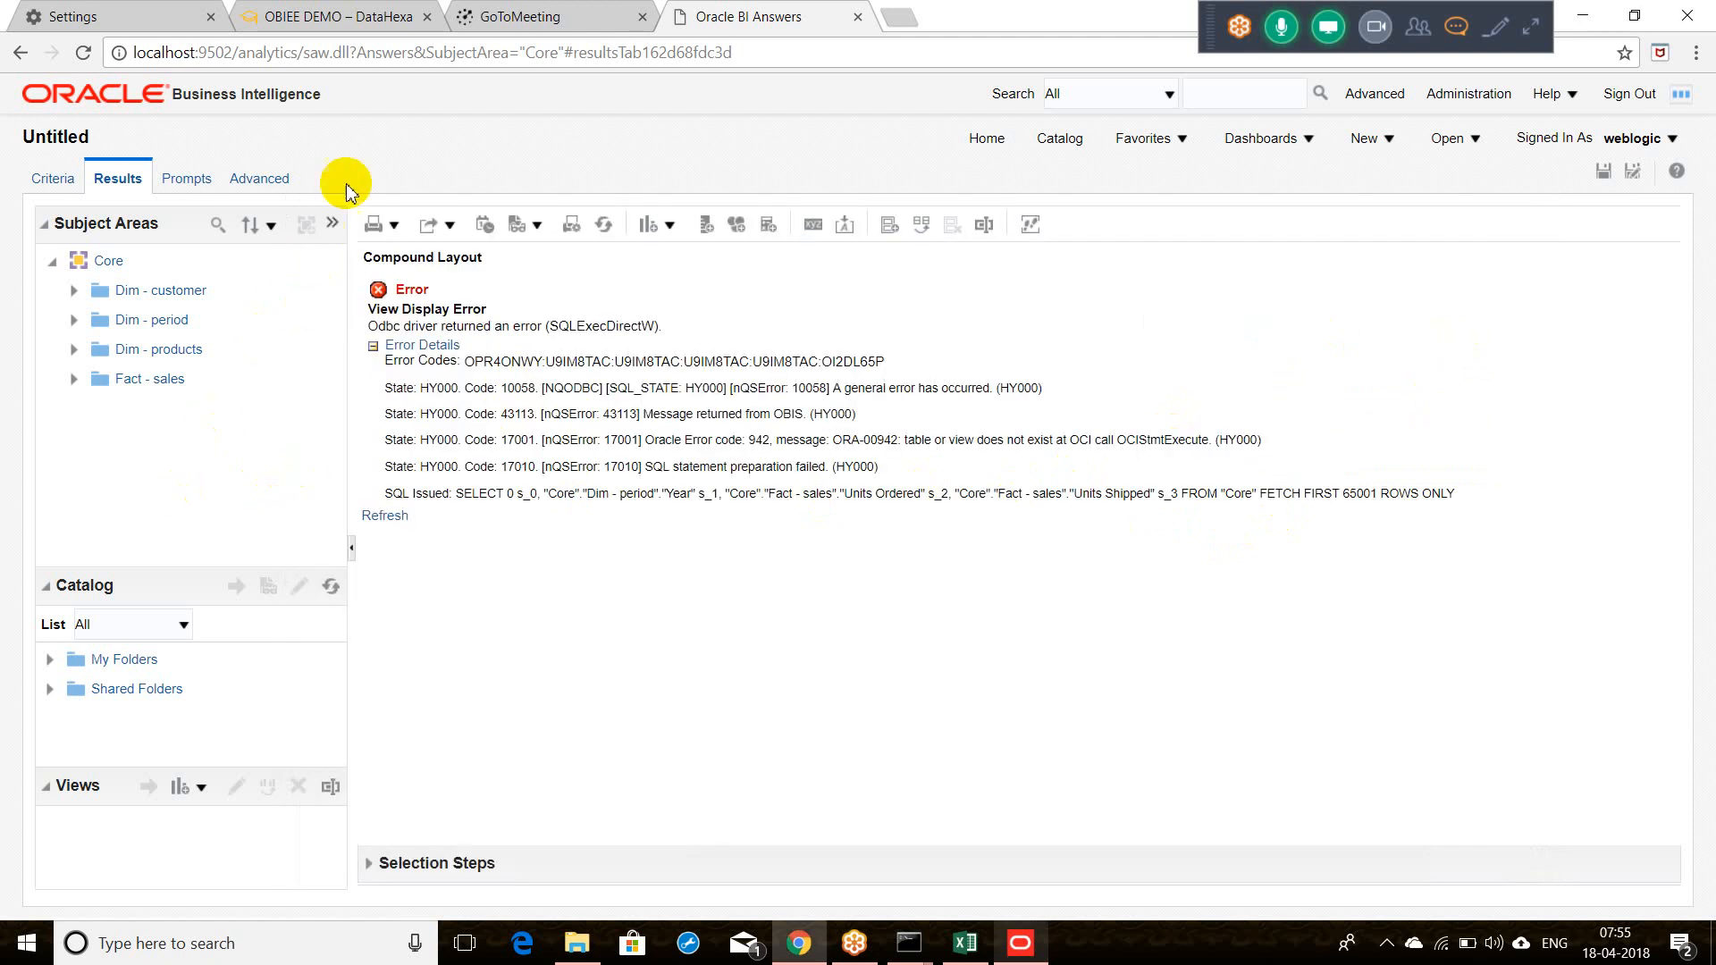
Step: Reload the server metadata in Answers and go back to the analysis Criteria
left_click(329, 235)
mouse_move(348, 246)
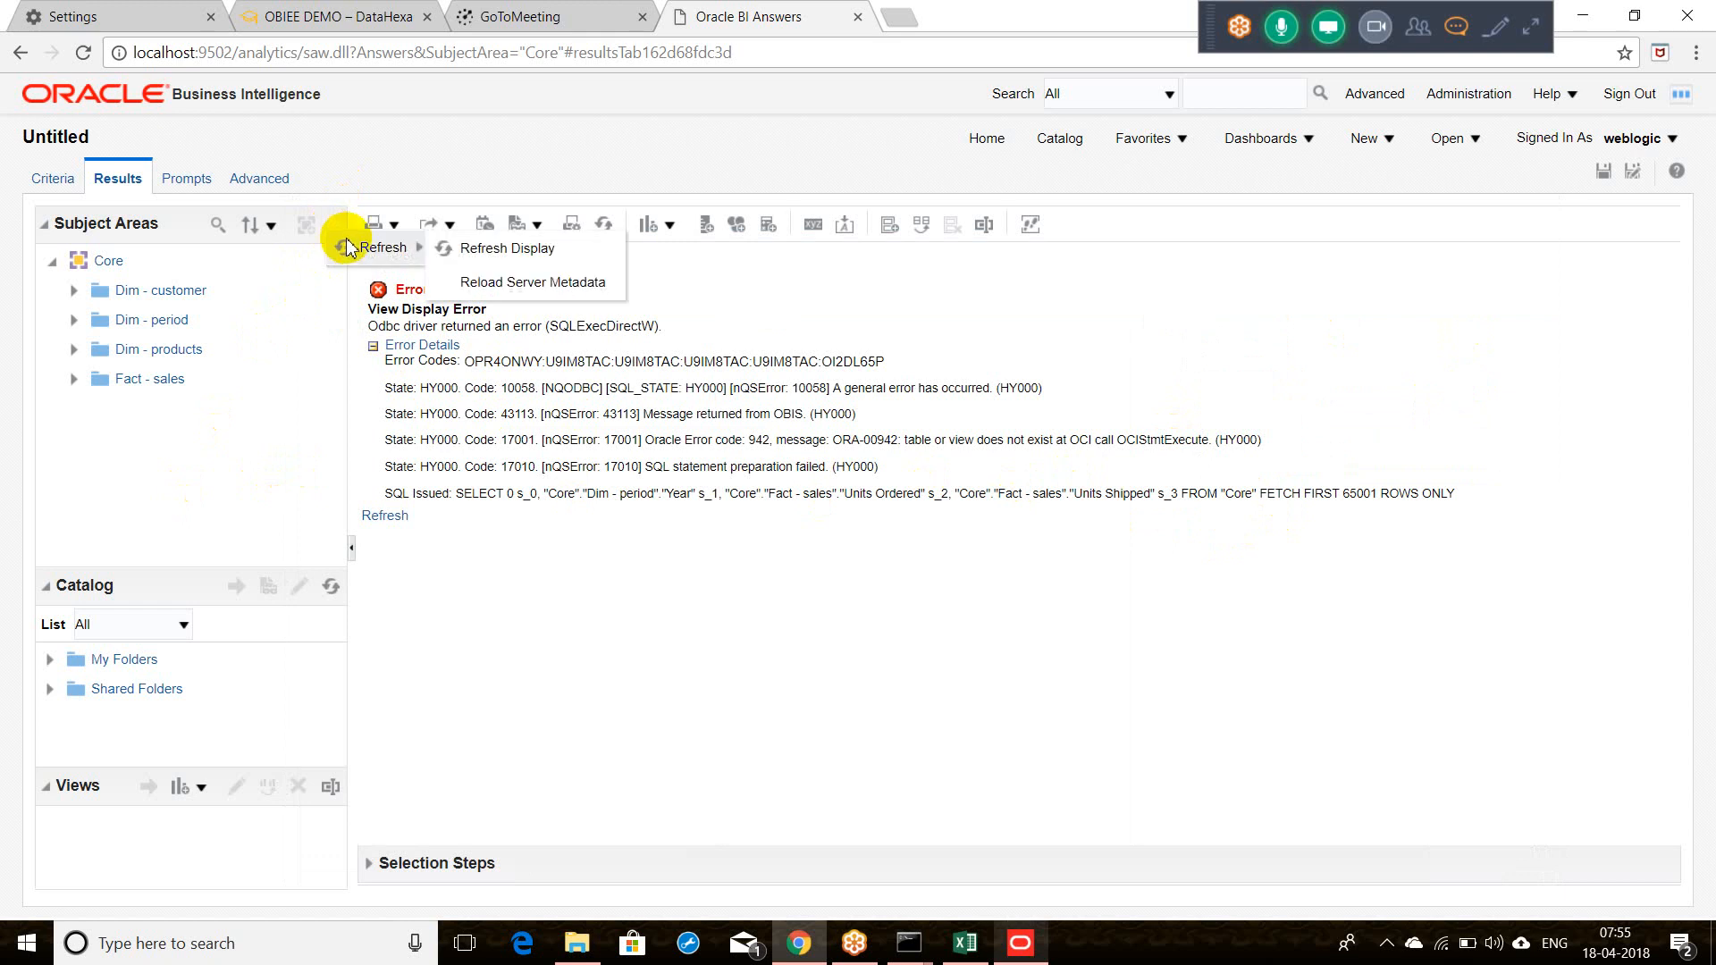
left_click(490, 282)
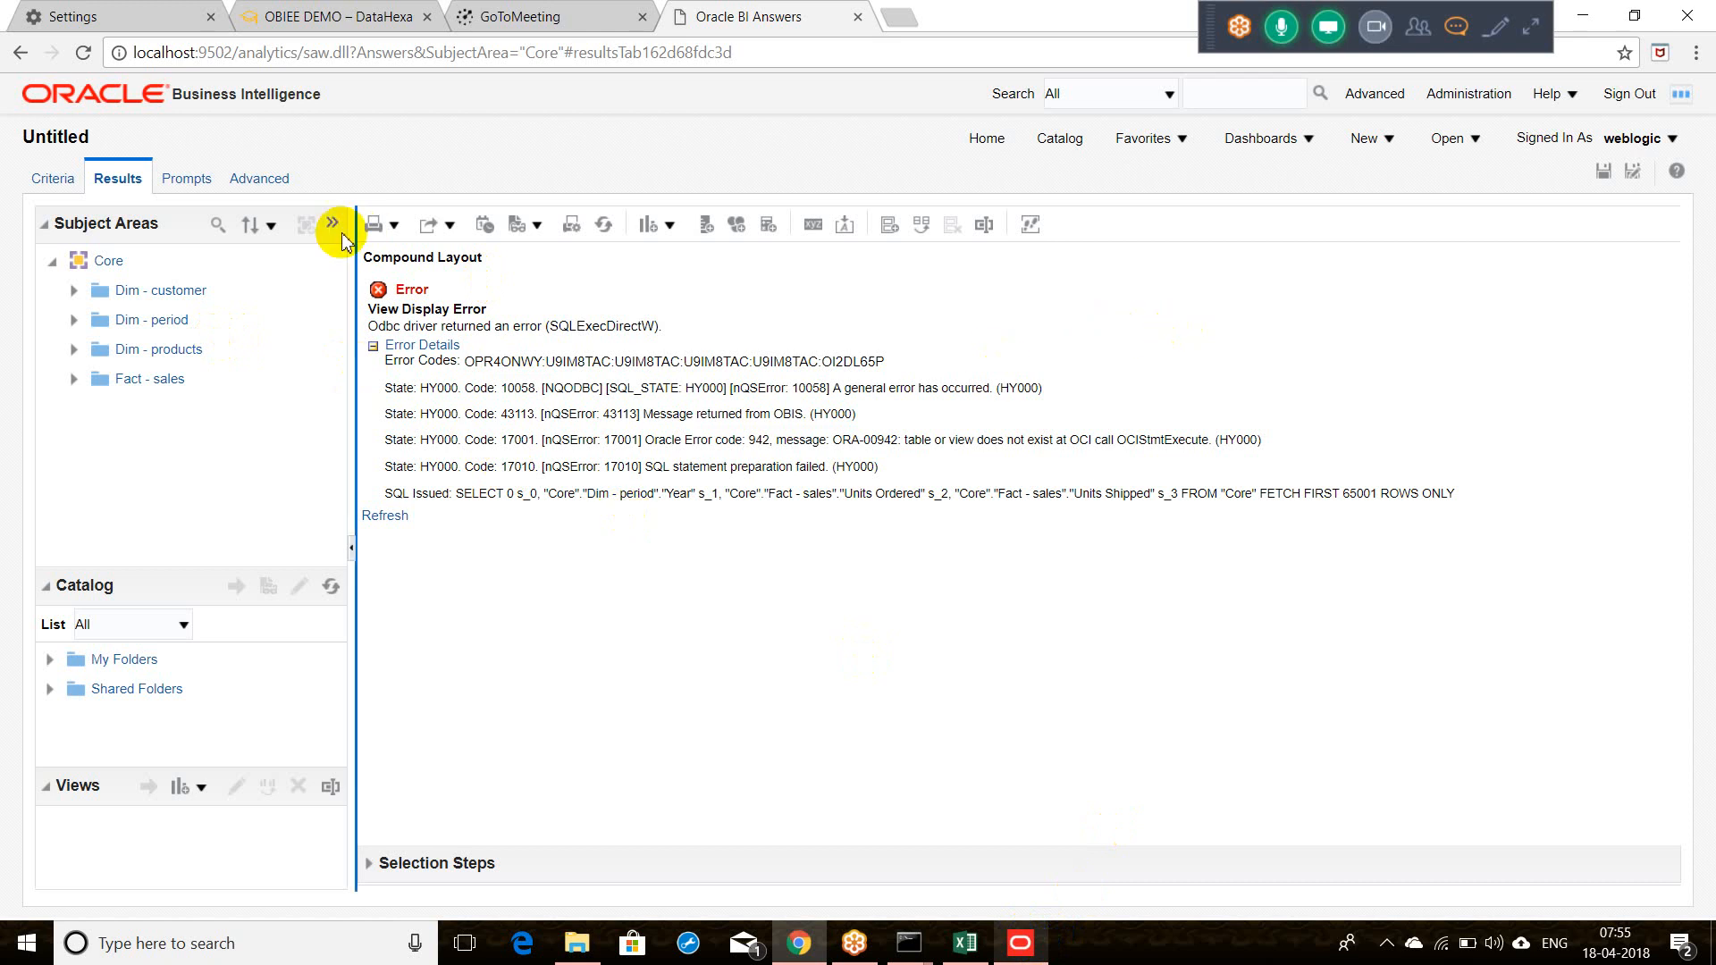
left_click(54, 179)
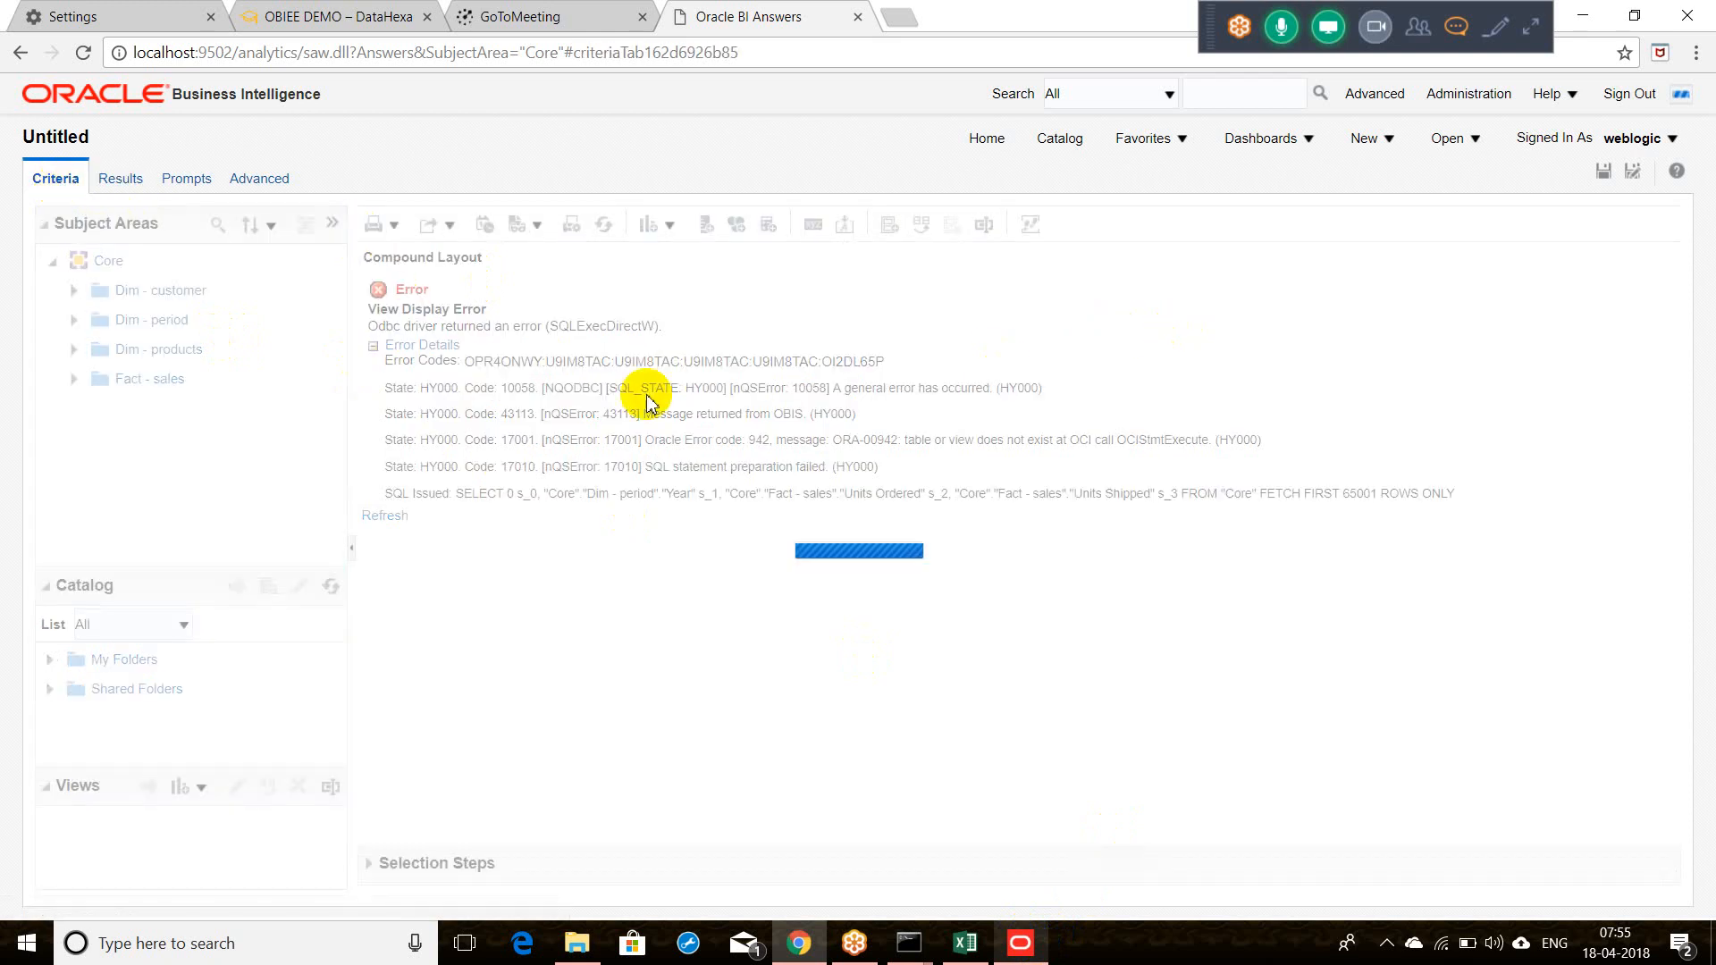
Step: Remove the Units Shipped and Units Ordered columns, view results, then add Units Ordered back
left_click(743, 365)
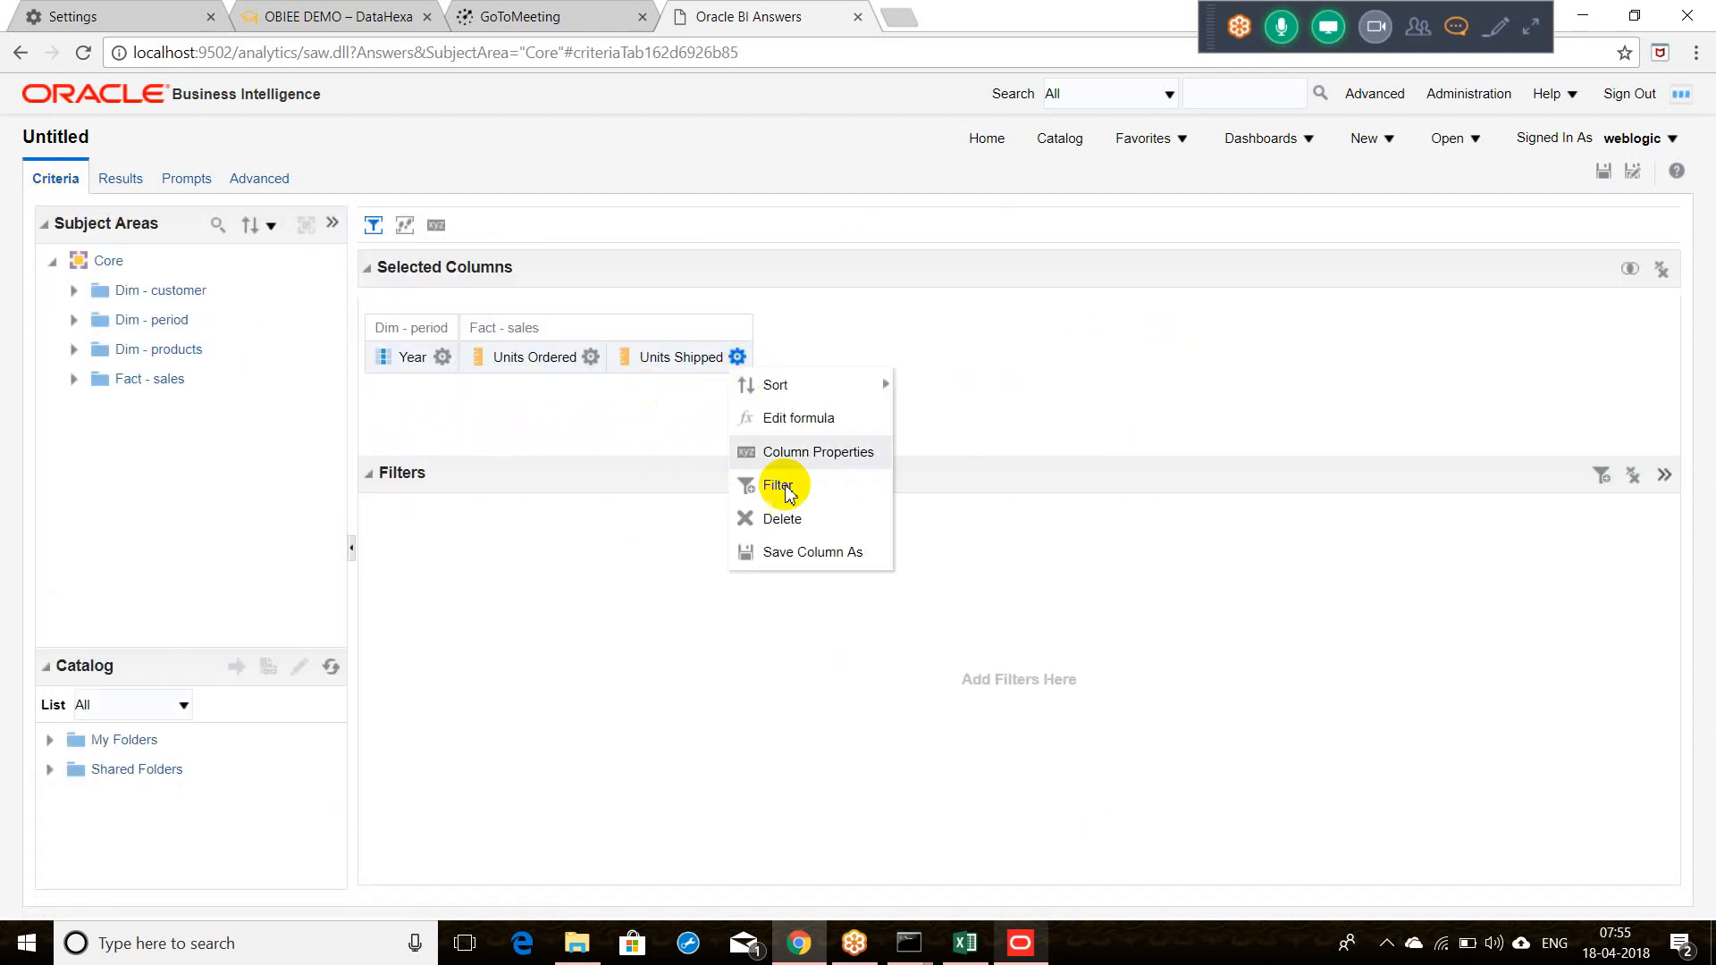
left_click(758, 517)
left_click(594, 370)
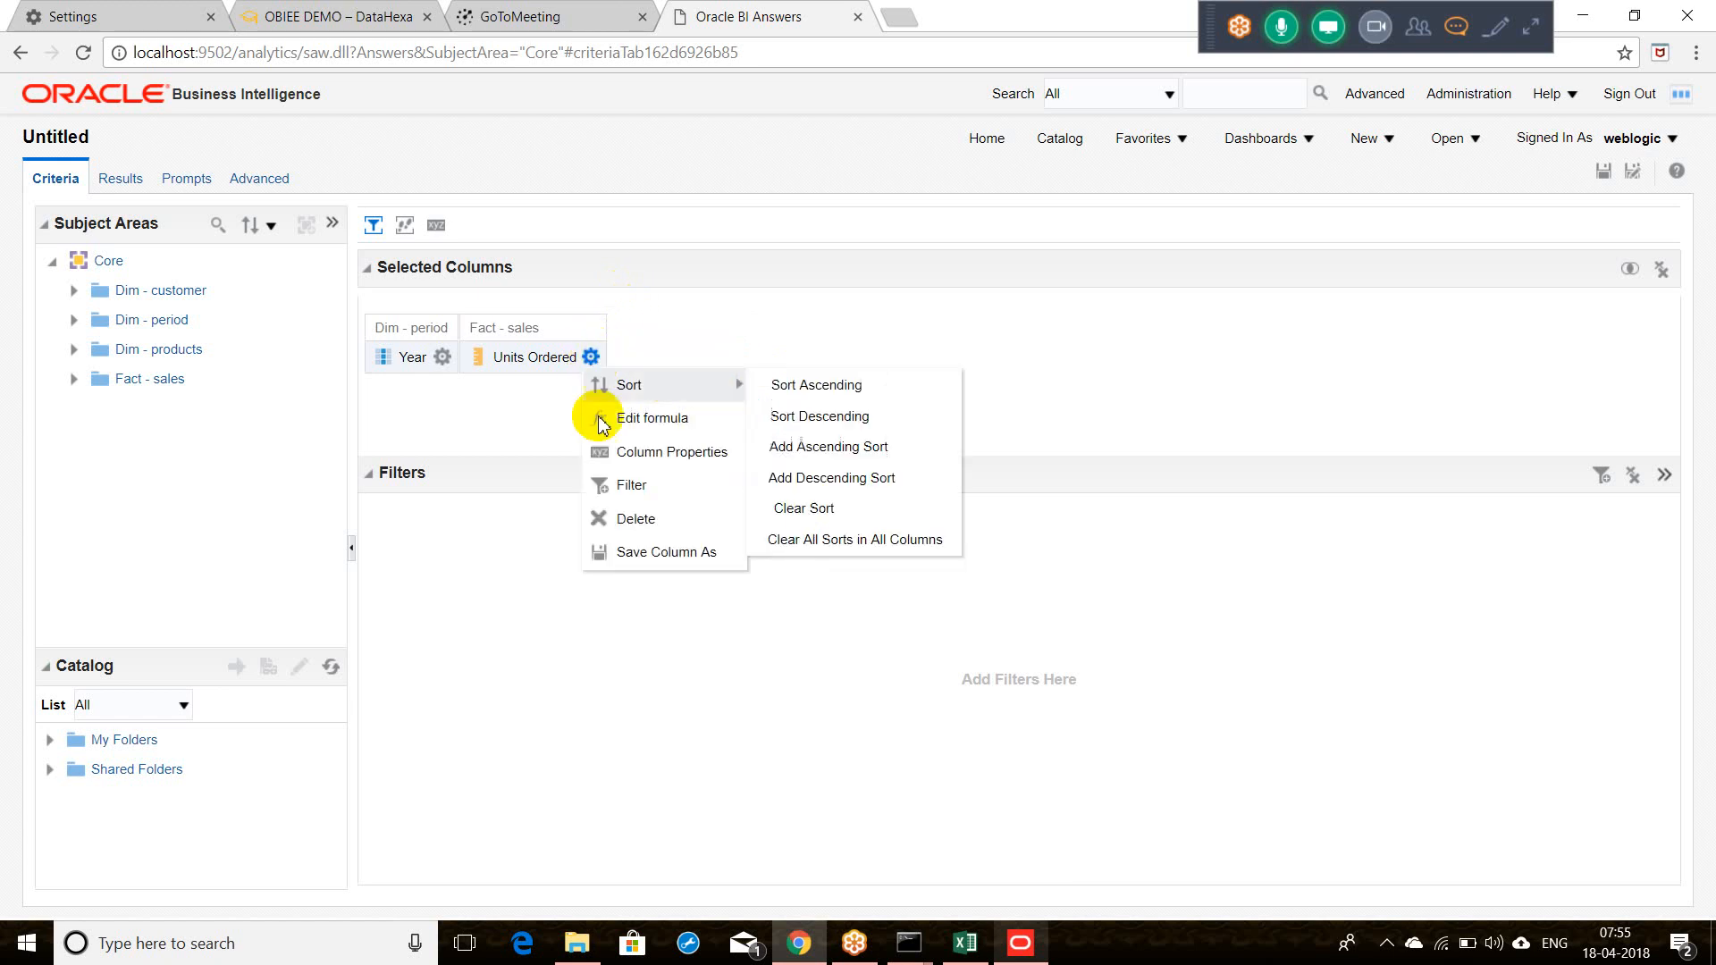
left_click(626, 520)
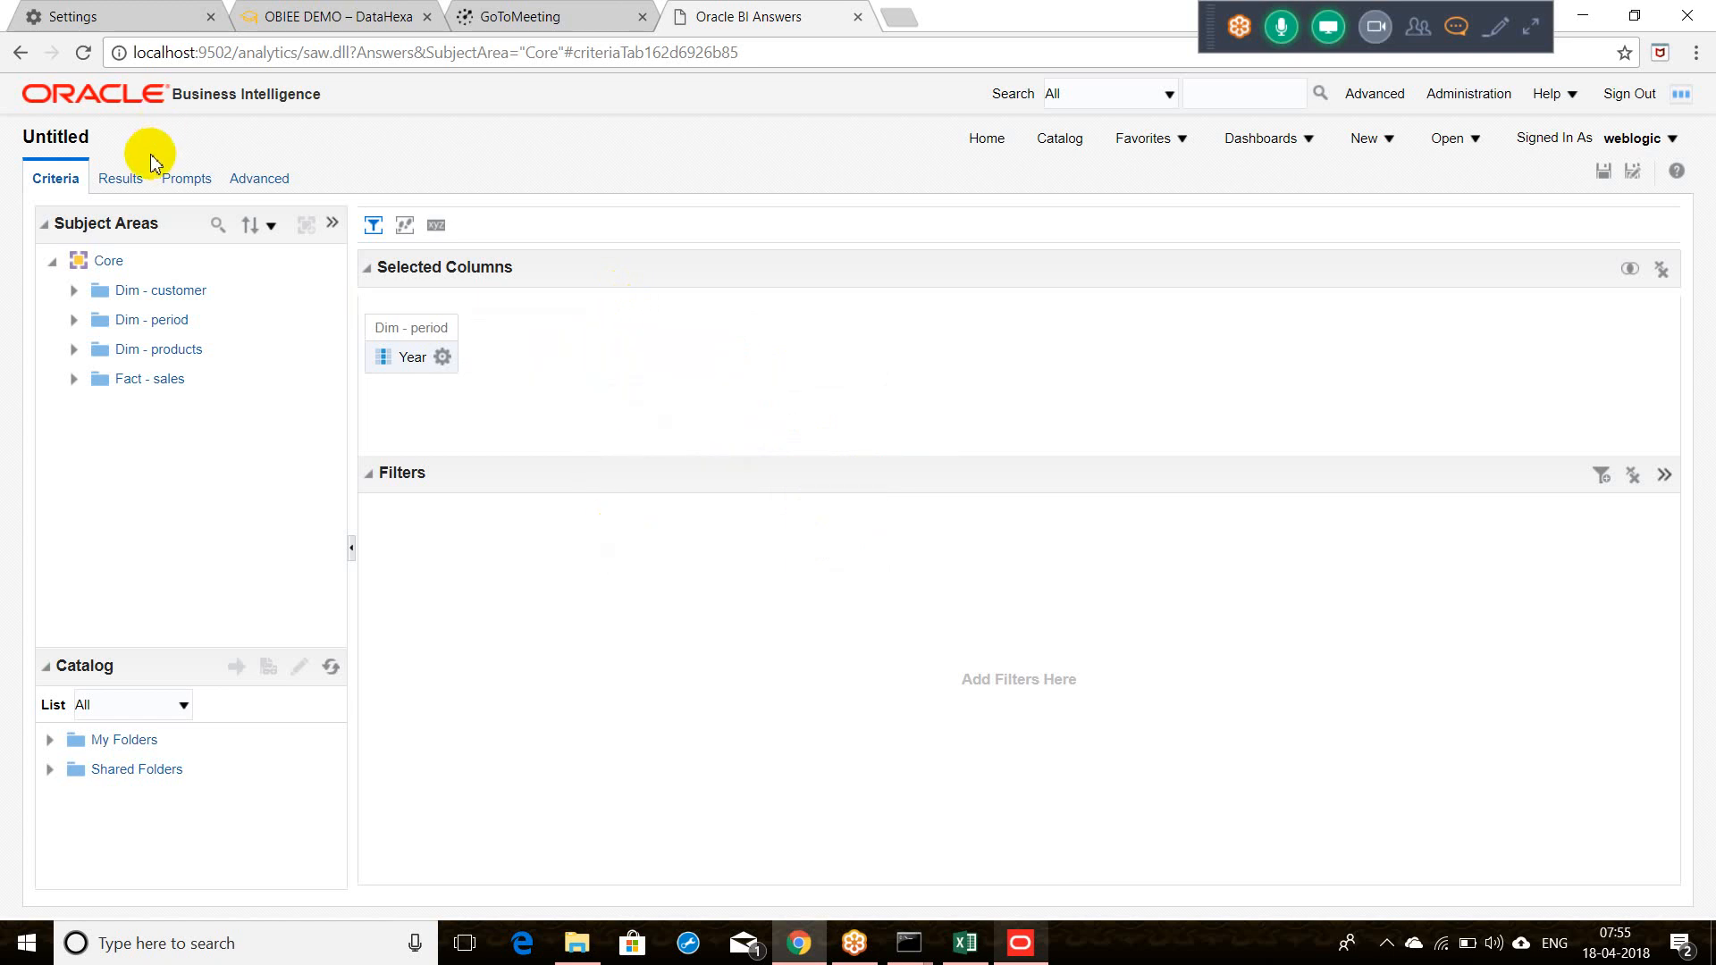
left_click(119, 178)
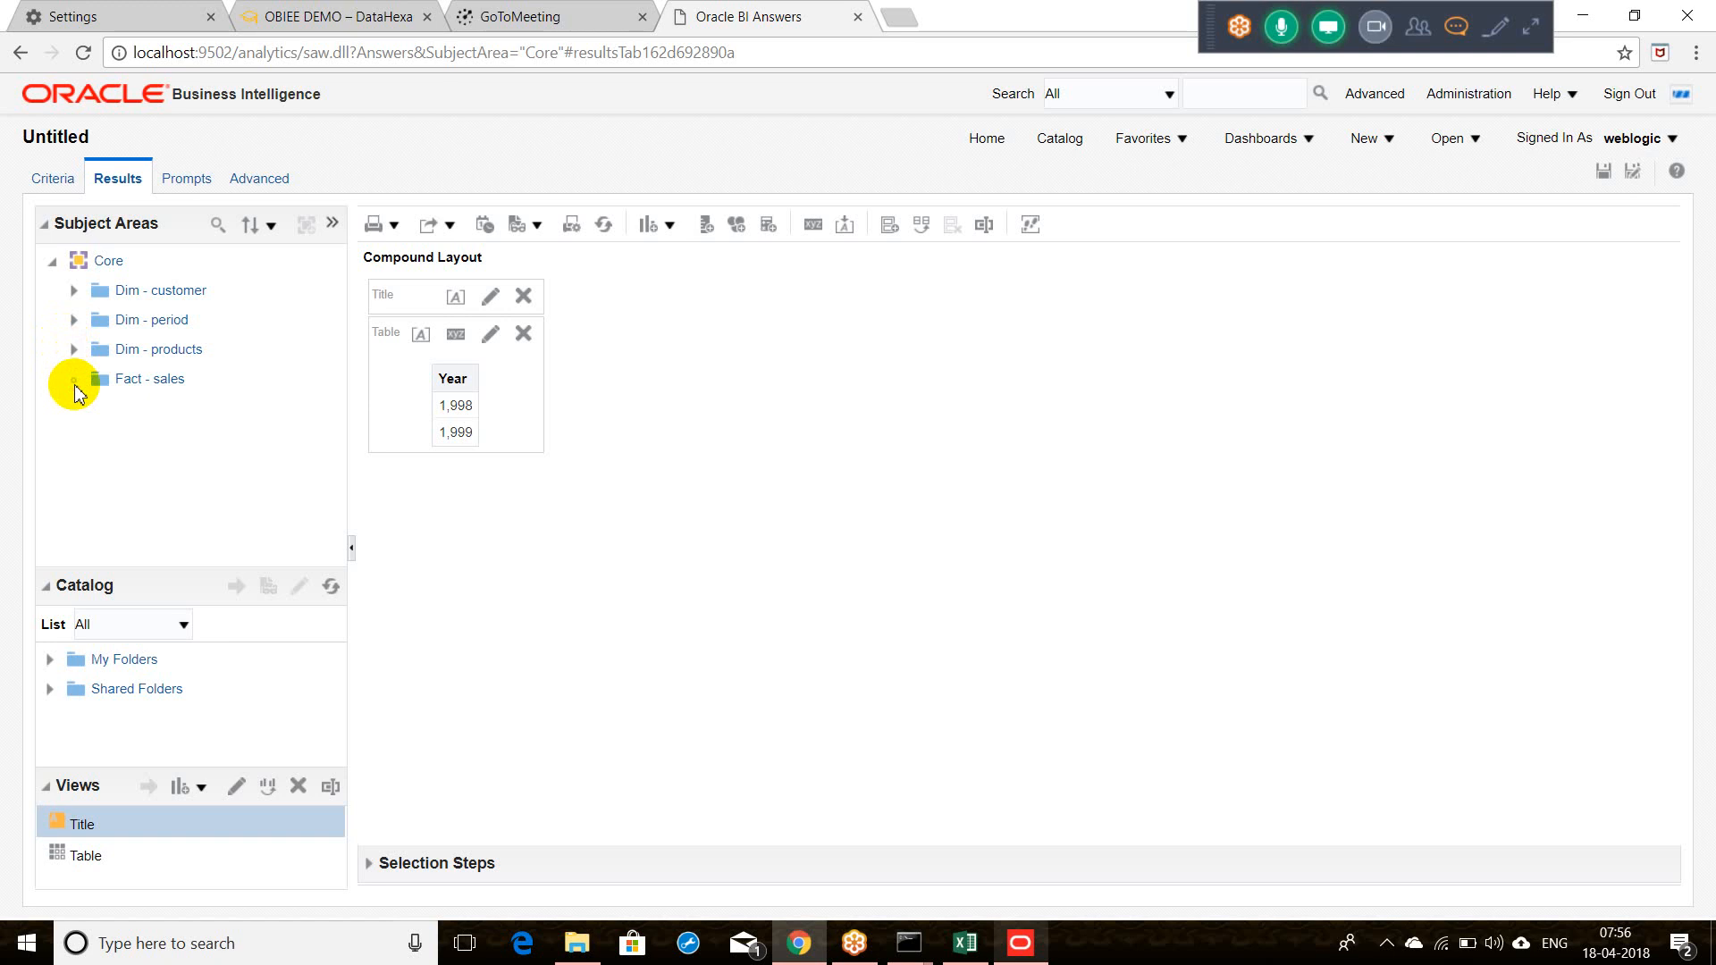
left_click(74, 382)
double_click(157, 442)
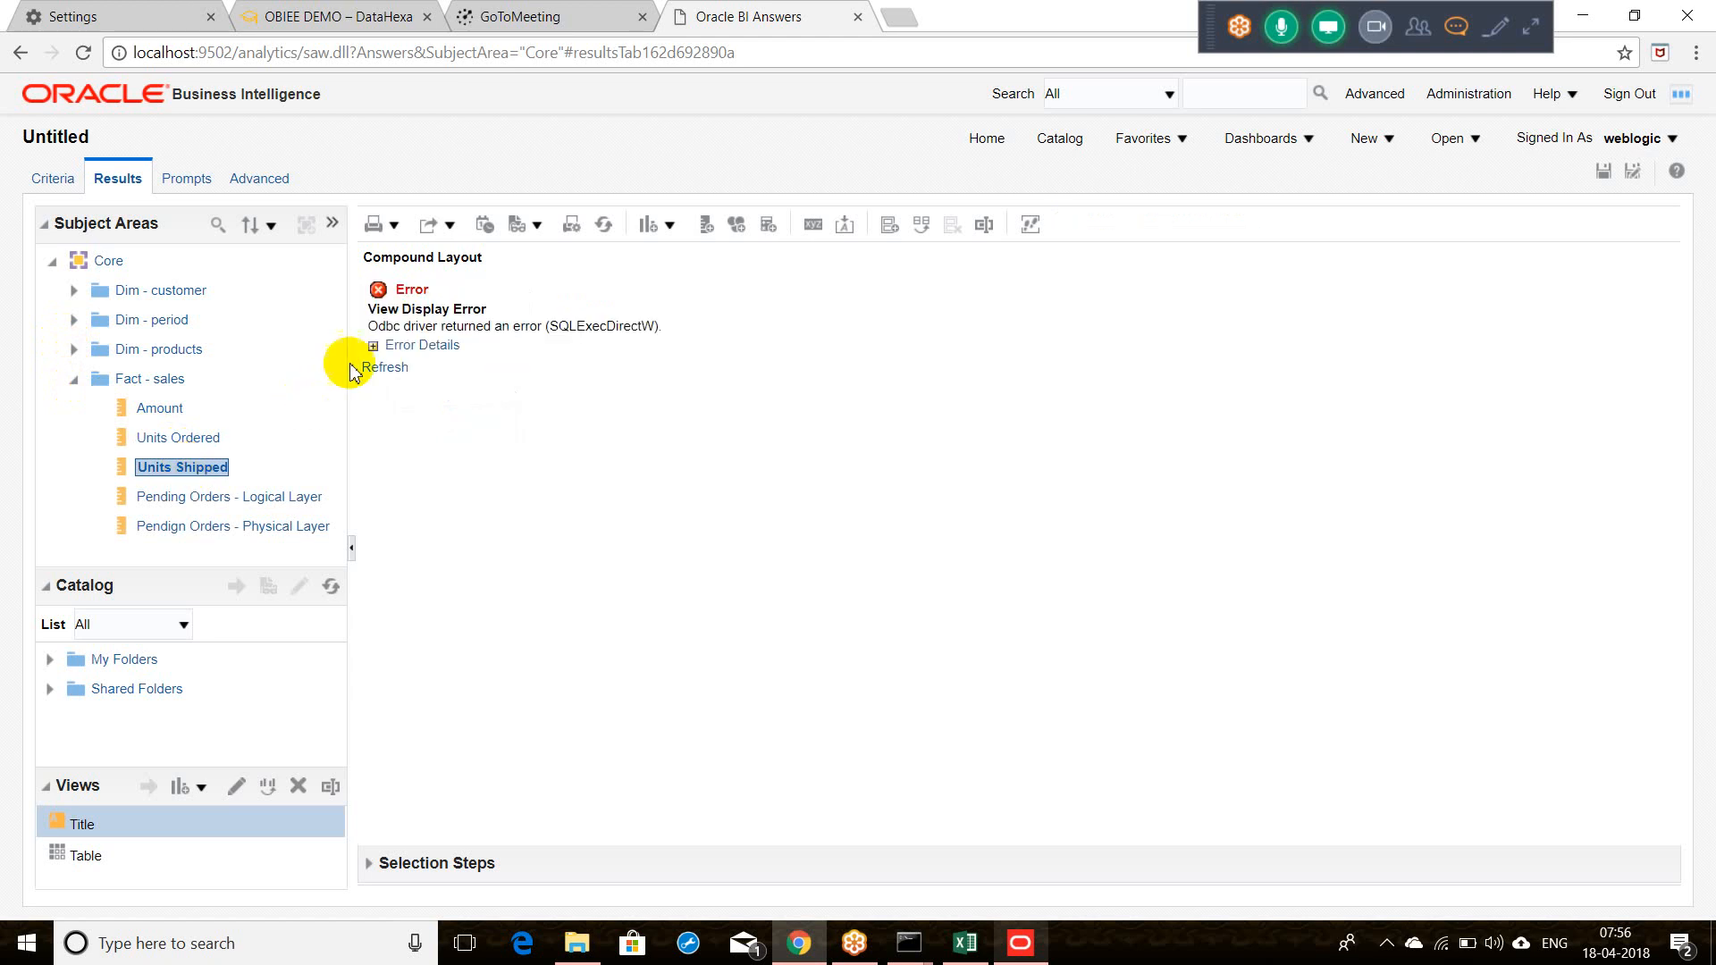
Step: Expand the error details to show the ORA-00942 message and the issued SQL
left_click(372, 348)
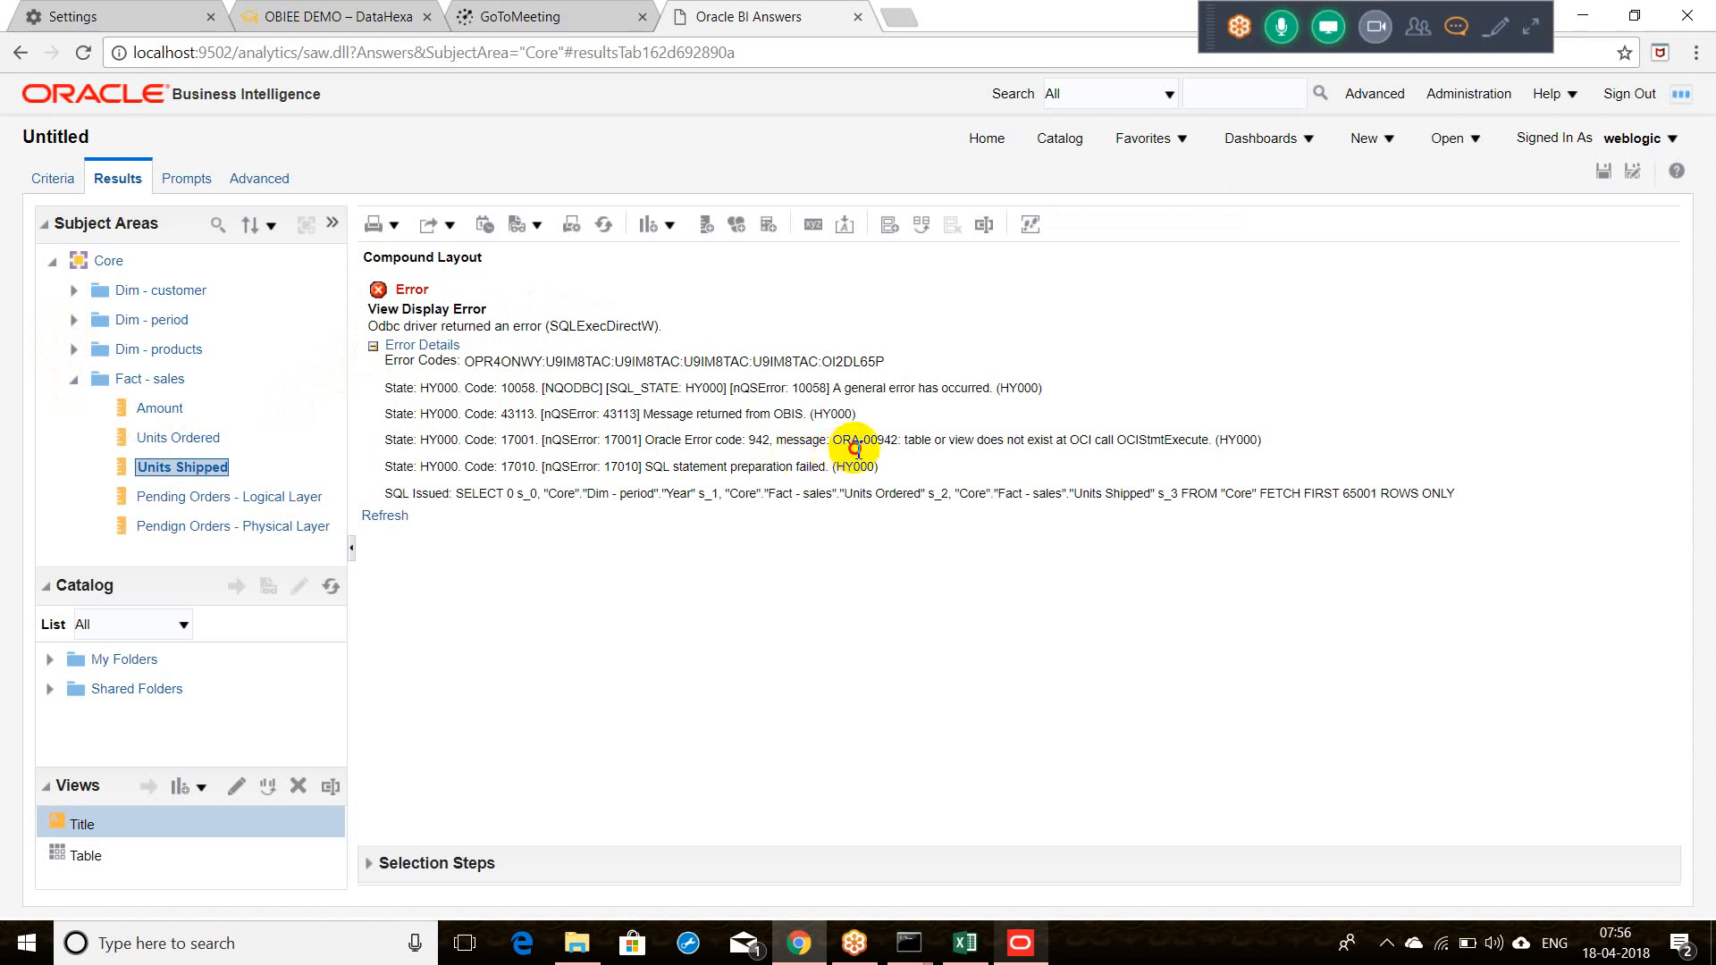
left_click_drag(853, 443, 1104, 461)
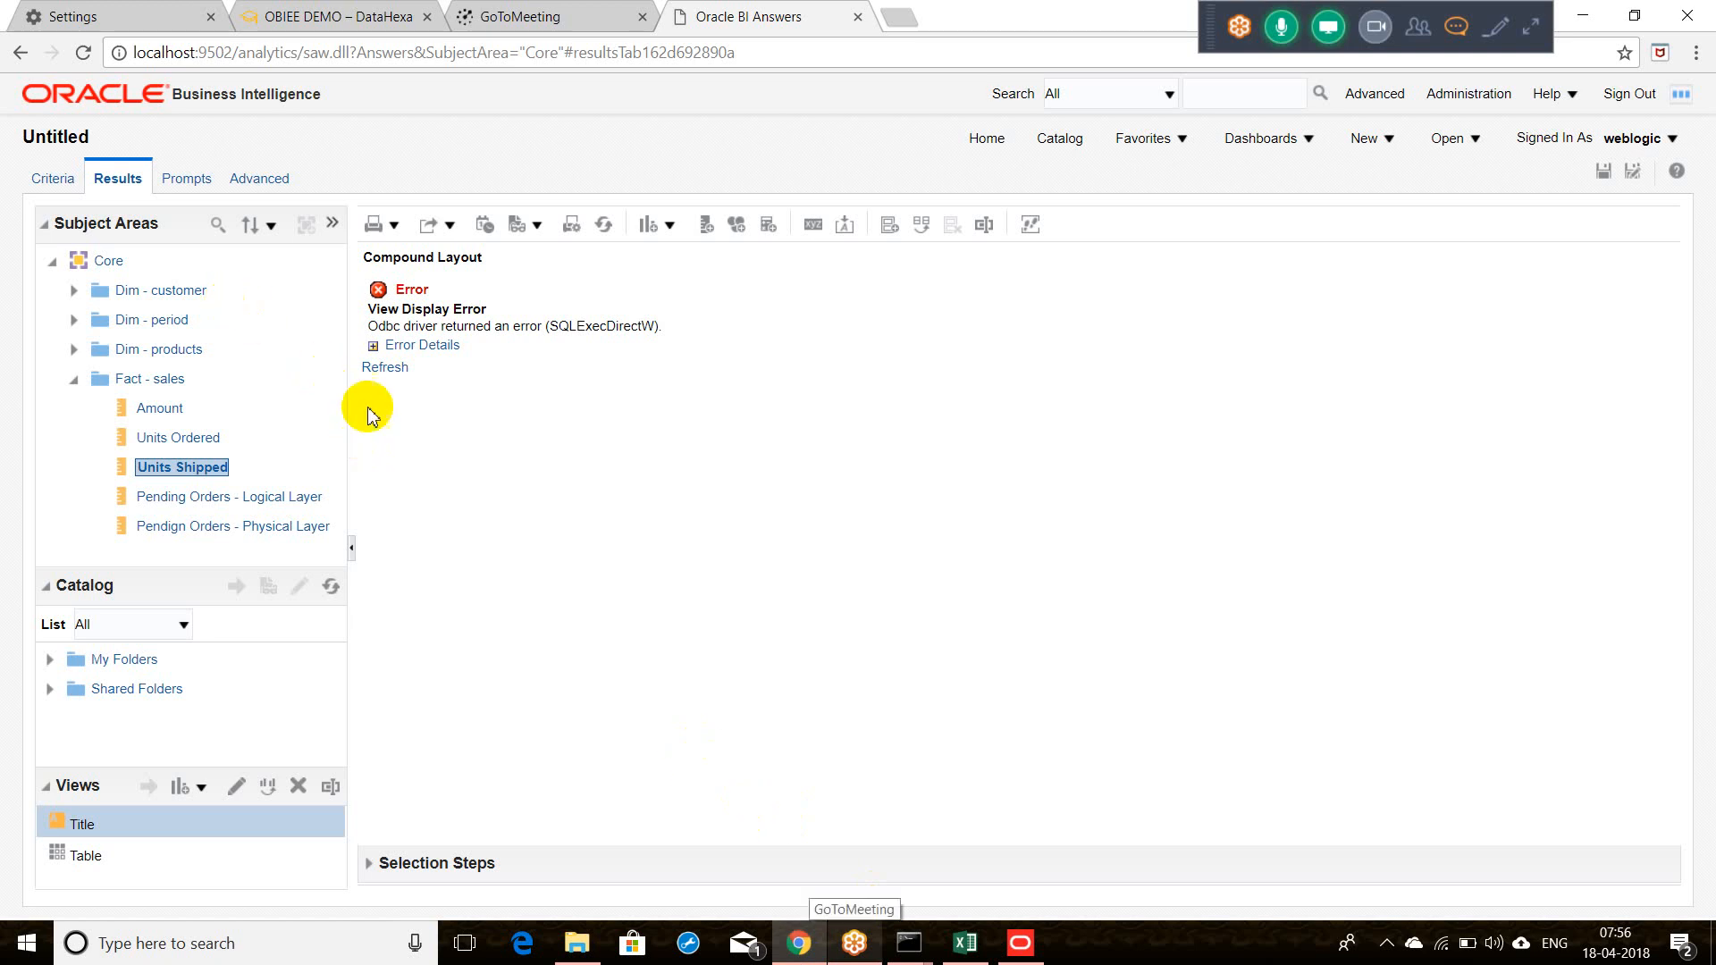
left_click(373, 345)
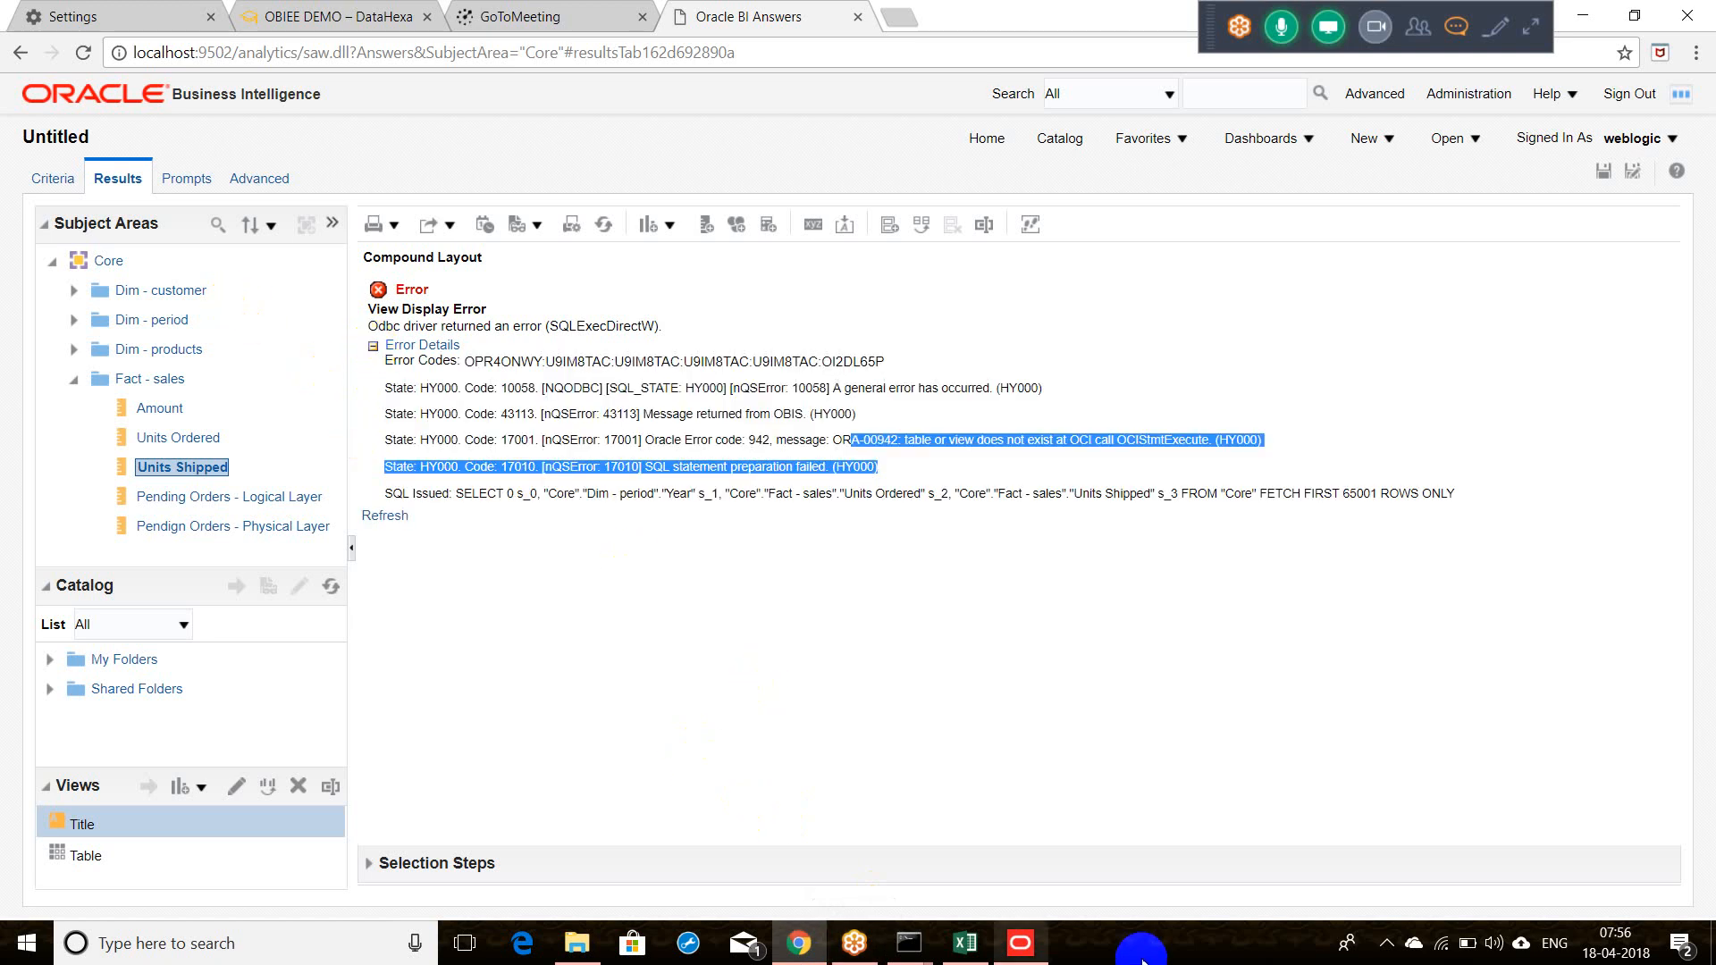
Step: Query the physical columns related to Core's Units Shipped presentation column
left_click(1021, 944)
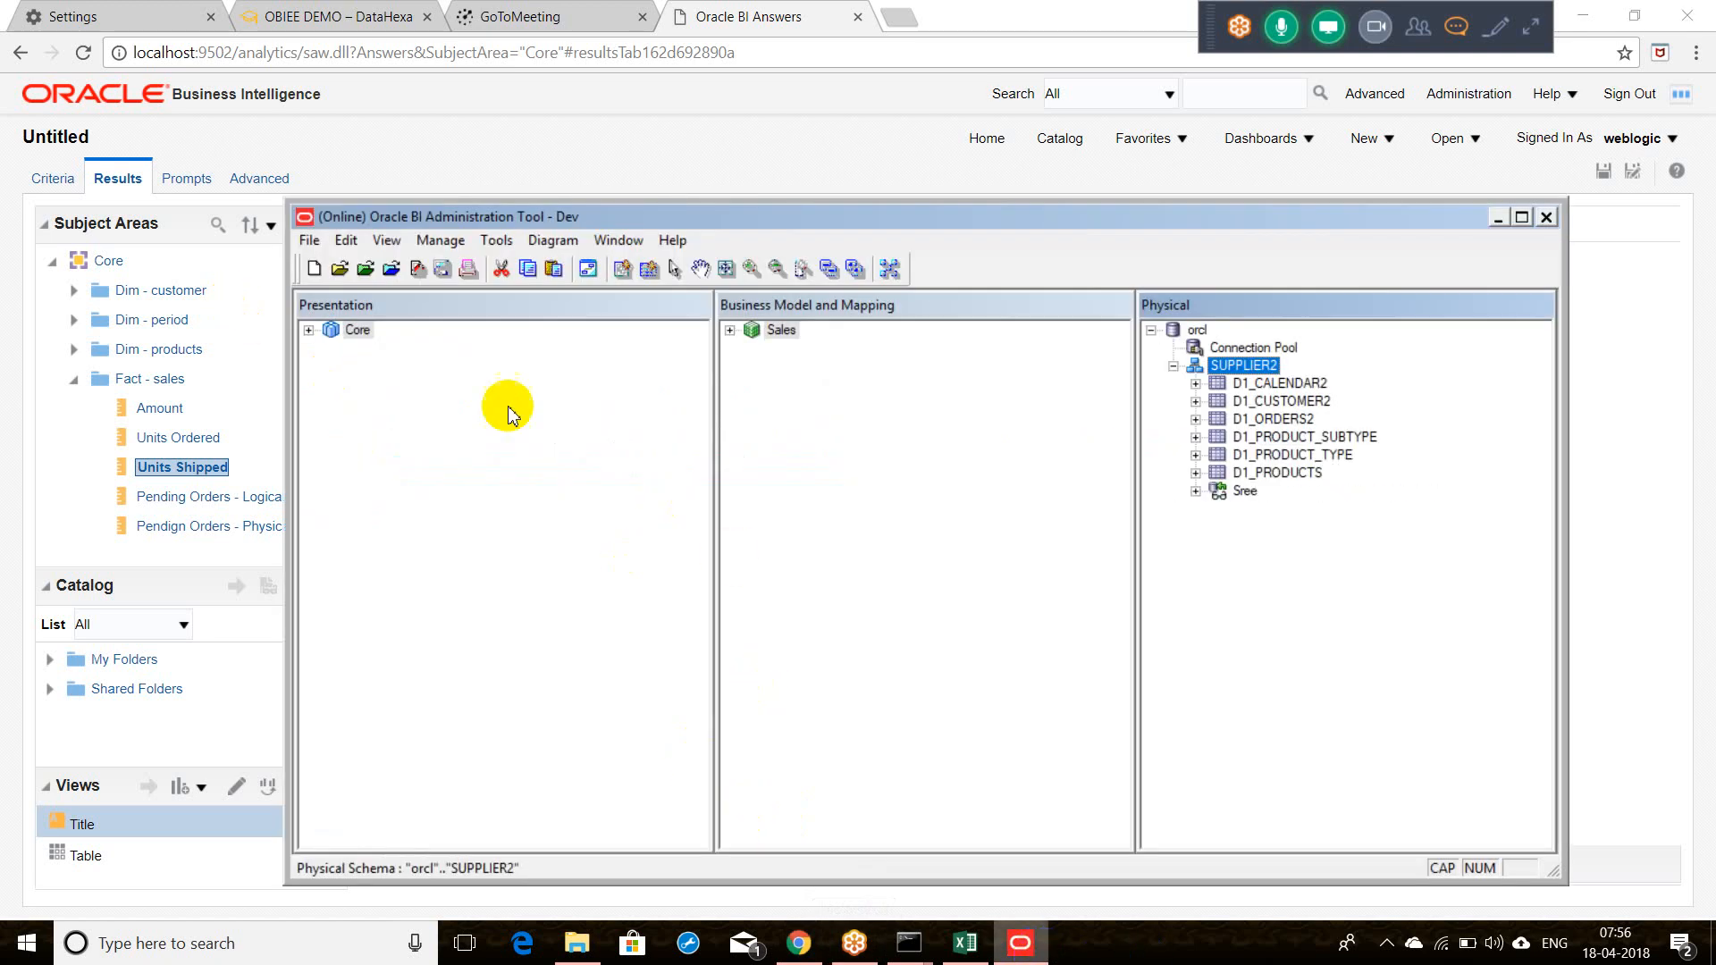
left_click(308, 331)
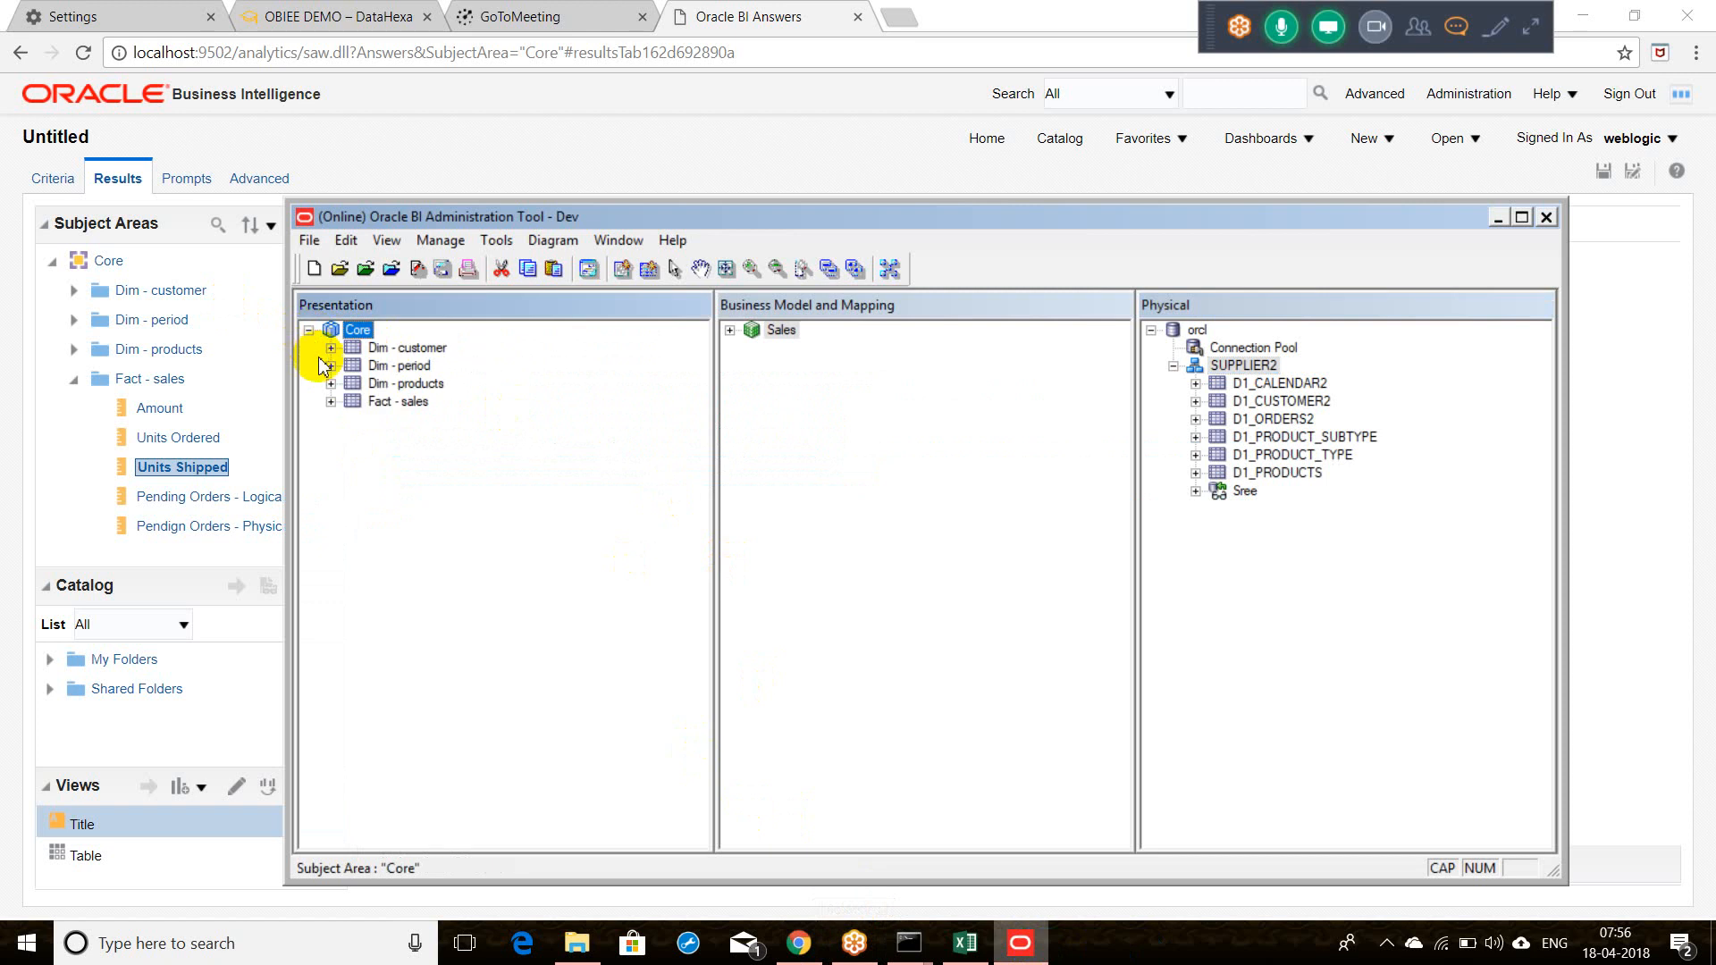
left_click(331, 402)
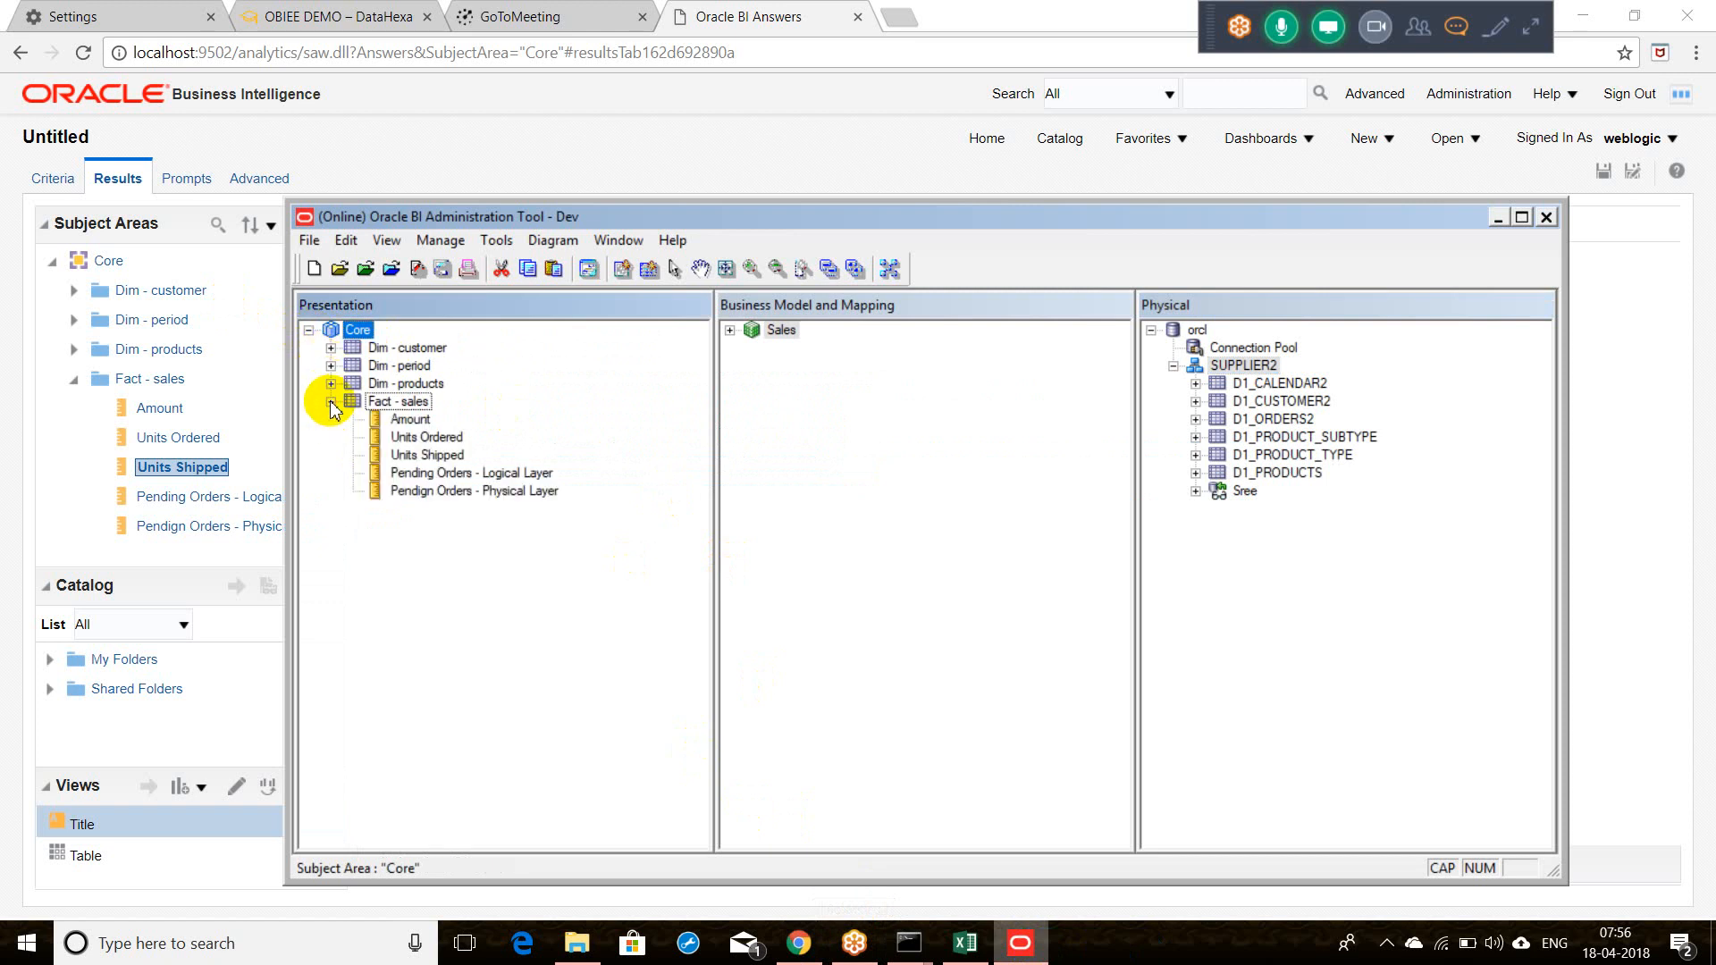
left_click(437, 456)
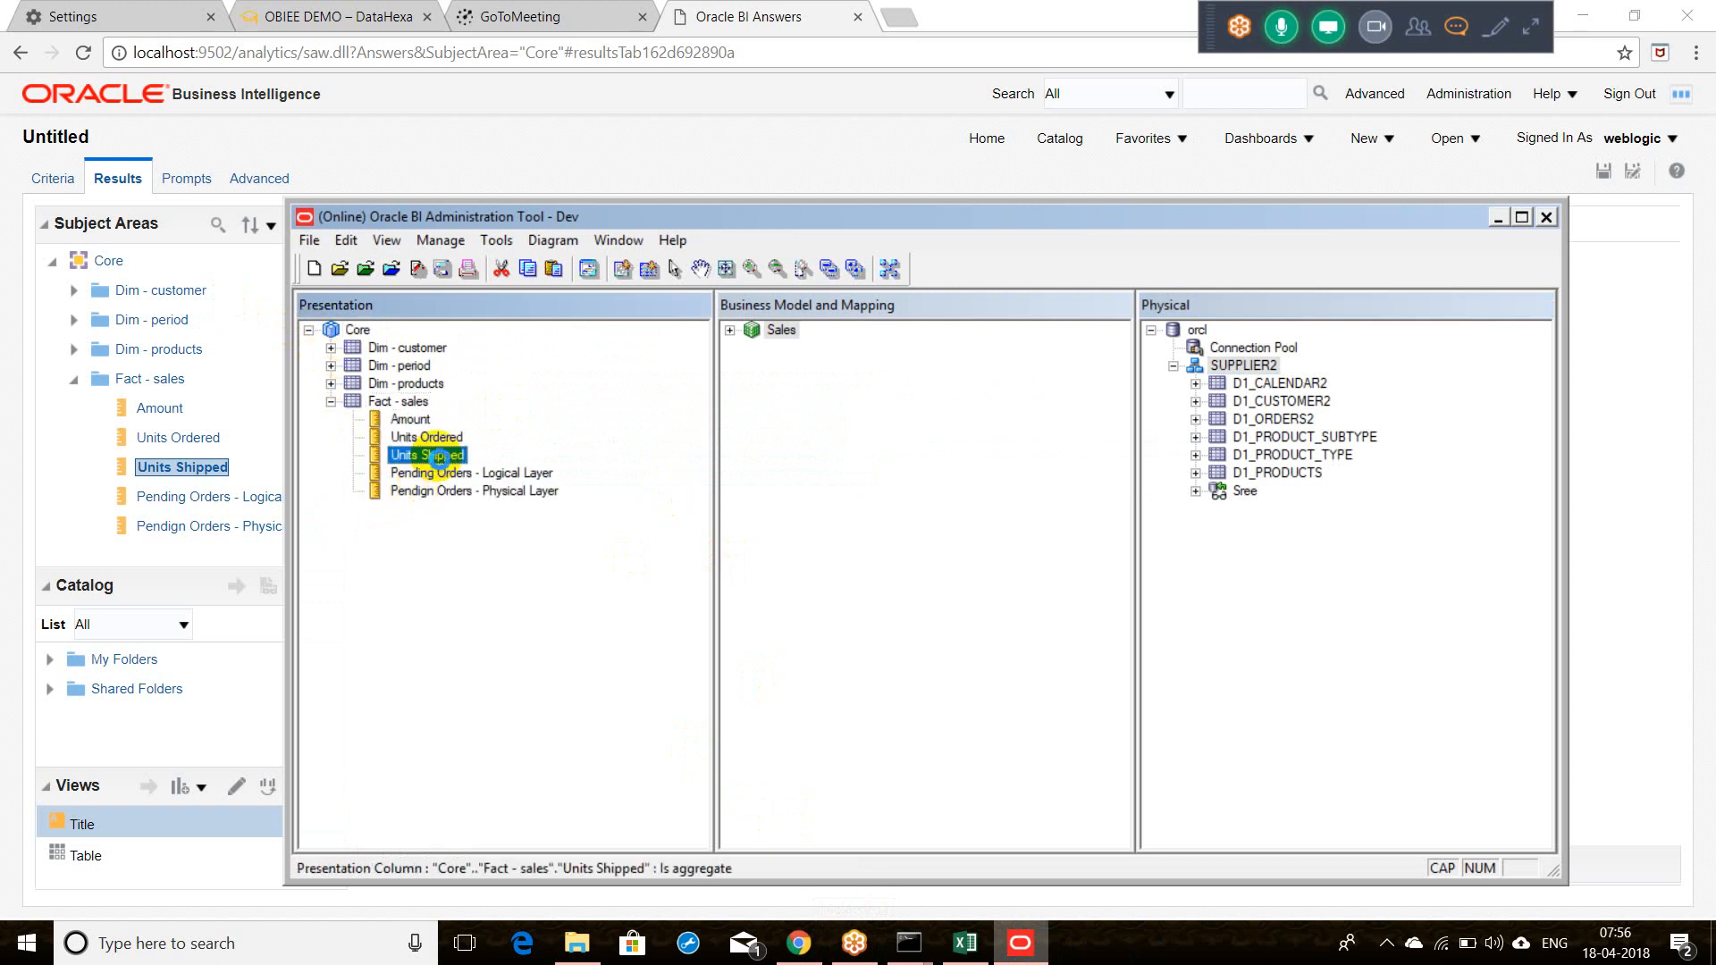
right_click(437, 457)
mouse_move(579, 804)
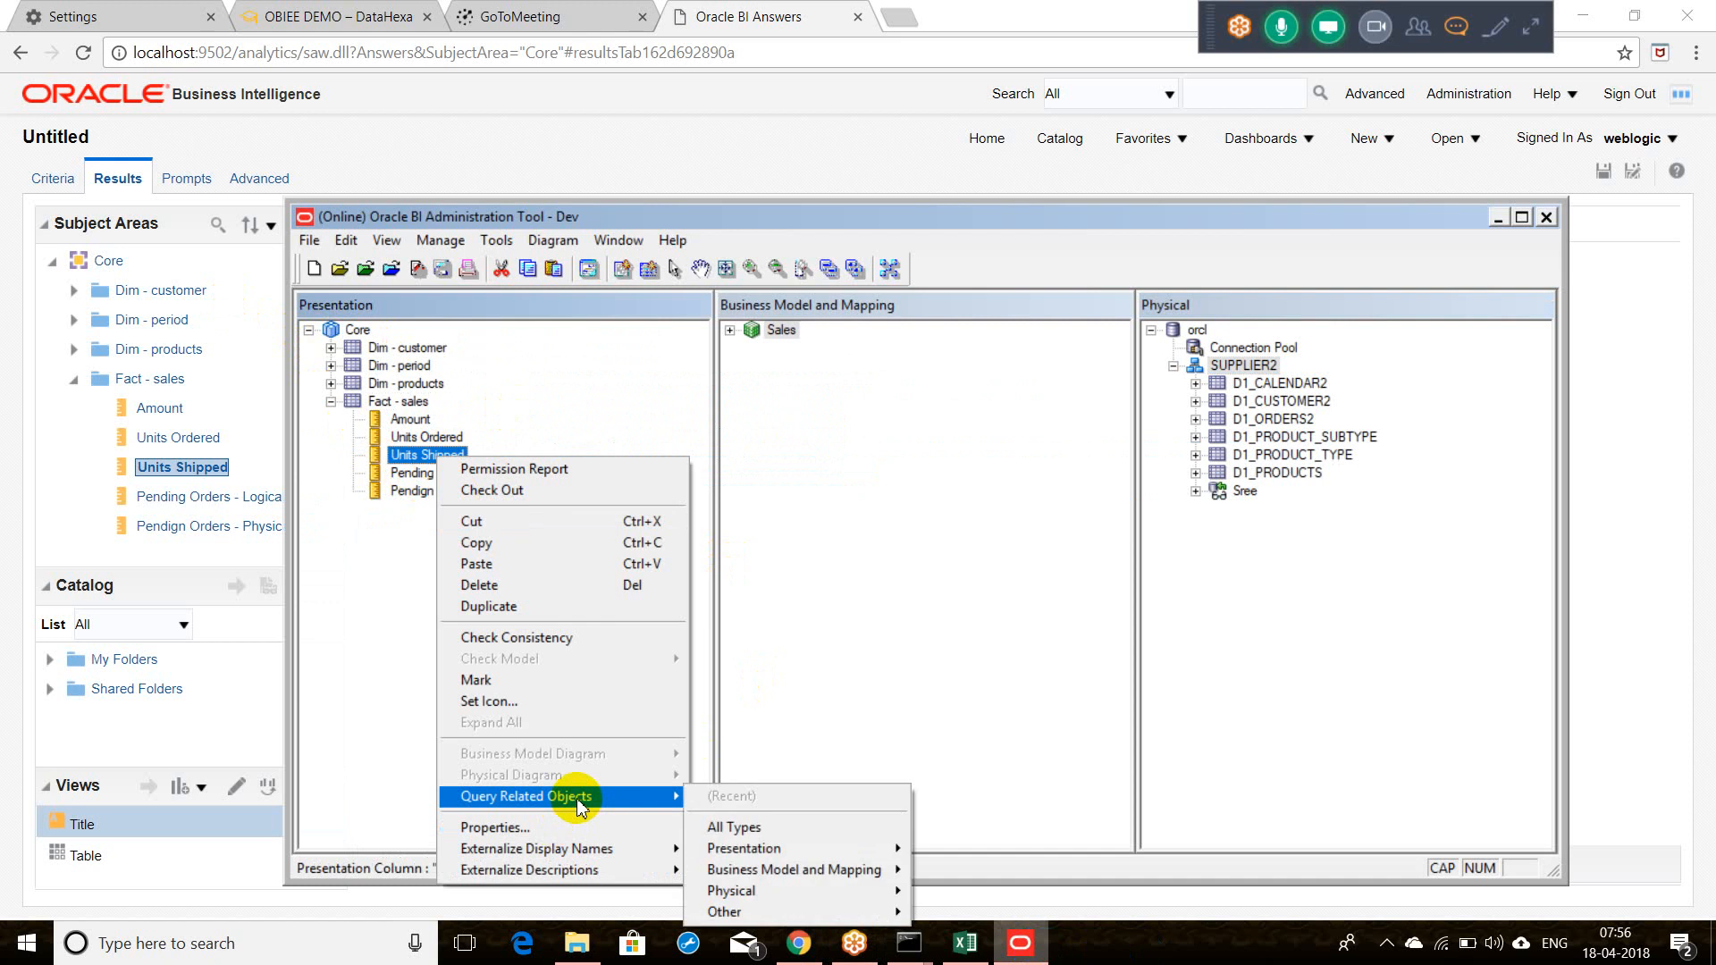
mouse_move(729, 891)
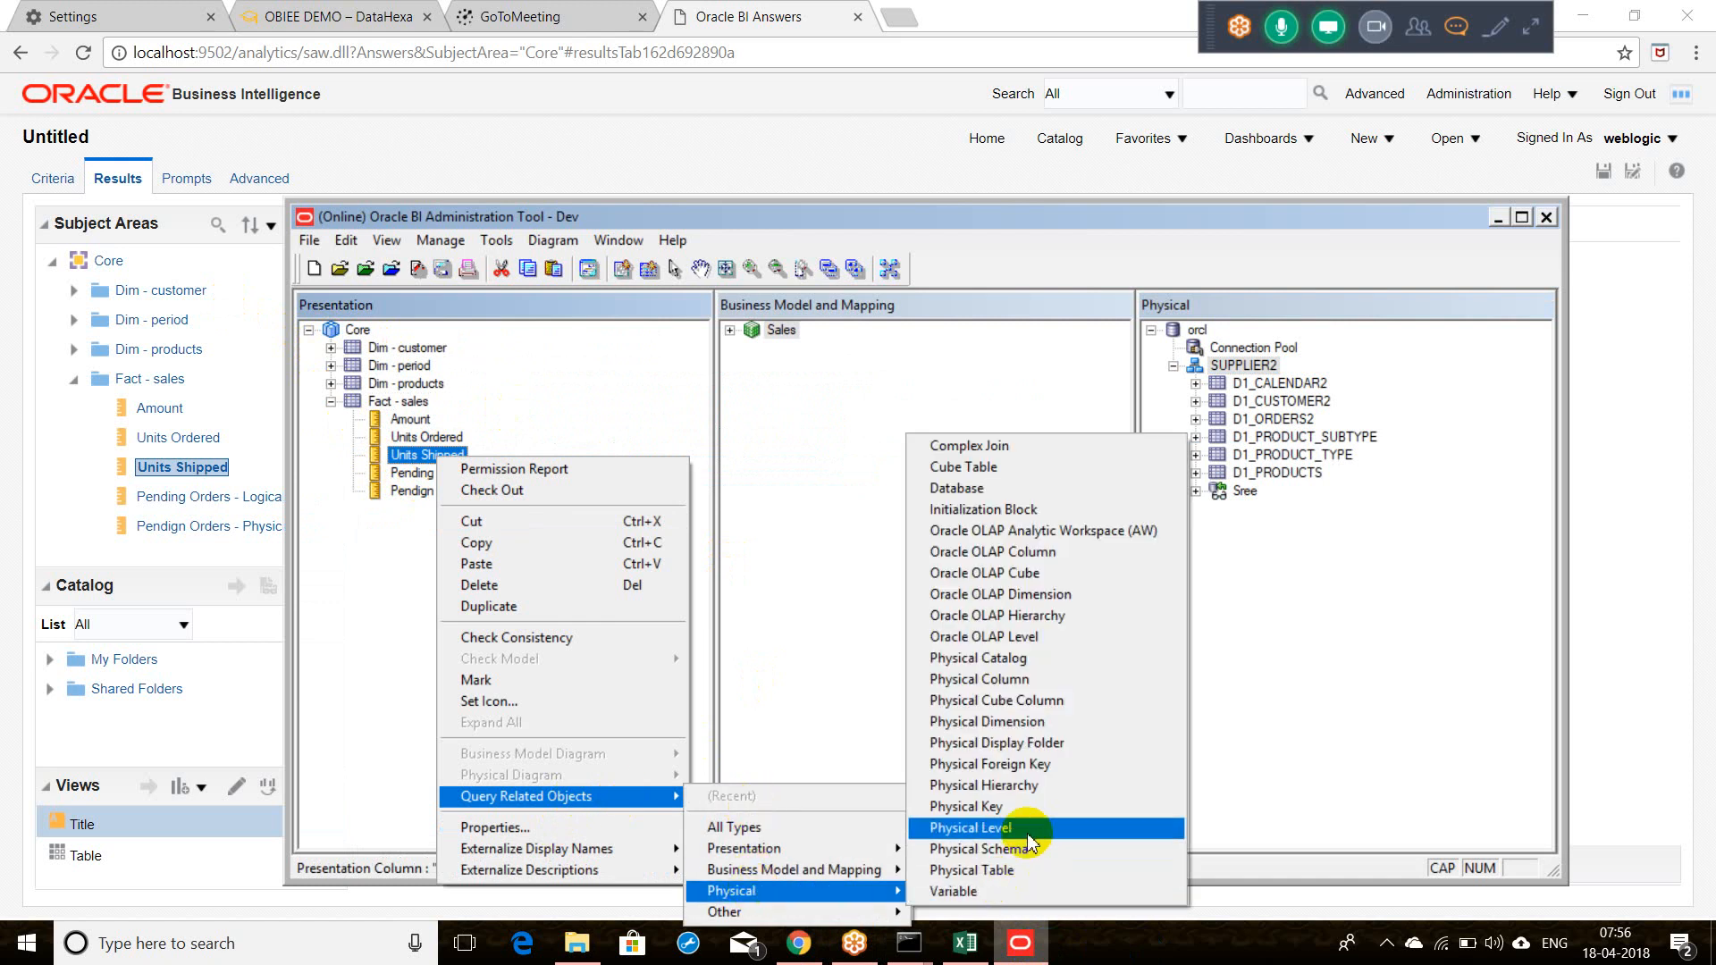
left_click(1050, 681)
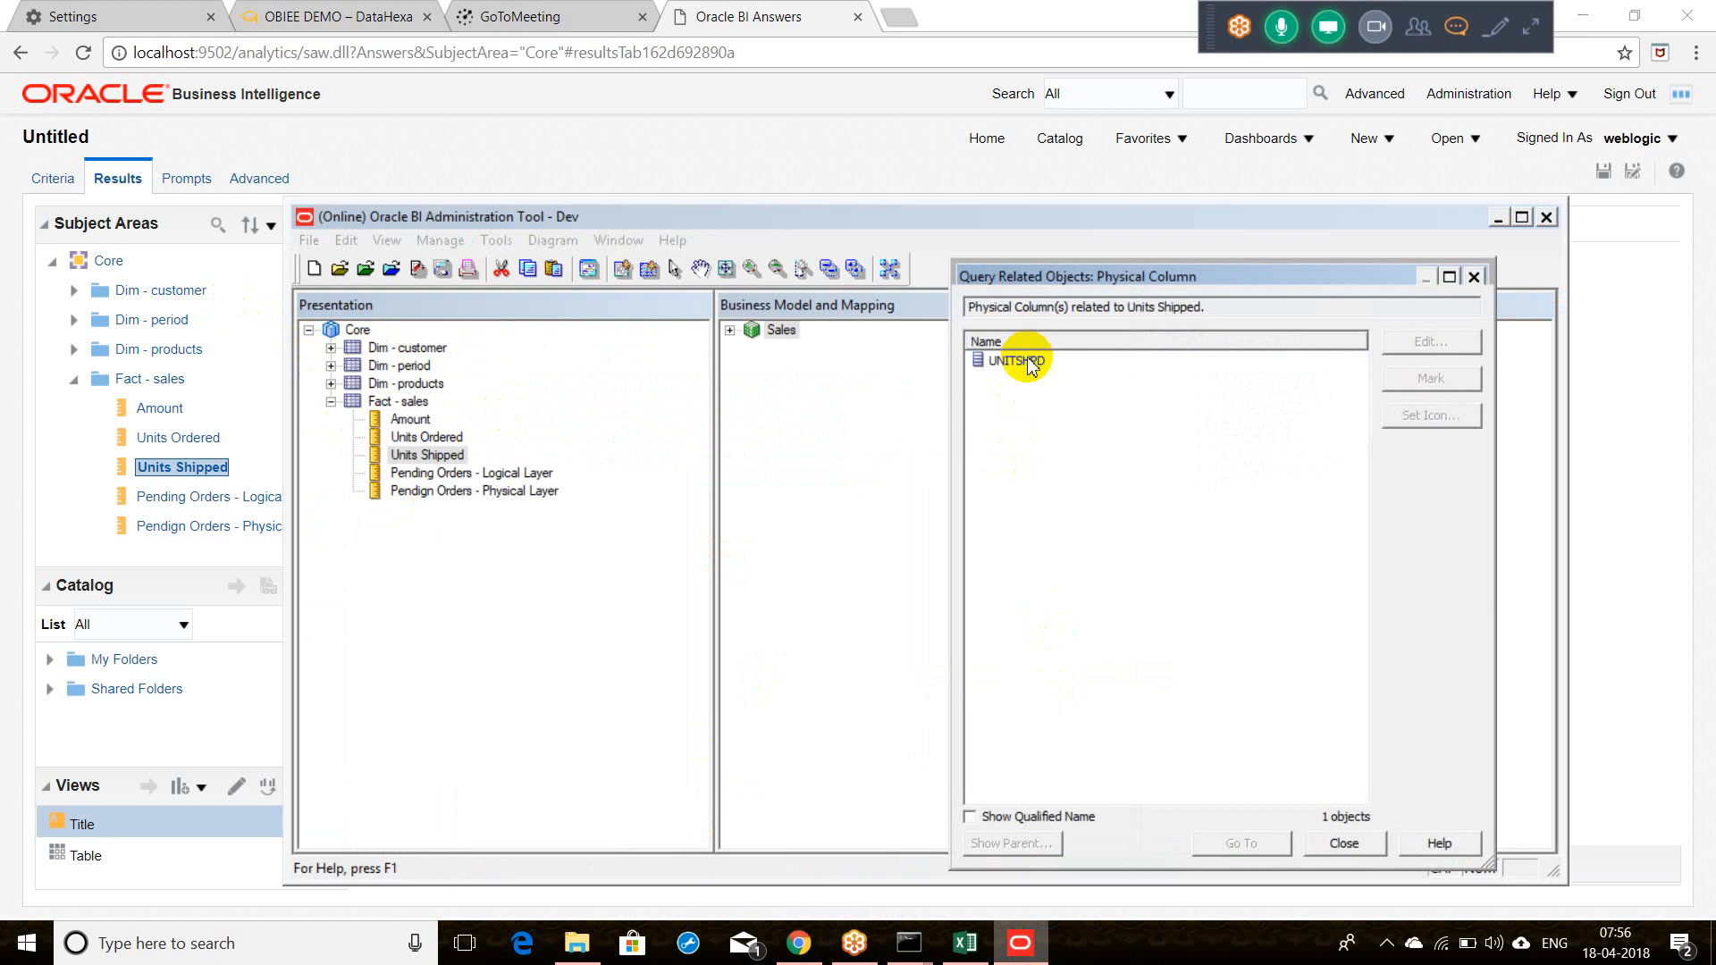
Step: Go to UNITSHPD in the Physical layer and preview its data
left_click(1028, 361)
left_click(1240, 844)
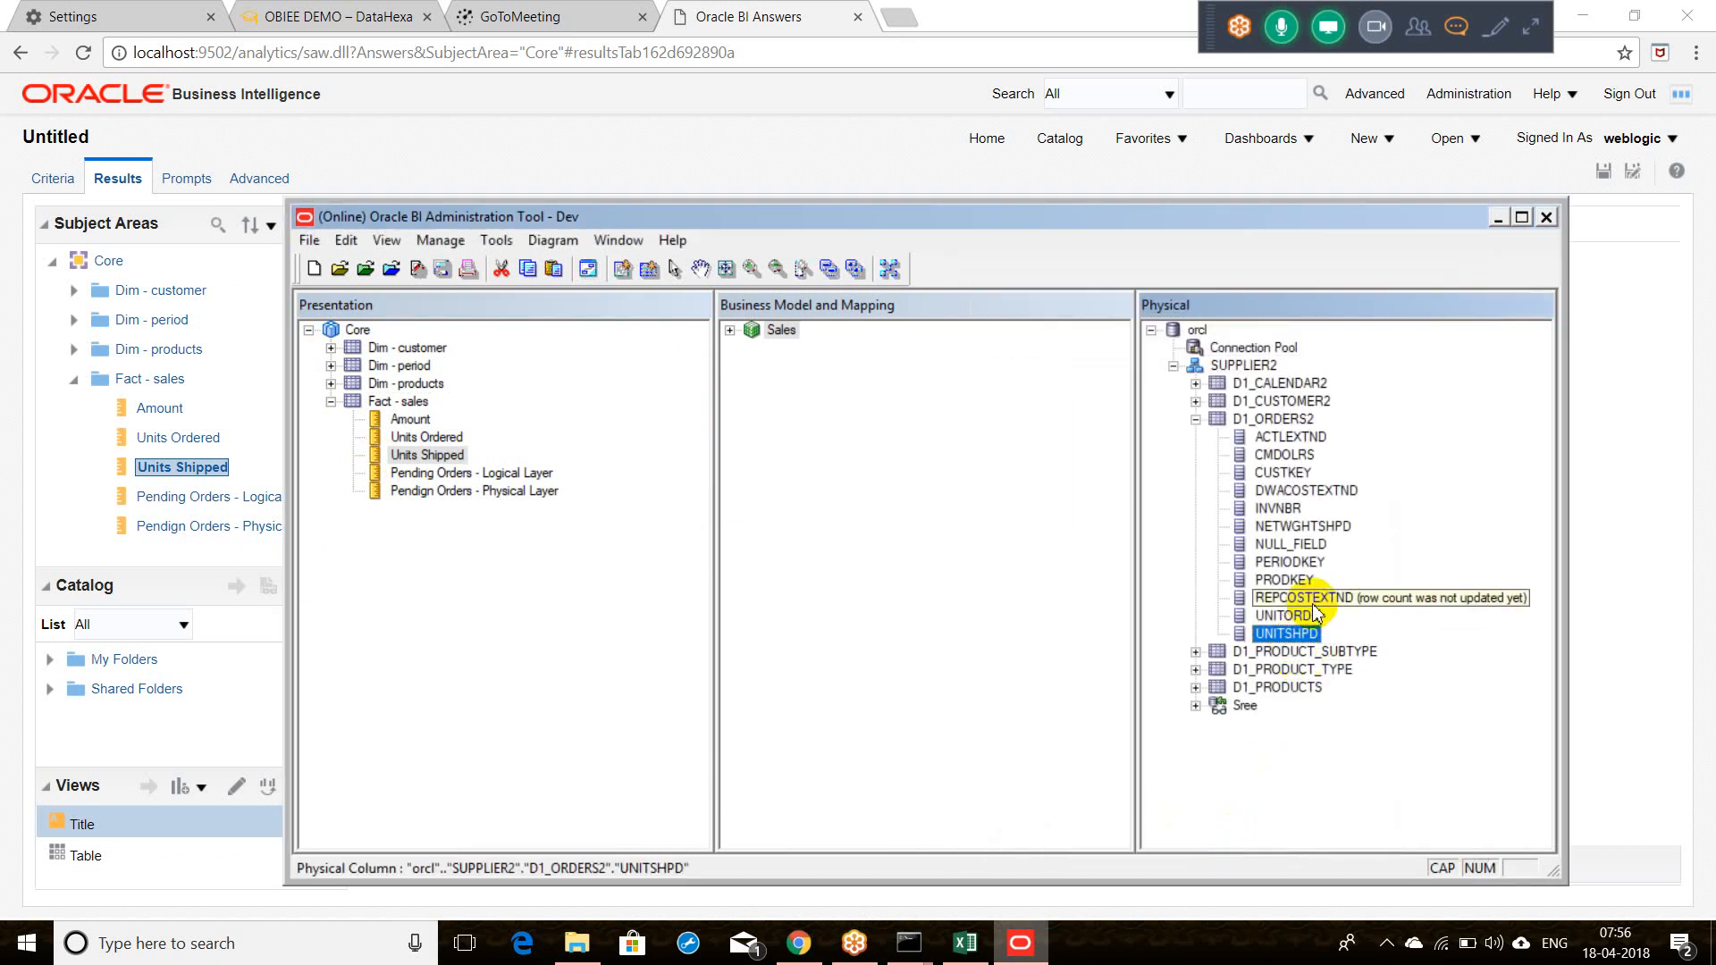
right_click(1290, 631)
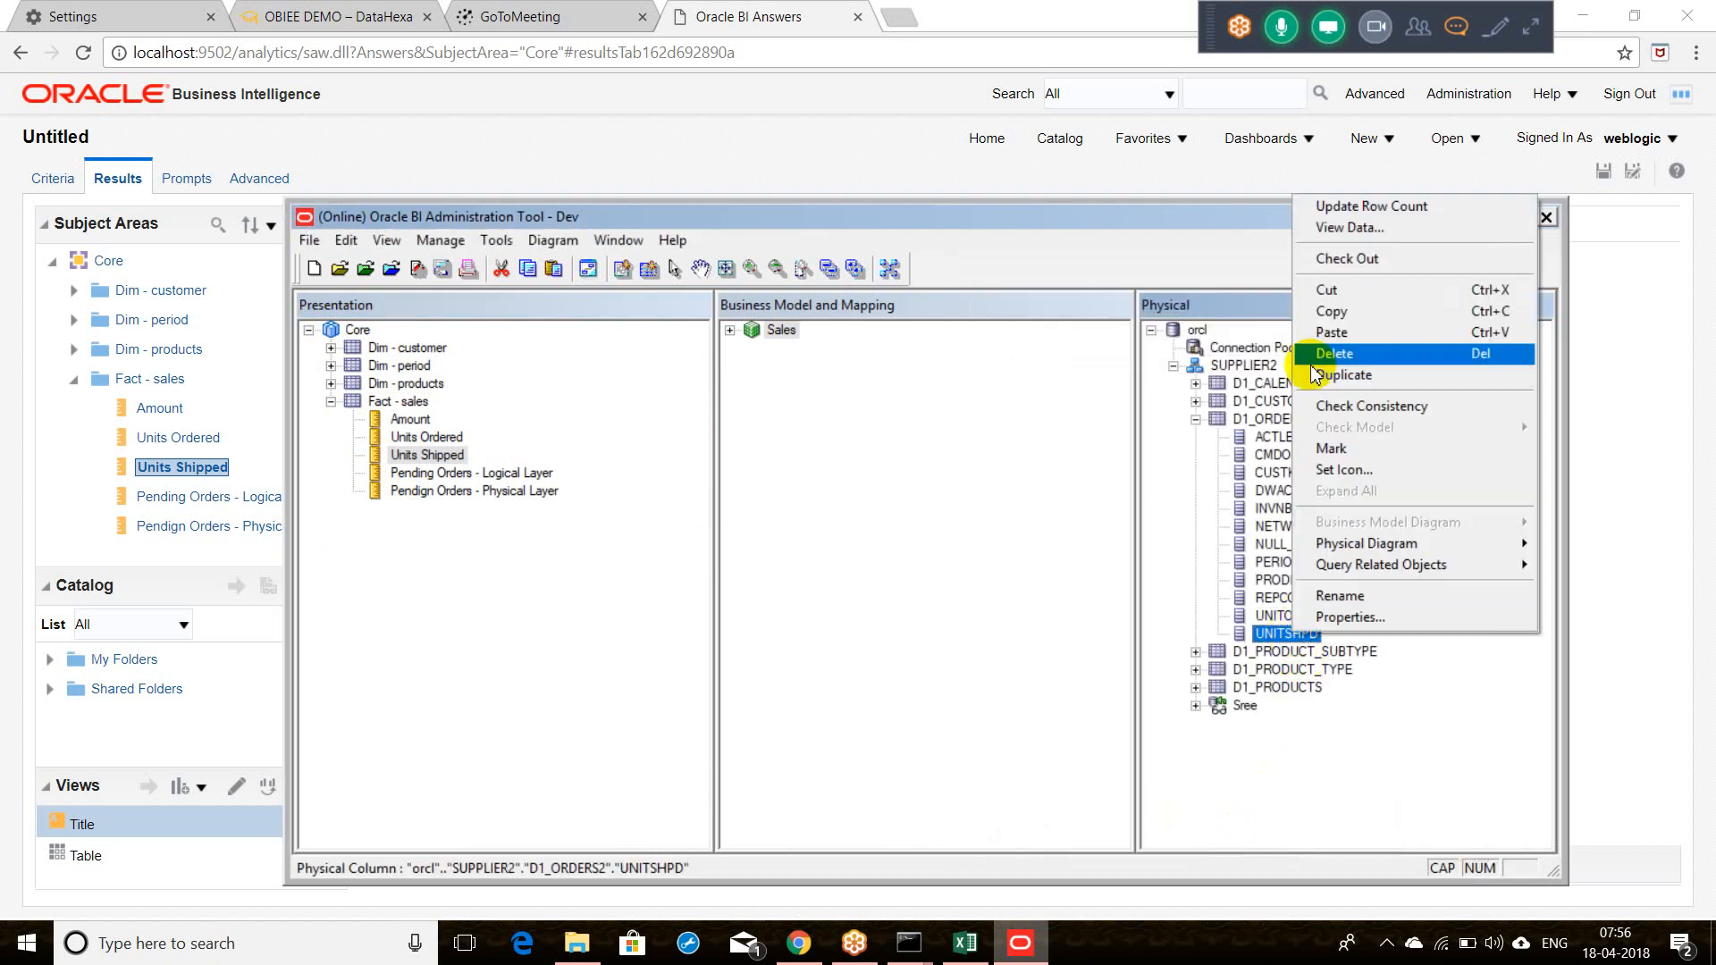
left_click(1377, 235)
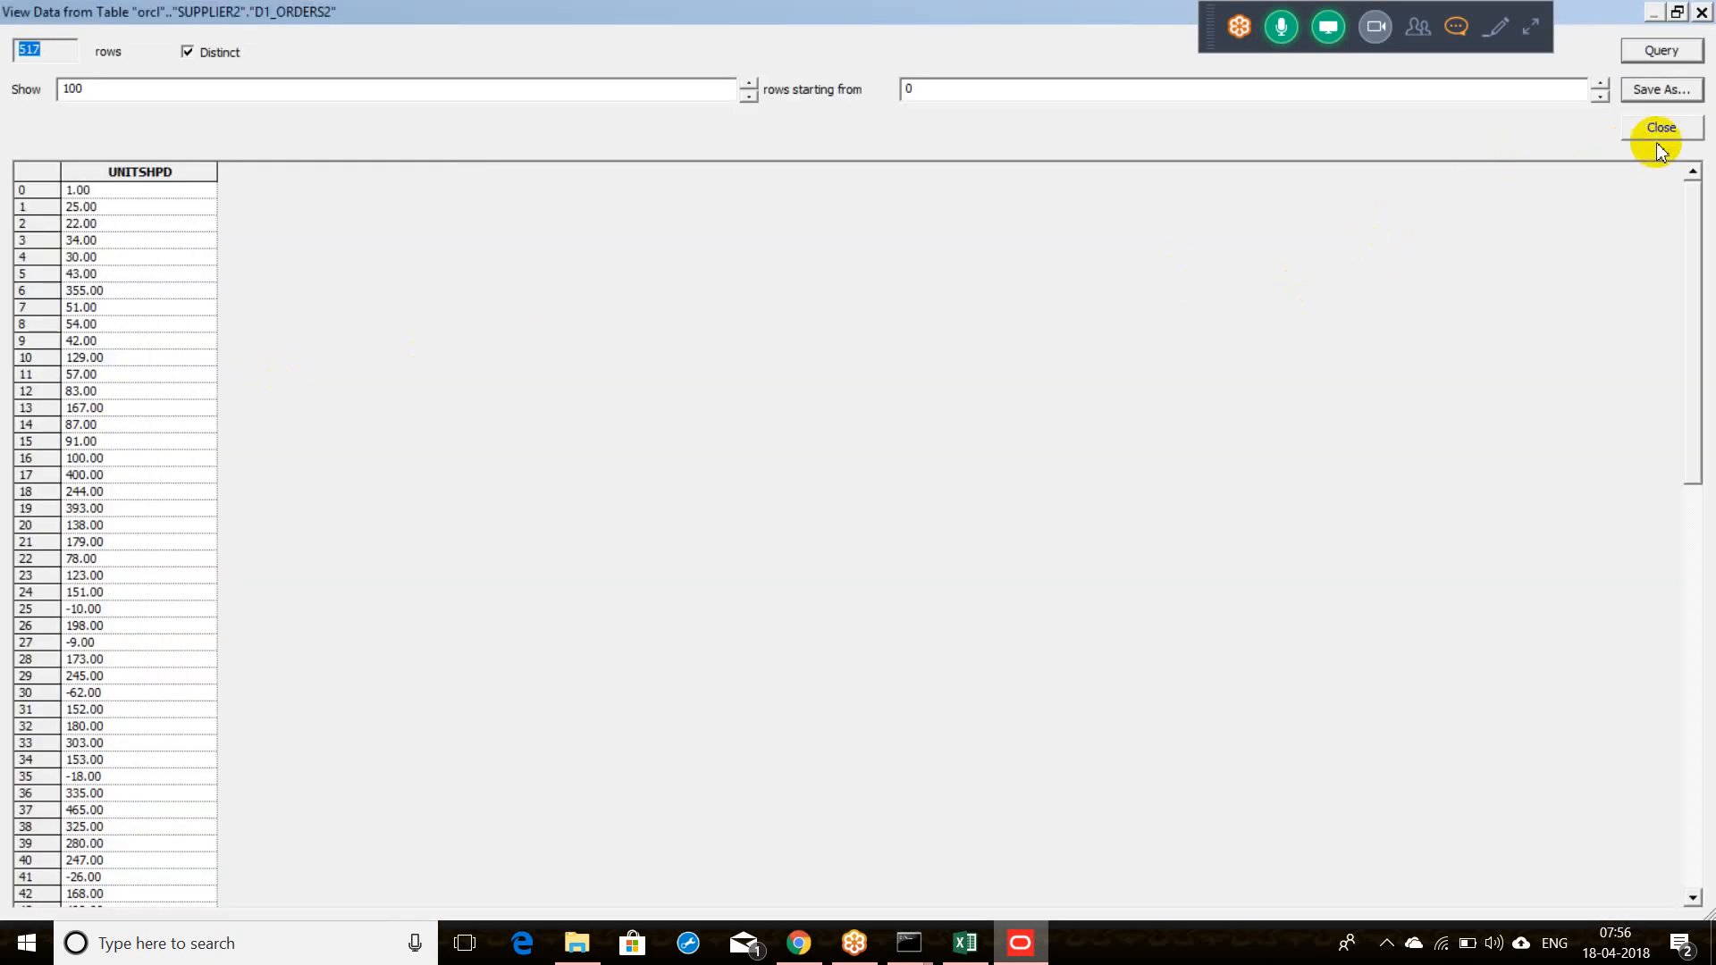
left_click(1655, 136)
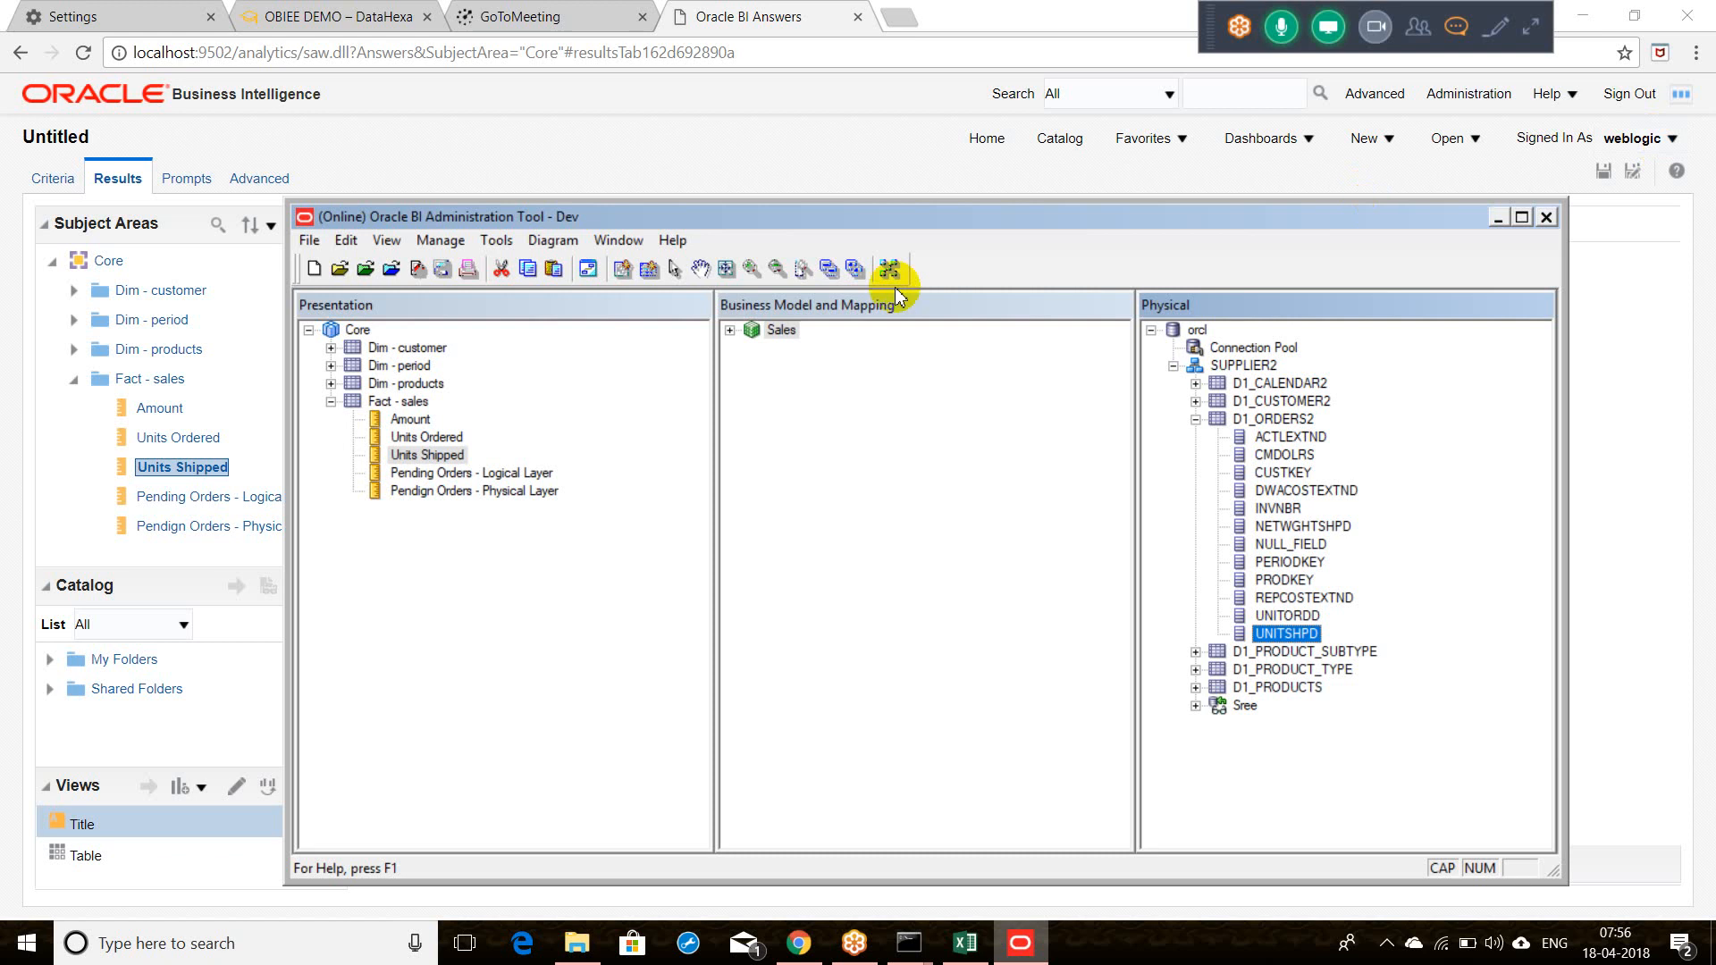
Step: Check out Sales > Fact - sales Units Shipped and review its sum(D1_ORDERS2.UNITSHPD) source
left_click(730, 333)
left_click(752, 402)
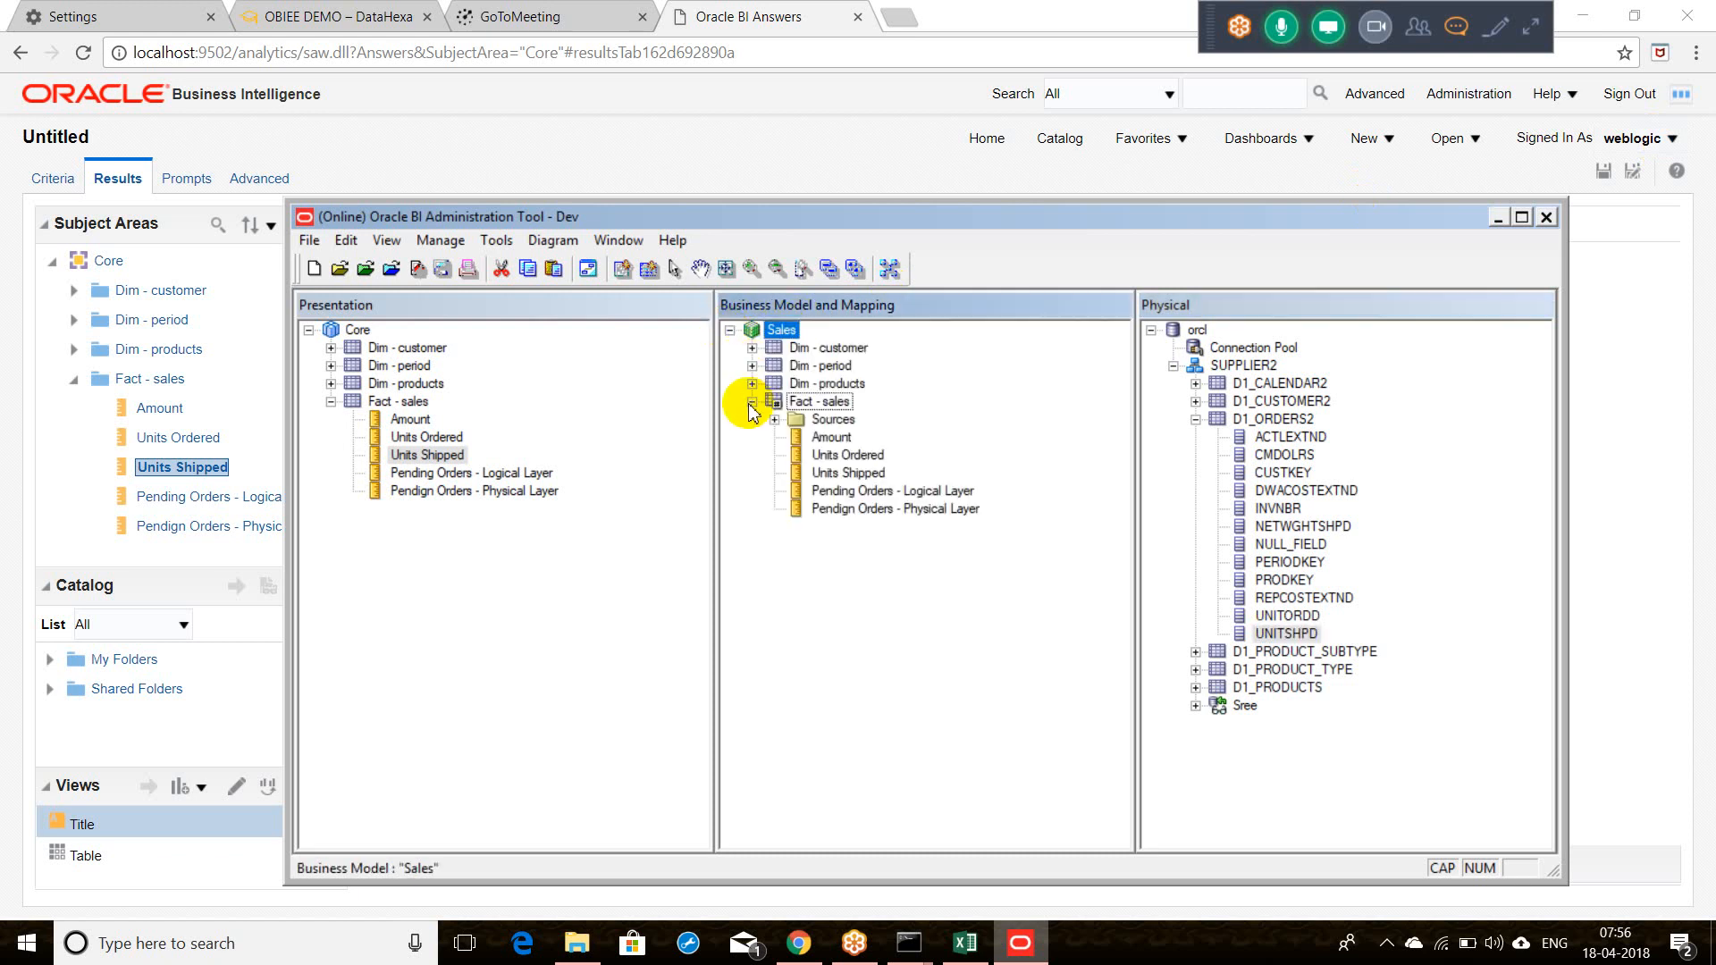
double_click(841, 474)
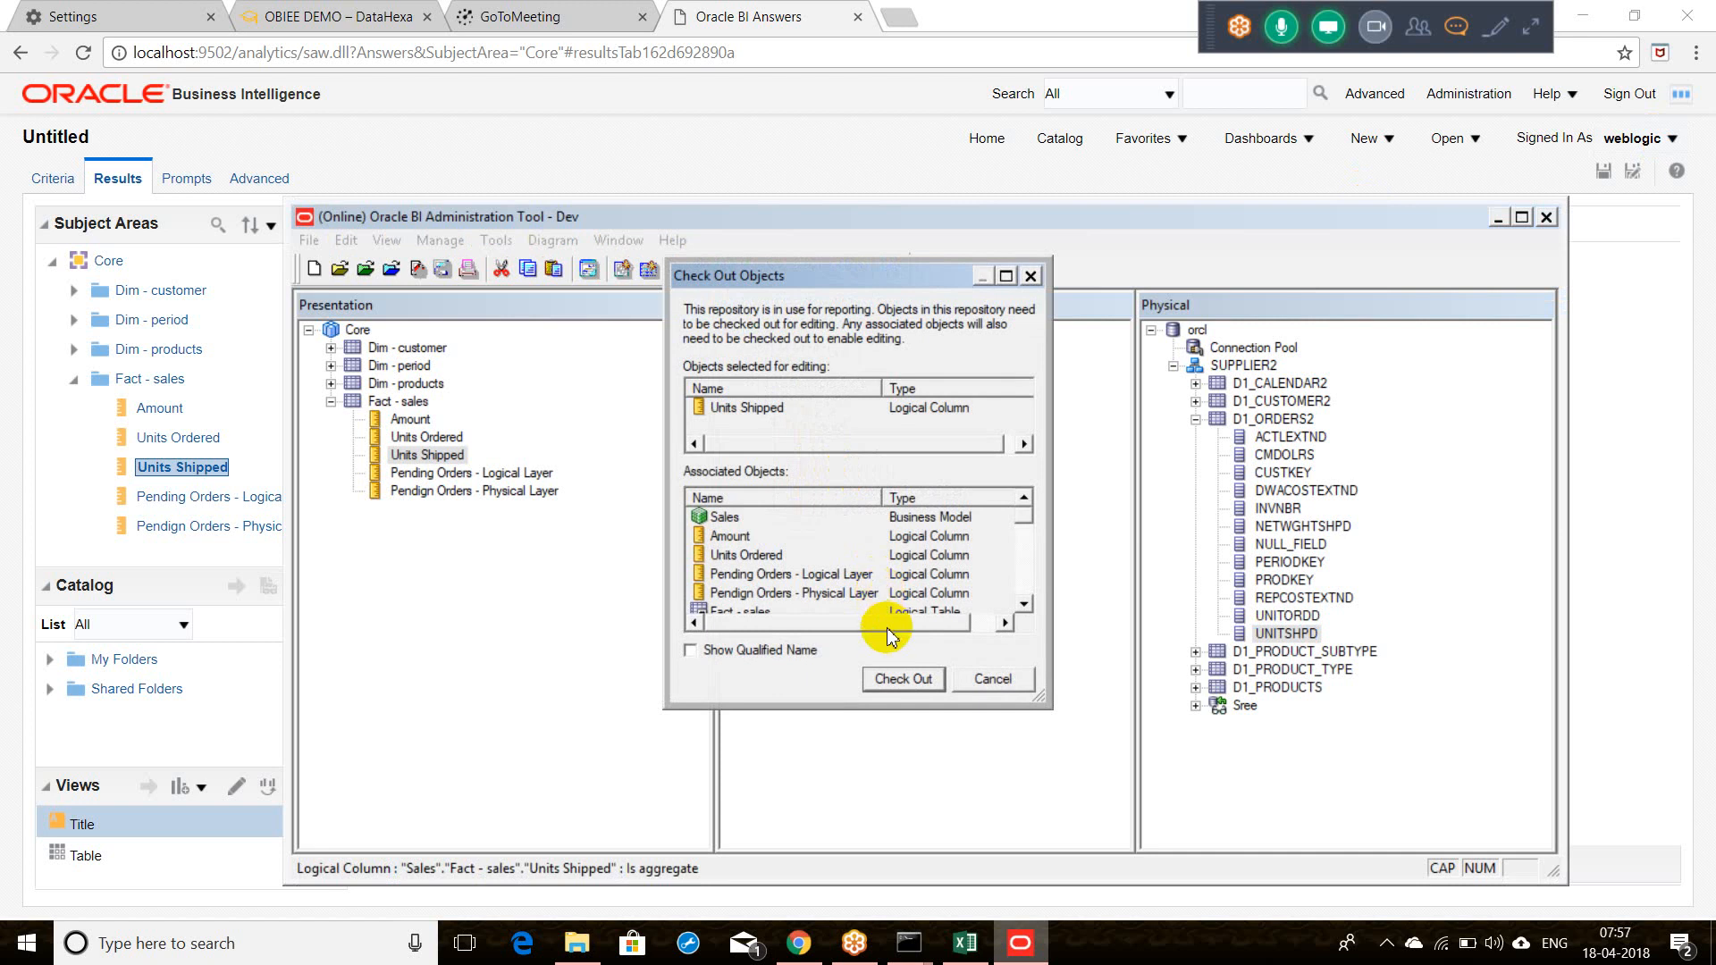
left_click(903, 679)
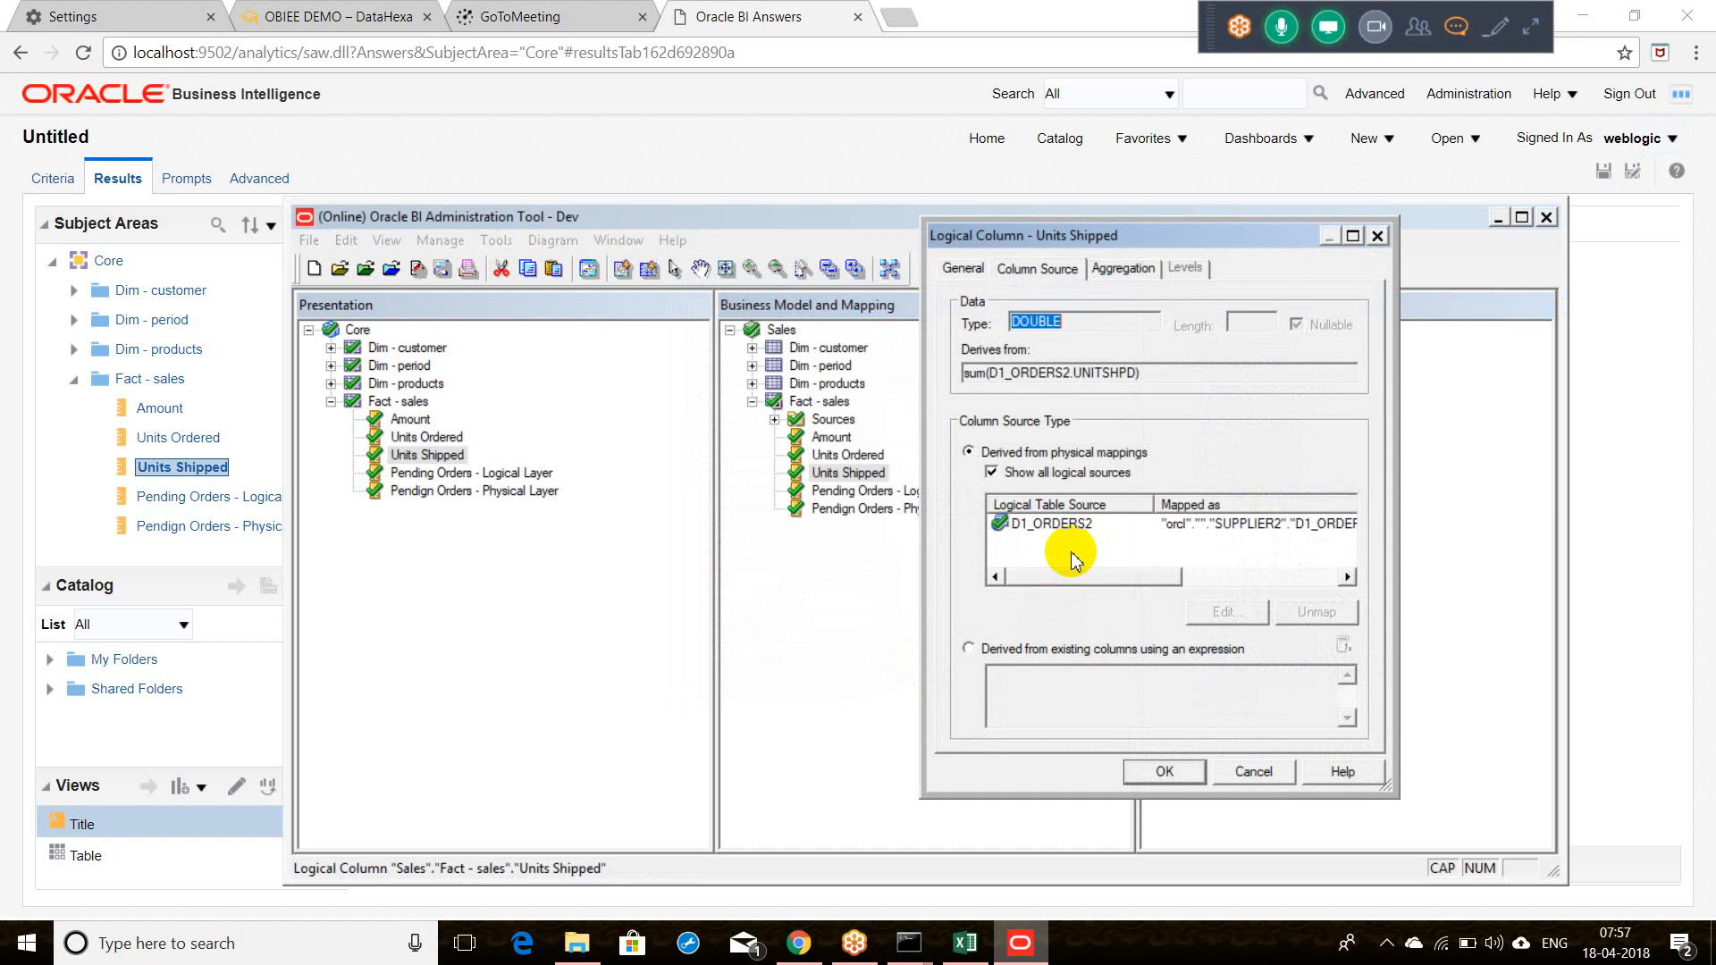
left_click(1376, 236)
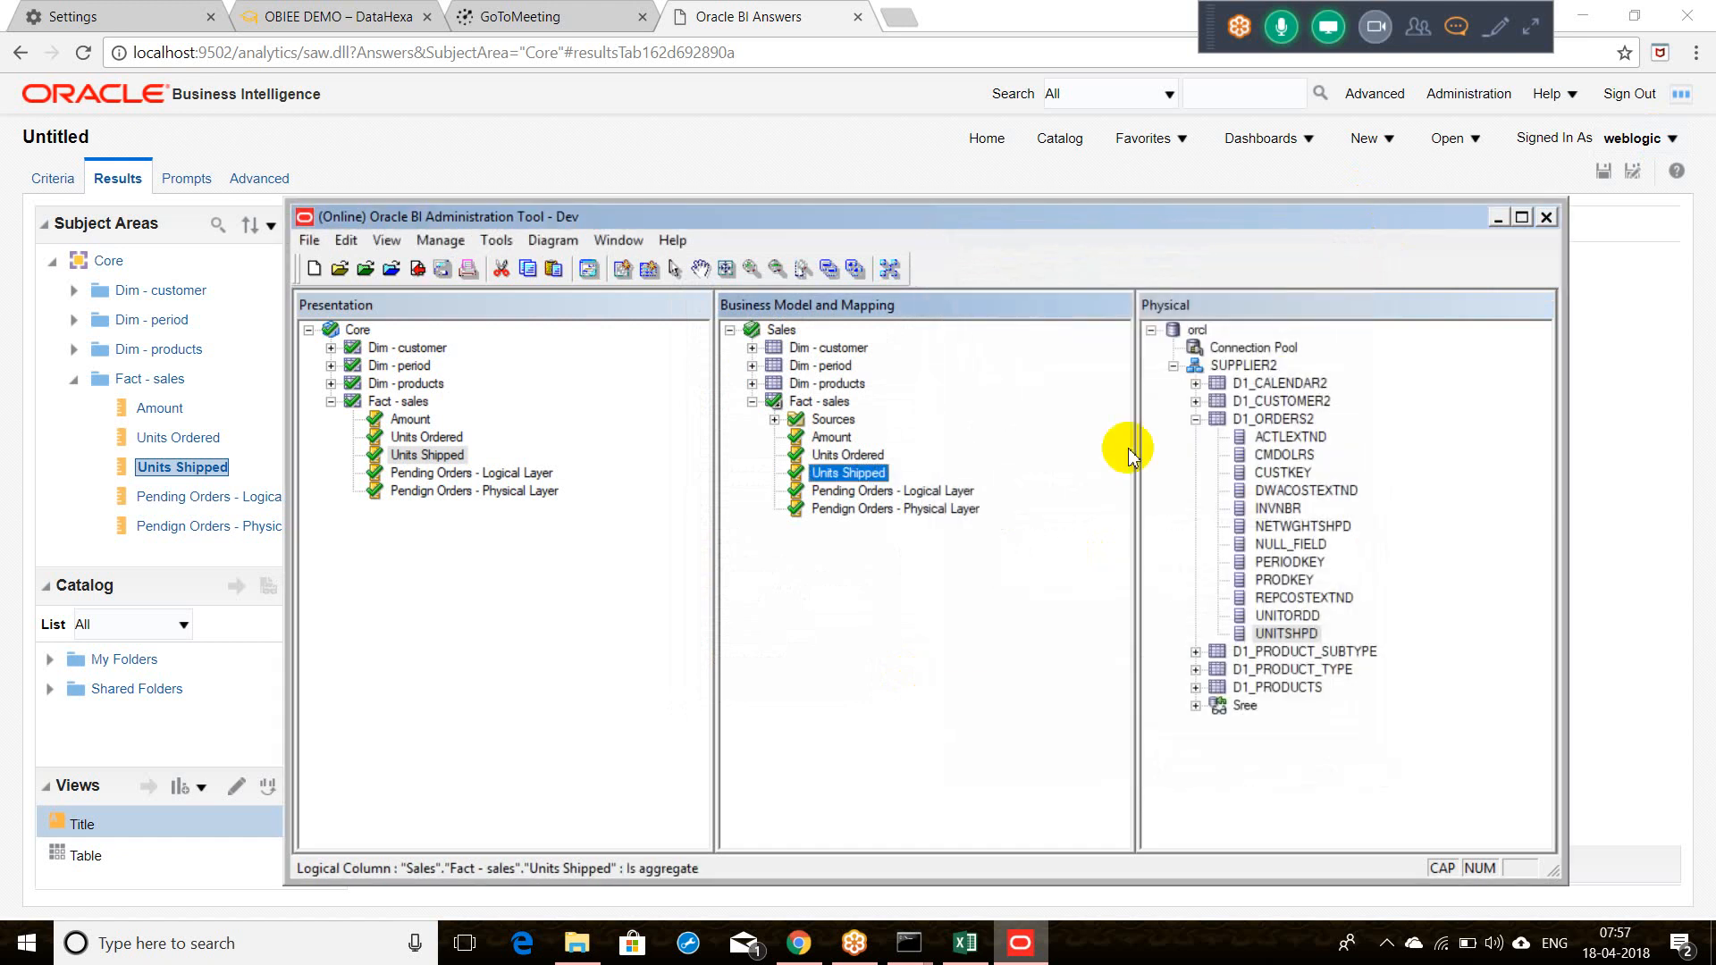
Step: Inspect the Units Ordered source and the Units Shipped Sum aggregation rule
double_click(849, 457)
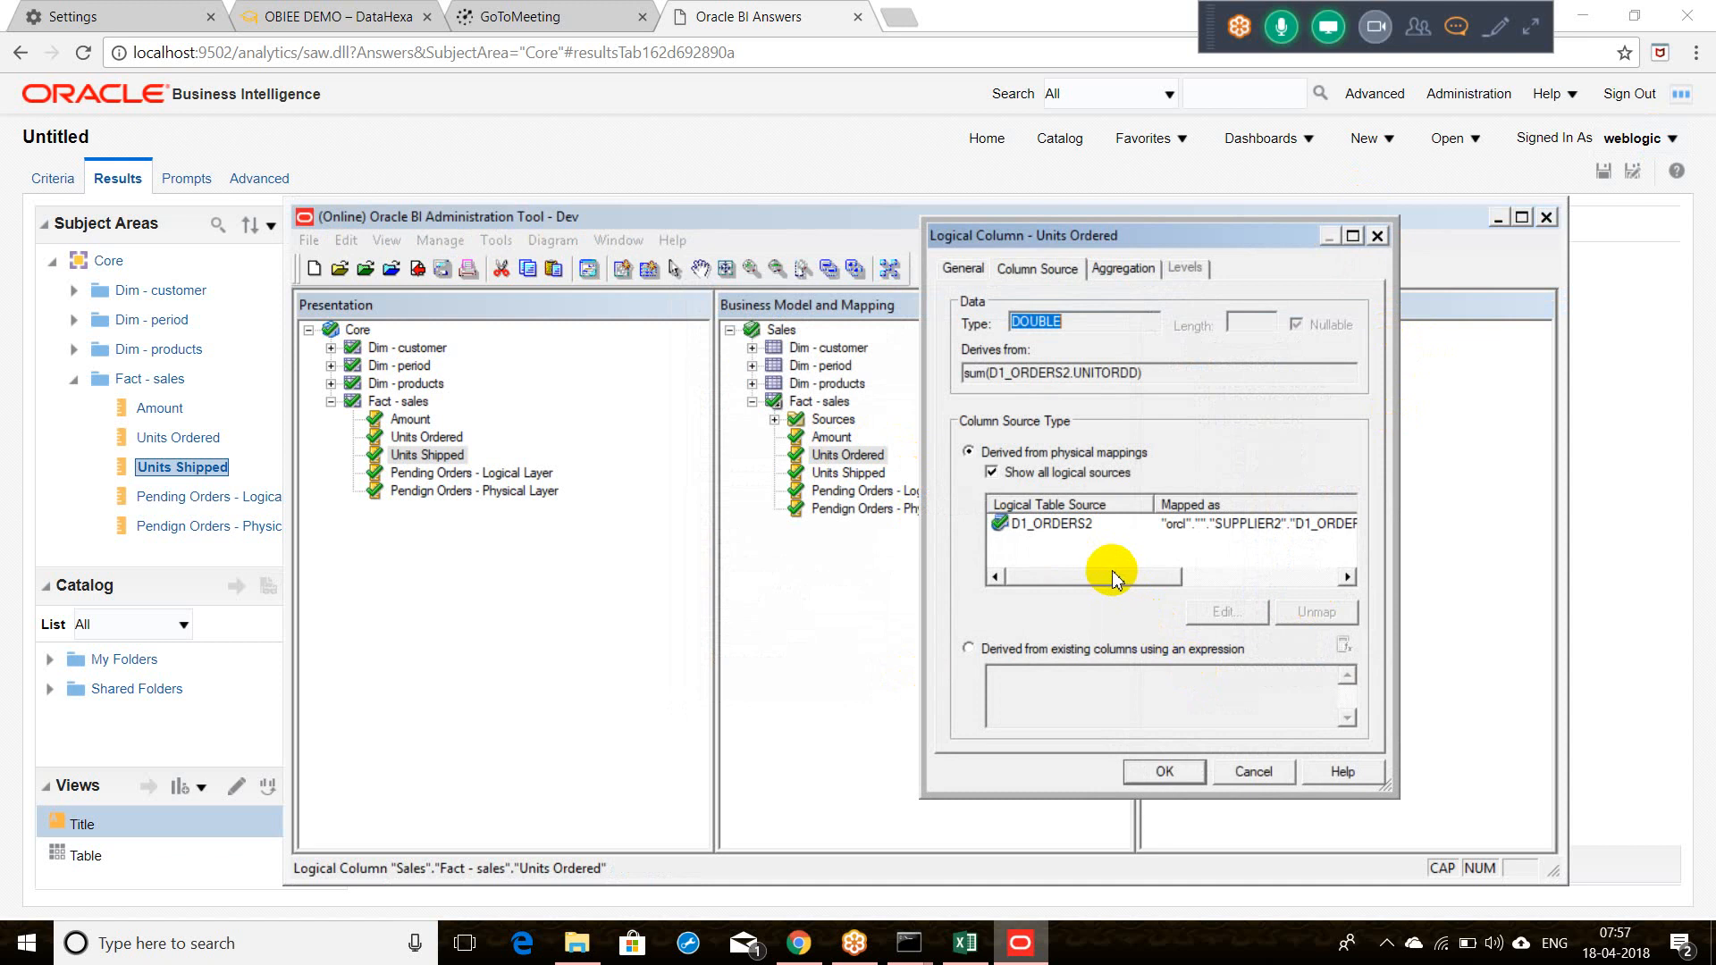
left_click_drag(1112, 577, 1251, 575)
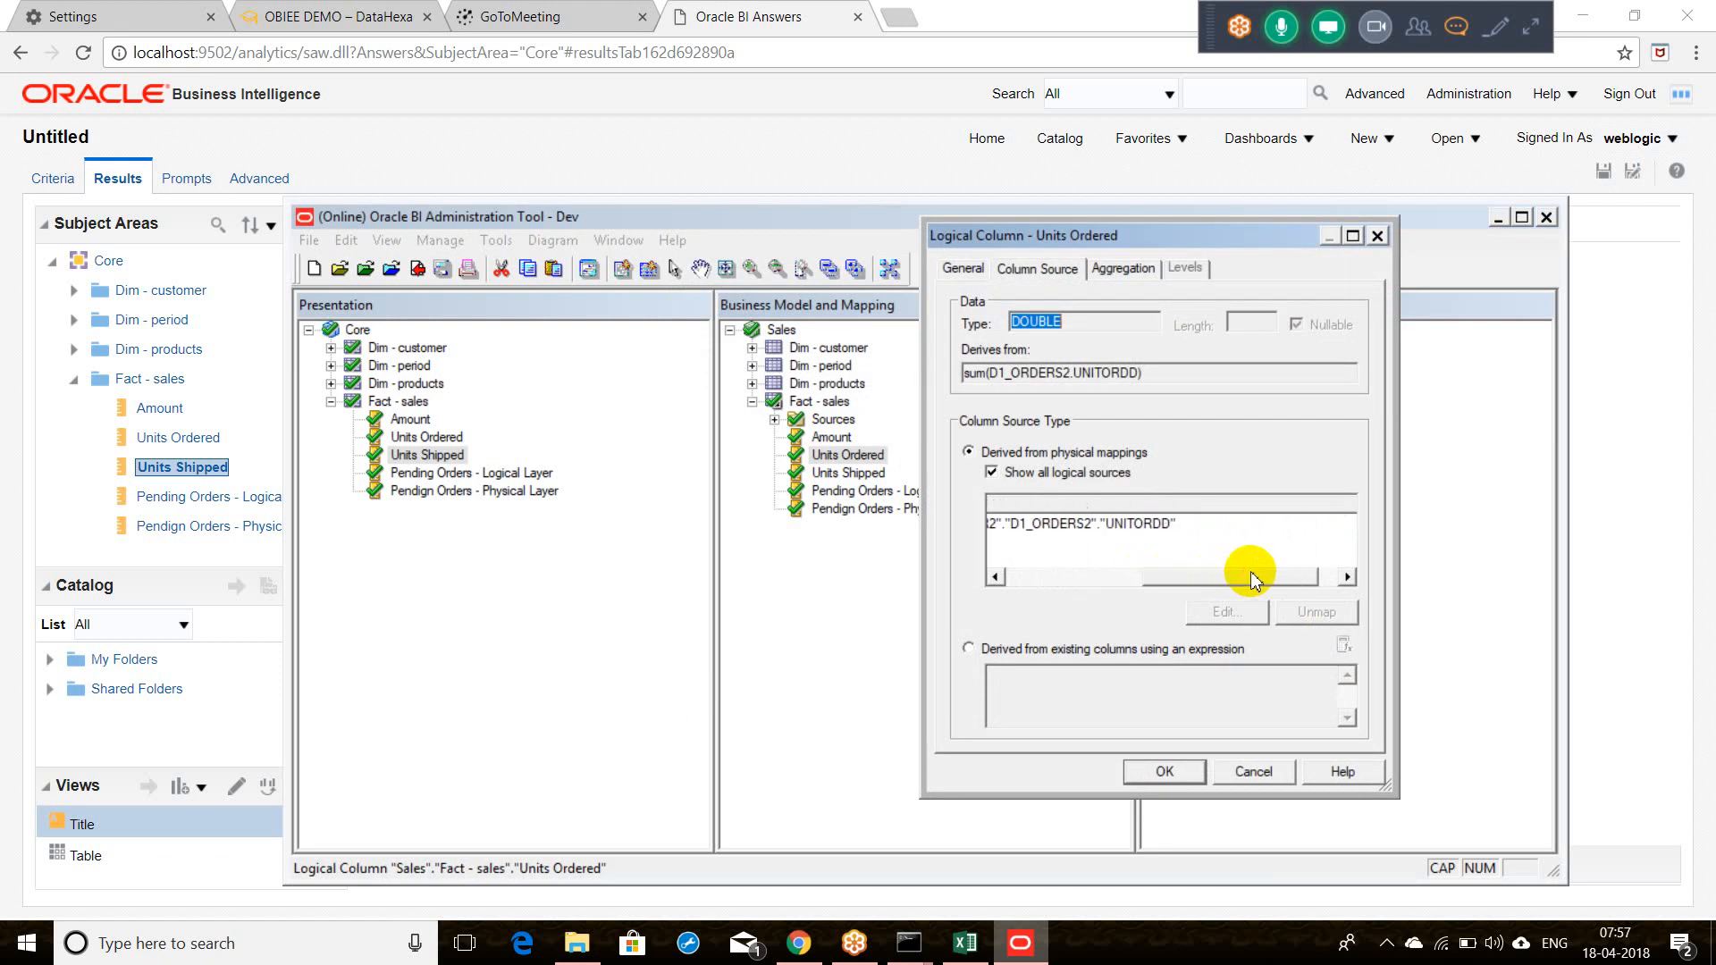
left_click(1375, 236)
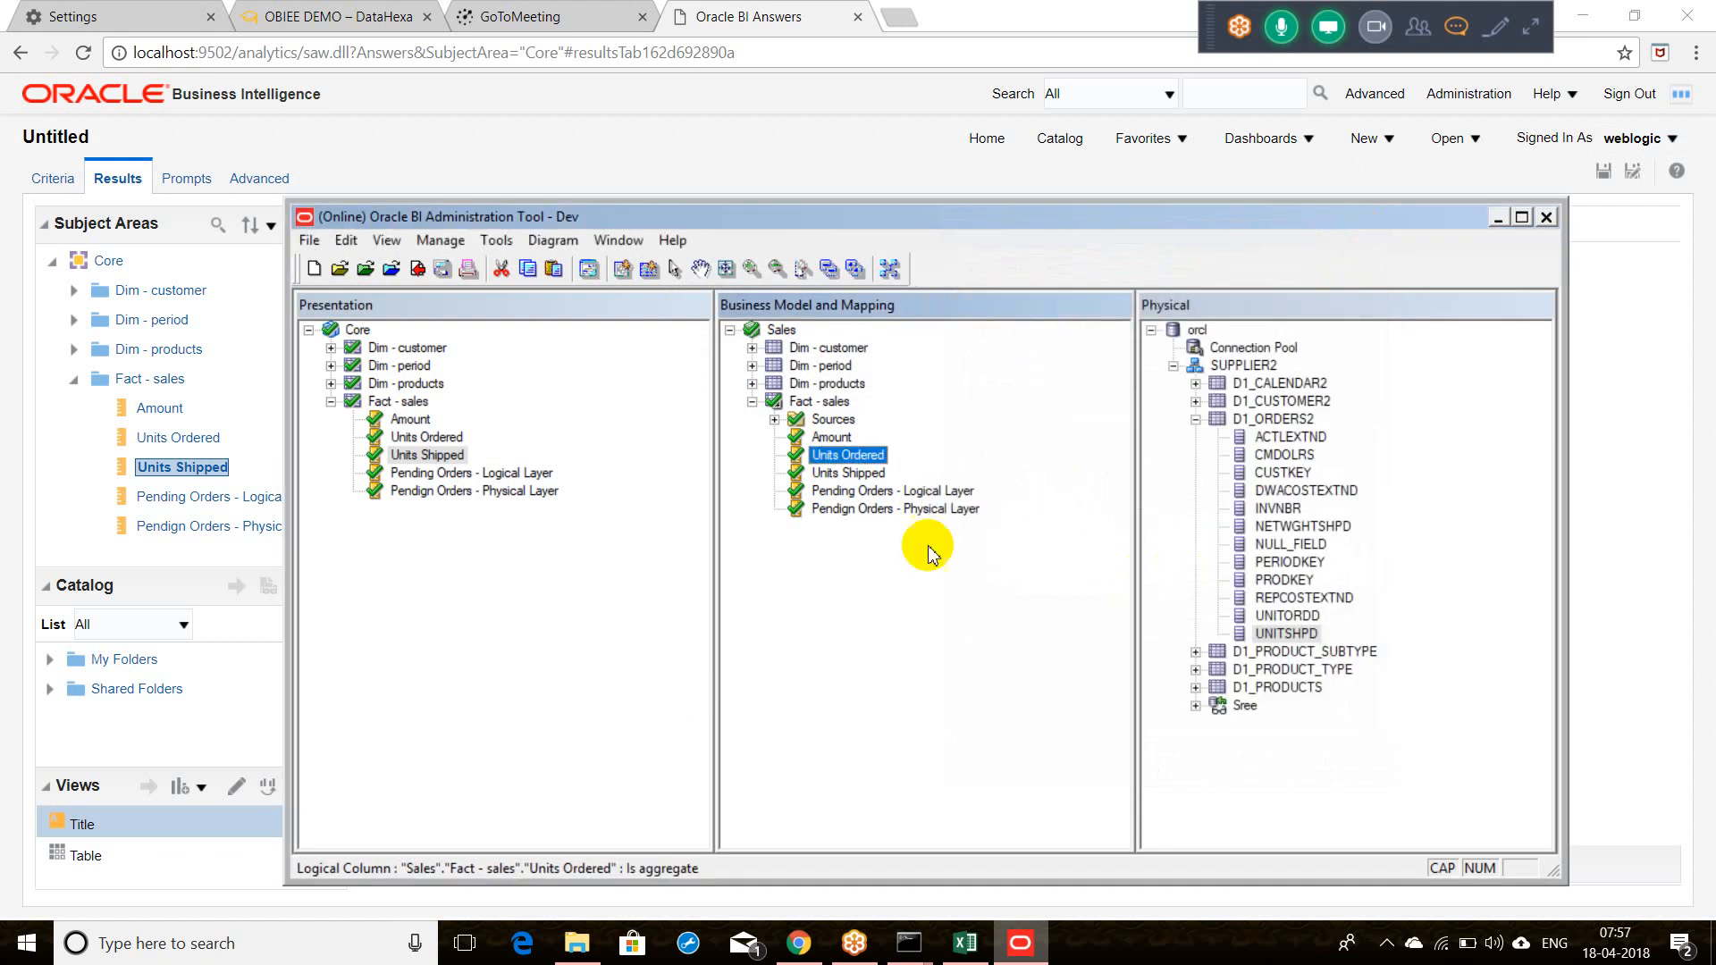
double_click(849, 474)
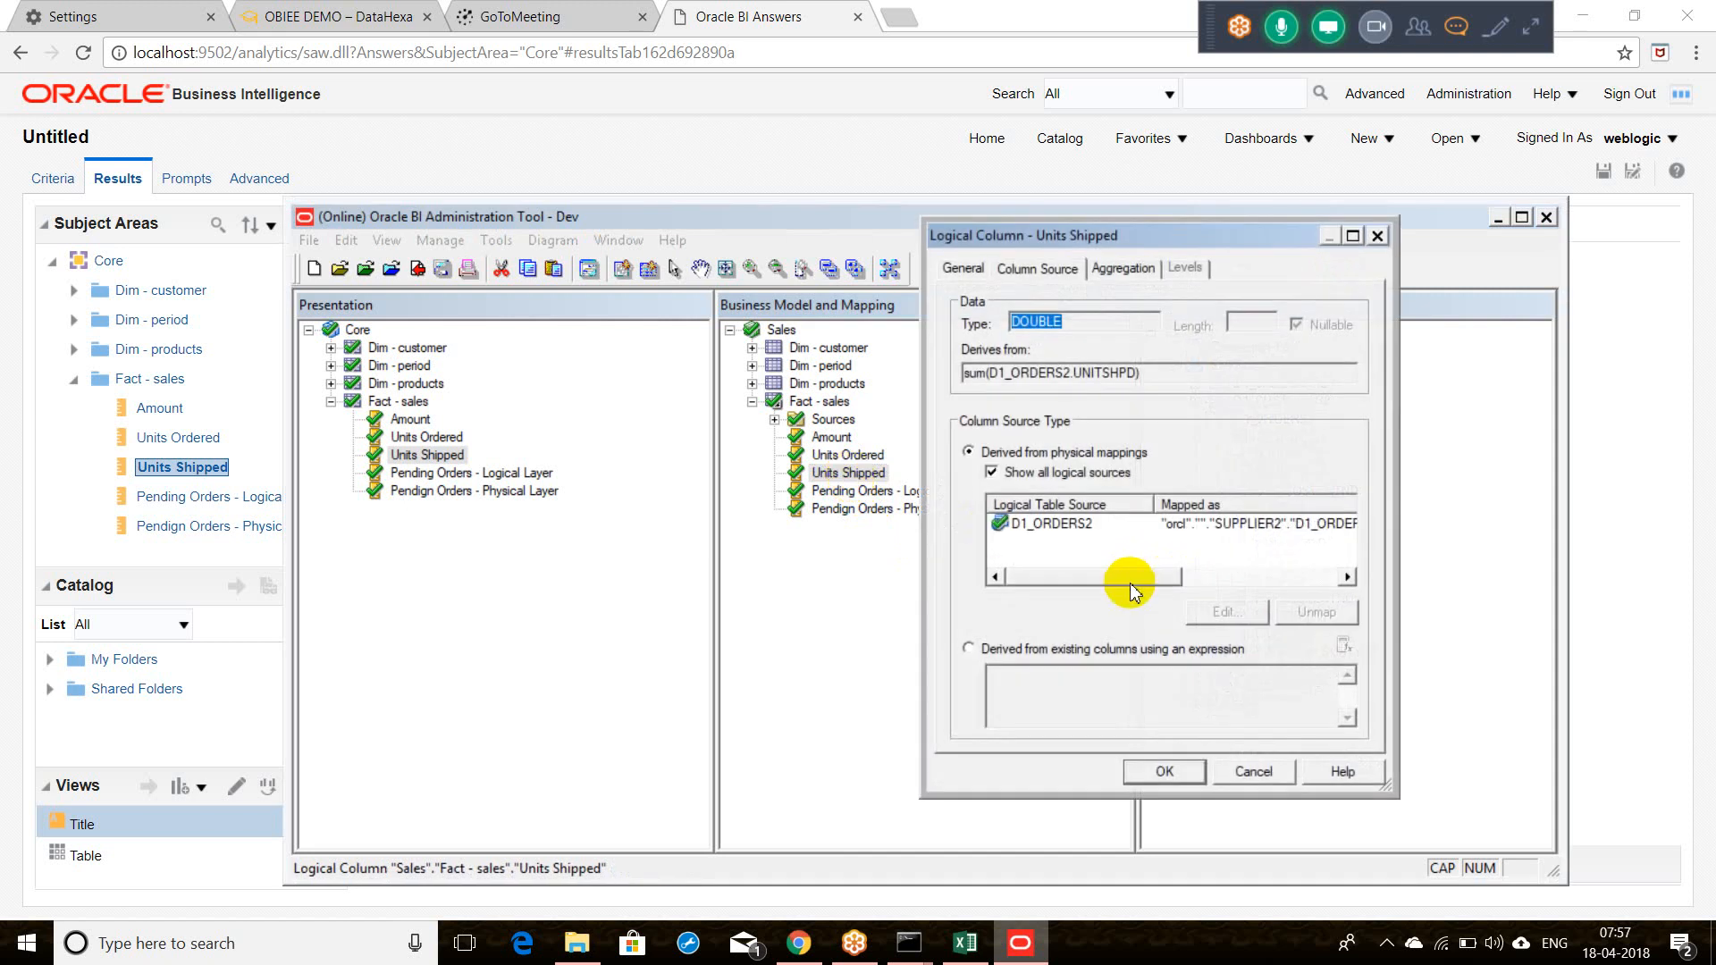
left_click_drag(1130, 577, 1205, 575)
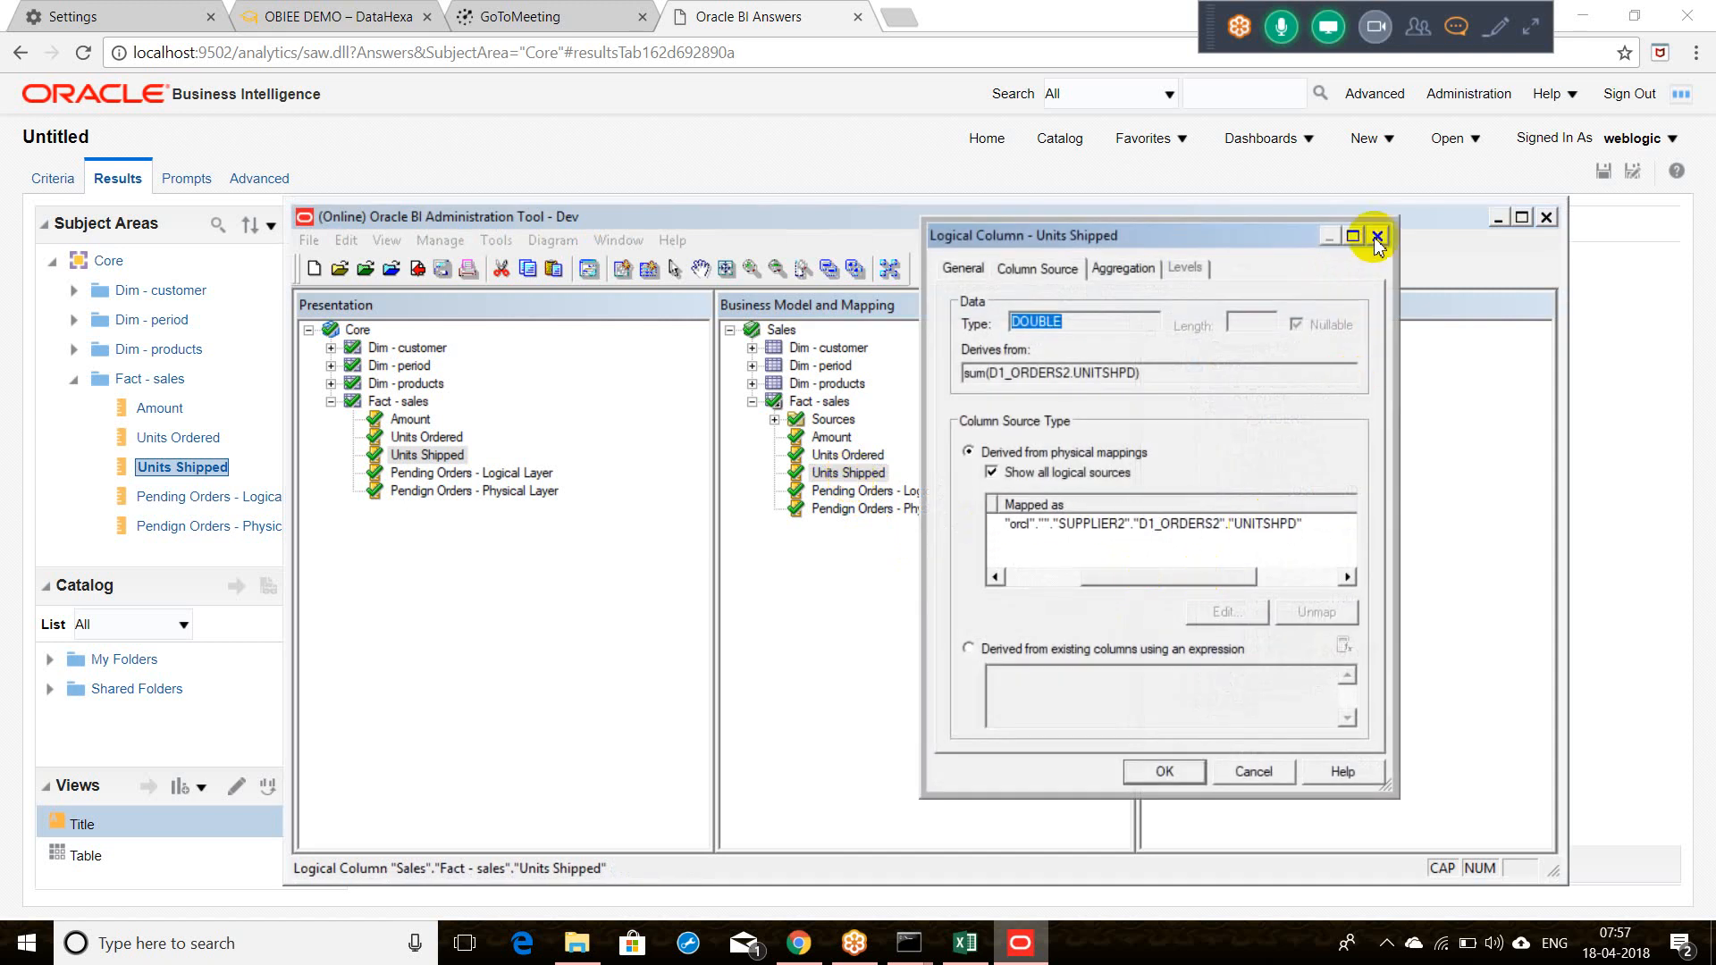
left_click(1125, 274)
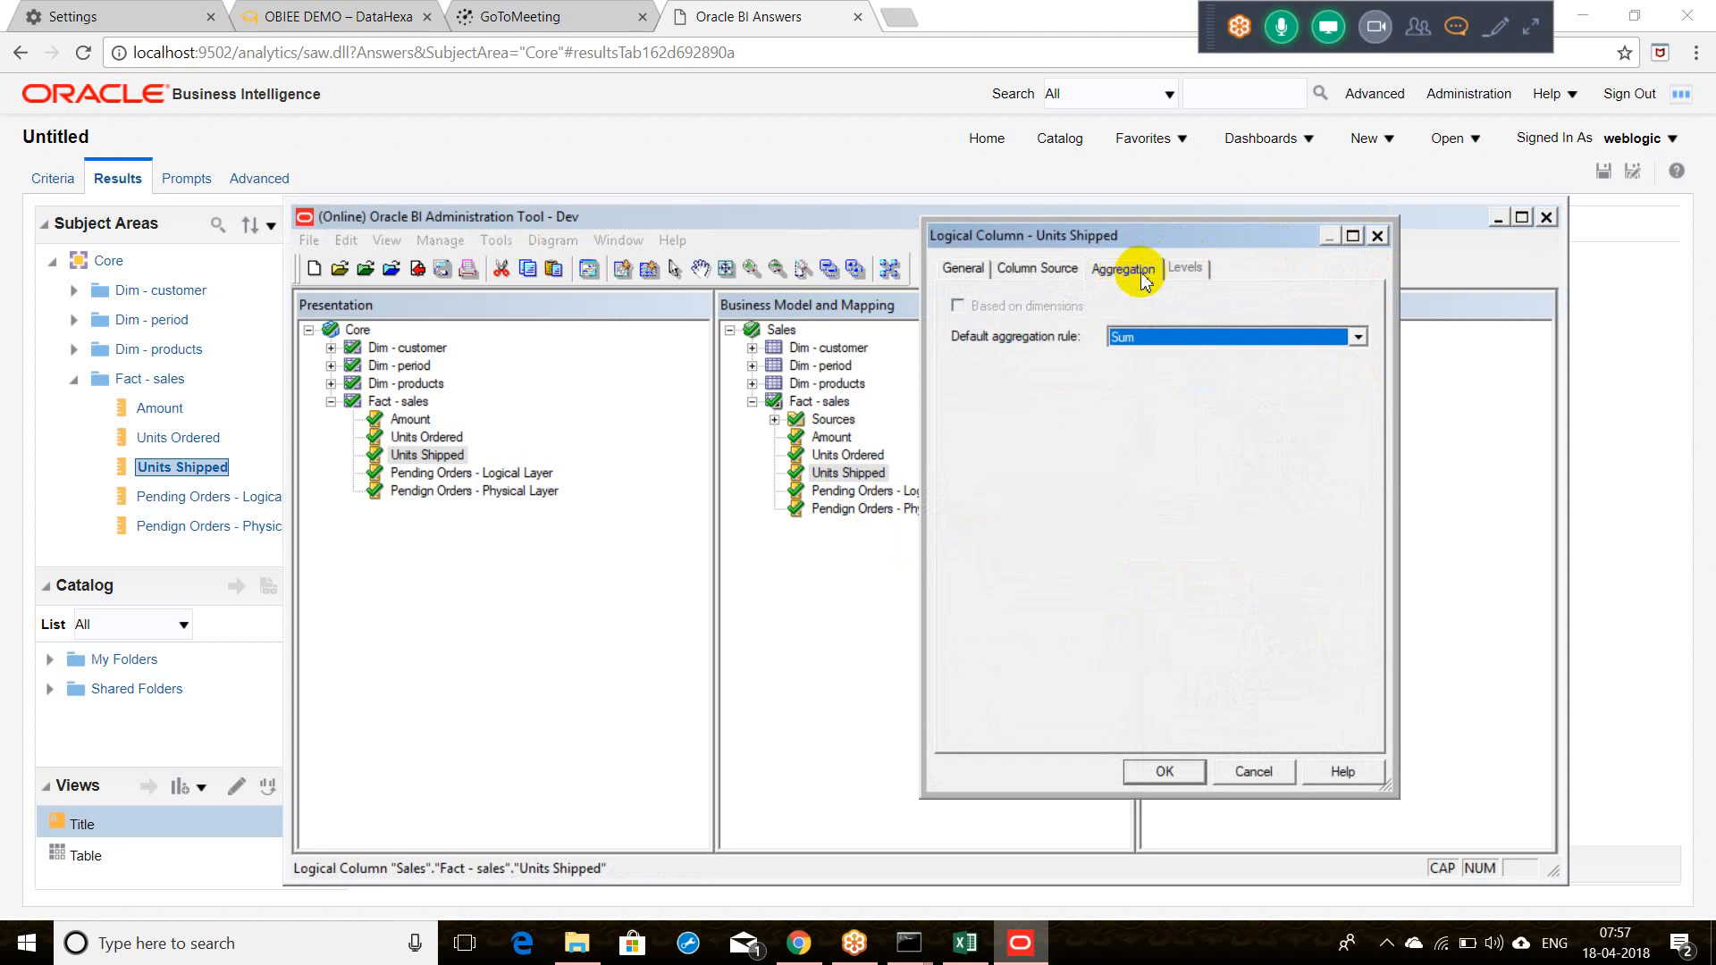
left_click(1378, 235)
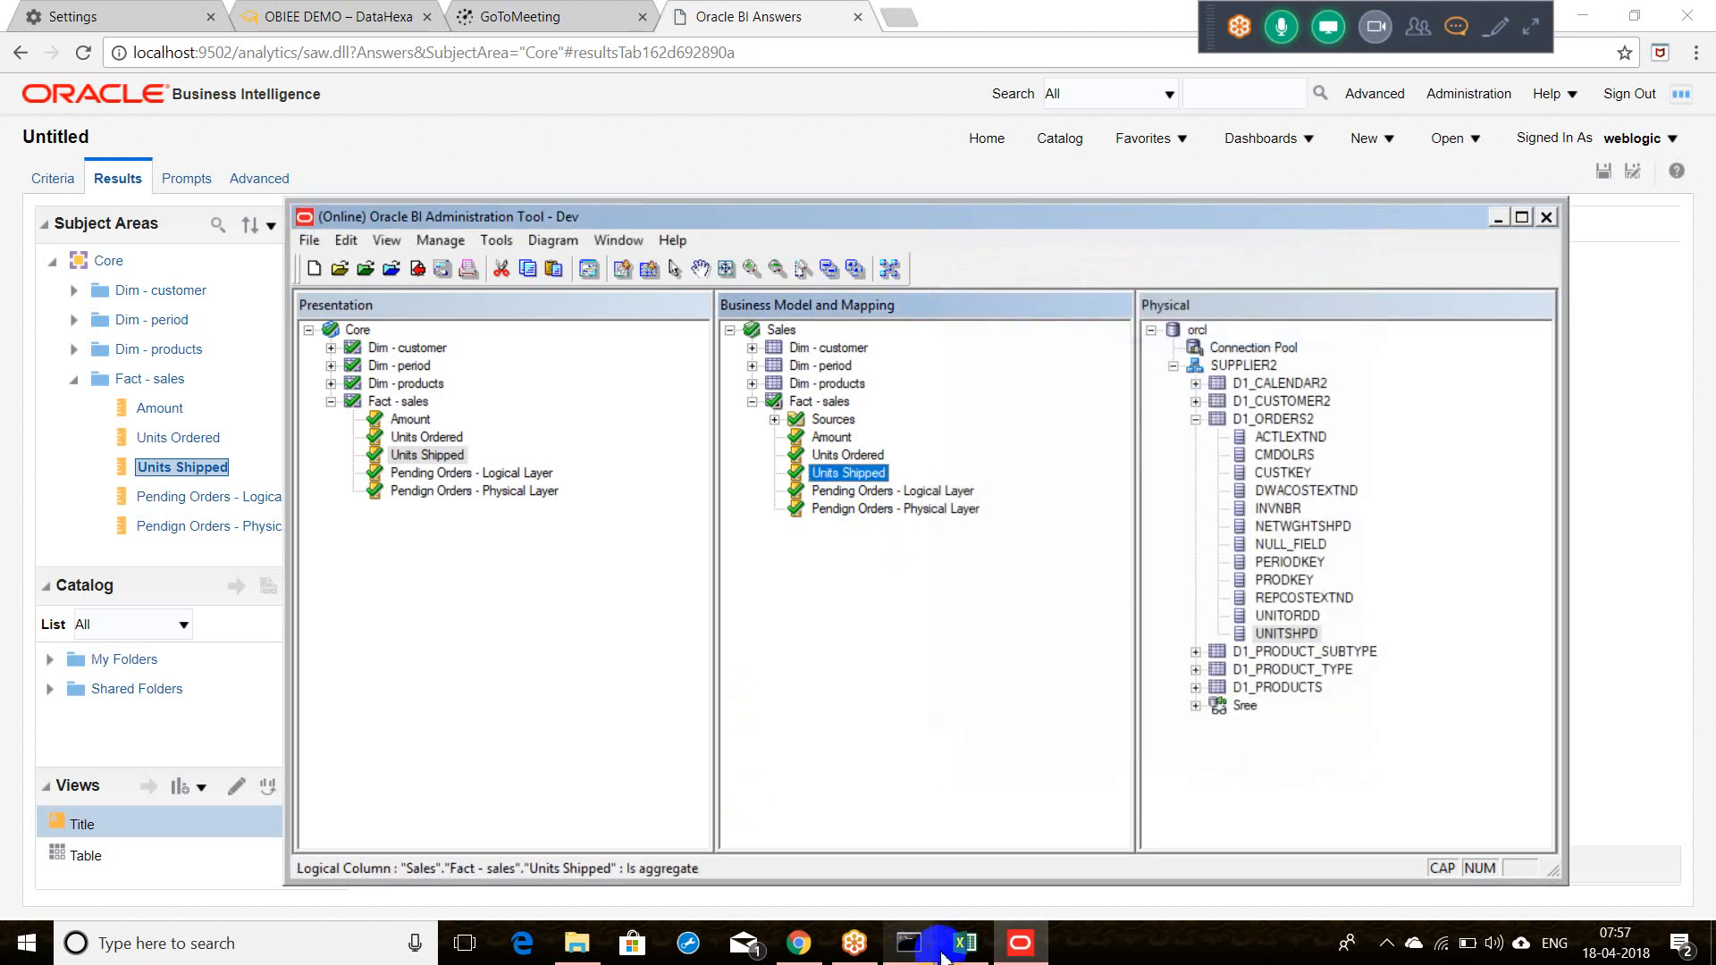
left_click(1008, 940)
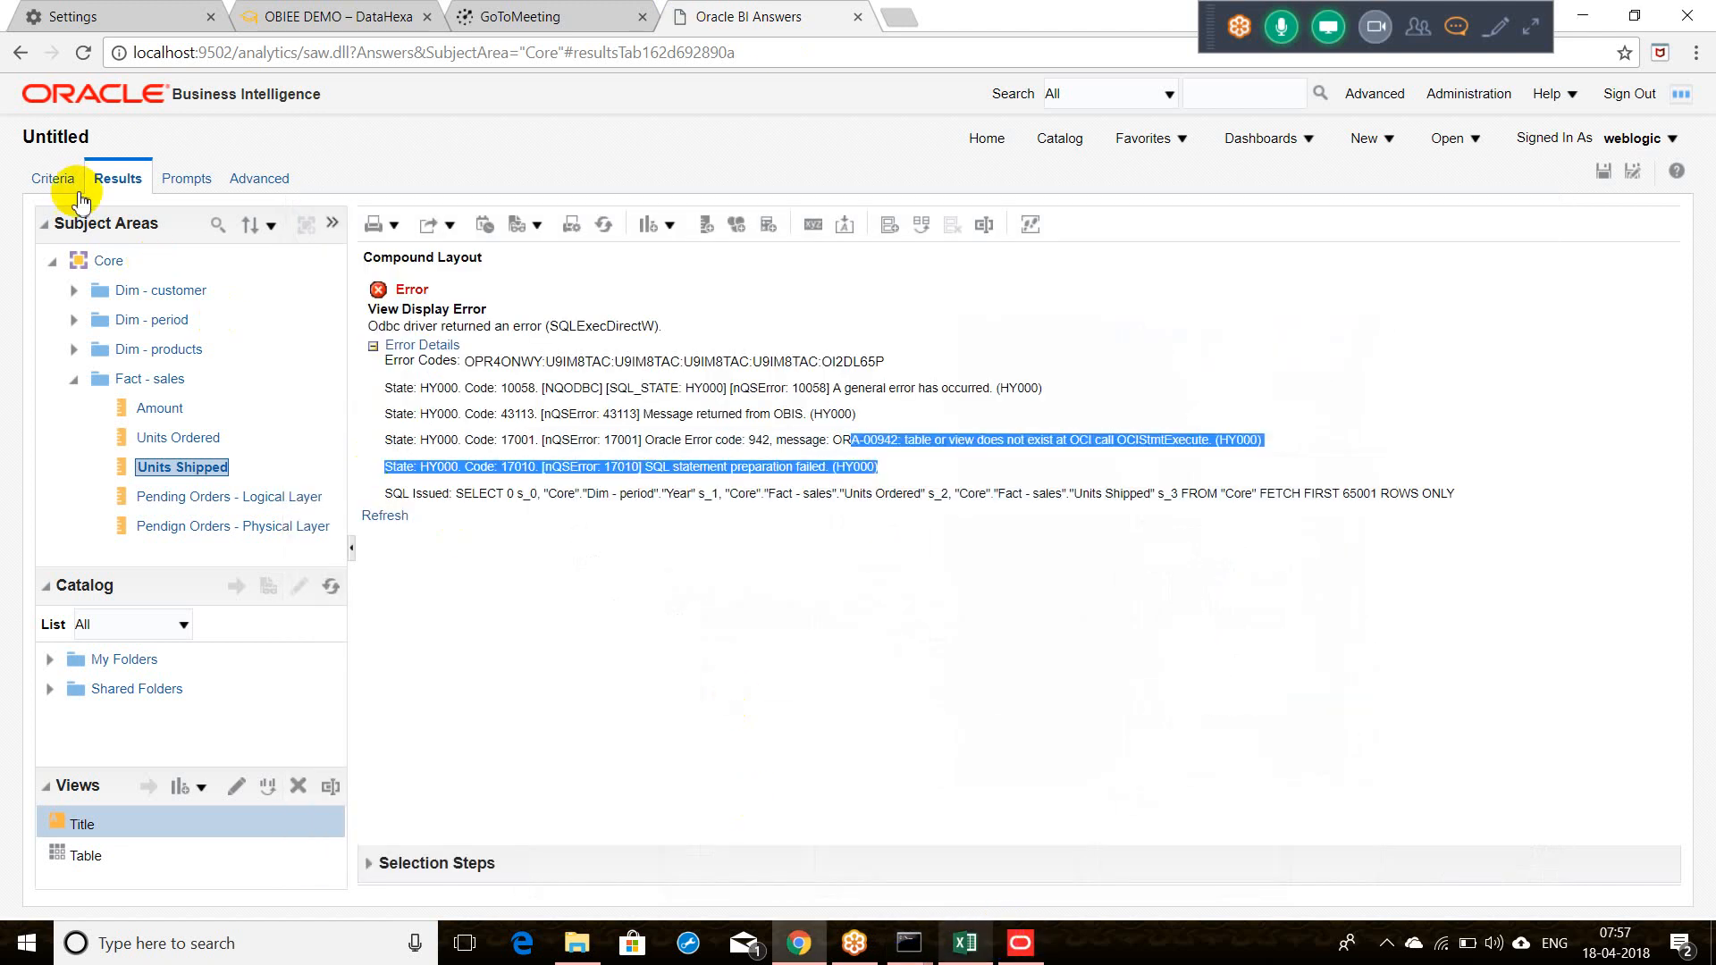
Step: Open localhost:9502/analytics/ in a new tab, then return to the analysis Criteria
left_click(570, 61)
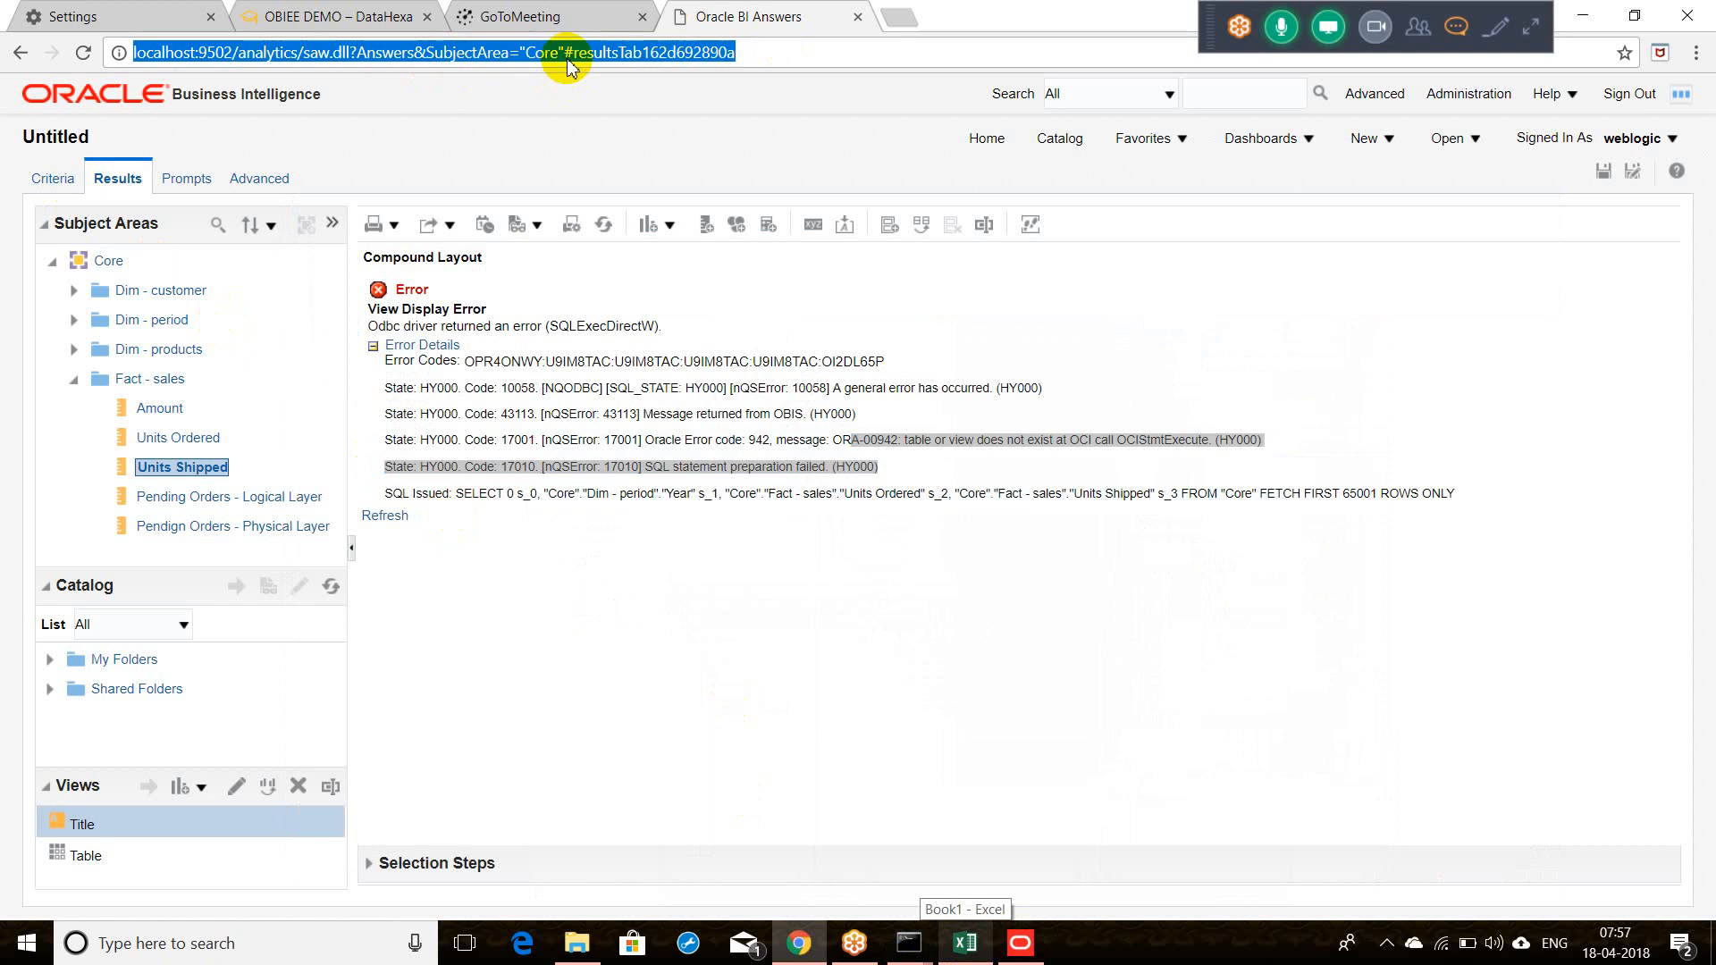
left_click(896, 17)
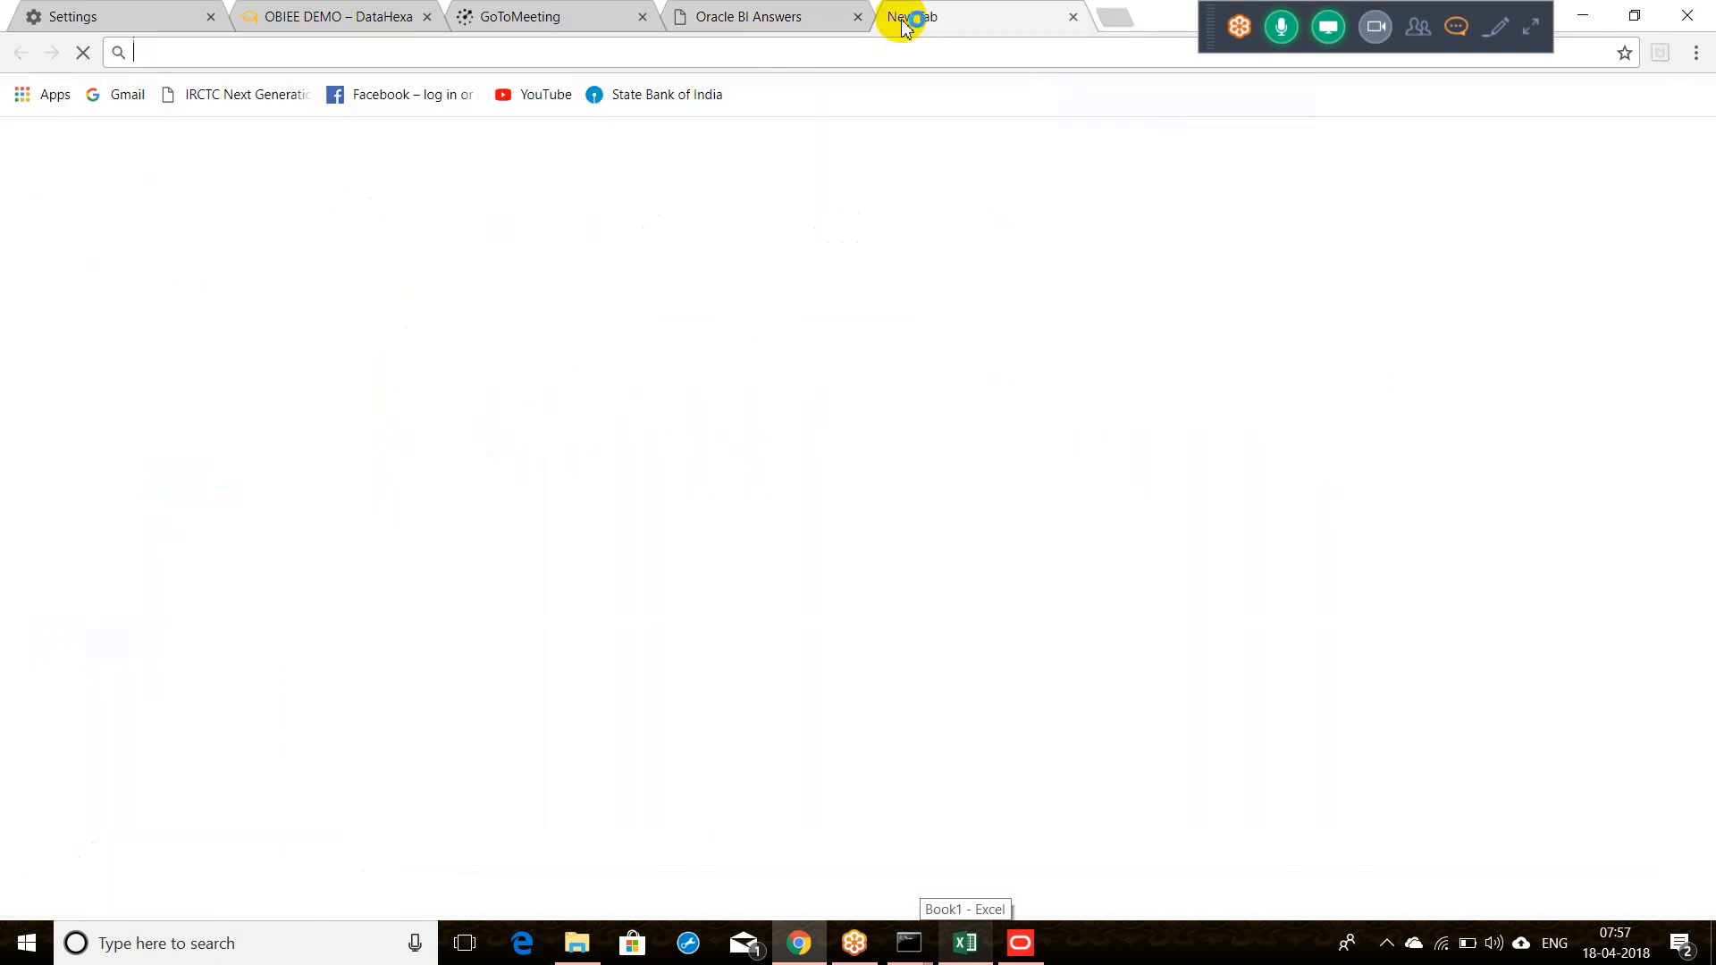
type("http://localhost:9502/analytics/saw.dll?Answers&SubjectArea=%22Core%22#resultsTab162d692890a")
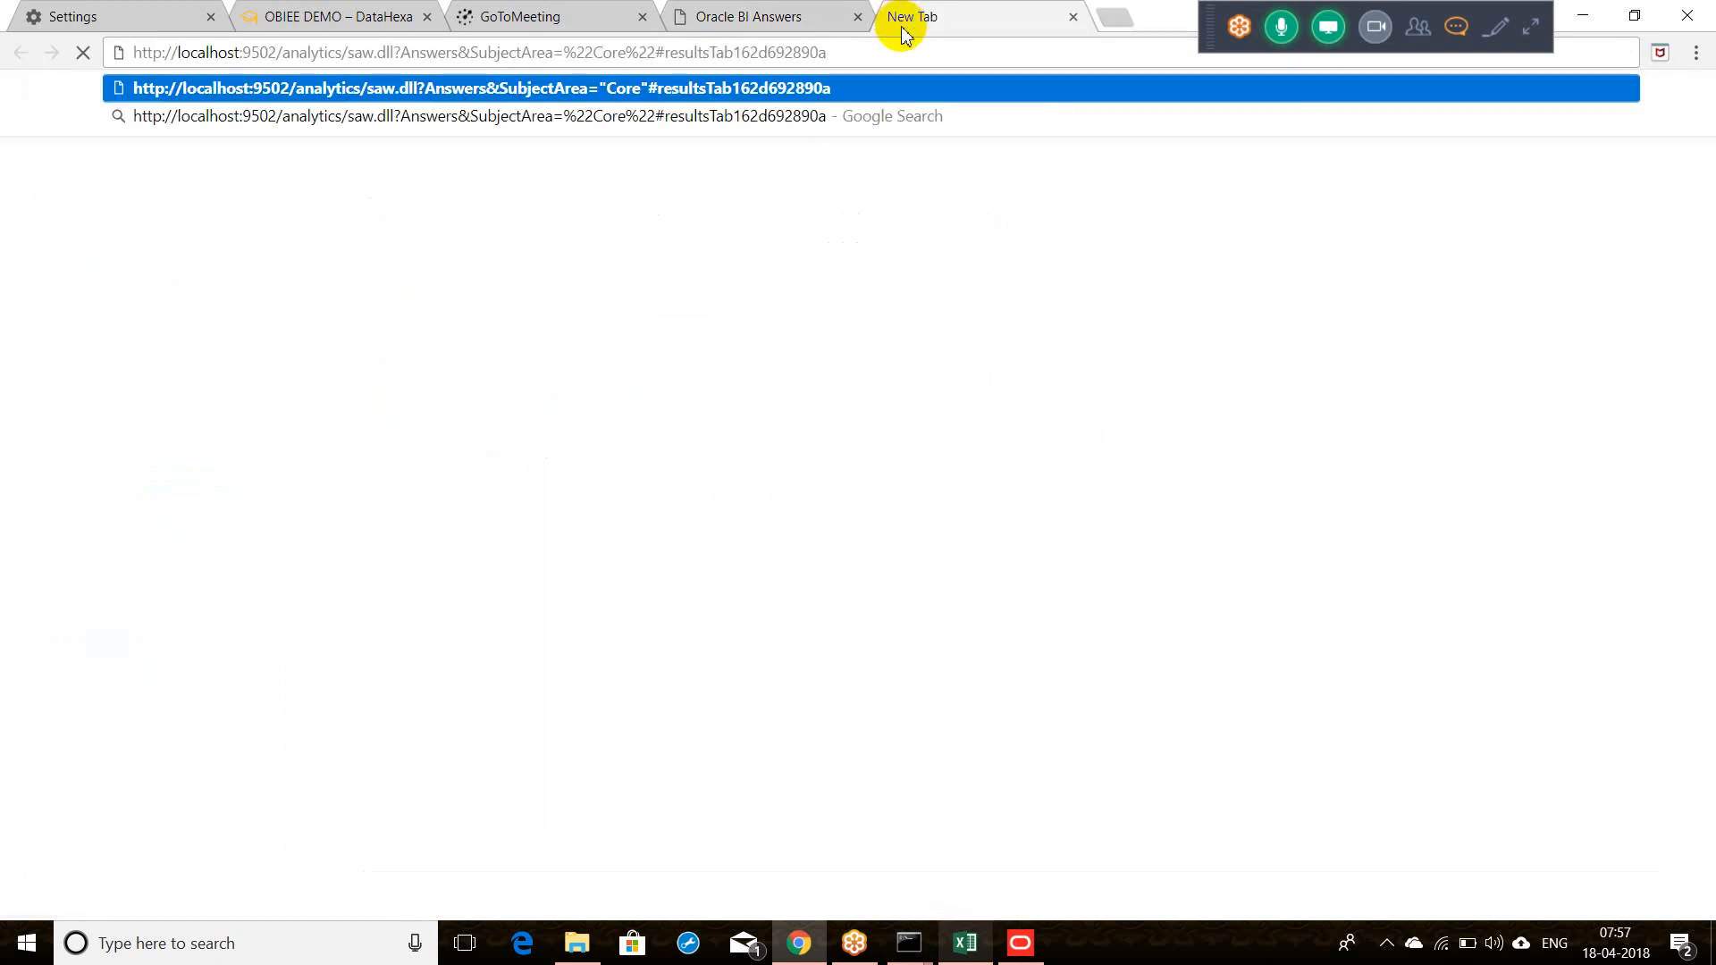
key("BackSpace")
key("BackSpace")
key("BackSpace")
key("BackSpace")
key("BackSpace")
key("BackSpace")
key("BackSpace")
key("BackSpace")
key("BackSpace")
key("BackSpace")
key("BackSpace")
key("BackSpace")
key("BackSpace")
key("BackSpace")
key("BackSpace")
key("BackSpace")
key("BackSpace")
key("BackSpace")
key("BackSpace")
key("BackSpace")
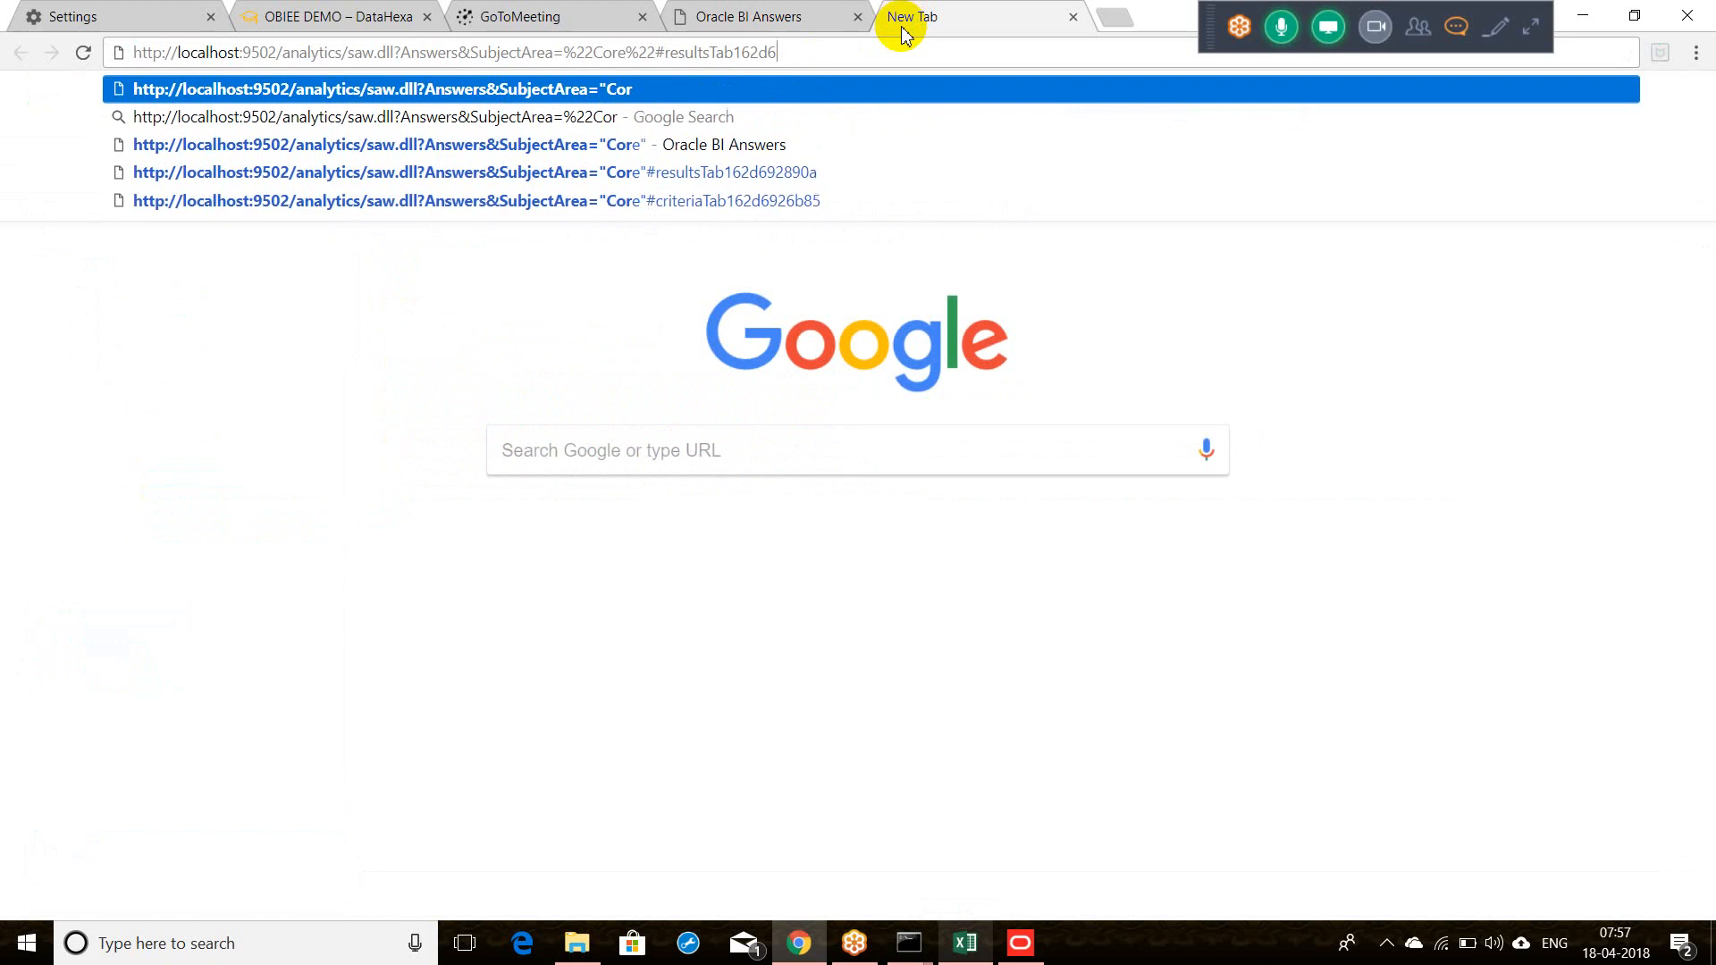
key("BackSpace")
key("BackSpace")
key("BackSpace")
key("BackSpace")
key("BackSpace")
key("BackSpace")
key("BackSpace")
key("BackSpace")
key("BackSpace")
key("BackSpace")
key("BackSpace")
key("BackSpace")
key("BackSpace")
key("BackSpace")
key("BackSpace")
key("BackSpace")
key("BackSpace")
key("BackSpace")
key("BackSpace")
key("BackSpace")
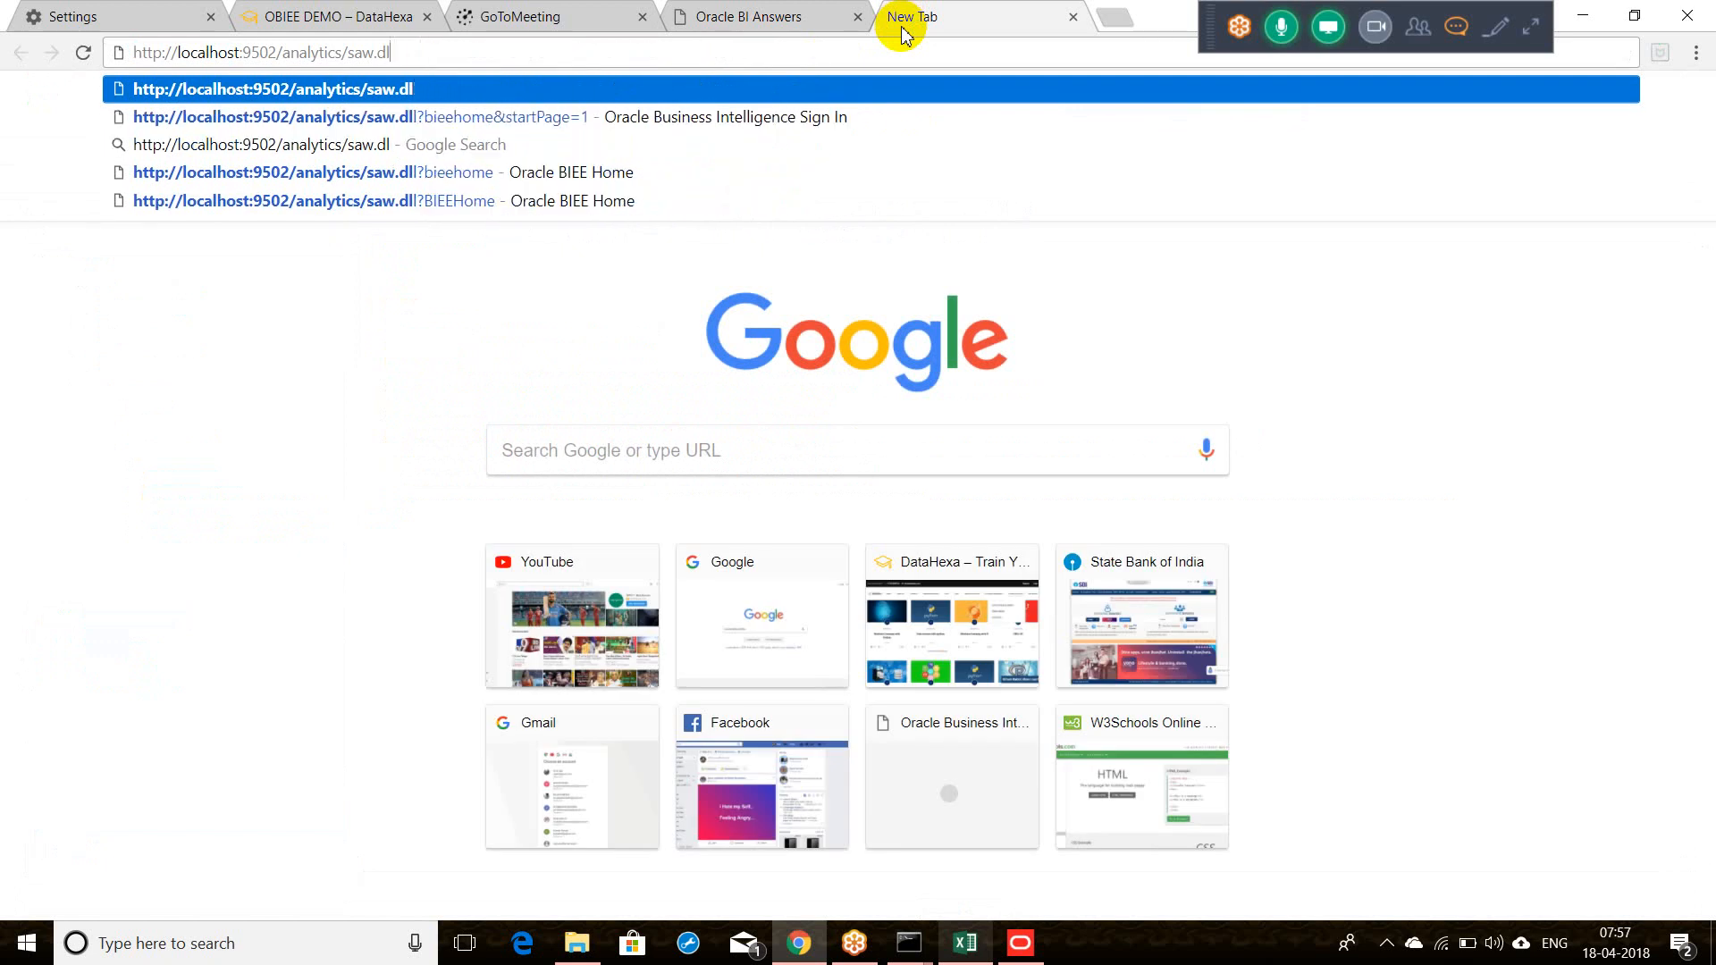
key("BackSpace")
key("BackSpace")
key("Return")
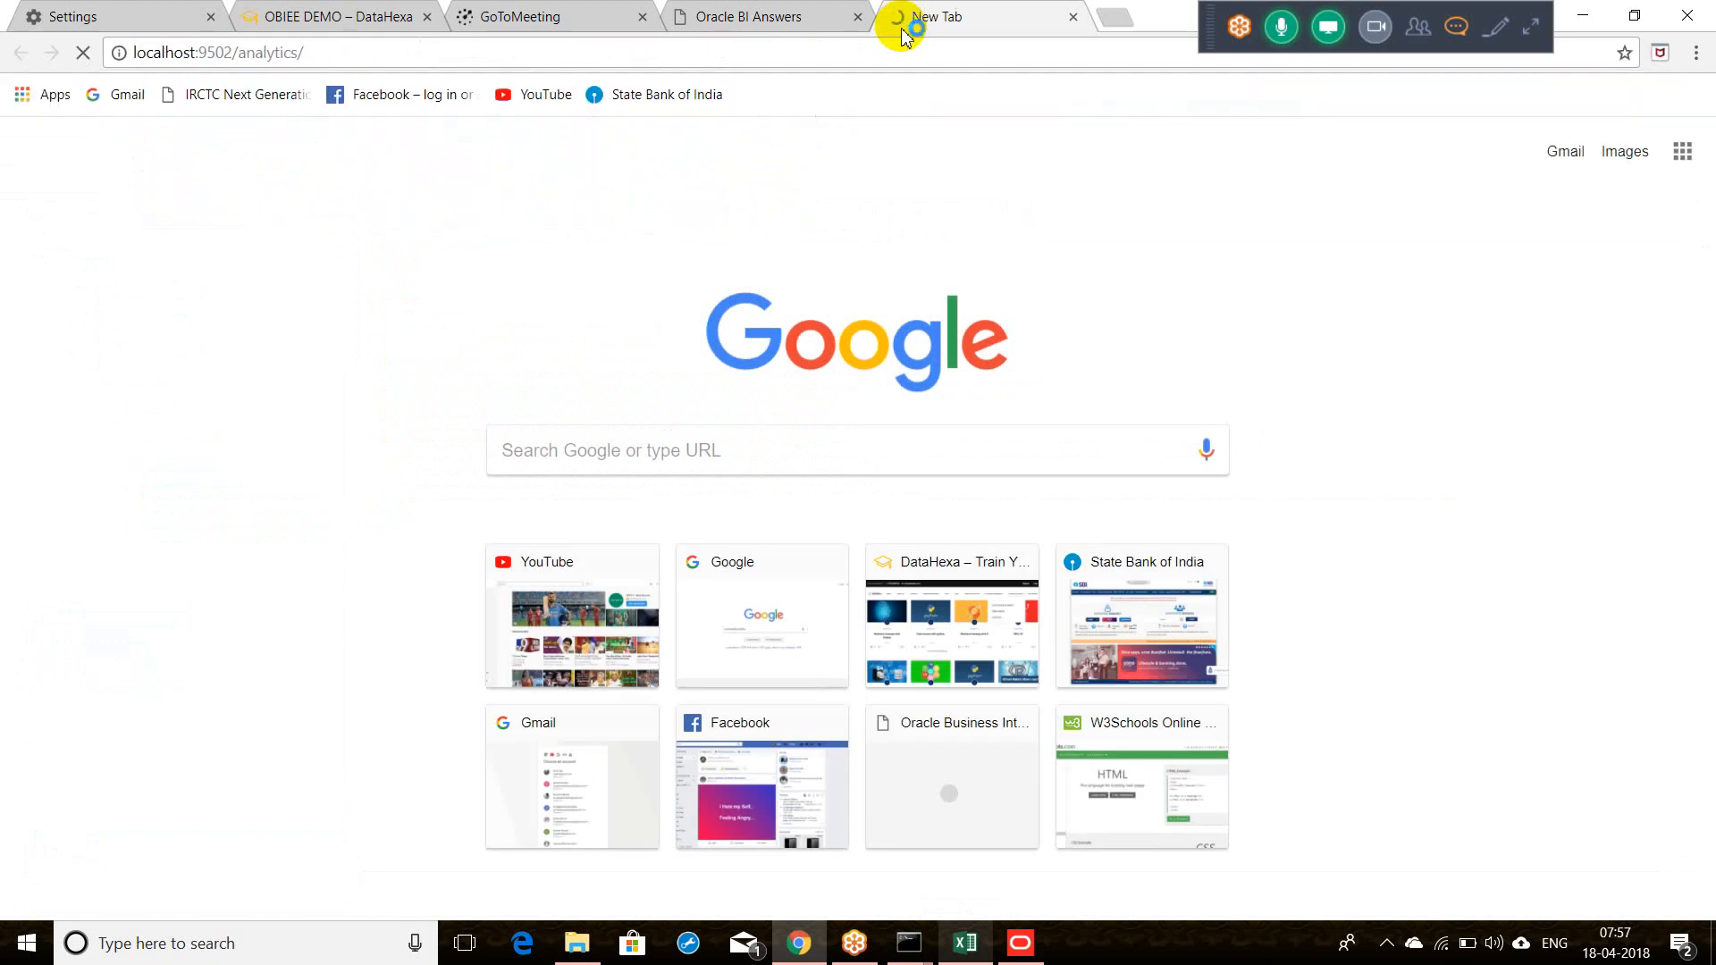
left_click(759, 17)
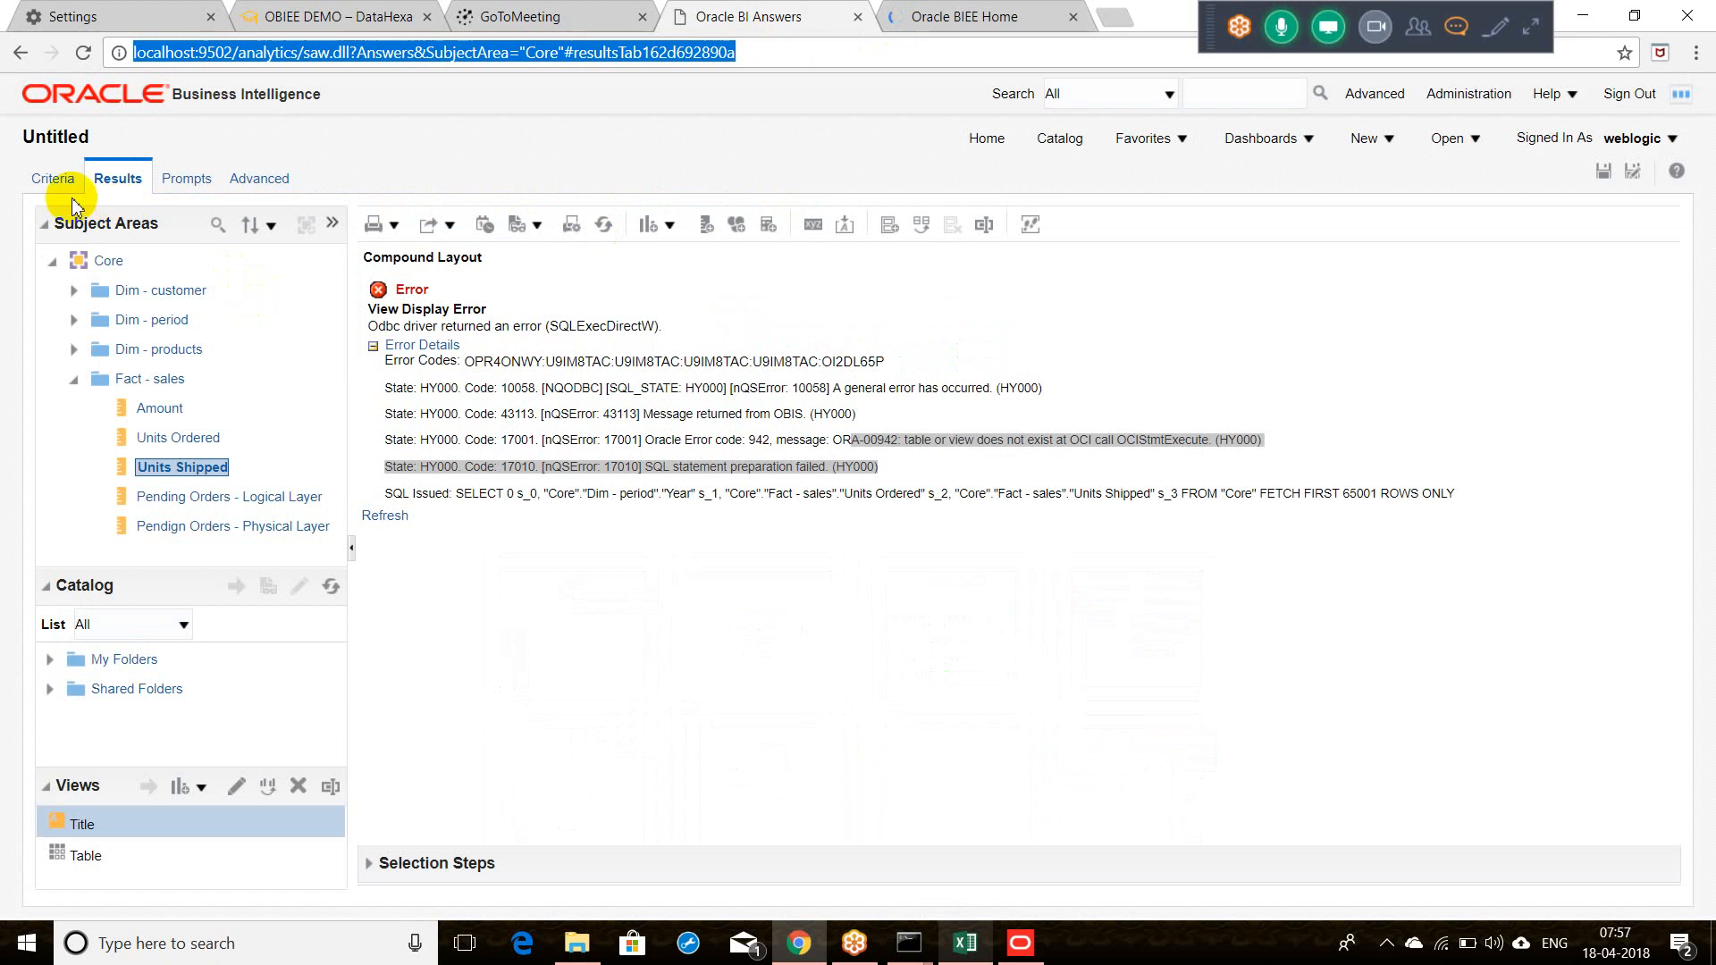
left_click(53, 178)
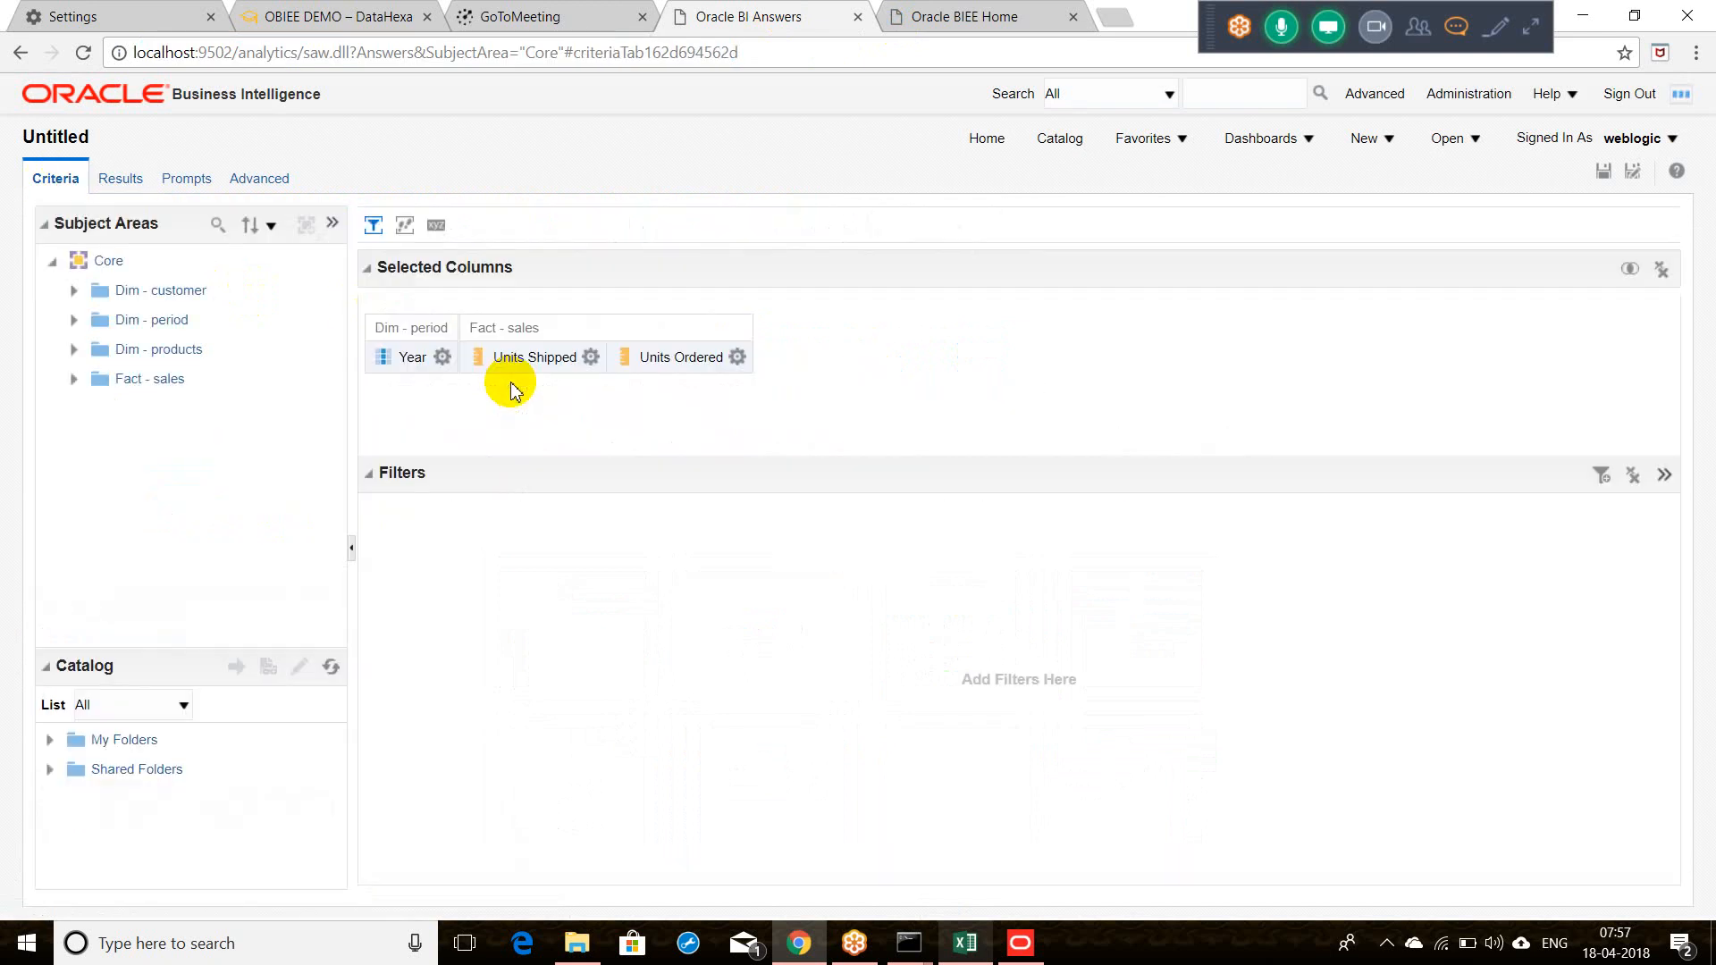
Step: Rebuild the analysis with Units Shipped, Units Ordered and Year, then expand the error details
left_click(1663, 269)
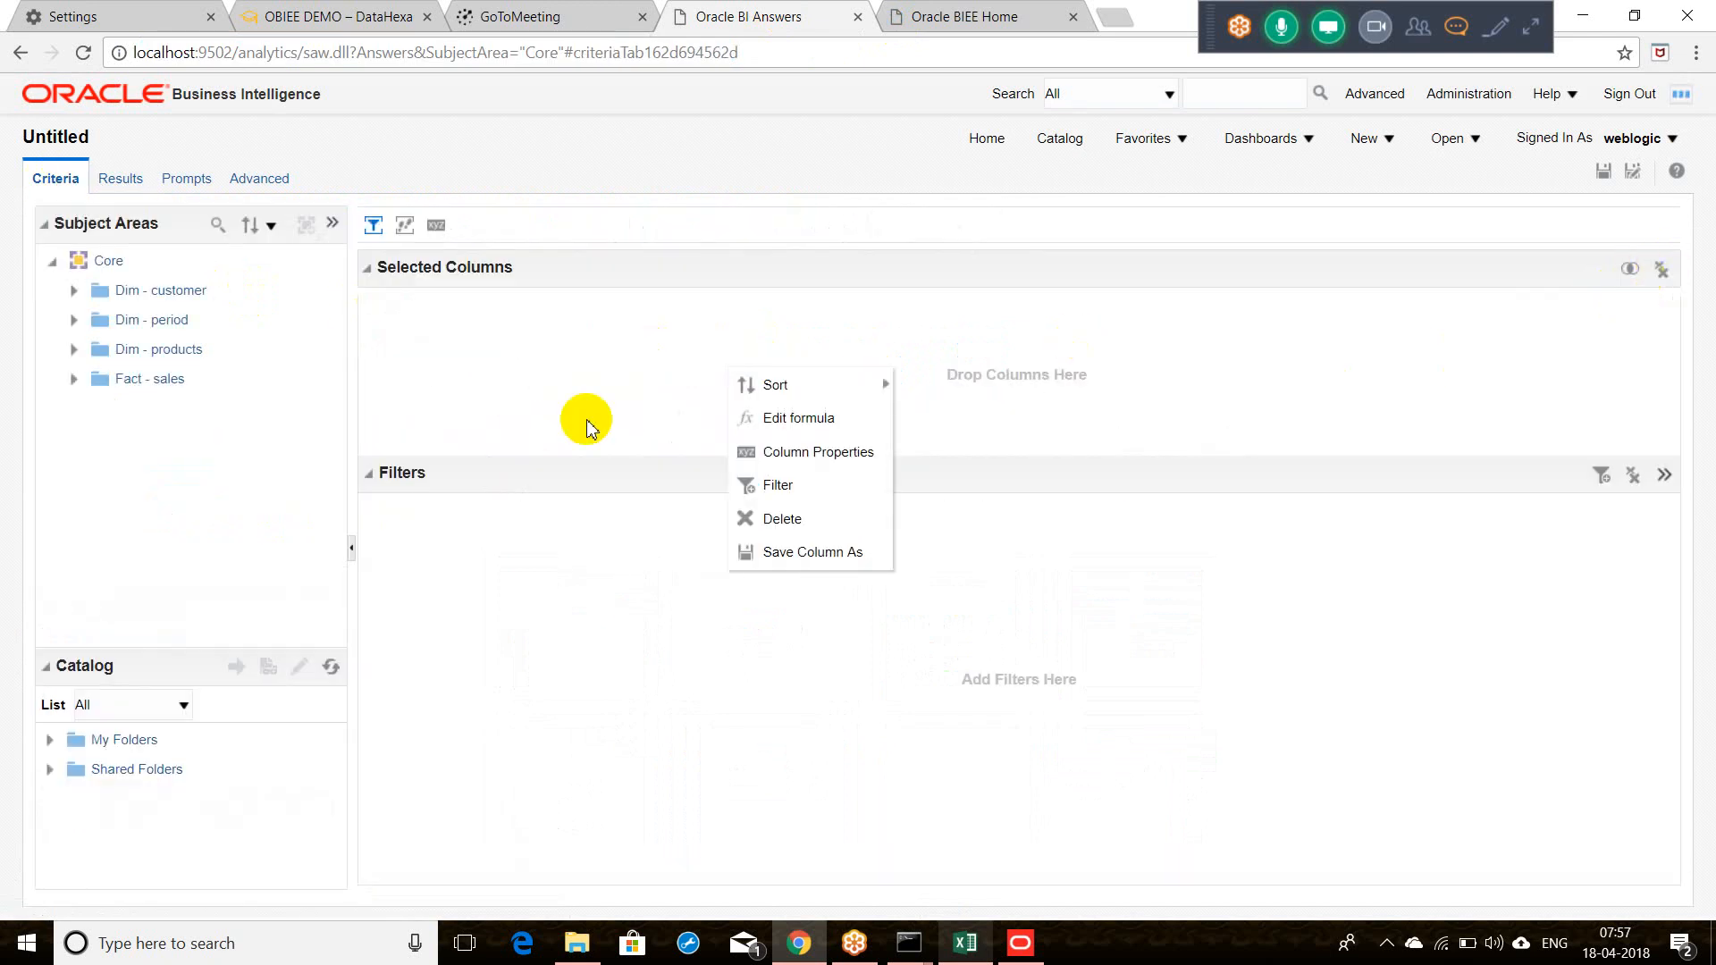
left_click(73, 379)
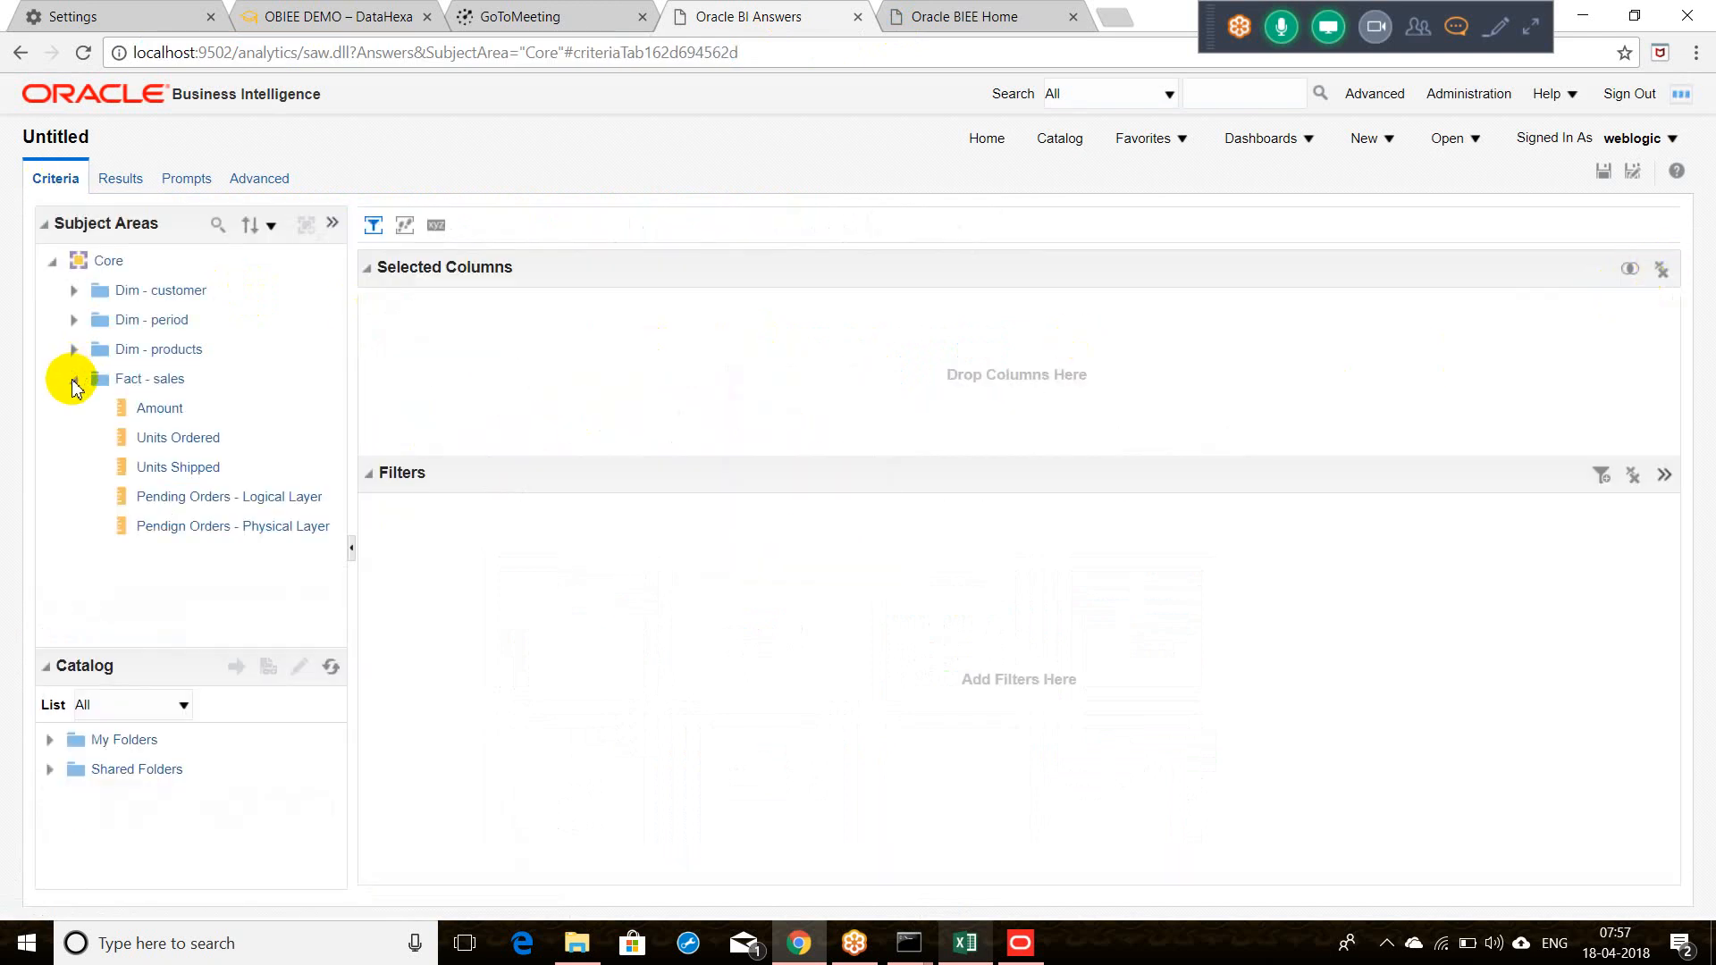
double_click(166, 472)
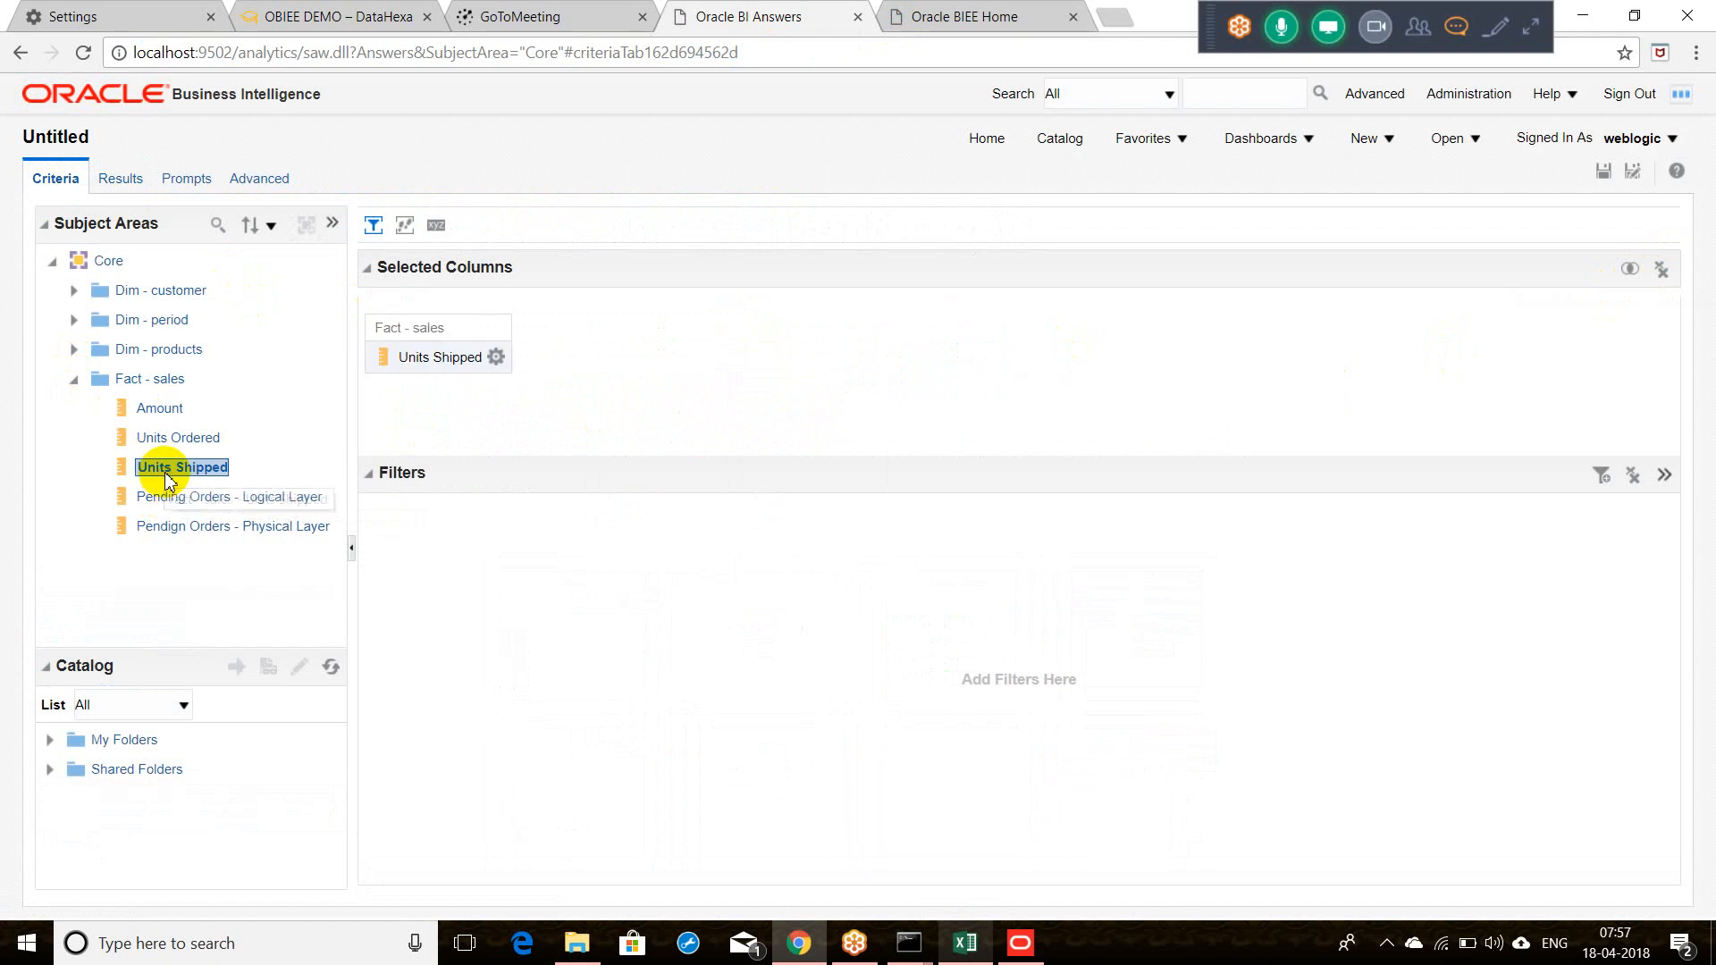
left_click(119, 180)
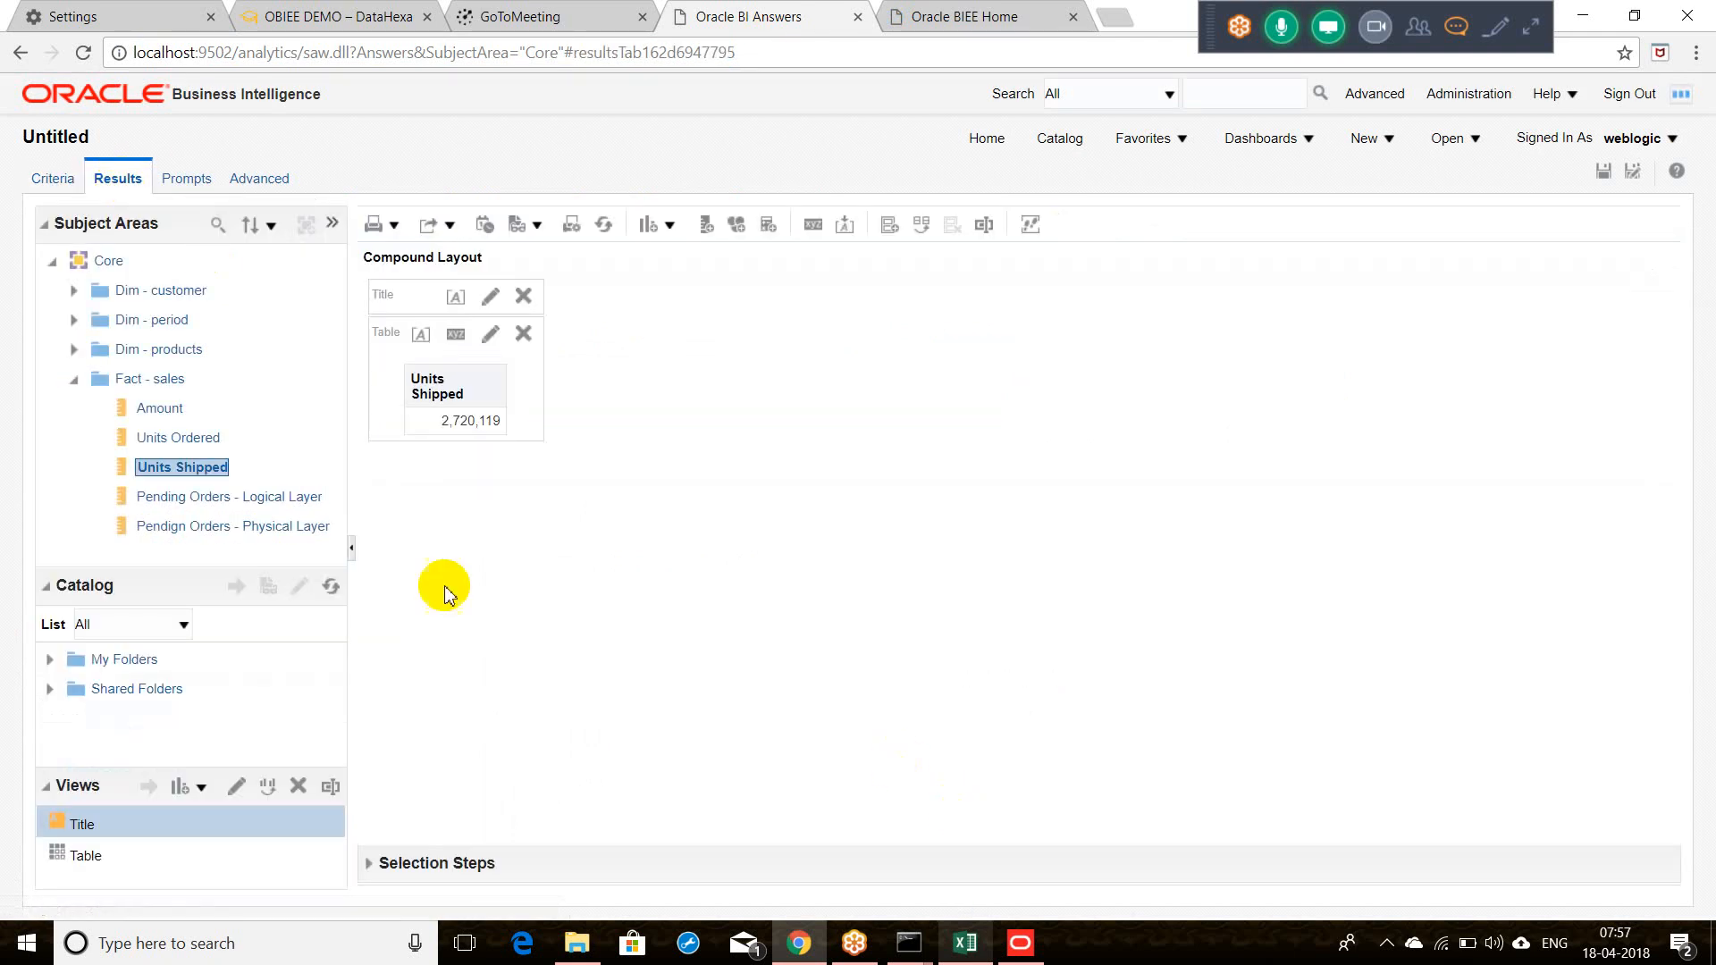
double_click(192, 437)
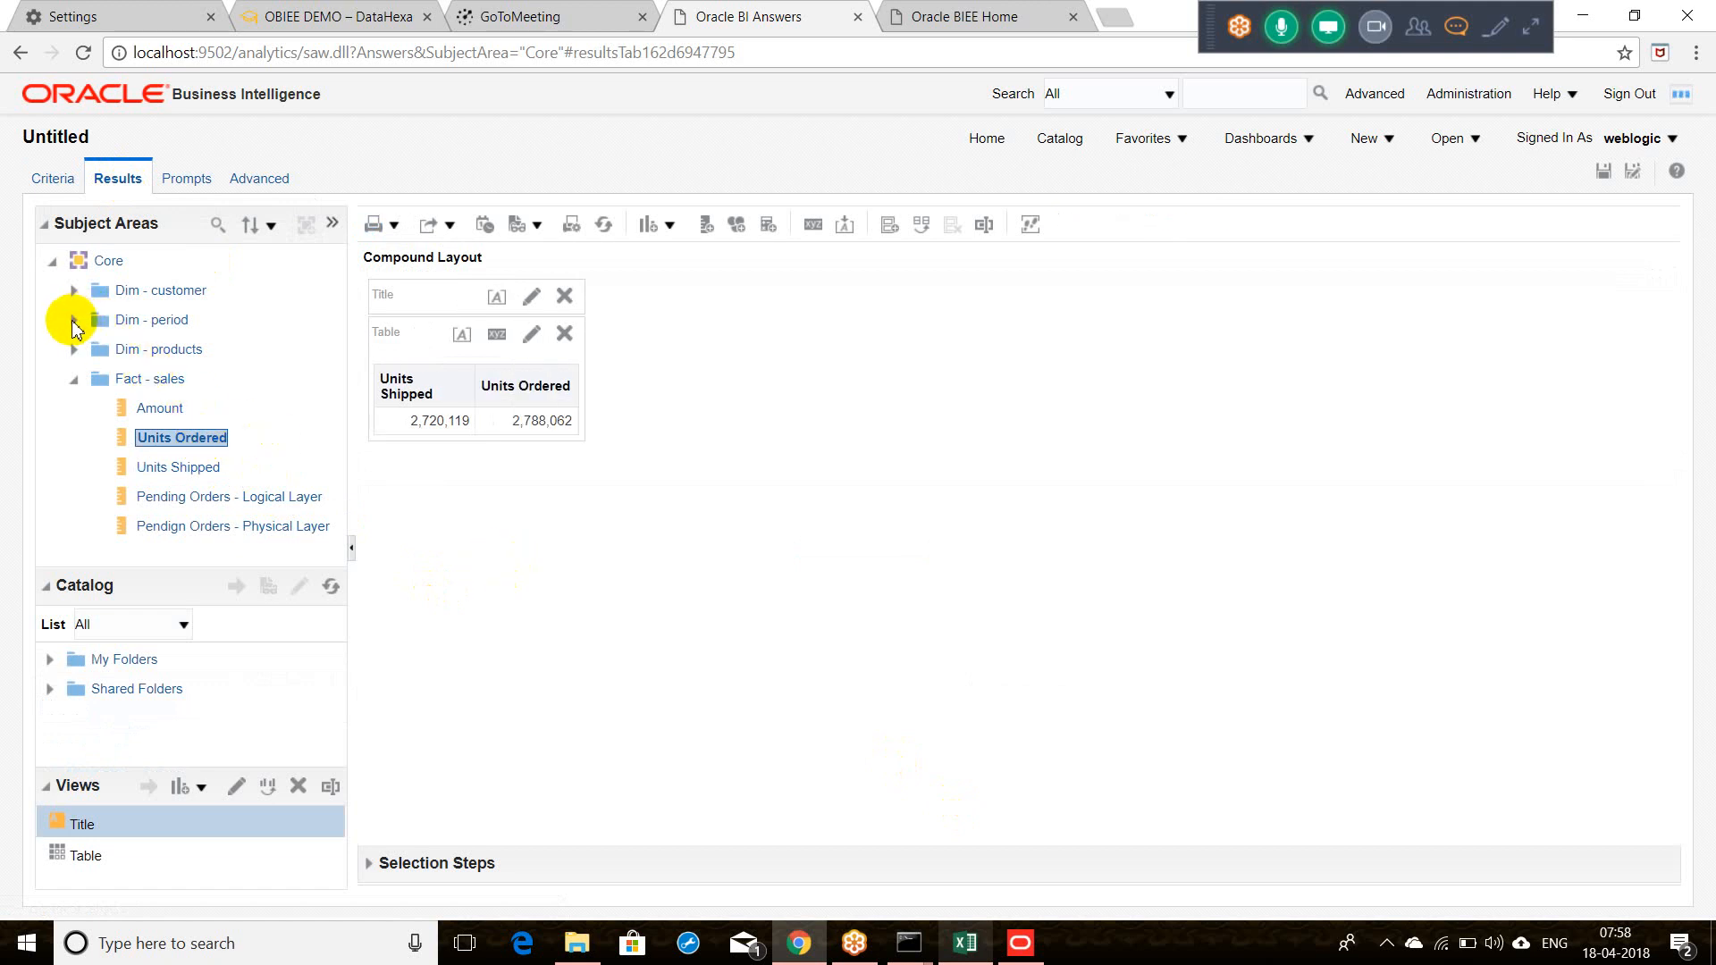
left_click(74, 320)
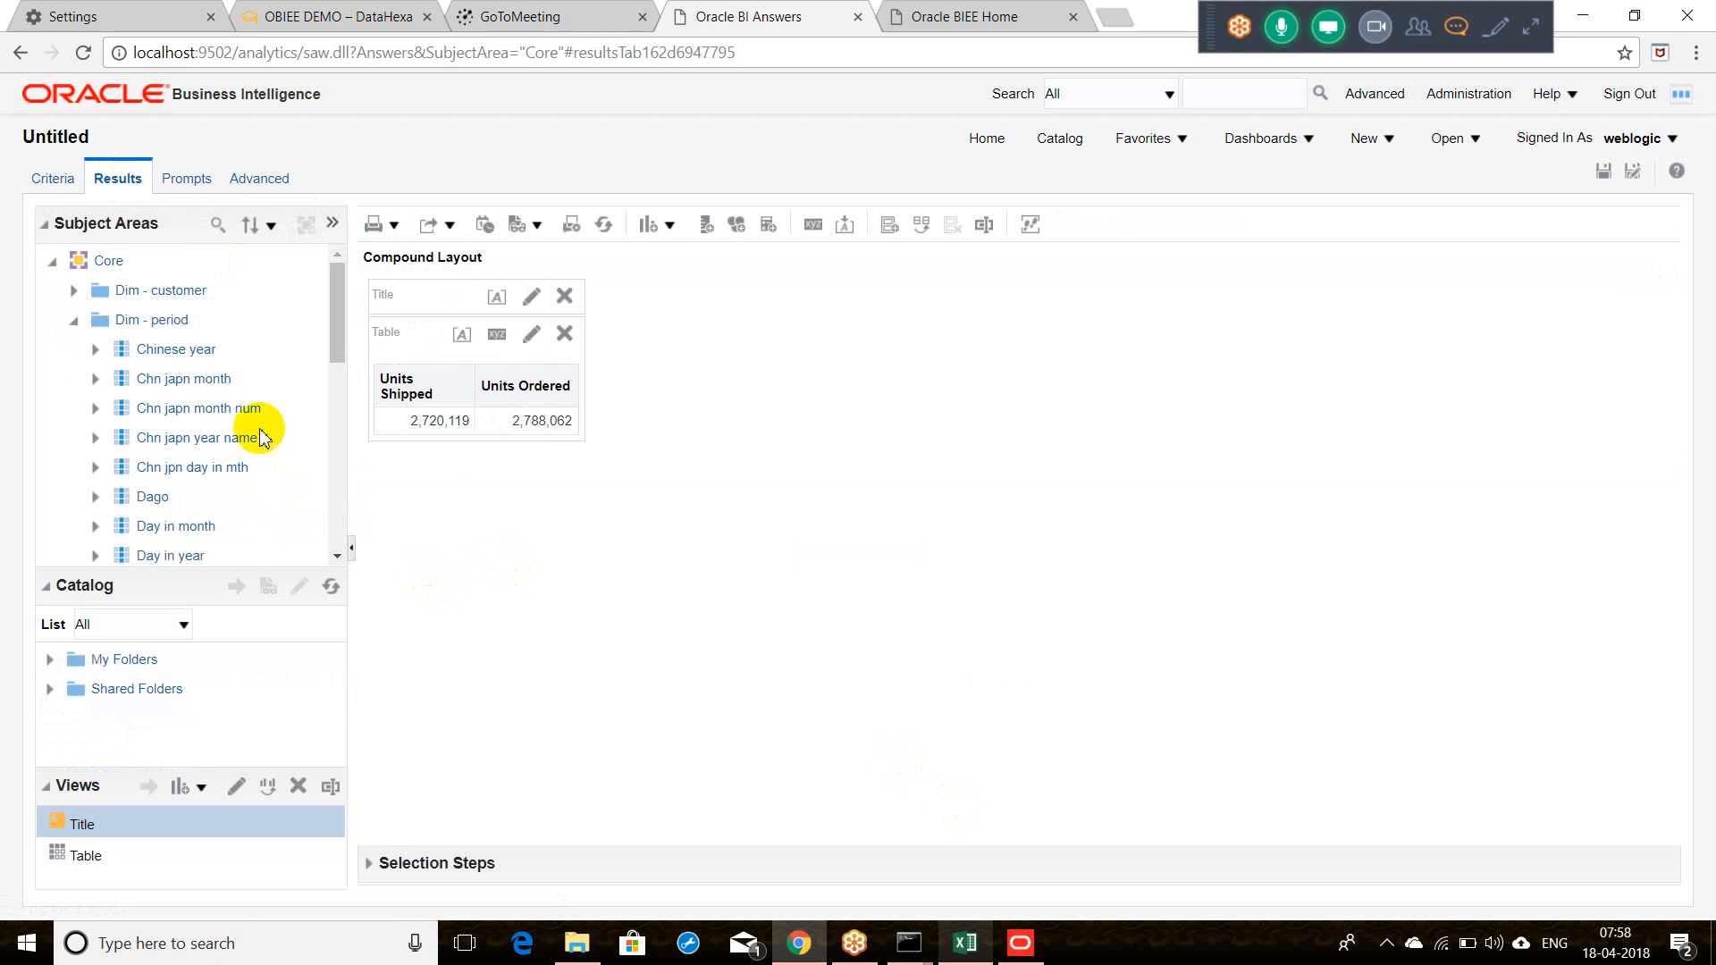
scroll(330, 490, "down", 6)
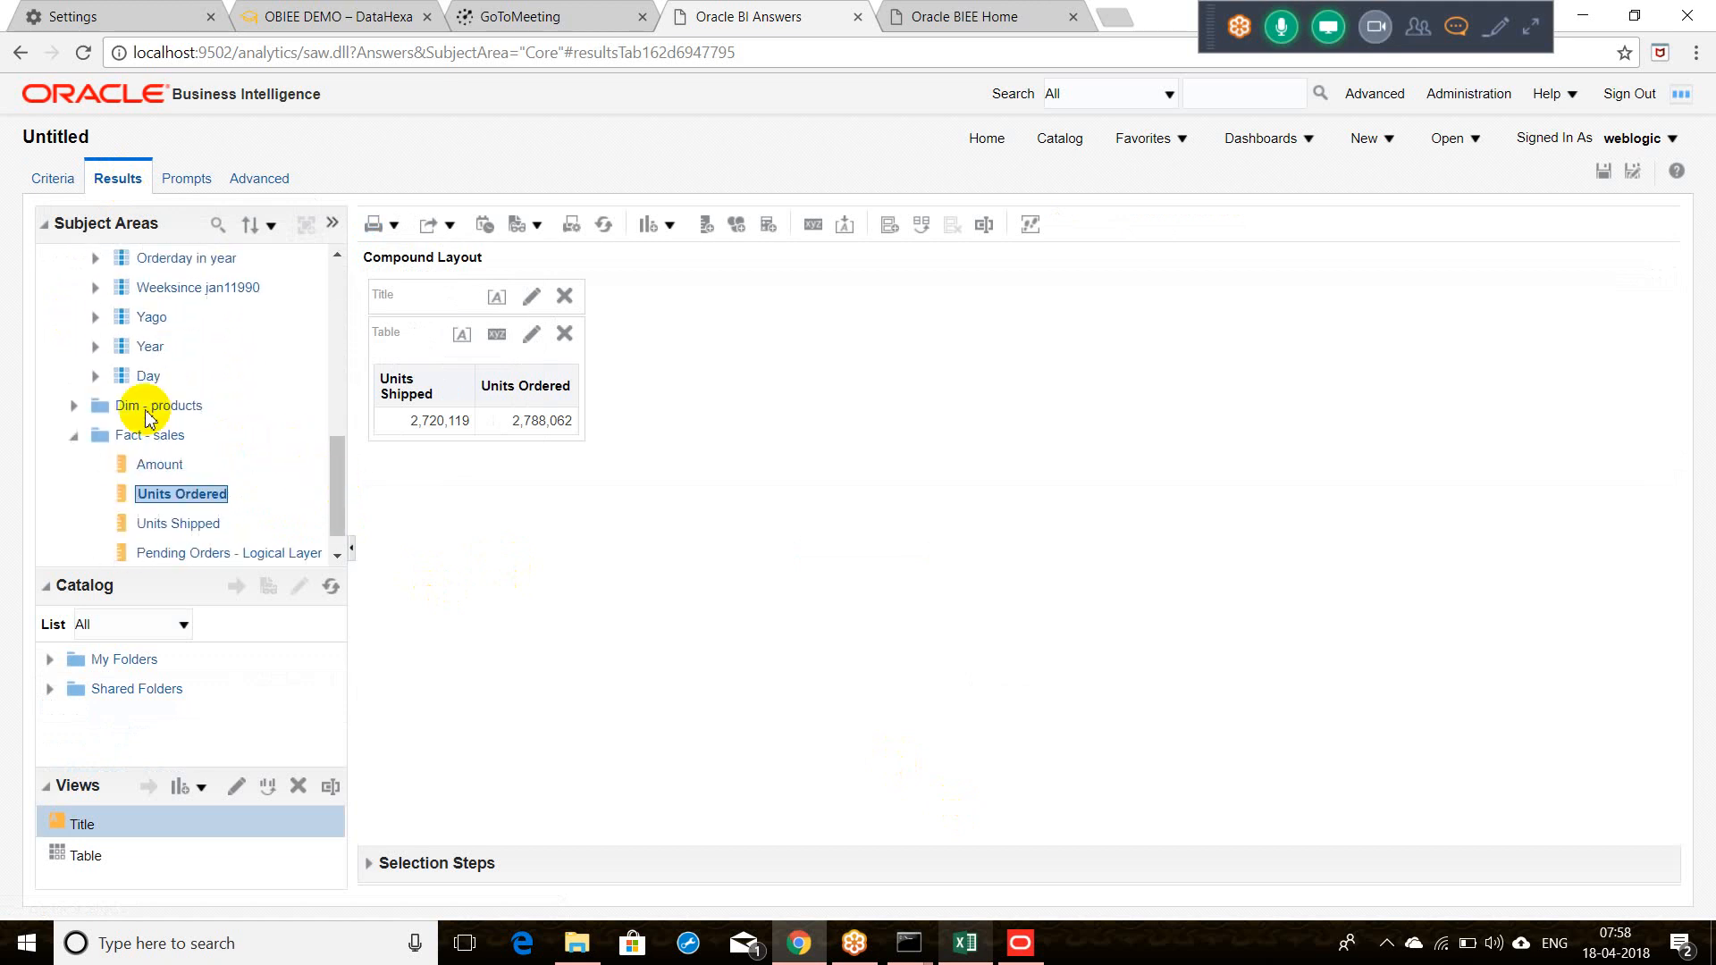
left_click(153, 348)
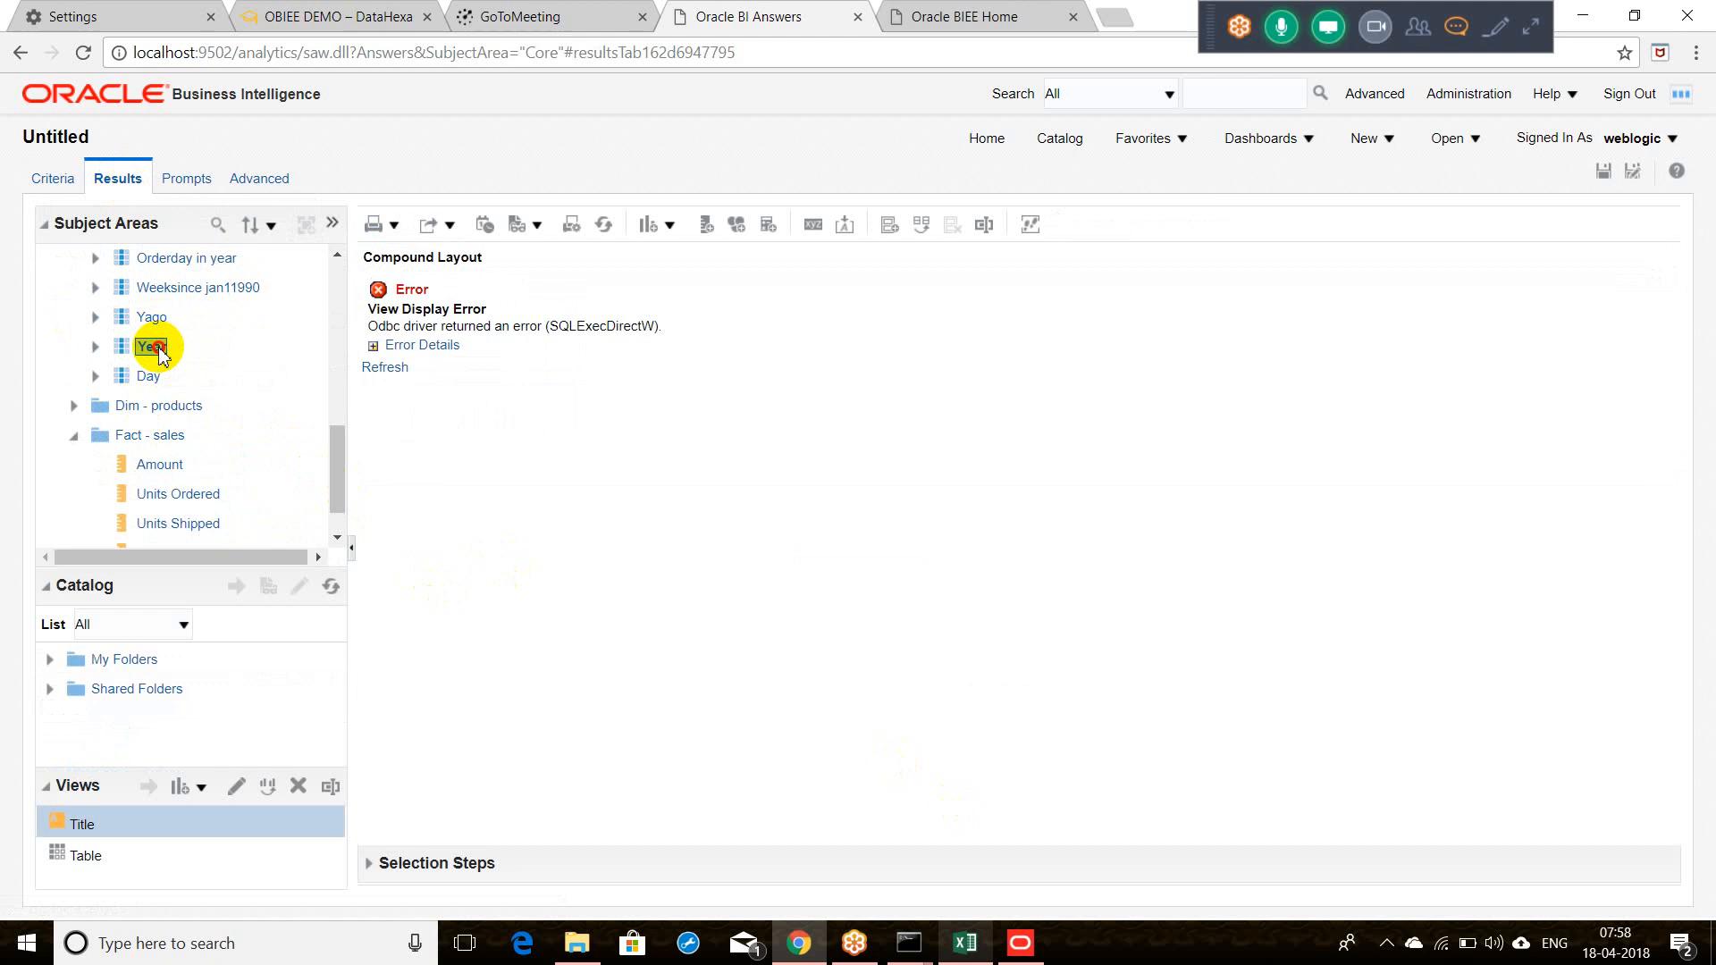
left_click(374, 346)
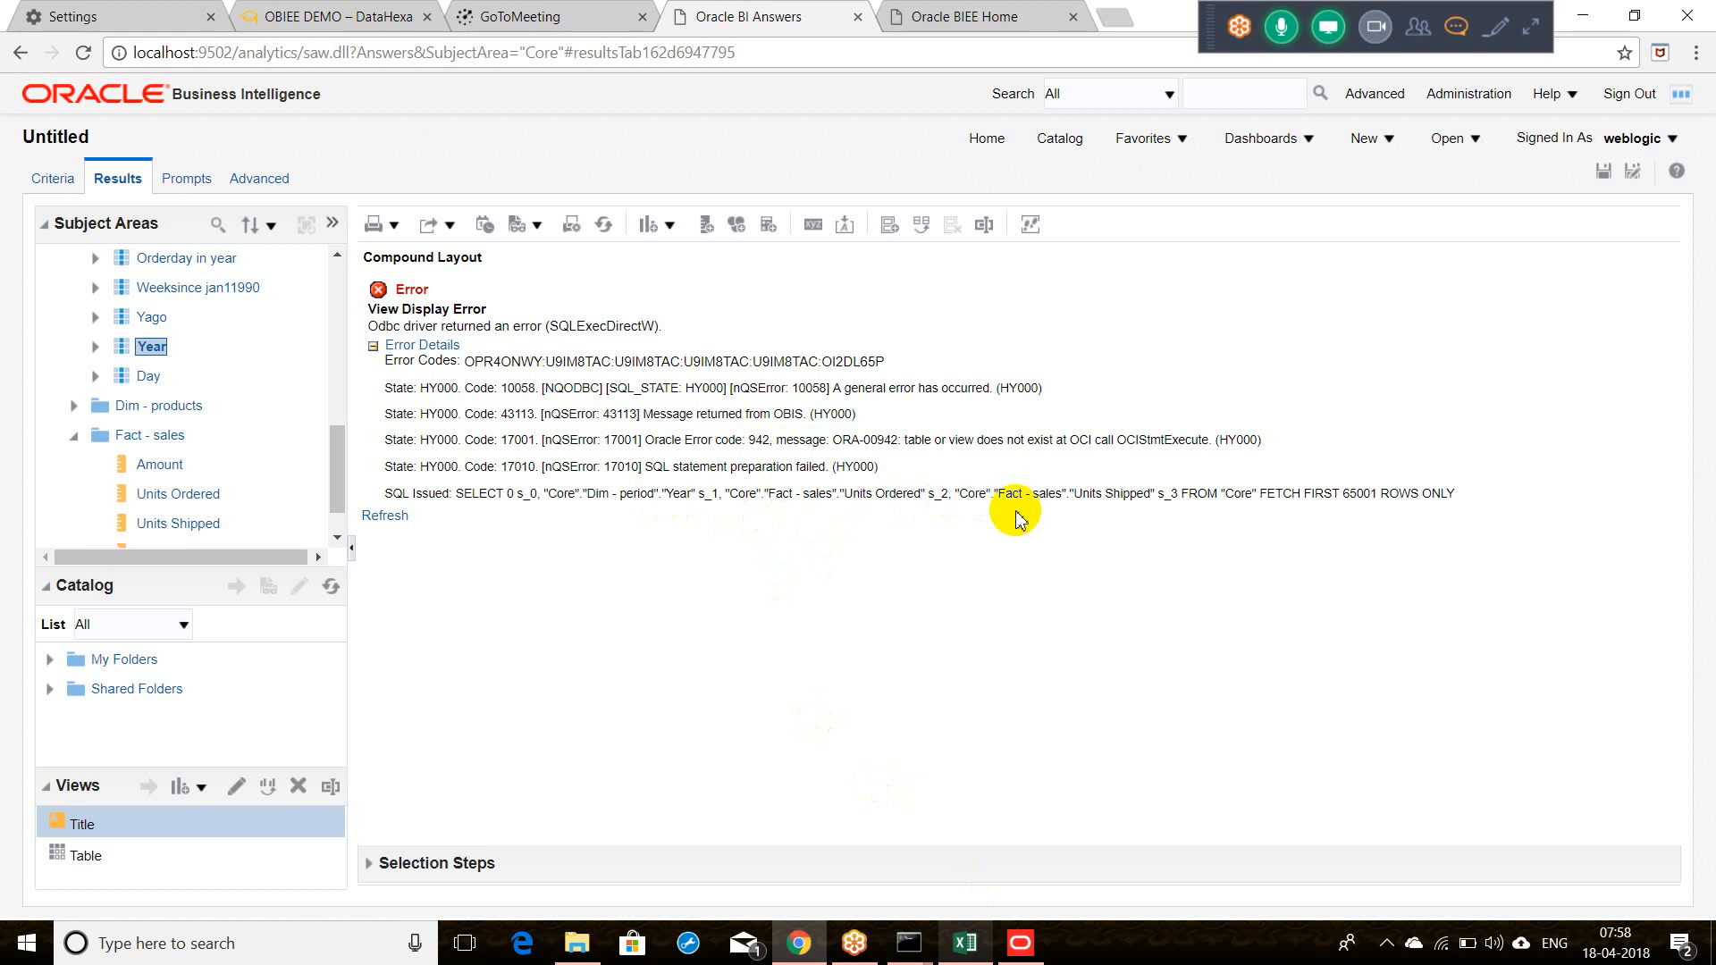
Step: Show SUPPLIER2's tables and all their joins in a Physical Diagram
left_click(1021, 940)
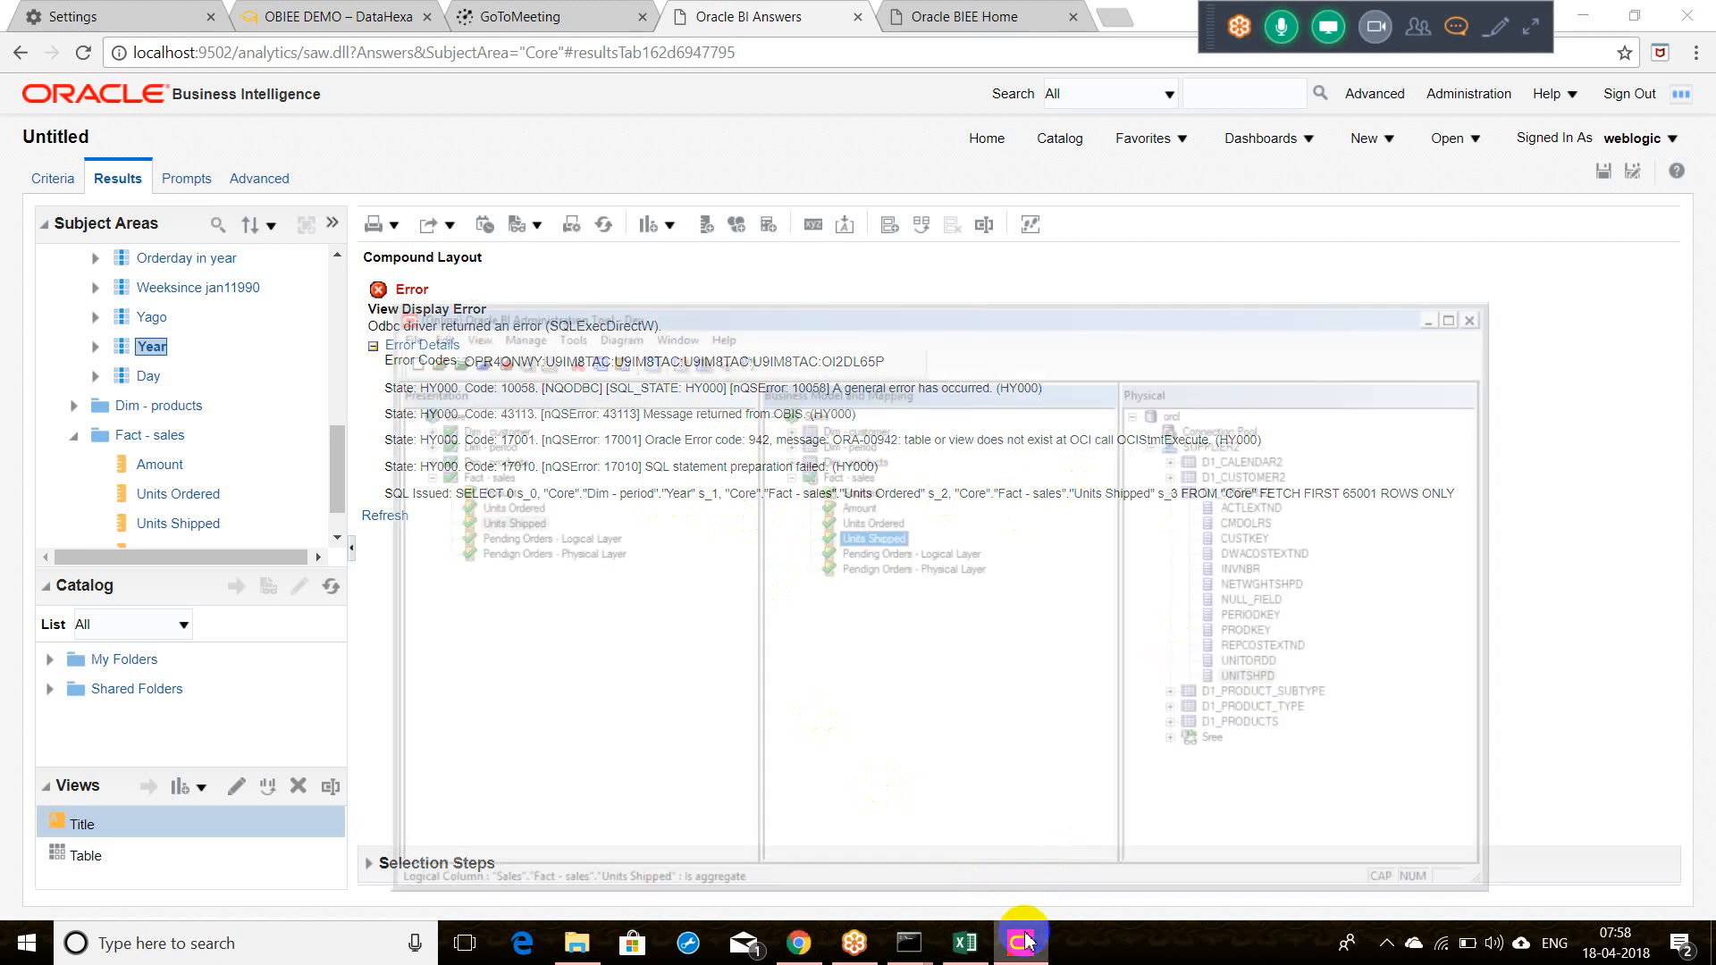
left_click(834, 403)
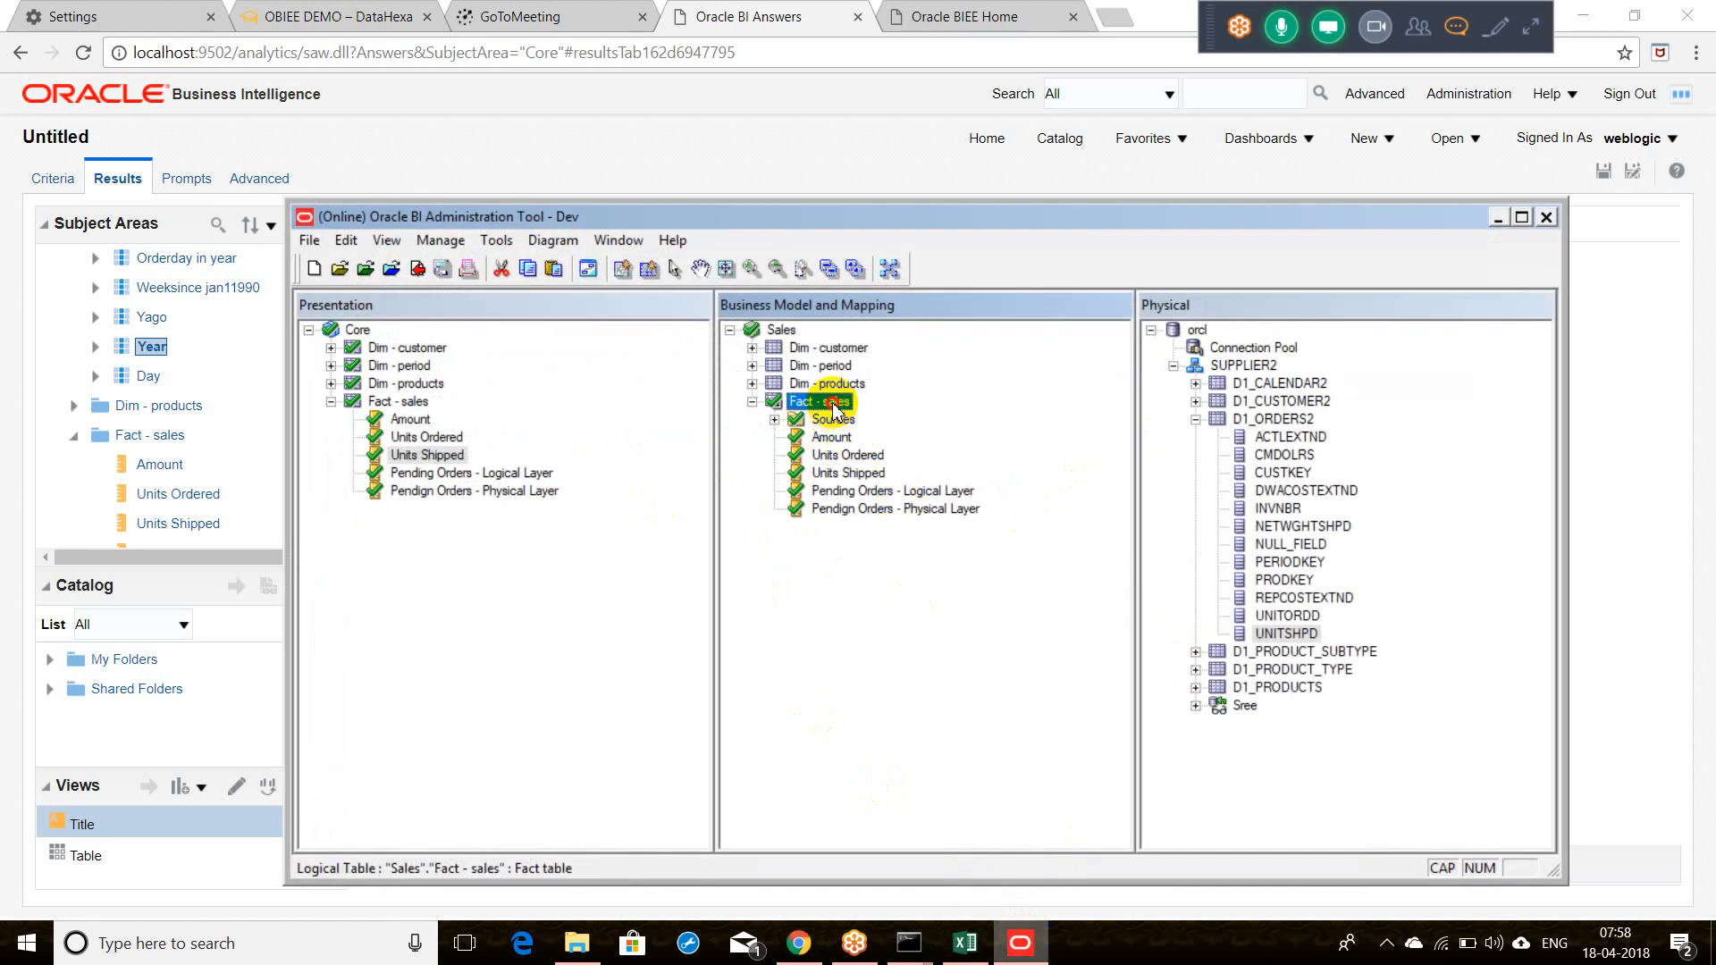
right_click(834, 407)
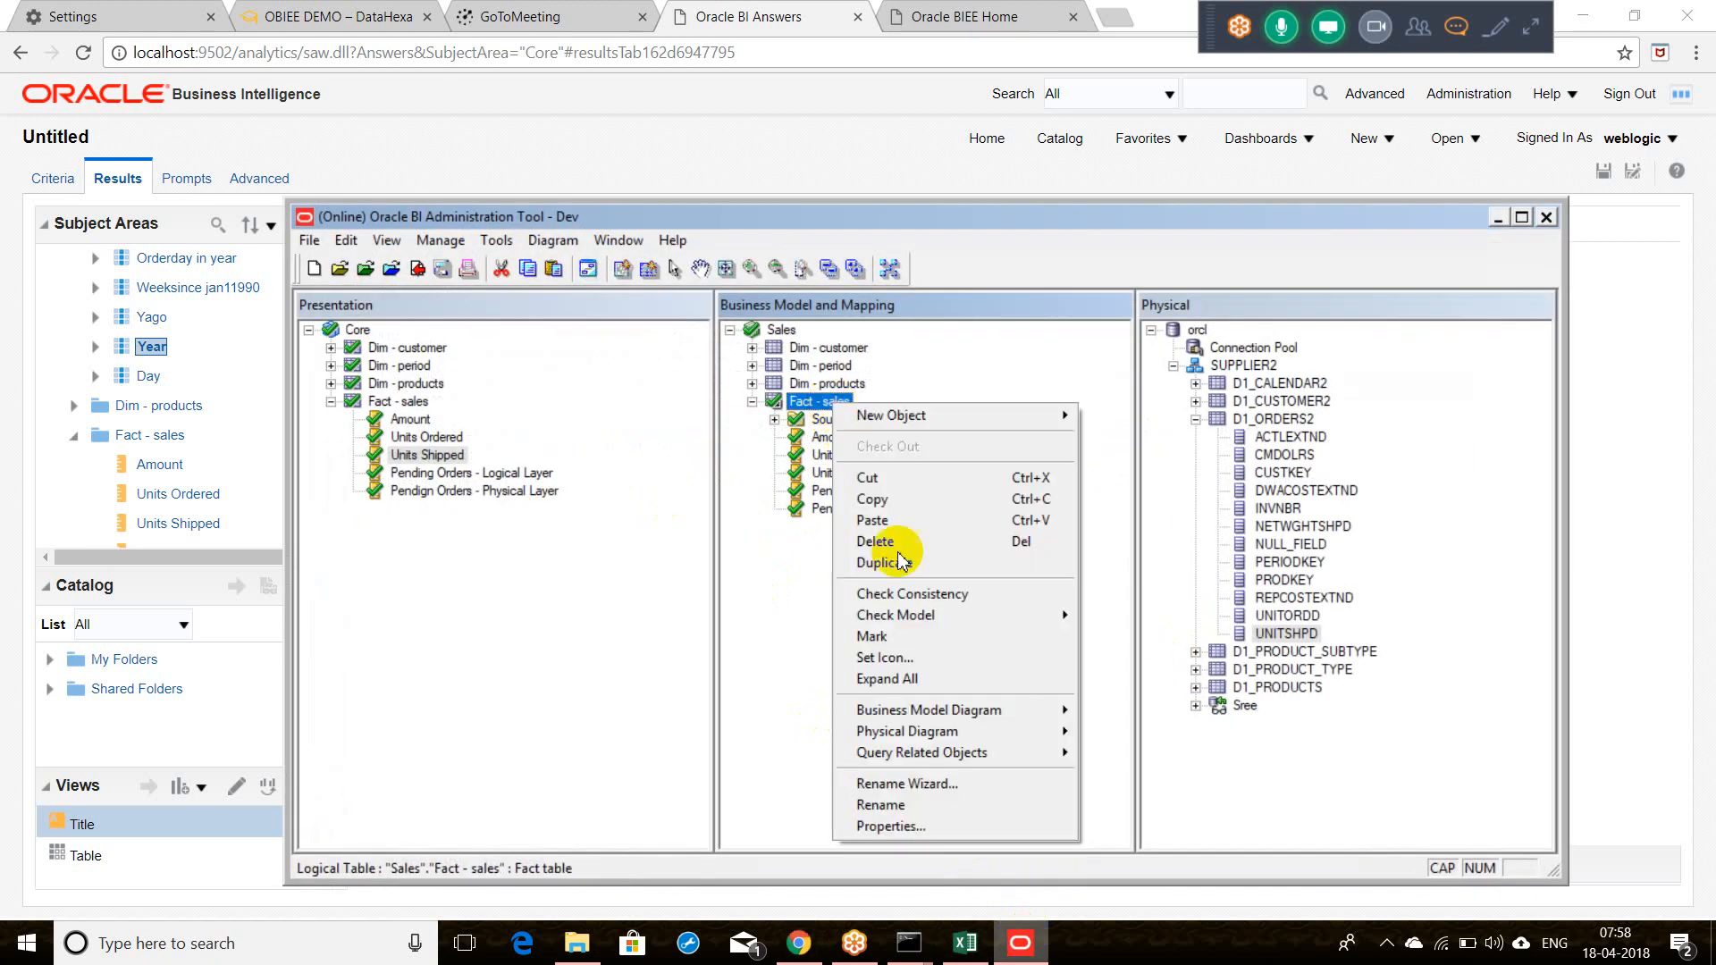
left_click(1226, 367)
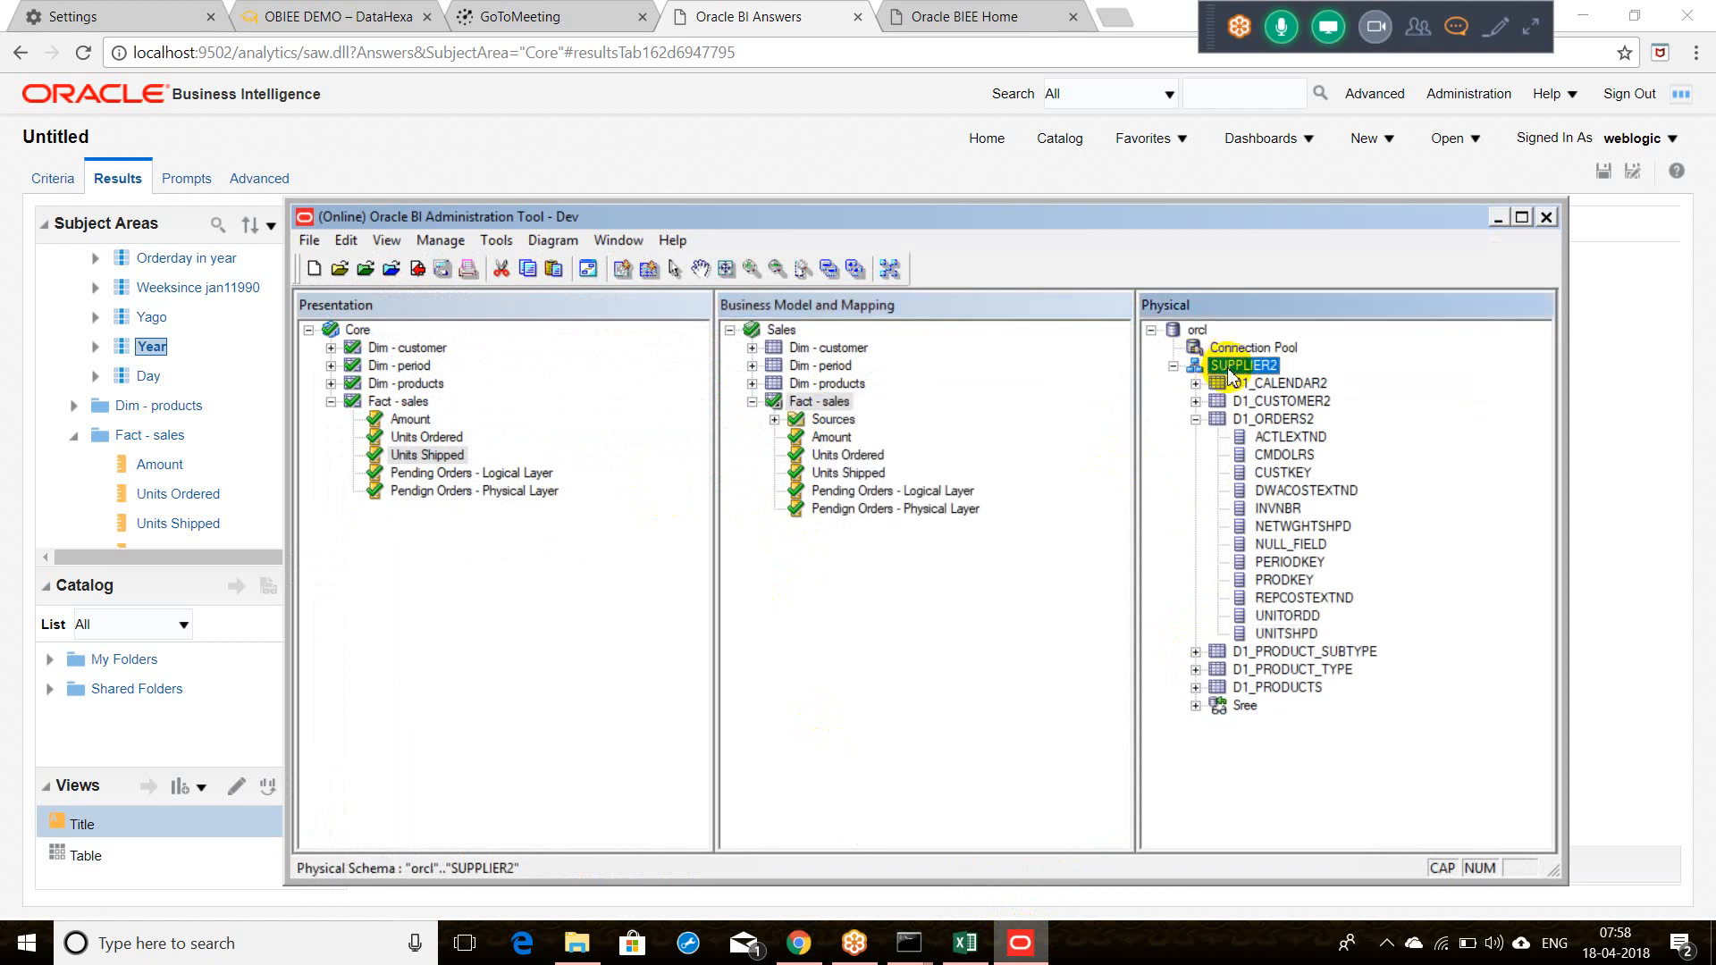
right_click(1226, 367)
mouse_move(1310, 726)
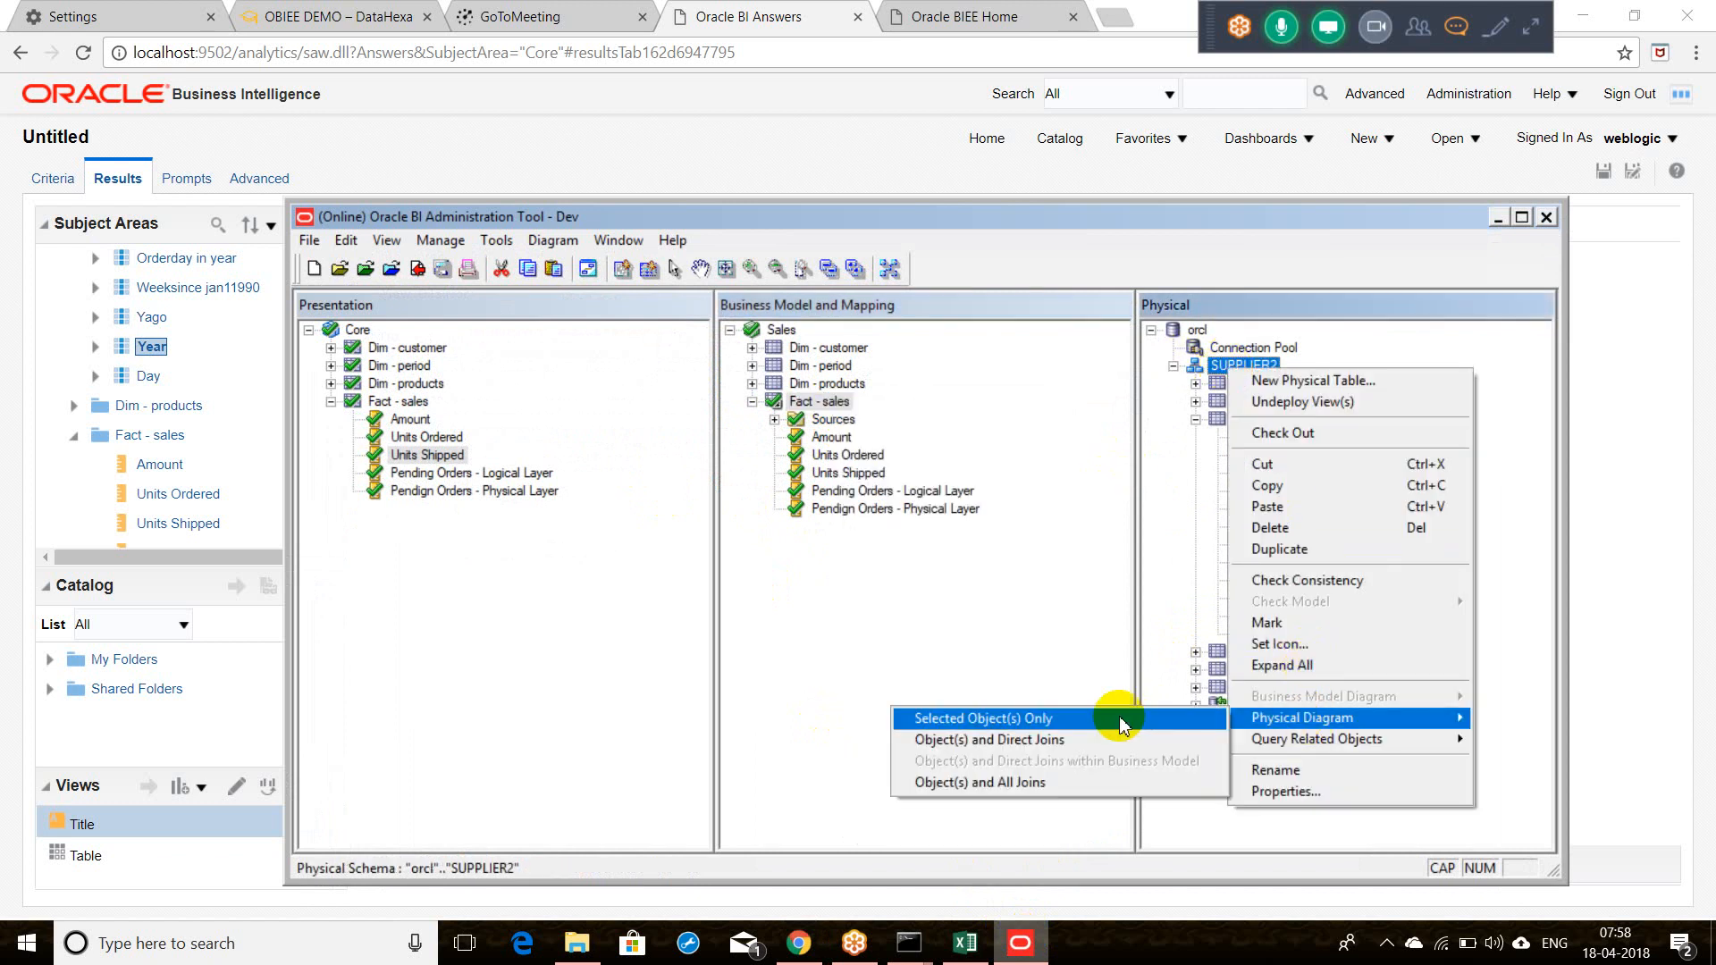
left_click(1069, 779)
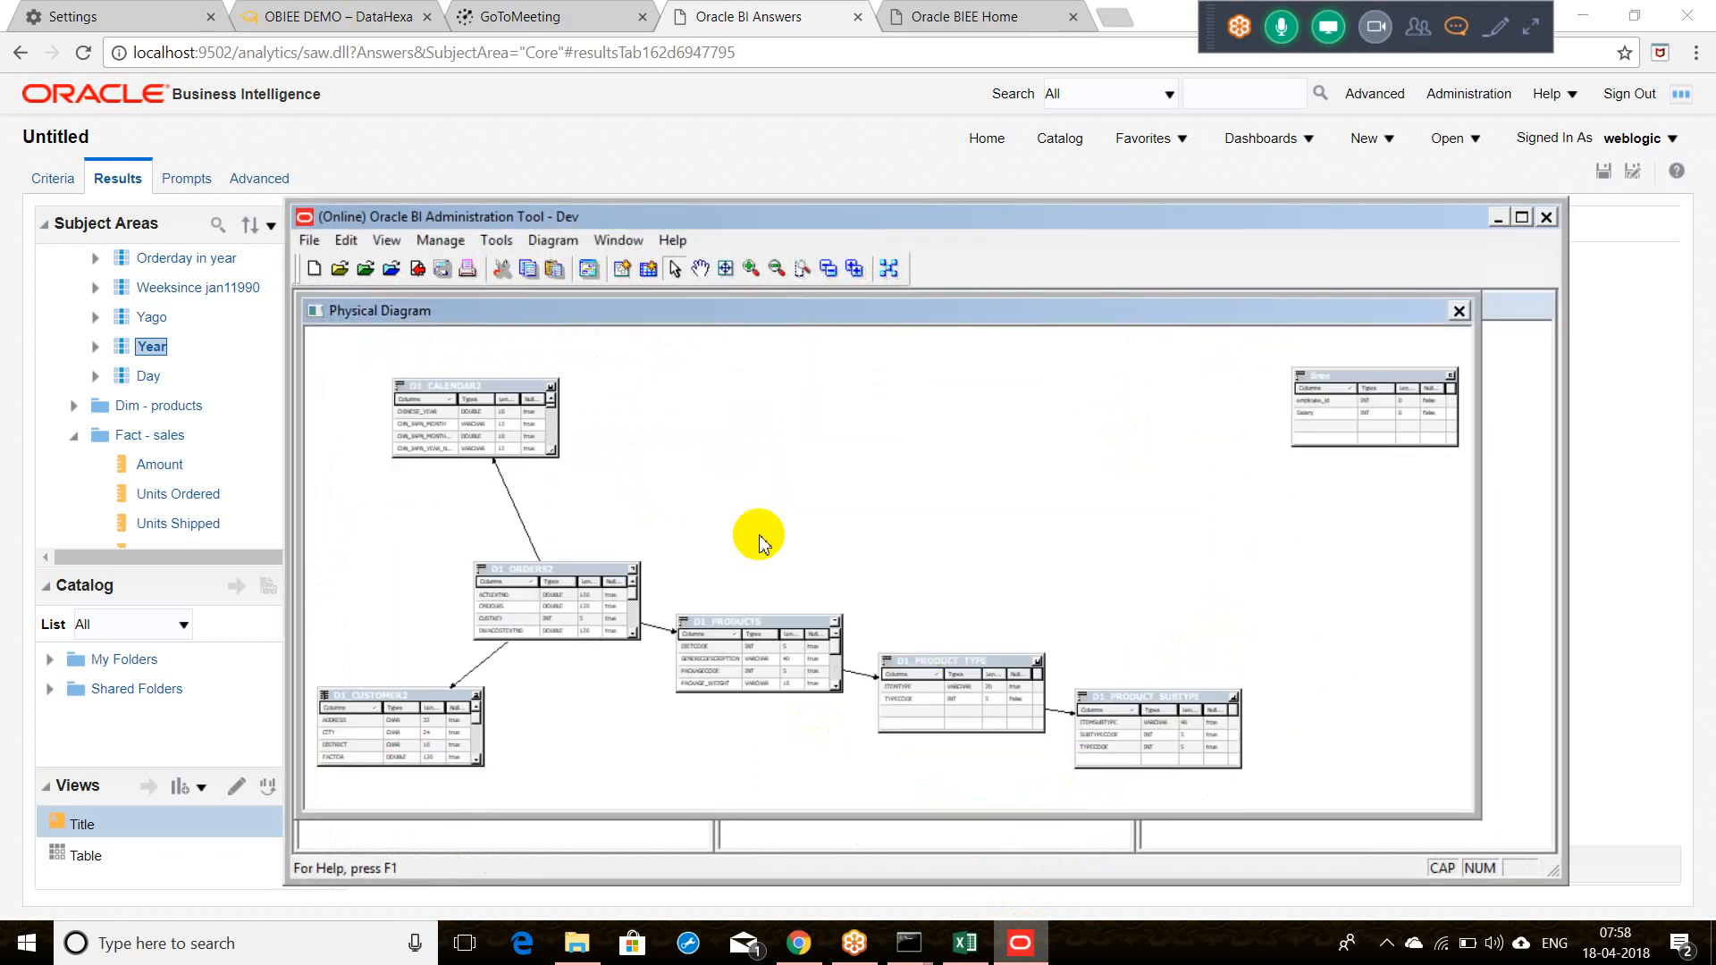
Step: Check out the D1_CALENDAR2–D1_ORDERS2 foreign key and review its YYYYMMDD = PERIODKEY join
left_click(605, 613)
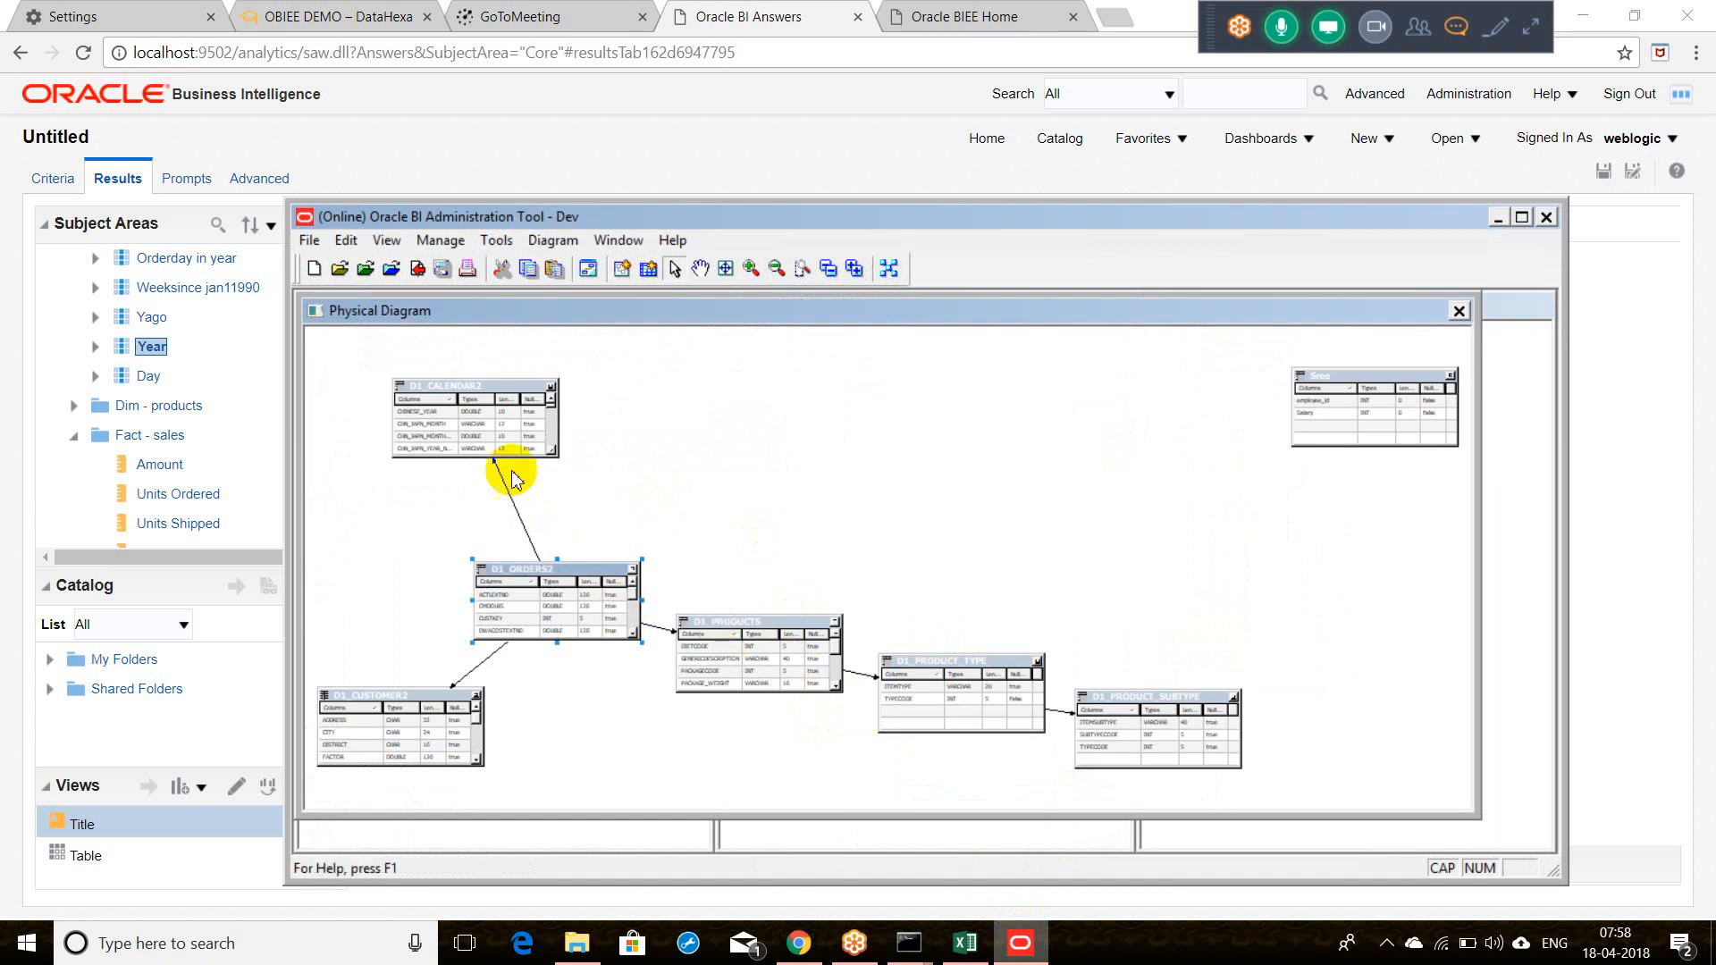
double_click(521, 522)
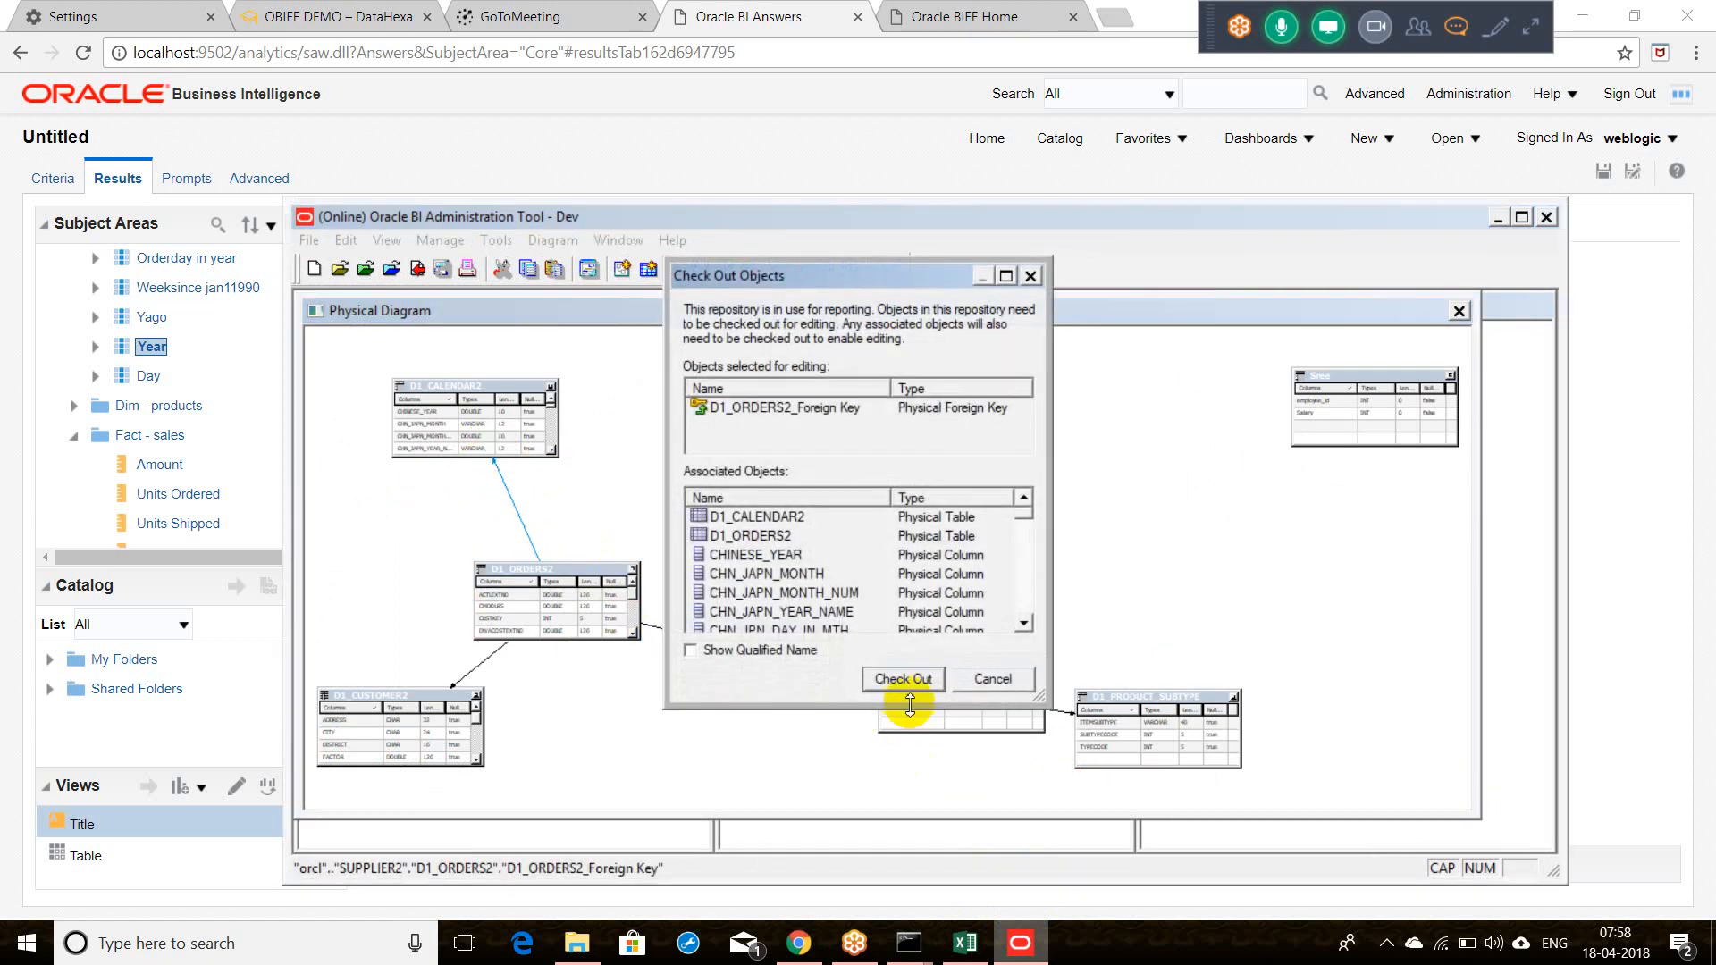
left_click(907, 679)
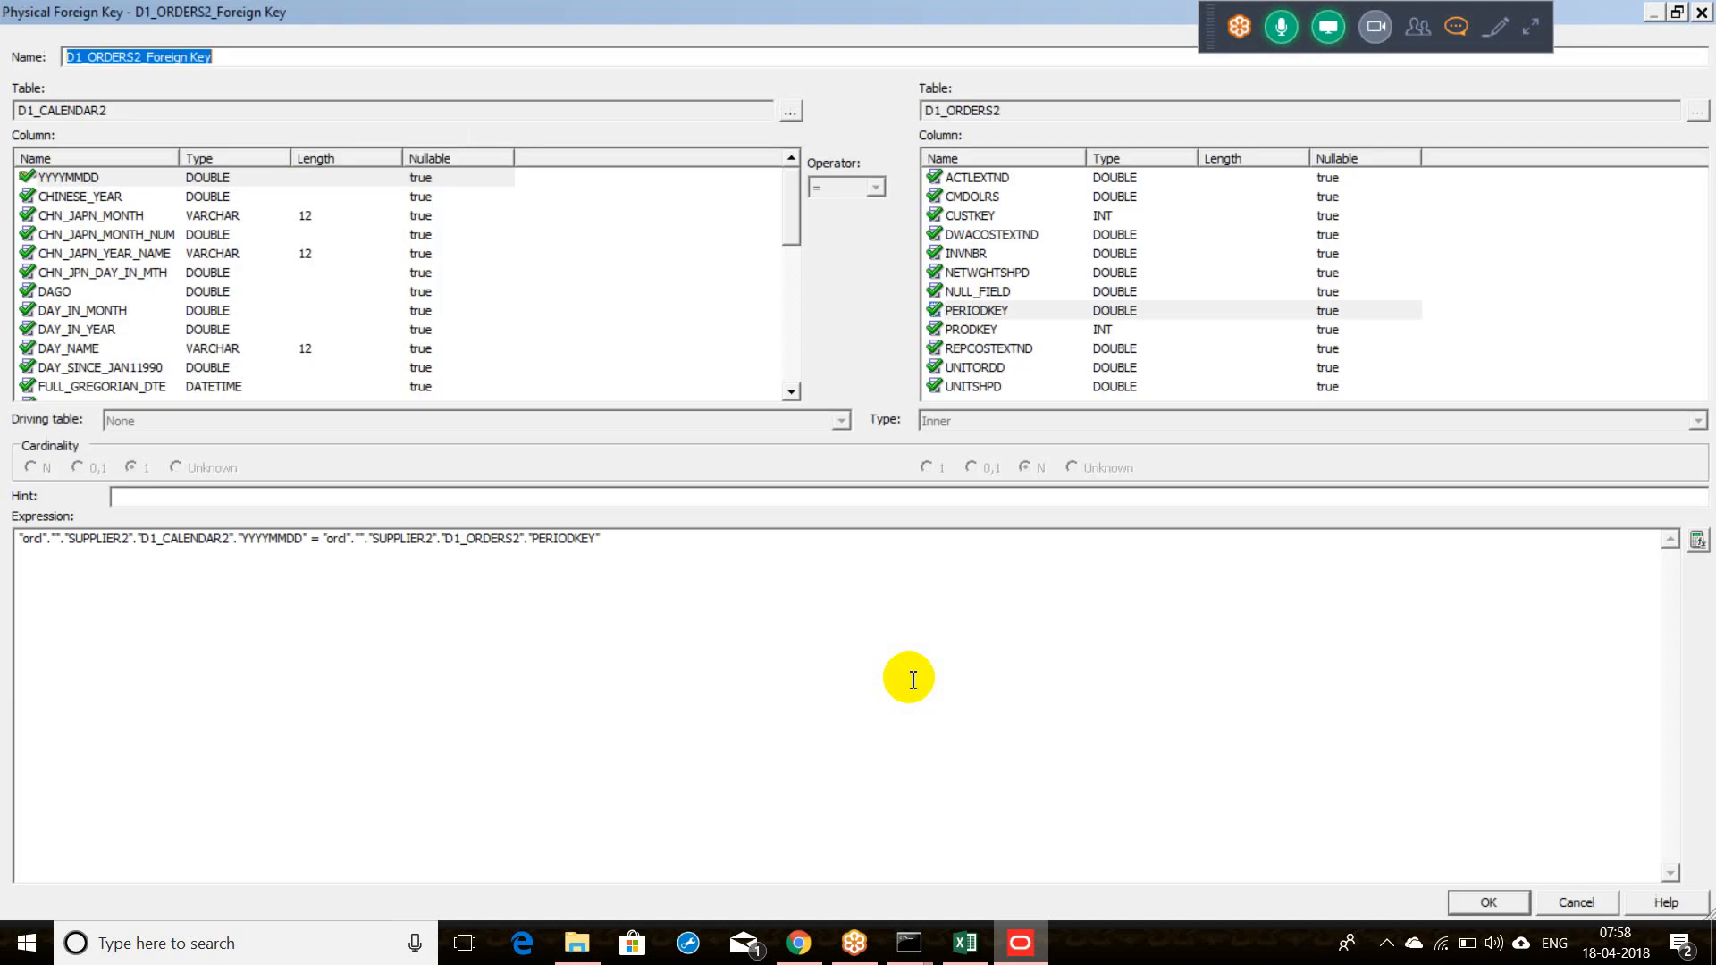
double_click(291, 547)
double_click(556, 547)
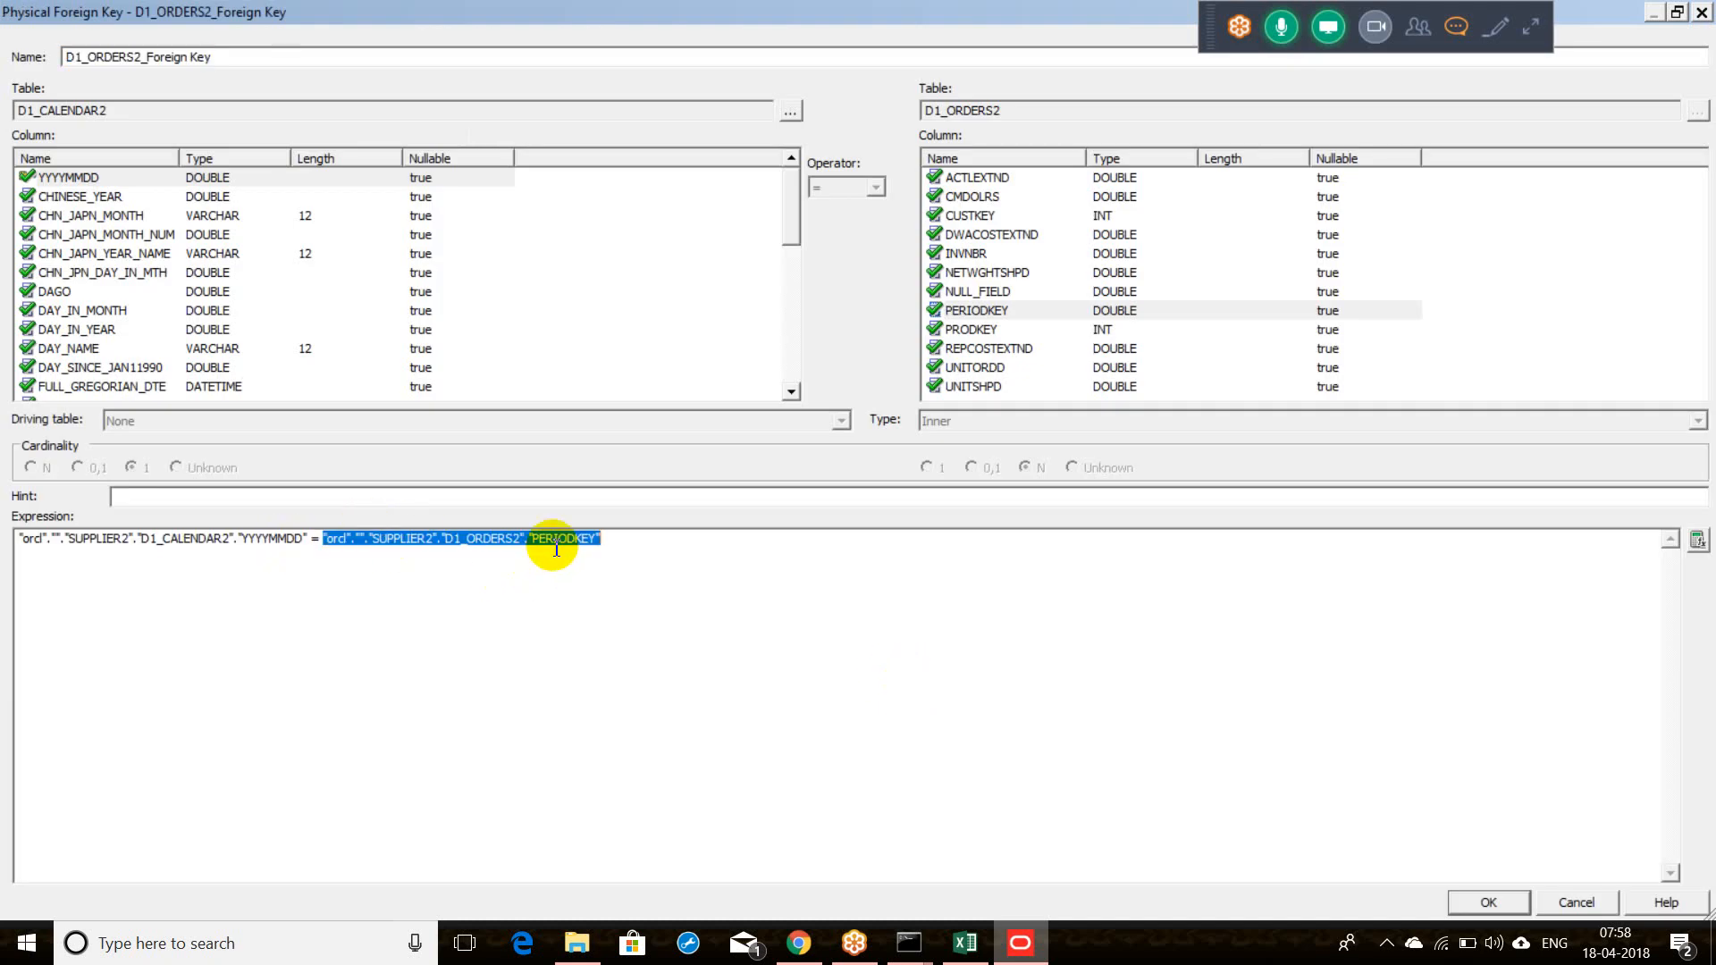
left_click(1701, 13)
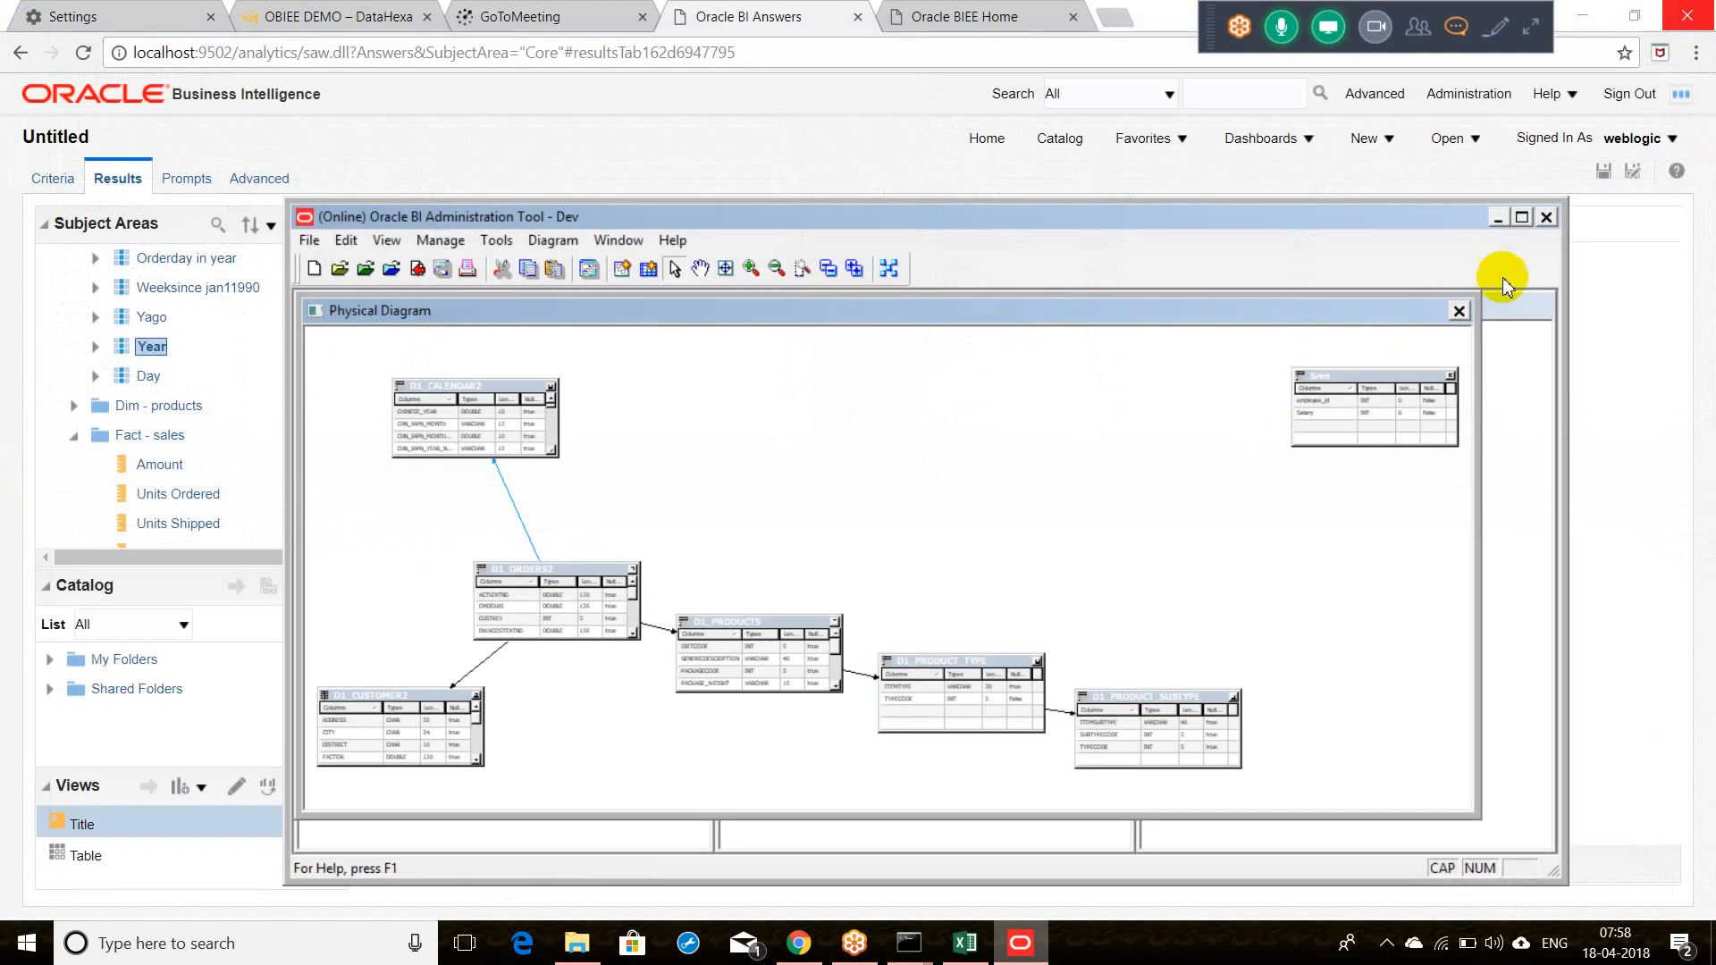
Step: Close the diagram, inspect Dim - period's D1_CALENDAR2 source and Year column, then return to Chrome
left_click(1459, 311)
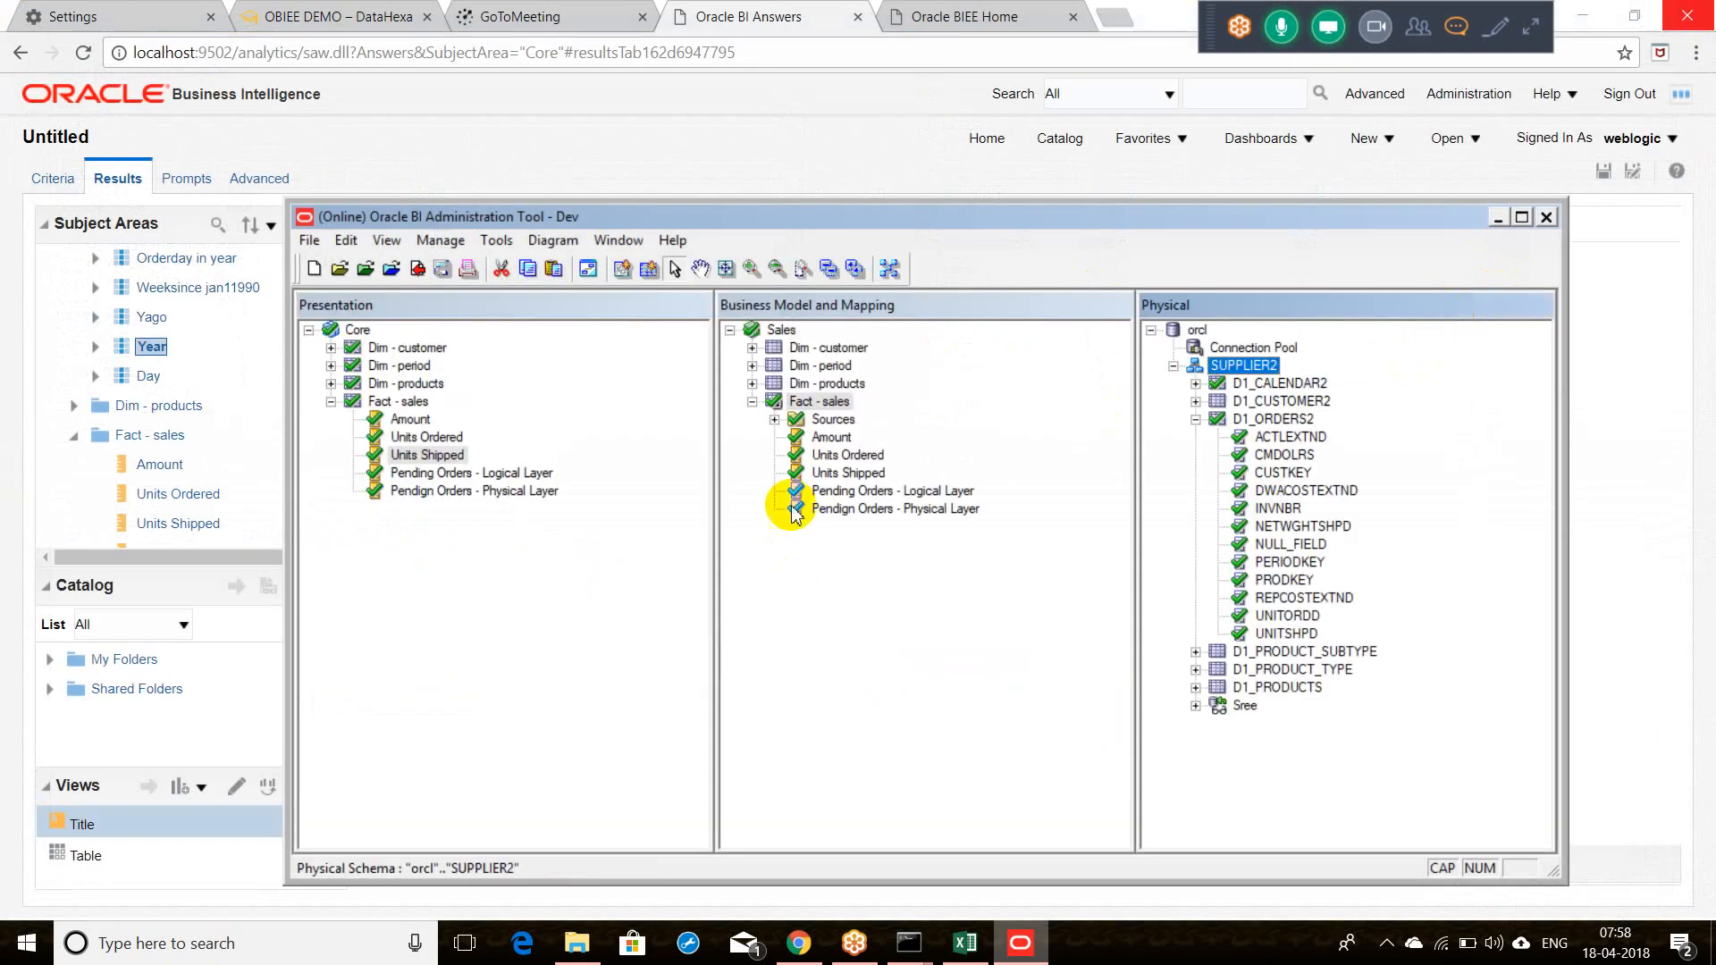
left_click(752, 365)
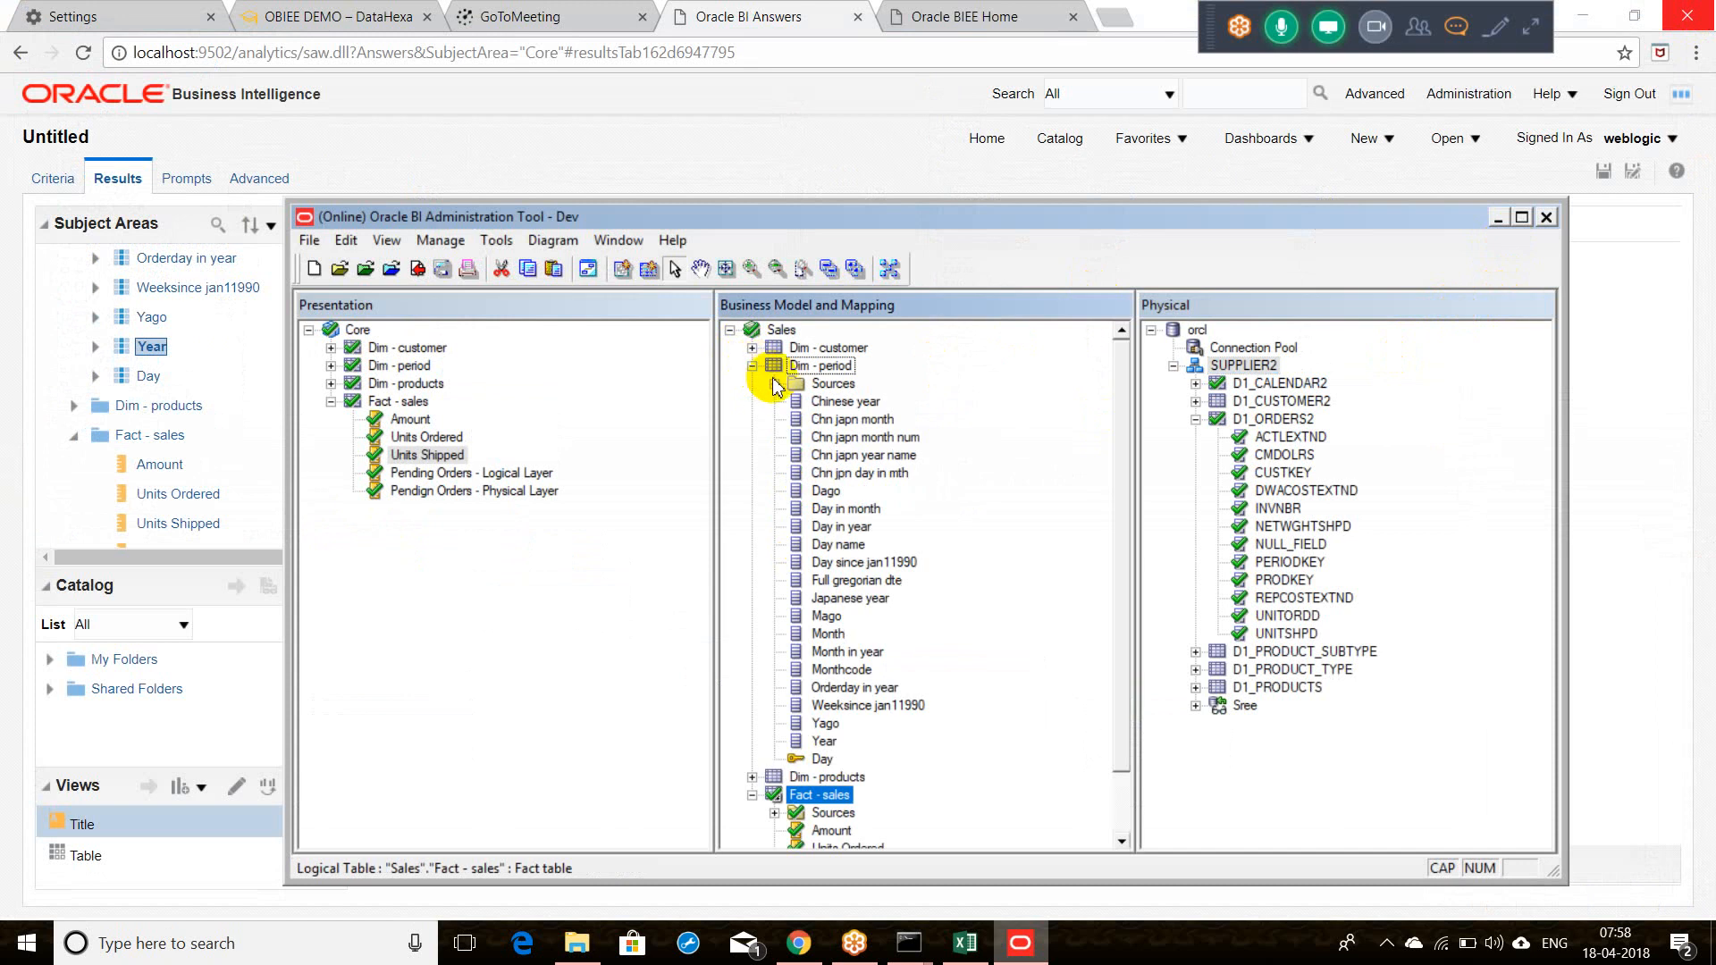
left_click(774, 385)
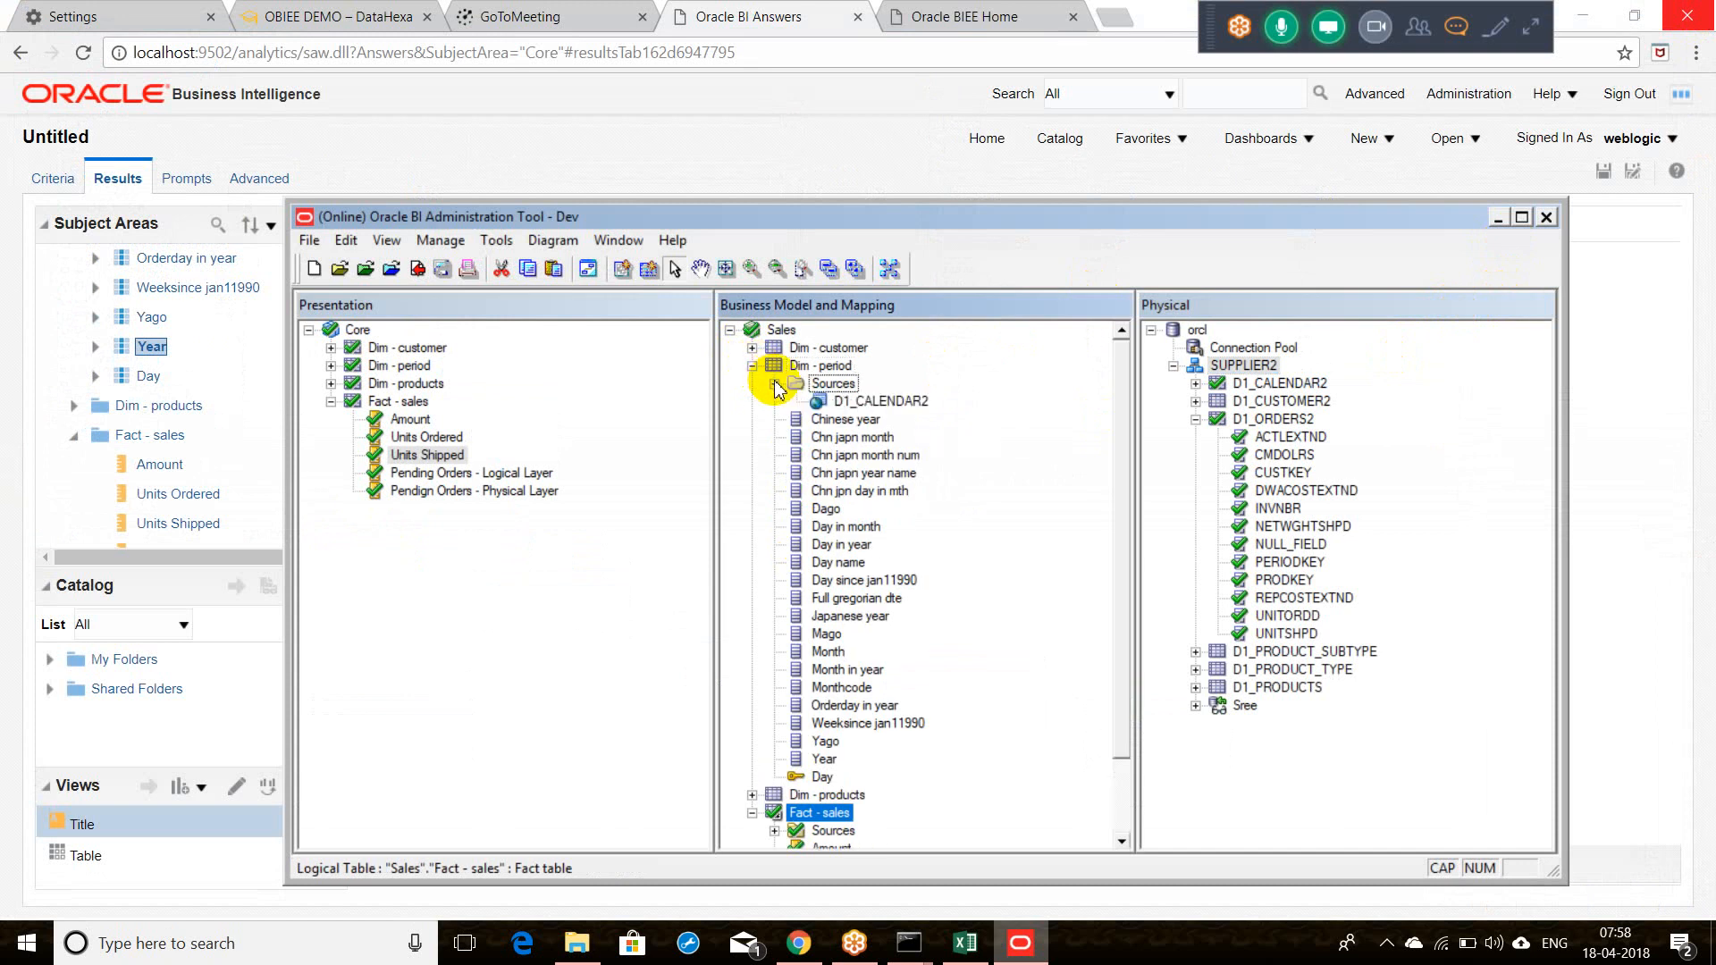
left_click(823, 759)
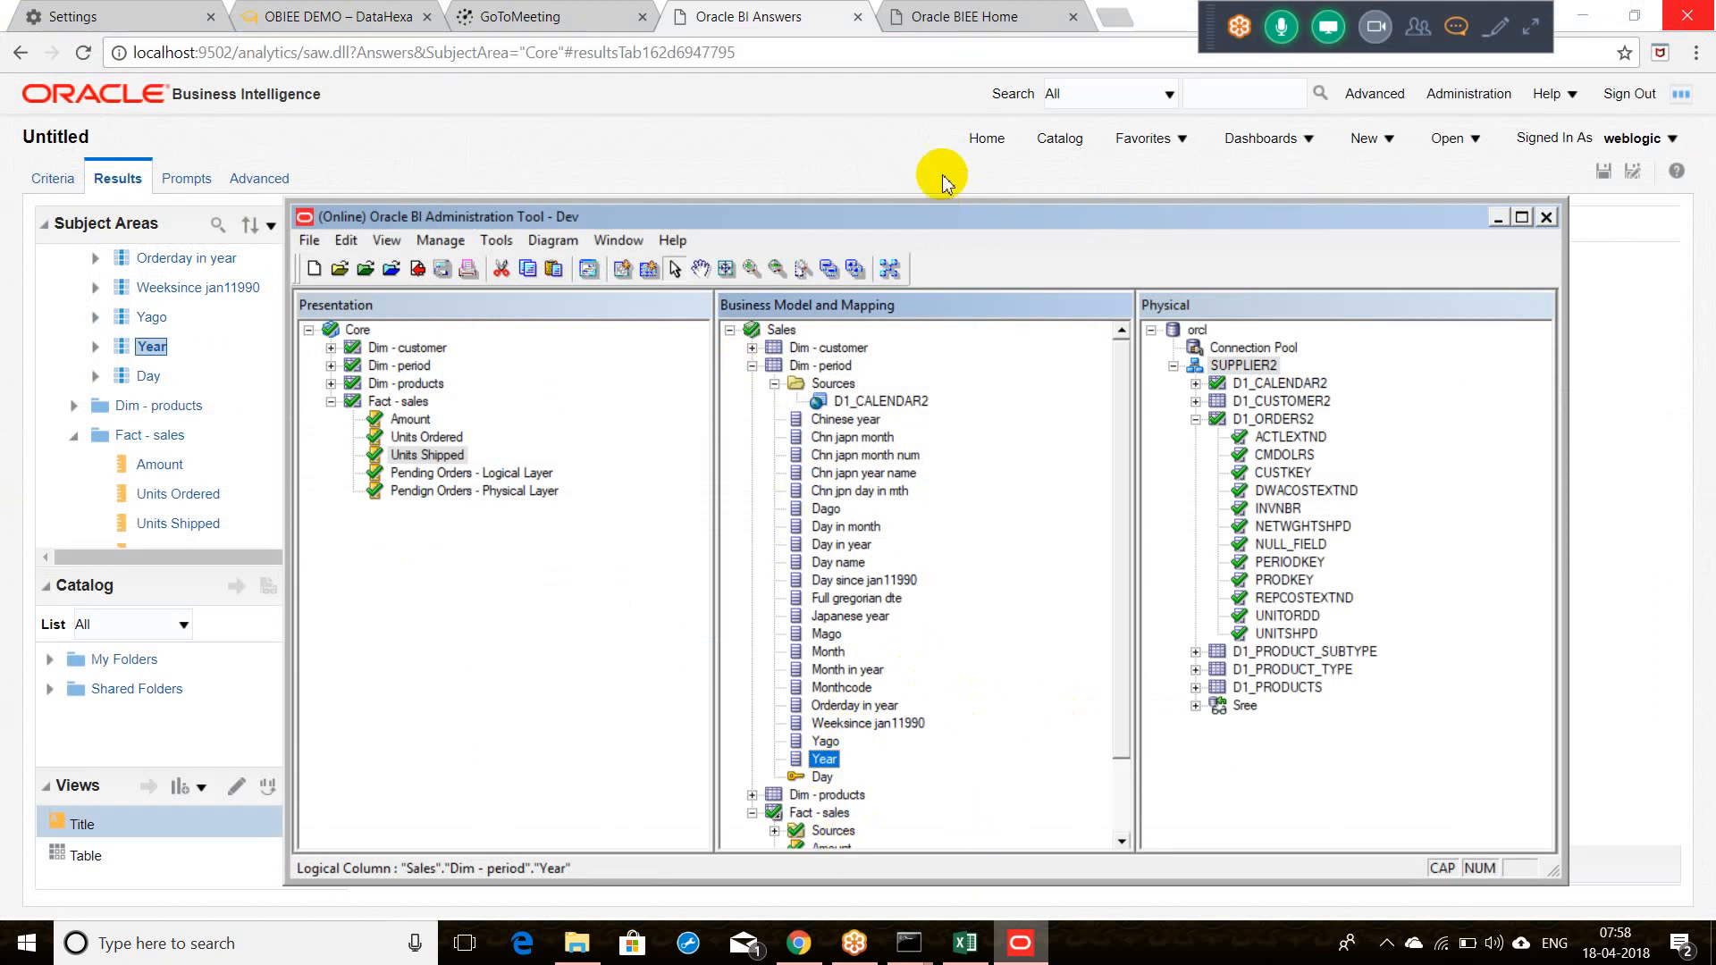
left_click(961, 17)
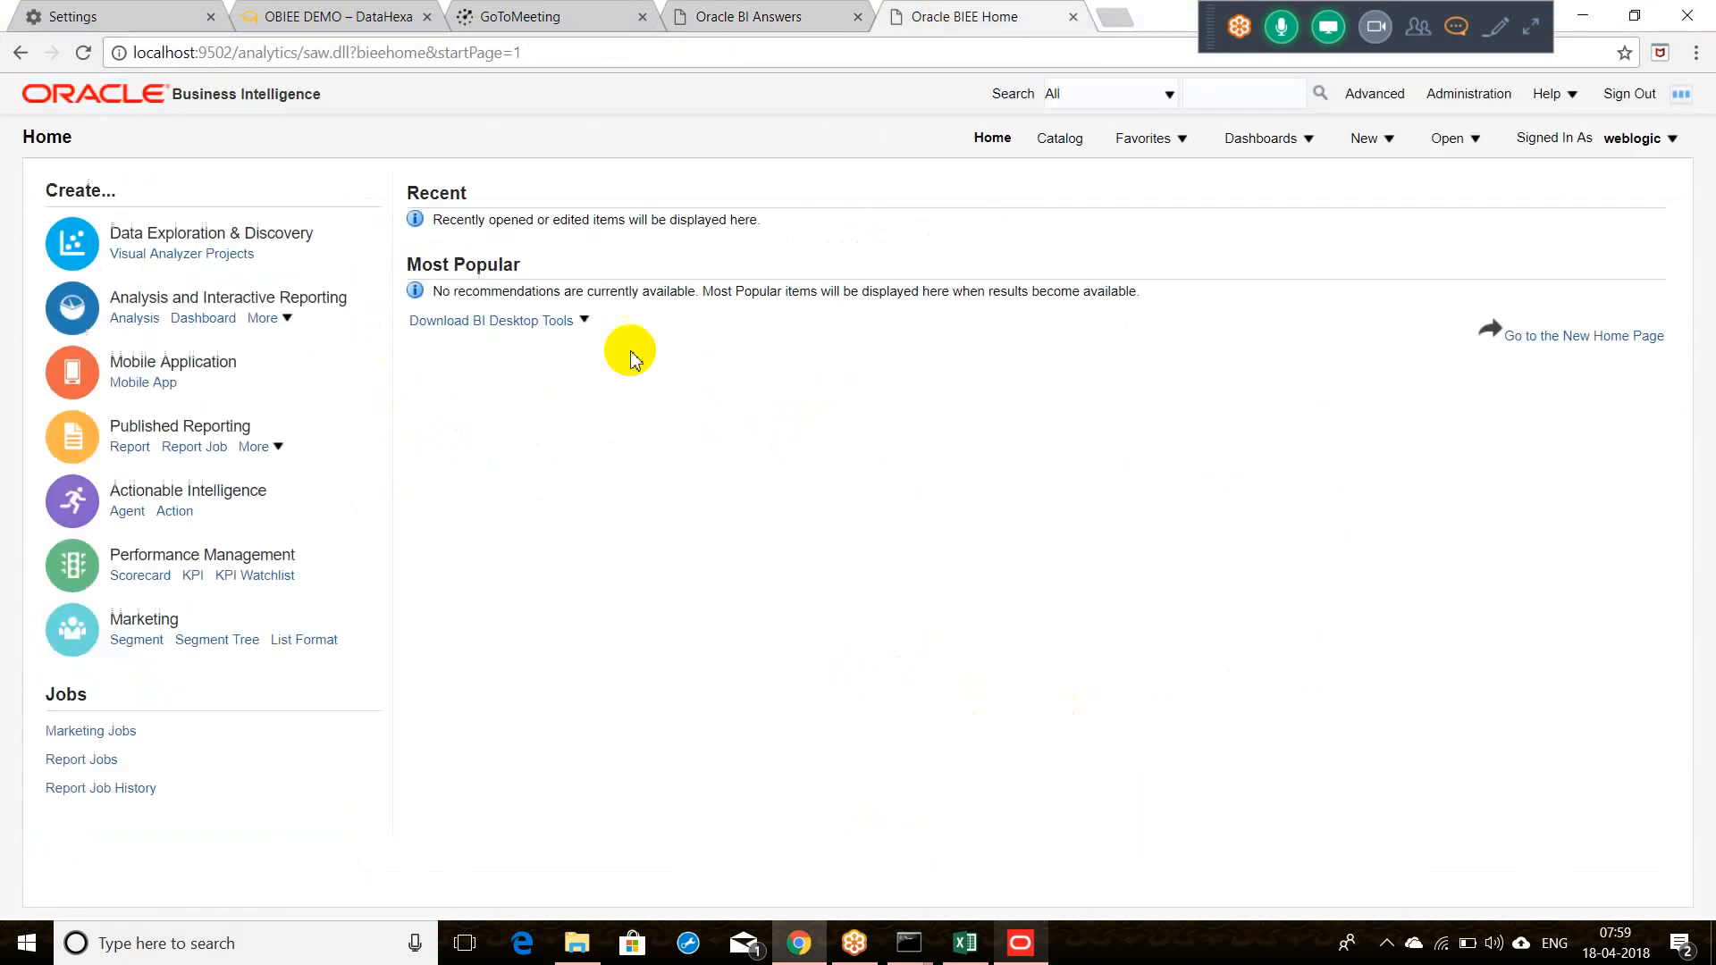
Step: Delete the Year column behind the ORA-00942 error and rerun the analysis
left_click(784, 26)
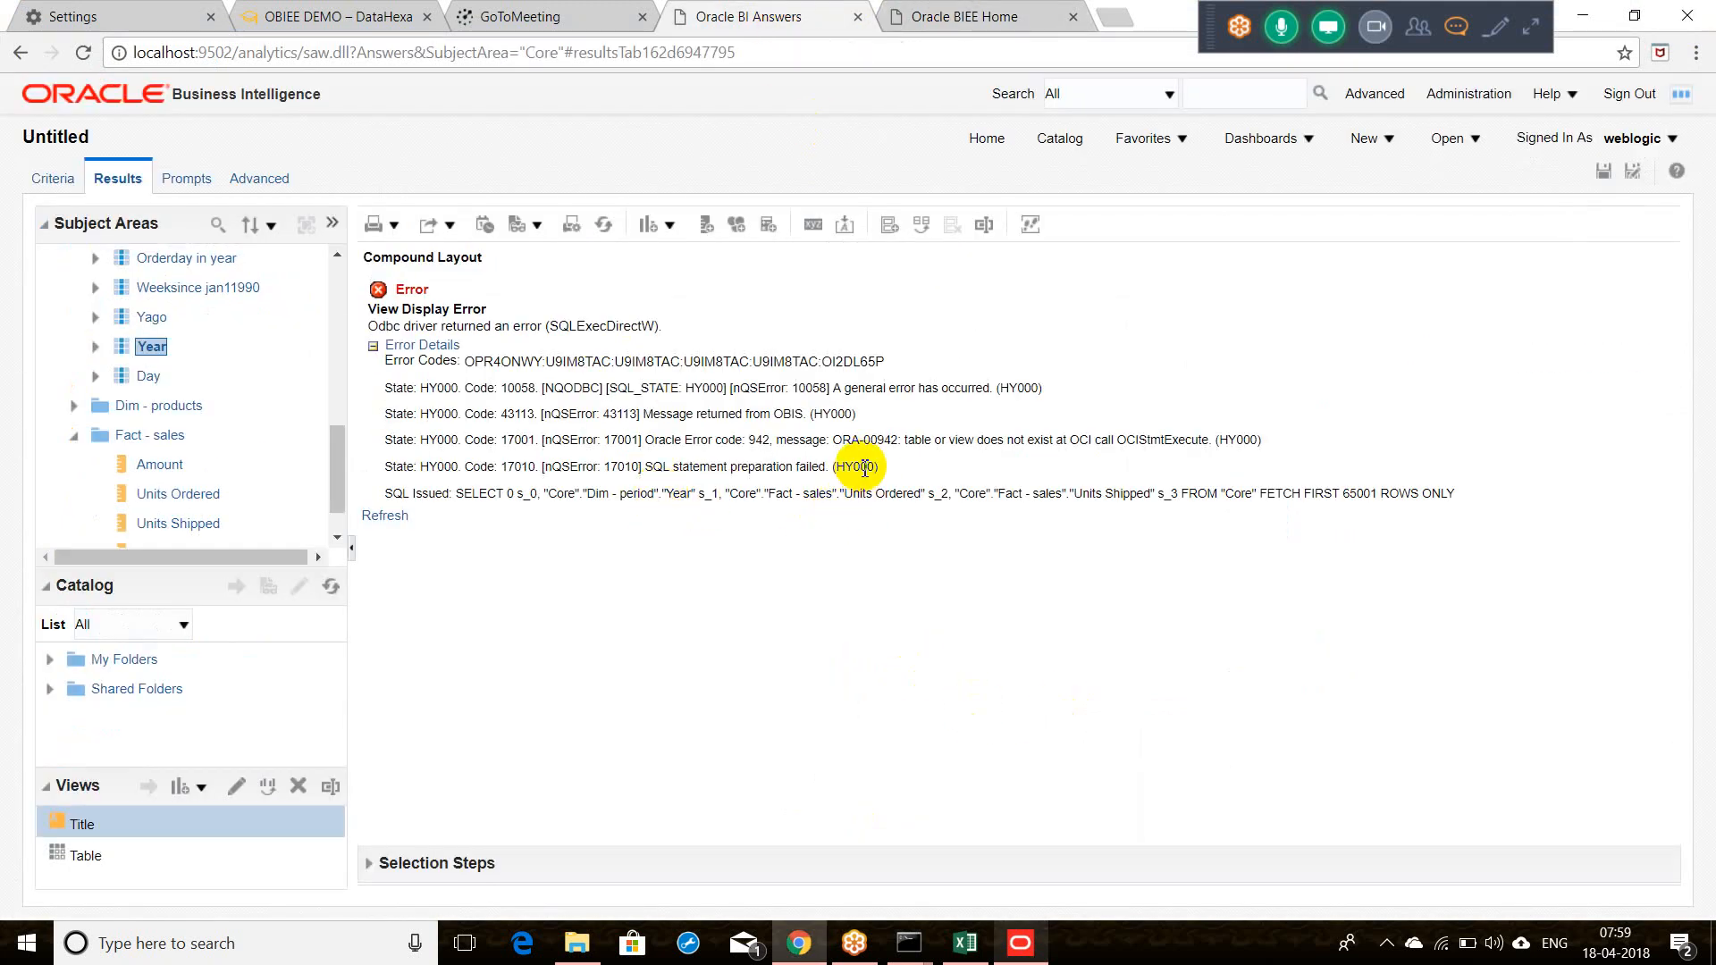
left_click_drag(835, 438, 1129, 447)
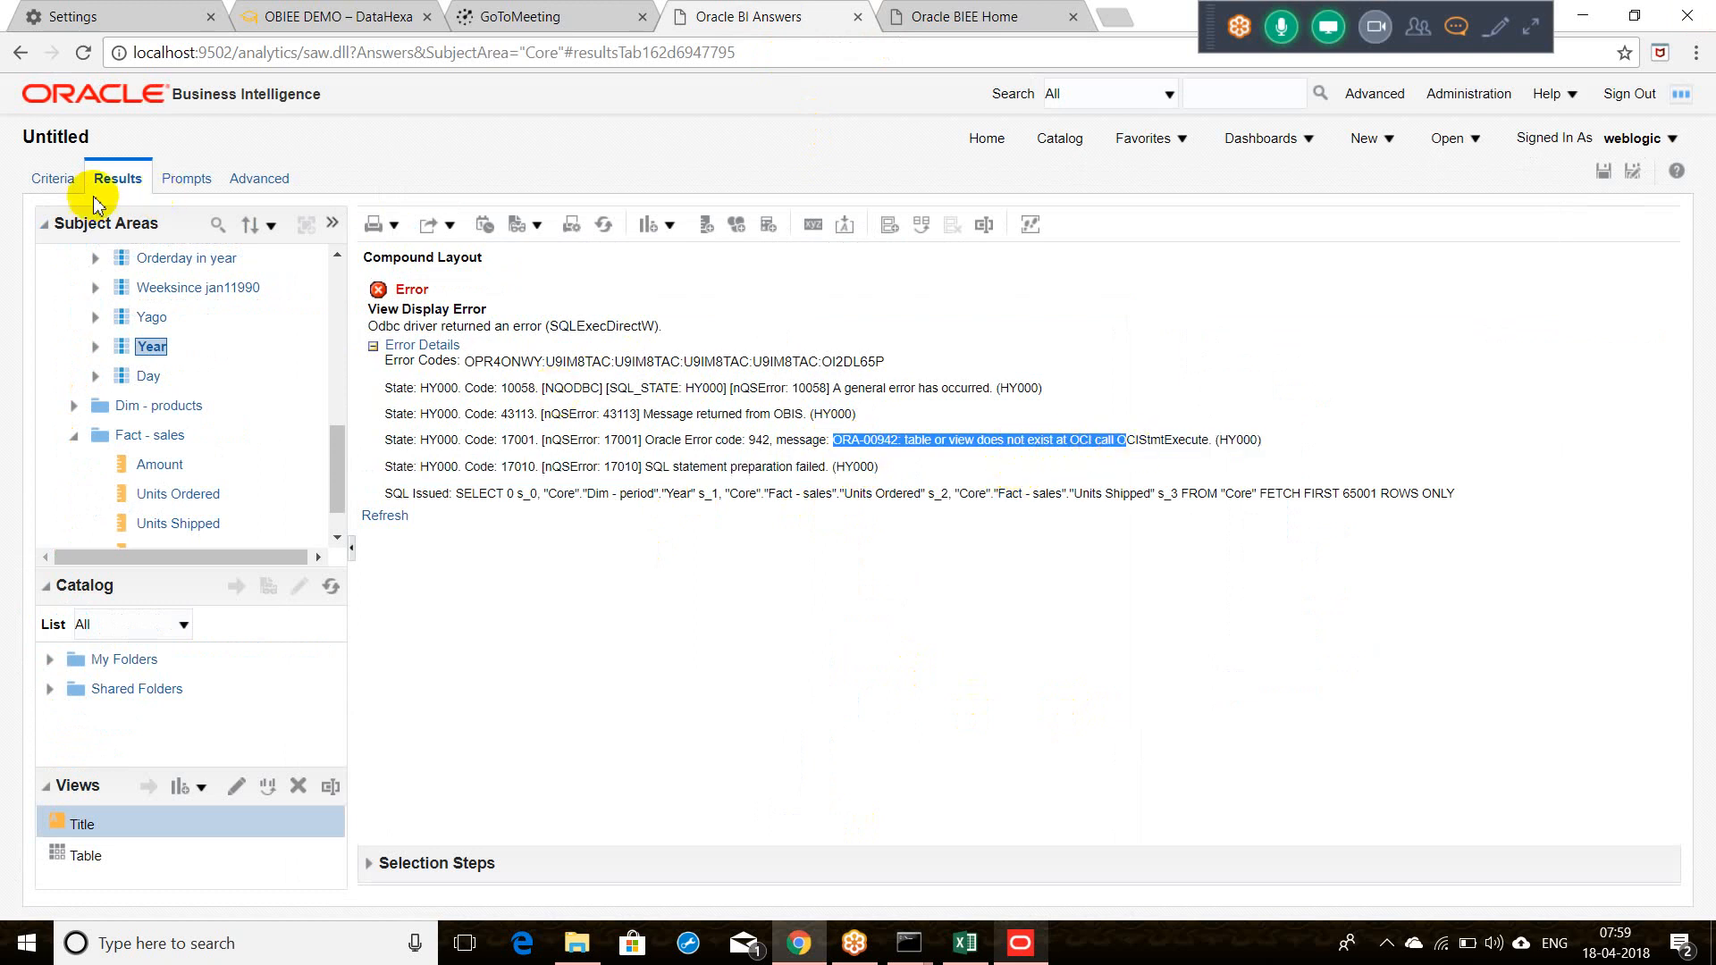
left_click(57, 178)
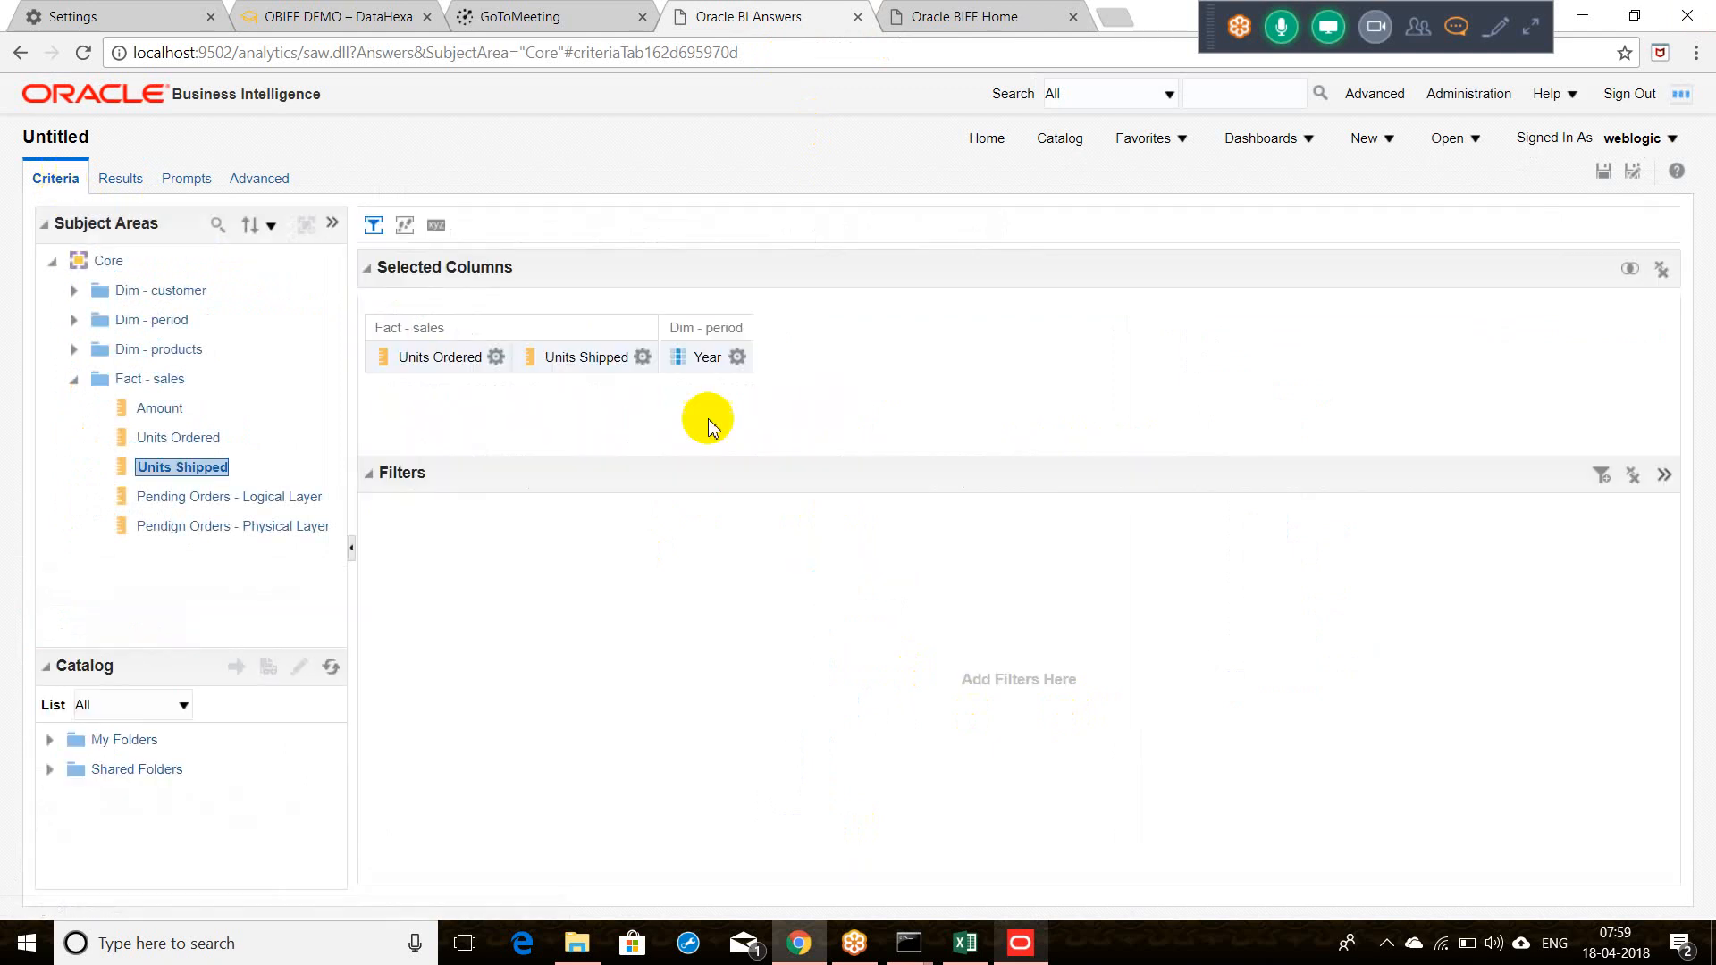
left_click(738, 357)
left_click(760, 517)
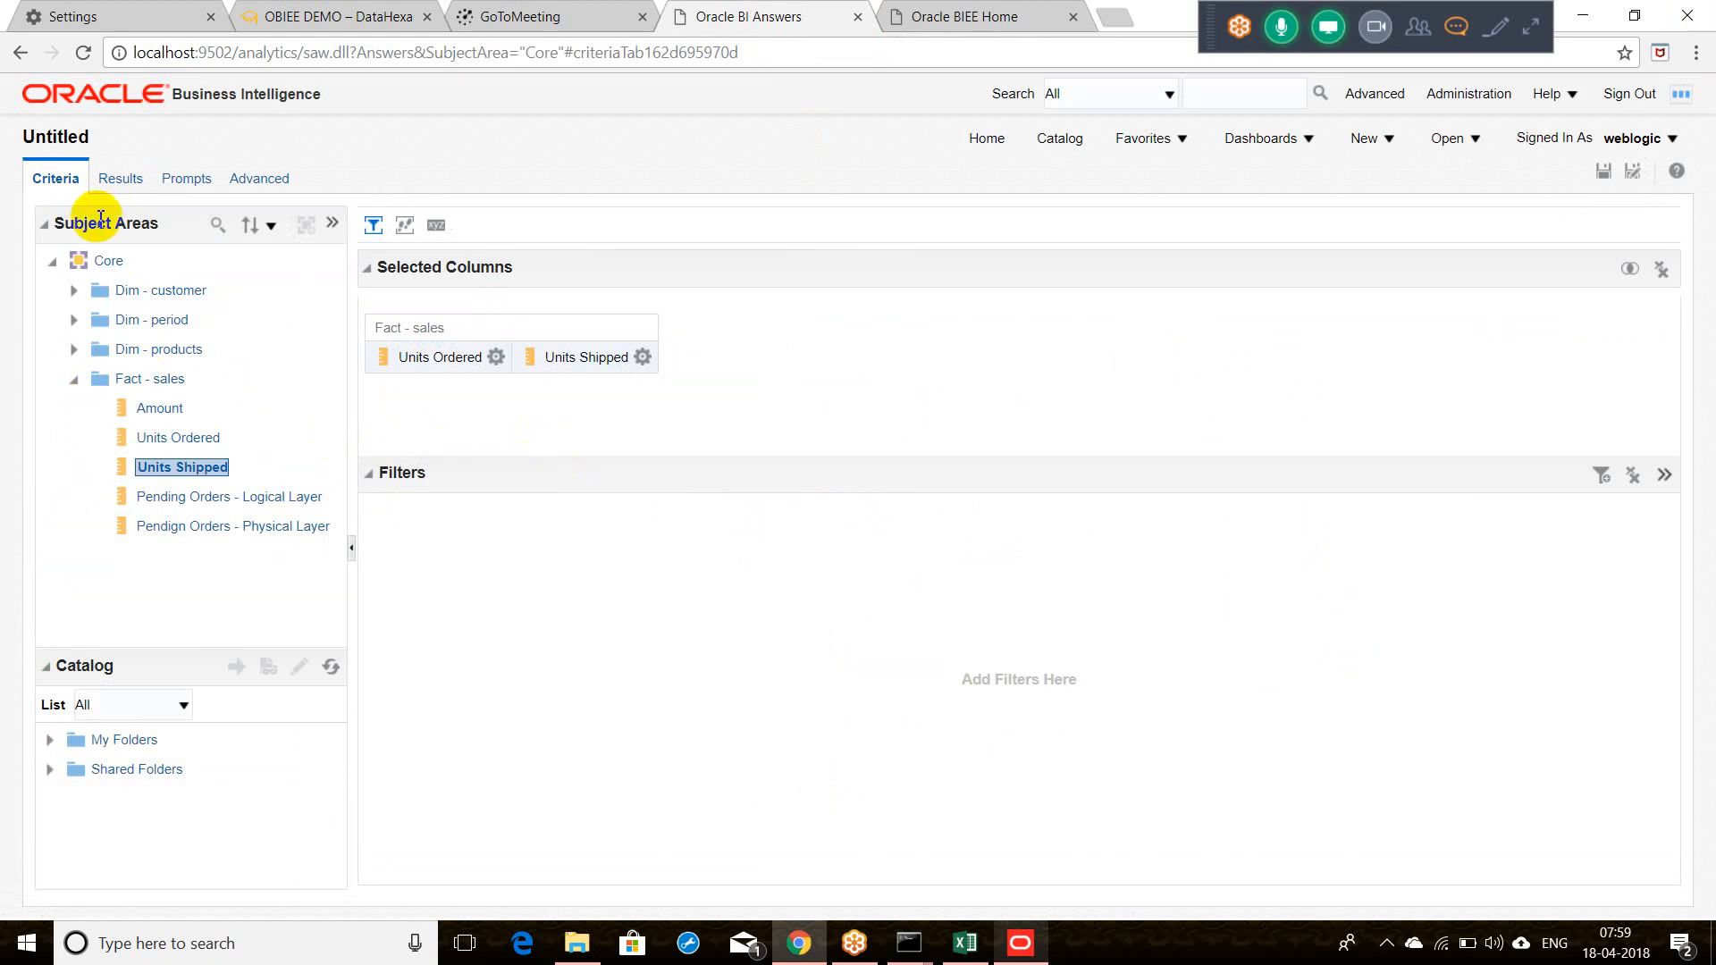
left_click(123, 179)
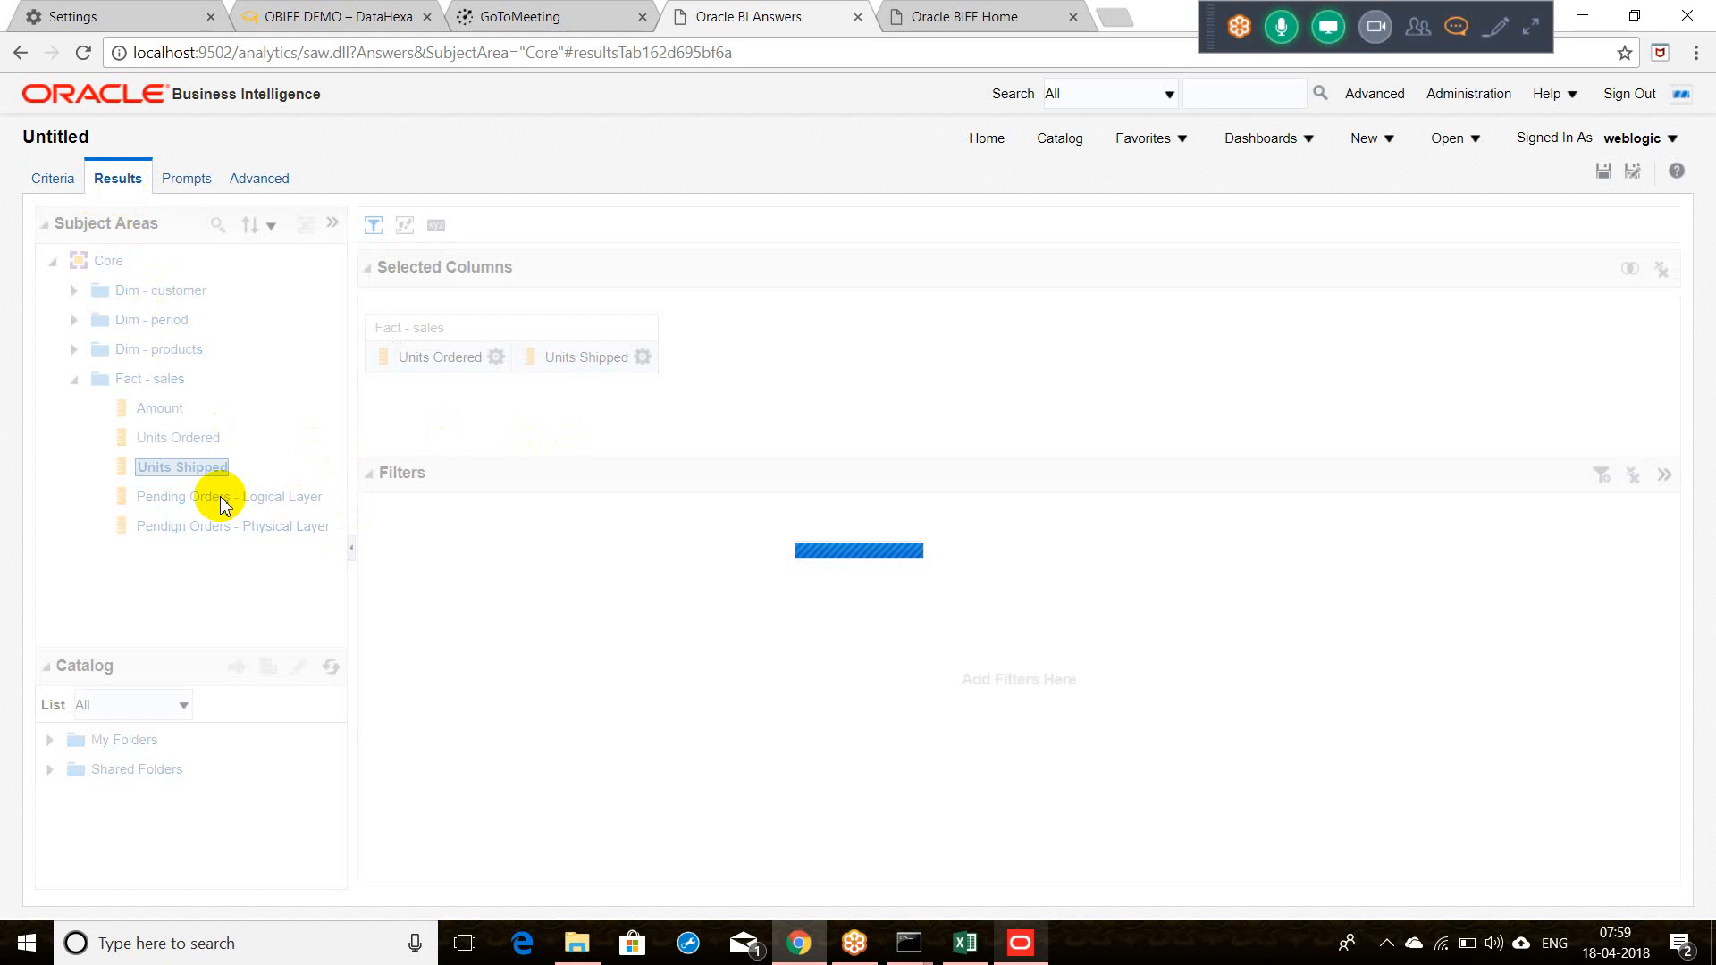
scroll(326, 501, "down", 5)
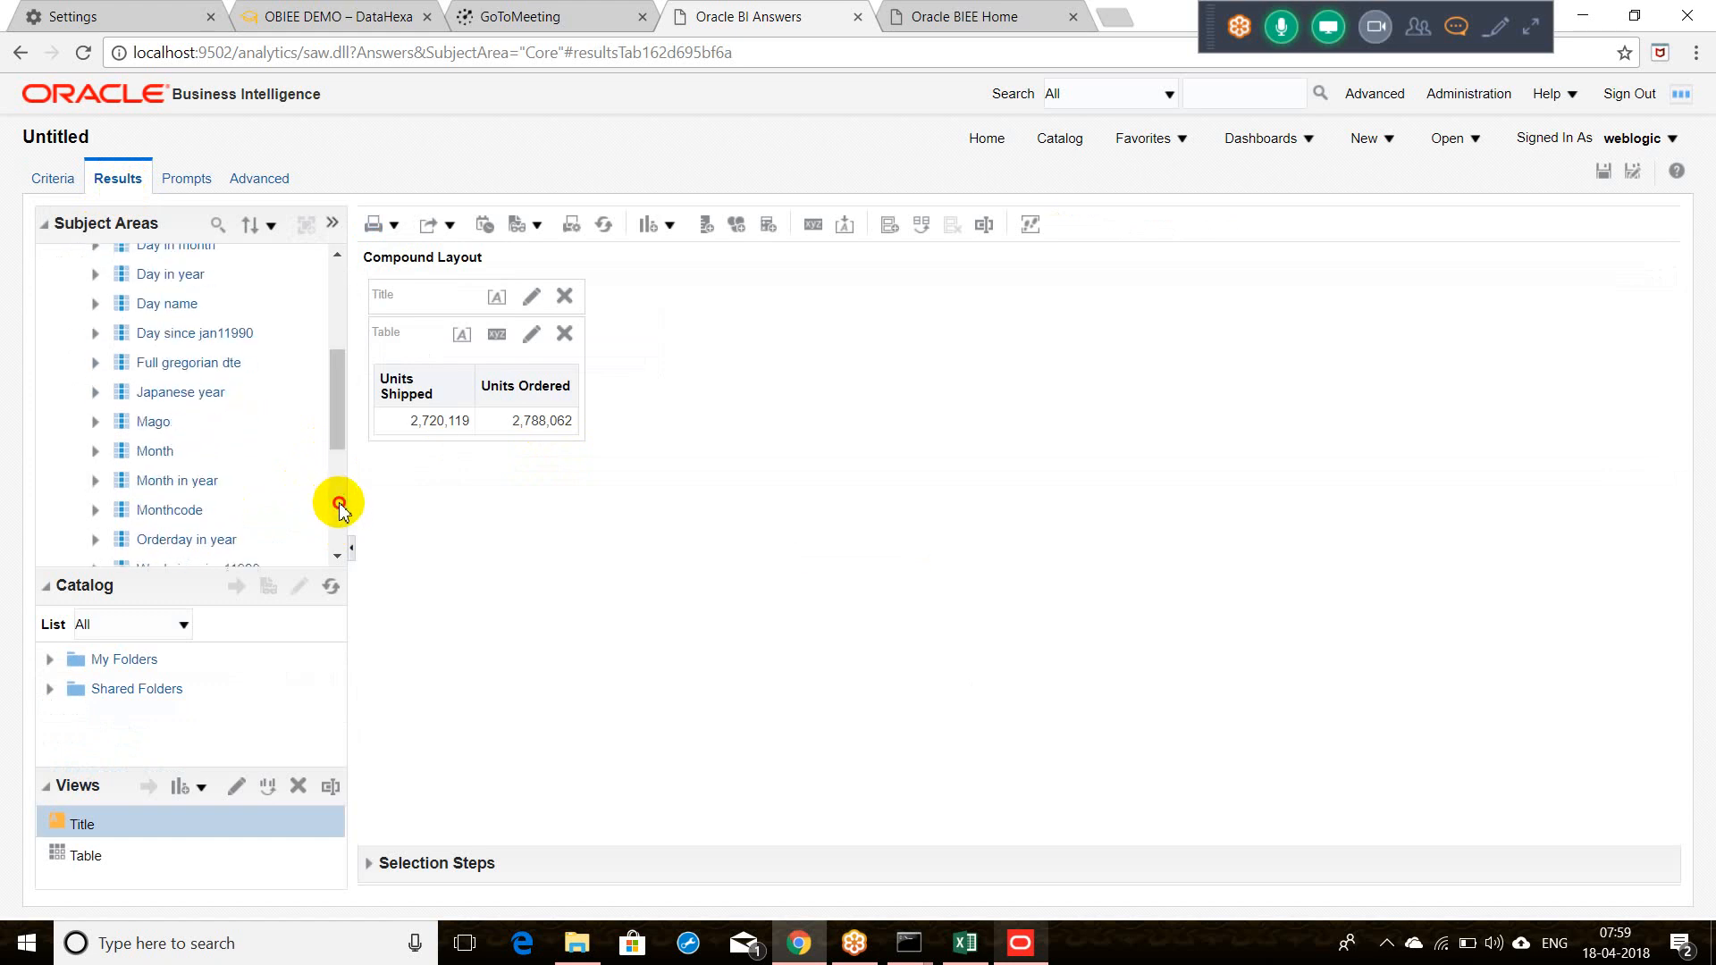
Step: Add Pending Orders - Logical Layer and Pendign Orders - Physical Layer from Fact - sales to the table
left_click(337, 555)
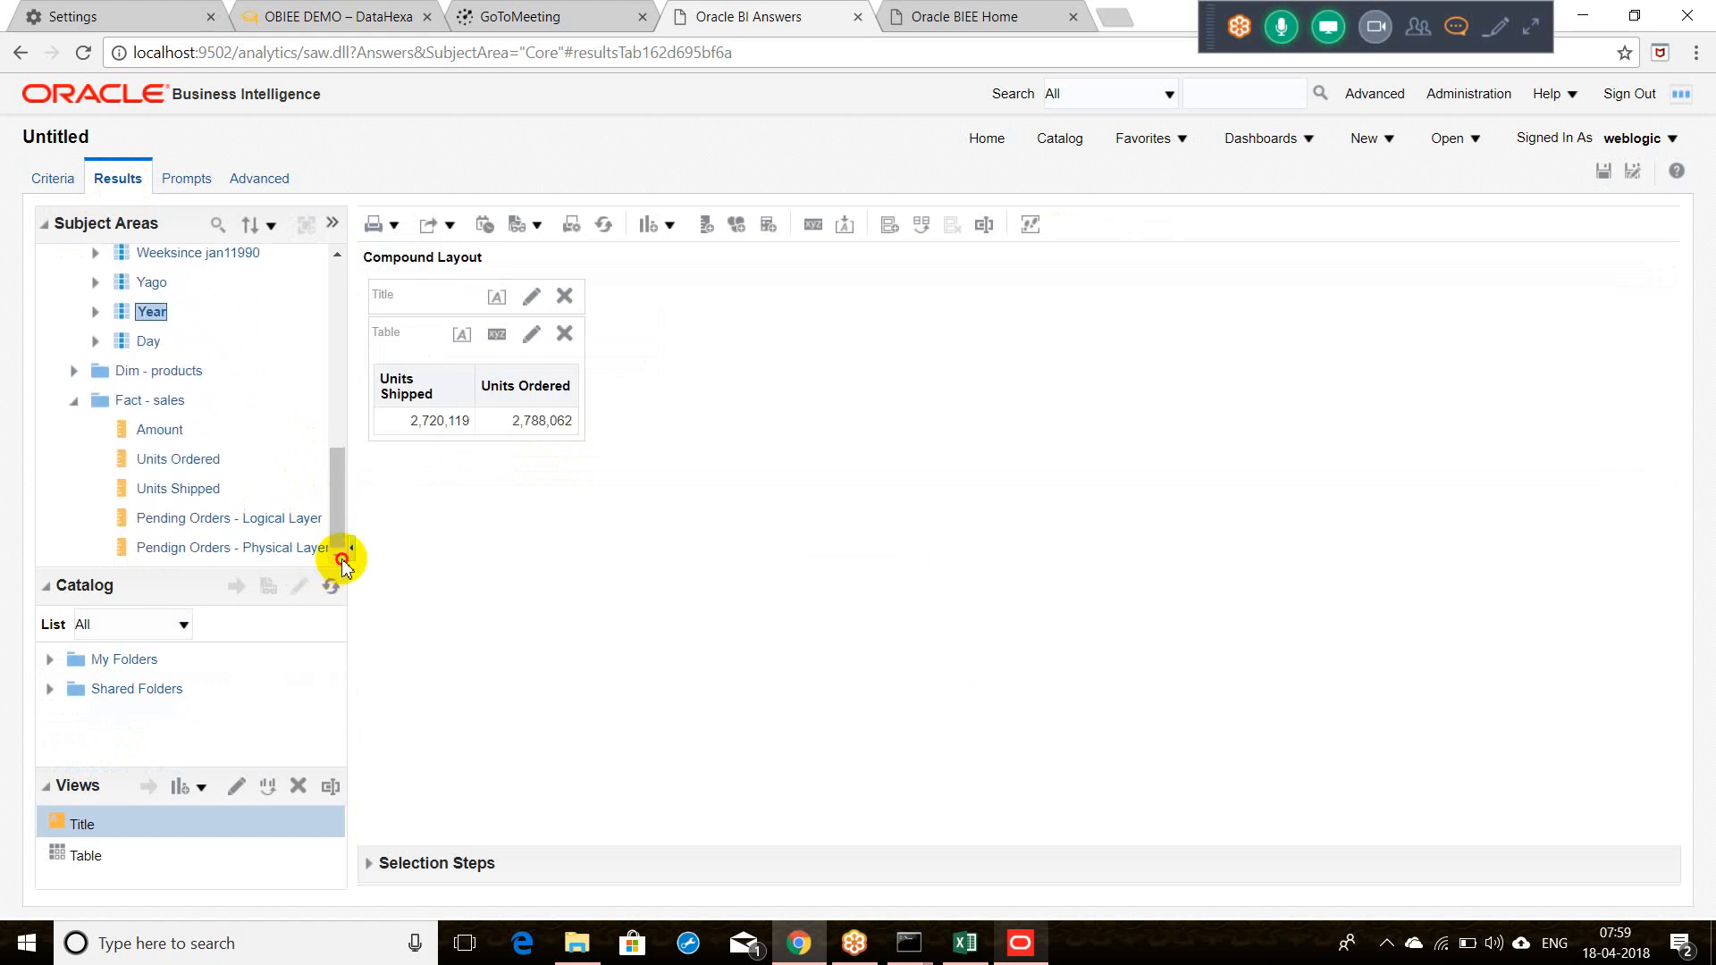
left_click(290, 521)
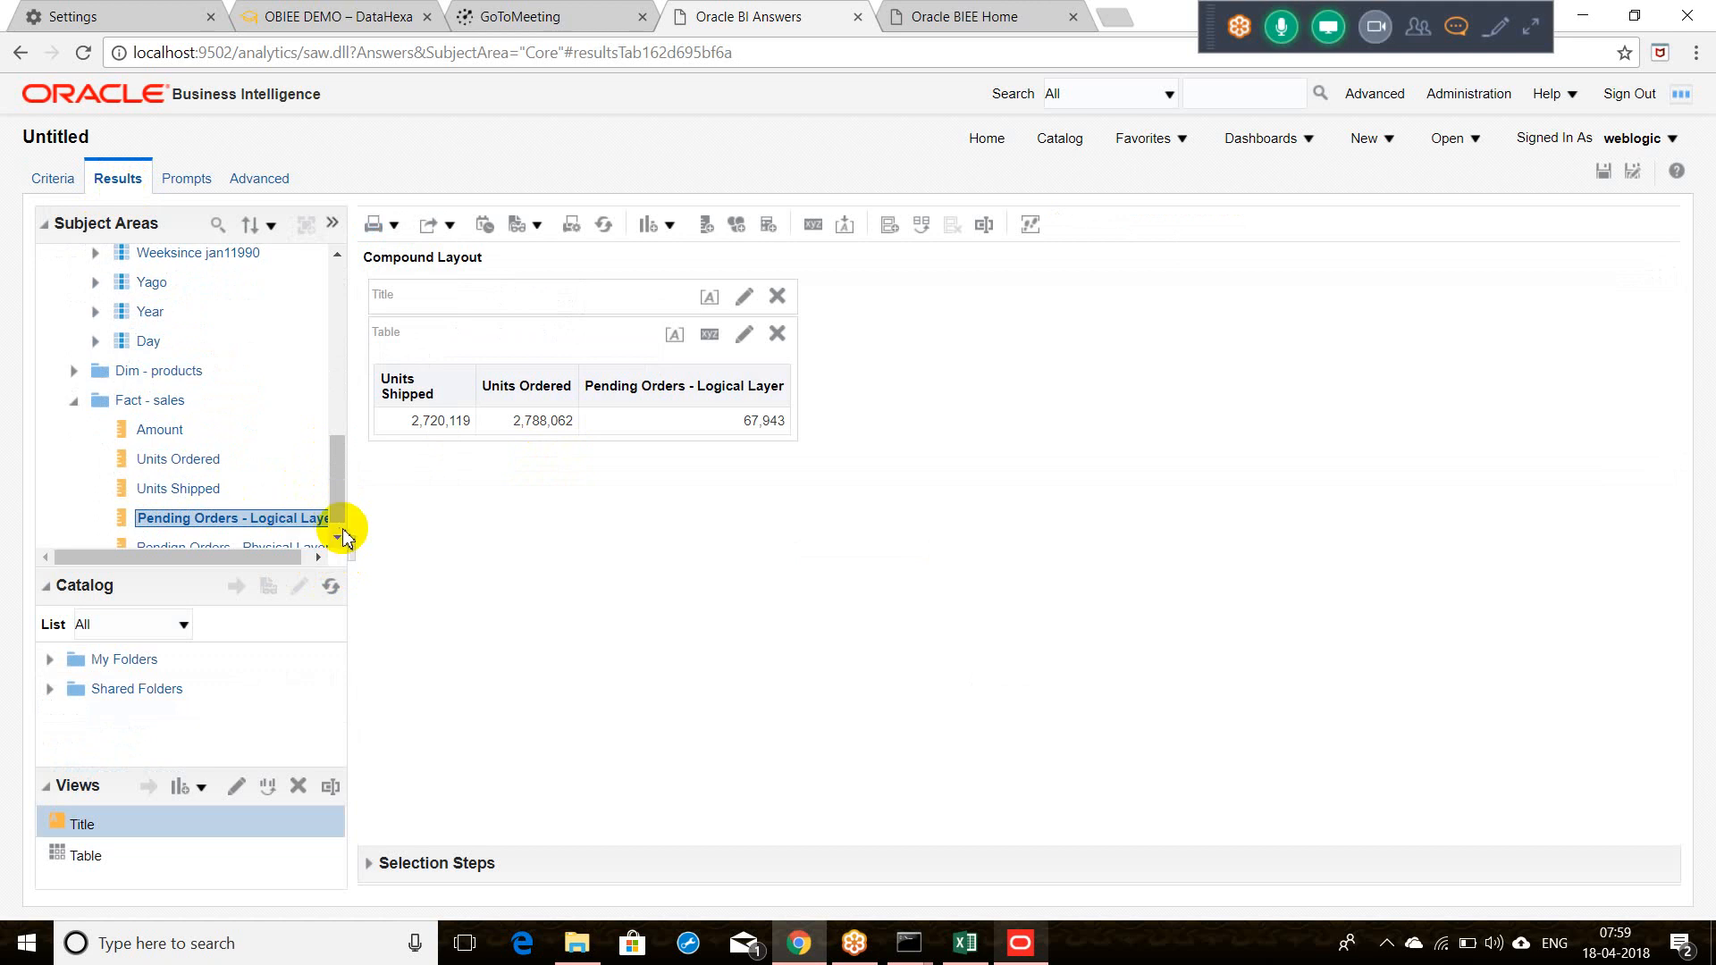
left_click(340, 541)
double_click(277, 531)
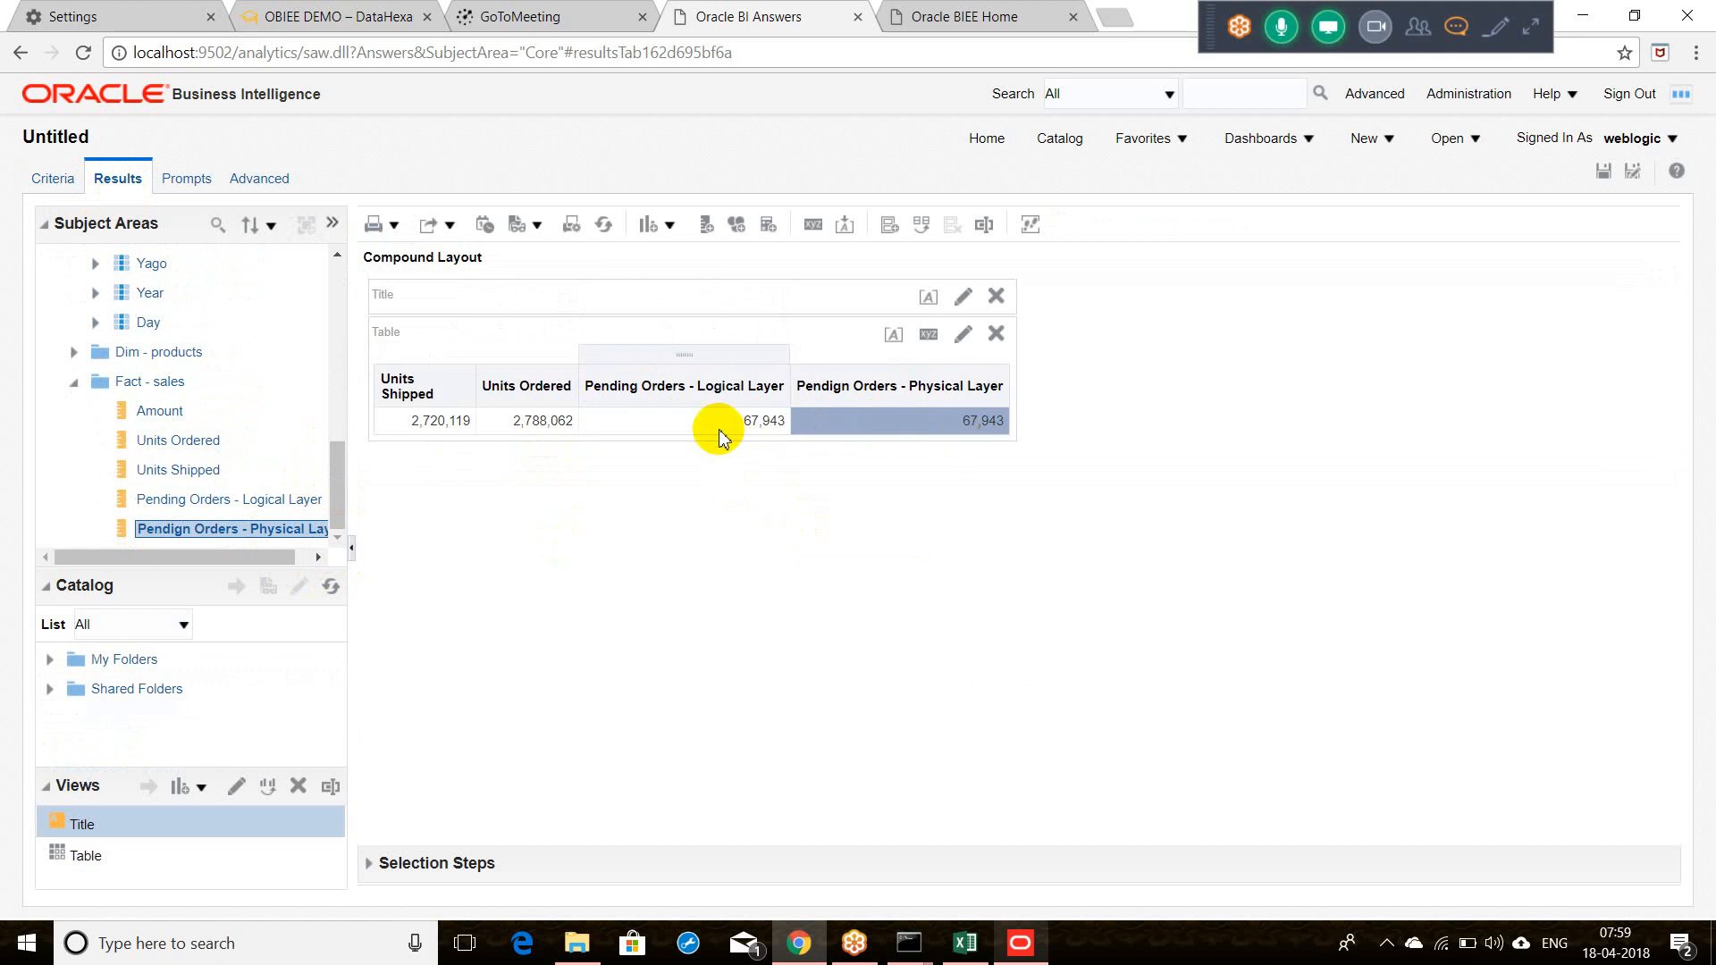
Step: Compare Units Shipped 2,720,119 with both pending-orders values of 67,943
left_click(420, 426)
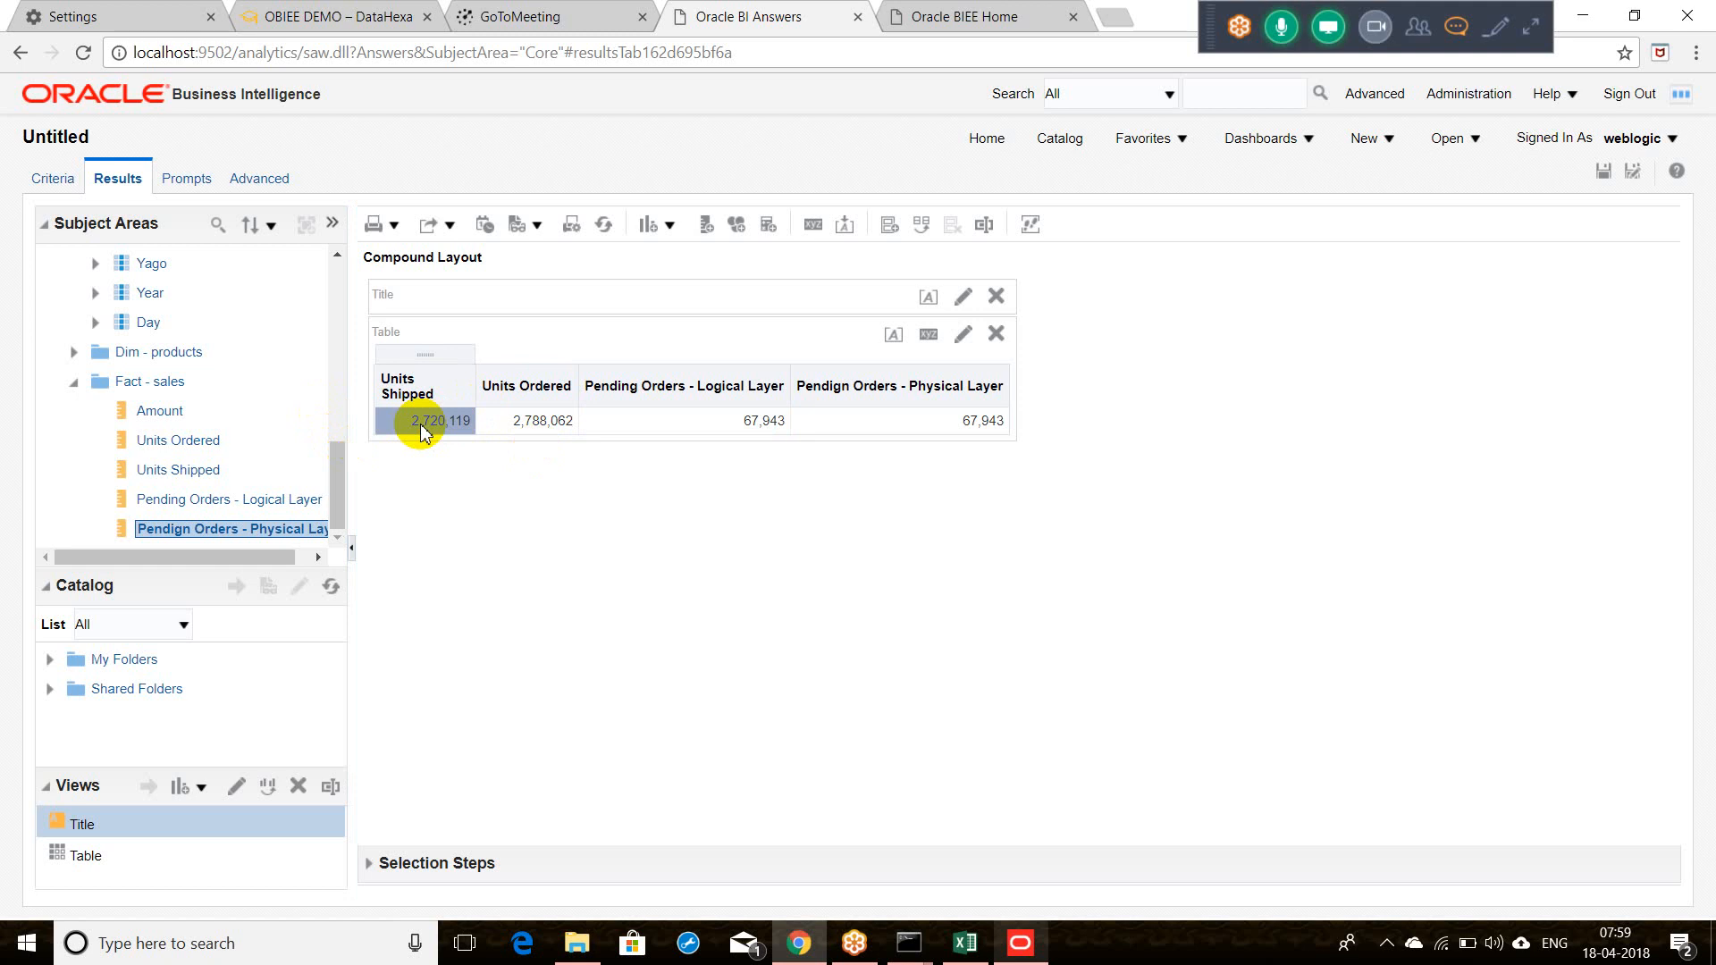
left_click(684, 418)
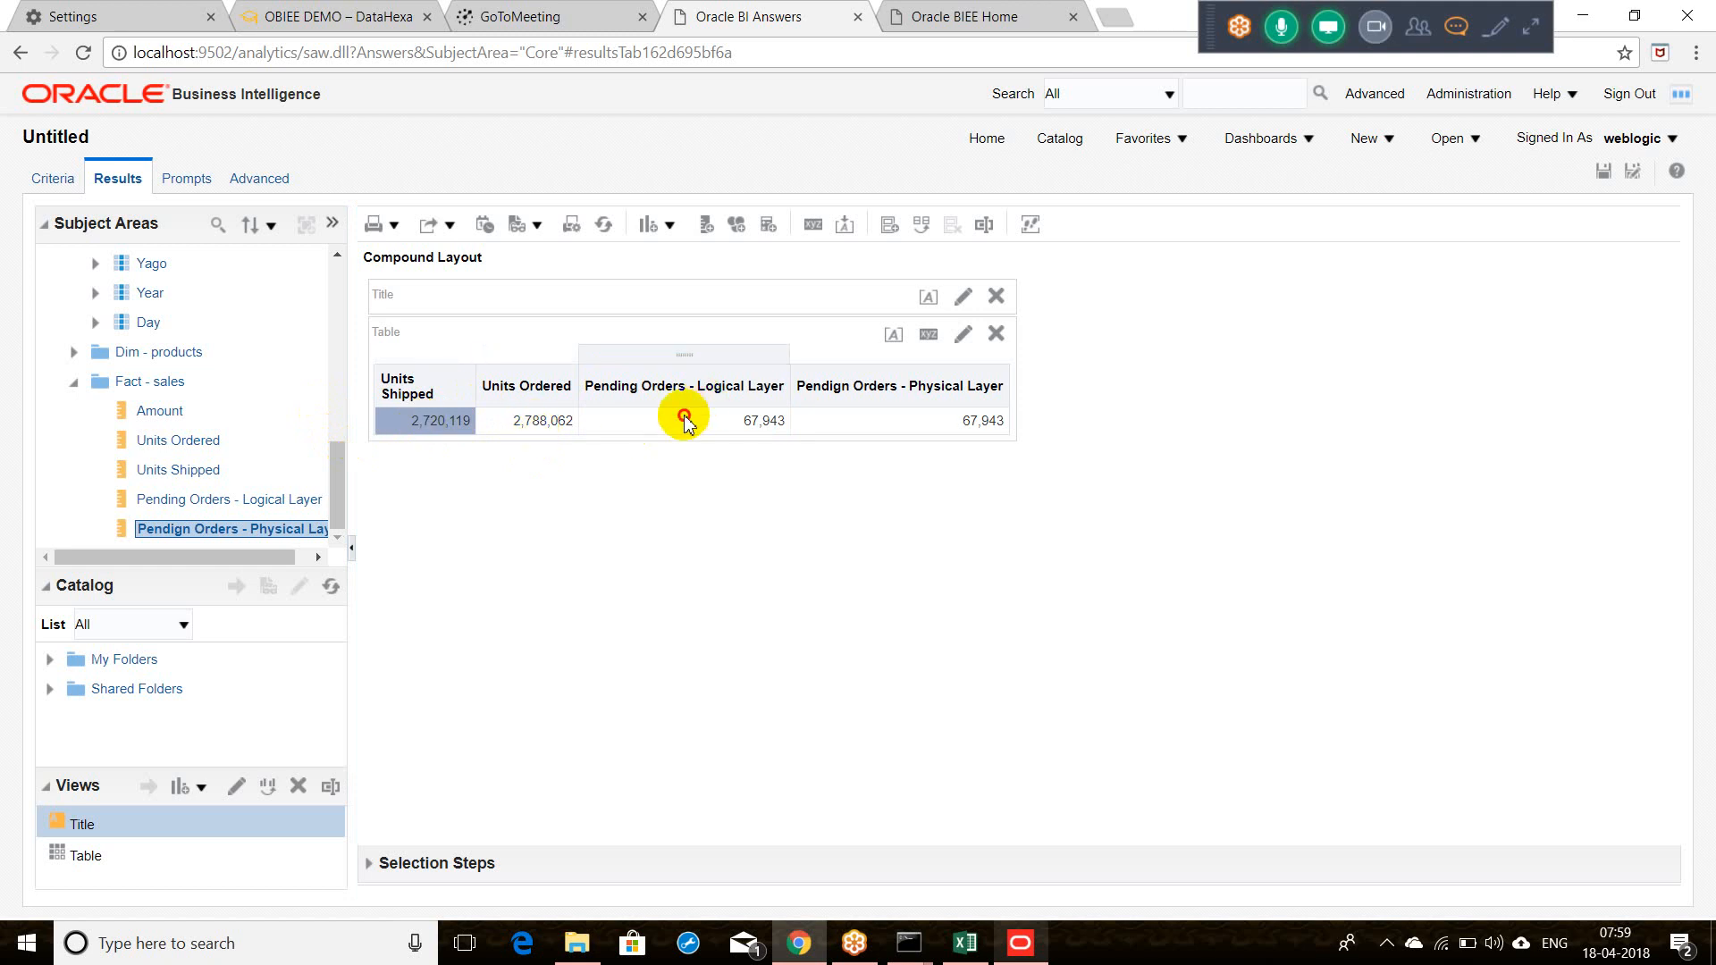
left_click(847, 424)
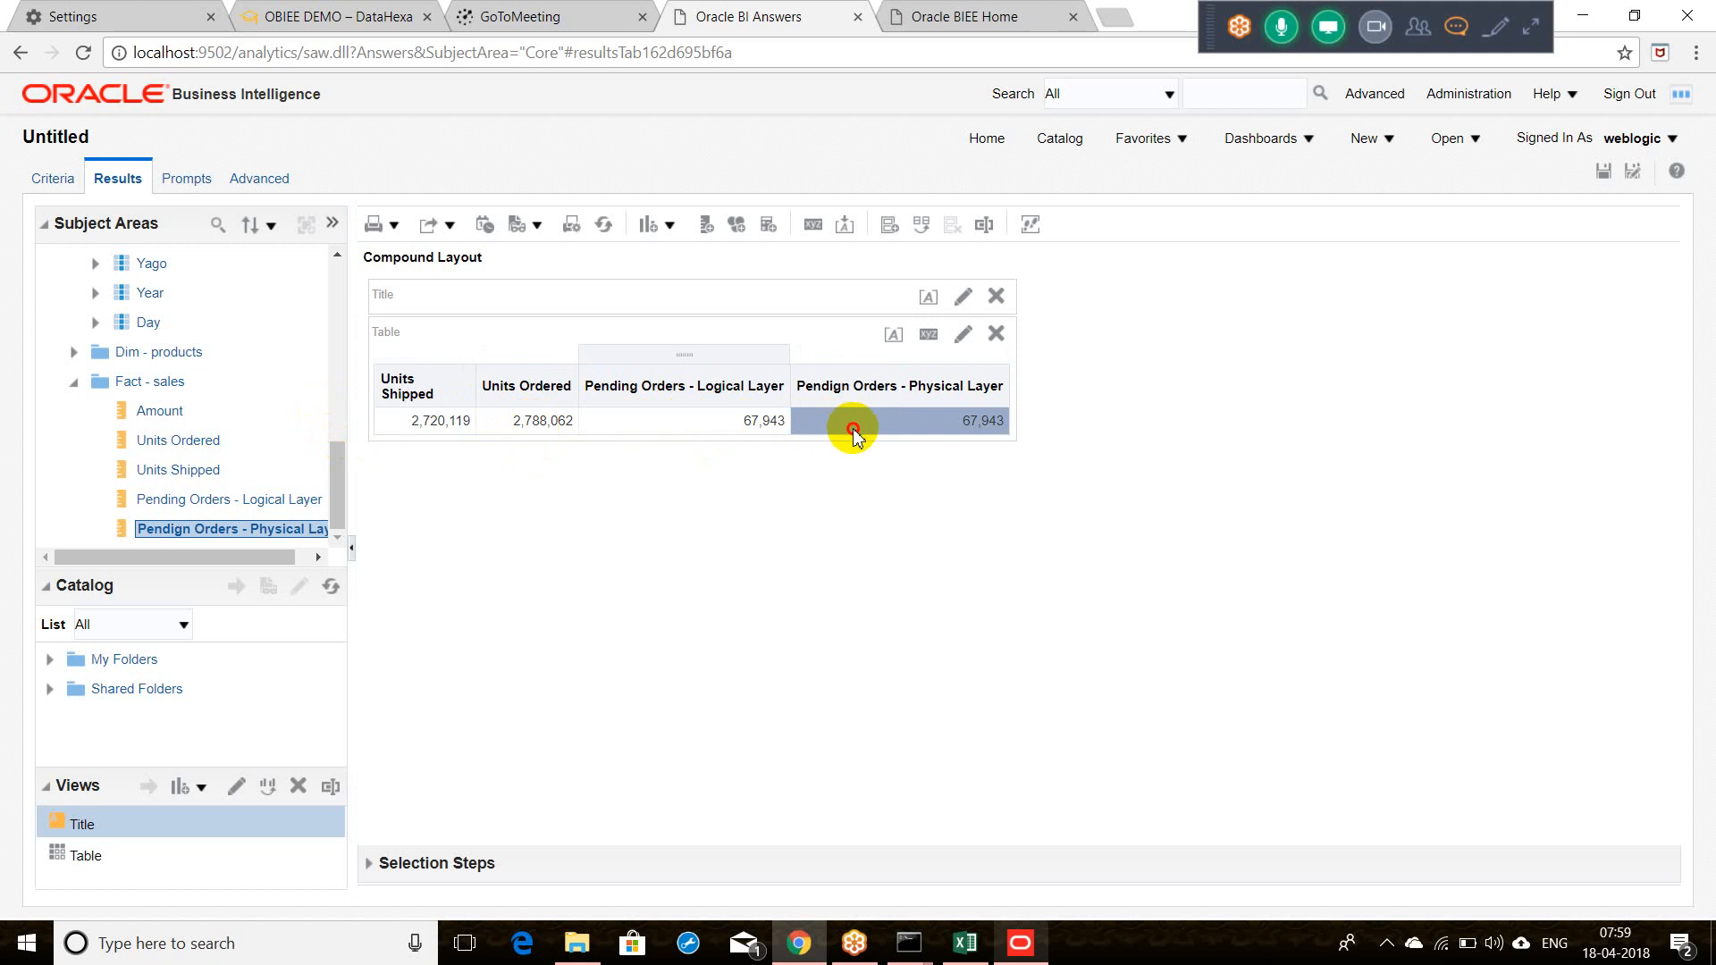
left_click(728, 432)
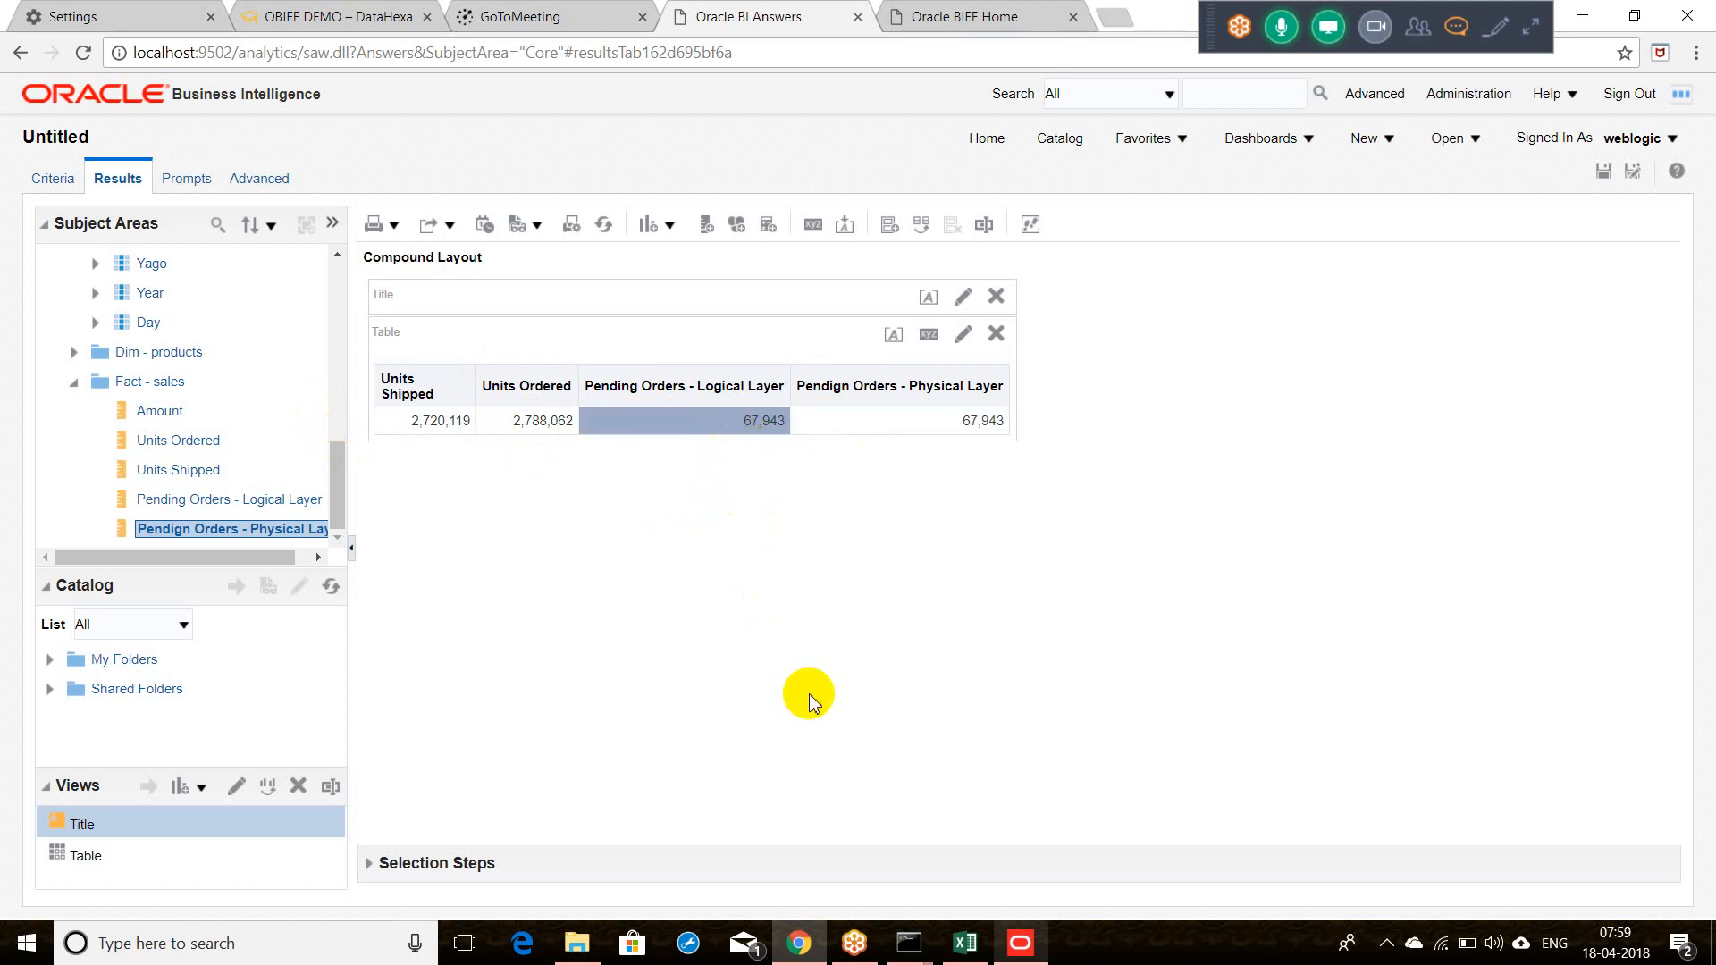
left_click(337, 402)
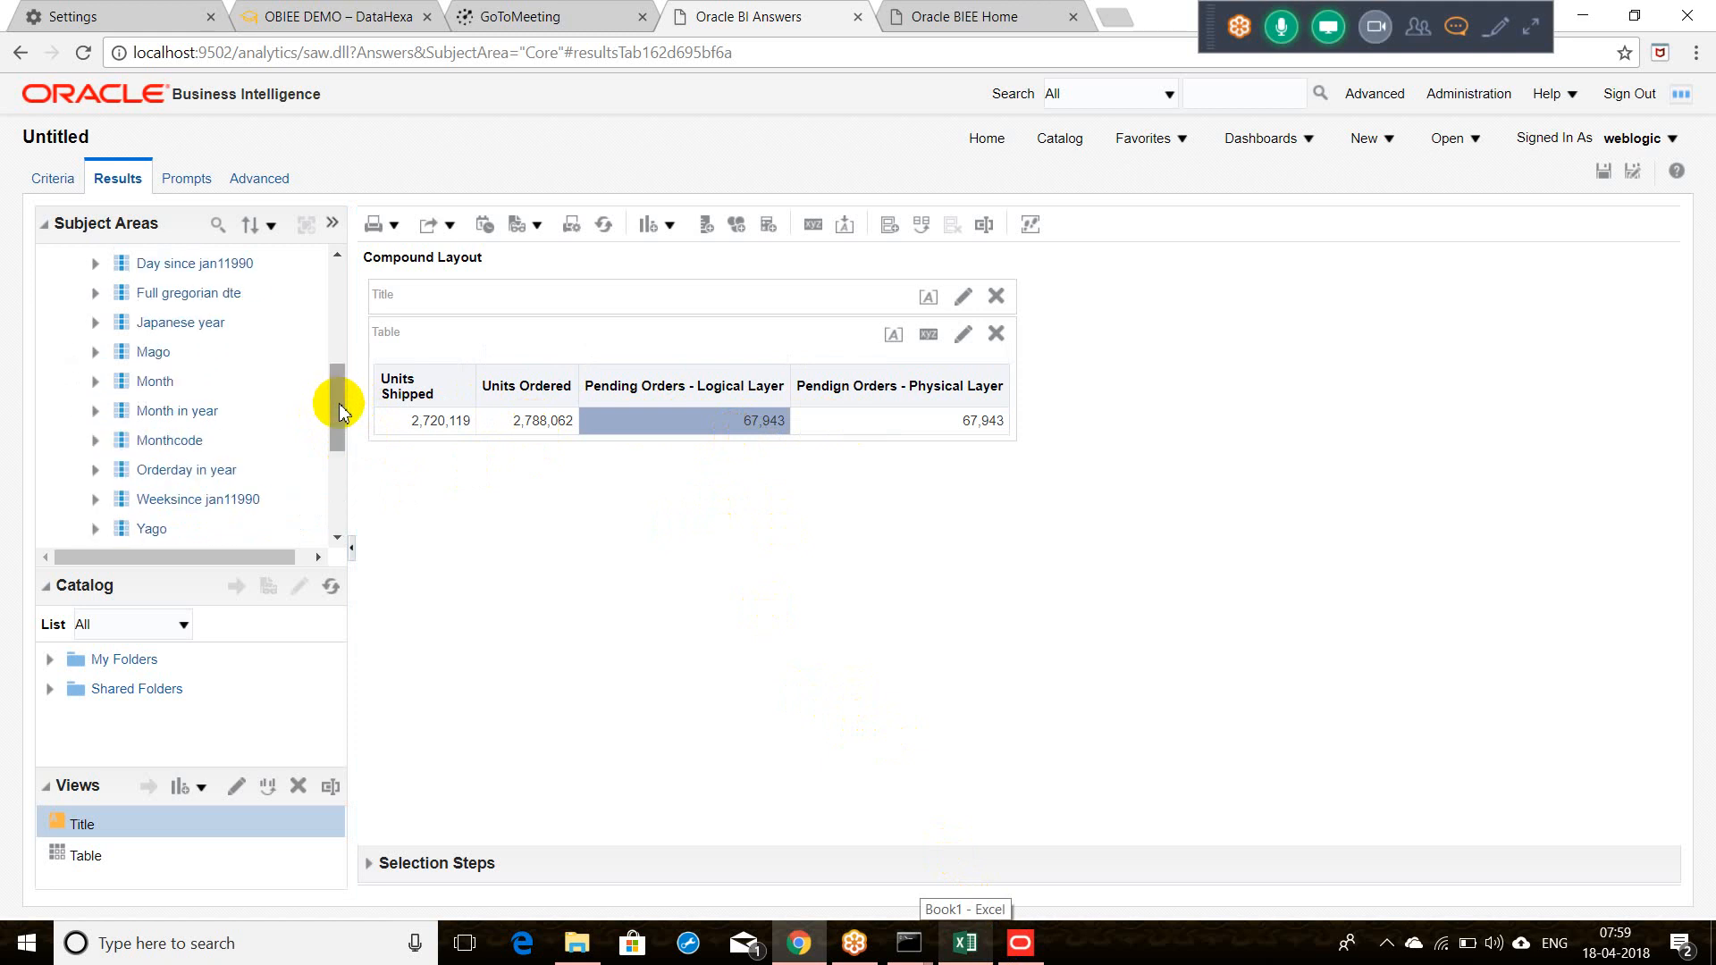
left_click_drag(335, 401, 333, 306)
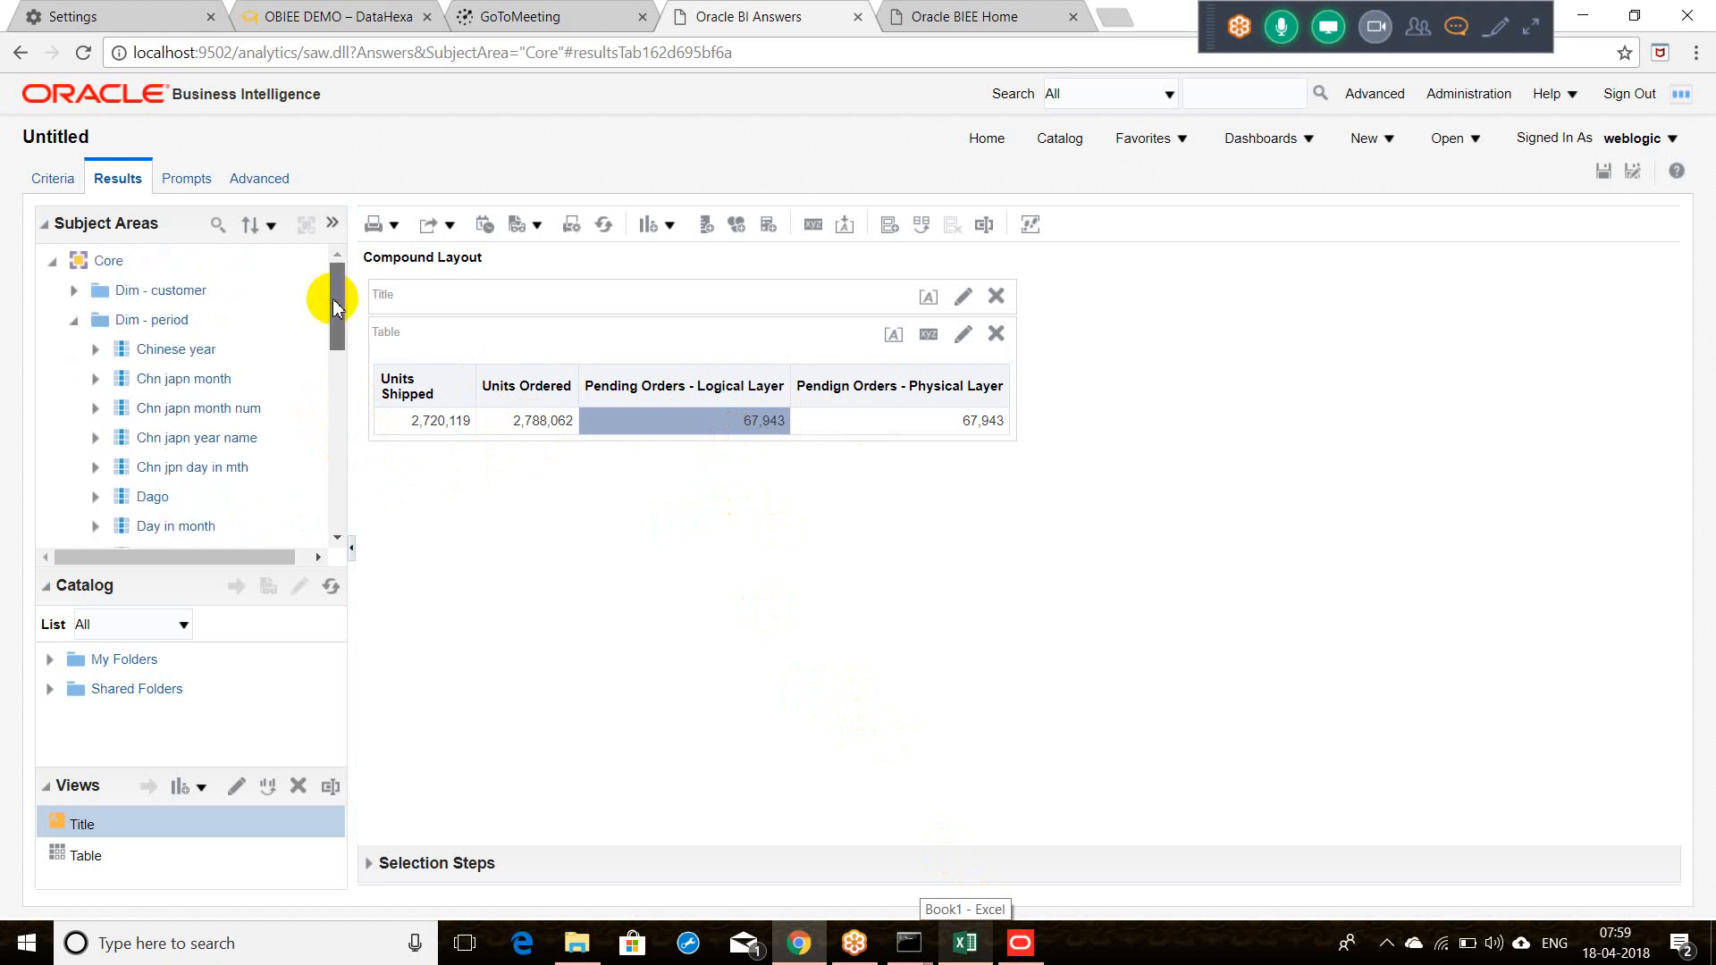
left_click(966, 943)
Step: Check the D8 difference and M8 SUM formulas, compare tables A1:D8 and J1:M9, and minimise Excel
right_click(113, 268)
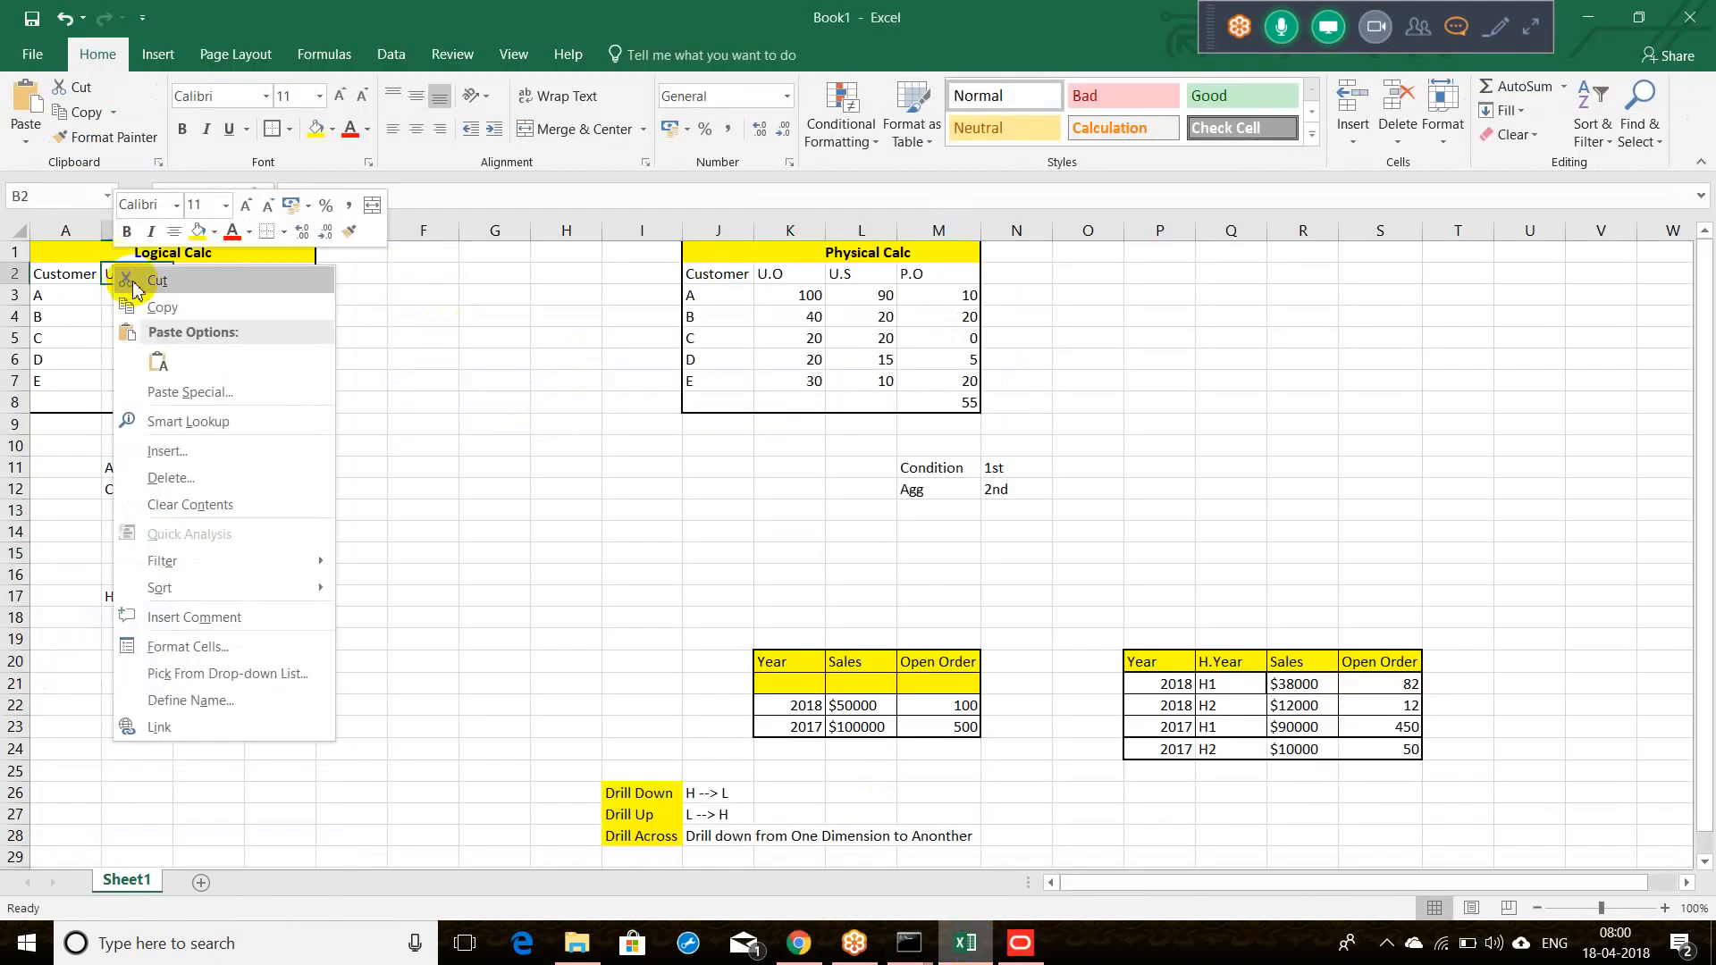
key("Escape")
left_click(304, 400)
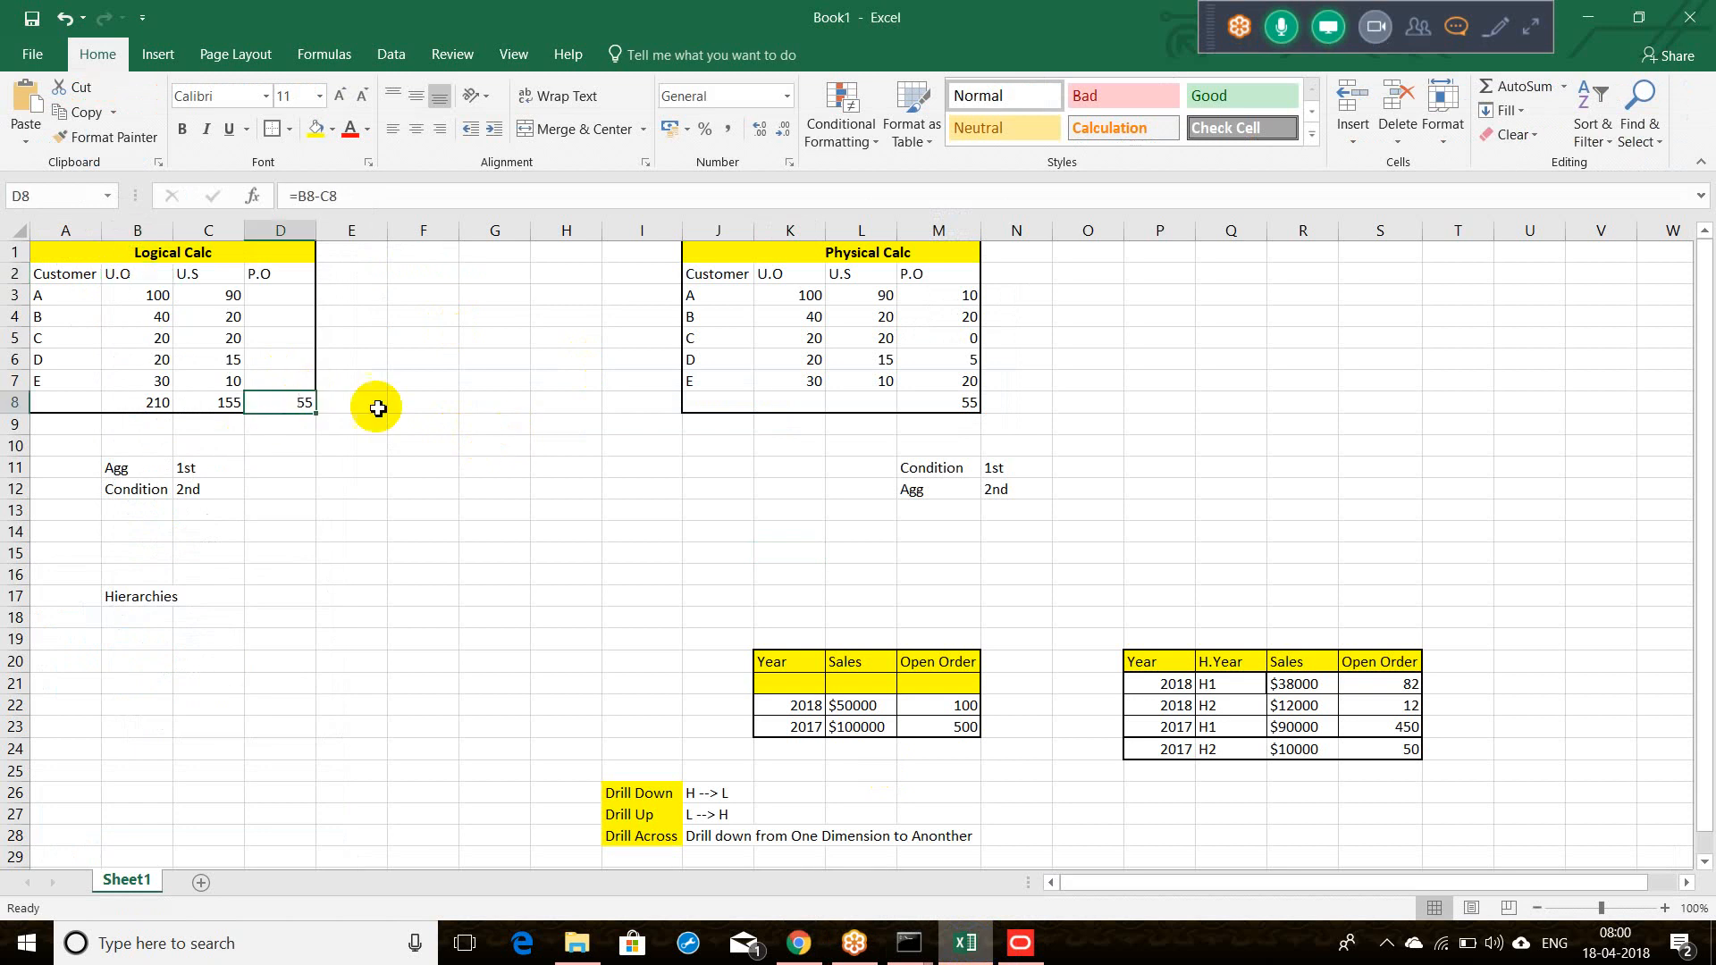
left_click(960, 402)
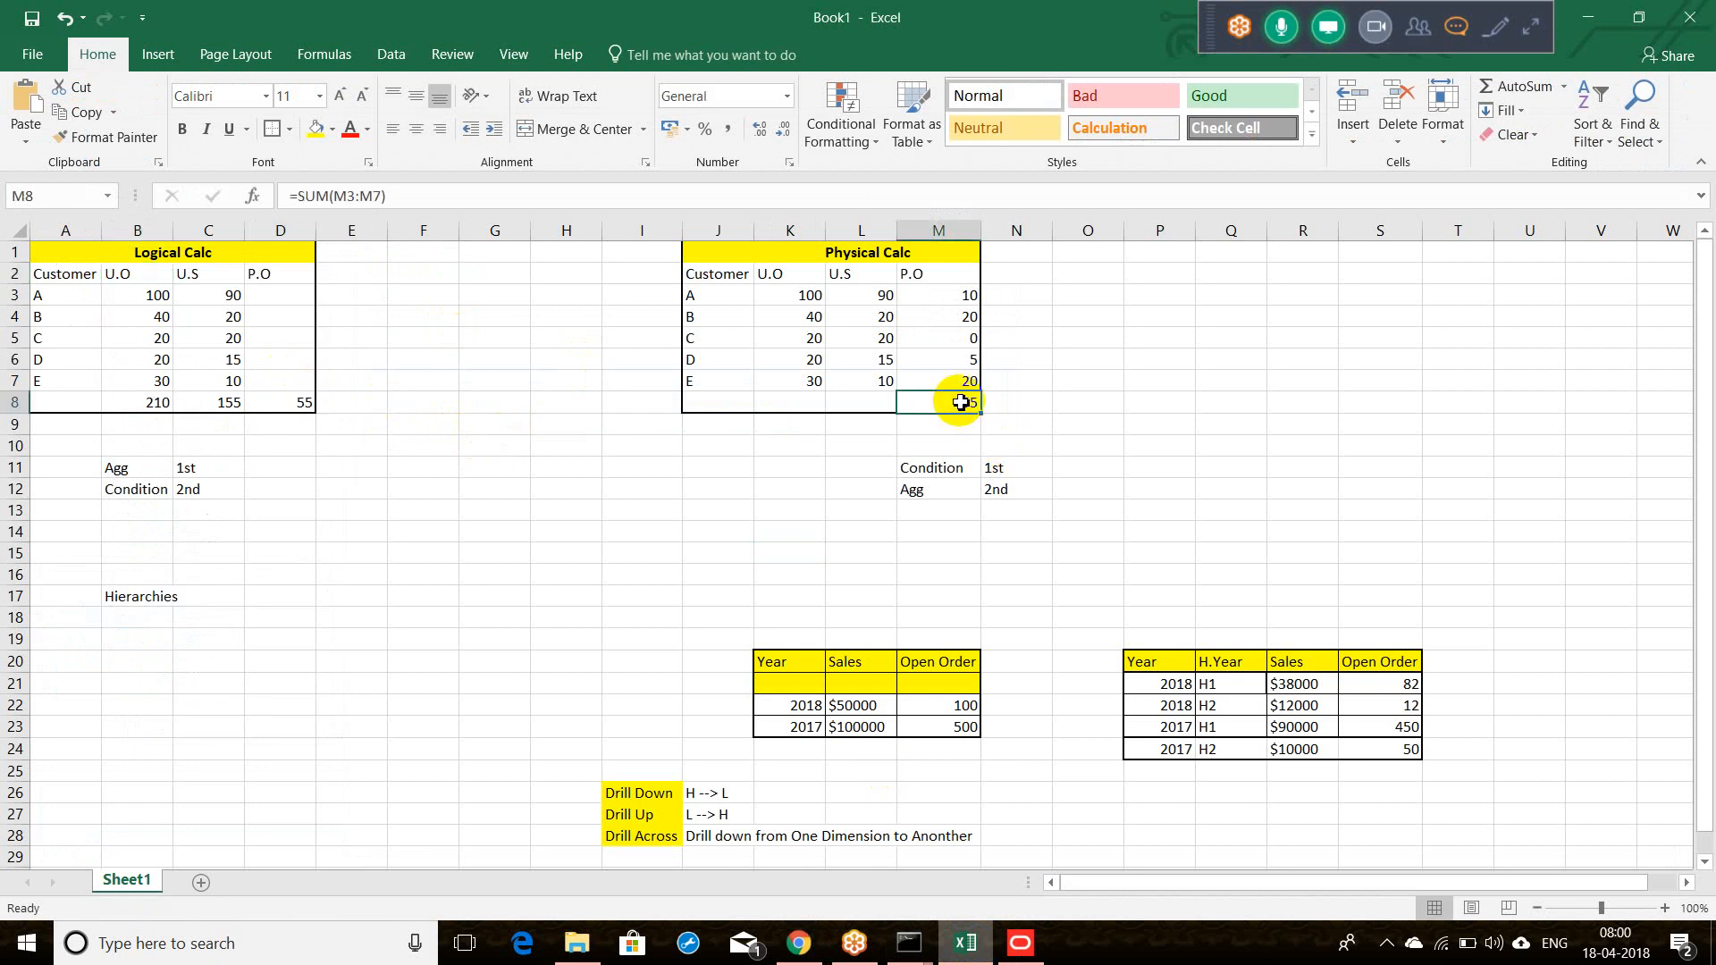
left_click(1069, 438)
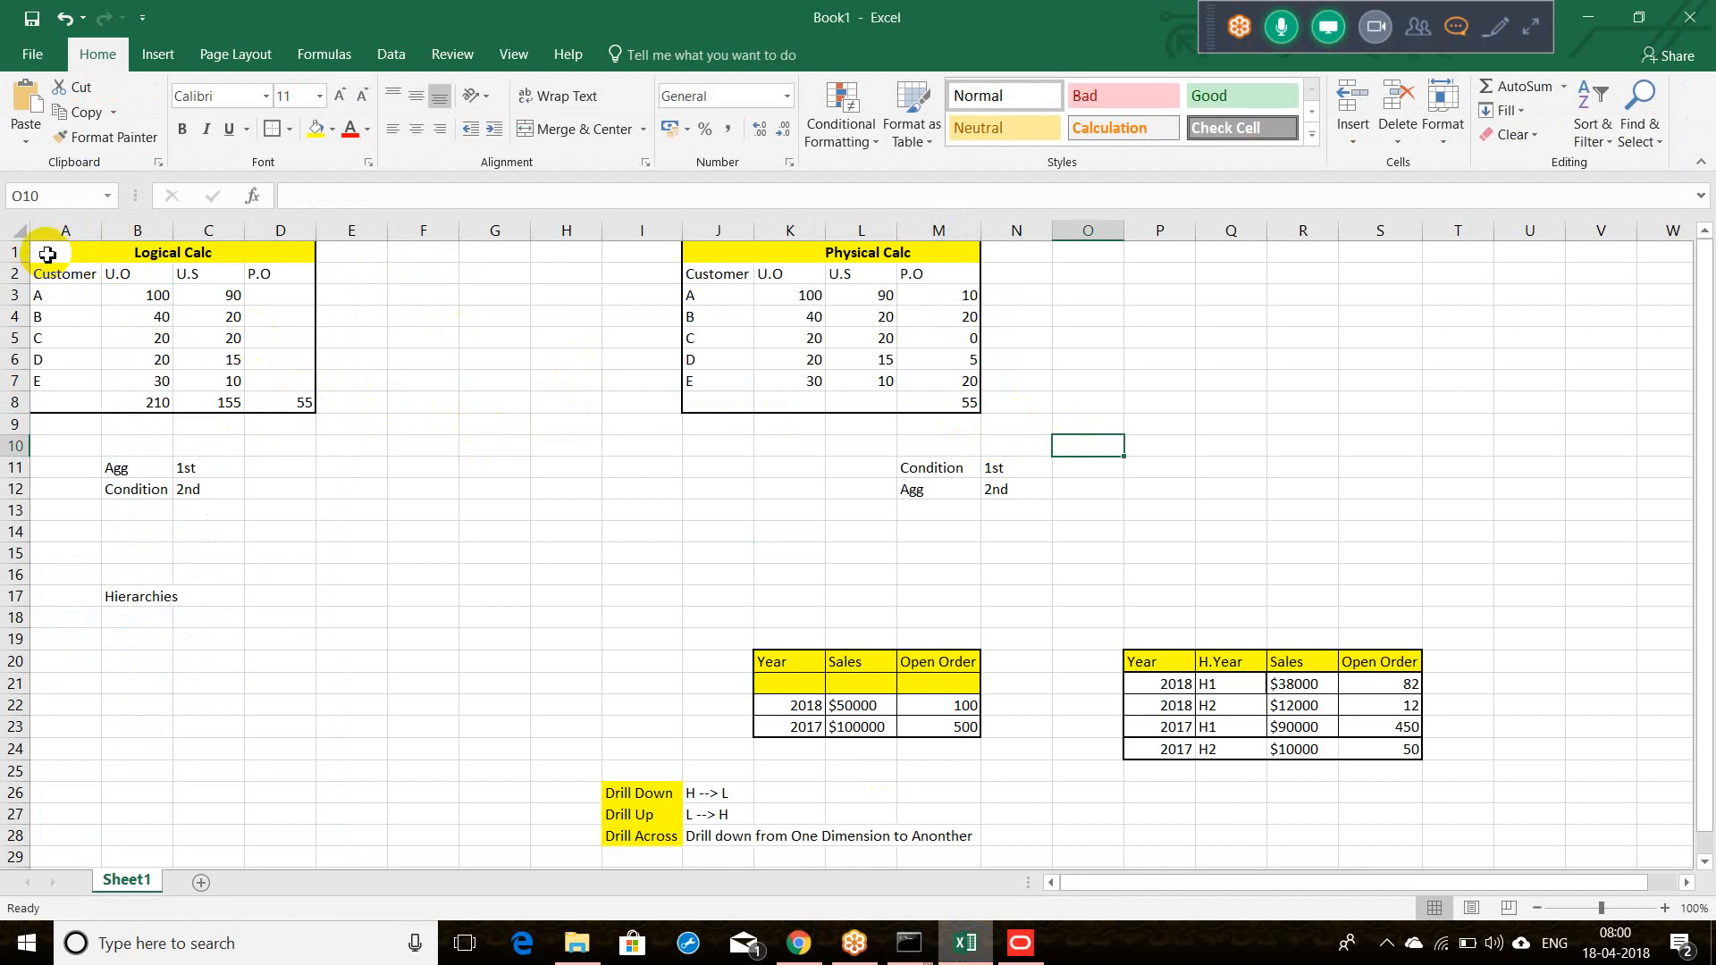
left_click_drag(45, 254, 132, 405)
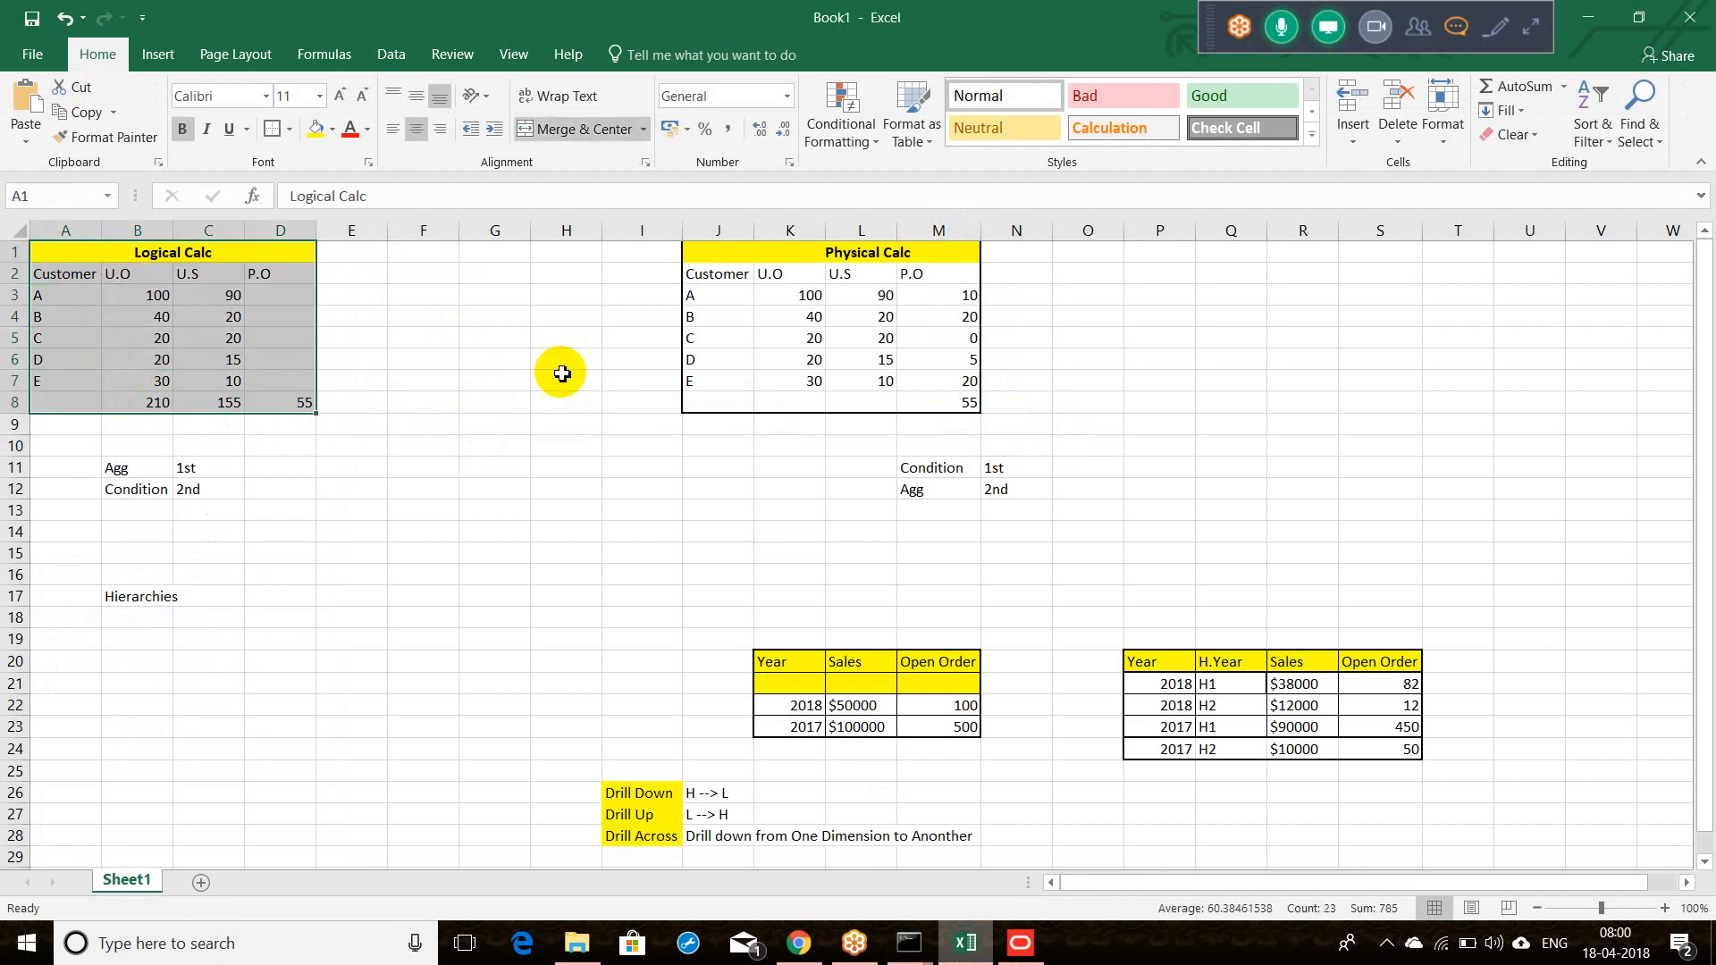
left_click_drag(719, 256, 881, 422)
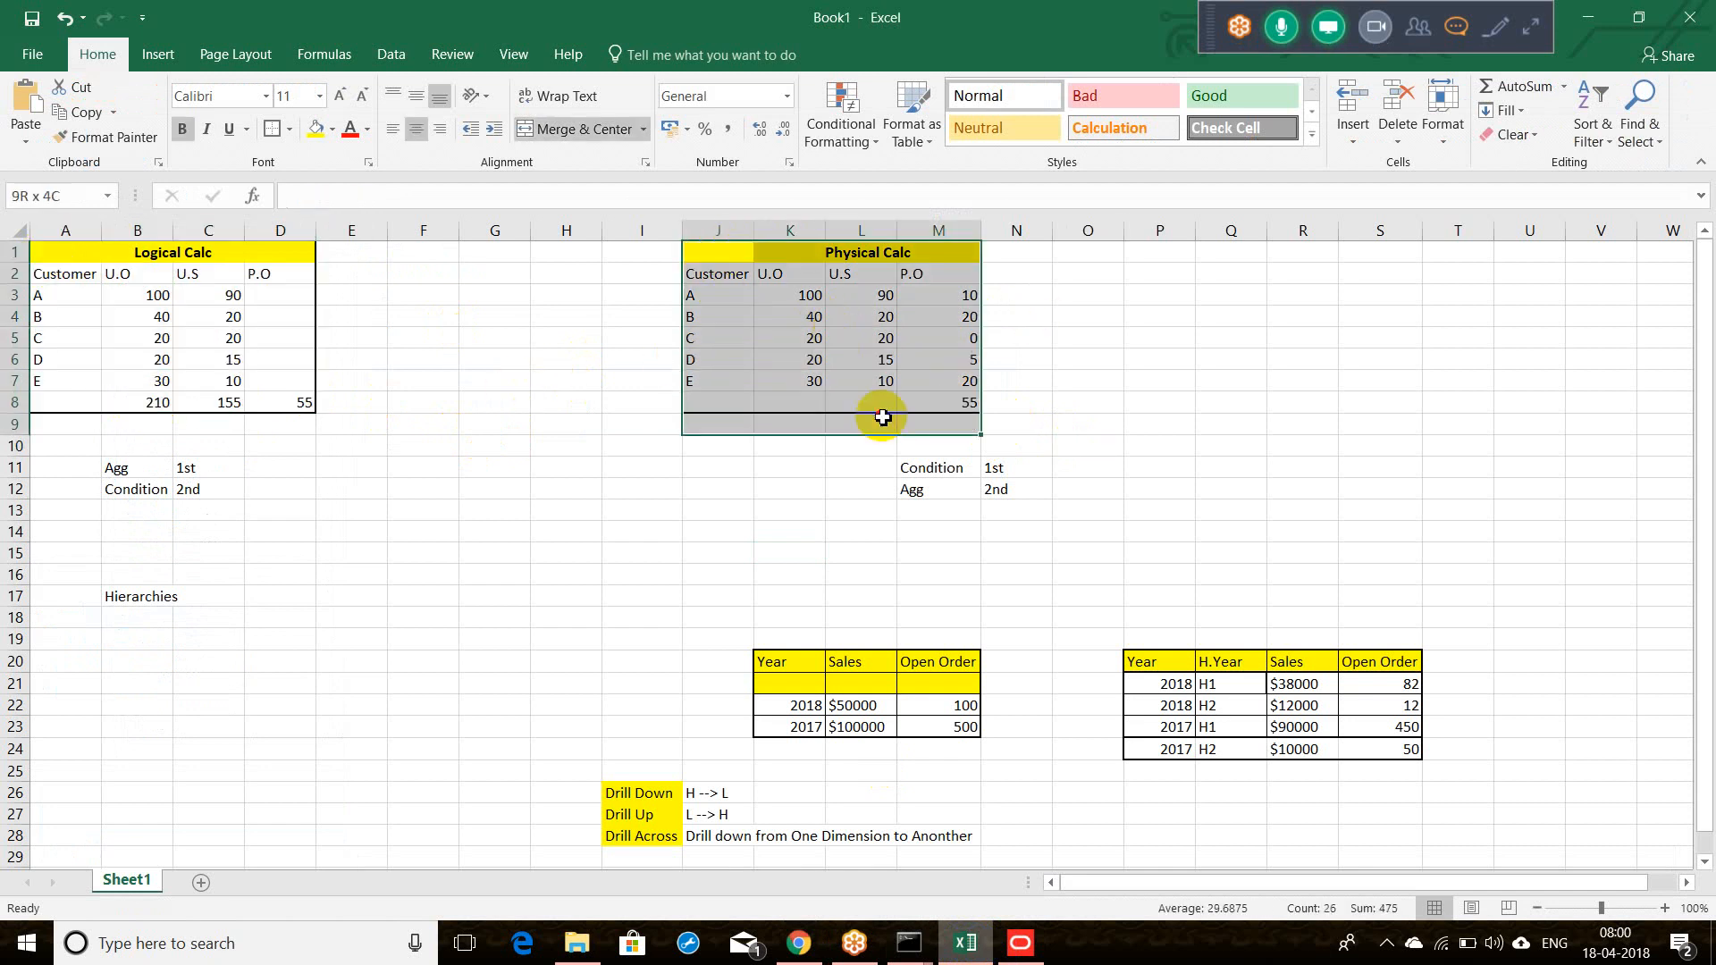
left_click(1588, 17)
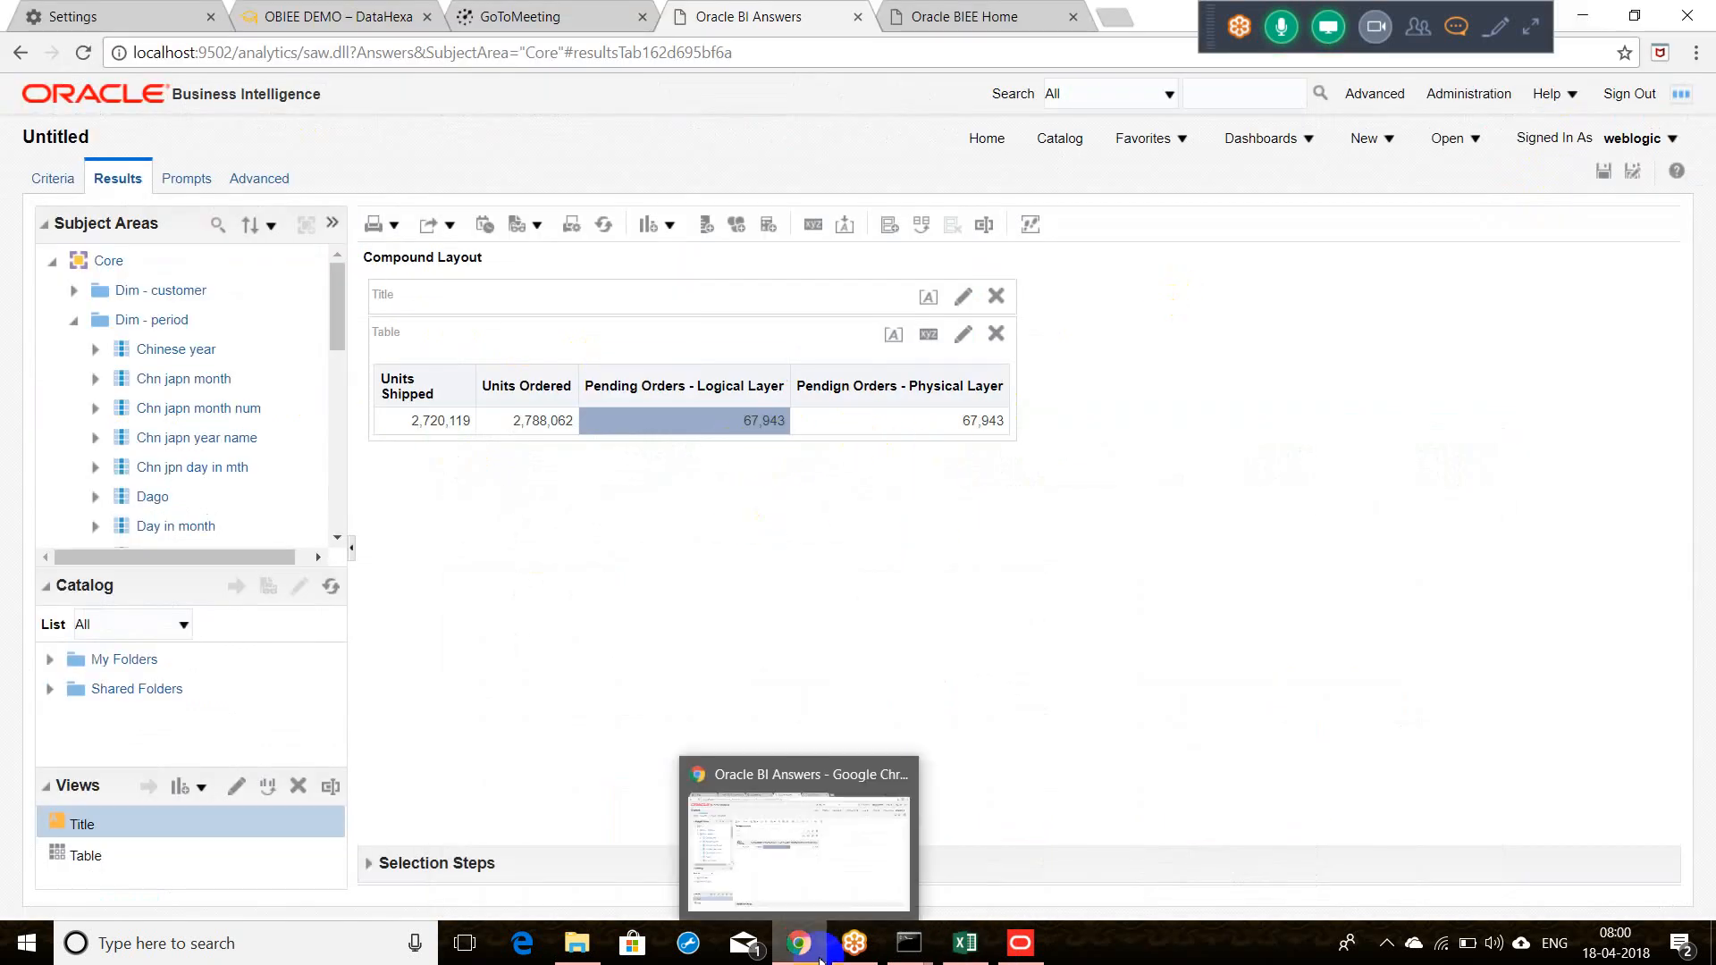
Step: Save the repository changes, answering No to the global consistency check
mouse_move(1023, 945)
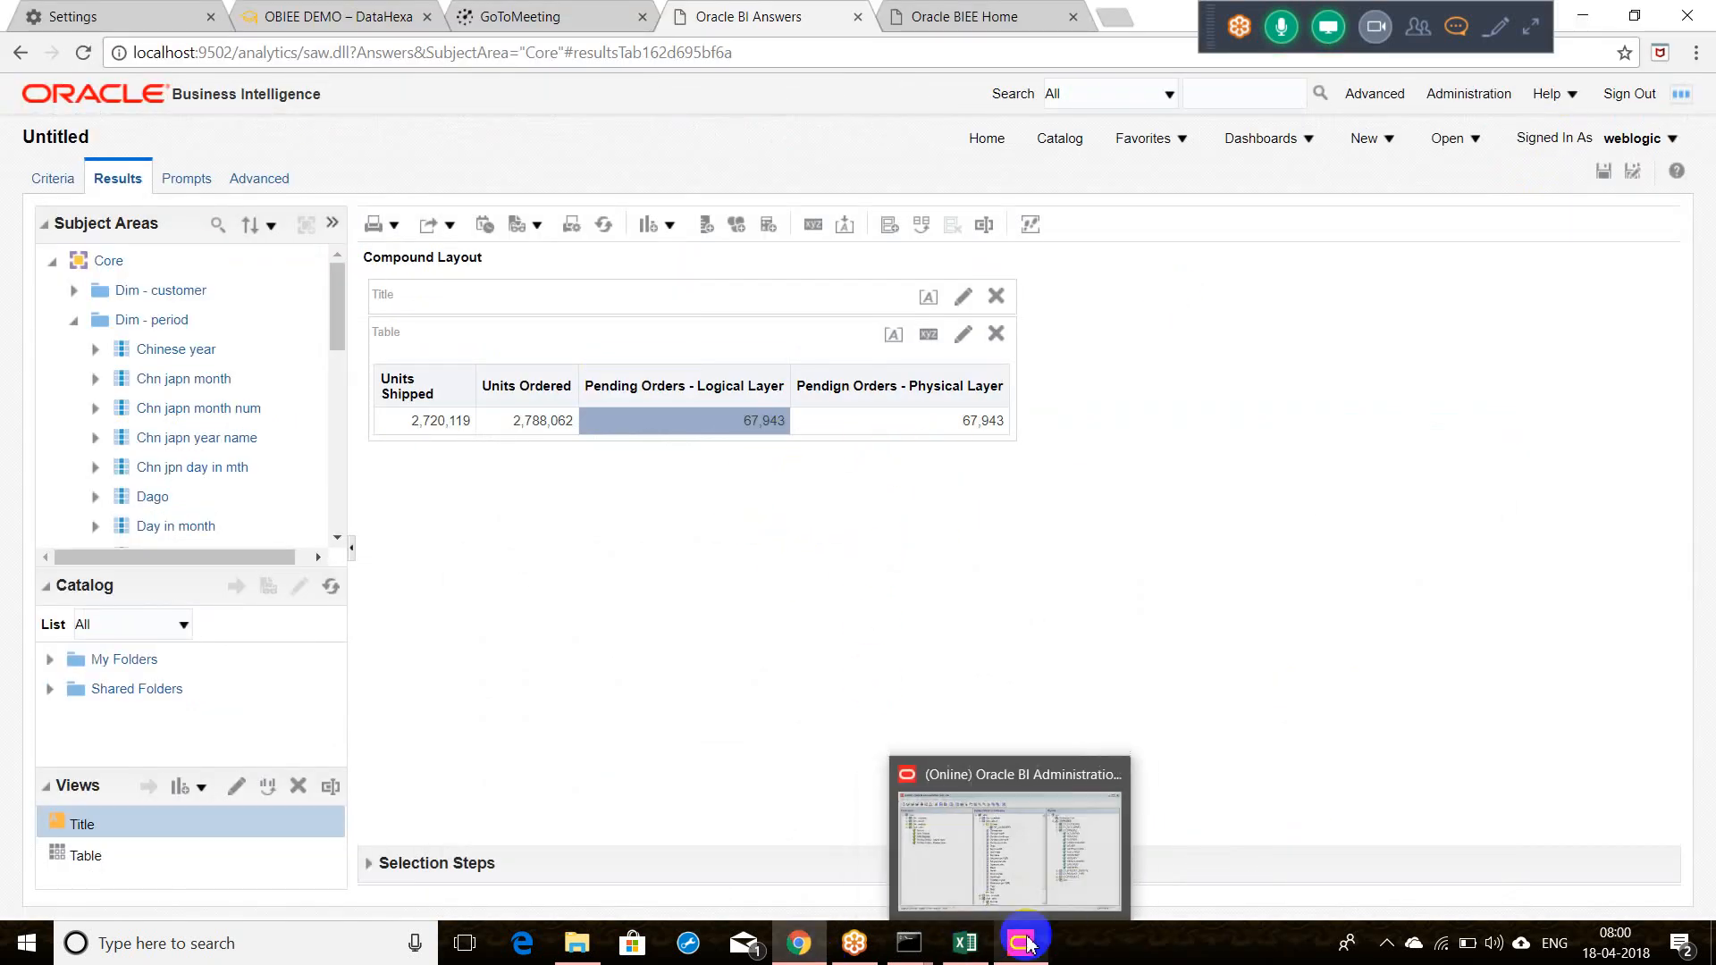
left_click(974, 818)
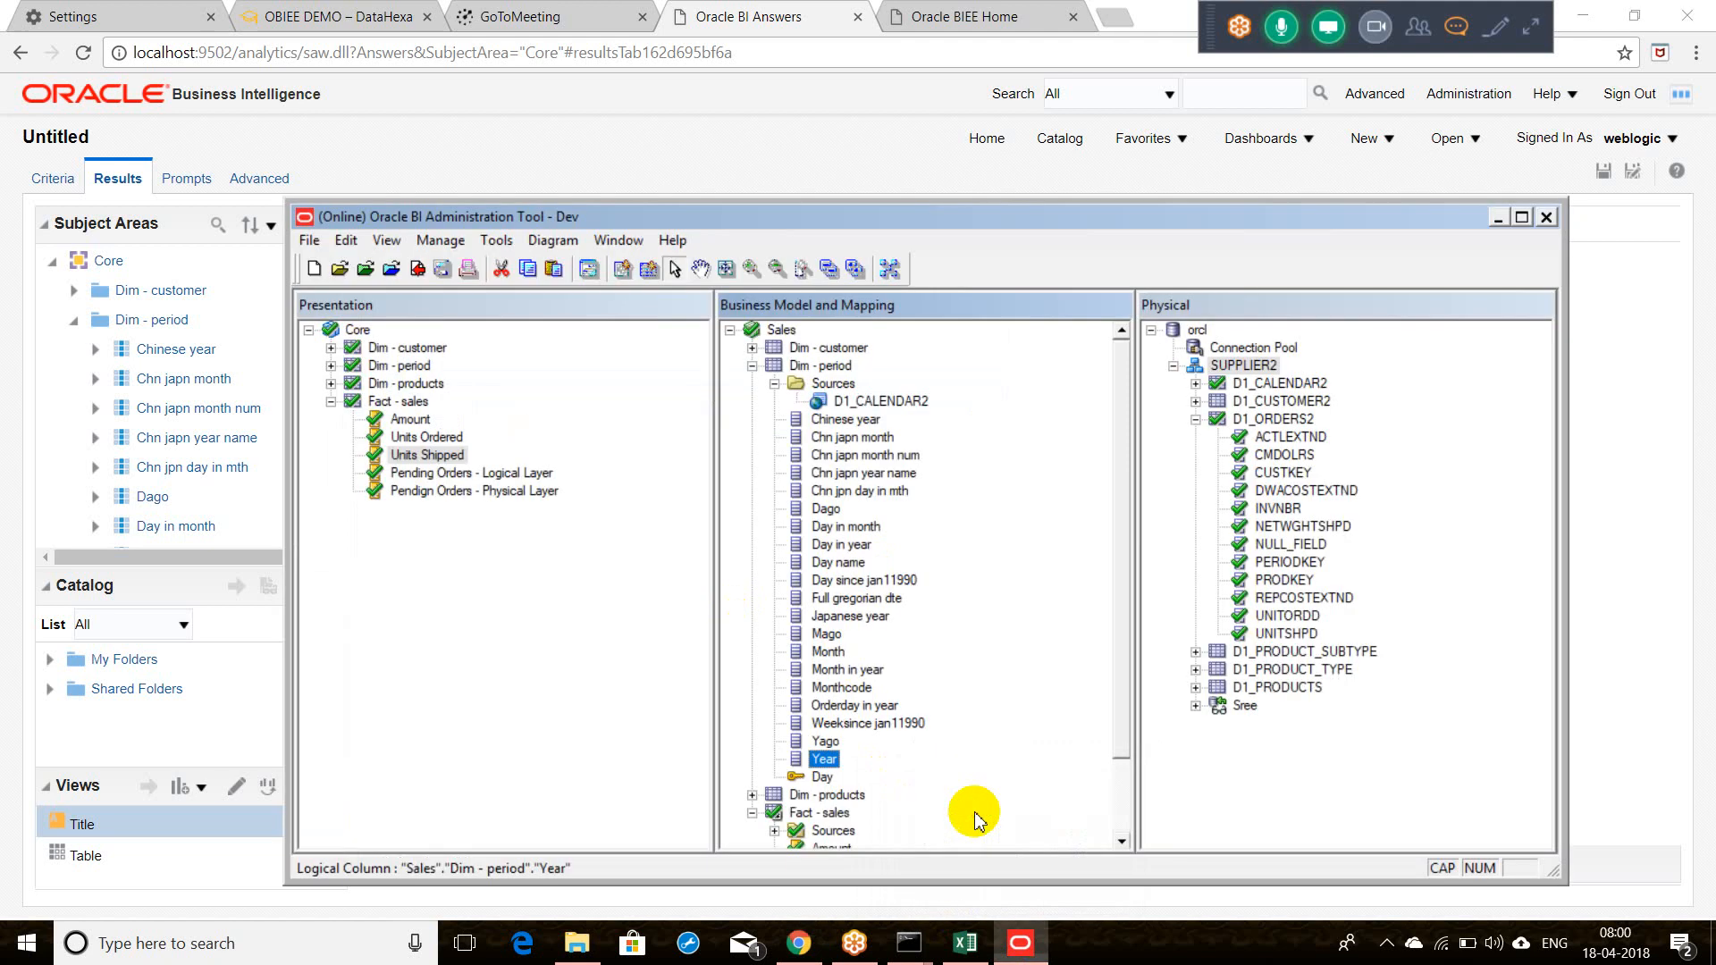
left_click(426, 279)
left_click(940, 598)
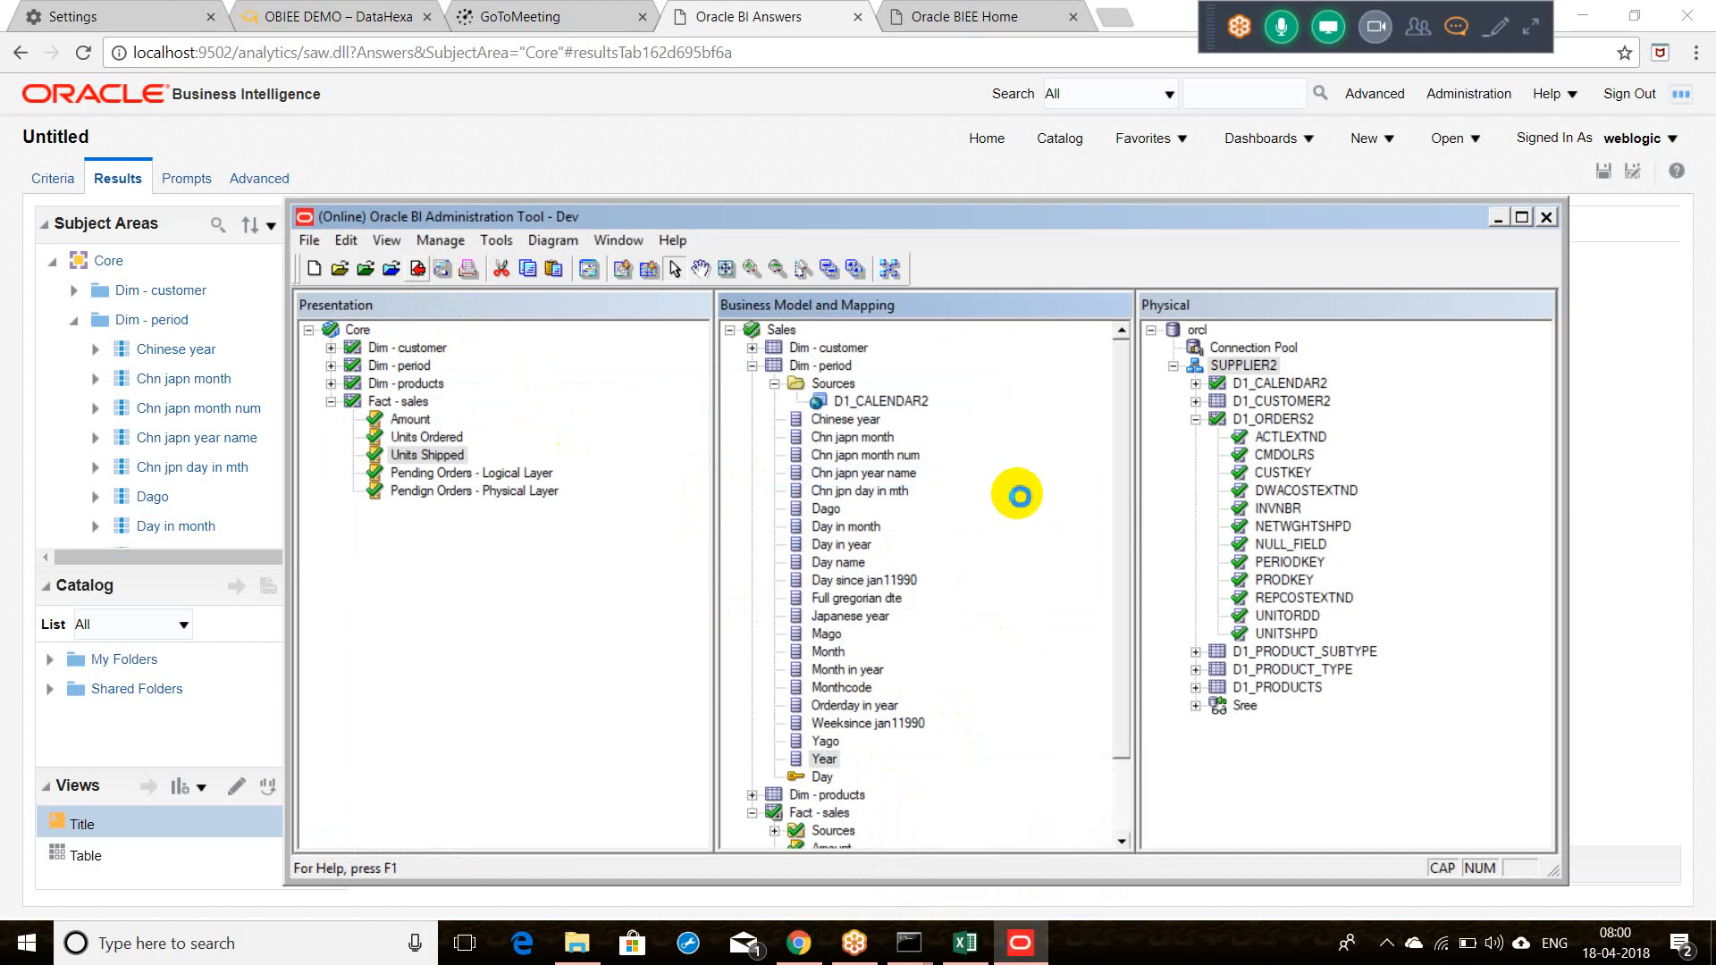
left_click(967, 946)
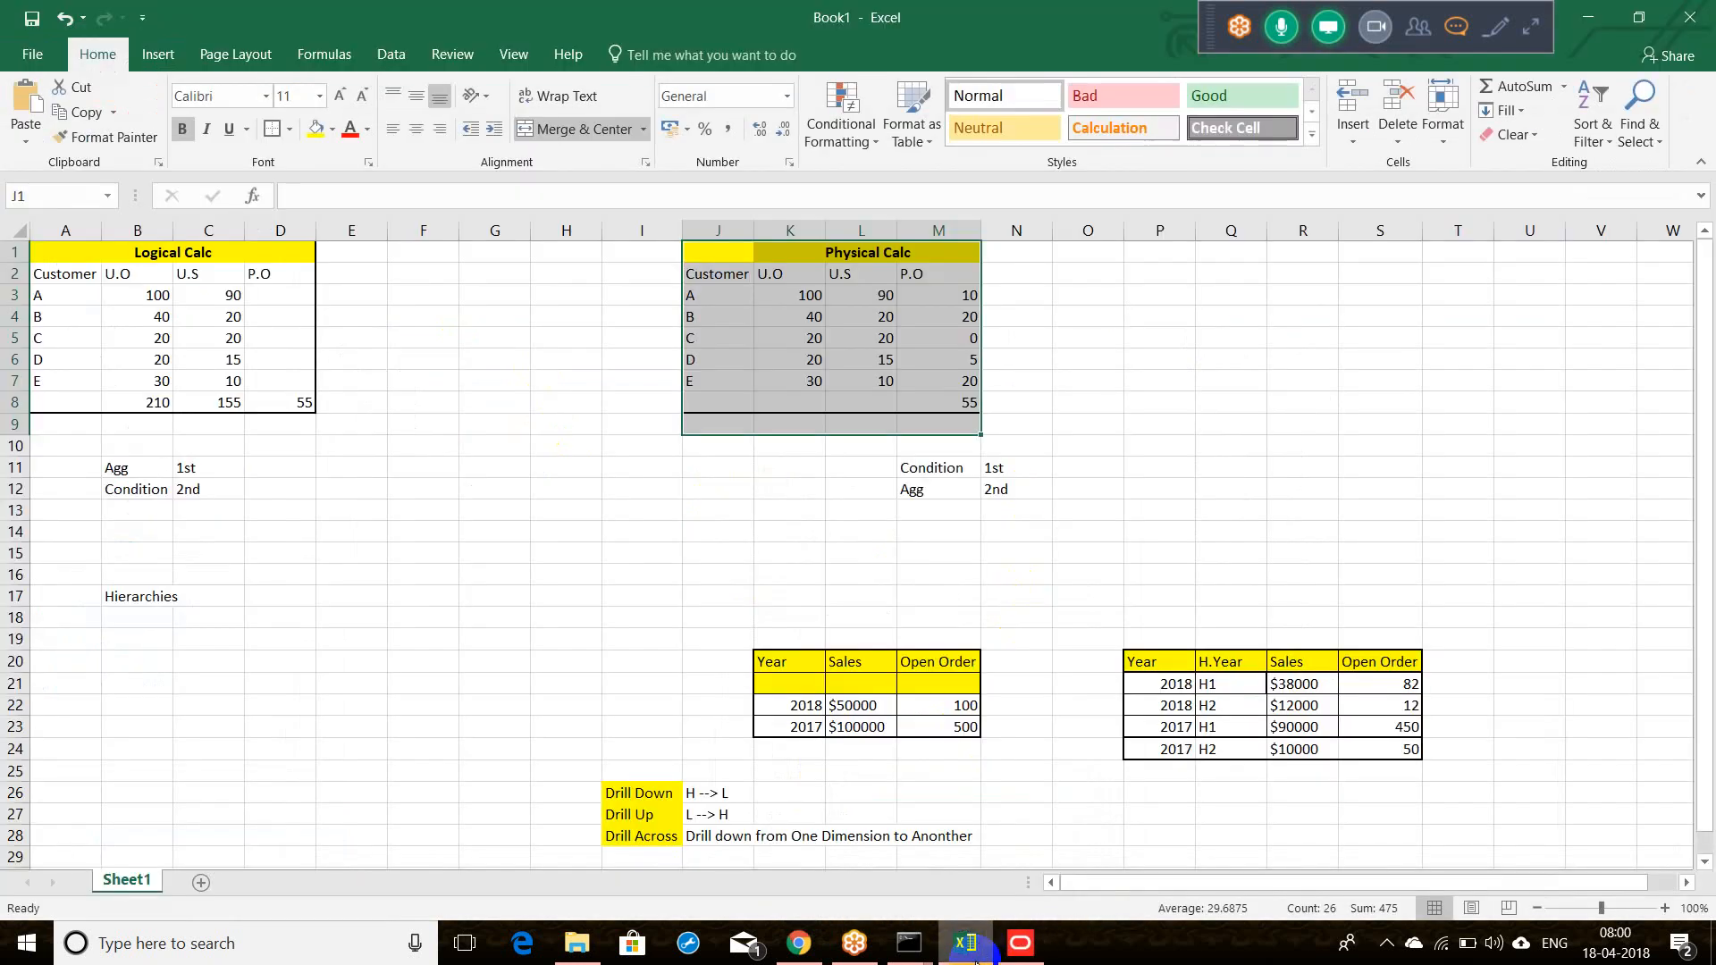
left_click(967, 946)
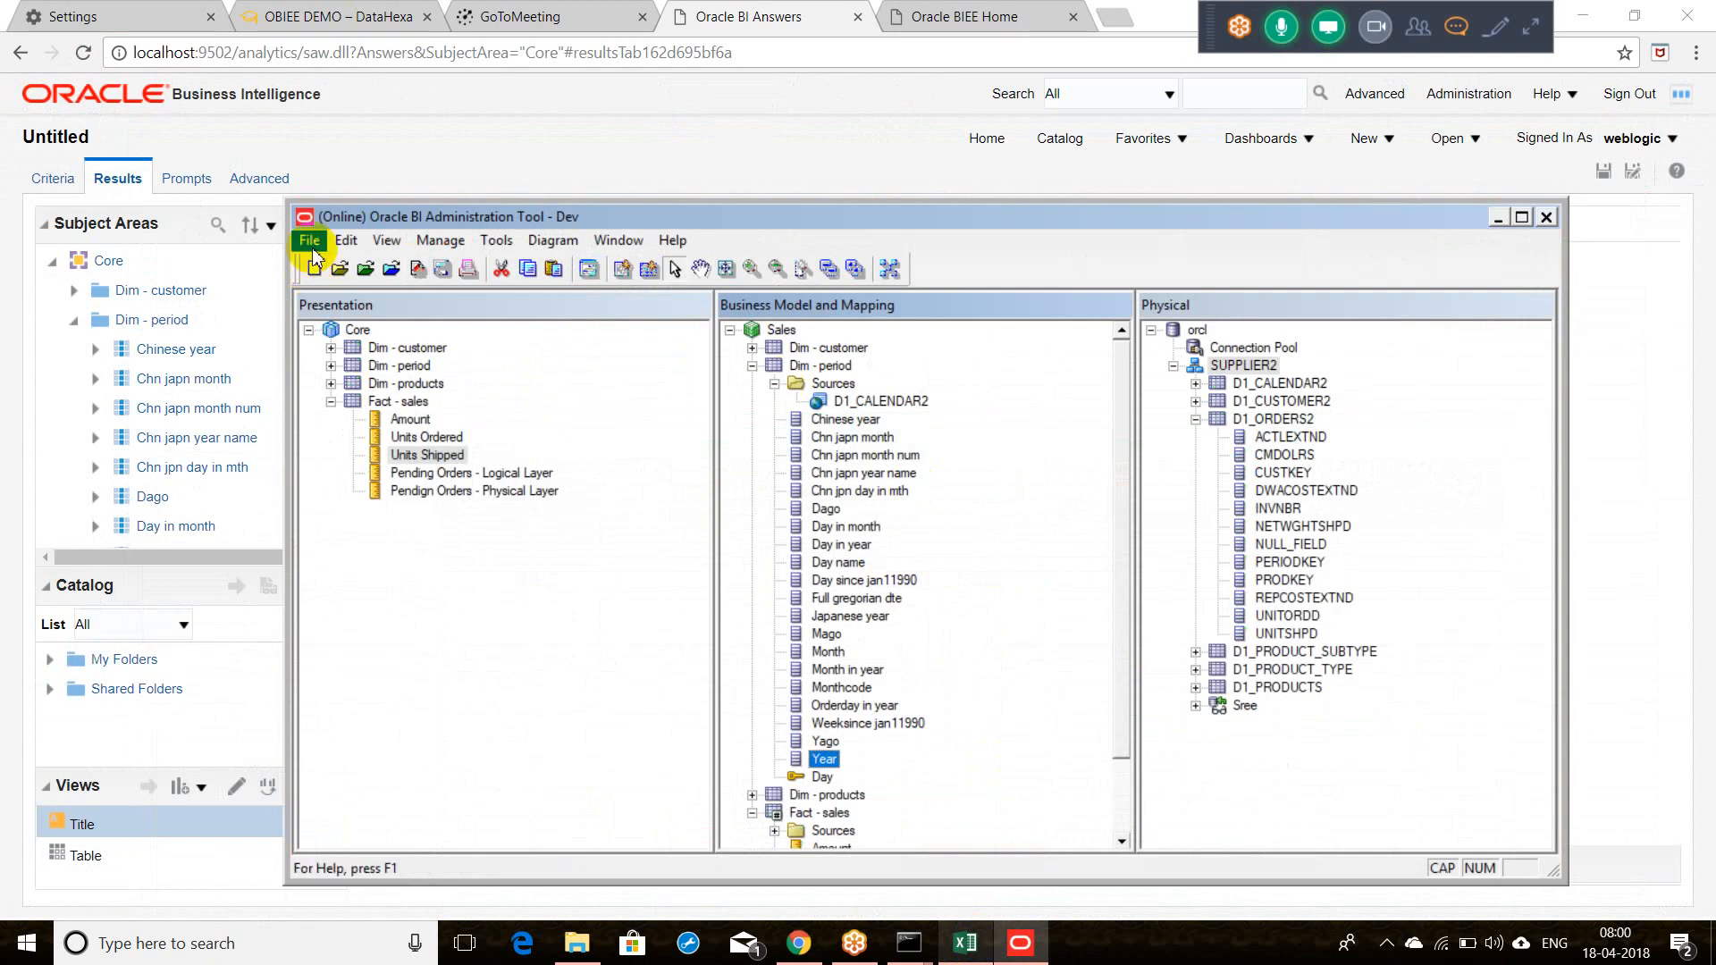
key("super+s")
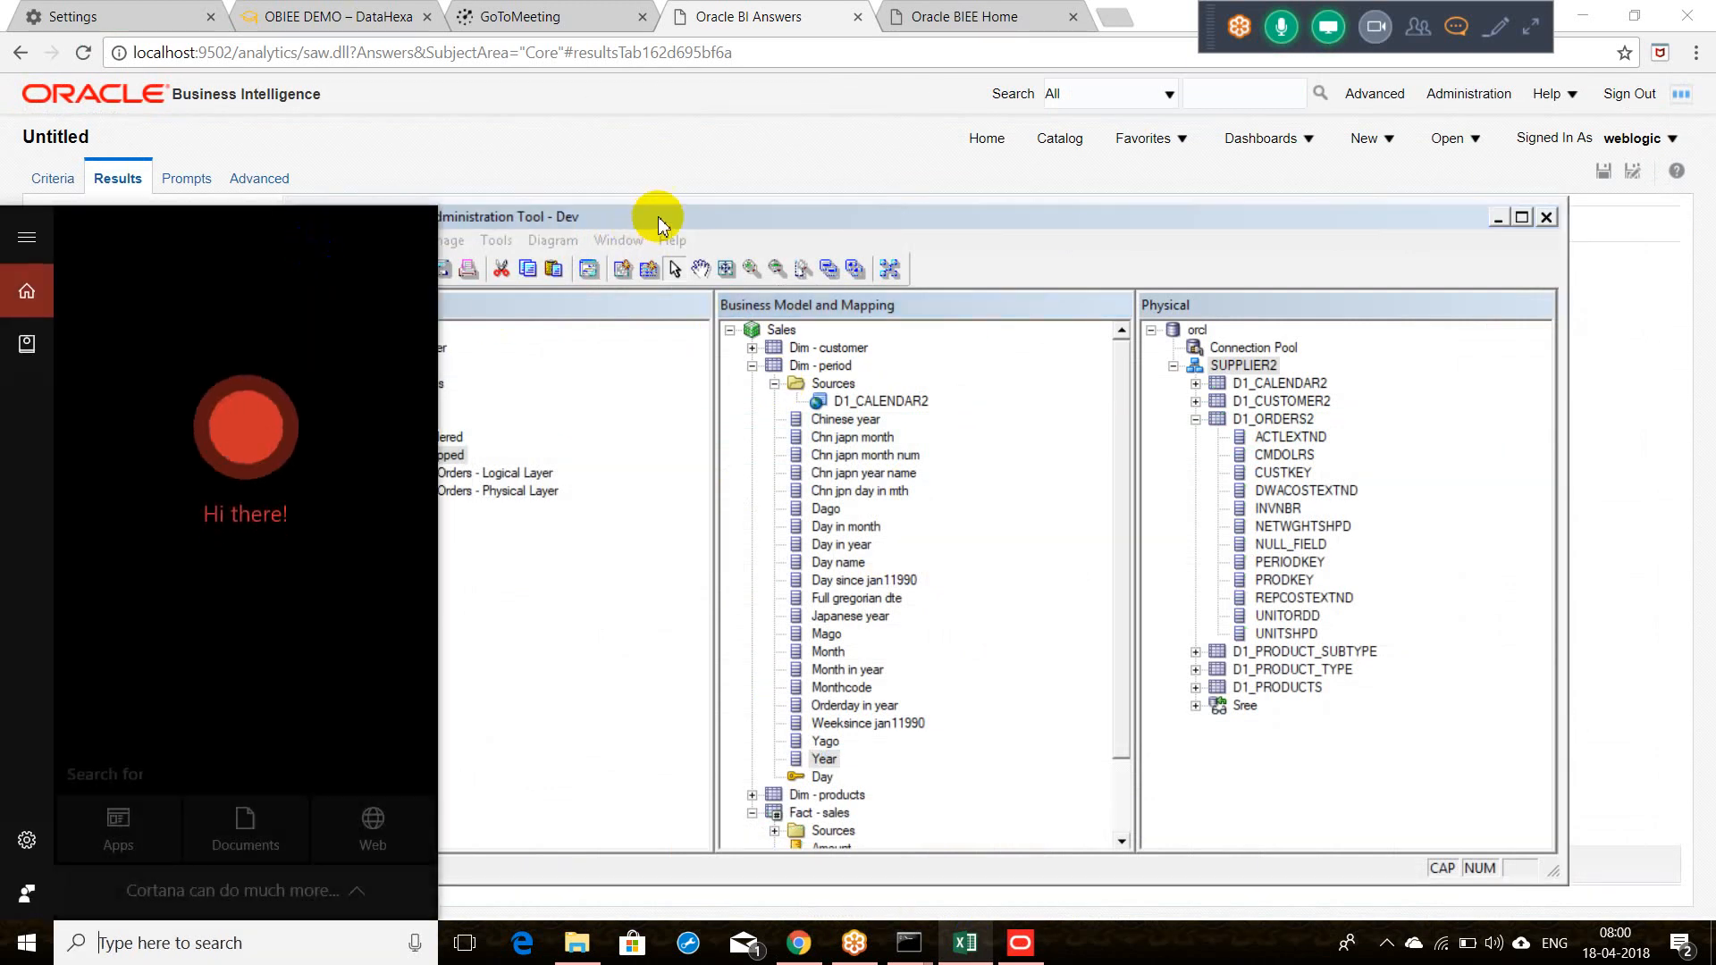
Step: Close the online repository from the File menu
left_click(659, 222)
left_click(310, 240)
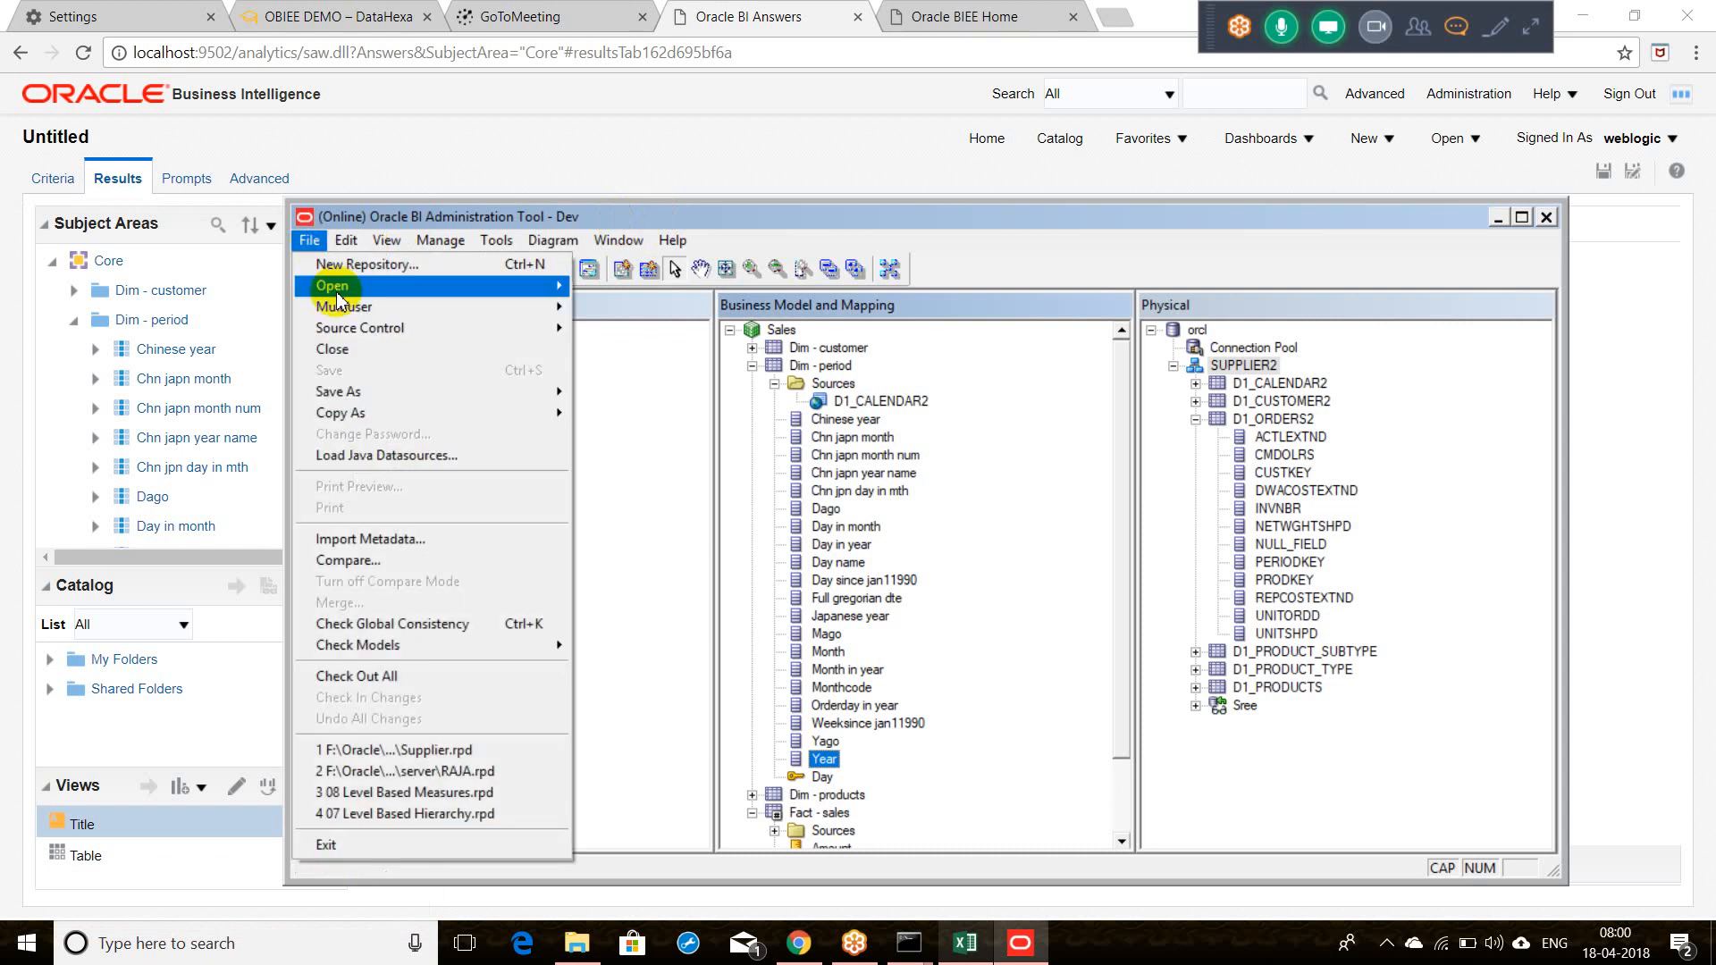
left_click(359, 358)
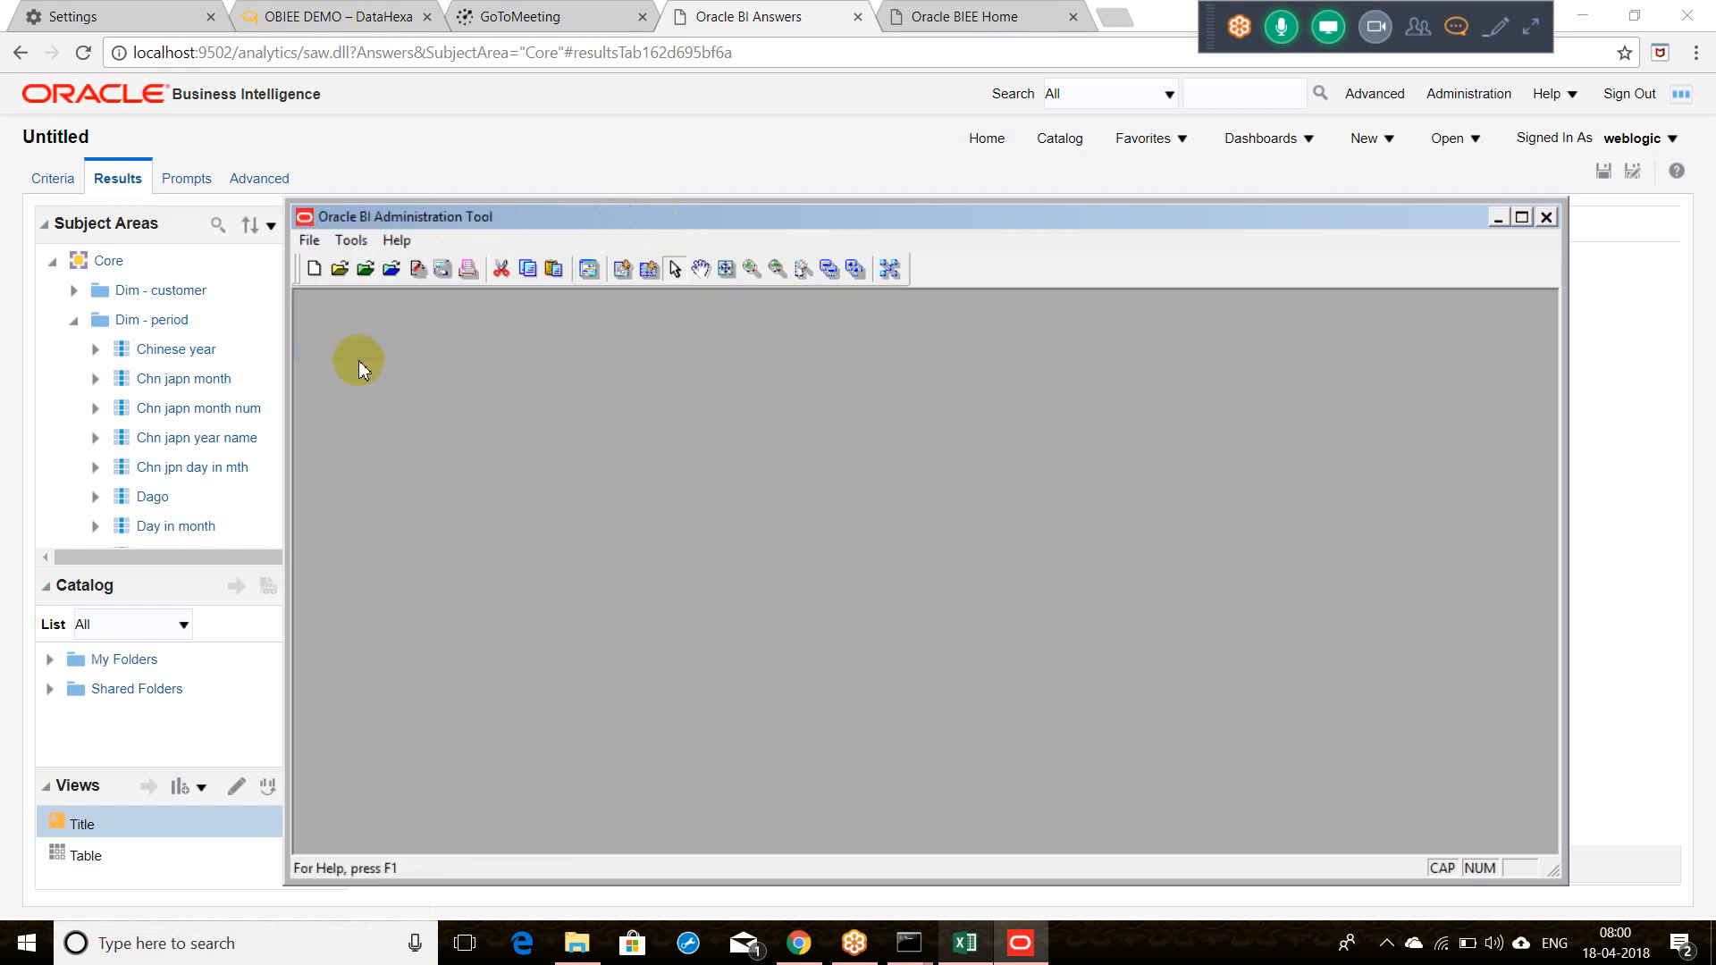
Step: Reopen Supplier.rpd offline from the recent files list, entering the repository password
left_click(311, 247)
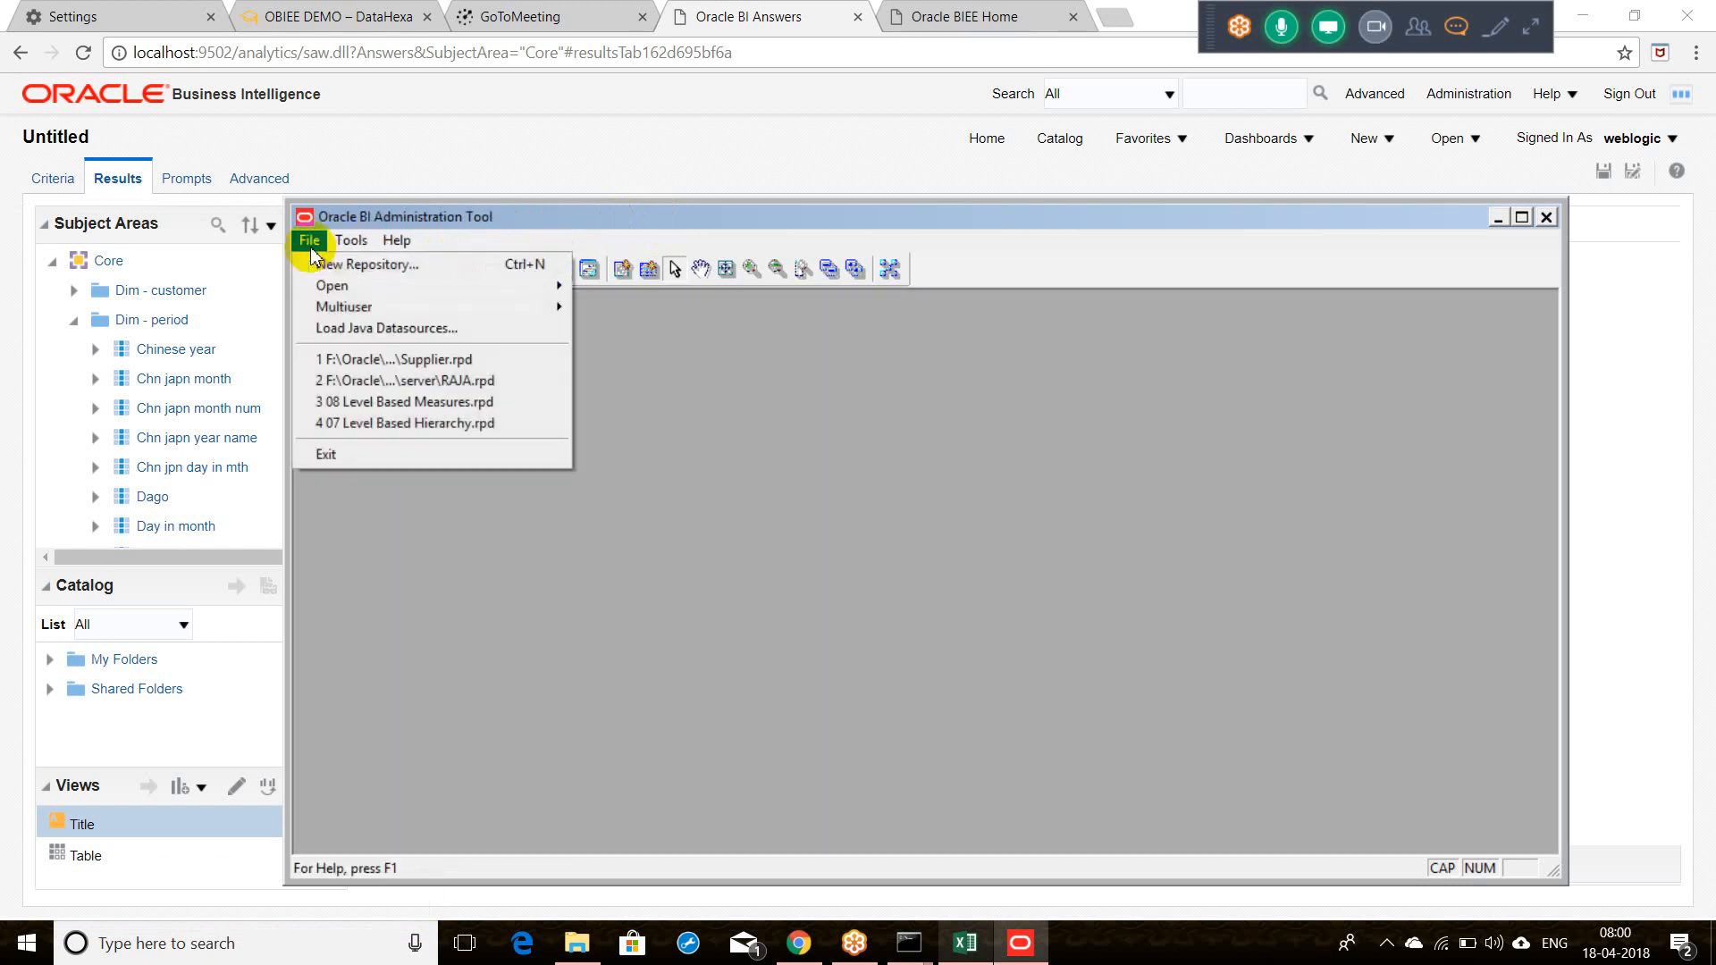
left_click(349, 359)
key("Caps_Lock")
type("Admin1")
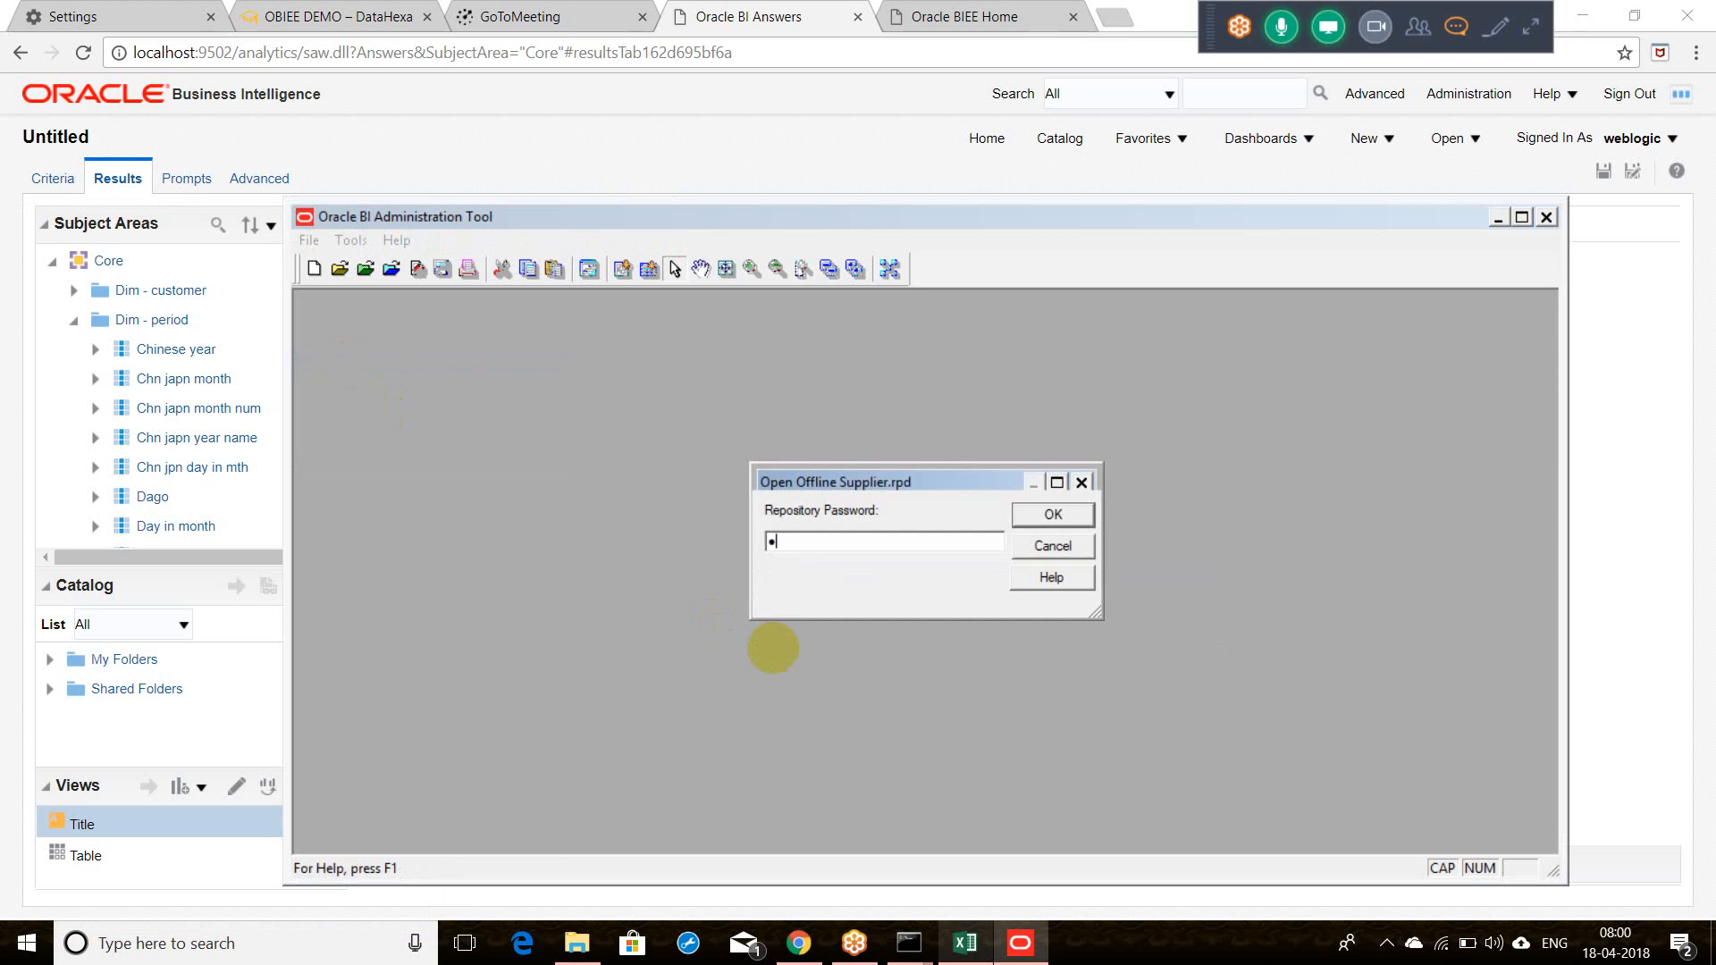
key("Return")
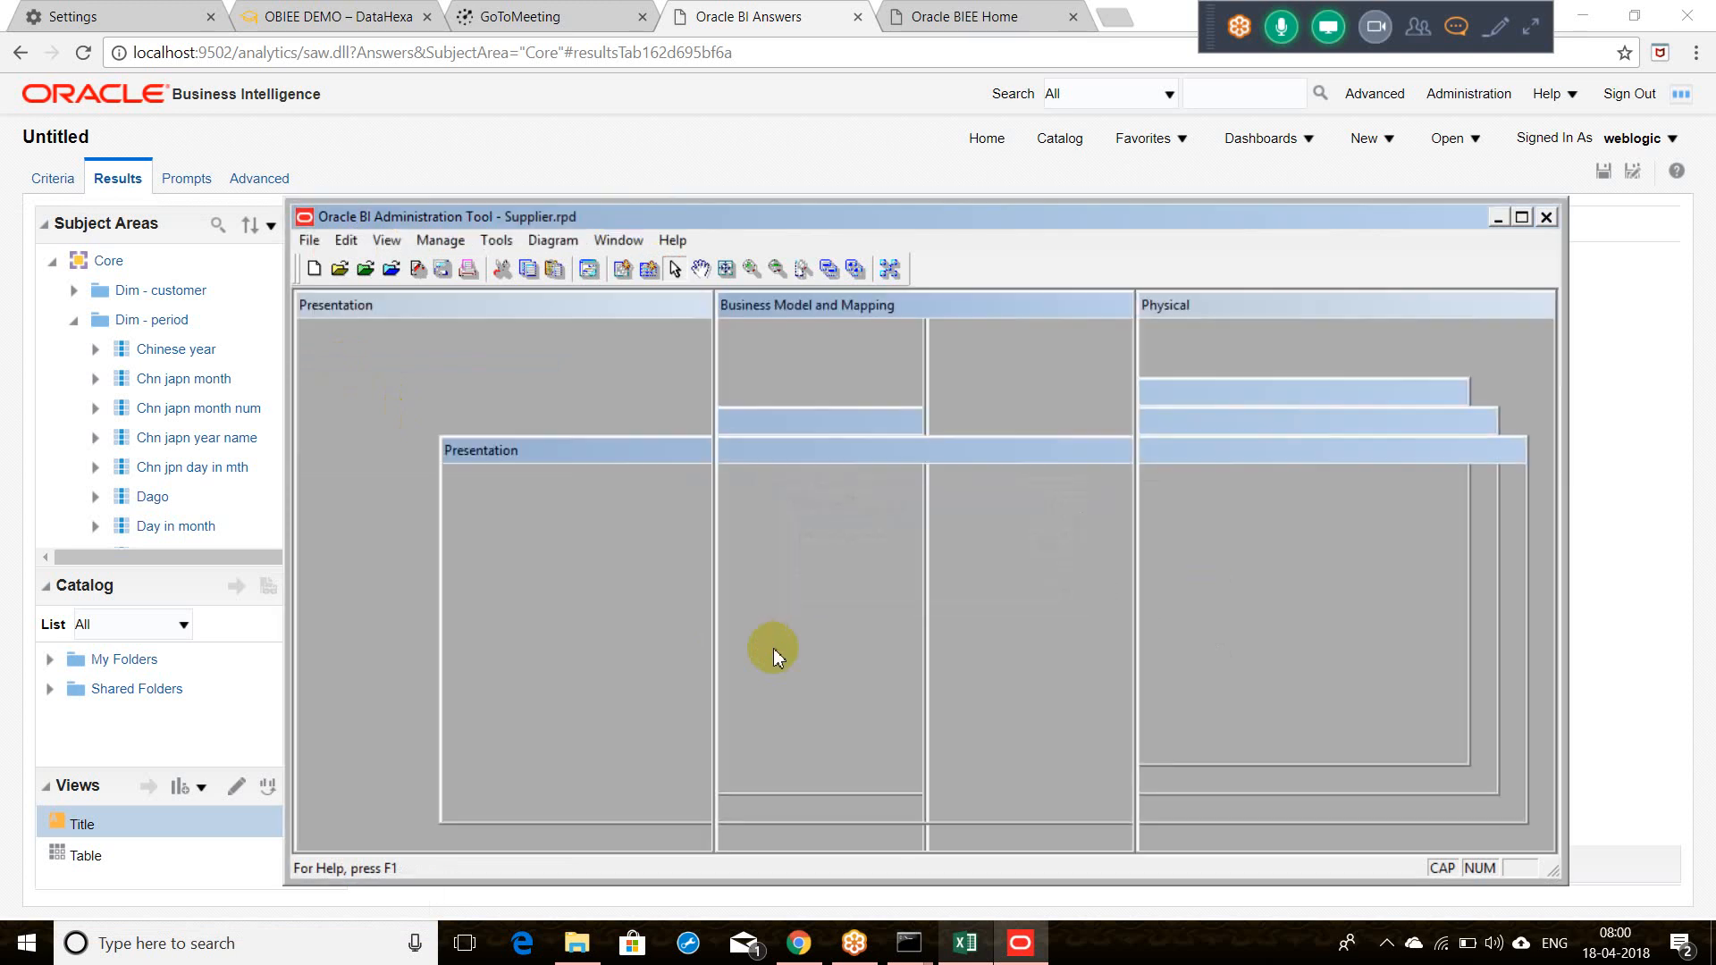
Step: Expand the Sales business model, maximise the window, and select Dim - period
right_click(731, 332)
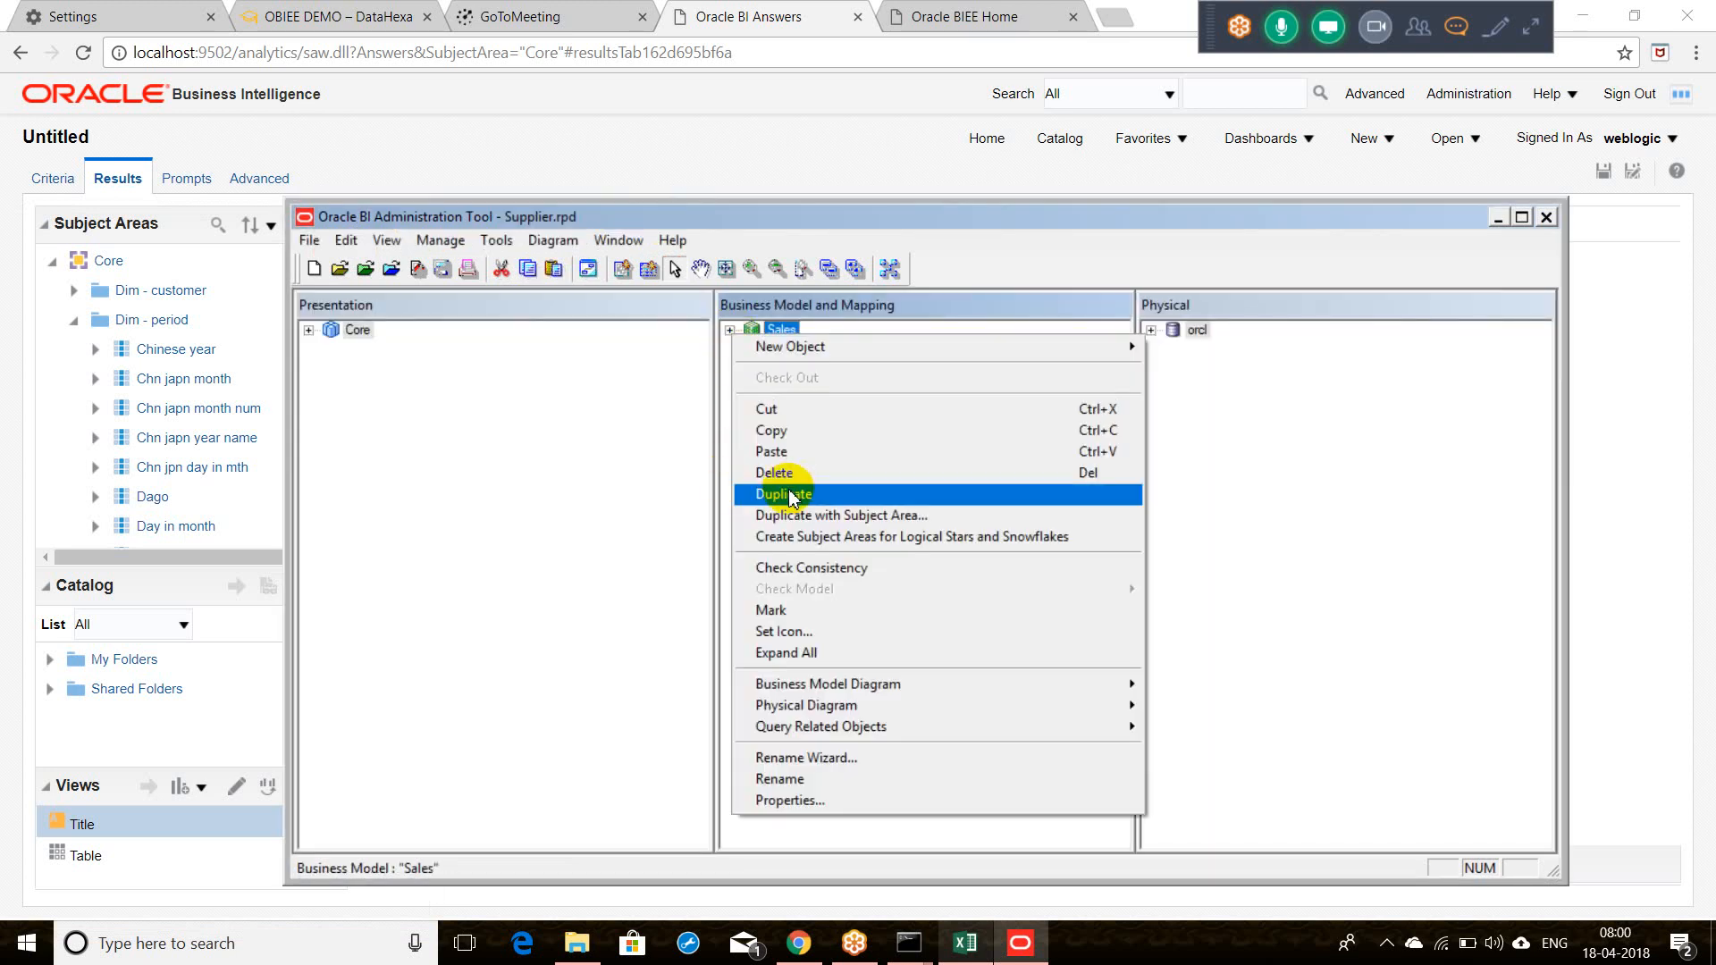
left_click(1292, 494)
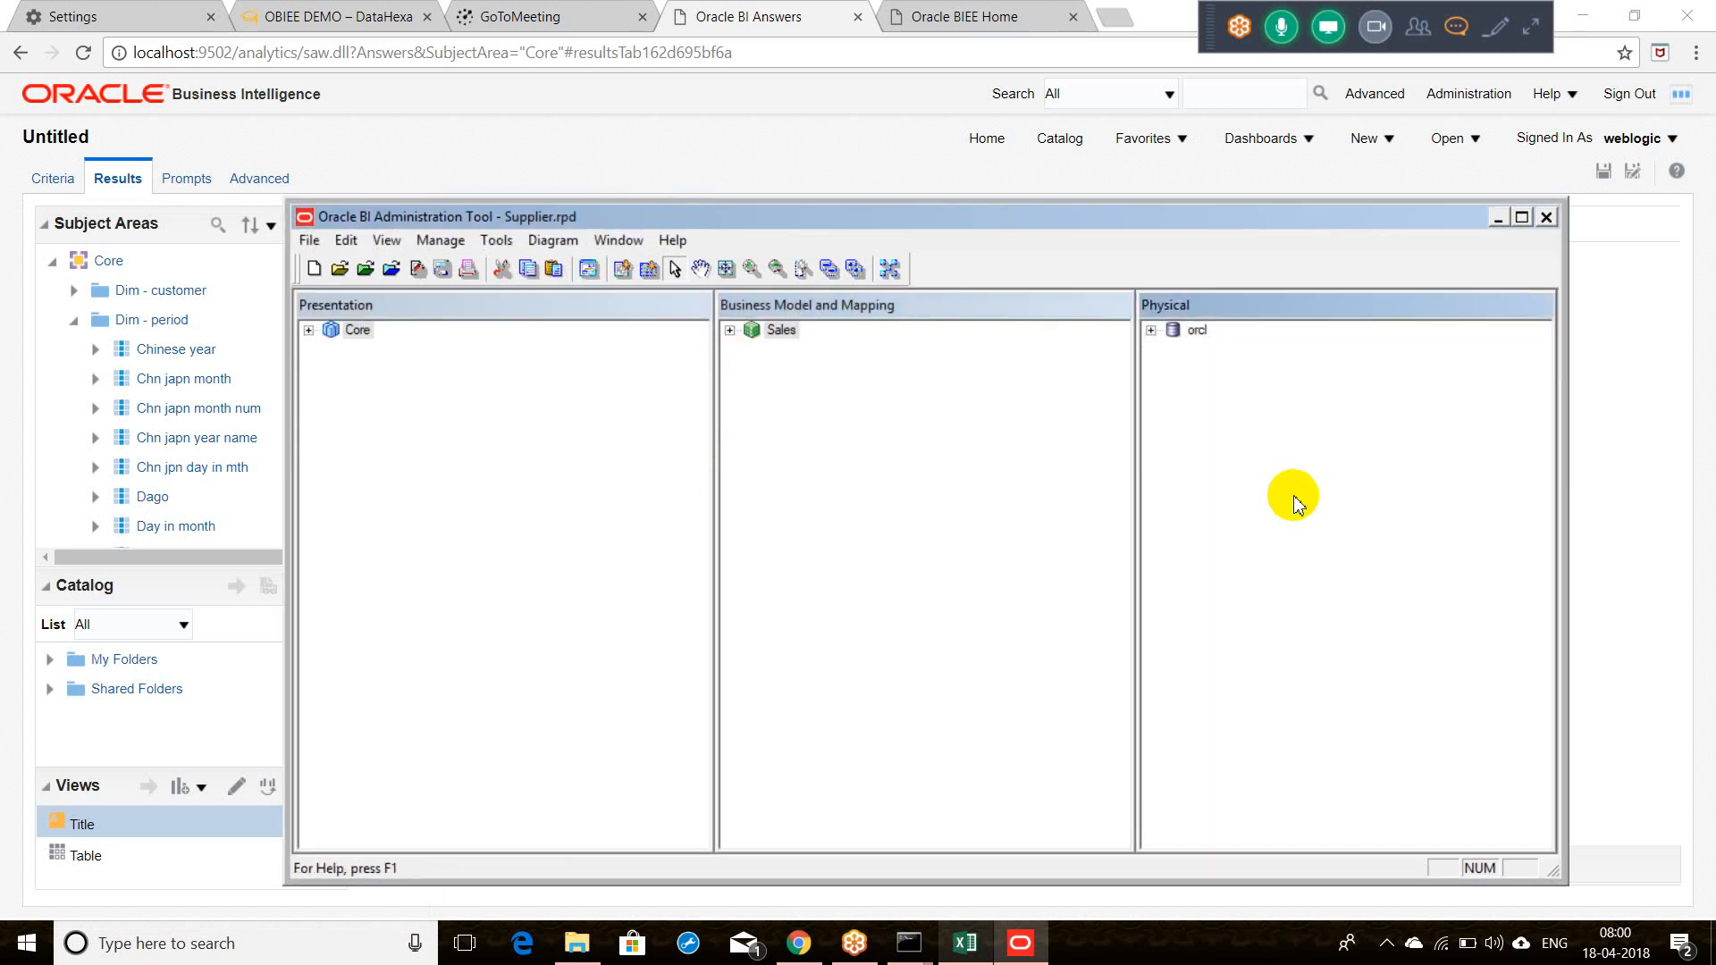
left_click(730, 331)
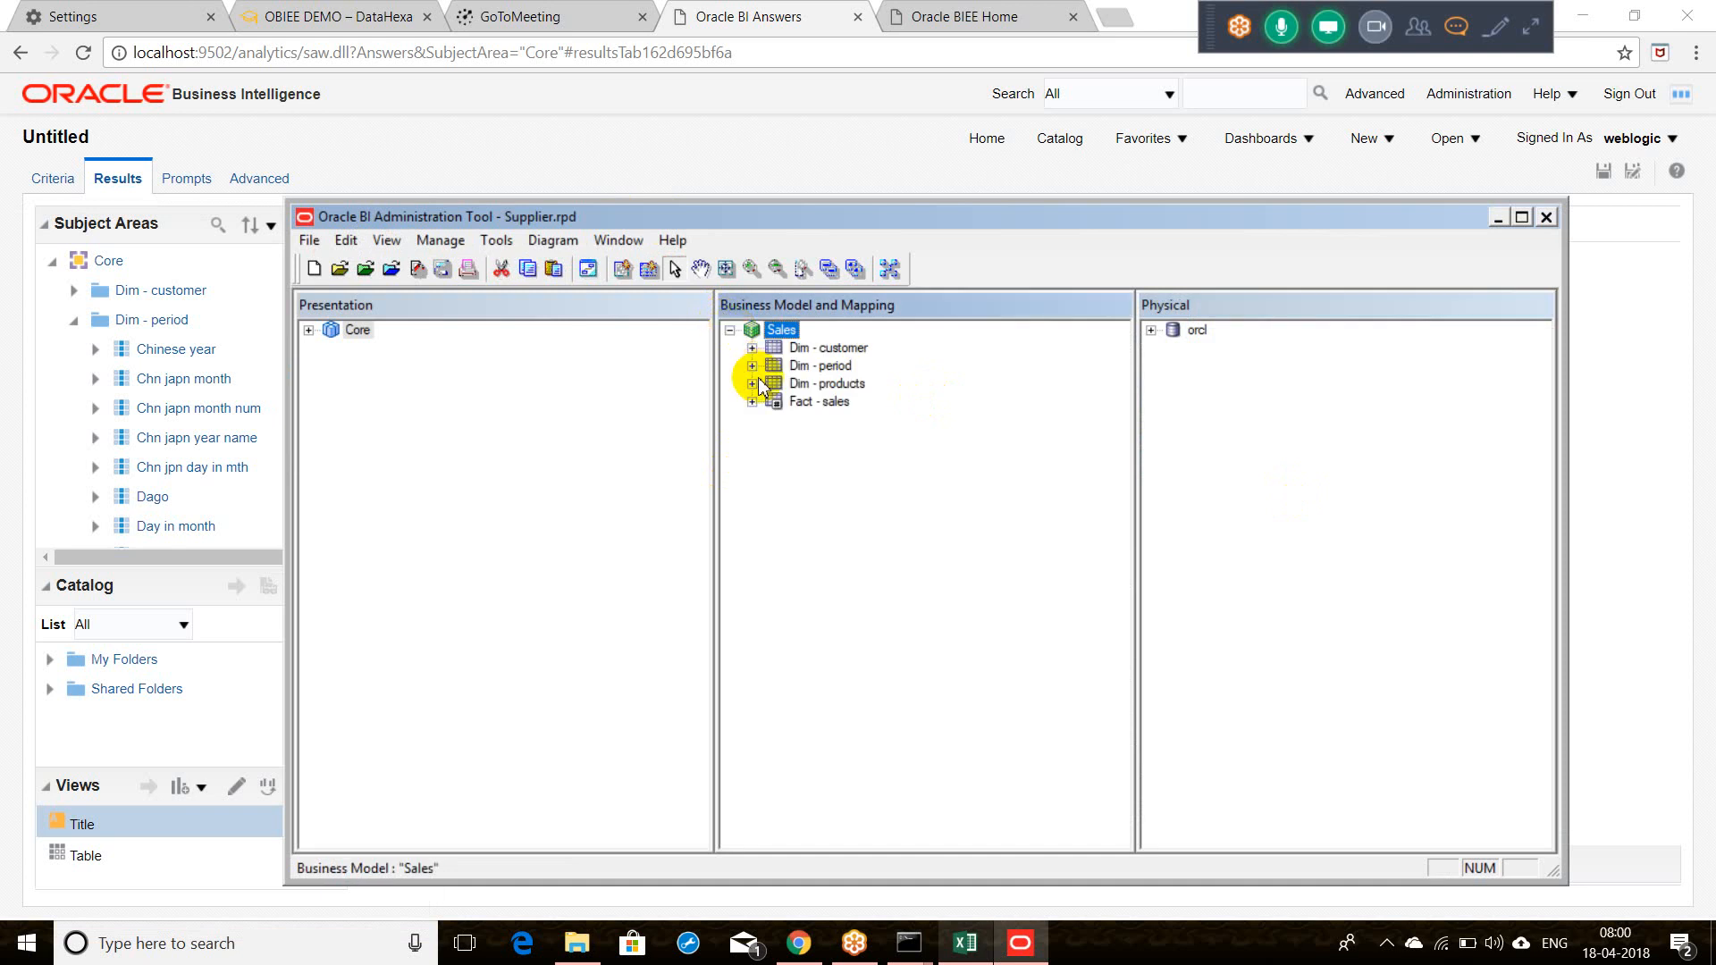
left_click(817, 404)
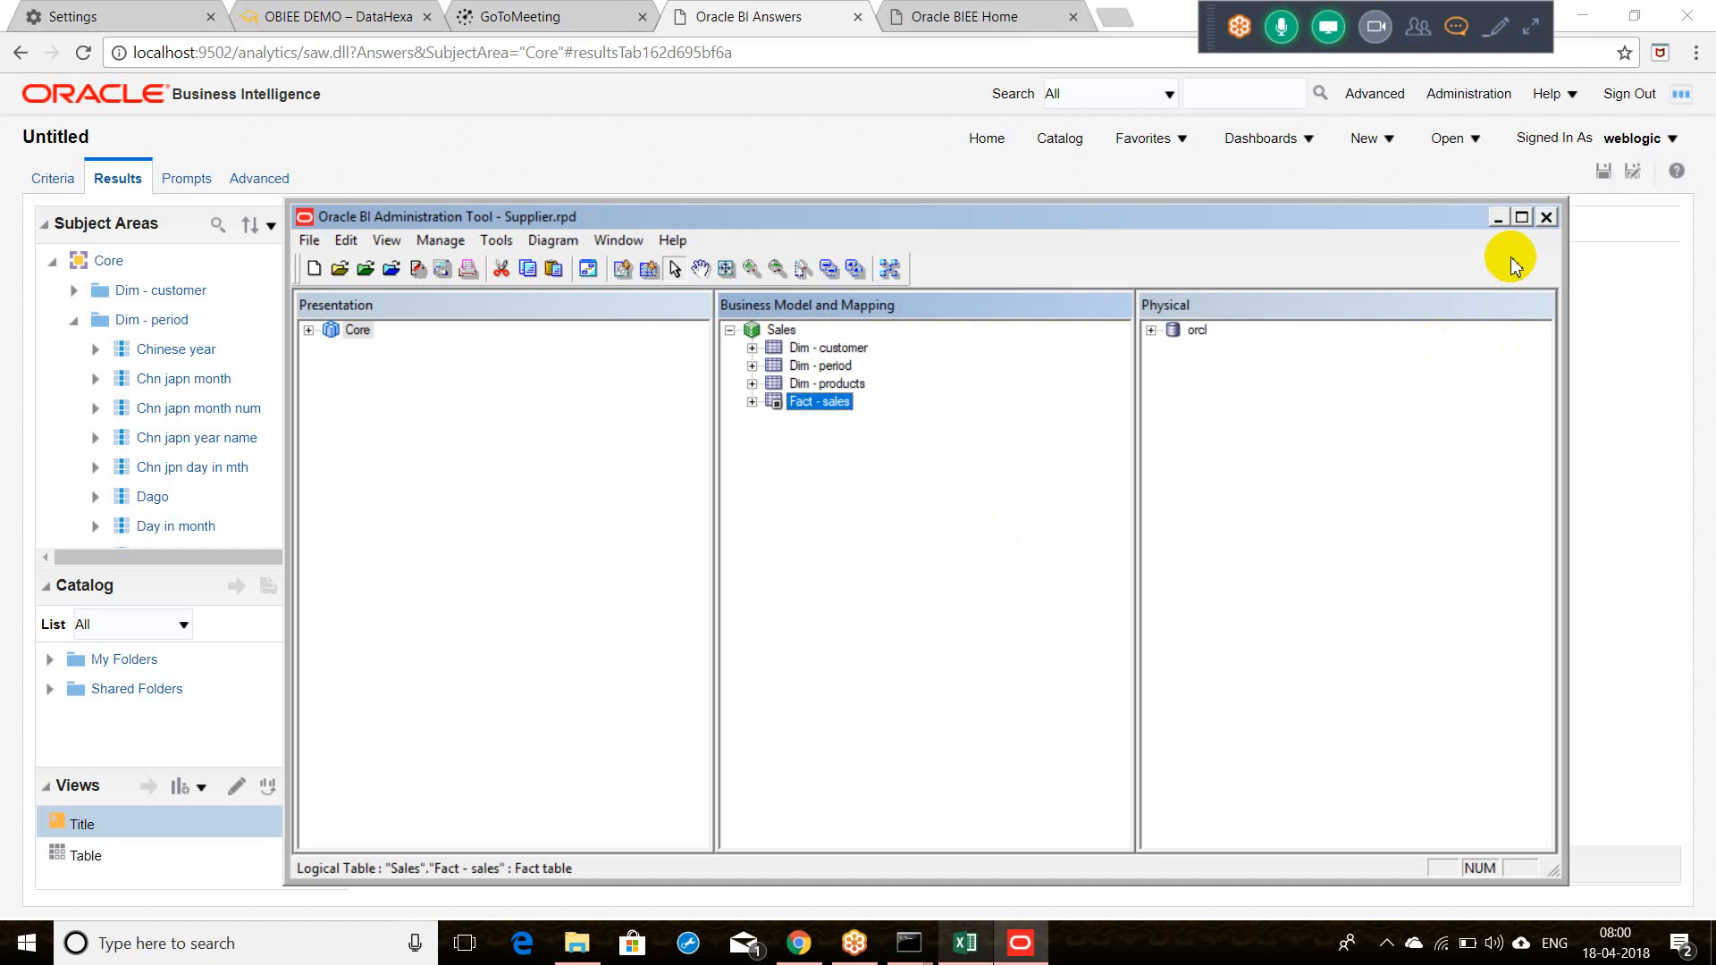
left_click(1522, 218)
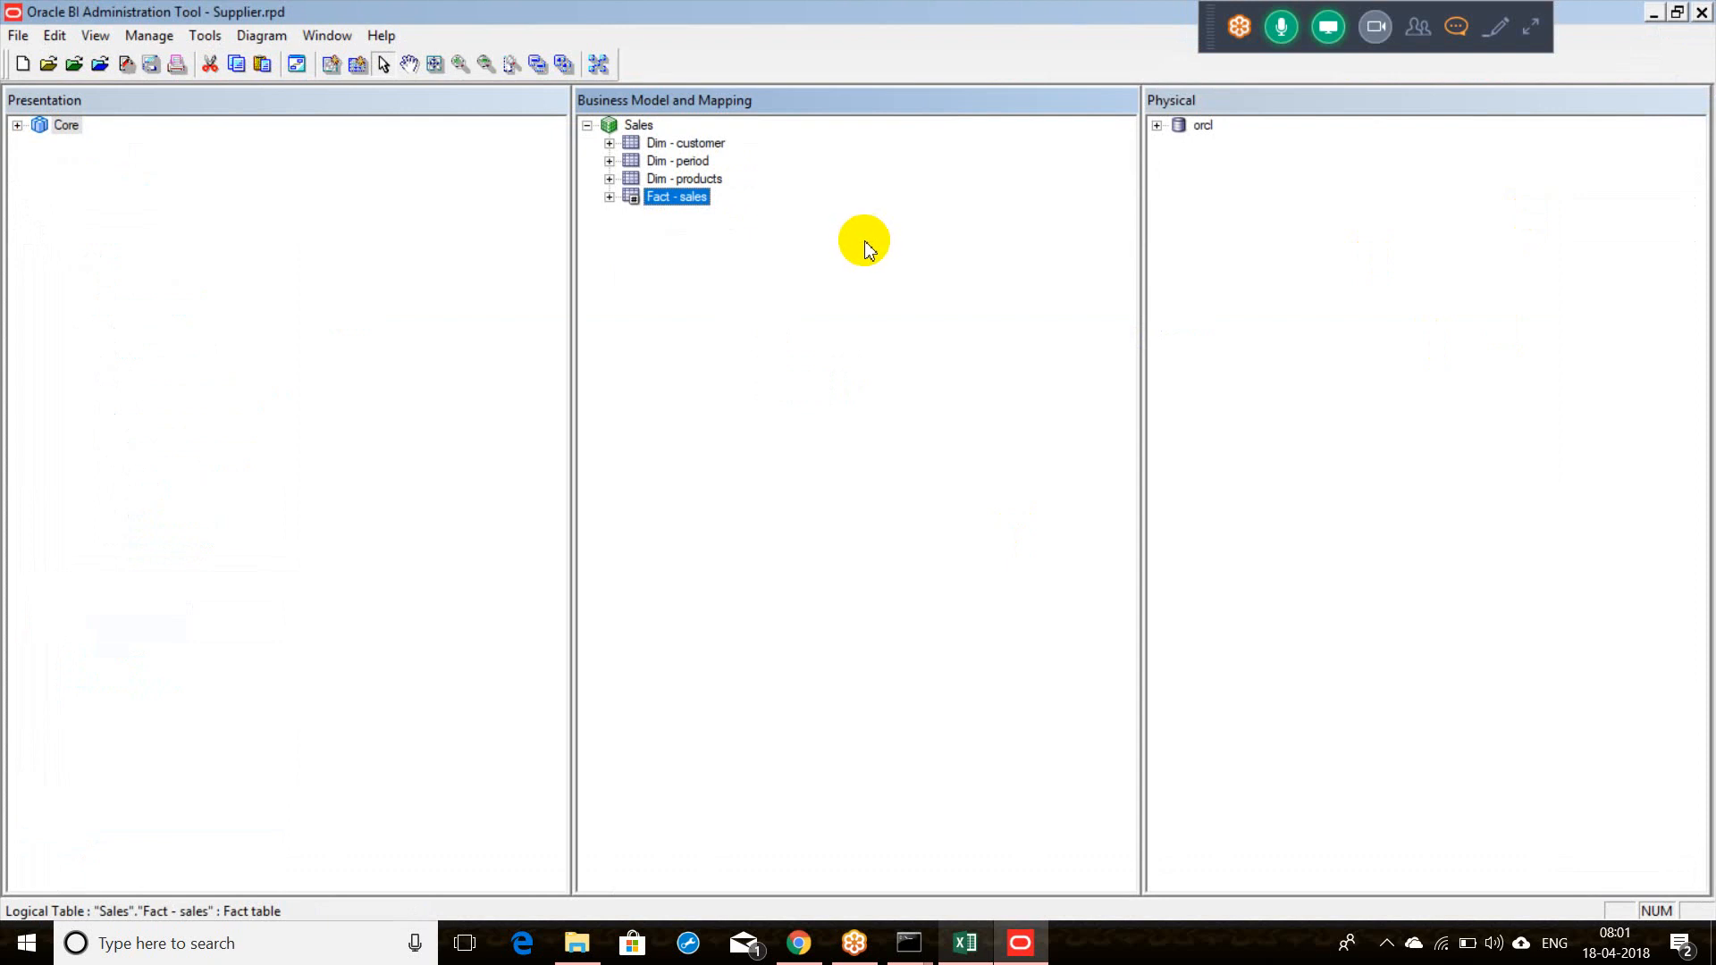
left_click(706, 161)
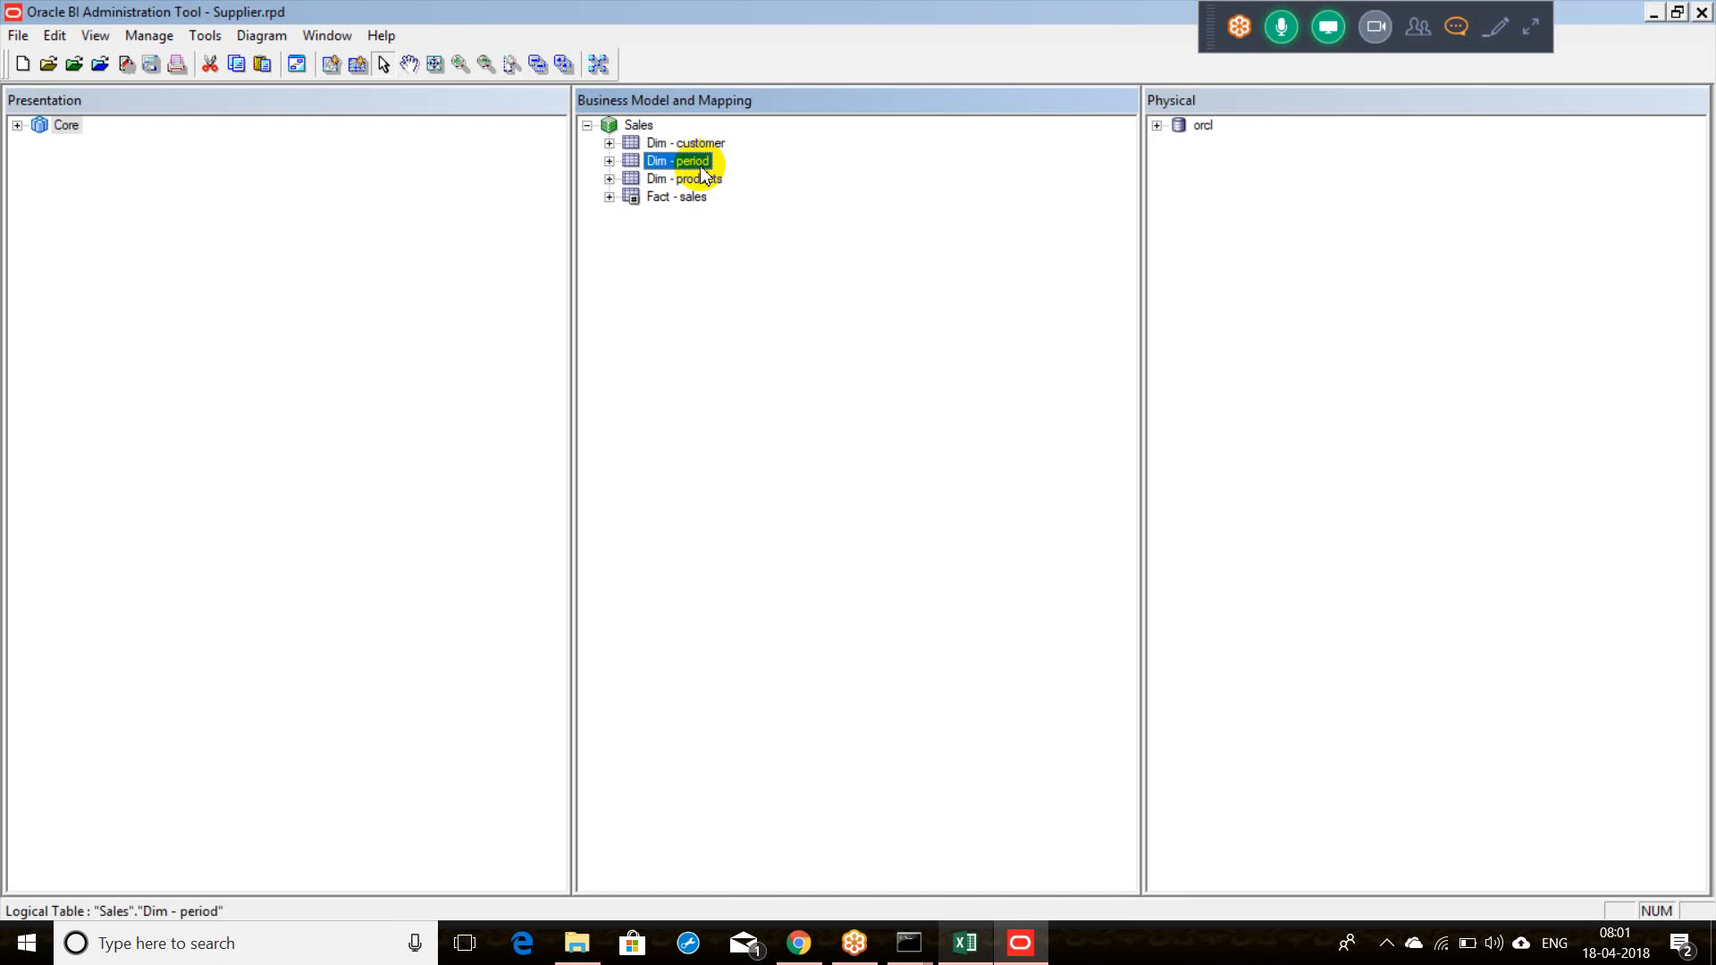
right_click(703, 172)
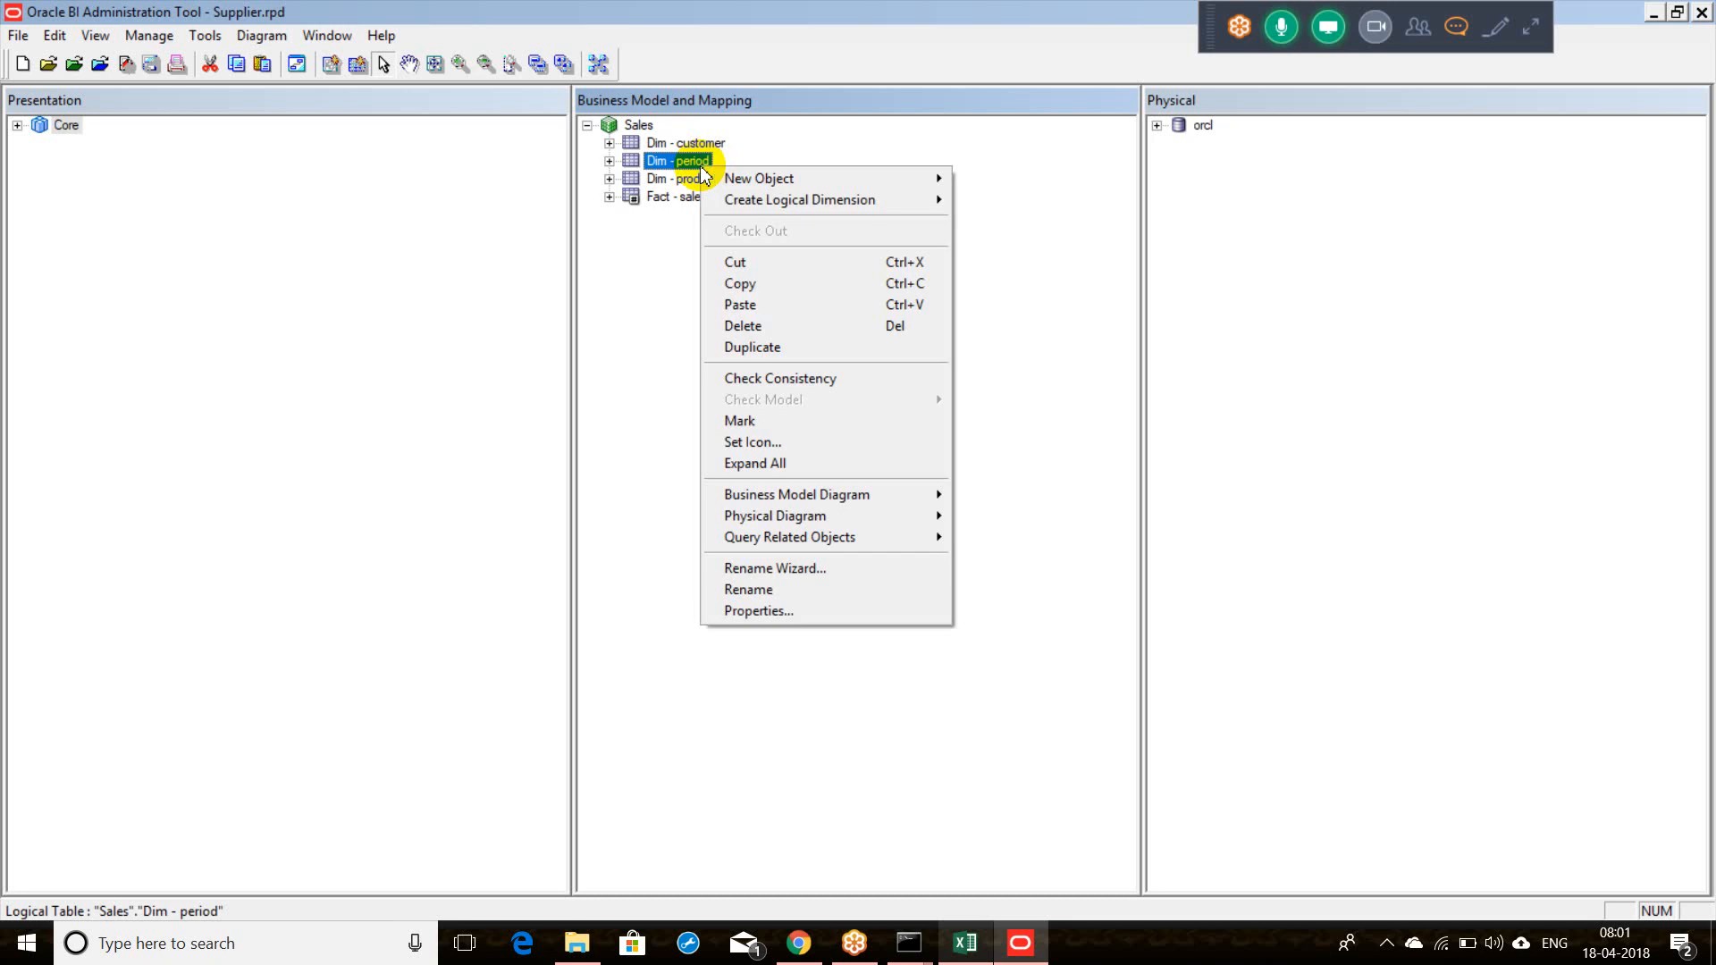
Step: Create a Dimension with Level-Based Hierarchy from Dim - period and expand Dim - periodDim
mouse_move(779, 199)
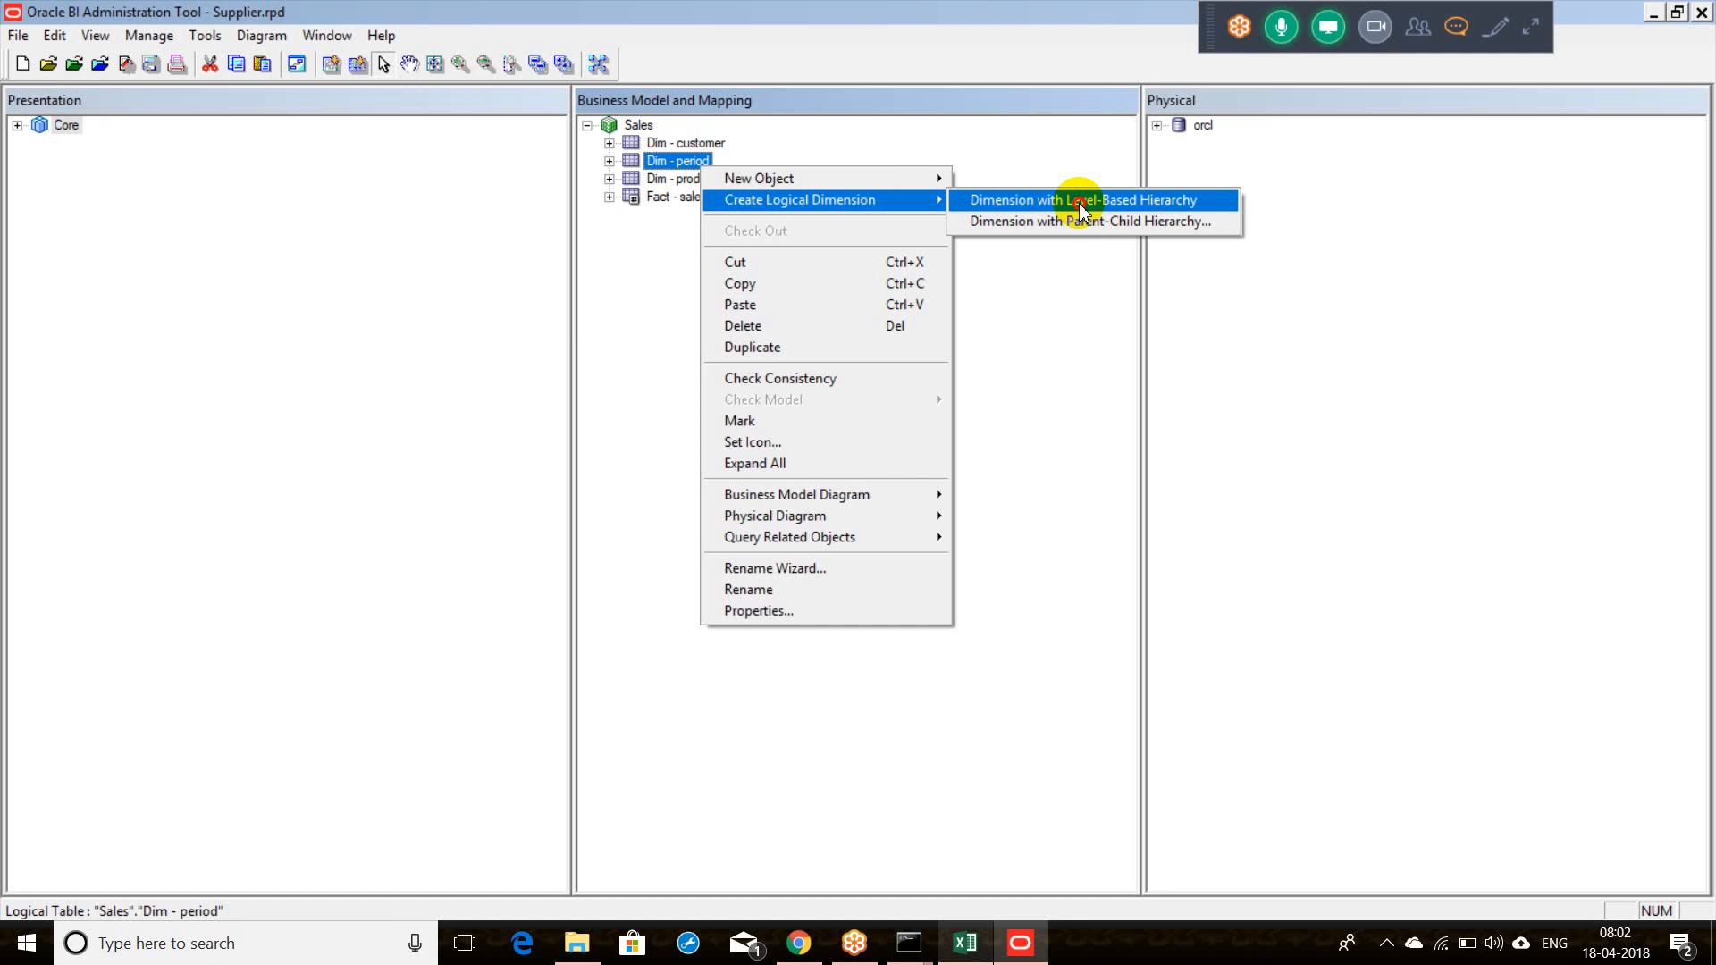
left_click(1082, 202)
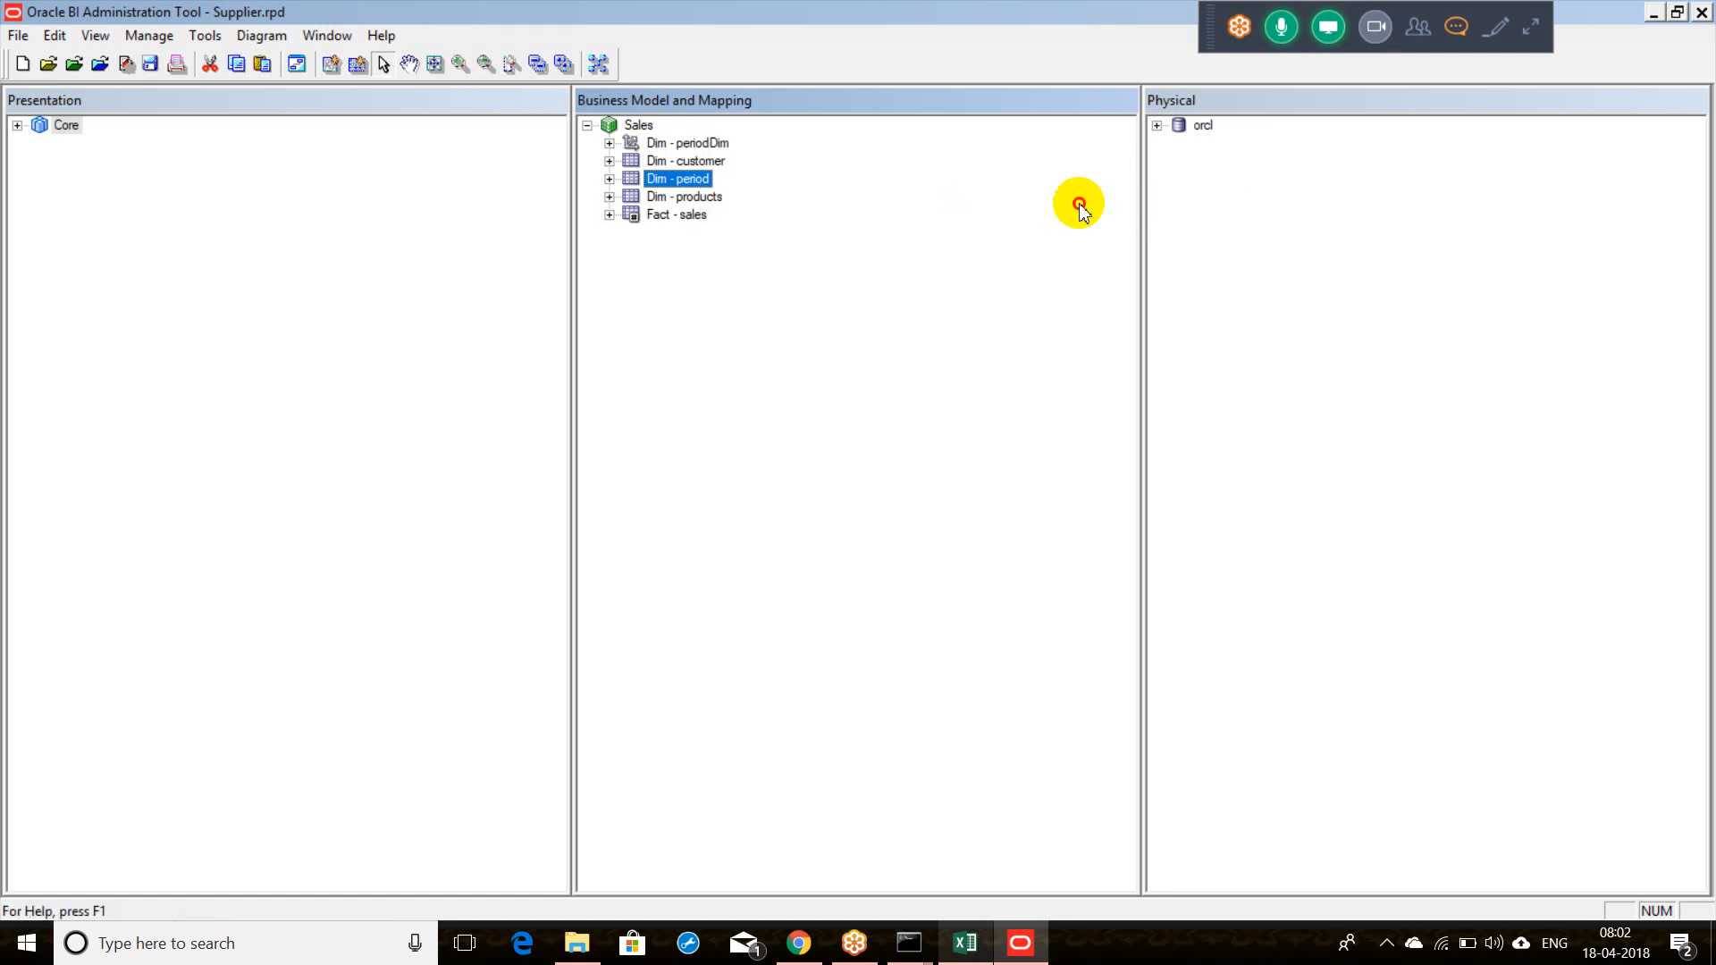
left_click(632, 147)
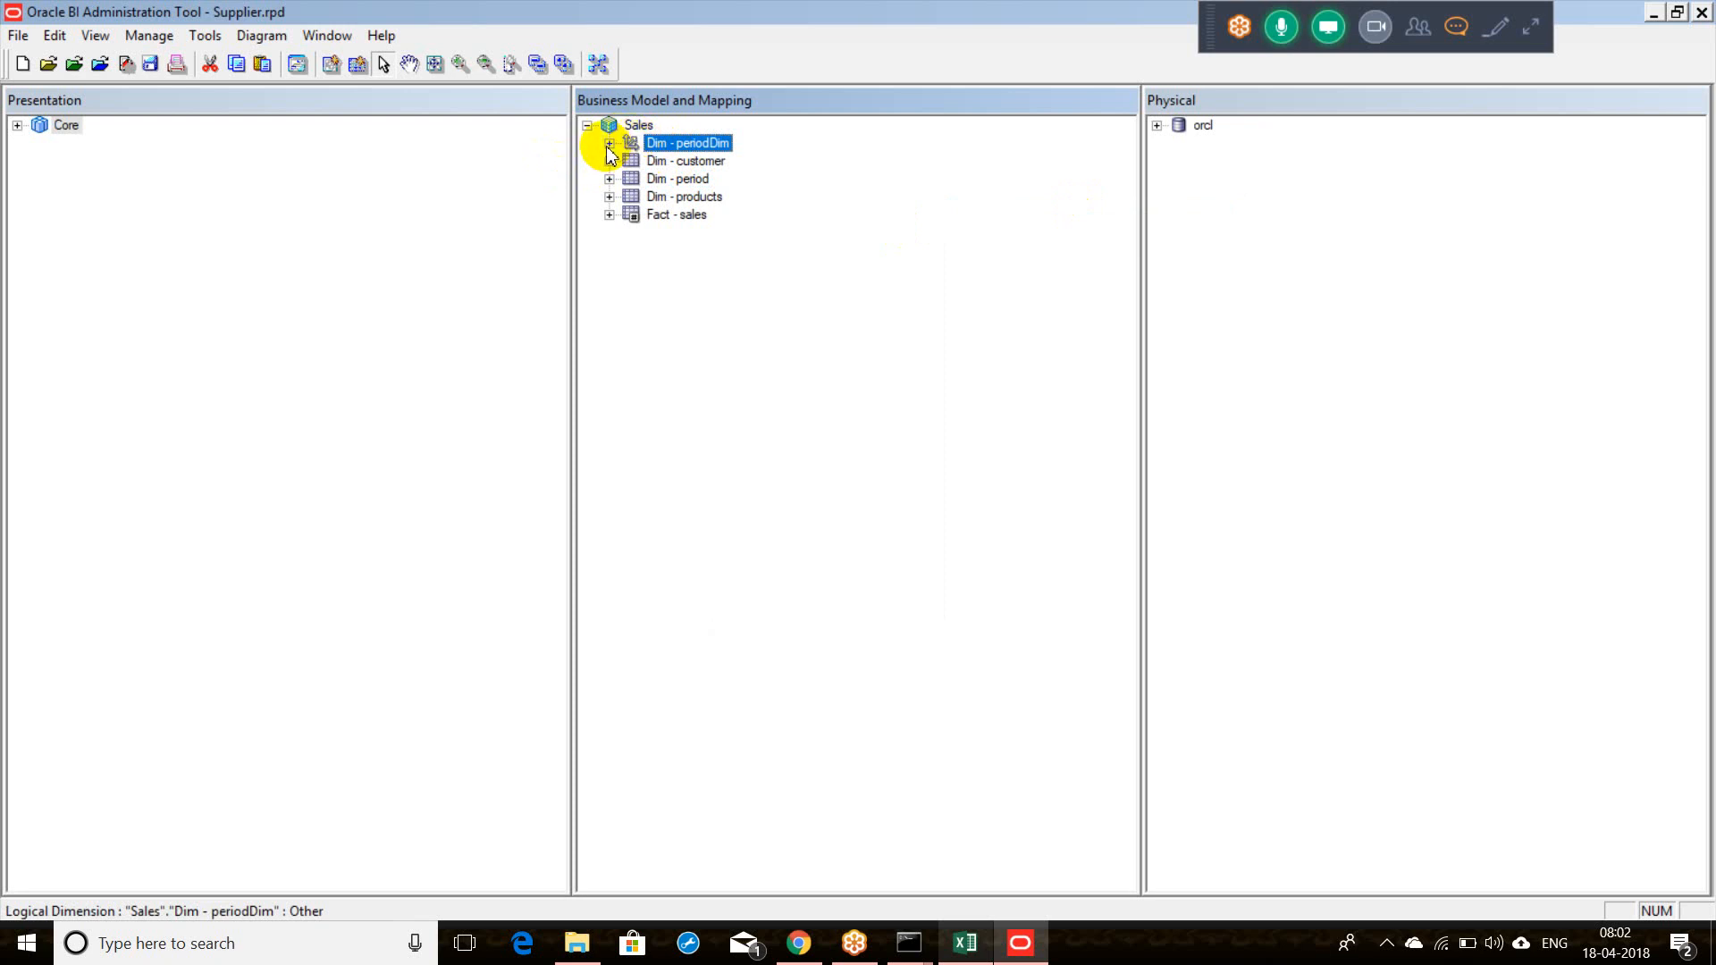
left_click(609, 144)
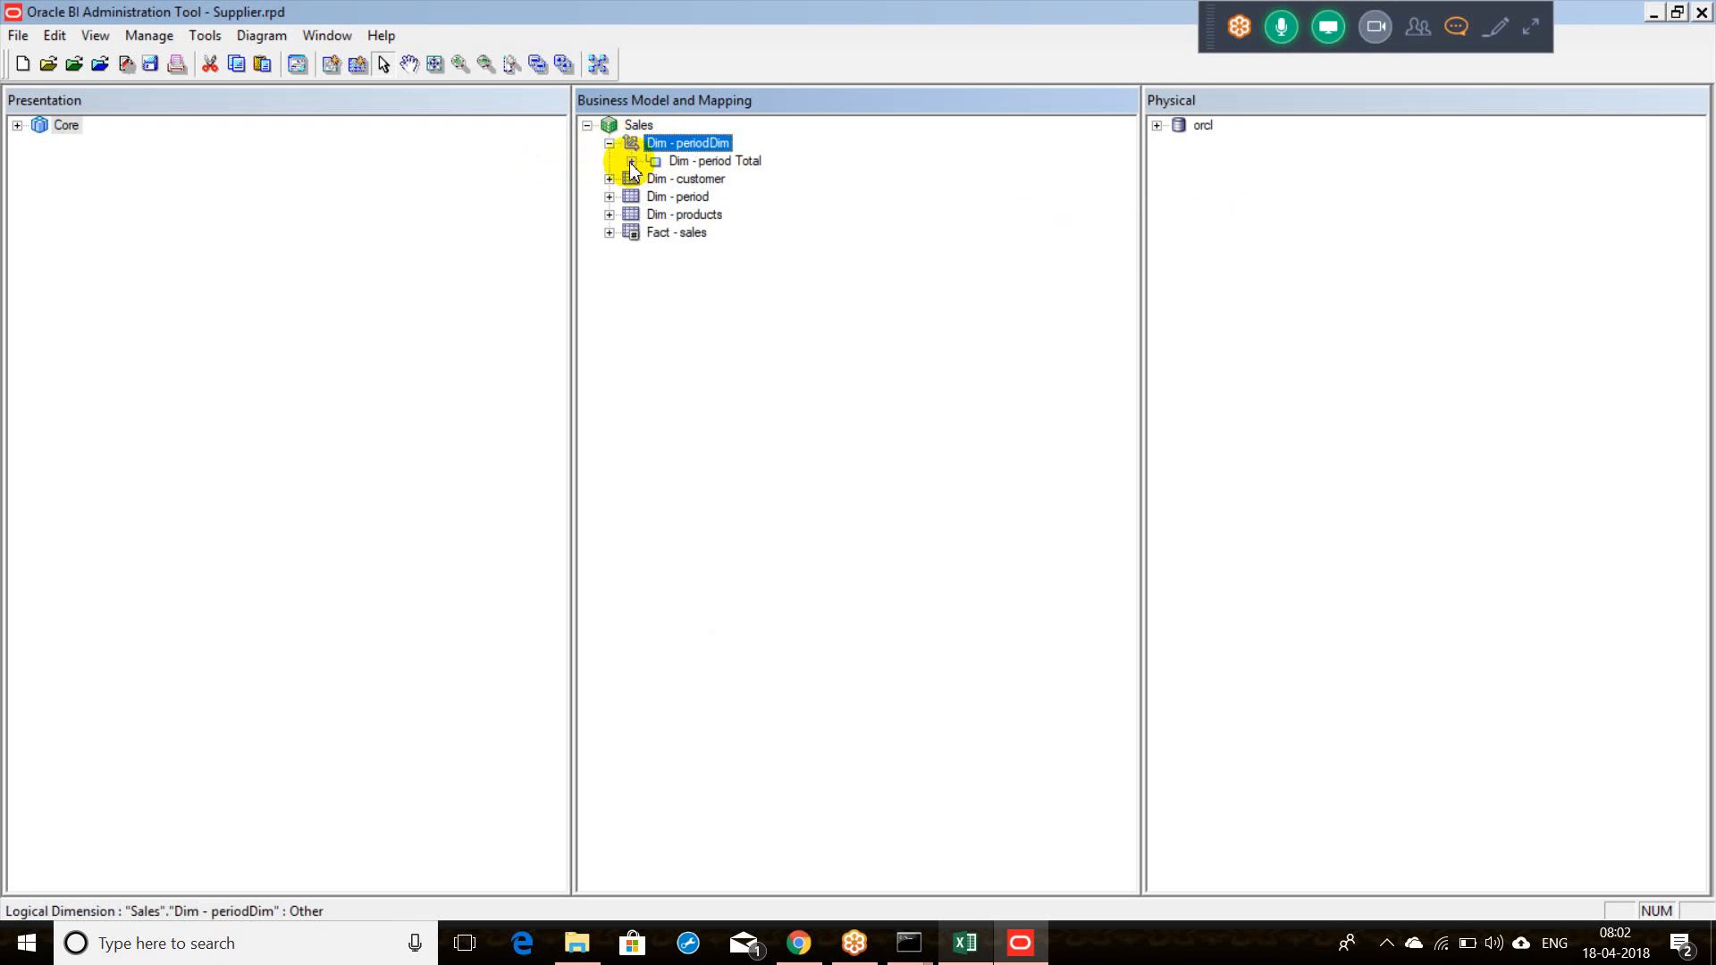
Step: Expand Dim - period Total to show its child level Dim - period Detail
left_click(686, 163)
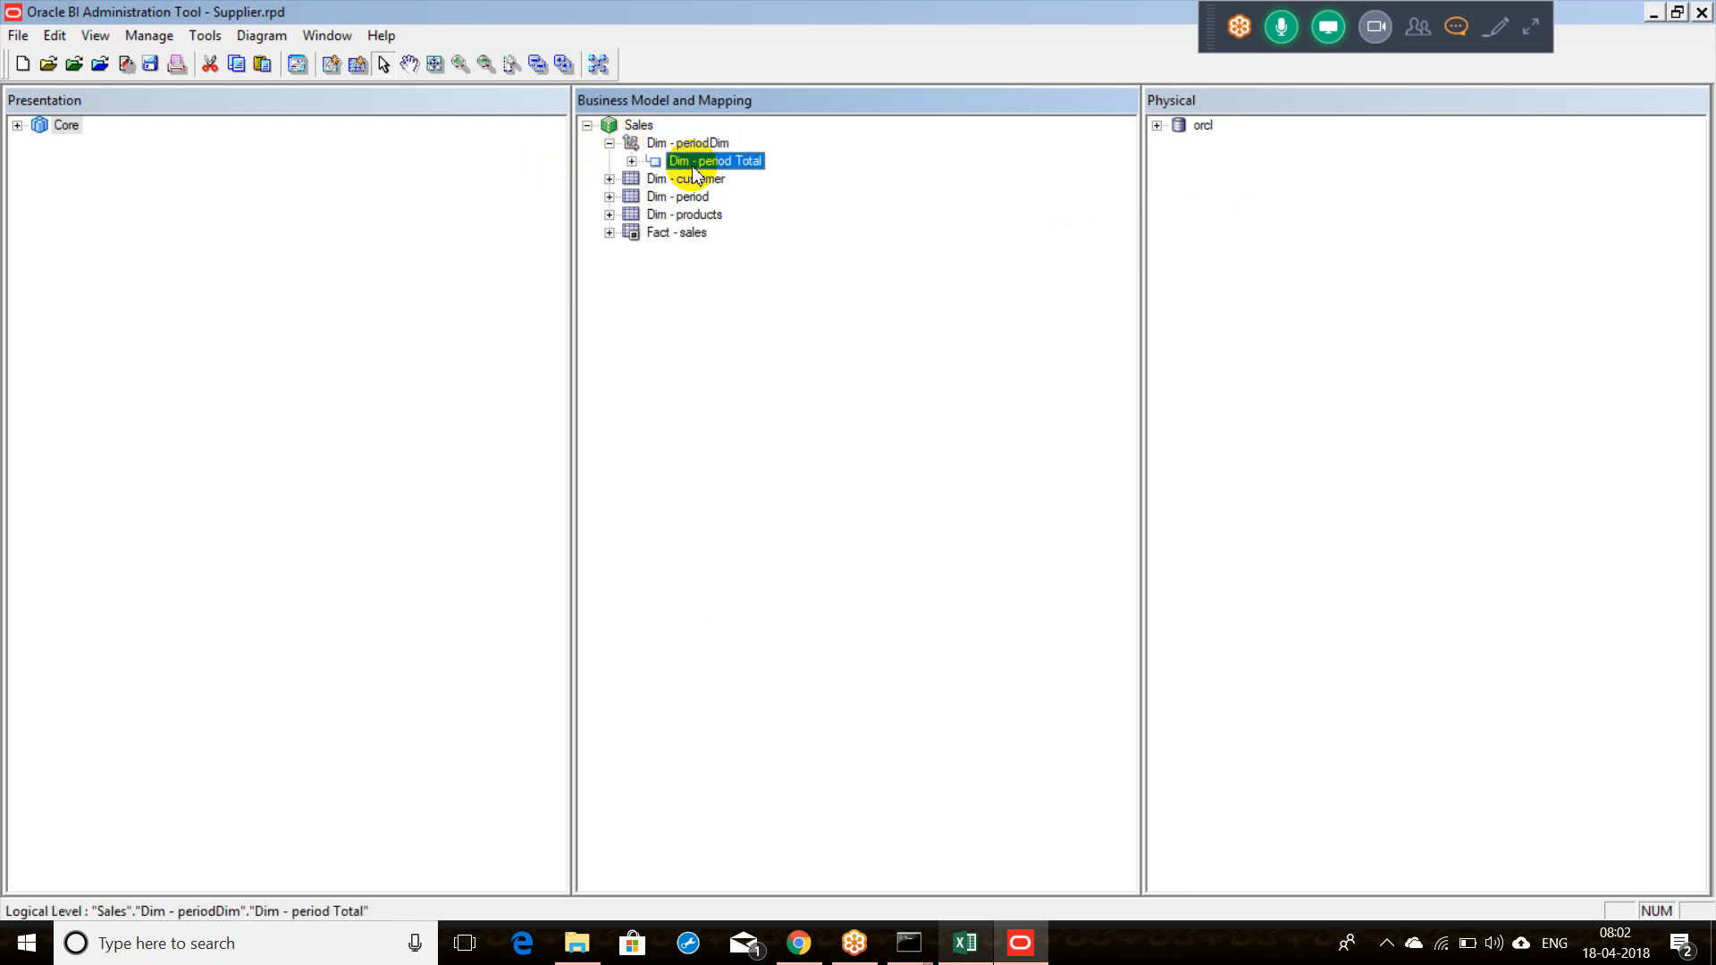
left_click(631, 162)
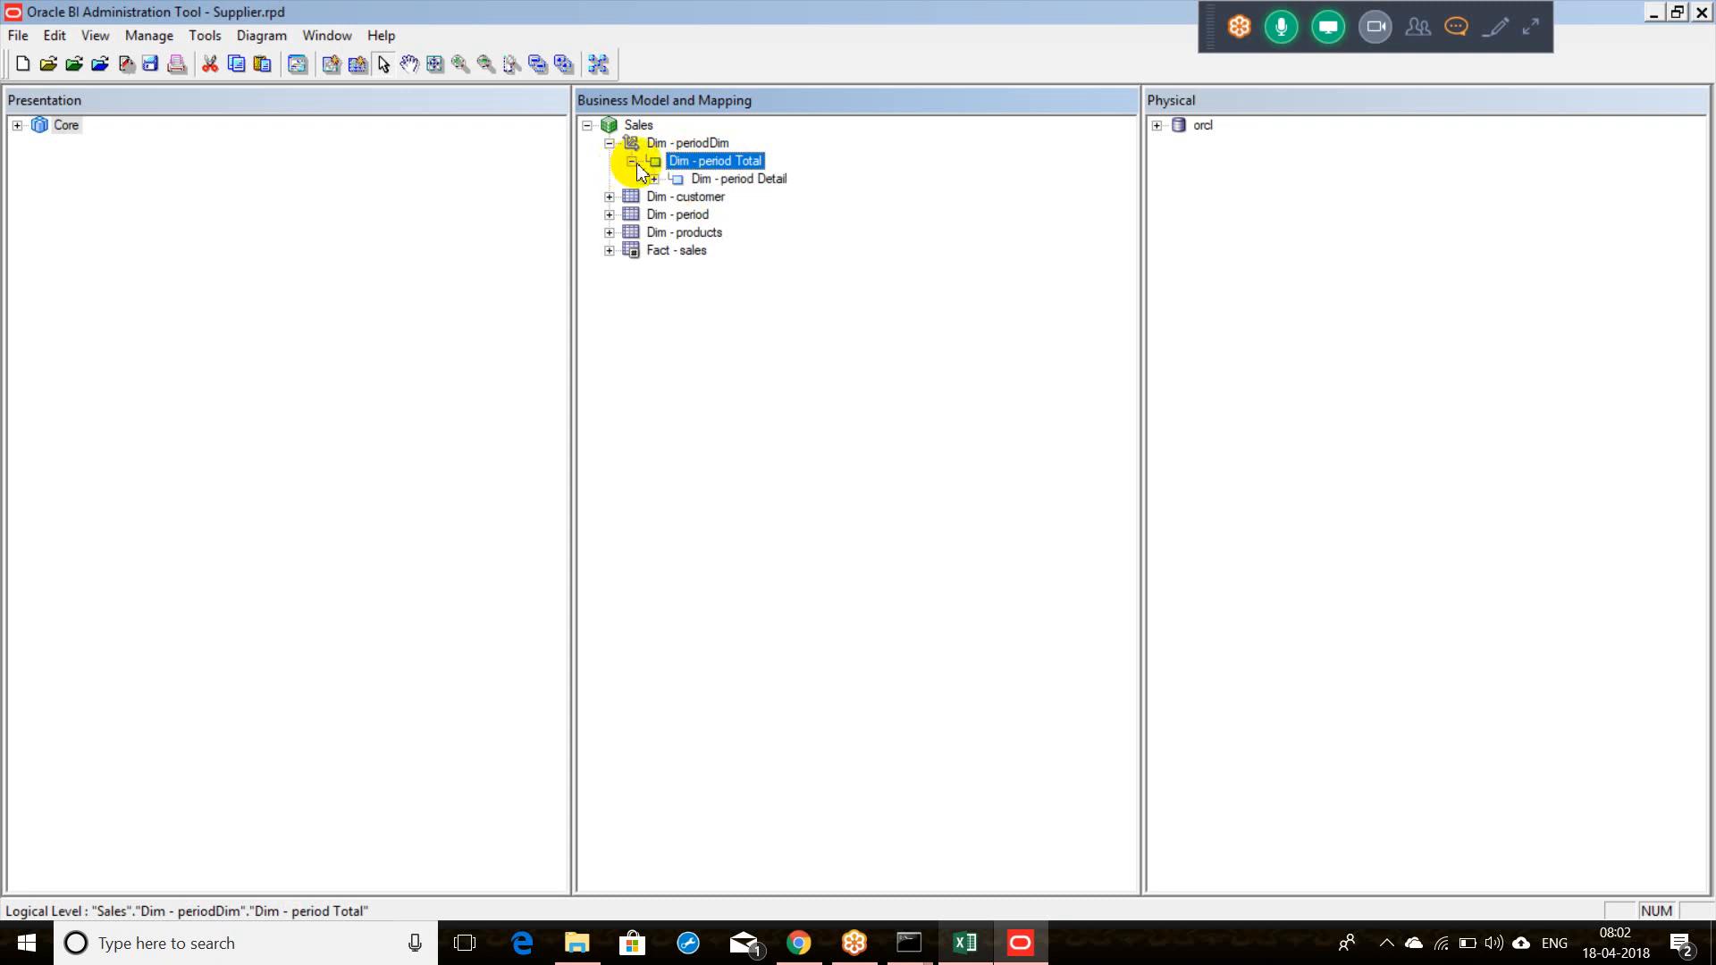
left_click(725, 183)
left_click(718, 163)
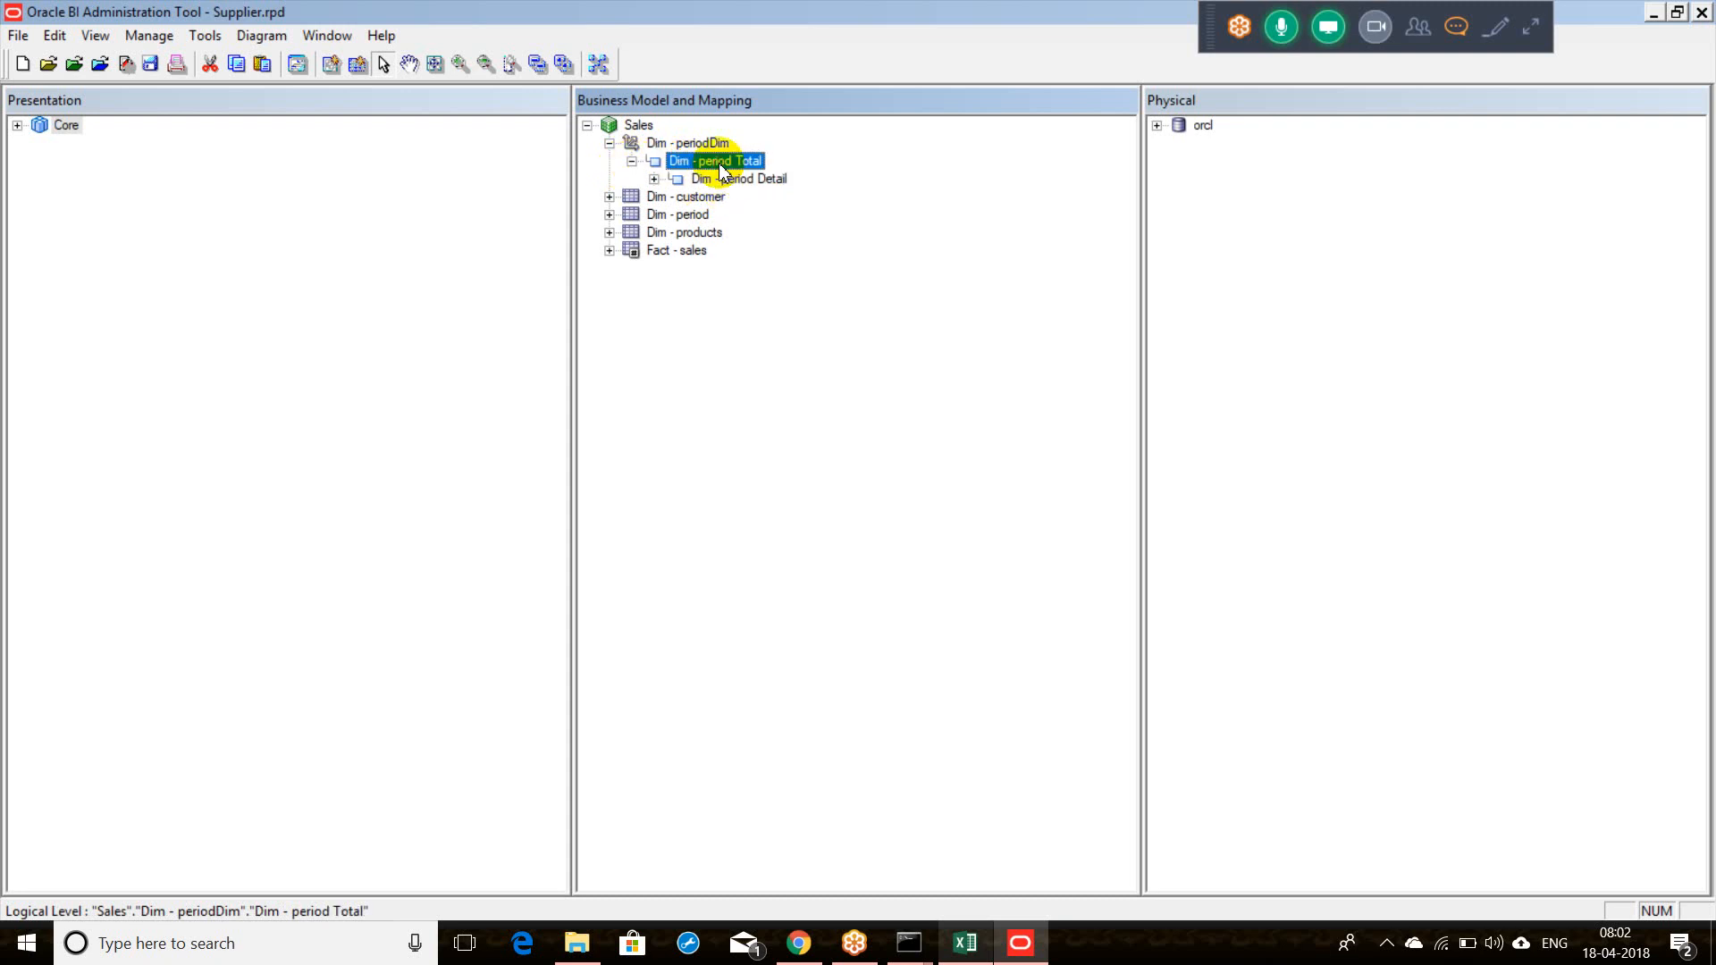
left_click(722, 183)
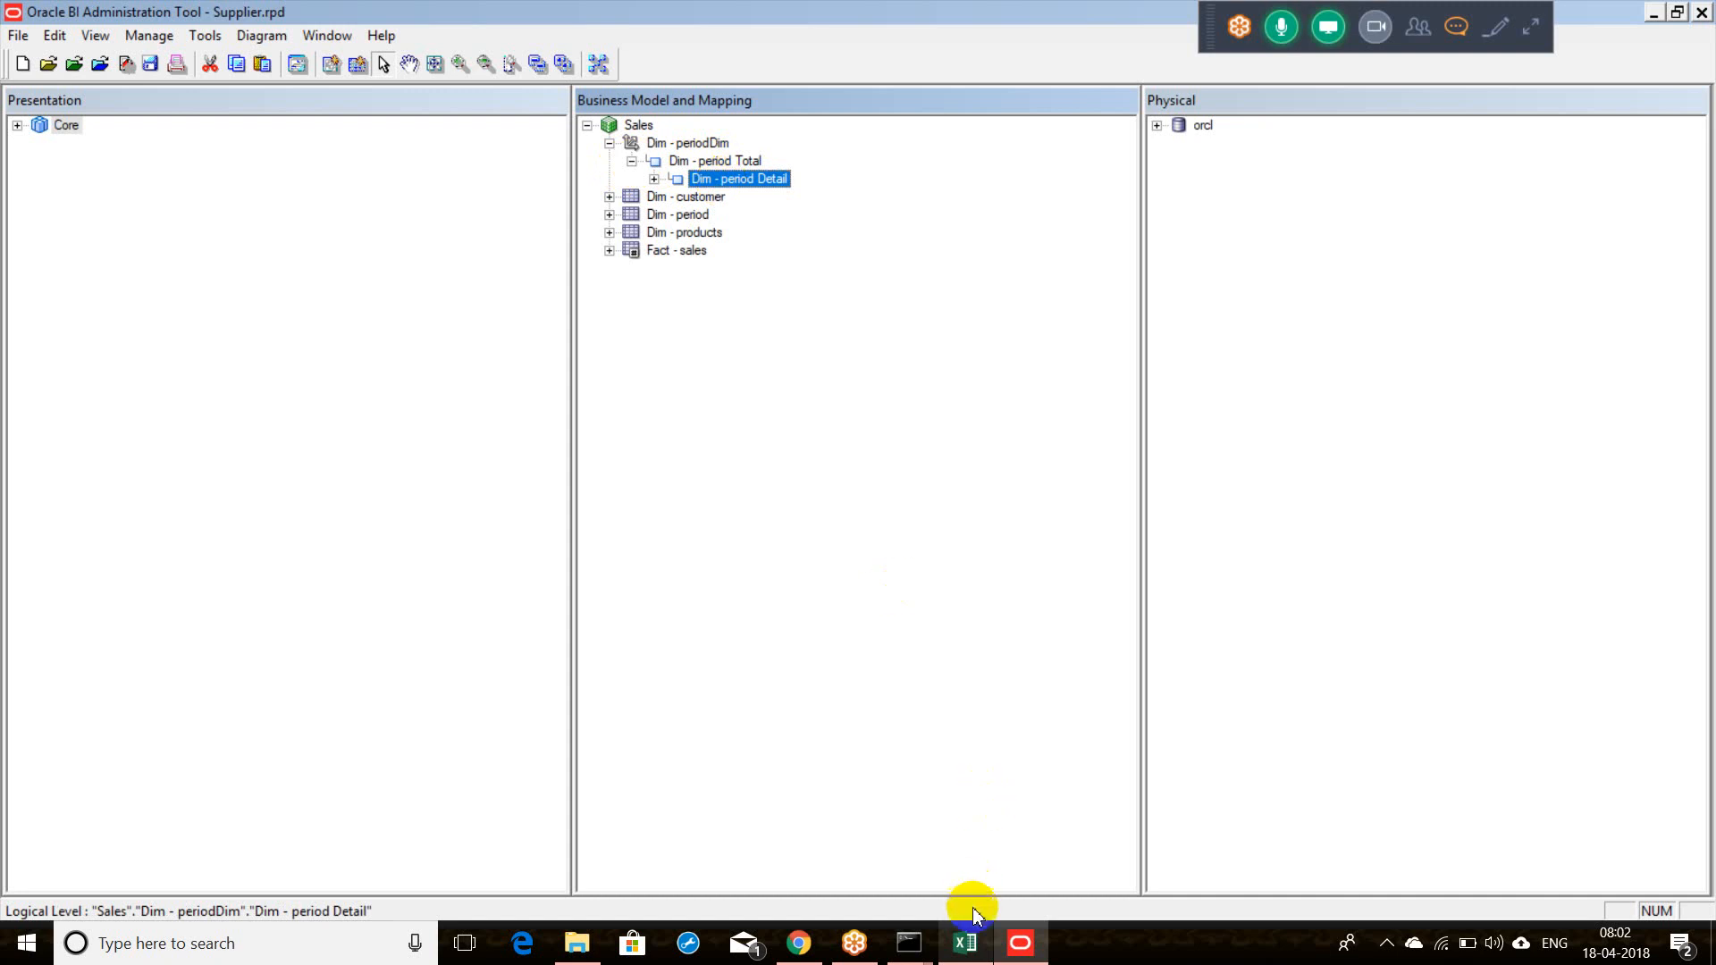
left_click(973, 944)
Step: Enter the levels Year, H.Year and Quar in cells F20:F22
left_click_drag(537, 616, 458, 635)
left_click(457, 638)
left_click(431, 660)
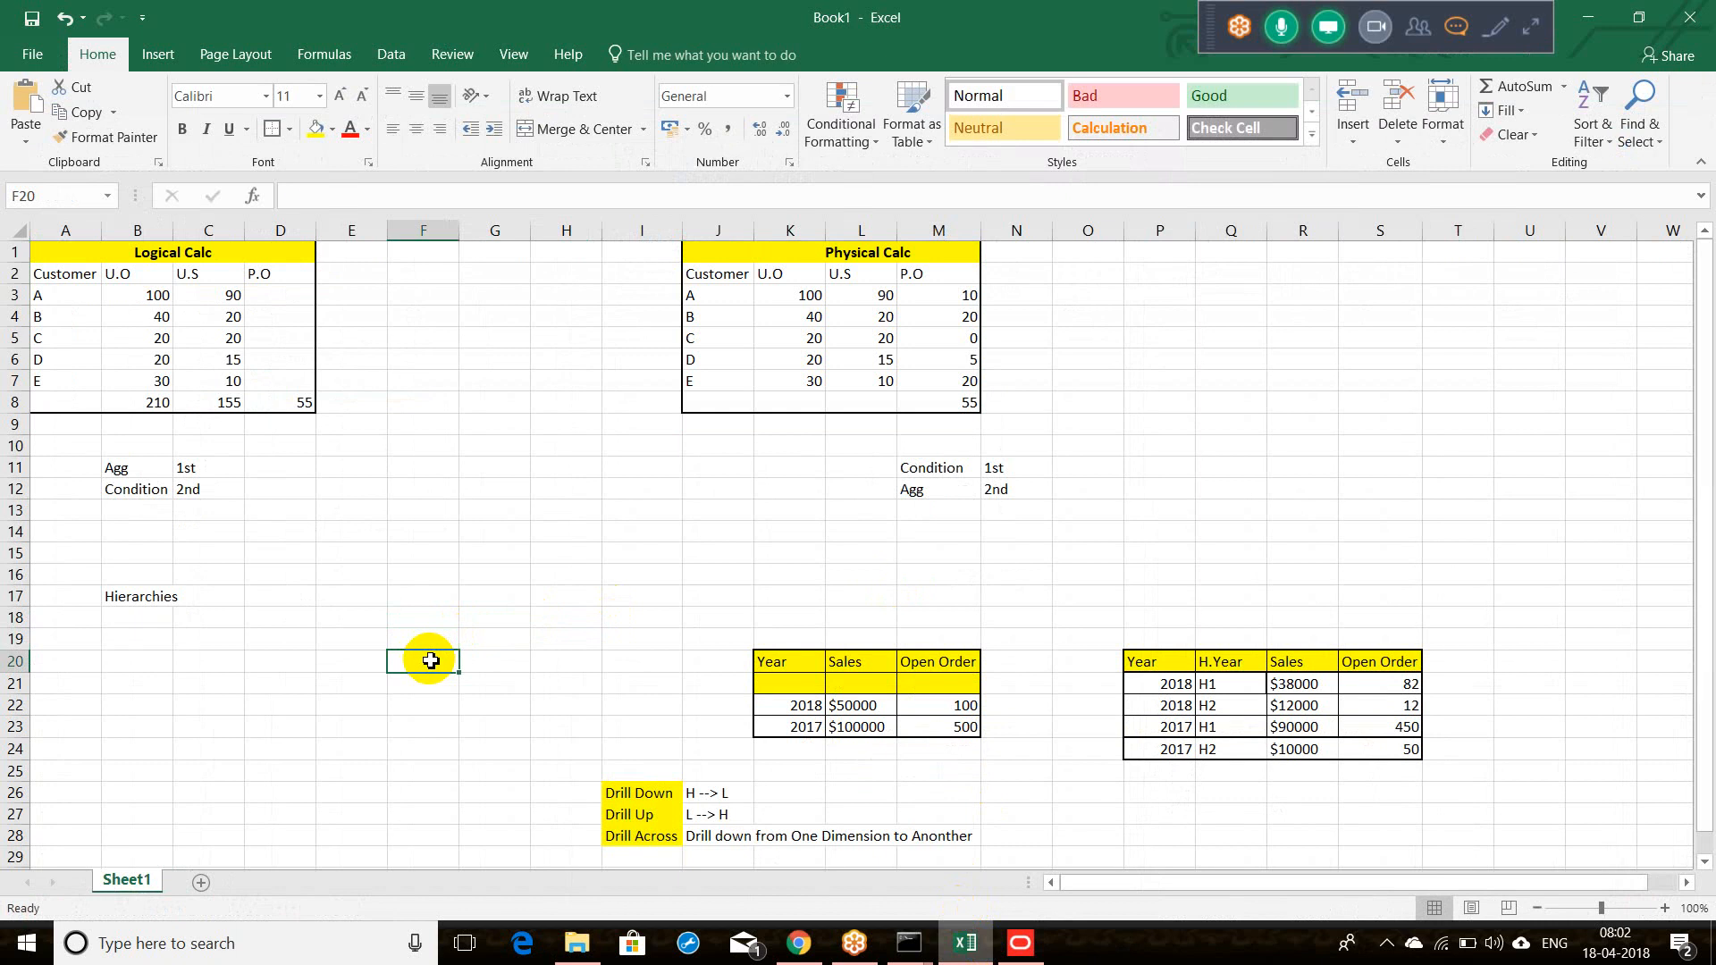
type("Year")
left_click(451, 688)
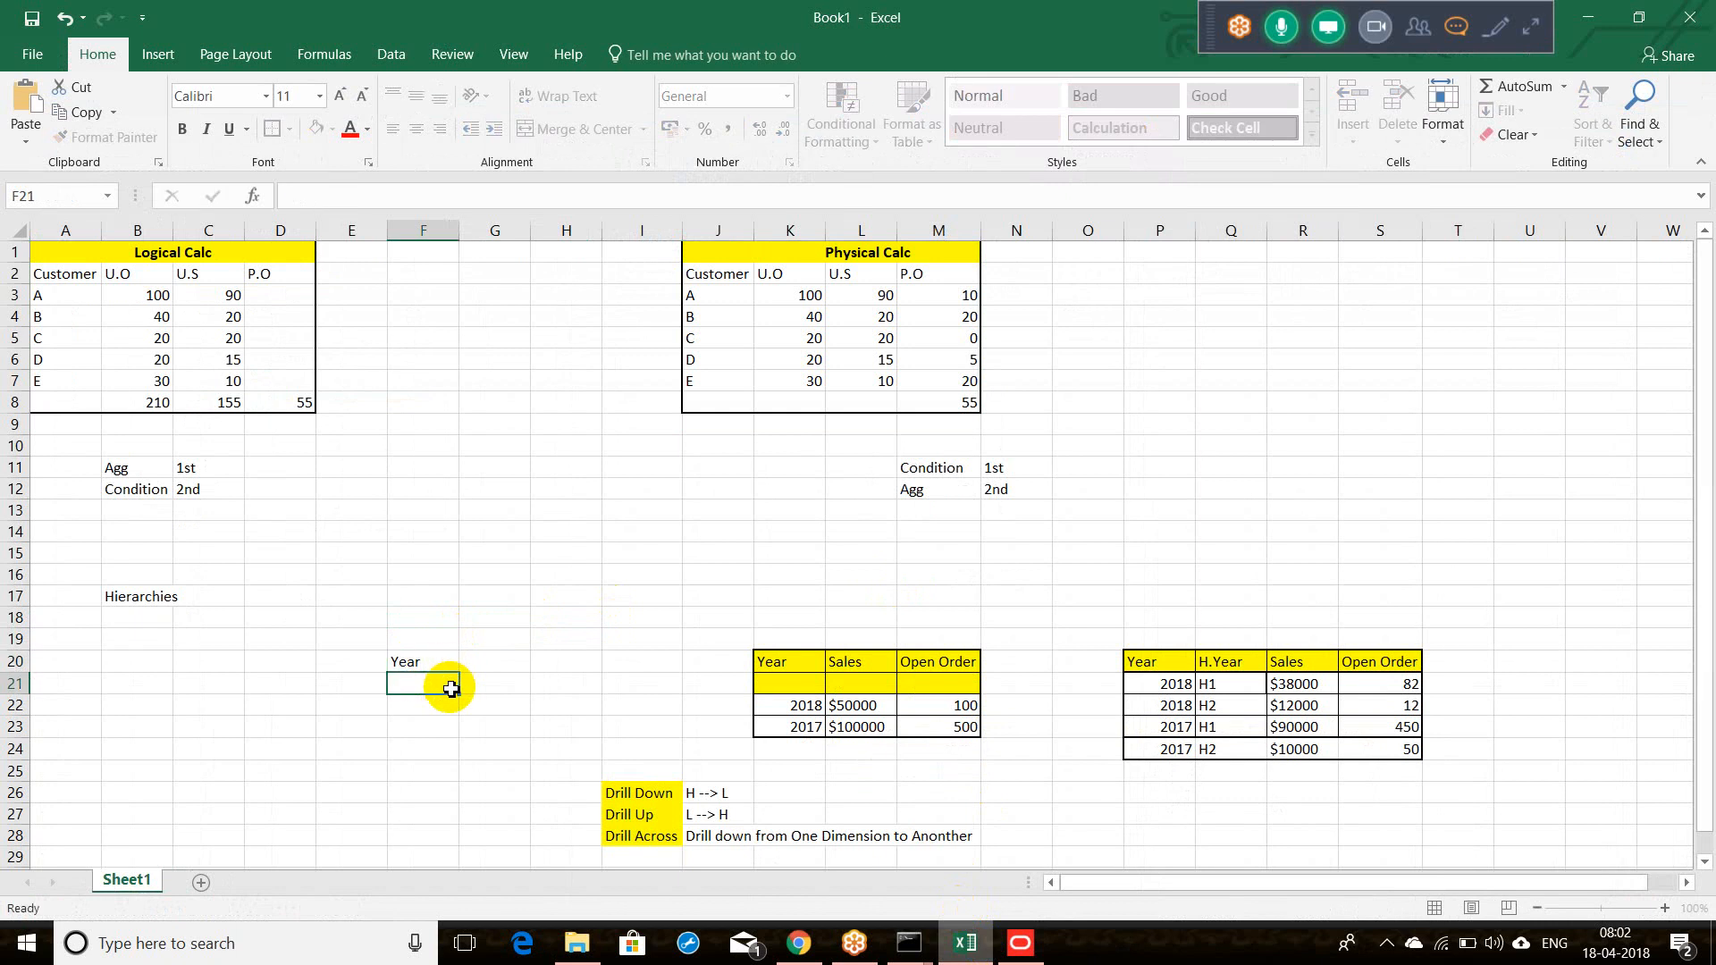
type("H.Year")
left_click(439, 703)
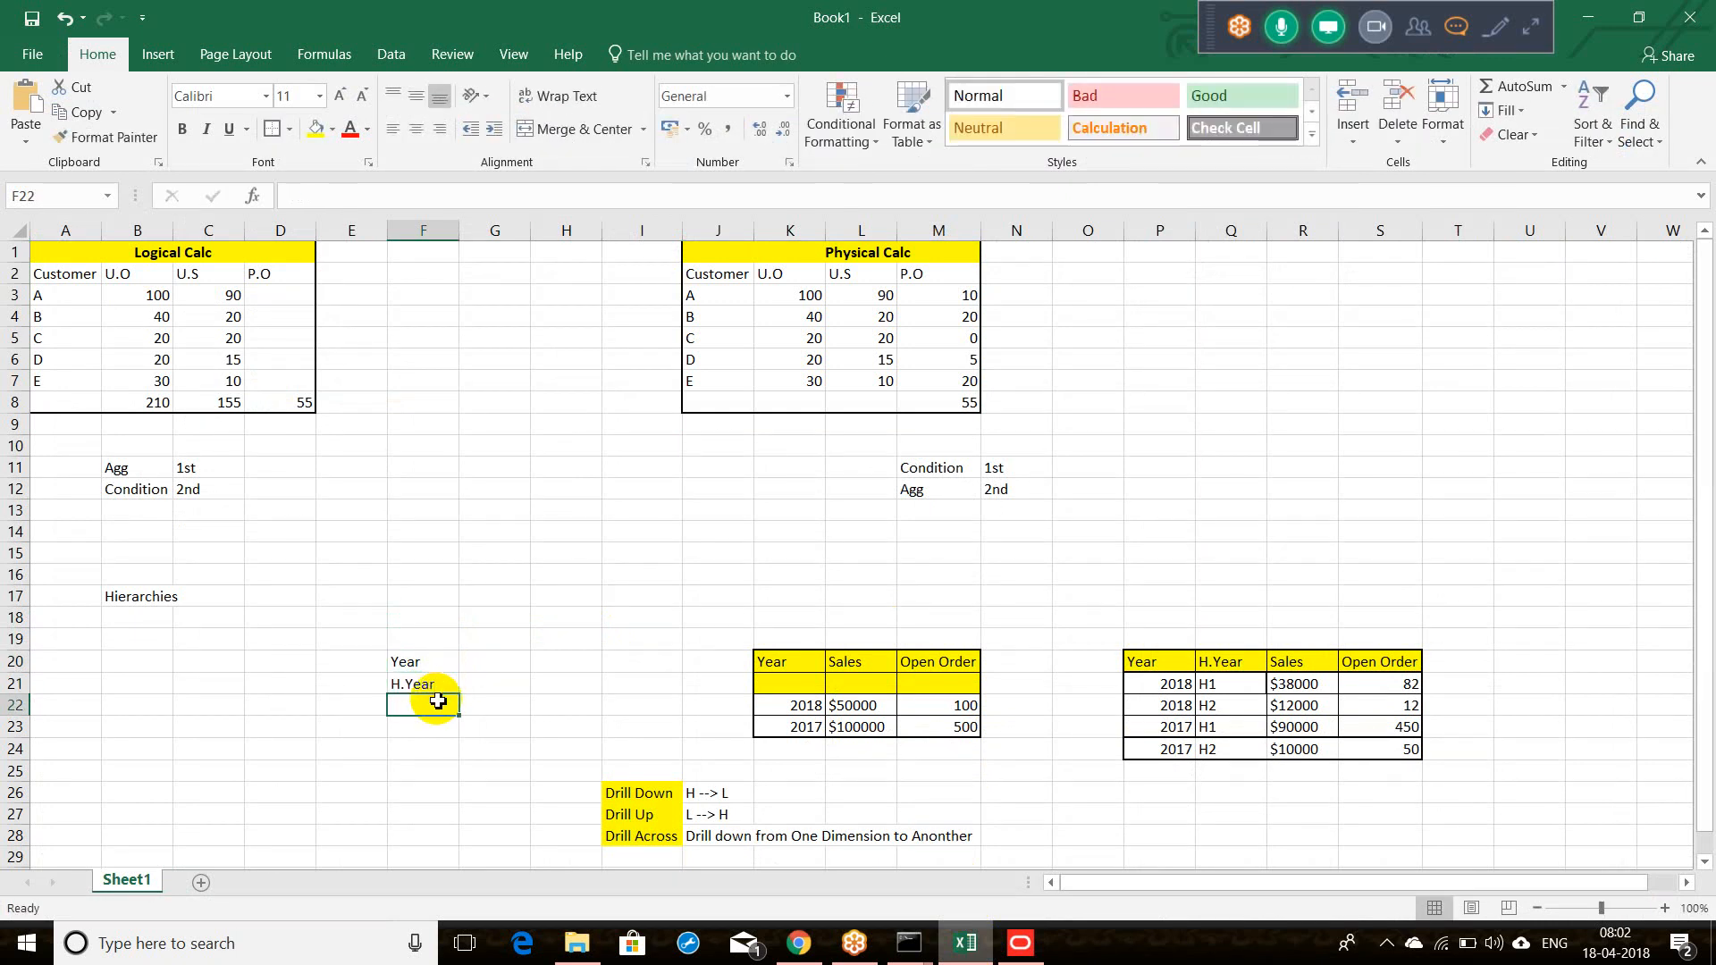
type("Q")
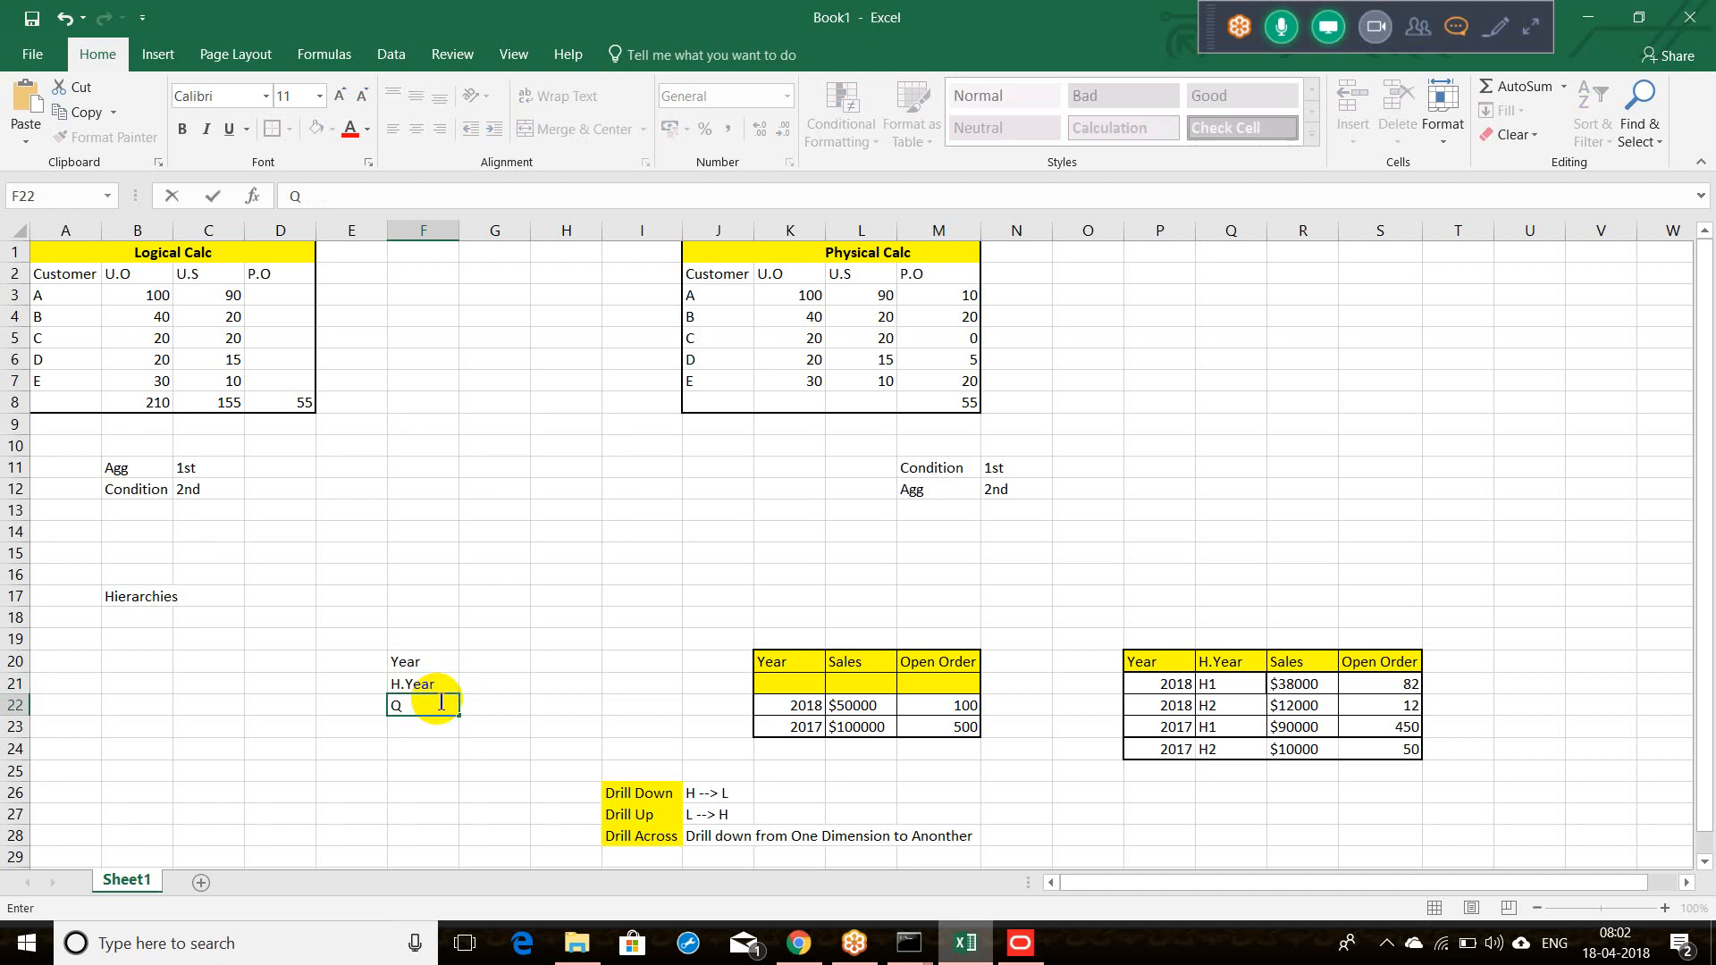
type("uat")
key("BackSpace")
type("r")
Step: Add Month, Week and Day in F23:F25 and select the level list
left_click(433, 727)
type("Month")
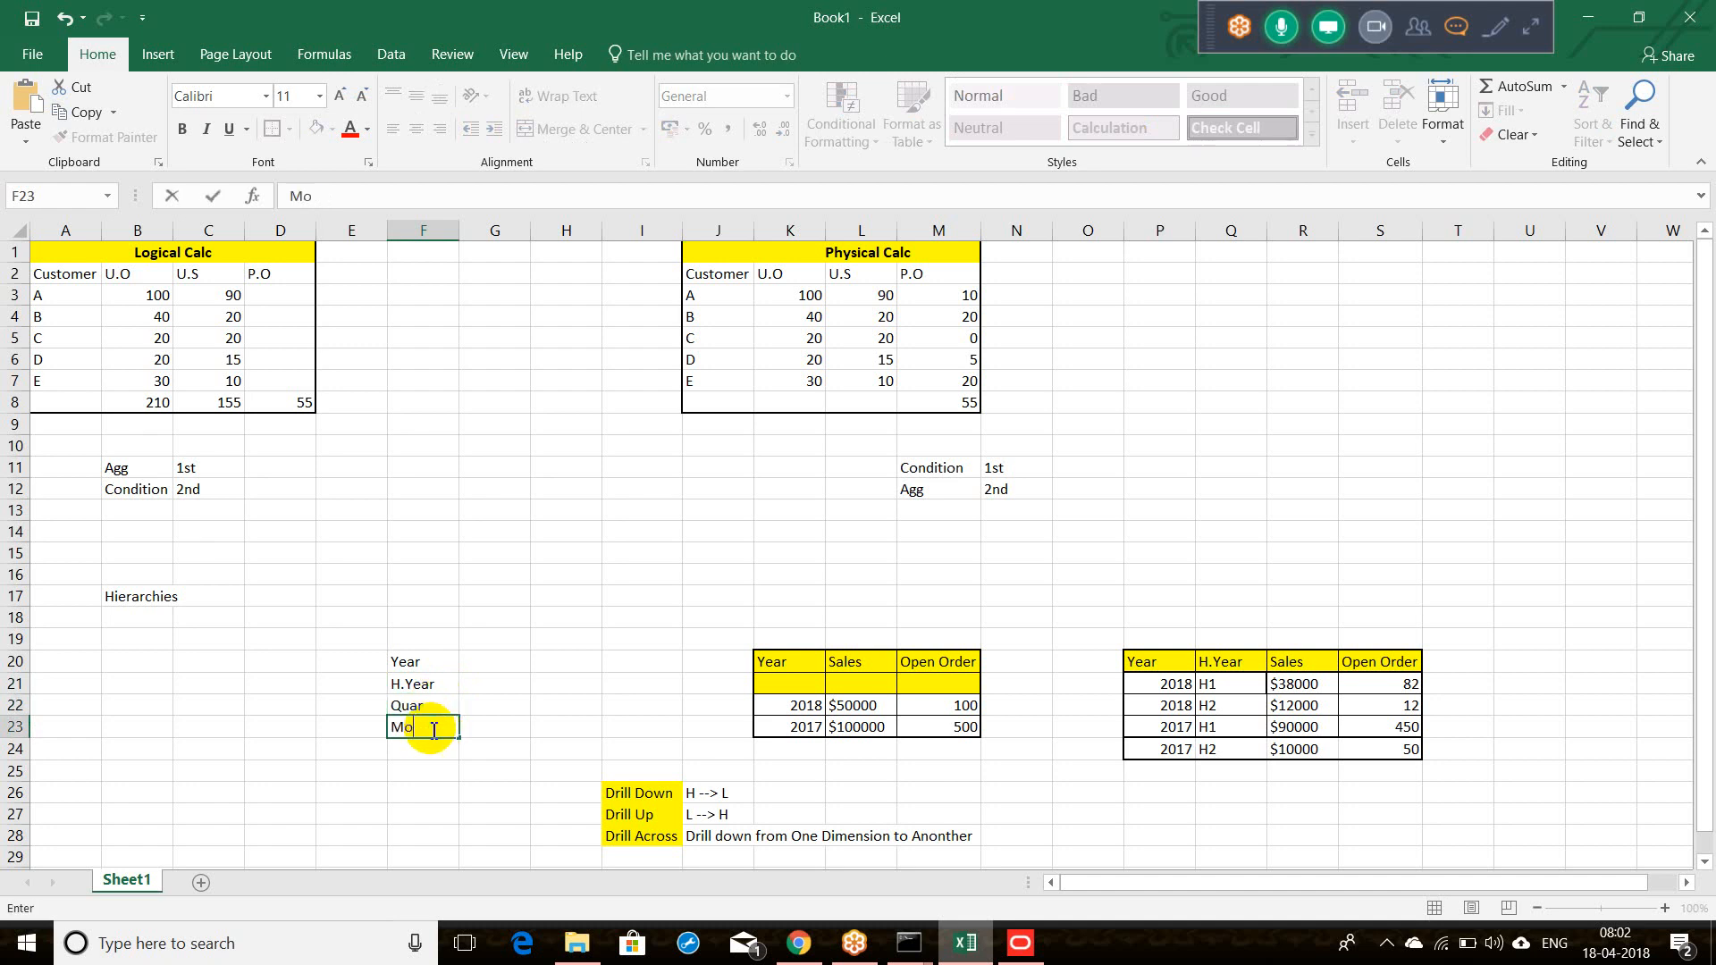
key("Tab")
left_click(434, 747)
type("Week")
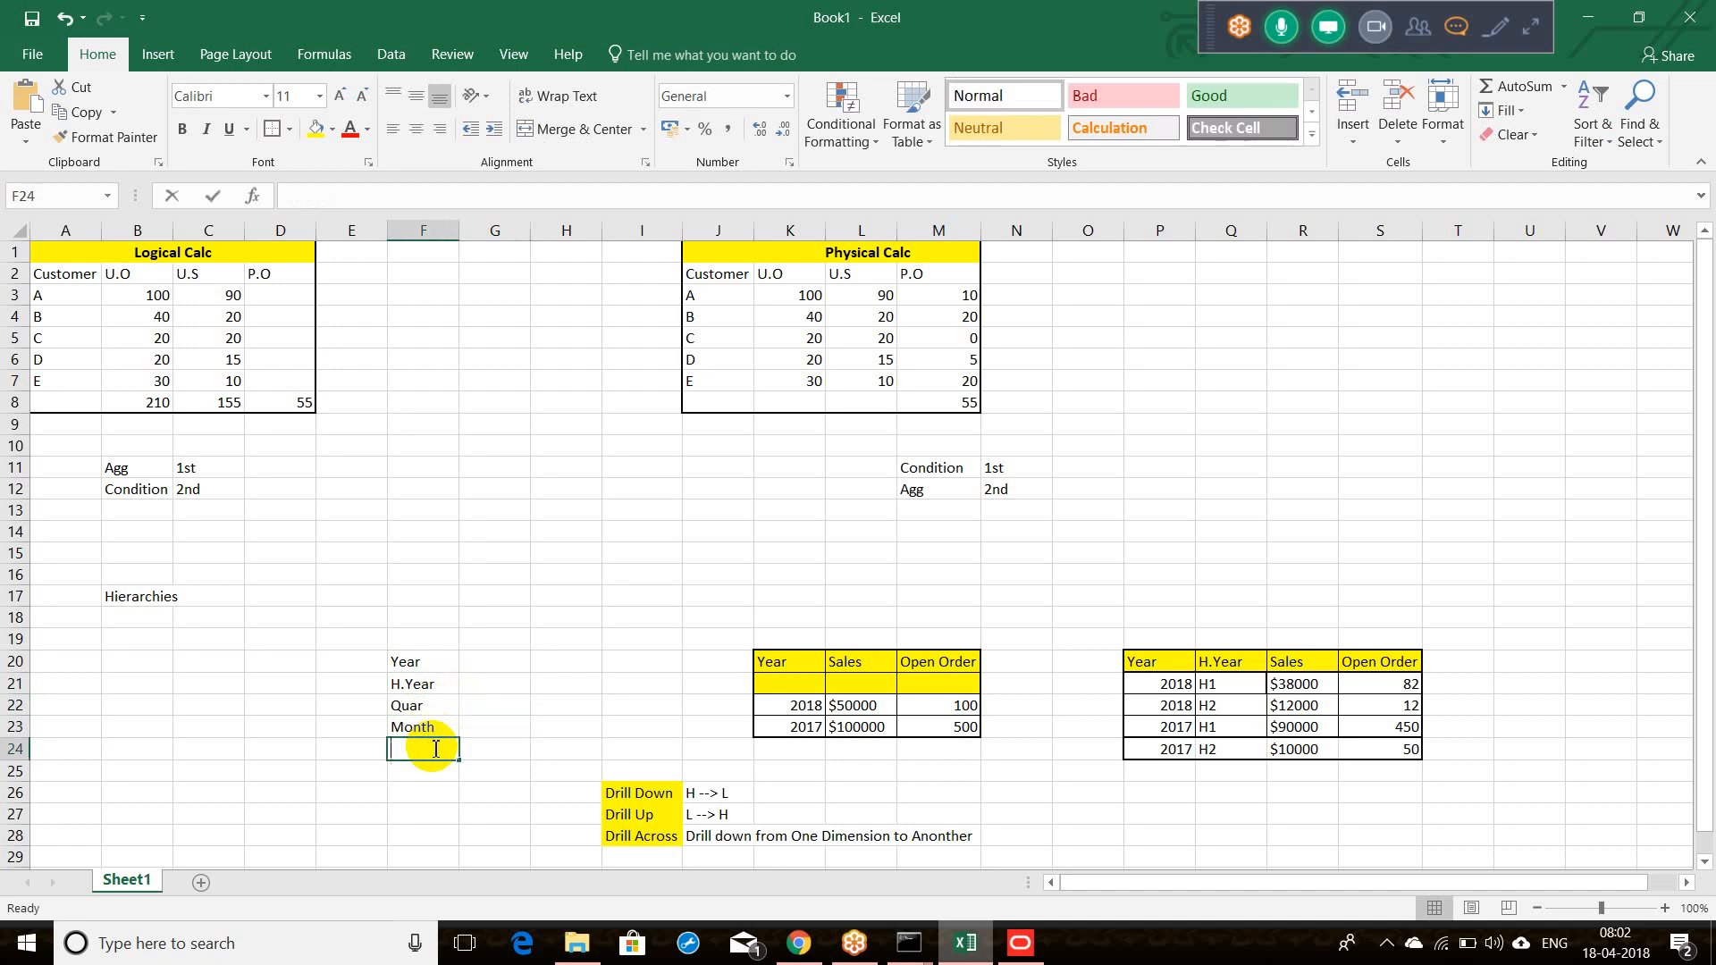
left_click(407, 774)
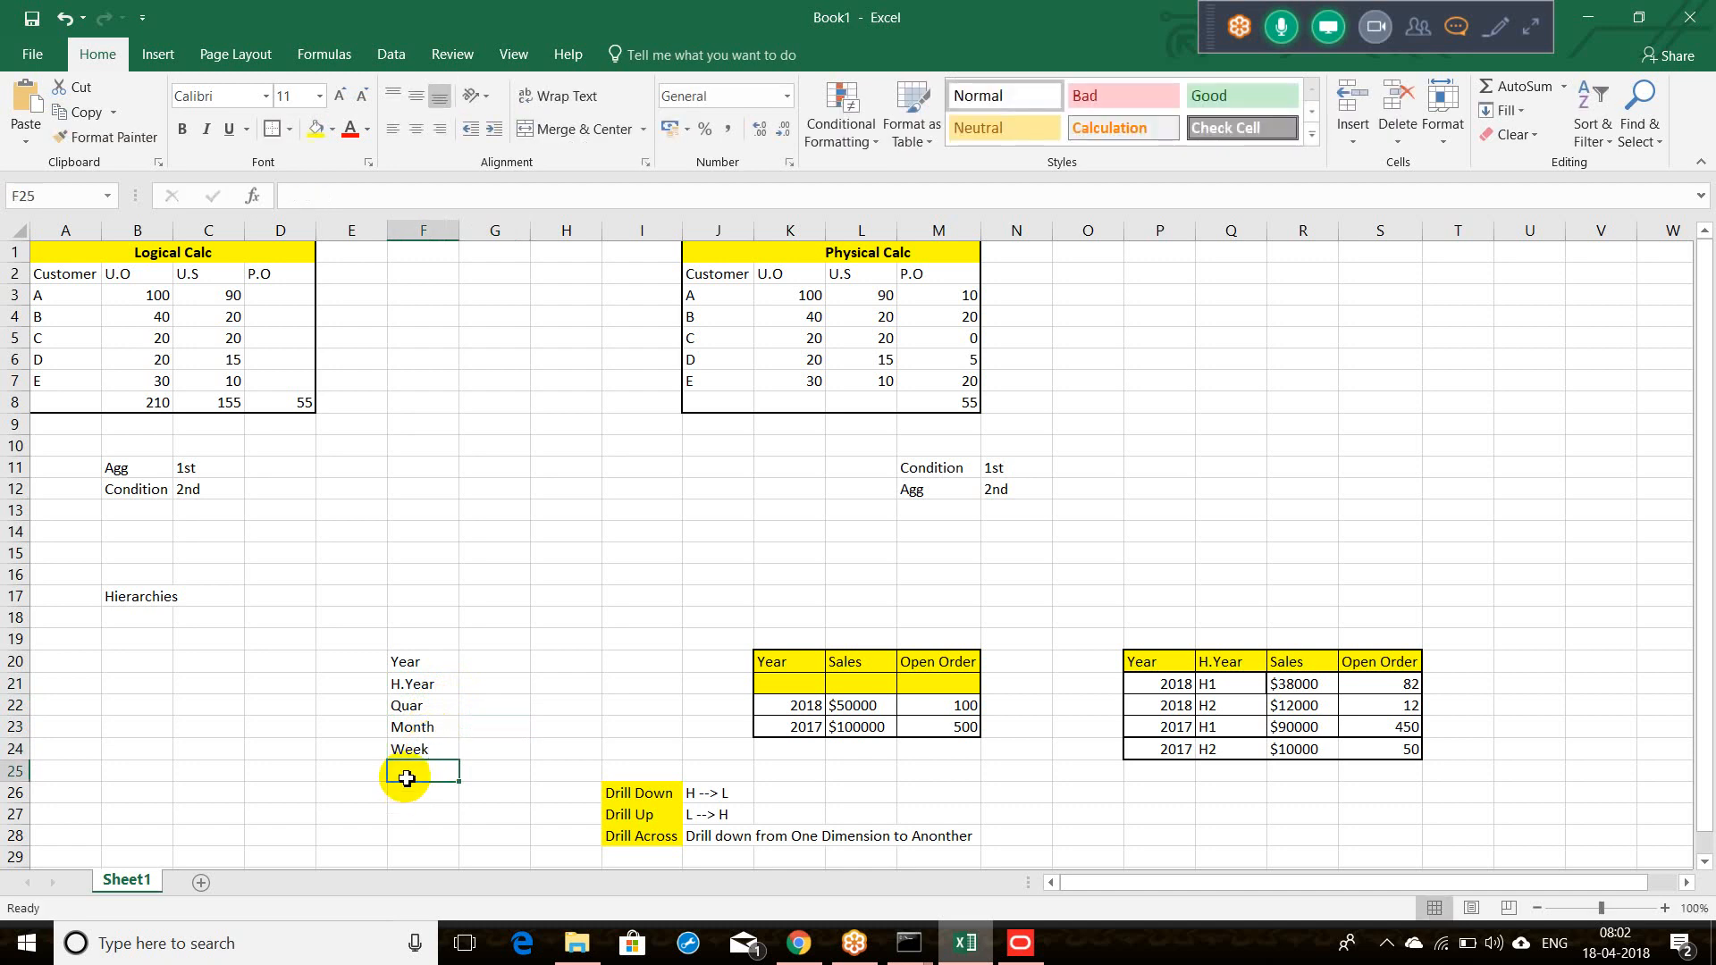
type("Day")
key("Tab")
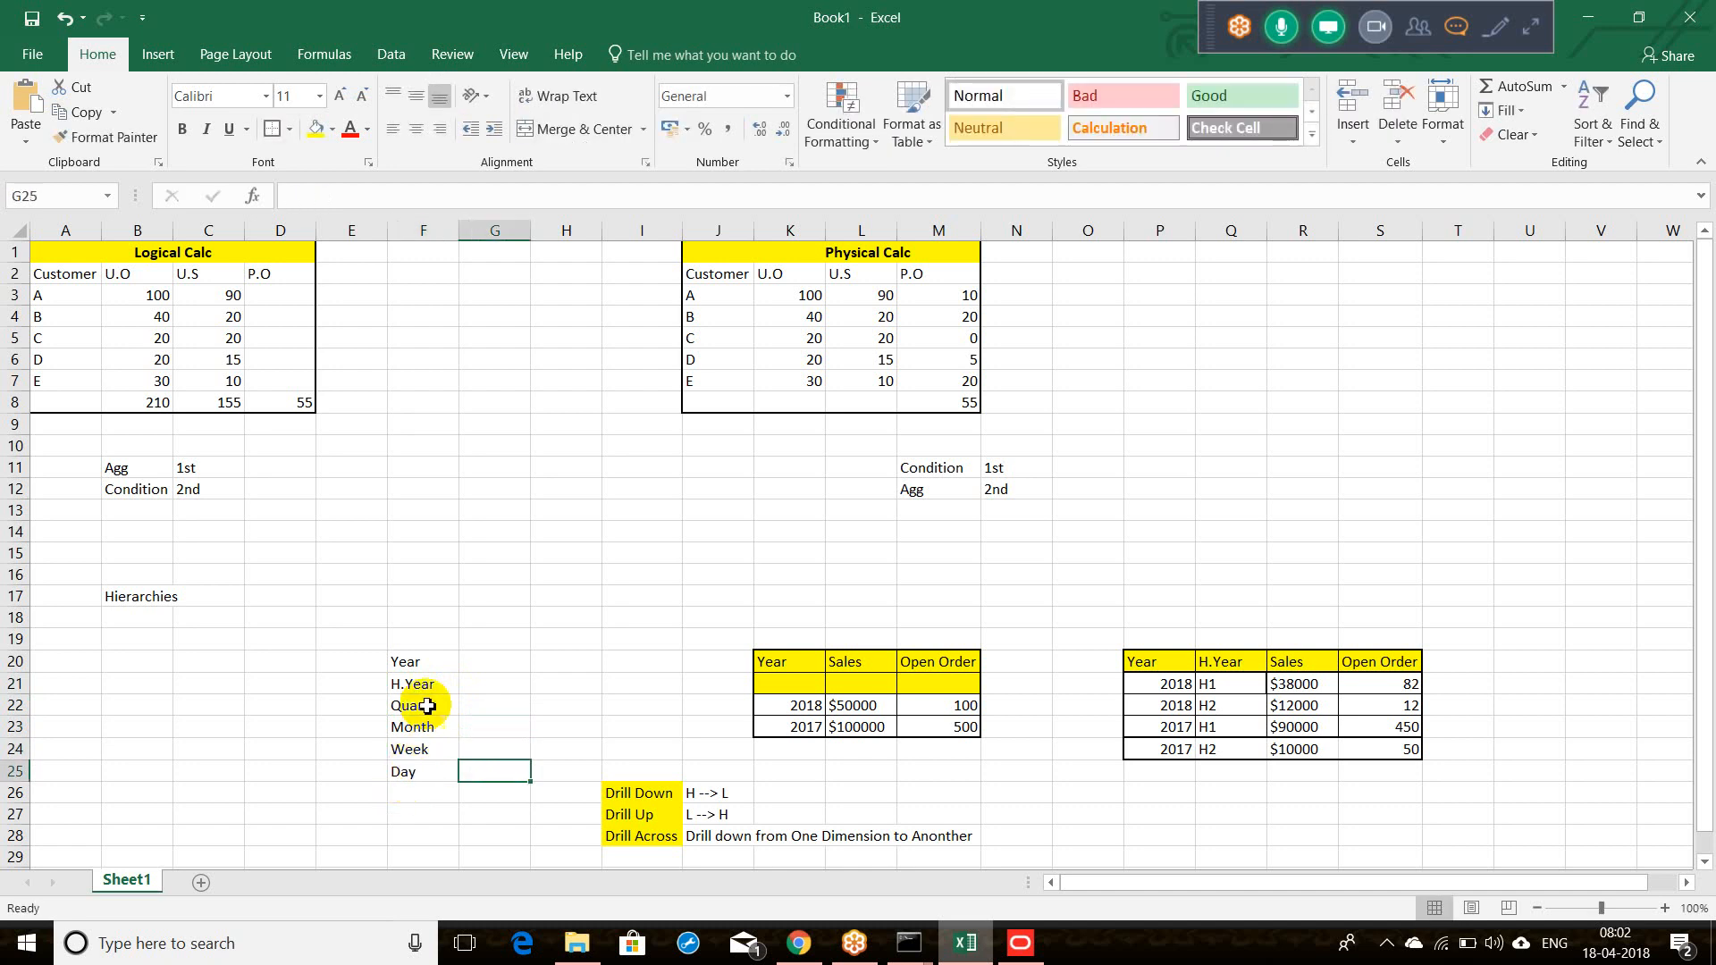
left_click_drag(433, 662, 444, 769)
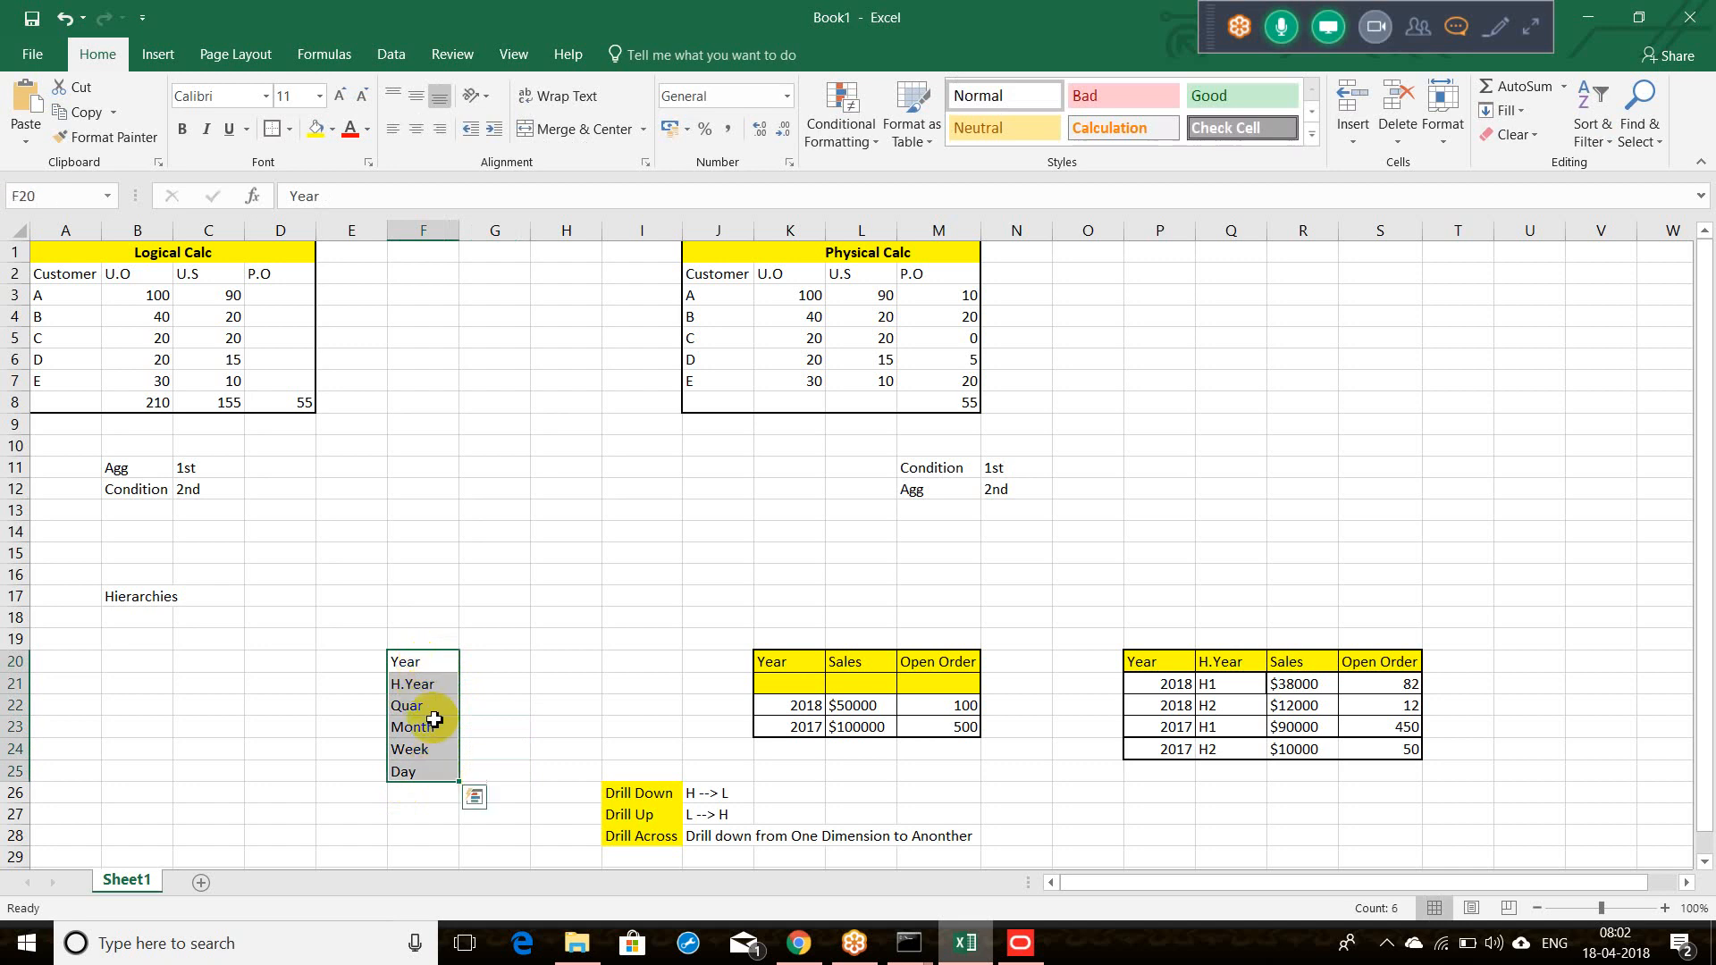
left_click(1020, 943)
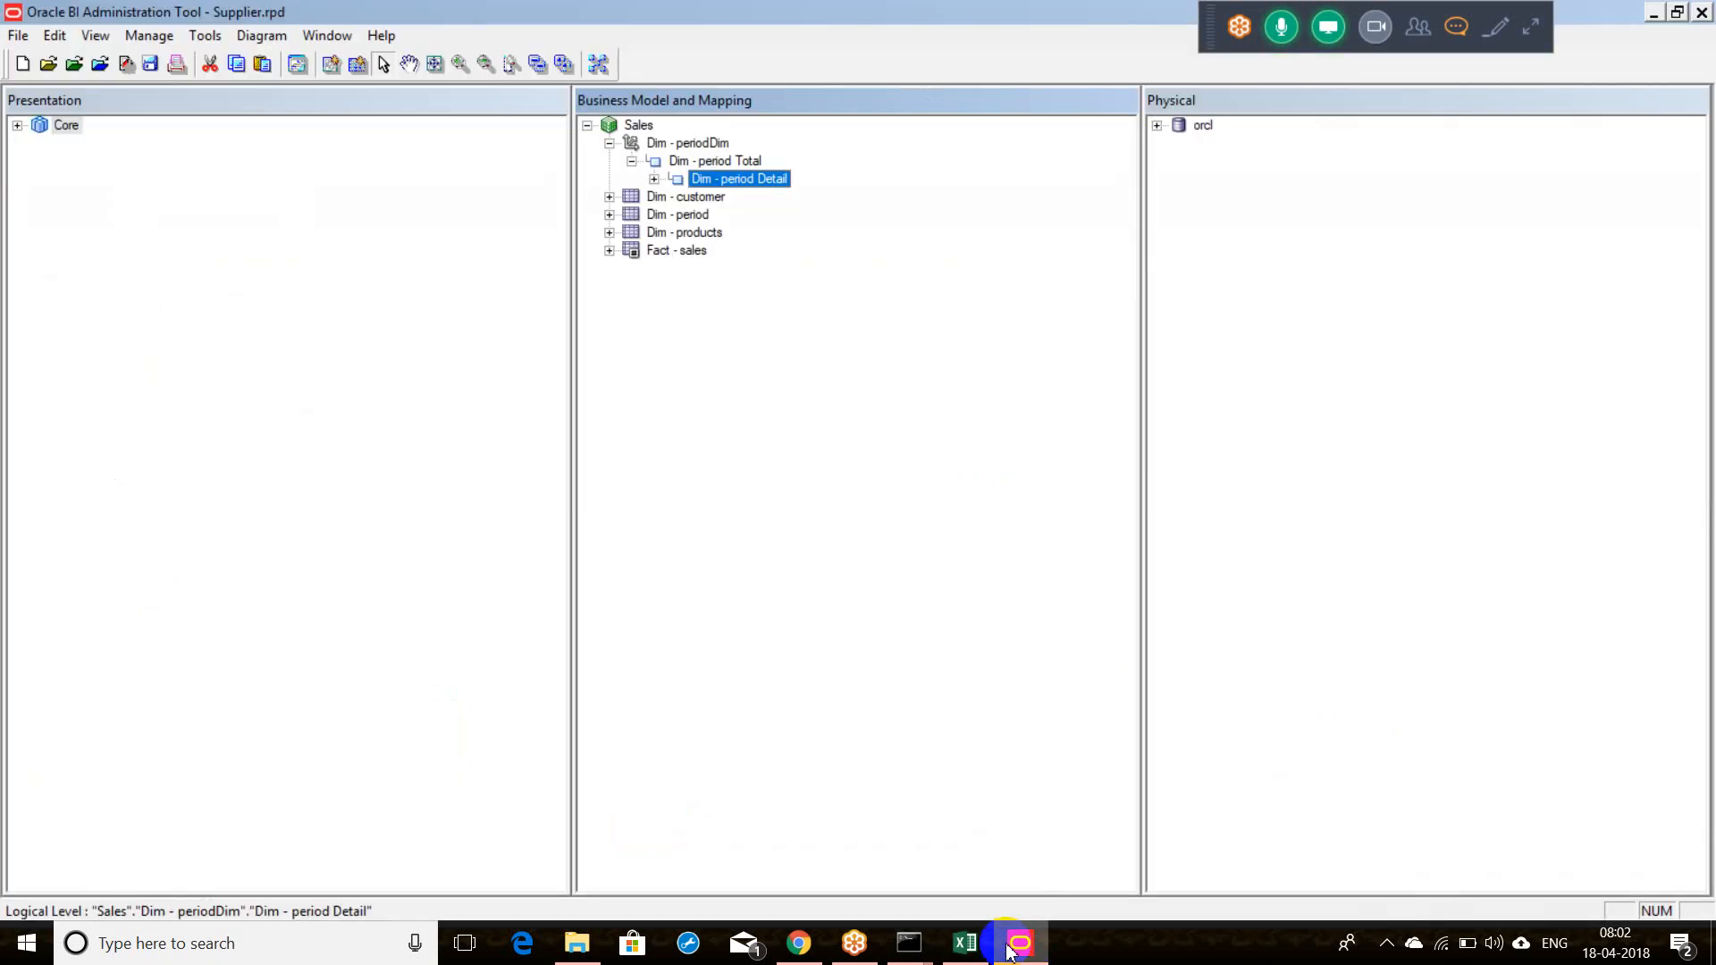
Step: Show the New Object Parent Level / Child Level choices for Dim - period Detail
left_click(734, 163)
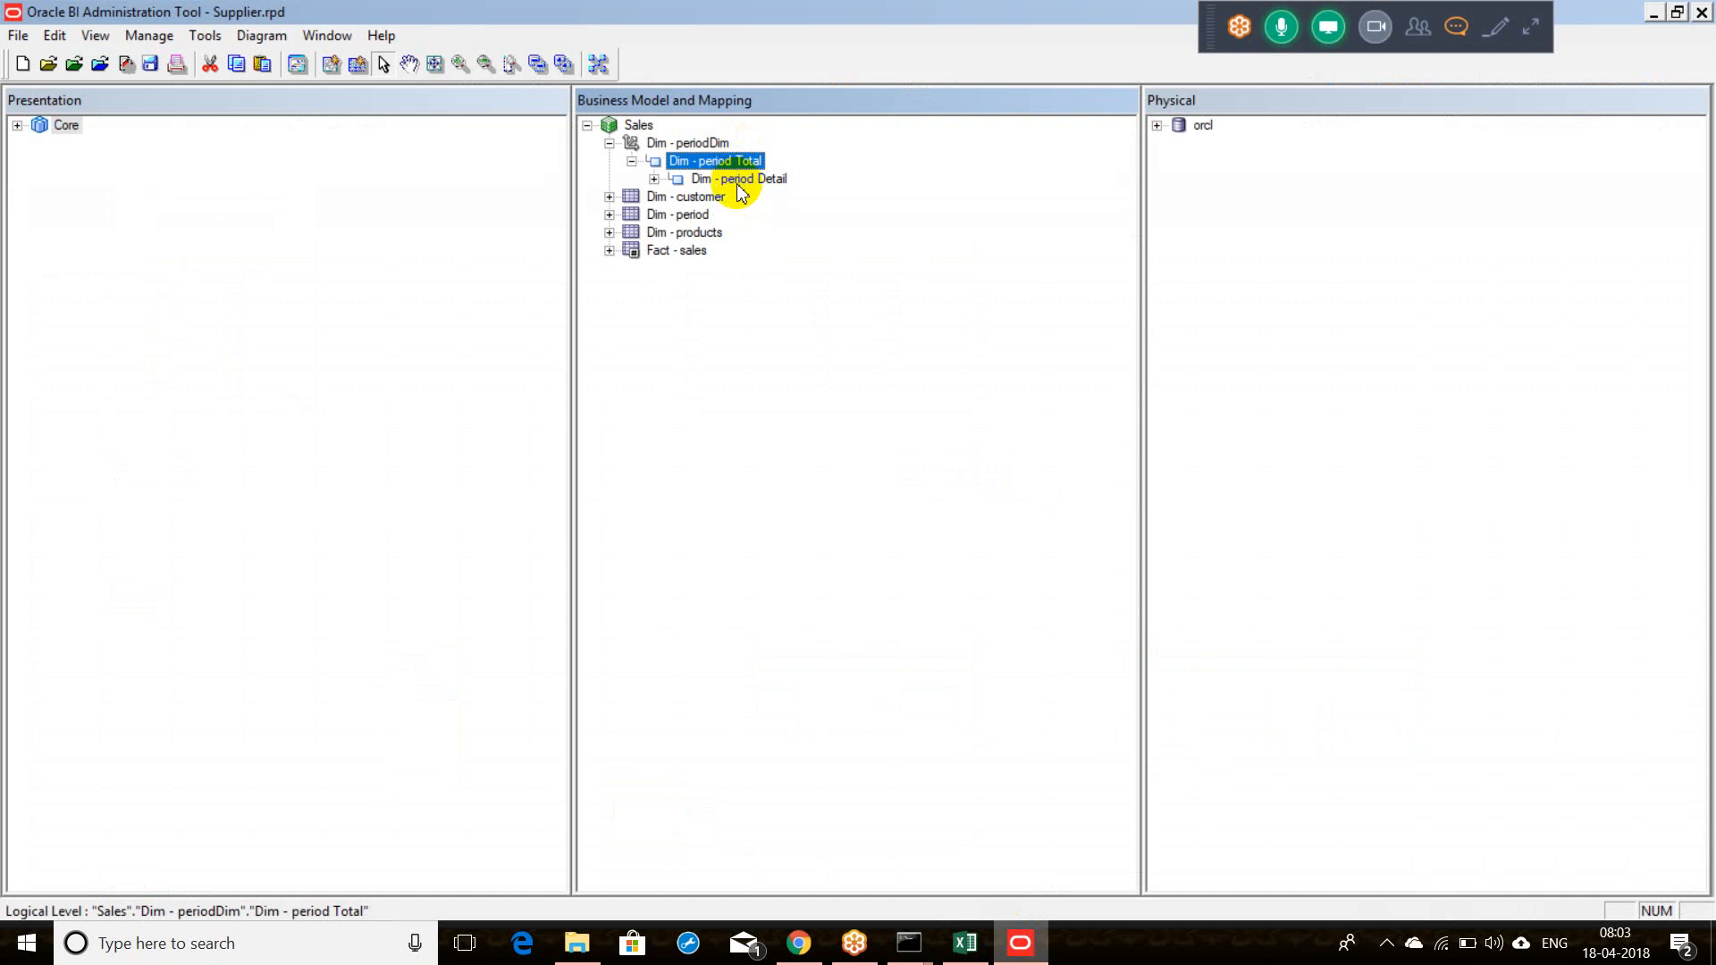
left_click(738, 179)
left_click(737, 163)
left_click(737, 178)
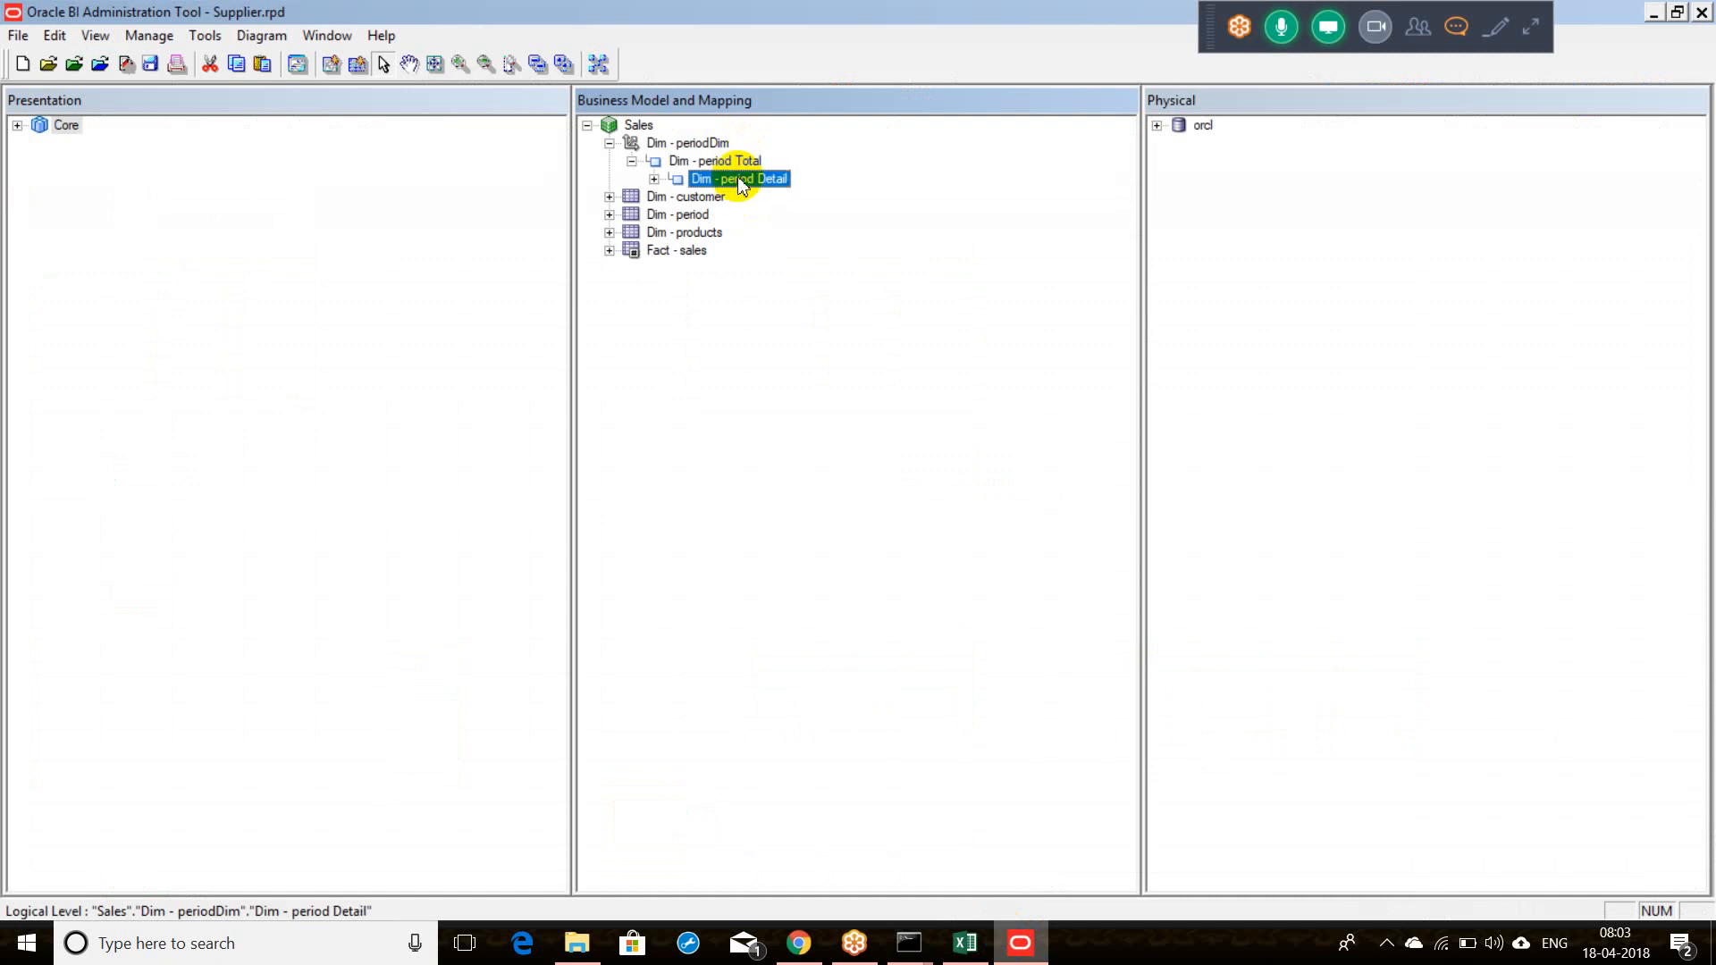
left_click(736, 164)
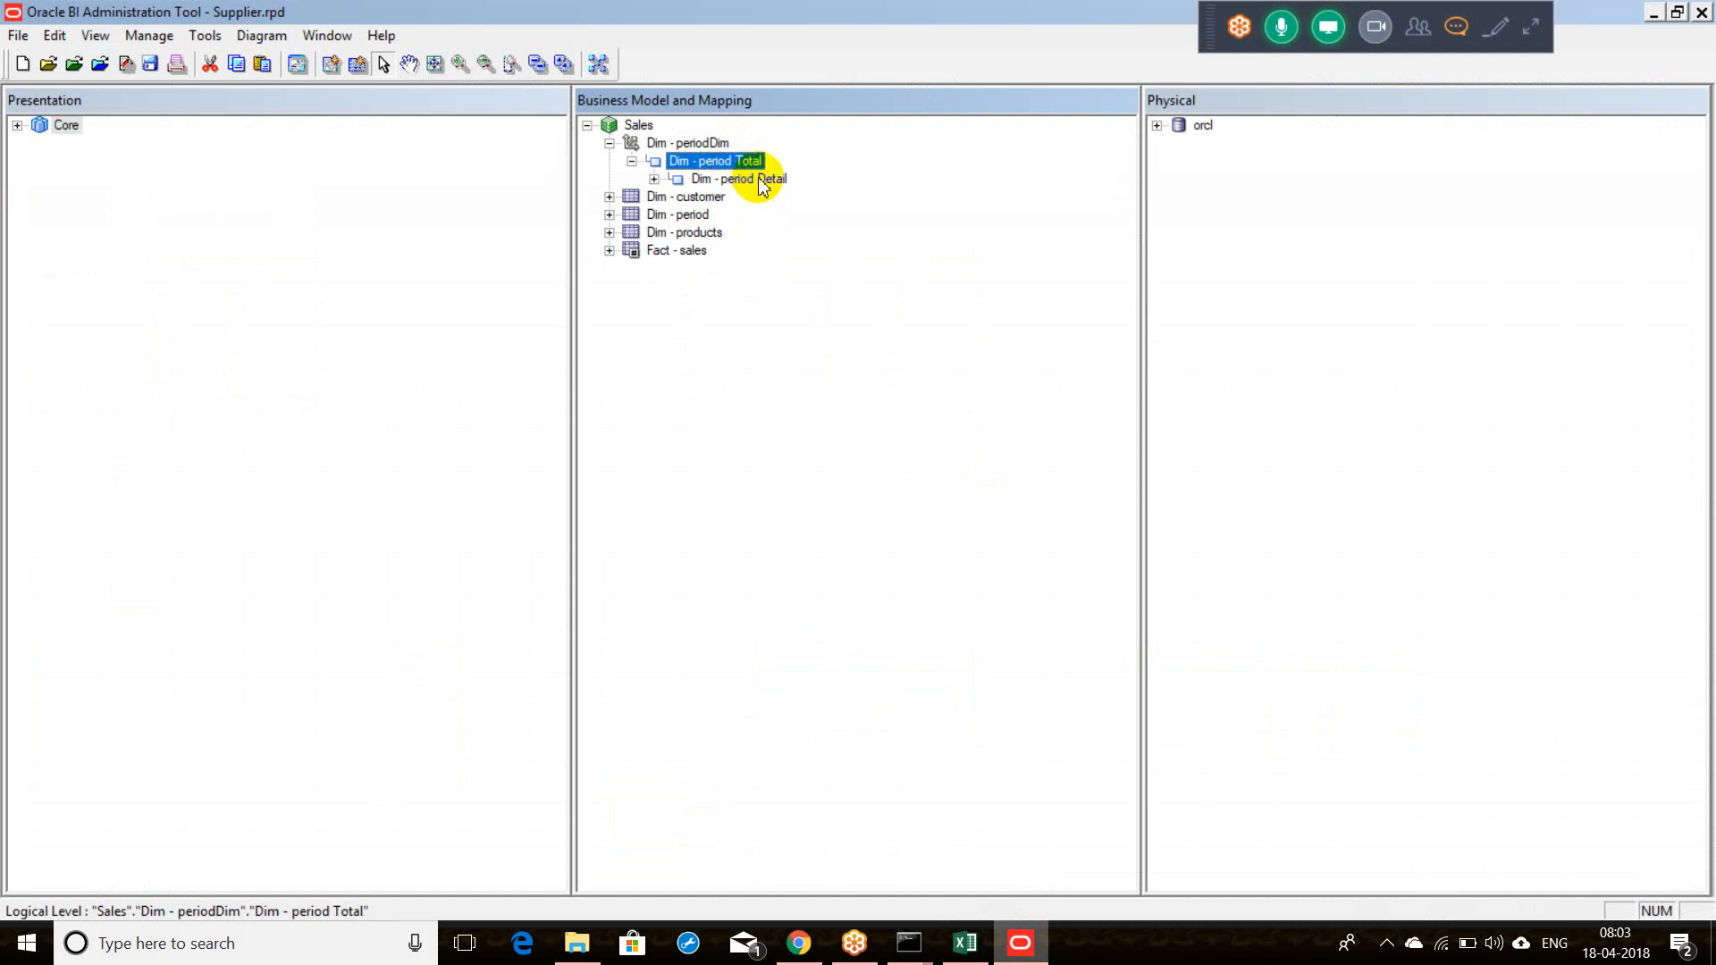
left_click(760, 180)
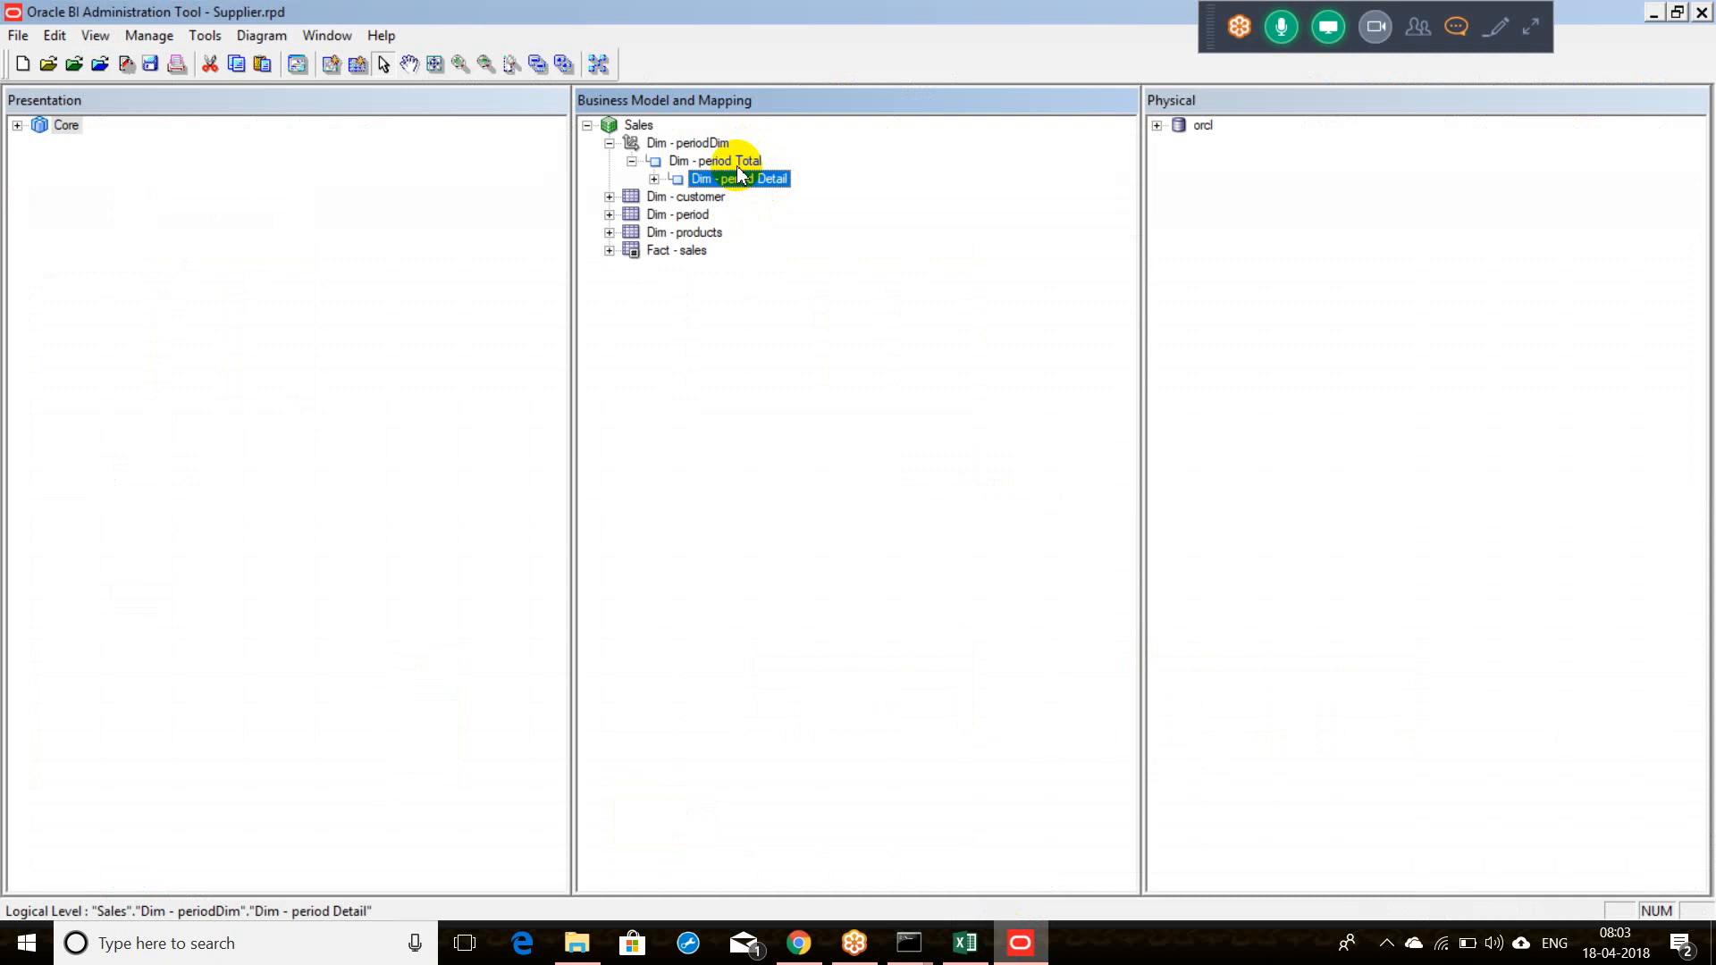
left_click(735, 165)
left_click(740, 179)
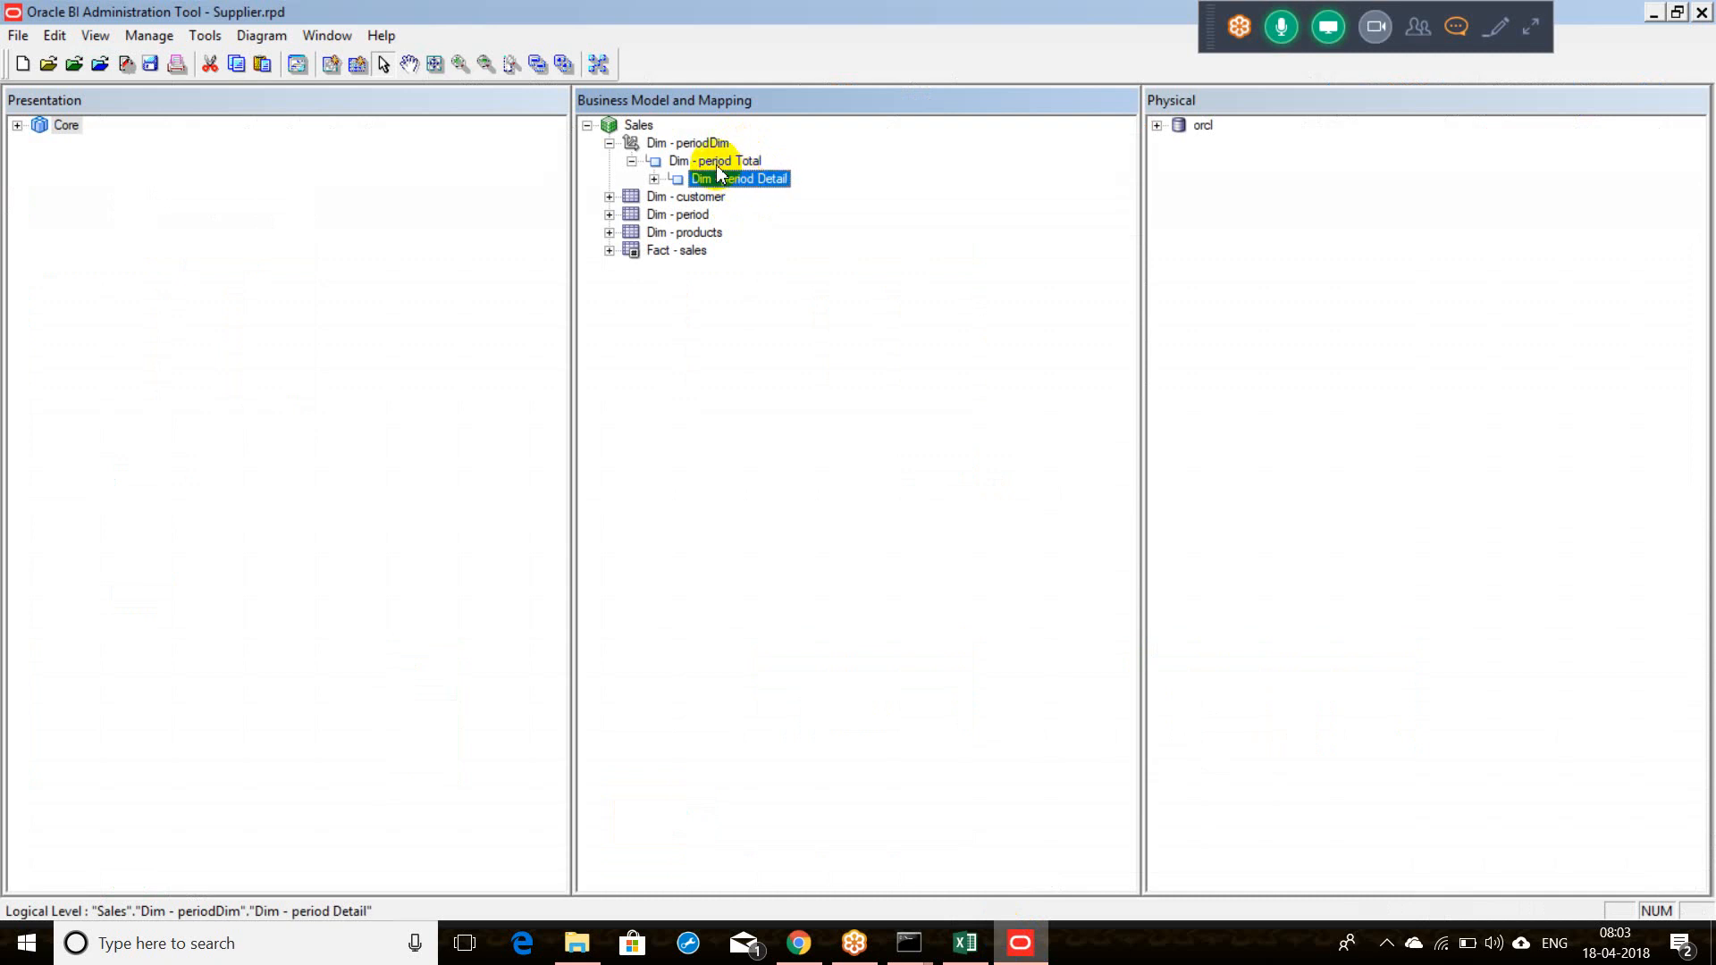
left_click(724, 163)
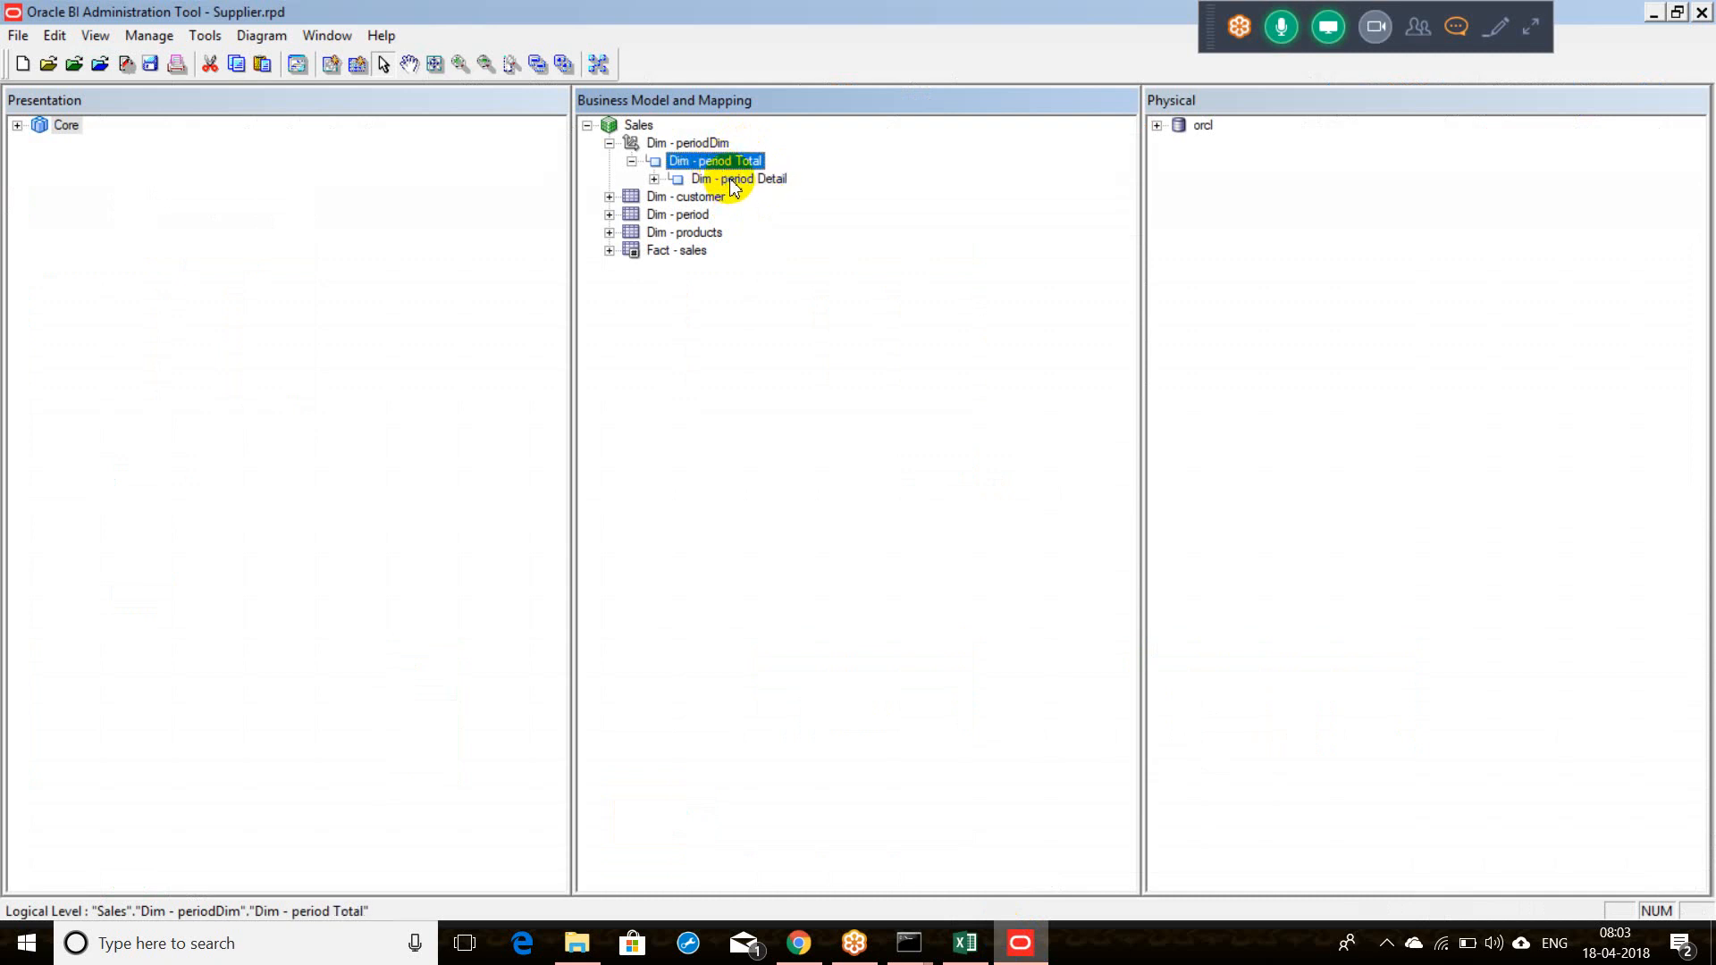
left_click(732, 180)
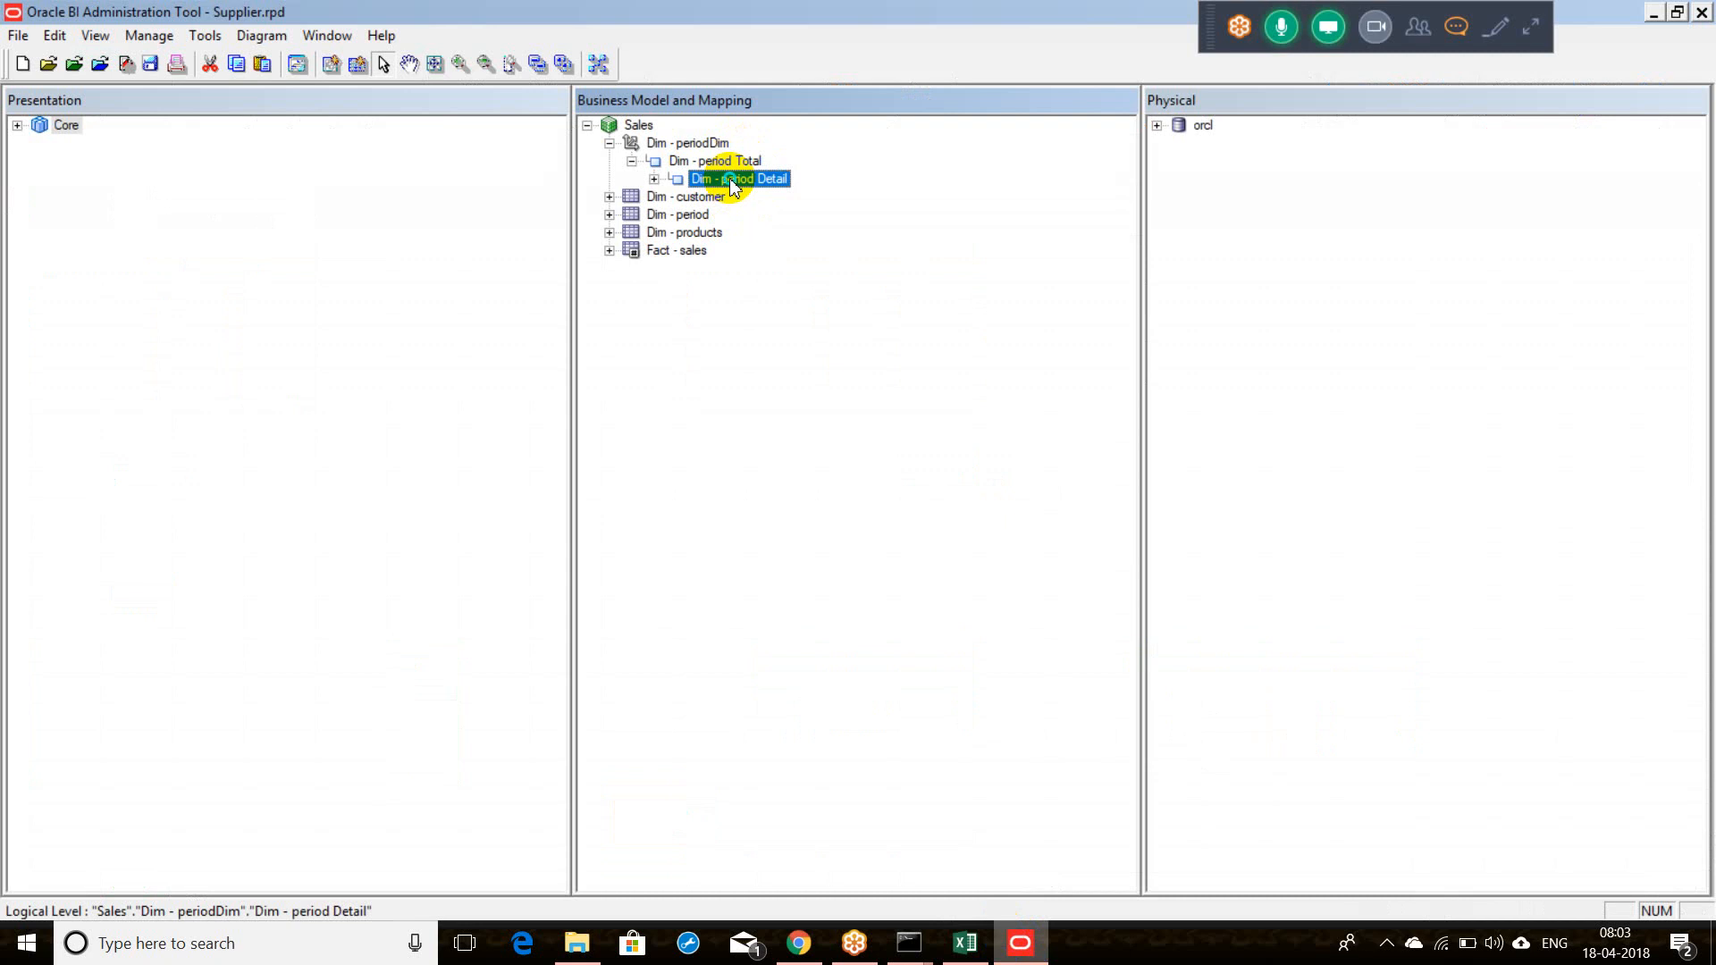
right_click(729, 178)
mouse_move(756, 191)
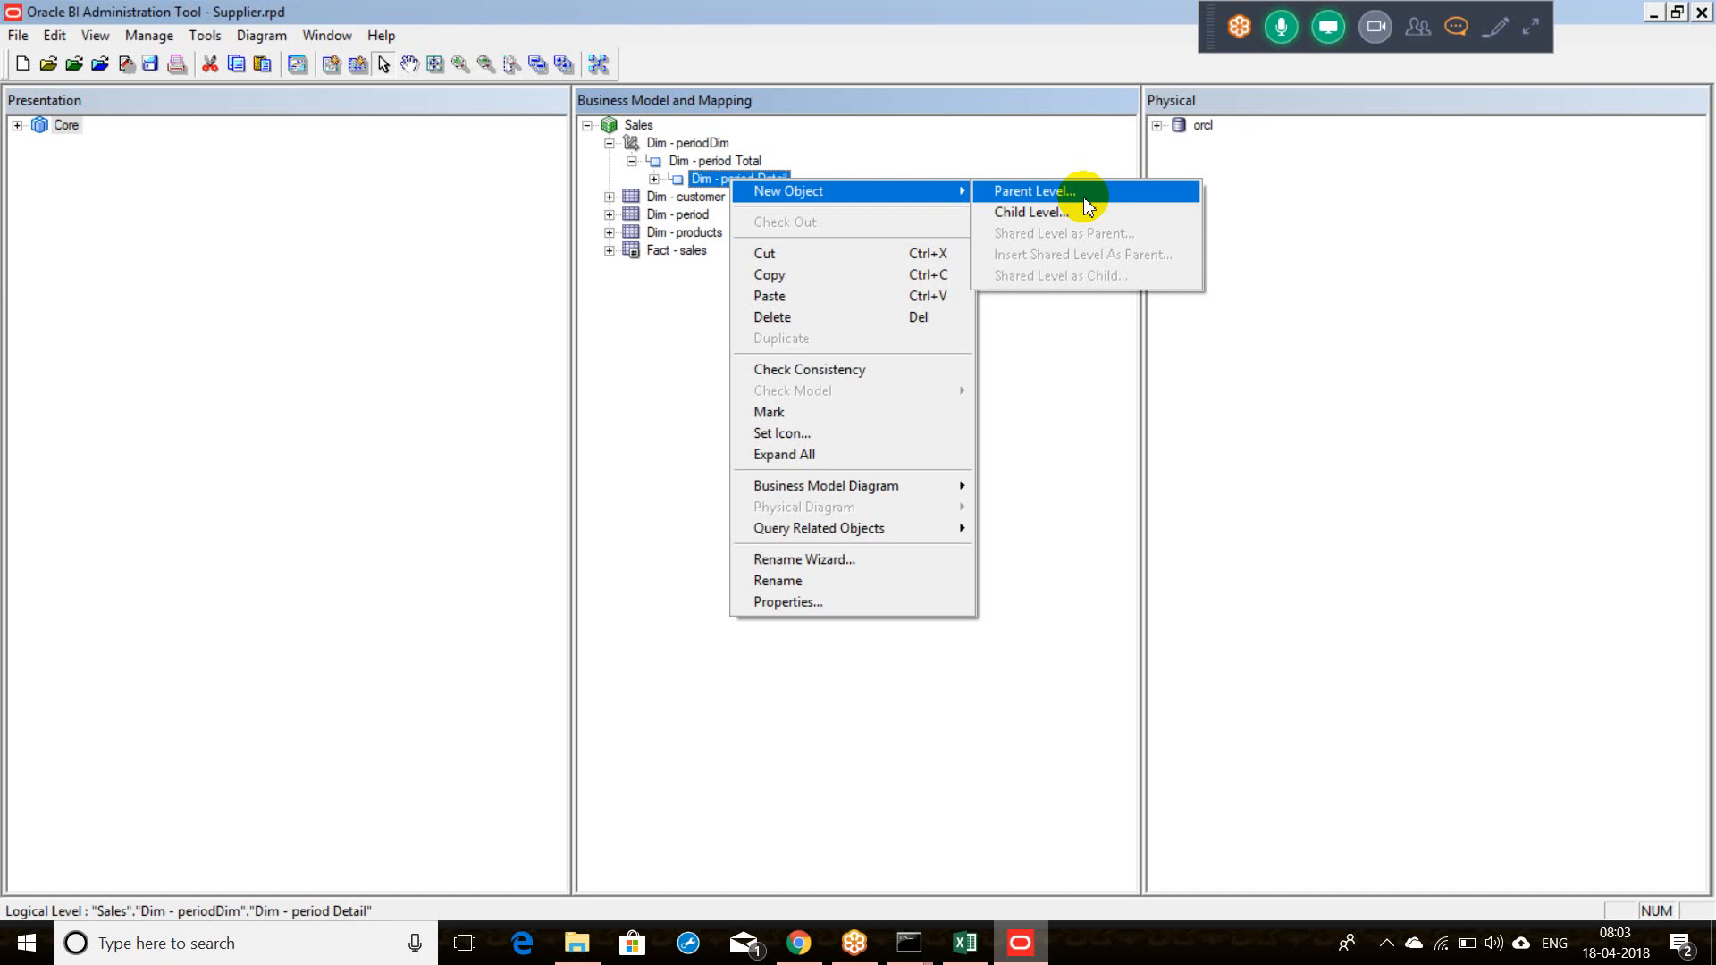
Step: Add a parent level named Year above Dim - period Detail
left_click(1028, 197)
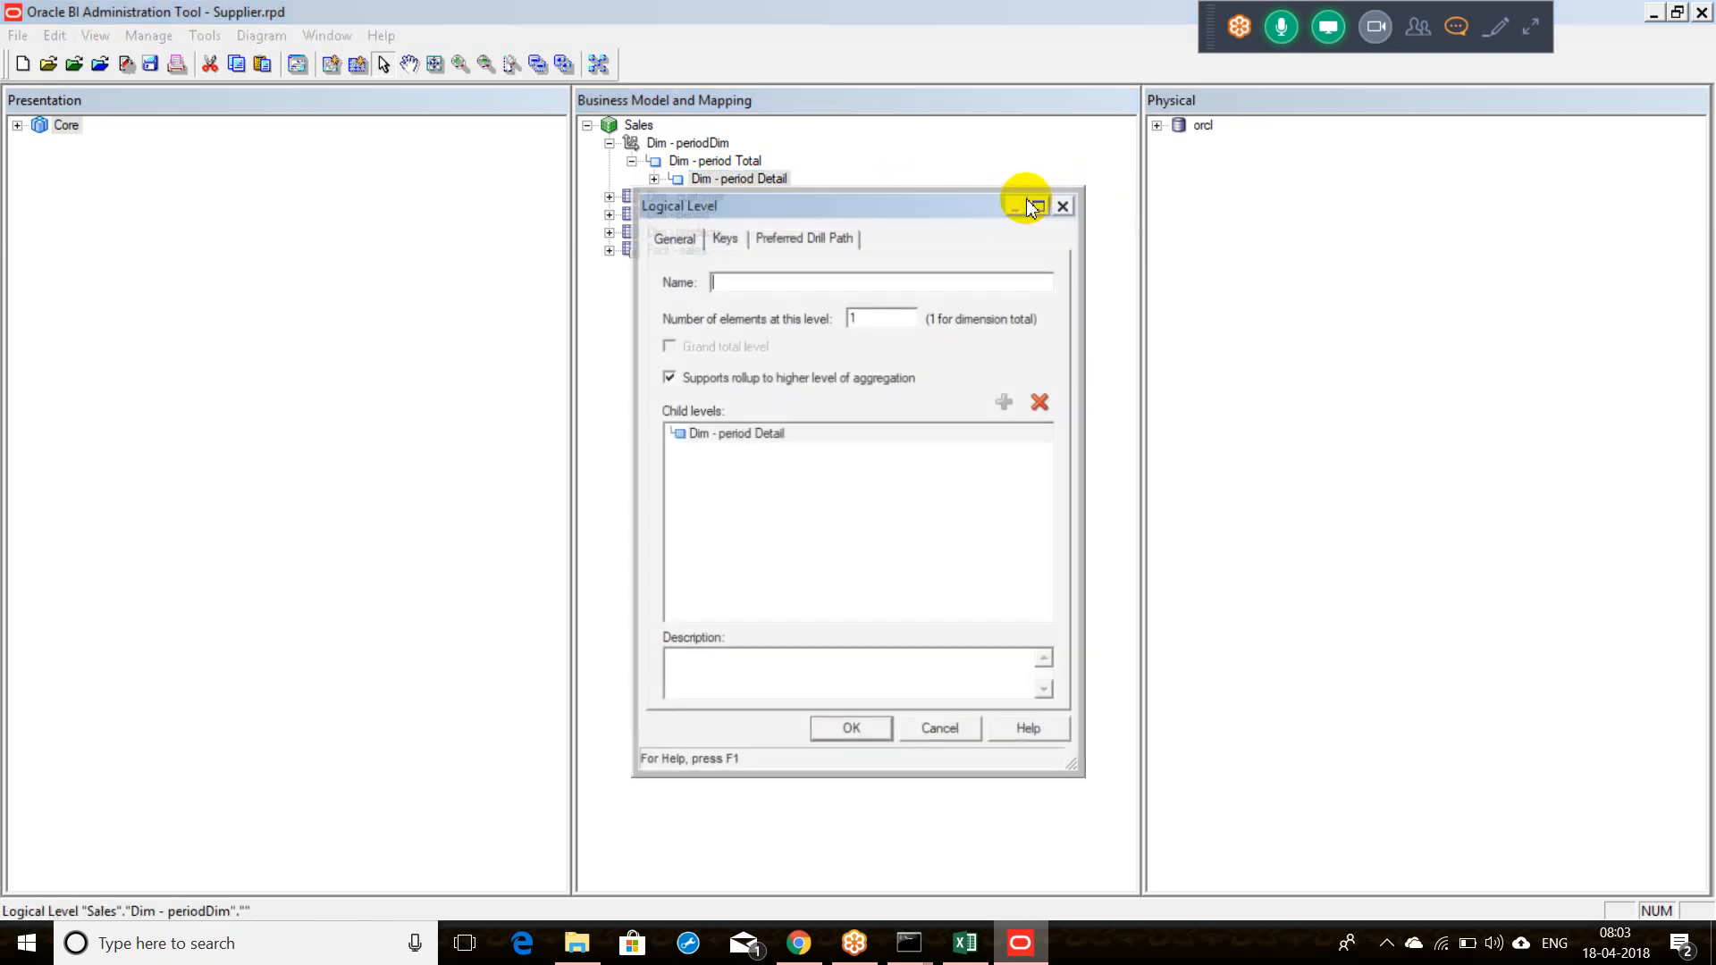
type("Year")
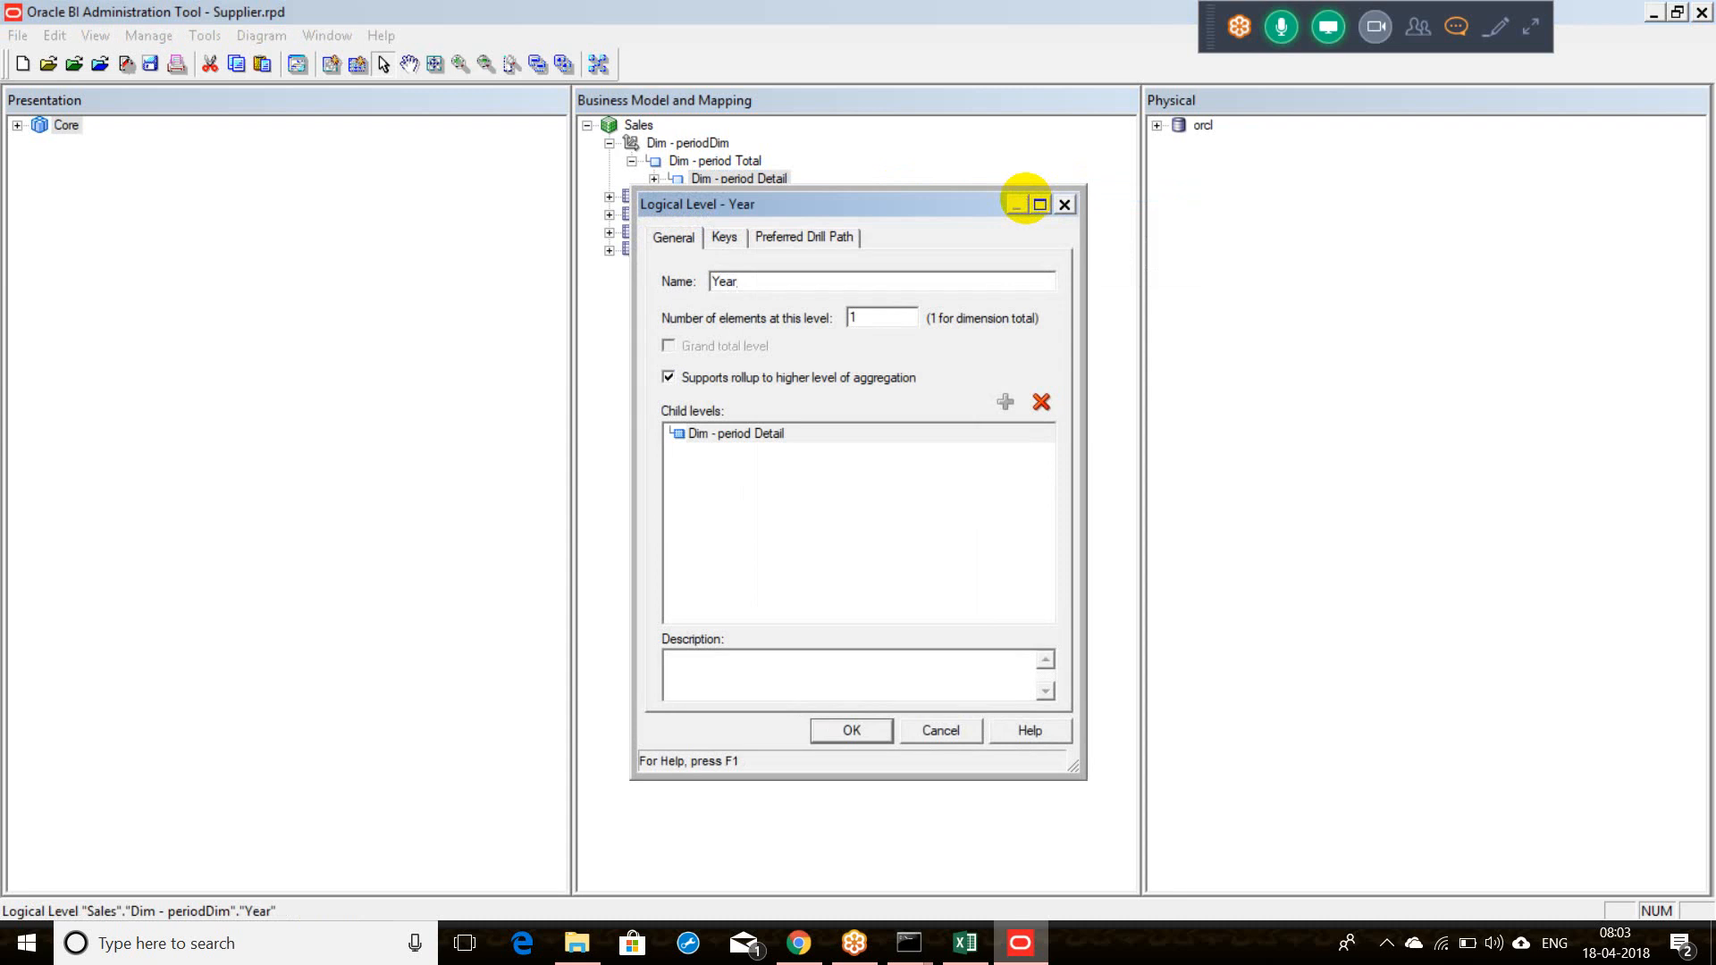
key("Return")
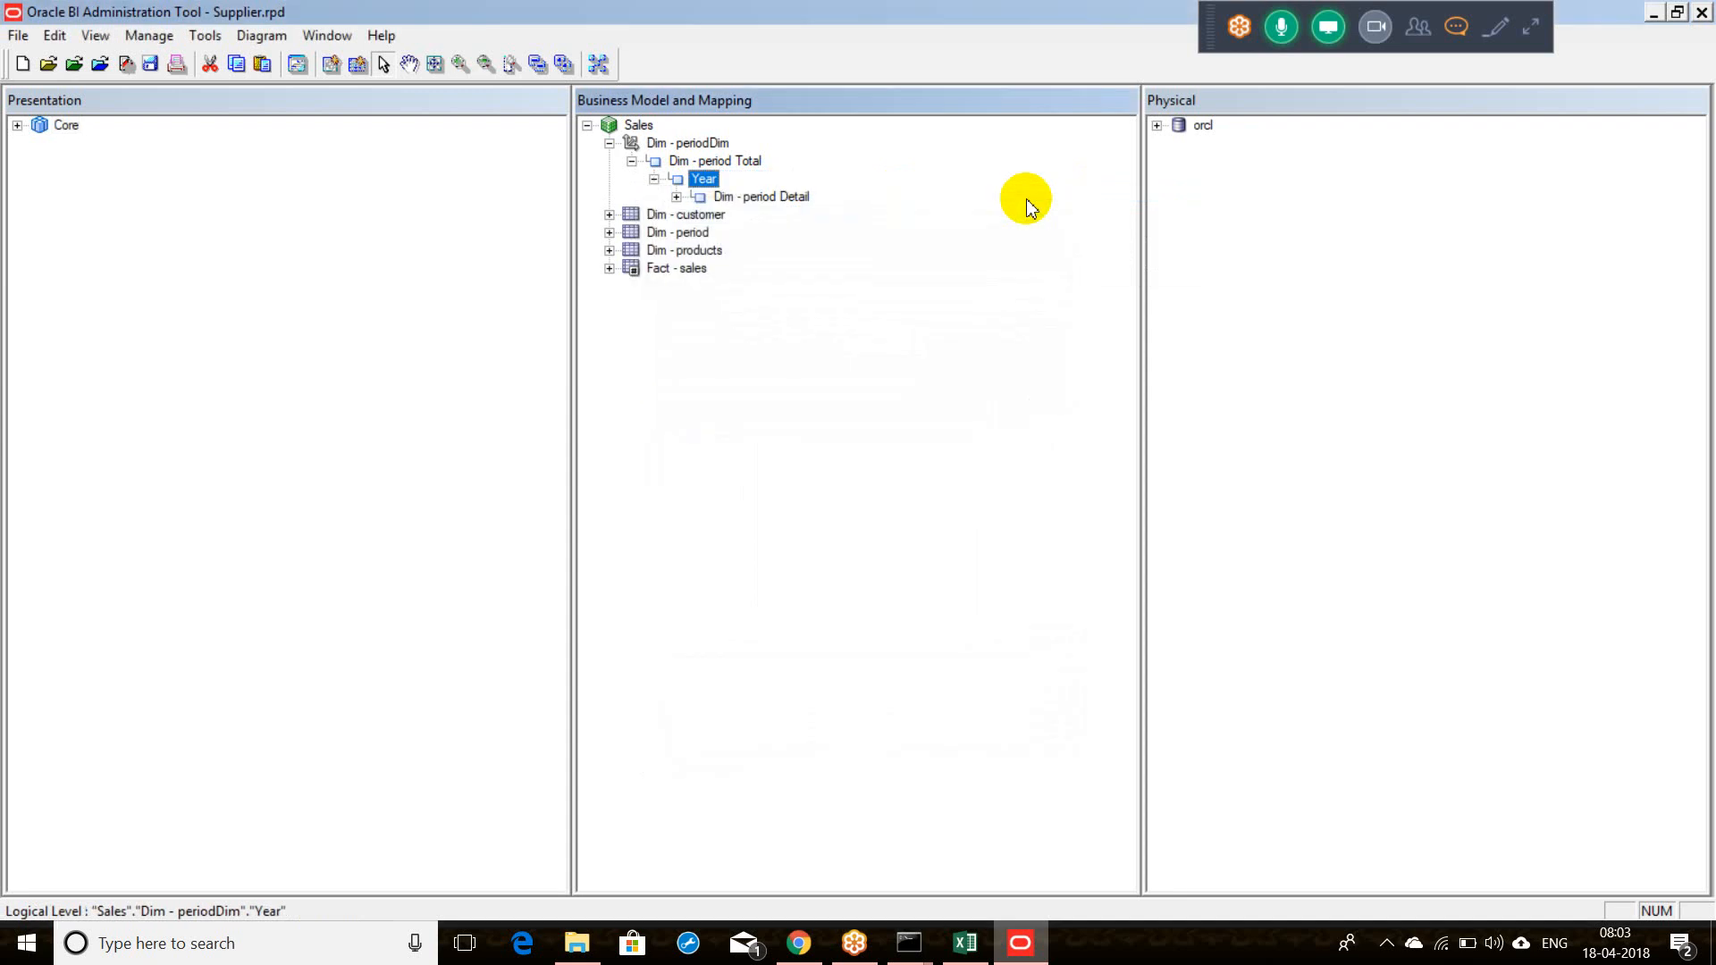
left_click(785, 197)
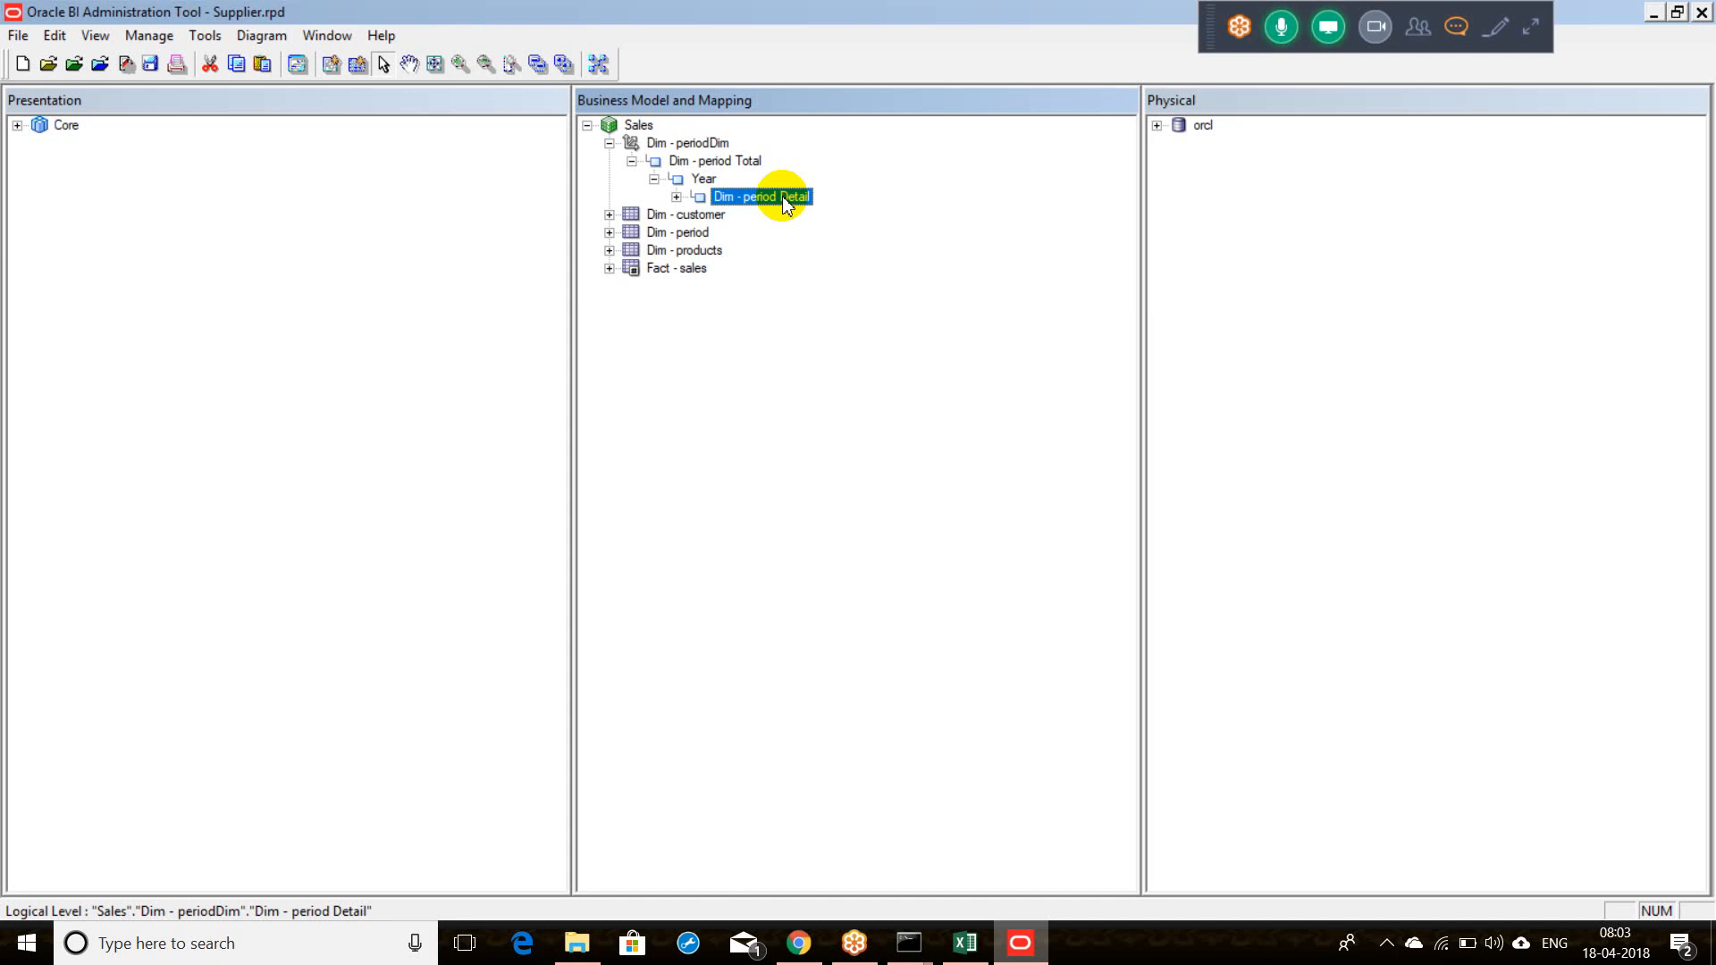
right_click(782, 201)
Step: Add HYear and Quarter parent levels above Dim - period Detail
key("Escape")
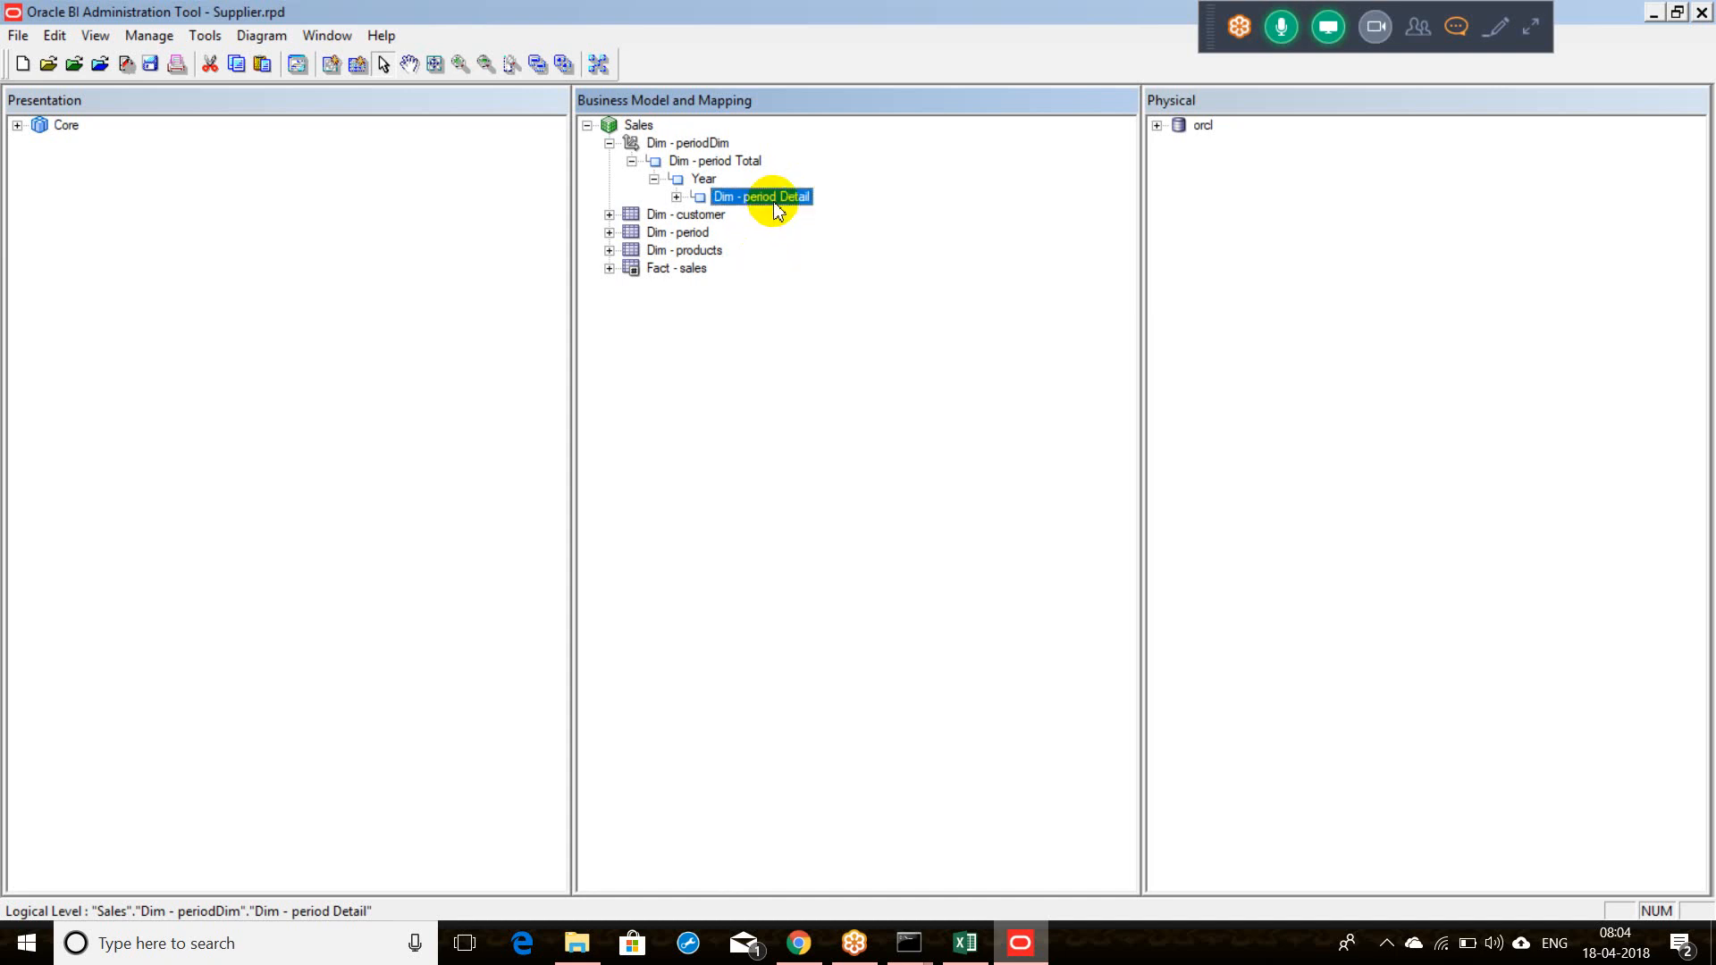
right_click(776, 209)
mouse_move(865, 217)
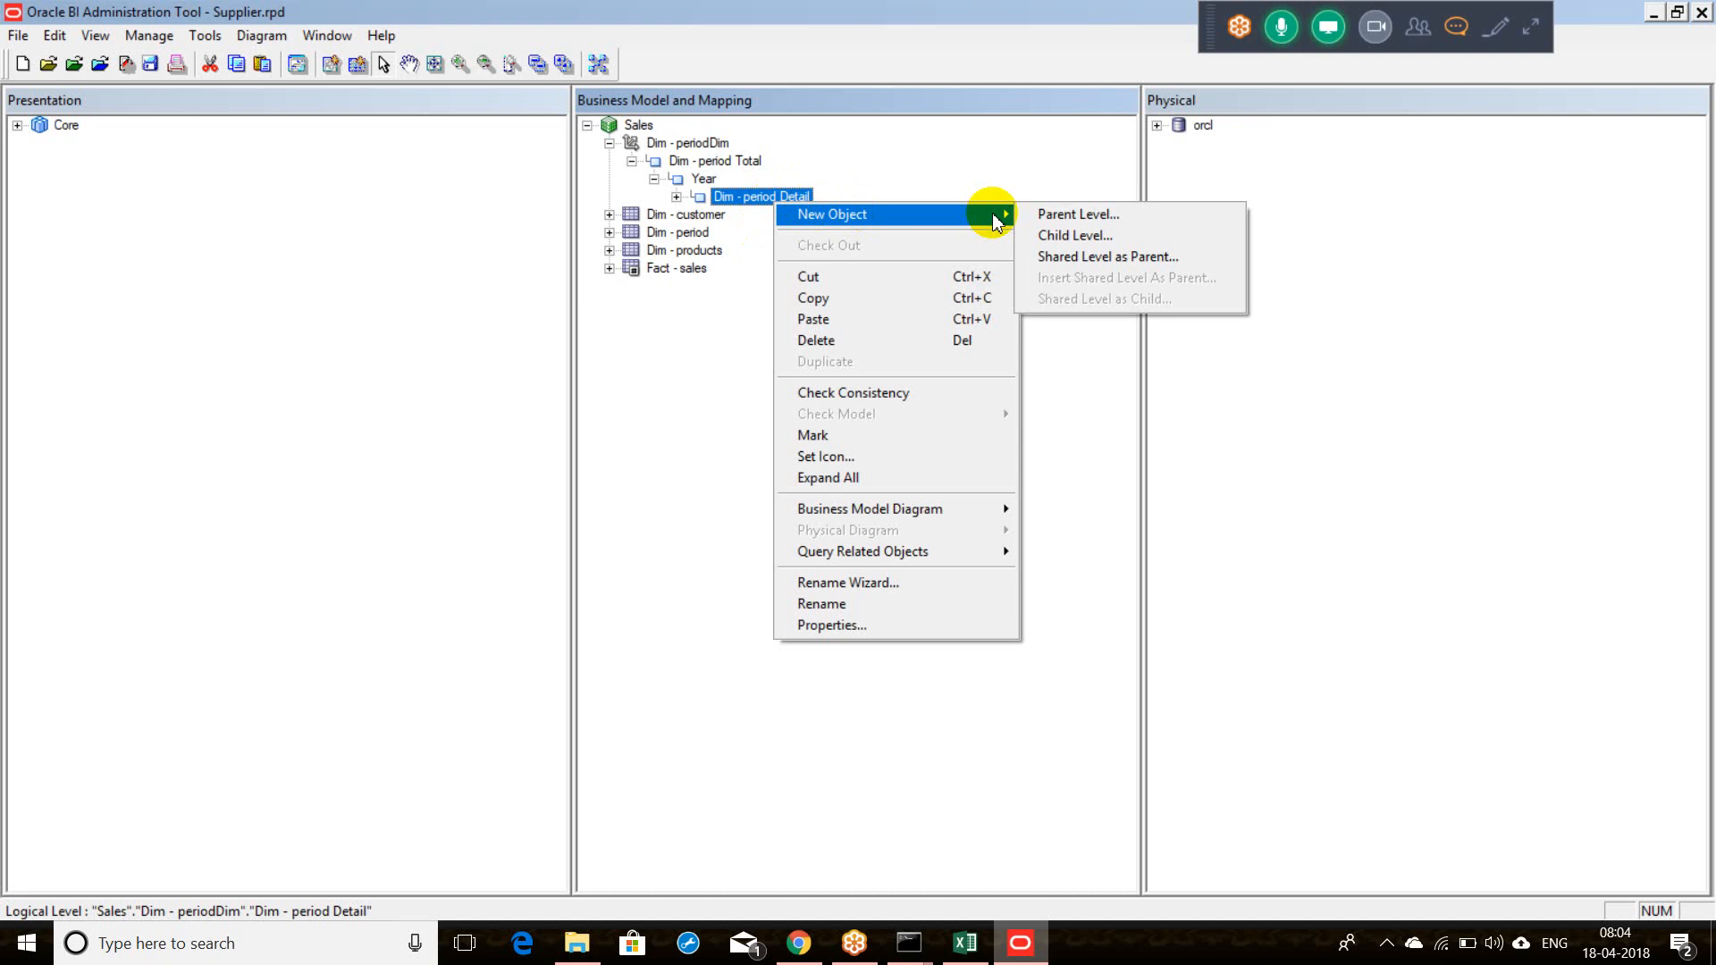
left_click(1046, 216)
left_click(1043, 216)
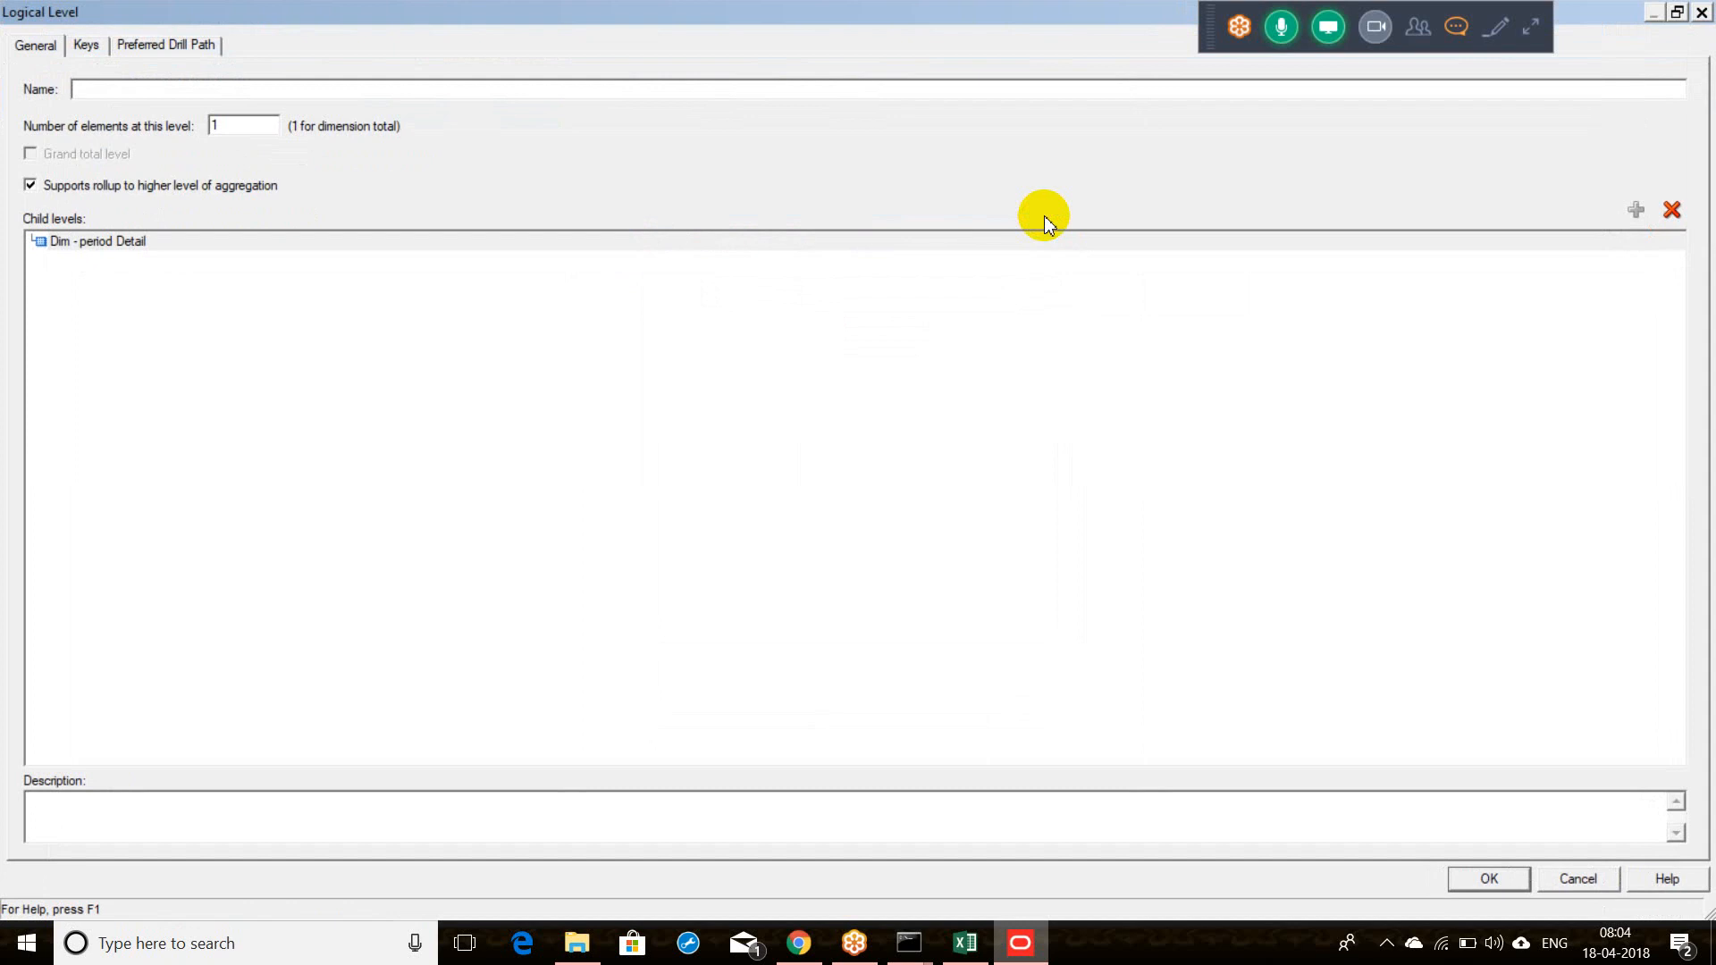
type("HYear")
key("Return")
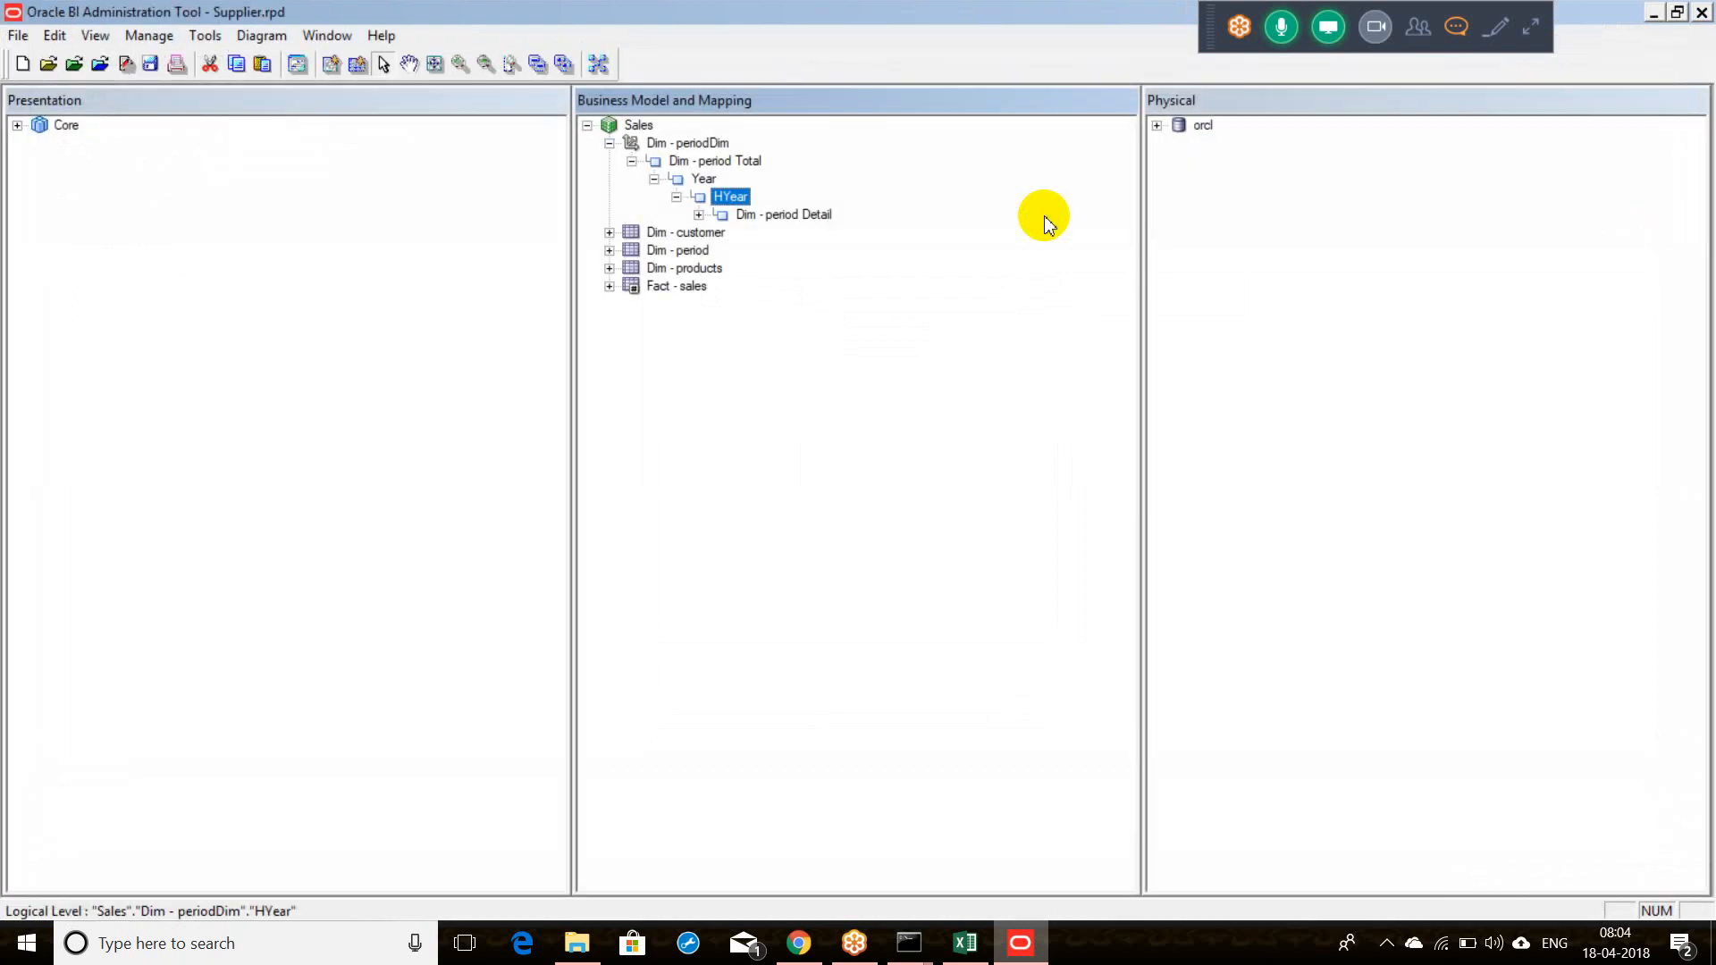
left_click(748, 216)
right_click(748, 217)
mouse_move(755, 228)
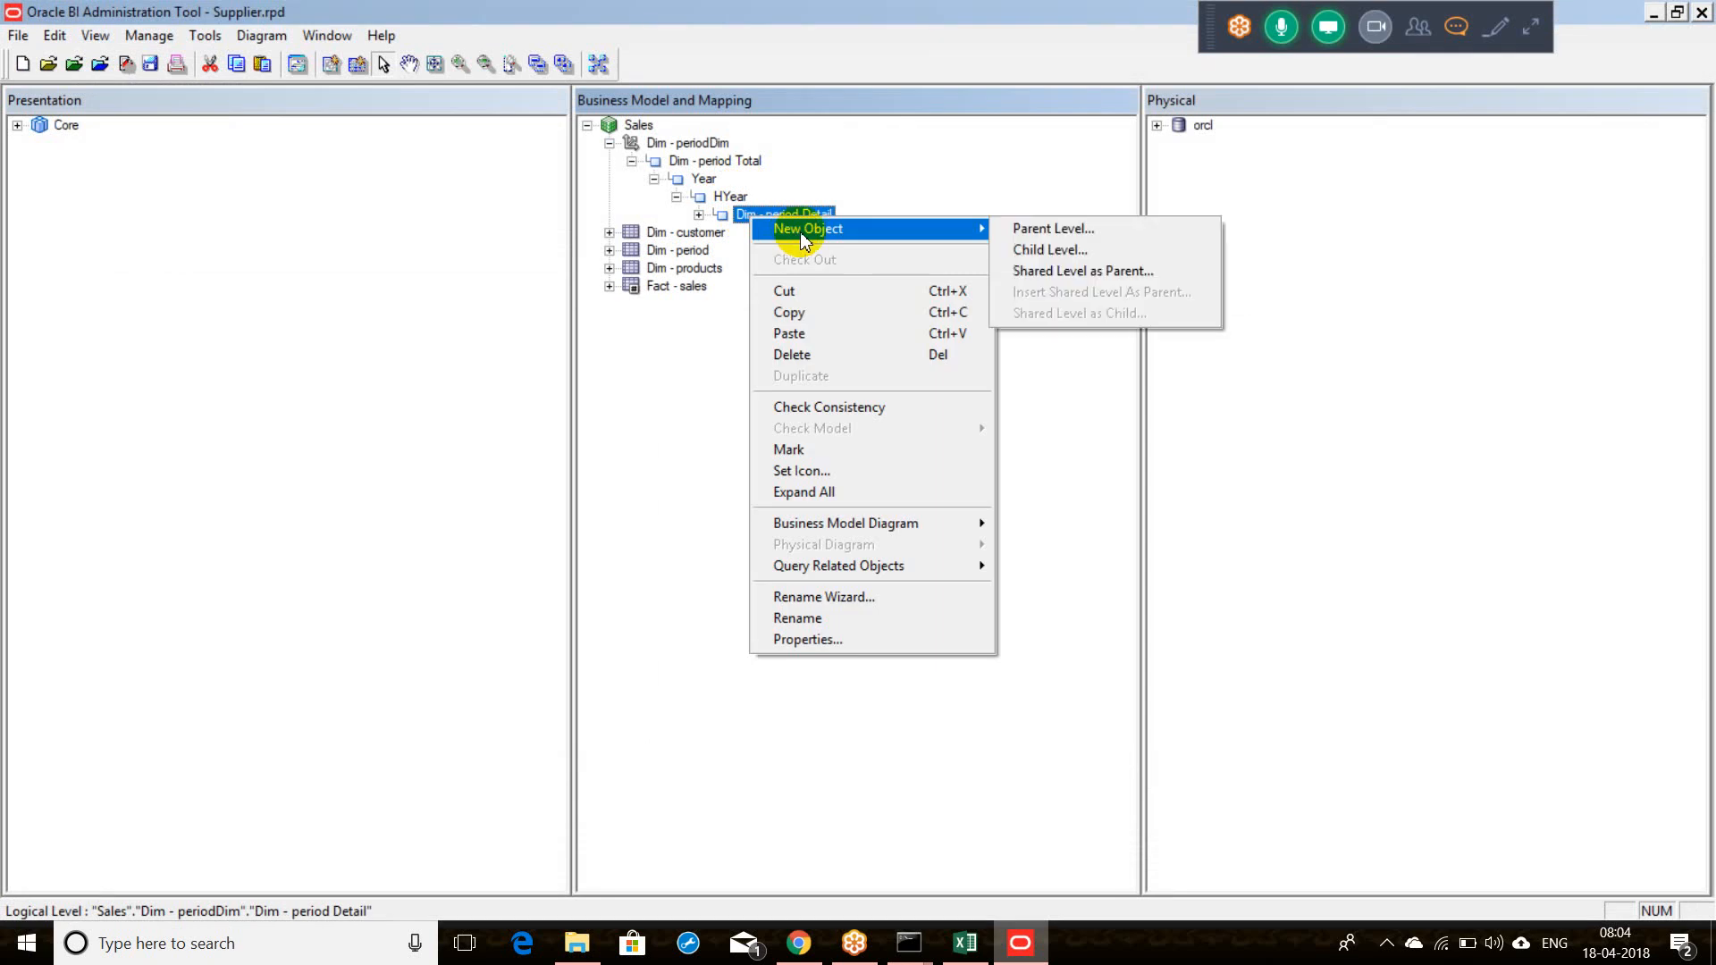
left_click(1012, 234)
type("Quarter")
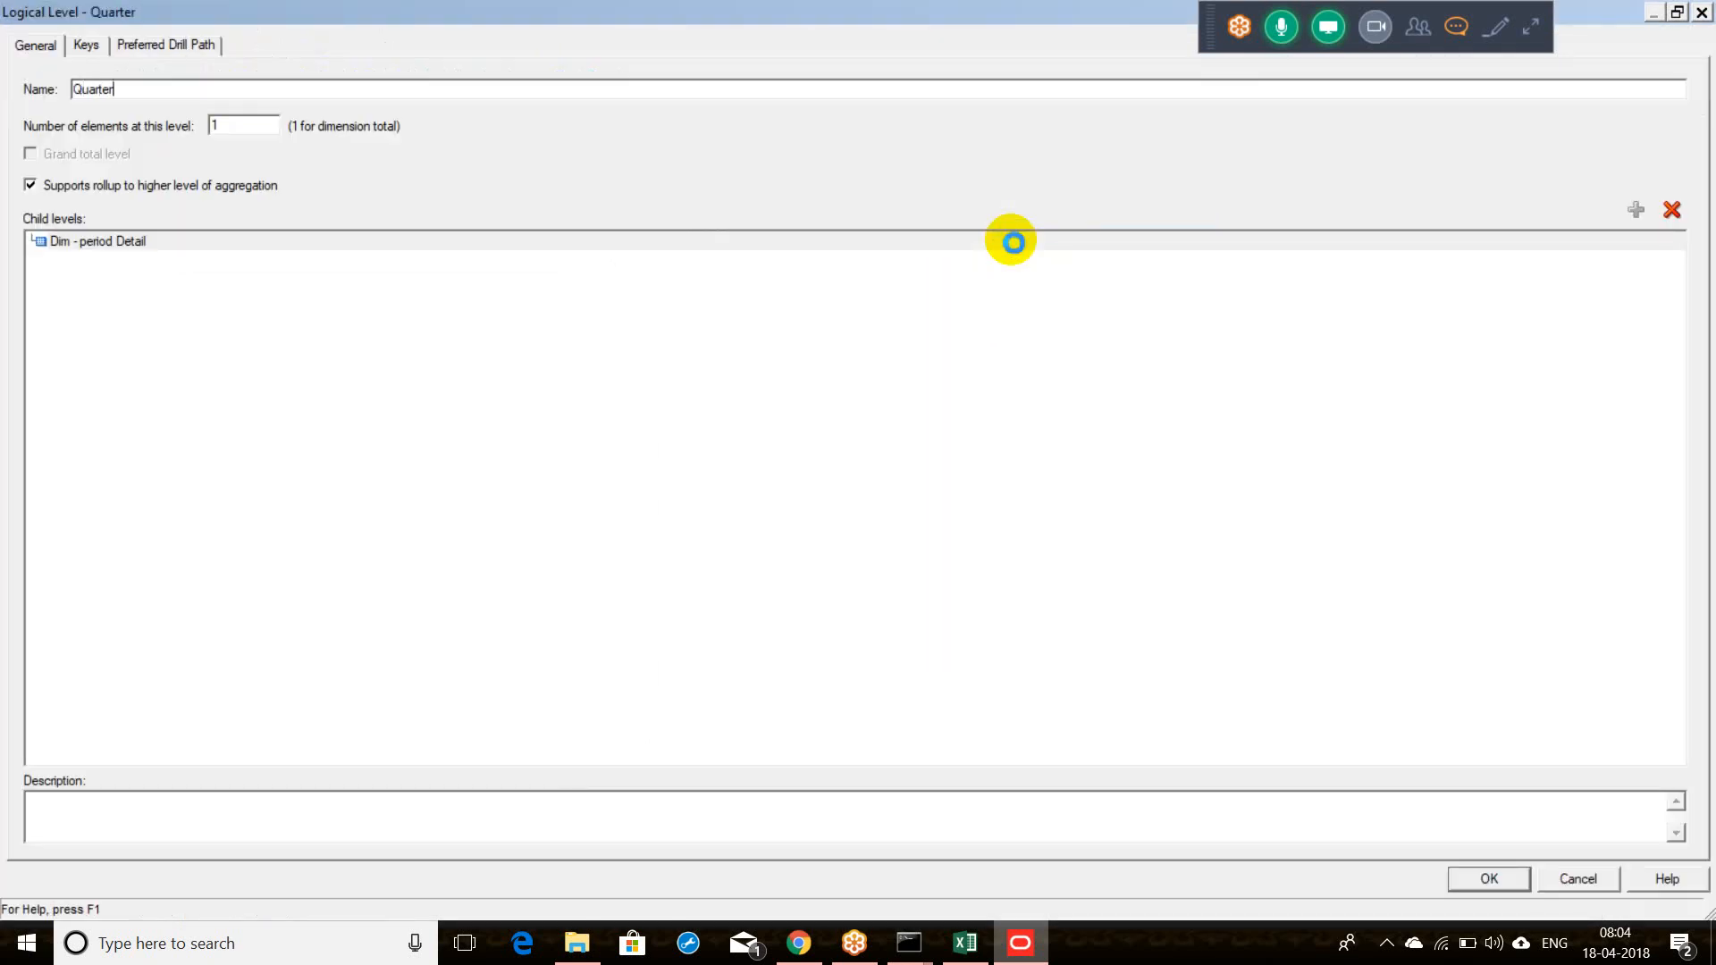
key("Return")
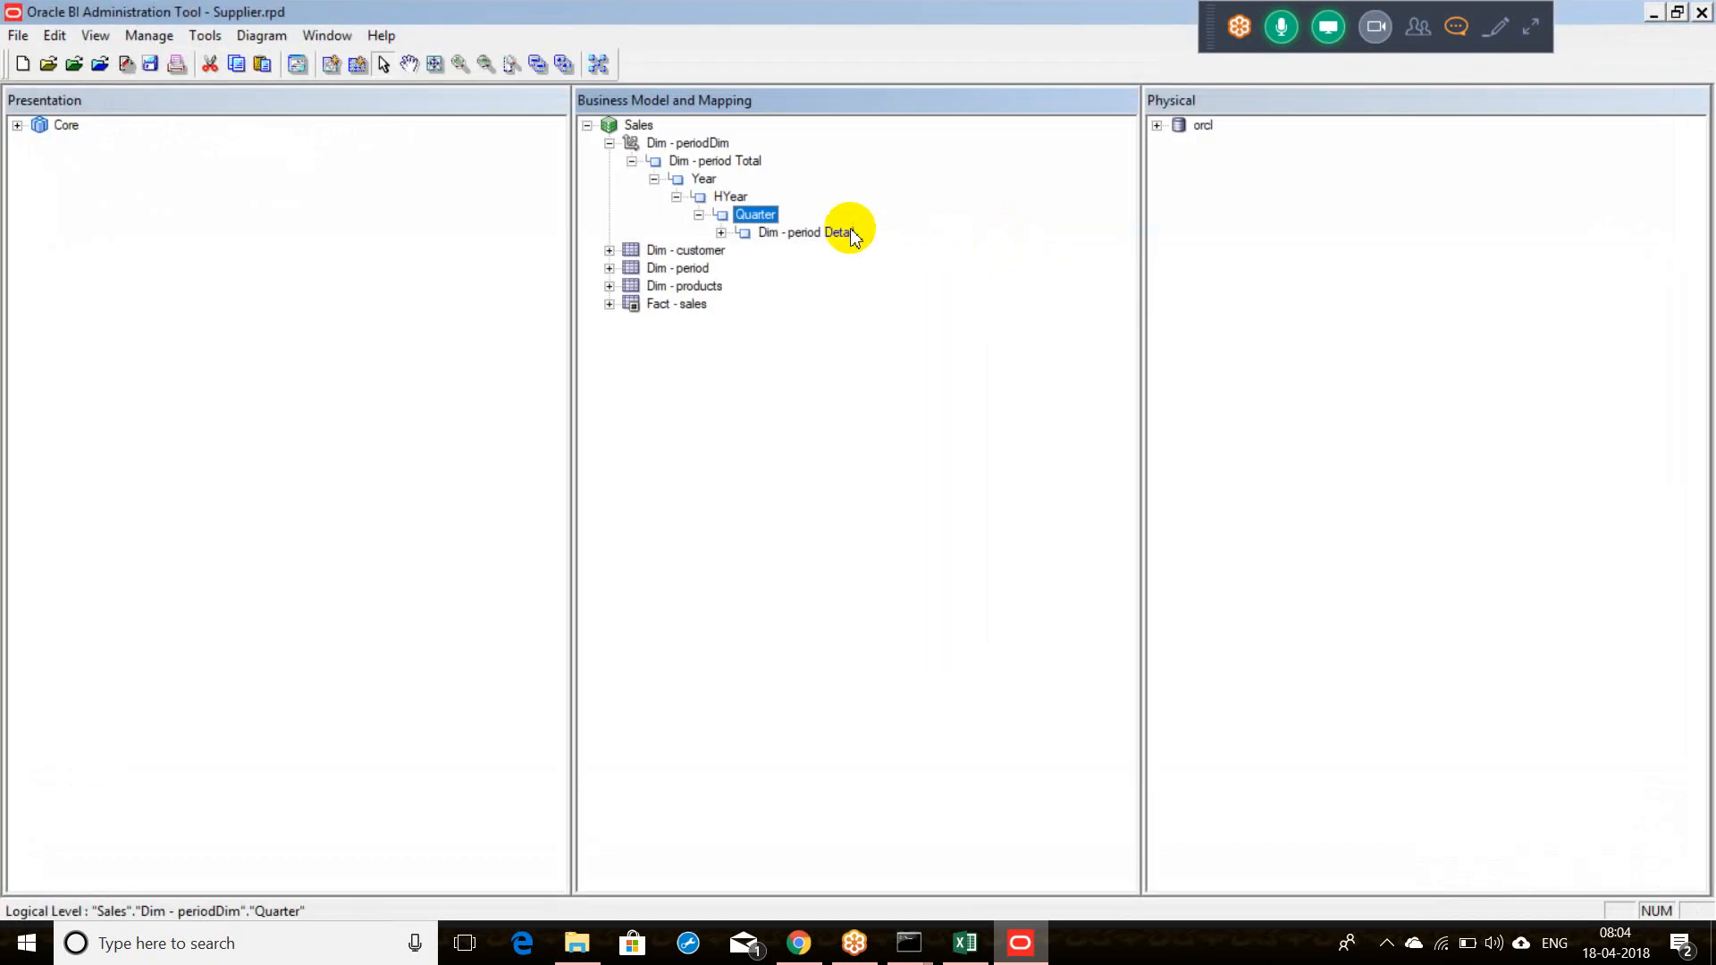
Step: Add Month and Week parent levels above Dim - period Detail
left_click(816, 232)
right_click(828, 233)
mouse_move(1014, 250)
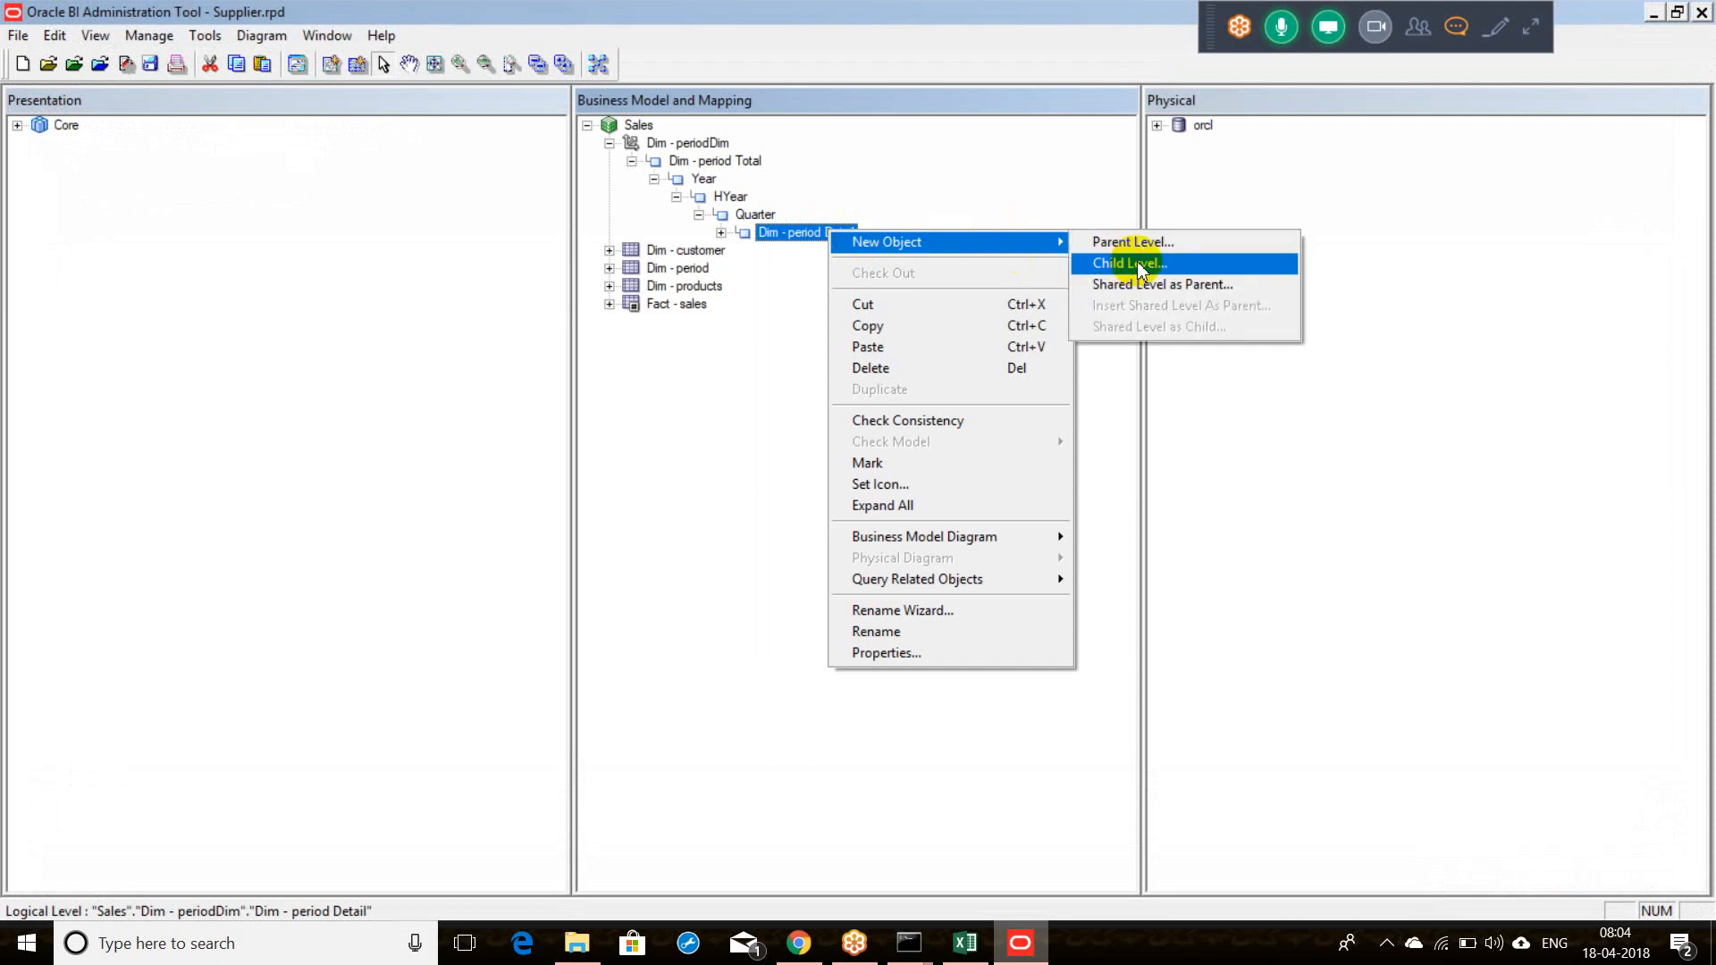
left_click(1144, 243)
type("Month")
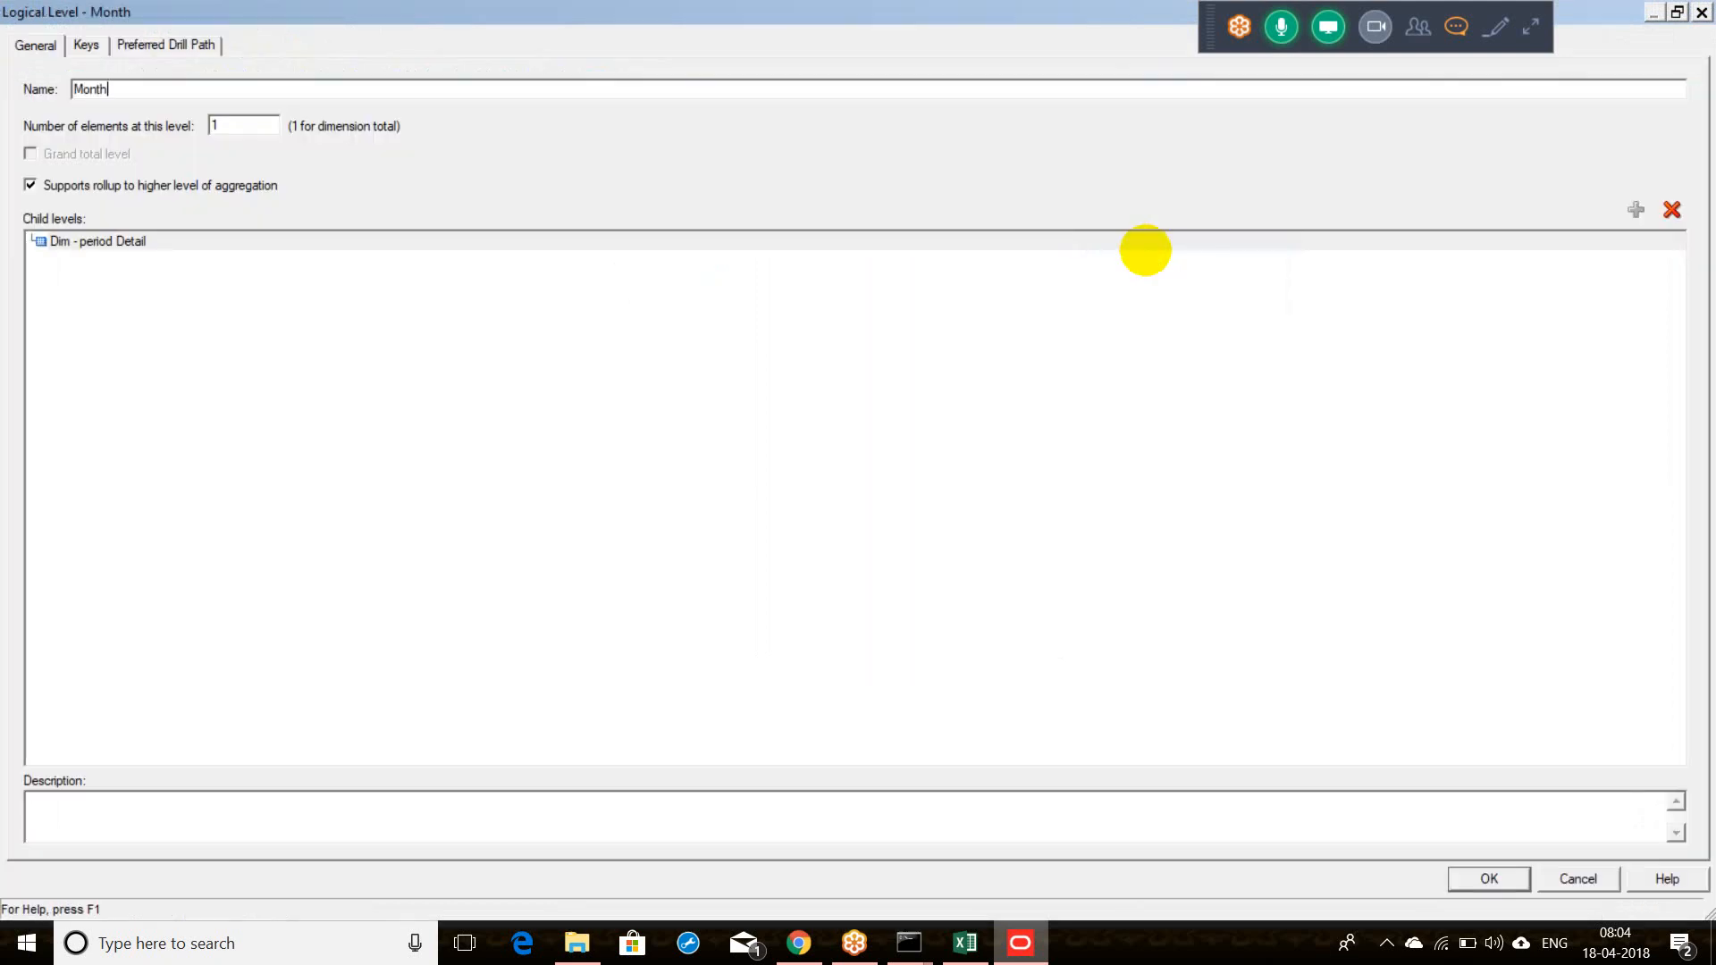
key("Return")
right_click(860, 251)
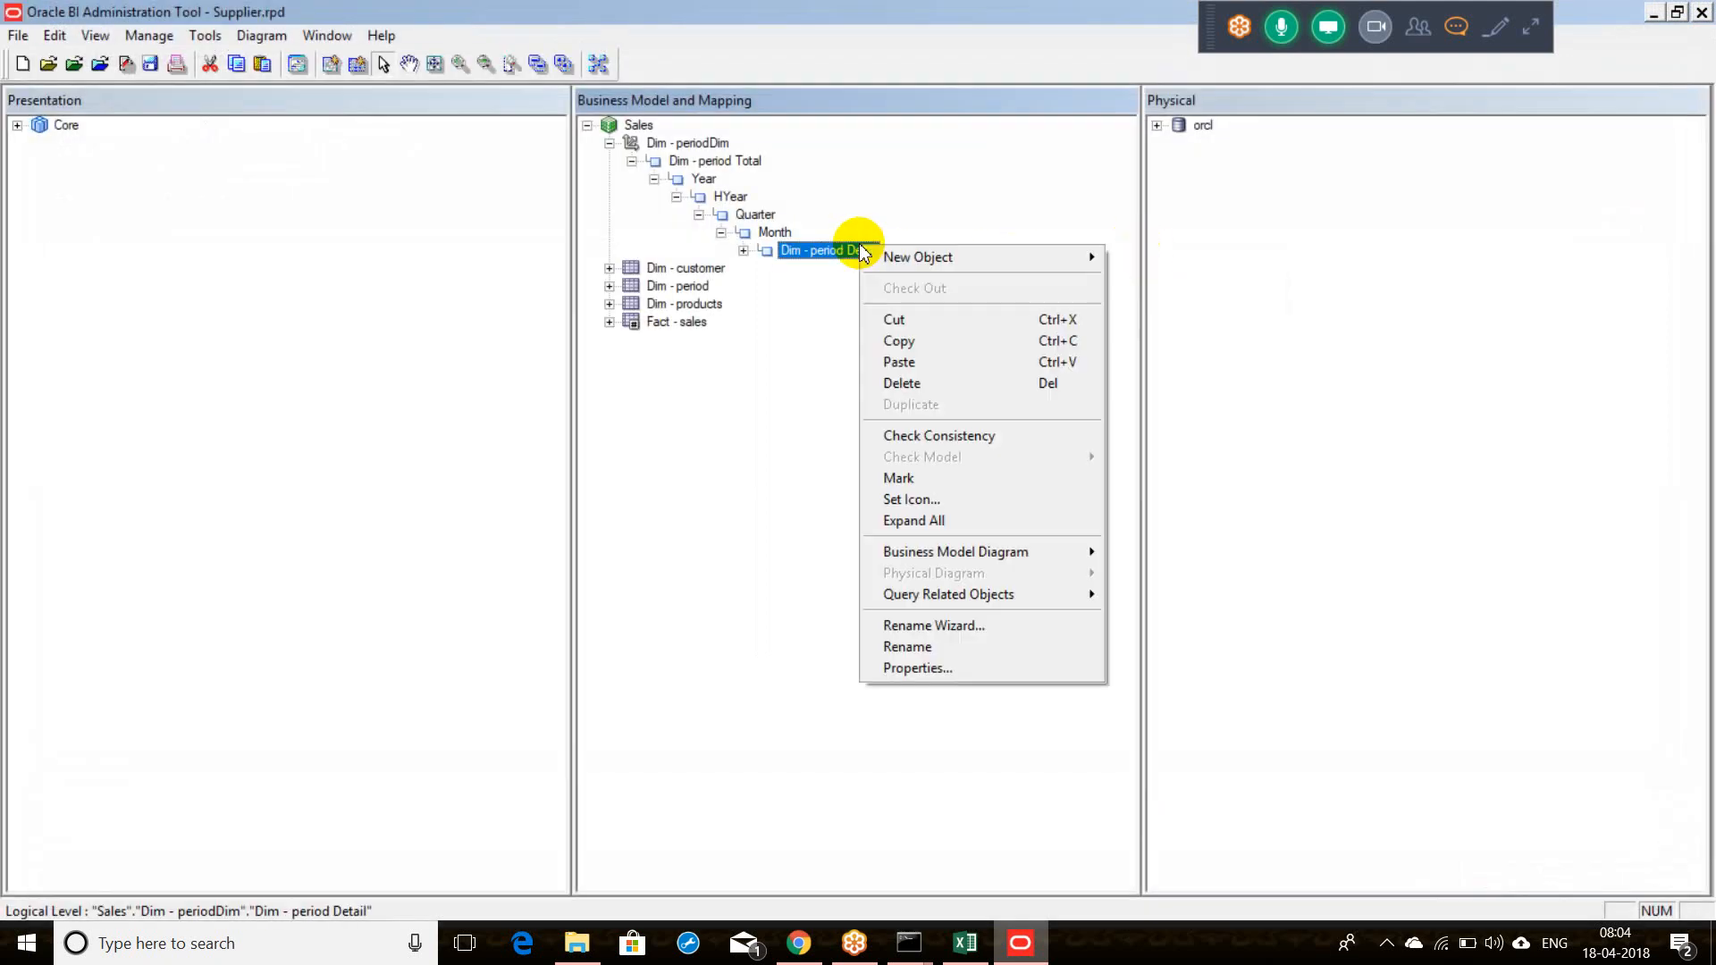
mouse_move(912, 256)
left_click(1160, 260)
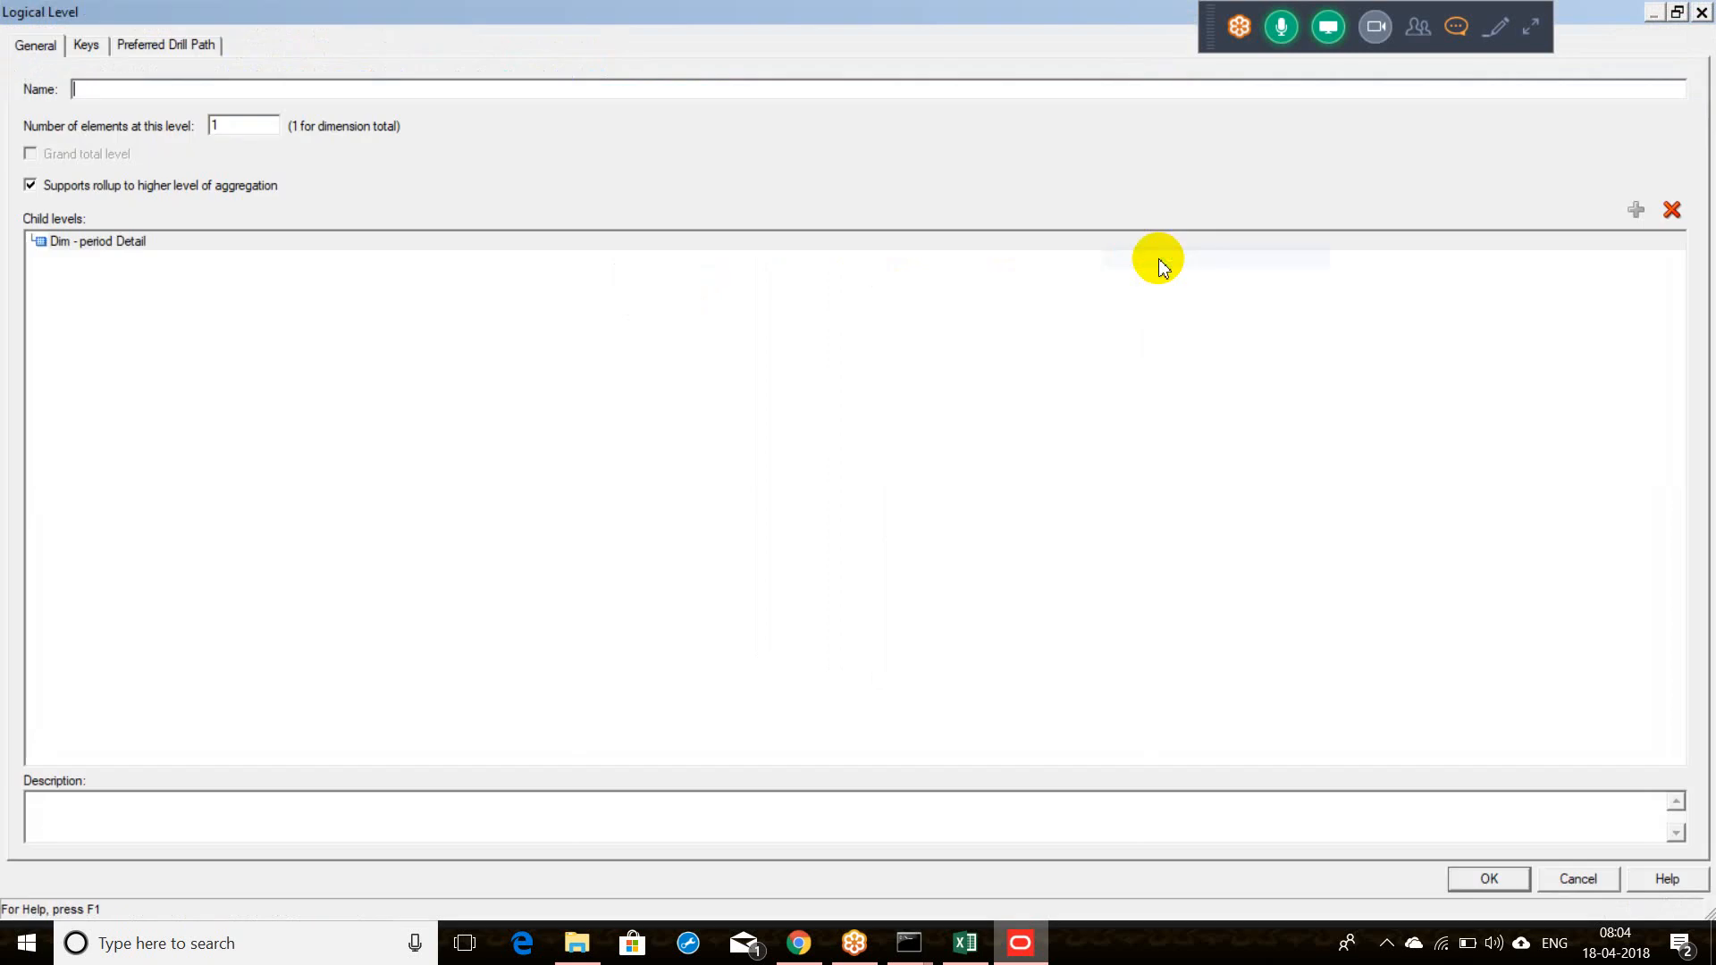
type("Week")
key("Return")
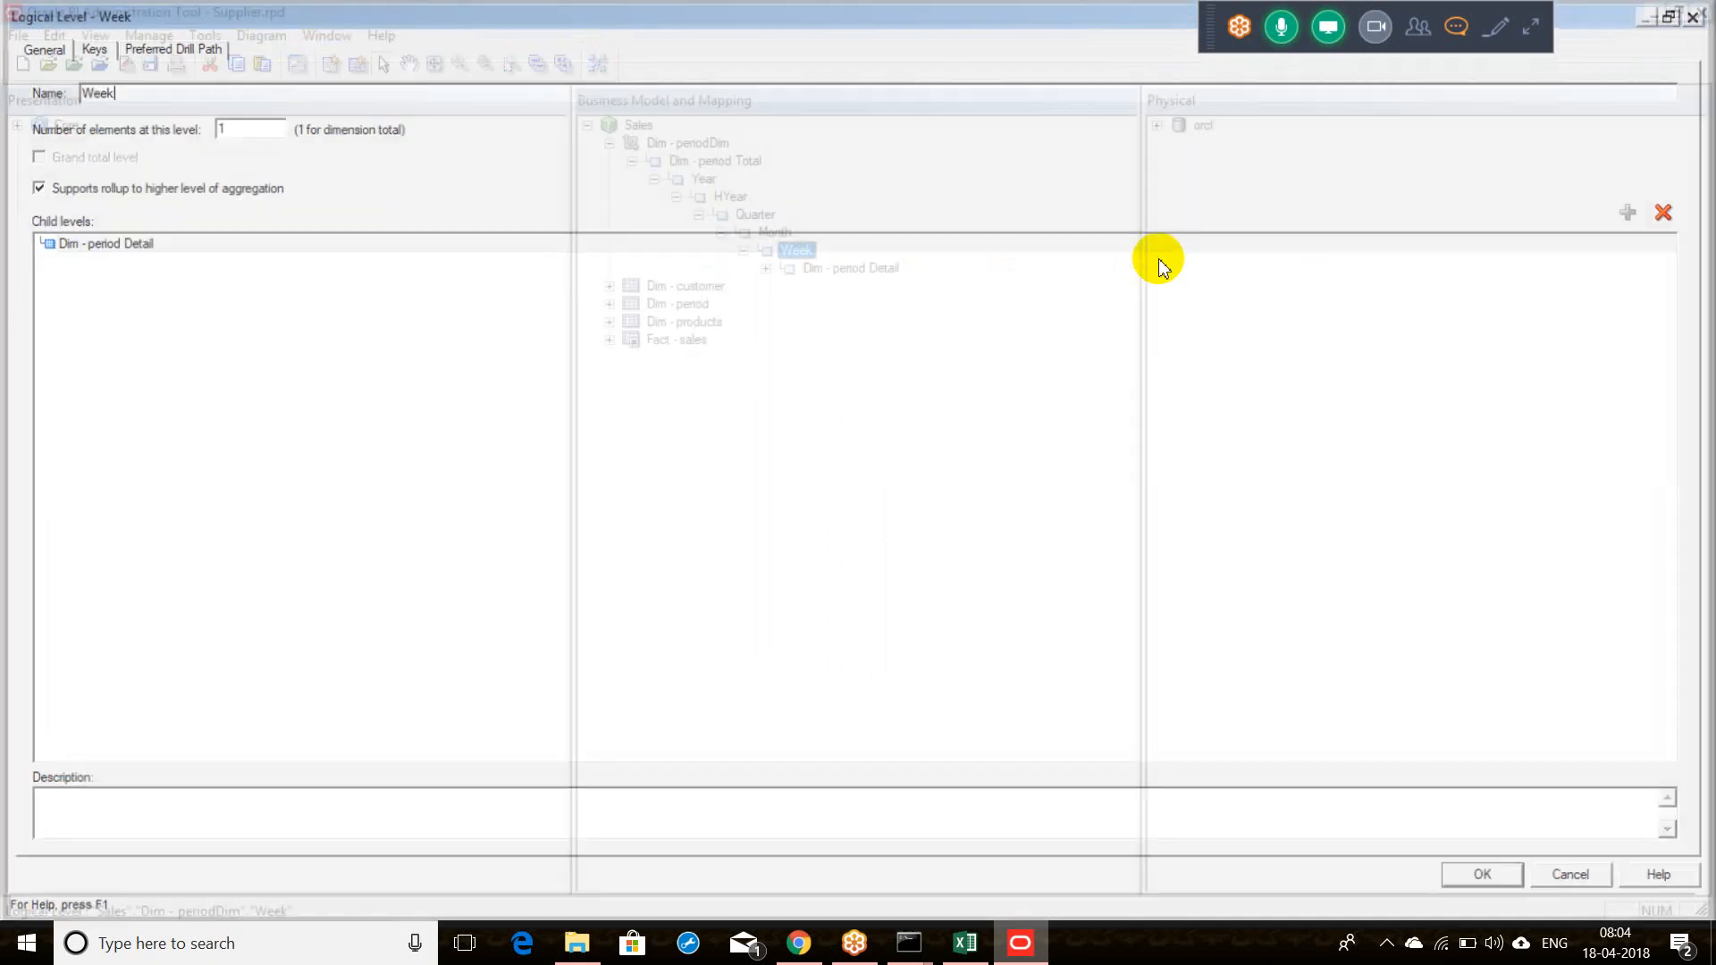
Step: Rename the Dim - period Detail level to Day
left_click(843, 271)
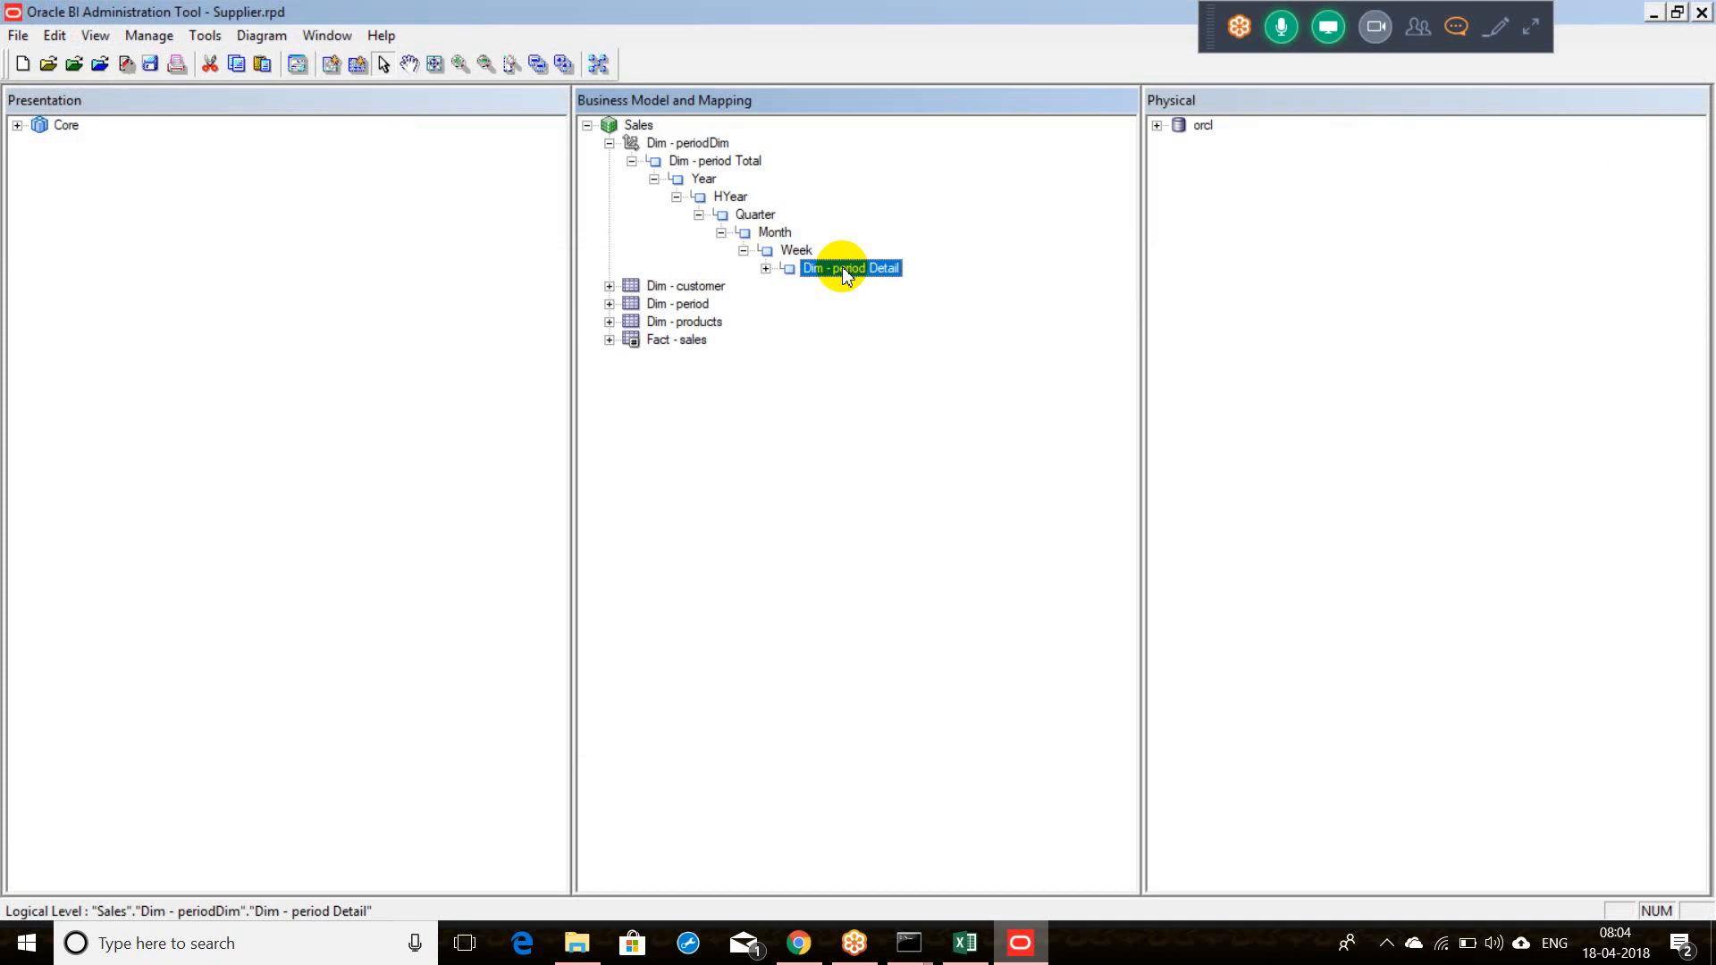
left_click(842, 268)
type("Day")
key("Return")
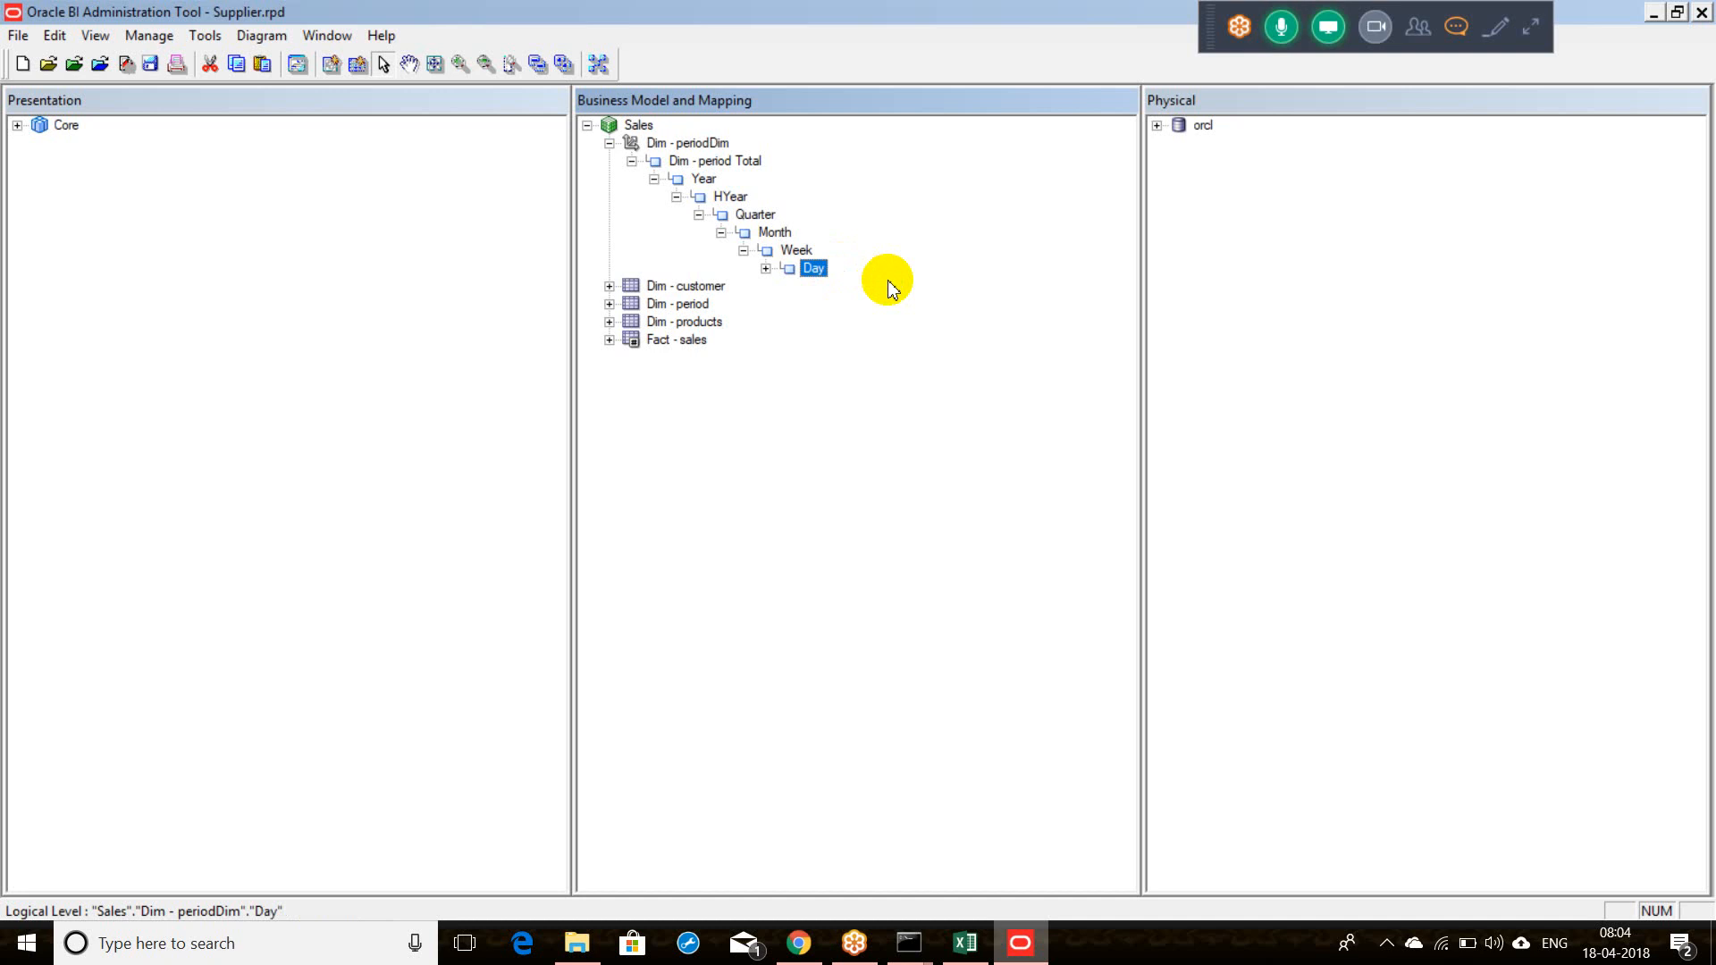
left_click(710, 179)
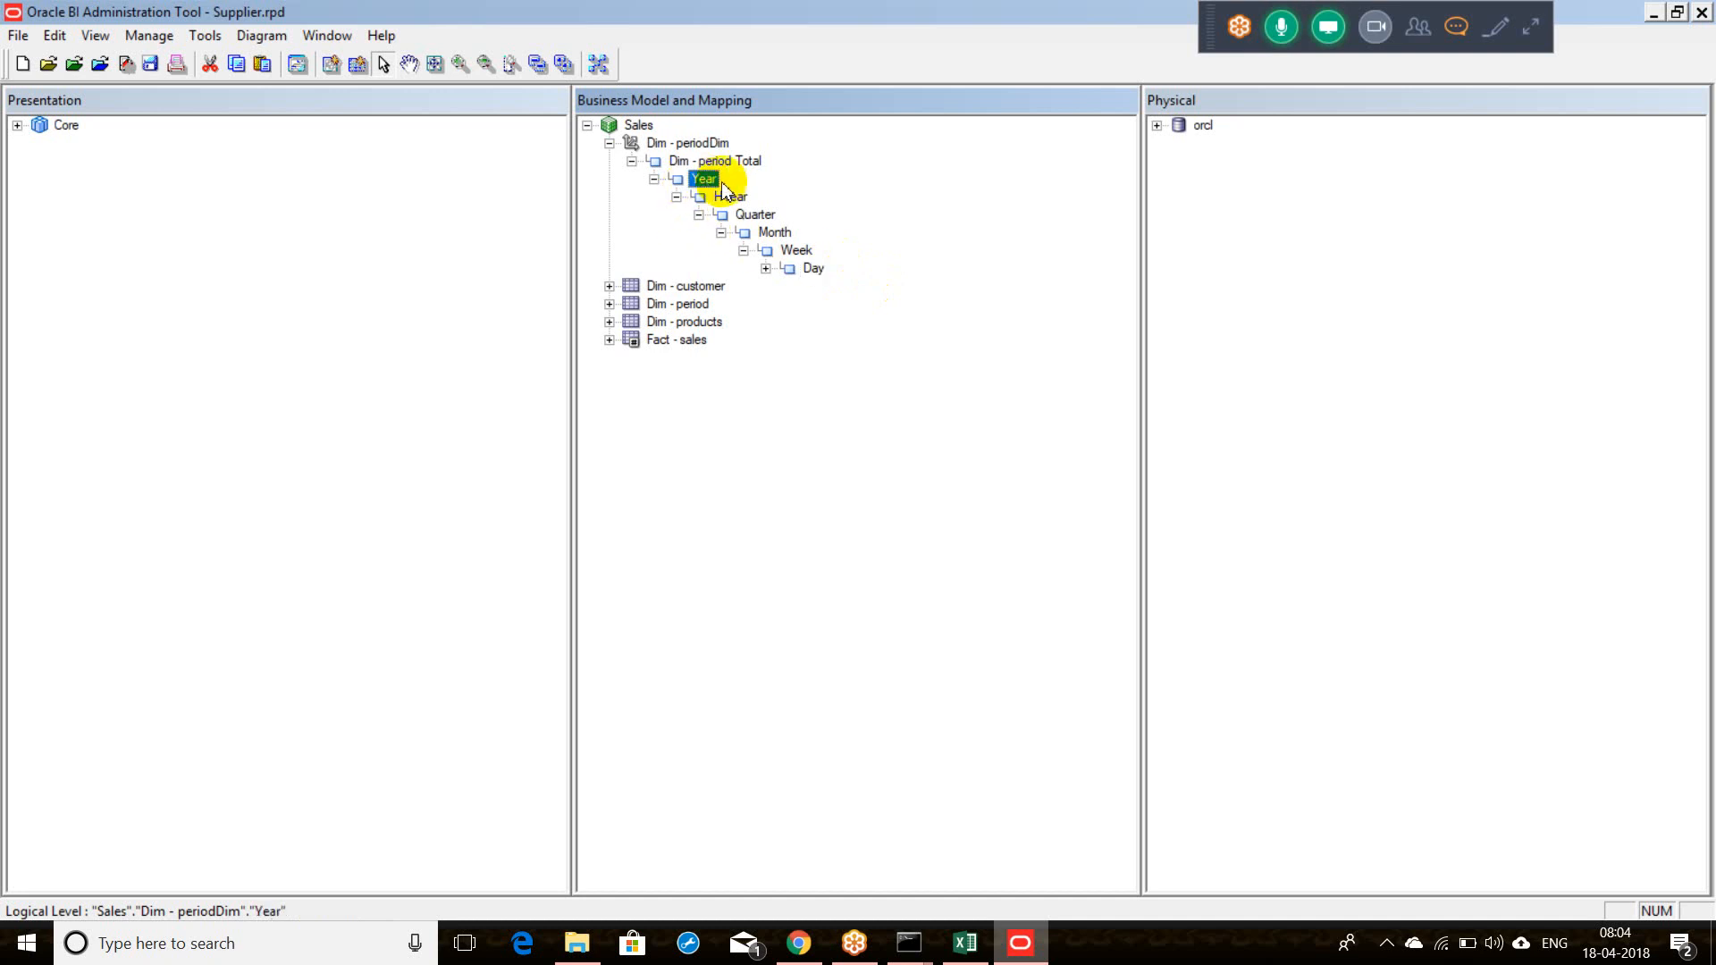
left_click(728, 197)
left_click(755, 215)
left_click(771, 234)
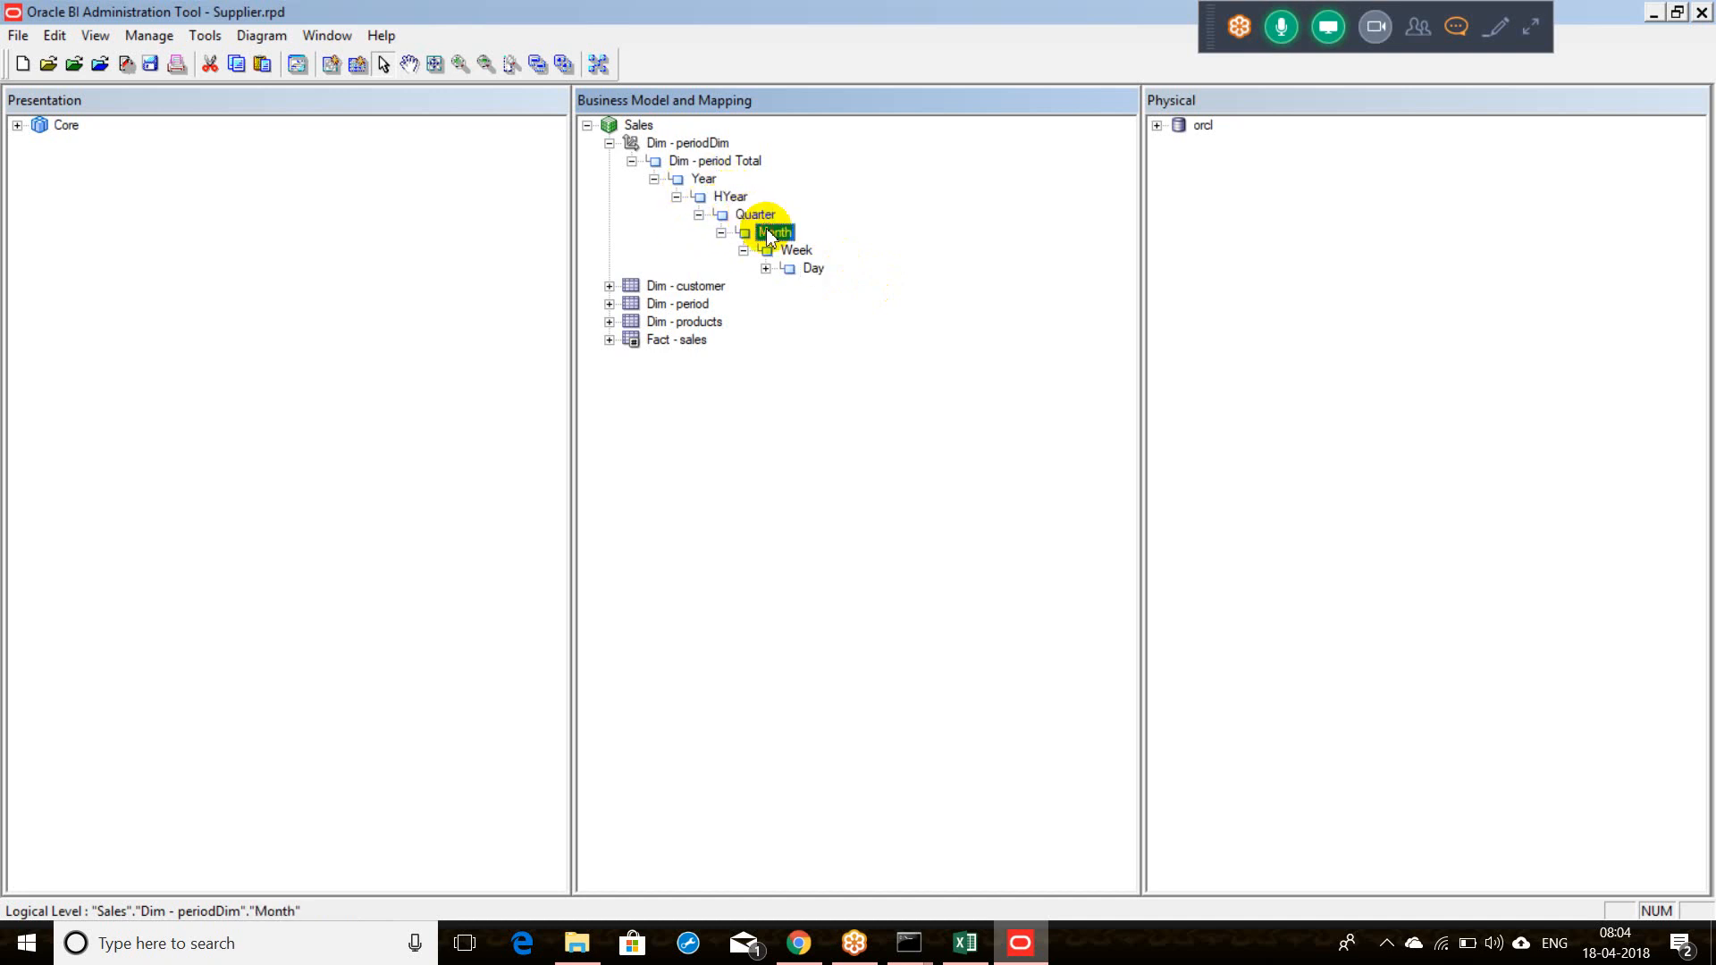
left_click(790, 251)
left_click(792, 269)
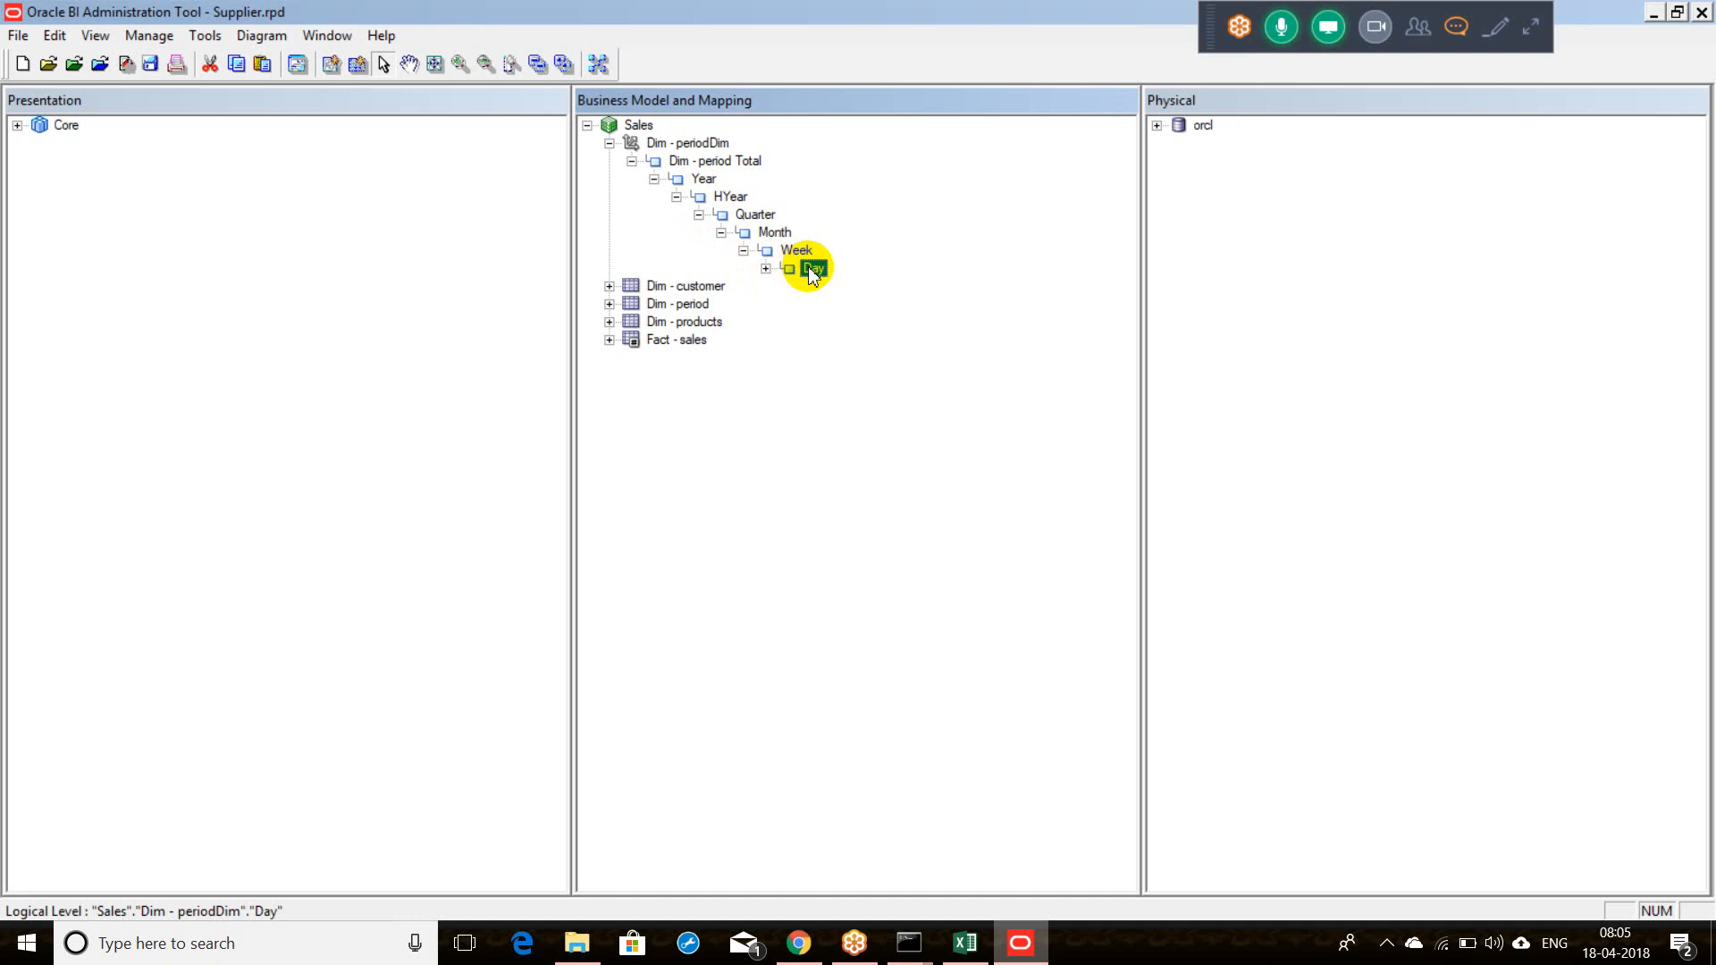
left_click(702, 178)
left_click(730, 197)
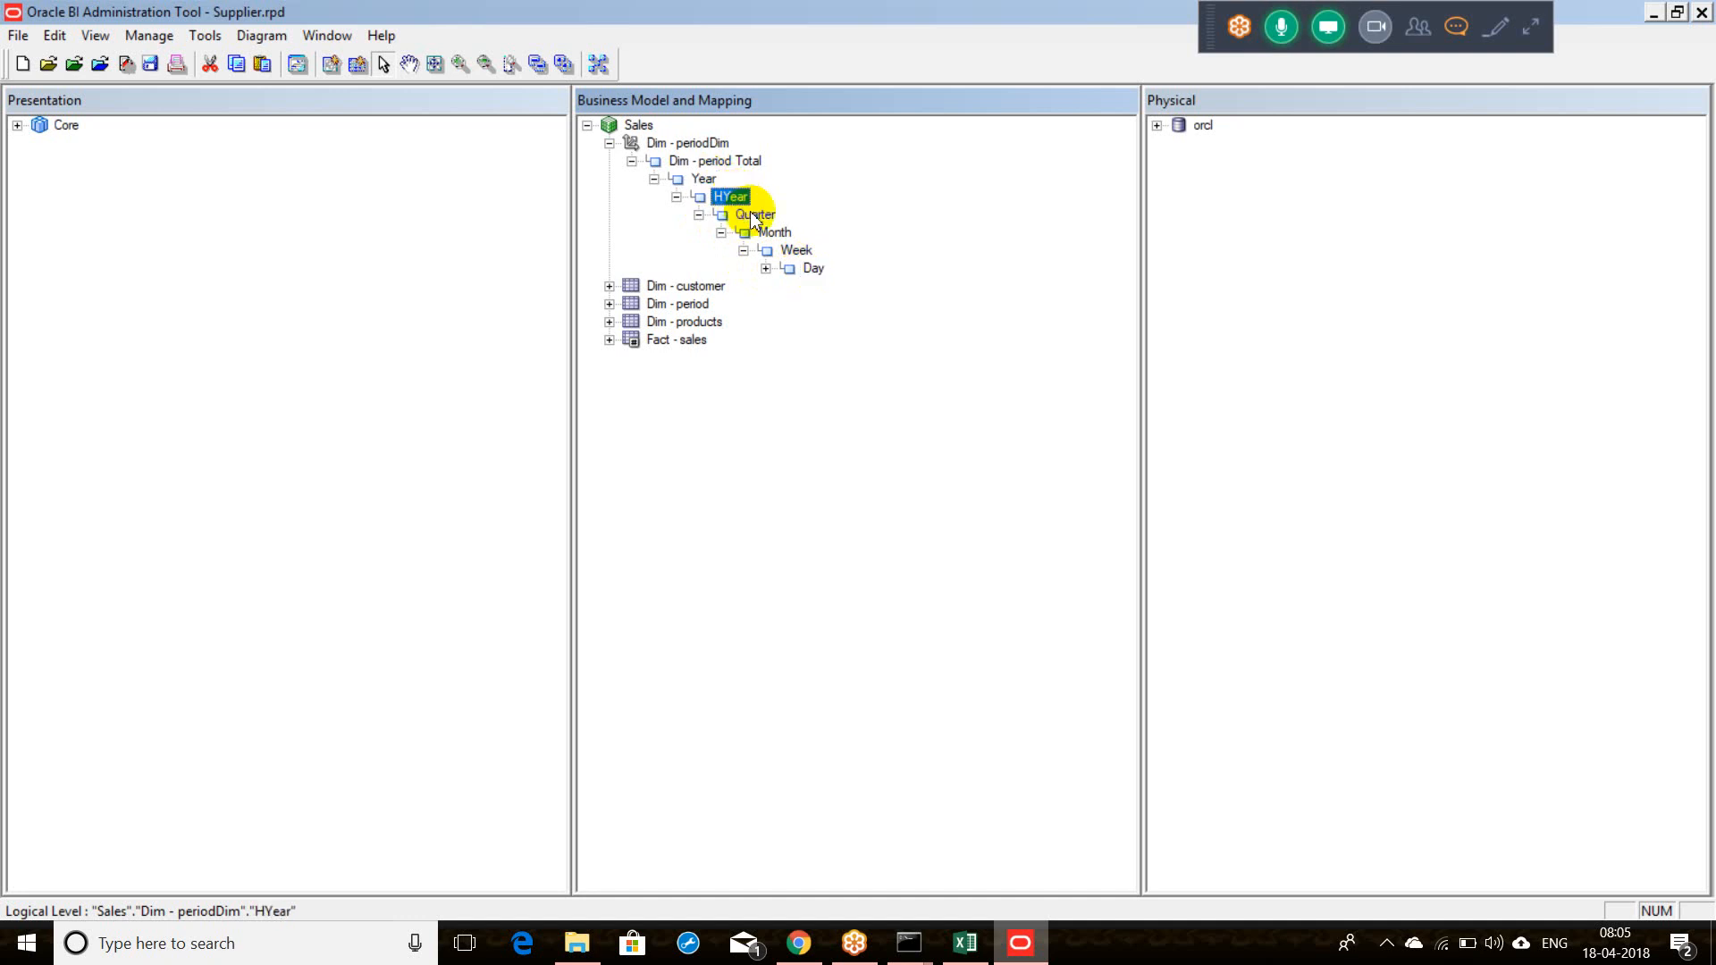
left_click(753, 215)
left_click(775, 233)
left_click(792, 253)
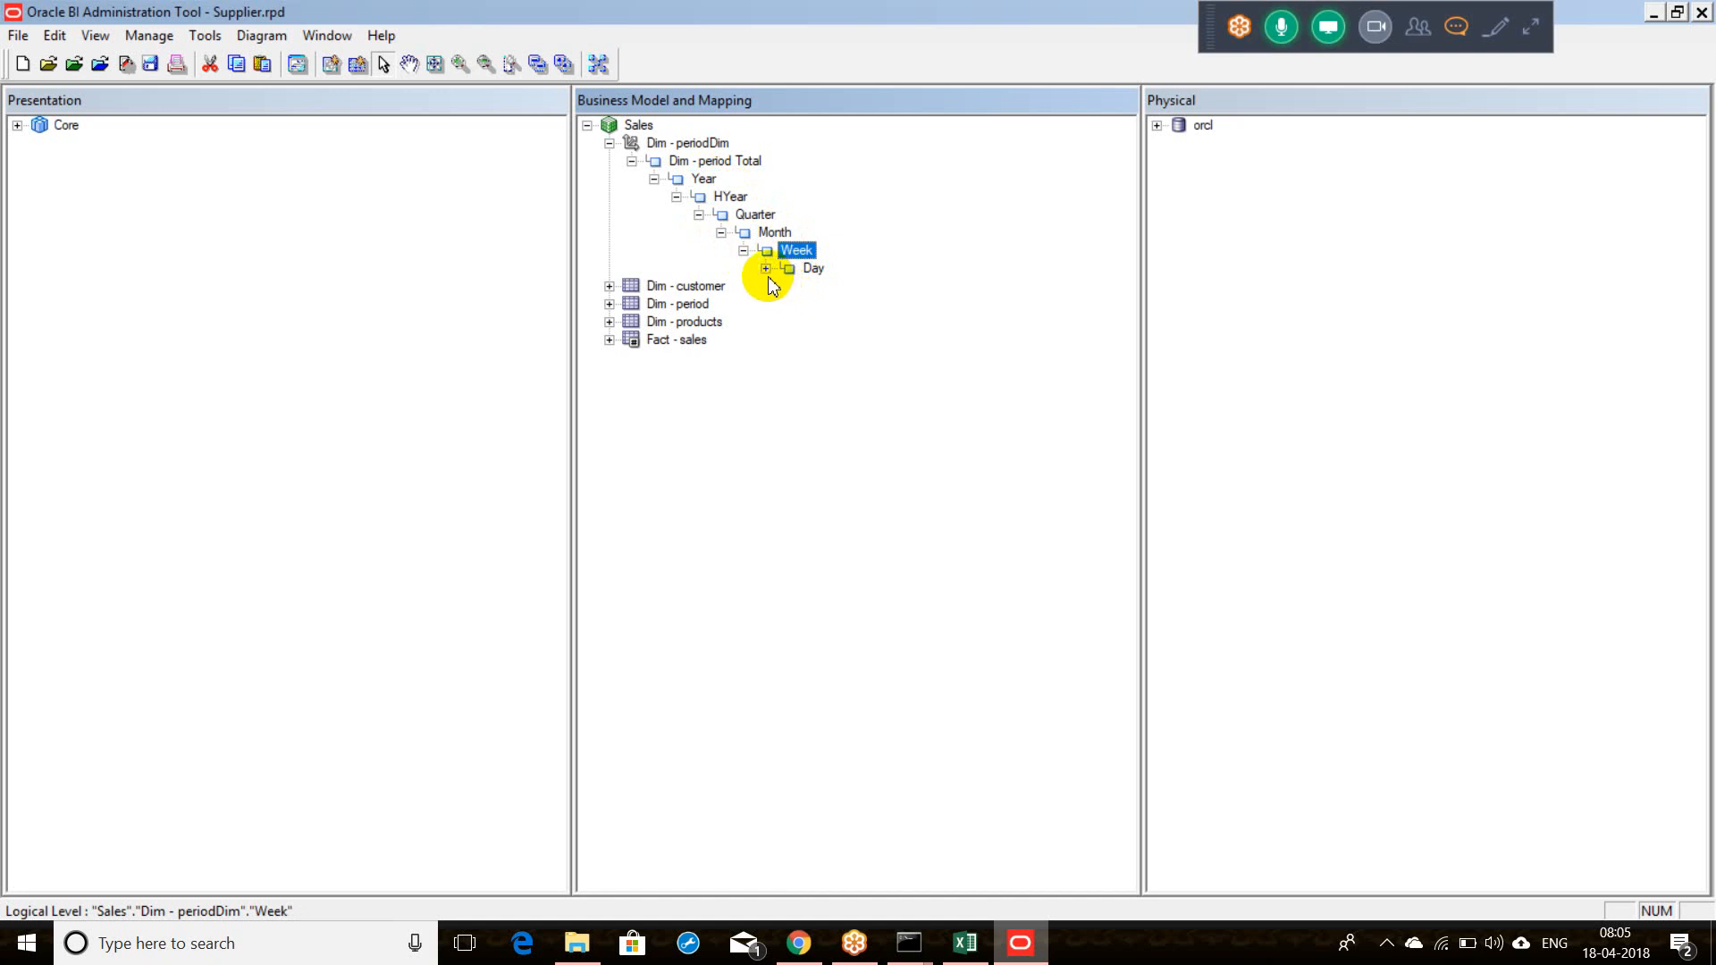
Step: Move the Year column from the Day level onto the Year level
left_click(765, 268)
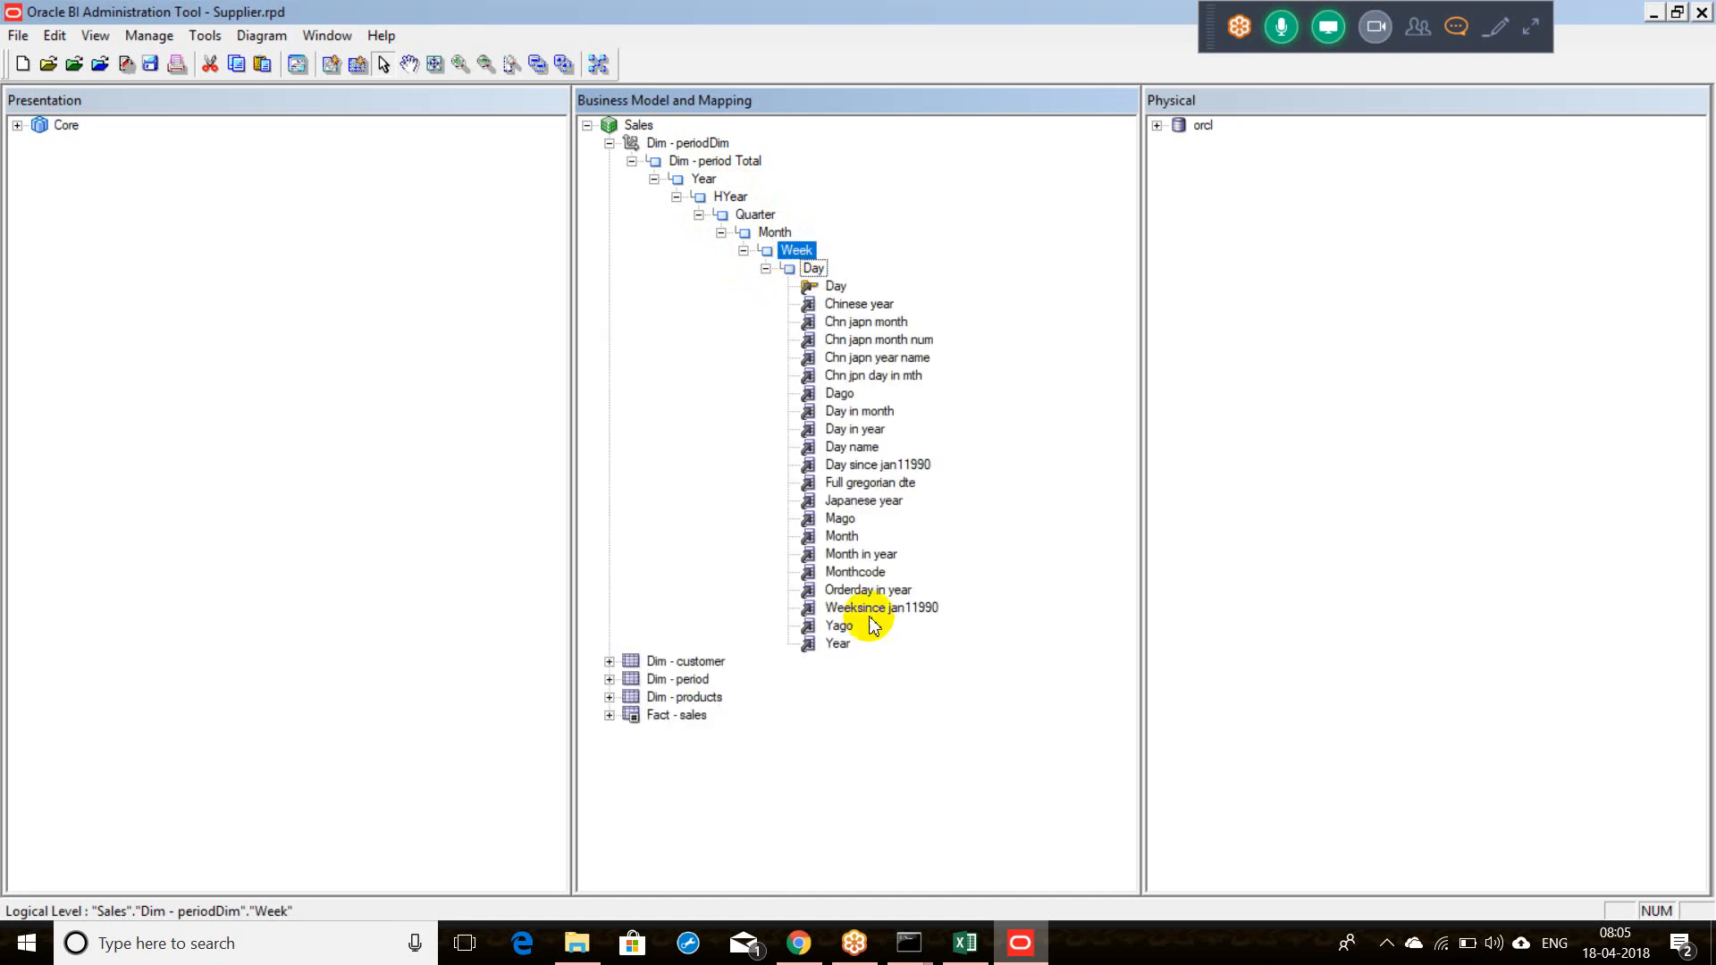
left_click(841, 644)
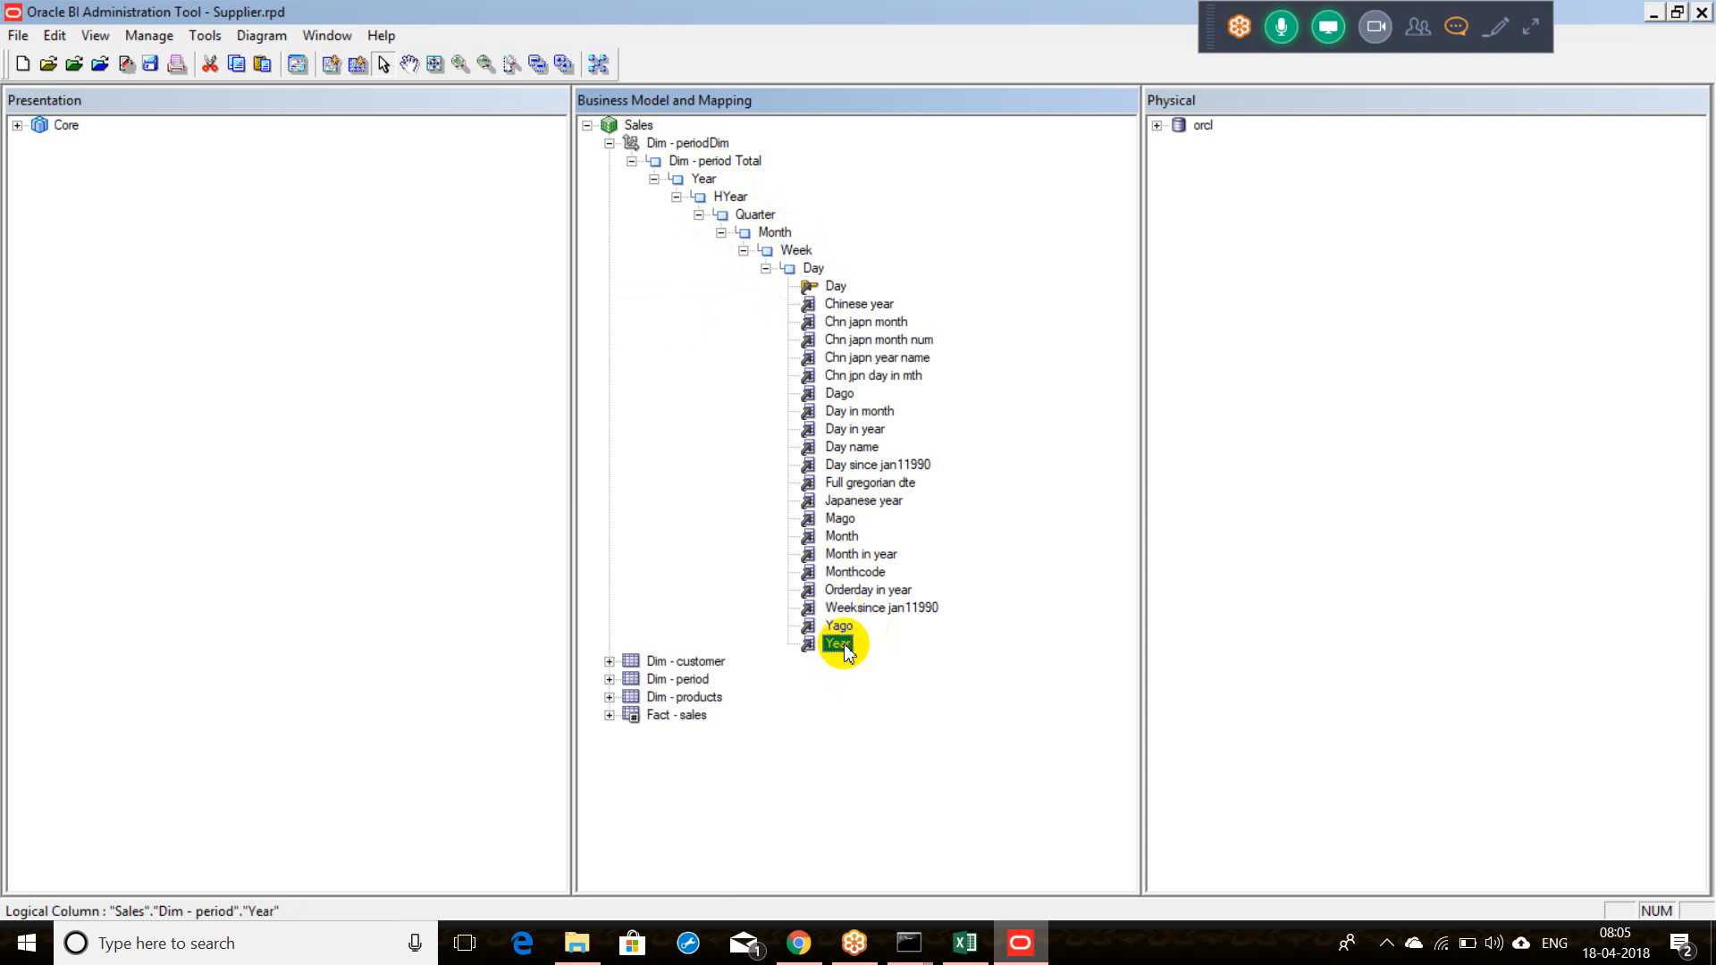
left_click_drag(844, 651, 703, 195)
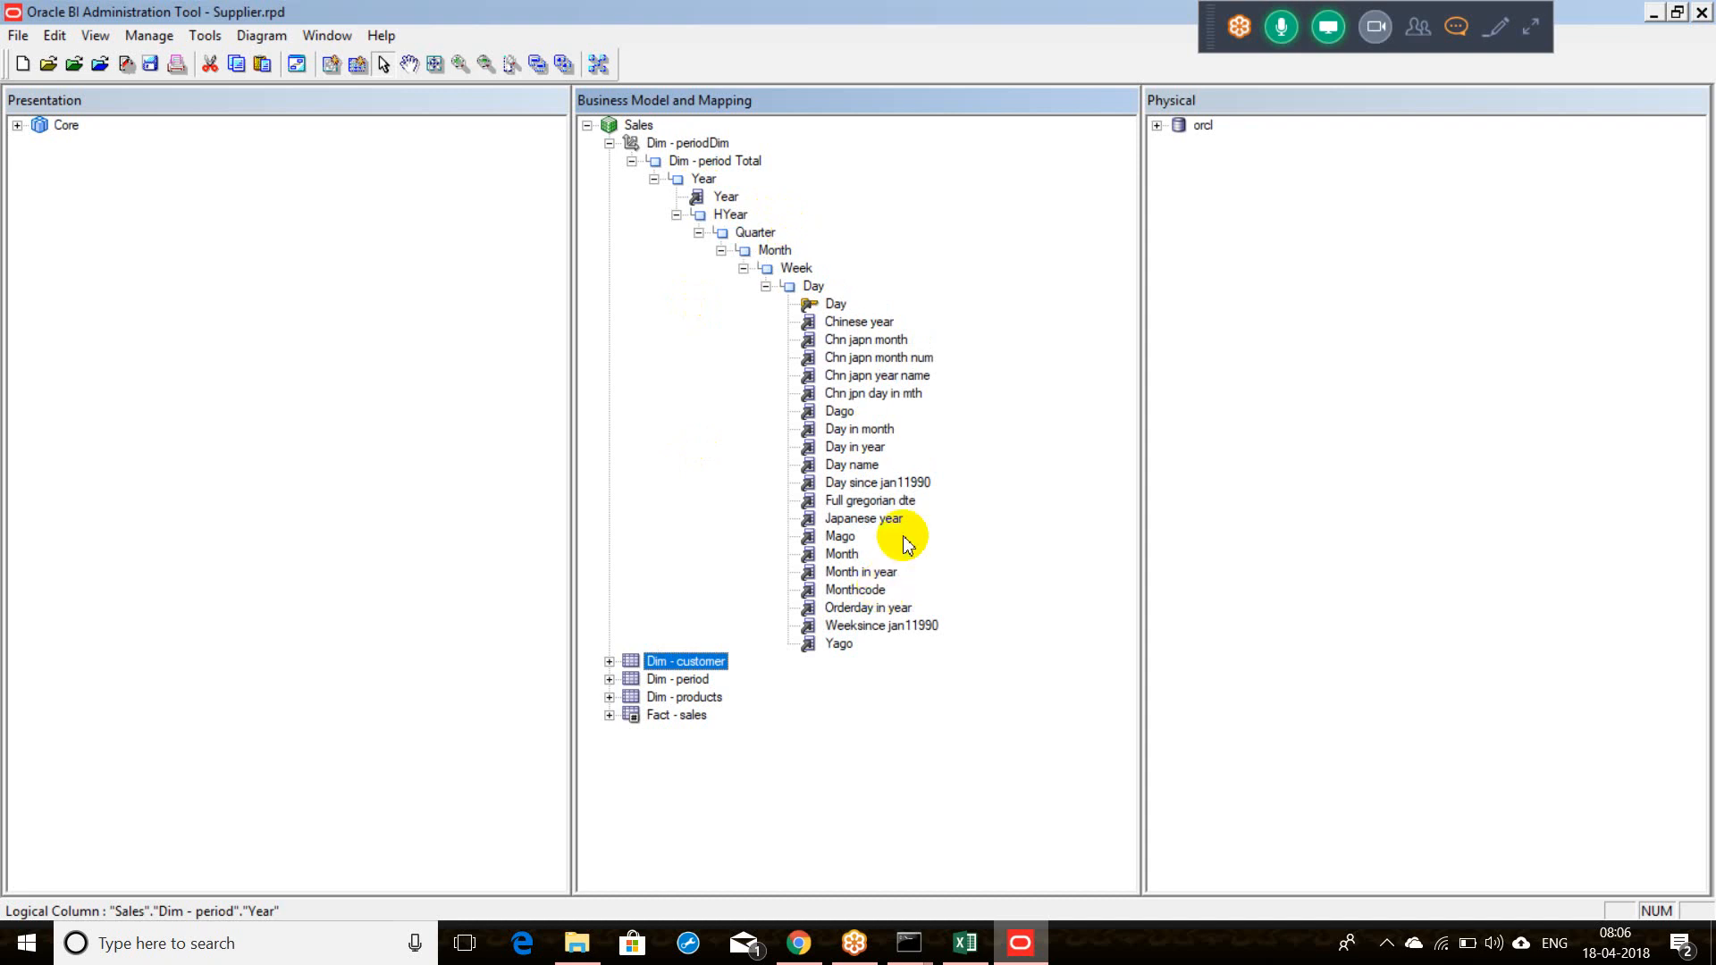
double_click(861, 572)
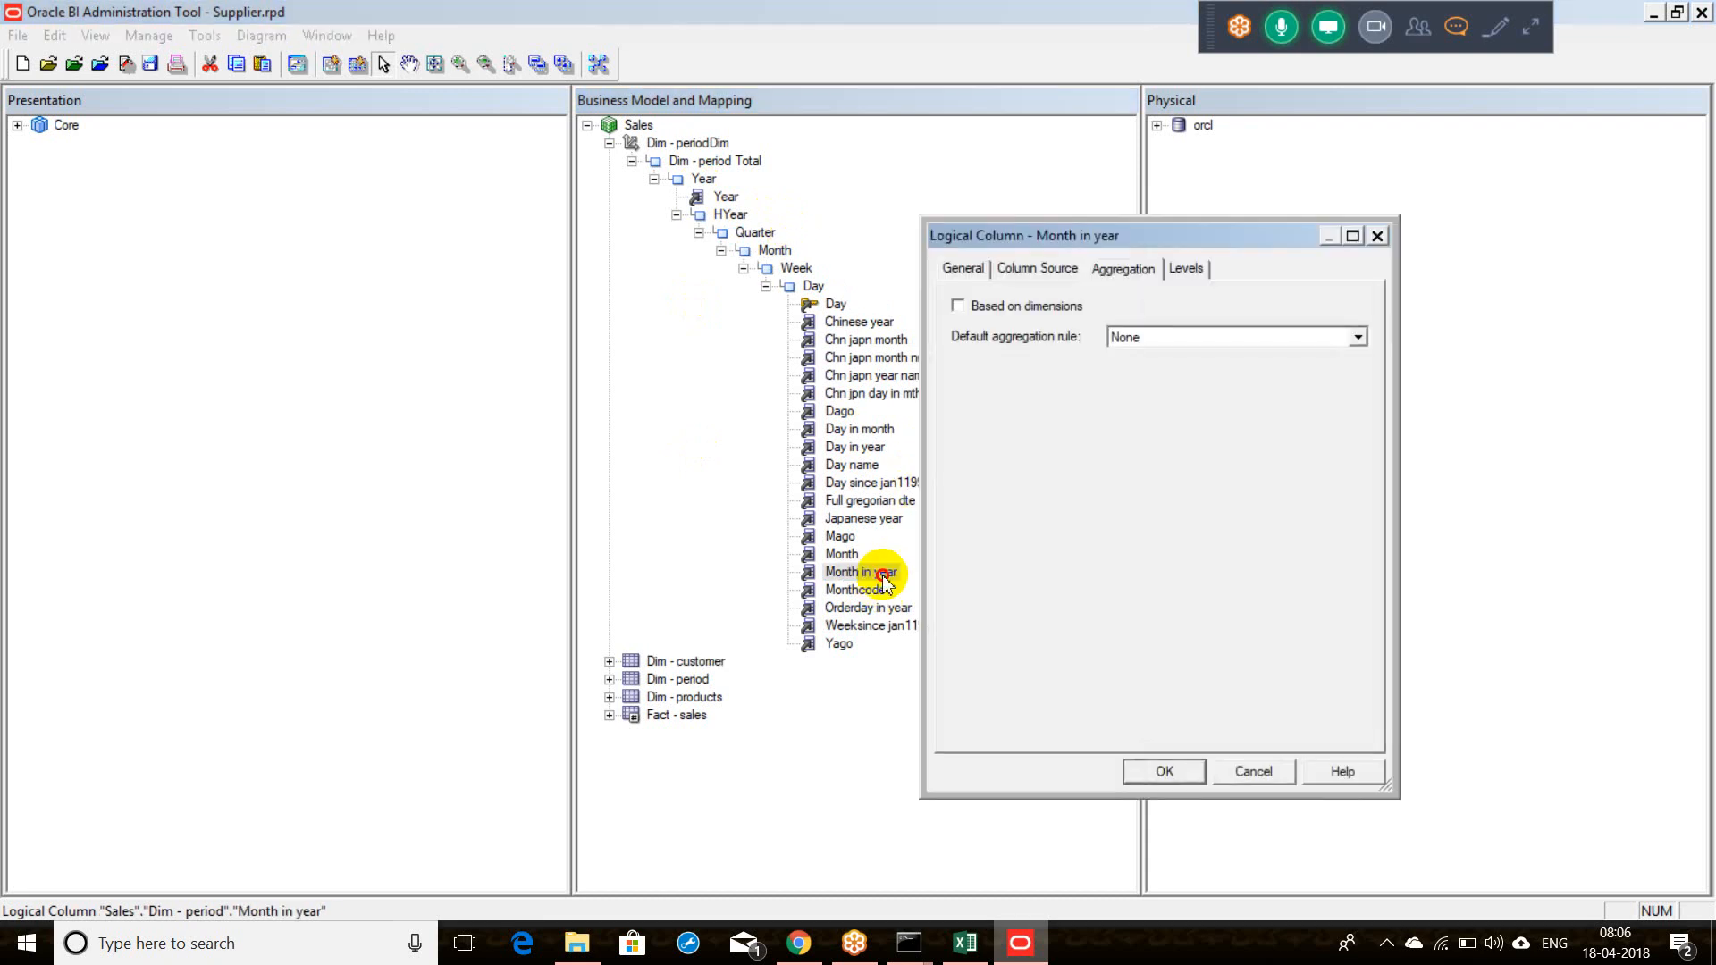
double_click(1325, 217)
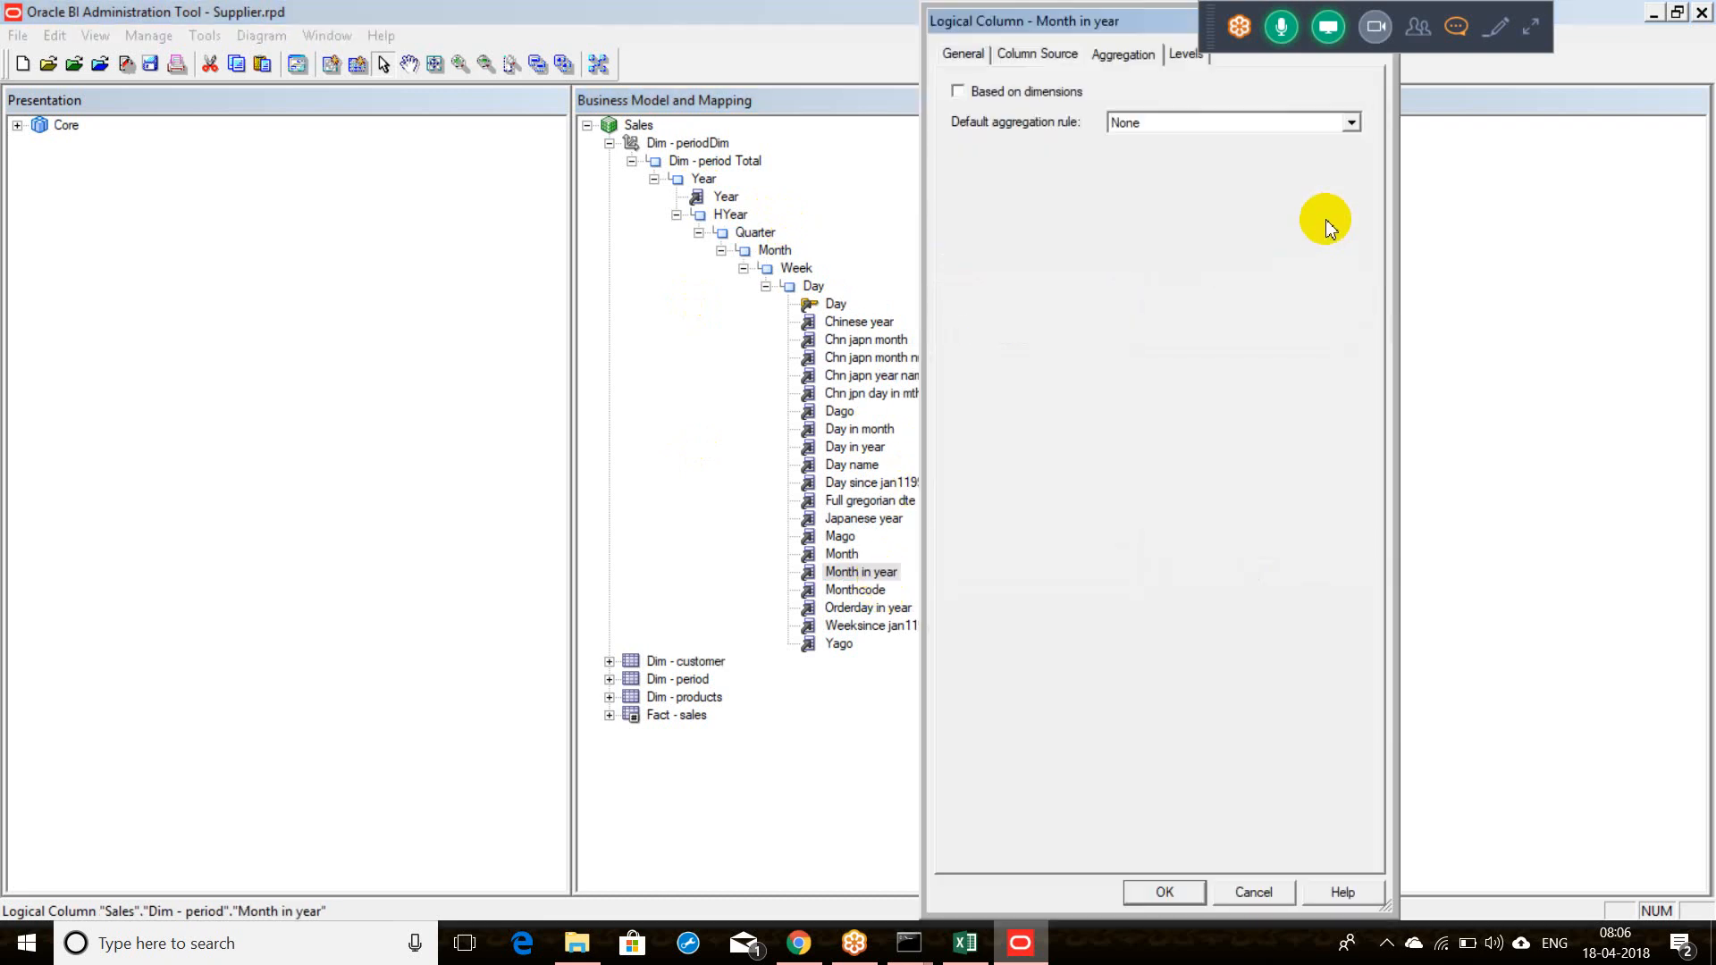
left_click(1266, 889)
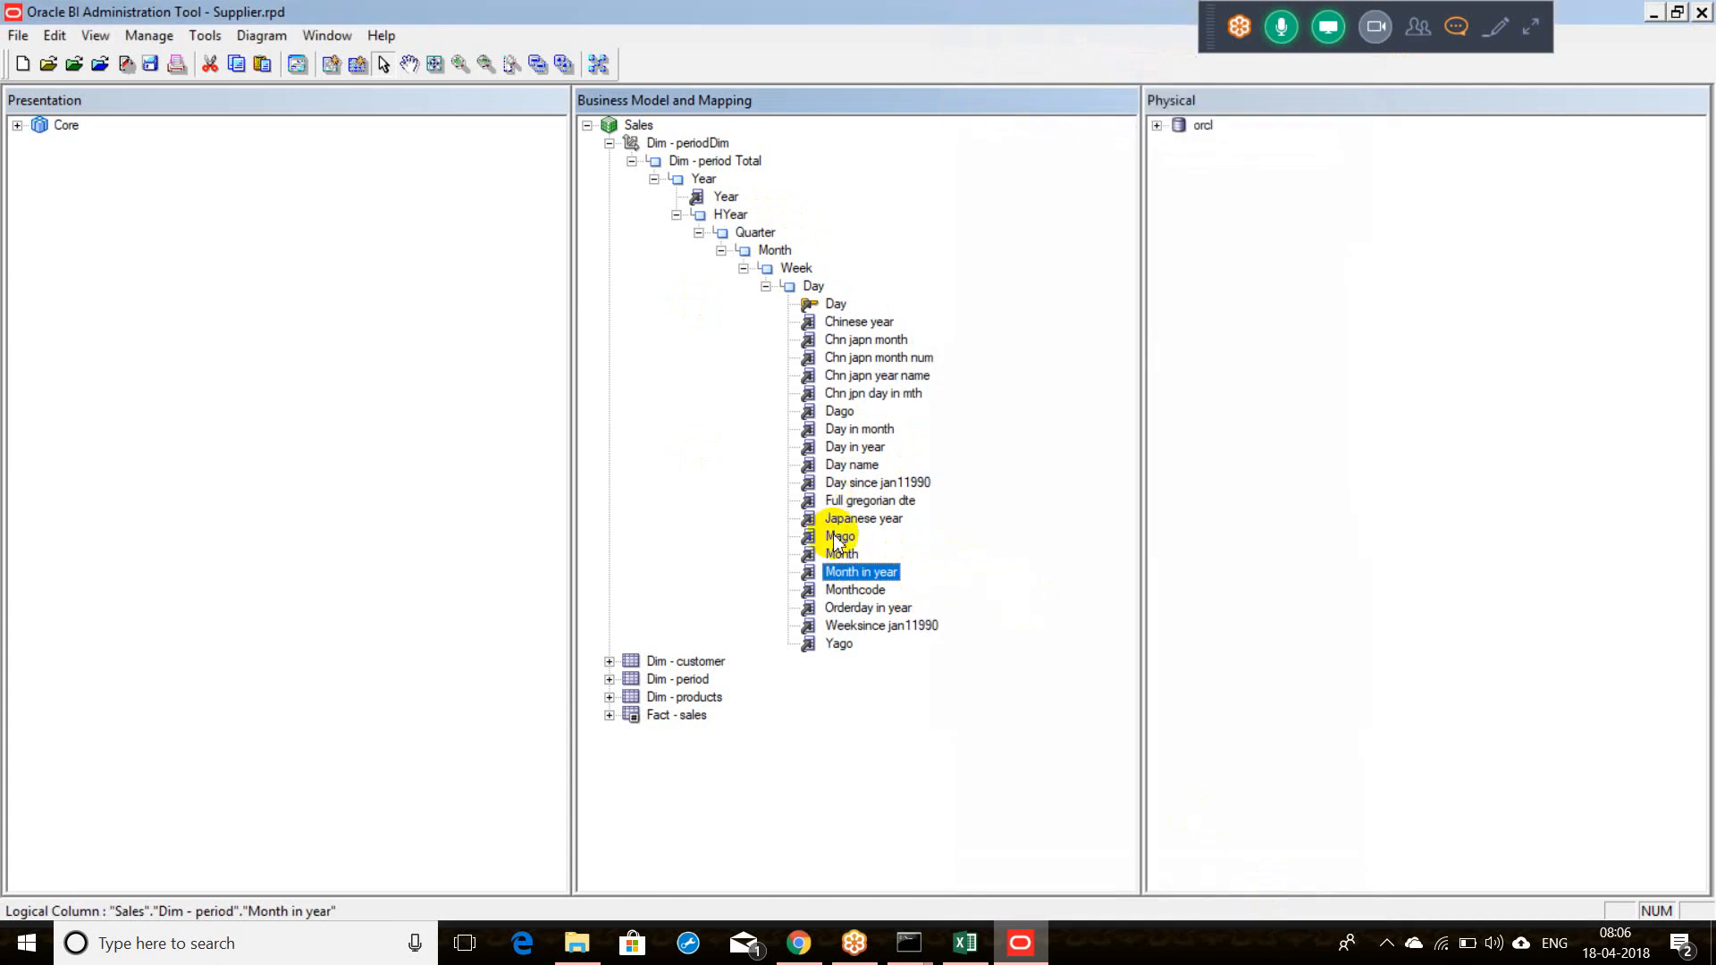
Step: Set the Month column's logical level for Dim - periodDim to Month
left_click(839, 646)
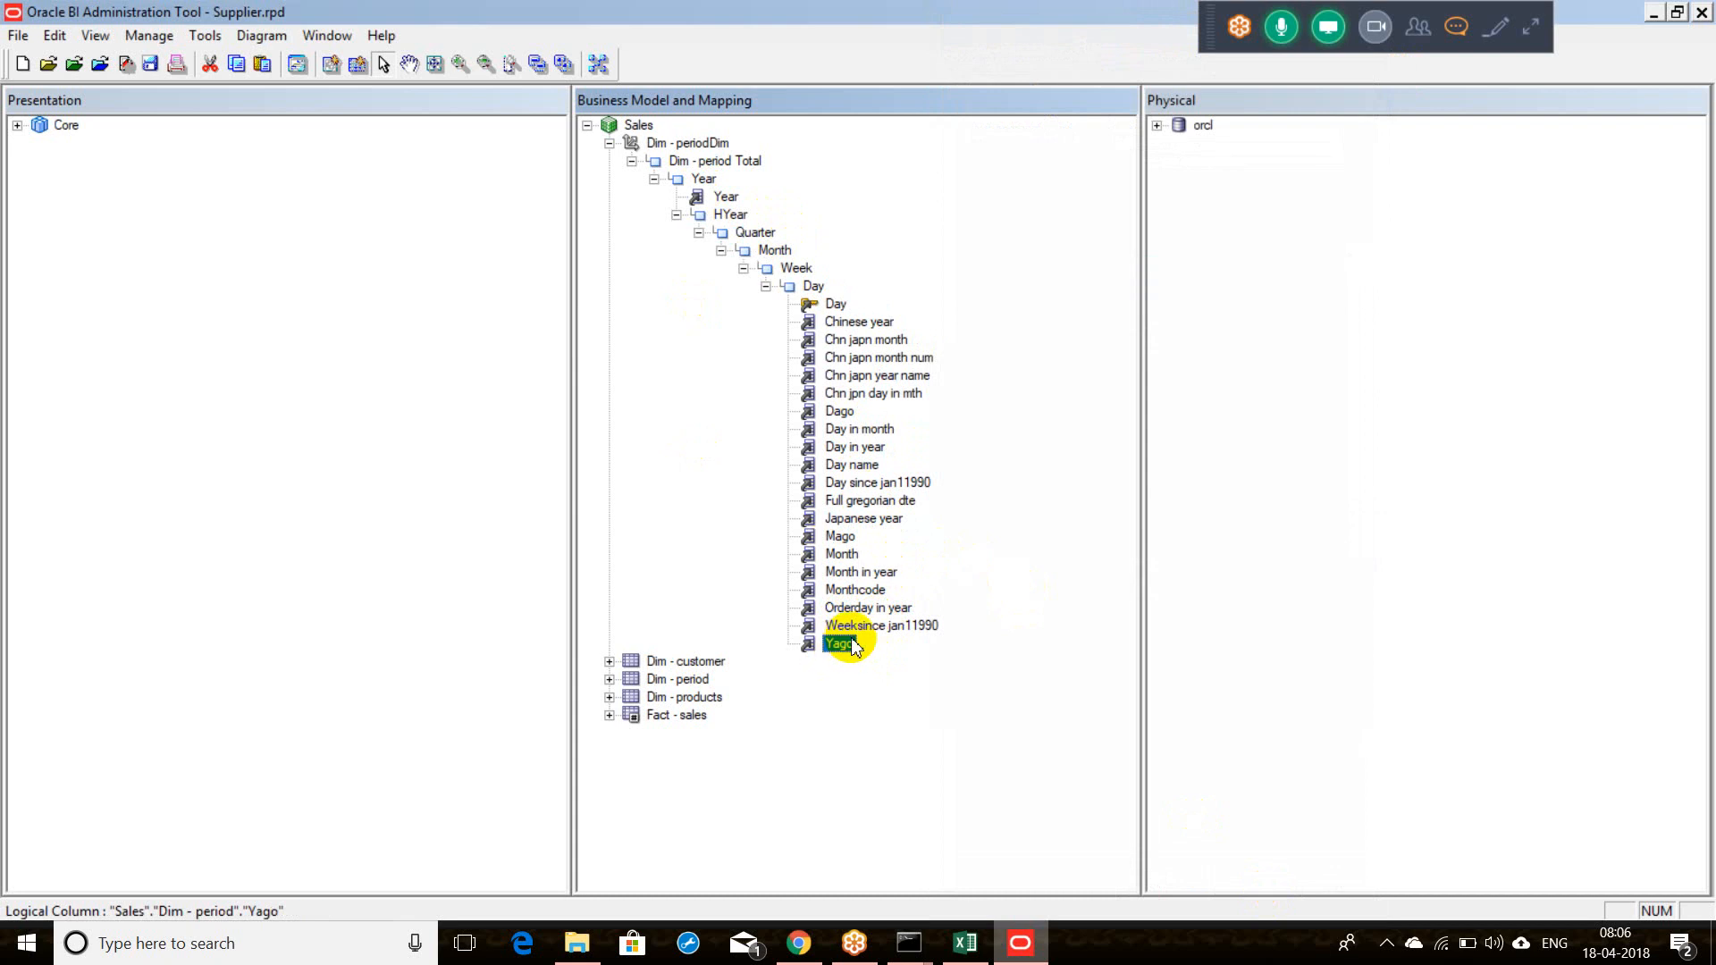
left_click(854, 554)
mouse_move(856, 554)
left_mouse_down()
mouse_move(774, 252)
mouse_move(766, 498)
mouse_move(829, 555)
left_mouse_up()
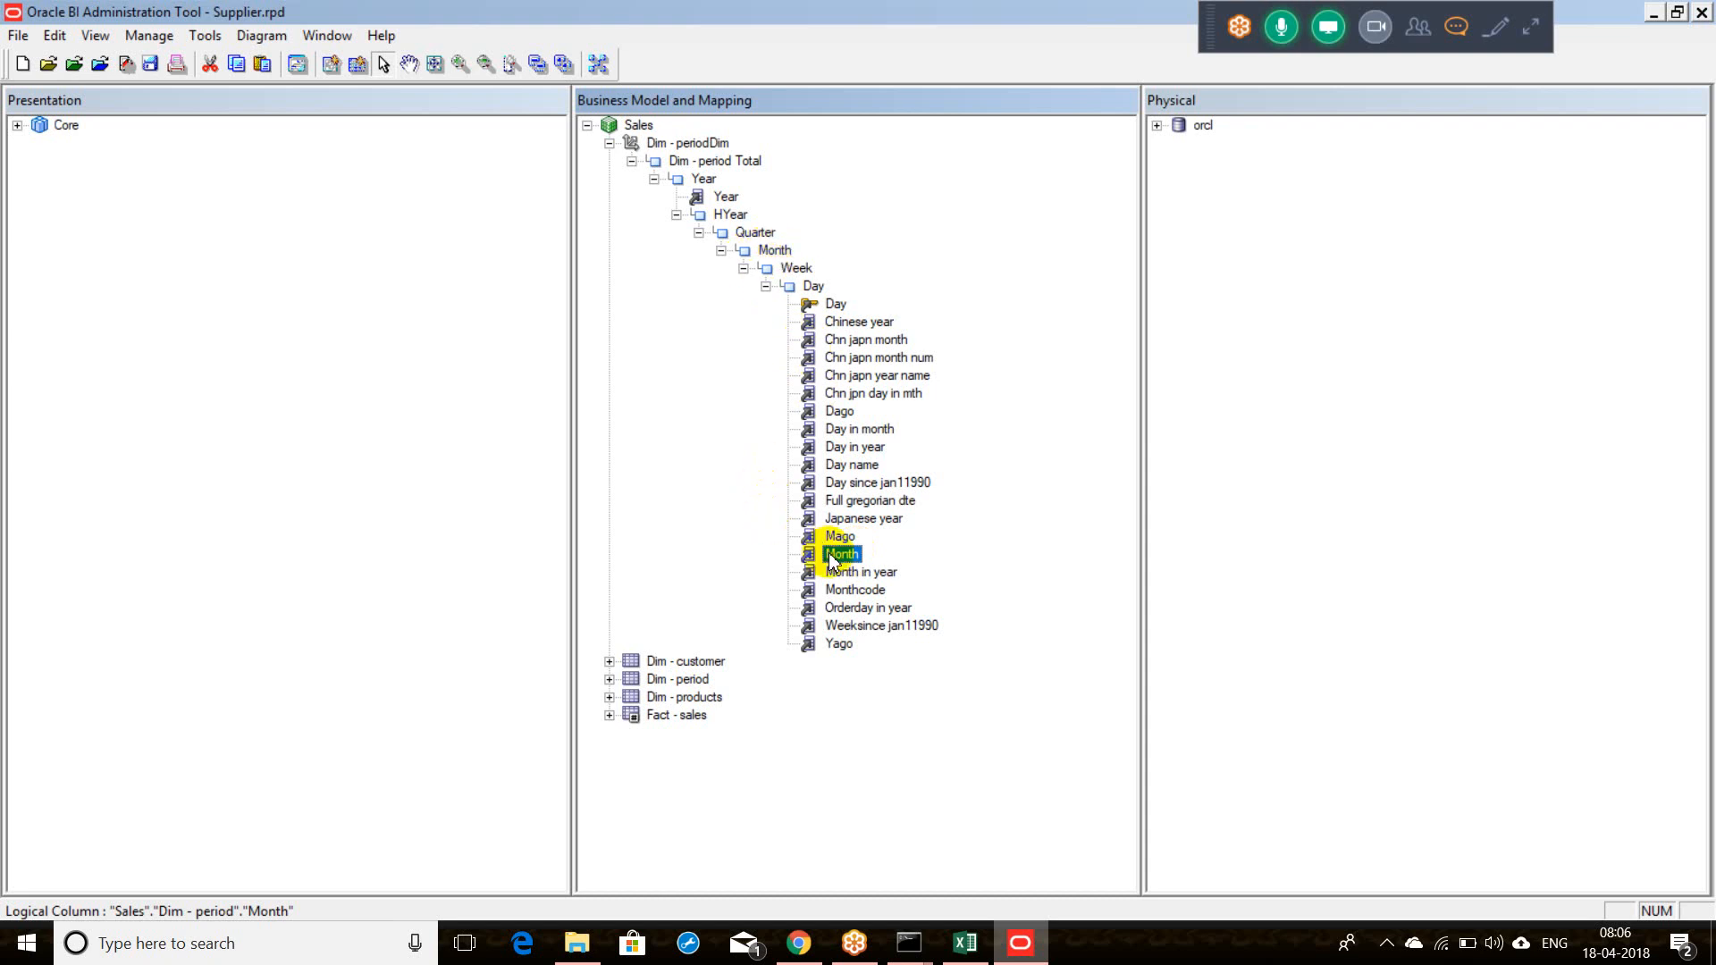
double_click(829, 556)
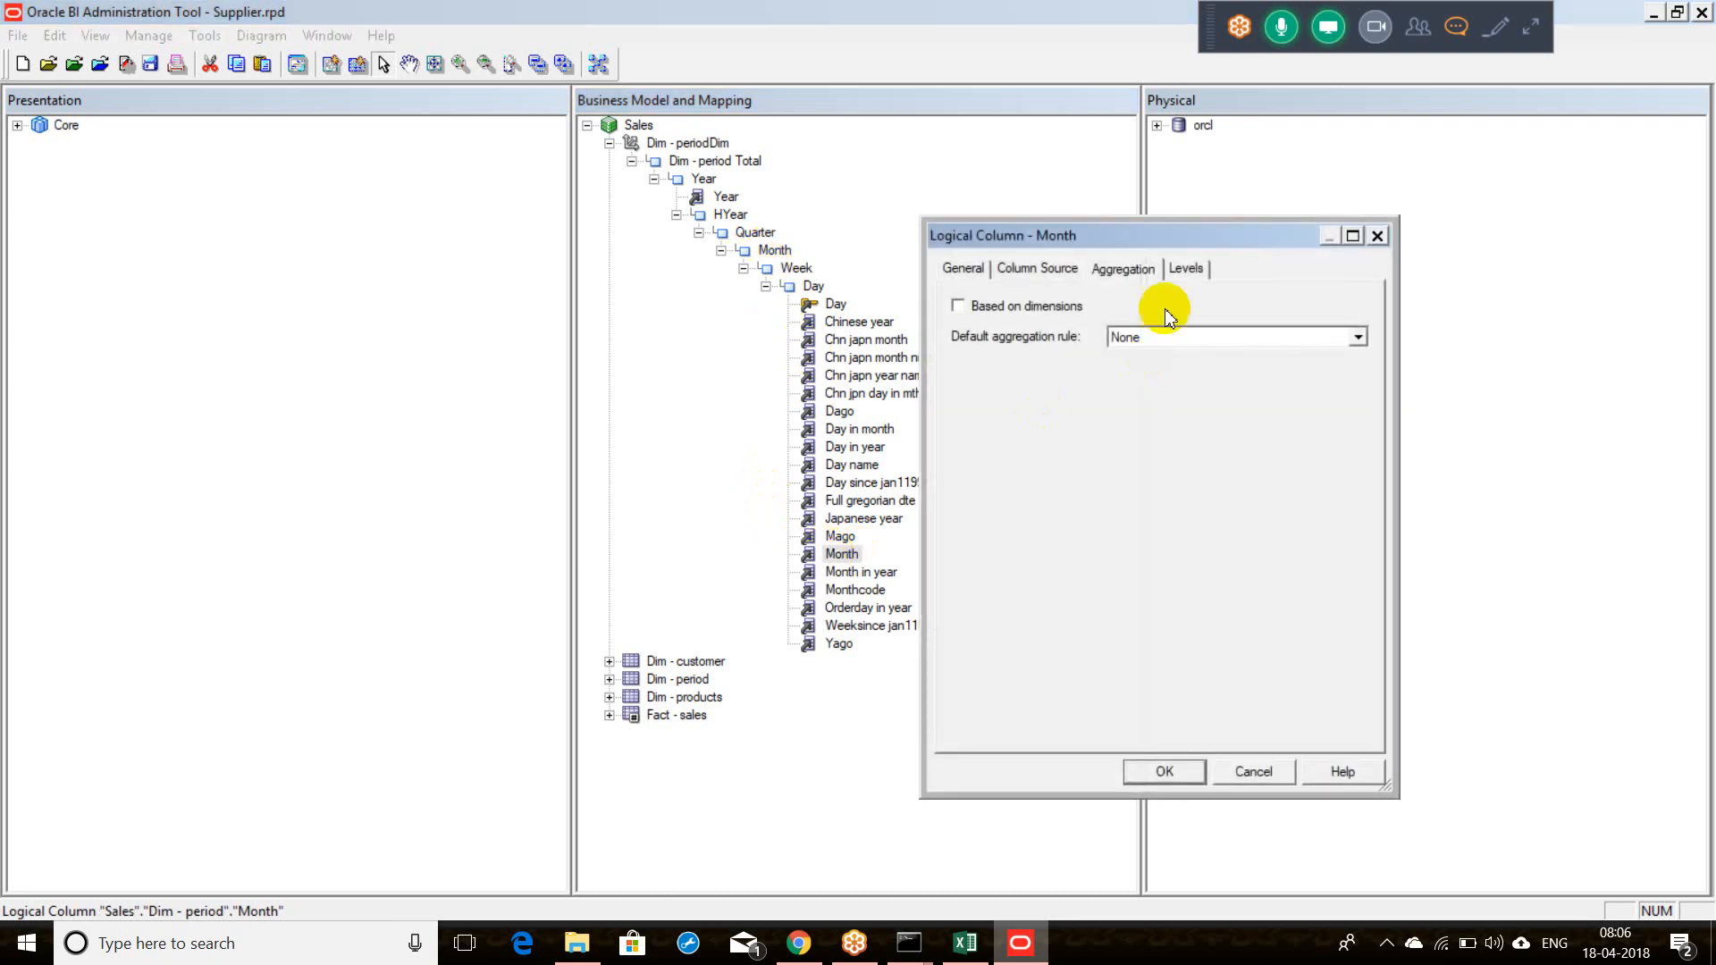
left_click(1187, 270)
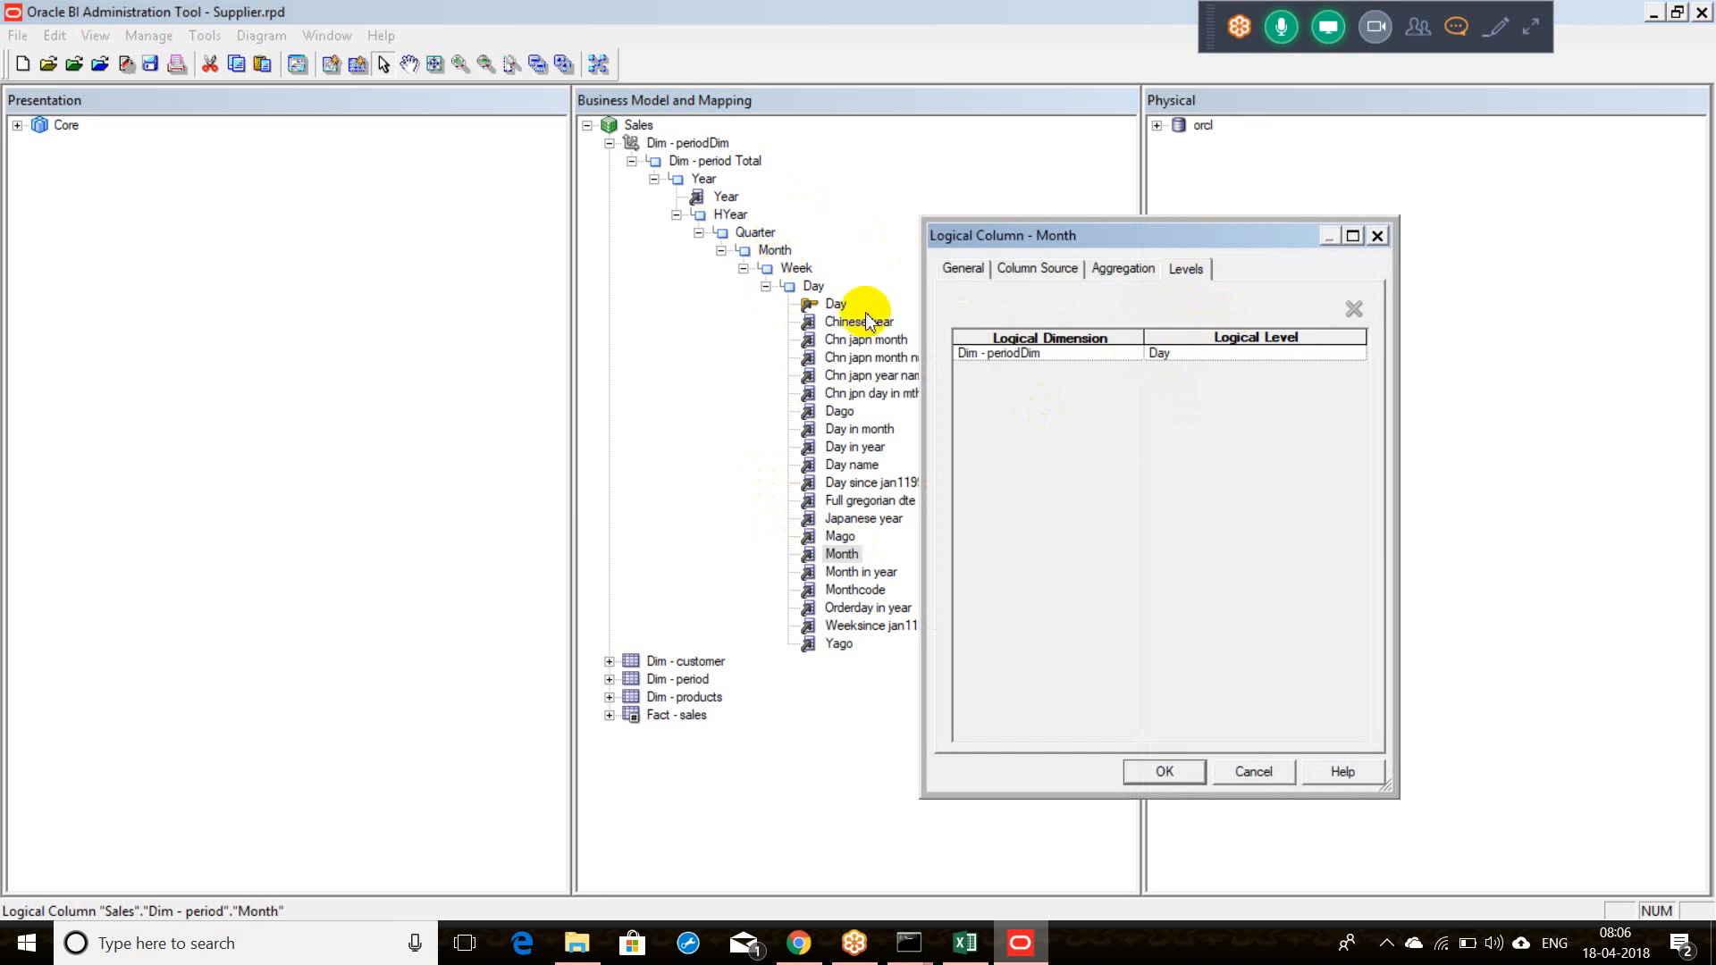
left_click(1359, 357)
left_click(1357, 354)
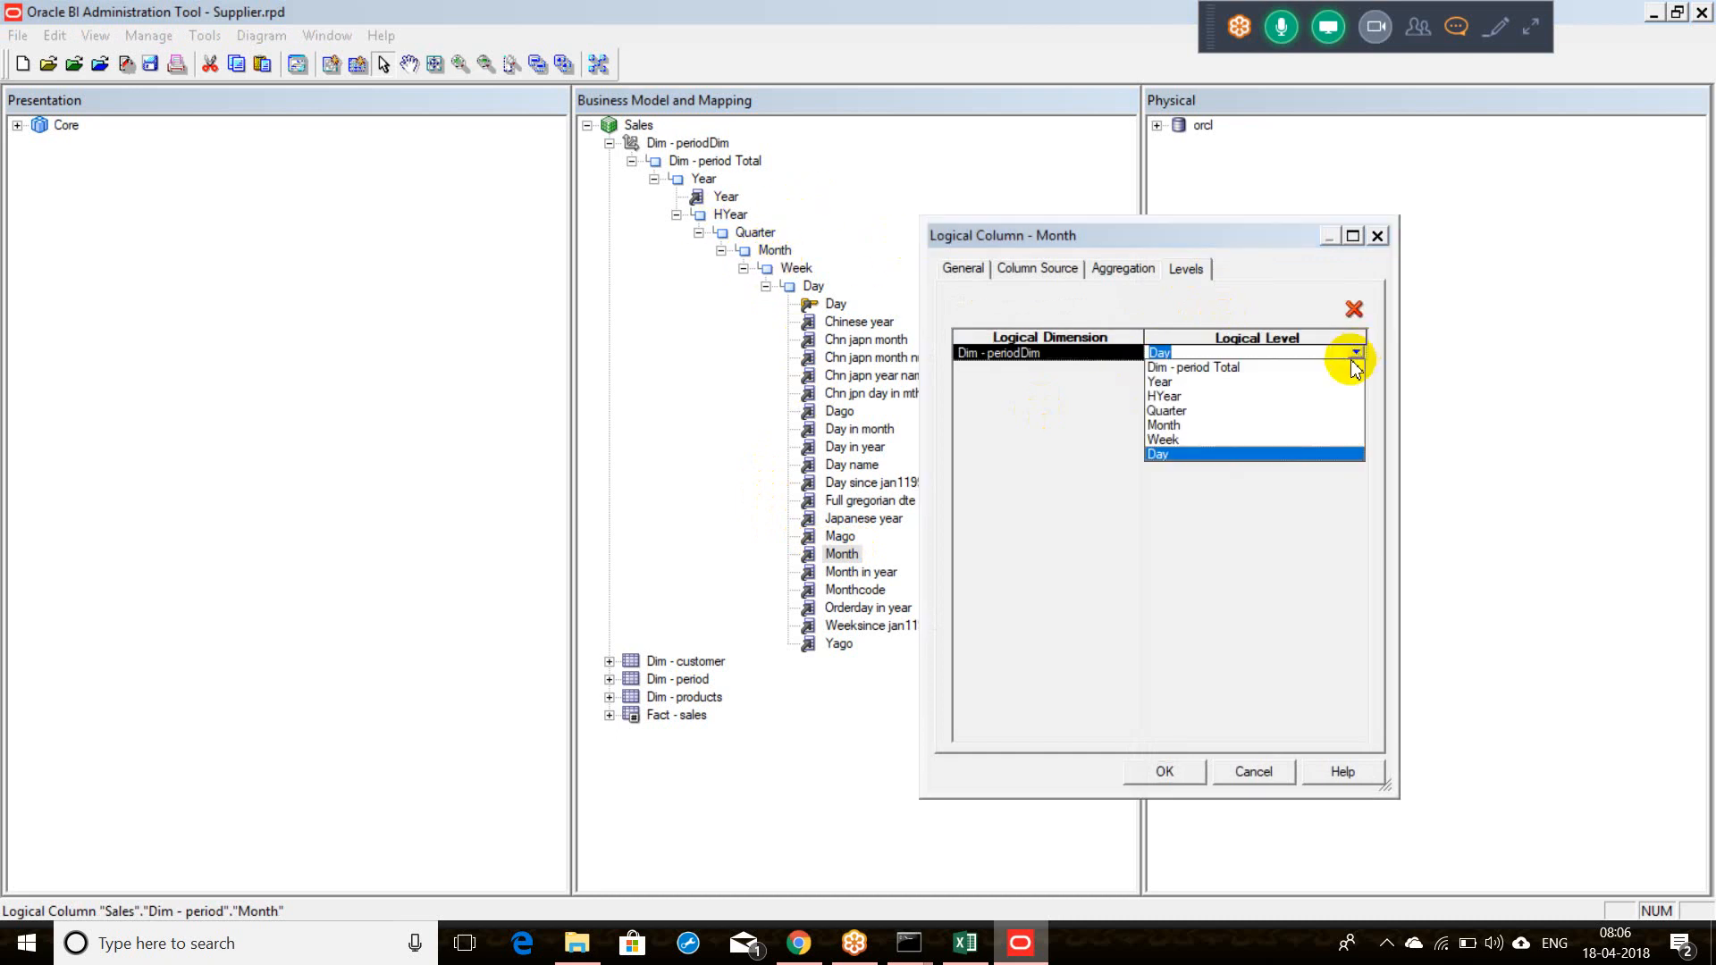
left_click(1163, 426)
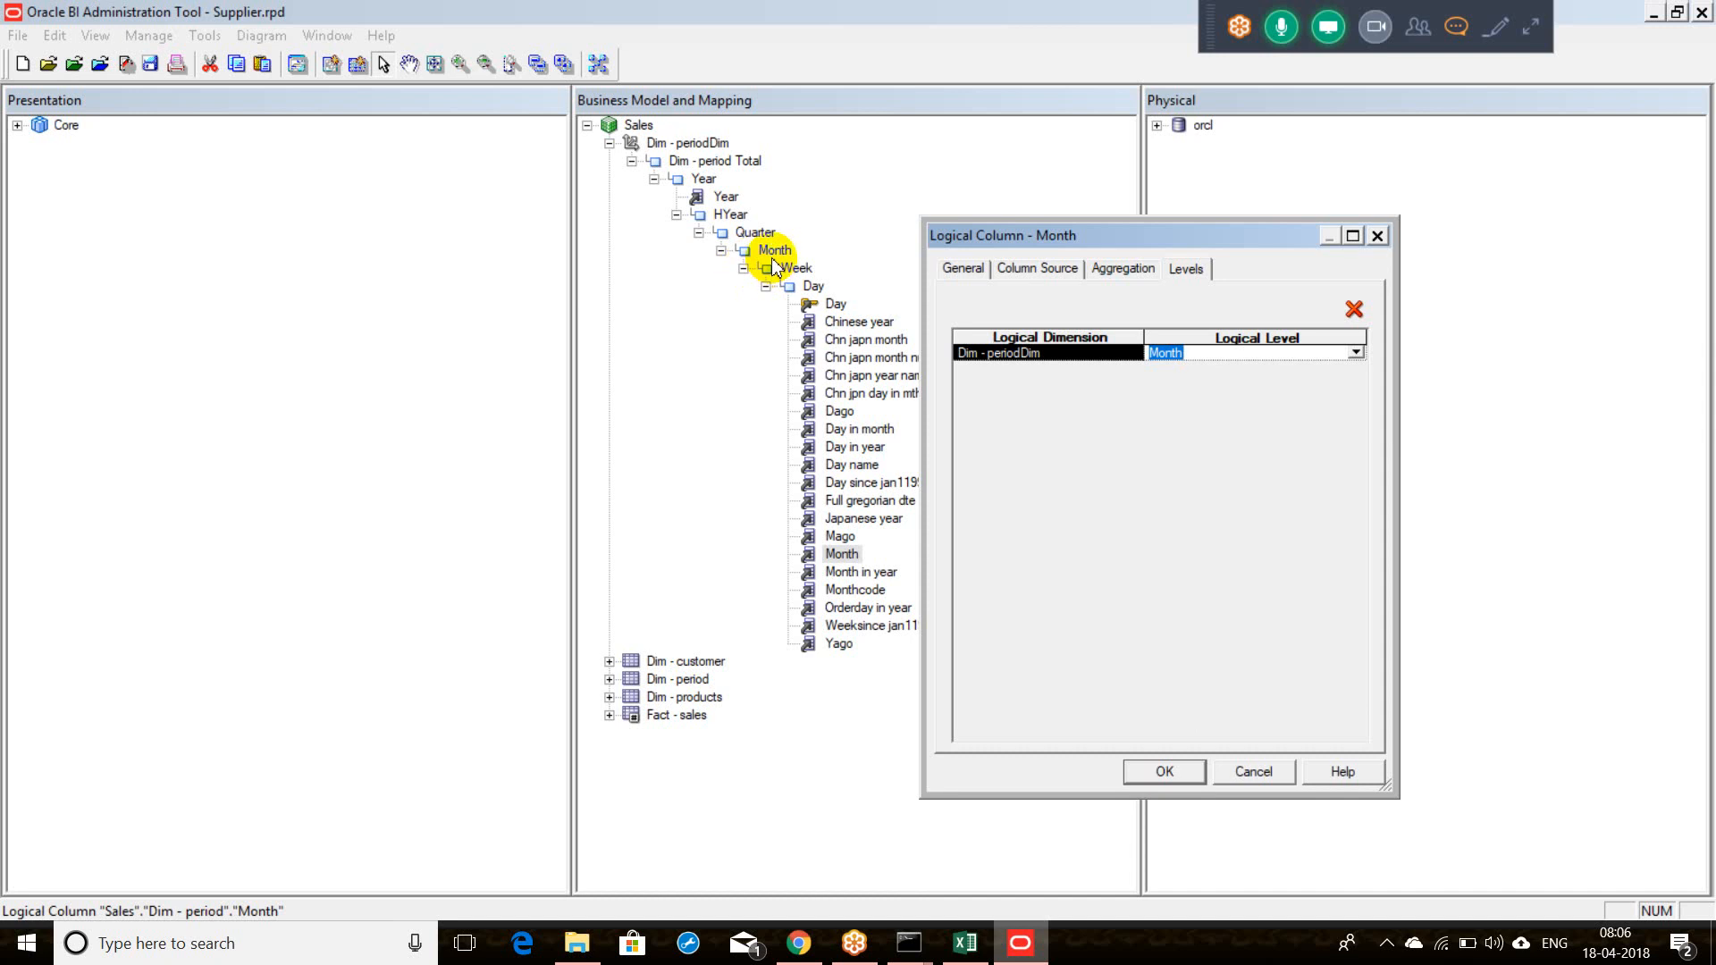
left_click(1155, 774)
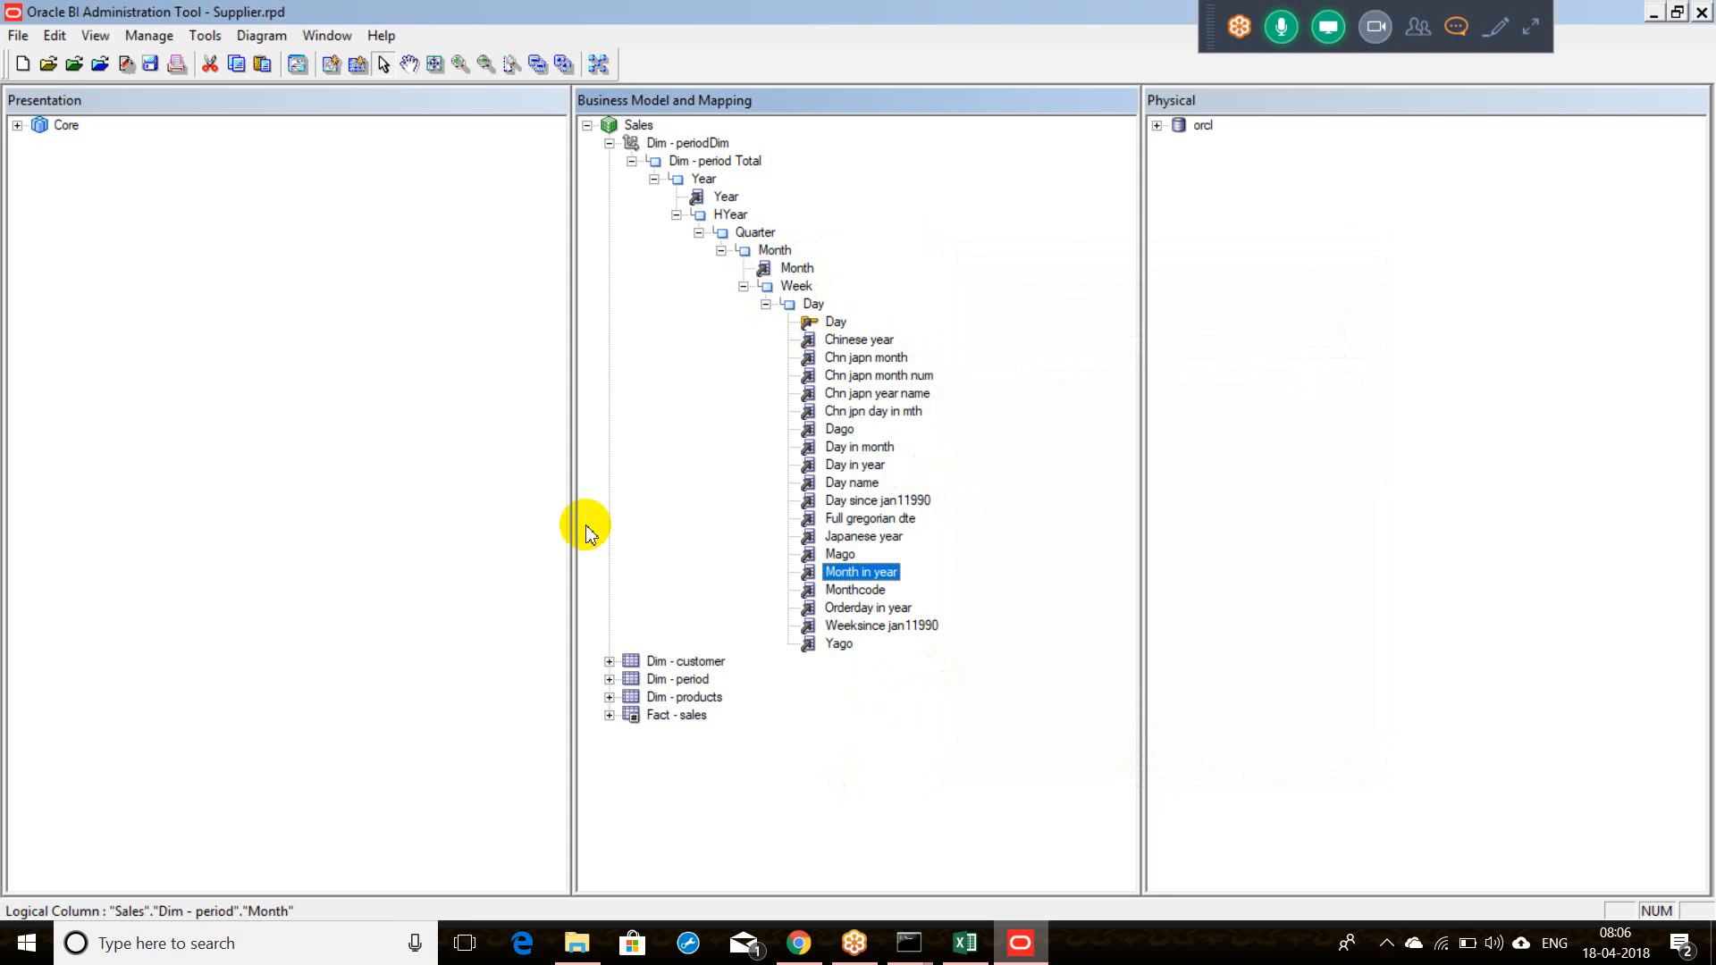
Step: Save Supplier.rpd, declining the global consistency check
left_click(157, 69)
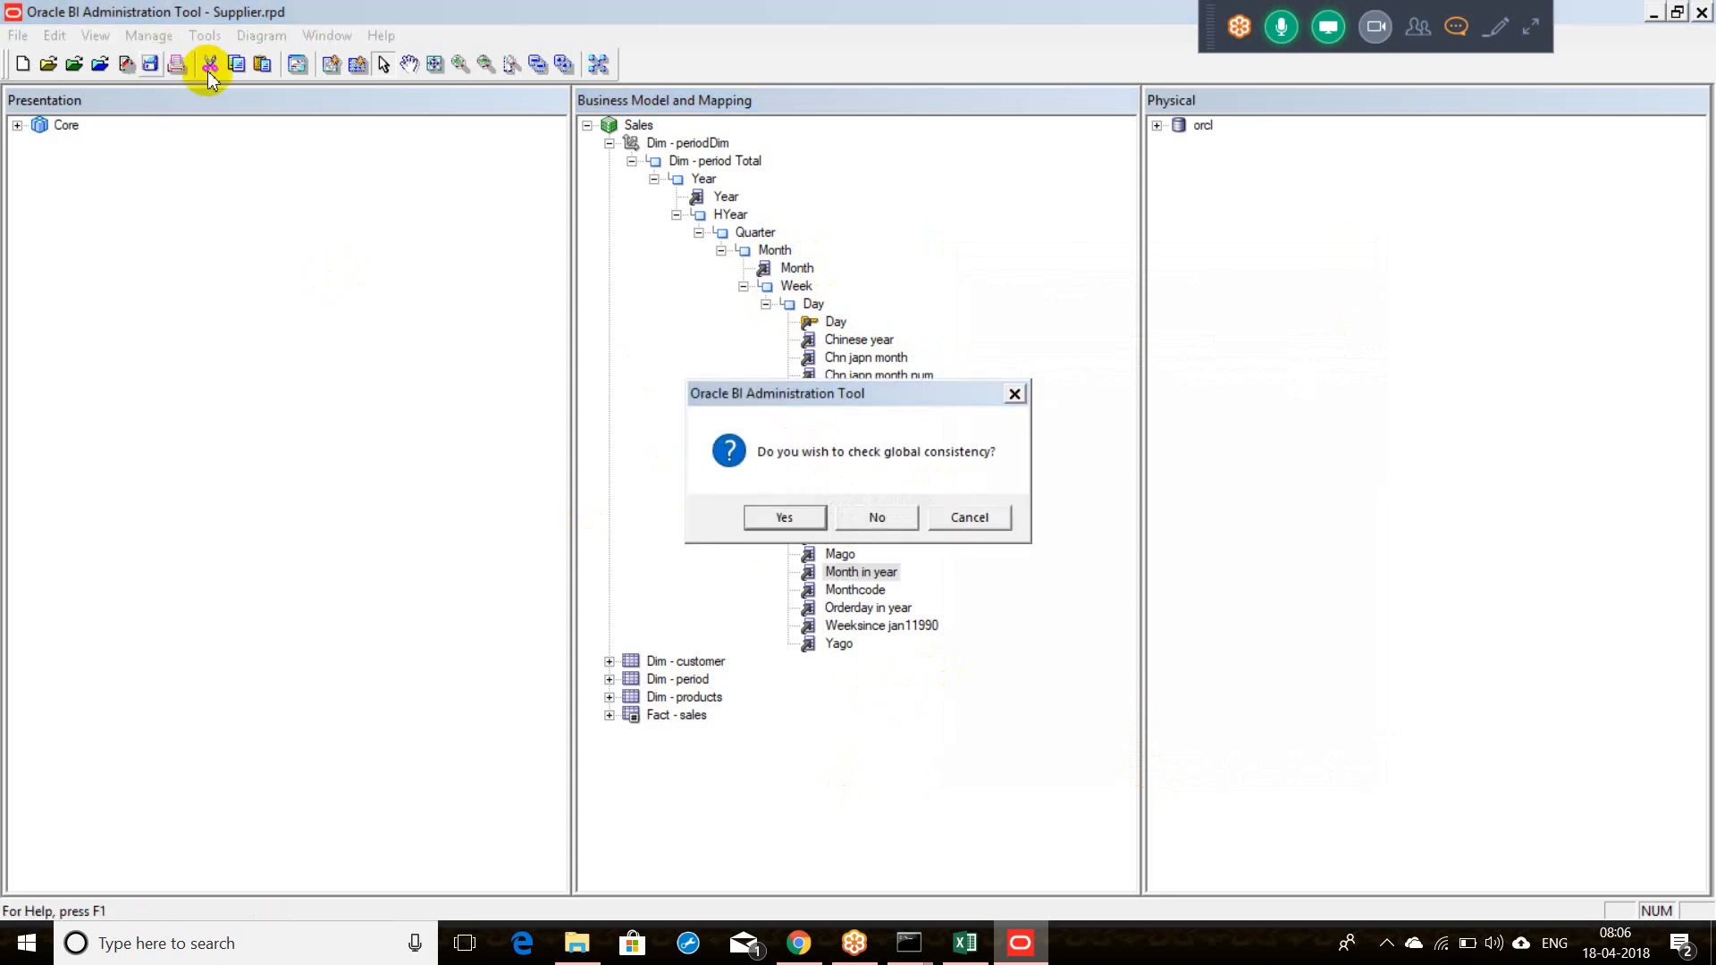
left_click(881, 524)
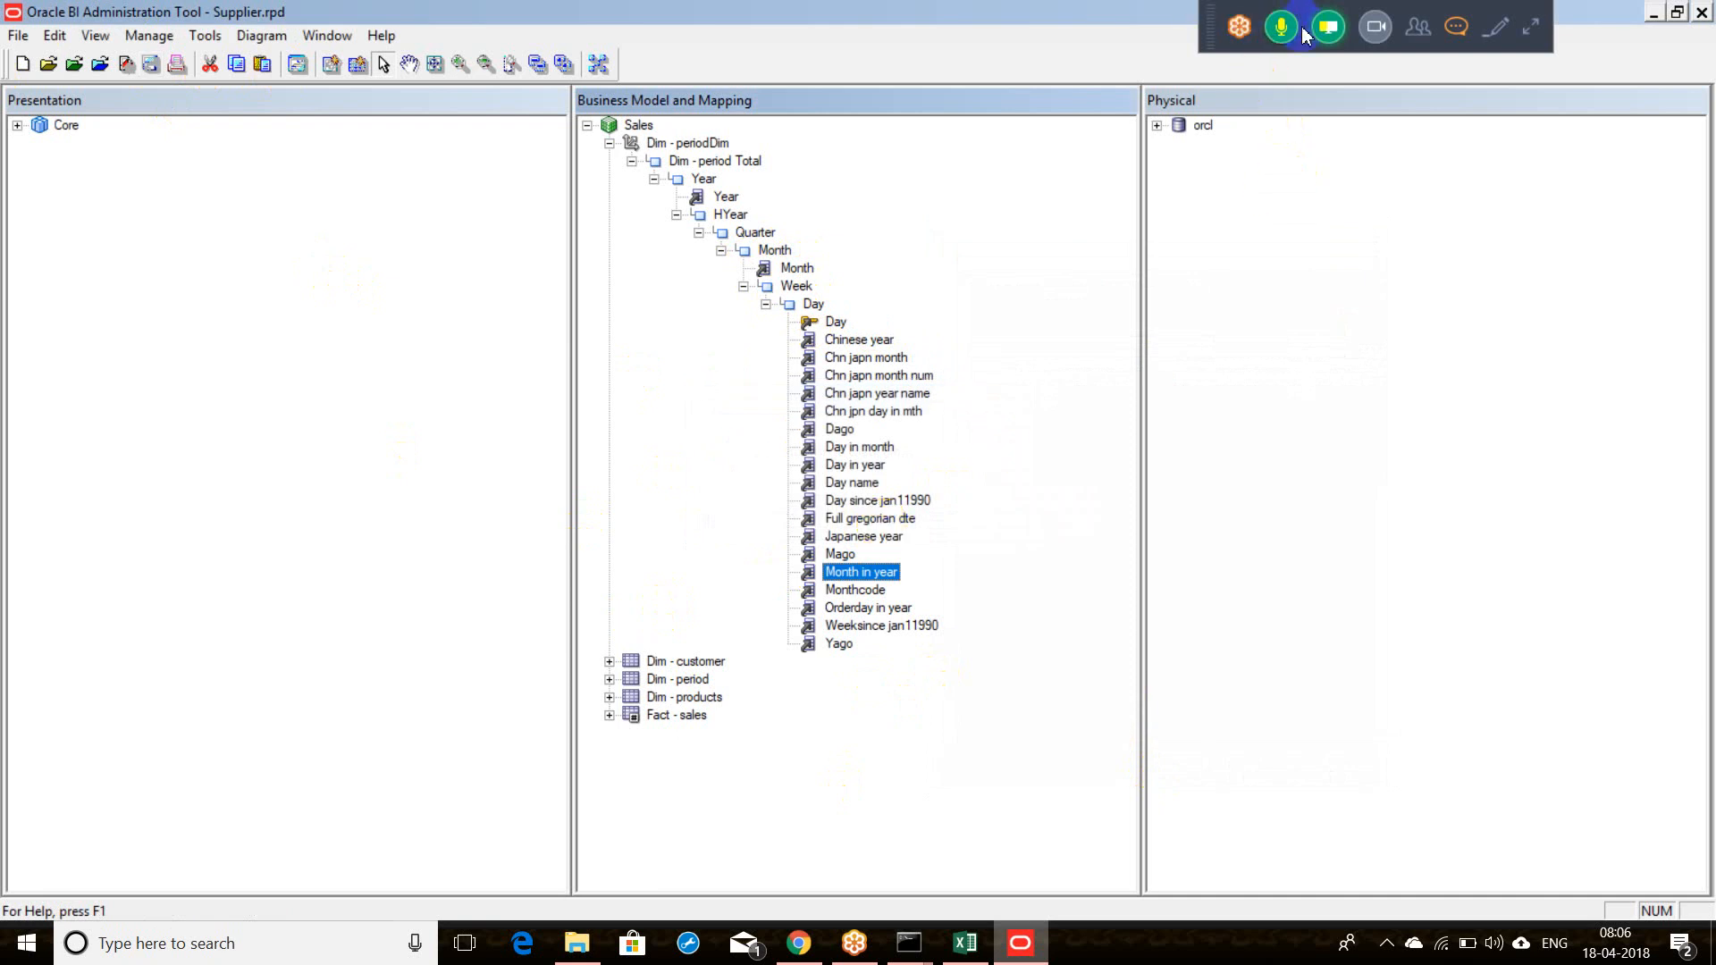
Step: Review the meeting chat and attendee list, then end the GoToMeeting session for everyone
left_click(1458, 40)
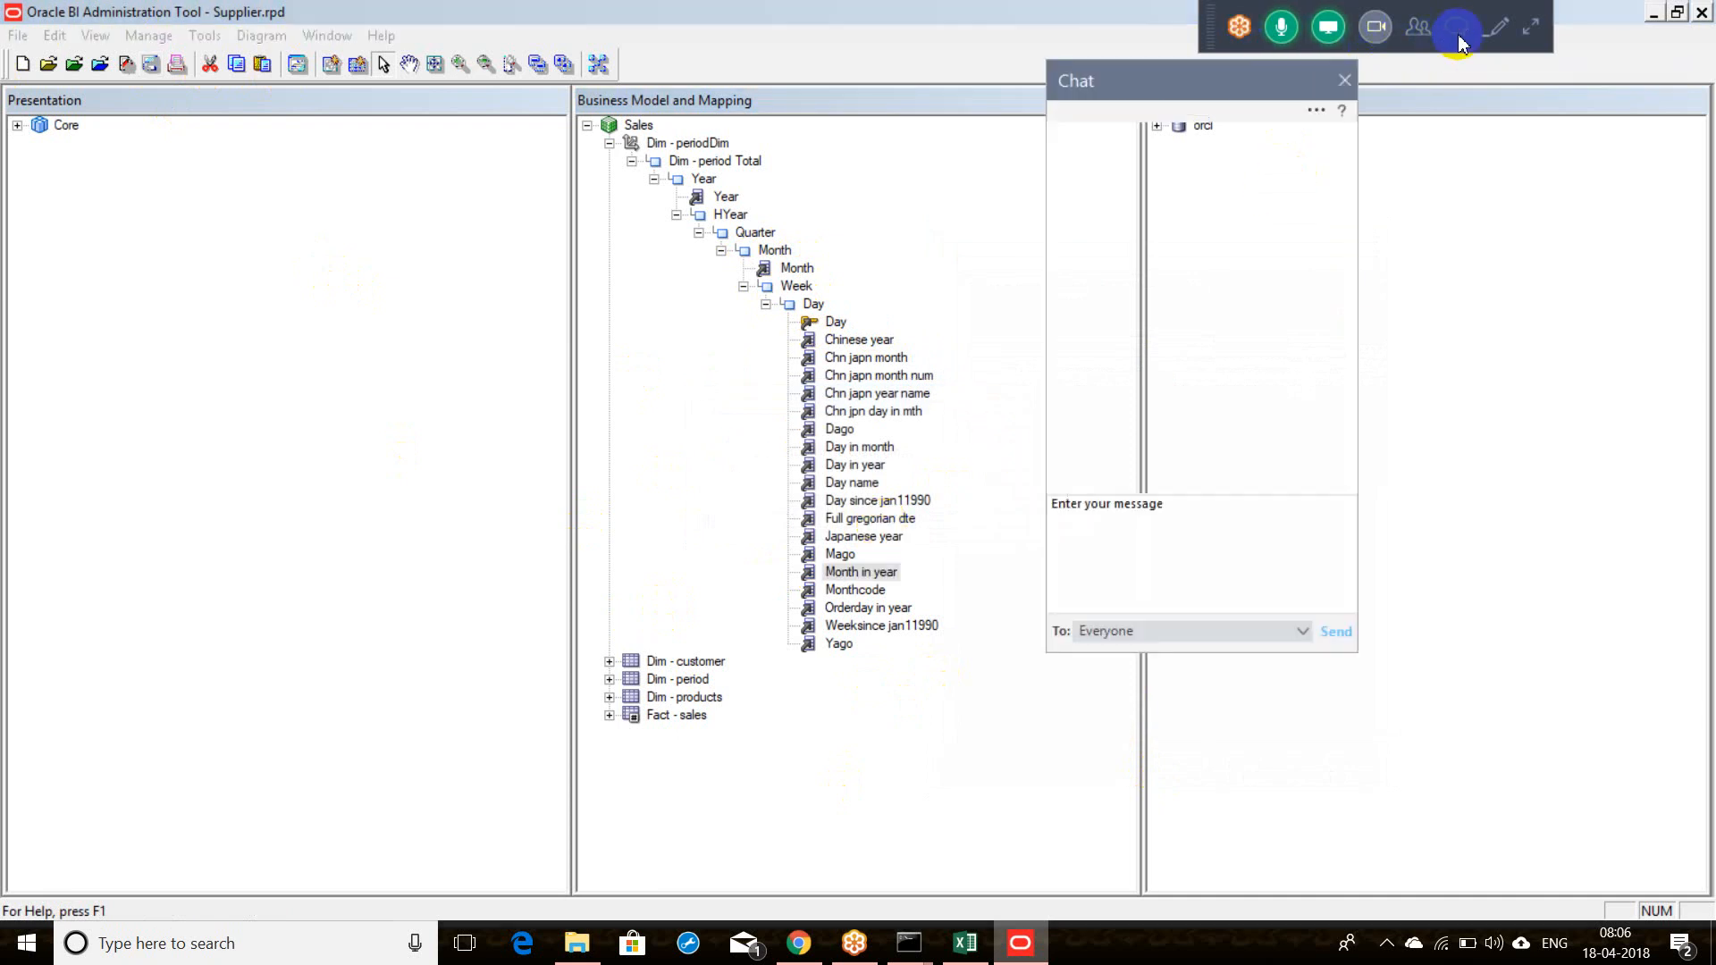
left_click(1344, 80)
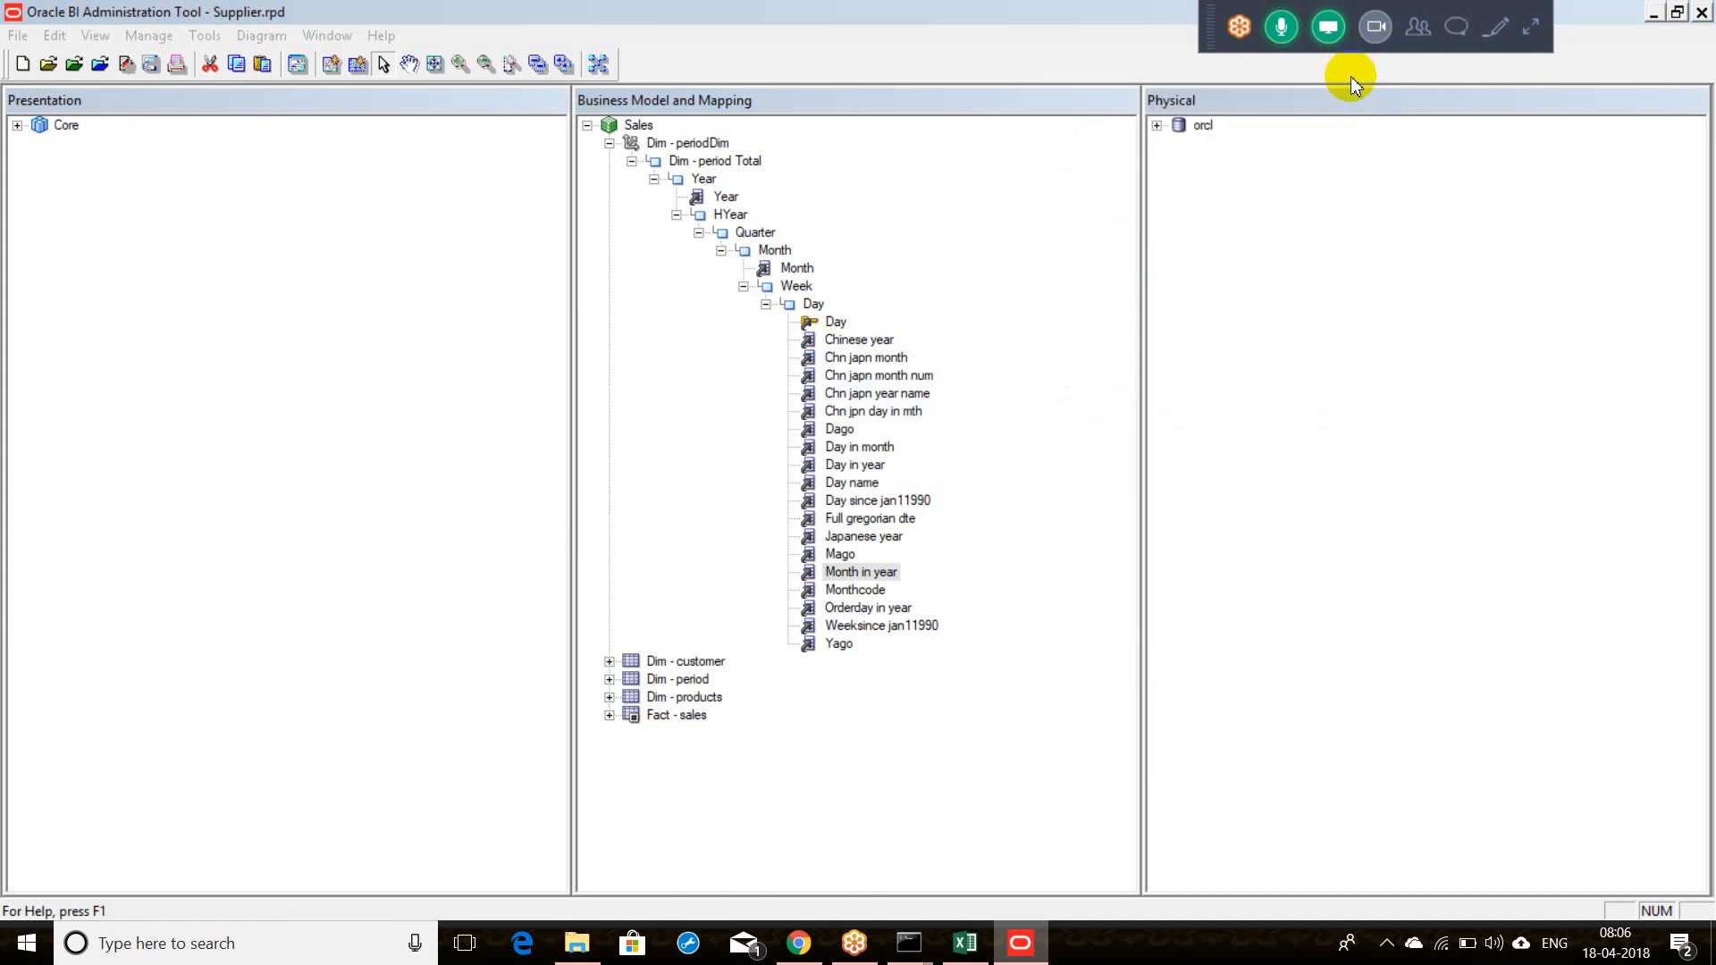
left_click(1412, 40)
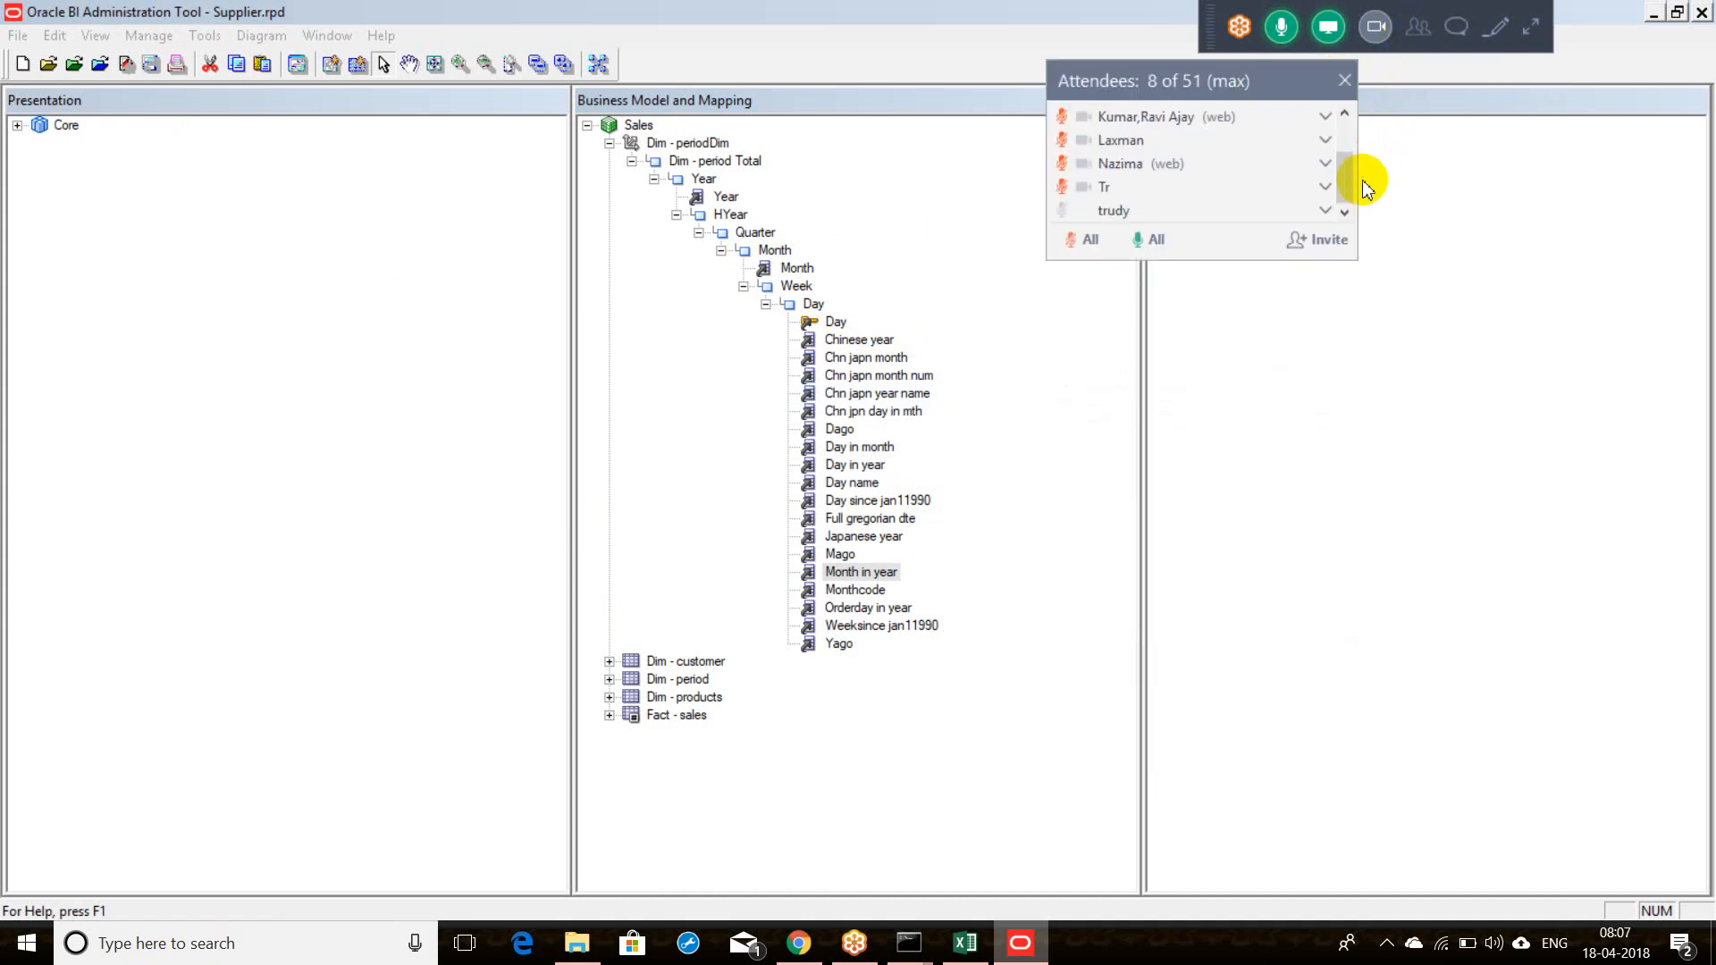
left_click_drag(1350, 183, 1345, 127)
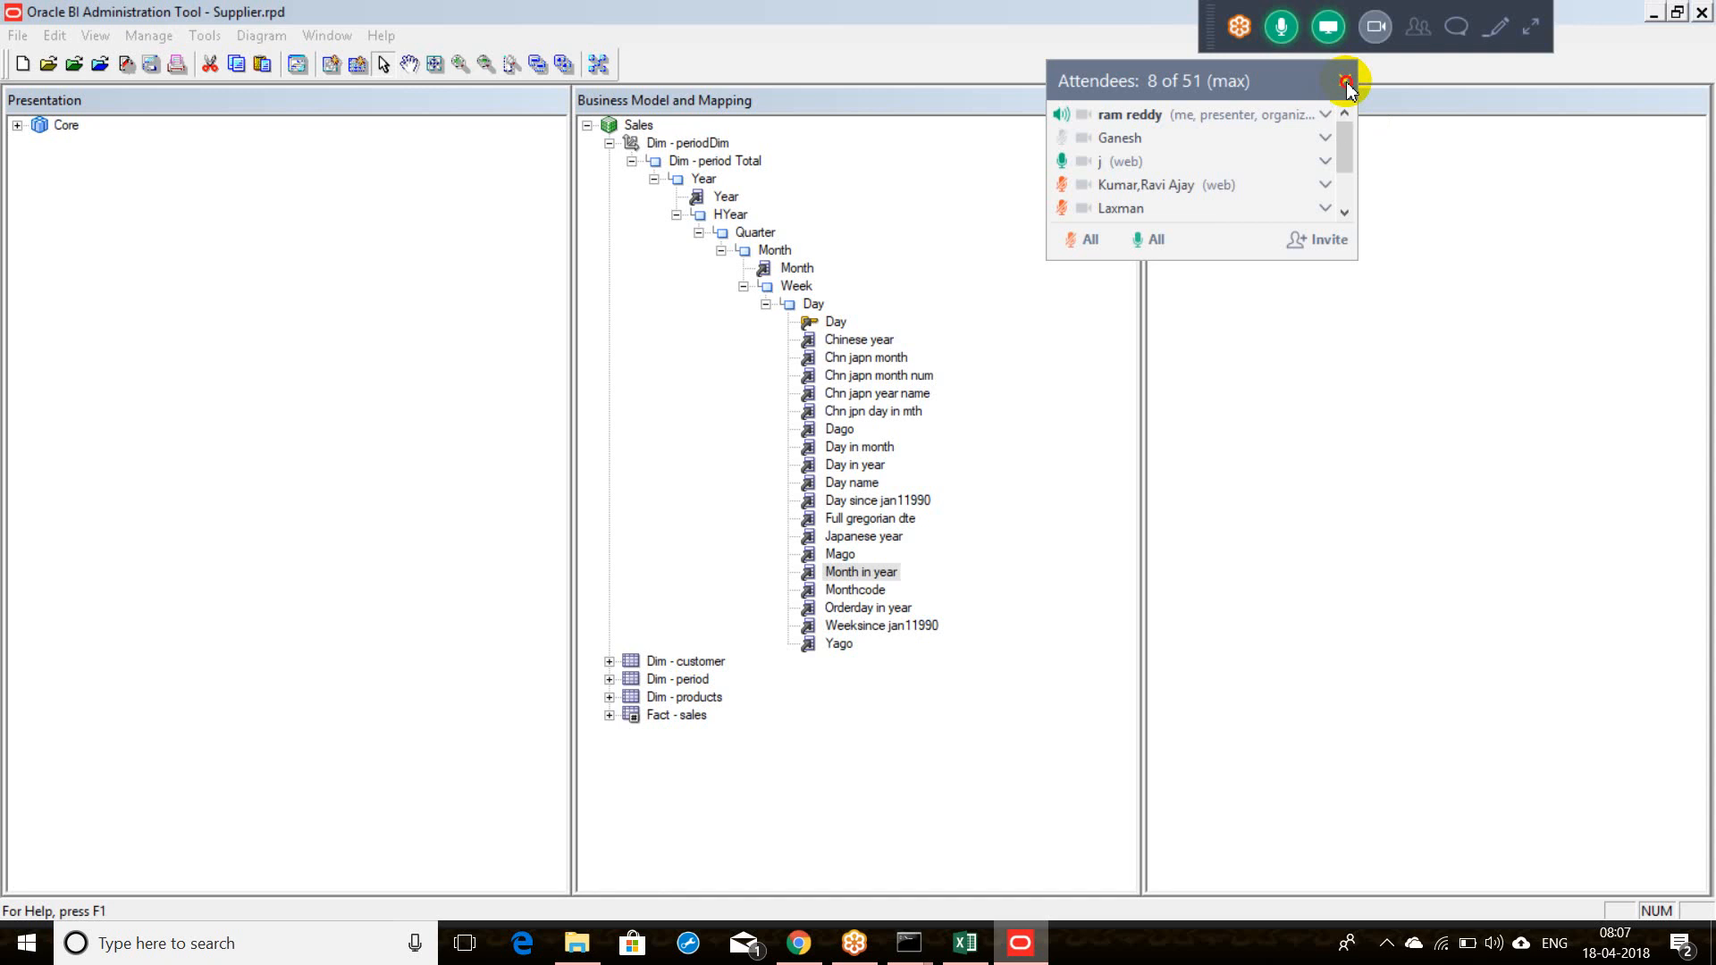
left_click(1346, 83)
left_click(1238, 27)
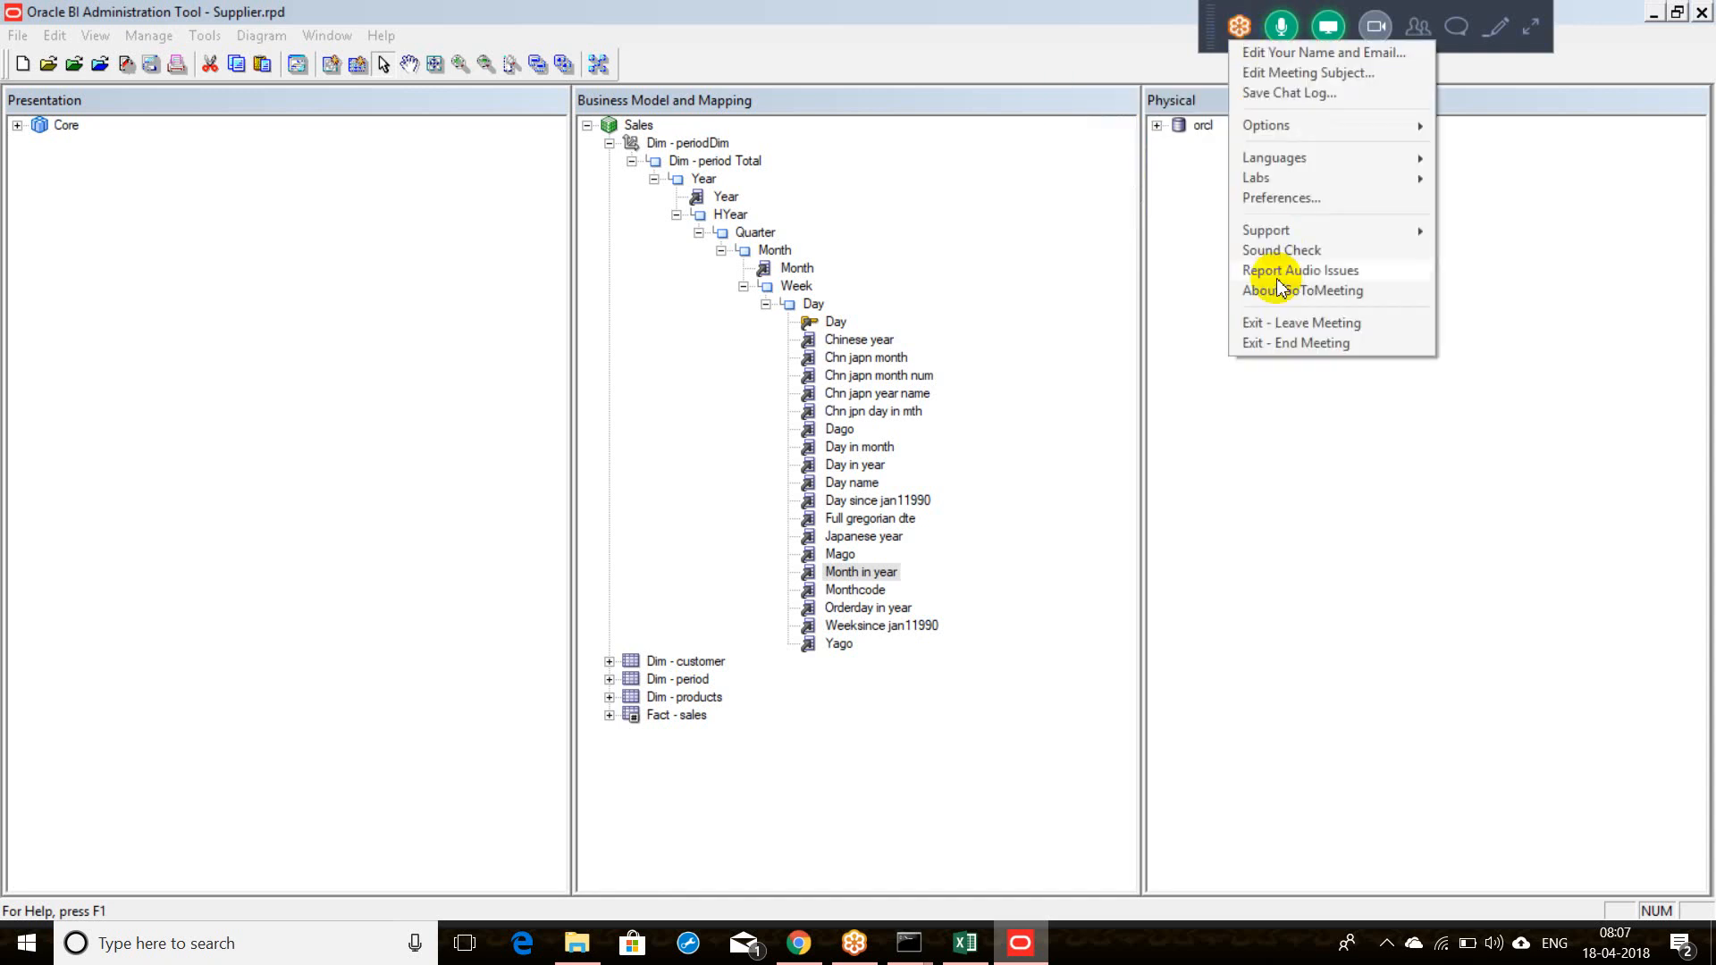
left_click(1269, 343)
left_click(945, 556)
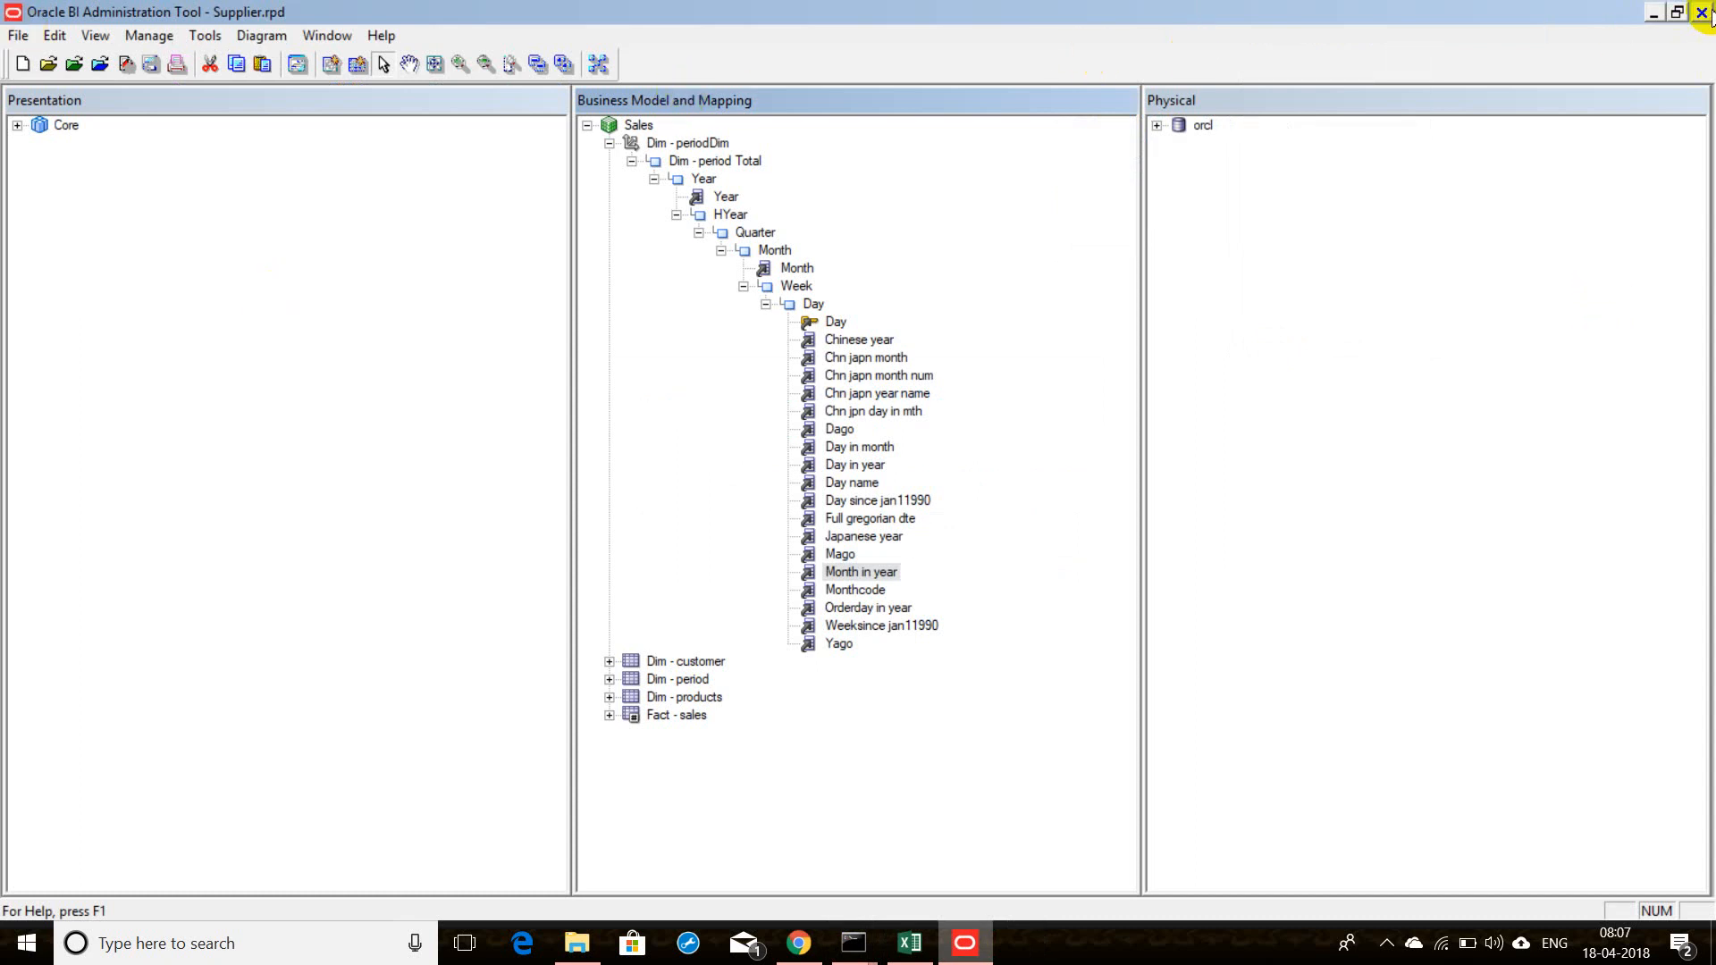
Step: Minimize the Admin Tool and switch to the OBIEE DEMO – DataHexa tab in Chrome
left_click(1654, 13)
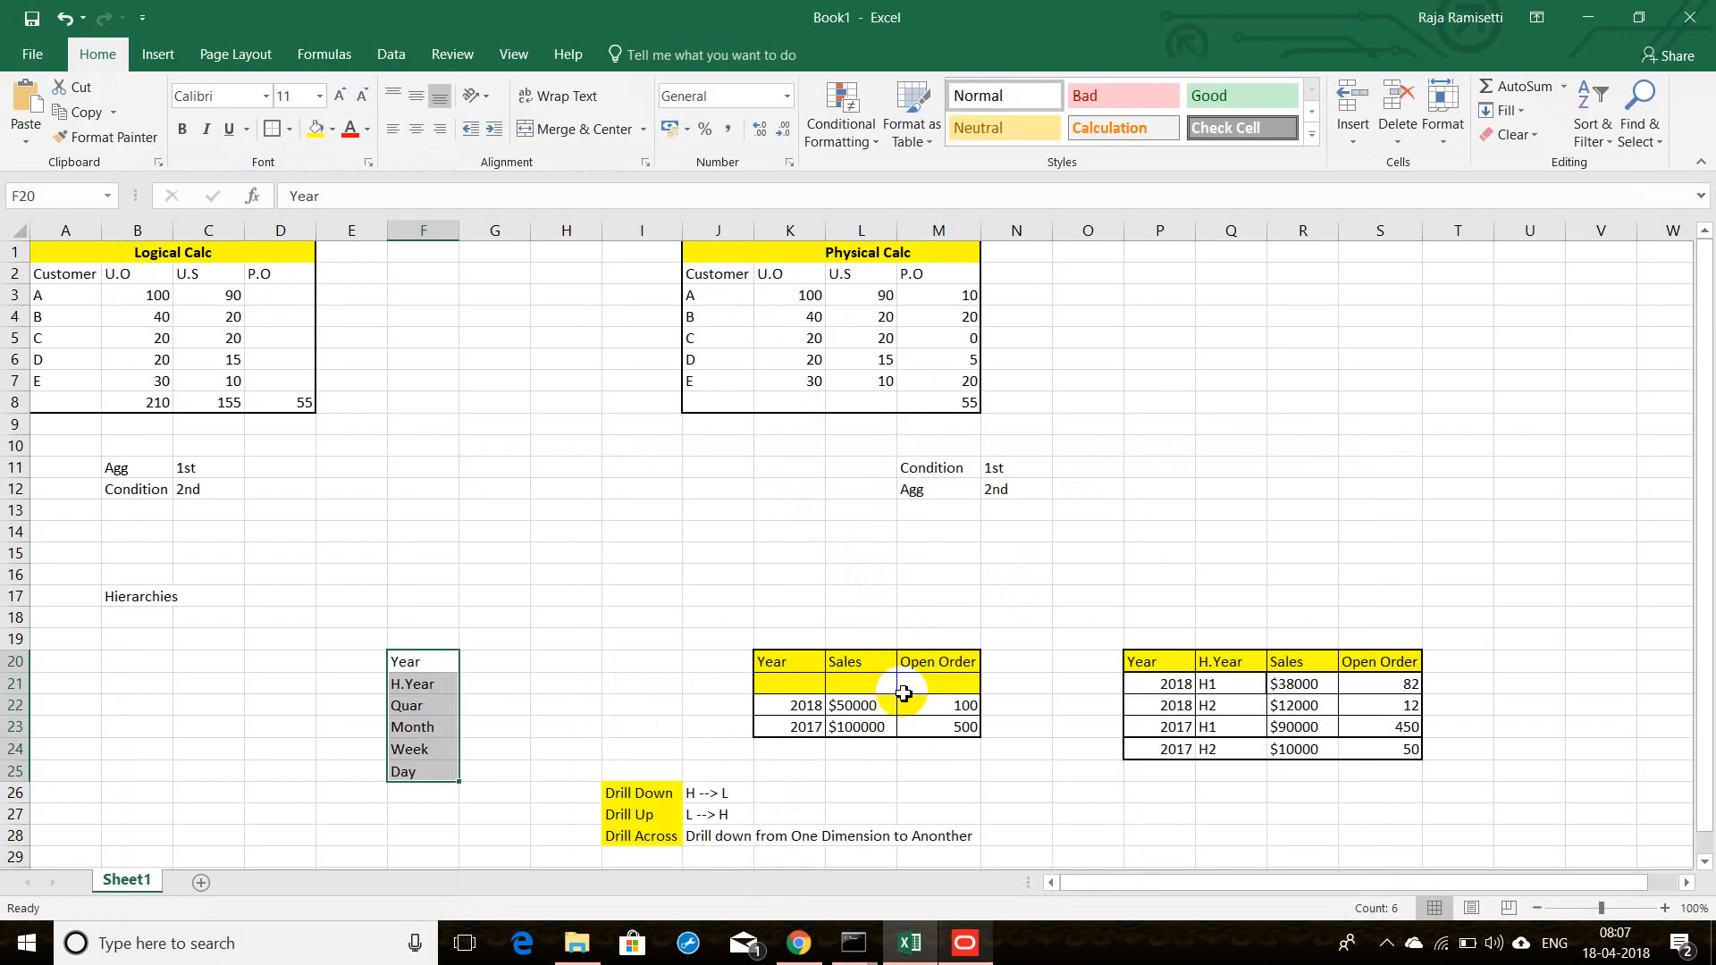
left_click(798, 943)
left_click(314, 11)
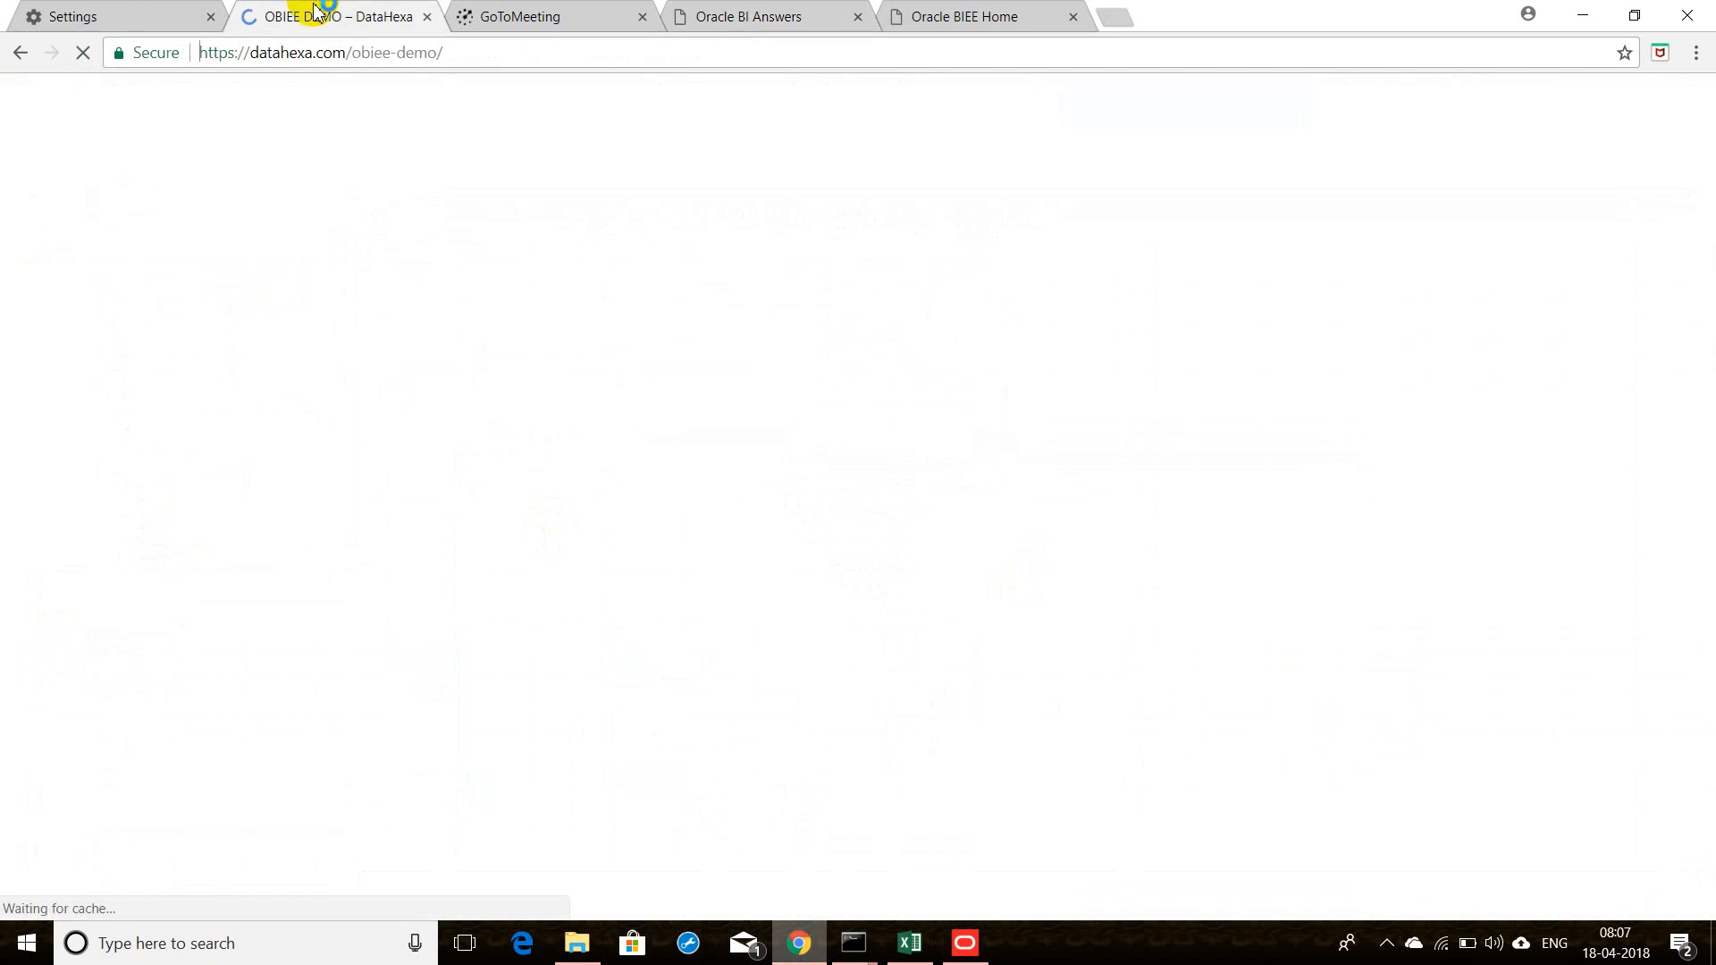